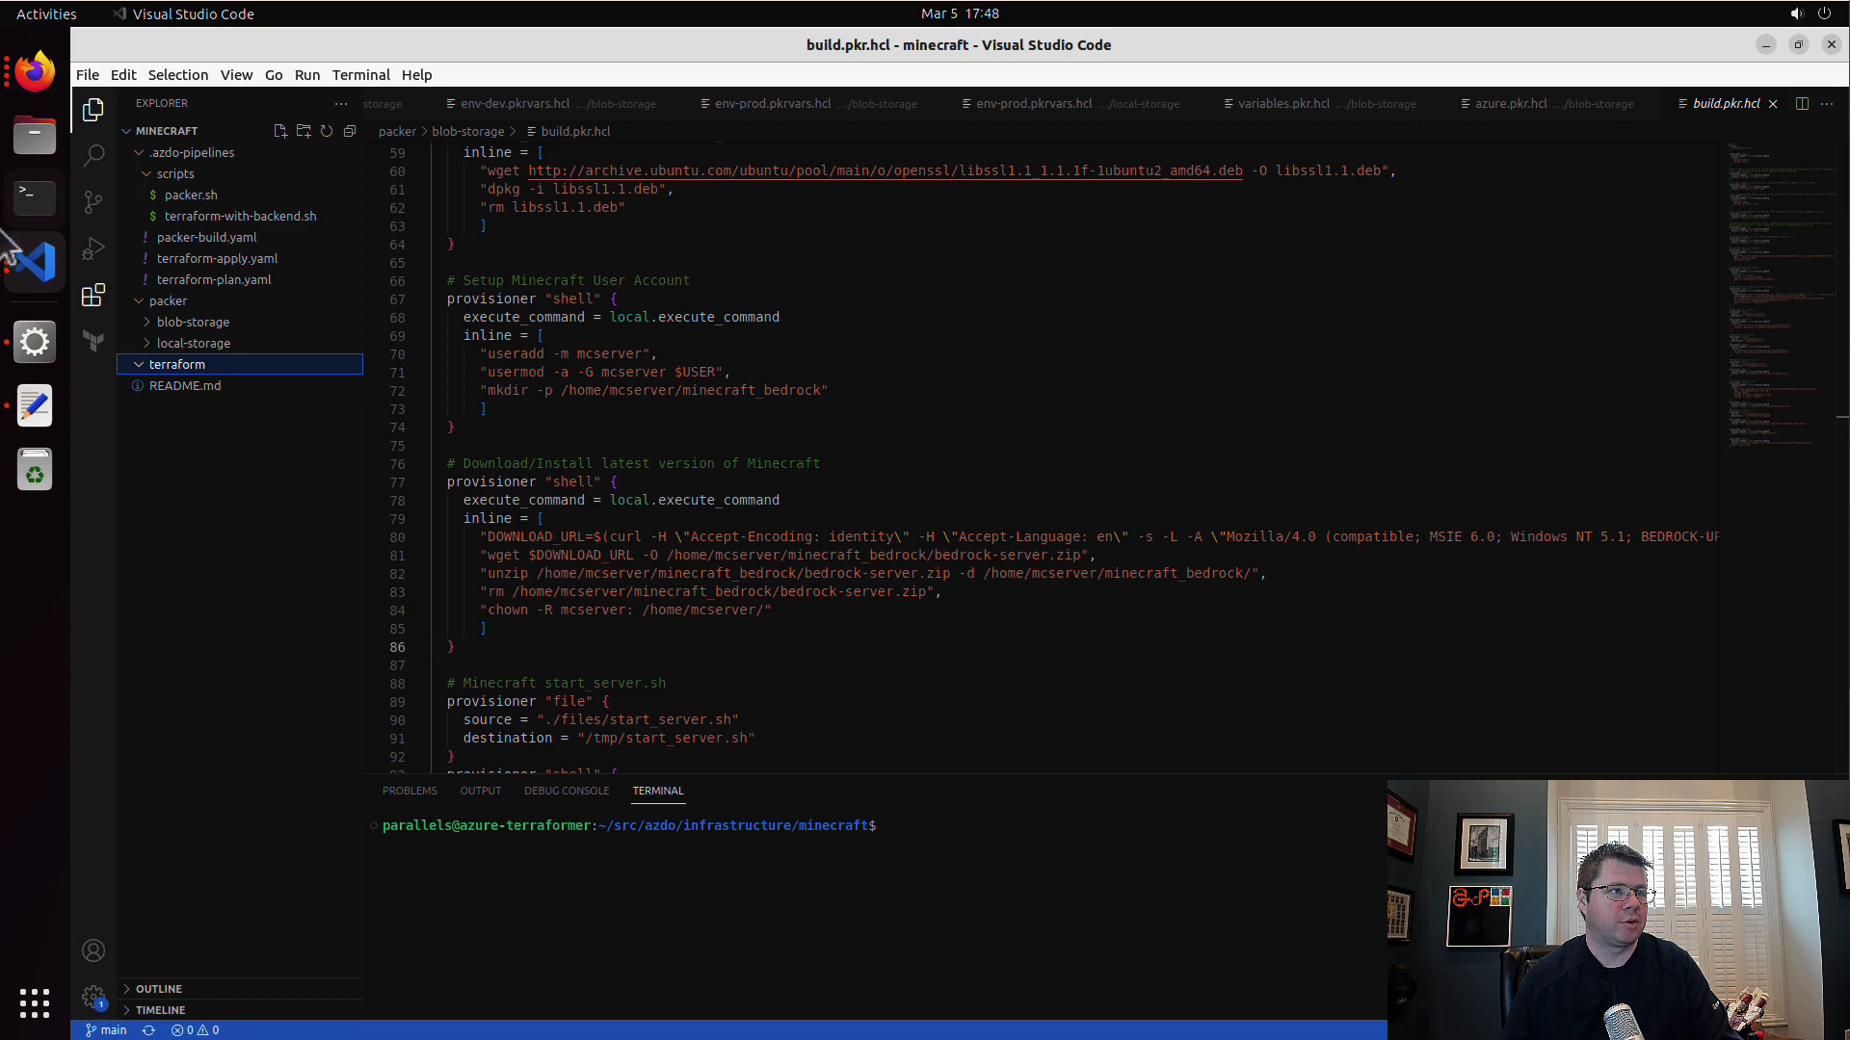
Step: Switch to the azure-terraformer workspace, collapse the 016 folder and expand terraform/minecraft-tester under 018
left_click(34, 272)
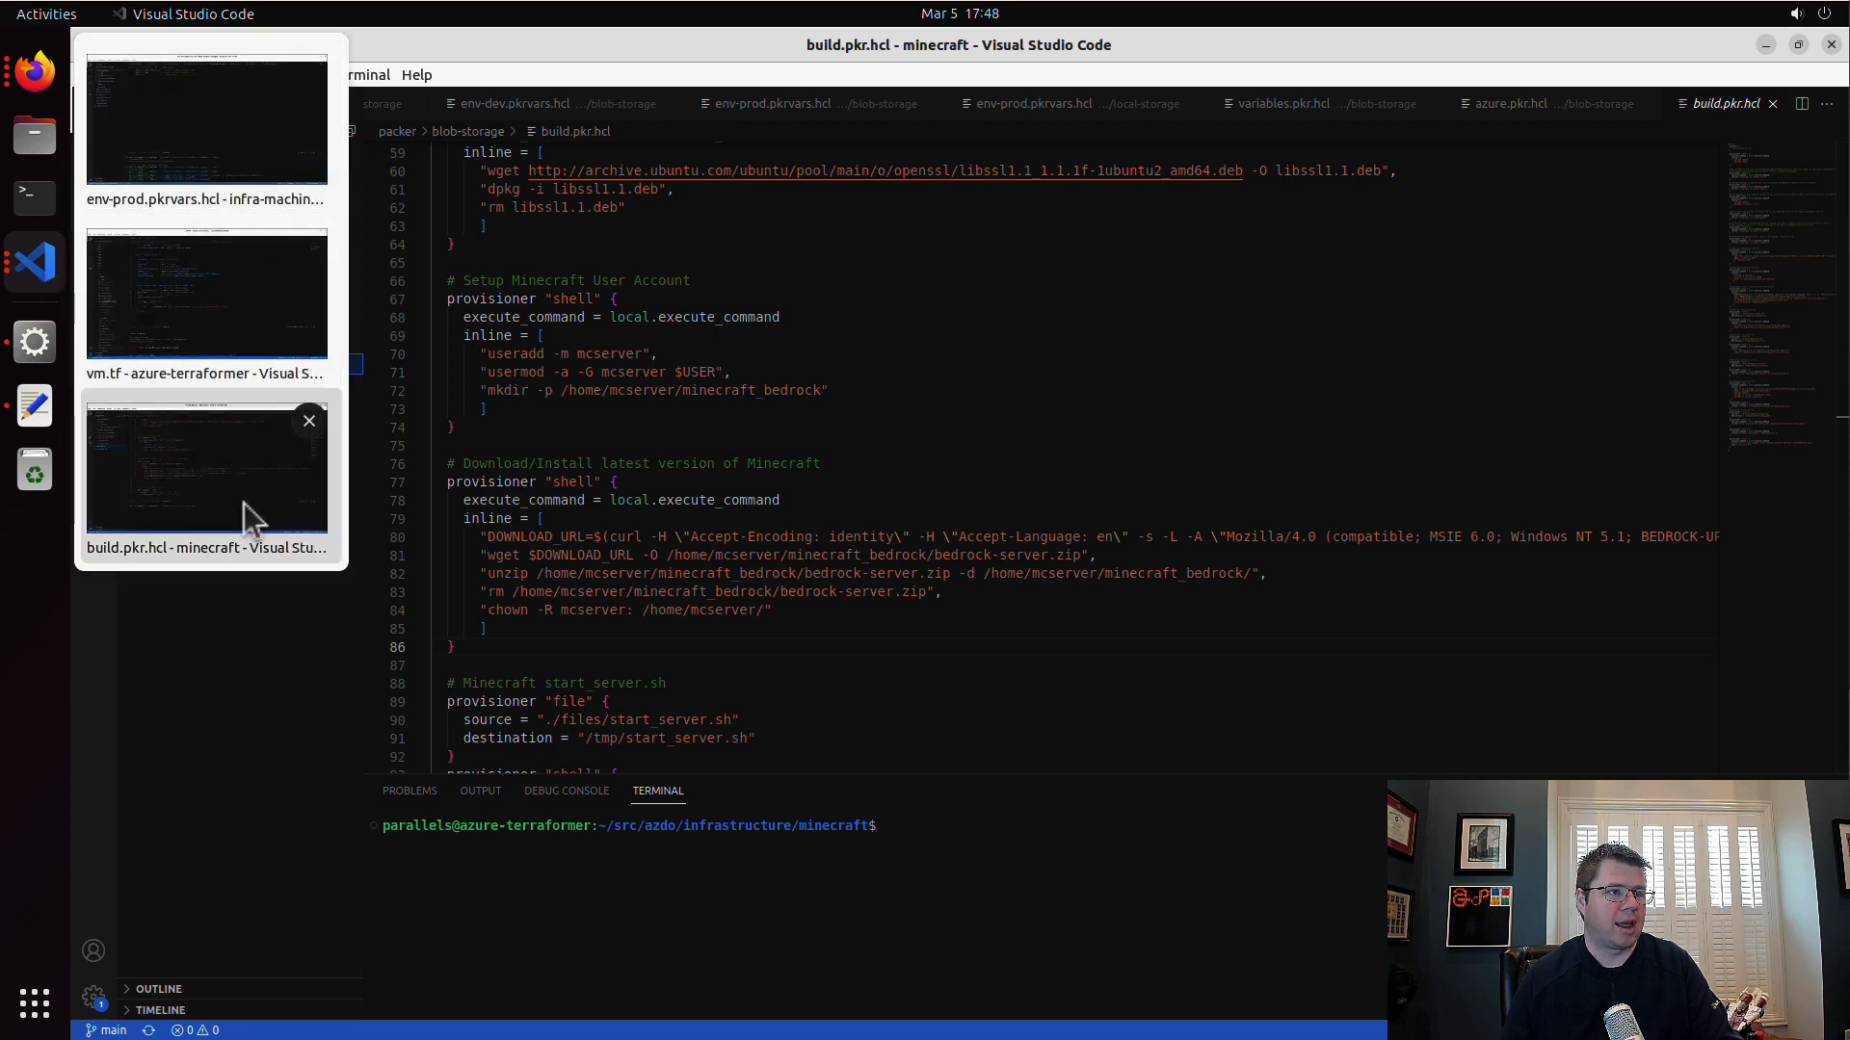
left_click(245, 503)
left_click(54, 278)
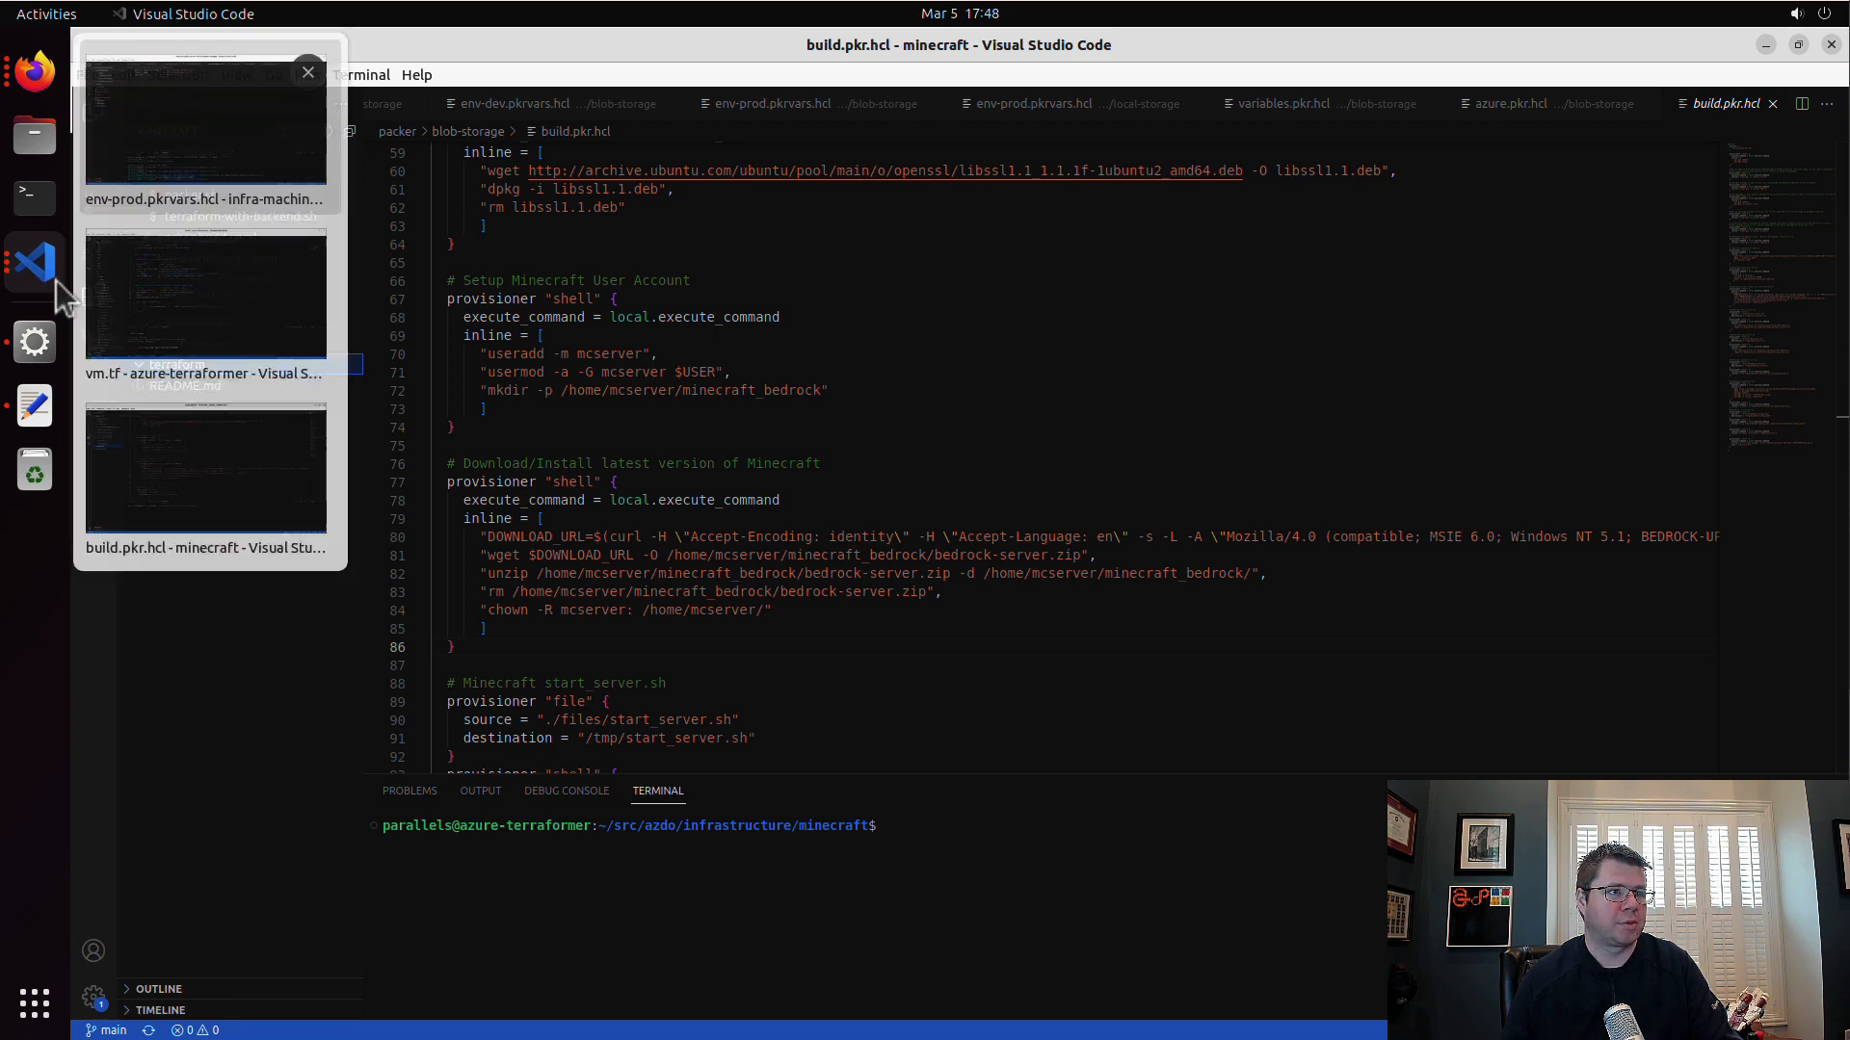
left_click(202, 321)
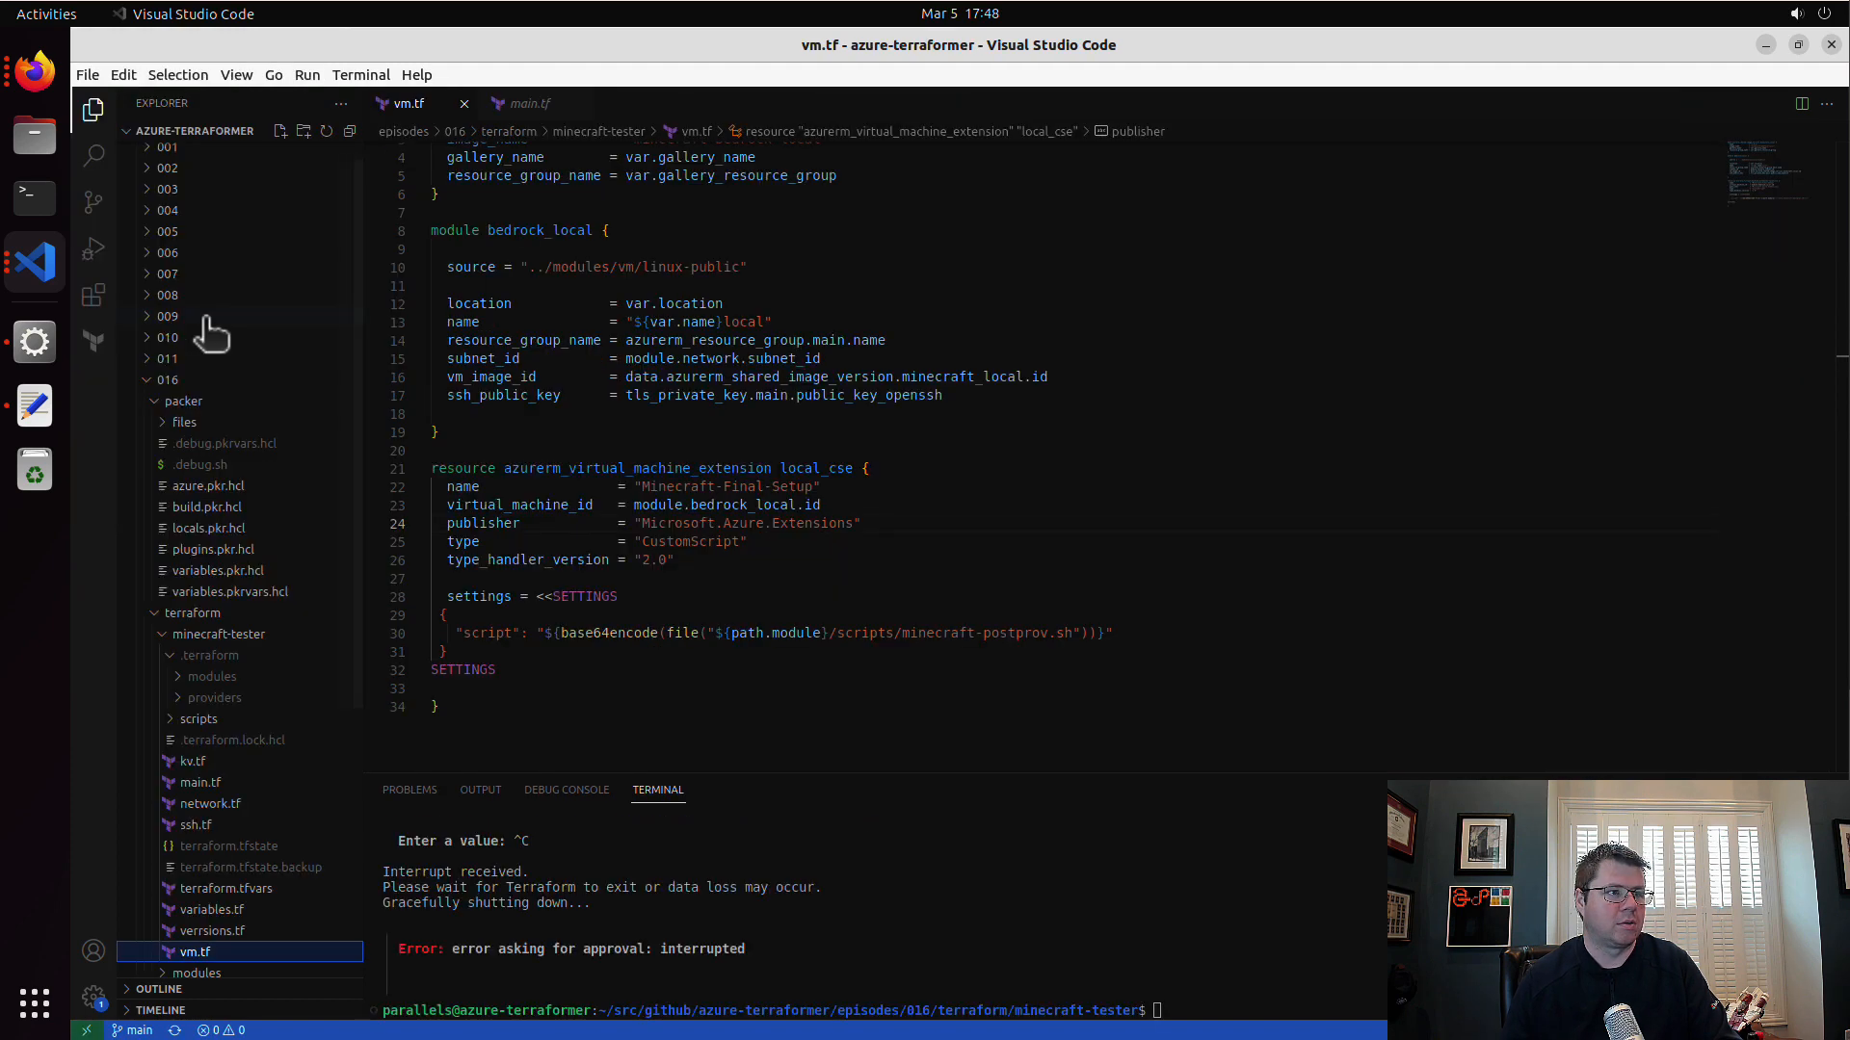
left_click(148, 380)
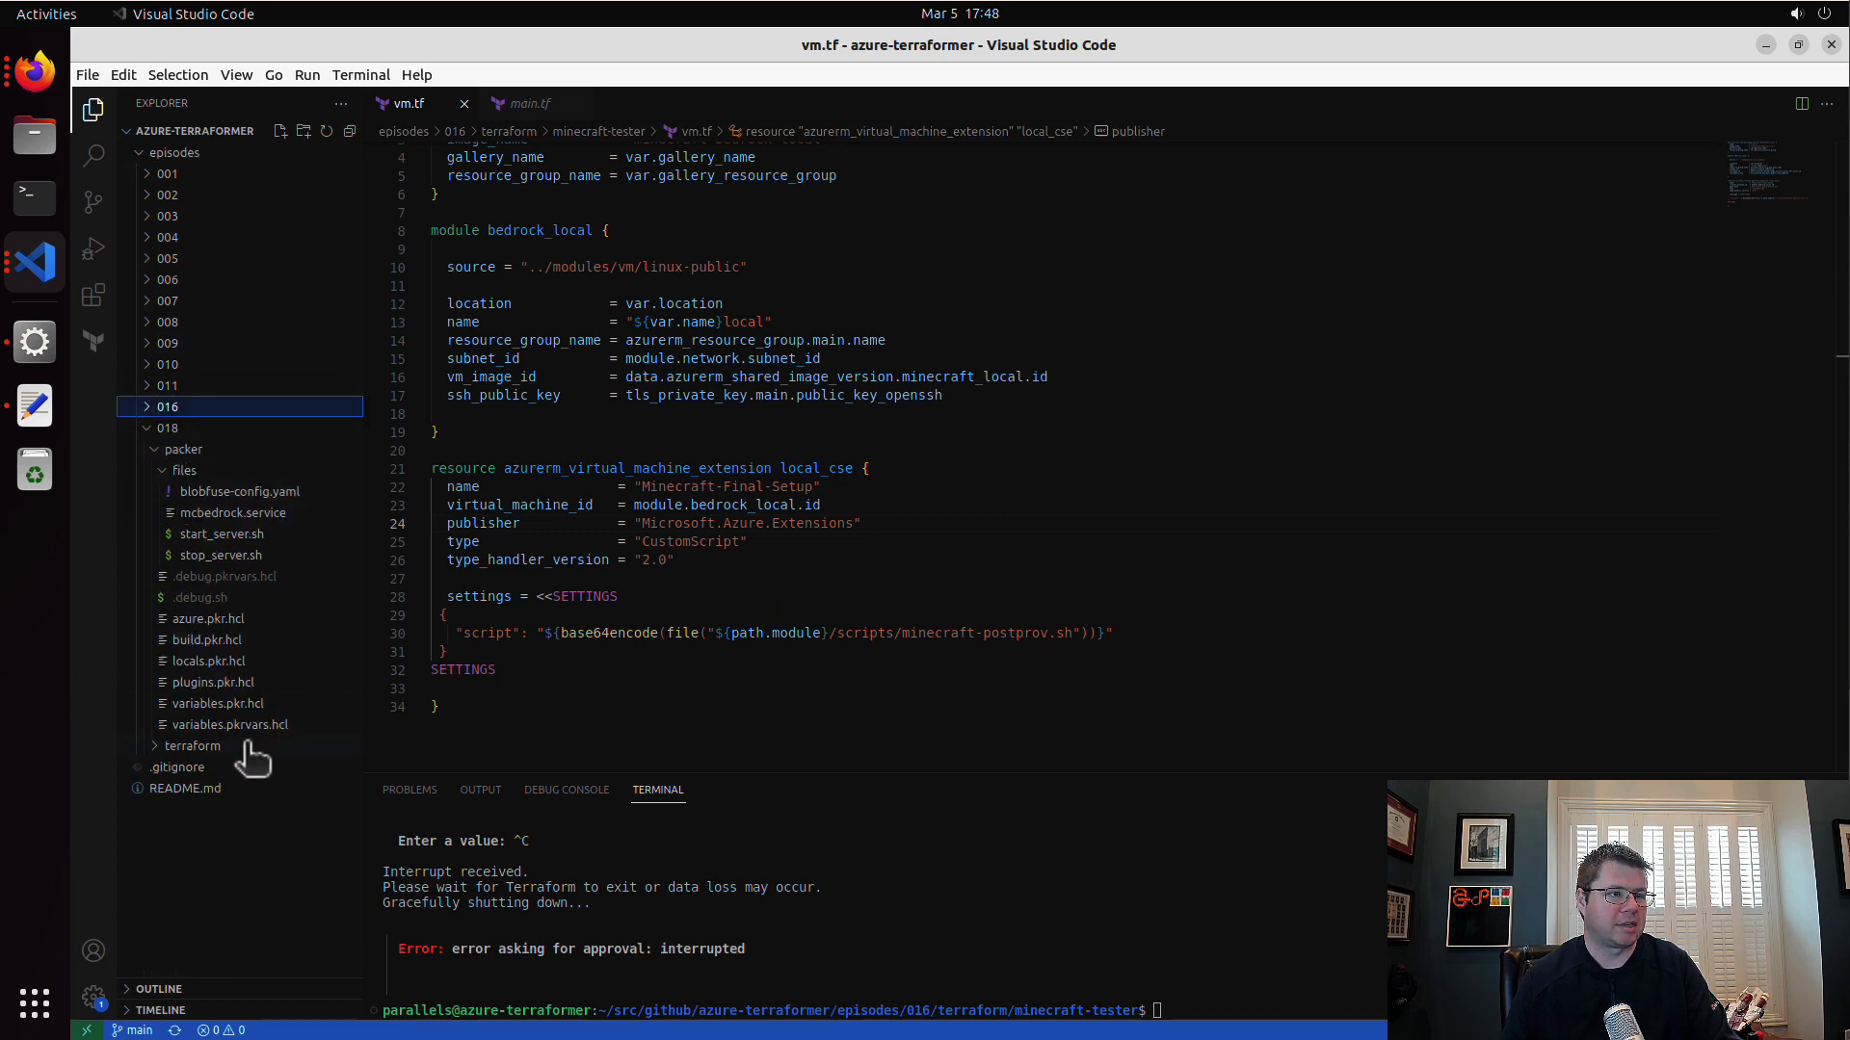
left_click(183, 746)
left_click(173, 769)
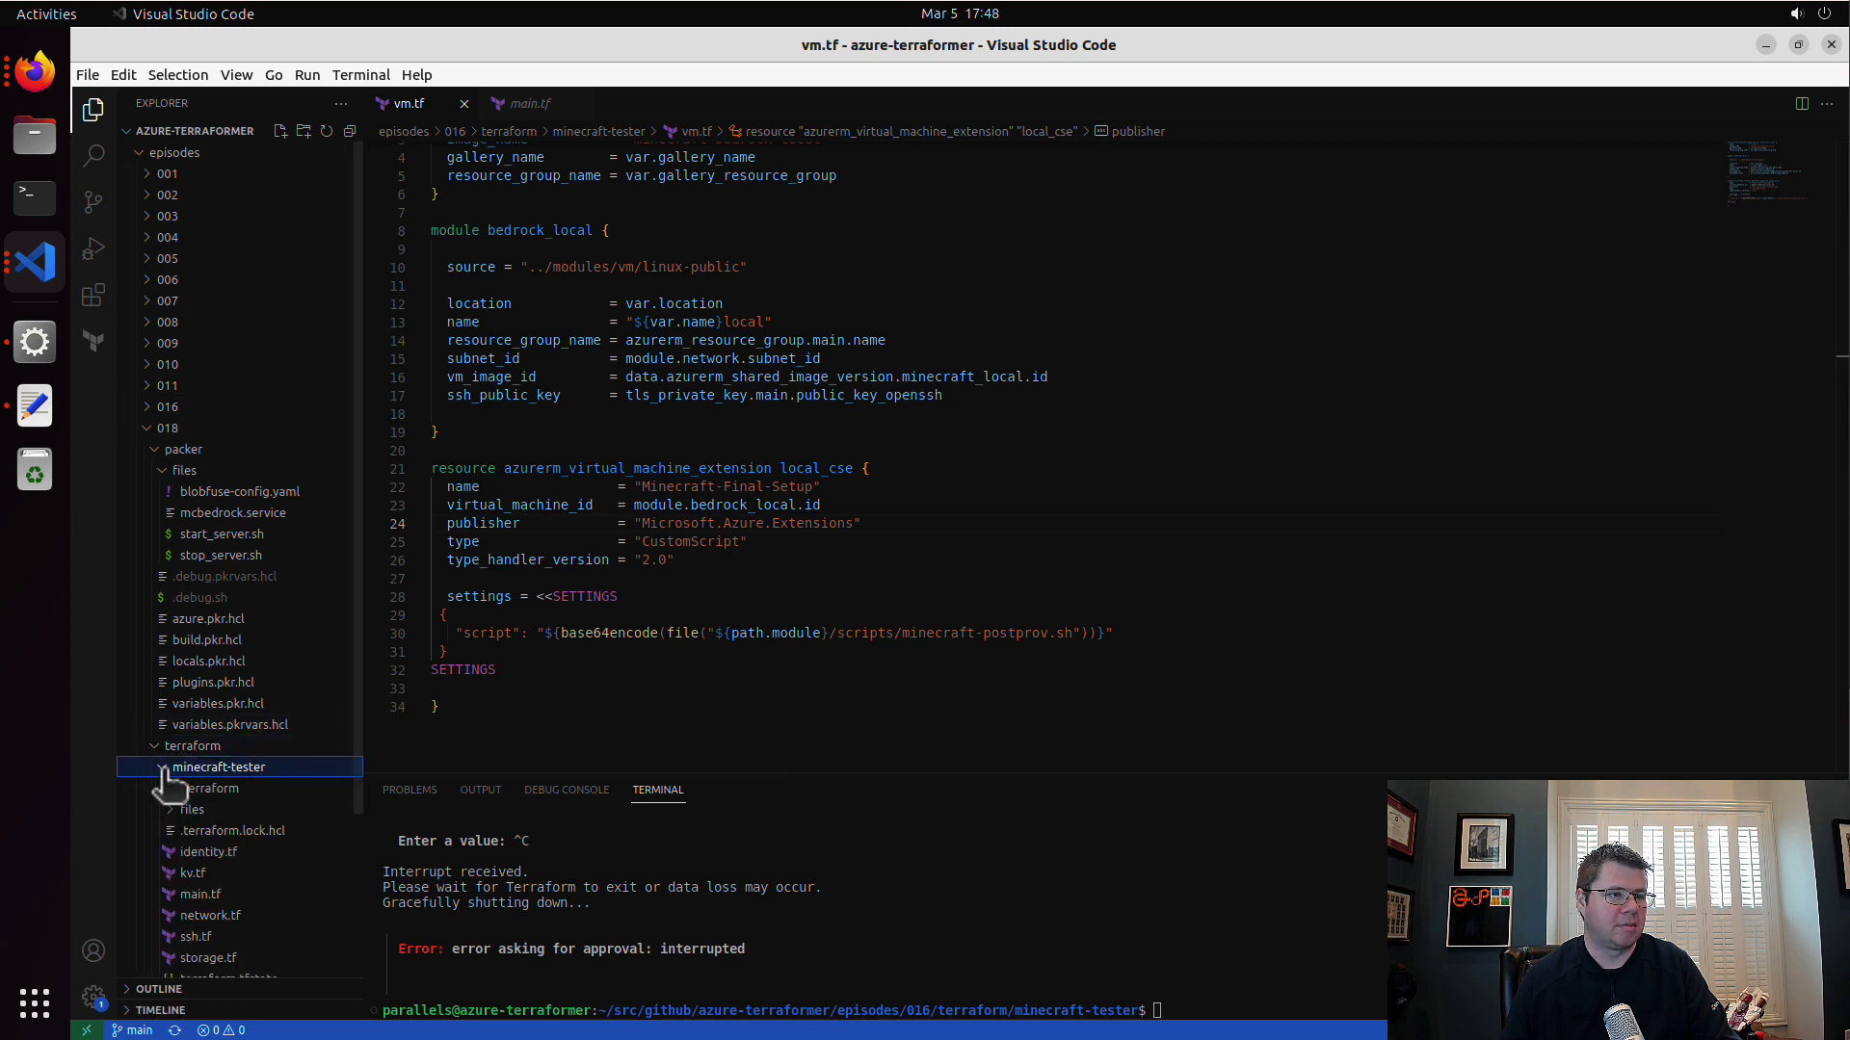
Step: Copy the modules folder from episode 018's terraform folder into the minecraft workspace's terraform folder
scroll(310, 848, "down", 2)
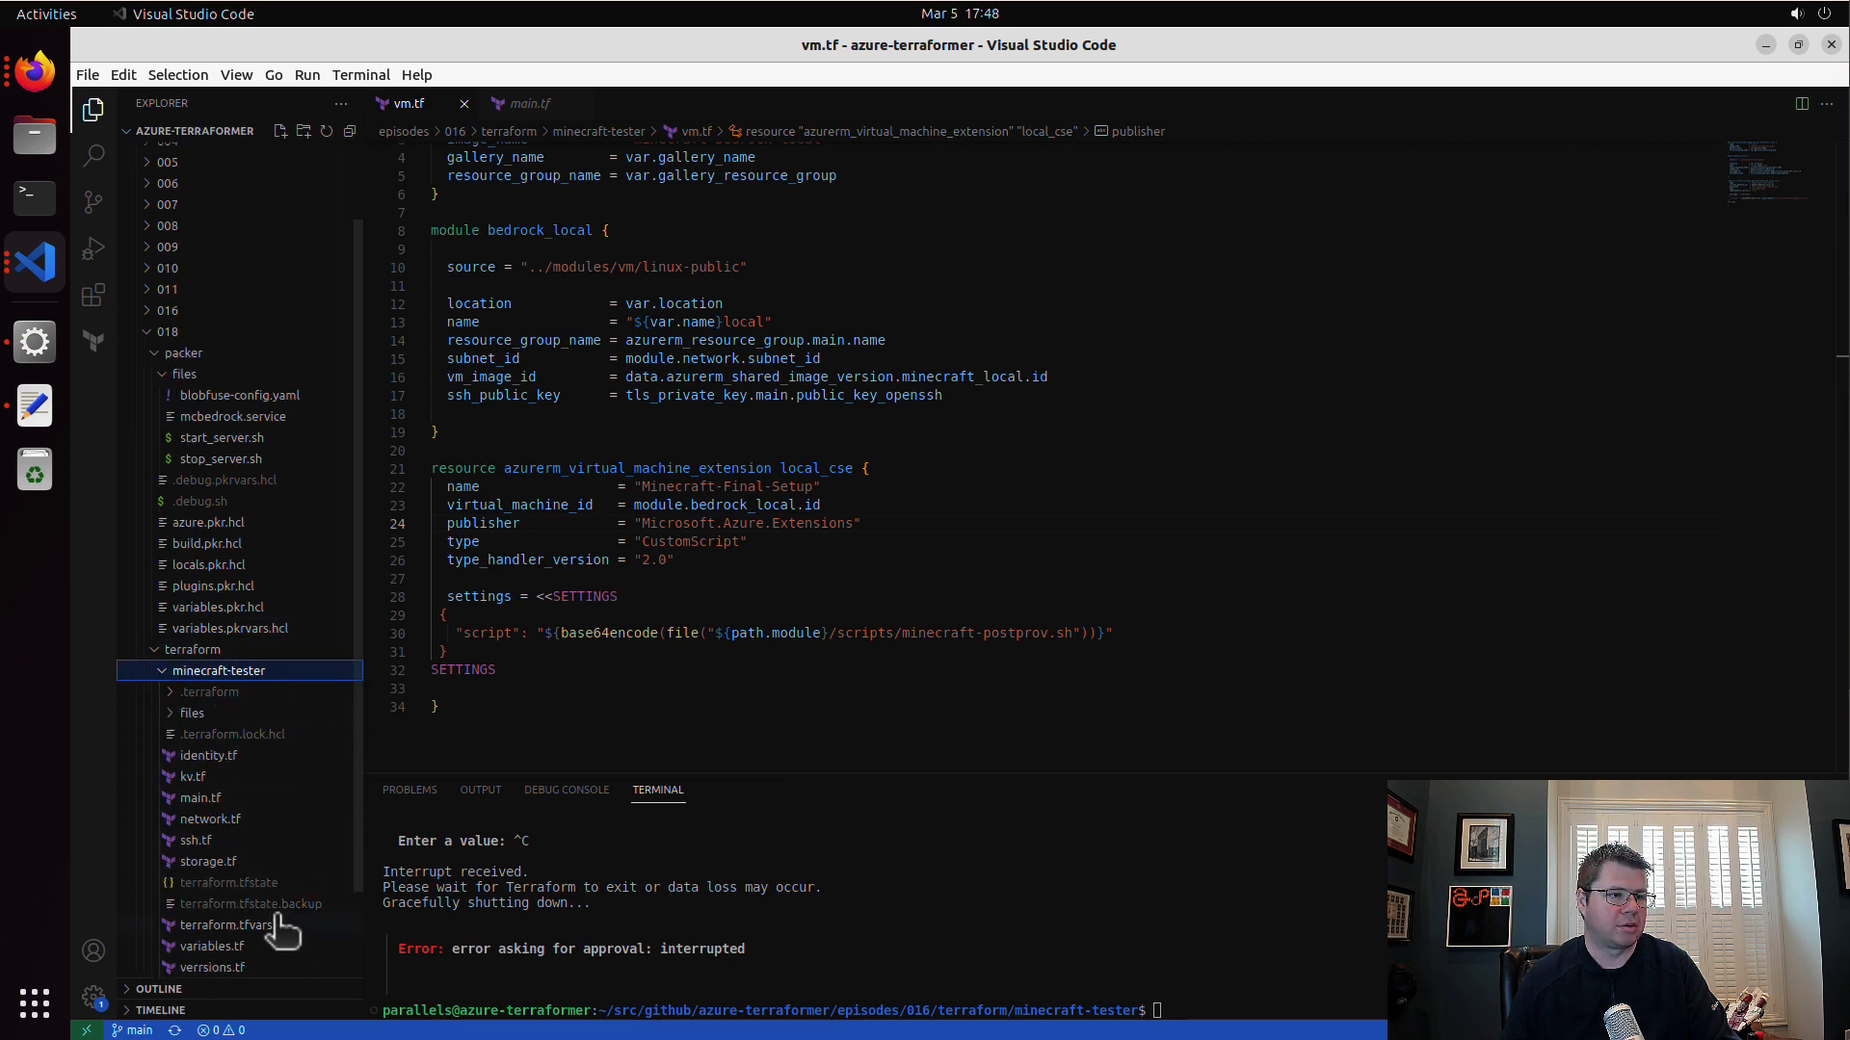
scroll(269, 931, "down", 2)
left_click(207, 905)
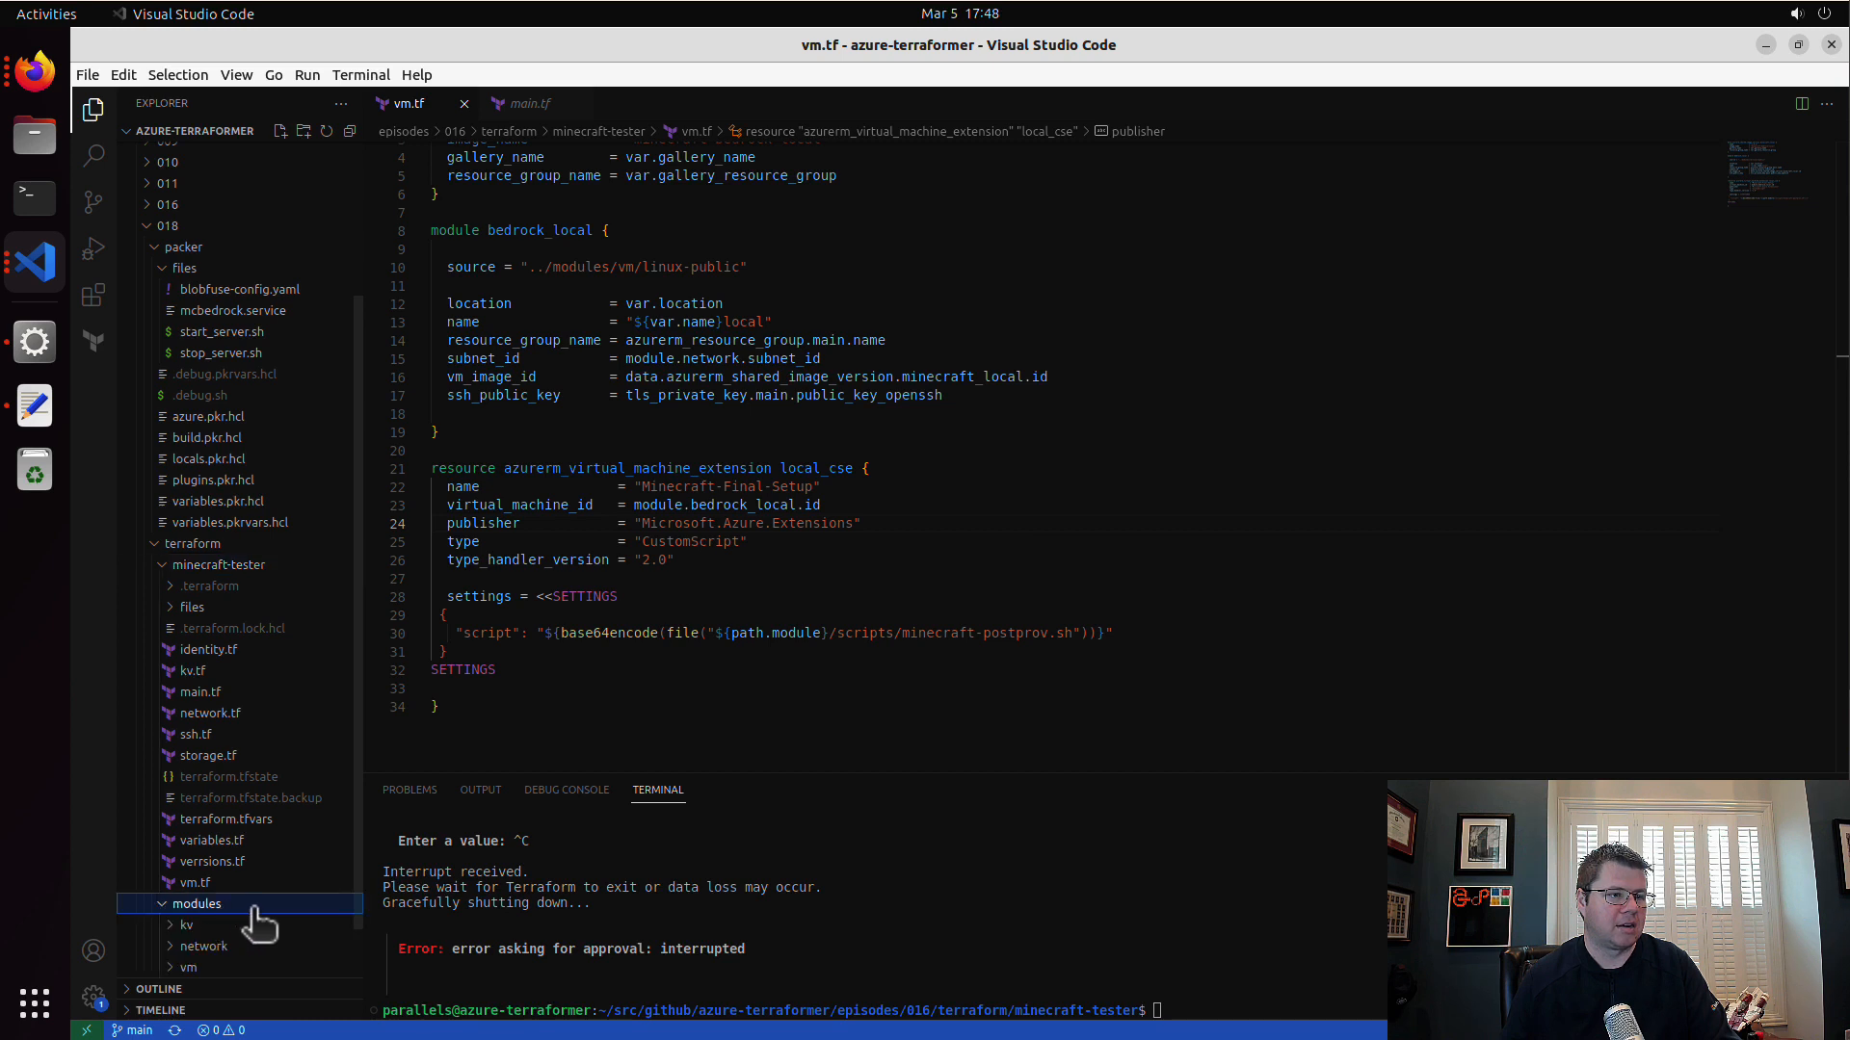
right_click(254, 910)
key("Escape")
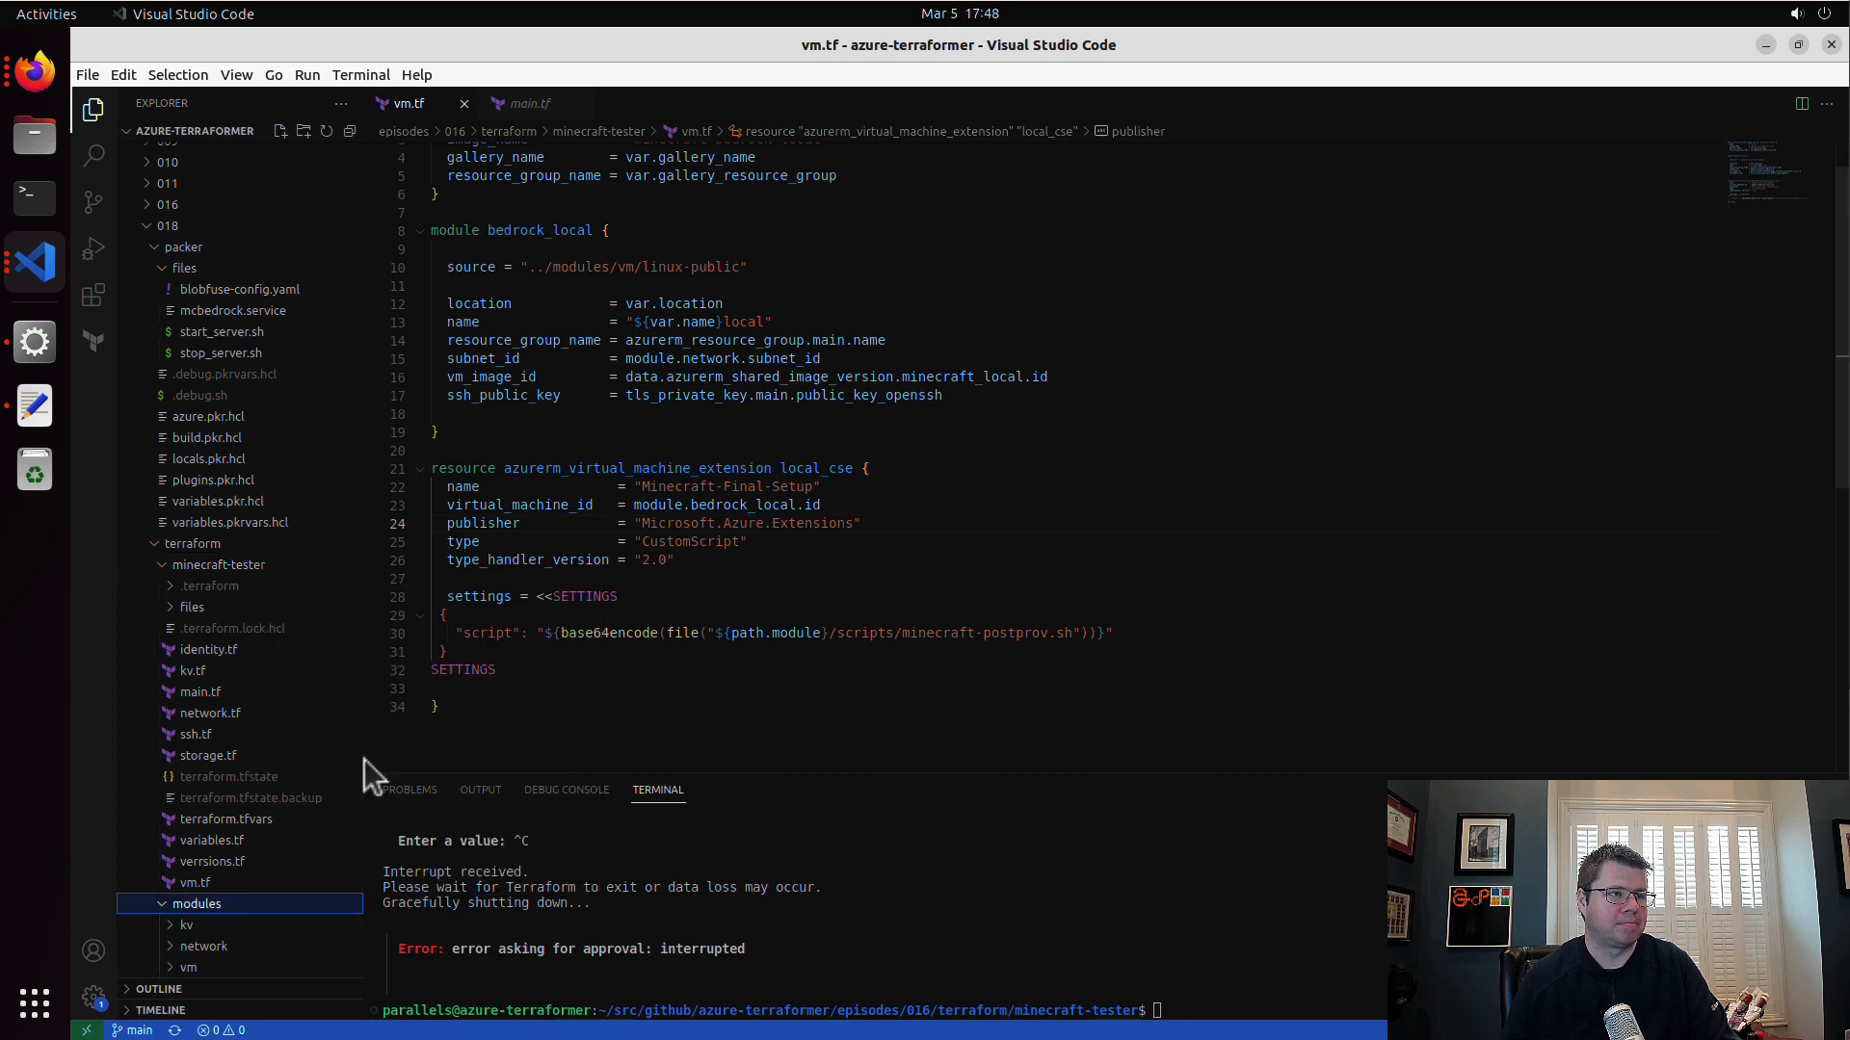
left_click(37, 262)
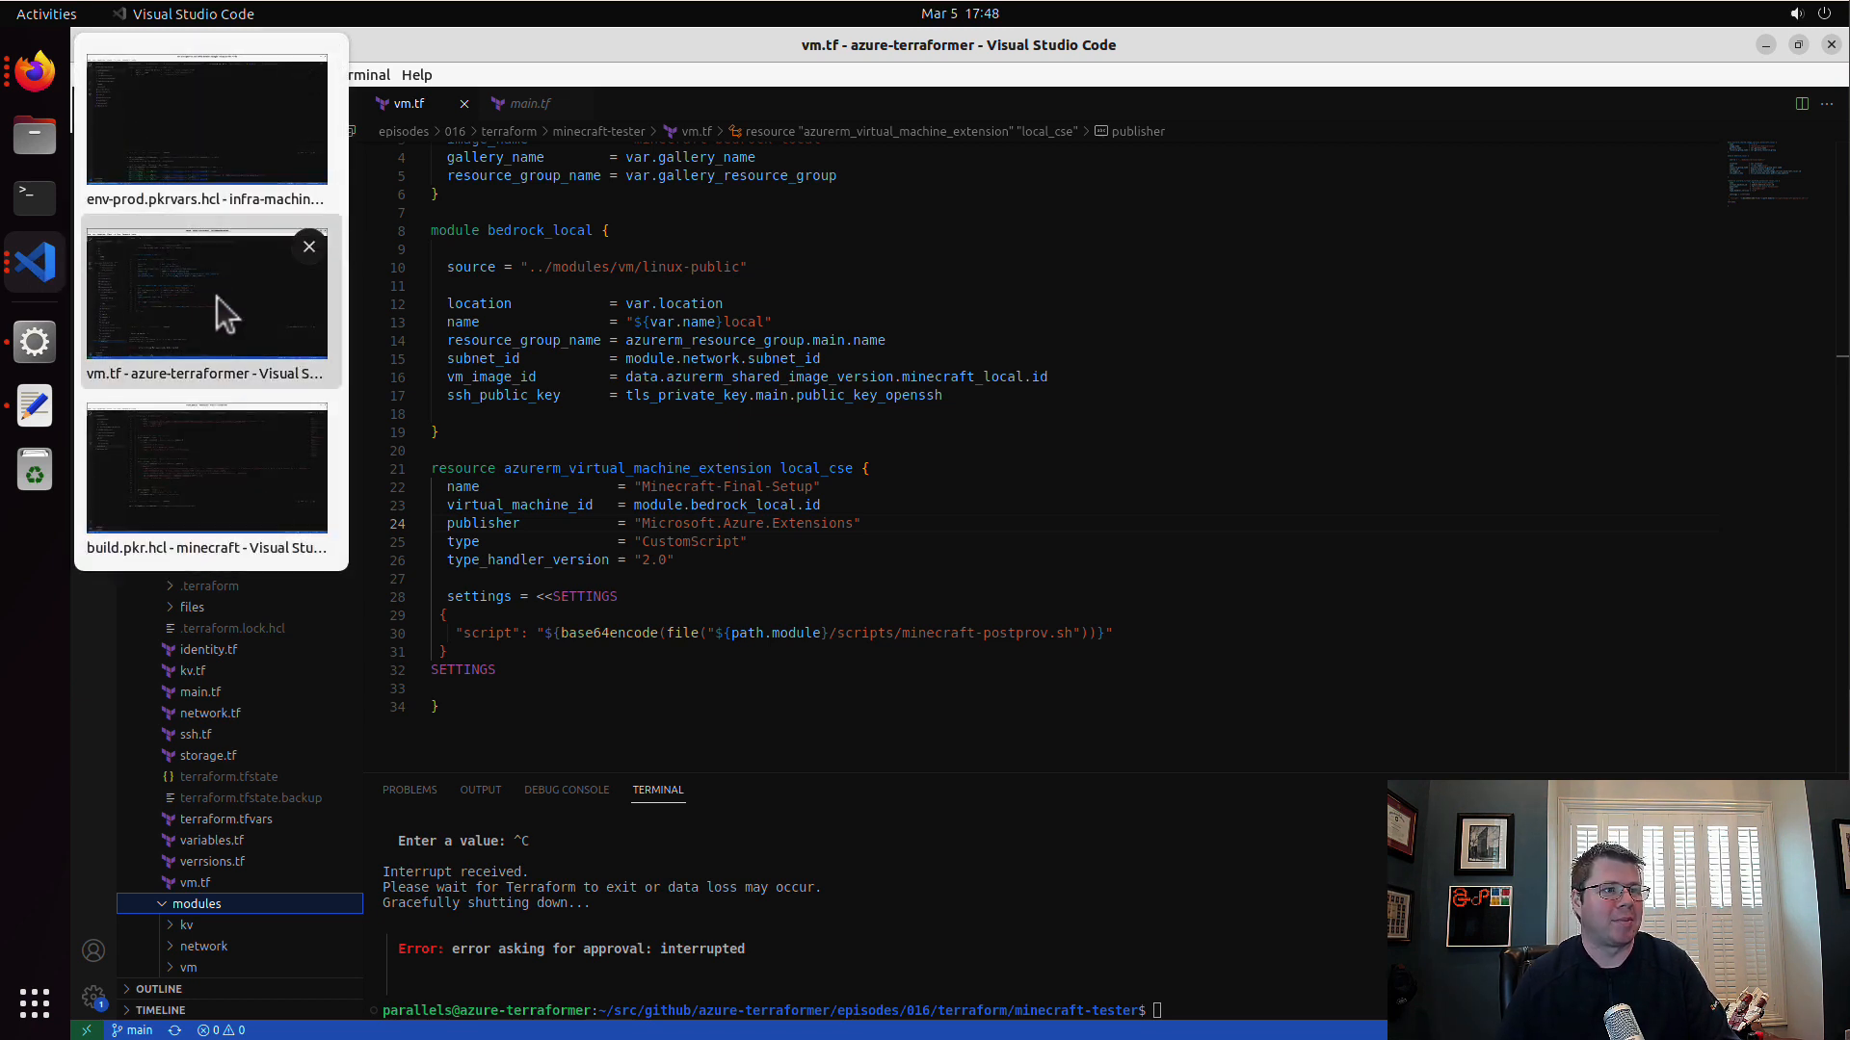
left_click(221, 490)
right_click(220, 366)
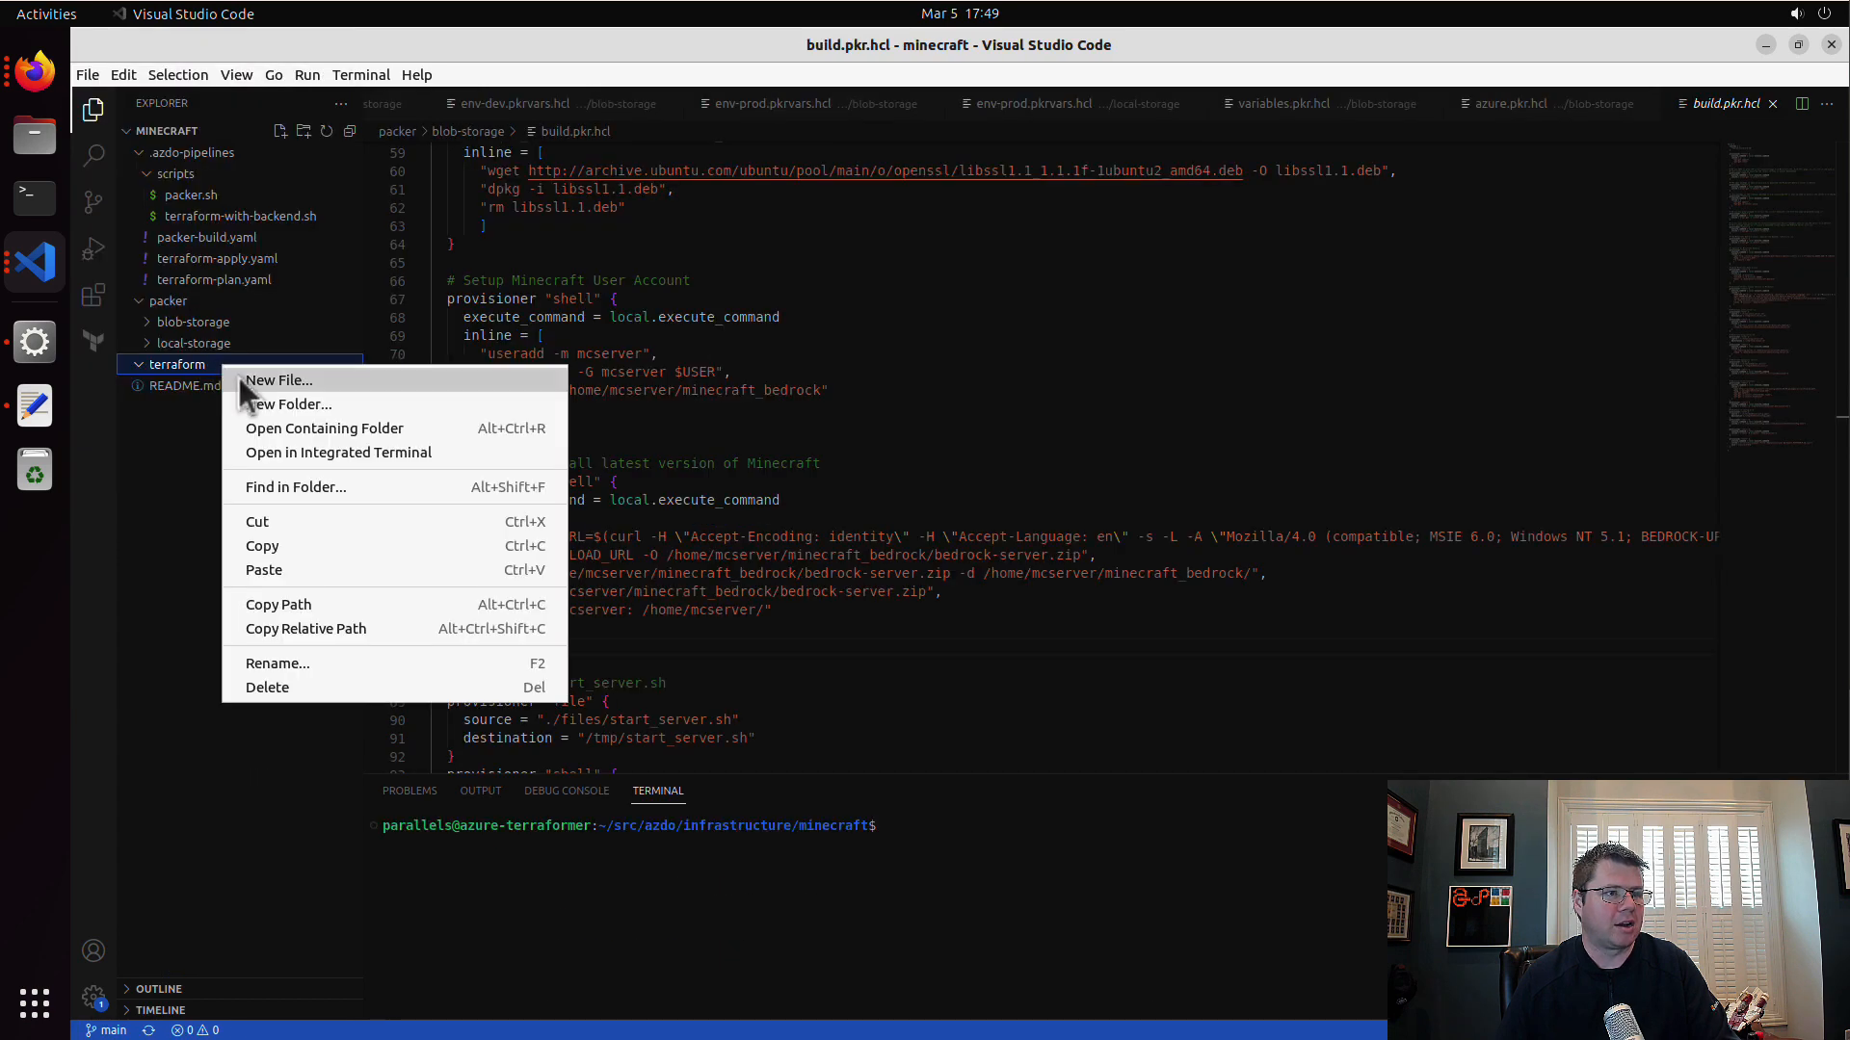
left_click(281, 567)
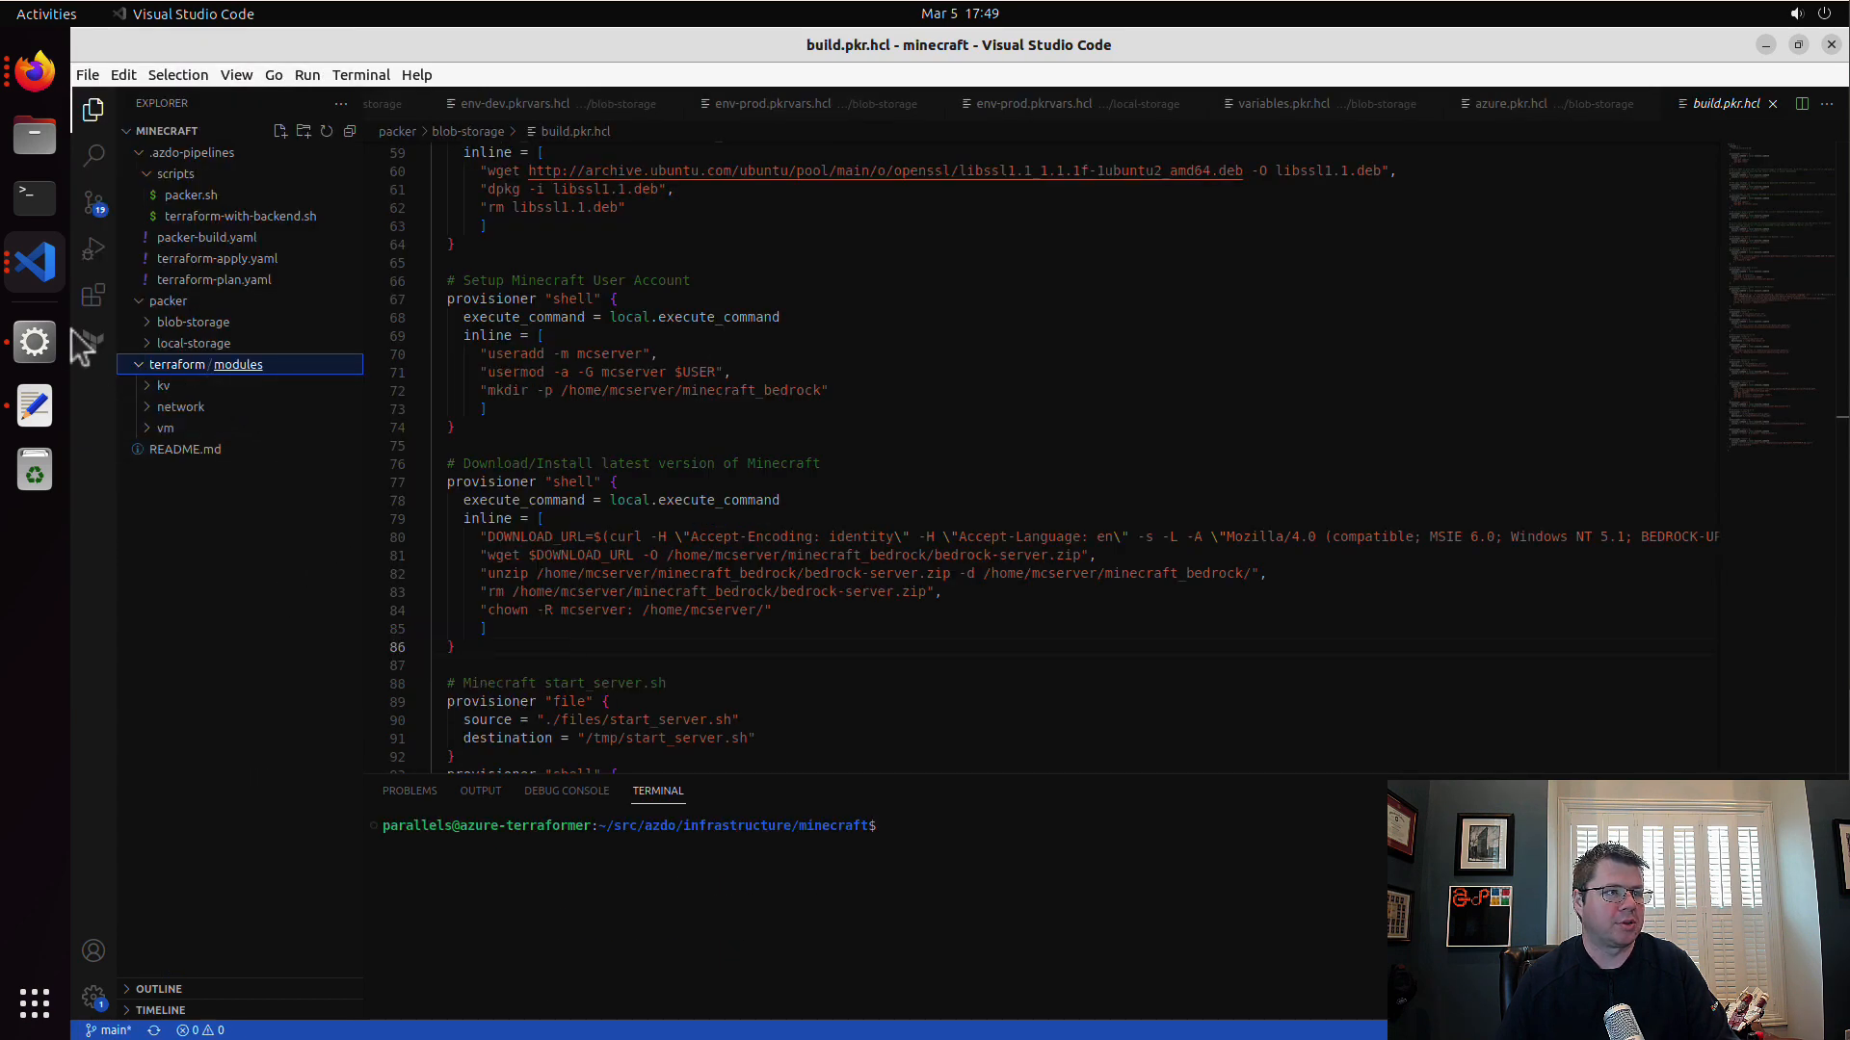
Step: Copy the minecraft-tester folder from episode 018 in the azure-terraformer workspace into the minecraft workspace's terraform folder
left_click(34, 261)
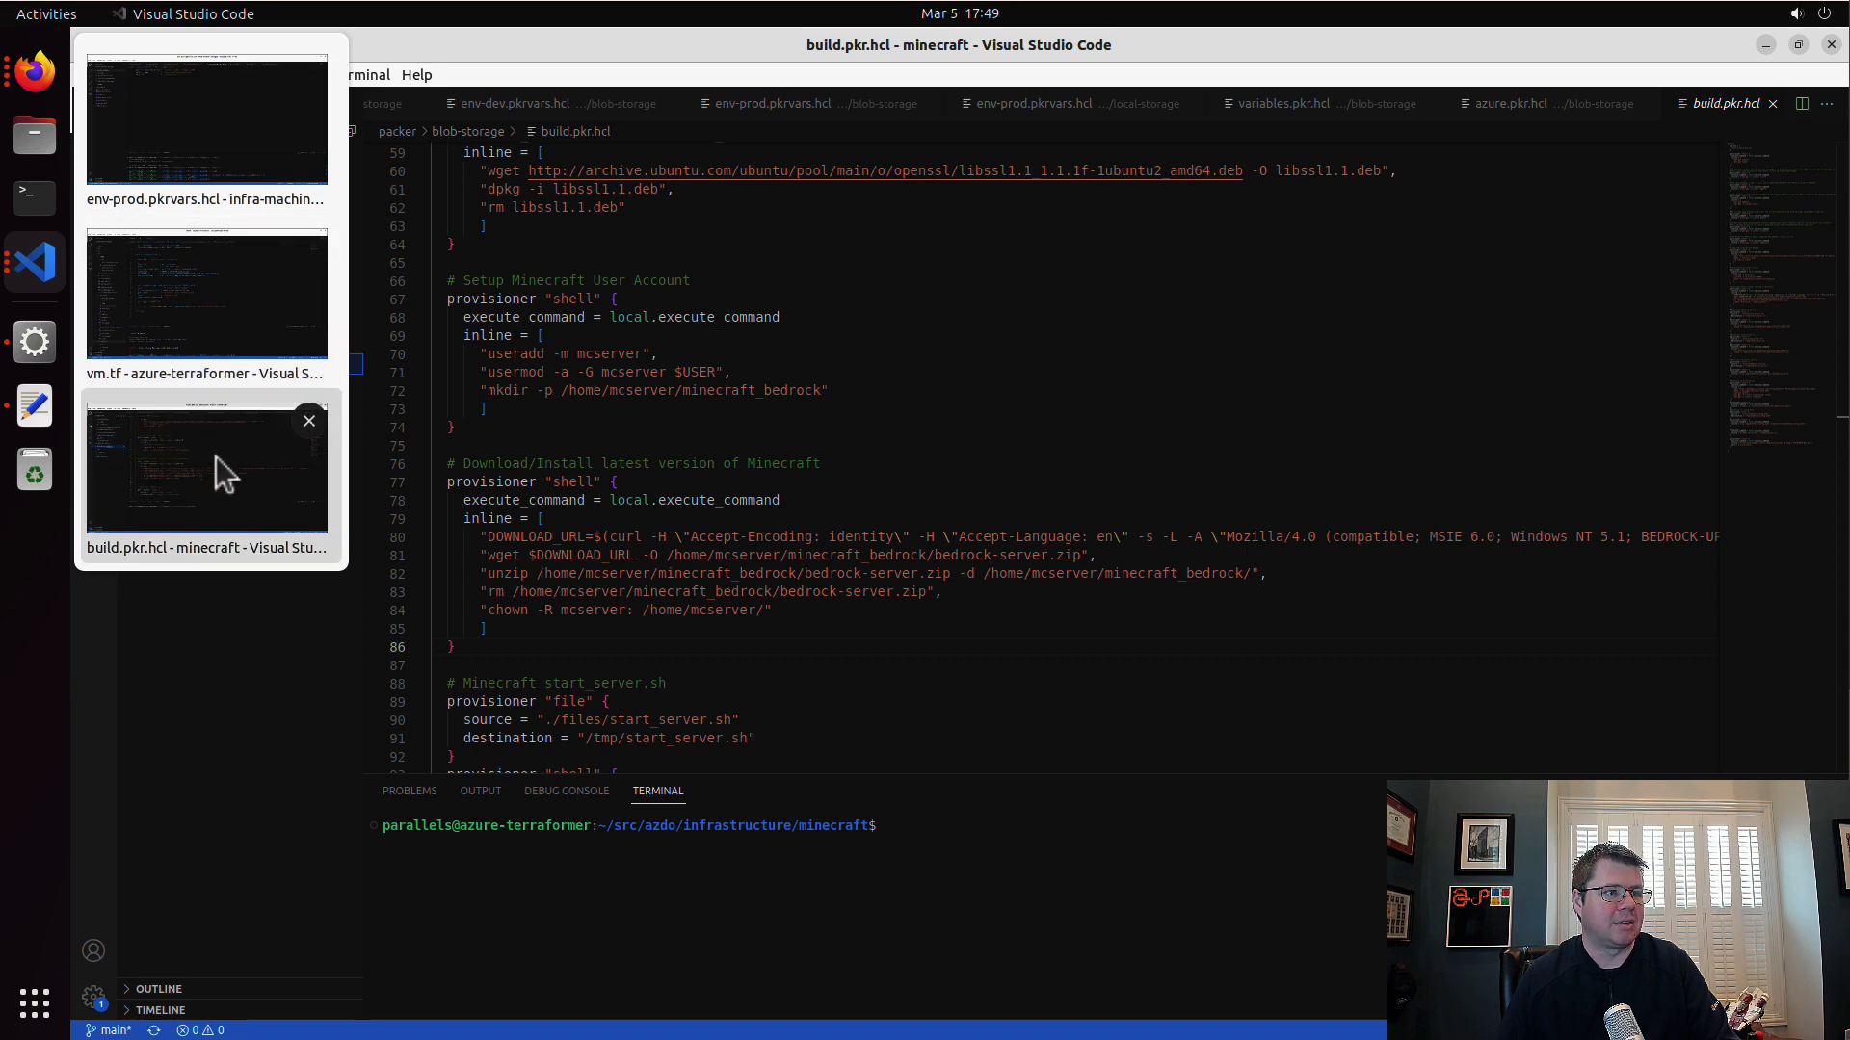
left_click(40, 286)
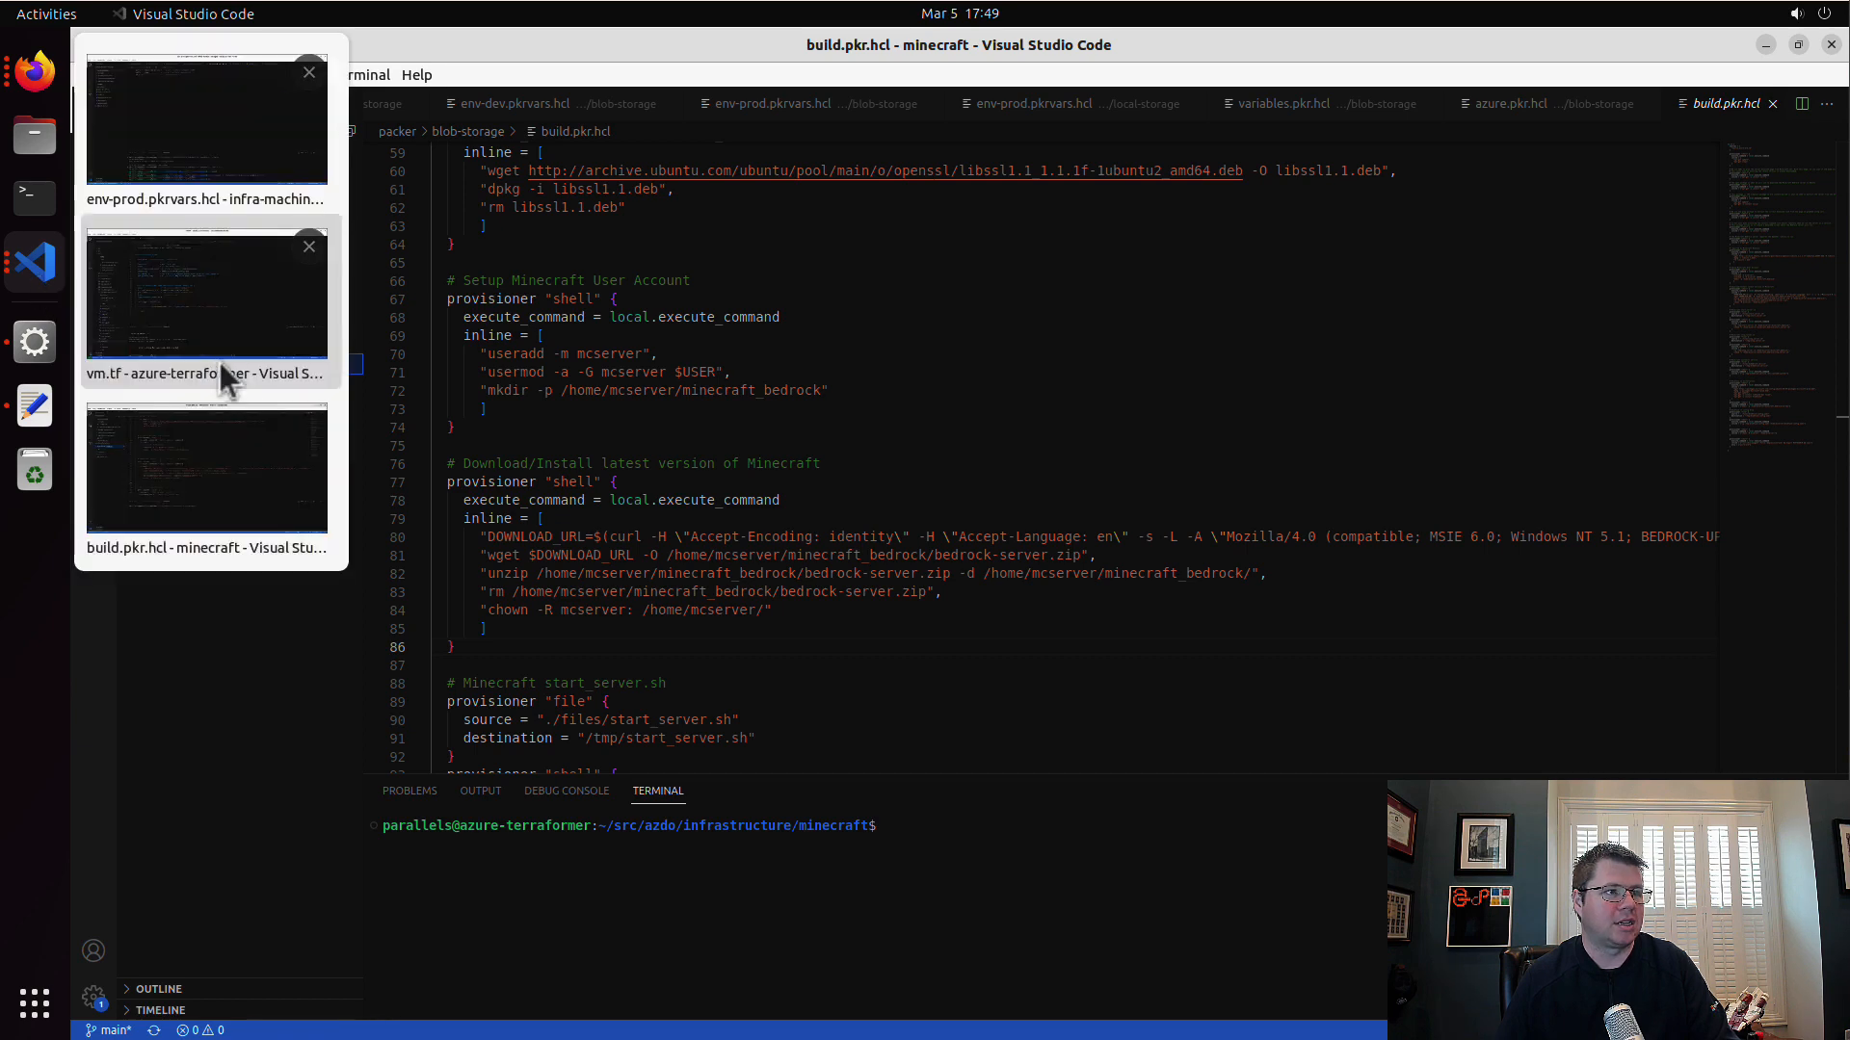
left_click(220, 372)
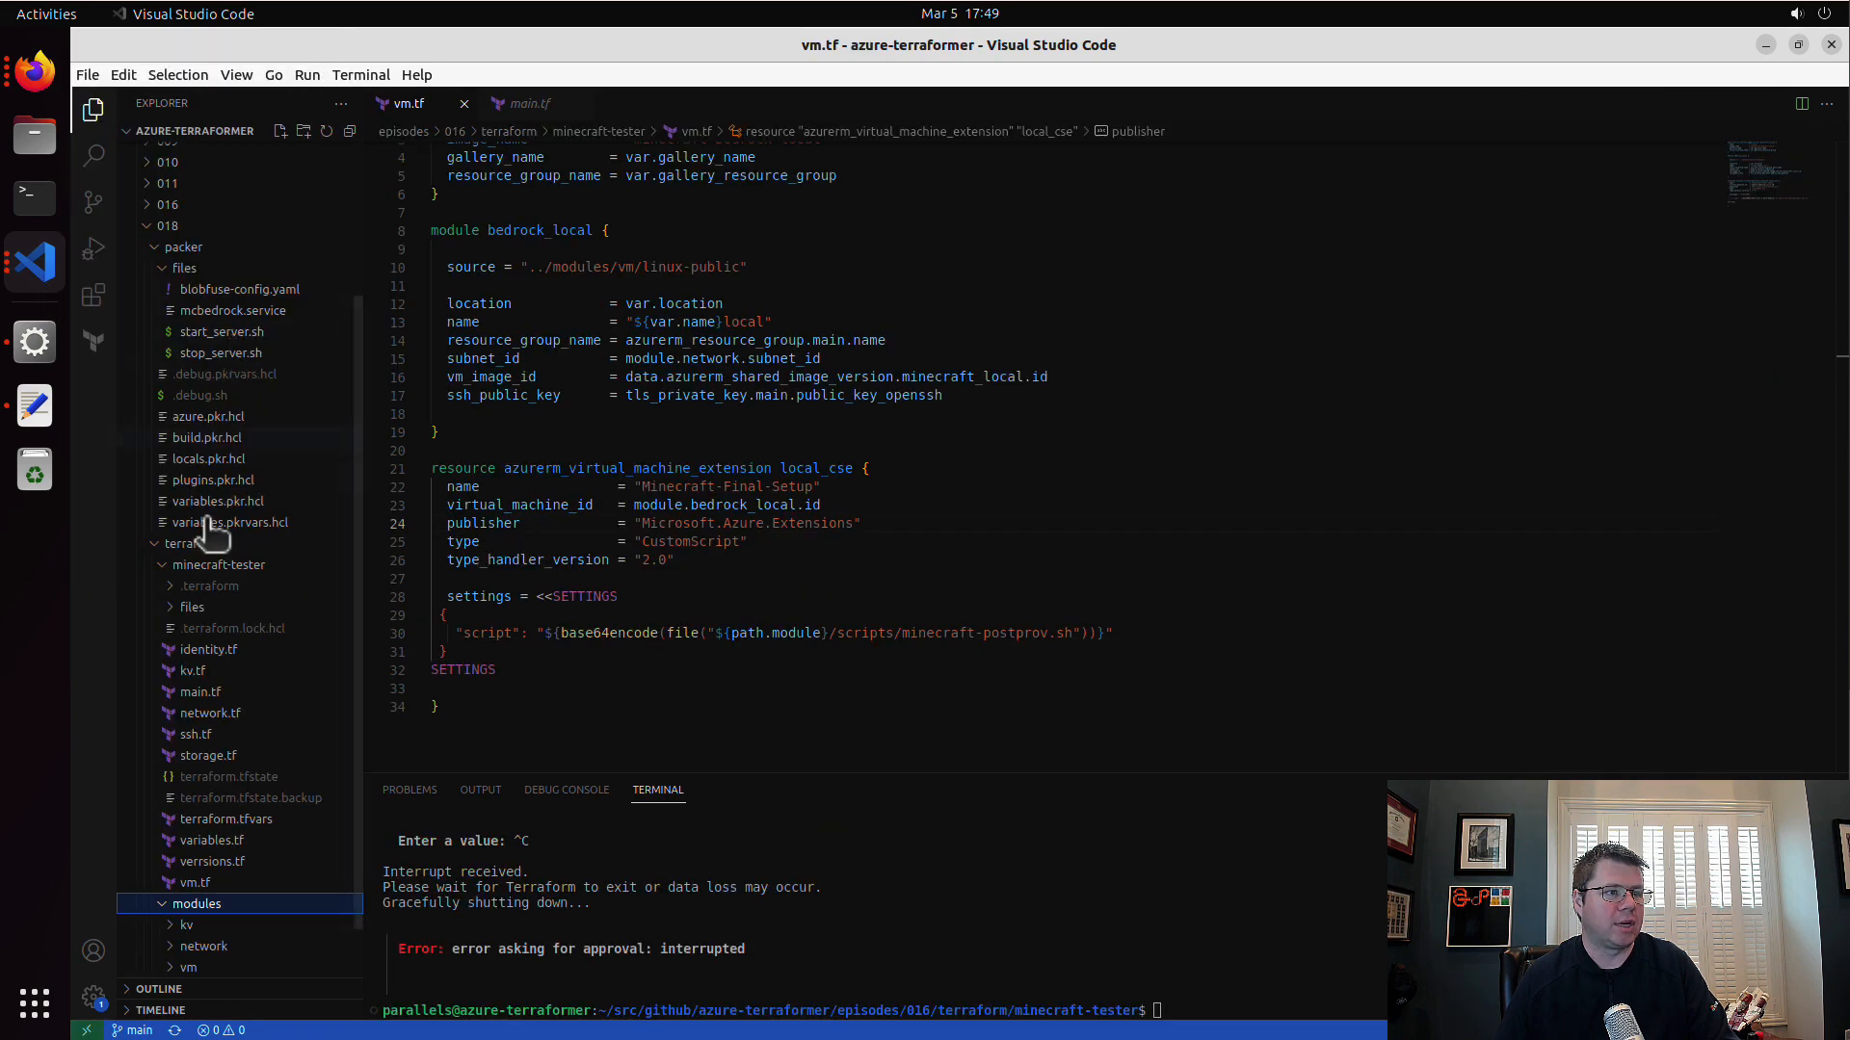
right_click(249, 569)
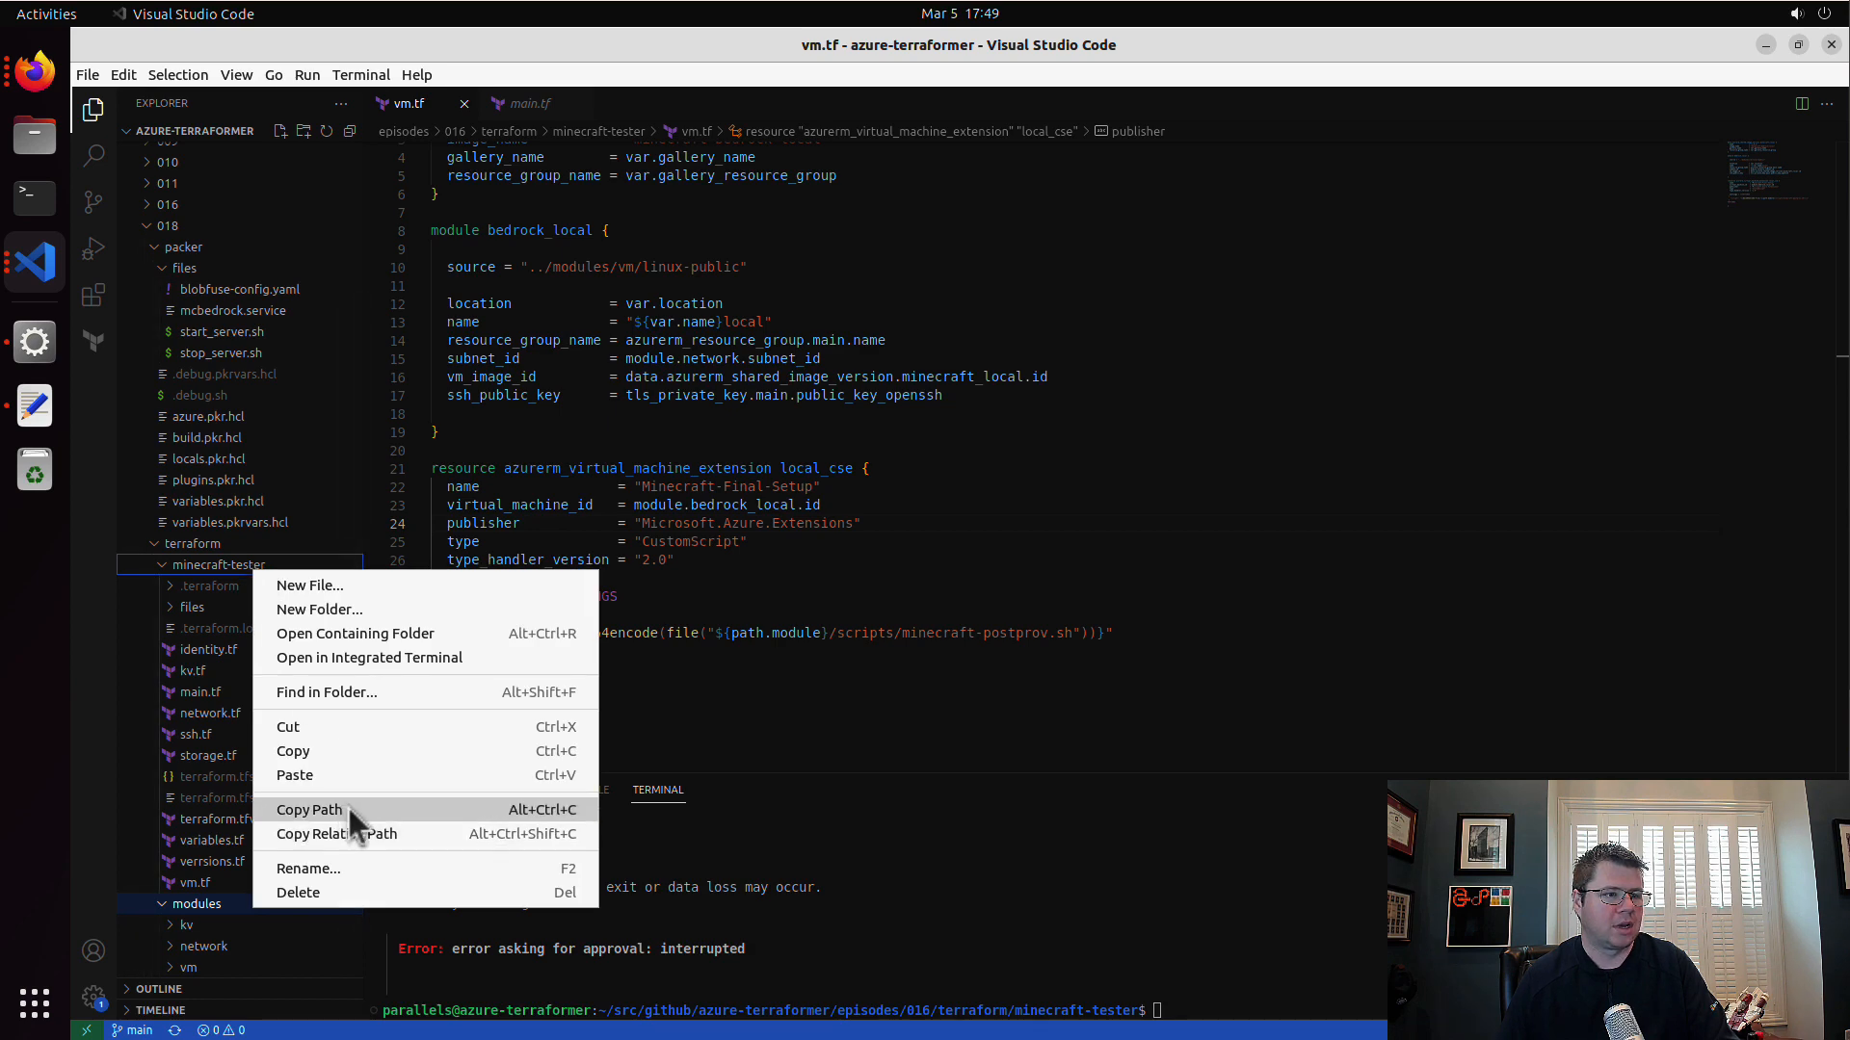
left_click(345, 751)
left_click(27, 275)
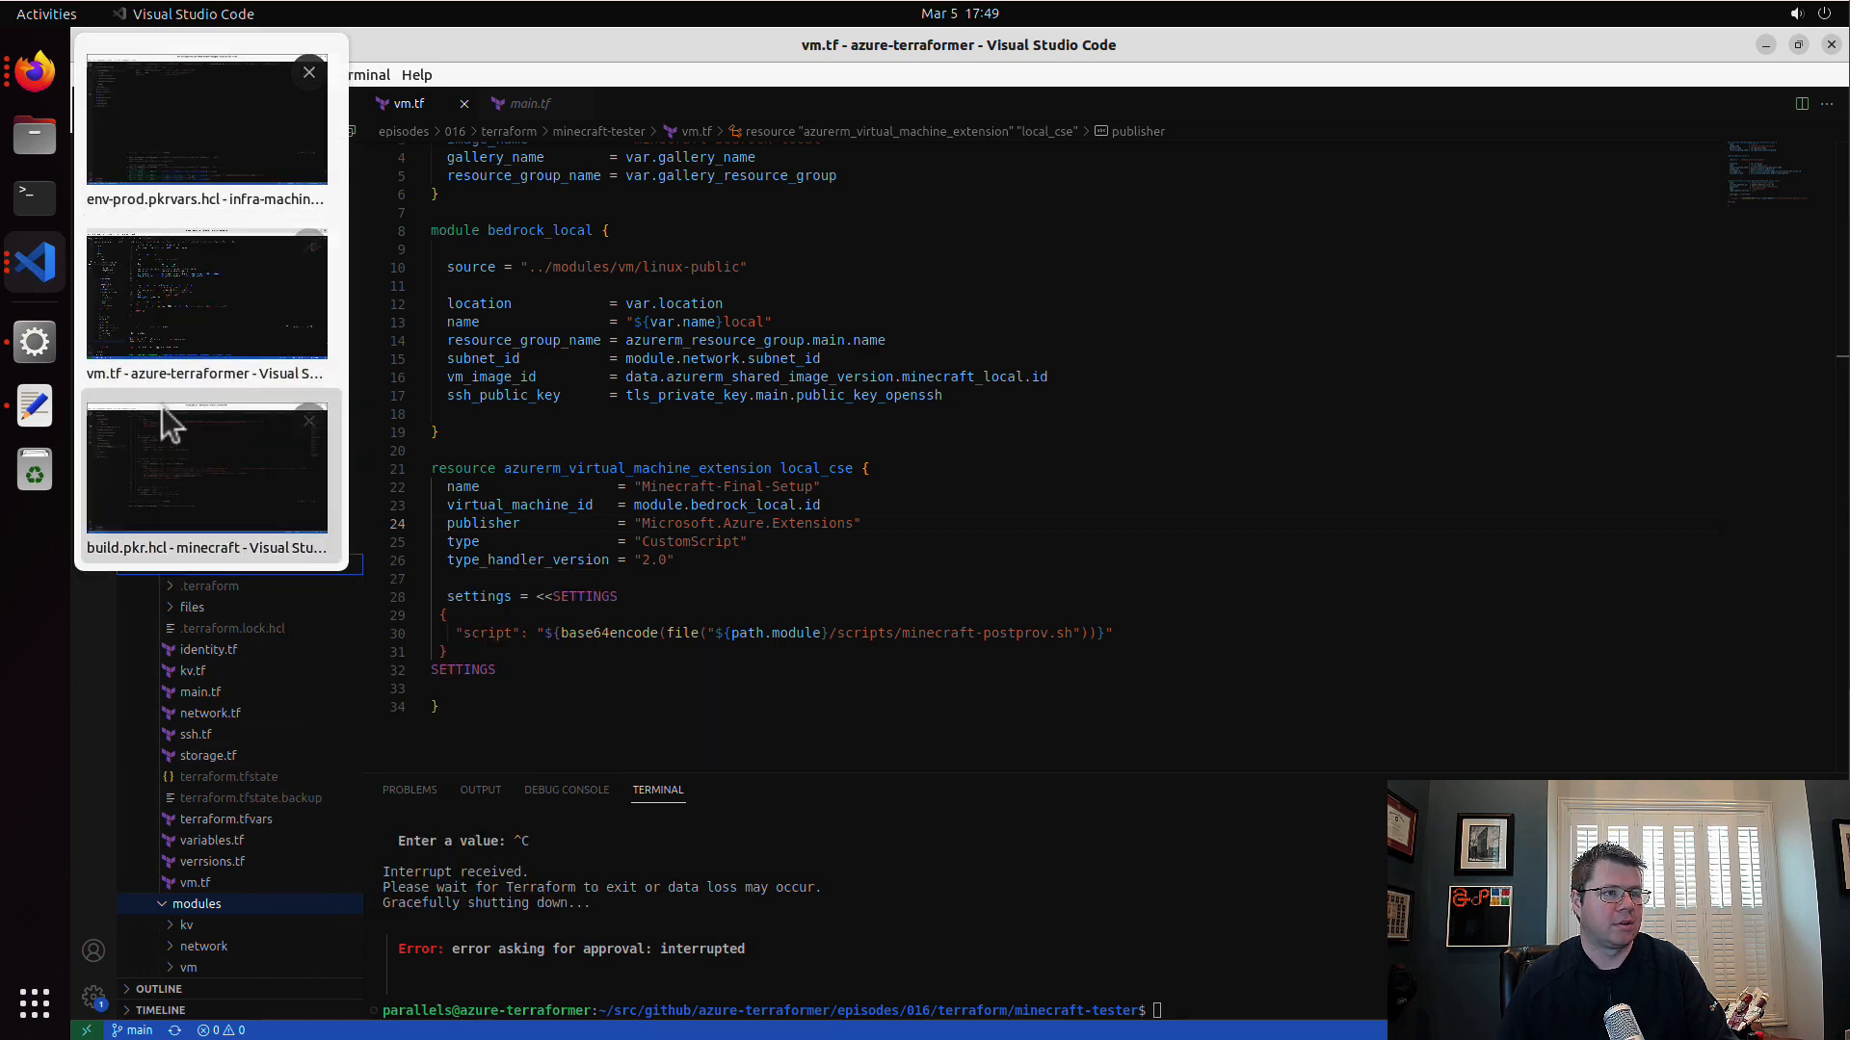
left_click(204, 483)
right_click(171, 370)
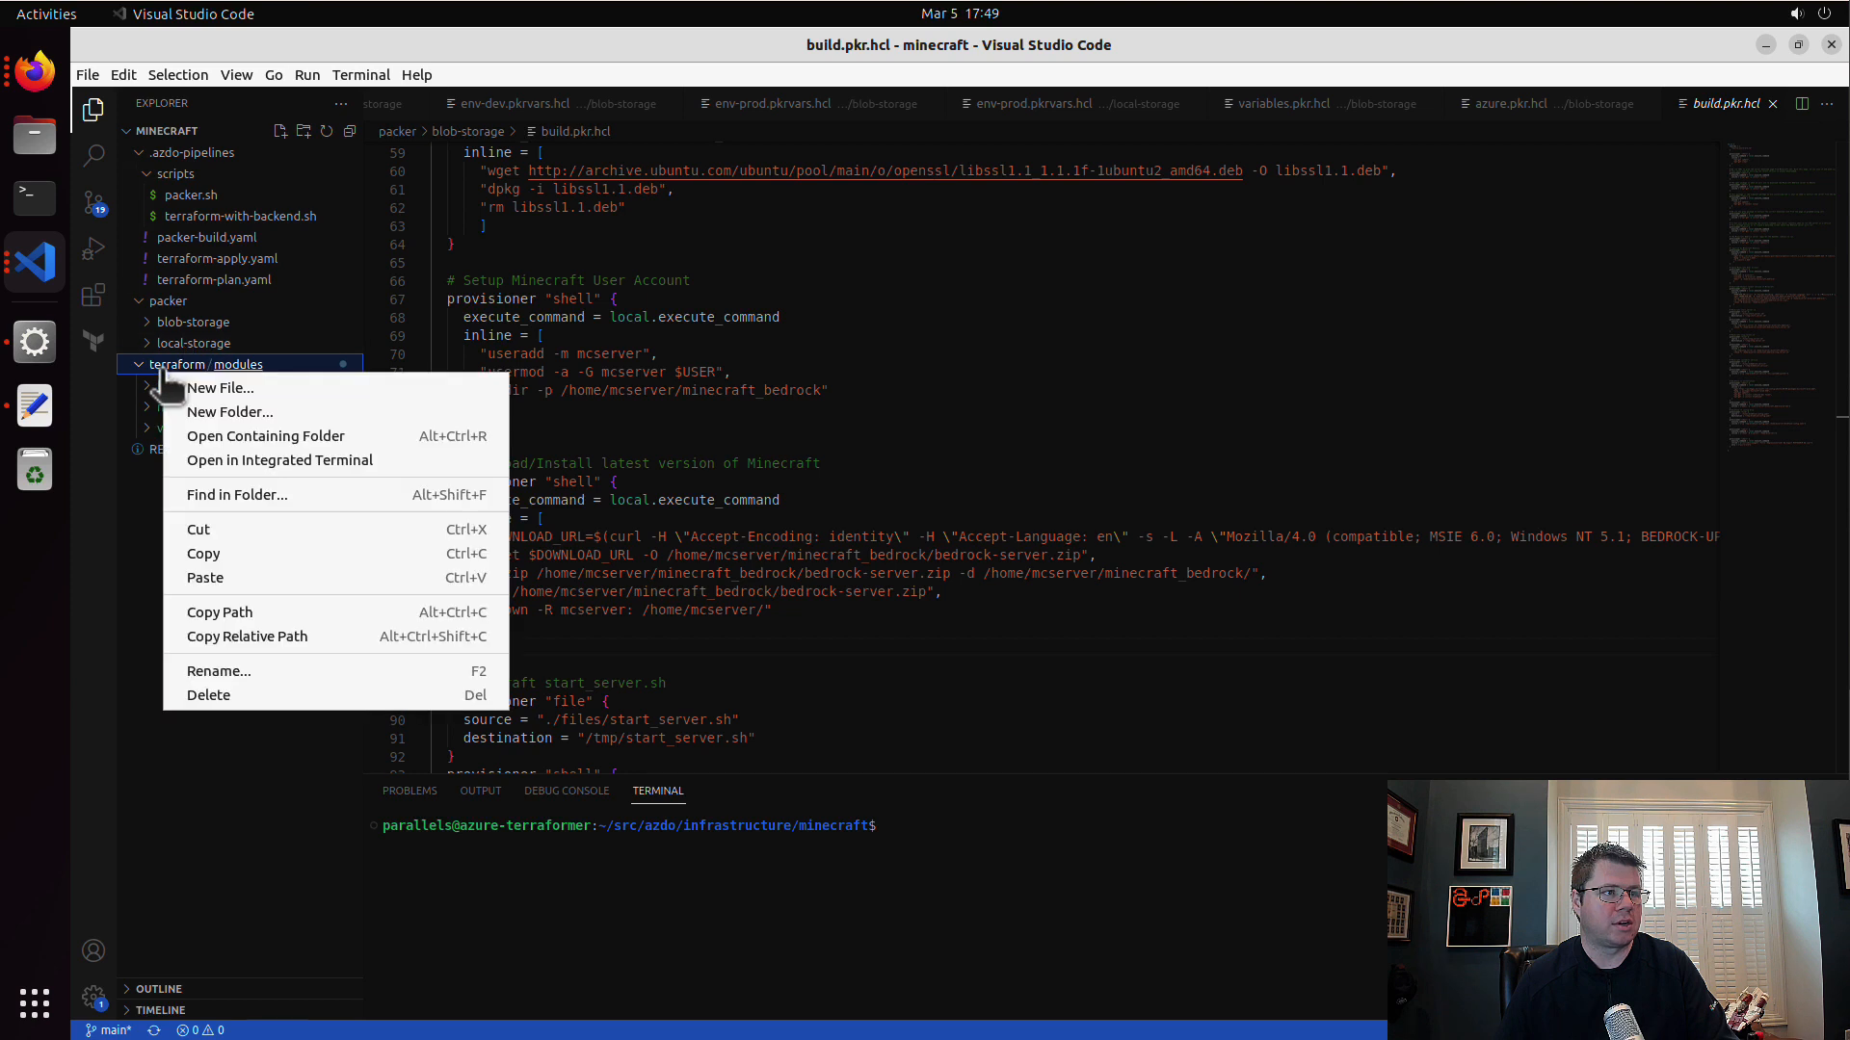
left_click(166, 364)
right_click(175, 370)
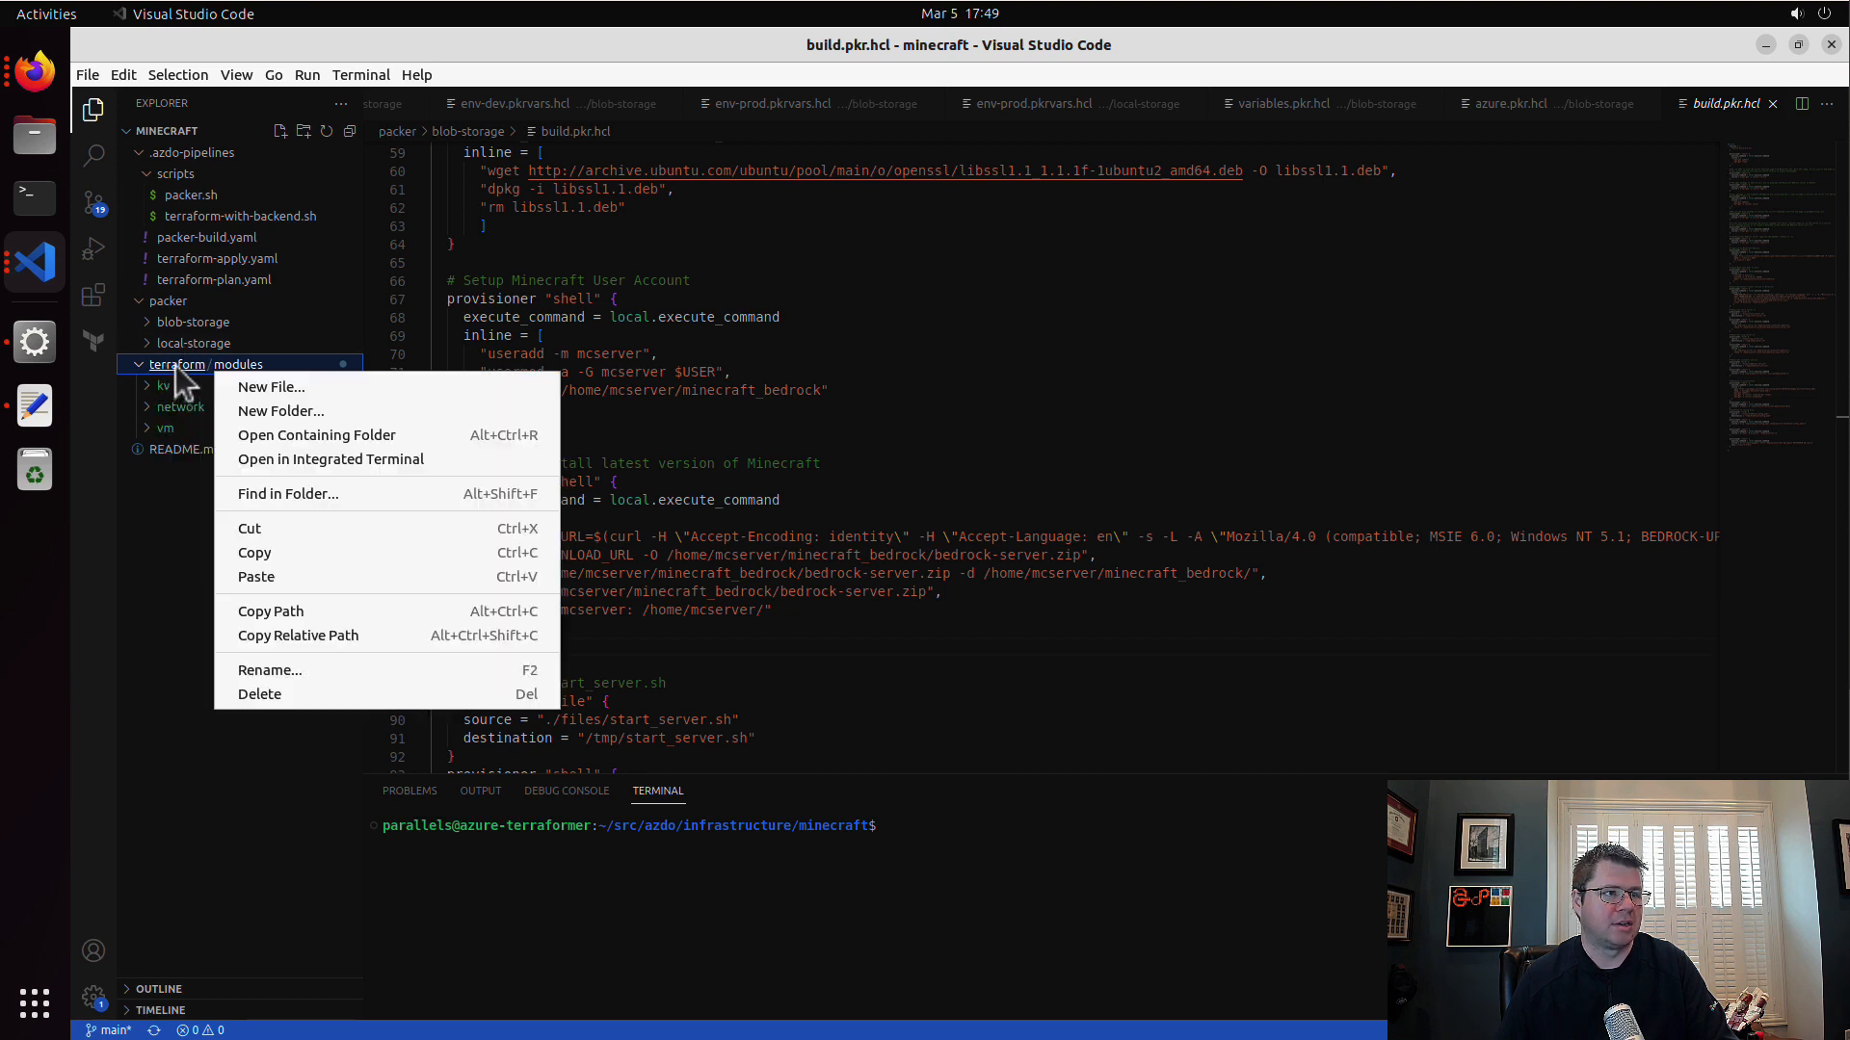
left_click(316, 578)
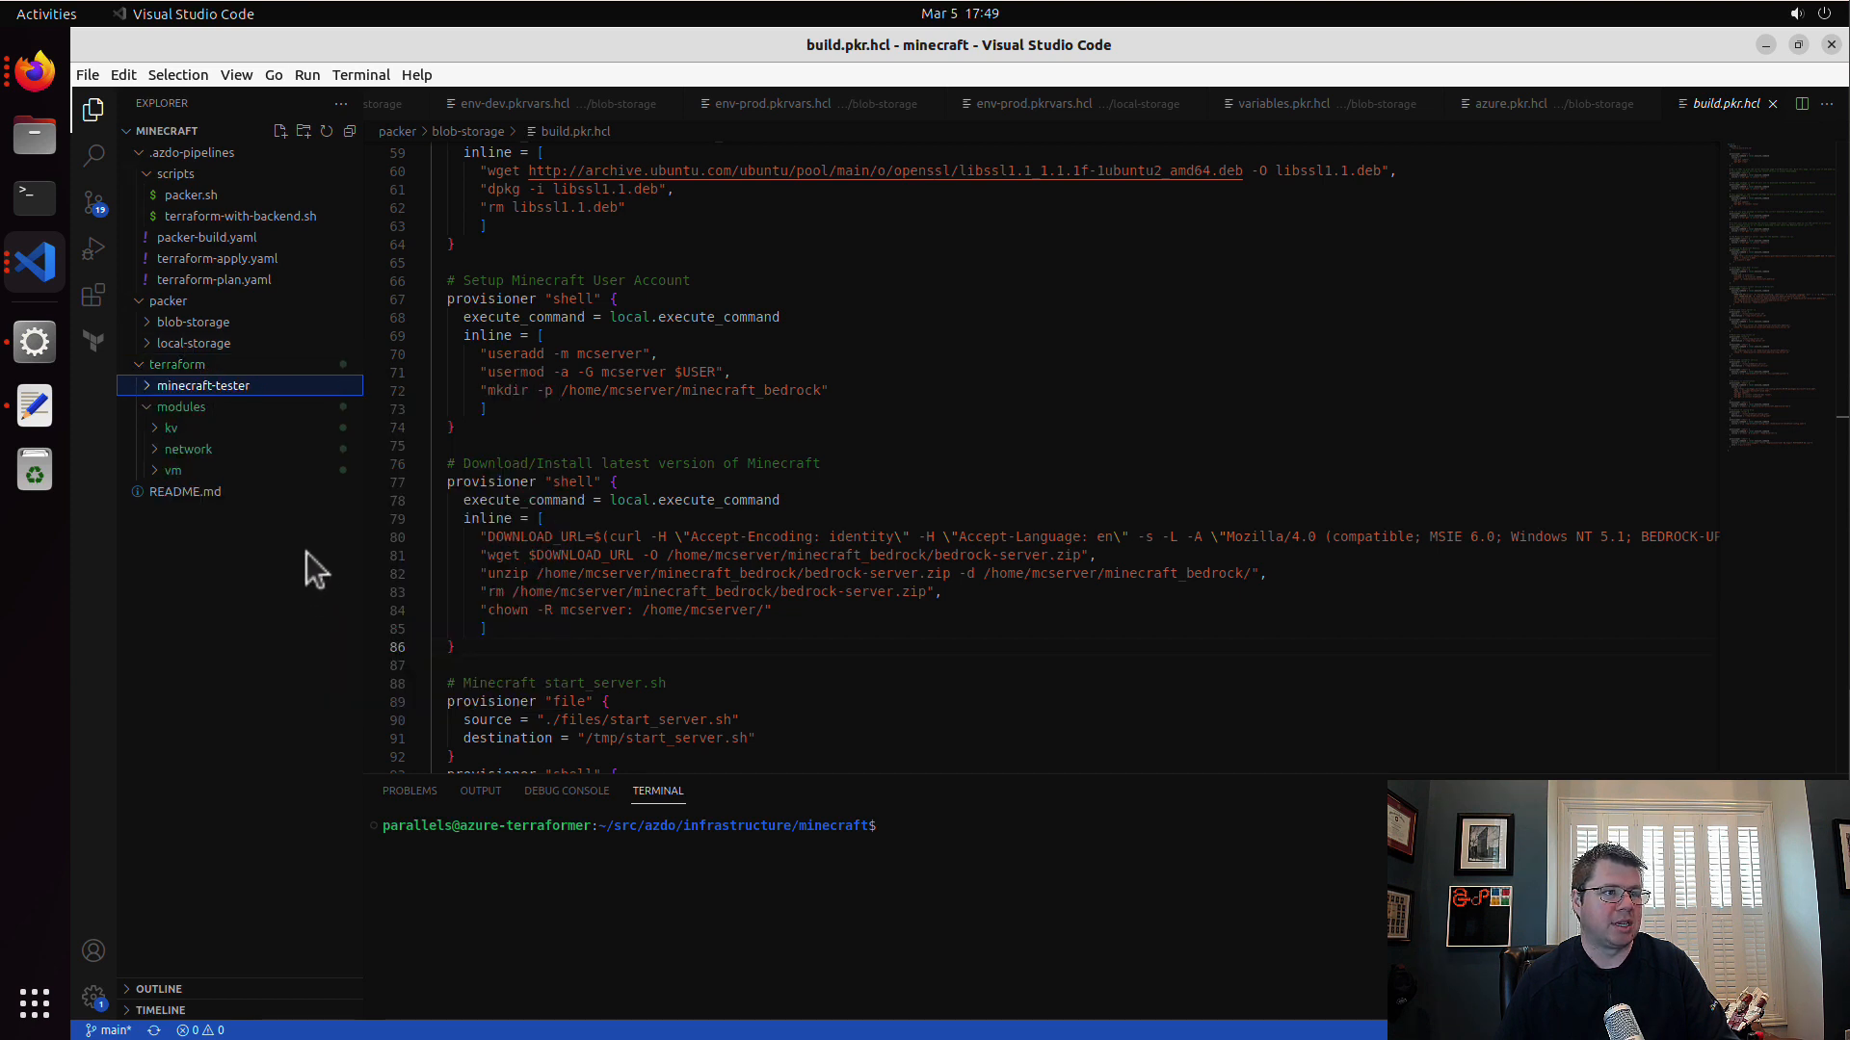
Step: Rename the pasted minecraft-tester folder to v1
right_click(228, 386)
left_click(304, 690)
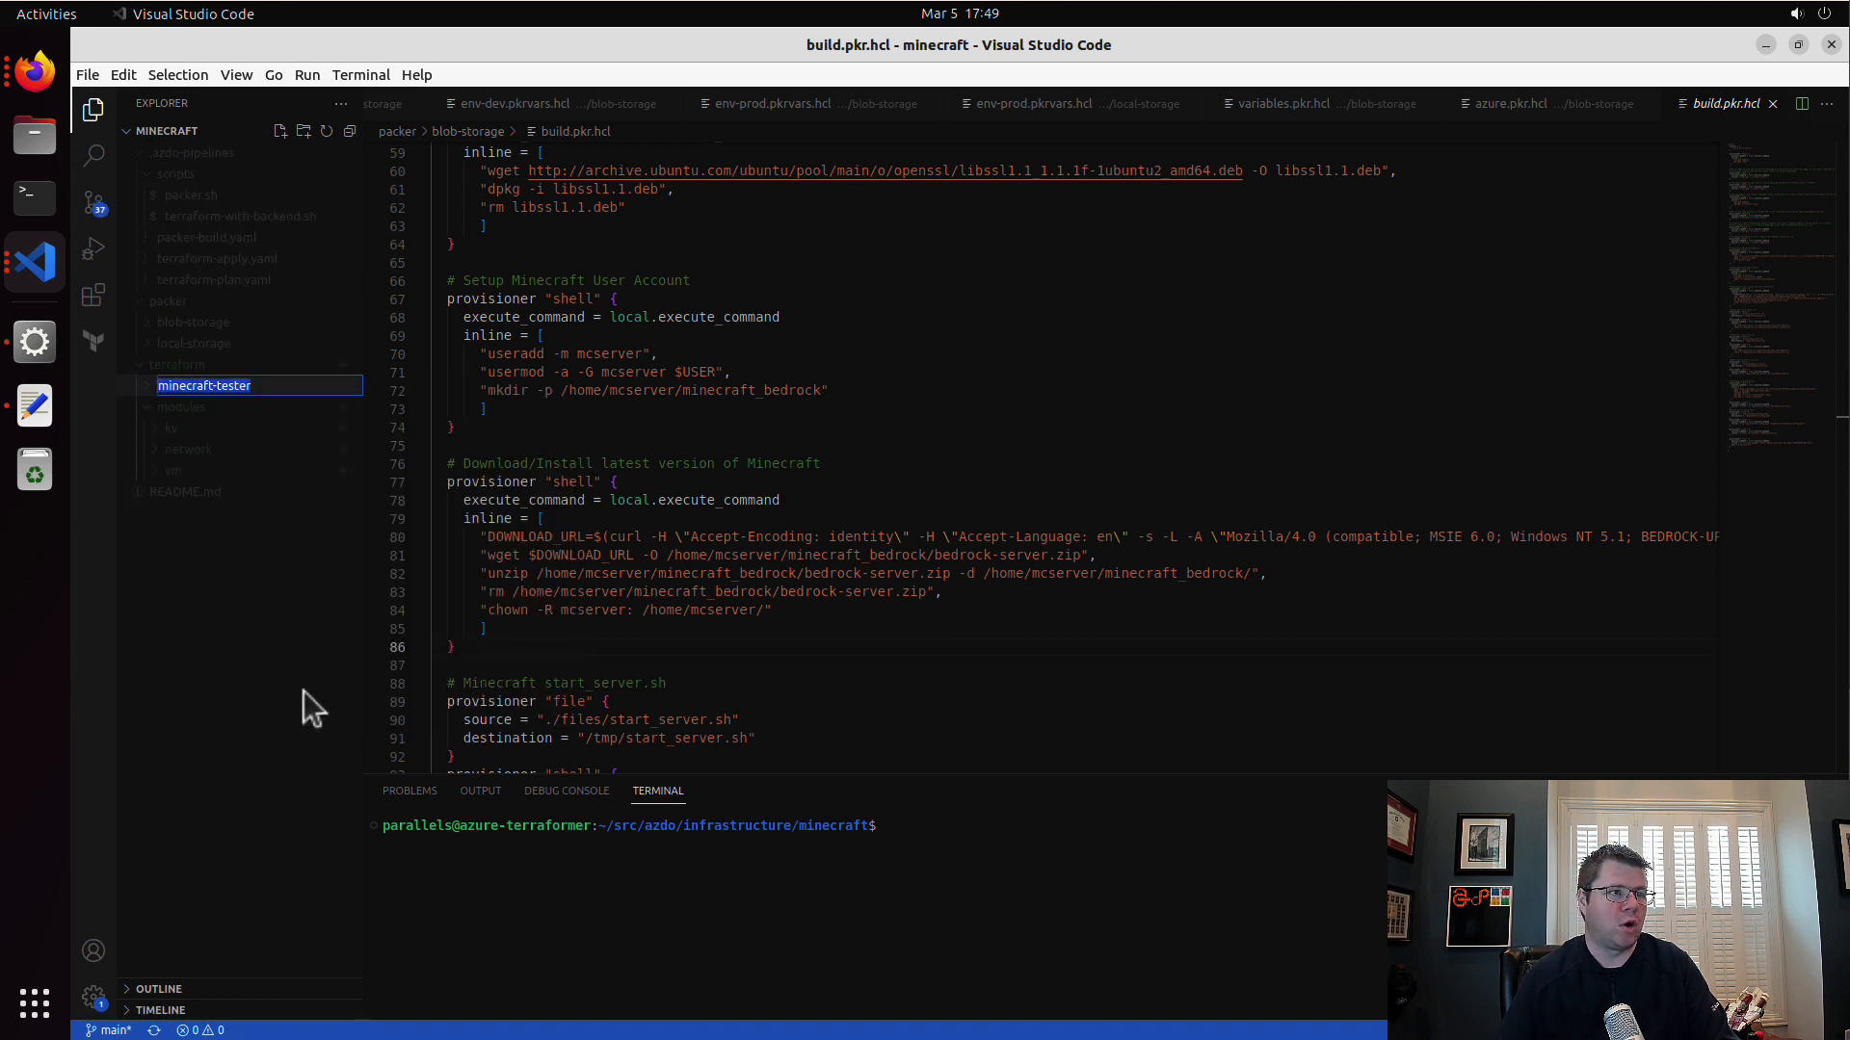
type("v1")
key("Return")
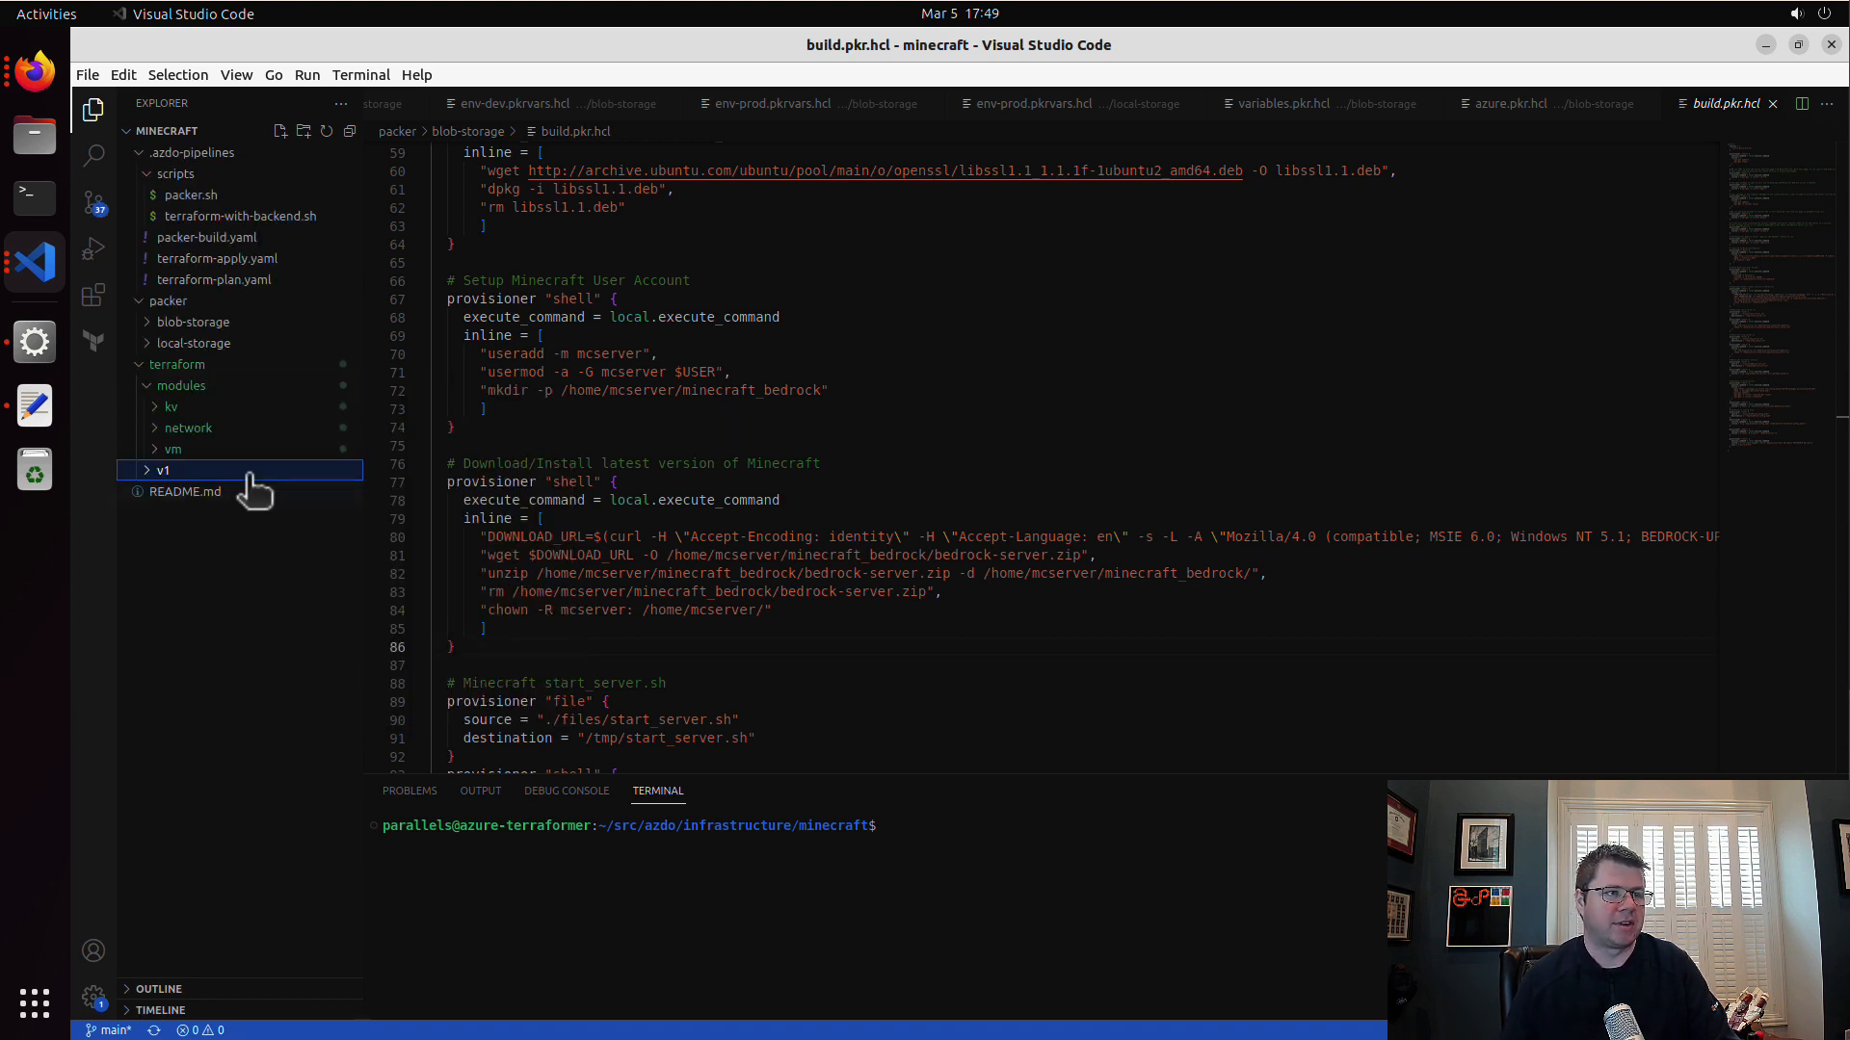
Step: Expand the v1 folder and move its .terraform.lock.hcl and terraform.tfstate.backup files to the trash
left_click(147, 472)
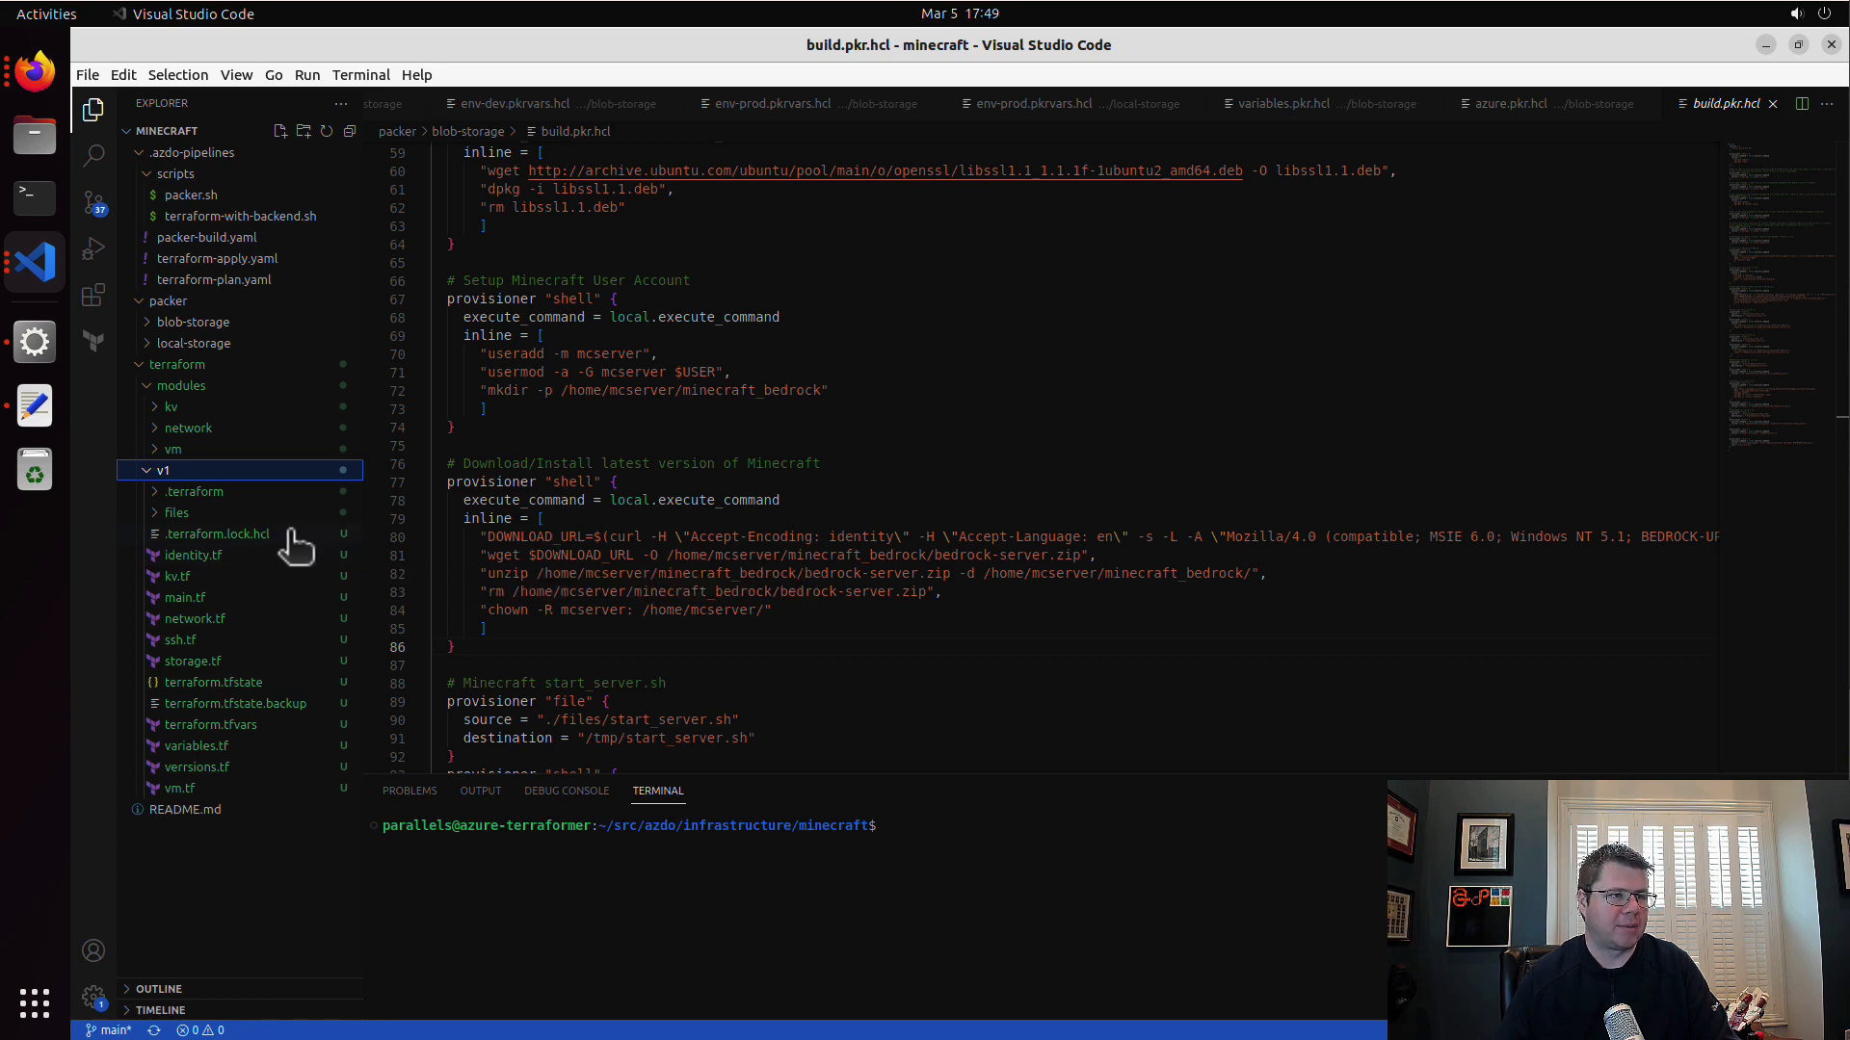
right_click(289, 533)
left_click(373, 865)
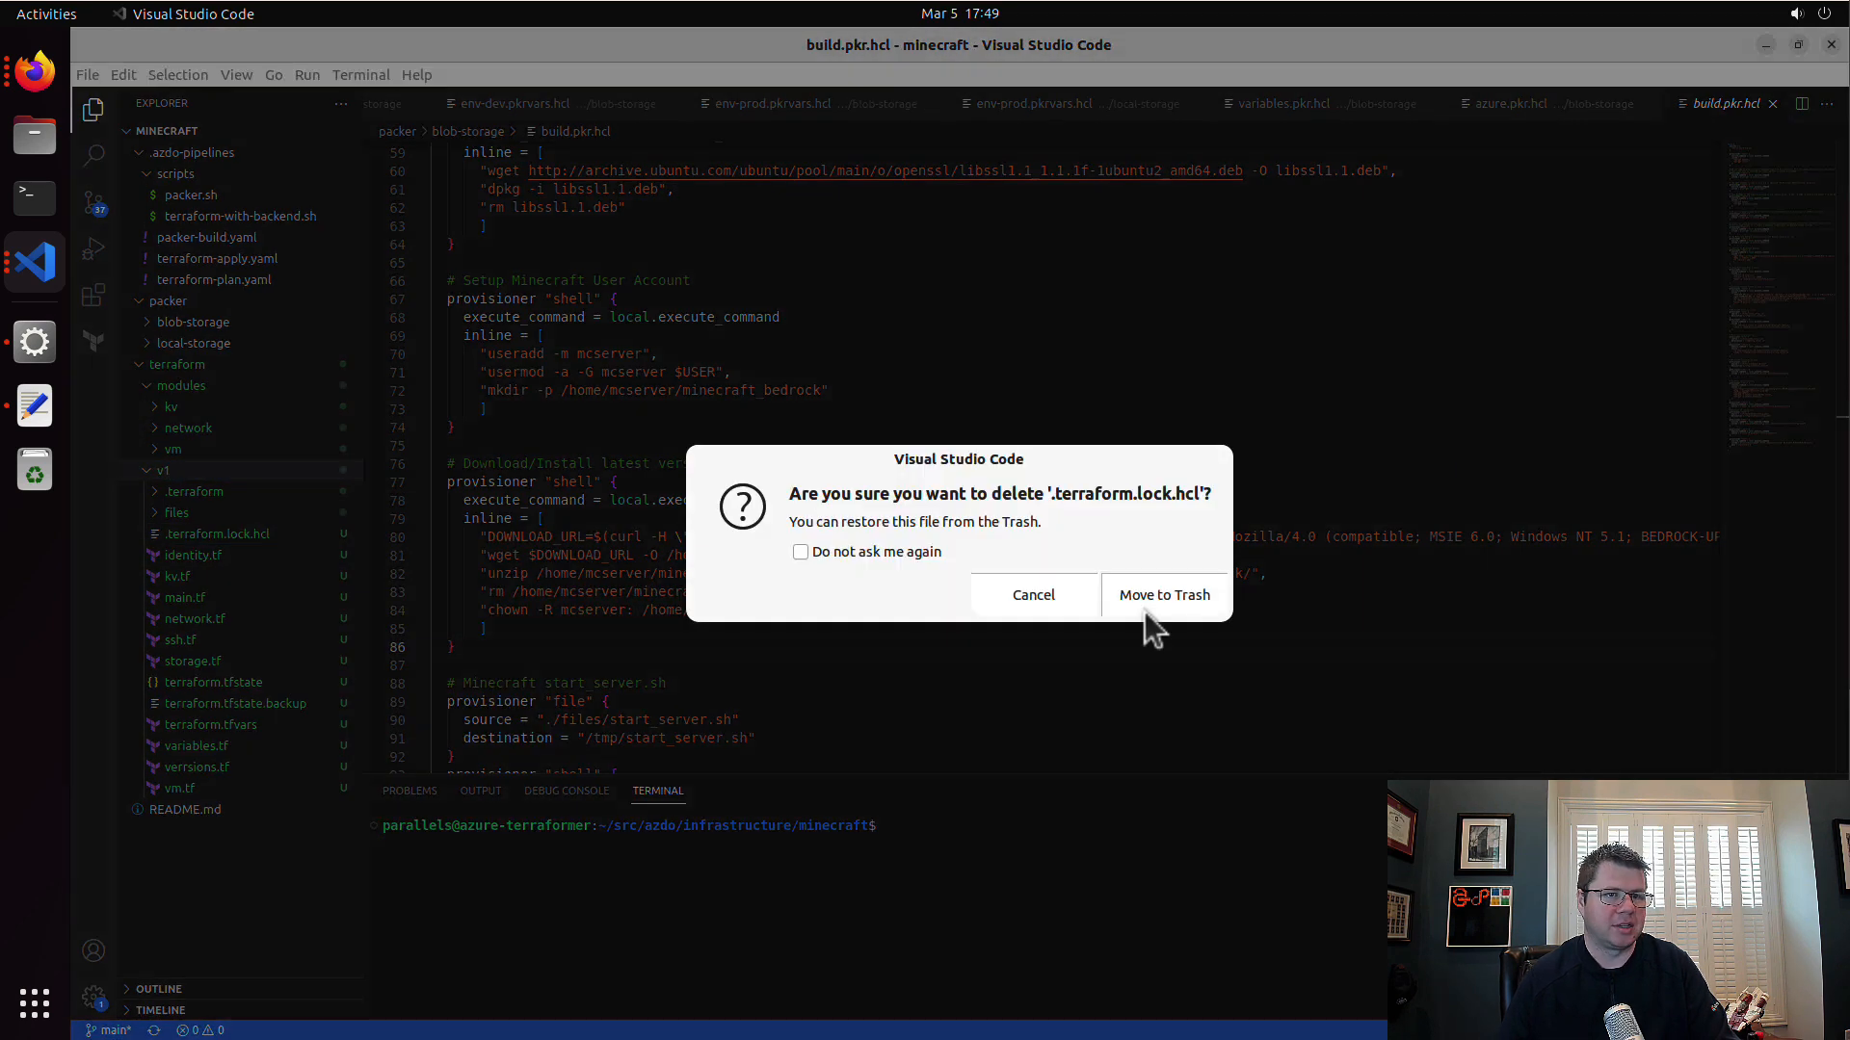
left_click(1205, 605)
right_click(289, 685)
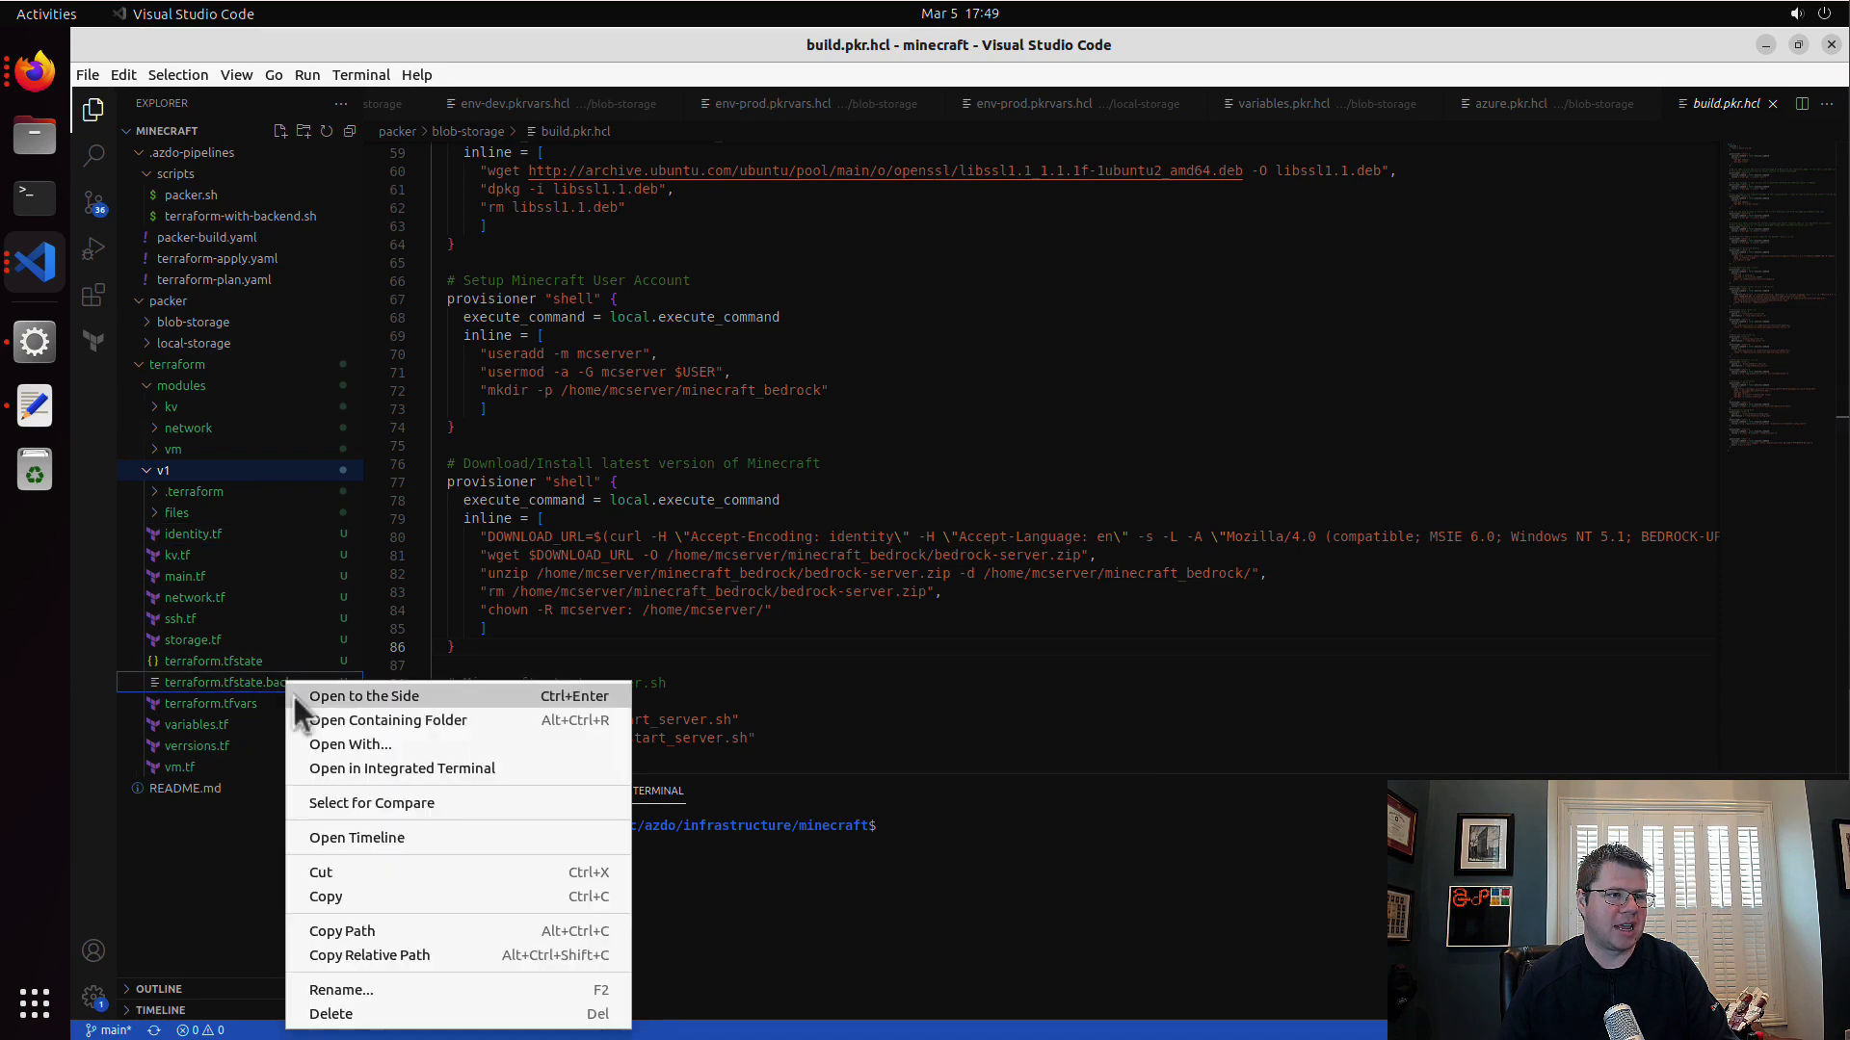
left_click(417, 1013)
left_click(1080, 605)
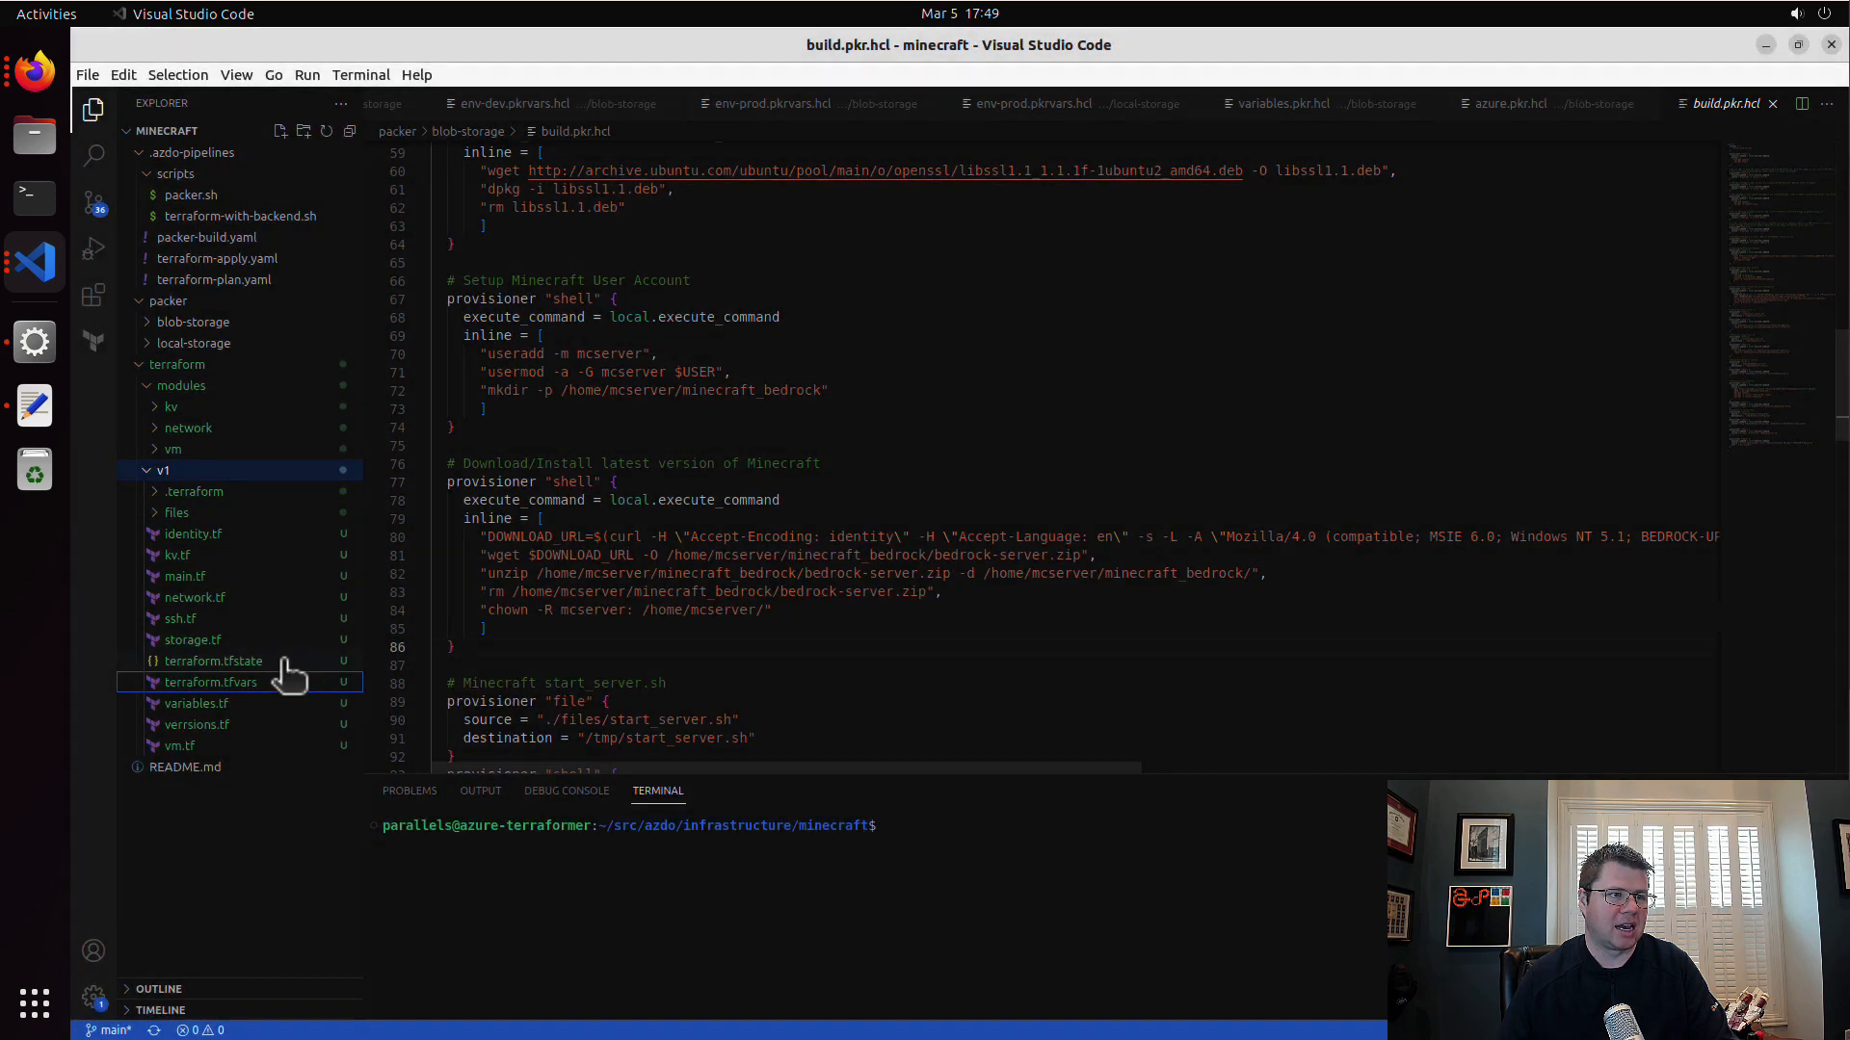
Step: Move the terraform.tfstate file and the .terraform folder inside v1 to the trash
right_click(287, 665)
left_click(415, 1004)
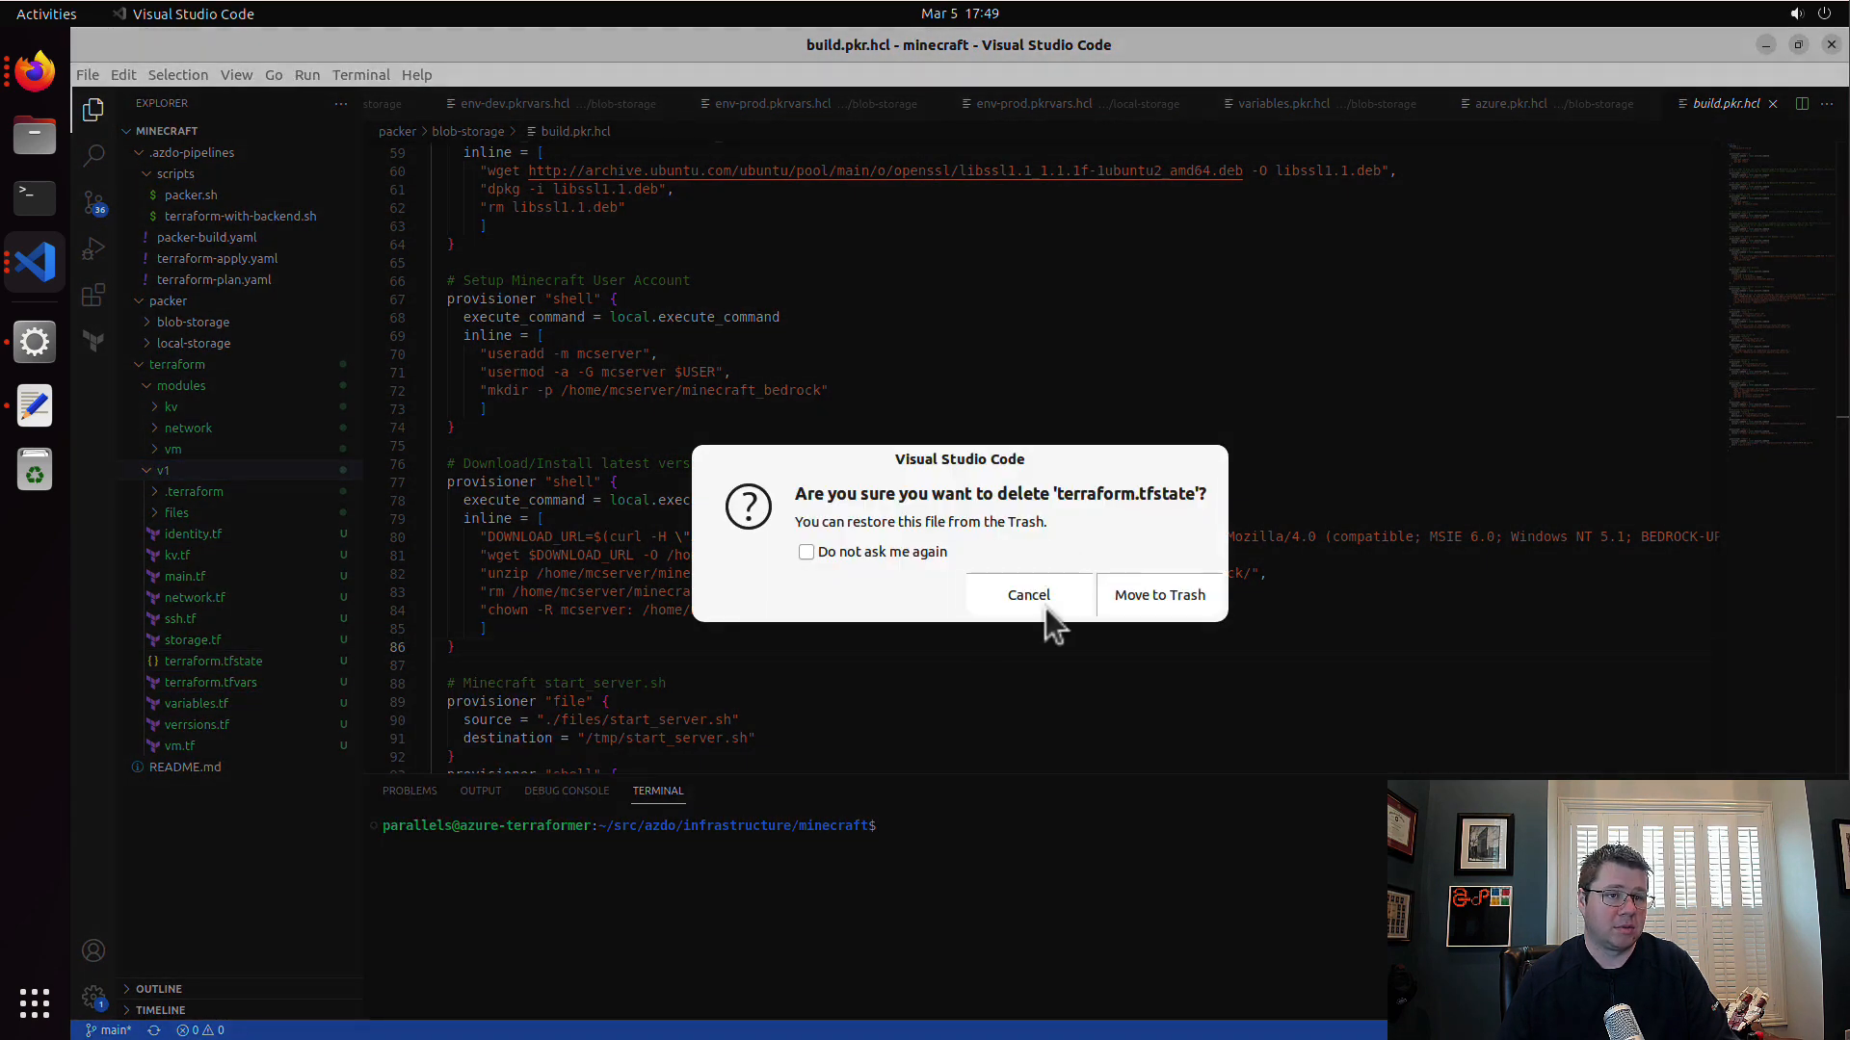
left_click(1146, 590)
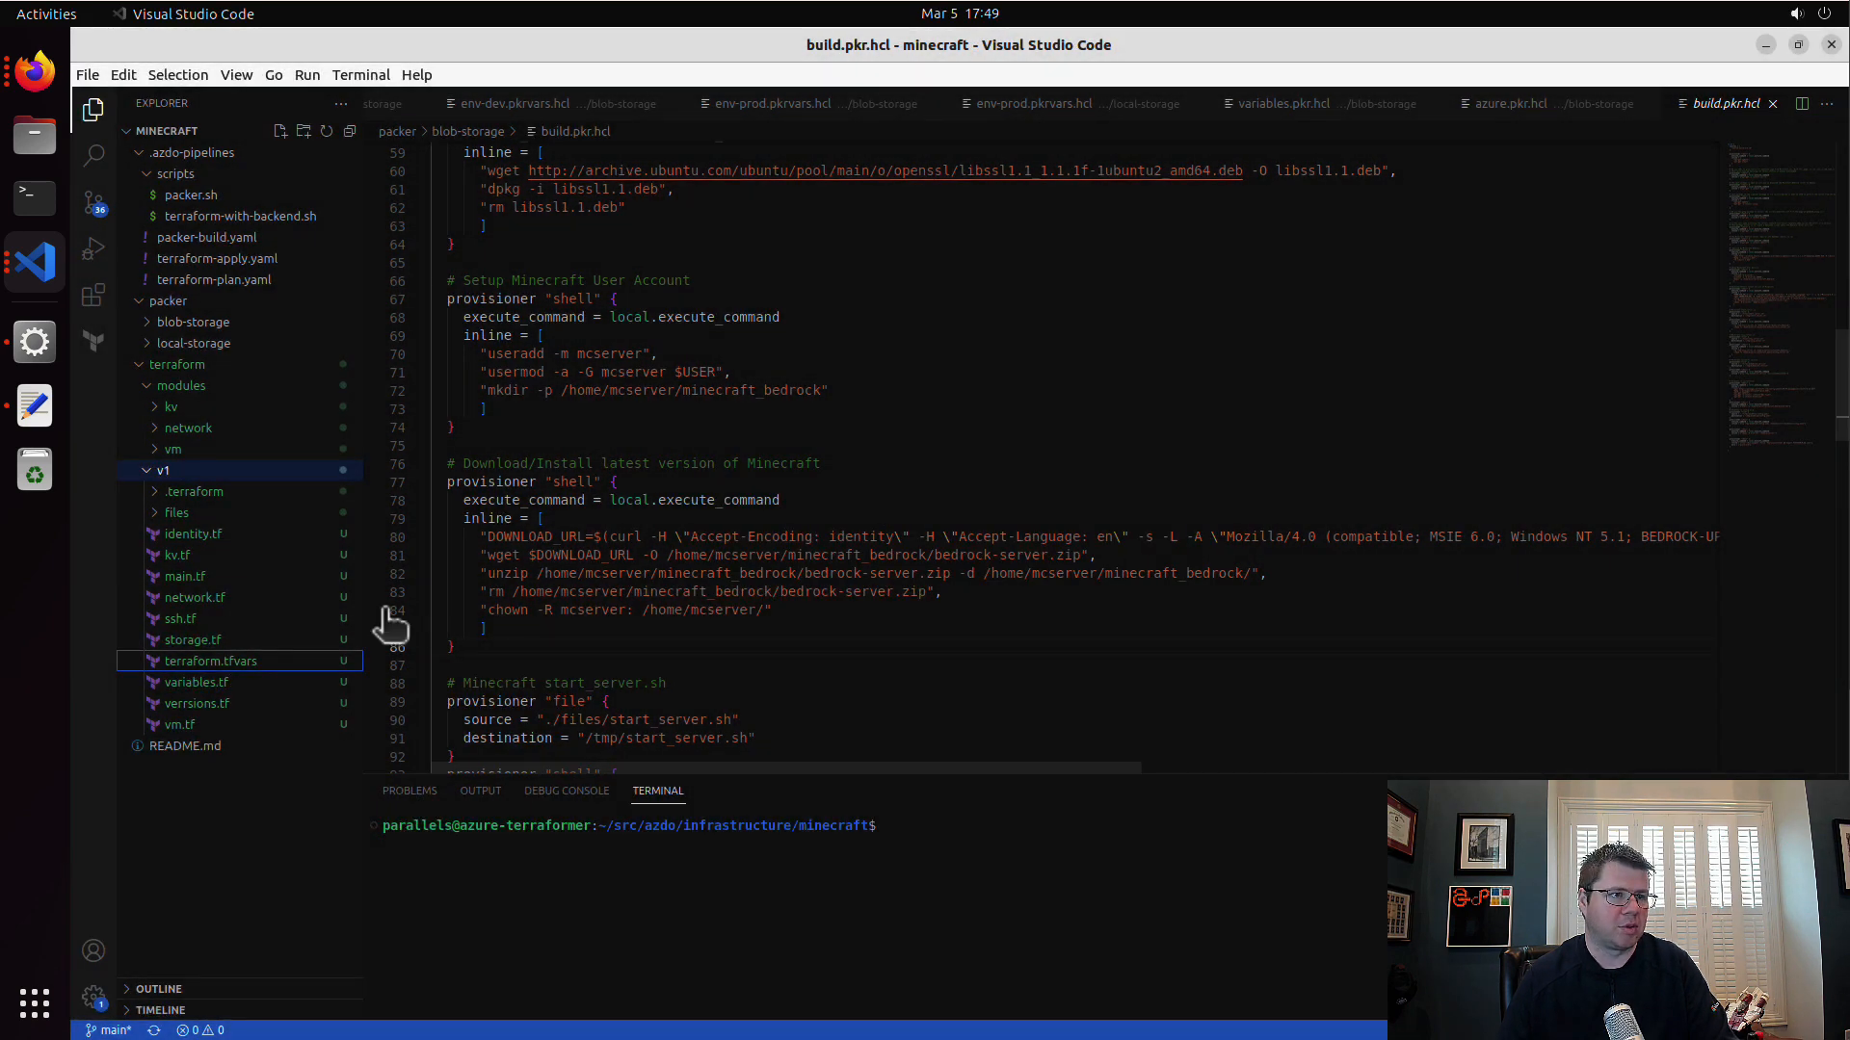
right_click(198, 493)
left_click(383, 821)
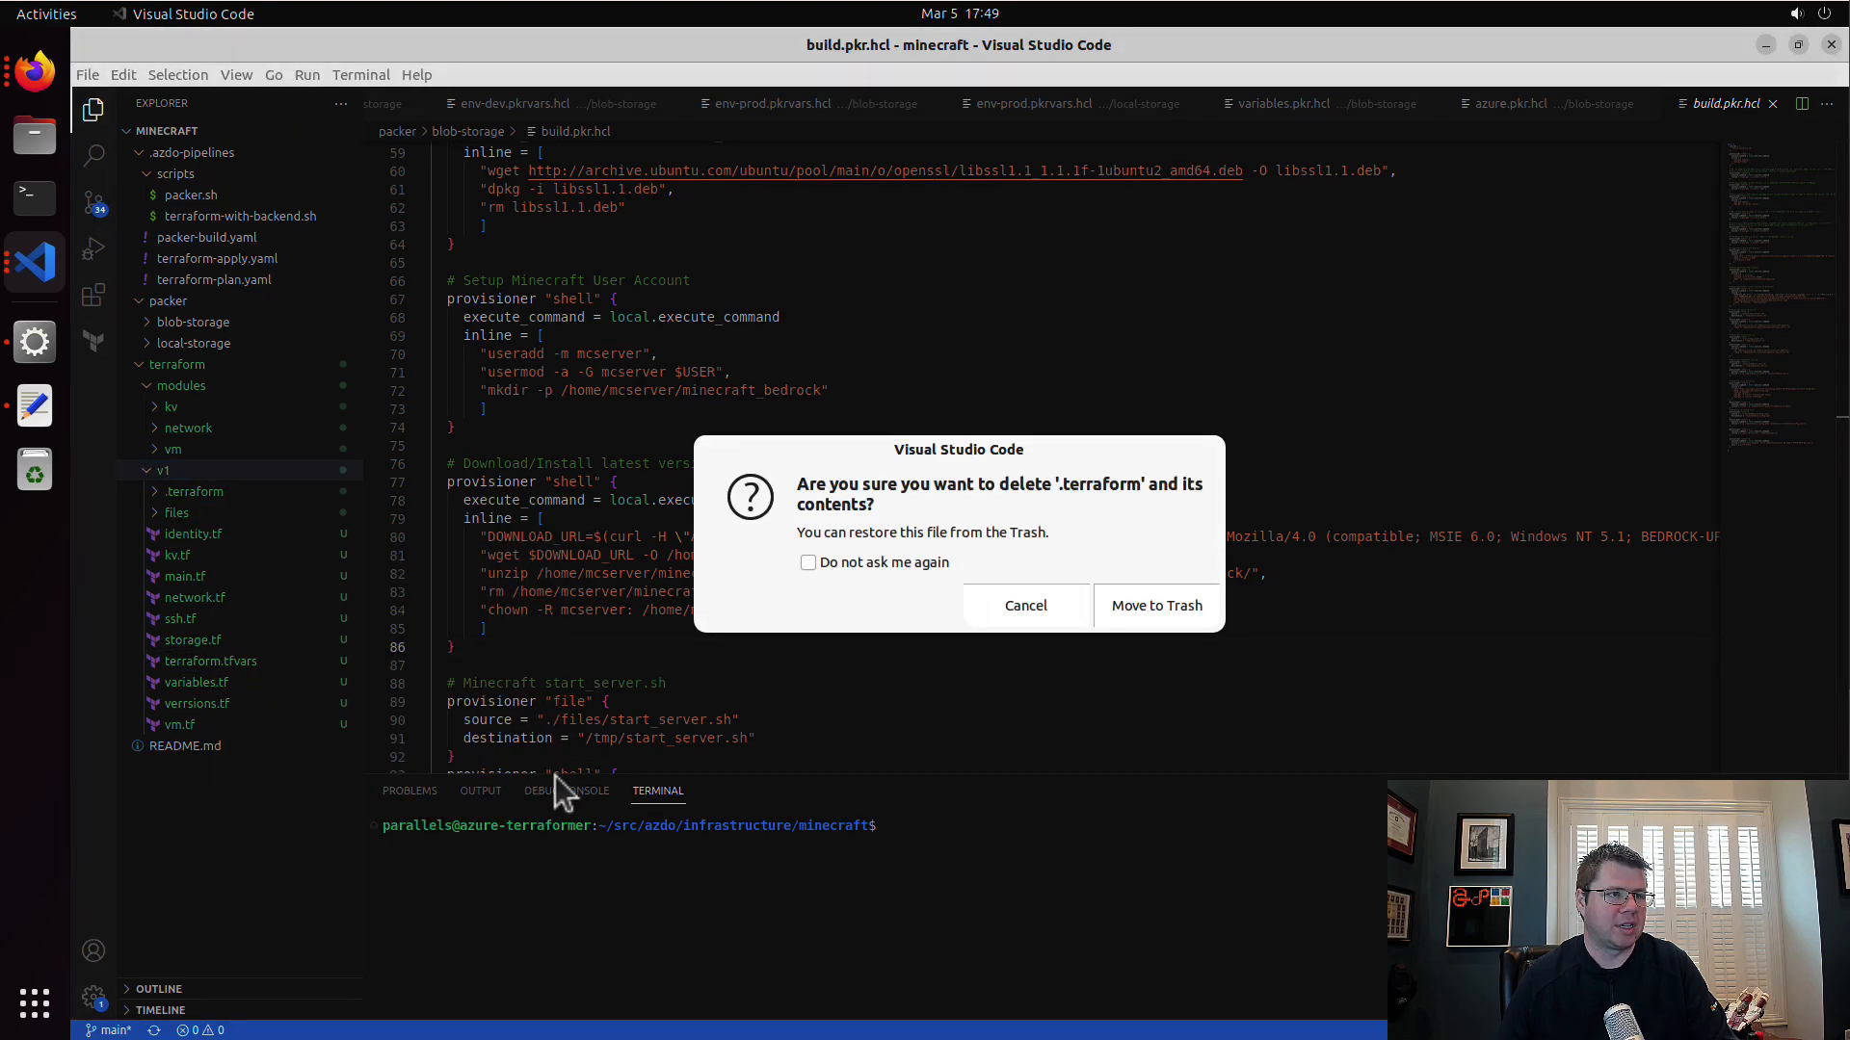
left_click(1155, 607)
Step: Expand v1's files folder, then change the terminal directory to terraform/v1, listing the terraform folder's contents on the way
left_click(164, 493)
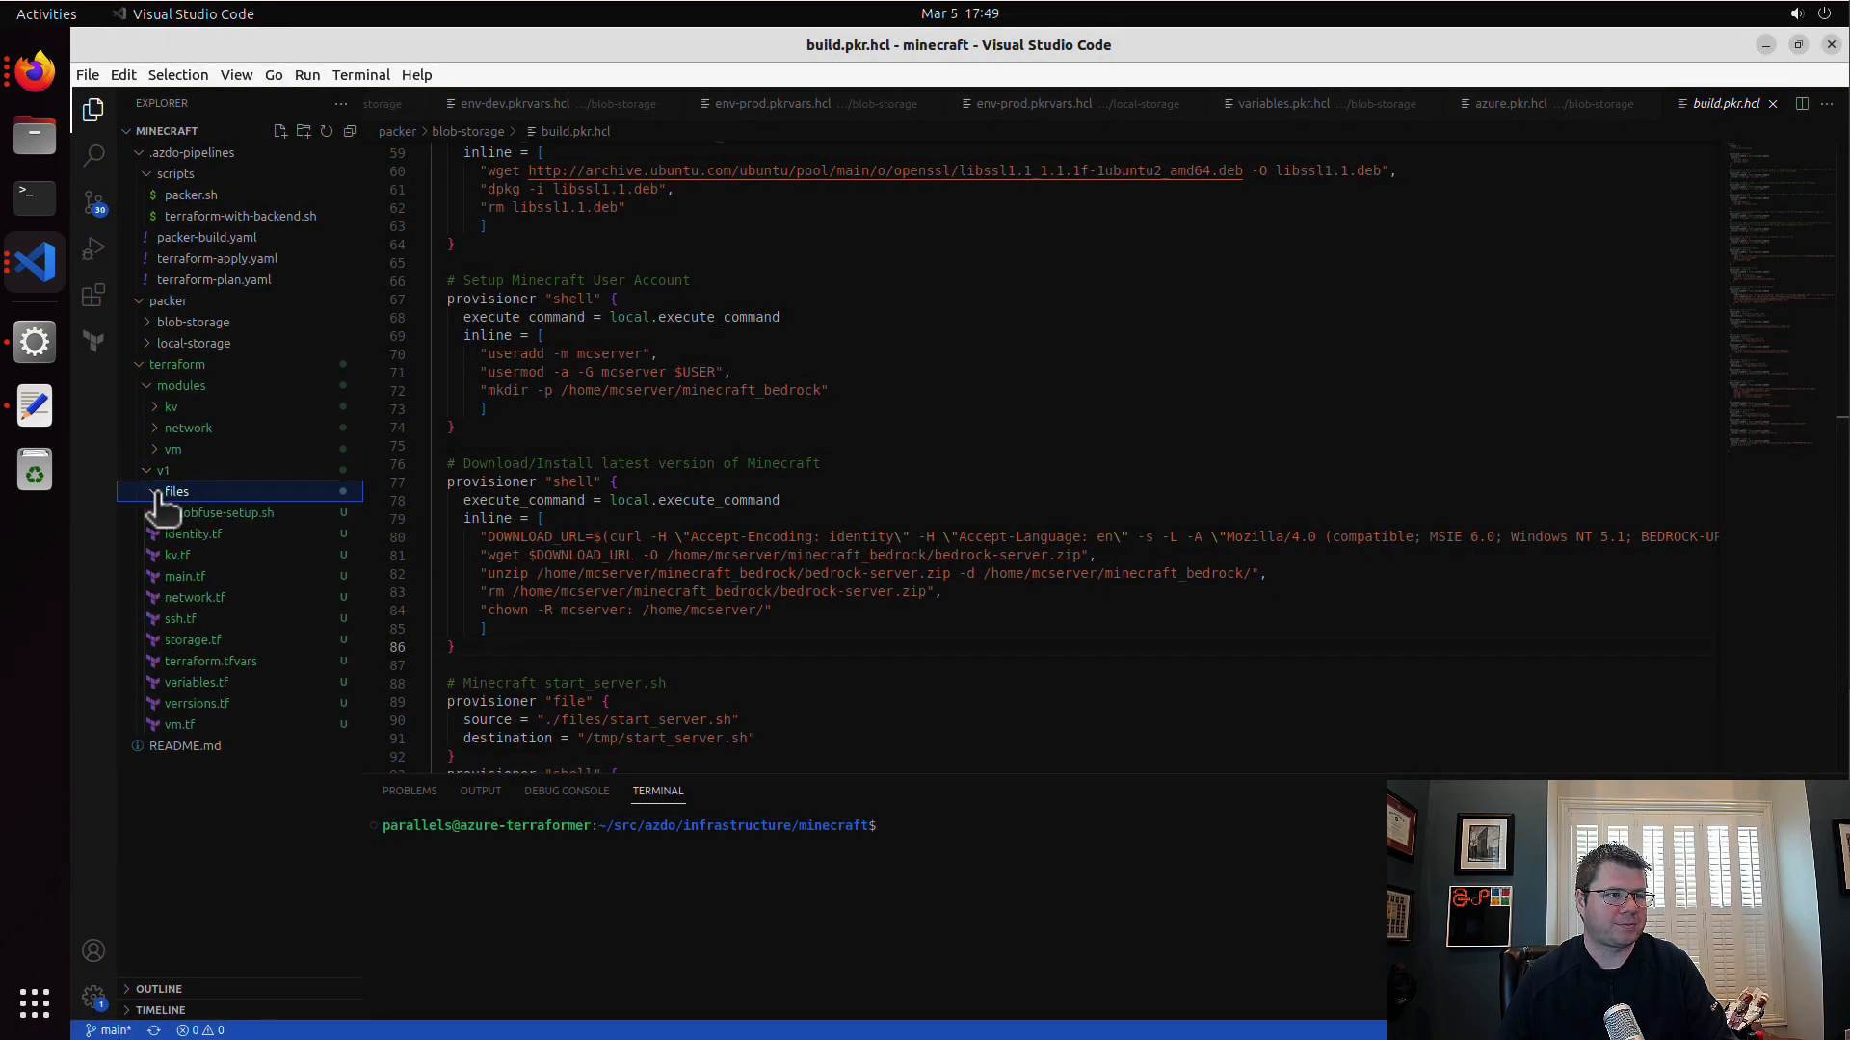
left_click(1029, 849)
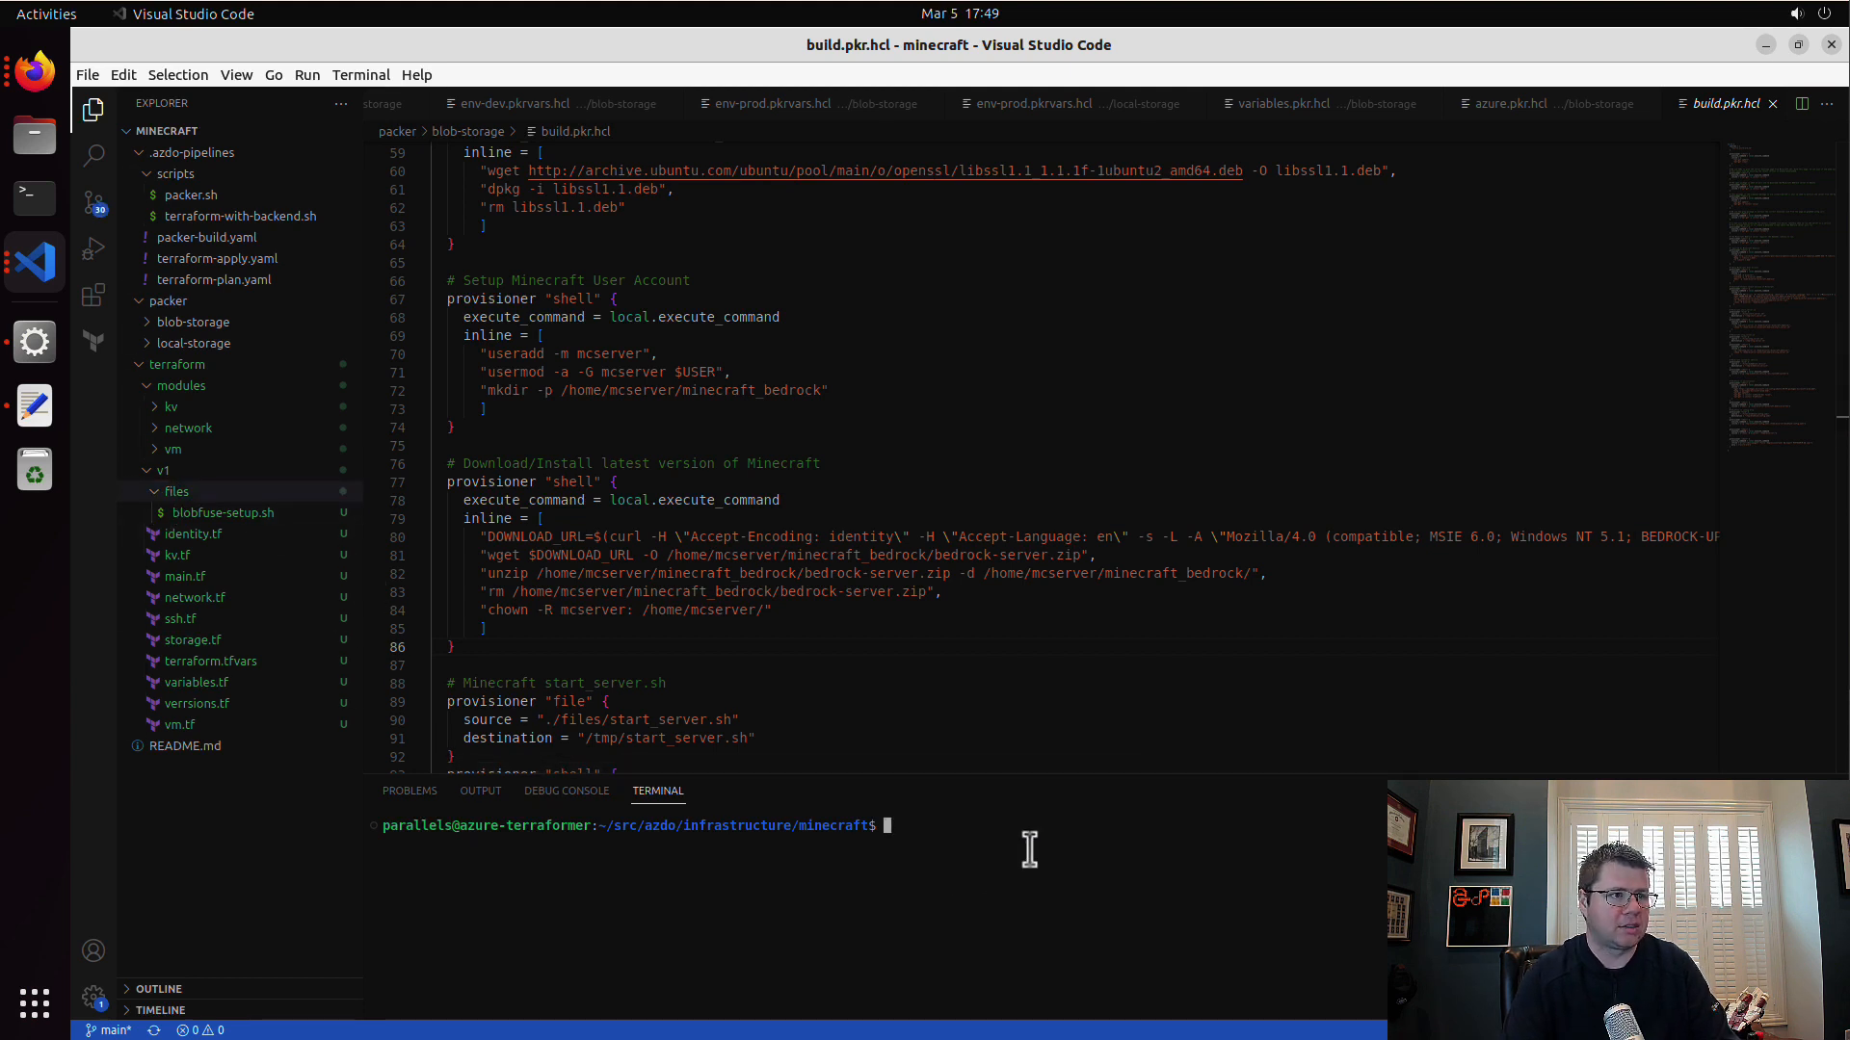
type("cd terraform")
key("Return")
type("ls")
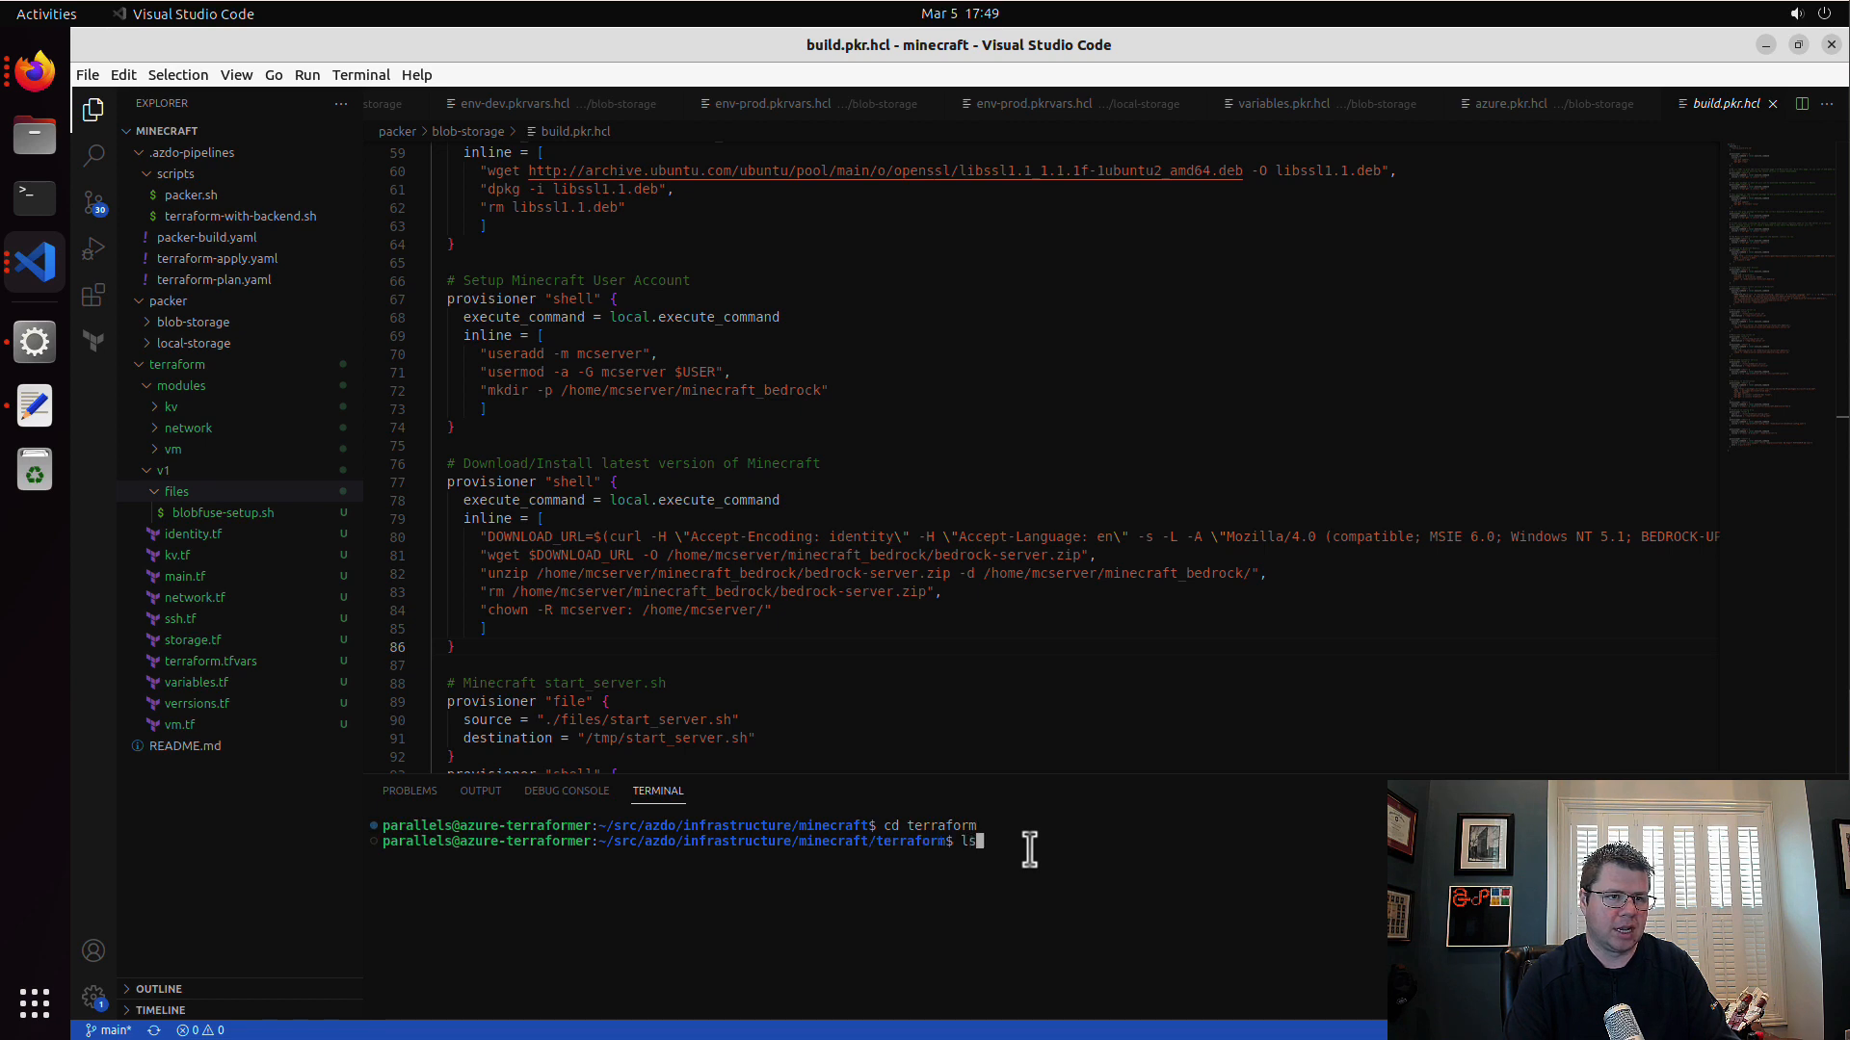
key("Return")
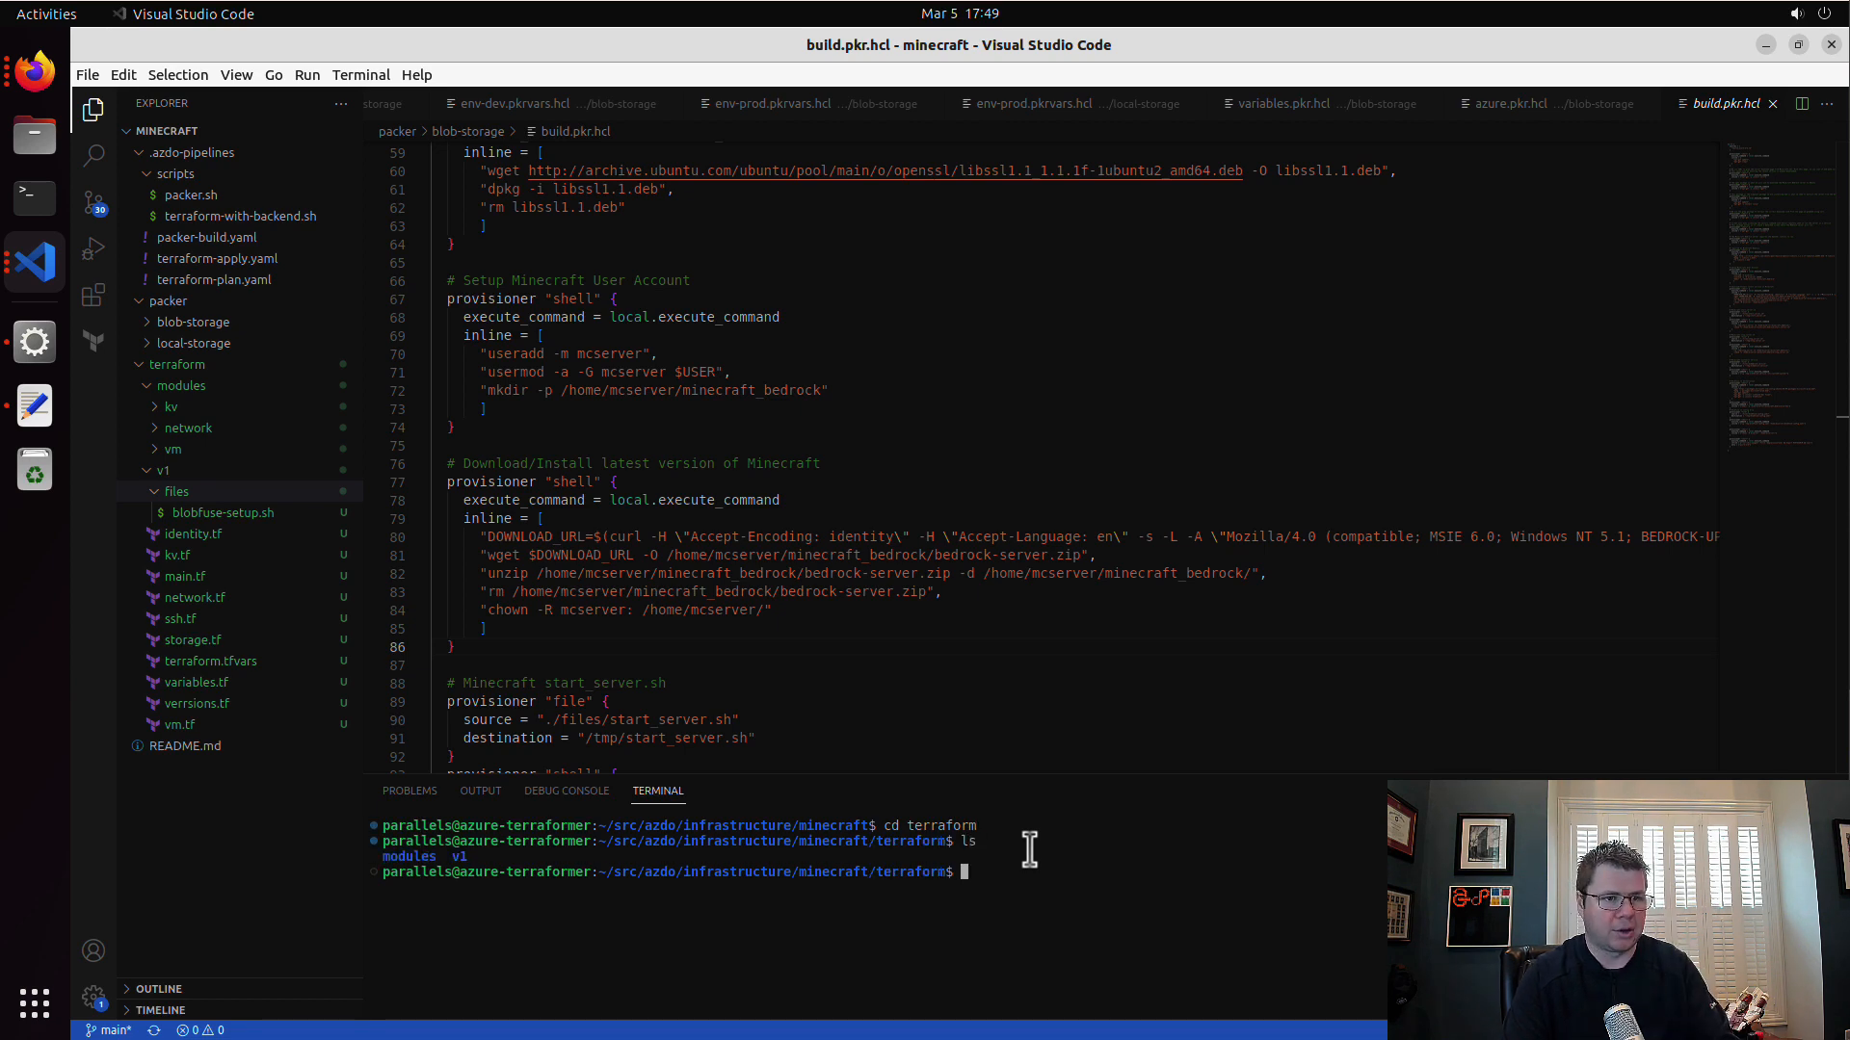
type("cd v1")
key("Return")
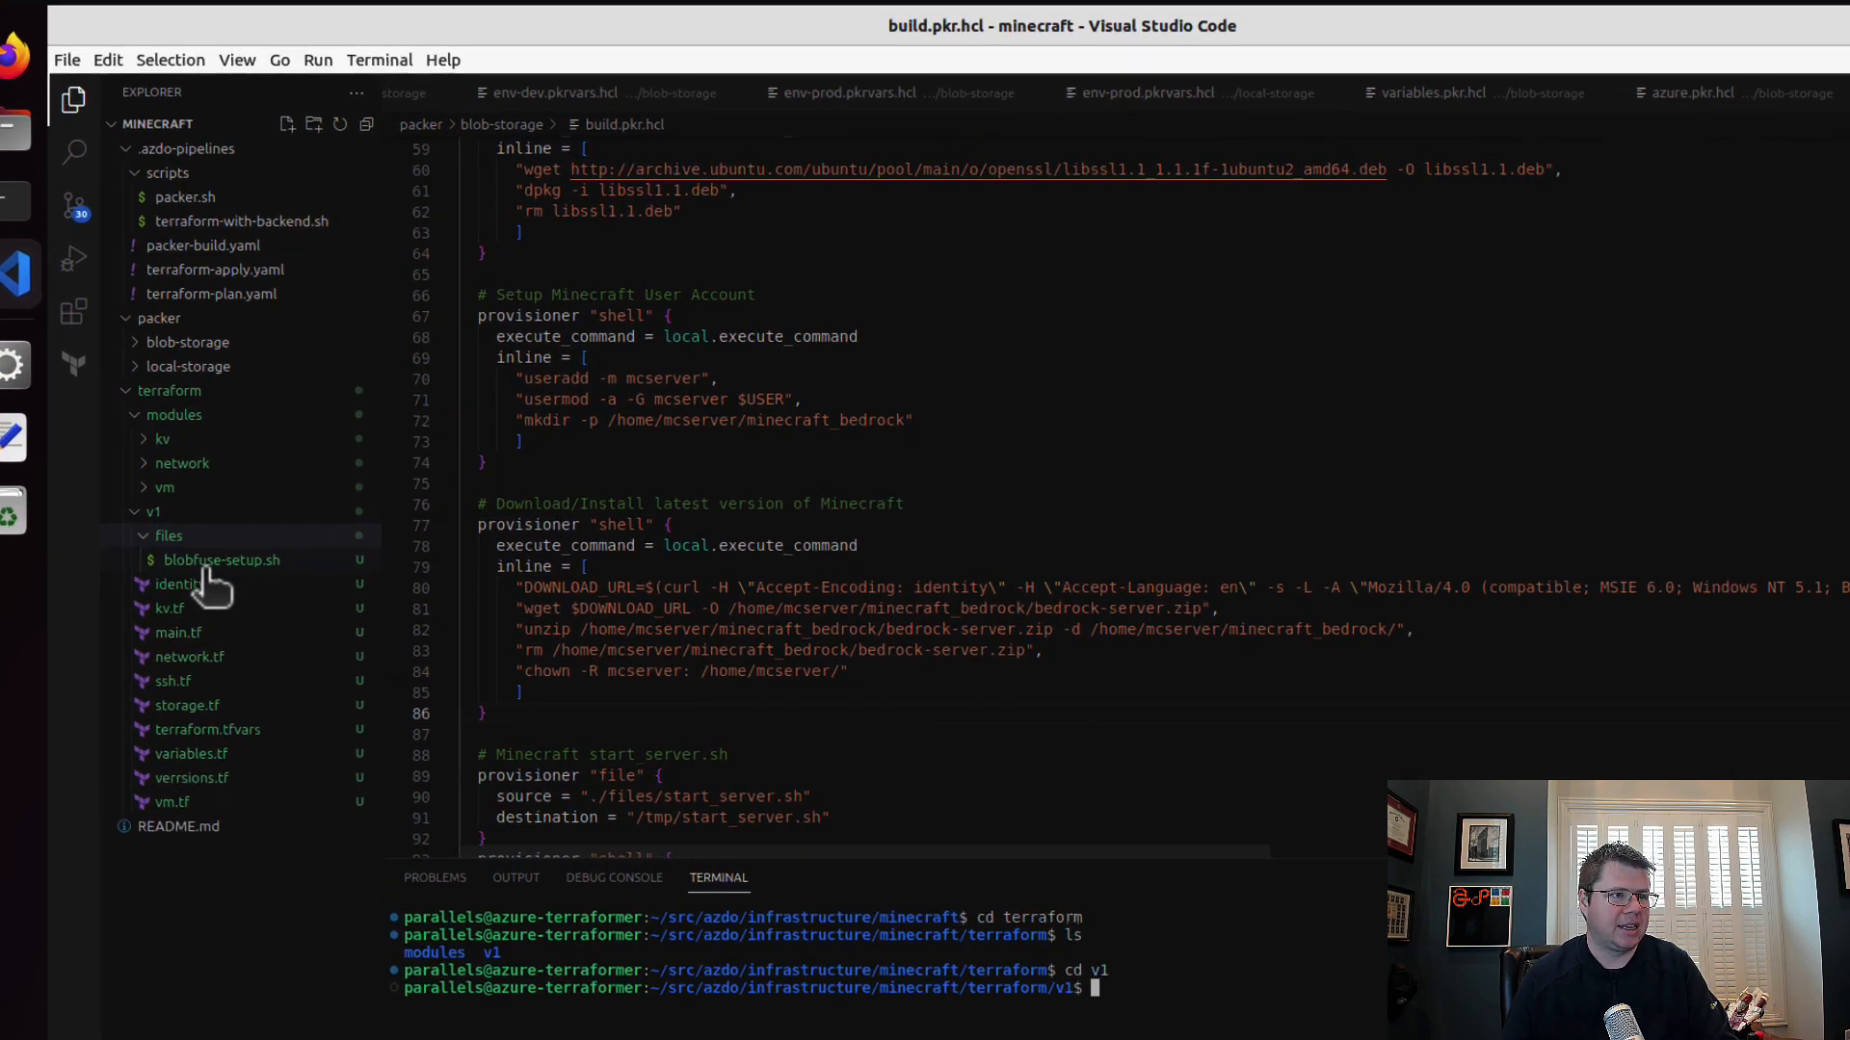
Step: Open v1's identity.tf and highlight the "Storage Blob Data Owner" role definition name in the storage role assignment
left_click(227, 533)
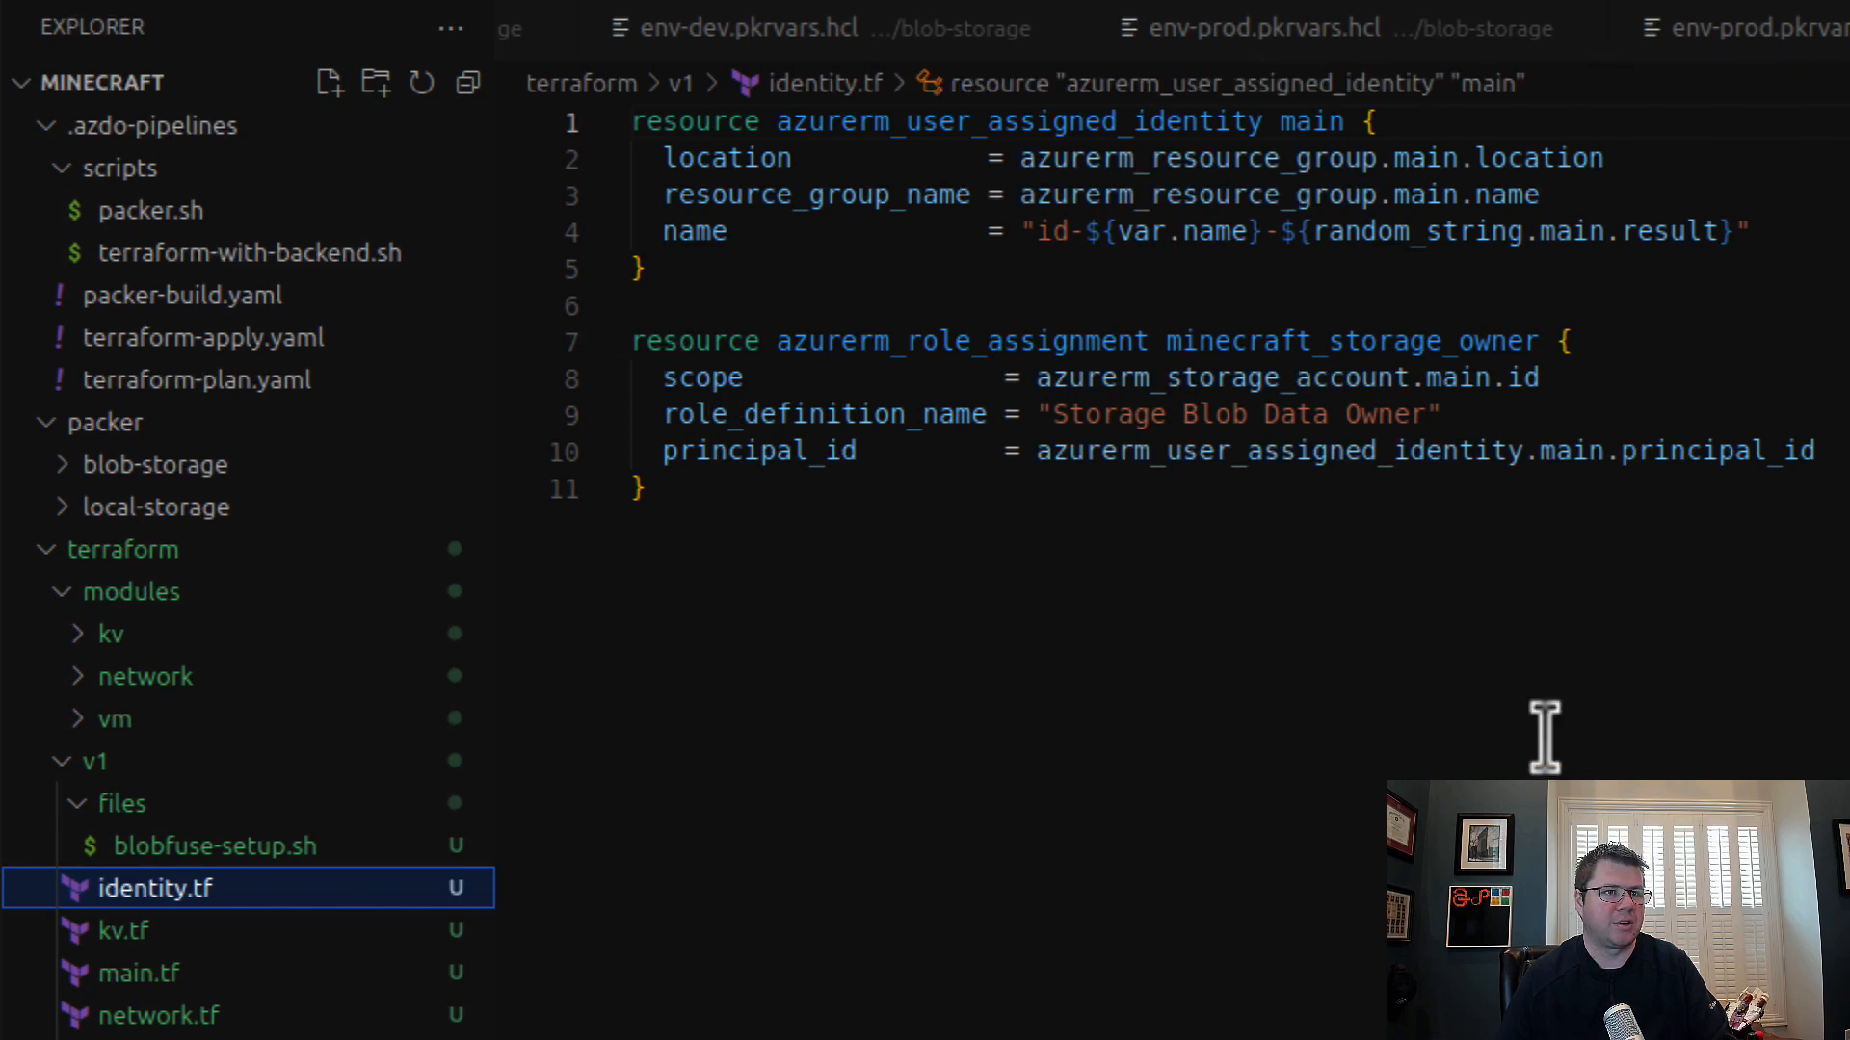
left_click_drag(1035, 415, 1763, 412)
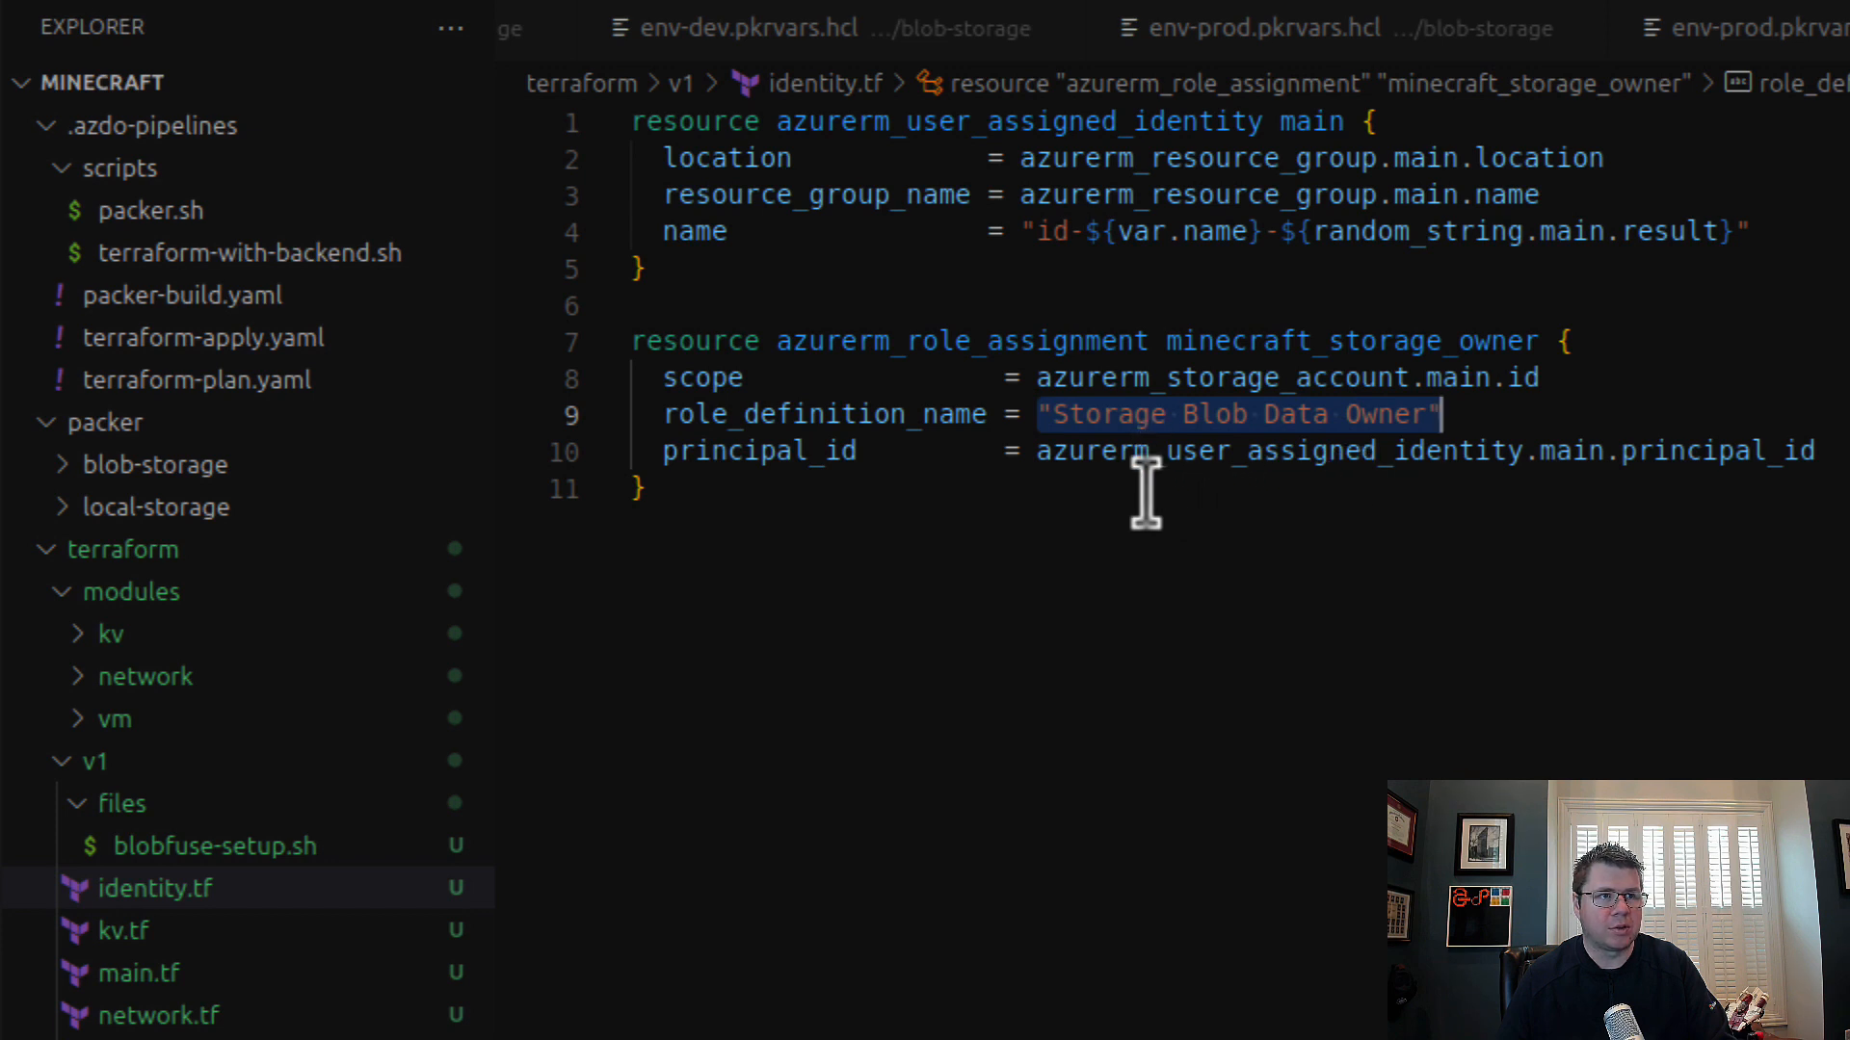
Step: Review v1's kv.tf, then open network.tf and highlight the minecraft network security rule resource
left_click(1040, 629)
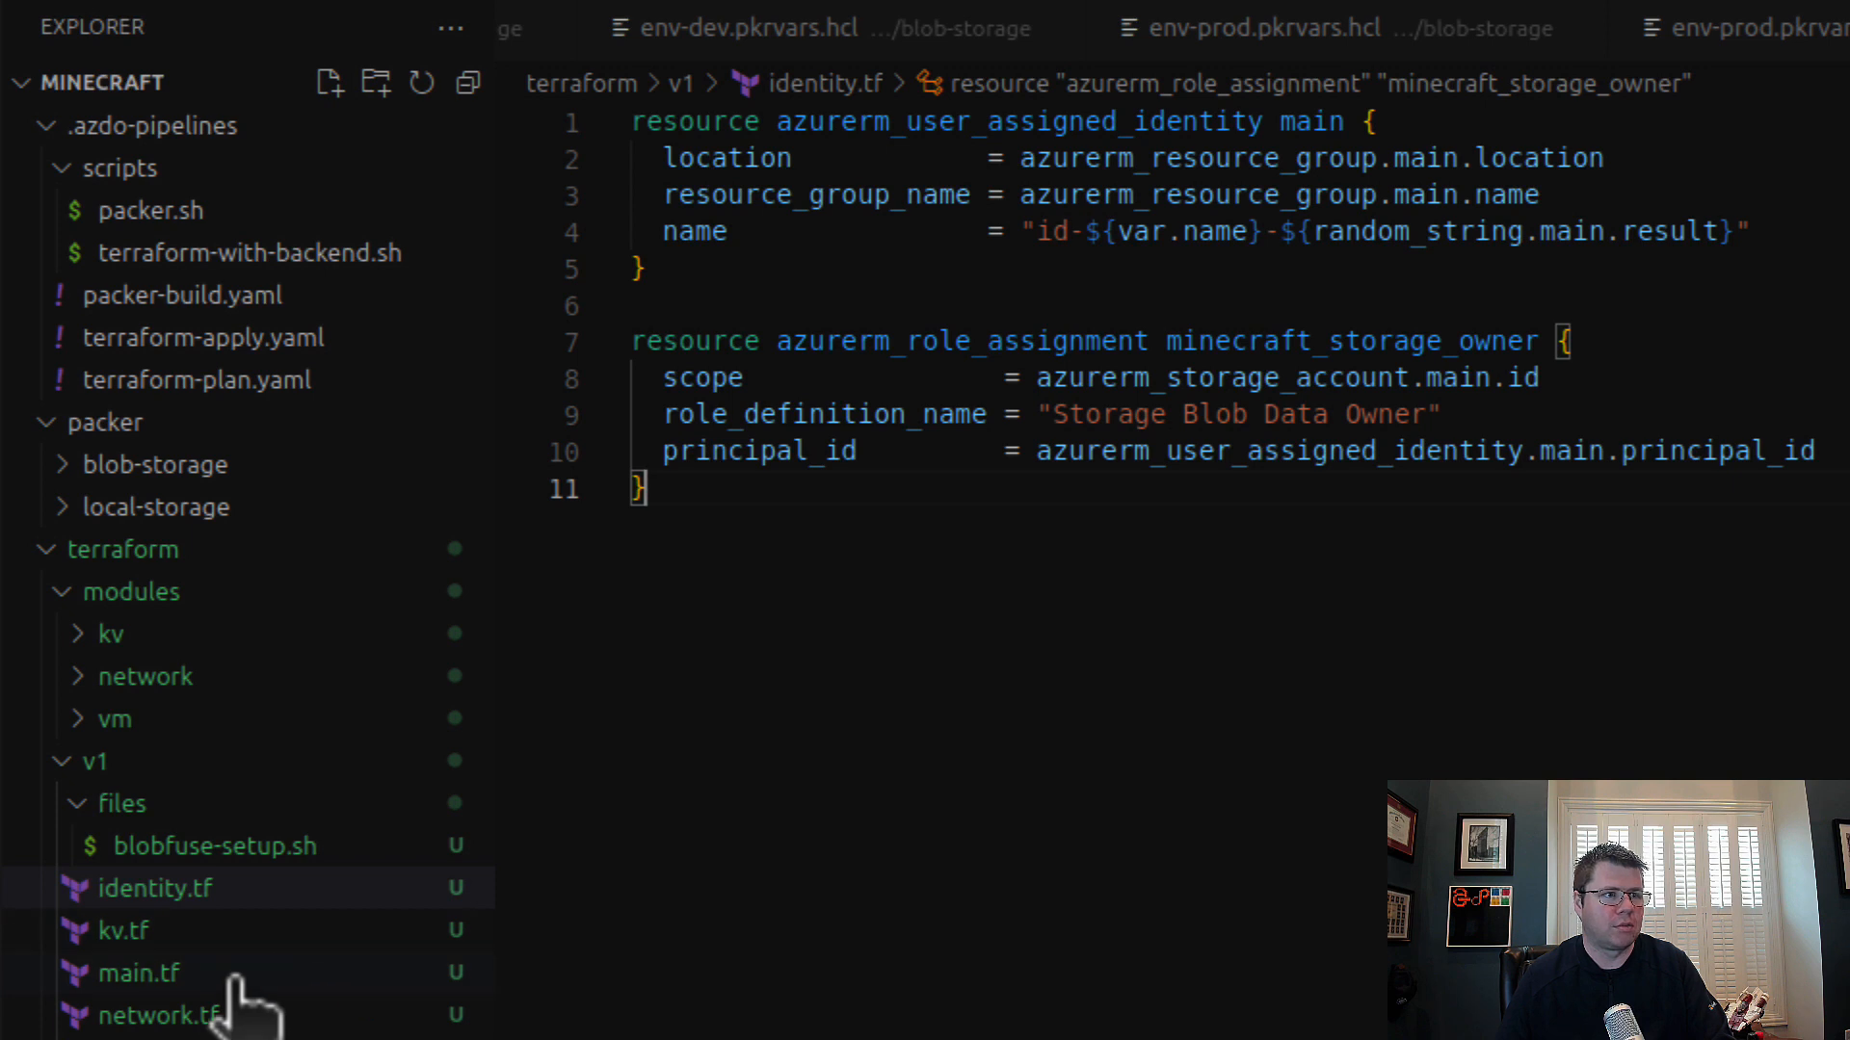
left_click(220, 942)
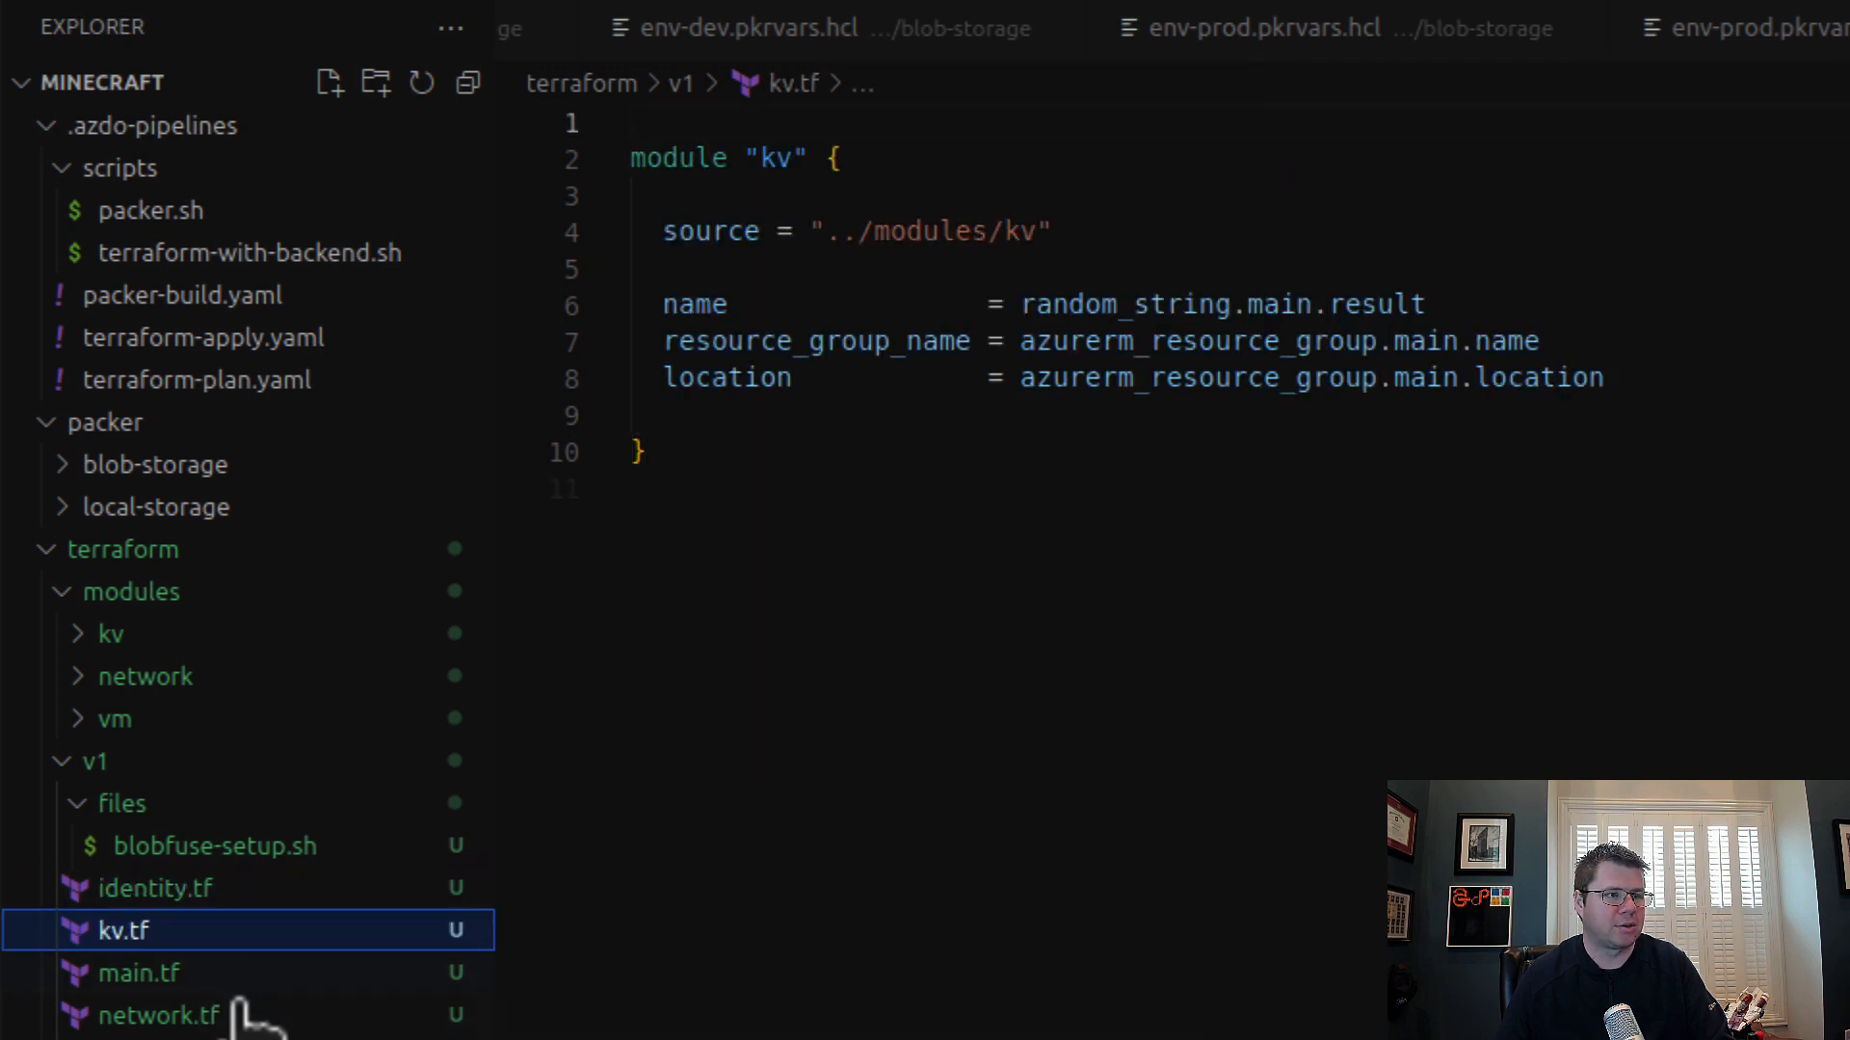
left_click(240, 1019)
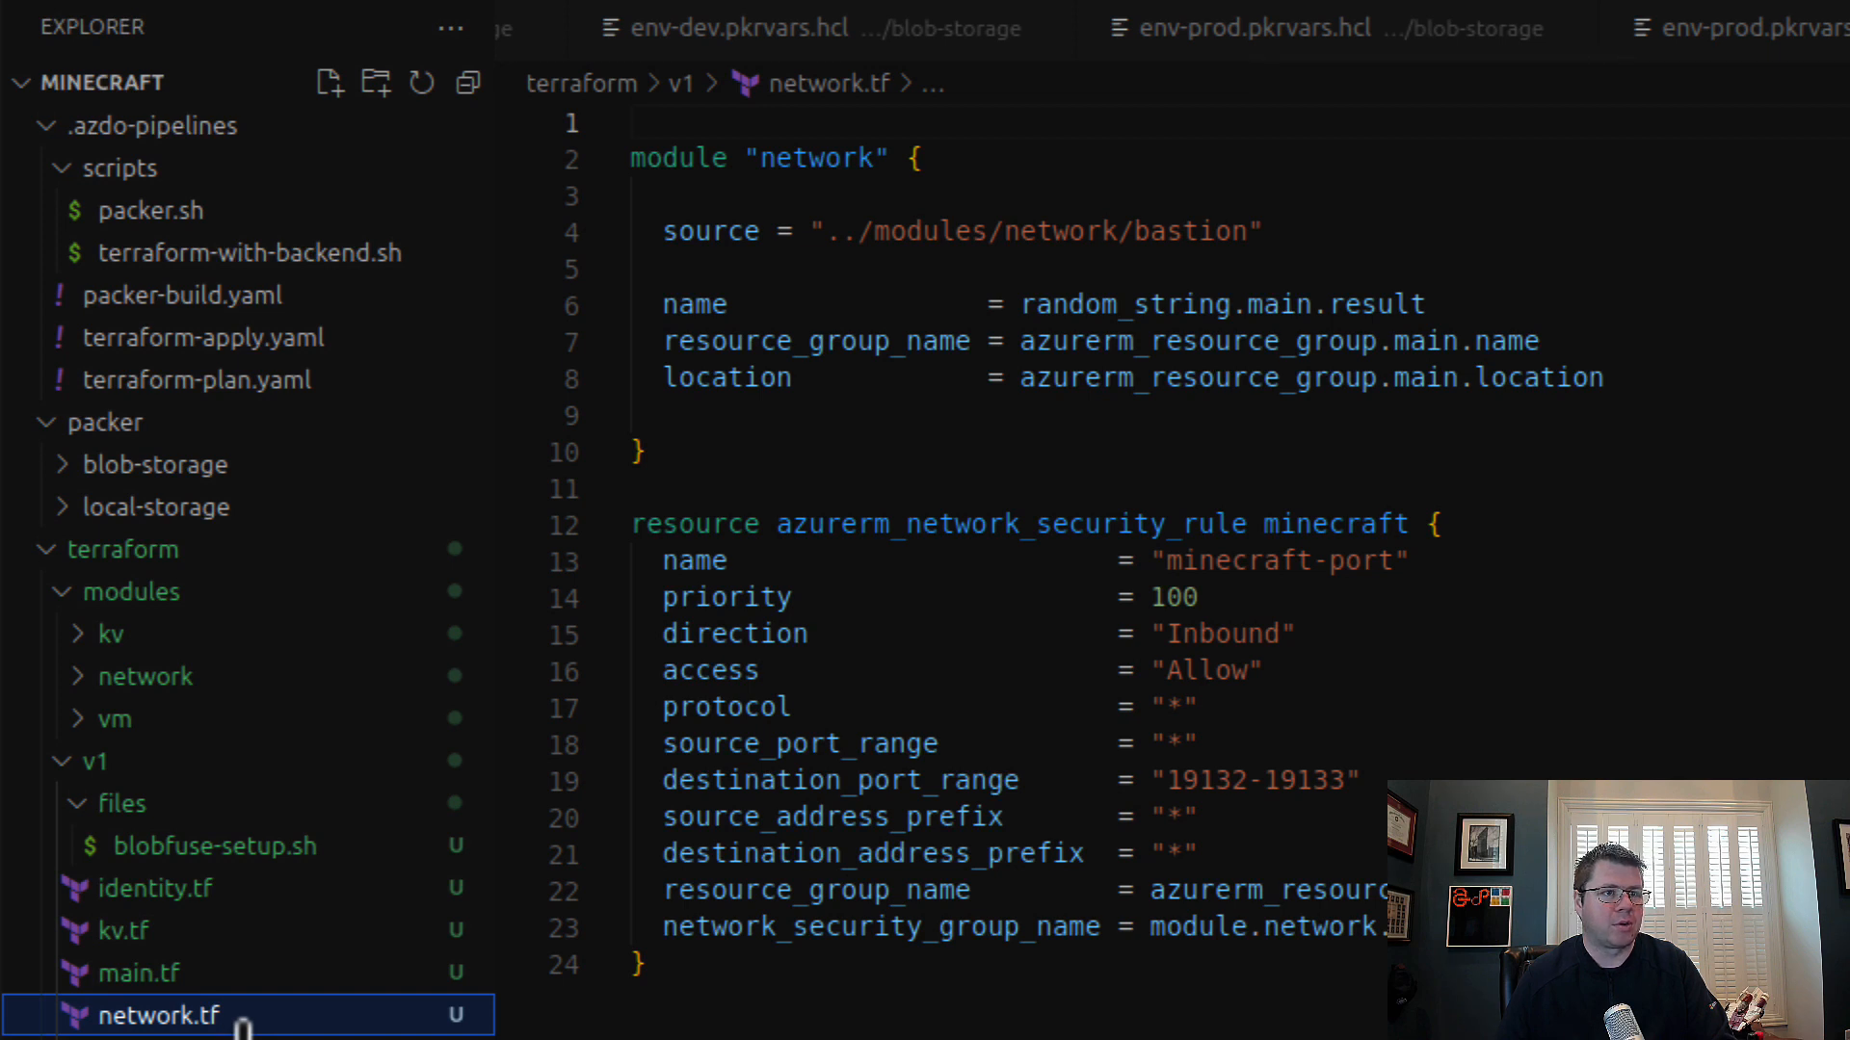
left_click_drag(1295, 1036, 636, 489)
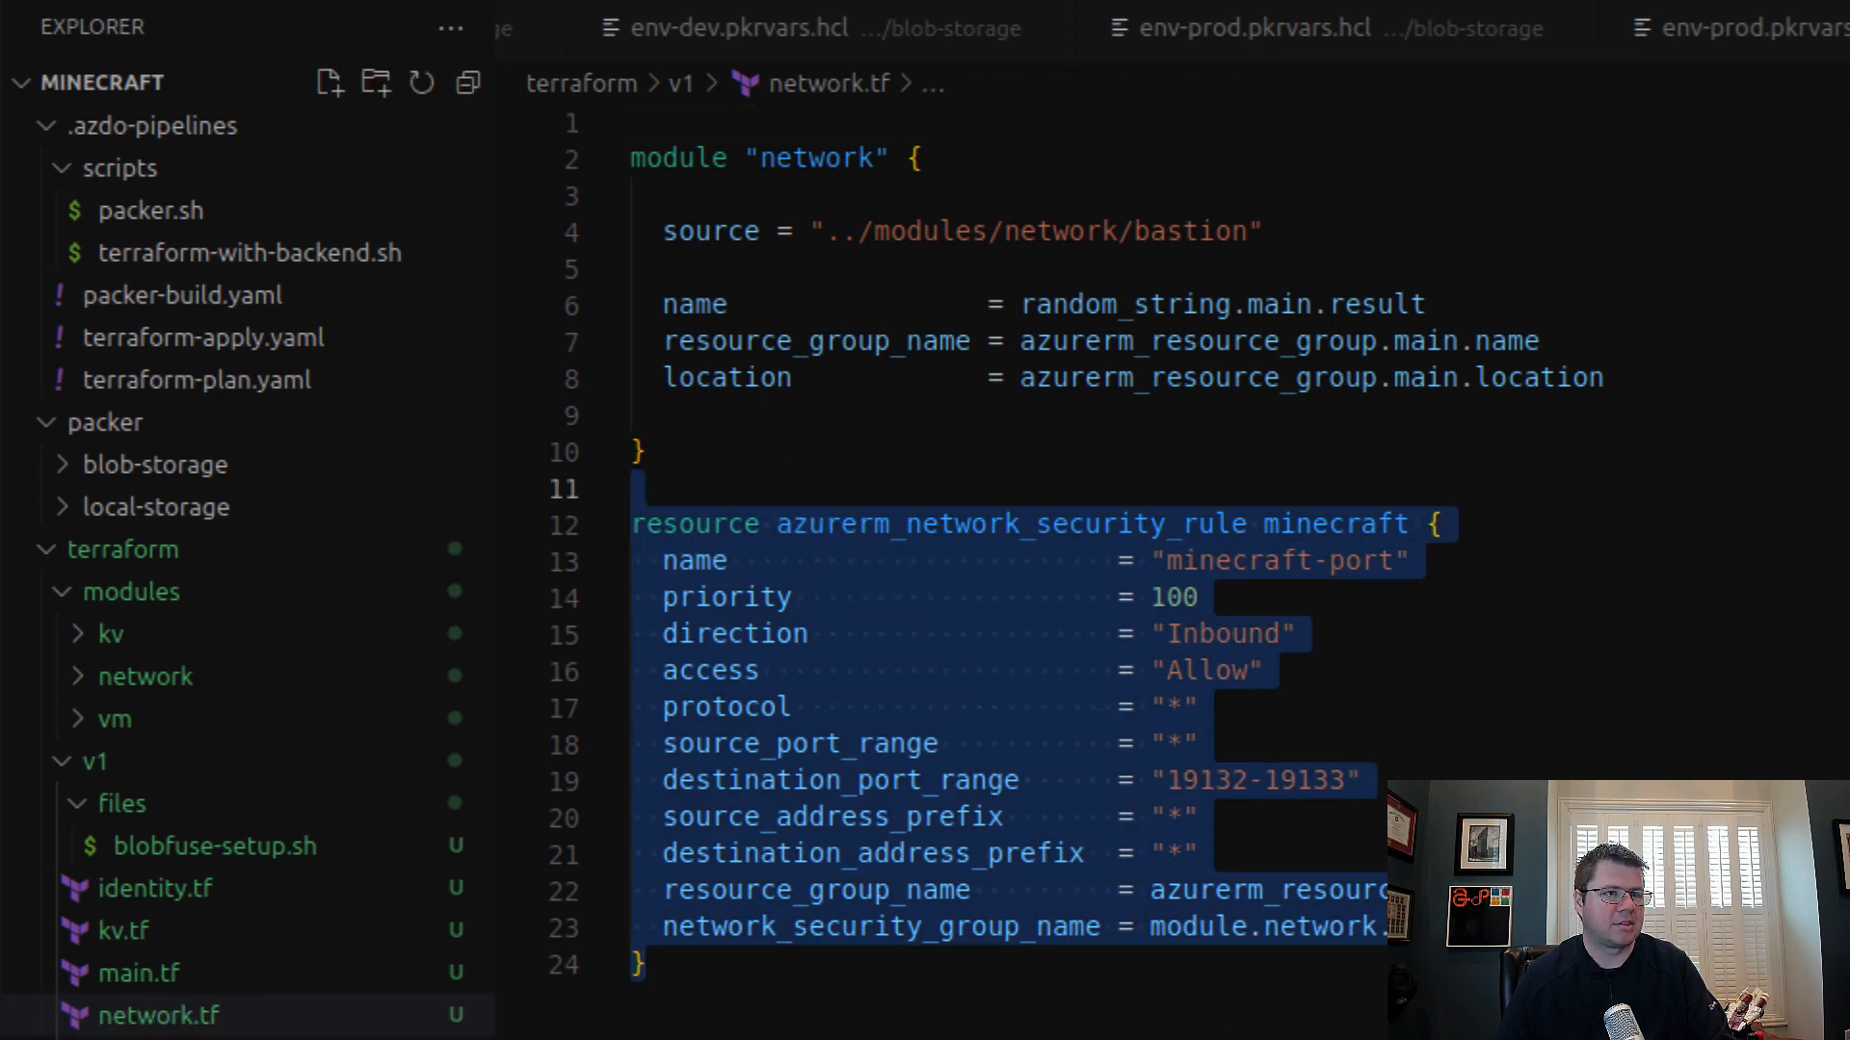
Step: Review v1's ssh.tf, then open storage.tf and highlight the worlds storage container resource
left_click(193, 1039)
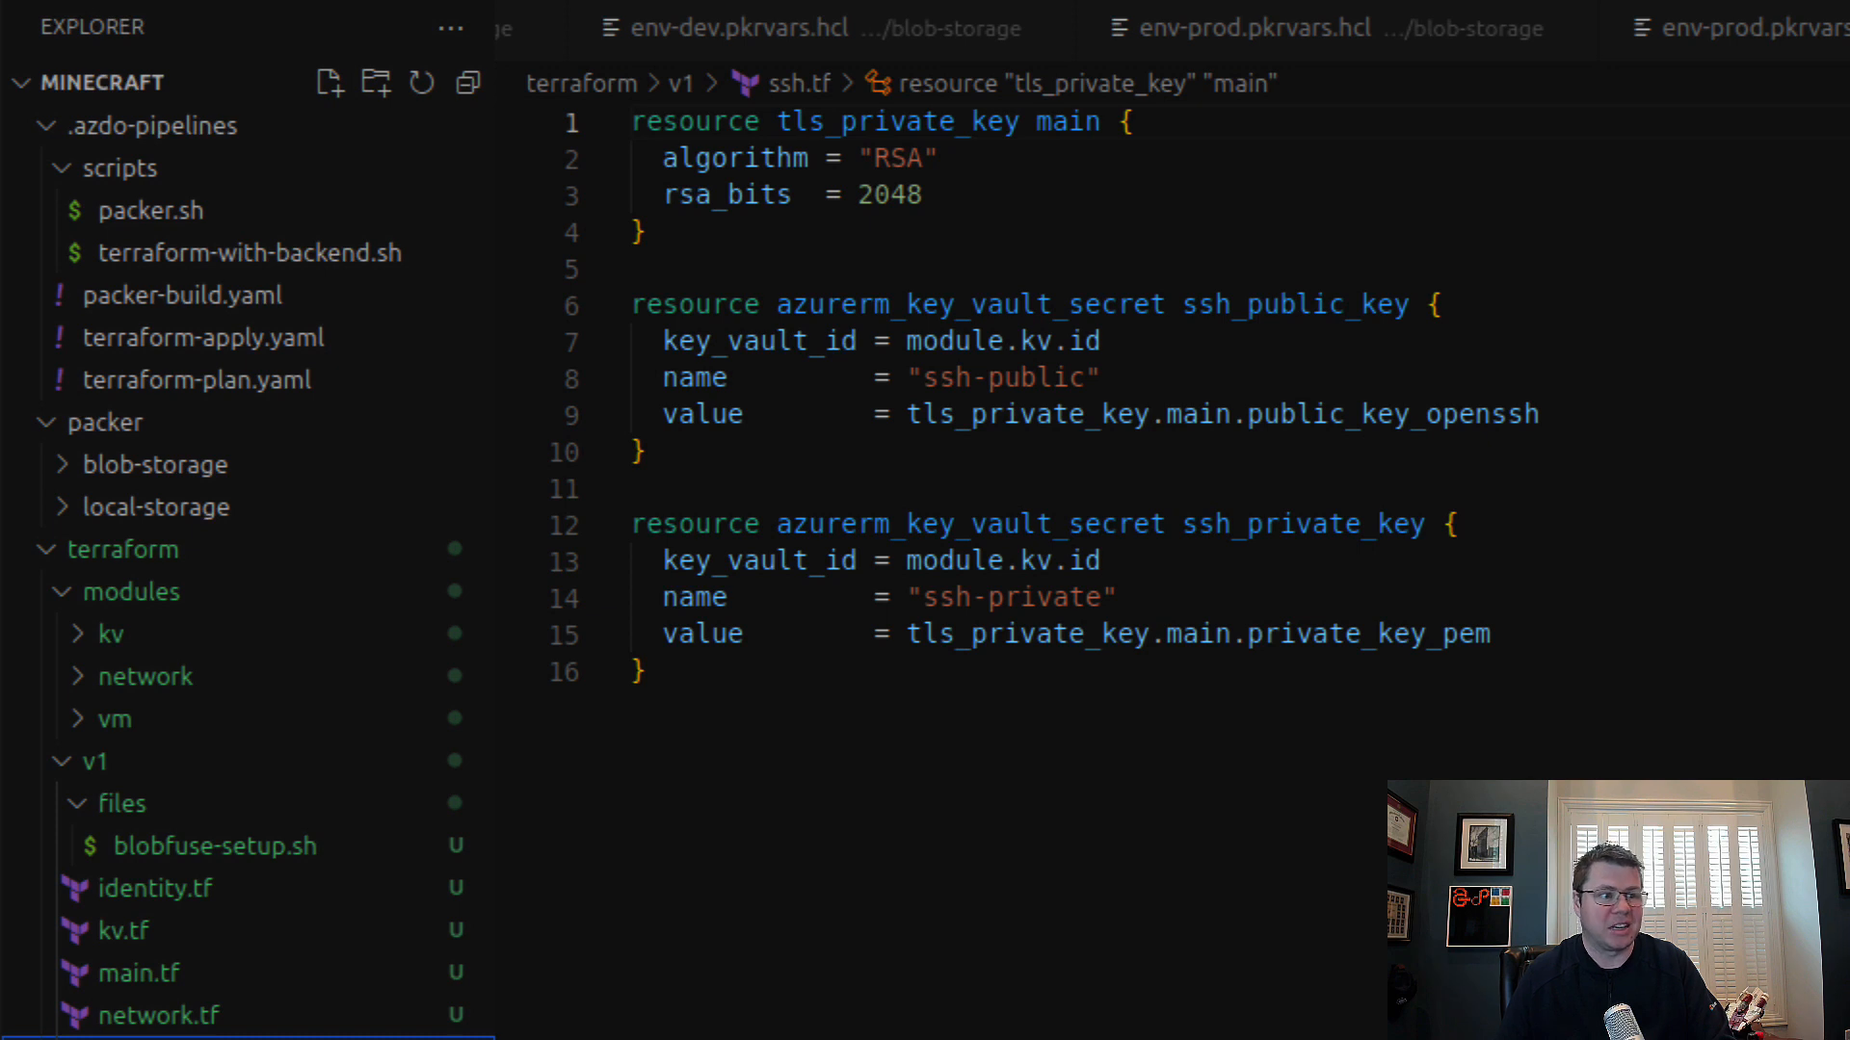
key("Down")
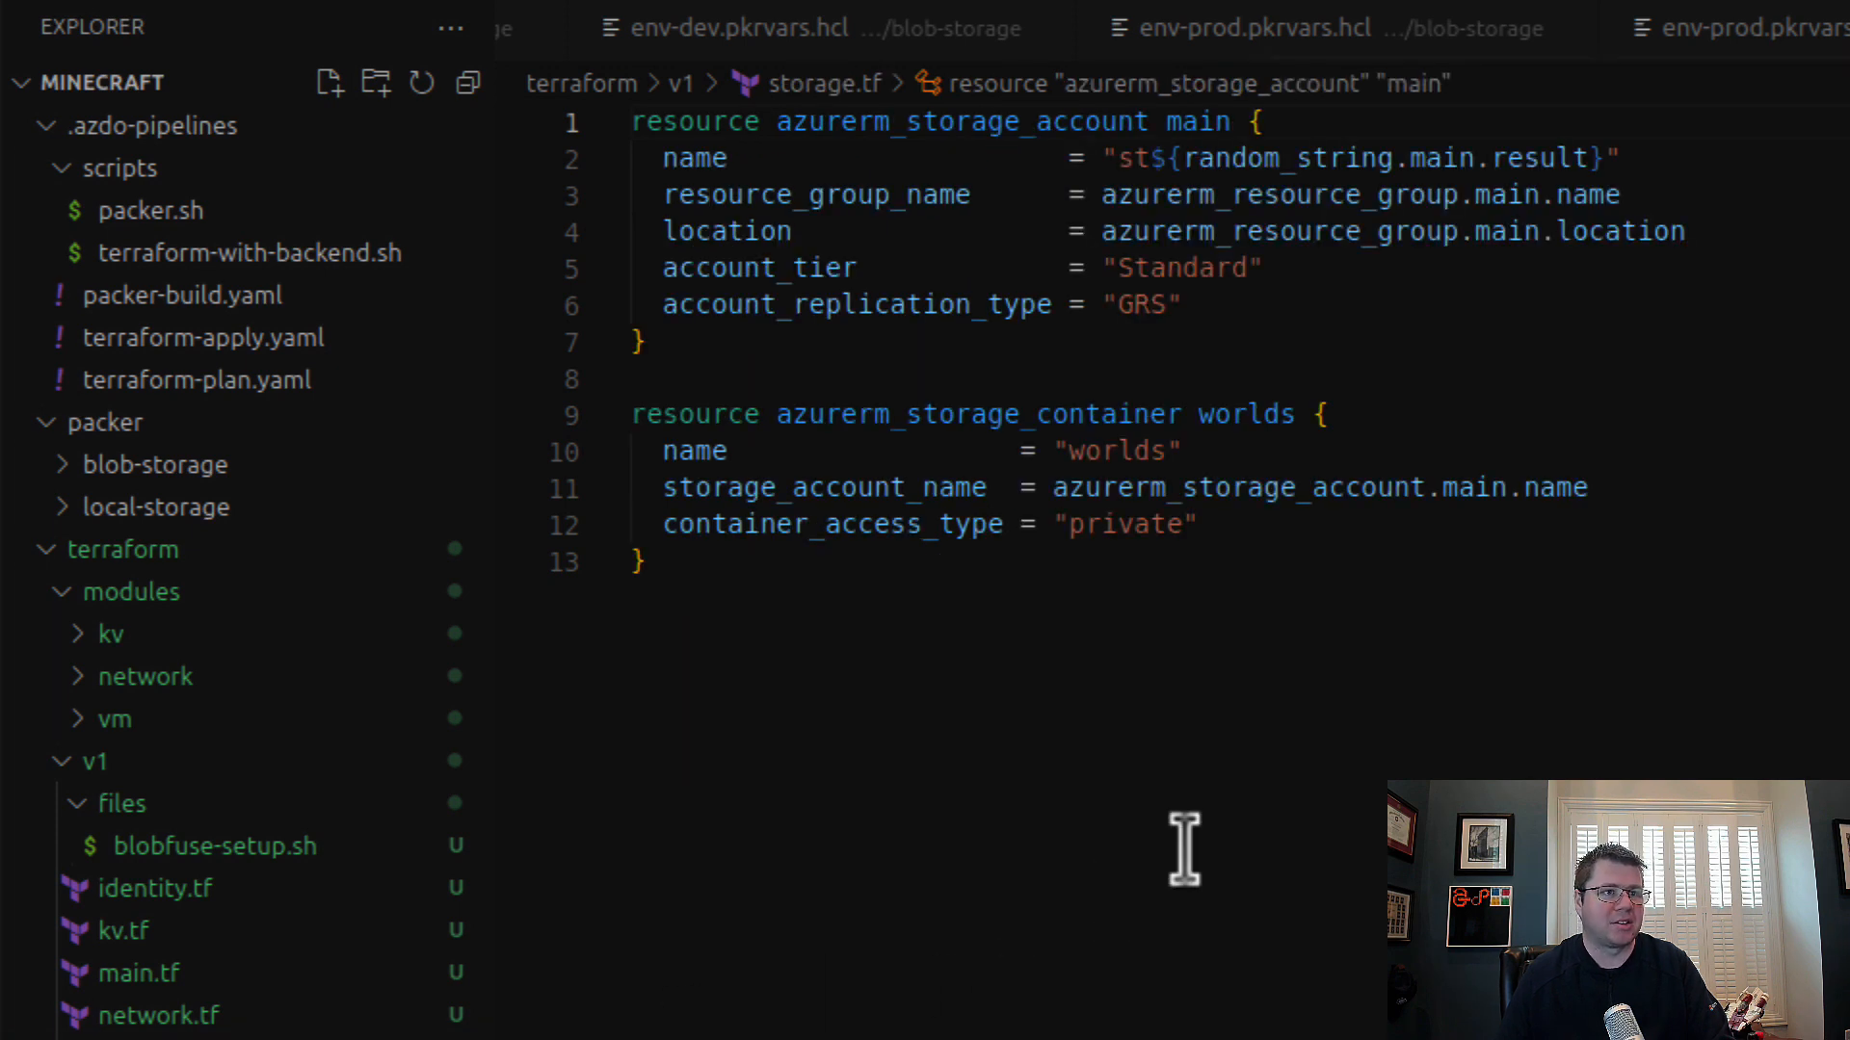
left_click_drag(815, 602, 529, 423)
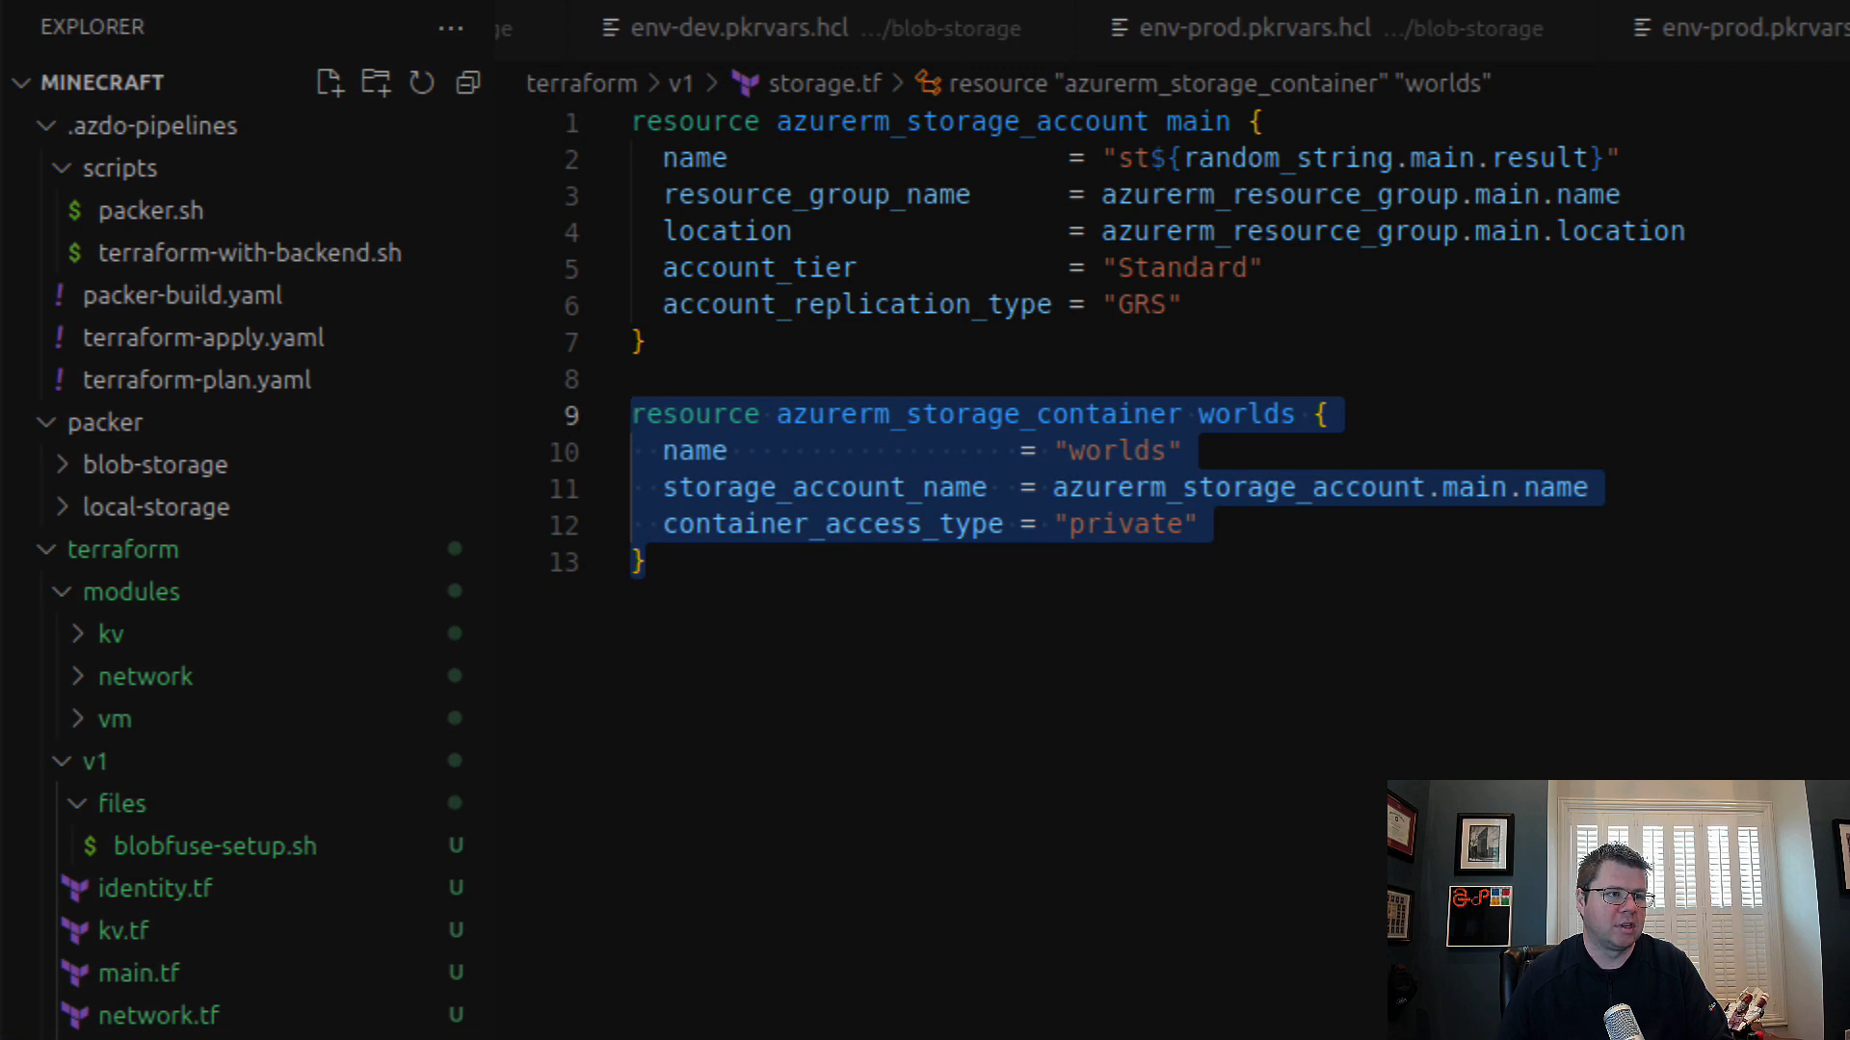
Step: Open v1's vm.tf and highlight the minecraft_blobfuse shared image version data source and the bedrock_blobfuse module name
left_click(125, 1039)
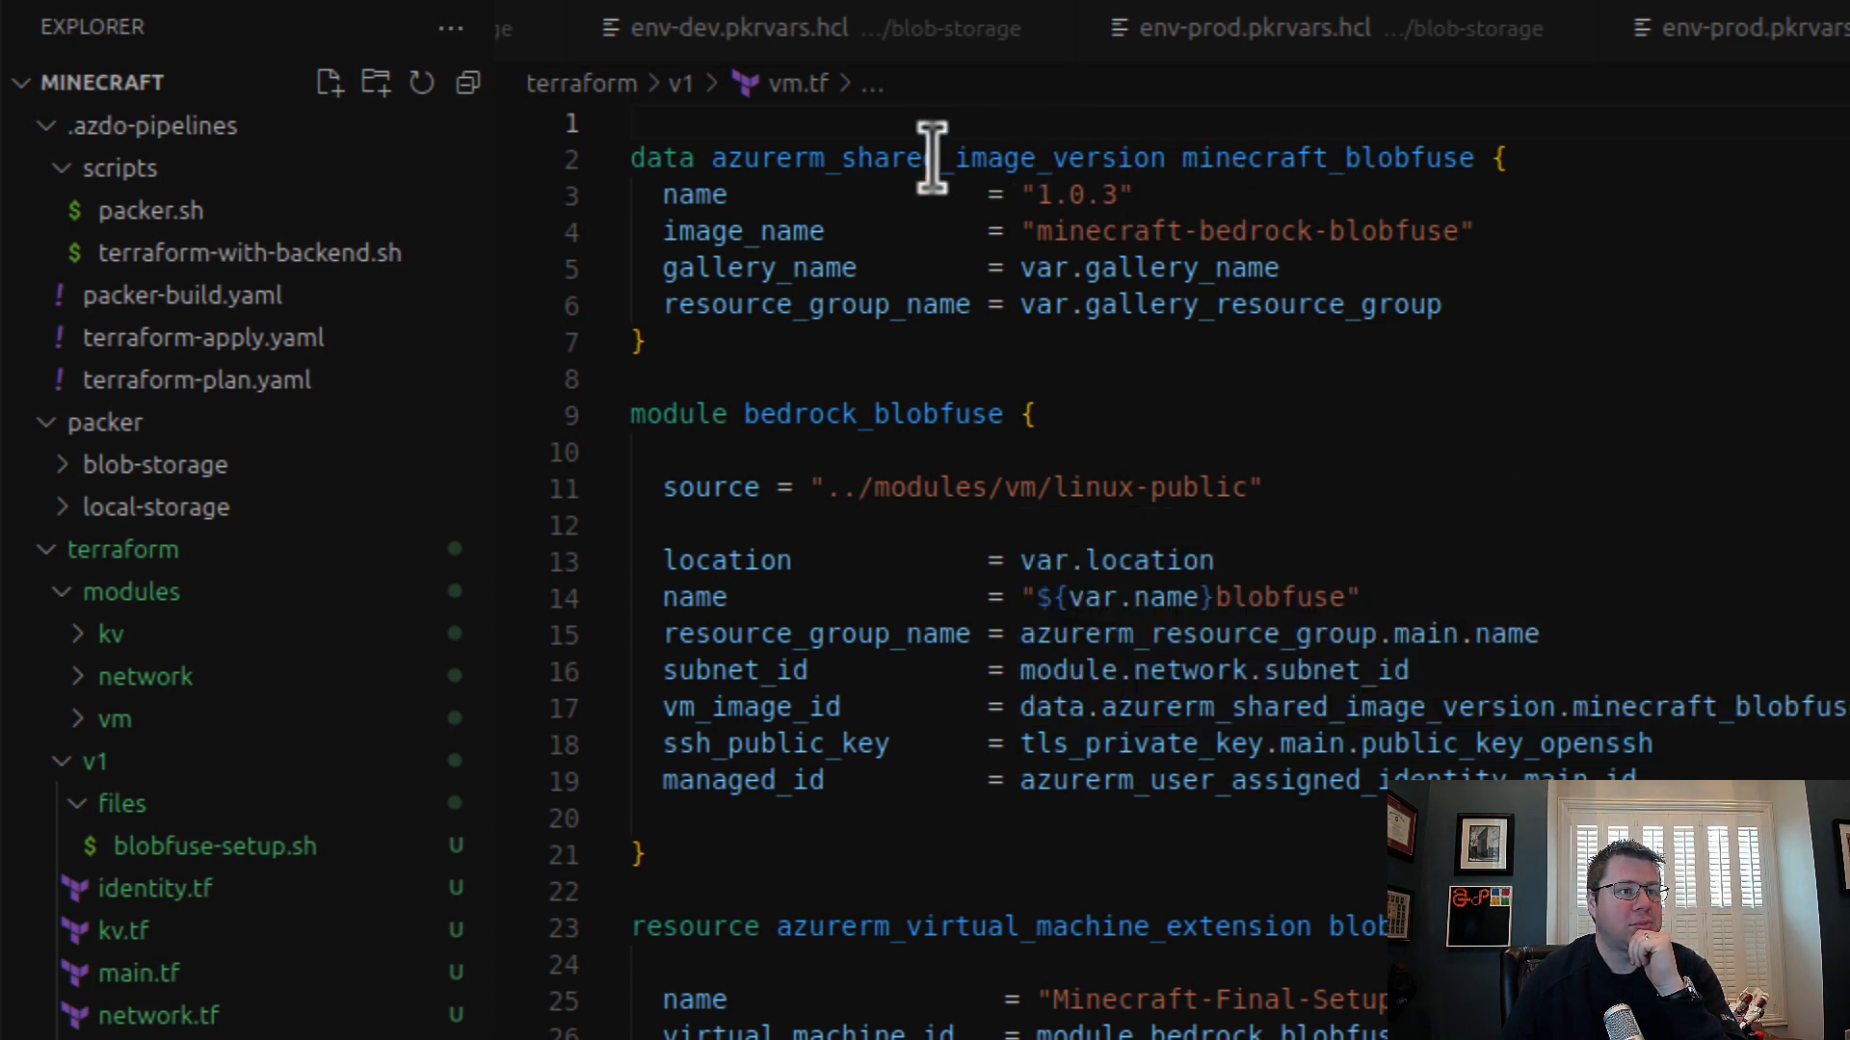
left_click_drag(792, 159, 1439, 344)
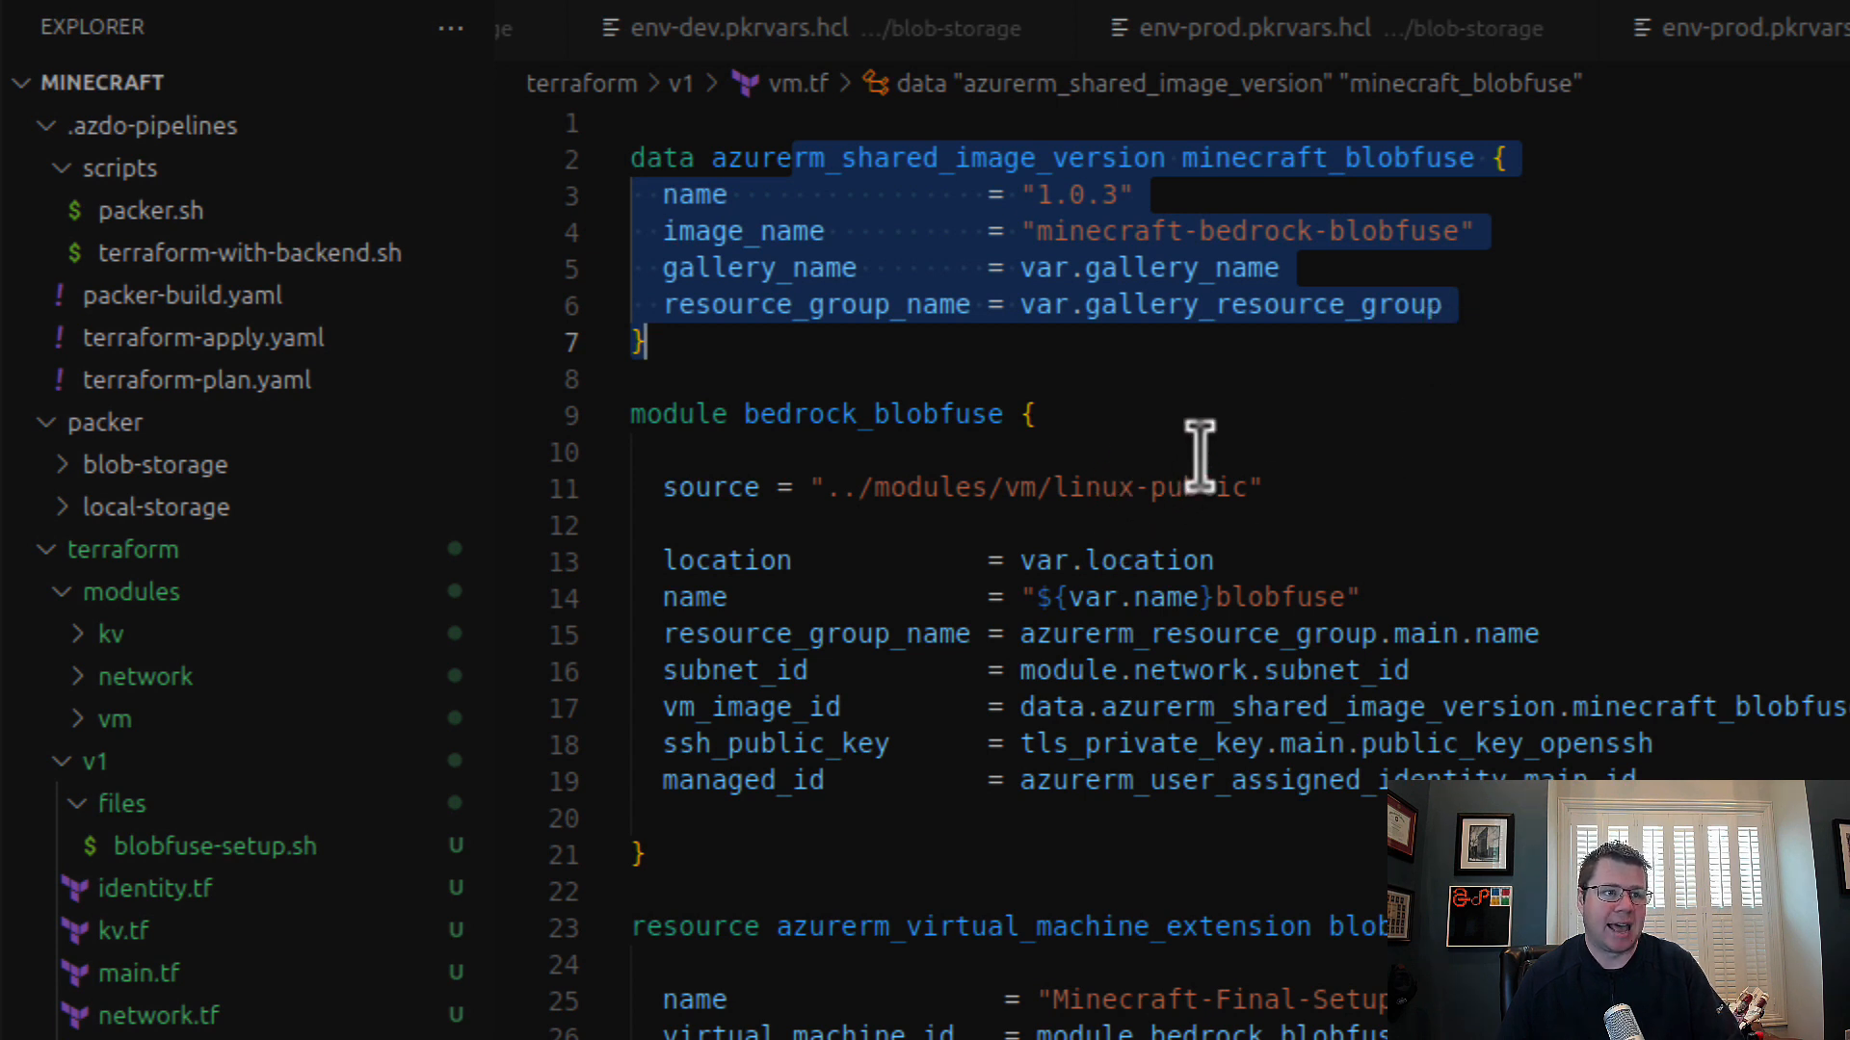
double_click(875, 410)
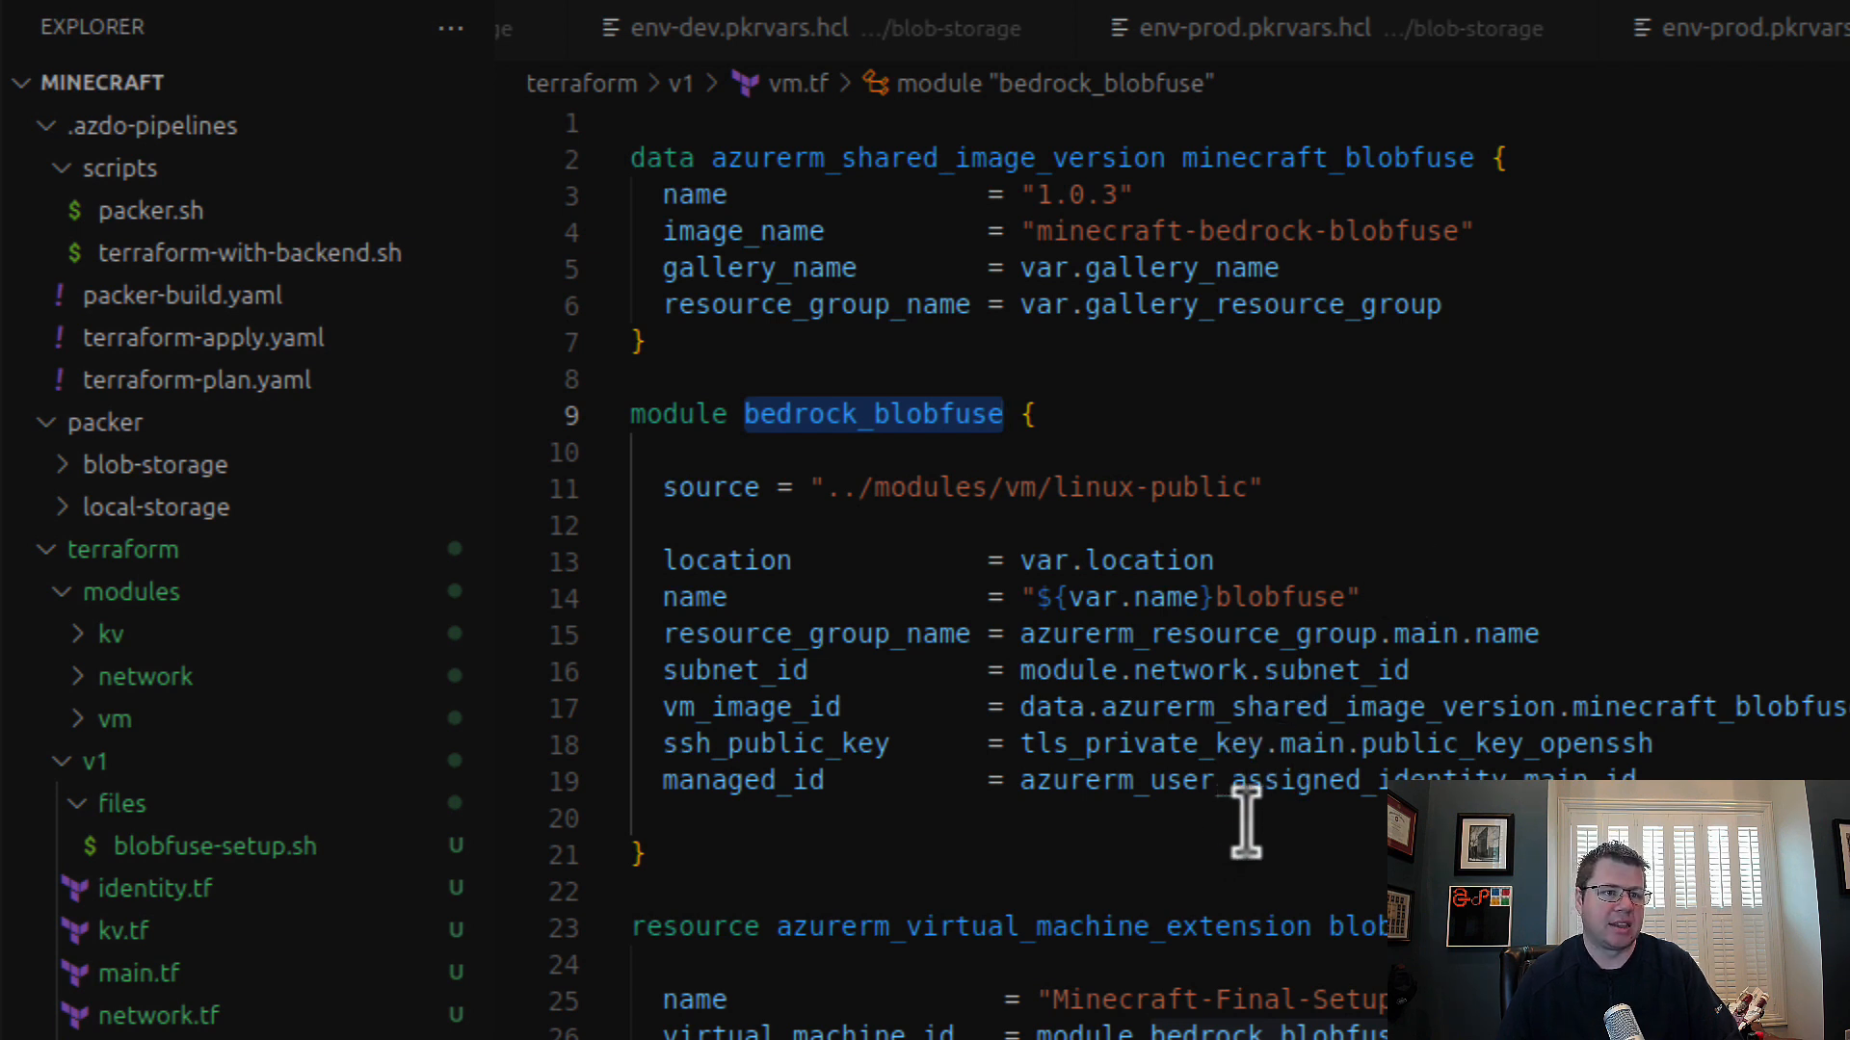
Step: Examine the blobfuse_cse virtual machine extension in vm.tf, highlighting the storage_account_name and storage_container_name template variables
left_click(1146, 926)
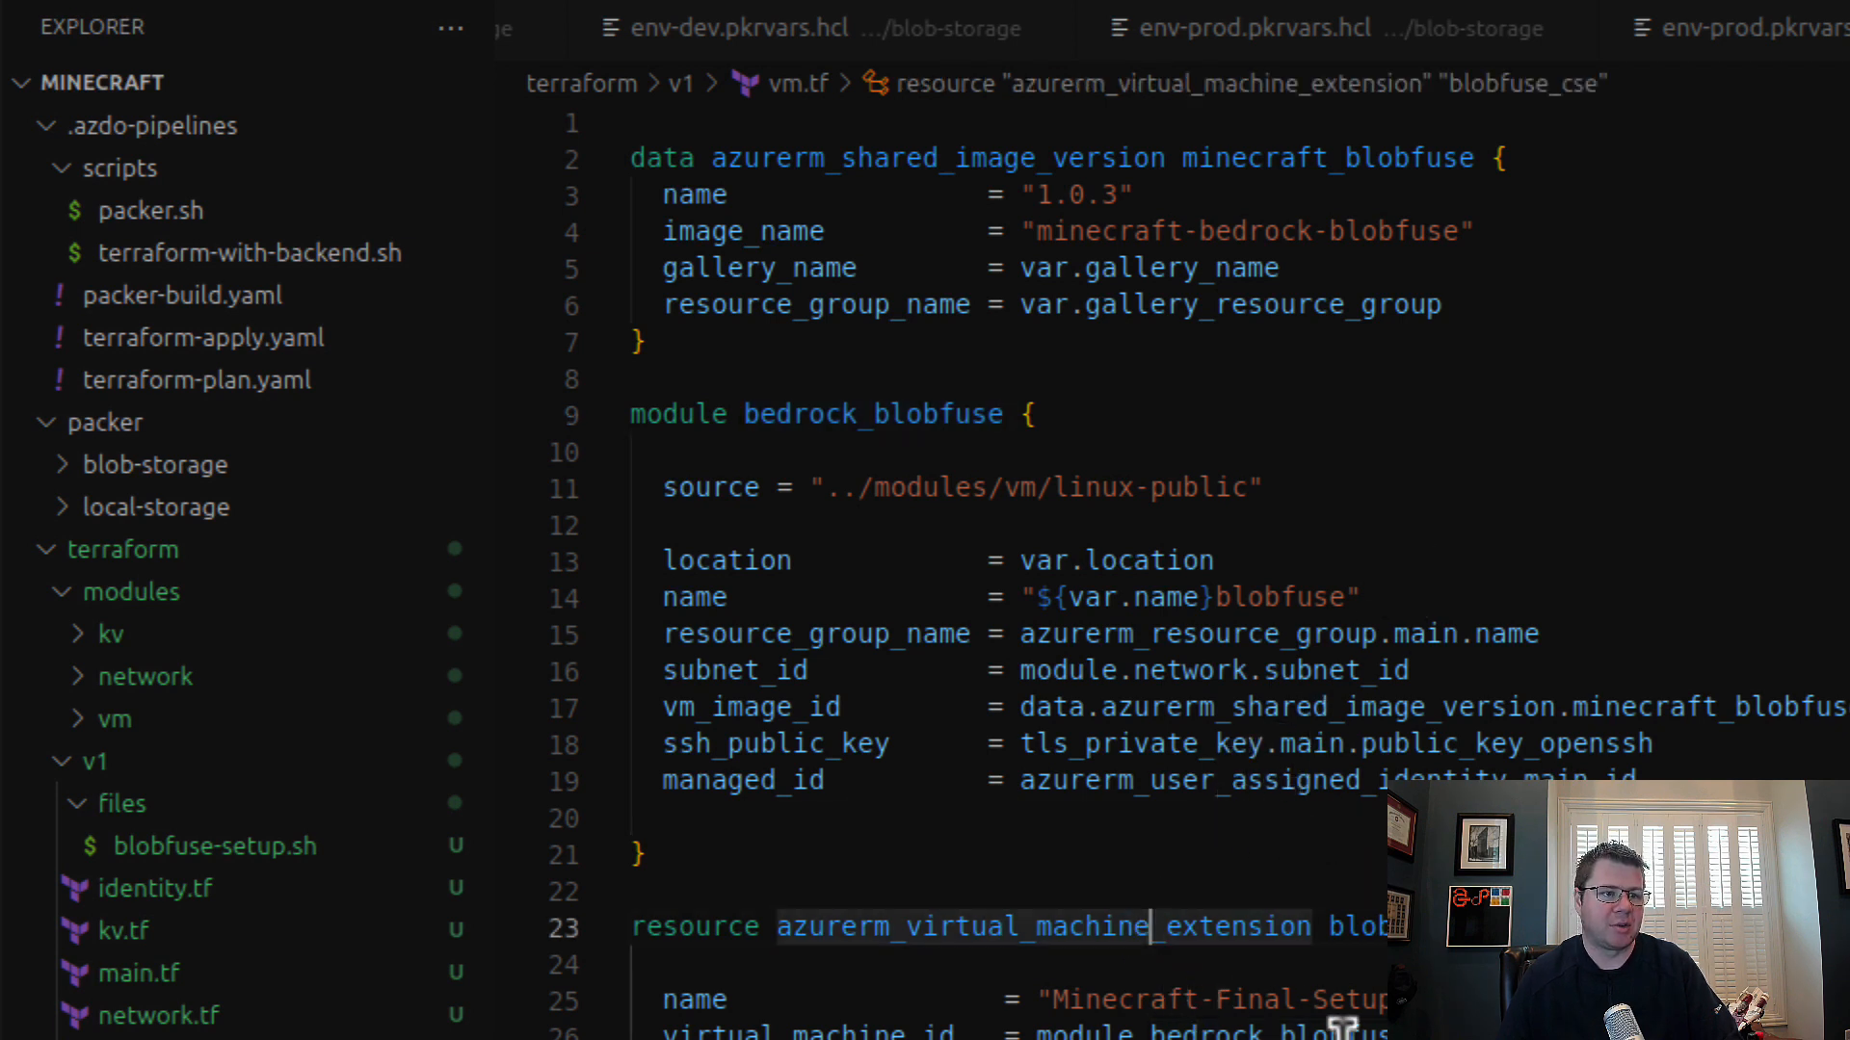
scroll(1146, 926, "down", 1)
scroll(1156, 578, "down", 4)
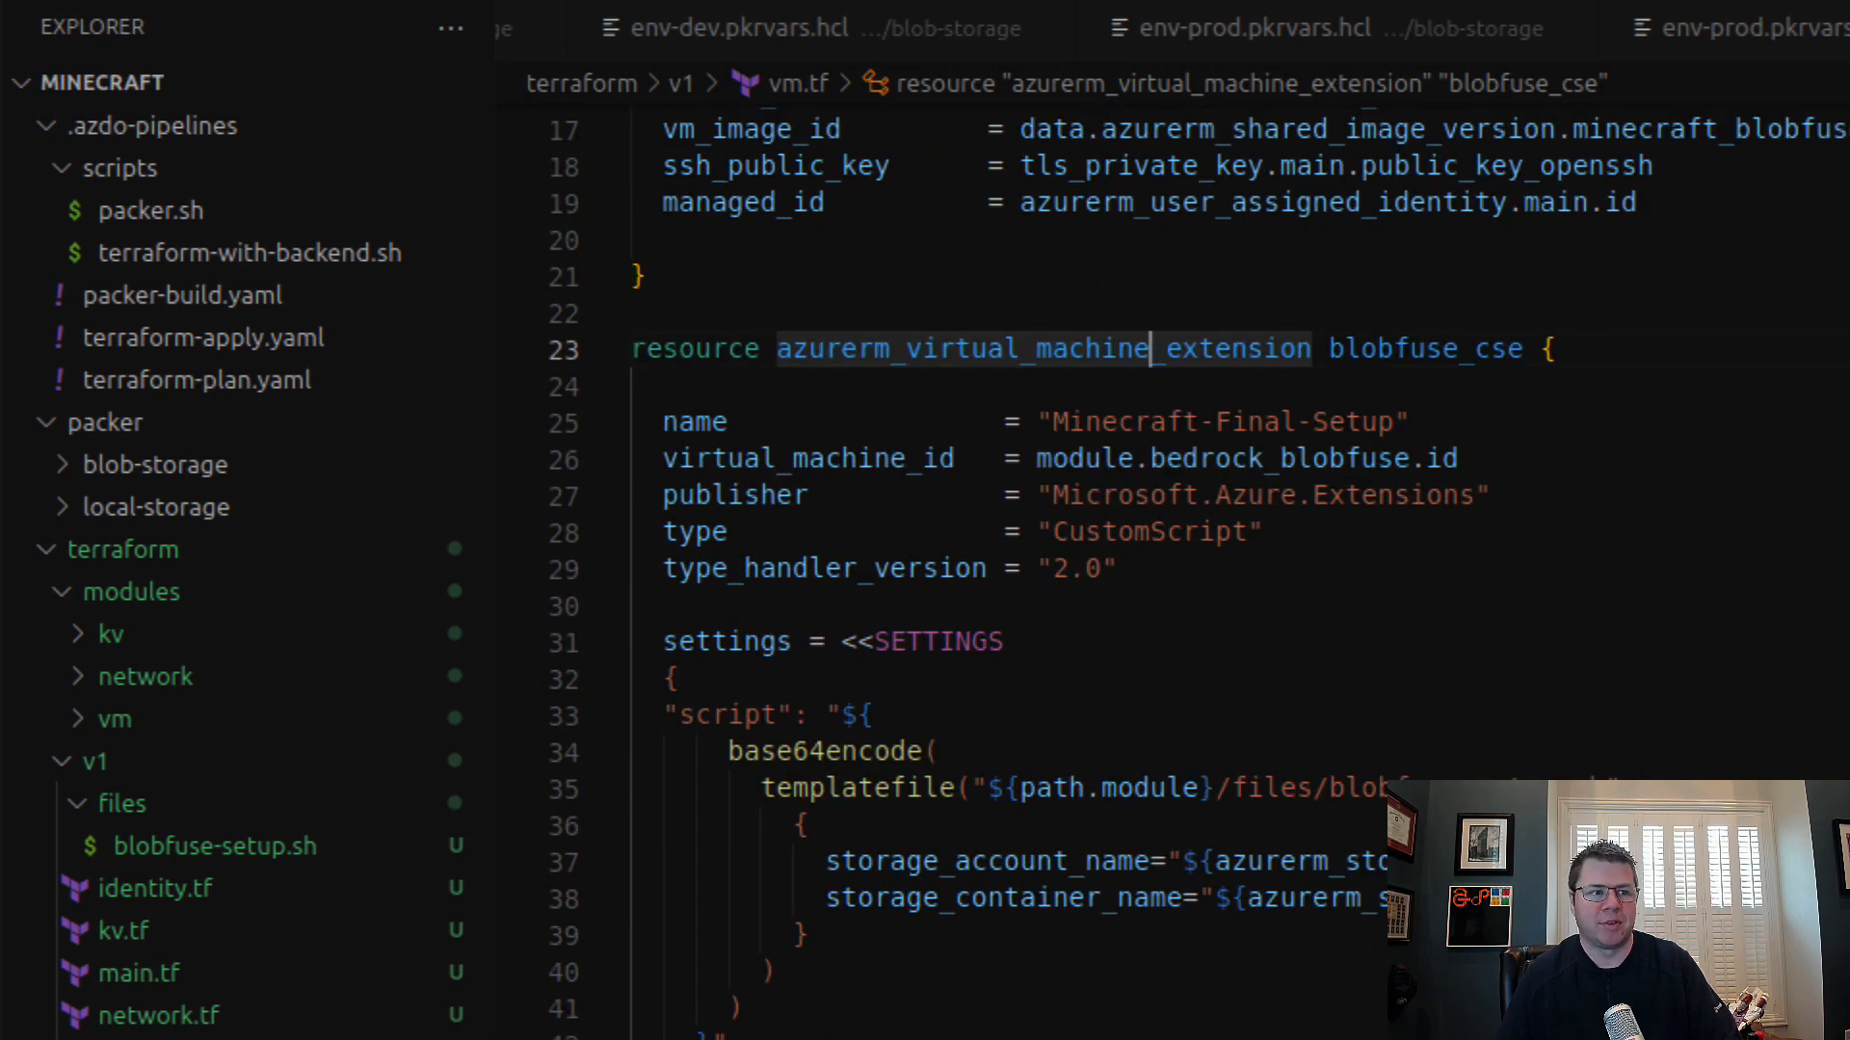
double_click(1020, 870)
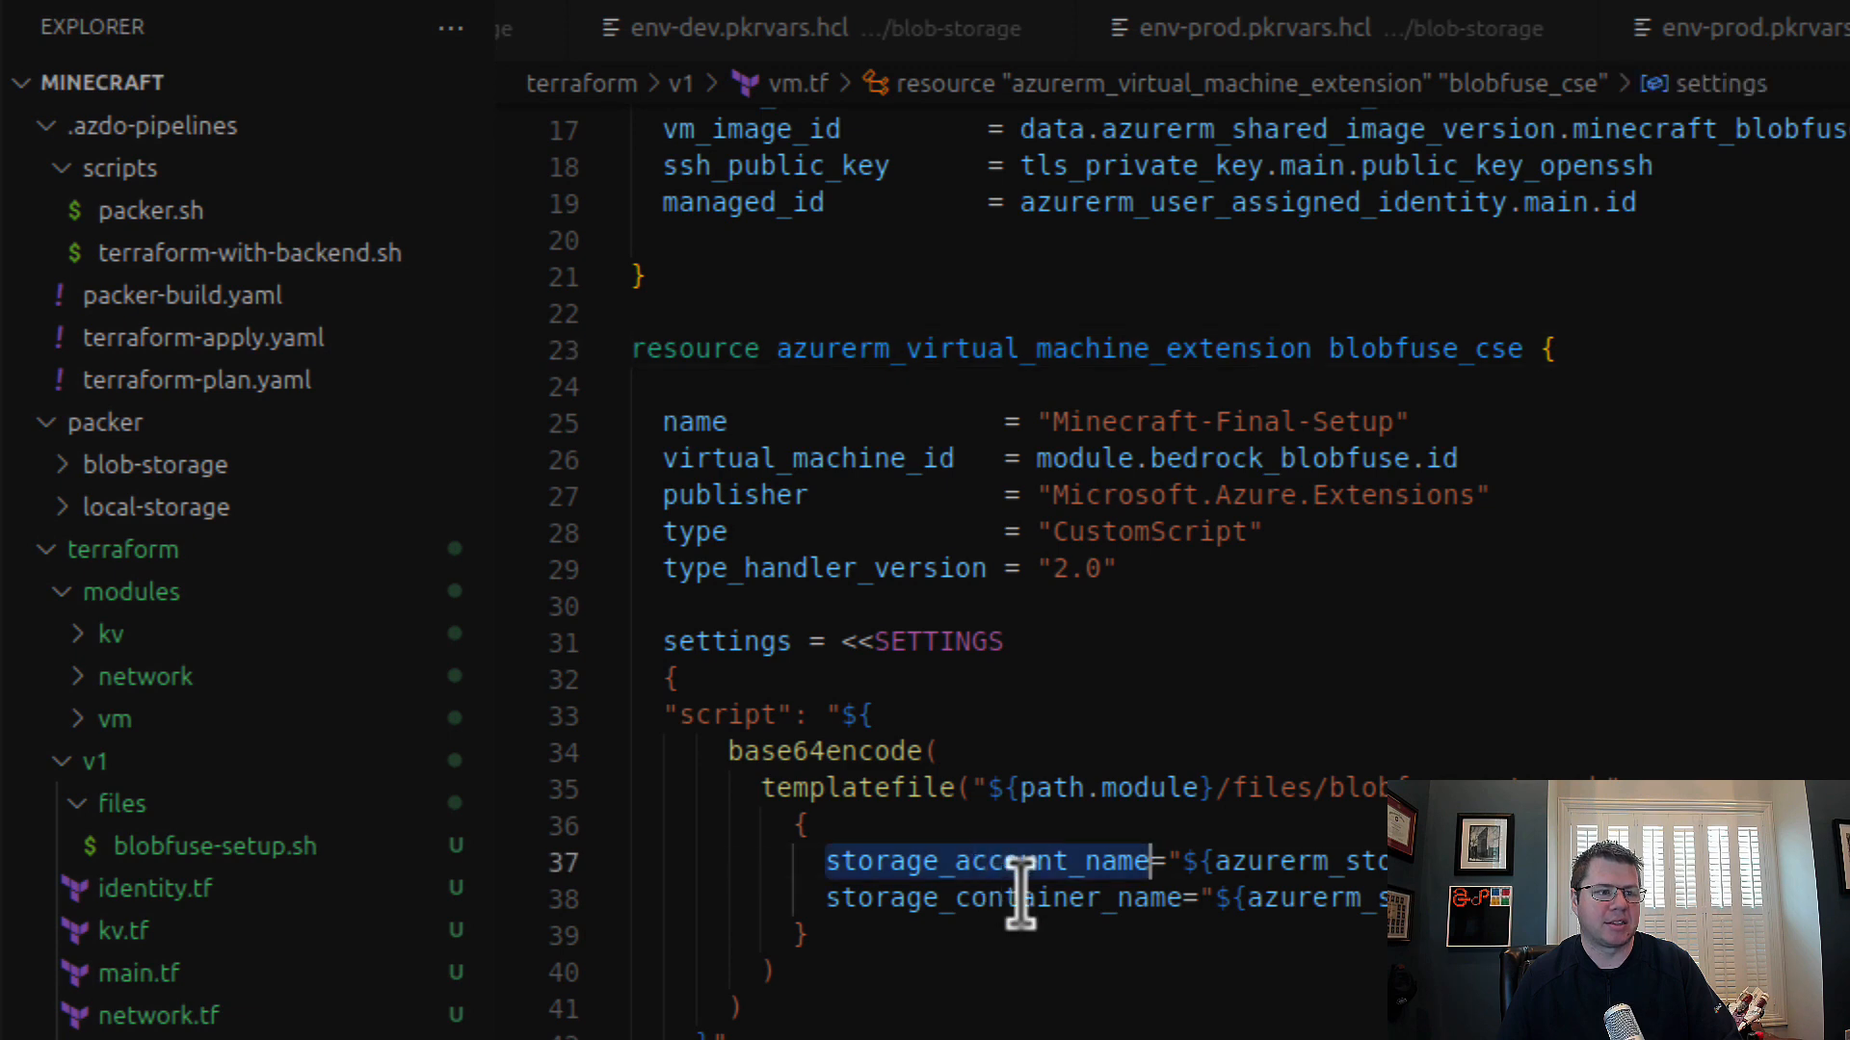
double_click(1079, 906)
left_click(1059, 1030)
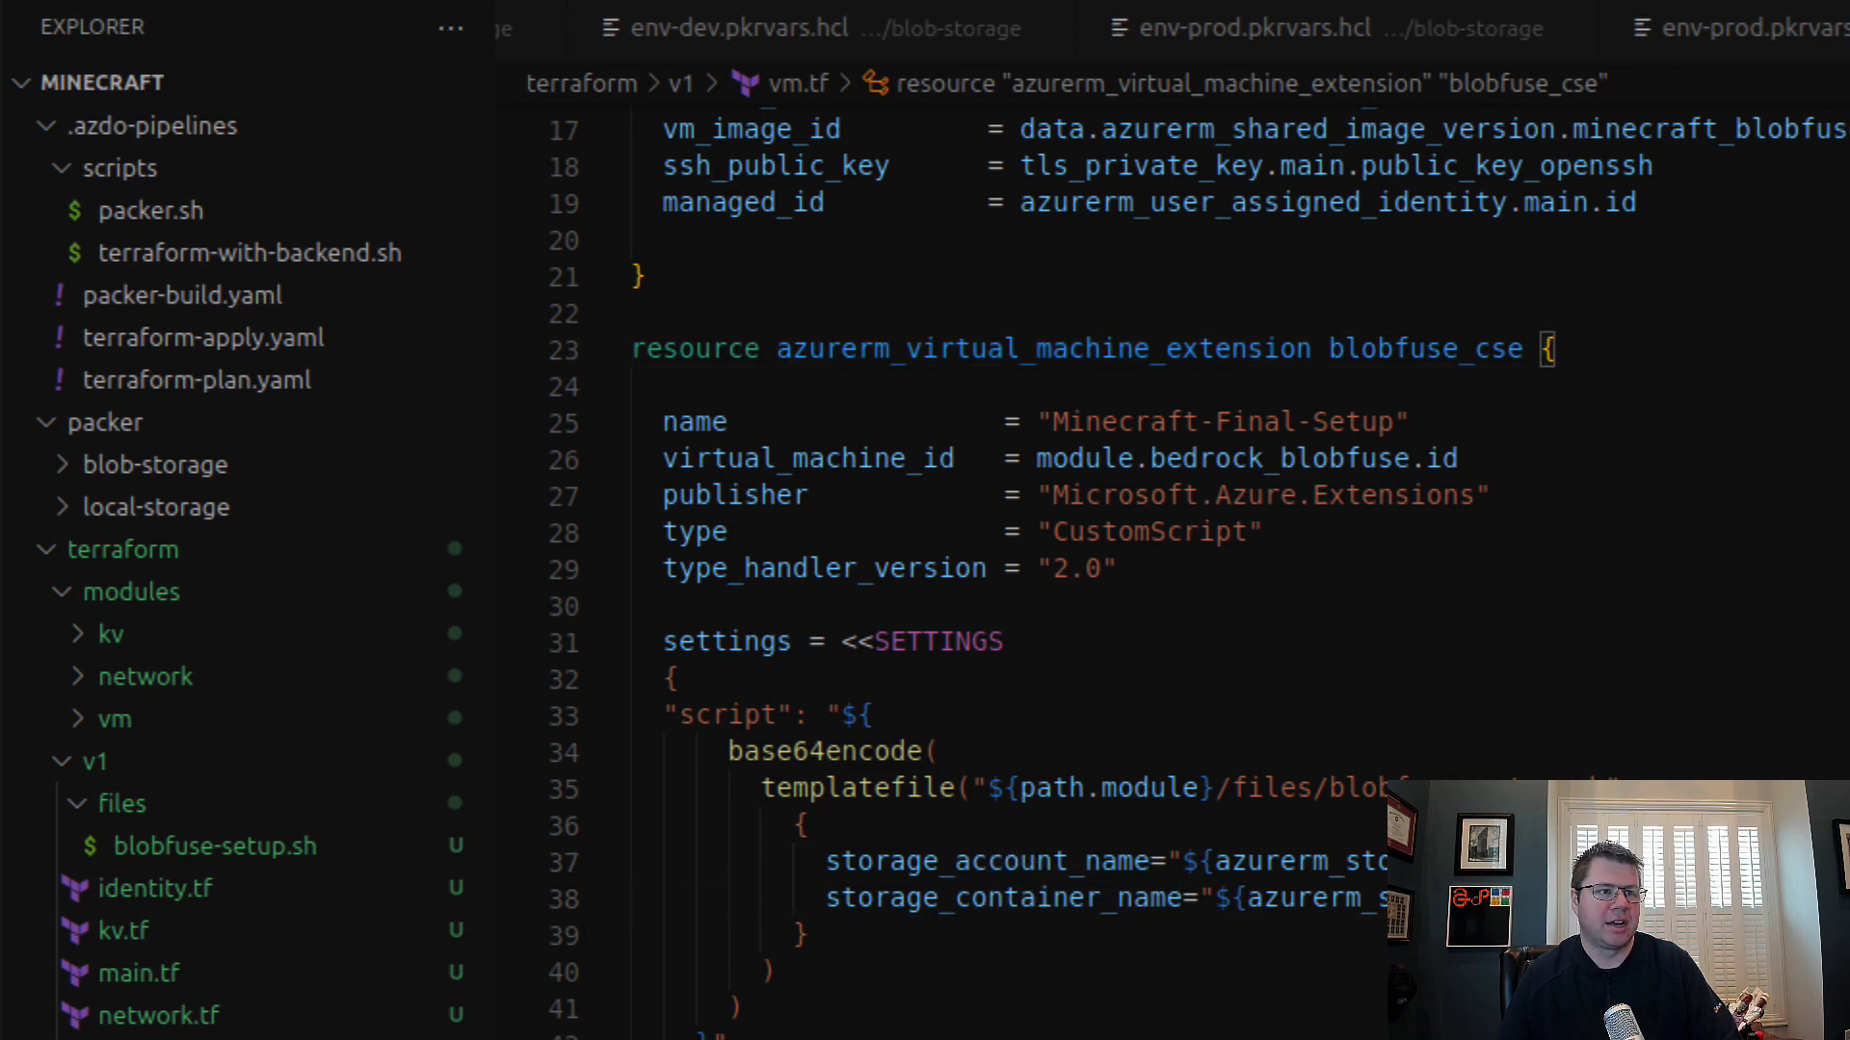
scroll(1060, 867, "up", 1)
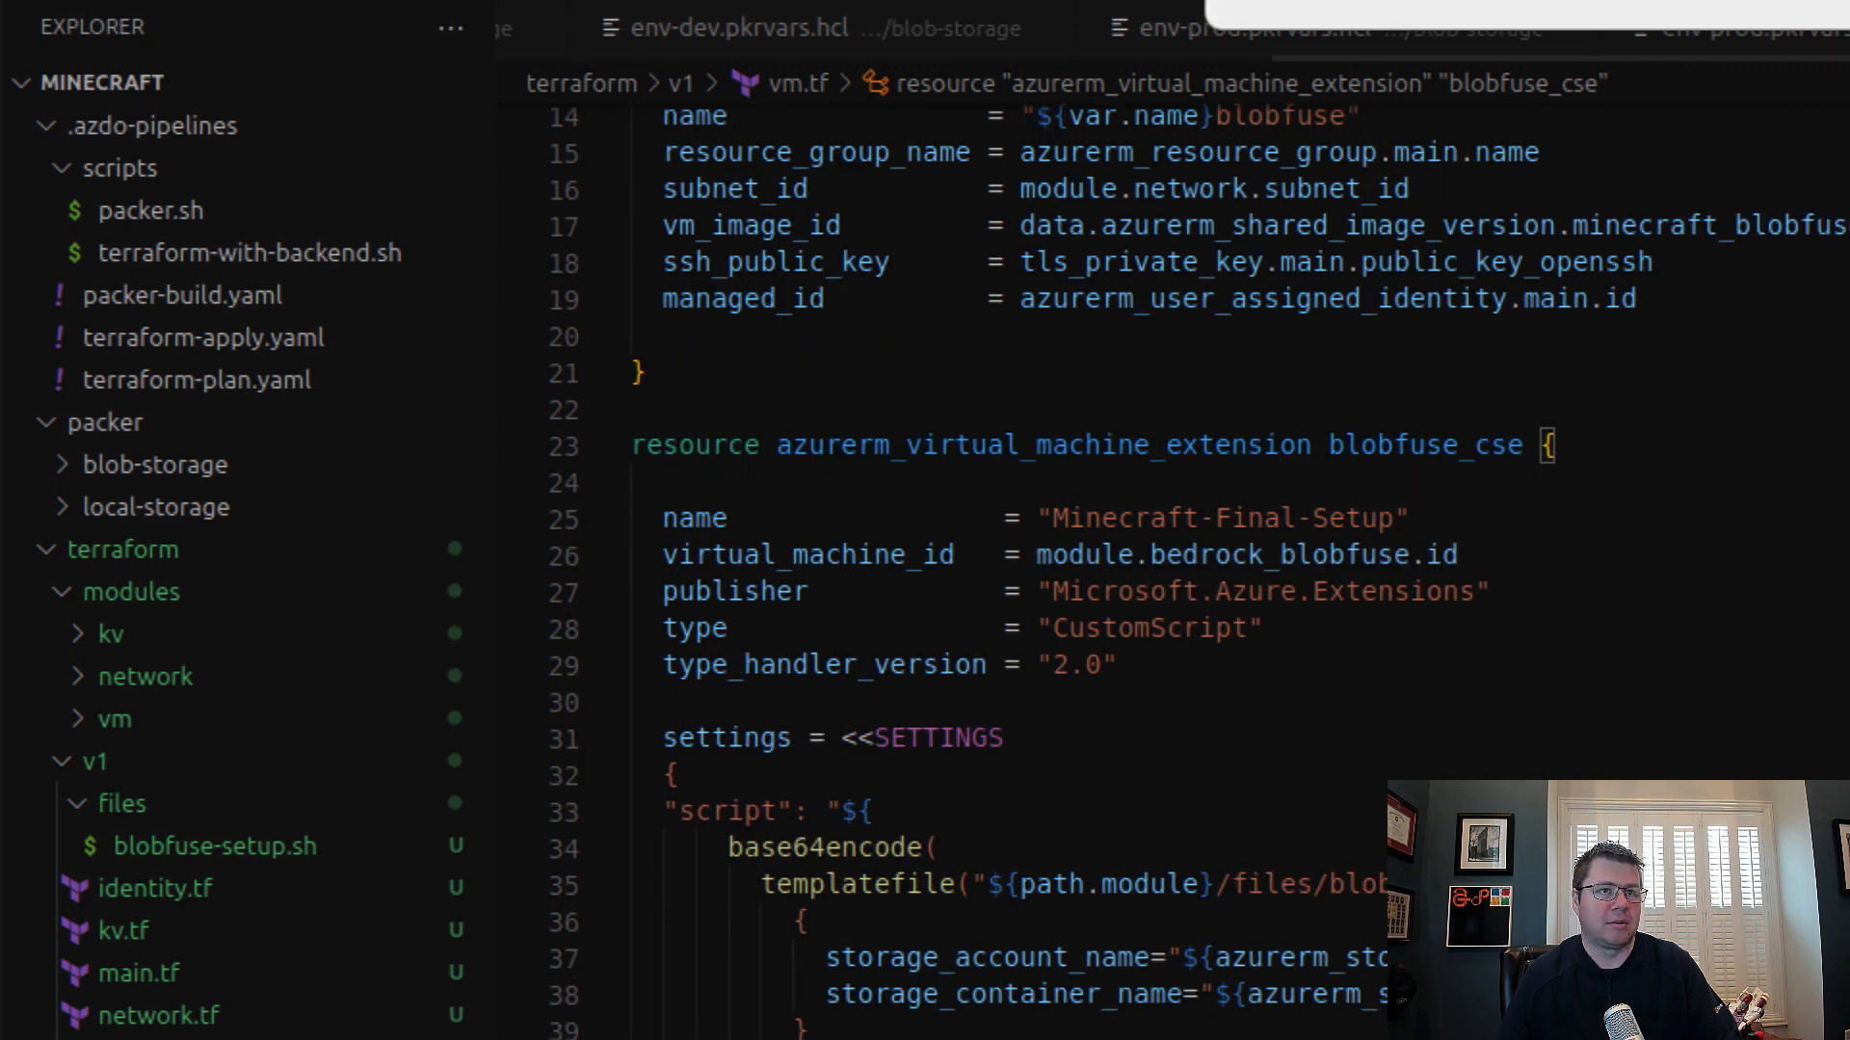
left_click(1180, 775)
scroll(1222, 726, "down", 2)
scroll(1232, 718, "up", 1)
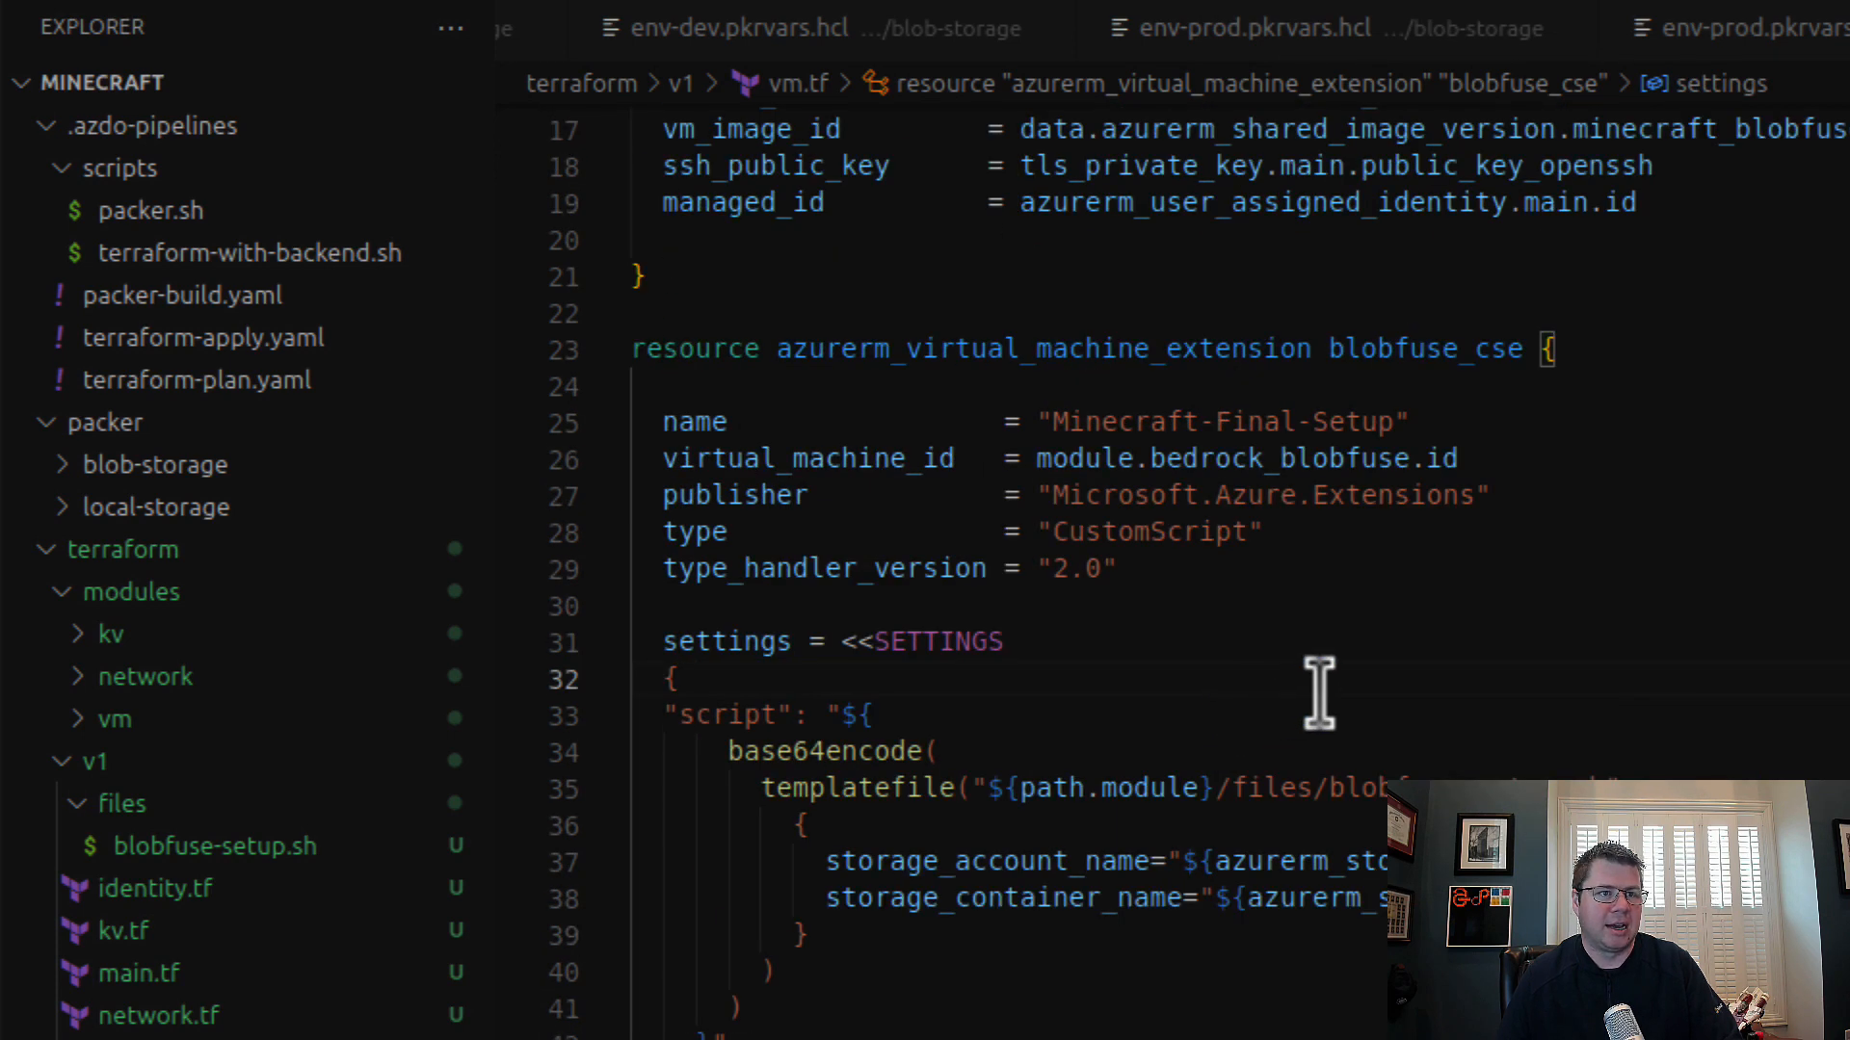
scroll(1520, 663, "down", 3)
scroll(1525, 665, "up", 8)
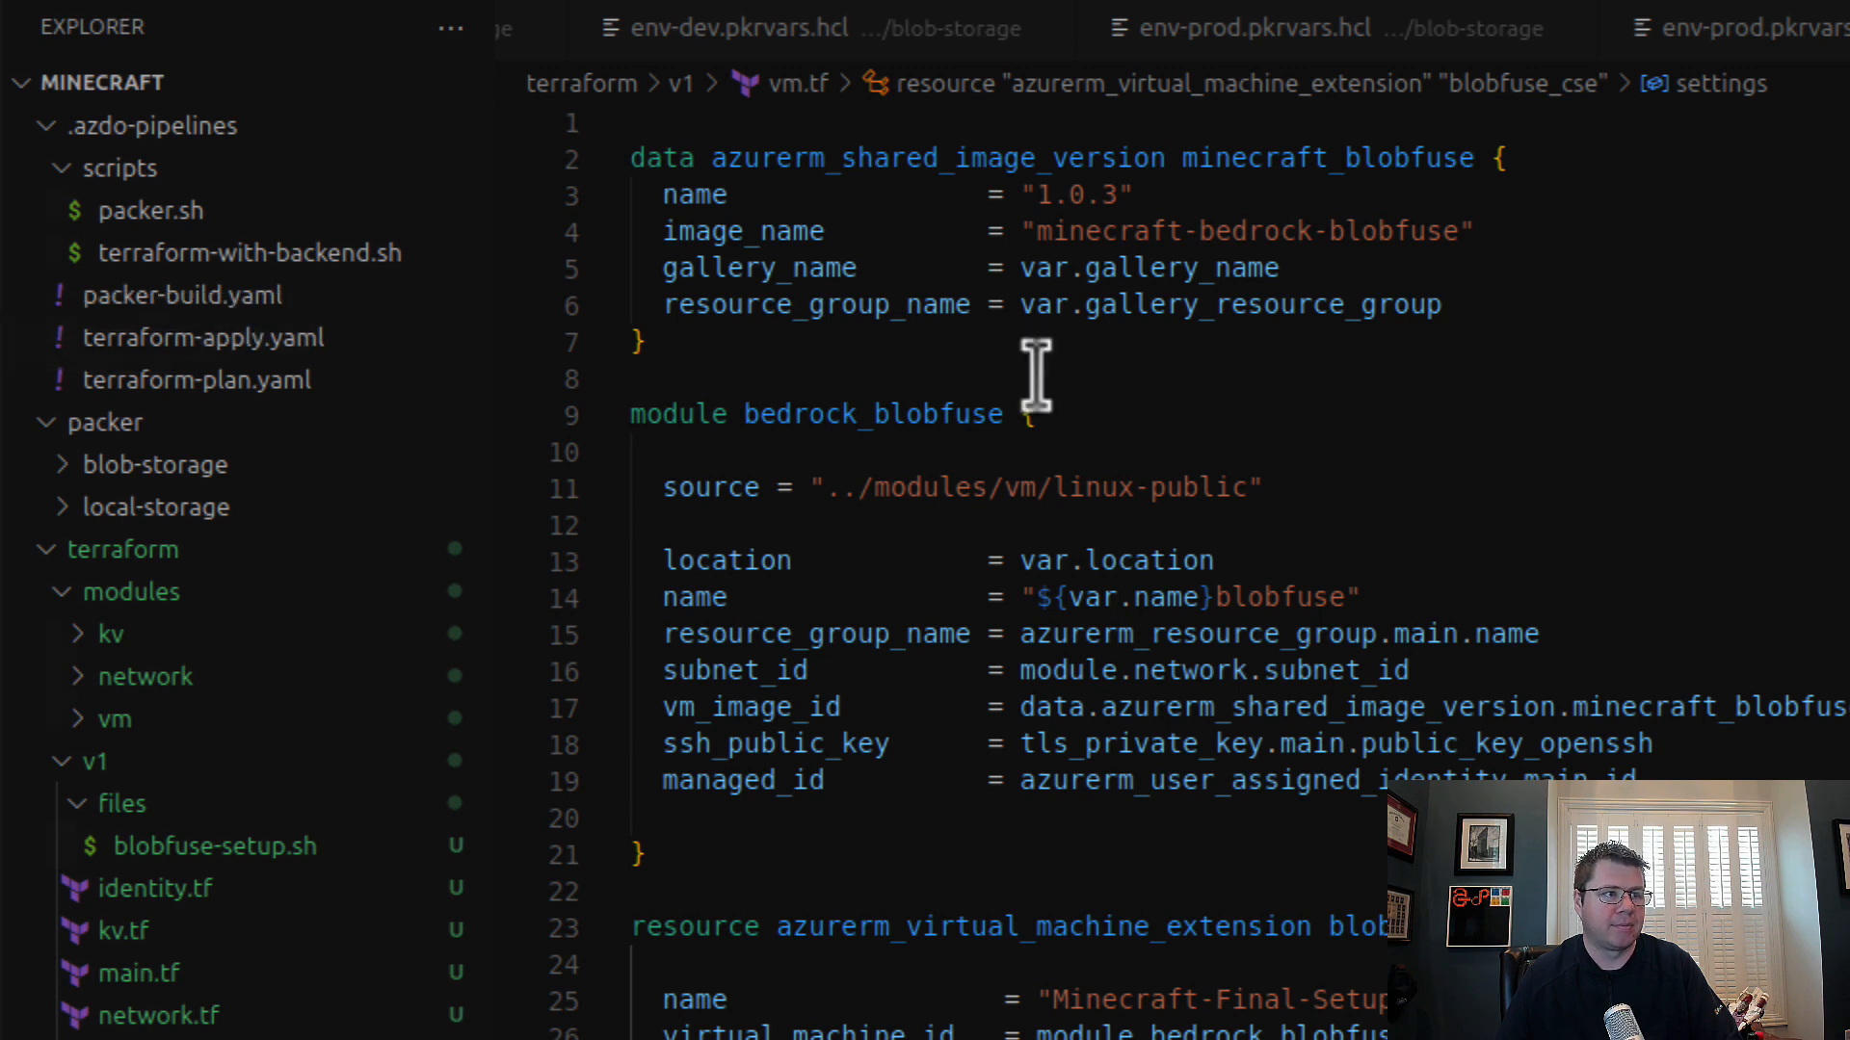
Step: Open terraform-apply.yaml in .azdo-pipelines and highlight the tenant, subscription and backend environment variables of the validate task
left_click(313, 339)
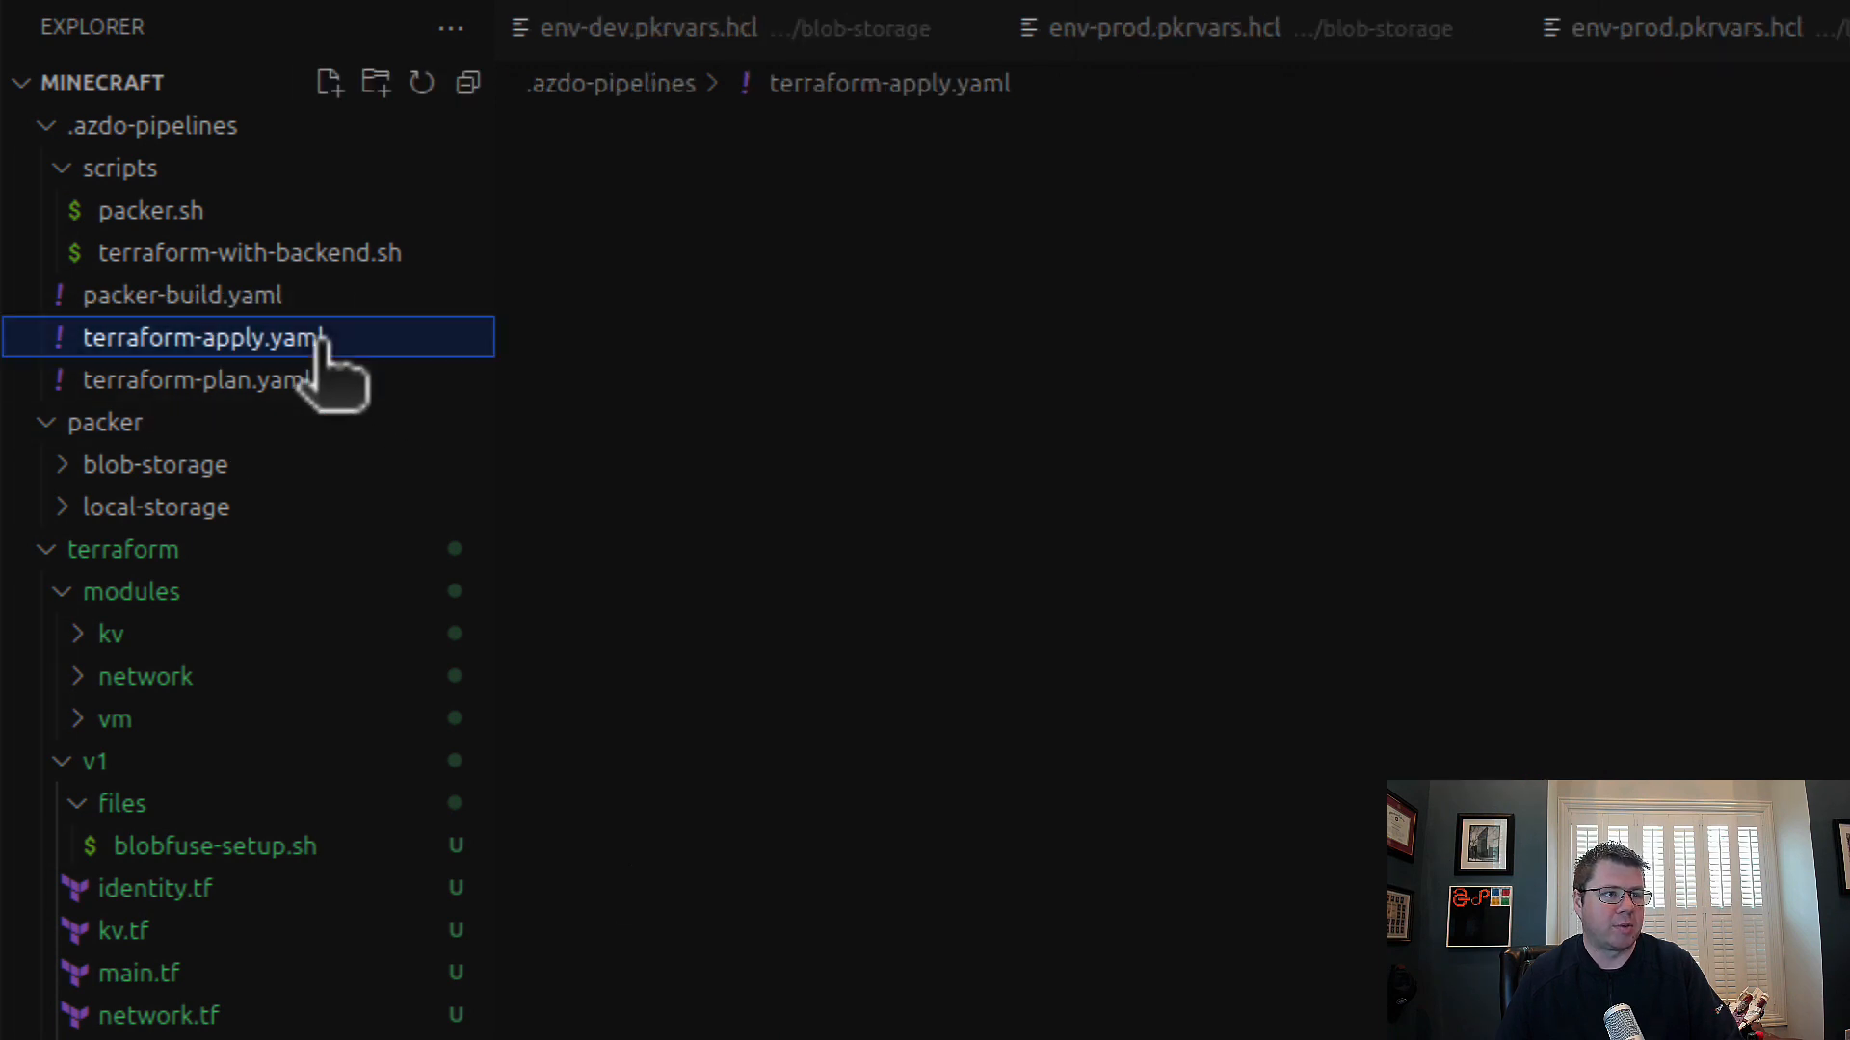
left_click_drag(742, 927, 1132, 1033)
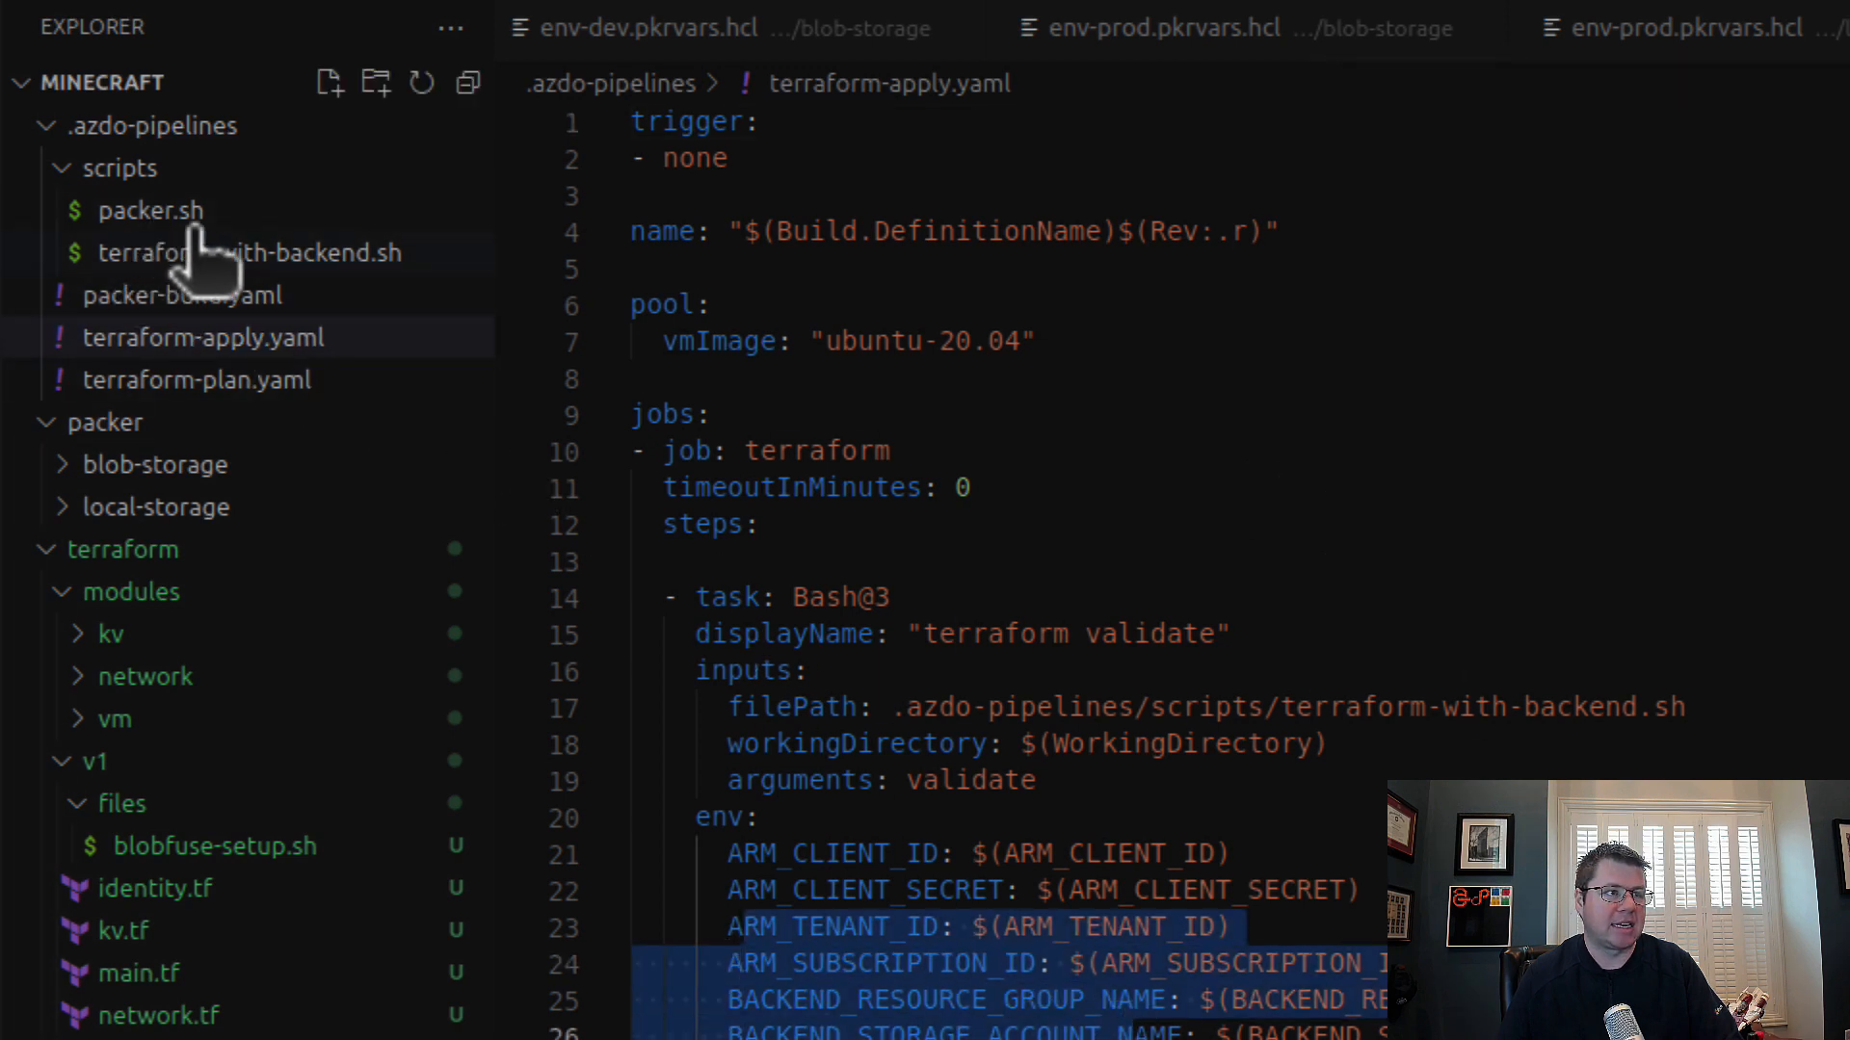
Step: Close the azure-terraformer Visual Studio Code window and switch to the infra-machine-images window
left_click(0, 279)
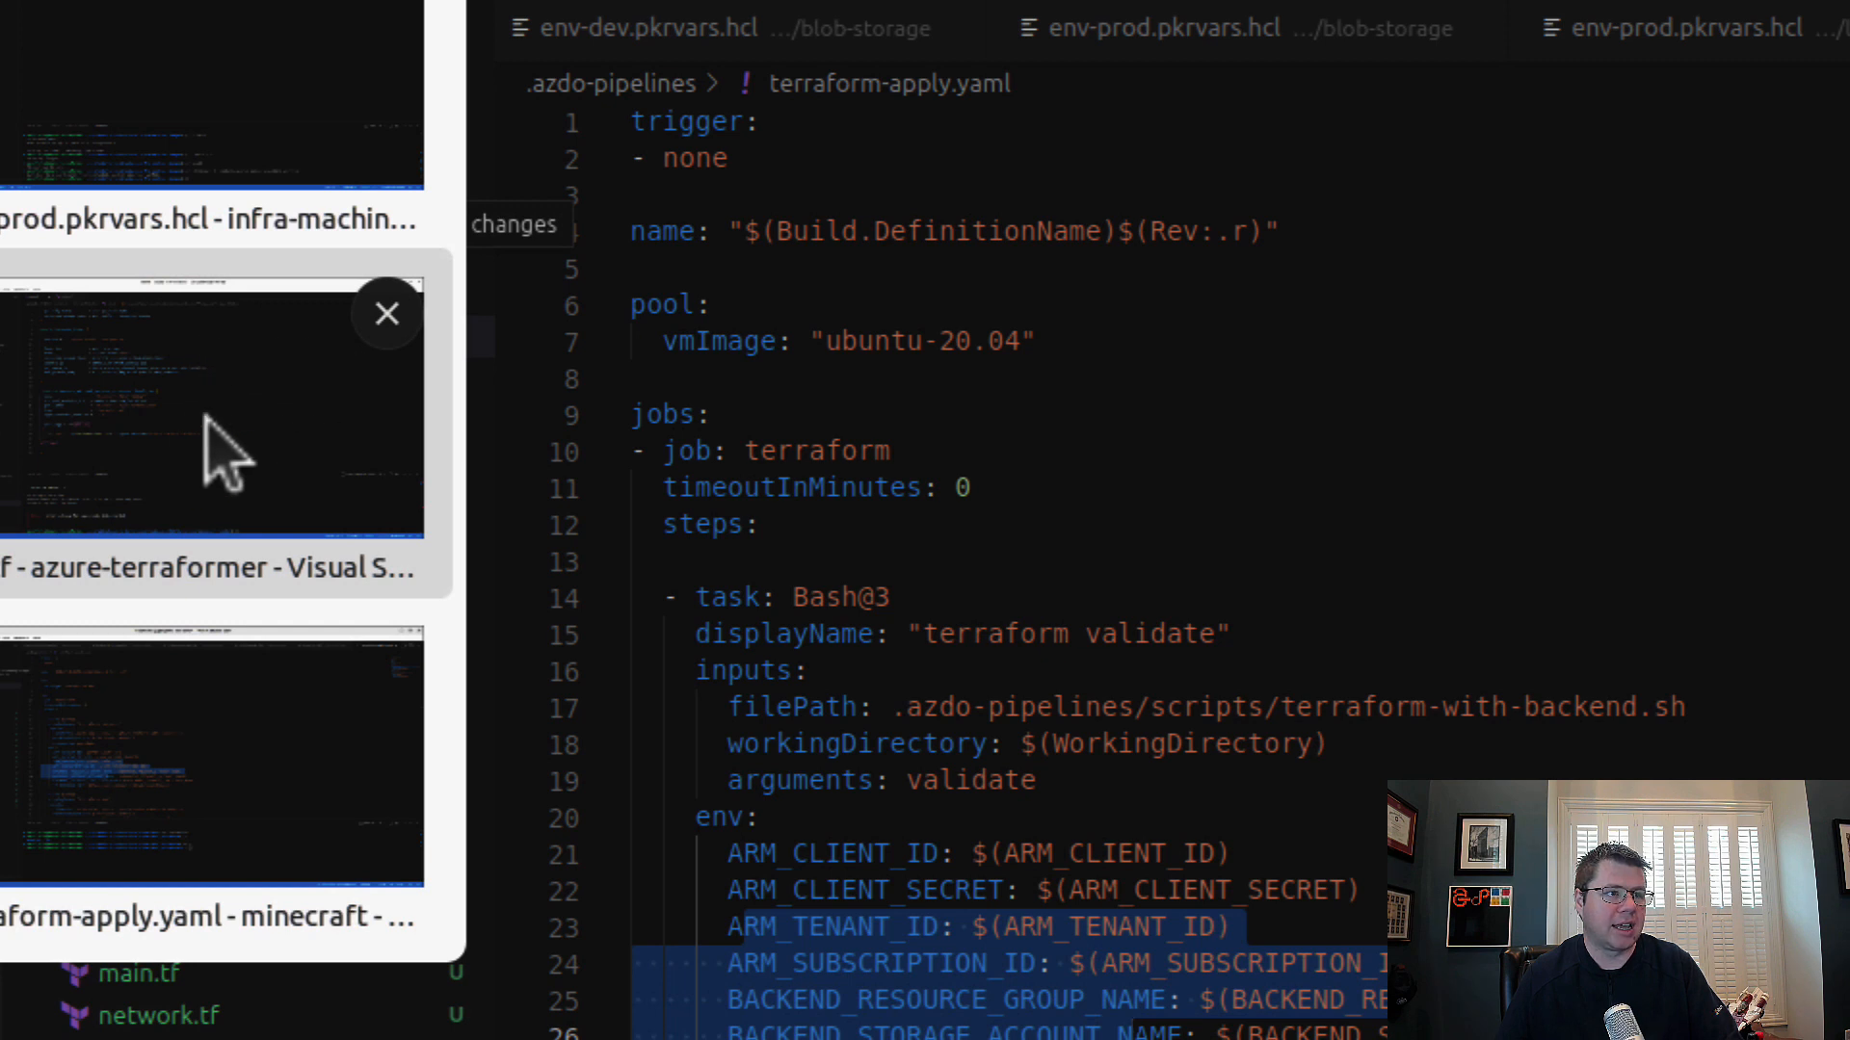
left_click(387, 314)
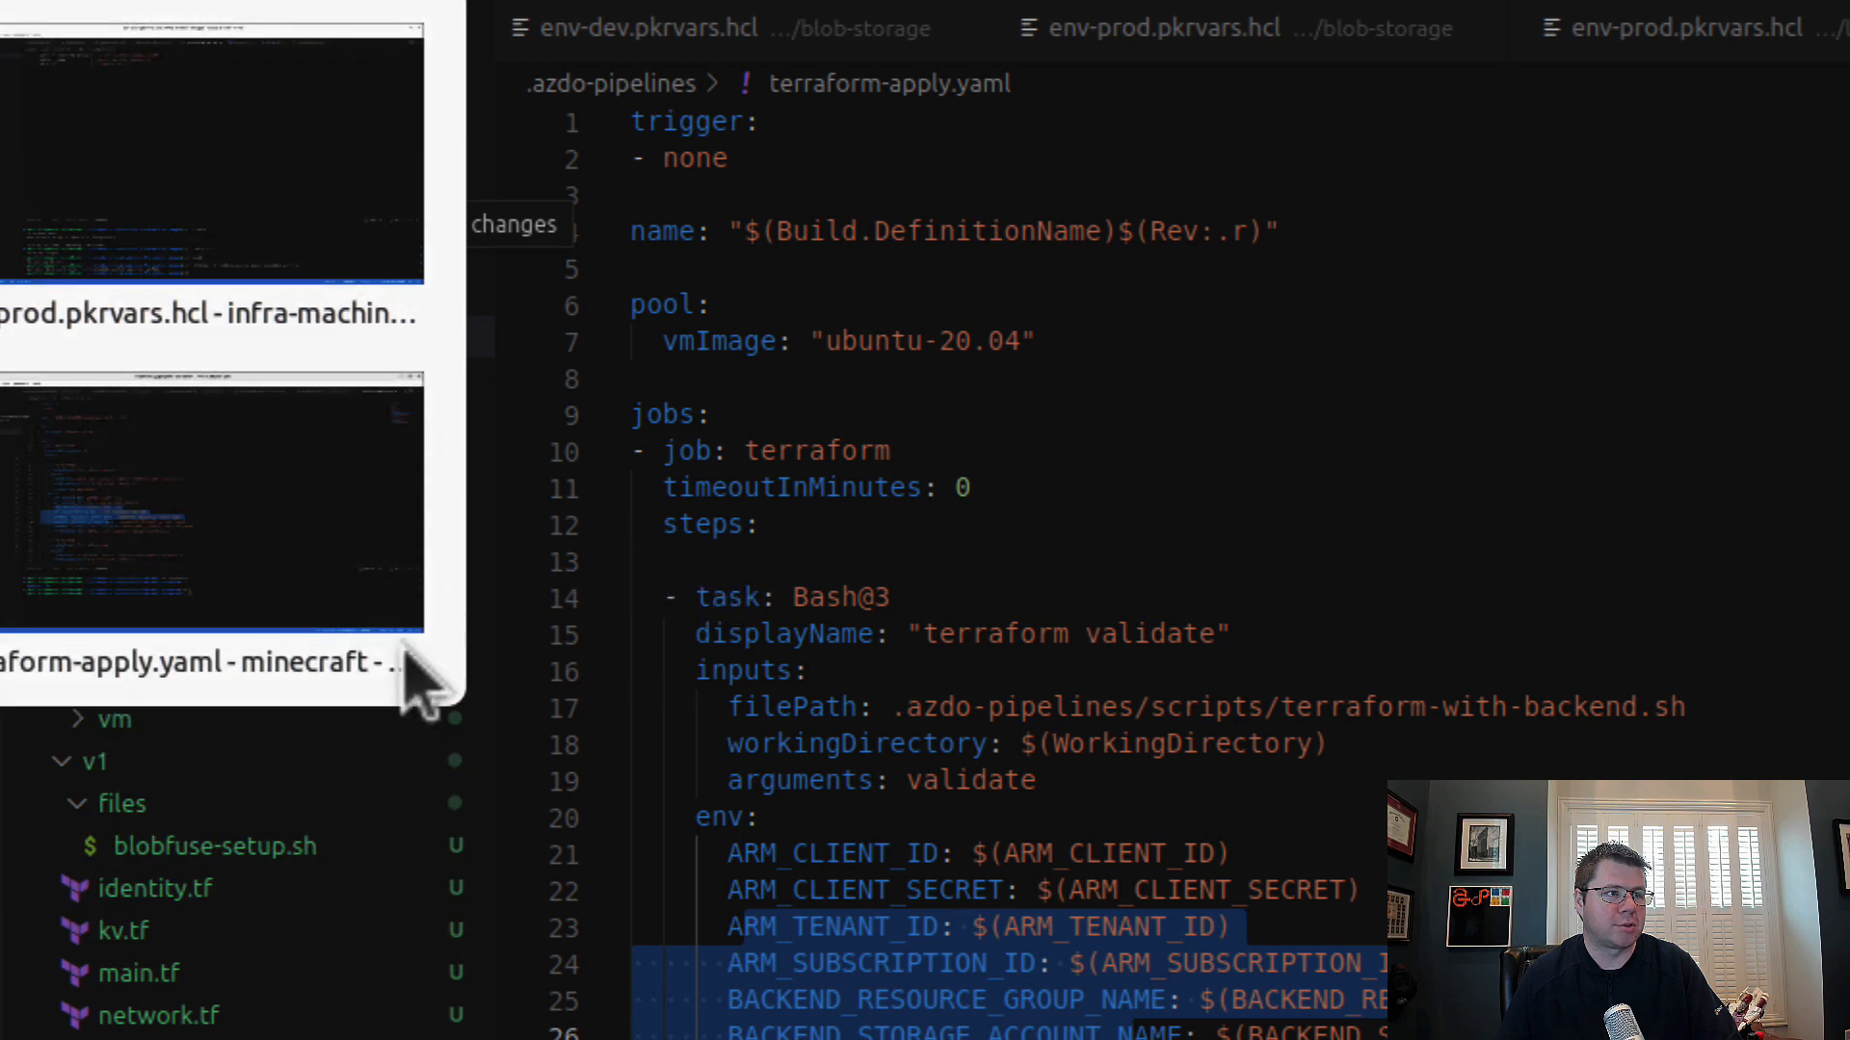
left_click(301, 137)
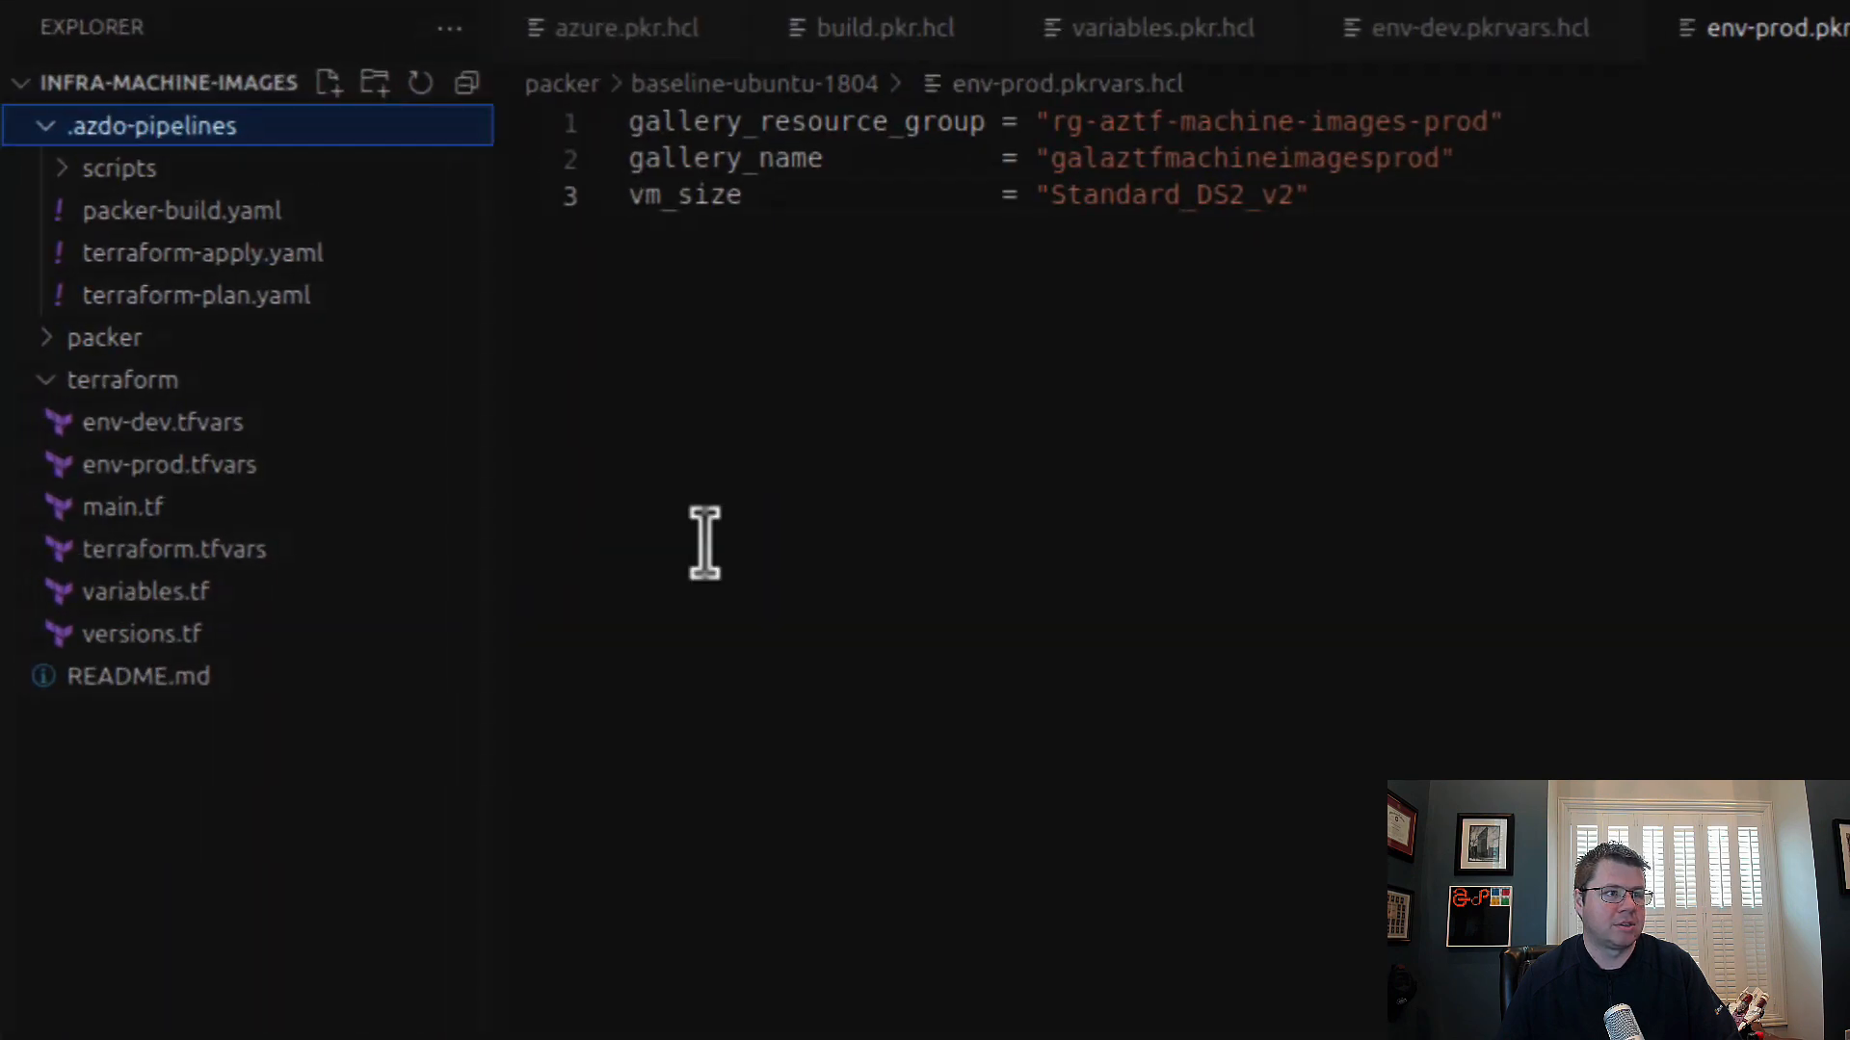
Step: Check infra-machine-images' main.tf, then open its versions.tf and copy the empty backend "azurerm" block
left_click(224, 509)
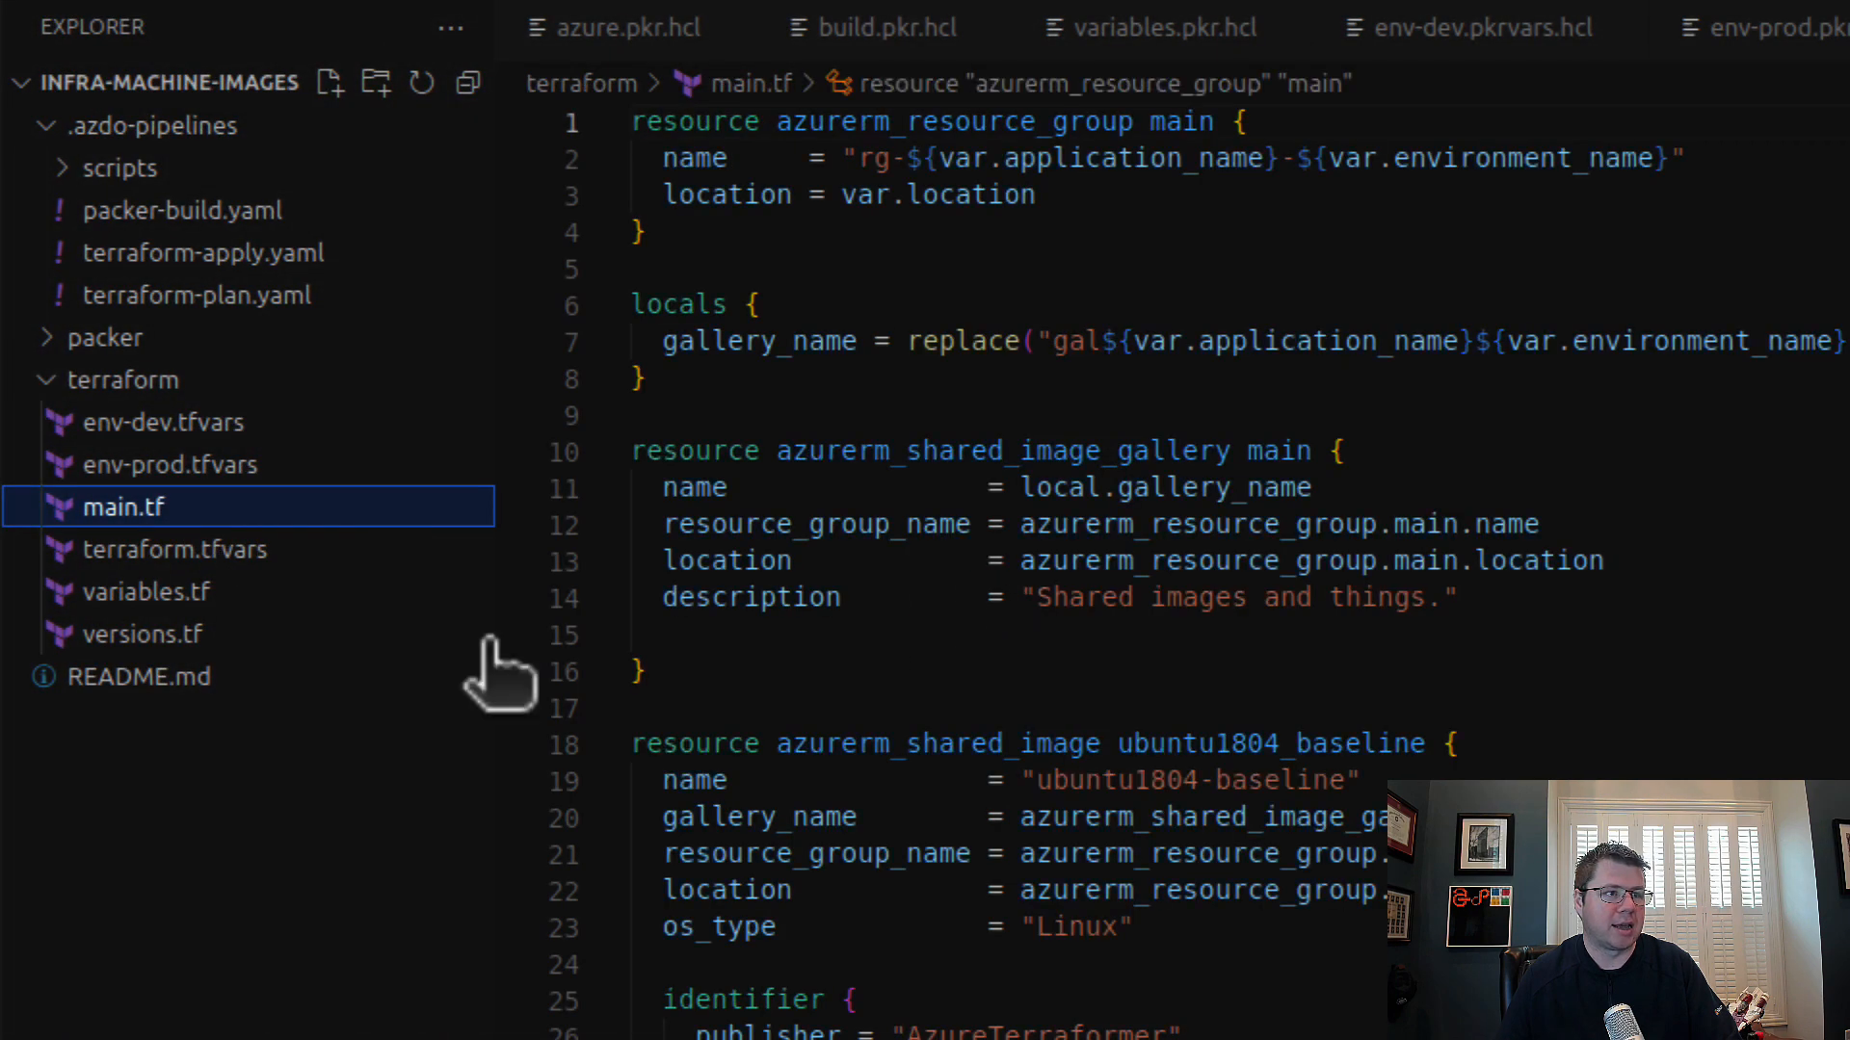
left_click(231, 635)
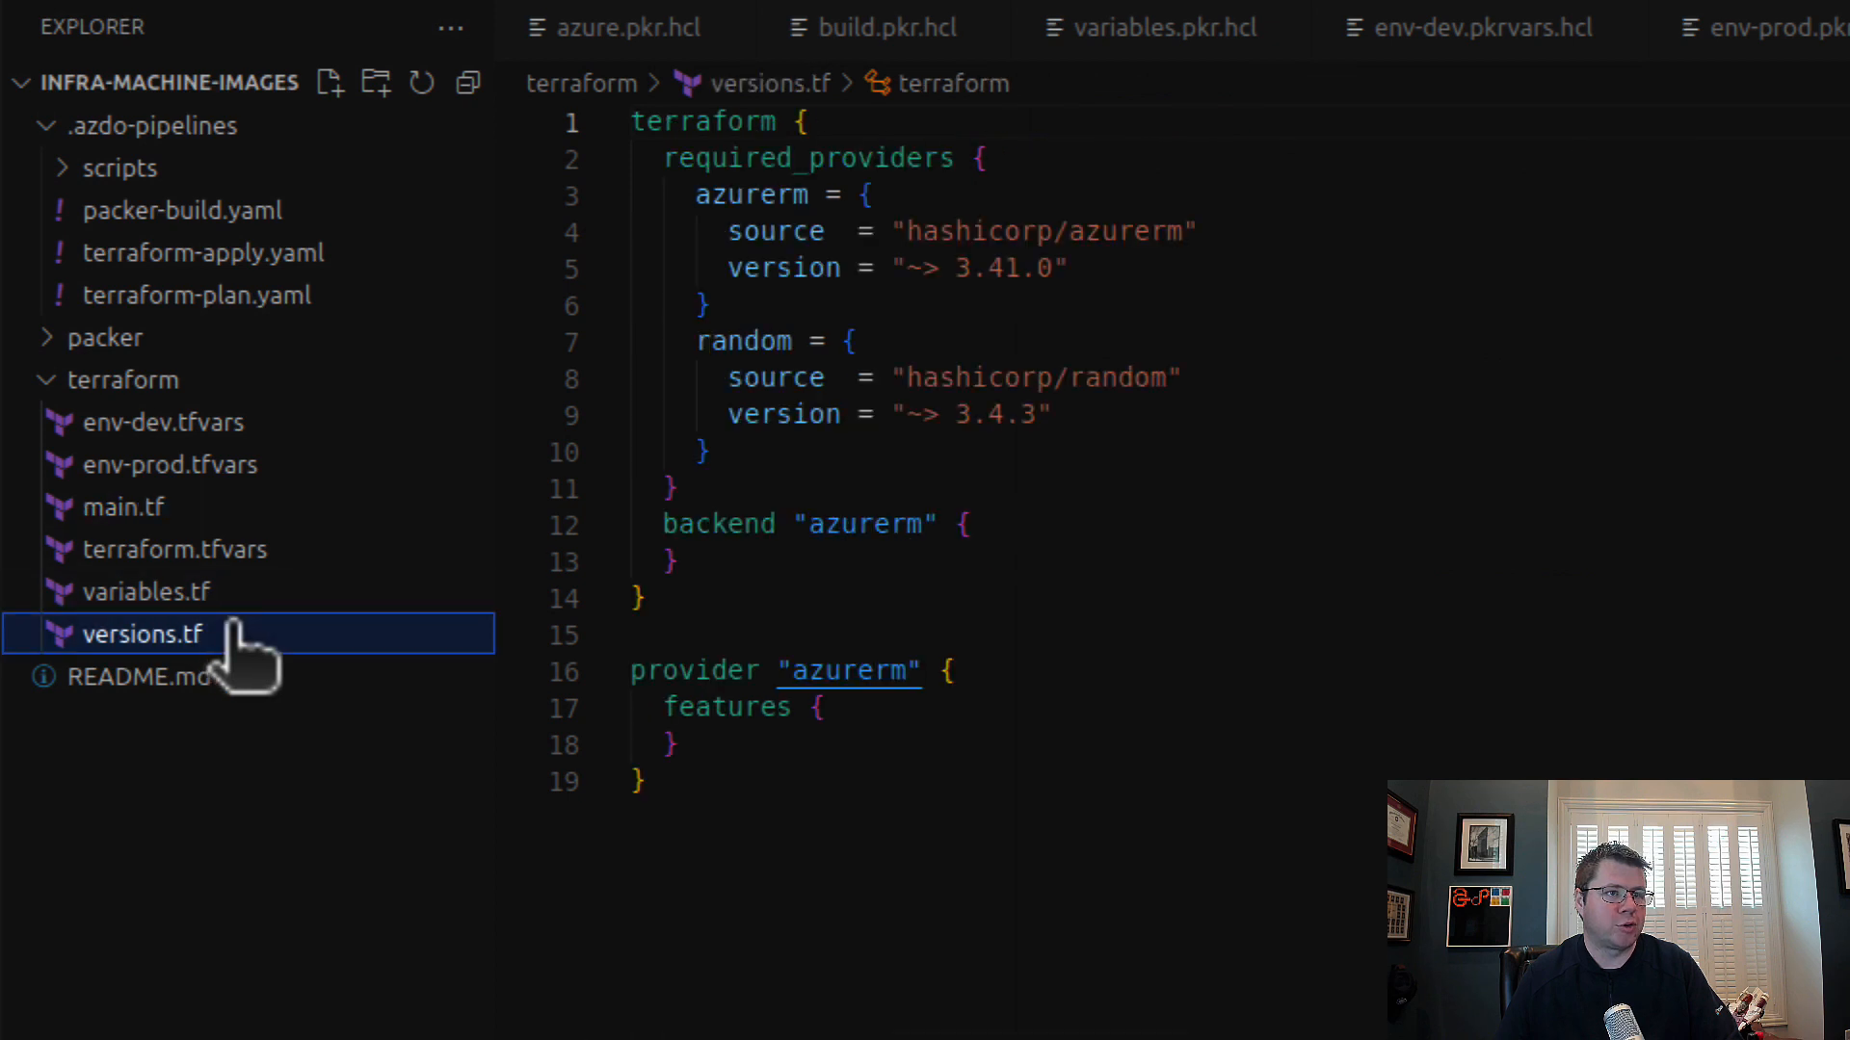
left_click_drag(784, 576, 770, 493)
key("ctrl+c")
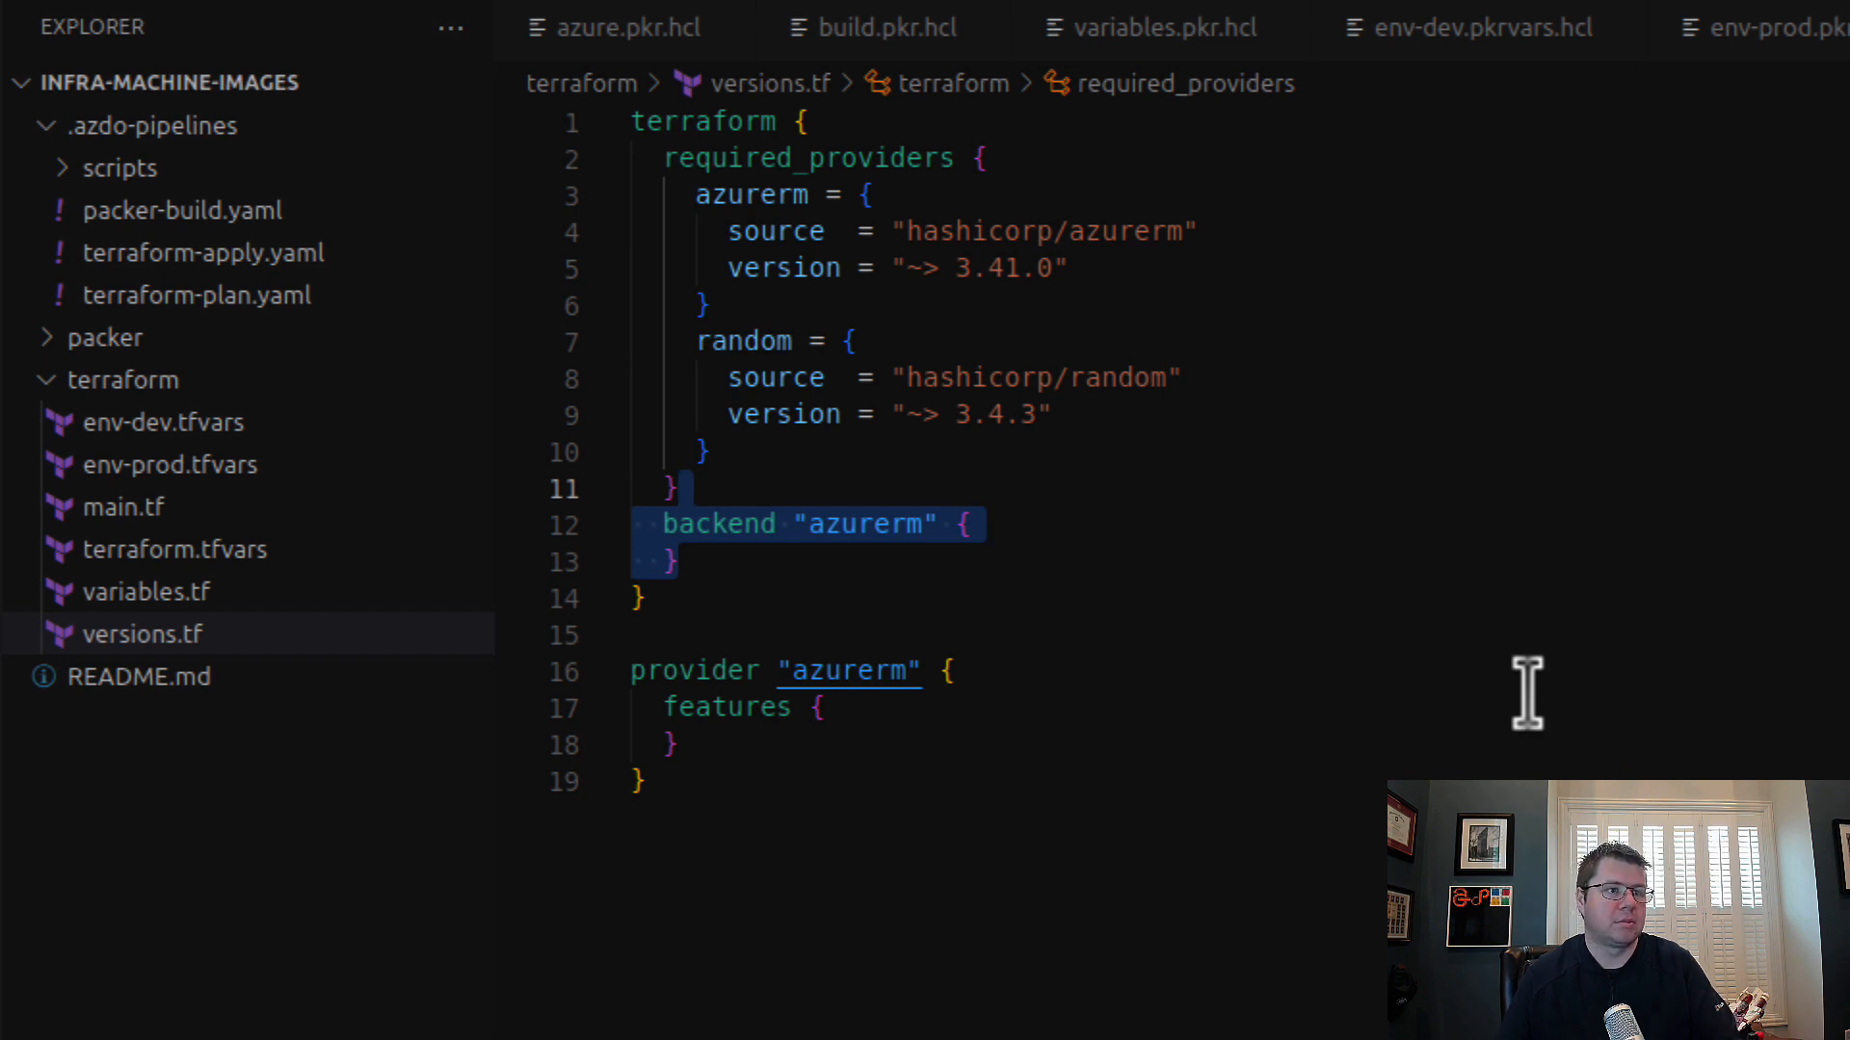
Step: Return to the minecraft window and paste the backend "azurerm" block below required_providers in v1's verrsions.tf
left_click(24, 366)
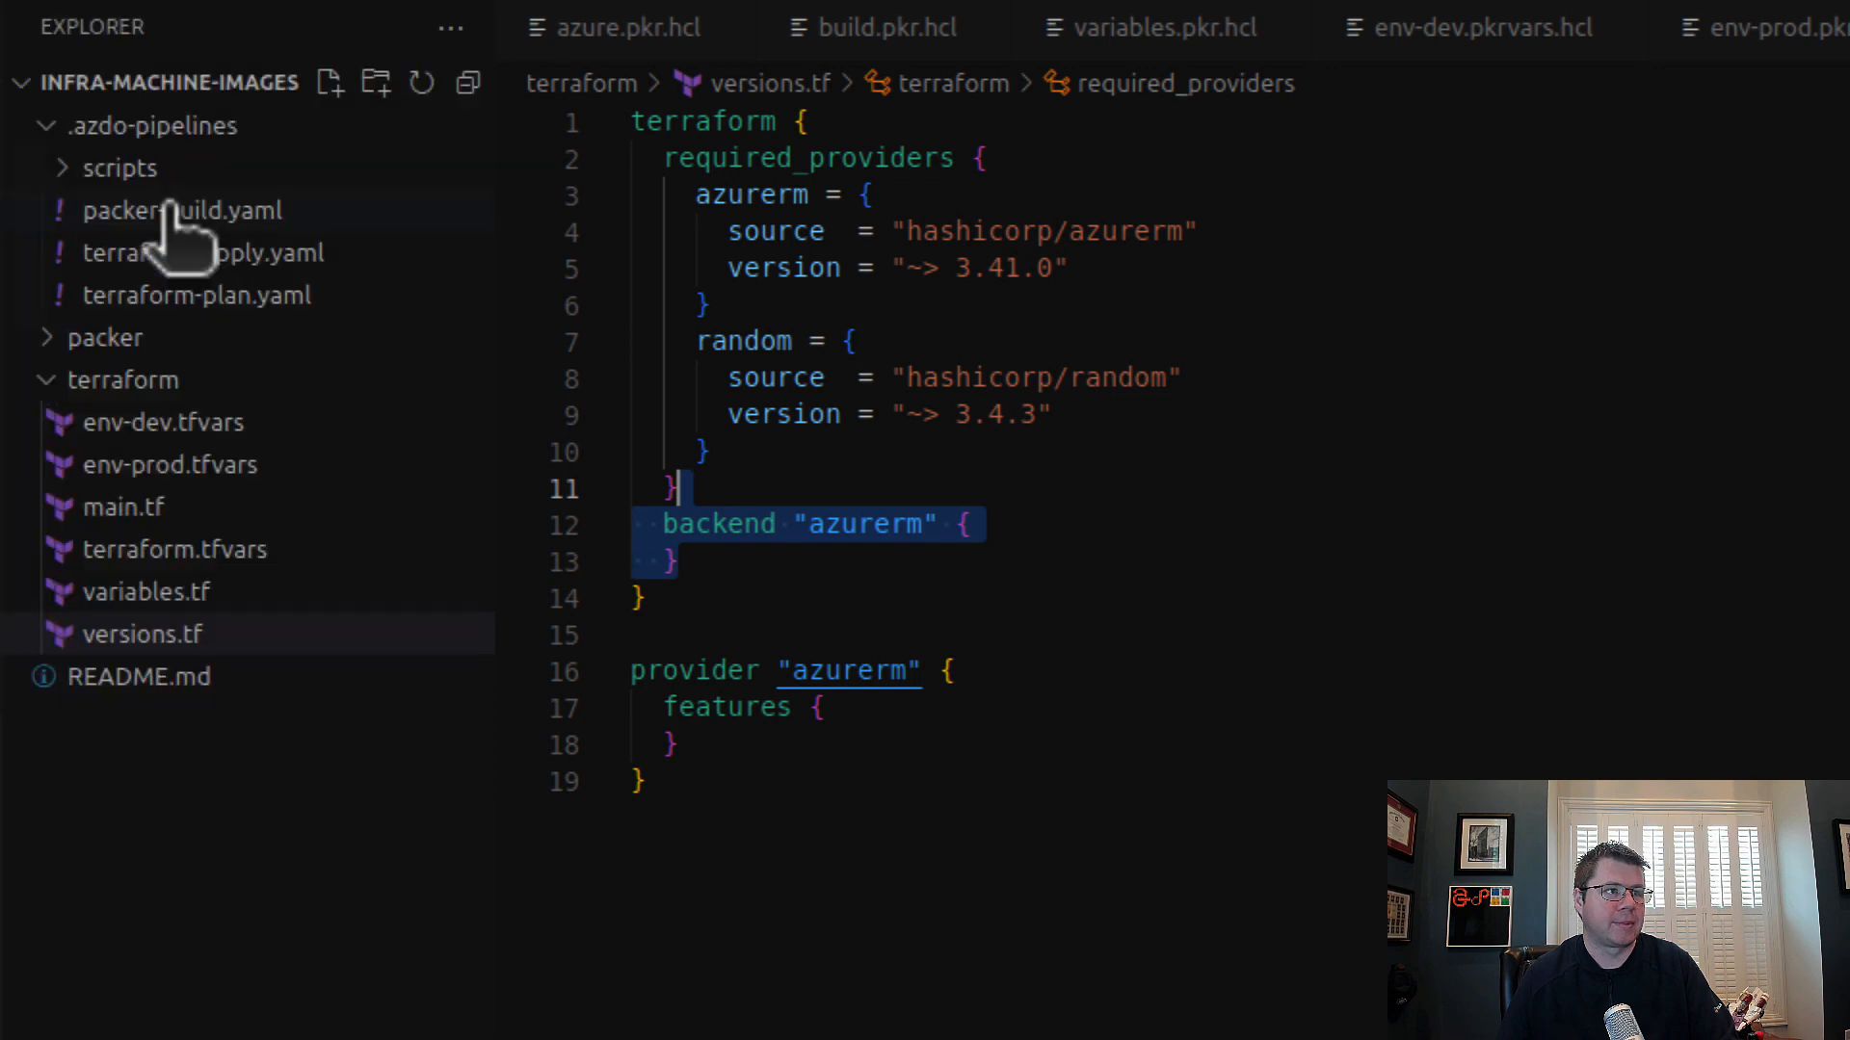
left_click(215, 619)
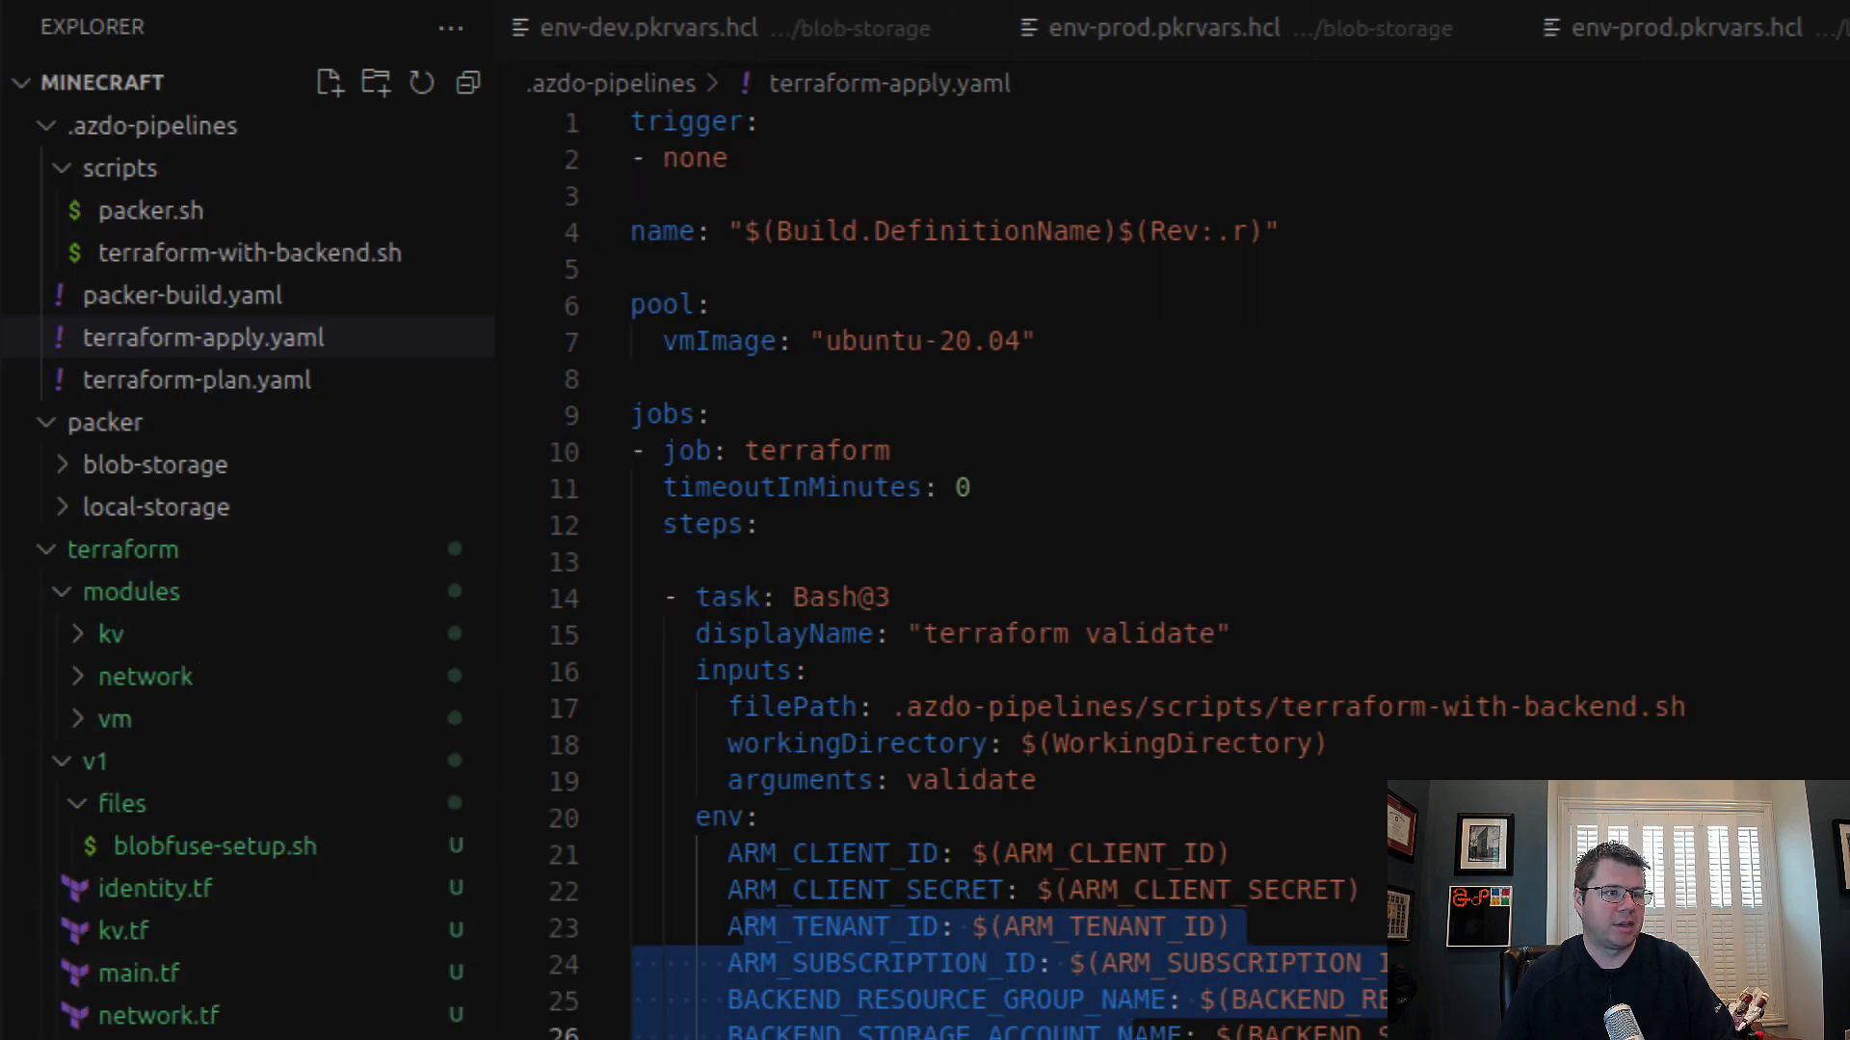
left_click(159, 1039)
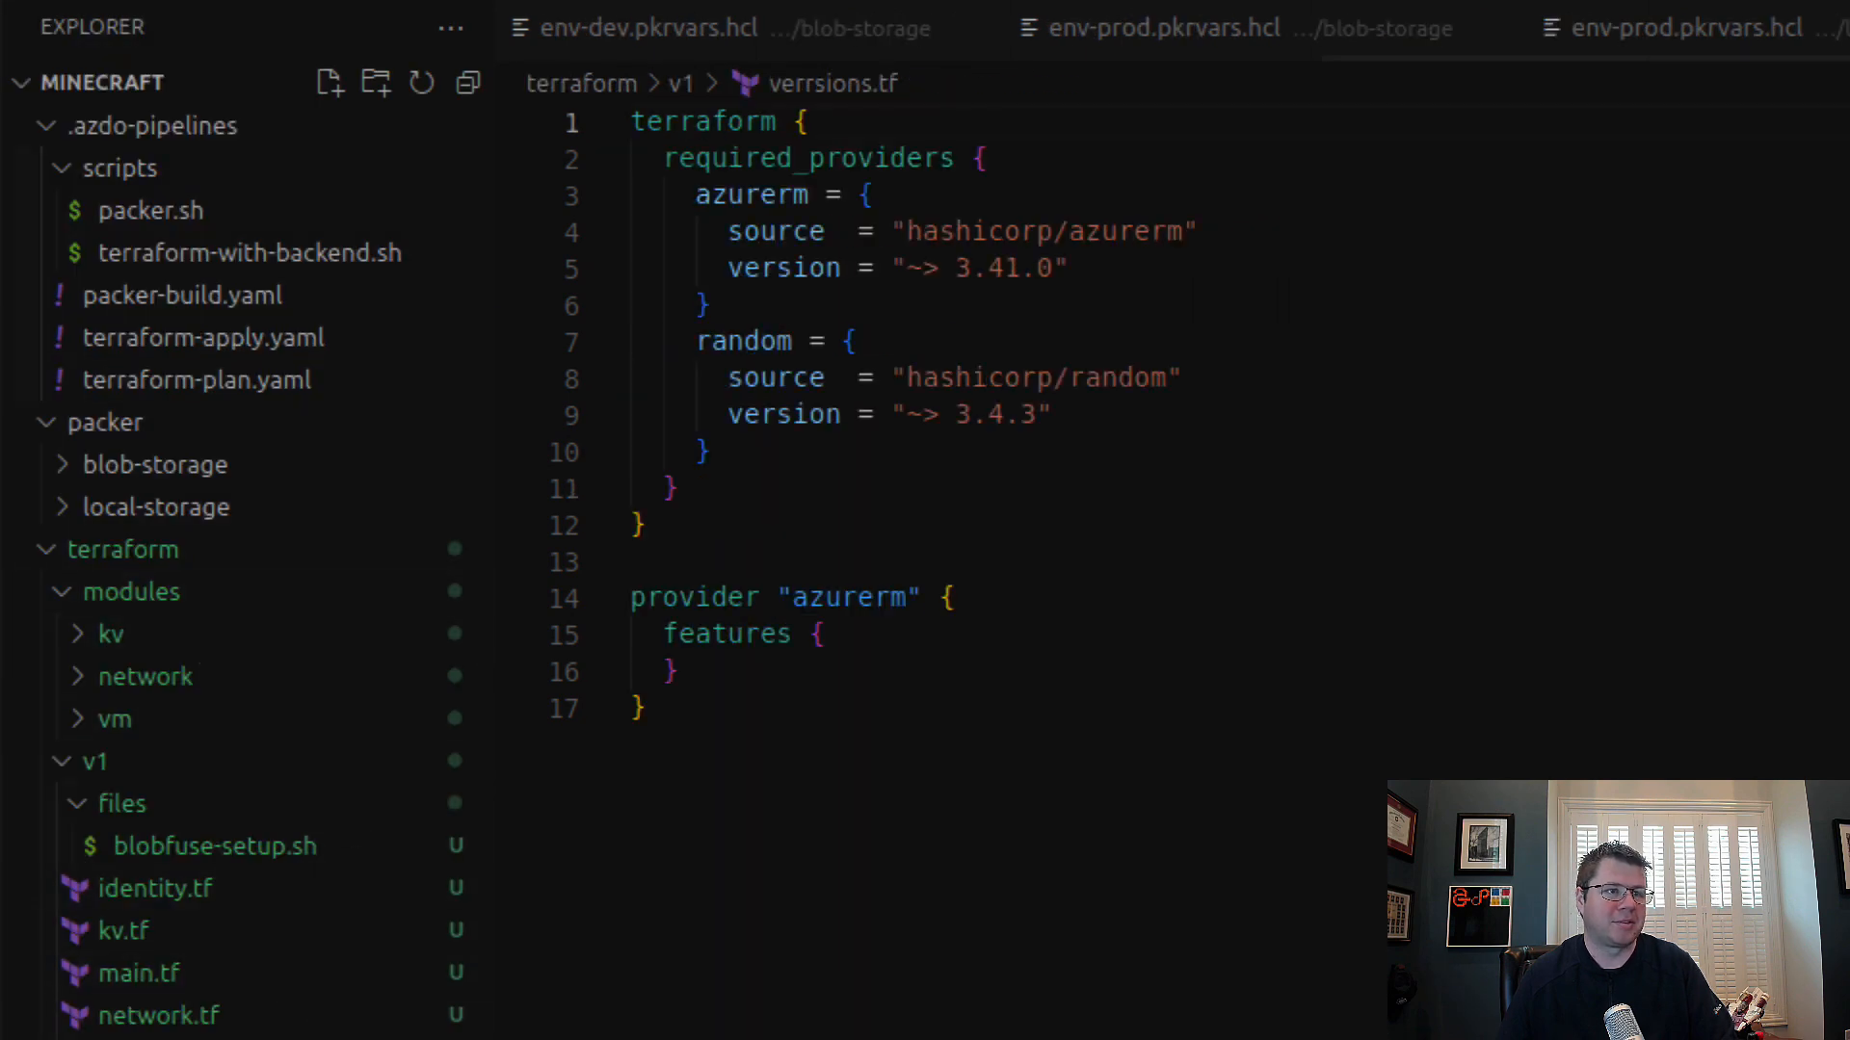
left_click(830, 467)
left_click(845, 493)
key("Return")
key("ctrl+v")
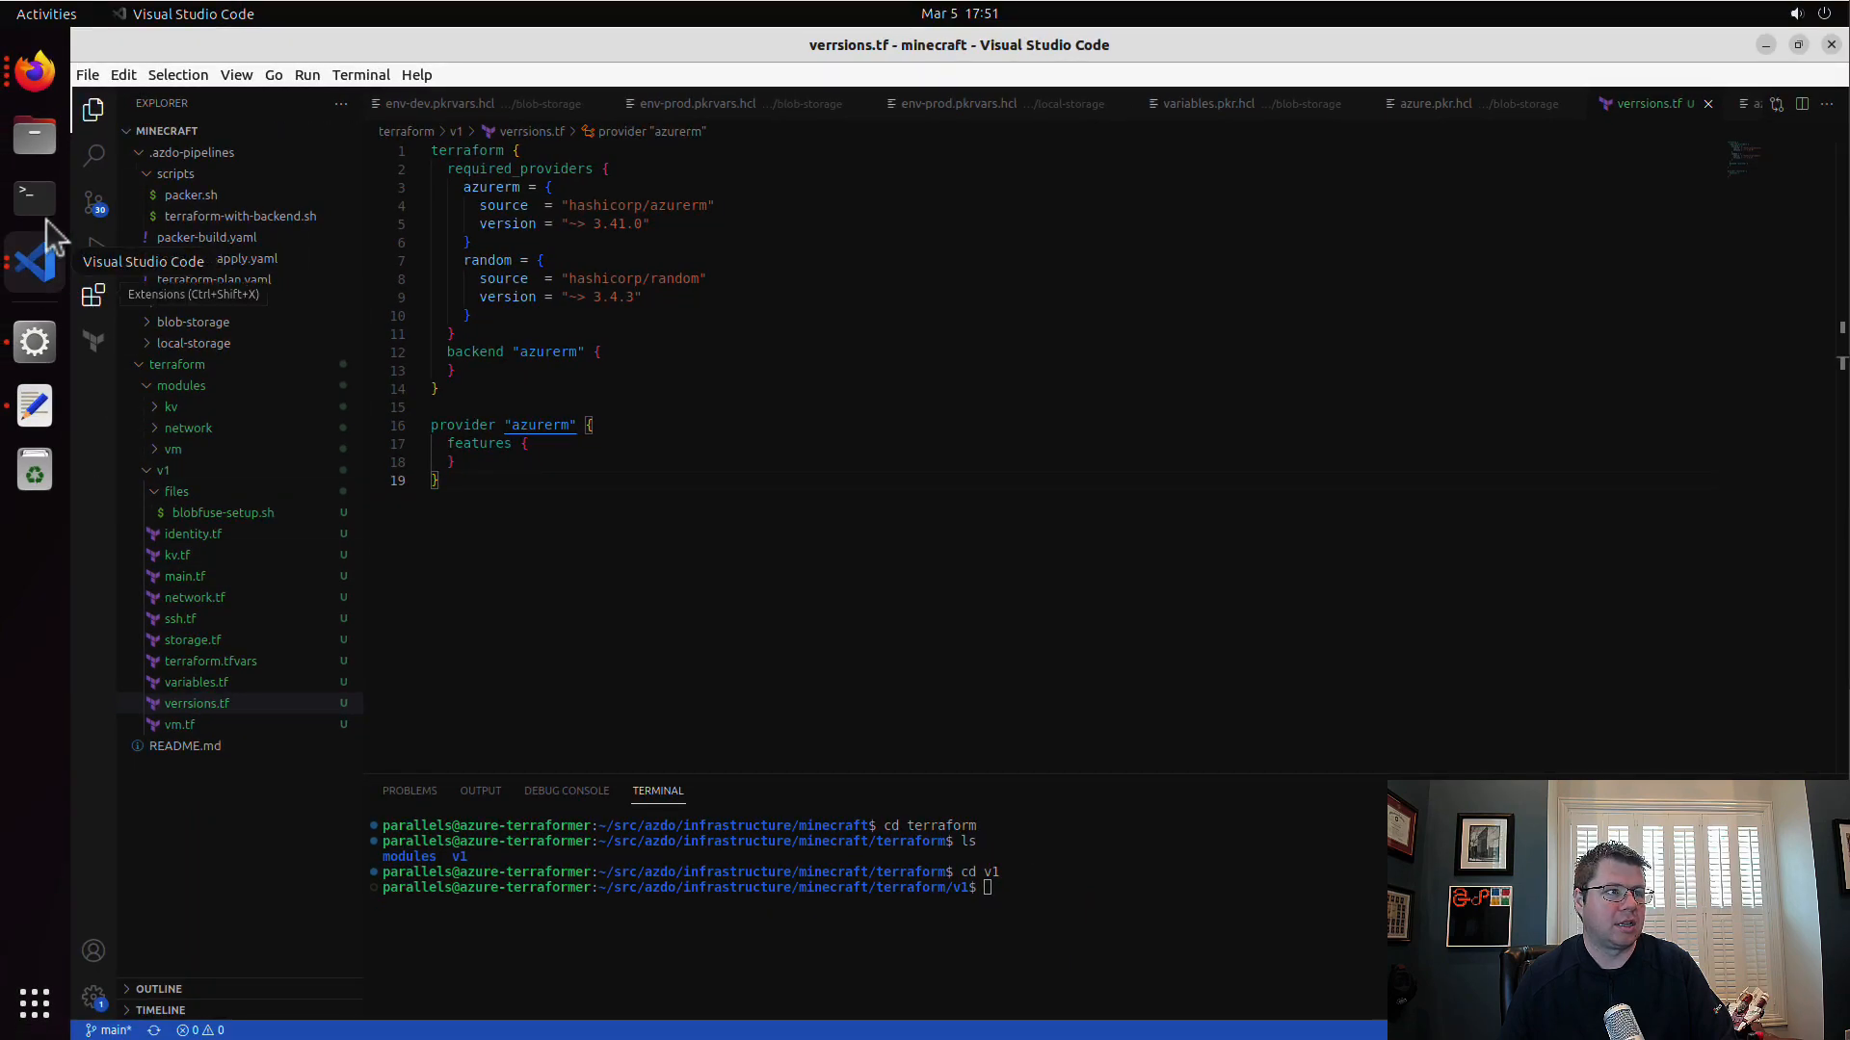
Step: Switch to the Firefox window with the Azure portal and open the galaztfmachineimagesdev compute gallery
left_click(39, 69)
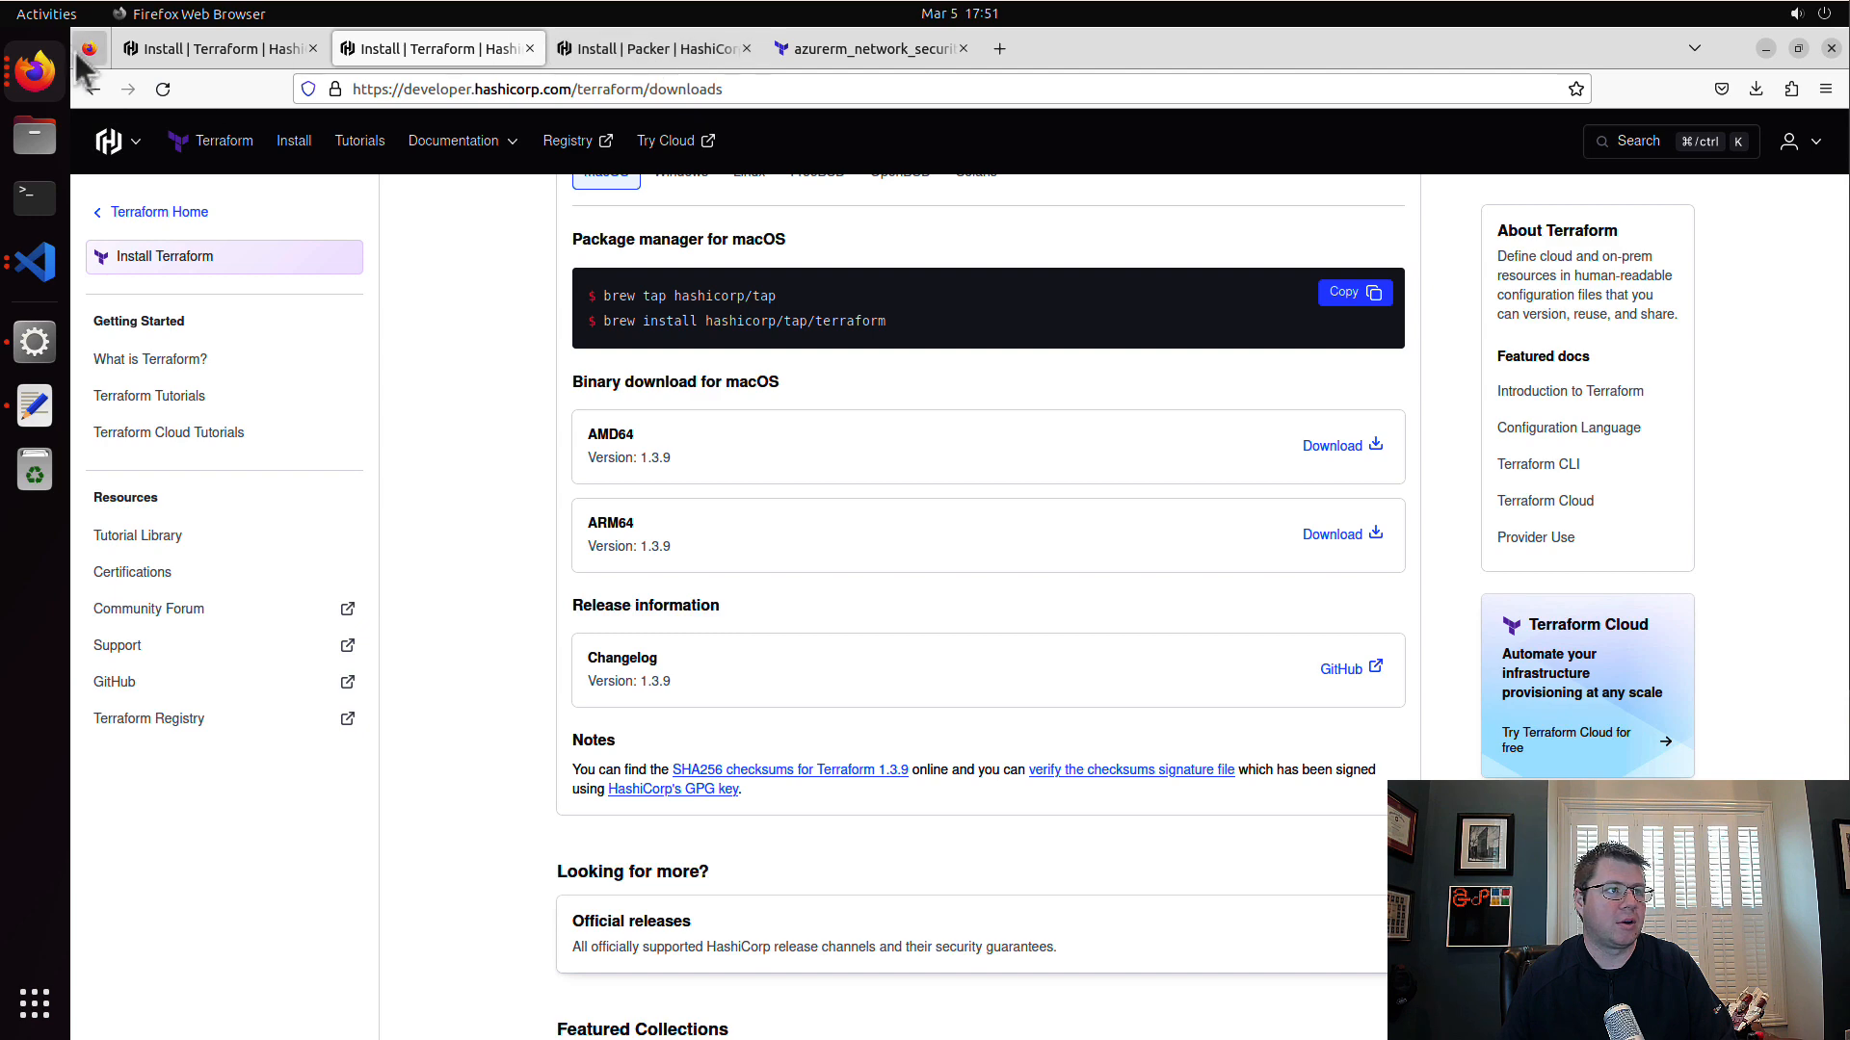
left_click(38, 70)
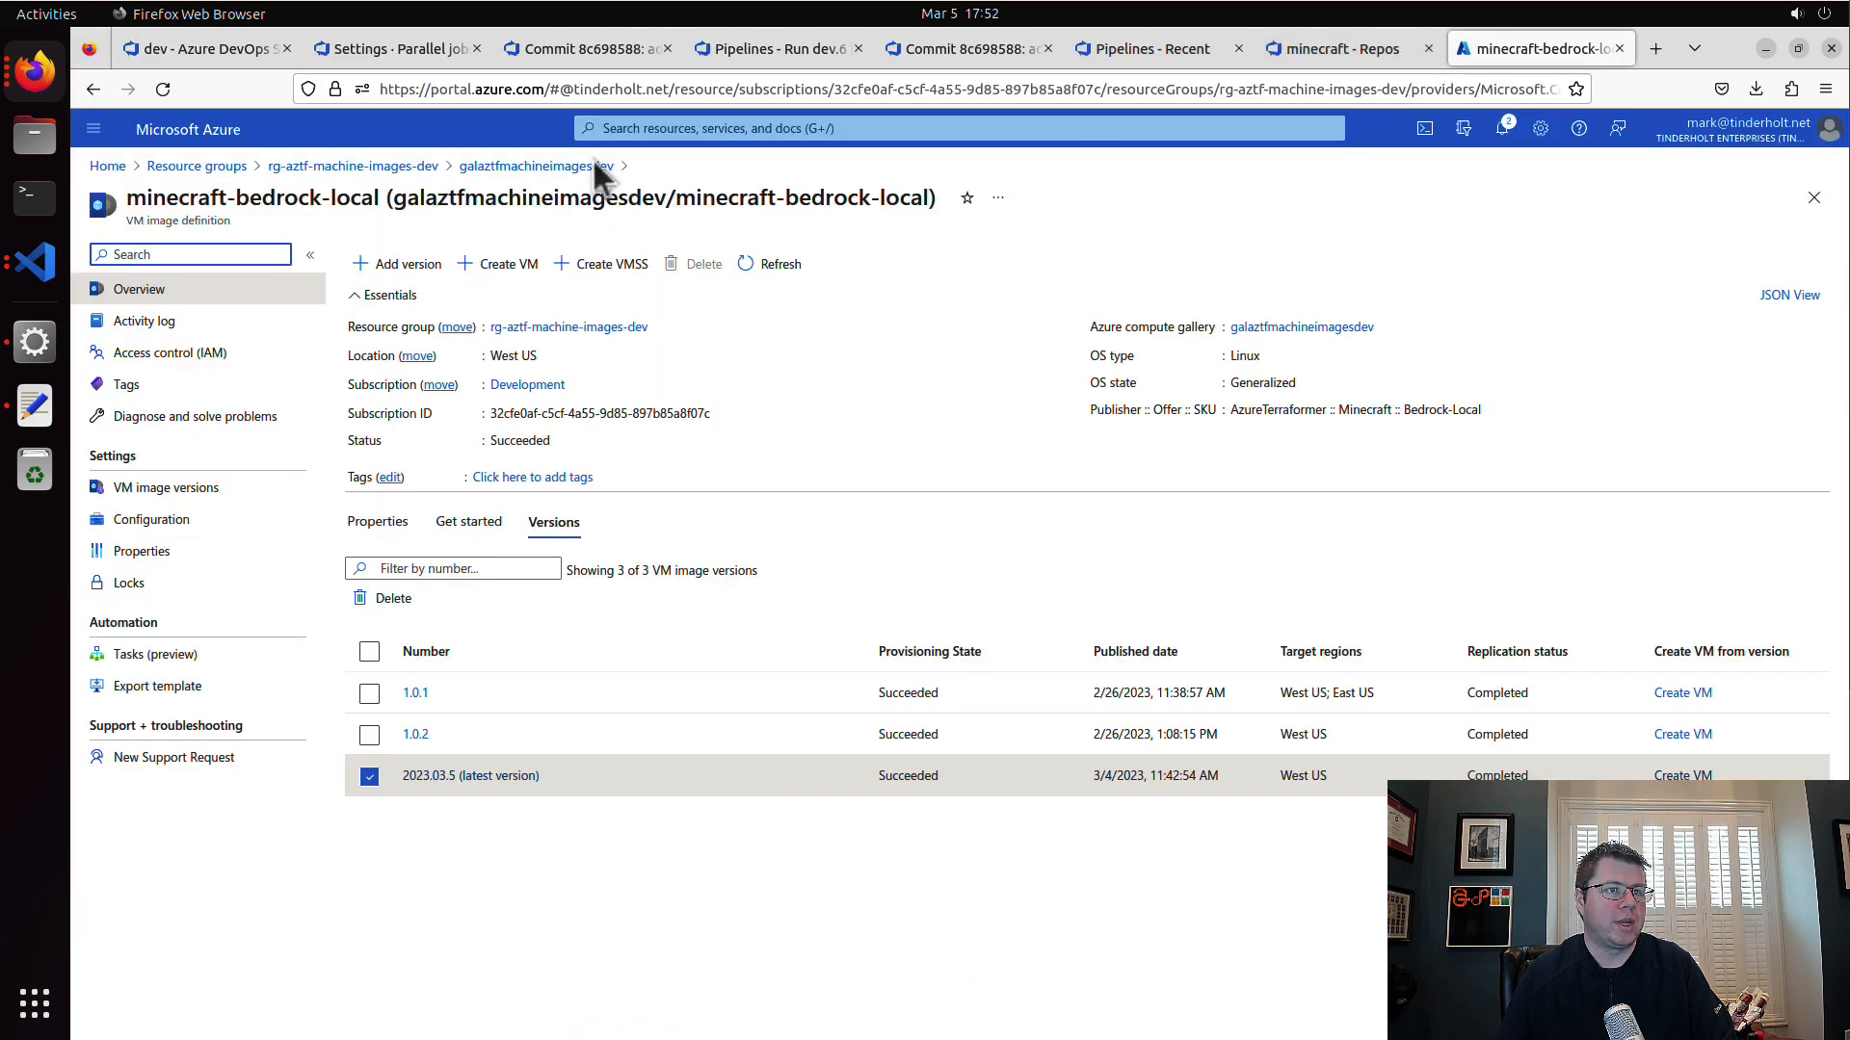
left_click(545, 168)
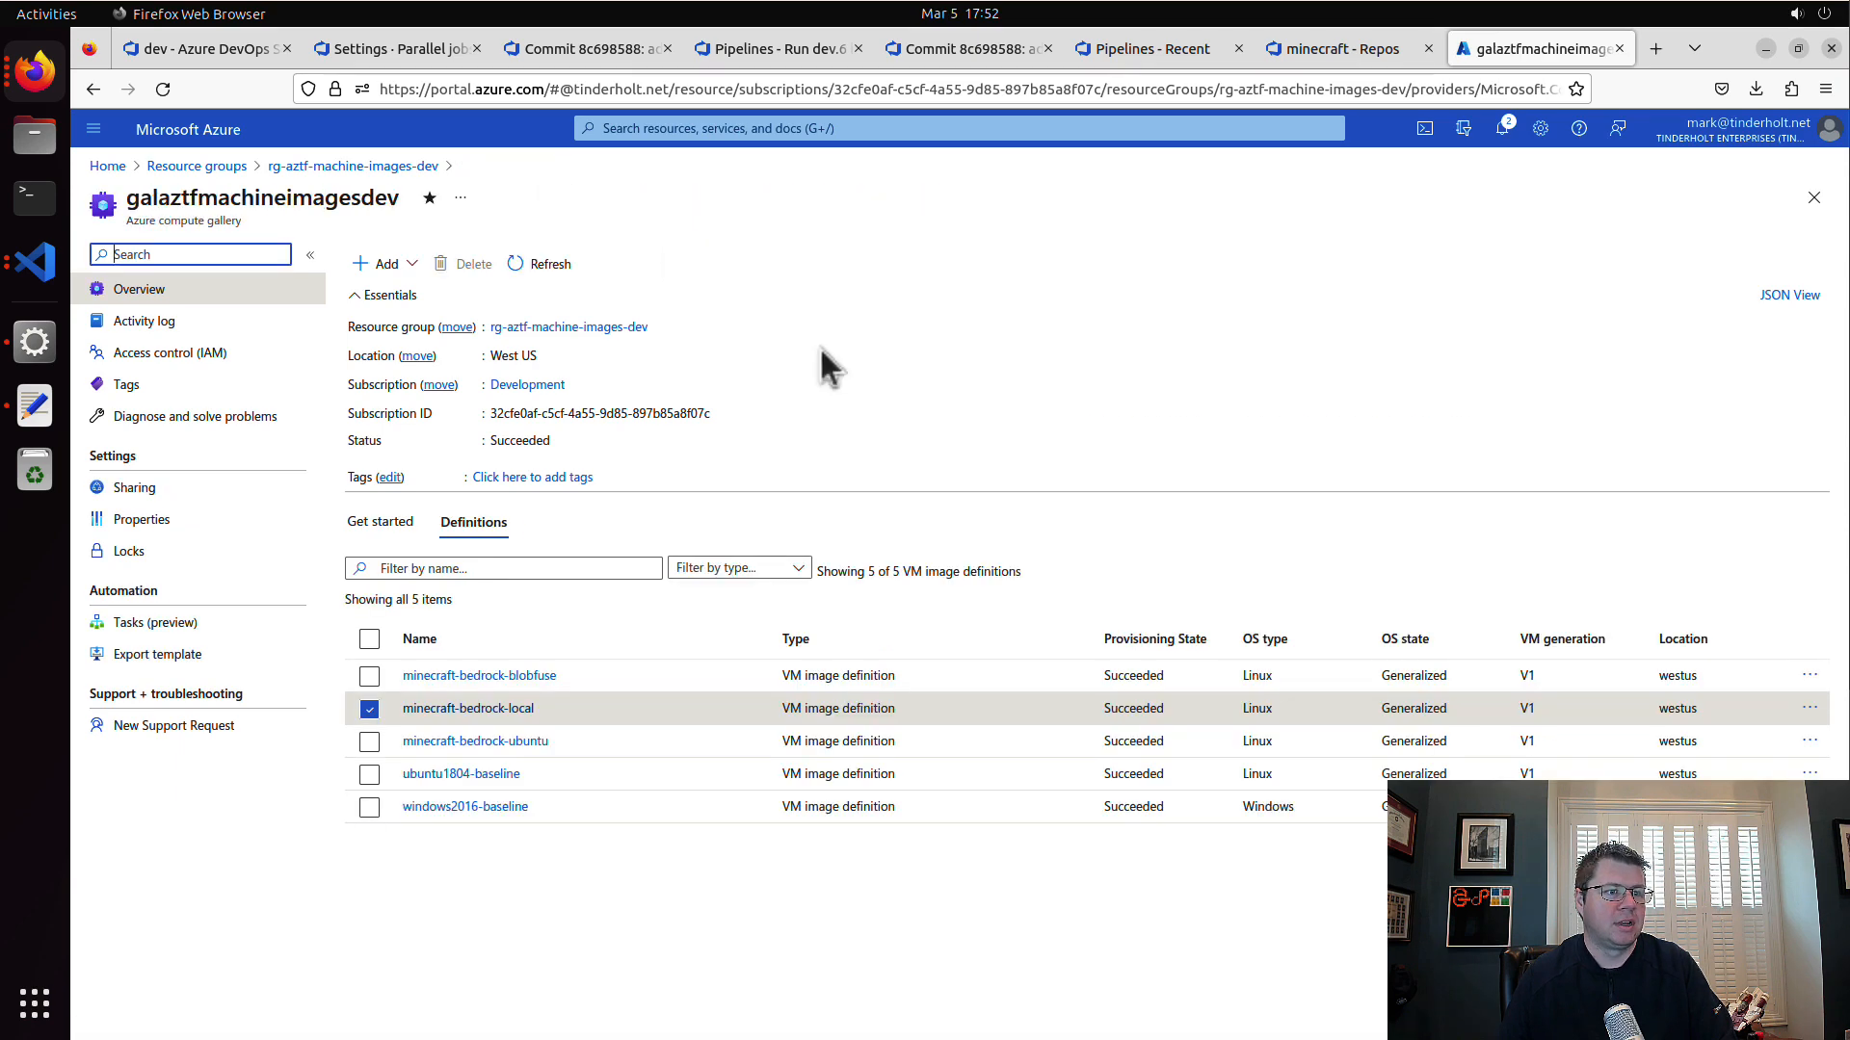
Step: Open version 2023.03.5 of the minecraft-bedrock-local image definition and select the version number in its title
left_click(515, 710)
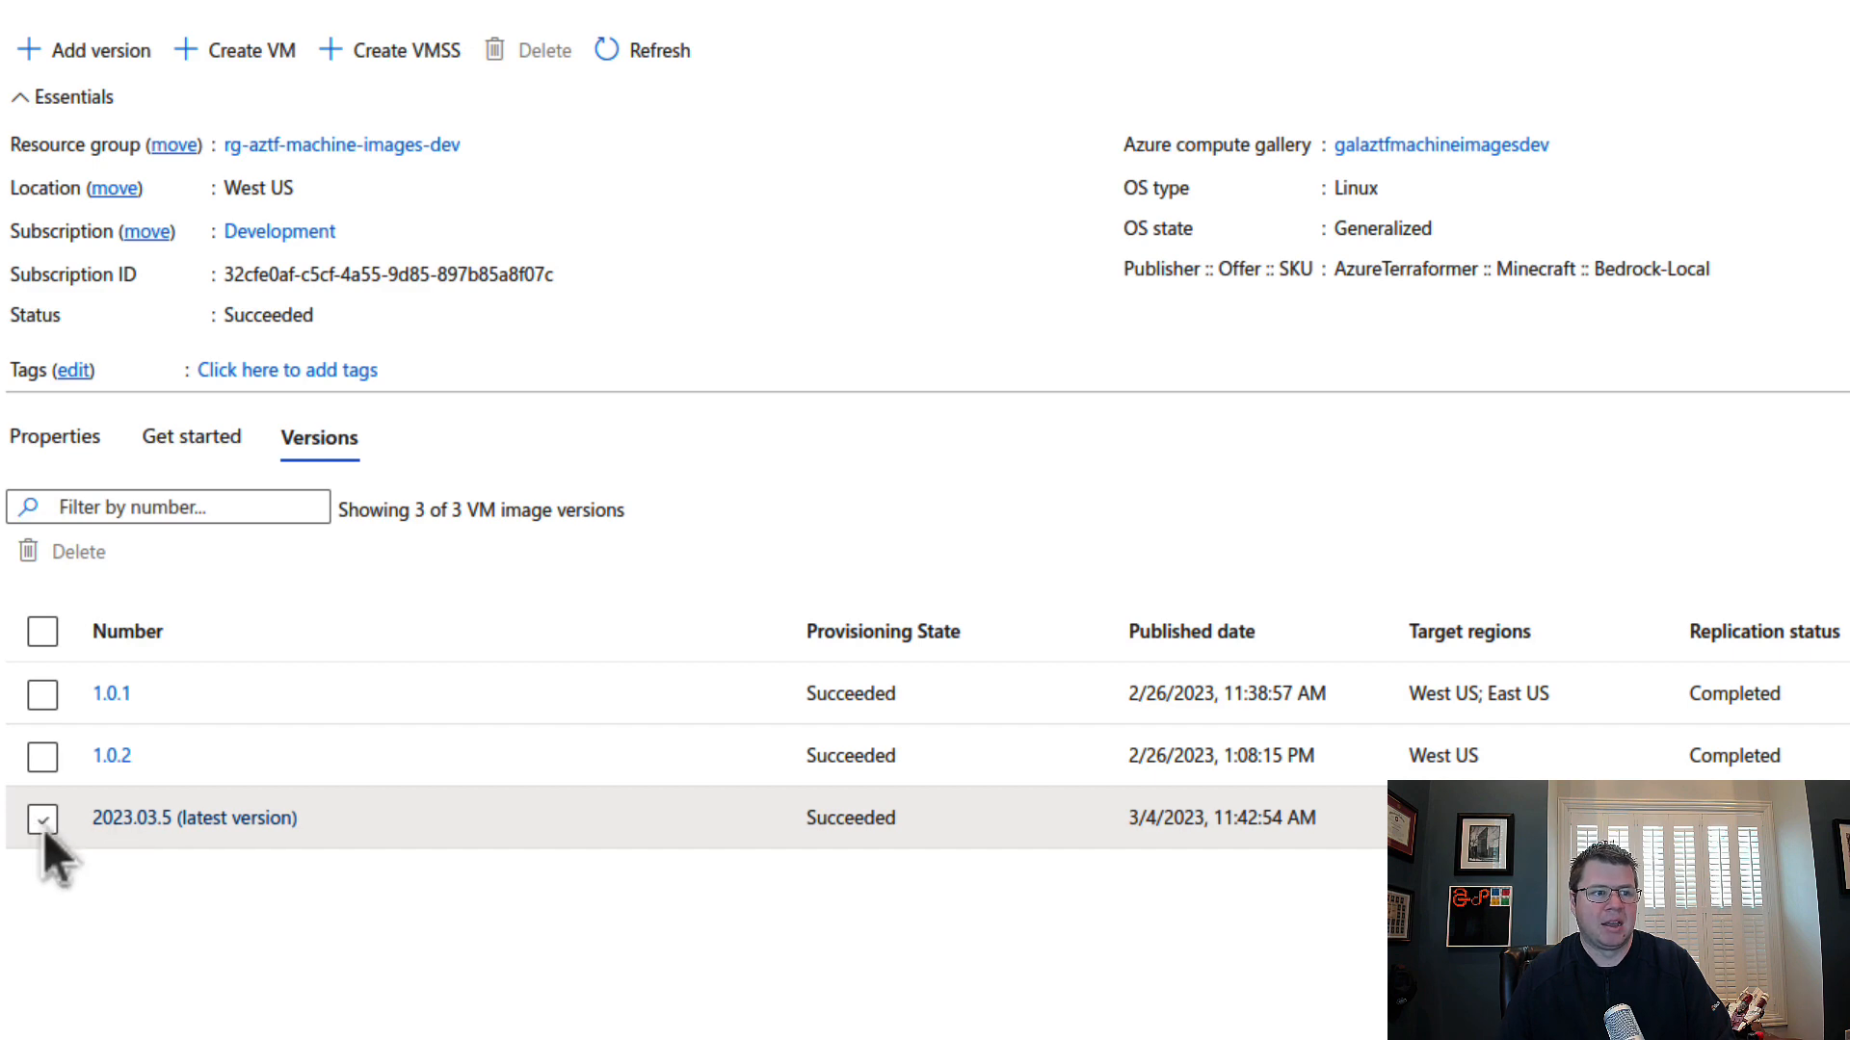
left_click(173, 818)
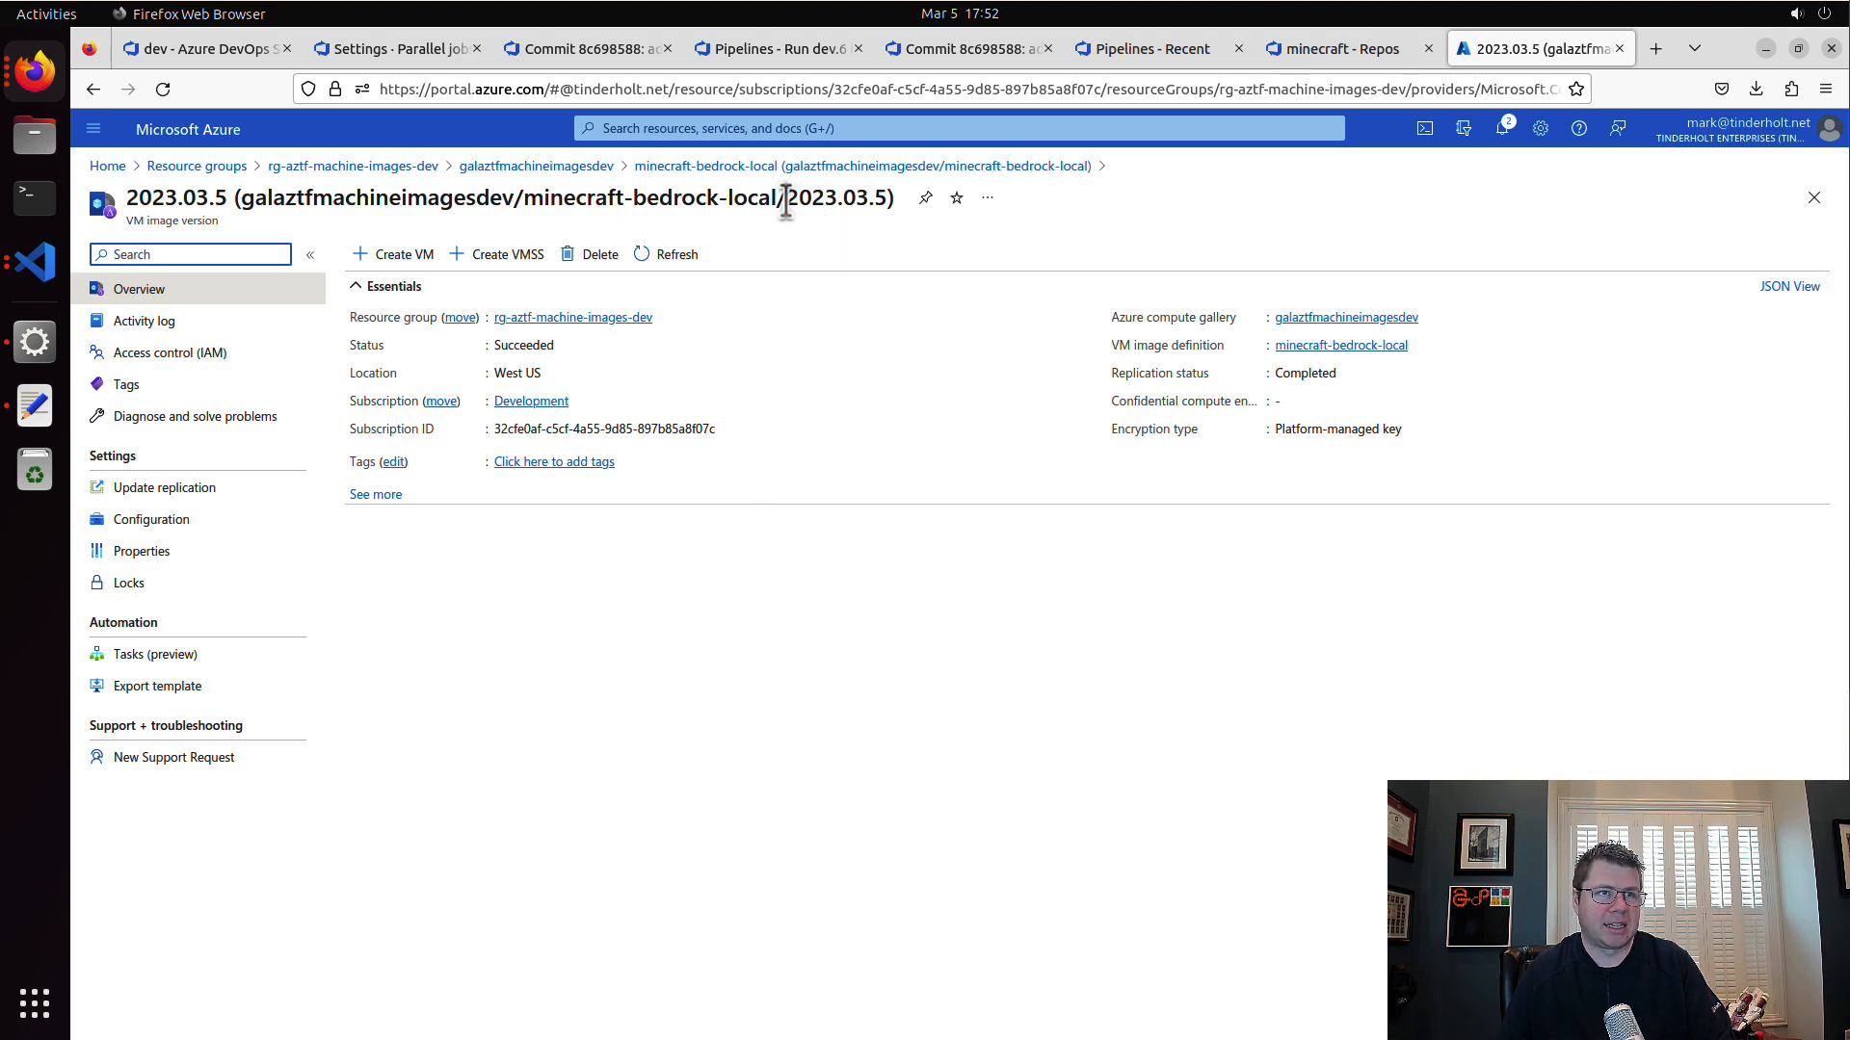
left_click_drag(786, 203, 900, 192)
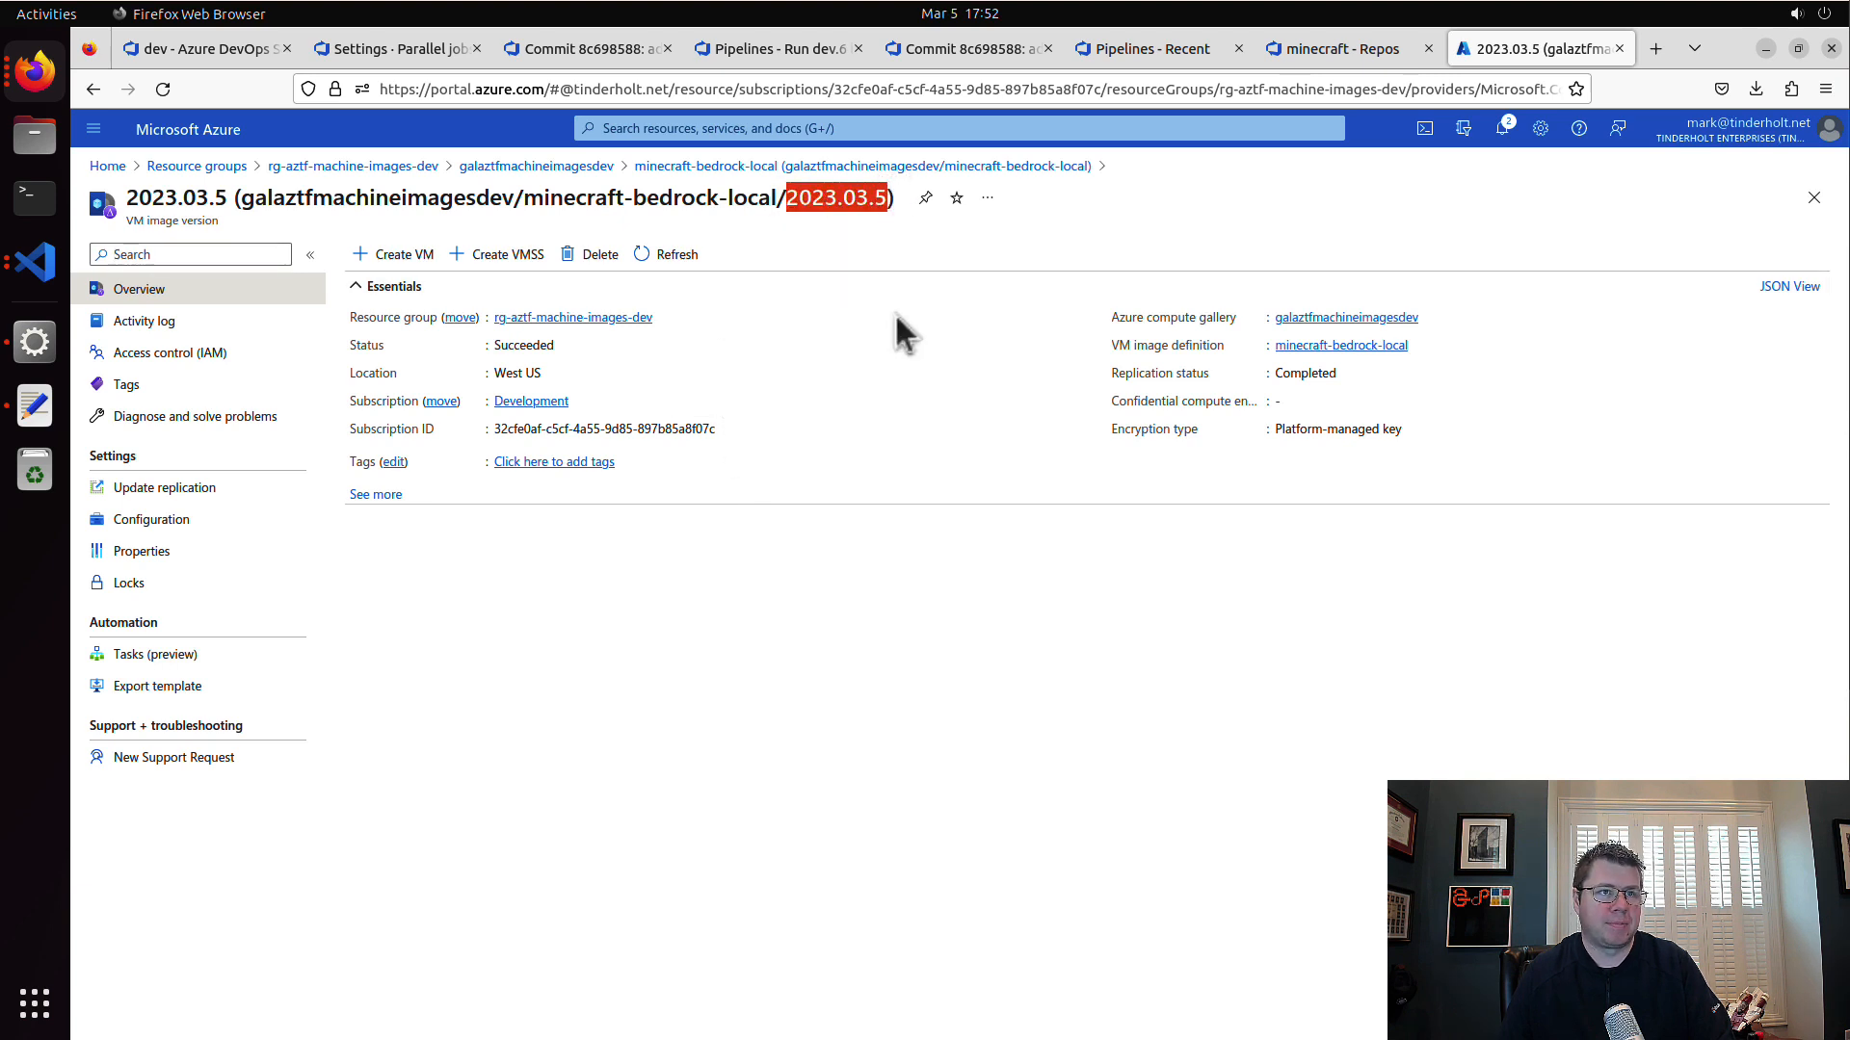
Step: Switch to the Visual Studio Code window and rename vm.tf in the v1 folder as minecraft-blob-storage.tf
left_click(36, 265)
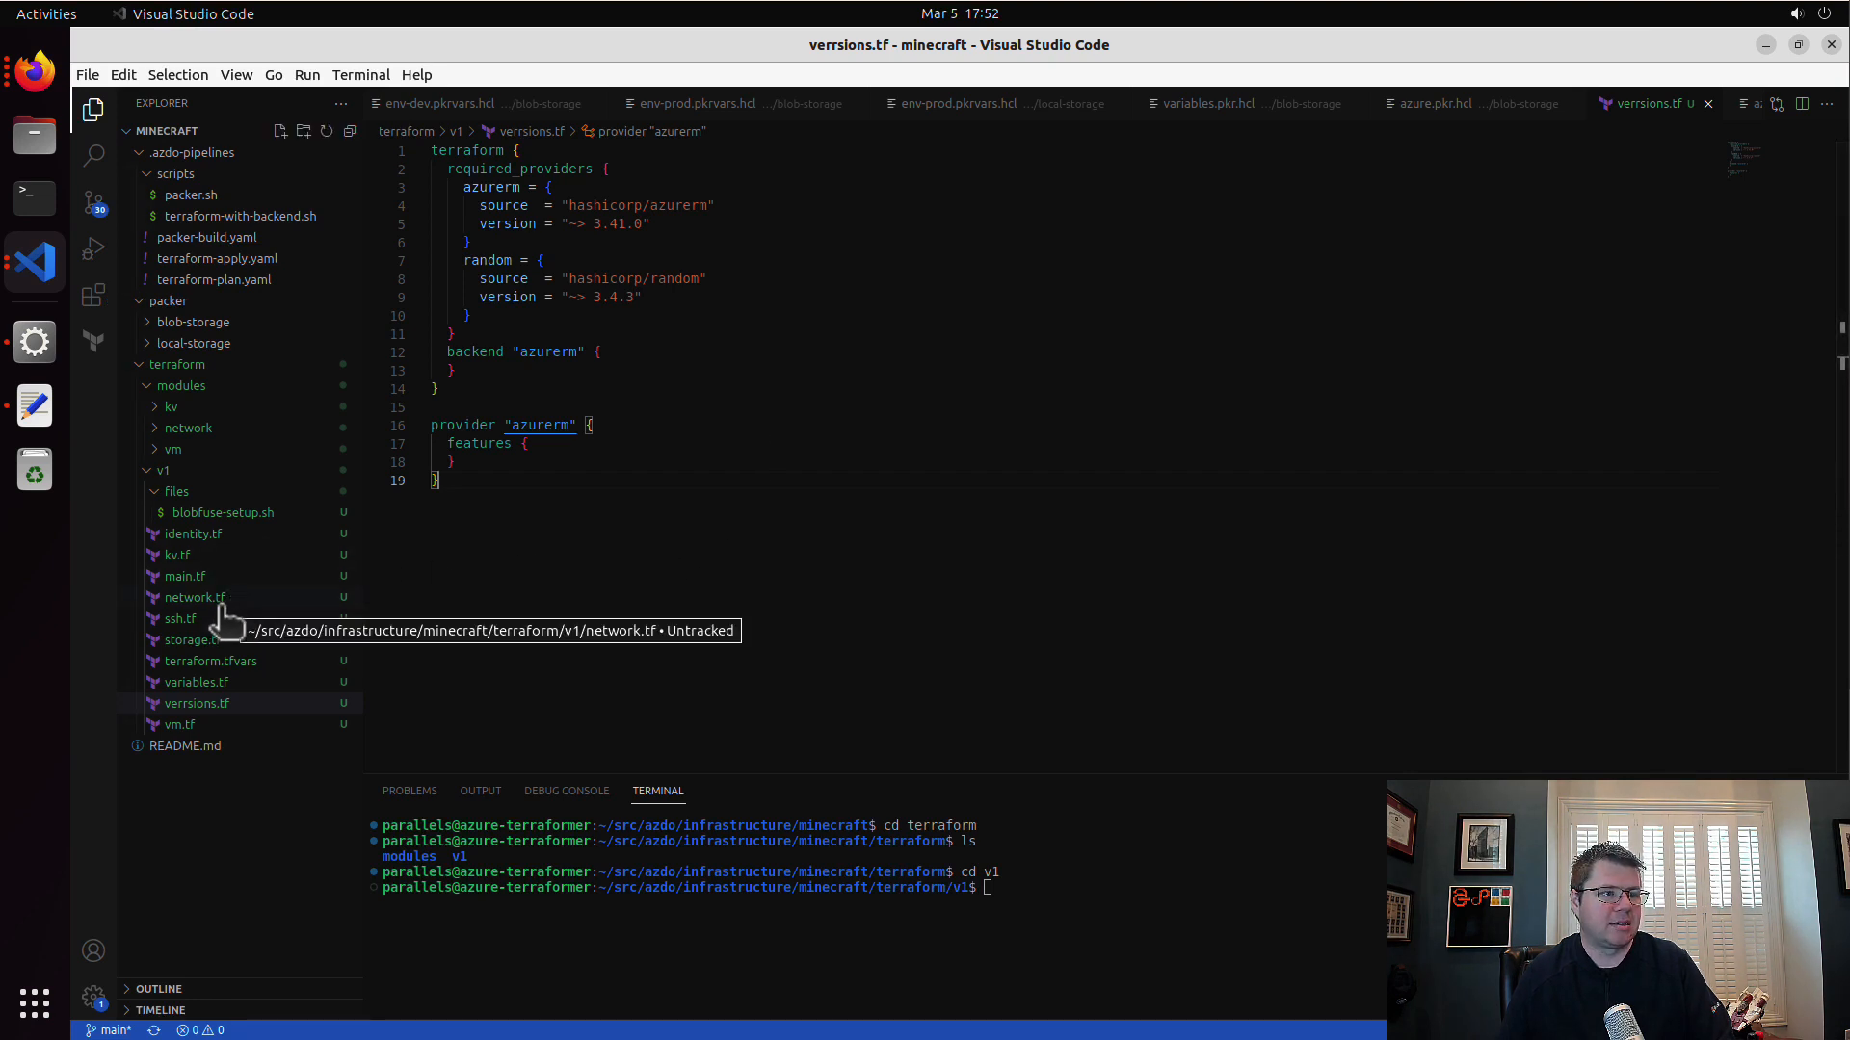
left_click(224, 725)
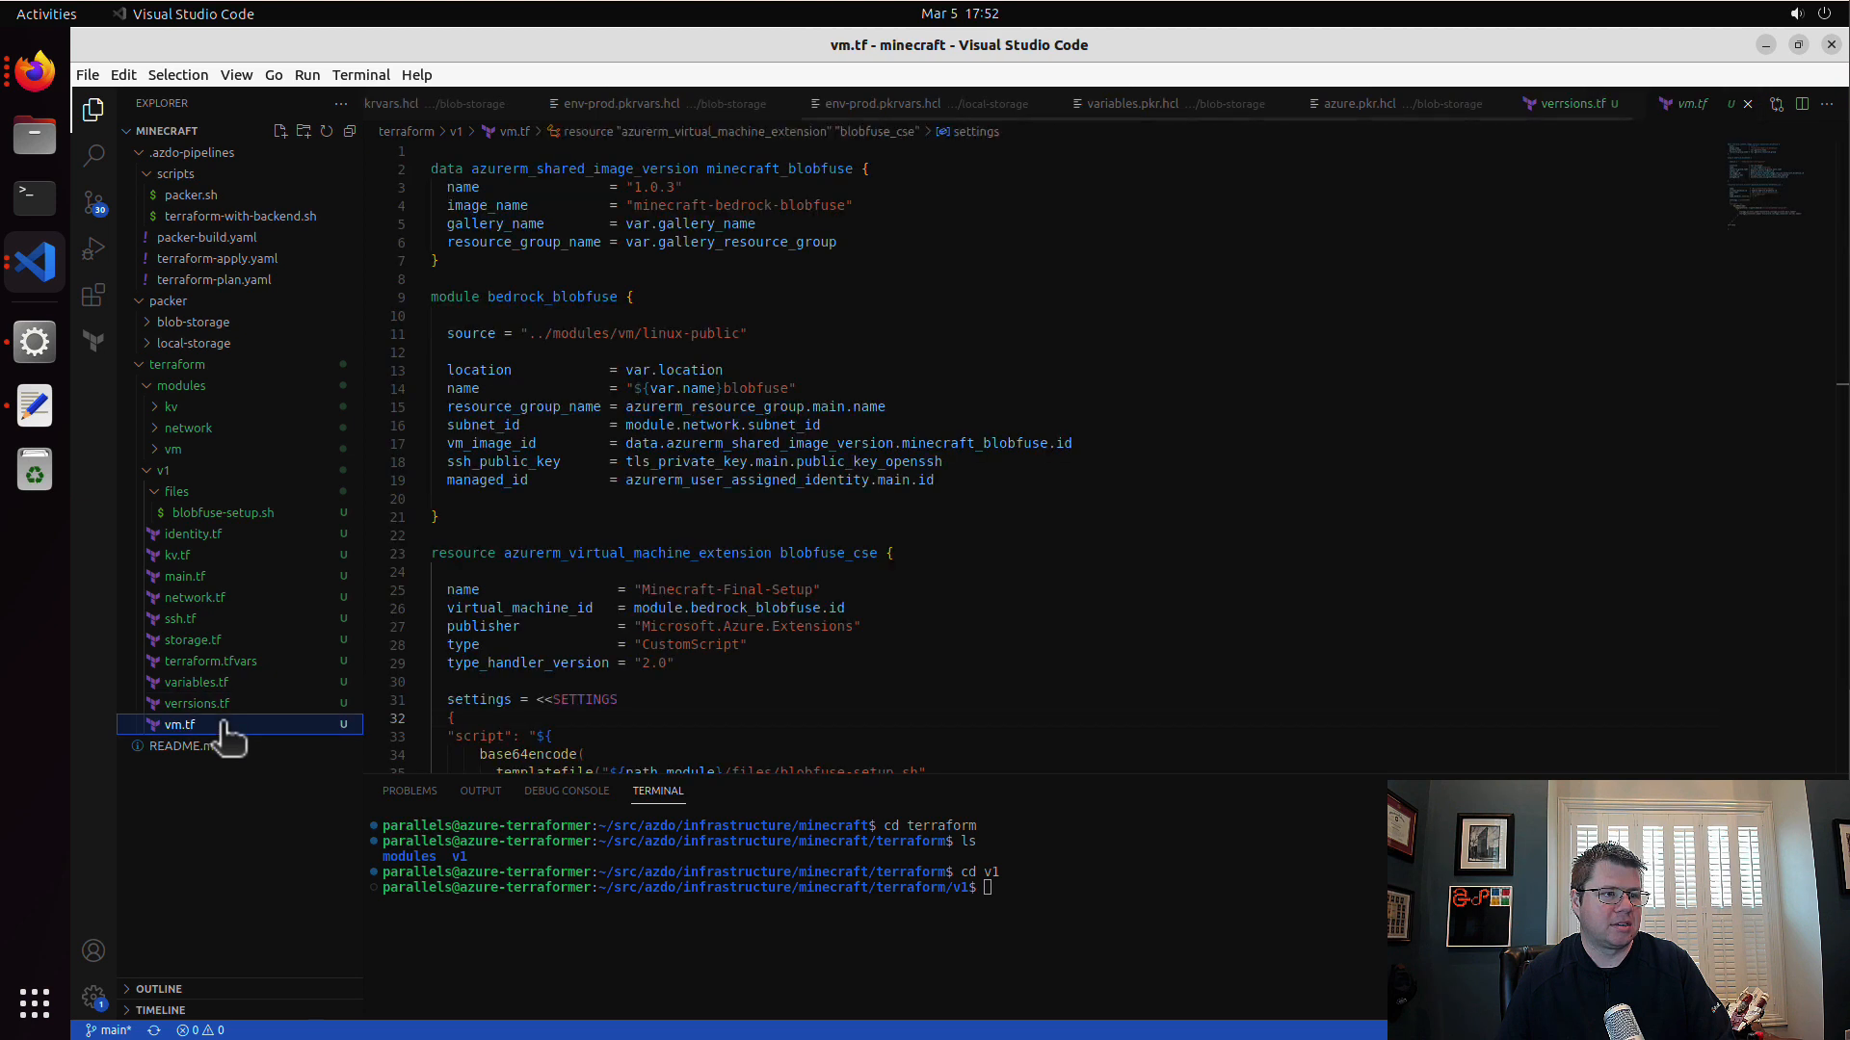
right_click(224, 726)
left_click(347, 676)
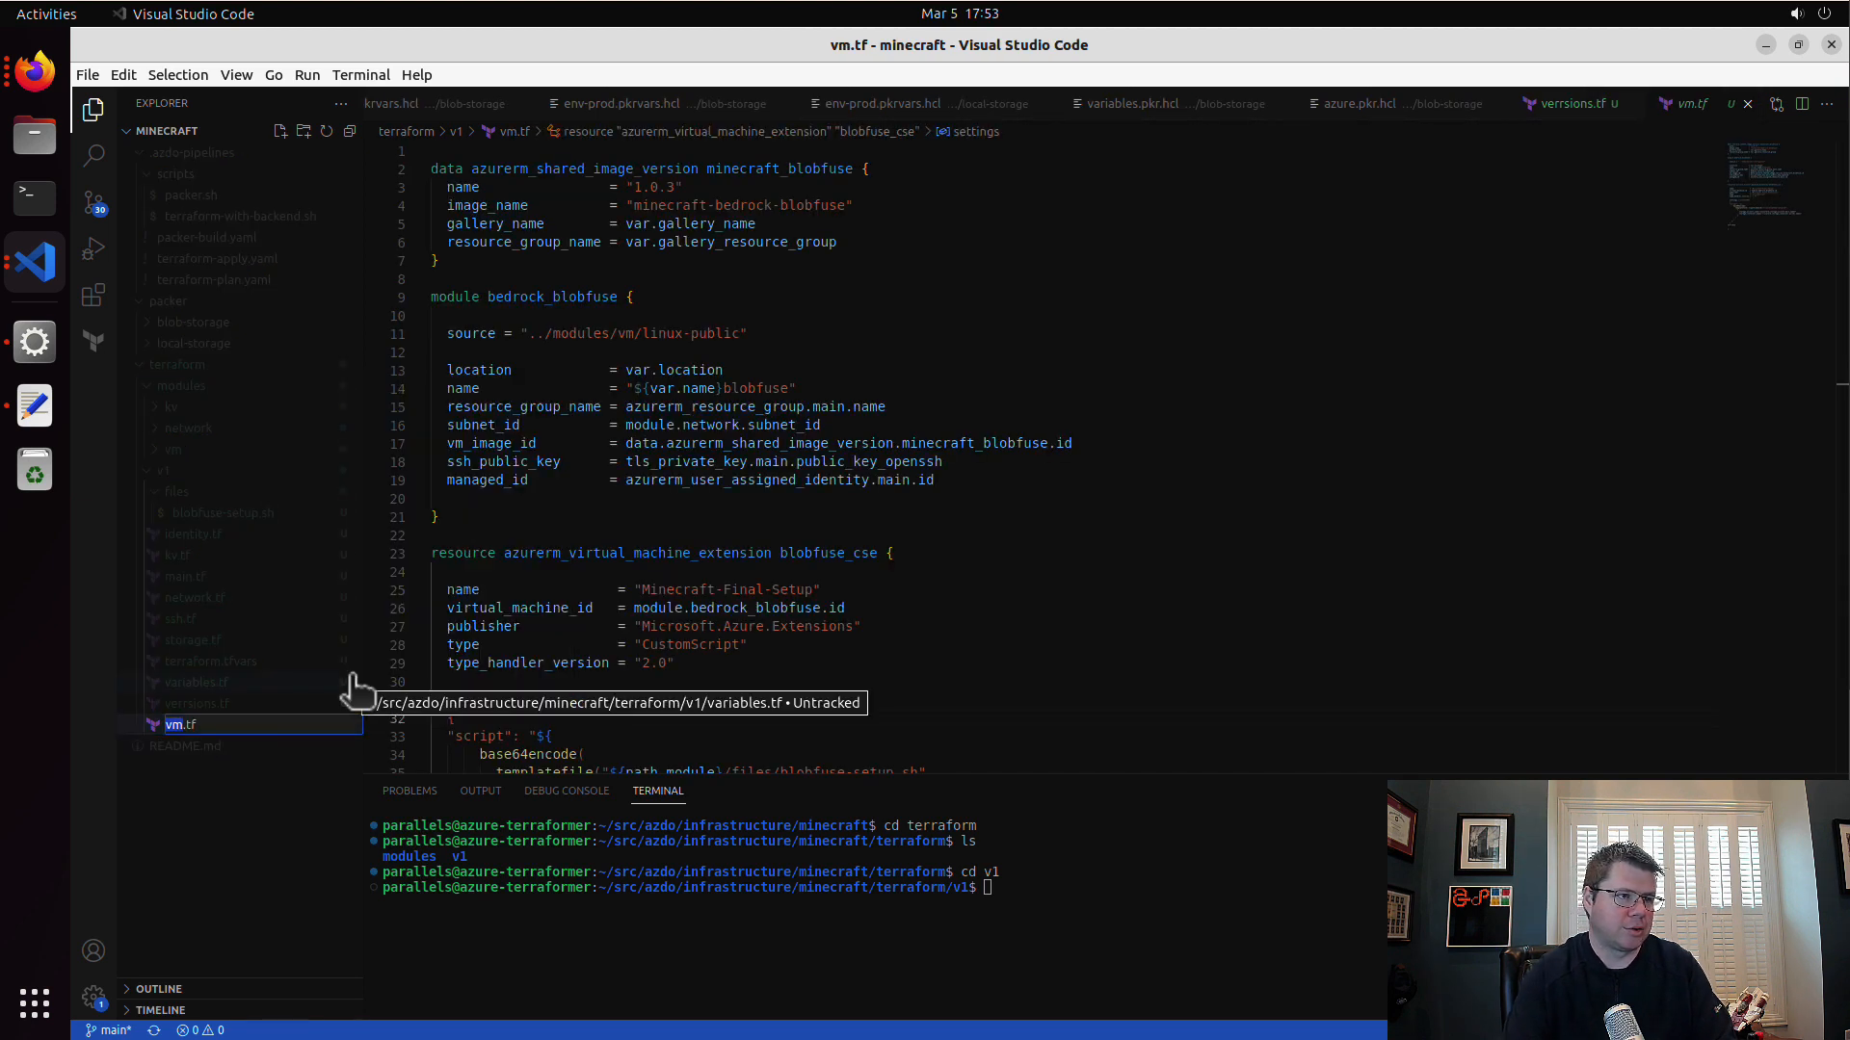
type("blob-storage")
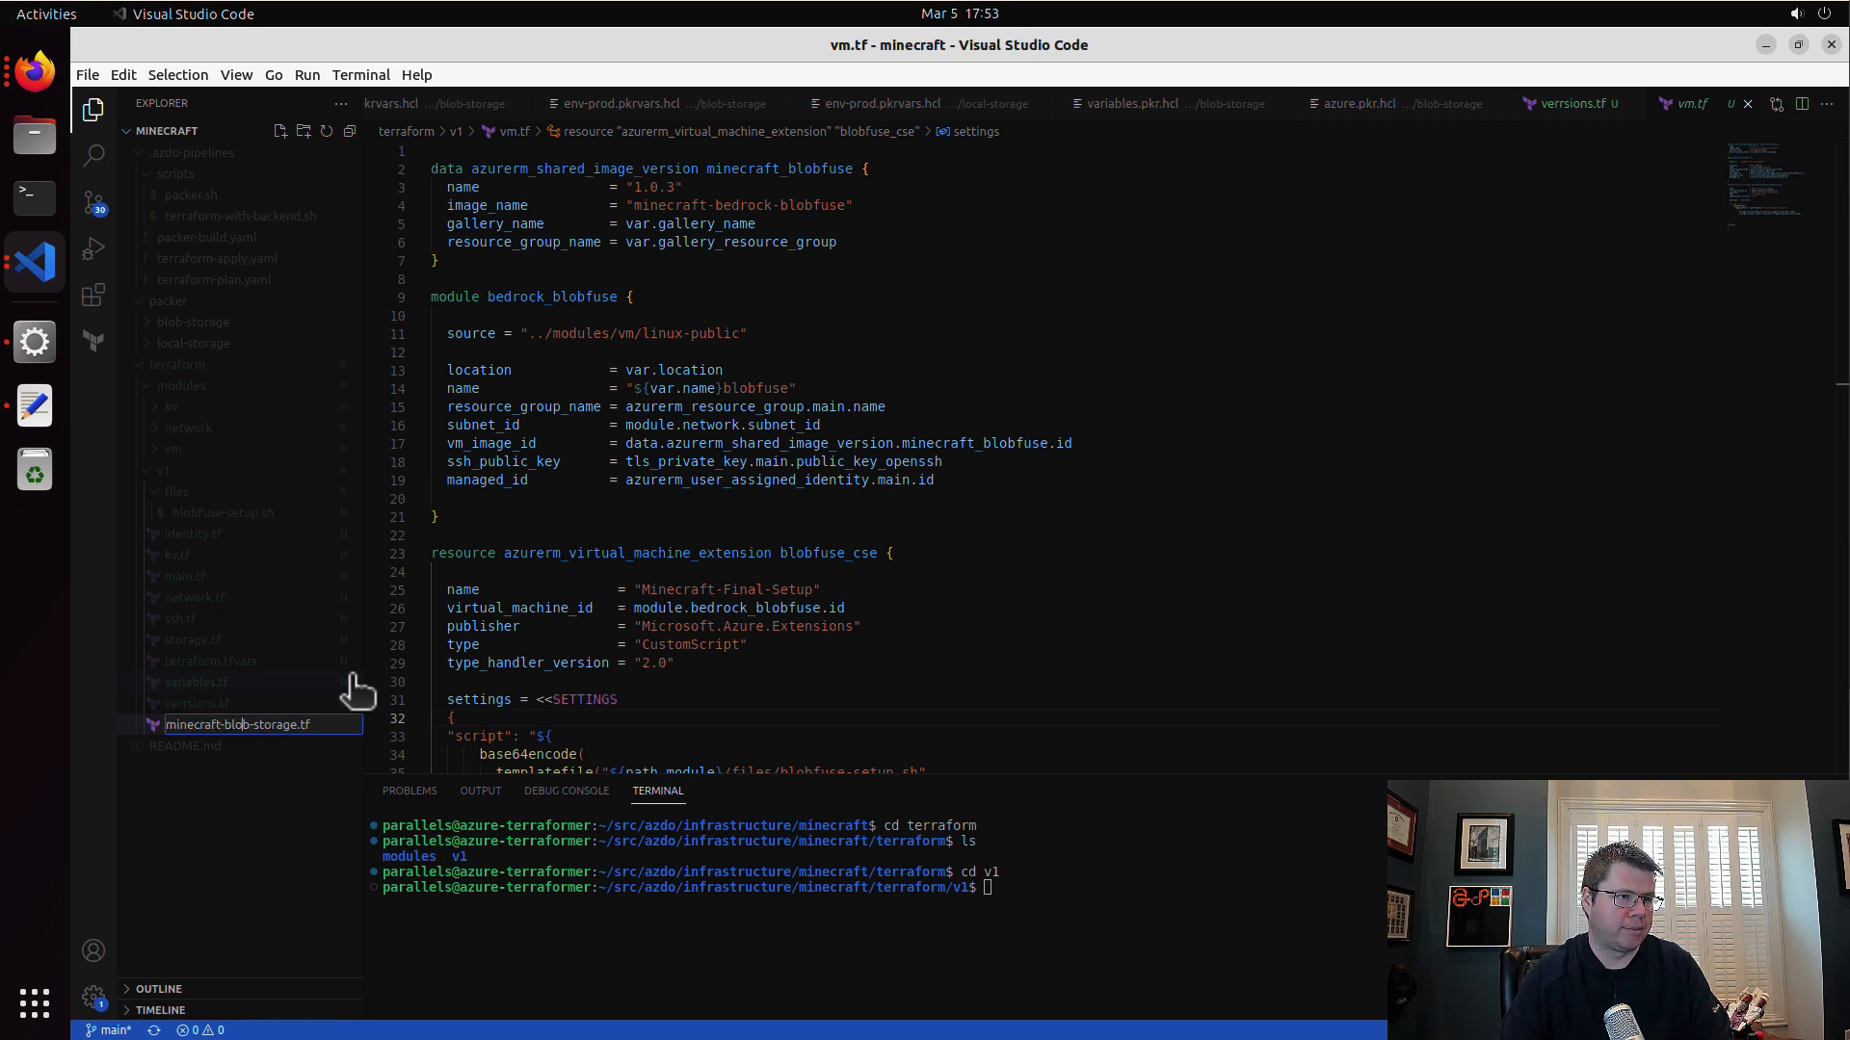
key("Return")
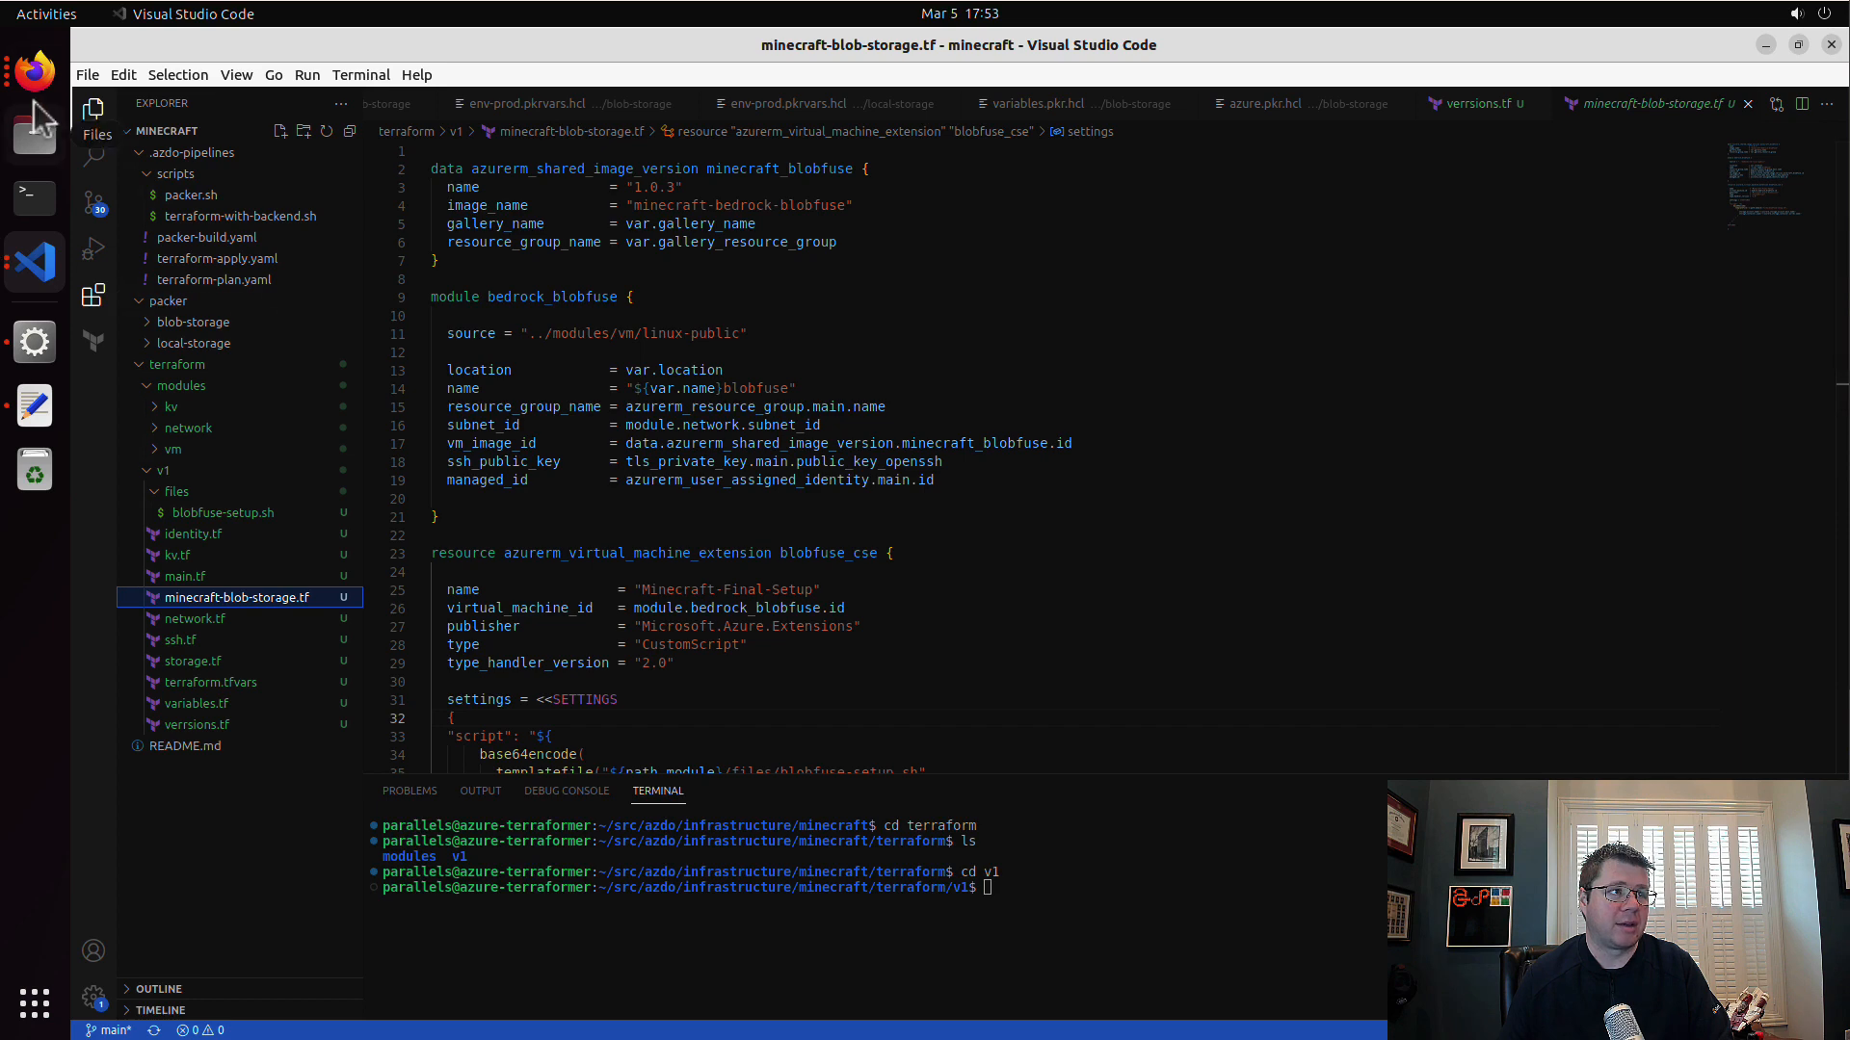
Step: Switch to the Azure portal in Firefox and open version 2023.03.1 of the gallery's minecraft-bedrock-blobfuse image definition
left_click(35, 71)
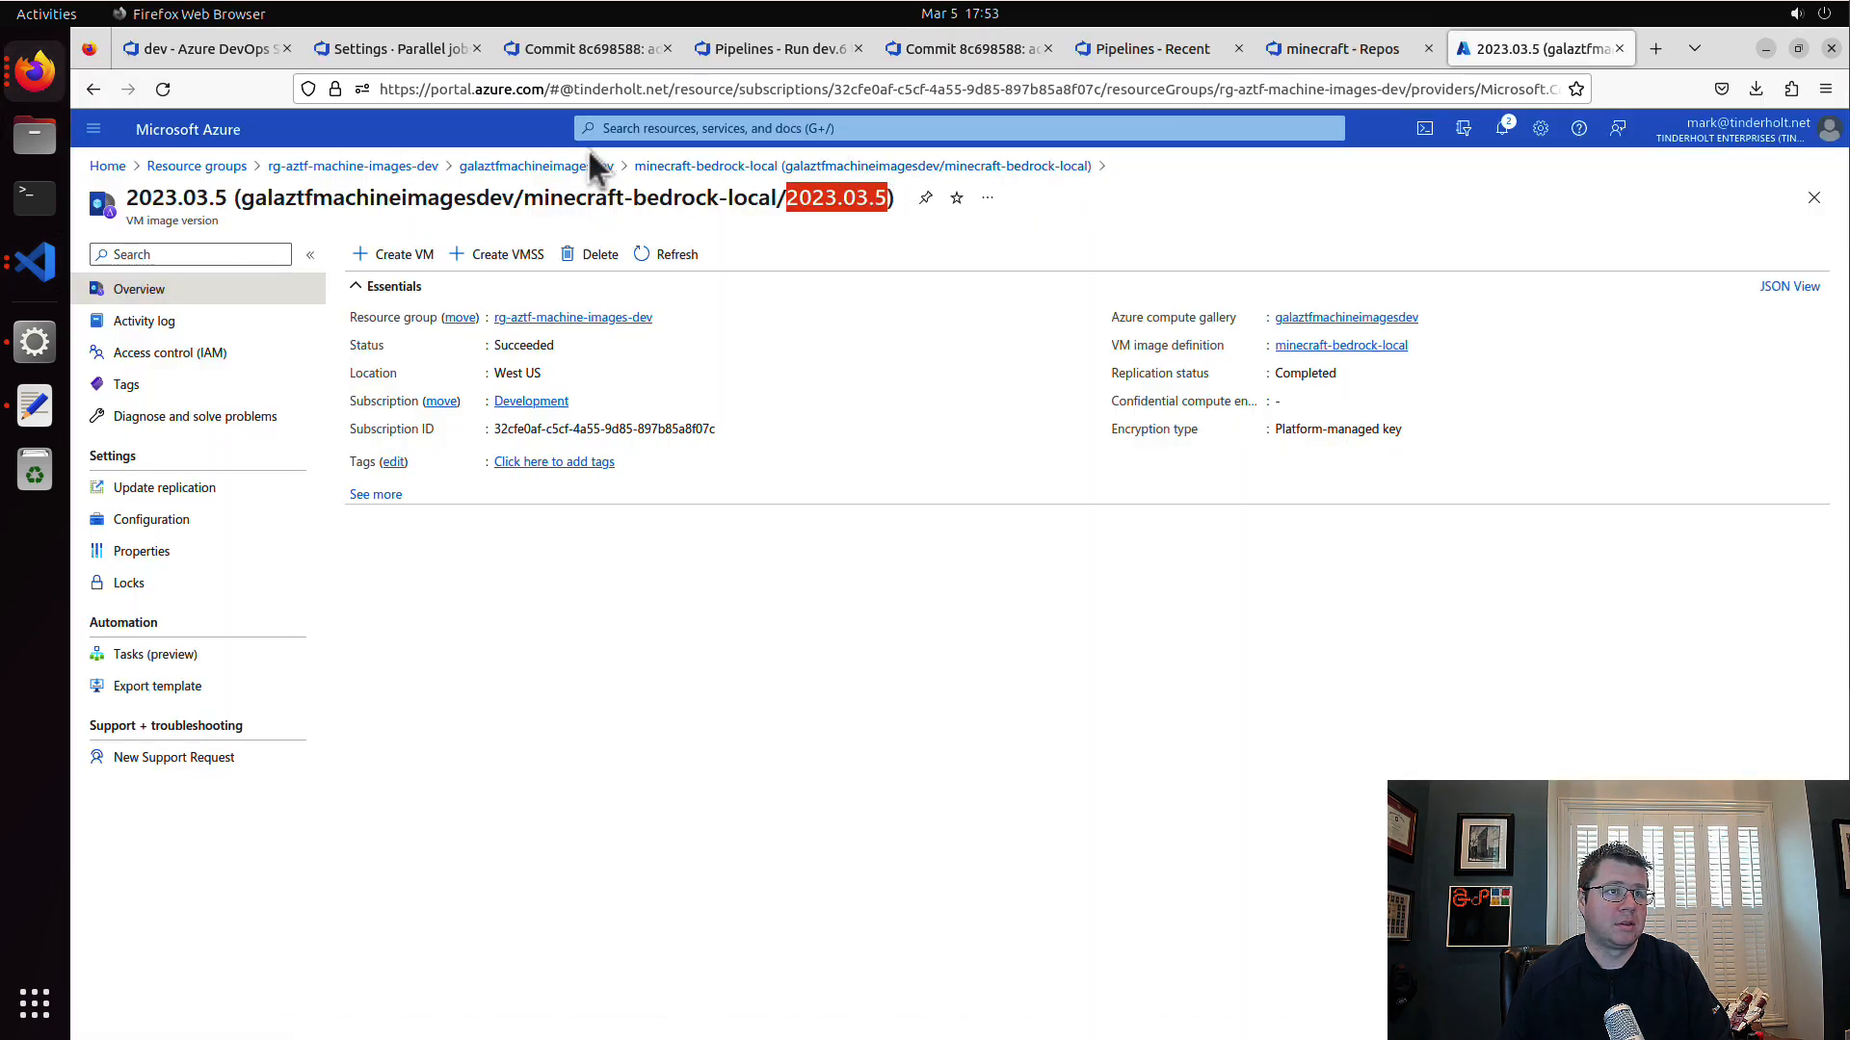
left_click(641, 168)
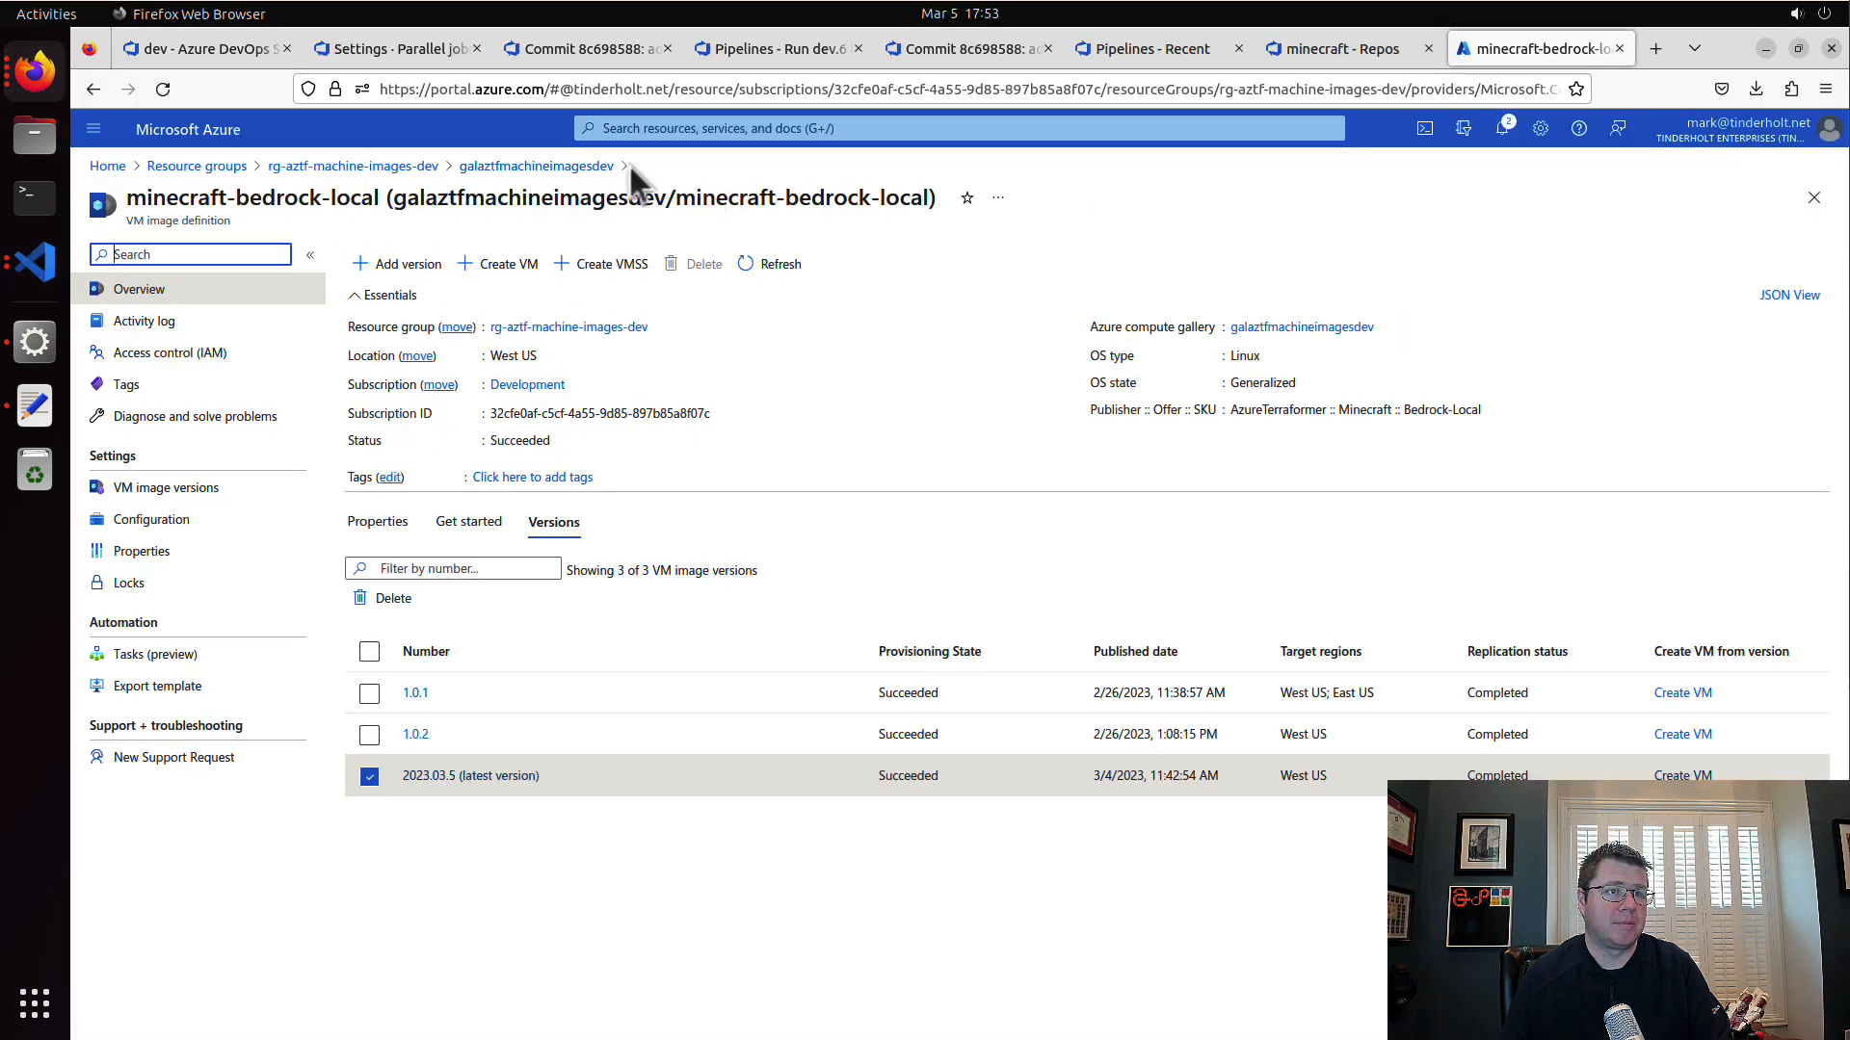
left_click(576, 166)
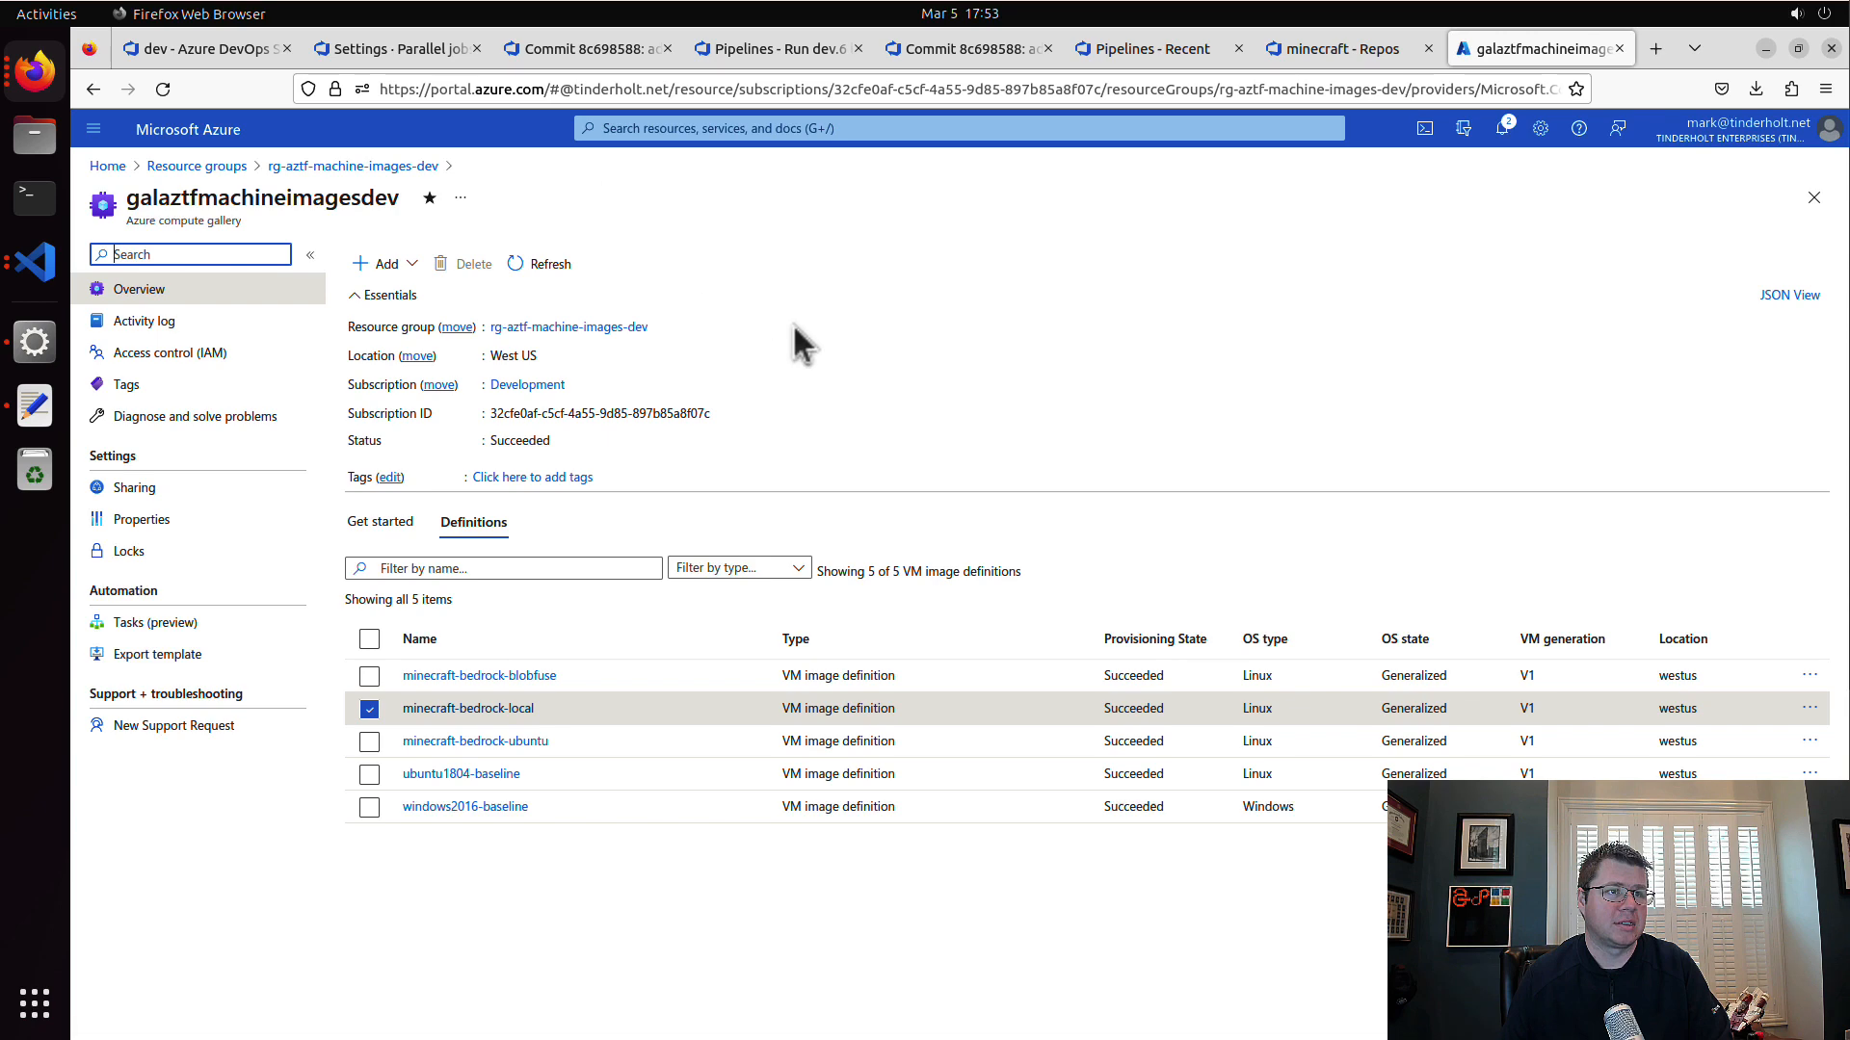
left_click(530, 677)
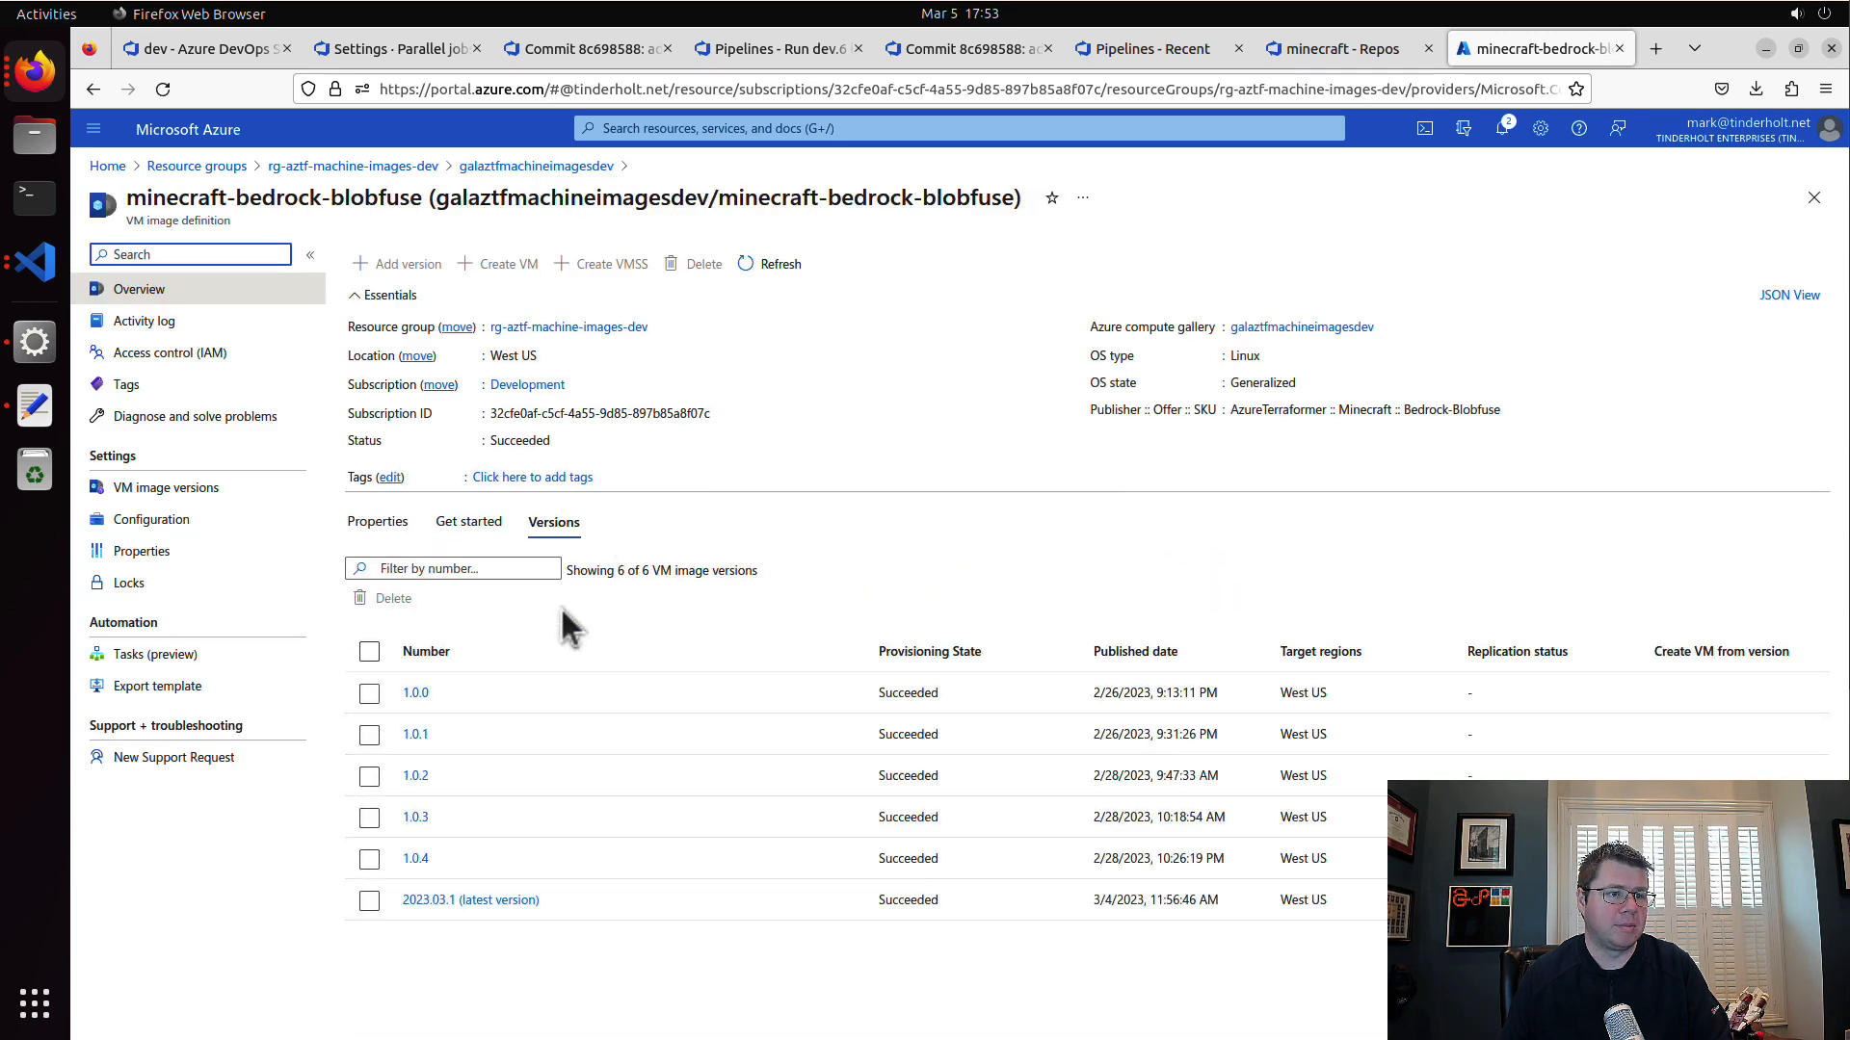
left_click(421, 899)
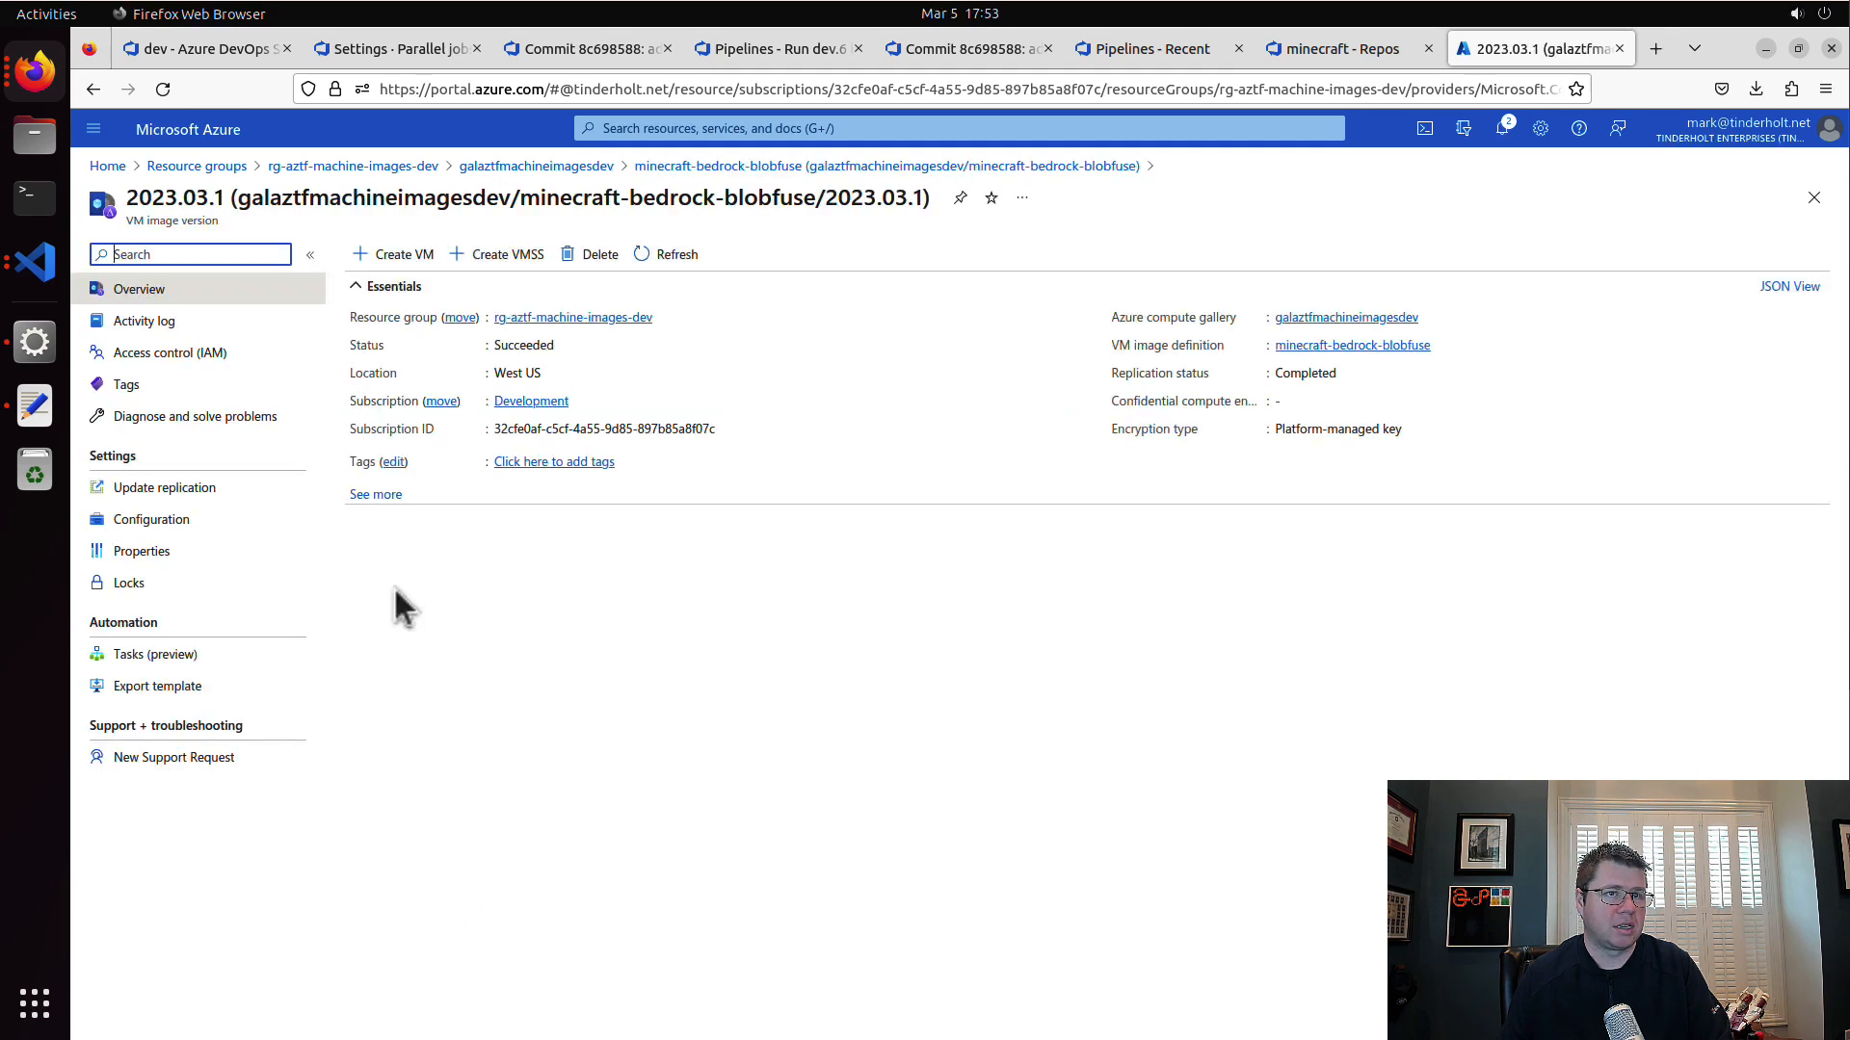
Step: Back in Visual Studio Code, set the minecraft_blobfuse image version name to "2023.03.1" and check the image name against the Azure portal
left_click(35, 262)
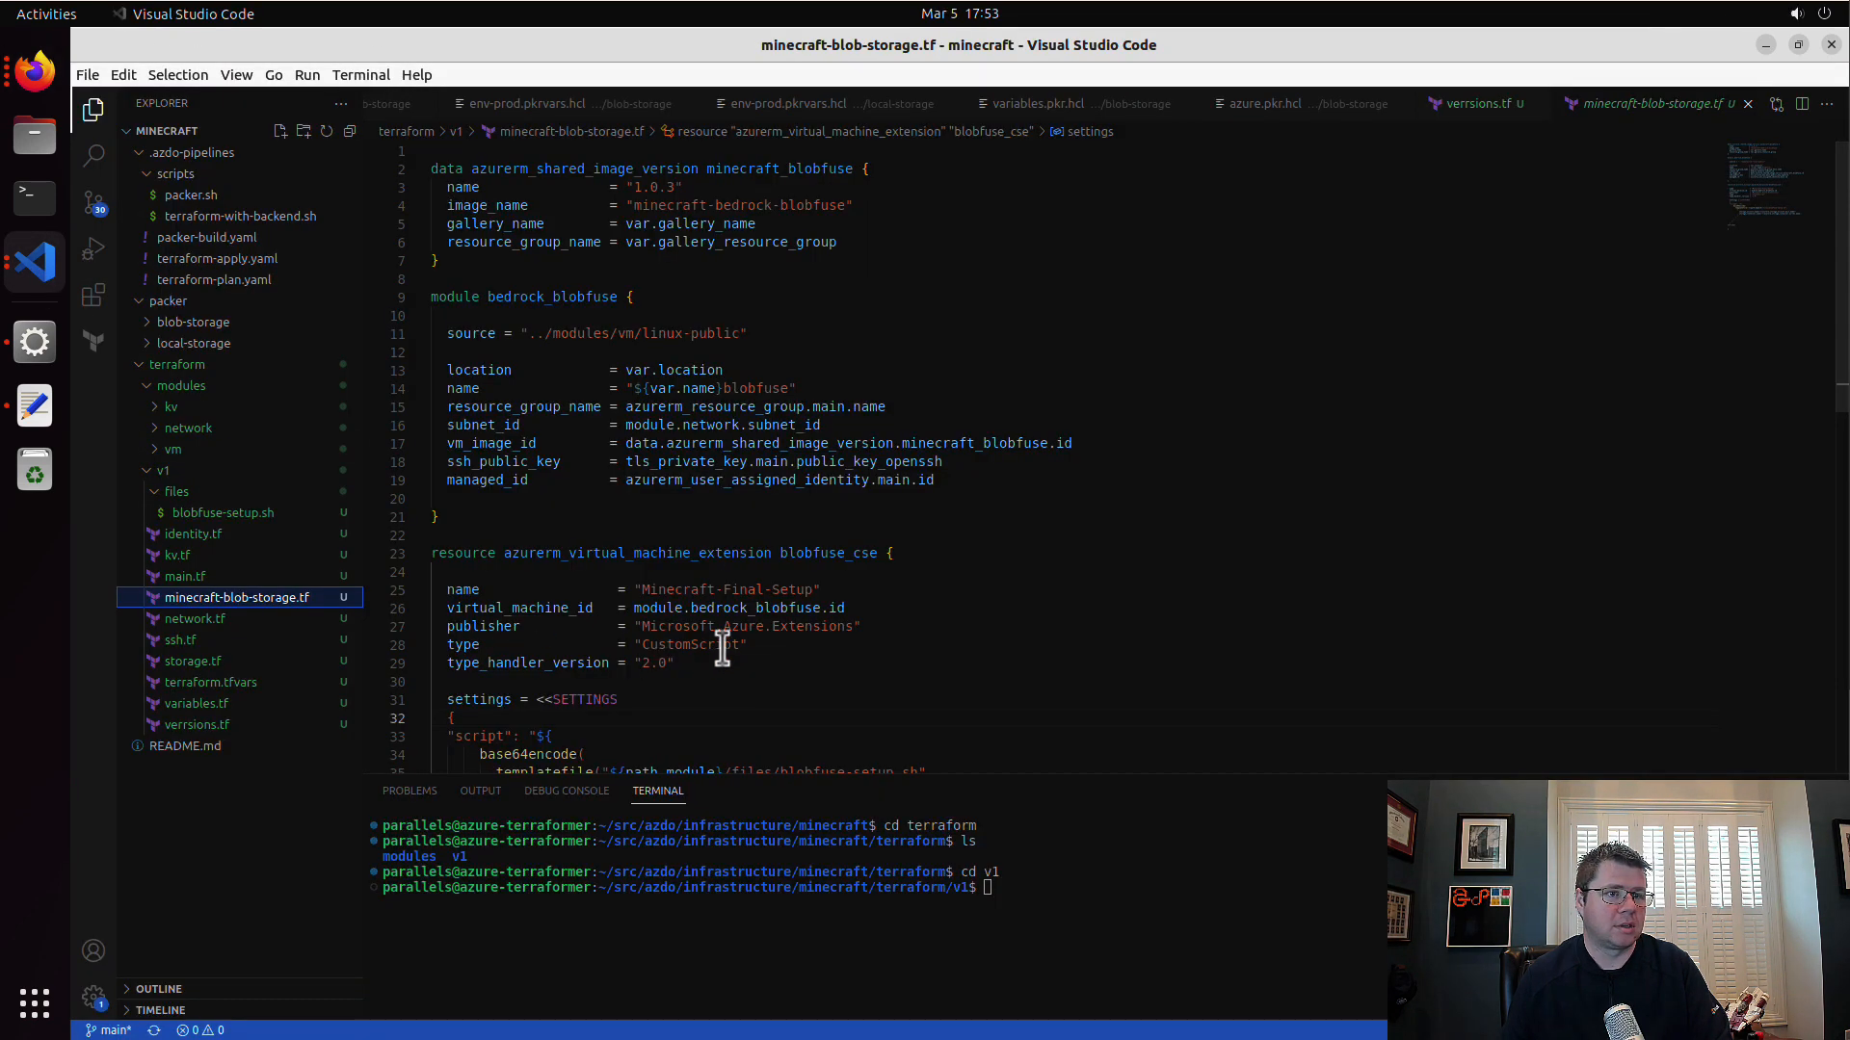
left_click_drag(640, 191, 670, 190)
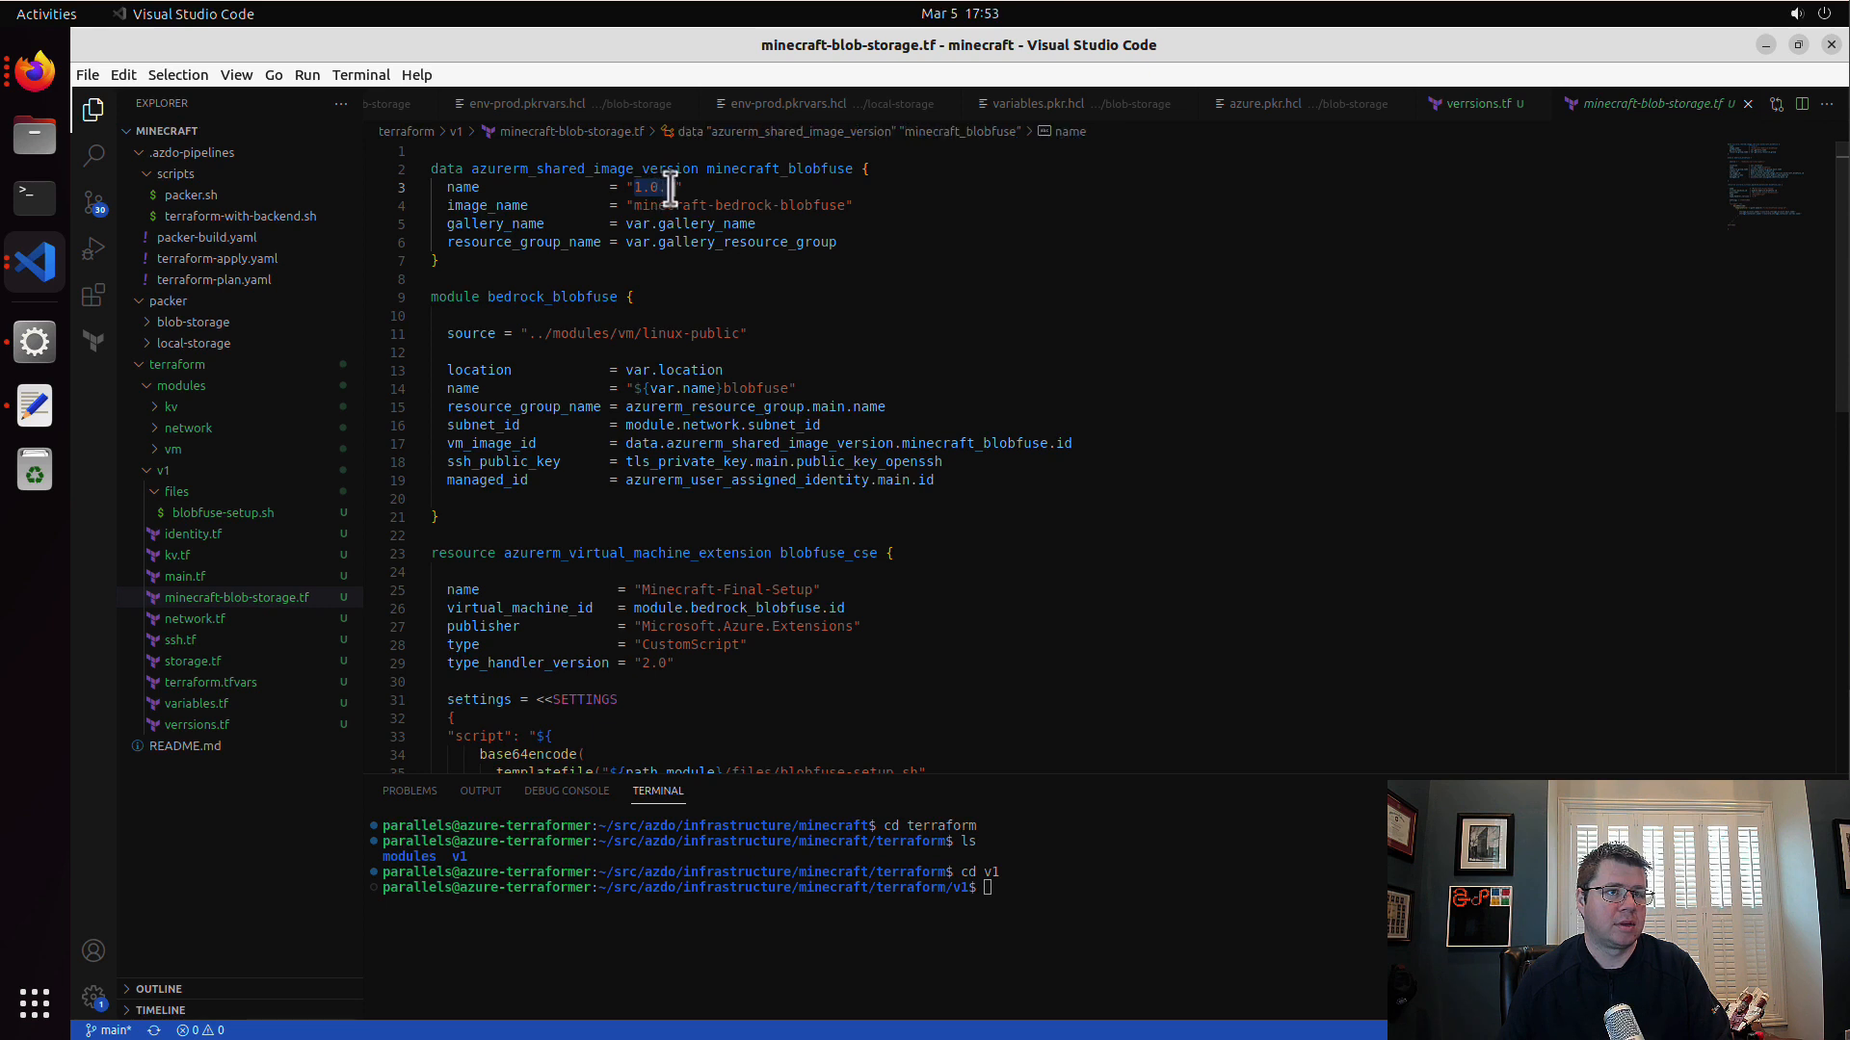
type("2023.03.5")
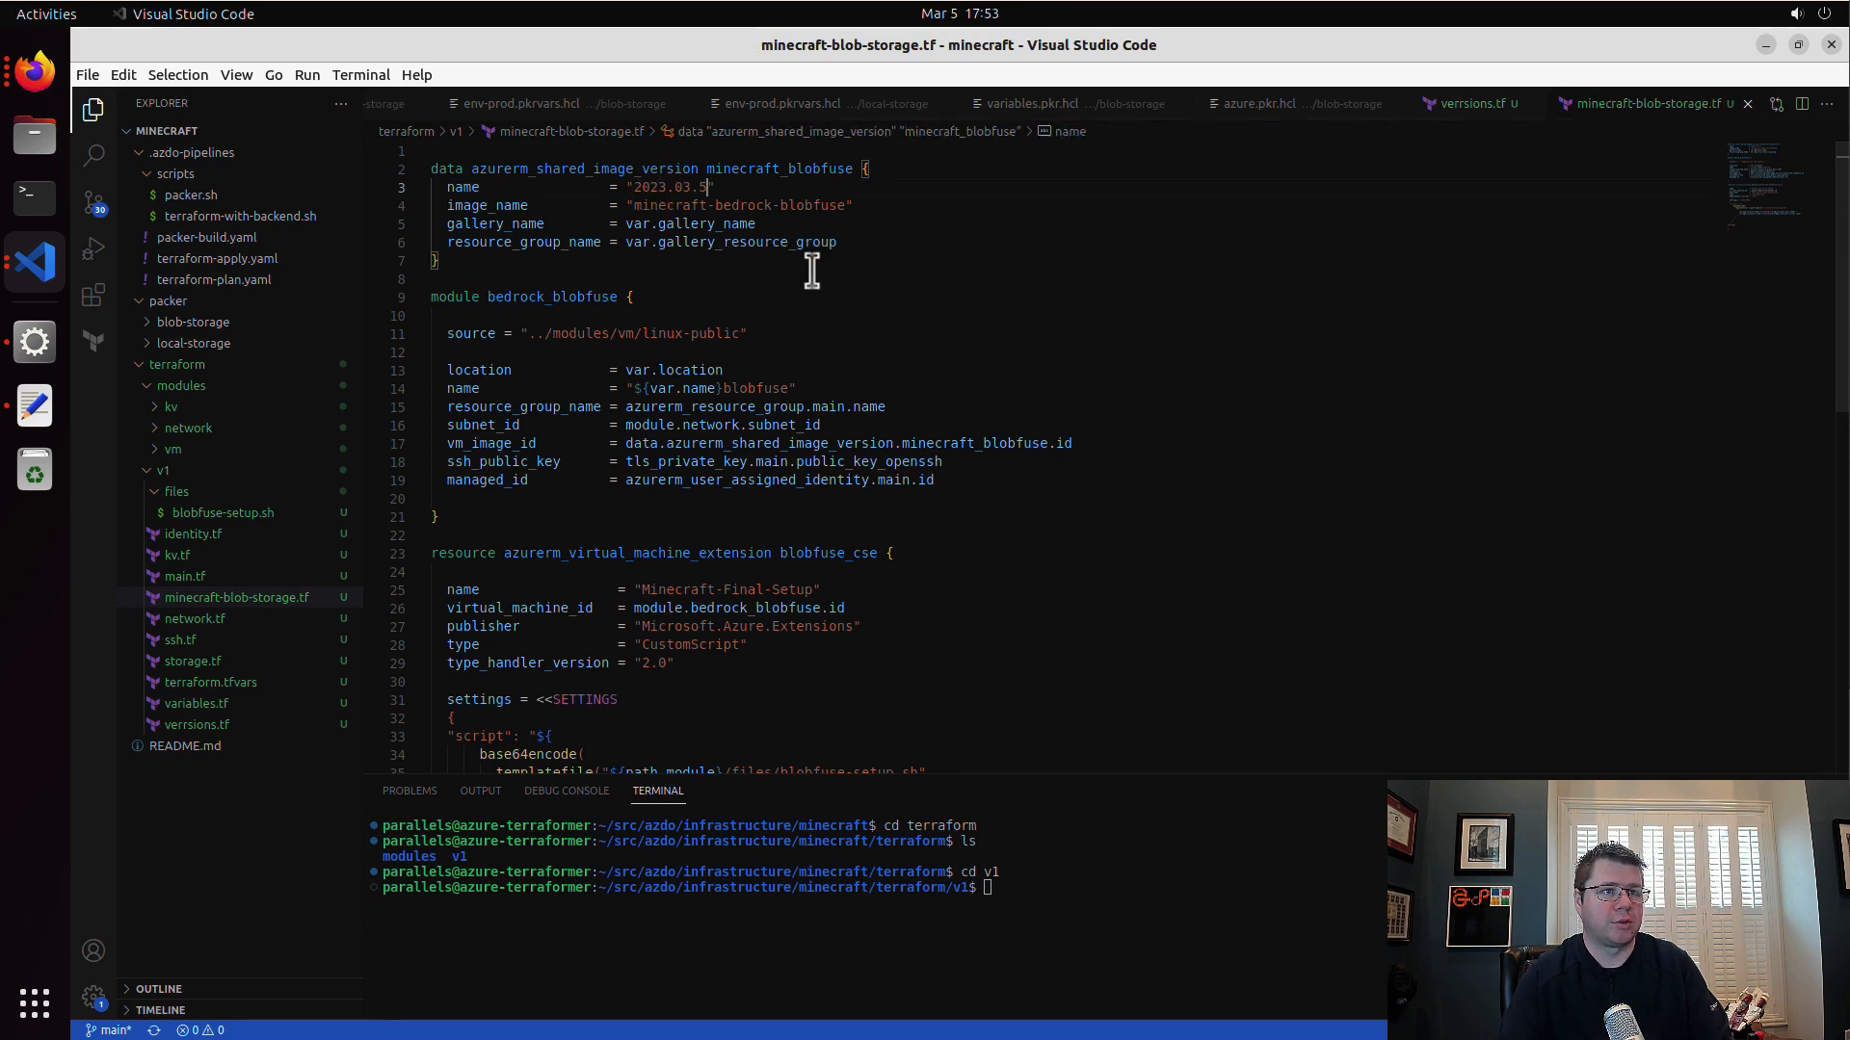
key("BackSpace")
type("1")
left_click_drag(658, 206, 796, 206)
left_click(34, 74)
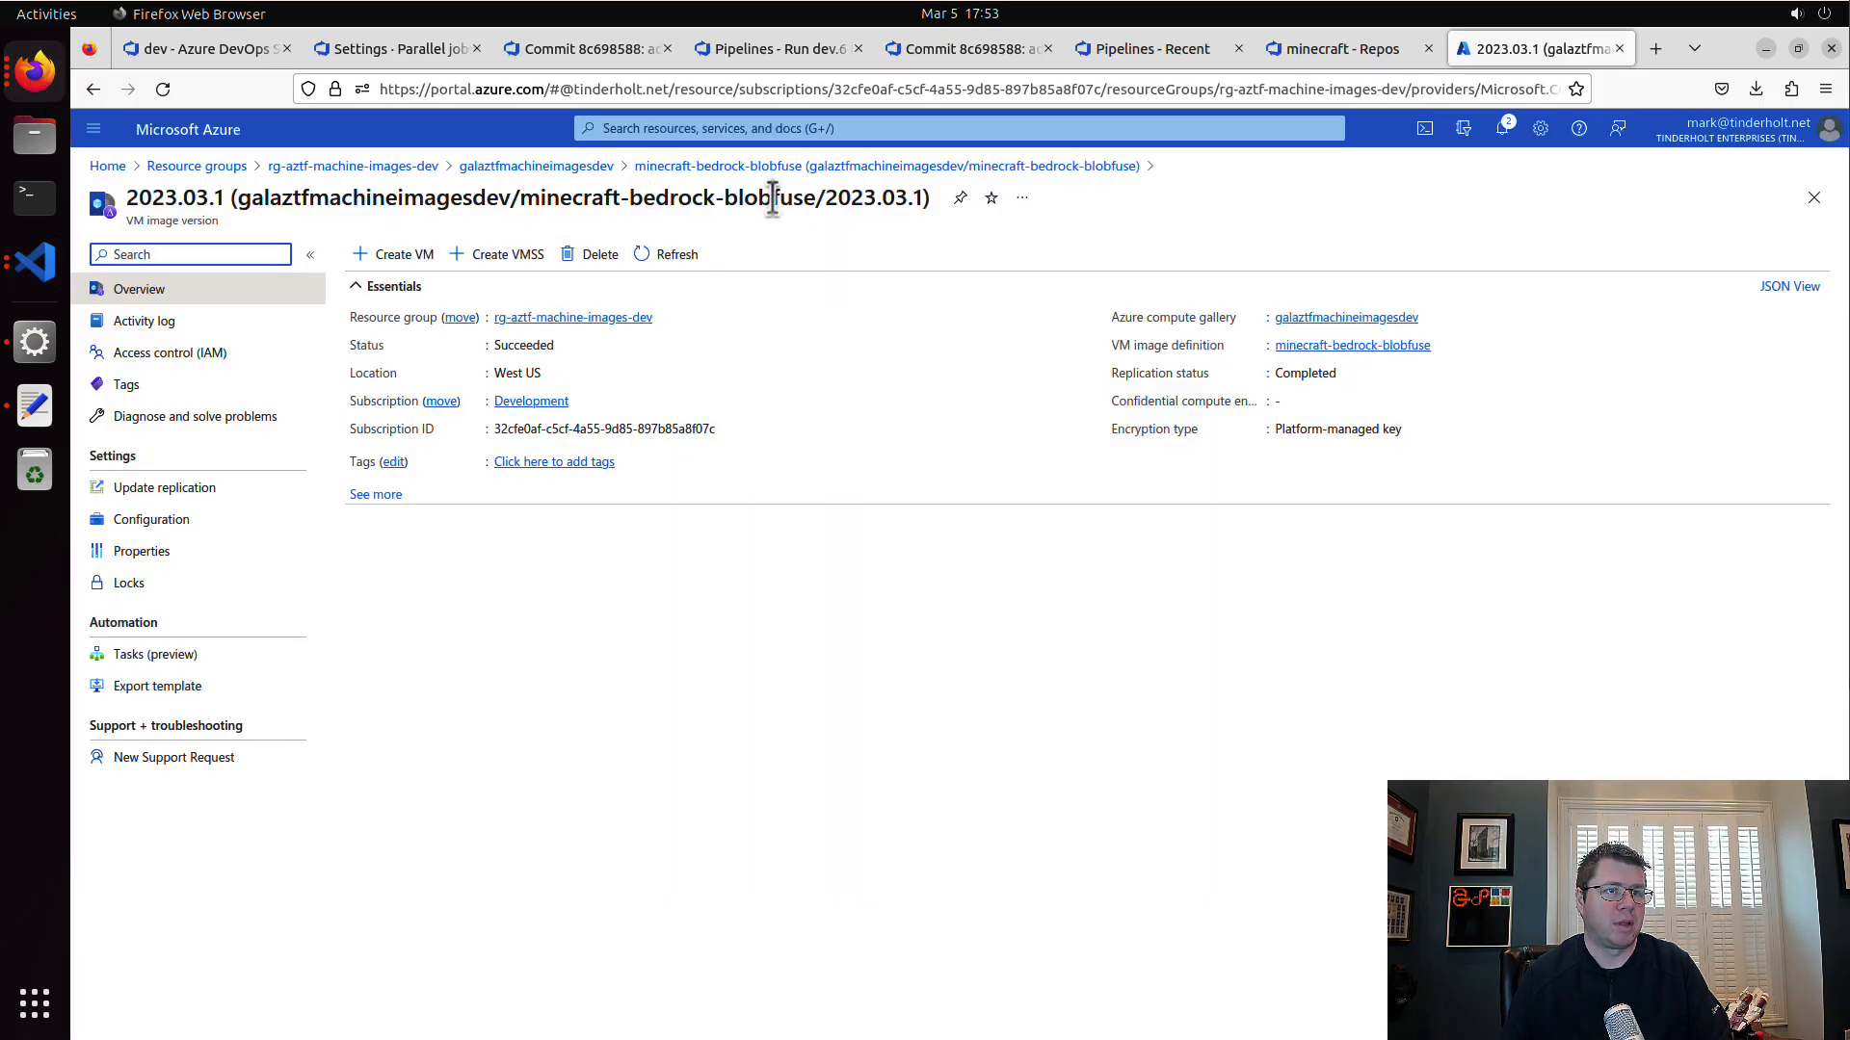
left_click(36, 258)
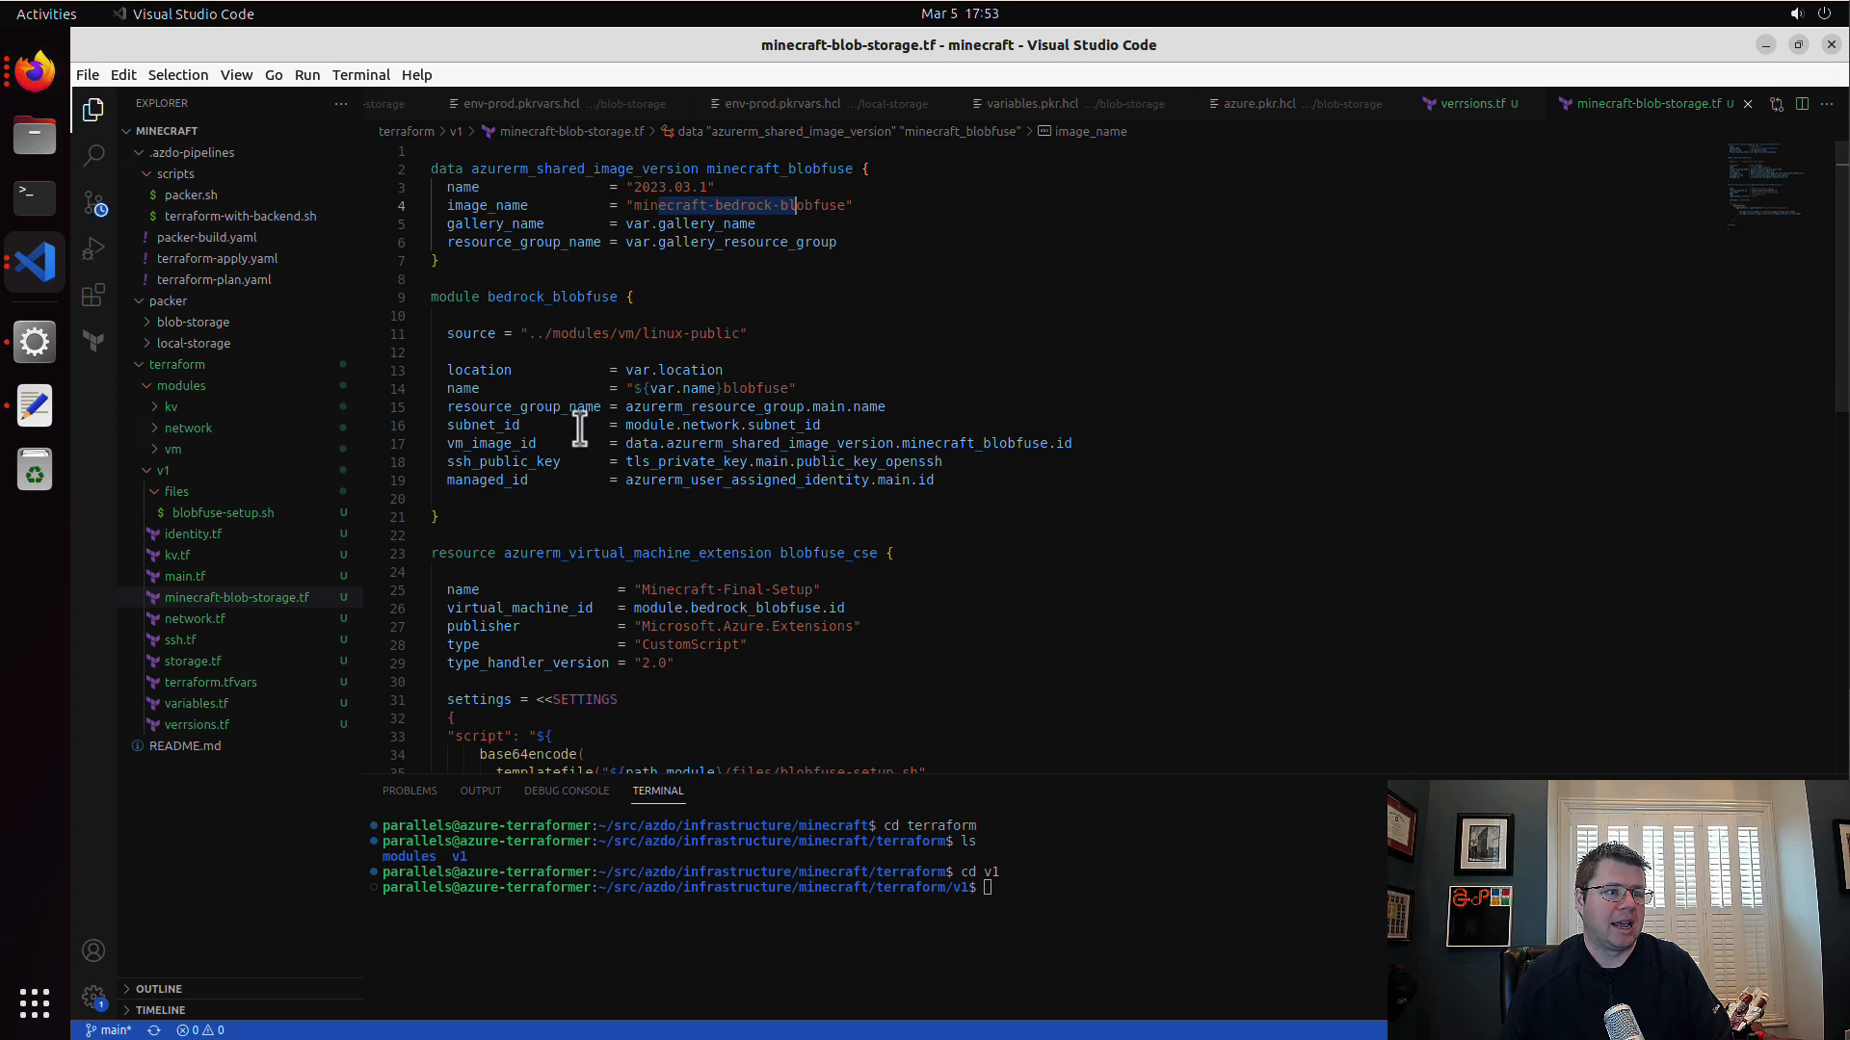
Step: Create a new file named minecraft-local-storage.tf in the v1 folder
left_click(285, 600)
left_click(280, 131)
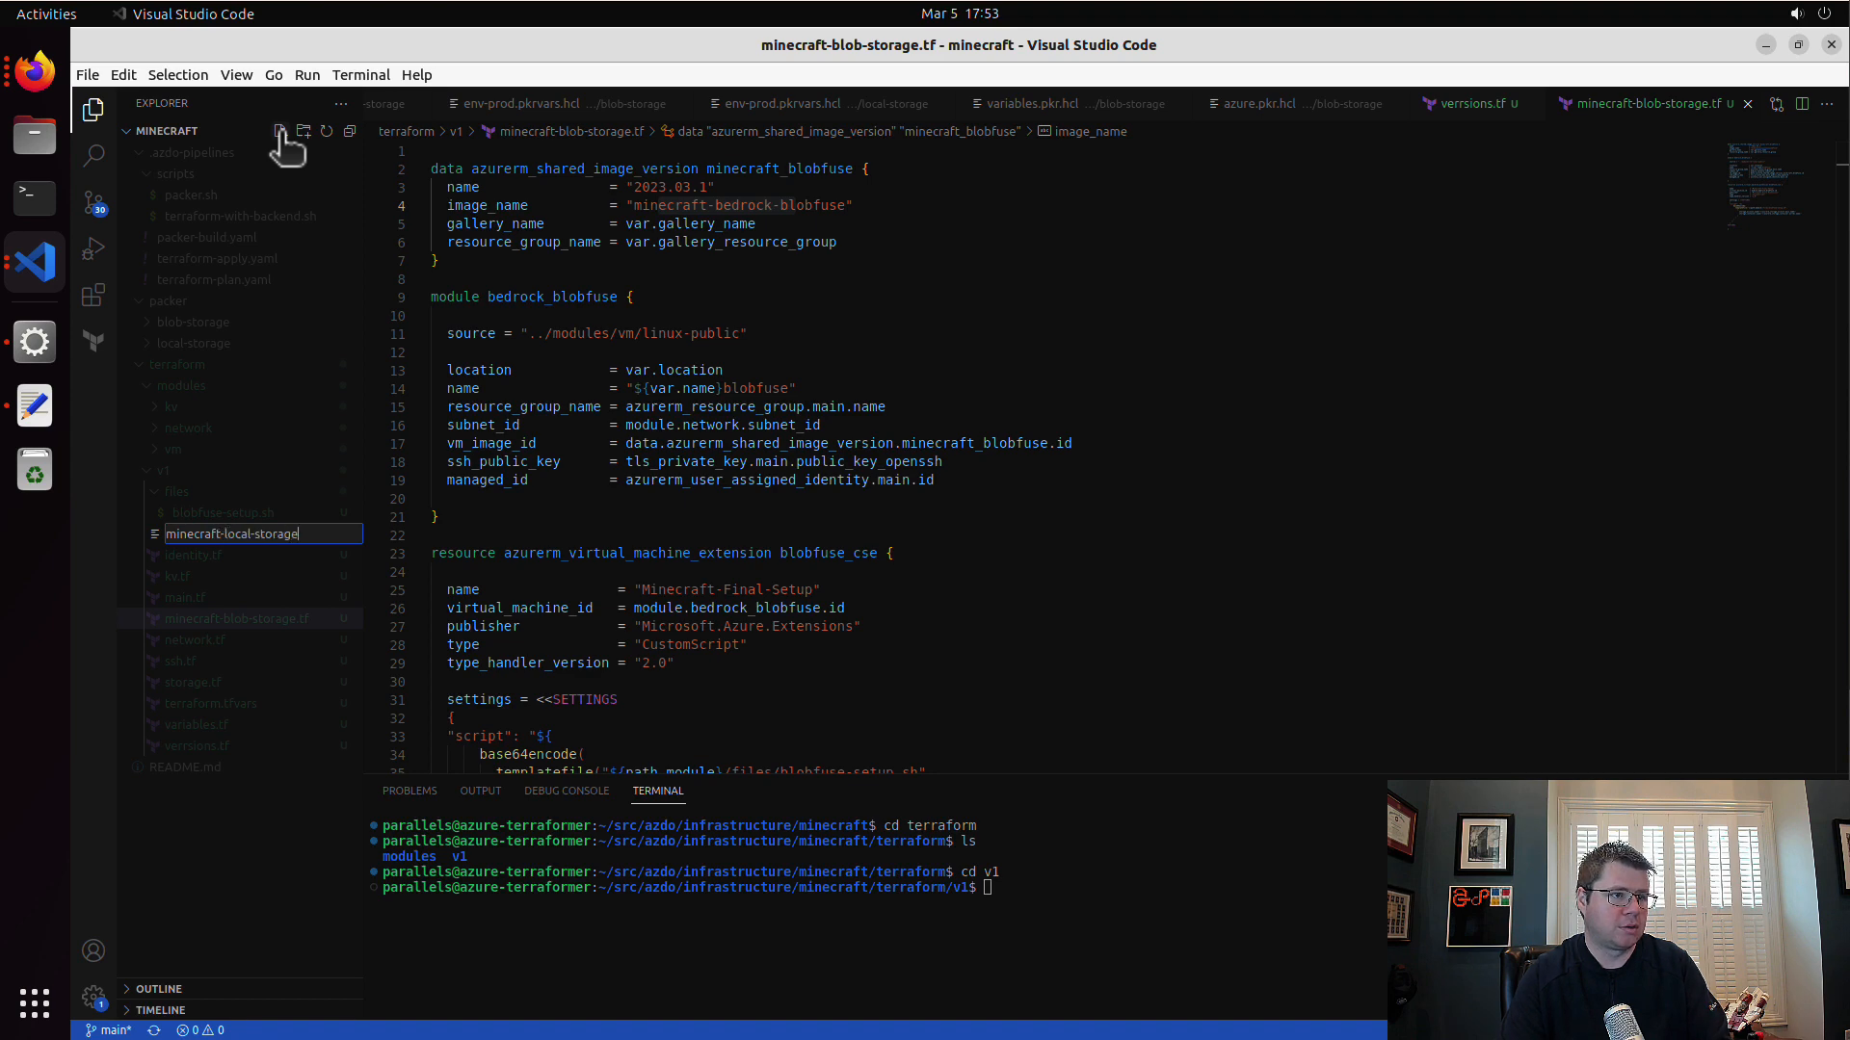
type("minecraft-local-storage.tf")
key("Return")
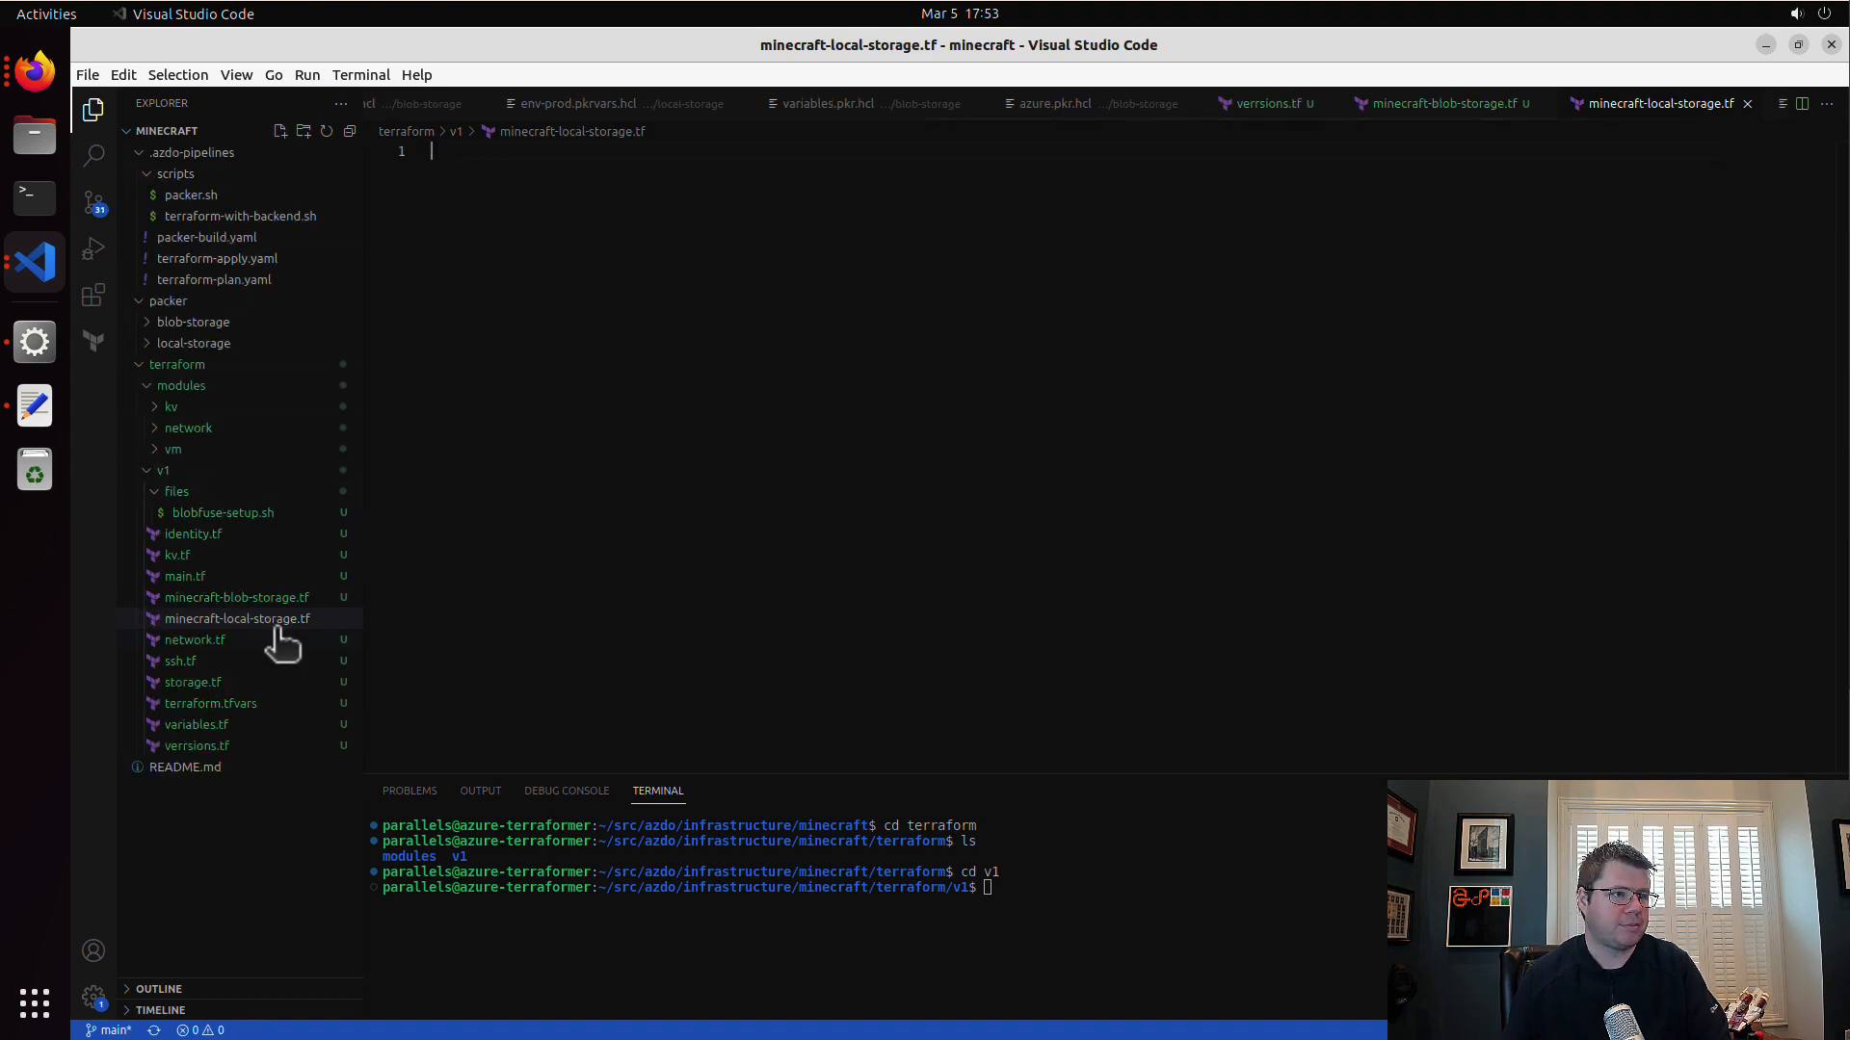
Step: Copy the entire contents of minecraft-blob-storage.tf into minecraft-local-storage.tf
left_click(291, 598)
left_click(855, 607)
key("ctrl+a")
key("ctrl+c")
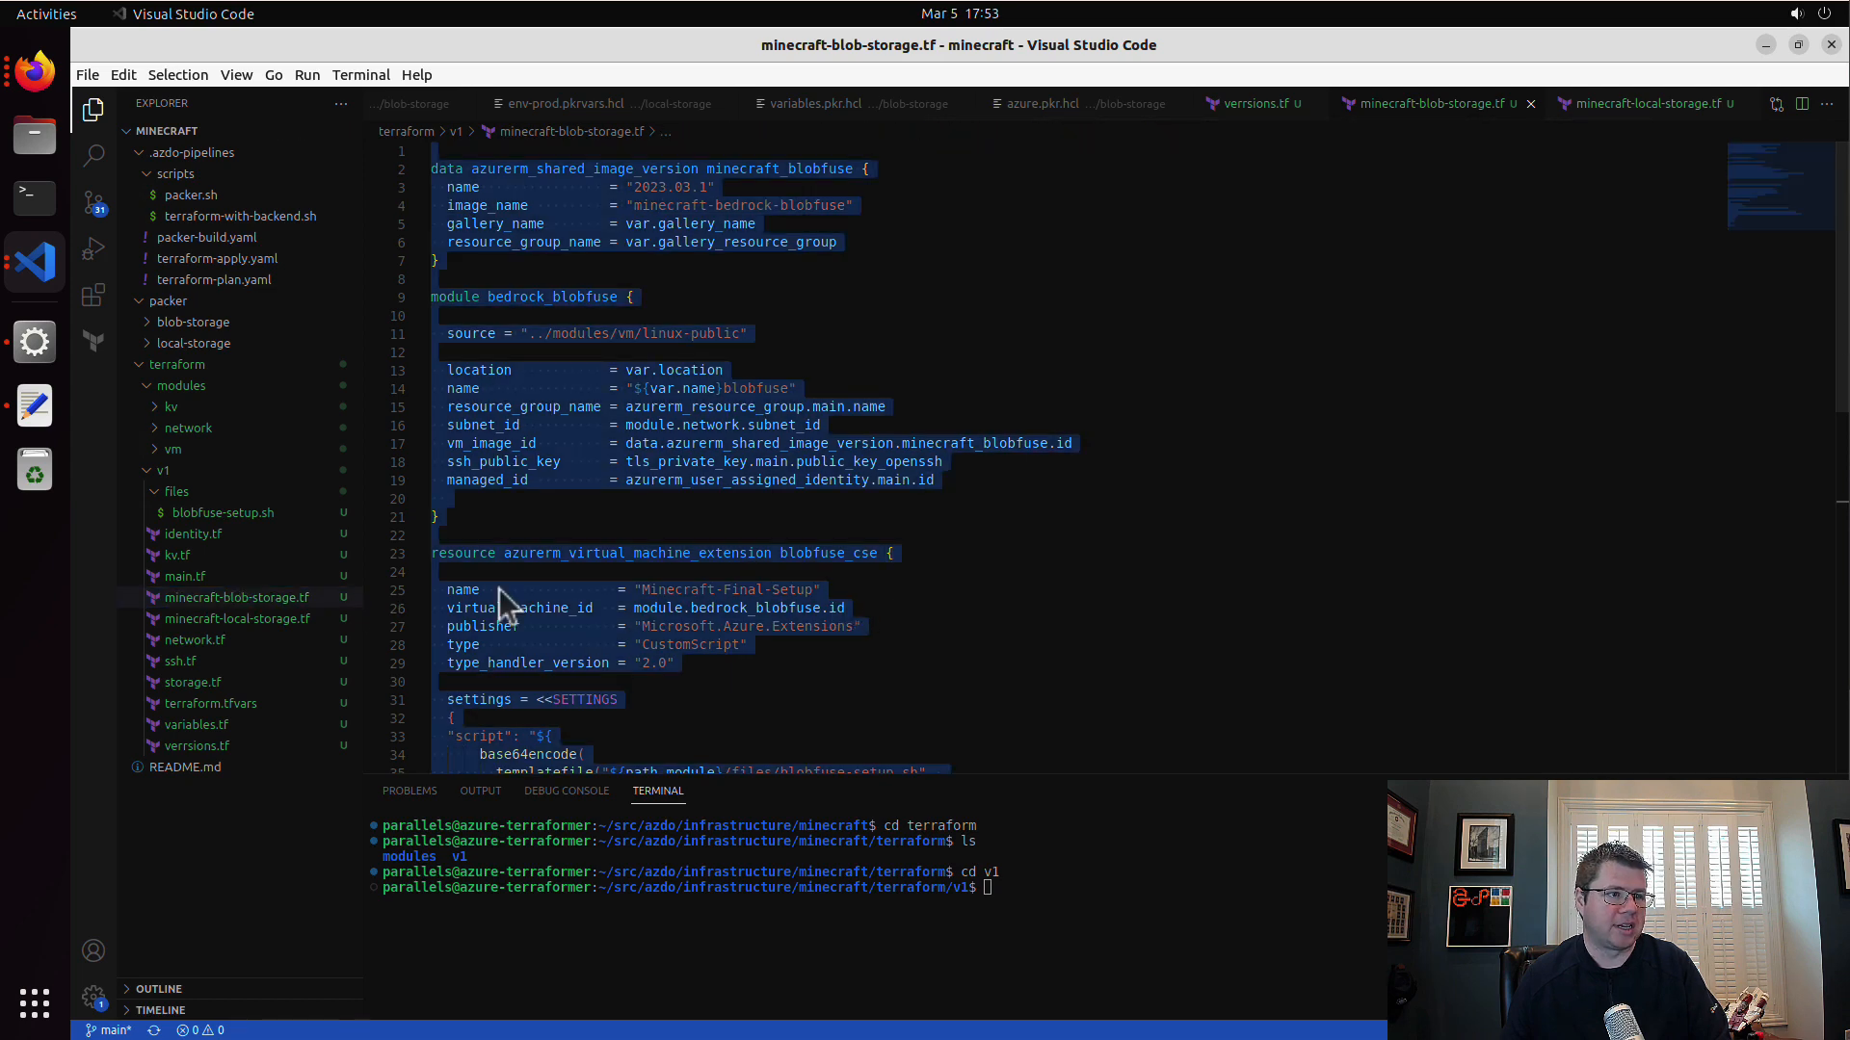
left_click(273, 619)
left_click(944, 433)
key("ctrl+v")
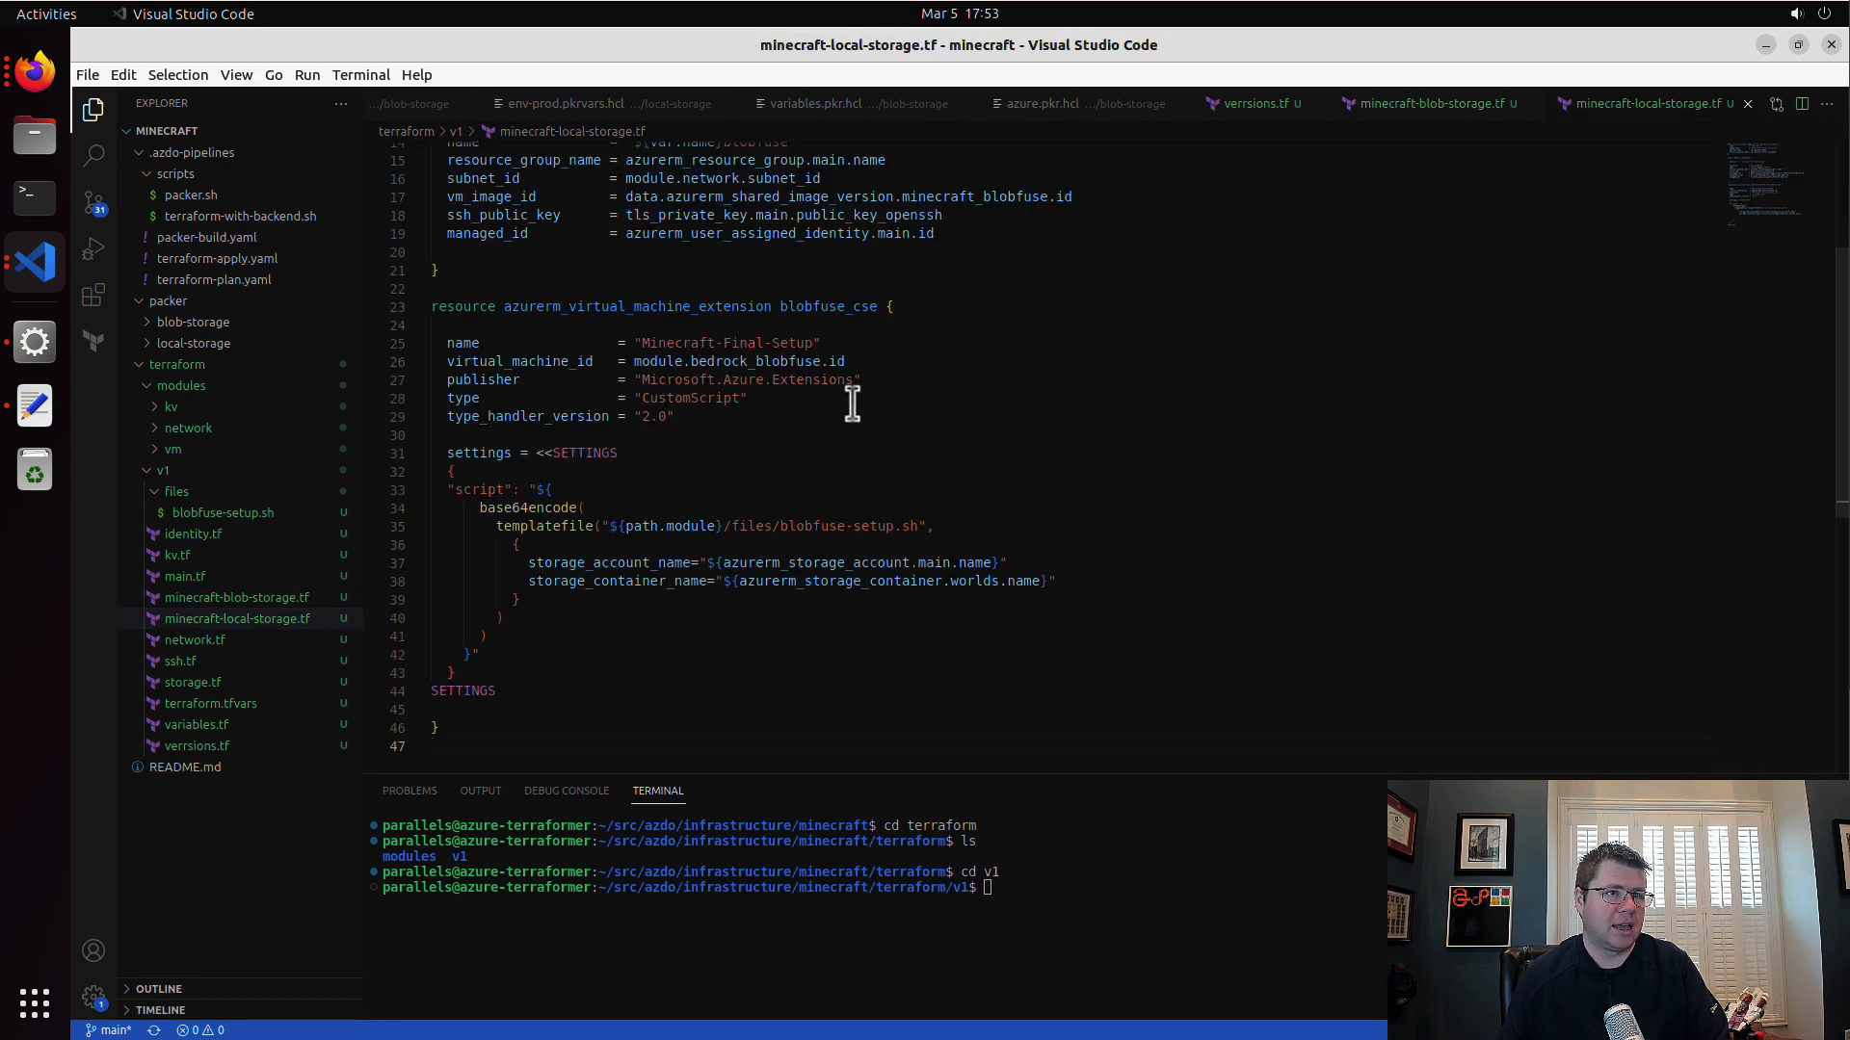
Step: Delete the azurerm_virtual_machine_extension blobfuse_cse resource from minecraft-local-storage.tf, save the file and review the remaining module block
left_click_drag(500, 747, 600, 289)
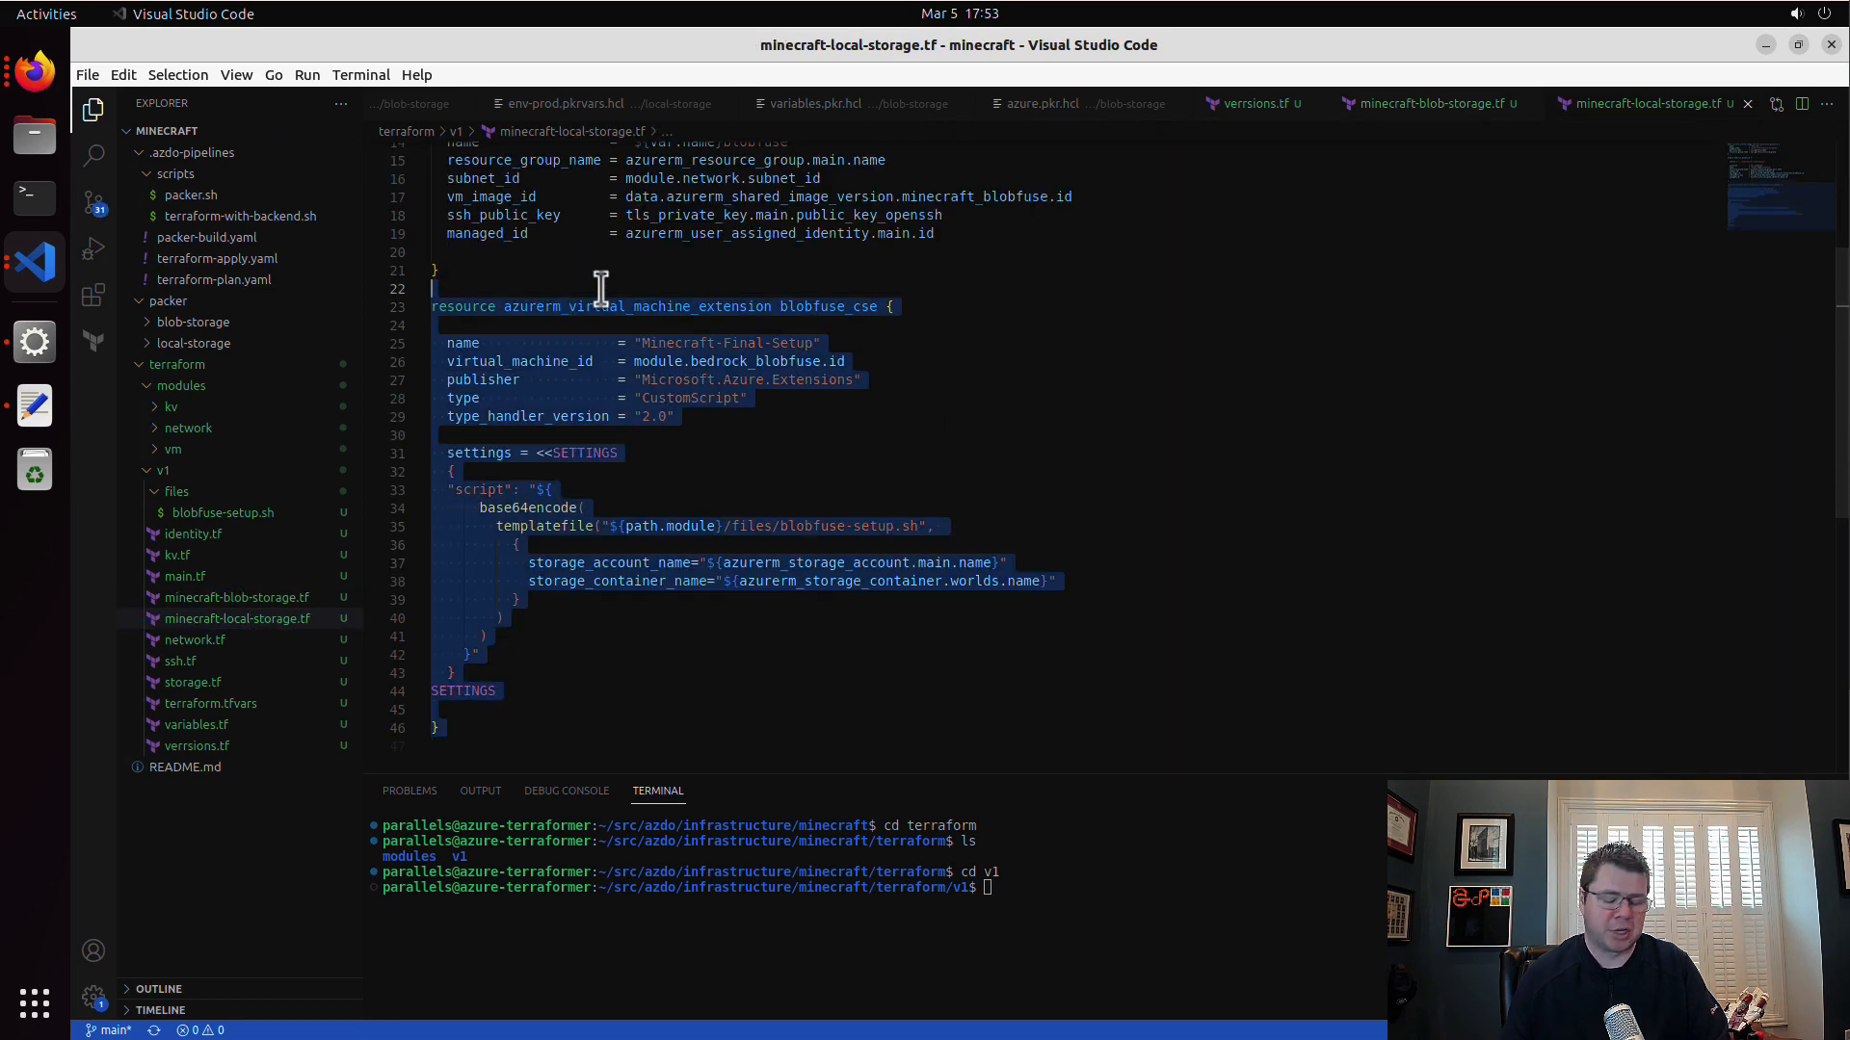
key("BackSpace")
scroll(640, 339, "down", 2)
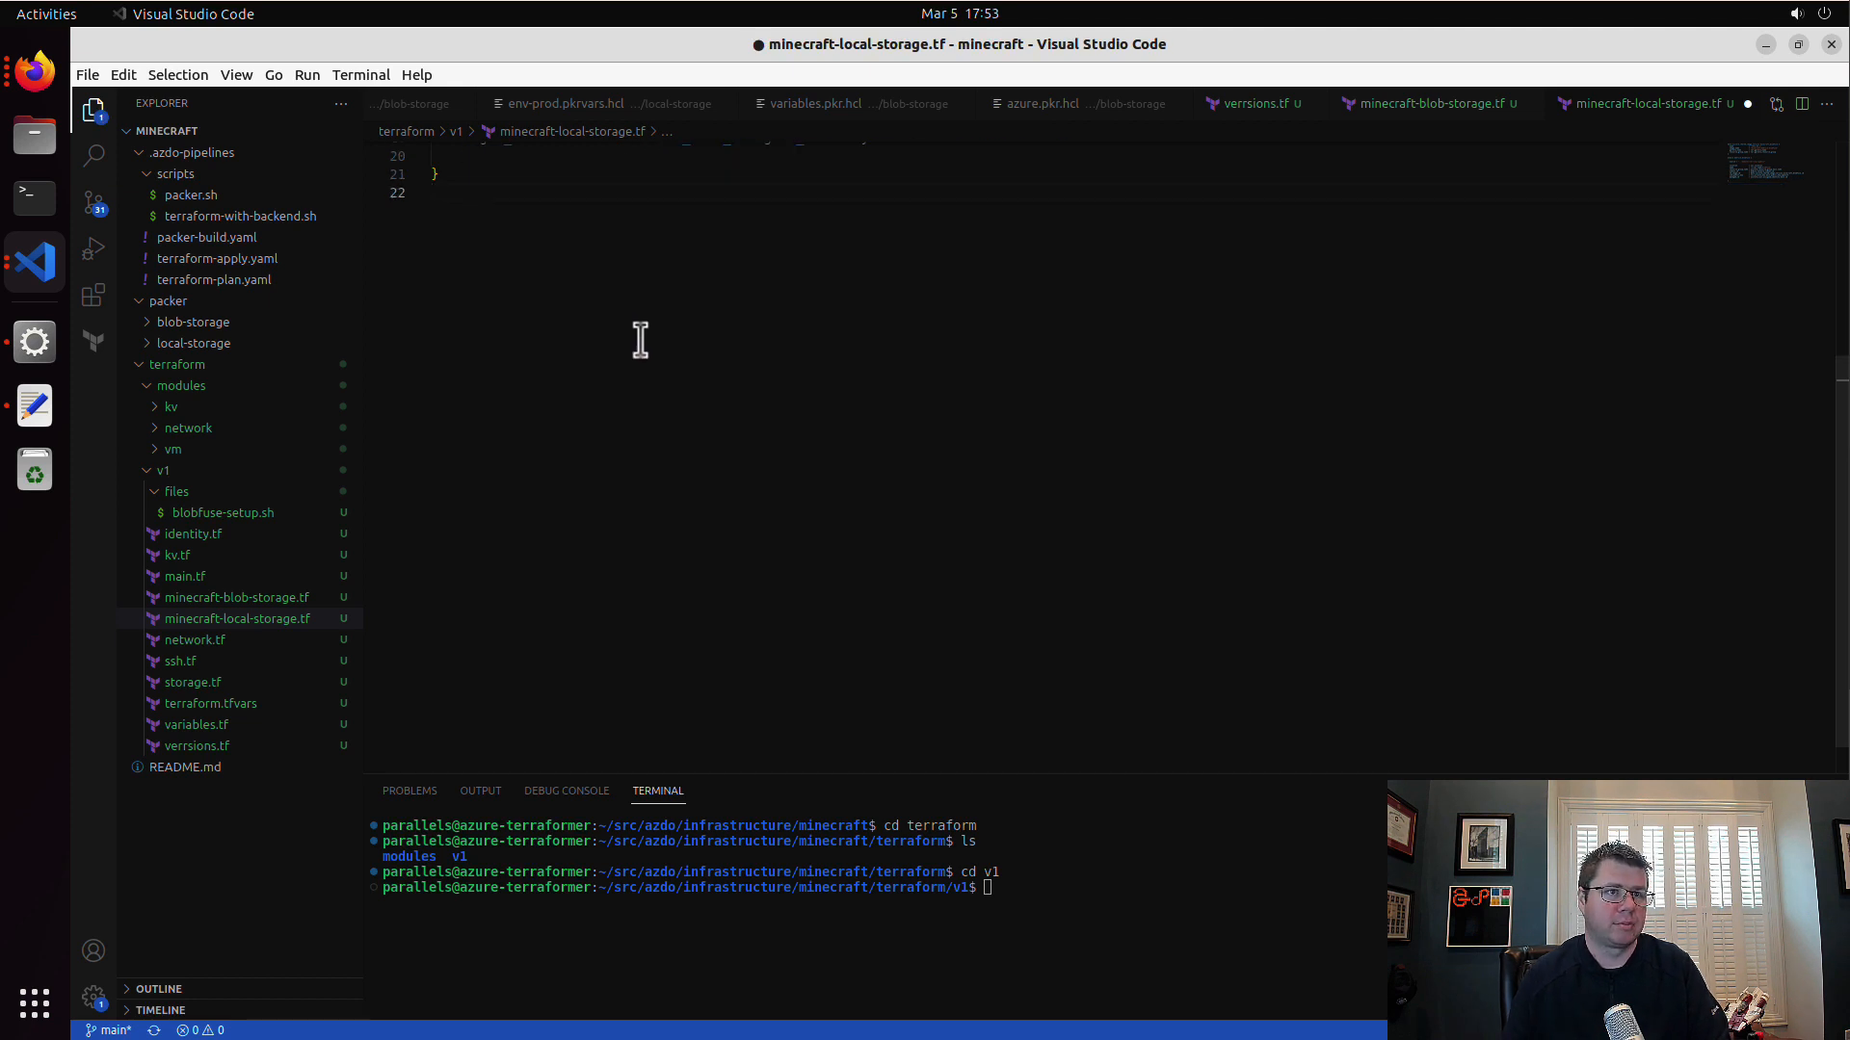
scroll(652, 347, "up", 5)
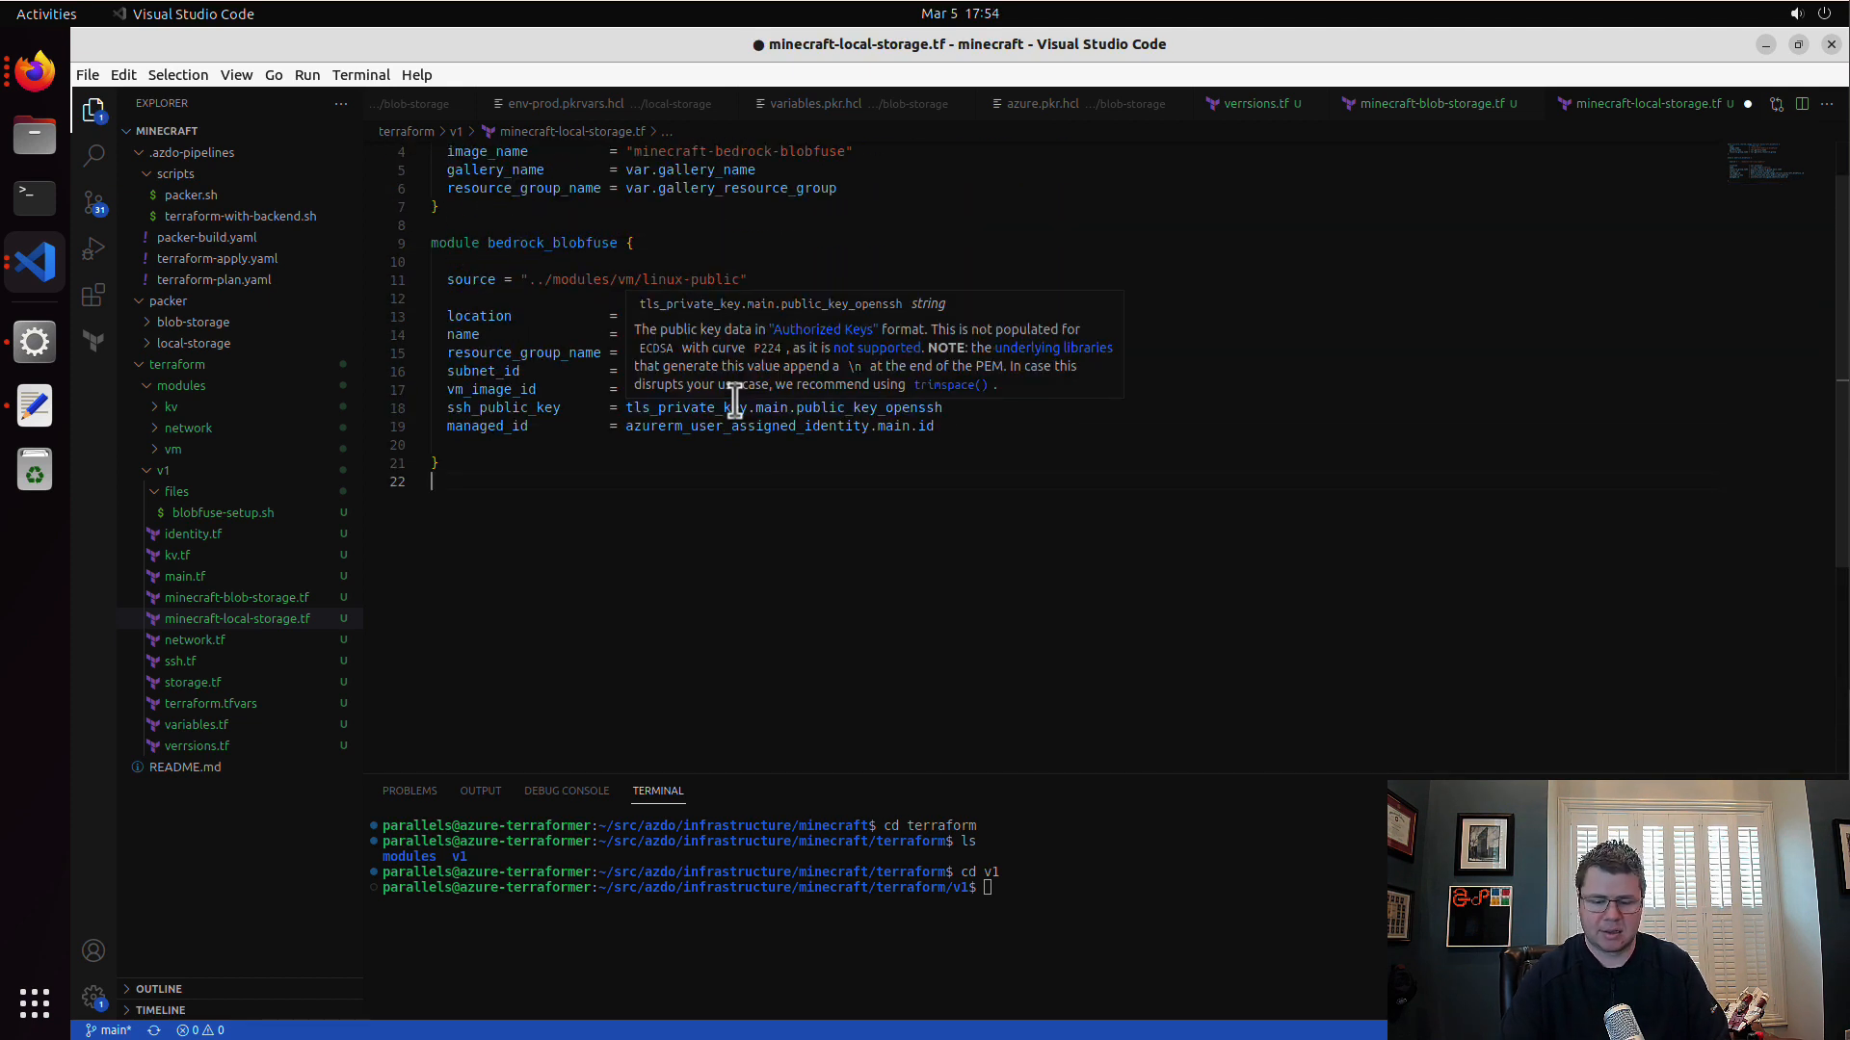
key("ctrl+s")
scroll(746, 406, "down", 3)
scroll(746, 405, "up", 2)
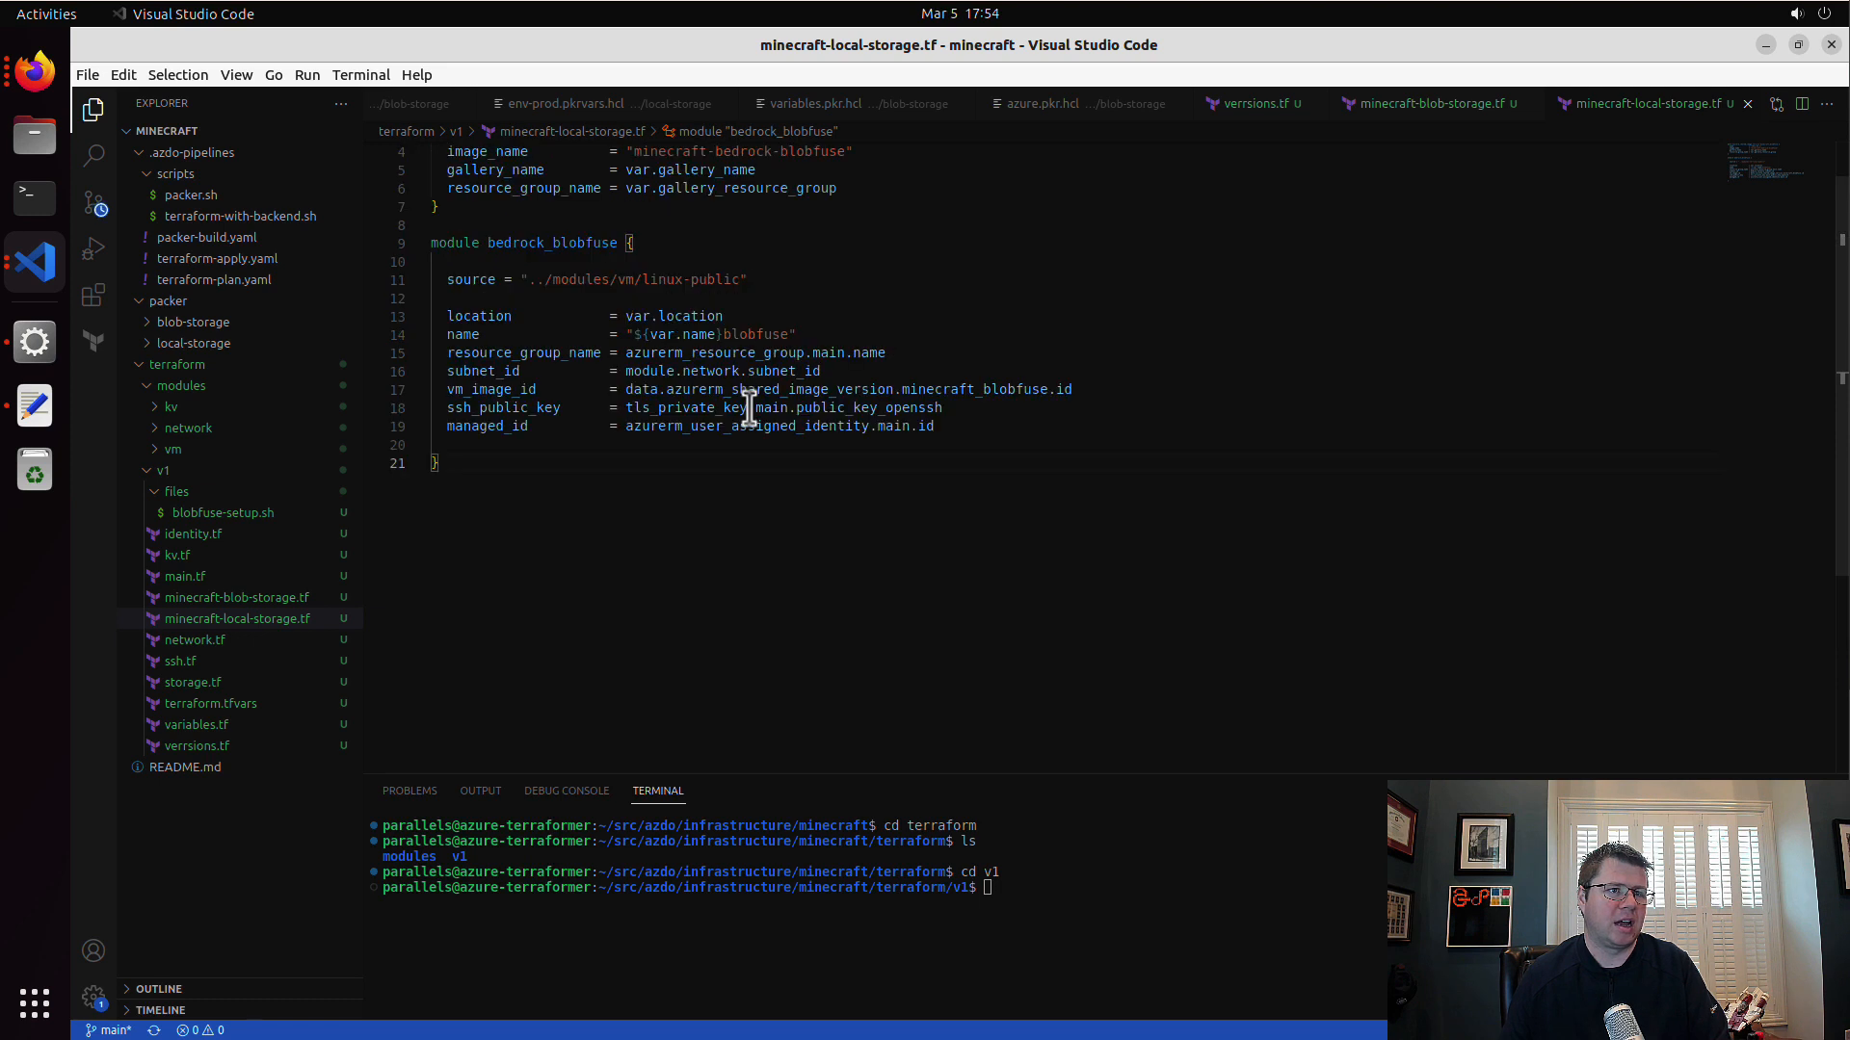
left_click_drag(949, 430, 643, 430)
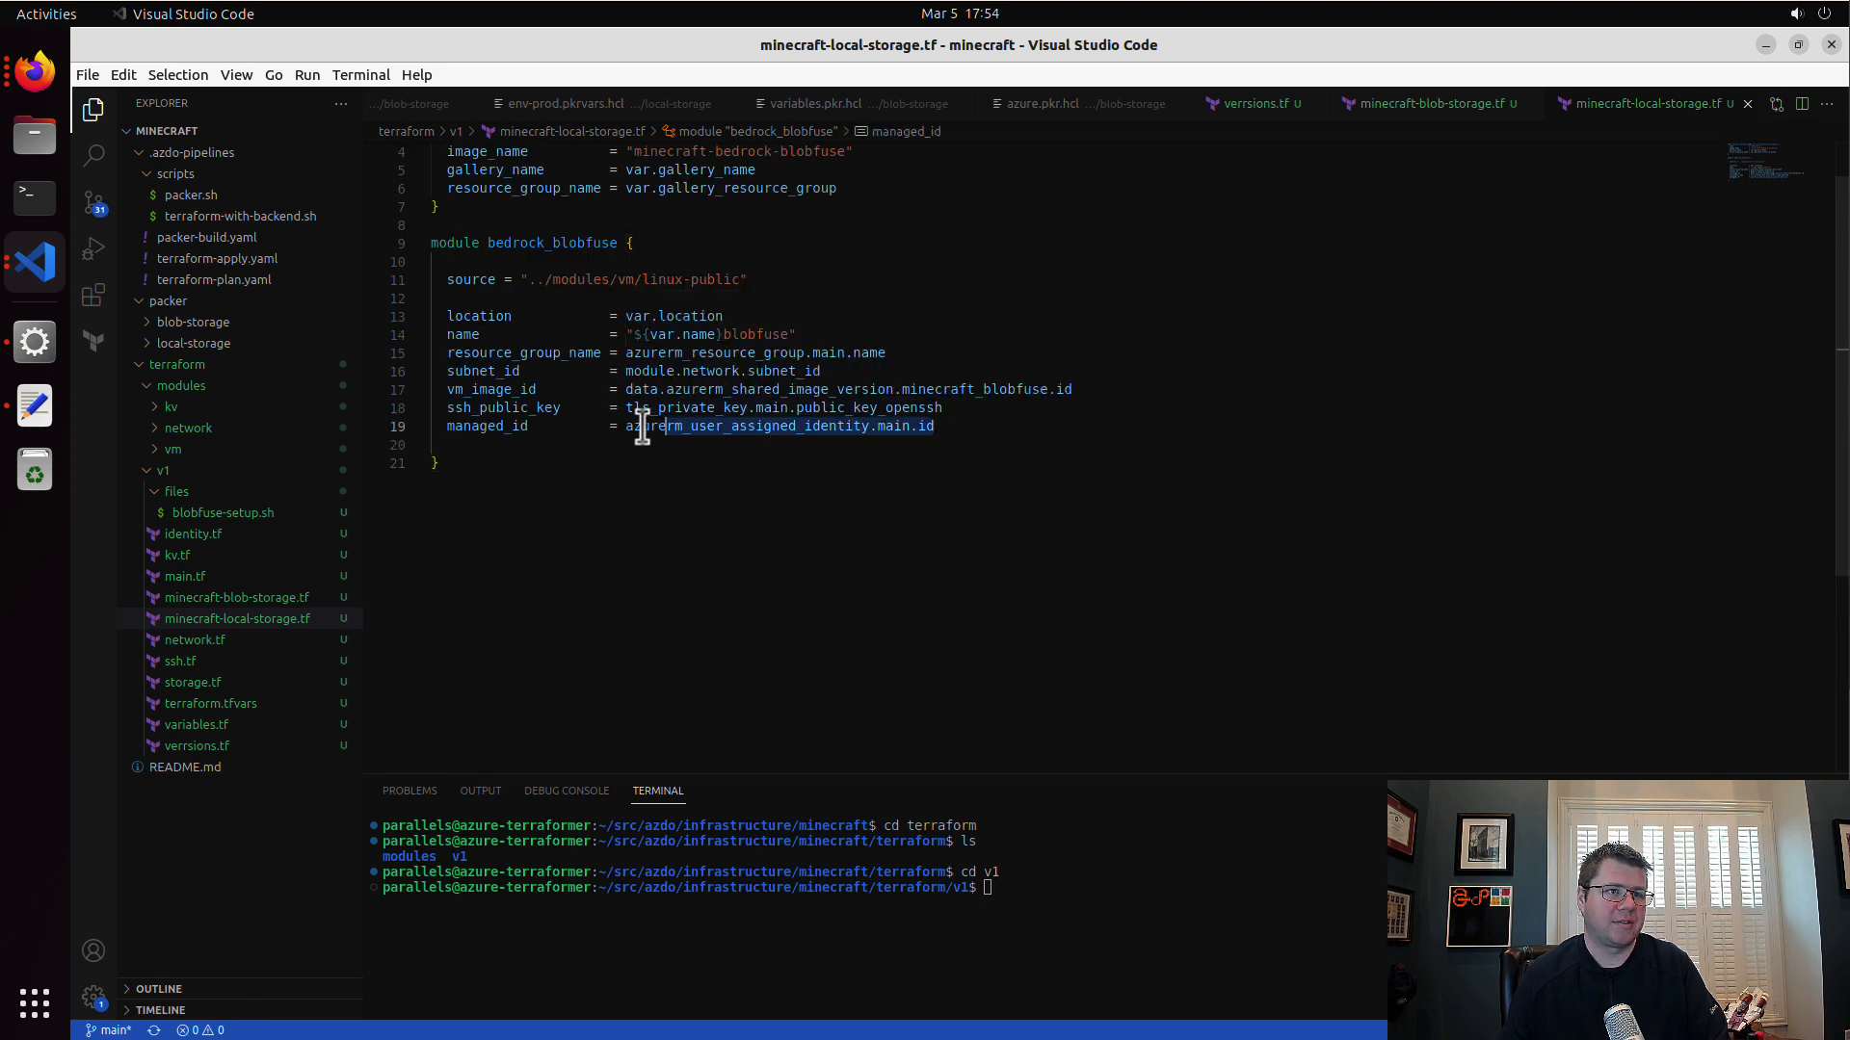
left_click(679, 526)
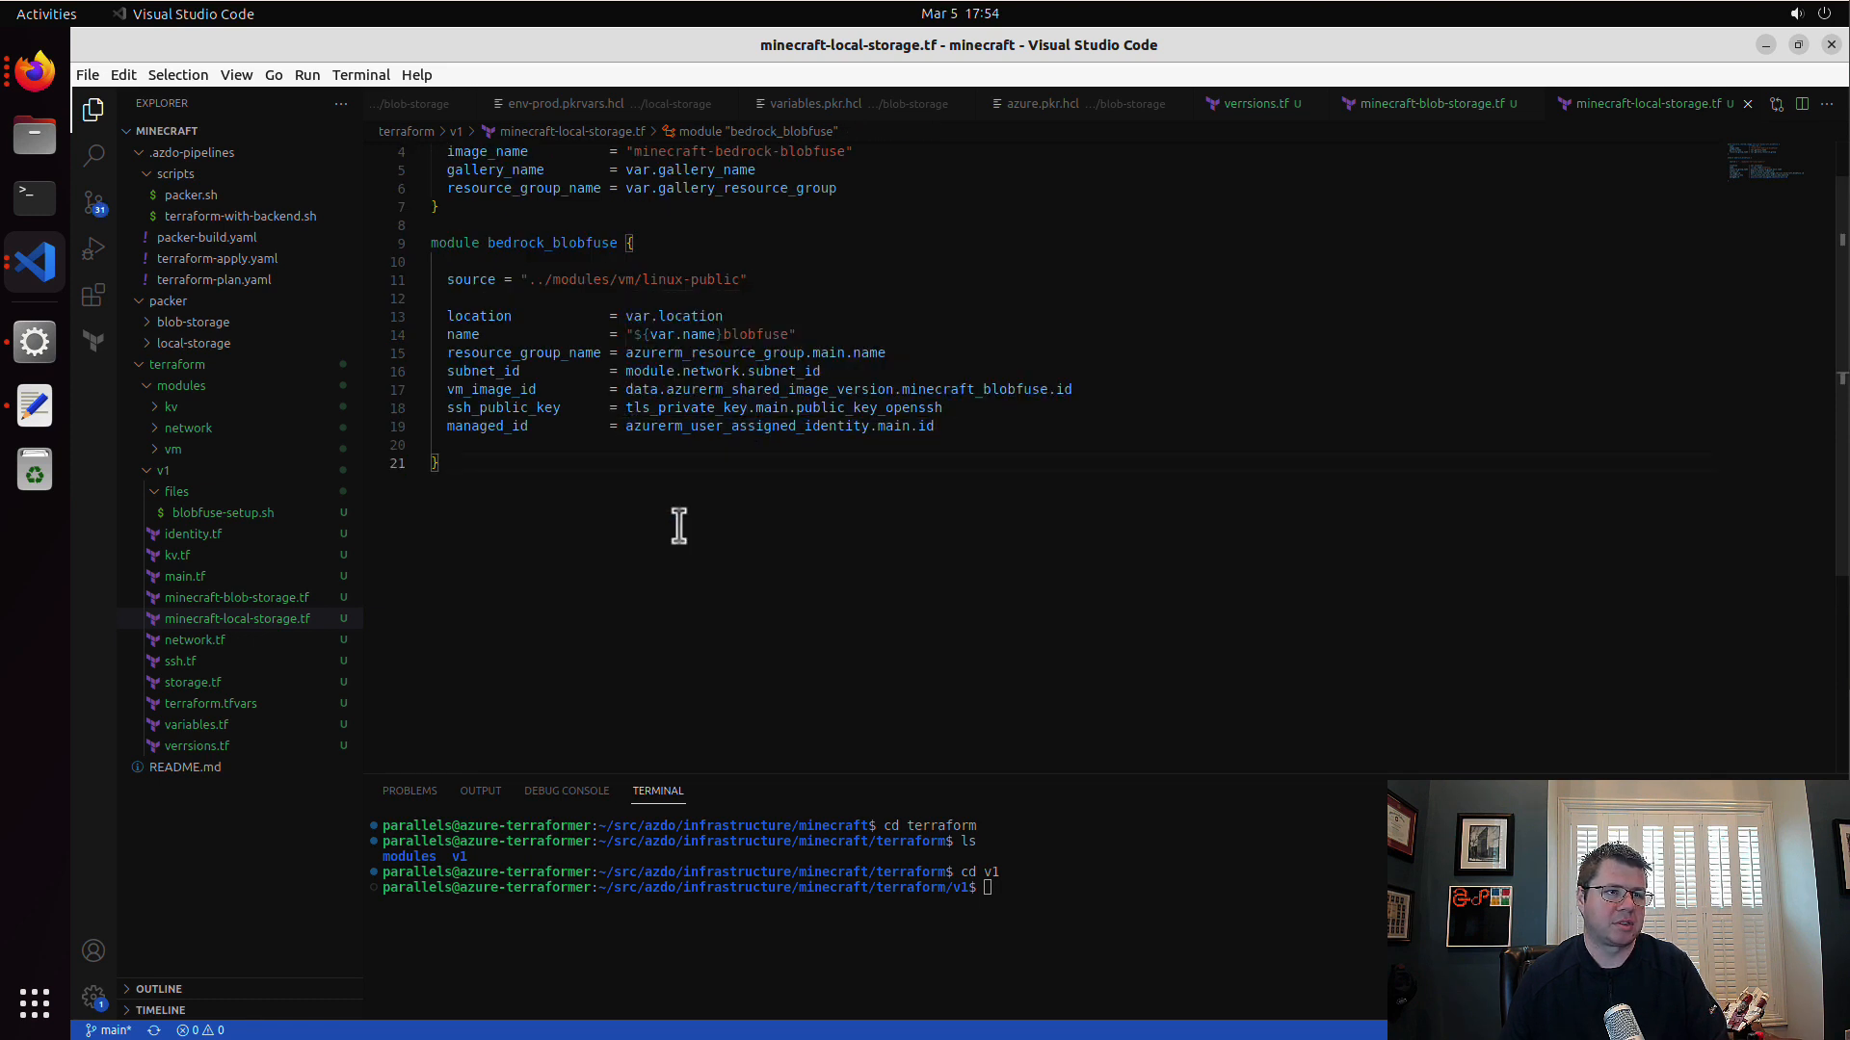
scroll(679, 526, "up", 1)
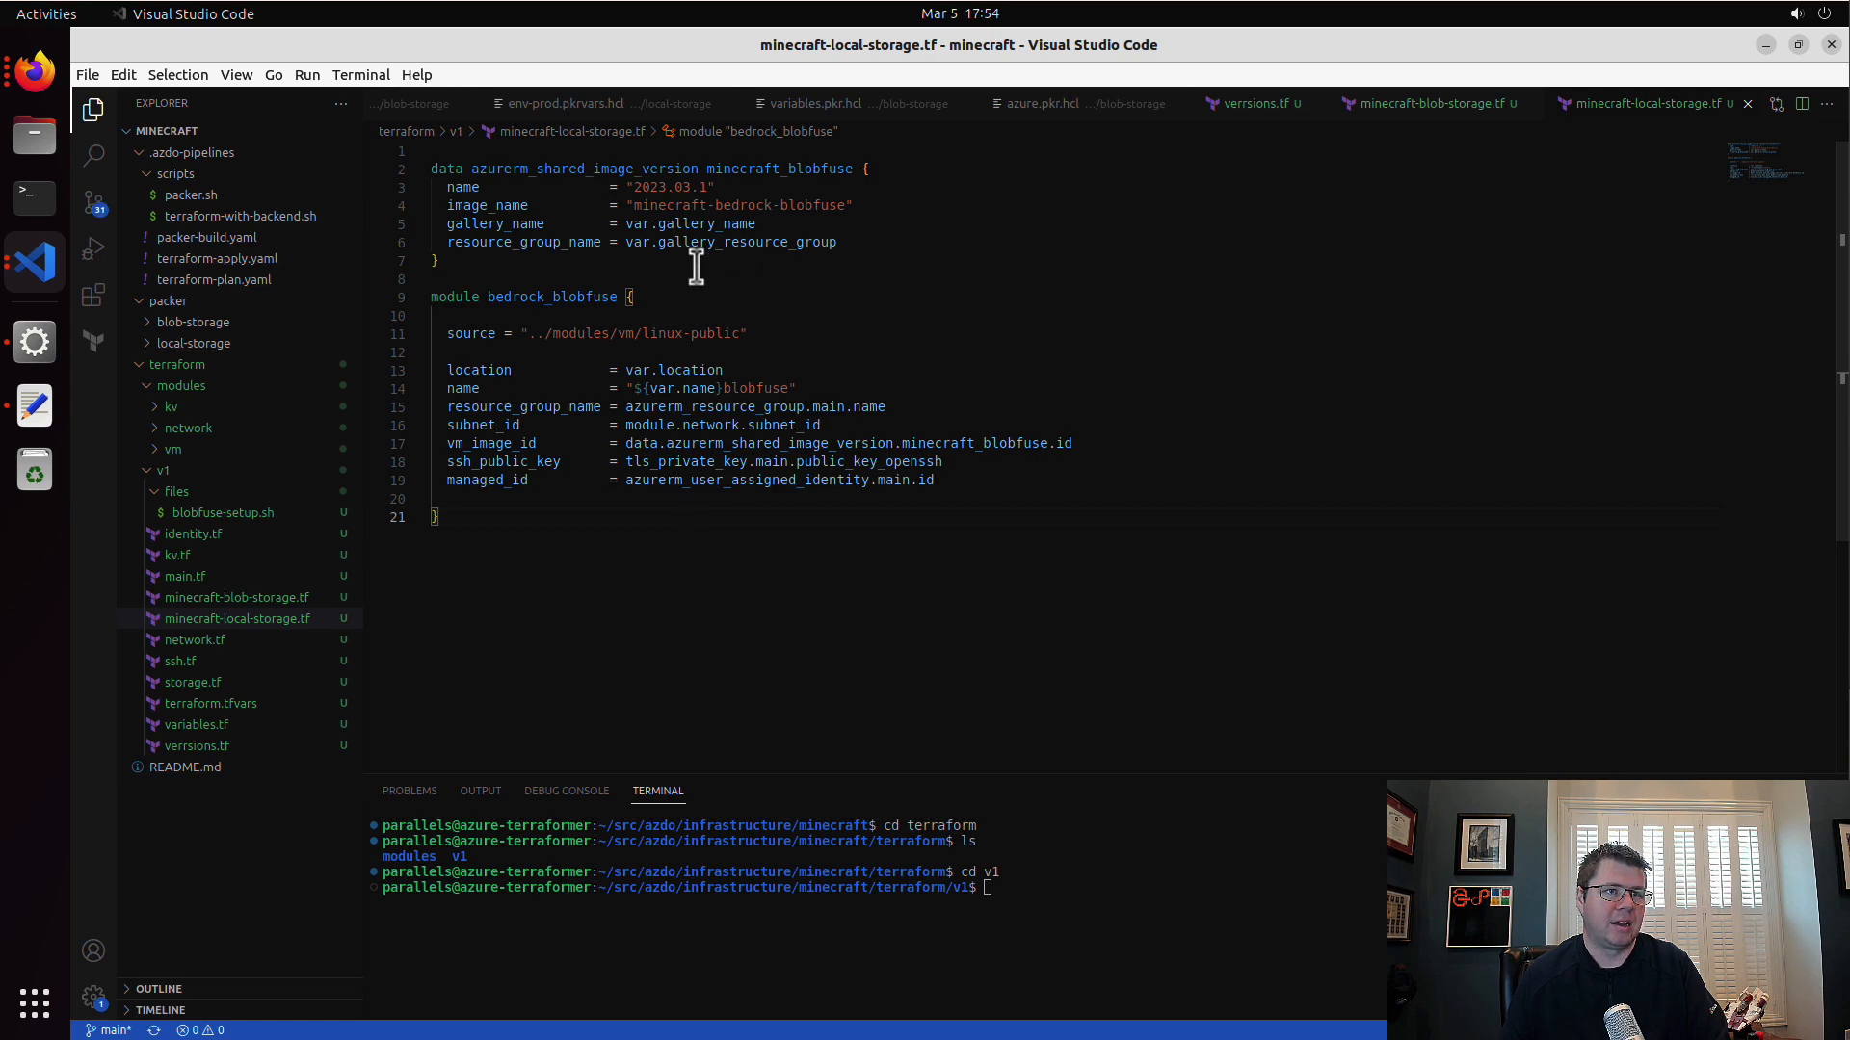
Step: Switch to the Azure portal in Firefox, open version 2023.03.5 of minecraft-bedrock-local and copy the version number from its title
left_click(40, 79)
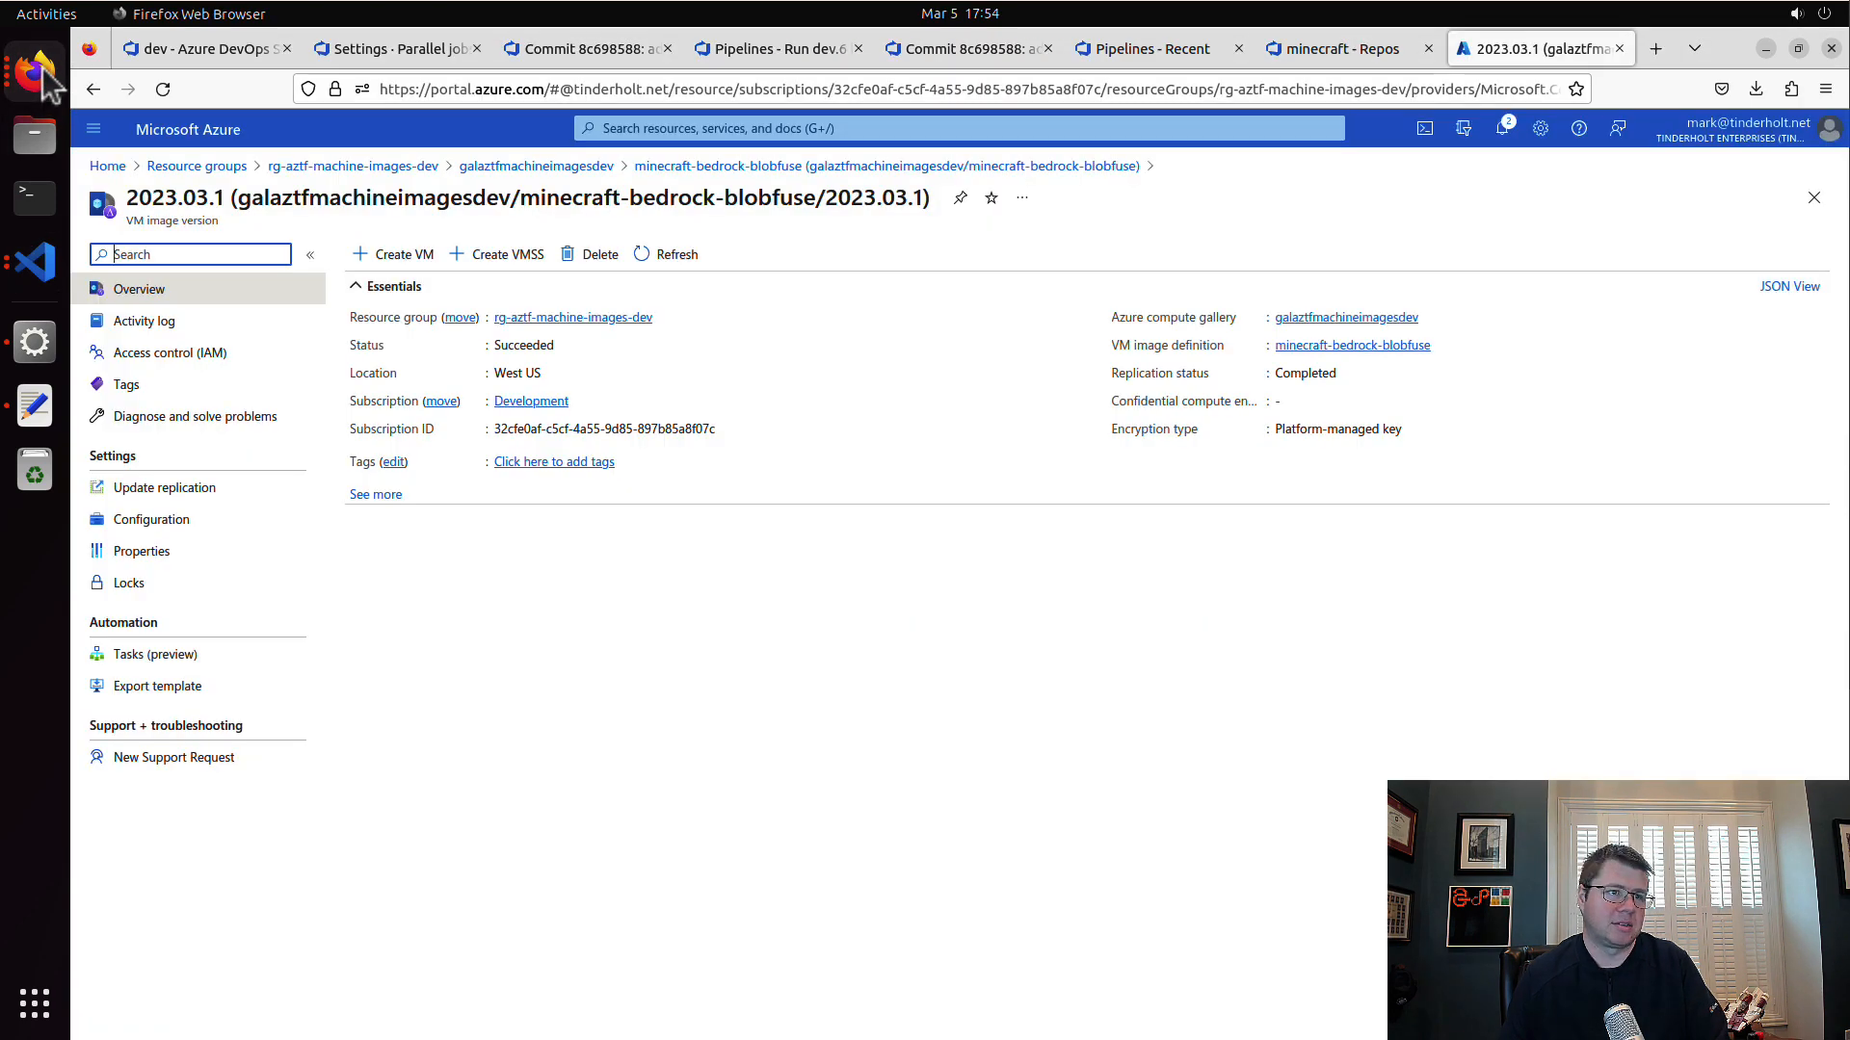
left_click(747, 167)
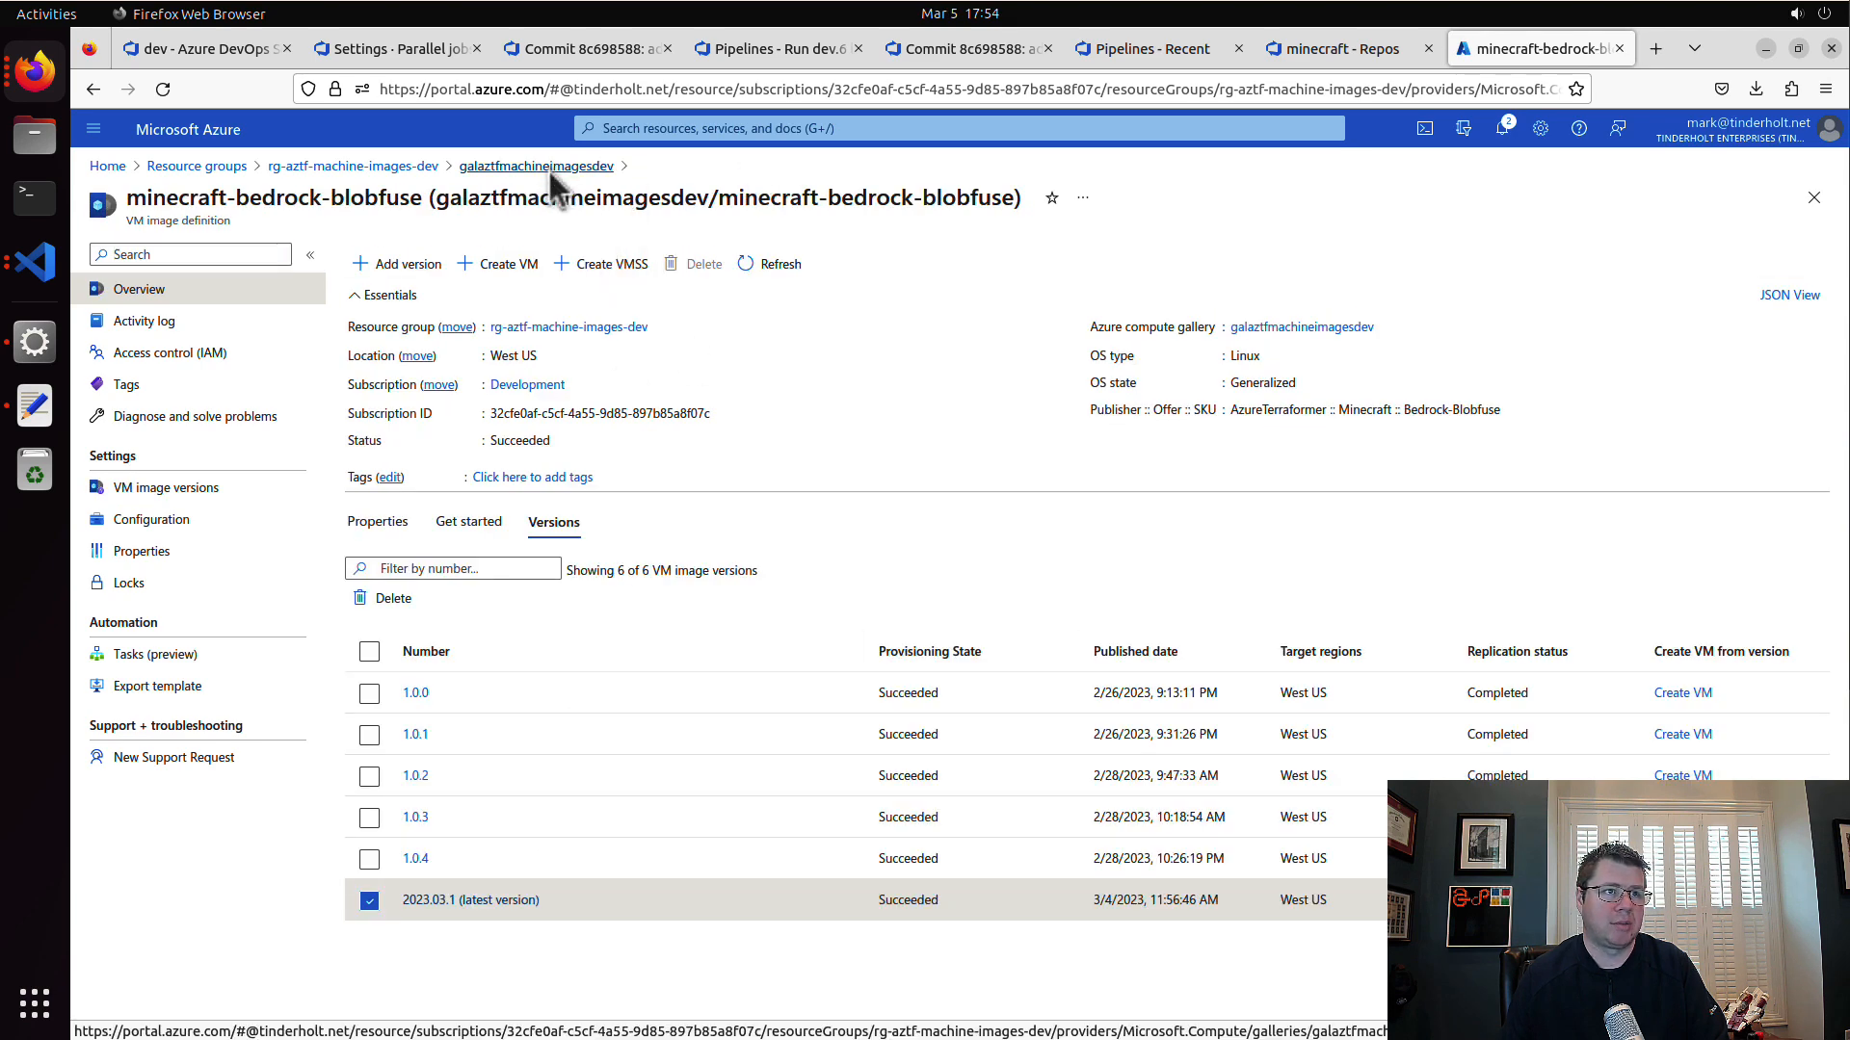
left_click(547, 169)
left_click(524, 712)
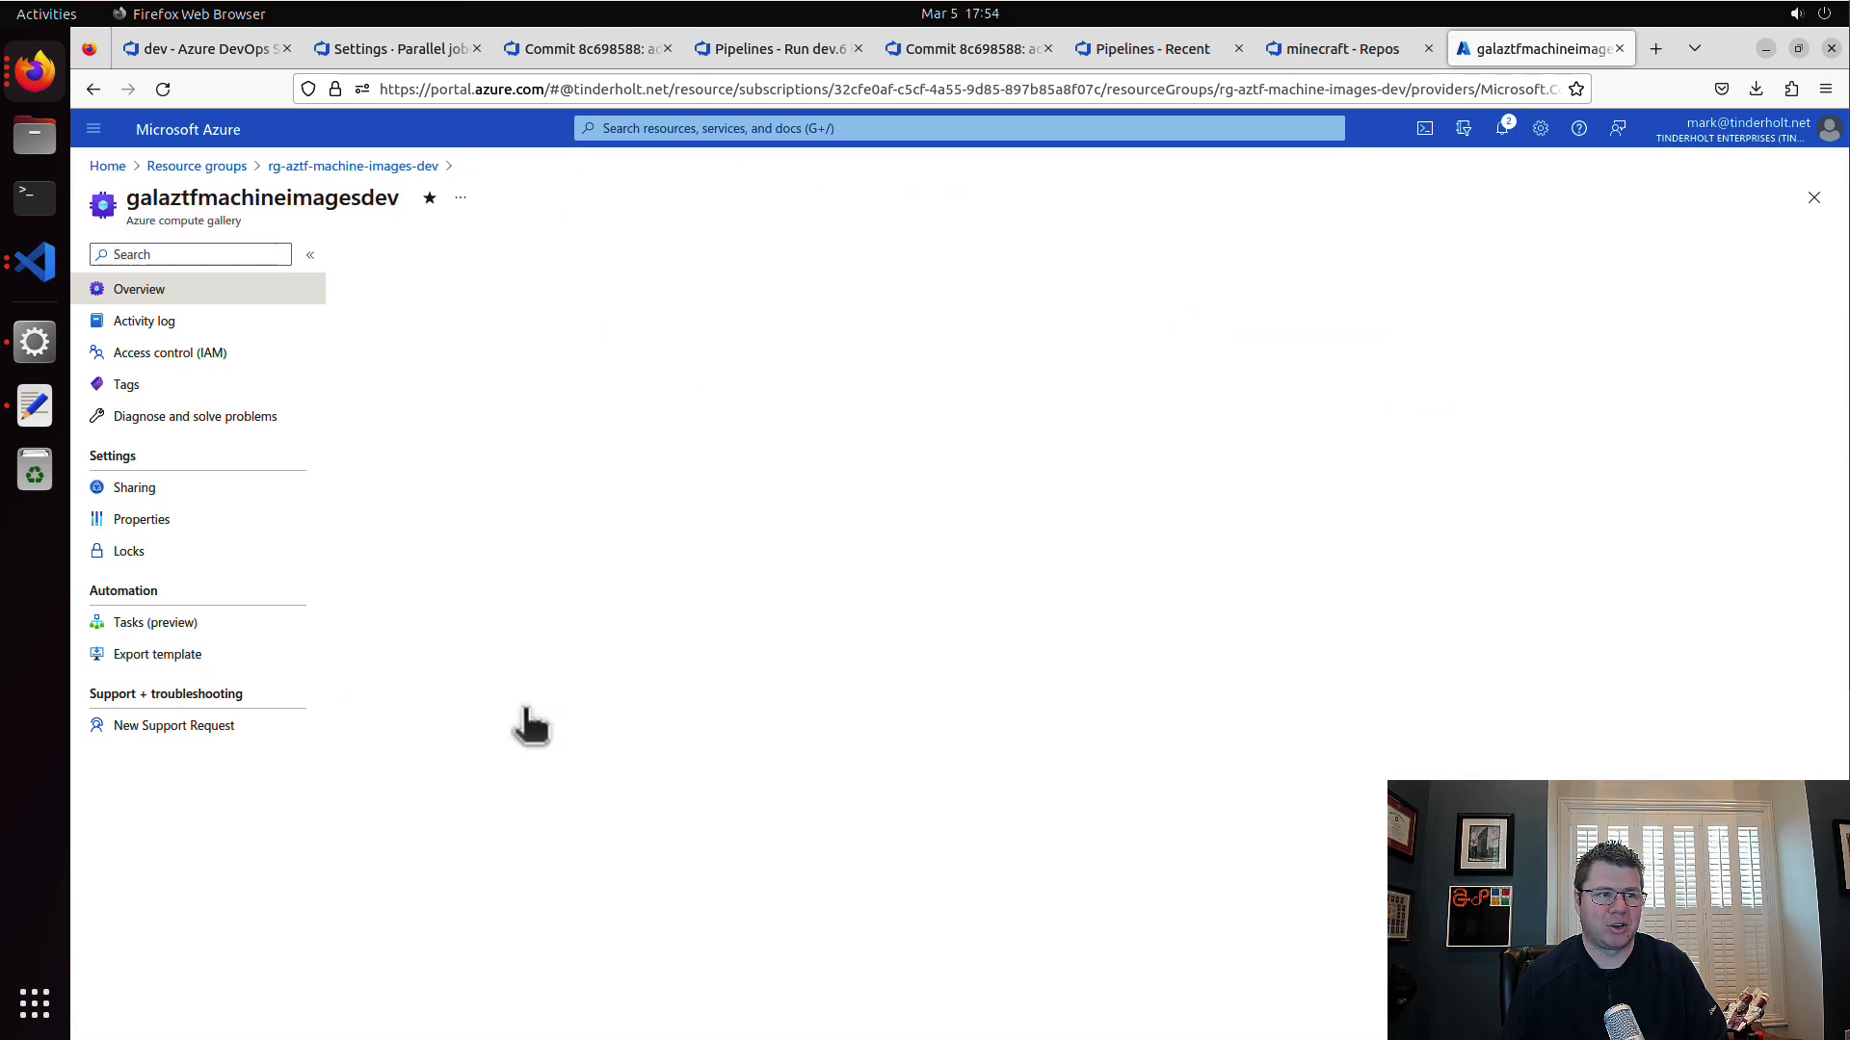
left_click(554, 495)
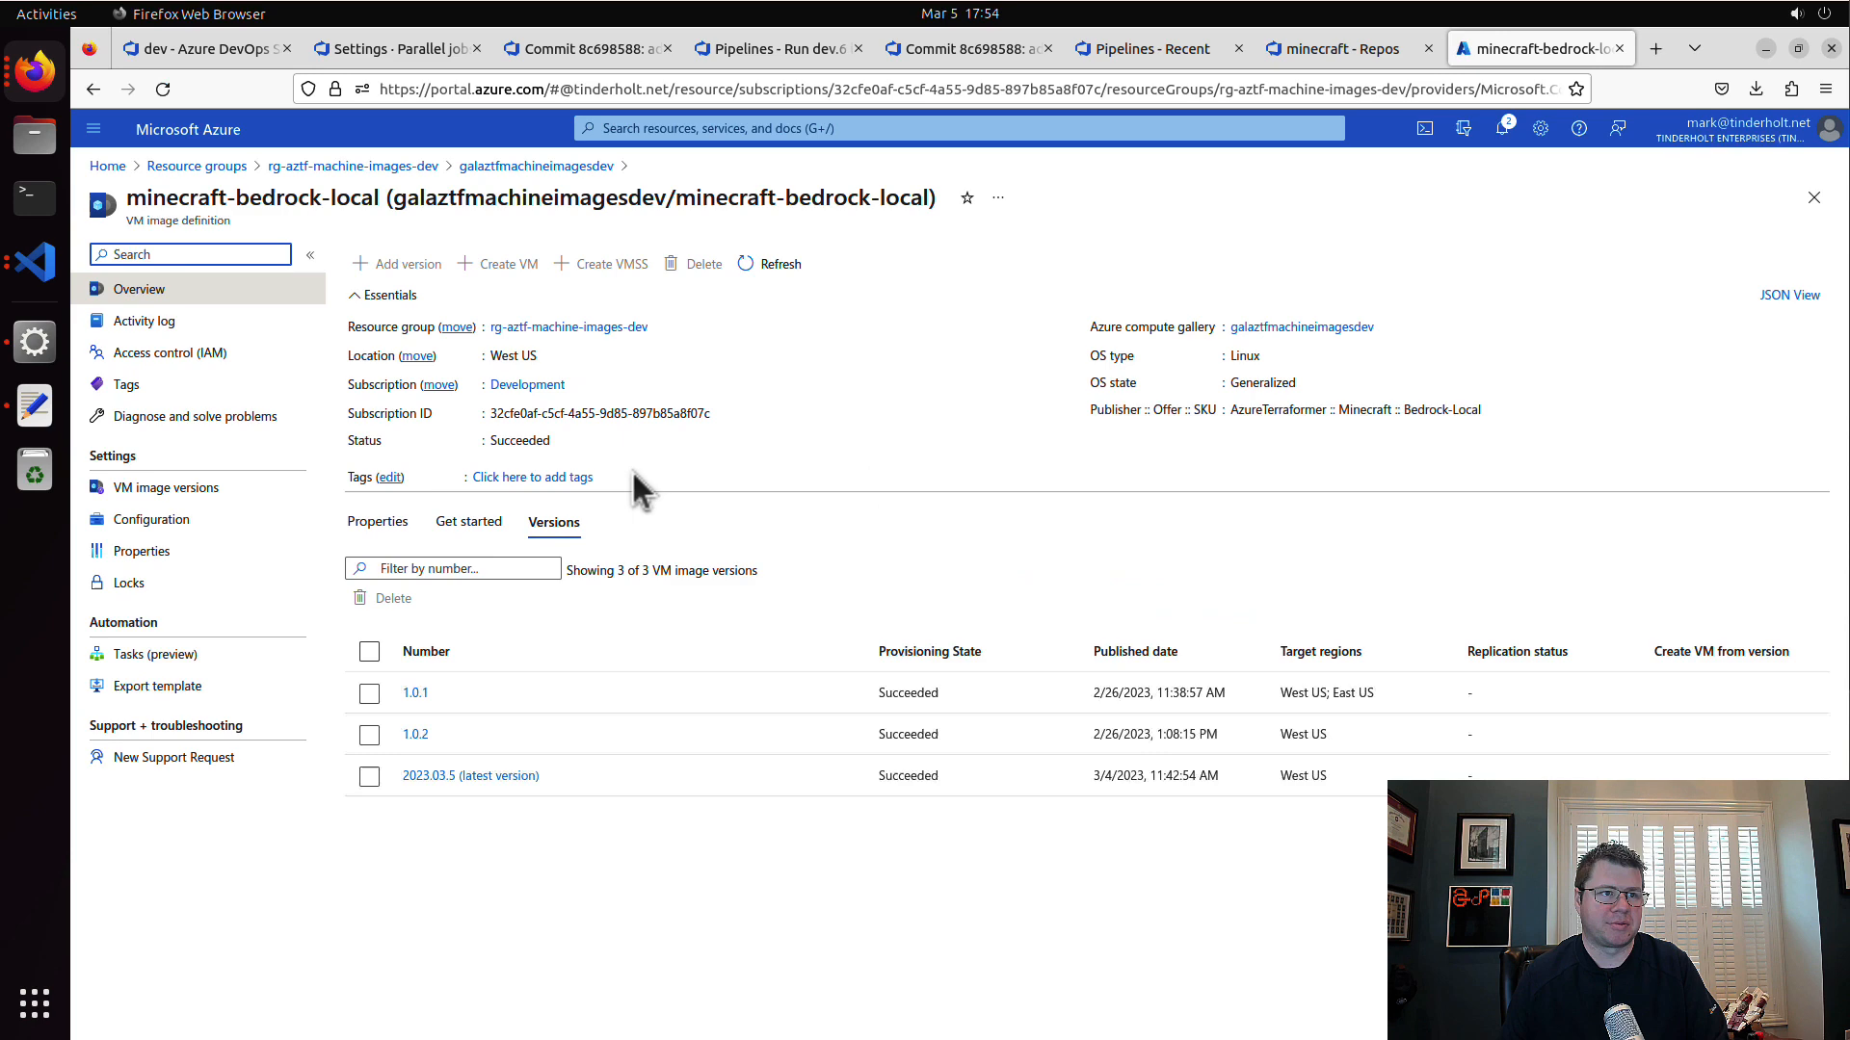
left_click(513, 776)
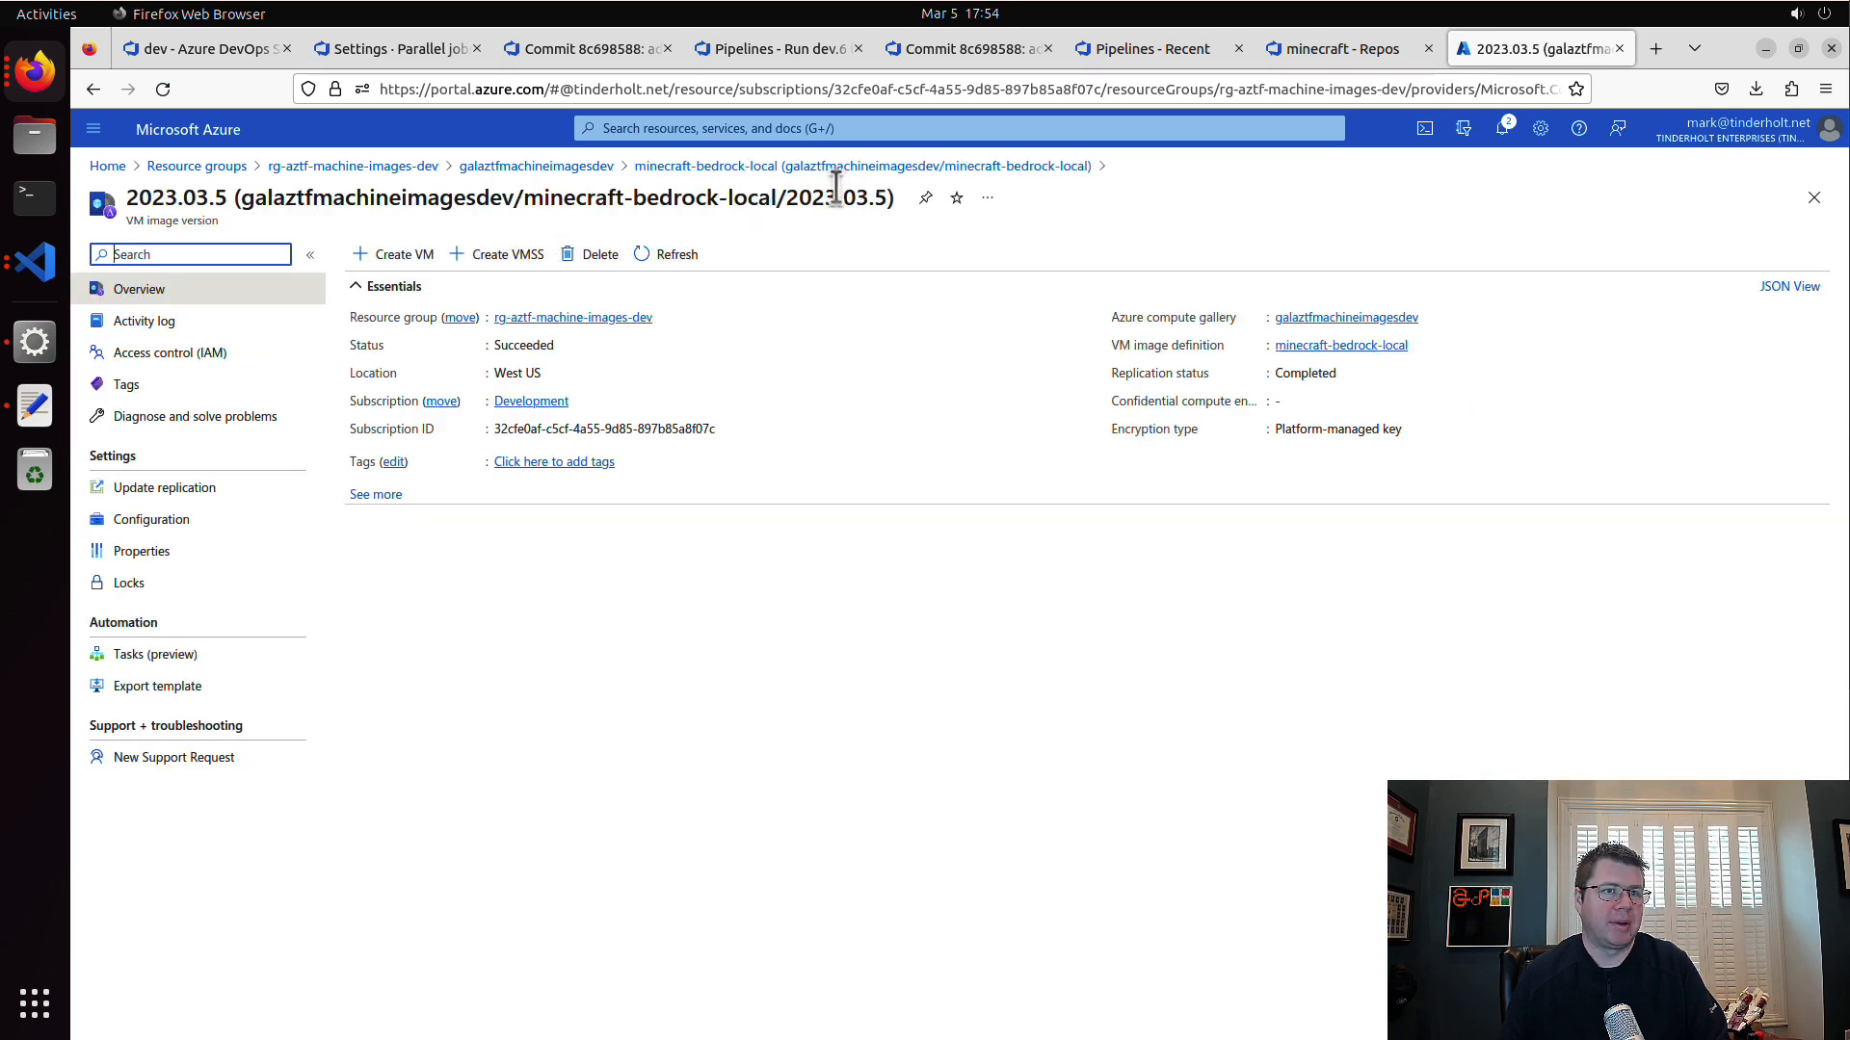
left_click_drag(786, 197, 884, 200)
key("ctrl+c")
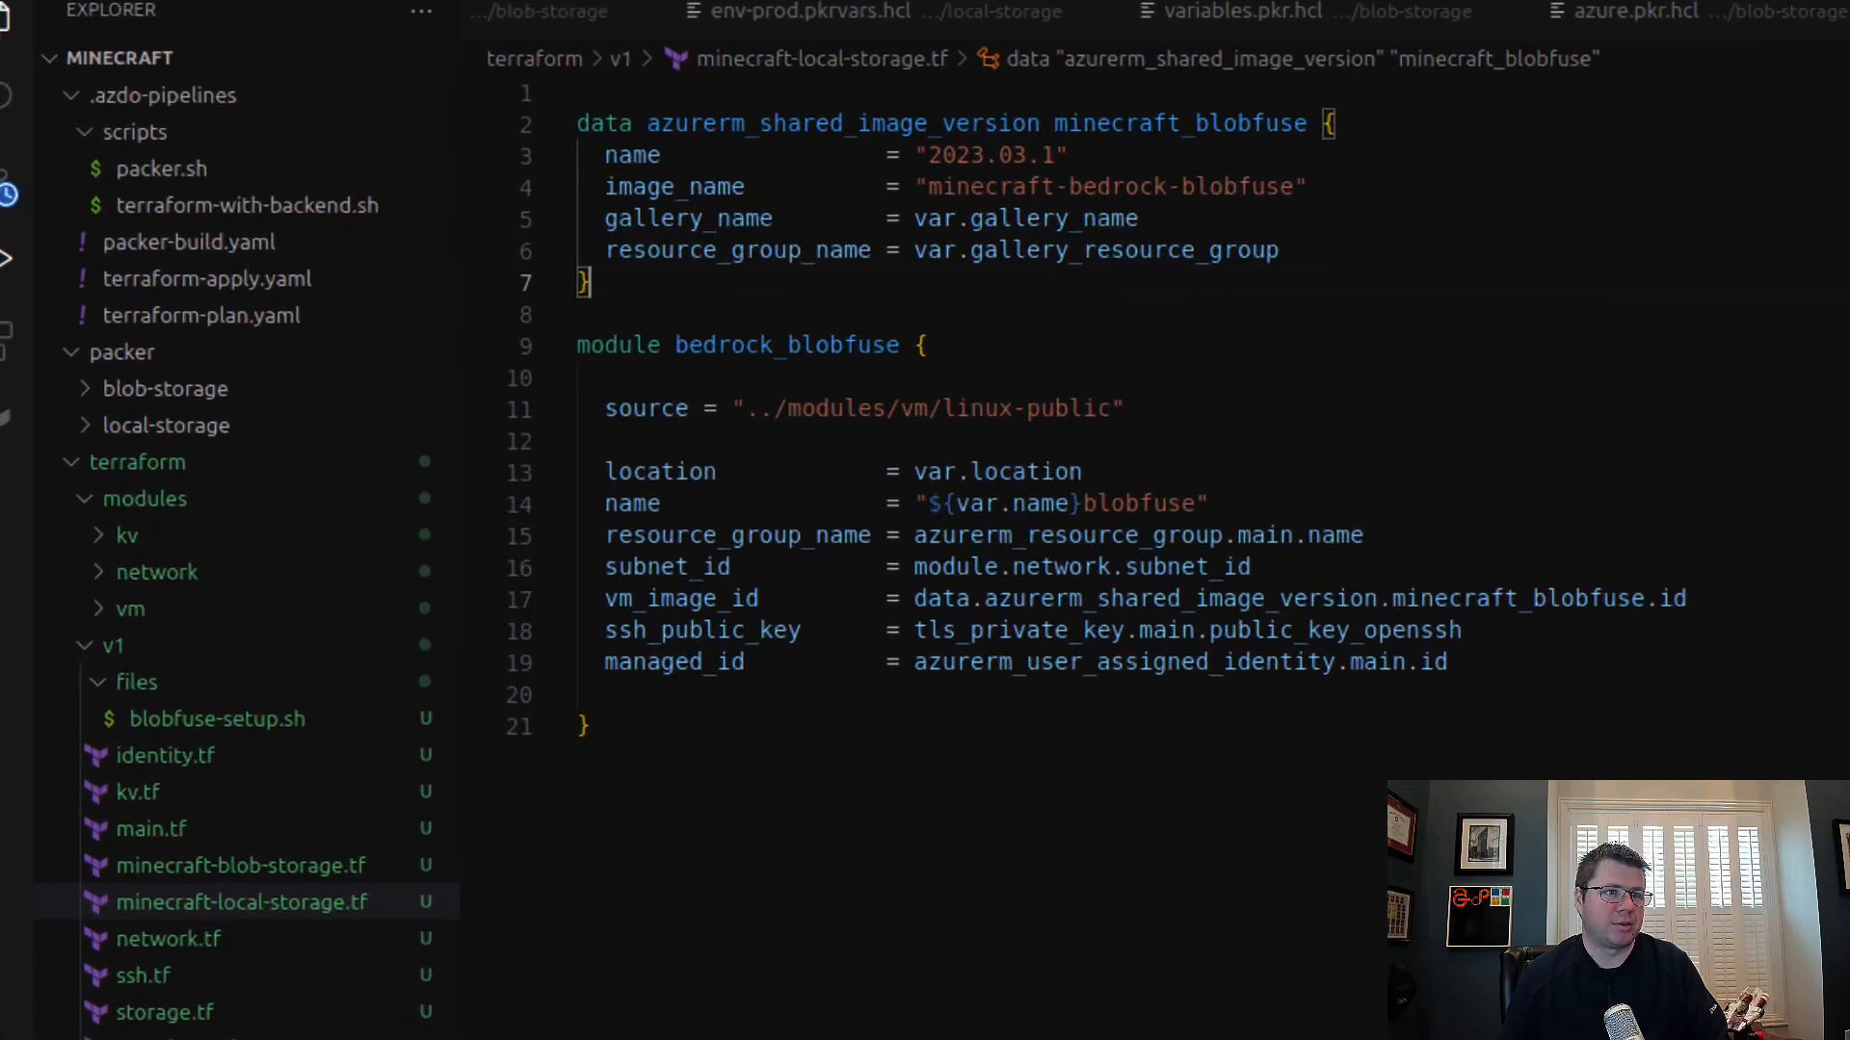
Step: In minecraft-local-storage.tf, replace the image version name with the copied "2023.03.5" and review the module's source and managed_id arguments
left_click(926, 157)
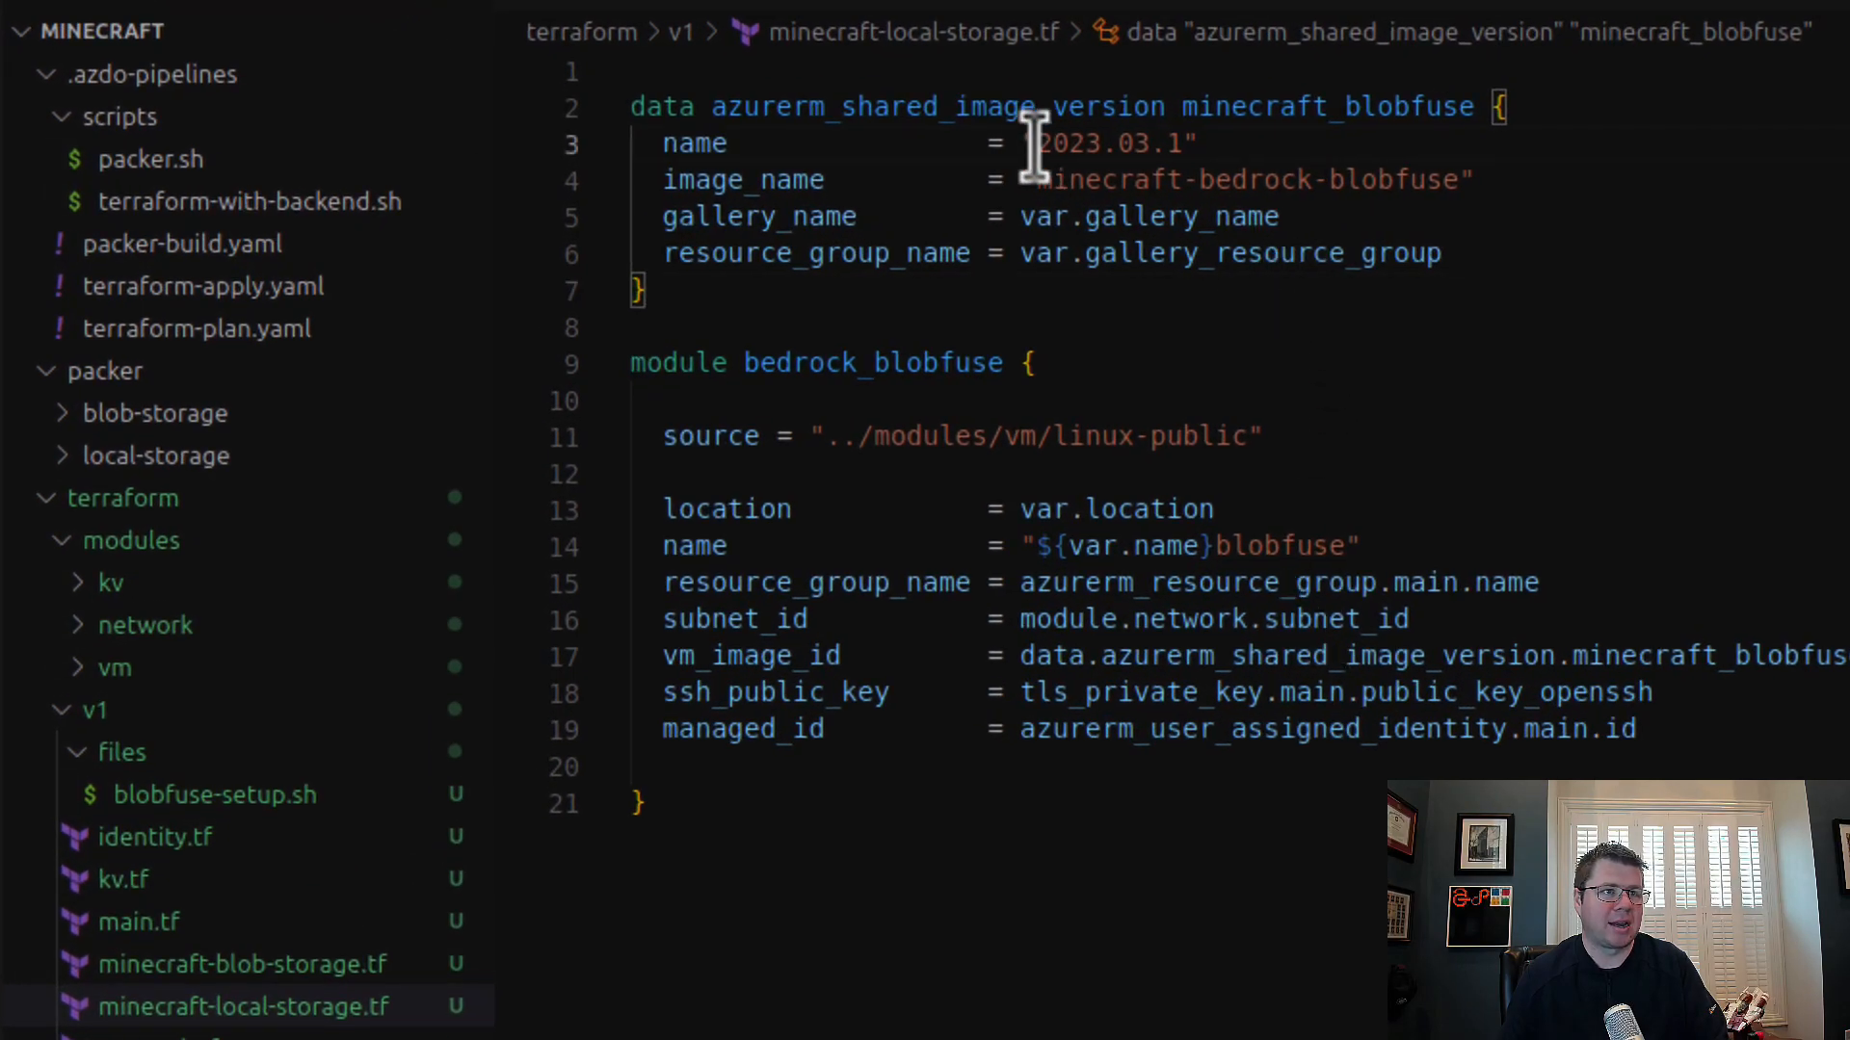
left_click_drag(1035, 145, 1189, 142)
key("ctrl+v")
left_click_drag(1421, 834, 789, 471)
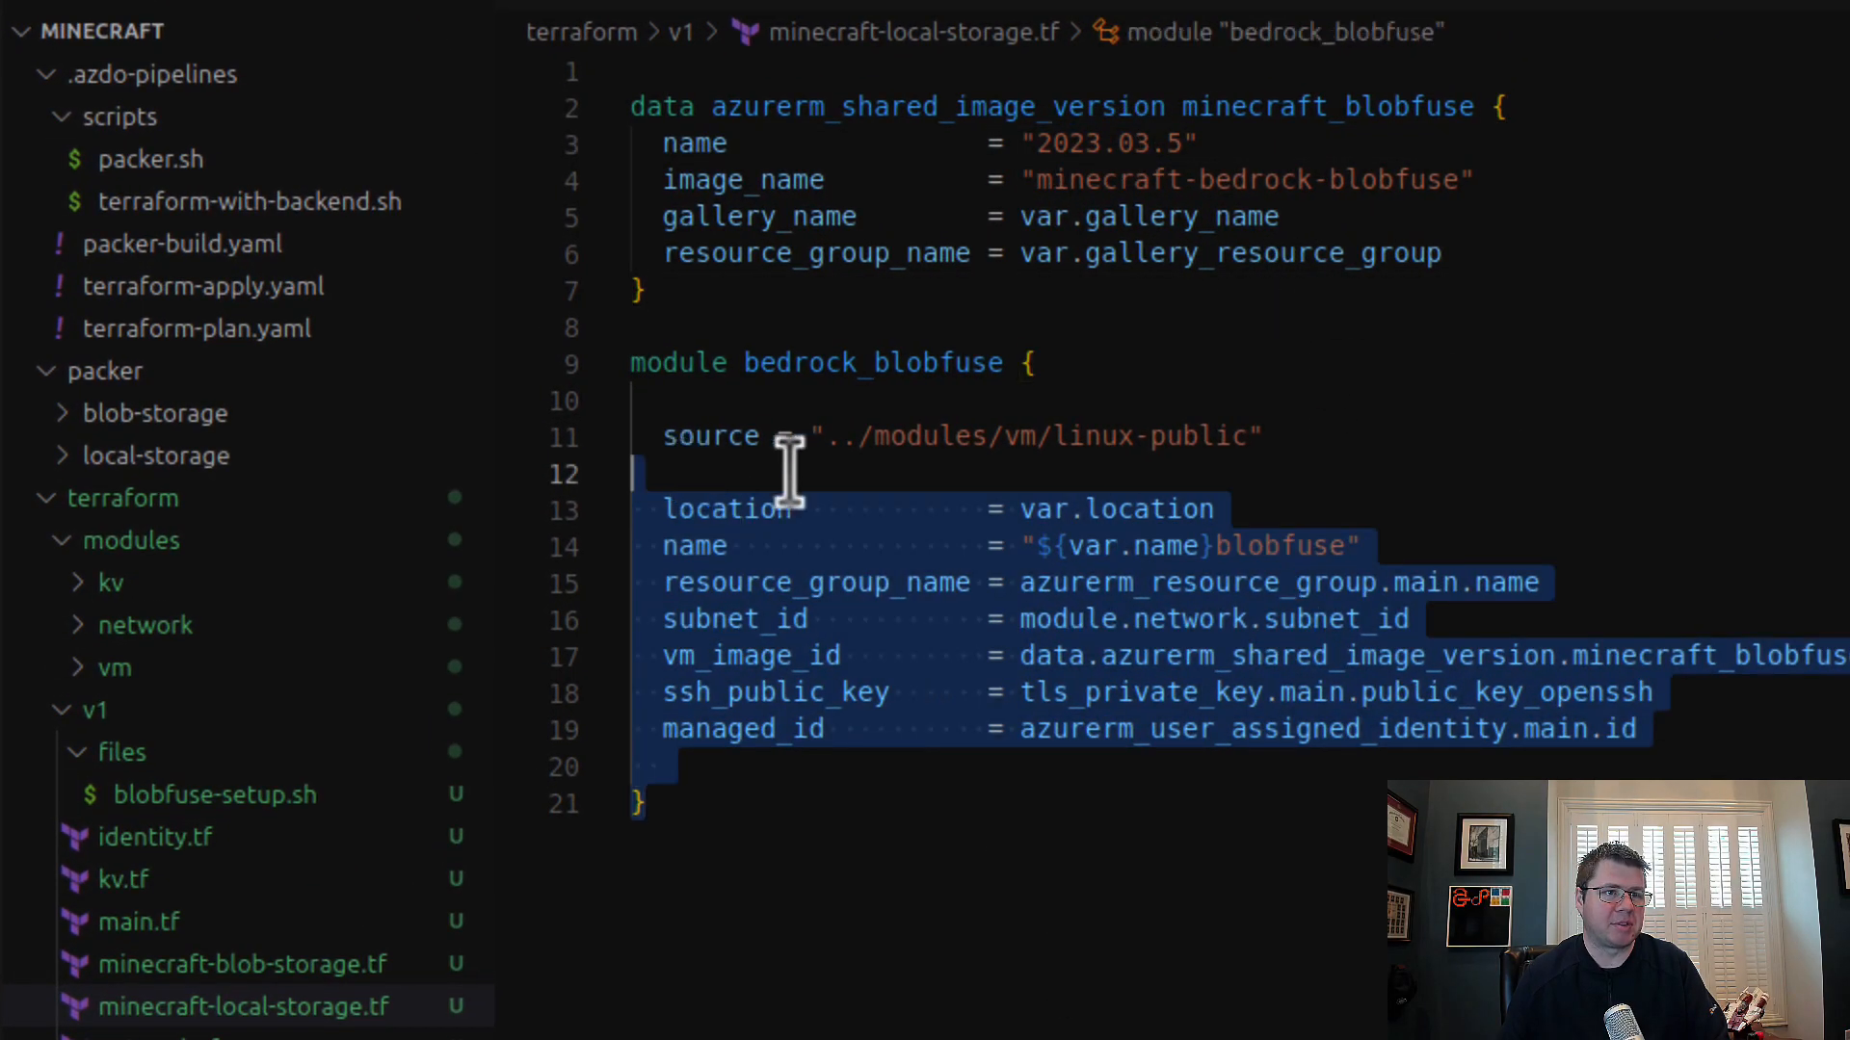
left_click(1113, 429)
left_click_drag(968, 427, 1307, 441)
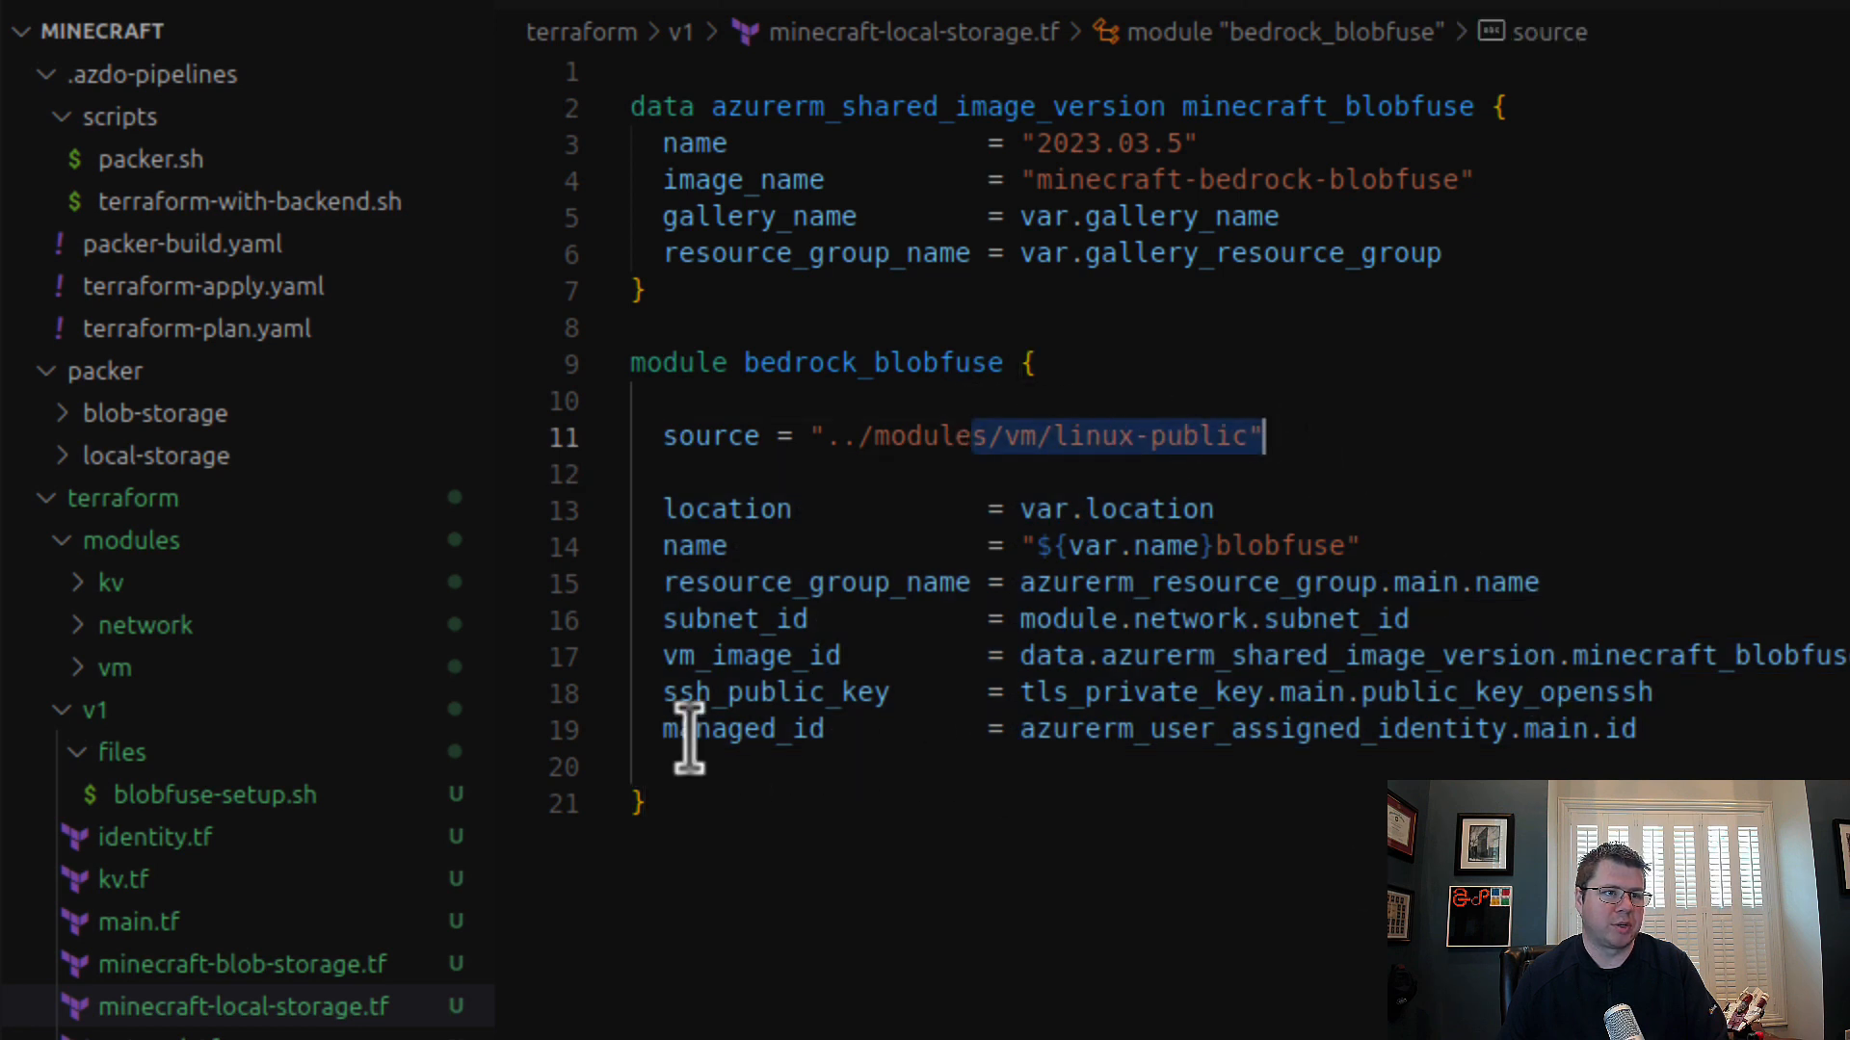
left_click_drag(697, 729, 1796, 737)
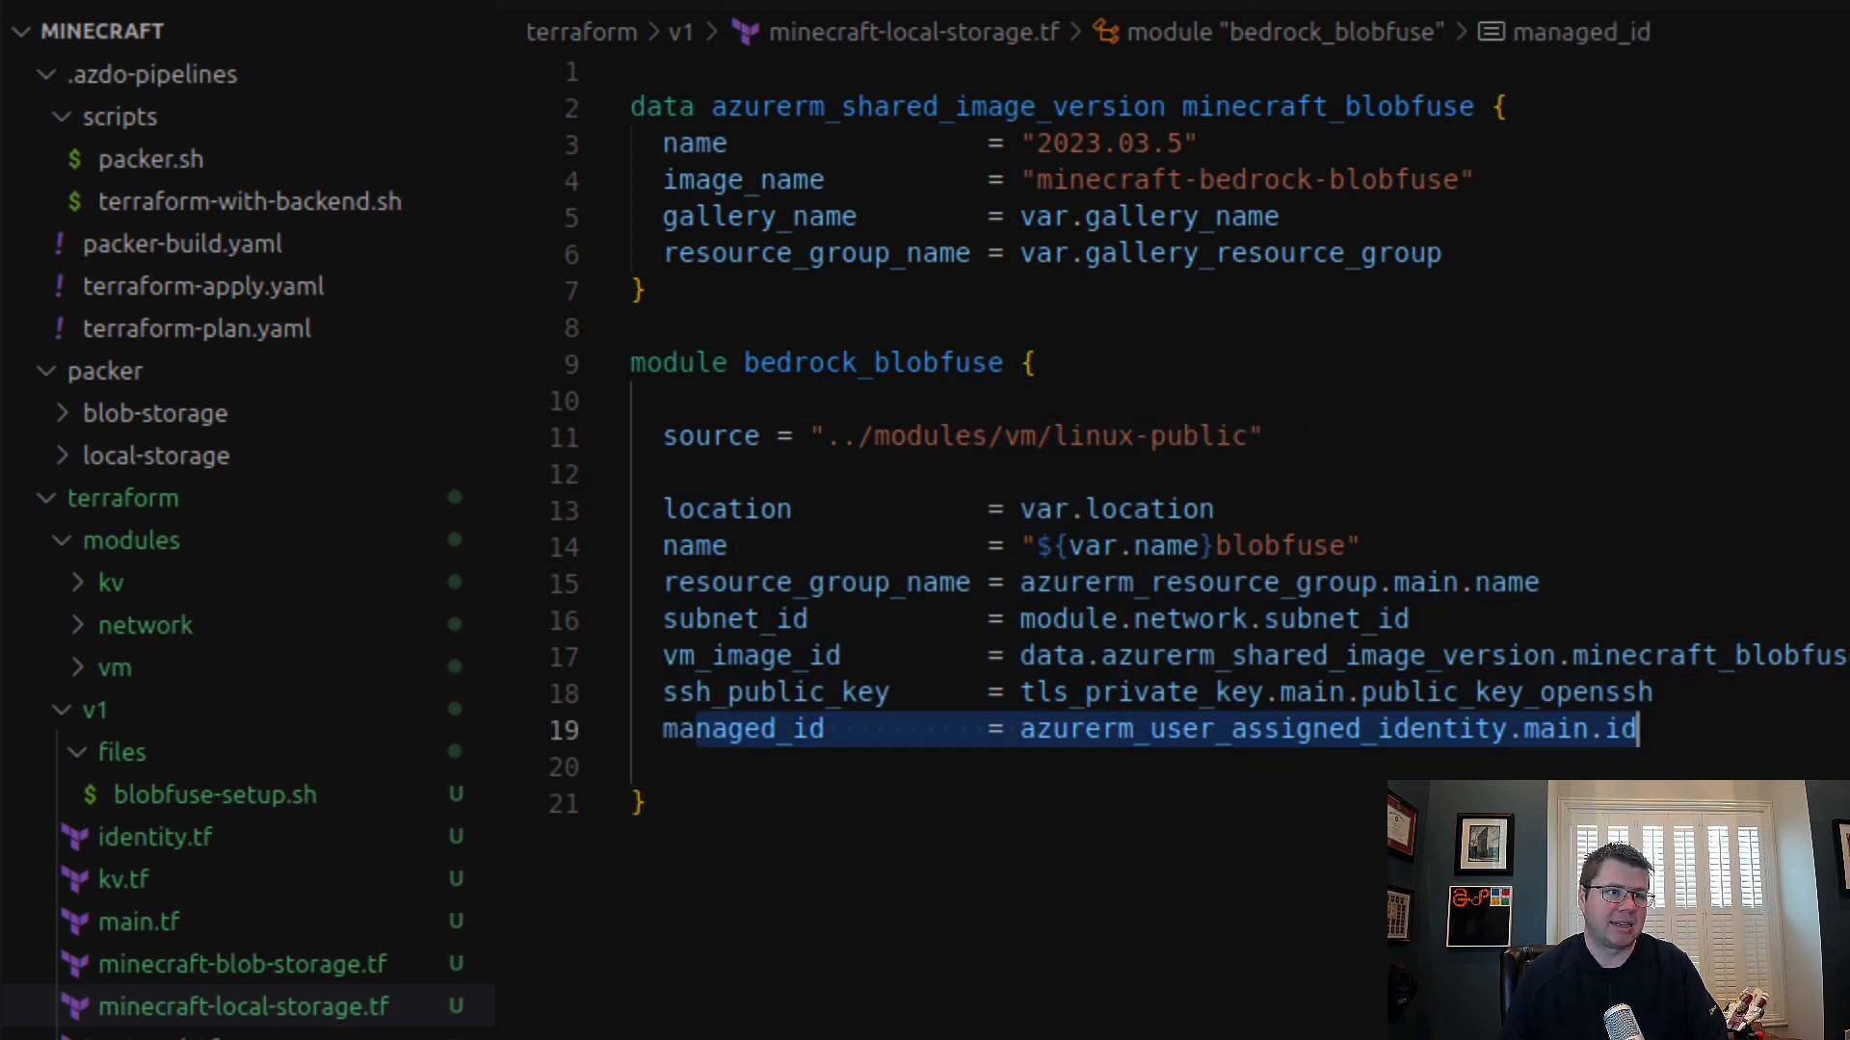
Step: Open main.tf of the vm/linux-public module and examine how the virtual machine's identity block uses var.managed_id
left_click(1627, 887)
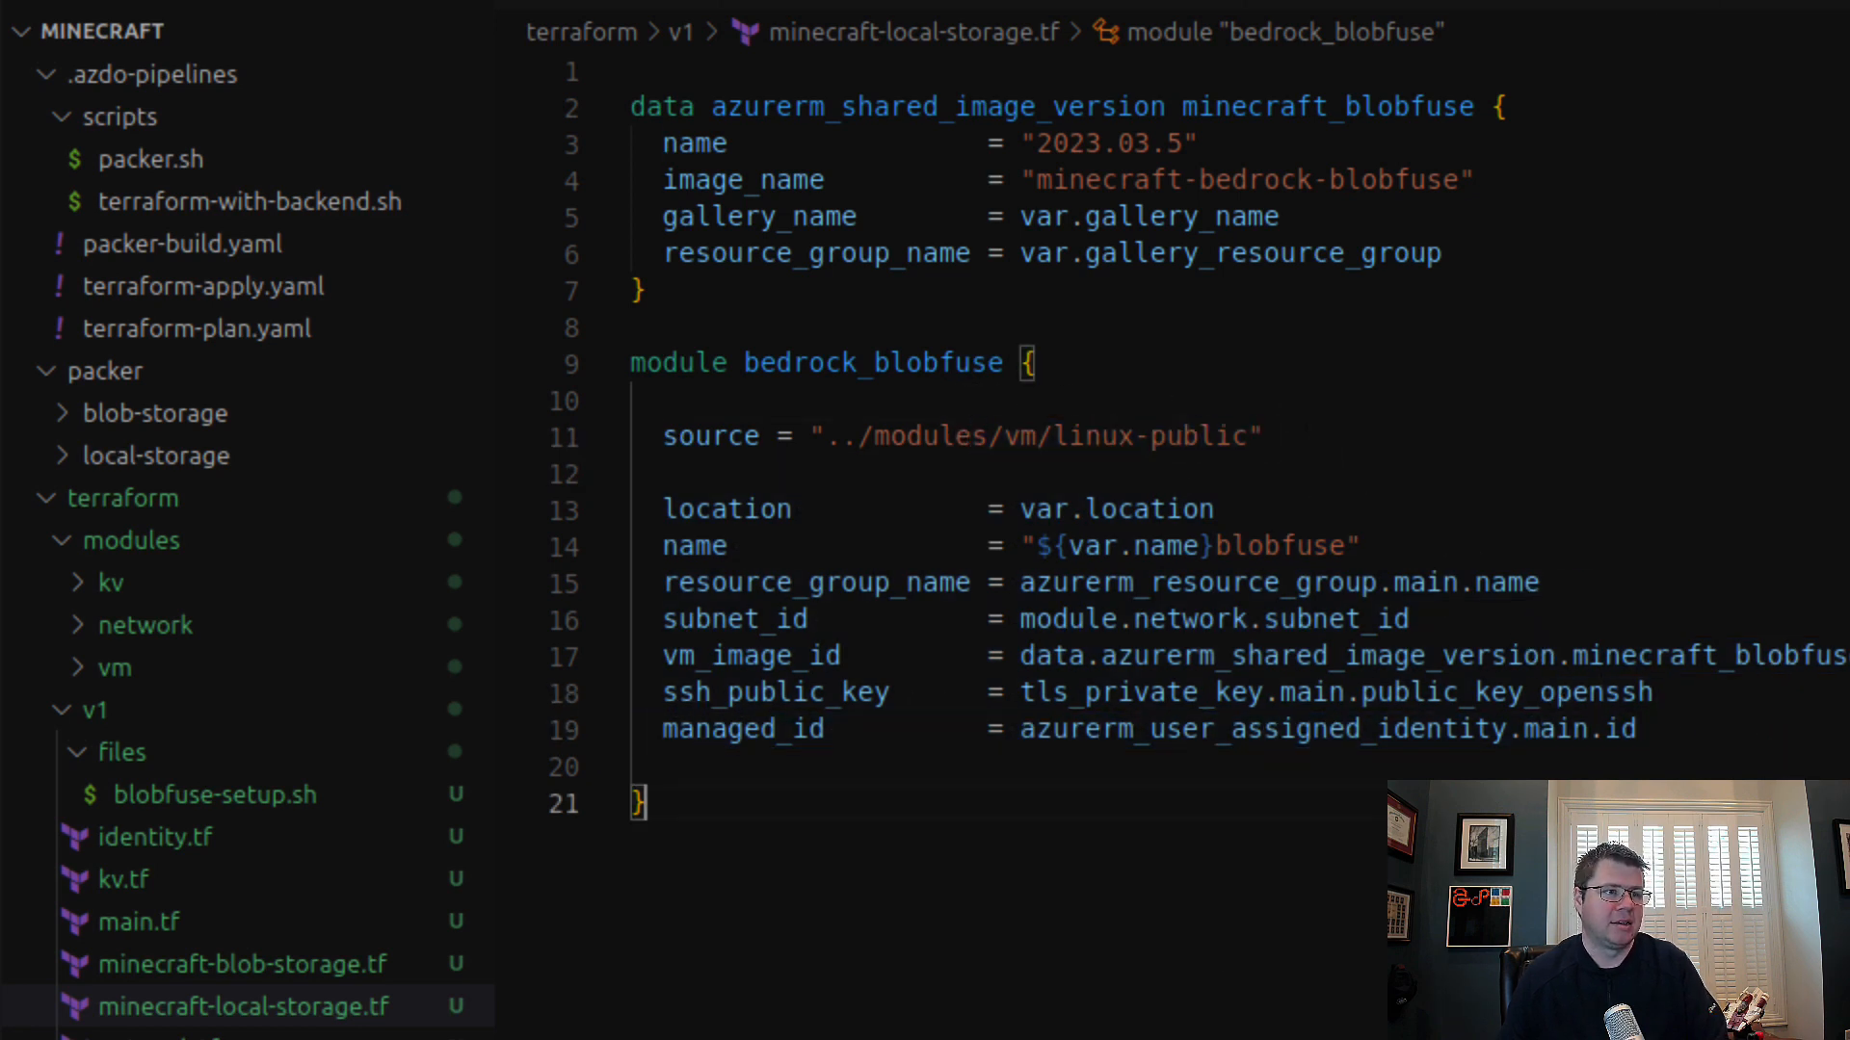
left_click(83, 668)
left_click(85, 753)
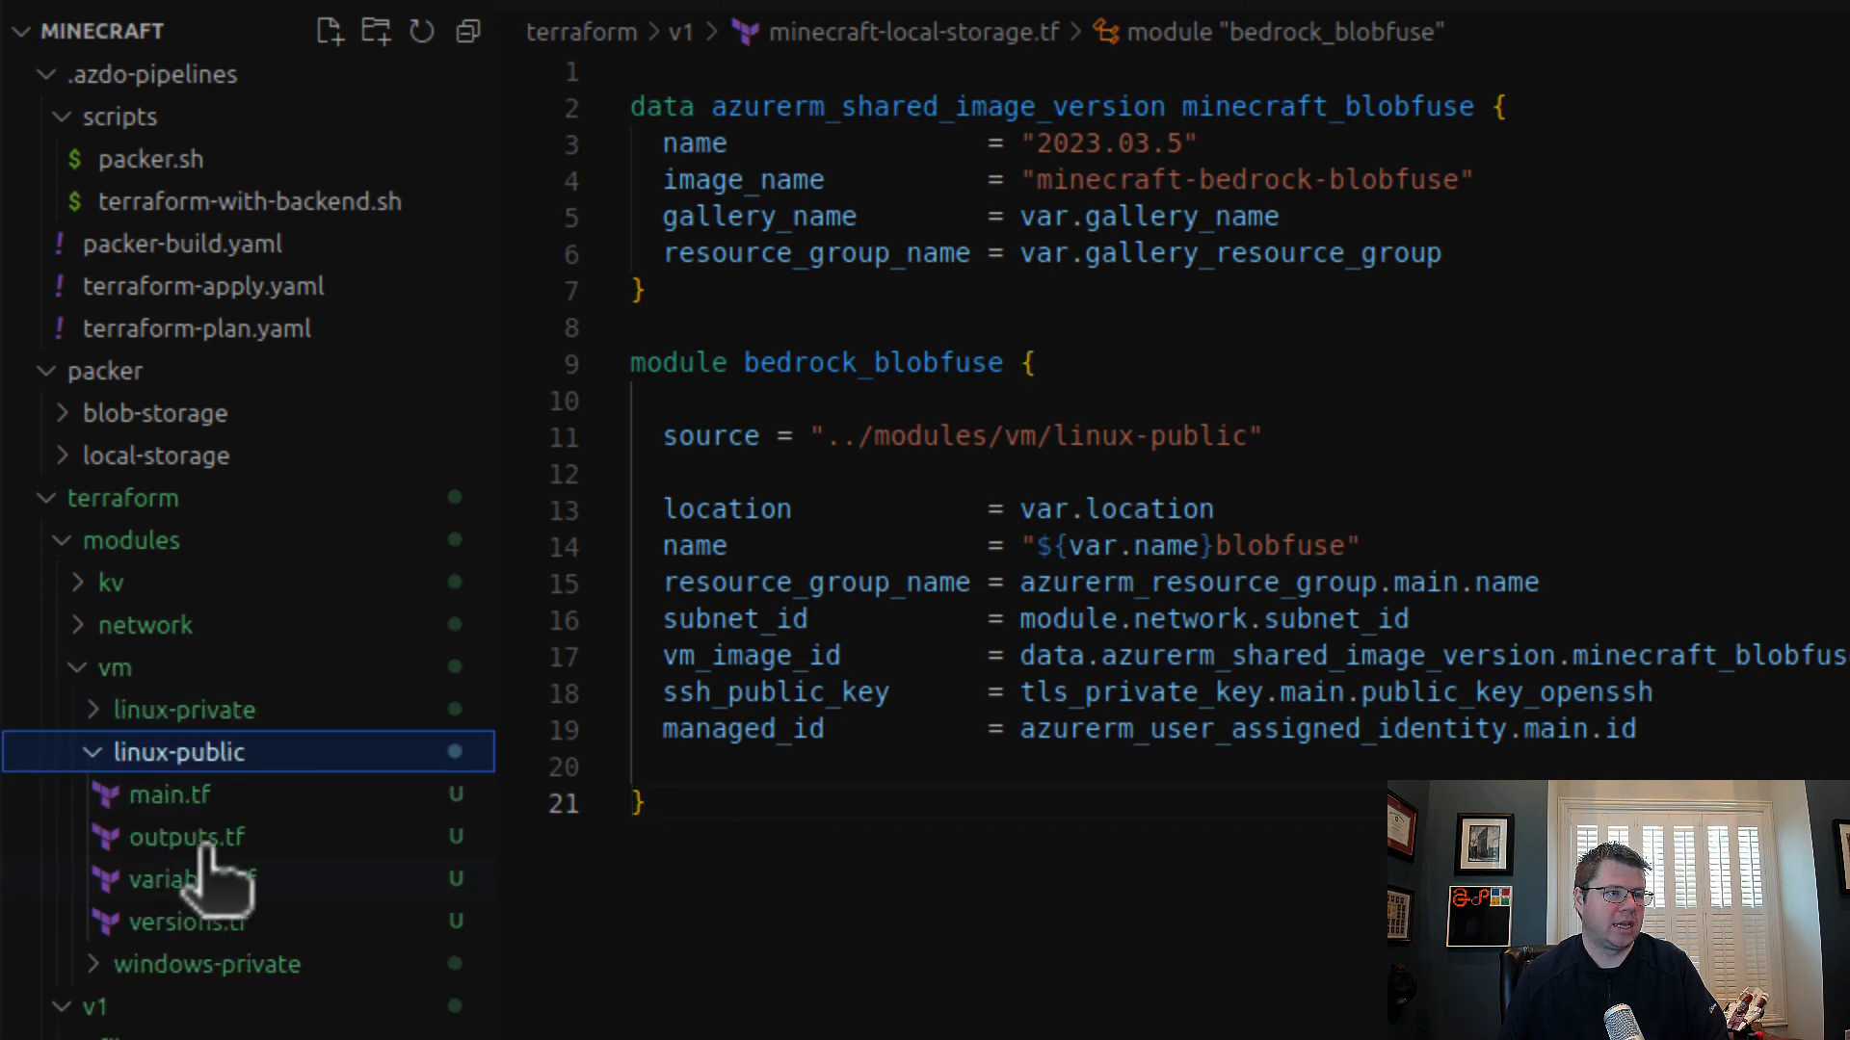
left_click(193, 797)
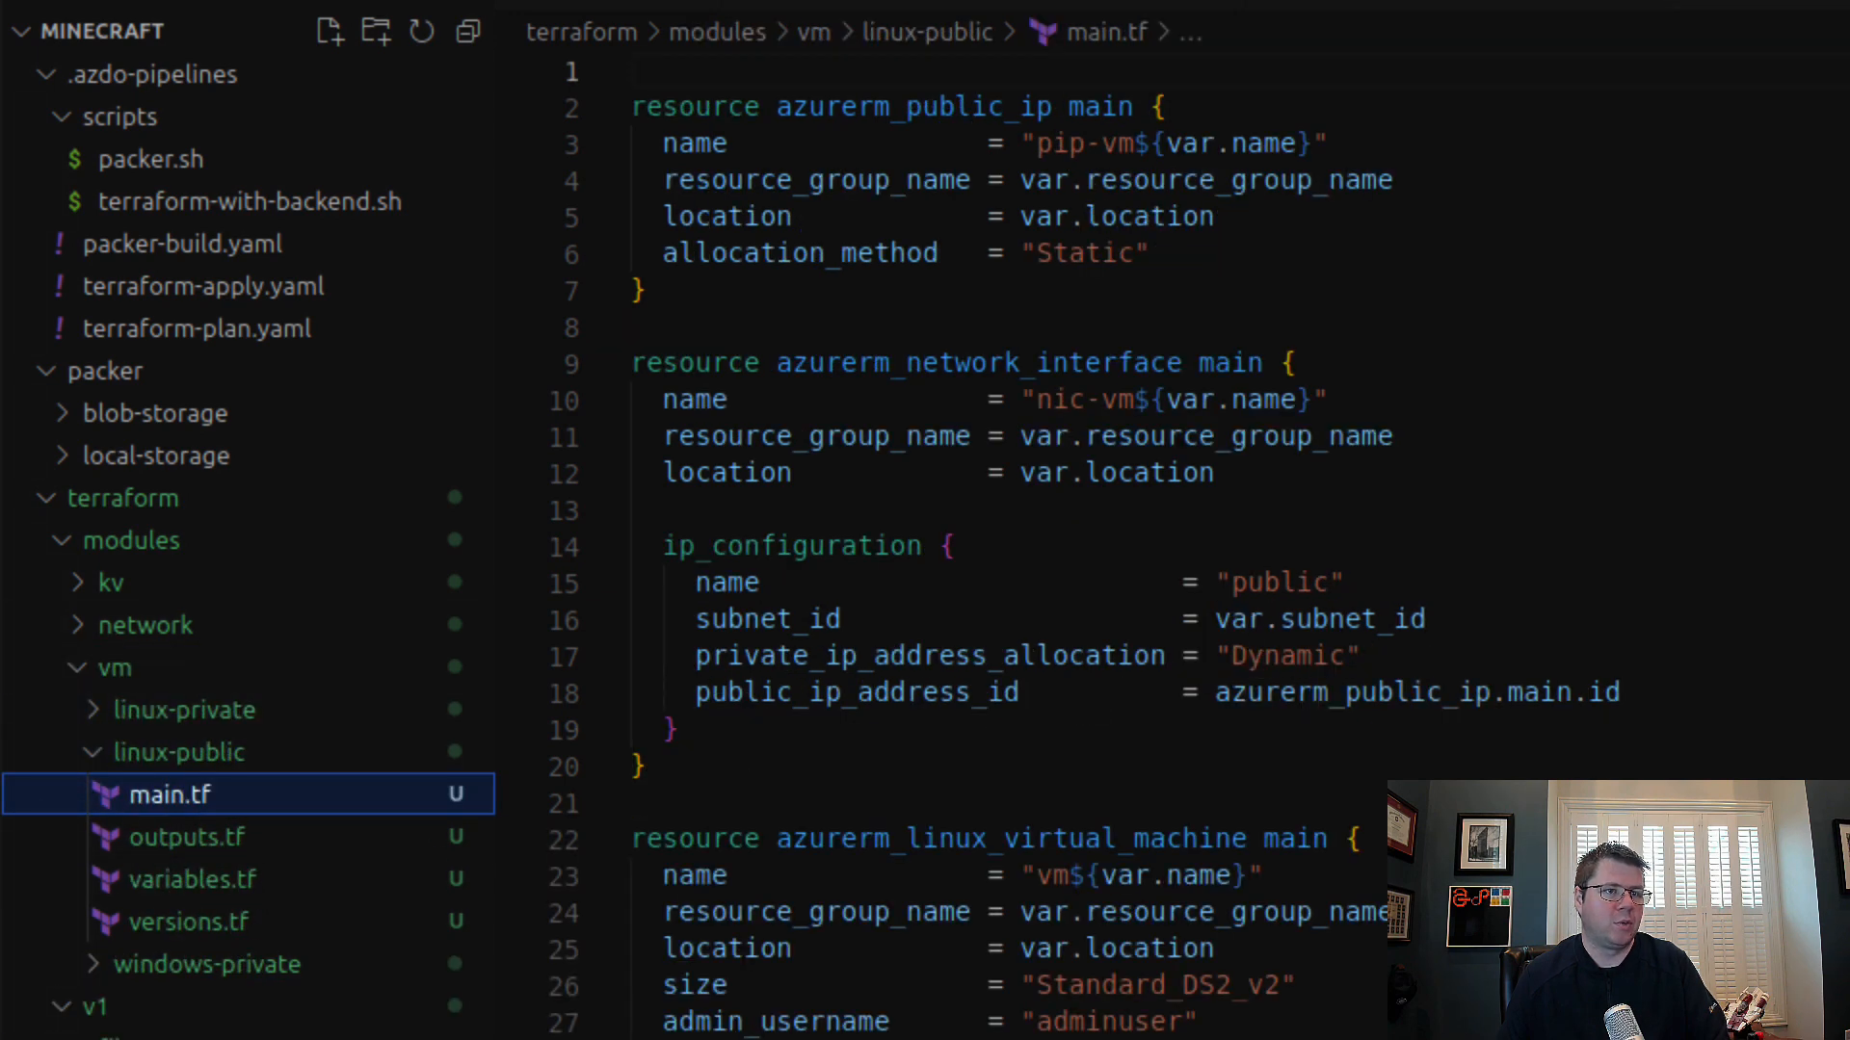
scroll(1060, 539, "down", 7)
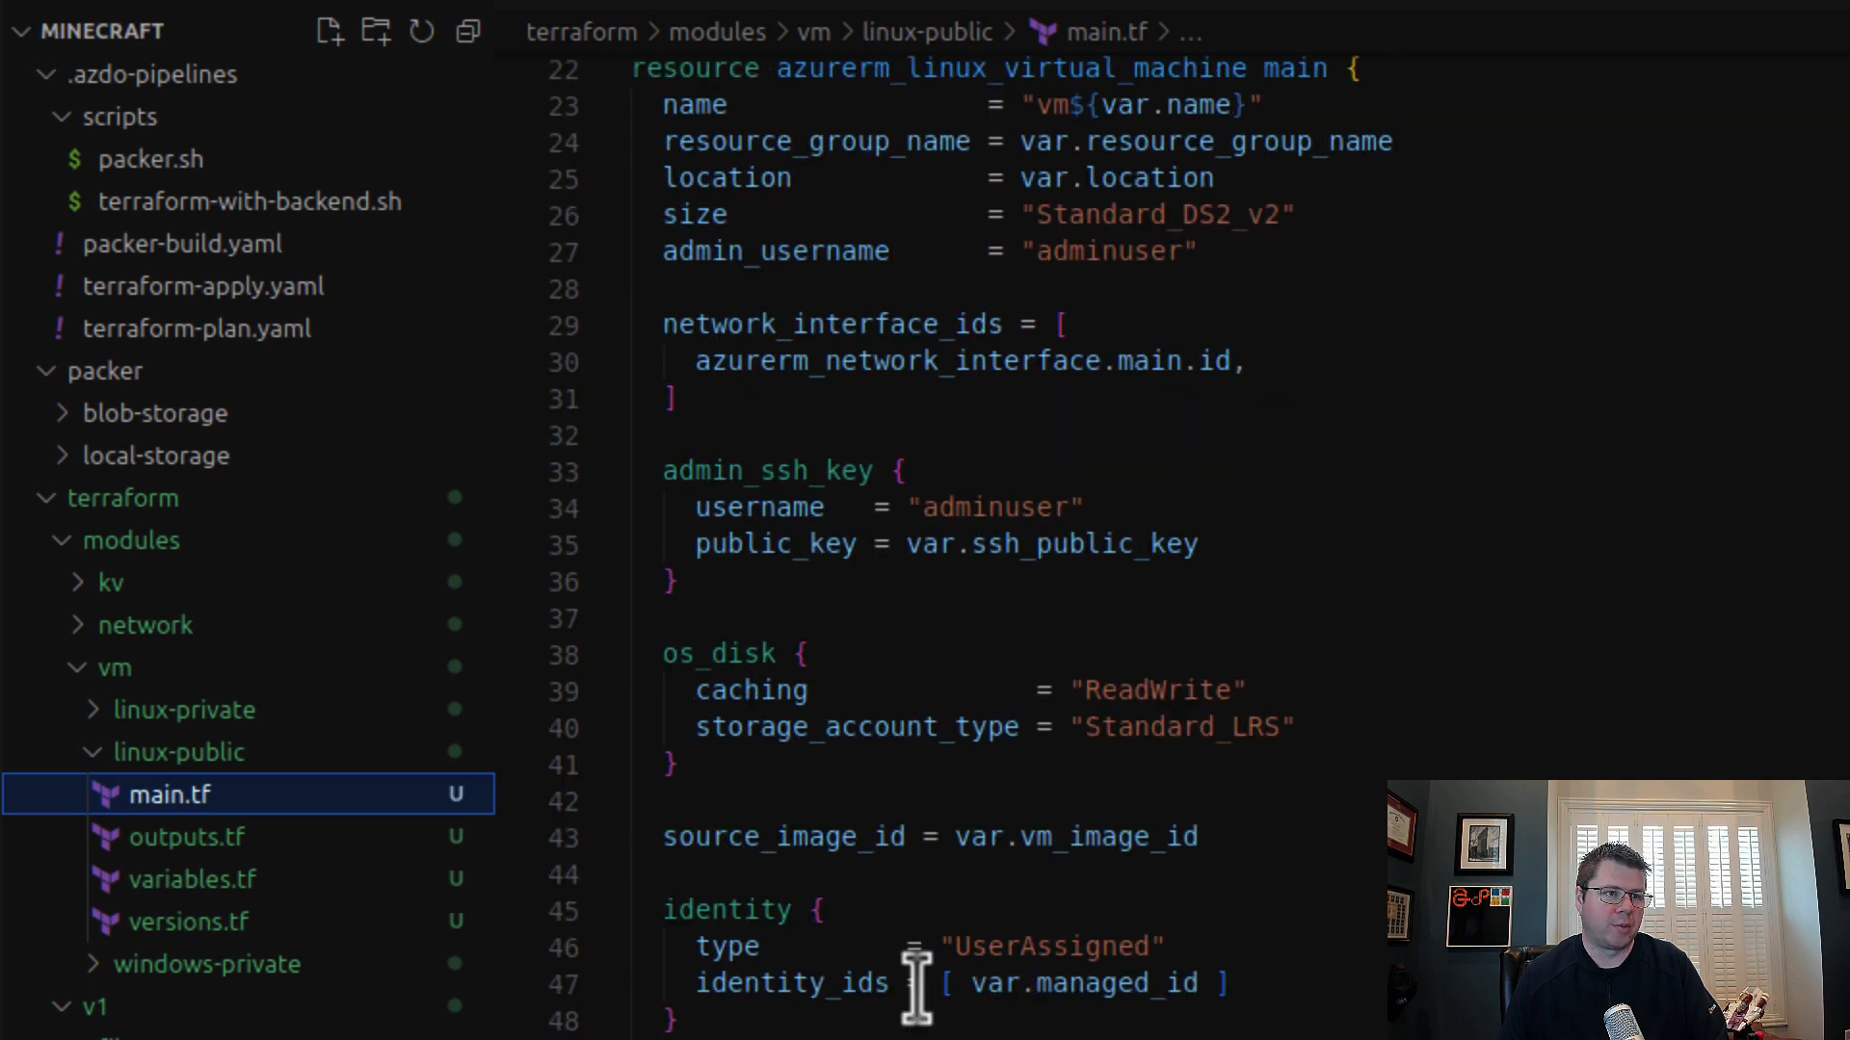
left_click_drag(925, 983, 1383, 983)
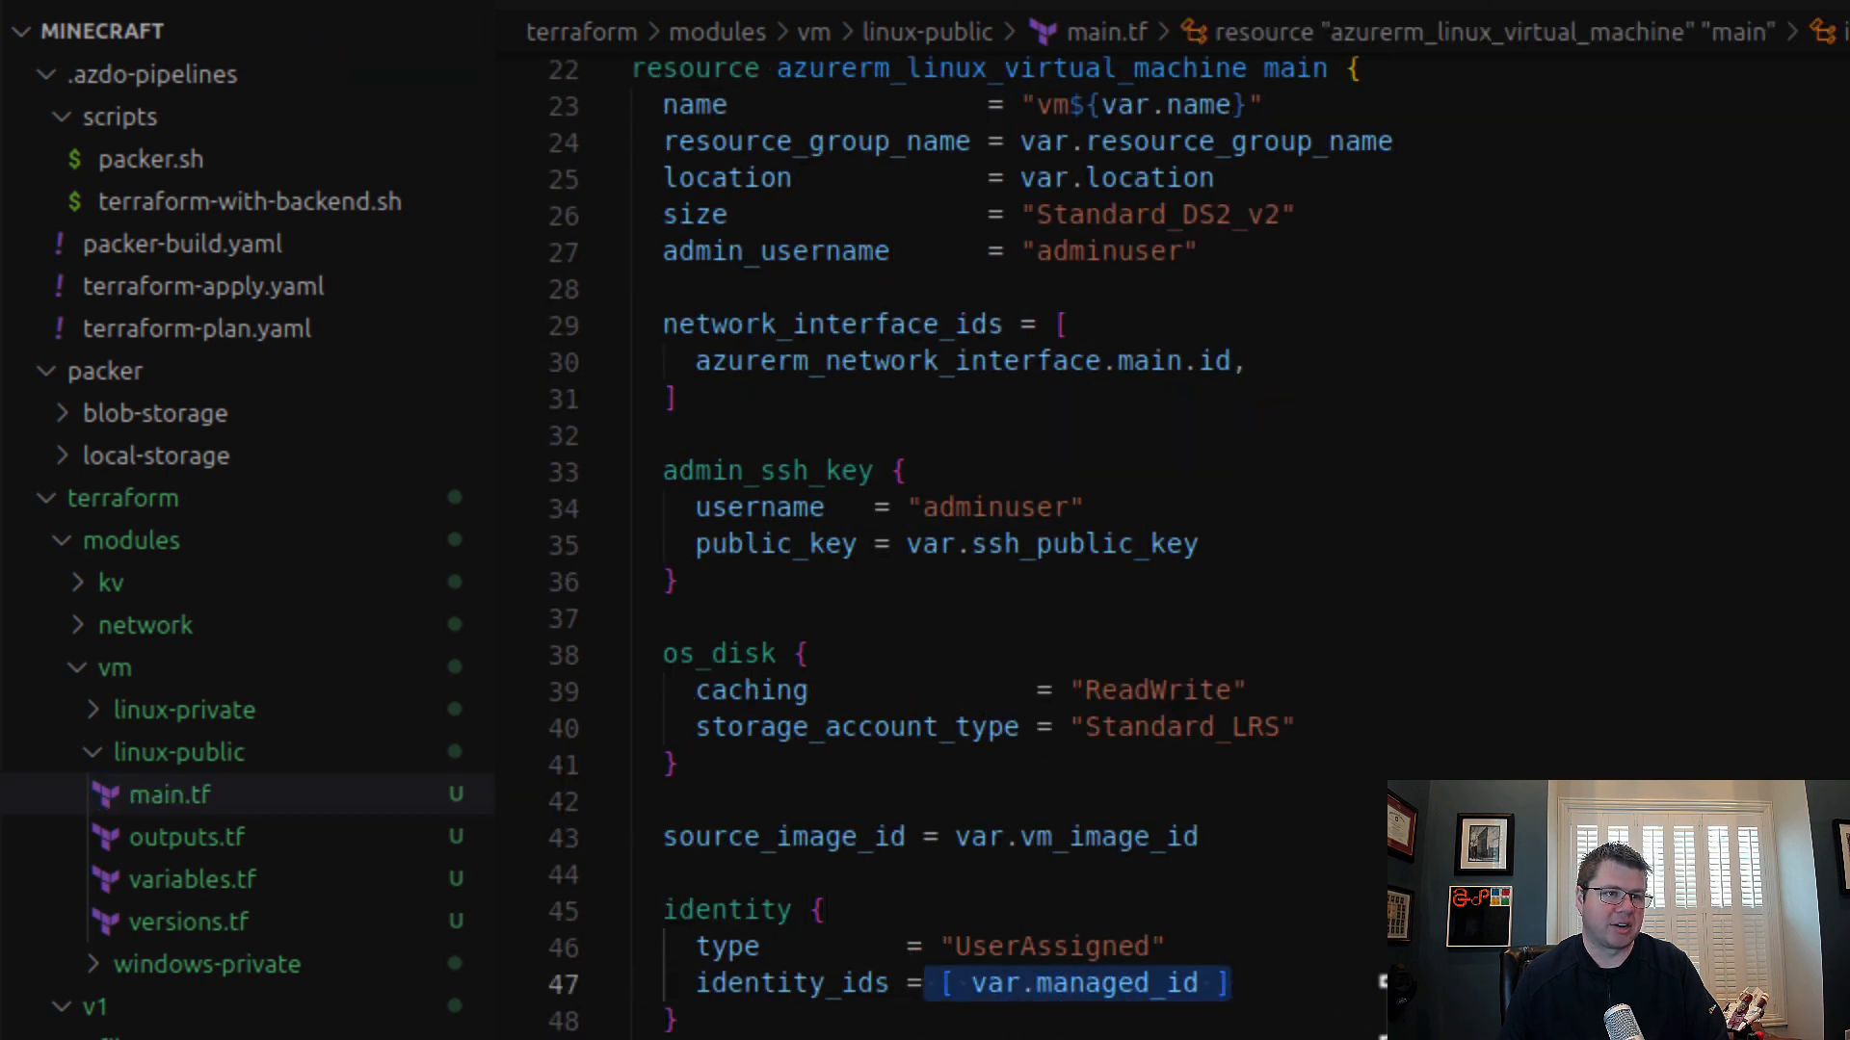
left_click(1016, 1018)
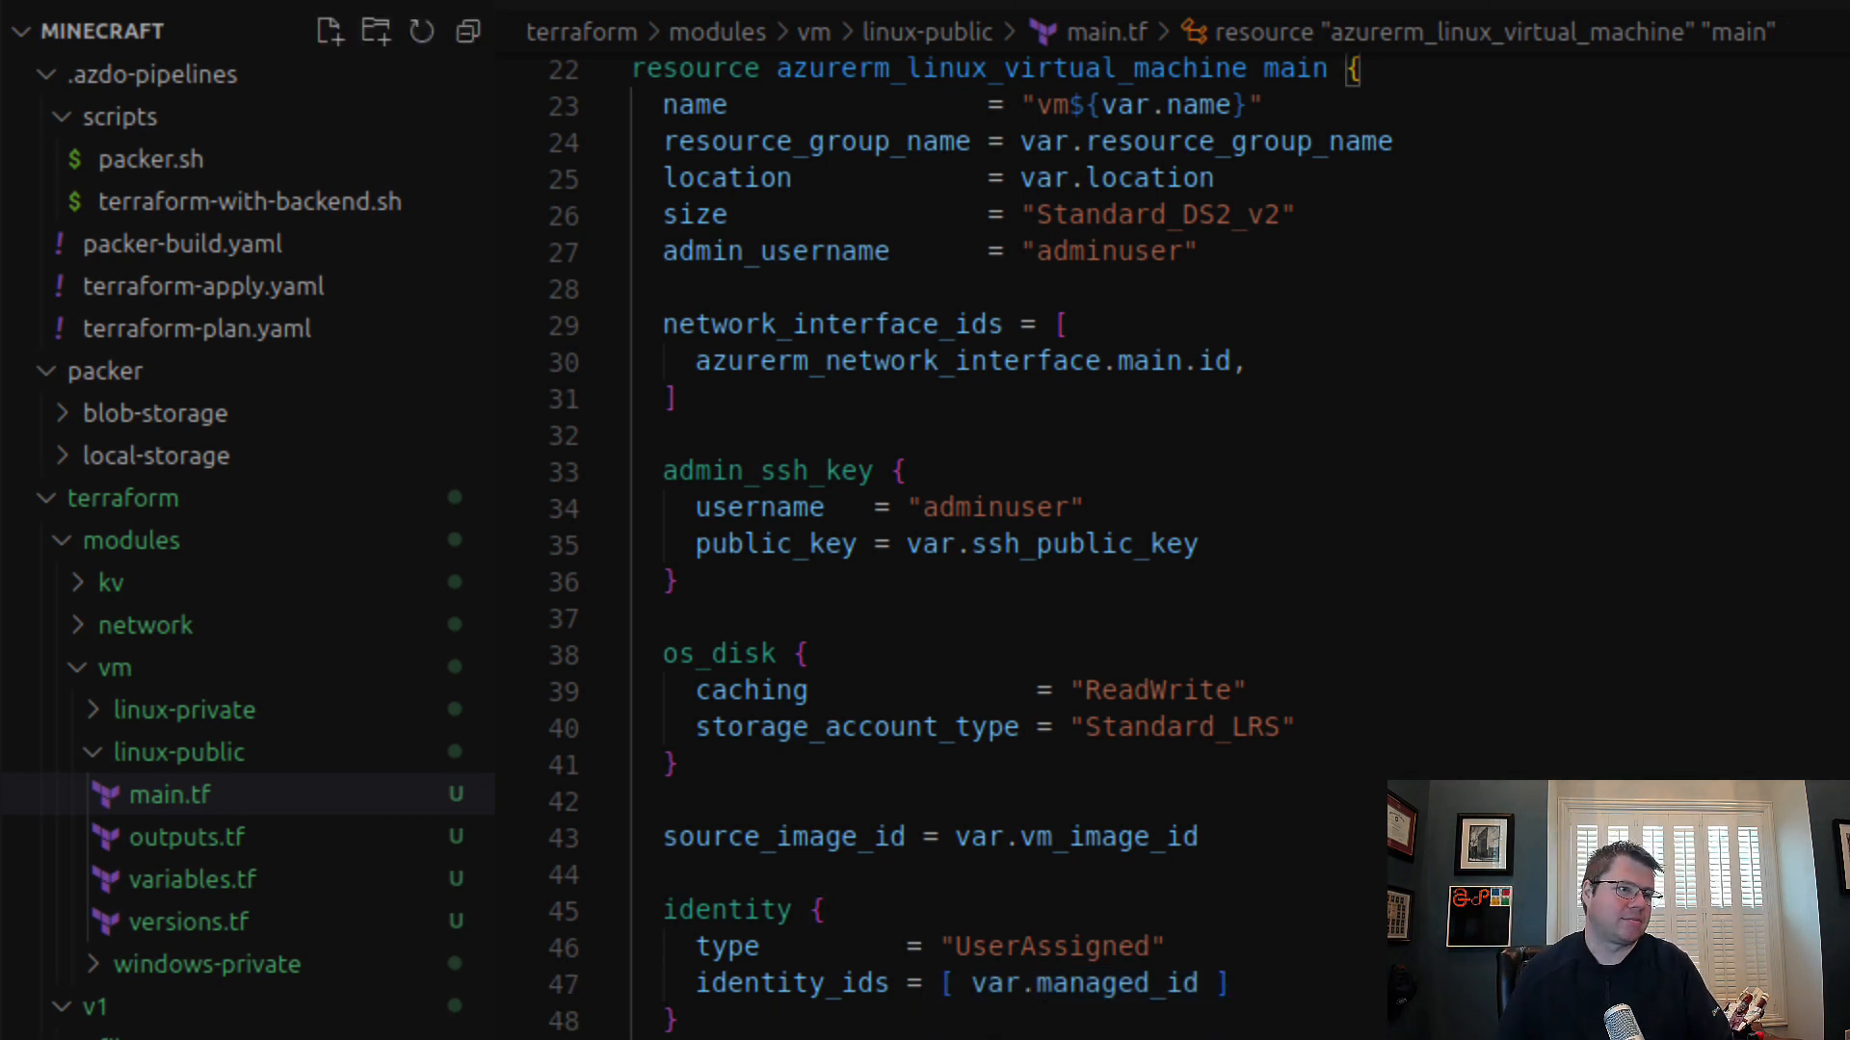
Step: In v1/identity.tf, rename the user-assigned identity resource to blobfuse and update the role assignment's principal_id reference to match
left_click(174, 1038)
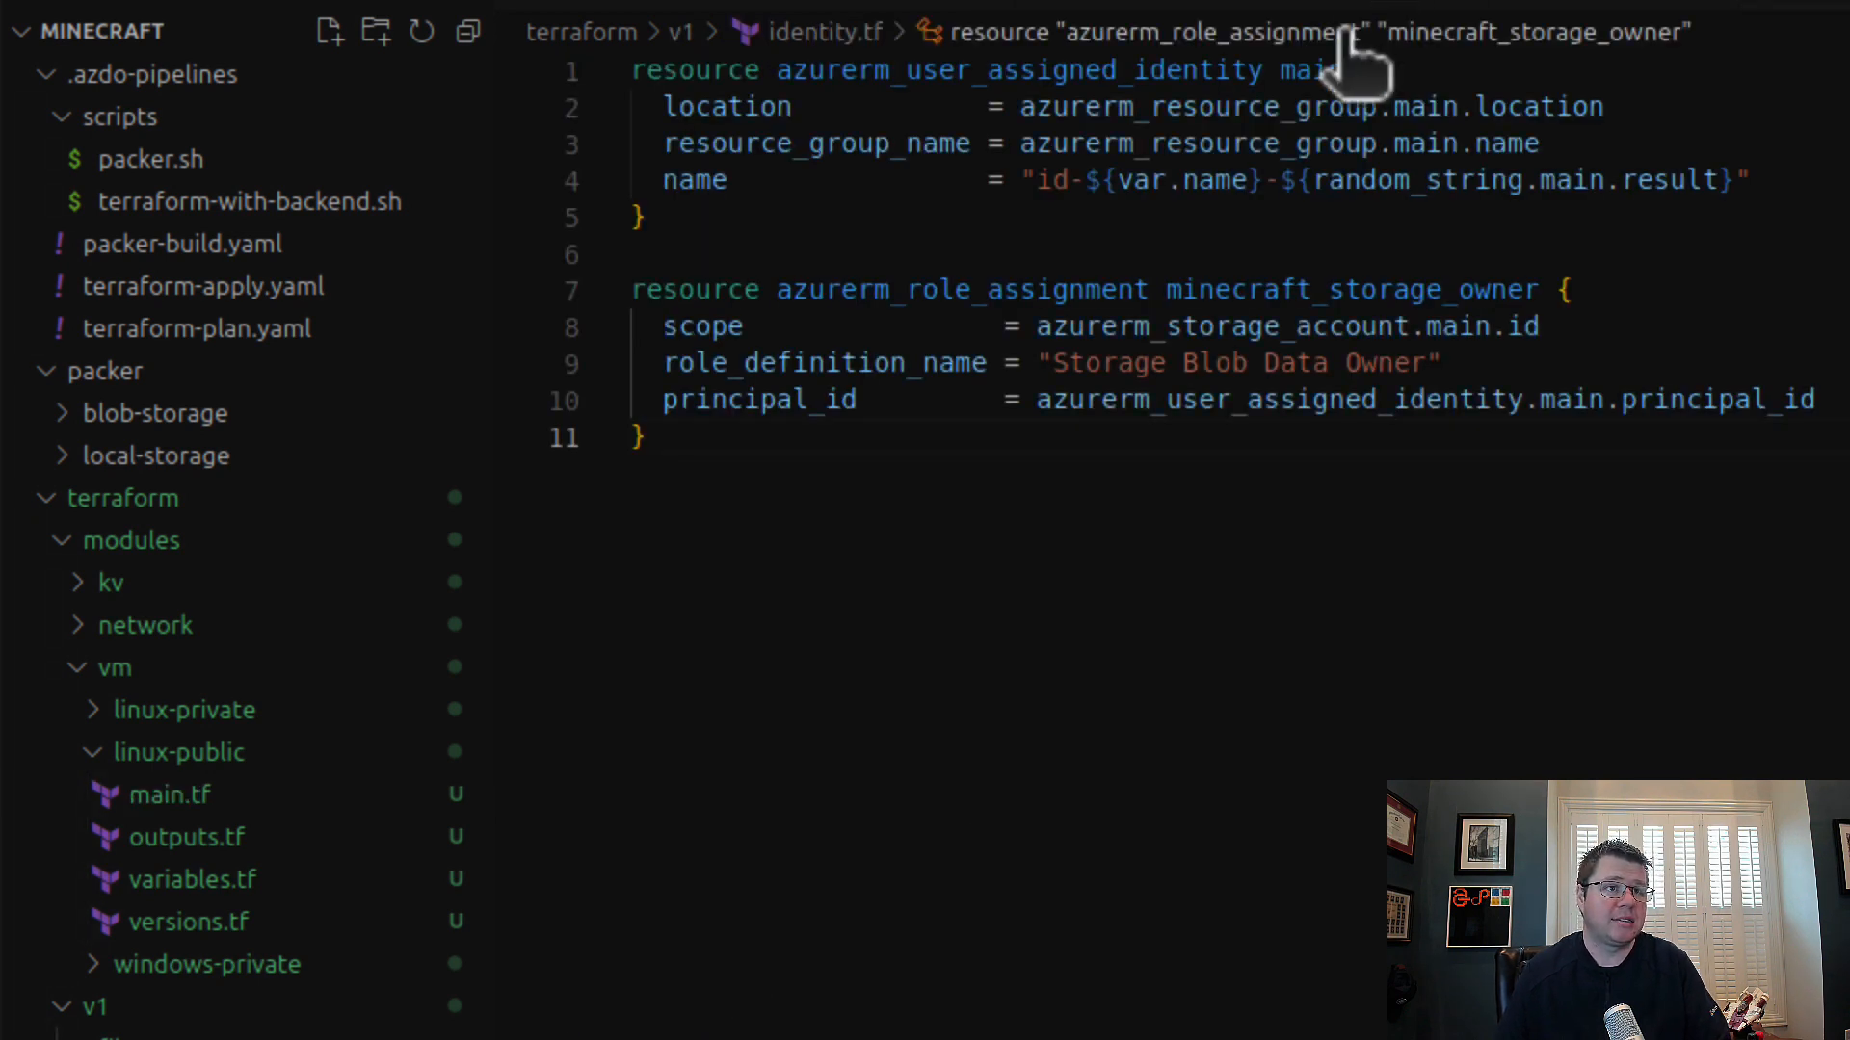
double_click(1295, 68)
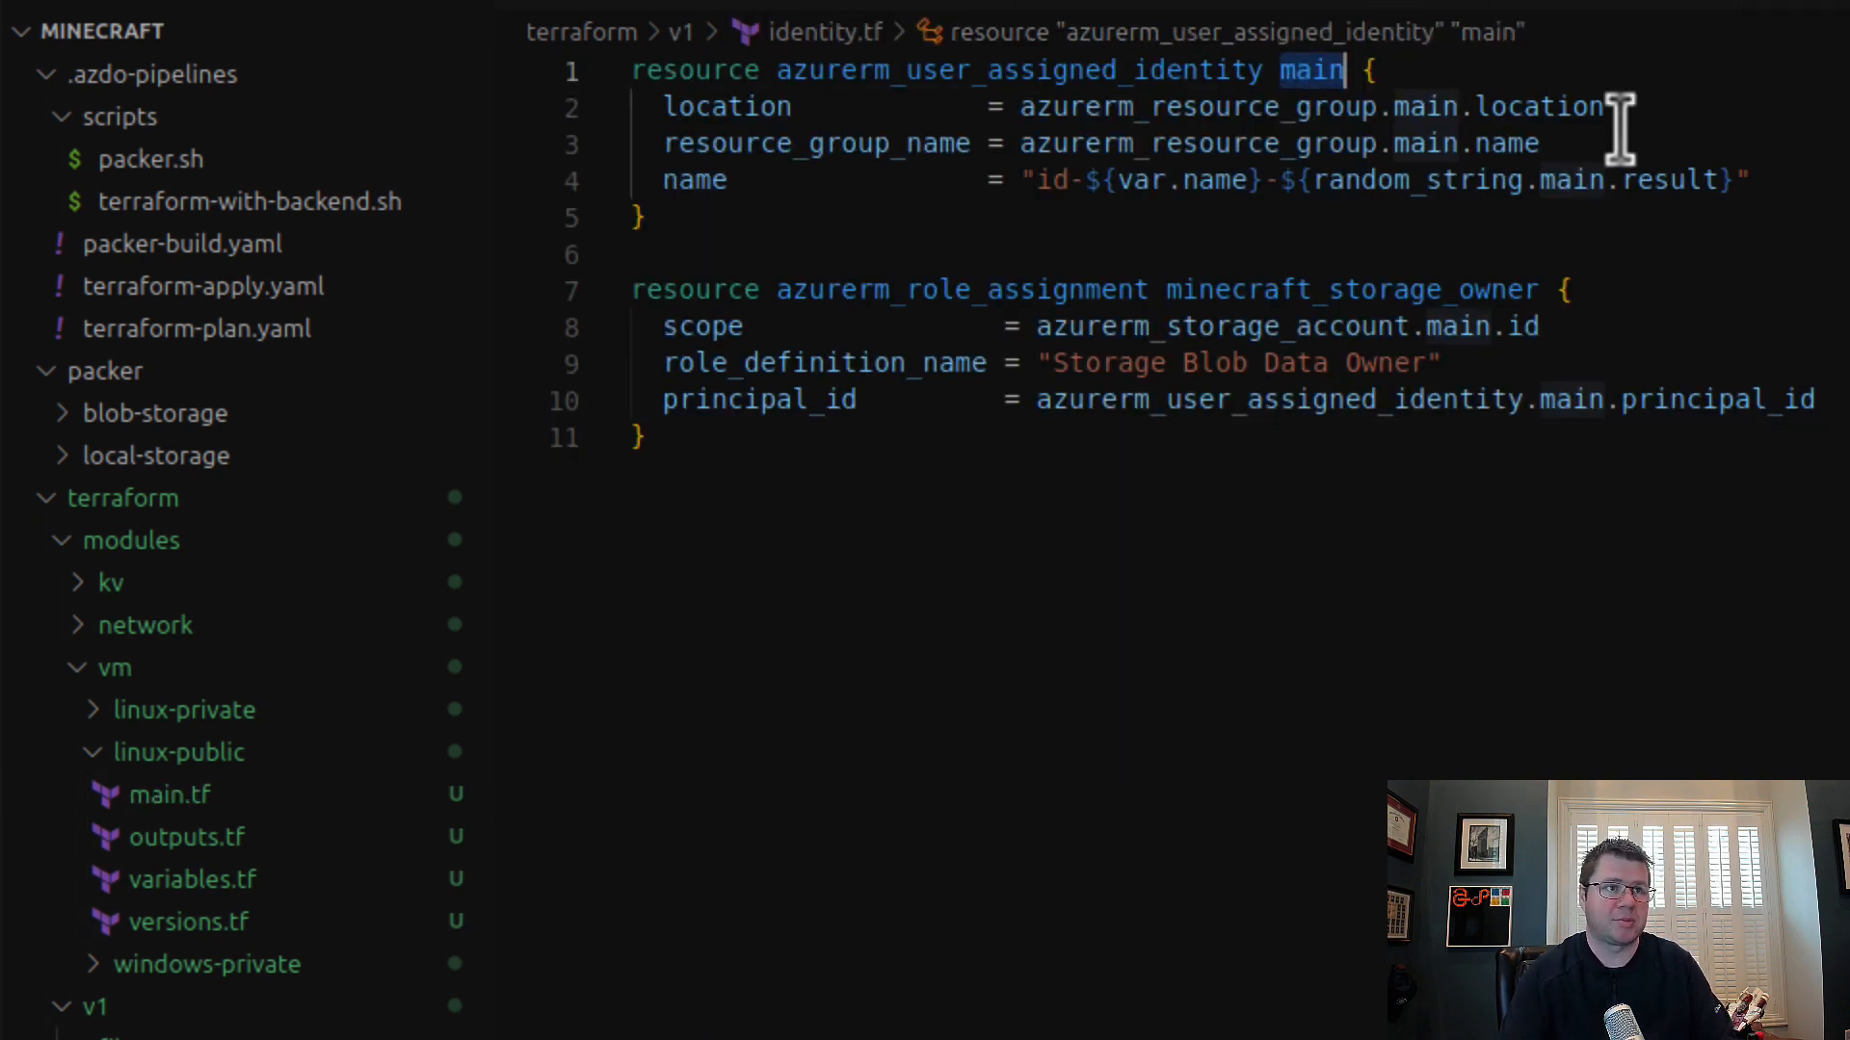
type("blobfuse")
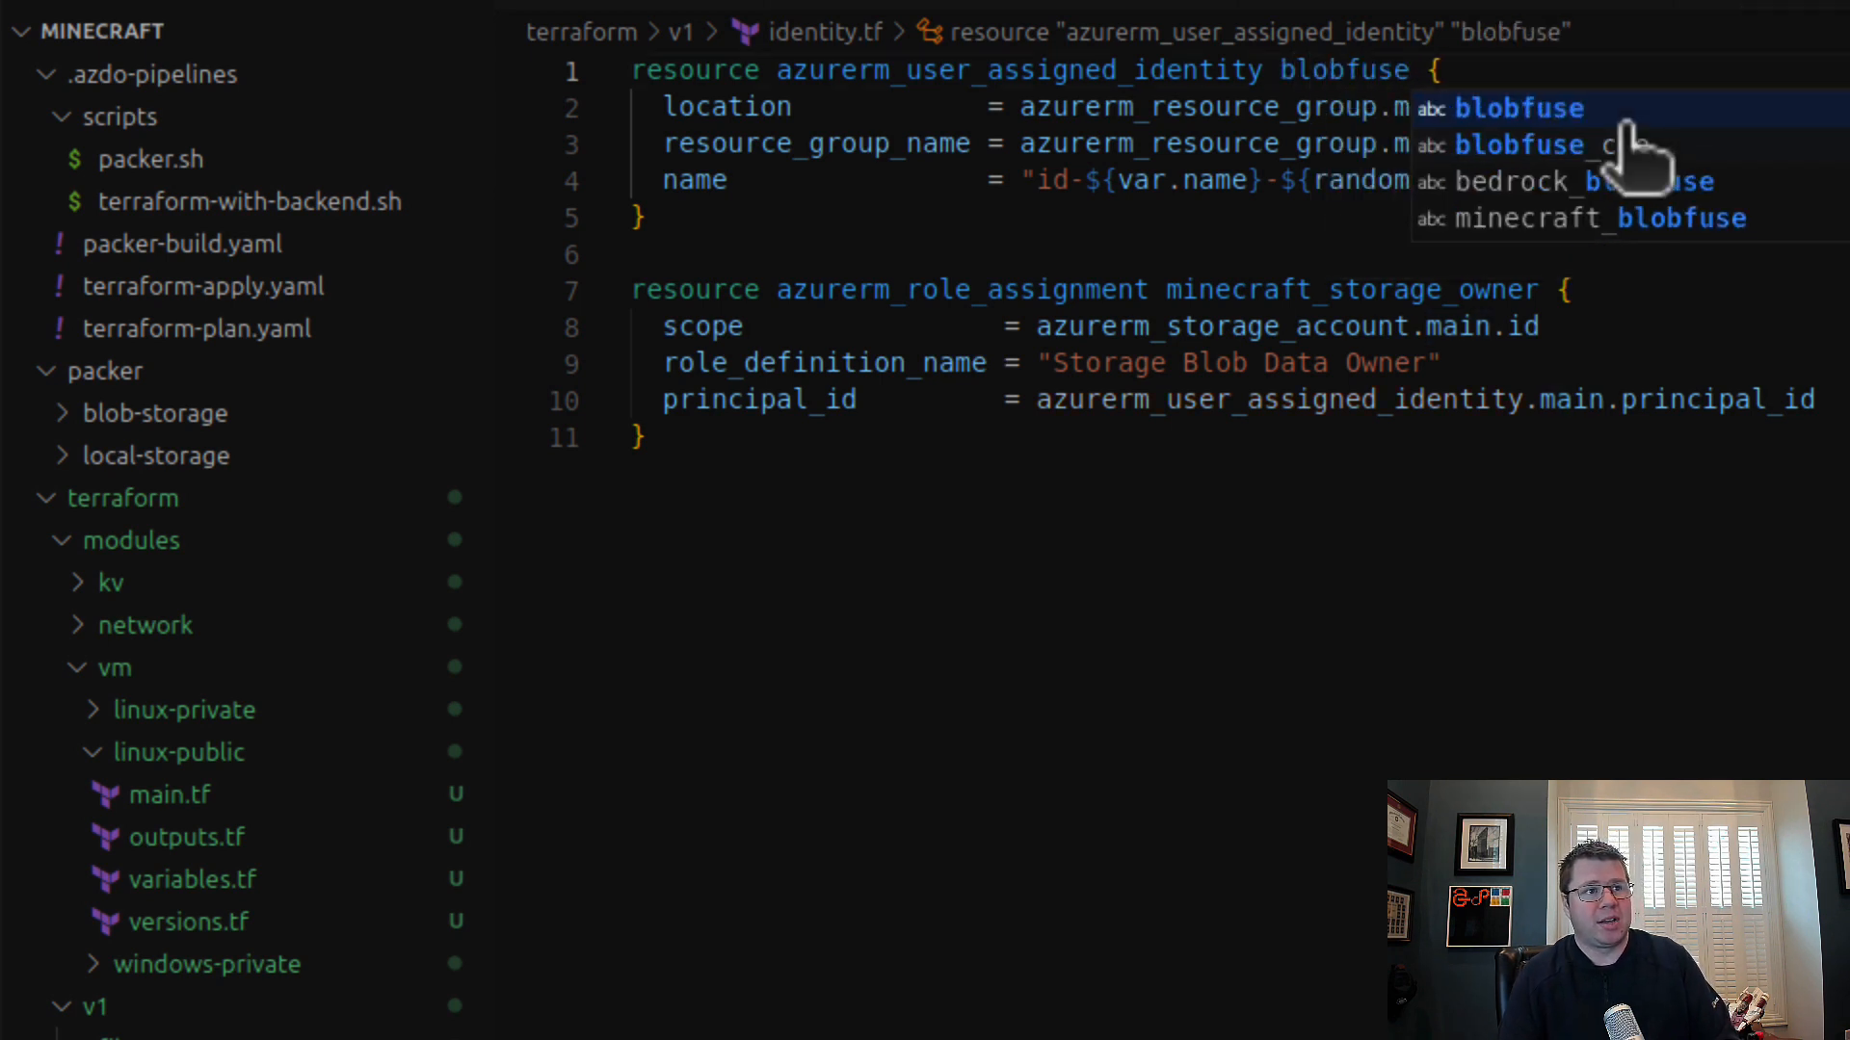
key("Escape")
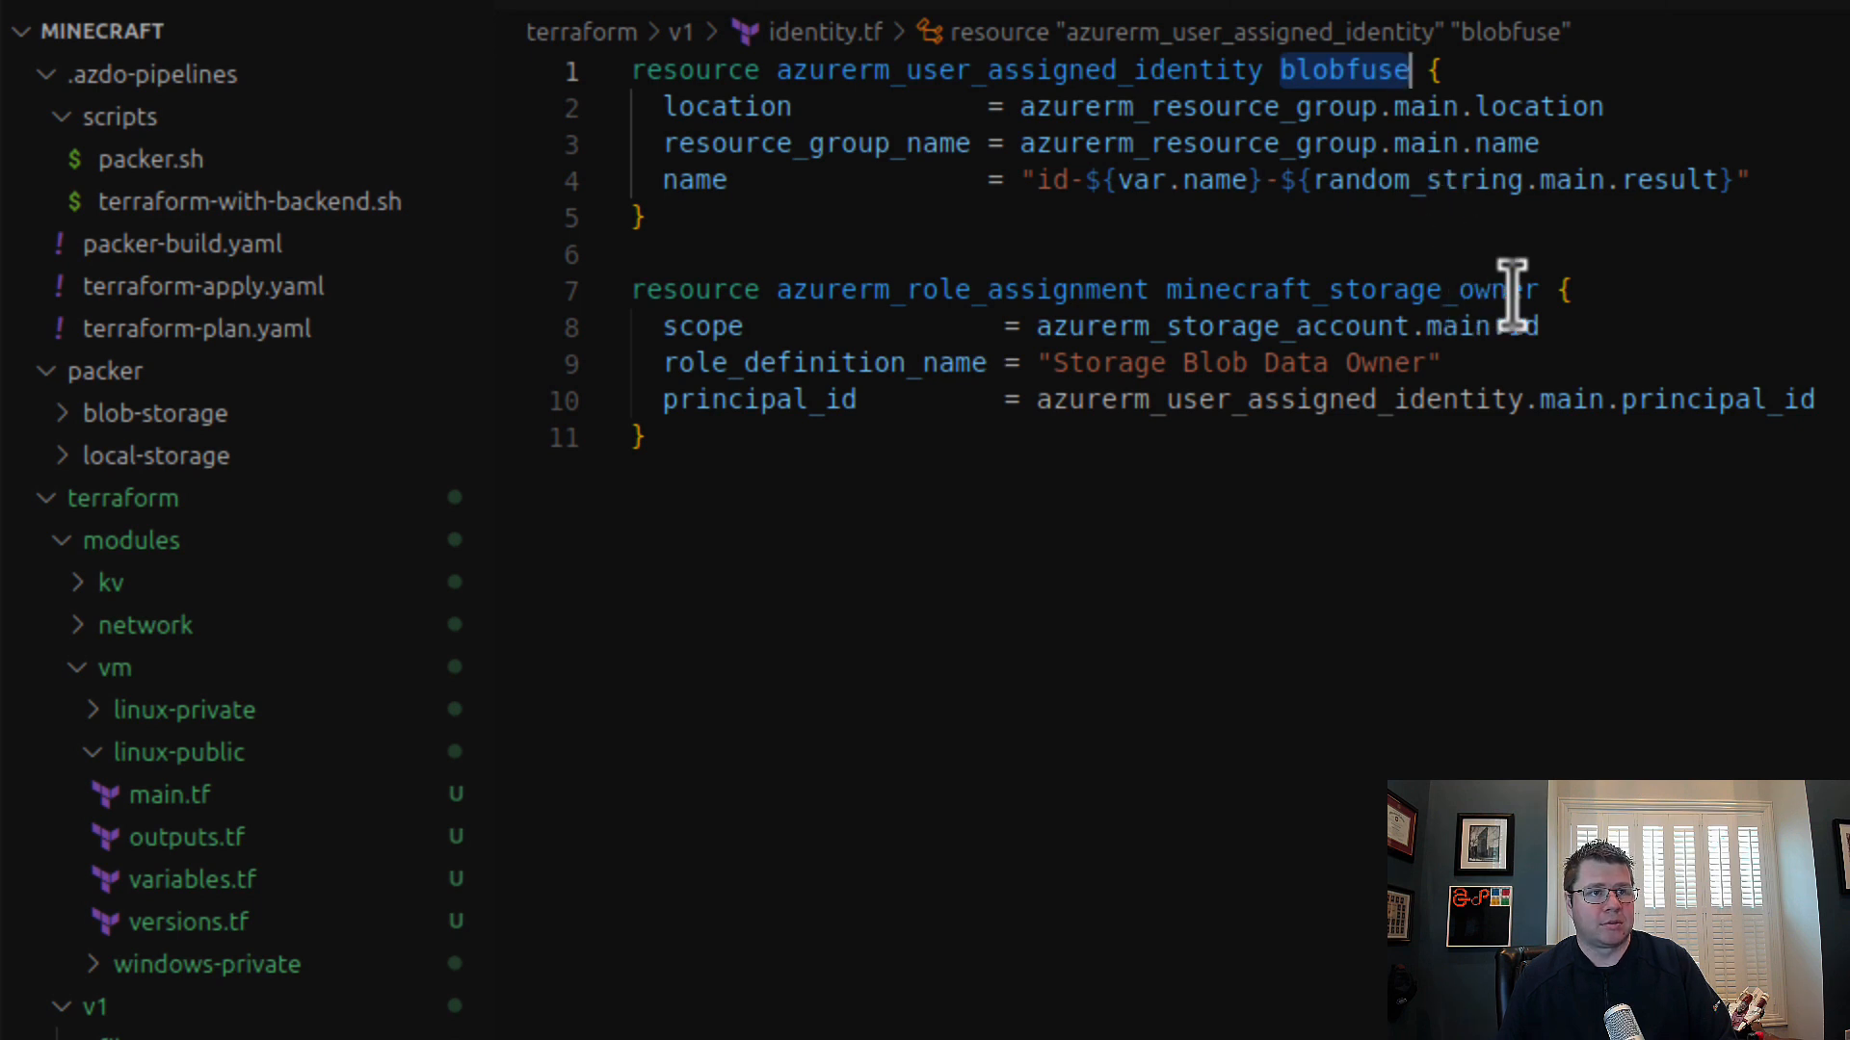
left_click(1145, 295)
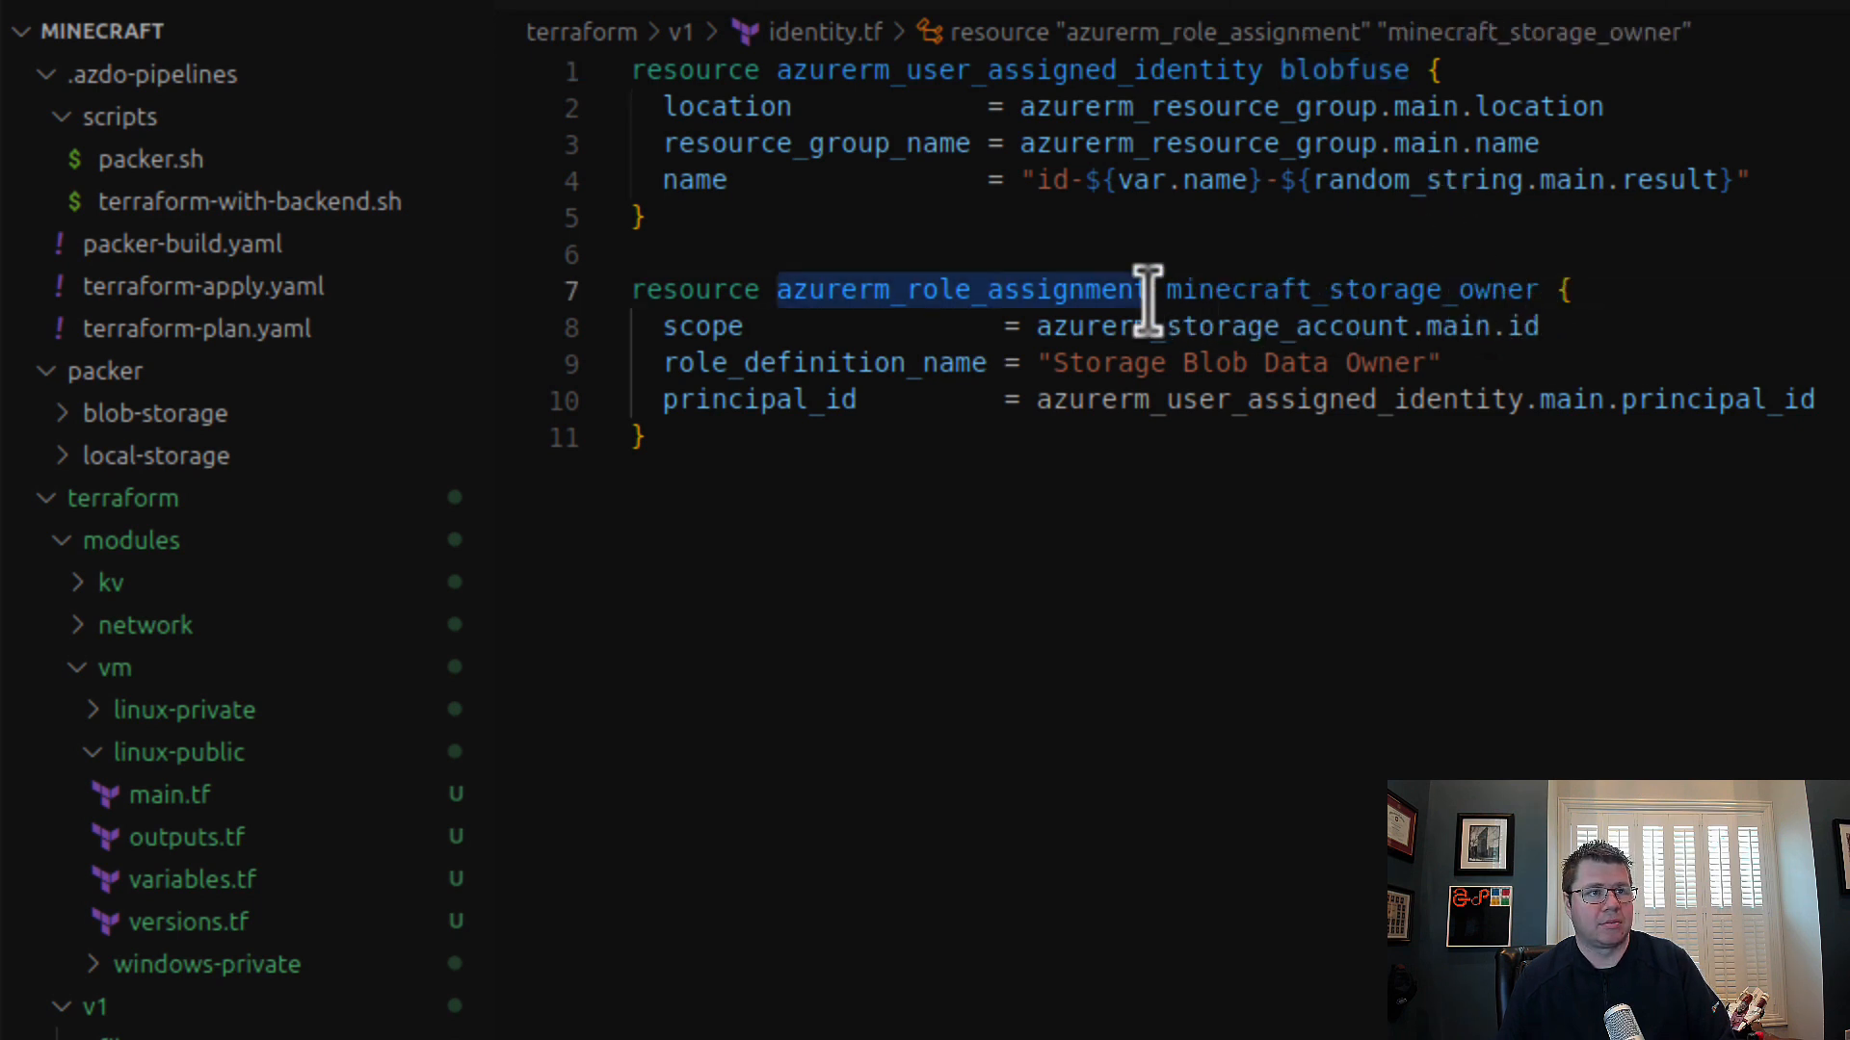
left_click(1342, 308)
double_click(1342, 310)
double_click(1427, 291)
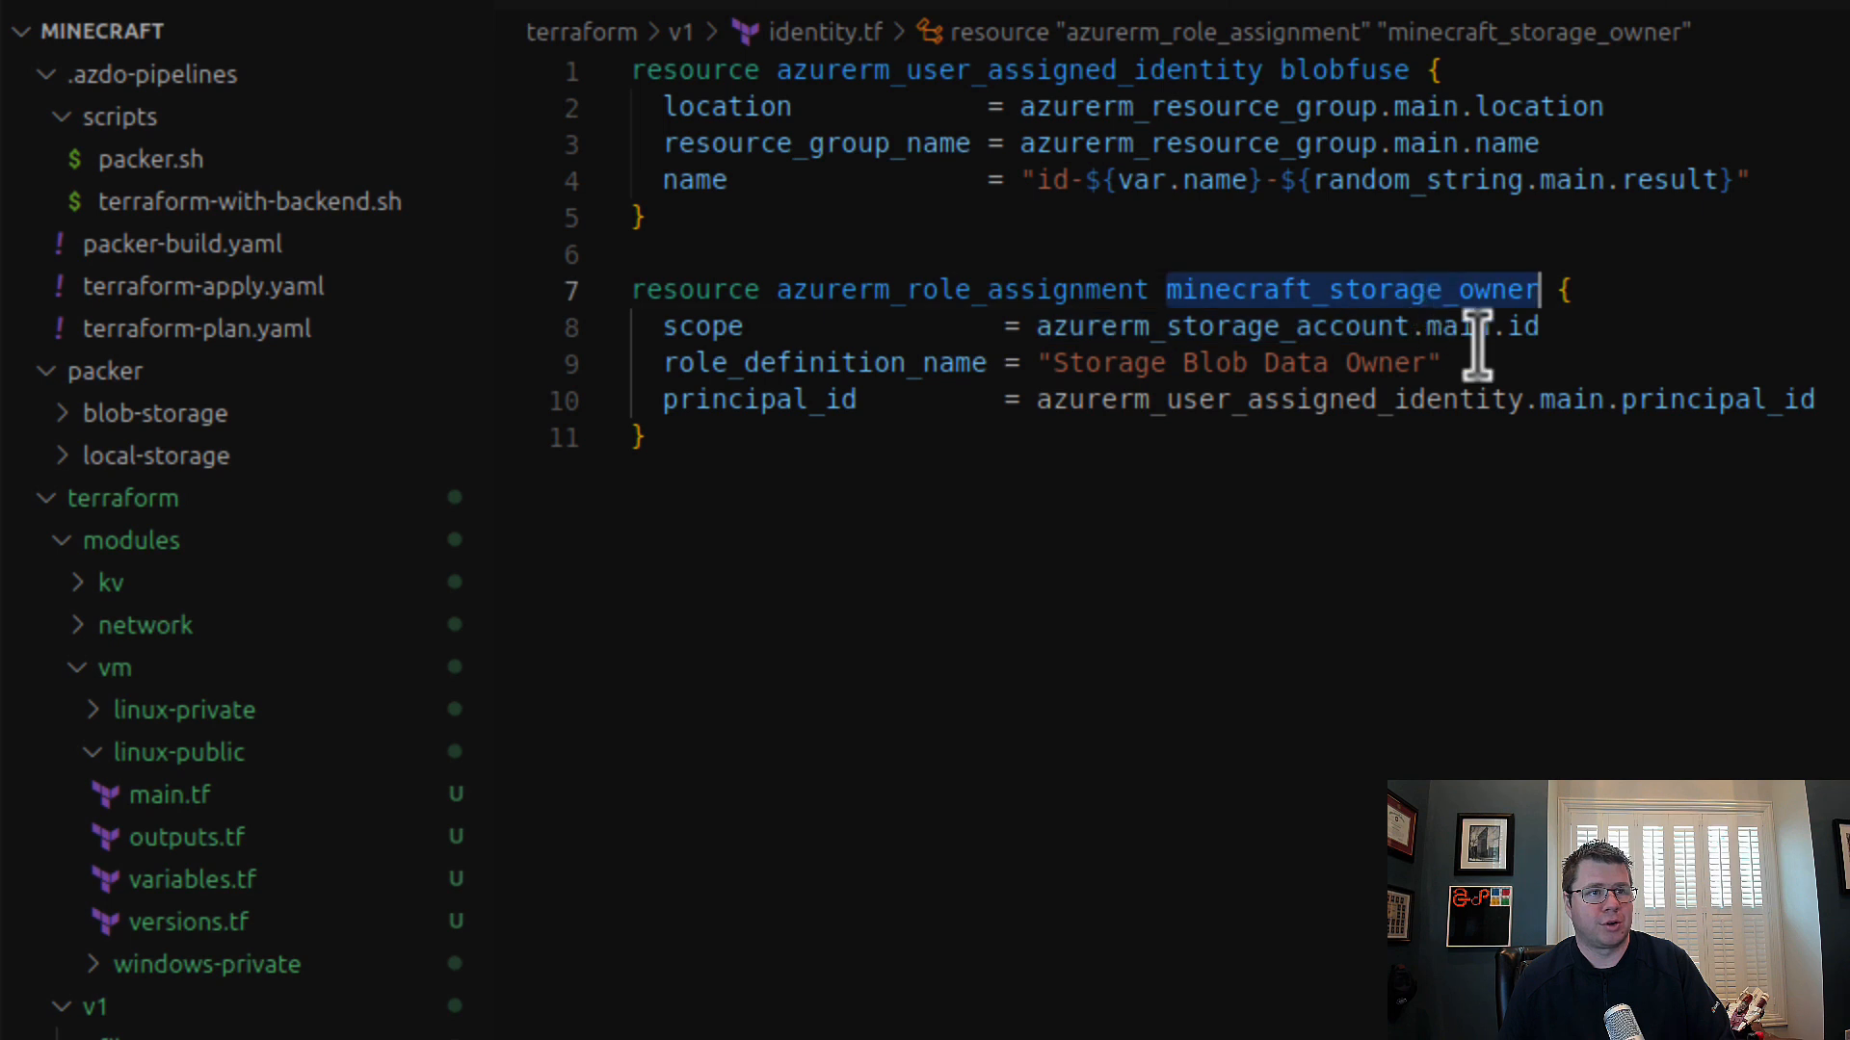
double_click(1568, 401)
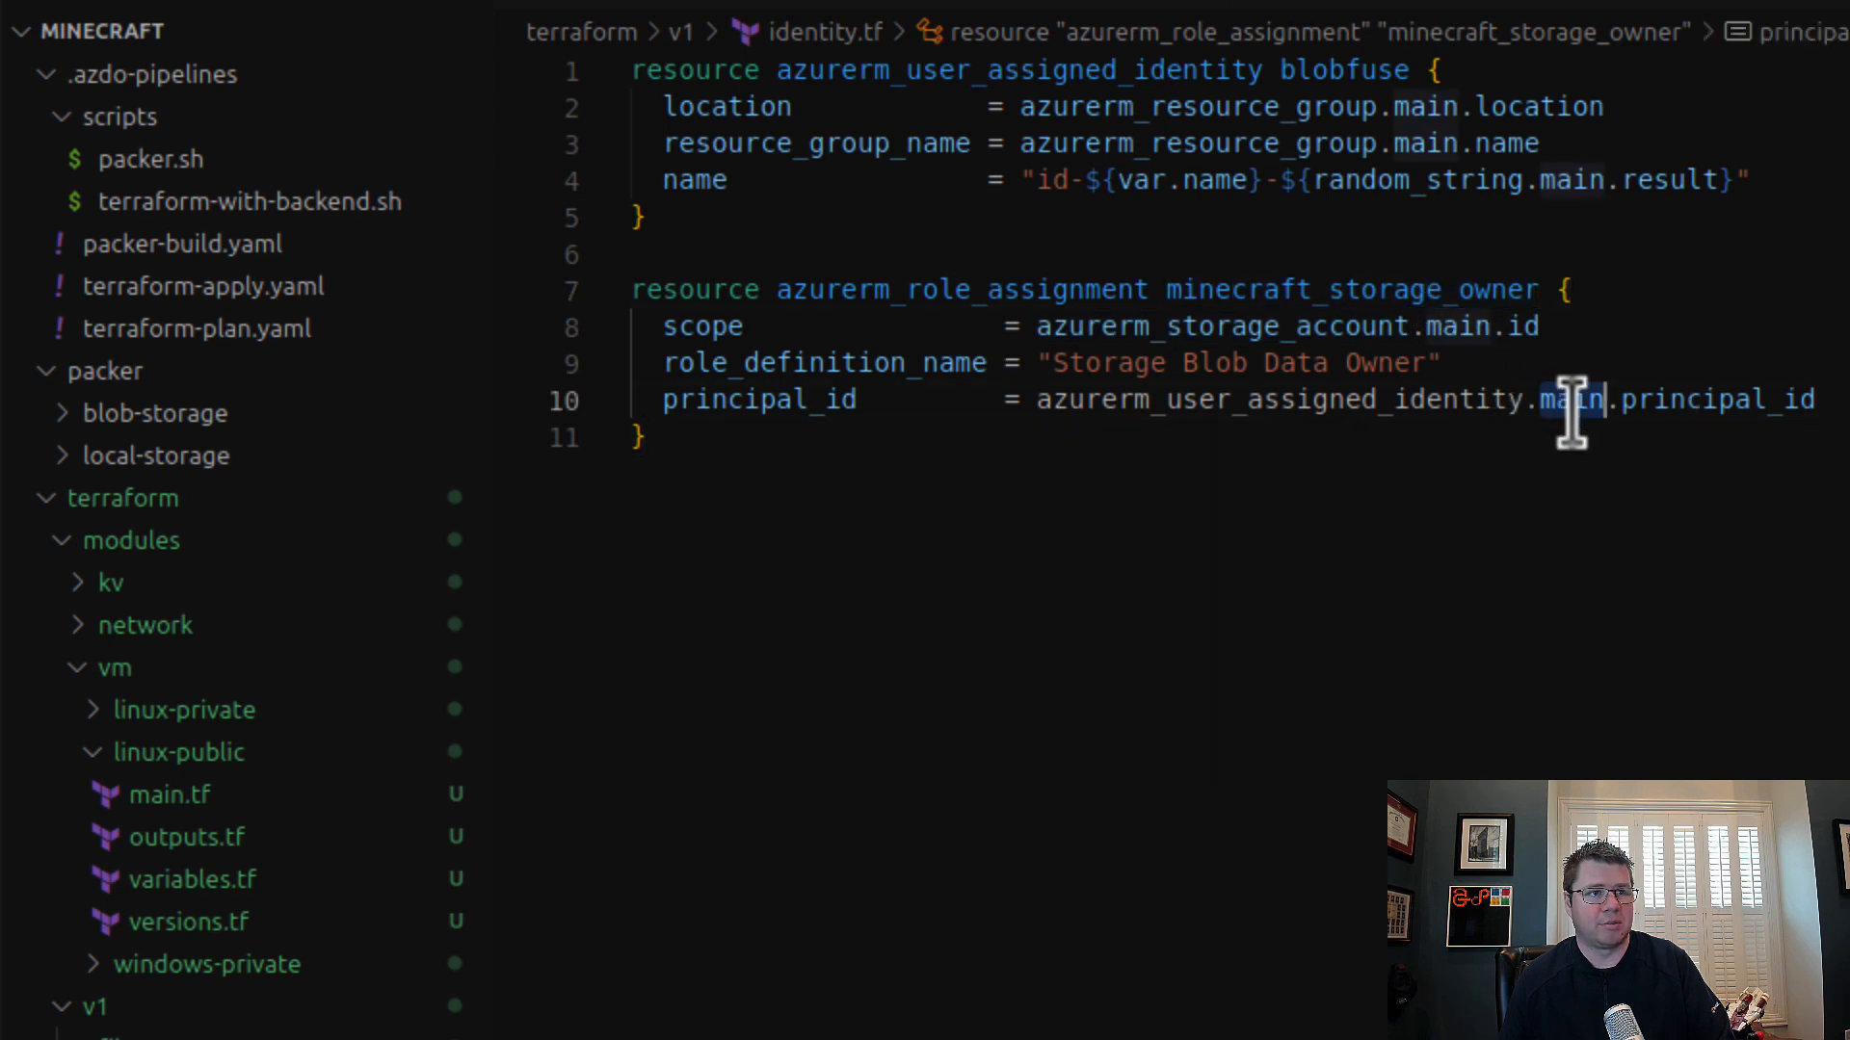
type("blobfuse")
Step: Duplicate the azurerm_user_assigned_identity block at the end of identity.tf and name the copy minecraft_local_storage
left_click_drag(760, 240, 537, 75)
key("ctrl+c")
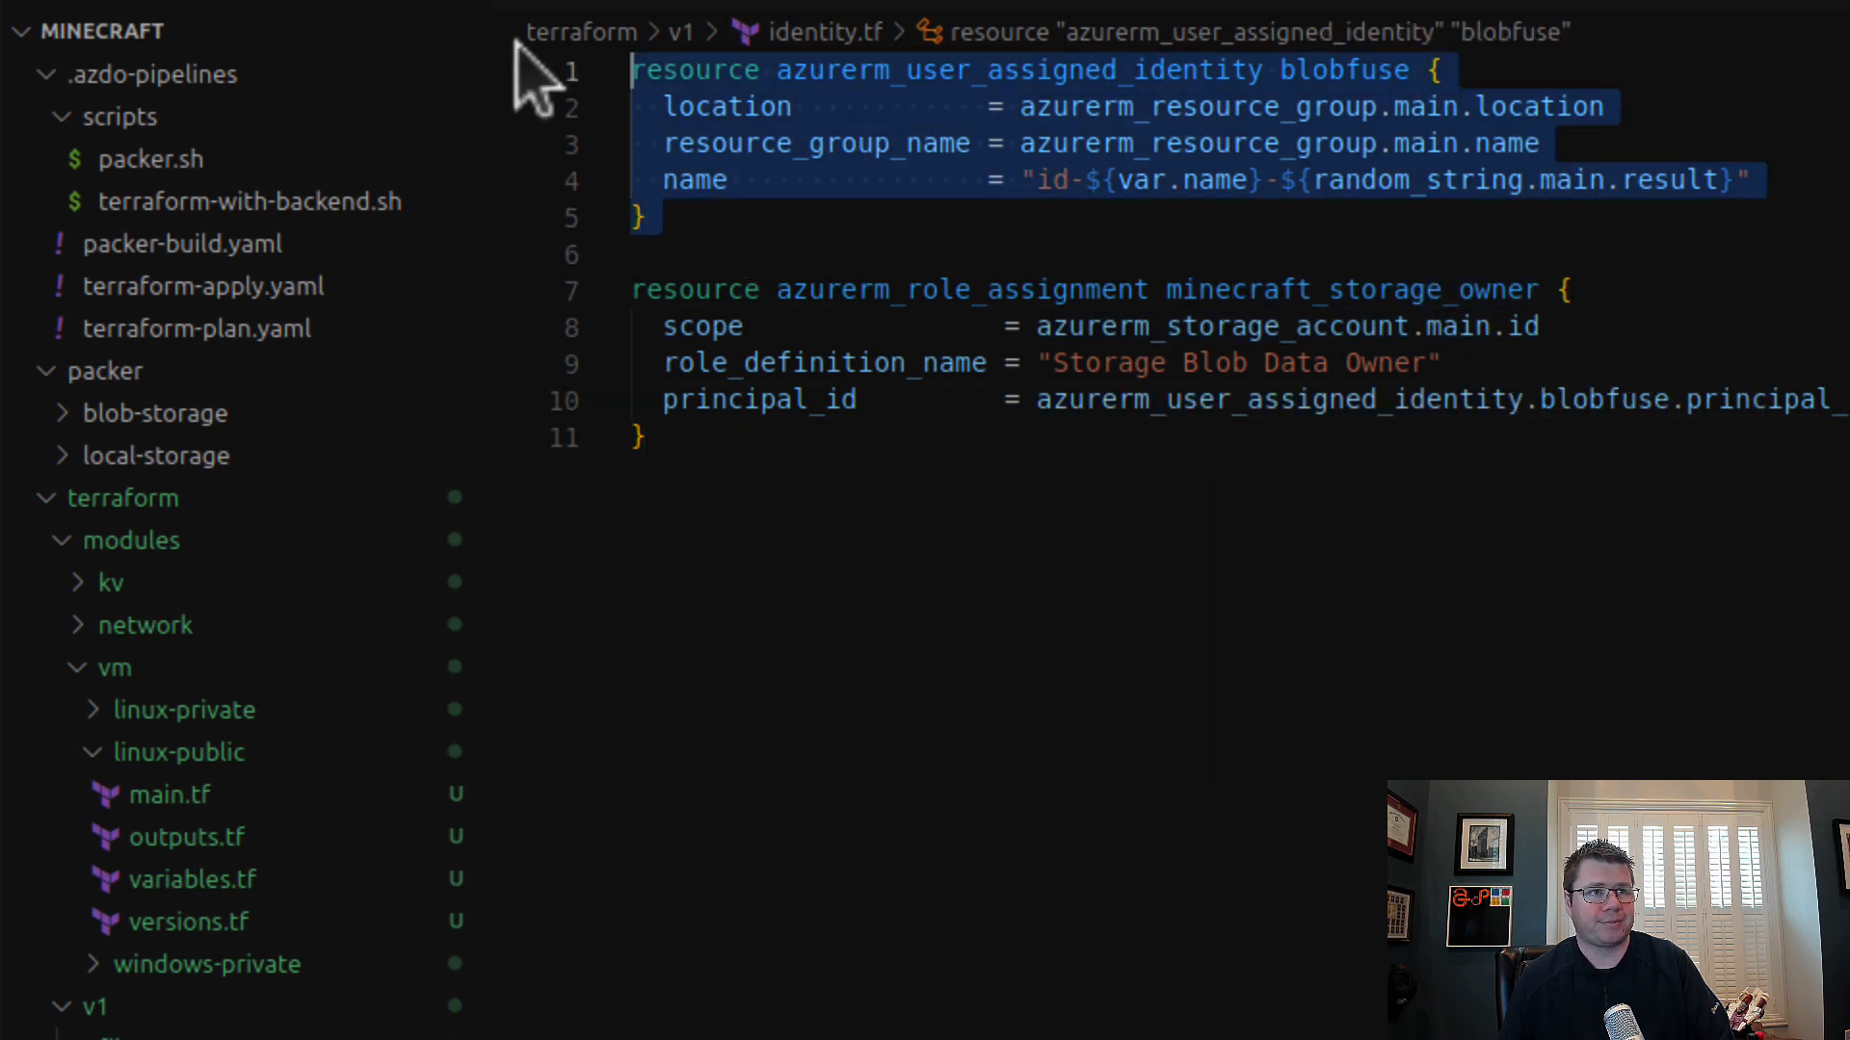
left_click(1211, 607)
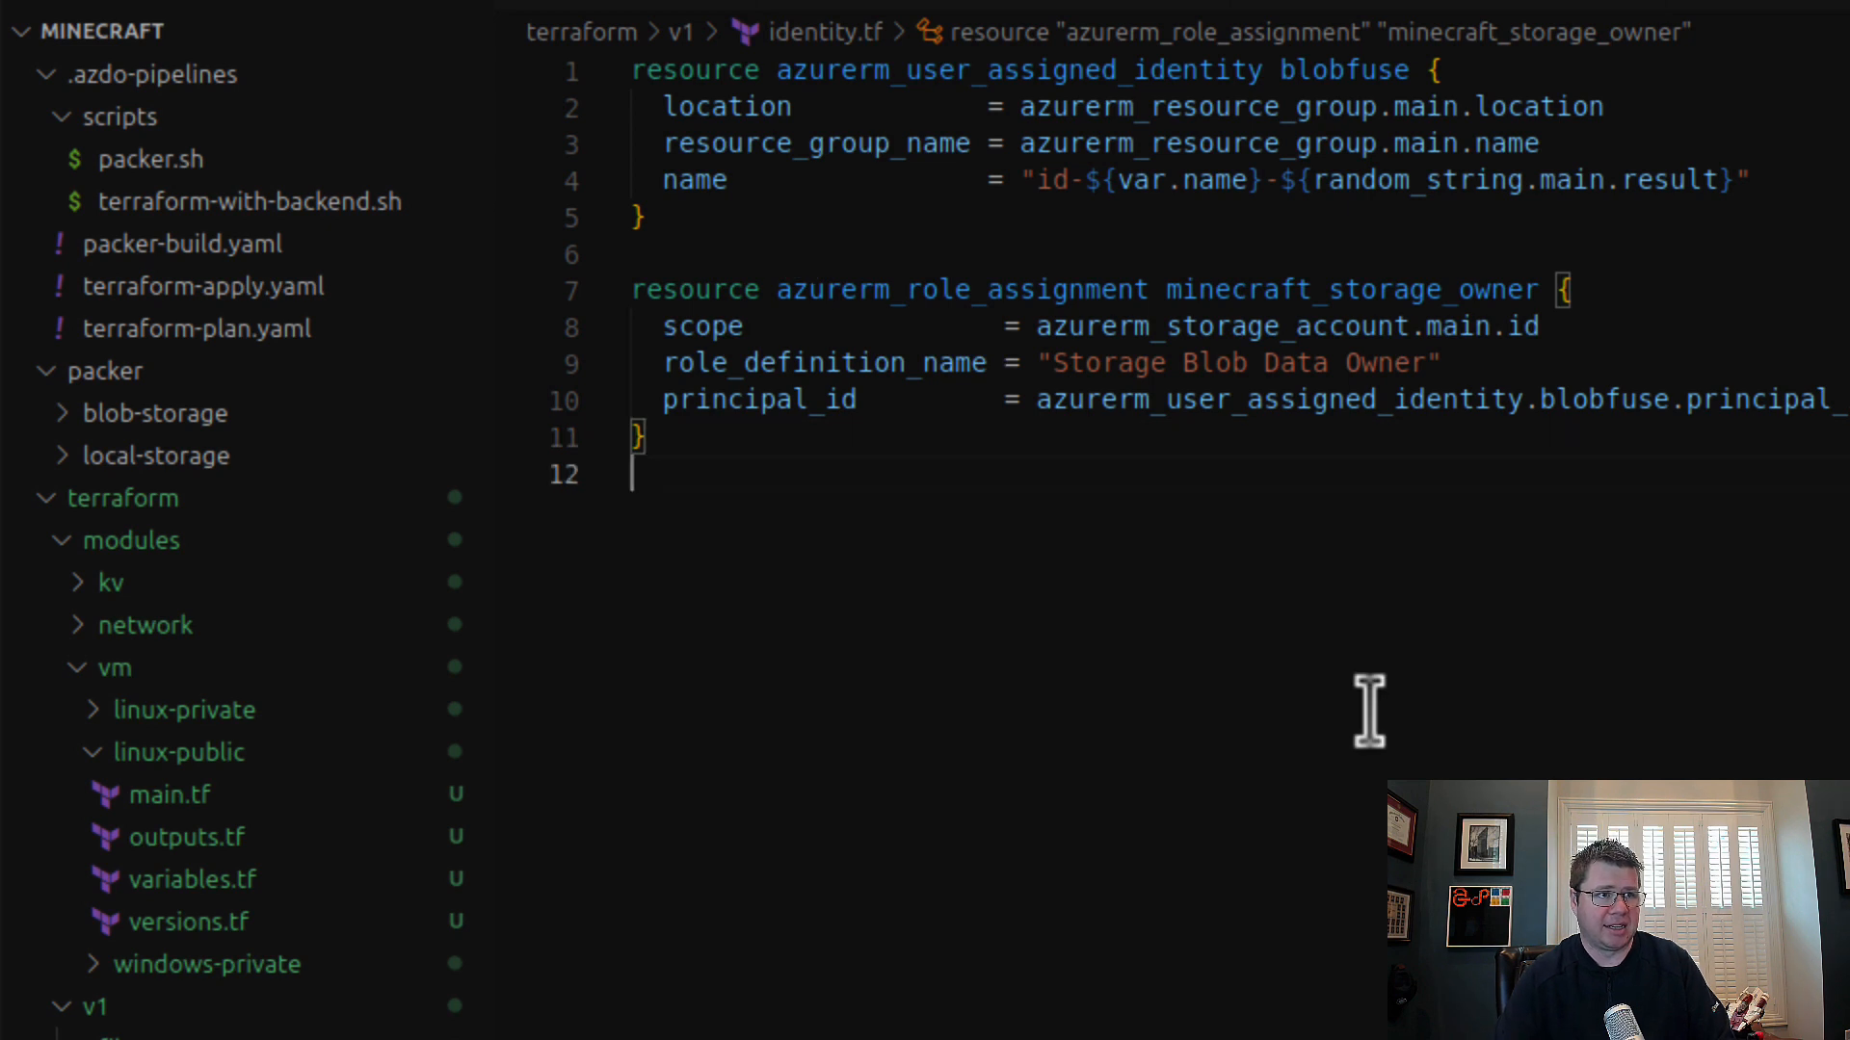
key("Return")
key("ctrl+v")
double_click(1328, 507)
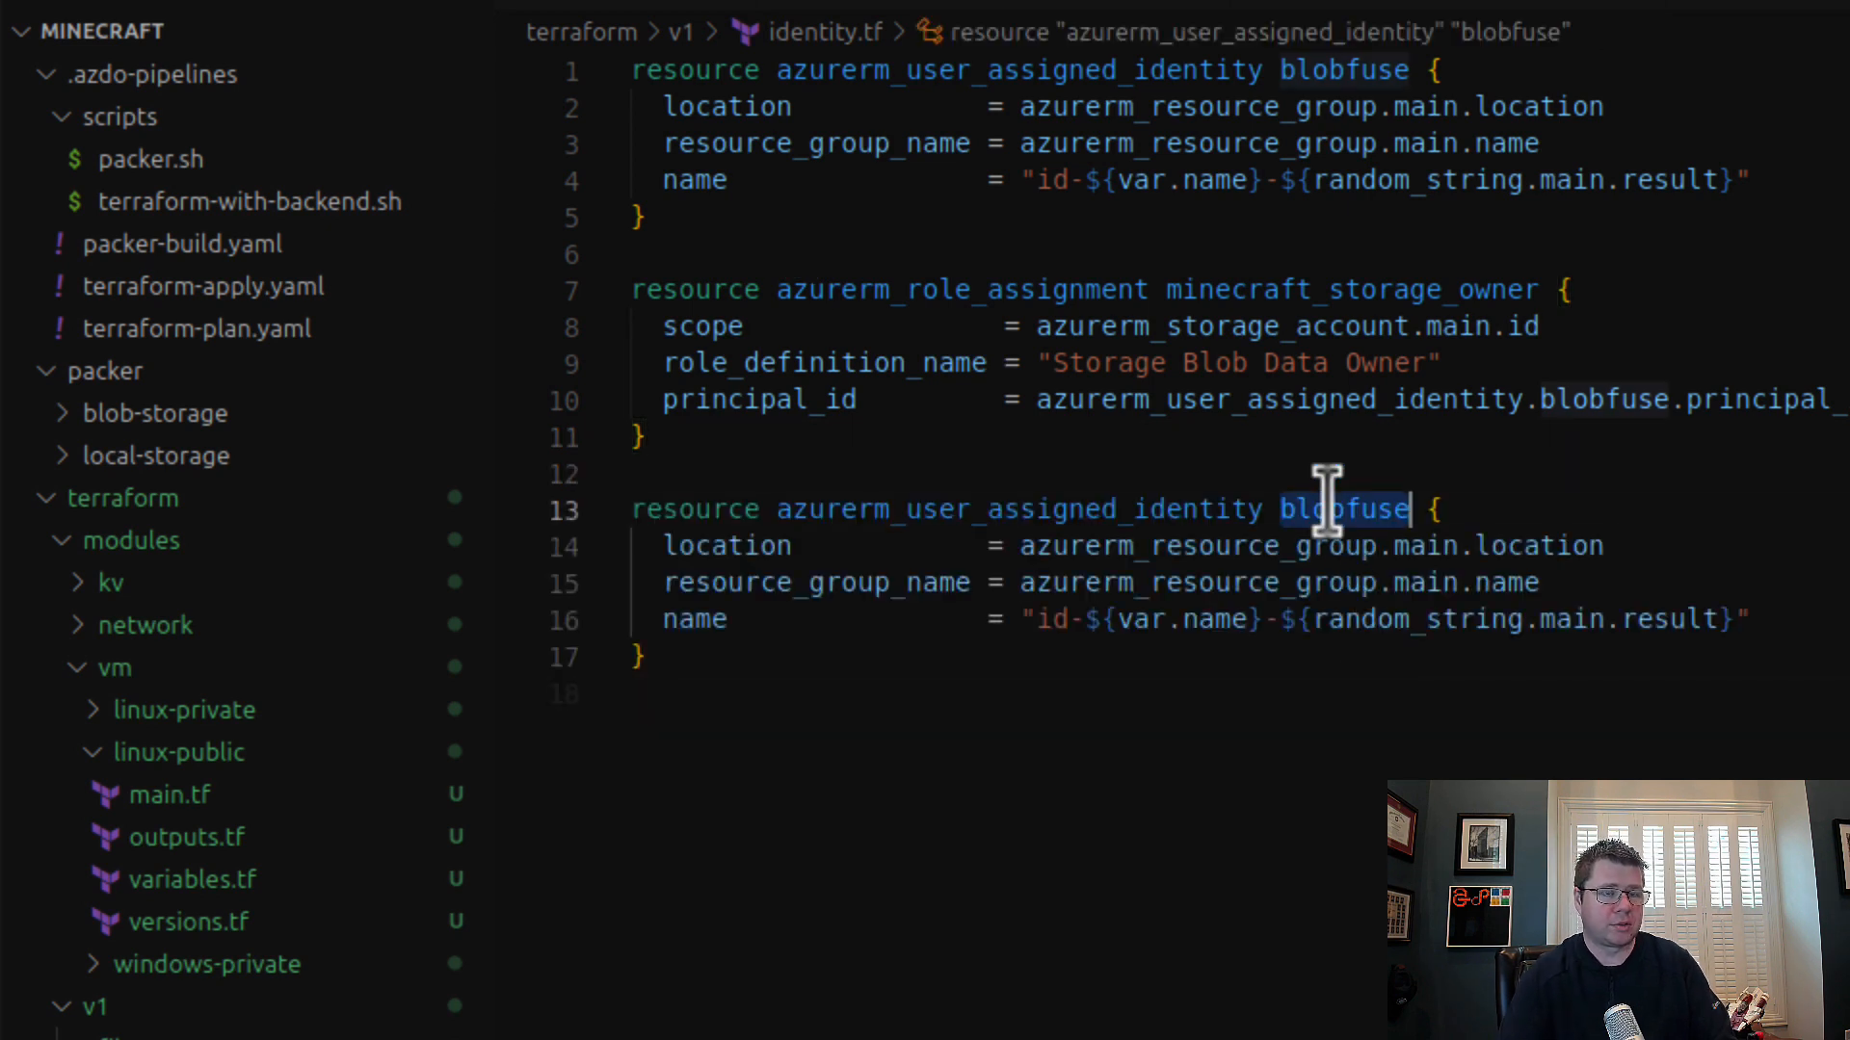
type("local_storag")
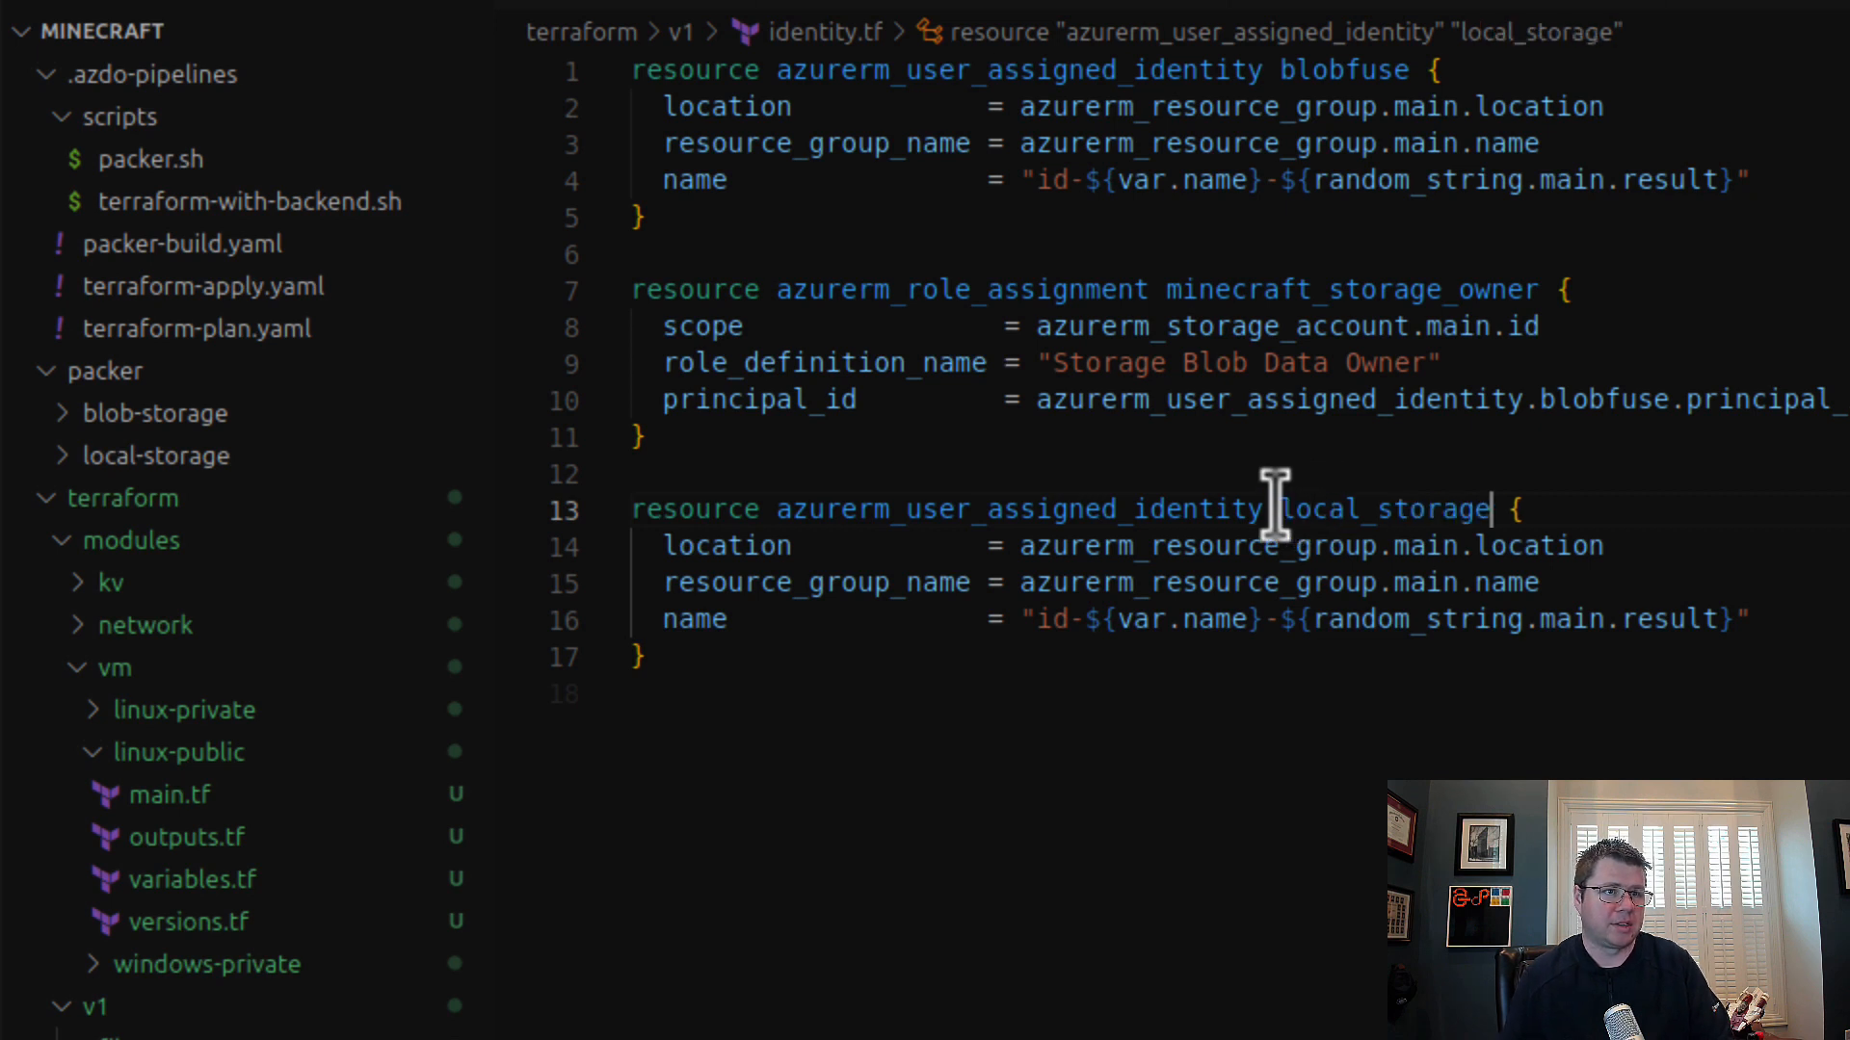
left_click(1281, 508)
type("minecraft_")
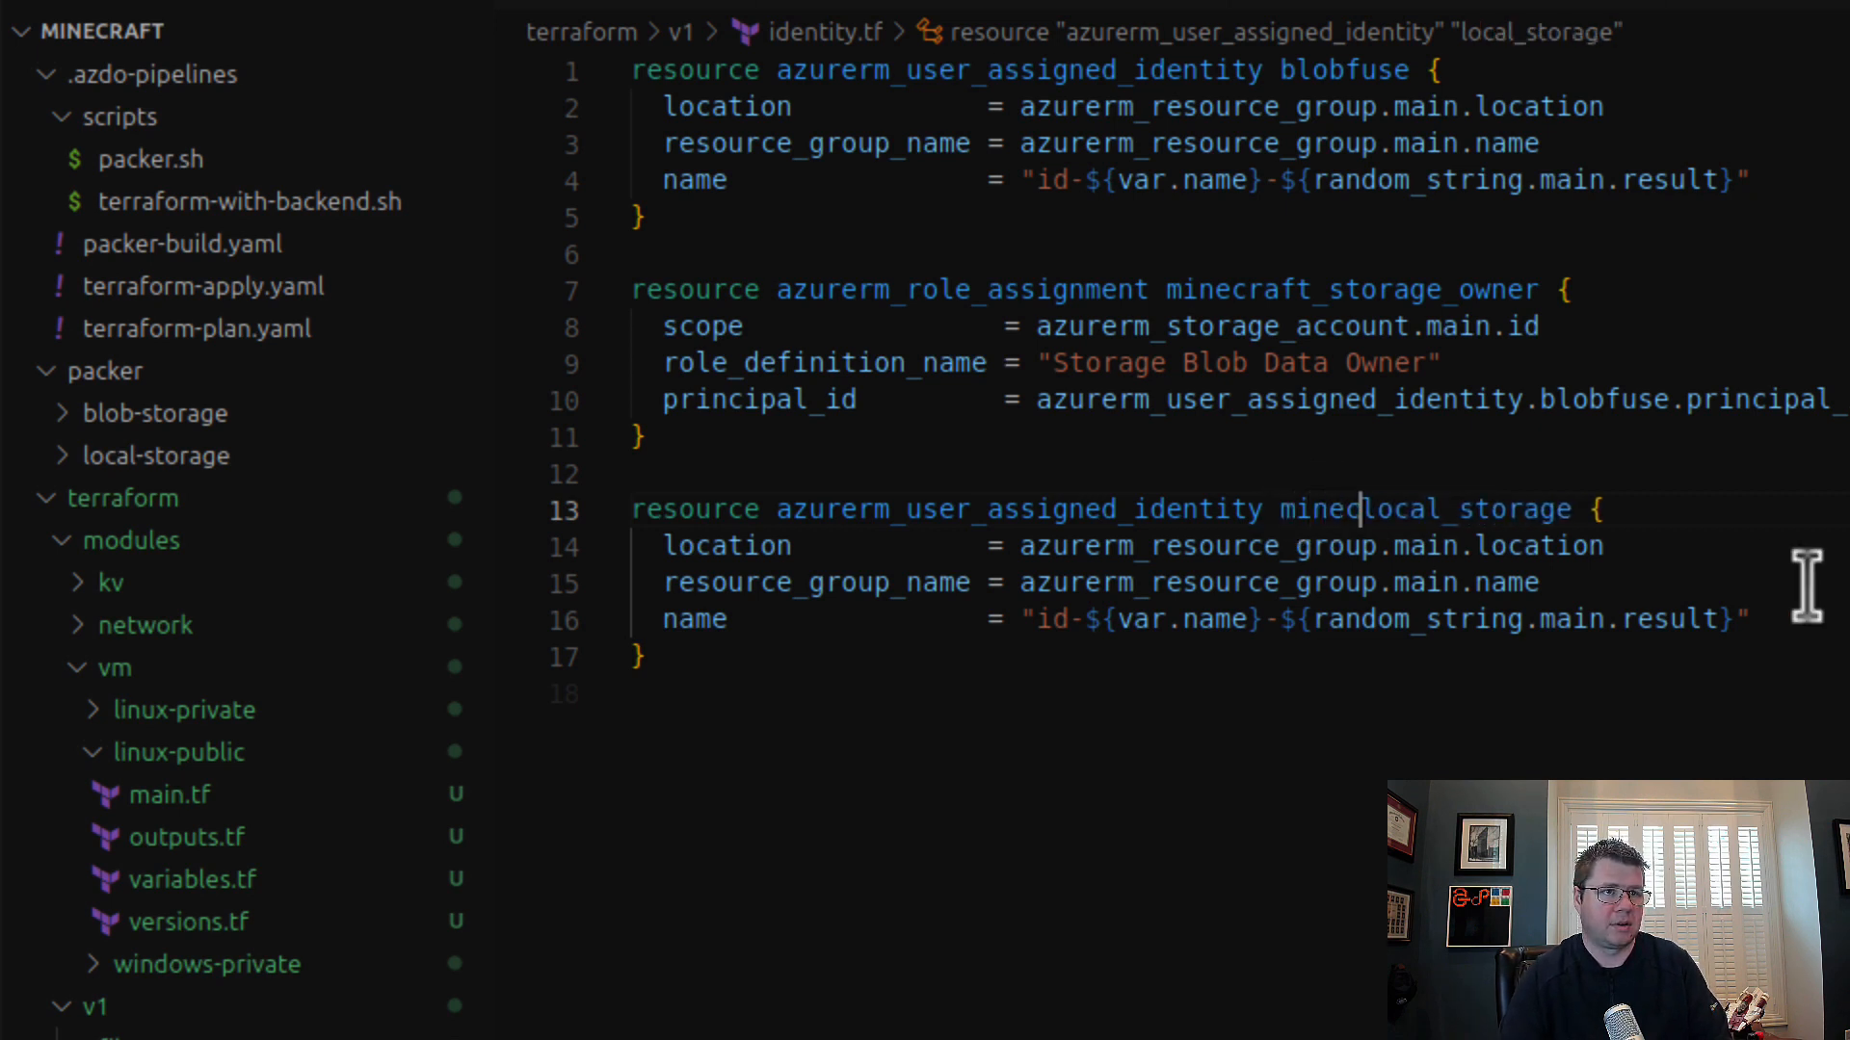
Step: Rename the first azurerm_user_assigned_identity resource in identity.tf to minecraft_blob_storage, reusing the copy's minecraft_ prefix
left_click(1281, 509, "shift")
key("ctrl+c")
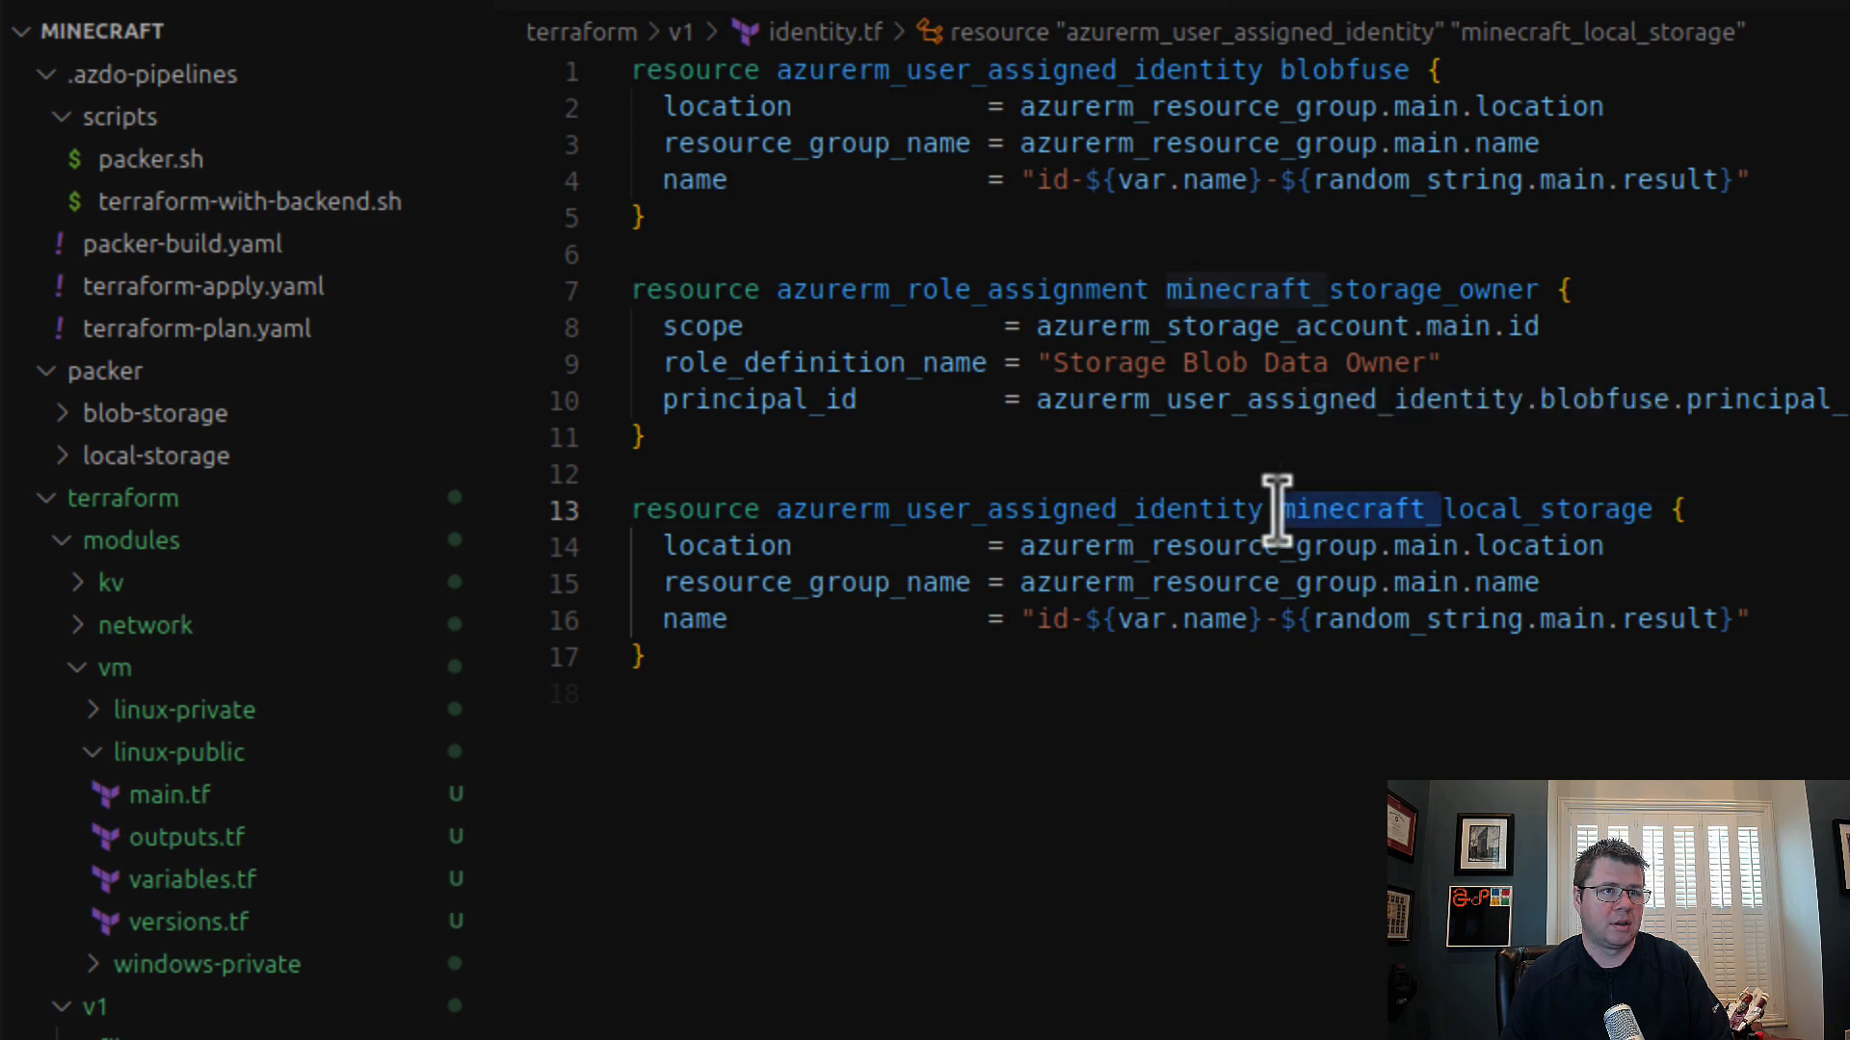
left_click(1273, 72)
left_click_drag(1274, 72, 1407, 67)
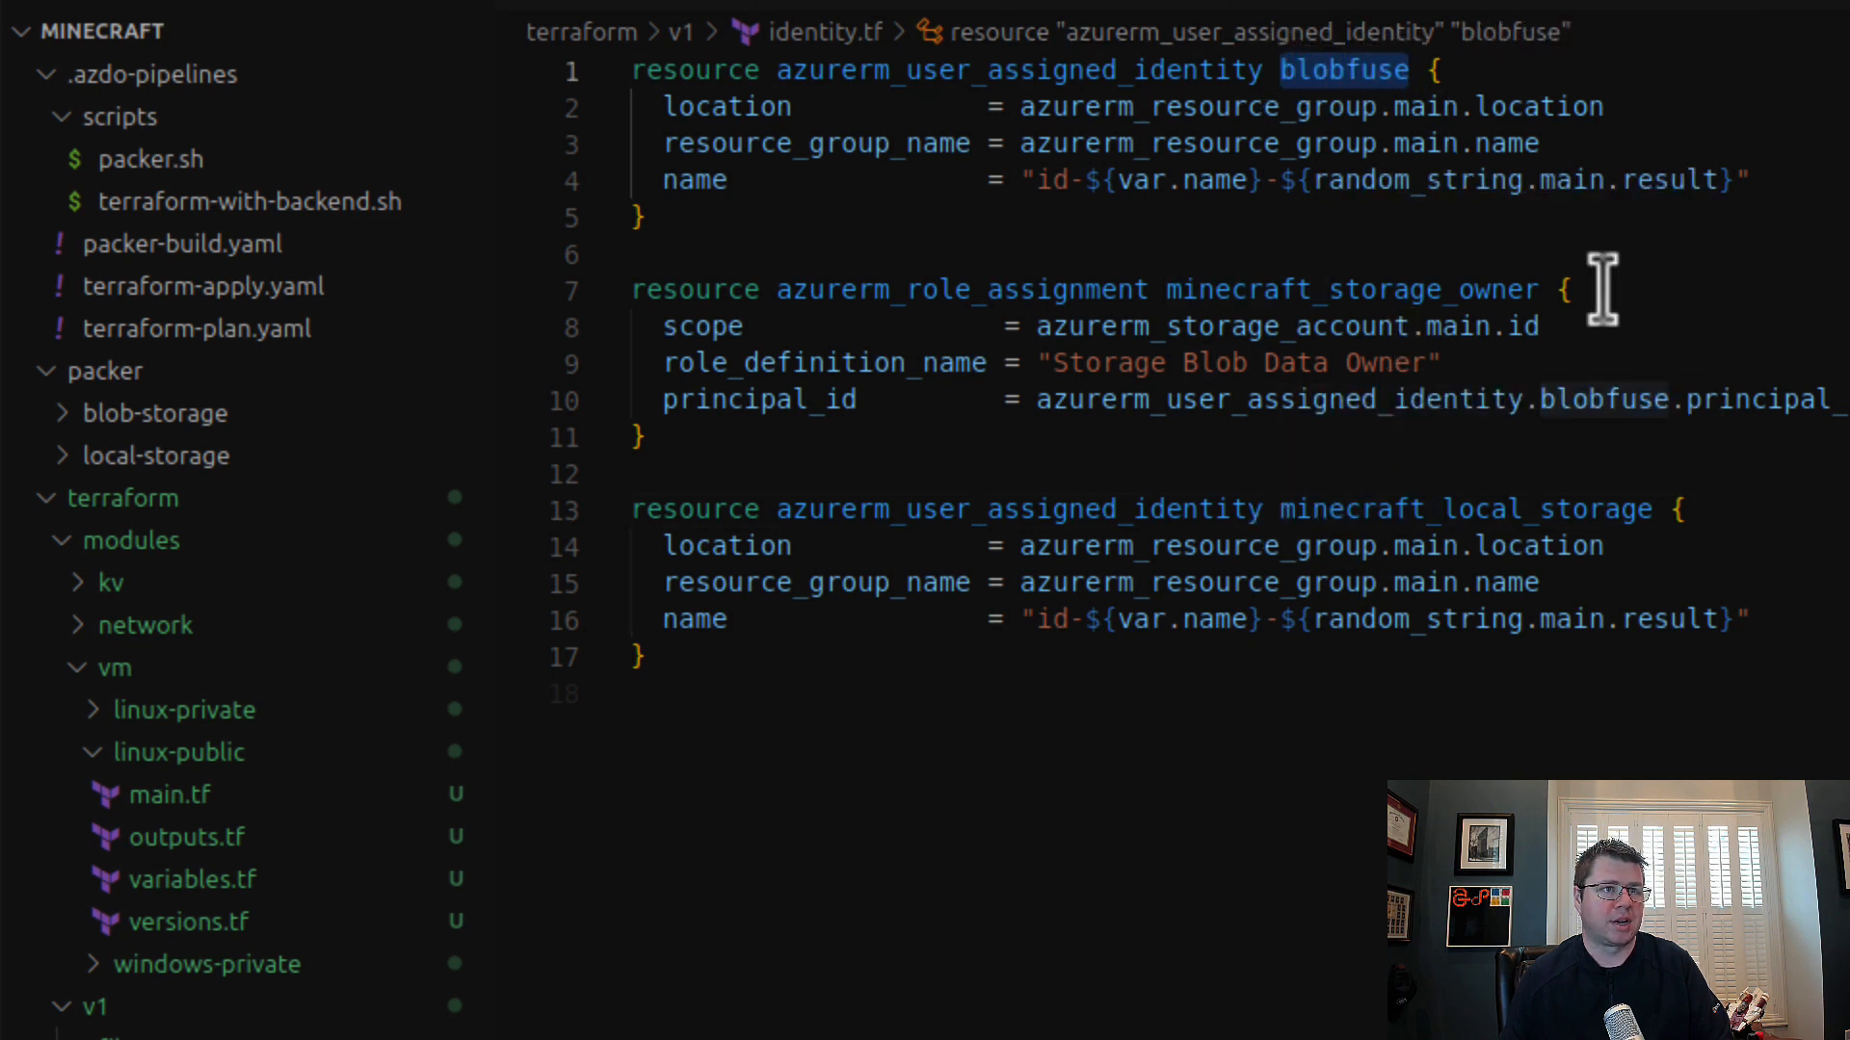
key("ctrl+v")
type("blob")
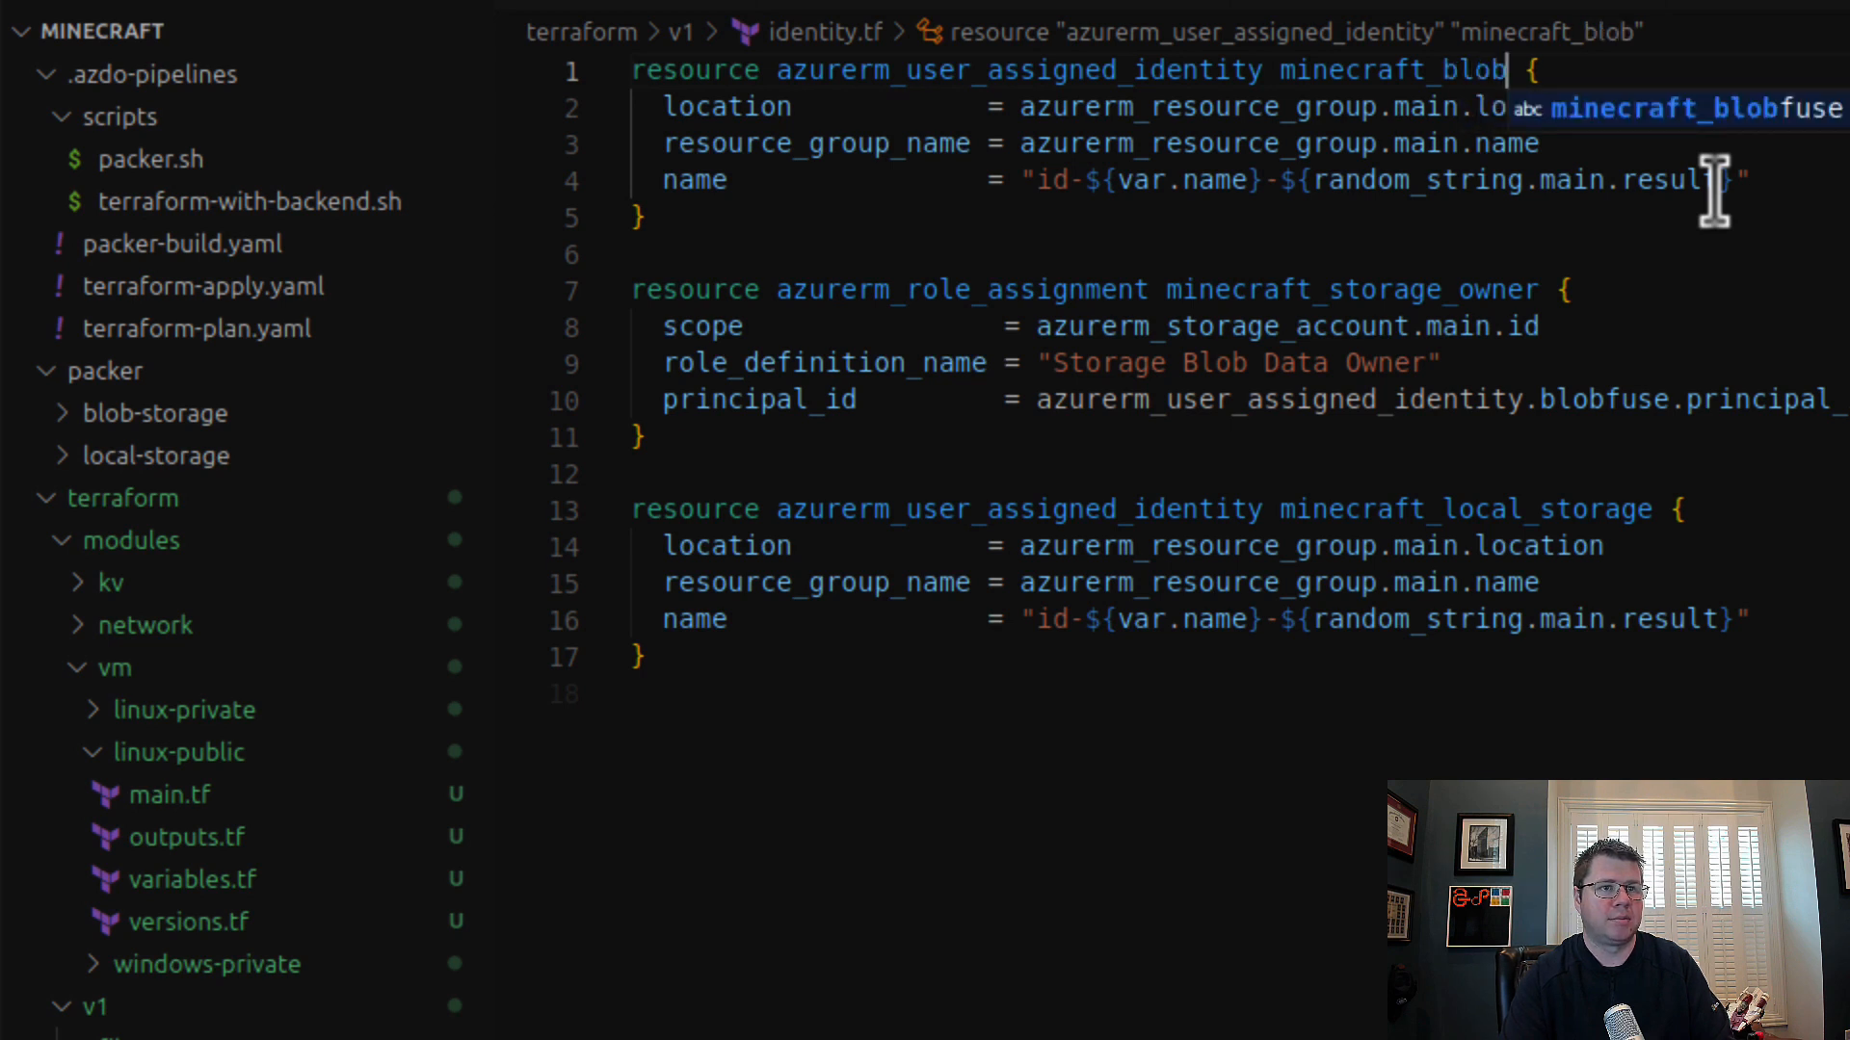
type("_s")
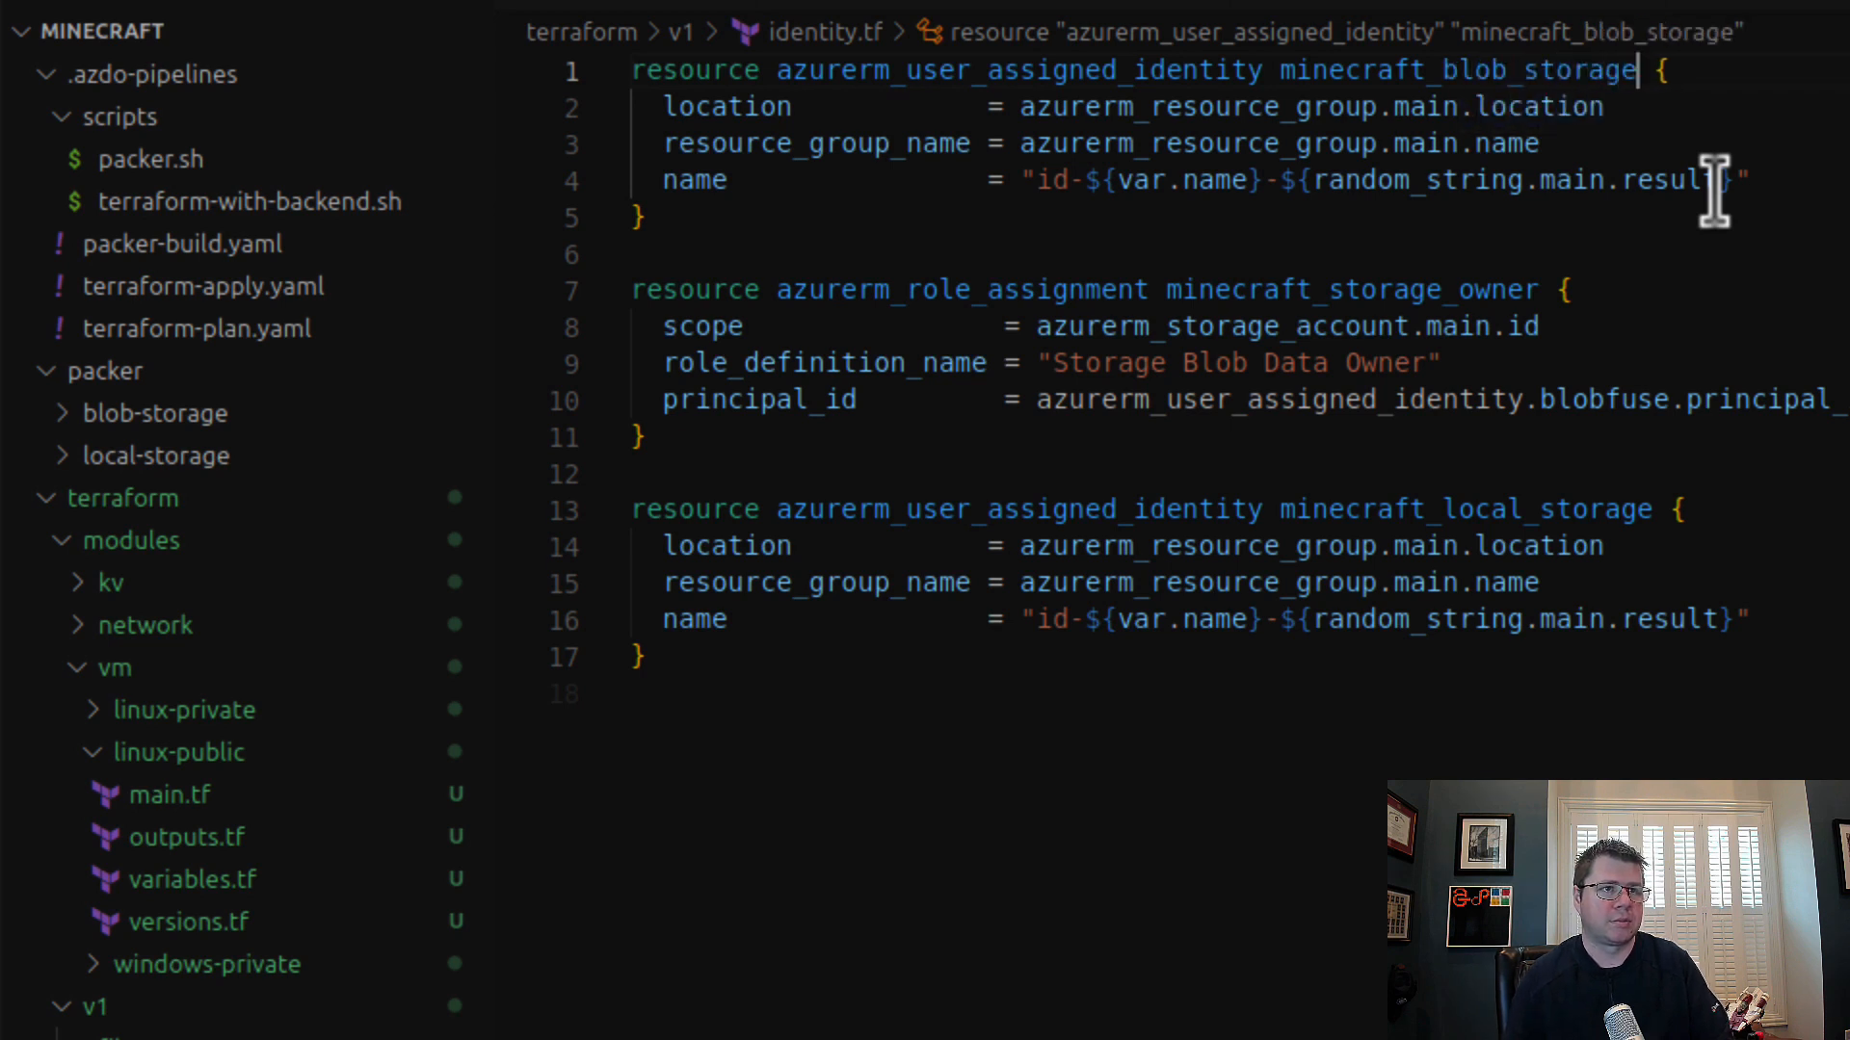
type("torage")
Step: Point the minecraft_storage_owner role assignment's principal_id at the minecraft_blob_storage identity
left_click(1616, 400)
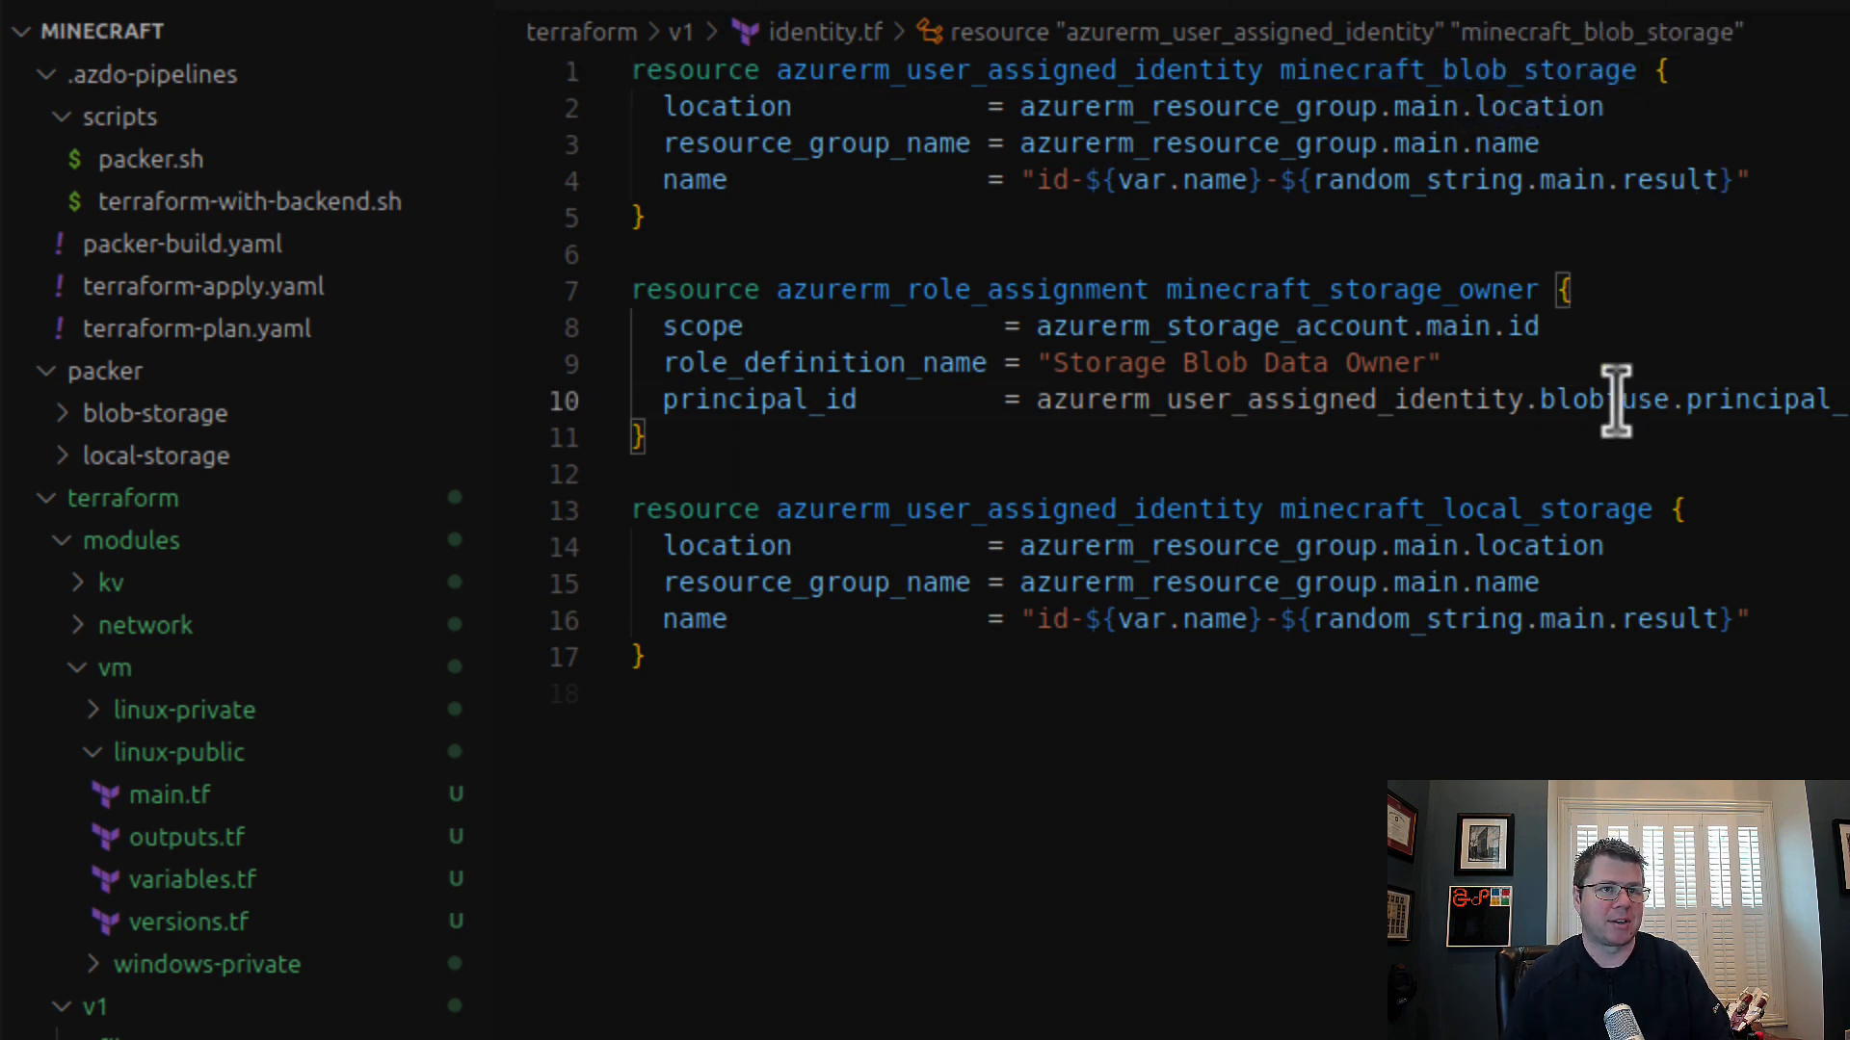
double_click(1616, 399)
type("minecraft_blob_storage")
left_click(1563, 253)
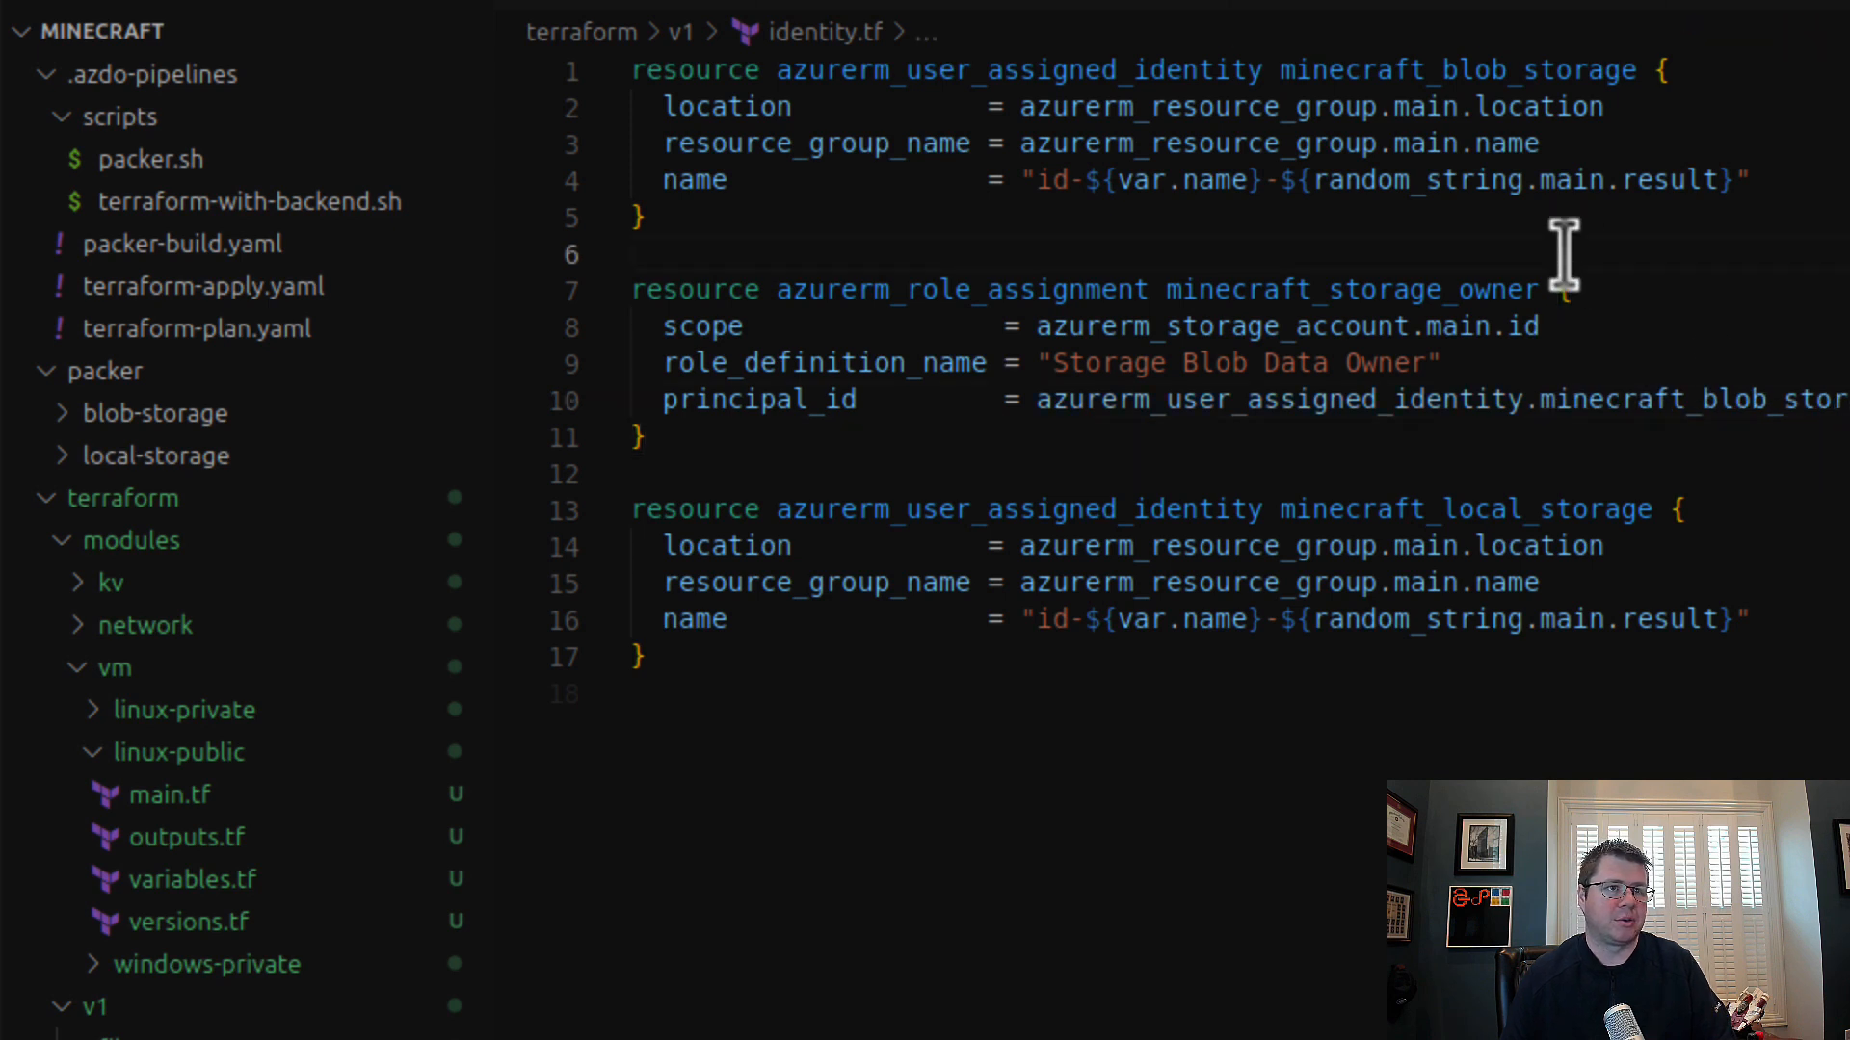
Step: Copy the identity name minecraft_local_storage from identity.tf and use it in place of main in managed_id in minecraft-local-storage.tf
double_click(1425, 69)
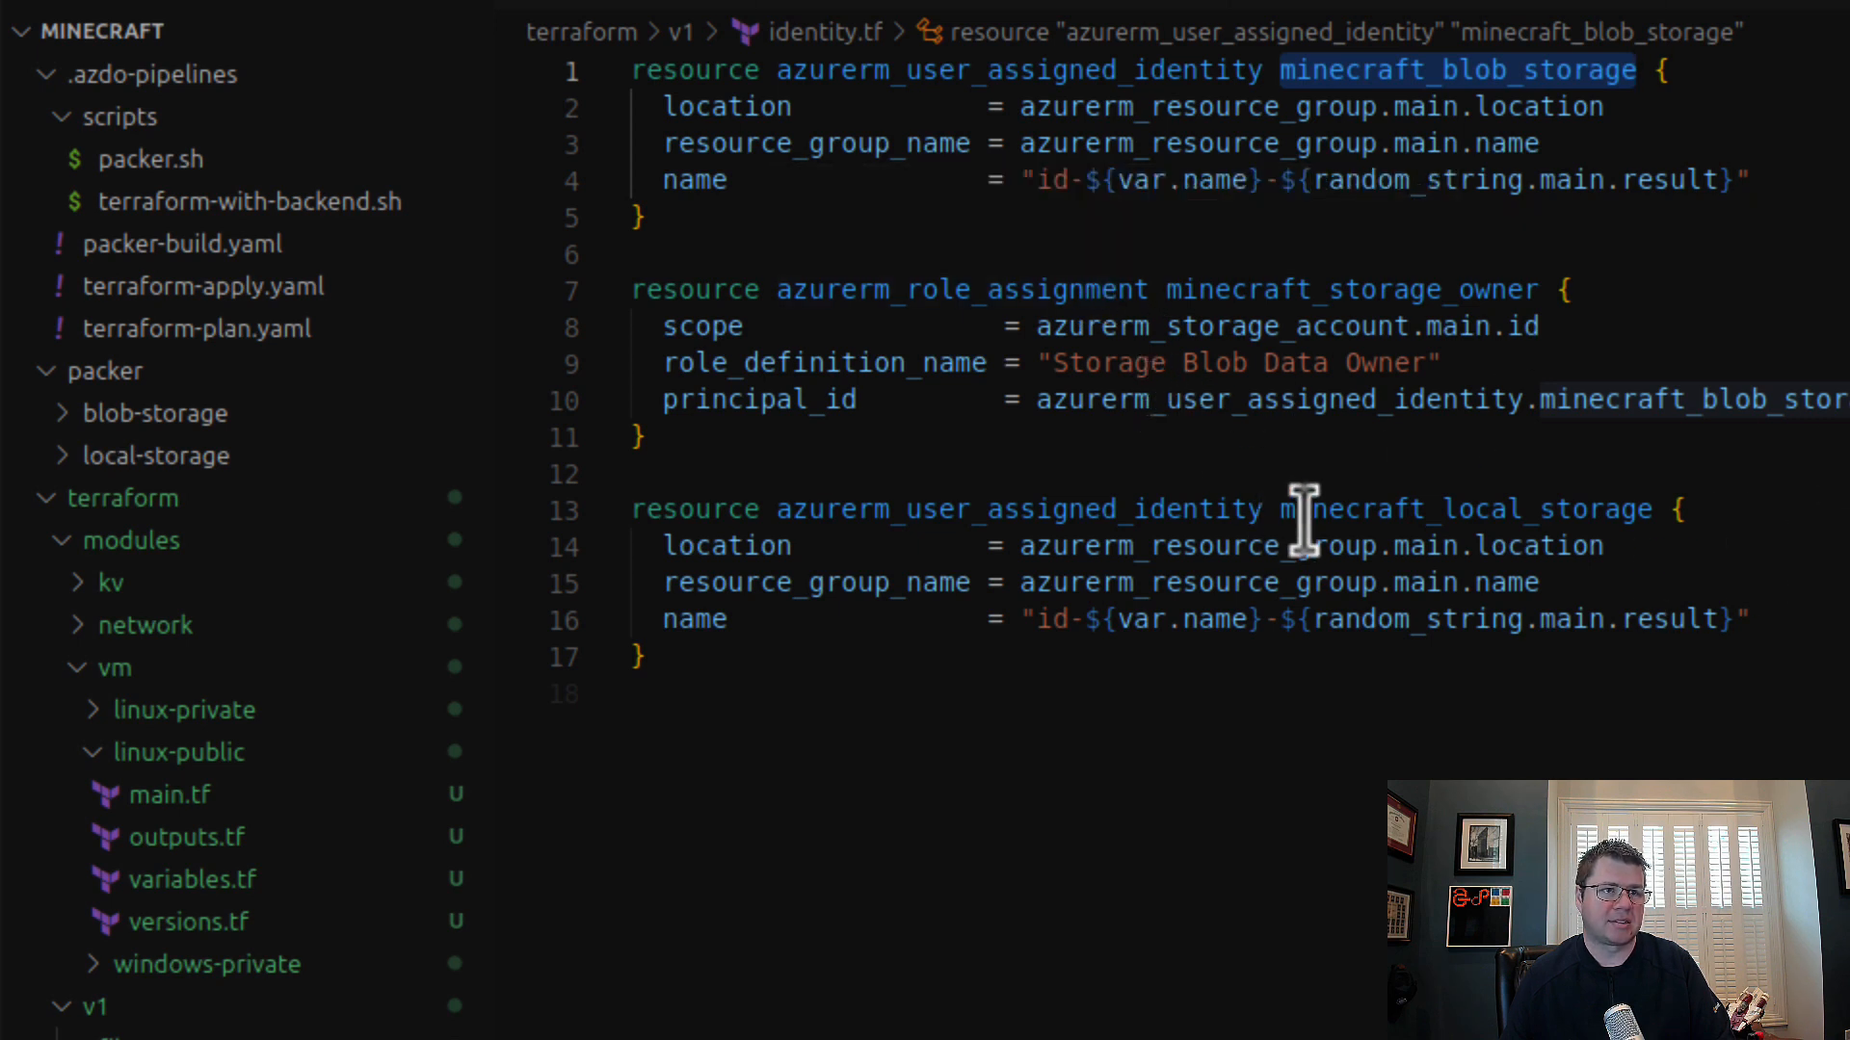
left_click(1021, 510)
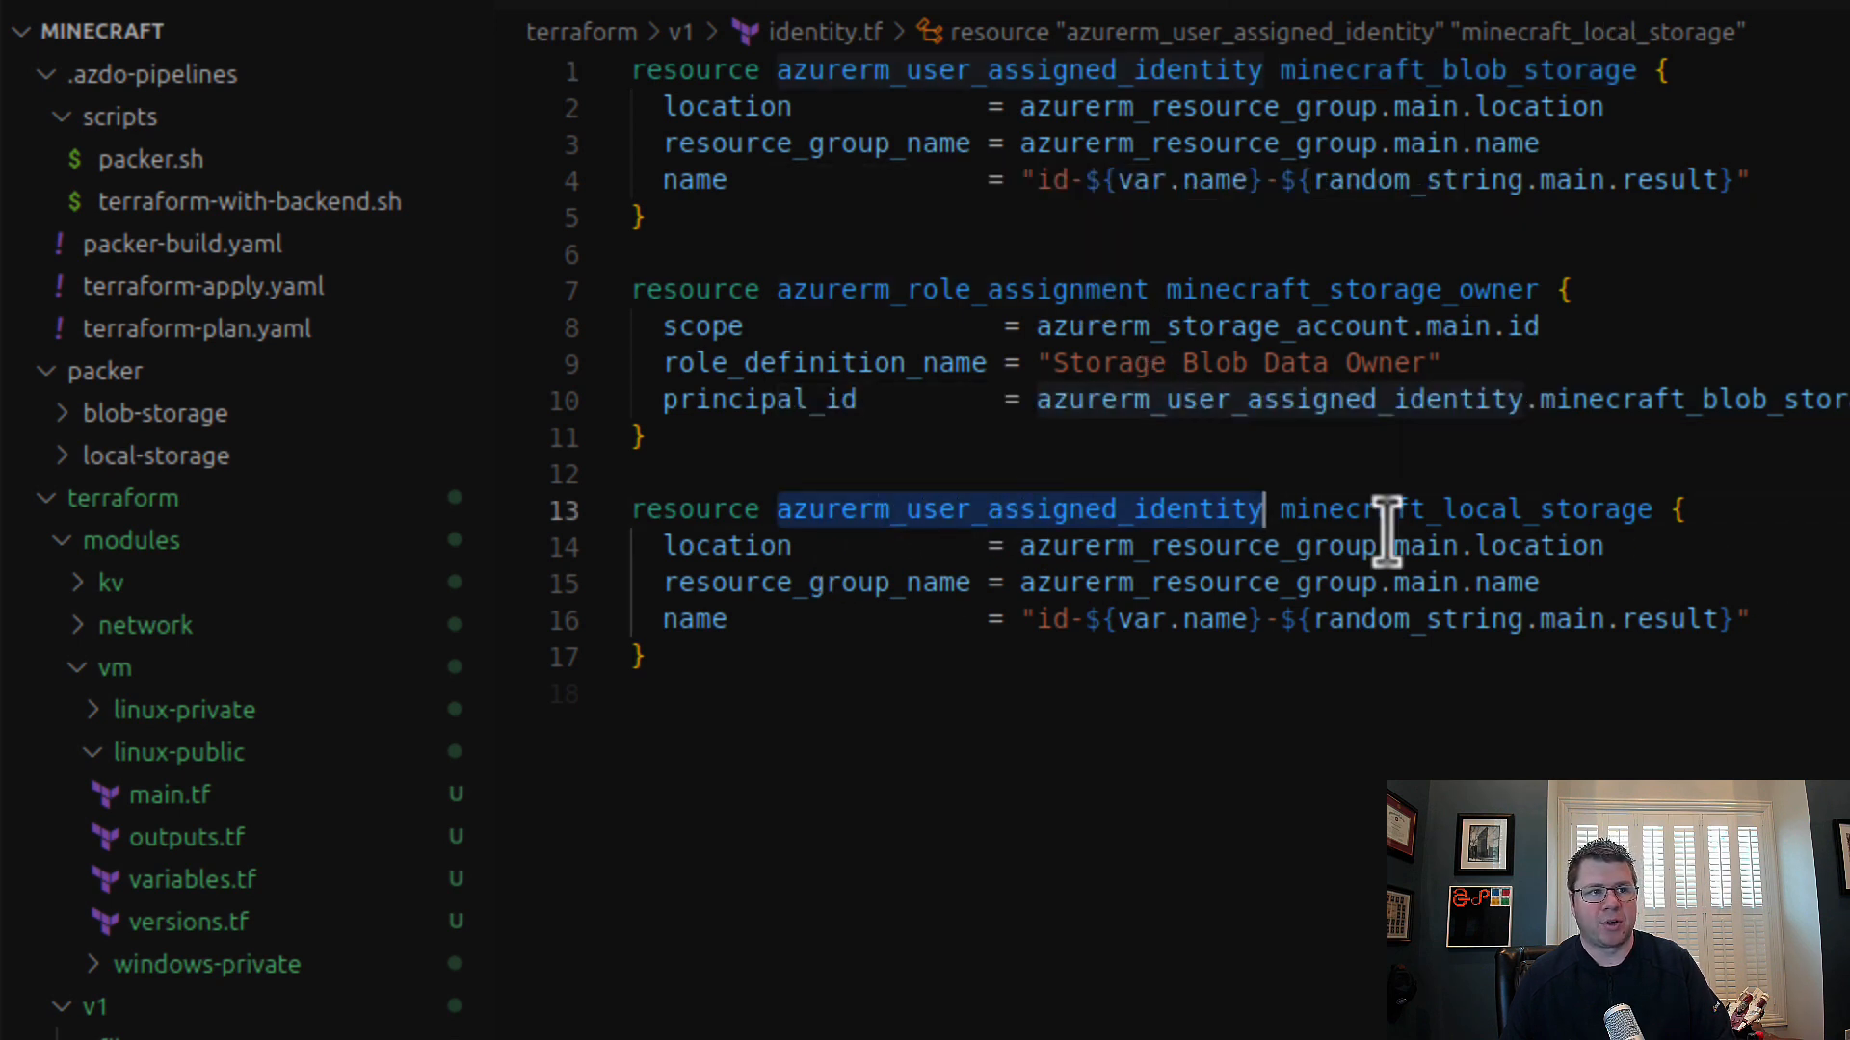
double_click(1572, 510)
key("ctrl+c")
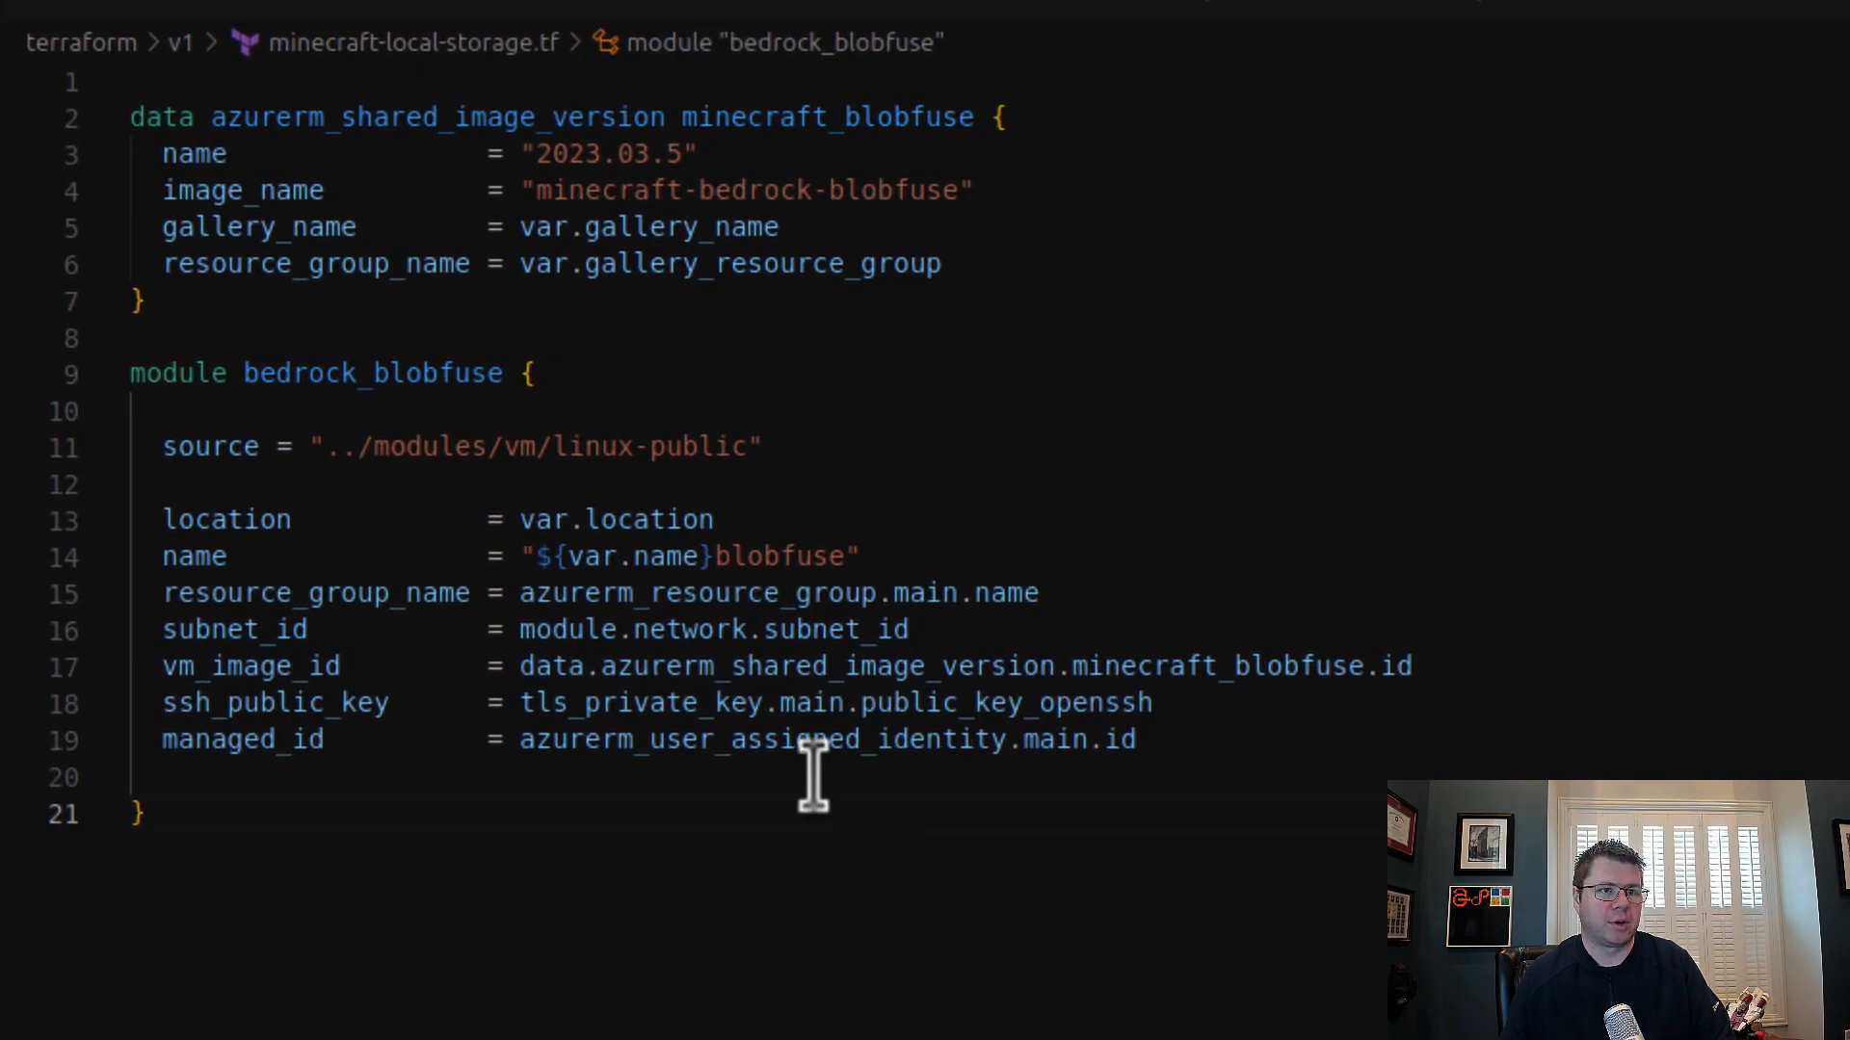
double_click(858, 738)
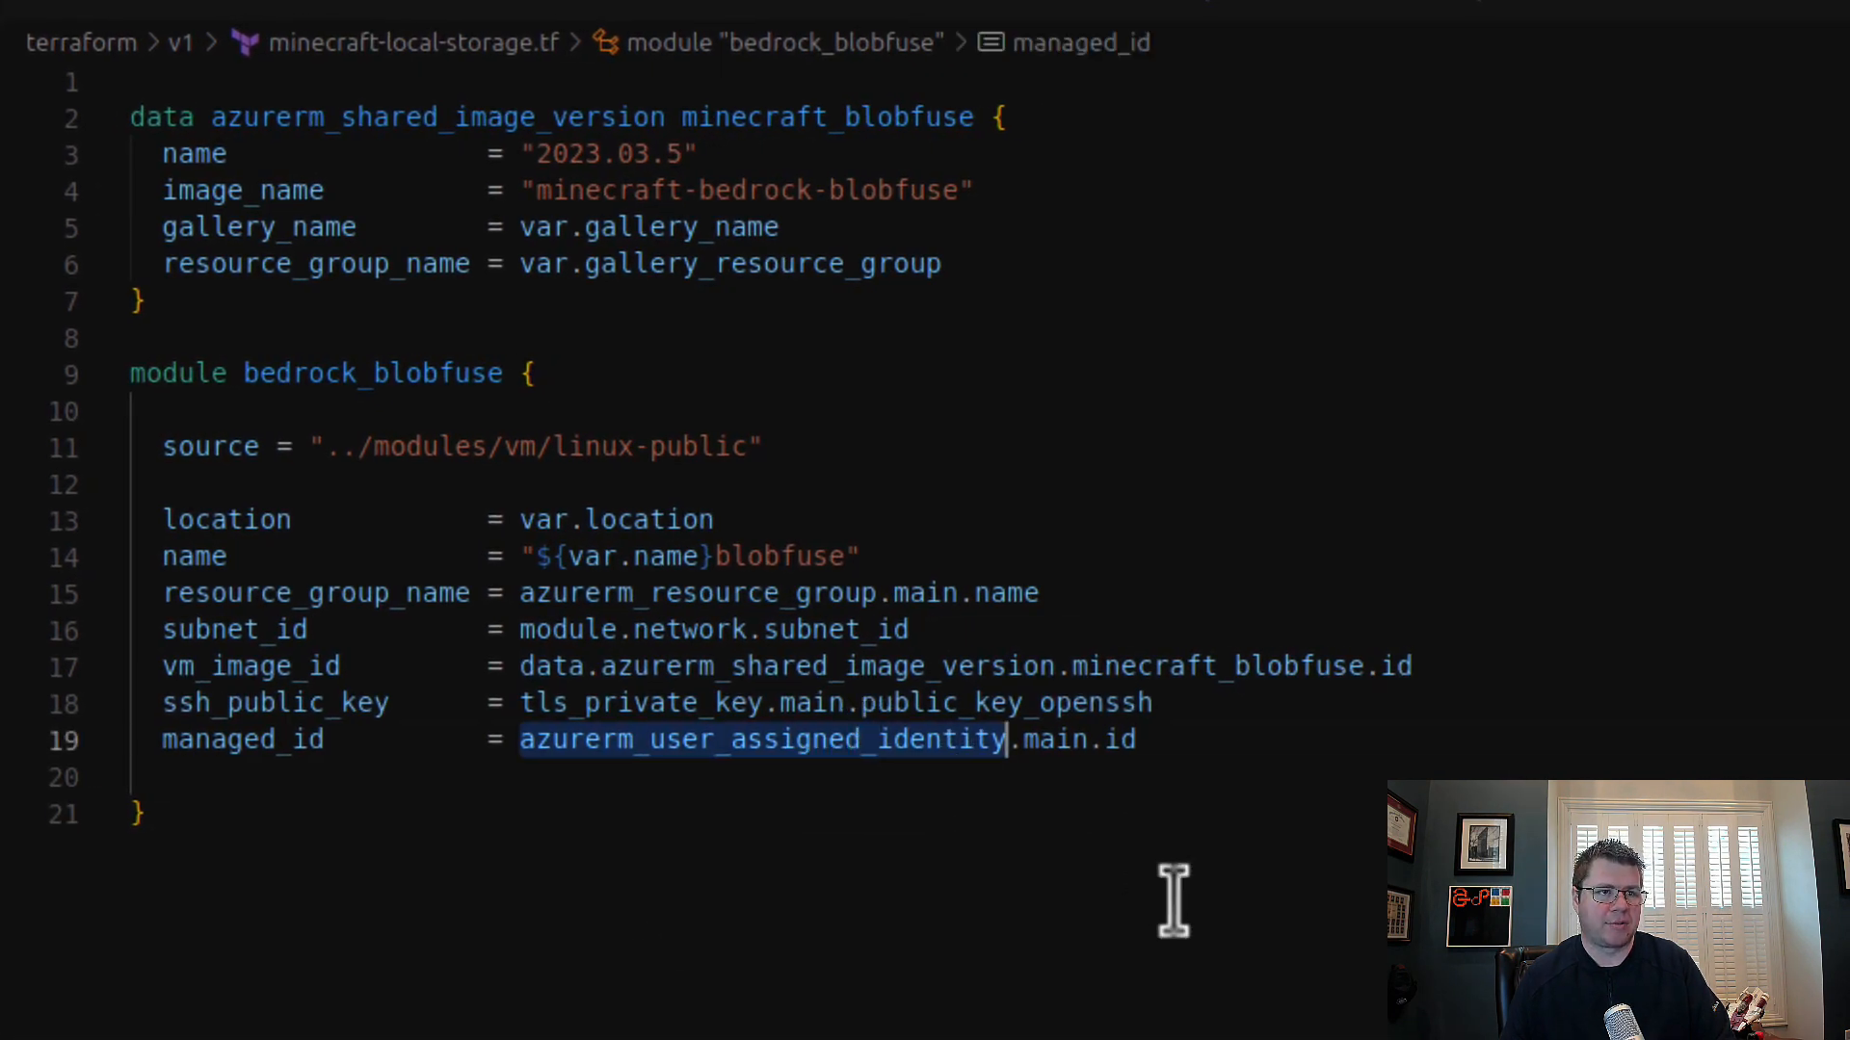
double_click(1050, 739)
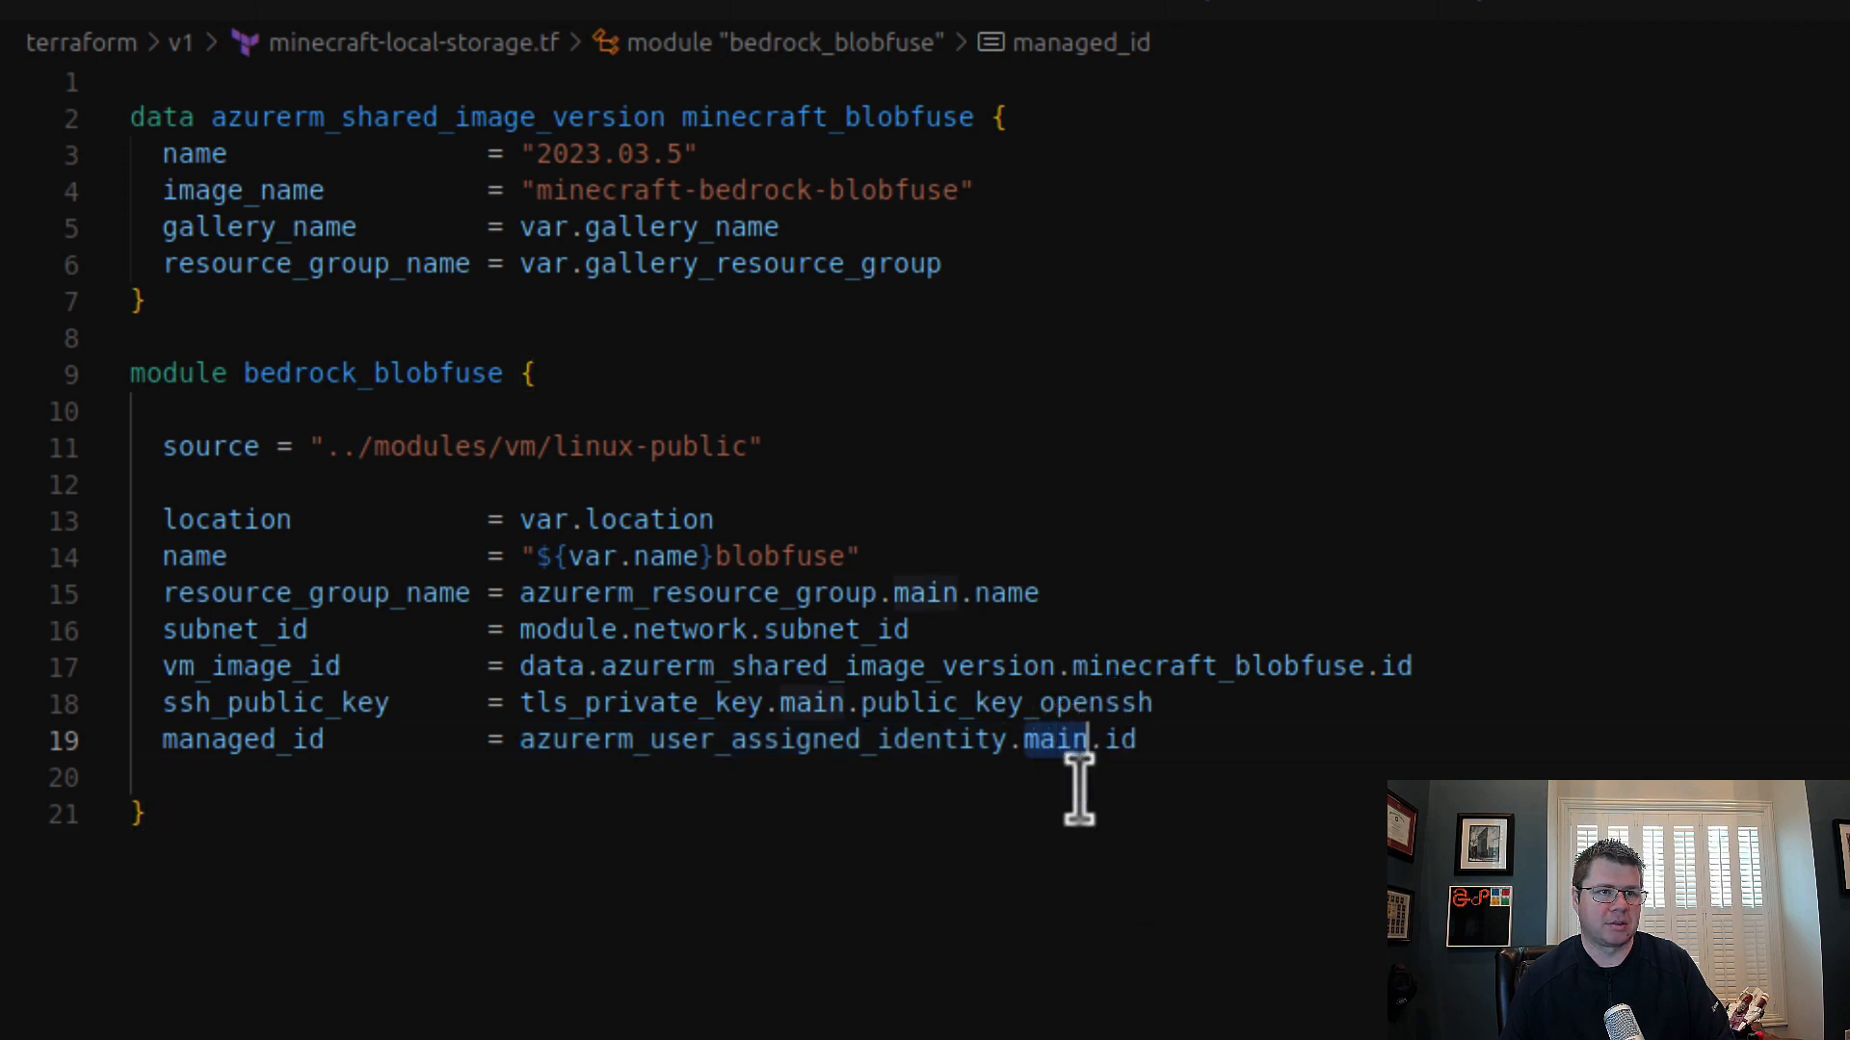
key("ctrl+v")
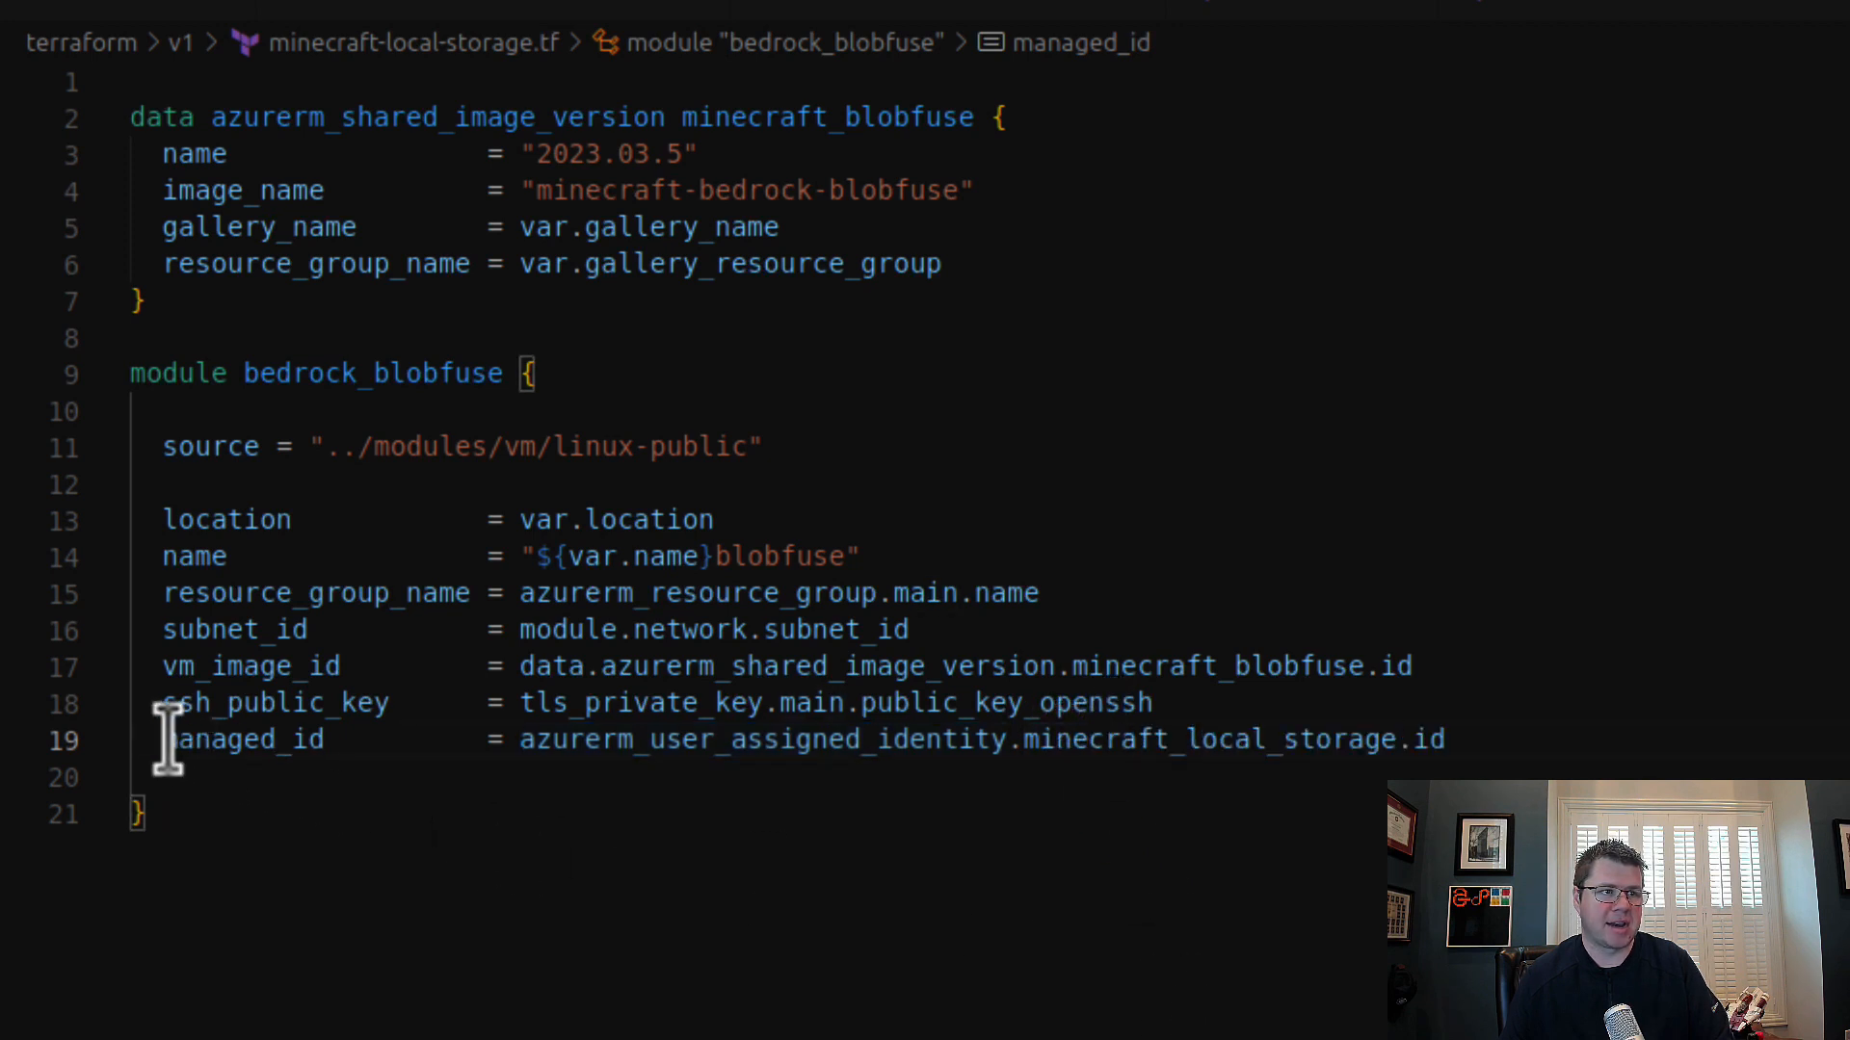
left_click_drag(178, 739, 371, 739)
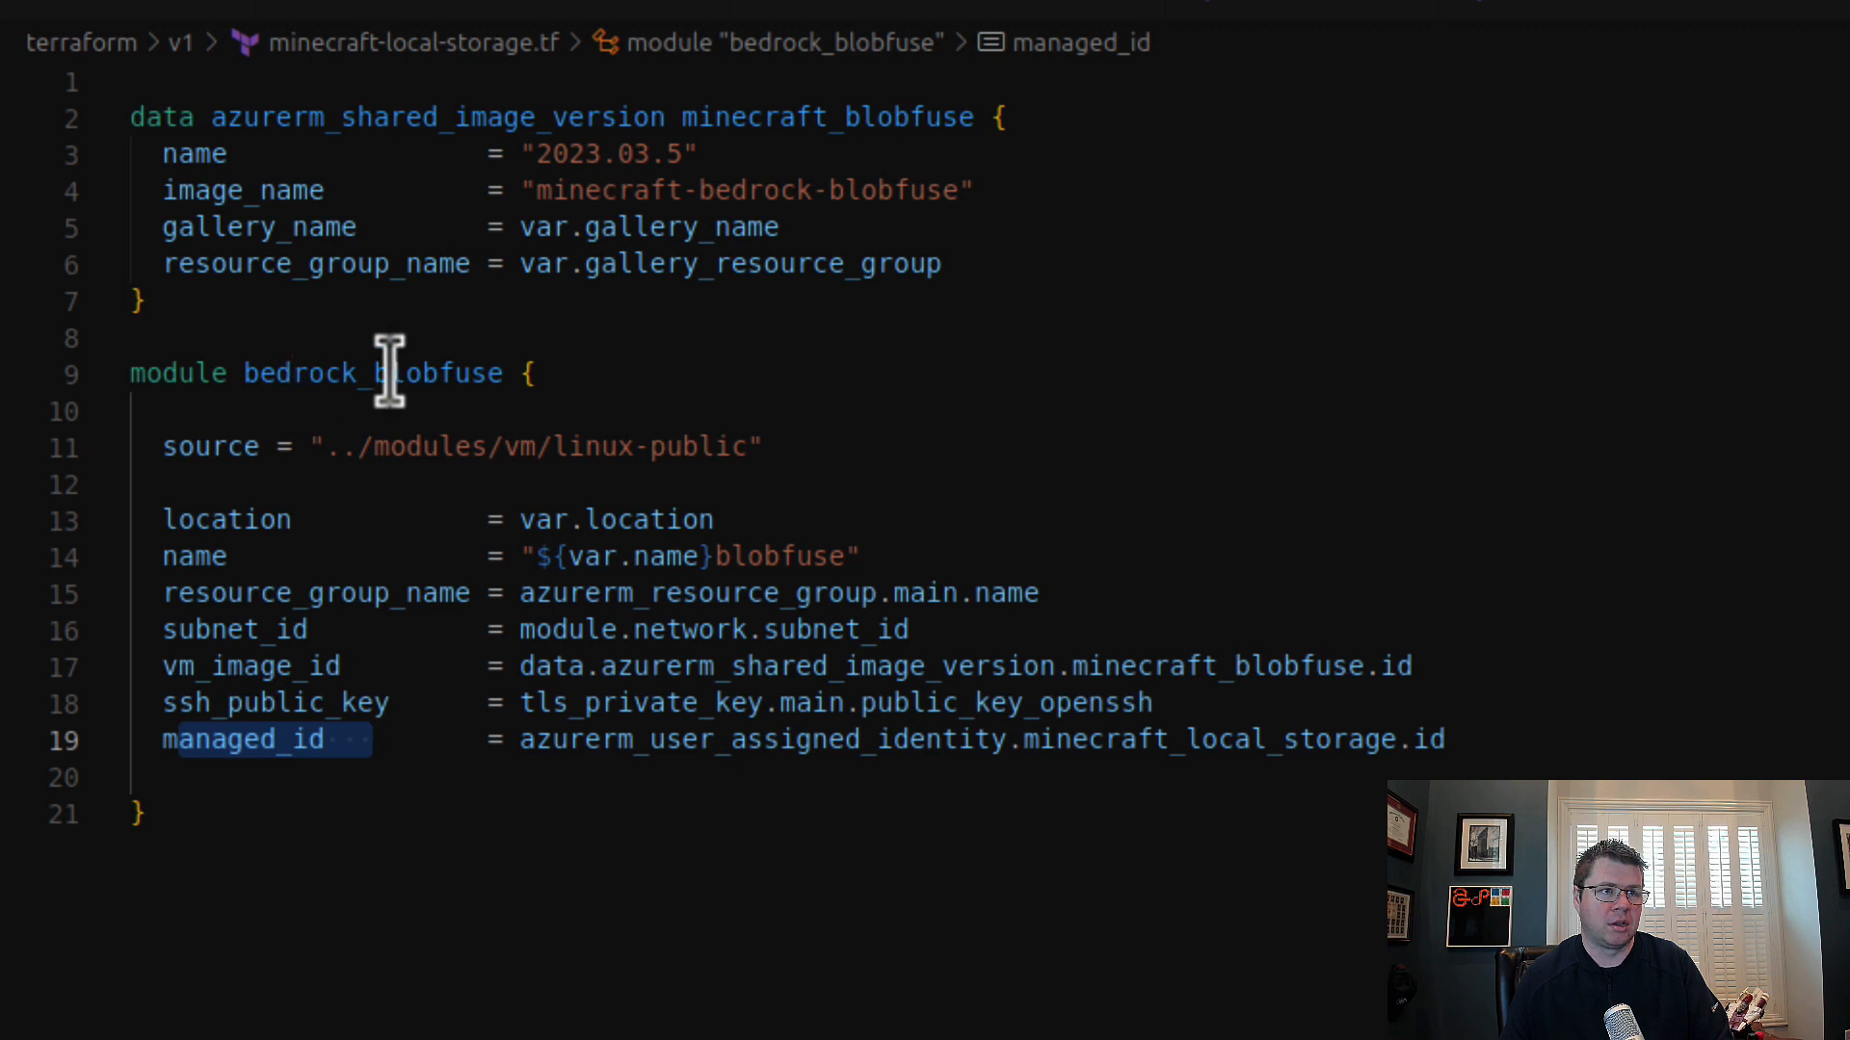
Step: Rename the module in minecraft-local-storage.tf to bedrock_local_storage and set its name argument to "${var.name}local"
left_click_drag(376, 374, 500, 373)
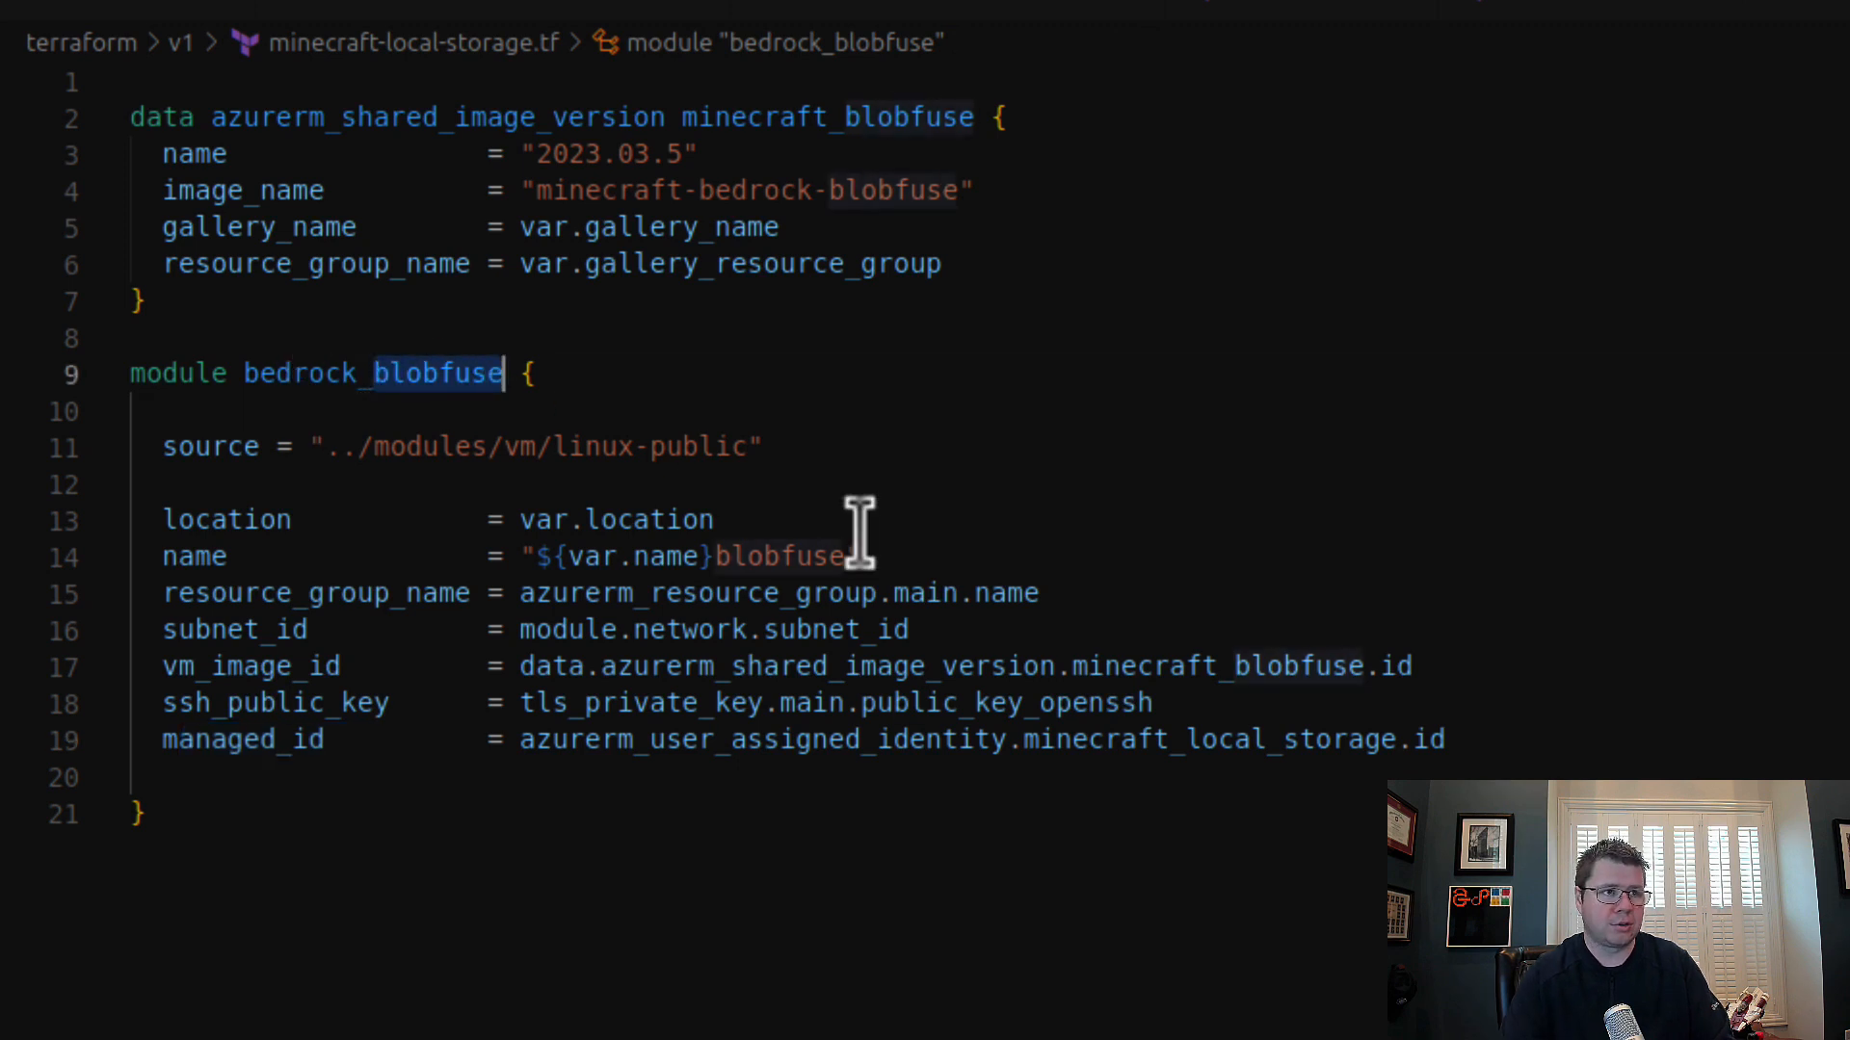
type("local_storag")
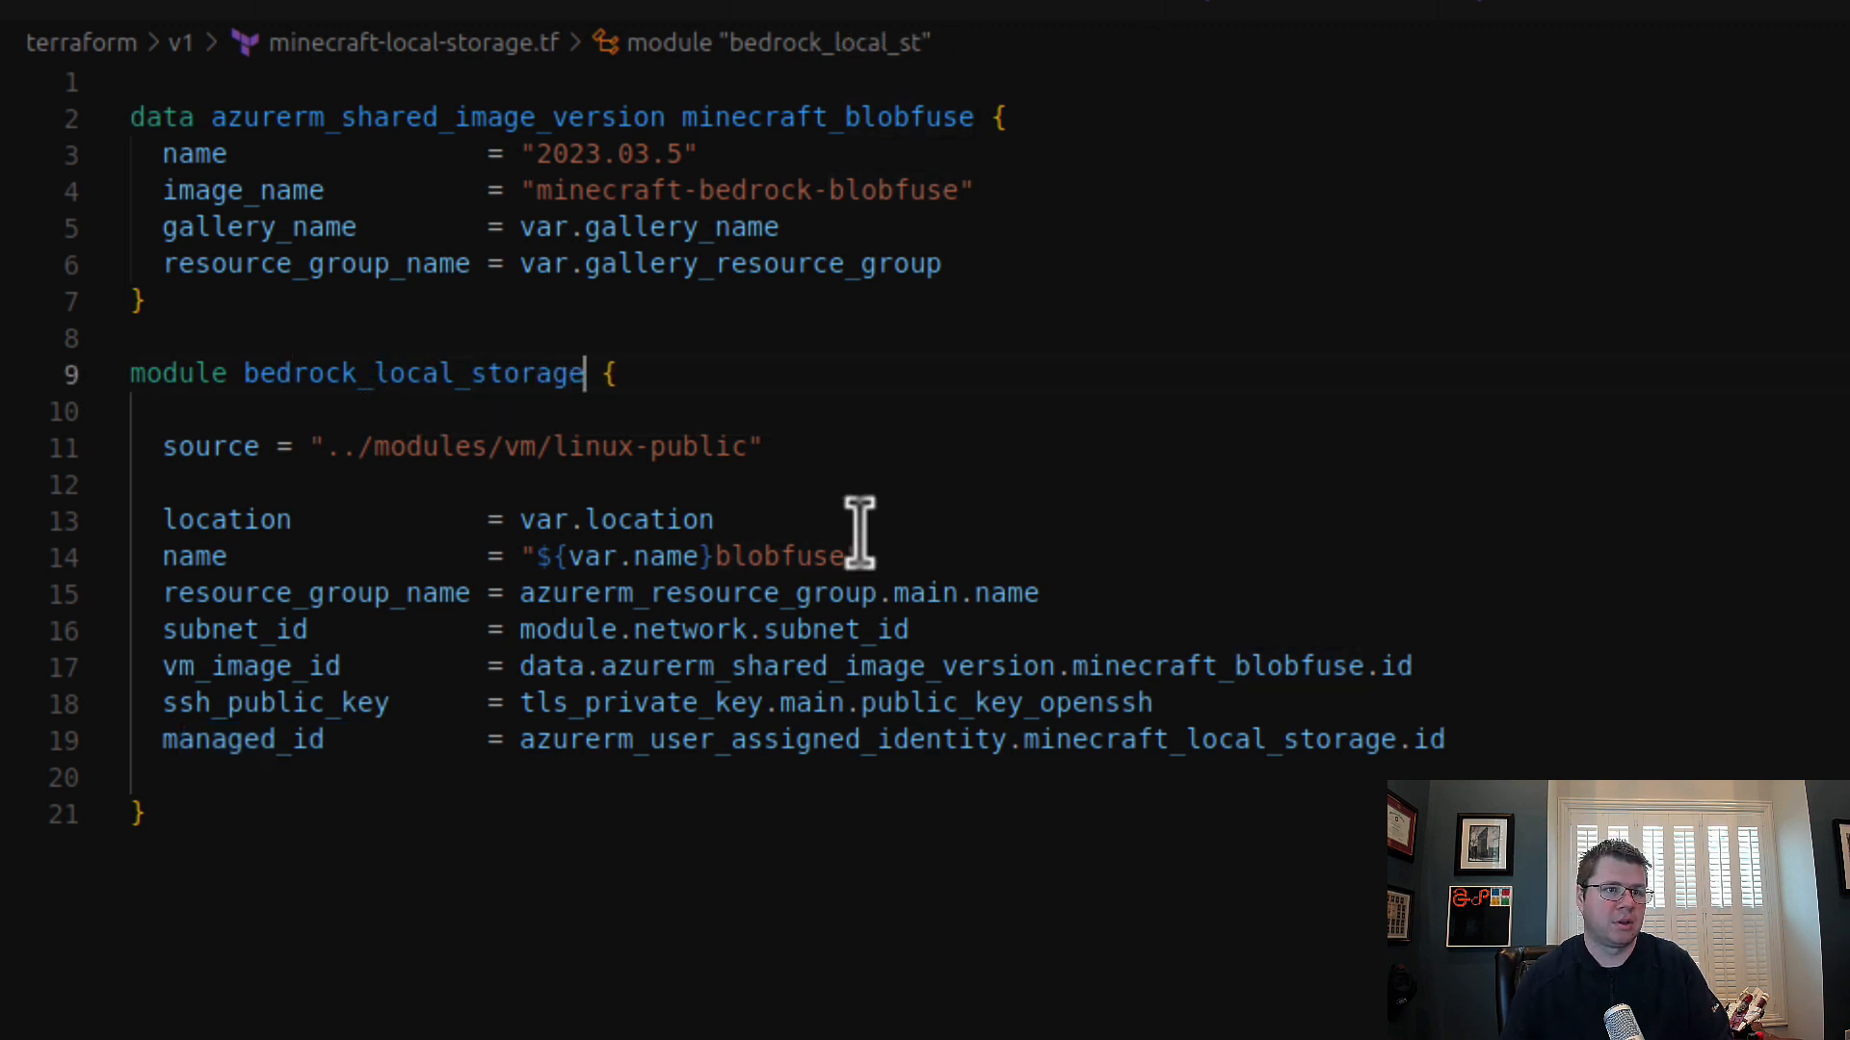
double_click(768, 555)
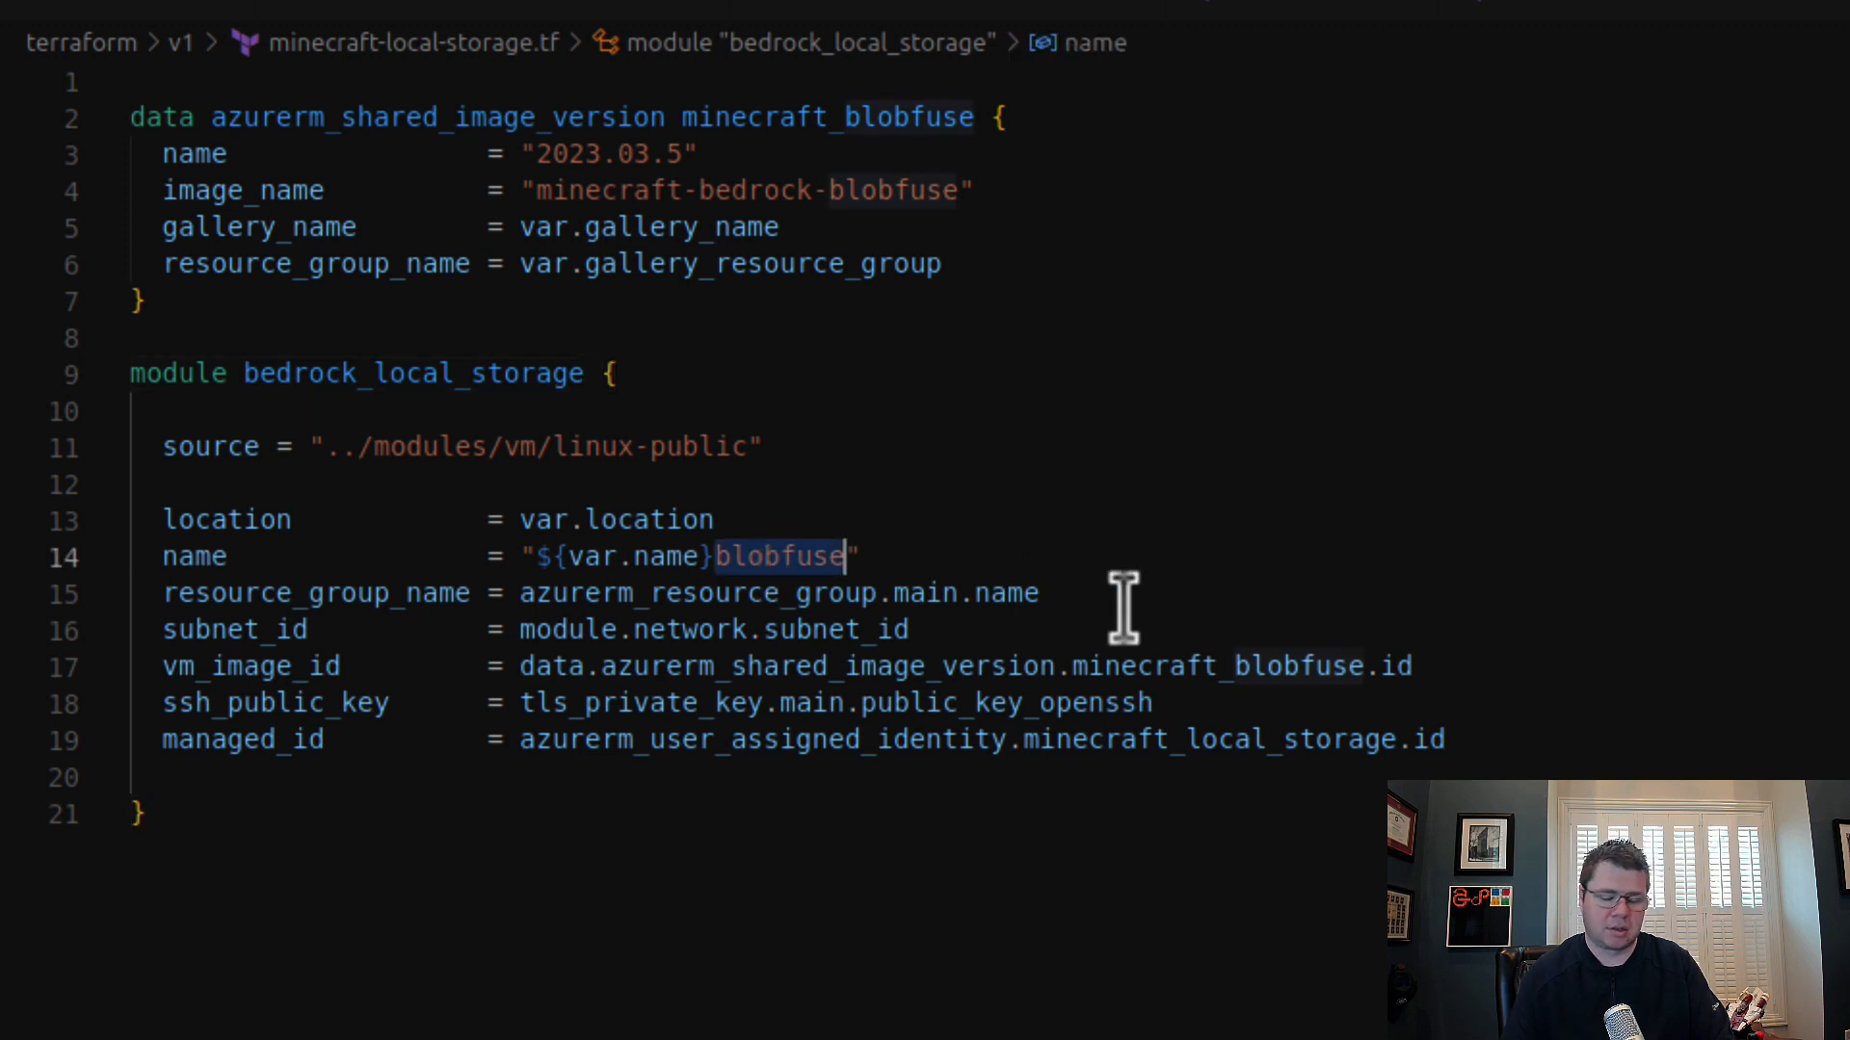
type("local")
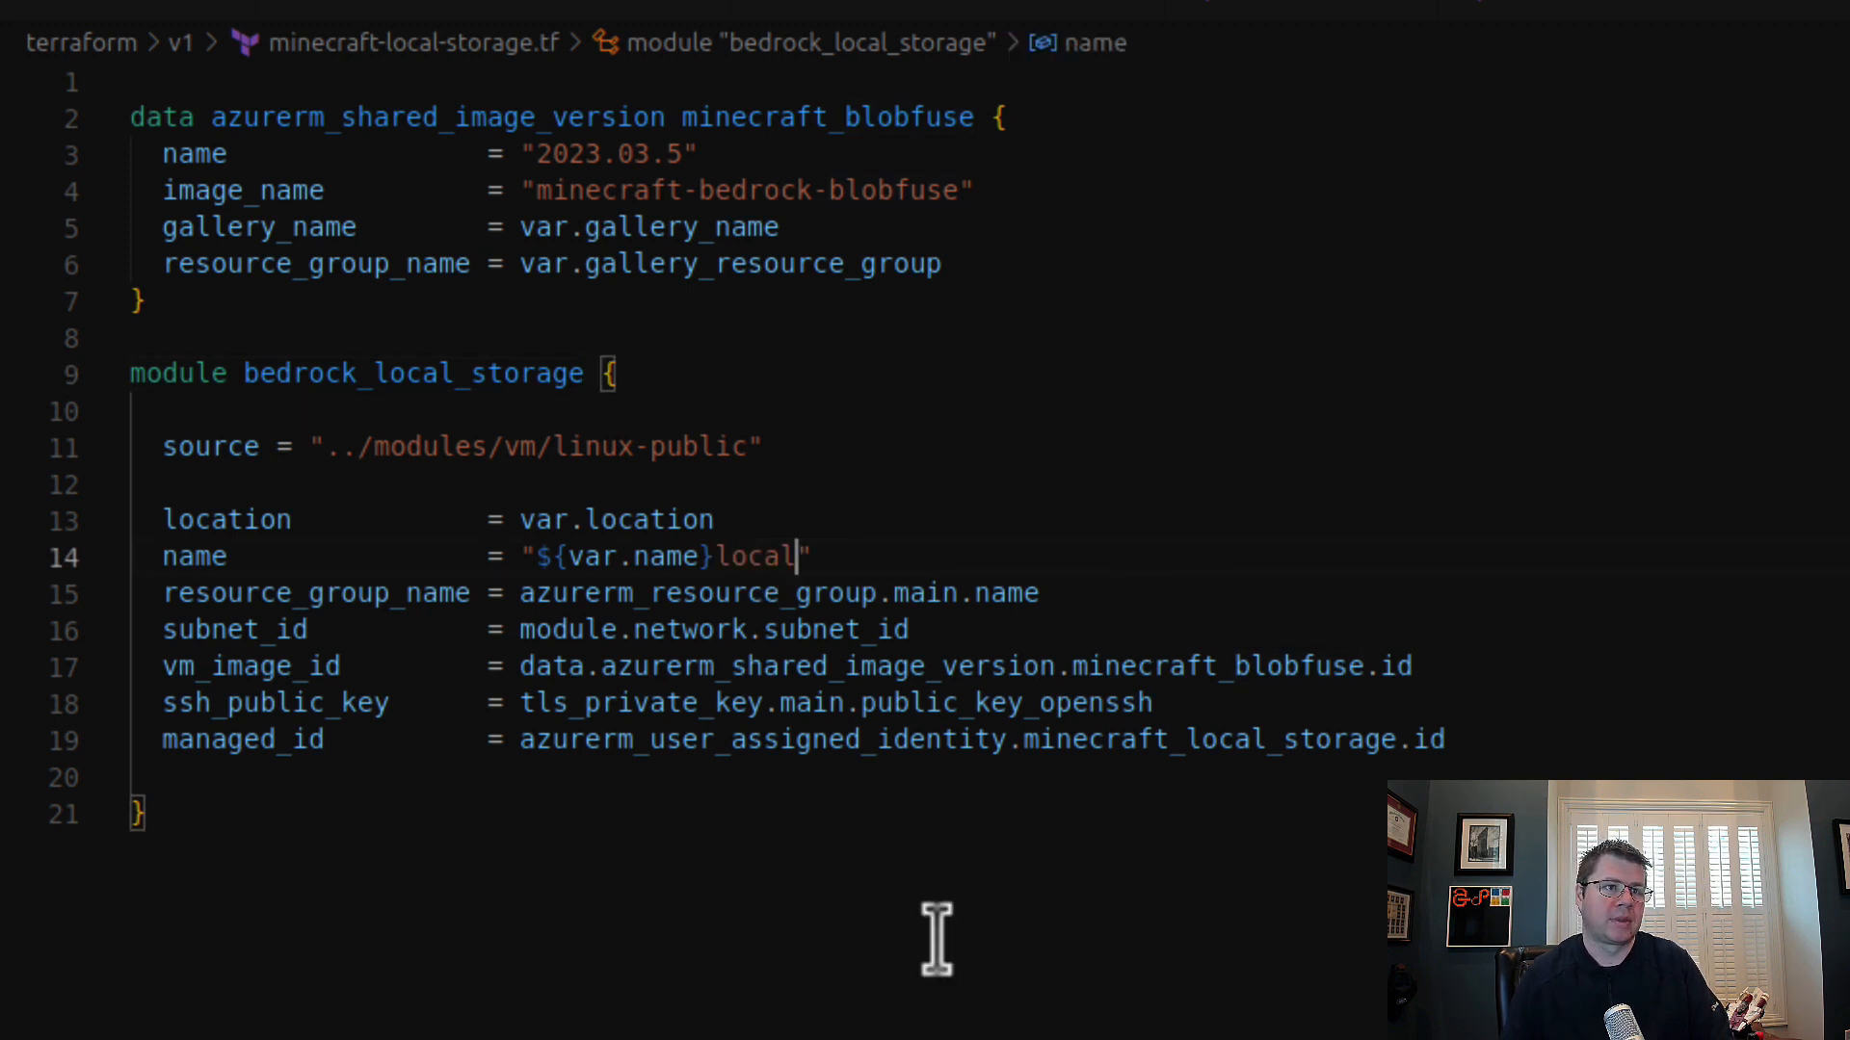
Step: Rename the azurerm_shared_image_version data source in minecraft-local-storage.tf to minecraft_local_storage
left_click(934, 939)
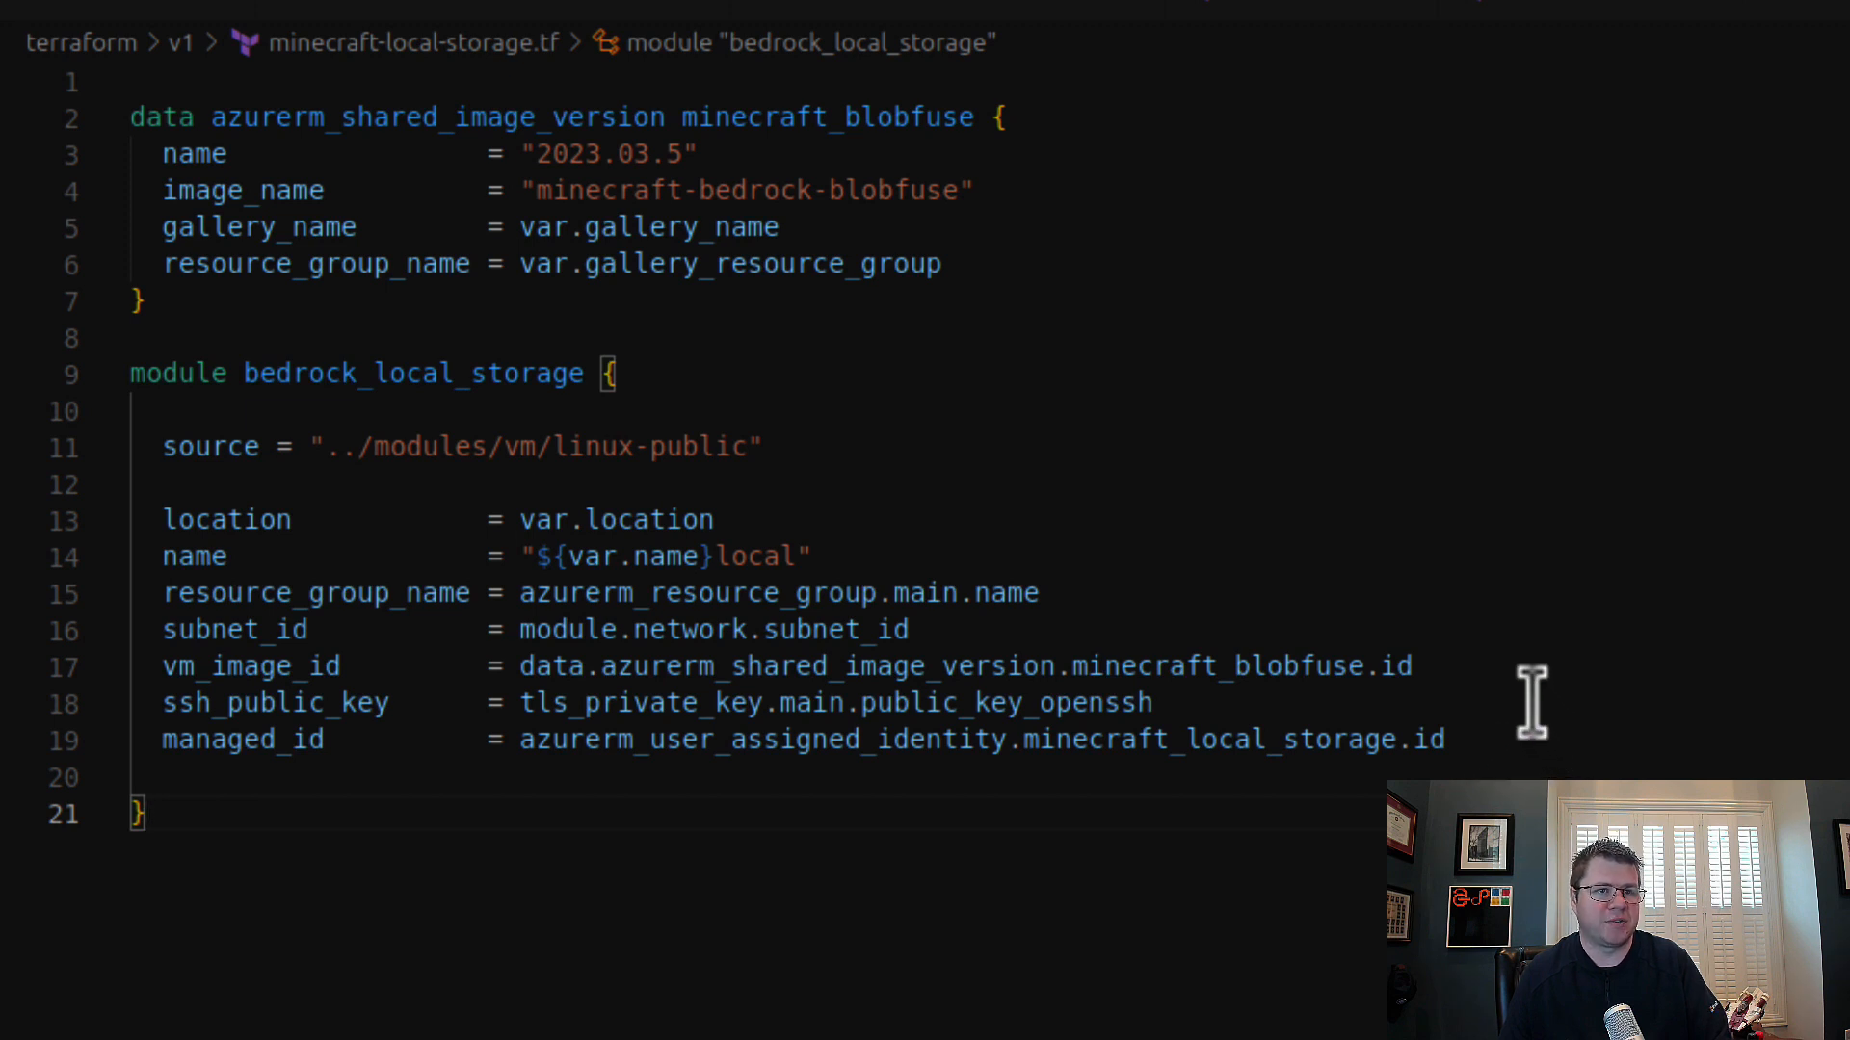
left_click(1299, 666)
left_click(862, 117)
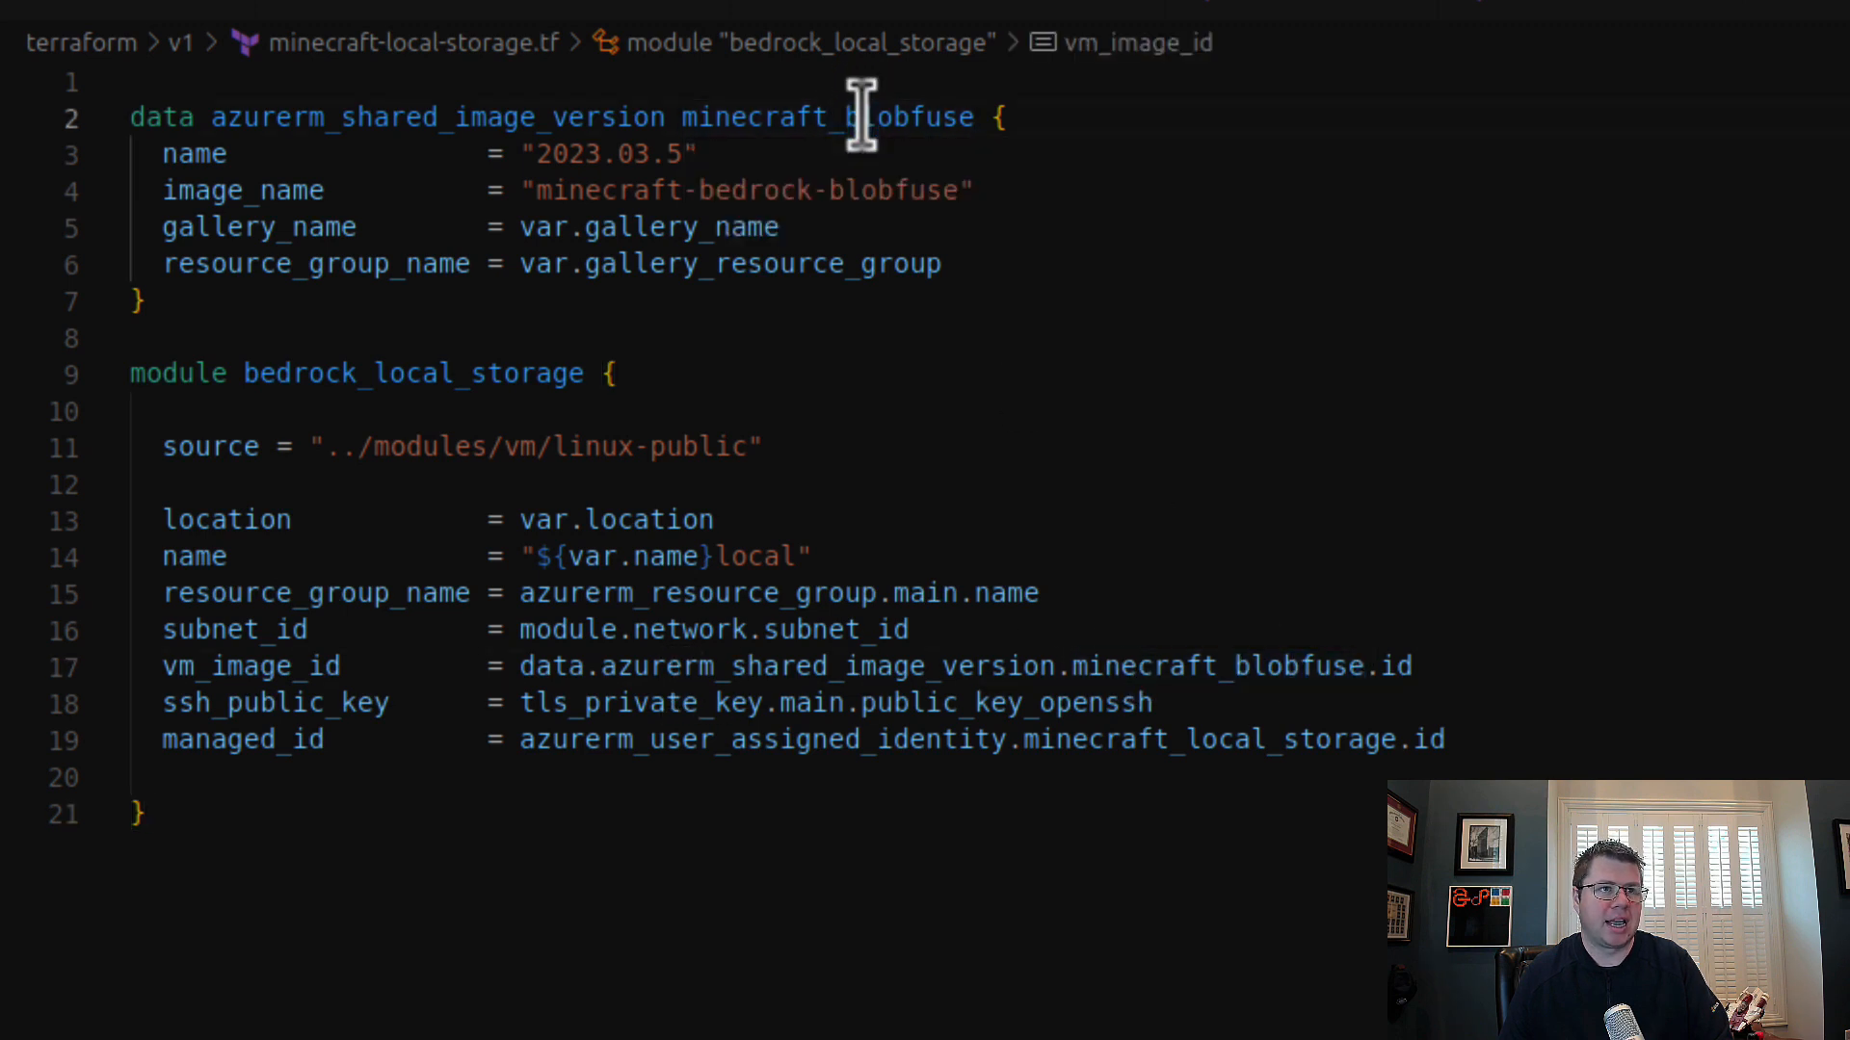
double_click(863, 117)
key("Right")
key("BackSpace")
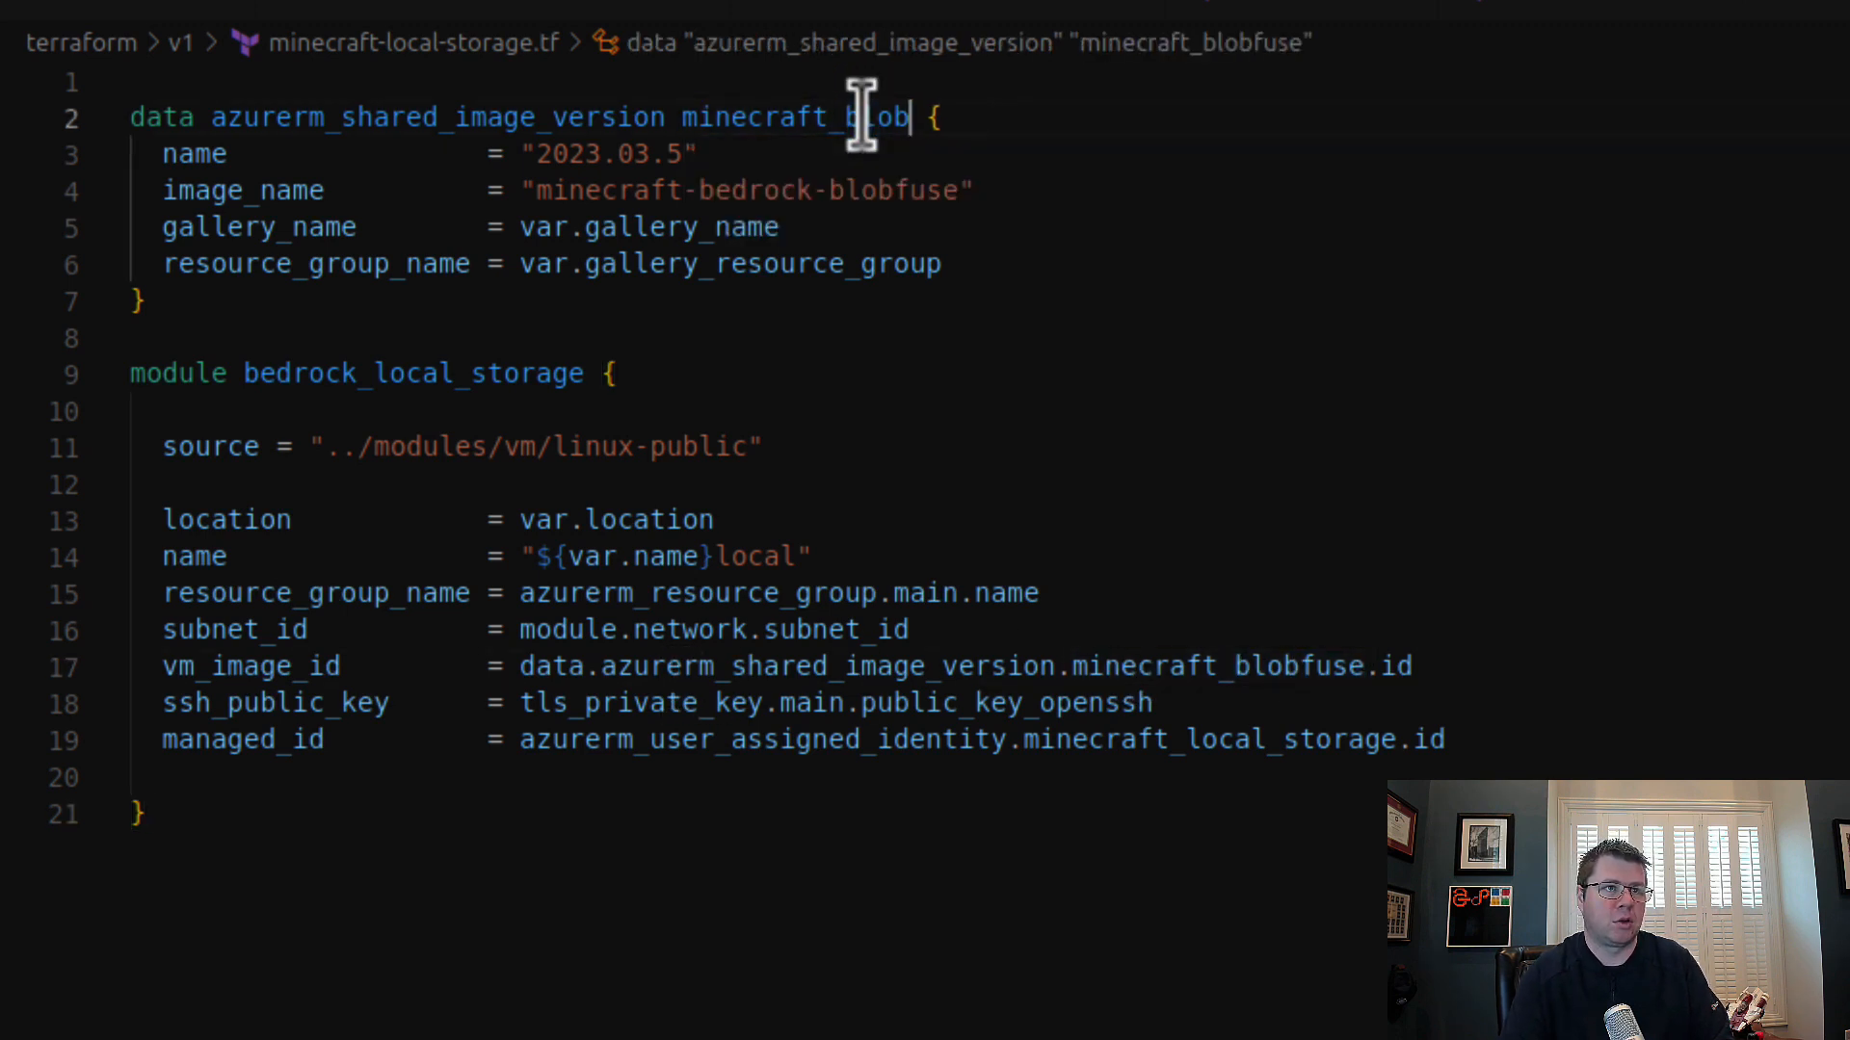
type("local_stora")
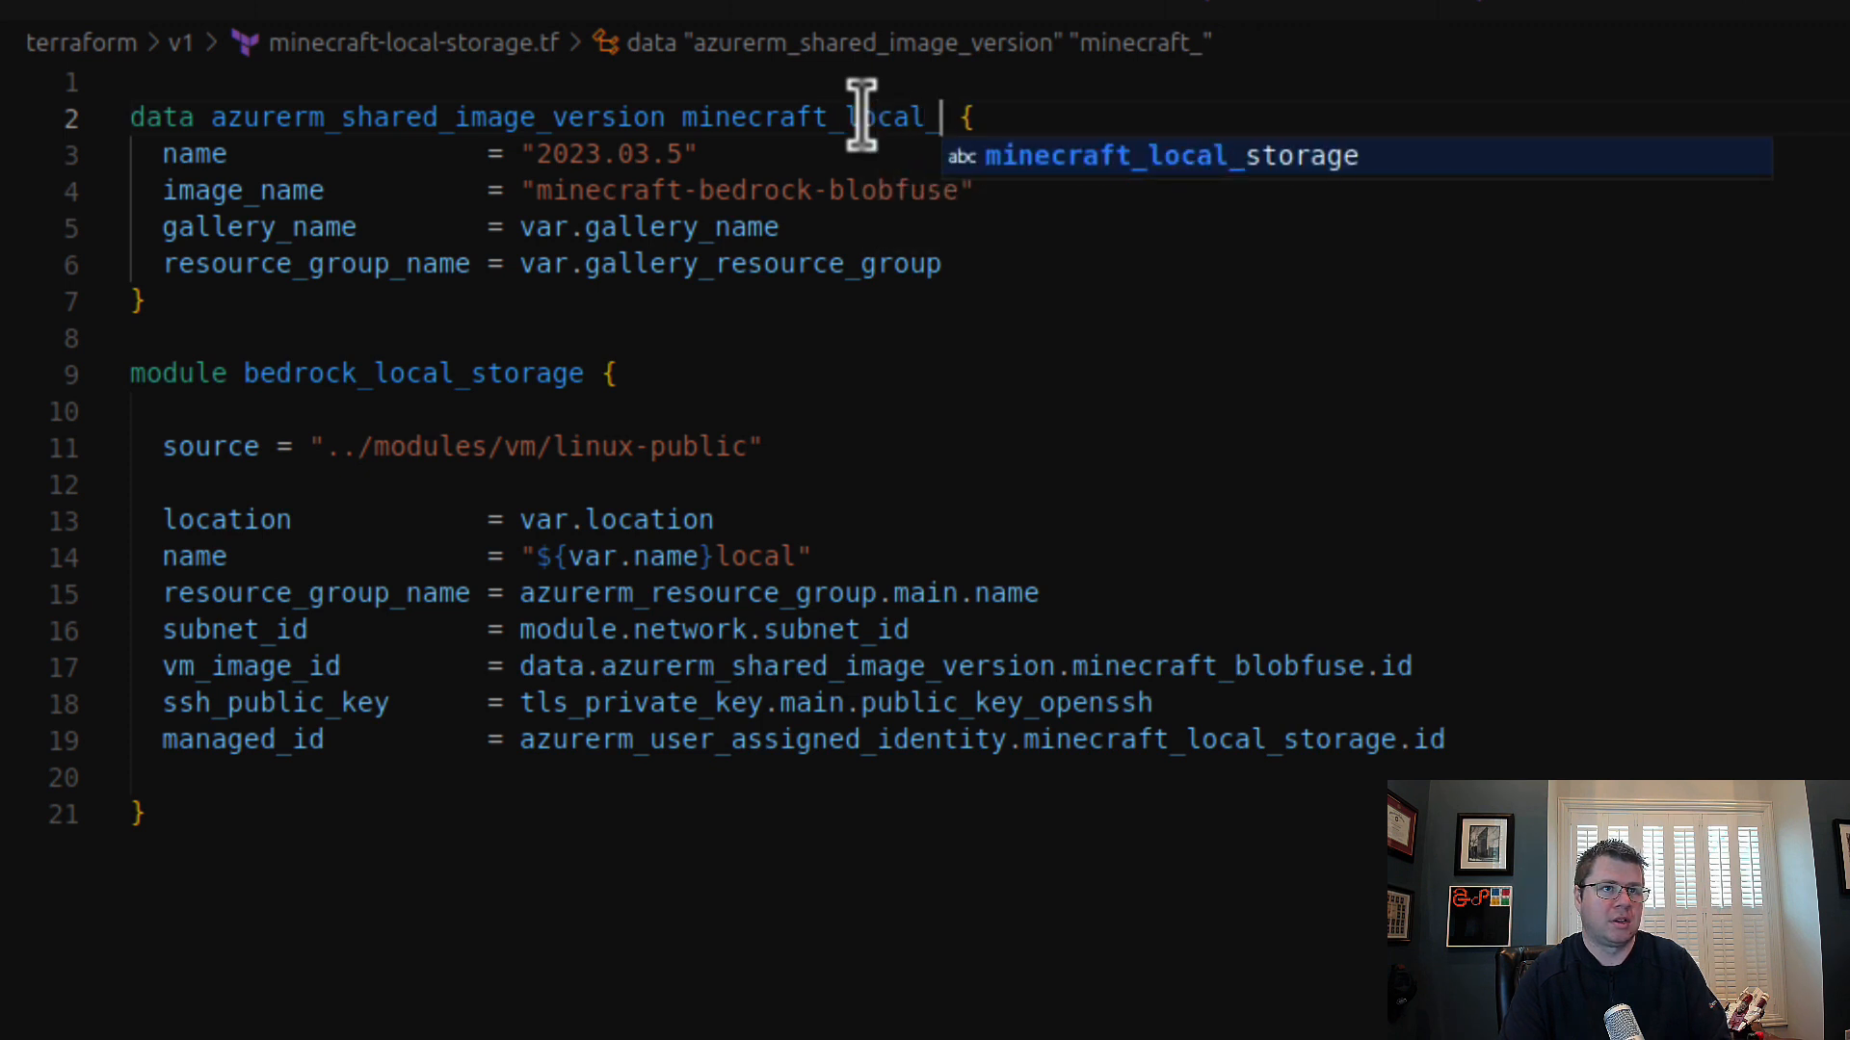
type("ge")
key("Escape")
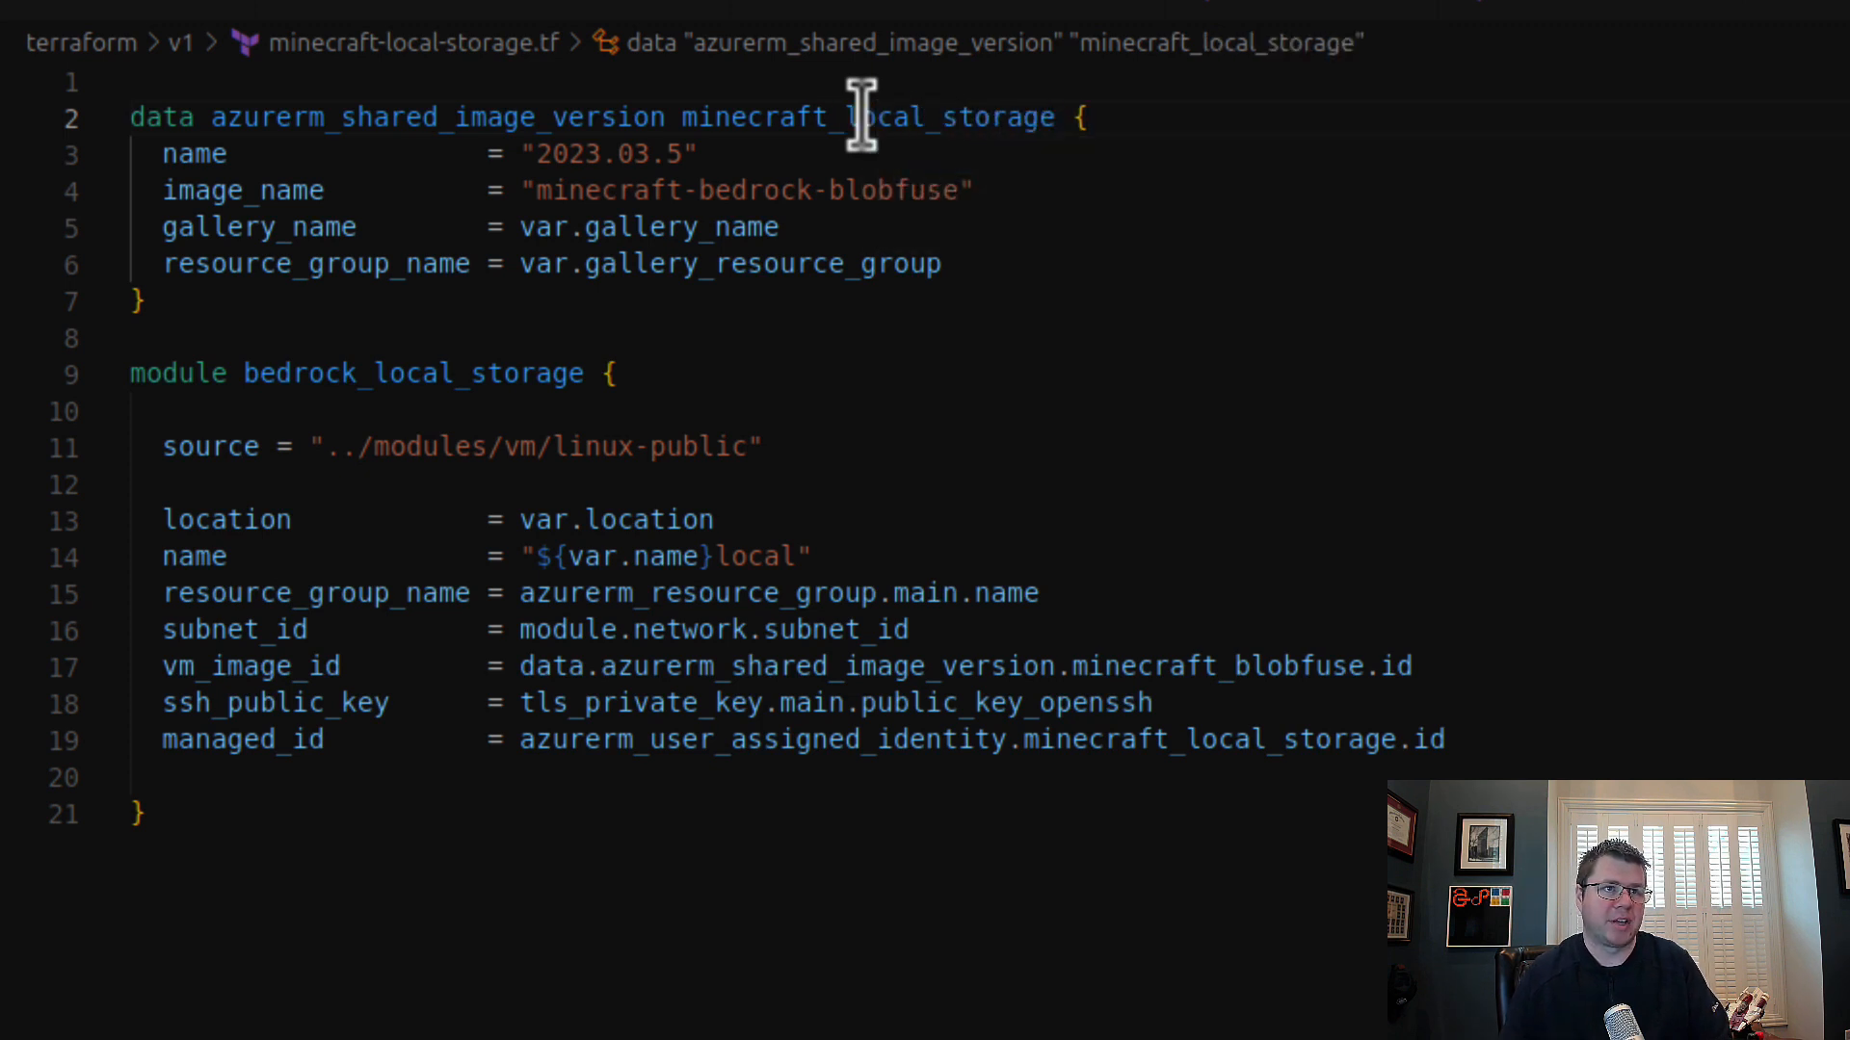
Step: Point vm_image_id in the bedrock_local_storage module at the minecraft_local_storage image version, and check the managed_id reference
double_click(1238, 666)
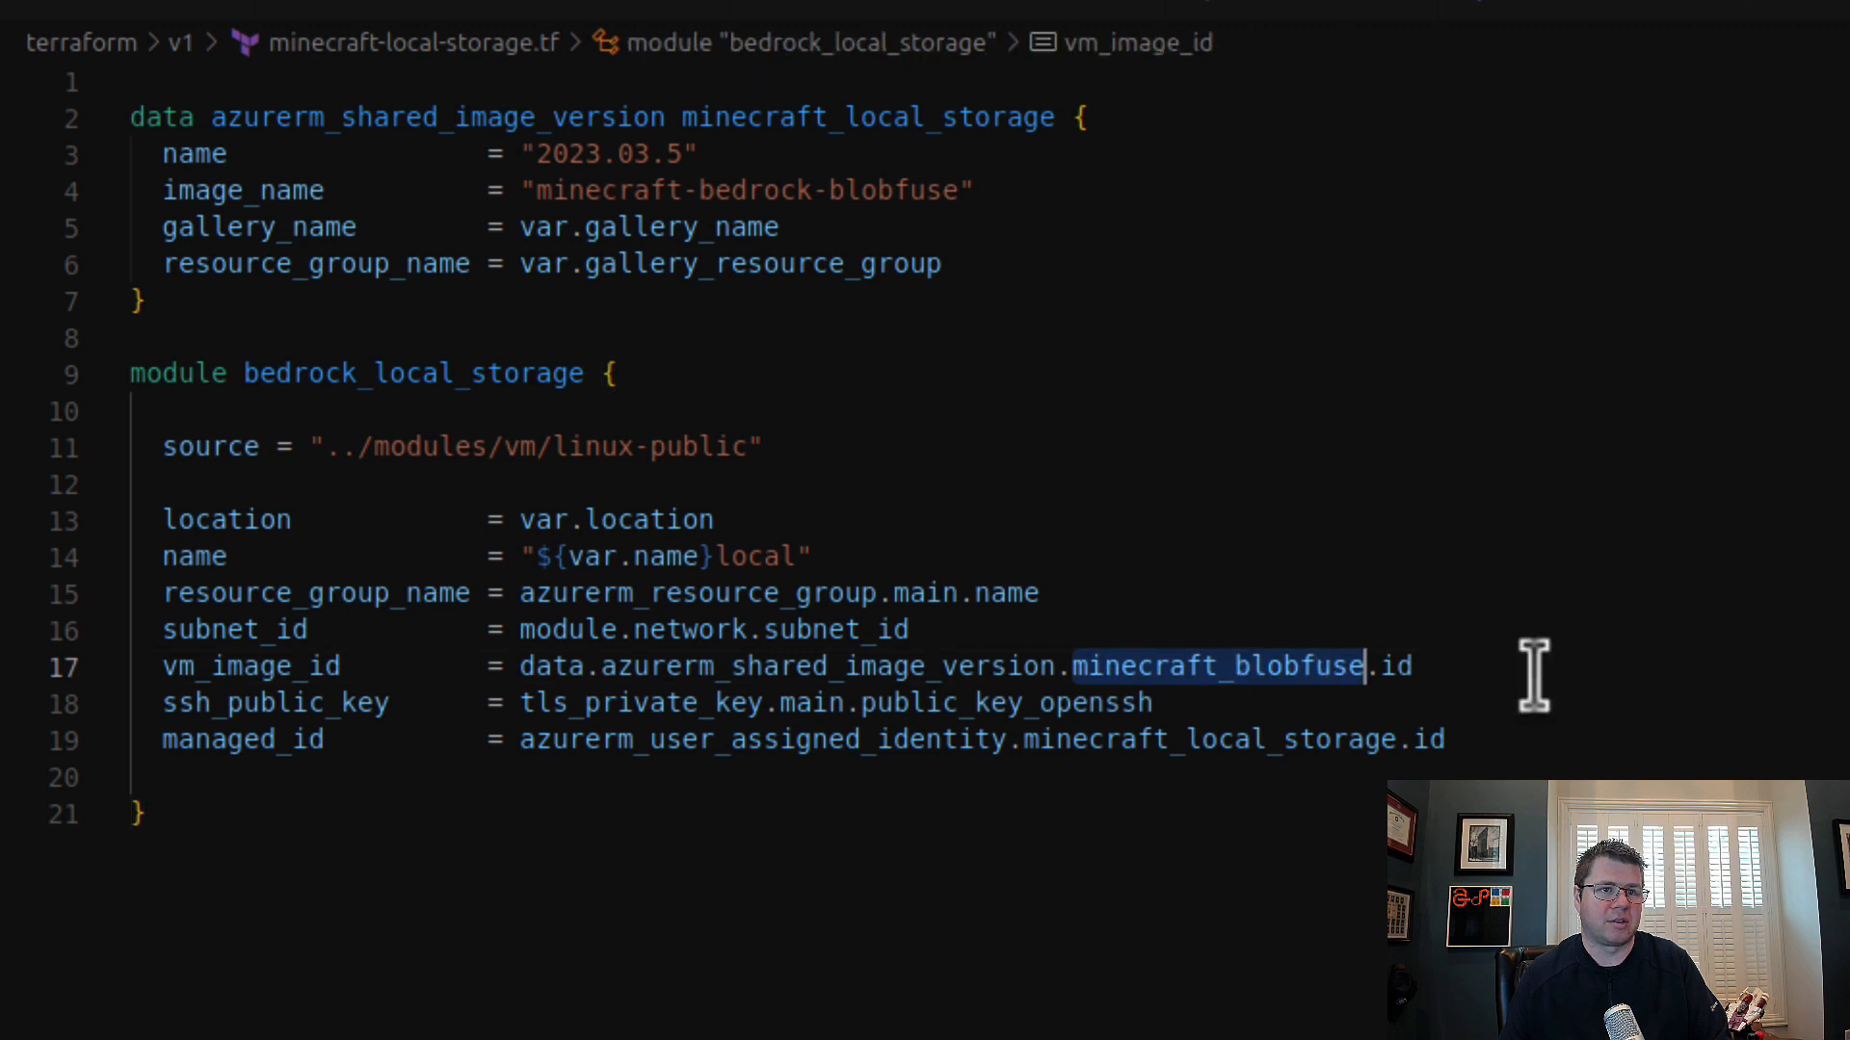
key("ctrl+v")
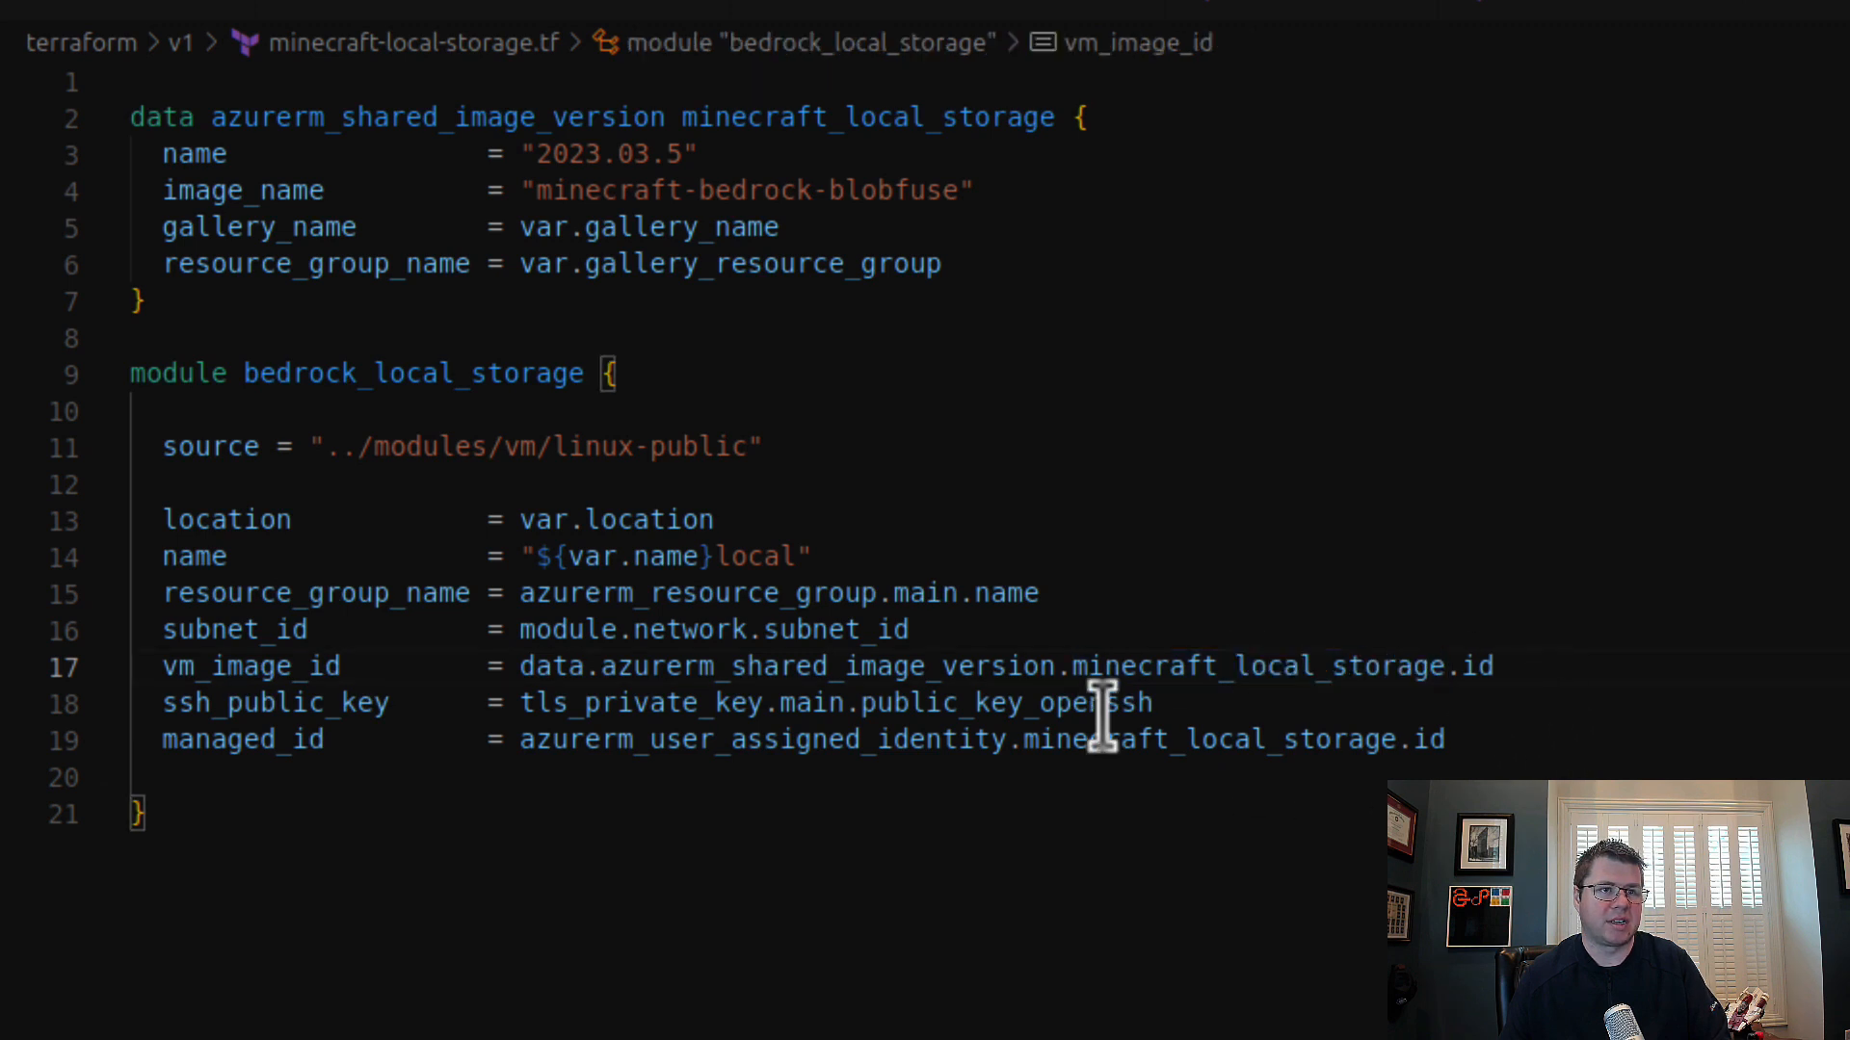
double_click(891, 667)
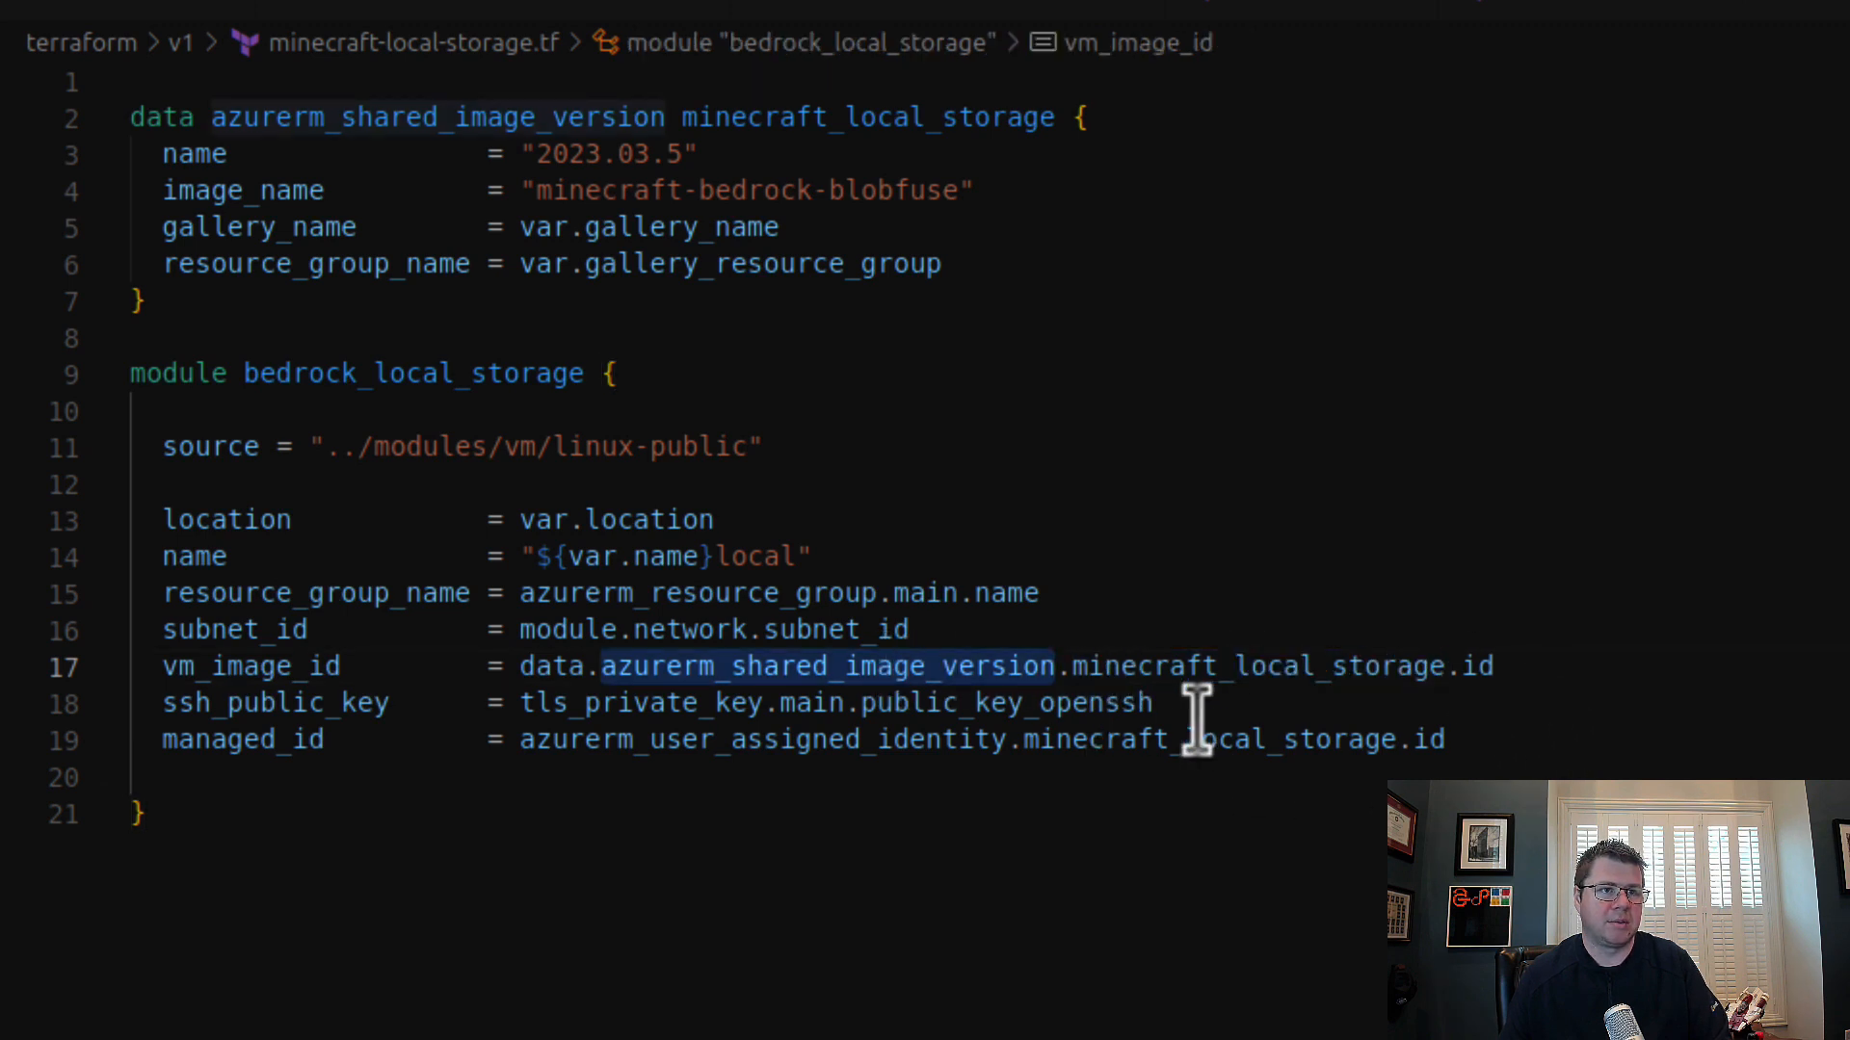
double_click(1289, 666)
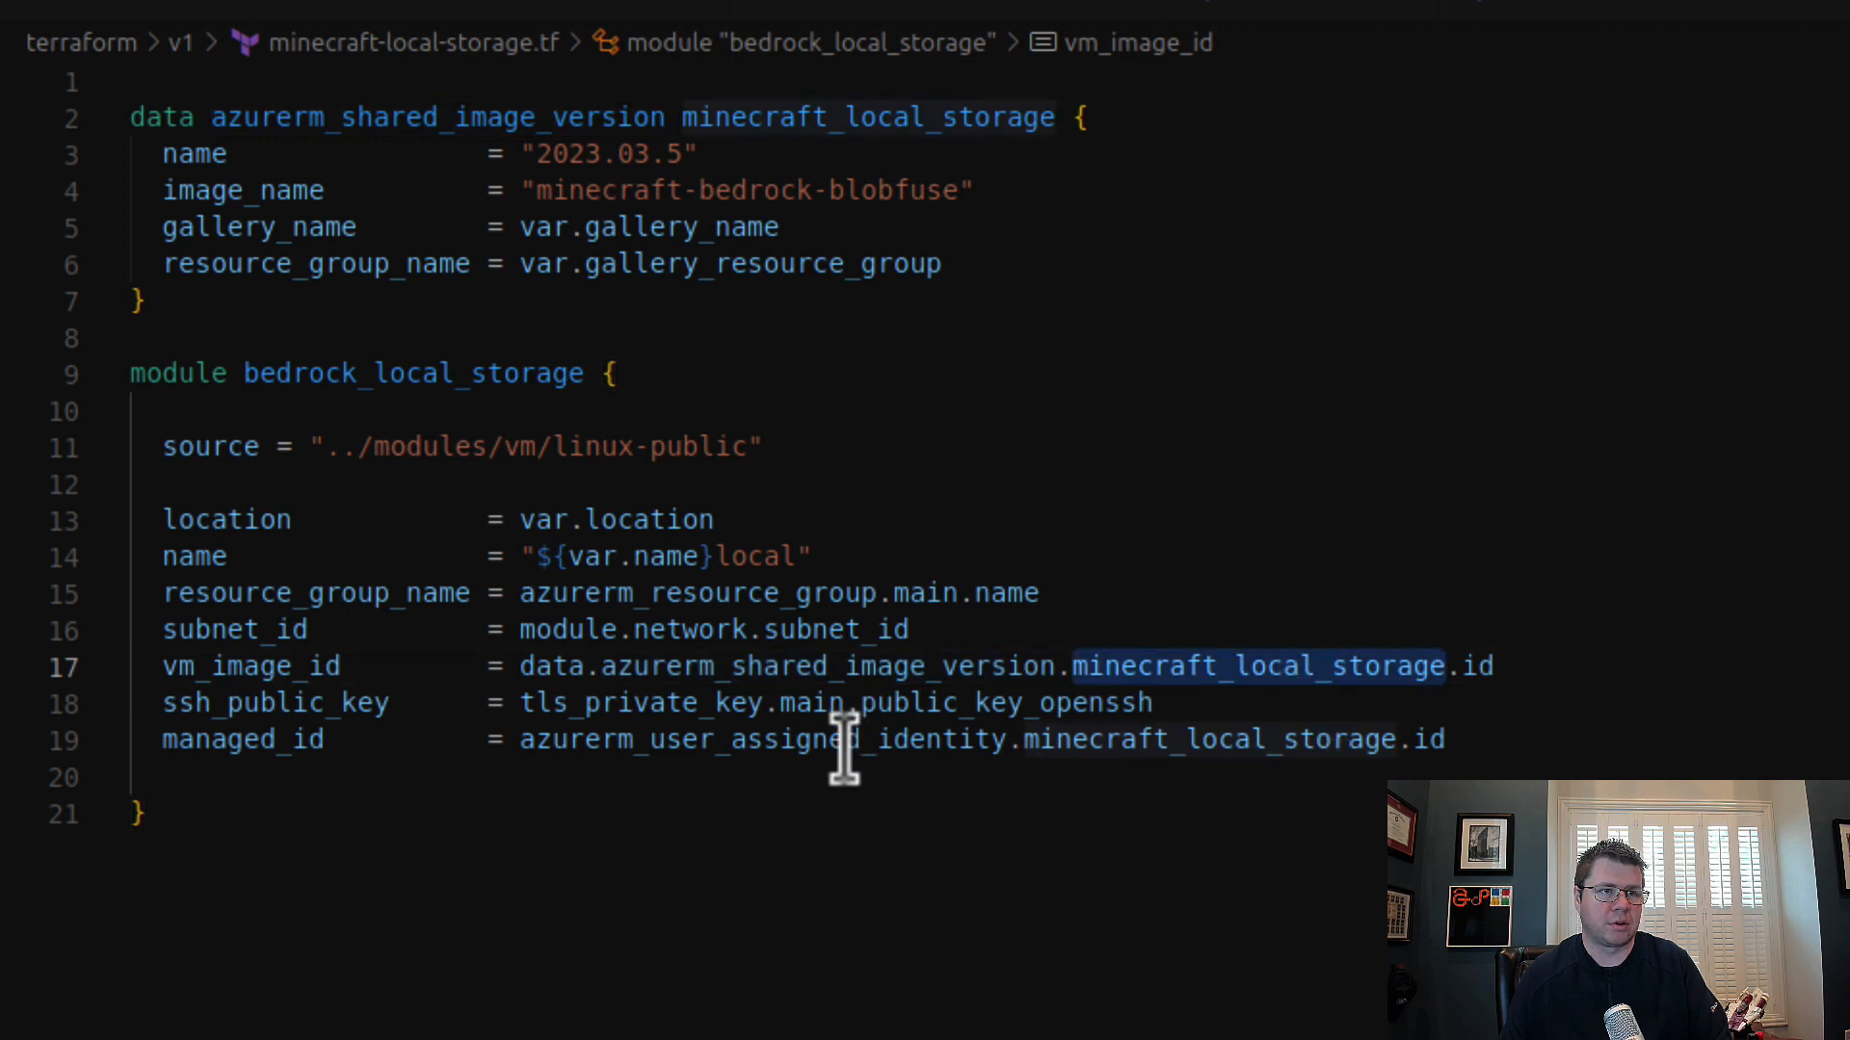
double_click(810, 743)
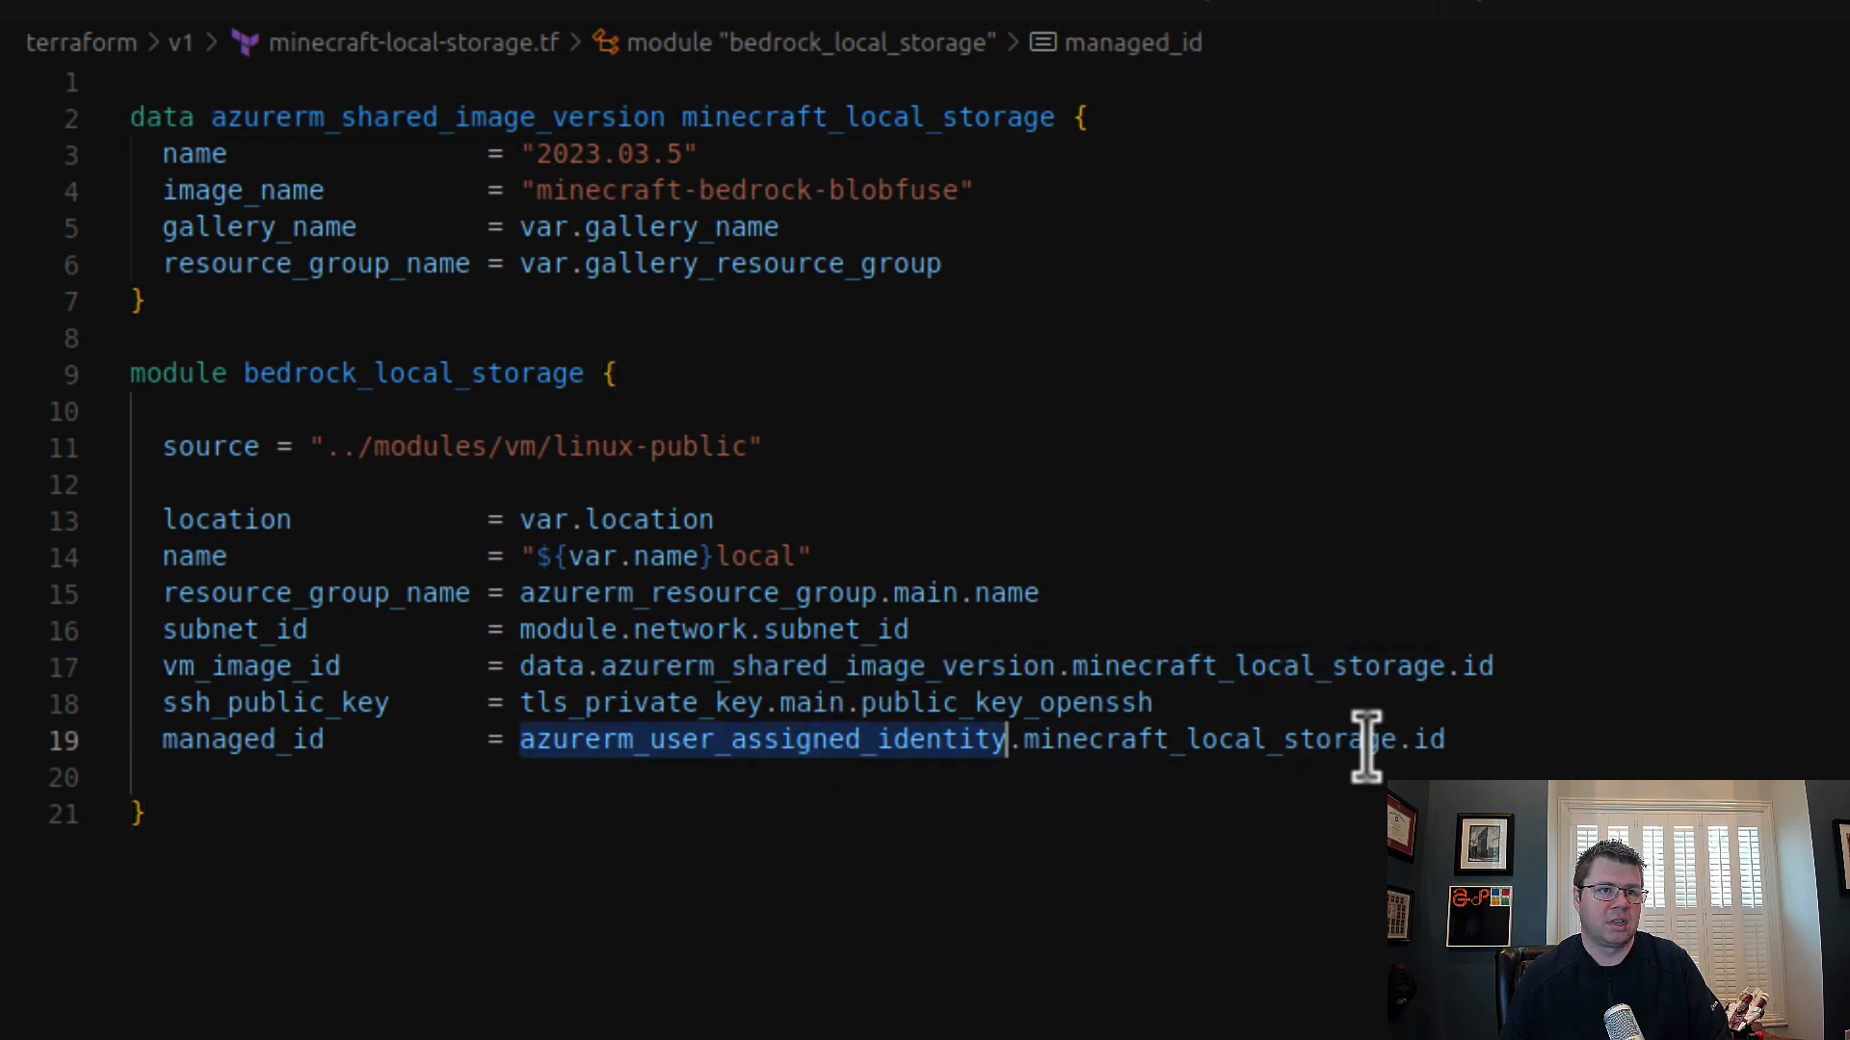
double_click(1226, 739)
key("ctrl+c")
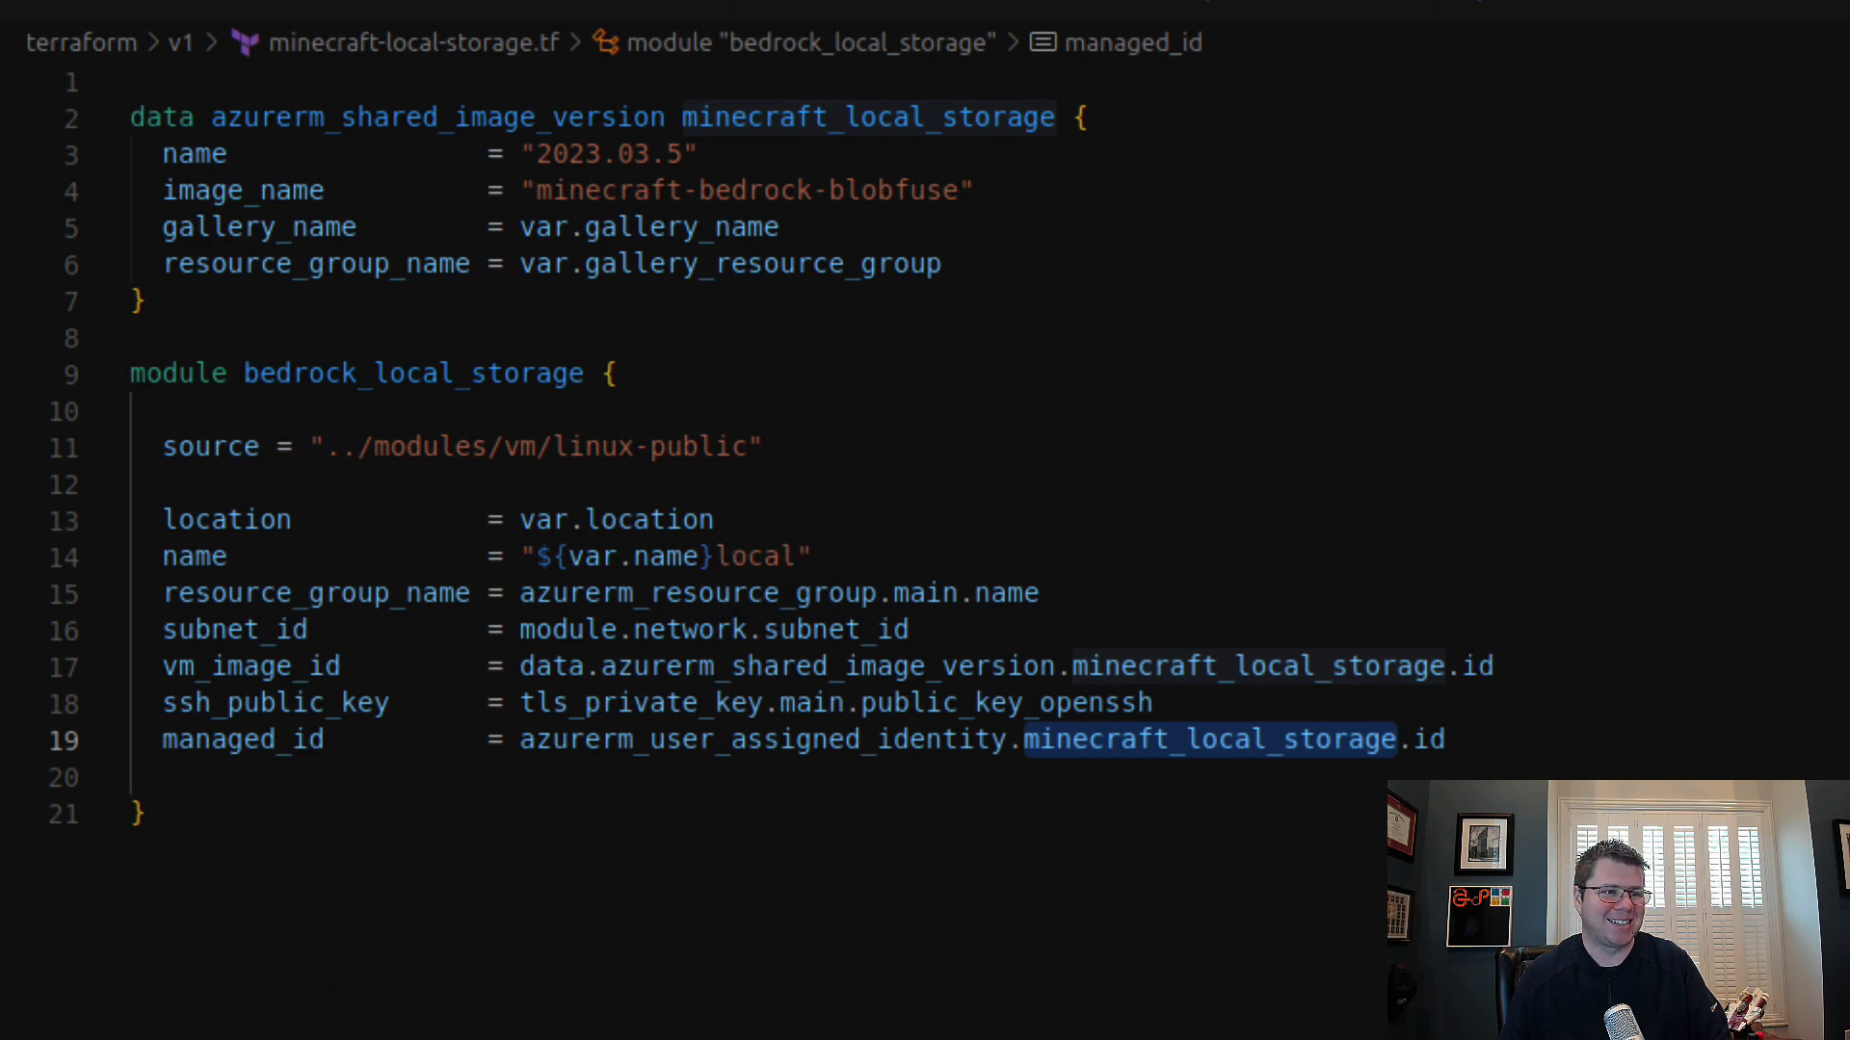
Step: In minecraft-blob-storage.tf, rename the azurerm_shared_image_version data source to minecraft_blob_storage
left_click(1301, 6)
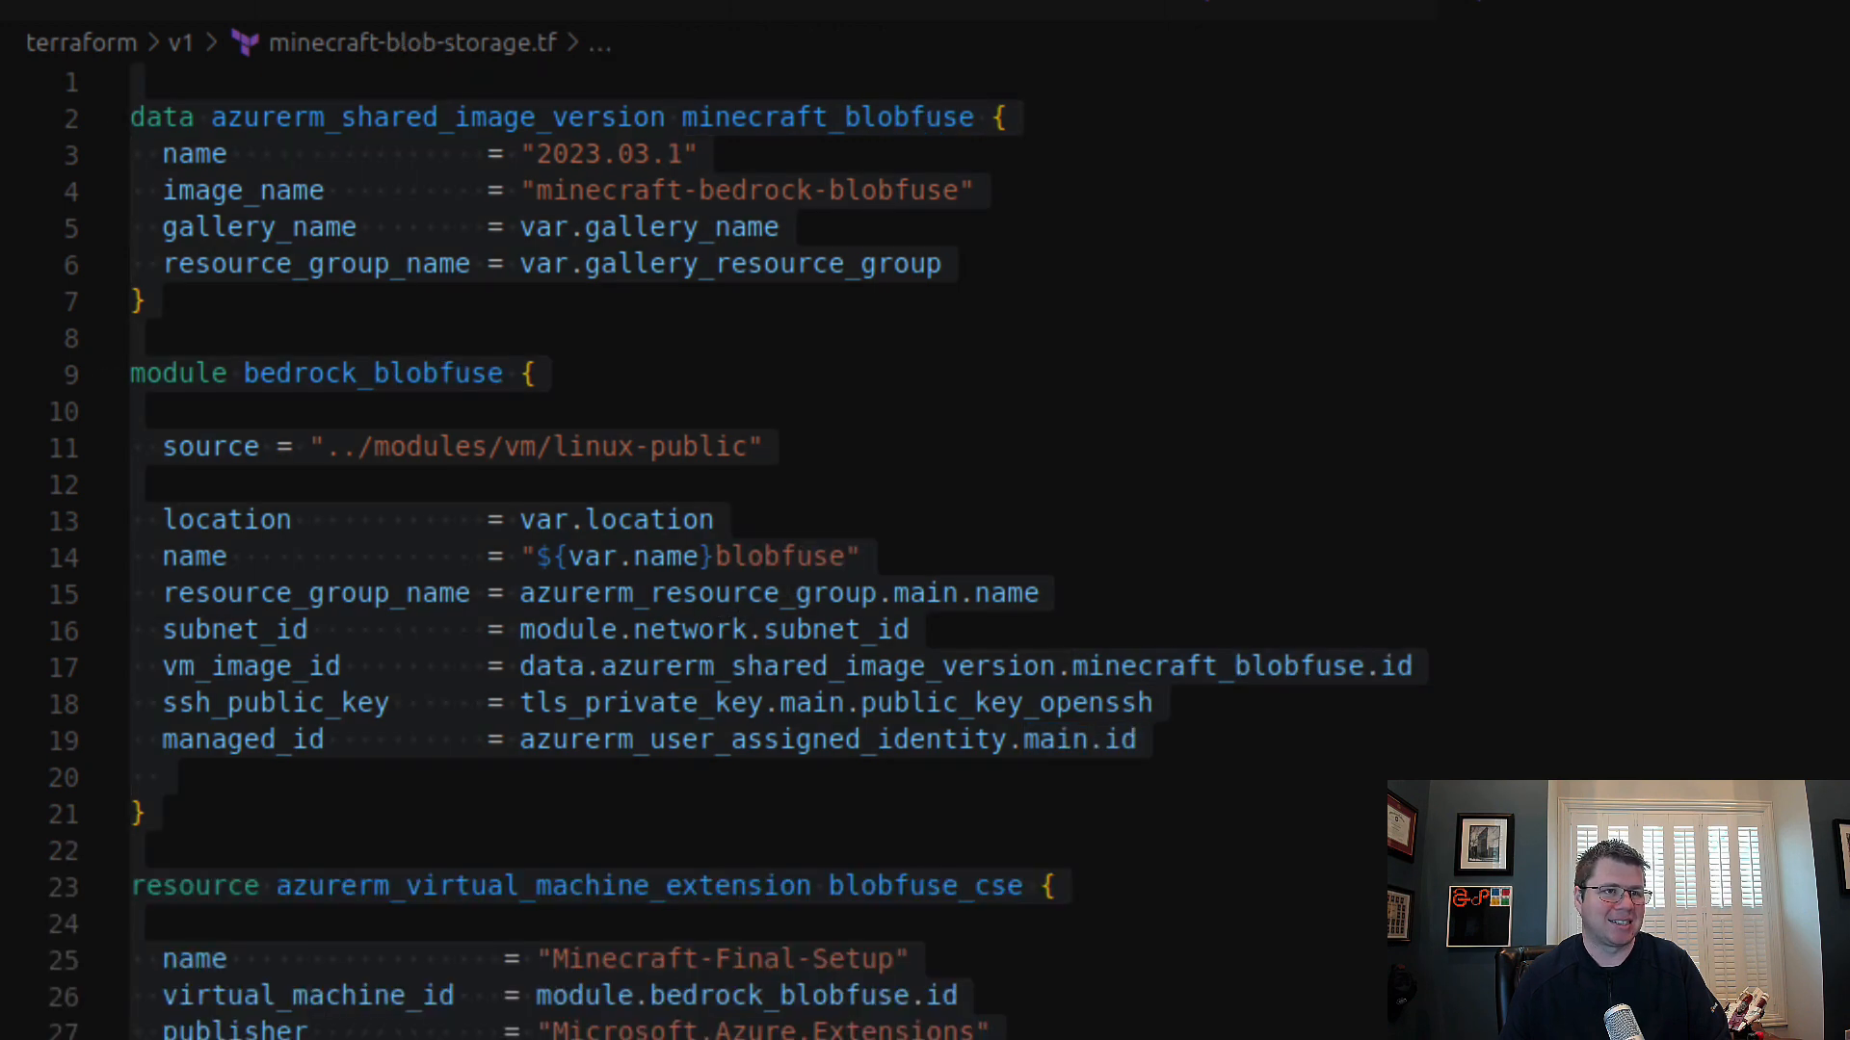
left_click(847, 113)
left_click(971, 117, "shift")
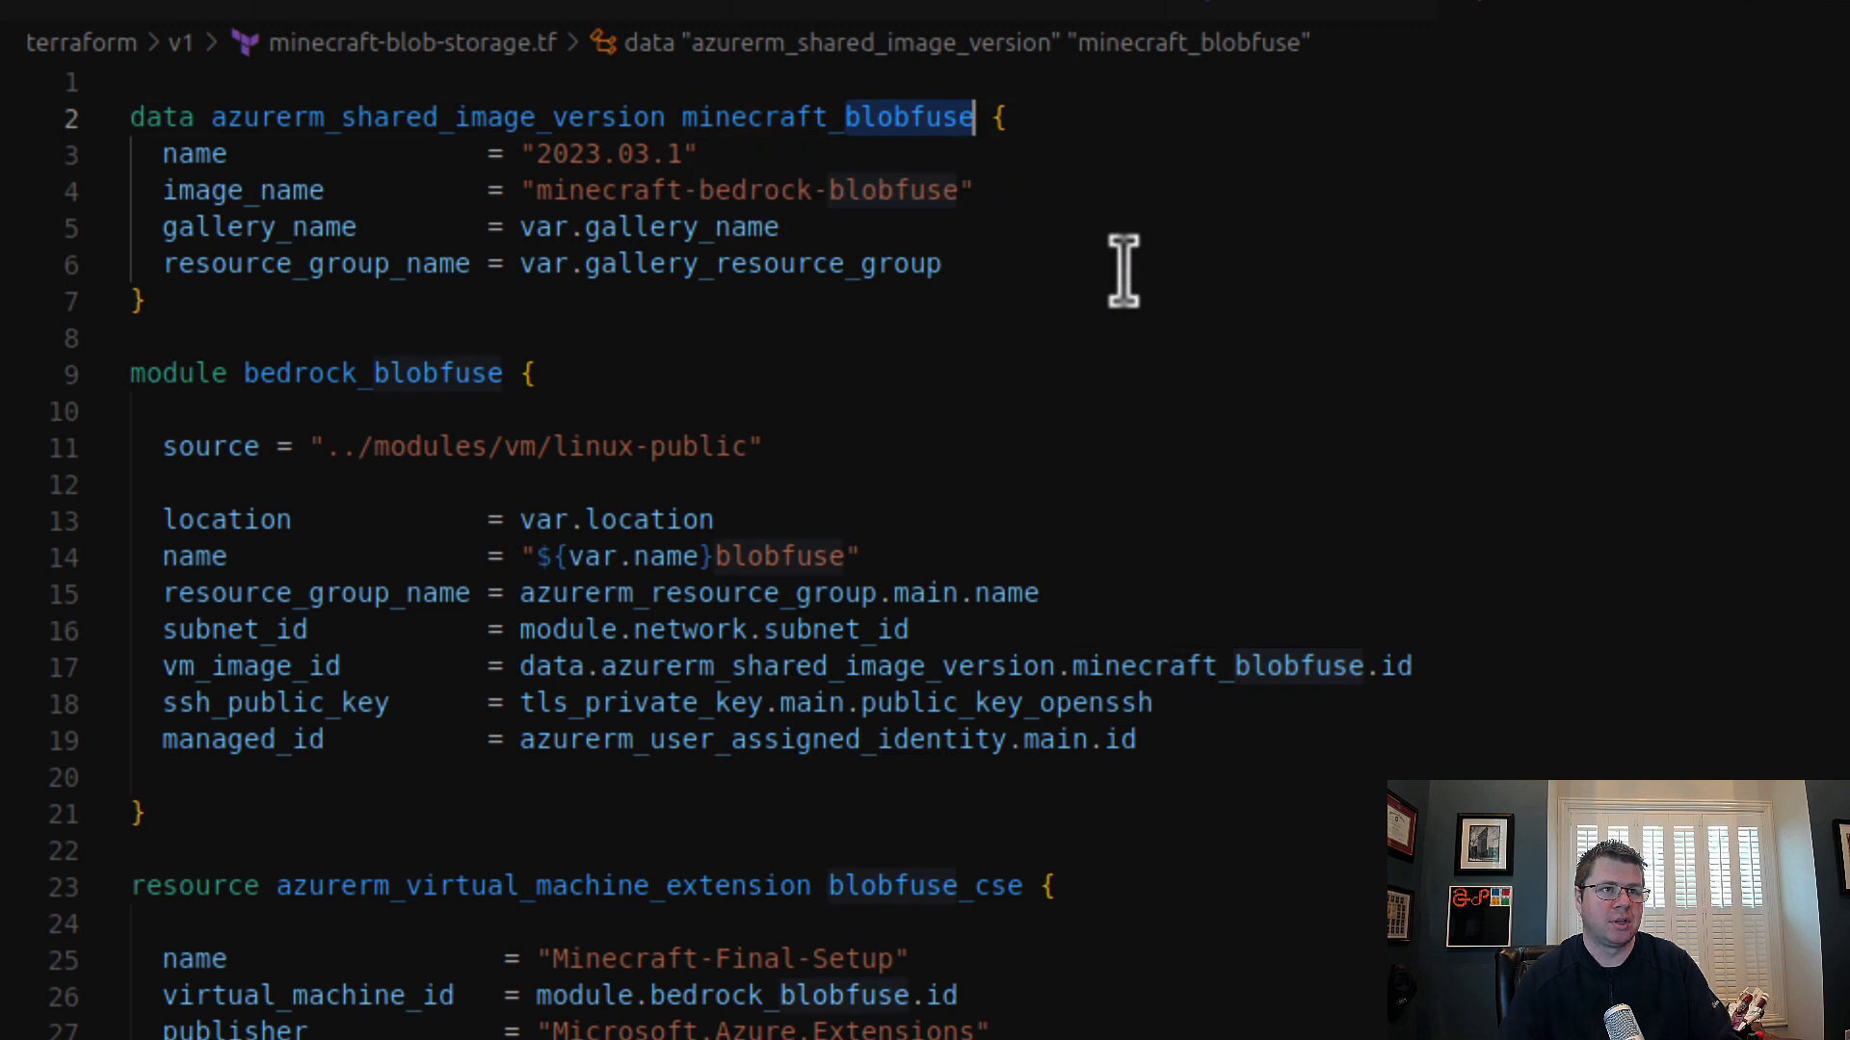
type("blob_storage")
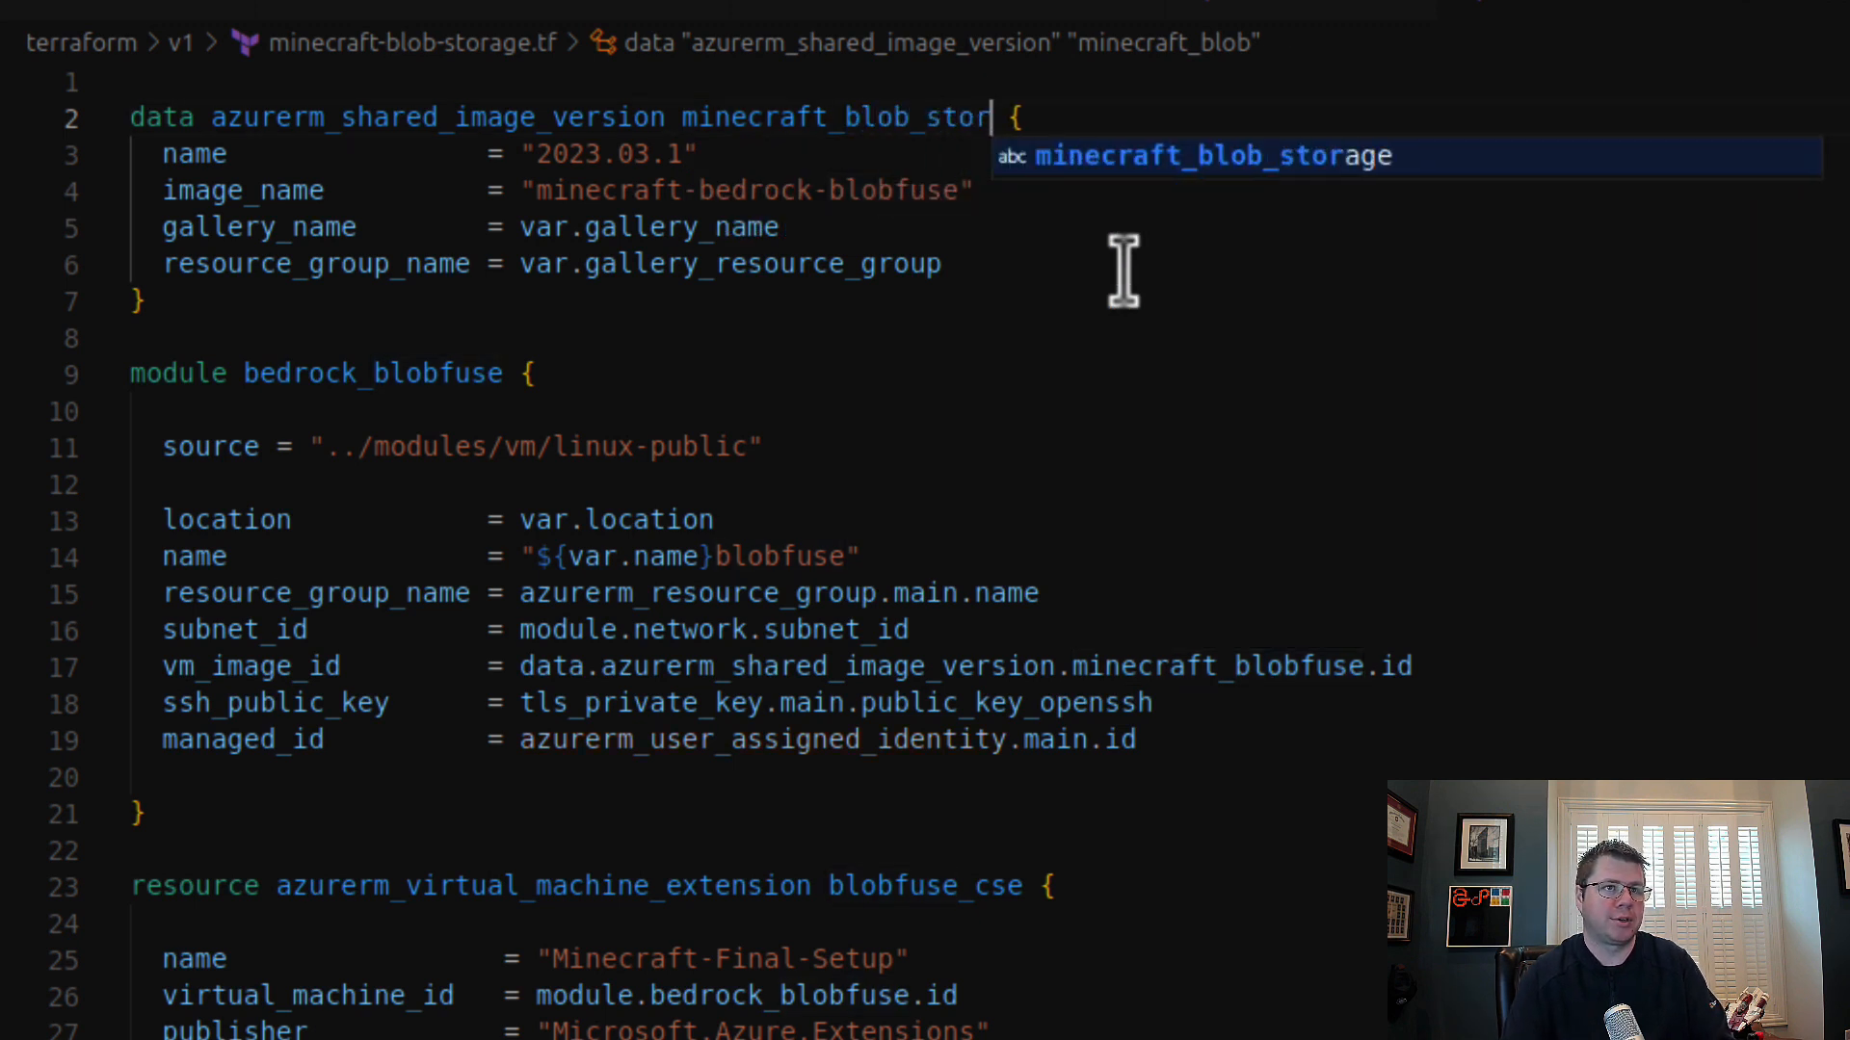
Step: Try "minecraft-bedrock-blob-storage" as the image_name in minecraft-blob-storage.tf, then undo that edit
double_click(843, 190)
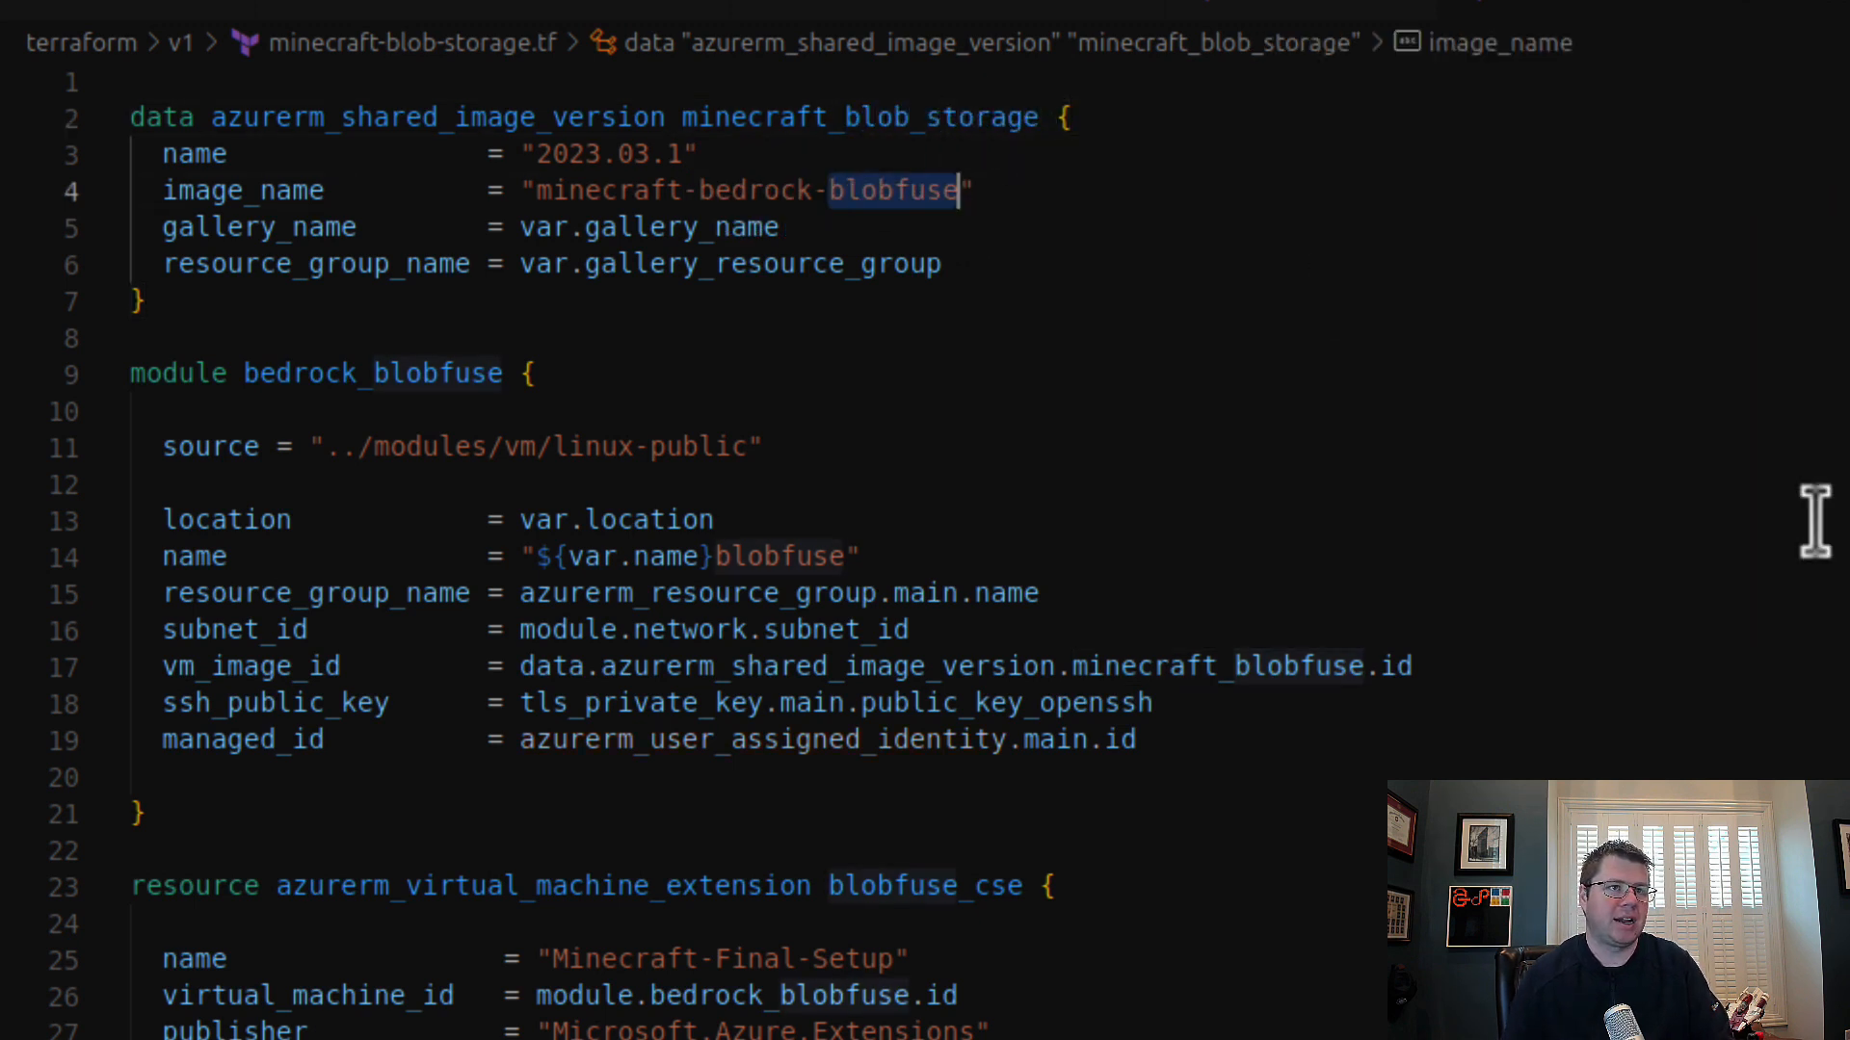
type("b")
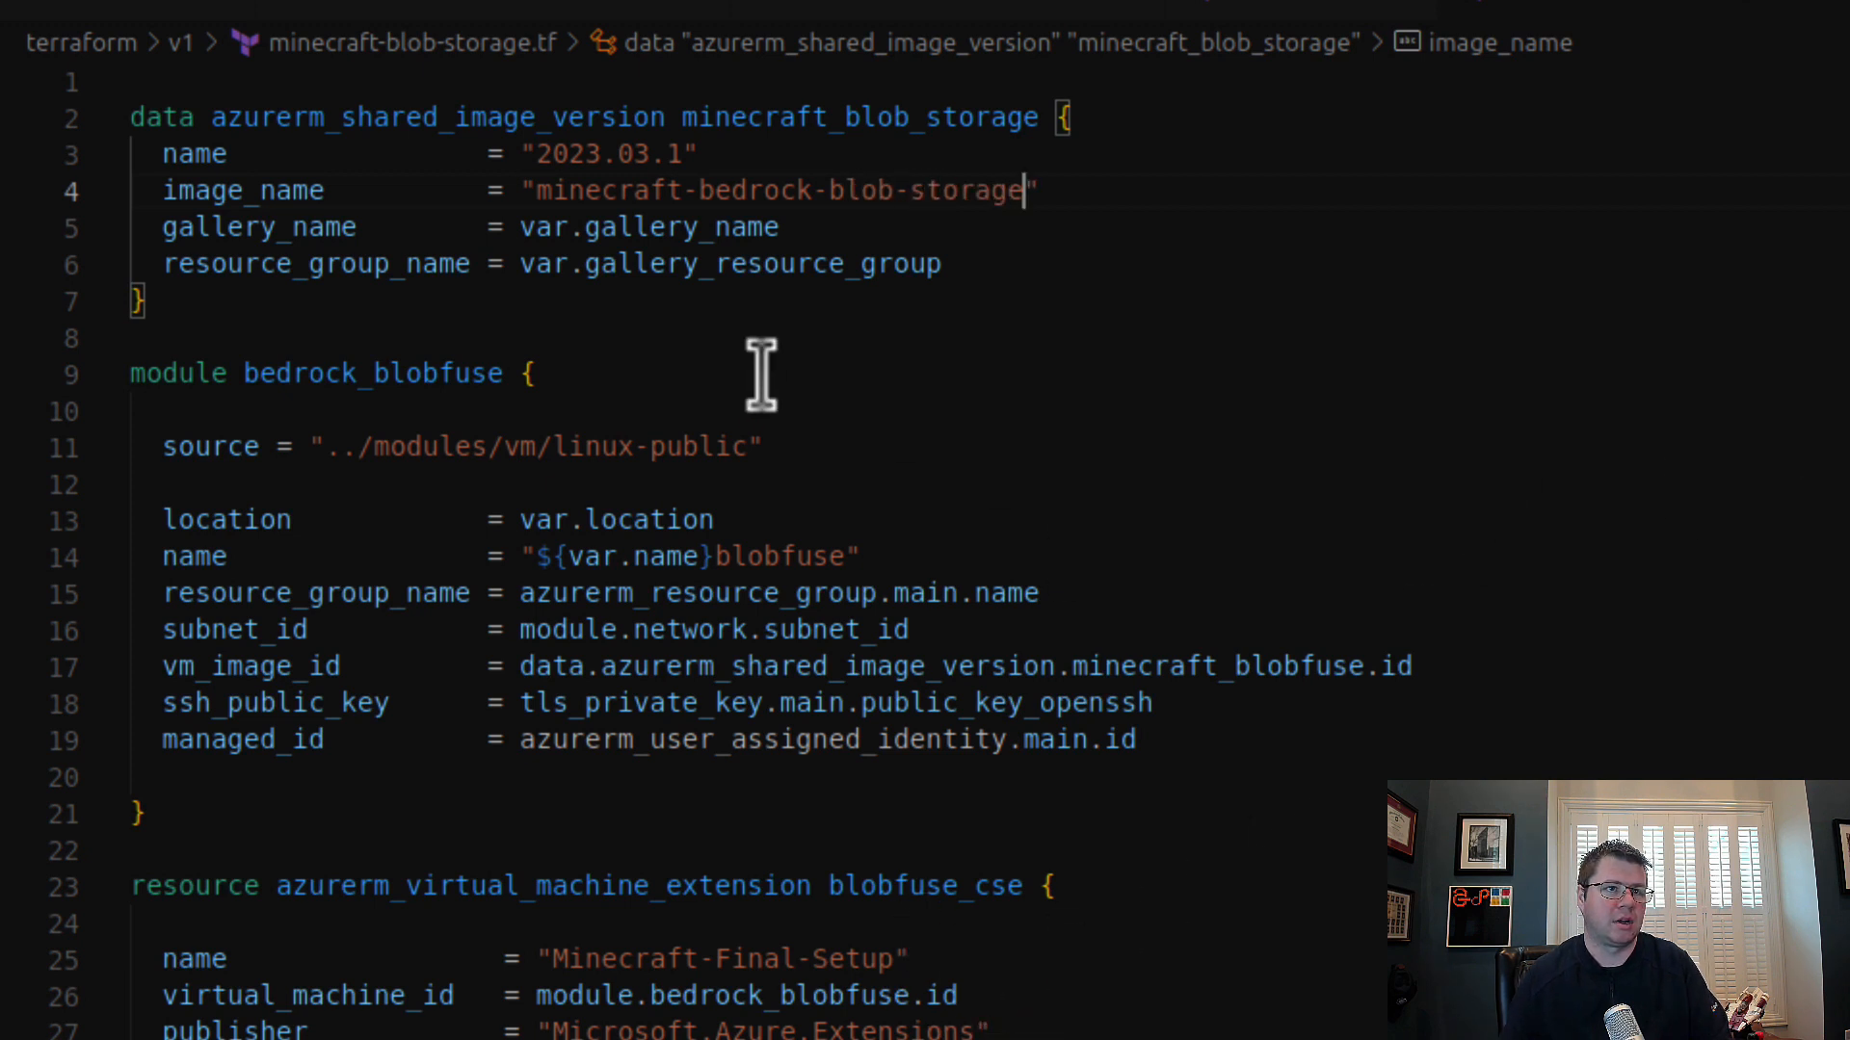
key("ctrl+z")
left_click(907, 376)
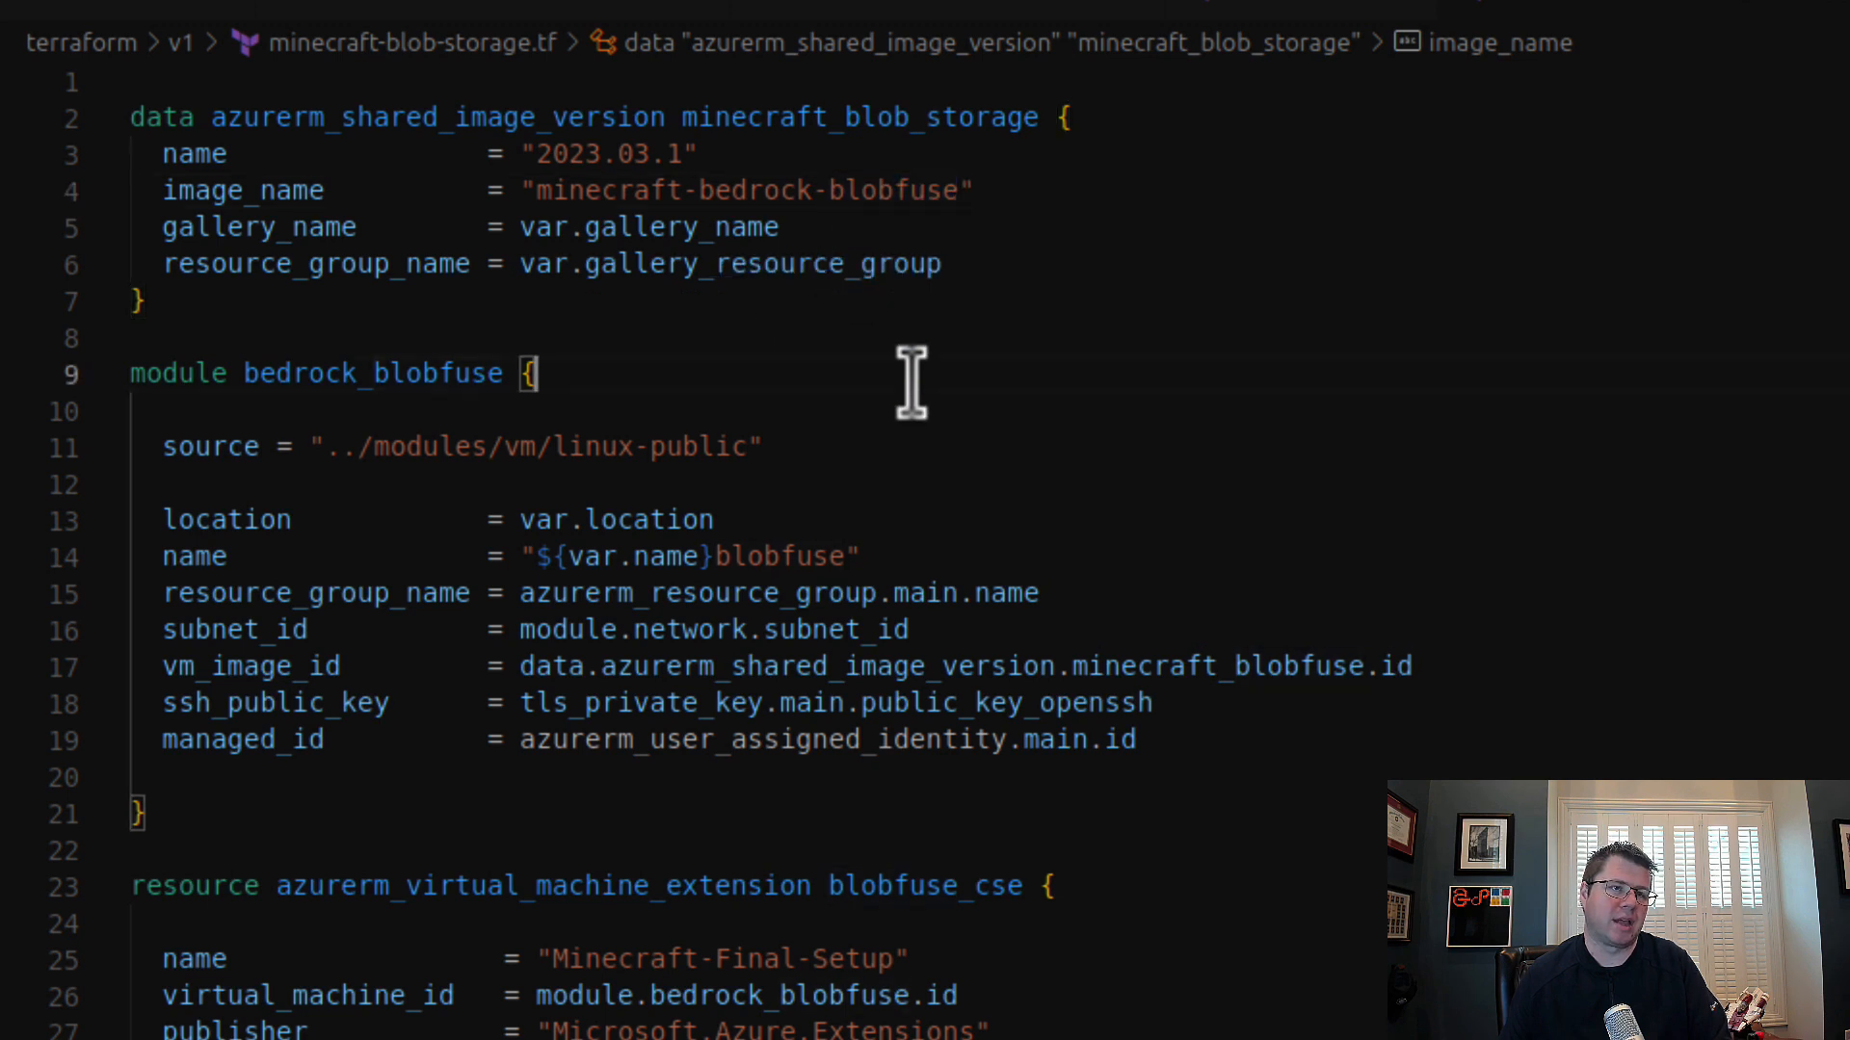
left_click(761, 338)
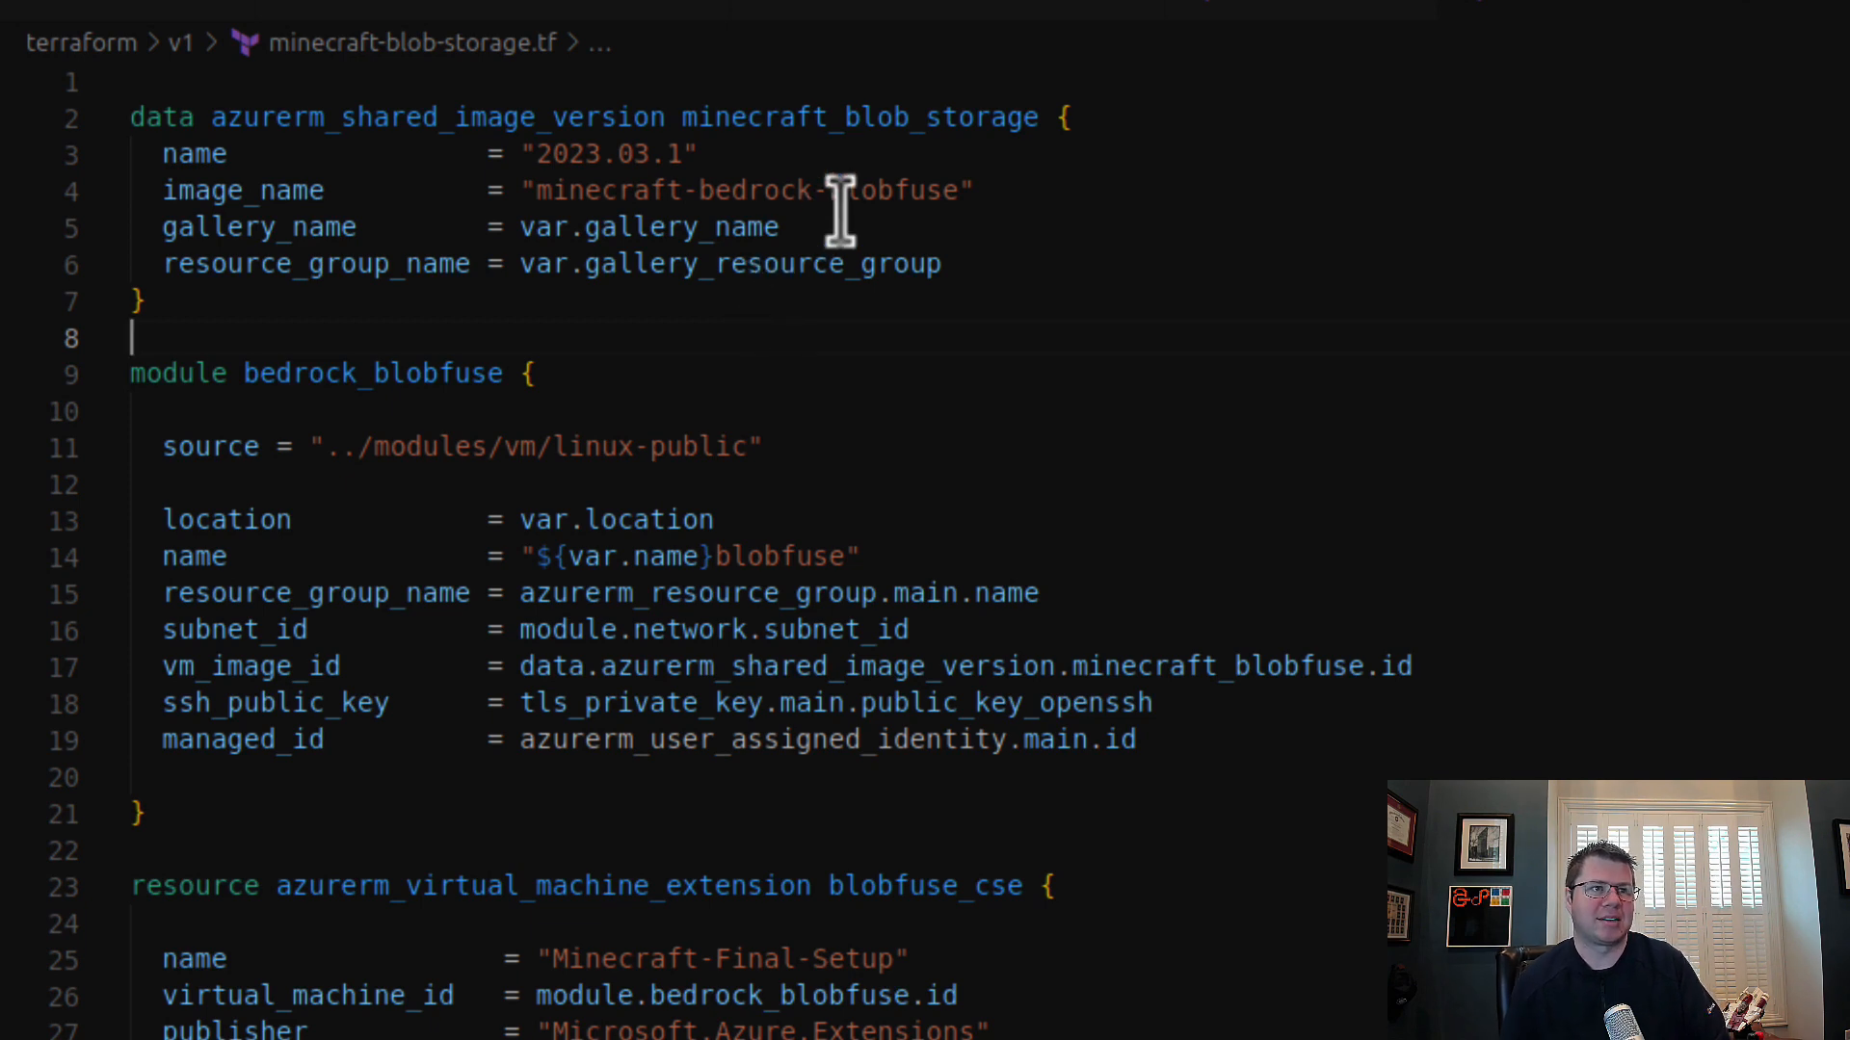
Step: Set the bedrock_blobfuse module's name argument to "${var.name}blob"
scroll(848, 289, "down", 3)
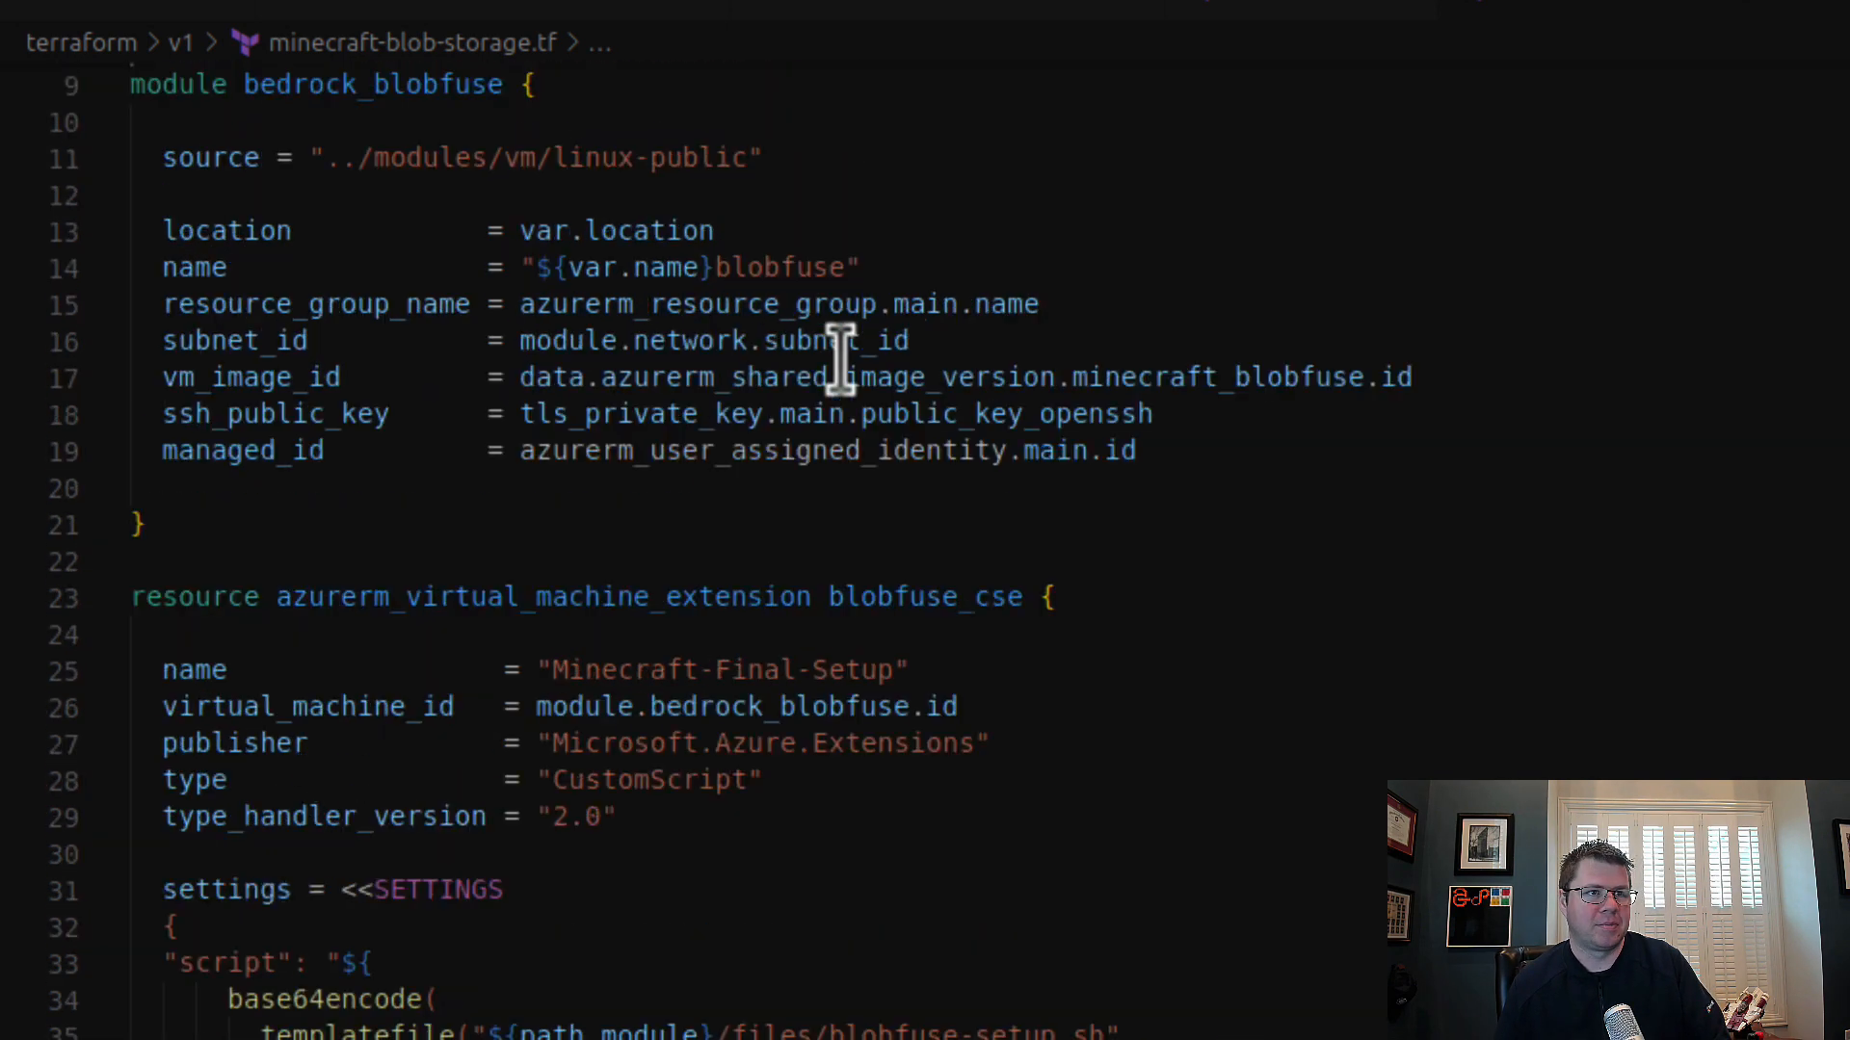
left_click(773, 265)
type("b")
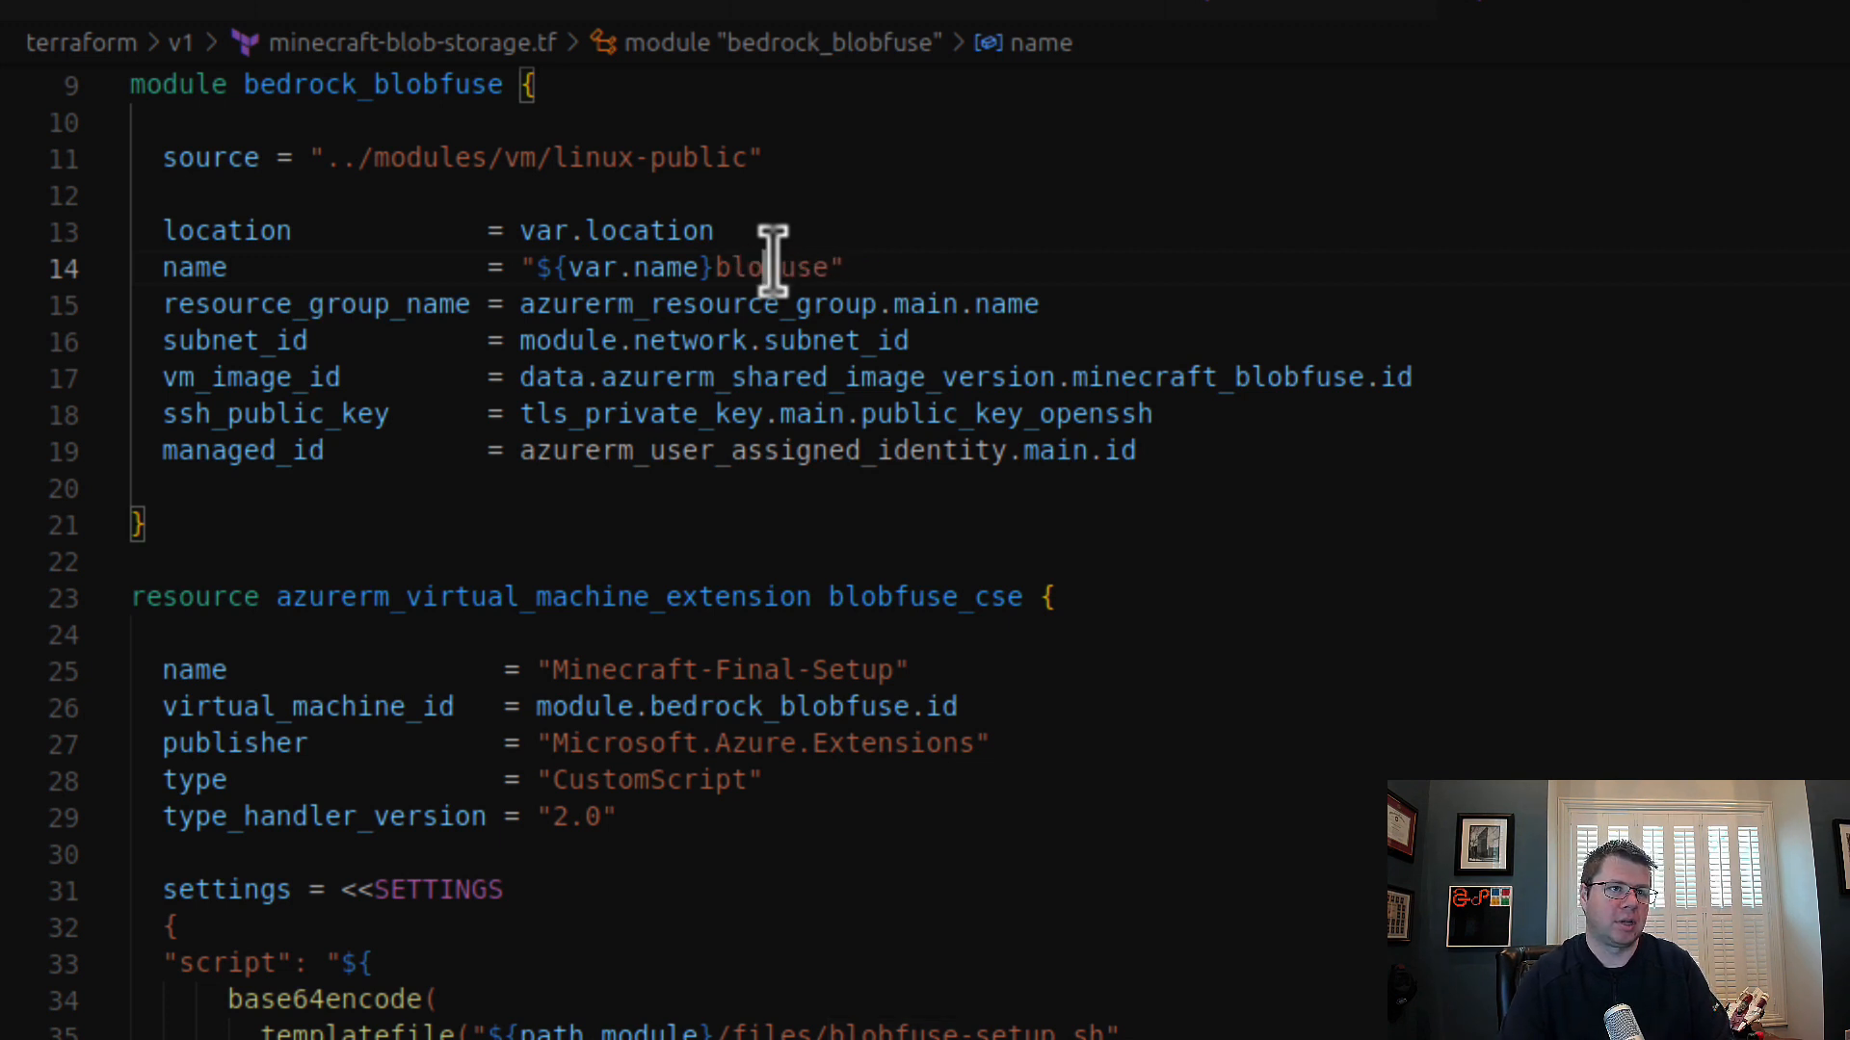
key("shift+Right")
key("shift+Right")
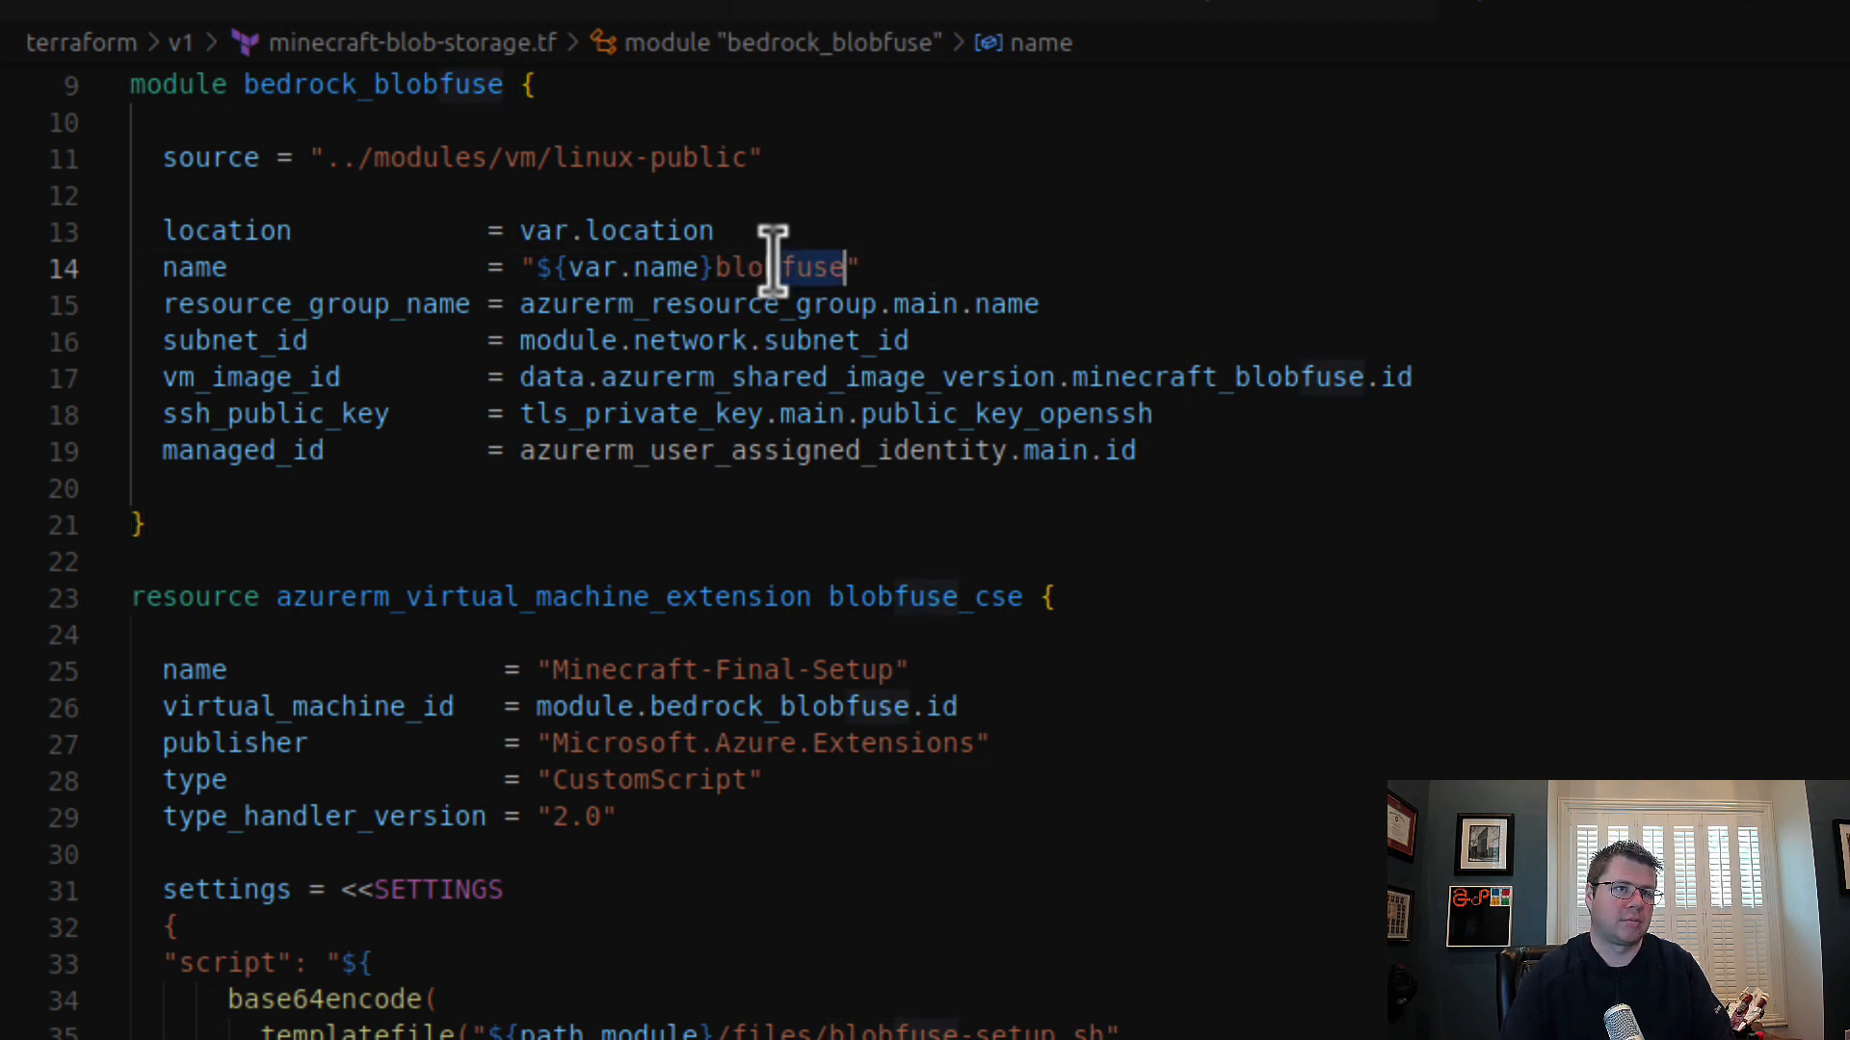
key("BackSpace")
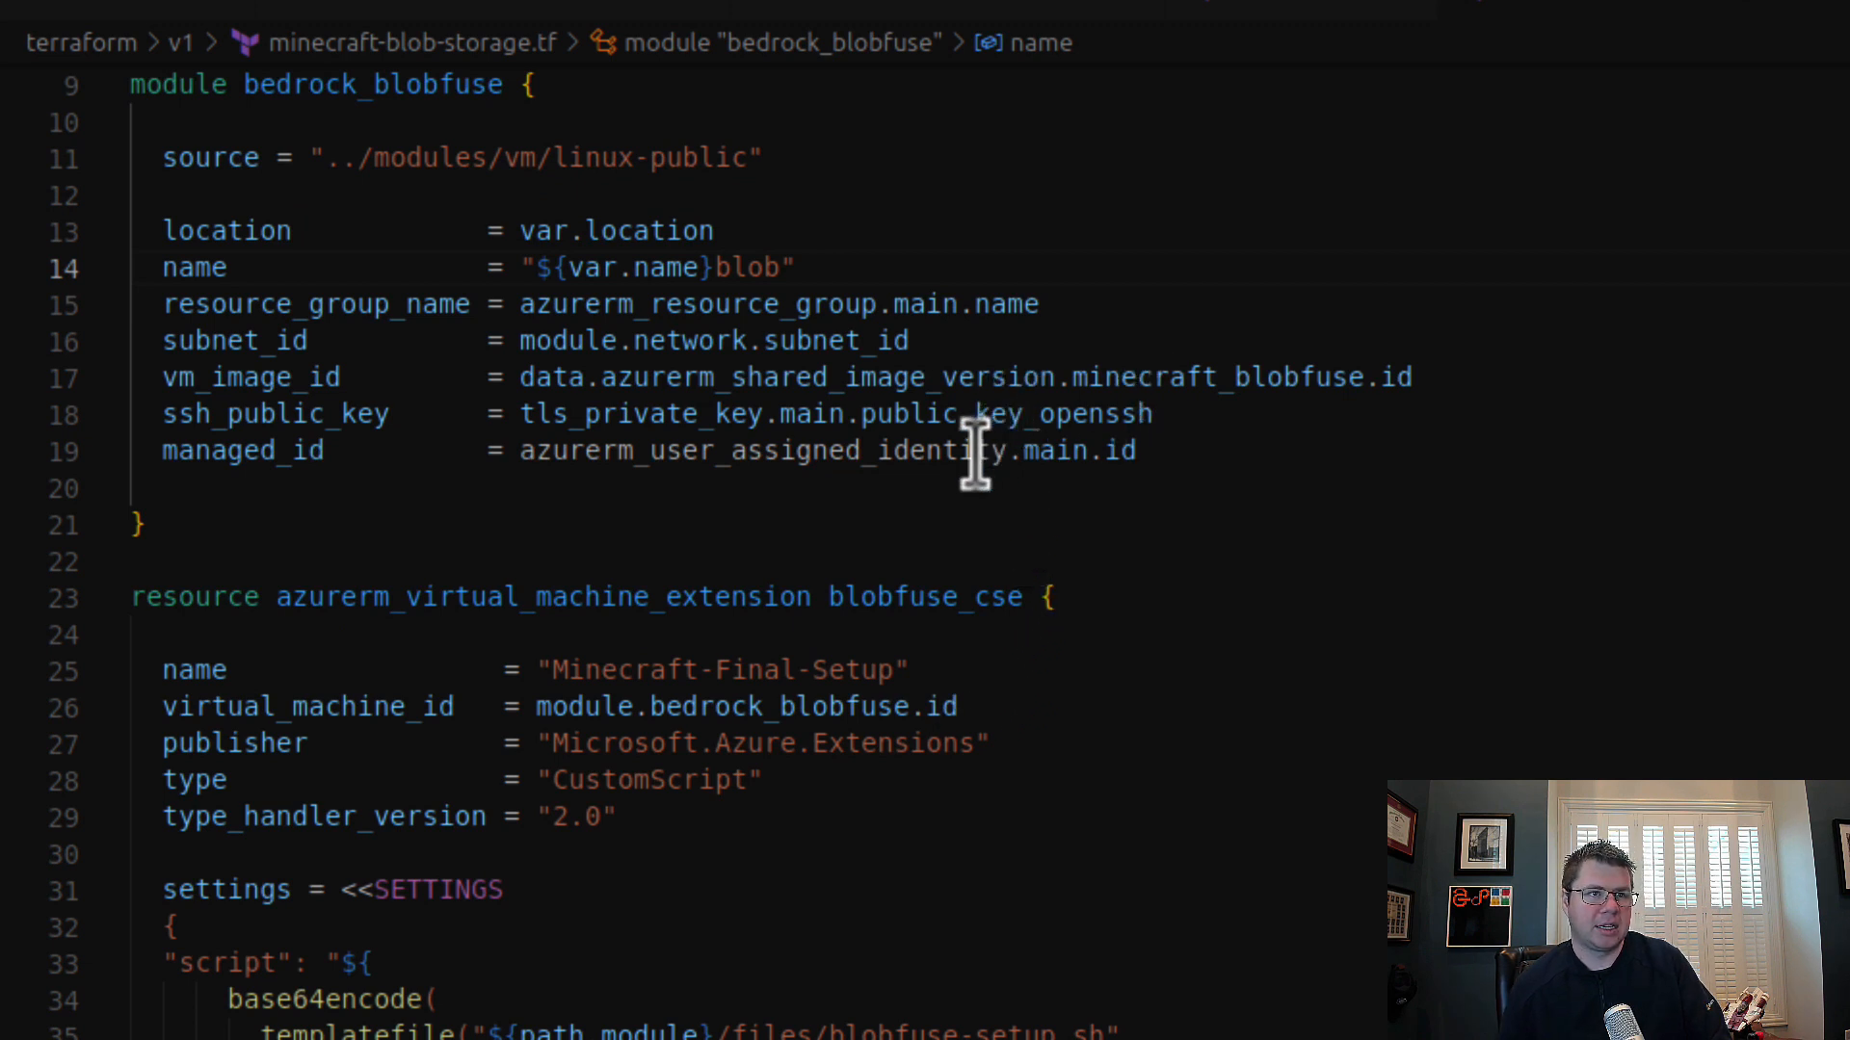
Step: Point managed_id in the bedrock_blobfuse module at the minecraft_blob_storage user-assigned identity, adapting the copied minecraft_local_storage name
left_click(1078, 453)
double_click(1078, 451)
key("ctrl+v")
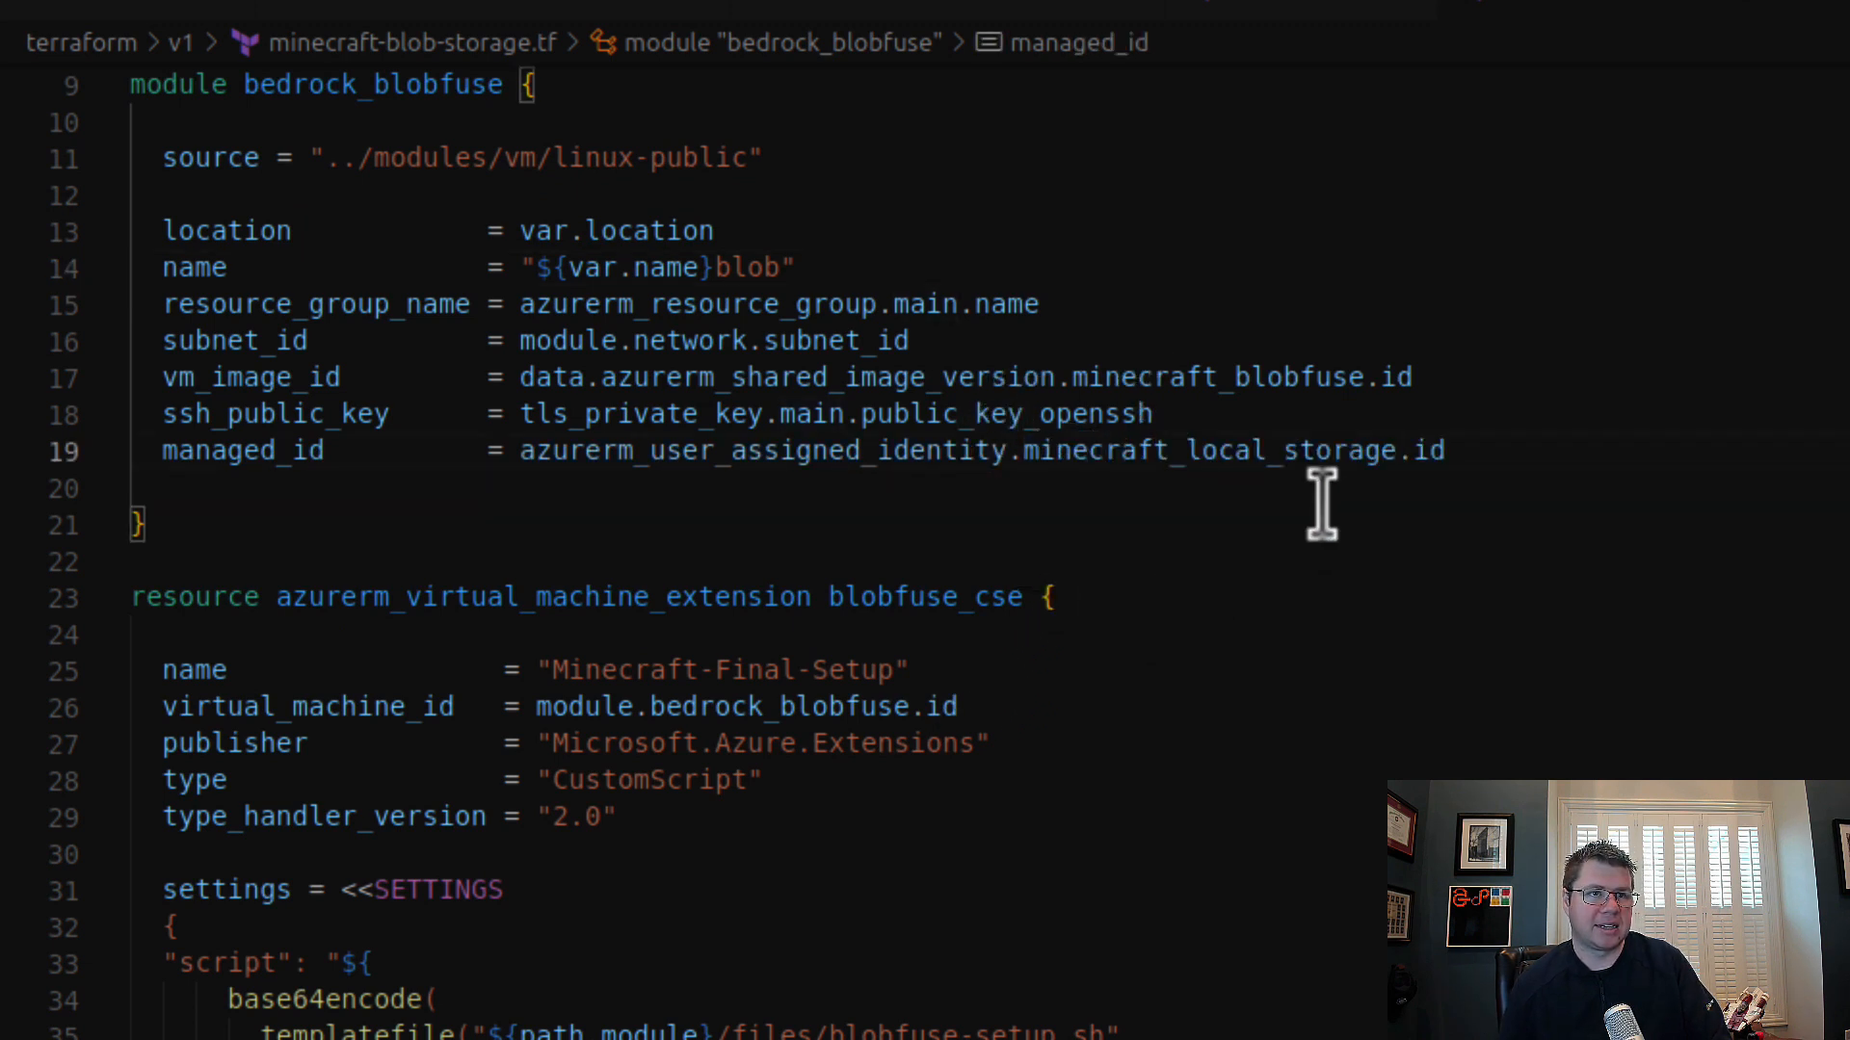
left_click_drag(1187, 449, 1261, 450)
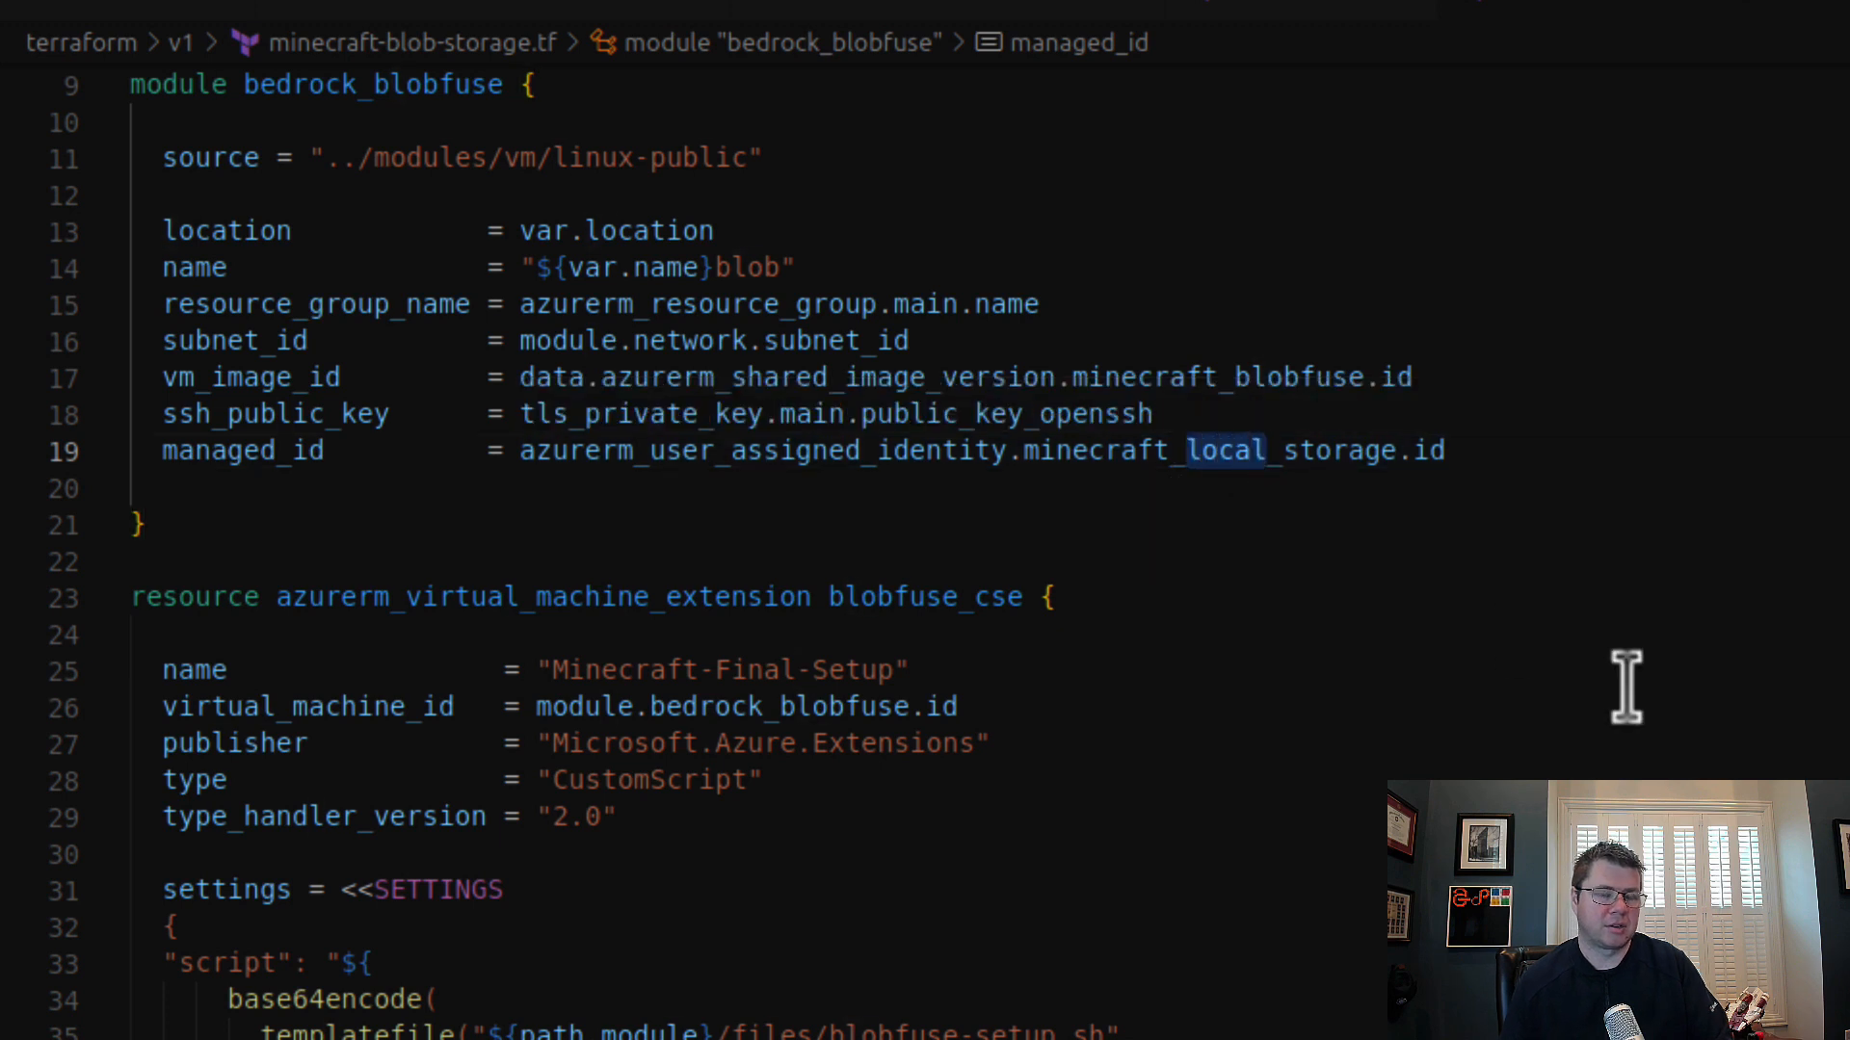
type("blob")
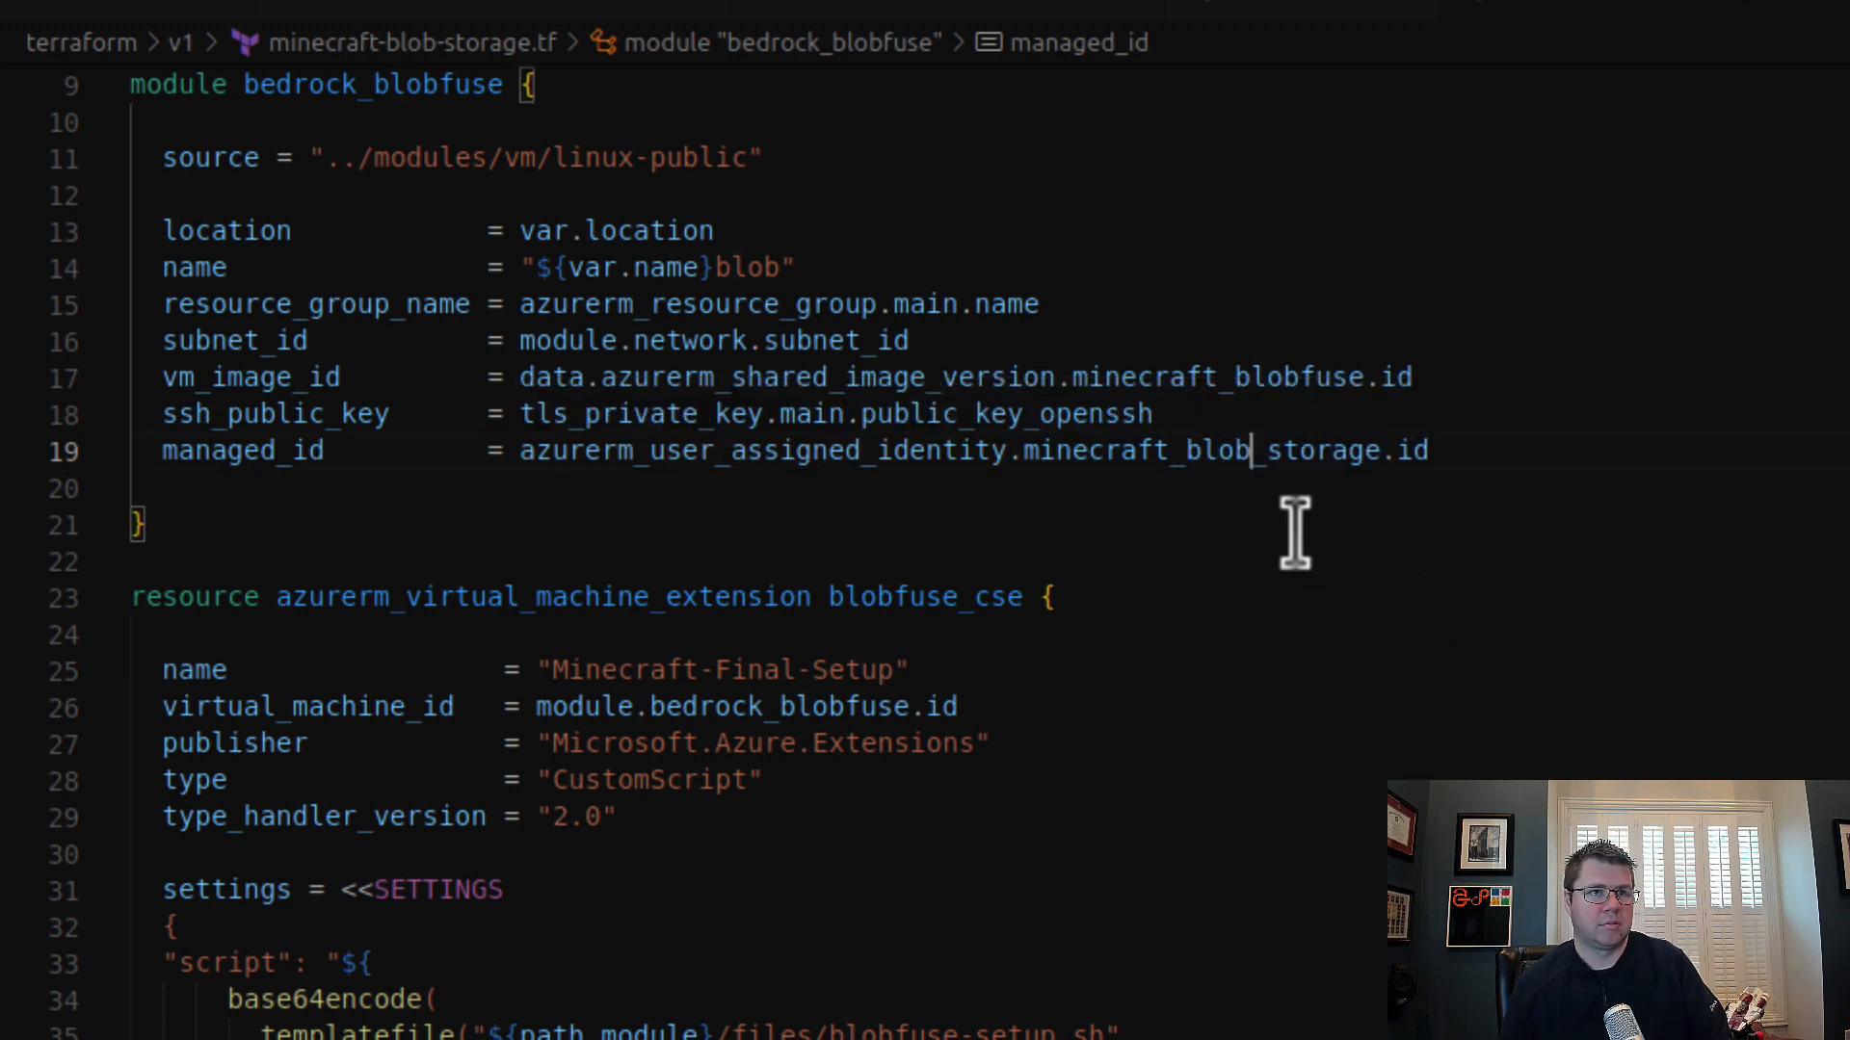
Step: Reuse the name minecraft_blob_storage from managed_id in the bedrock_blobfuse module's vm_image_id and in the image version data source
double_click(1242, 453)
key("ctrl+c")
double_click(1170, 377)
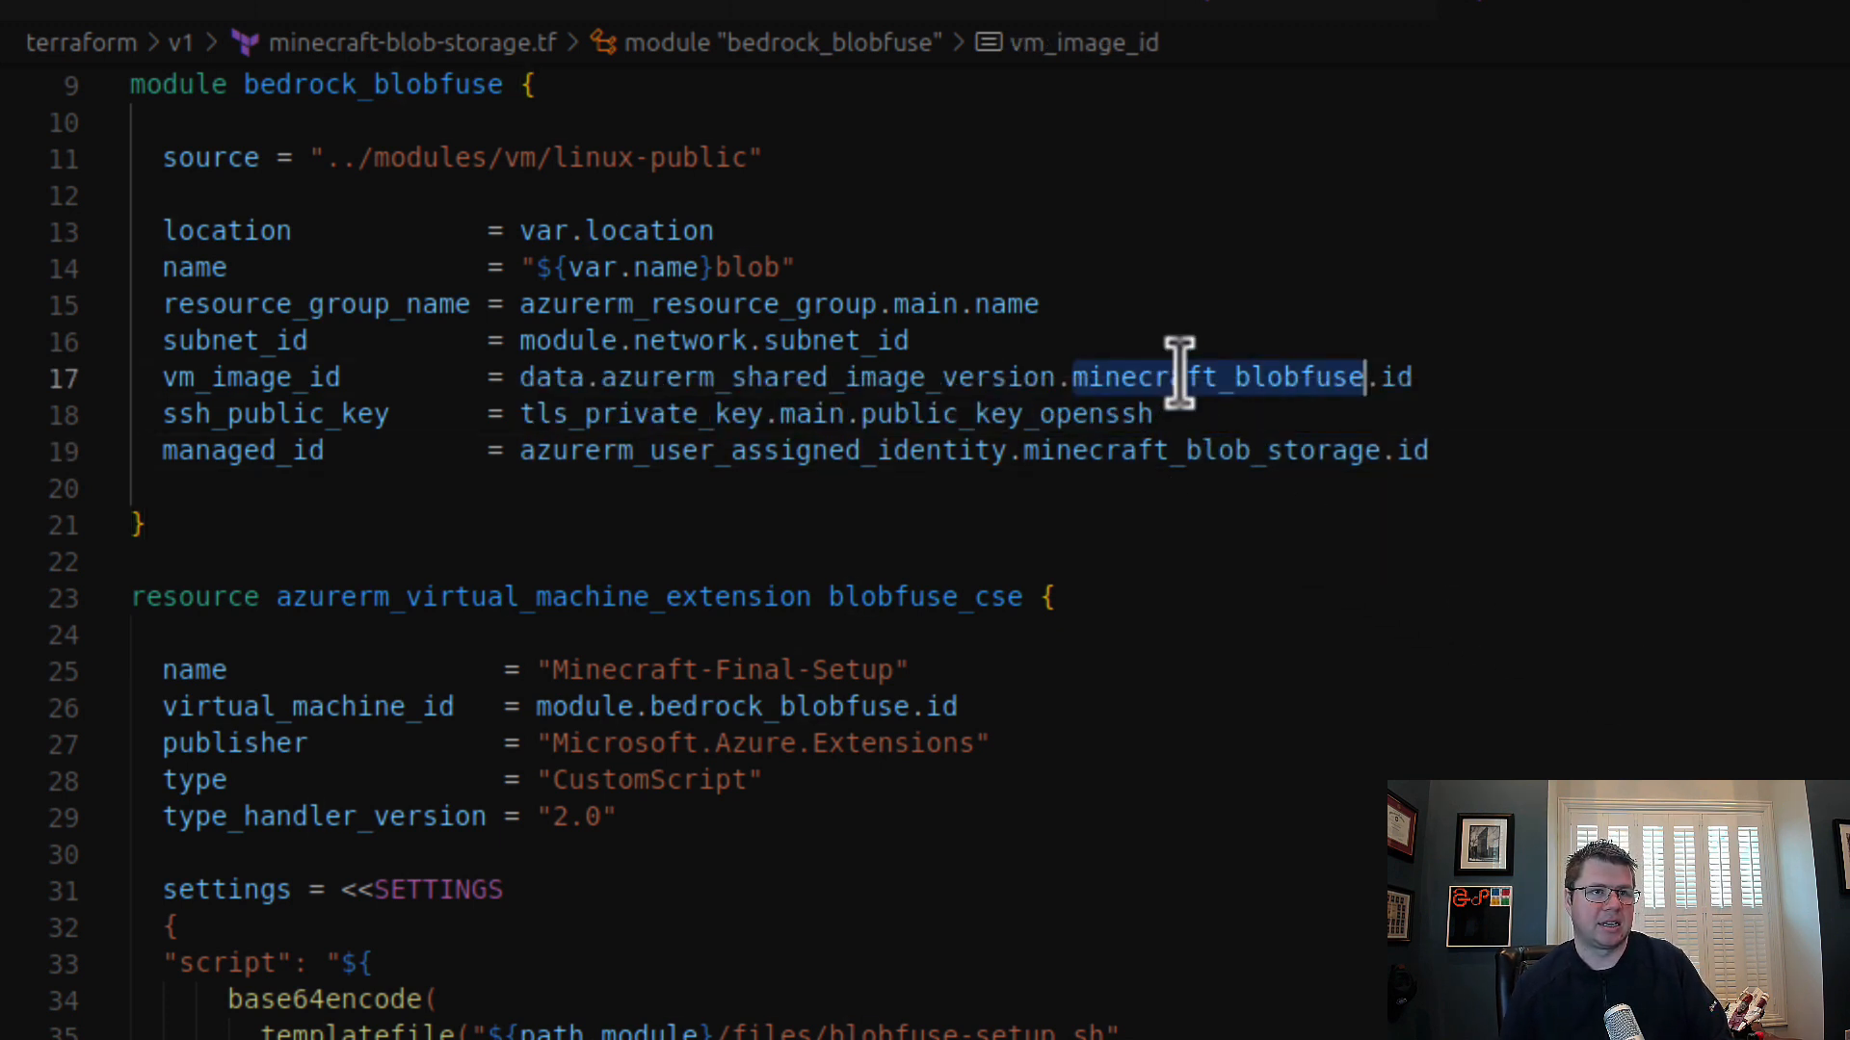
key("ctrl+v")
scroll(1350, 635, "up", 3)
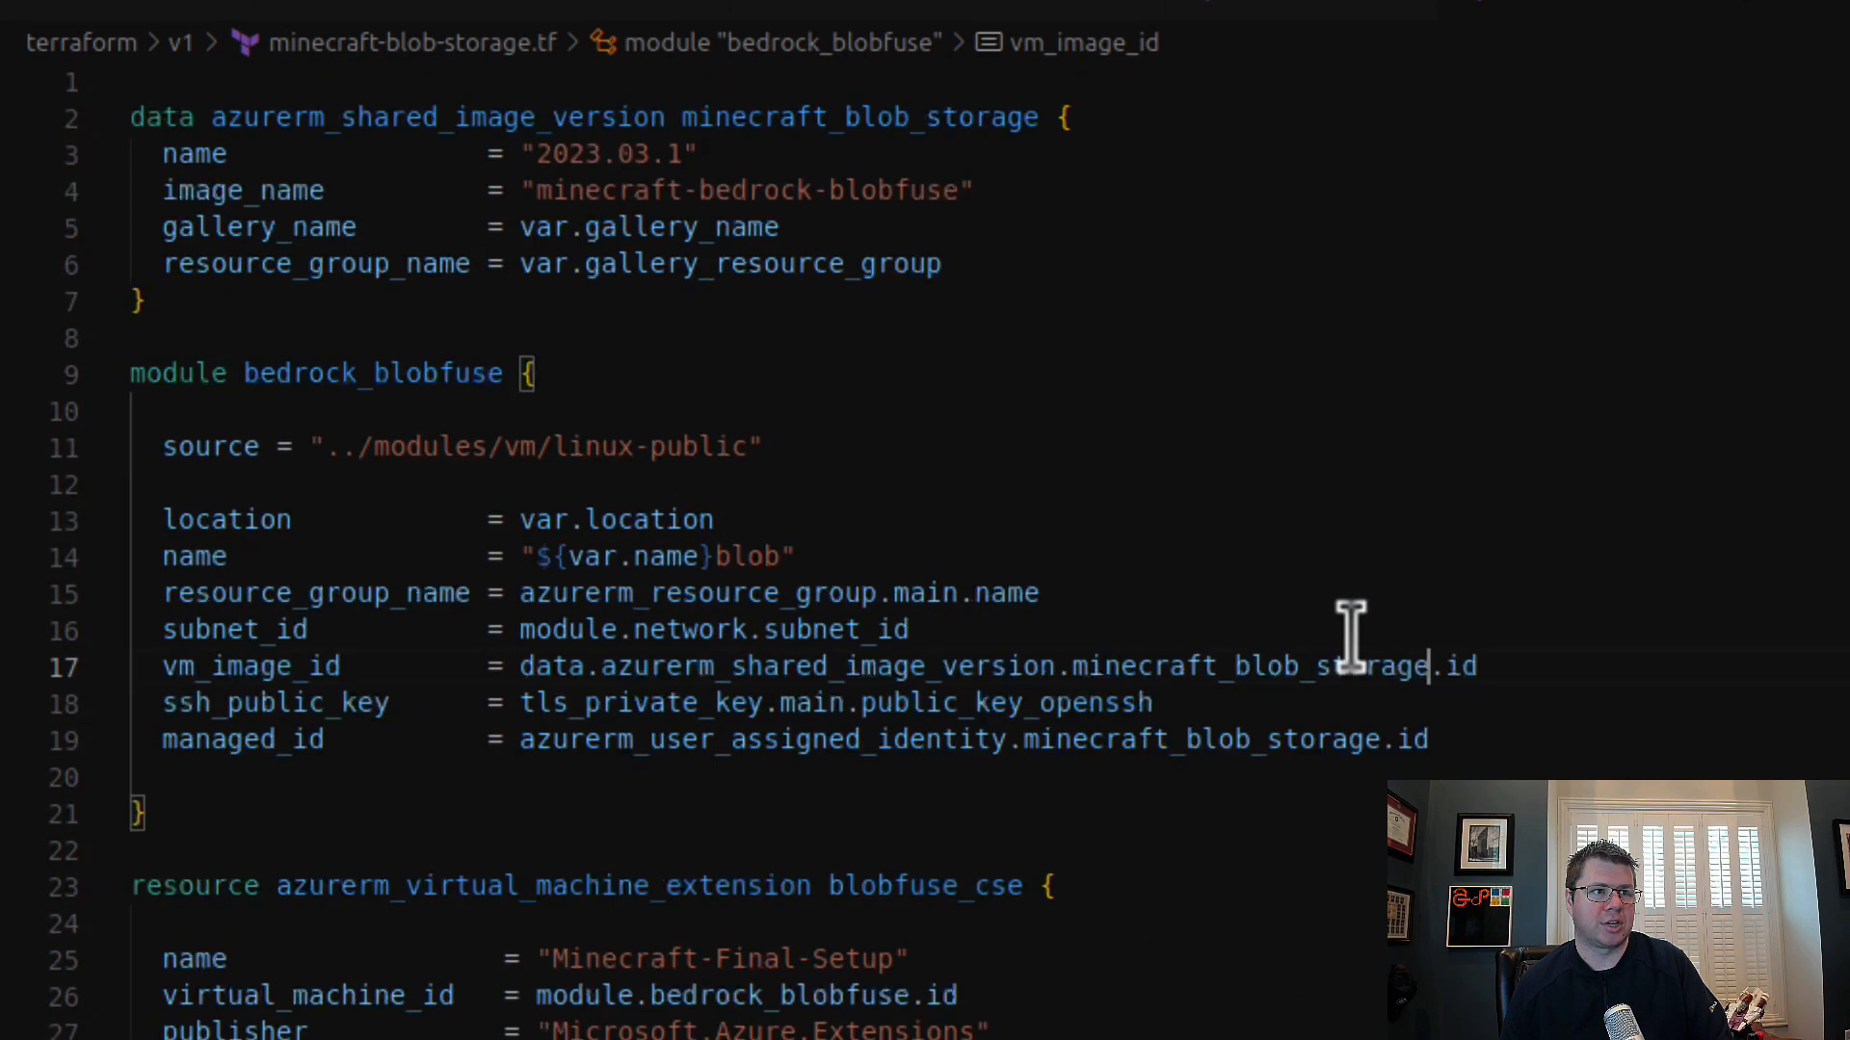
double_click(934, 123)
key("ctrl+v")
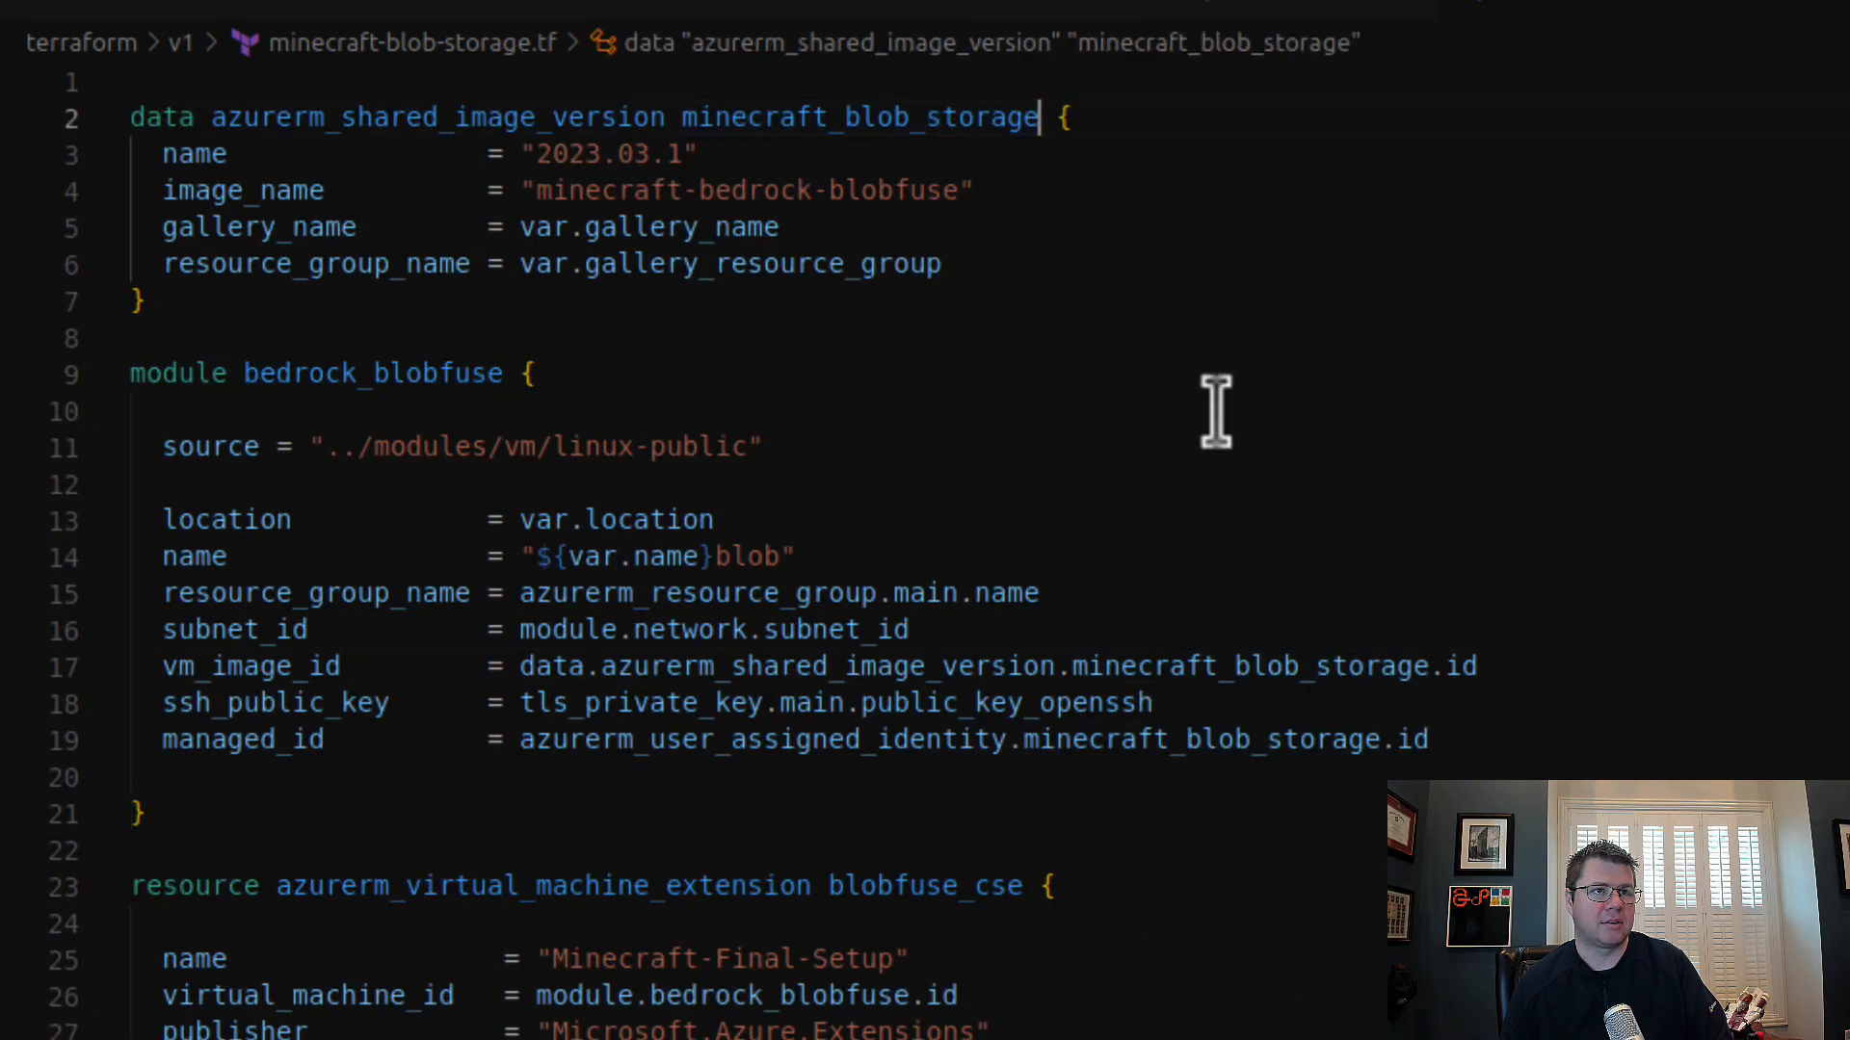
double_click(916, 122)
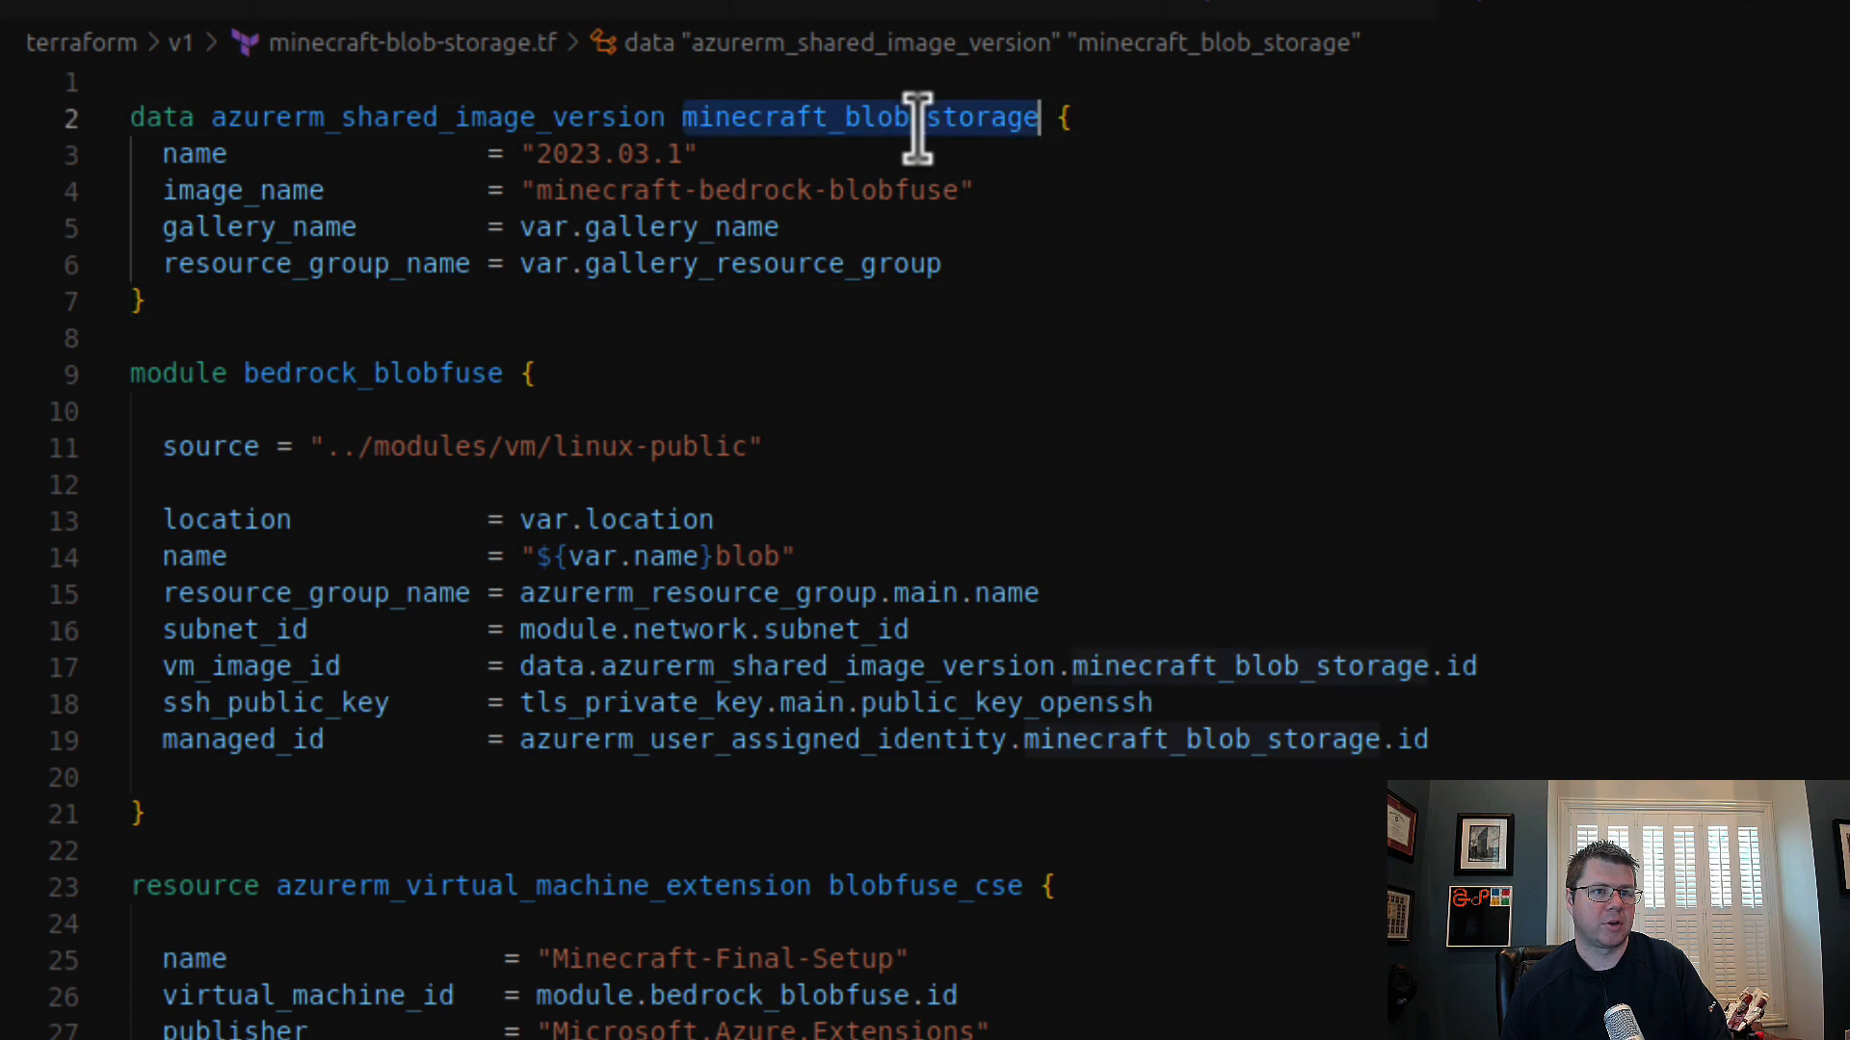
left_click(1086, 821)
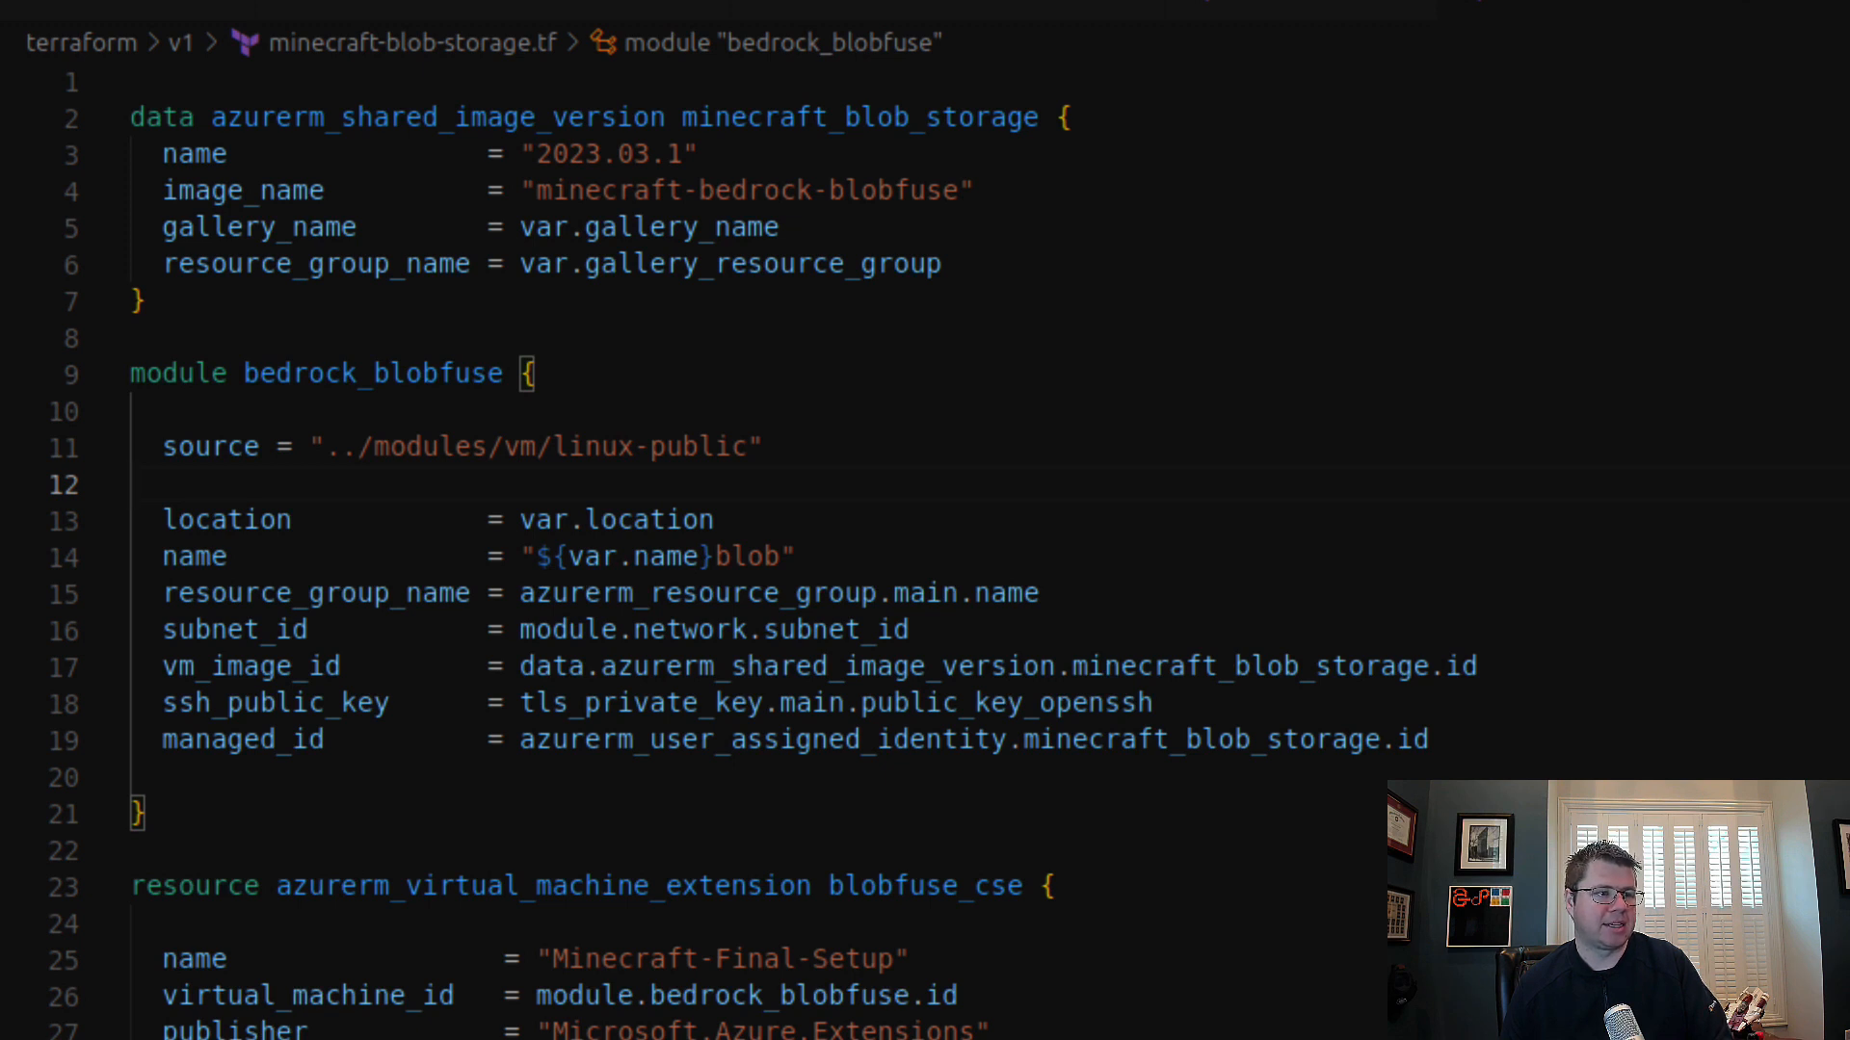
Step: Return to minecraft-local-storage.tf and set the image version data source's image_name to "minecraft-bedrock-local"
key("ctrl+Tab")
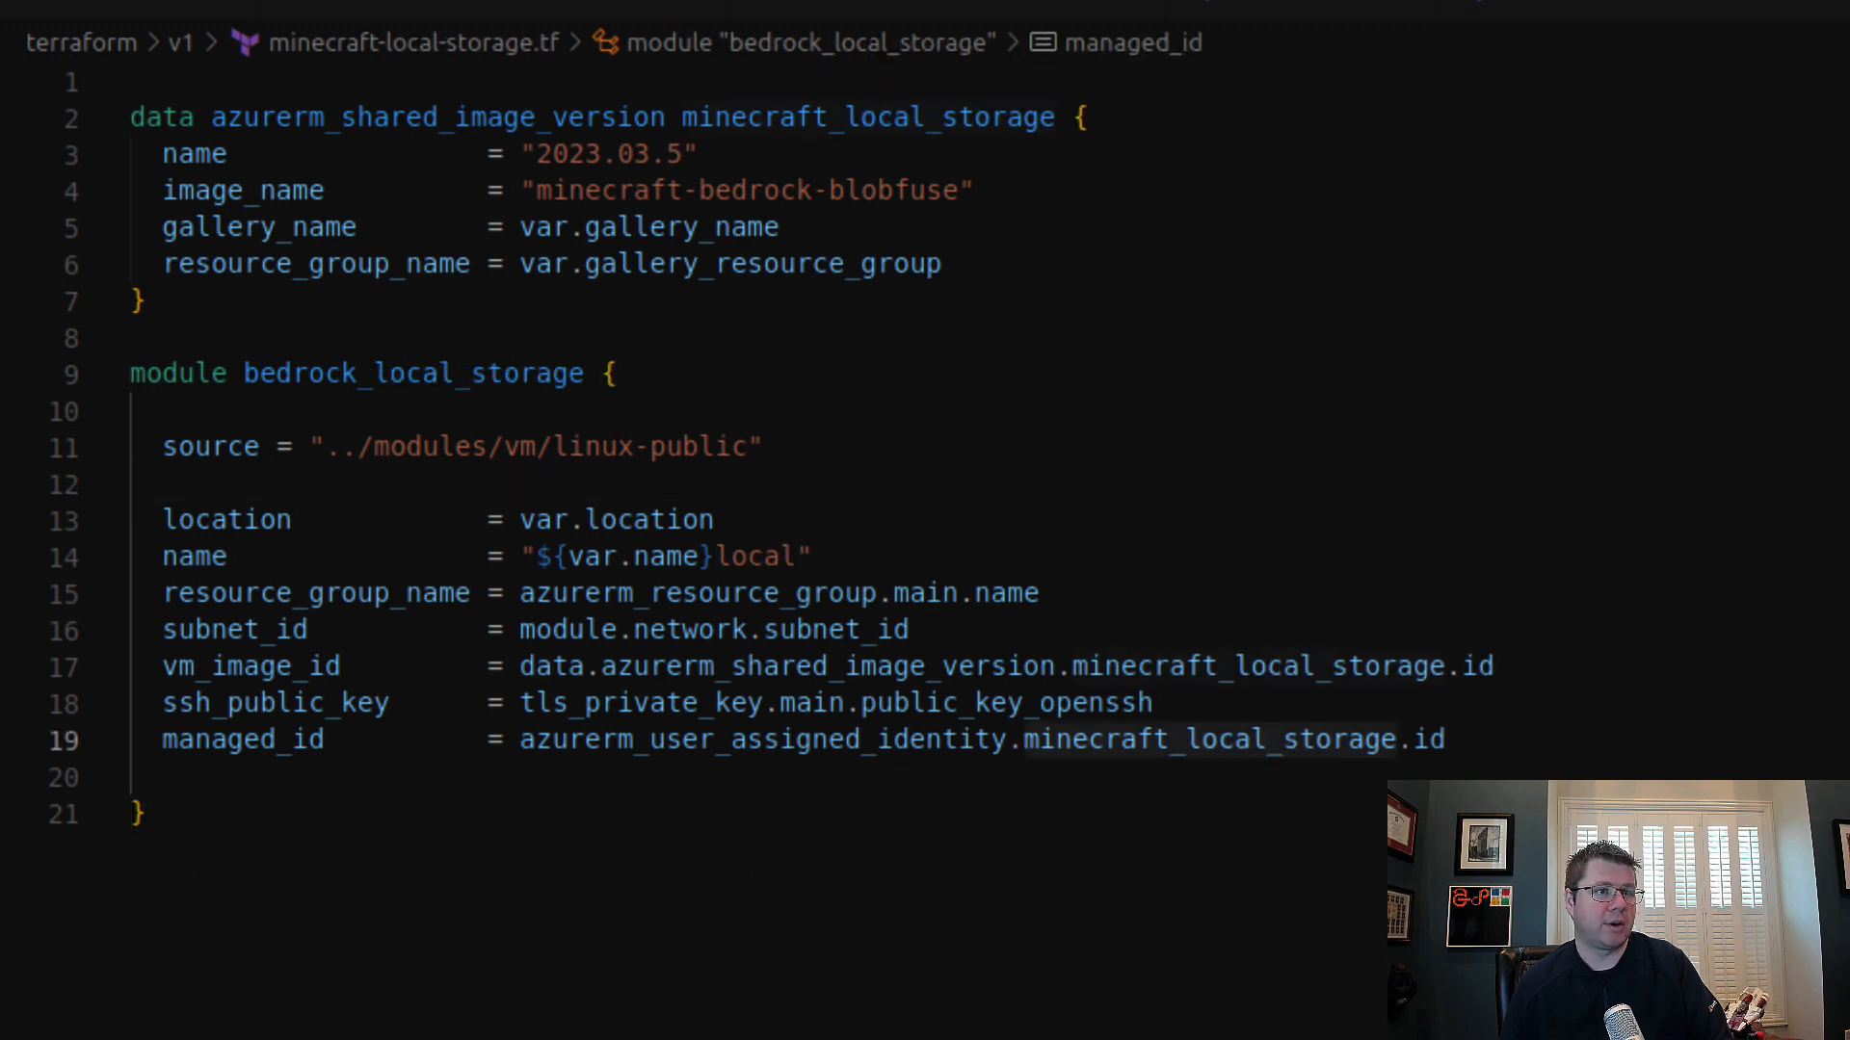
left_click_drag(506, 153, 703, 151)
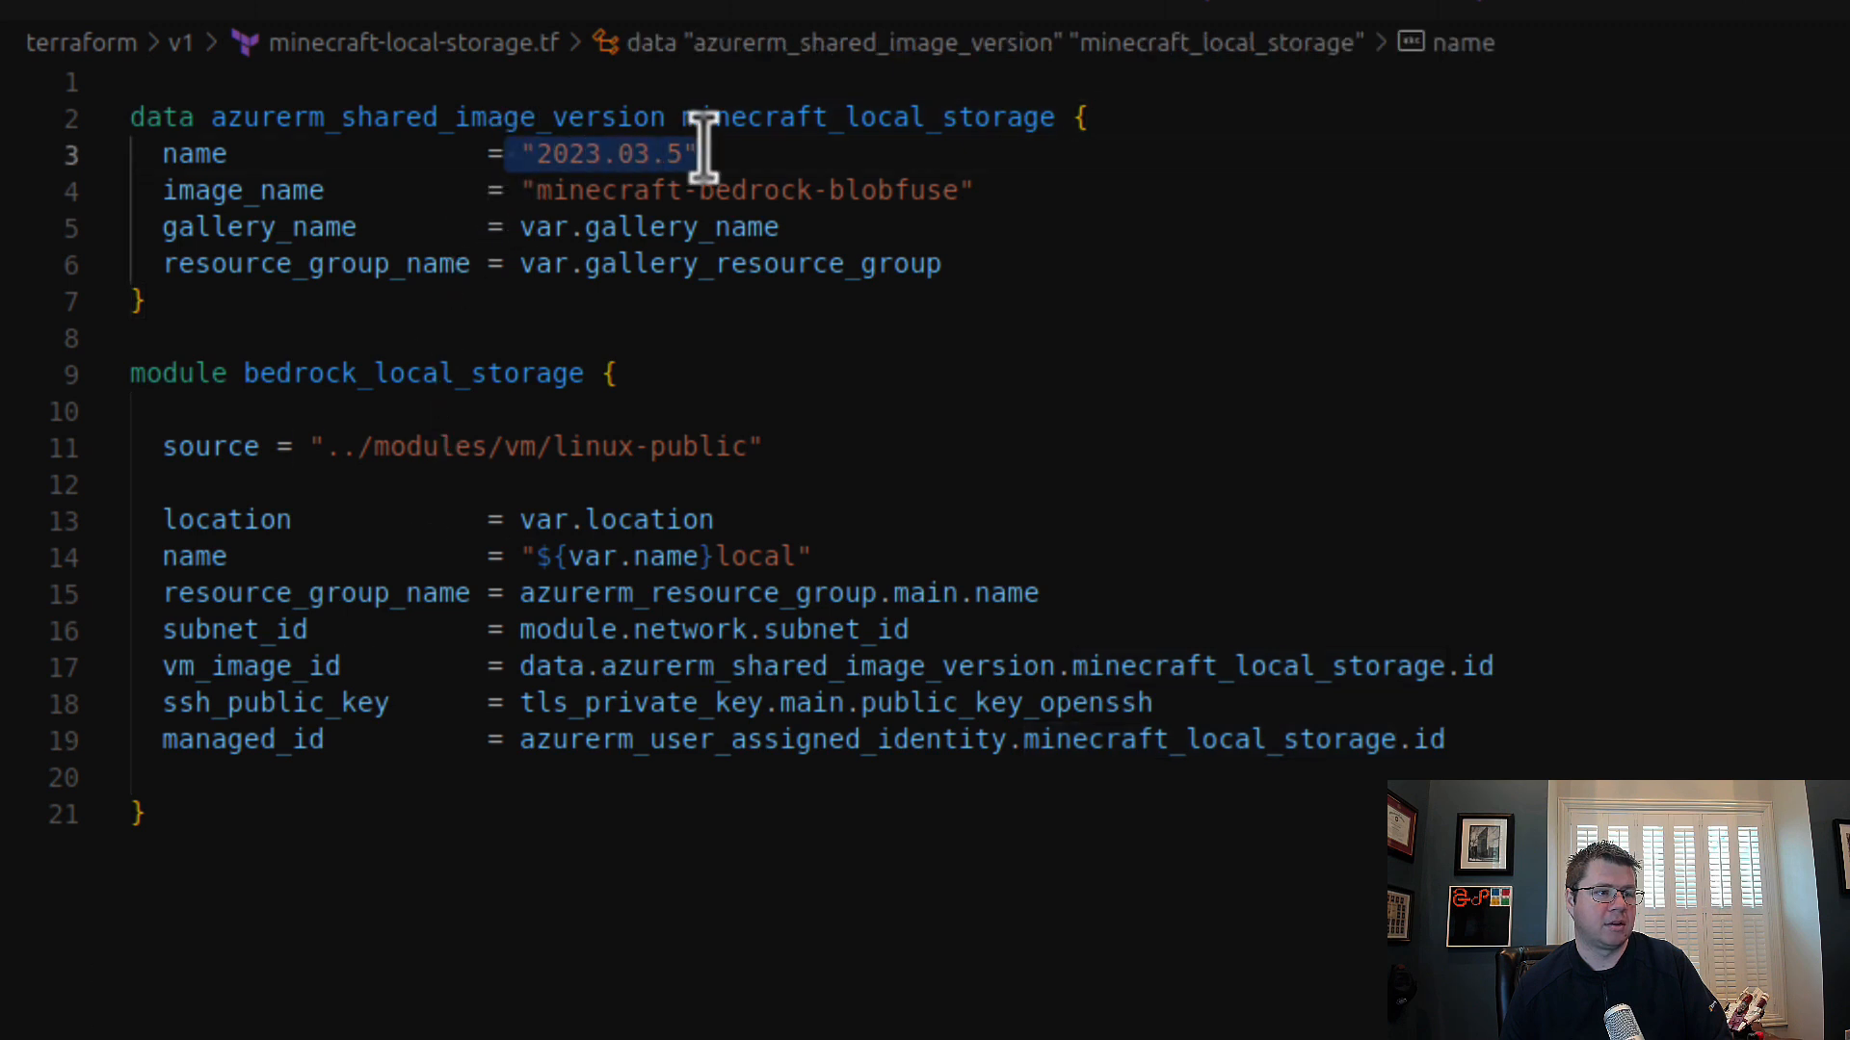
double_click(895, 190)
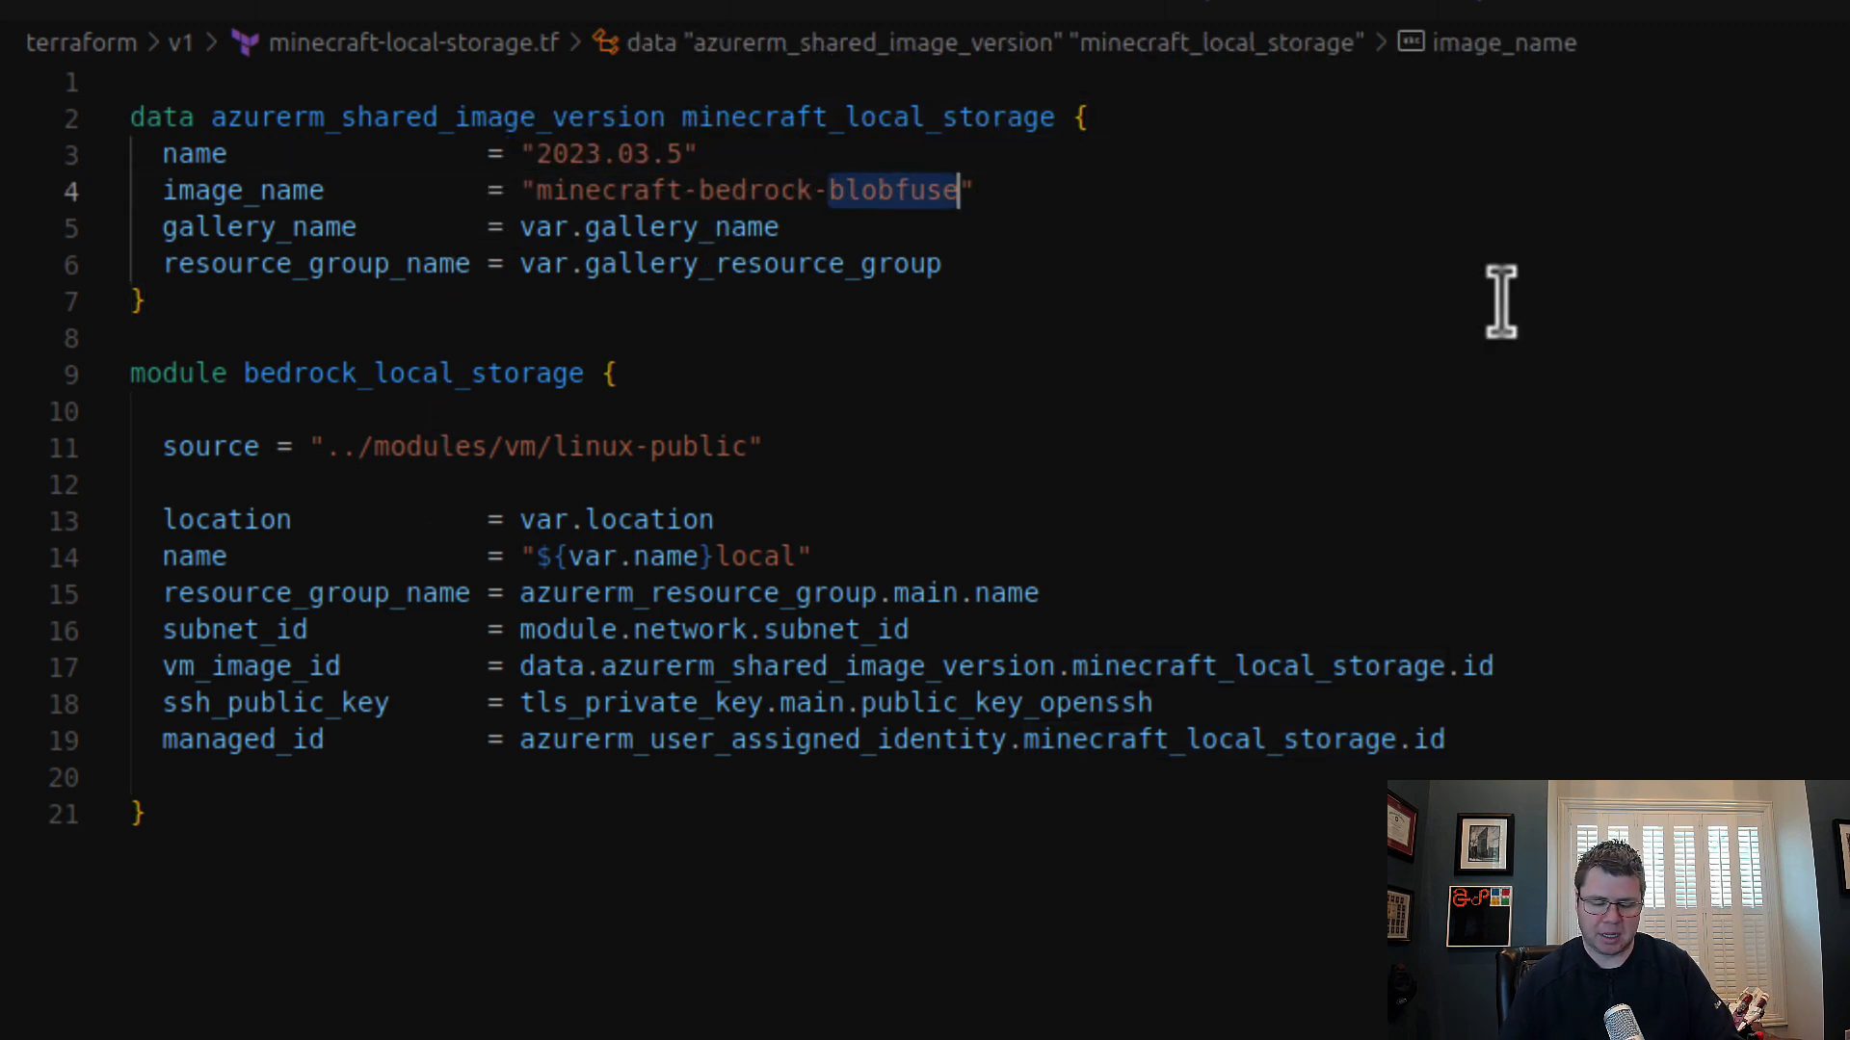
type("local")
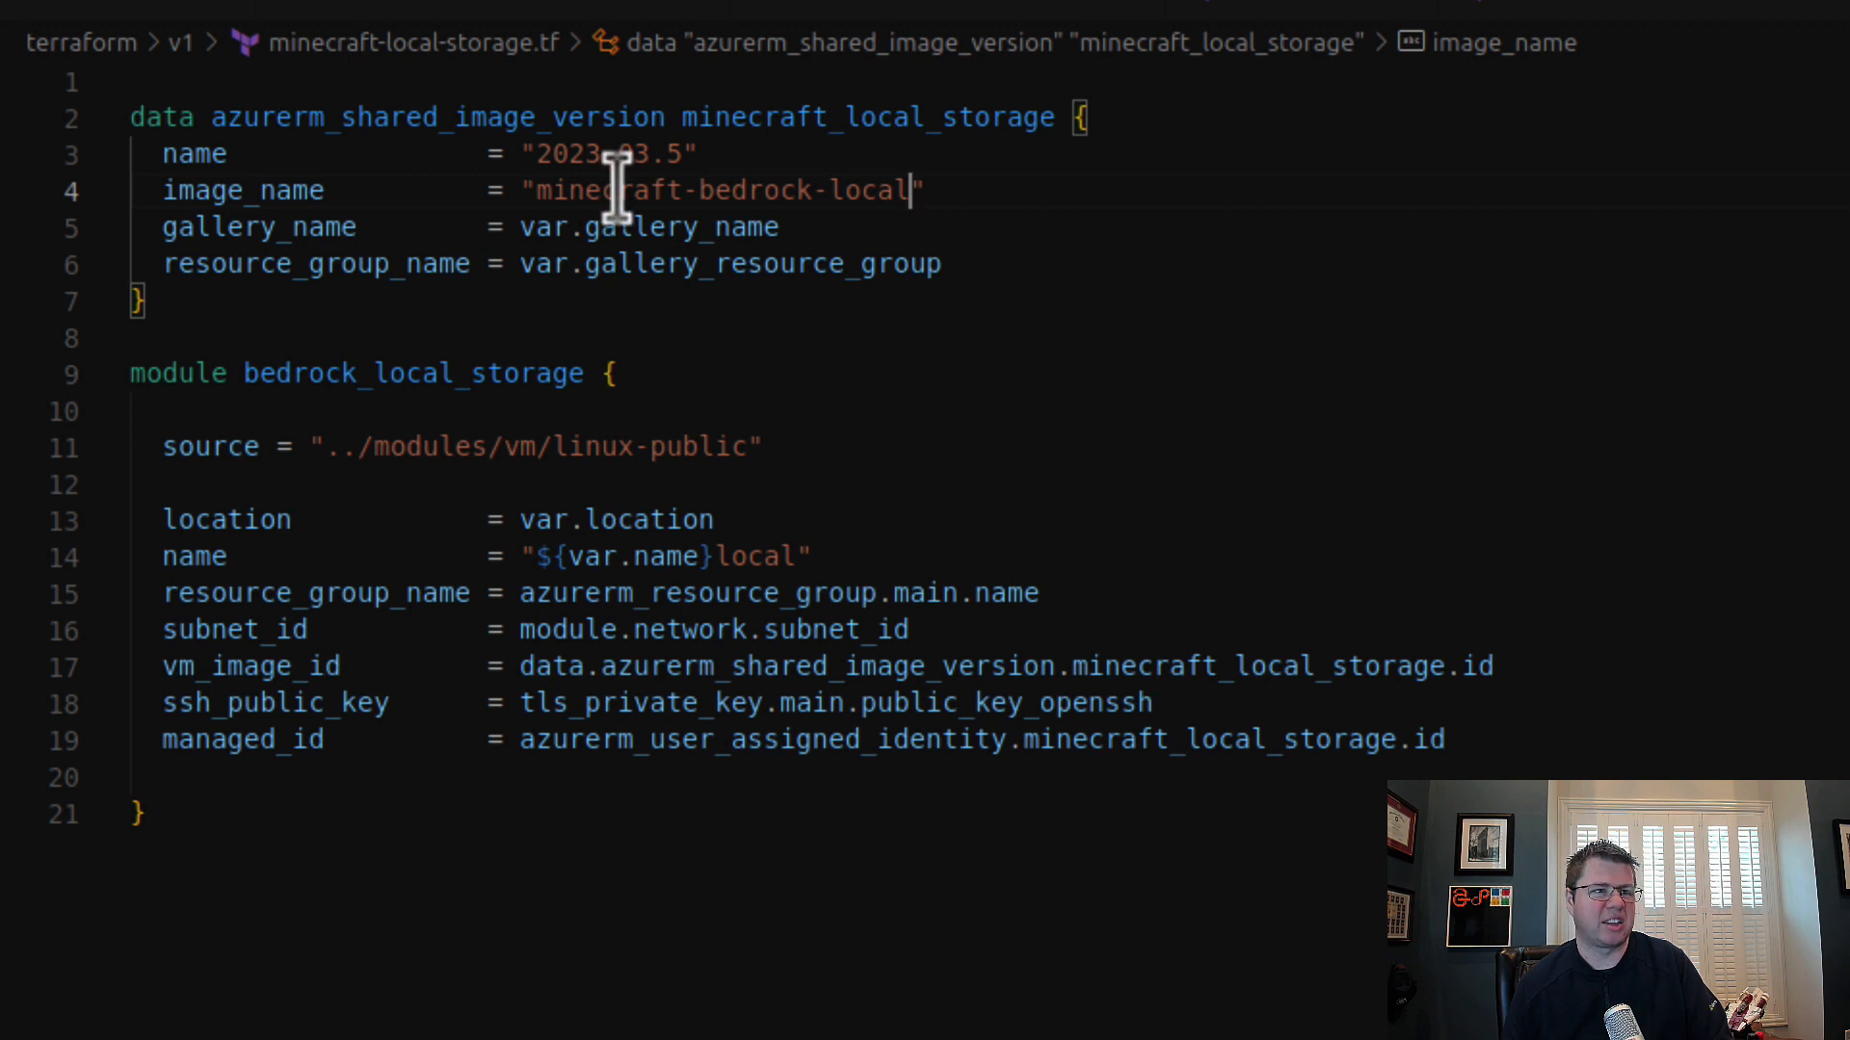
left_click_drag(525, 154, 735, 152)
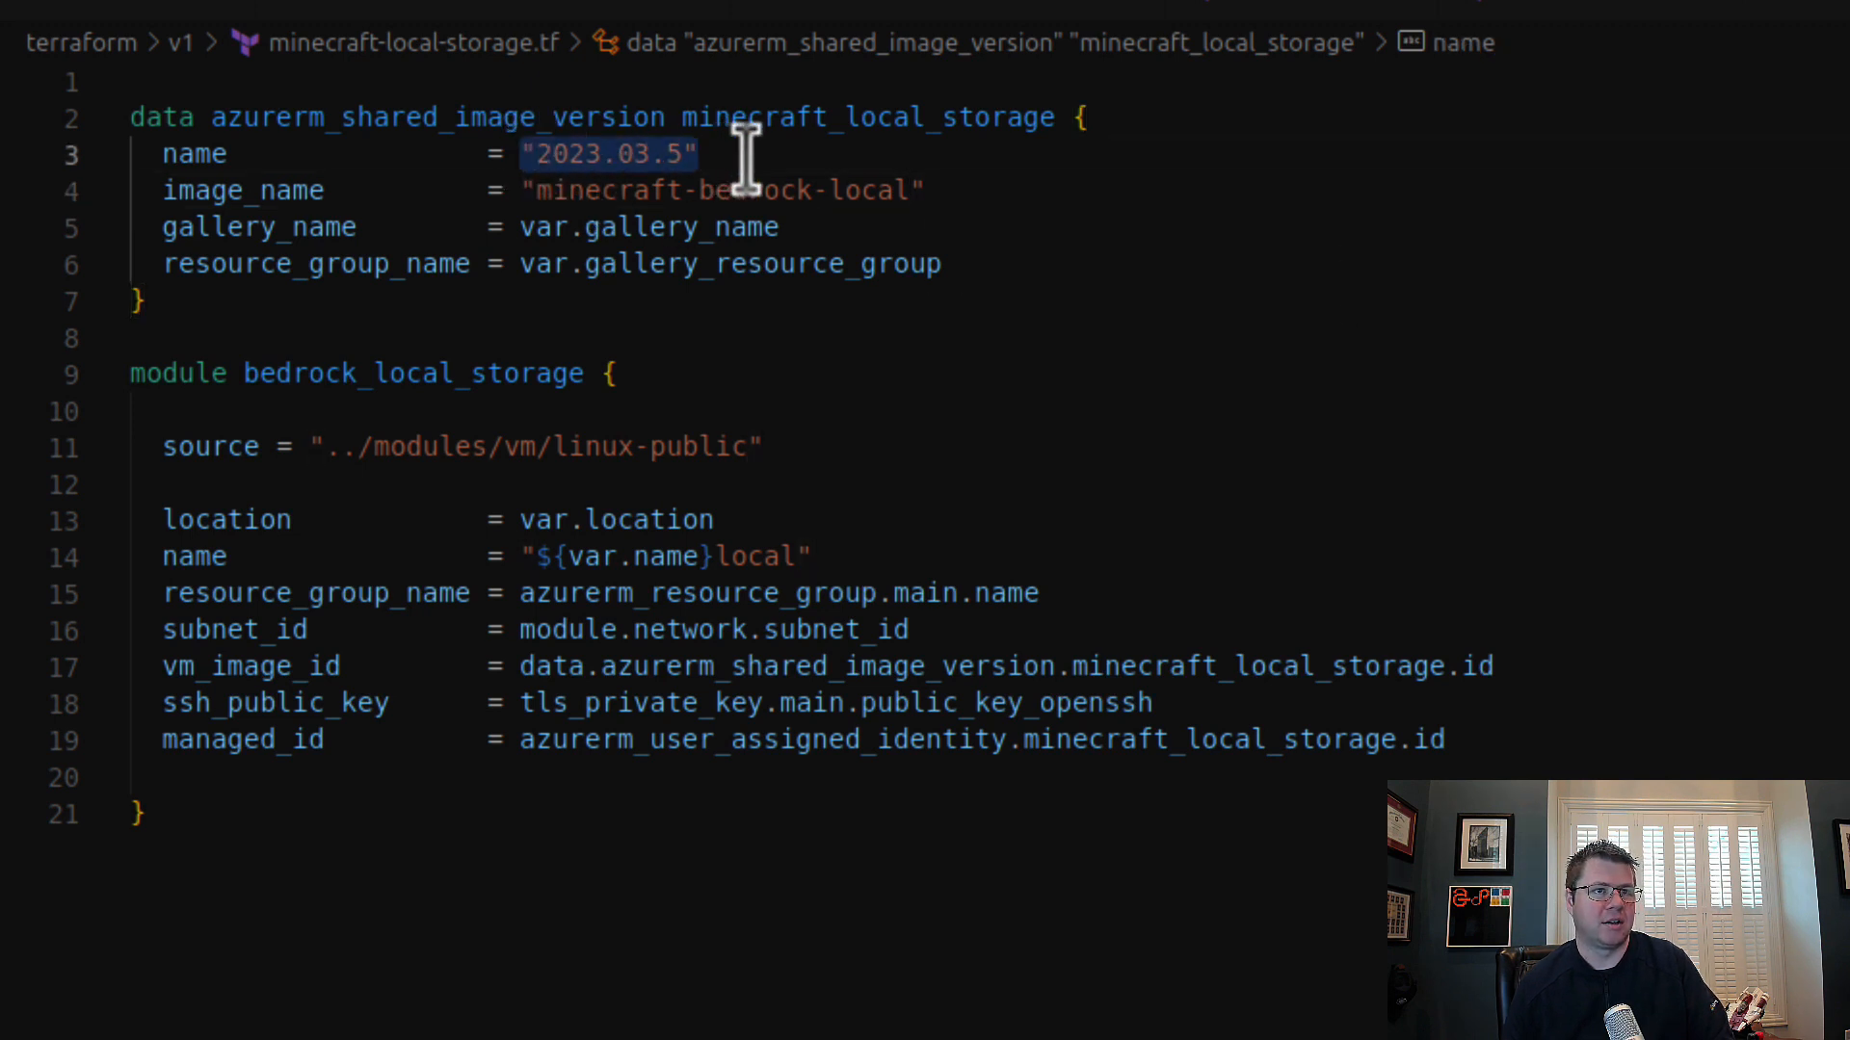
Step: Compare the image names and data source names in minecraft-local-storage.tf and minecraft-blob-storage.tf for consistent references
left_click_drag(517, 192, 957, 215)
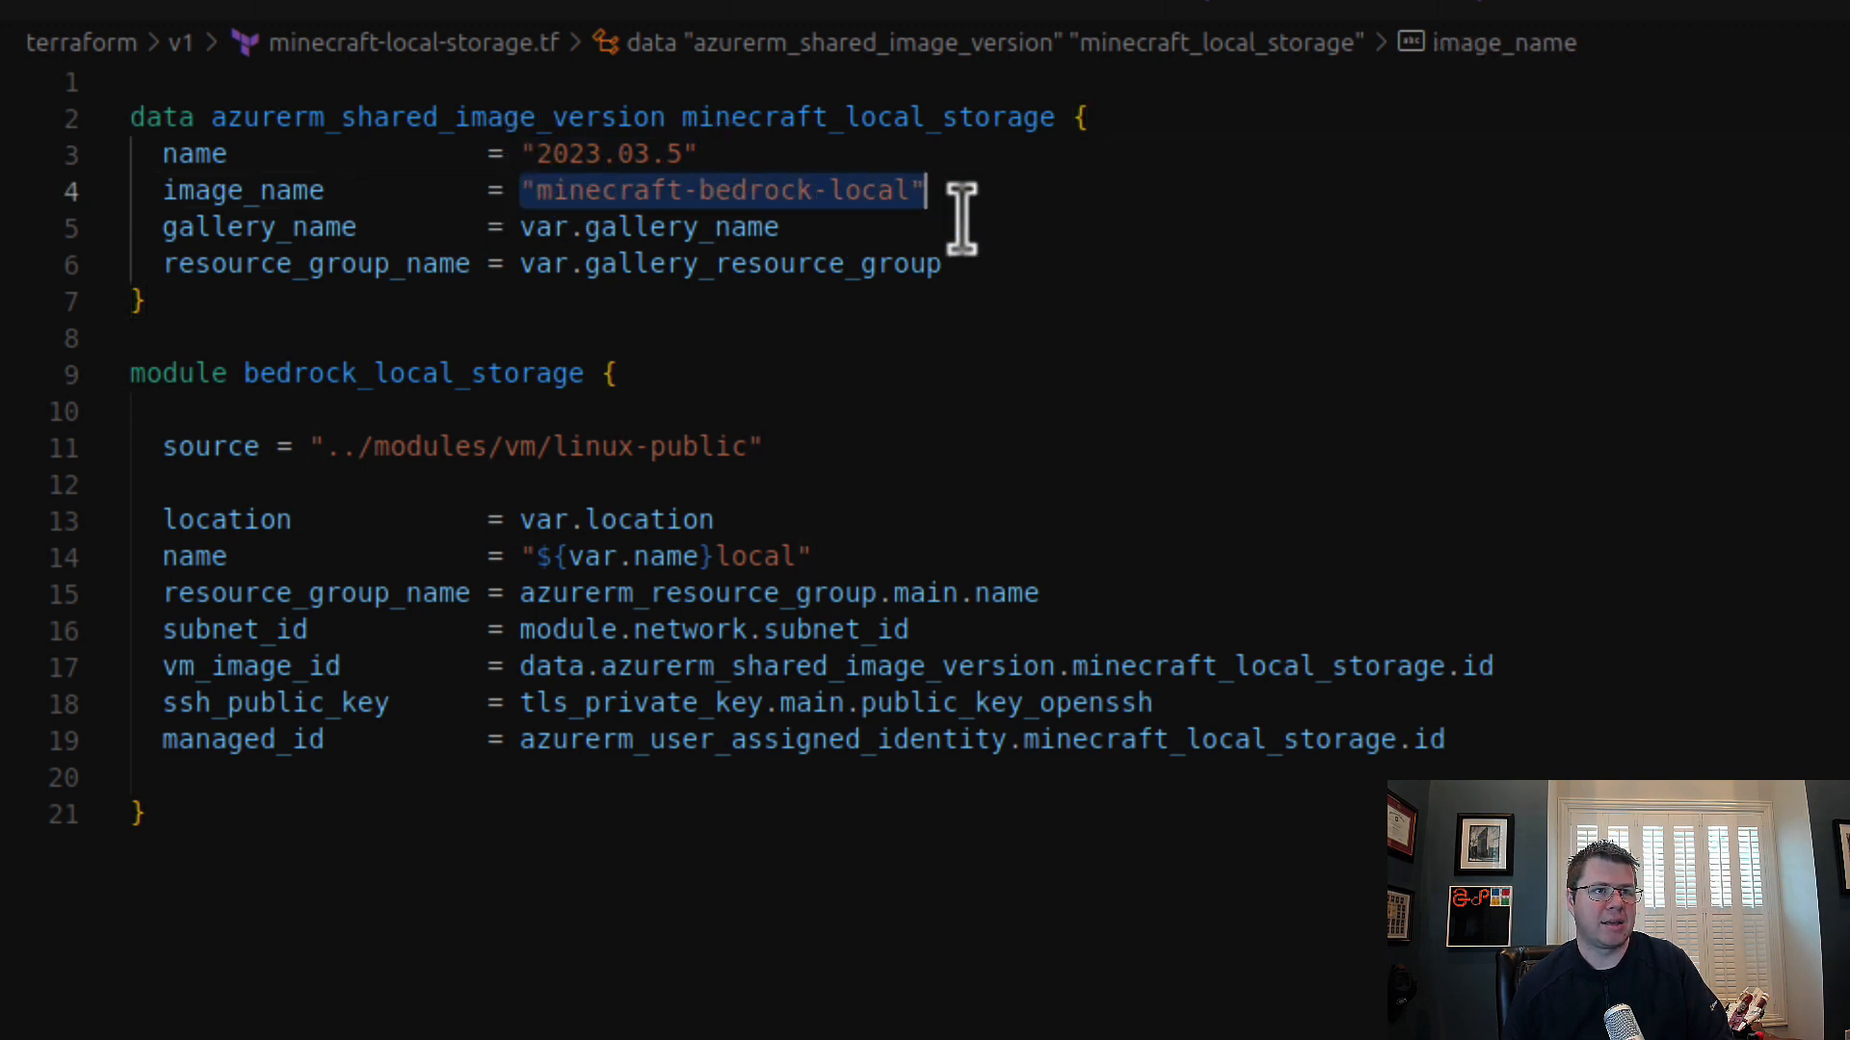
left_click(991, 330)
double_click(963, 117)
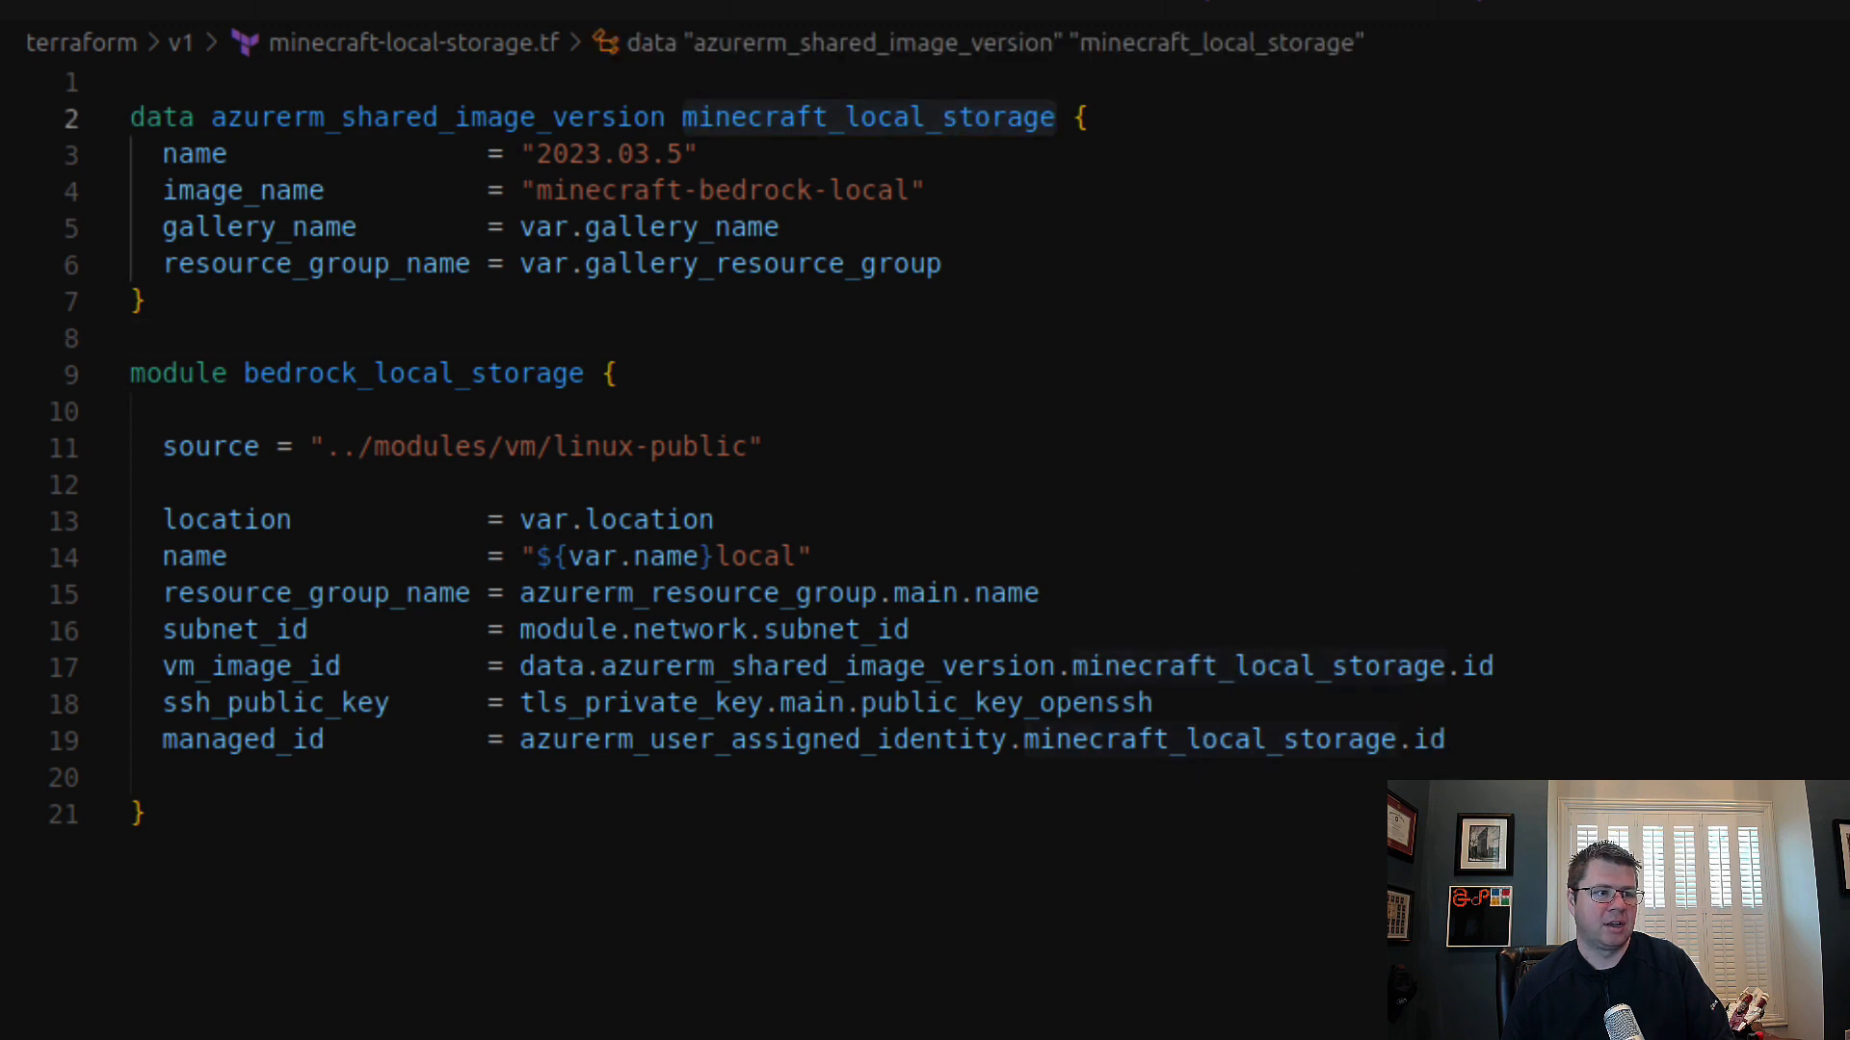
key("ctrl+Tab")
double_click(896, 118)
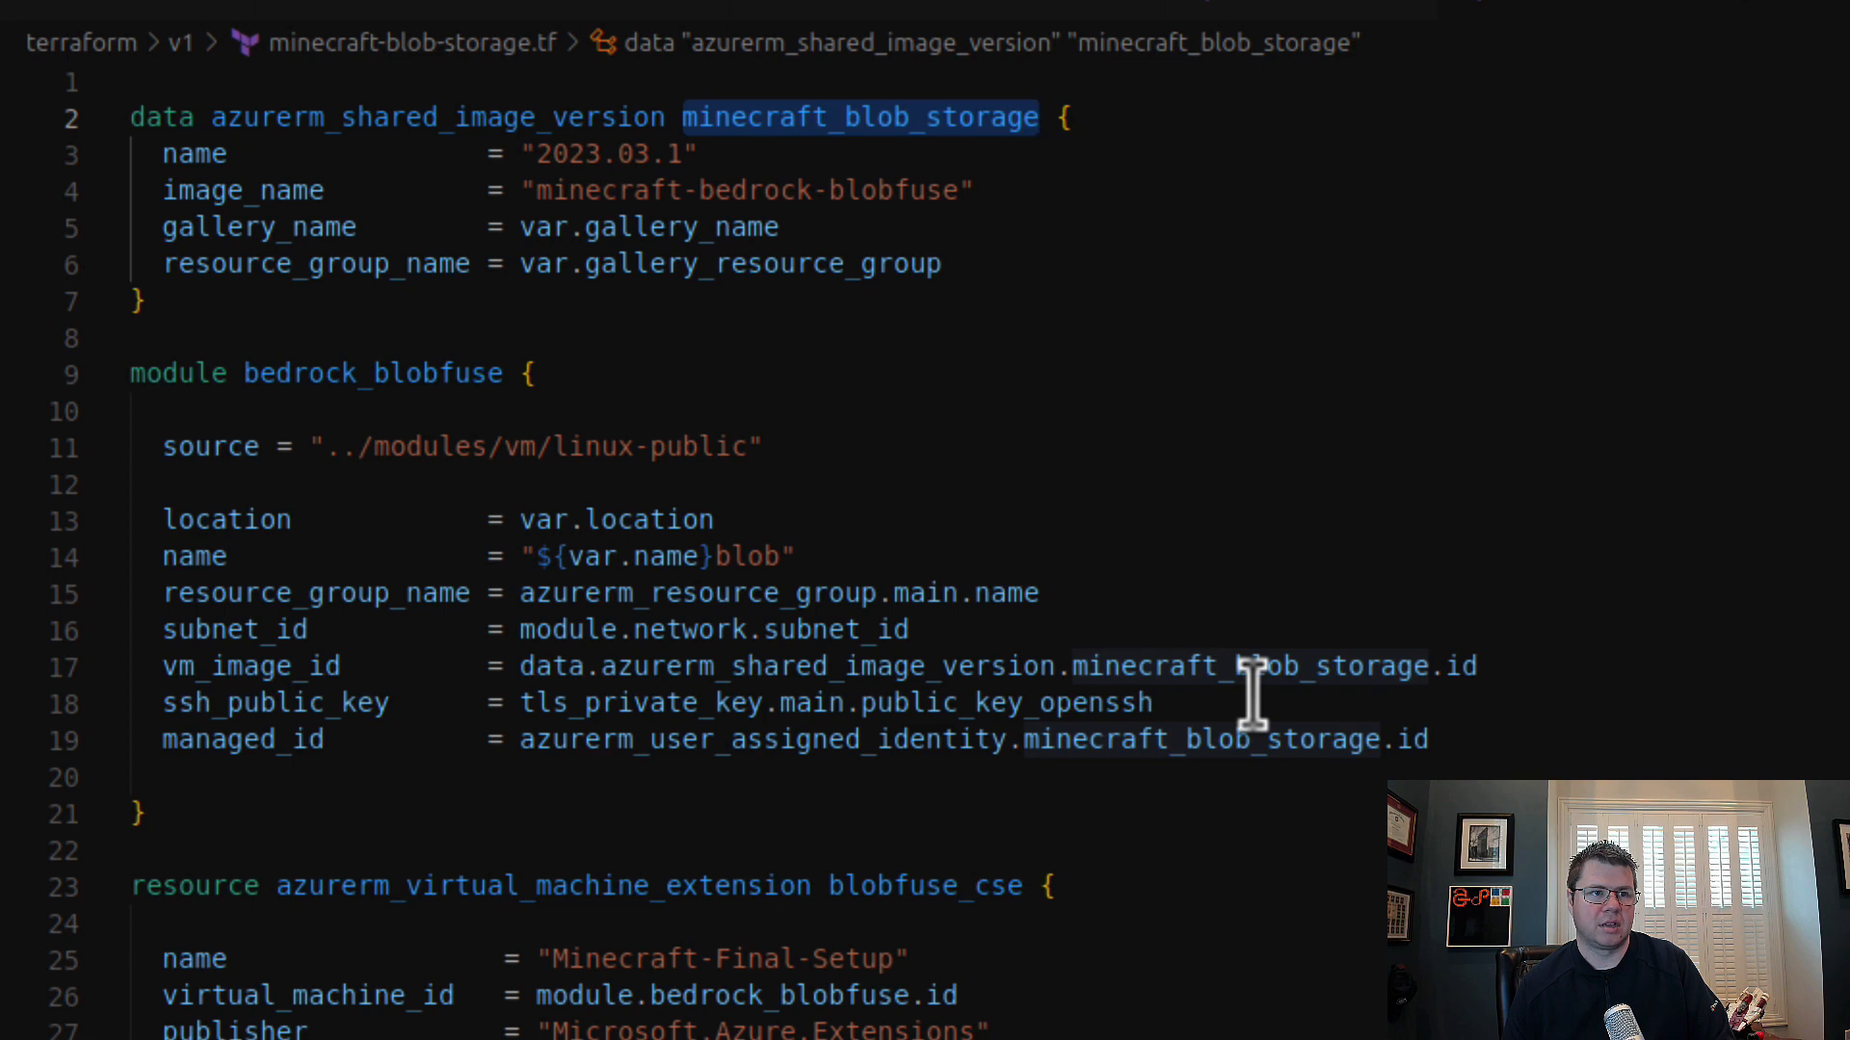
scroll(1253, 698, "down", 3)
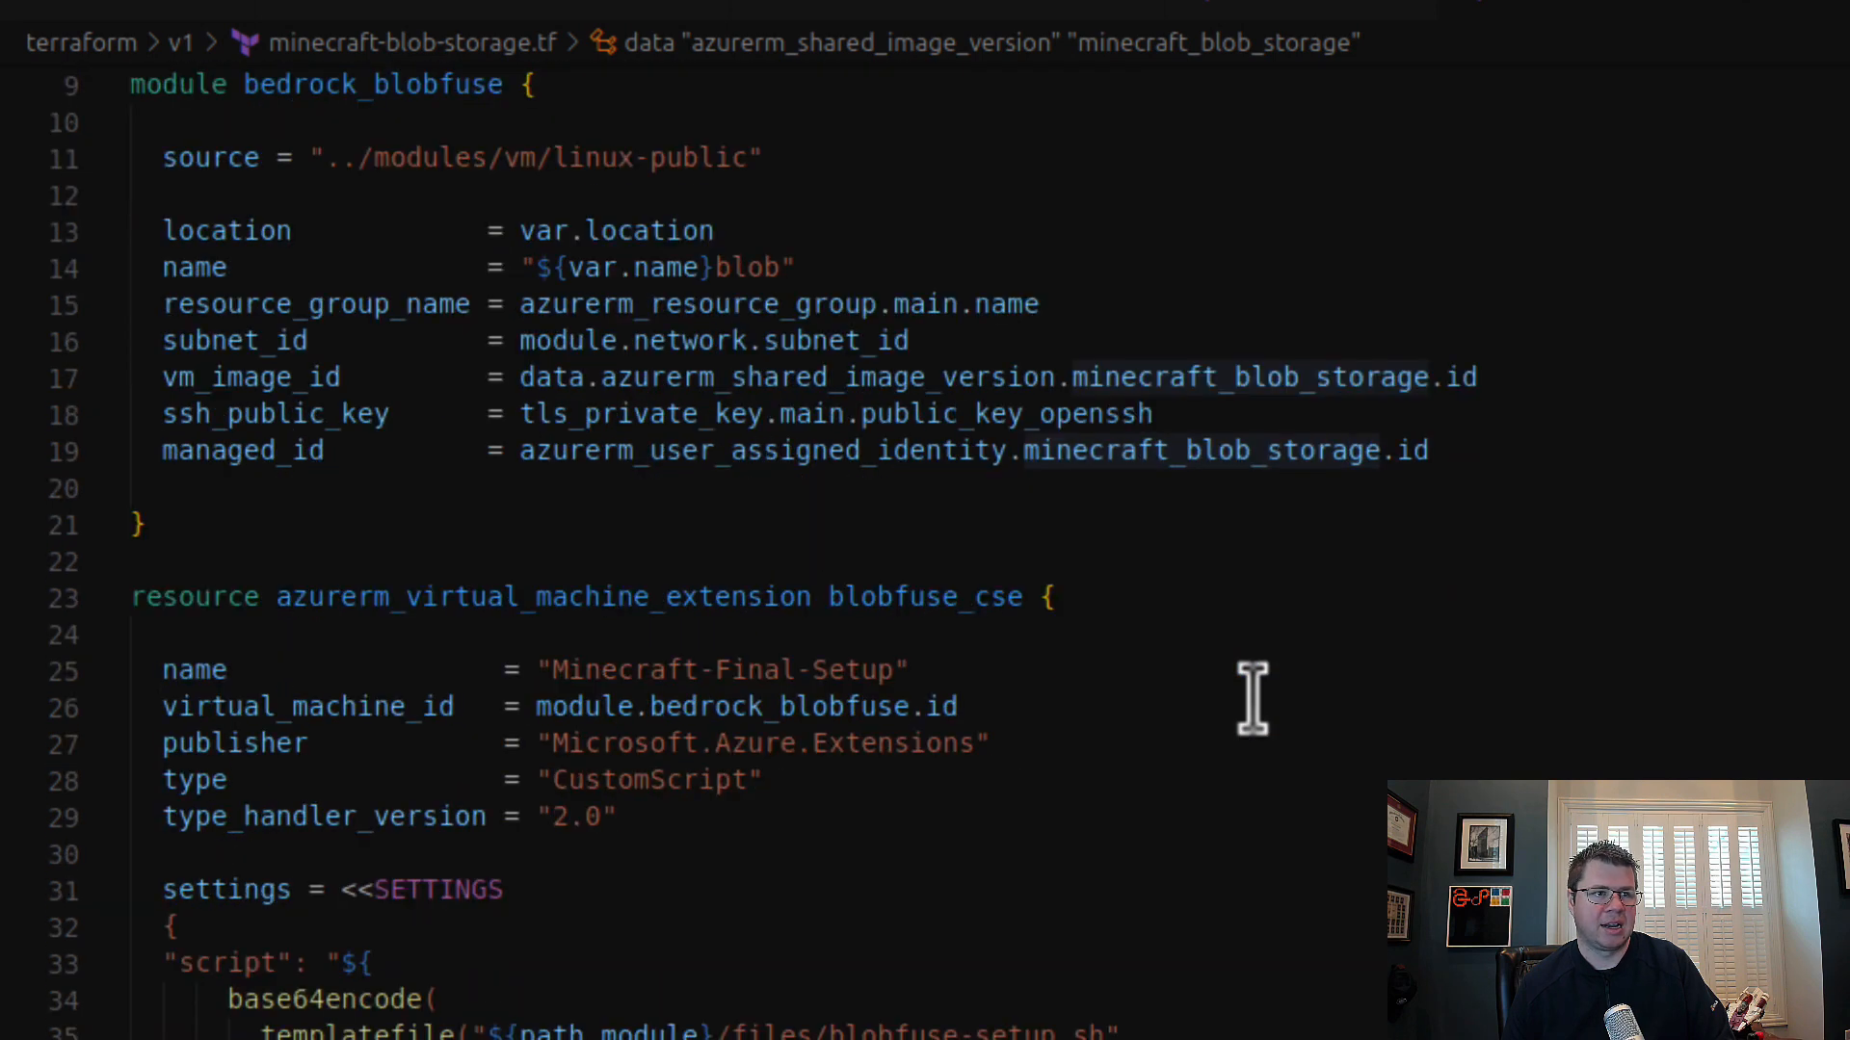
scroll(1253, 698, "up", 3)
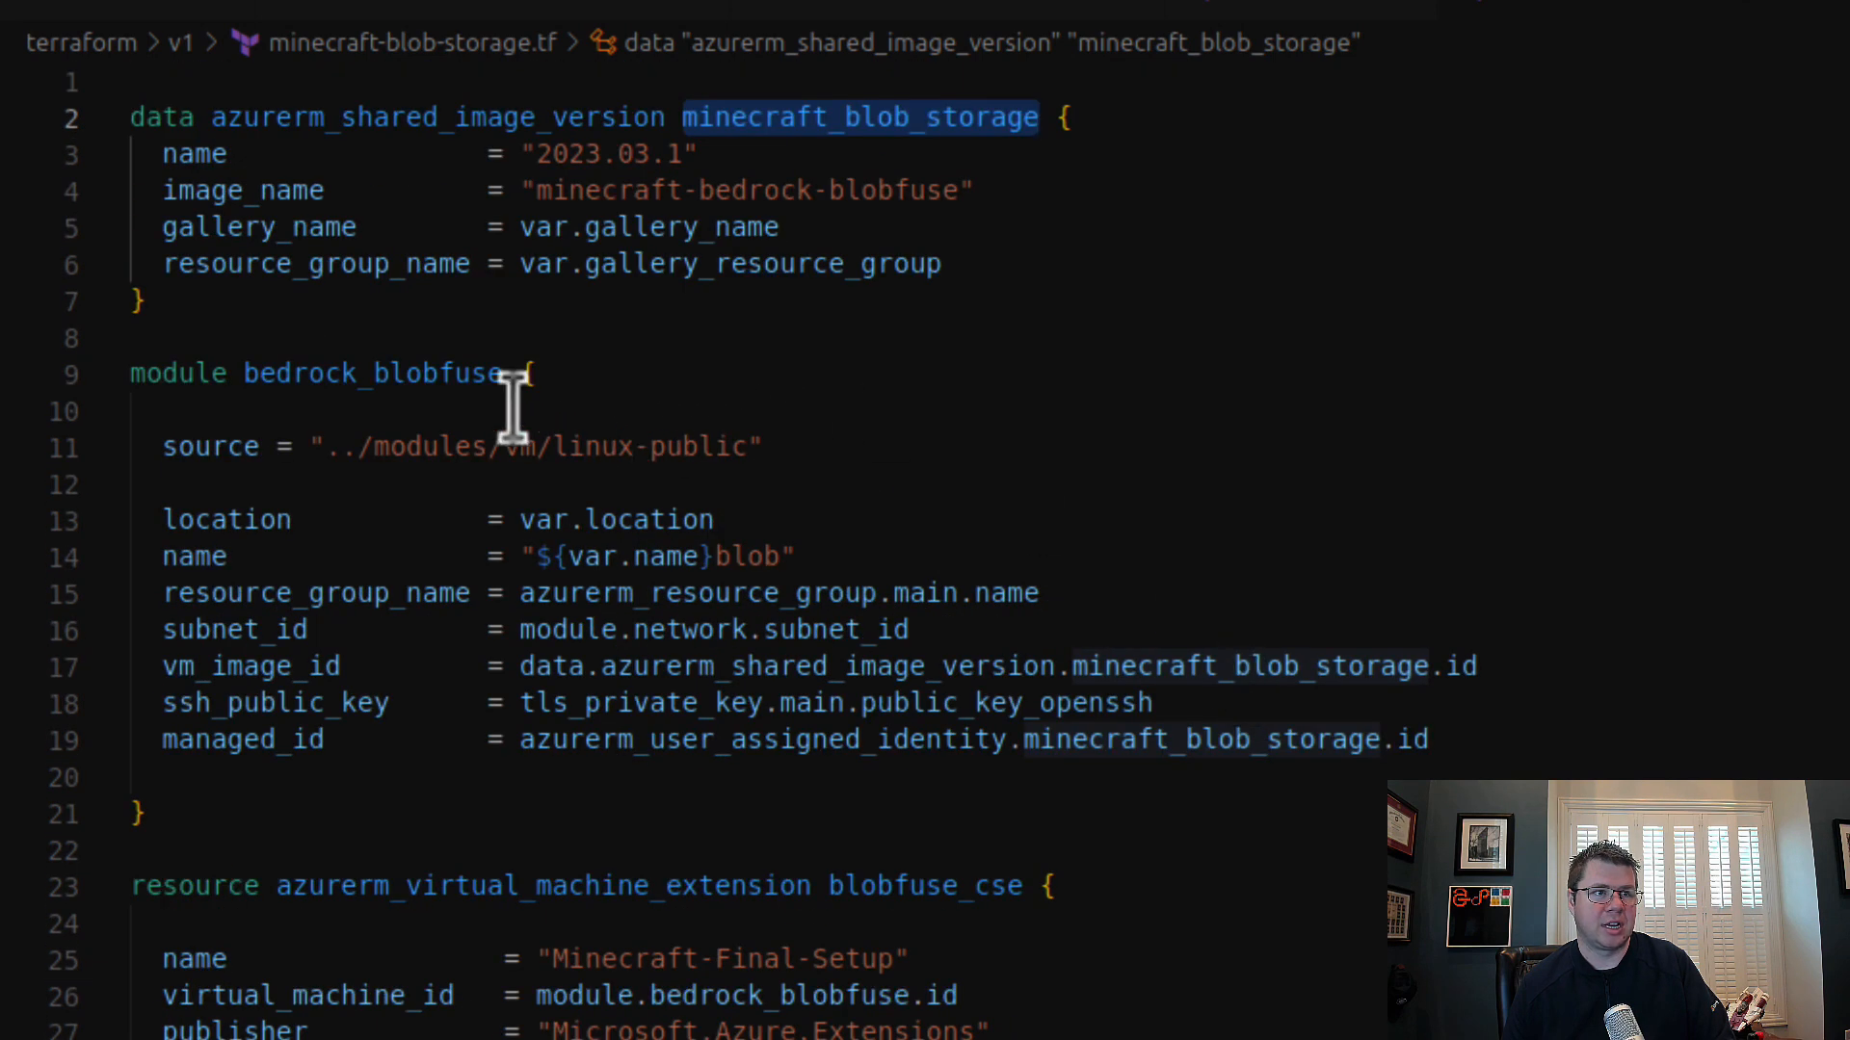
Step: Rename the bedrock_blobfuse module in minecraft-blob-storage.tf to bedrock_blob_storage
double_click(417, 376)
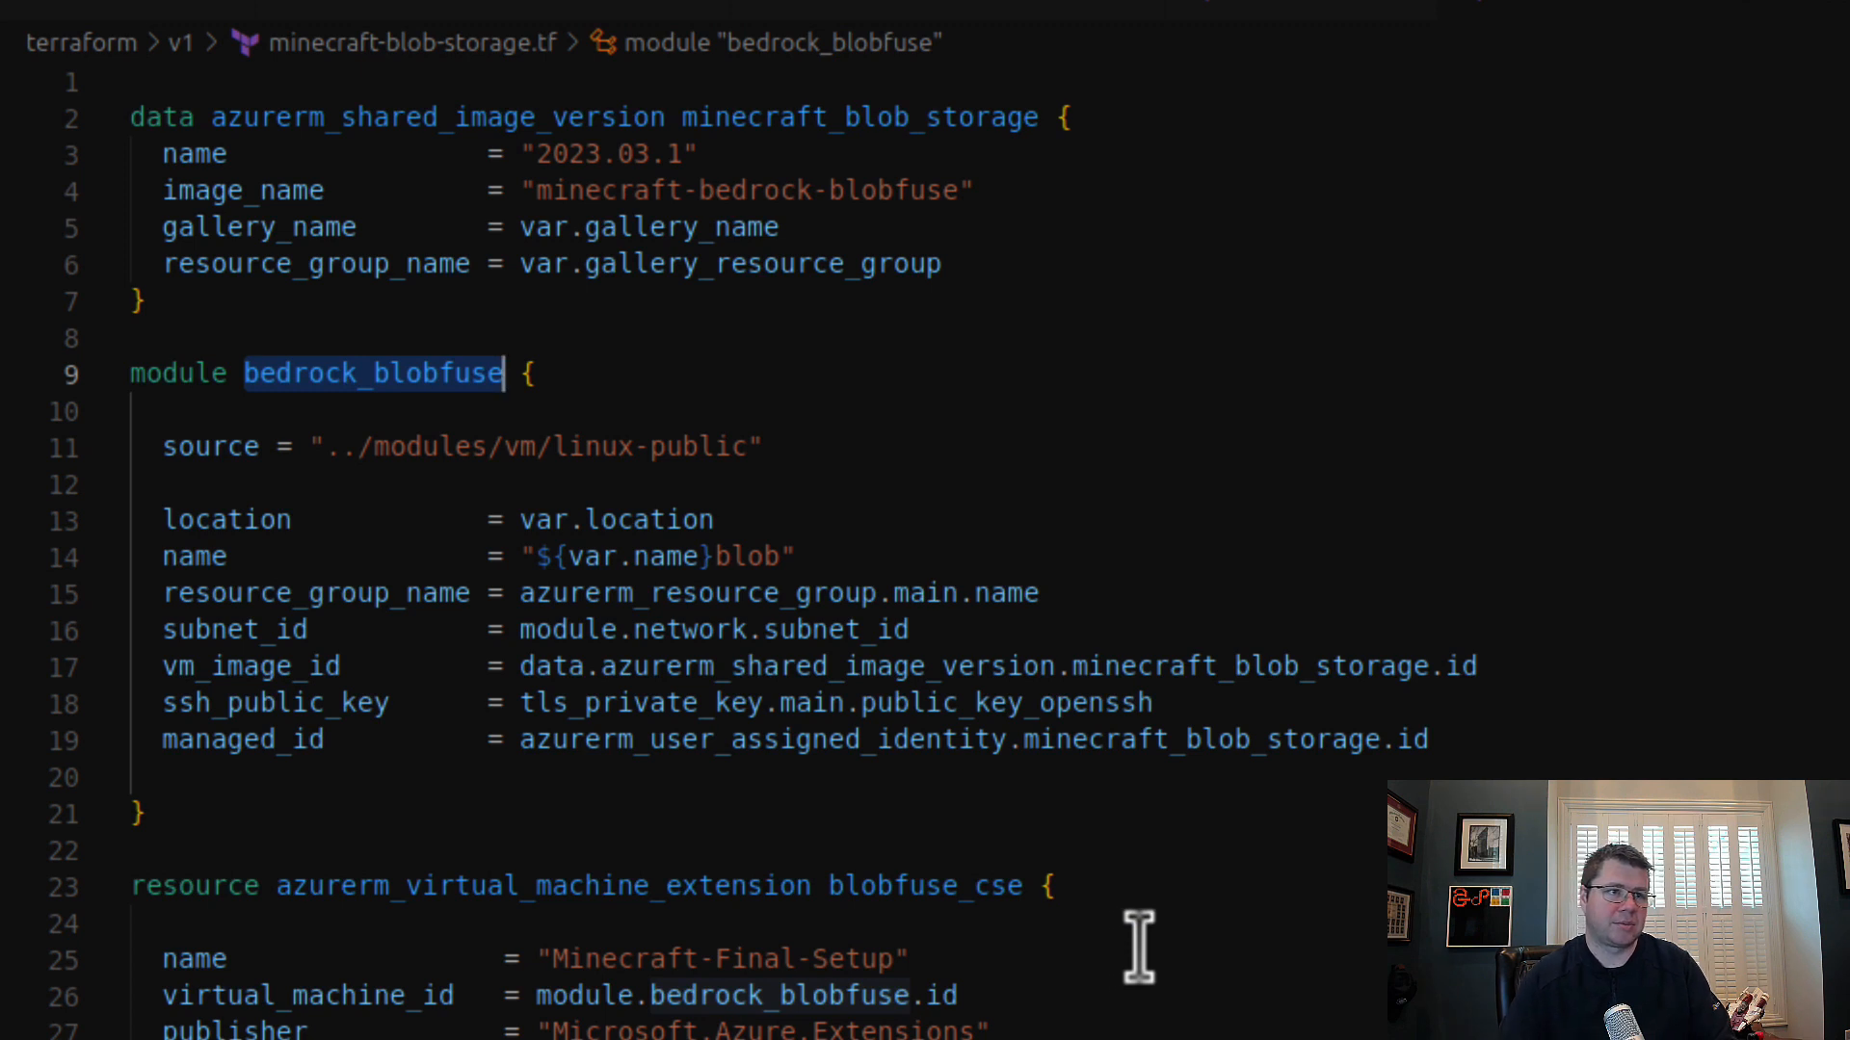
key("Right")
key("BackSpace")
key("BackSpace")
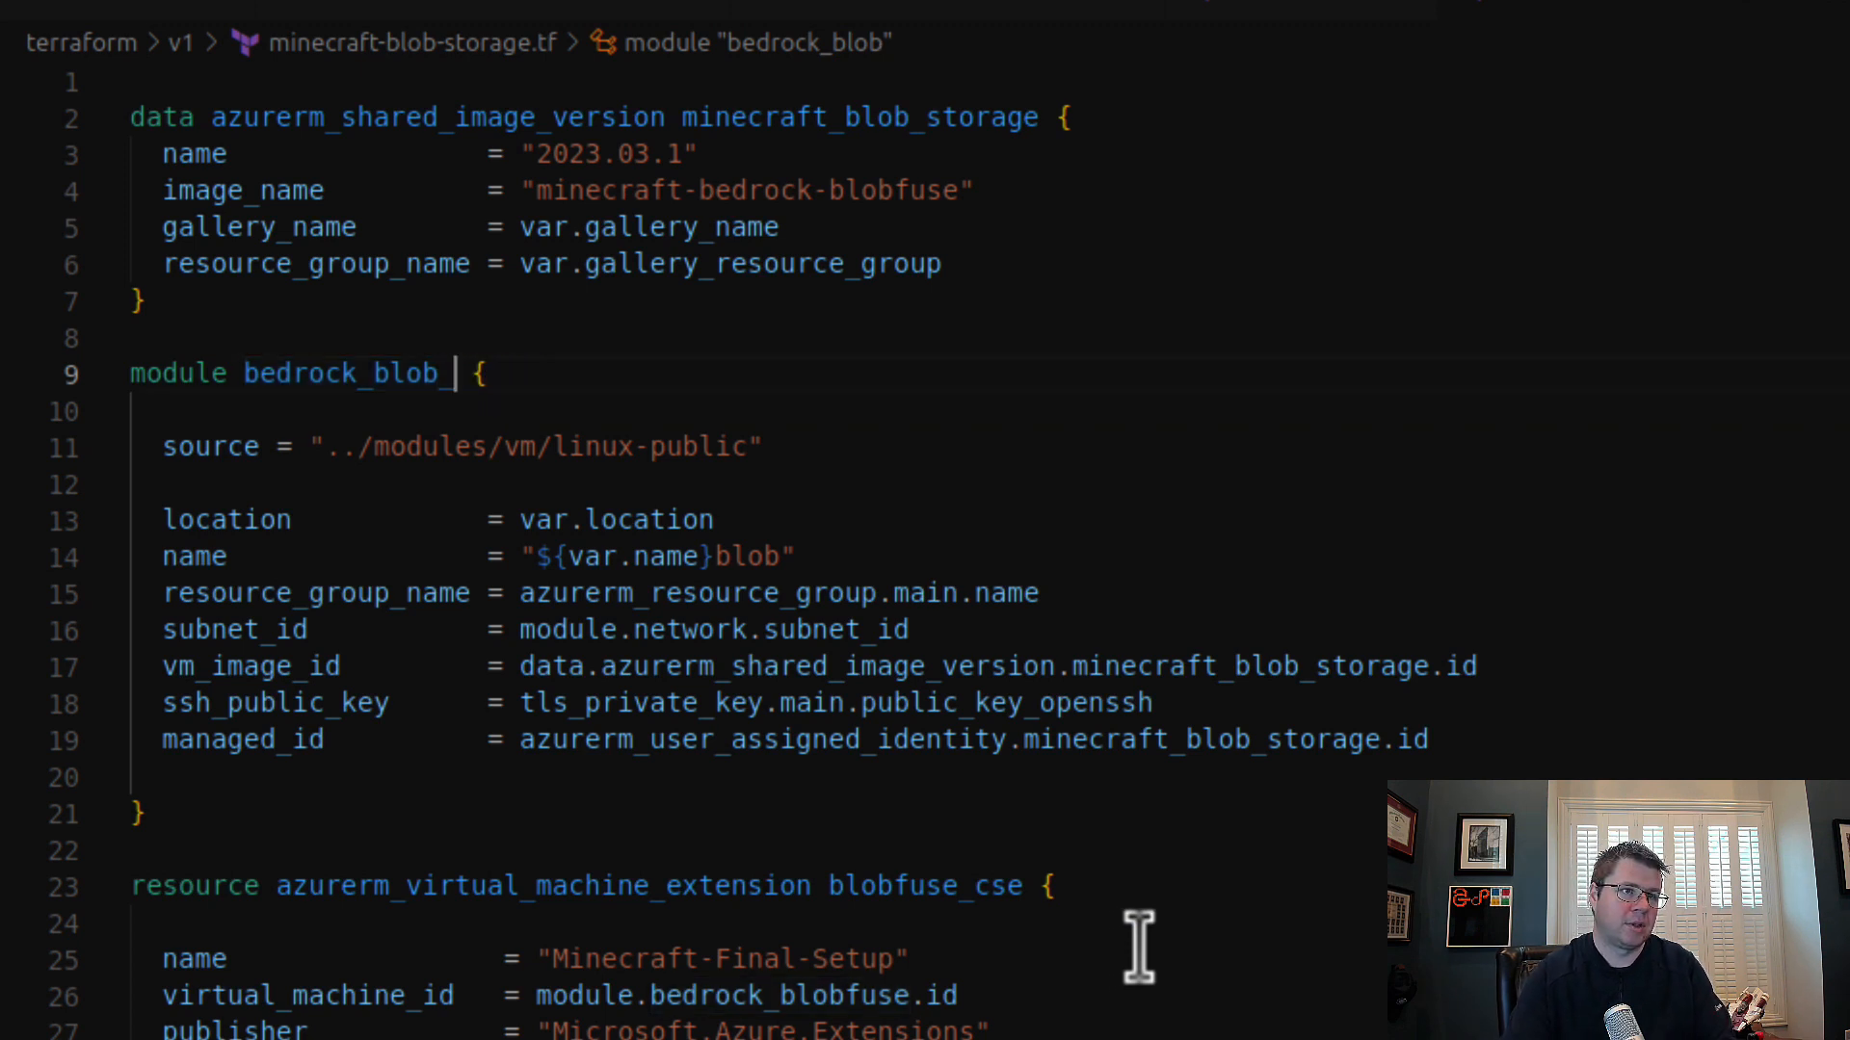
type("_storage")
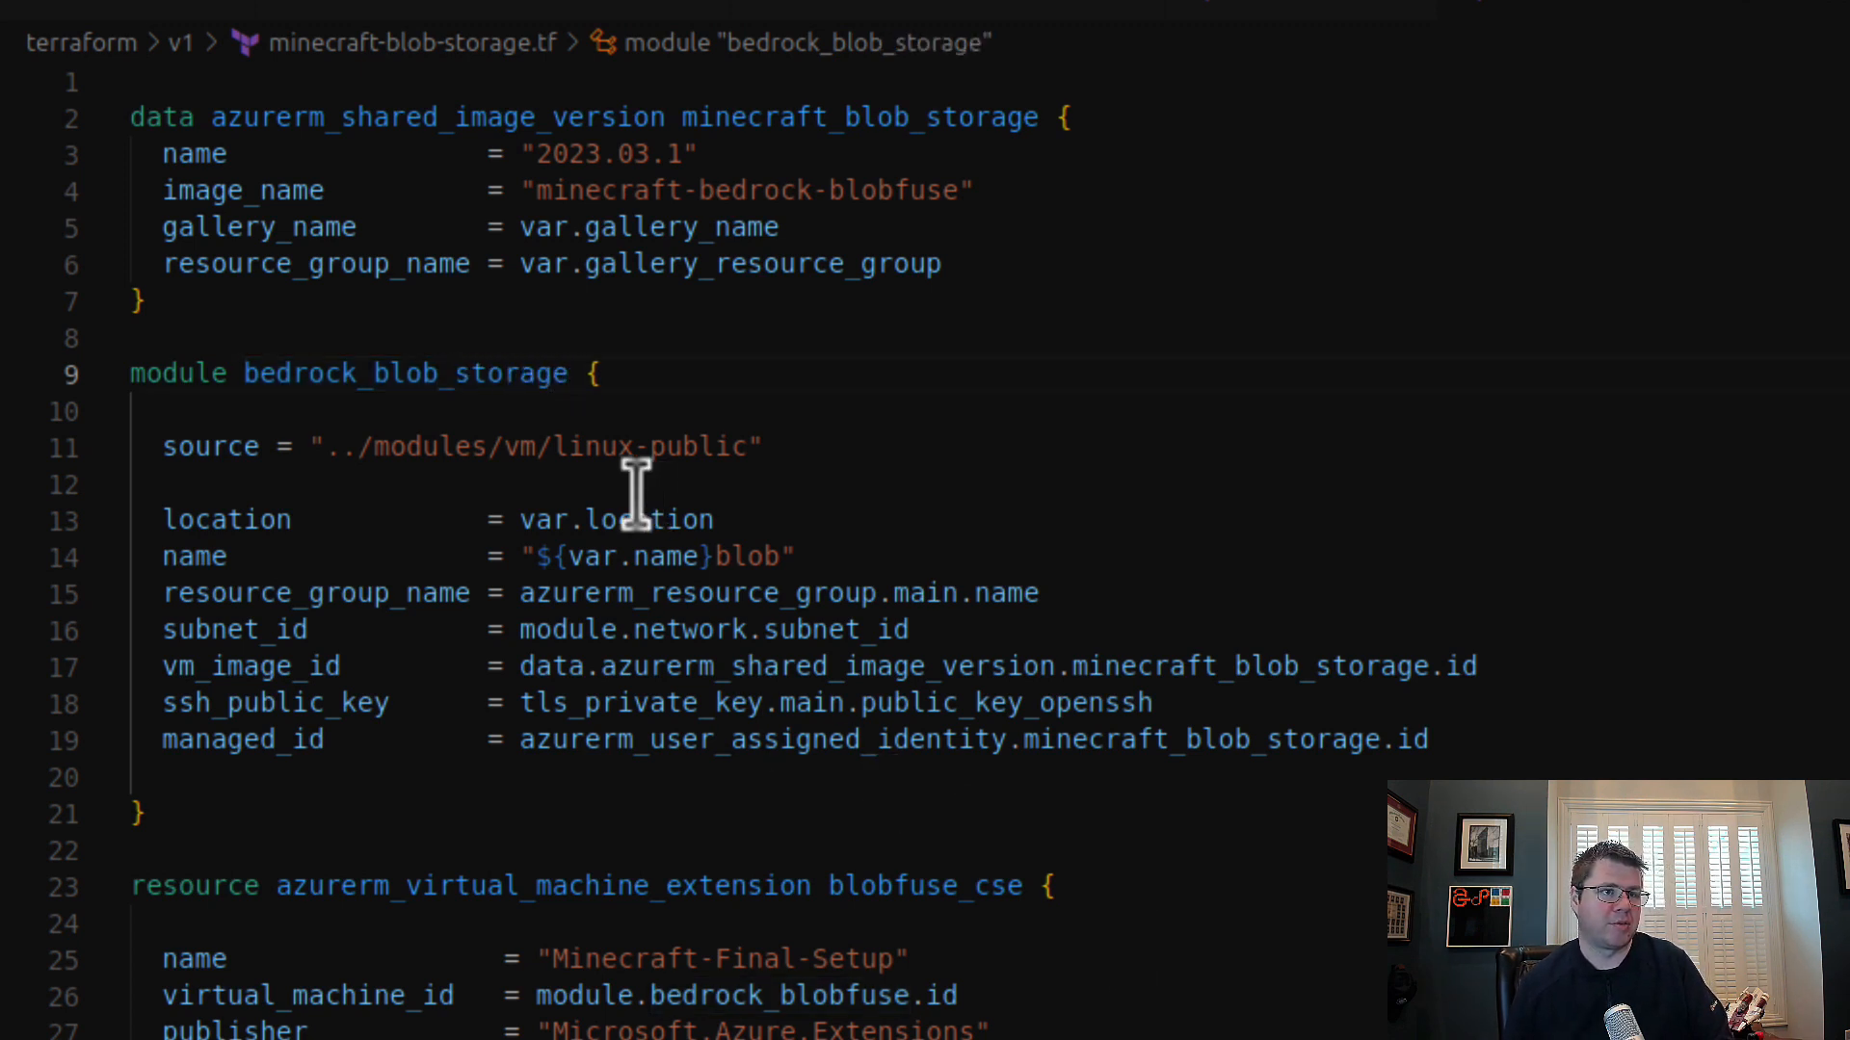
Step: Replace the bedrock prefix in the blob storage module's name with minecraft, making it minecraft_blob_storage
double_click(422, 374)
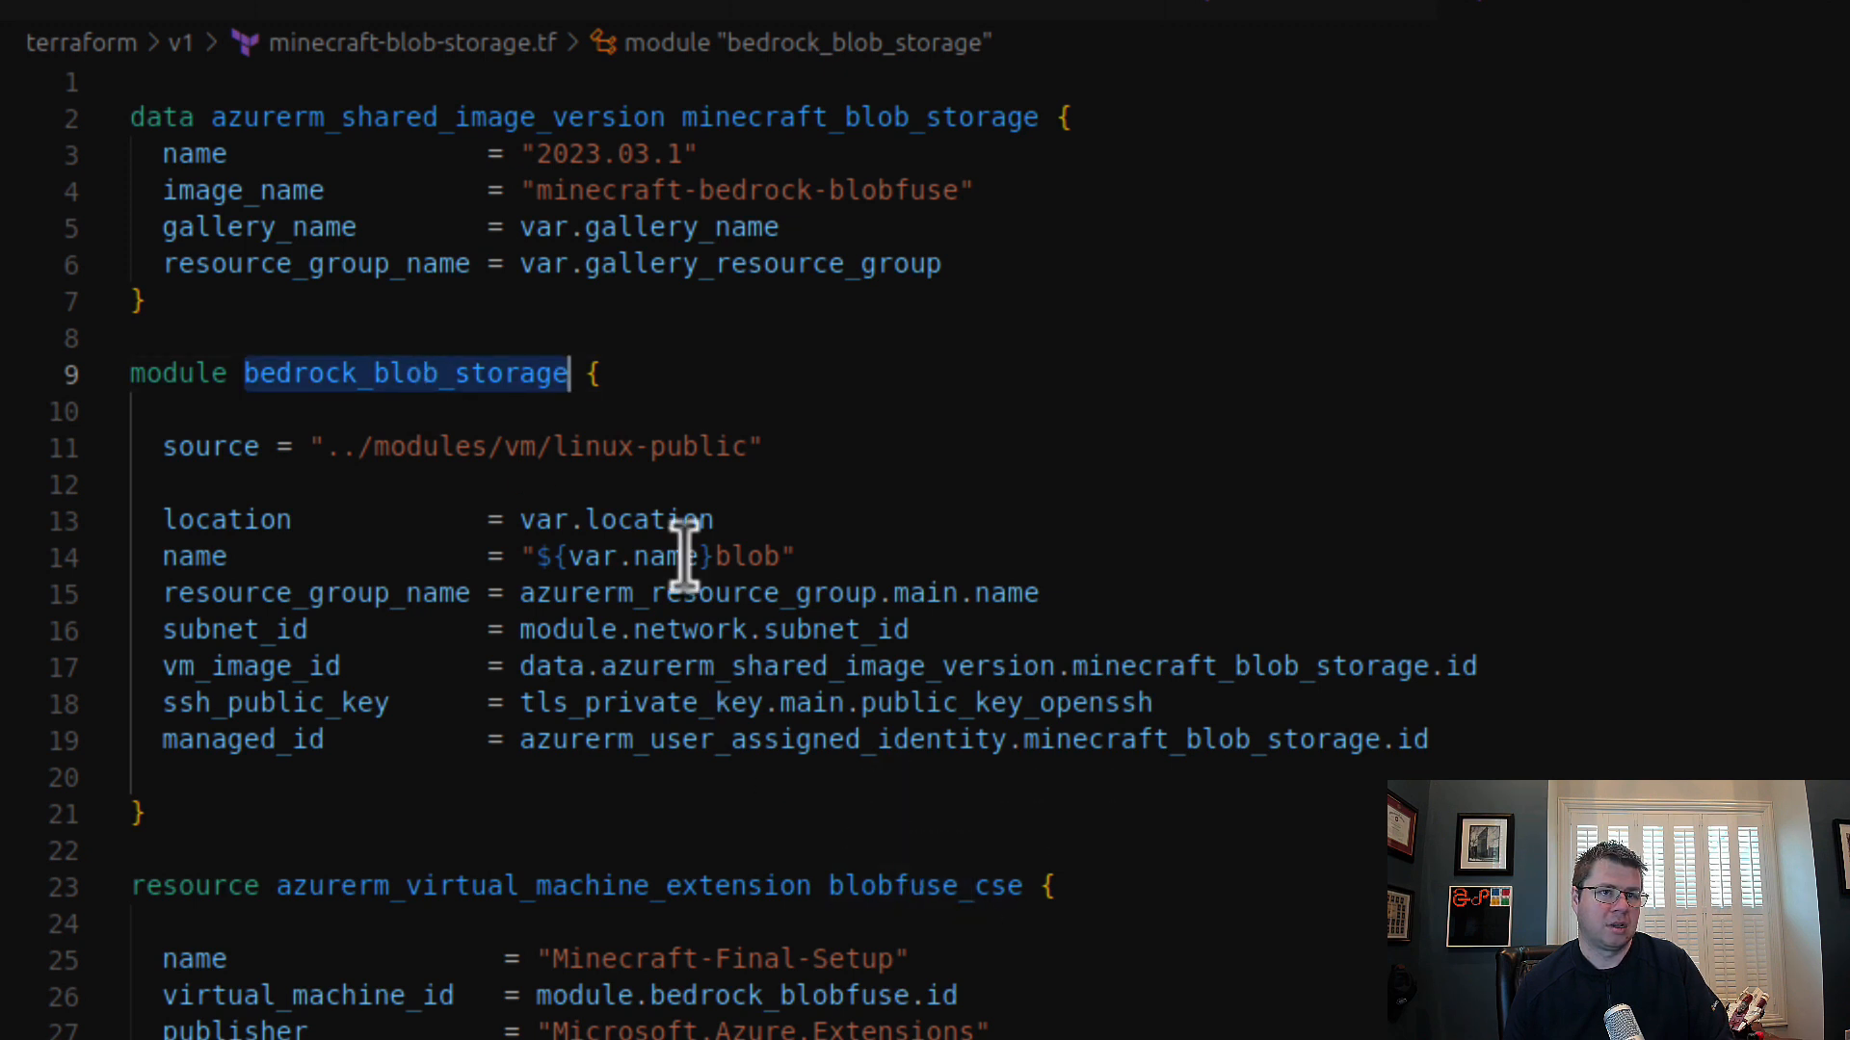
left_click(346, 353)
left_click_drag(353, 376, 260, 375)
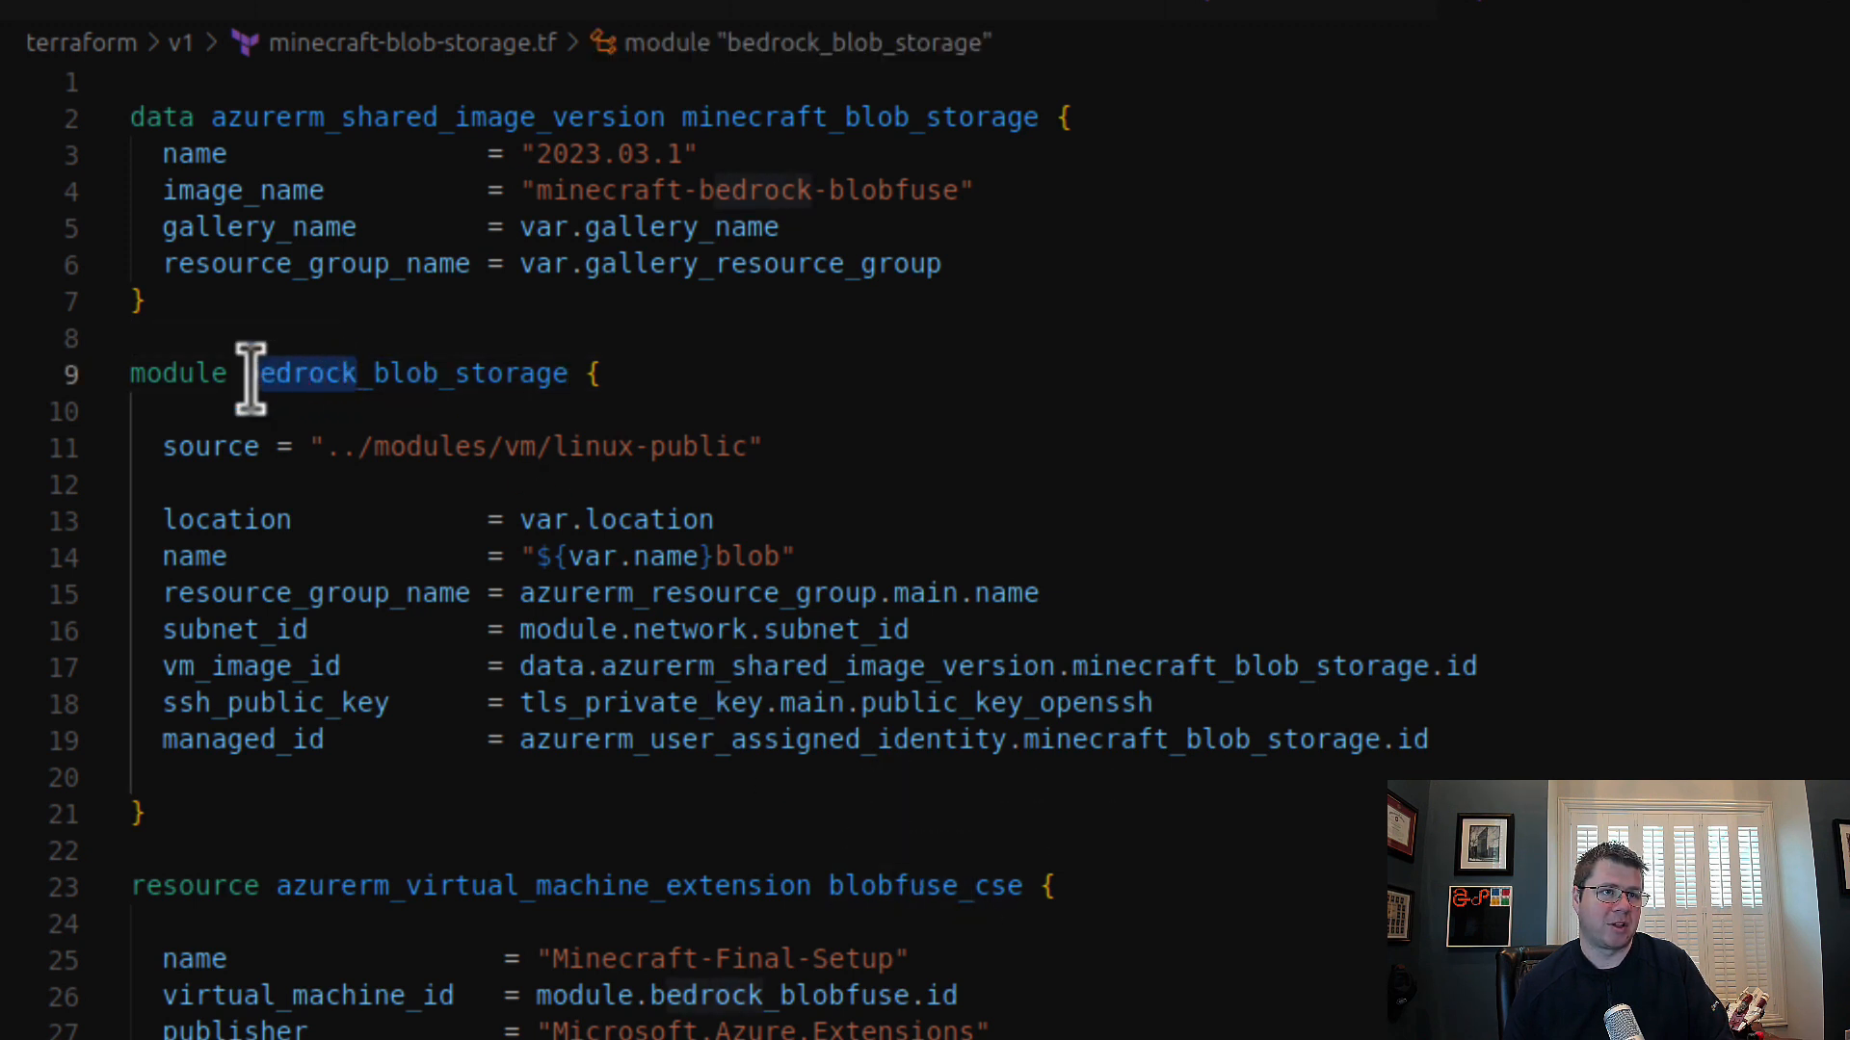
key("BackSpace")
type("mine")
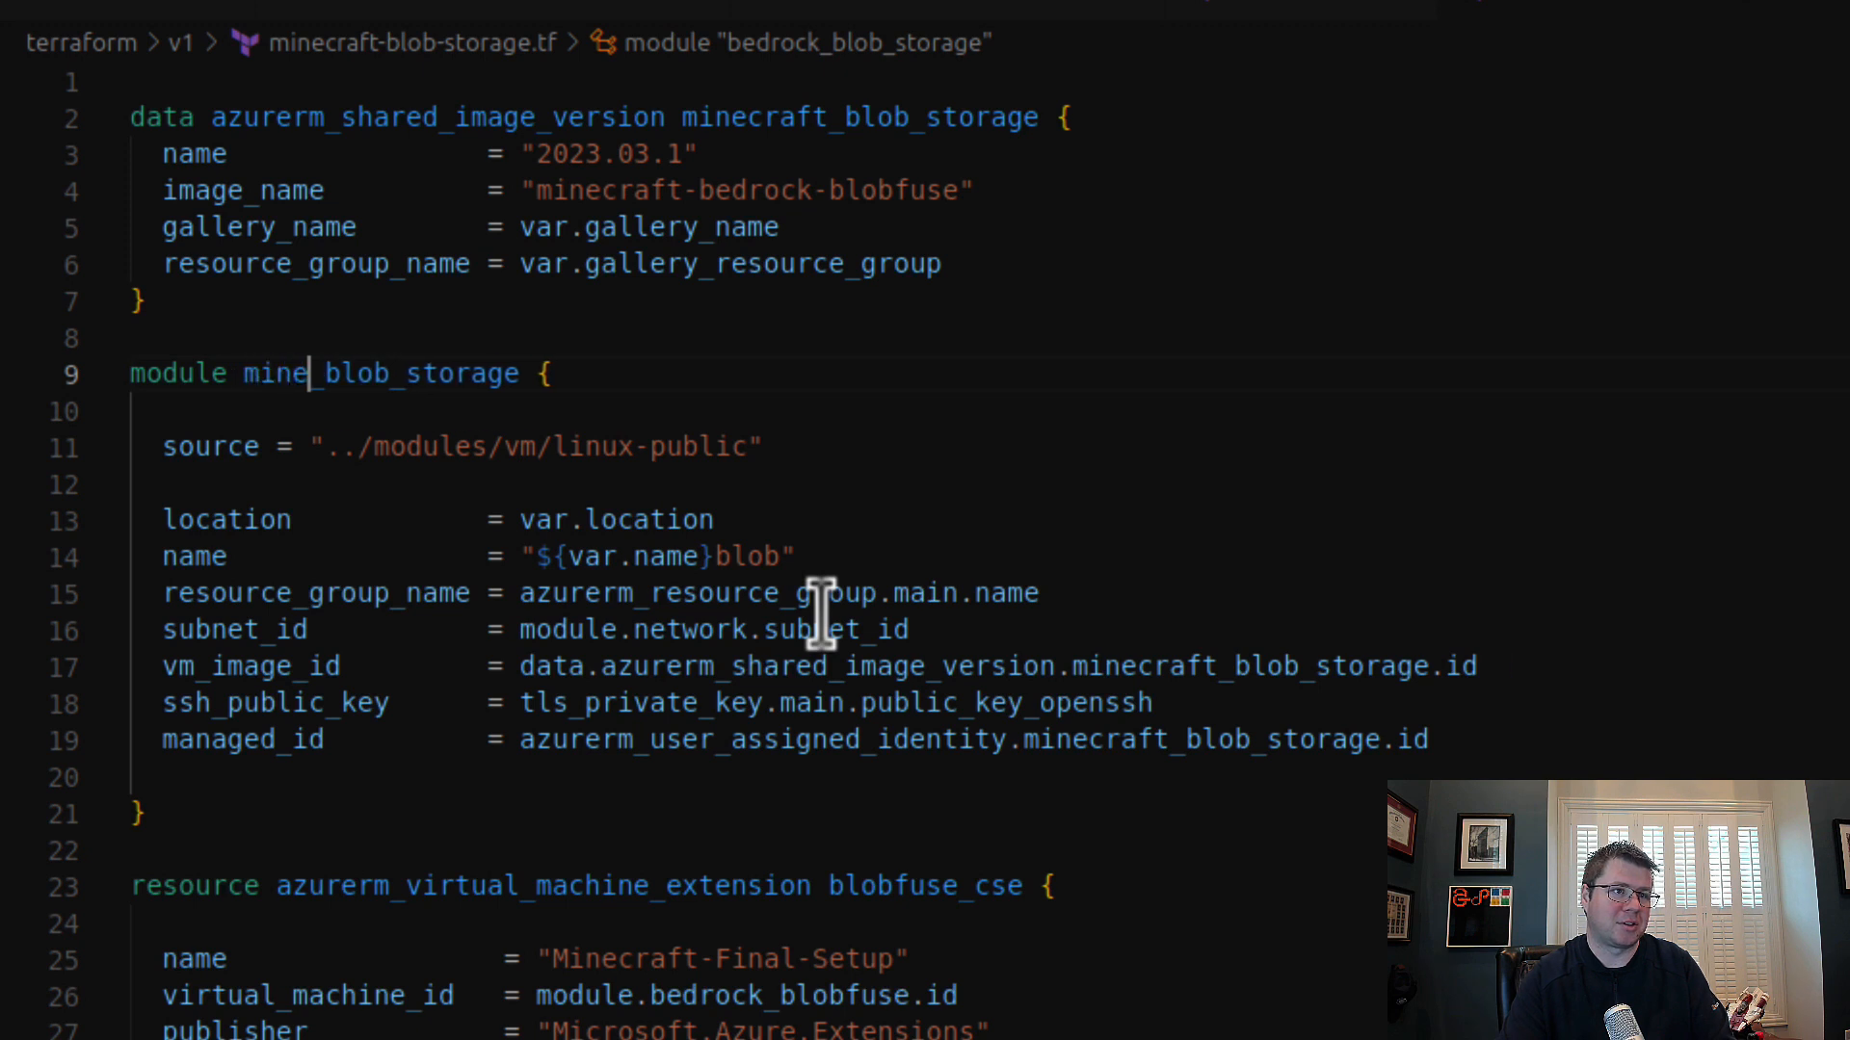
type("craft")
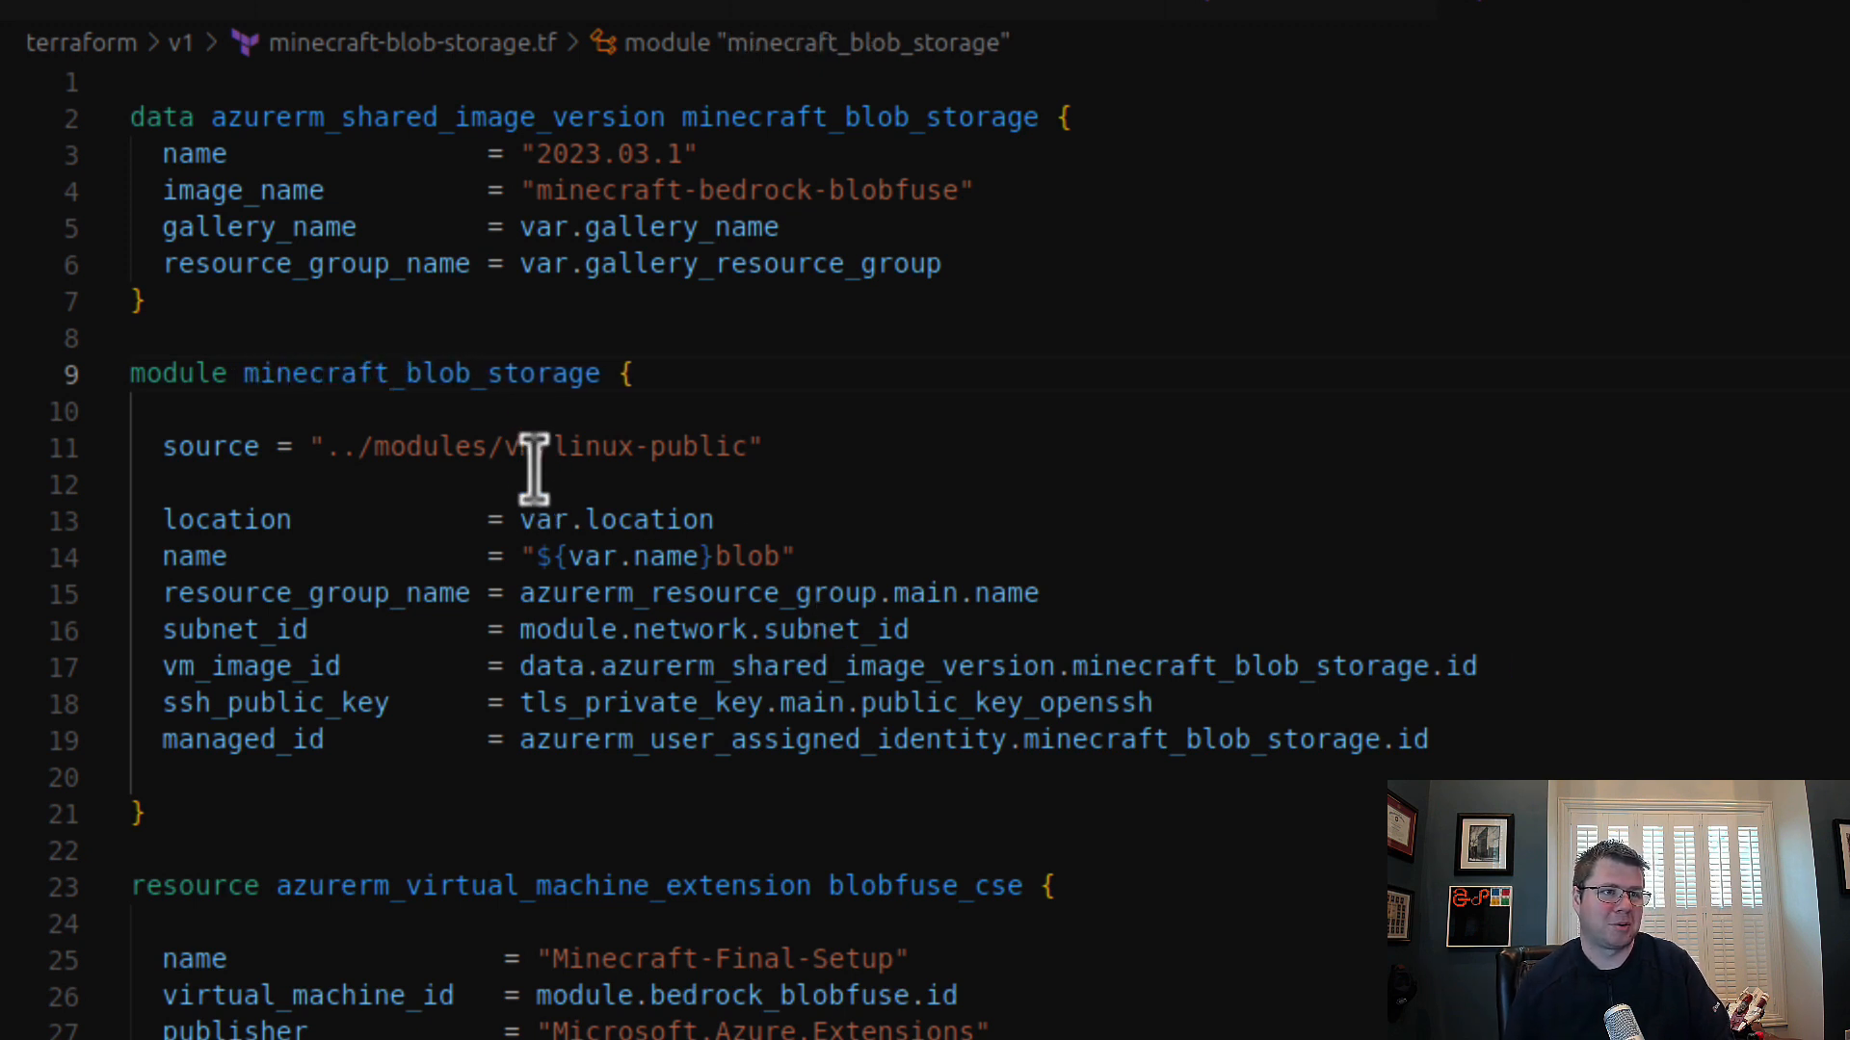
Step: Point blobfuse_cse's virtual_machine_id at module.minecraft_blob_storage.id and review its storage account and container references
double_click(462, 375)
key("ctrl+c")
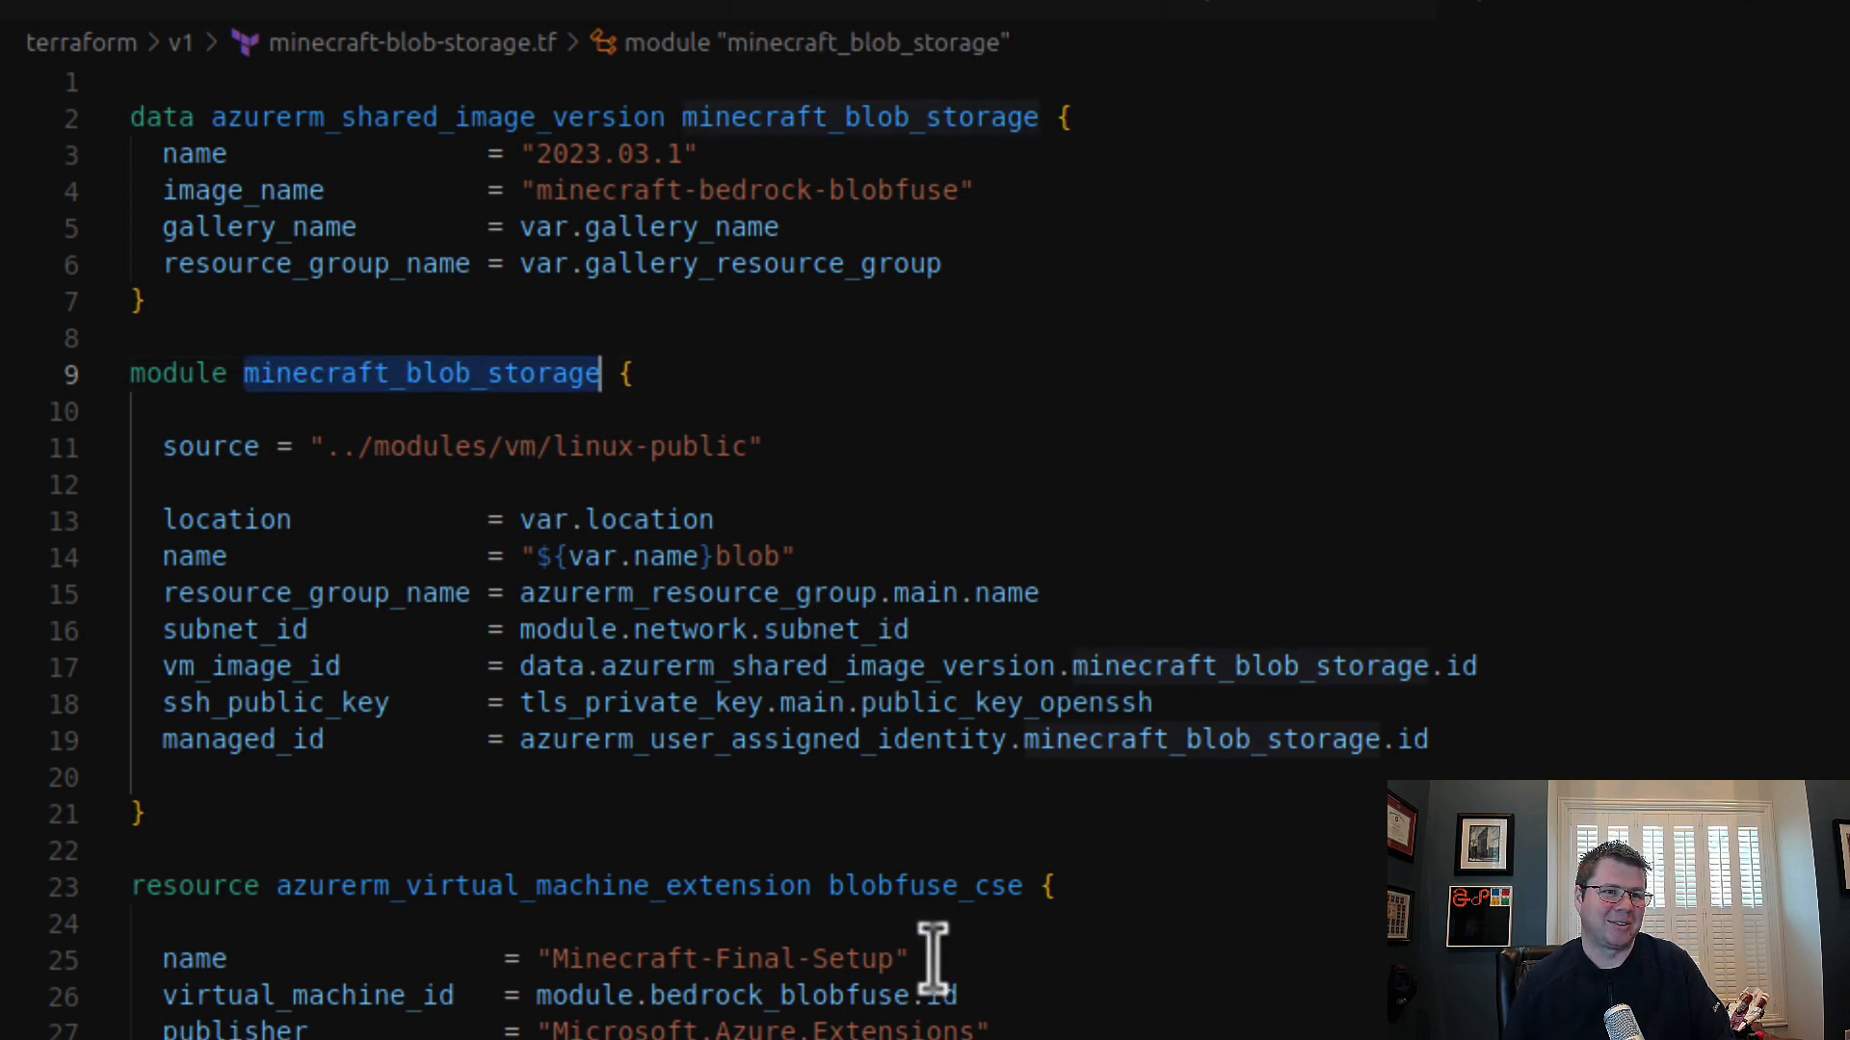
double_click(828, 995)
key("ctrl+v")
scroll(1210, 982, "down", 1)
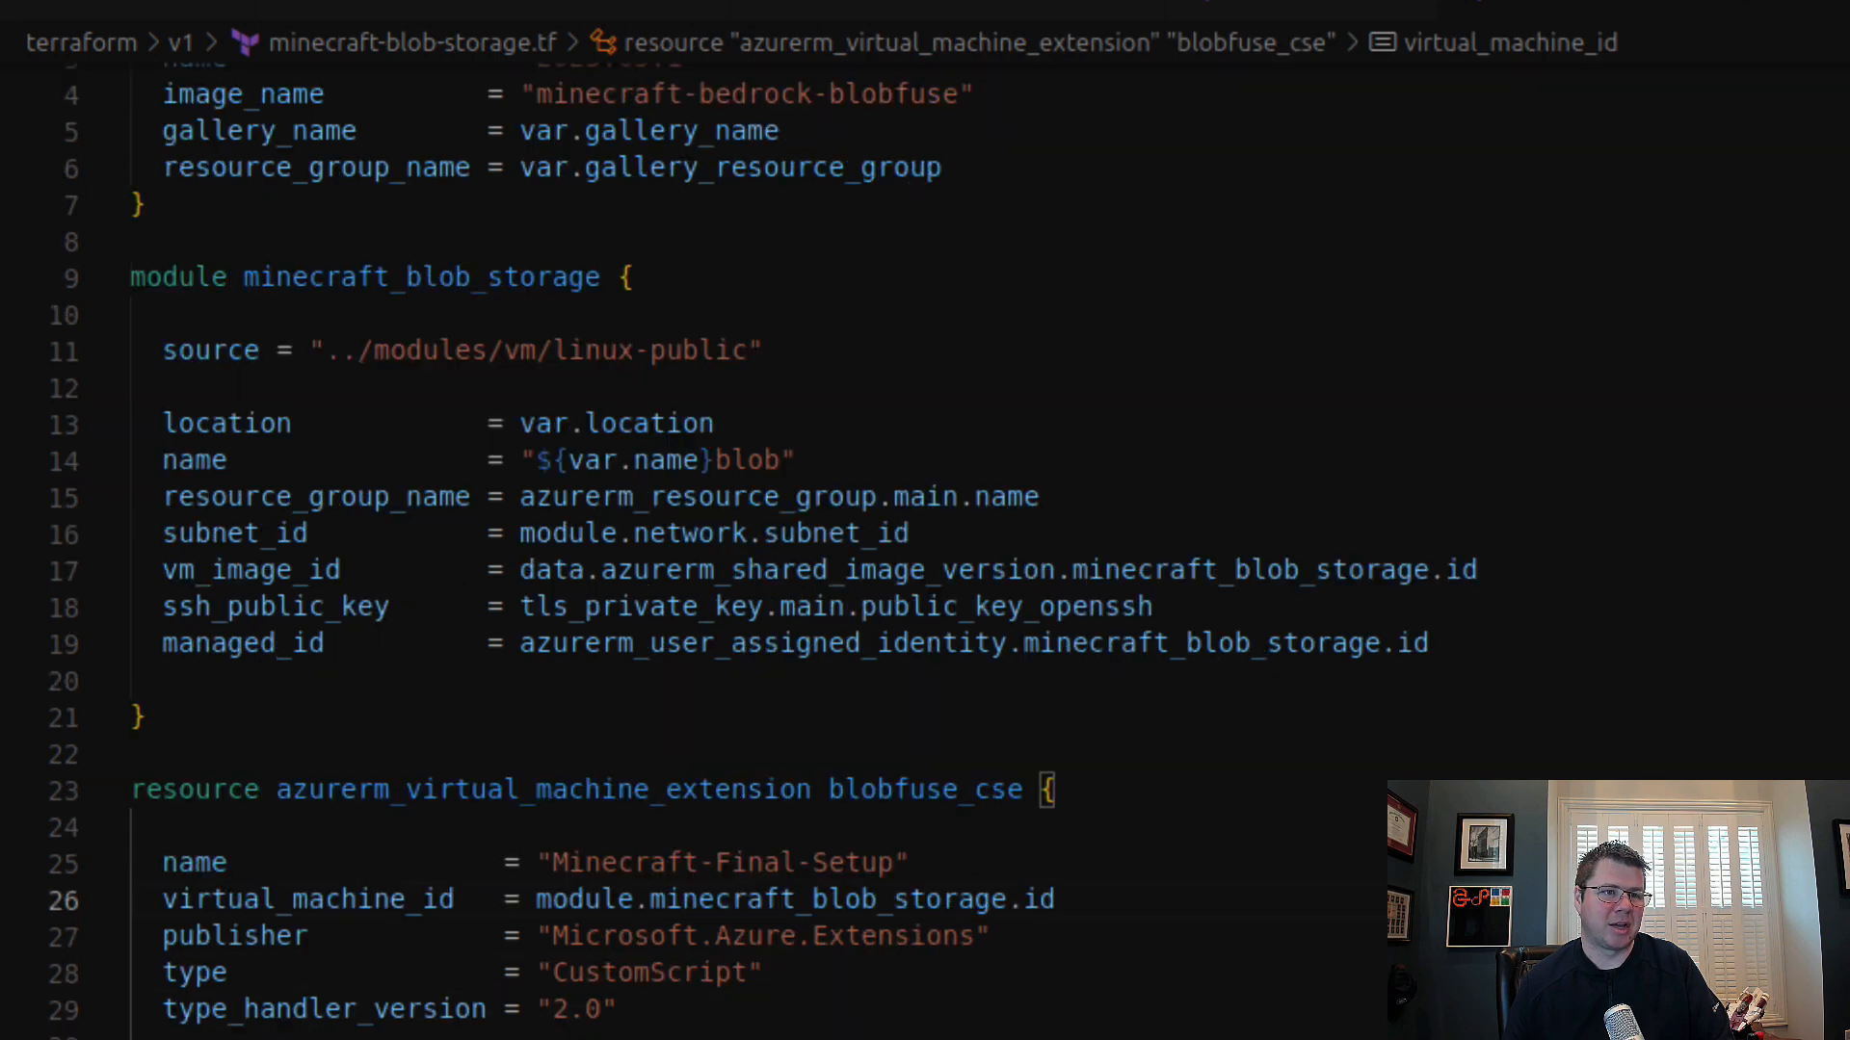
scroll(1137, 1022, "down", 4)
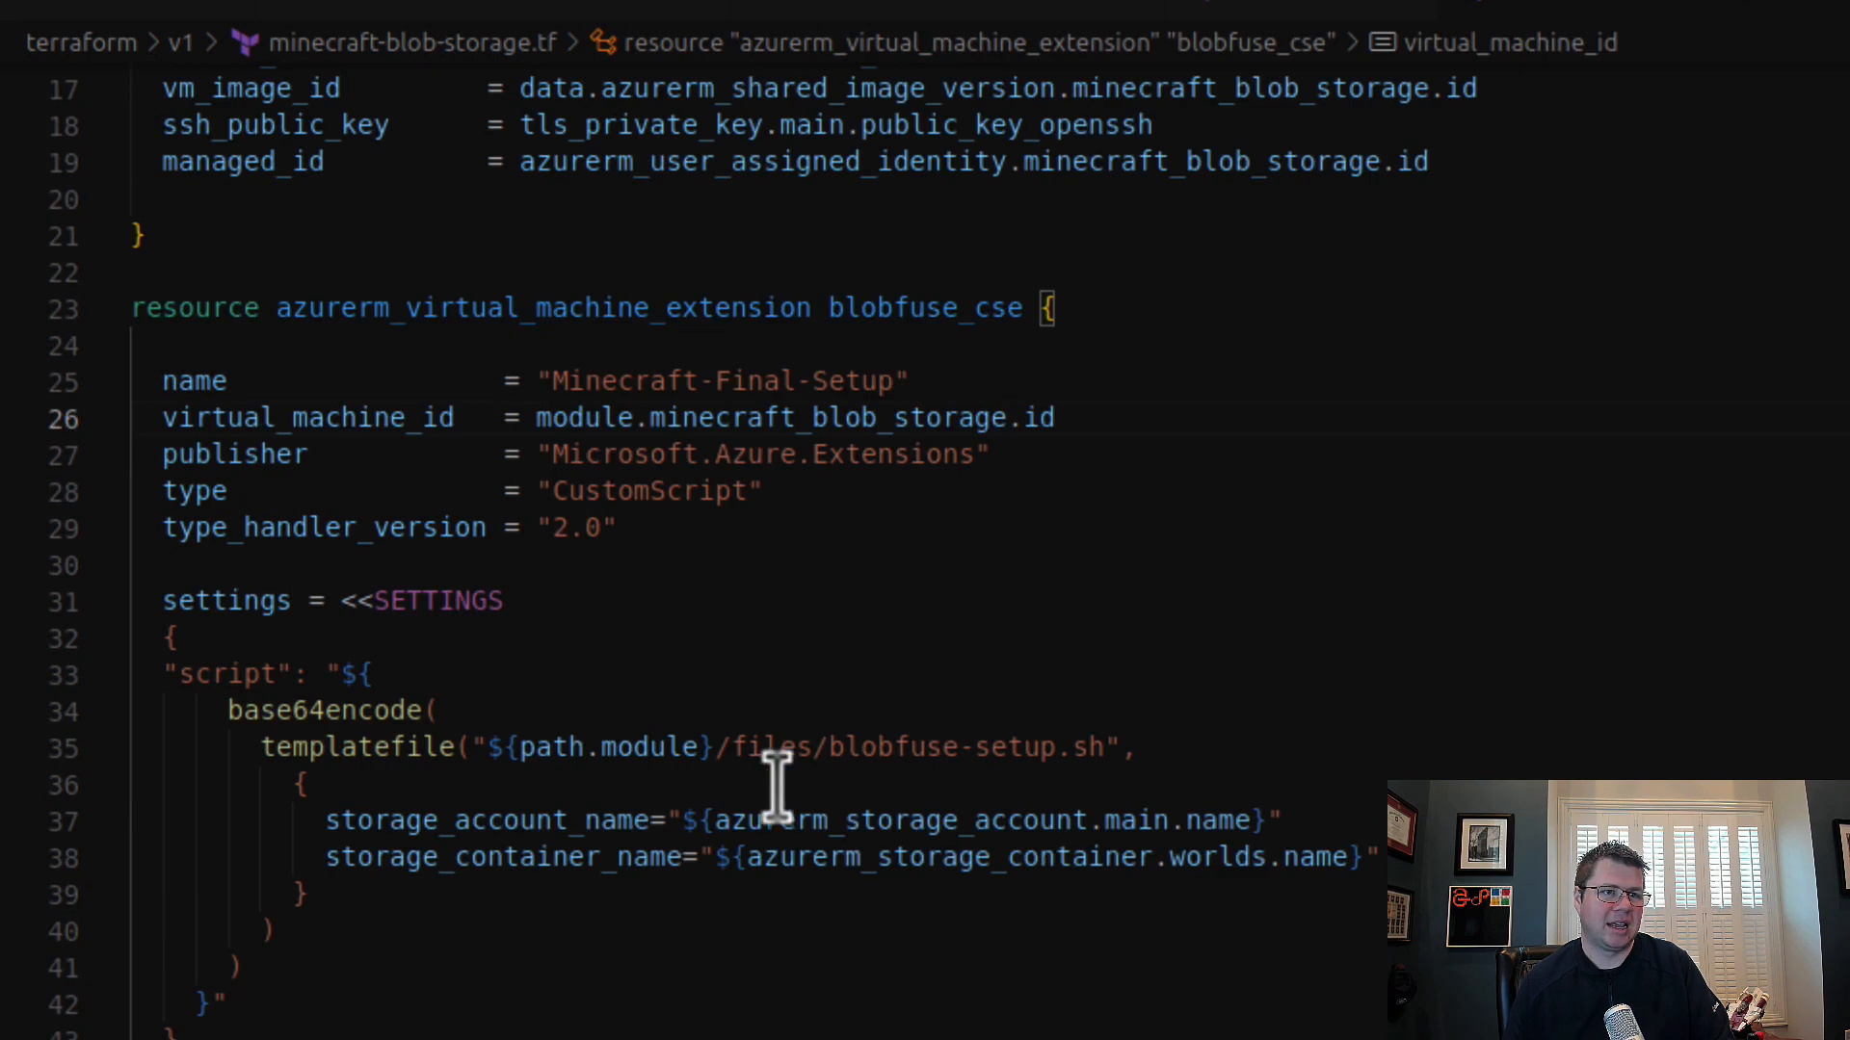
double_click(1057, 820)
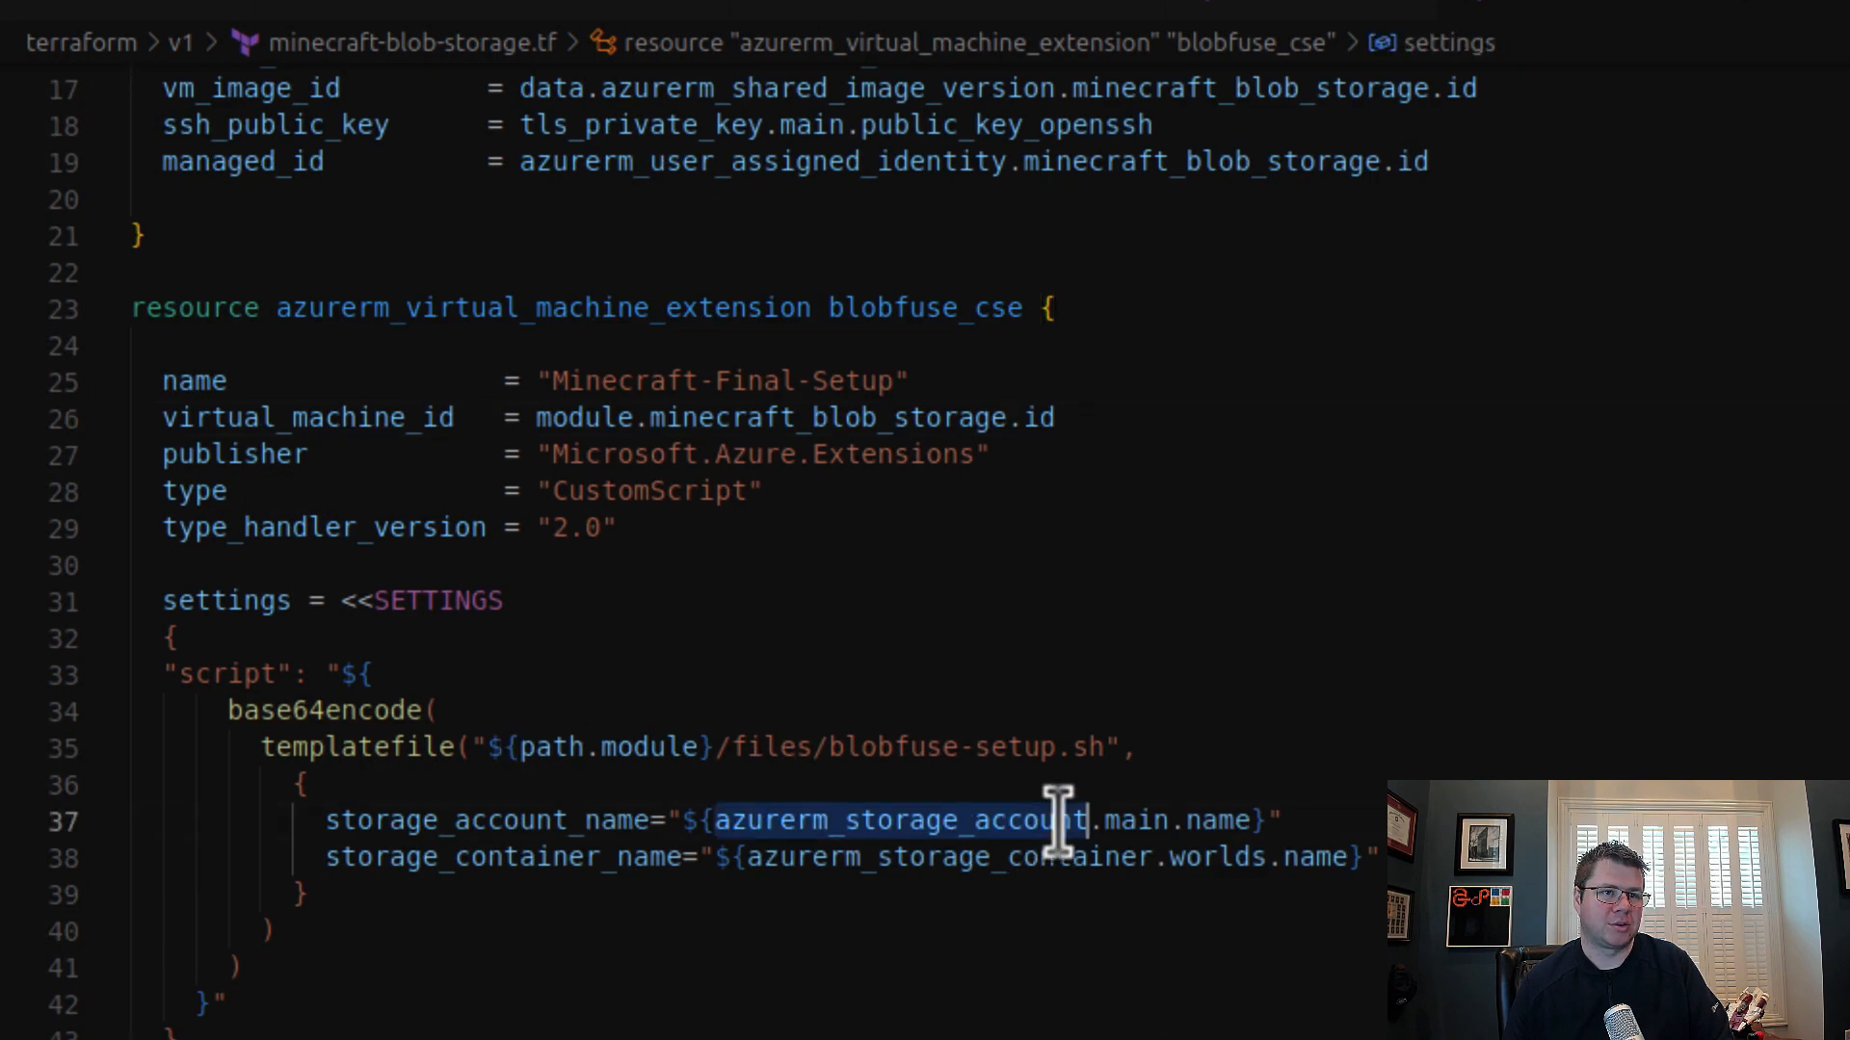
double_click(1142, 825)
double_click(1207, 862)
left_click(1222, 951)
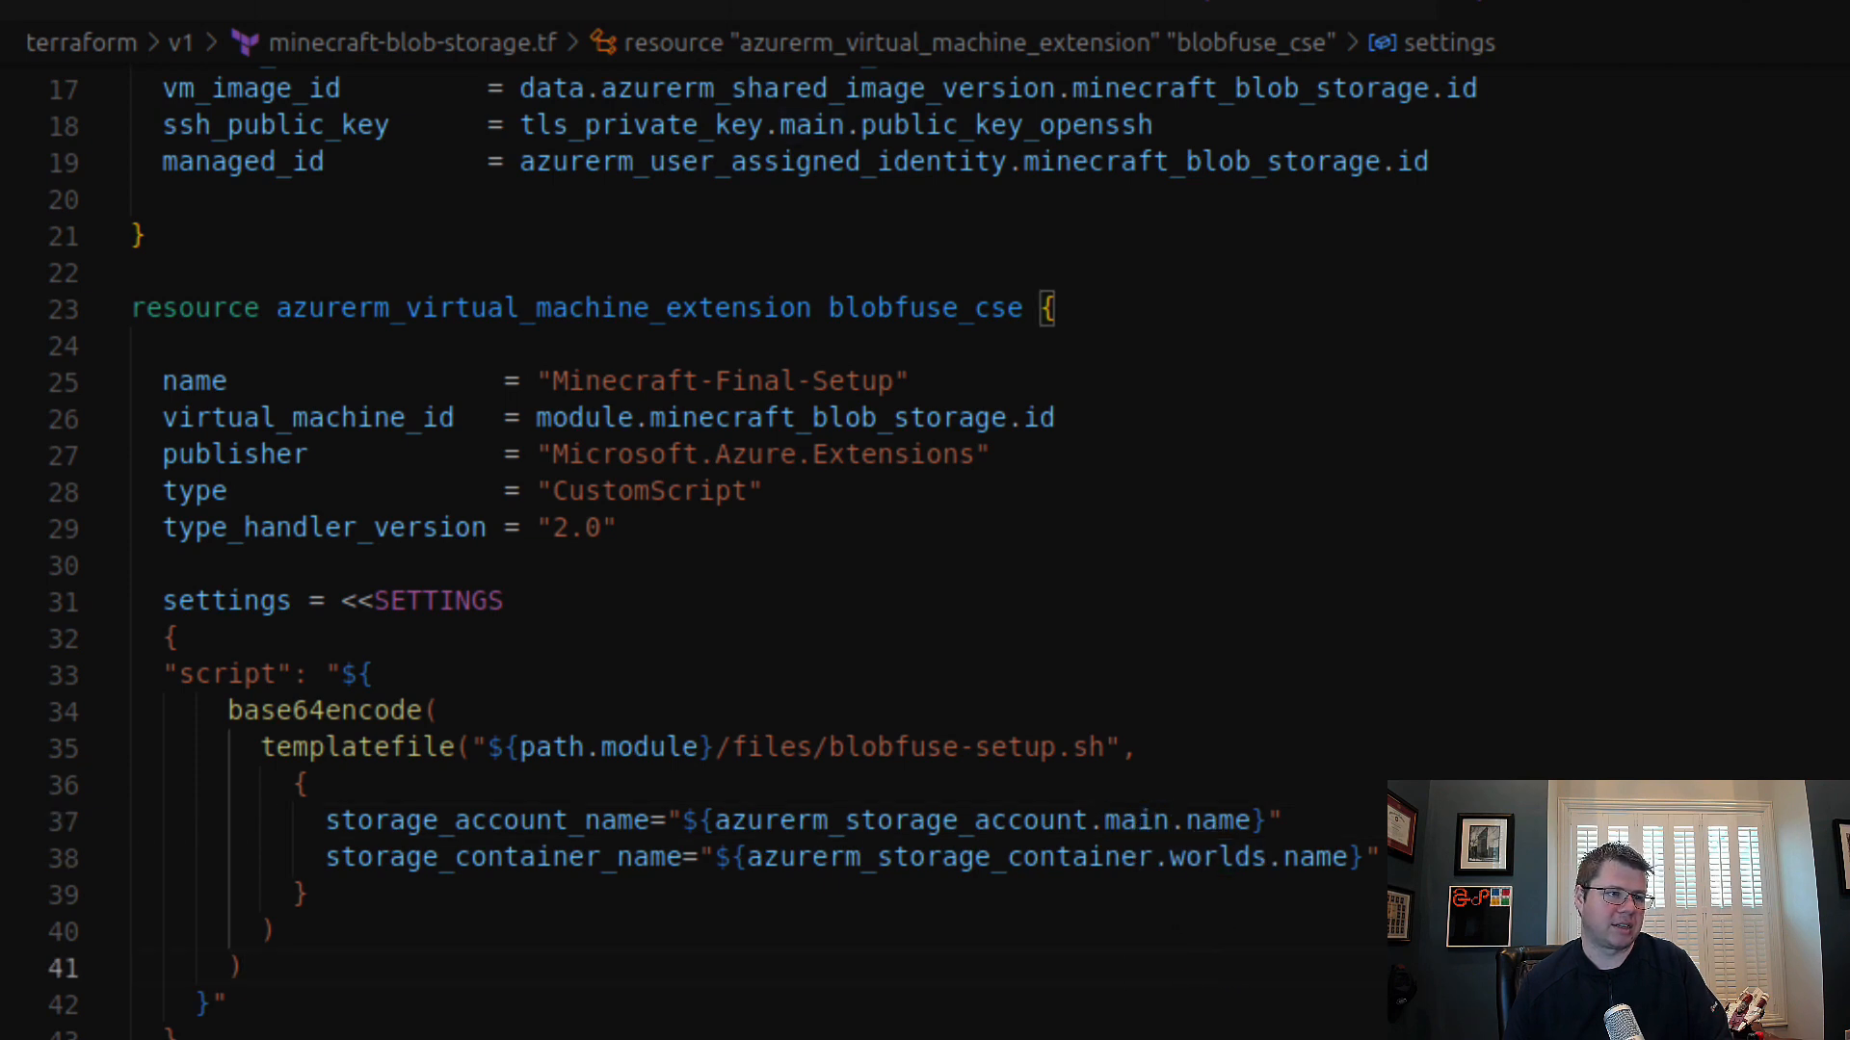
Step: Return to minecraft-local-storage.tf and rename the bedrock_local_storage module to minecraft_local_storage
left_click(4, 1011)
scroll(731, 641, "down", 4)
scroll(736, 655, "up", 4)
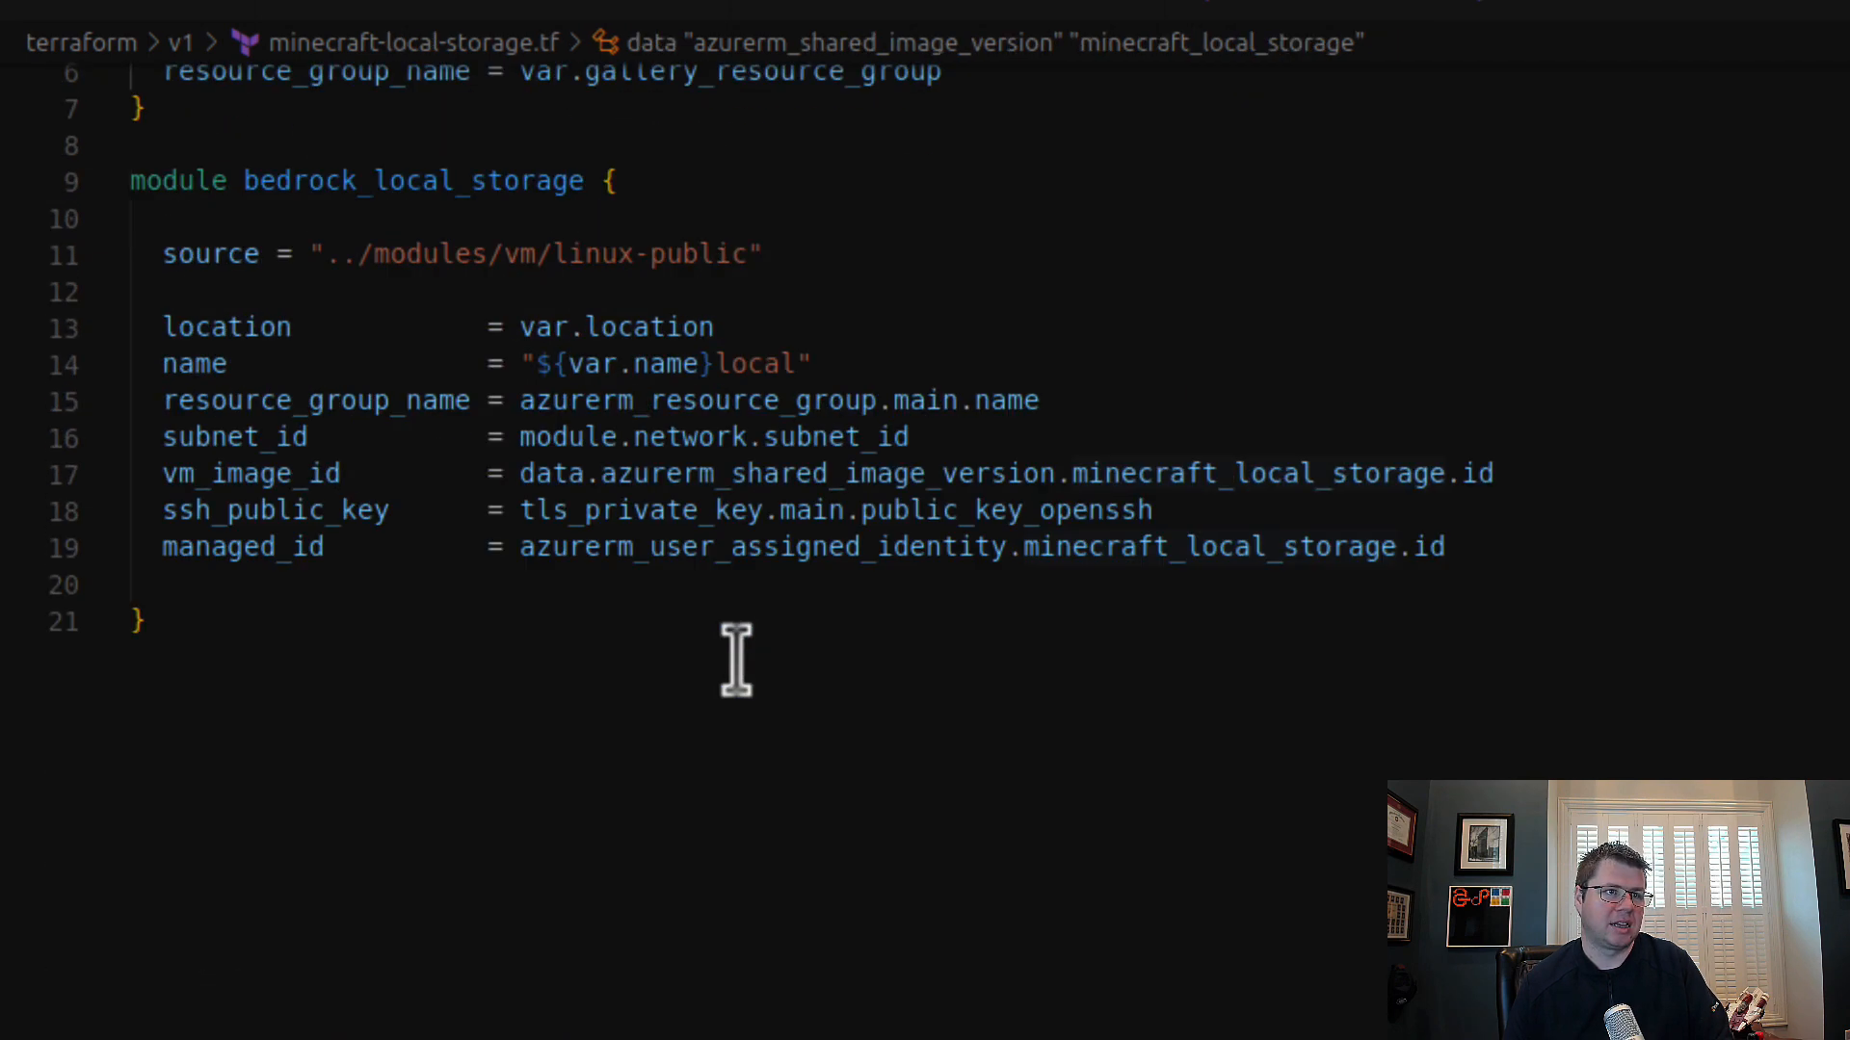
left_click_drag(361, 376, 245, 374)
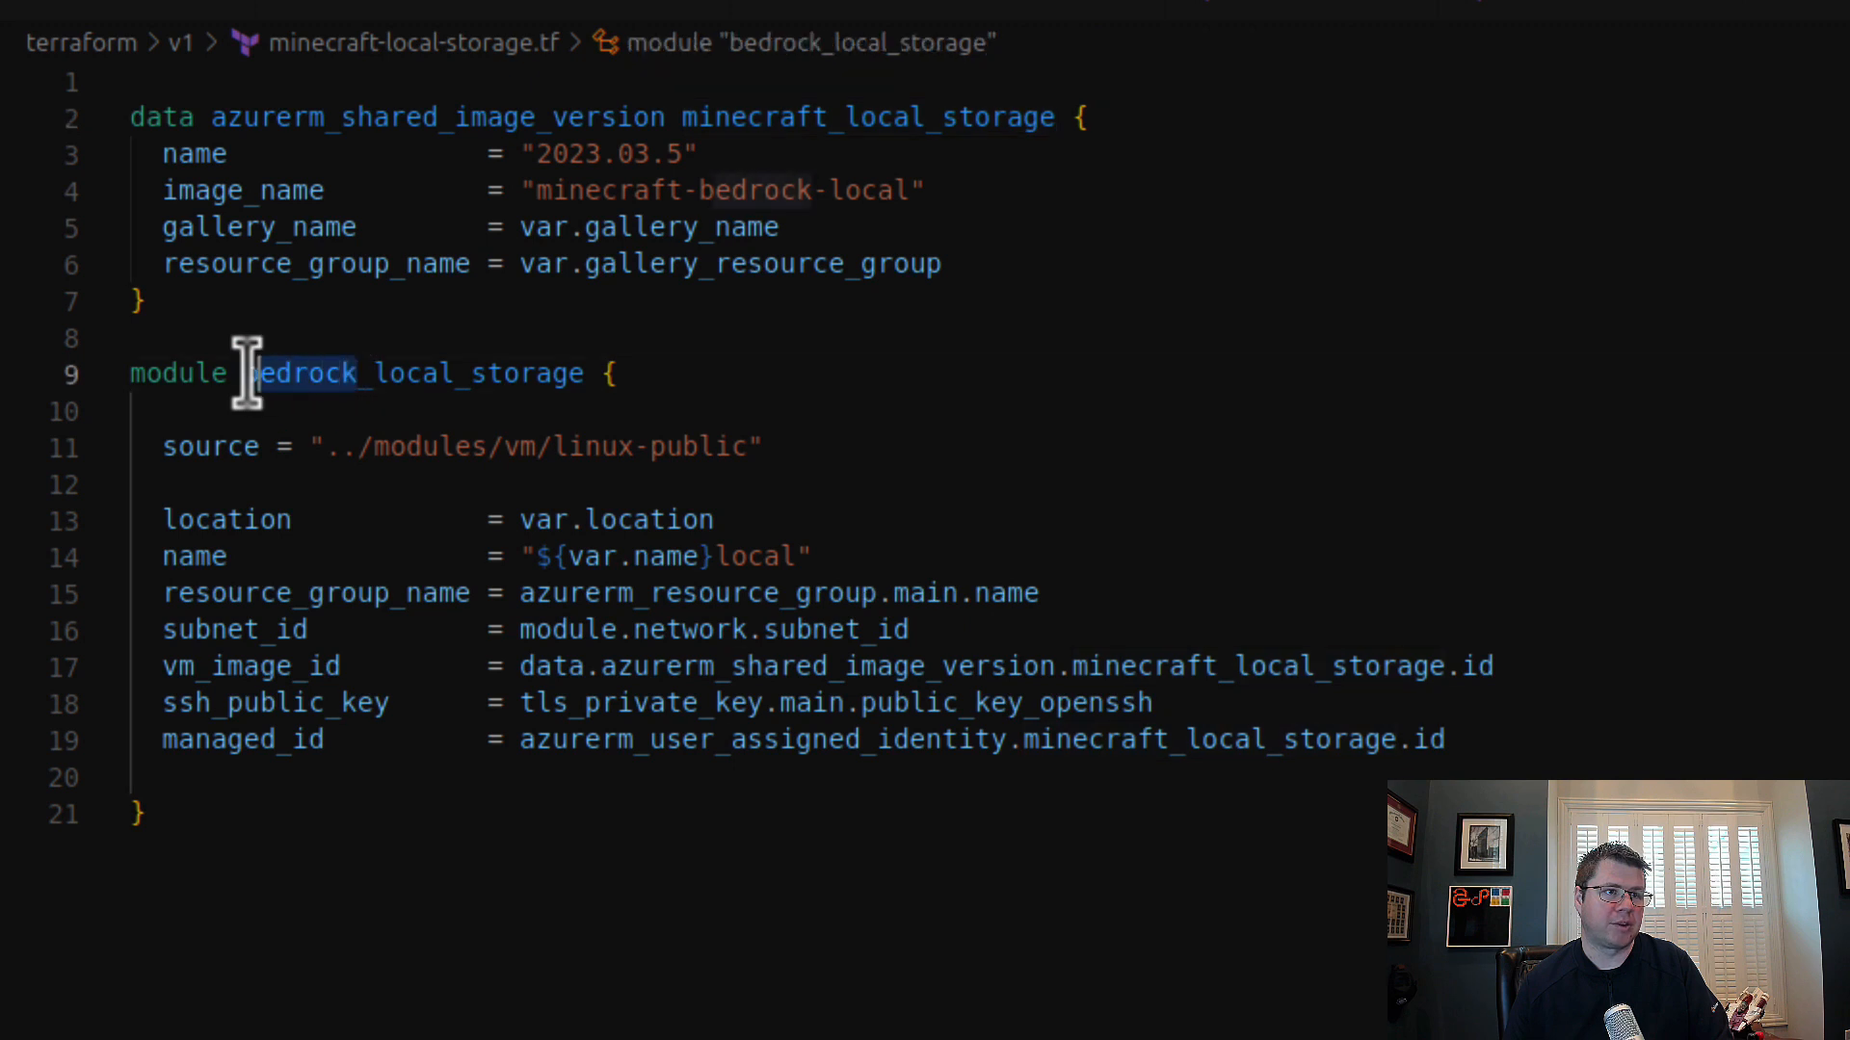
type("minecraft")
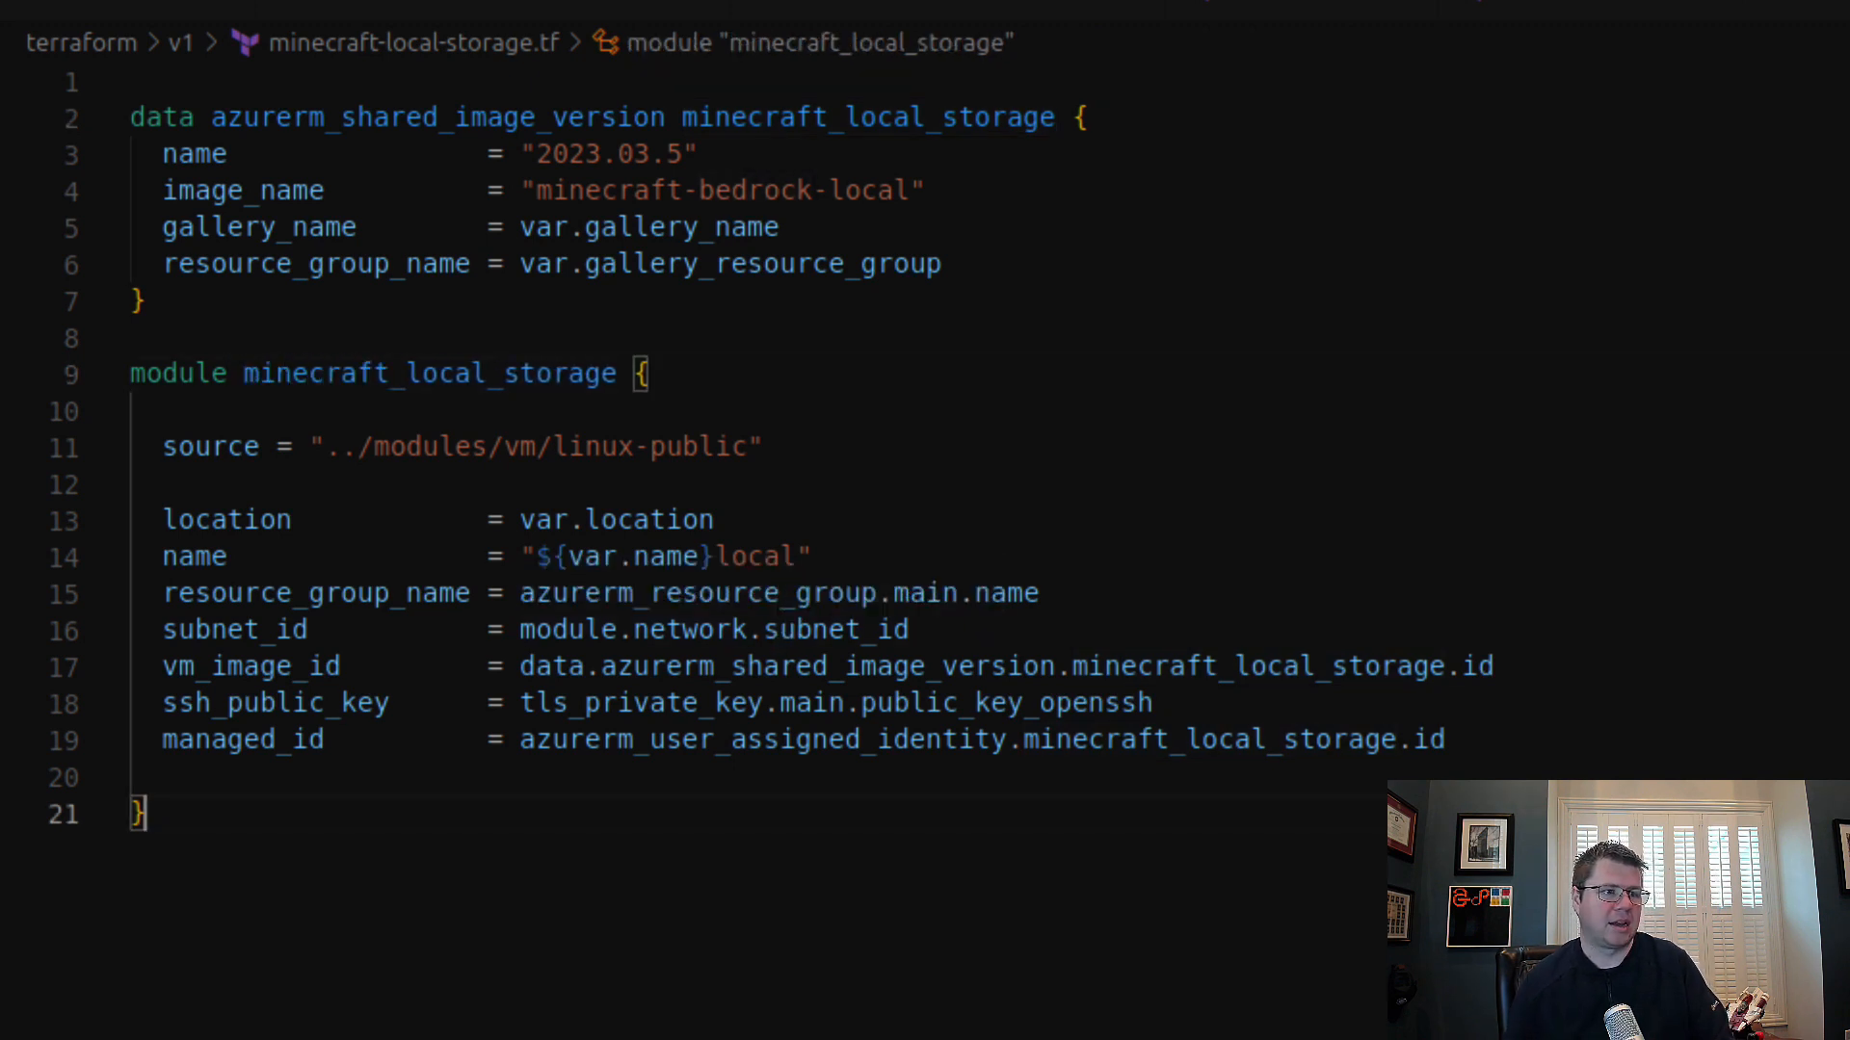
Step: Look through the remaining v1 files, including ssh.tf, variables.tf, blobfuse-setup.sh and identity.tf, and the list of uncommitted changes
key("ctrl+Page_Down")
key("ctrl+Page_Down")
key("ctrl+Page_Down")
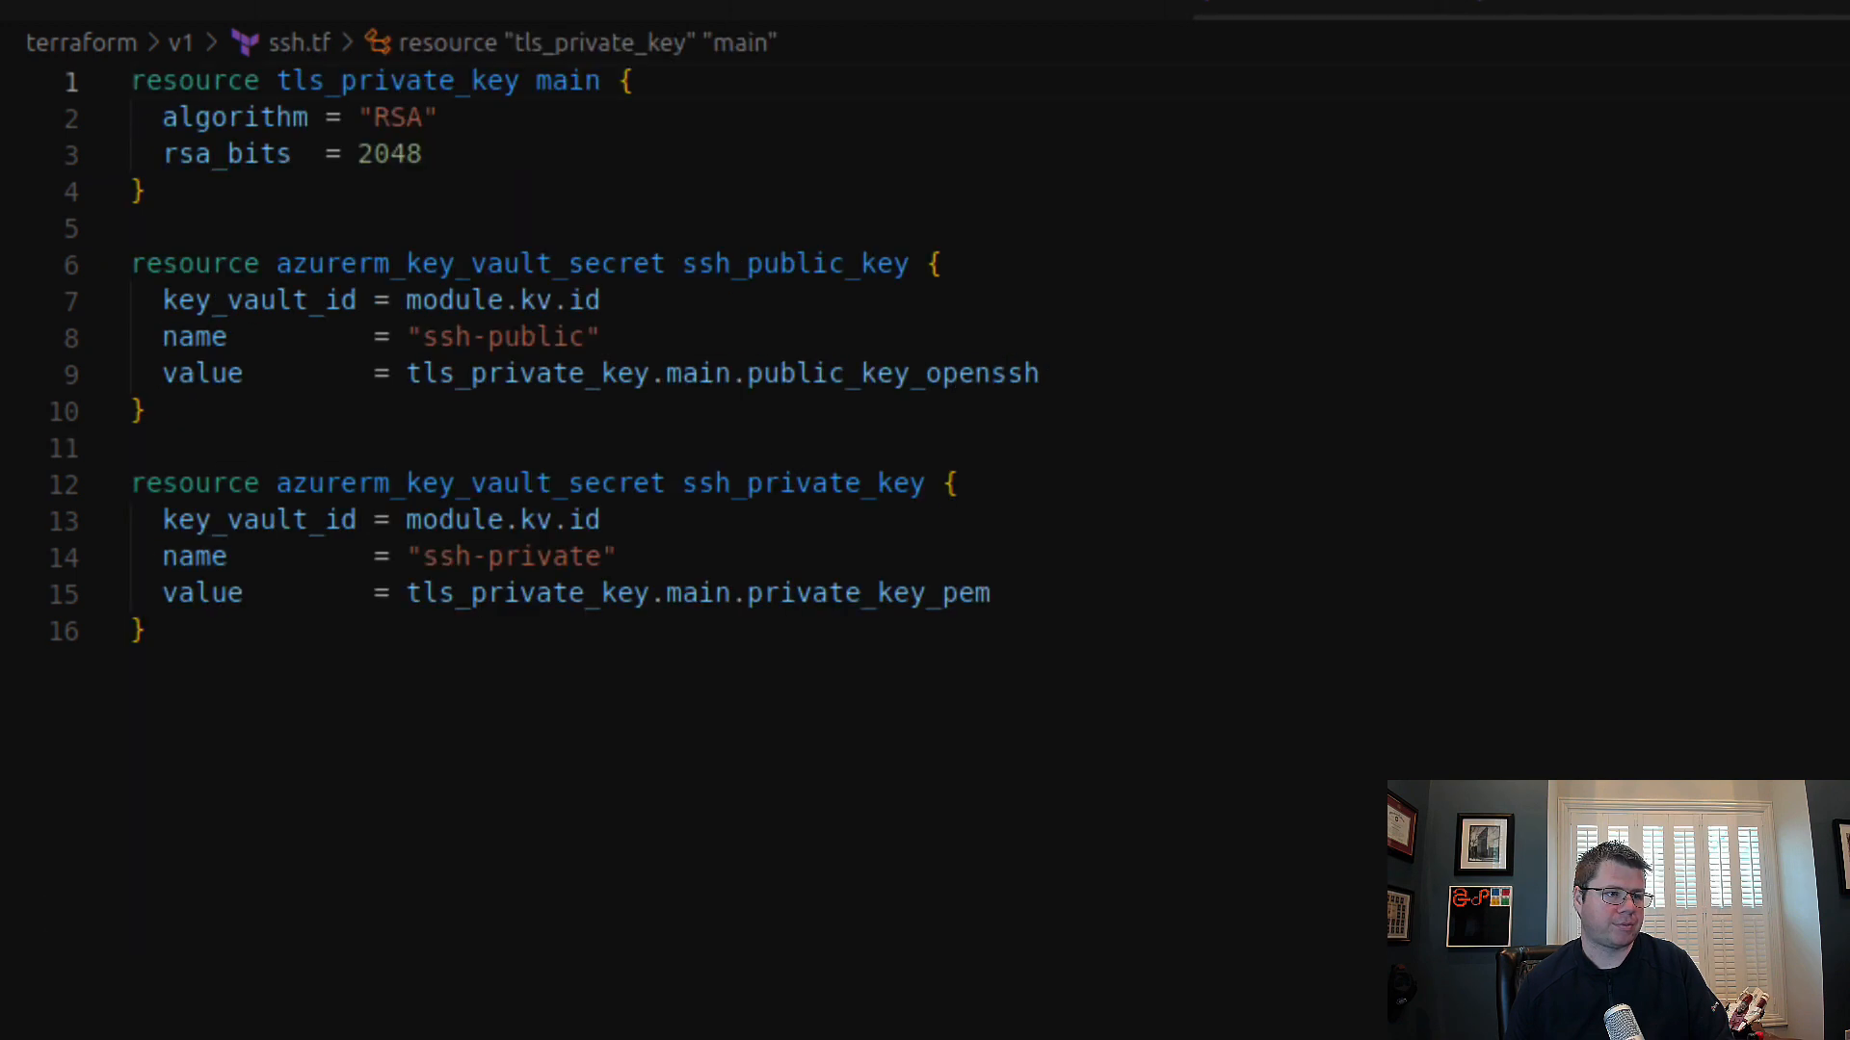
key("ctrl+Page_Down")
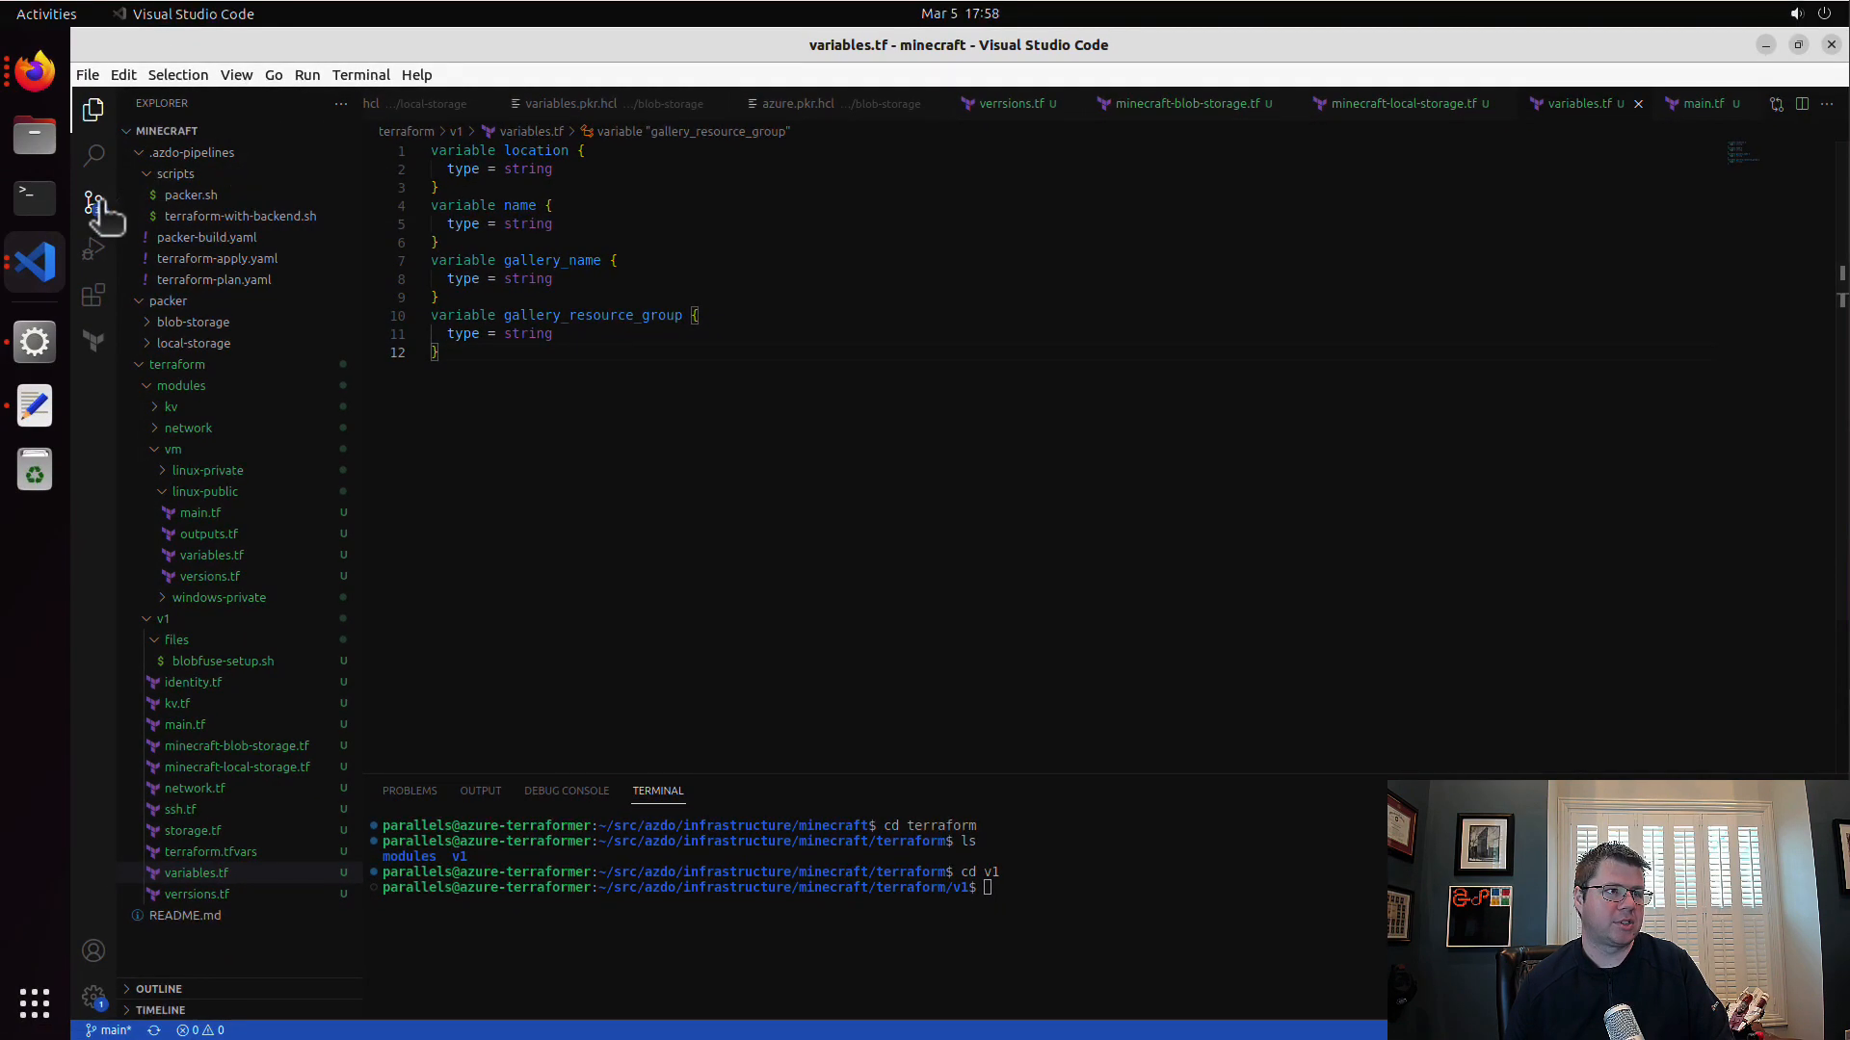
left_click(93, 203)
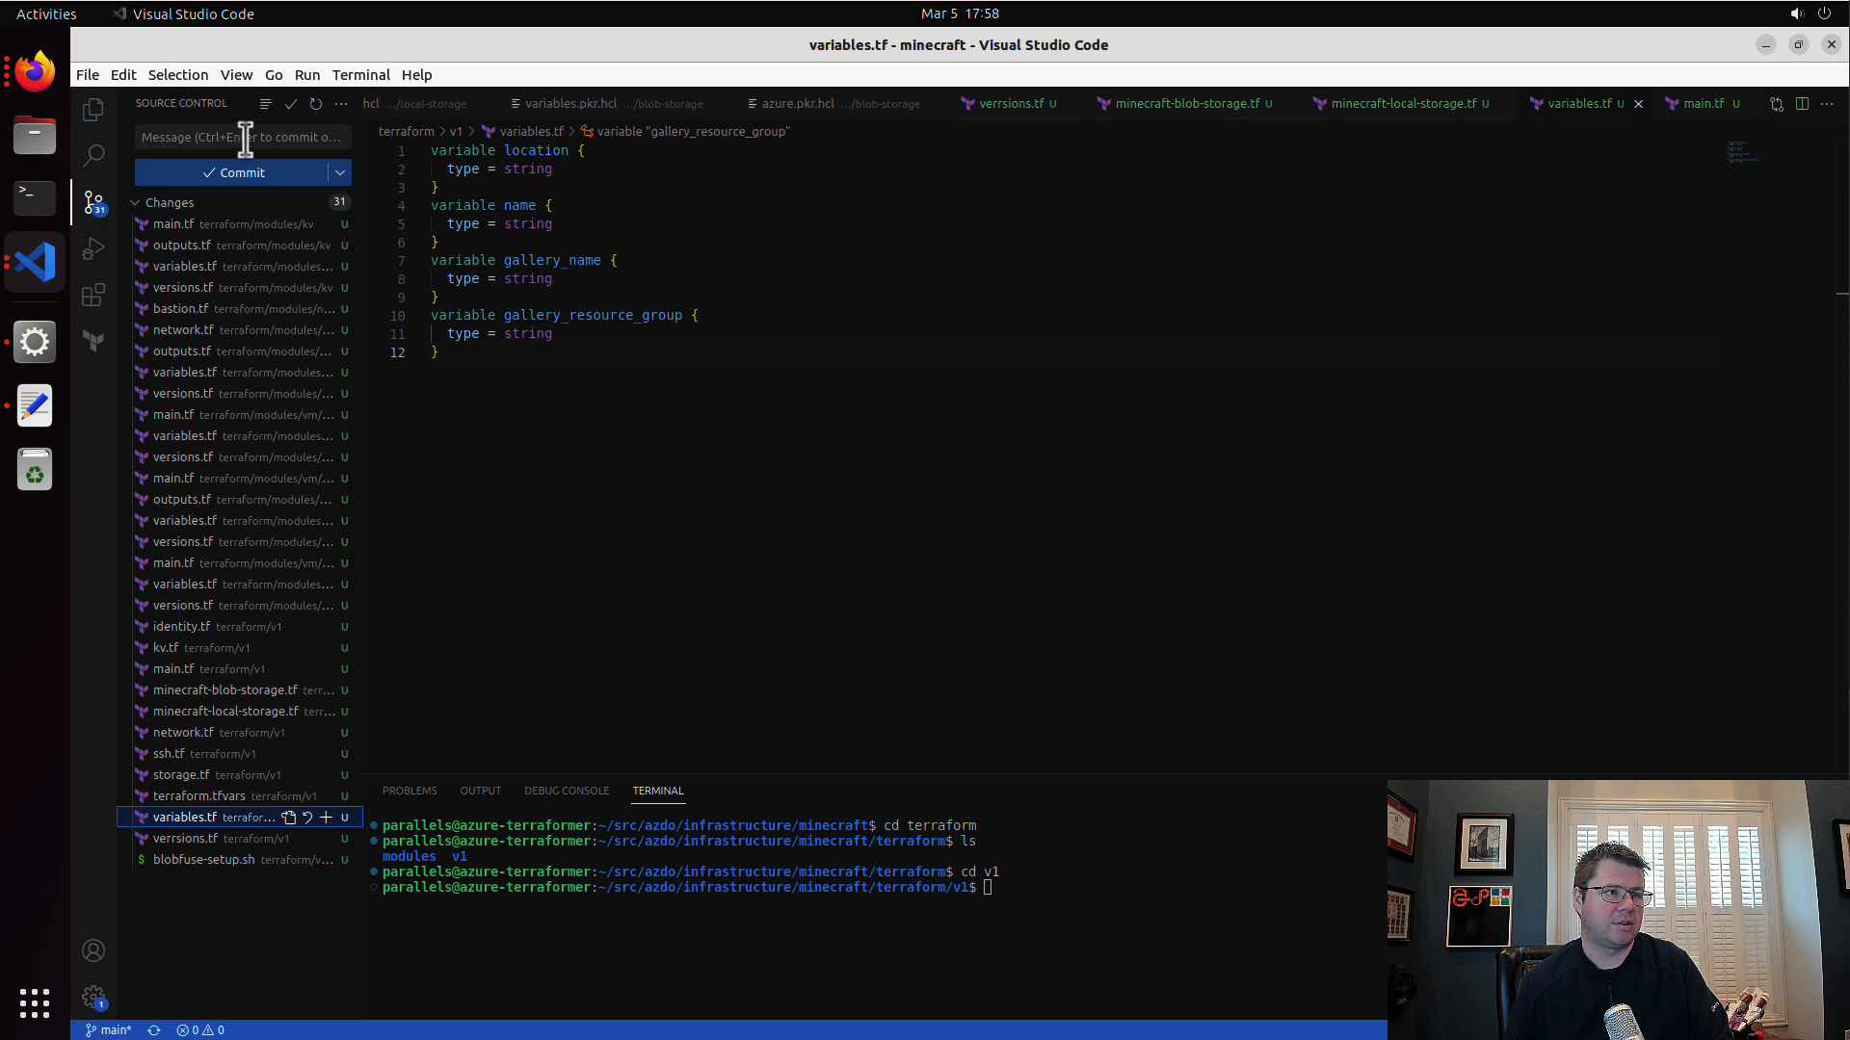
left_click(93, 109)
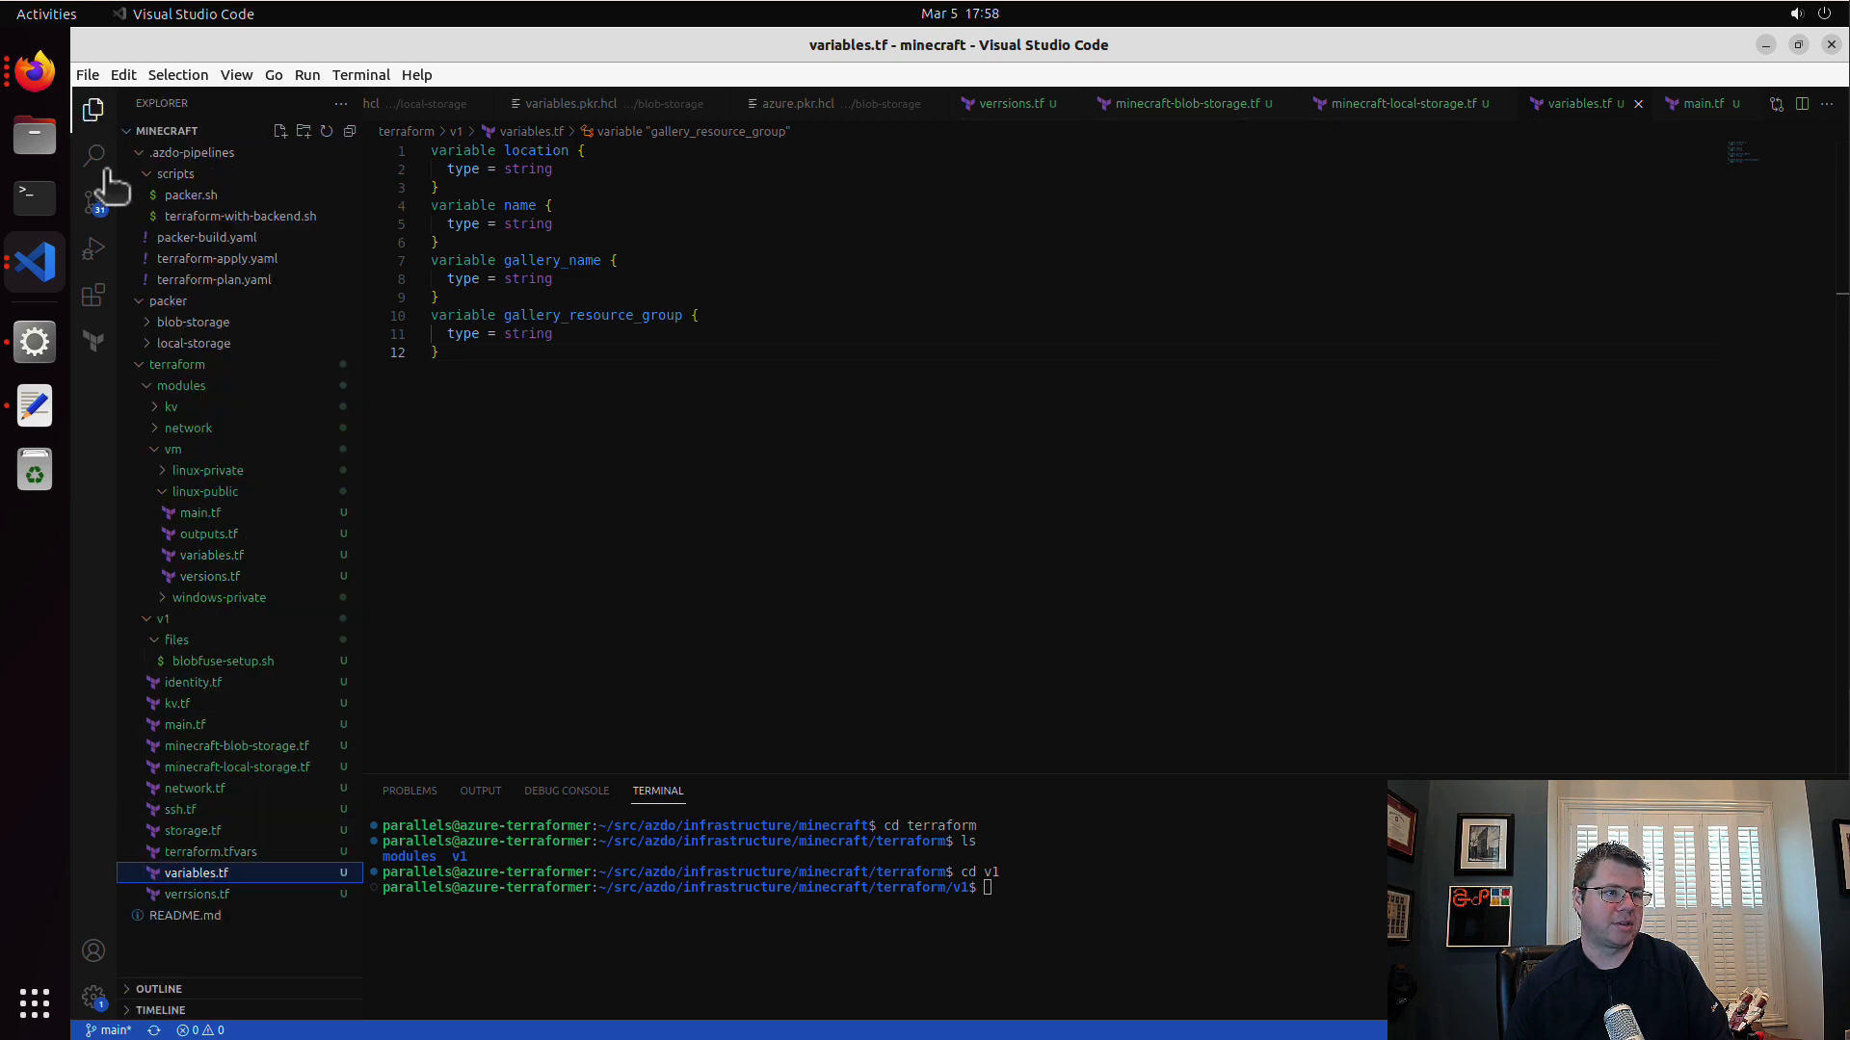
left_click(256, 662)
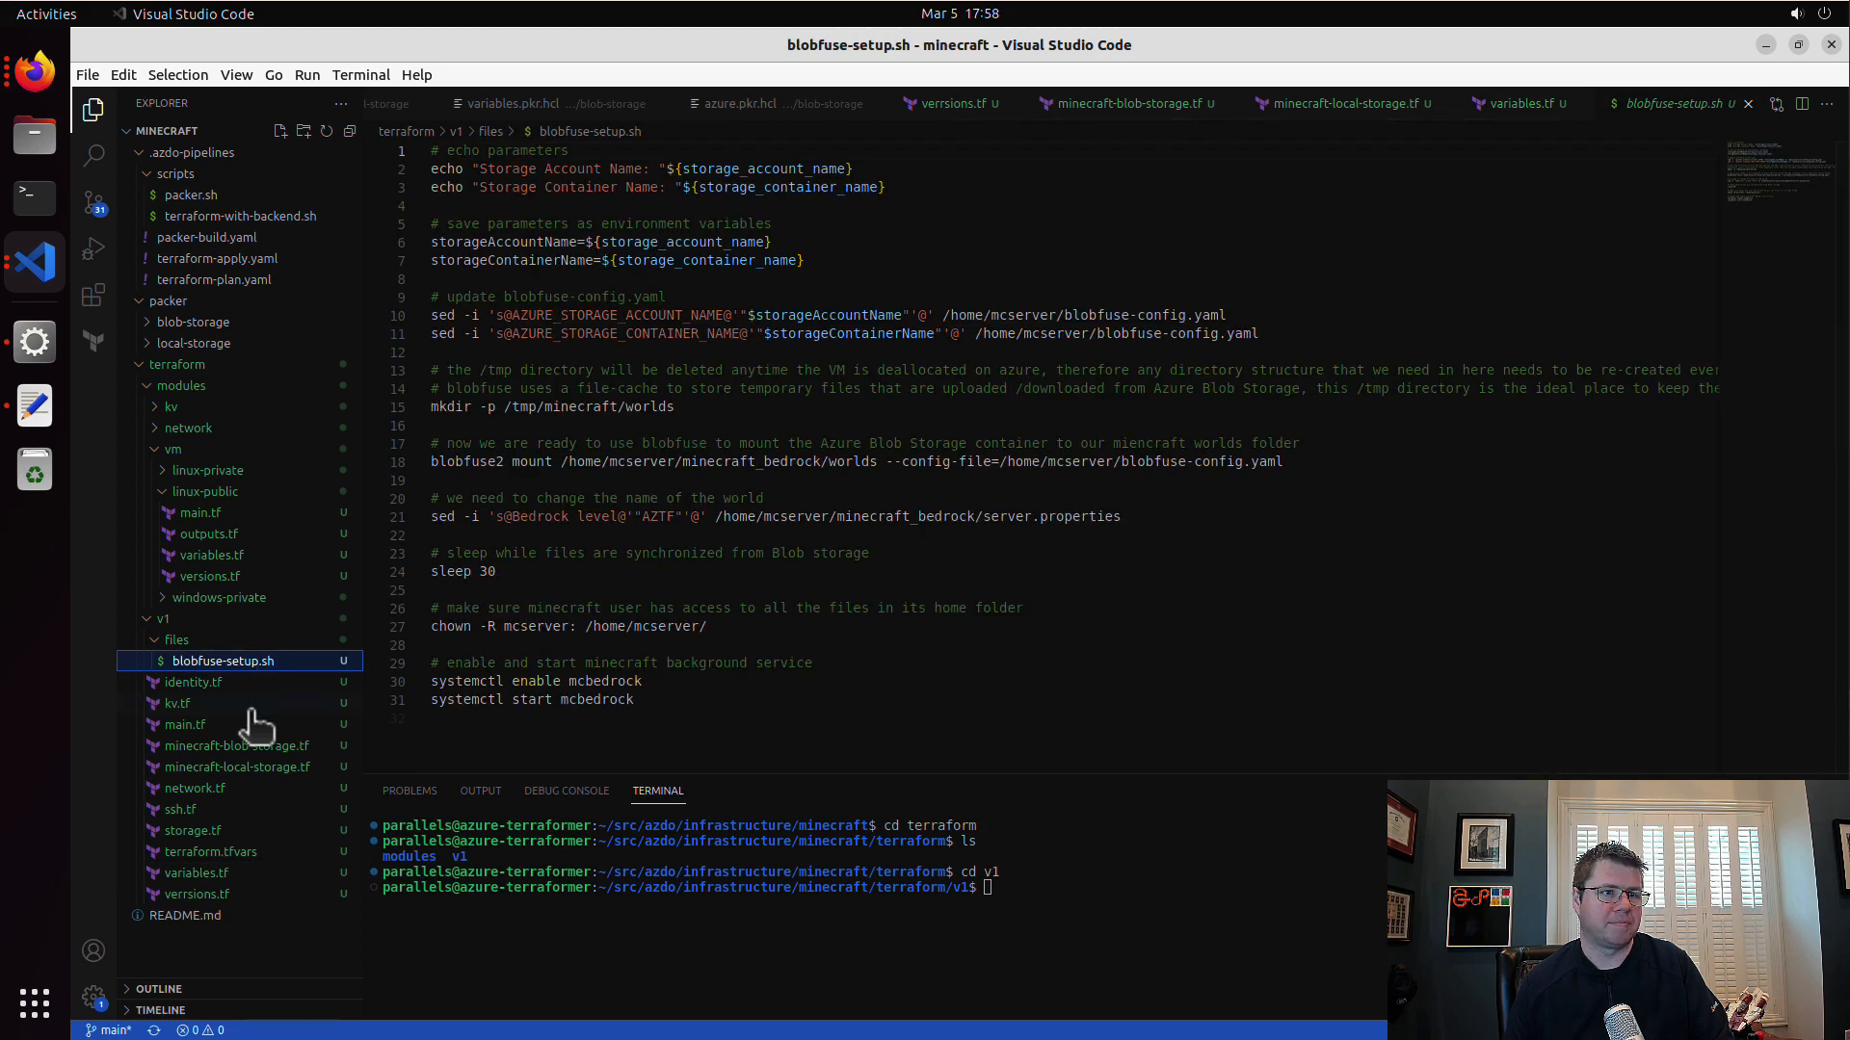
left_click(207, 683)
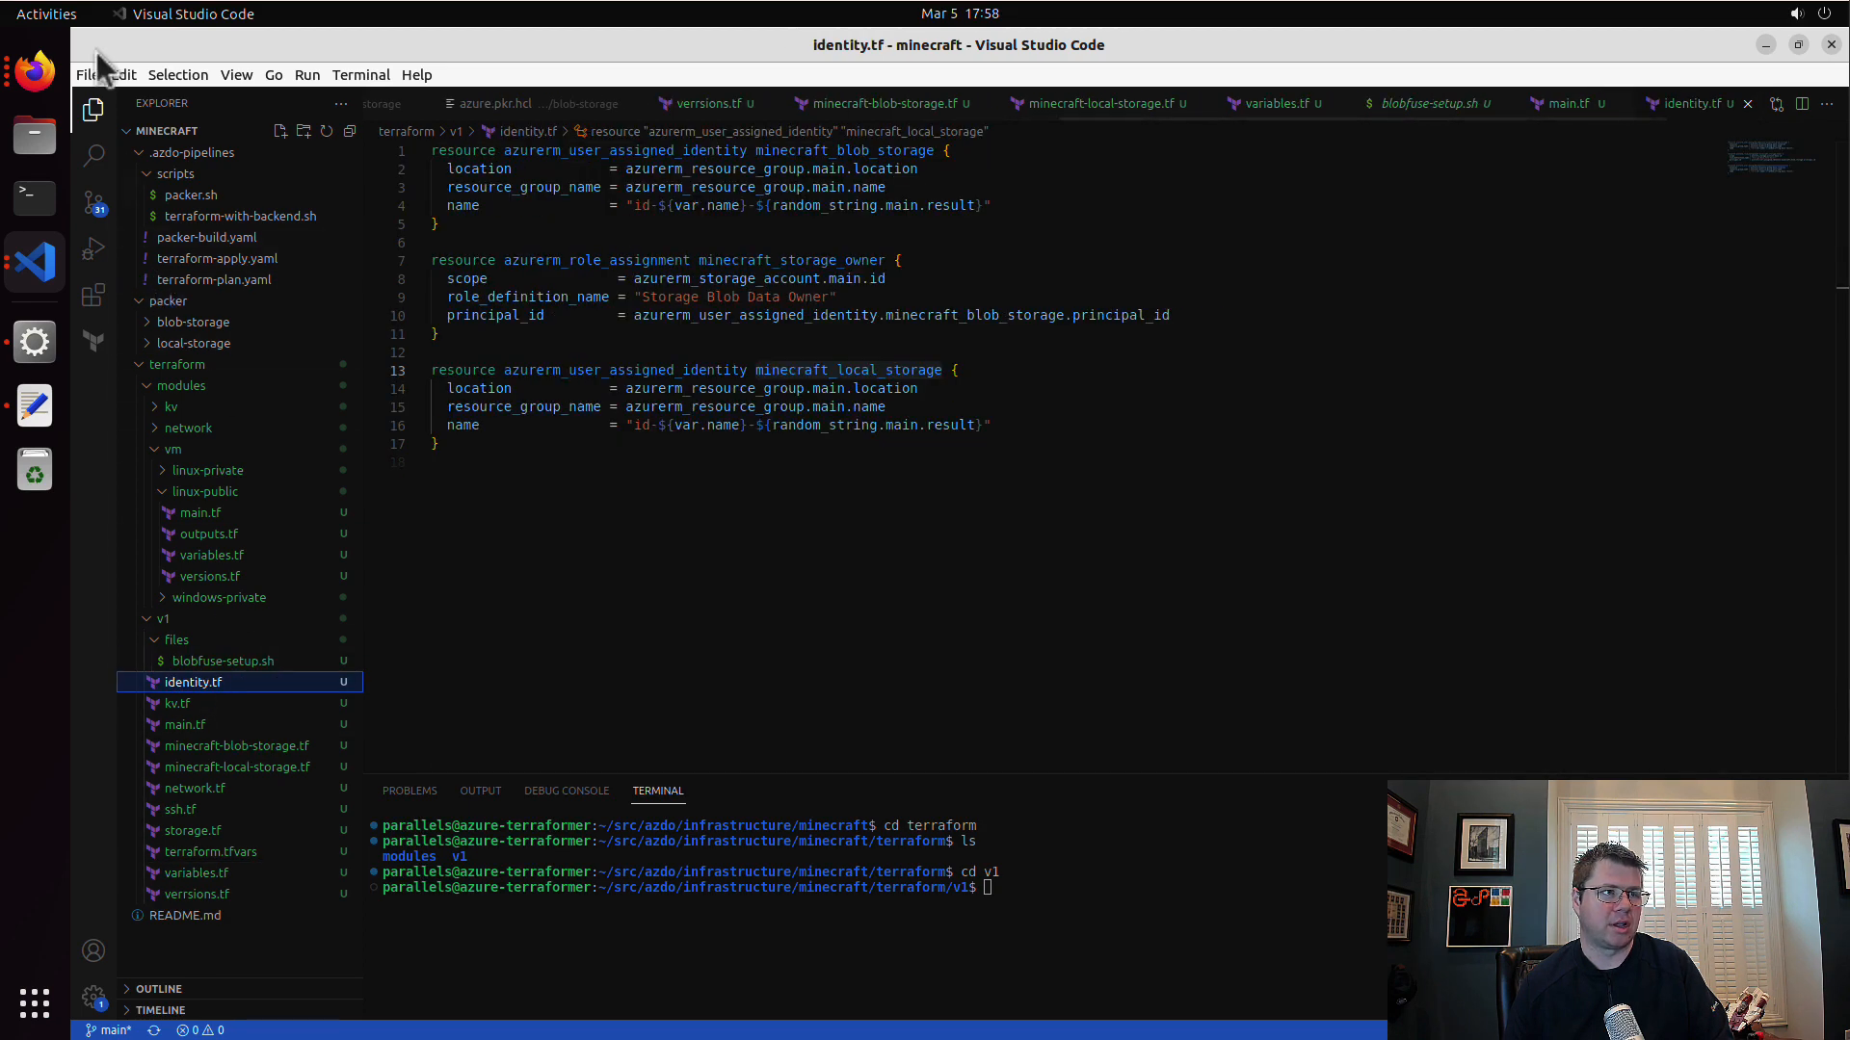
Step: Commit all pending changes with the message "add terraform code" and push them to the remote repository
left_click(96, 210)
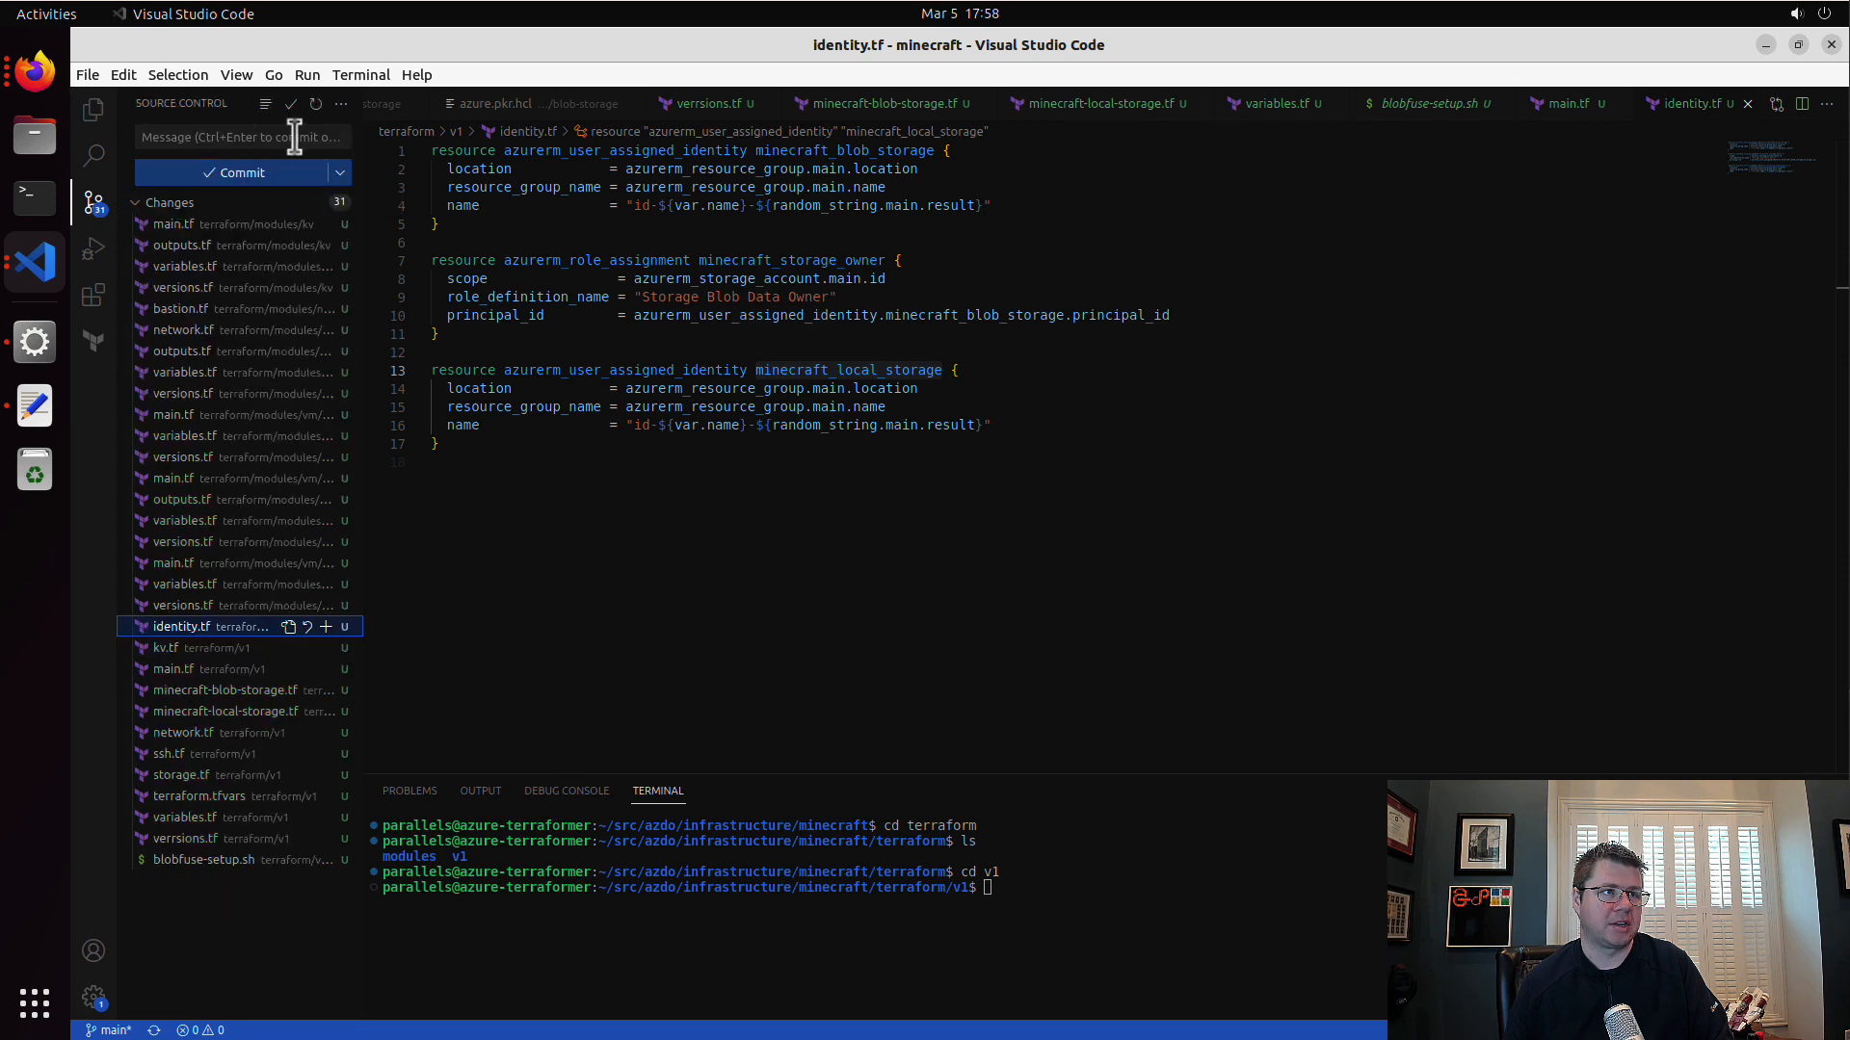
left_click(294, 137)
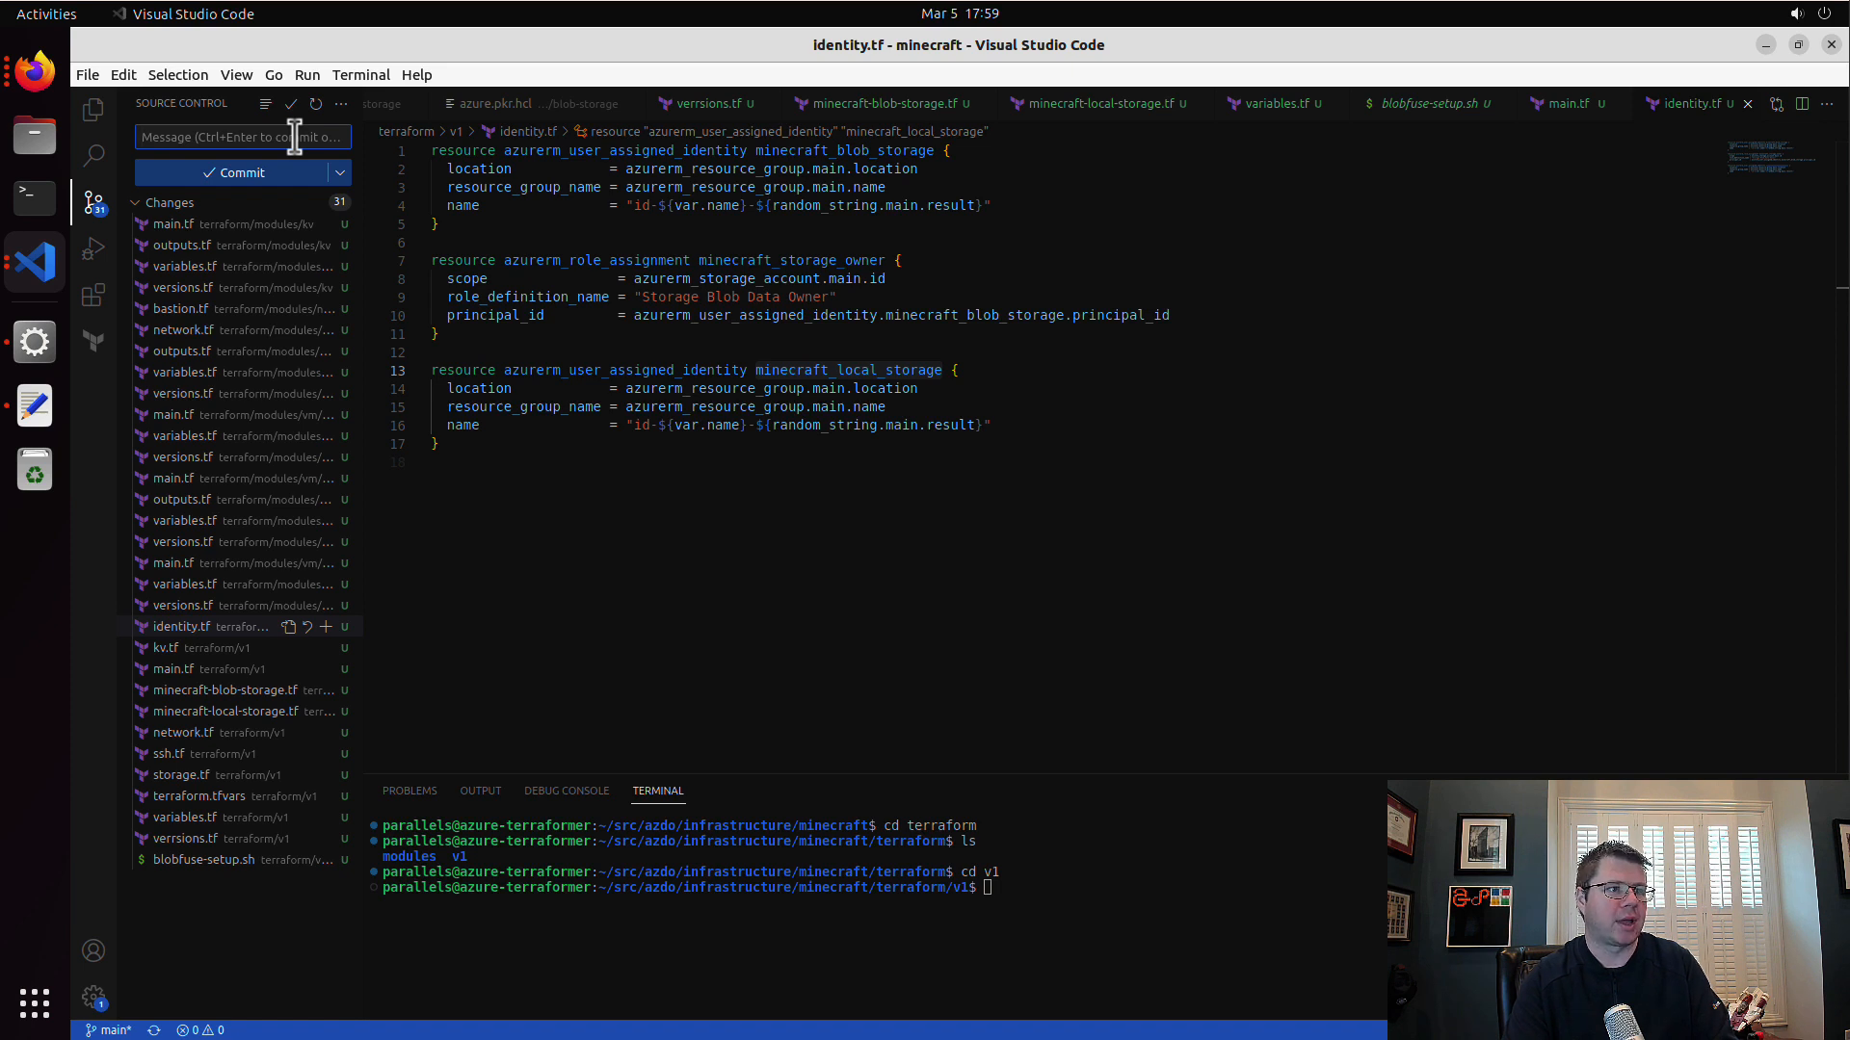
type("add terraform code")
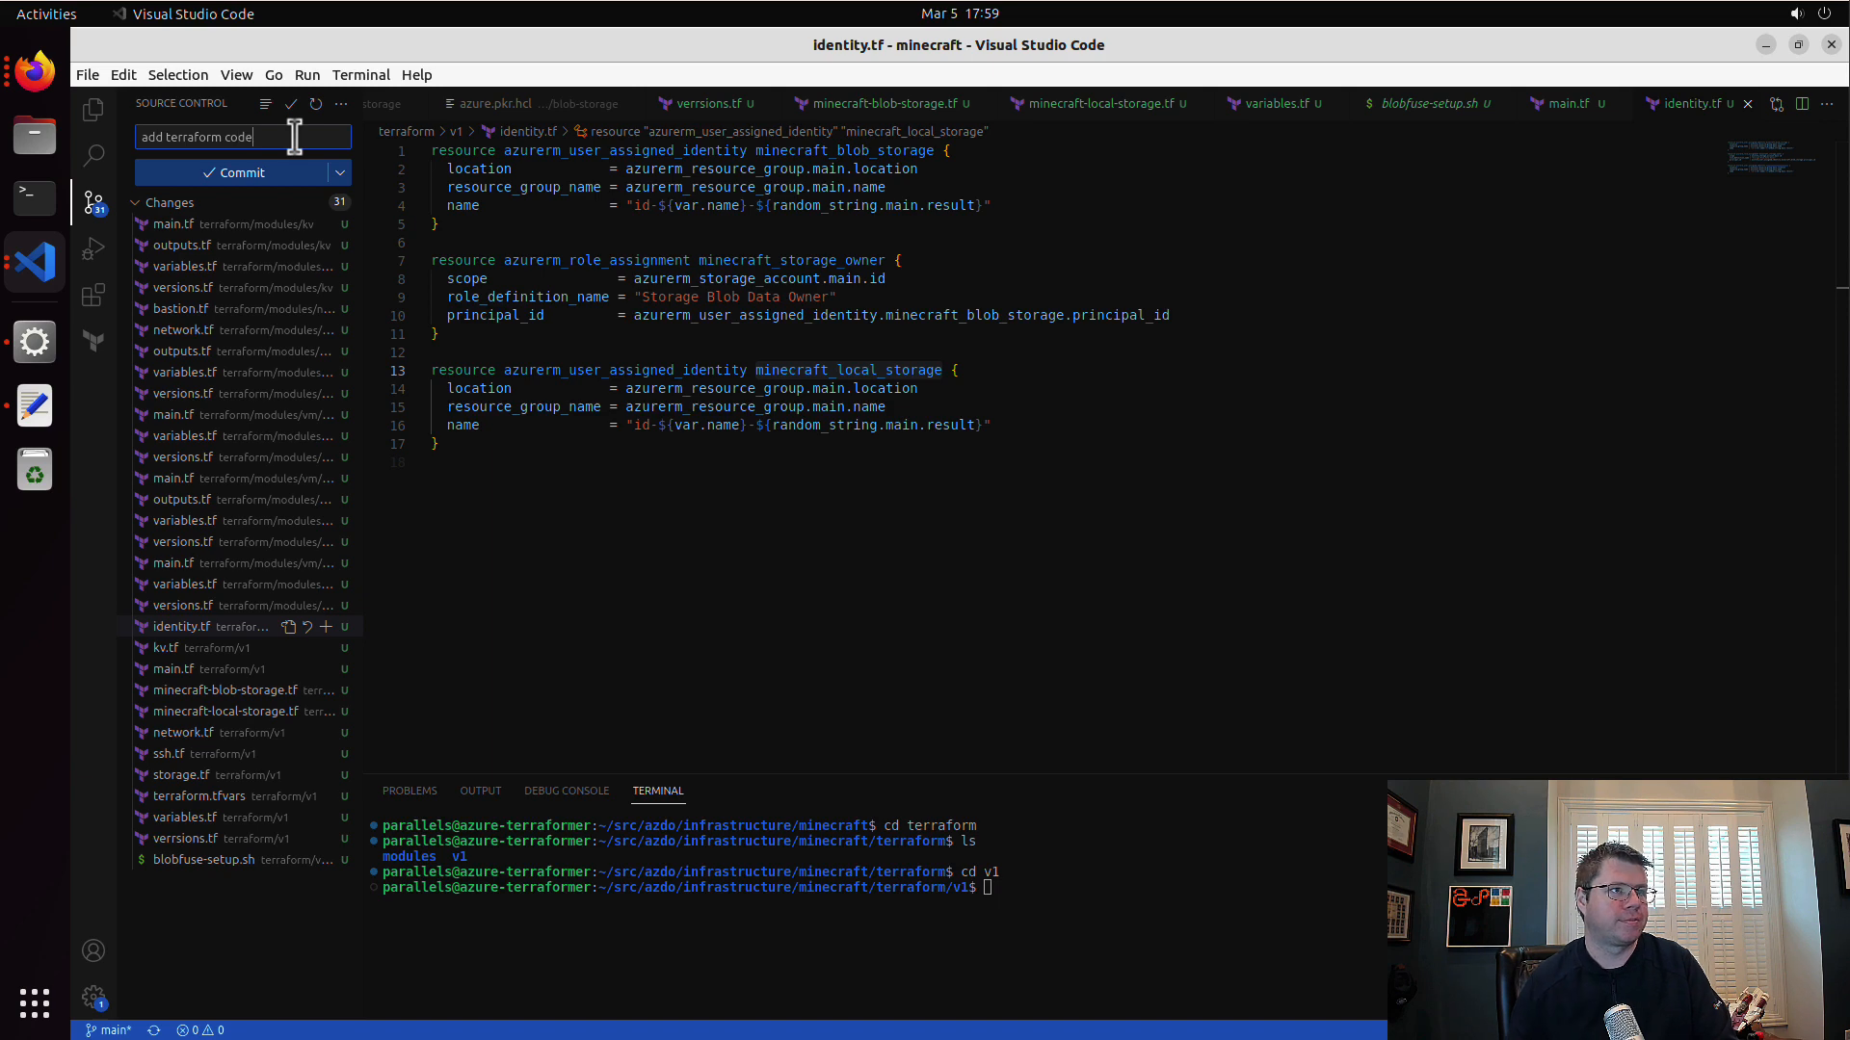
left_click(340, 173)
left_click(429, 224)
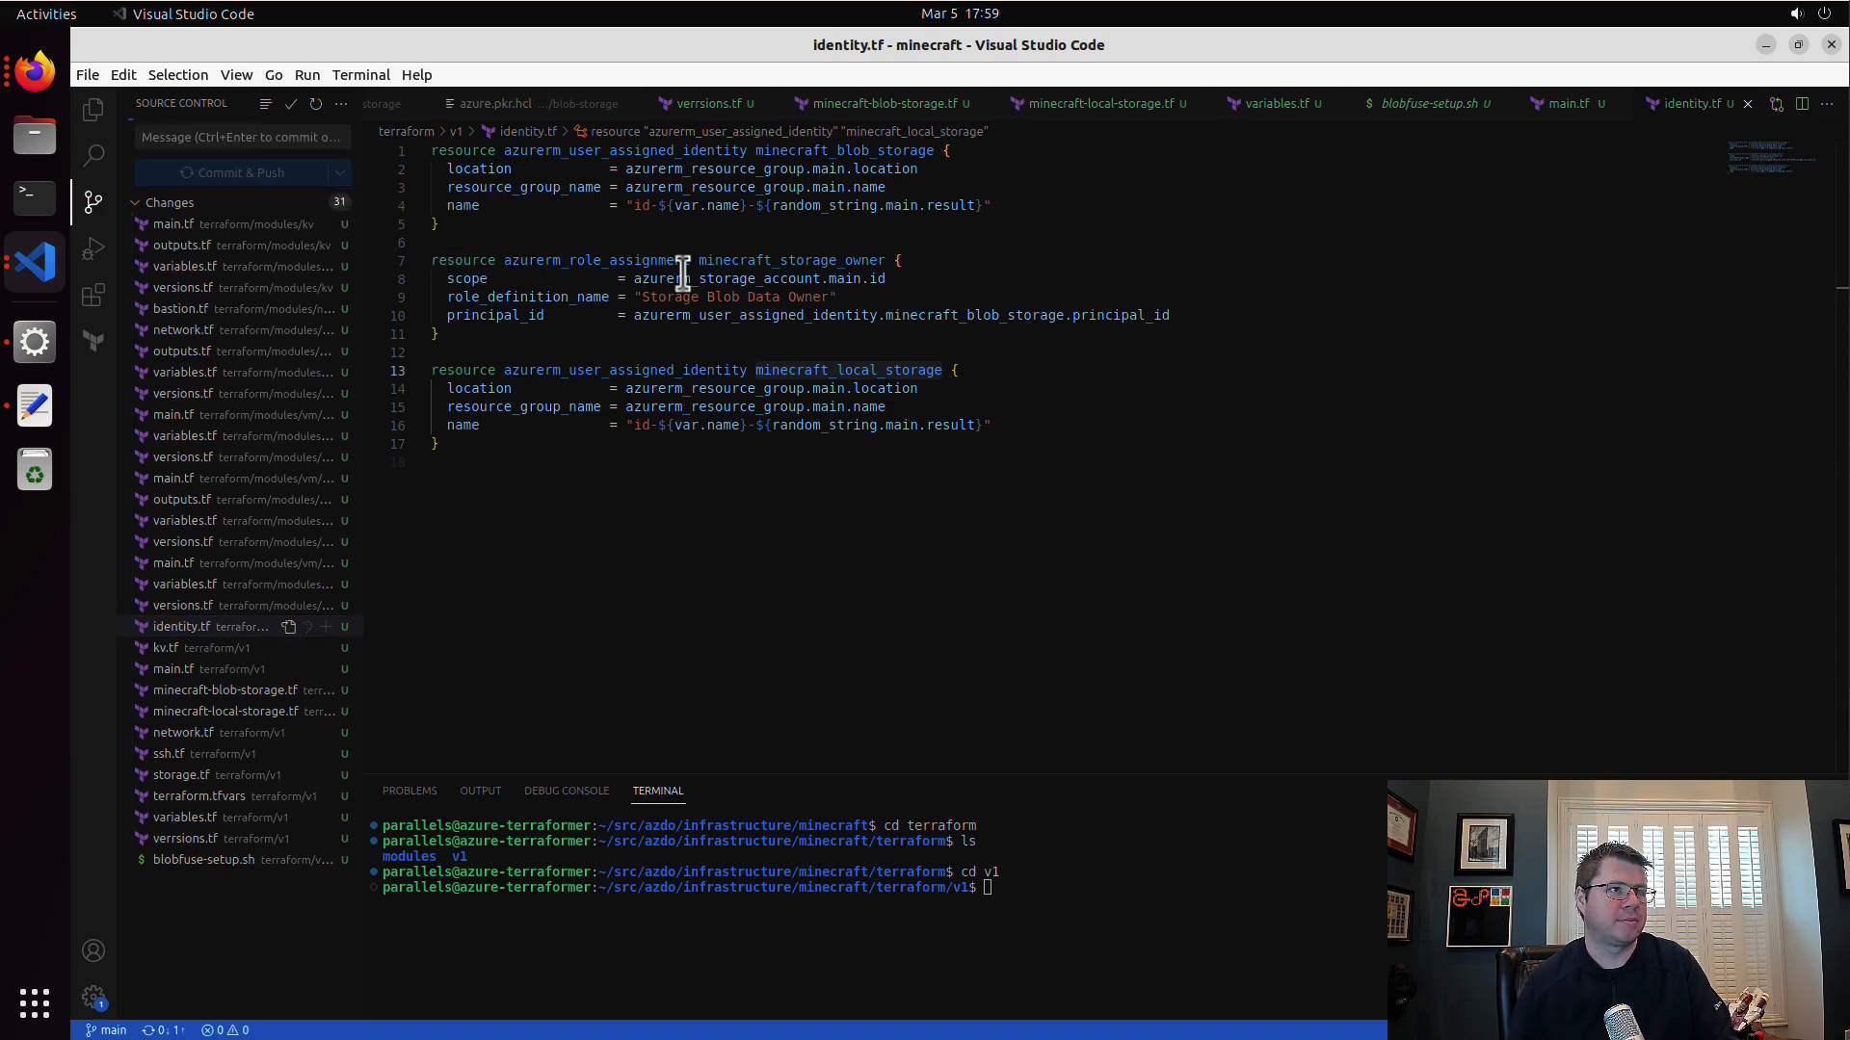
Step: Switch to Firefox, list all Azure DevOps pipelines of the infrastructure project and expand the packer-images, minecraft and baseline-ubuntu-1804 folders
left_click(38, 79)
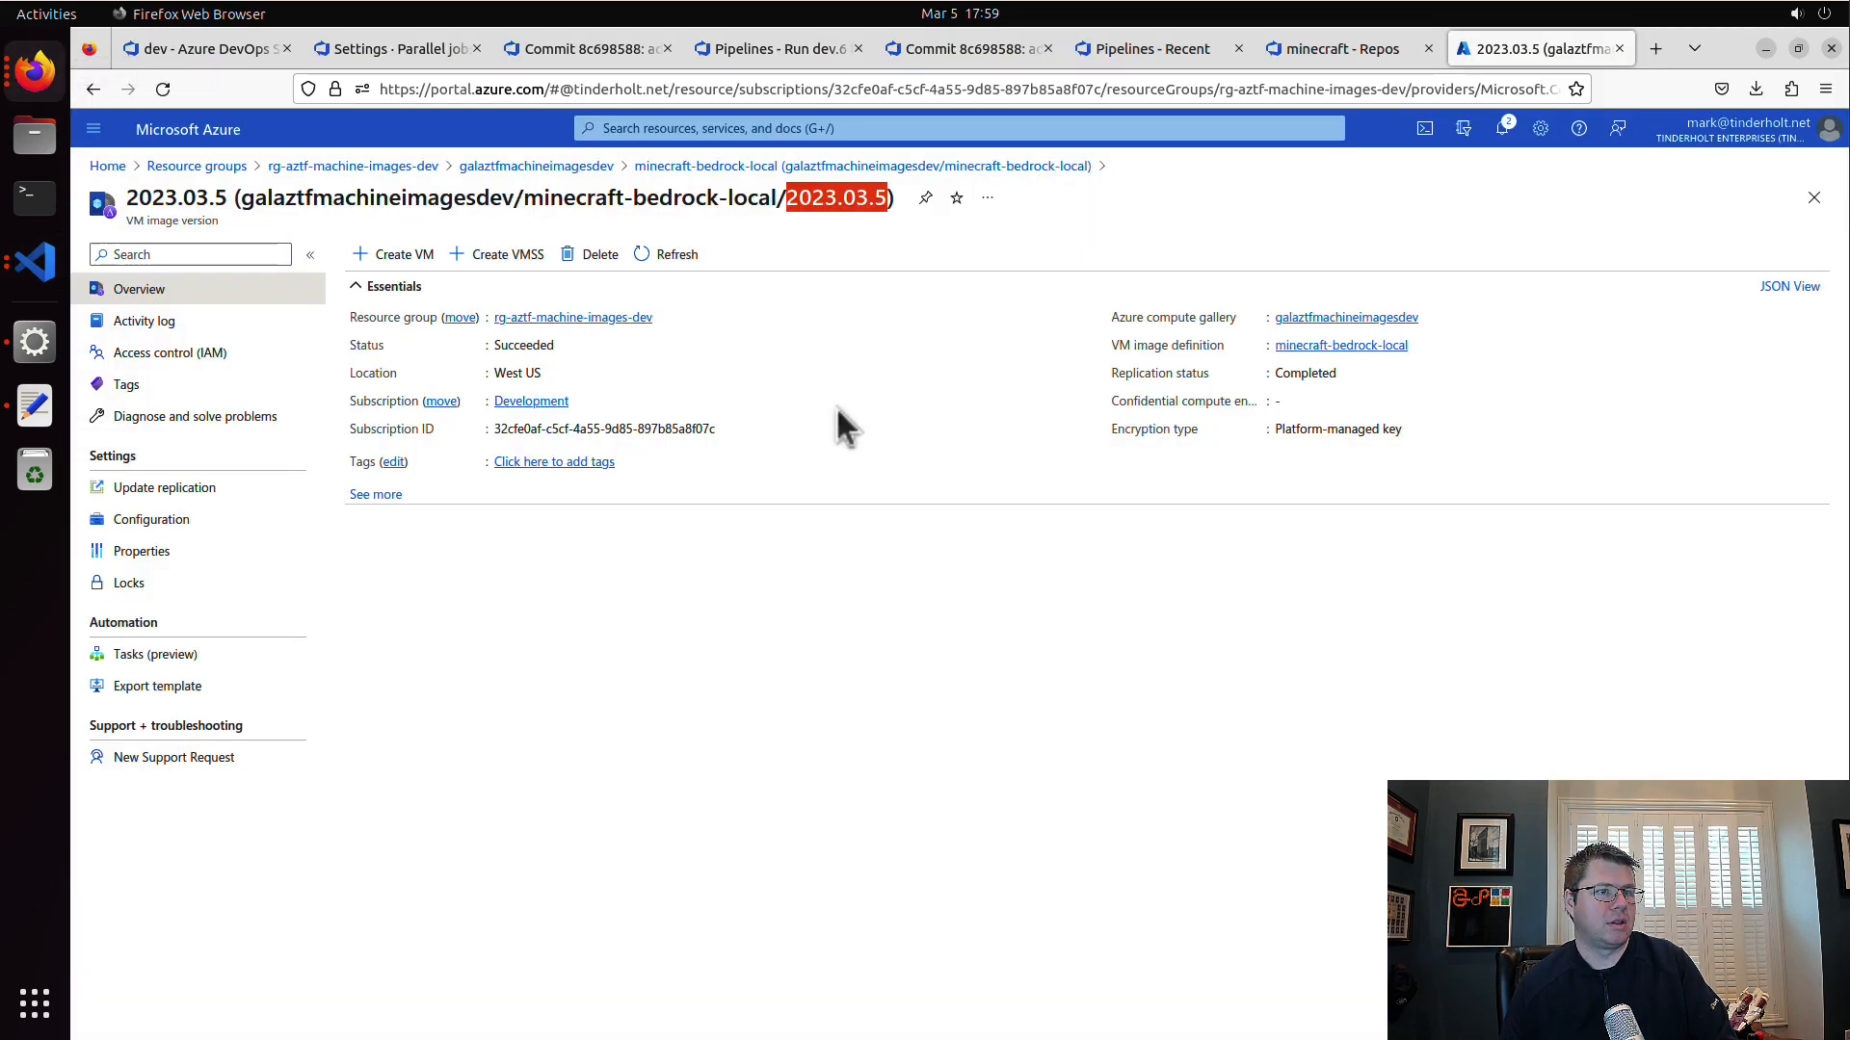
left_click(1162, 46)
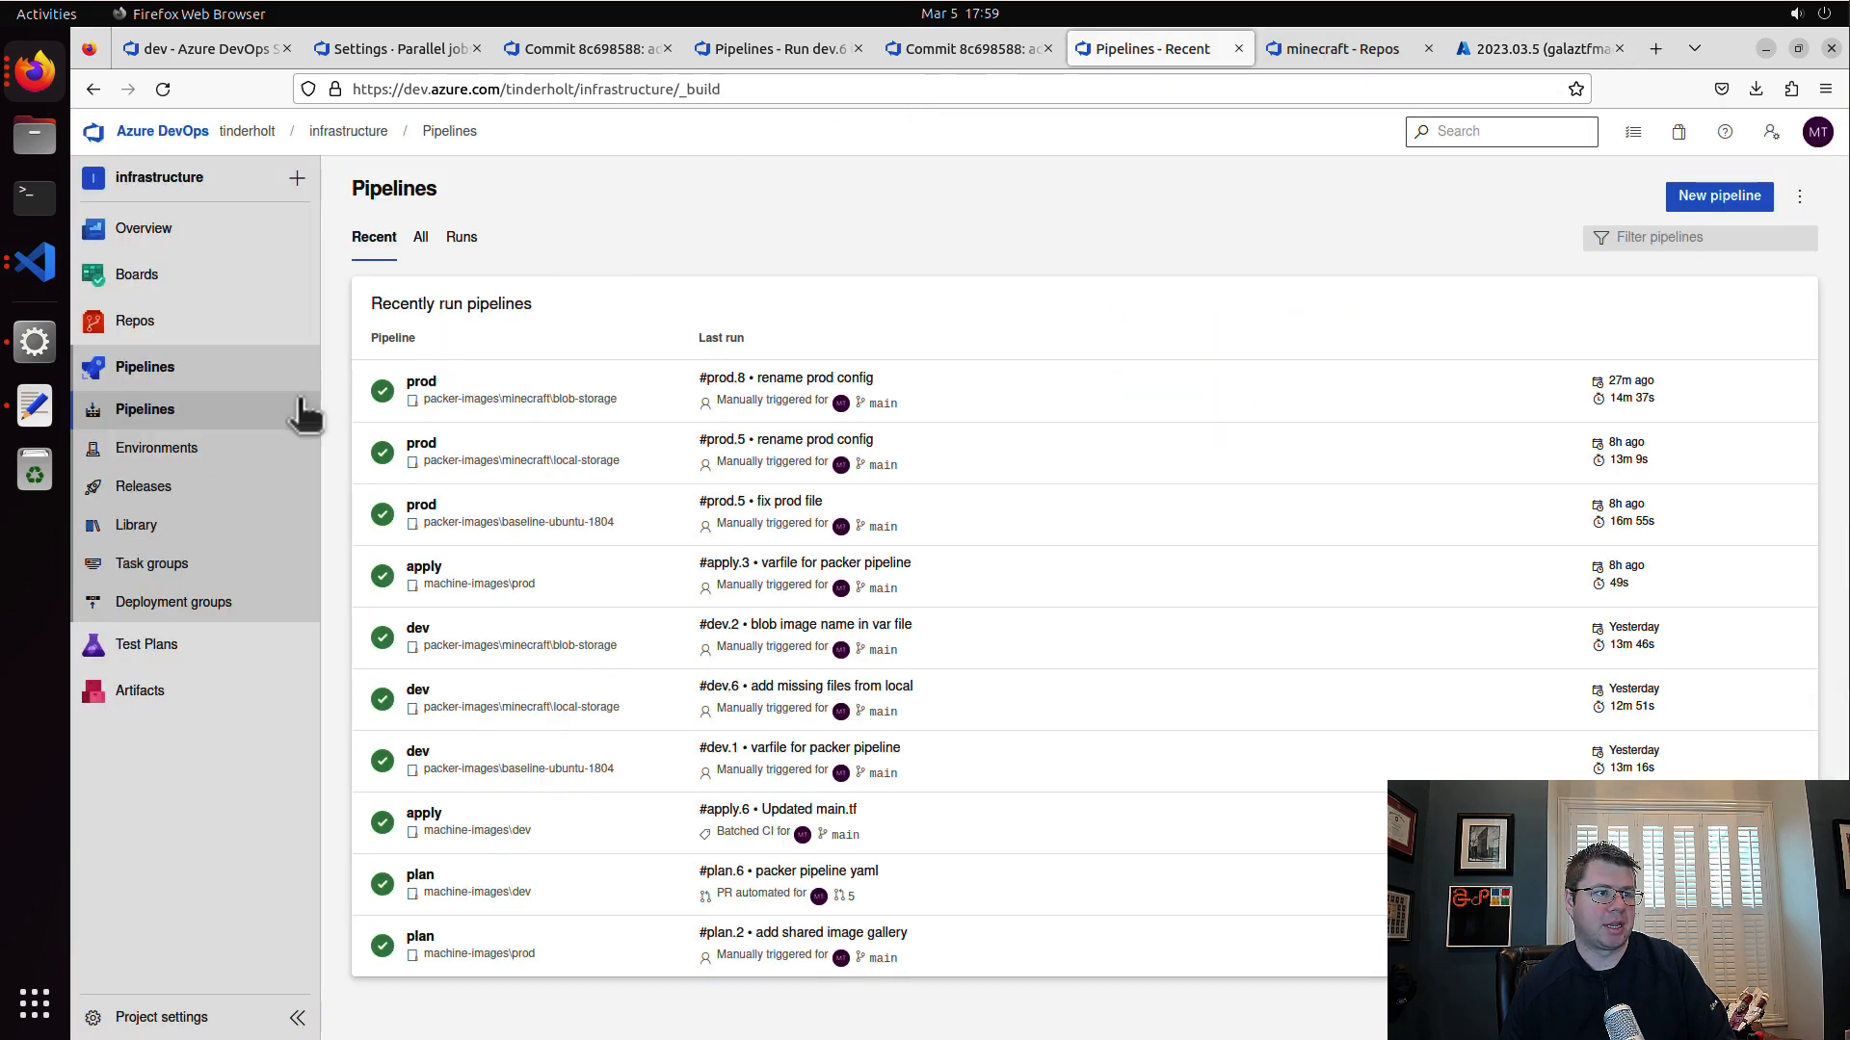
left_click(1012, 389)
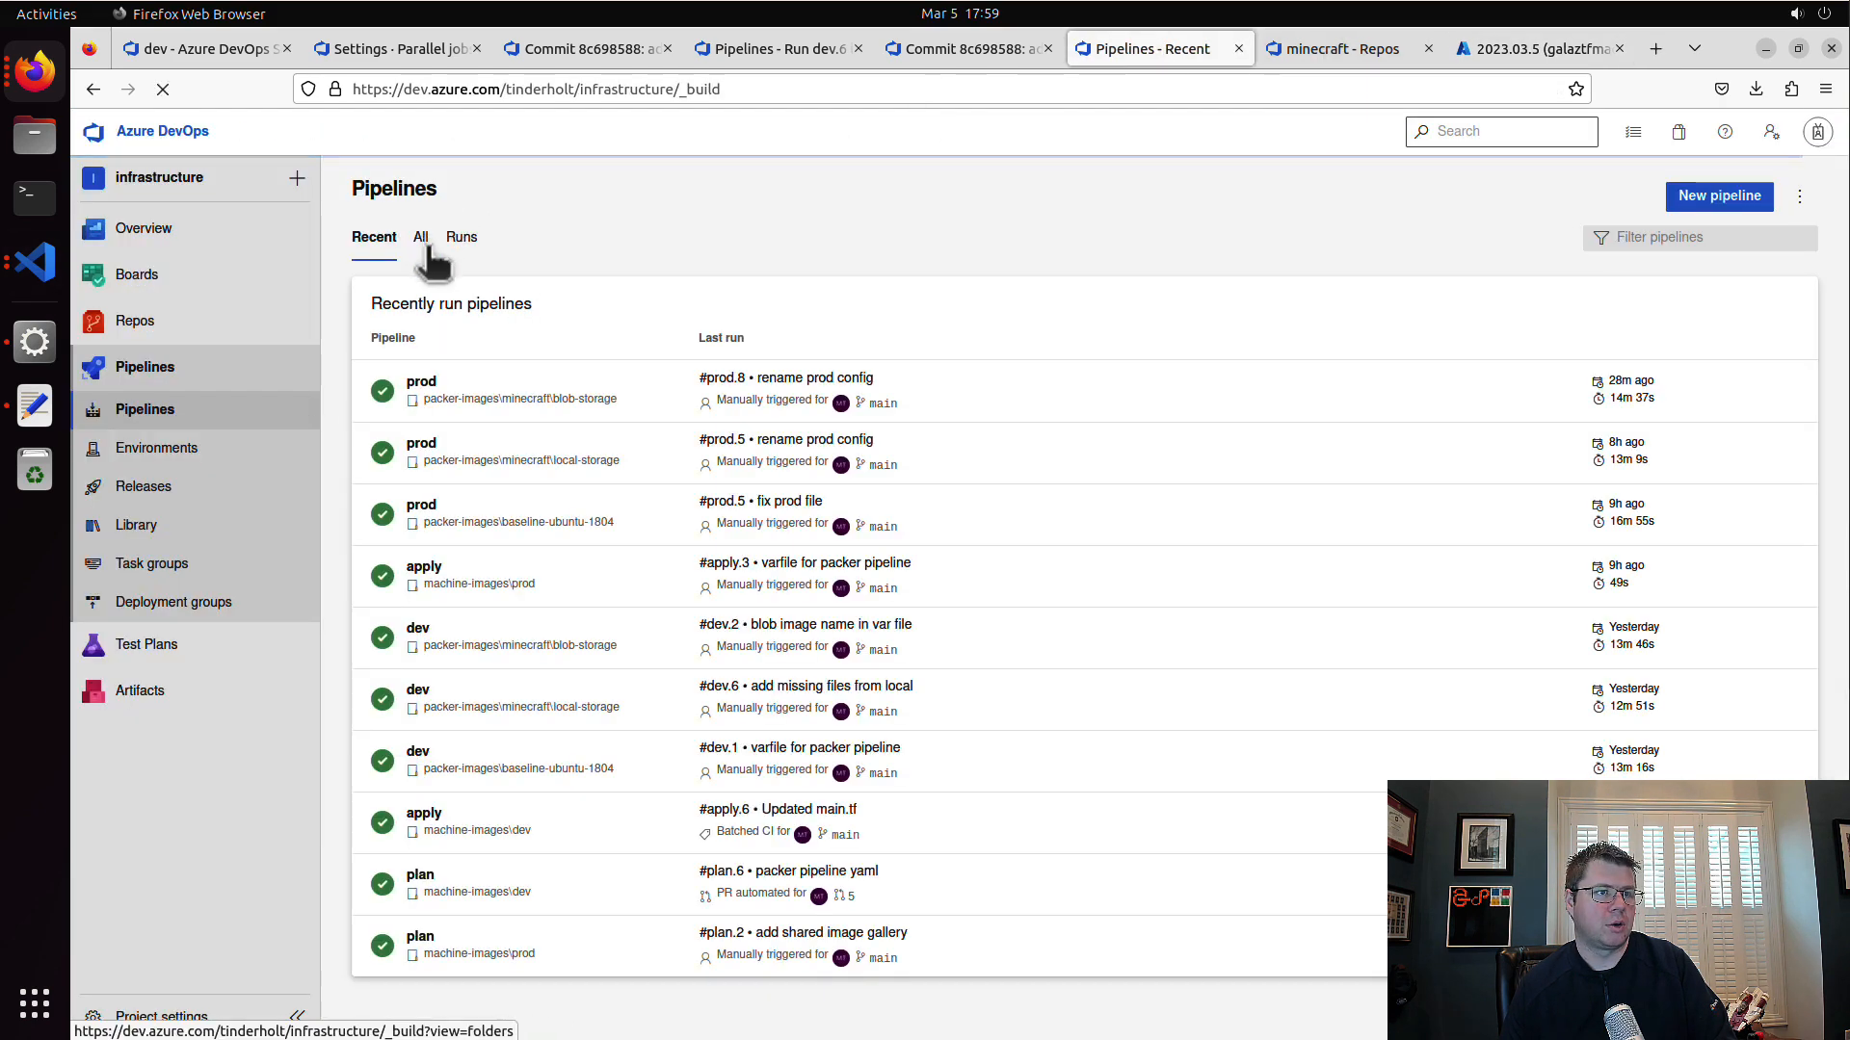
left_click(421, 237)
left_click(376, 421)
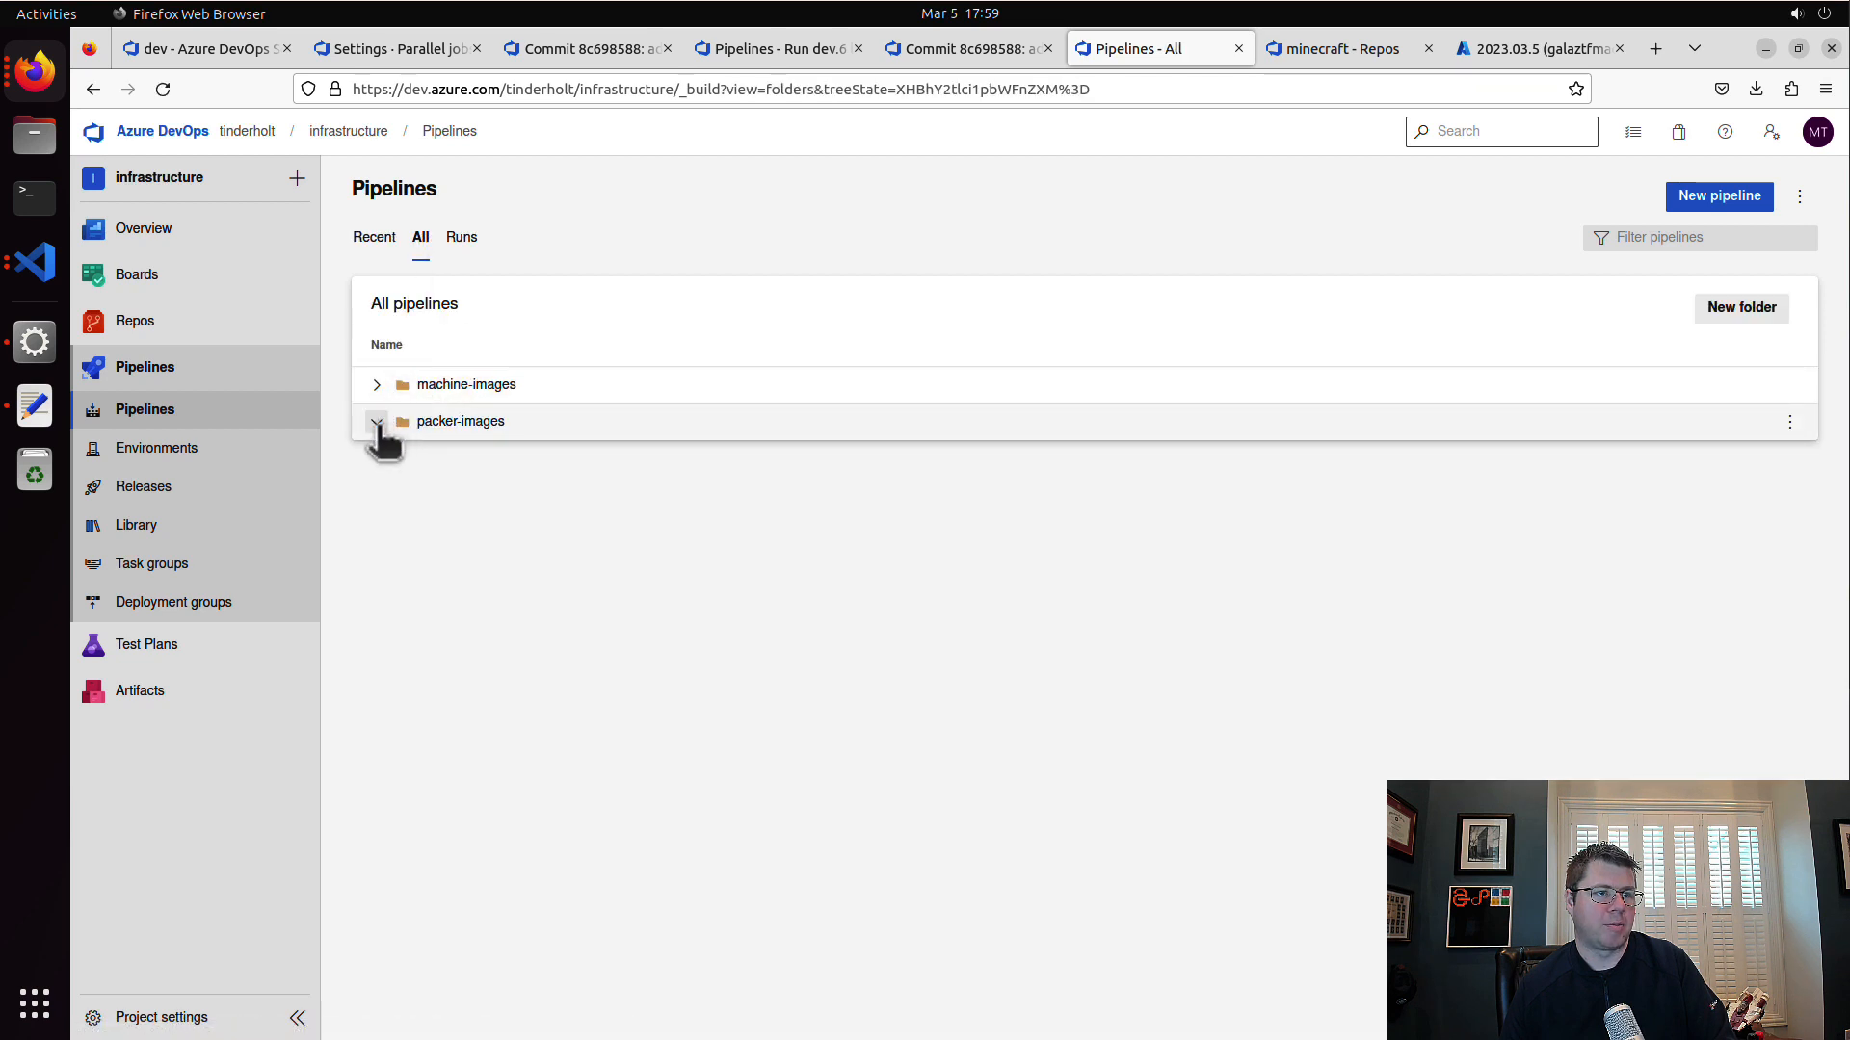
left_click(392, 494)
left_click(393, 458)
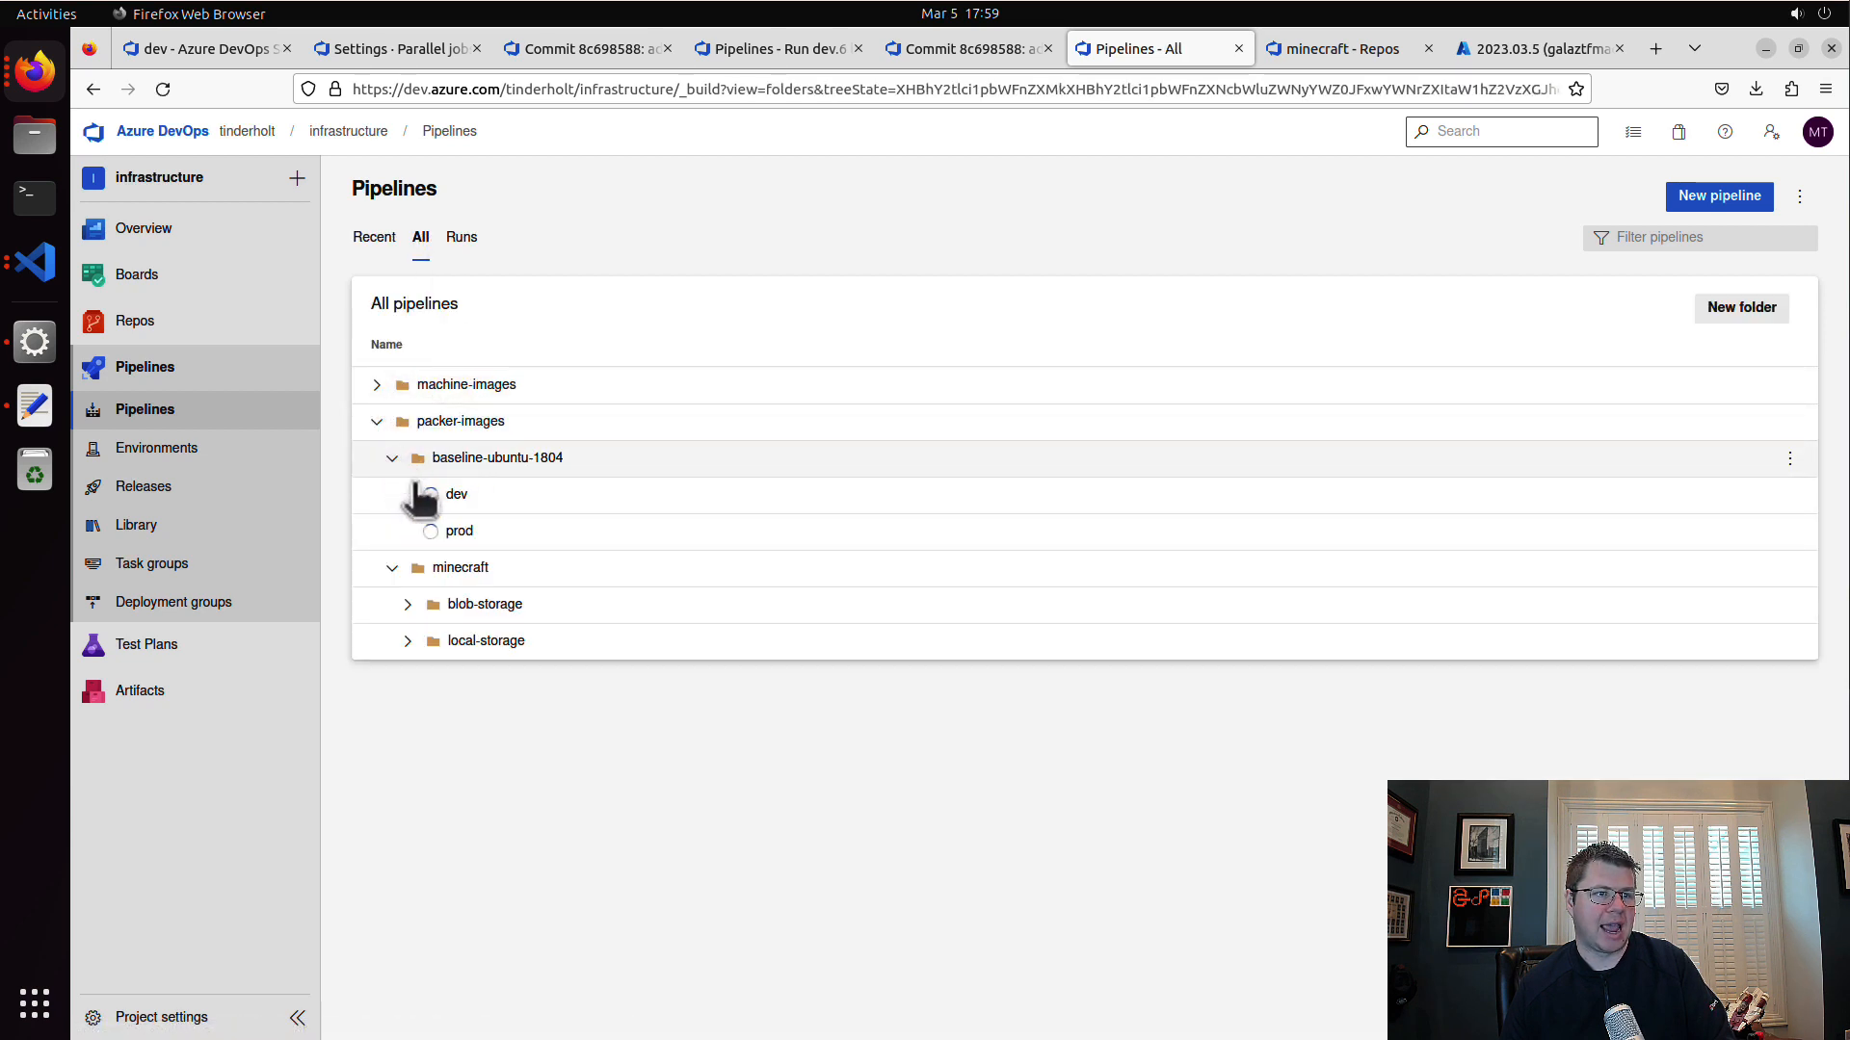
Step: Look through the local-storage and blob-storage pipelines, then collapse packer-images and check the machine-images folder
left_click(409, 641)
left_click(407, 605)
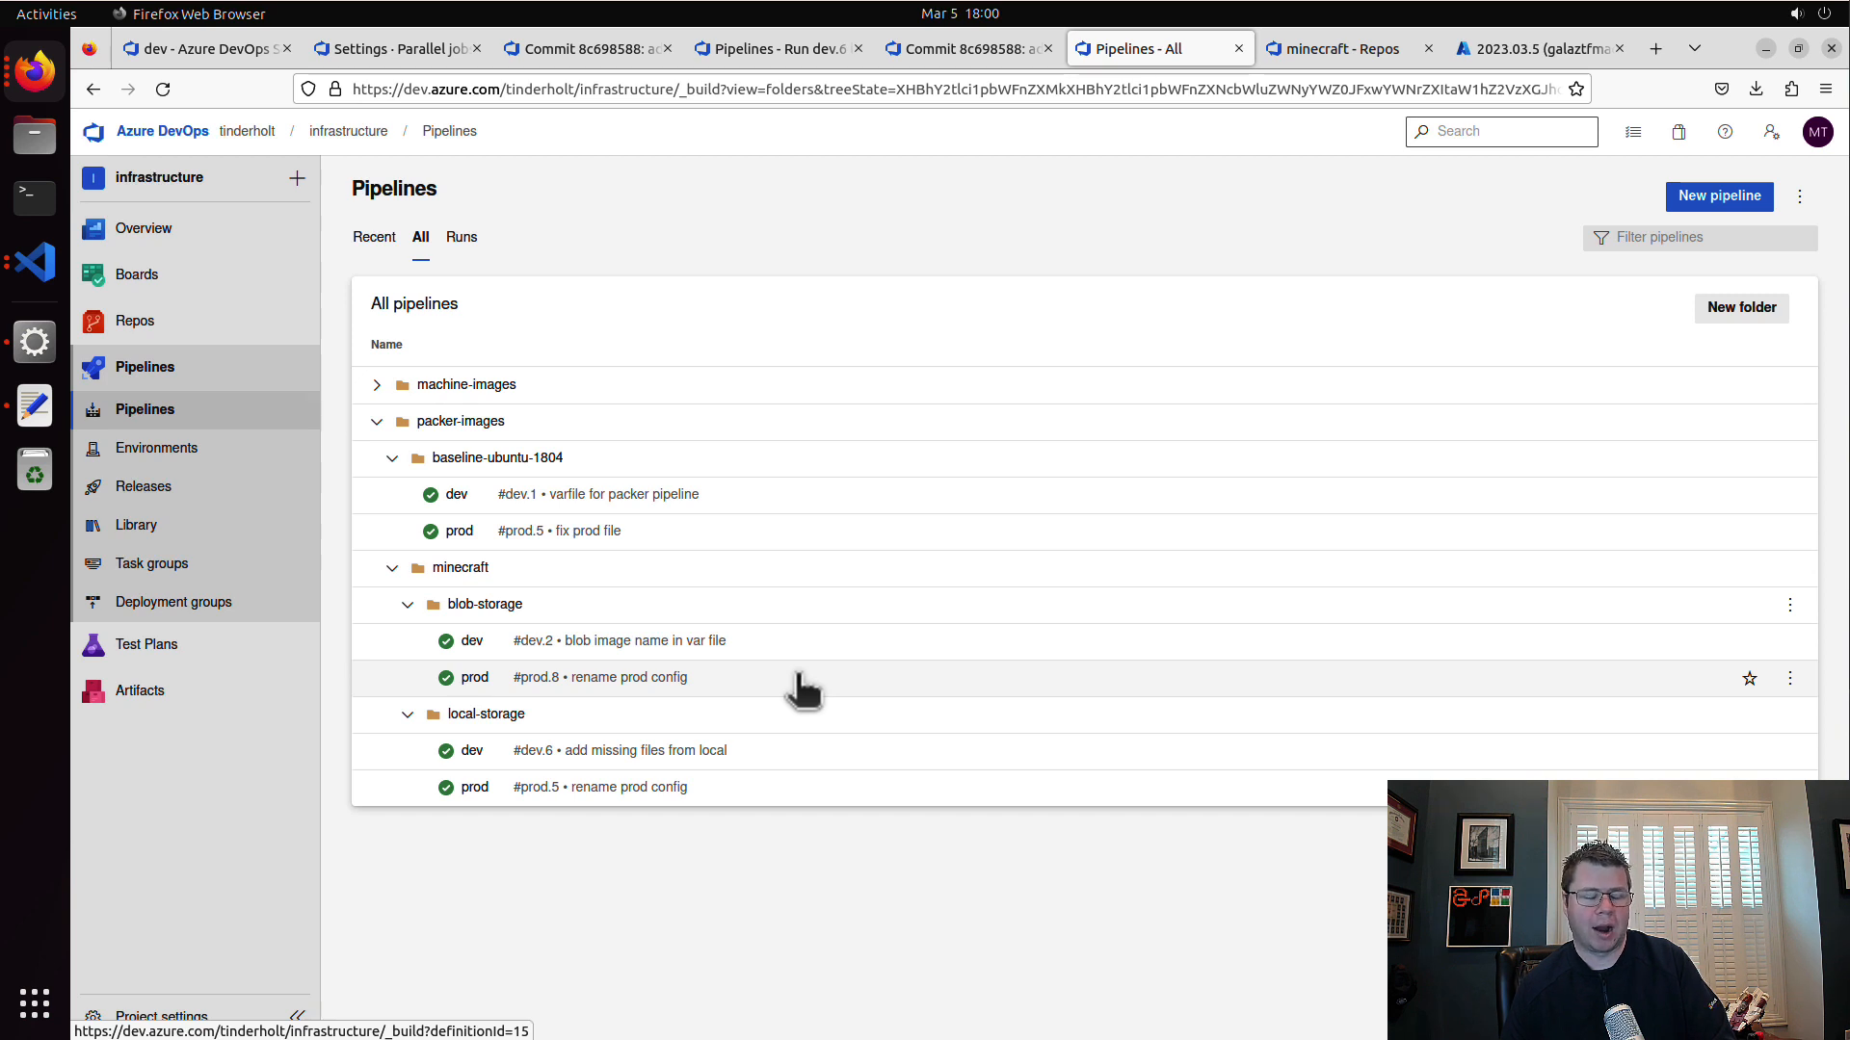
left_click(376, 421)
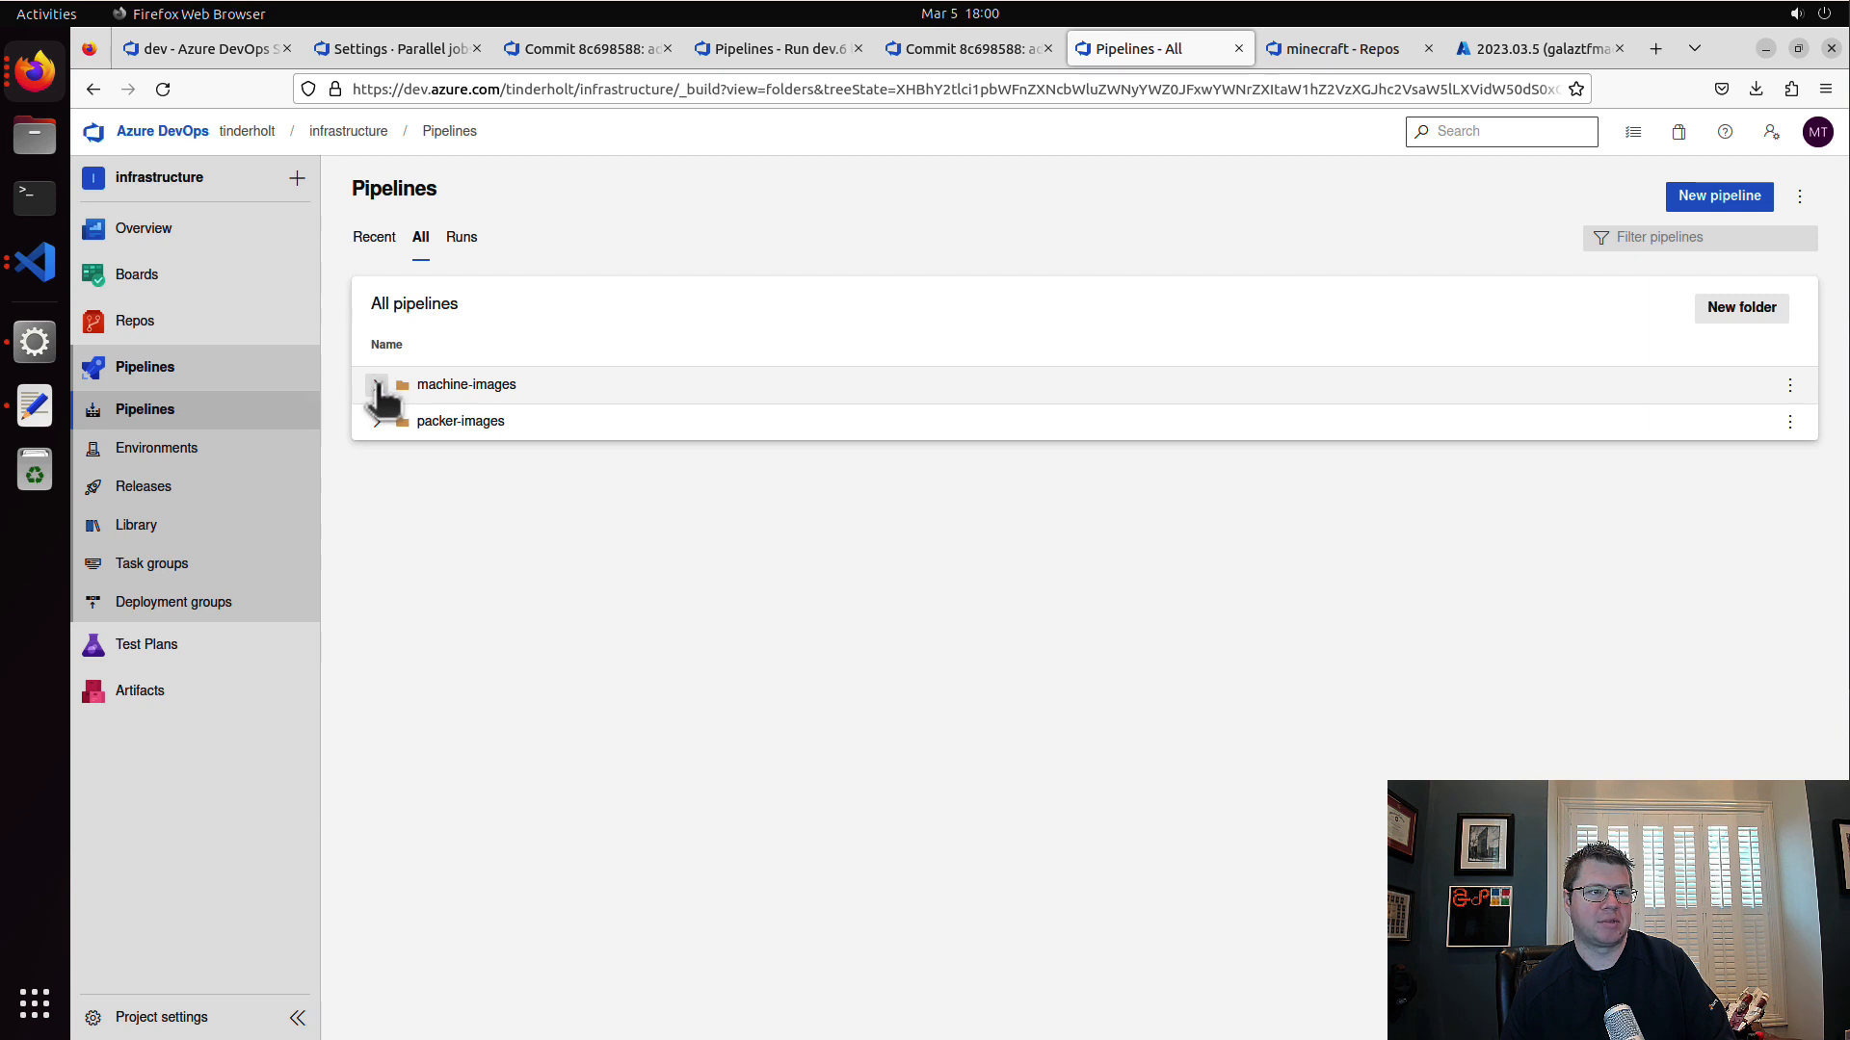
left_click(377, 384)
left_click(376, 384)
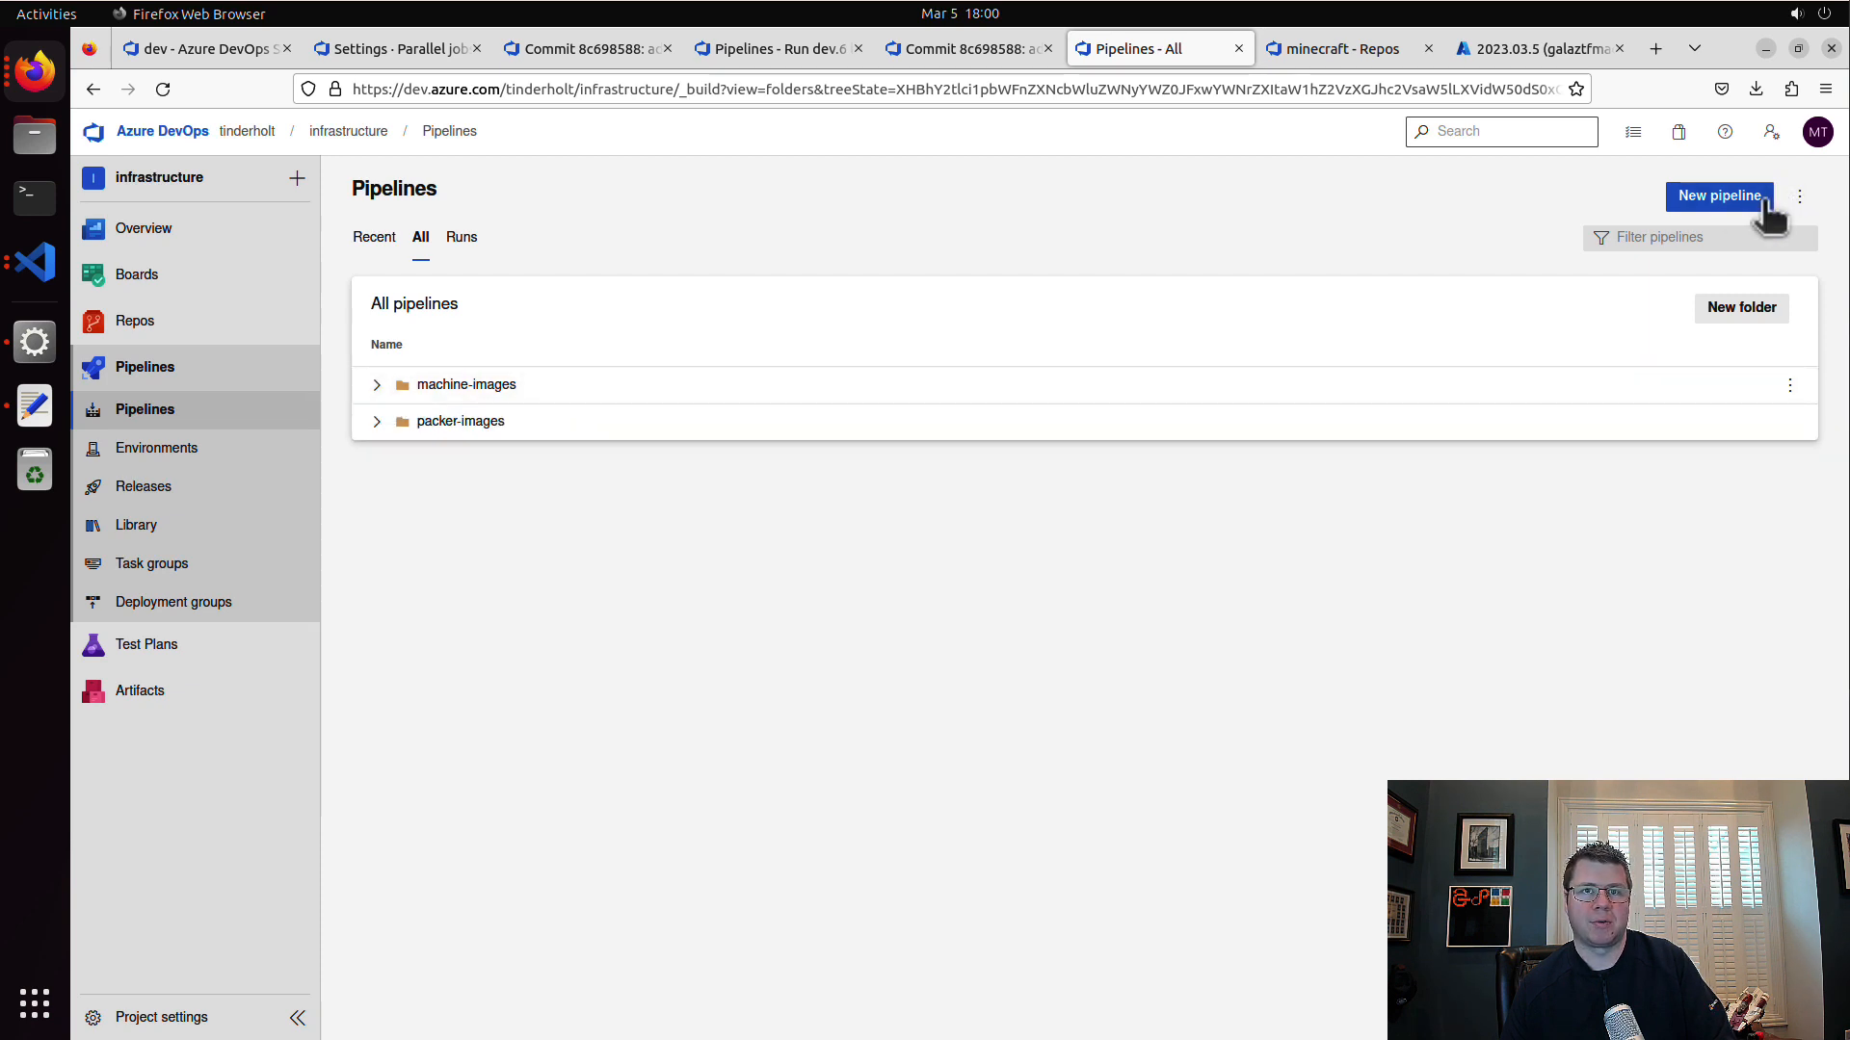
Step: Create a top-level pipeline folder named minecraft-server
left_click(1763, 310)
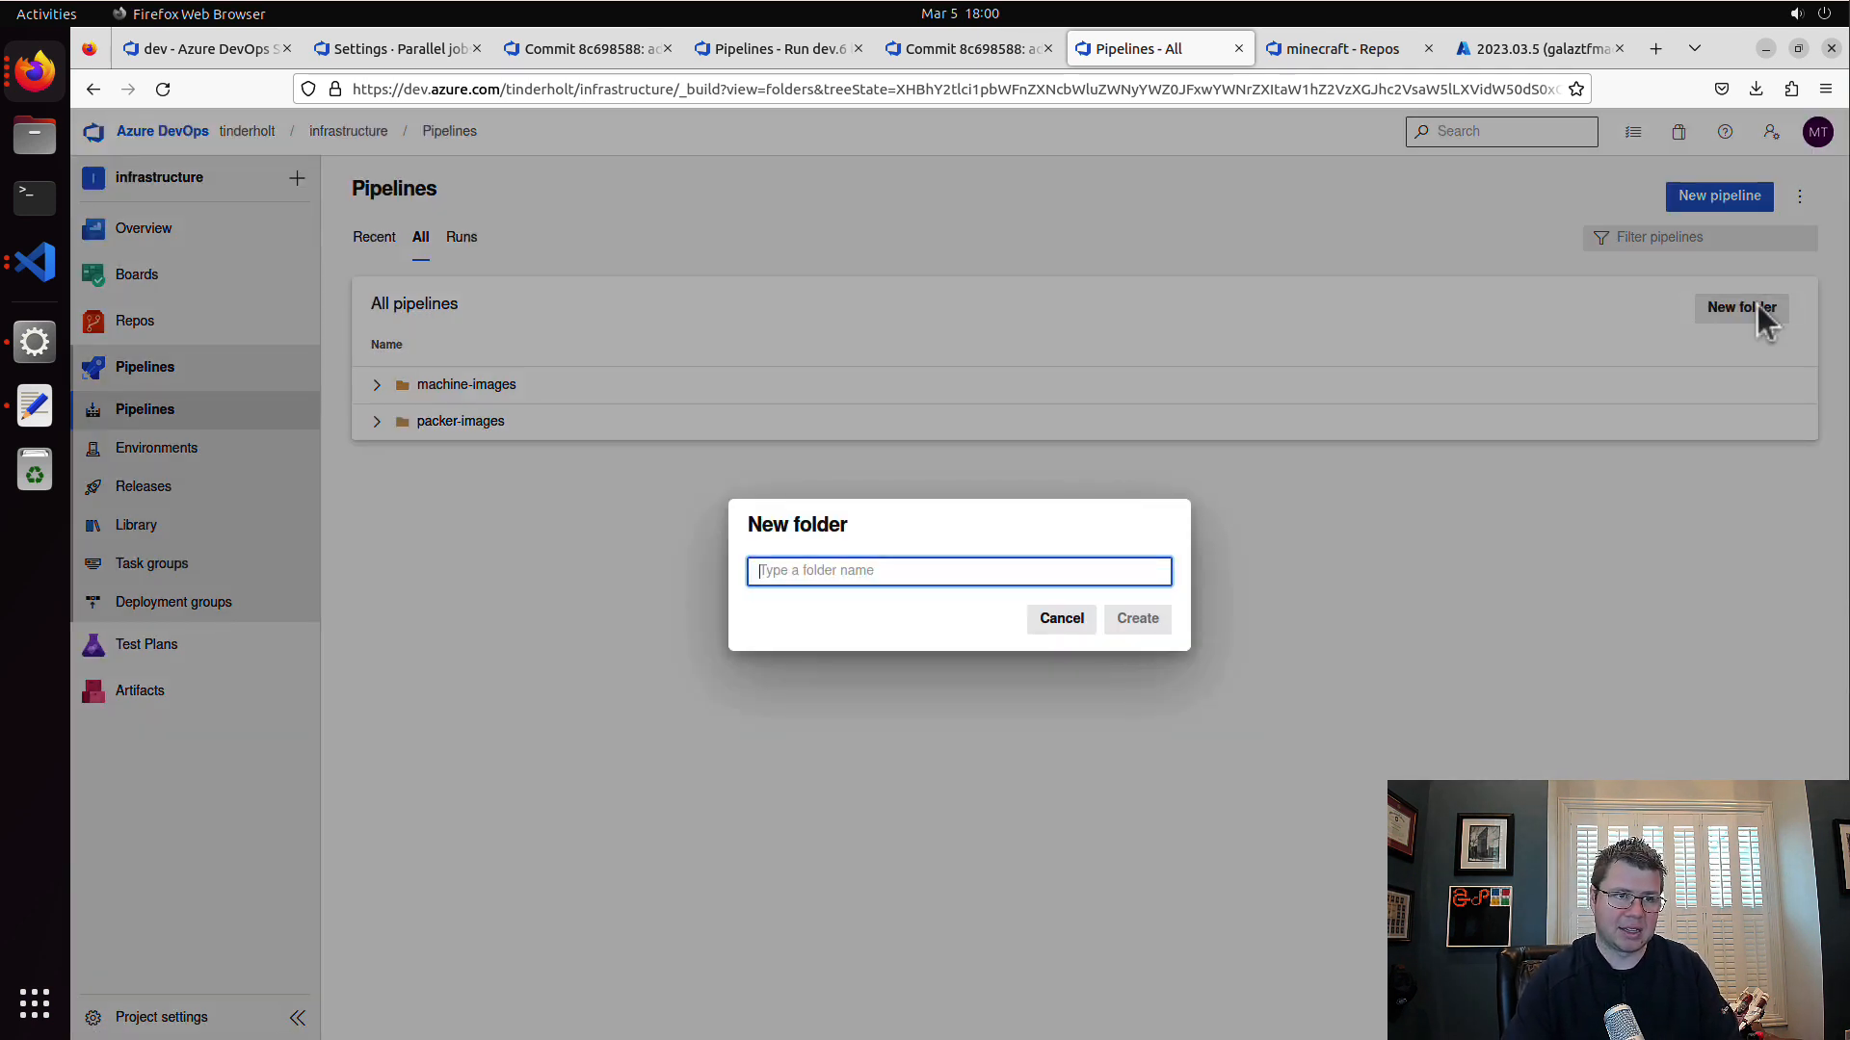
type("minecraft-server")
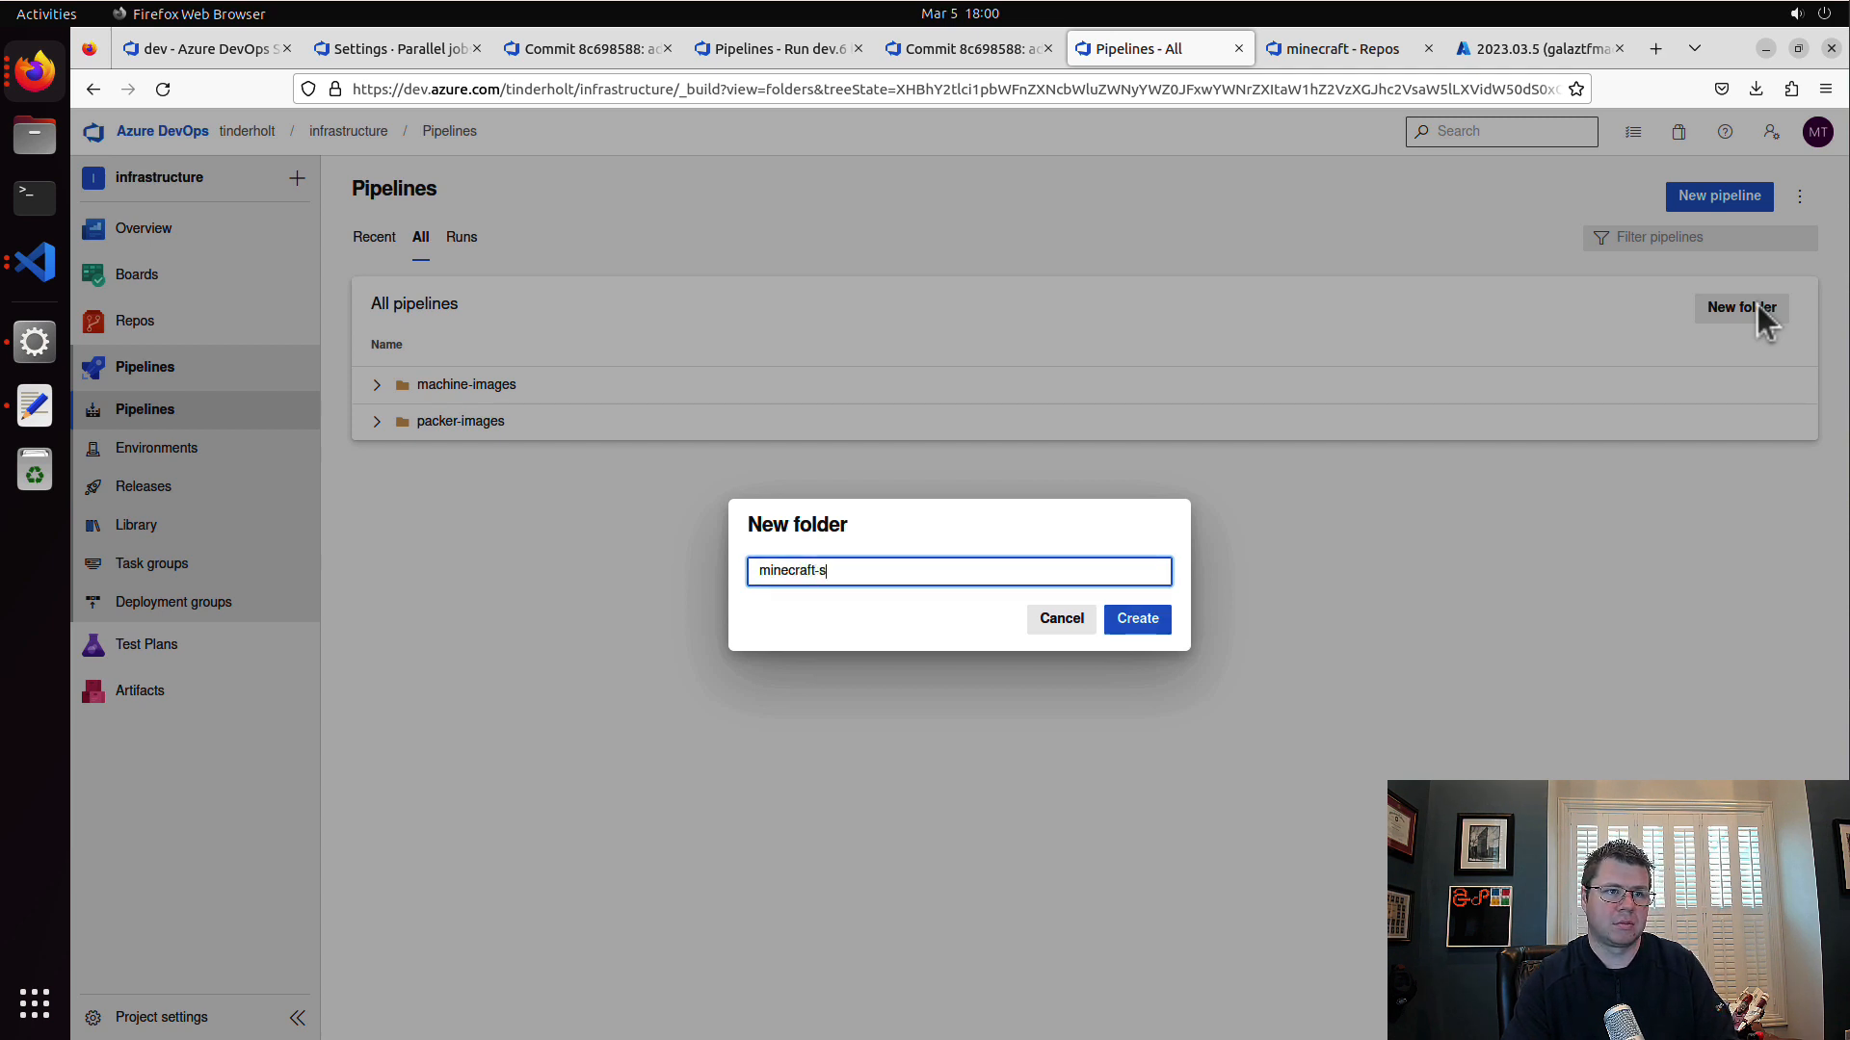
left_click(1166, 621)
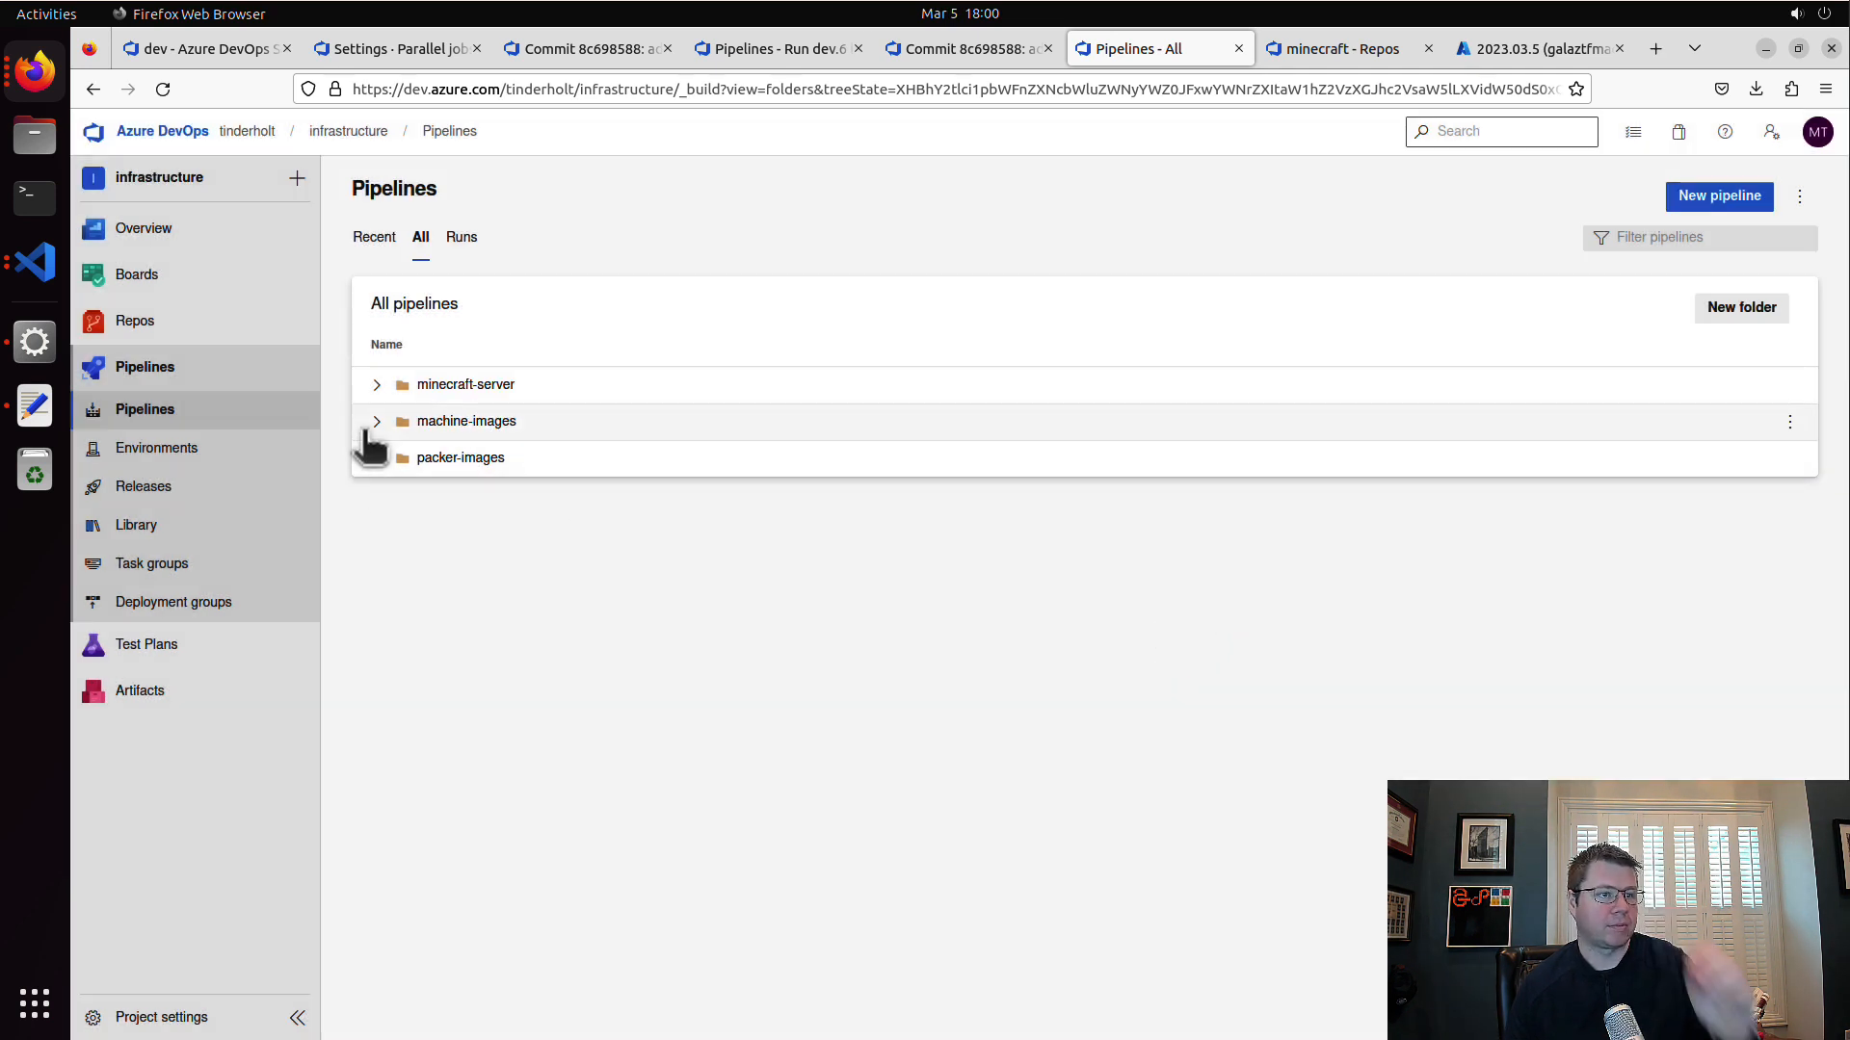
Step: Start a new pipeline inside the minecraft-server folder, using the minecraft repository from Azure Repos Git
left_click(375, 385)
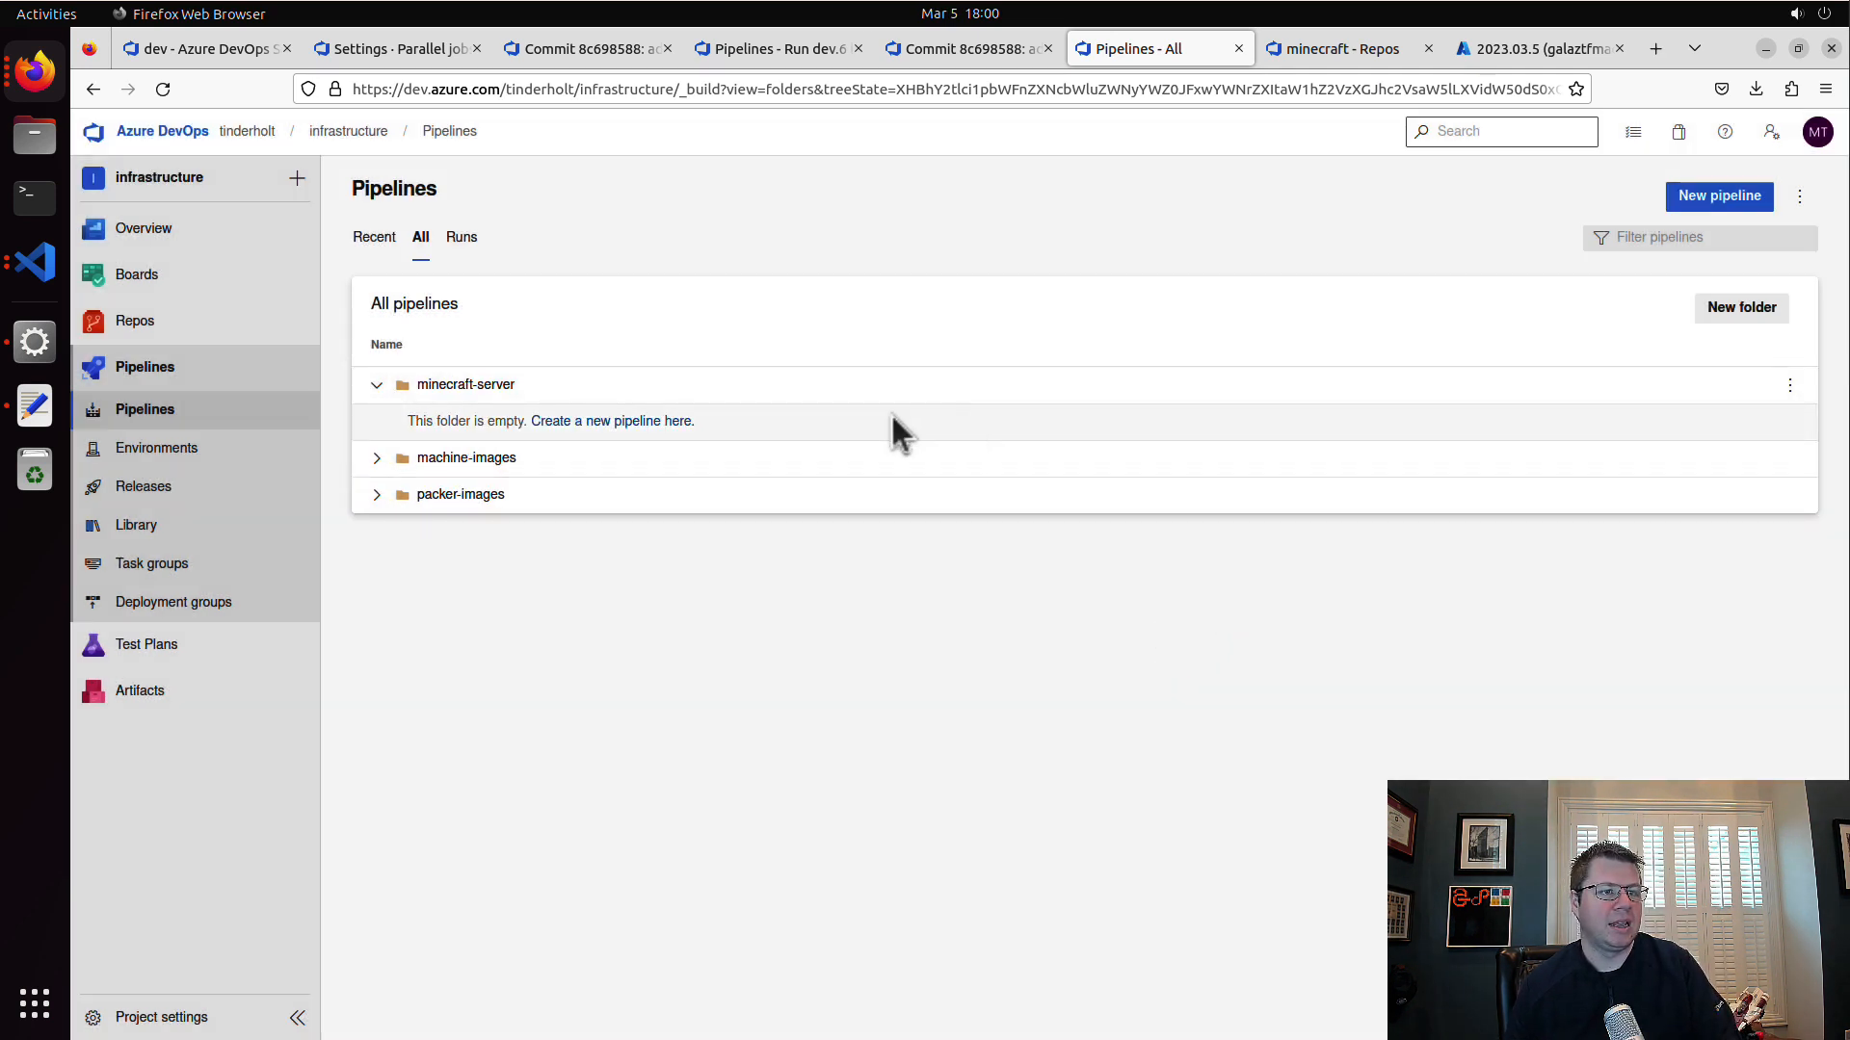
left_click(633, 422)
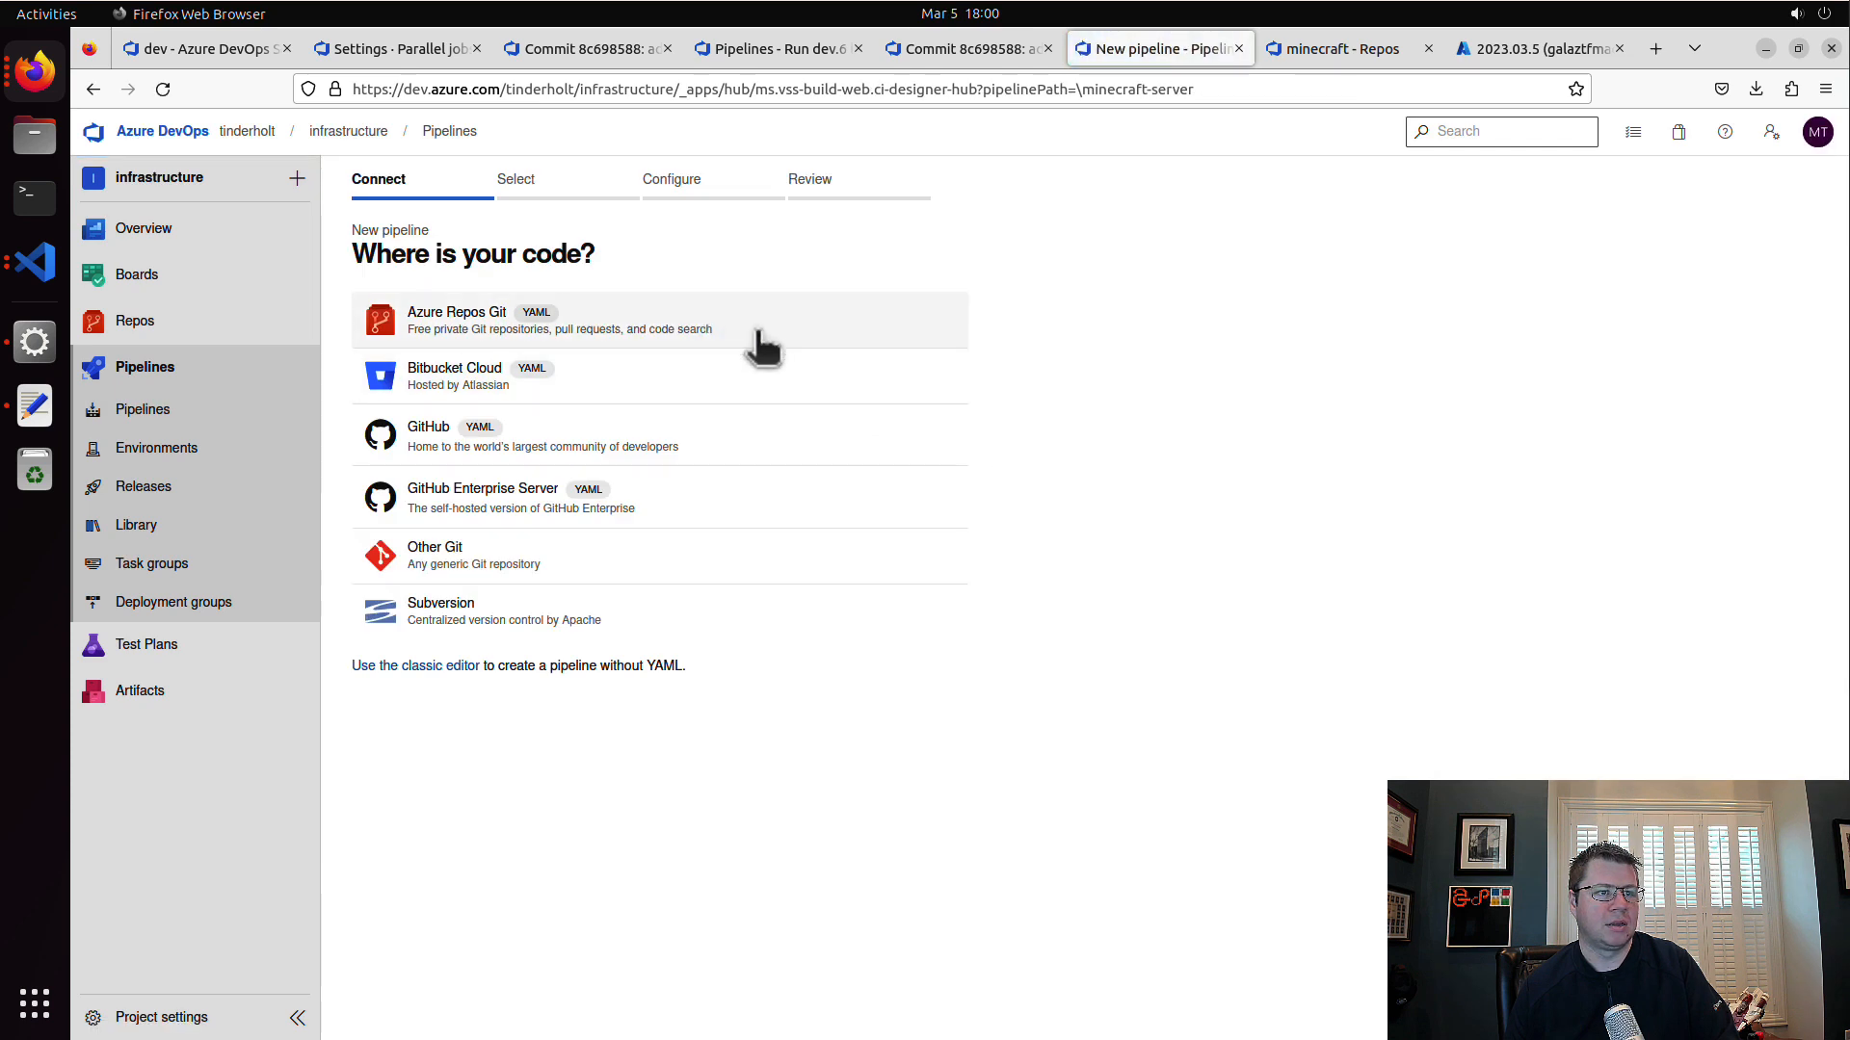
left_click(762, 344)
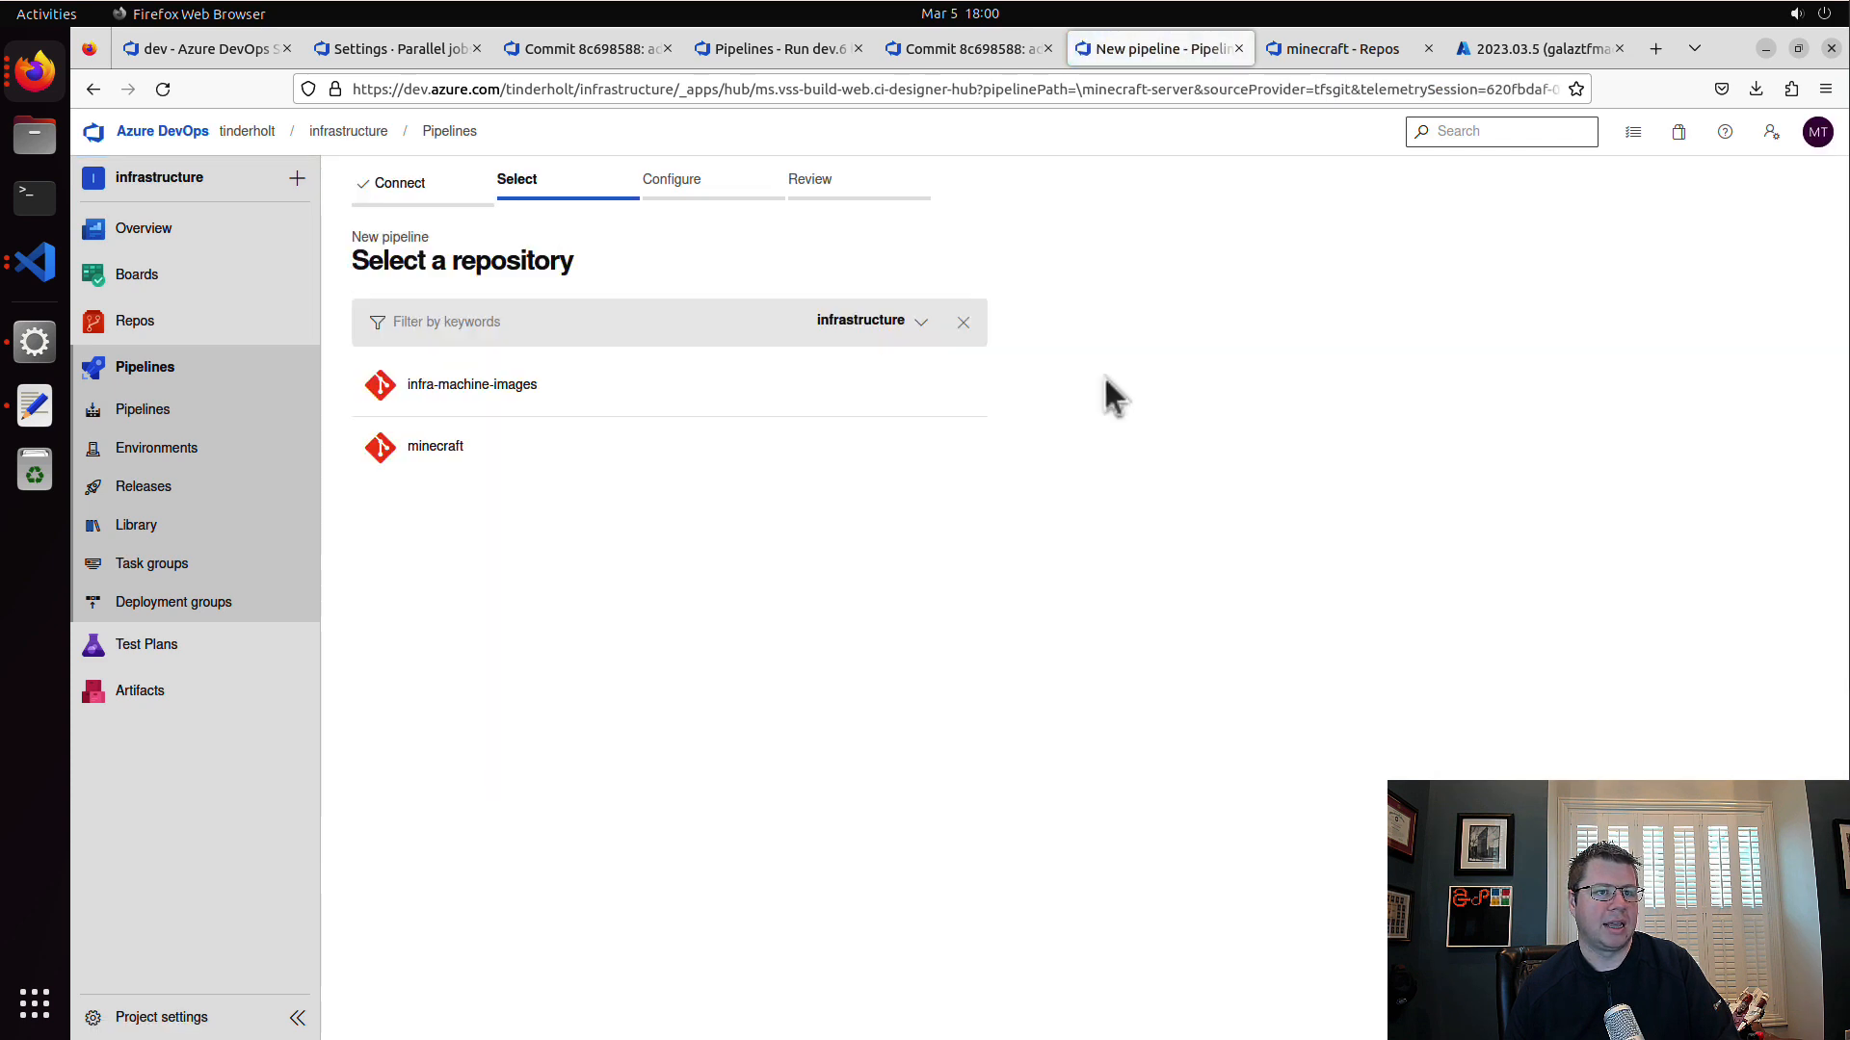
left_click(513, 457)
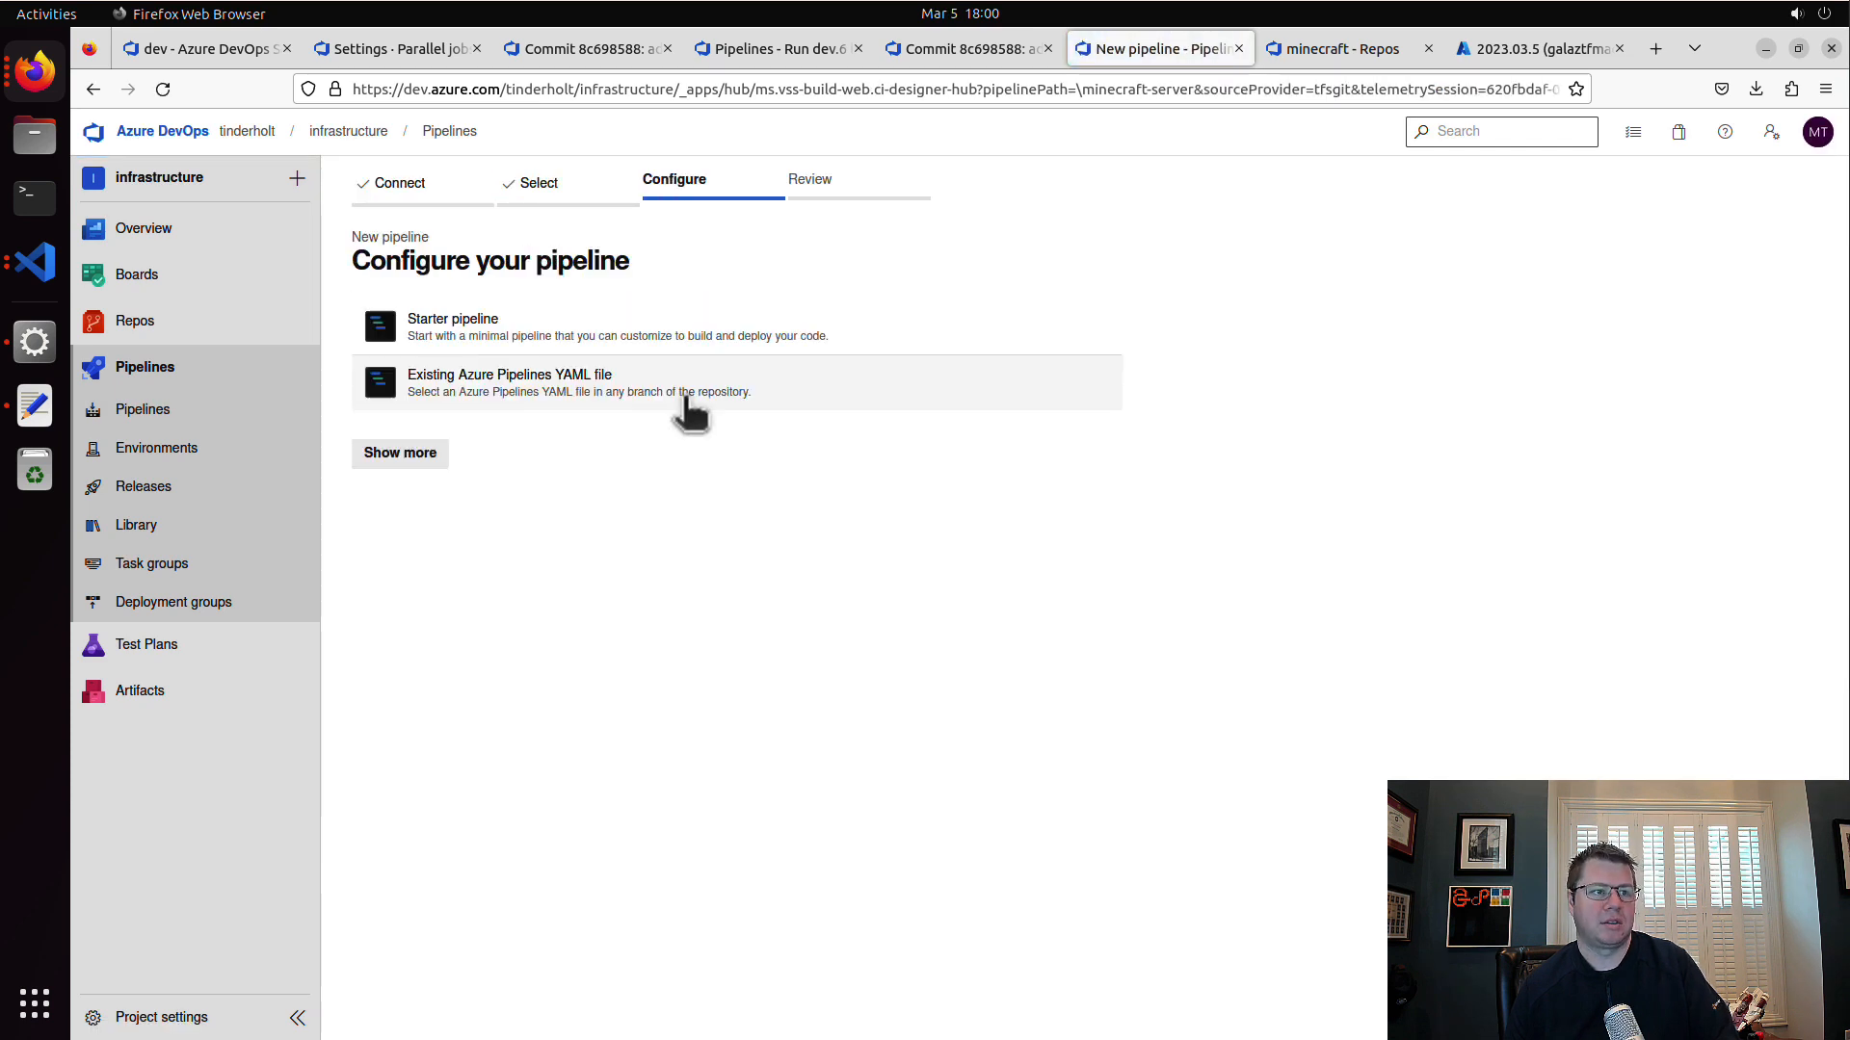
Step: Base the pipeline on the existing YAML file /.azdo-pipelines/terraform-plan.yaml from the main branch and save it without running
left_click(621, 390)
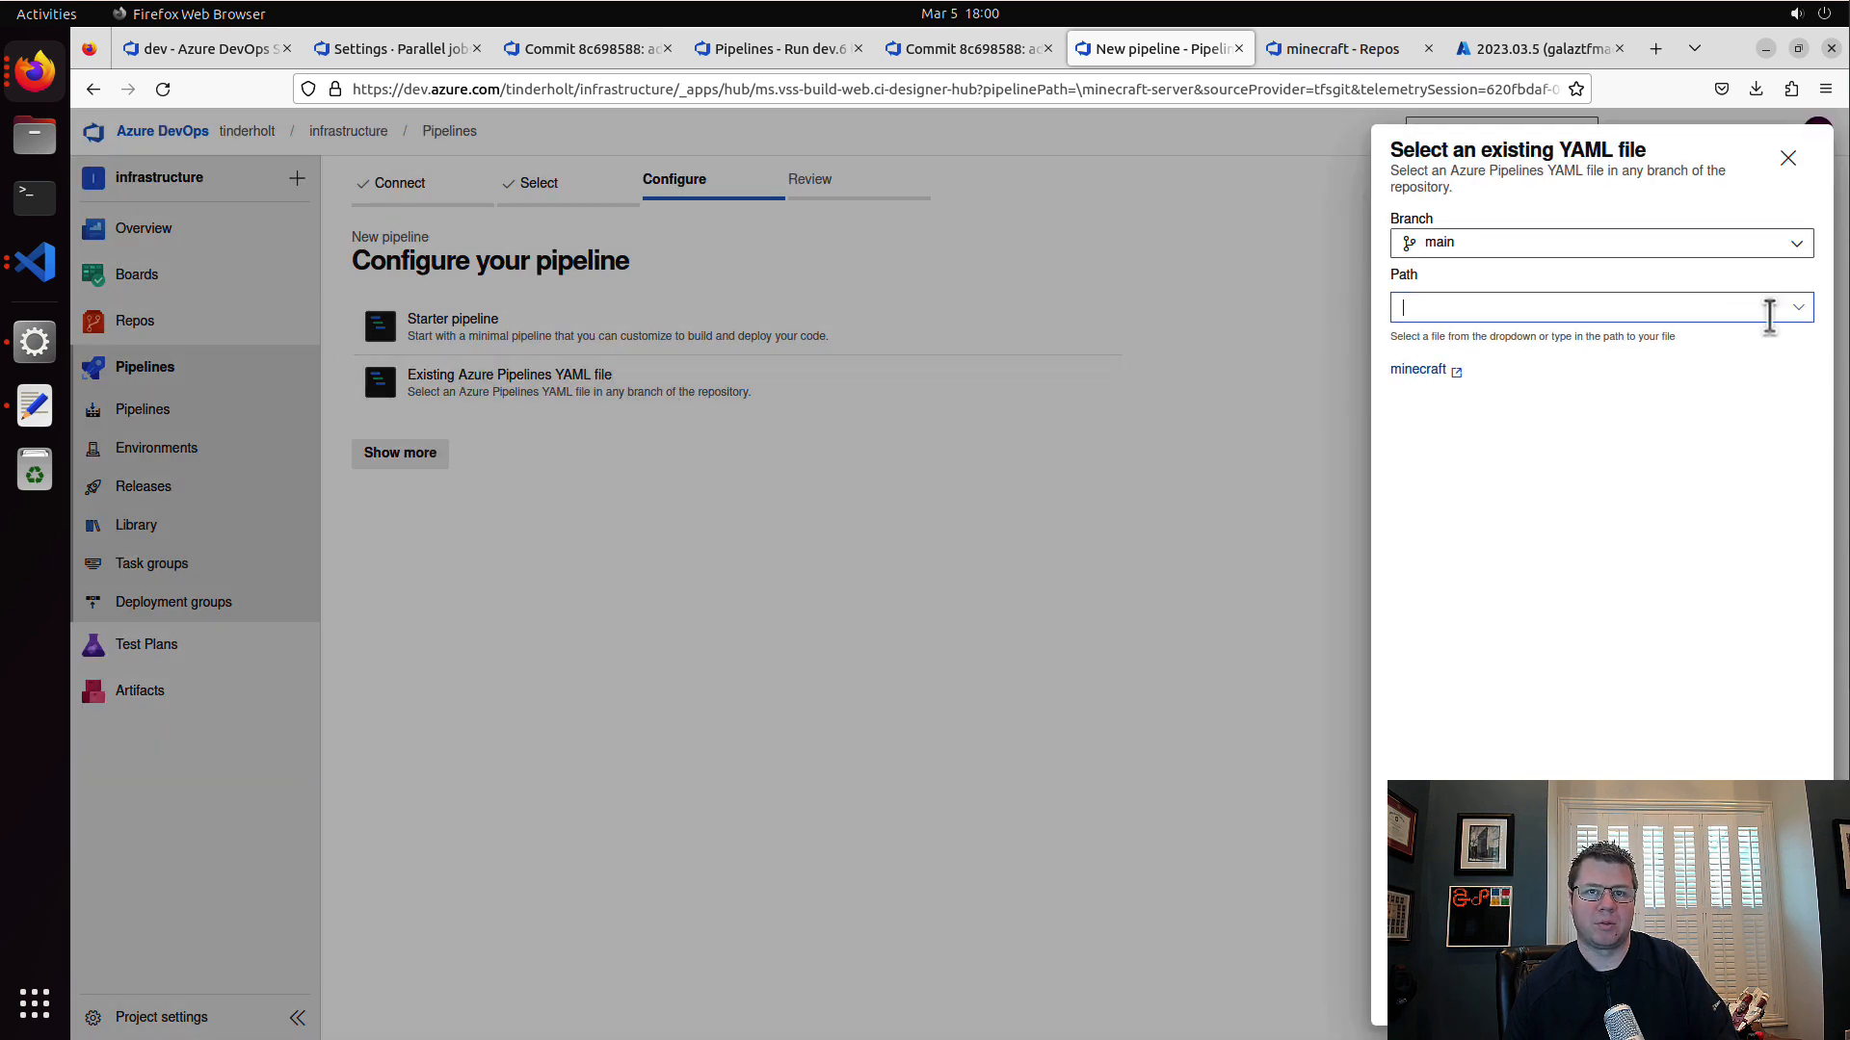
left_click(1793, 308)
left_click(1631, 408)
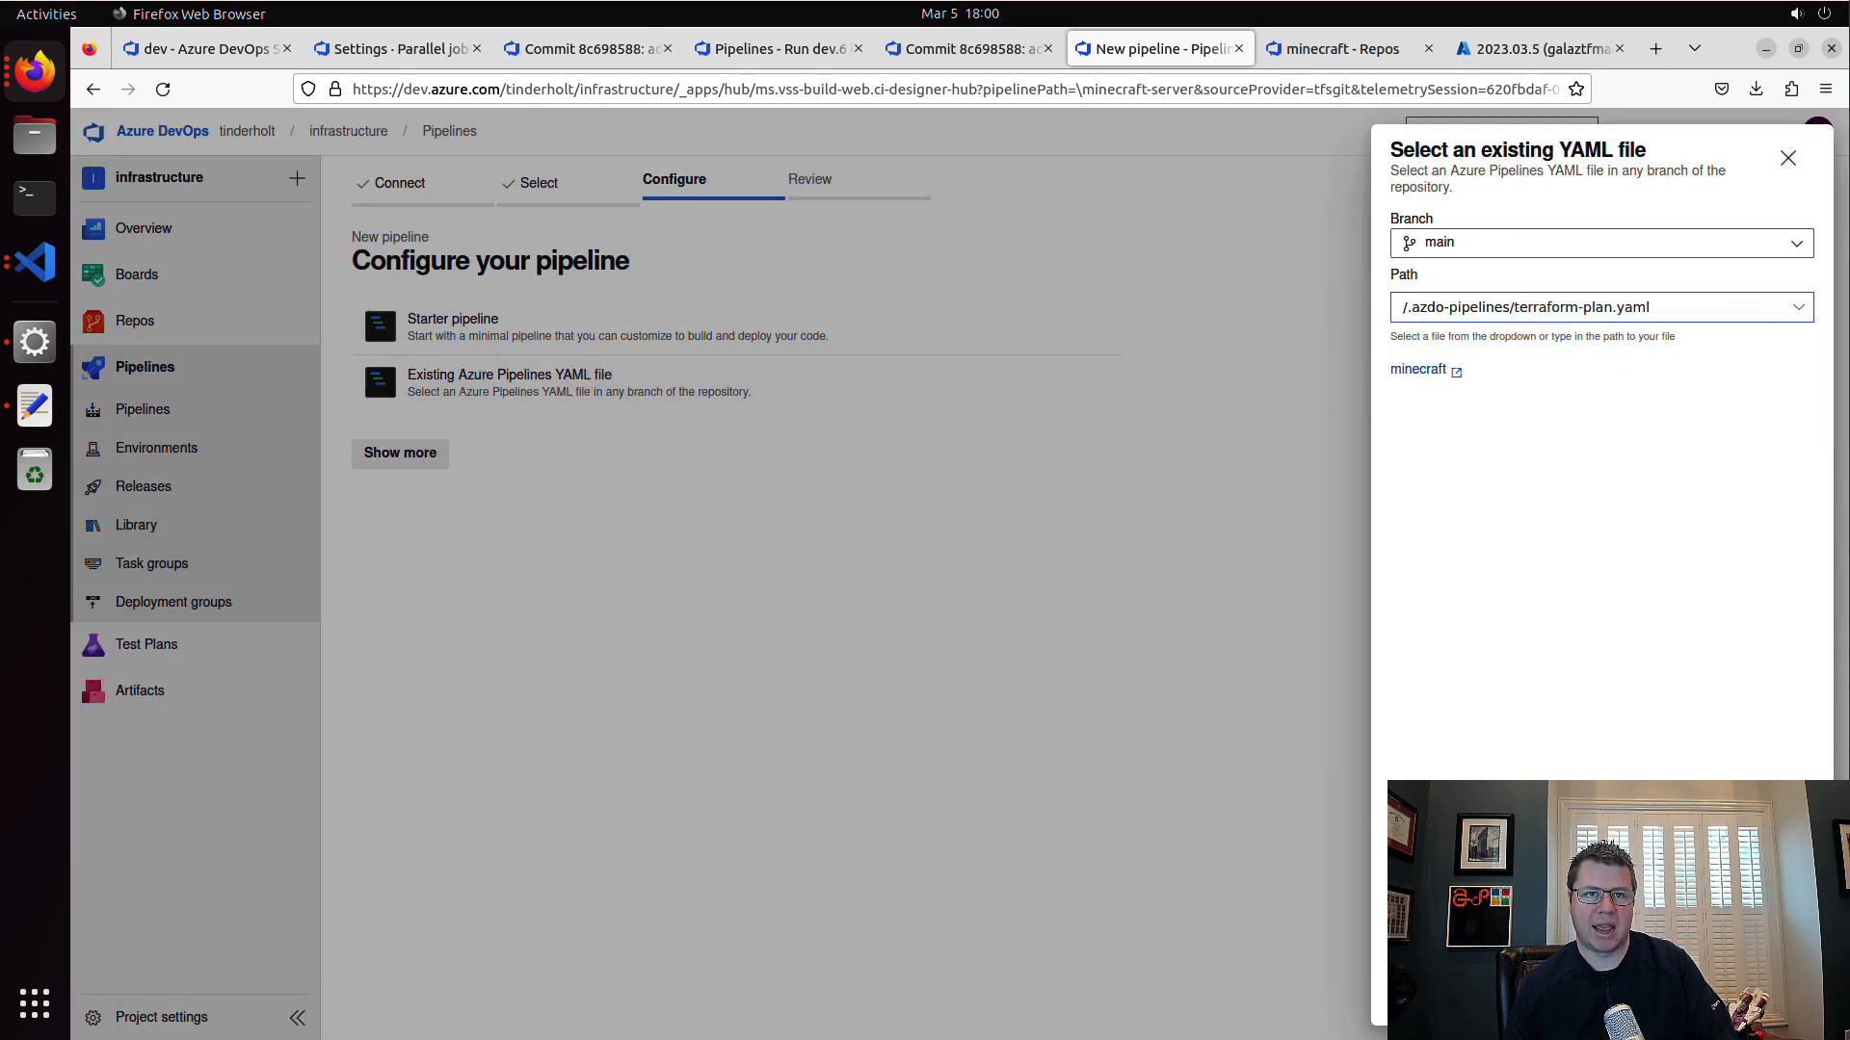
left_click(1772, 1000)
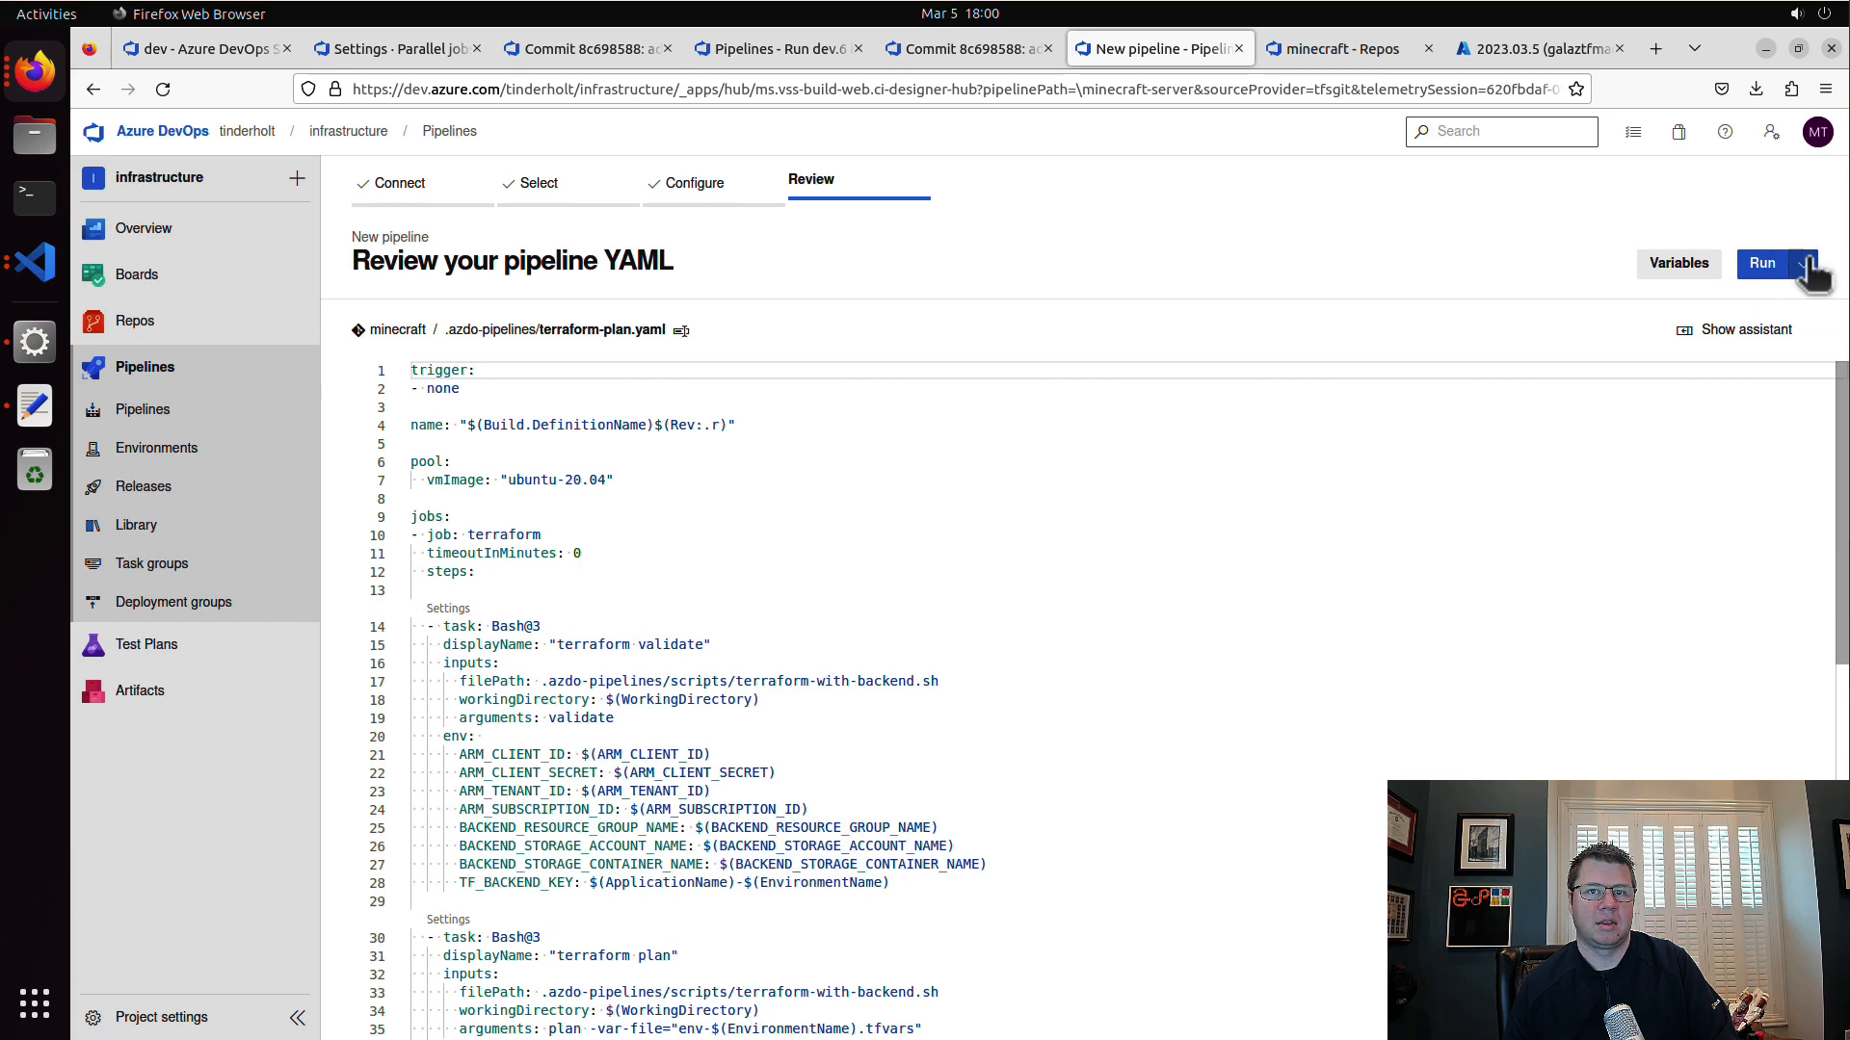
left_click(1807, 265)
left_click(1756, 307)
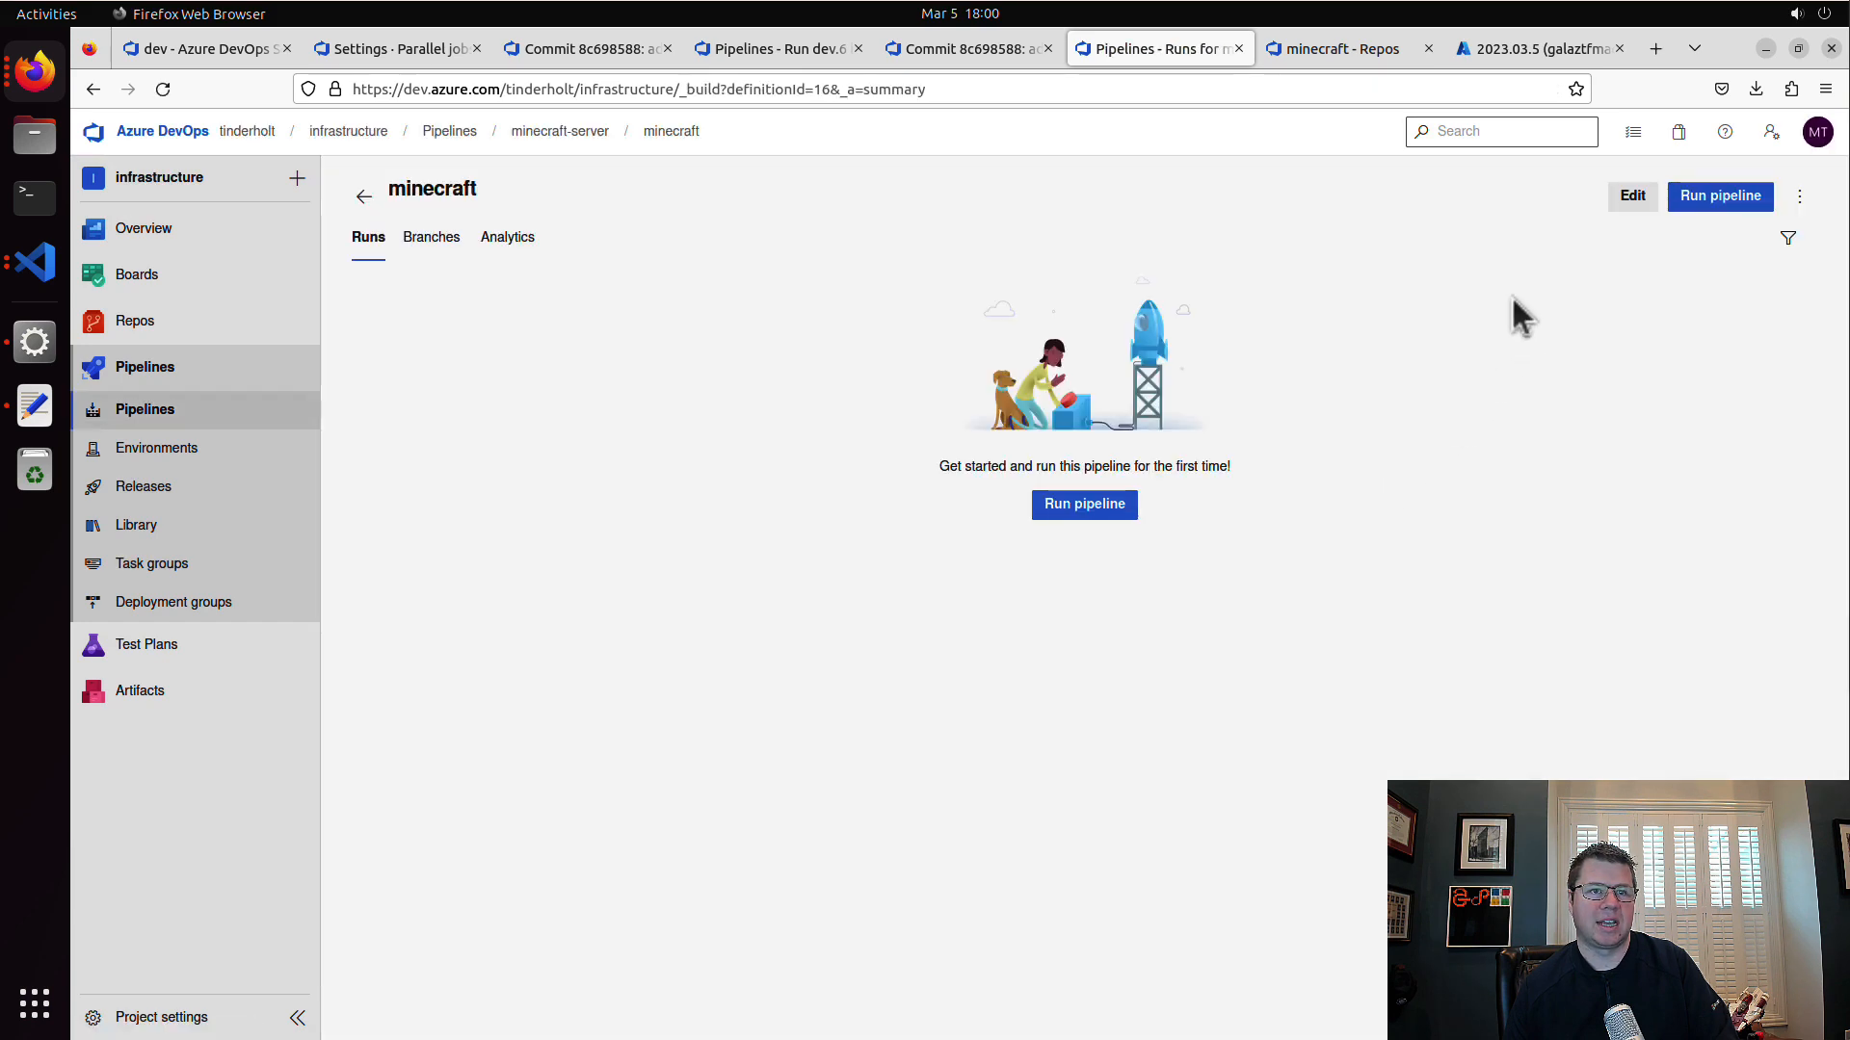
Step: Open the new minecraft pipeline for editing and go to its trigger settings
left_click(1643, 197)
left_click(1800, 196)
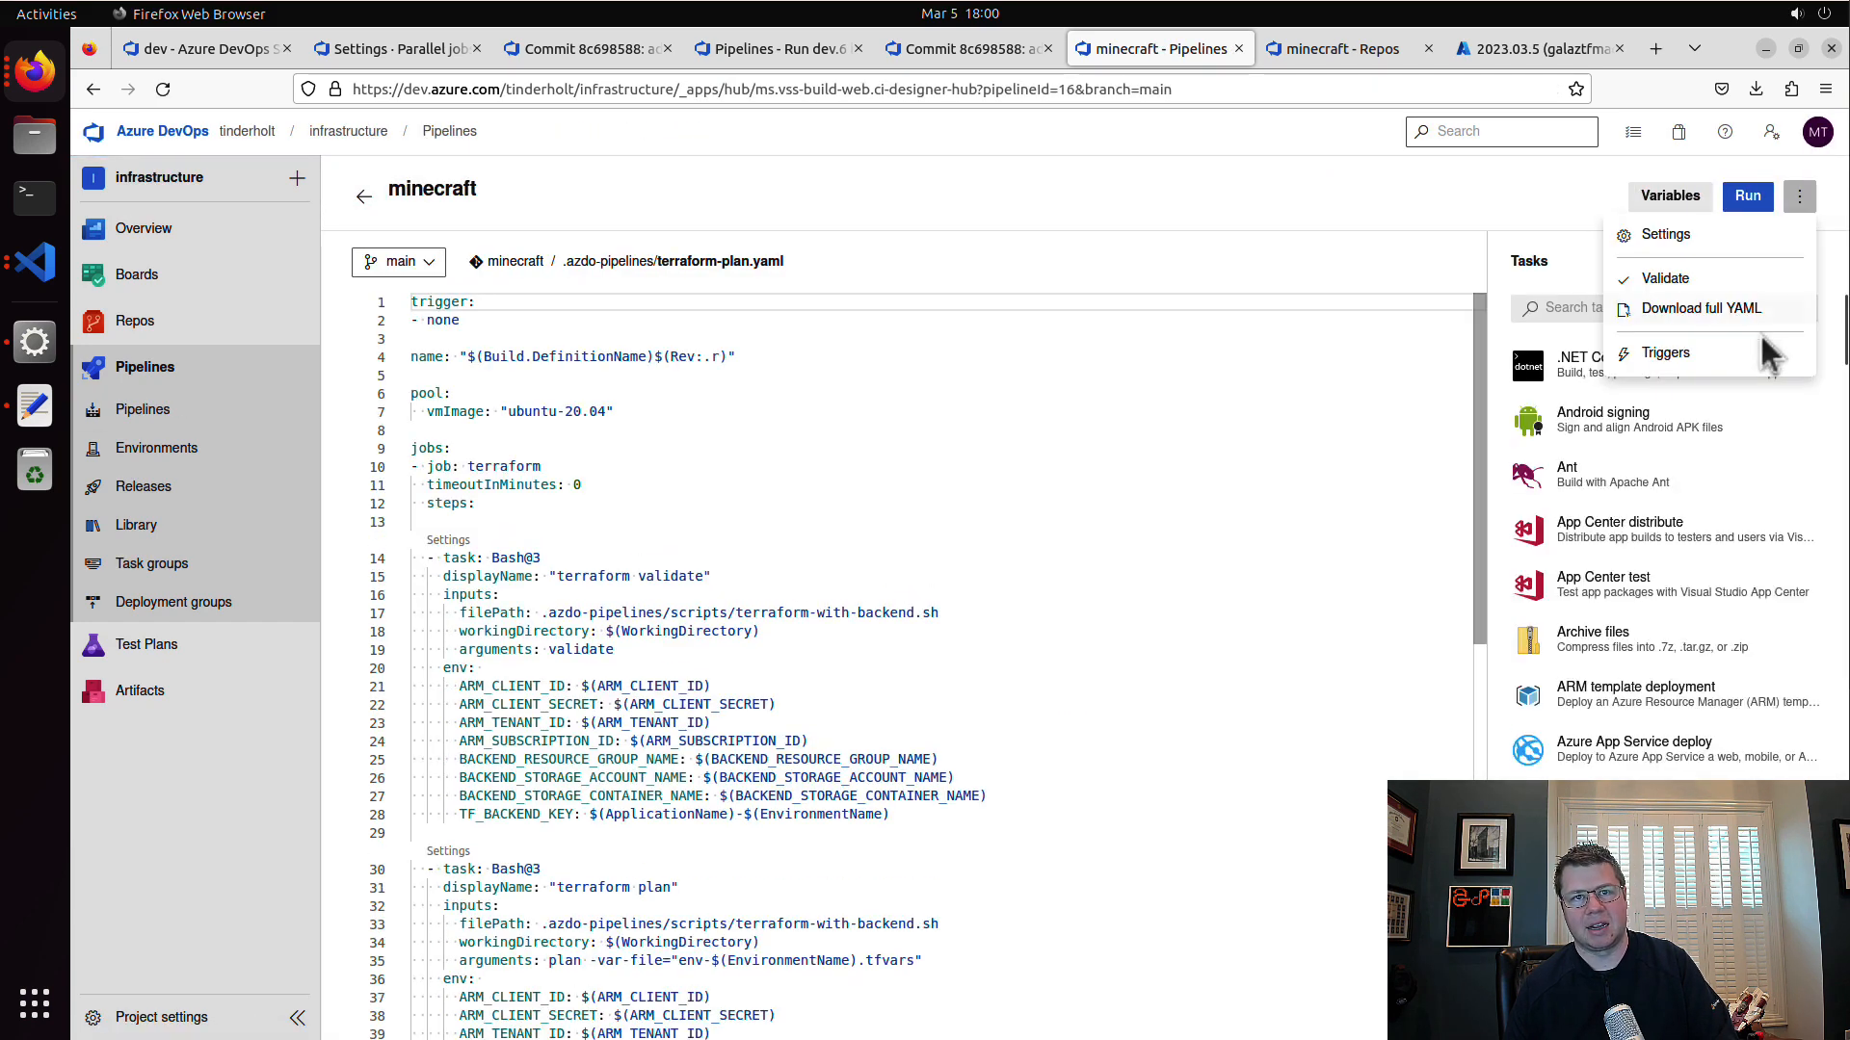
left_click(1717, 358)
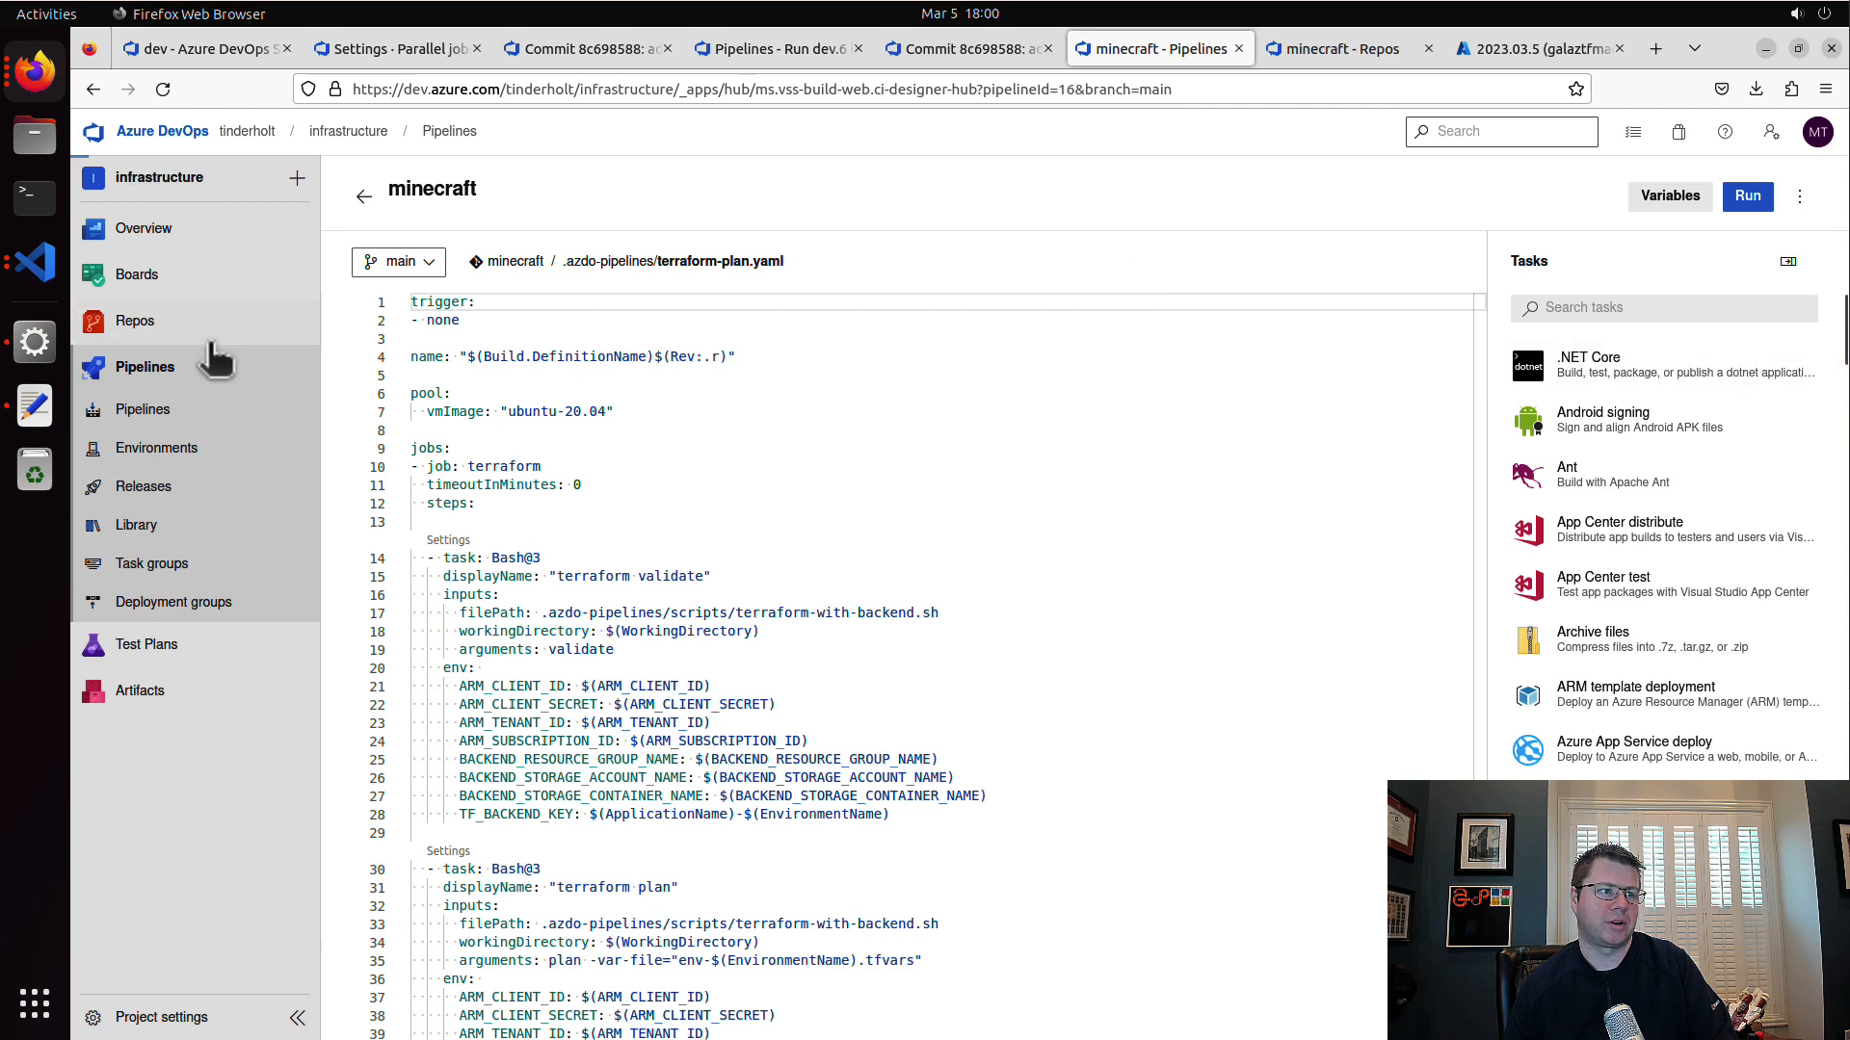
Step: Switch to Visual Studio Code and review the input variables in variables.tf and the shared image reference in minecraft-blob-storage.tf
left_click(35, 261)
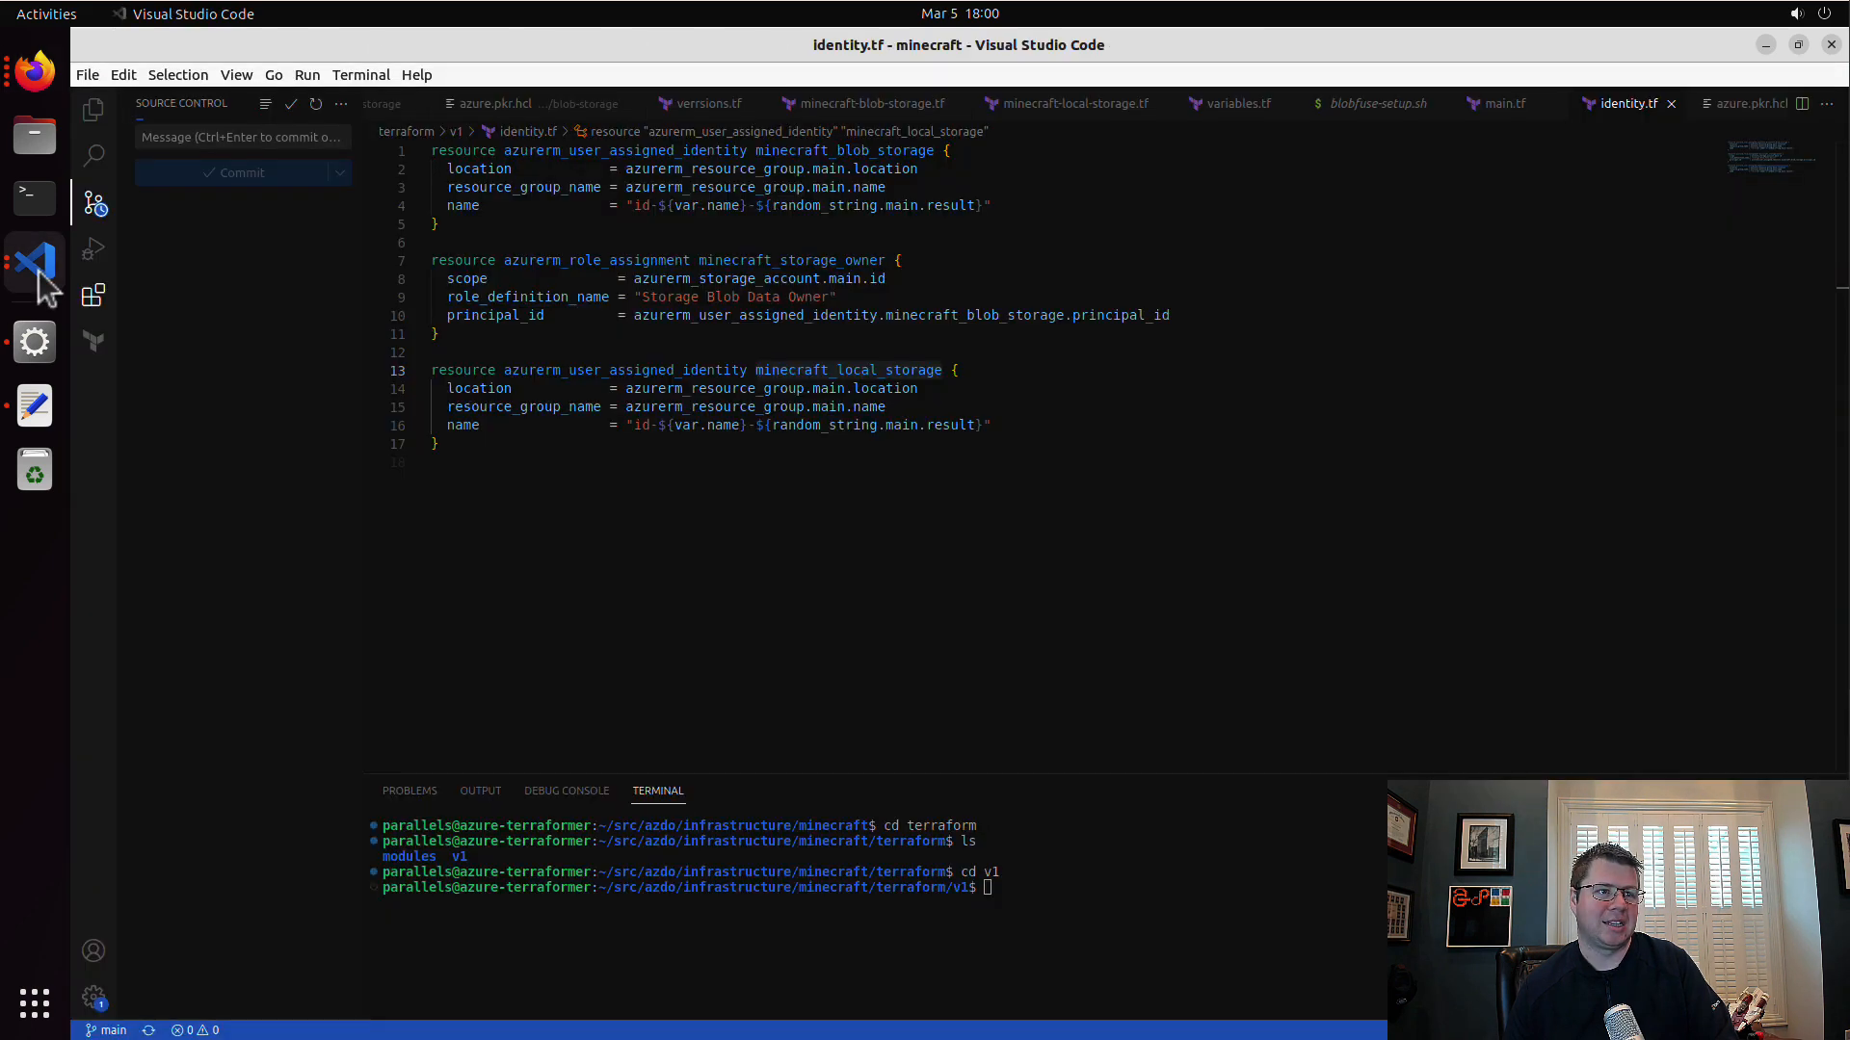
left_click(93, 110)
left_click(212, 874)
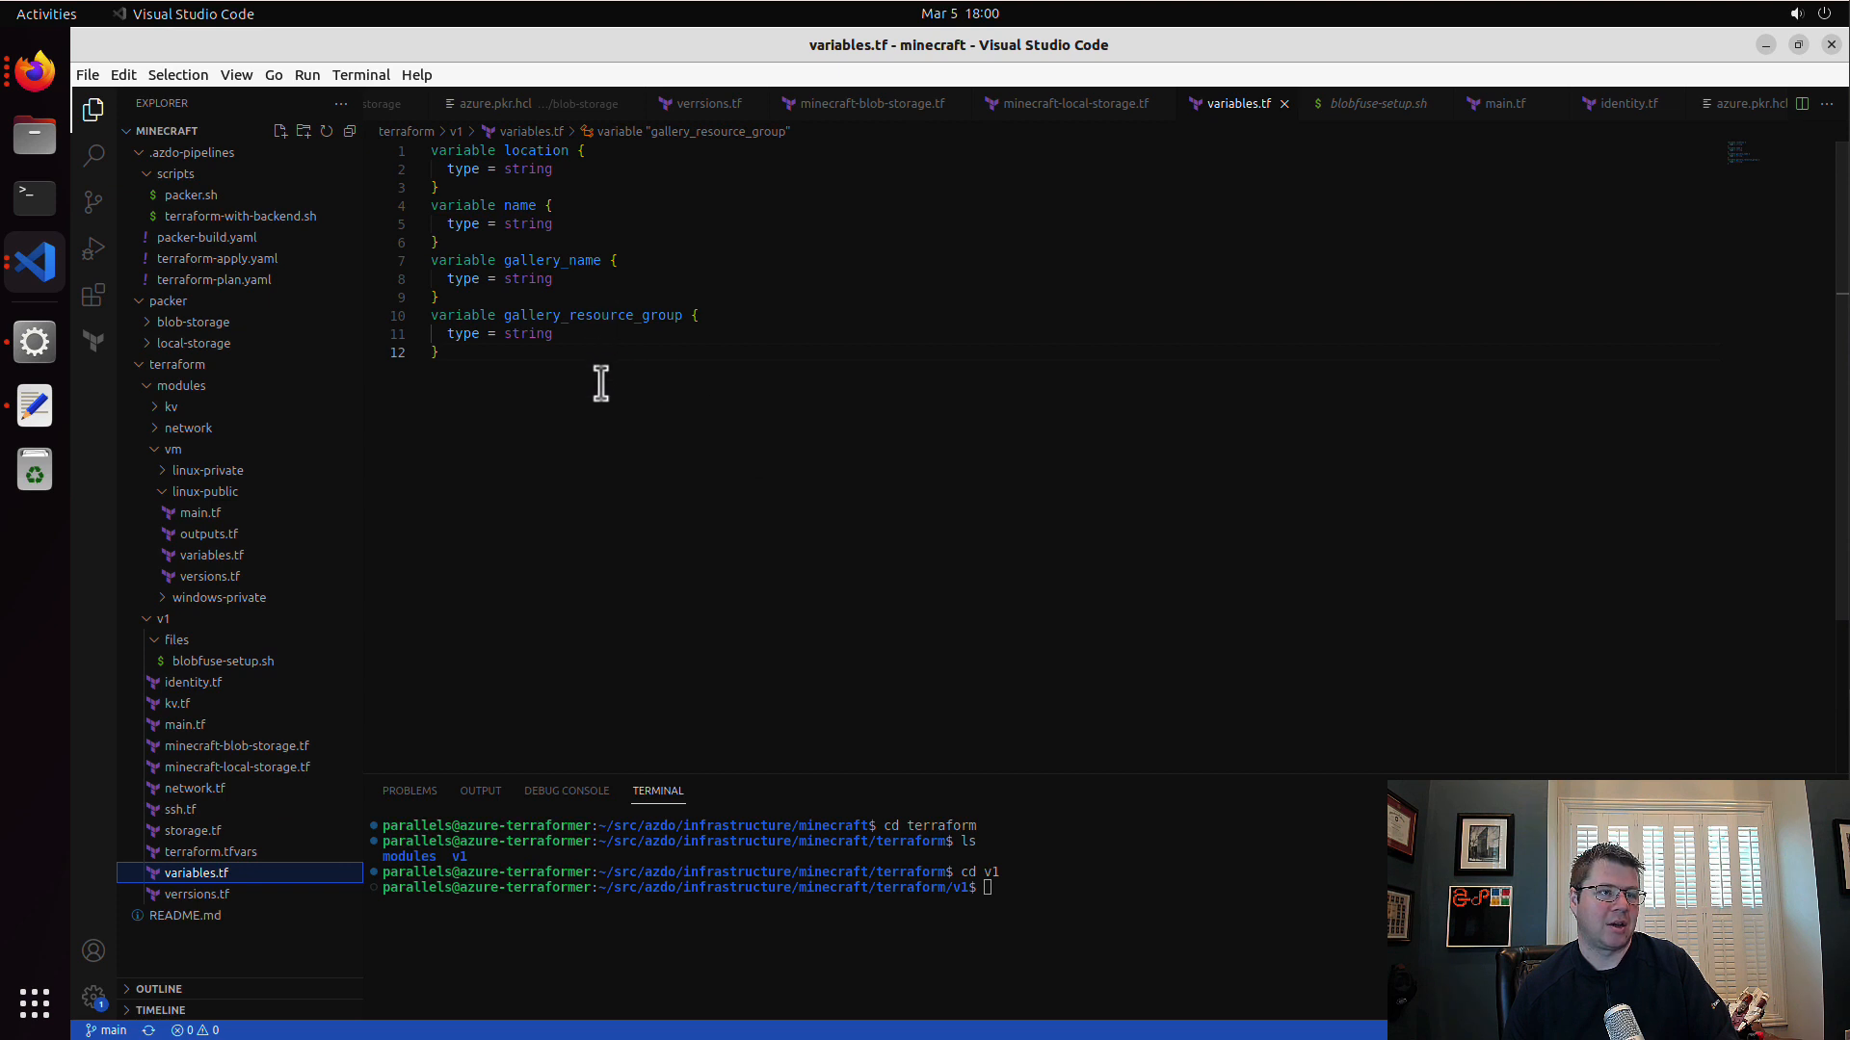
left_click_drag(599, 380, 434, 153)
left_click(742, 455)
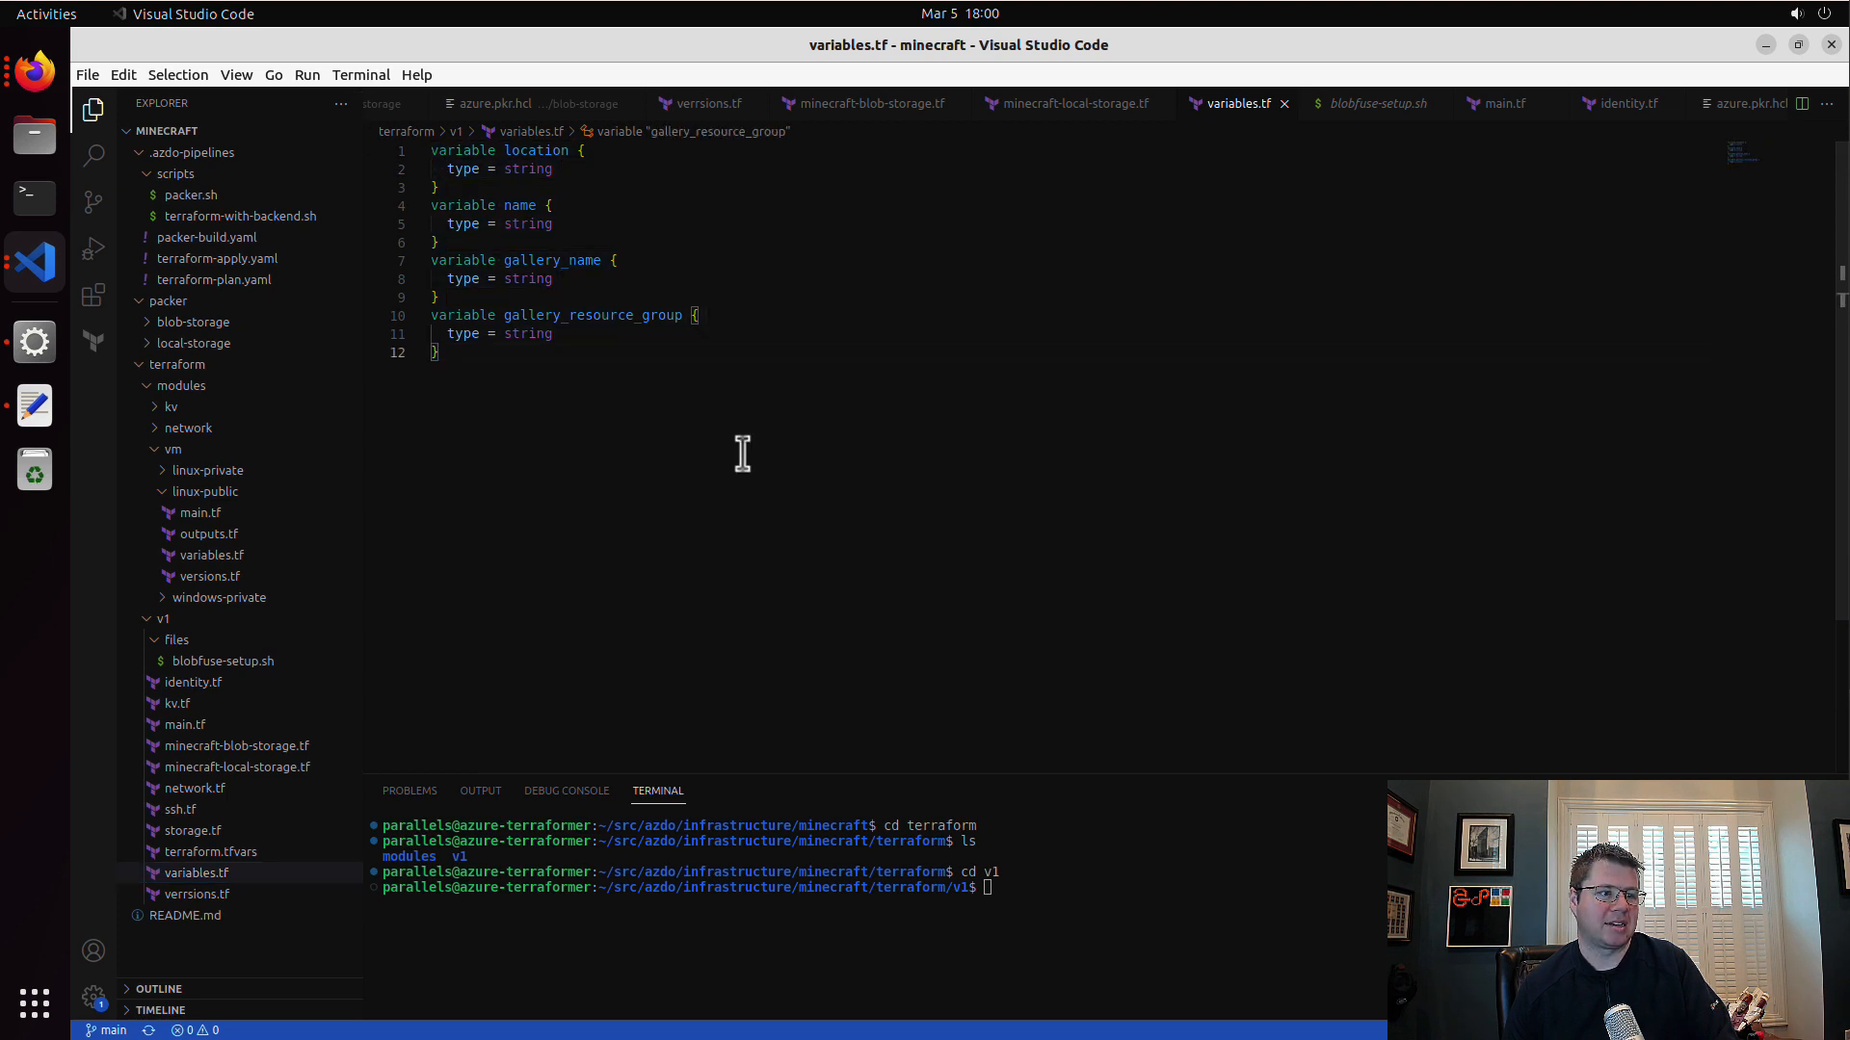
double_click(559, 260)
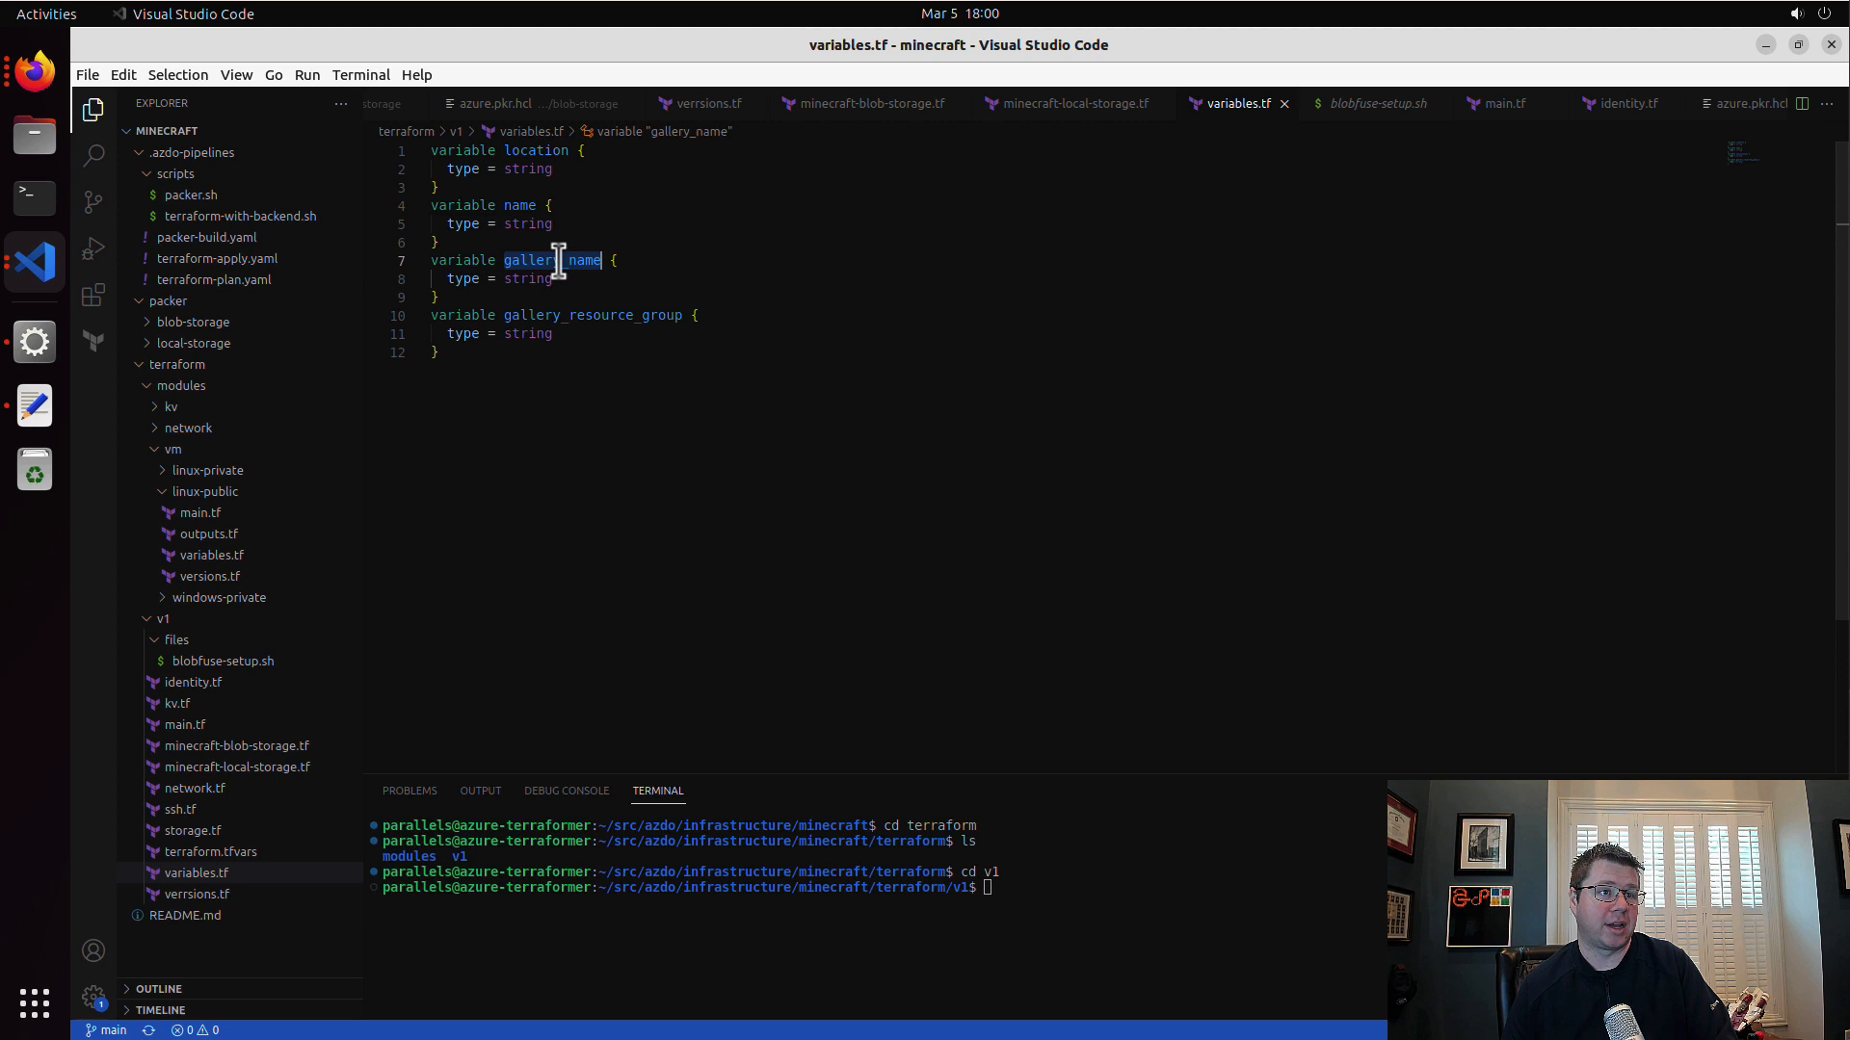
double_click(621, 315)
left_click(273, 748)
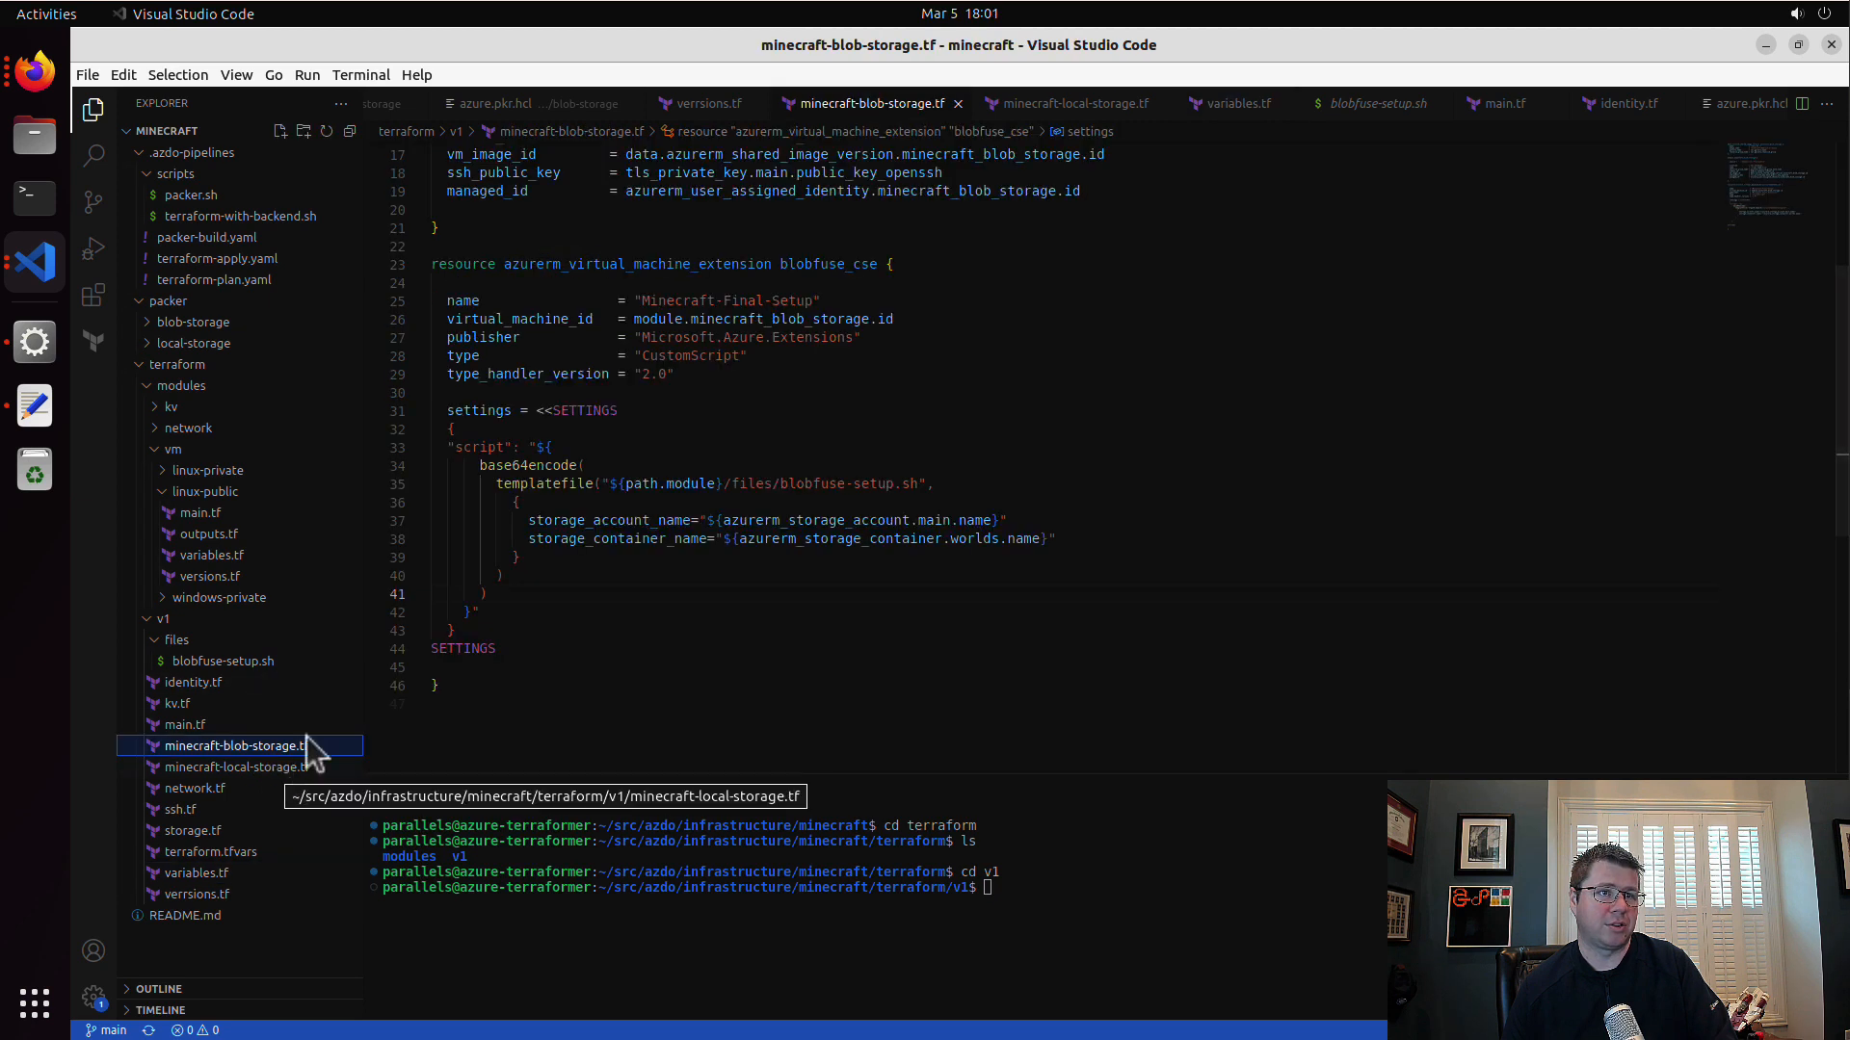
scroll(729, 537, "up", 5)
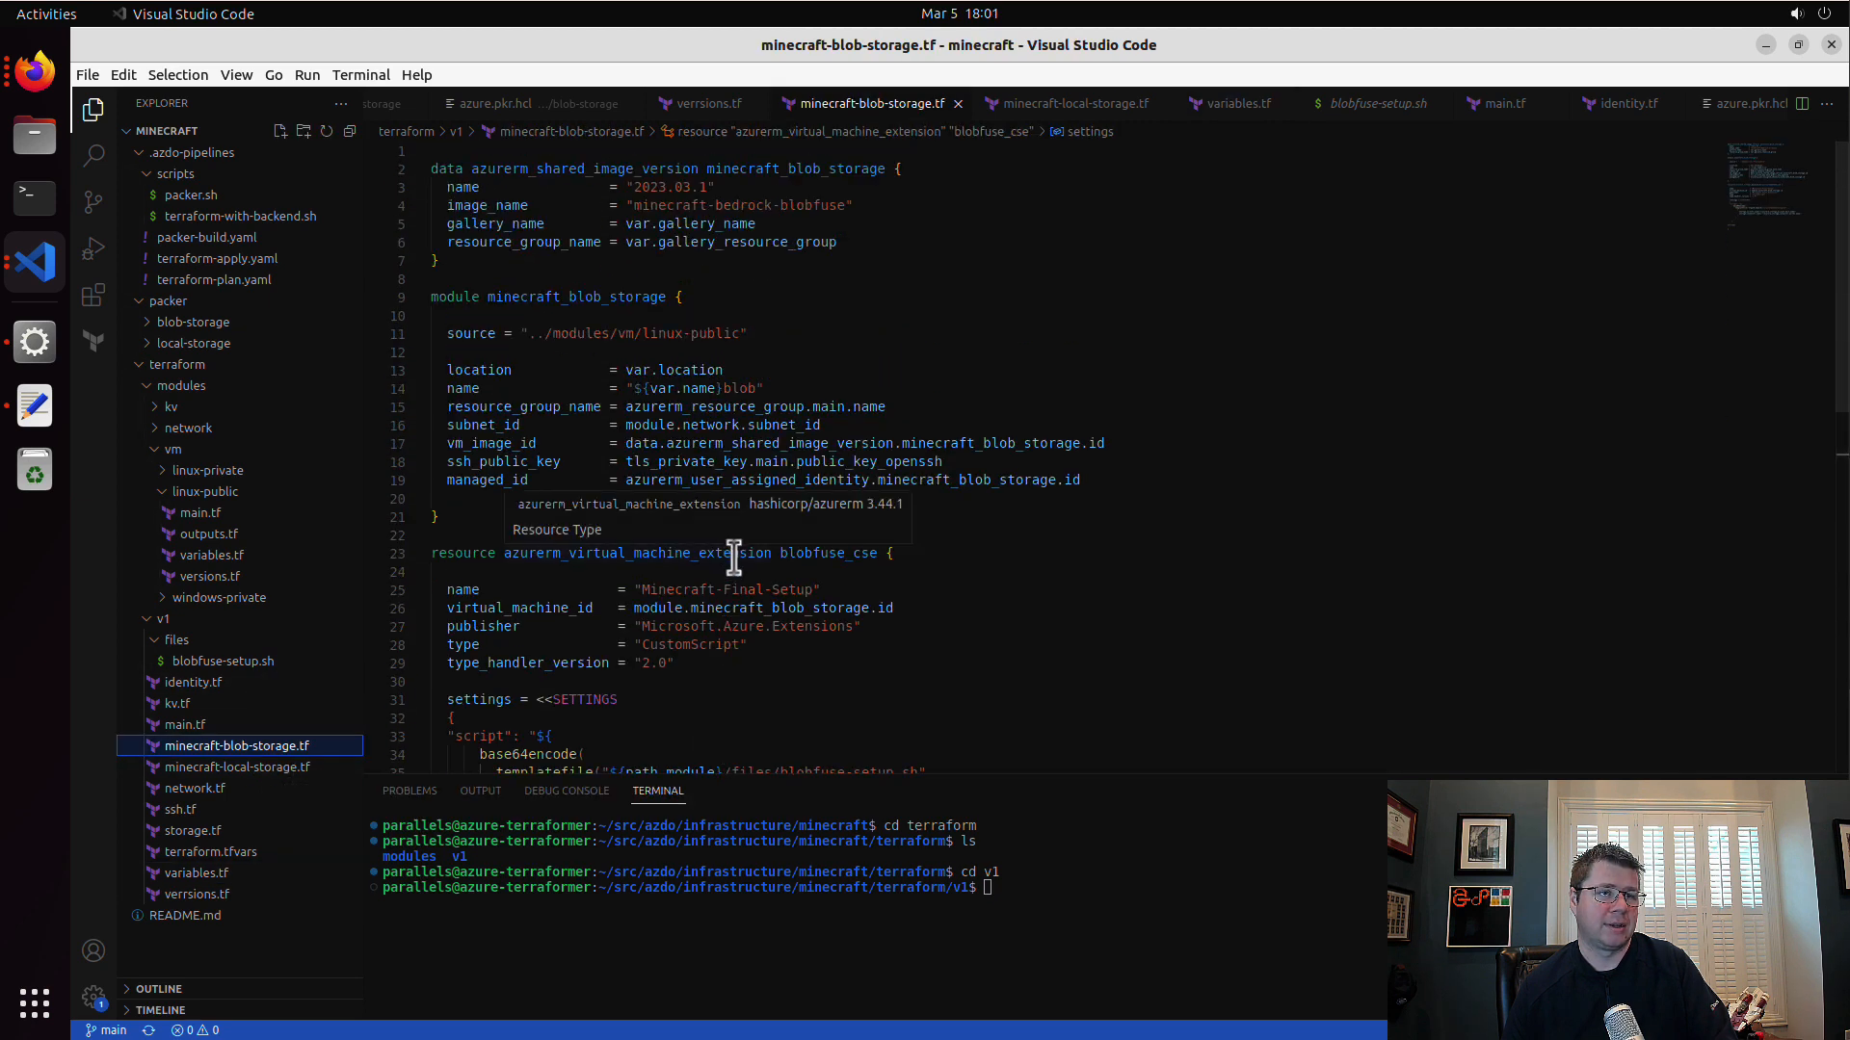
mouse_move(624, 189)
left_mouse_down()
mouse_move(873, 200)
mouse_move(625, 205)
left_mouse_up()
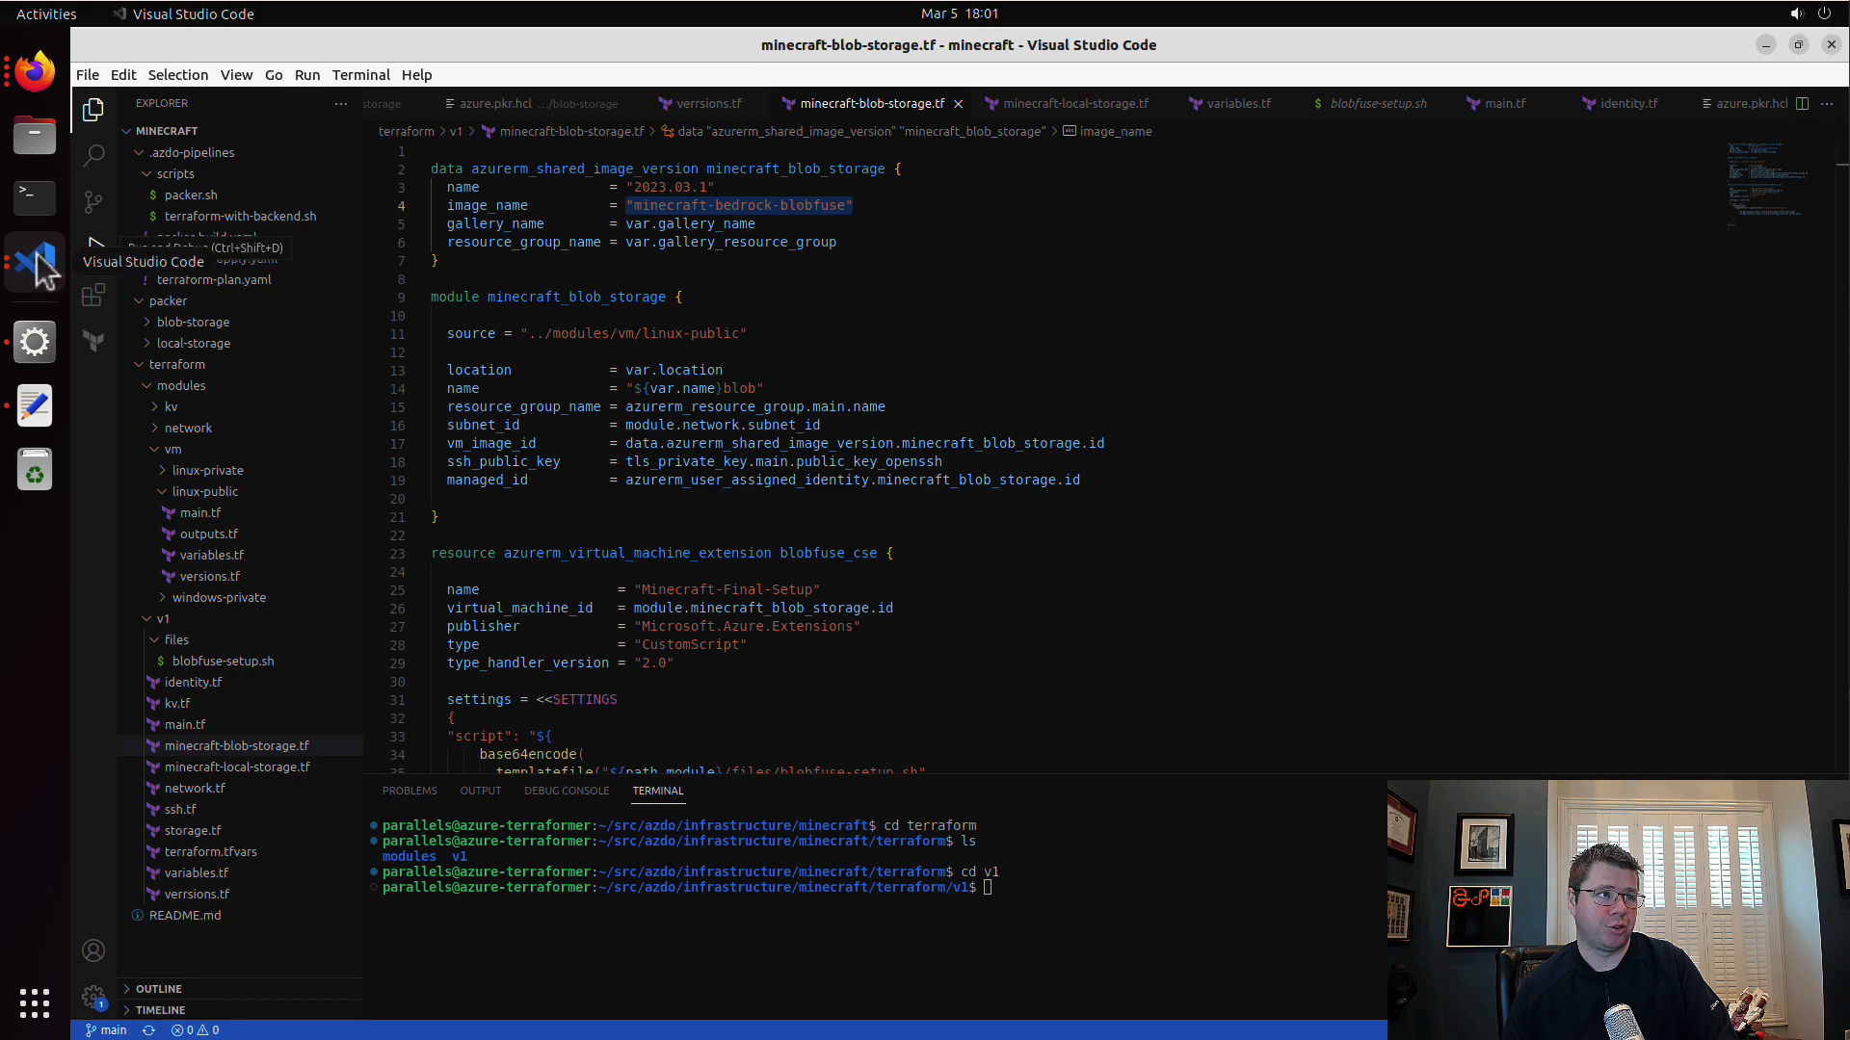
Step: Switch back to Firefox and open the minecraft pipeline's variables
left_click(32, 85)
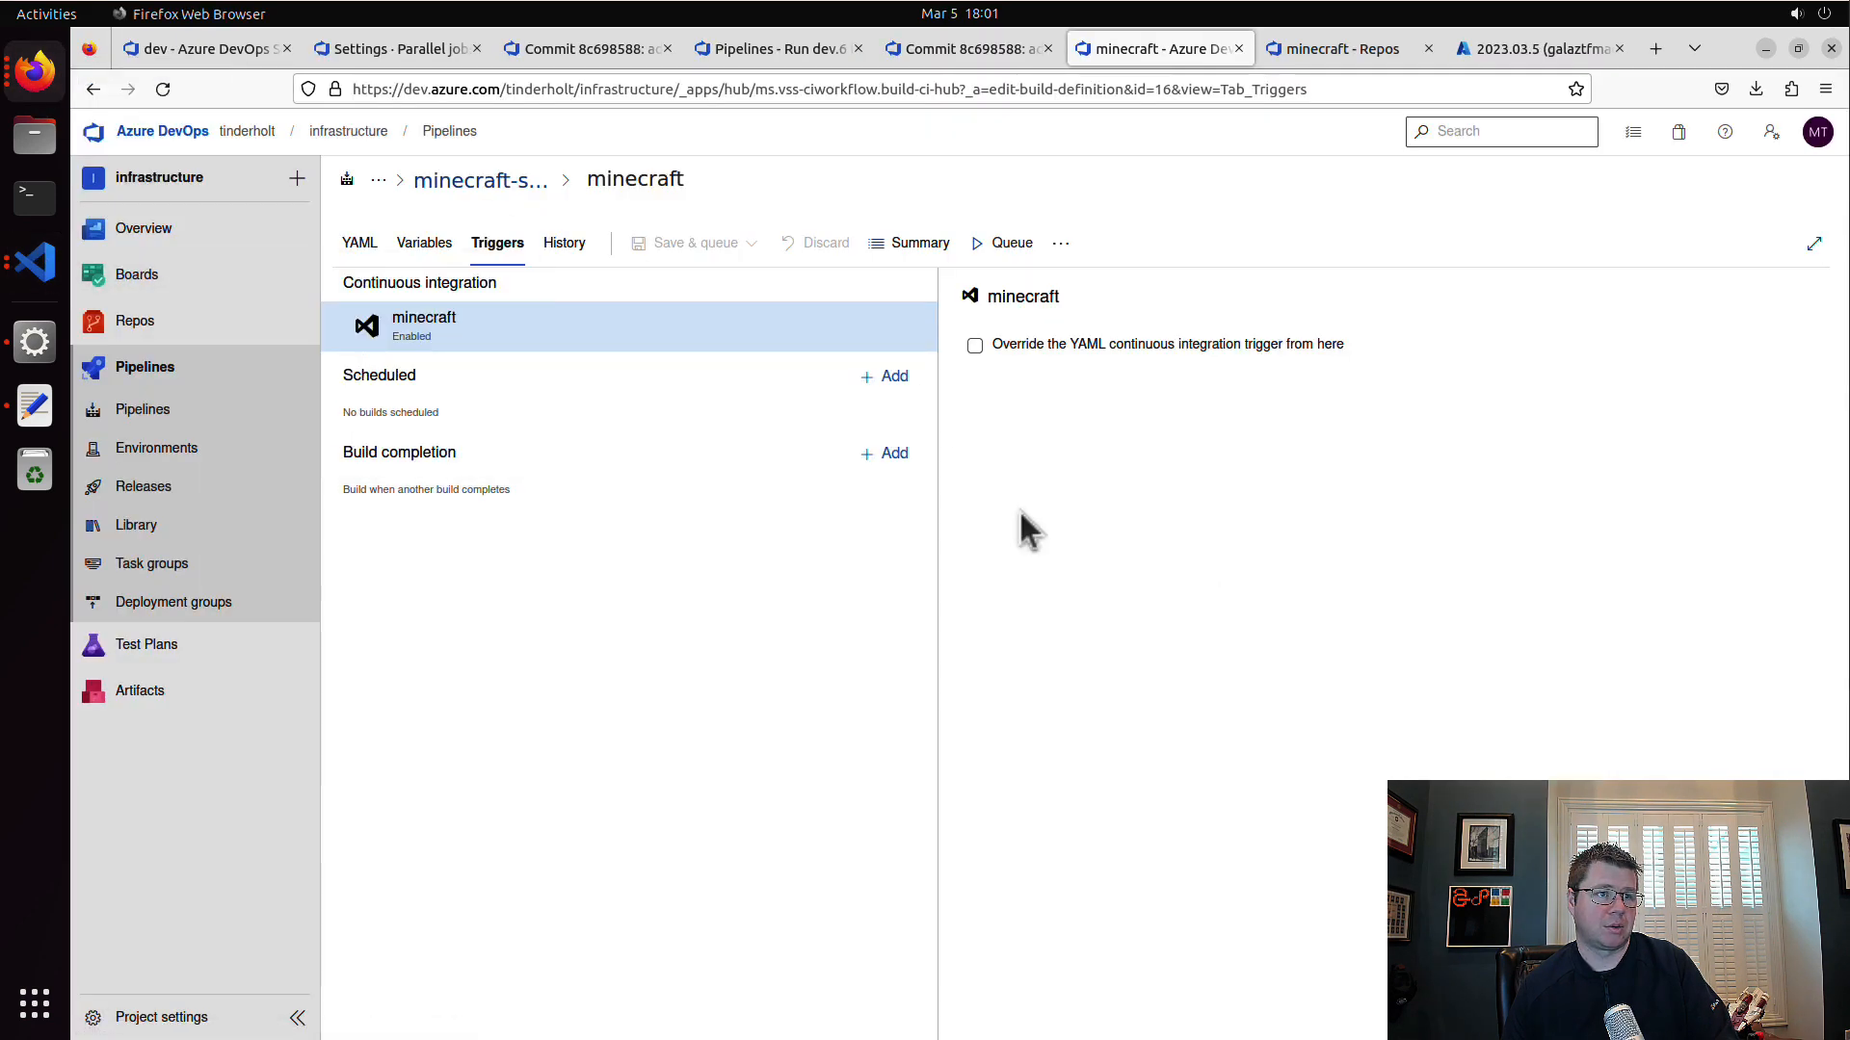
left_click(449, 260)
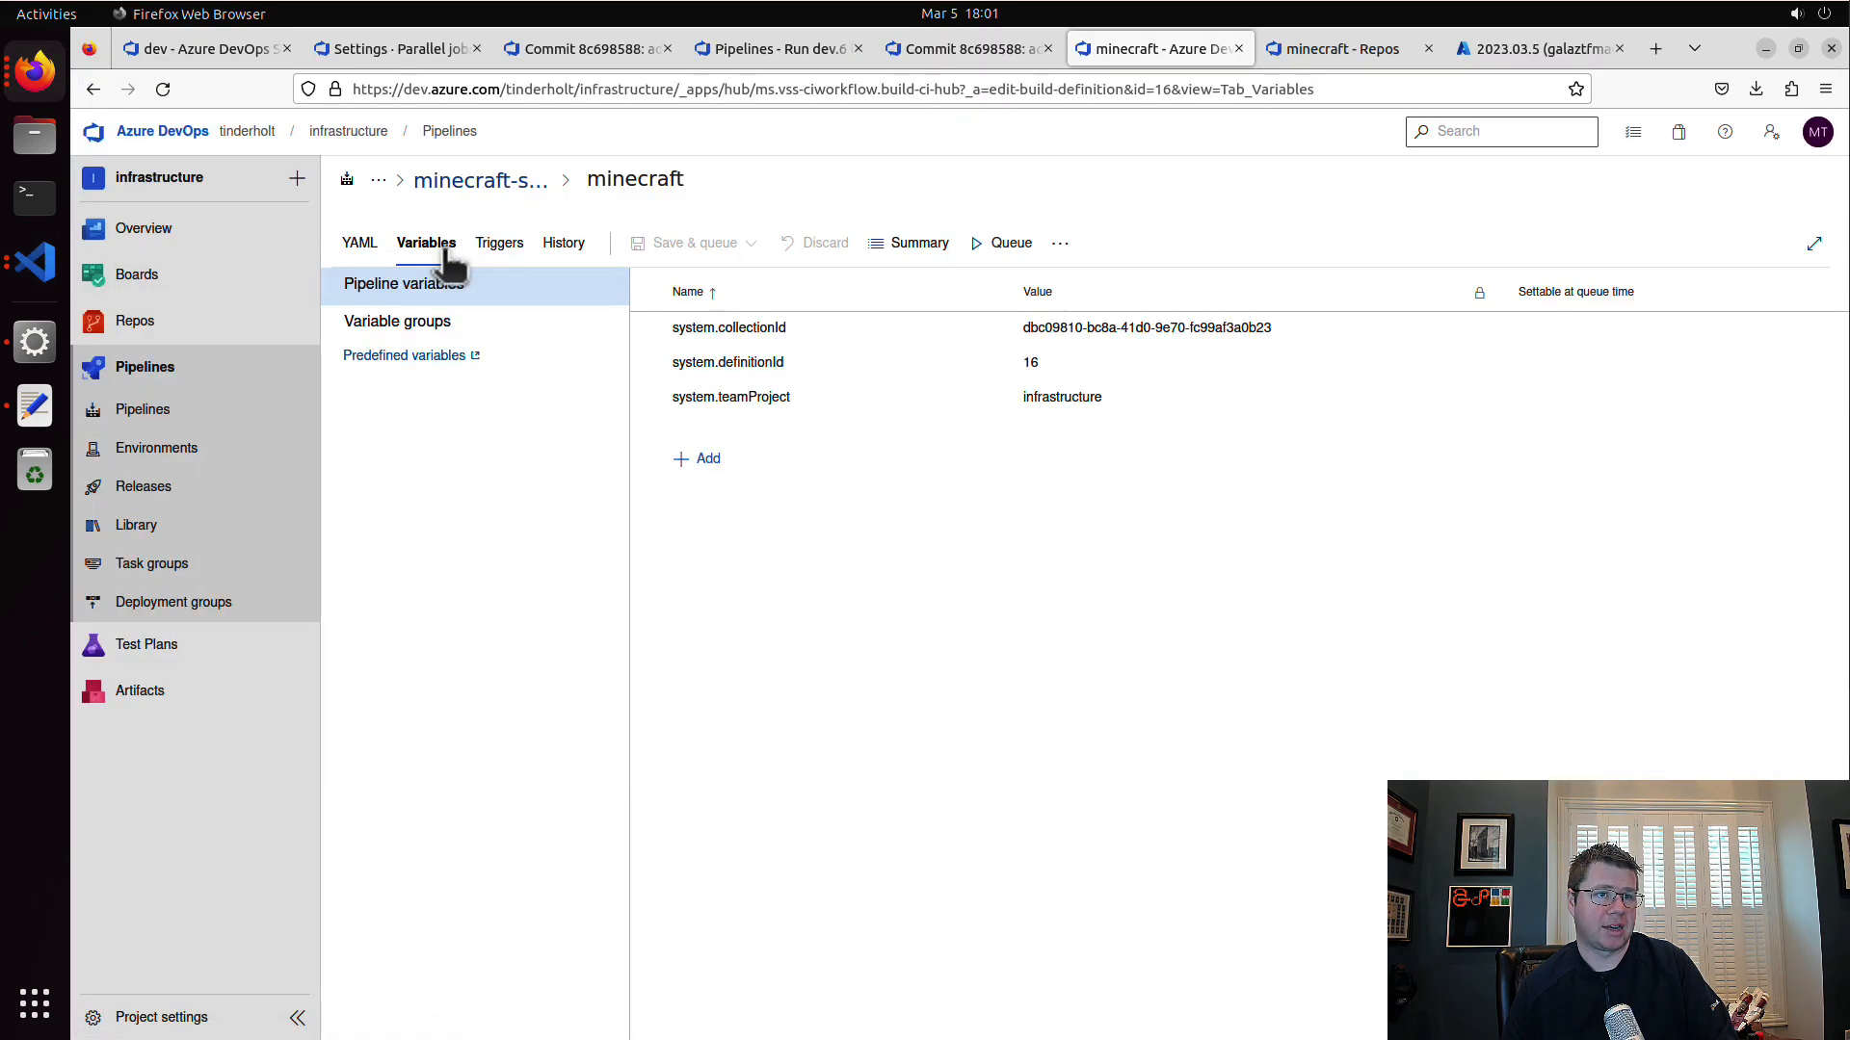
Step: Switch to Visual Studio Code and examine which pipeline variables terraform-plan.yaml uses for the working directory, backend, credentials and backend key
left_click(39, 260)
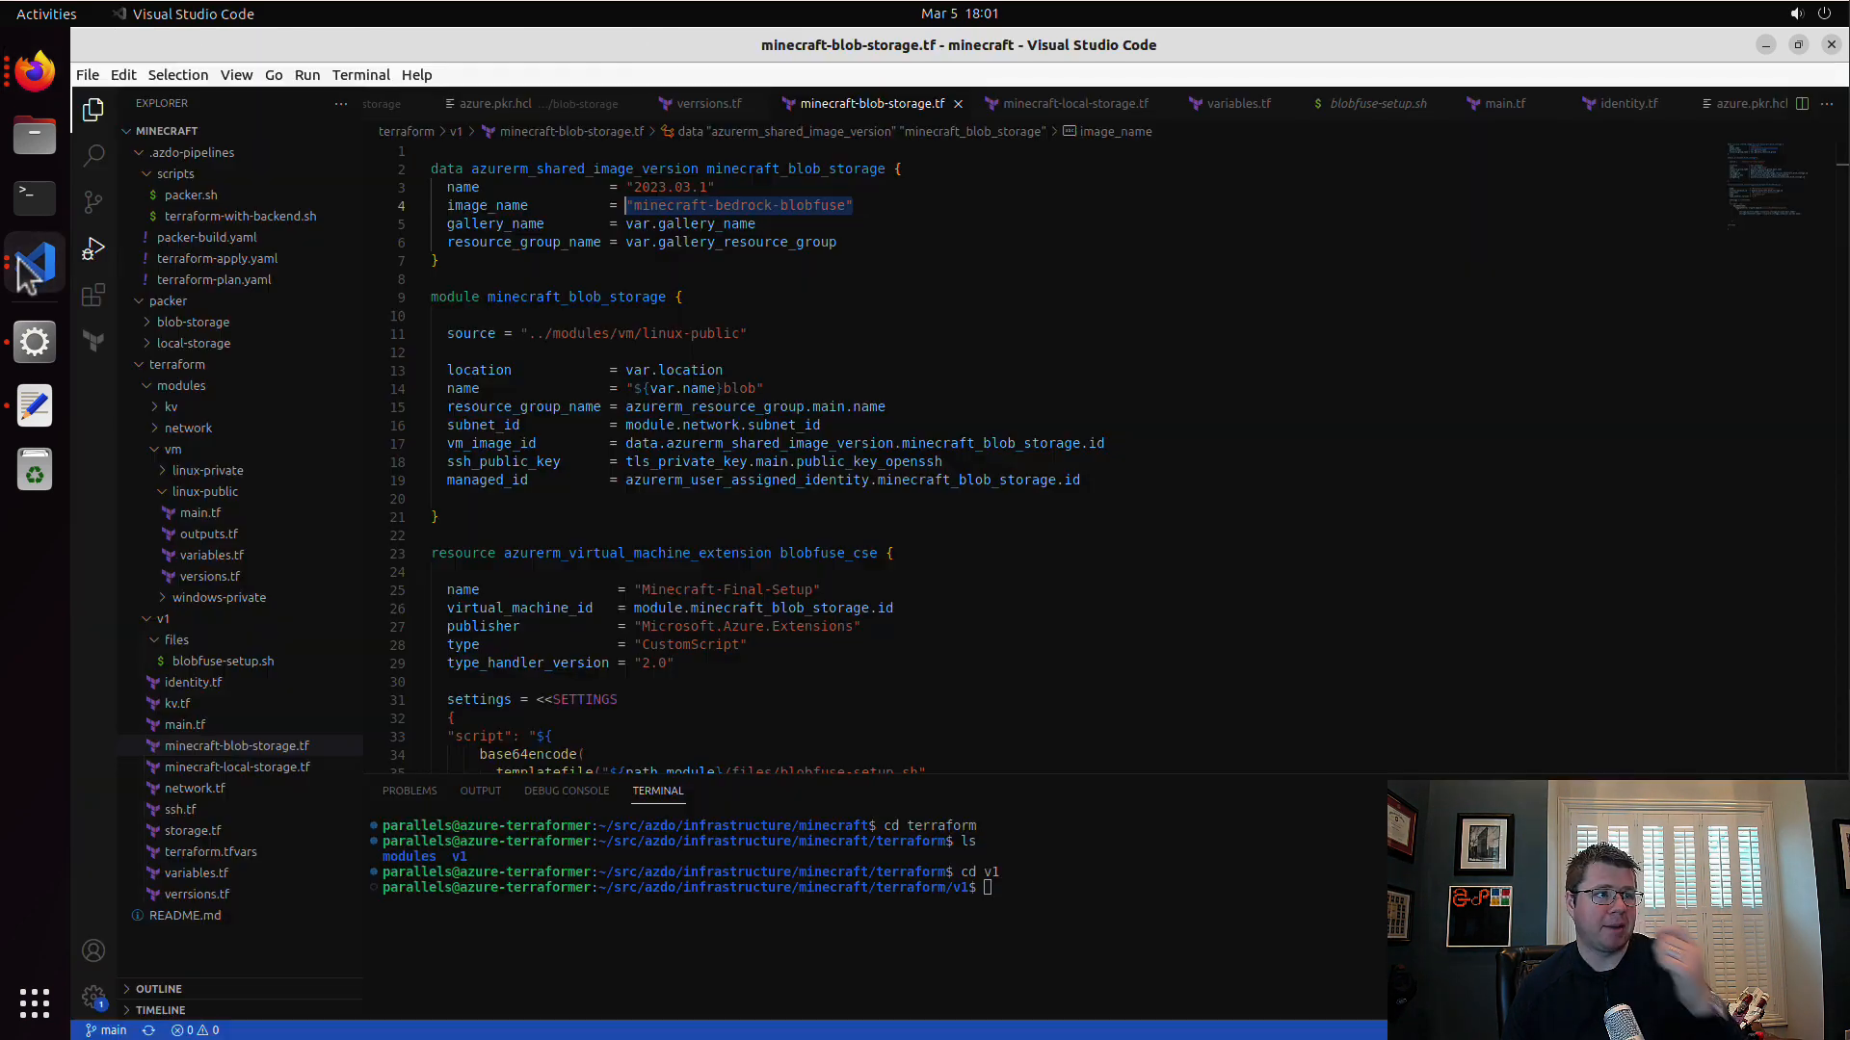
left_click(248, 280)
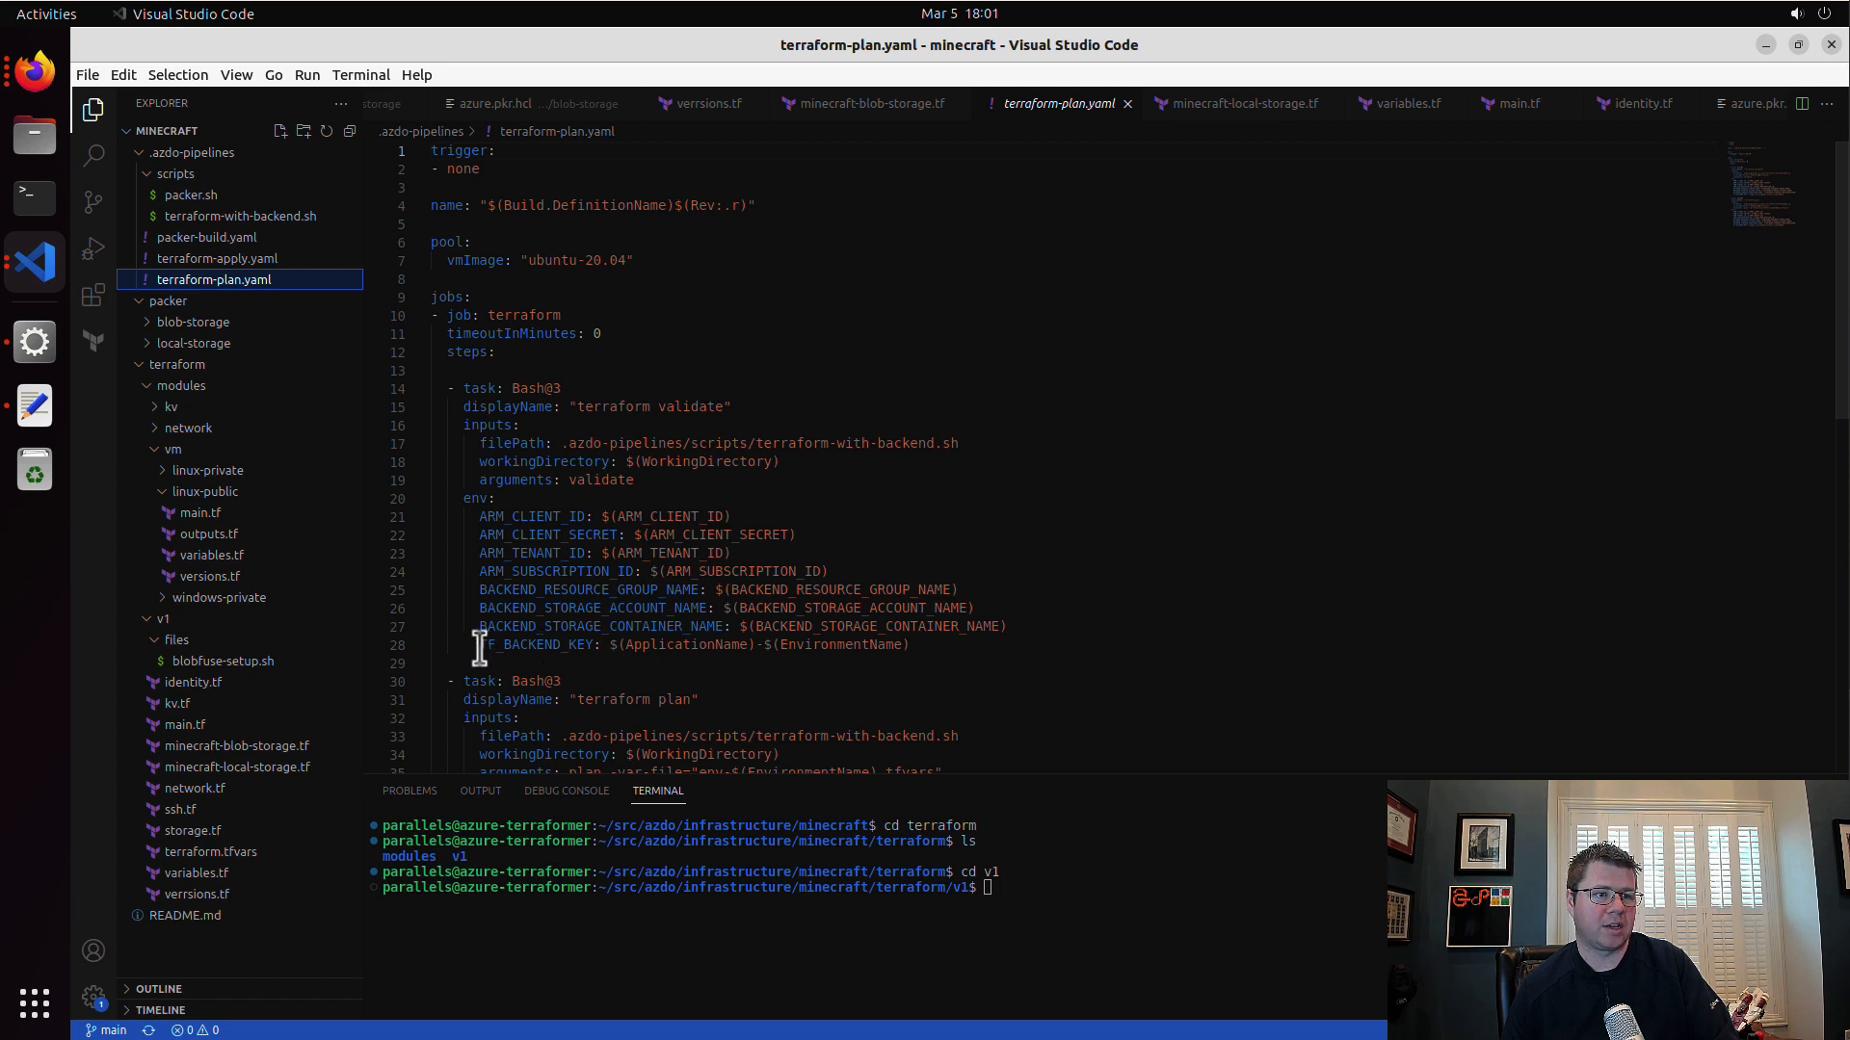
left_click_drag(479, 647, 576, 649)
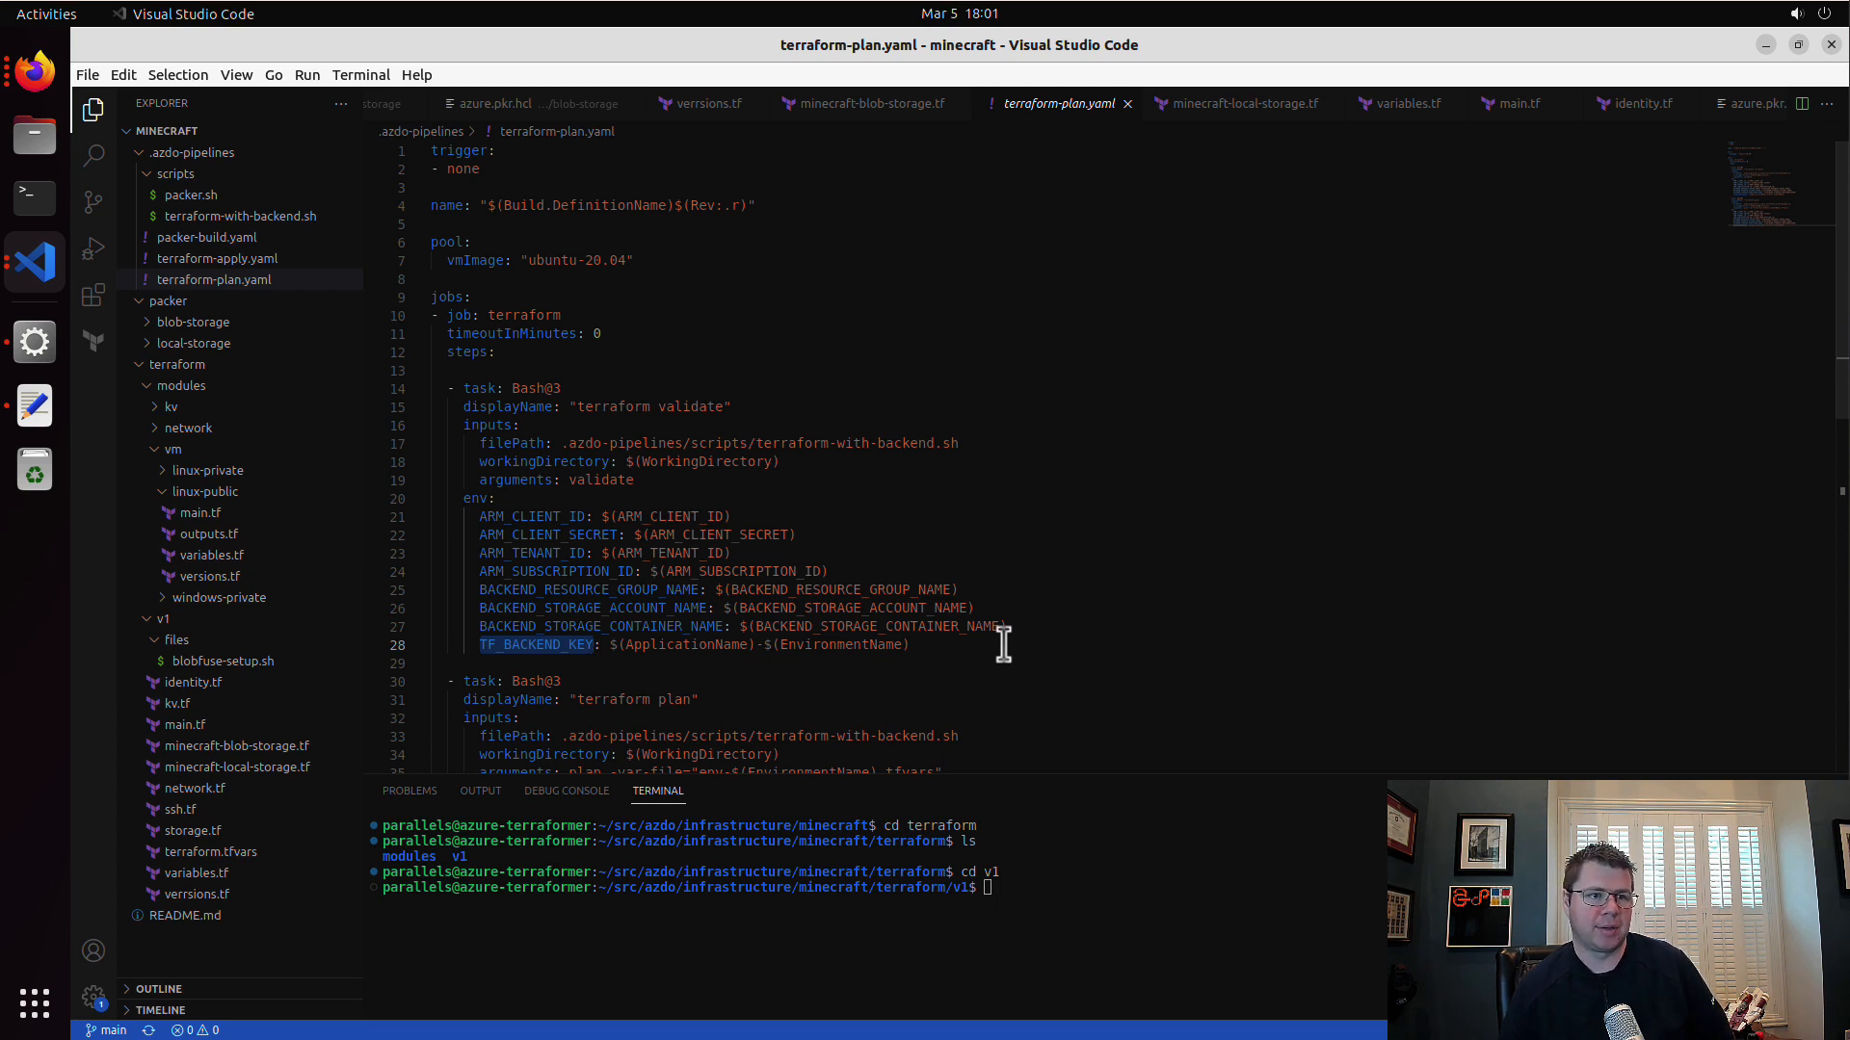
double_click(675, 646)
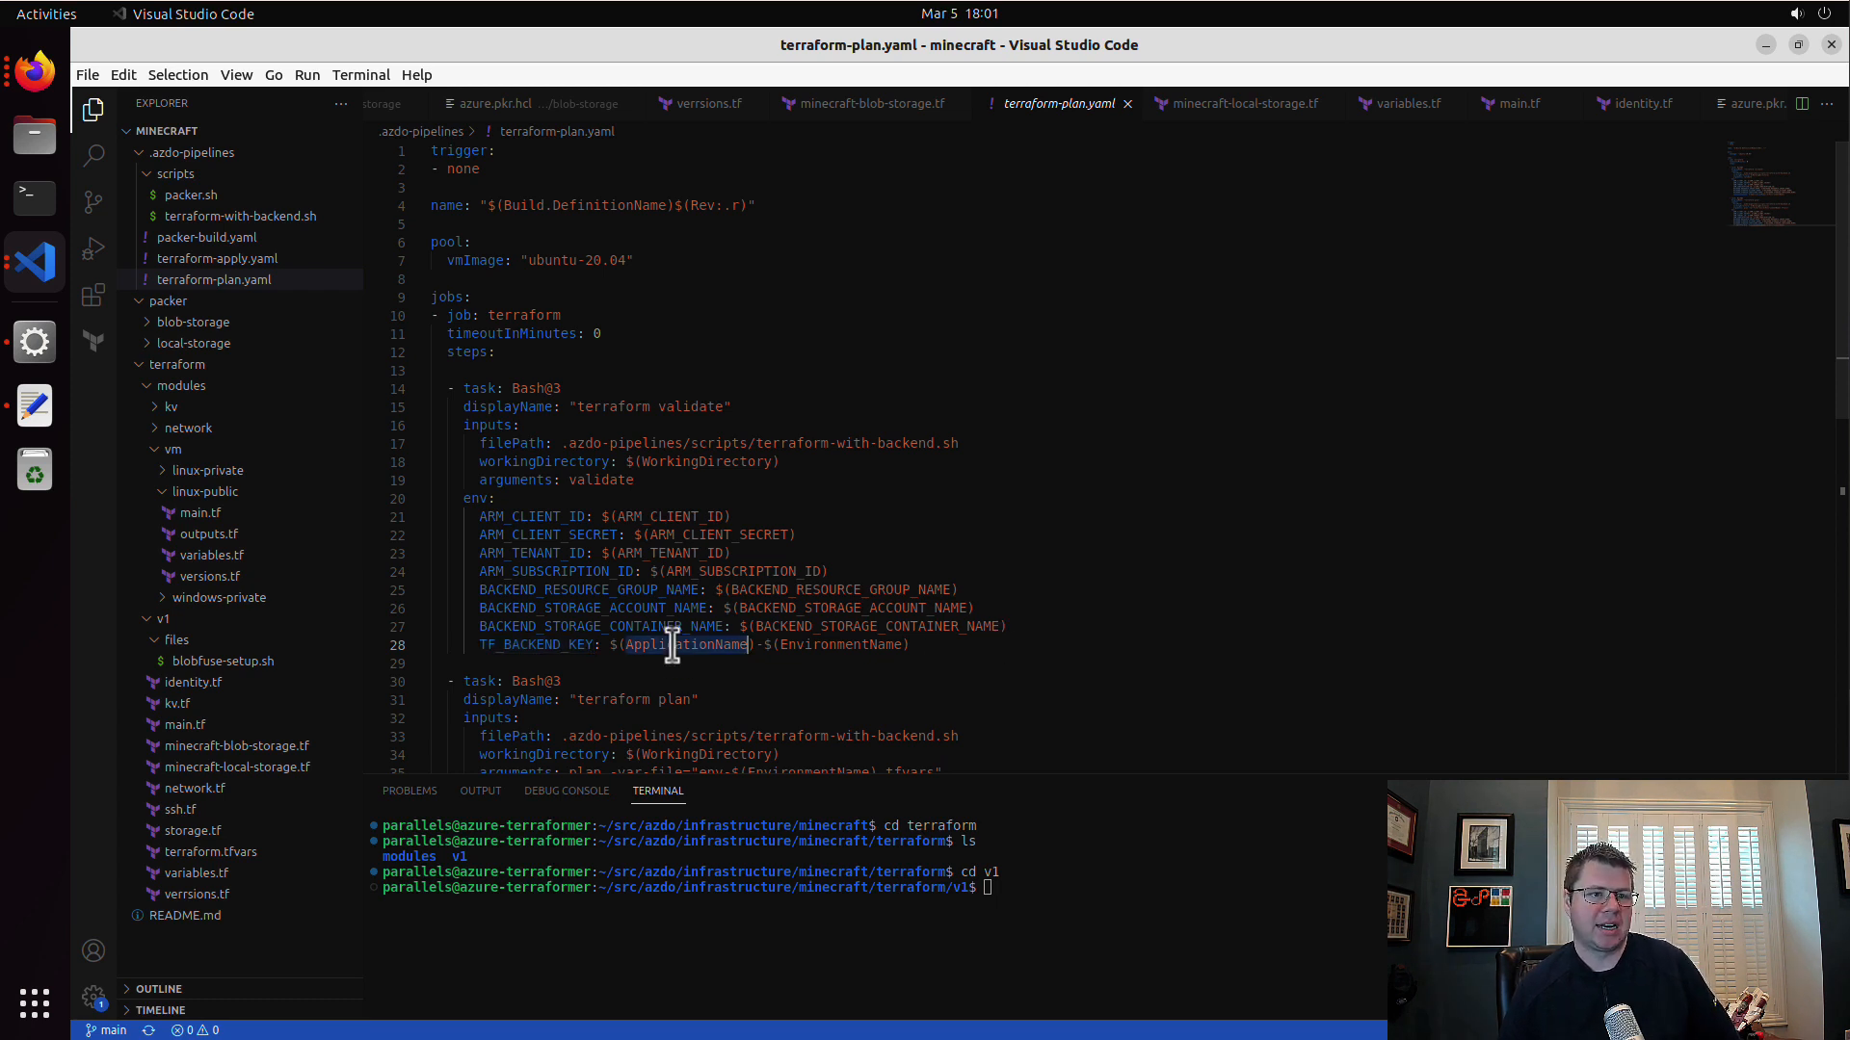
double_click(864, 645)
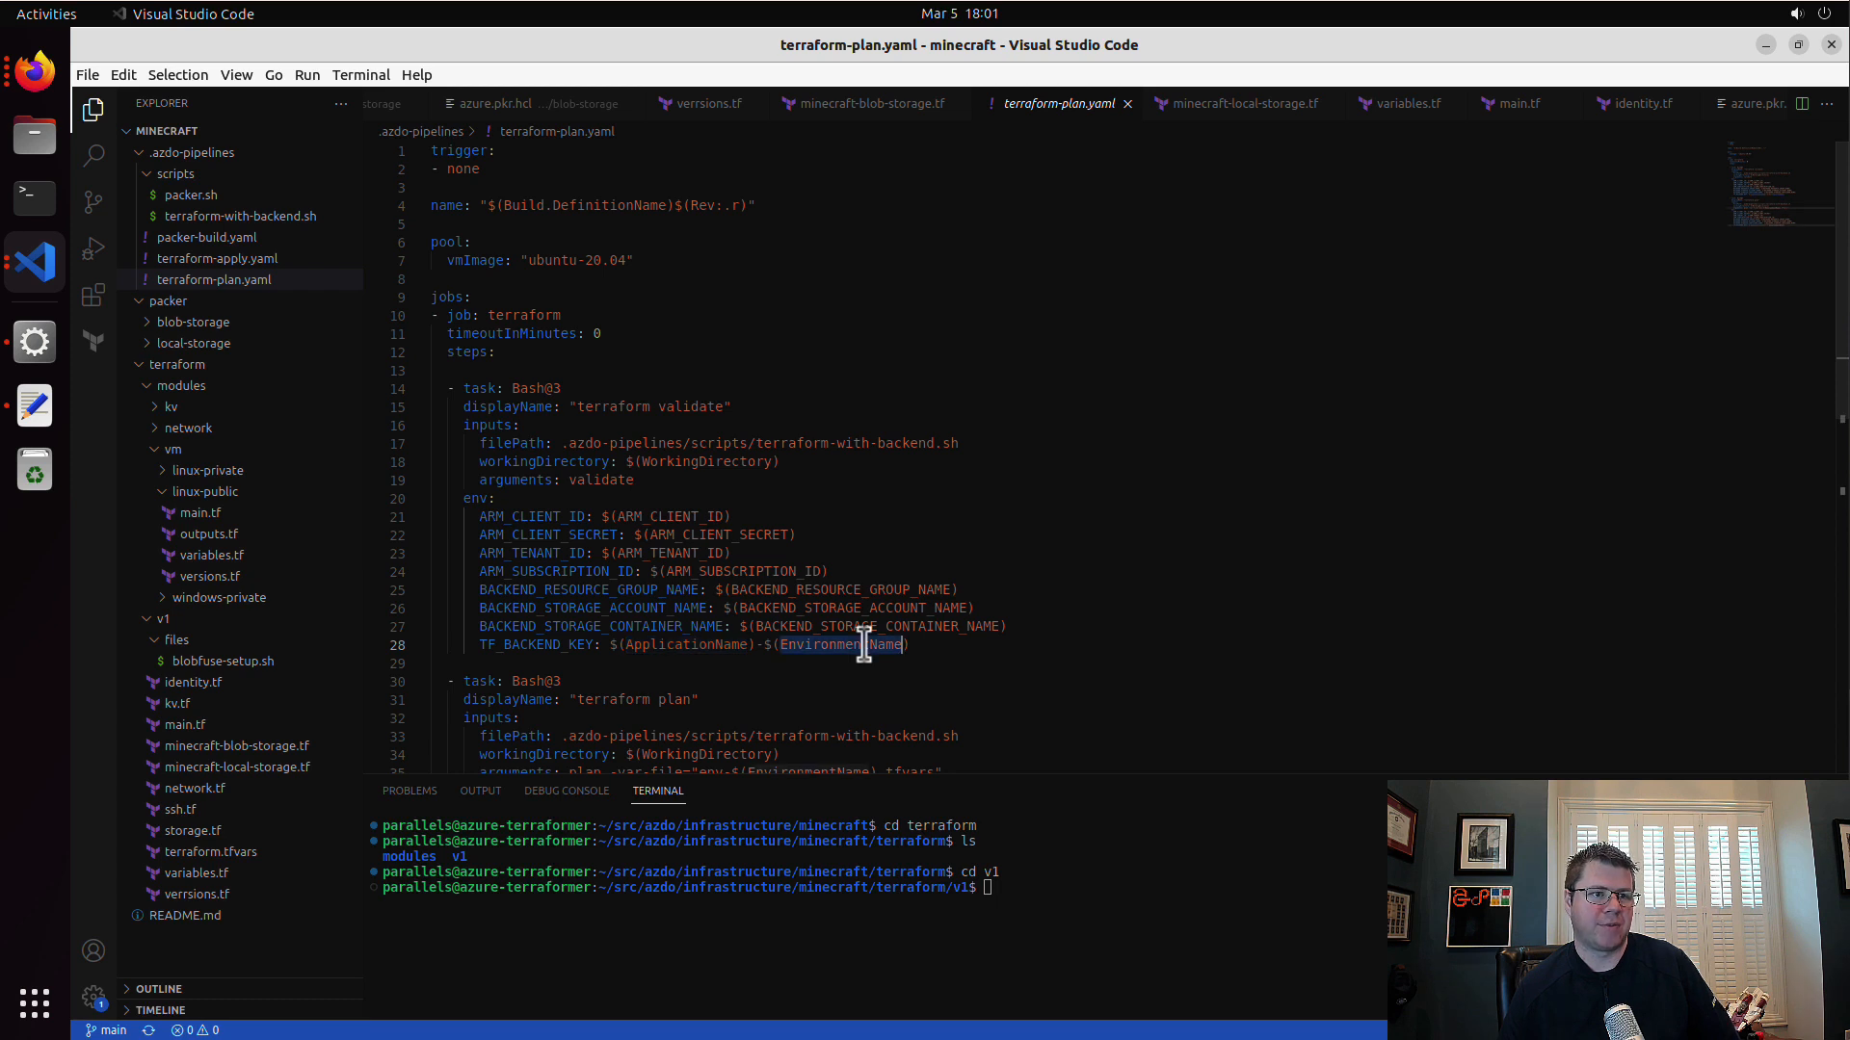
double_click(722, 461)
left_click_drag(1027, 626, 260, 607)
left_click_drag(901, 568, 263, 523)
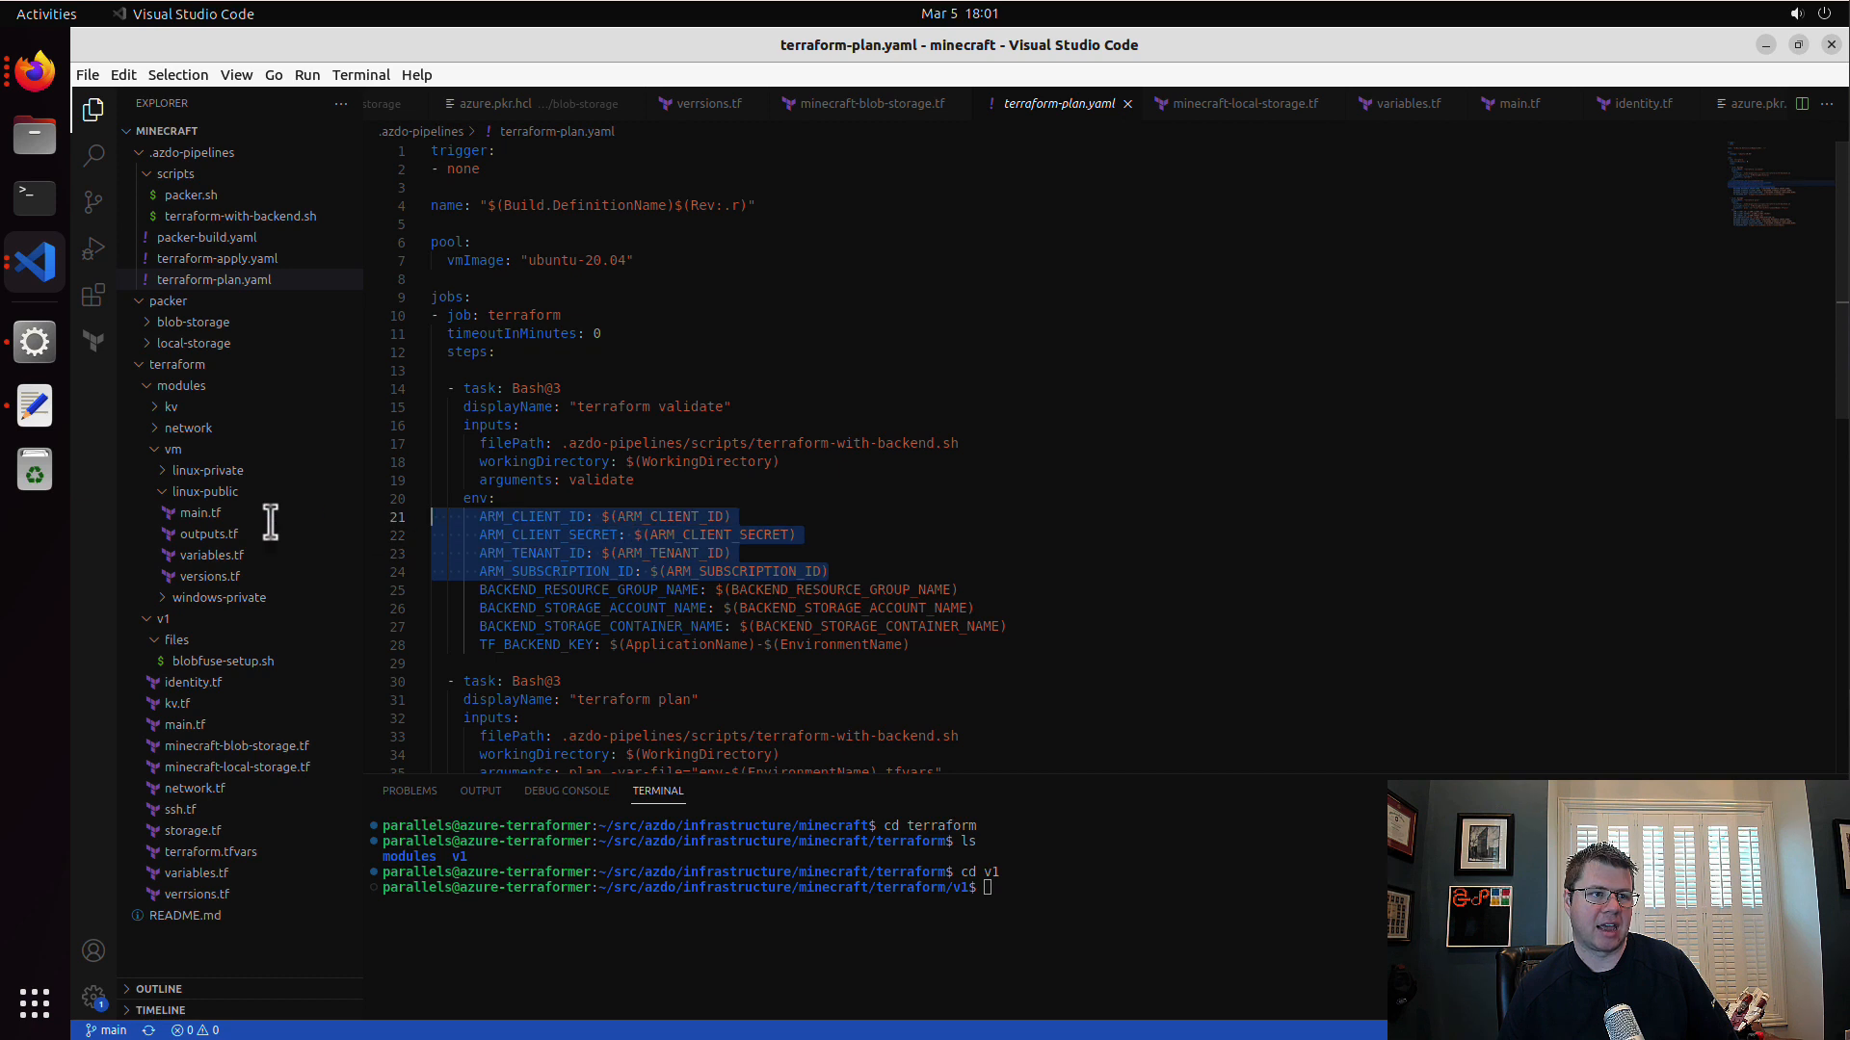
scroll(1018, 564, "down", 5)
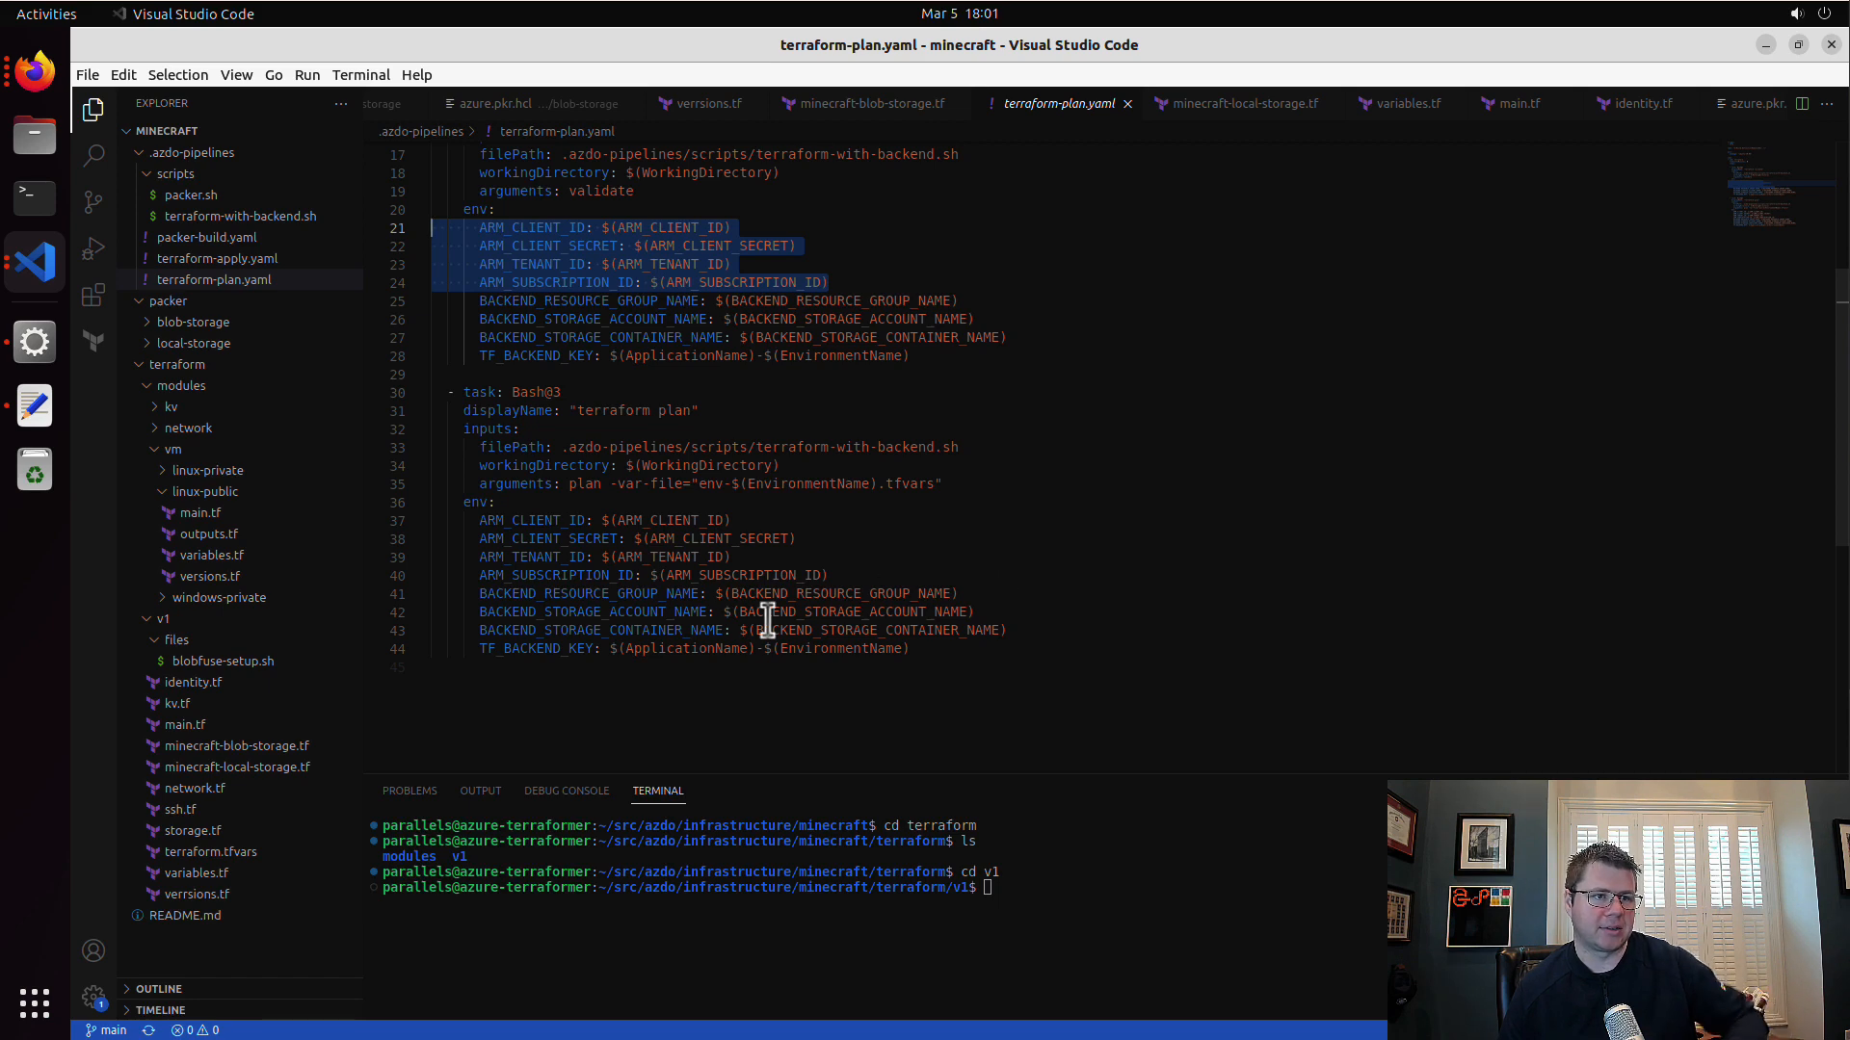
Step: Copy ApplicationName from the backend key in terraform-plan.yaml, switch to Firefox, and add it as a pipeline variable with the value minecraft
left_click(717, 649)
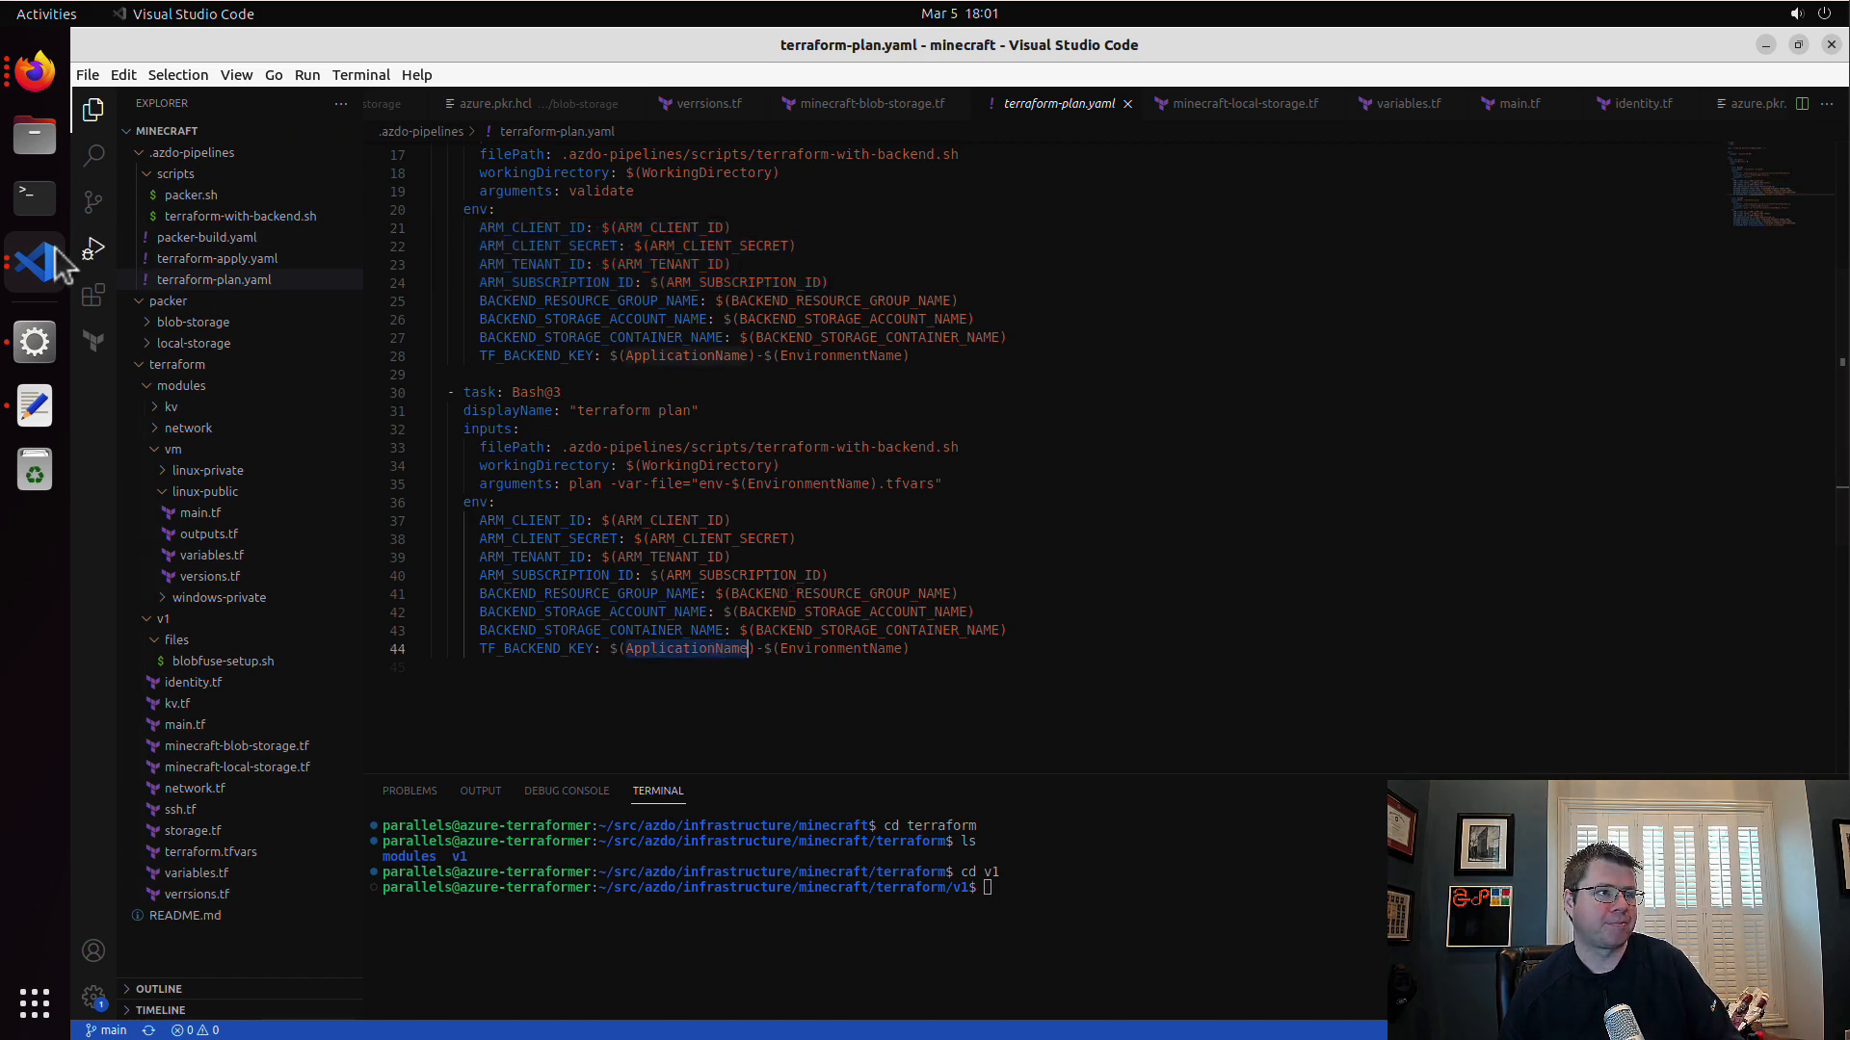
left_click(34, 71)
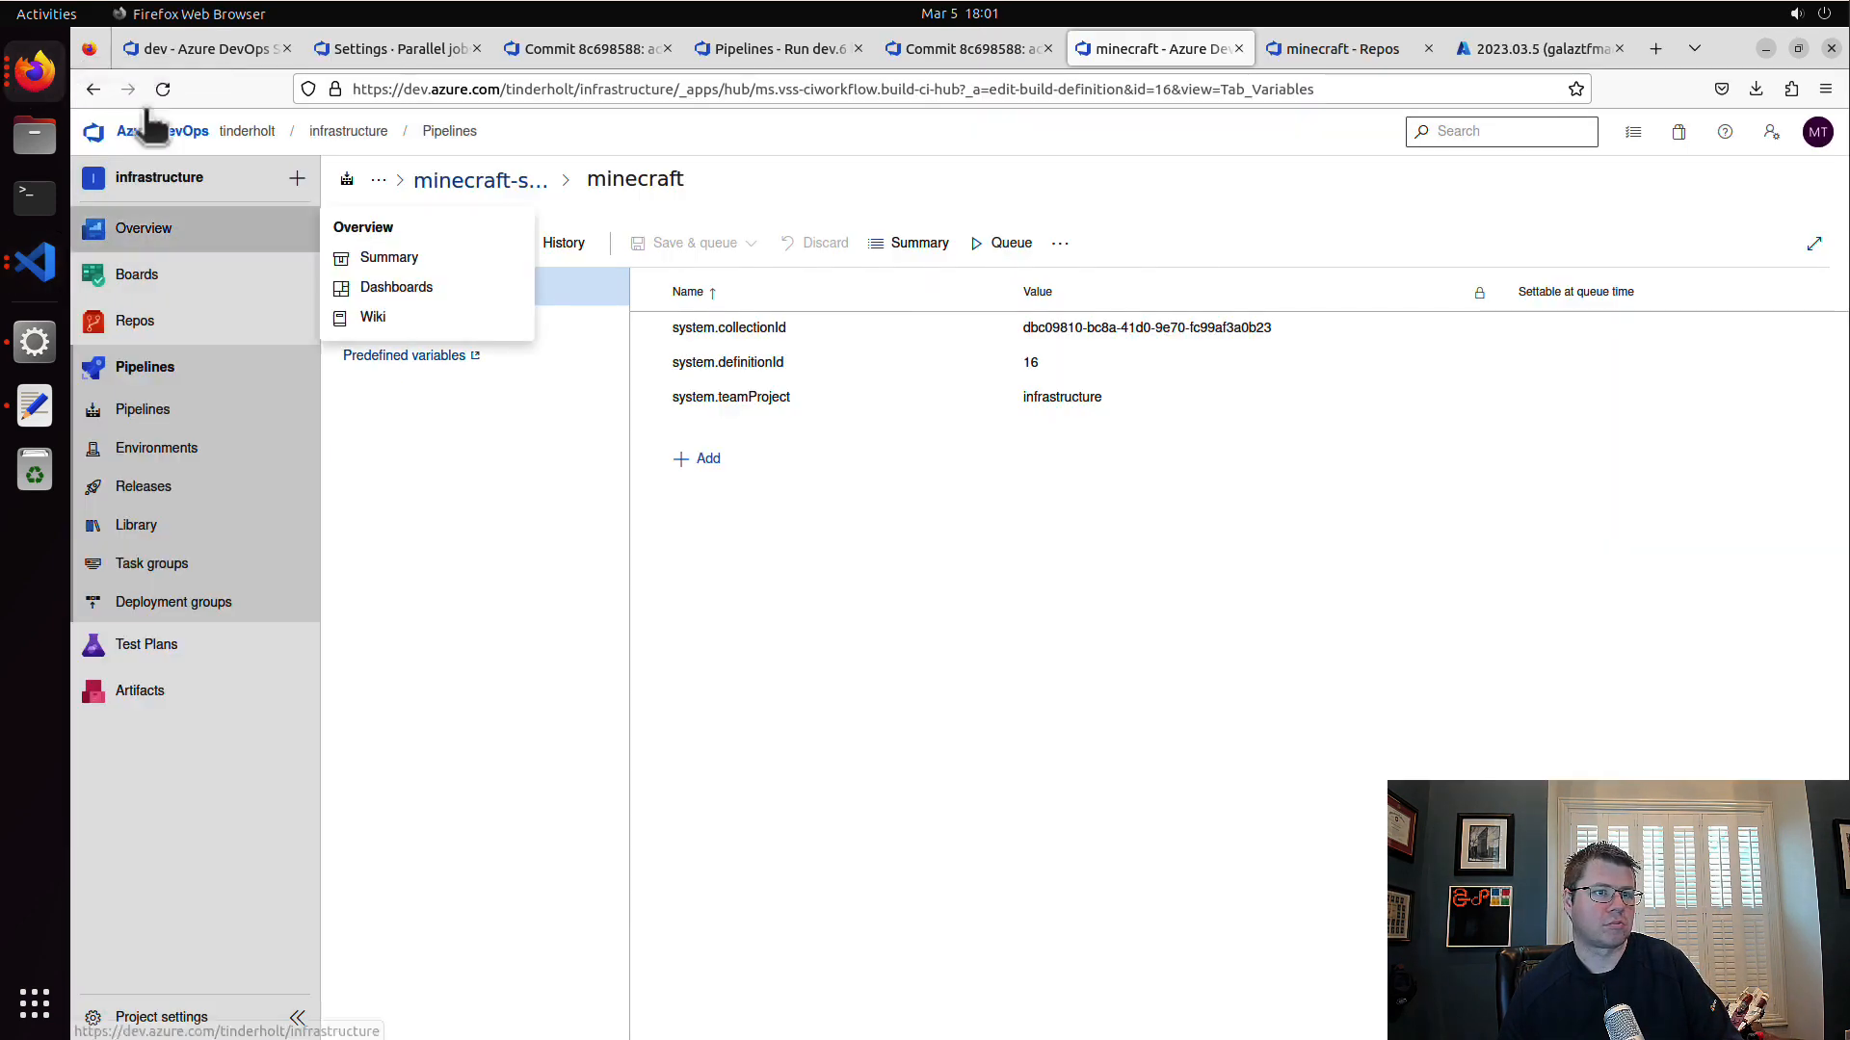
left_click(718, 463)
left_click(1108, 431)
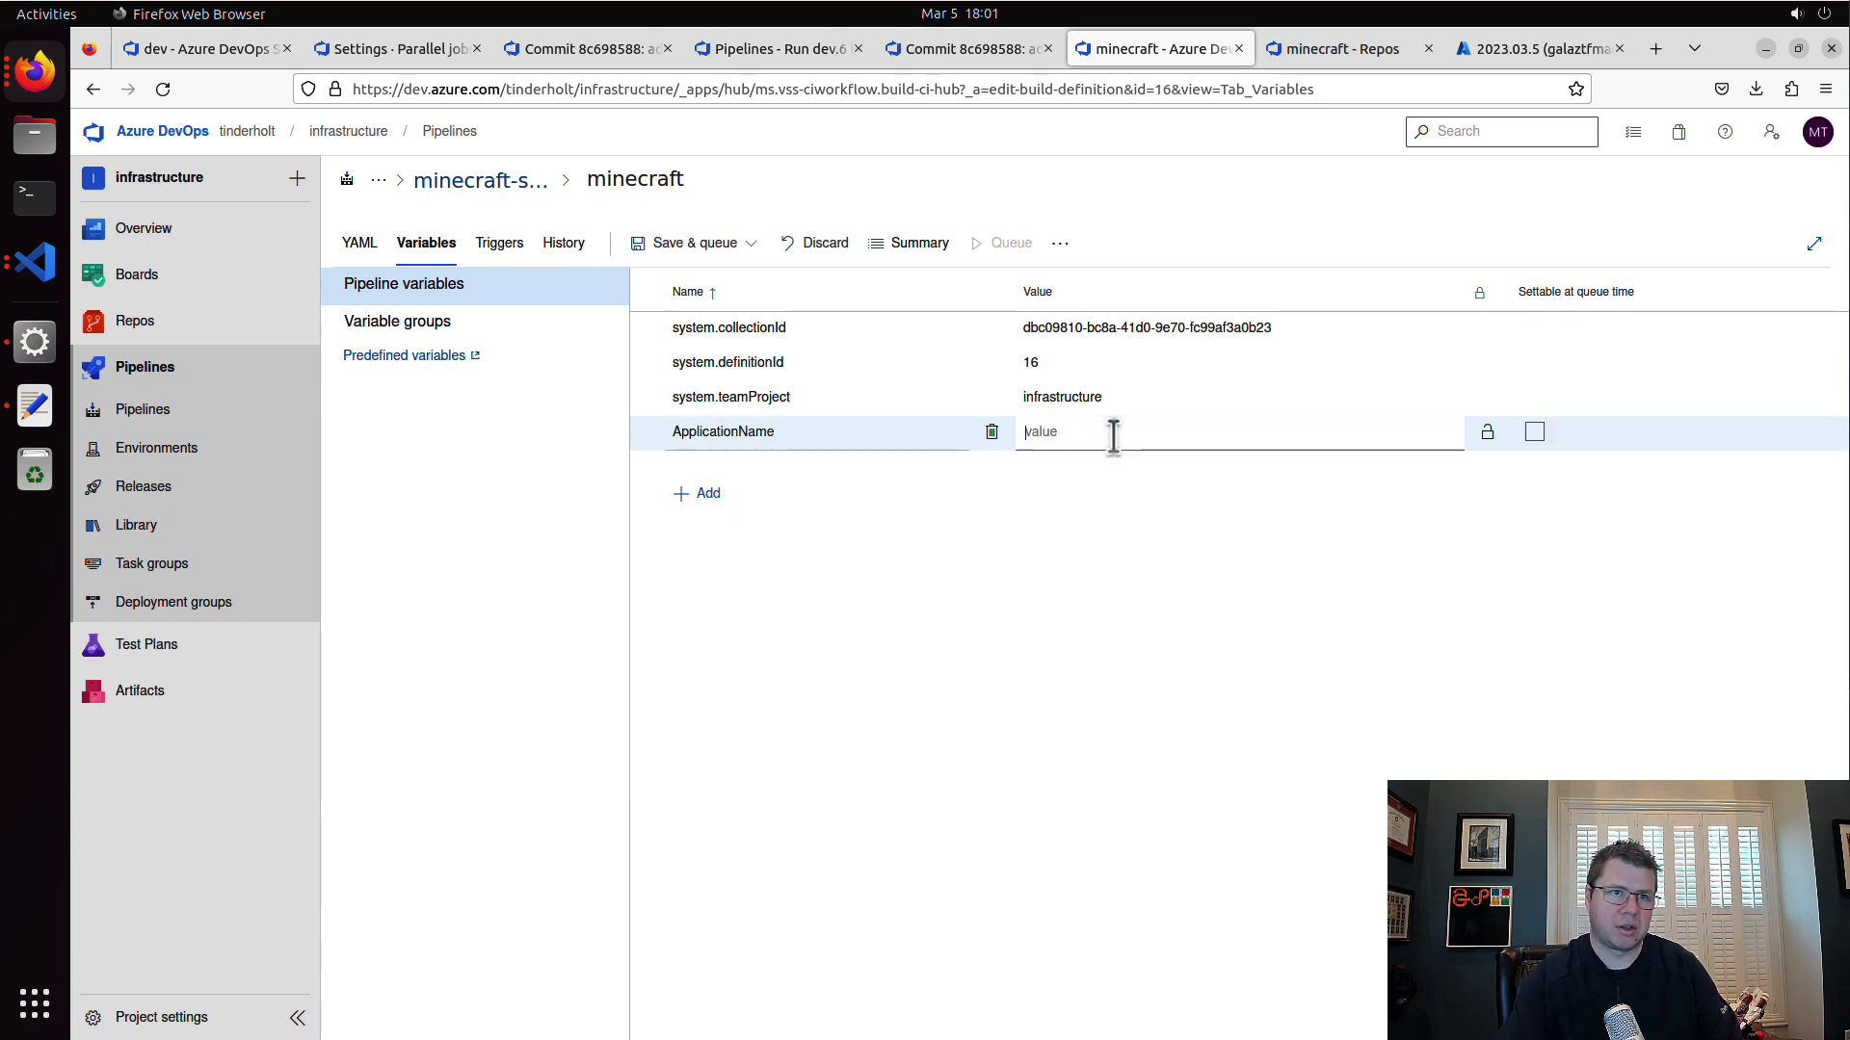
type("minecraft")
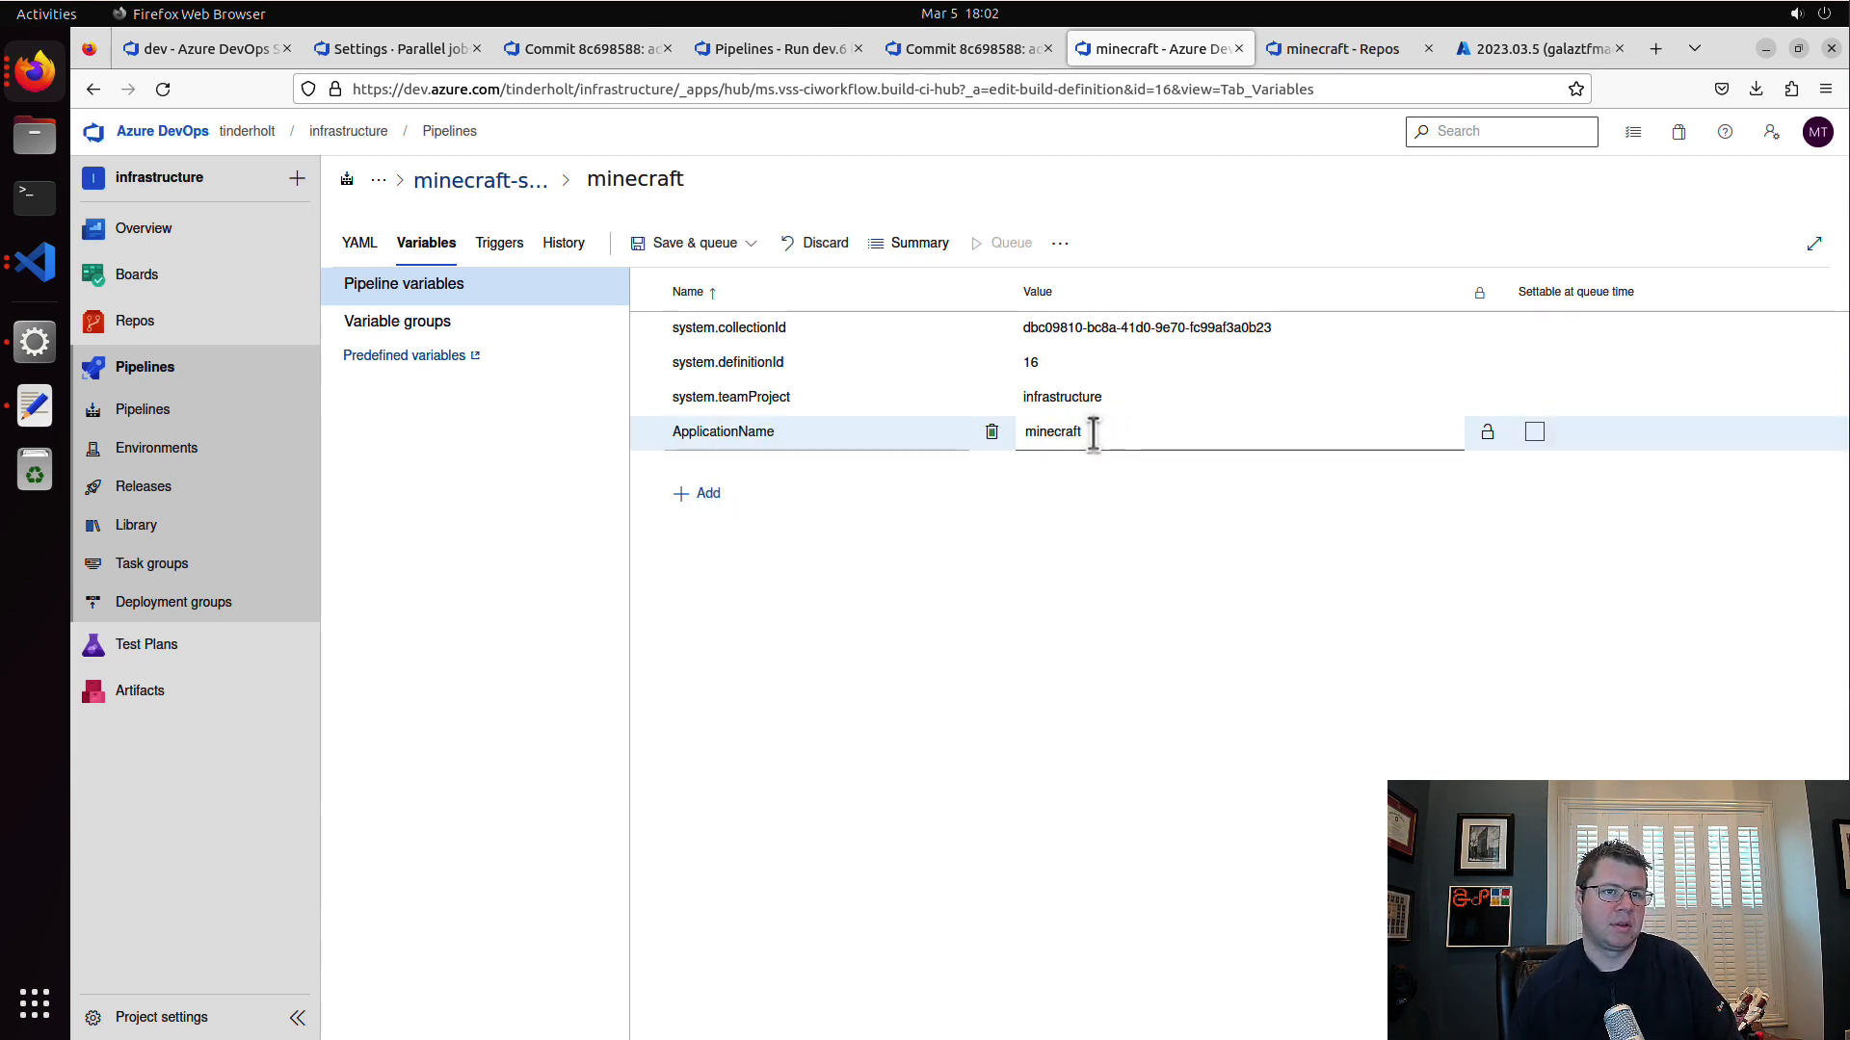
Step: Add a pipeline variable named EnvironmentName with the value dev
left_click(708, 493)
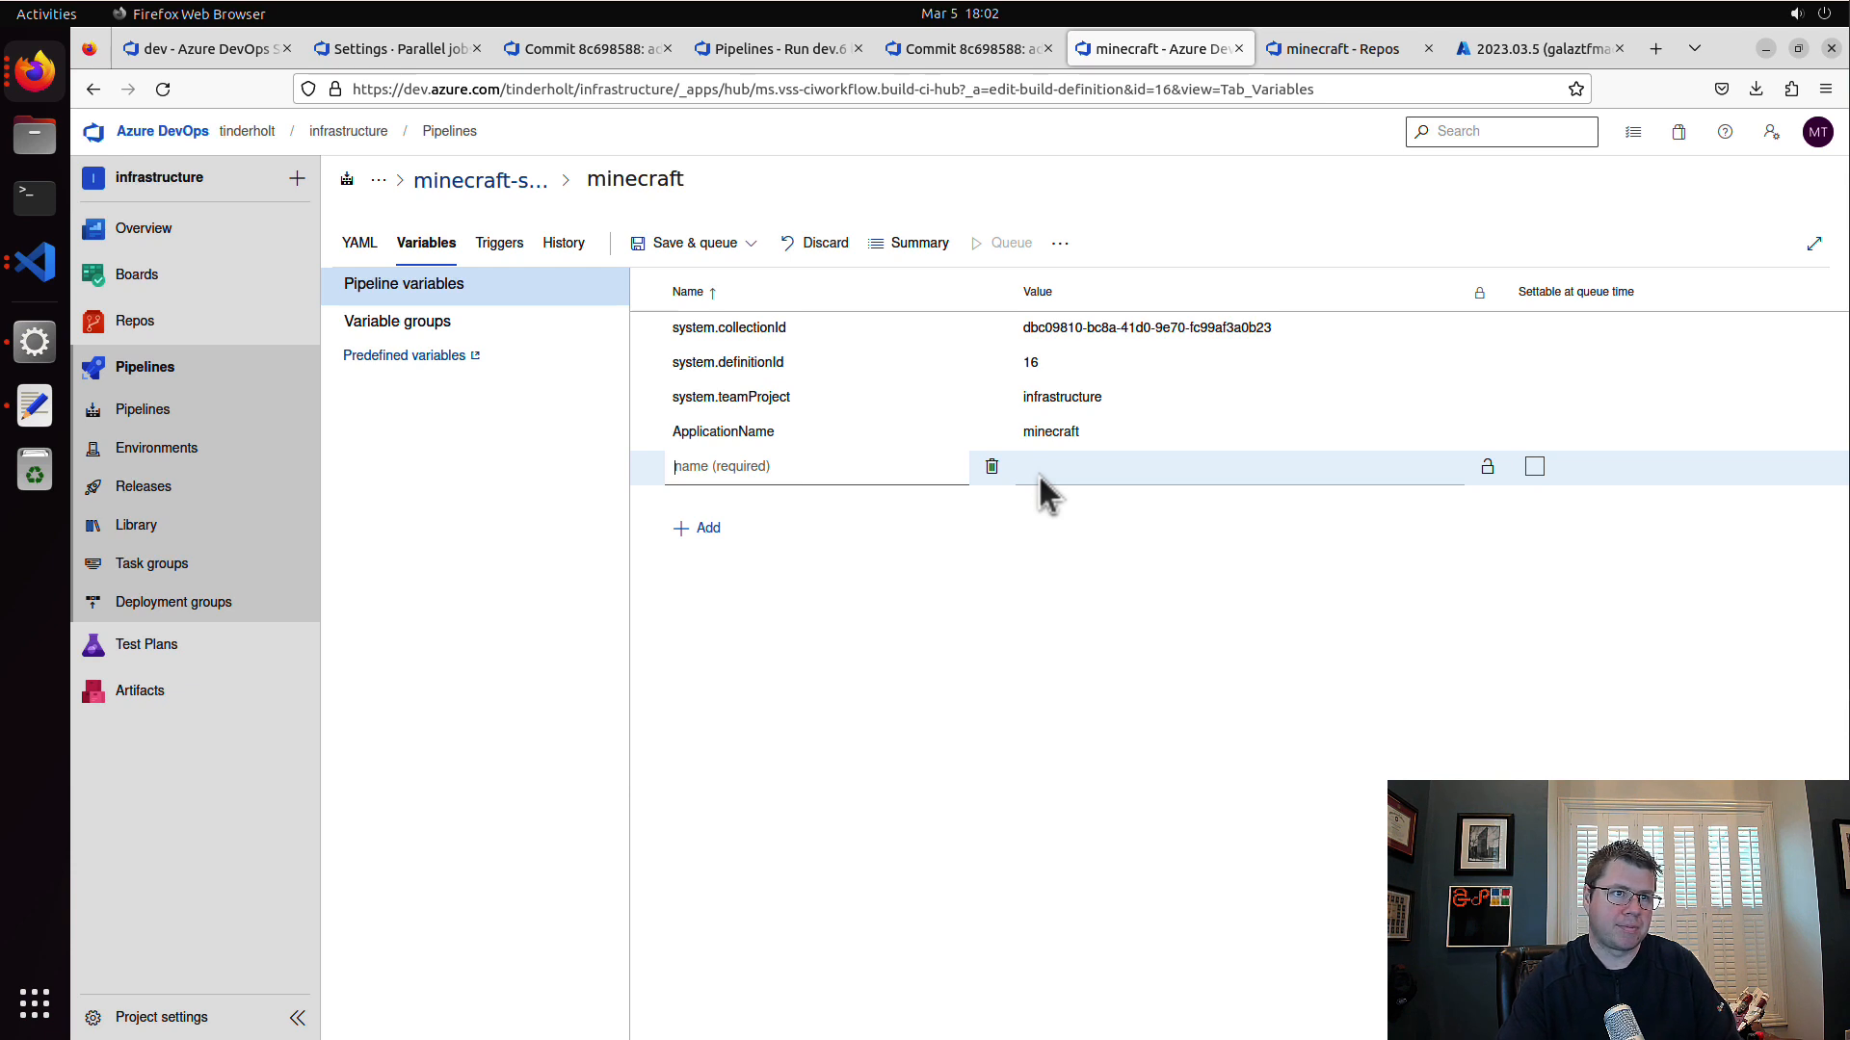
type("EnvironmentName")
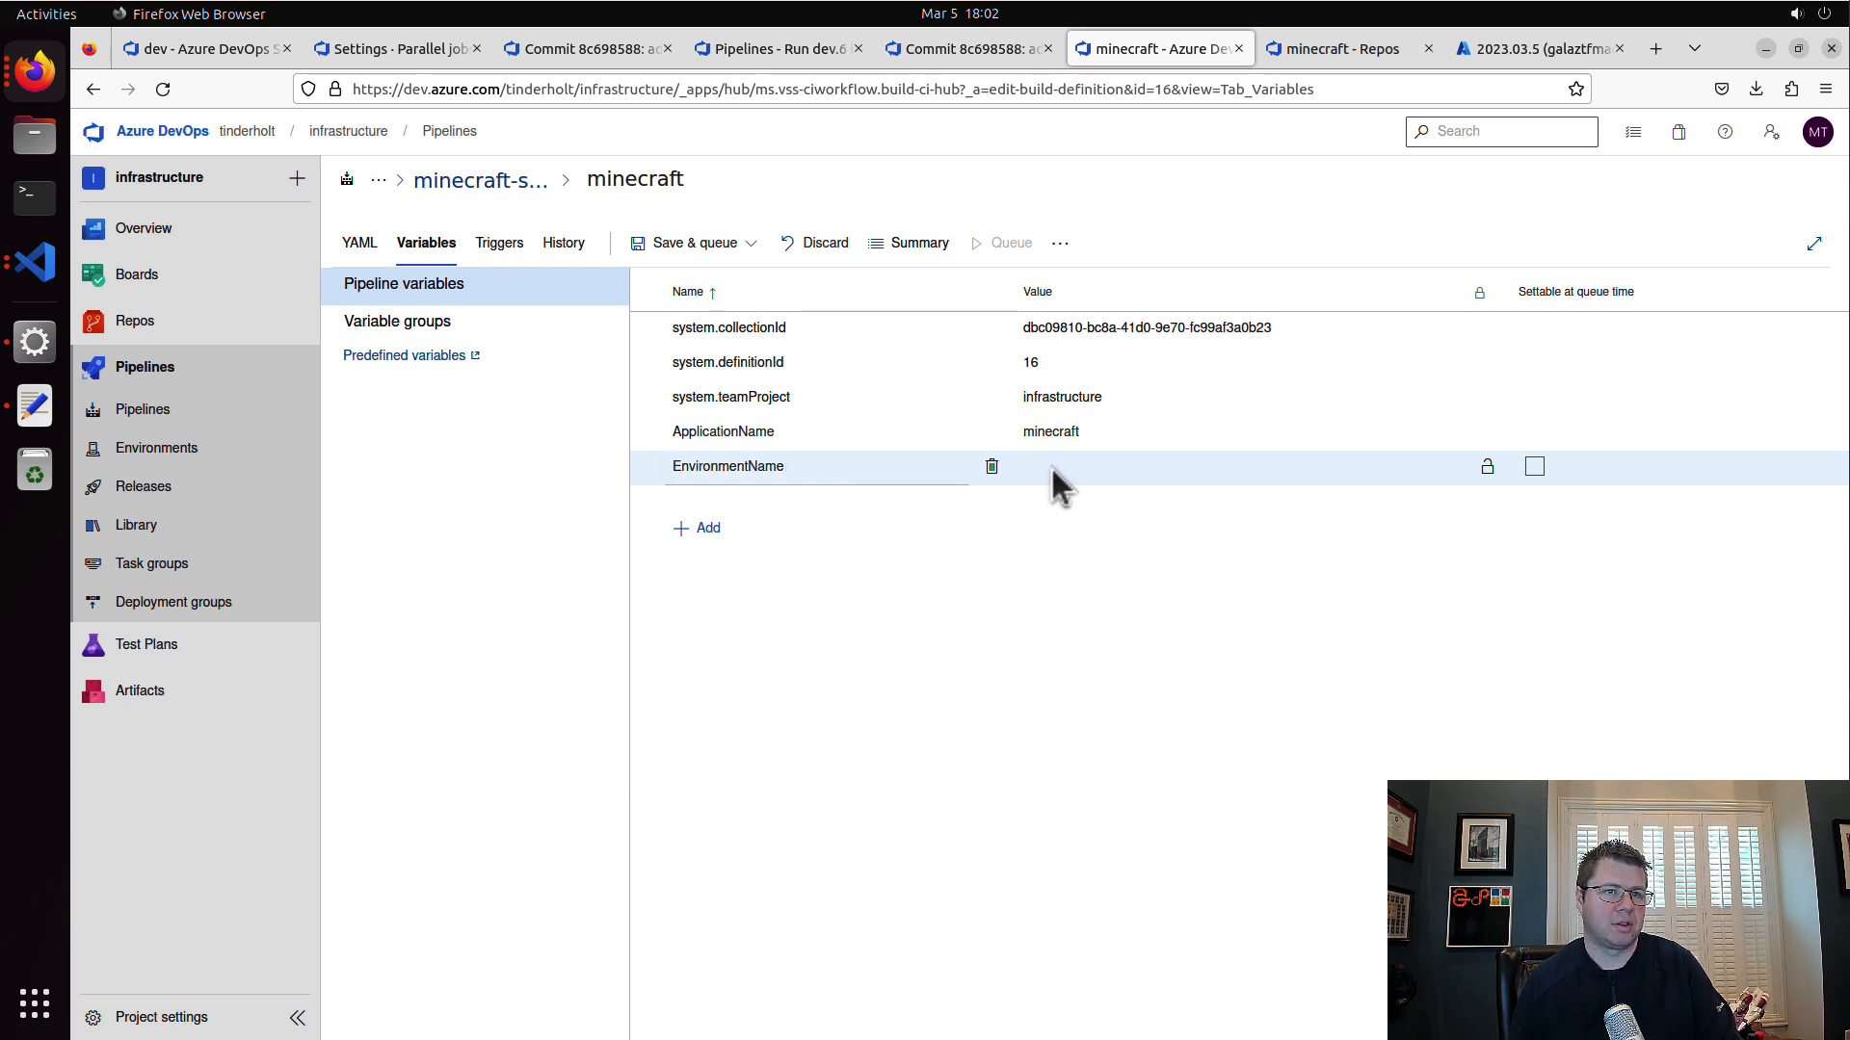
left_click(1050, 465)
type("dev")
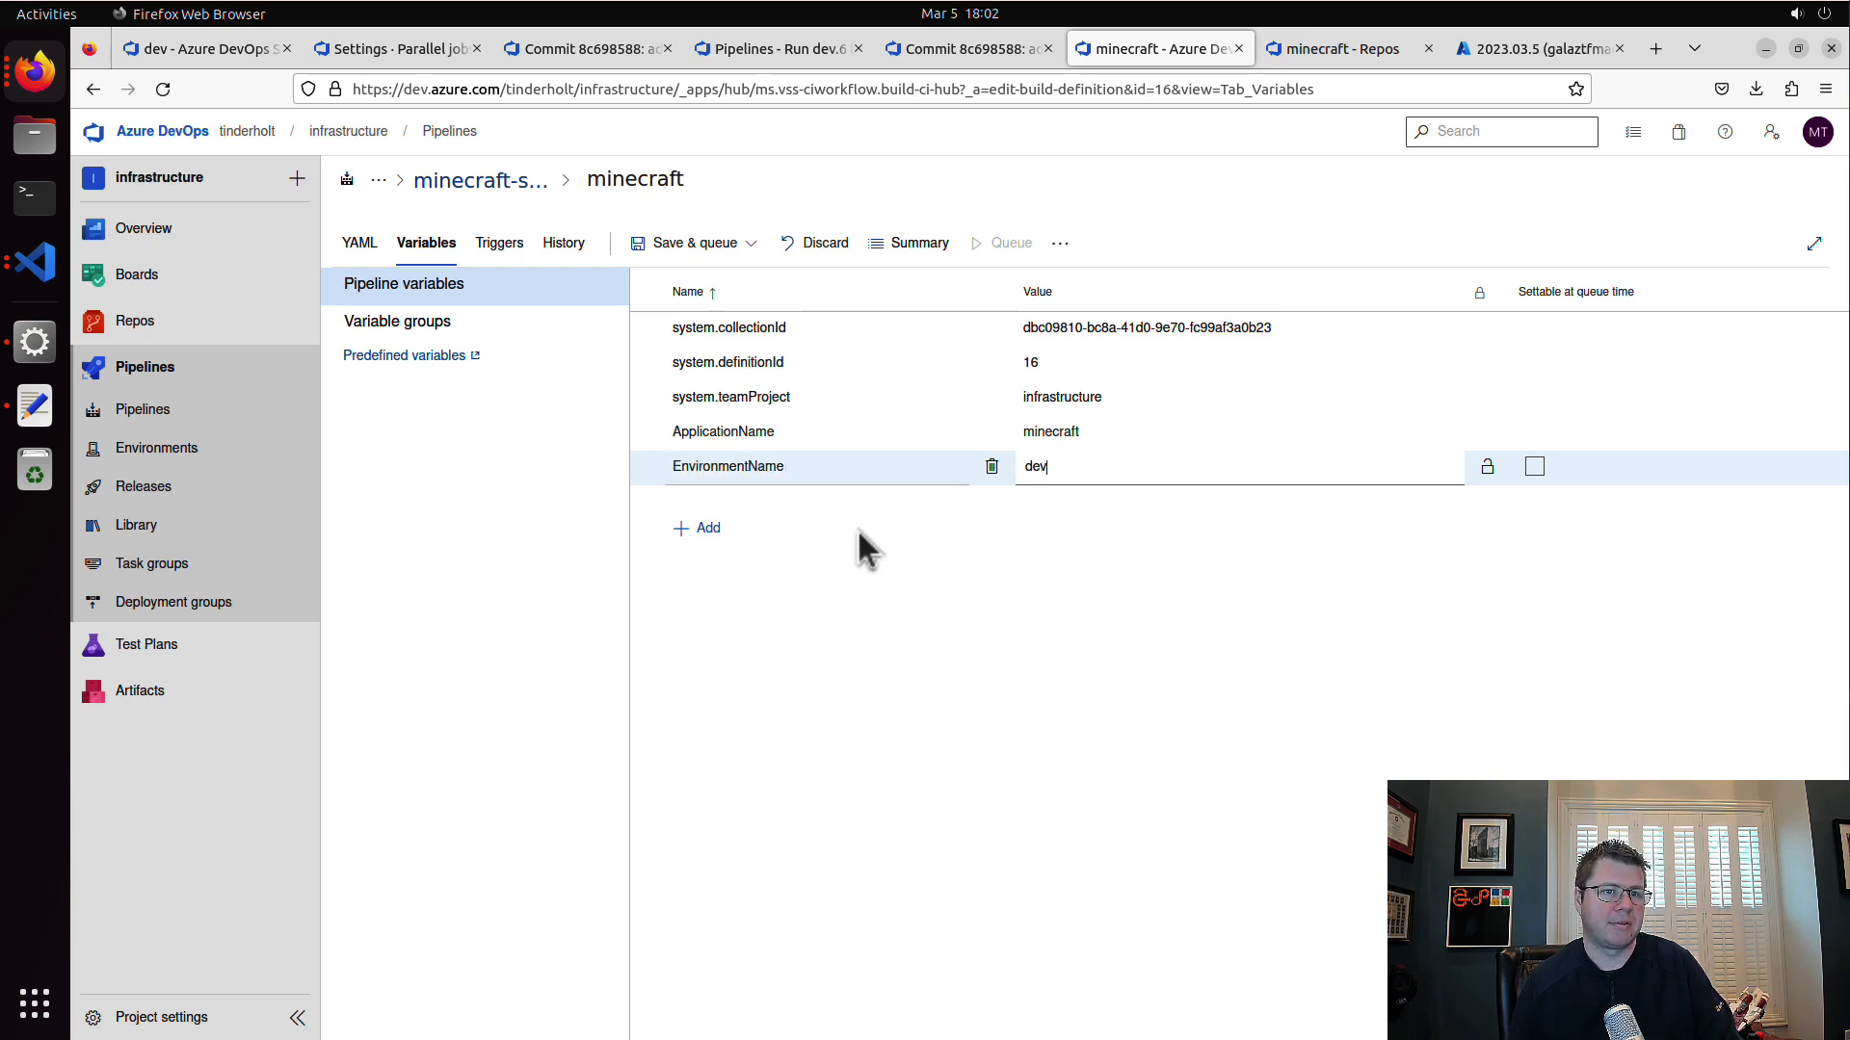
Step: Rename the minecraft pipeline to dev
left_click(638, 176)
type("dev")
key("Return")
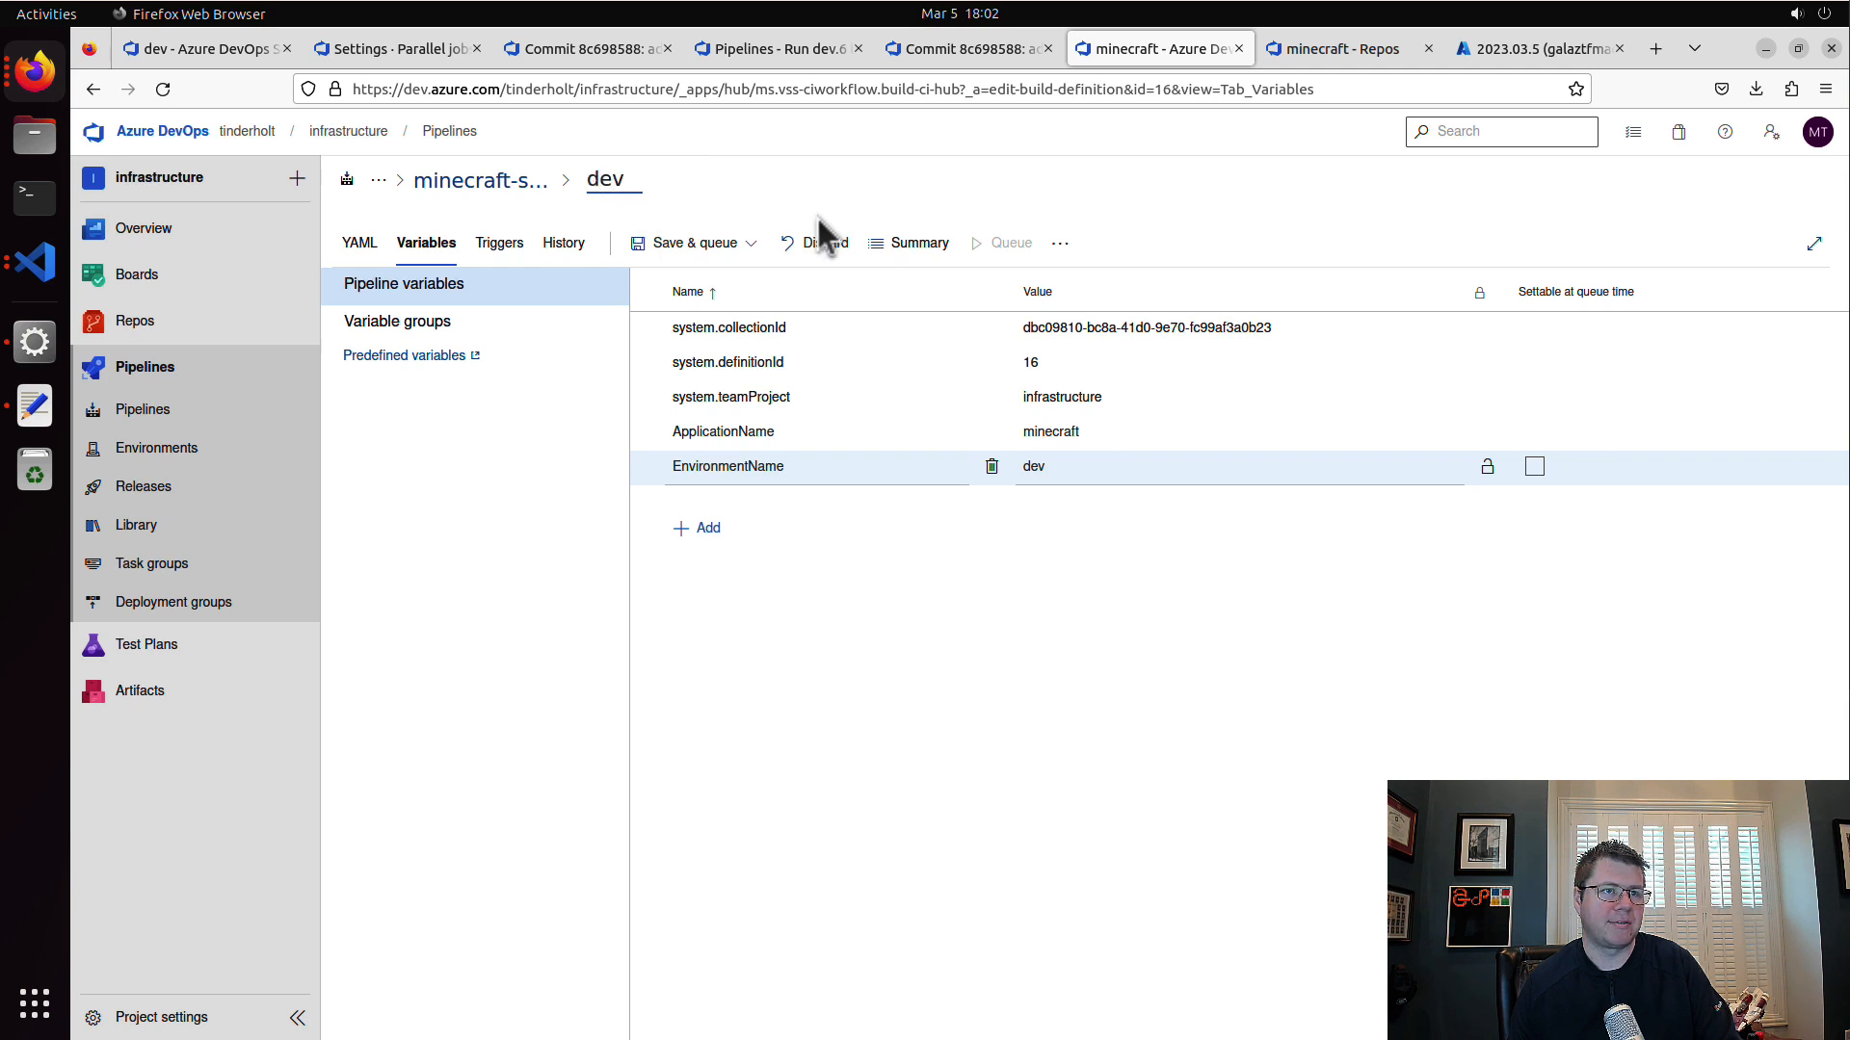
Step: Add a WorkingDirectory pipeline variable with the value terraform/v1 and save the pipeline without a comment or queuing a run
left_click(706, 533)
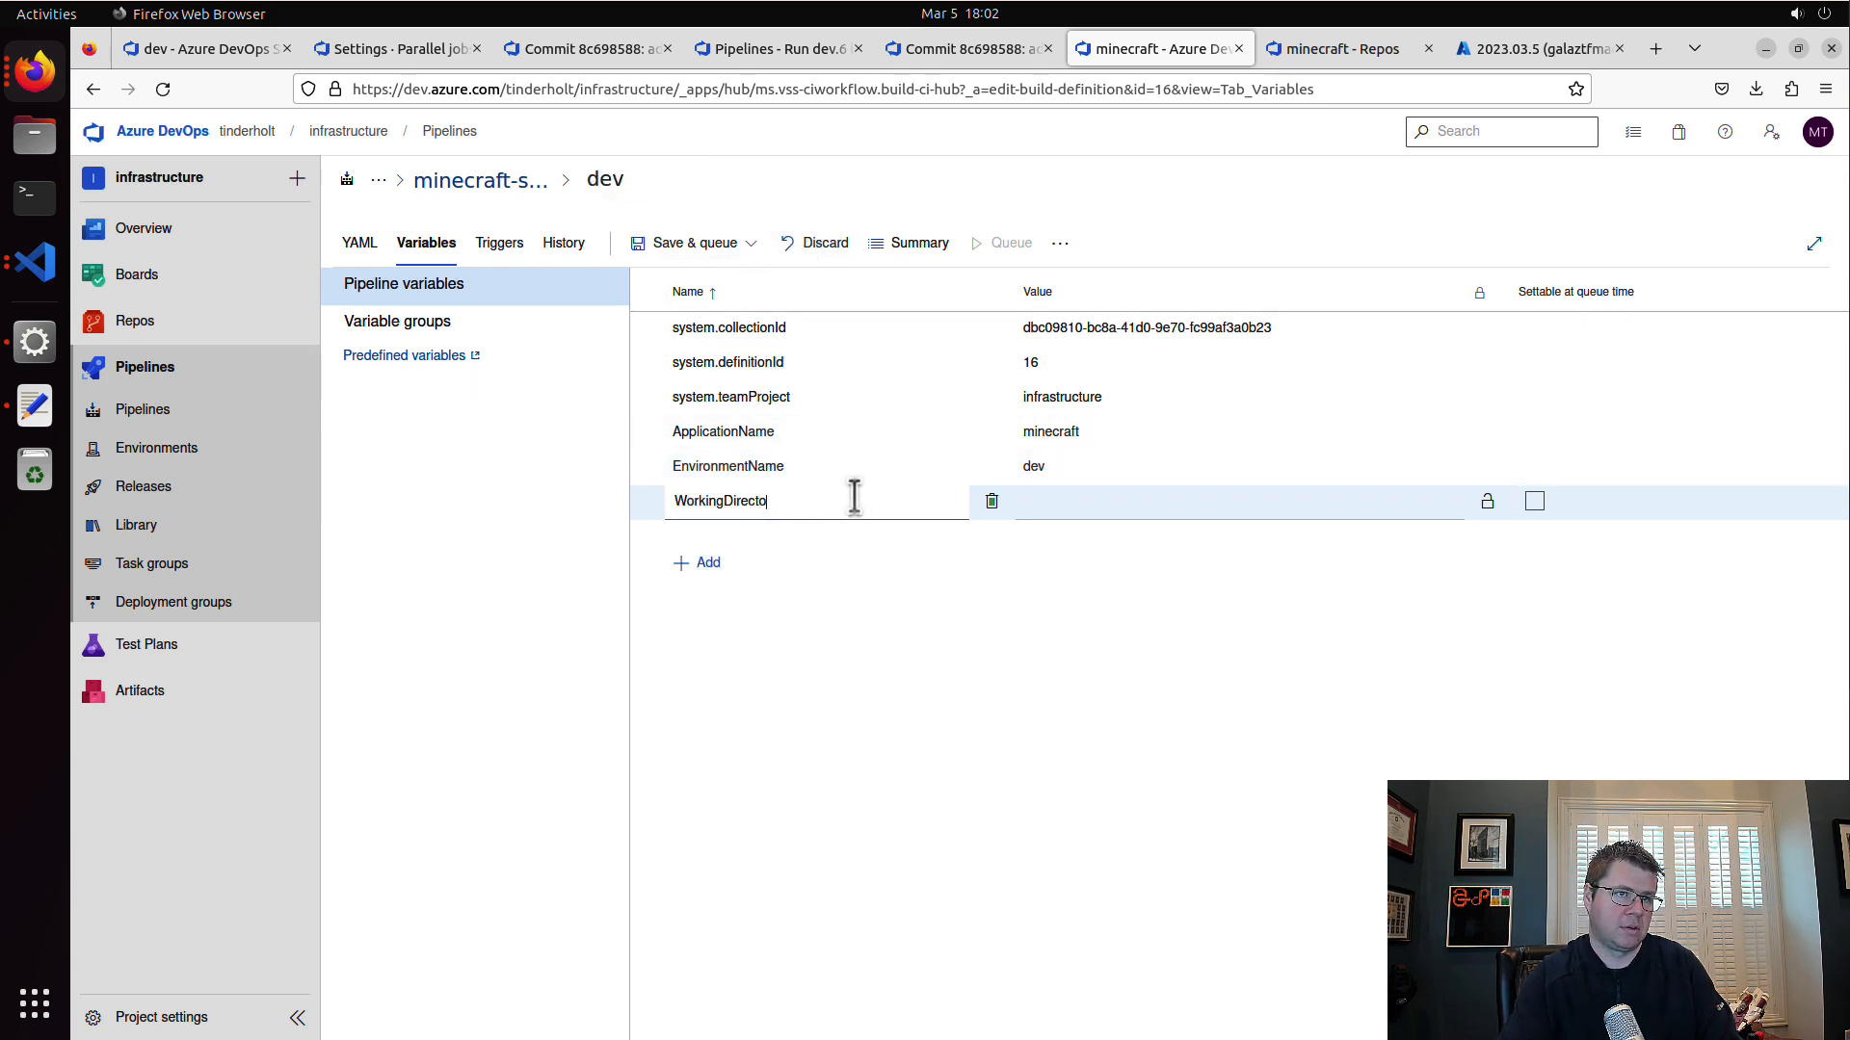
left_click(1181, 505)
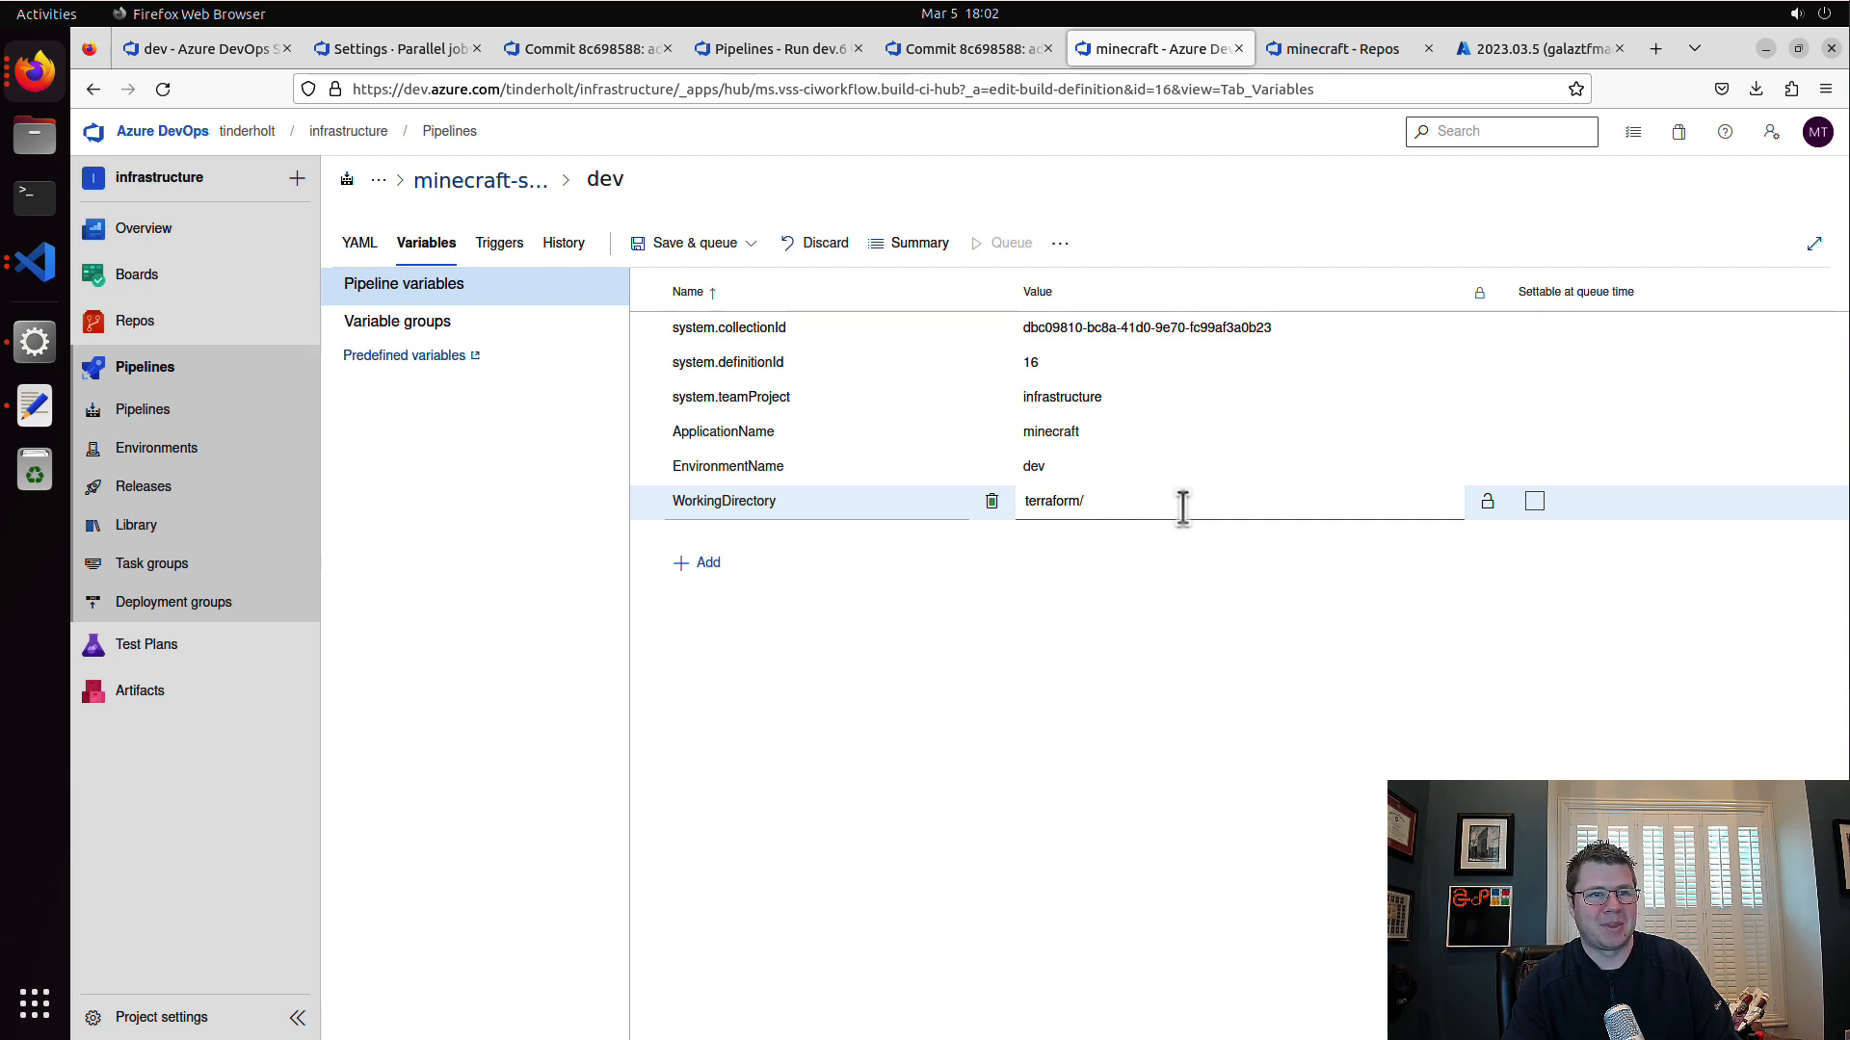
type("1")
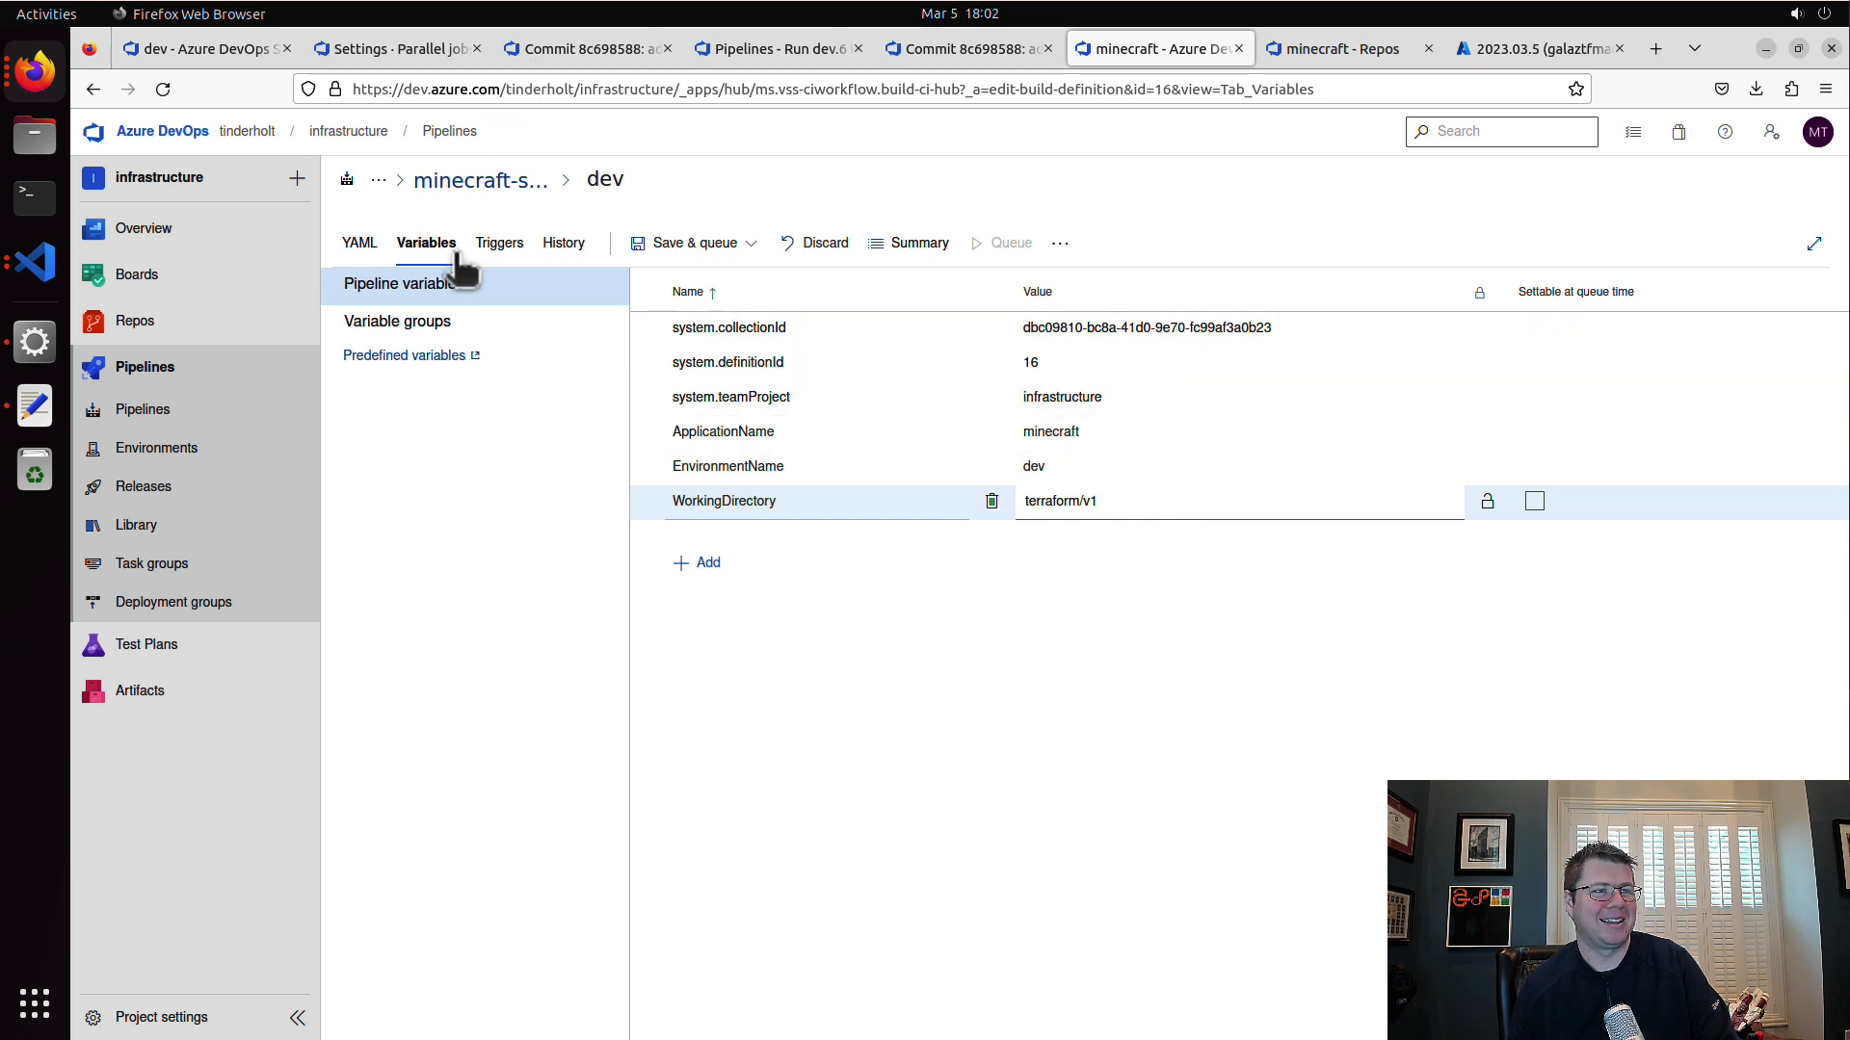
left_click(727, 245)
left_click(742, 313)
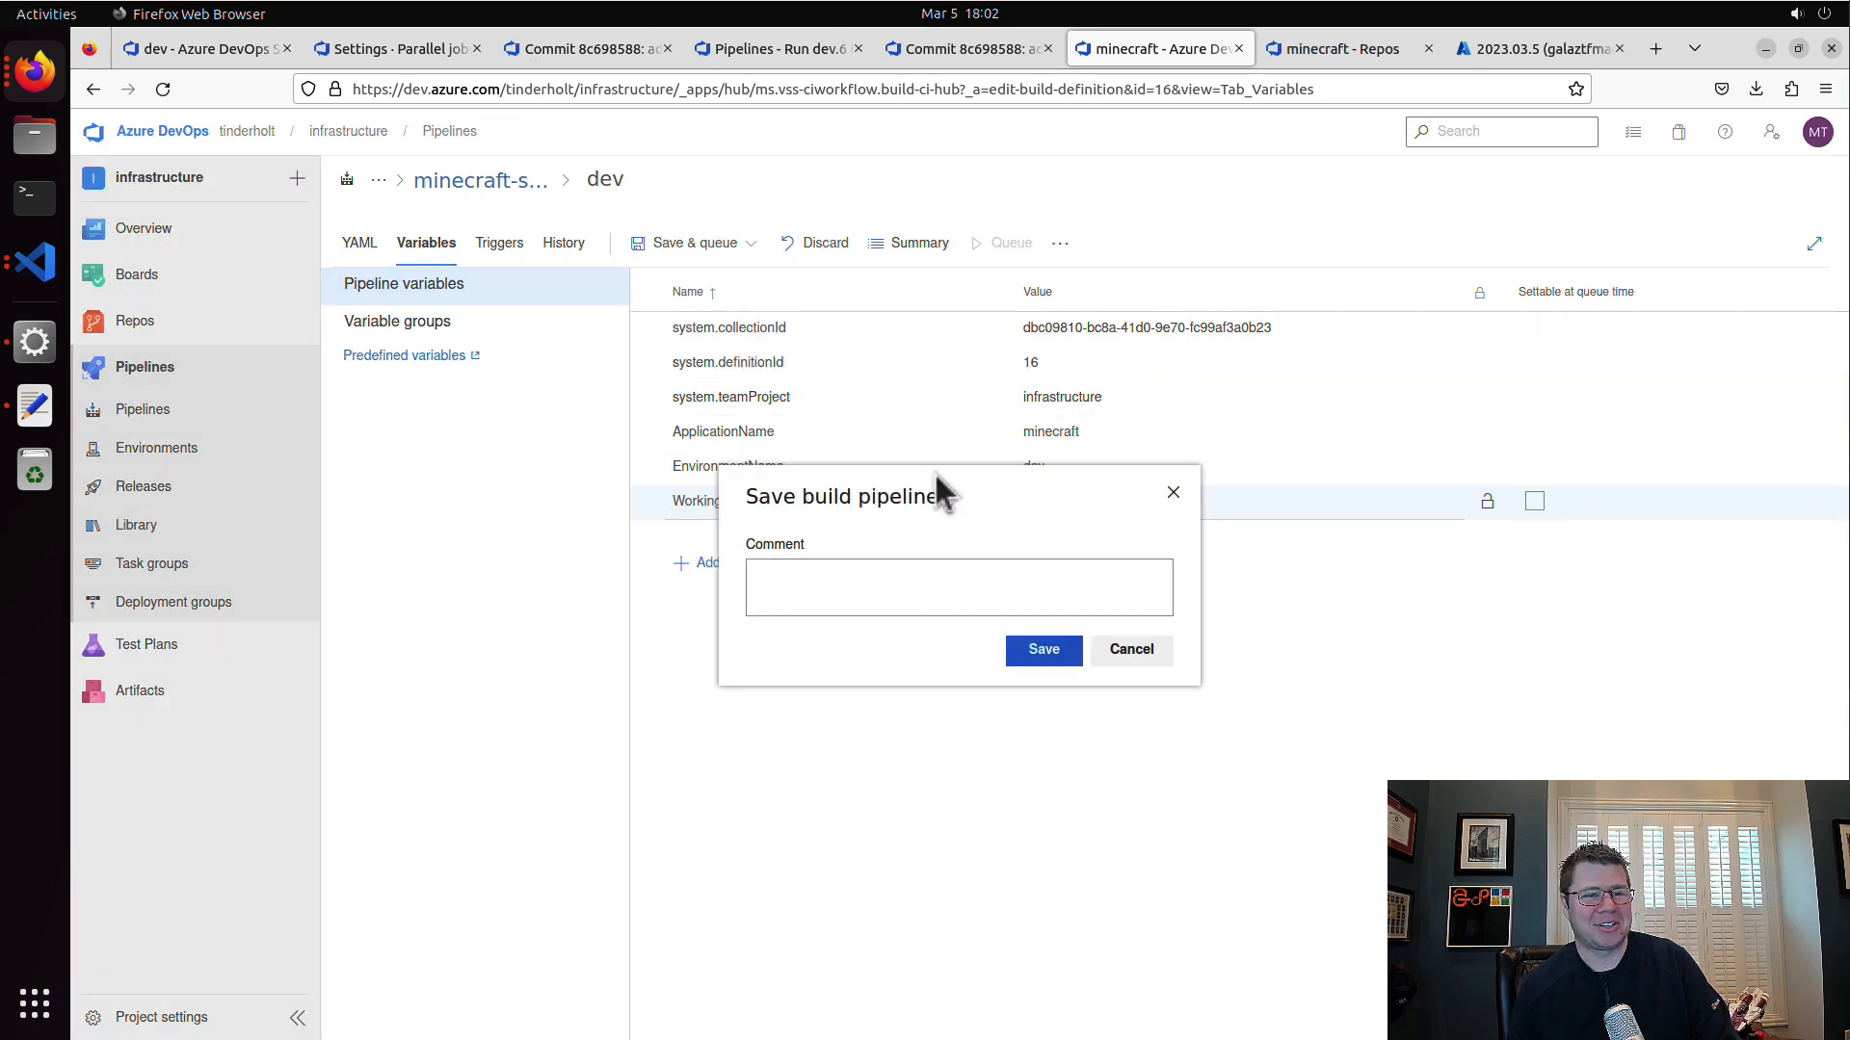
left_click(1043, 649)
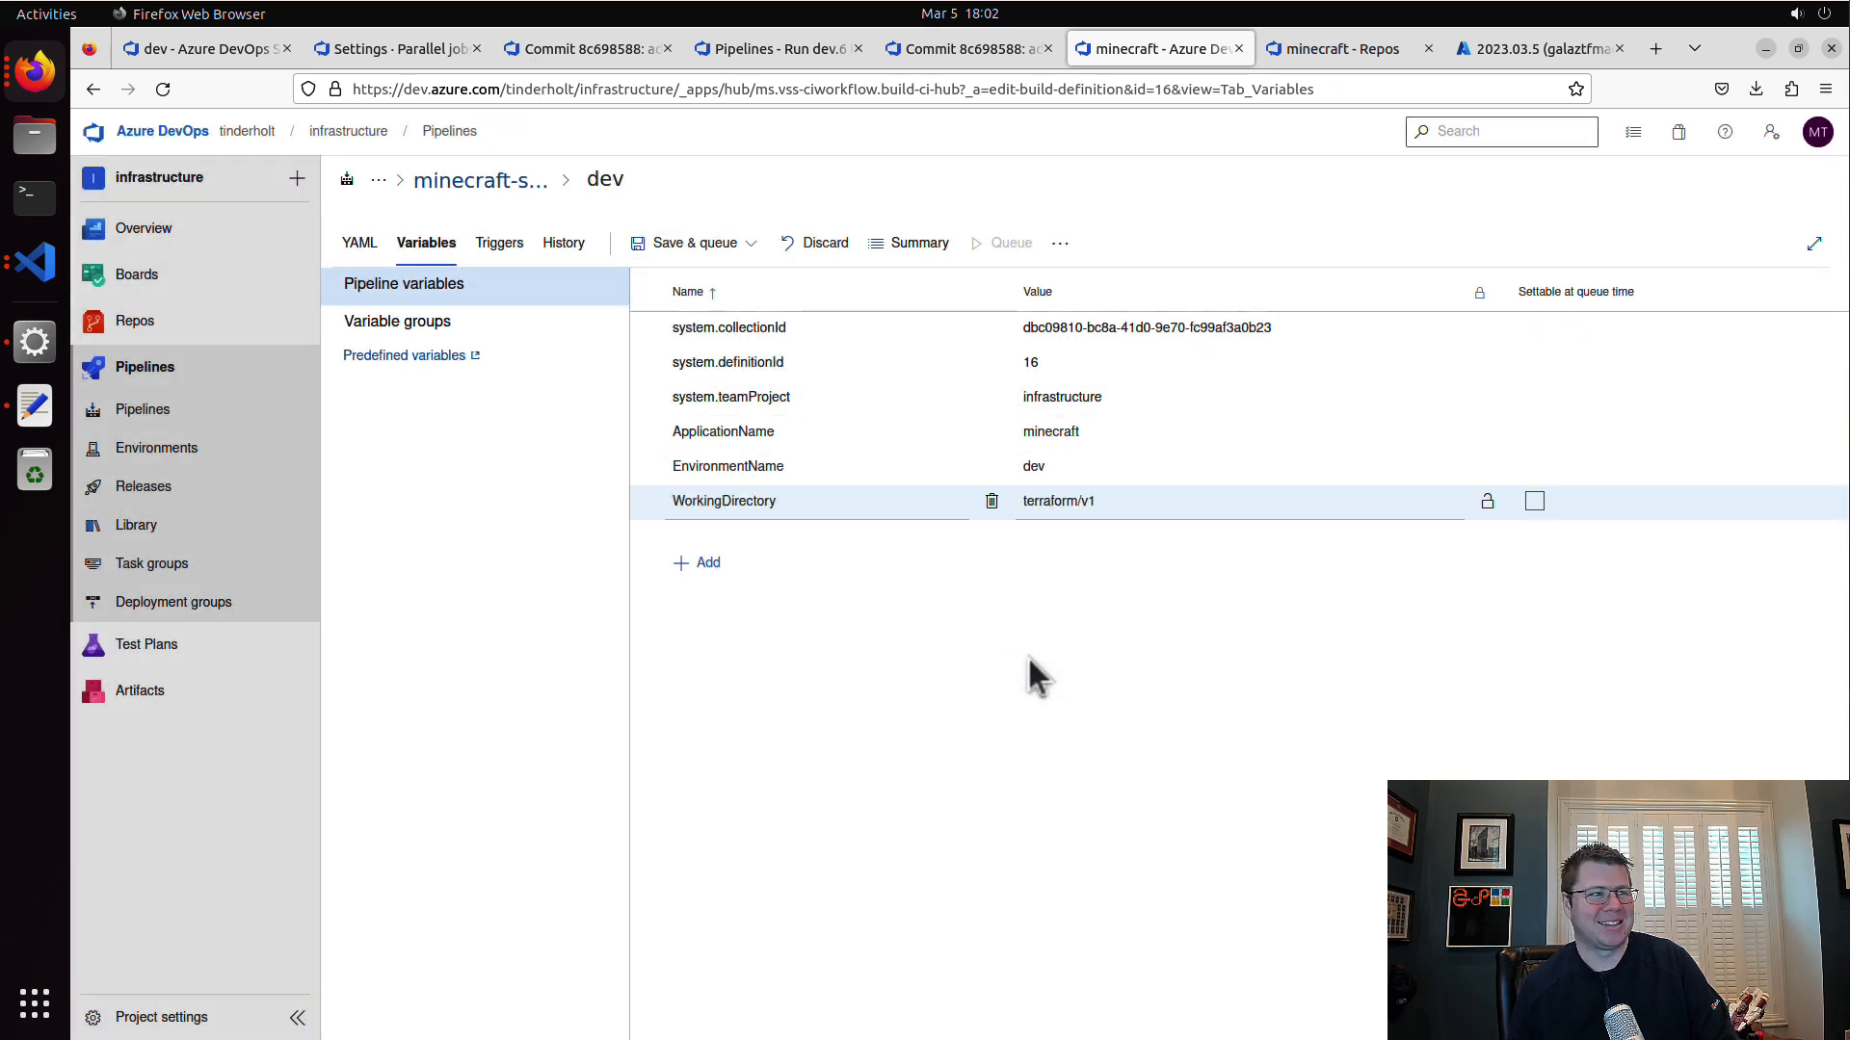
Step: Switch to Visual Studio Code and review the variables used by the terraform plan task in terraform-plan.yaml
left_click(36, 262)
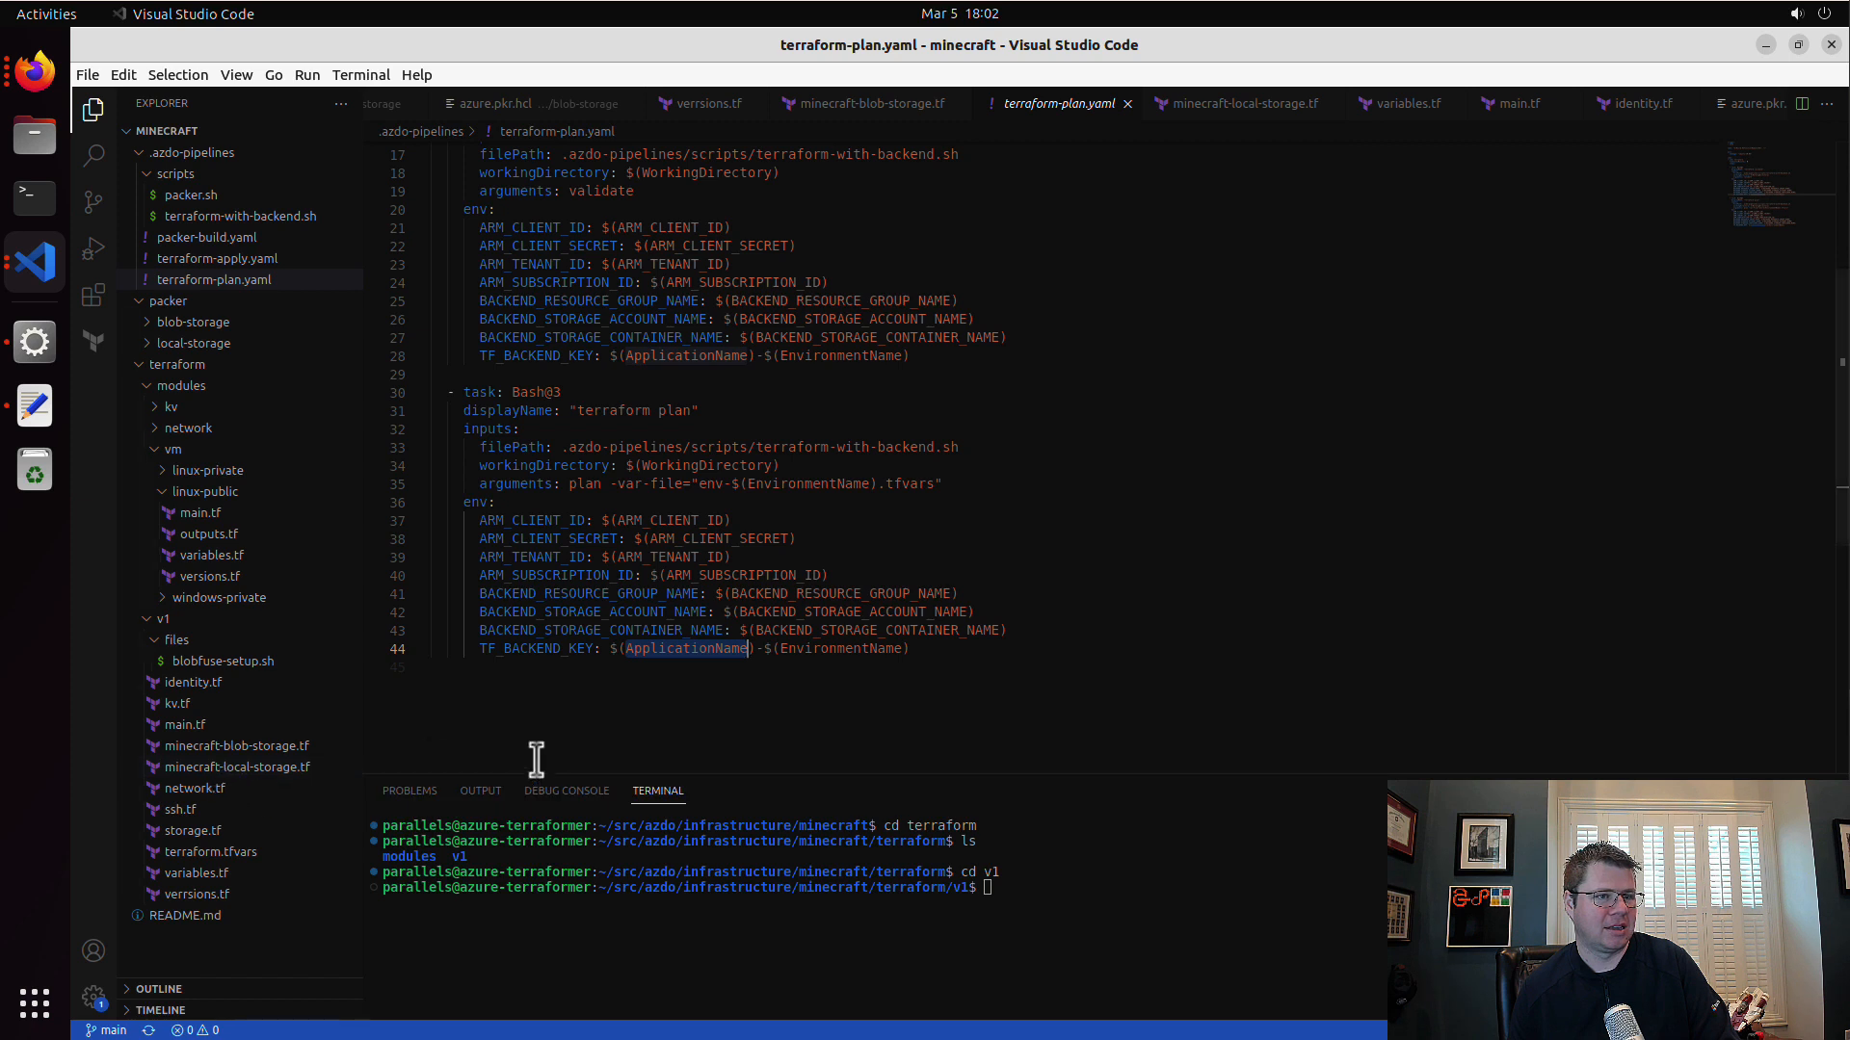
left_click(1032, 666)
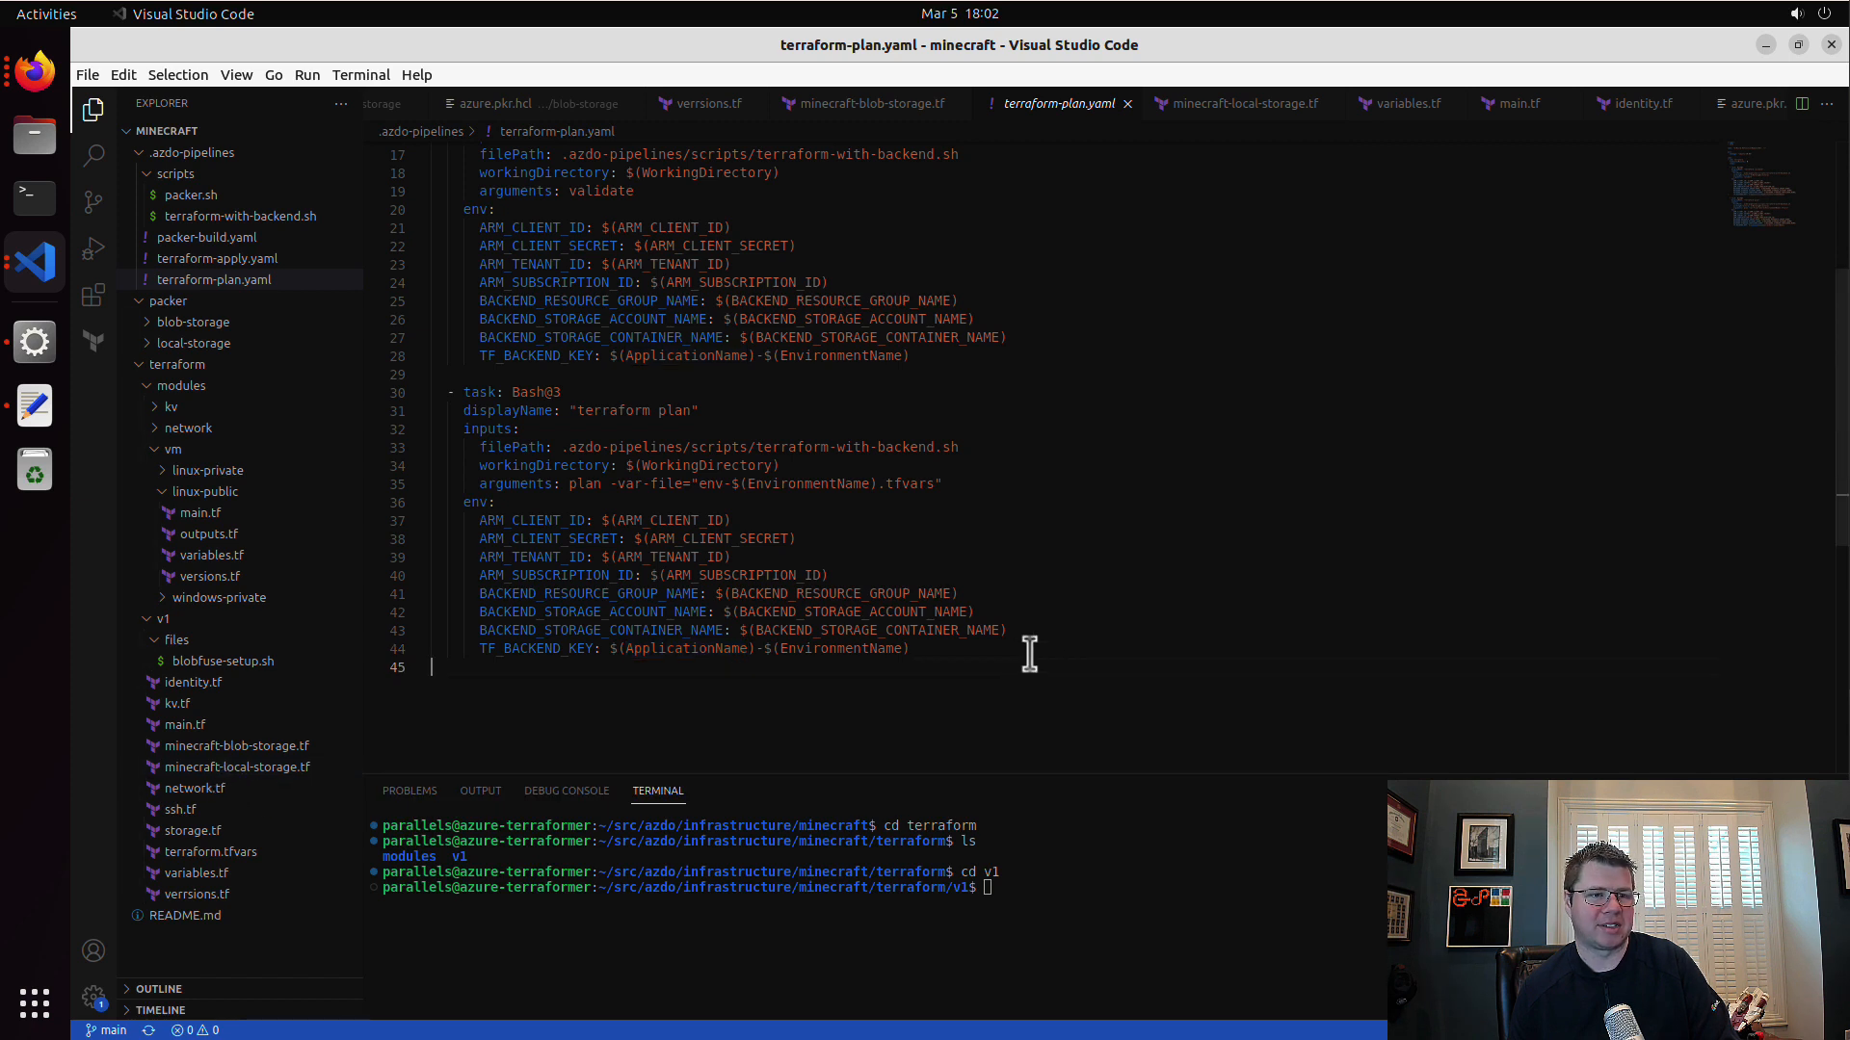
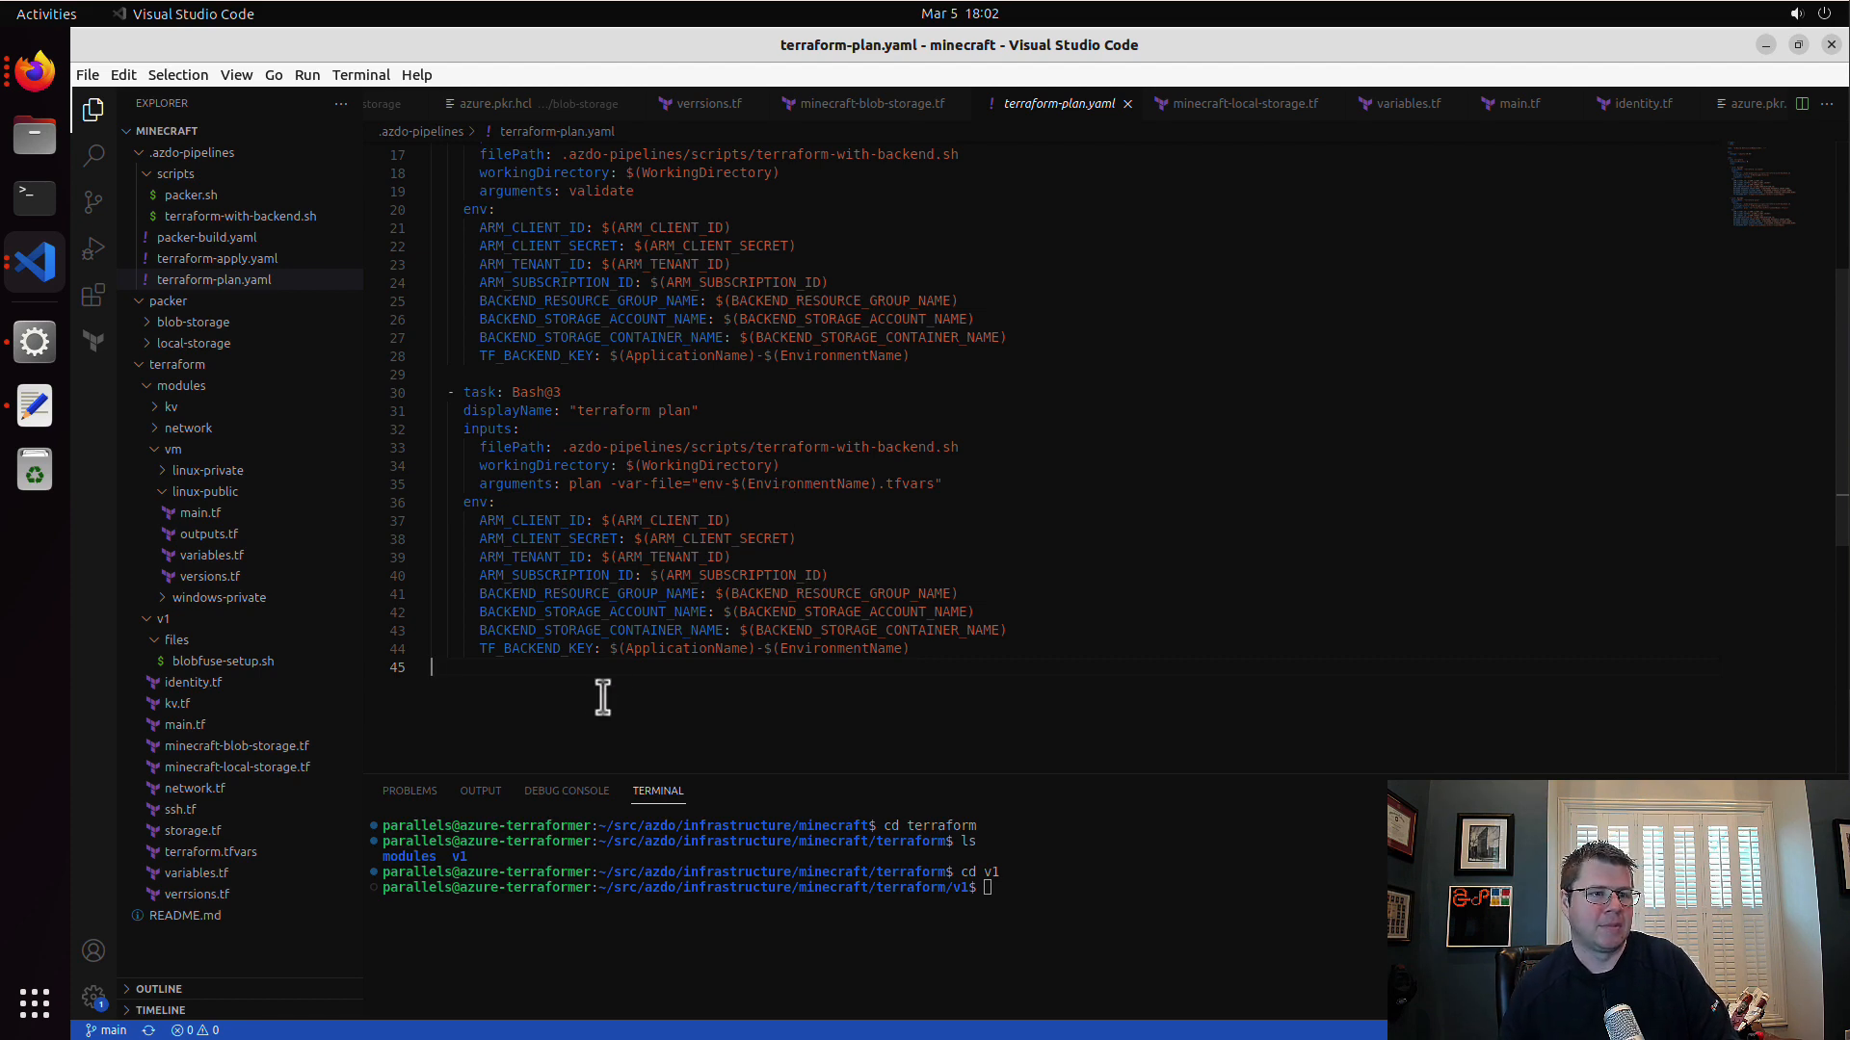
Step: Look through minecraft-blob-storage.tf and minecraft-local-storage.tf and collapse the modules and v1 folders
left_click(249, 747)
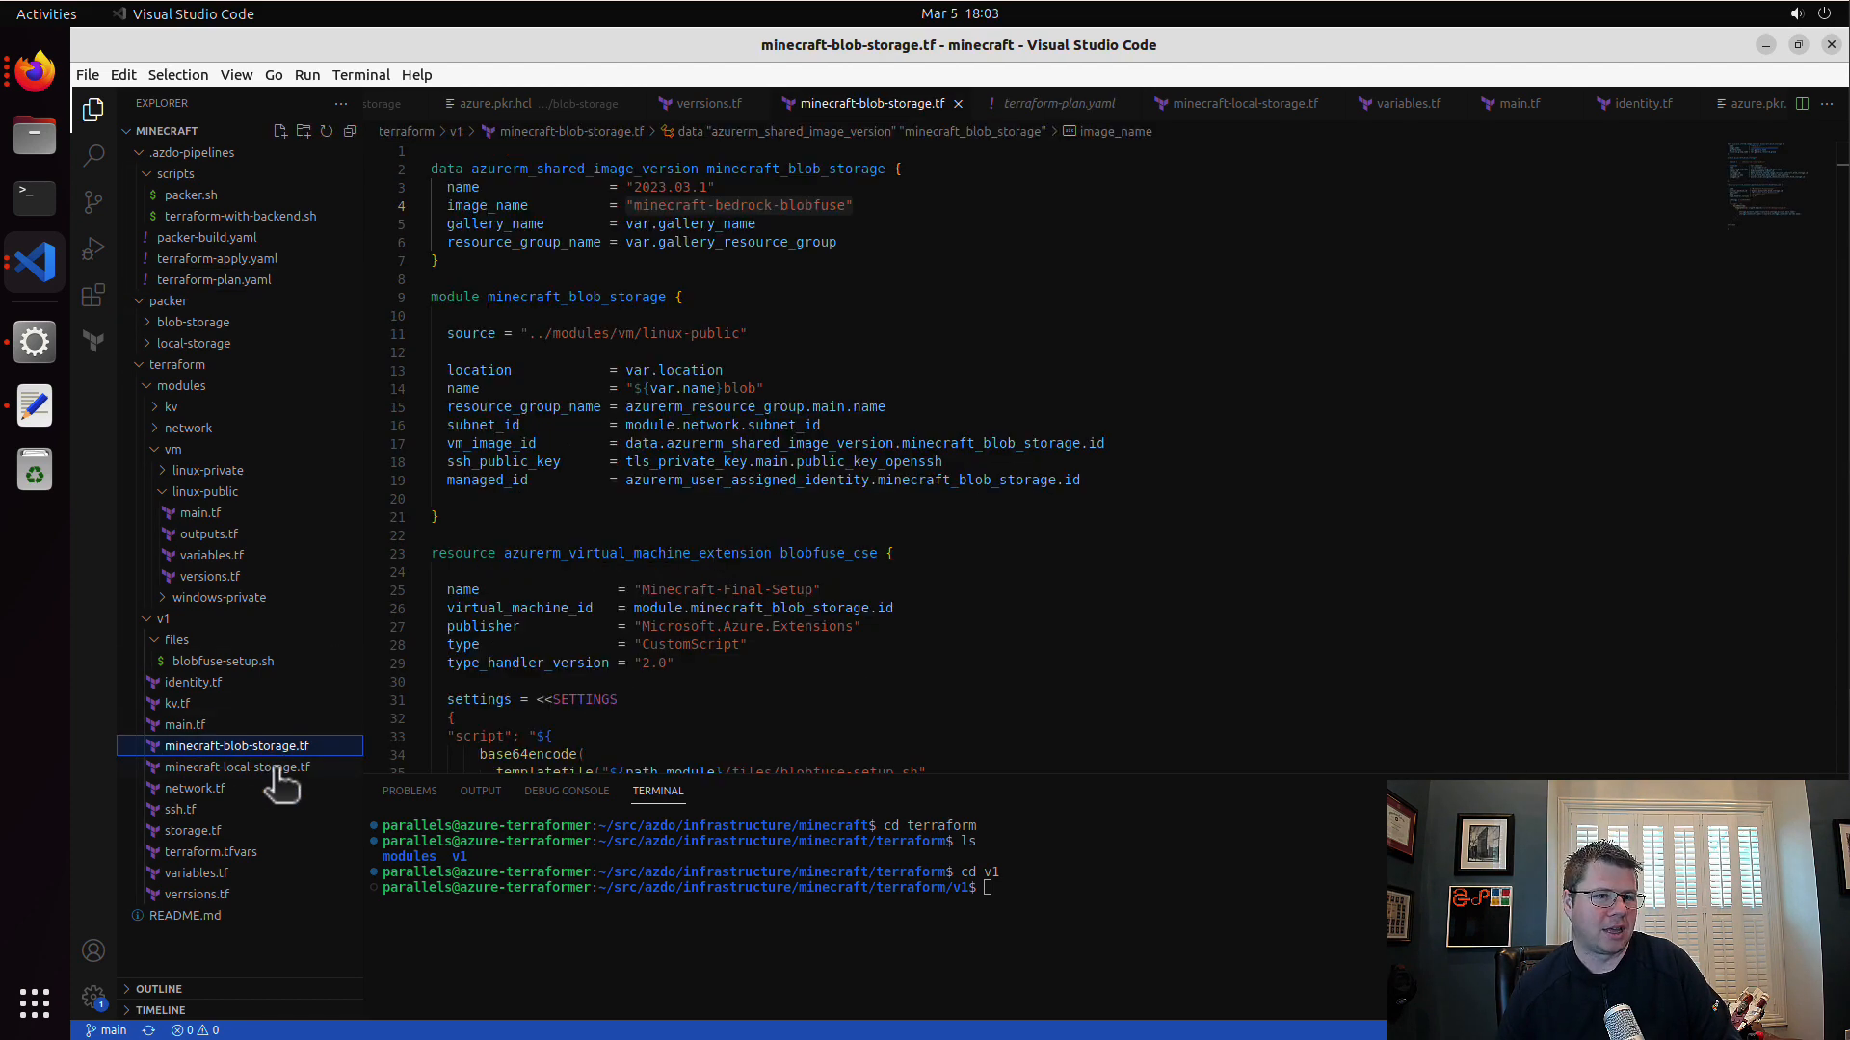
left_click(277, 768)
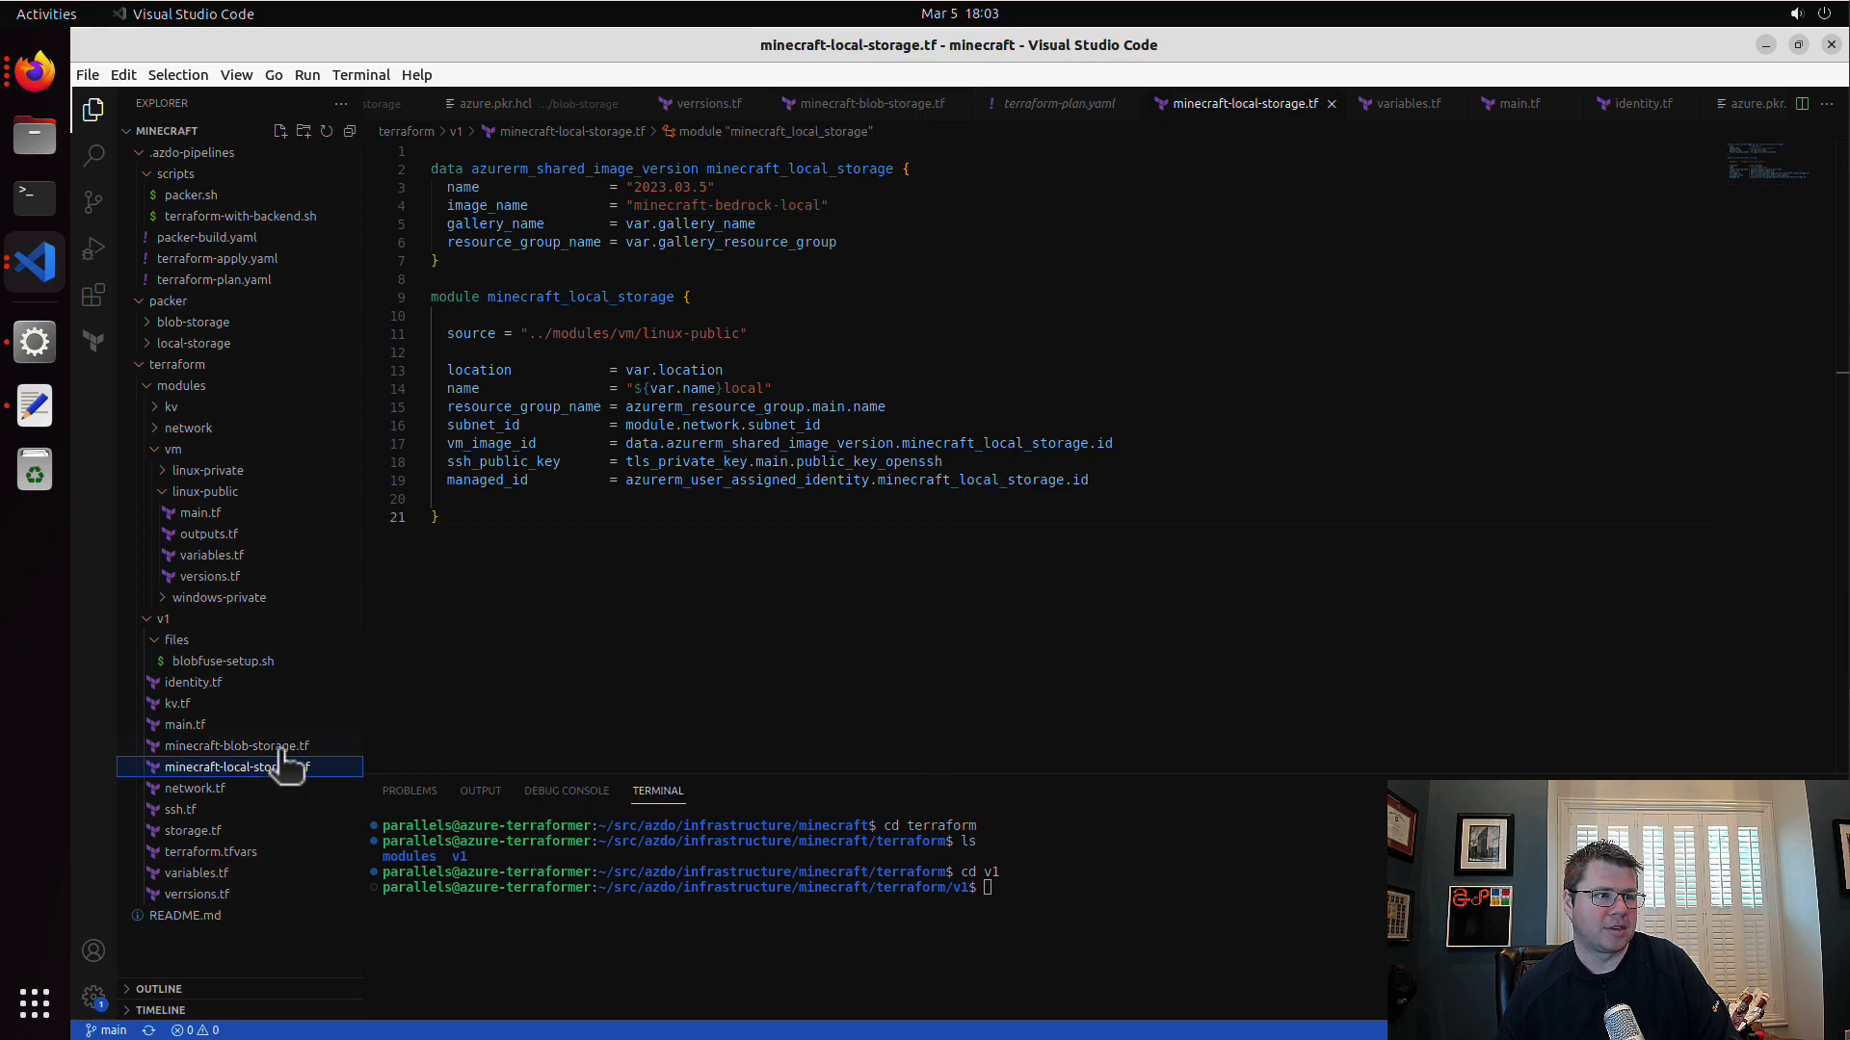
left_click(39, 83)
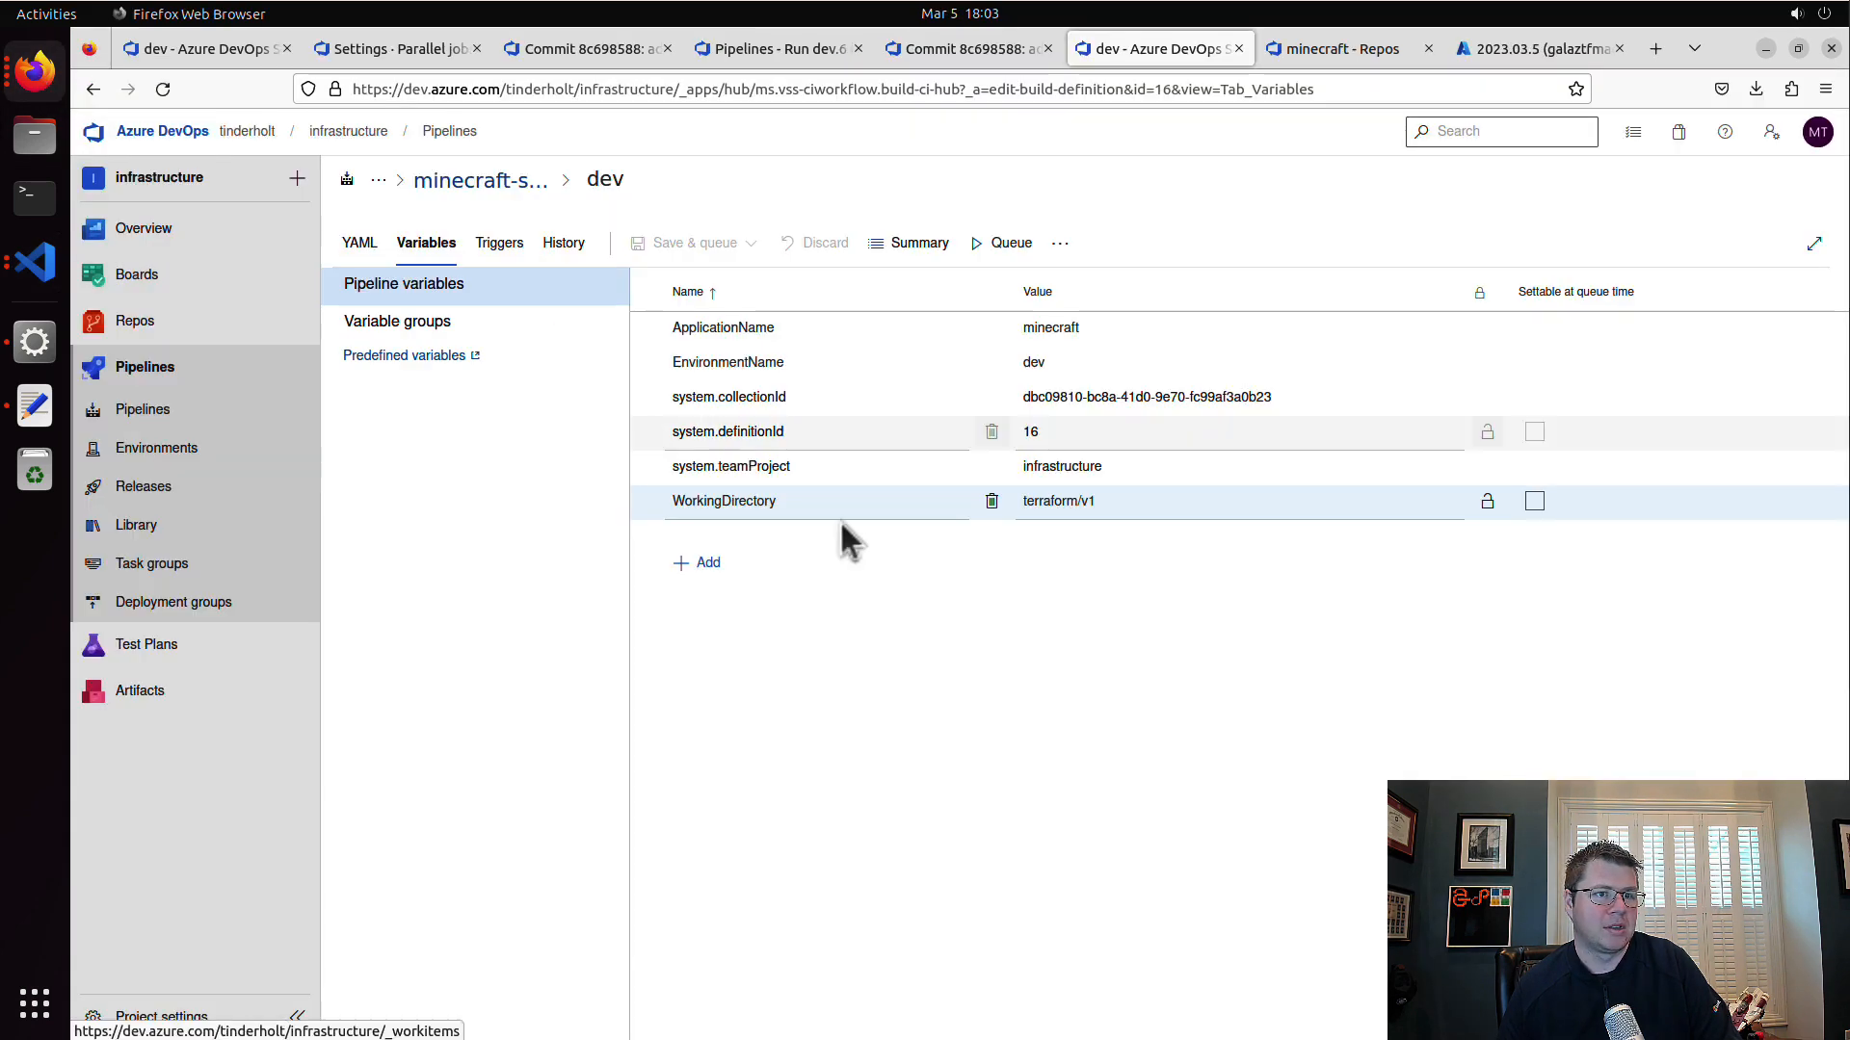
left_click(45, 266)
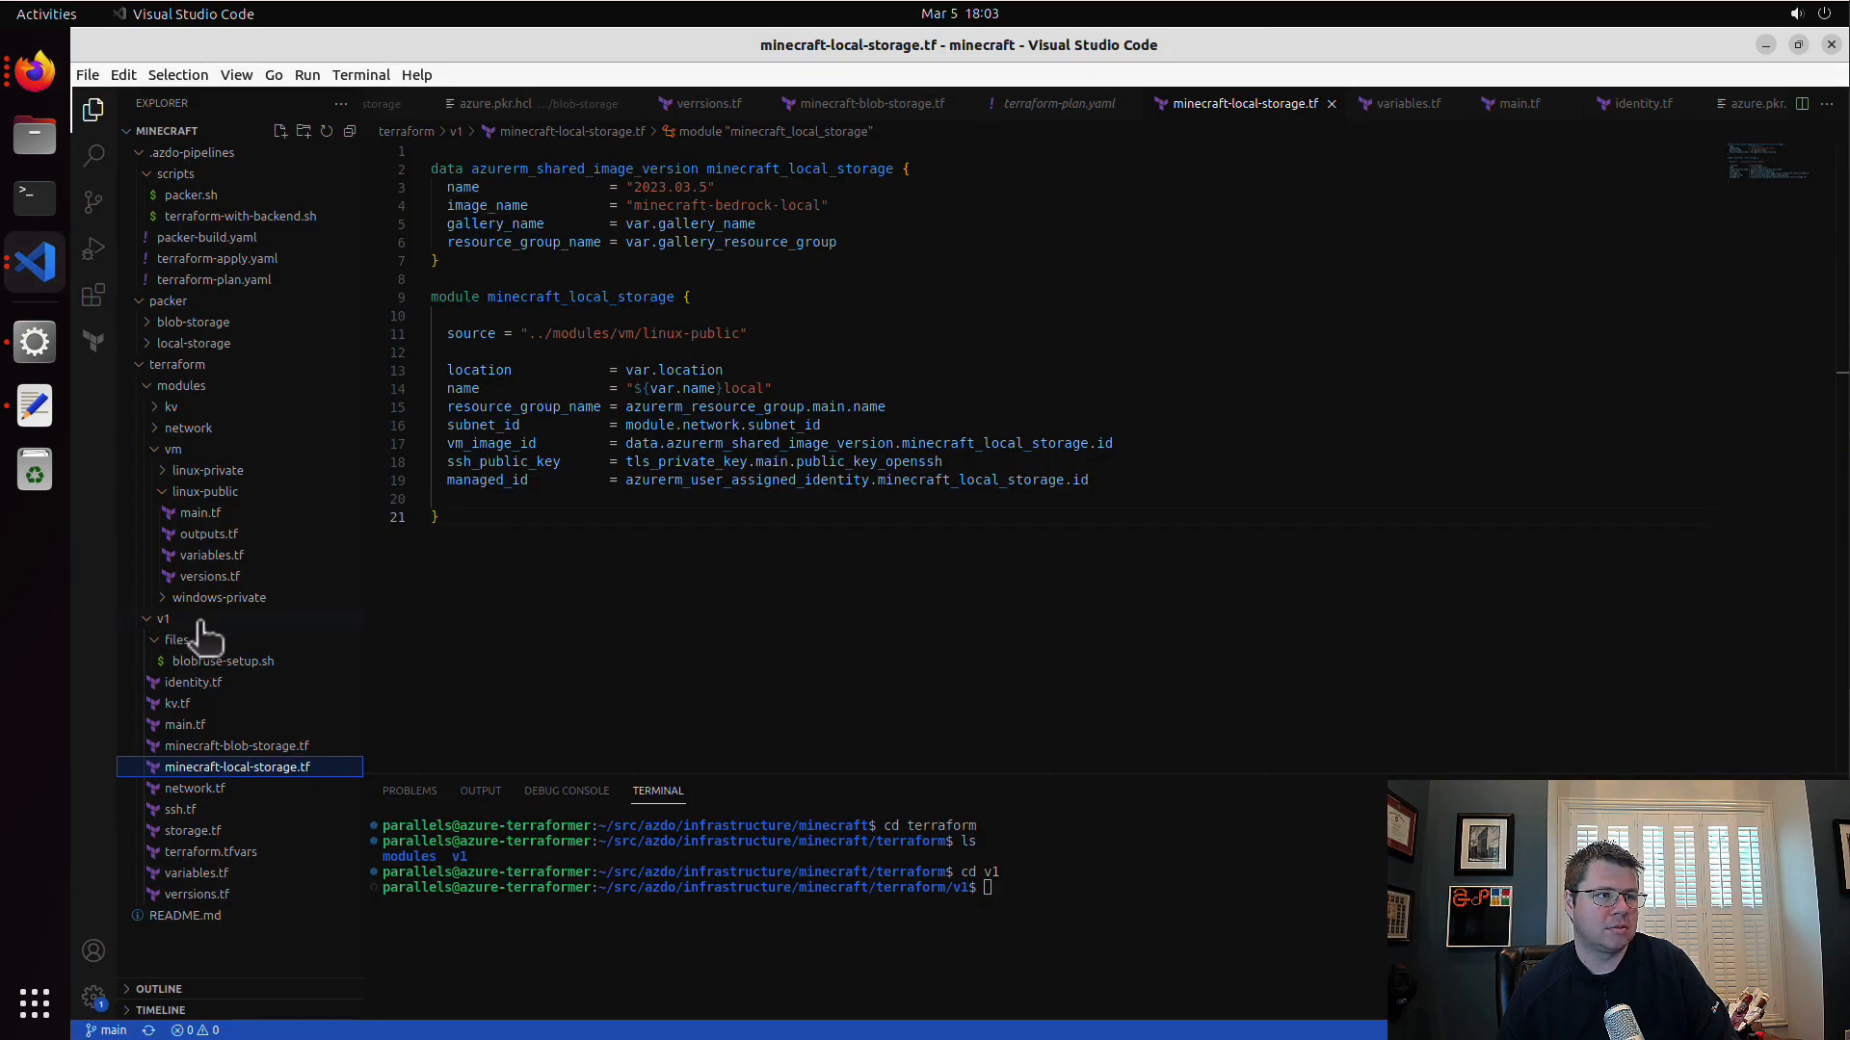
left_click(174, 386)
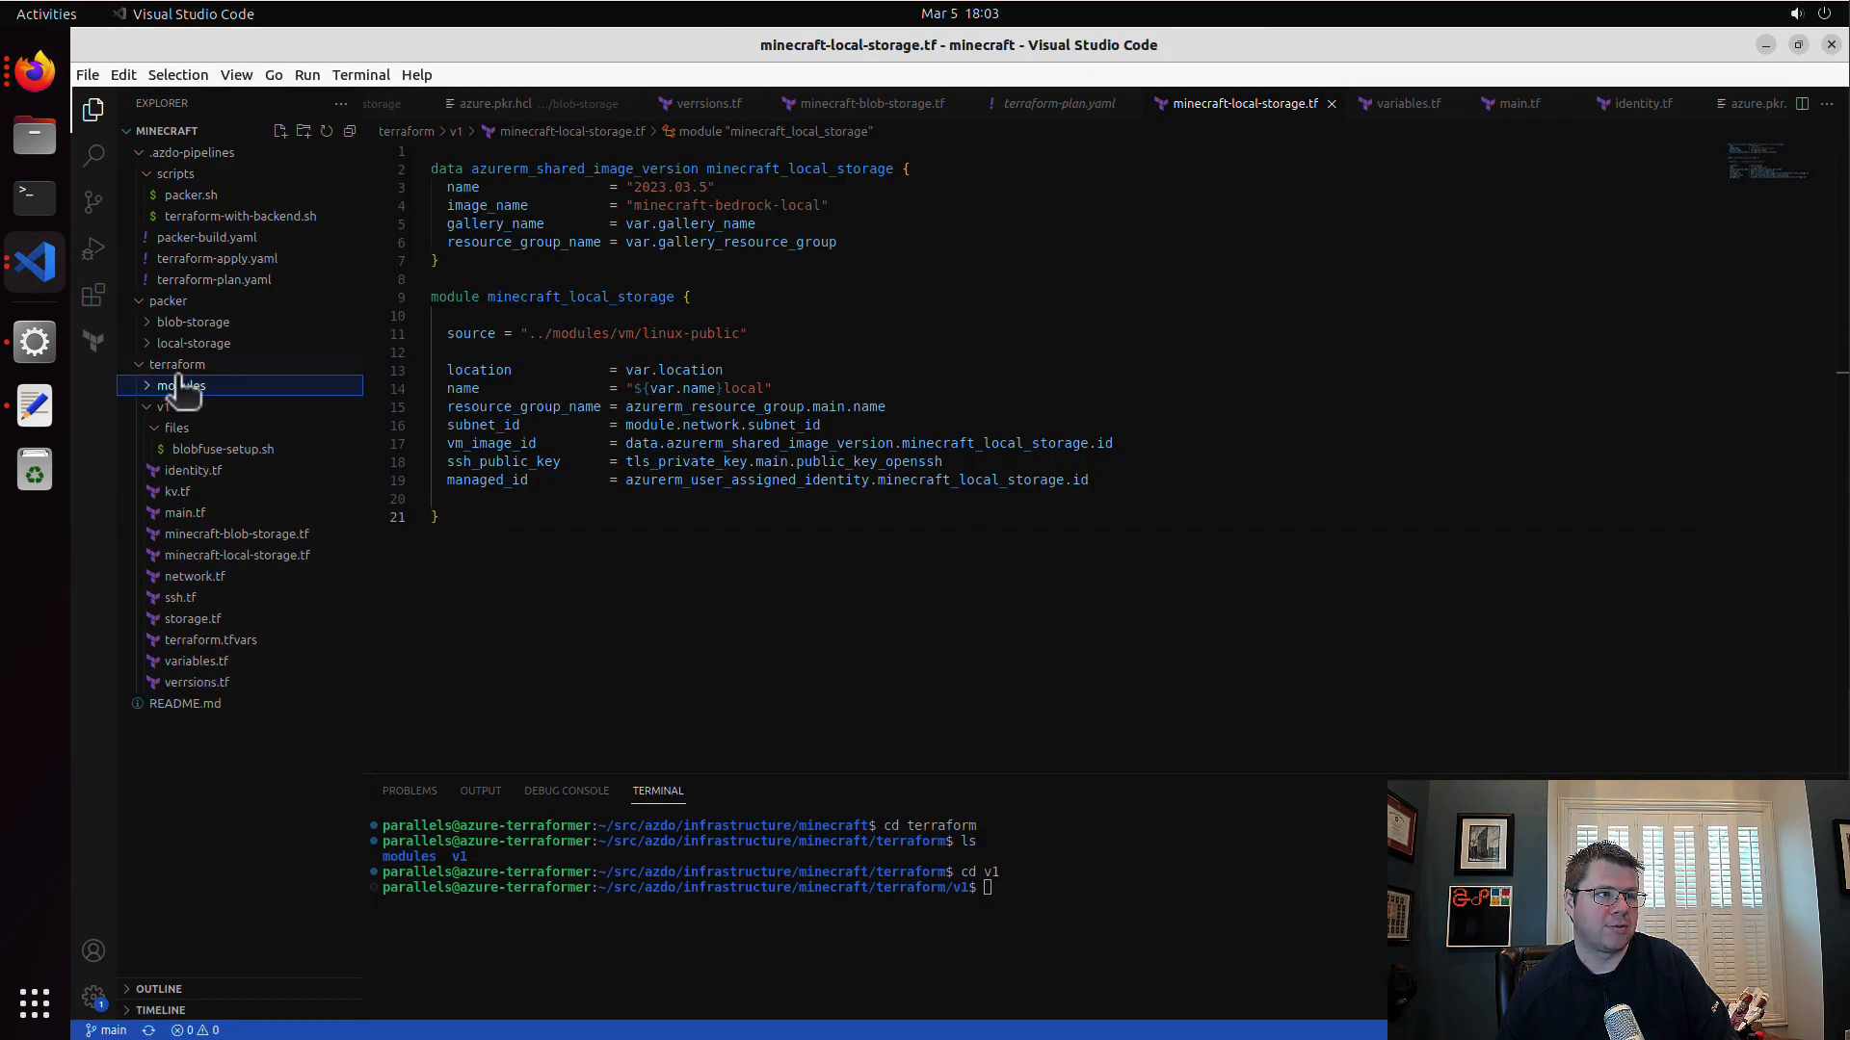
left_click(154, 408)
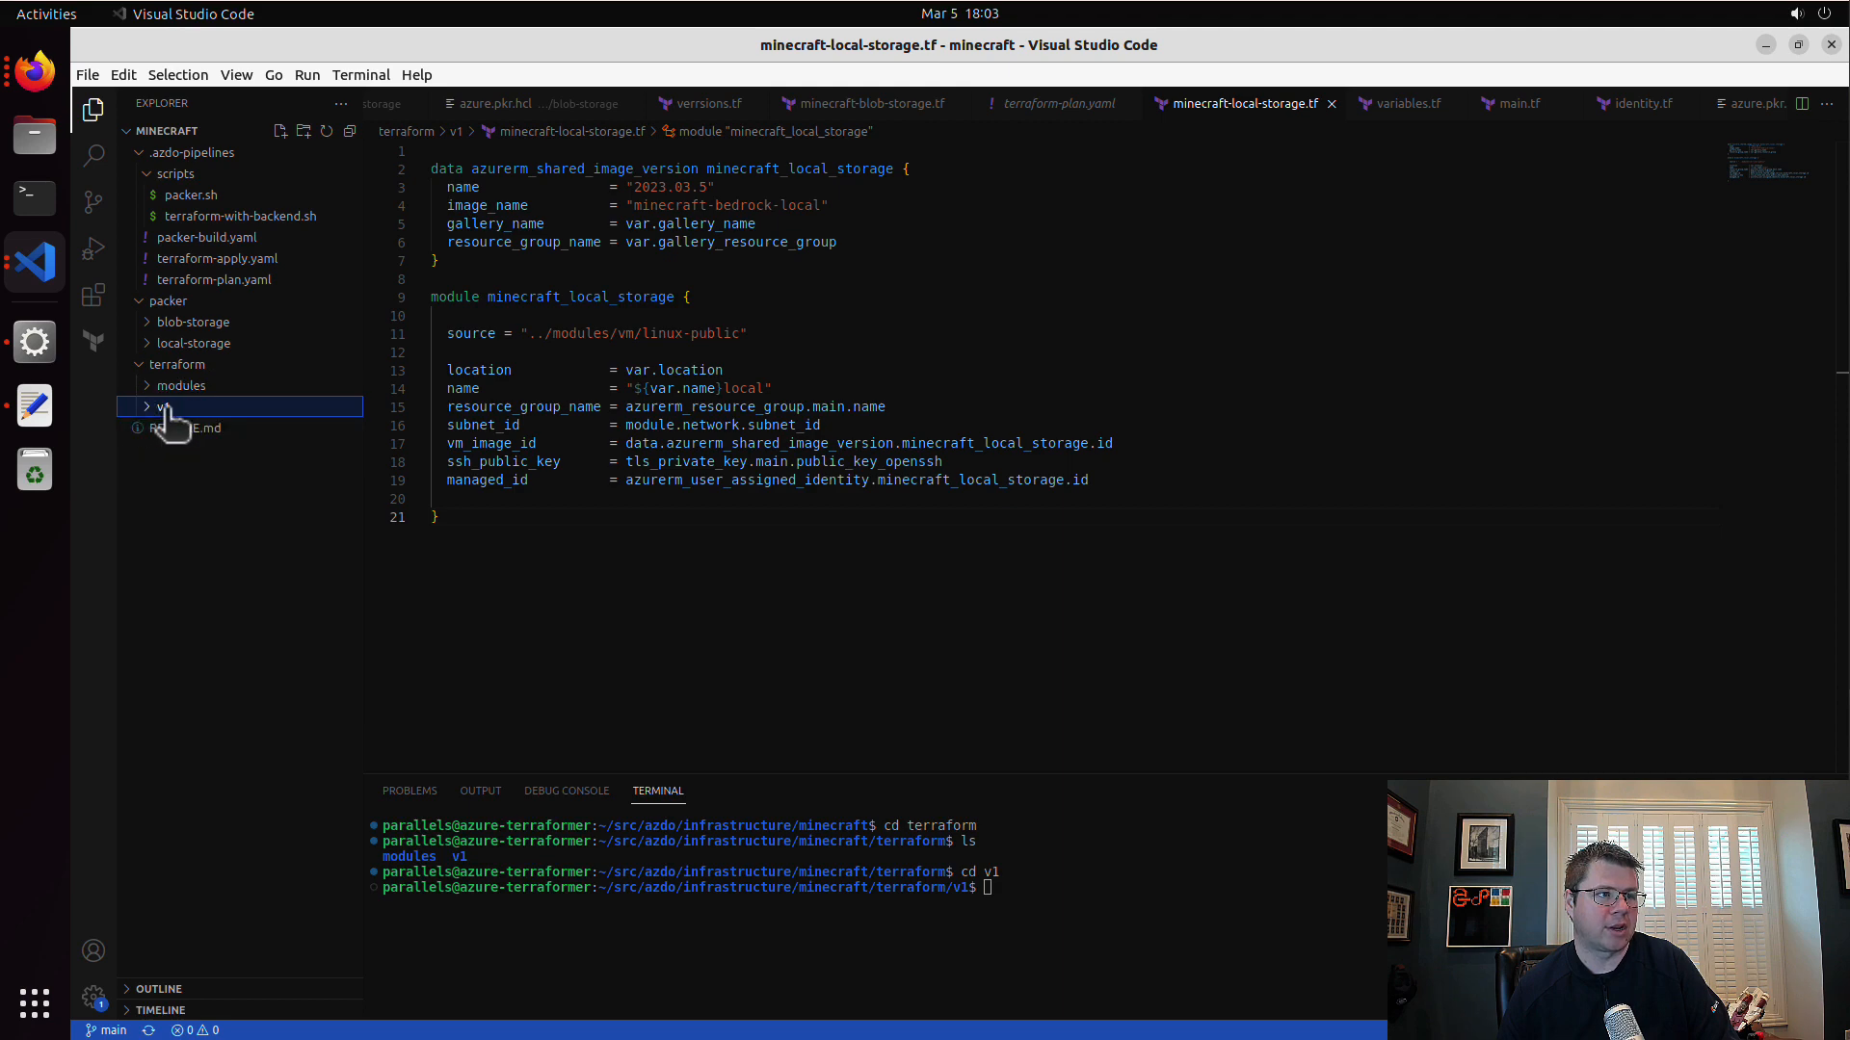
Step: Switch to the dev pipeline in Firefox and link the Terraform Credentials - DEV variable group
left_click(37, 72)
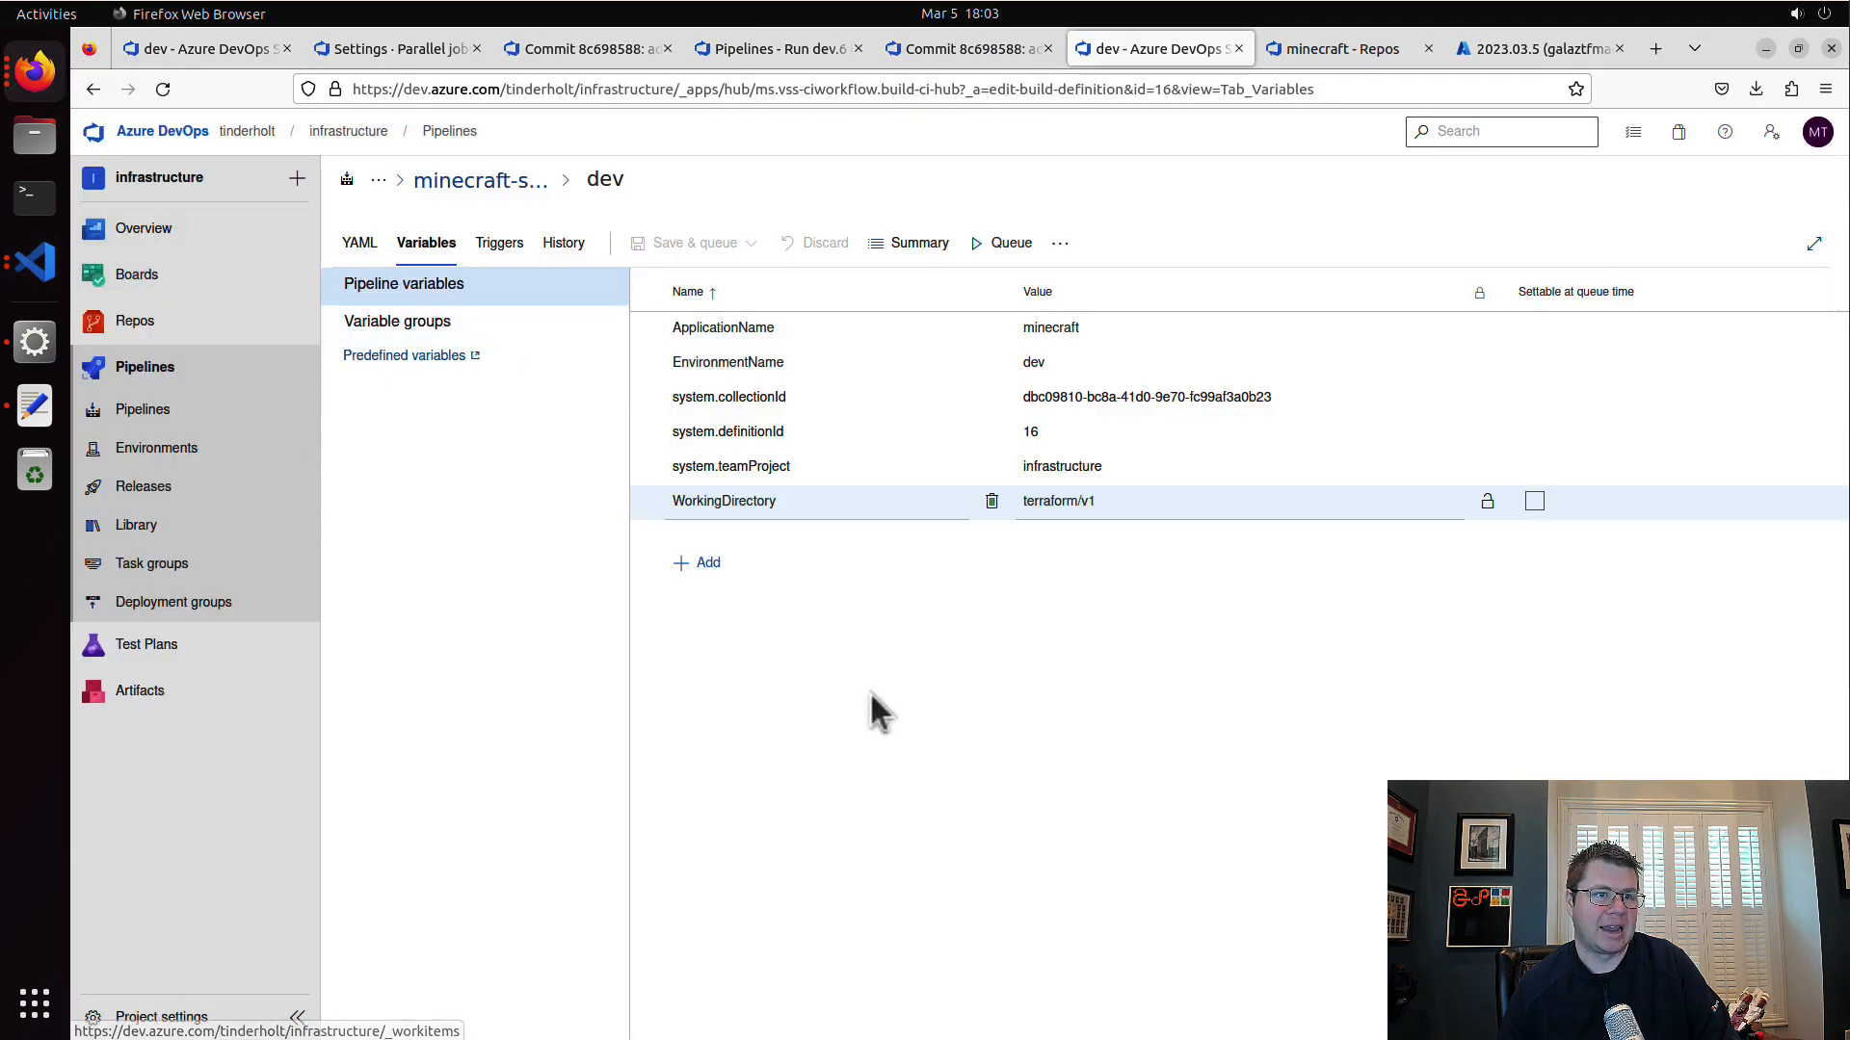
left_click(396, 321)
left_click(798, 345)
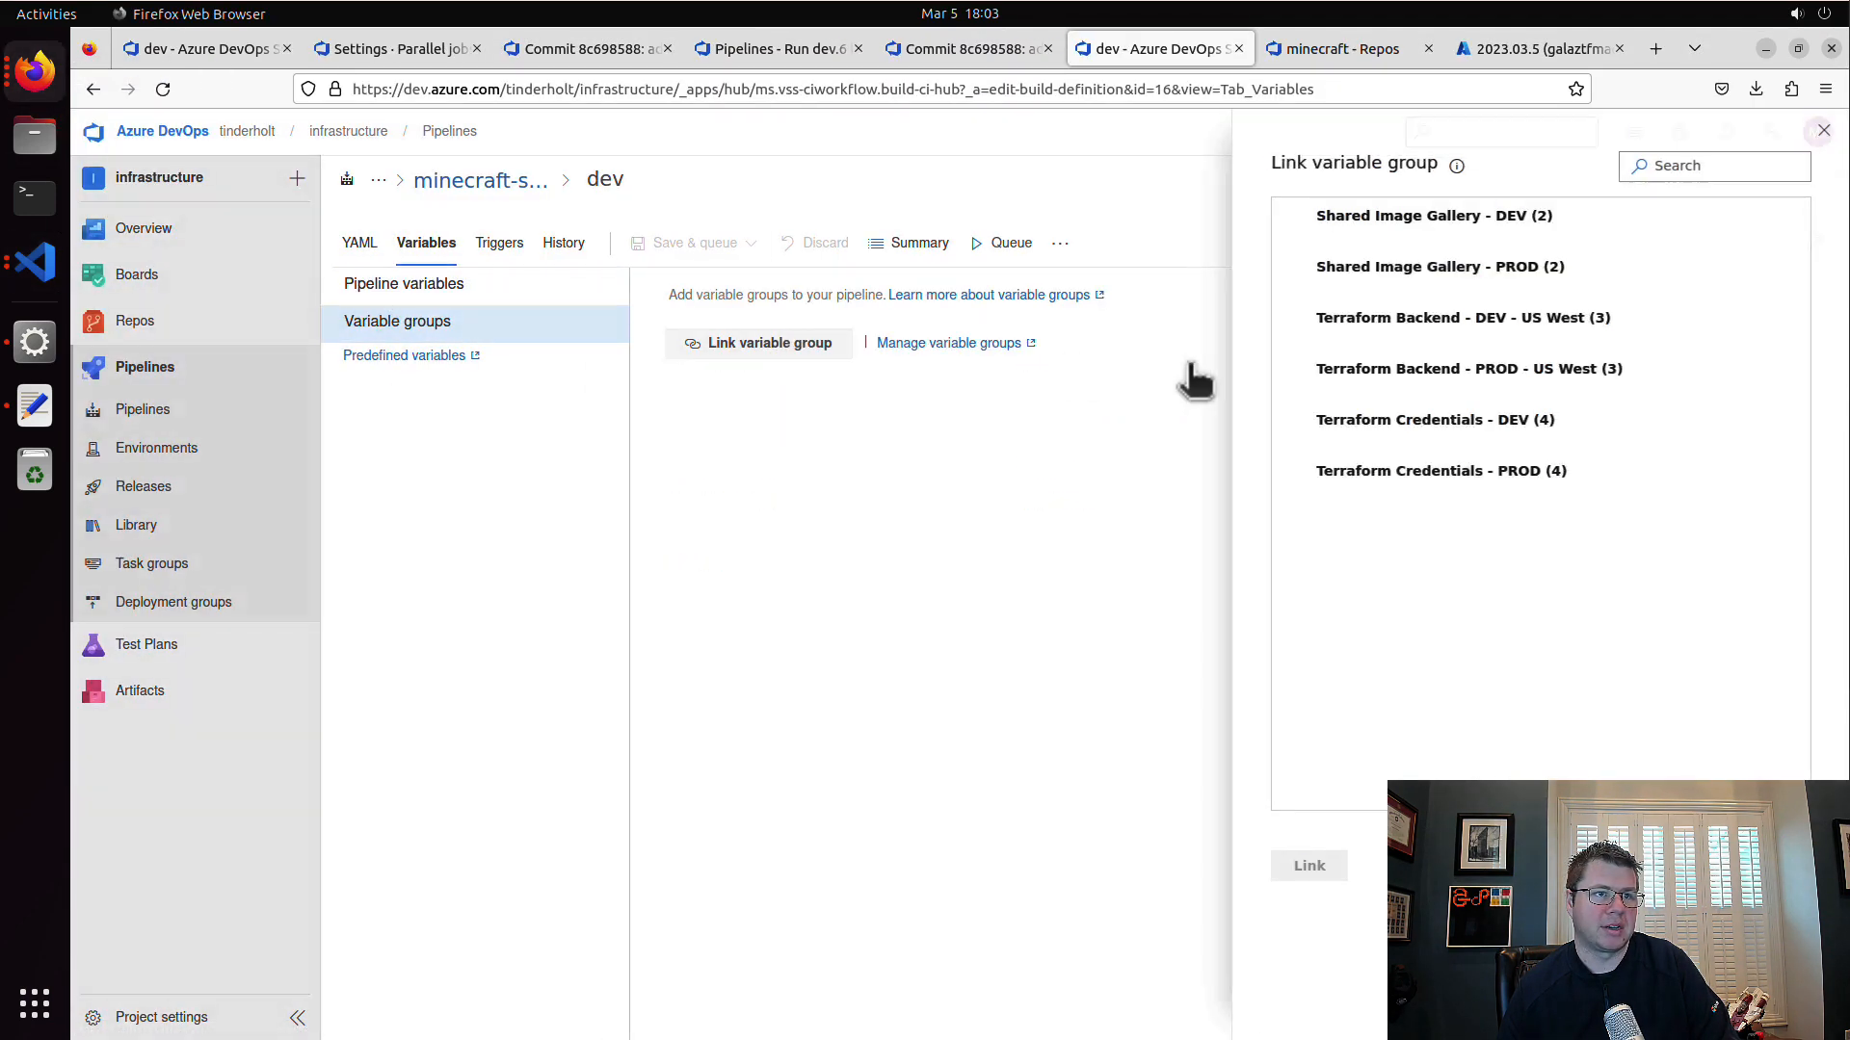
left_click(1545, 431)
left_click(1306, 865)
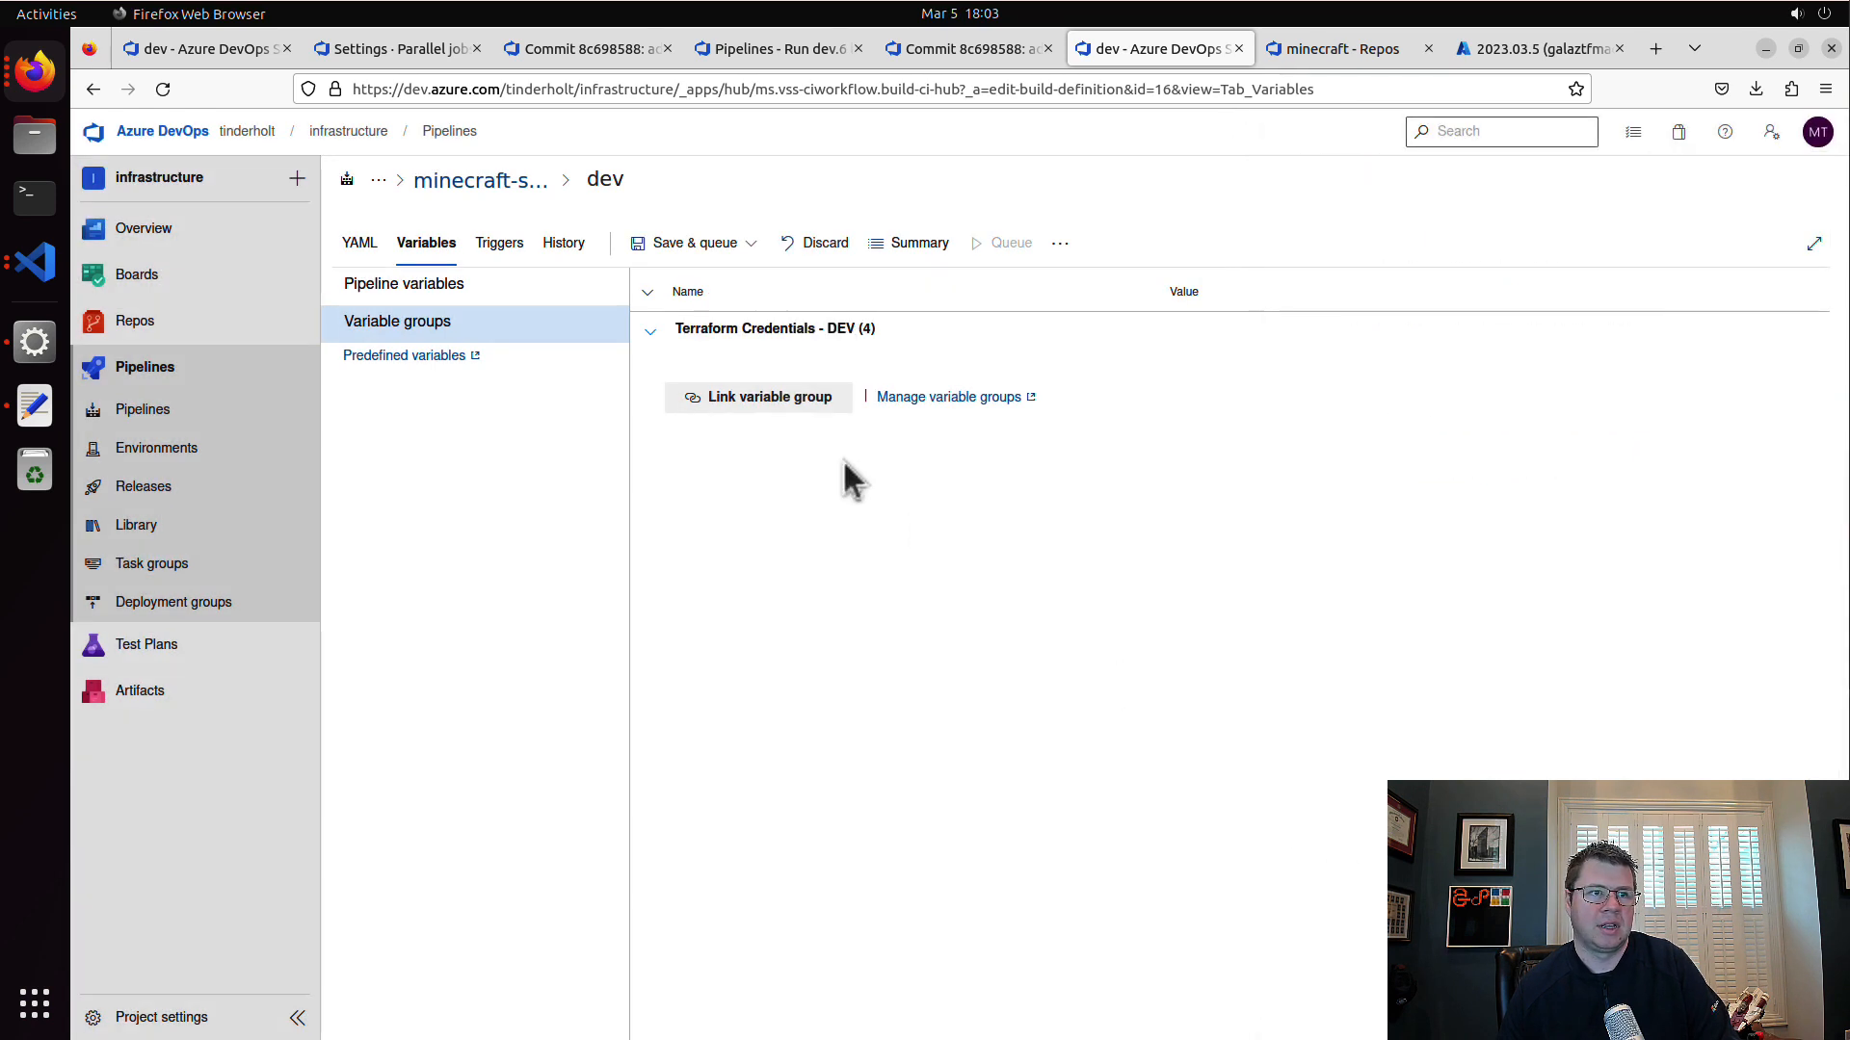
Step: Link the Terraform Backend - DEV - US West variable group and save the pipeline without queuing a run
left_click(805, 403)
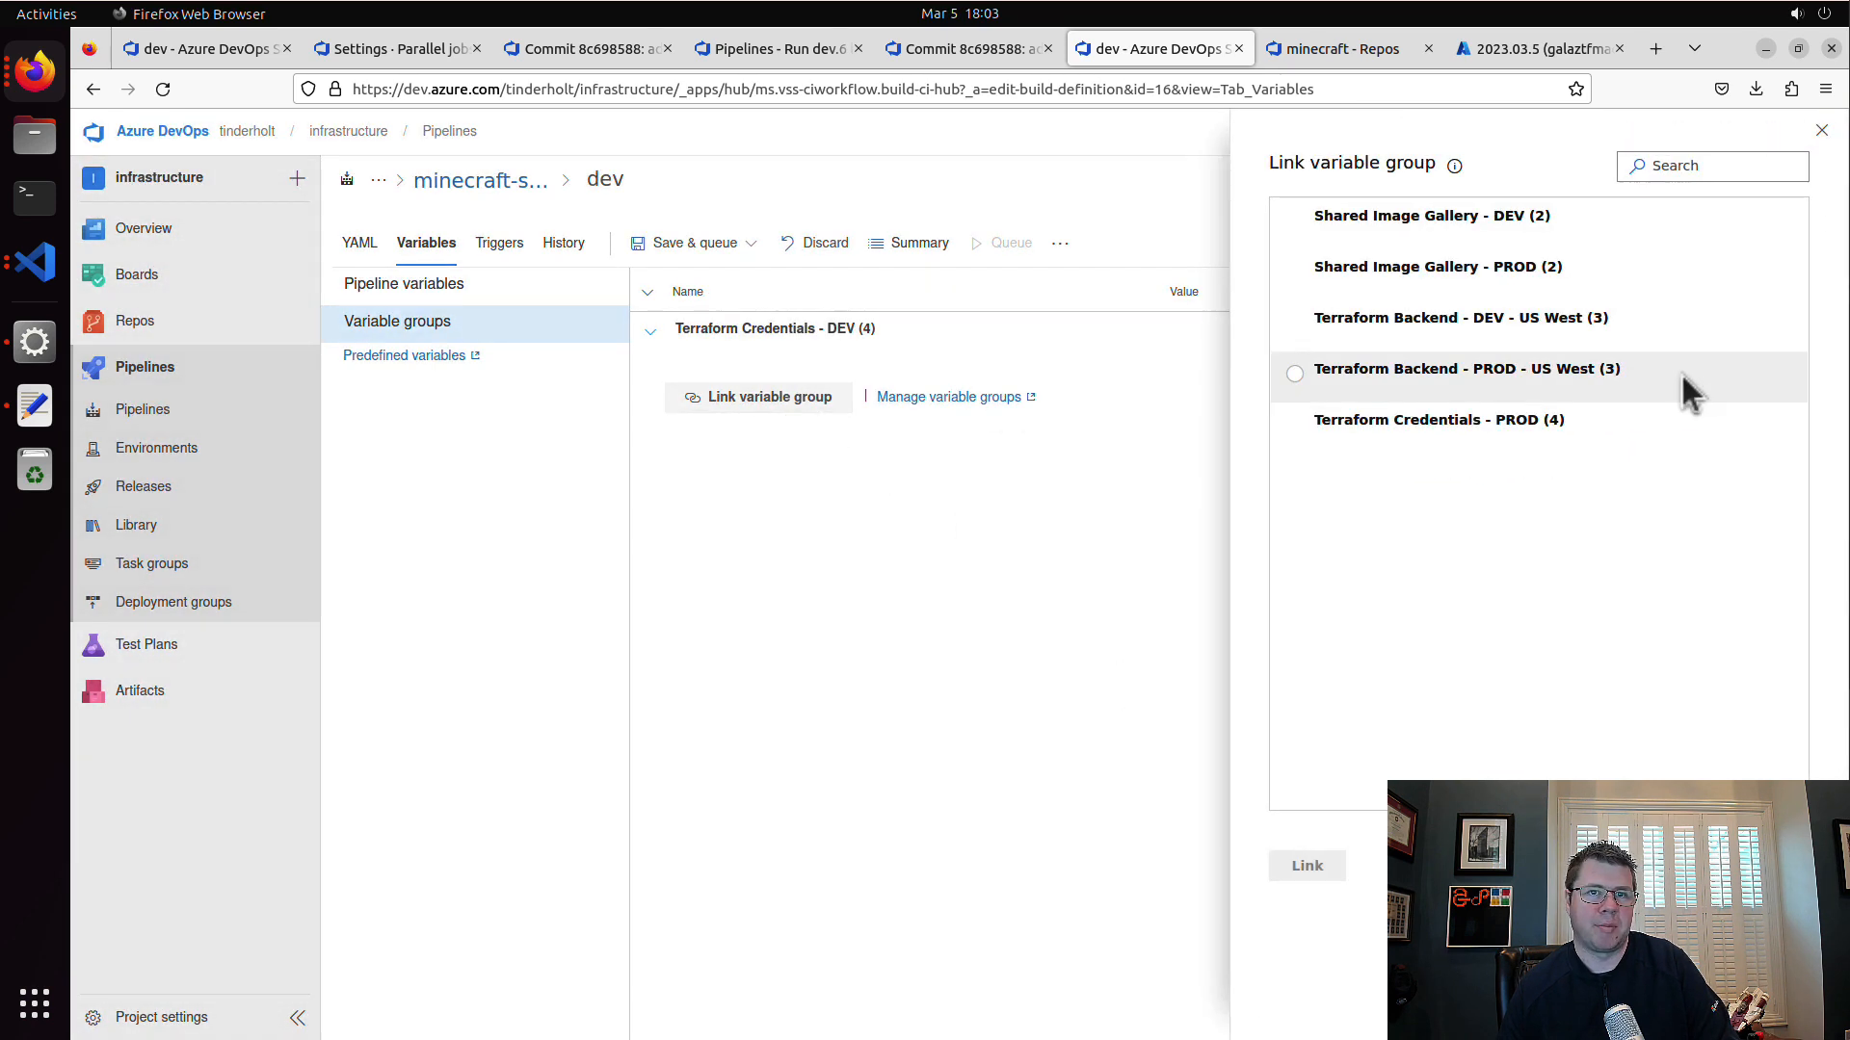
left_click(1626, 331)
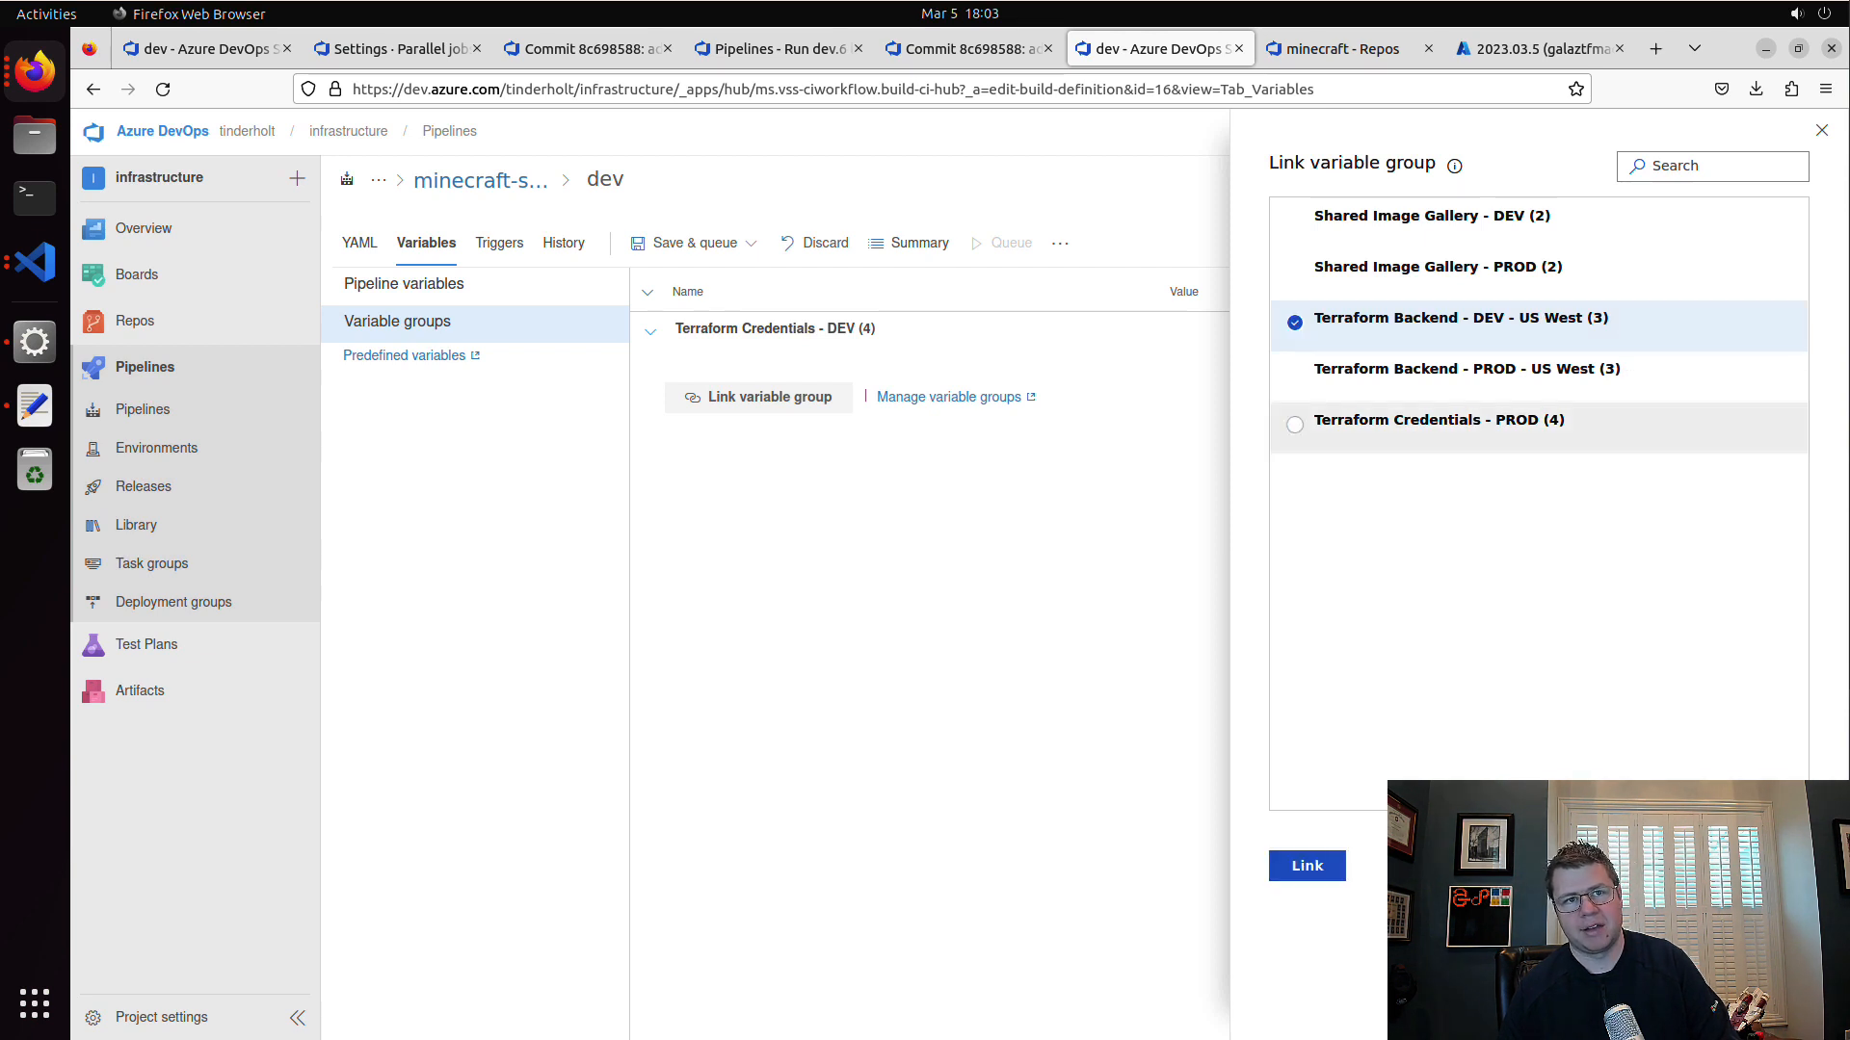
left_click(1306, 865)
left_click(751, 243)
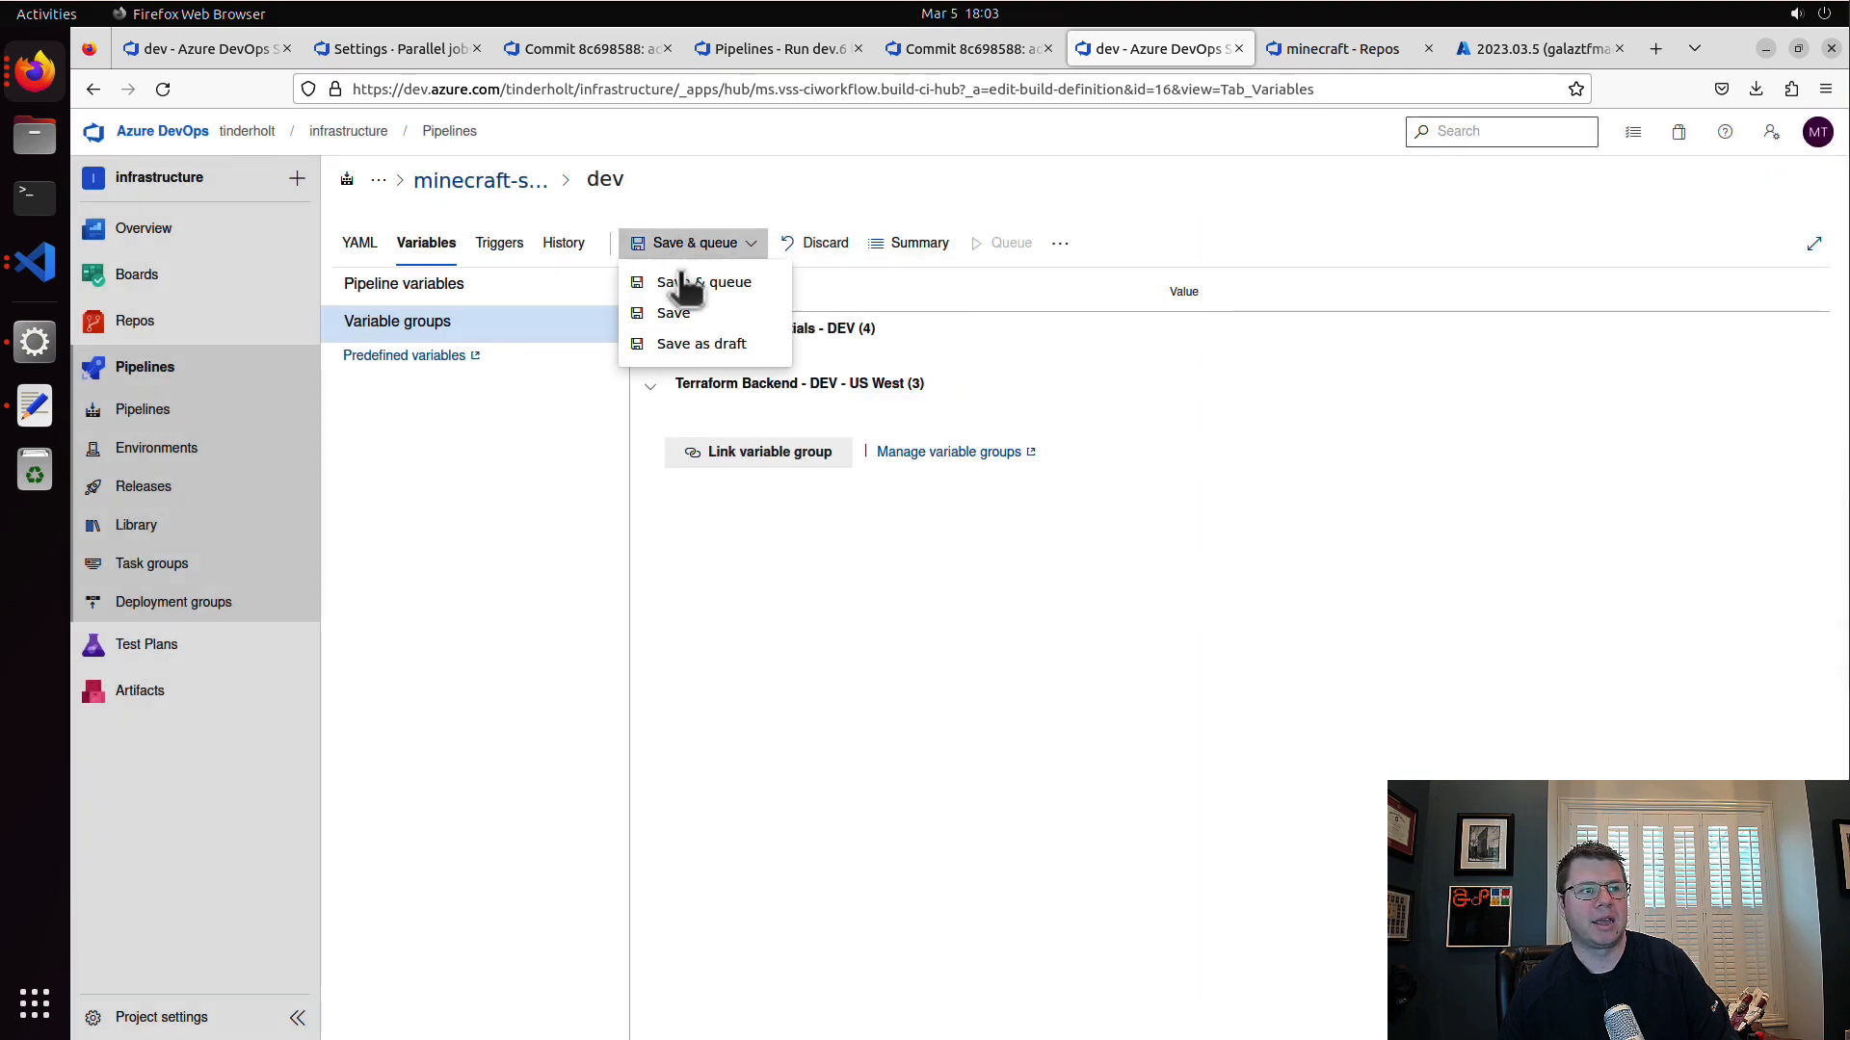
left_click(685, 313)
left_click(1069, 659)
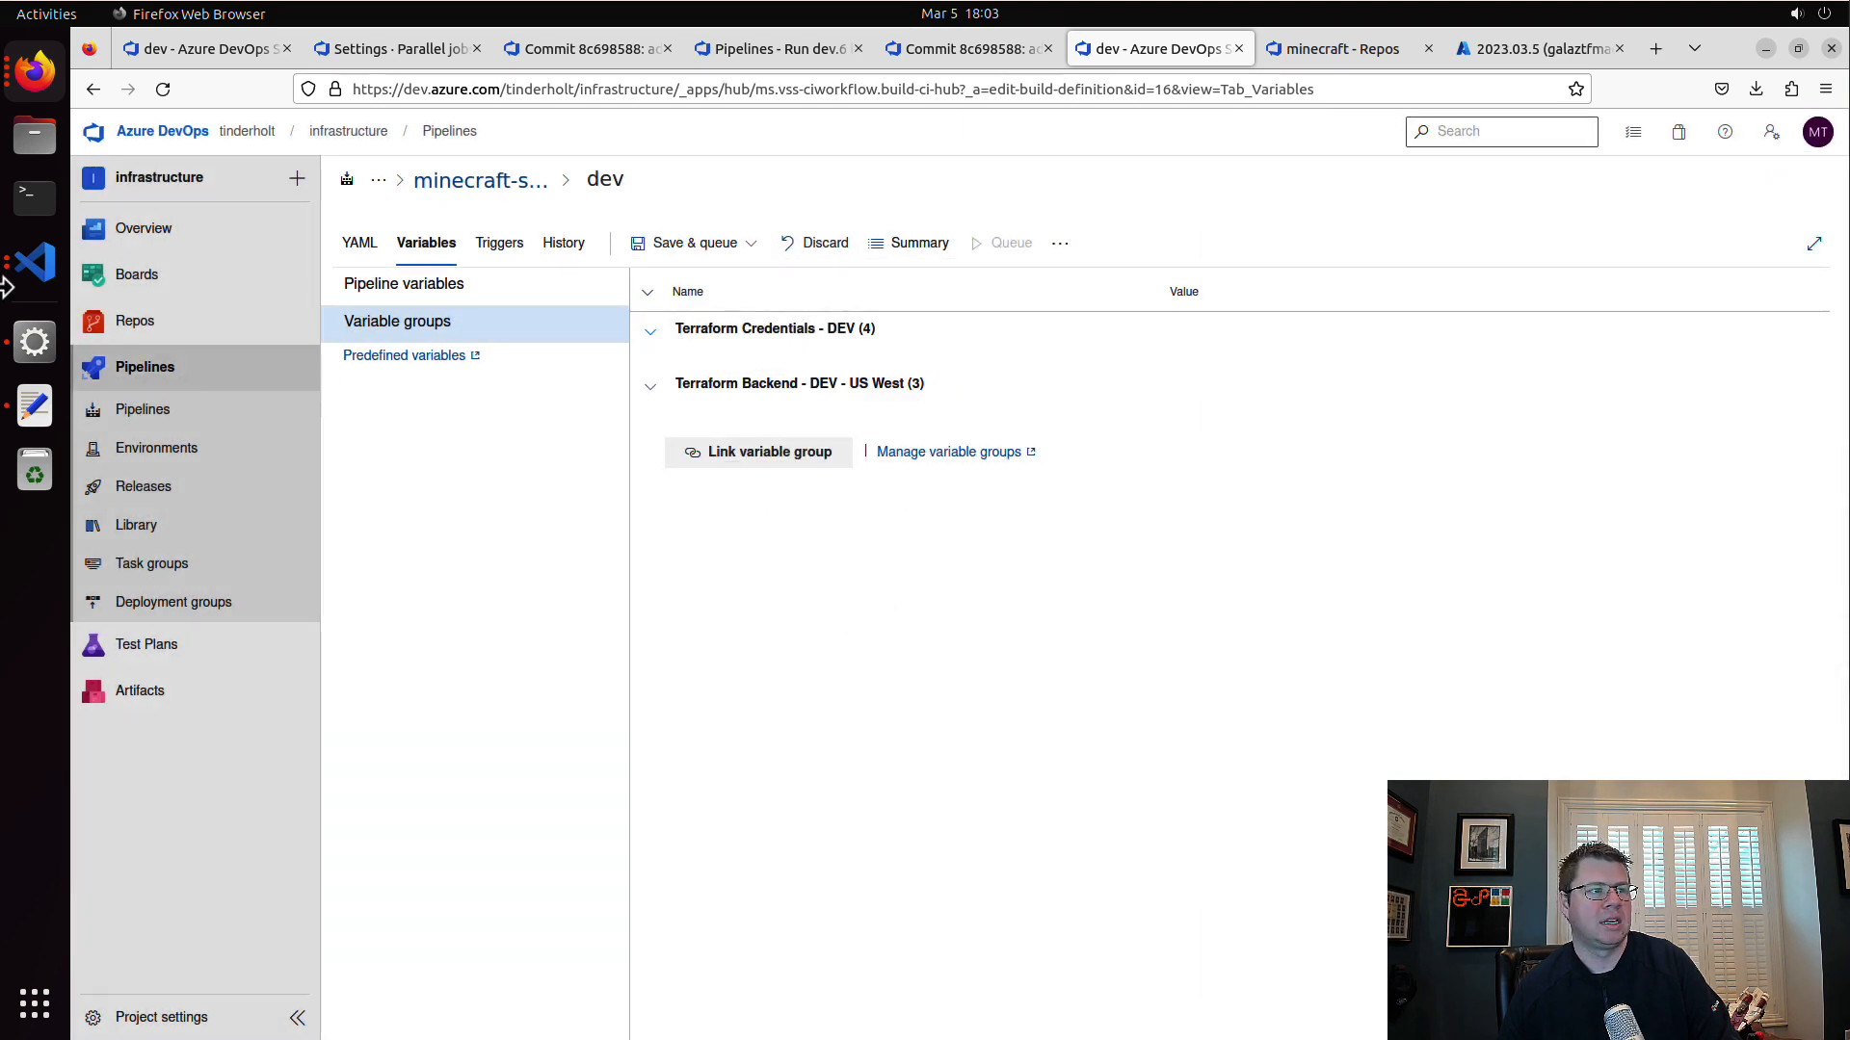
Step: Switch to Visual Studio Code and examine the input variables in v1's variables.tf and their values in terraform.tfvars
left_click(34, 261)
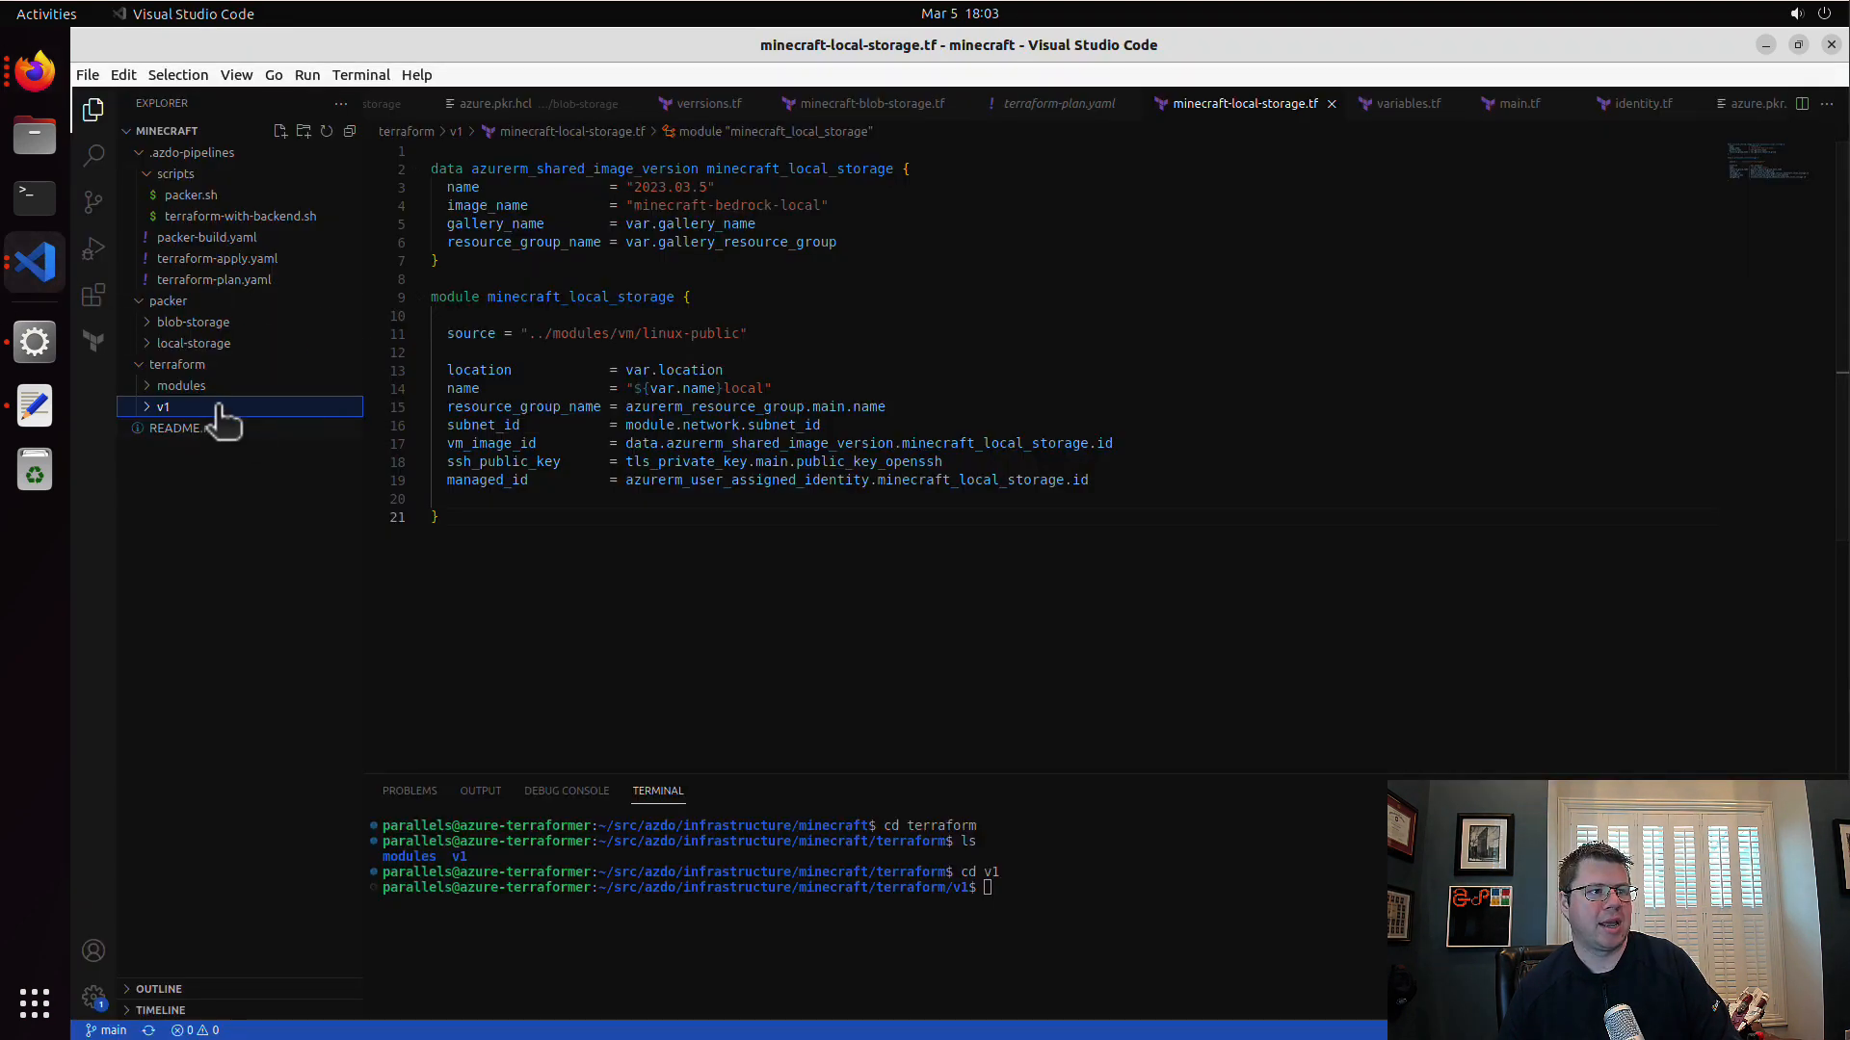
left_click(178, 407)
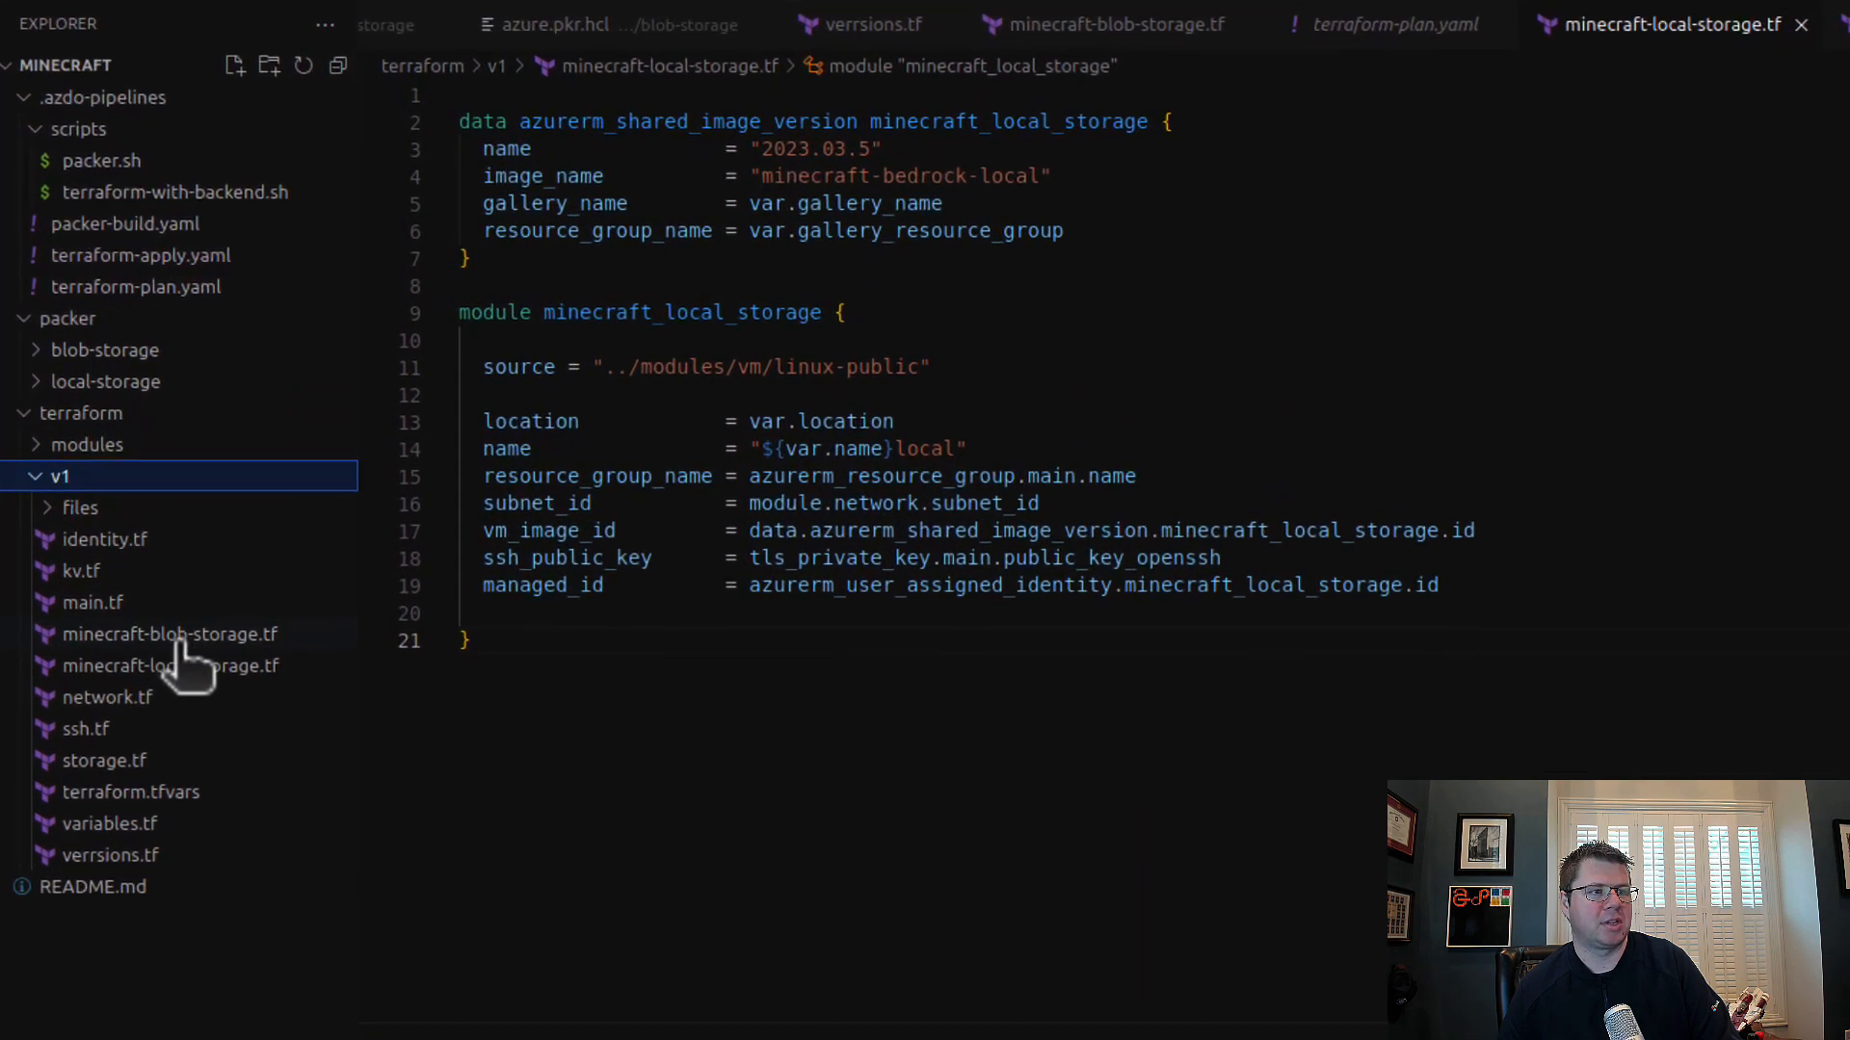
left_click(181, 644)
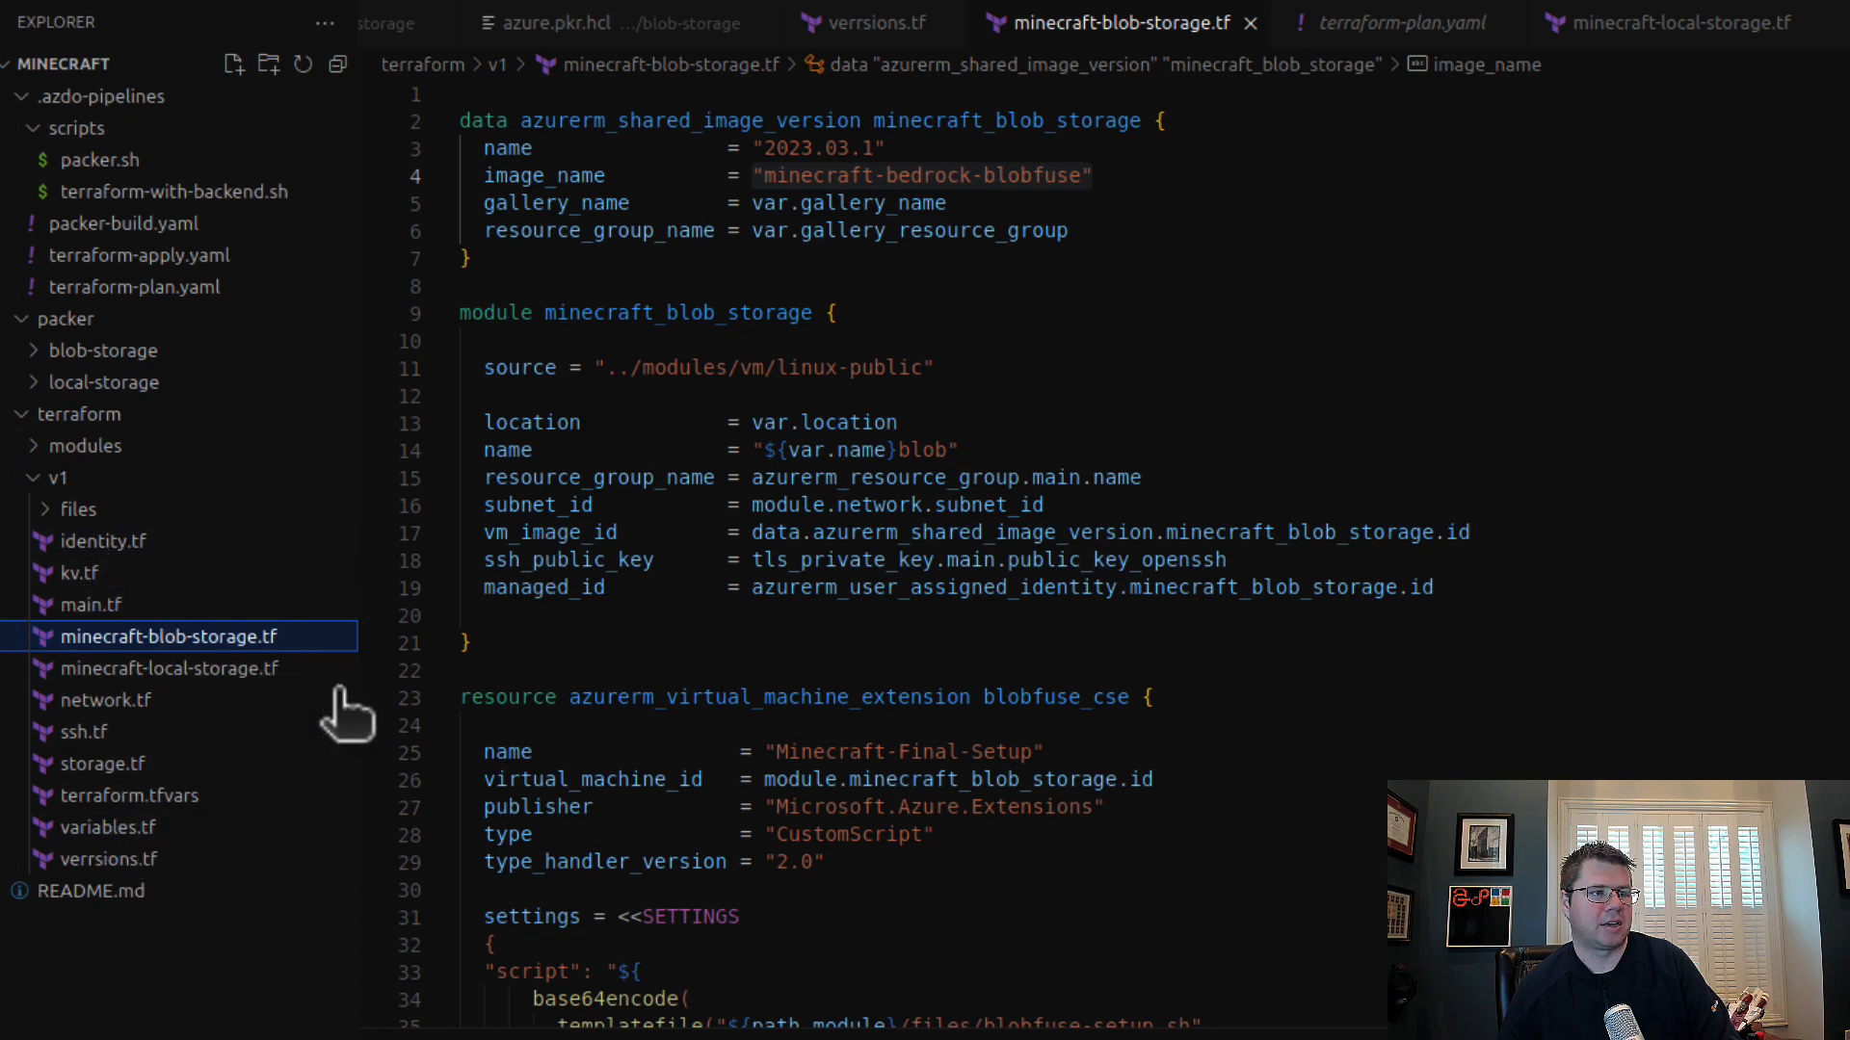
left_click(154, 860)
left_click(144, 828)
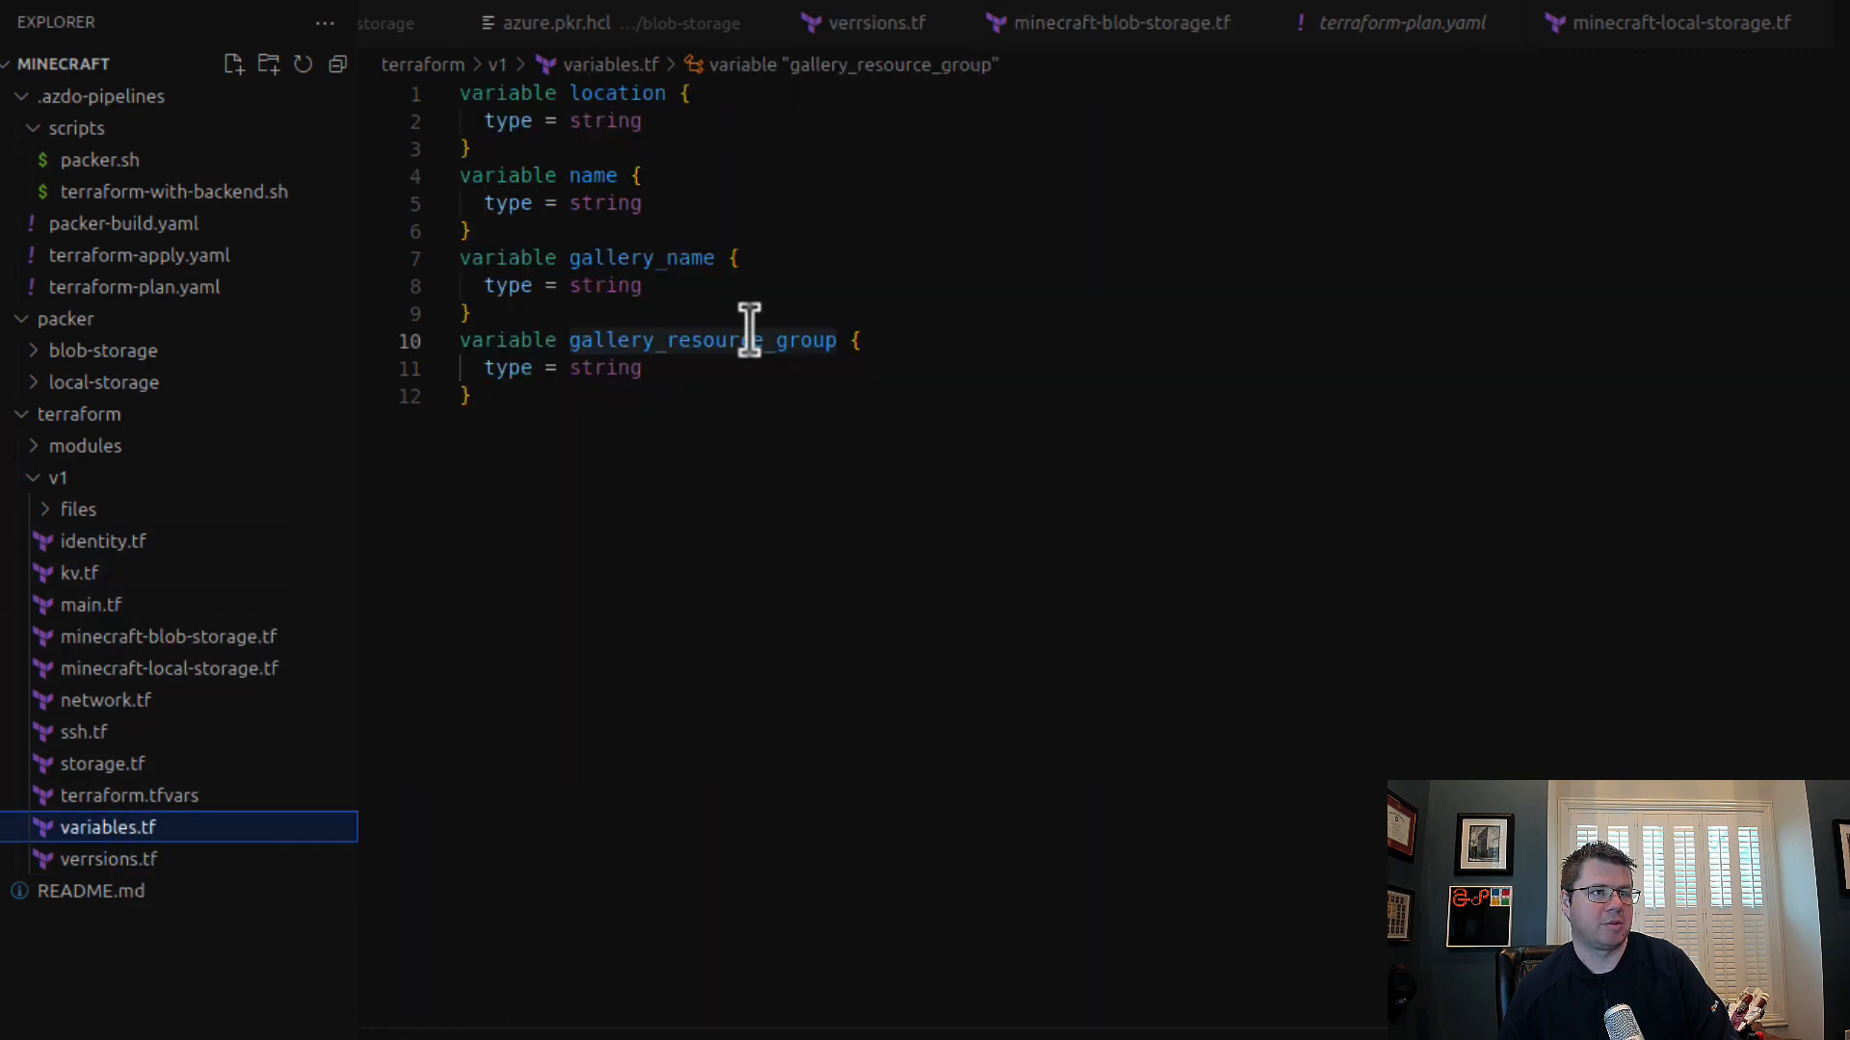
scroll(655, 188, "down", 1)
scroll(701, 376, "up", 1)
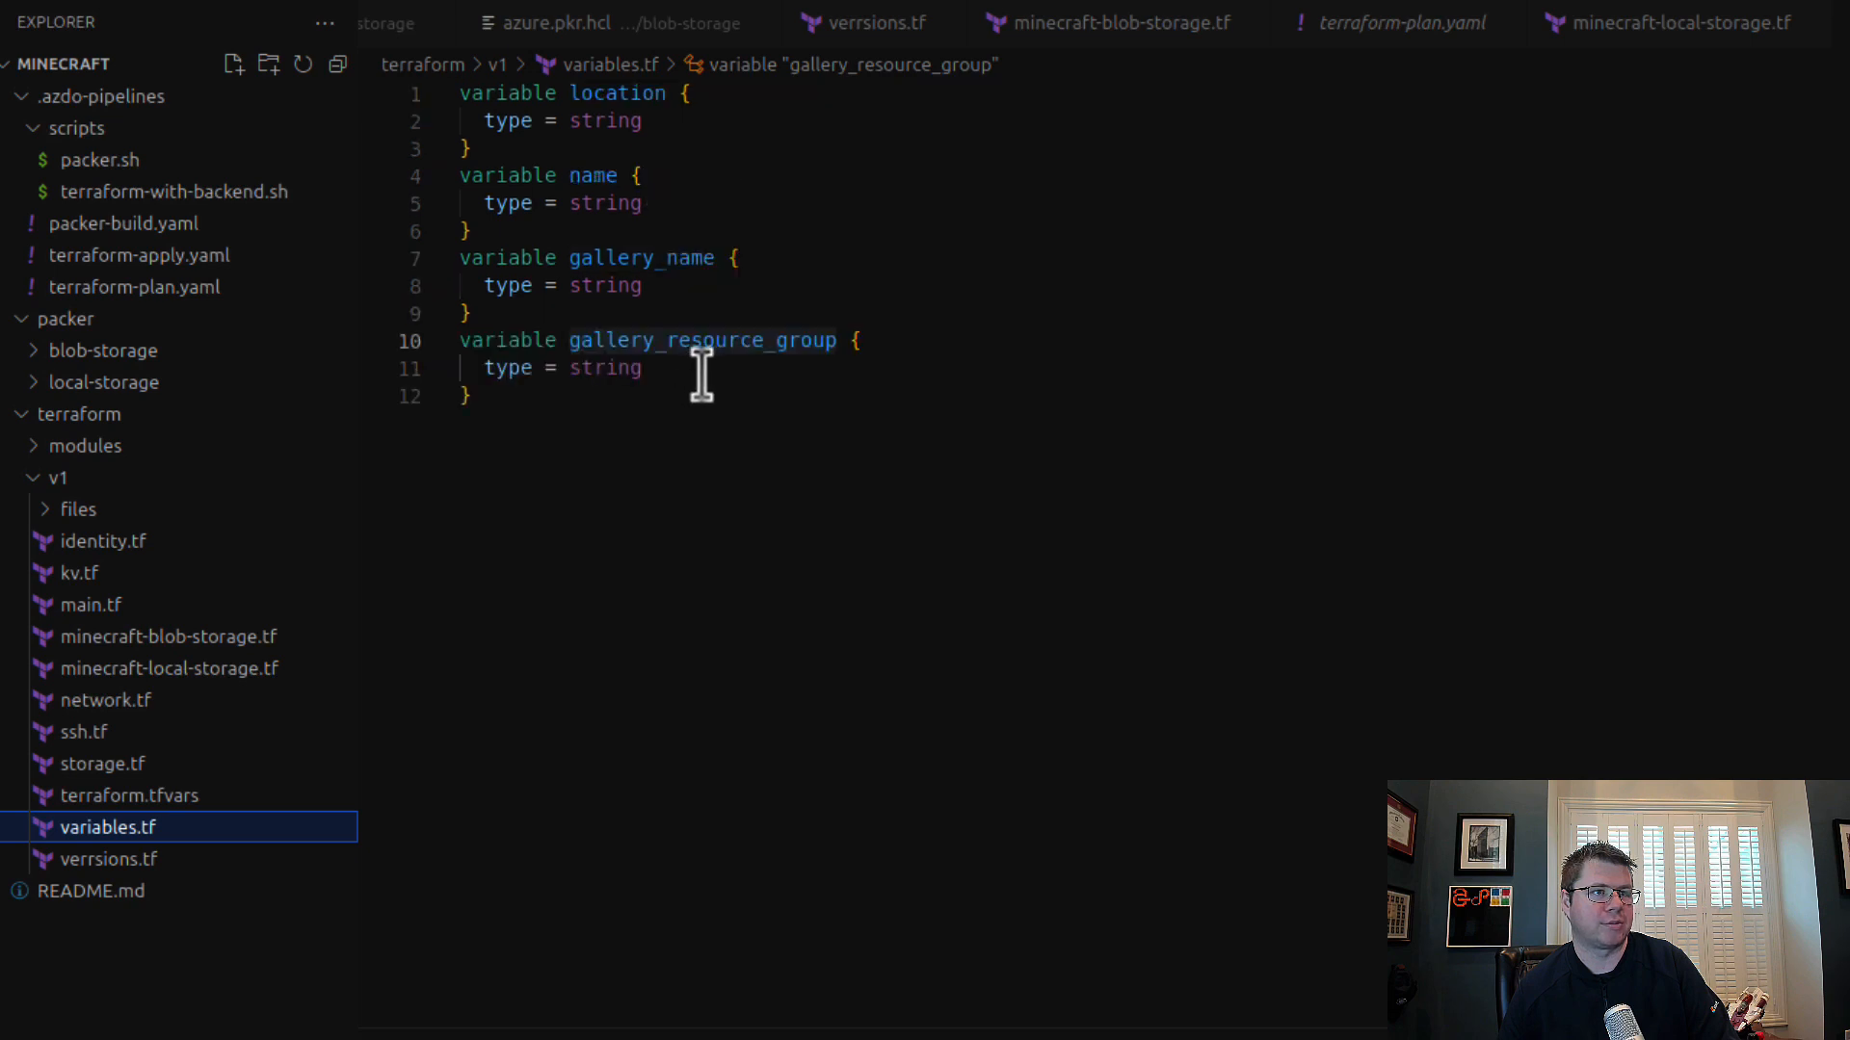
left_click(648, 146)
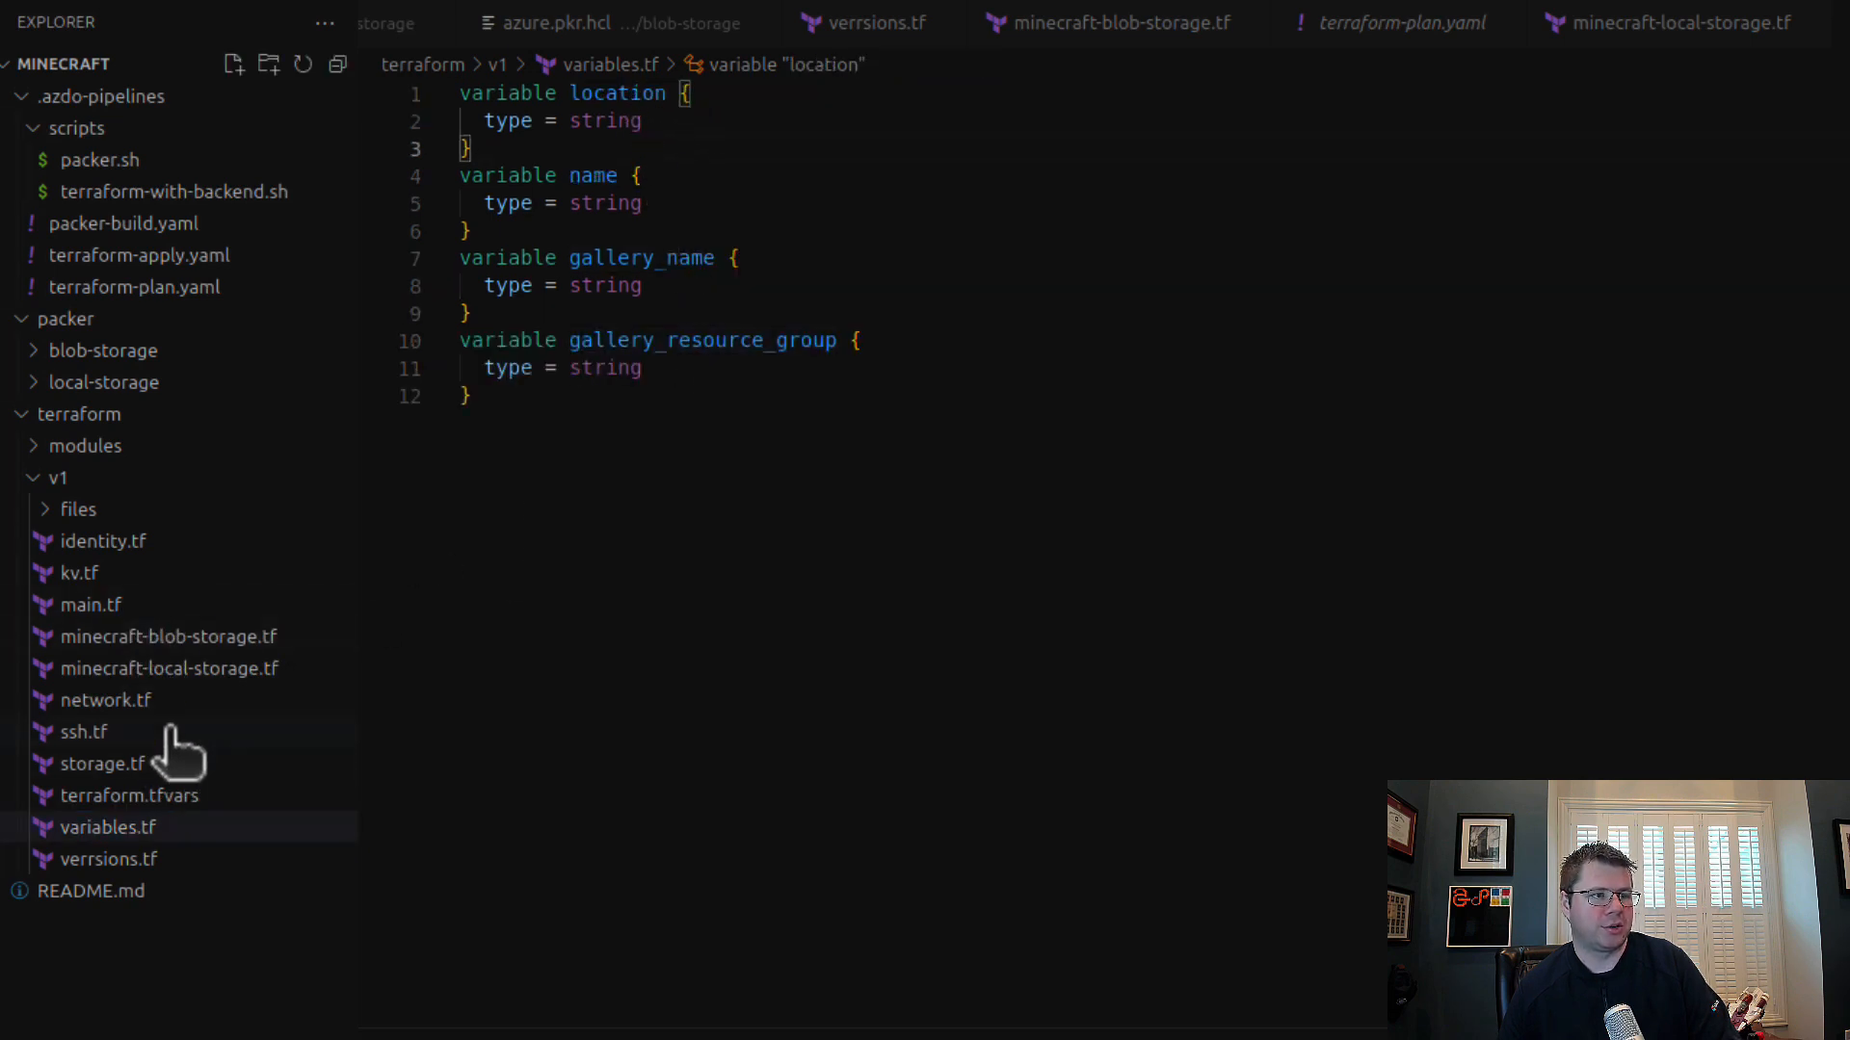
left_click(154, 800)
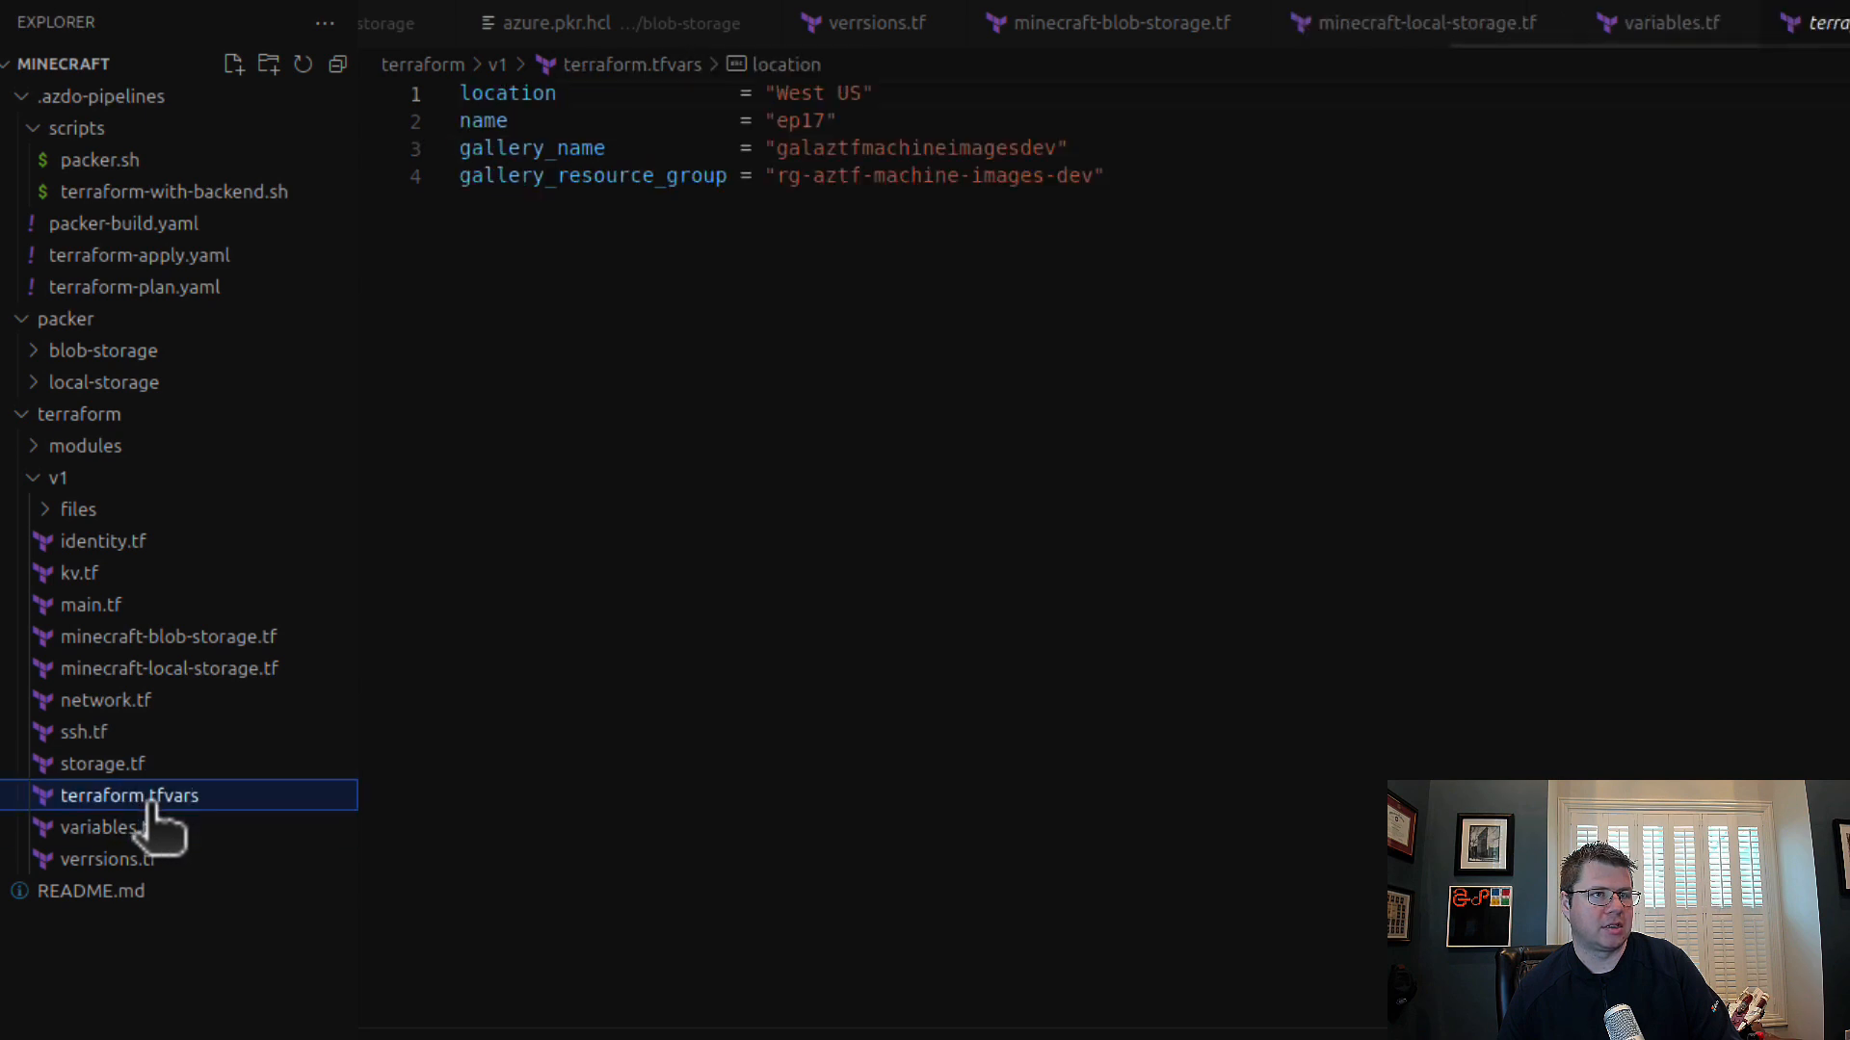
Step: Rename terraform.tfvars in the v1 folder to env-dev.tfvars
right_click(229, 803)
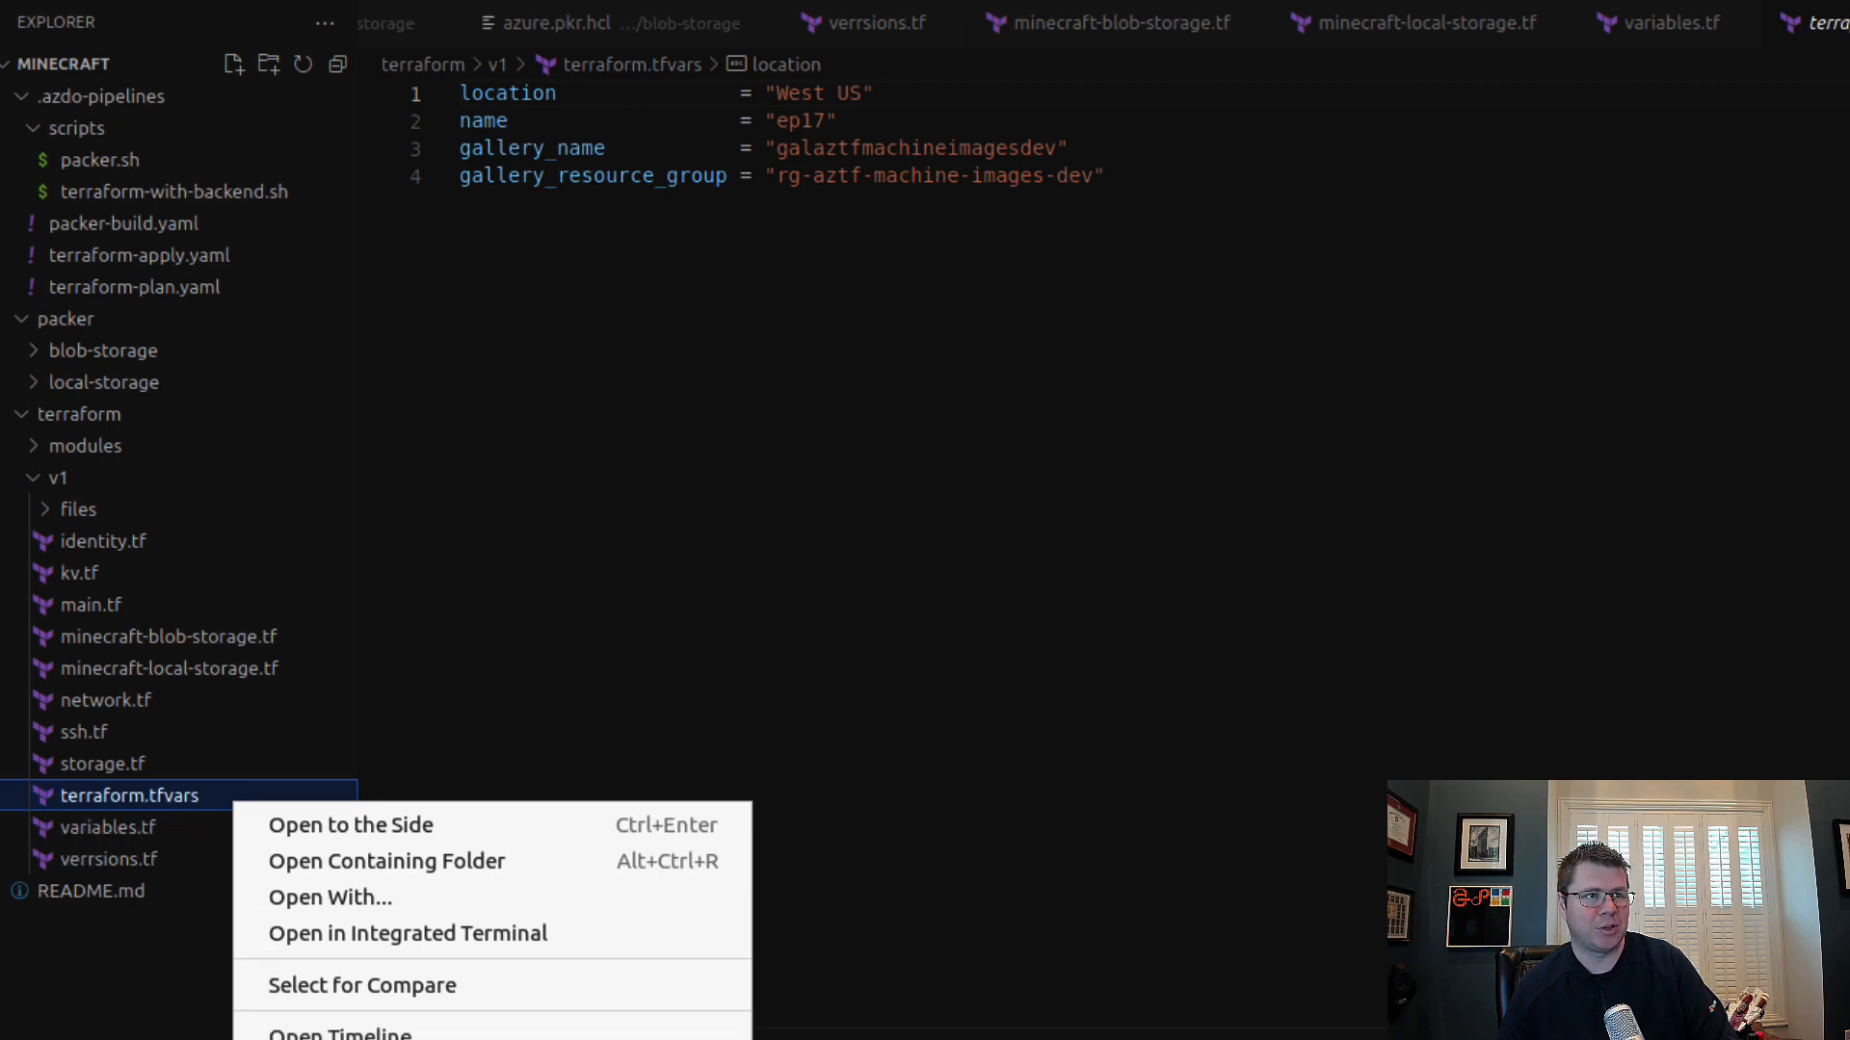
left_click(151, 799)
right_click(147, 796)
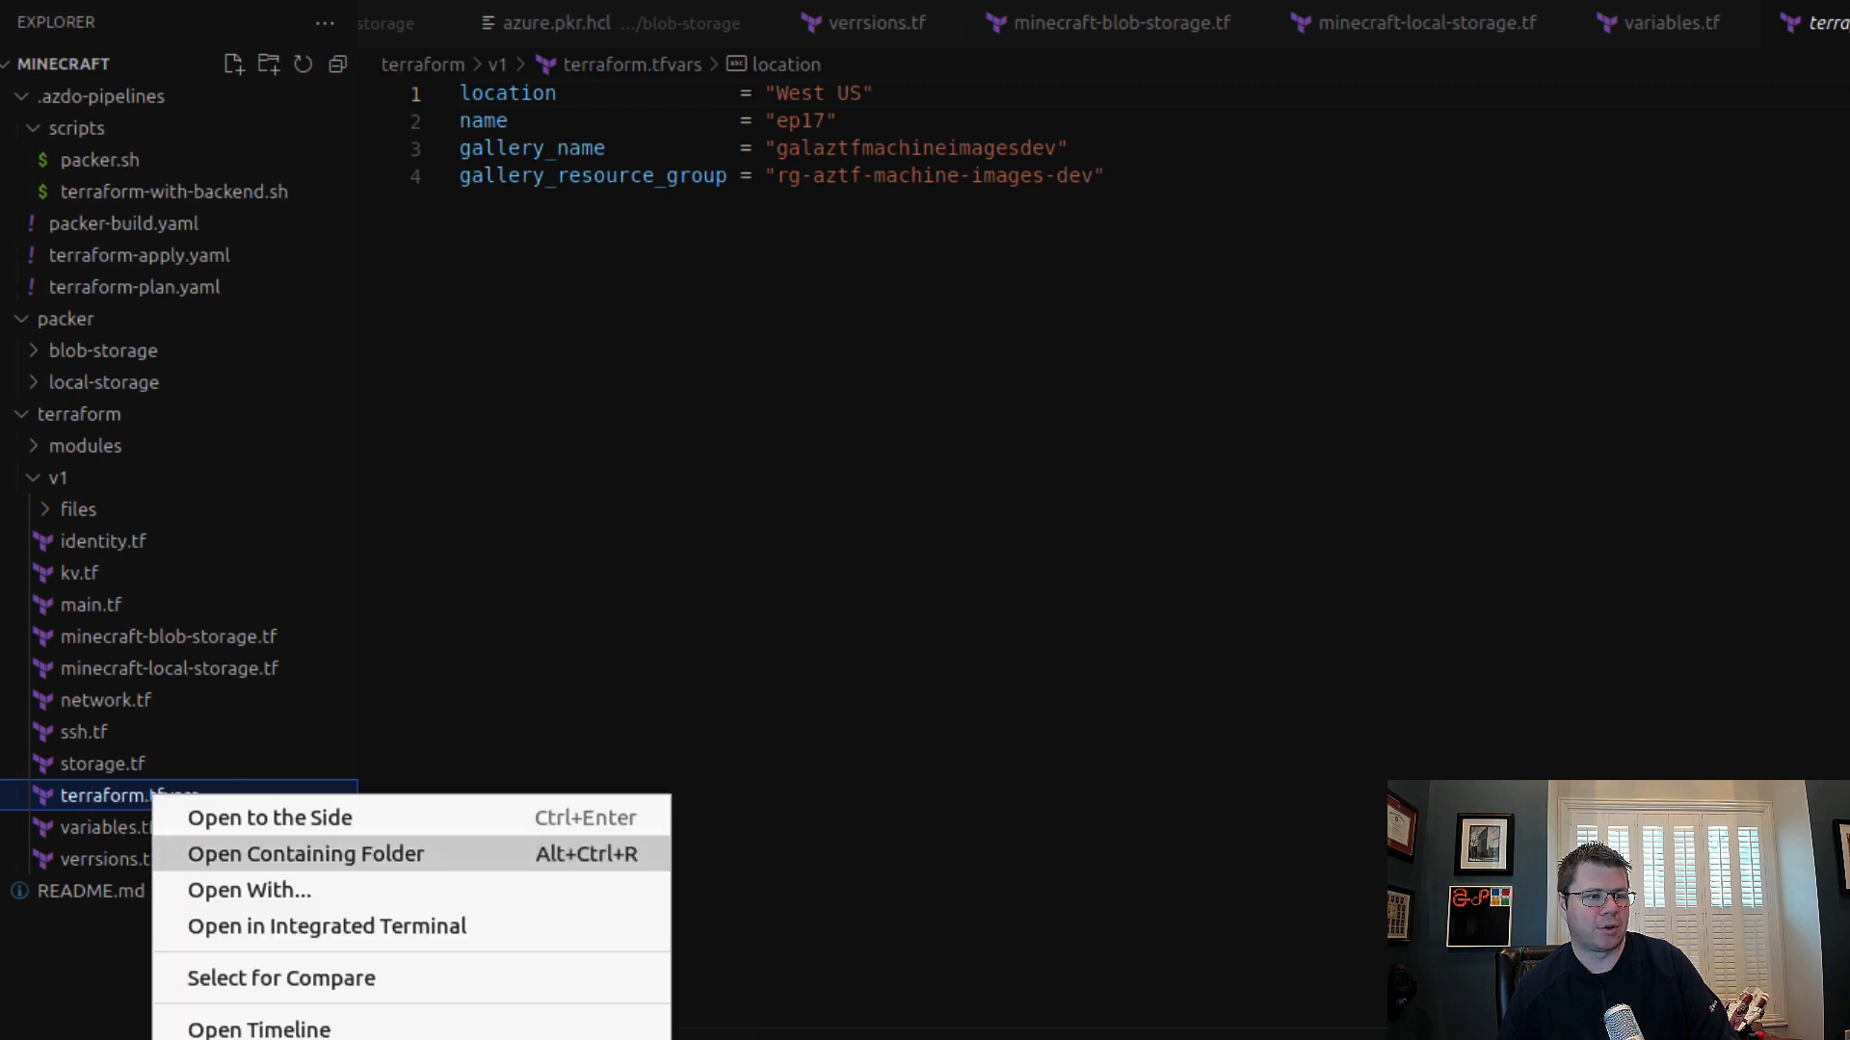
key("F2")
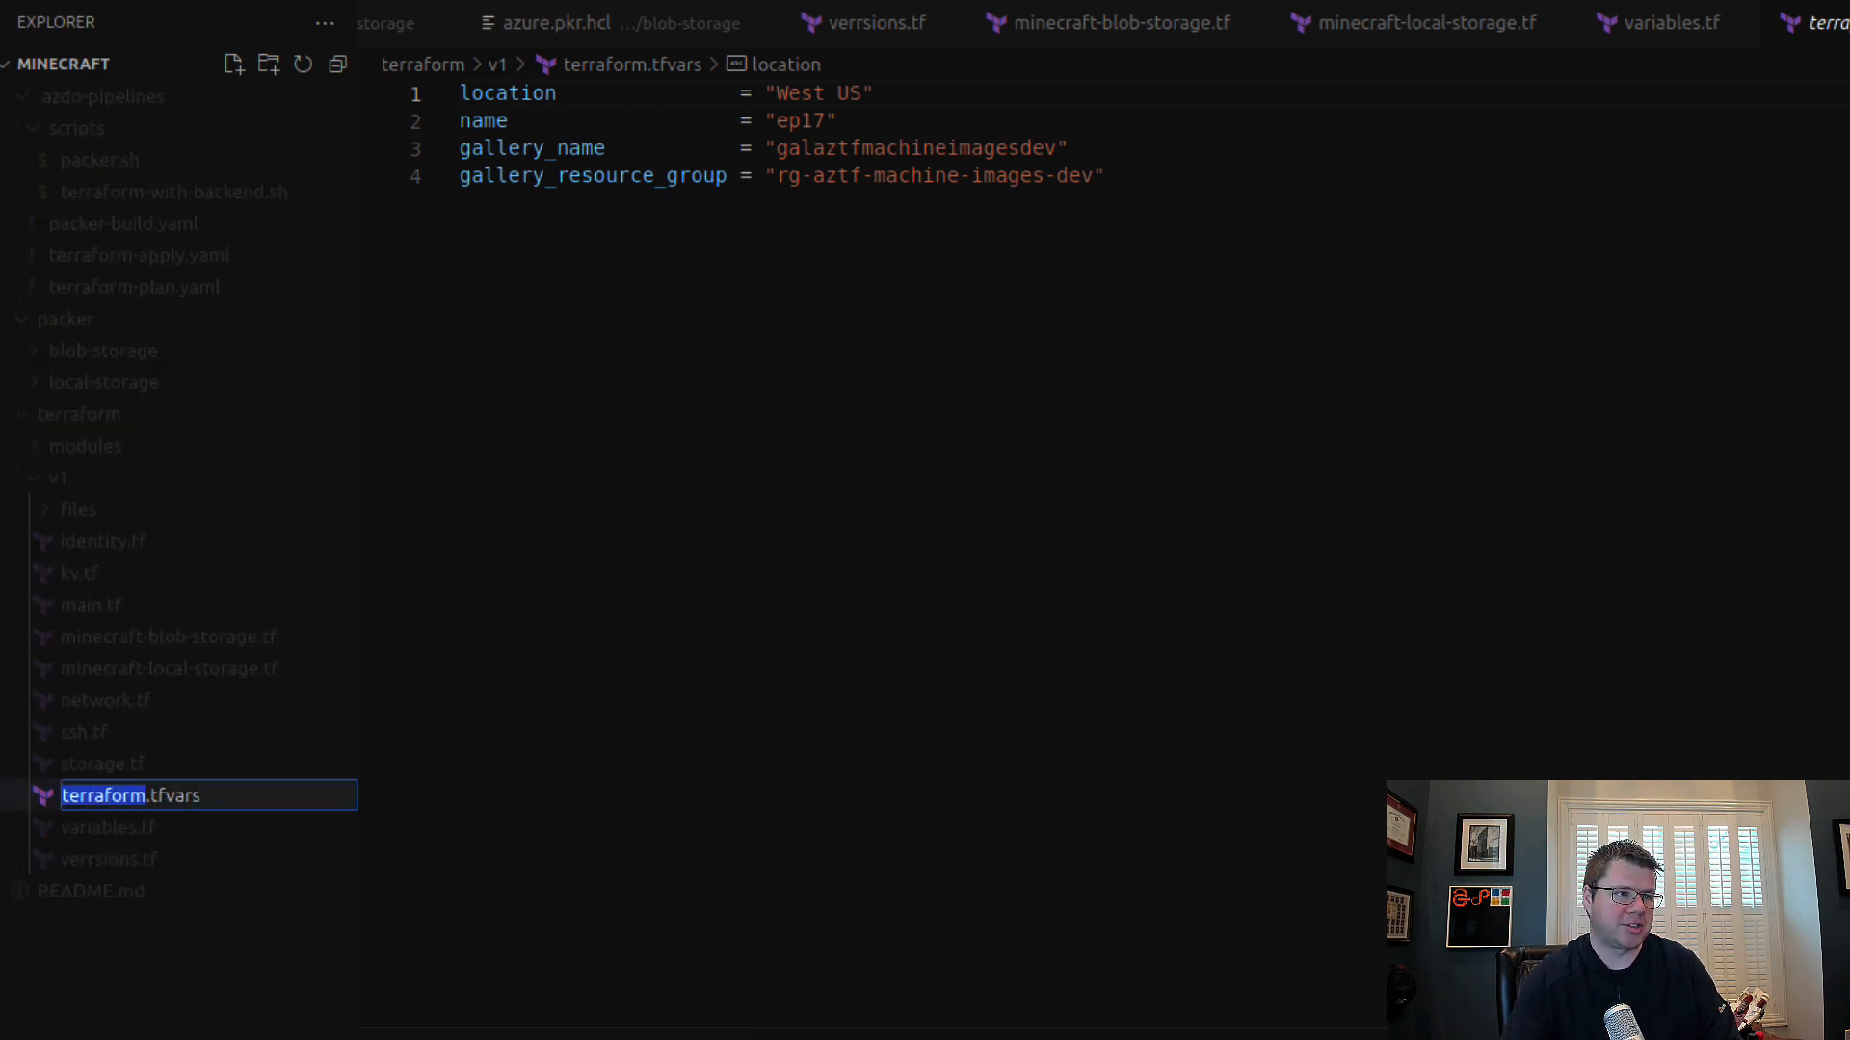
type("env-dev")
key("Return")
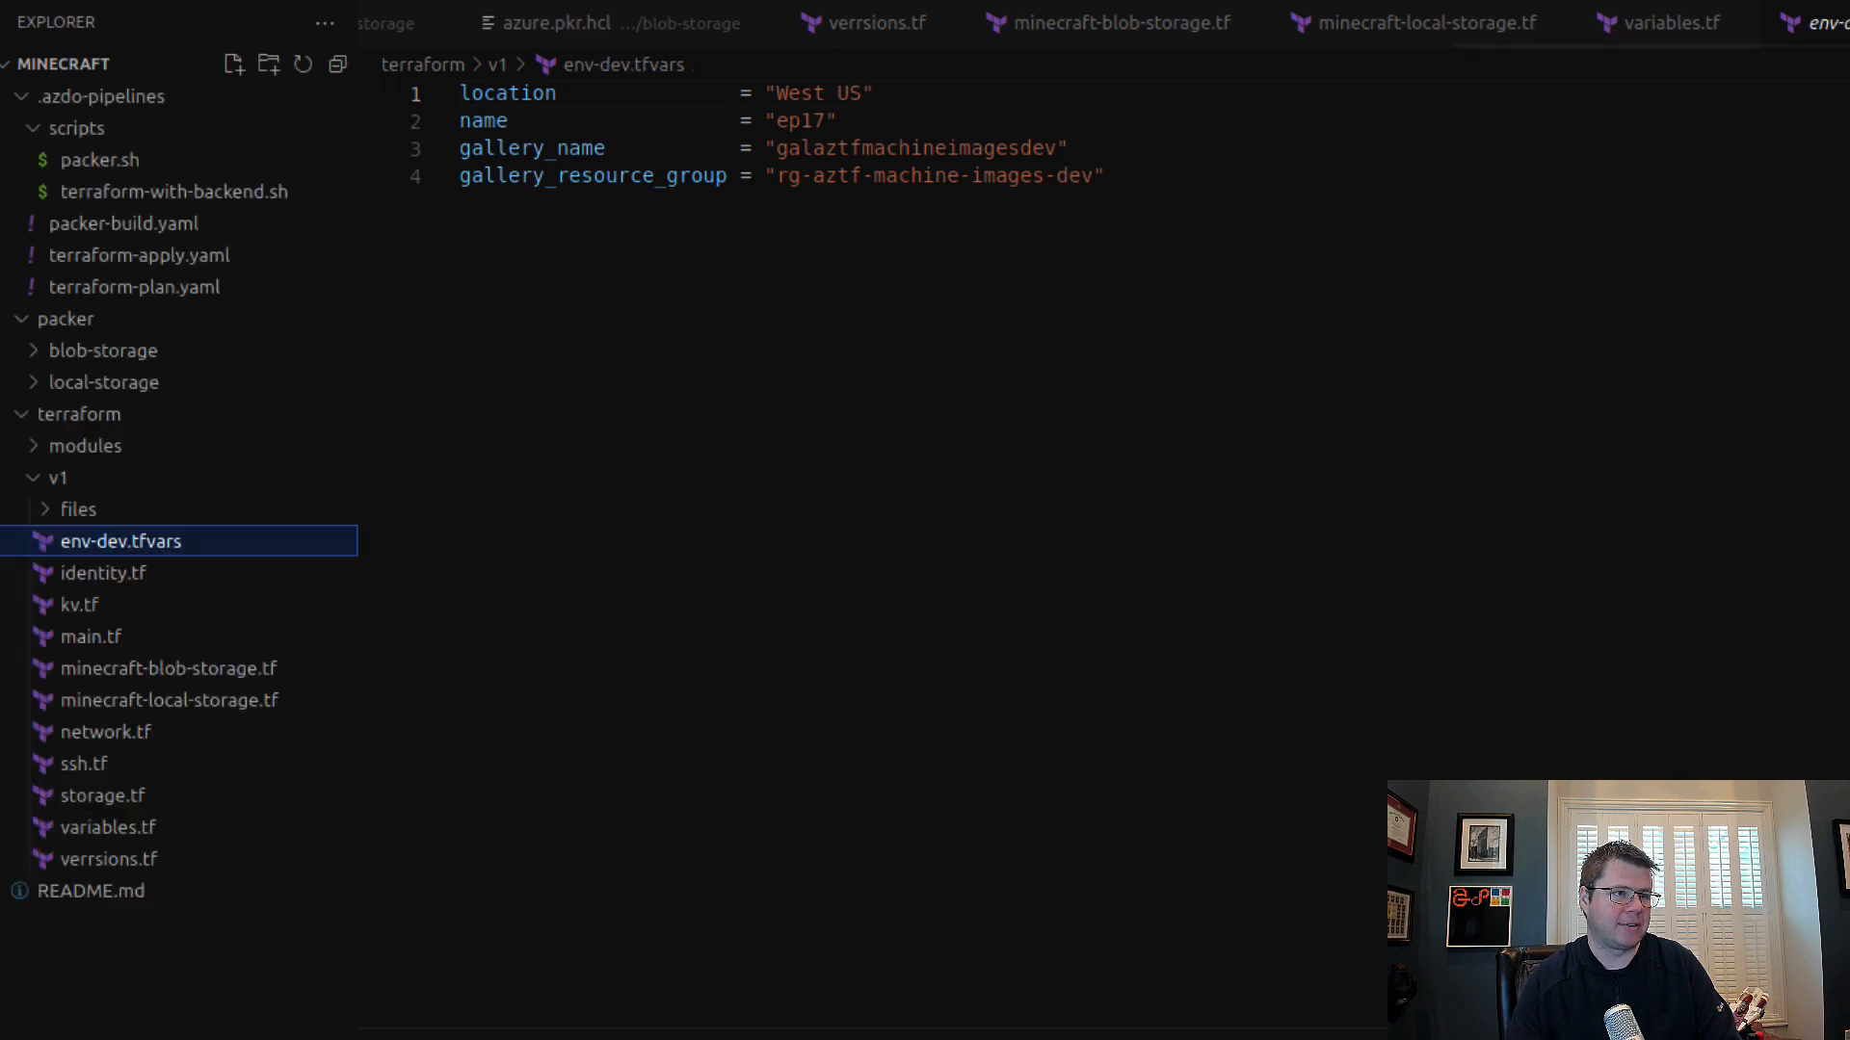
Step: Set the name variable in env-dev.tfvars to "minecraft"
left_click(978, 231)
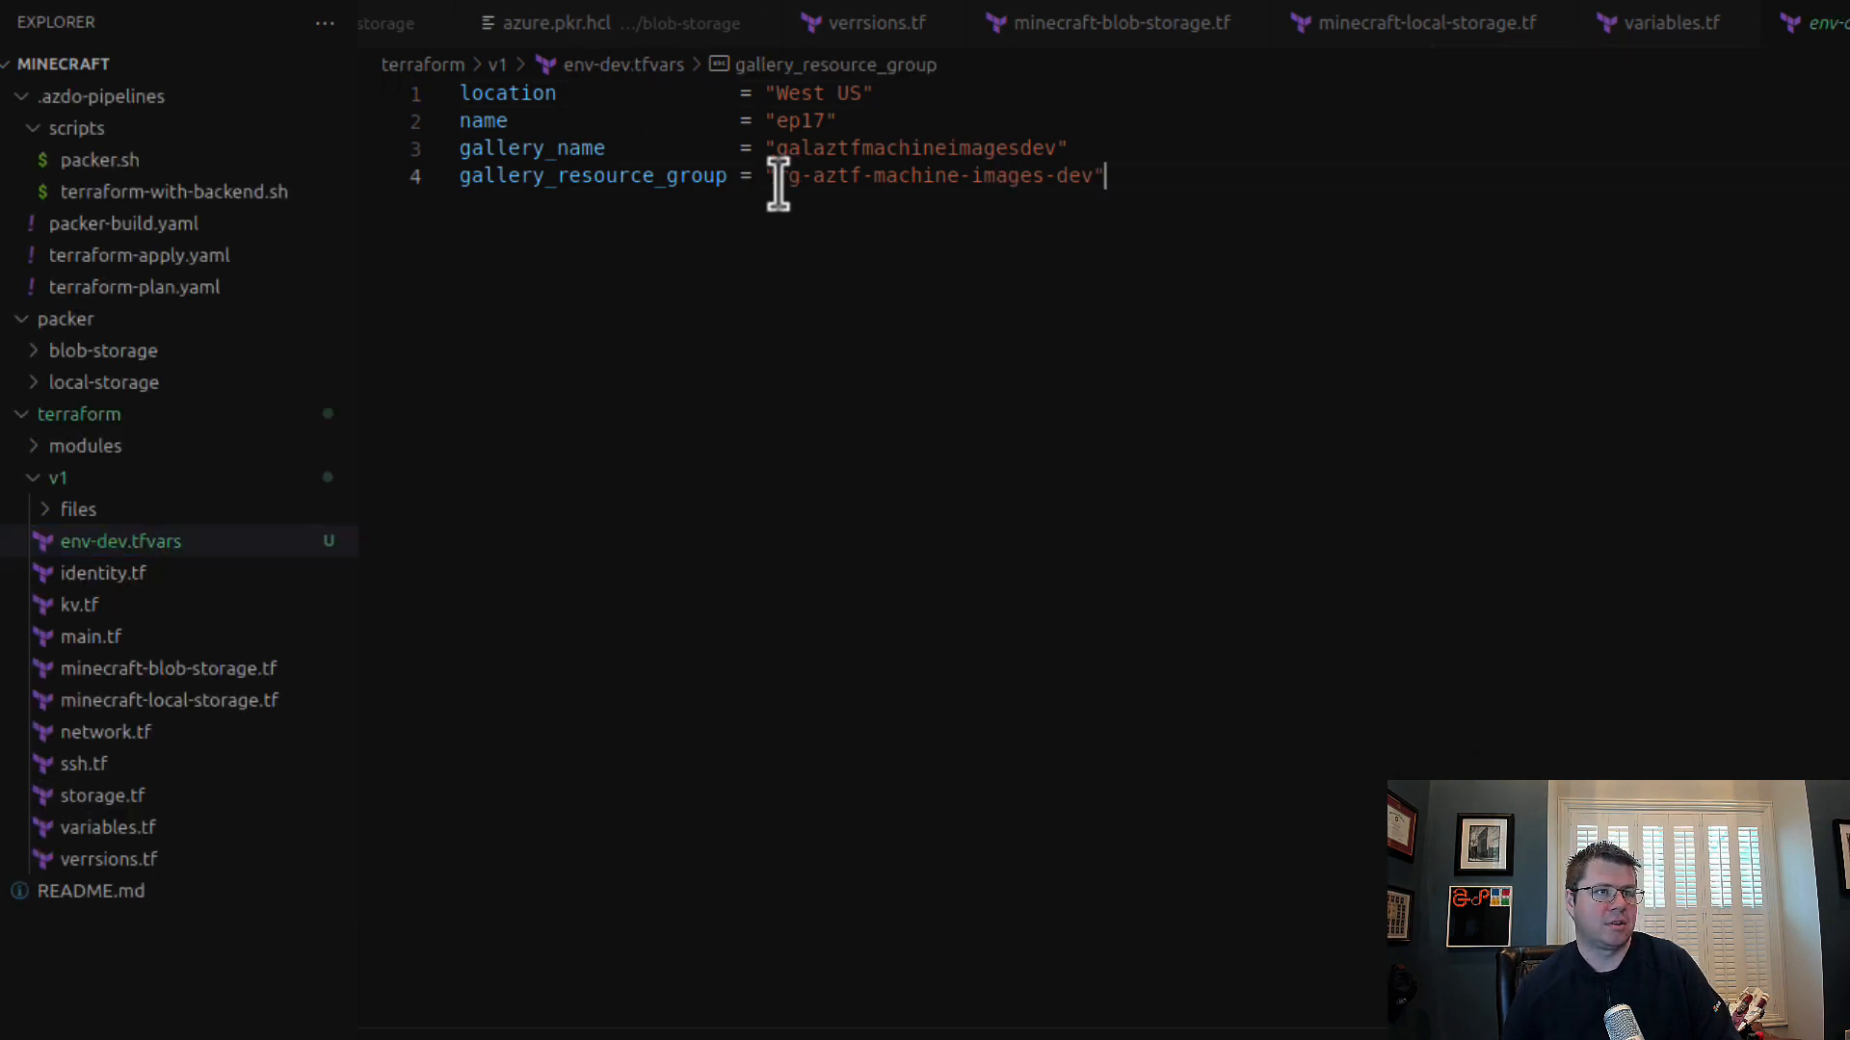
left_click_drag(463, 149, 1169, 193)
left_click(838, 92)
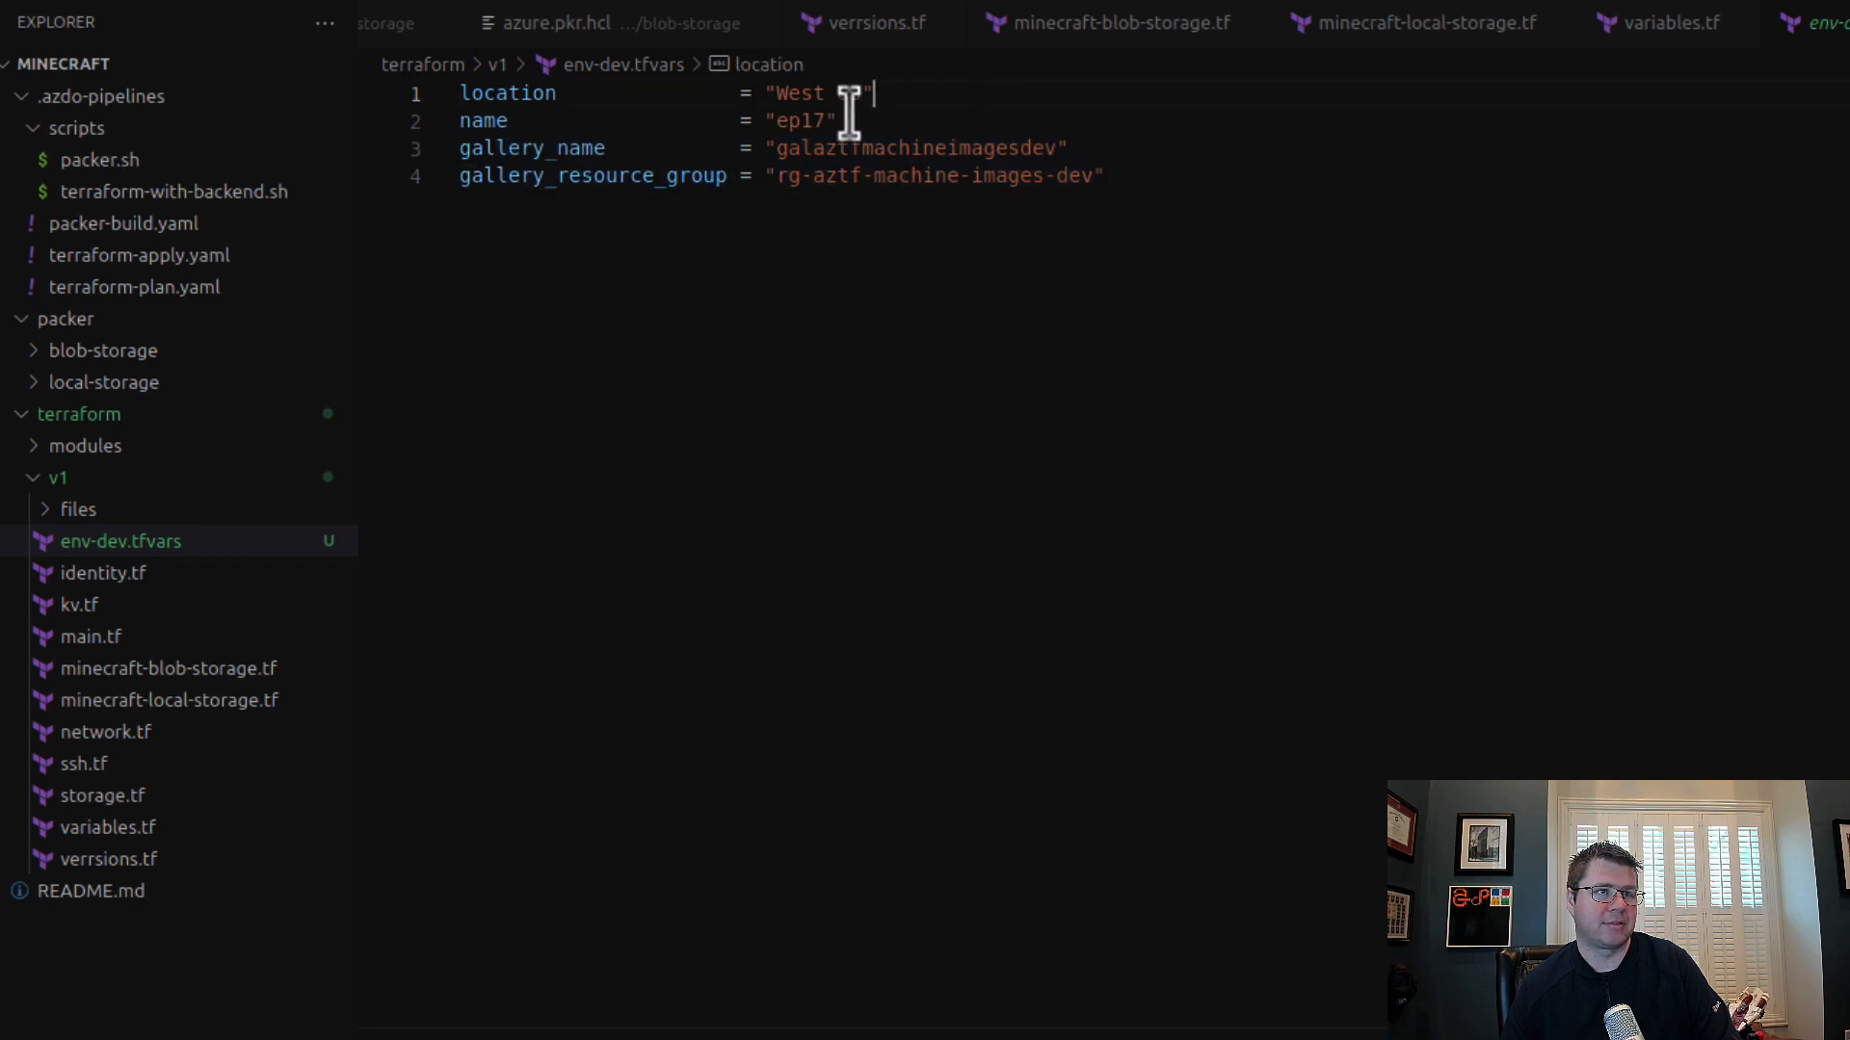
double_click(801, 123)
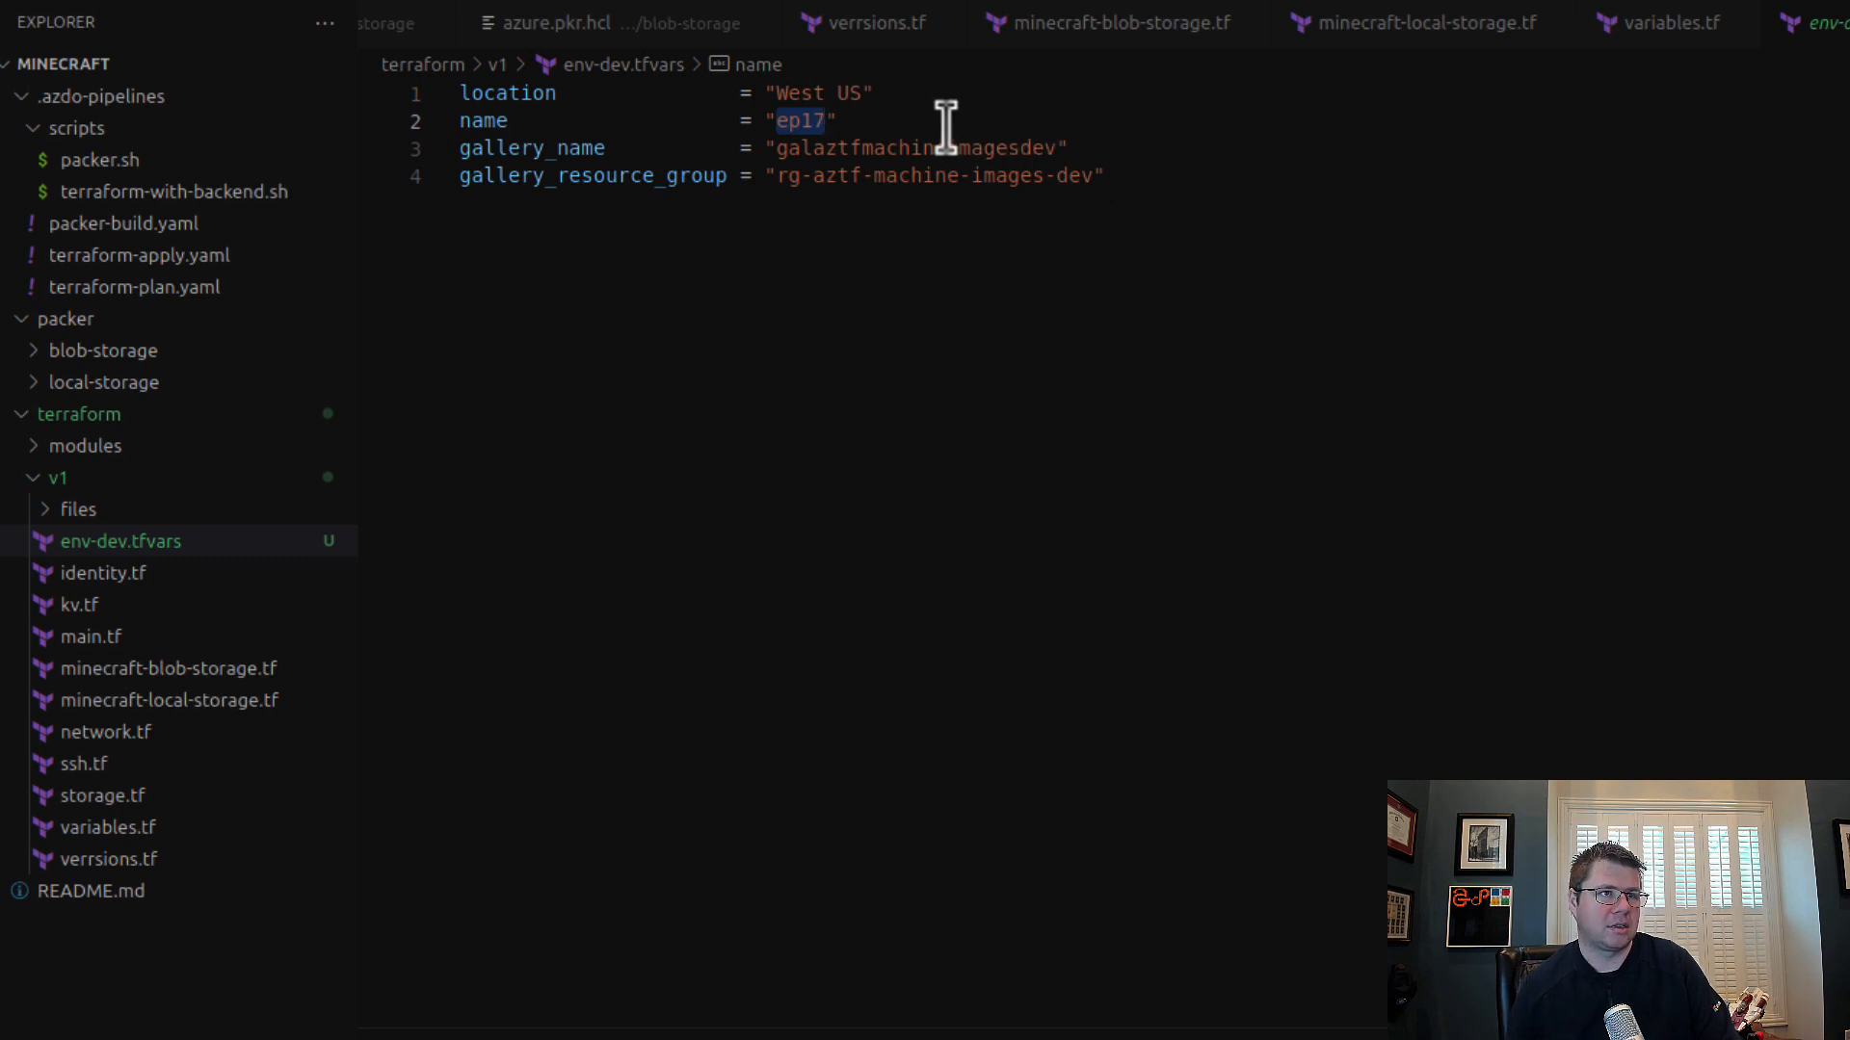
type("minecraft")
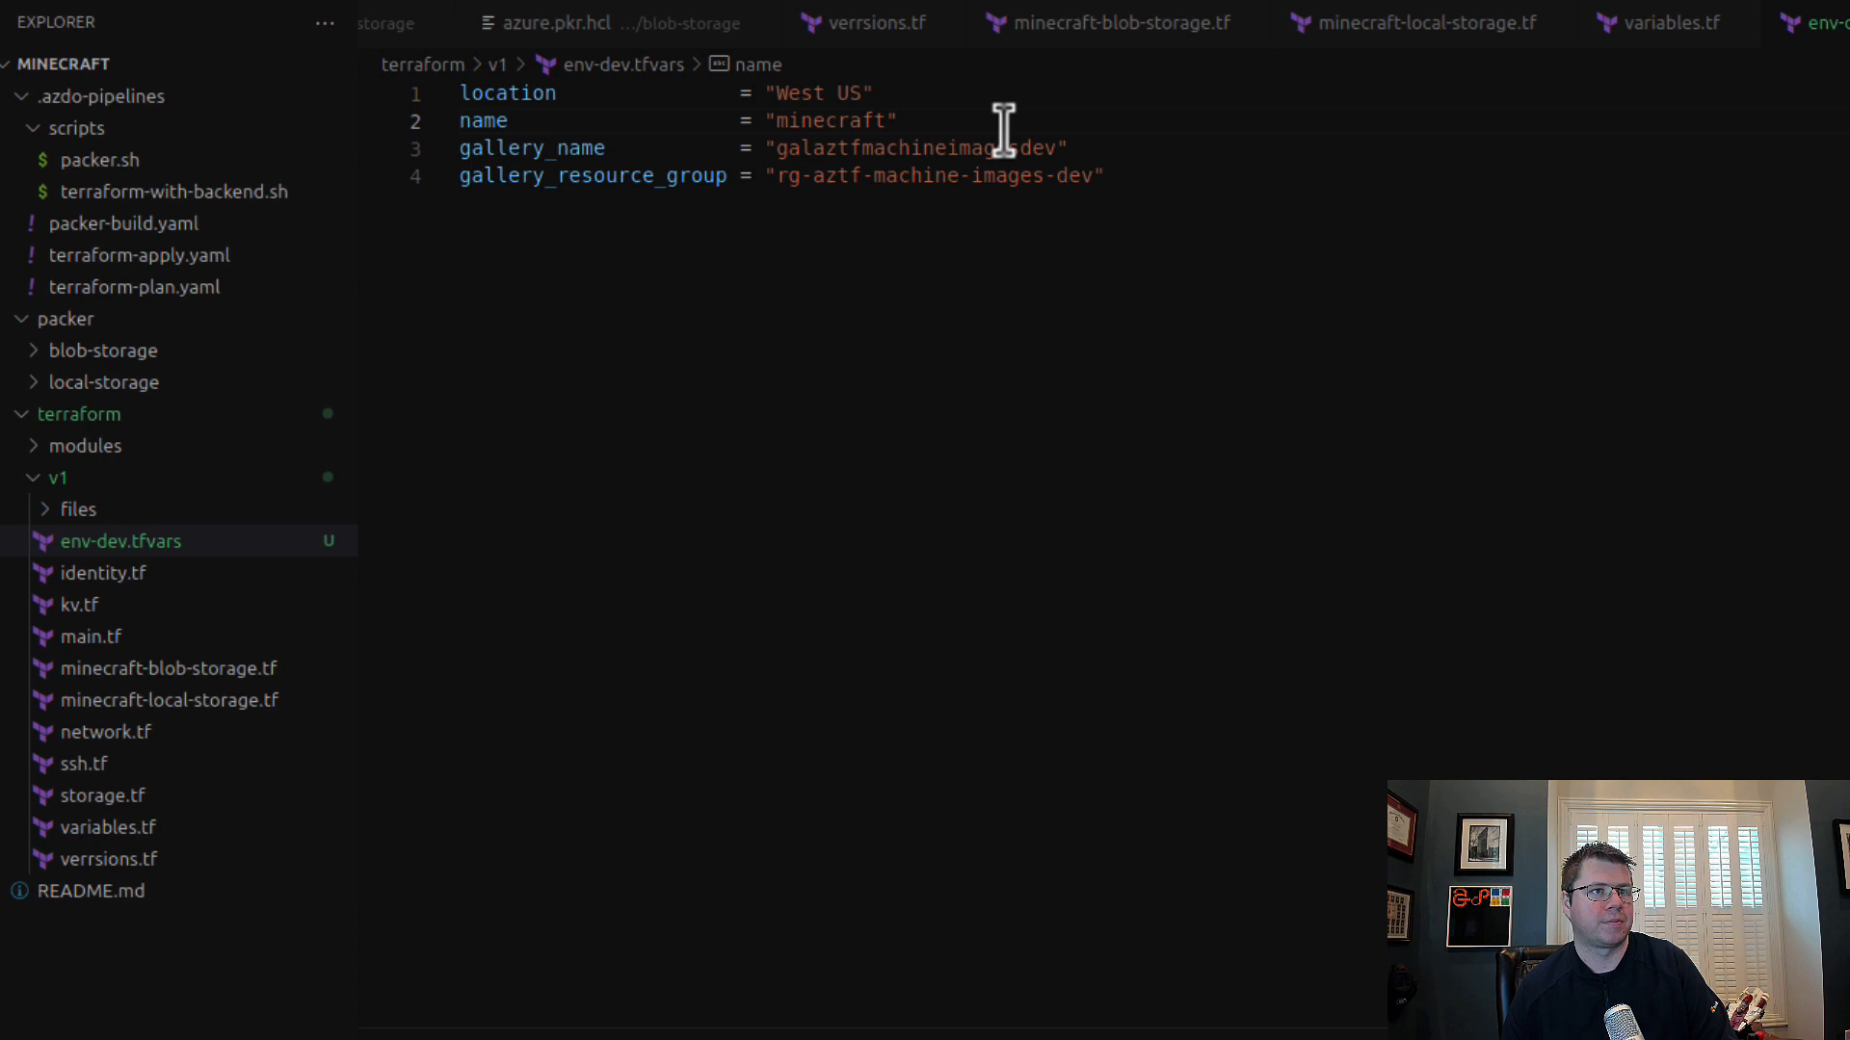
left_click(1255, 214)
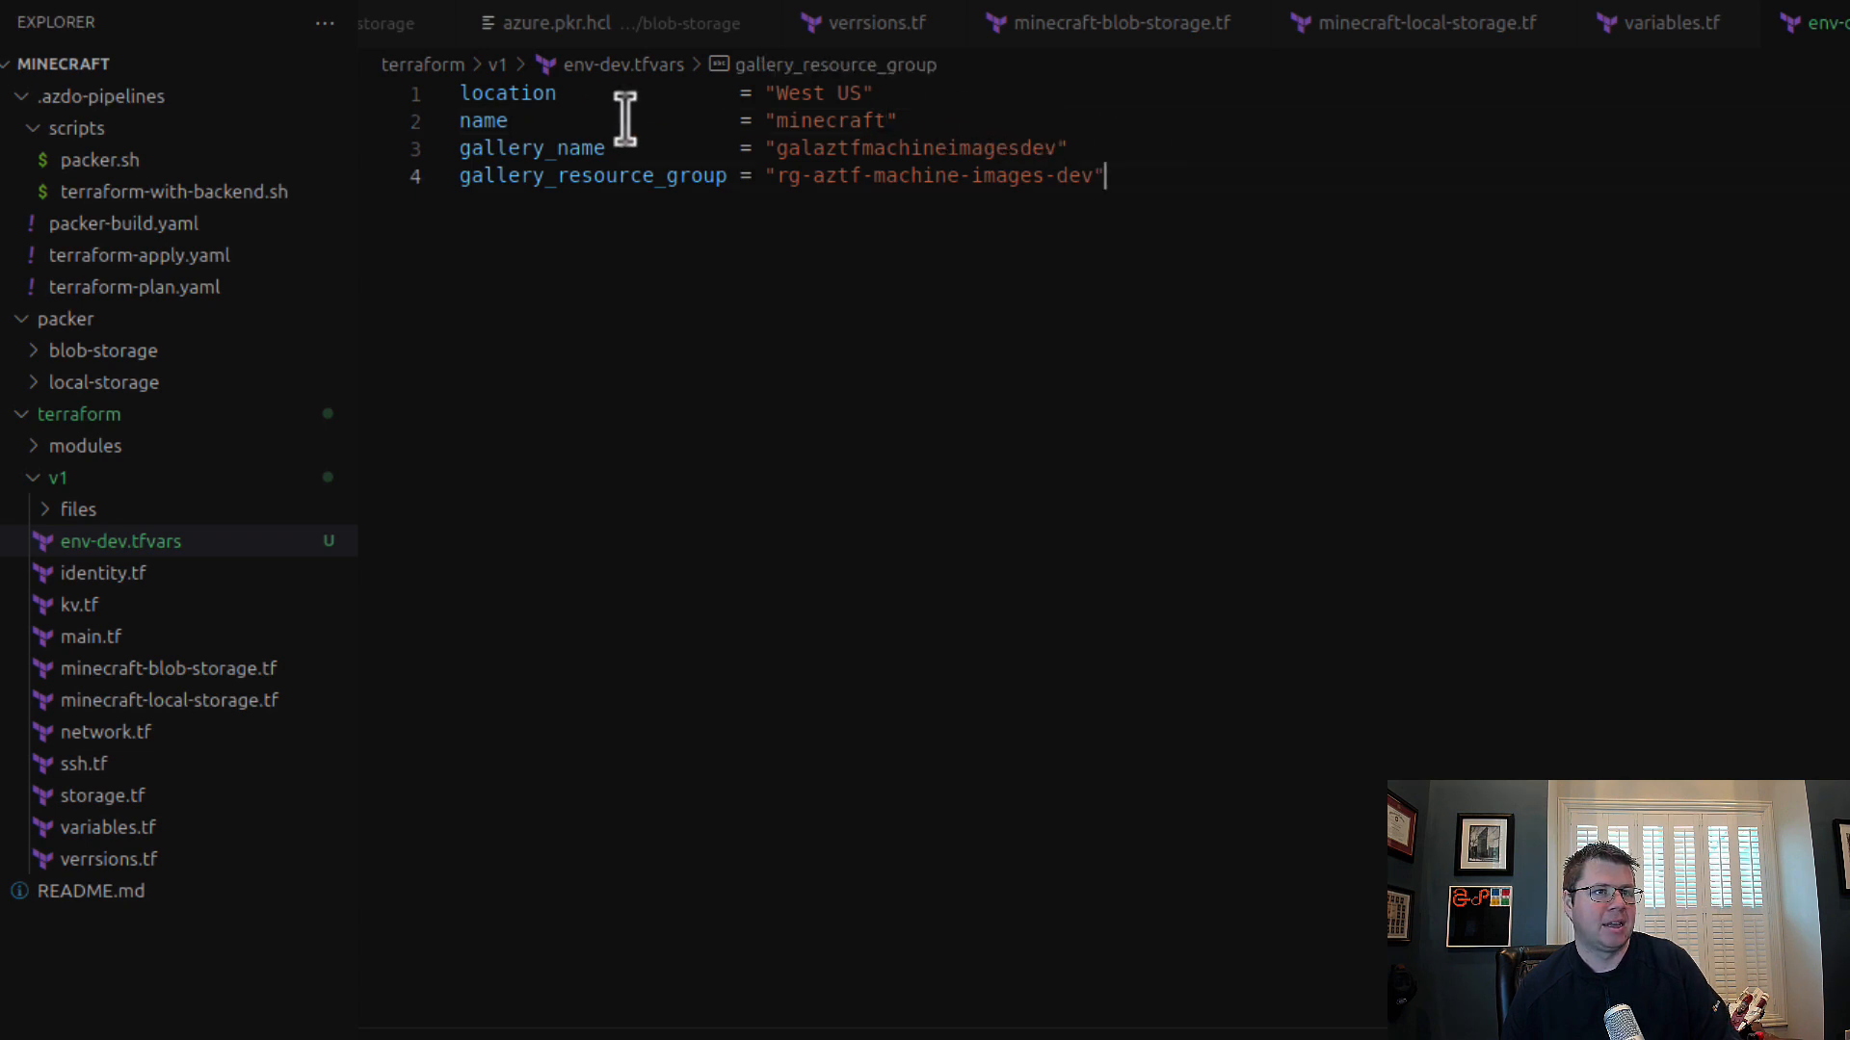
Step: Duplicate env-dev.tfvars within the v1 folder and name the copy env-prod.tfvars
left_click(162, 542)
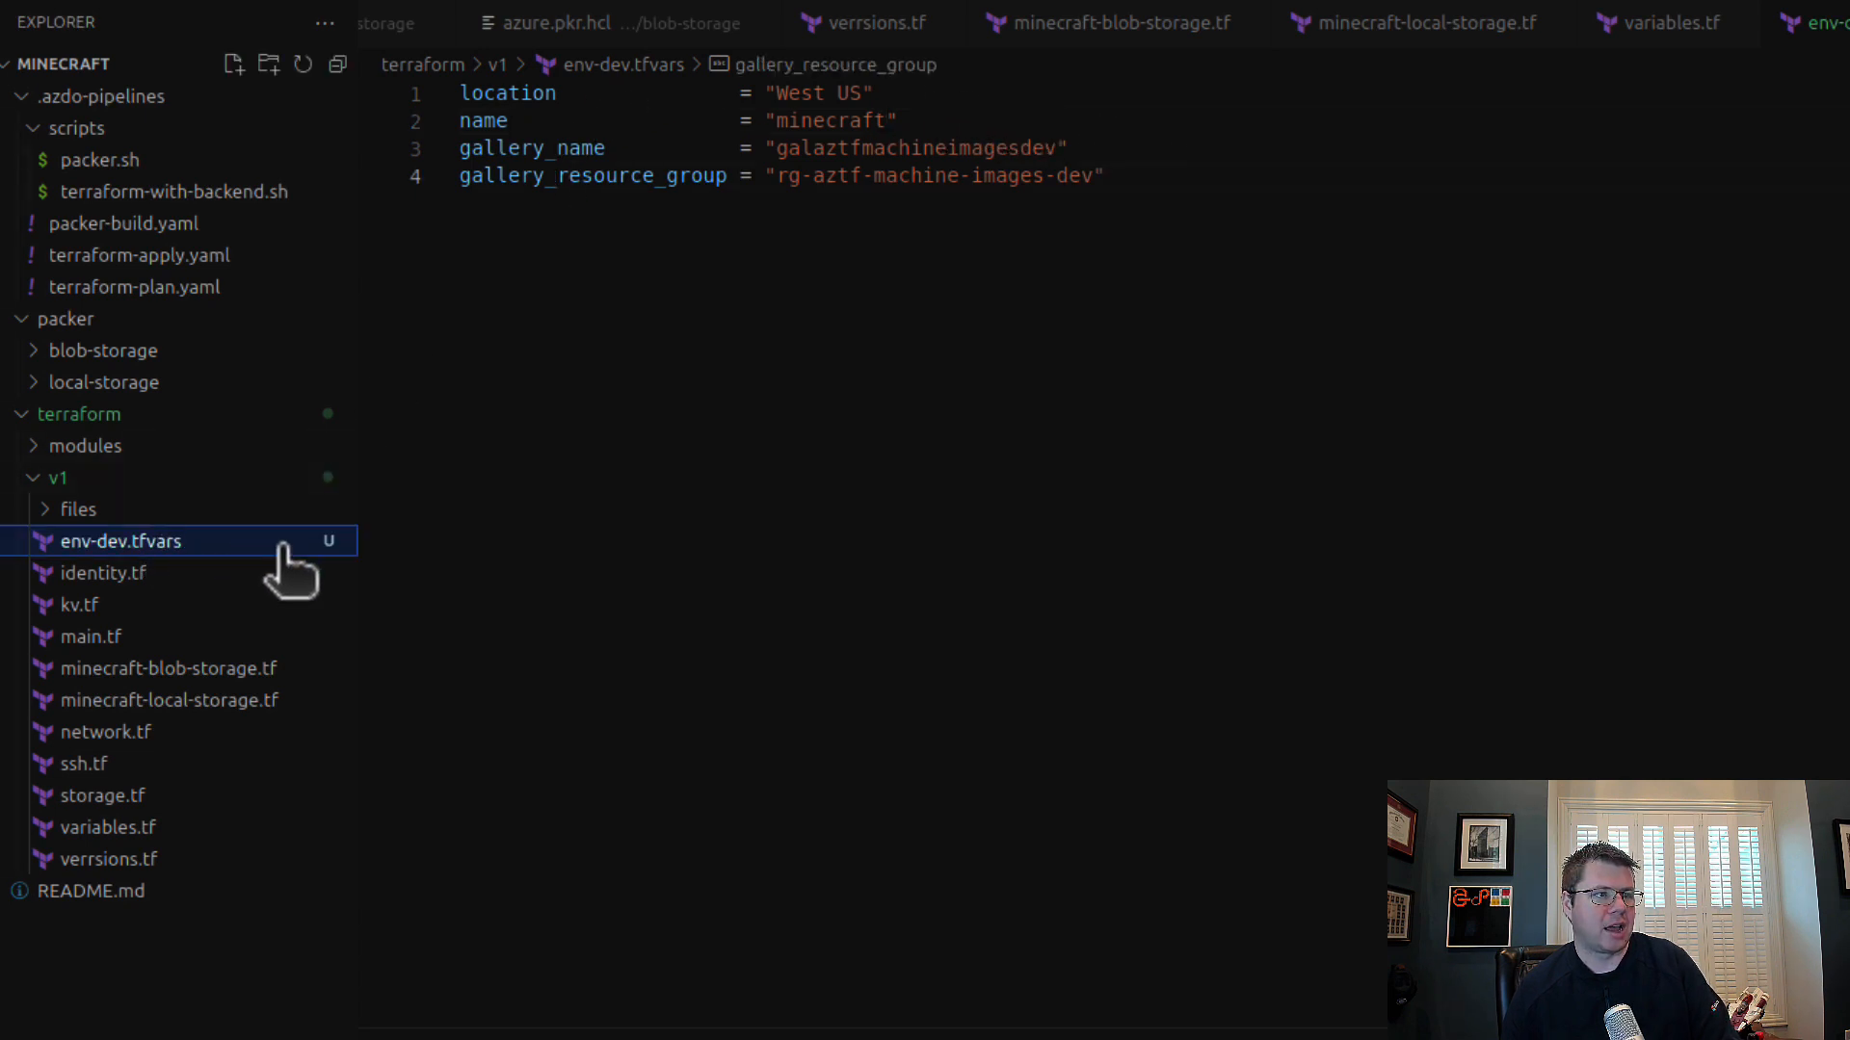
key("ctrl+c")
key("ctrl+v")
right_click(214, 543)
left_click(339, 1009)
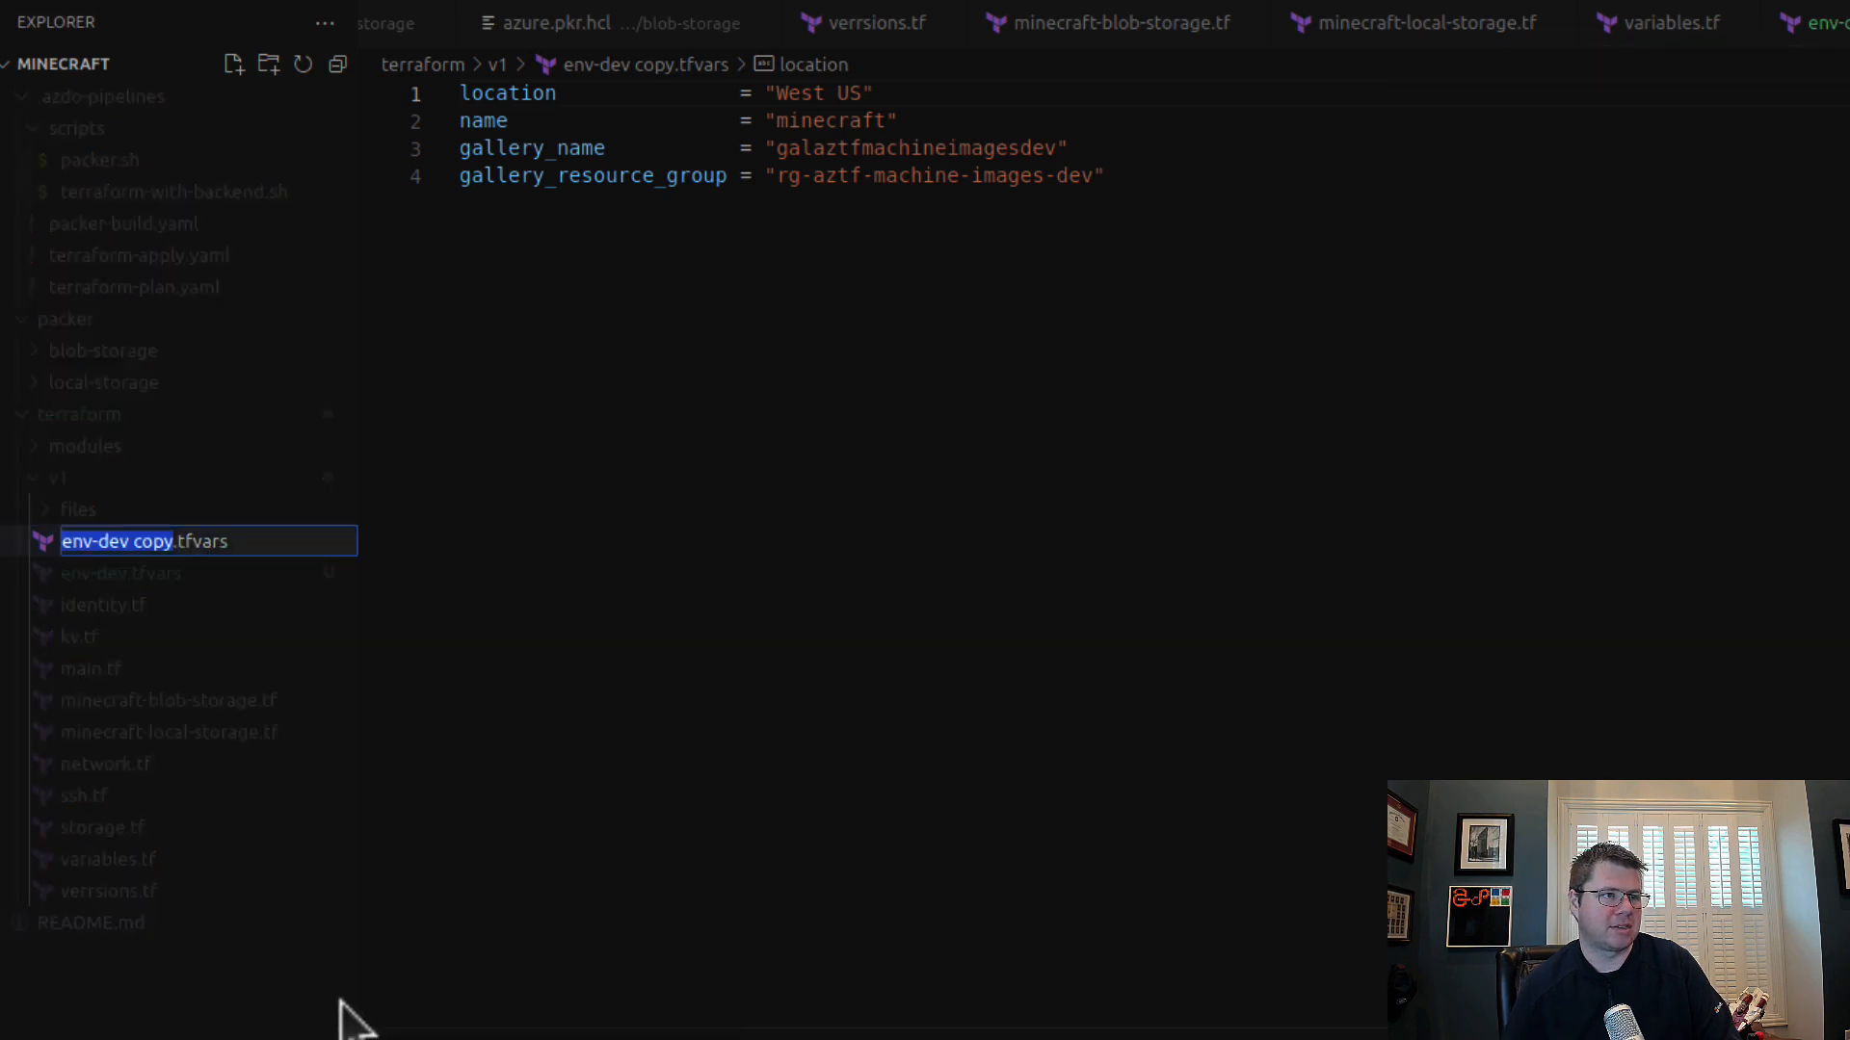
key("Right")
key("BackSpace")
key("BackSpace")
key("BackSpace")
key("BackSpace")
key("BackSpace")
key("BackSpace")
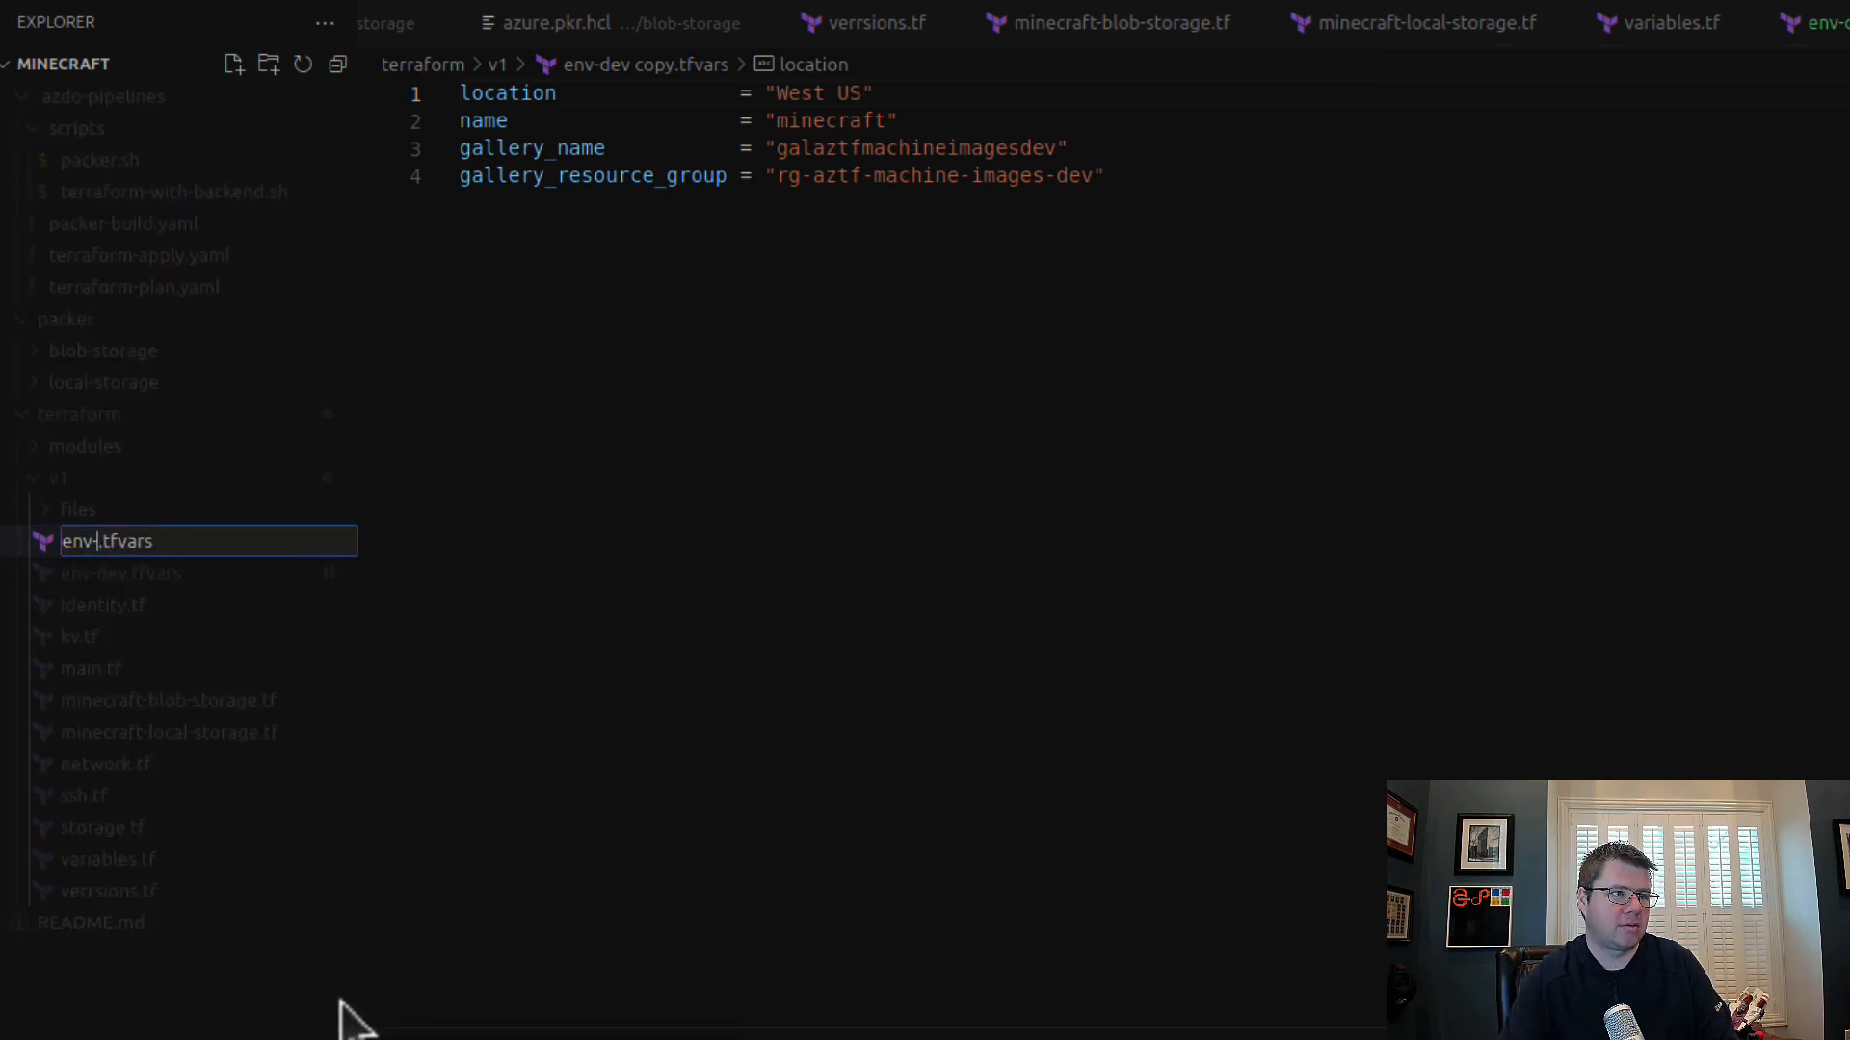
key("Return")
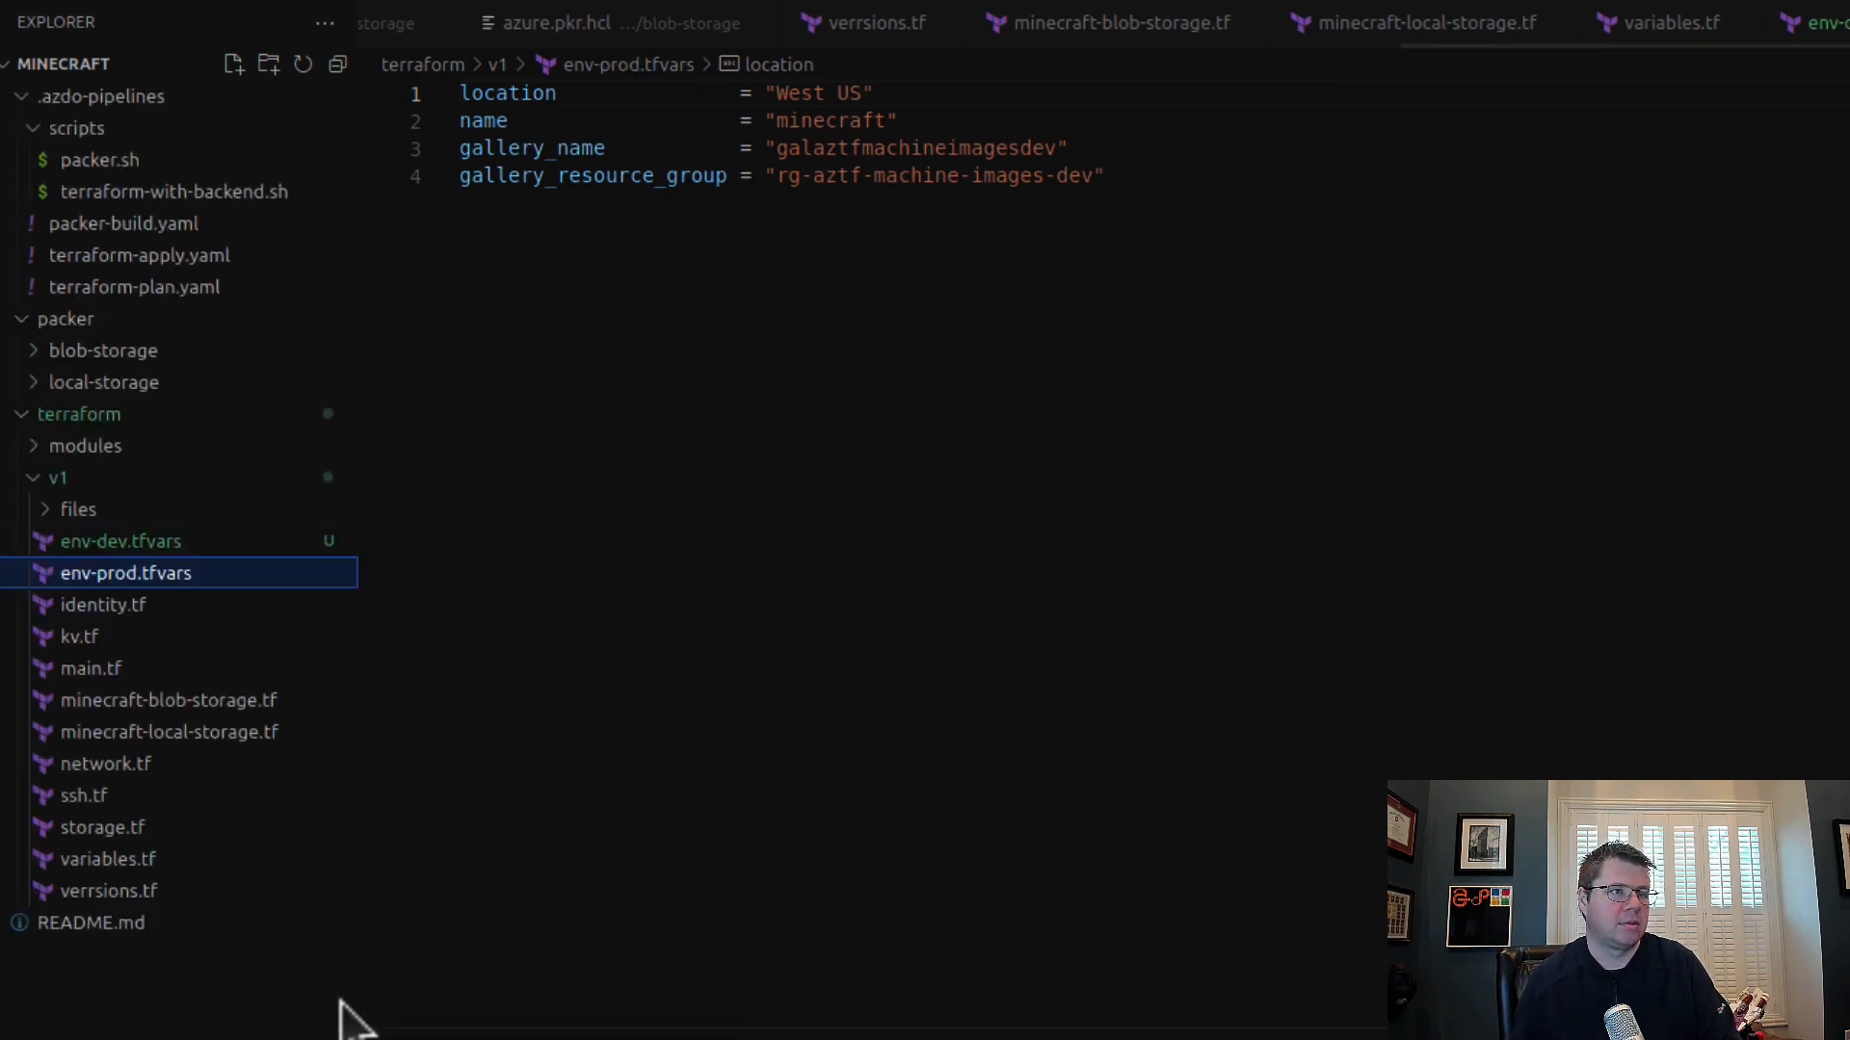
Step: In env-prod.tfvars, set gallery_name to "galaztfmachineimagesprod" and gallery_resource_group to "rg-aztf-machine-images-prod"
left_click(1017, 149)
key("ctrl+shift+Right")
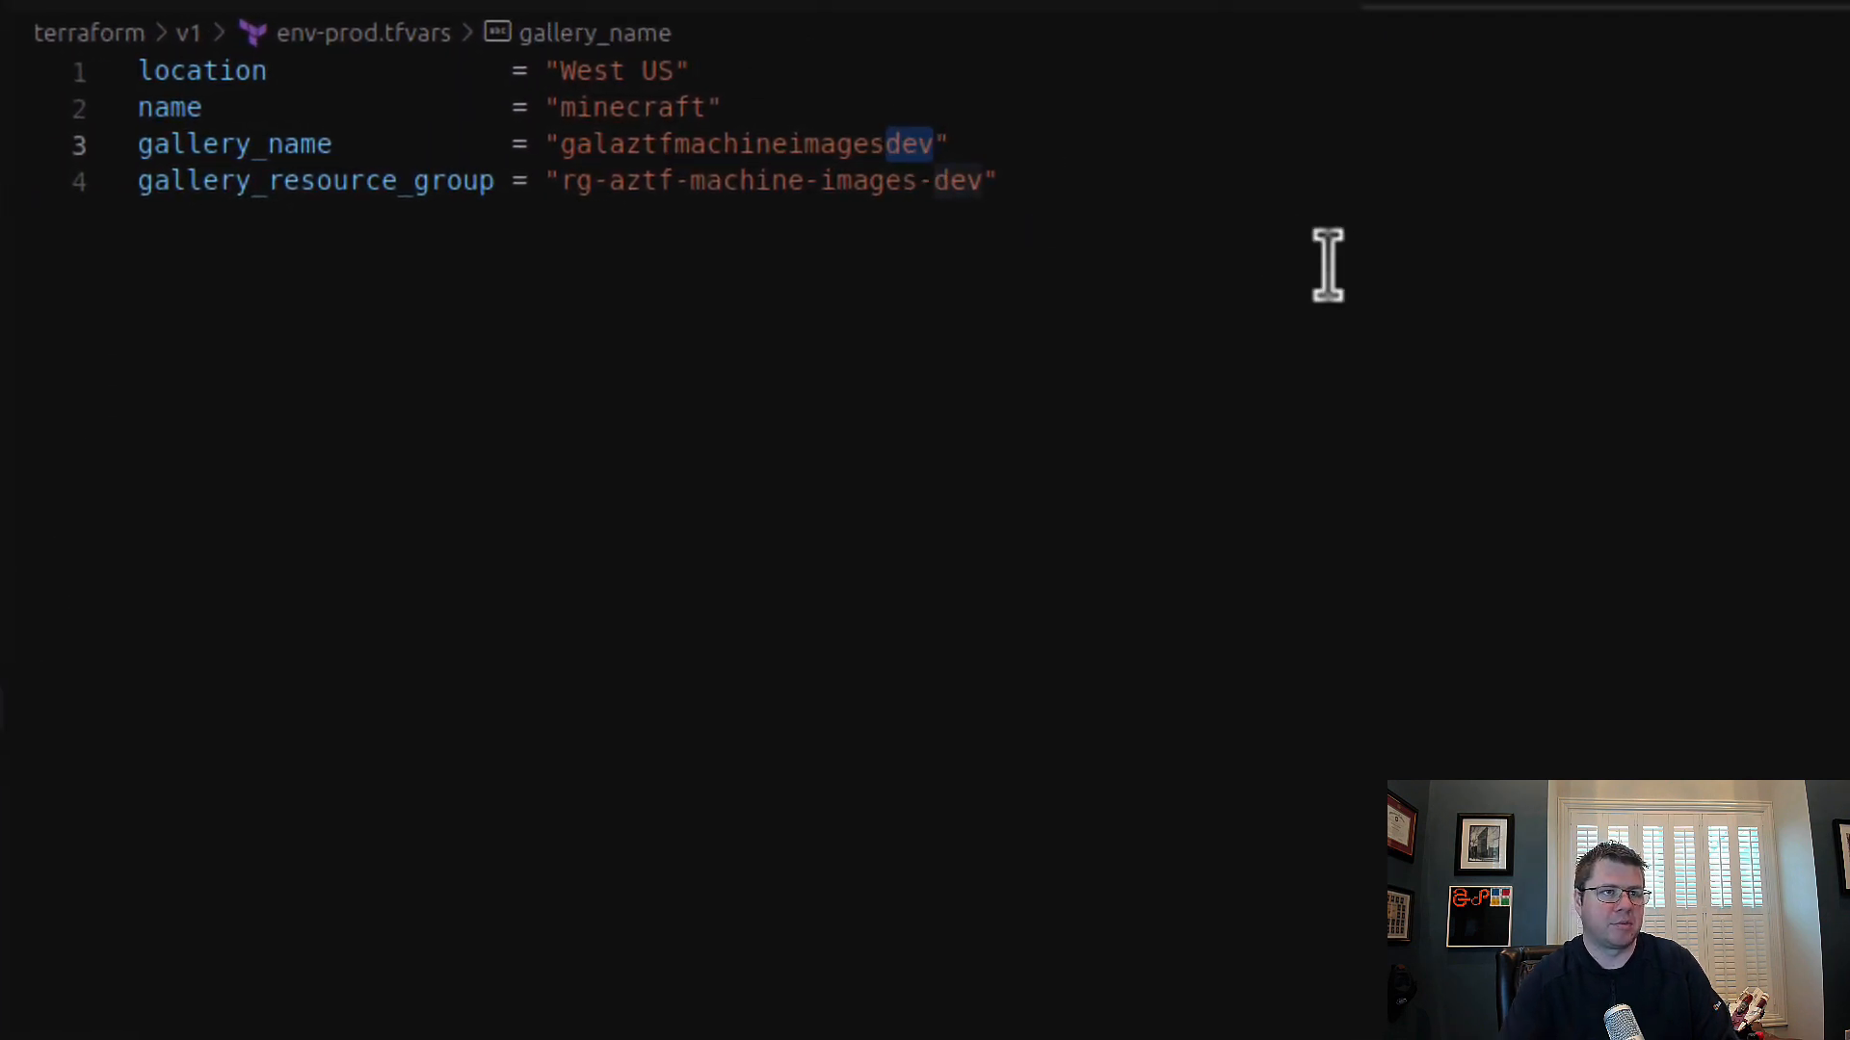
type("po")
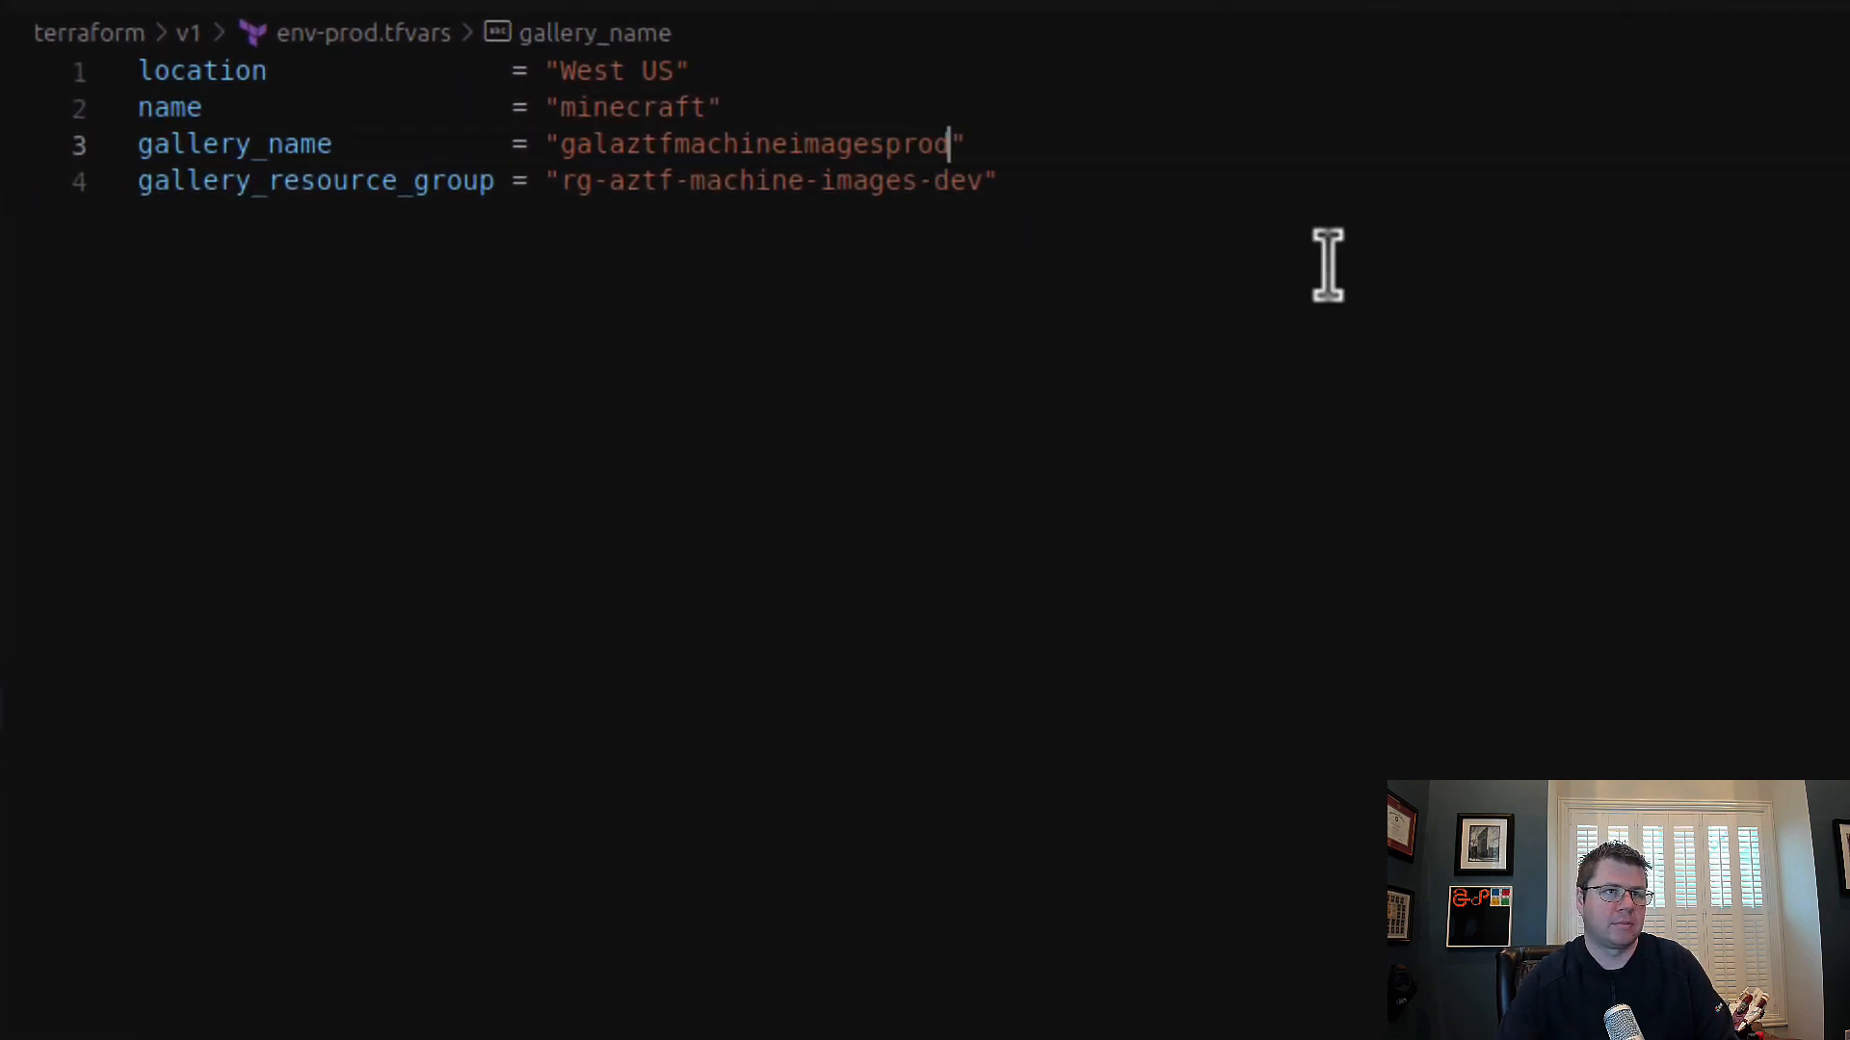
key("Down")
key("Left")
key("Left")
key("Right")
key("shift+Right")
key("shift+Right")
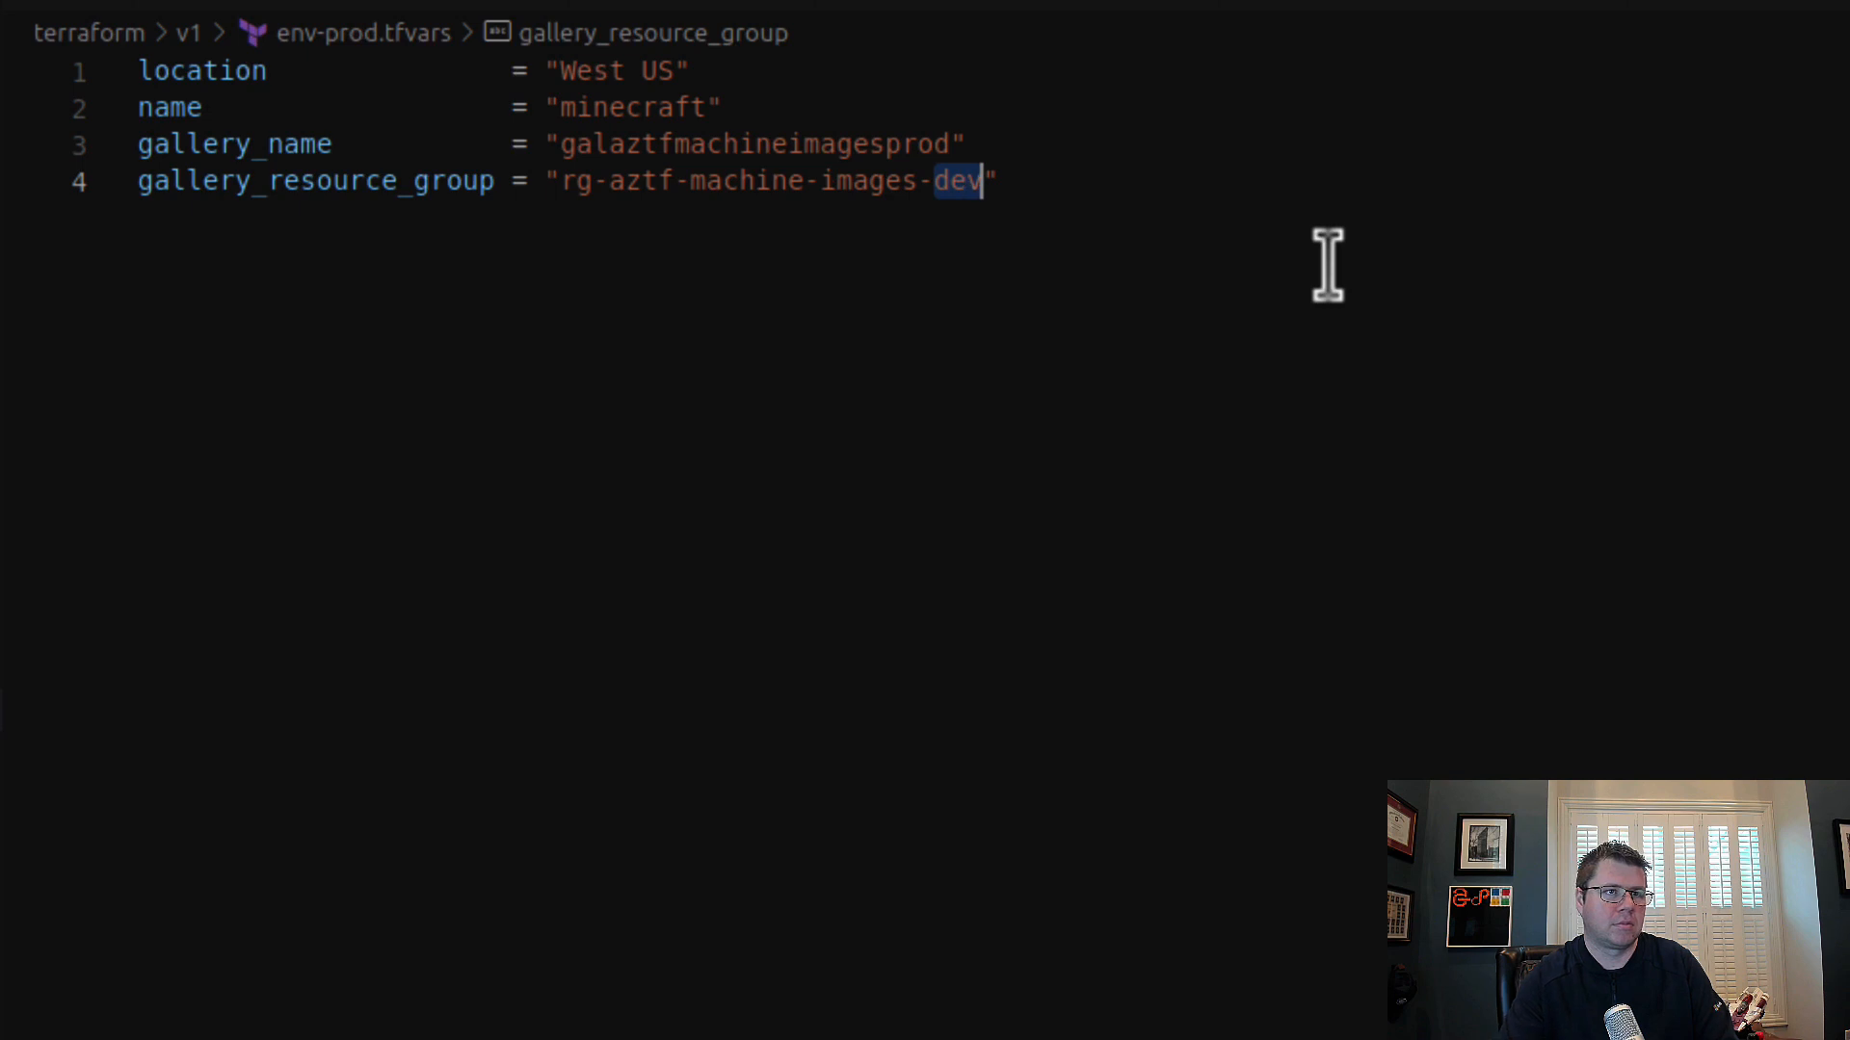
type("prod")
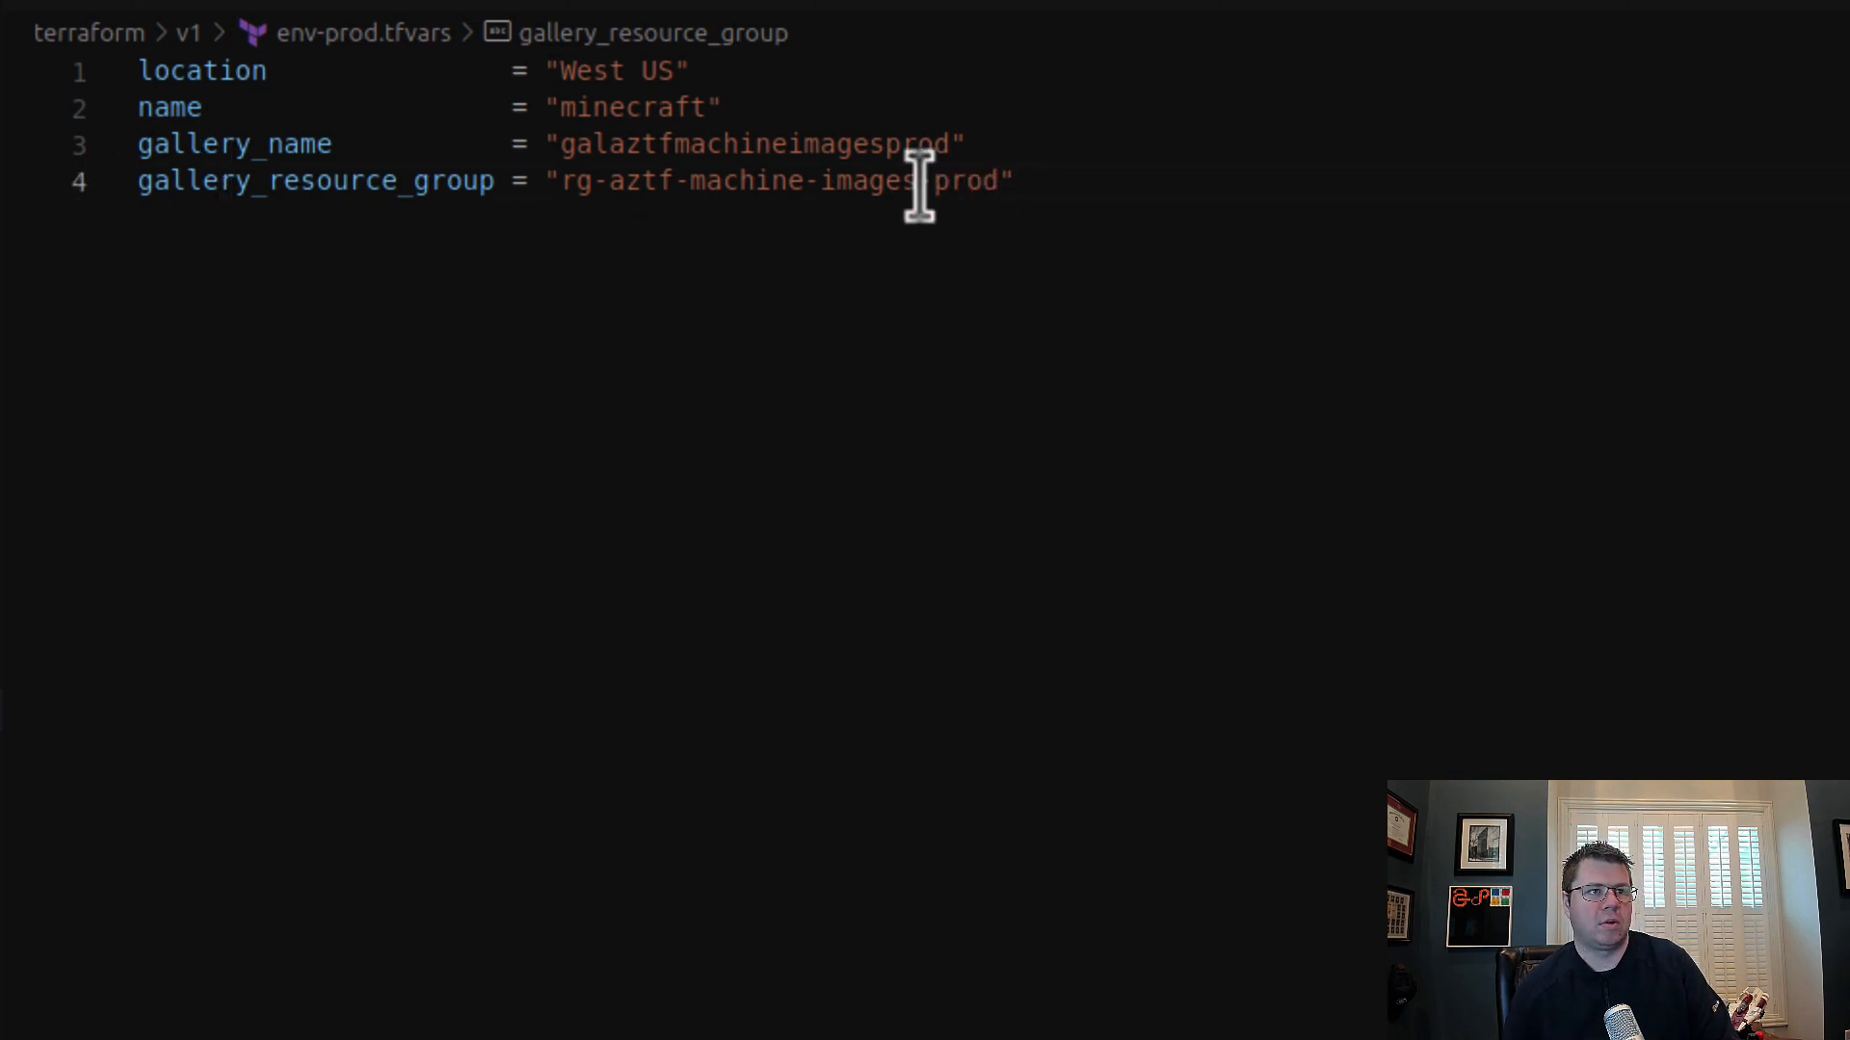
Step: Duplicate the gallery_resource_group line twice in env-prod.tfvars and rename the copies' variables image_name and image_version
left_click_drag(558, 182, 1108, 154)
left_click(1098, 166)
left_click(1122, 202)
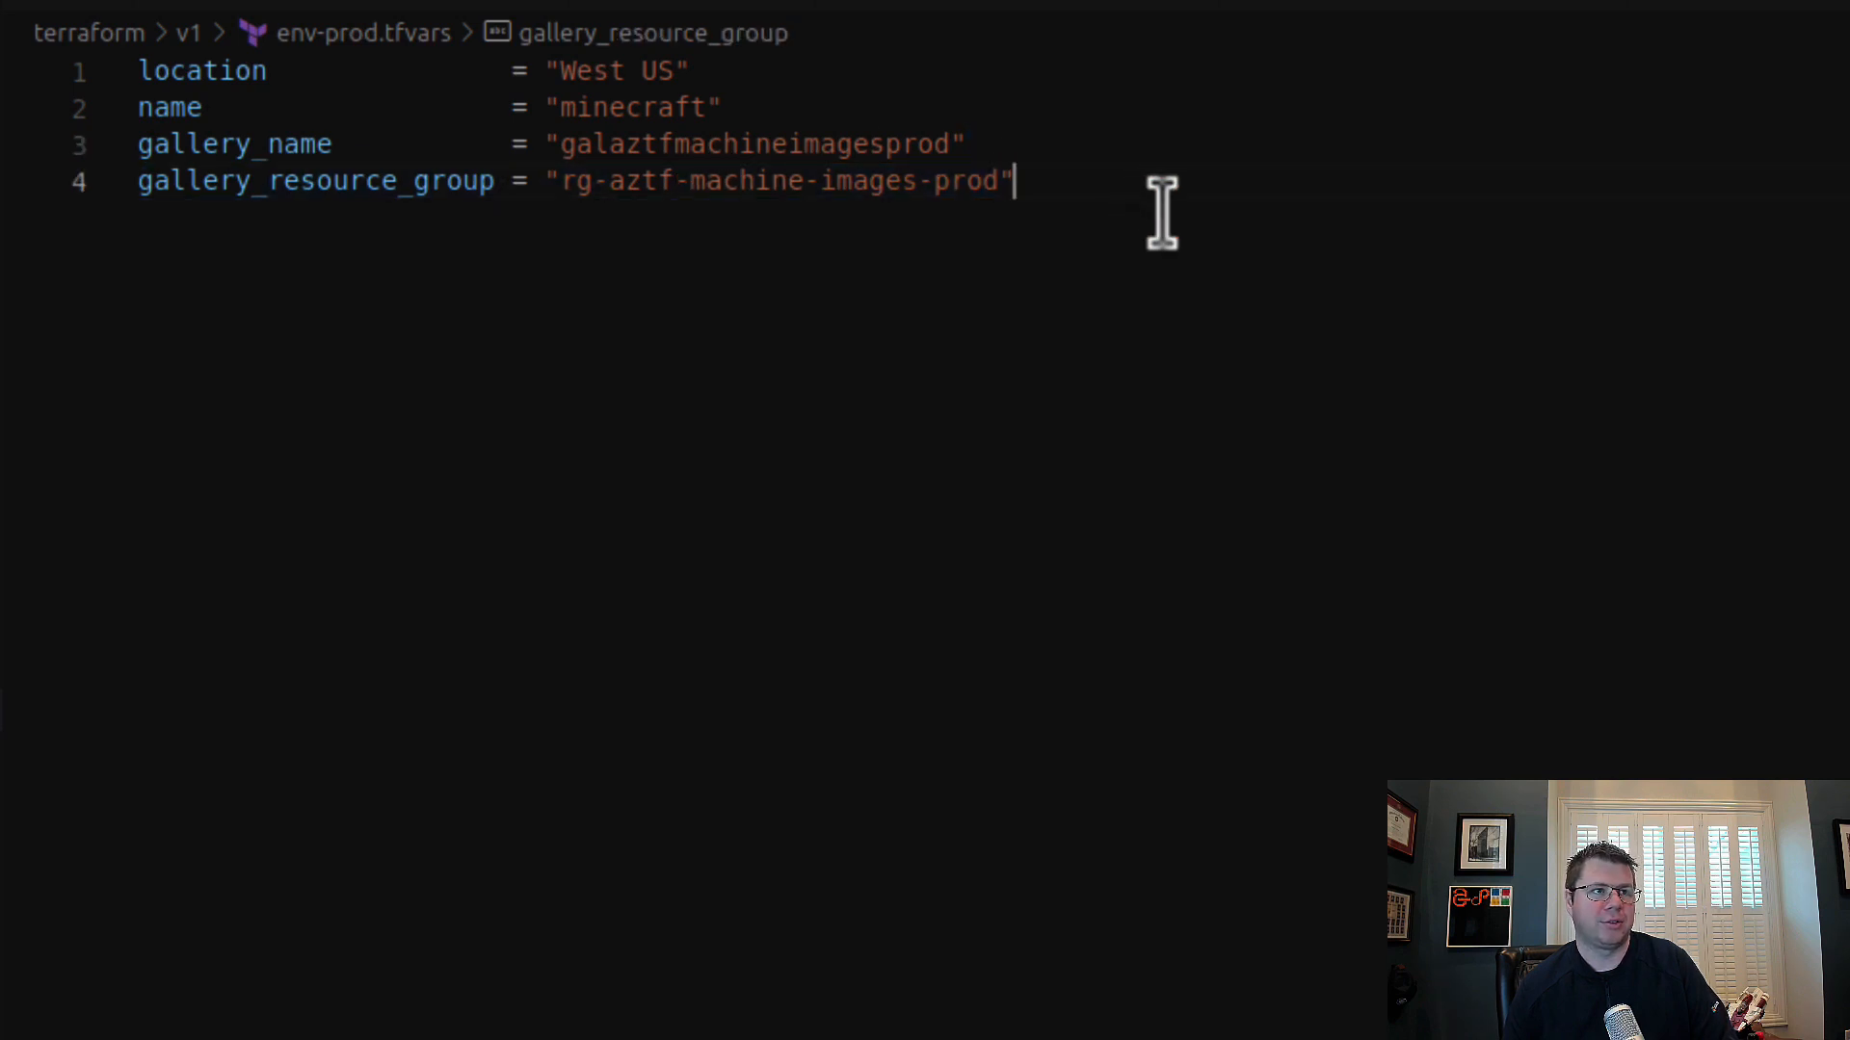
key("shift+alt+Down")
key("shift+alt+Down")
double_click(392, 217)
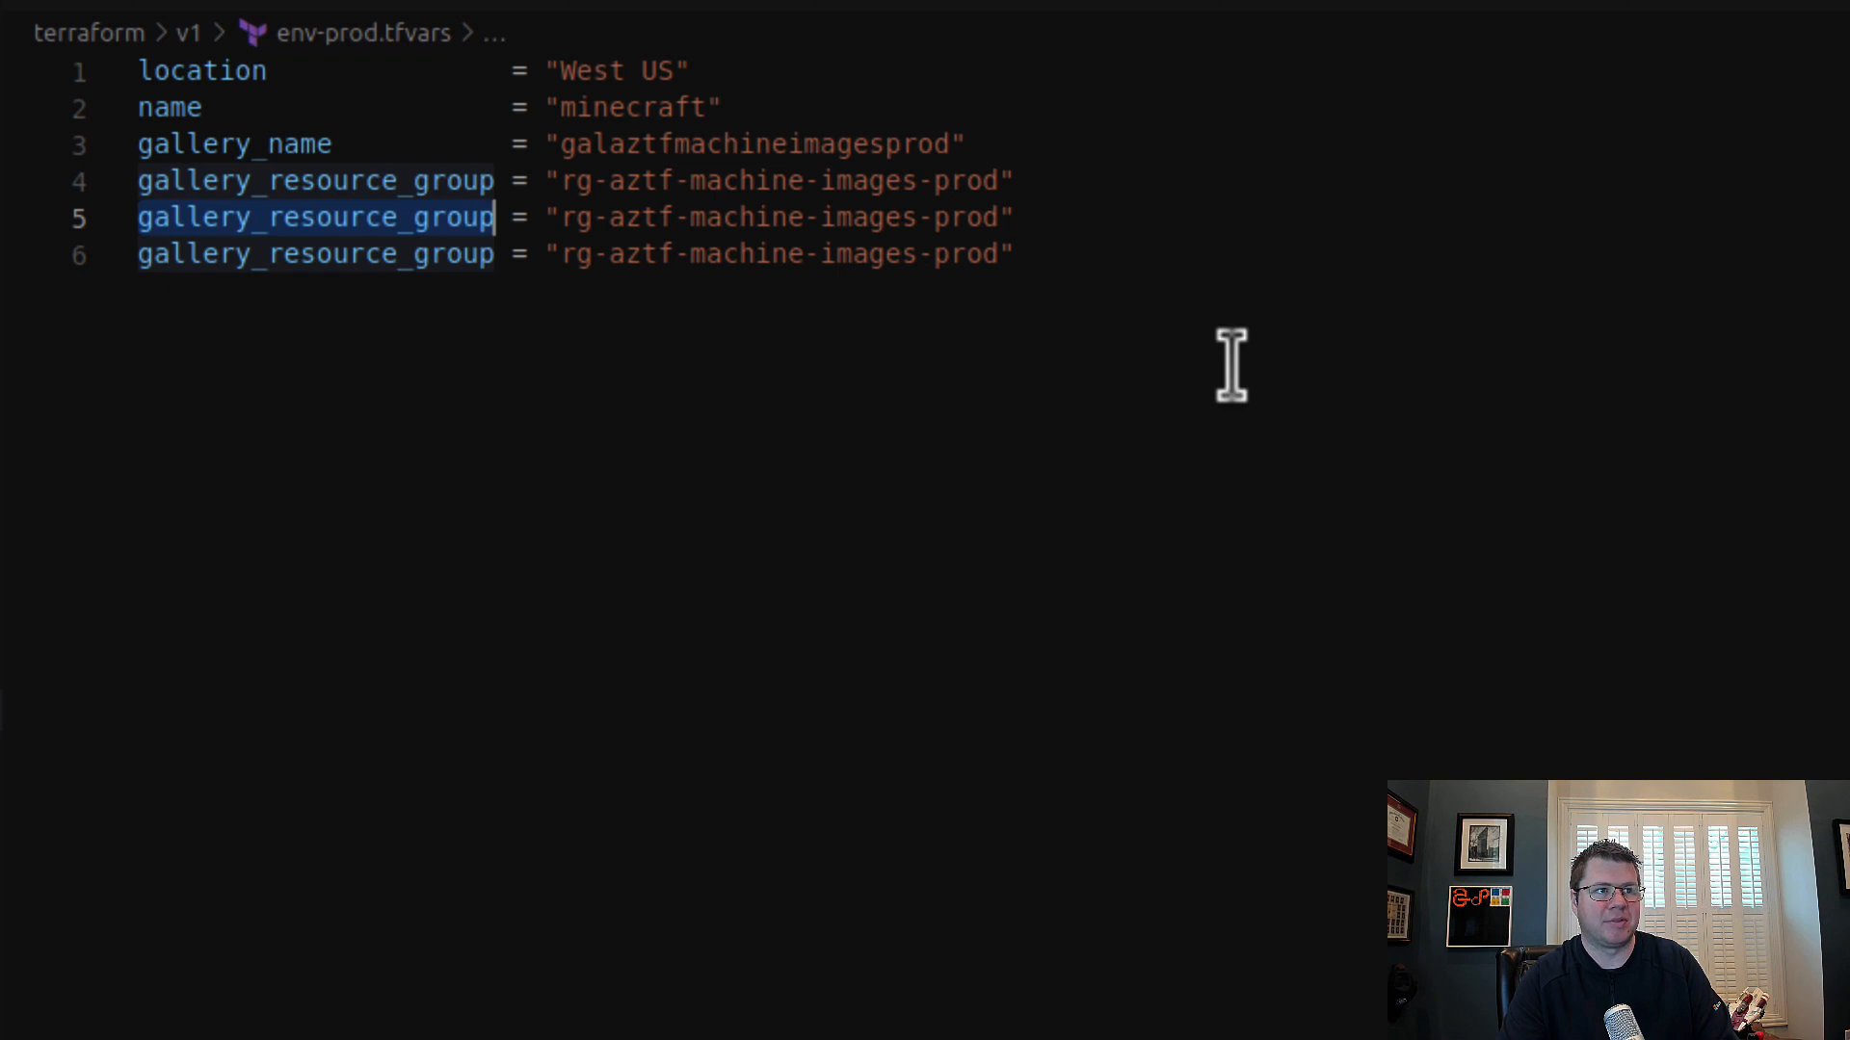
type("image_a")
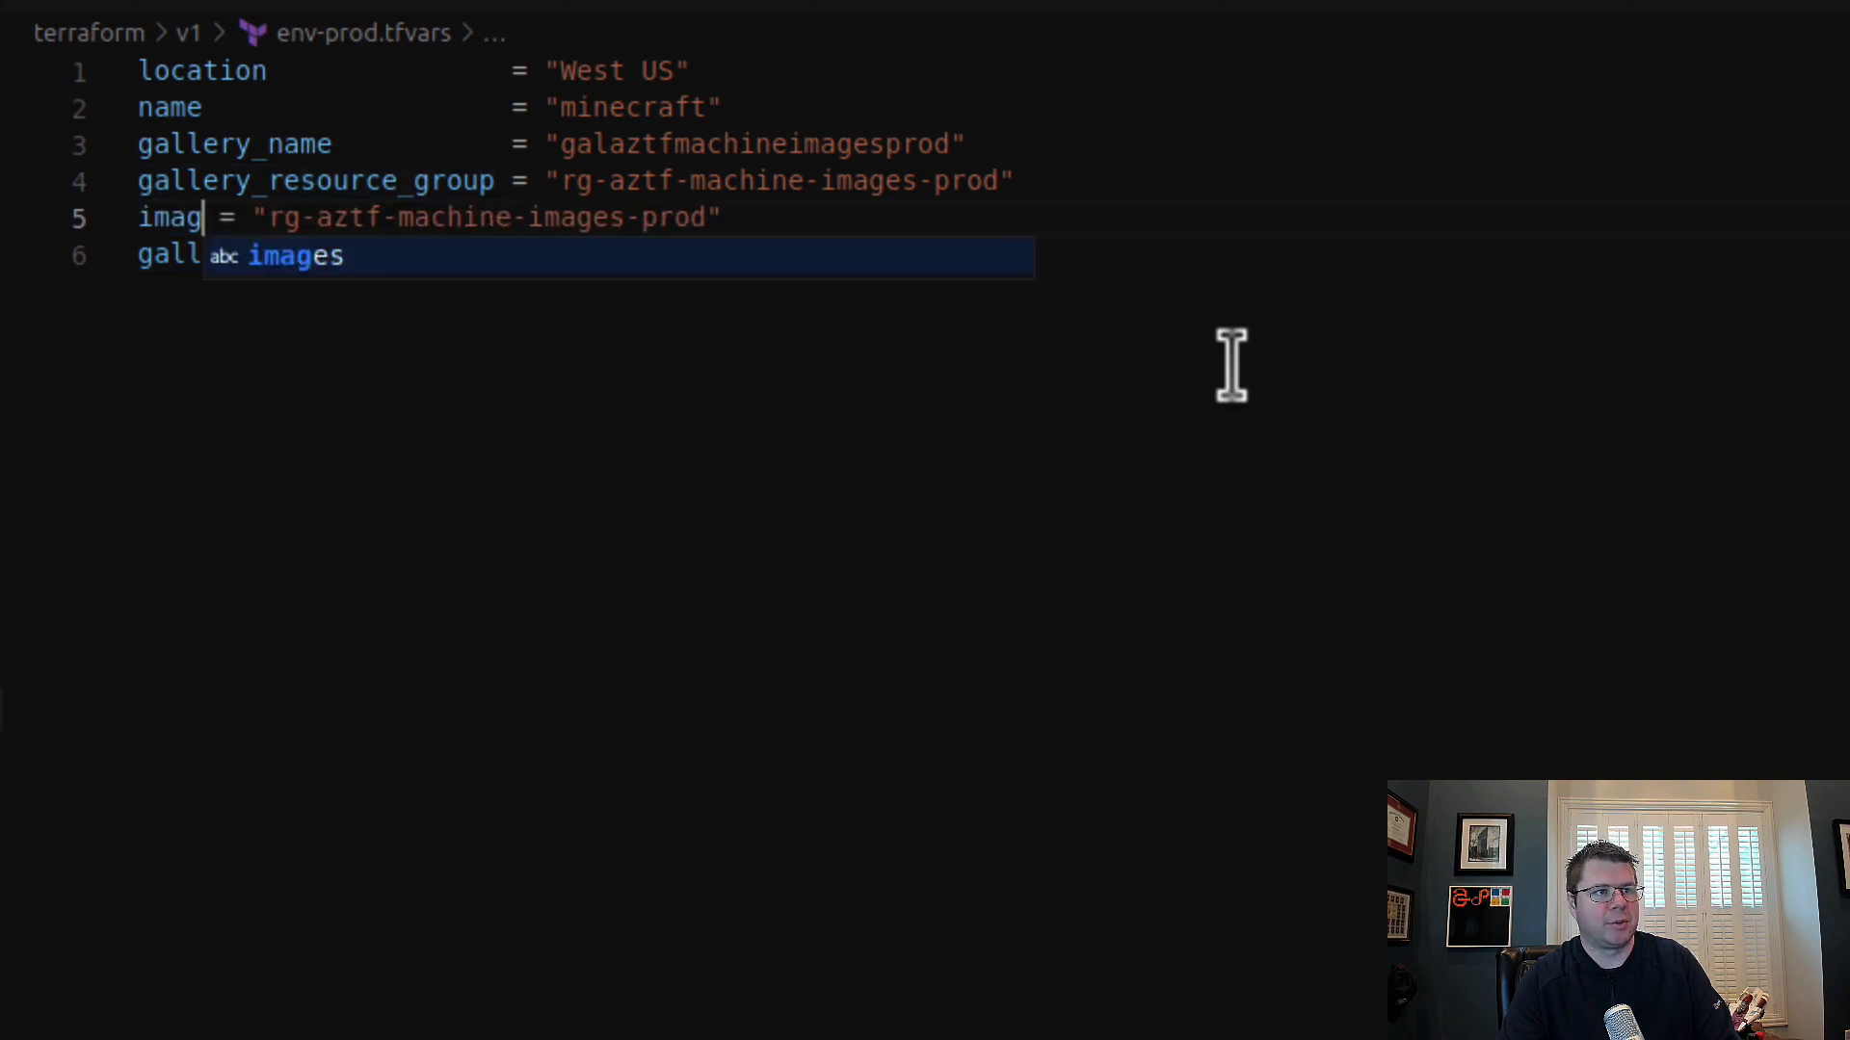
key("BackSpace")
type("name")
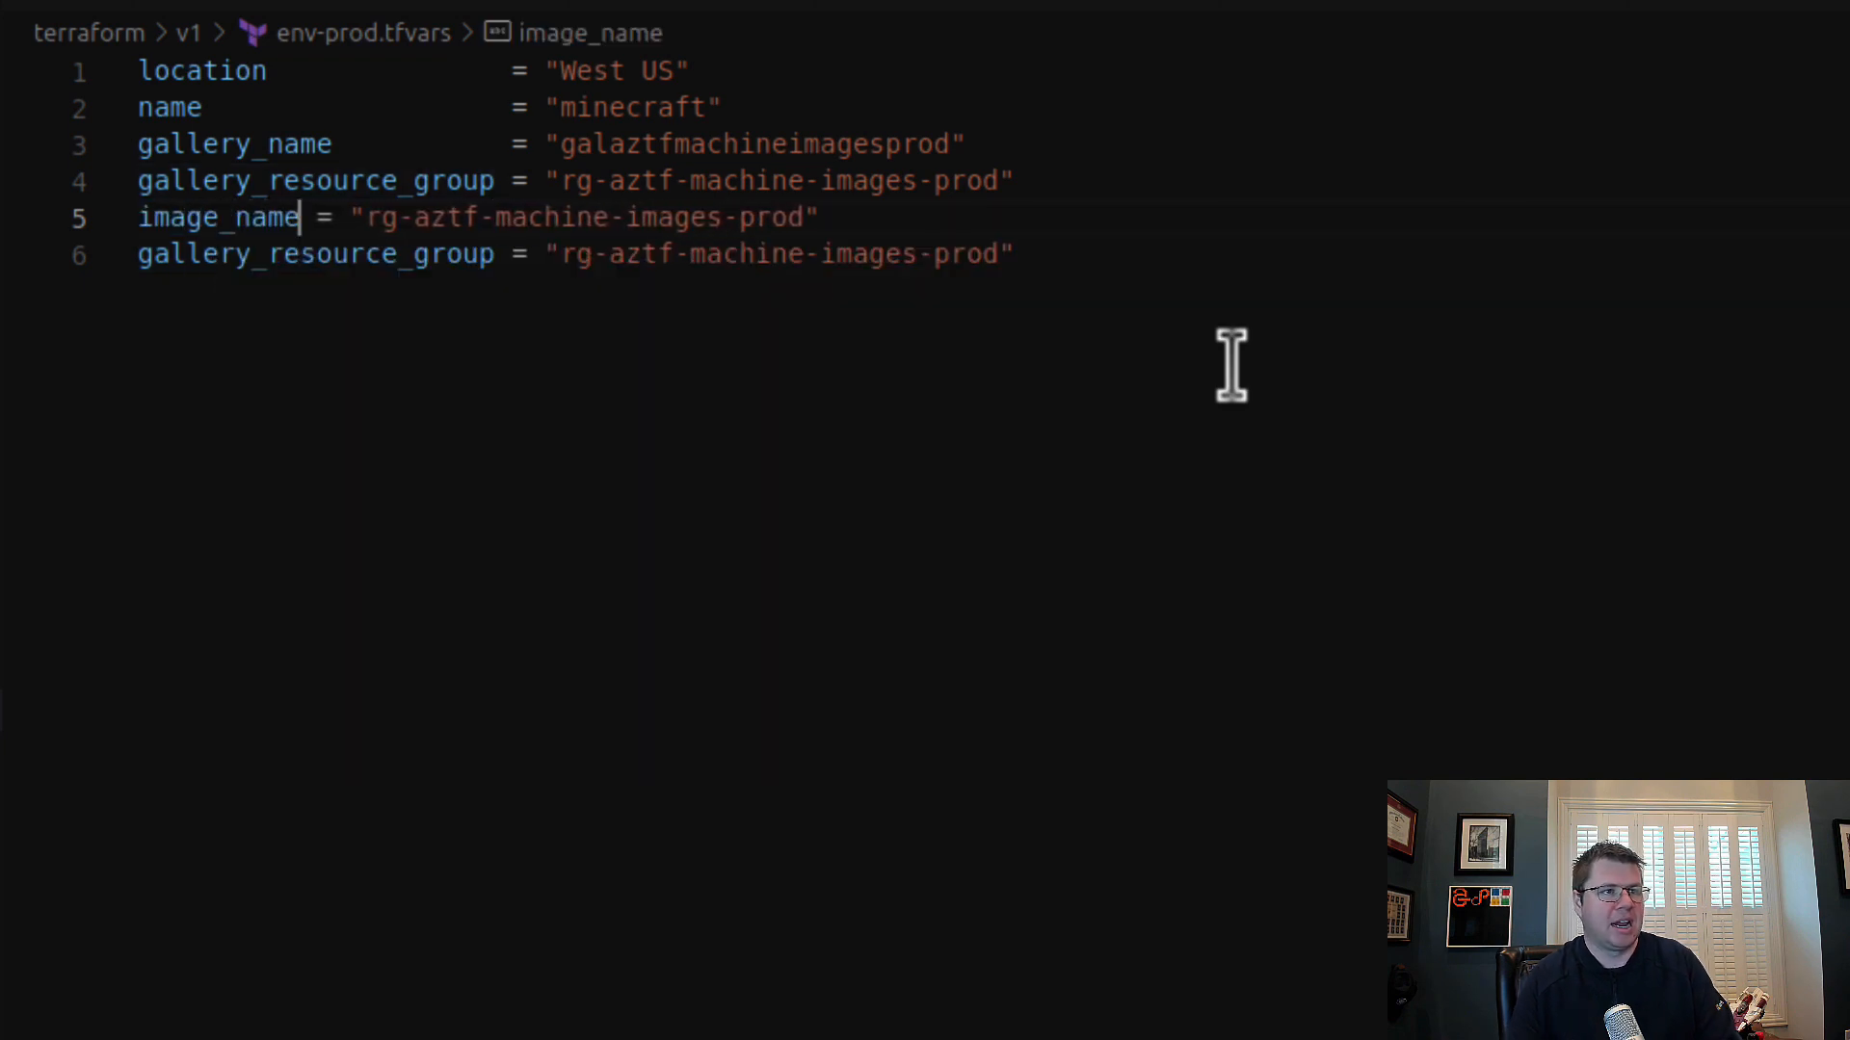
double_click(288, 254)
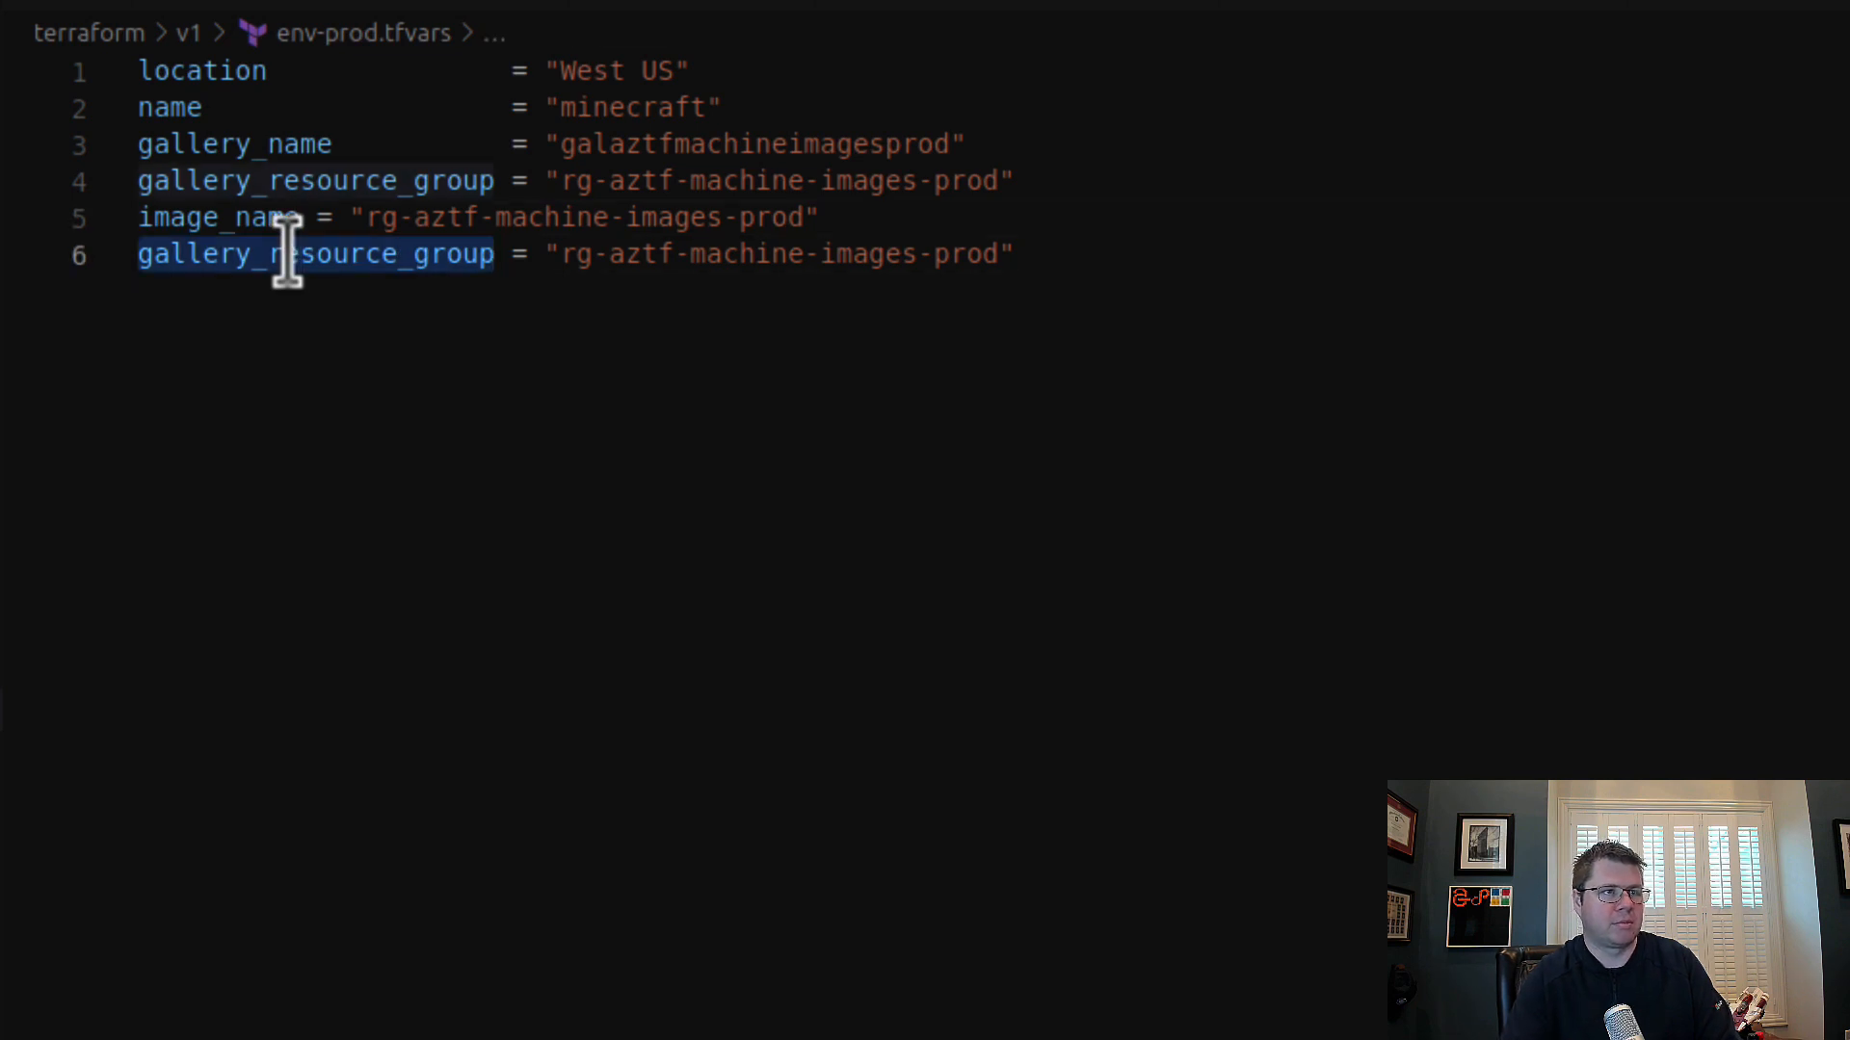
type("image_versio")
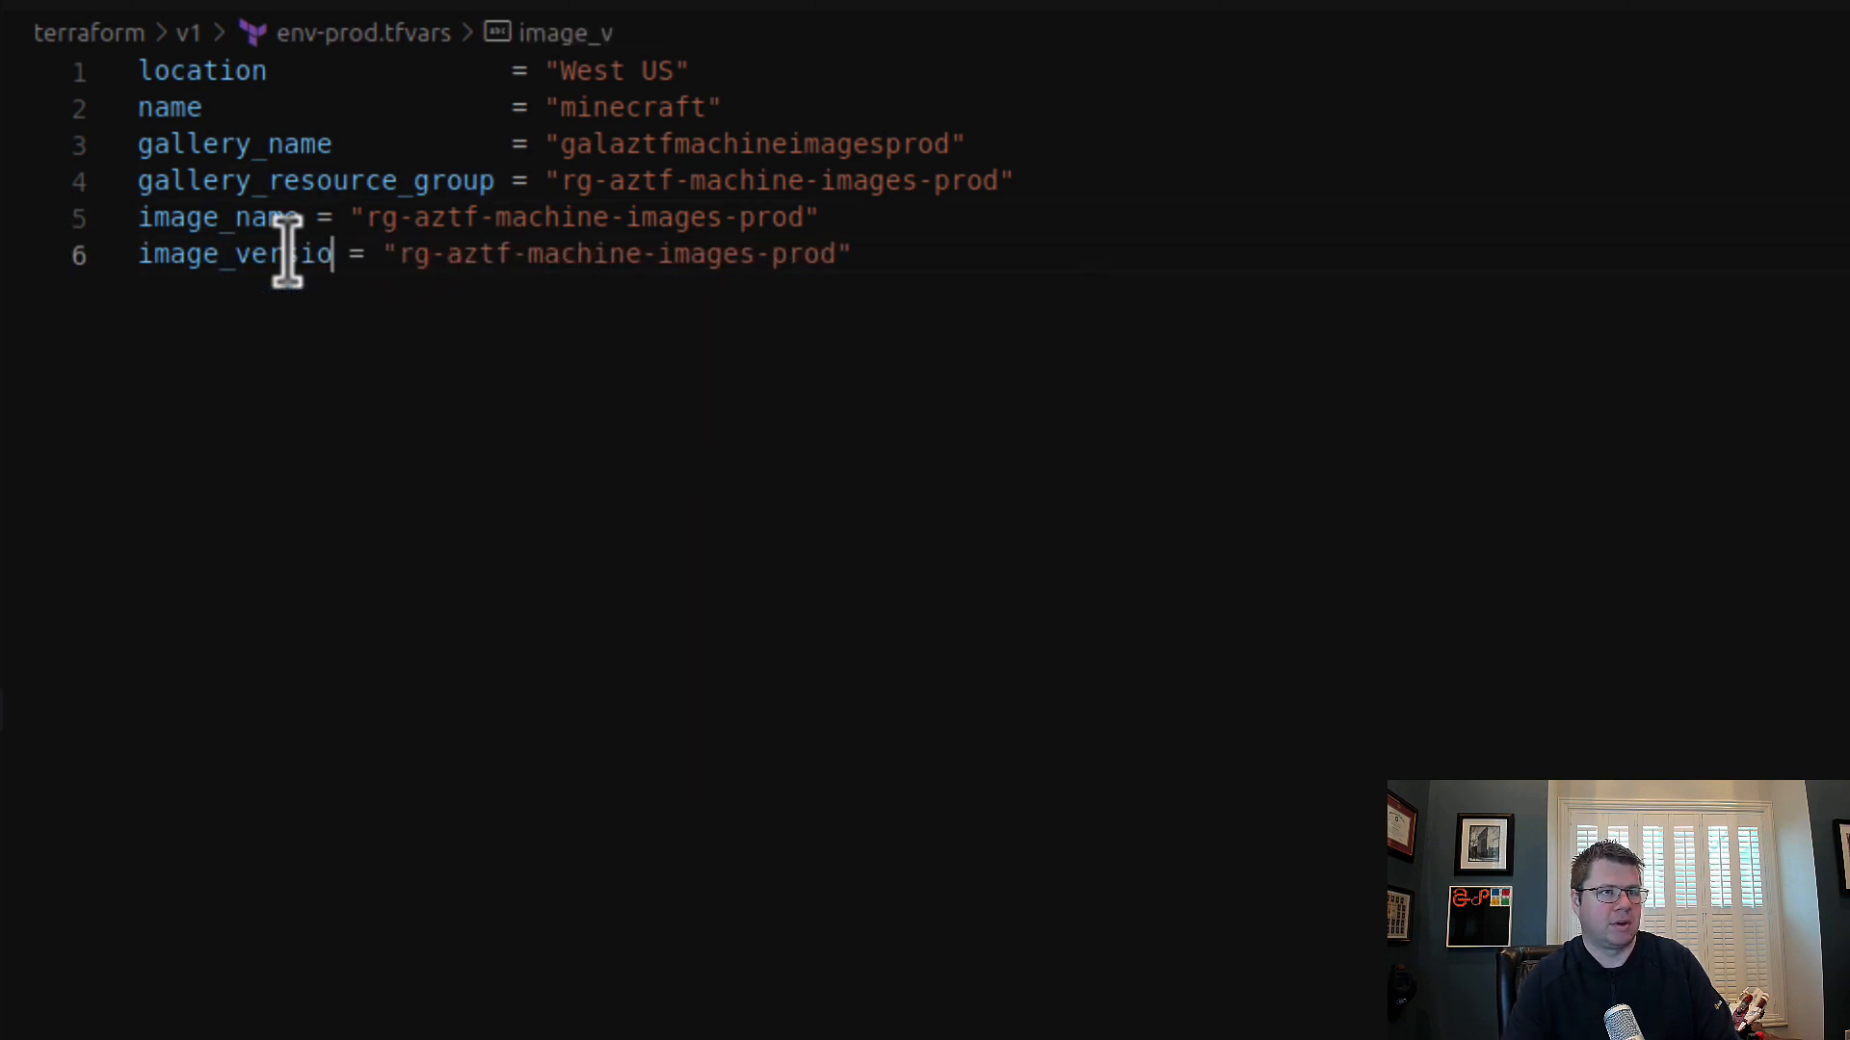
type("n")
Step: Align the equals signs of image_name and image_version with the lines above them
left_click(323, 223)
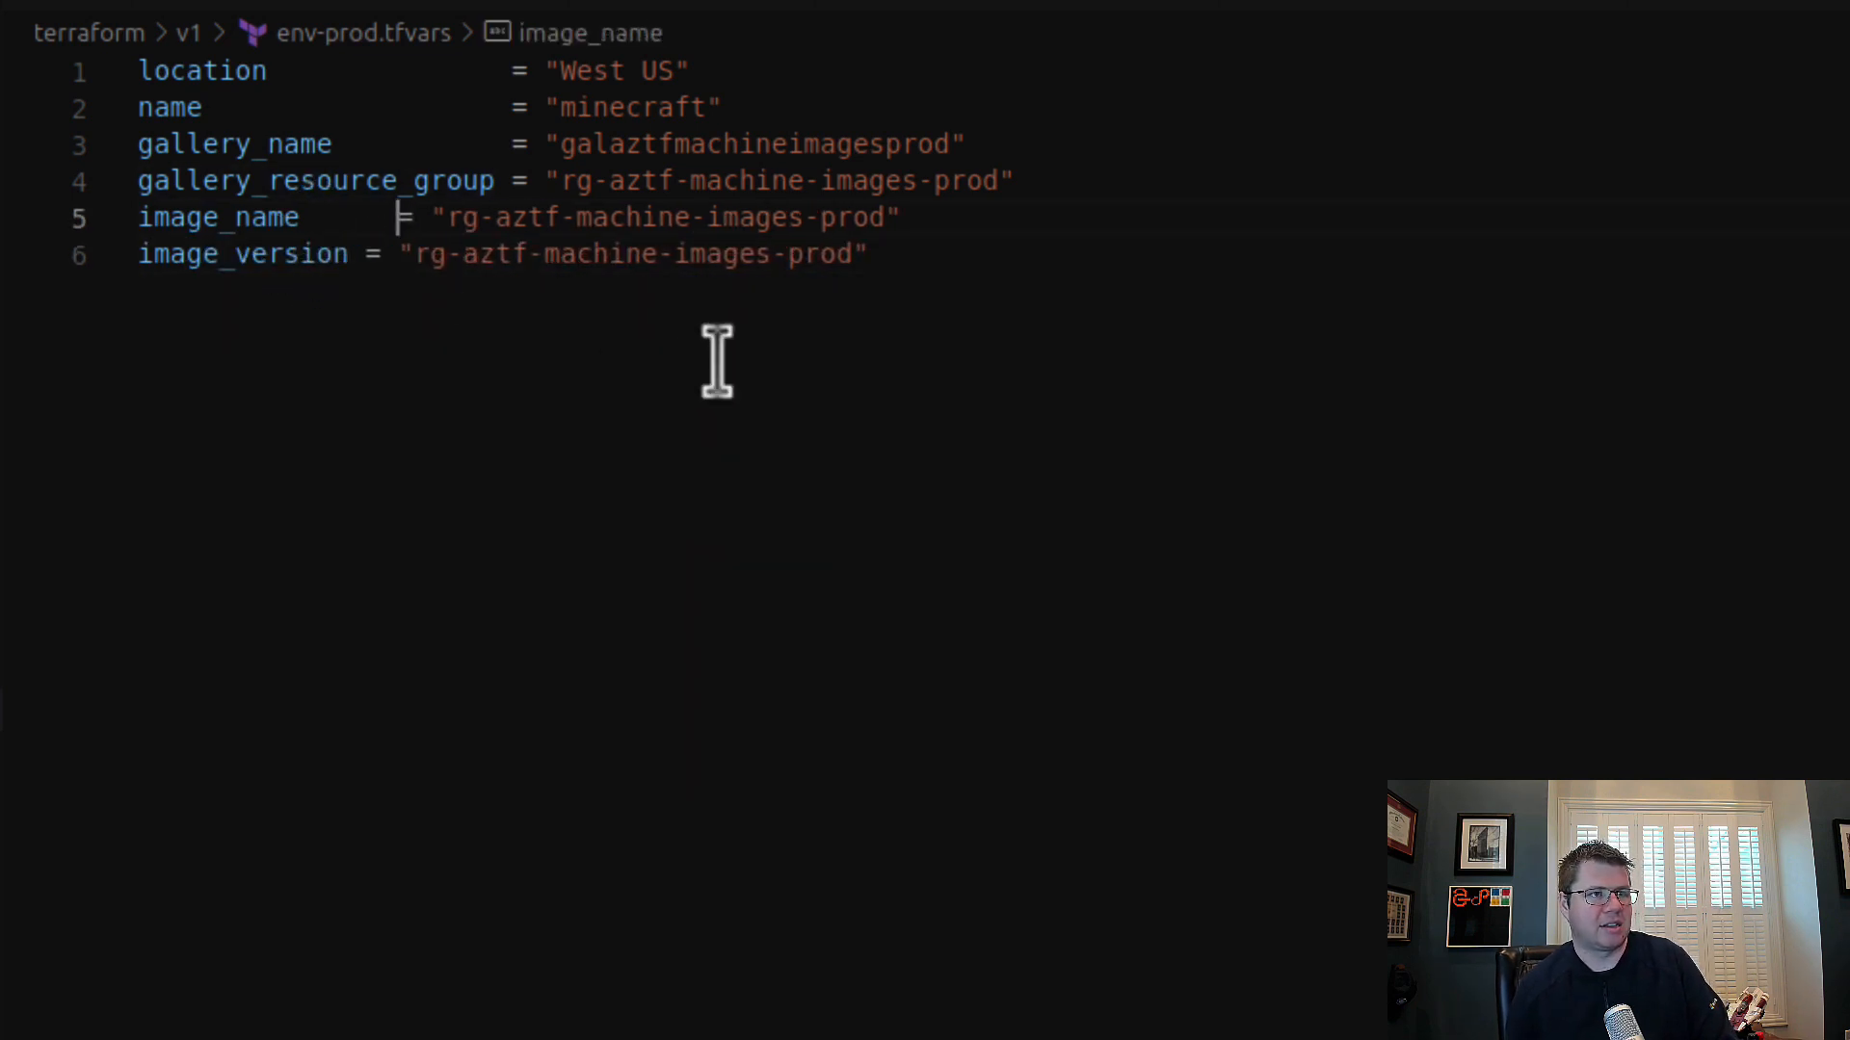
key("BackSpace")
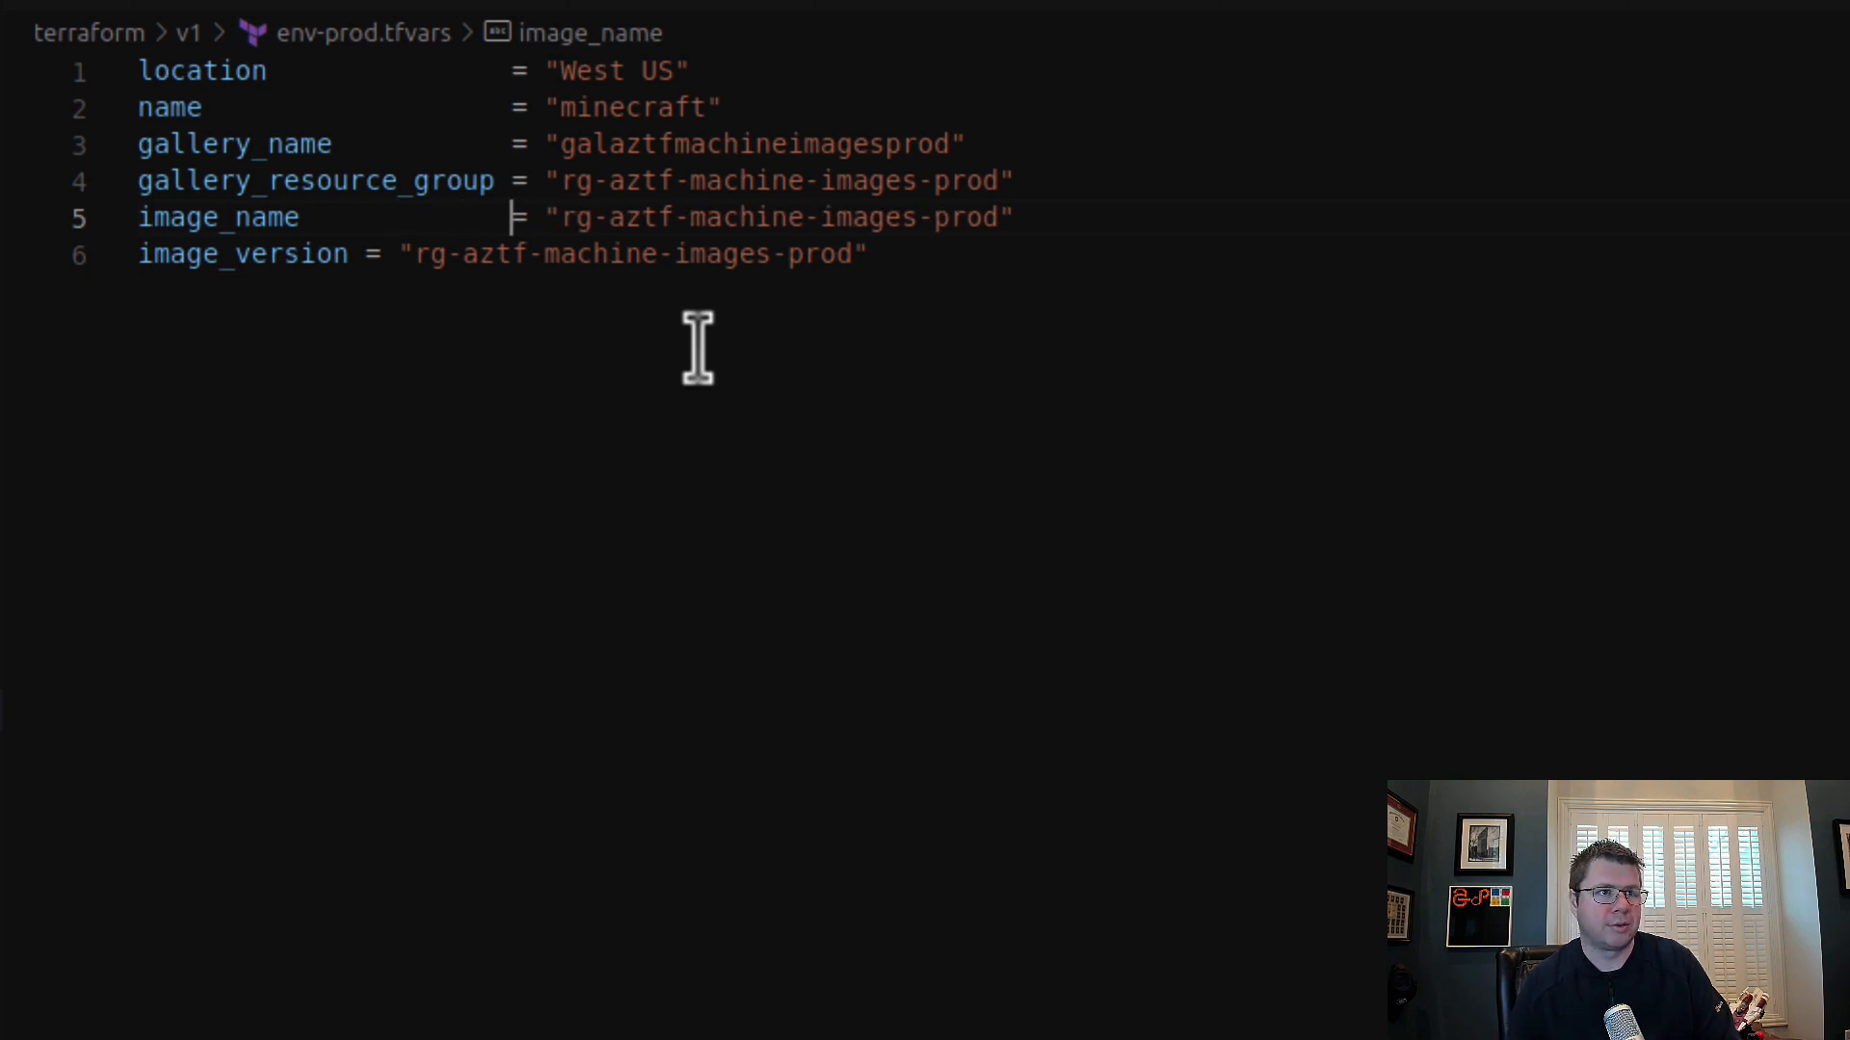
left_click(362, 256)
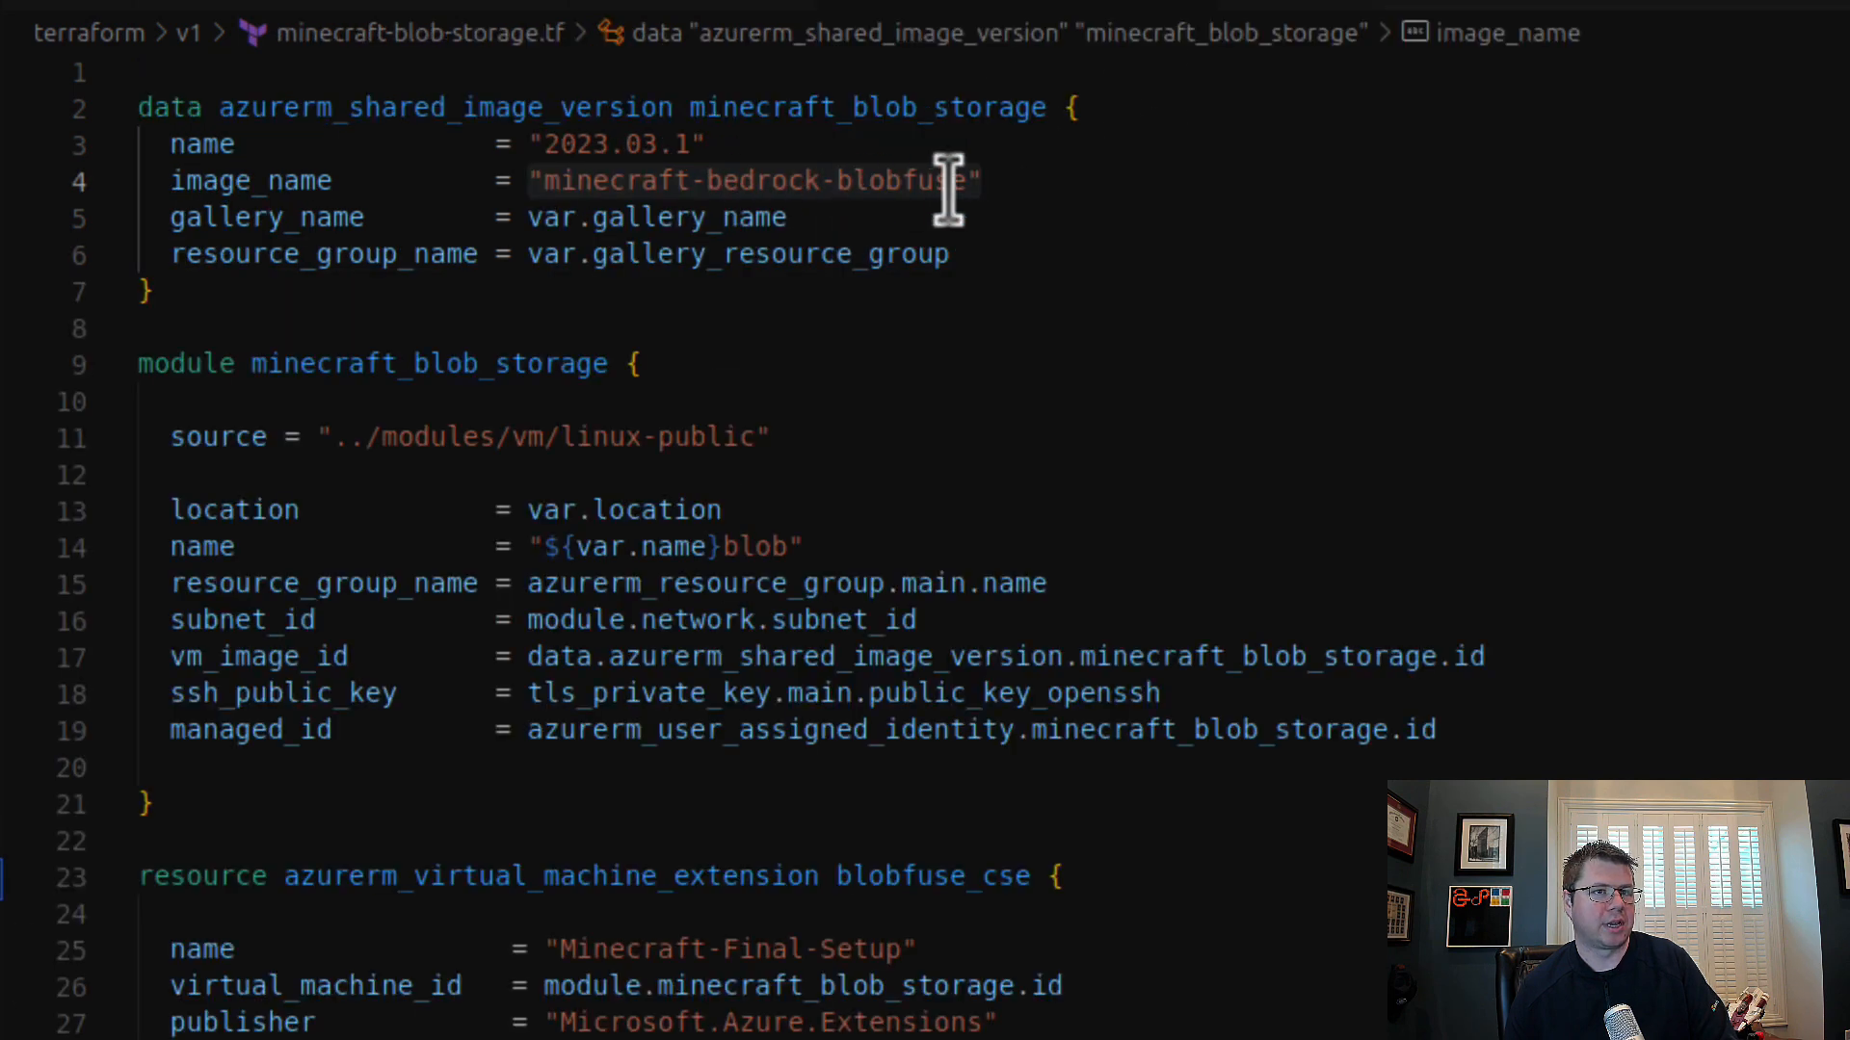
Step: Move the image name "minecraft-bedrock-blobfuse" out of minecraft-blob-storage.tf into the image_name value in env-prod.tfvars
left_click(966, 180)
left_click_drag(966, 180, 541, 180)
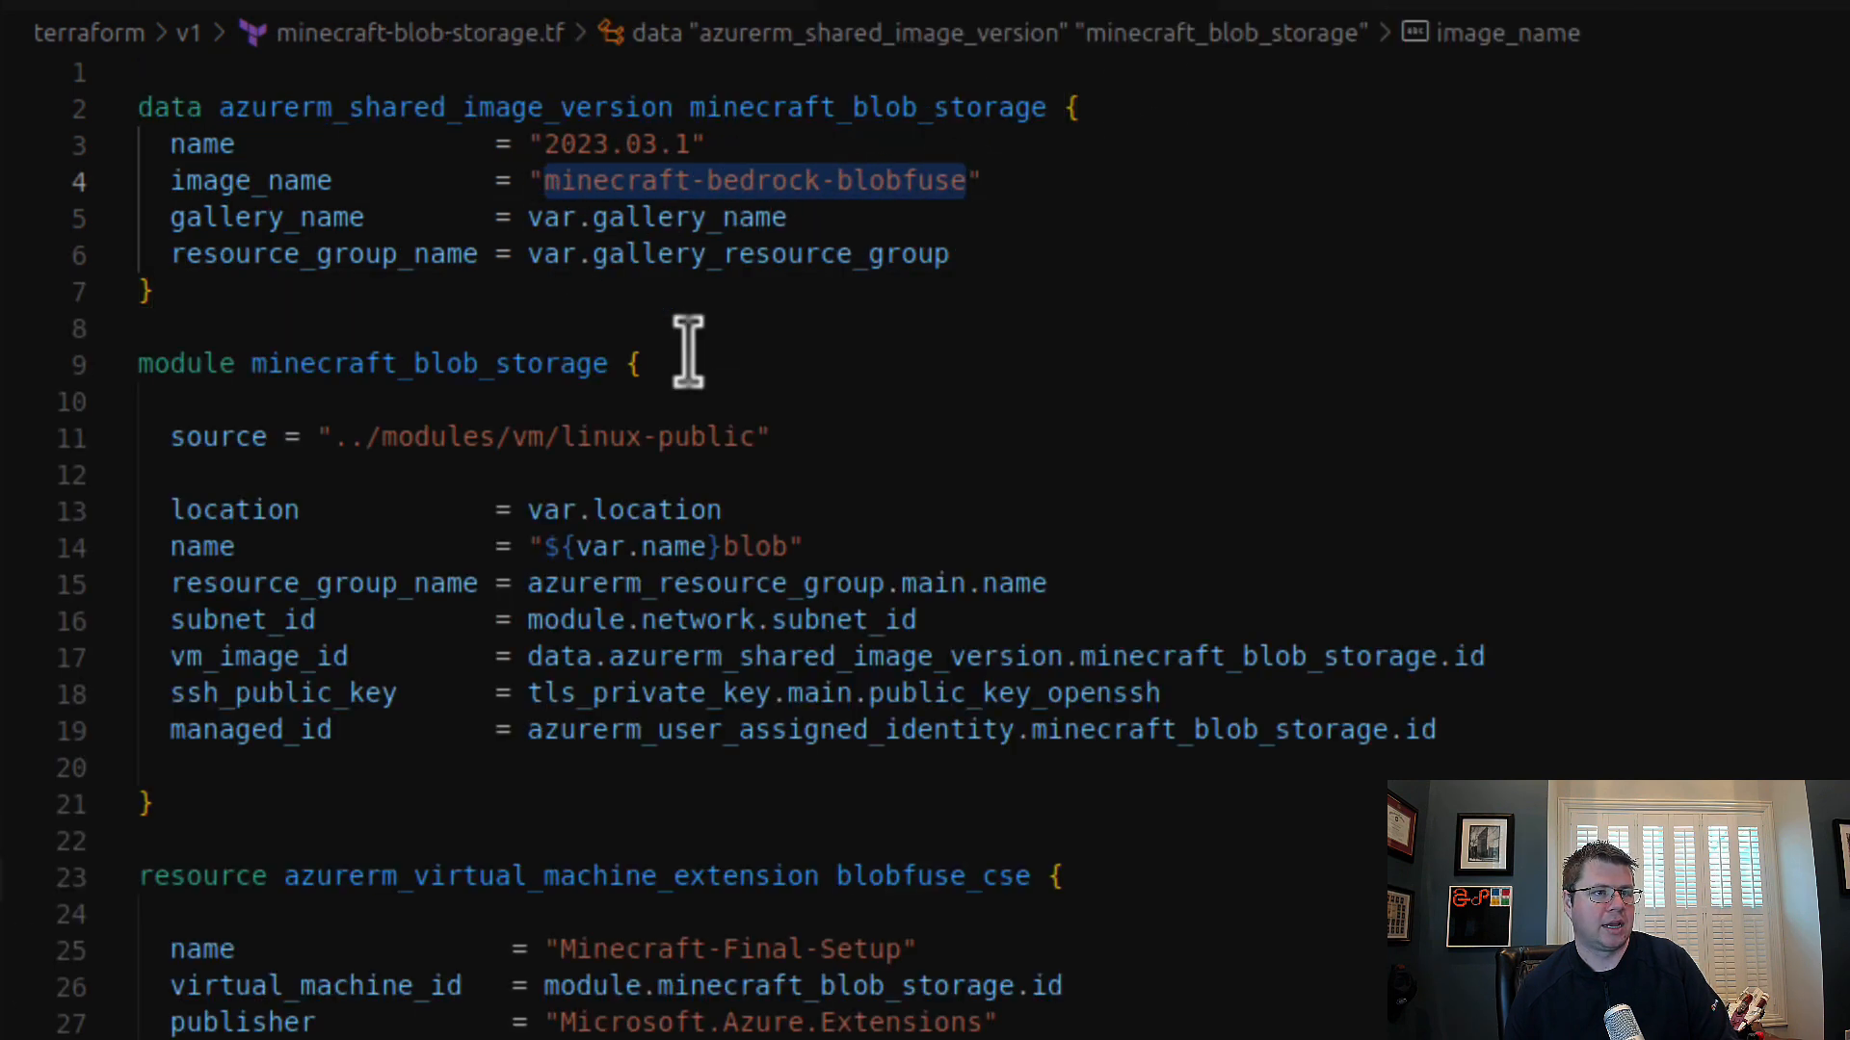
key("BackSpace")
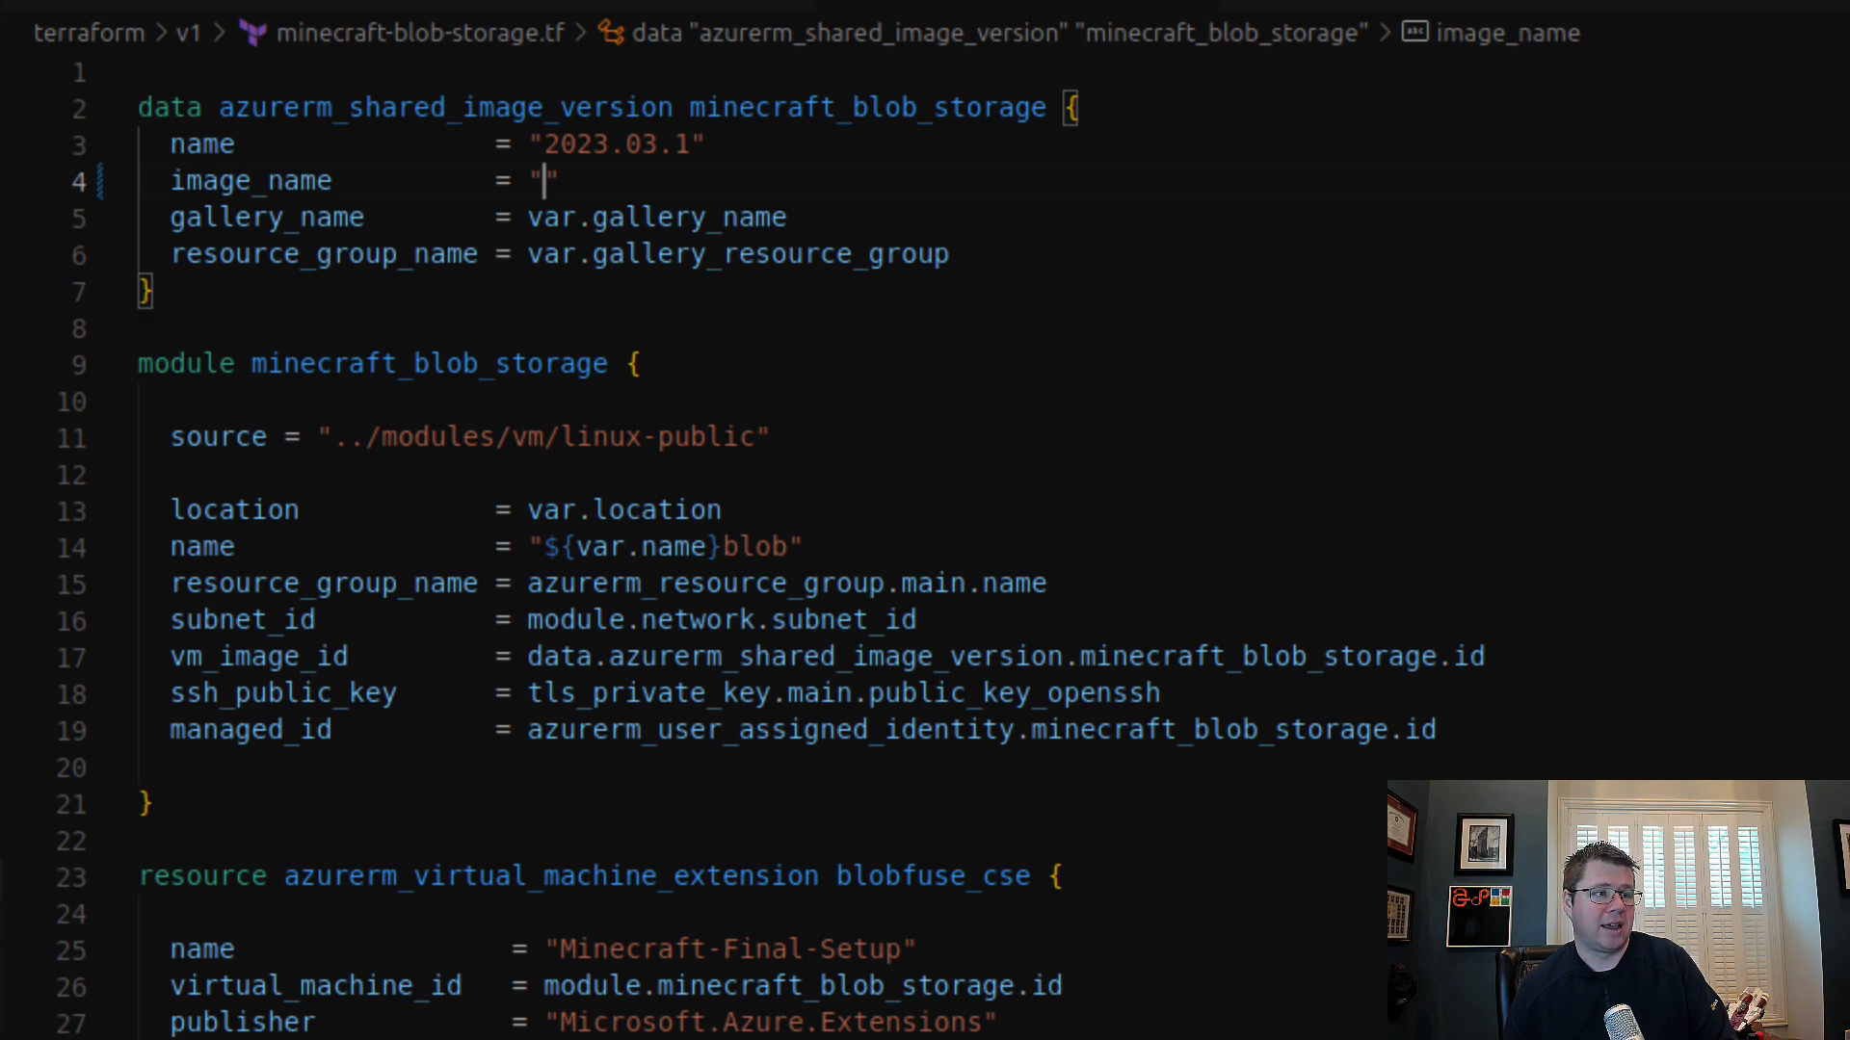
left_click(1, 668)
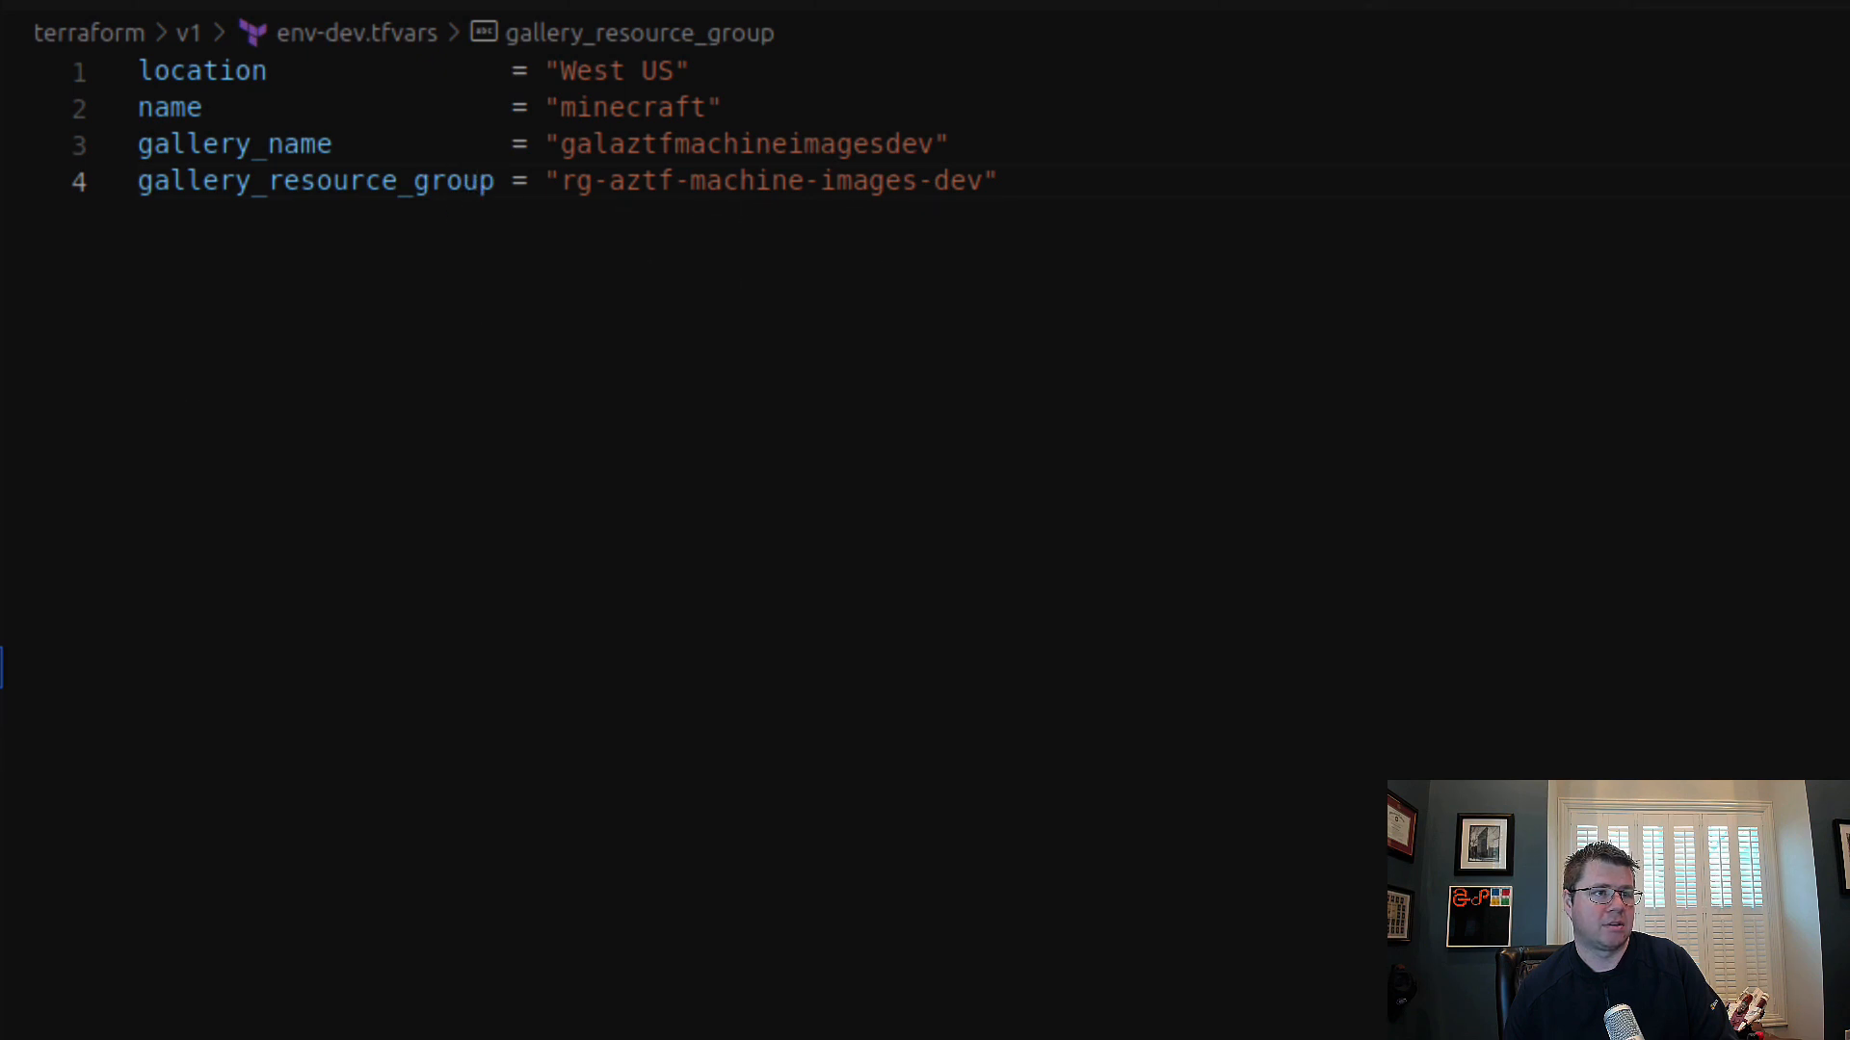
left_click(1, 709)
left_click_drag(562, 220, 999, 218)
key("ctrl+v")
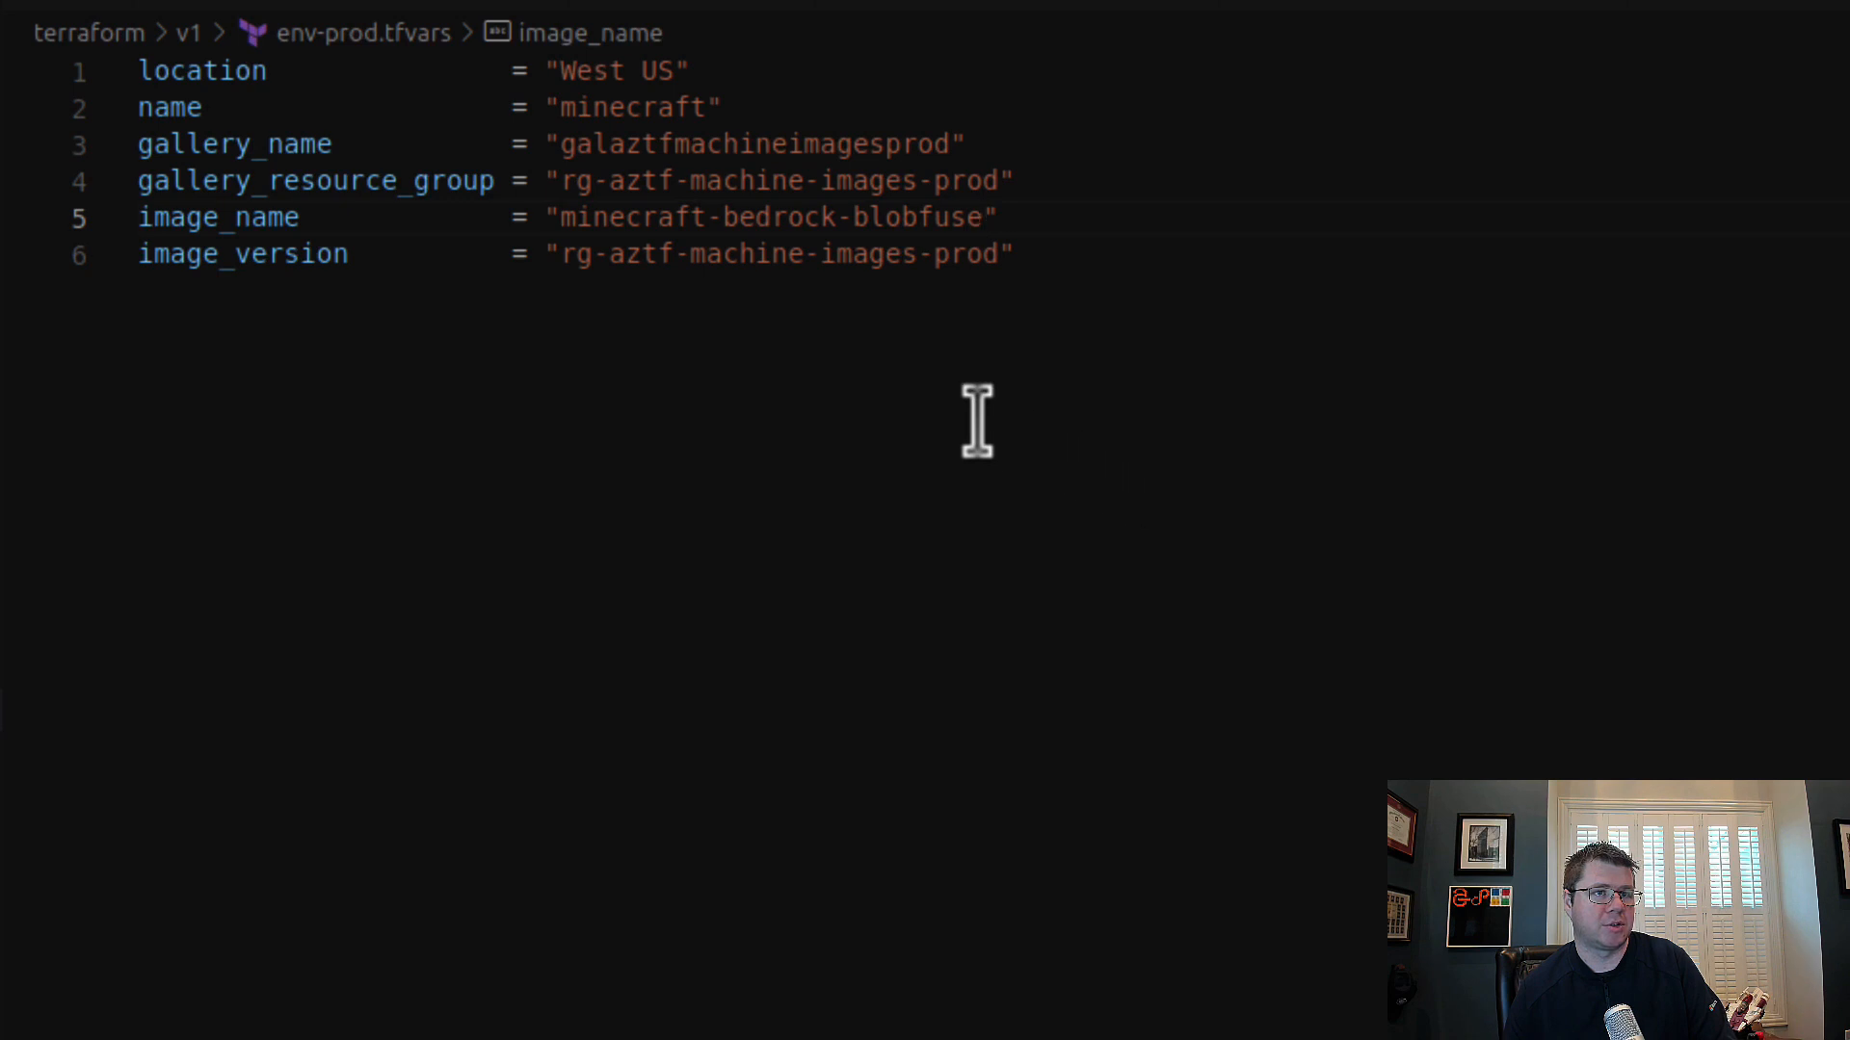
Step: Move the version "2023.03.1" out of minecraft-blob-storage.tf's image data block into the image_version value in env-prod.tfvars
left_click(1, 878)
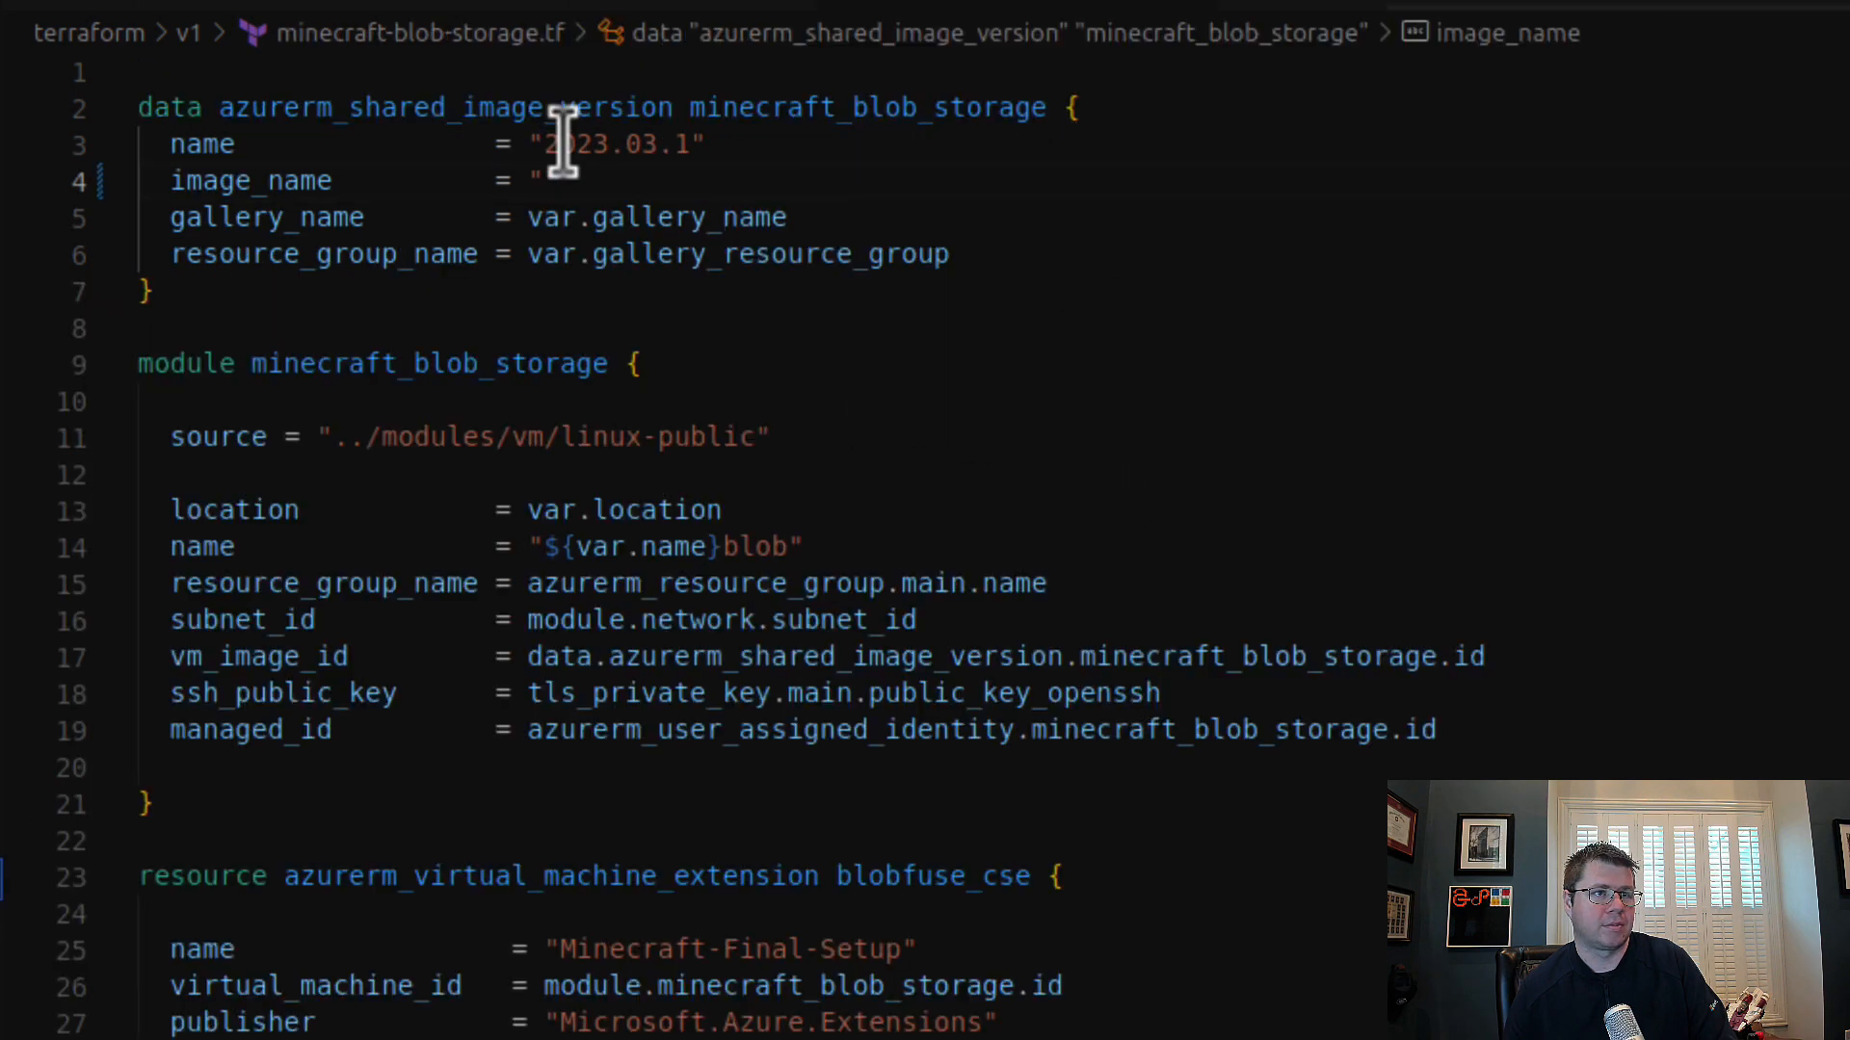
left_click_drag(544, 145, 706, 144)
key("BackSpace")
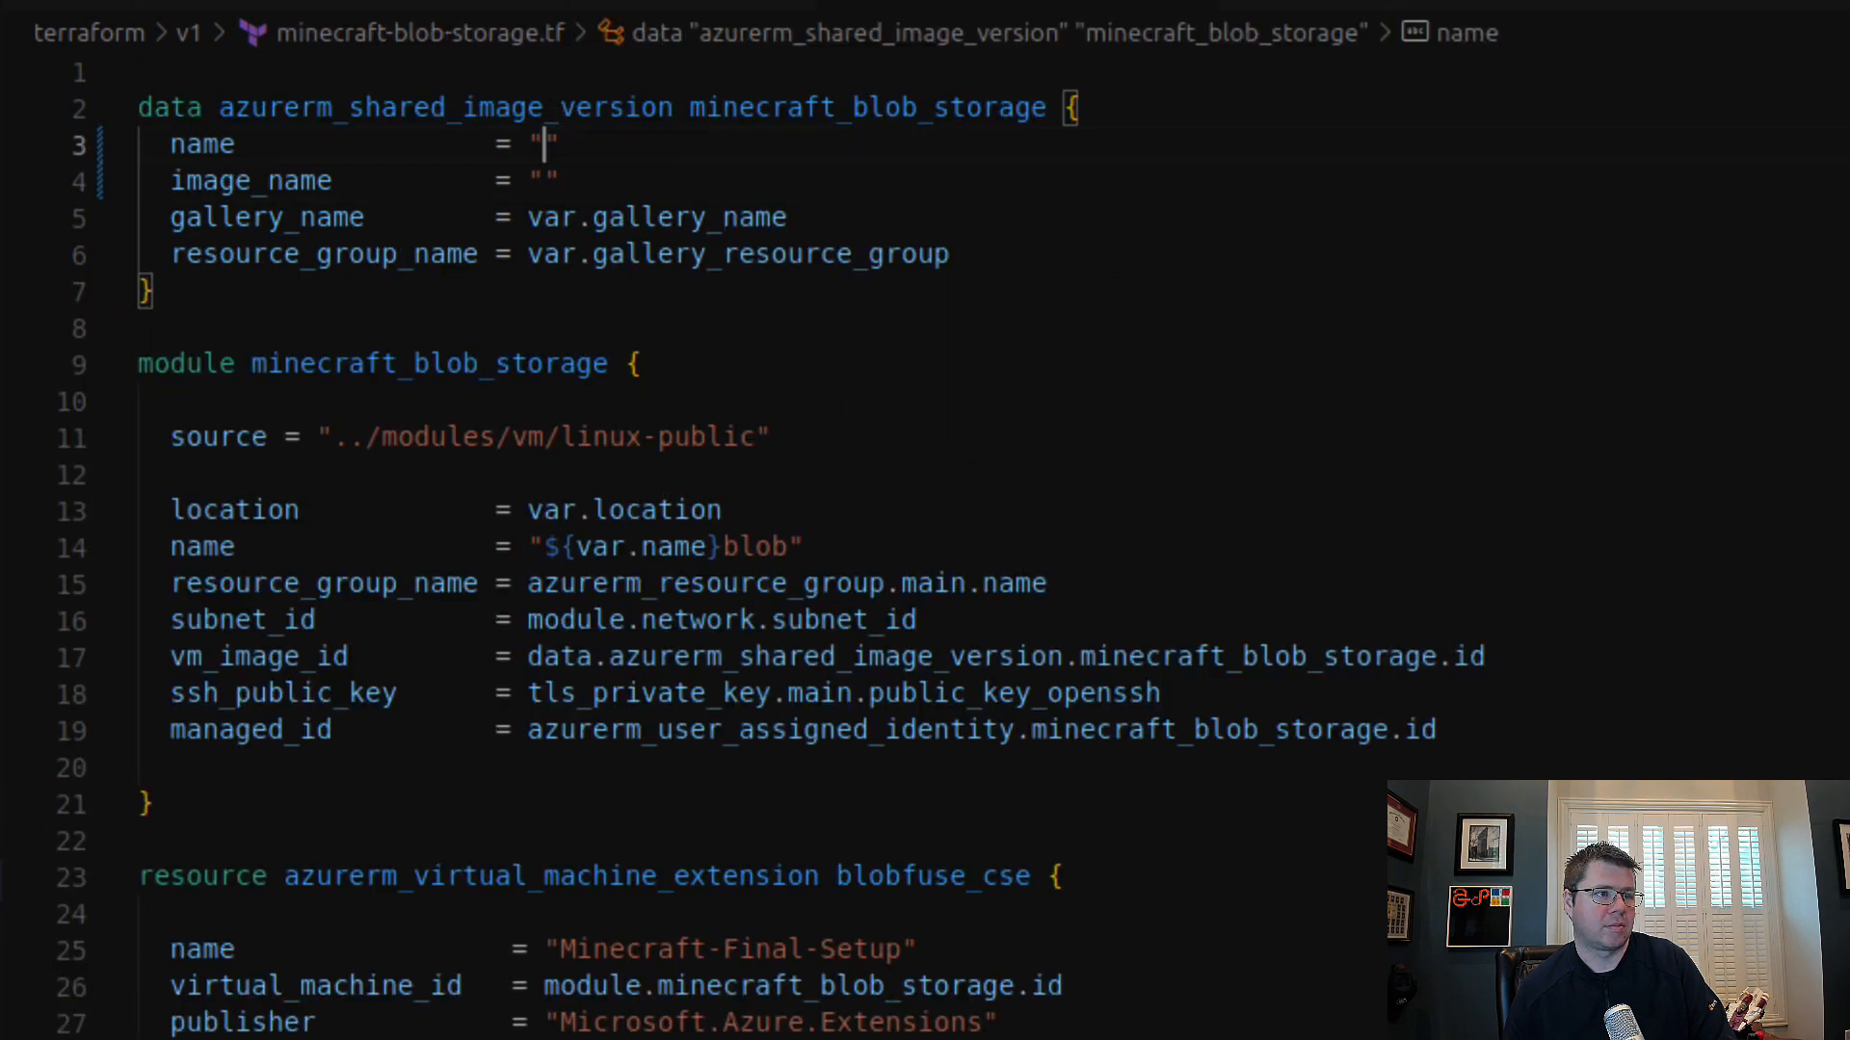
left_click(1, 710)
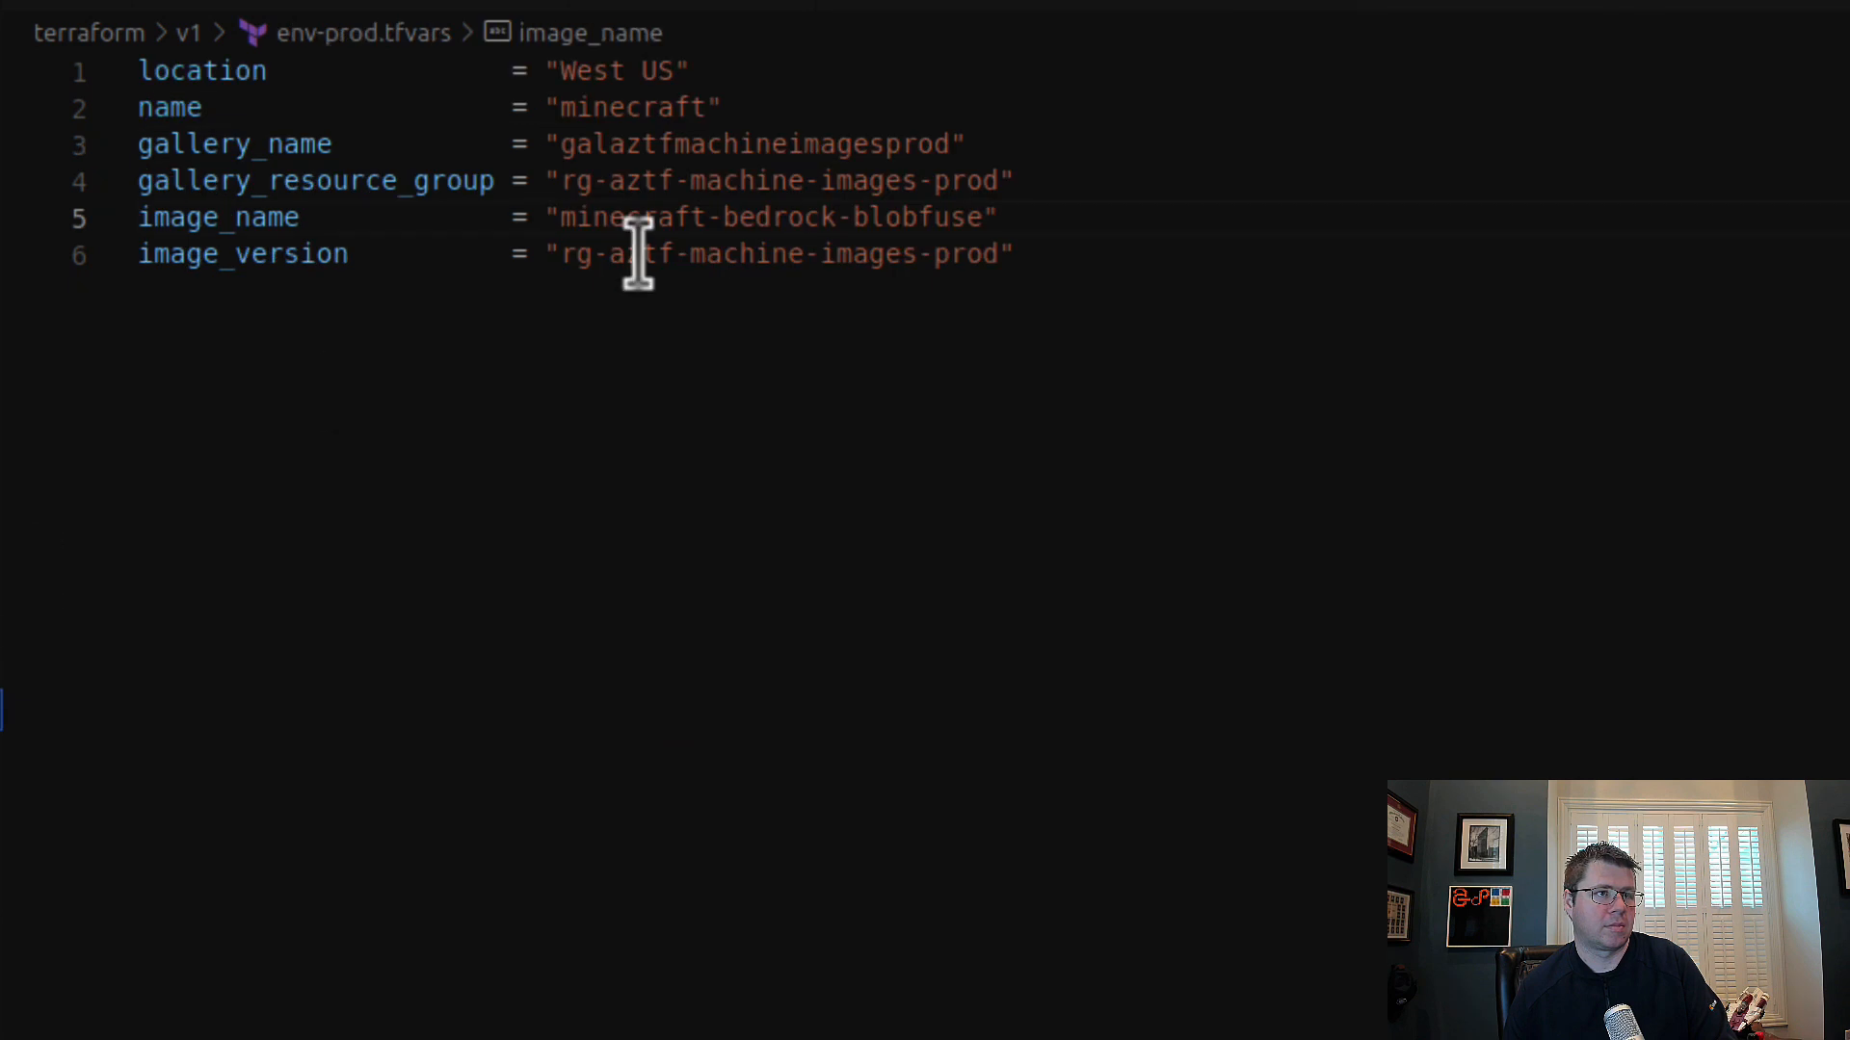
left_click_drag(558, 255, 992, 249)
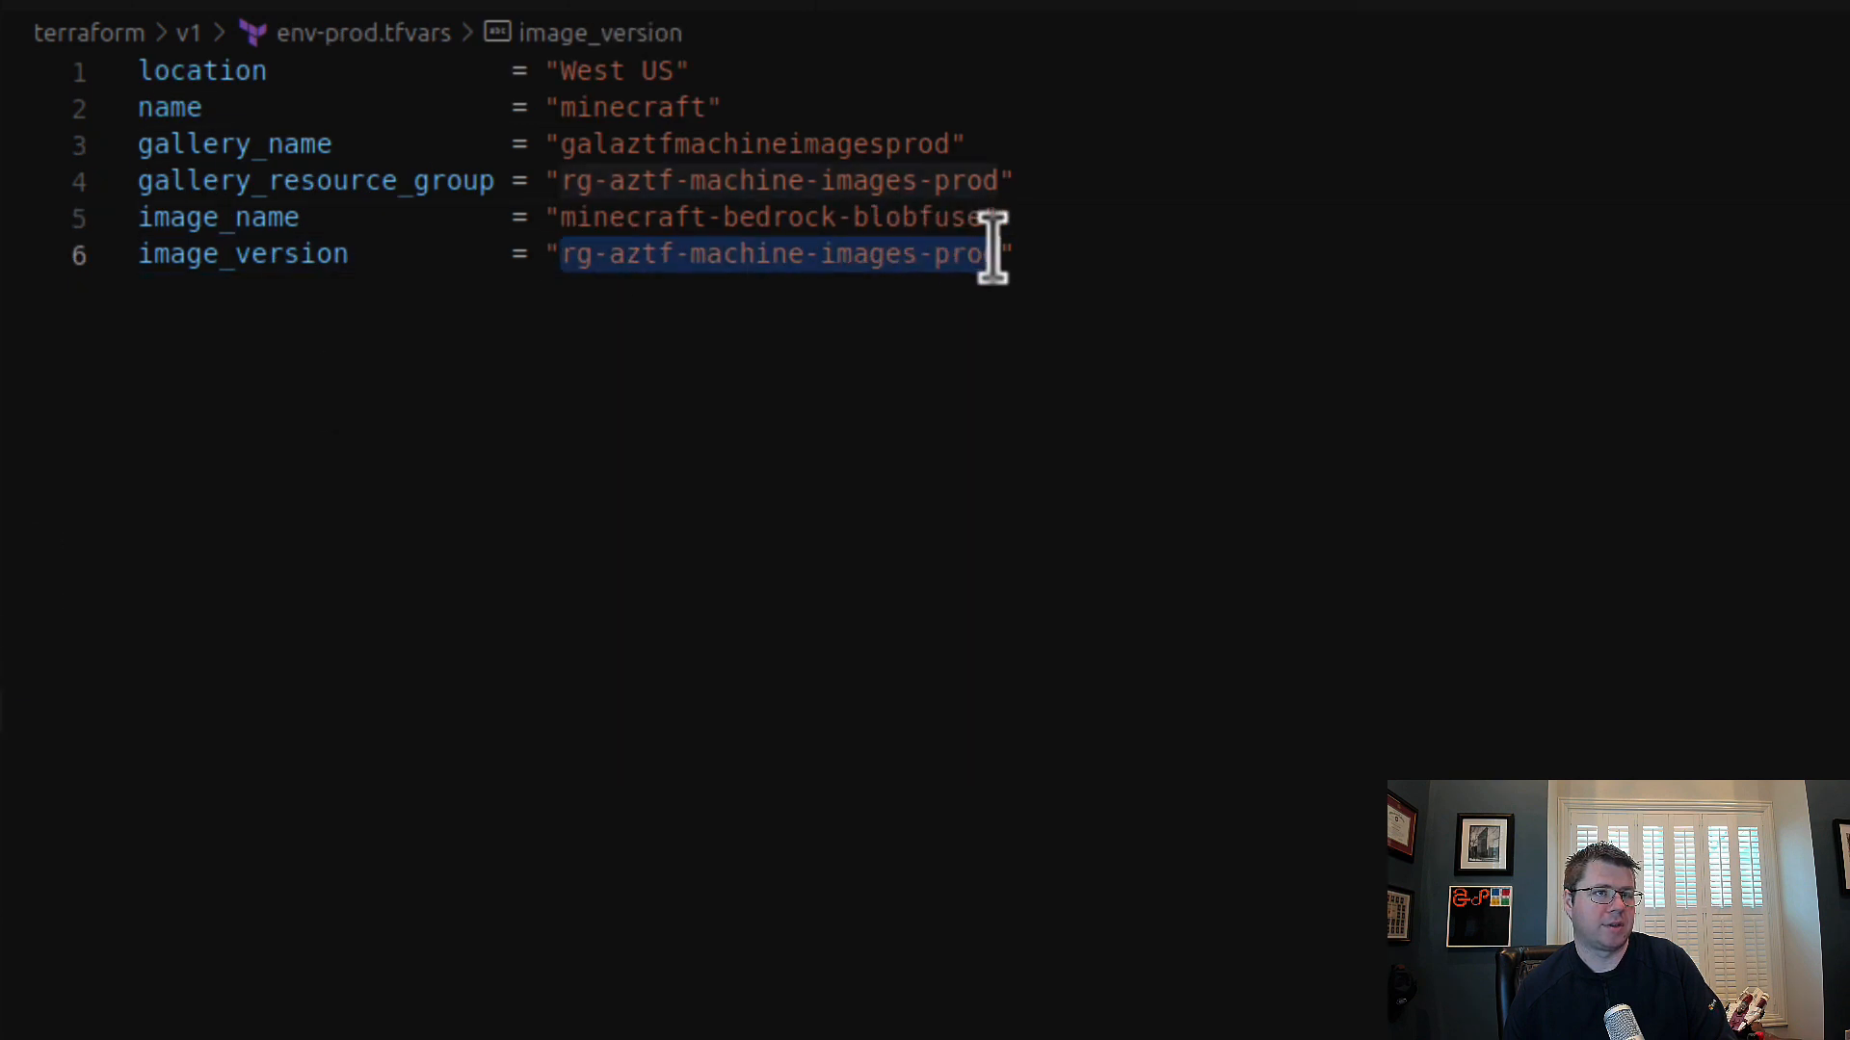
type("2023.03.1")
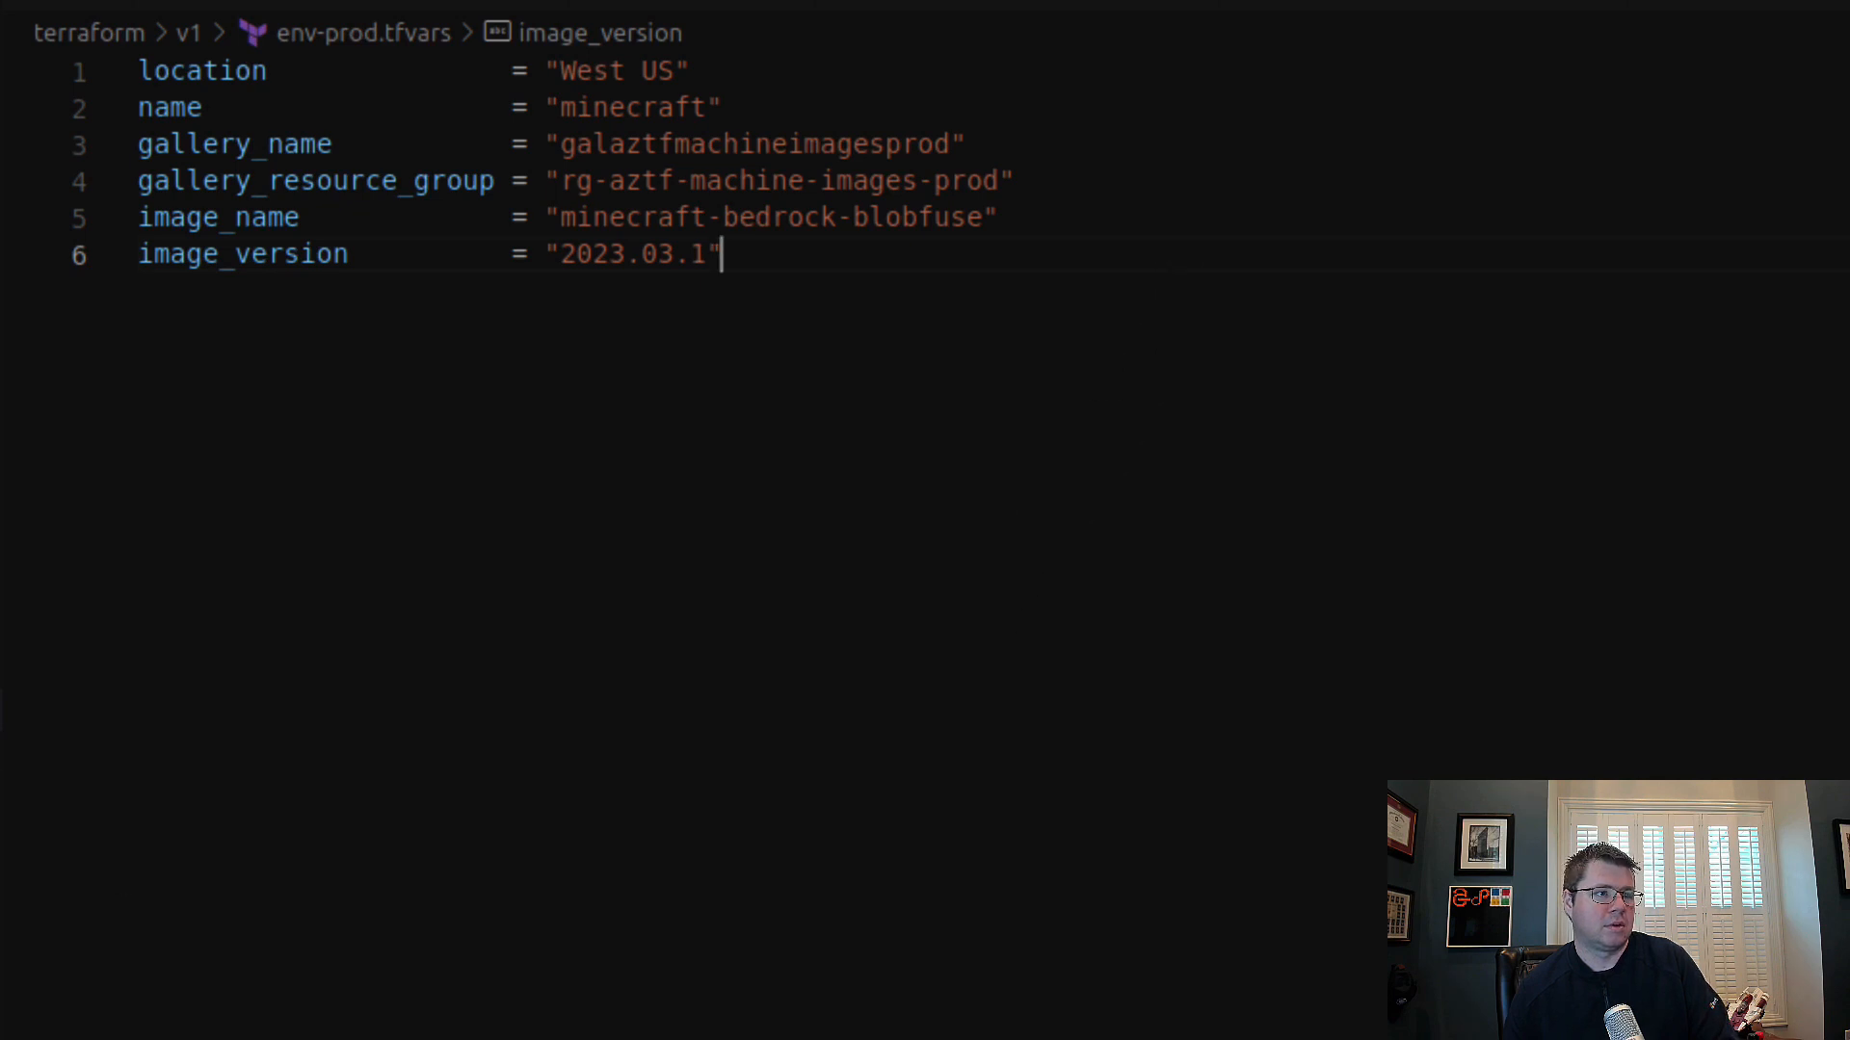
Step: Check the image block in minecraft-local-storage.tf and prefix image_name and image_version in env-prod.tfvars with "minecraft_blob_"
left_click(1, 922)
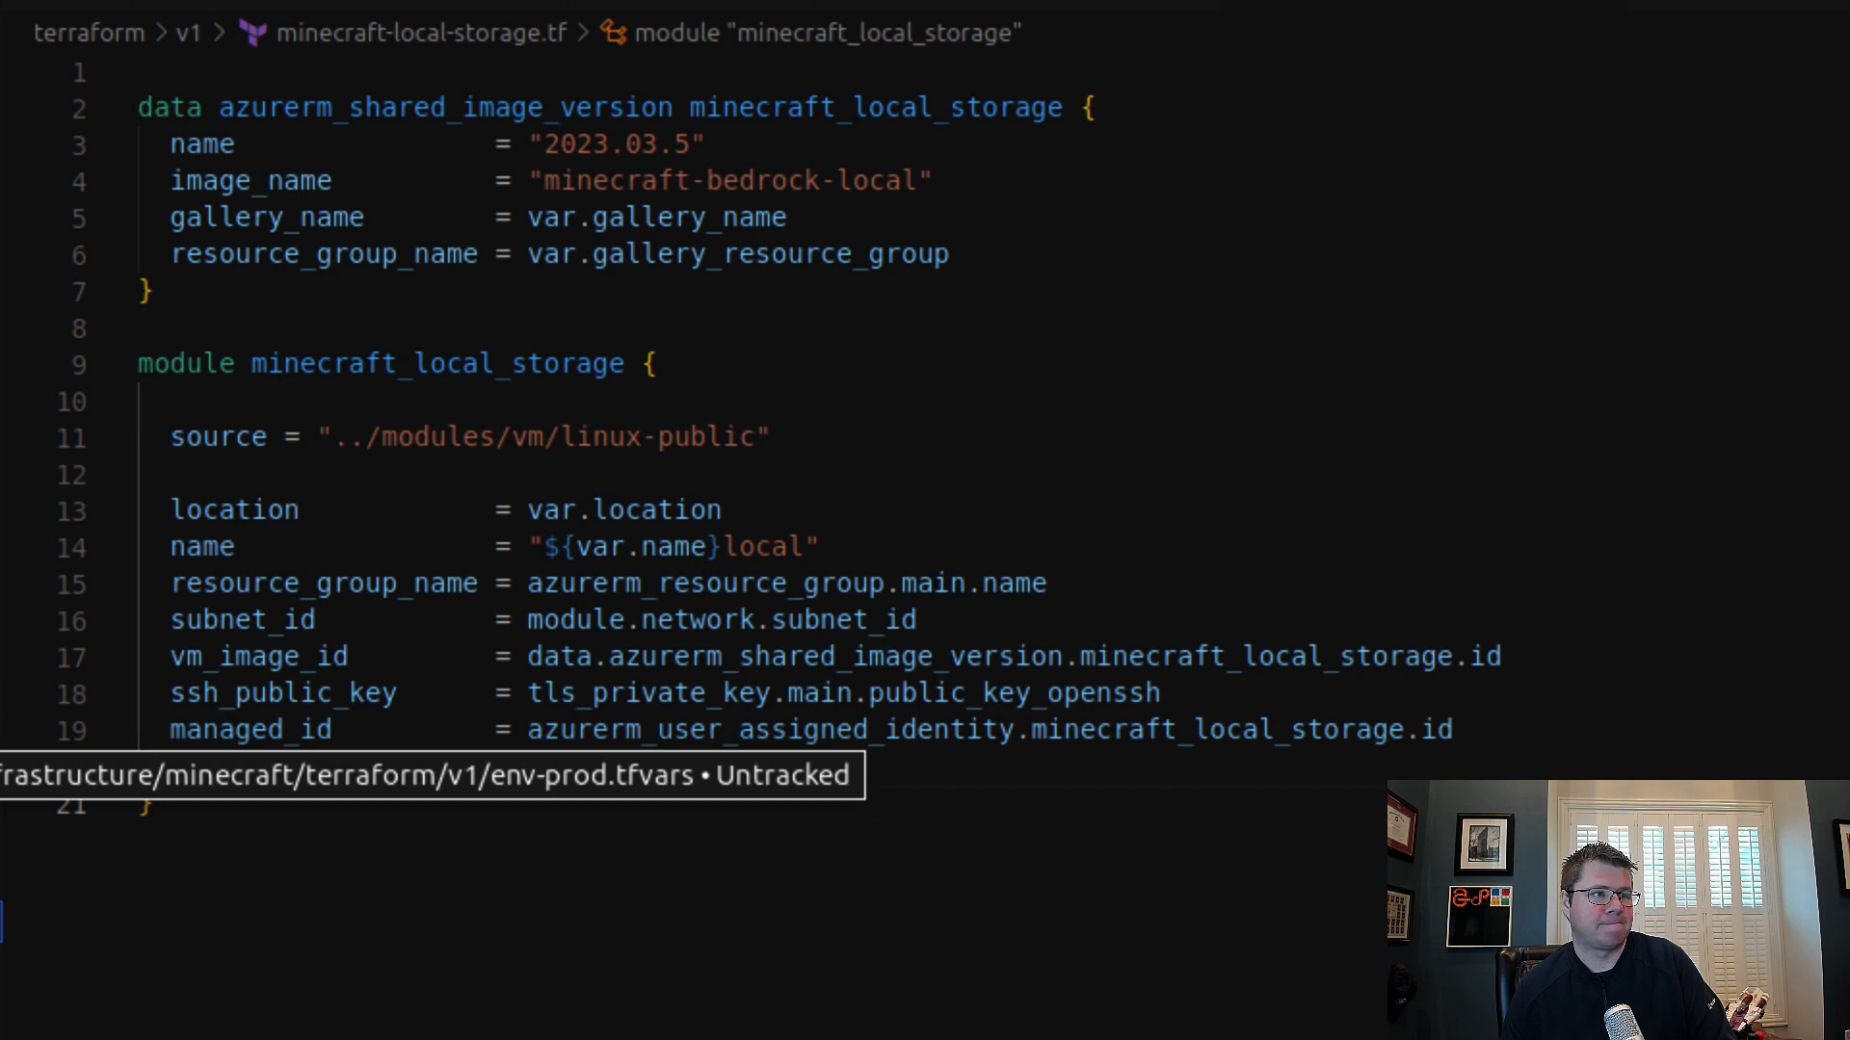
left_click(1, 710)
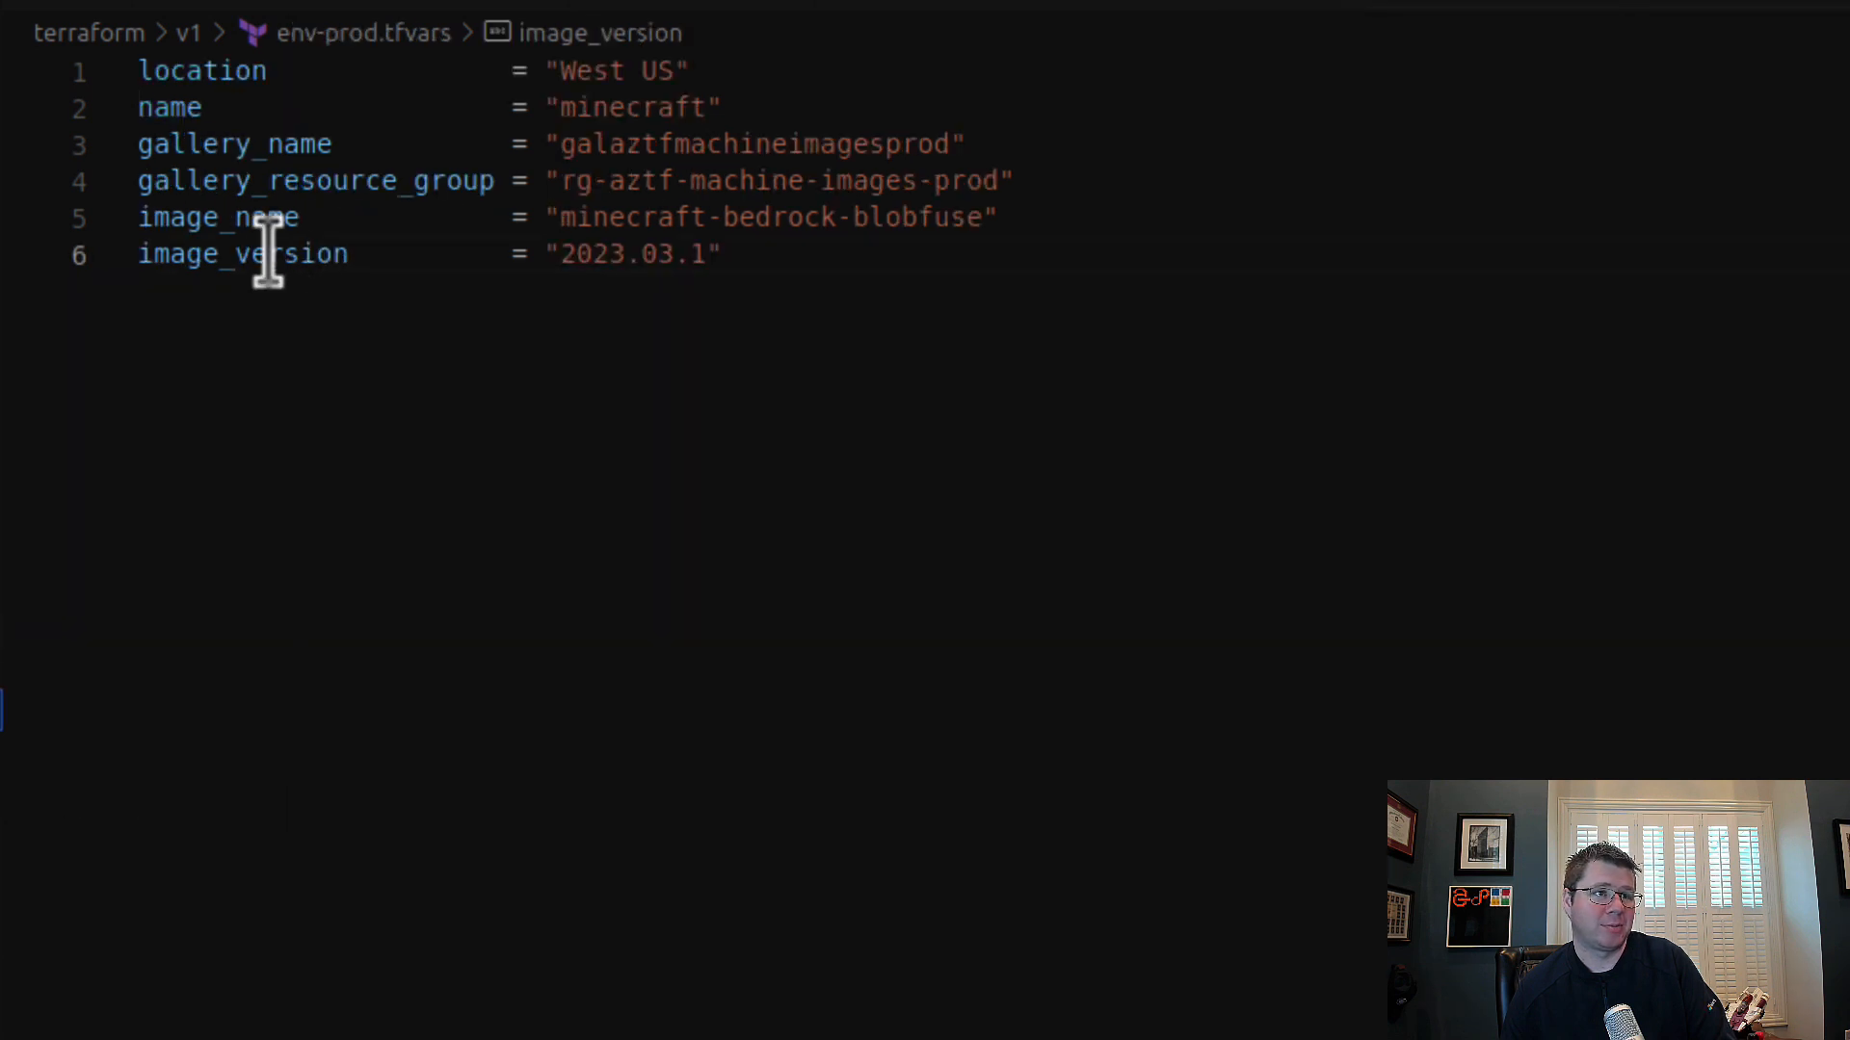
left_click(205, 217)
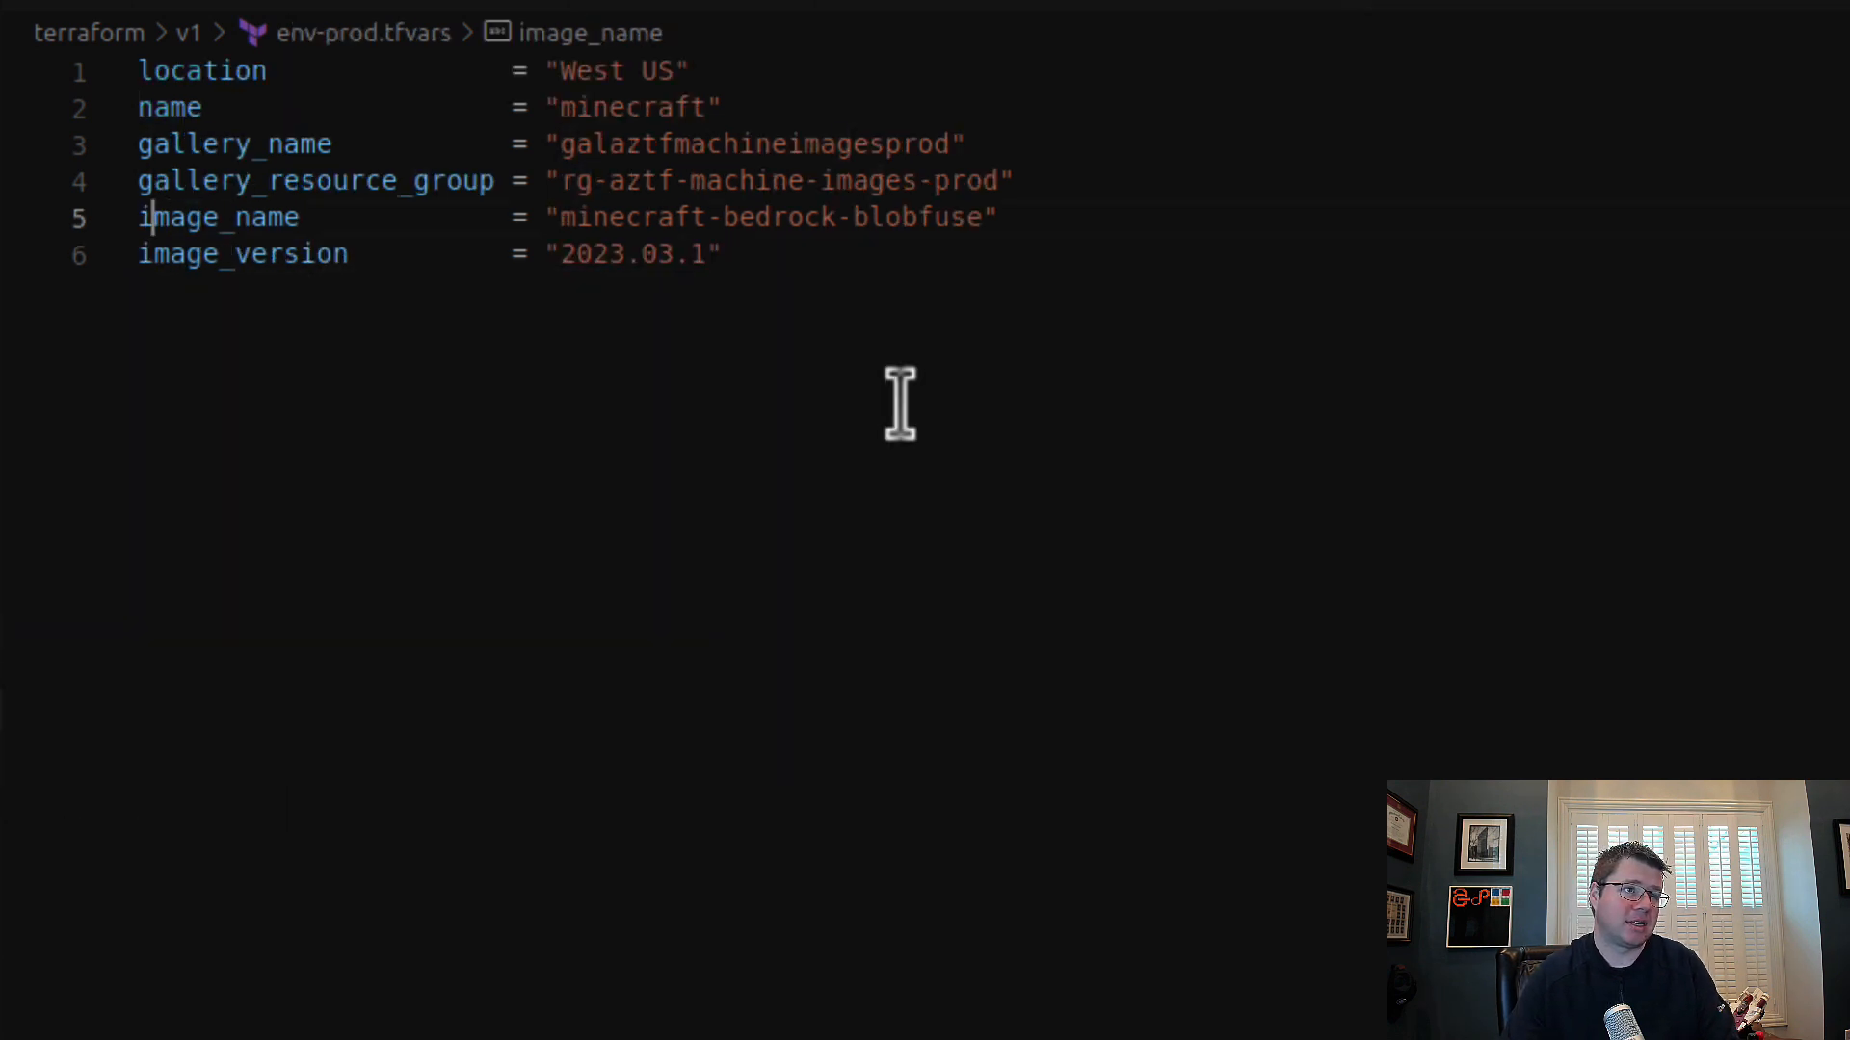
key("Home")
type("blob_")
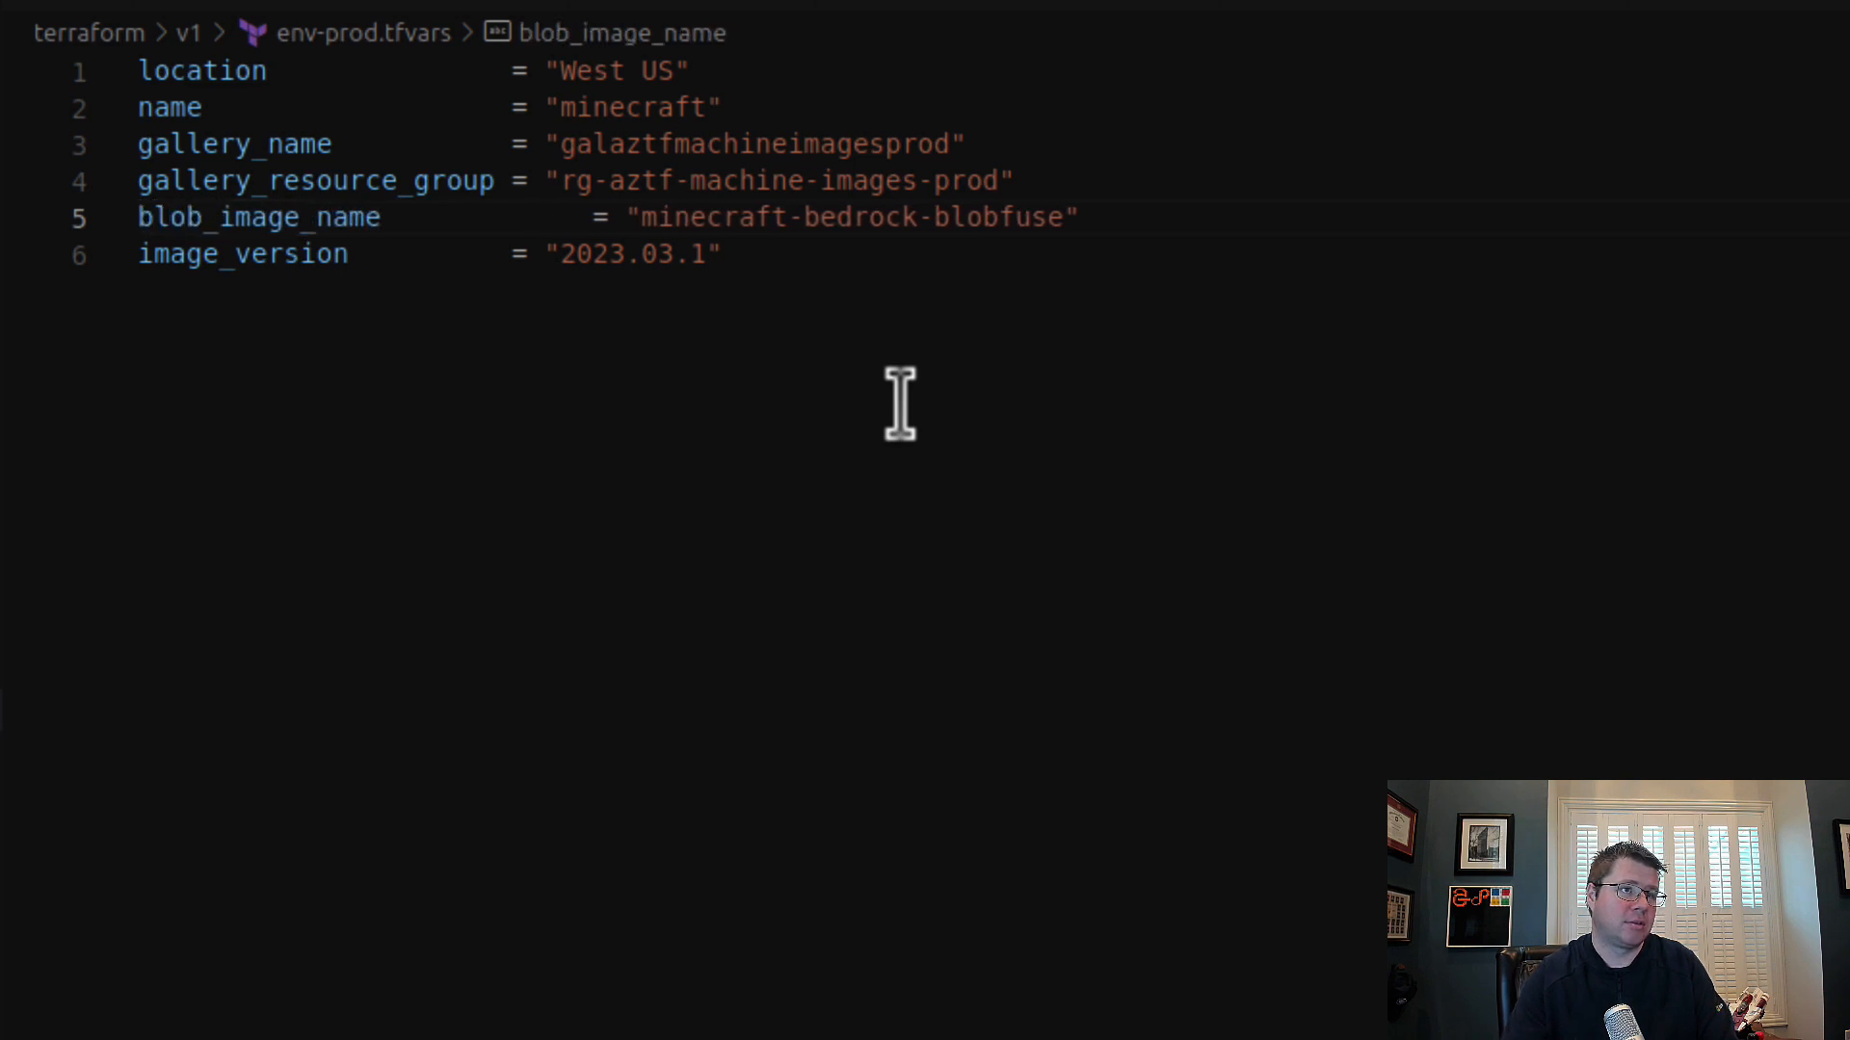
key("Home")
type("minecraft_")
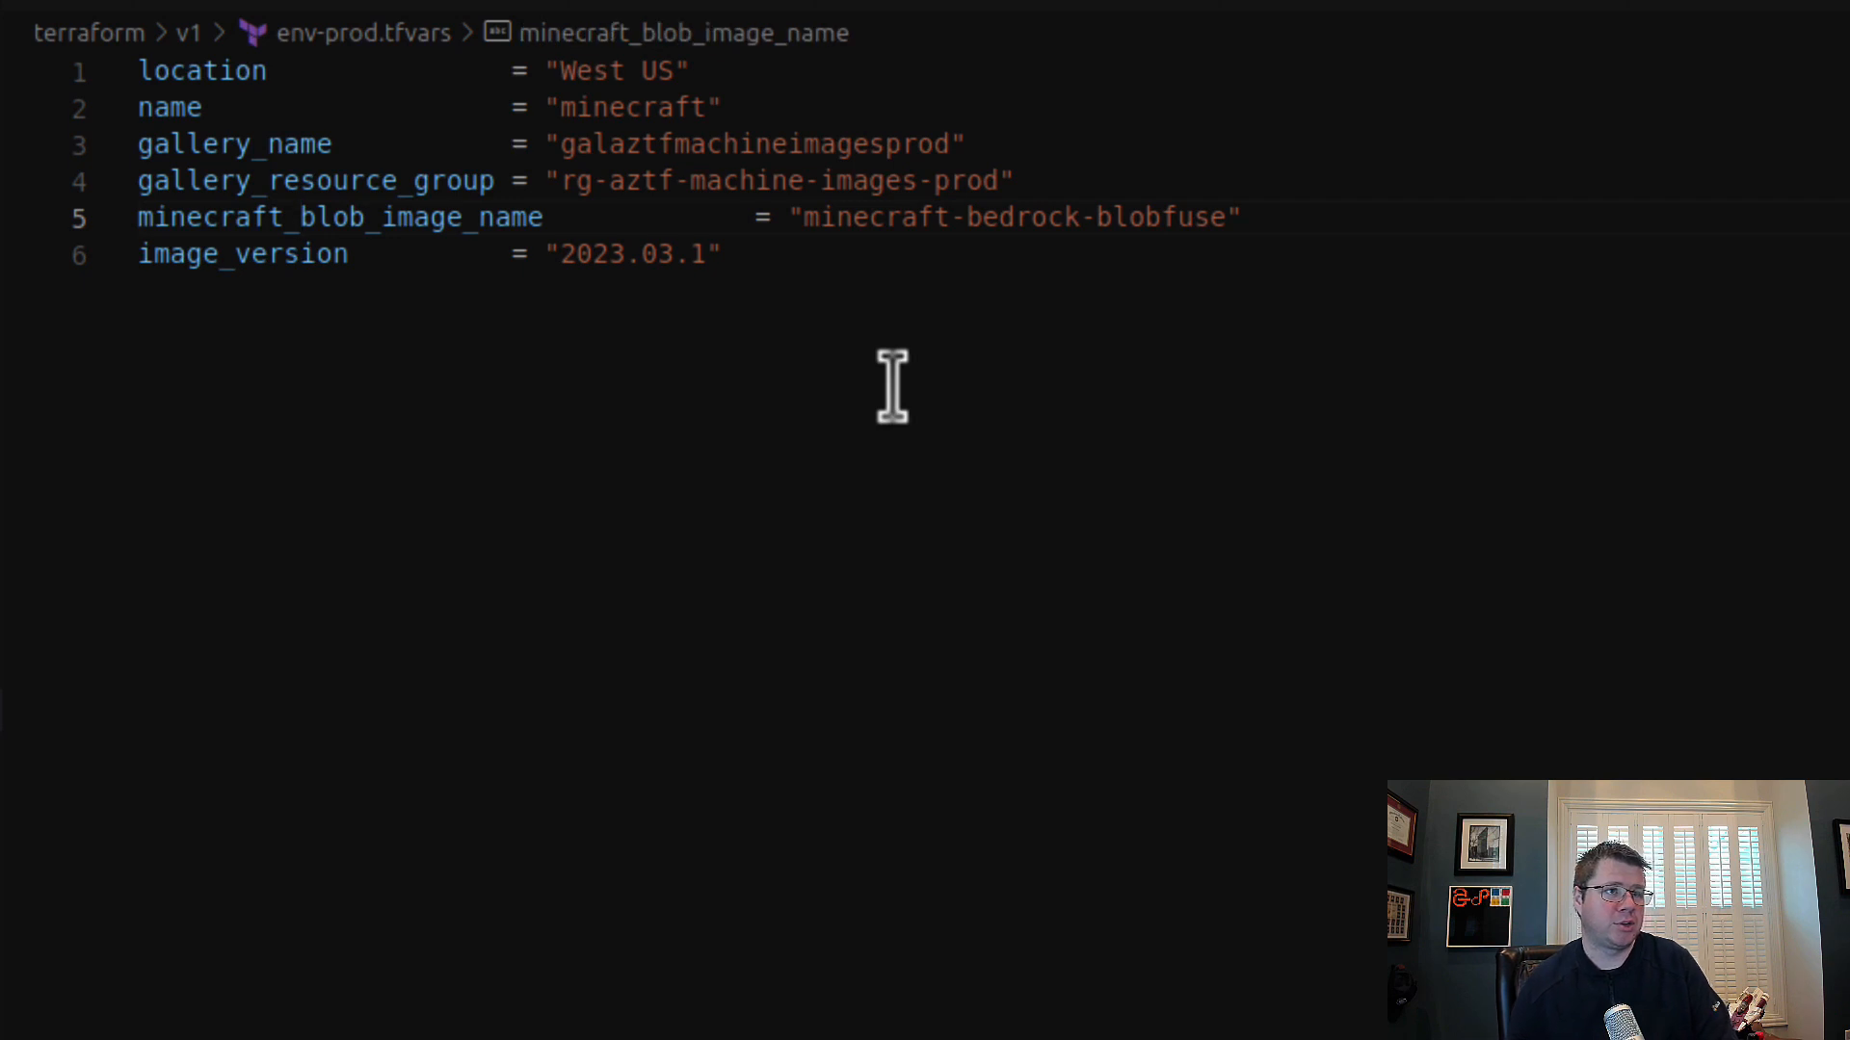
left_click_drag(381, 216, 140, 217)
key("ctrl+c")
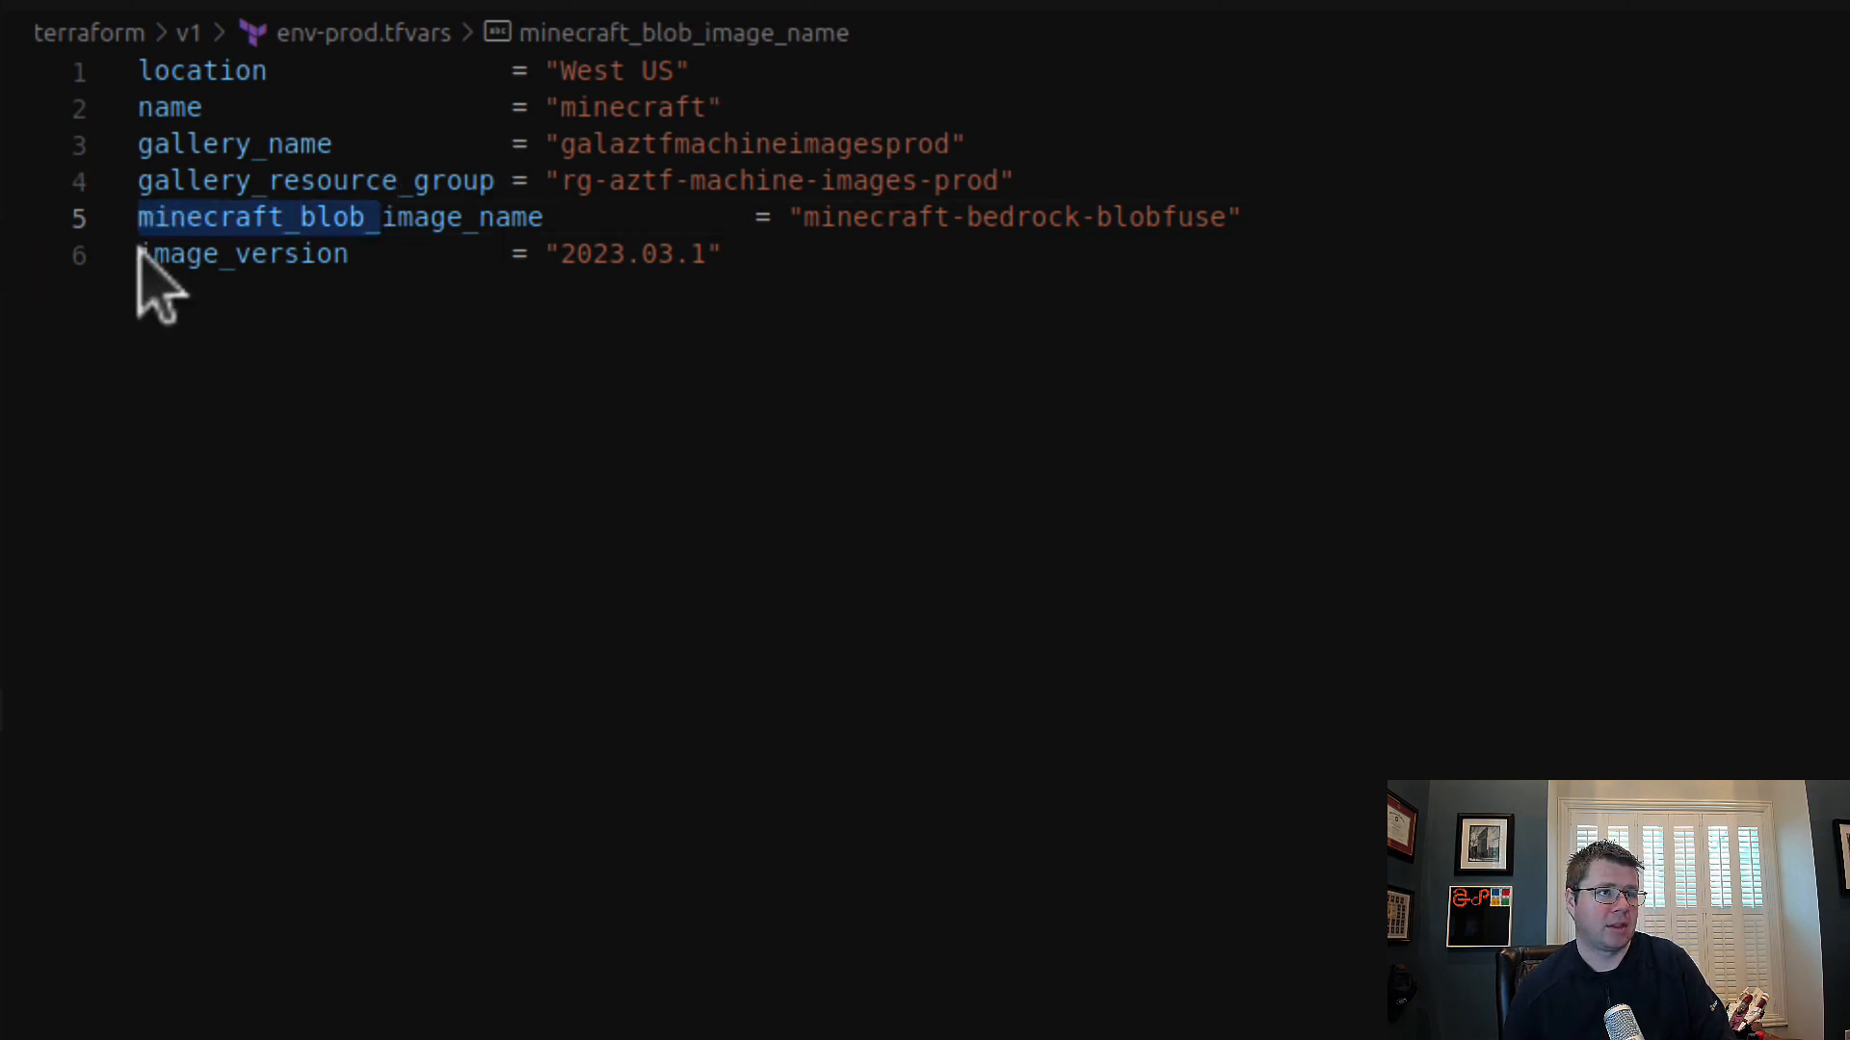
left_click(137, 254)
key("ctrl+v")
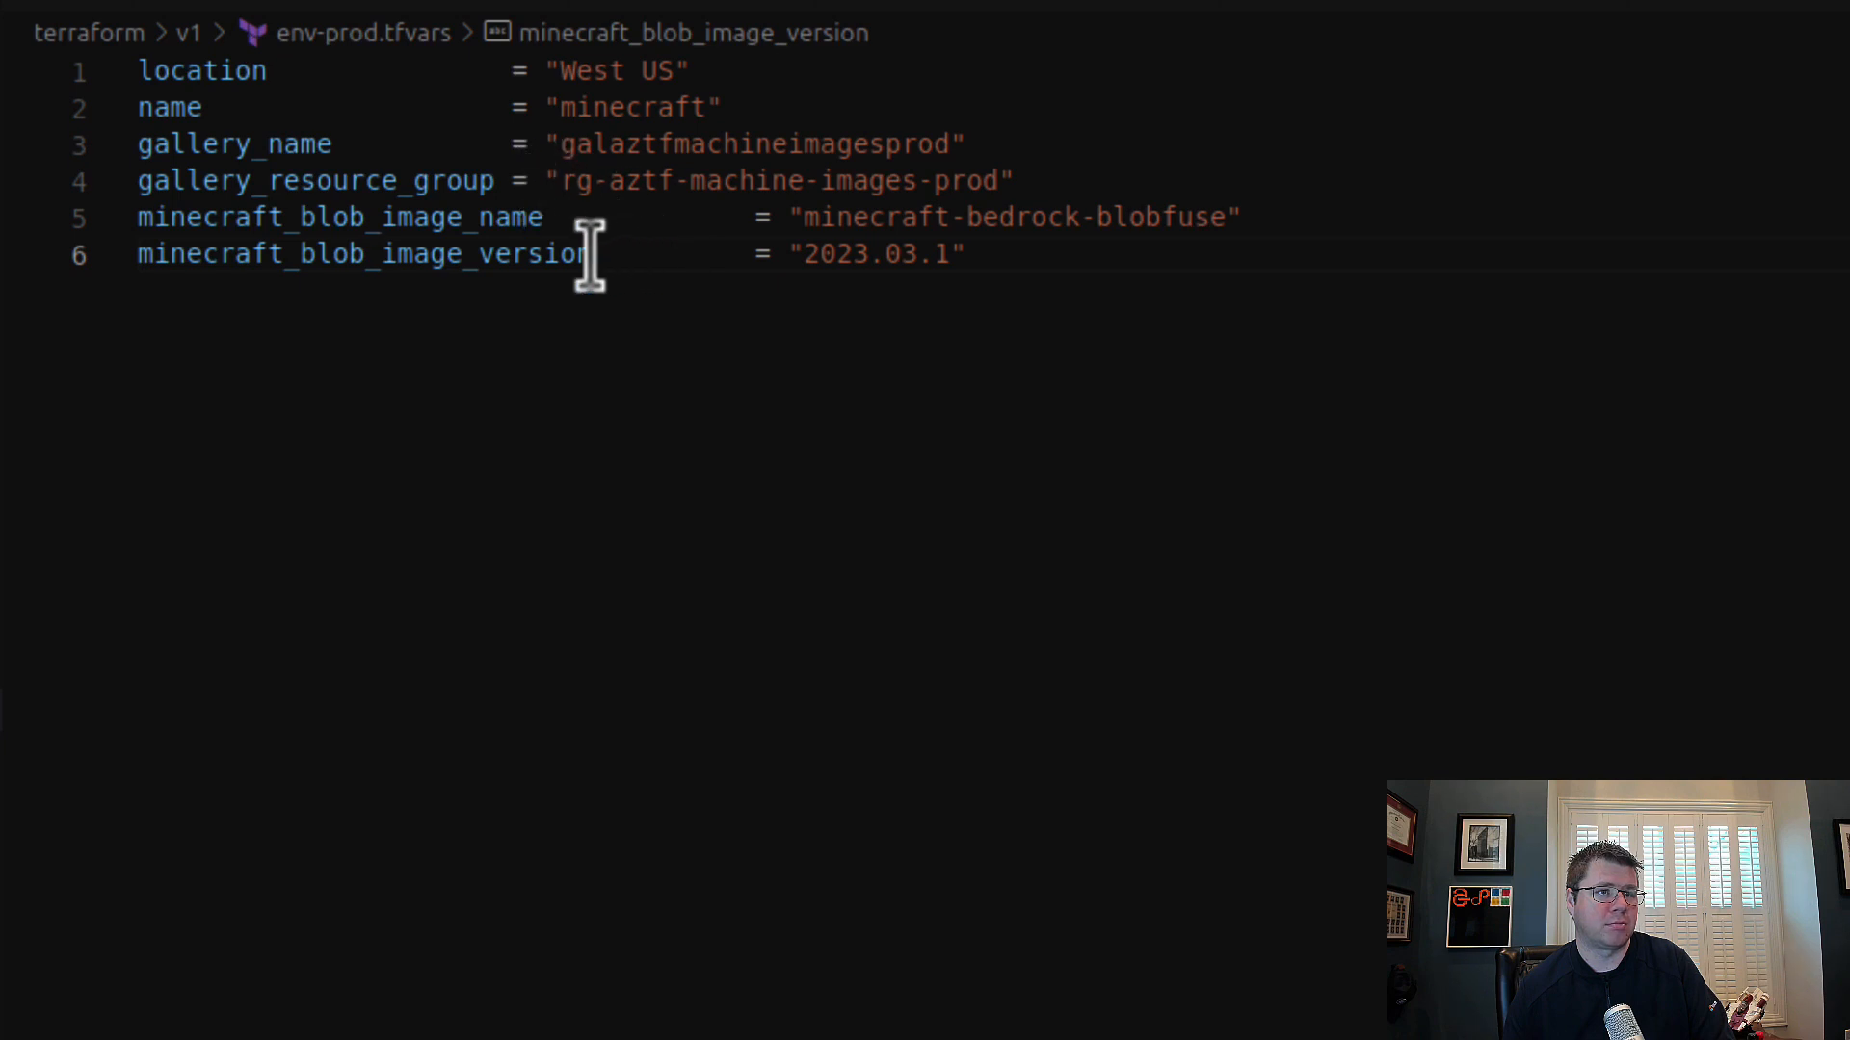
Step: Realign the equals signs of all six variables in env-prod.tfvars to the longest name, minecraft_blob_image_version
left_click_drag(590, 256, 755, 269)
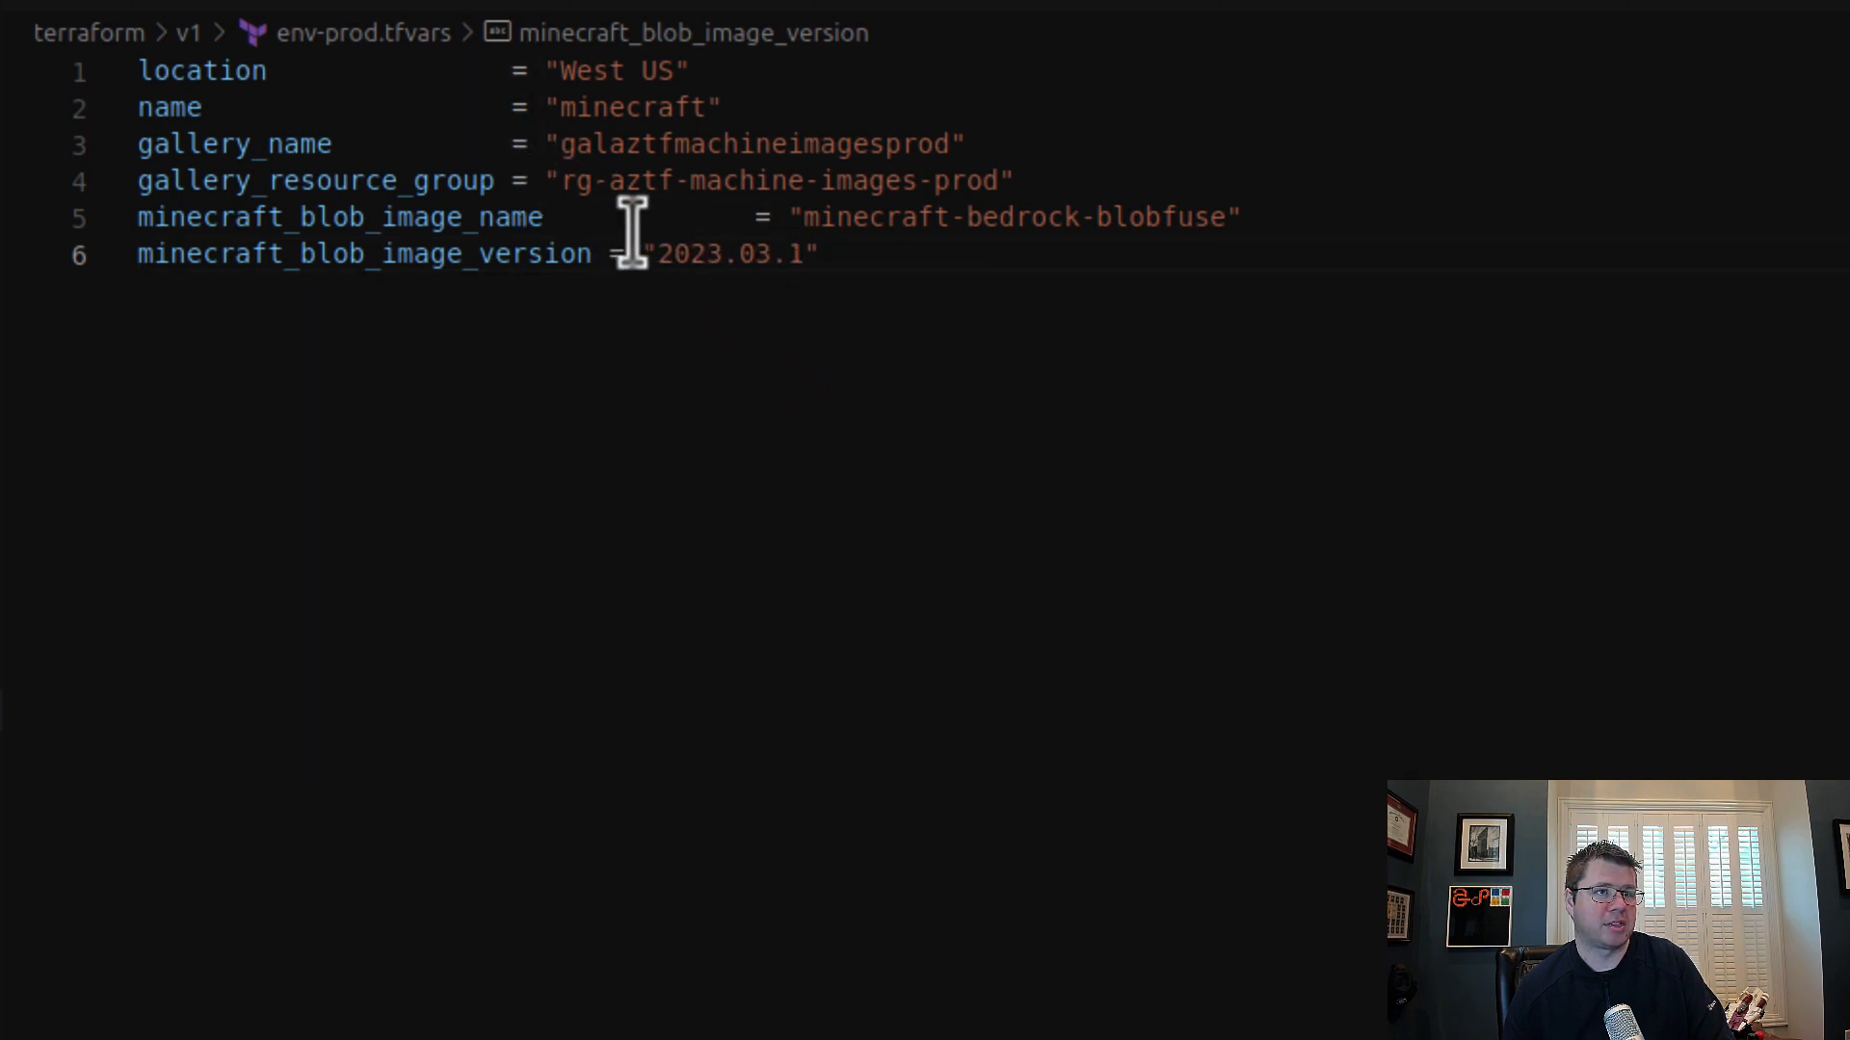
left_click_drag(594, 218, 748, 239)
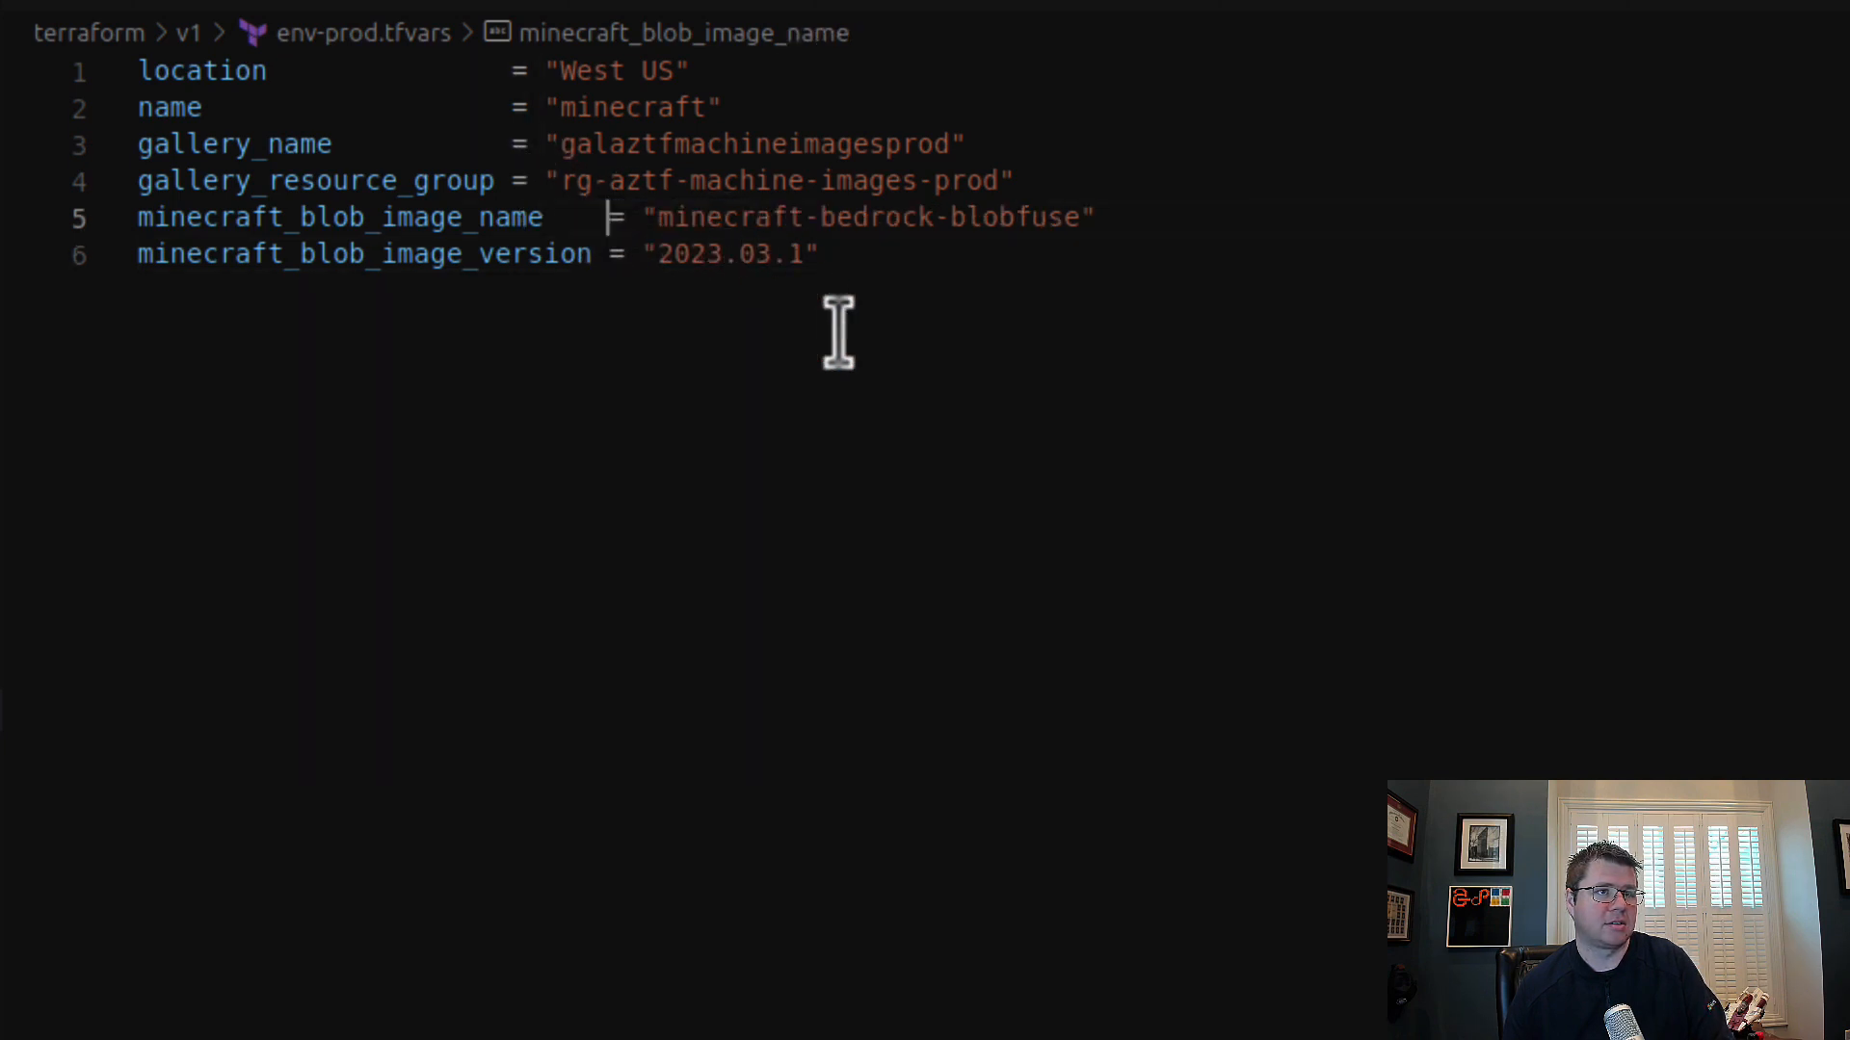
left_click(515, 181)
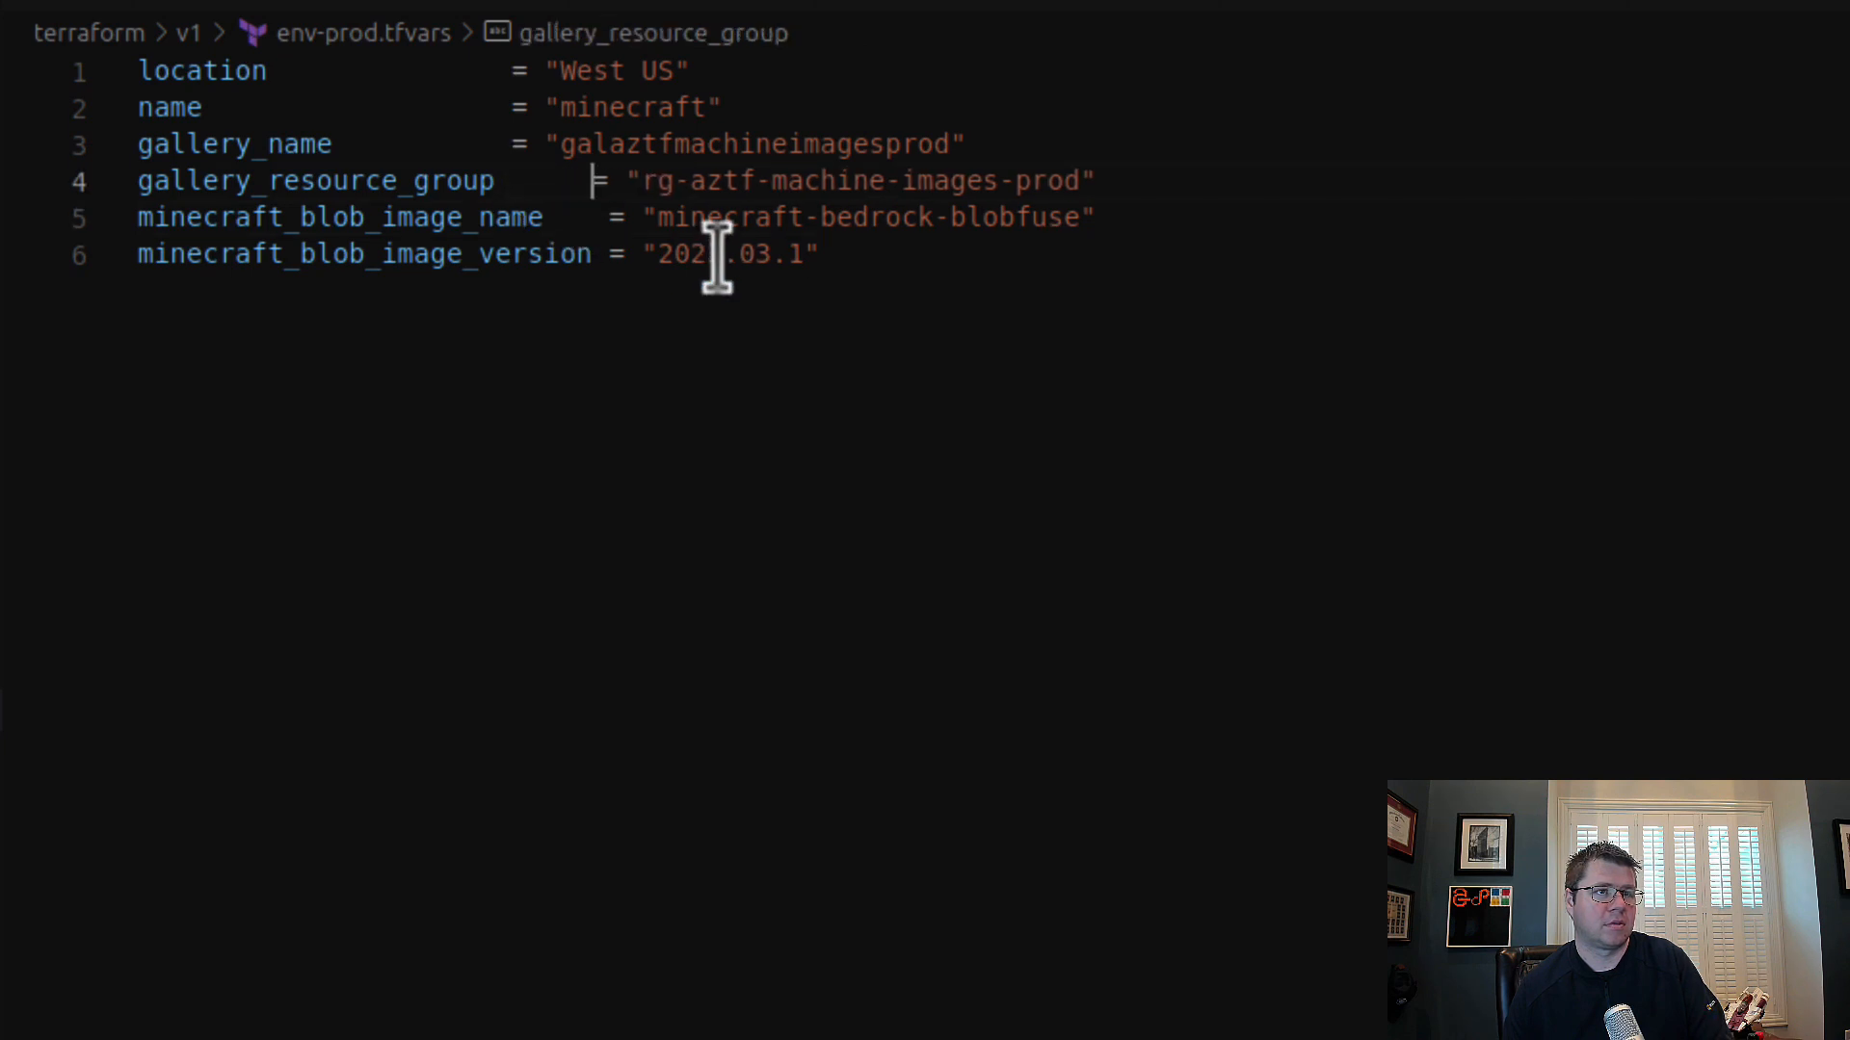
left_click(510, 145)
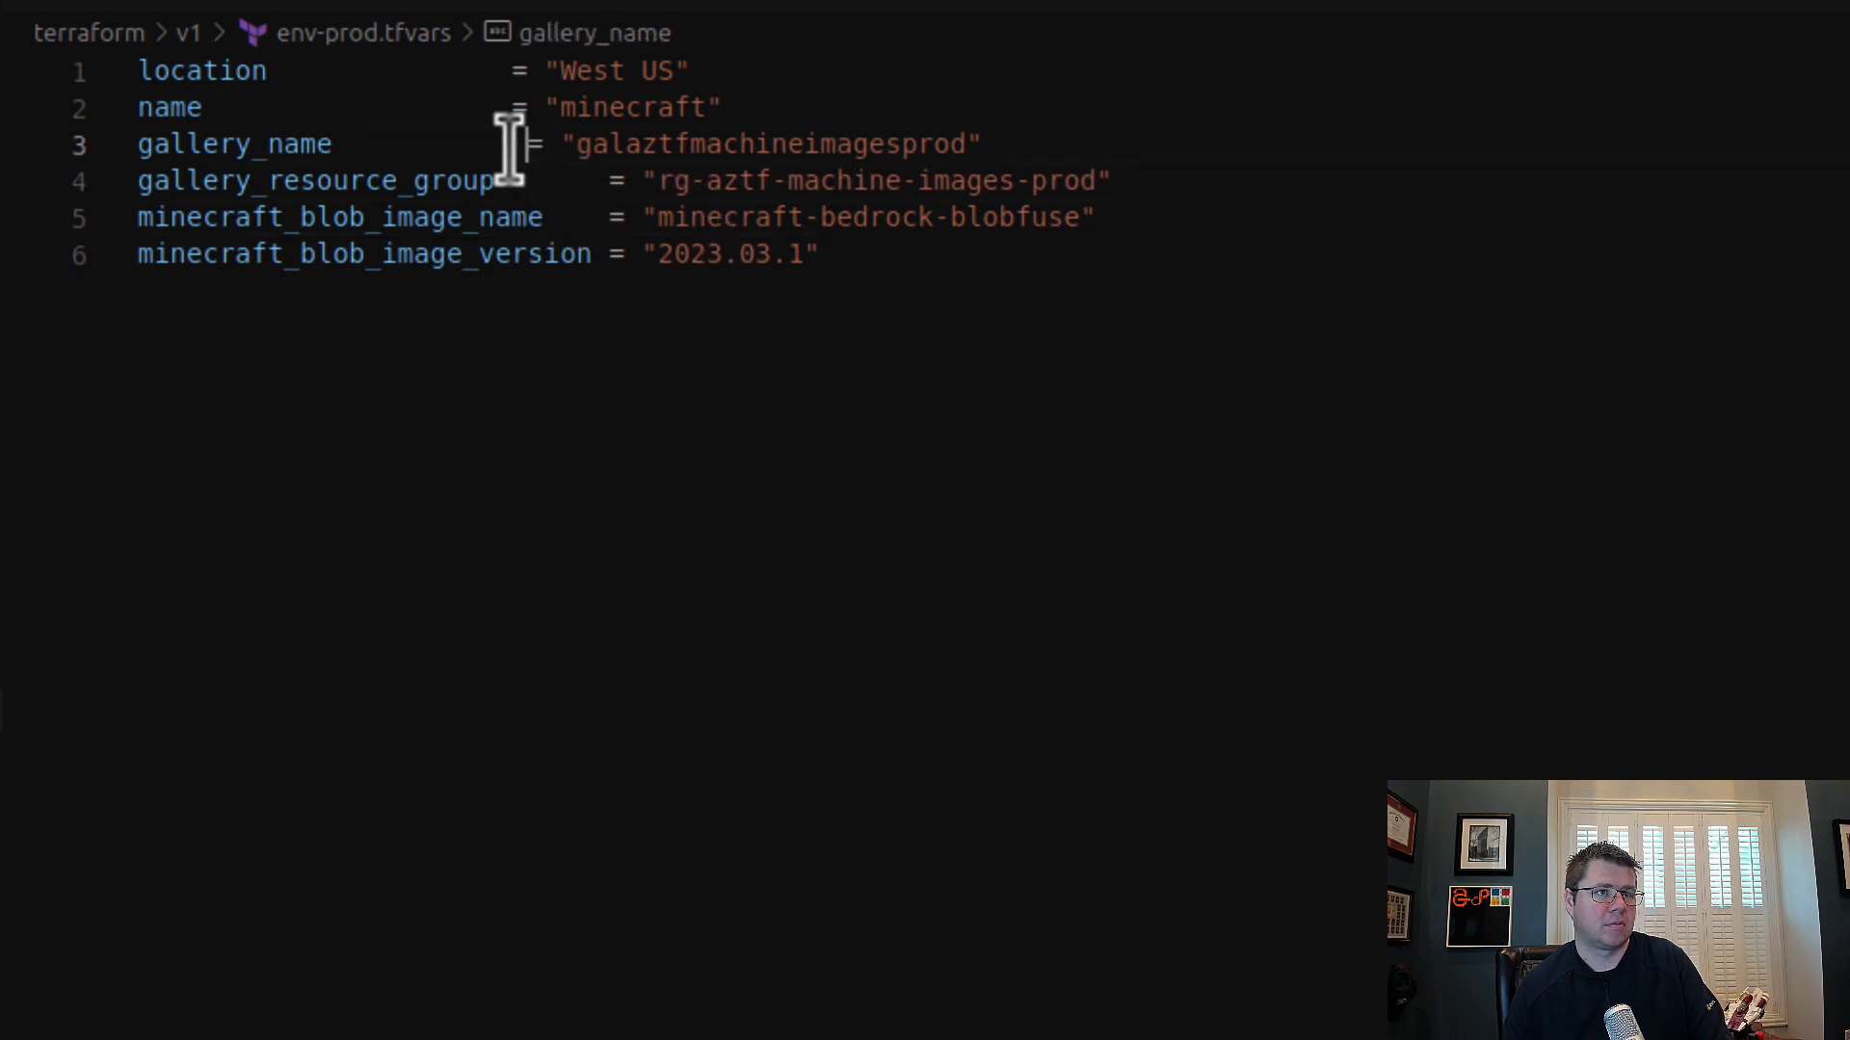
left_click(511, 106)
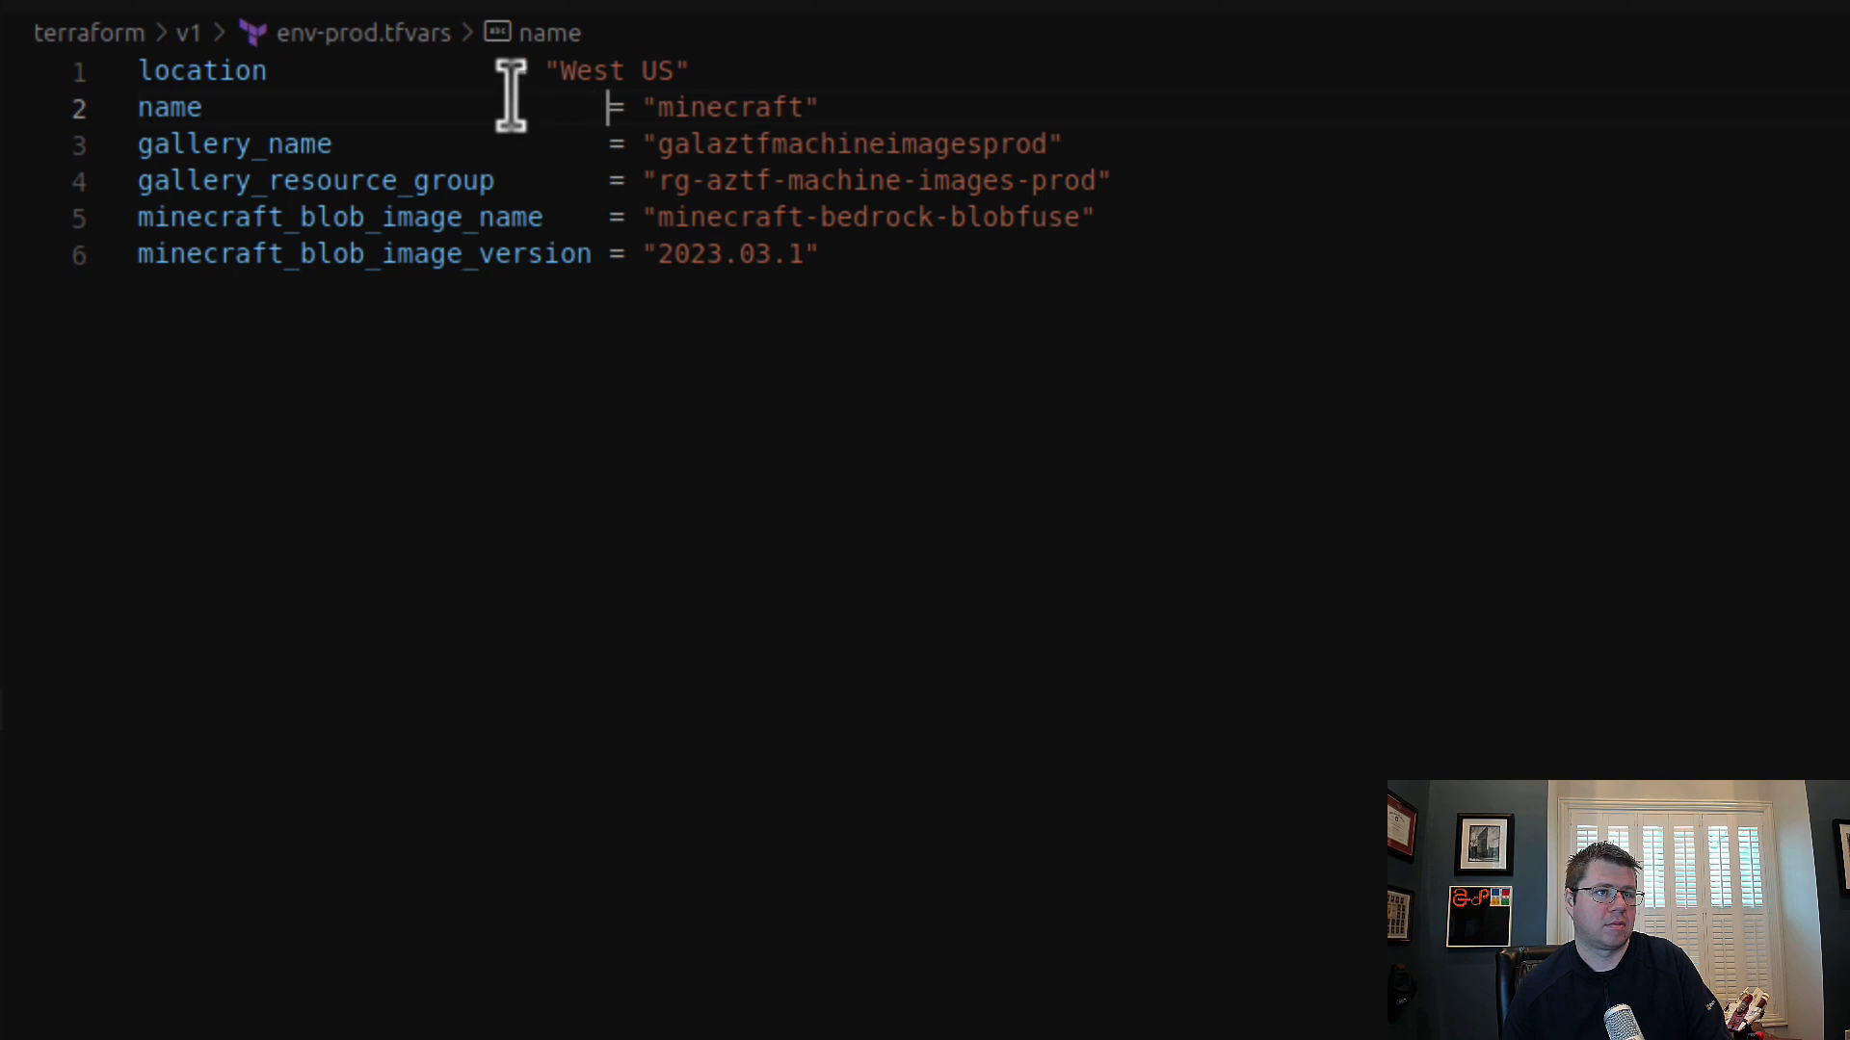
left_click(510, 70)
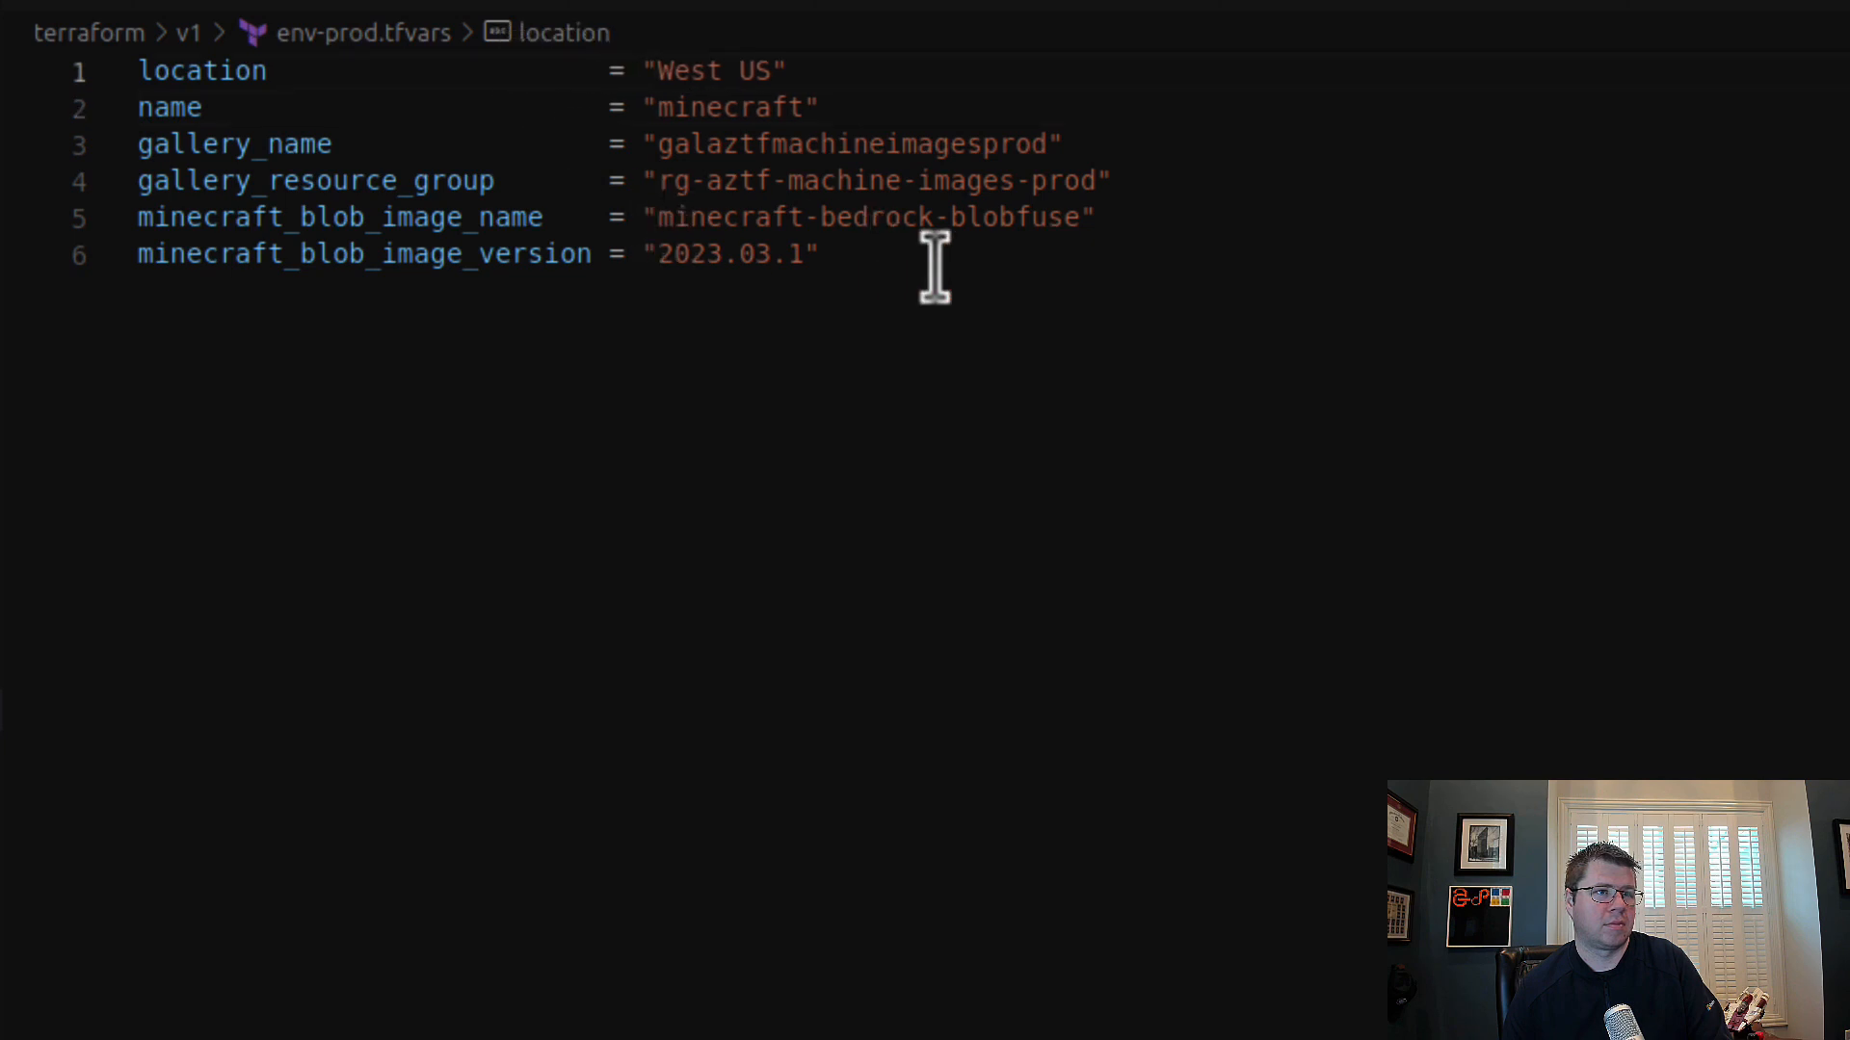
Step: Add the variables minecraft_local_image_name and minecraft_local_image_version with empty string values at the end of env-prod.tfvars
left_click(1023, 281)
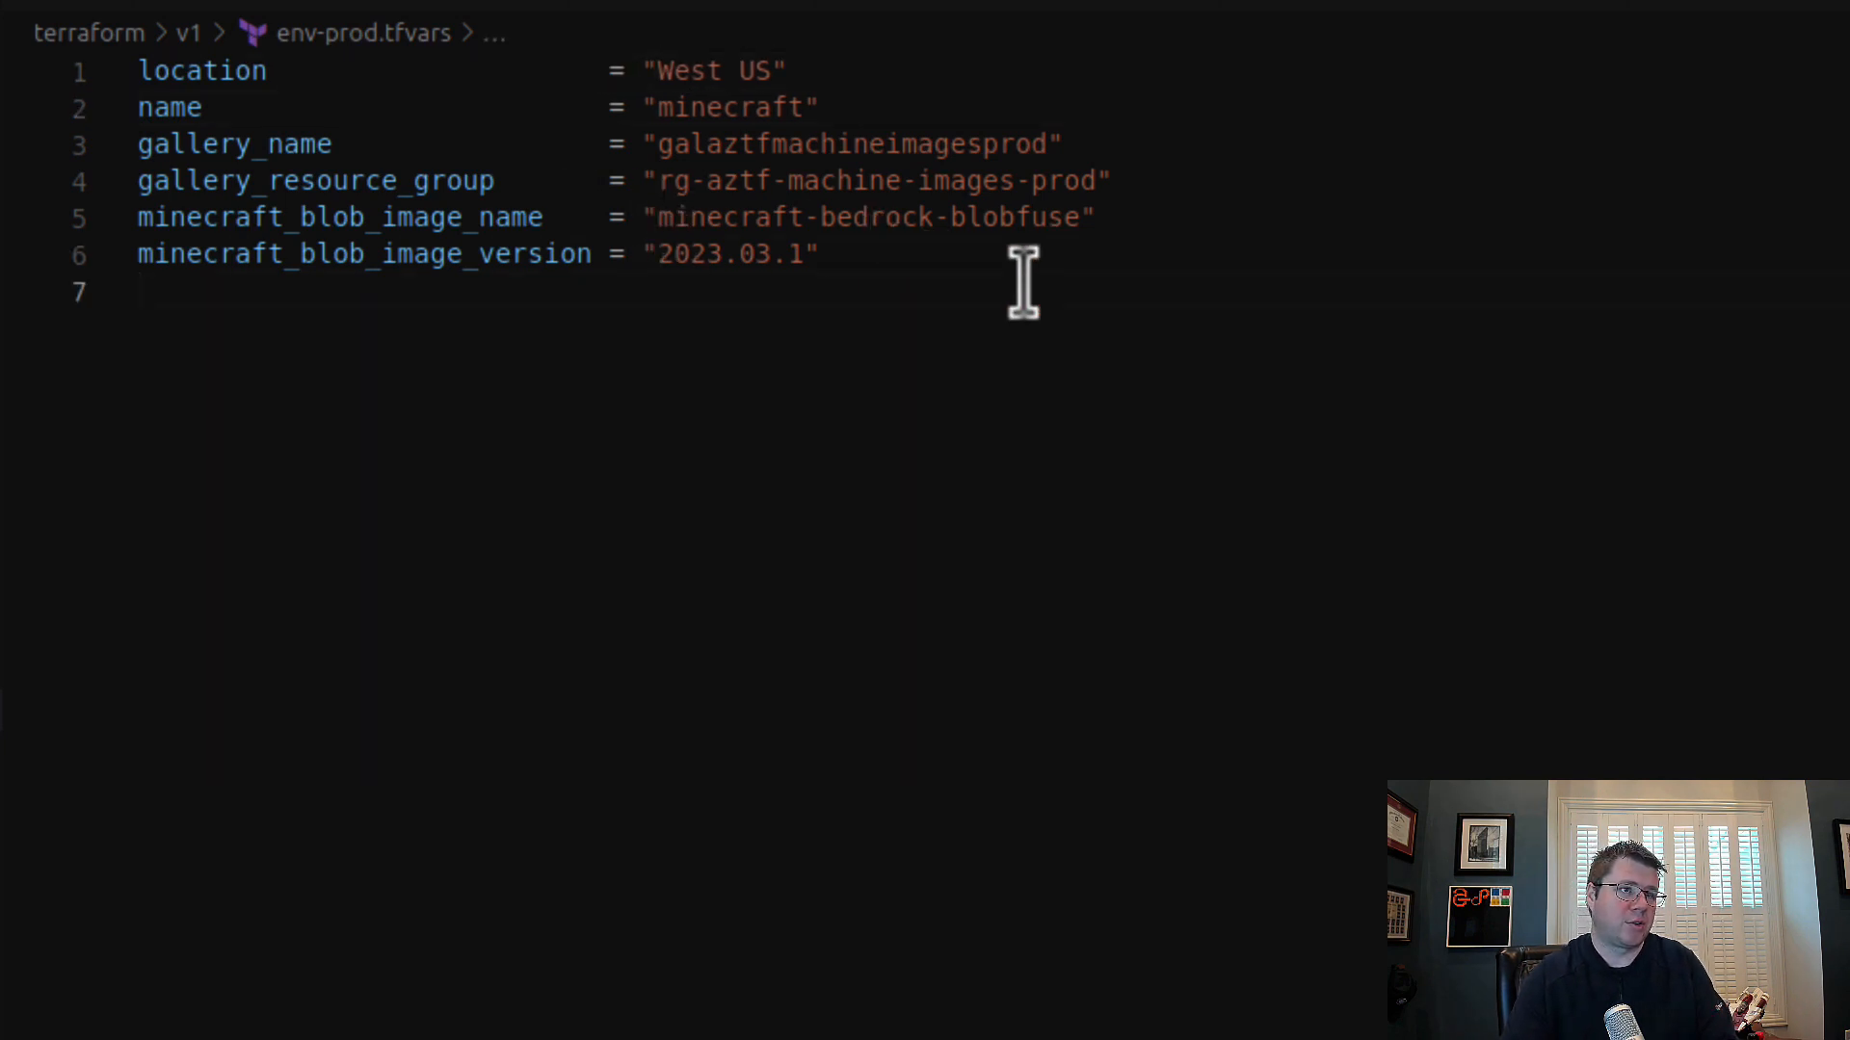
type("minecraft_local_image_name = \"")
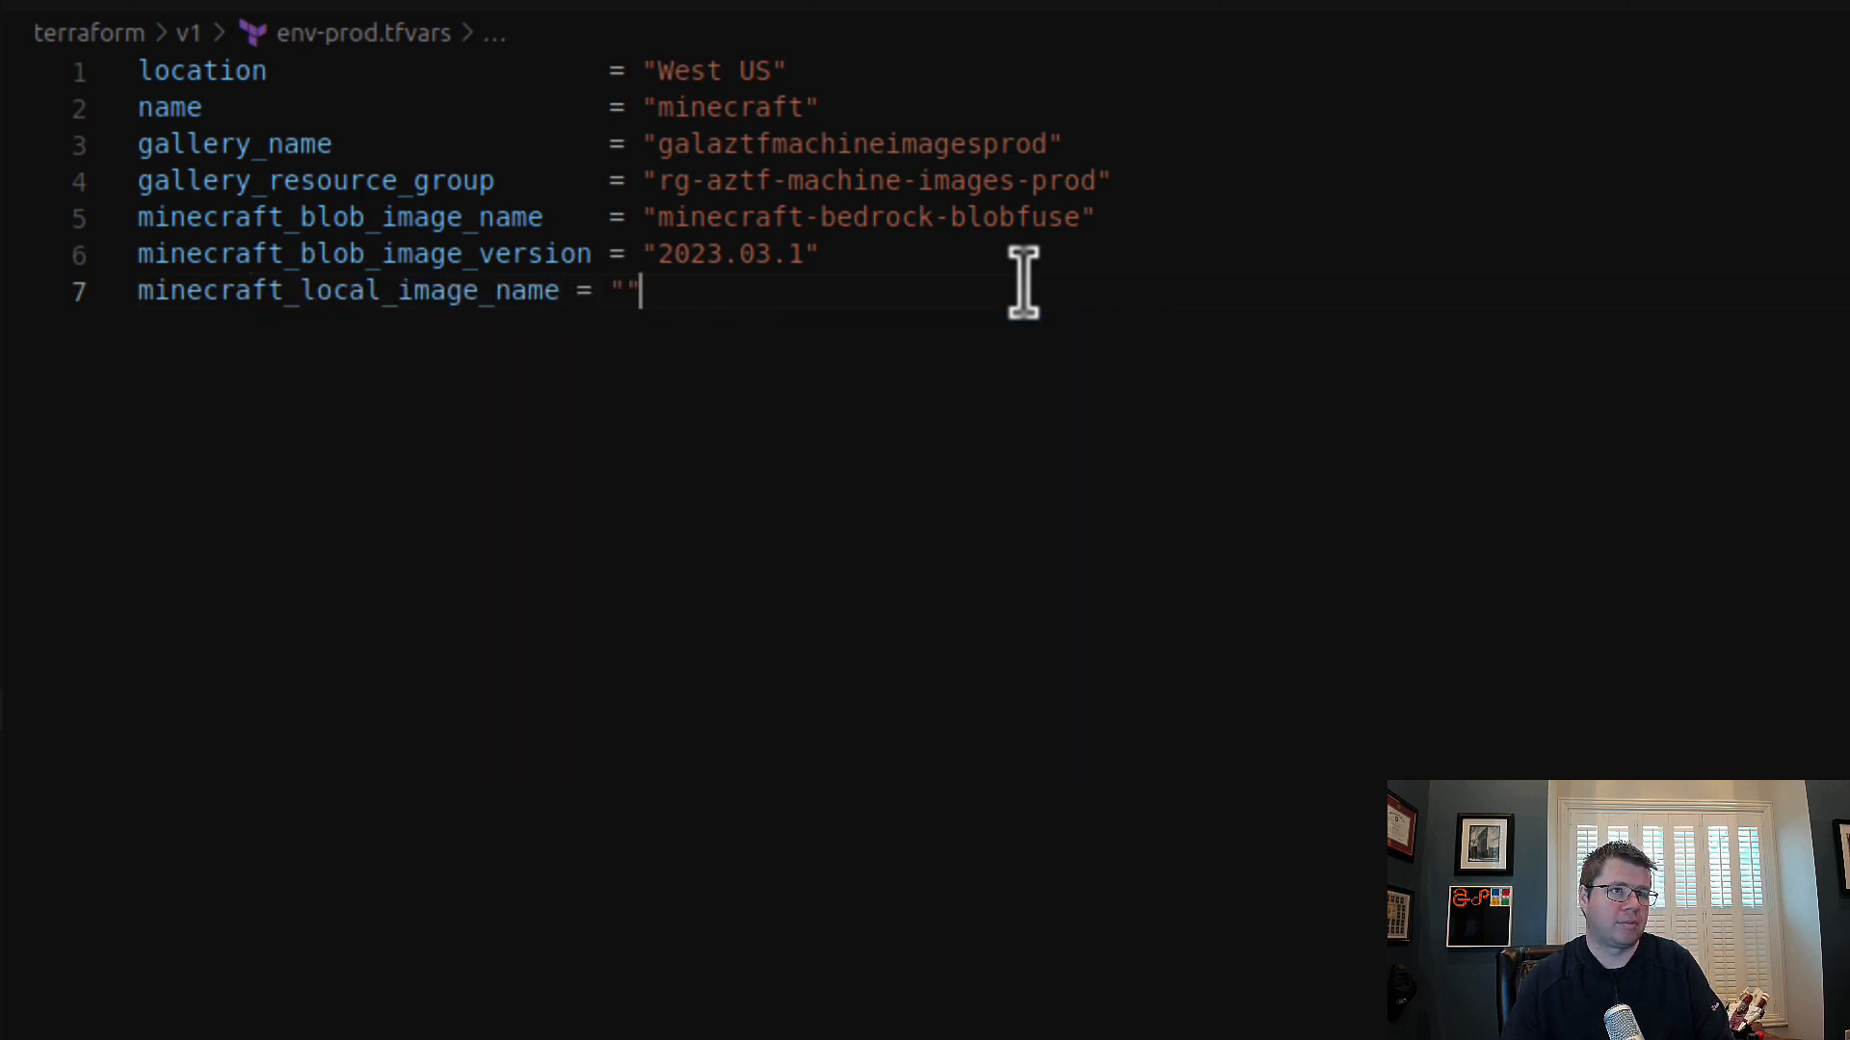
mouse_move(930, 285)
left_mouse_down()
mouse_move(966, 255)
mouse_move(946, 304)
left_mouse_up()
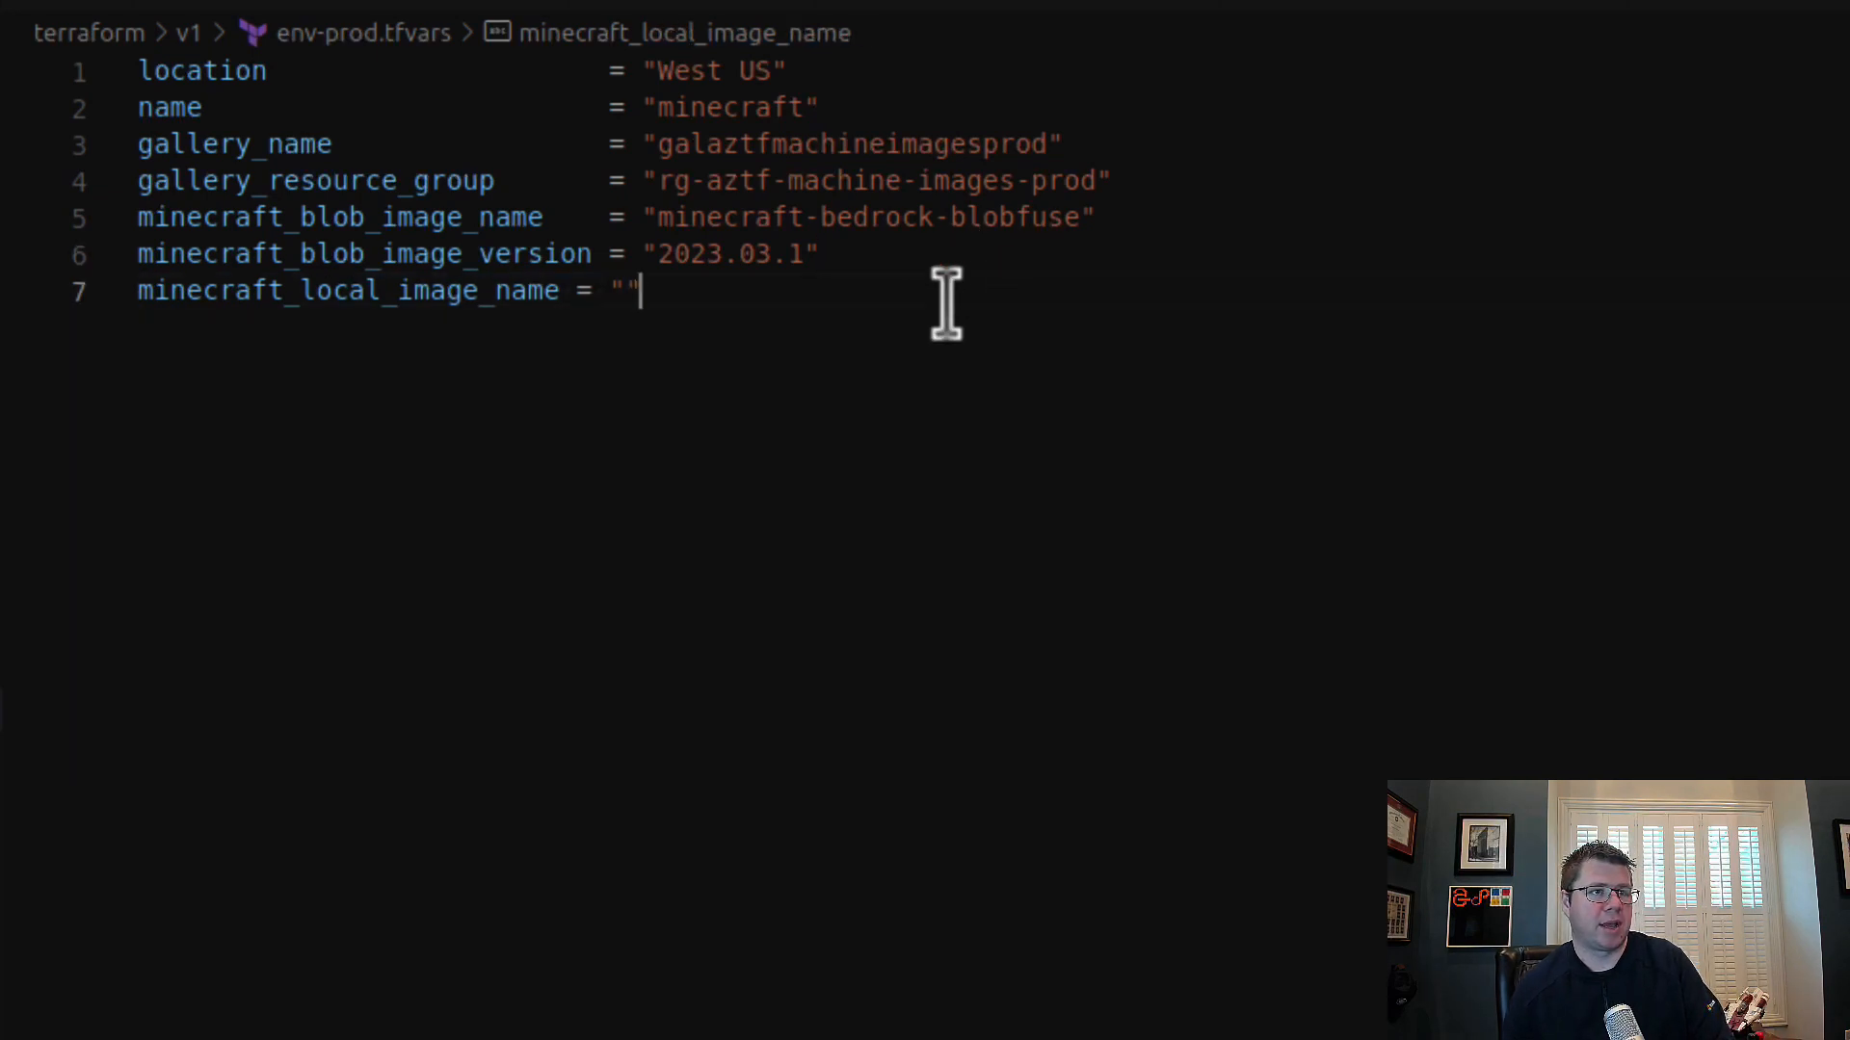
key("shift+alt+Down")
left_click_drag(383, 254, 576, 255)
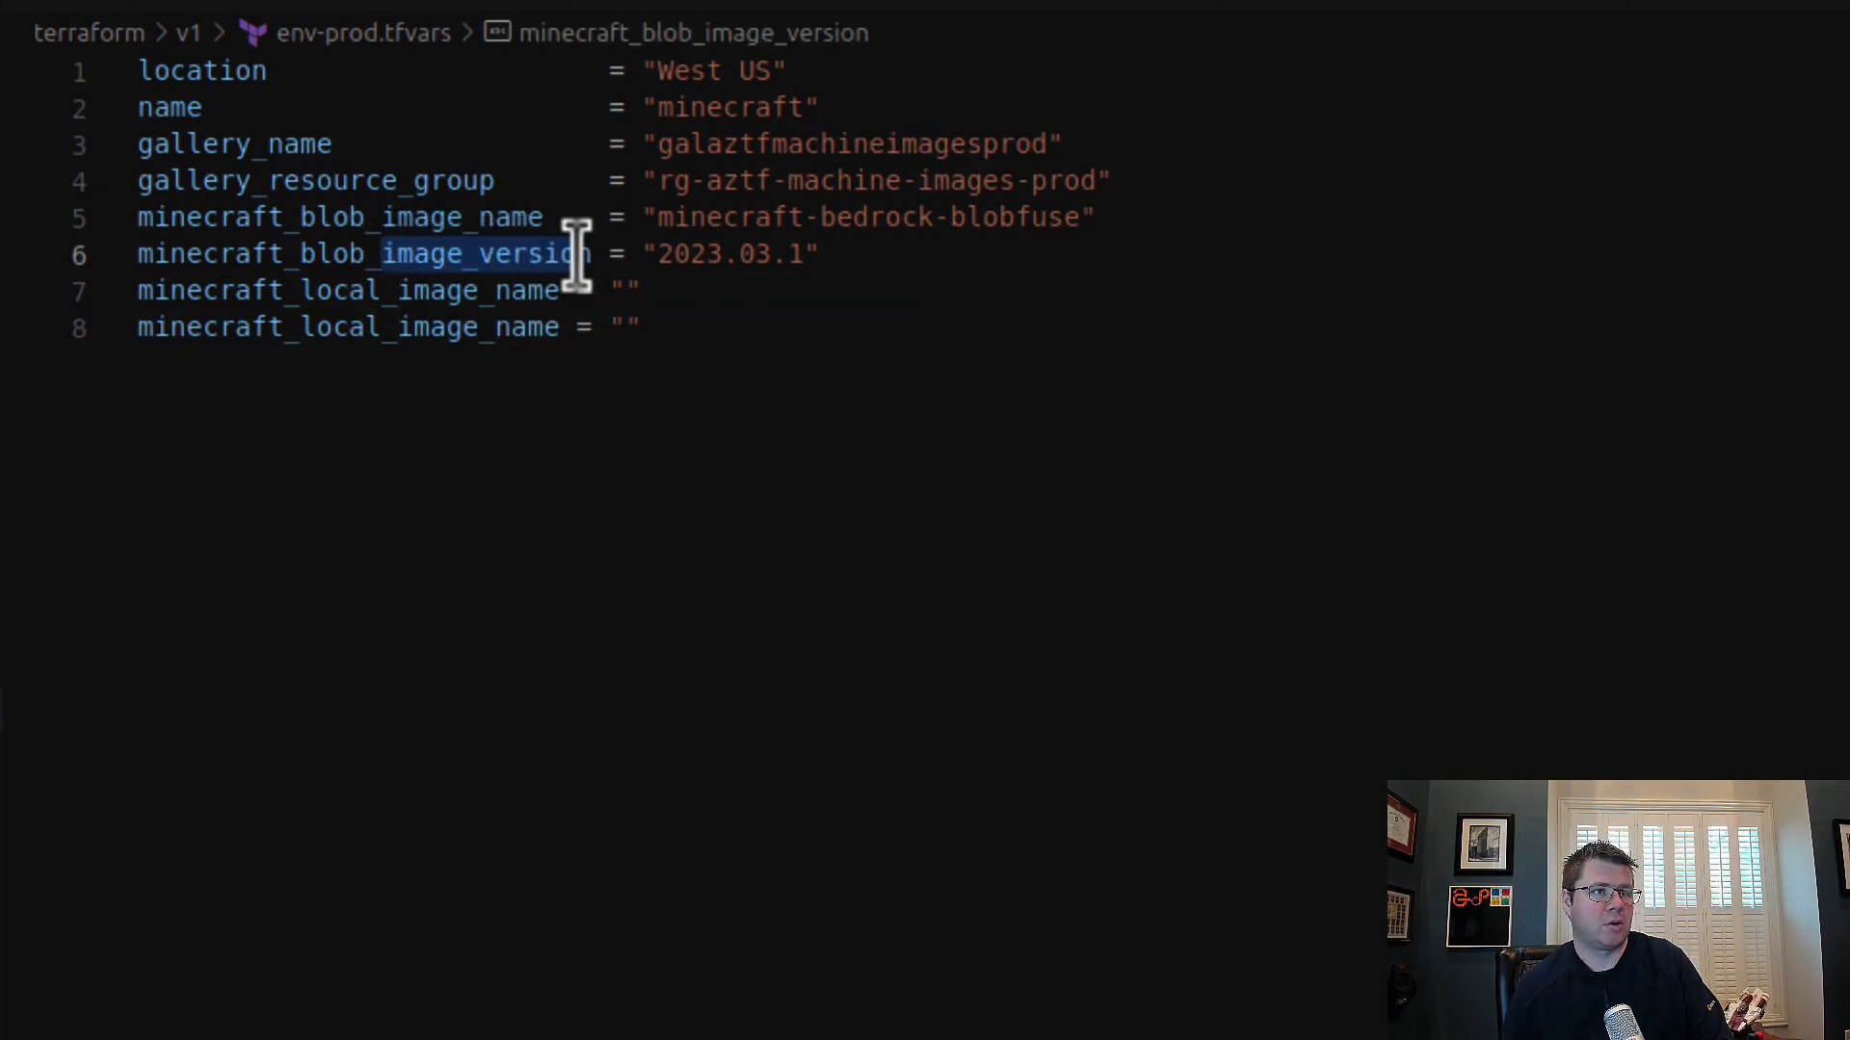
key("ctrl+c")
left_click_drag(560, 328, 395, 329)
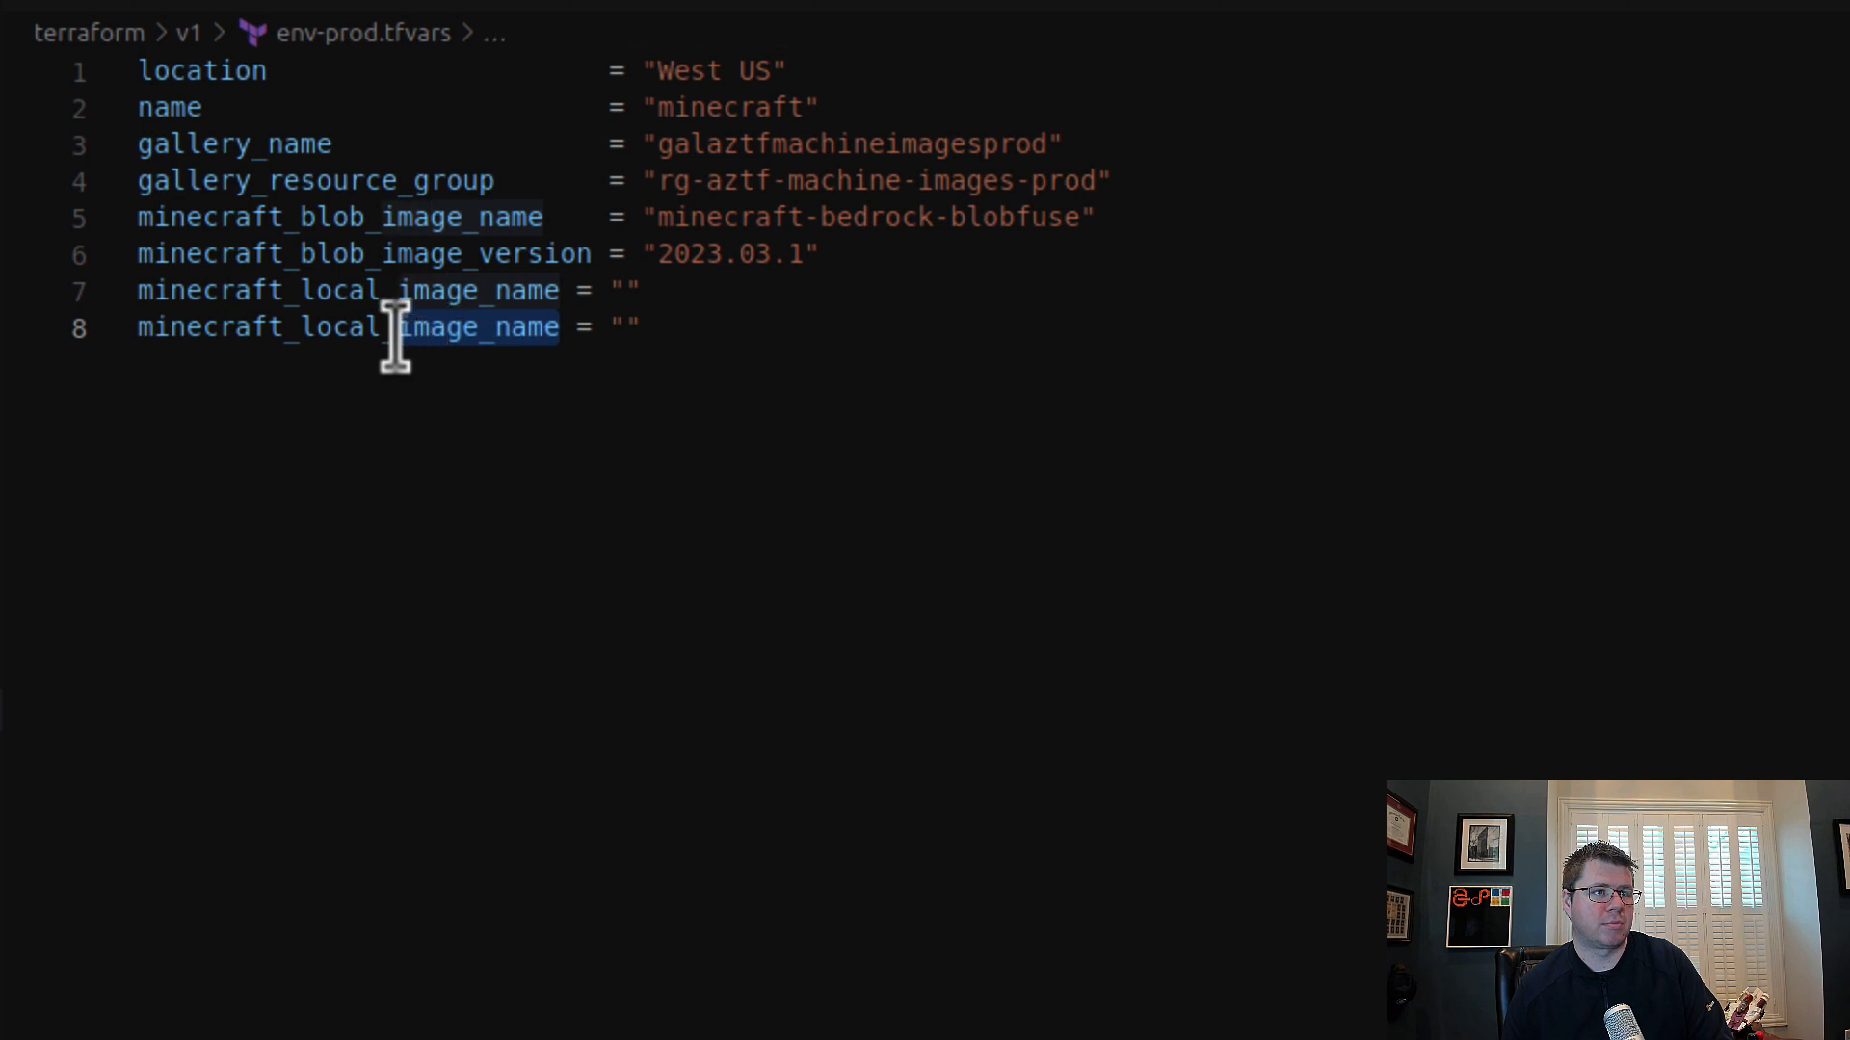
key("ctrl+v")
Step: Realign the equals signs of all variables in env-prod.tfvars to the longest name, minecraft_local_image_version
left_click(575, 290)
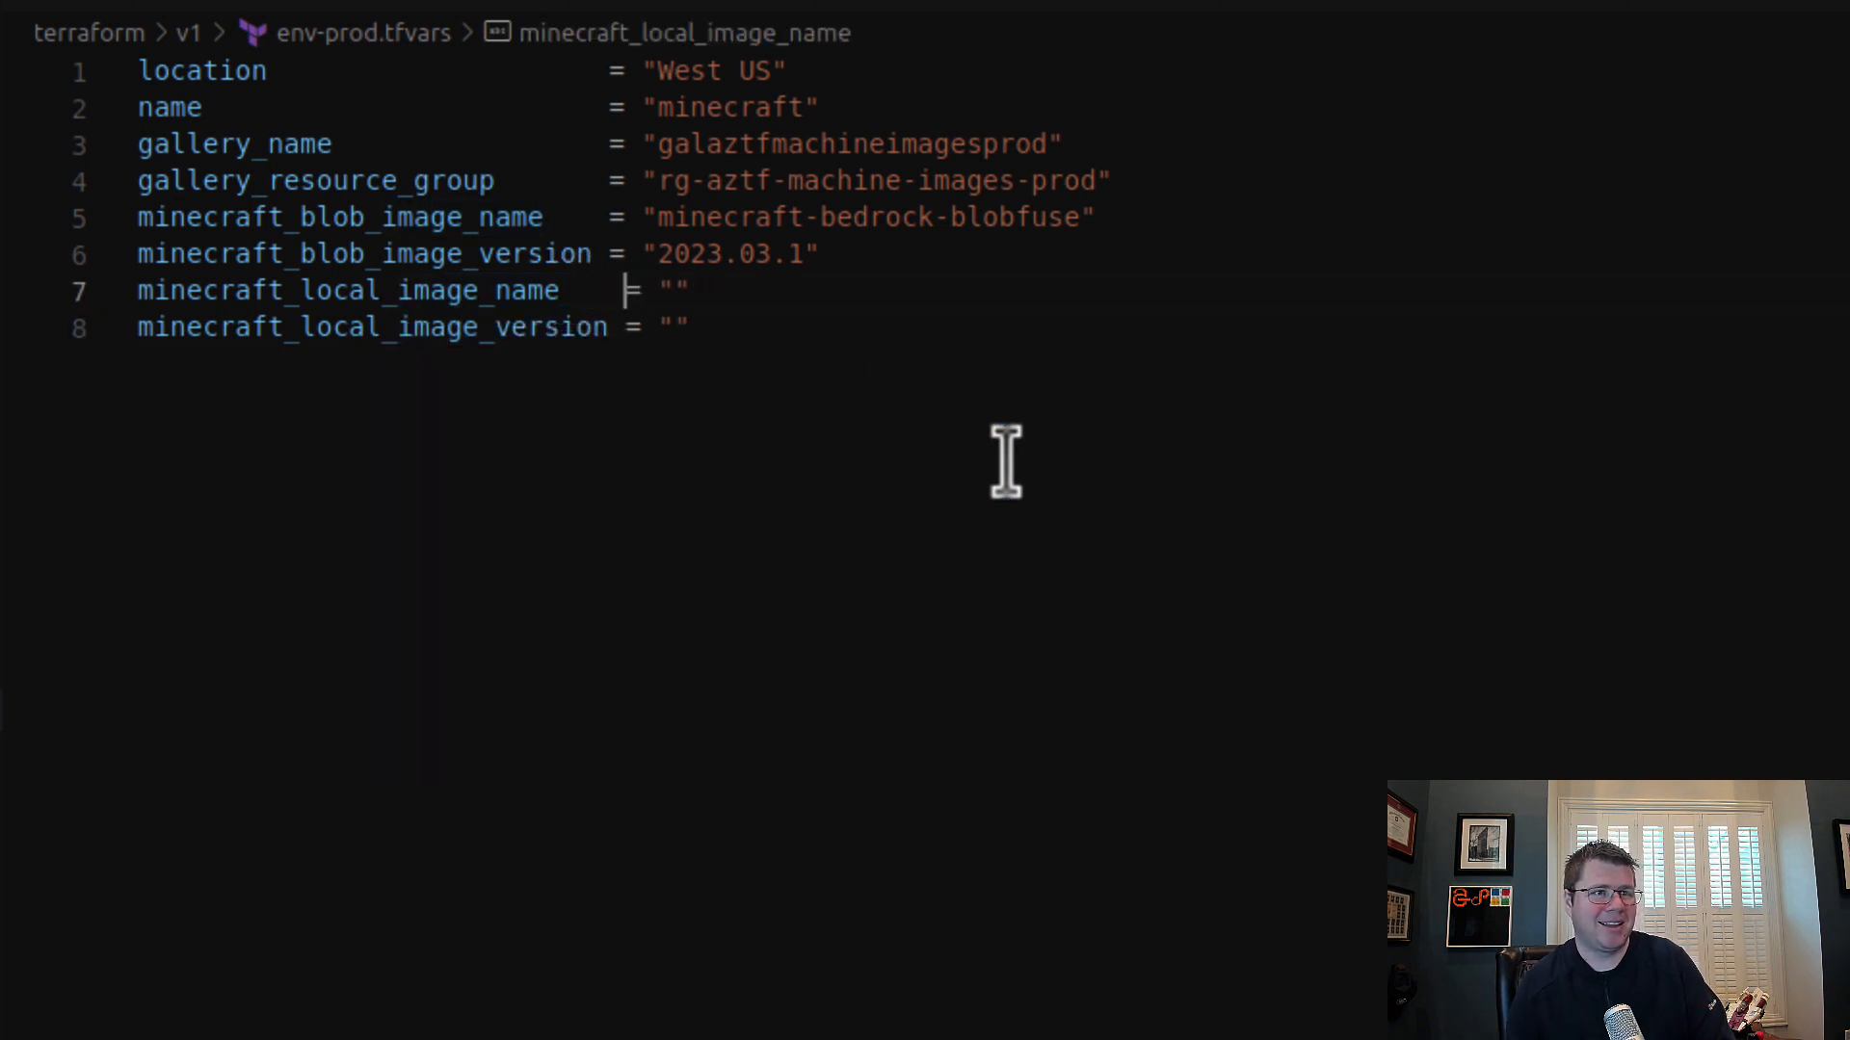
left_click(607, 254)
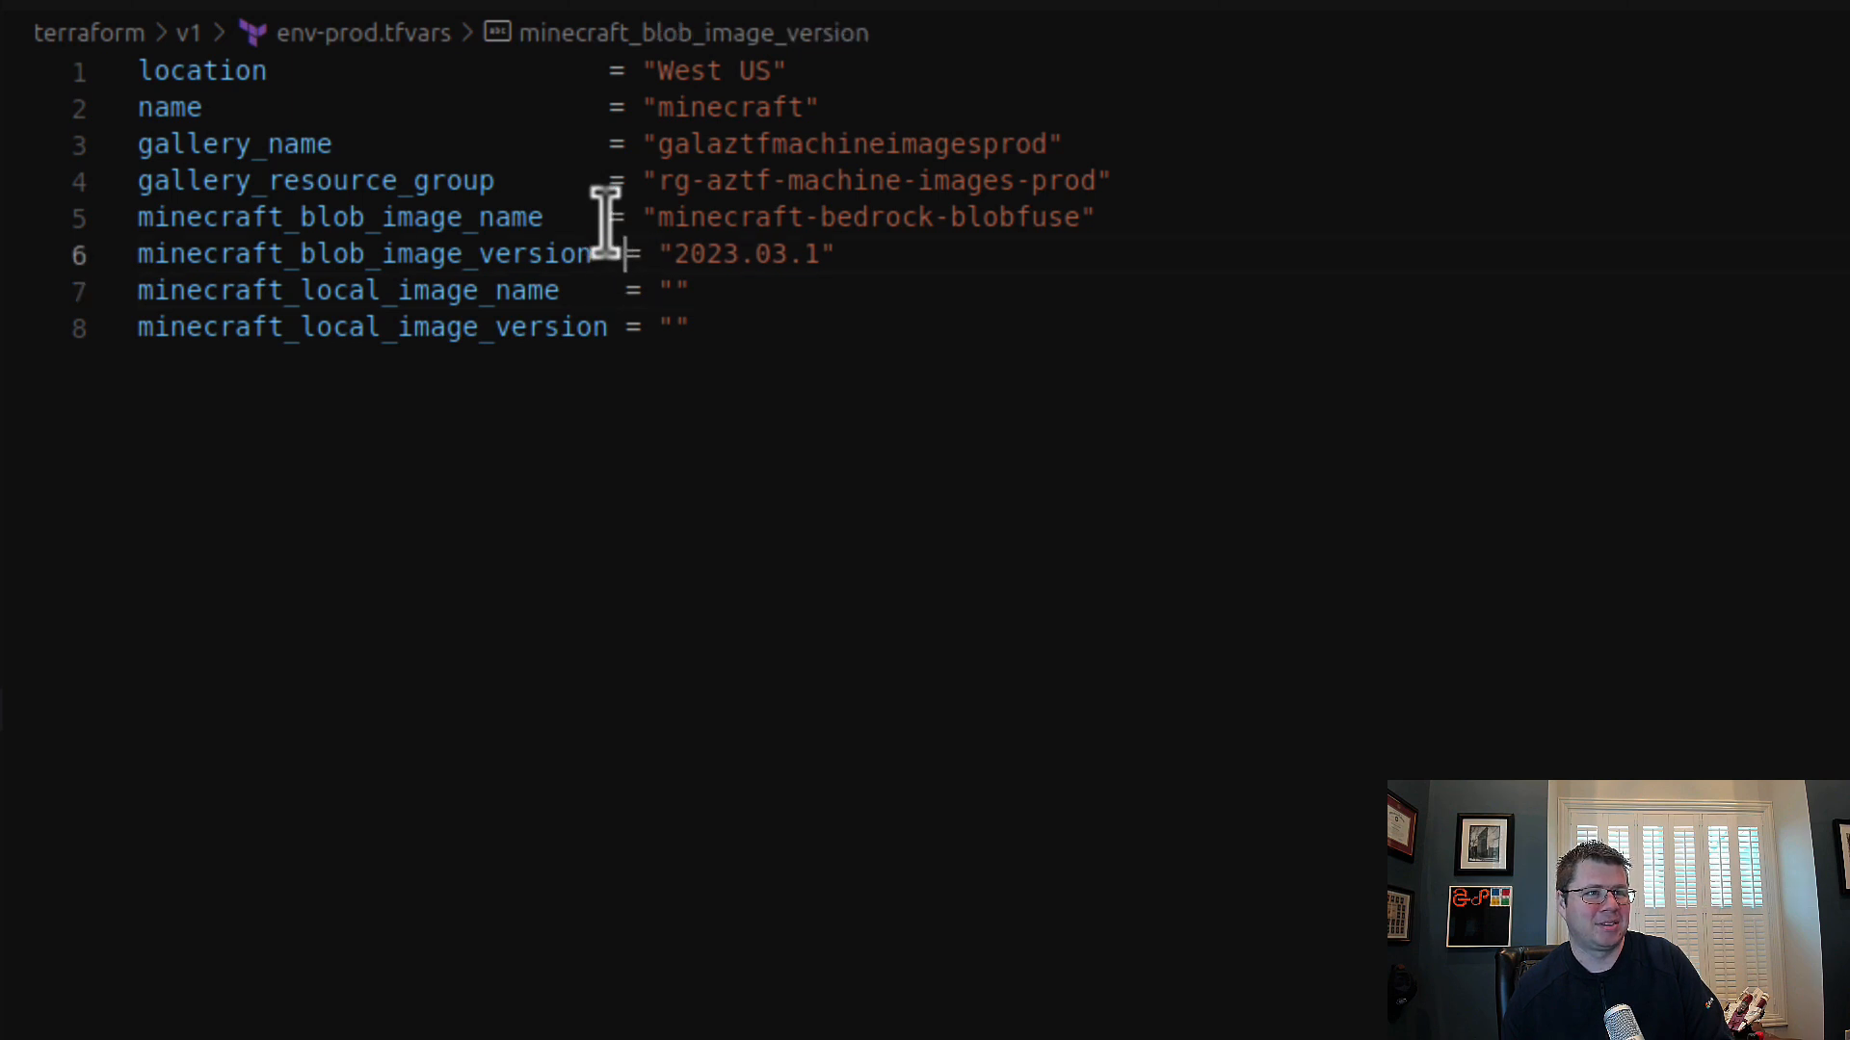
left_click(609, 218)
left_click(609, 181)
left_click(609, 144)
left_click(607, 108)
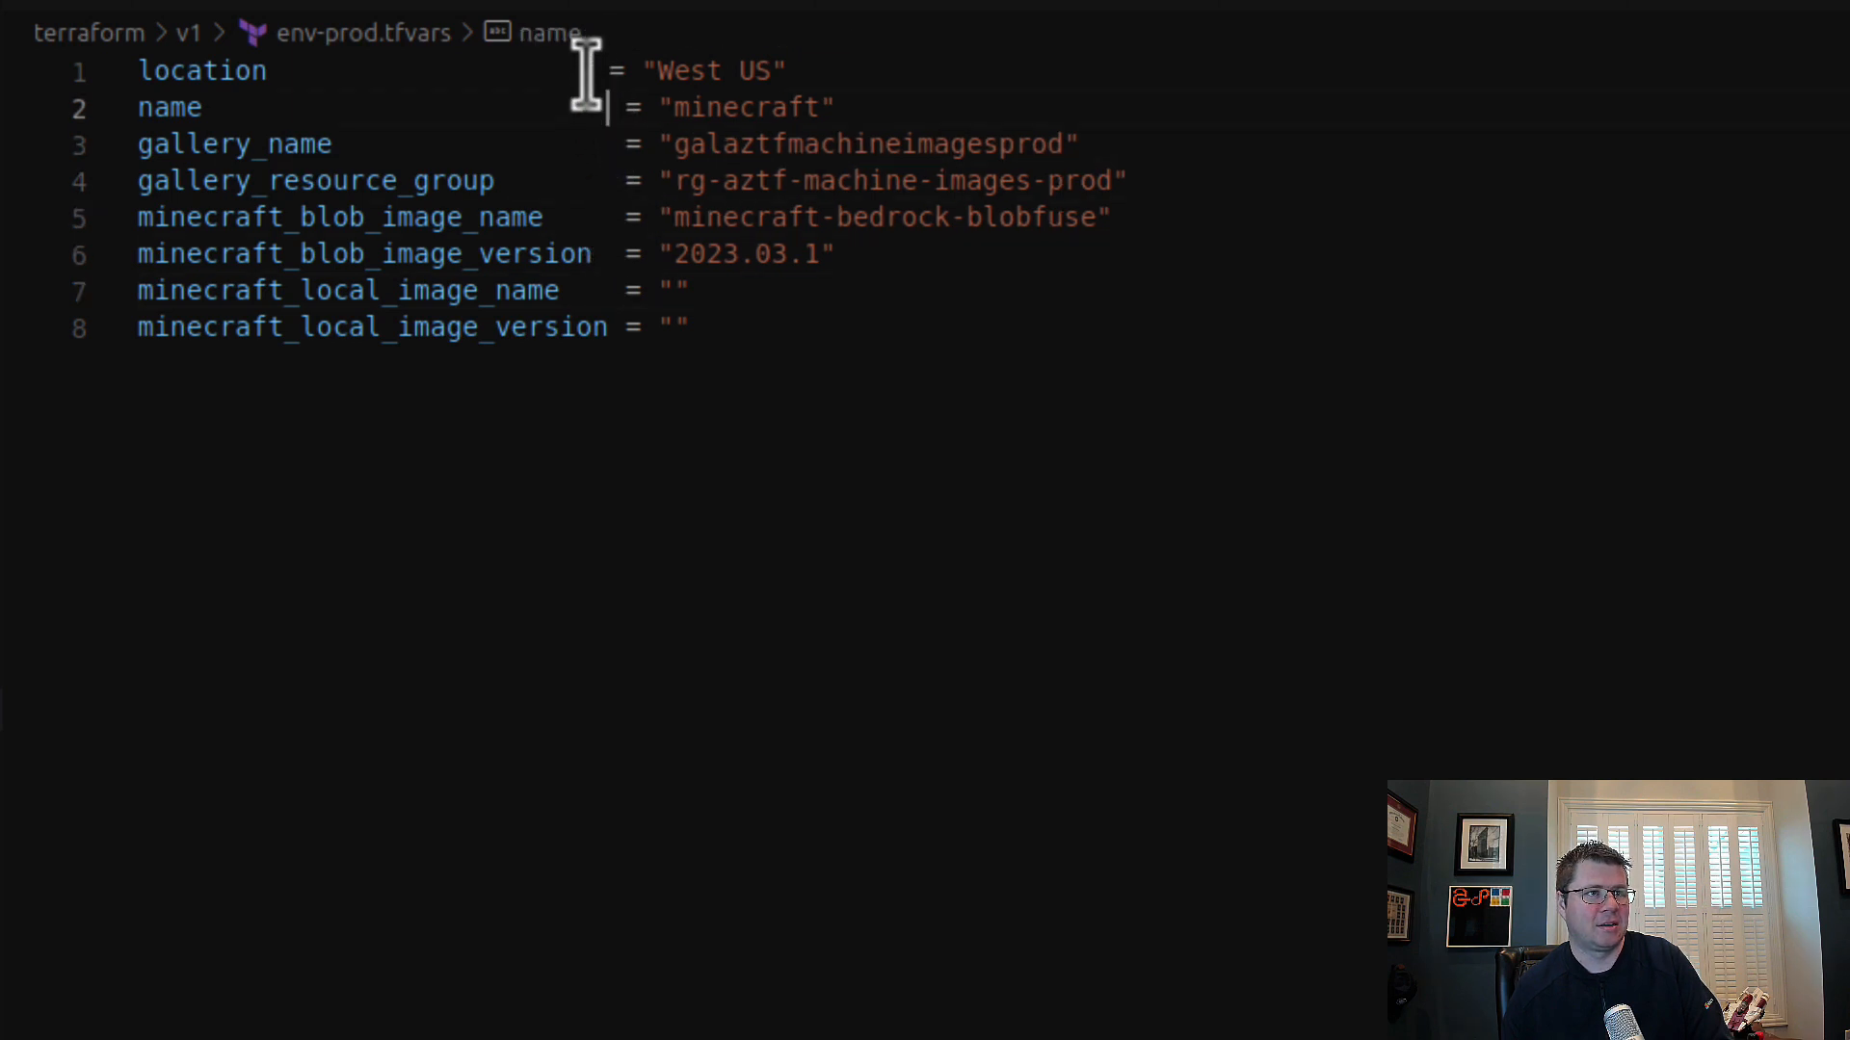
left_click(607, 71)
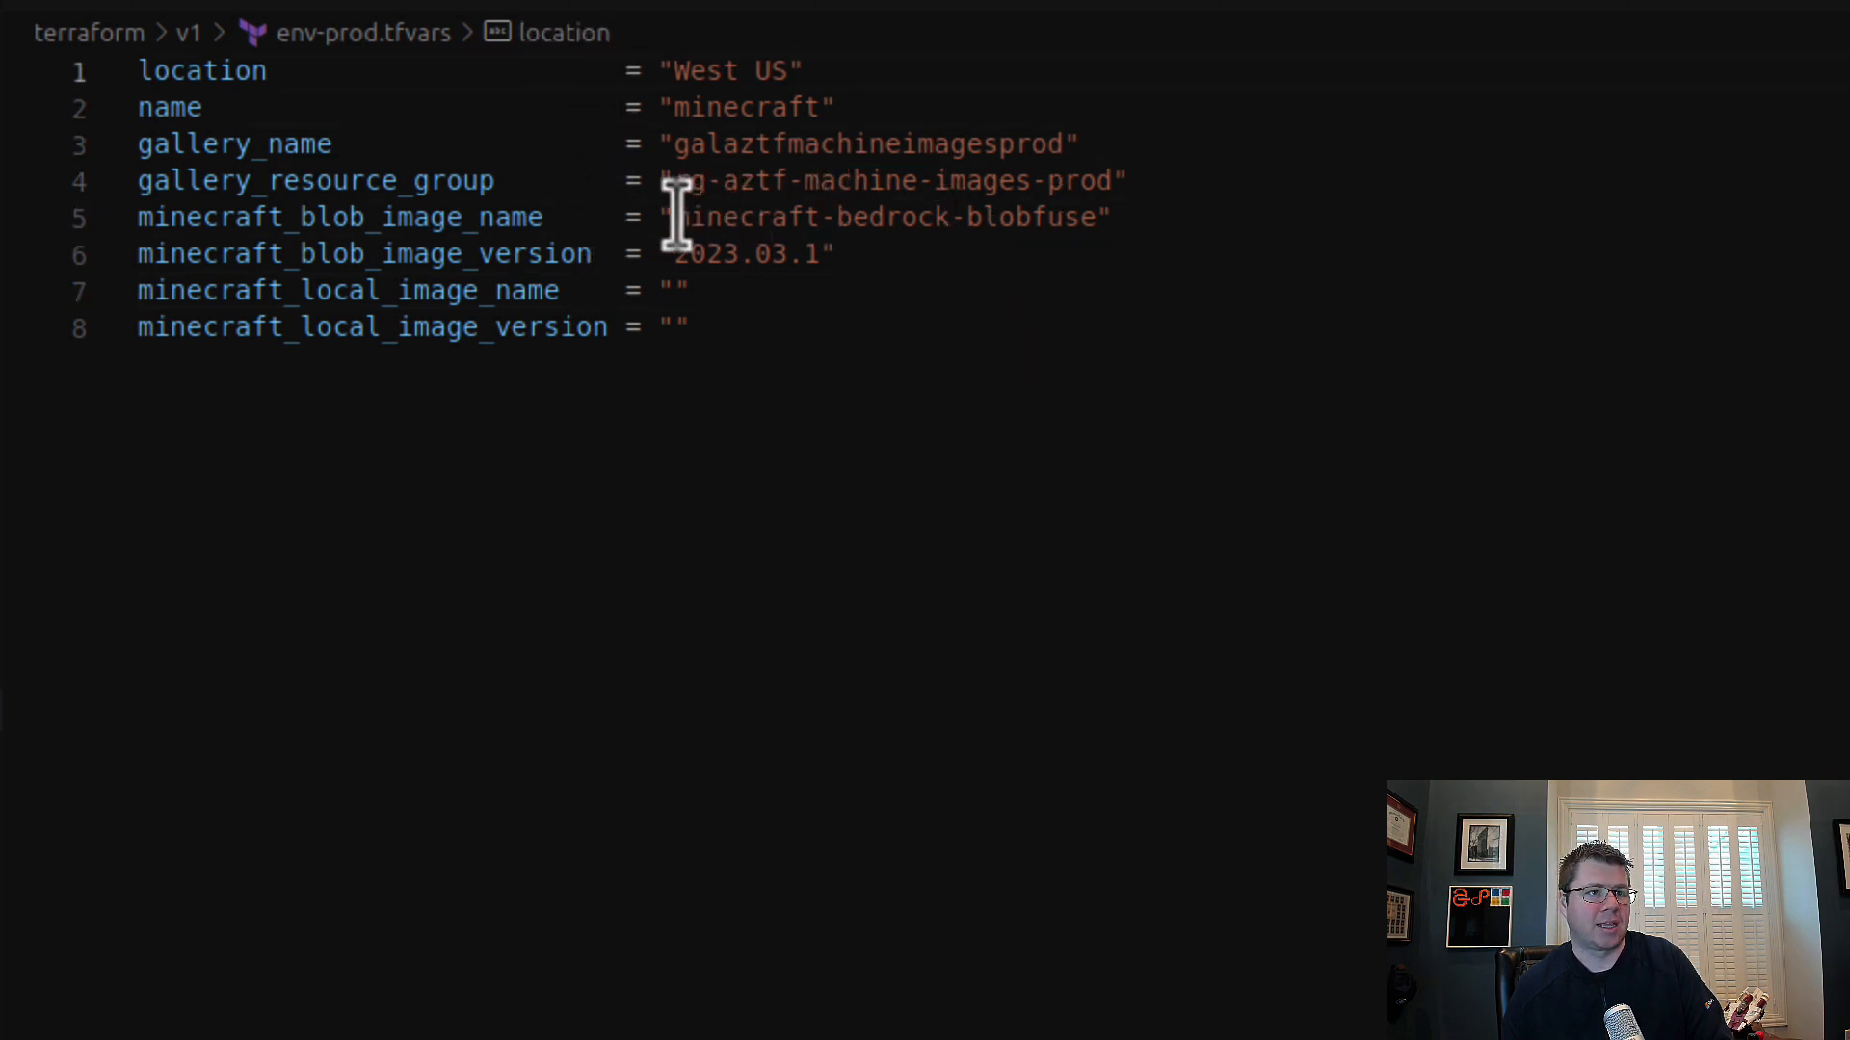
Step: Set minecraft_local_image_name in env-prod.tfvars to "minecraft-bedrock-local", based on a copy of the blob image name value
left_click_drag(670, 217, 1118, 218)
left_click(747, 287)
left_click_drag(748, 287, 644, 289)
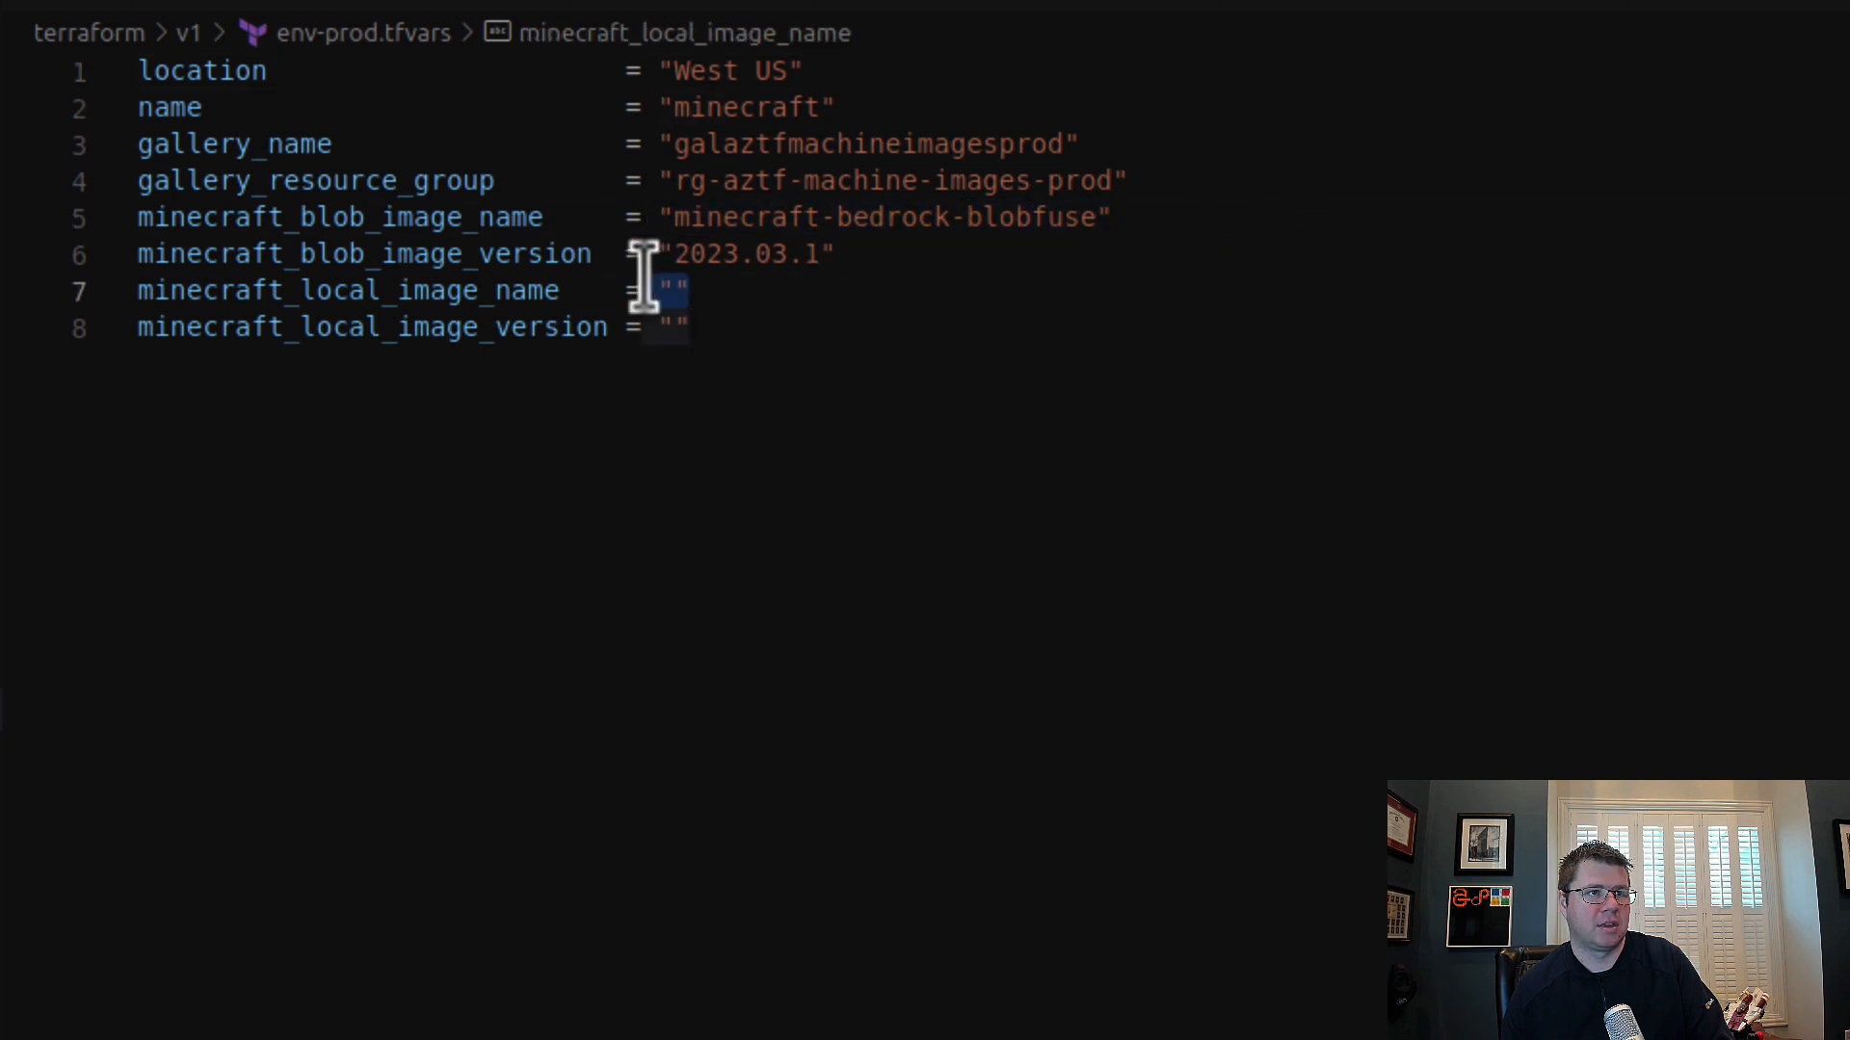
key("ctrl+v")
double_click(1050, 289)
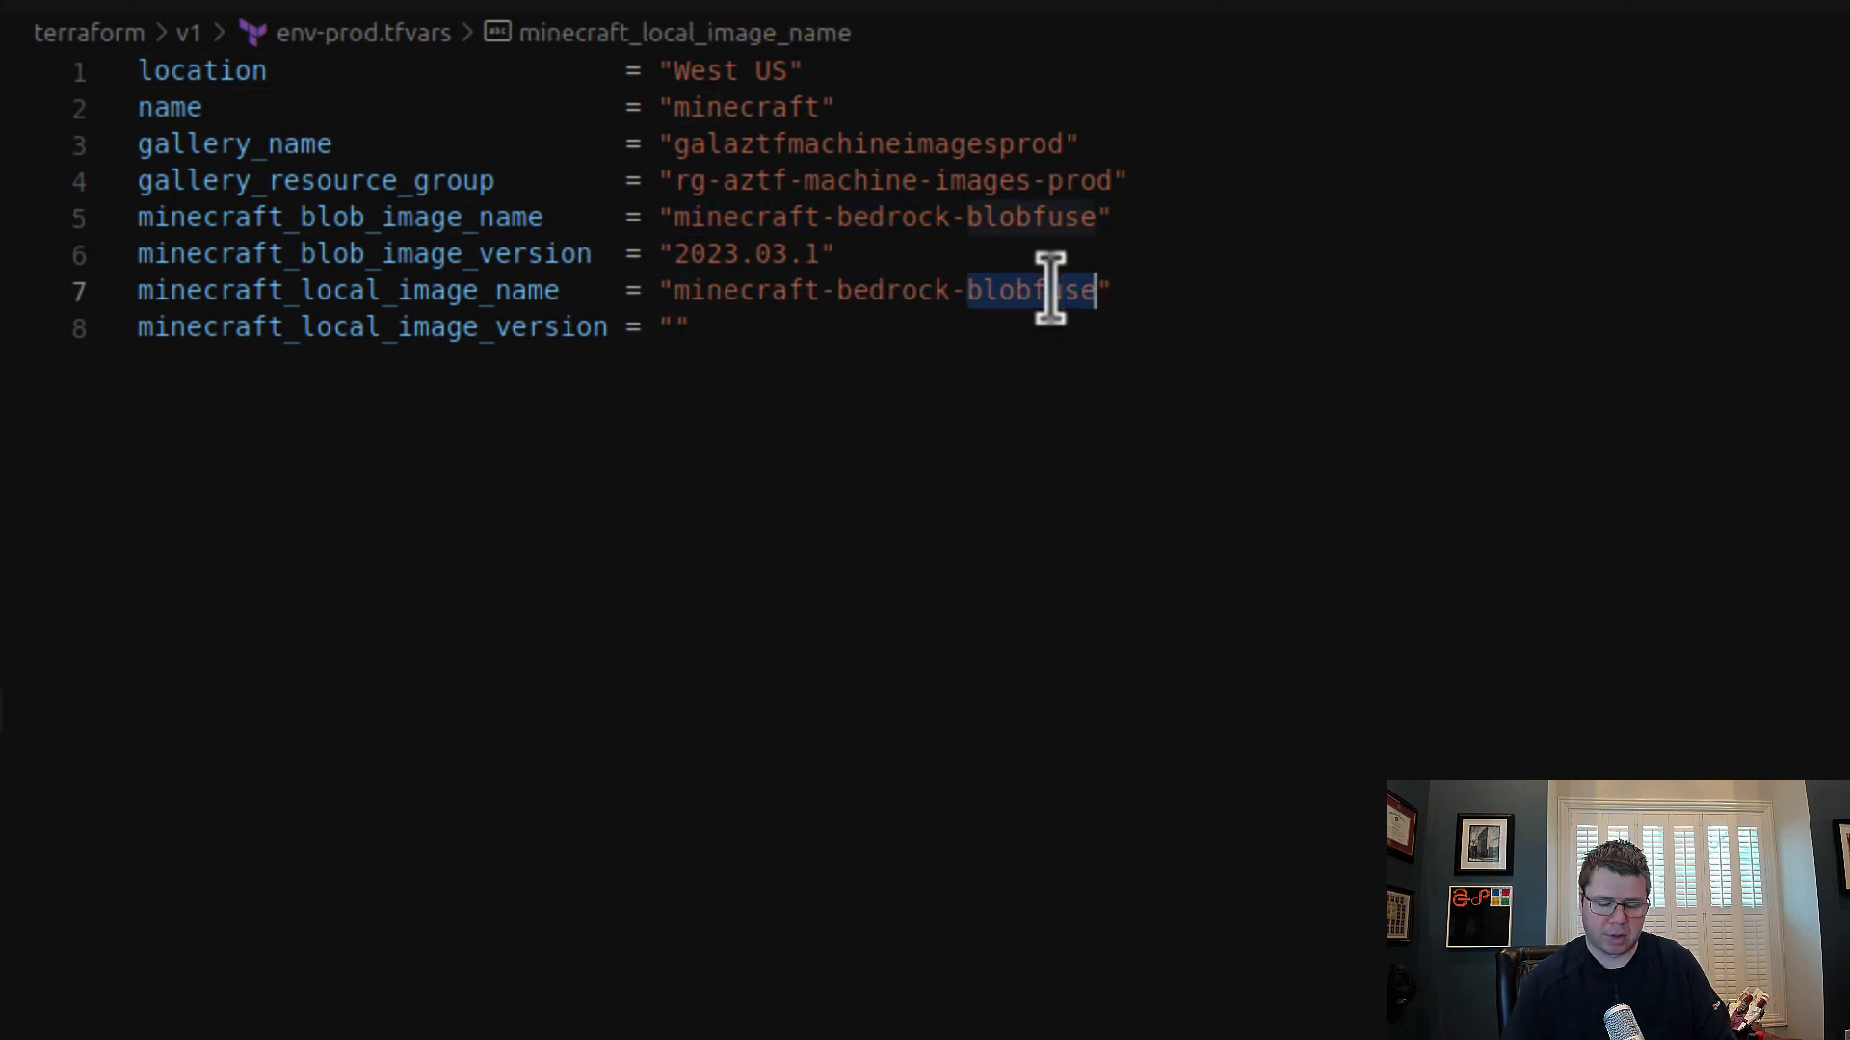
type("local")
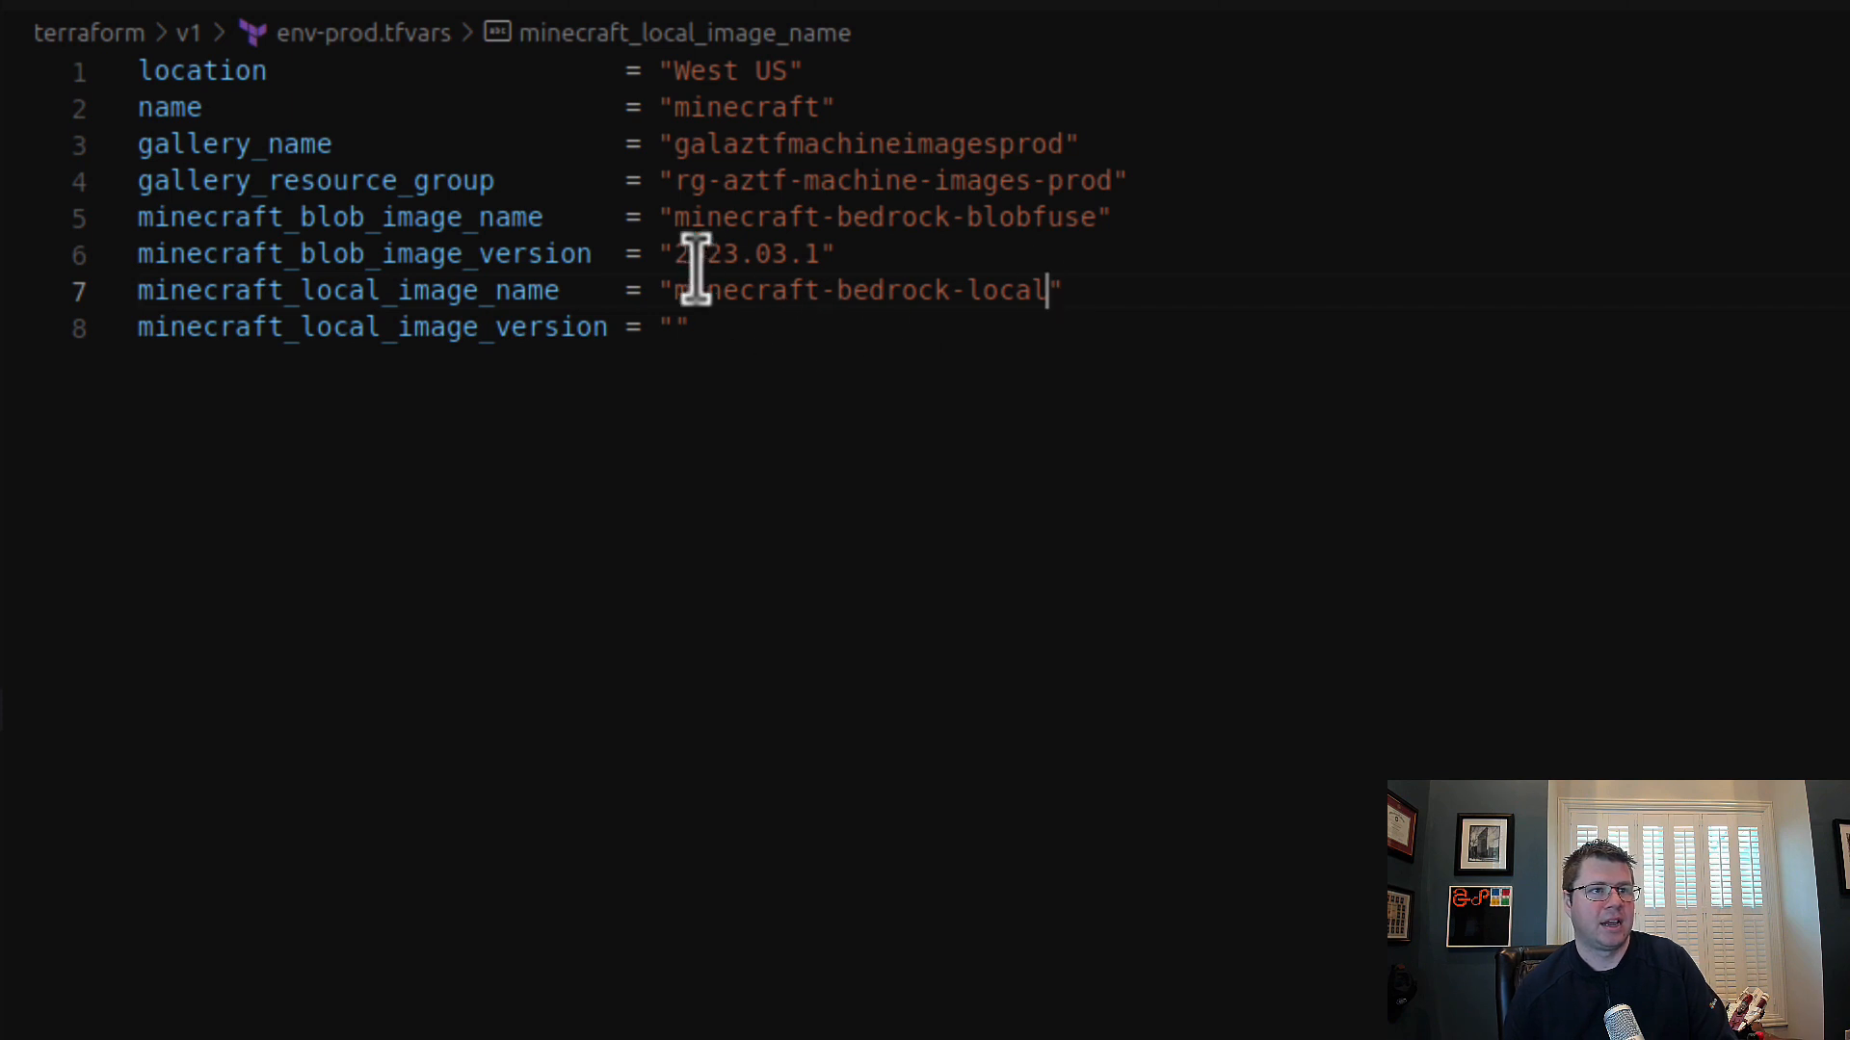
Step: Set minecraft_local_image_version in env-prod.tfvars to "2023.03.5", based on a copy of the blob image version value
left_click_drag(655, 253, 945, 257)
key("ctrl+c")
left_click_drag(692, 327, 661, 326)
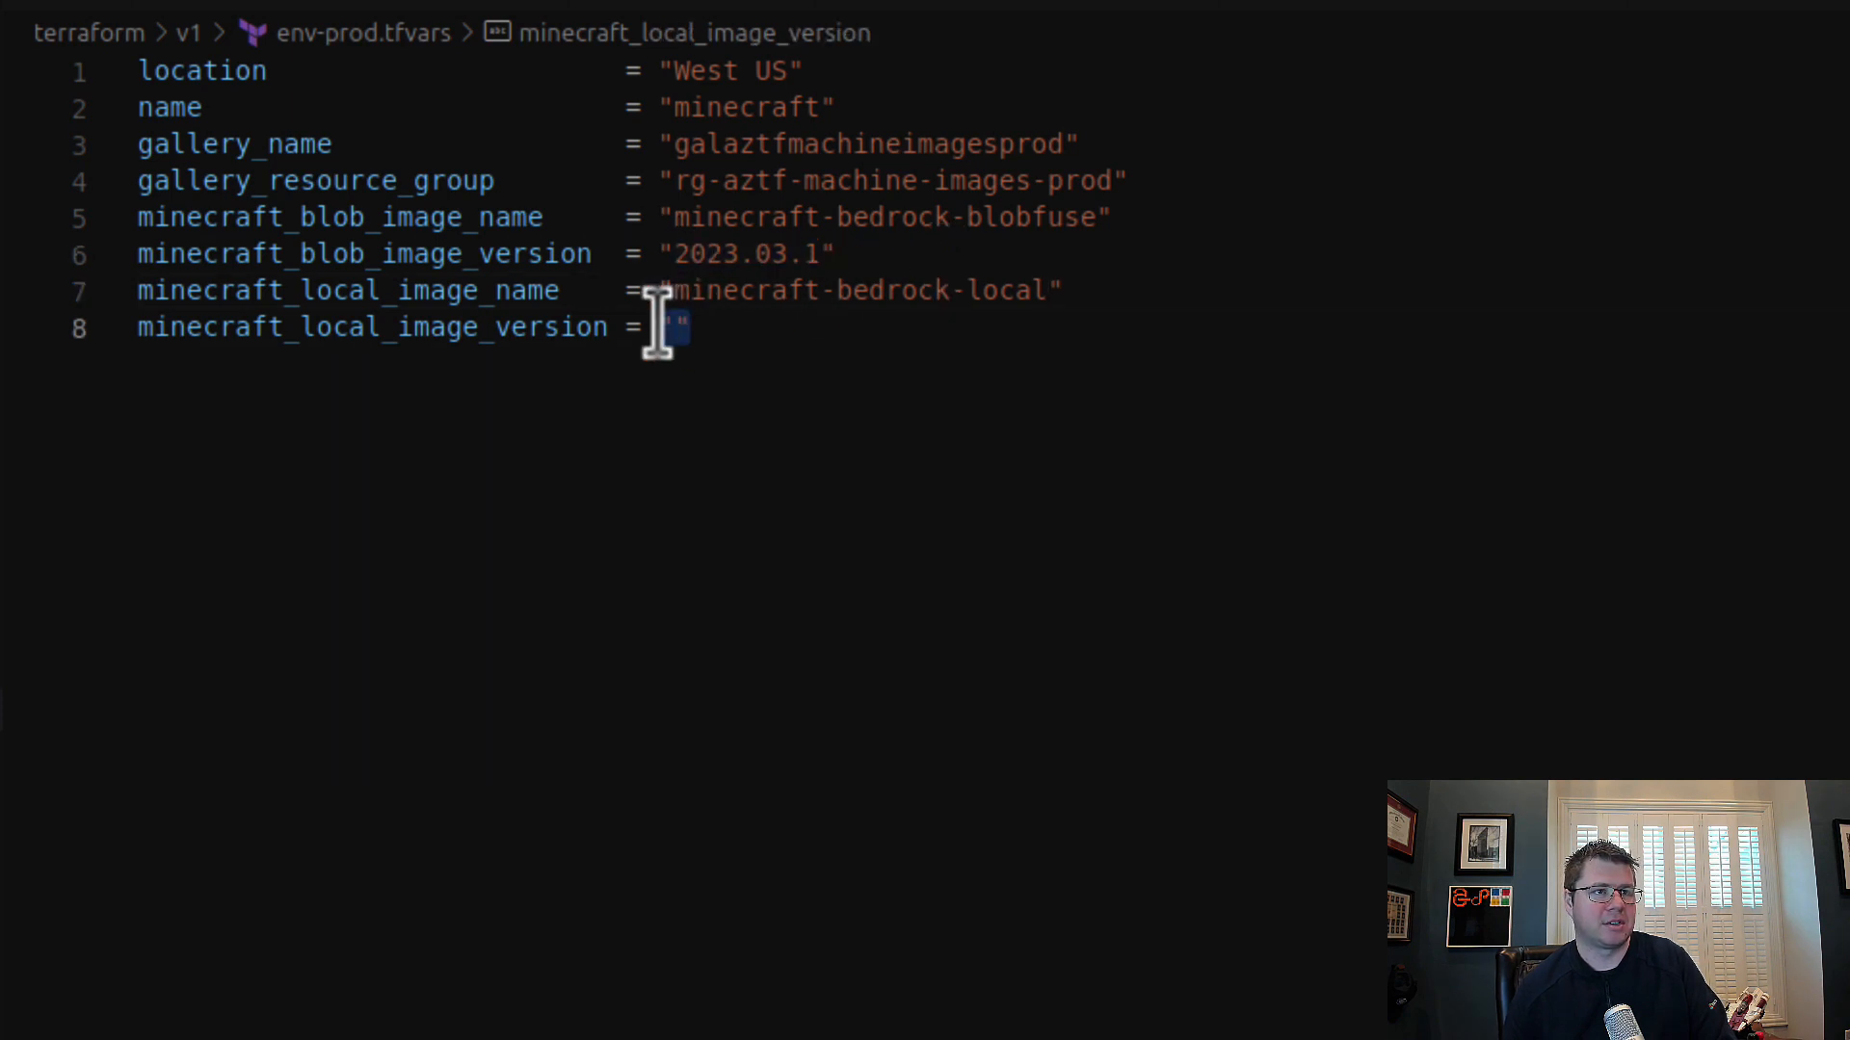
key("ctrl+v")
type("5")
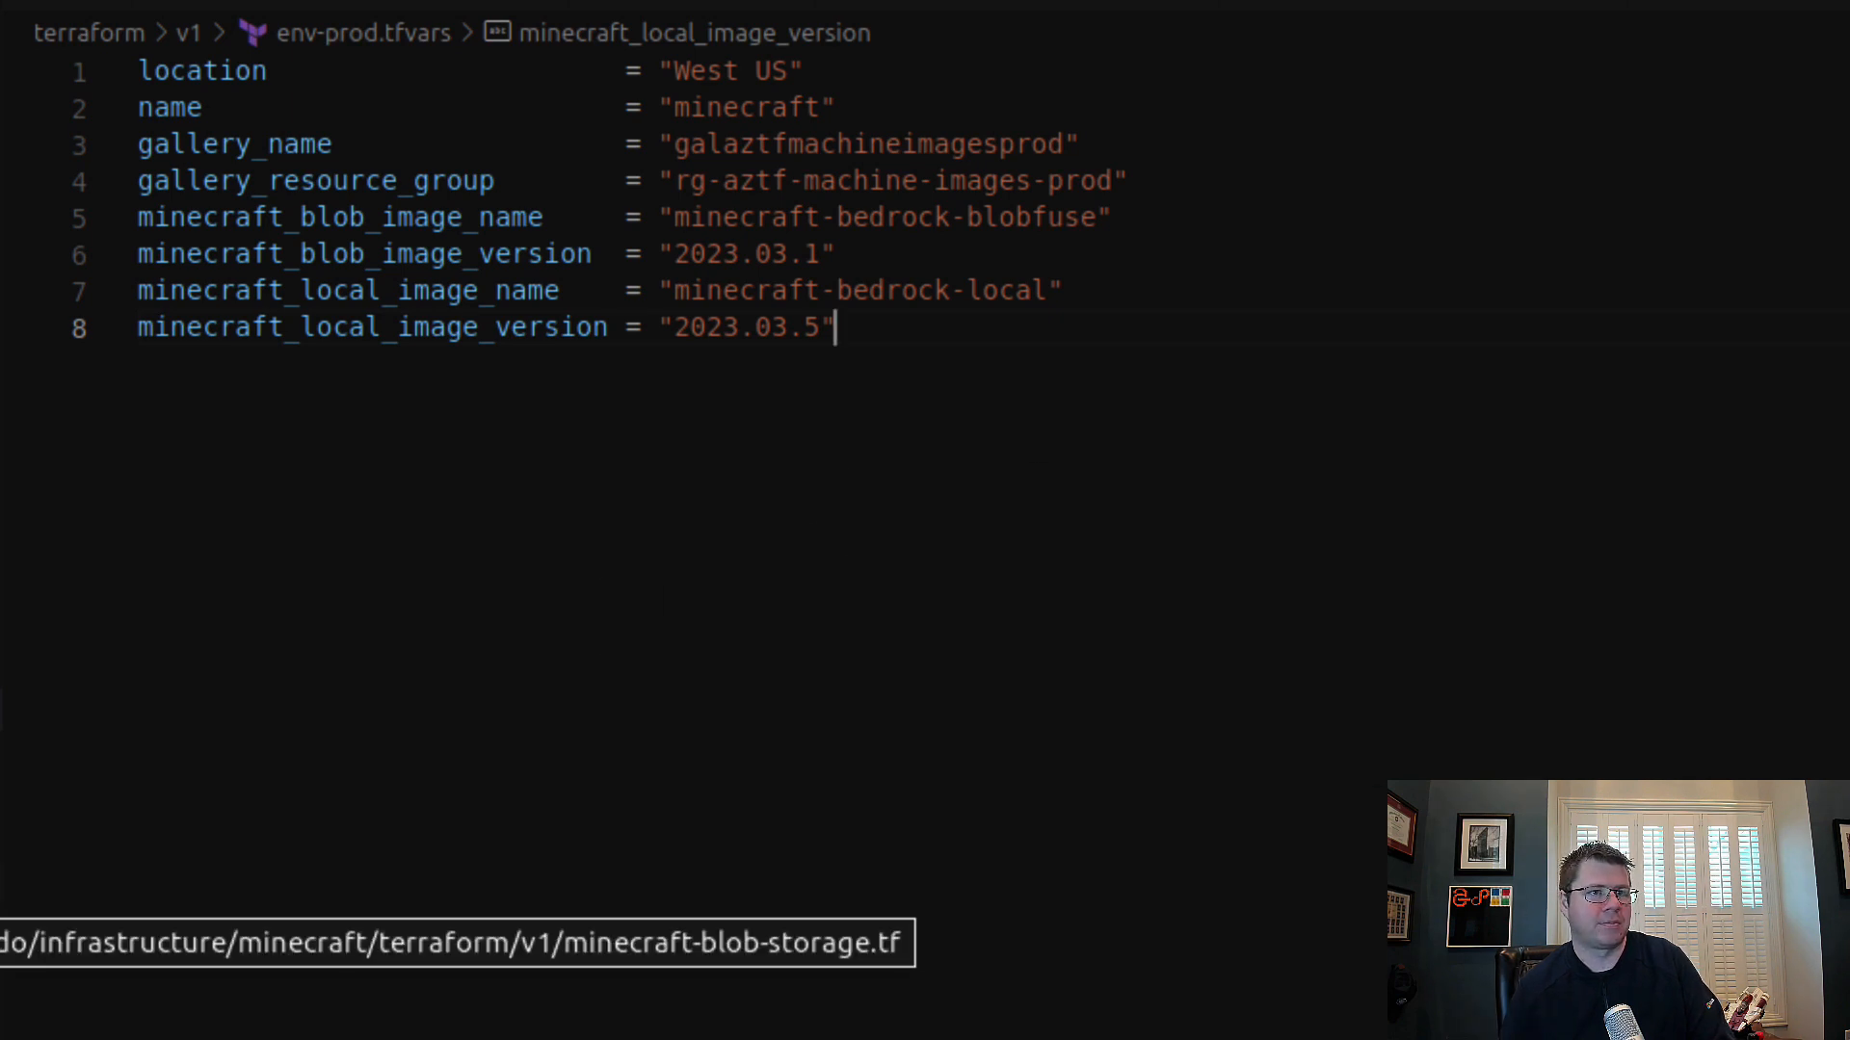
Step: Copy the four minecraft image name and version variables from env-prod.tfvars to the end of env-dev.tfvars
left_click(1, 880)
scroll(1056, 756, "down", 3)
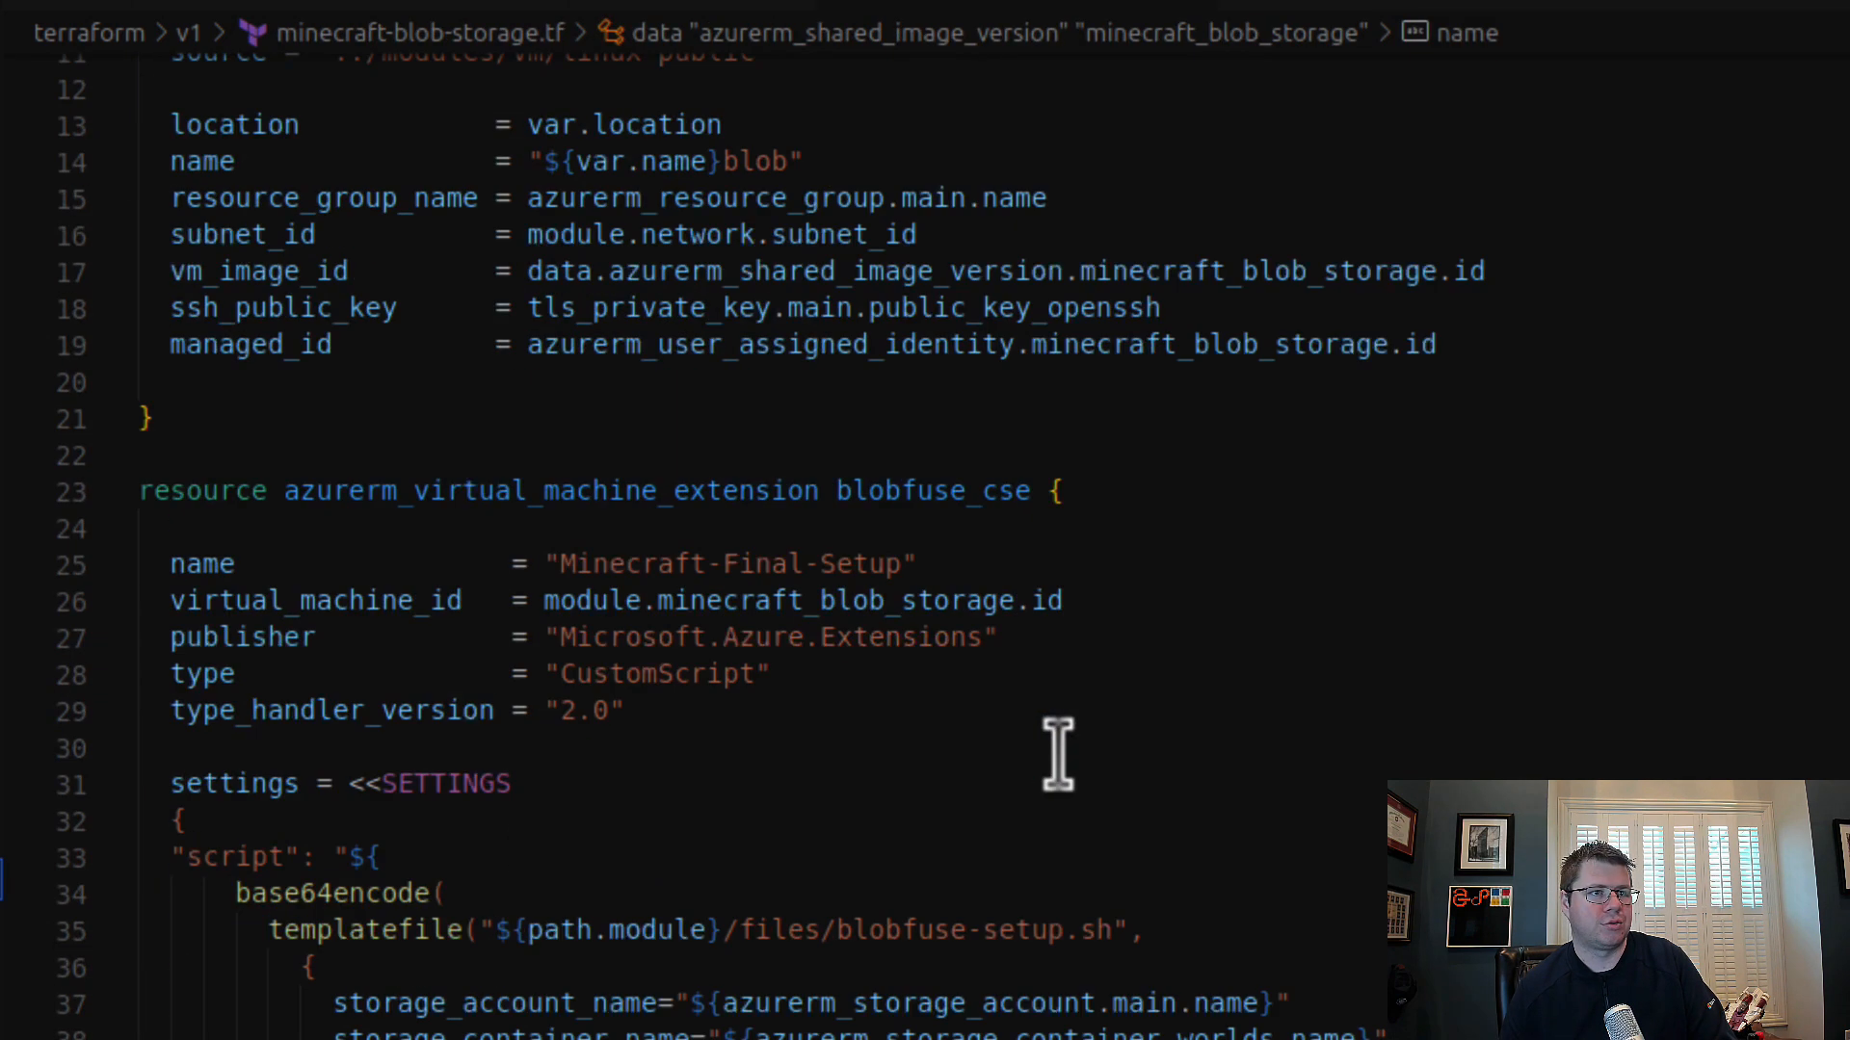
scroll(1056, 756, "up", 3)
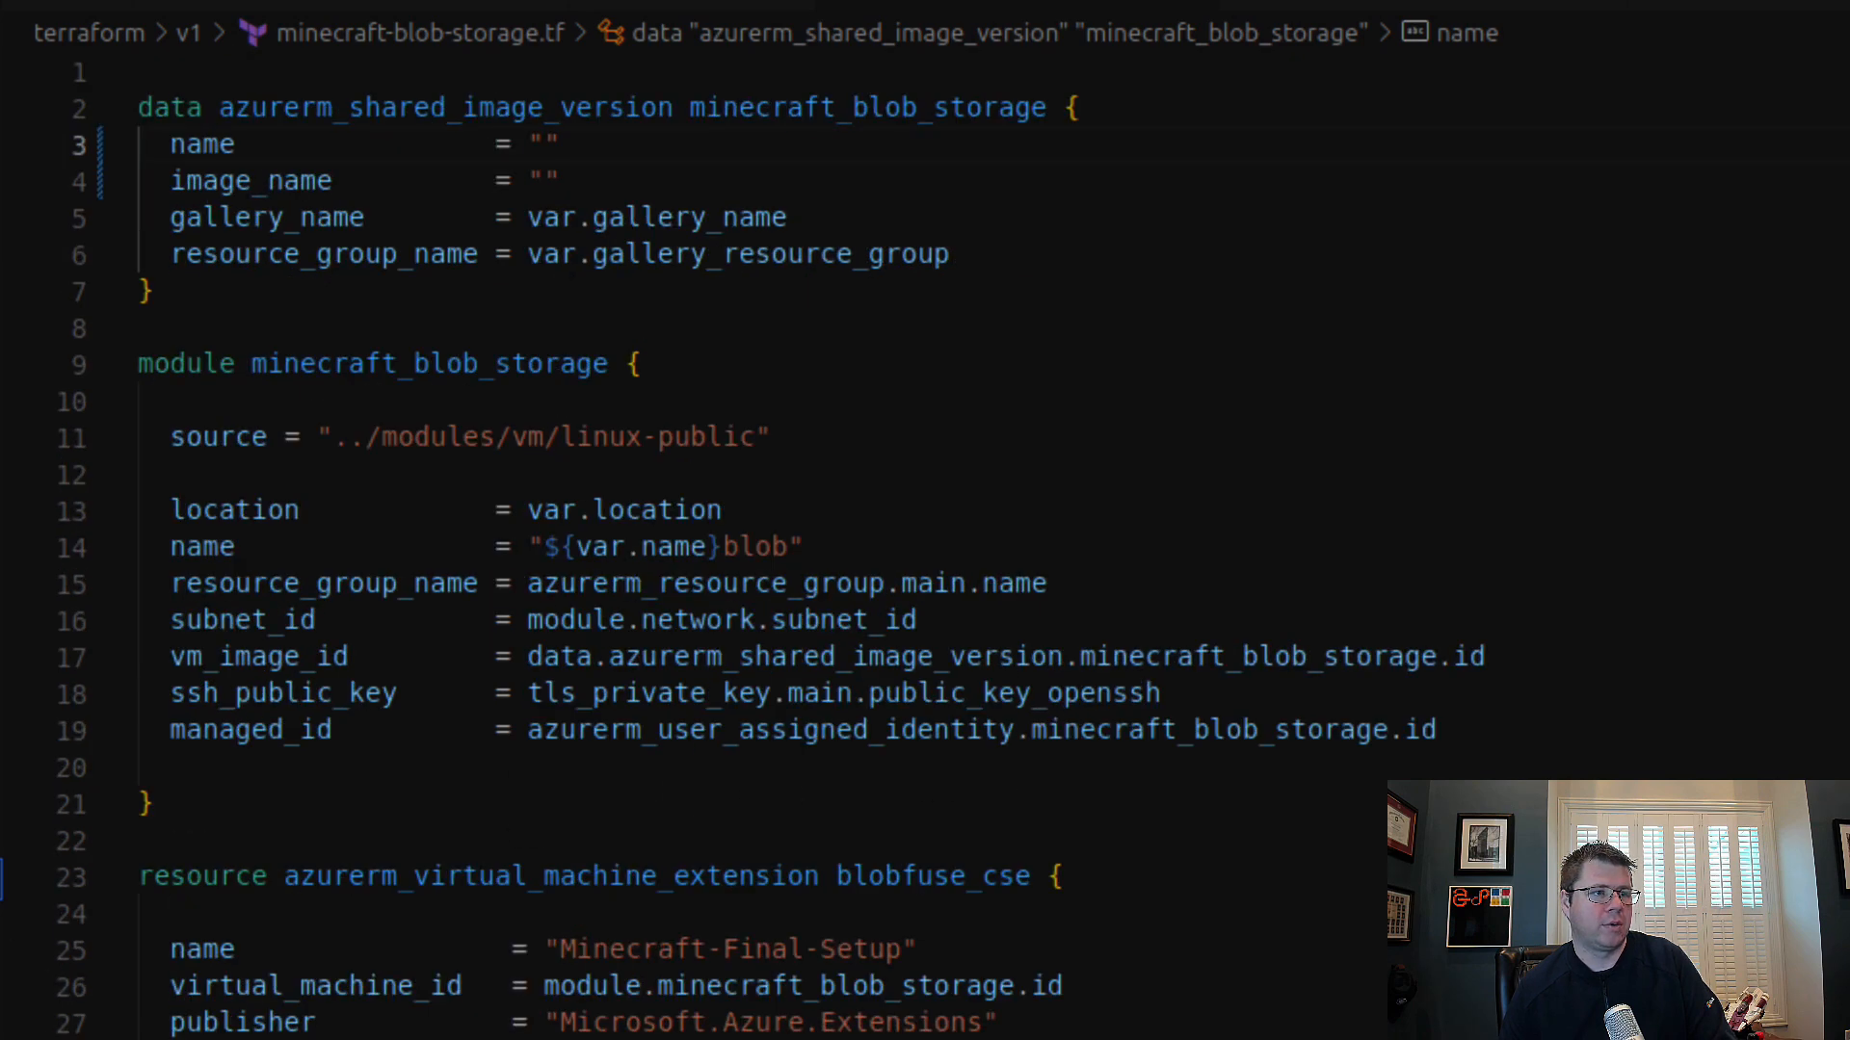
left_click(1, 664)
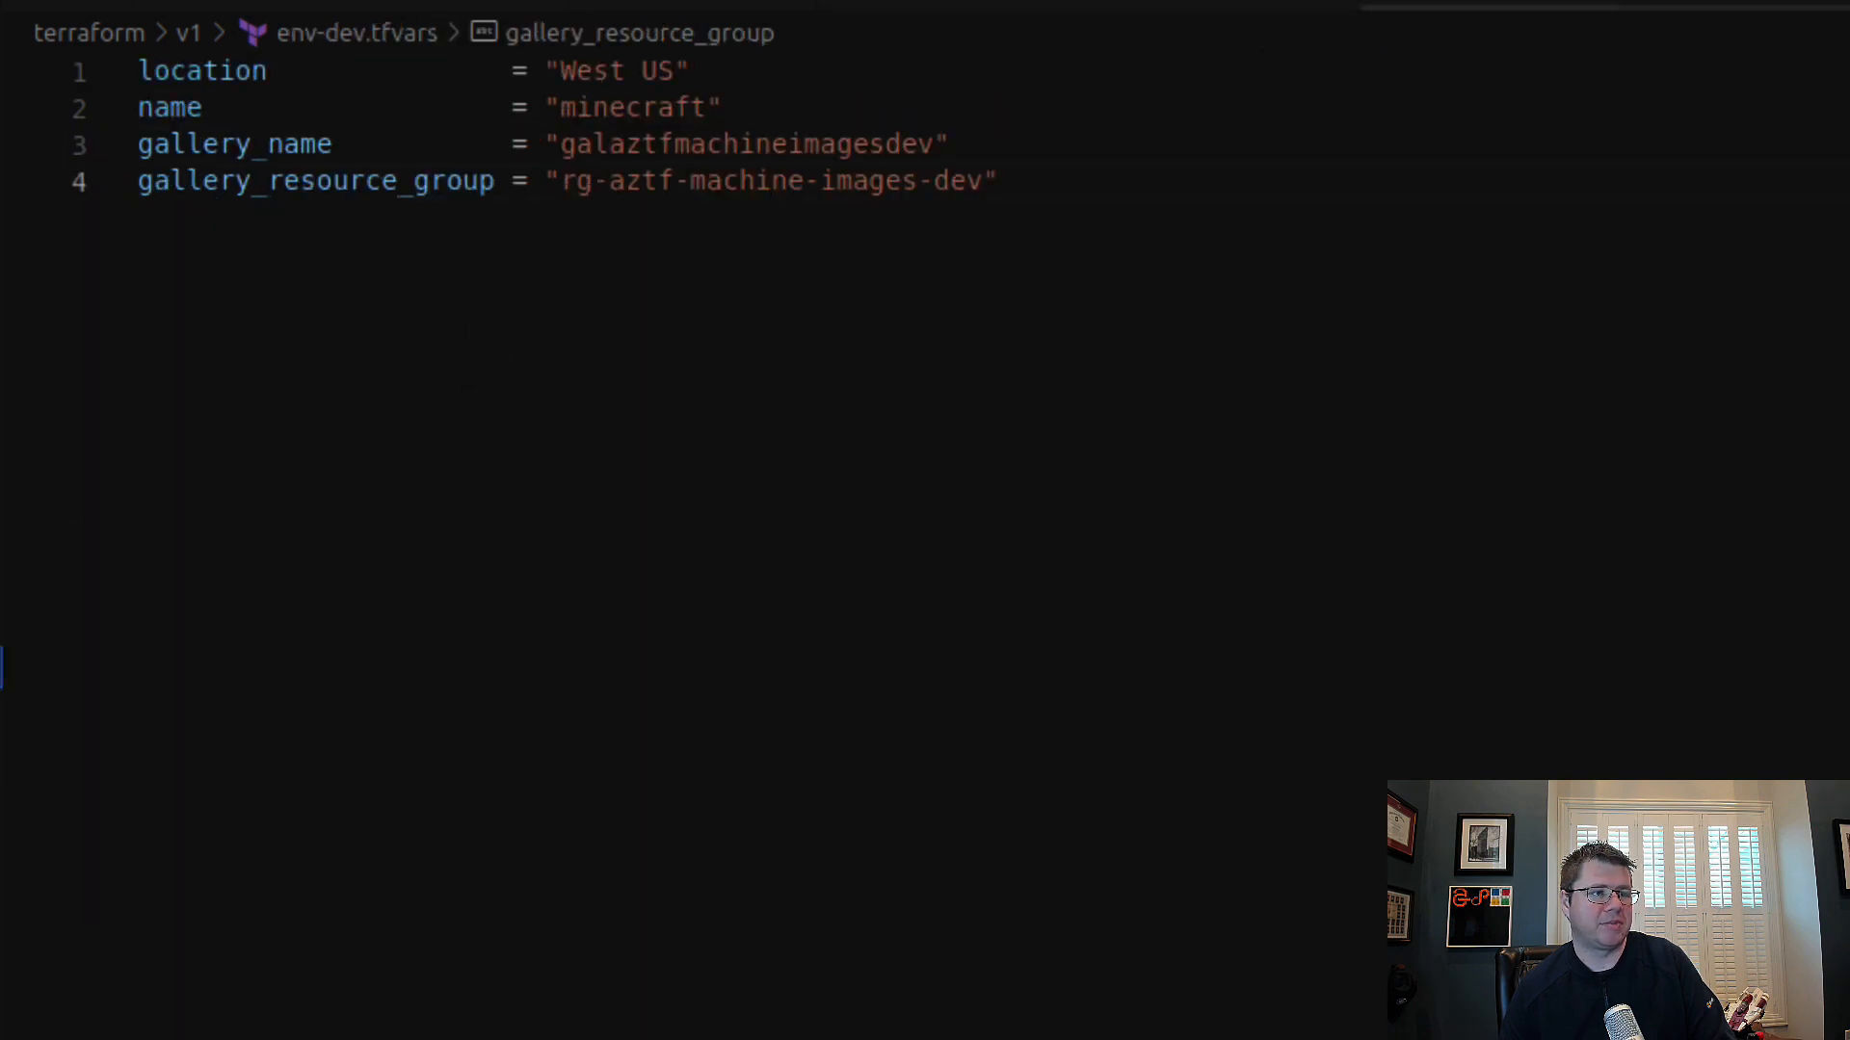
left_click(1, 753)
left_click(1, 710)
left_click_drag(1219, 356, 1299, 180)
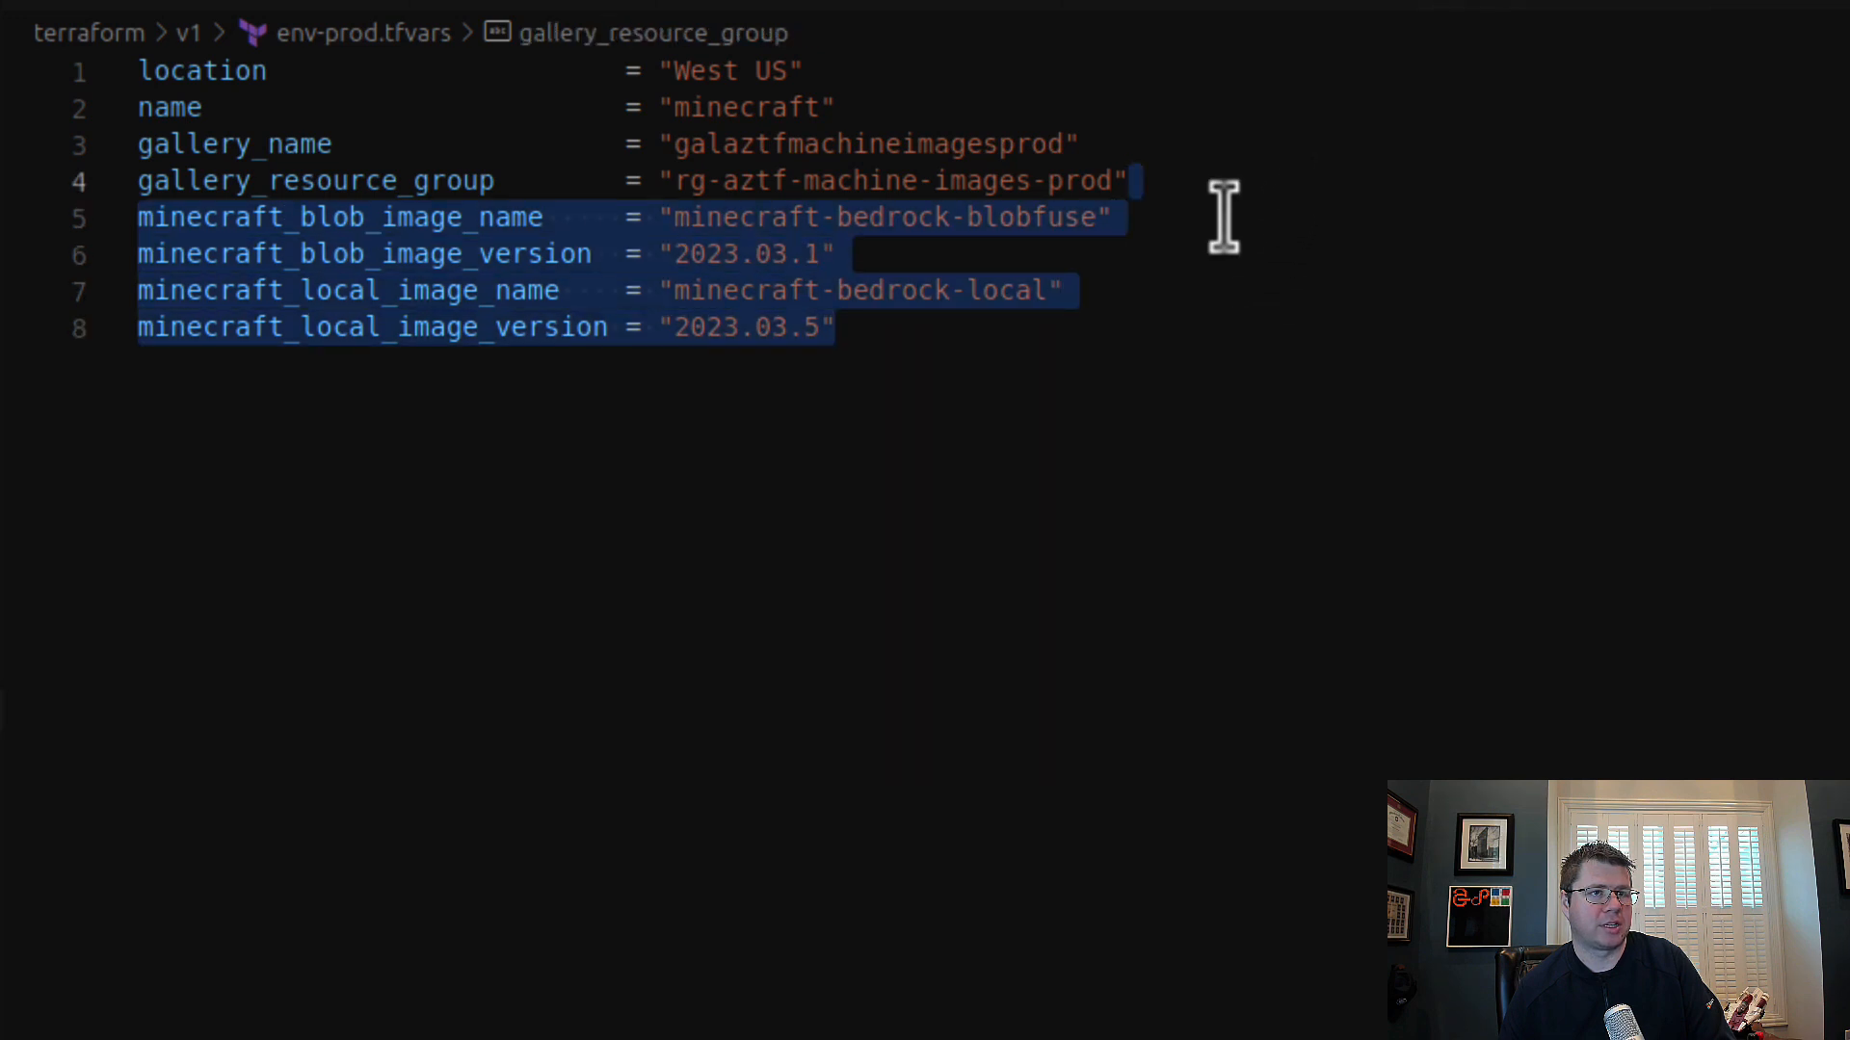
left_click(1, 665)
left_click(1265, 176)
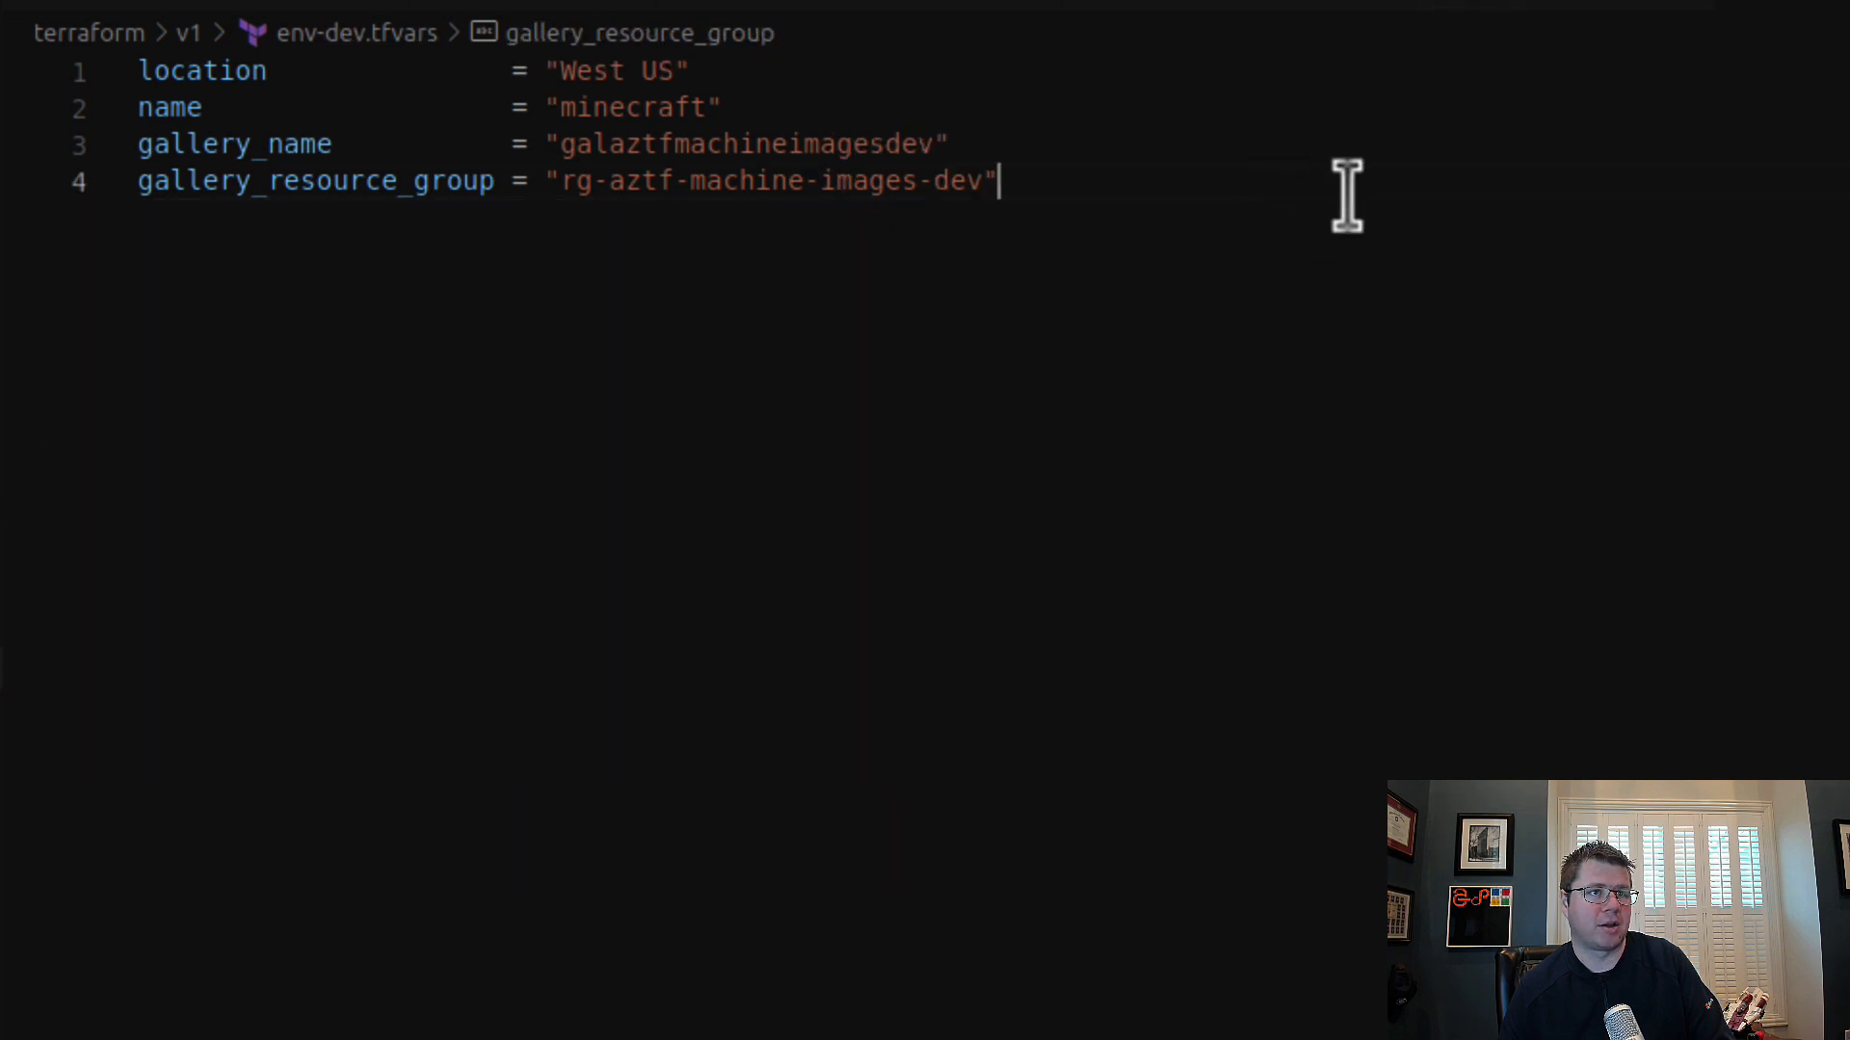
key("ctrl+v")
Step: Align the equals signs of location, name, gallery_name and gallery_resource_group in env-dev.tfvars with the four image variables
left_click(513, 180)
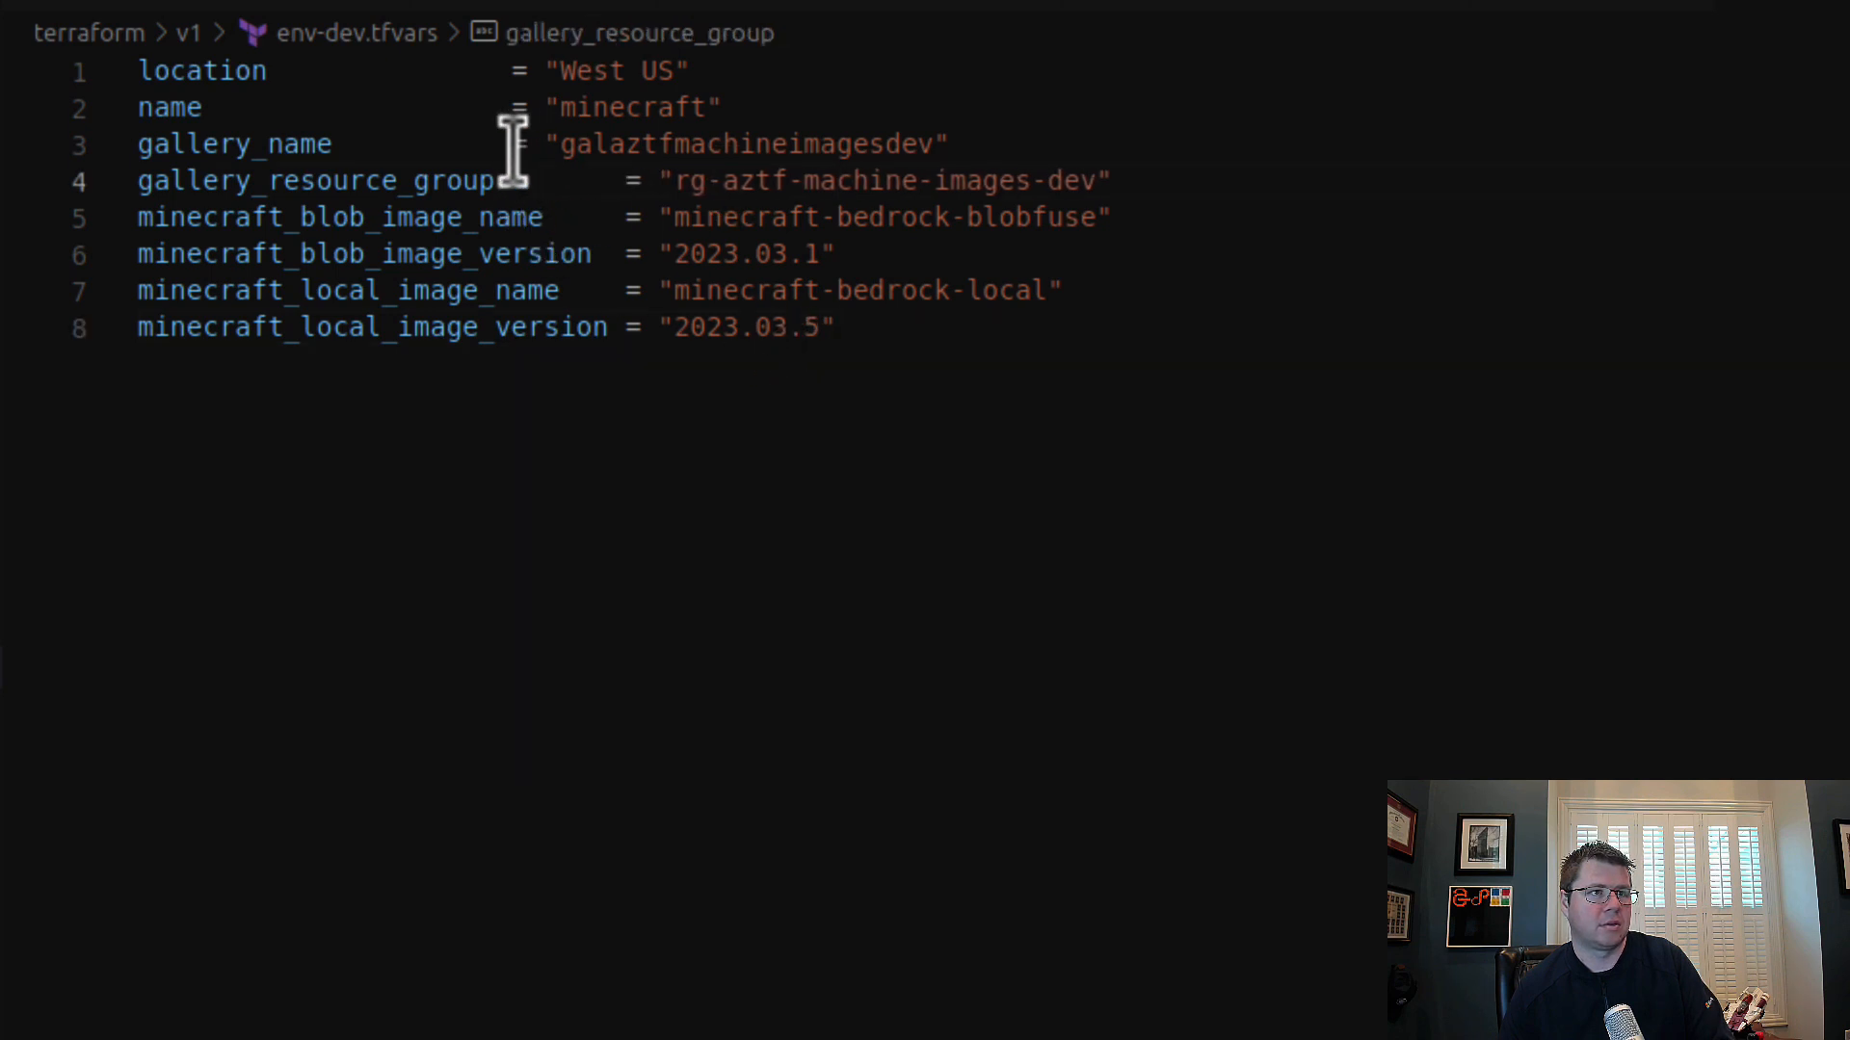
left_click(512, 145)
key("BackSpace")
key("BackSpace")
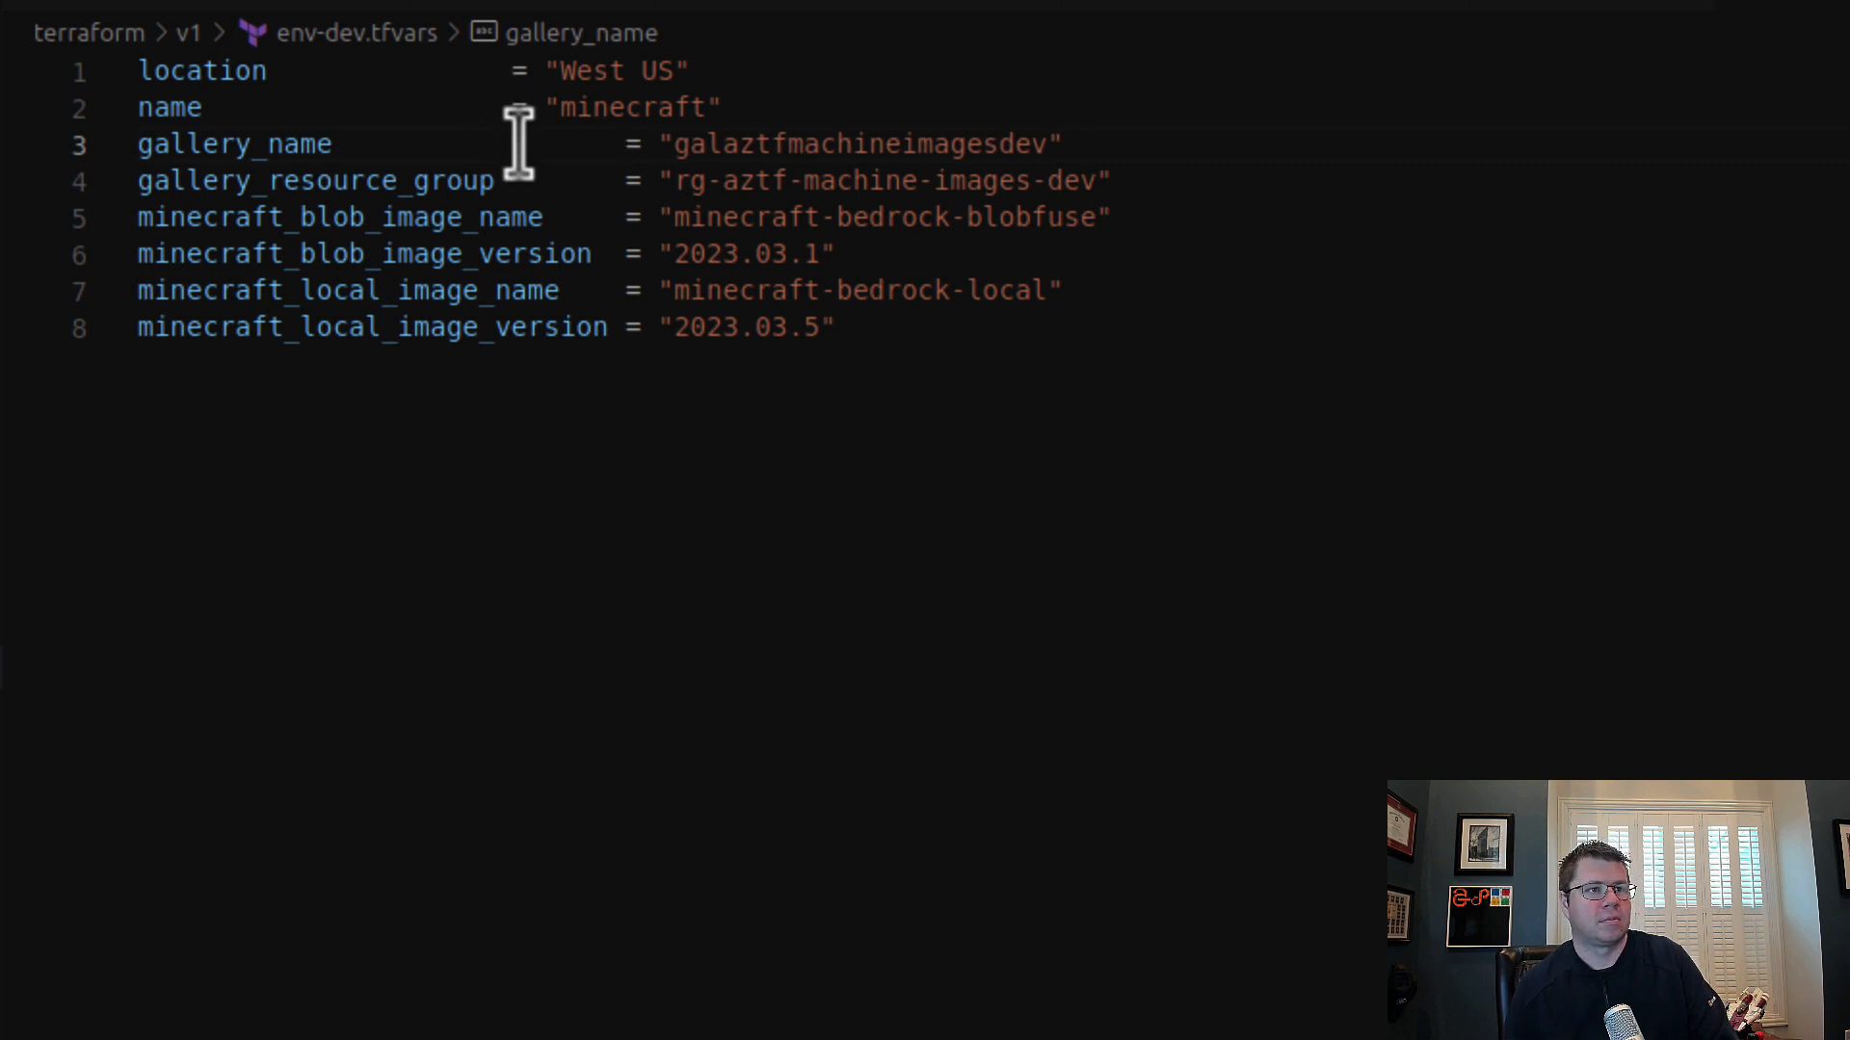
double_click(518, 142)
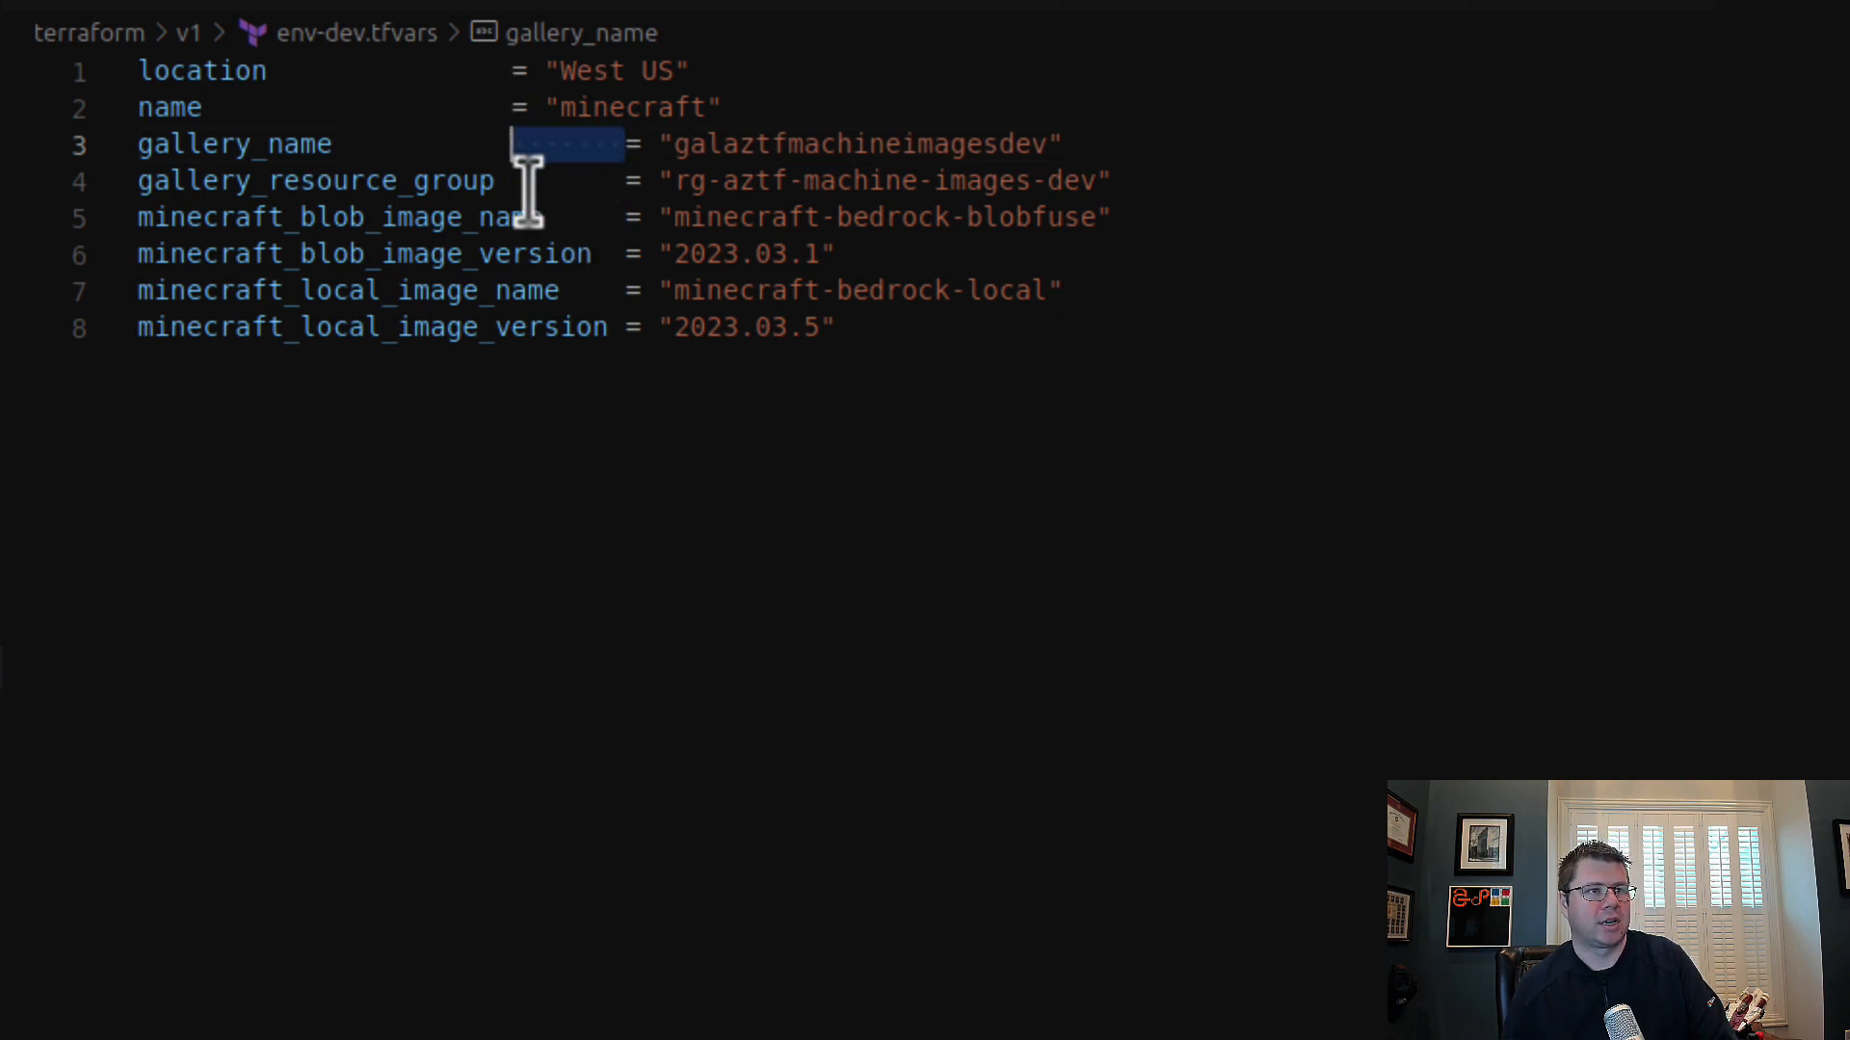
key("ctrl+c")
left_click(515, 106)
key("ctrl+v")
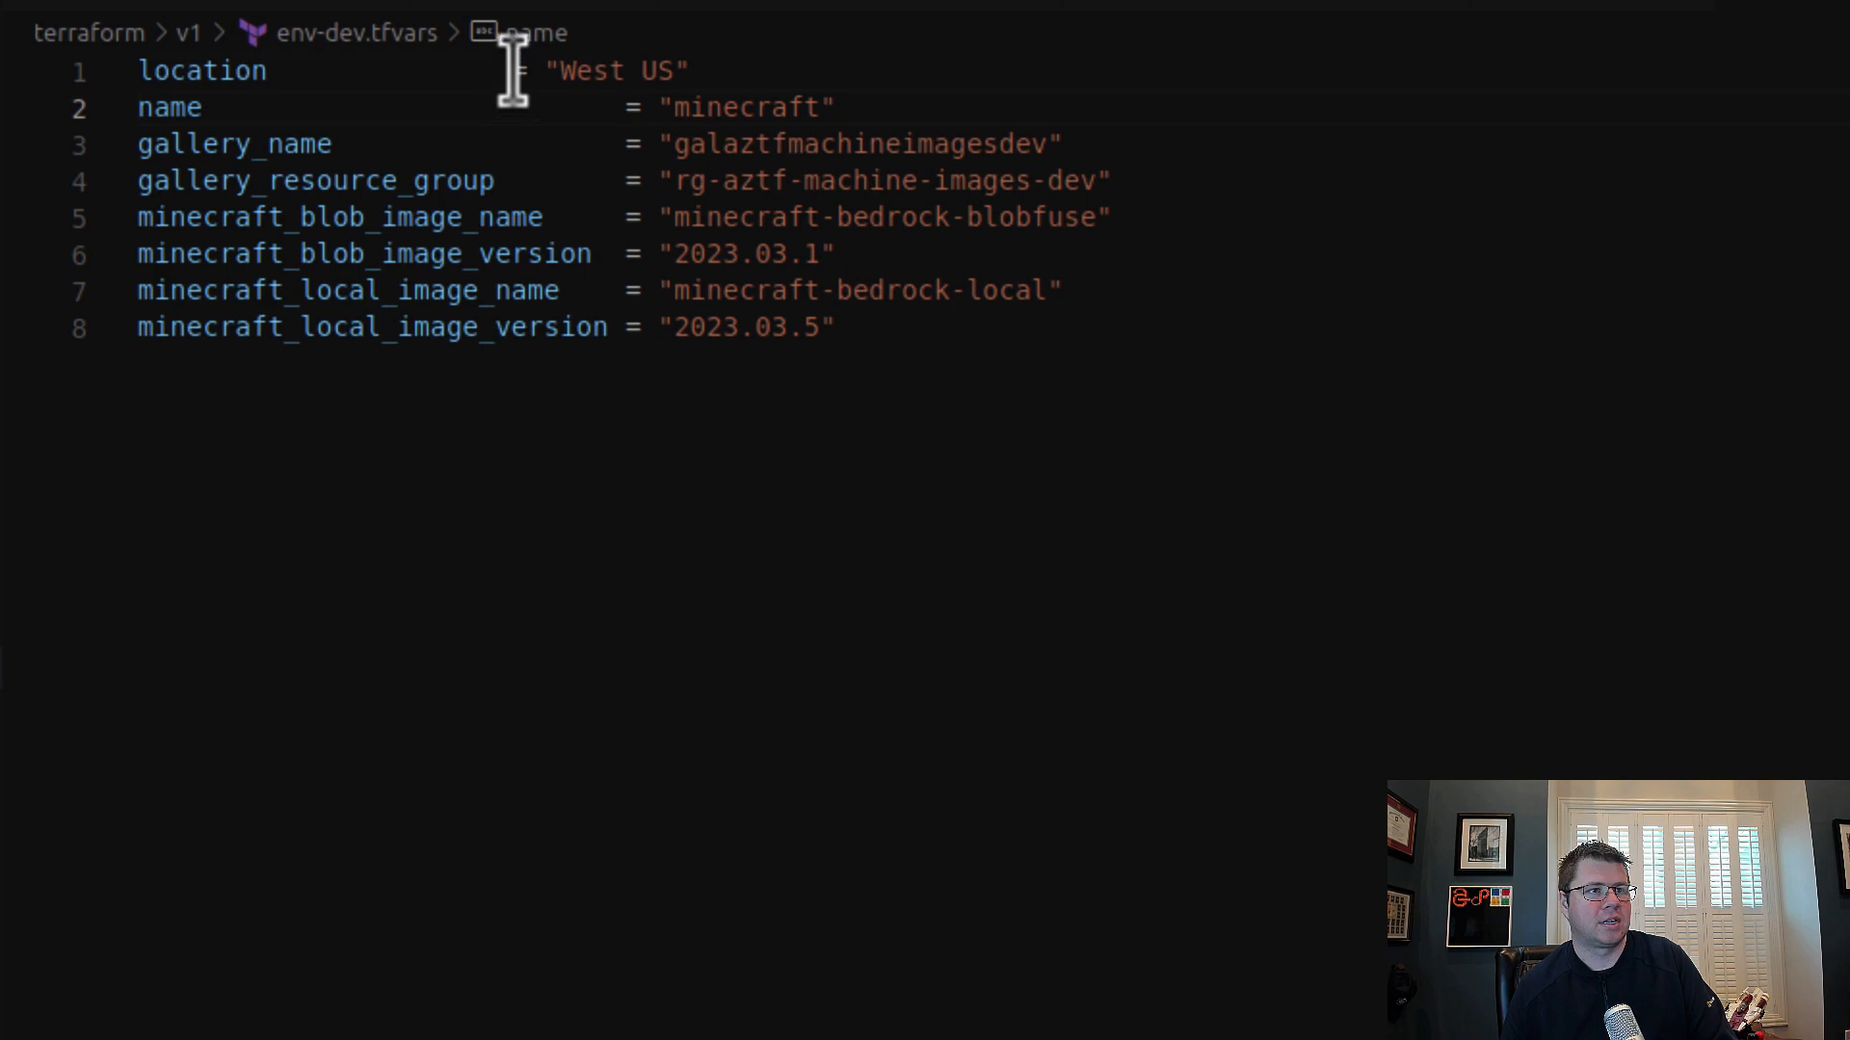
left_click(513, 70)
key("ctrl+v")
left_click(1031, 380)
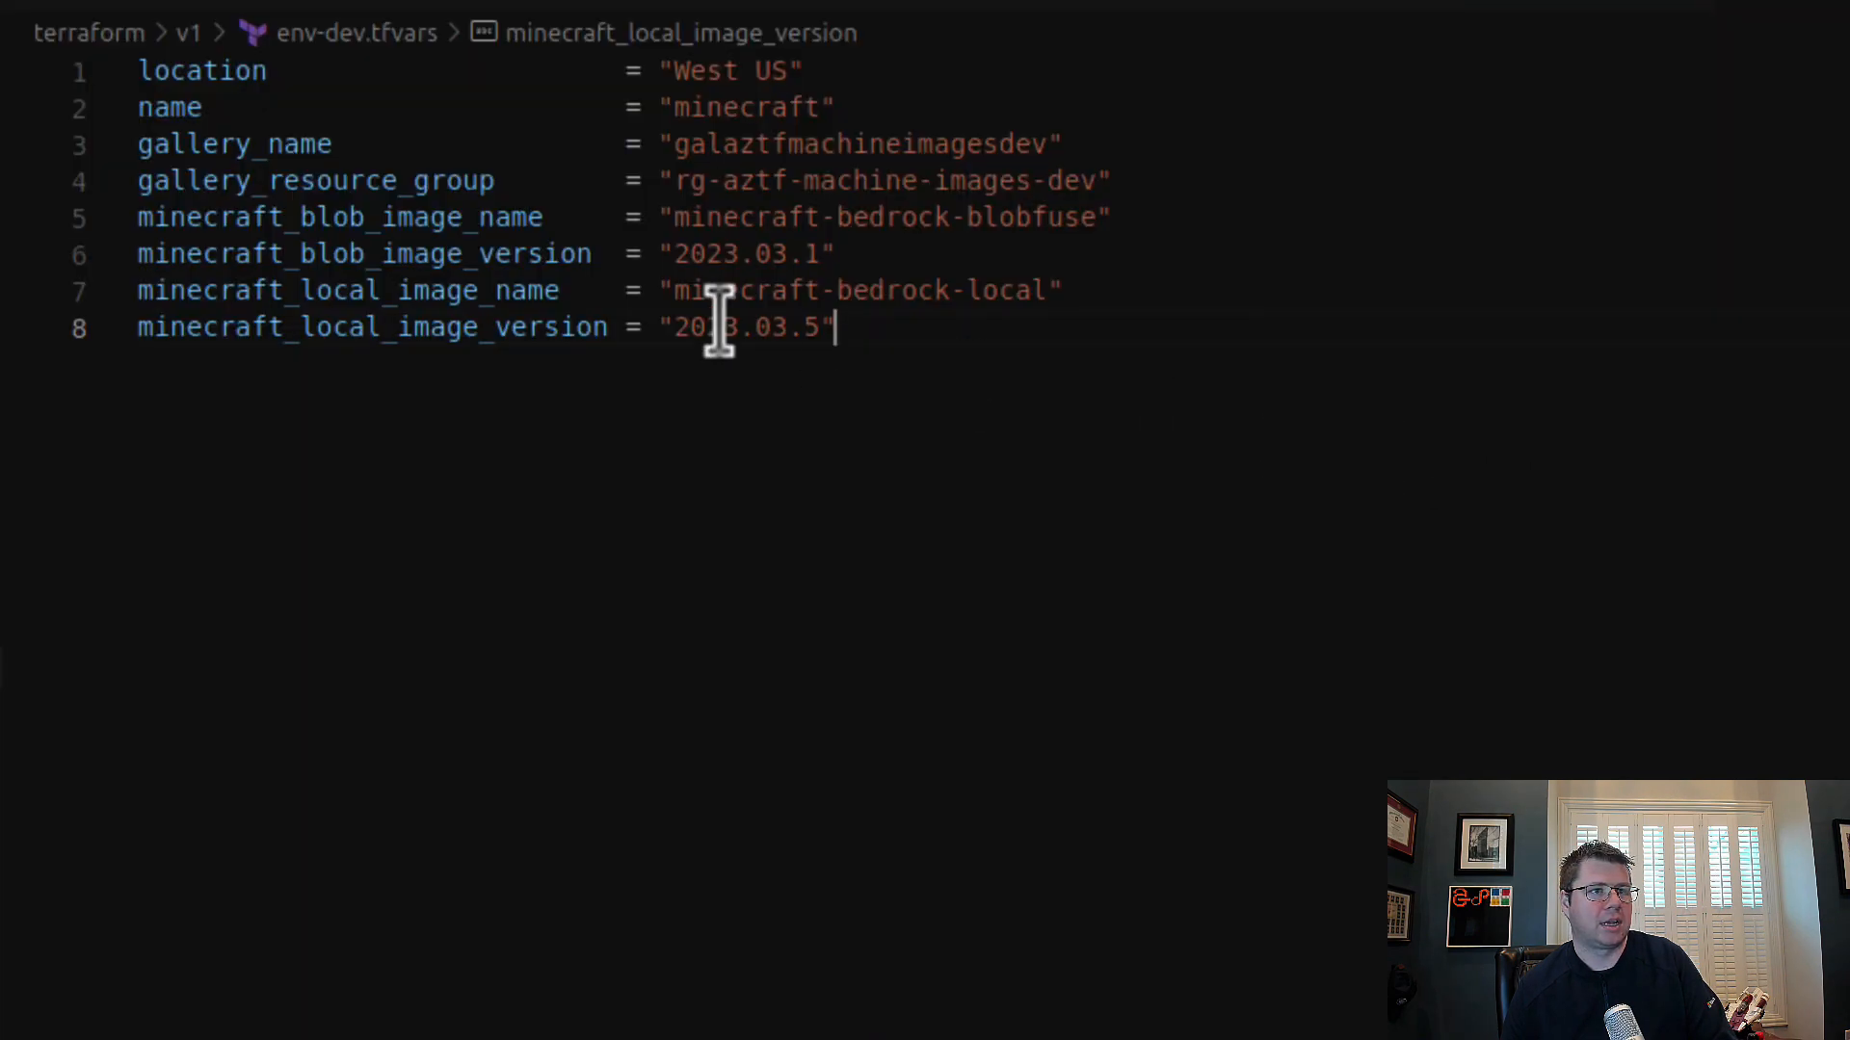
Step: Declare the variable minecraft_blob_image_name from env-dev.tfvars with type string at the end of variables.tf
double_click(429, 217)
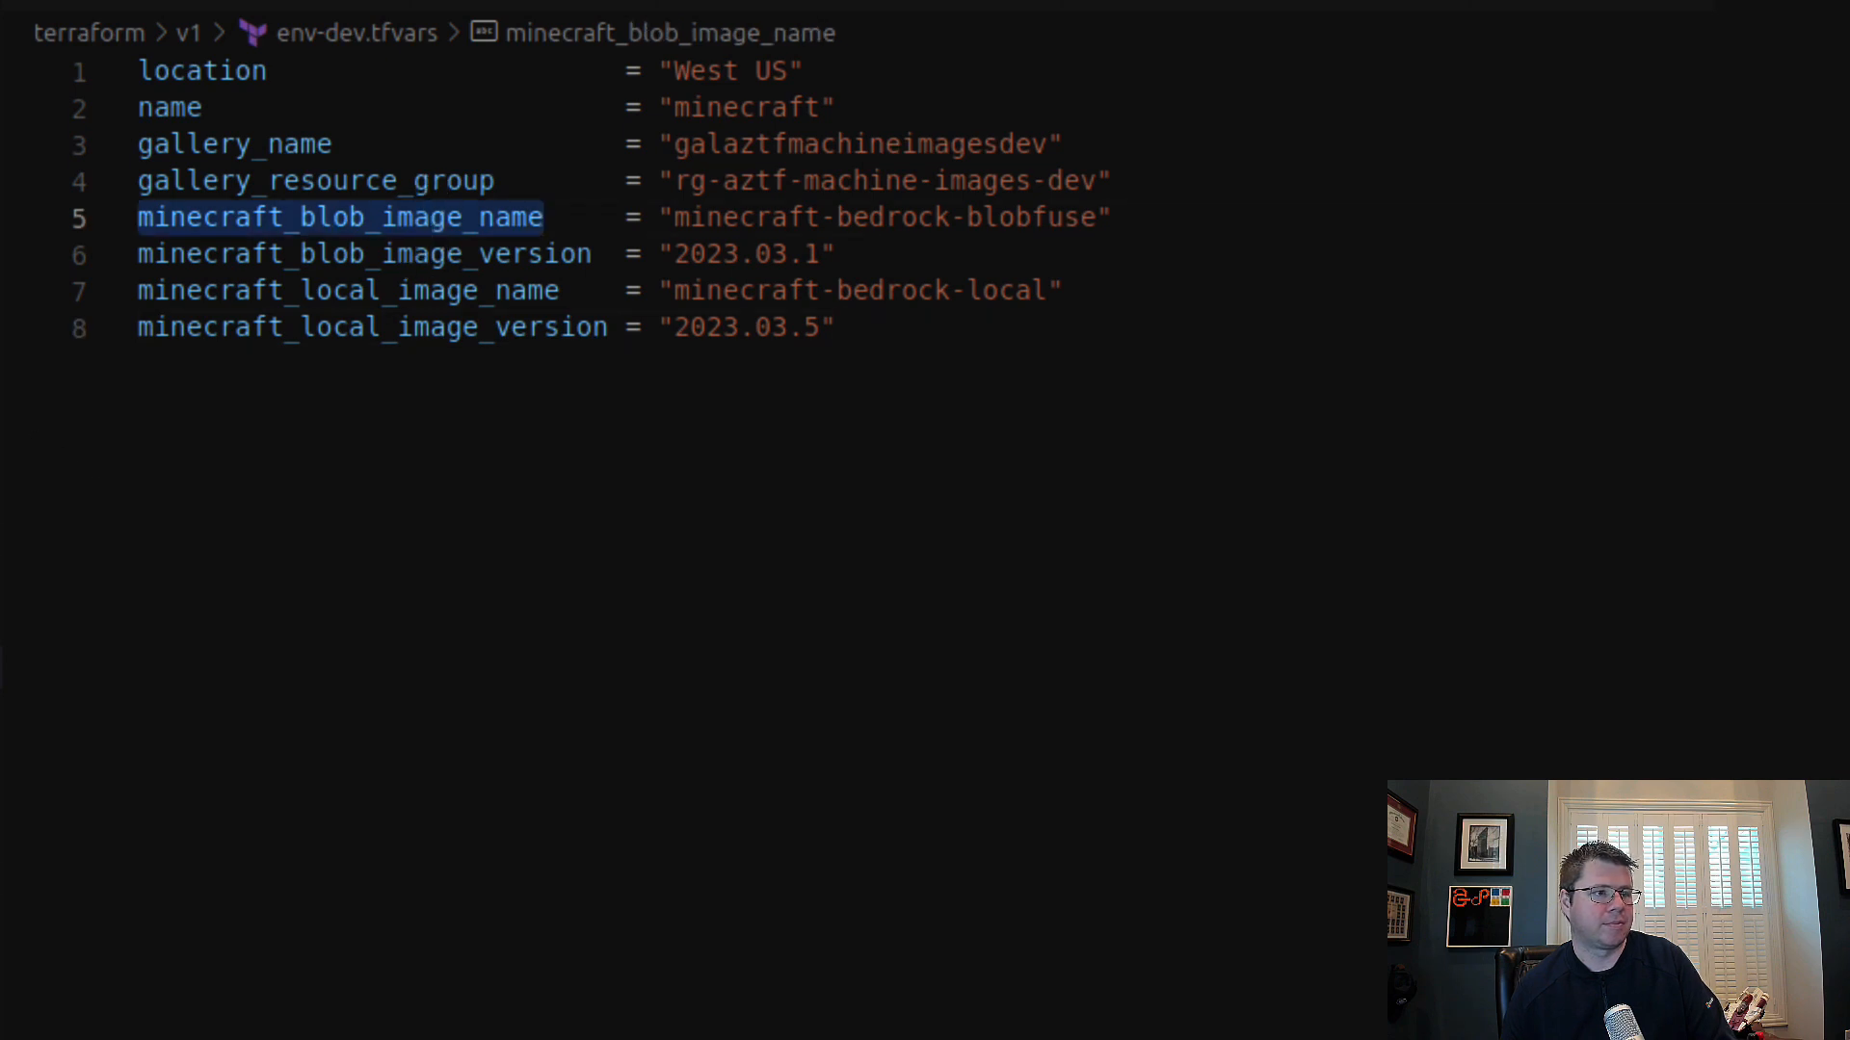
left_click(2, 666)
left_click(1201, 952)
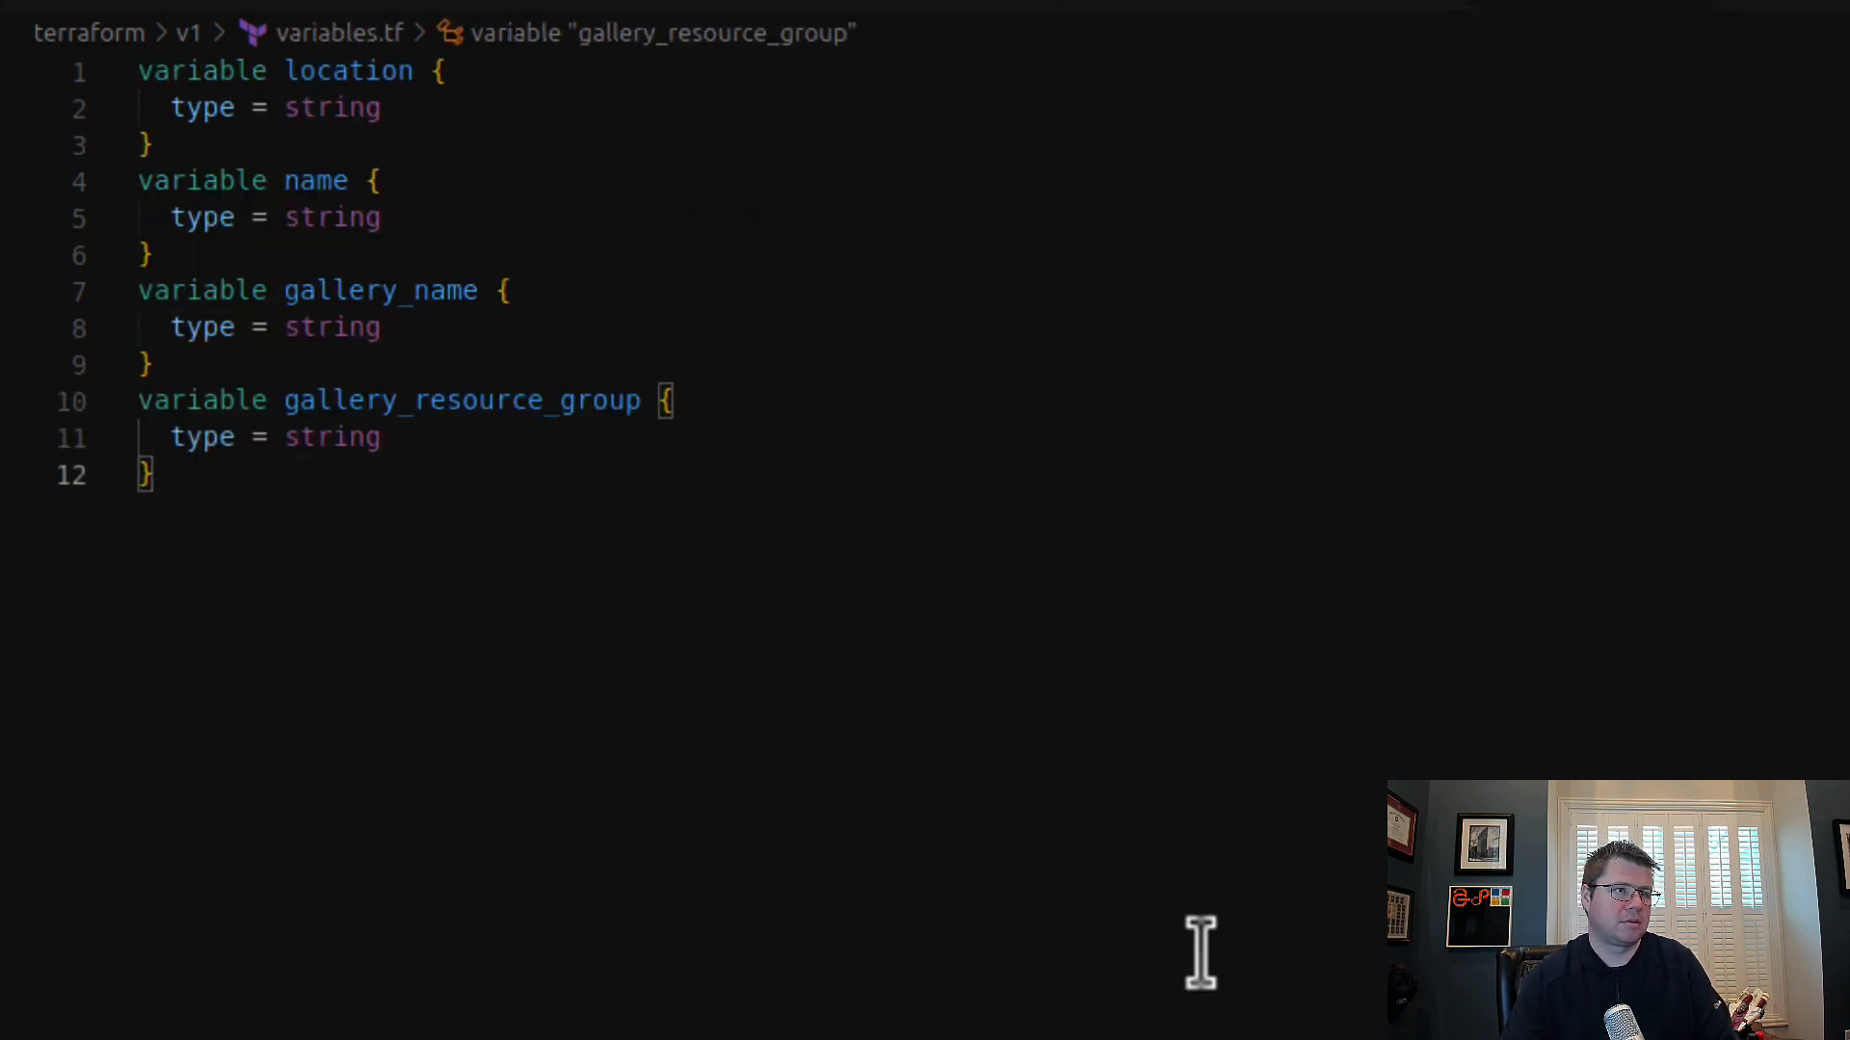
type("variable minecraft_blob_image_name {")
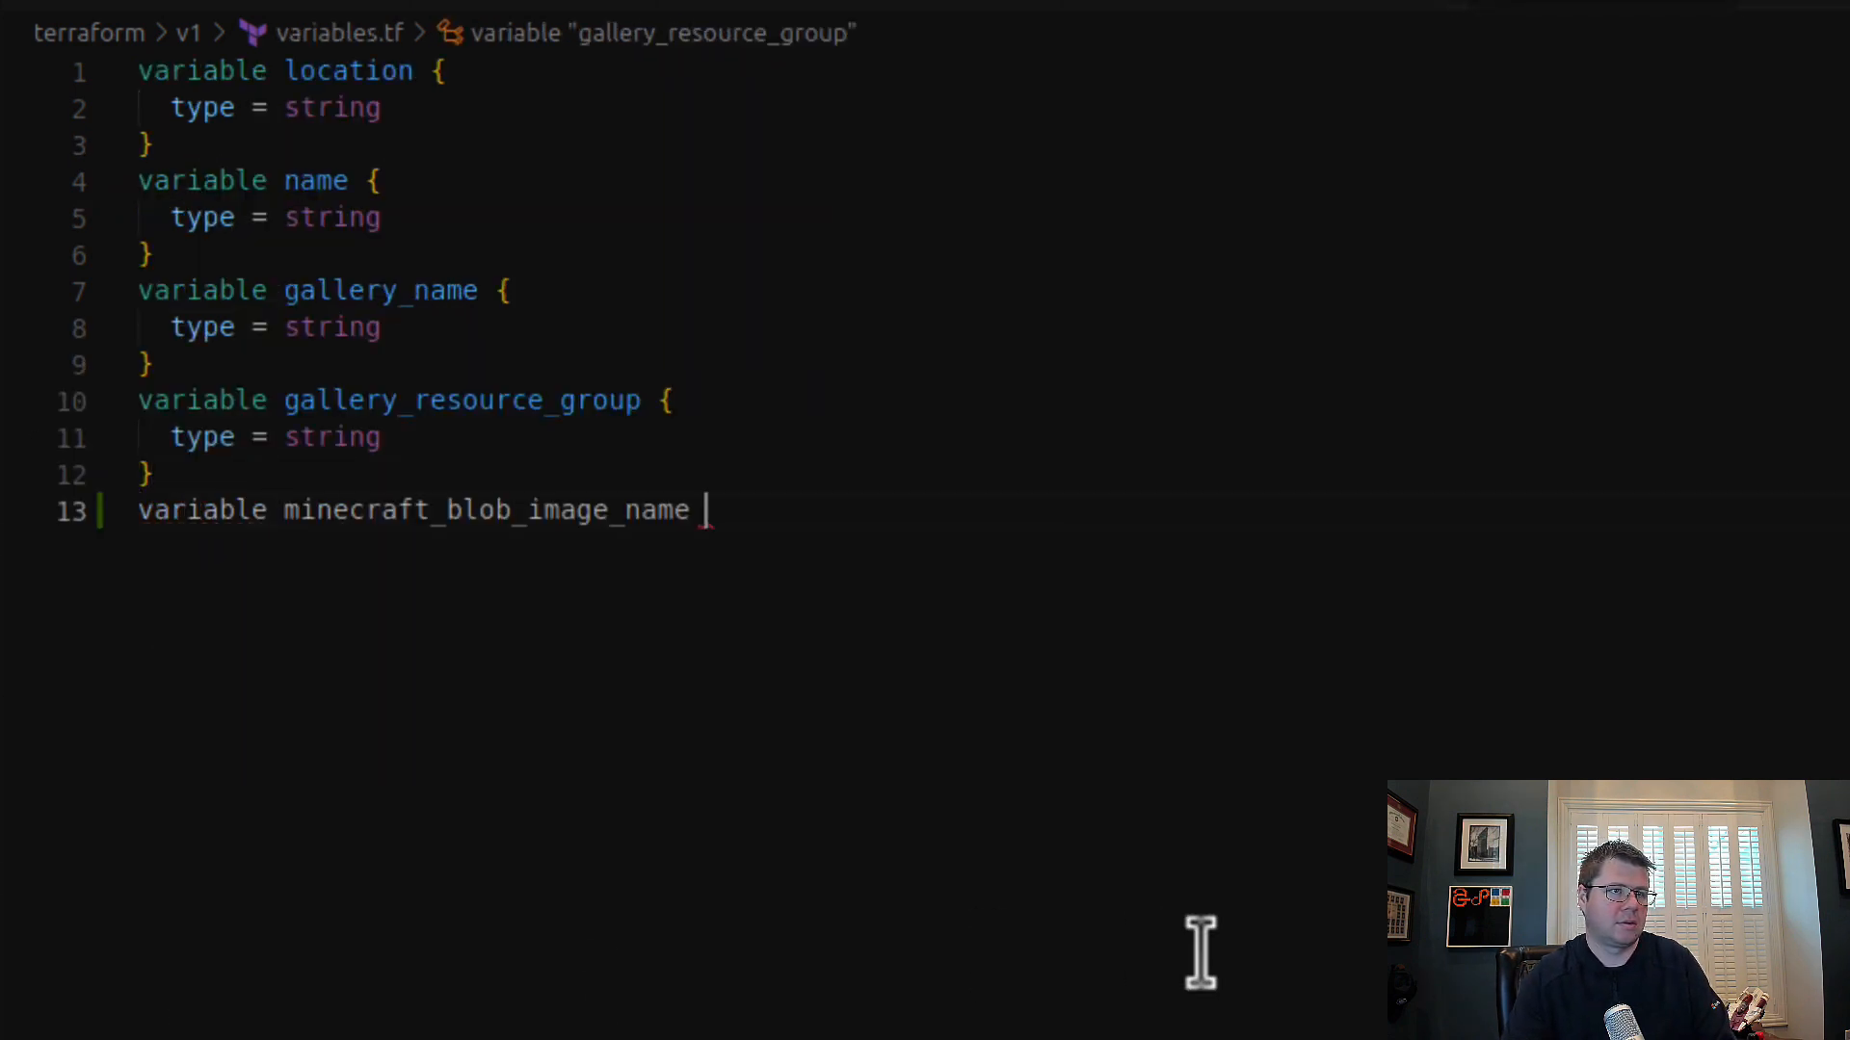
key("Return")
type("type = stir")
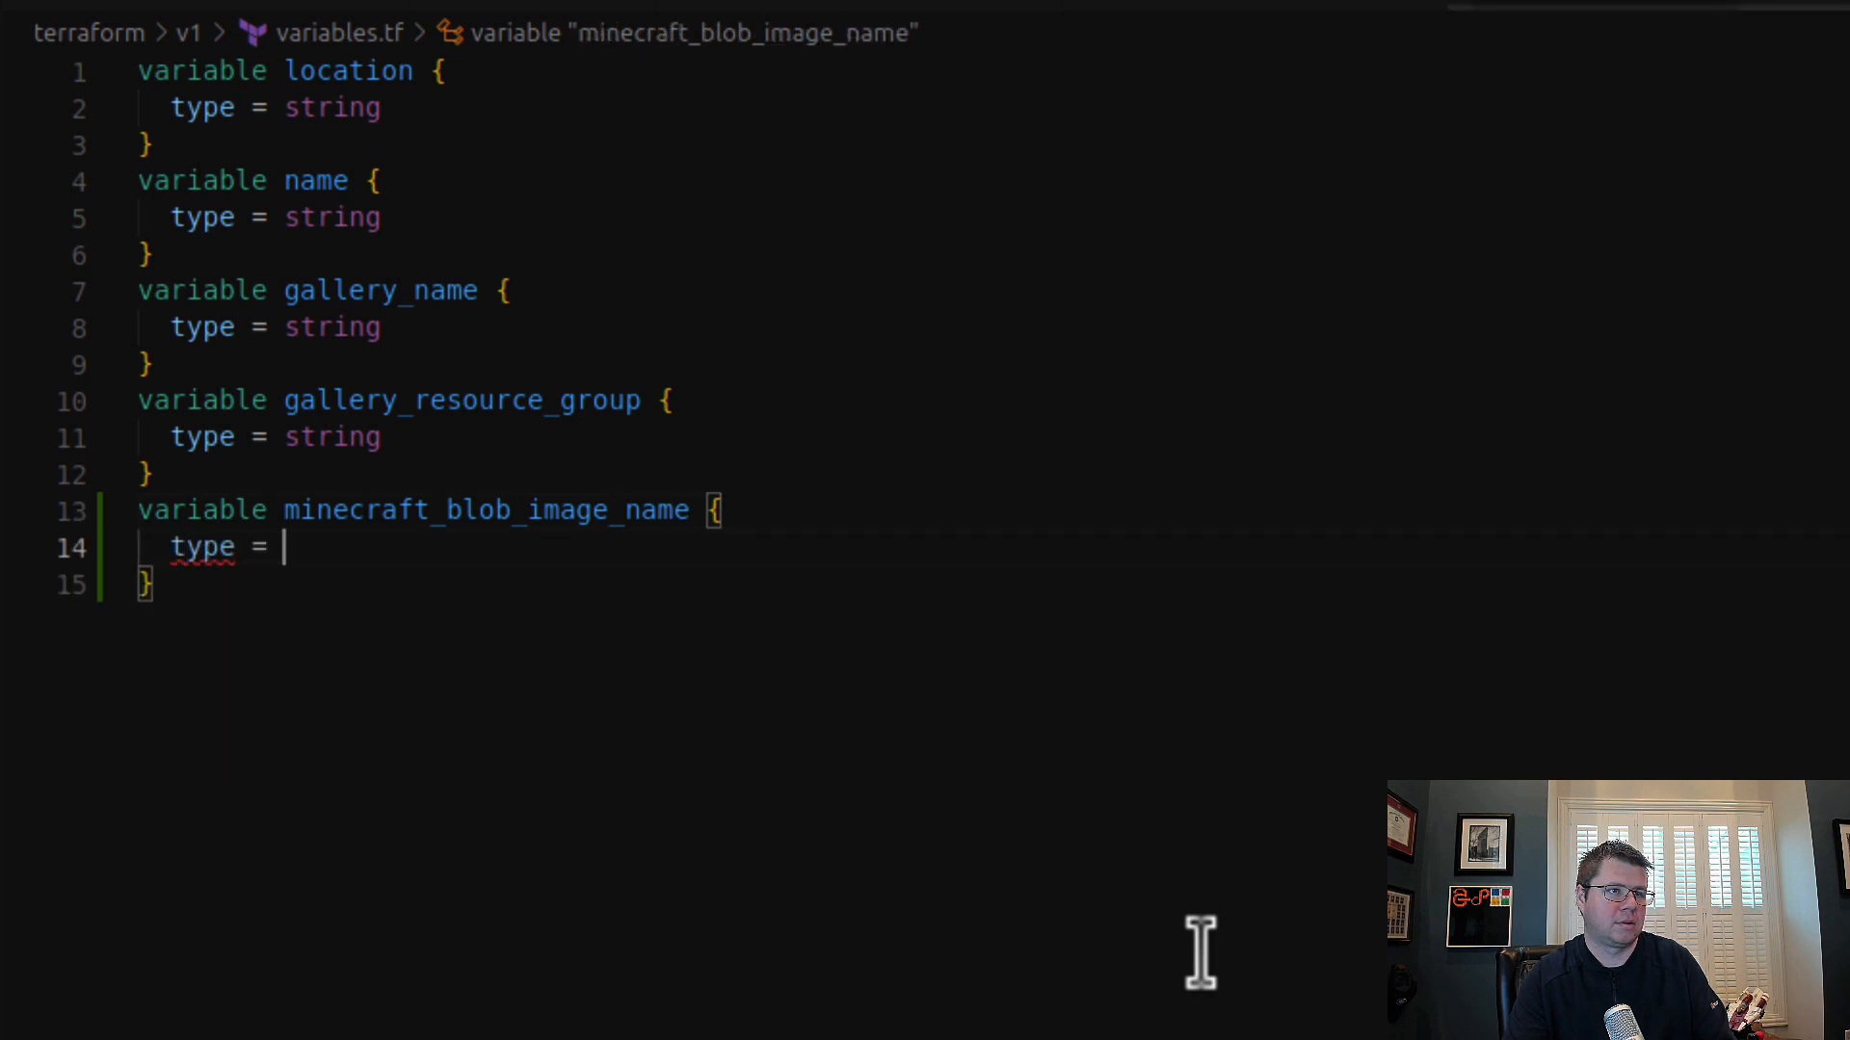
key("BackSpace")
key("BackSpace")
type("ring")
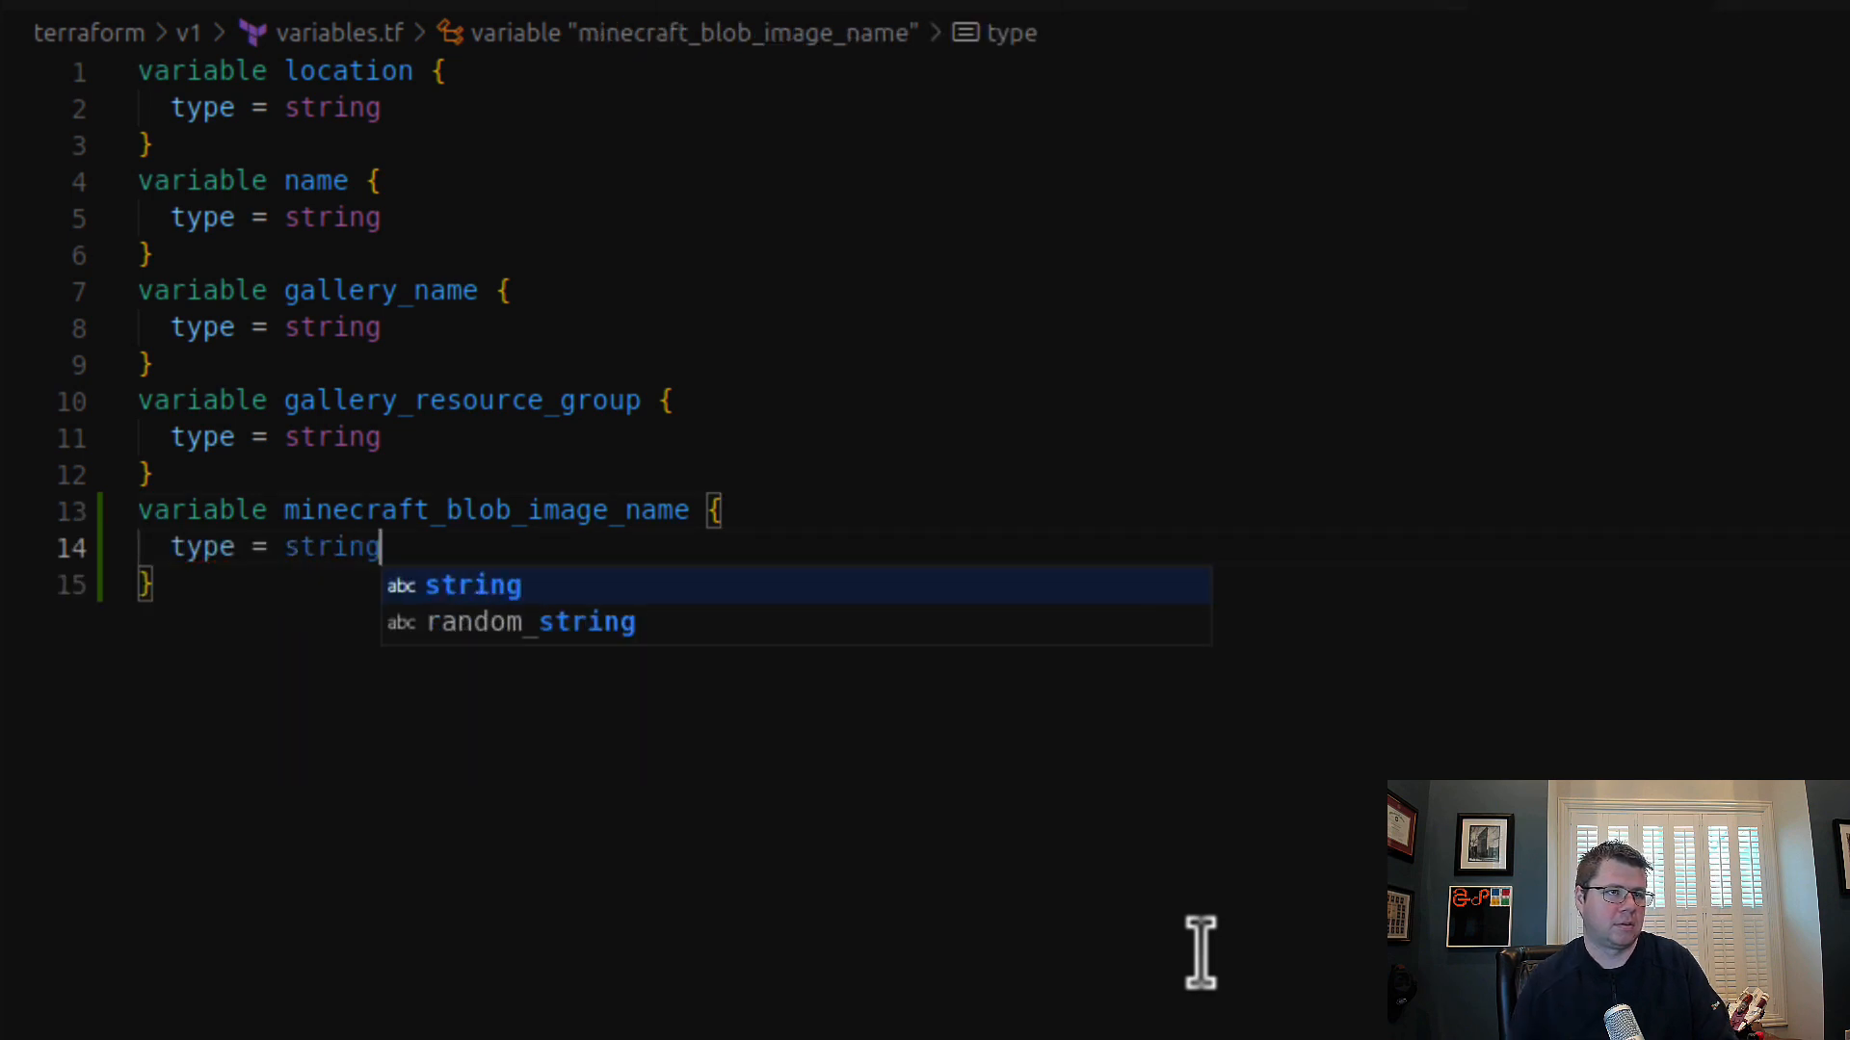
Step: Duplicate the minecraft_blob_image_name variable block three times at the end of variables.tf
left_click(317, 649)
left_click_drag(317, 648, 235, 475)
key("ctrl+c")
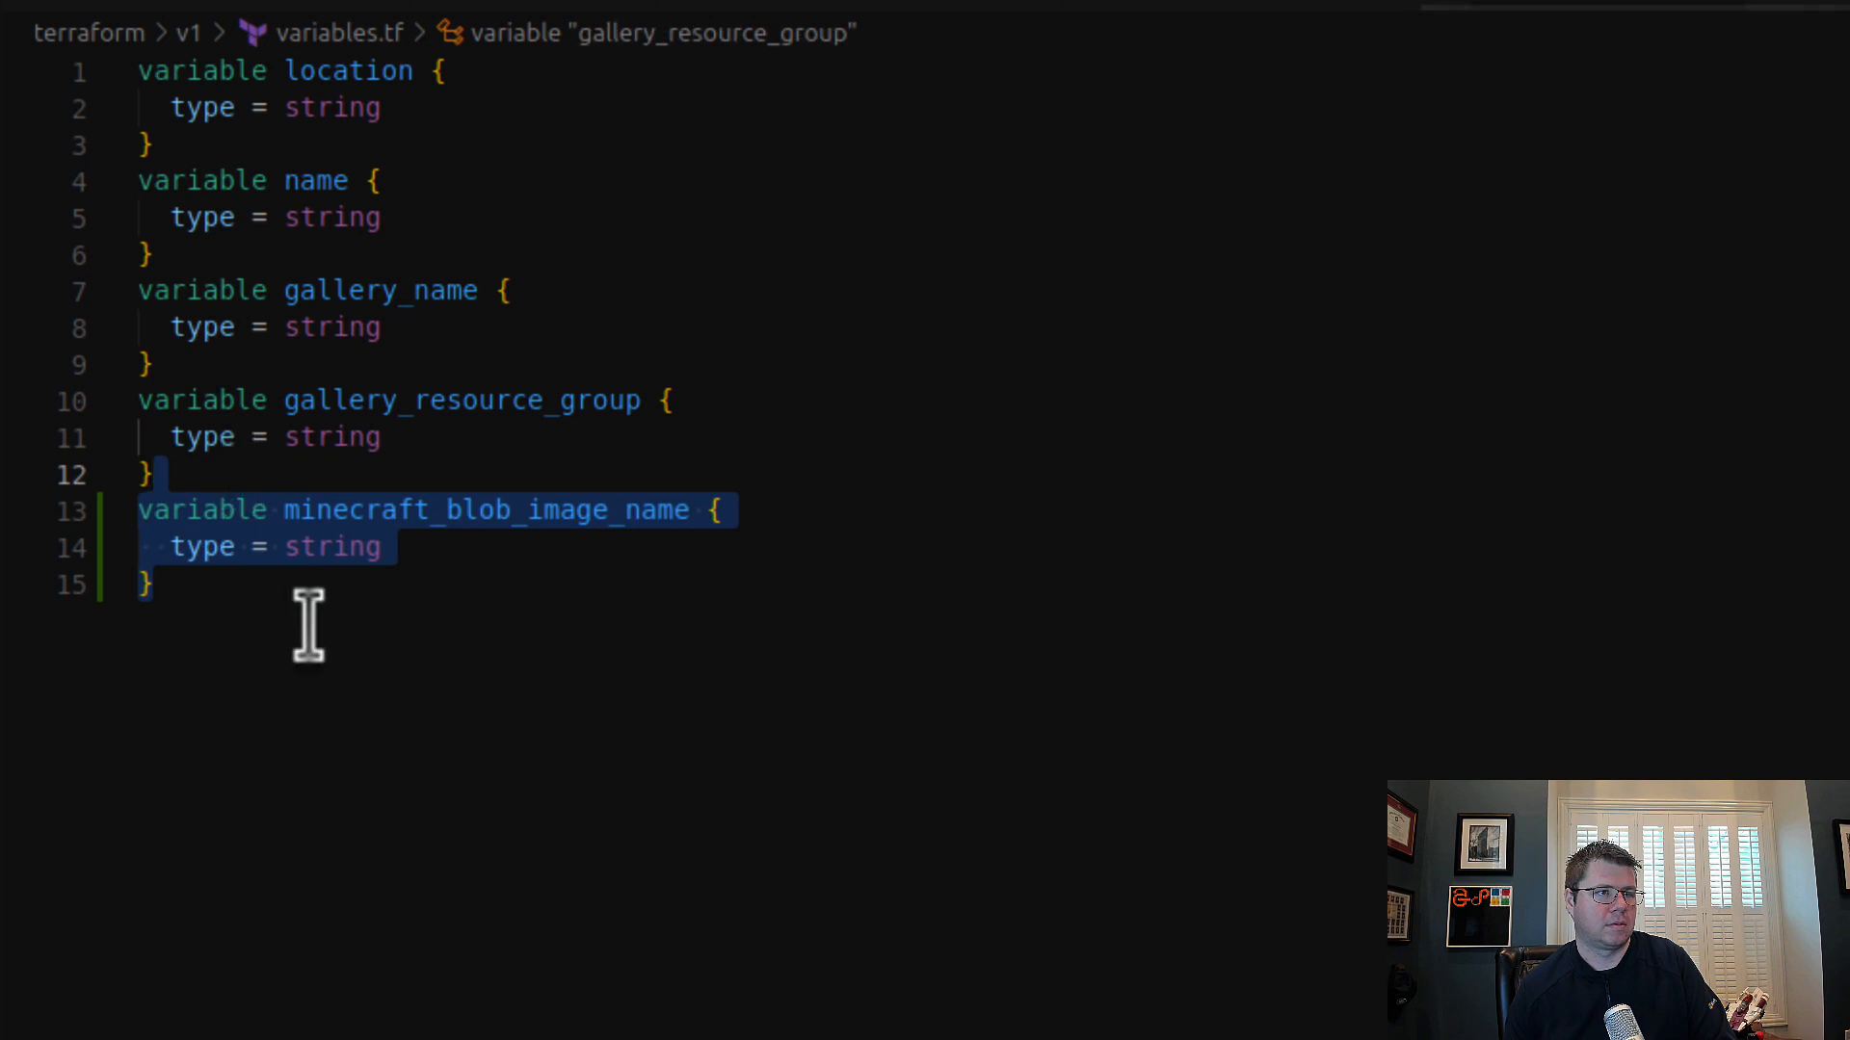
left_click(434, 710)
key("ctrl+v")
key("ctrl+v")
key("ctrl+v")
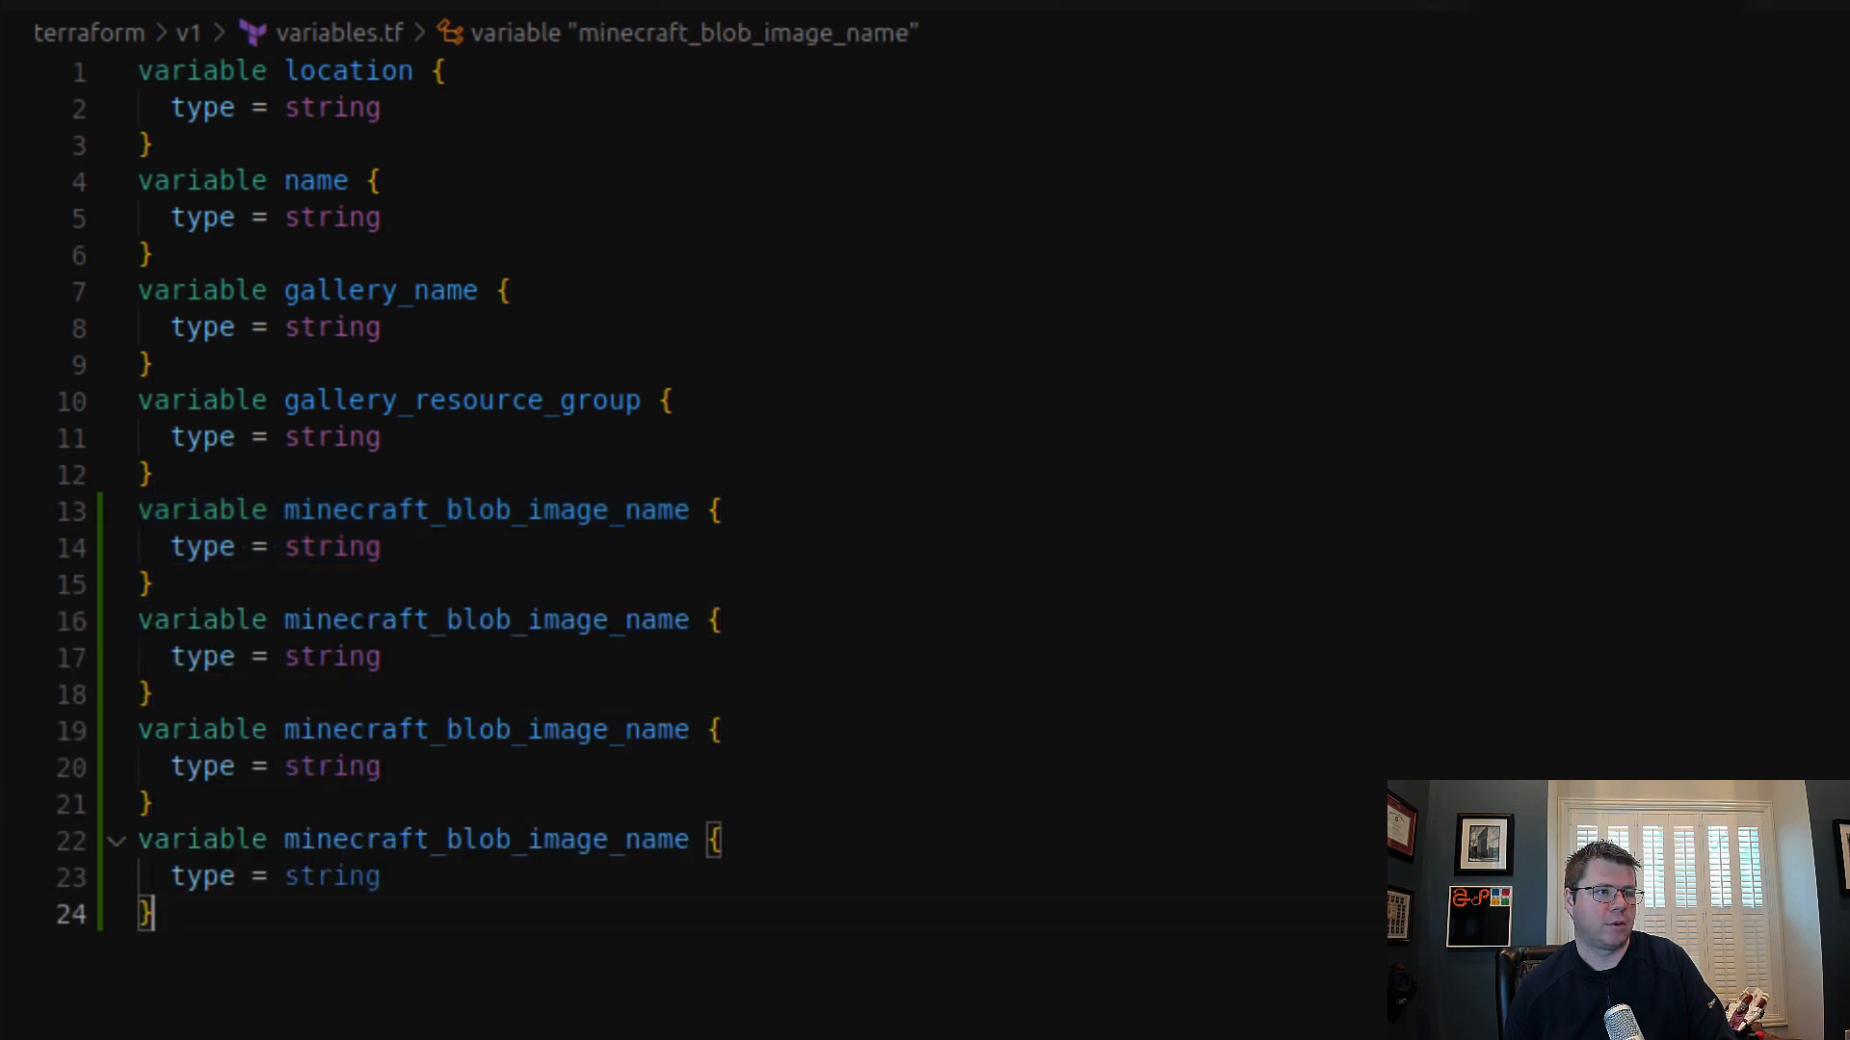
Step: Rename the first duplicated variable block in variables.tf to minecraft_blob_image_version, taking the name from env-dev.tfvars
key("ctrl+Tab")
double_click(446, 253)
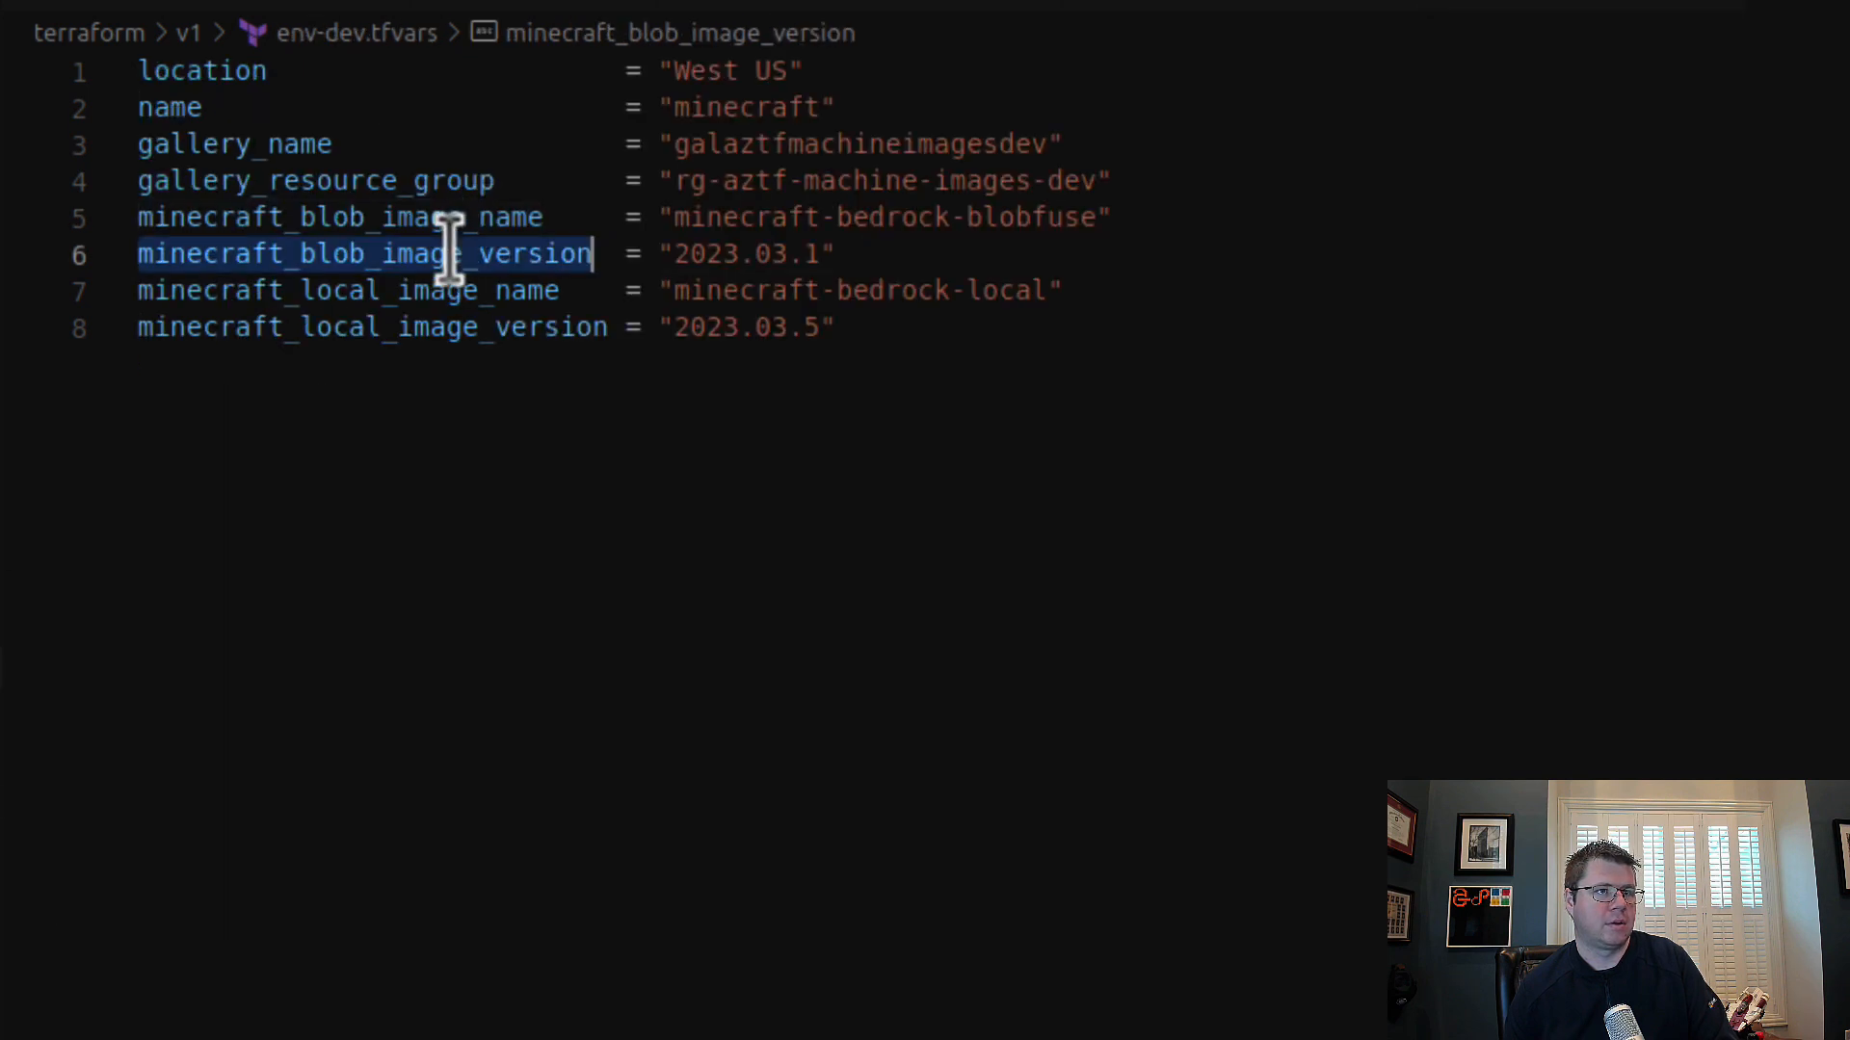
key("ctrl+Tab")
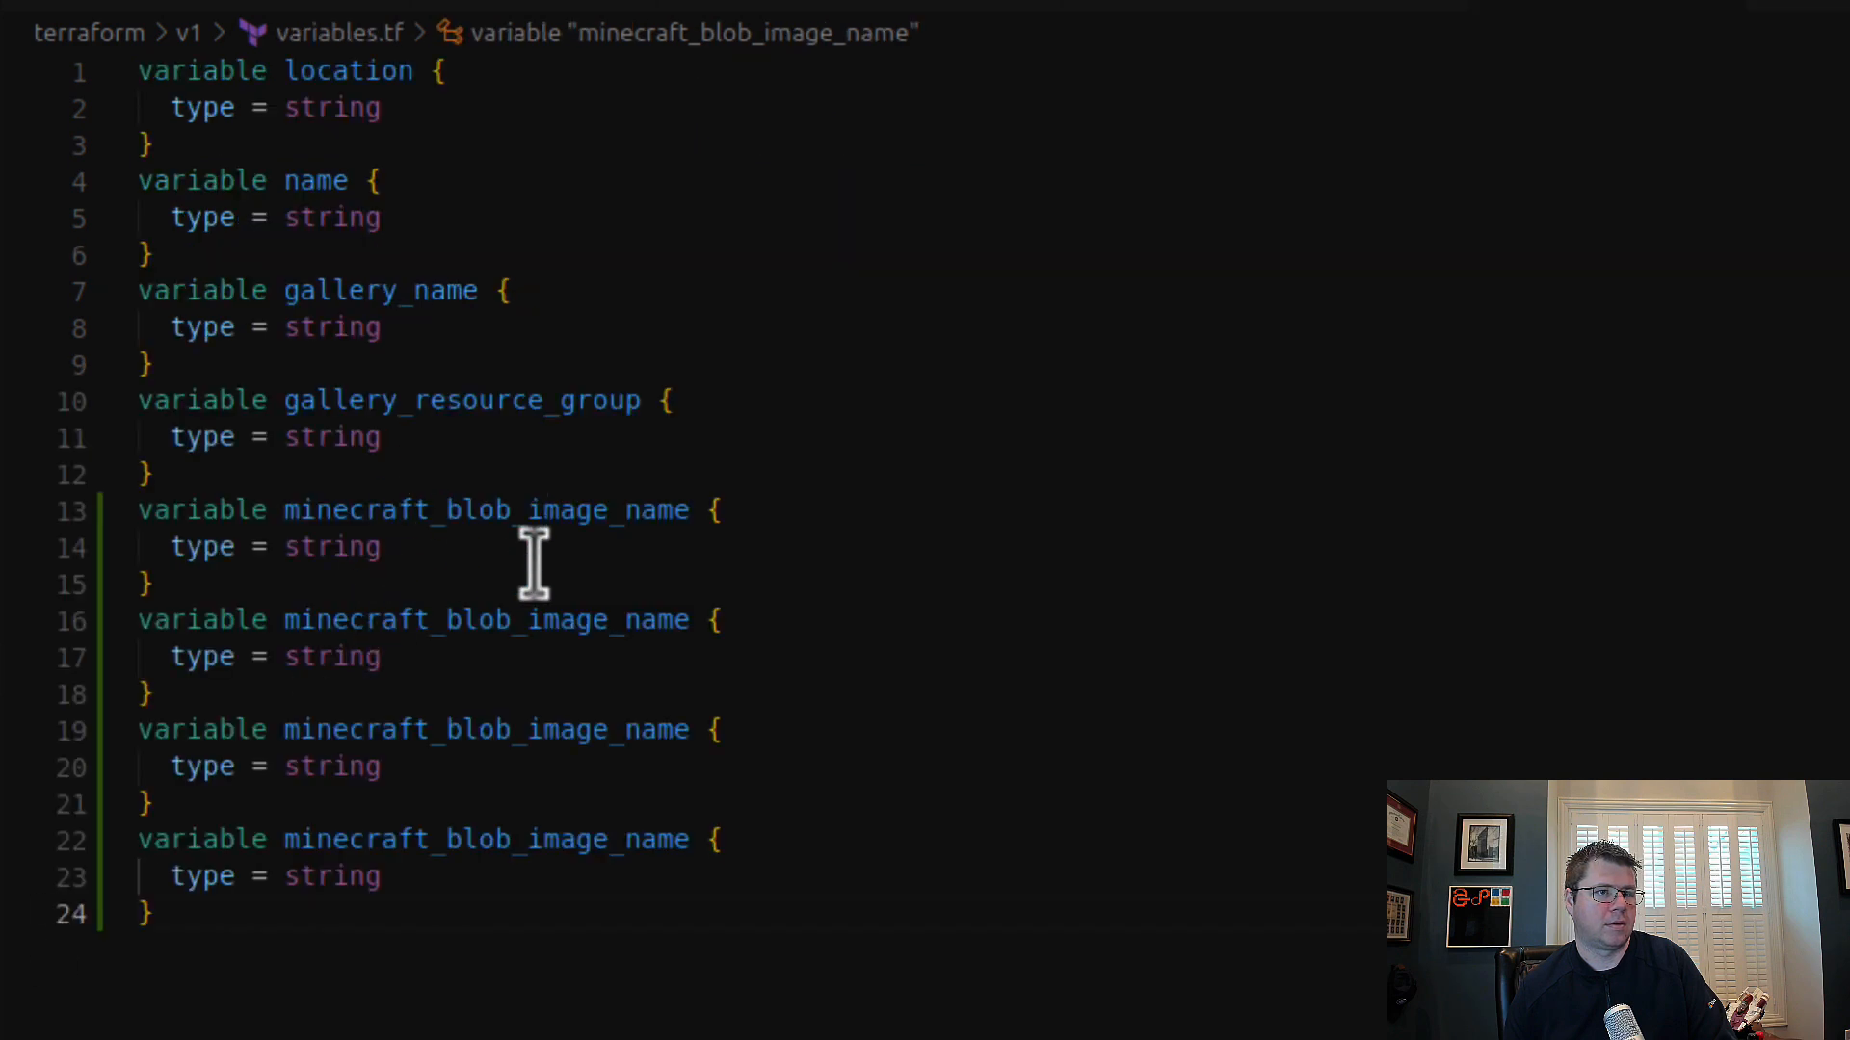
double_click(528, 621)
key("ctrl+v")
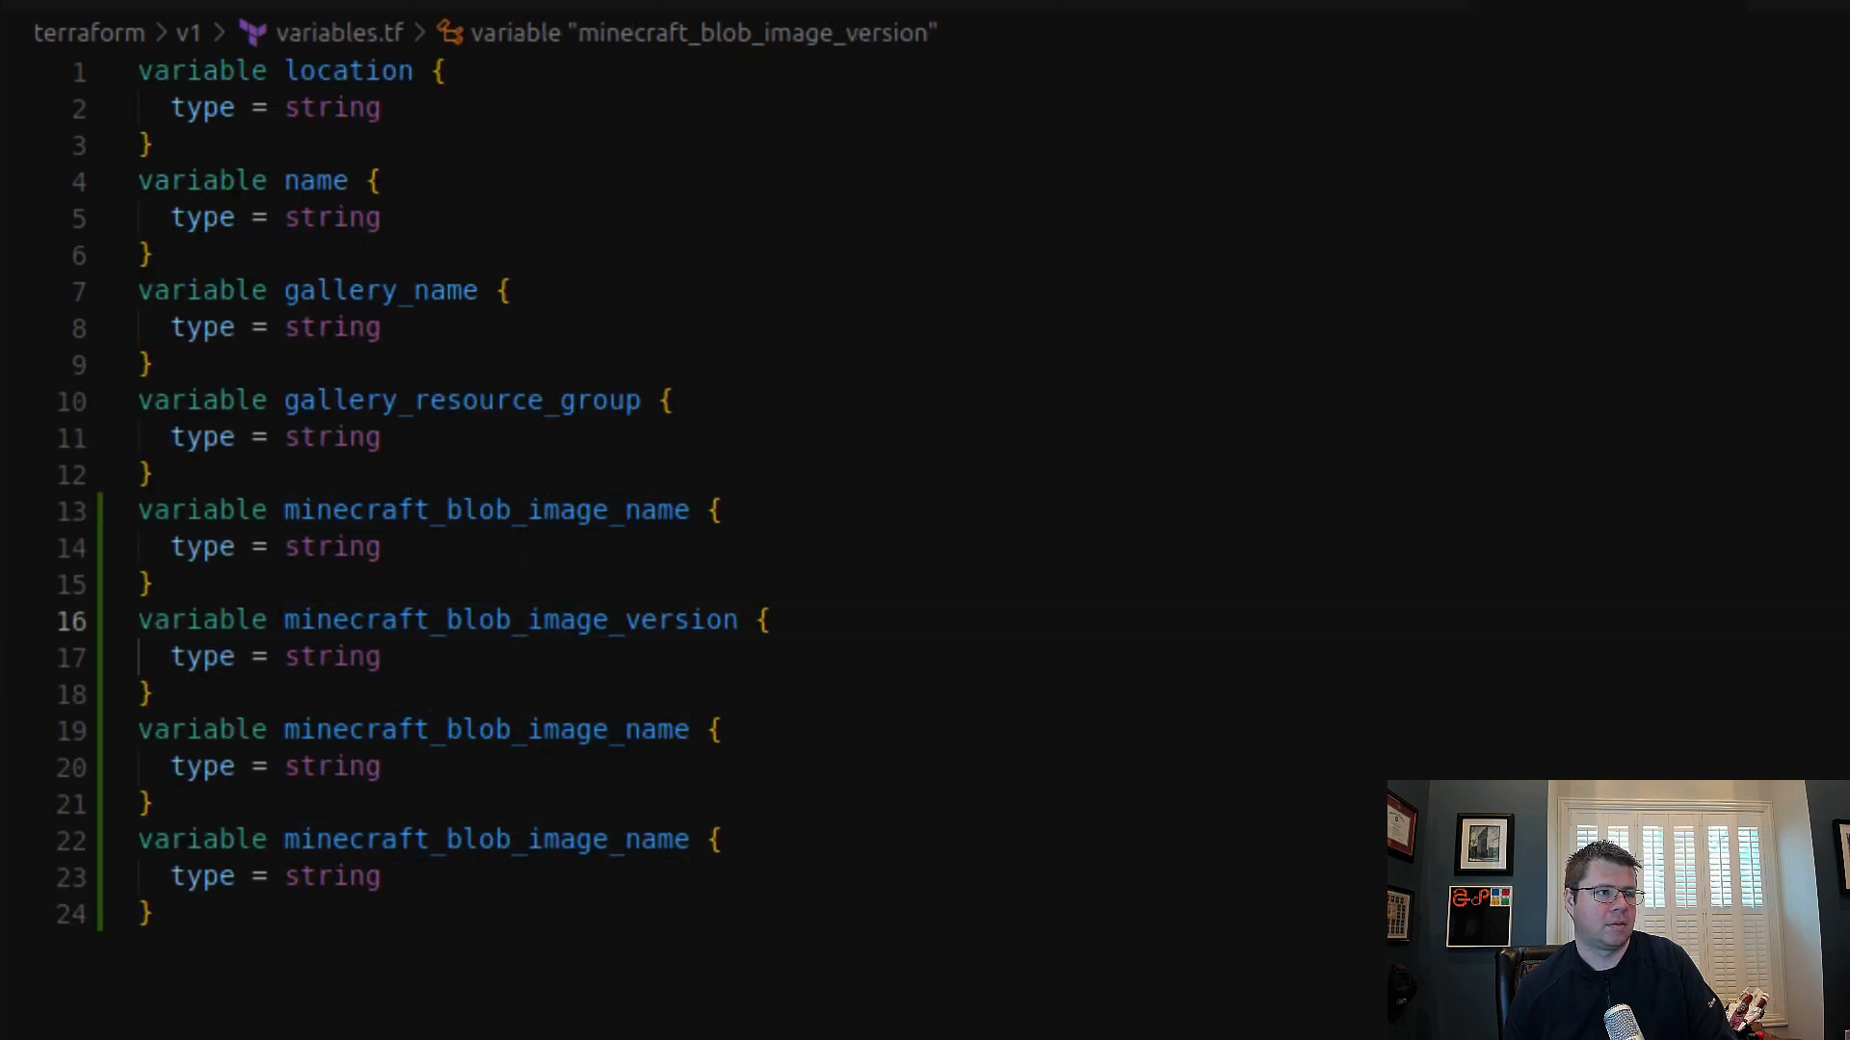
Step: Try to rename the second duplicated variable block in variables.tf to minecraft_local_image_name, taking the name from env-dev.tfvars
key("ctrl+Tab")
double_click(507, 290)
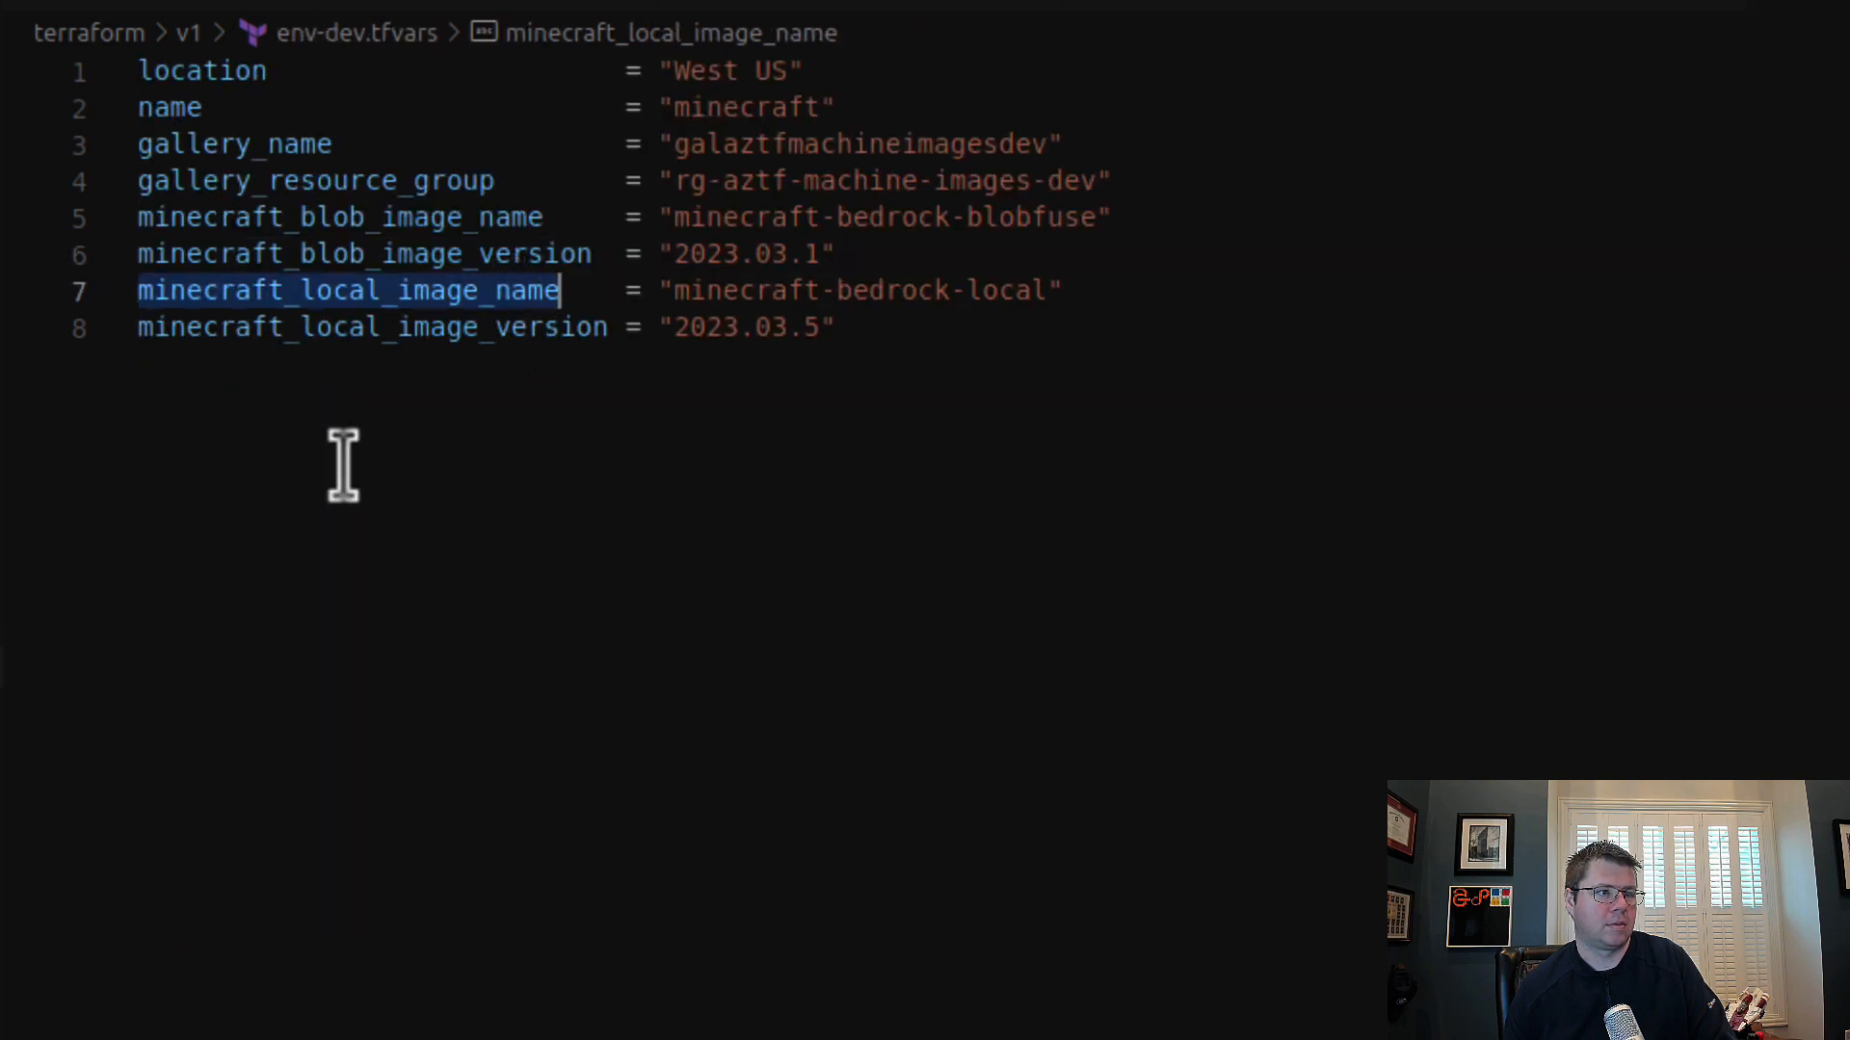
key("ctrl+c")
key("ctrl+Tab")
double_click(603, 734)
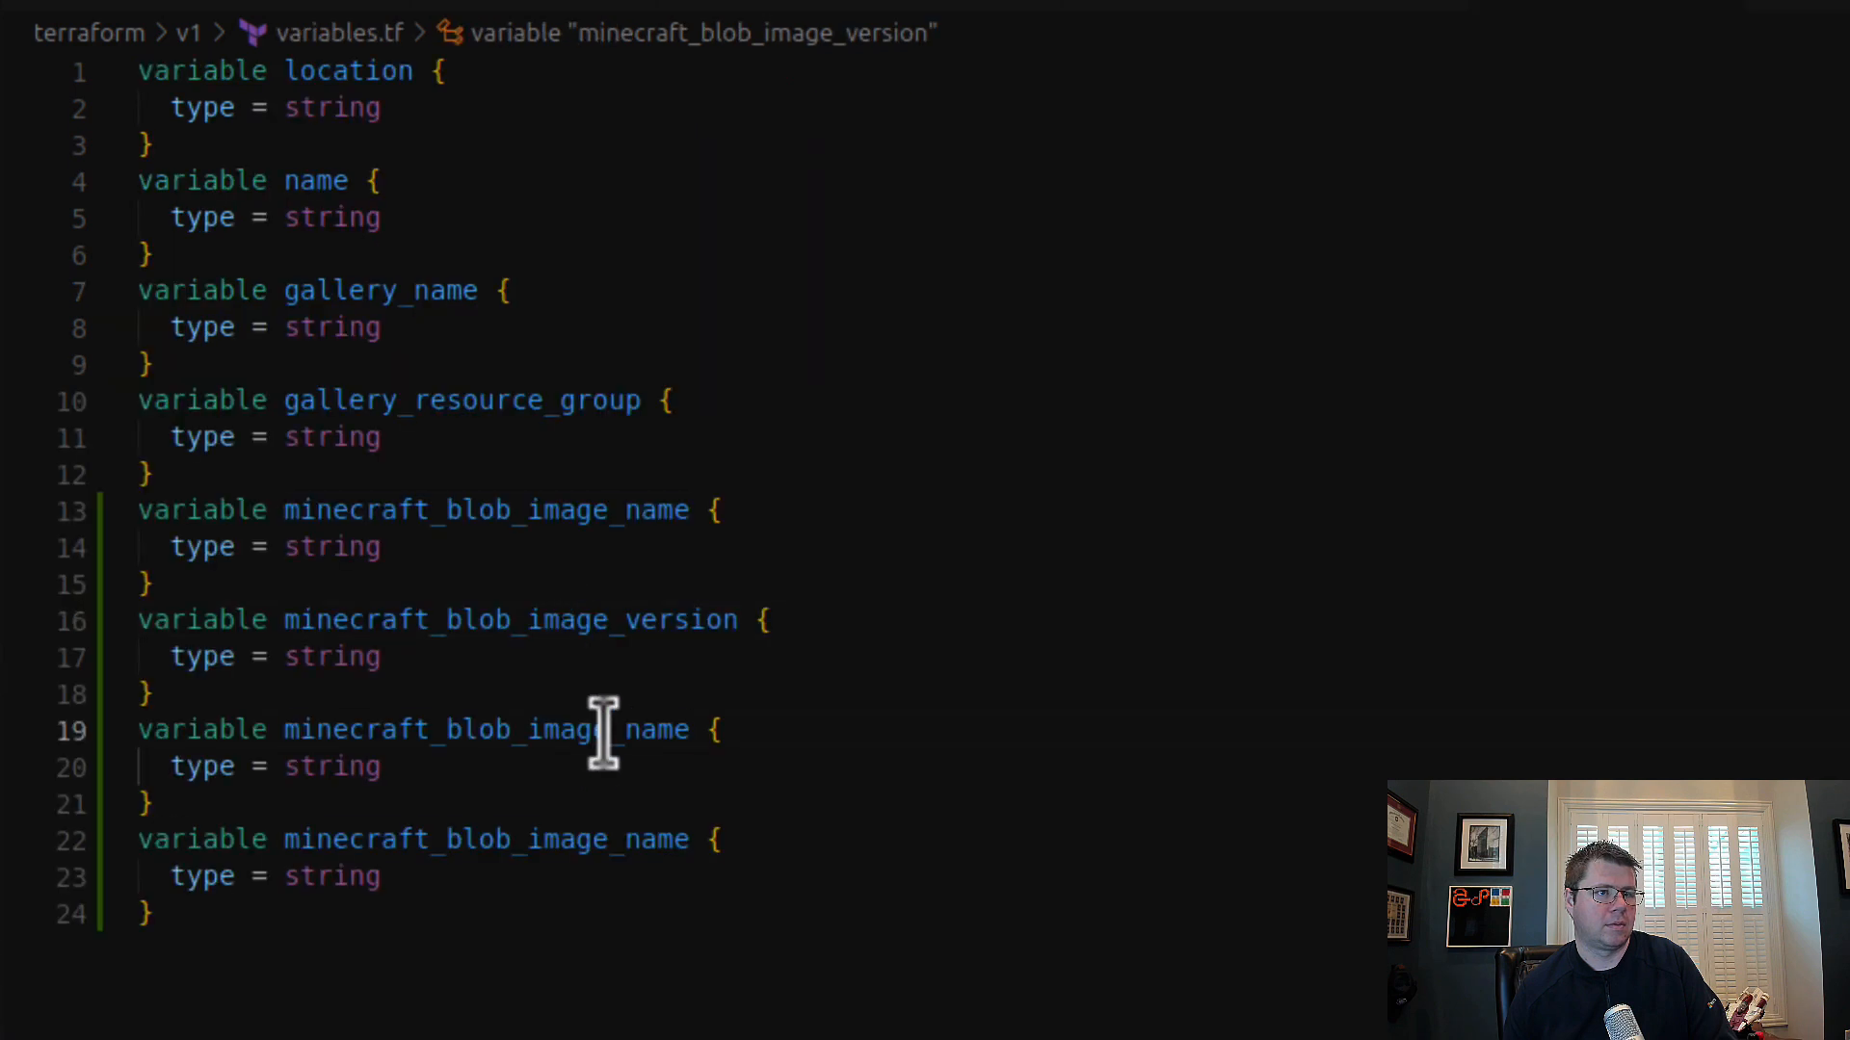
key("ctrl+v")
Step: Undo the faulty paste in variables.tf and rename the last duplicated variable block to minecraft_local_image_version, taking the name from env-dev.tfvars
left_click(1, 710)
left_click(1, 668)
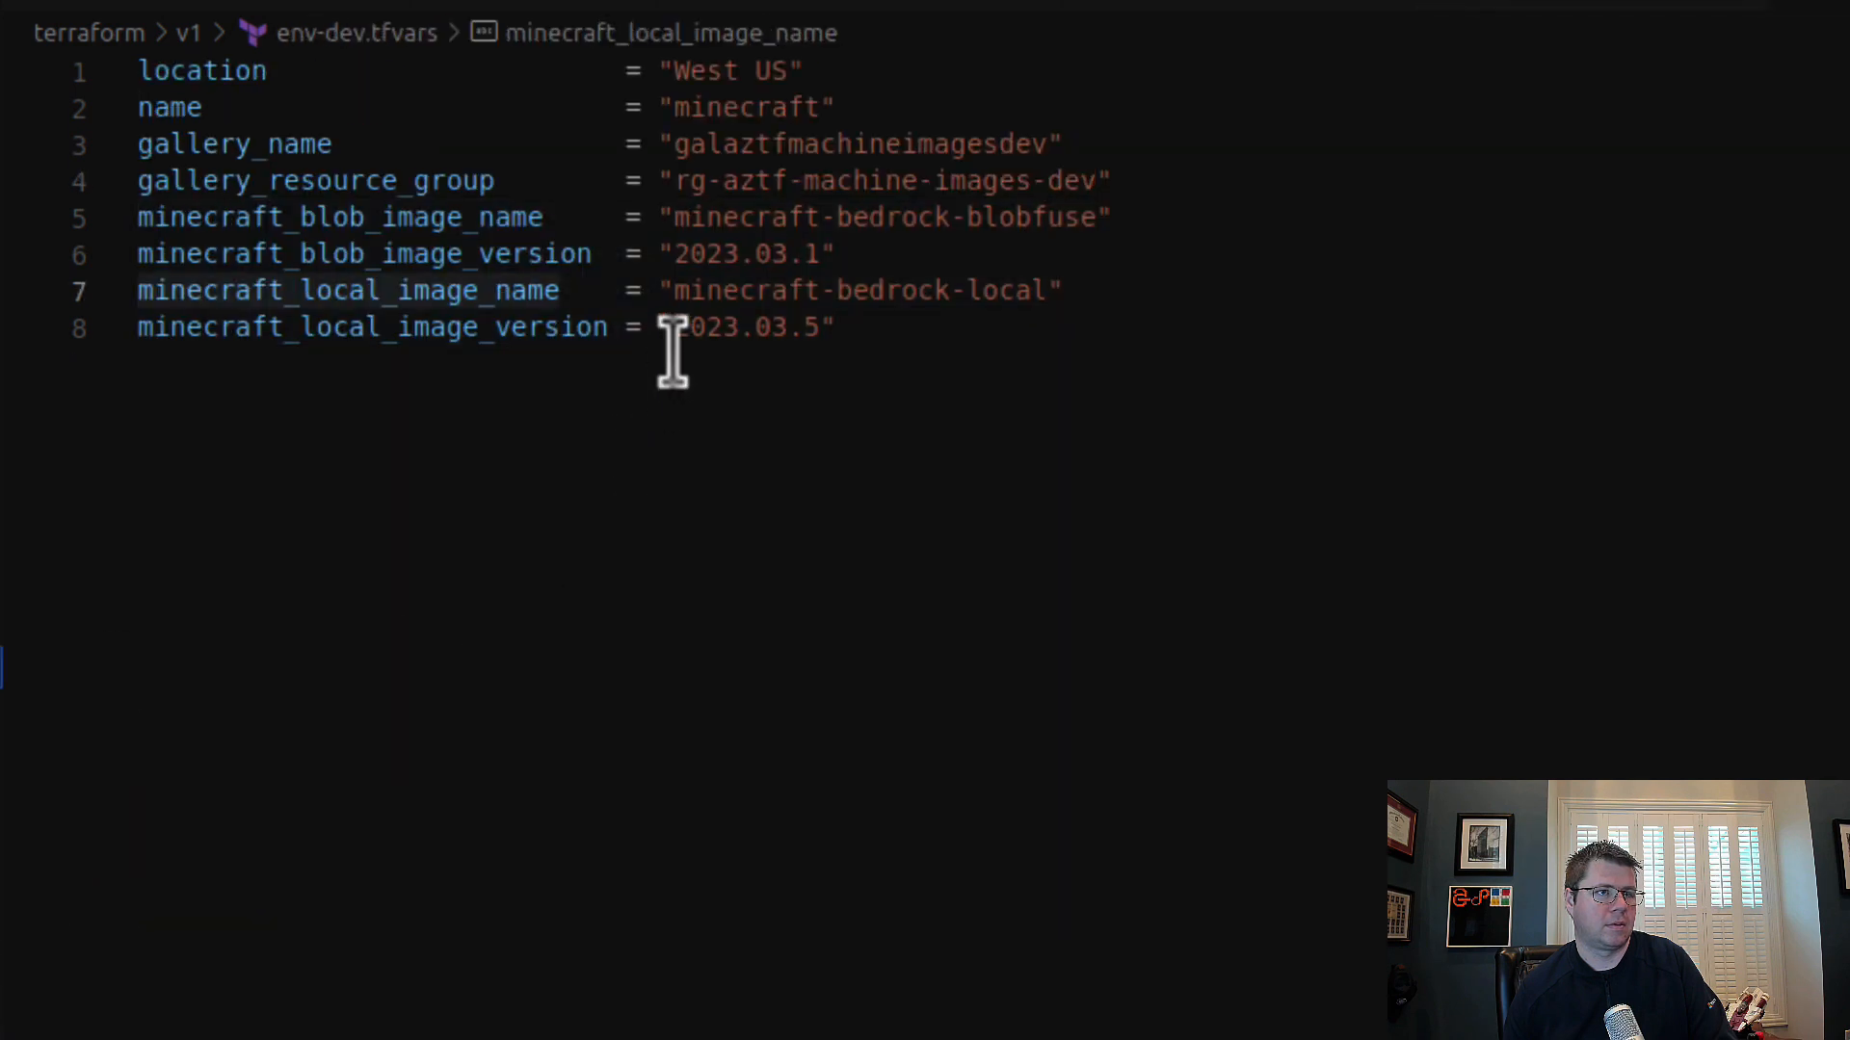
double_click(582, 326)
key("ctrl+c")
key("ctrl+Tab")
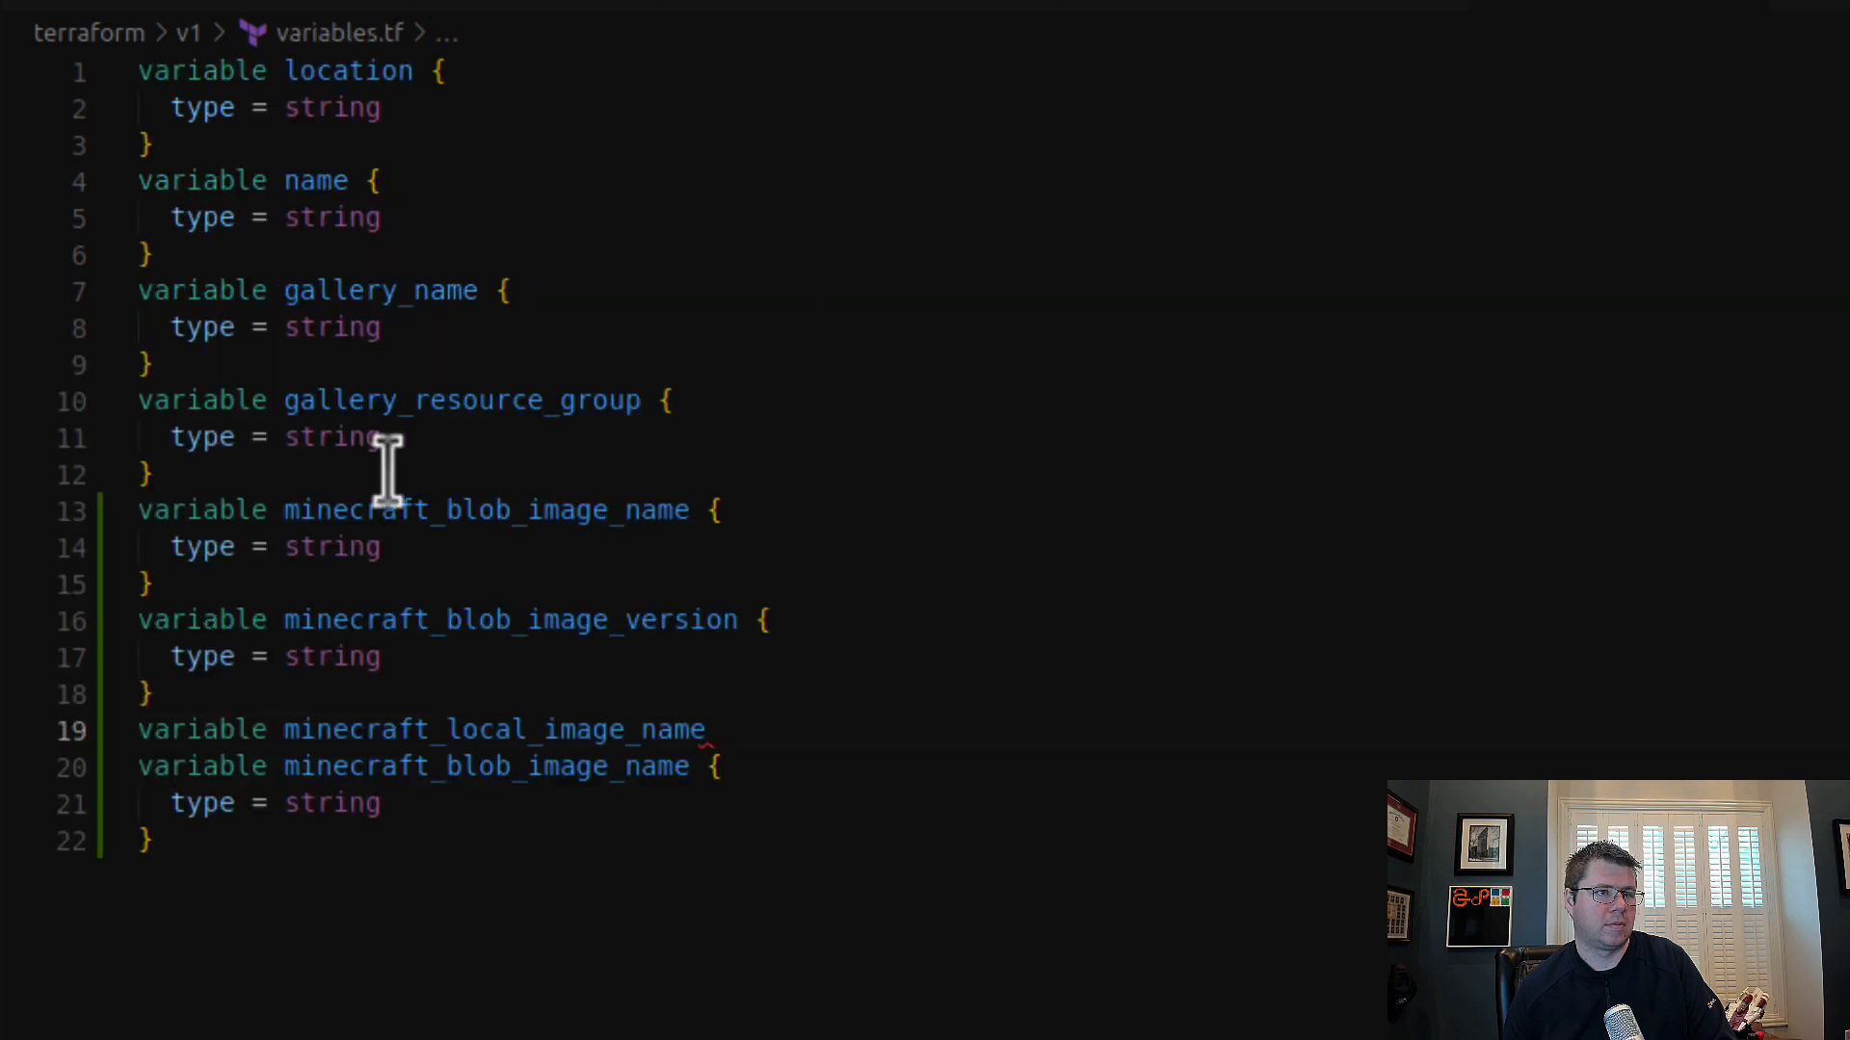
key("ctrl+z")
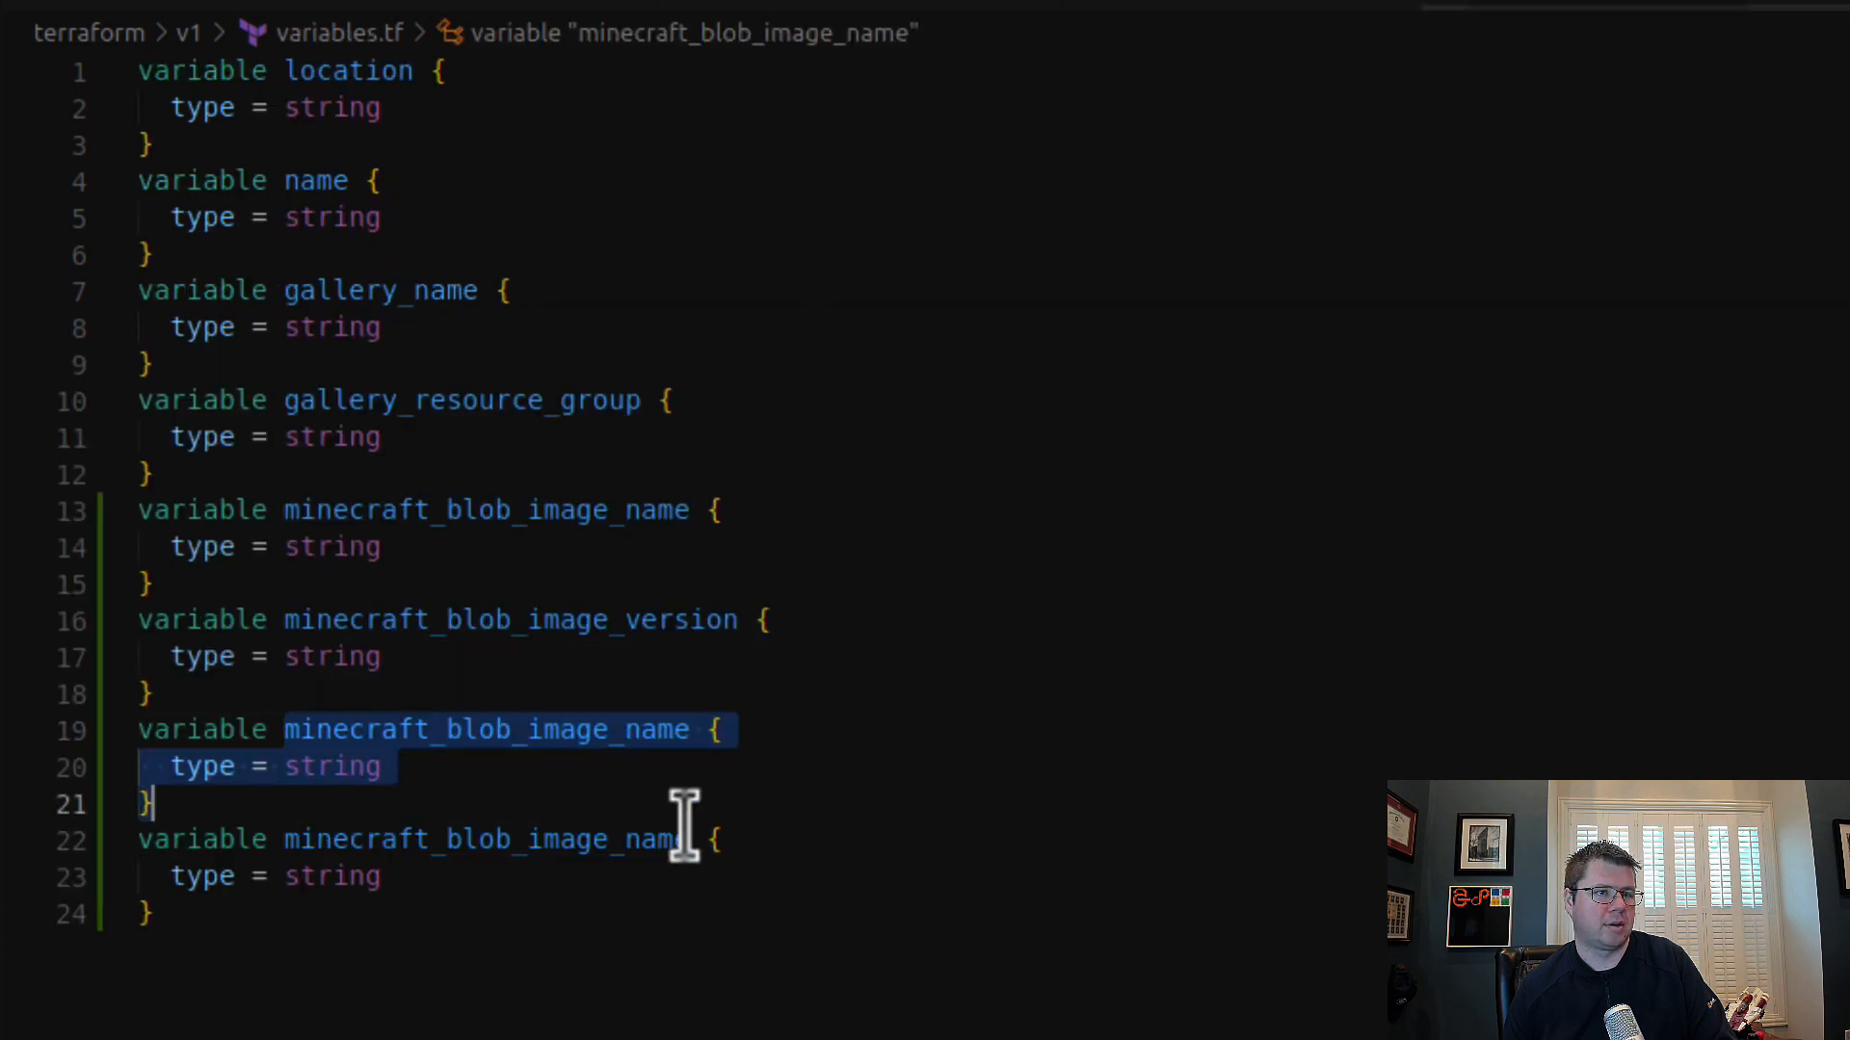
double_click(570, 843)
key("ctrl+v")
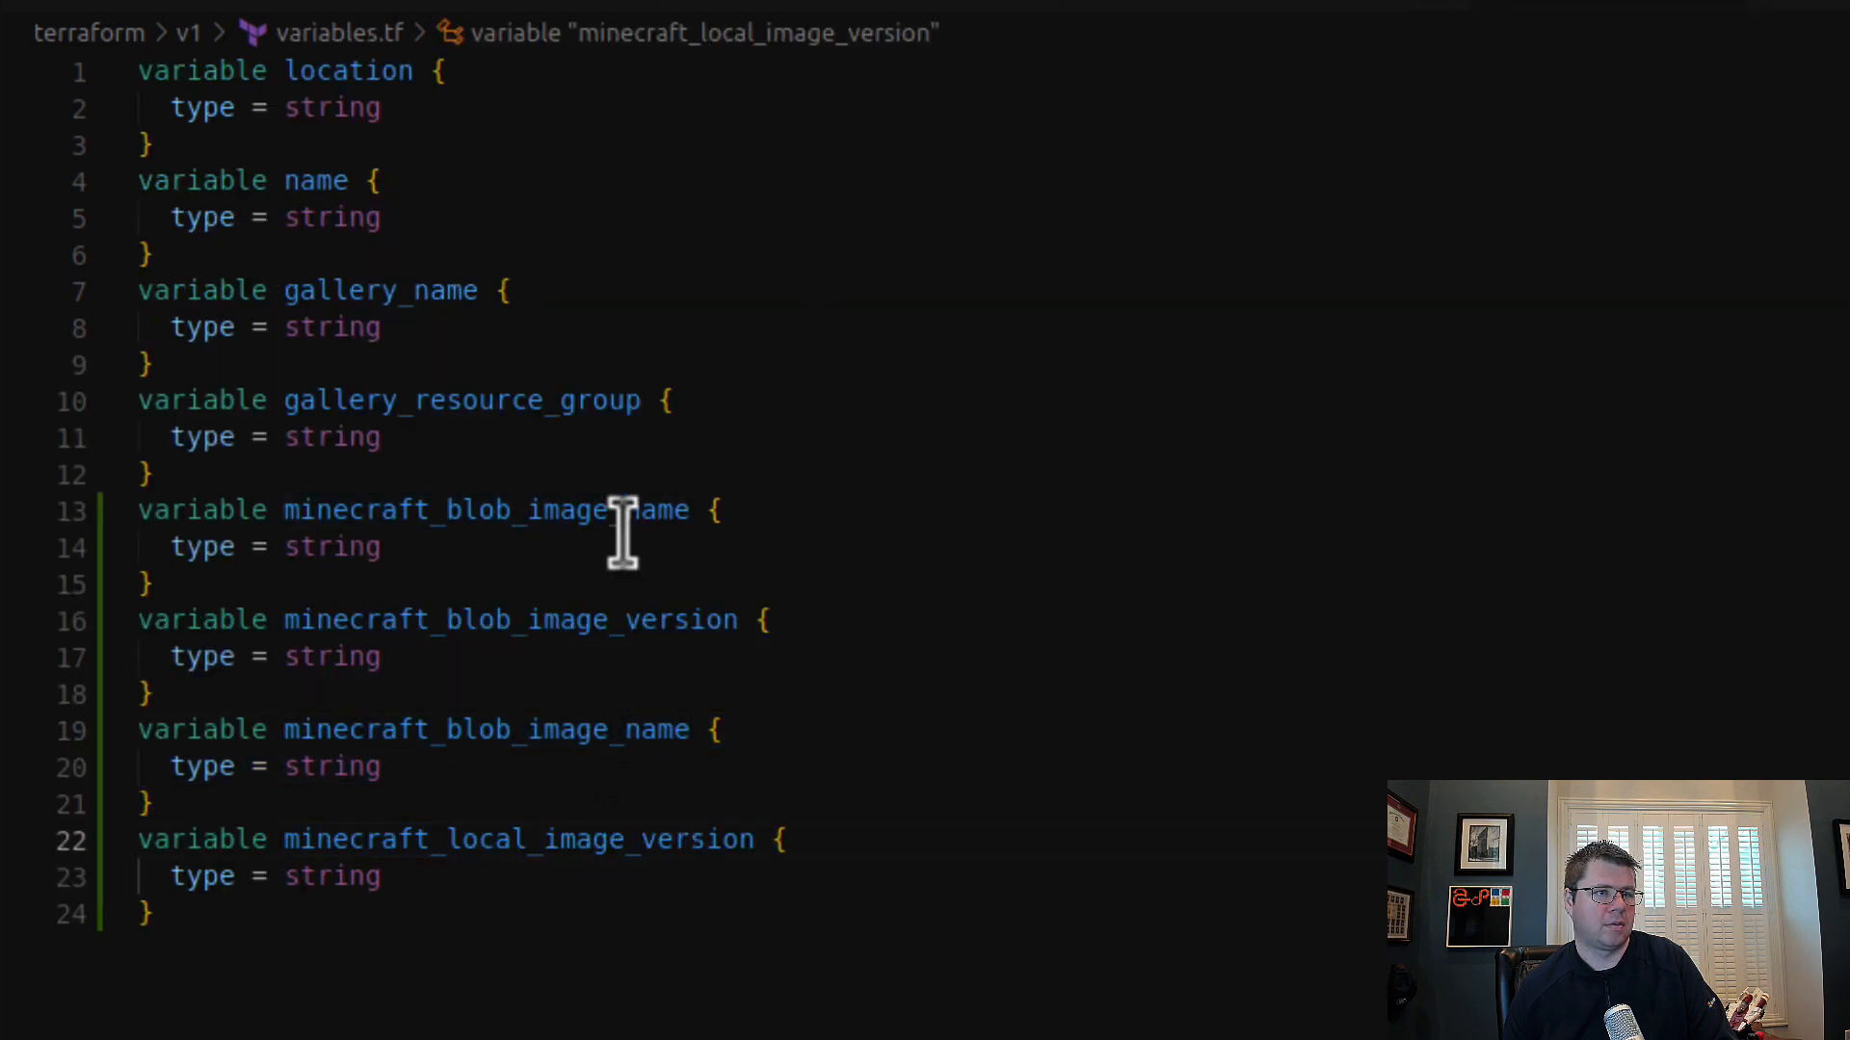
Step: Rename the remaining duplicated minecraft_blob_image_name block above minecraft_local_image_version to minecraft_local_image_name, copying the name from env-dev.tfvars
key("ctrl+Tab")
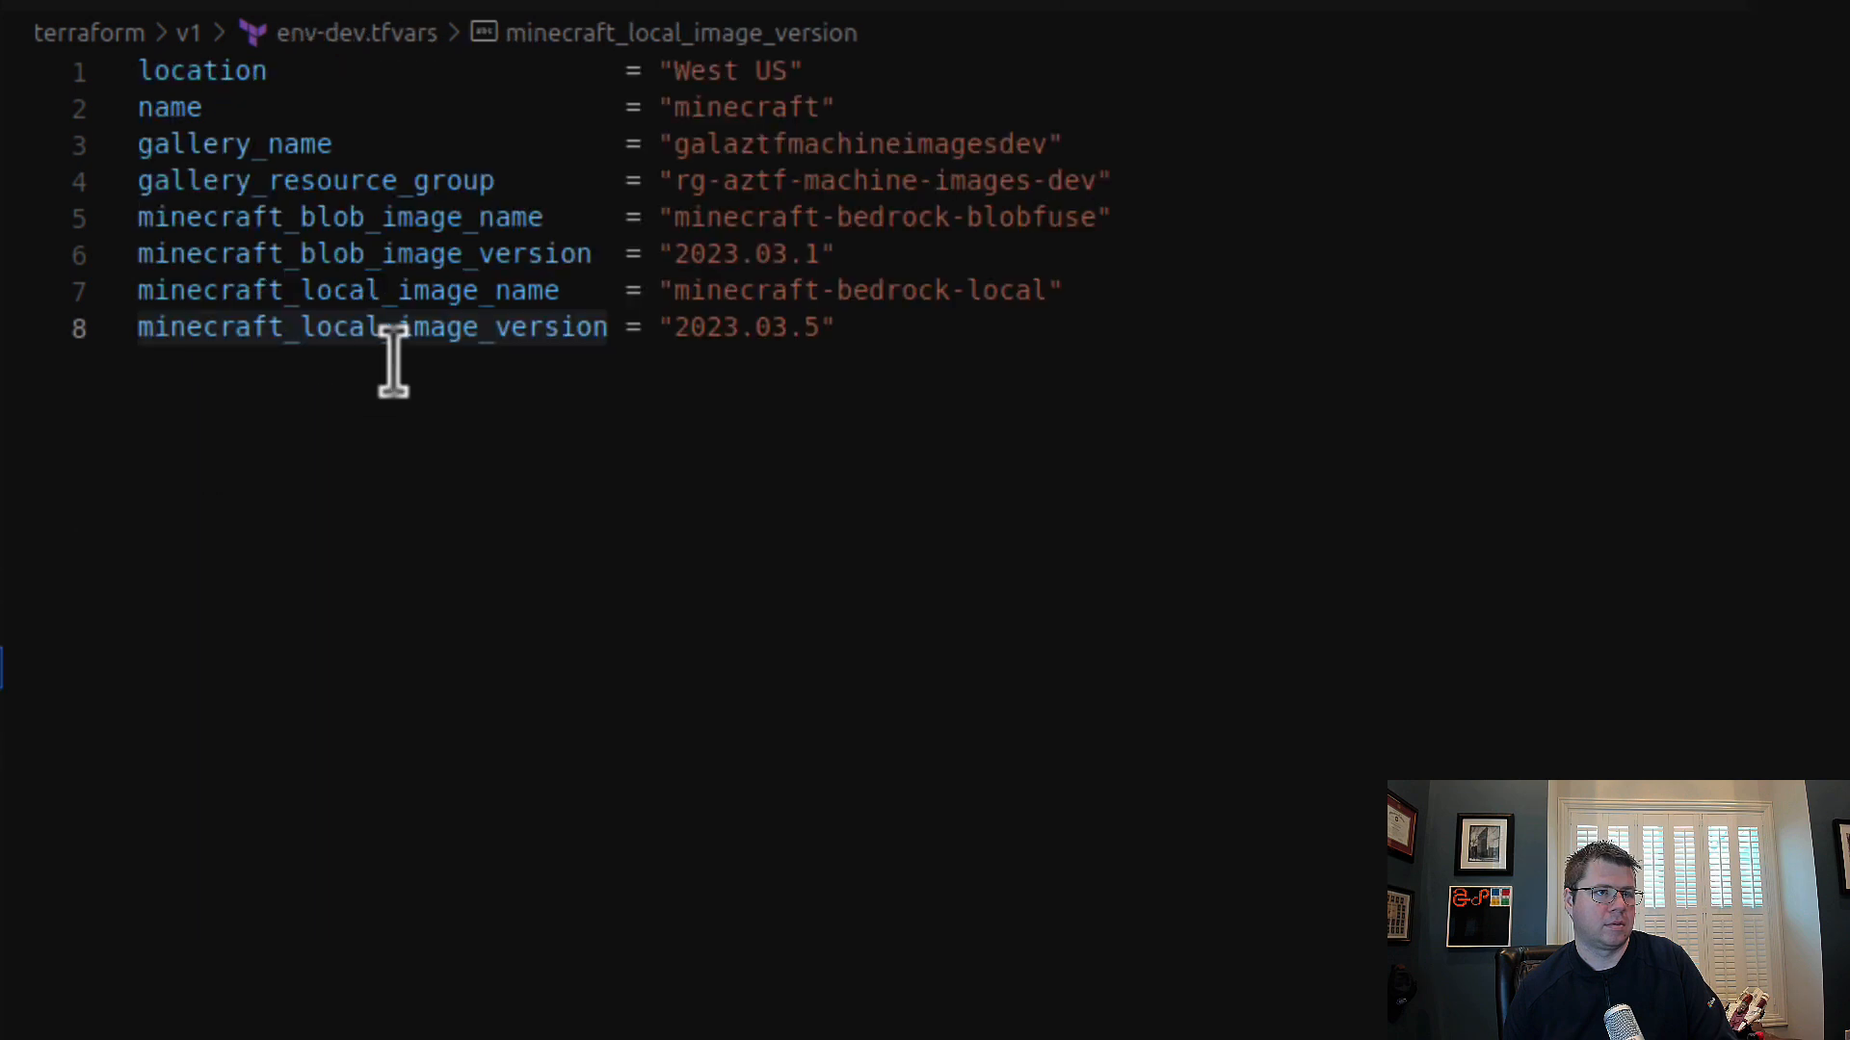
double_click(446, 290)
key("ctrl+c")
key("ctrl+Tab")
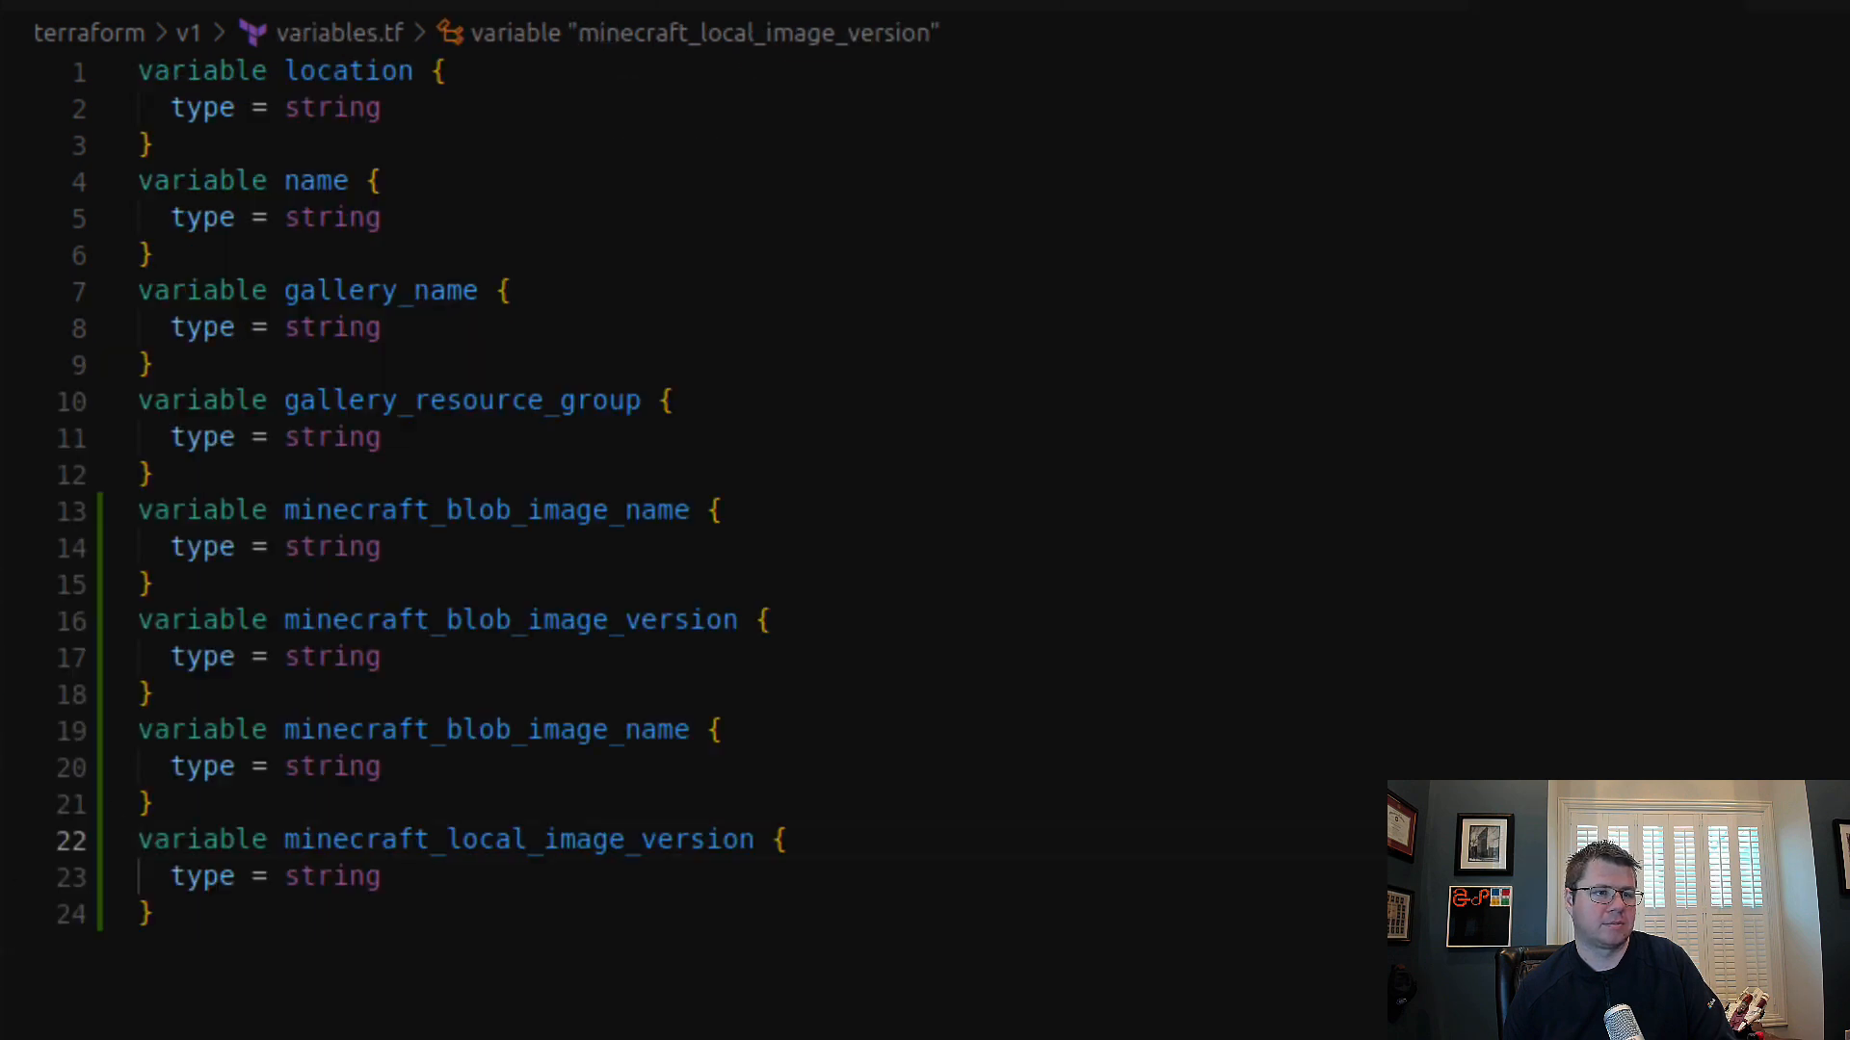
double_click(619, 731)
key("ctrl+v")
left_click(748, 1021)
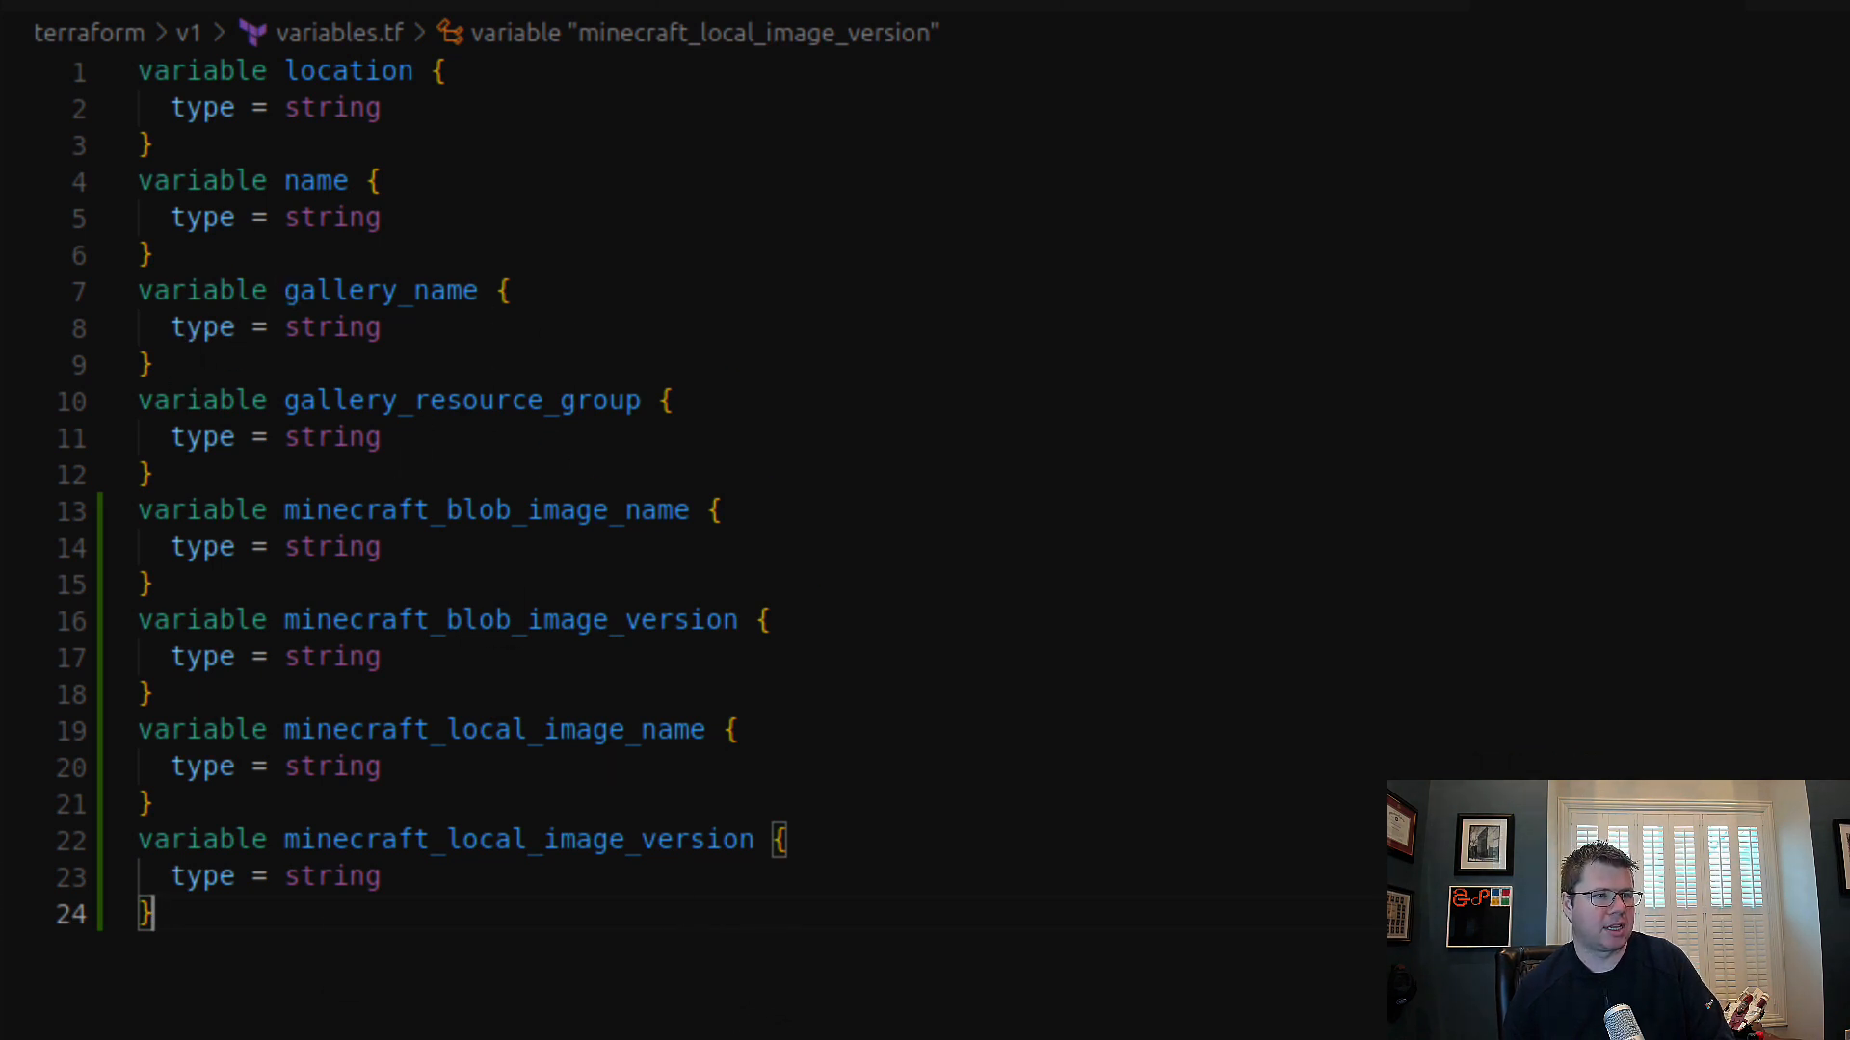
Step: In minecraft-blob-storage.tf, set name in the minecraft_blob_storage shared image data block to var.minecraft_blob_image_name
left_click(1, 668)
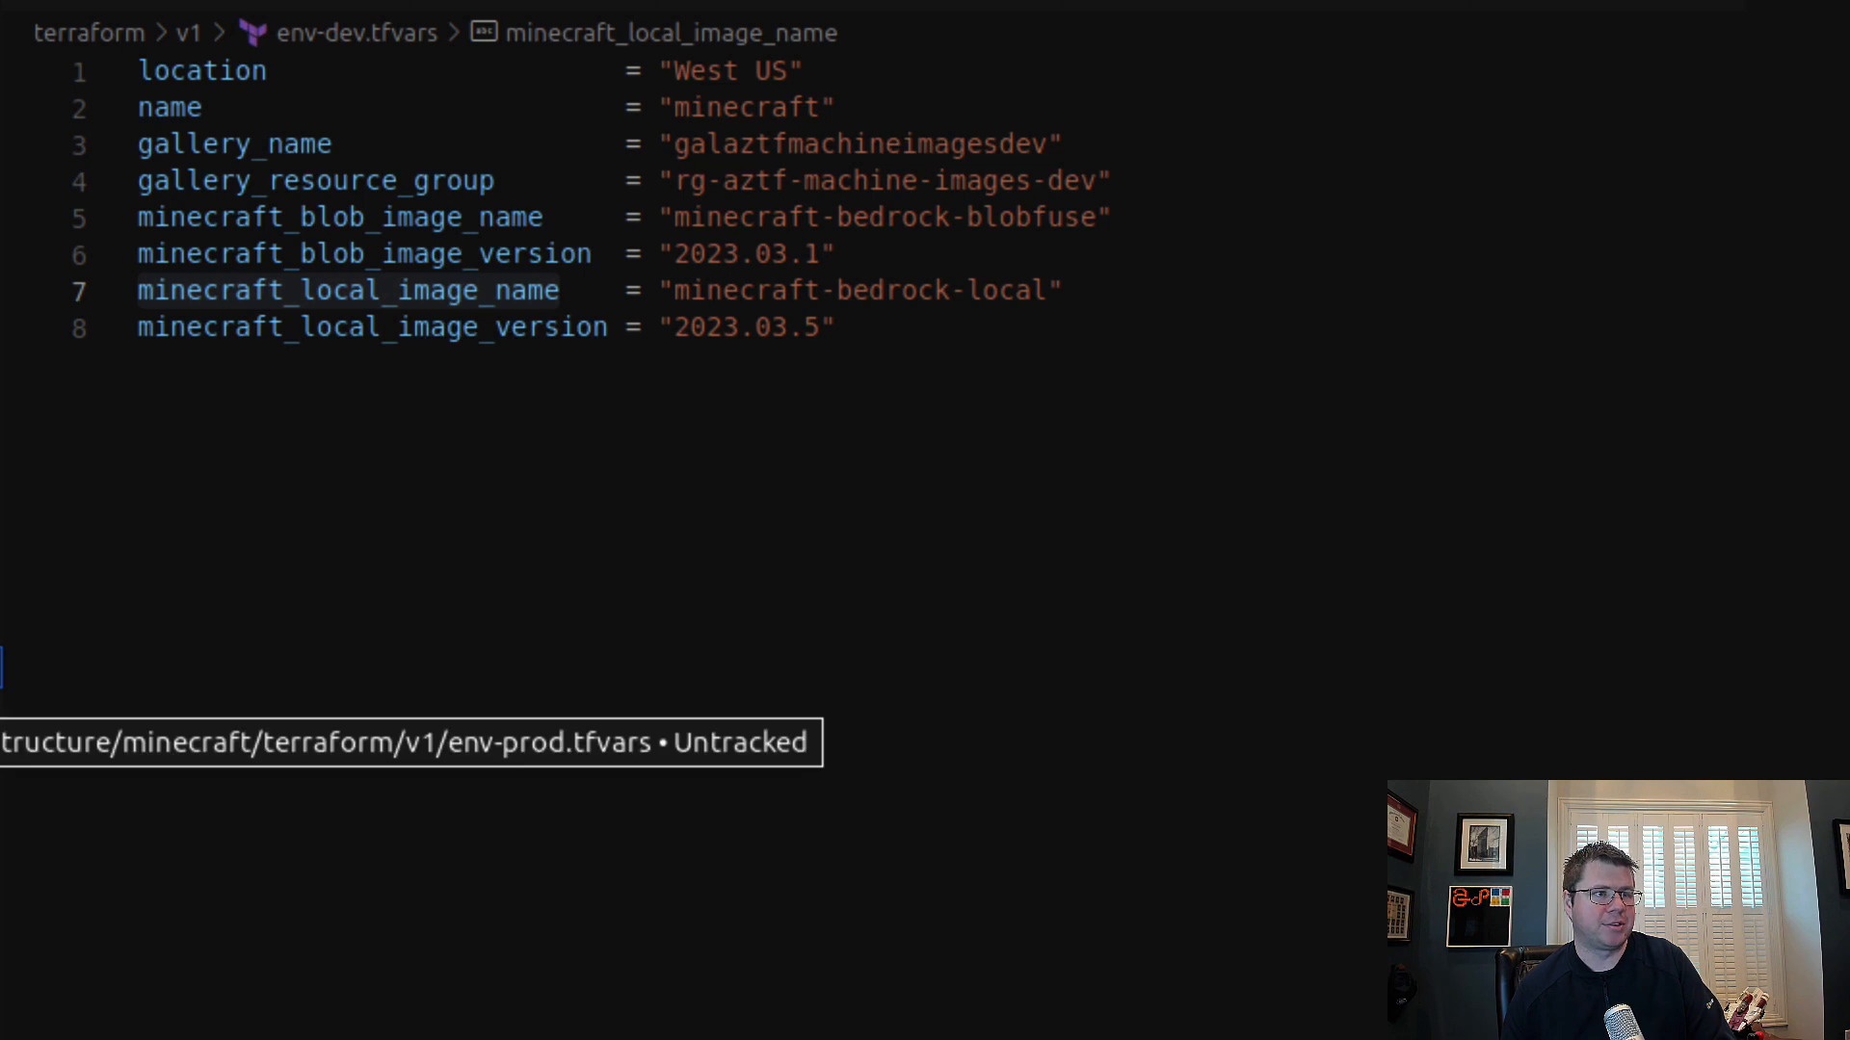
left_click(648, 597)
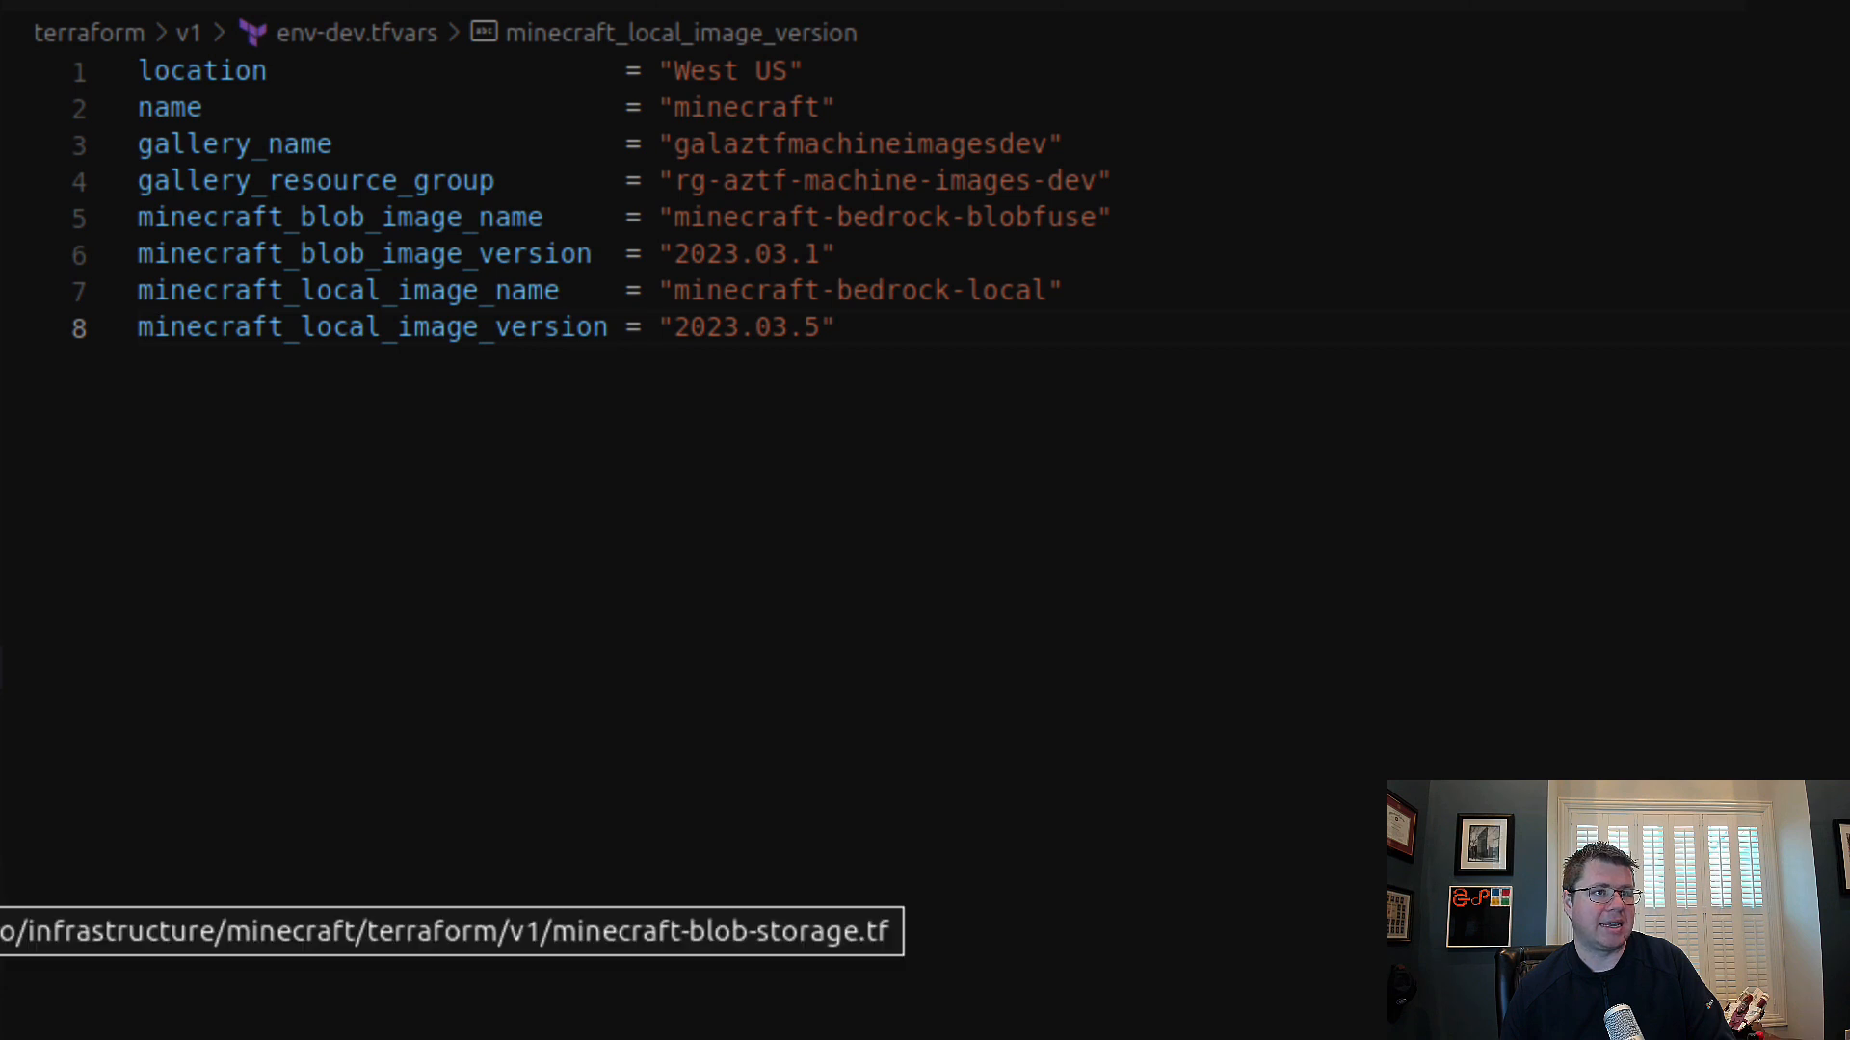
double_click(397, 217)
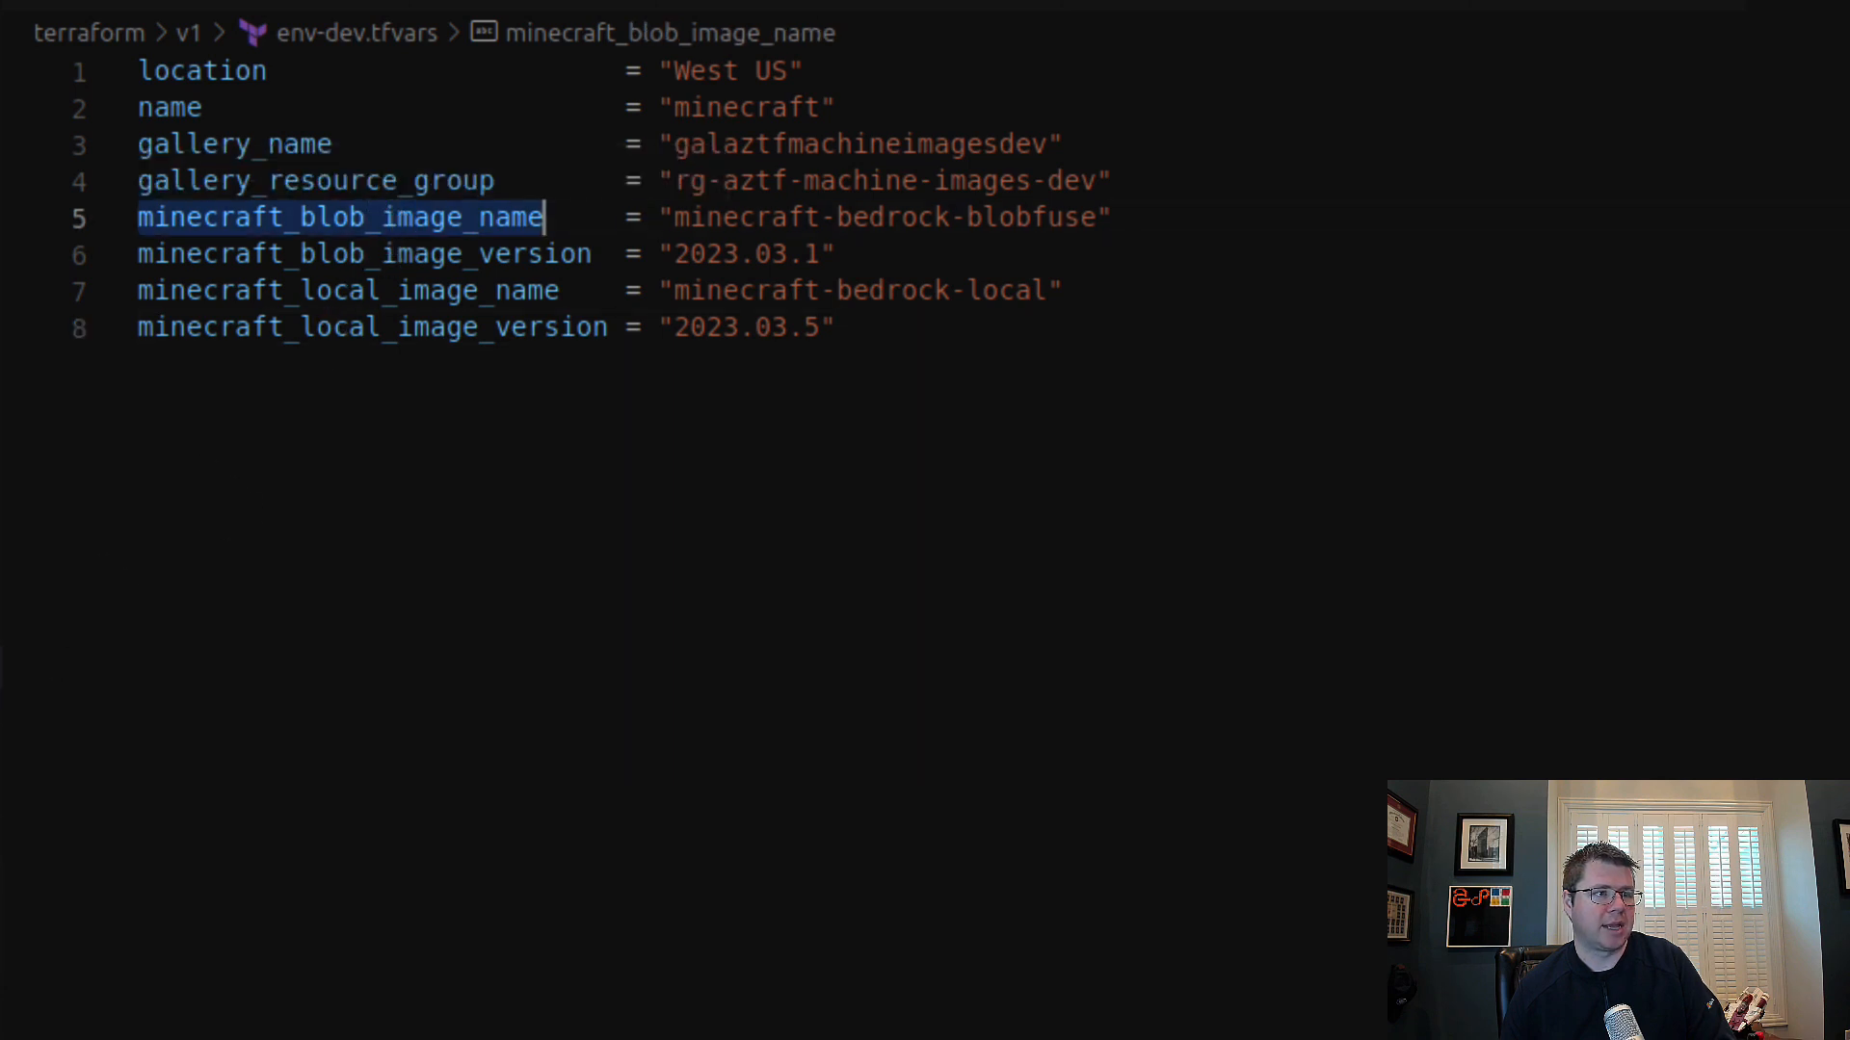
left_click(1, 876)
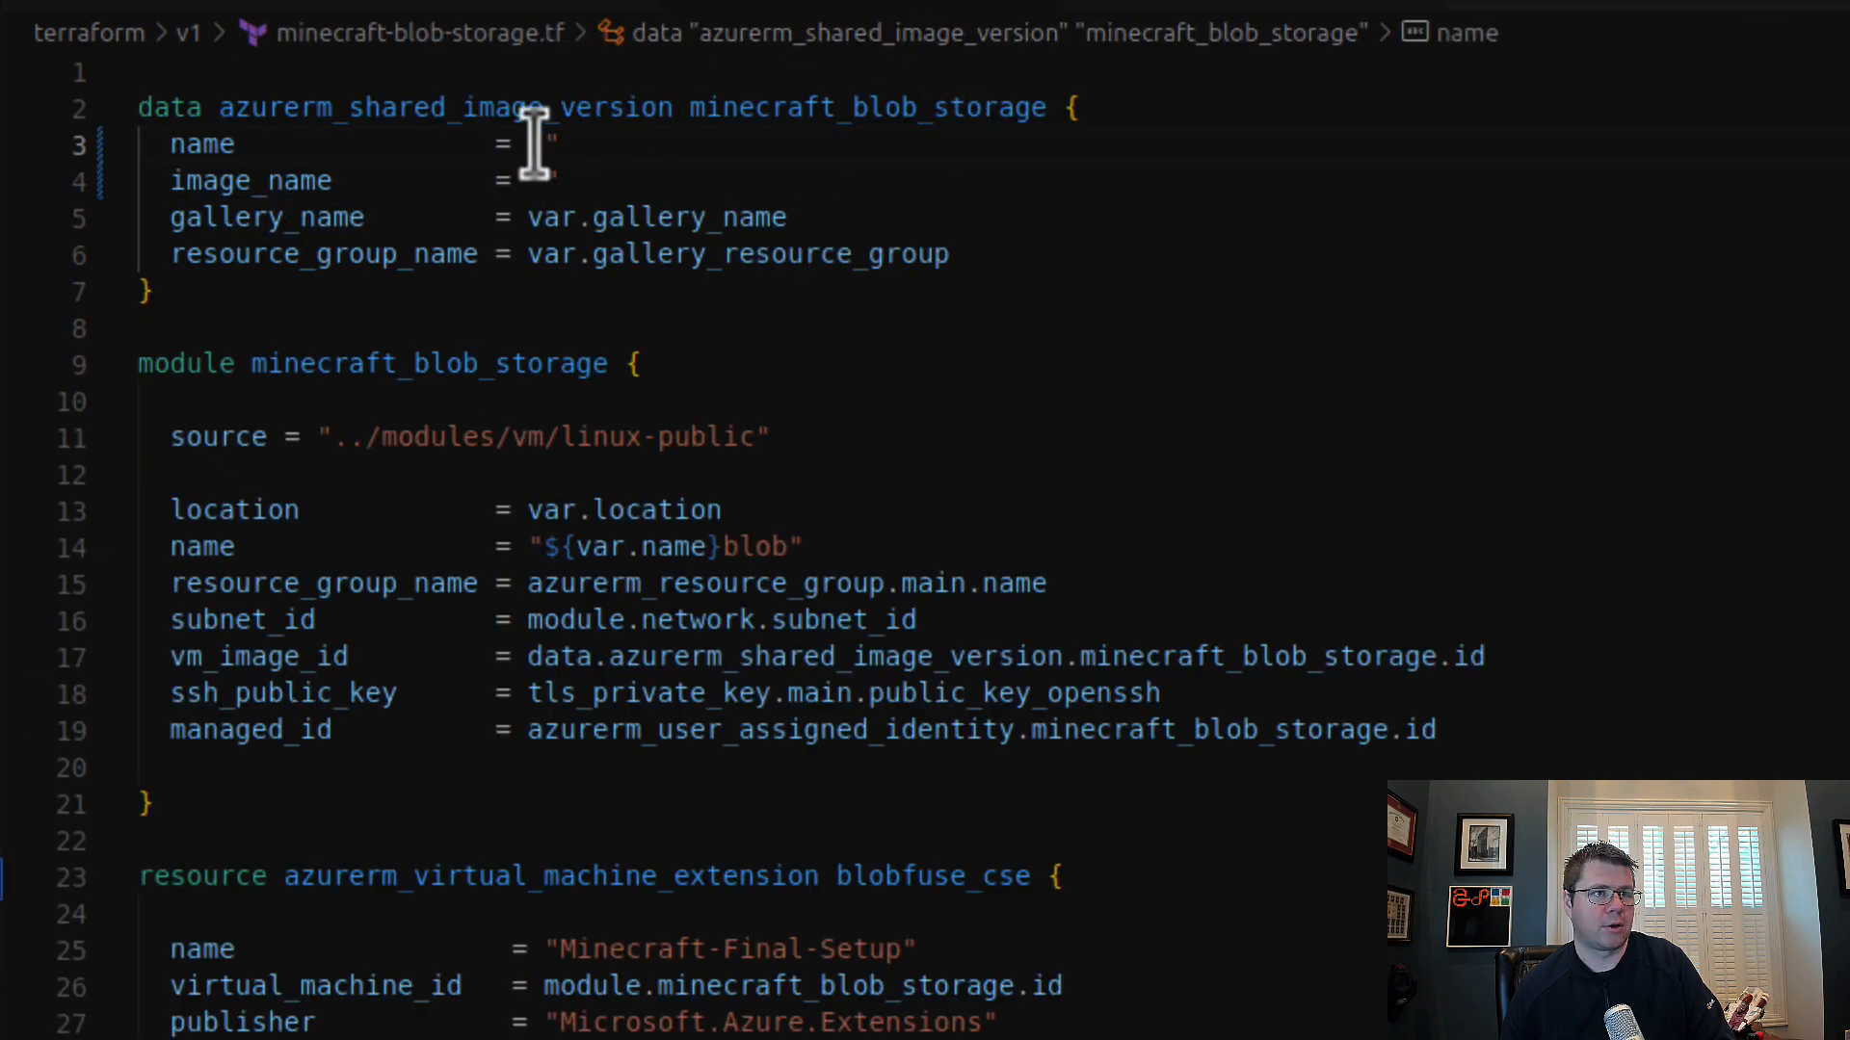
left_click_drag(541, 146, 587, 149)
key("BackSpace")
key("BackSpace")
type("var.minecraft_blob_image_name")
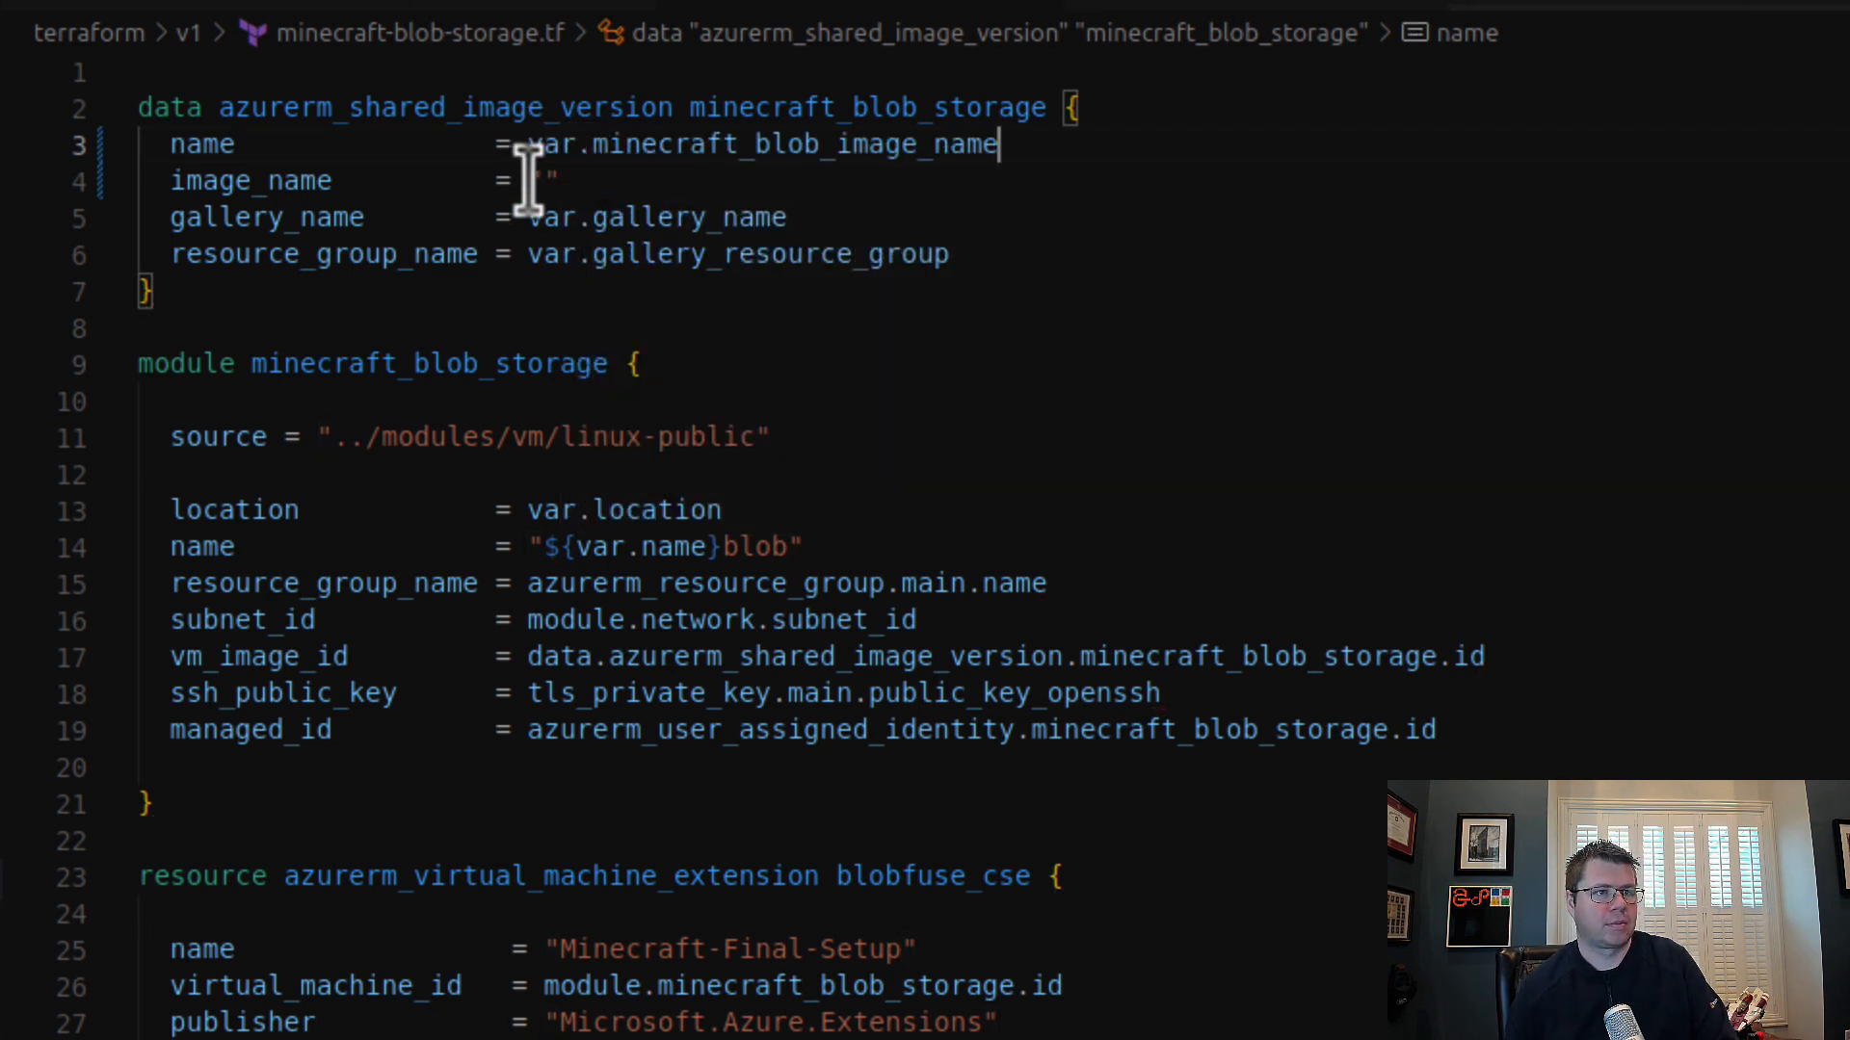
Step: Set image_name in the minecraft_blob_storage data block to var.minecraft_blob_image_version
left_click_drag(528, 180, 674, 175)
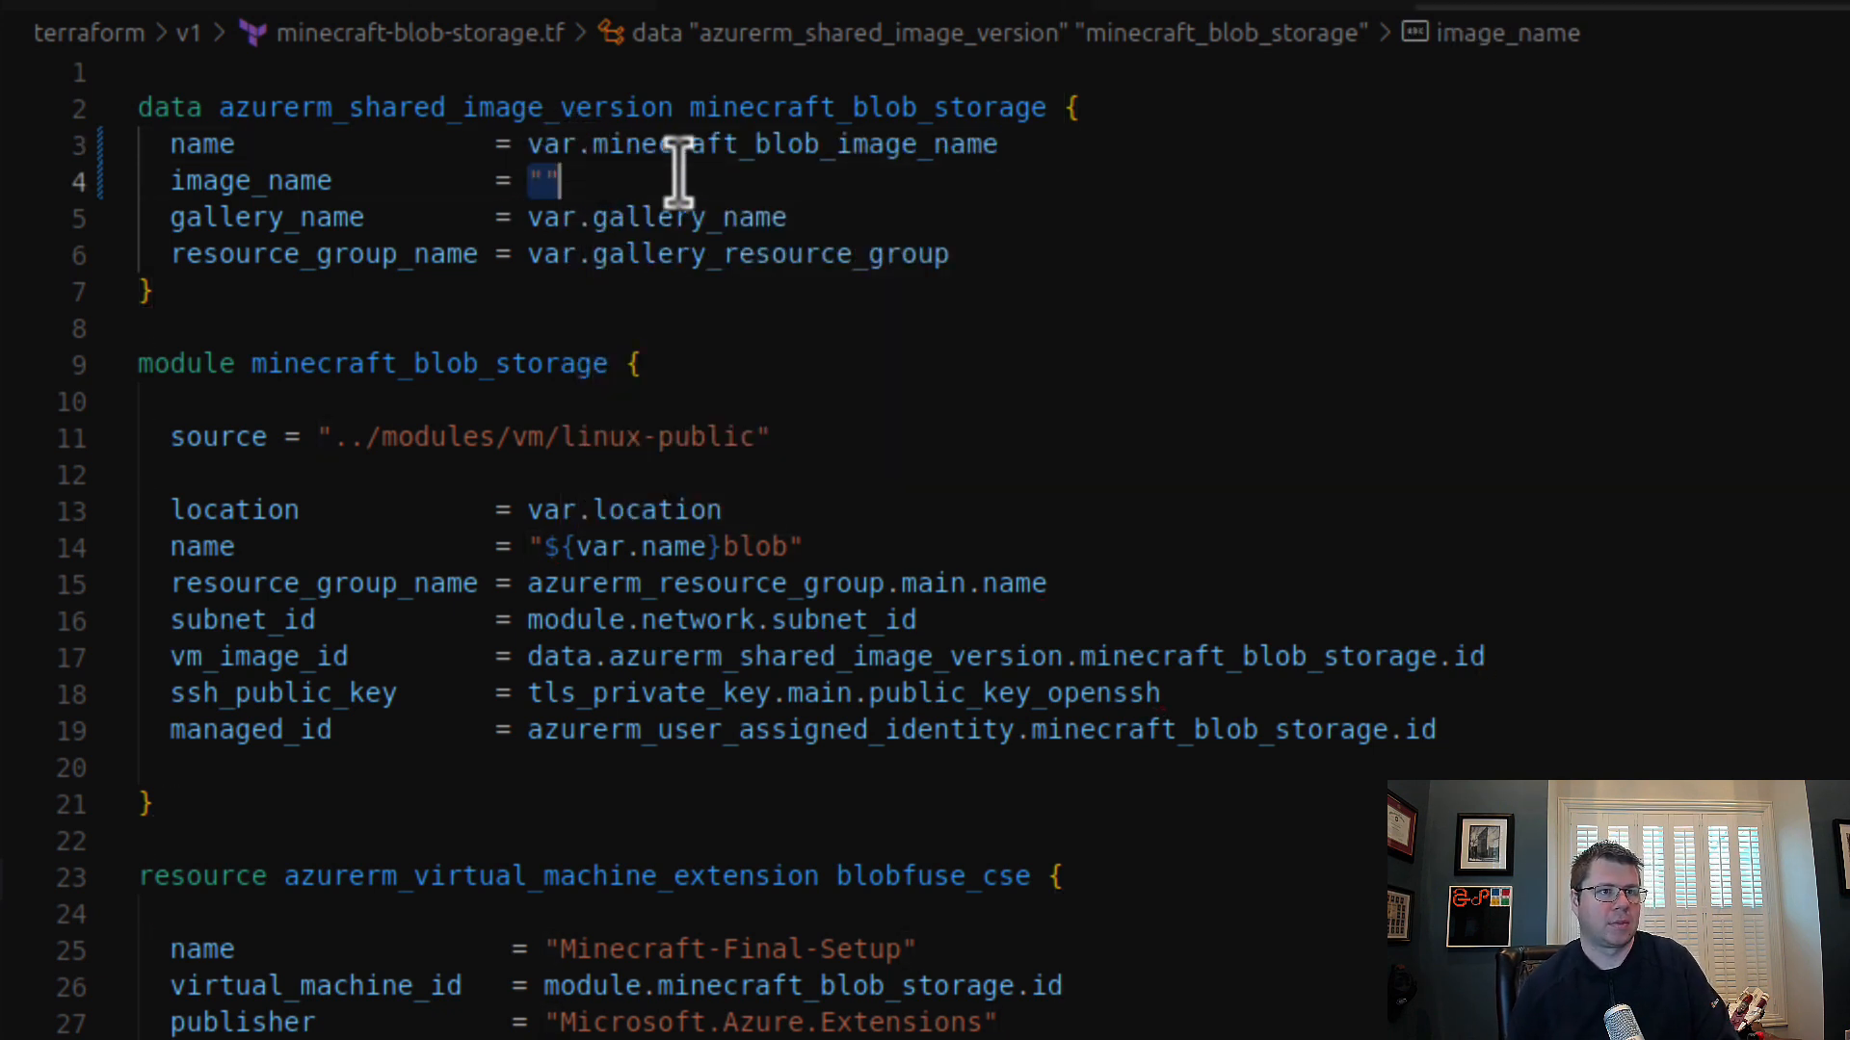
type("var.minecraft_blob_image_na")
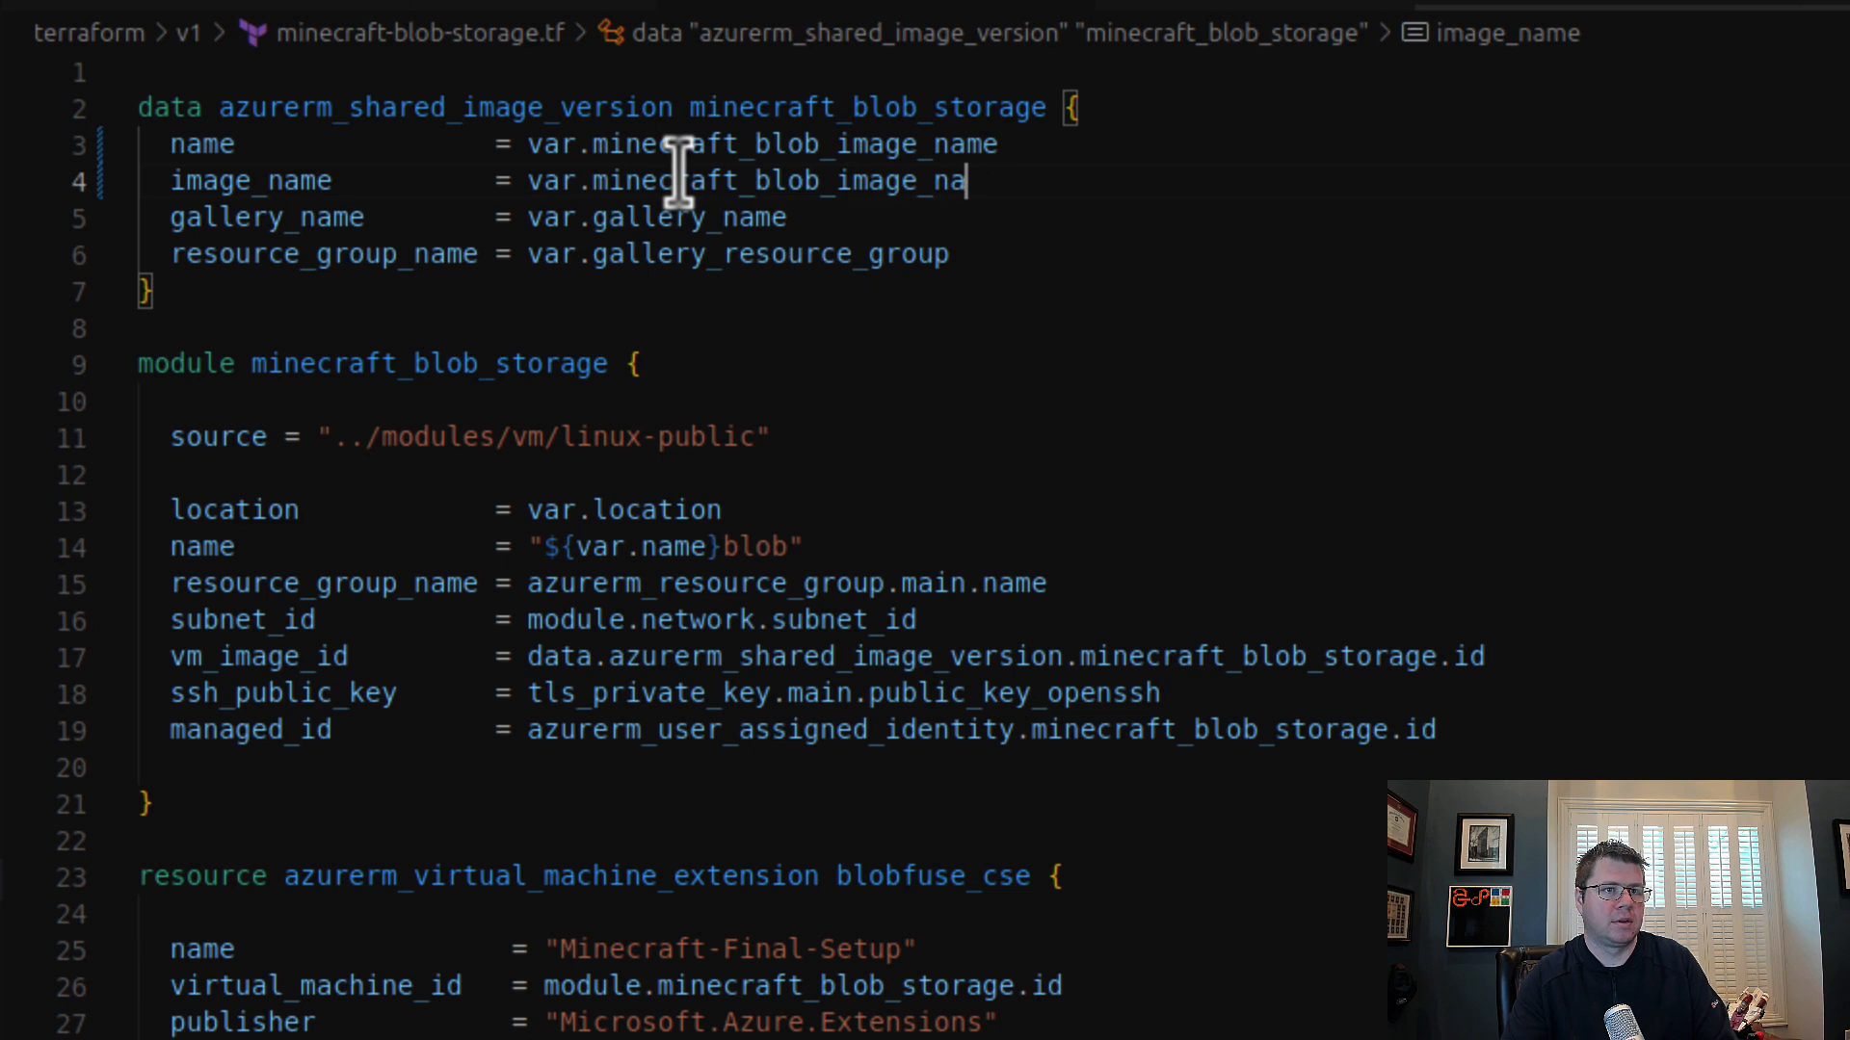
type("meversion")
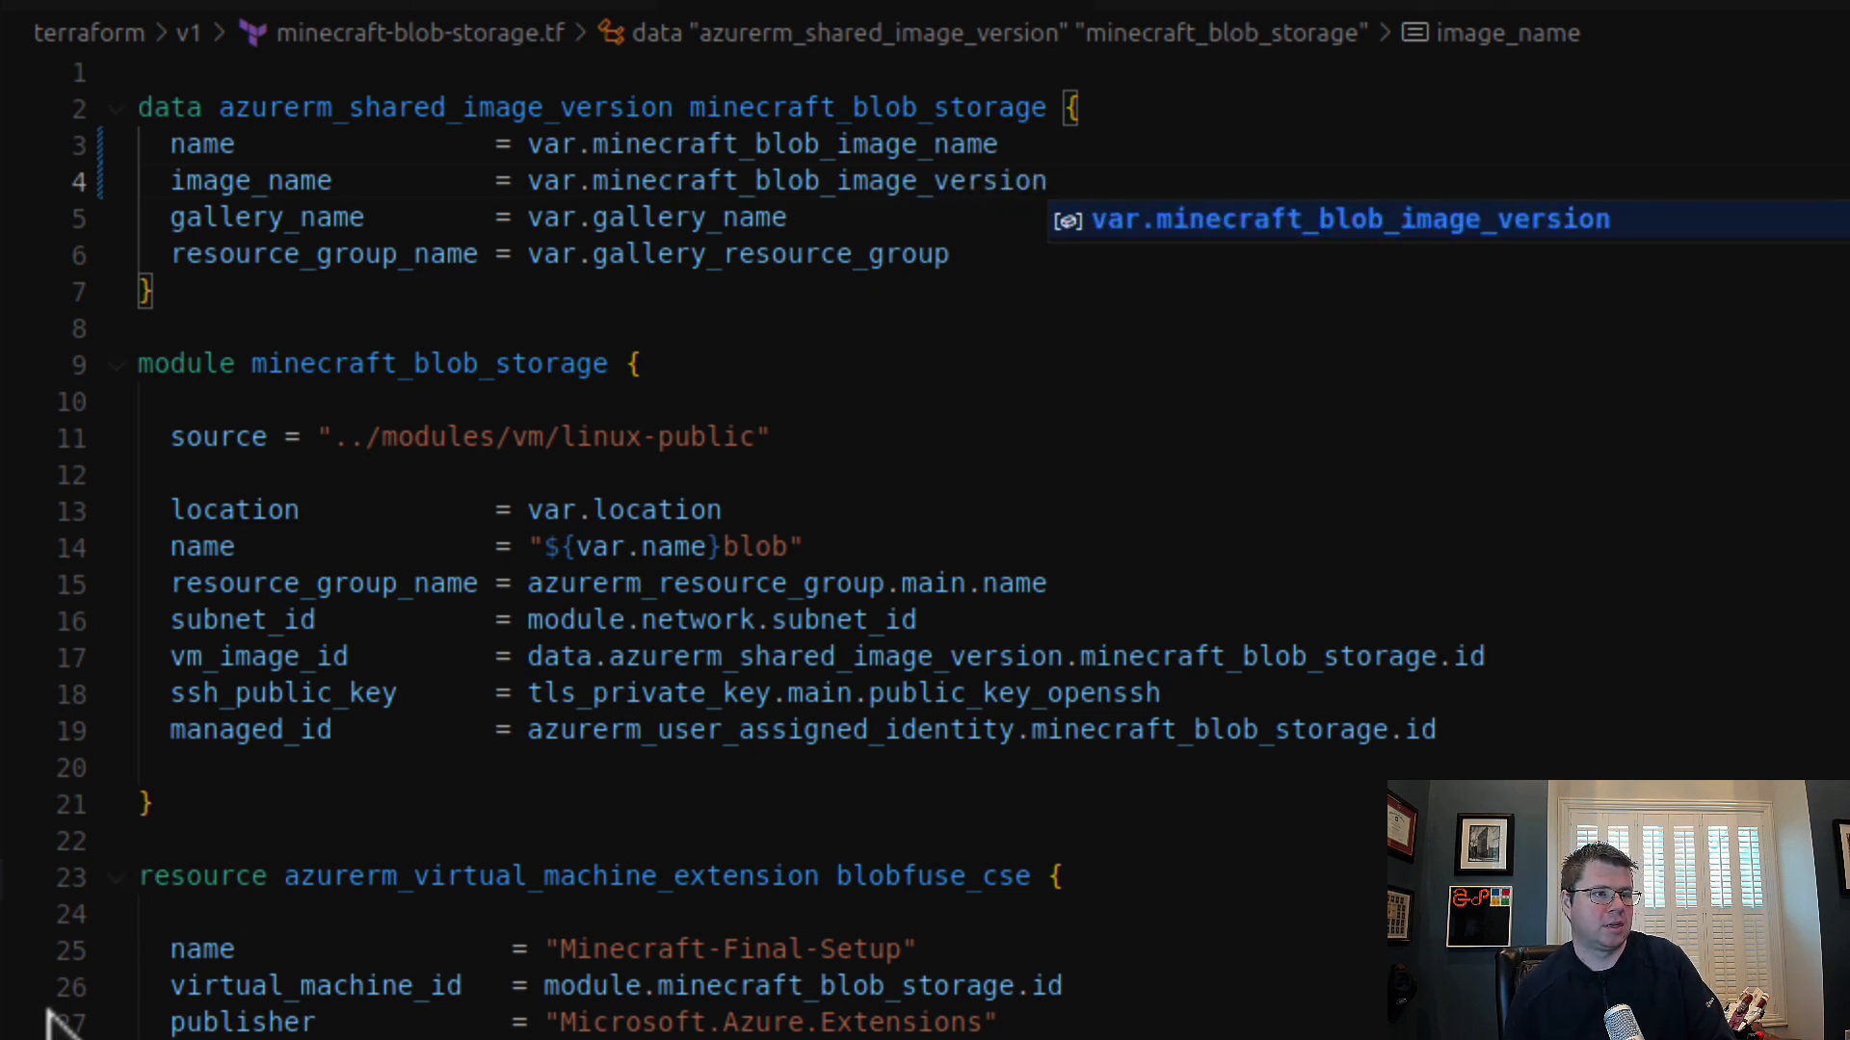
Step: In minecraft-local-storage.tf, set name in the shared image data block to var.minecraft_local_image_name, copying the variable name from variables.tf
key("ctrl+Page_Down")
key("ctrl+Page_Down")
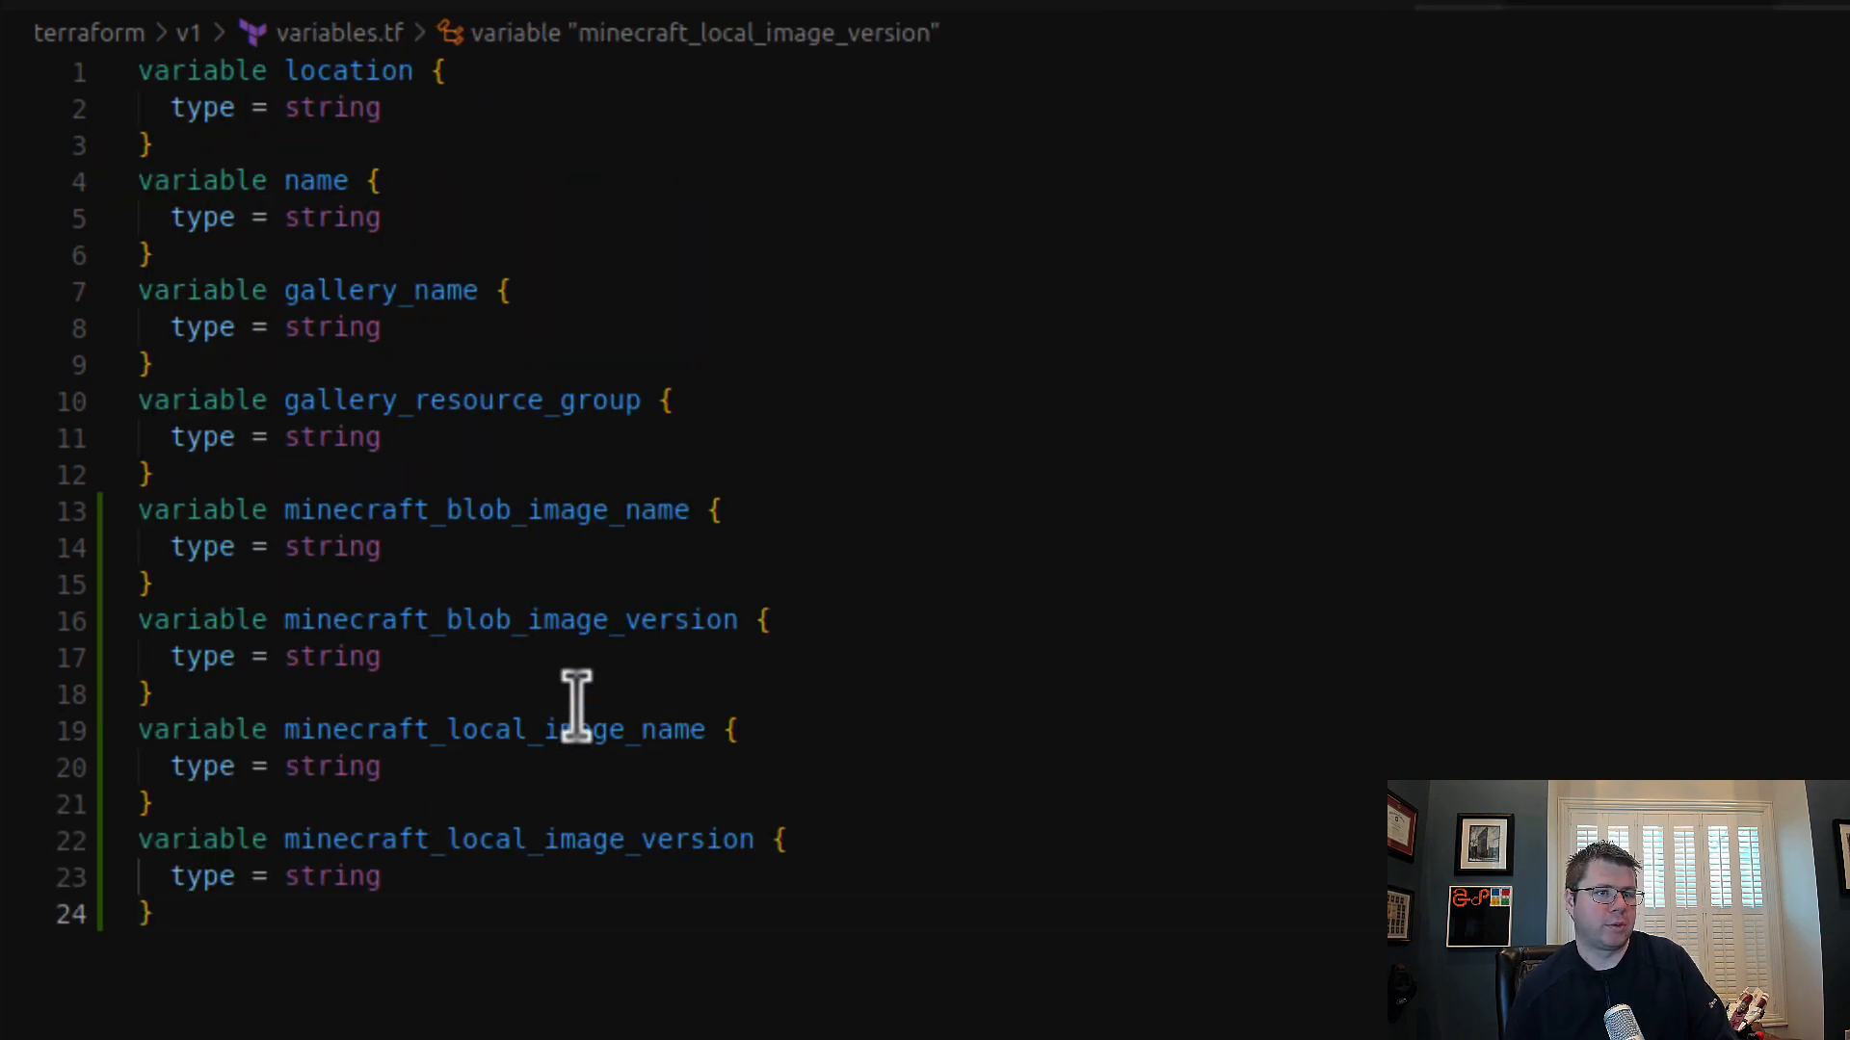
double_click(584, 730)
key("ctrl+Page_Down")
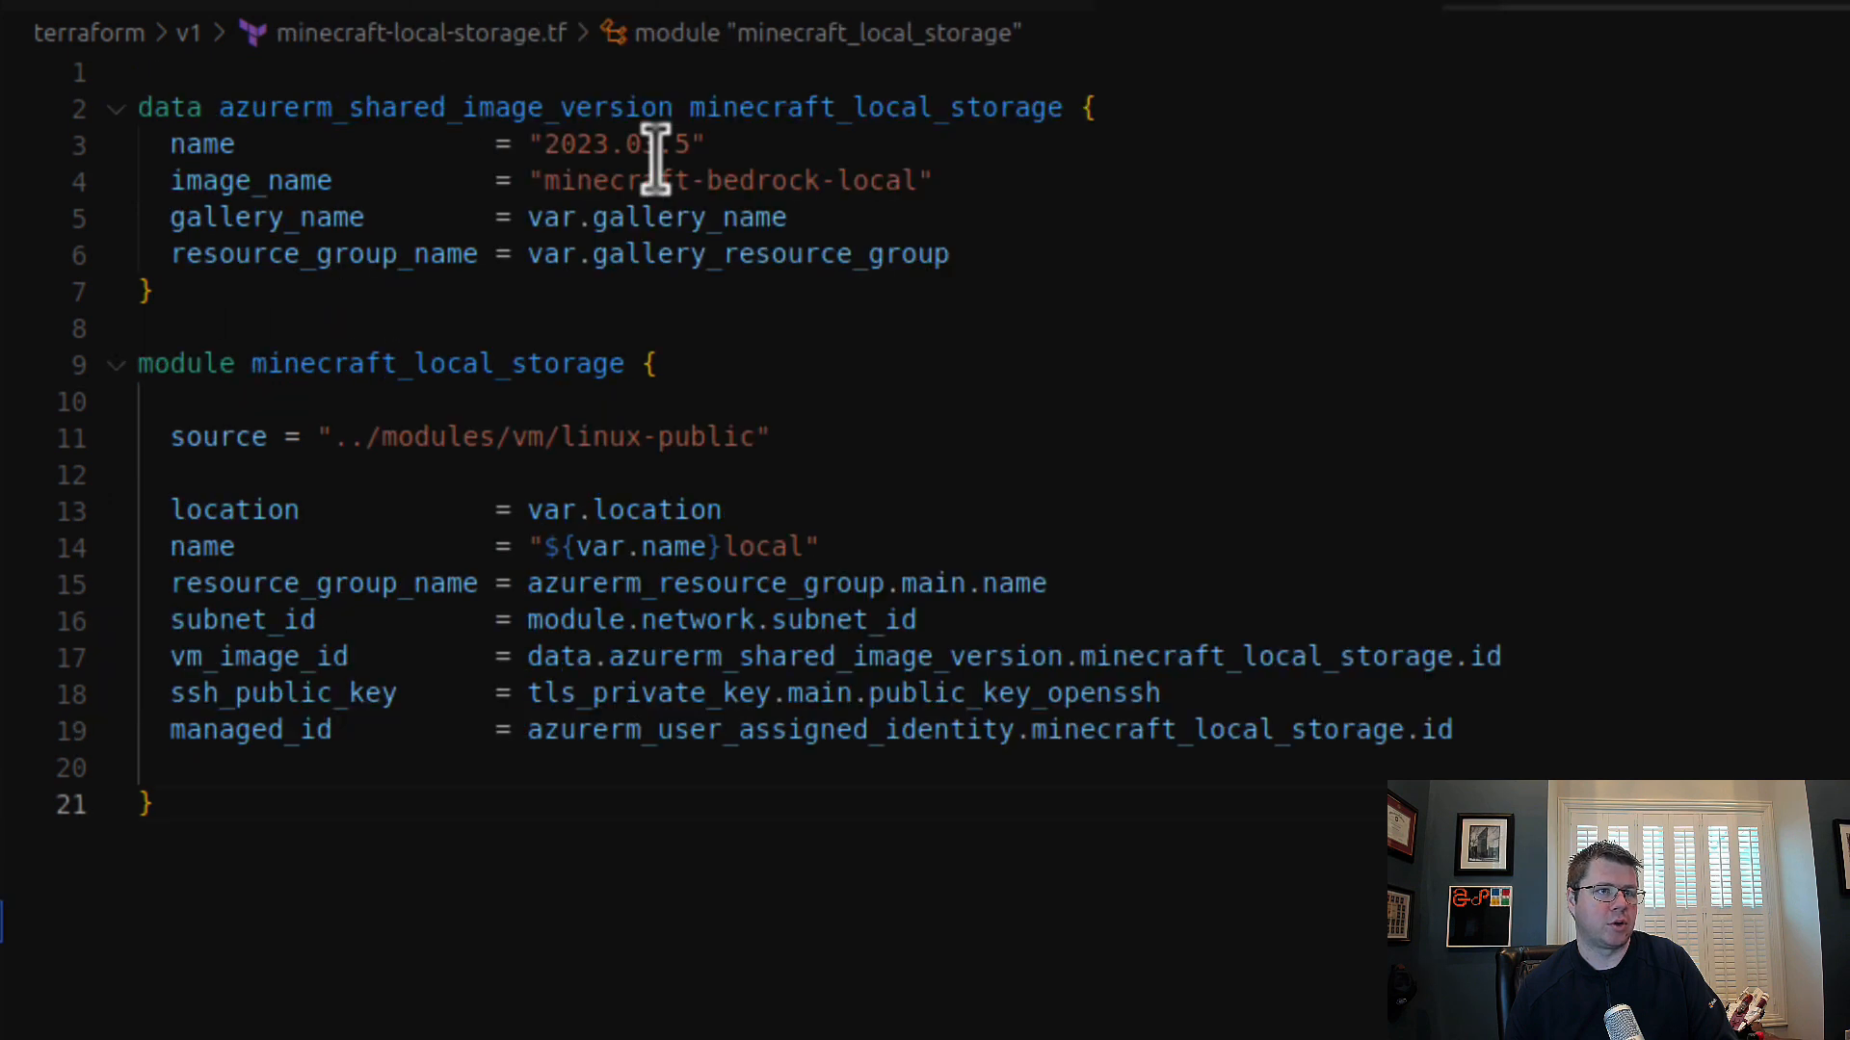
left_click_drag(544, 144, 852, 135)
key("BackSpace")
key("BackSpace")
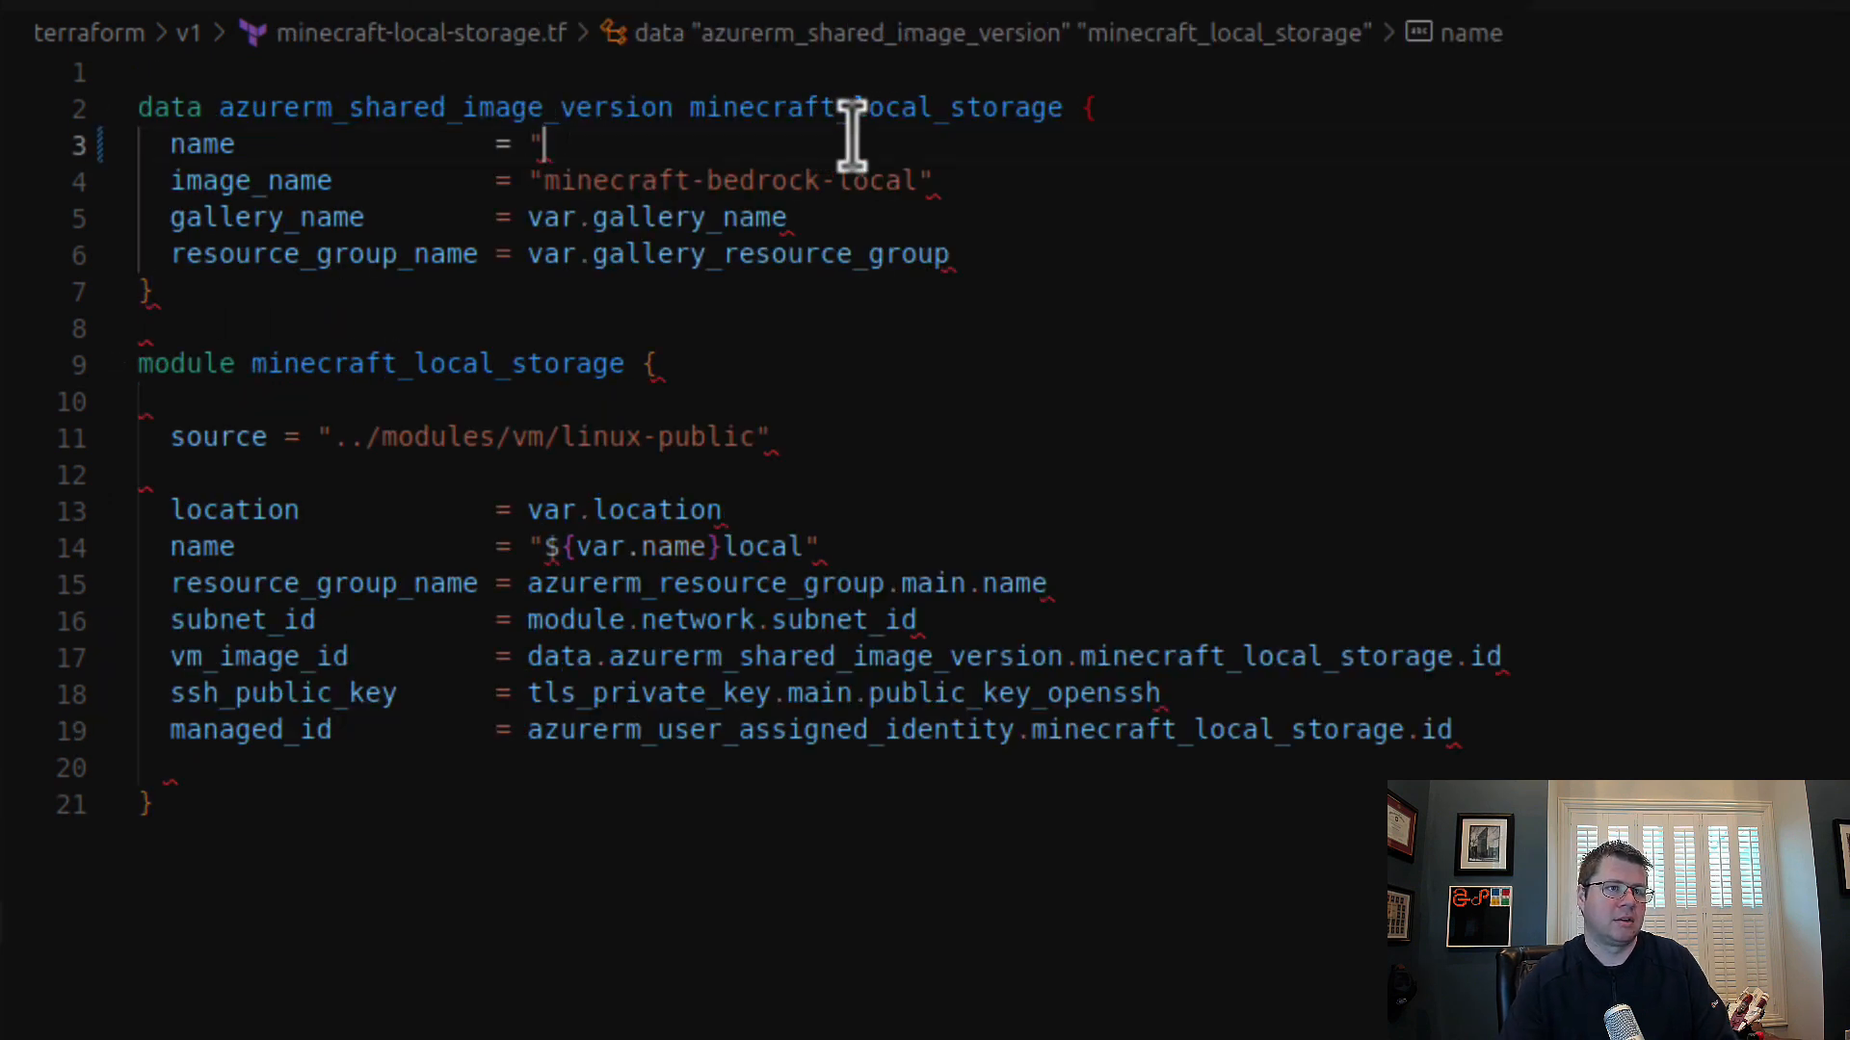
type("var.")
key("ctrl+v")
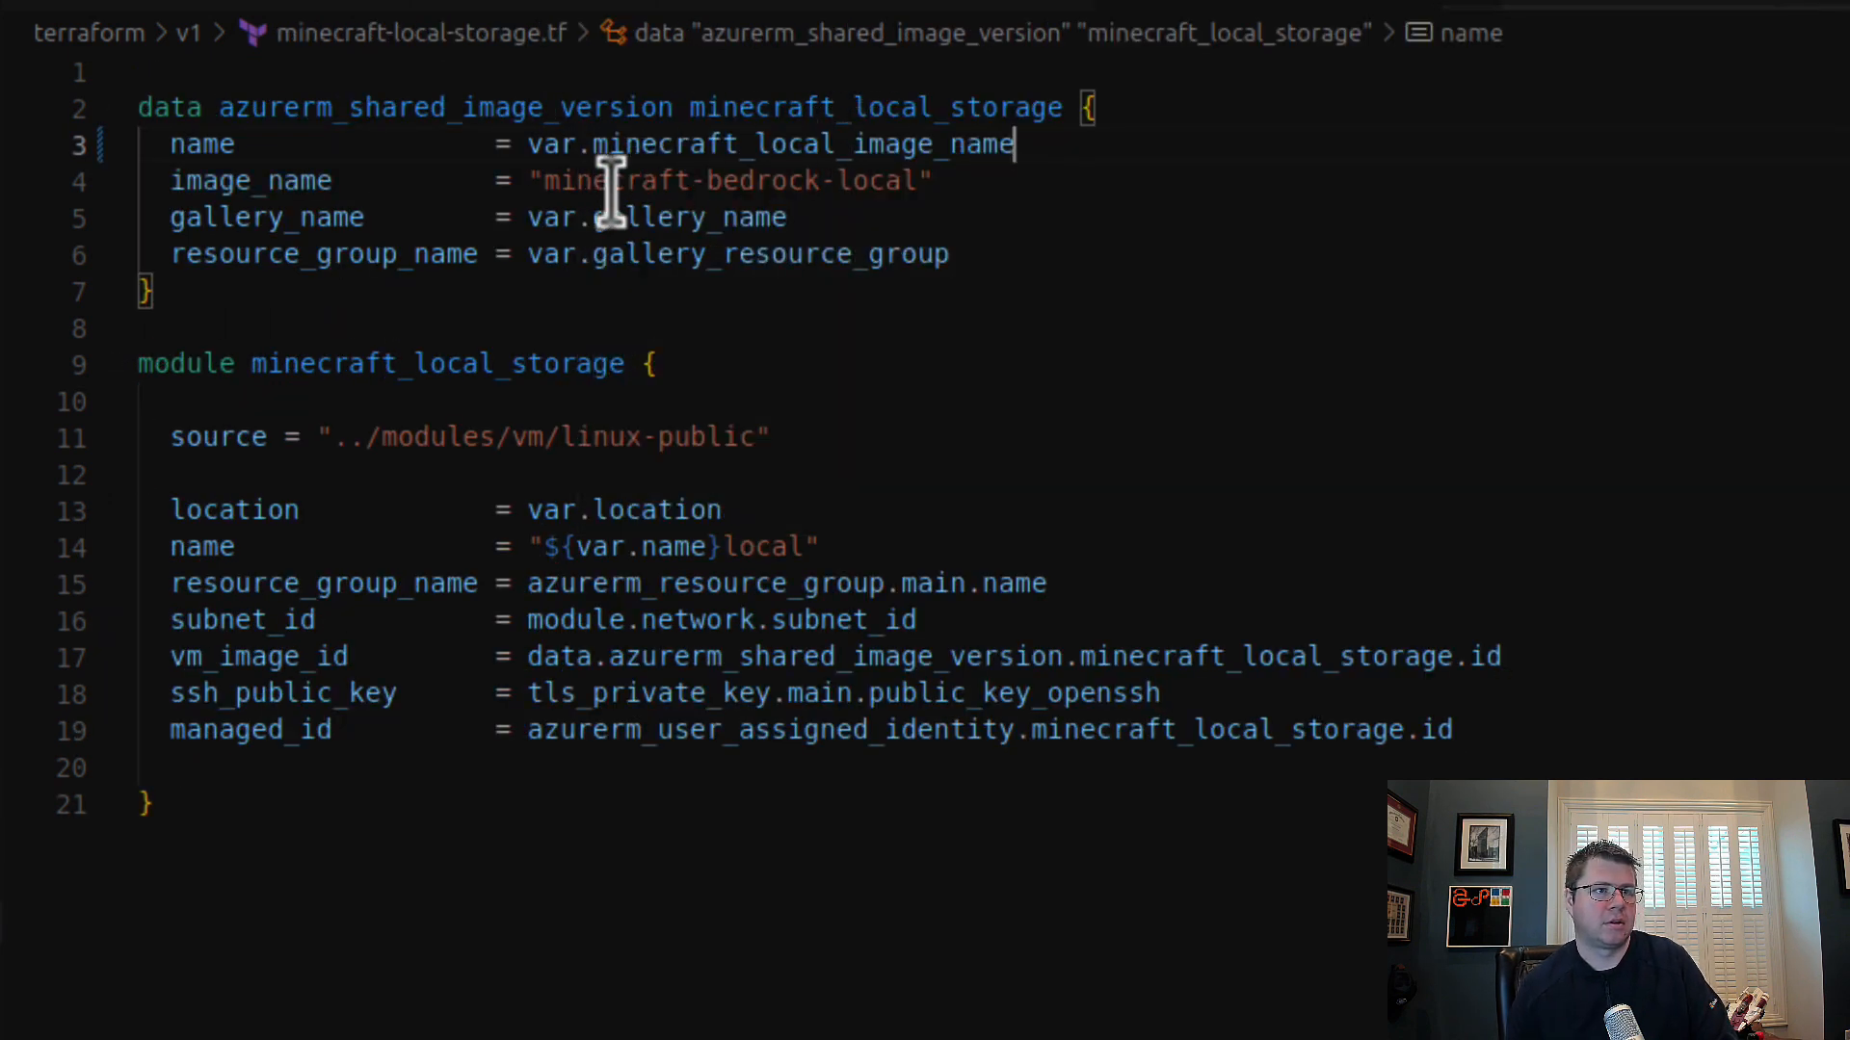
Step: In the minecraft_local_storage data block, set image_name to var.minecraft_local_image_name and change name to var.minecraft_local_image_version
left_click_drag(529, 182, 1118, 177)
key("ctrl+v")
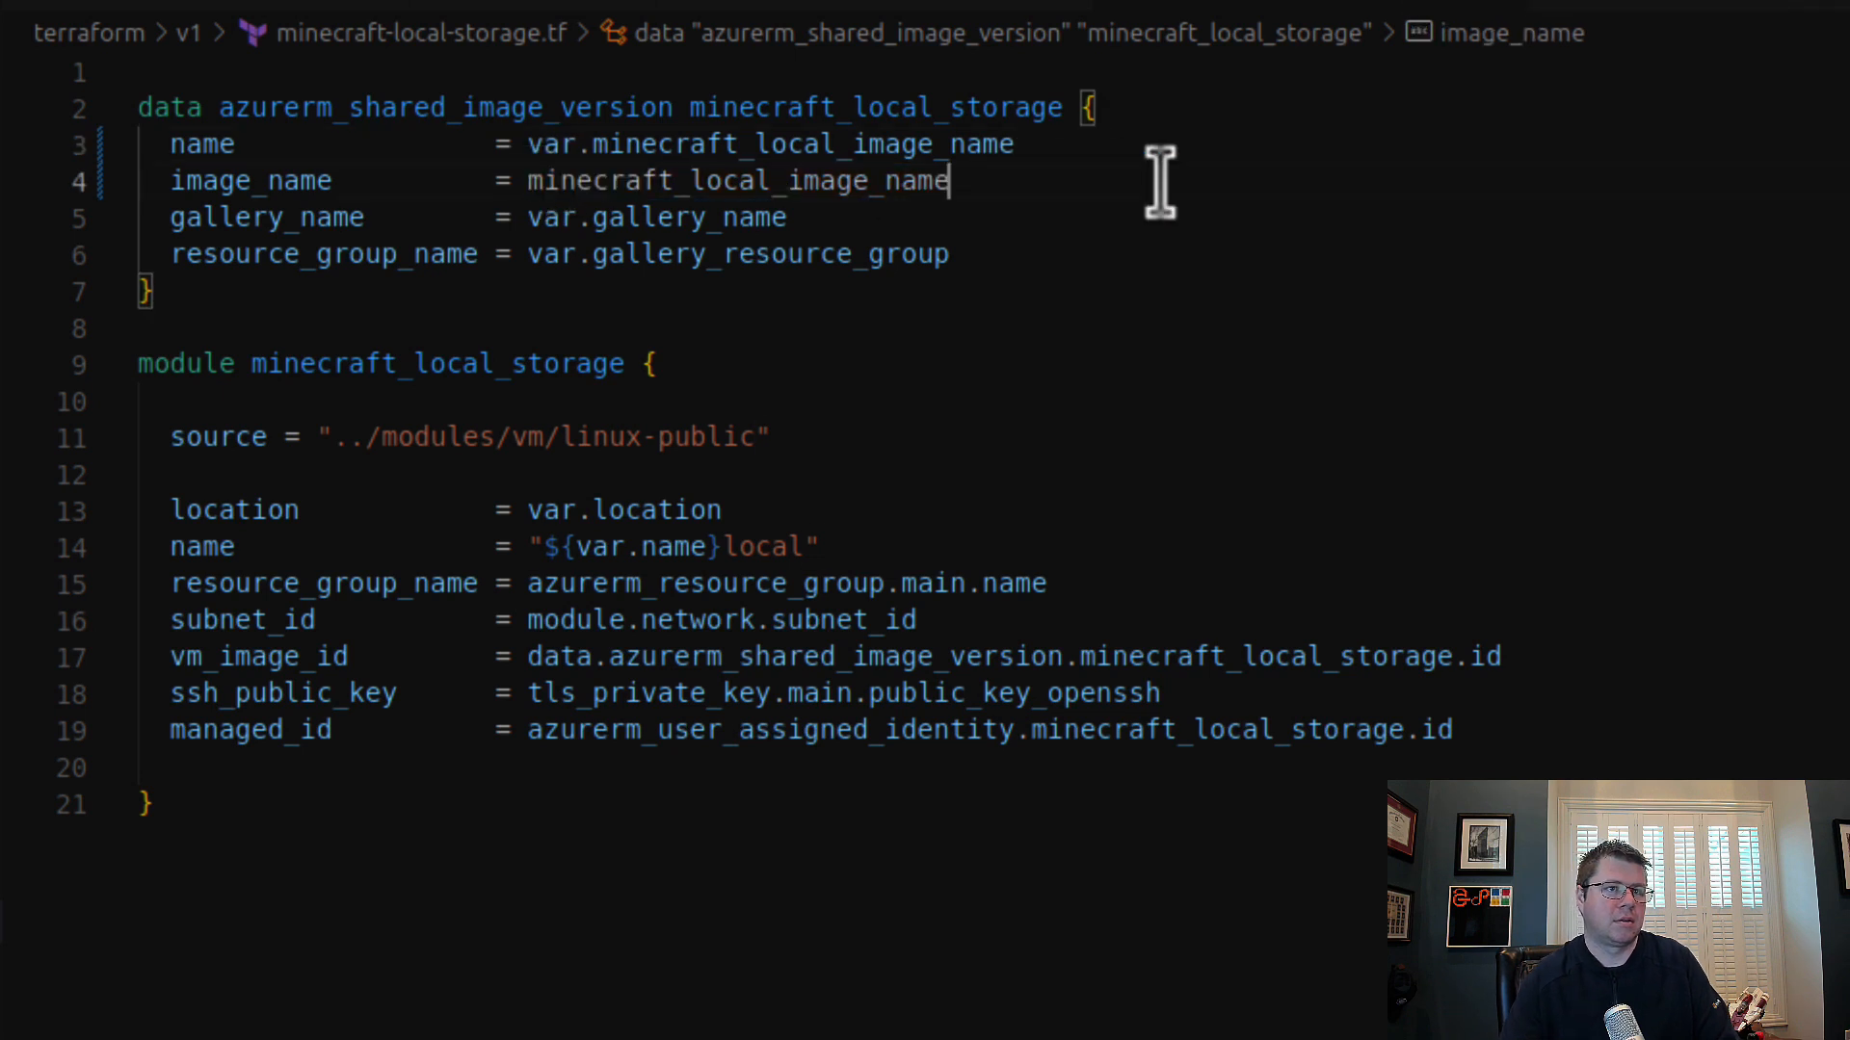
key("ctrl+z")
type("var.")
key("ctrl+v")
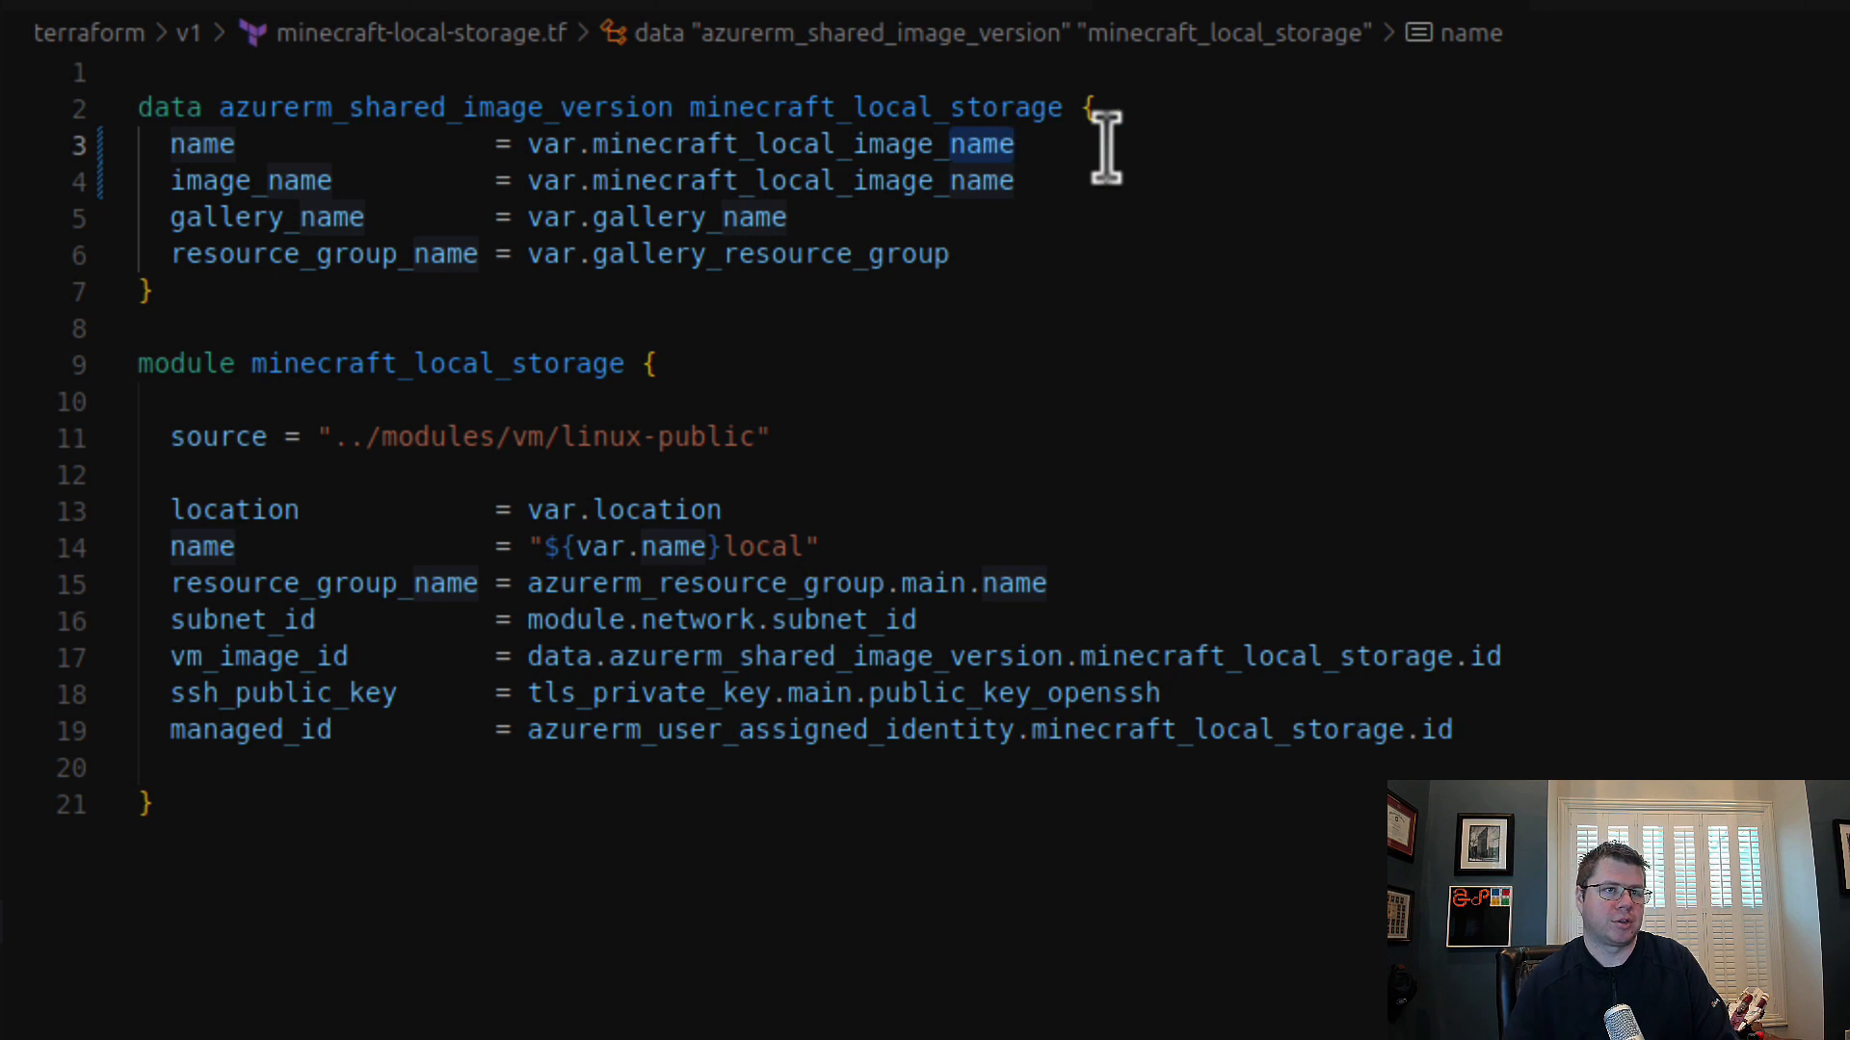
type("version")
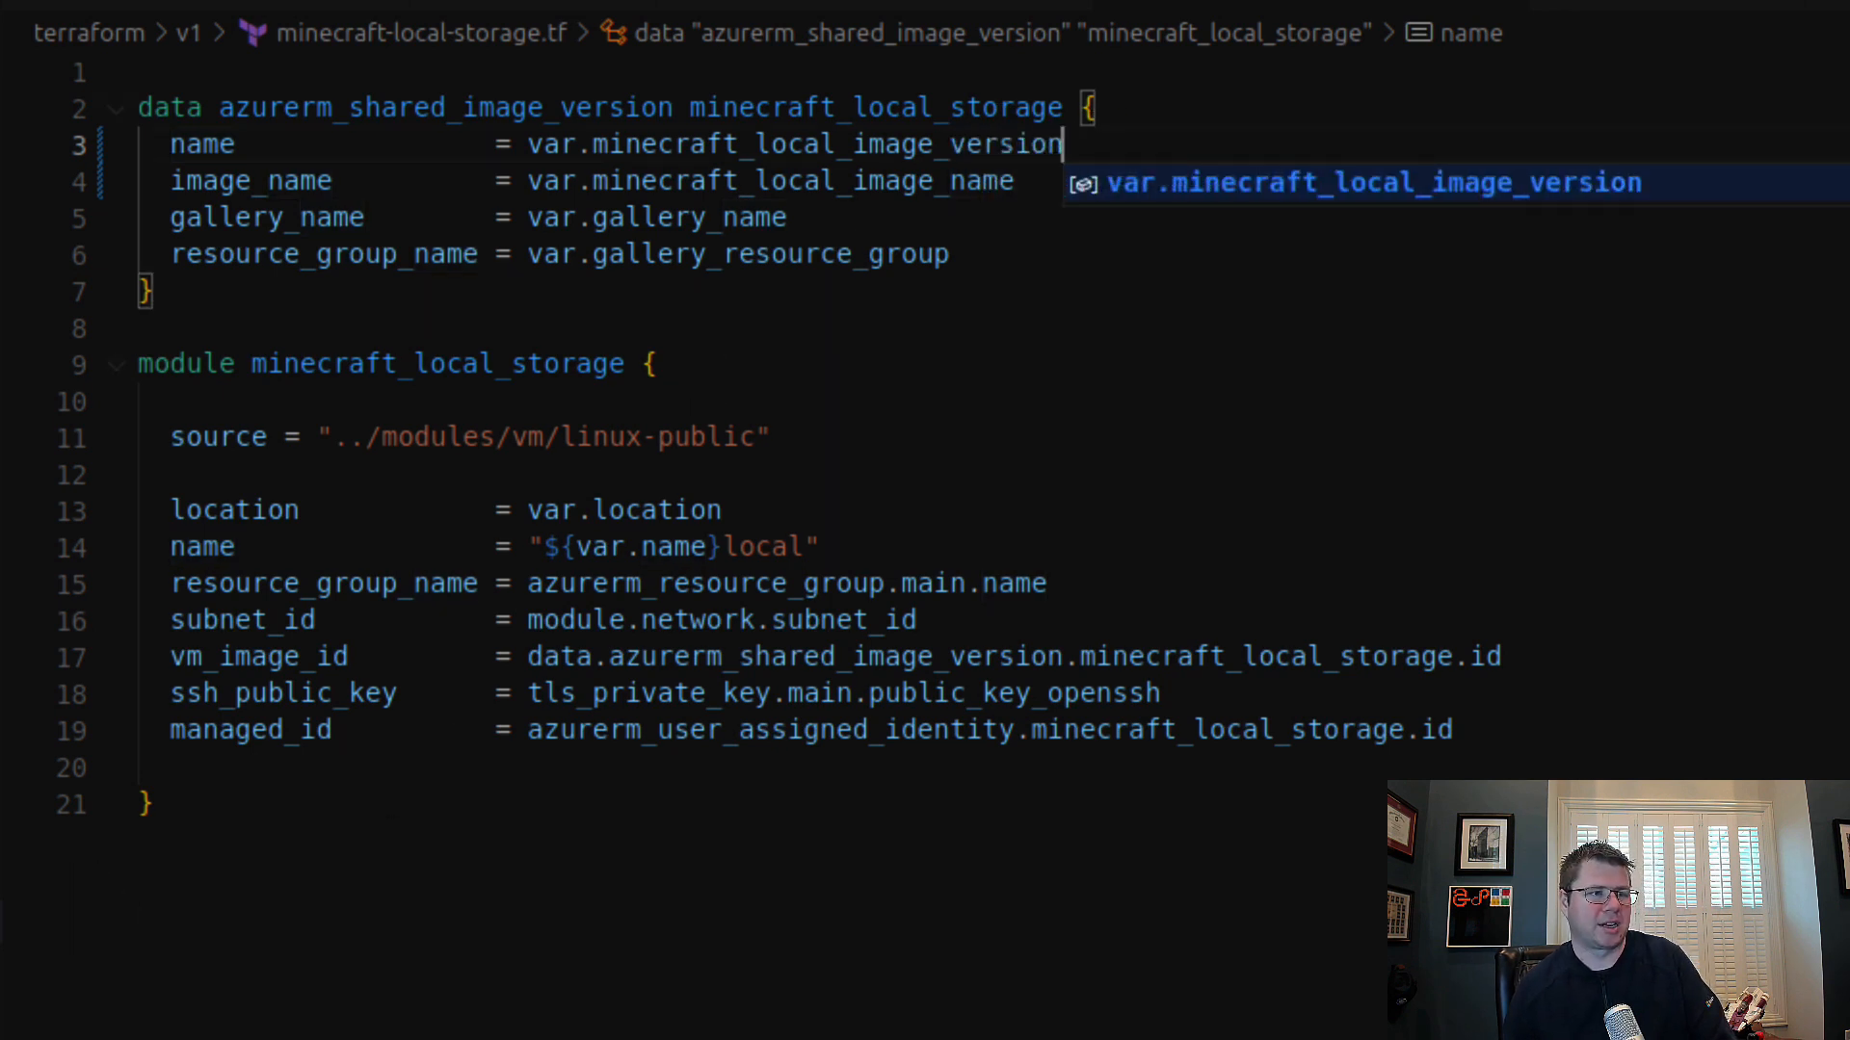
Step: In minecraft-blob-storage.tf, remove the version suffix from image_name and change name to var.minecraft_blob_image_version, cutting the leftover name suffix
left_click(2, 880)
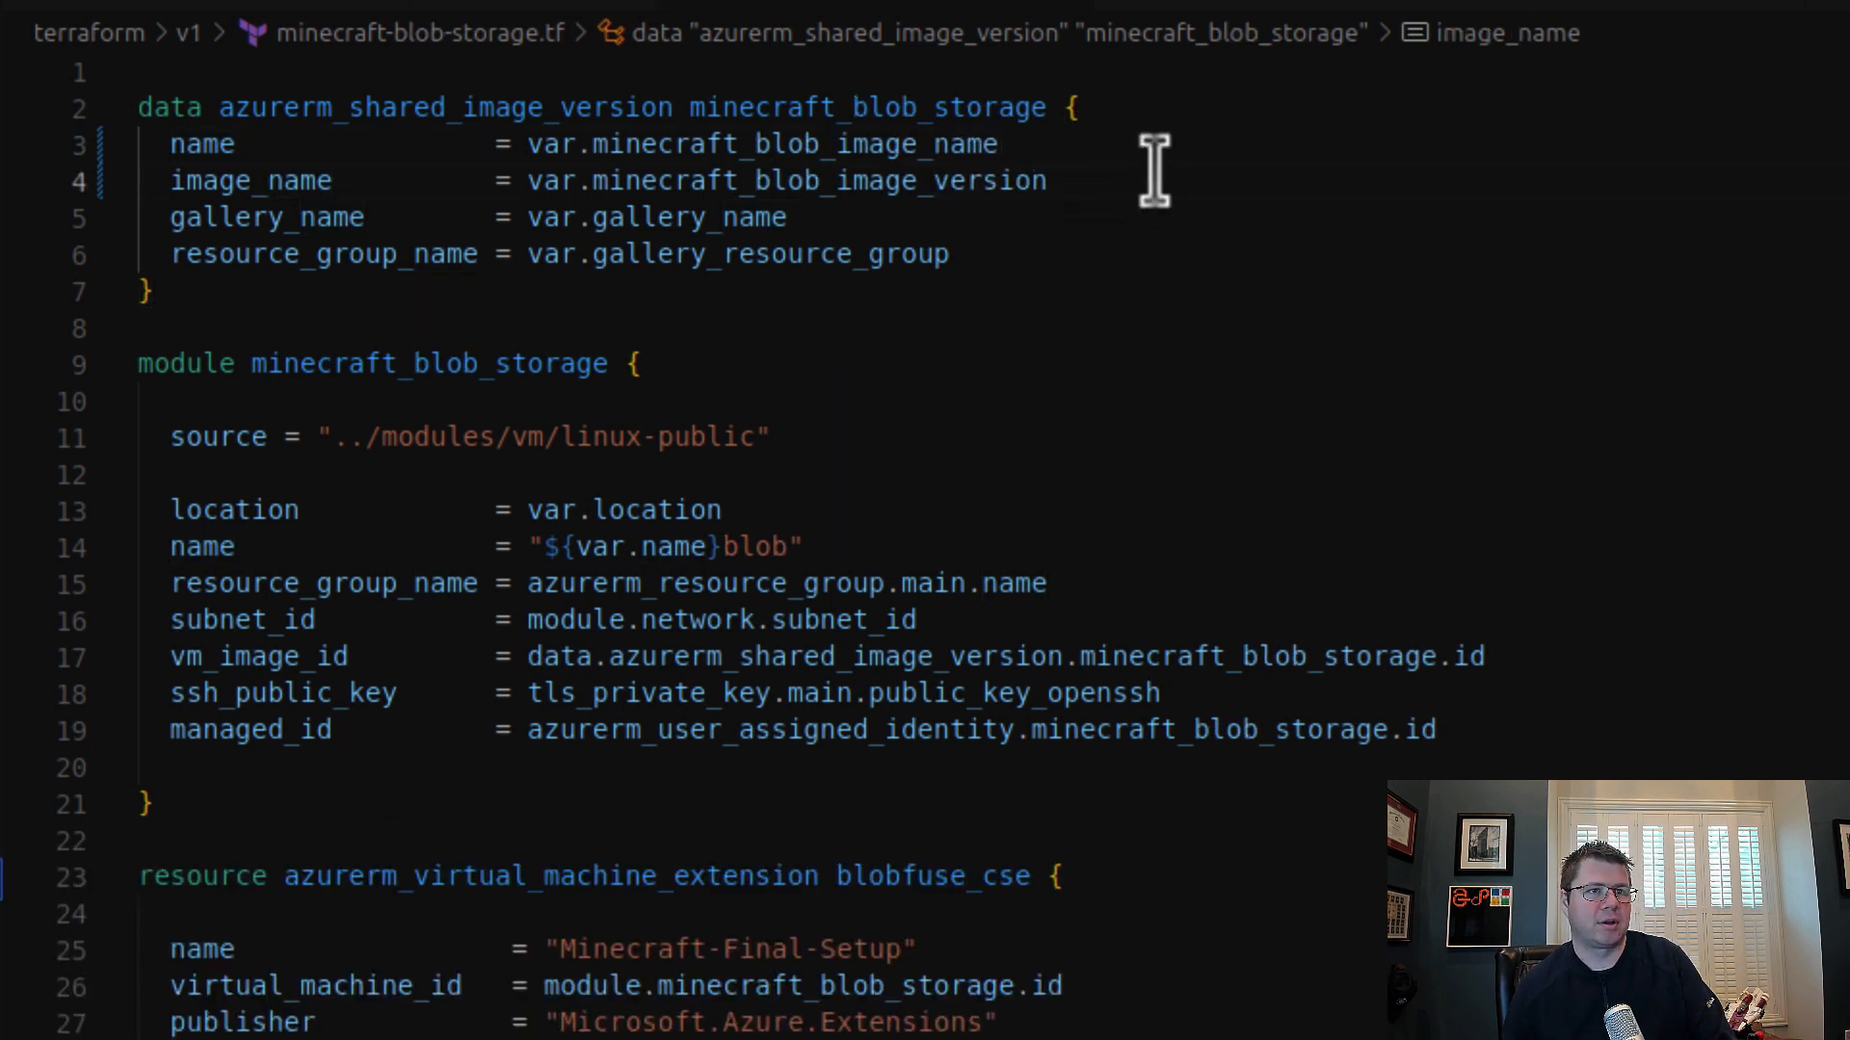
left_click_drag(1156, 180, 50, 180)
left_click(1083, 203)
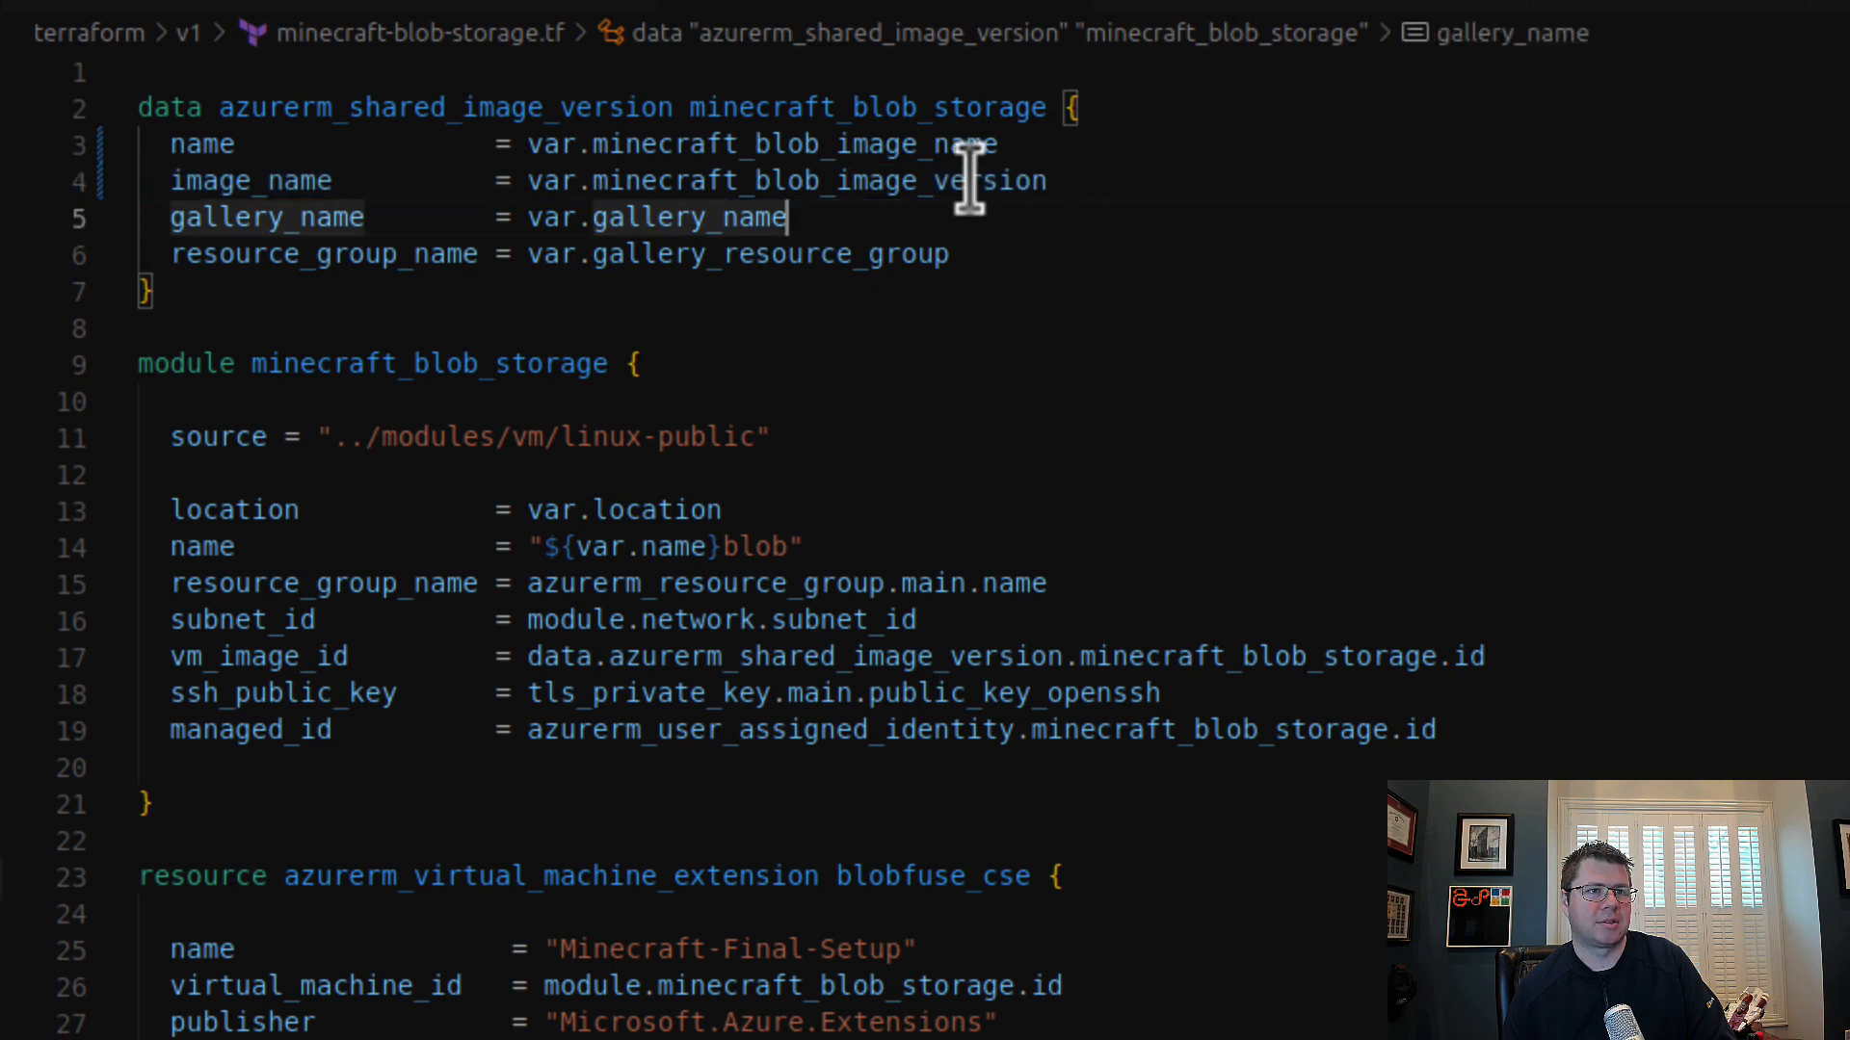
mouse_move(948, 178)
left_mouse_down()
mouse_move(1061, 182)
mouse_move(920, 181)
left_mouse_up()
left_click(1060, 183)
key("BackSpace")
key("Escape")
key("Up")
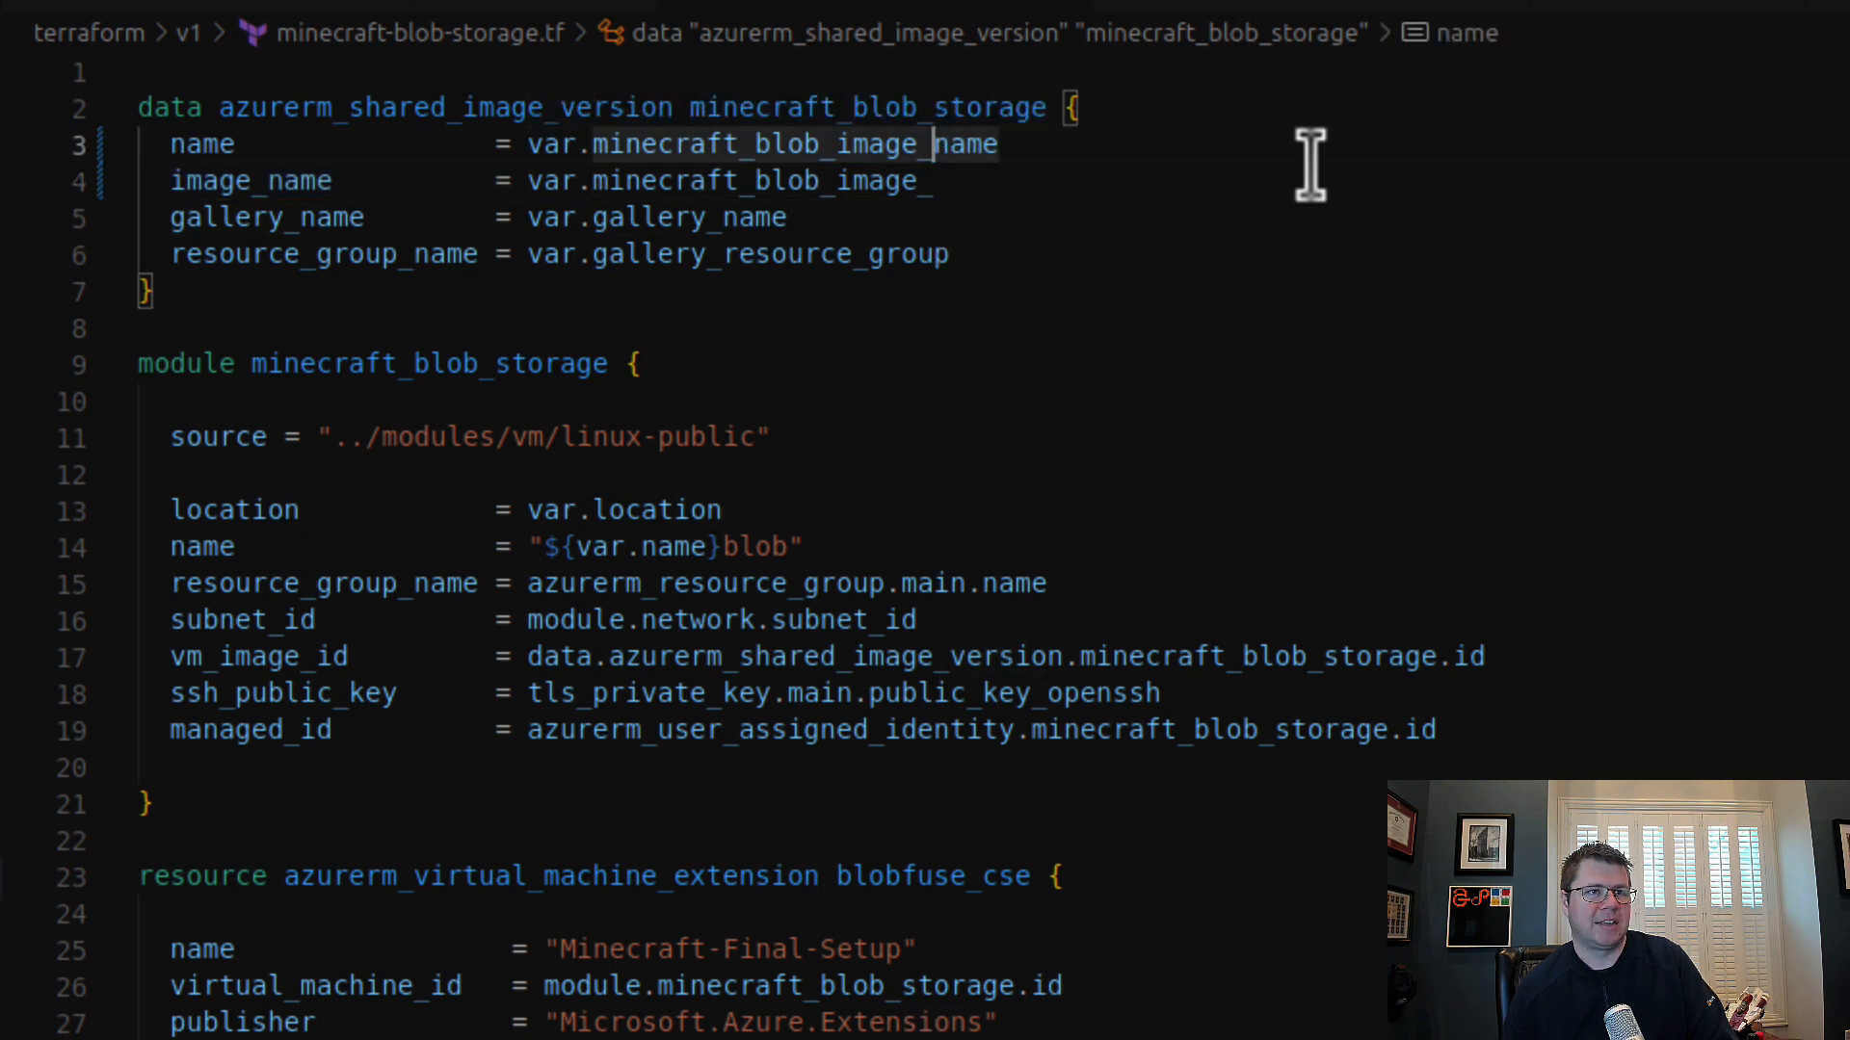
type("version")
key("shift+End")
key("ctrl+x")
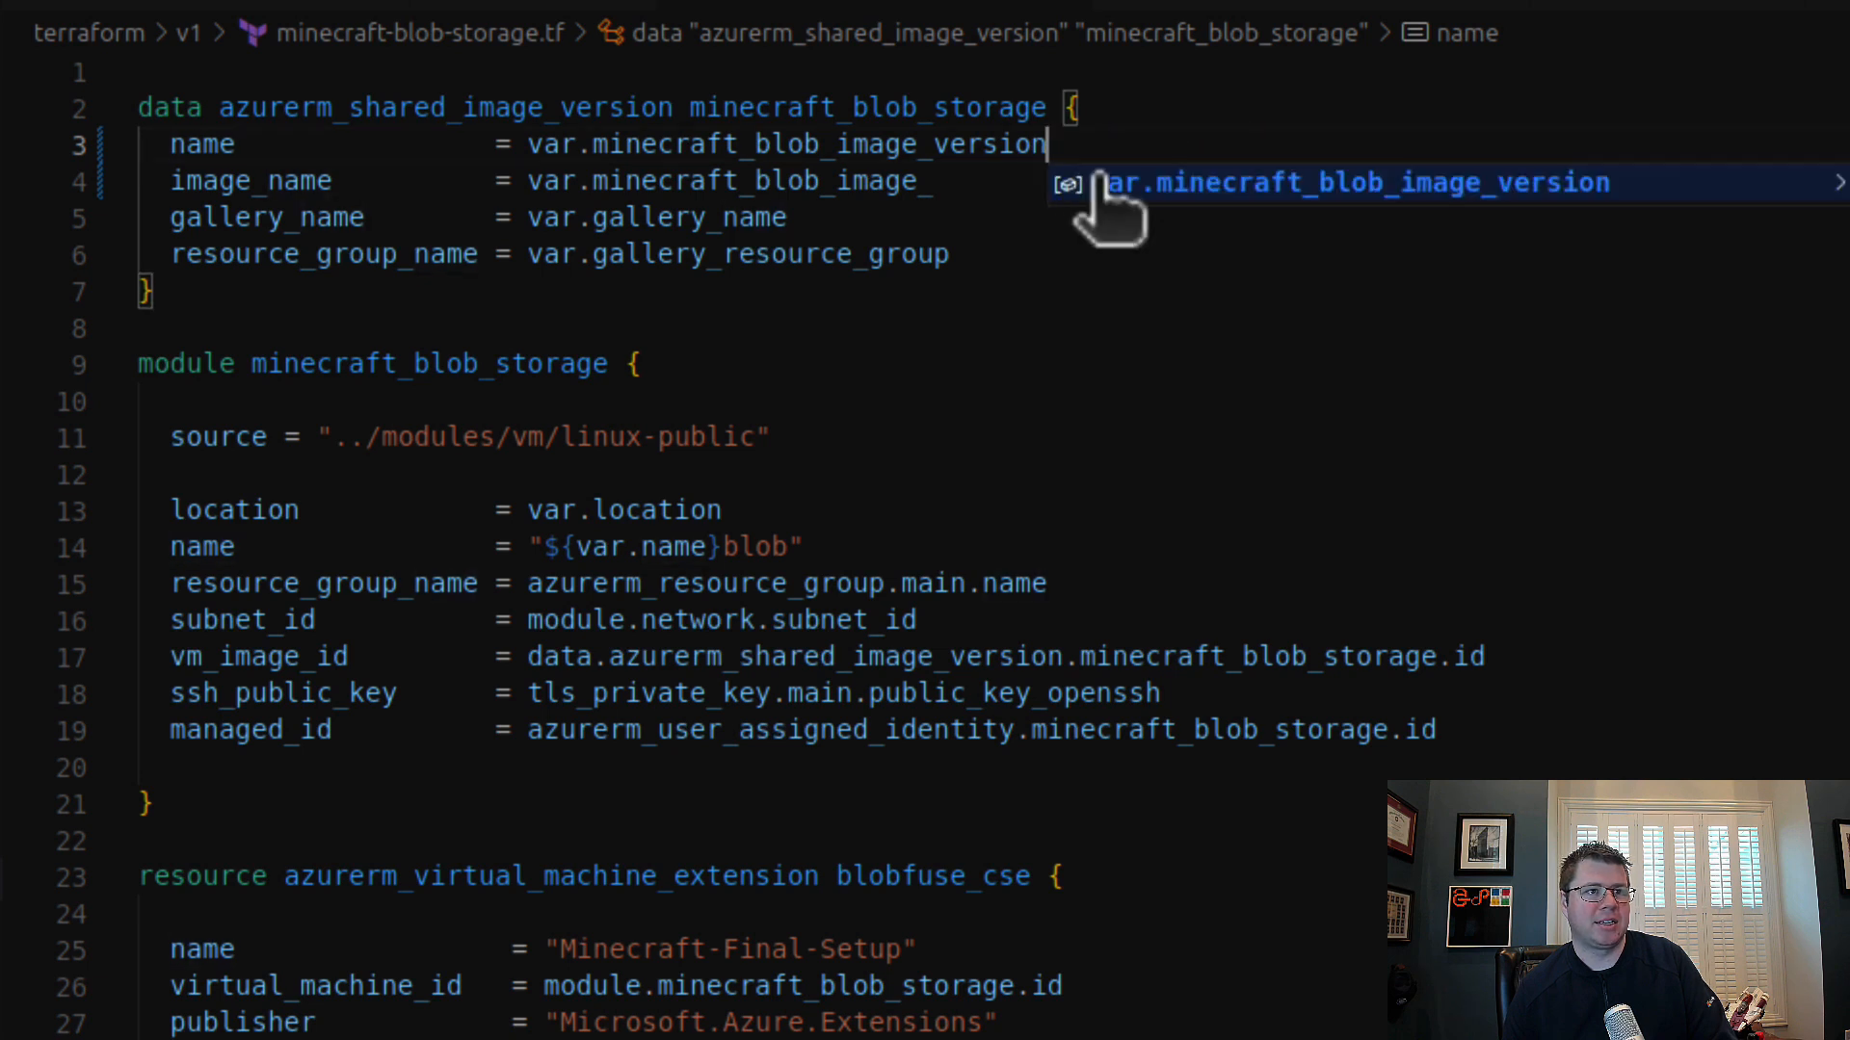
Step: Complete image_name in the minecraft_blob_storage data block with the cut suffix so it reads var.minecraft_blob_image_name
left_click(1101, 178)
key("ctrl+v")
left_click(1117, 178)
key("ctrl+z")
key("ctrl+v")
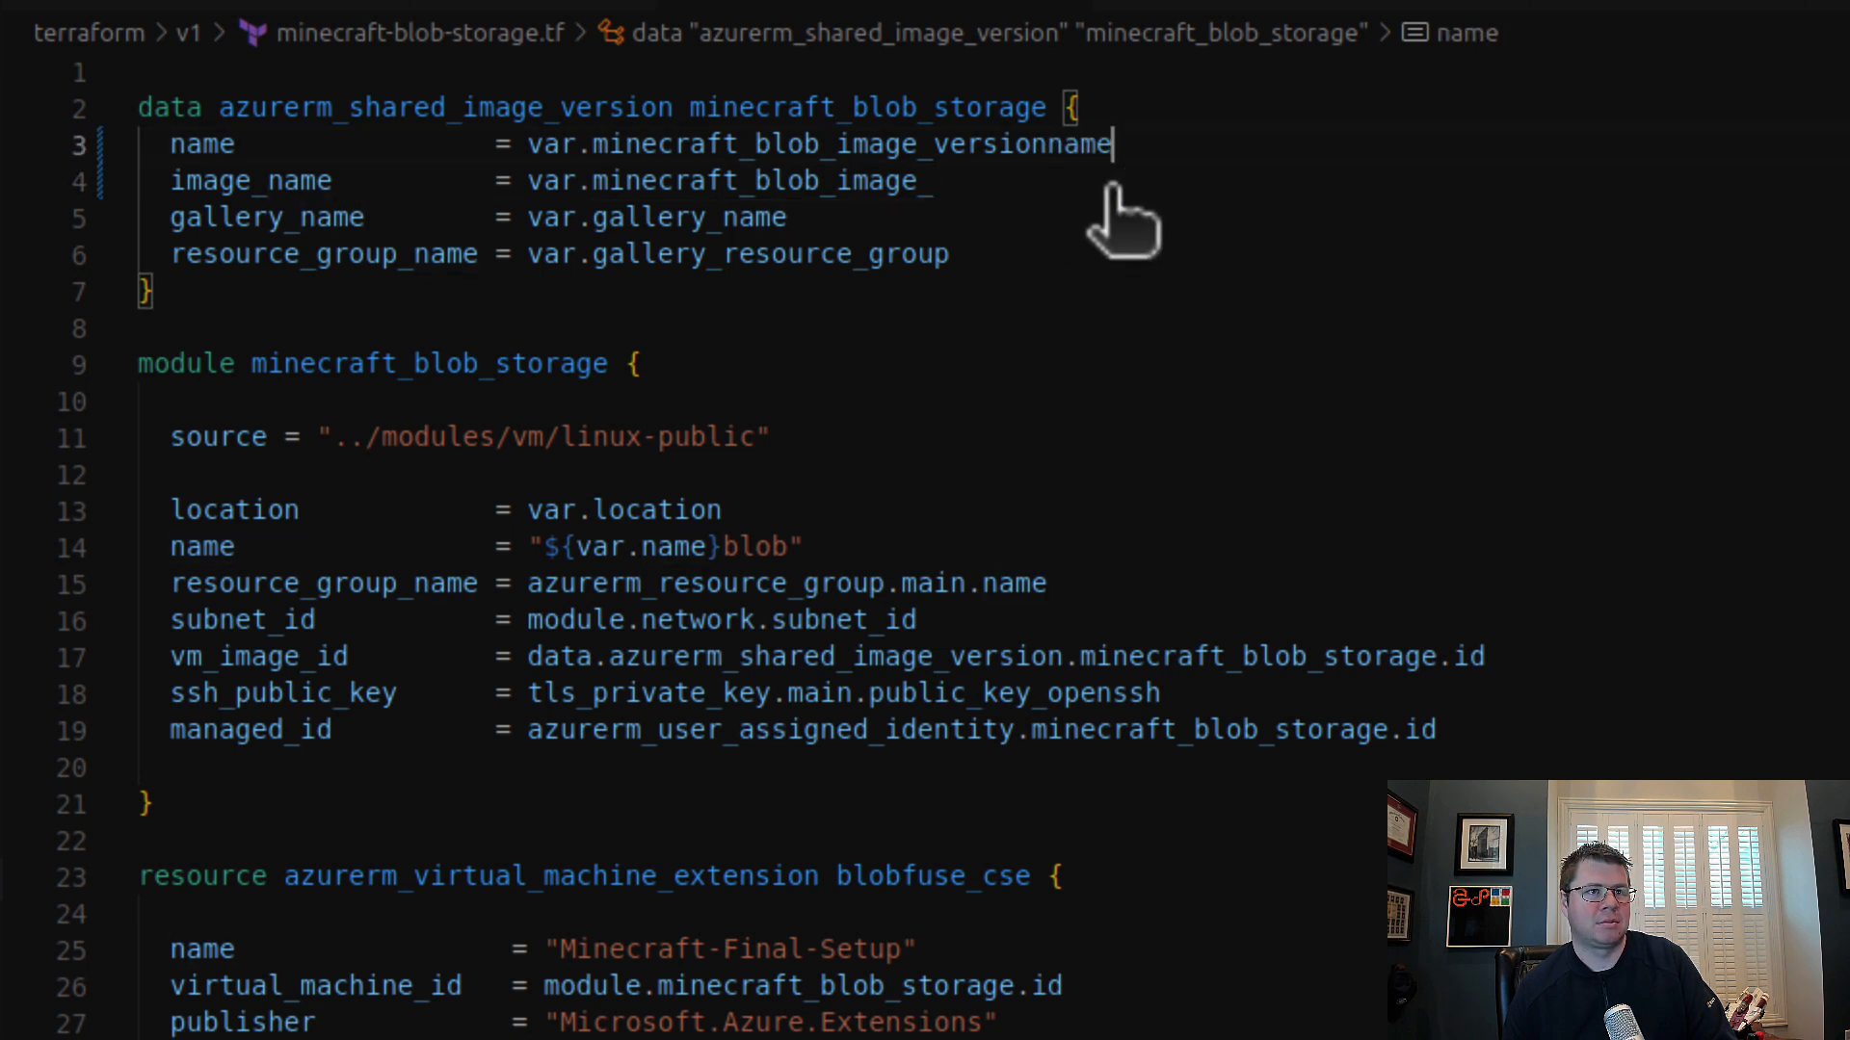
key("ctrl+z")
left_click(1083, 183)
key("ctrl+v")
left_click(1181, 367)
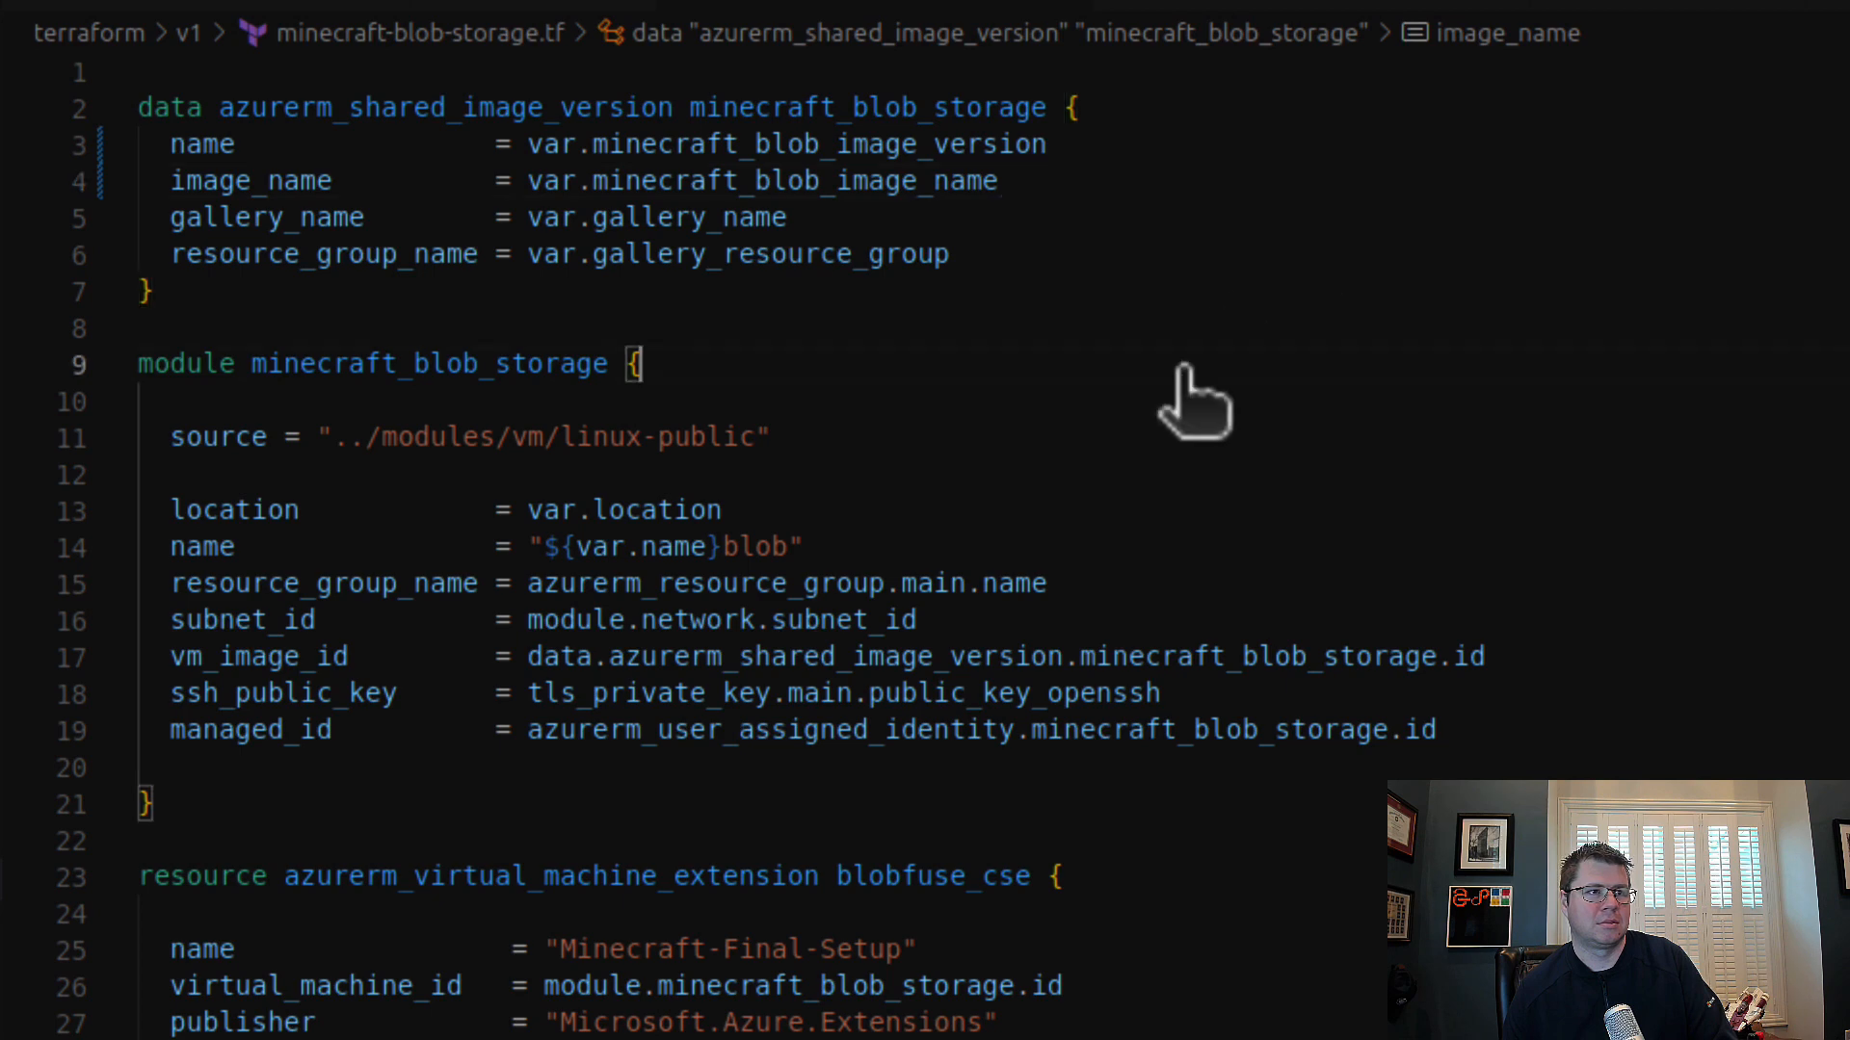
Step: Review the image references in minecraft-blob-storage.tf and minecraft-local-storage.tf against the declarations in variables.tf
left_click(1141, 306)
scroll(1161, 342, "down", 4)
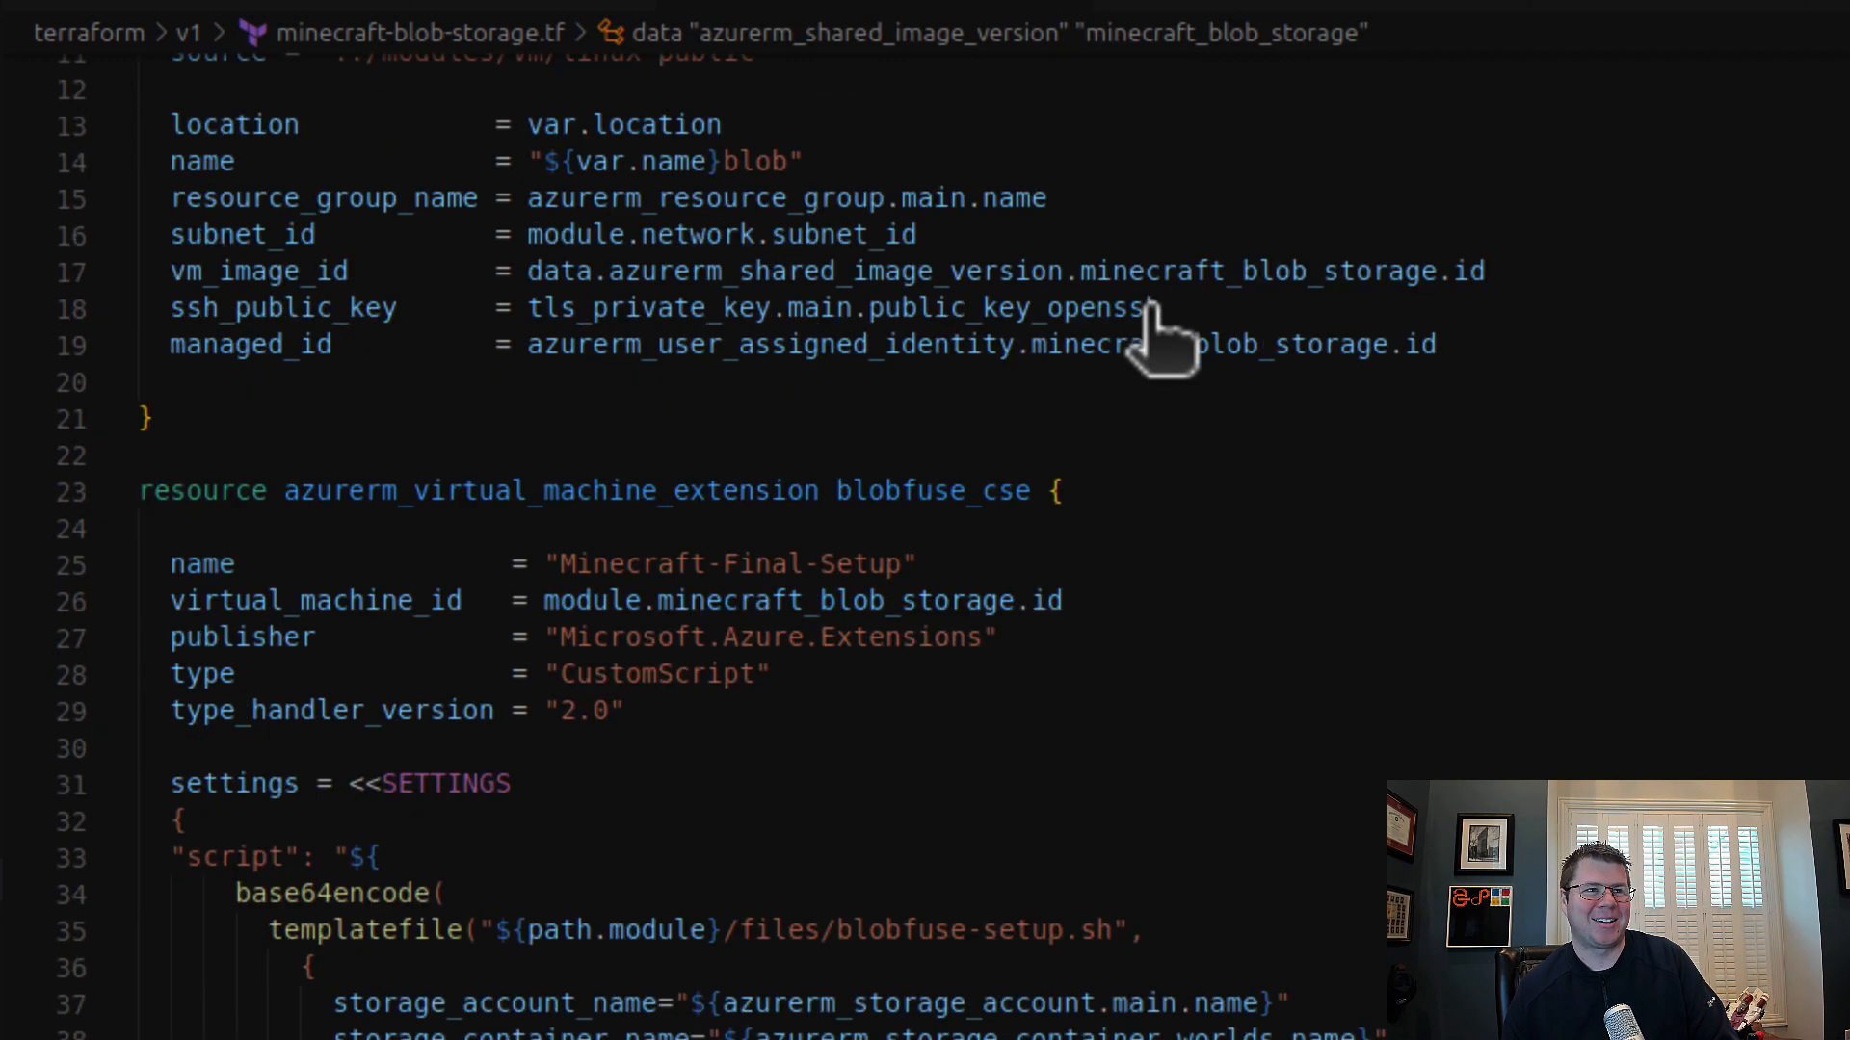
scroll(1168, 338, "up", 4)
left_click(834, 75)
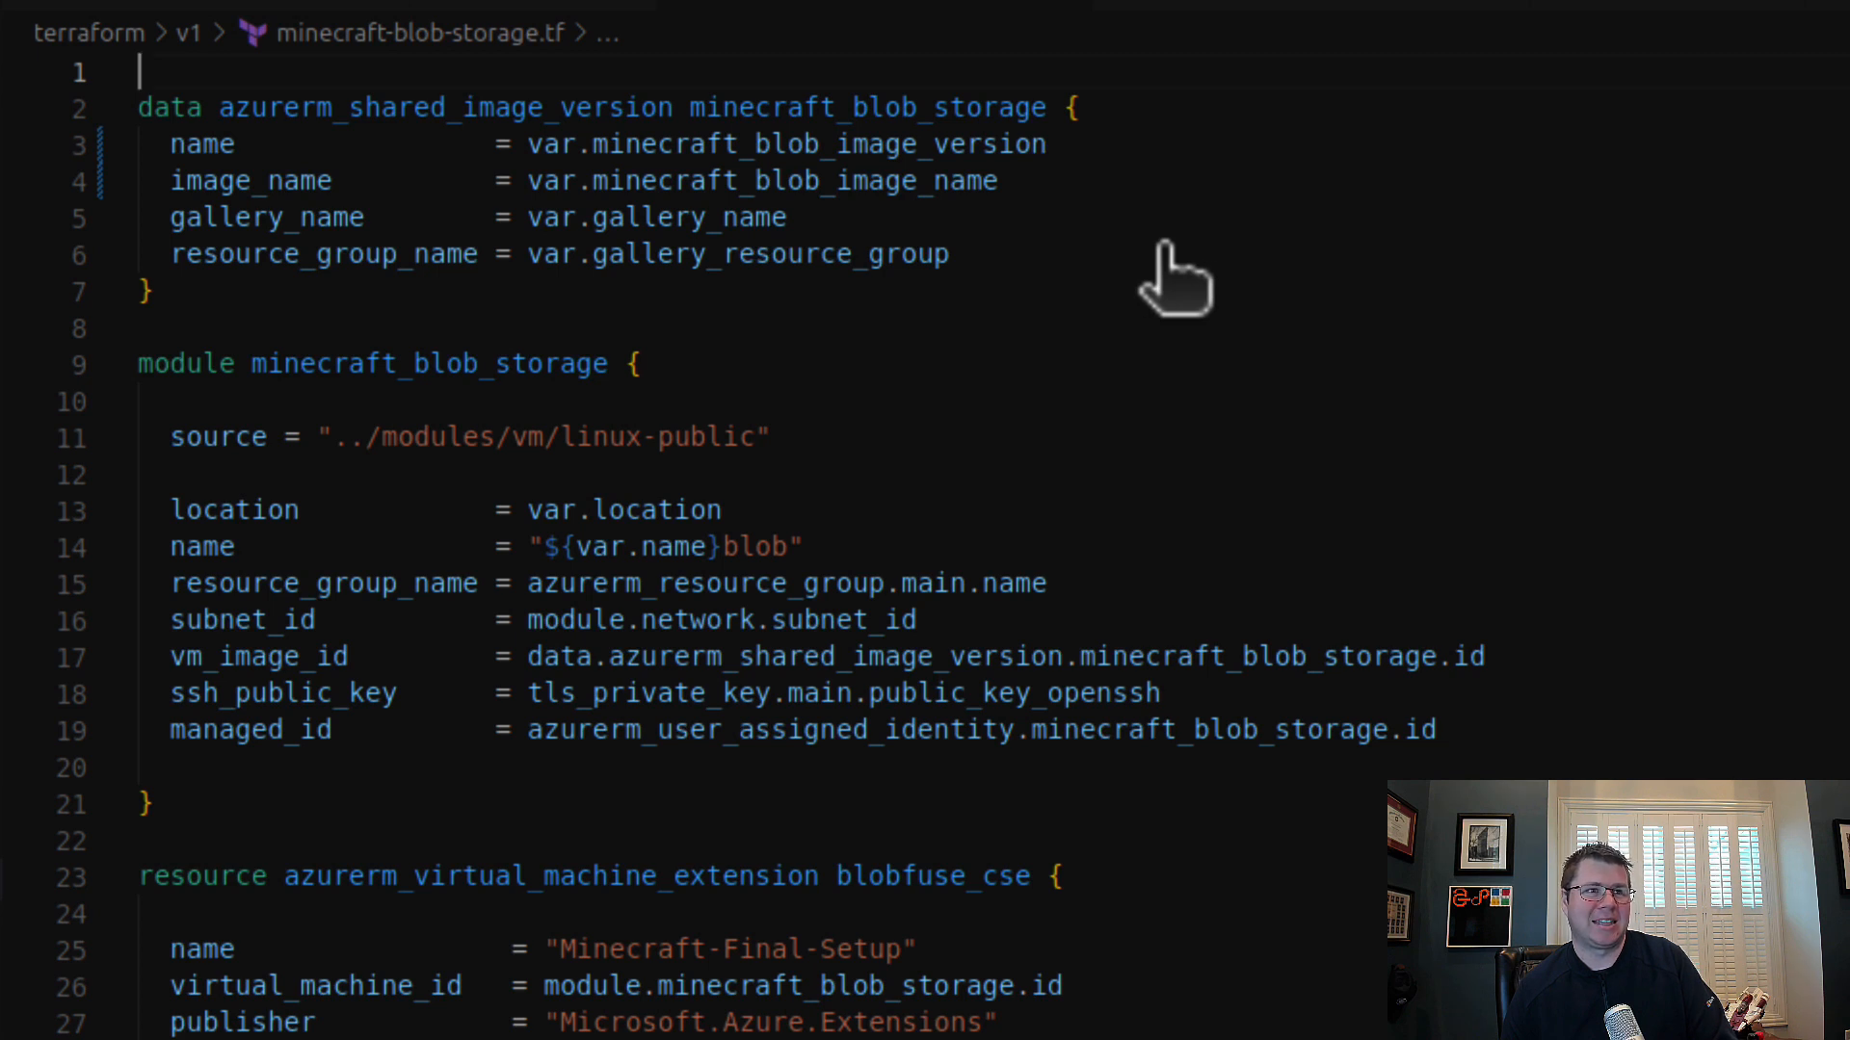
left_click(655, 301)
left_click(664, 328)
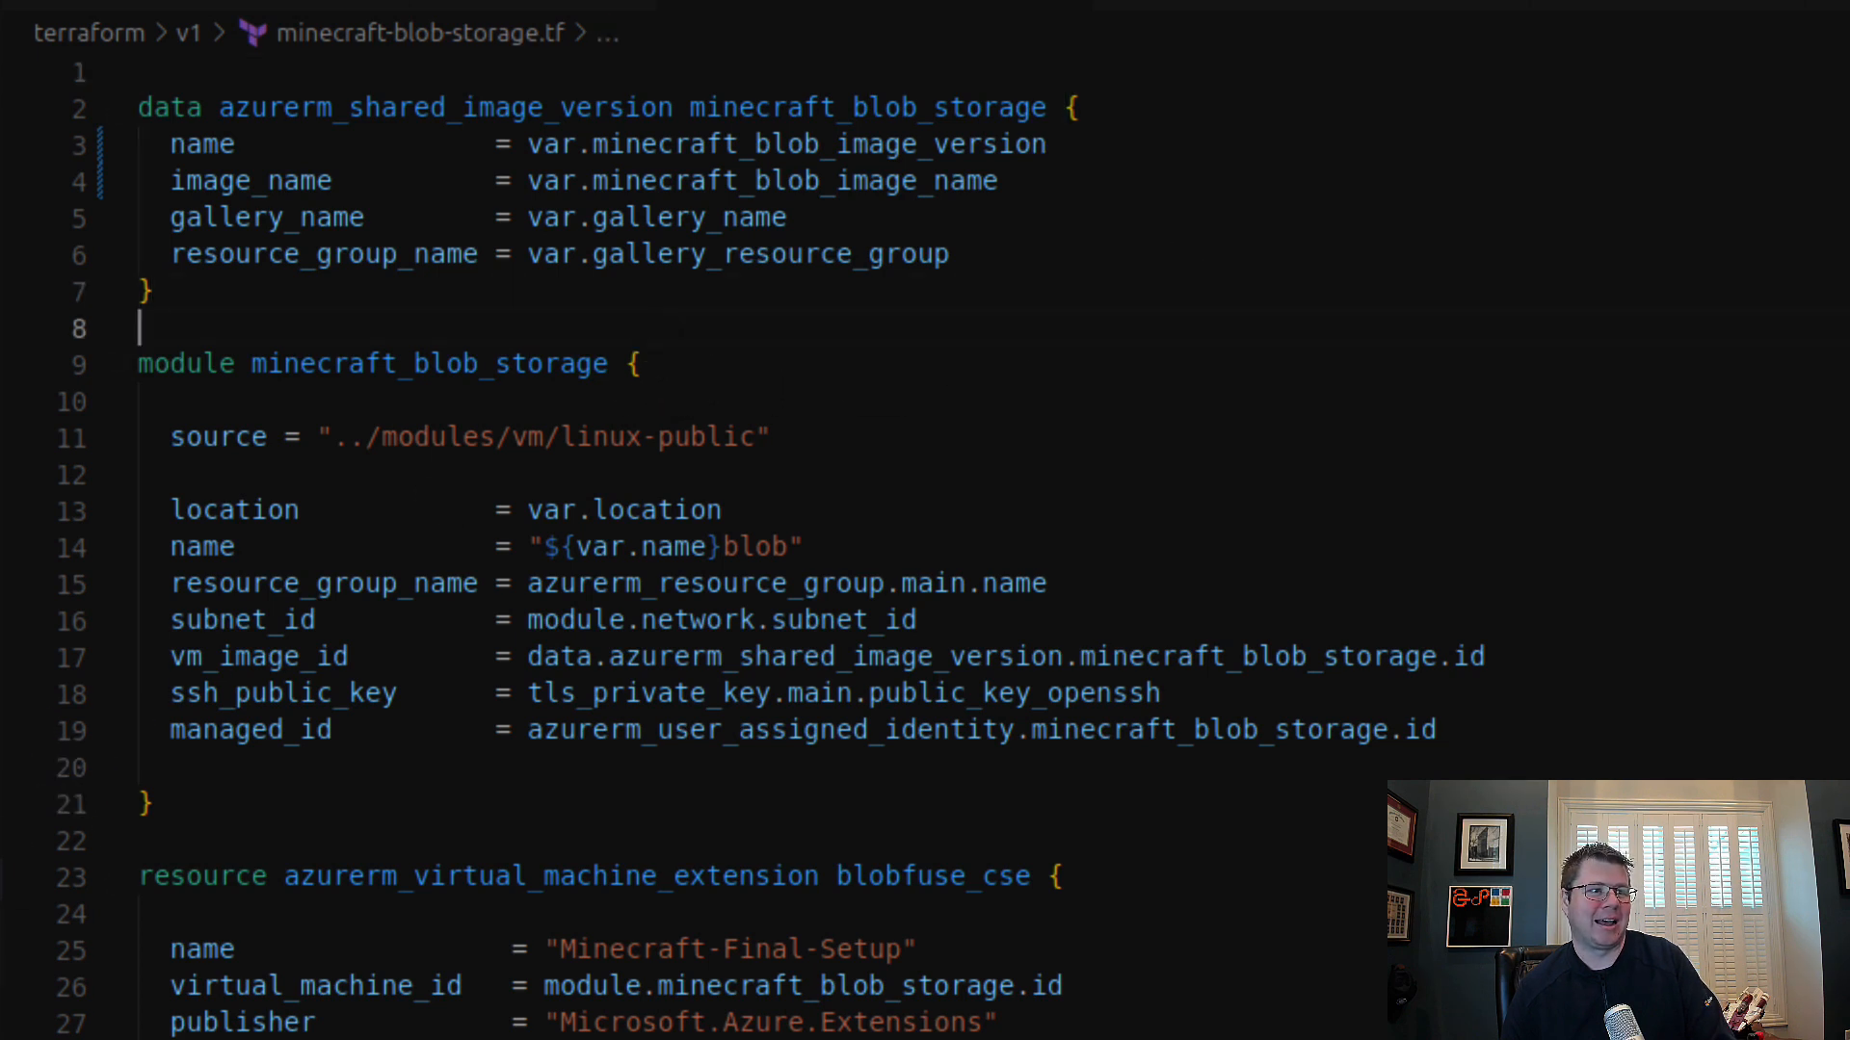
left_click(1310, 4)
left_click(582, 321)
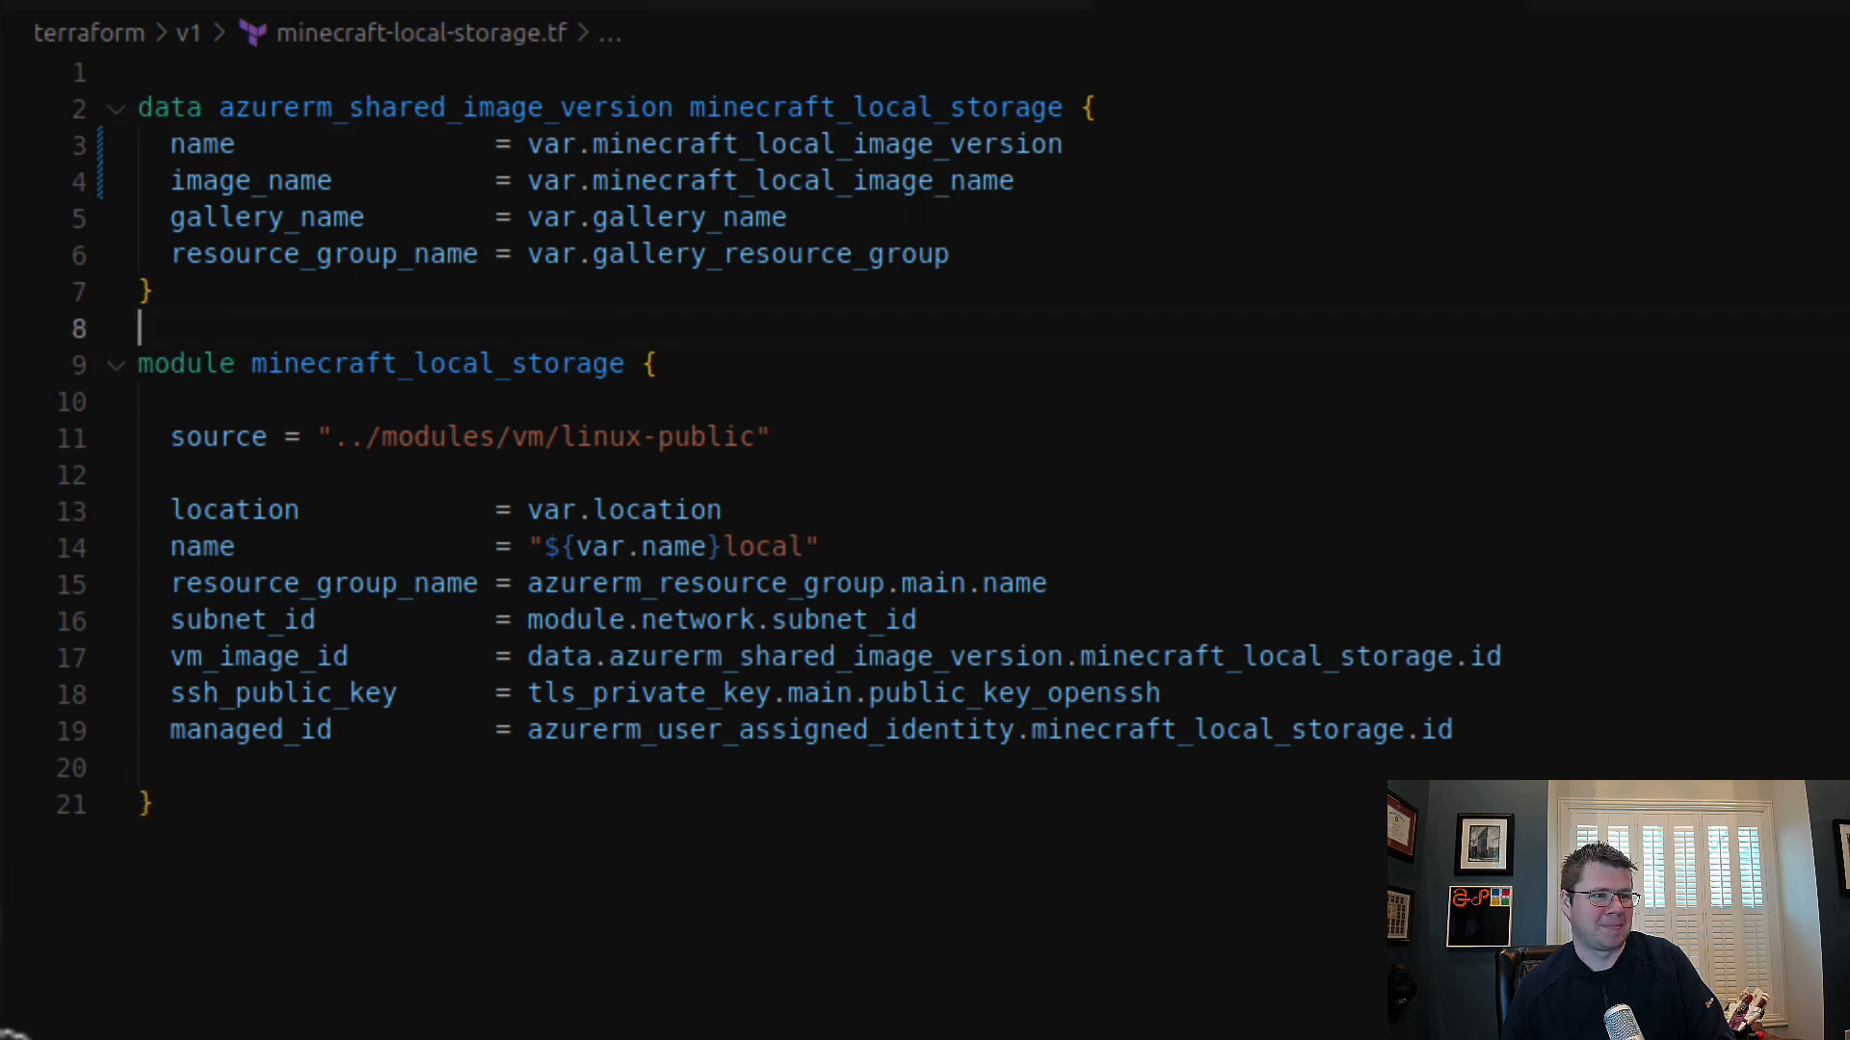
left_click(2, 922)
left_click(761, 357)
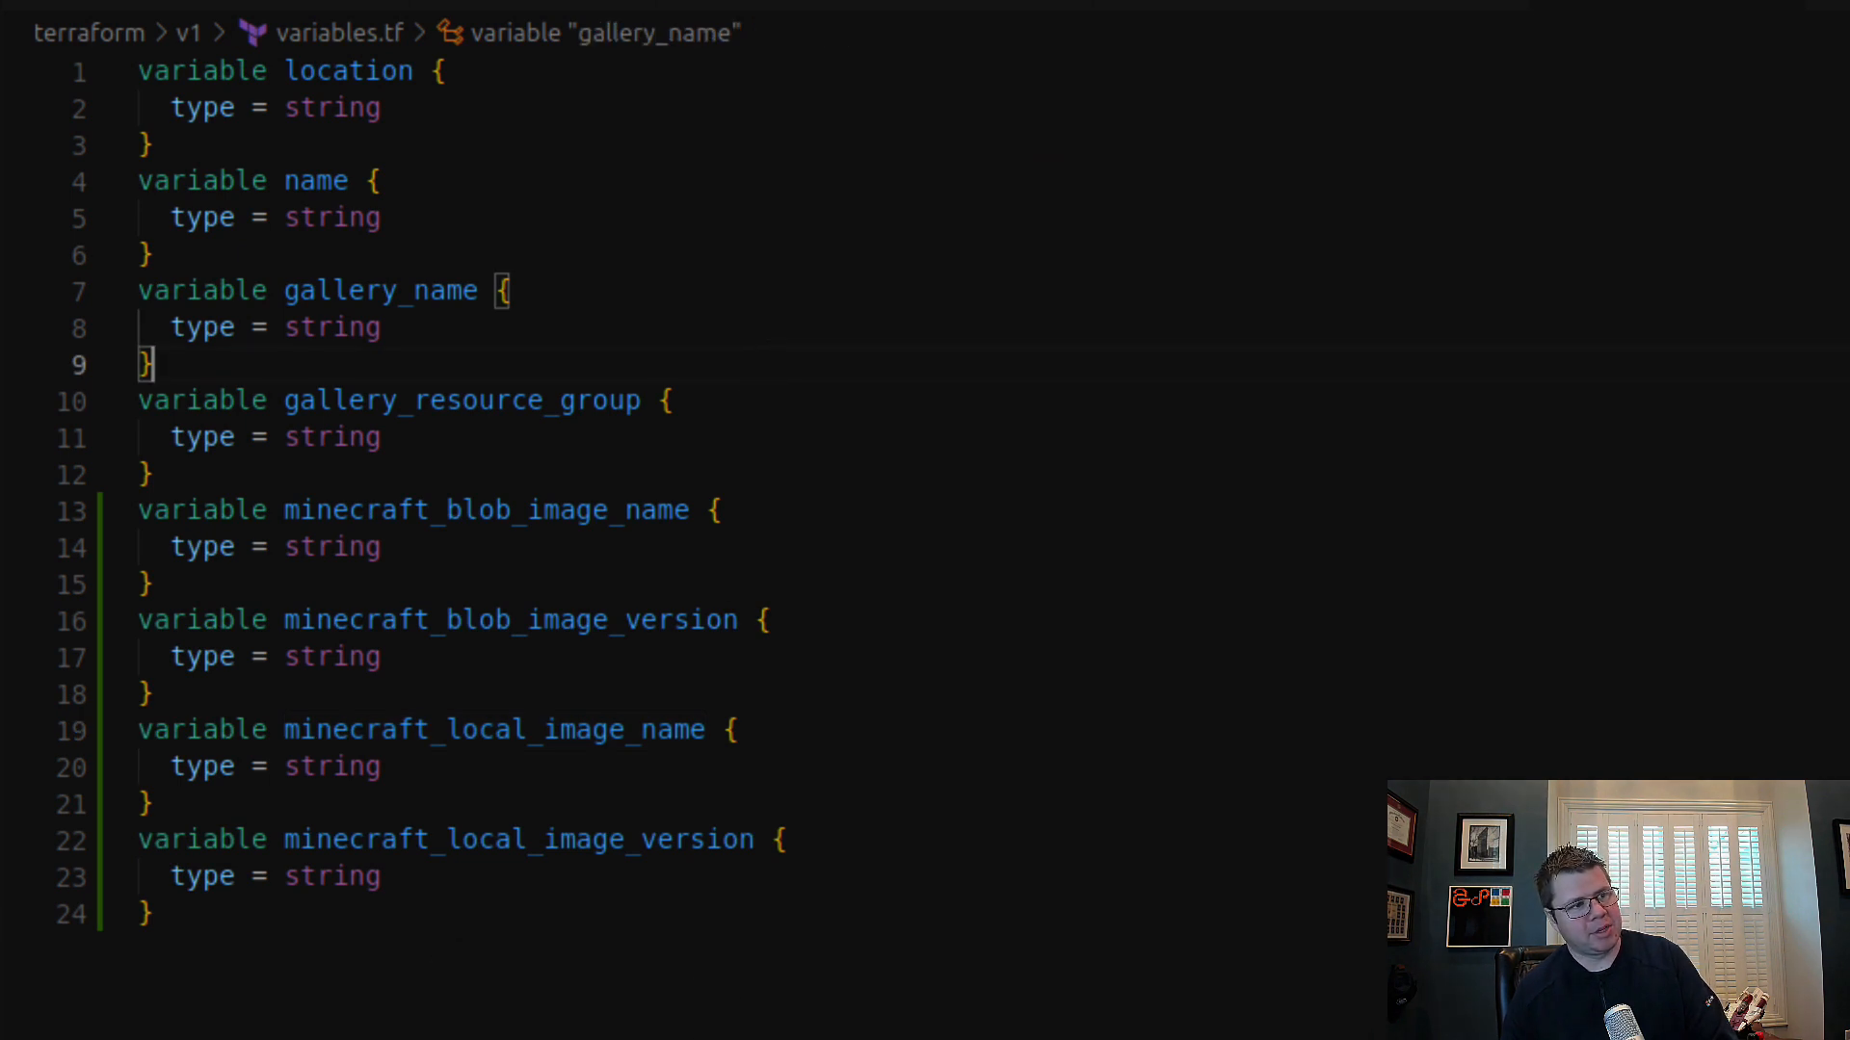
Step: Review the image values in env-prod.tfvars and env-dev.tfvars and the -var-file argument of the apply task in terraform-apply.yaml
left_click(1, 922)
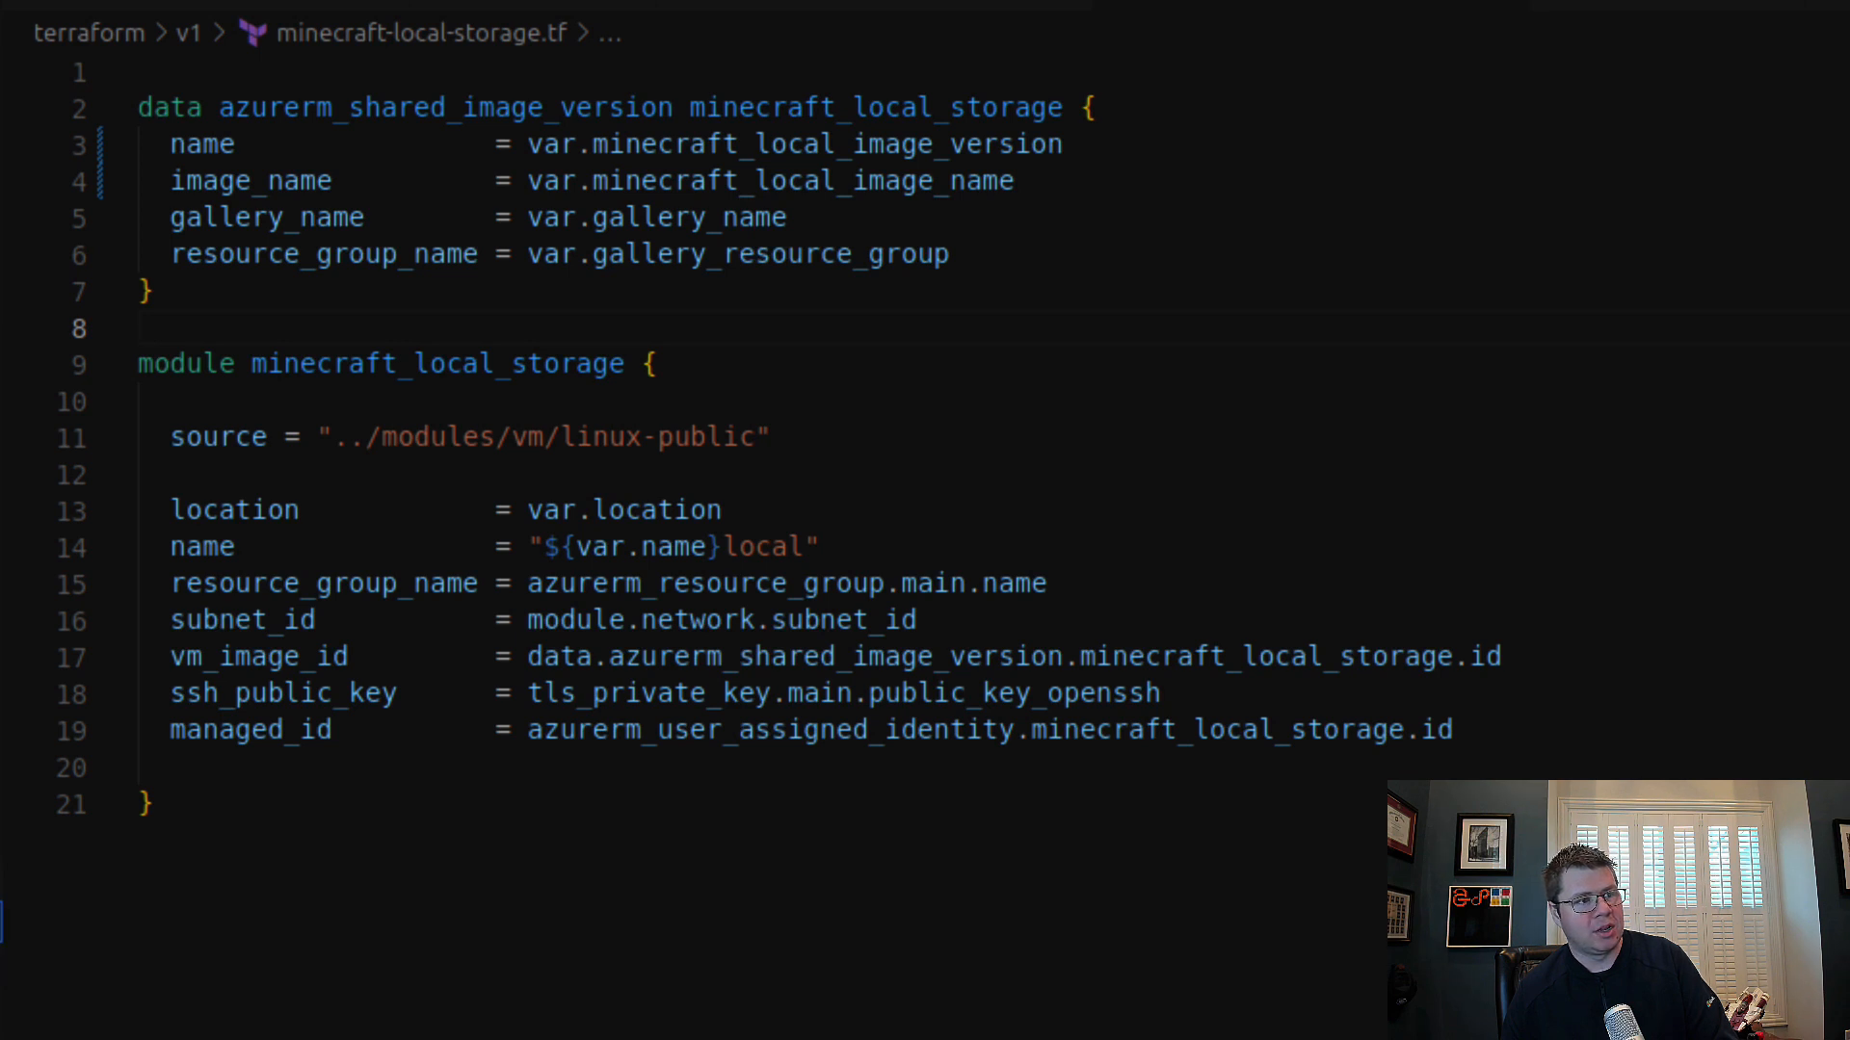
left_click(1, 879)
left_click(1, 710)
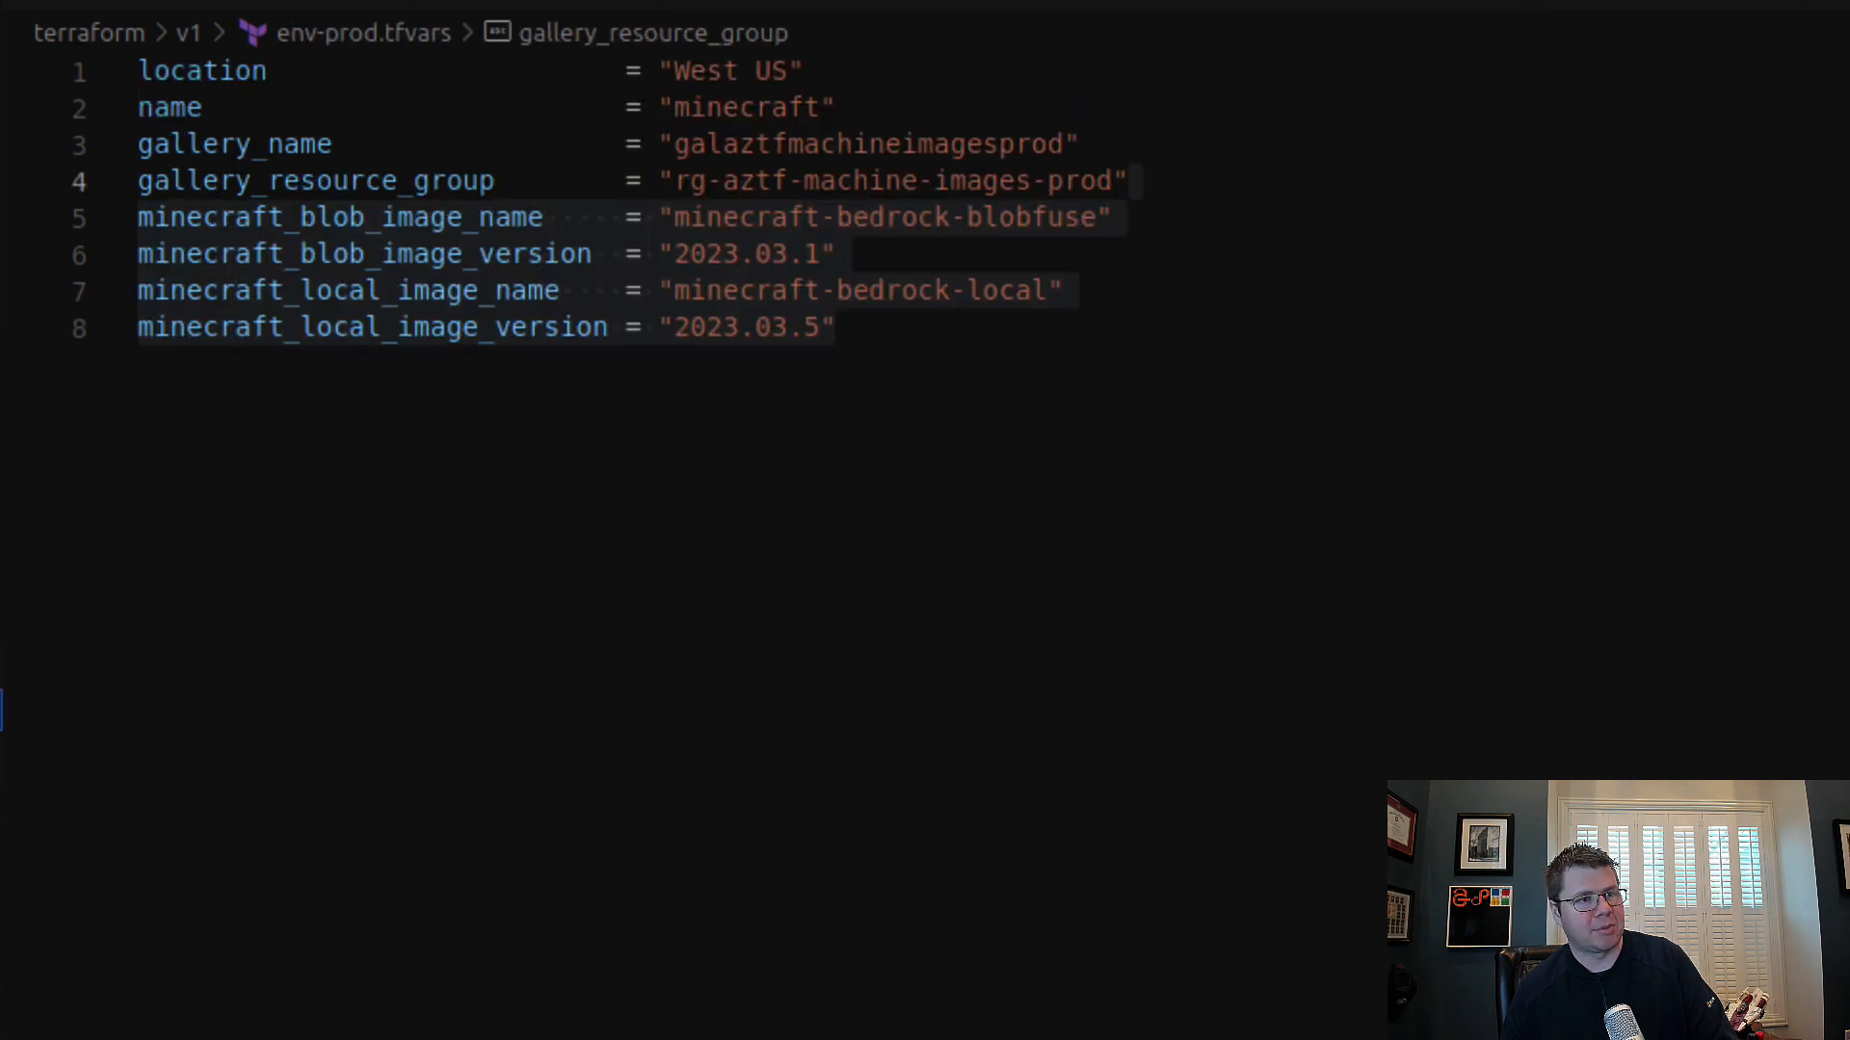
left_click(1, 668)
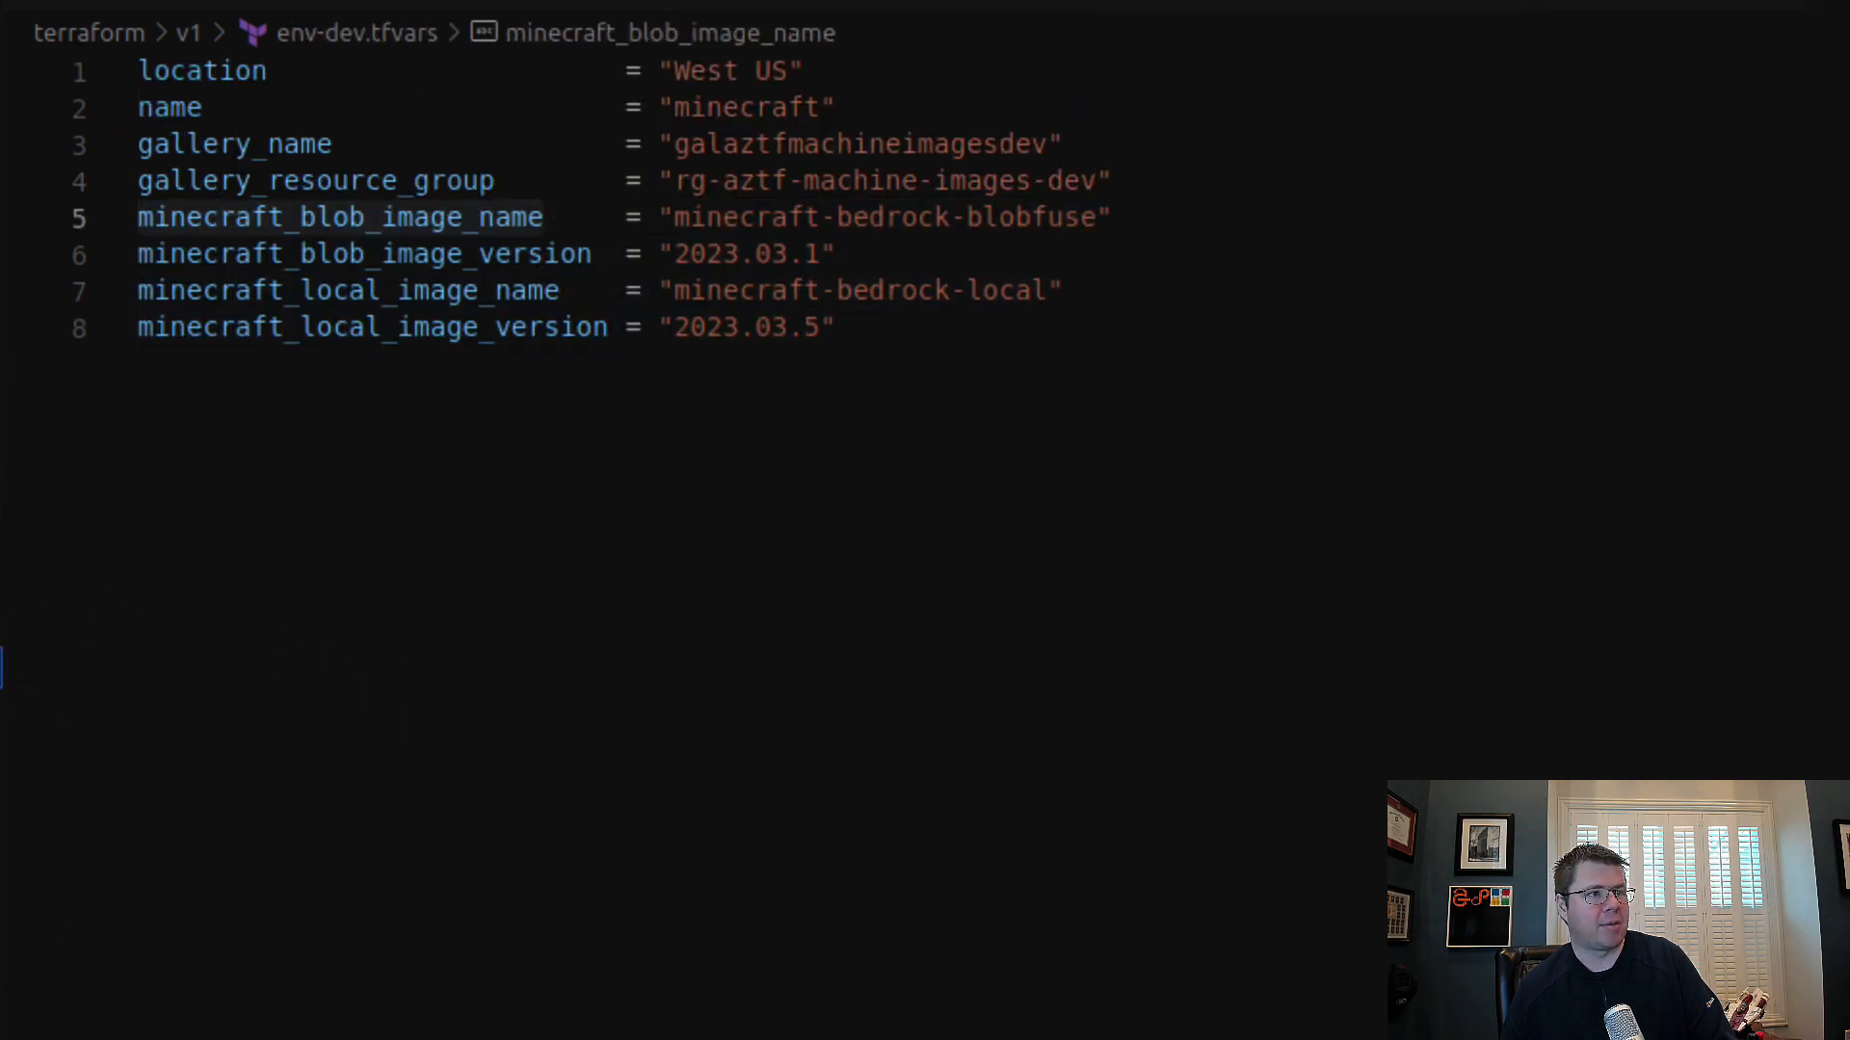
left_click(1, 286)
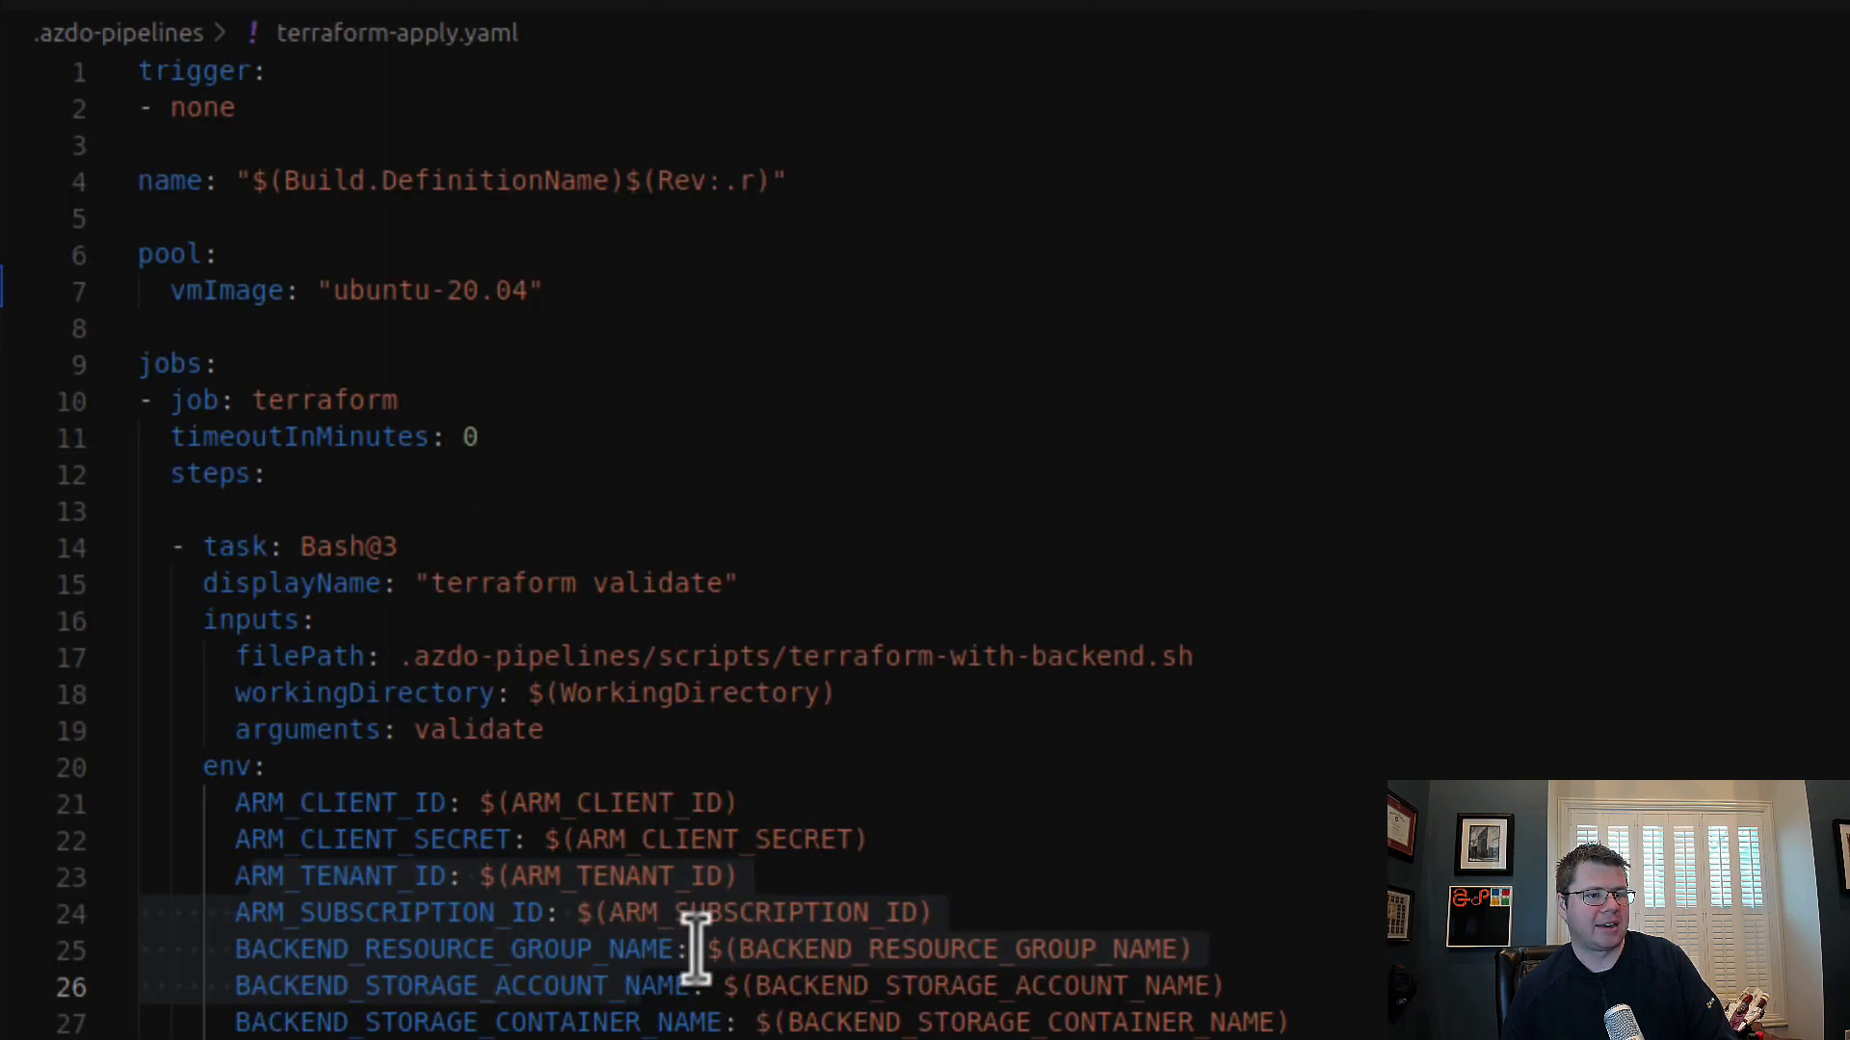
scroll(807, 949, "down", 3)
scroll(807, 948, "down", 1)
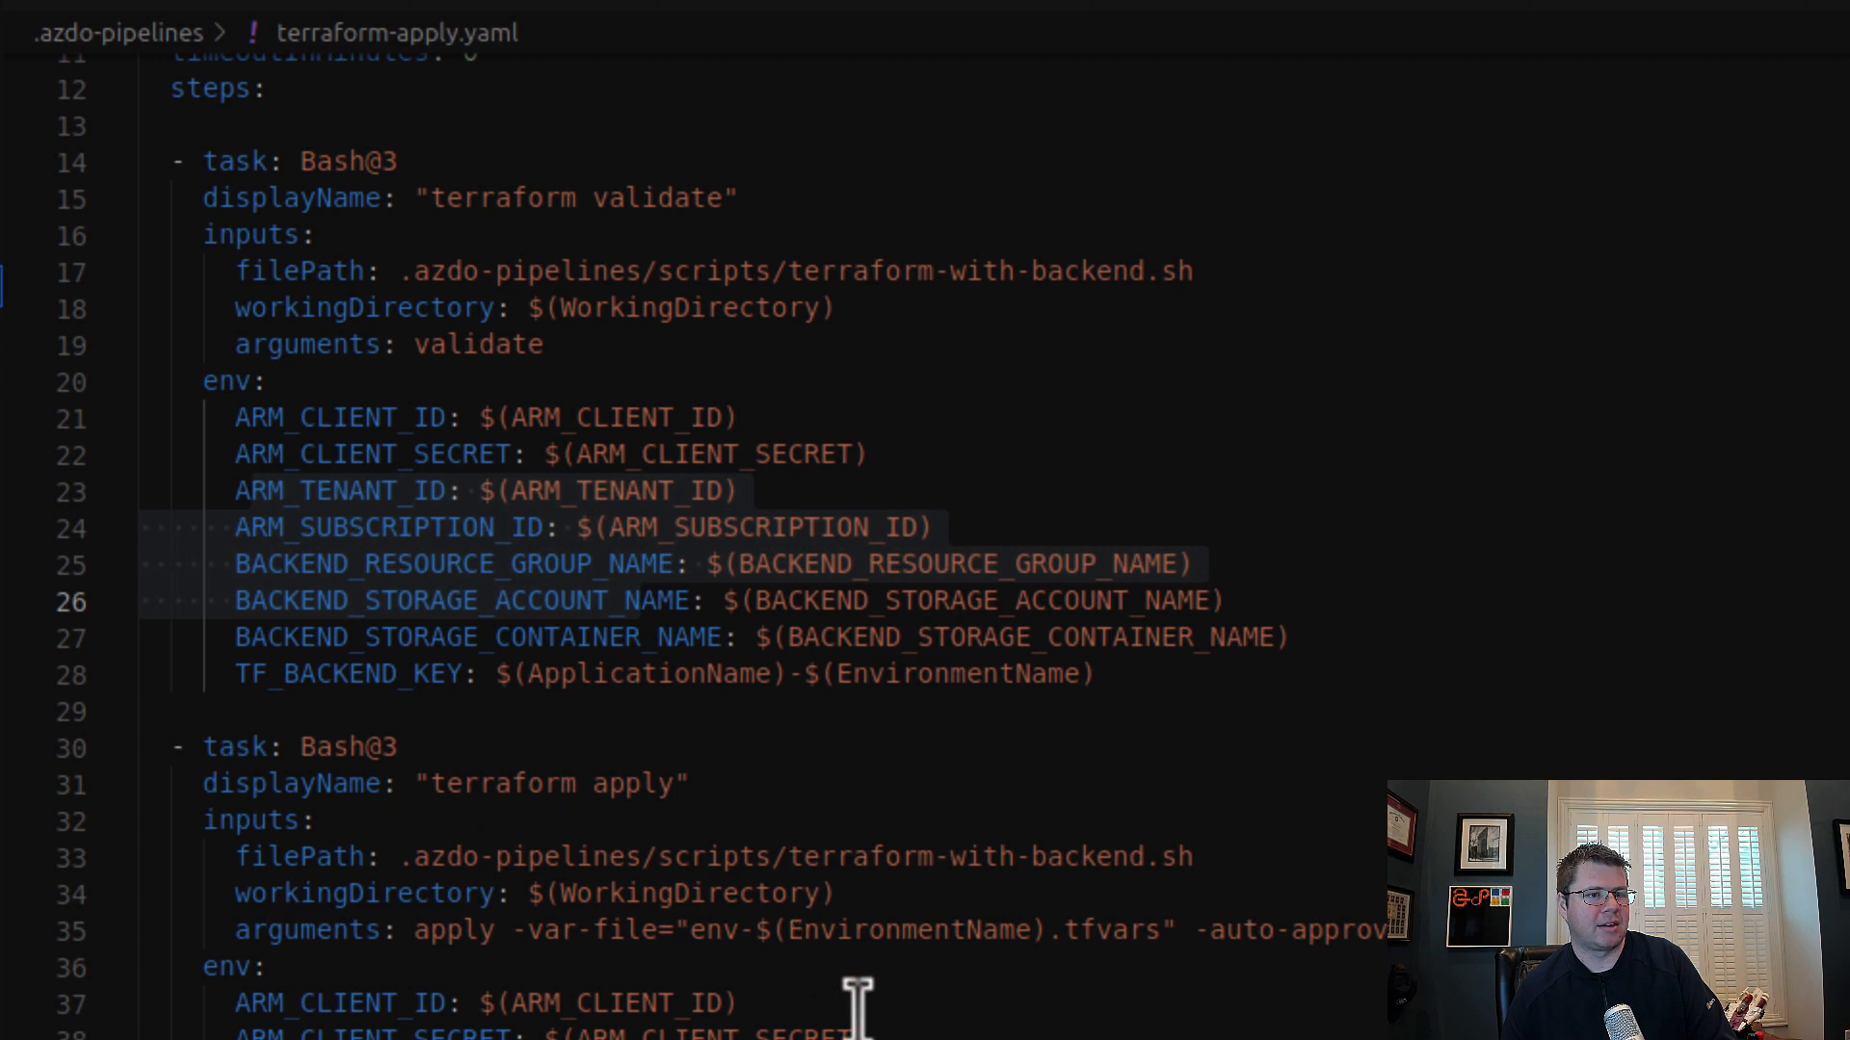
left_click_drag(675, 920, 1061, 917)
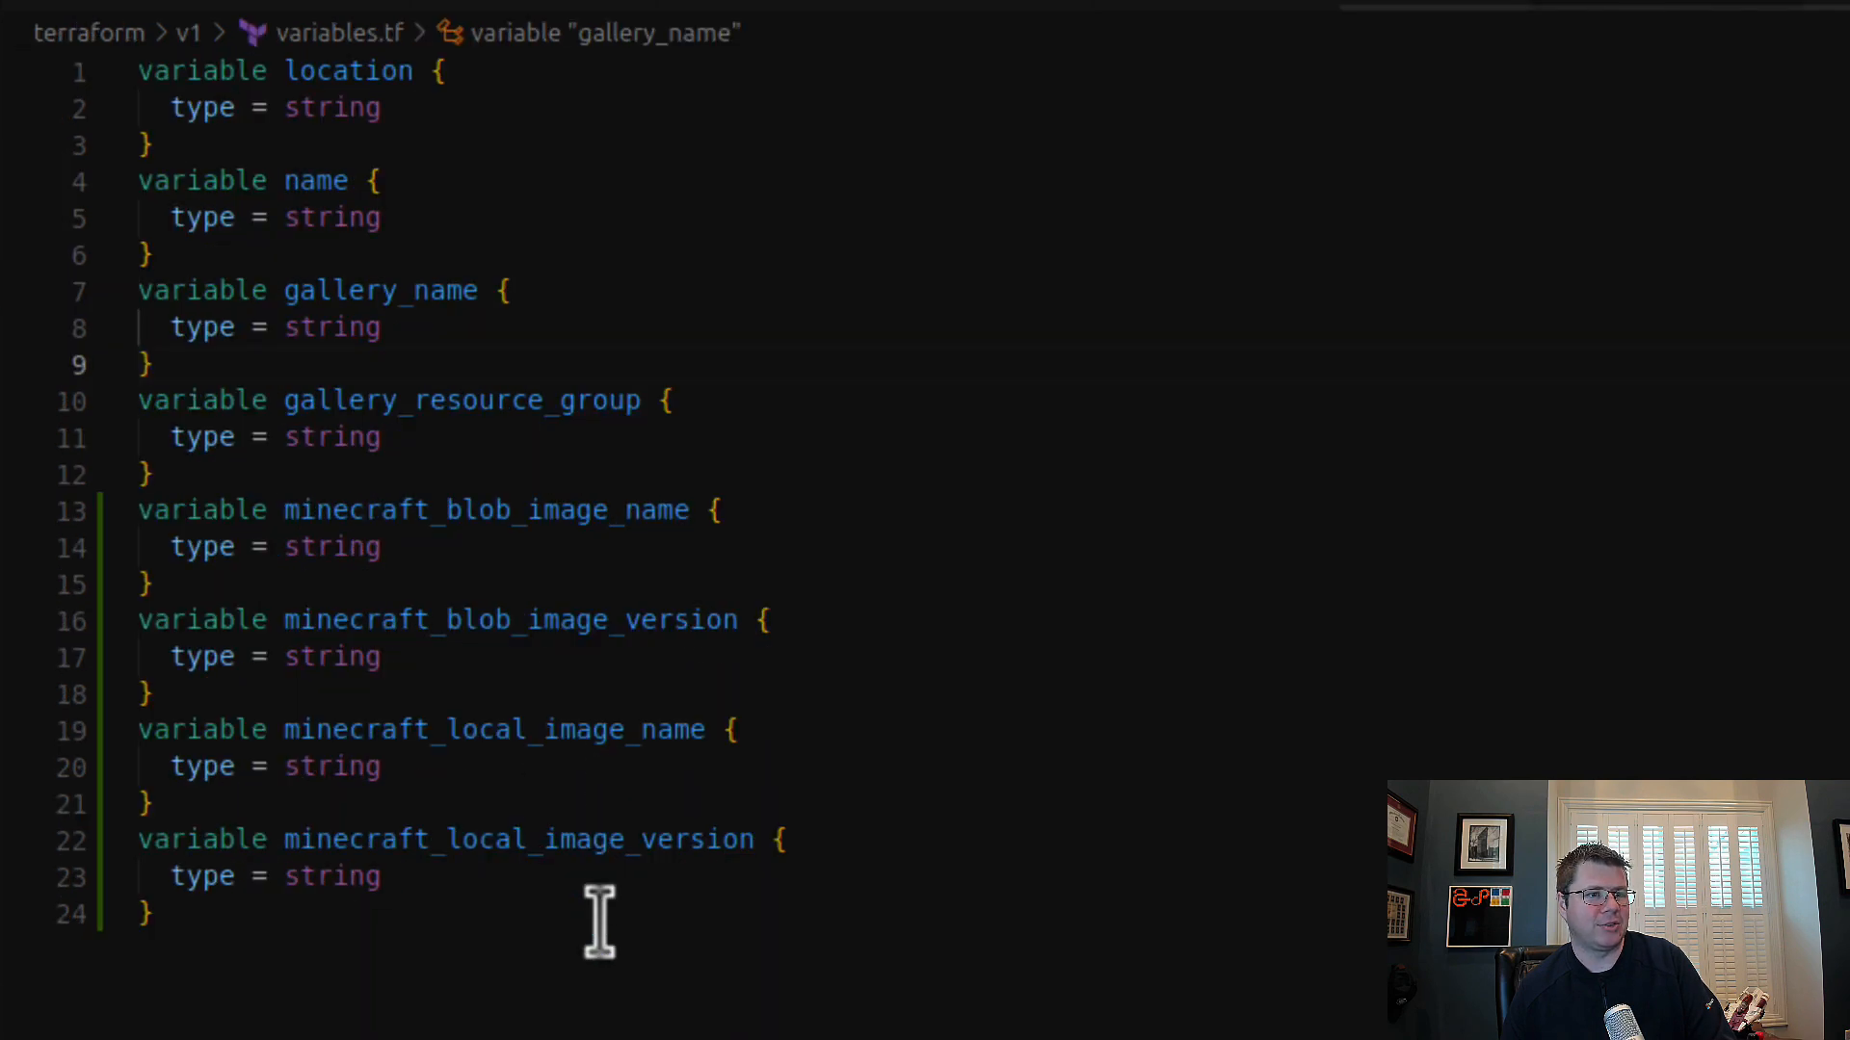
left_click(598, 914)
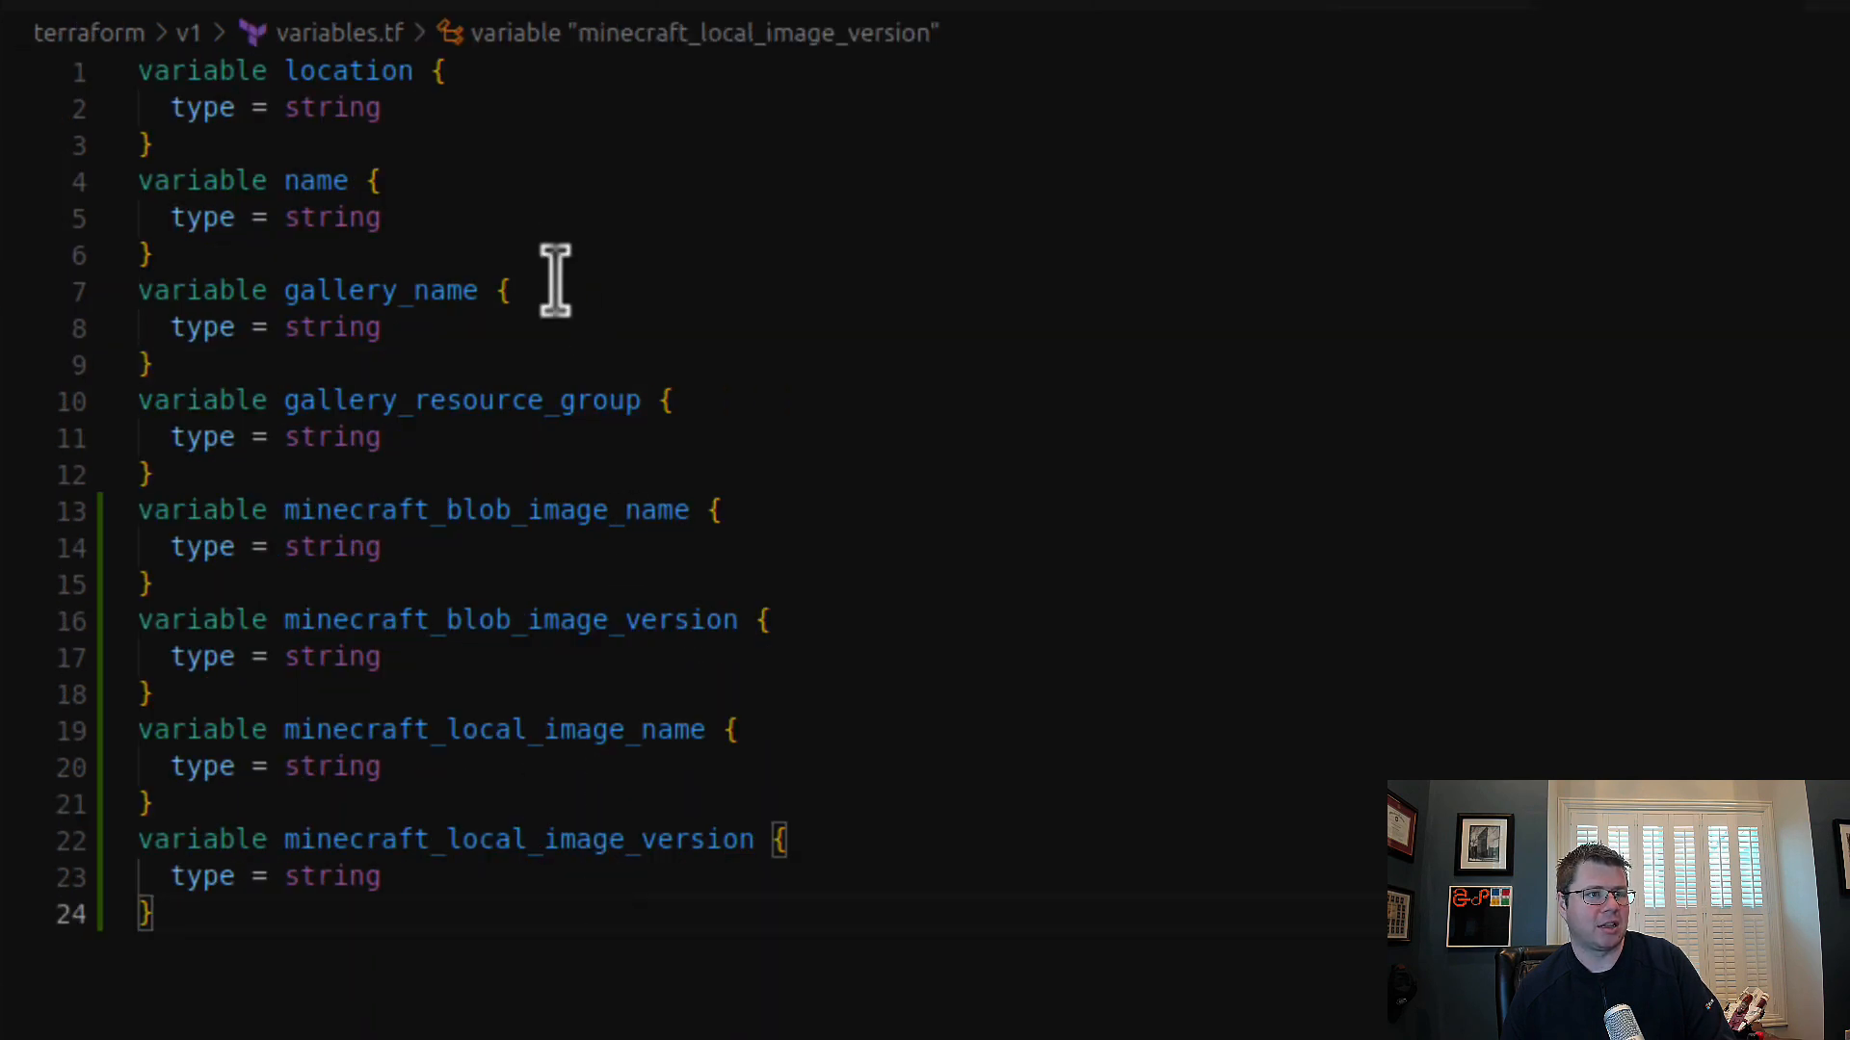
Step: Compare variables.tf with env-dev.tfvars, and examine how the apply arguments reach the terraform command in terraform-with-backend.sh
scroll(558, 308, "down", 4)
scroll(569, 433, "up", 4)
double_click(334, 70)
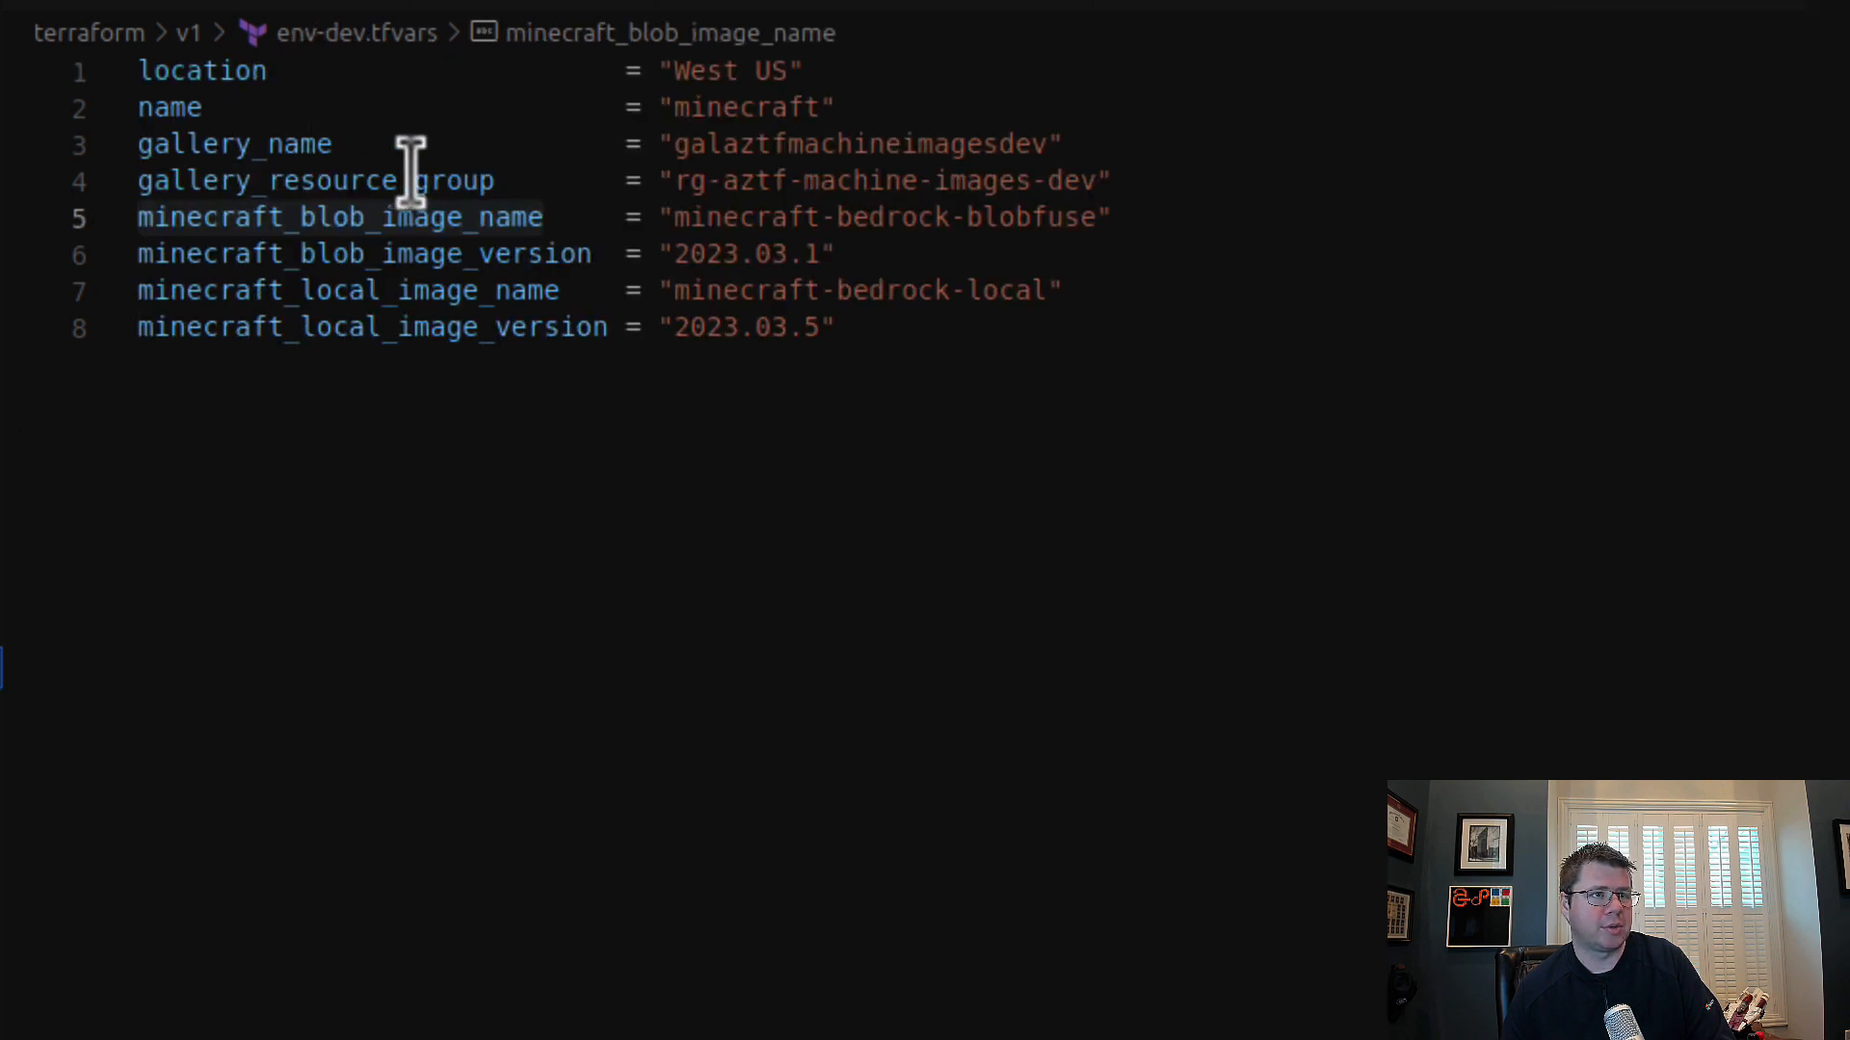
left_click(1021, 628)
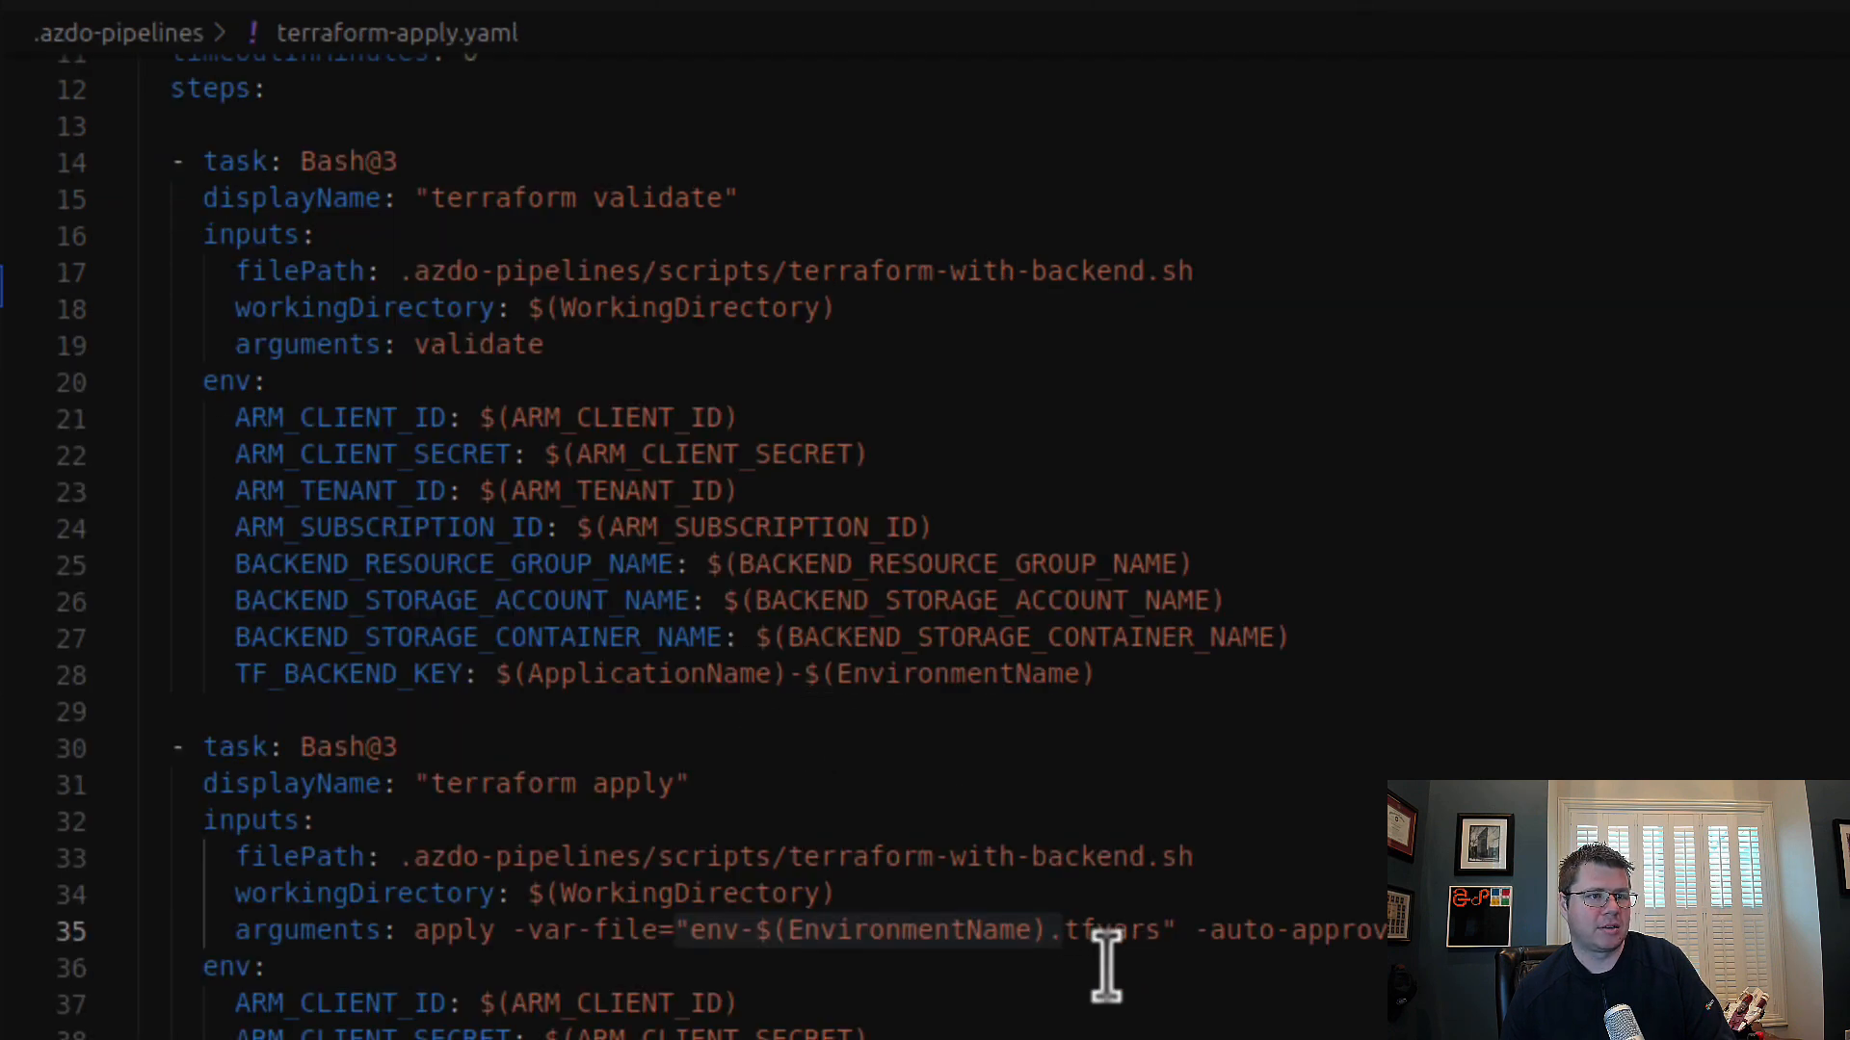
left_click_drag(497, 930, 1209, 930)
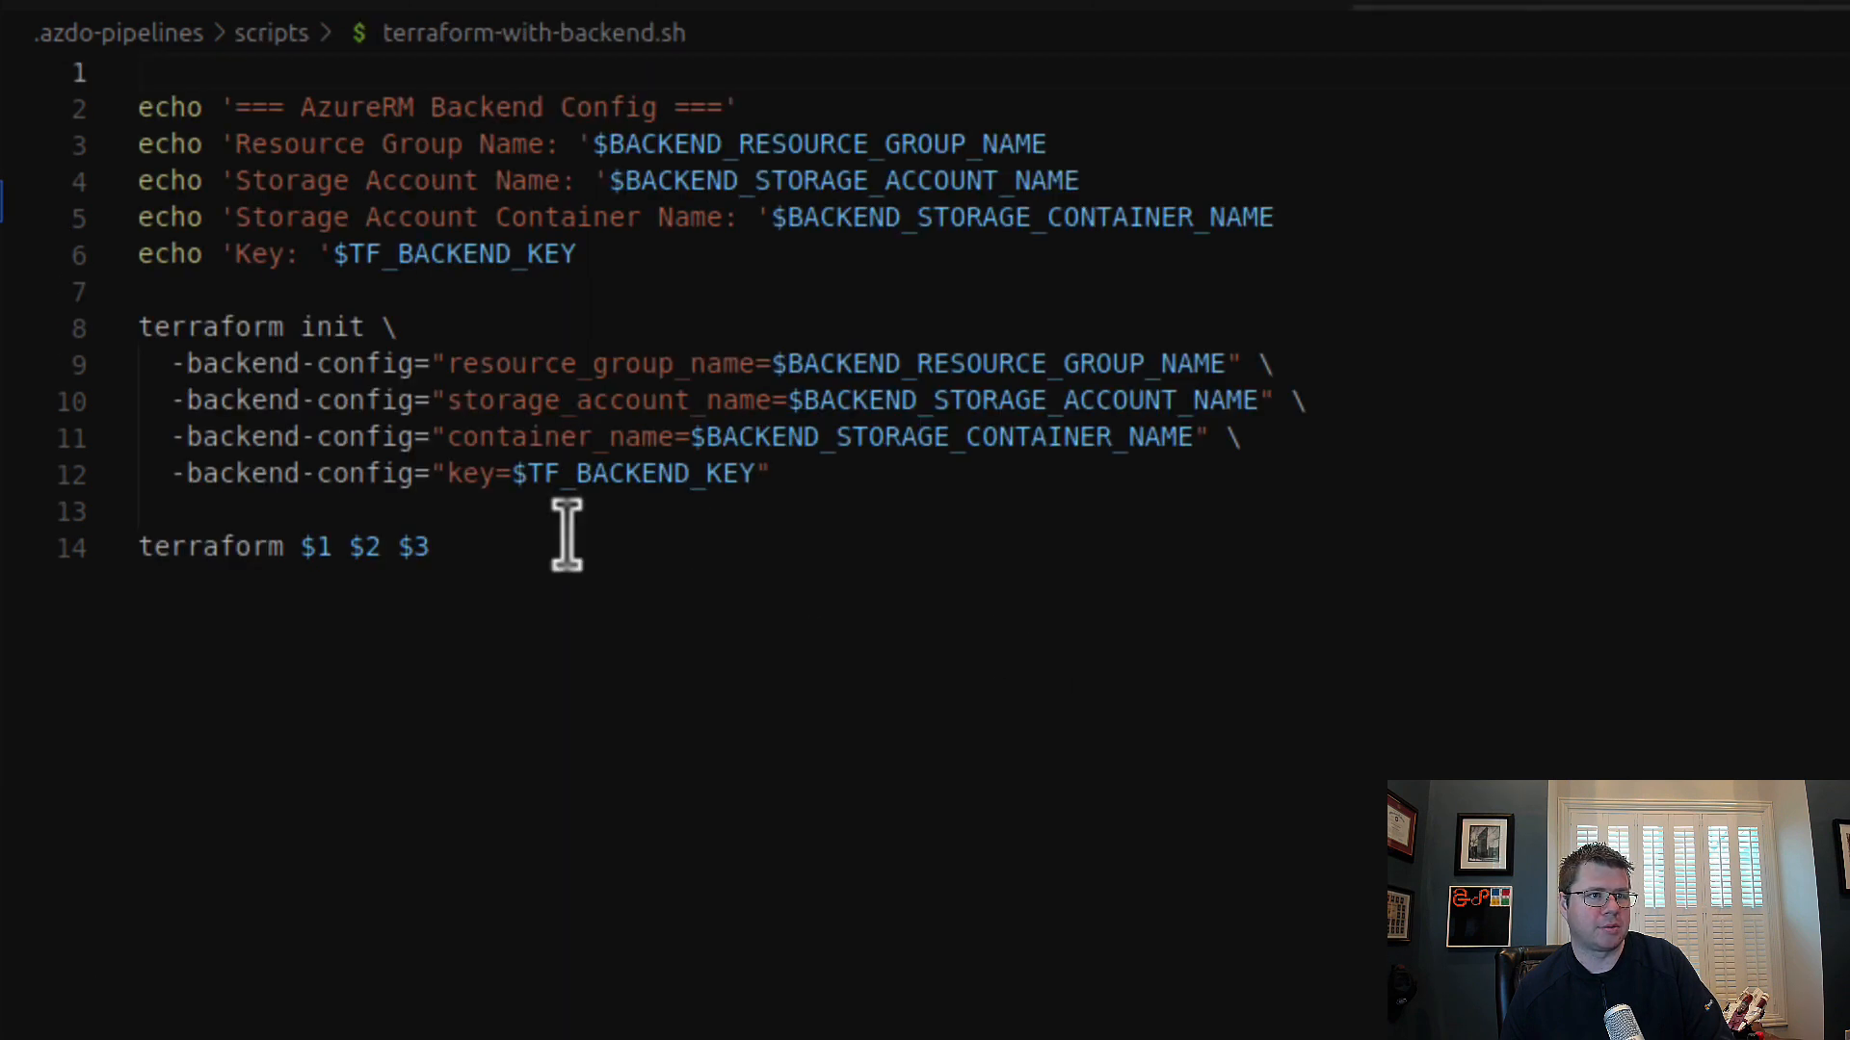
left_click_drag(294, 546, 828, 664)
left_click(828, 665)
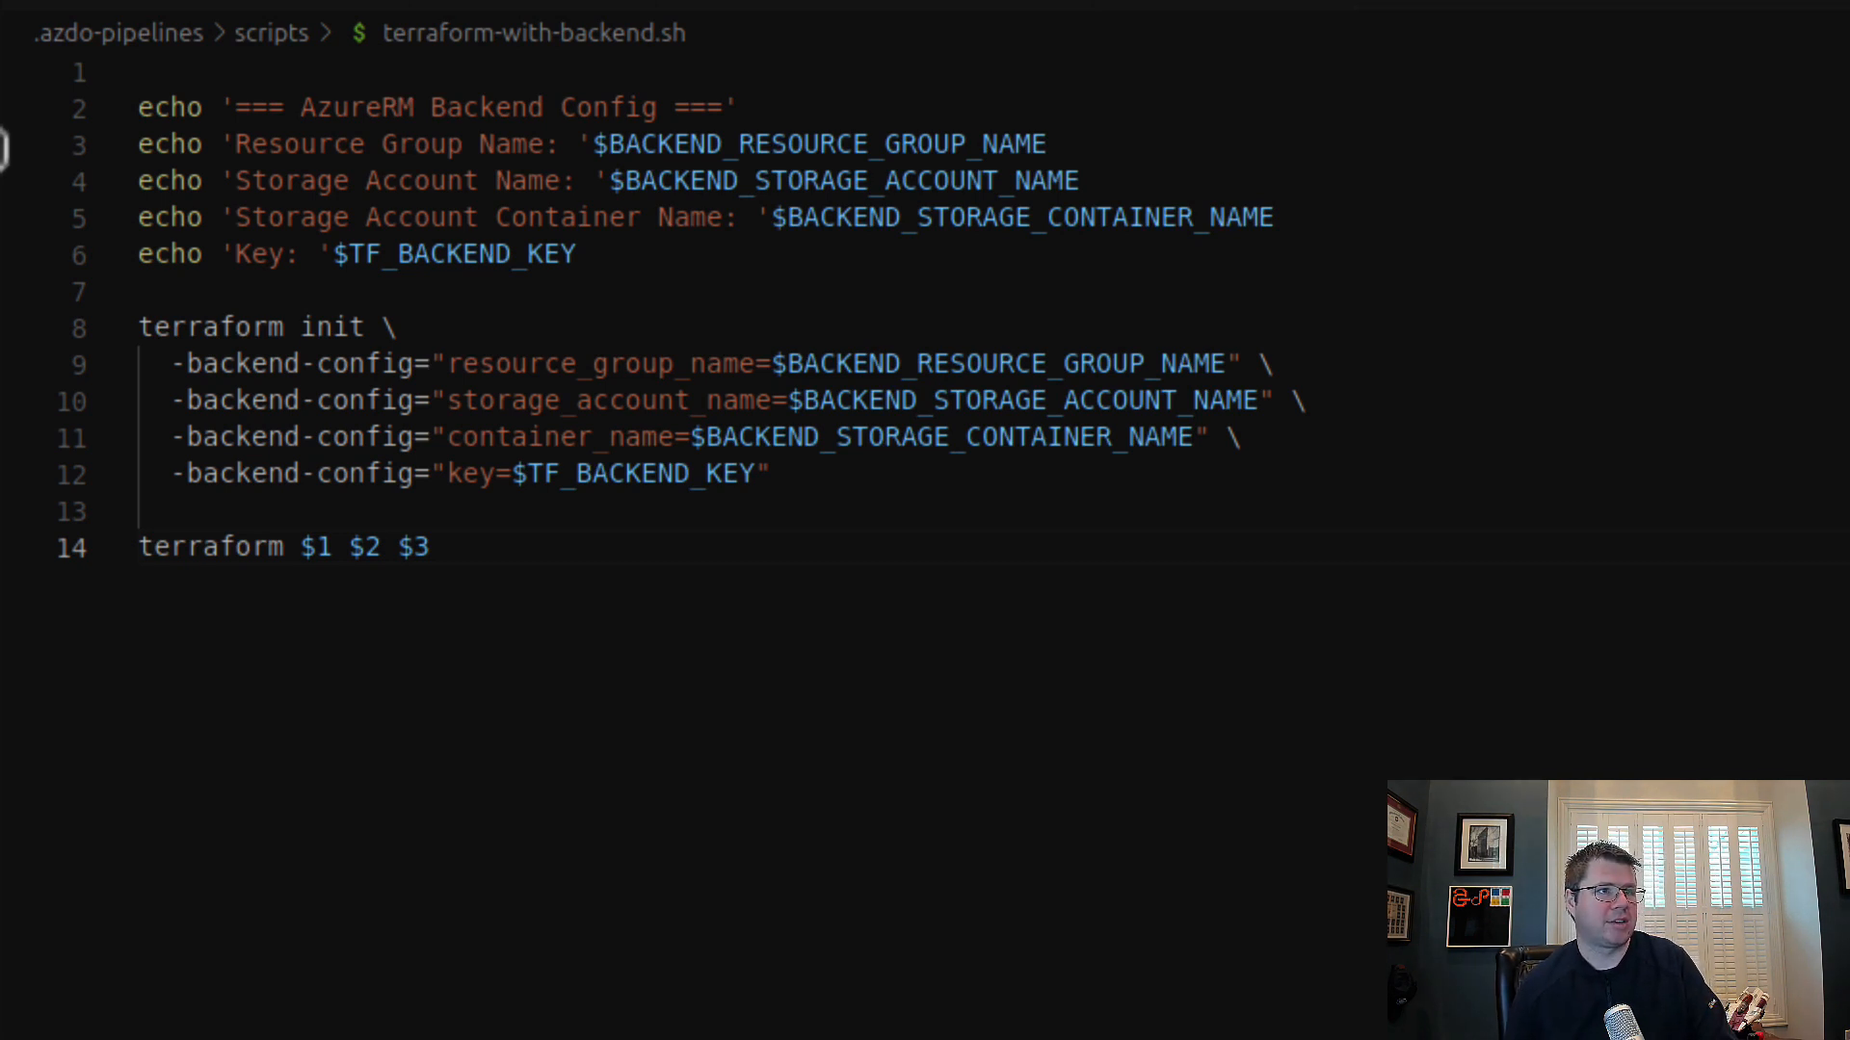
Step: Commit the pending Terraform changes with the message "add env var files" and sync them to main
left_click(0, 128)
left_click(181, 219)
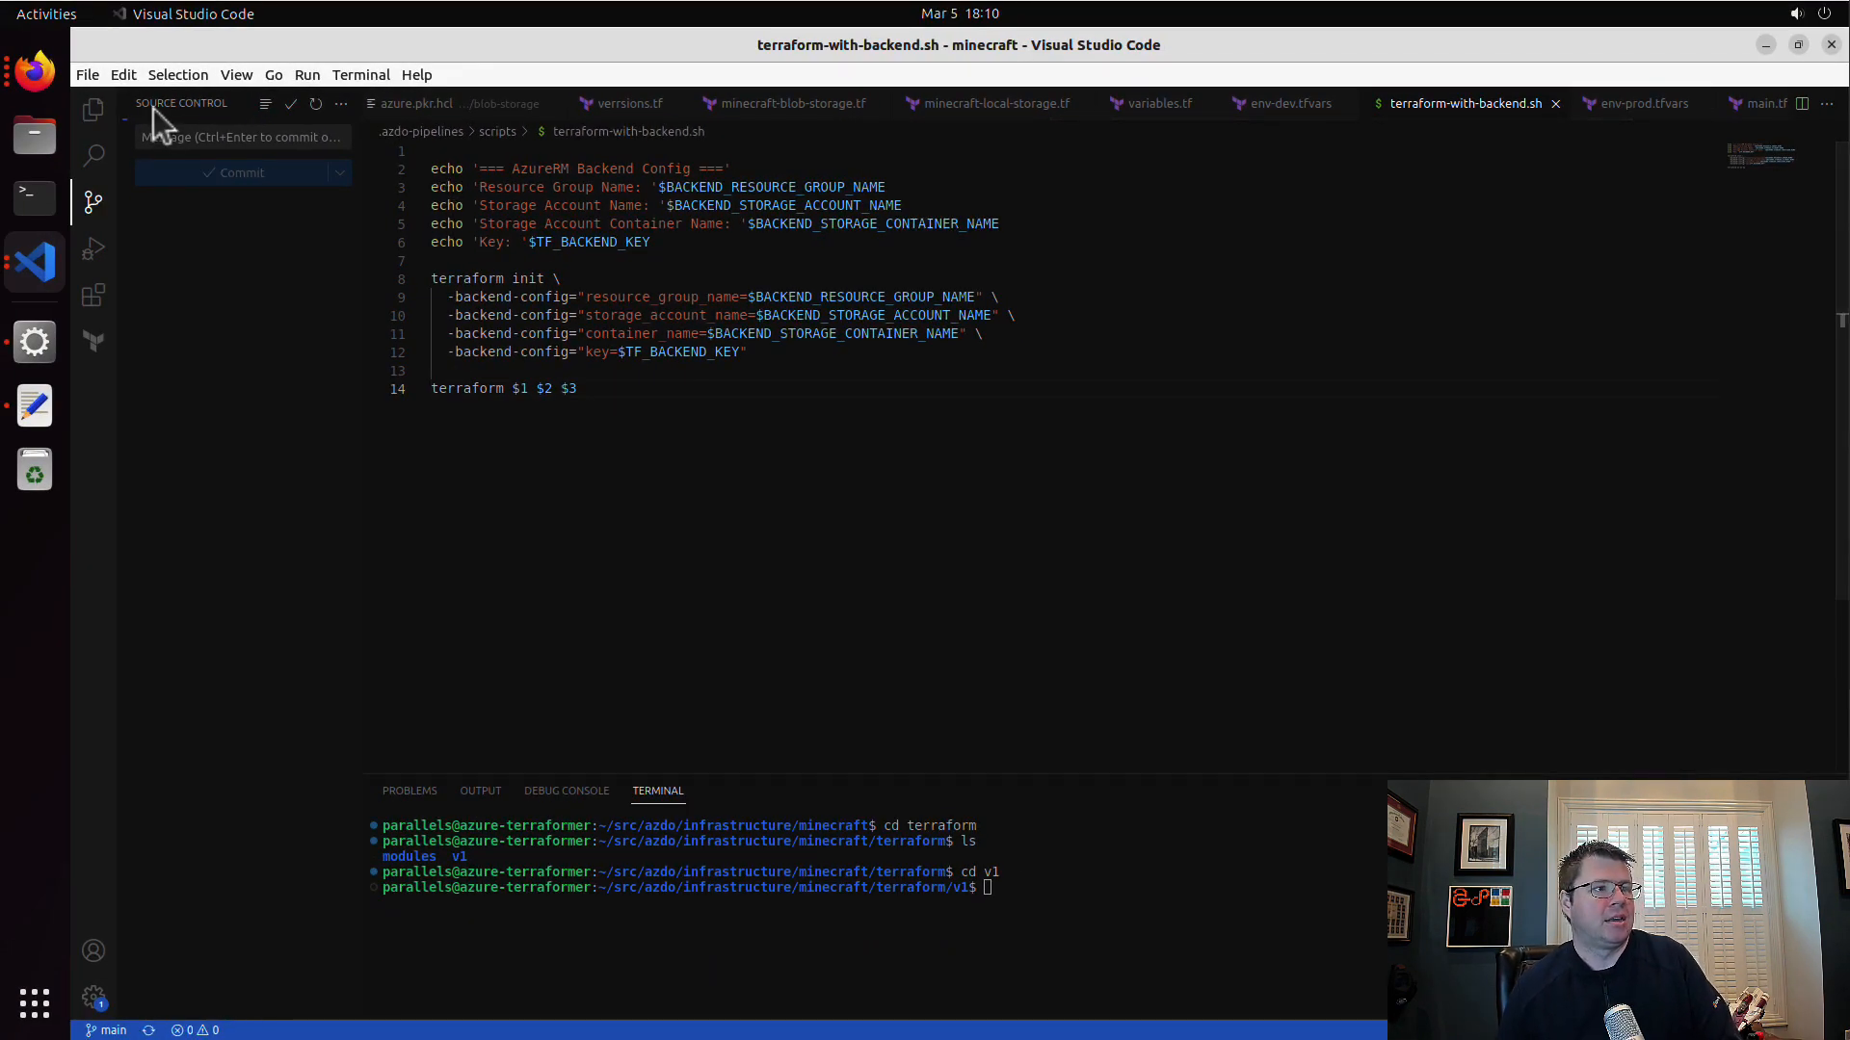
Step: Switch to Azure DevOps in Firefox and review the dev pipeline's linked variable groups, pipeline variables, YAML settings, triggers and history
left_click(35, 73)
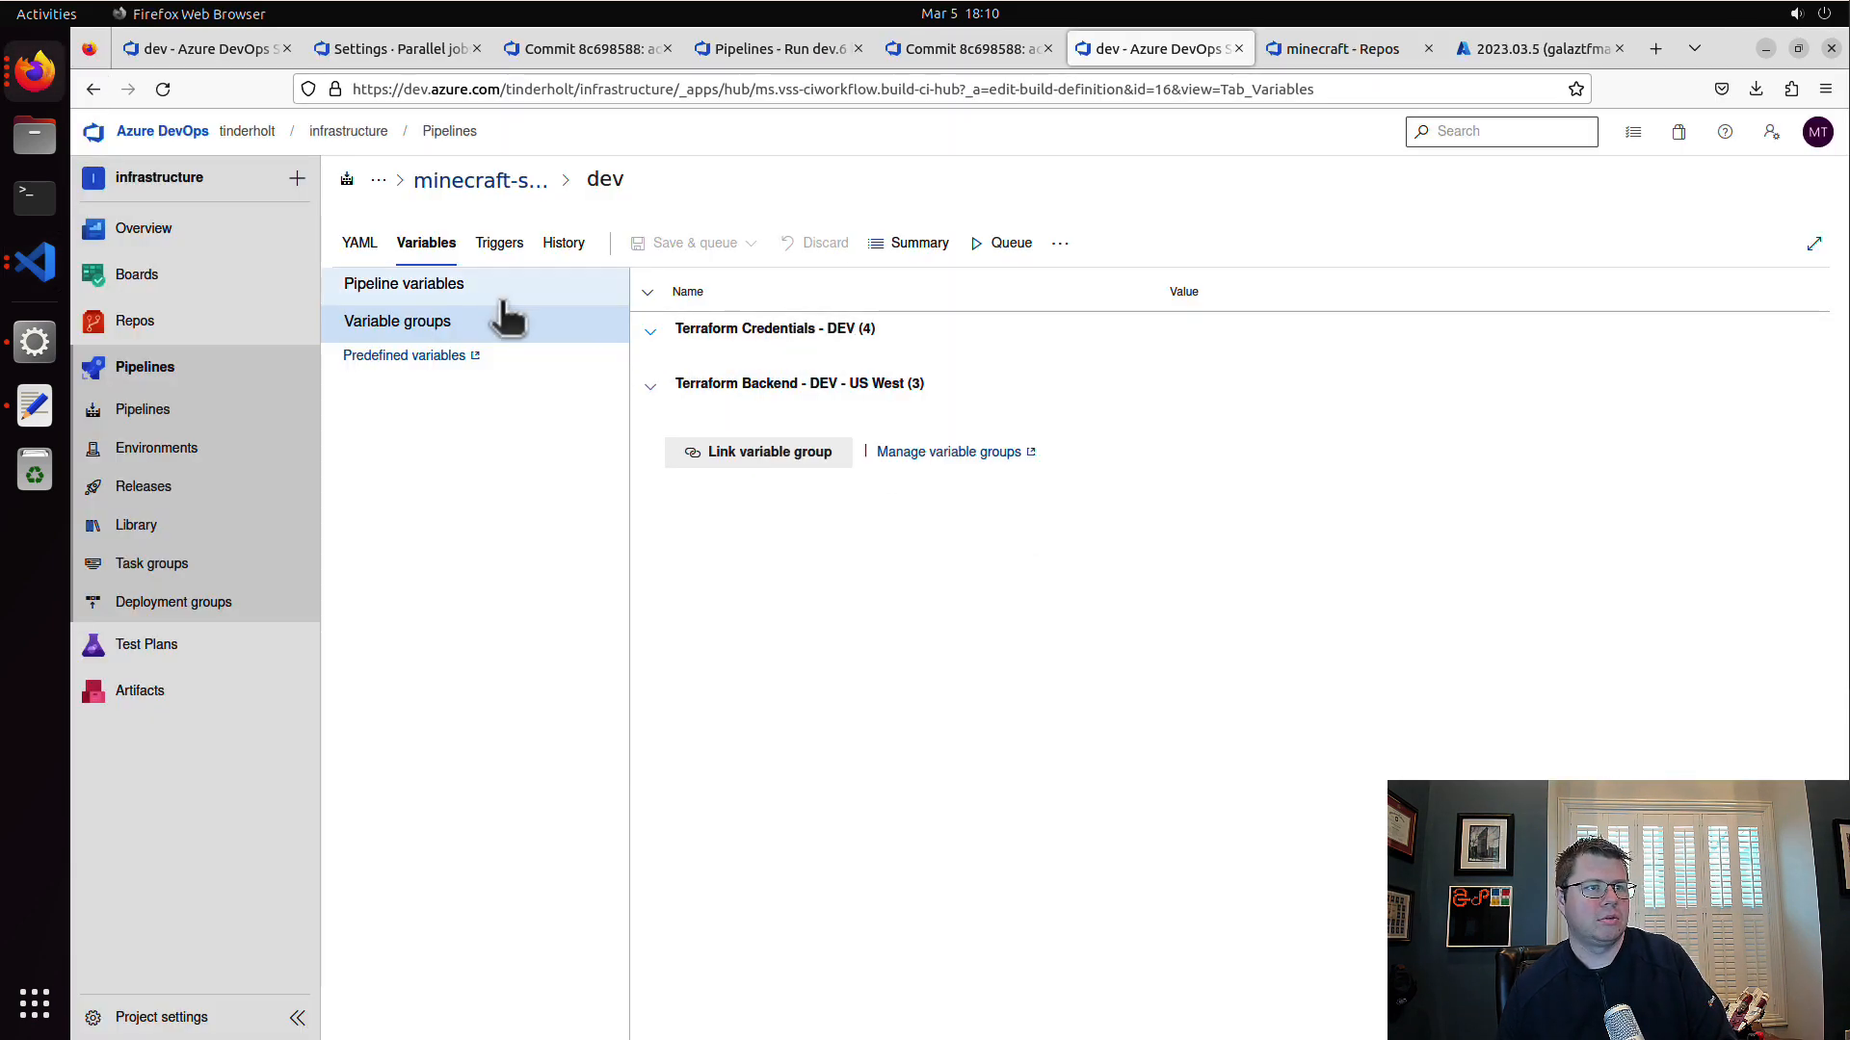
left_click(661, 393)
left_click(660, 397)
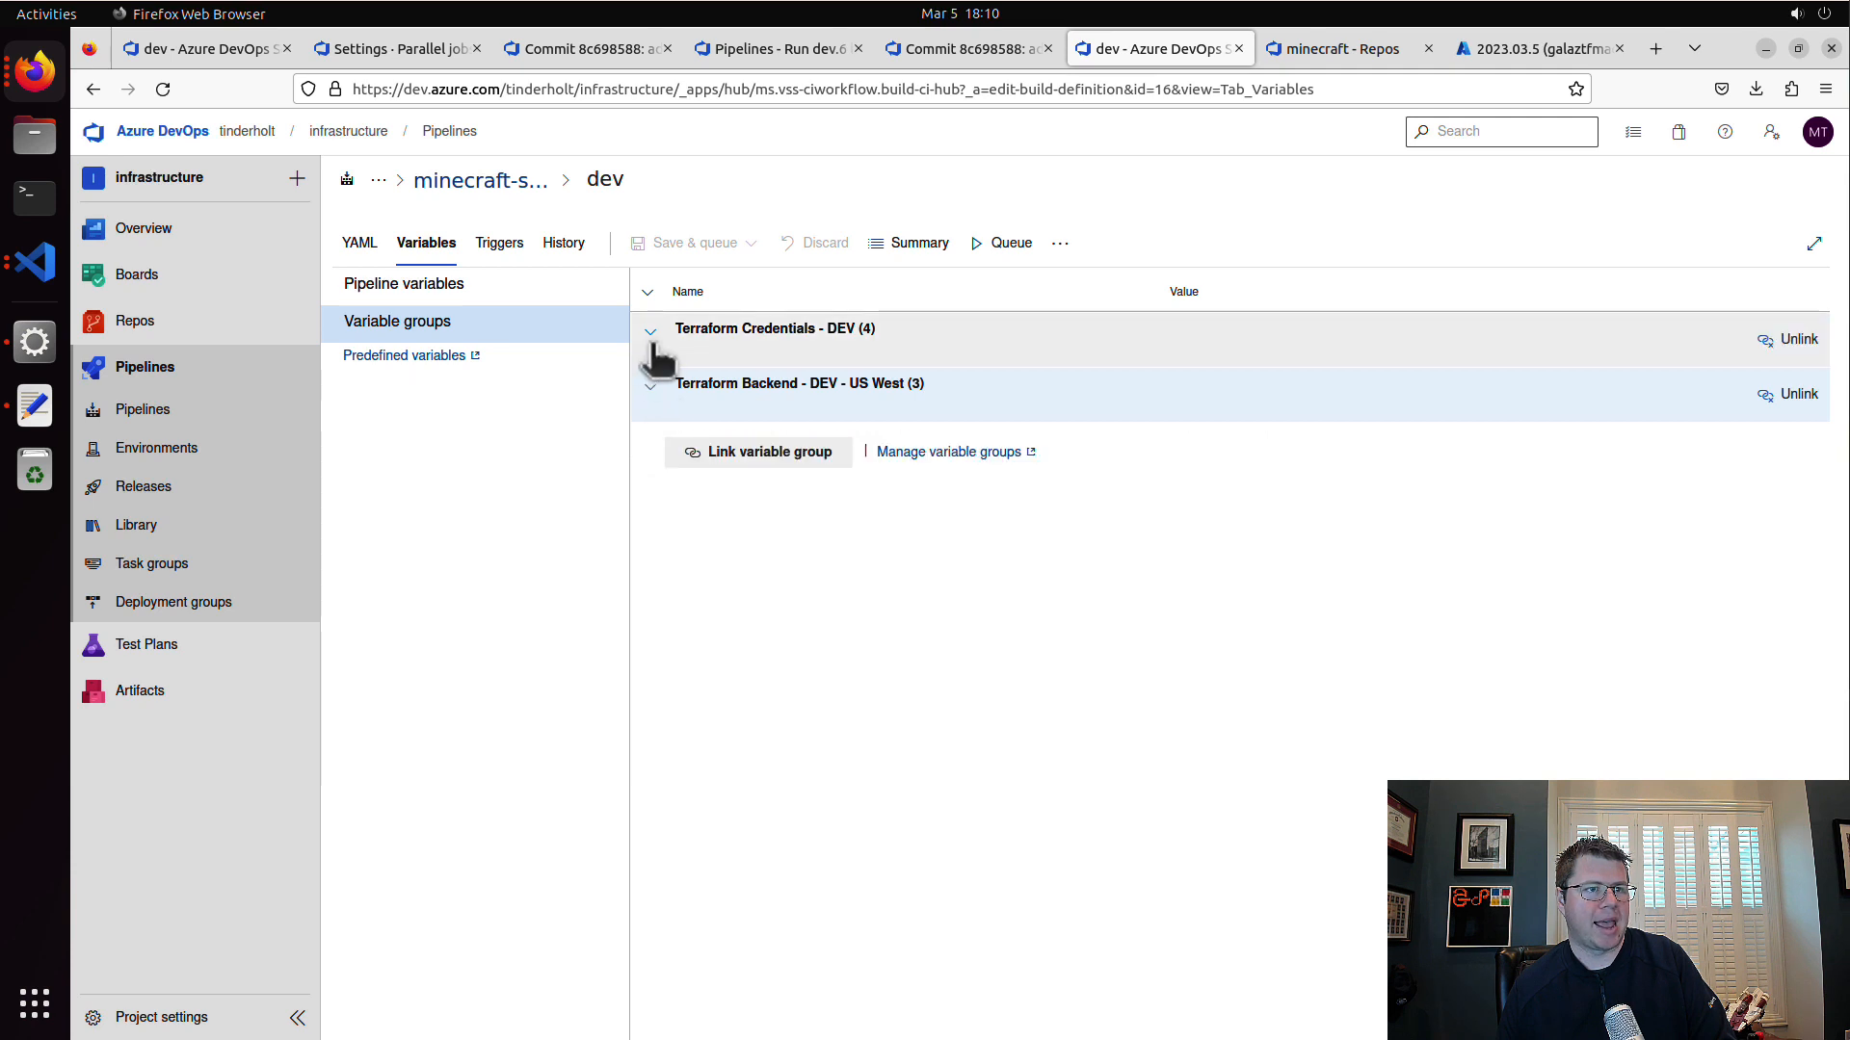
left_click(658, 337)
left_click(657, 339)
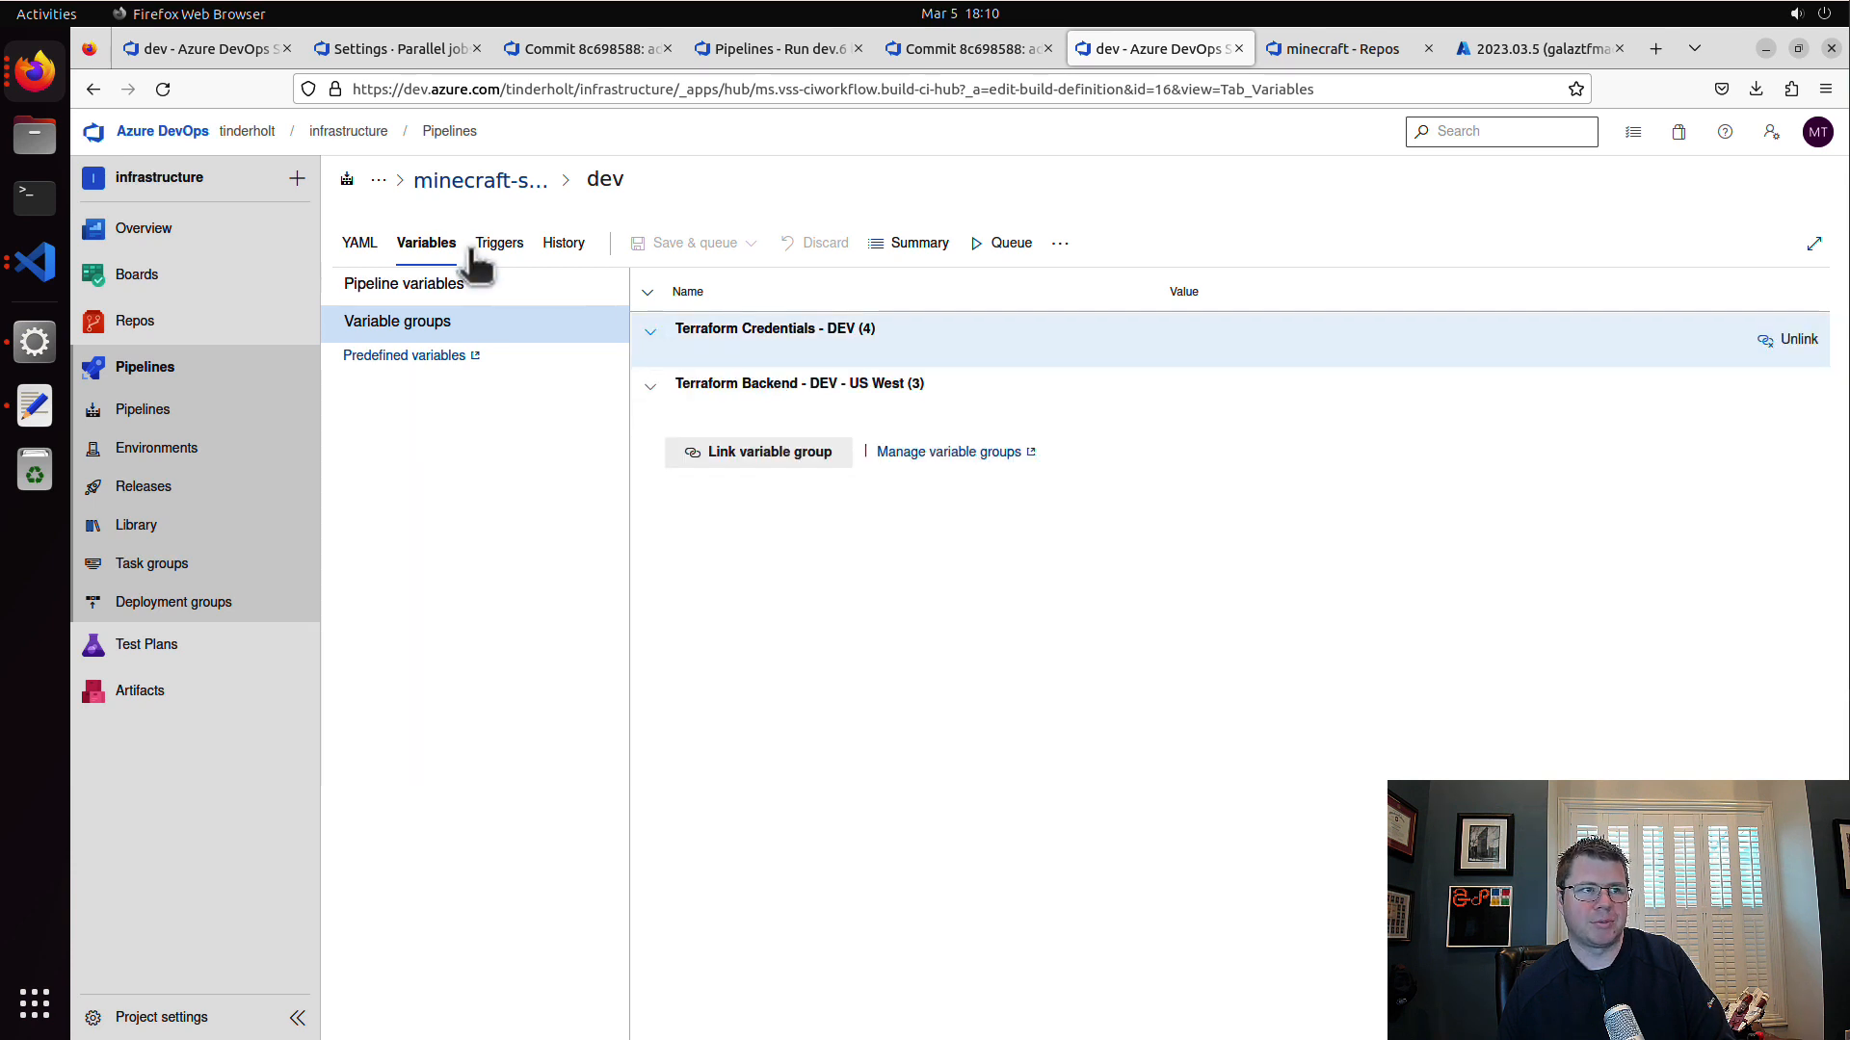
left_click(435, 282)
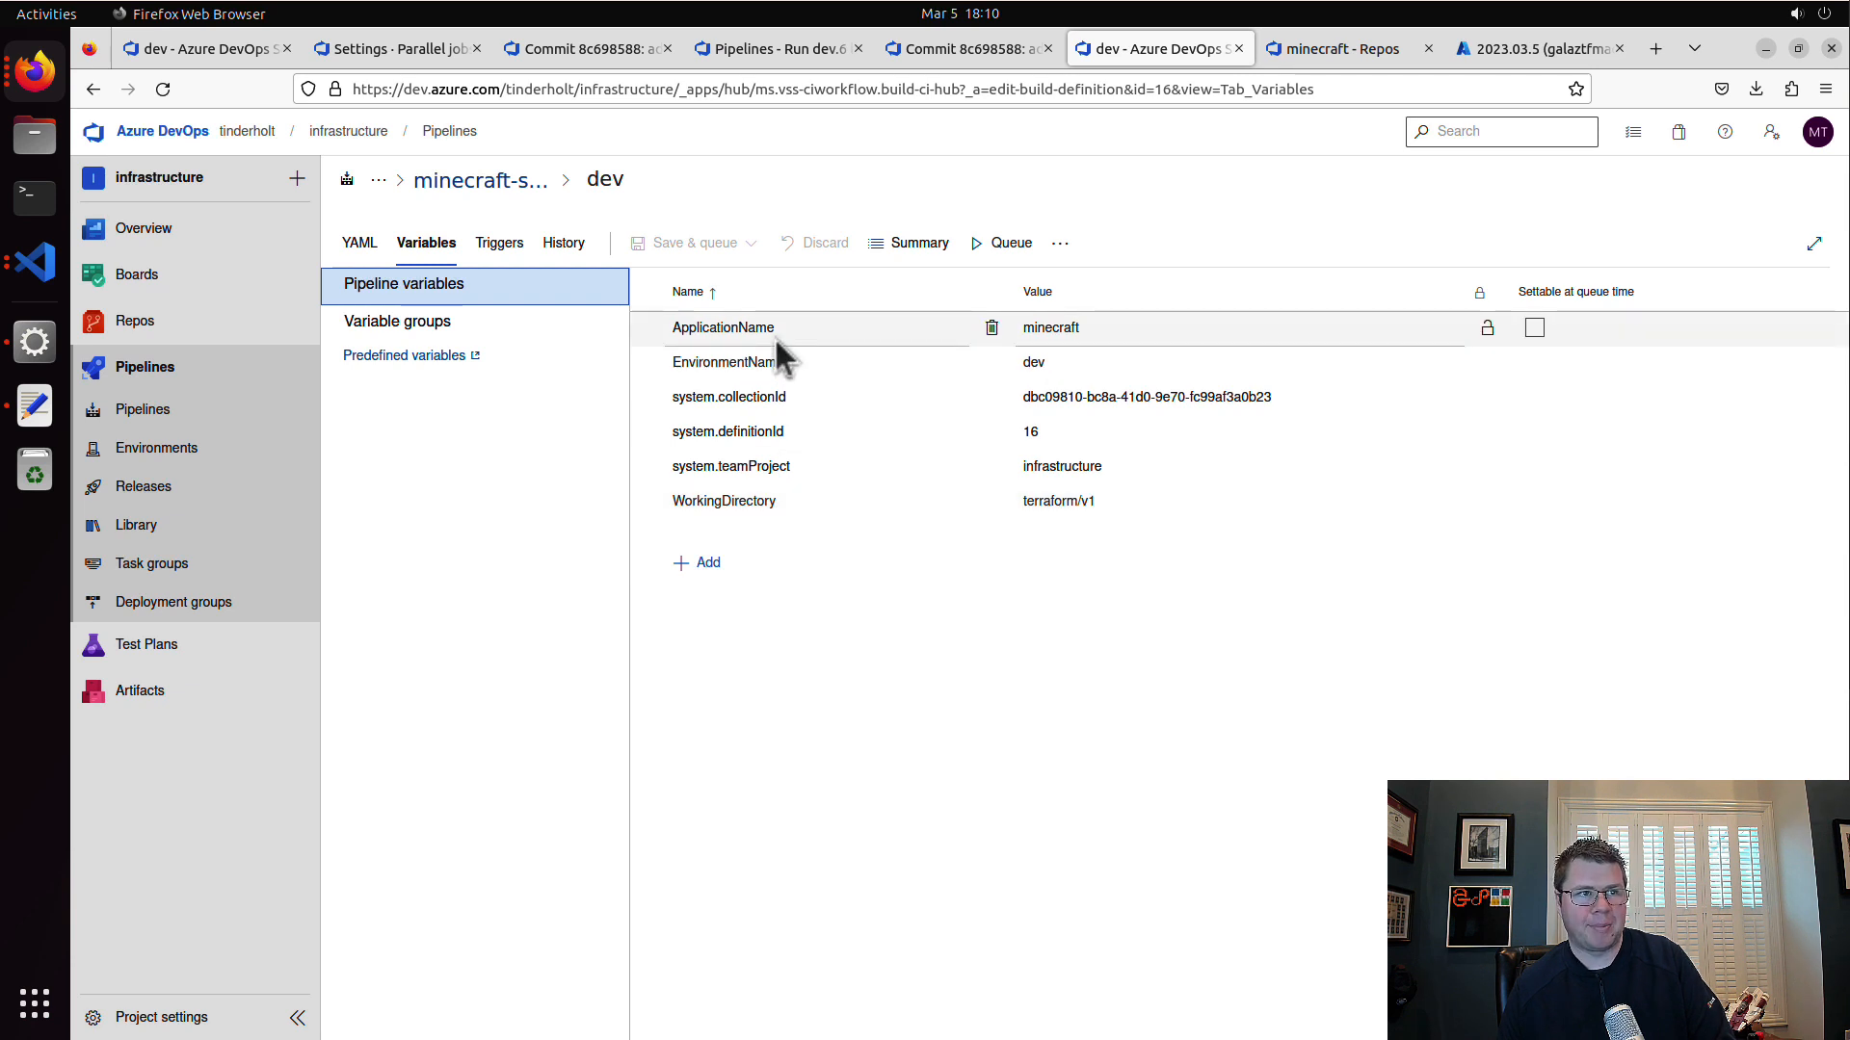
left_click(369, 247)
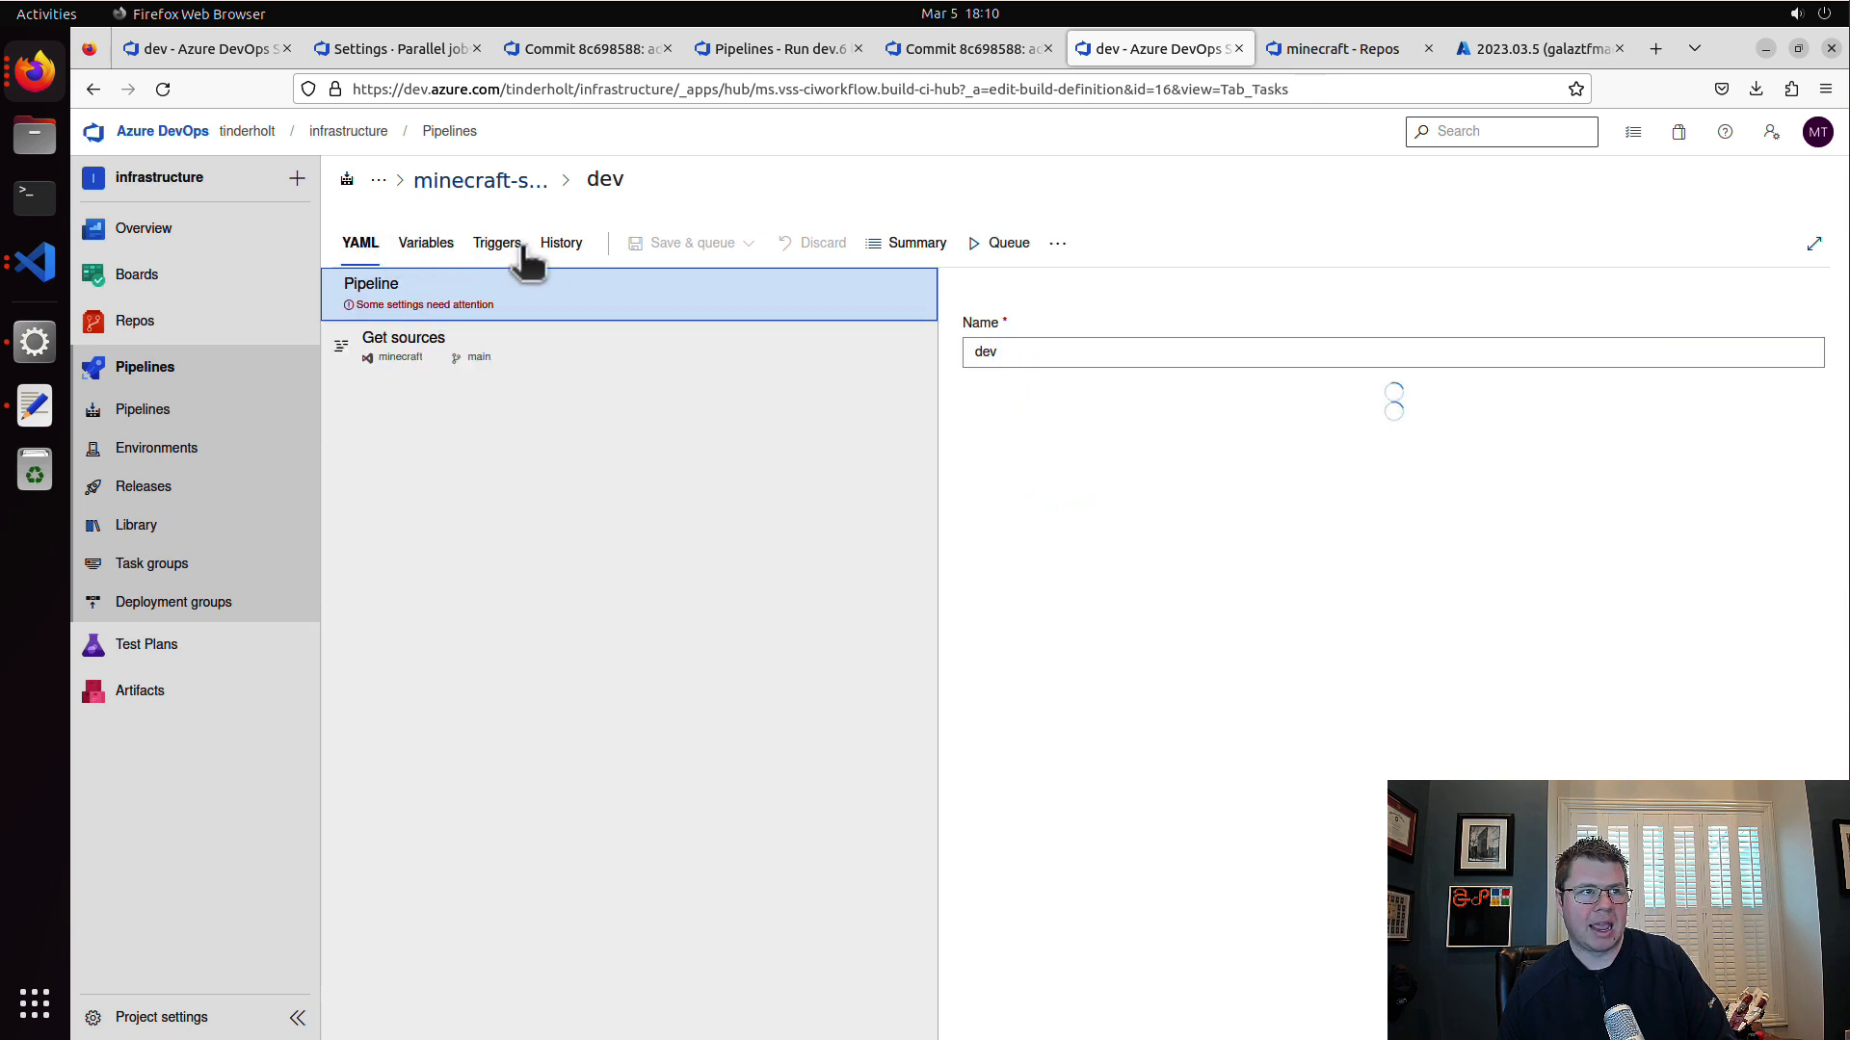
left_click(510, 246)
left_click(563, 244)
left_click(426, 243)
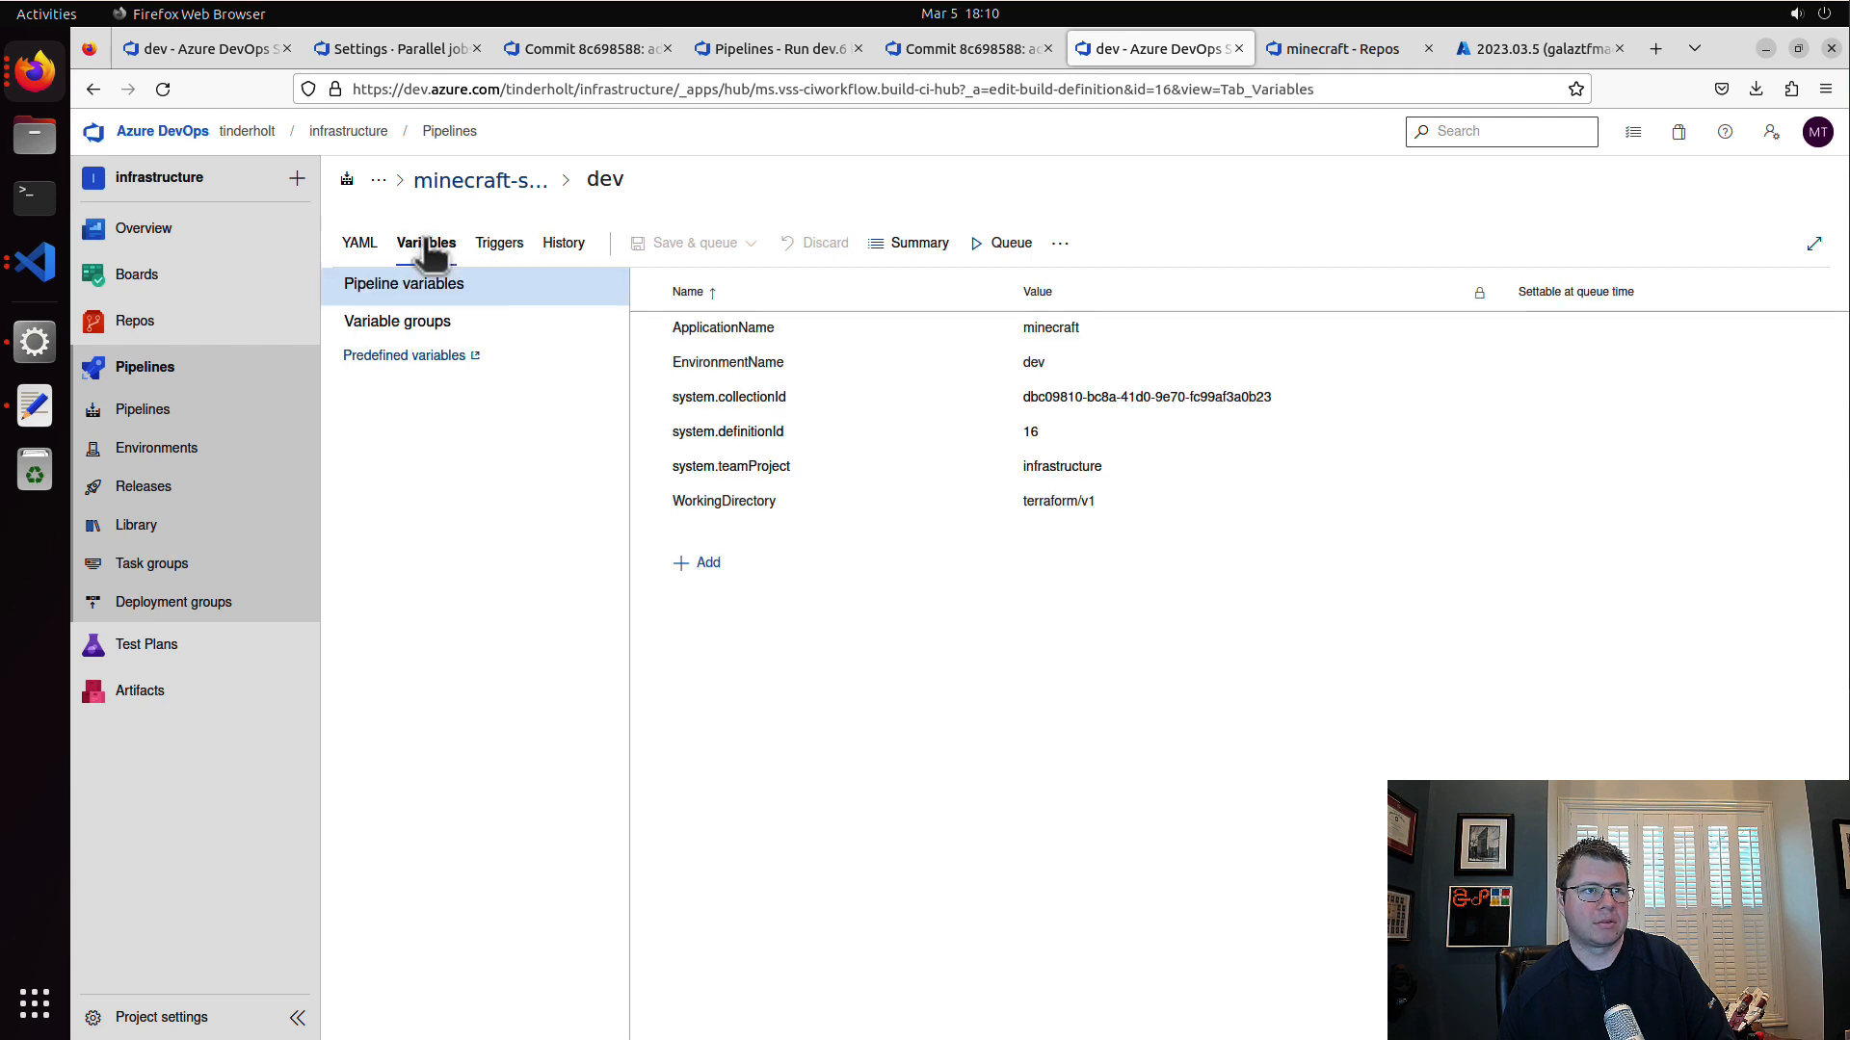
Step: Run the dev pipeline on the main branch and open the terraform plan log of its terraform job
left_click(1007, 244)
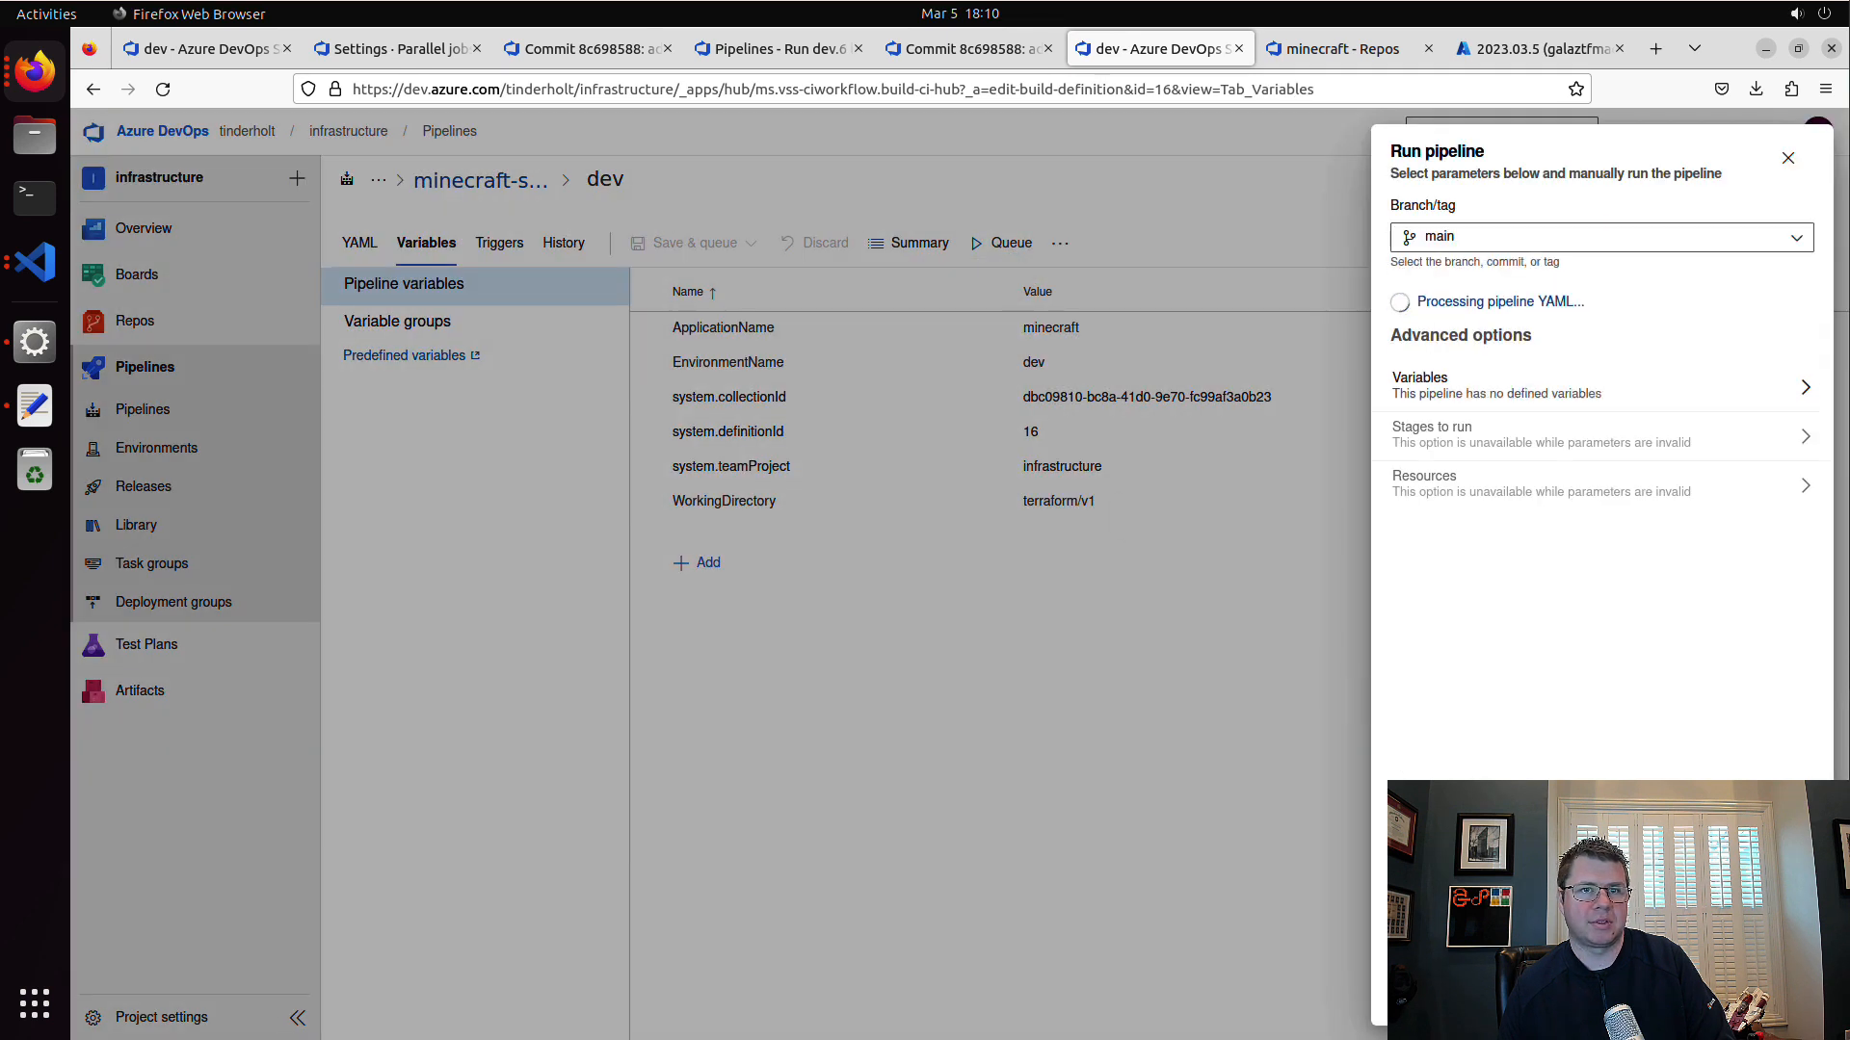
left_click(1787, 998)
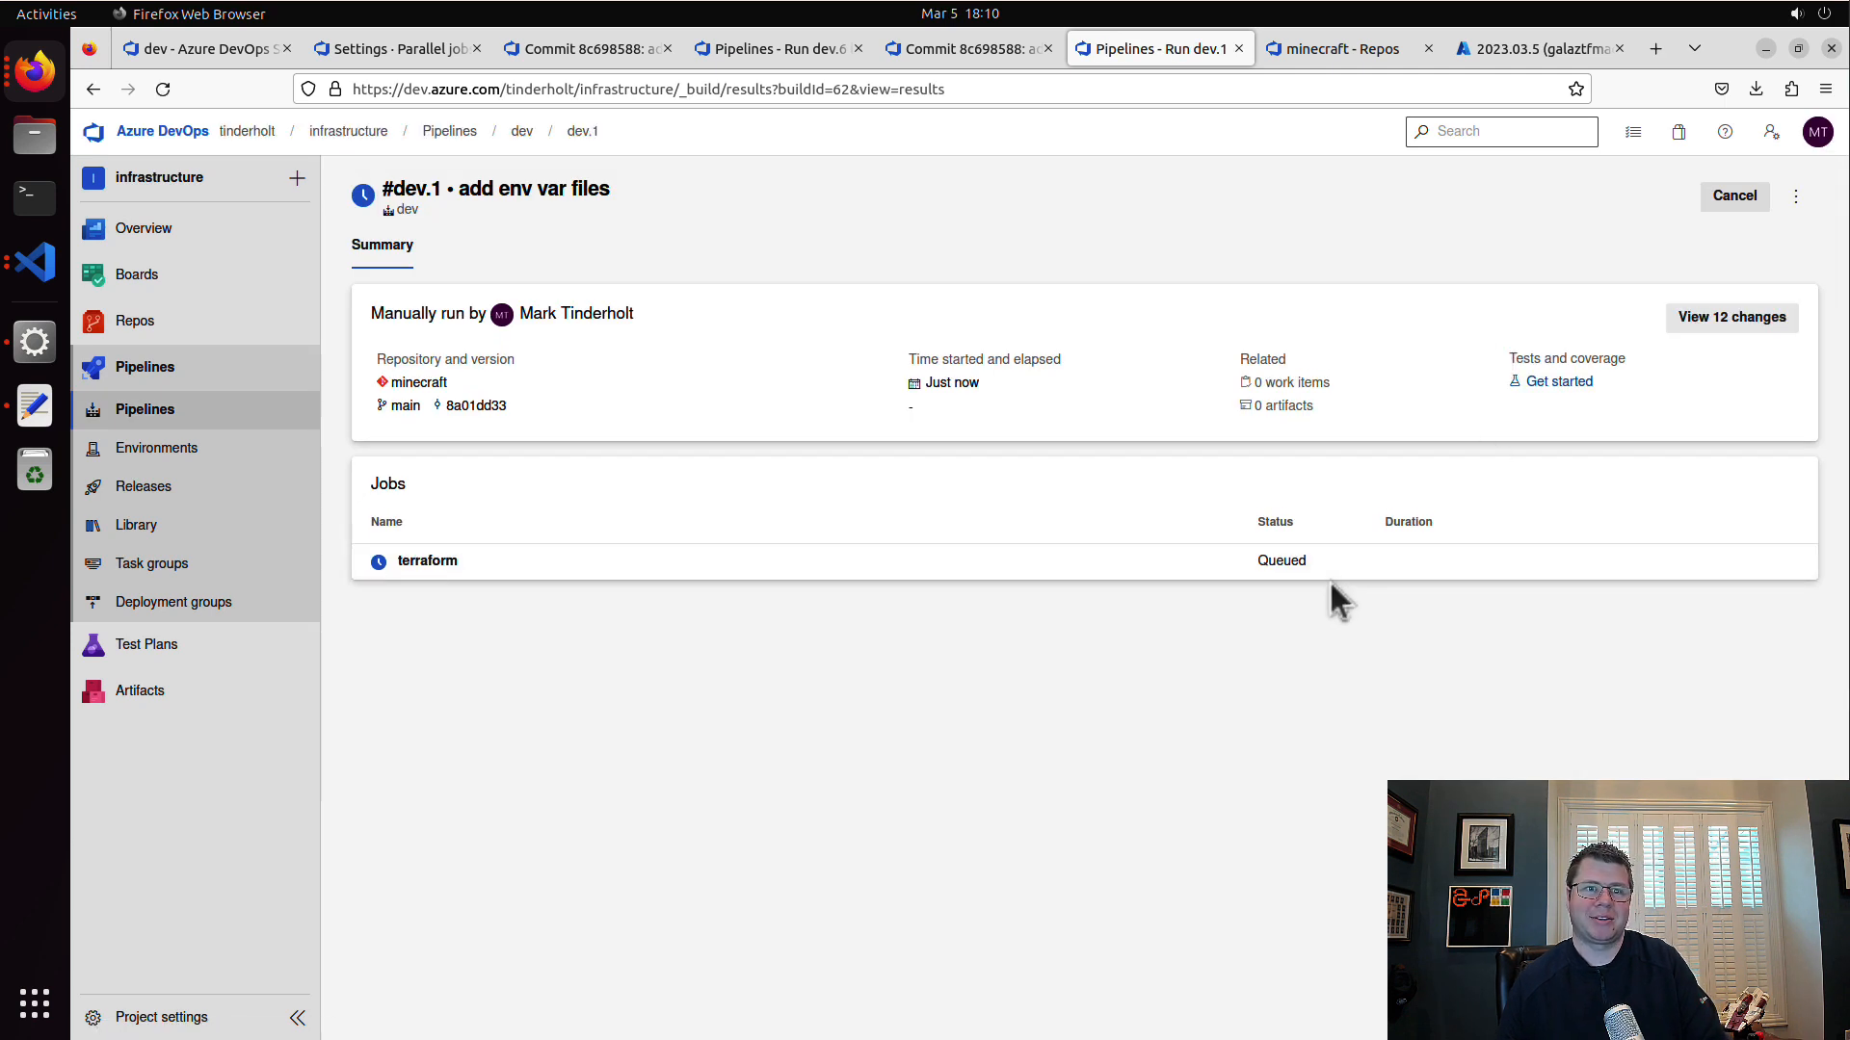
left_click(1040, 564)
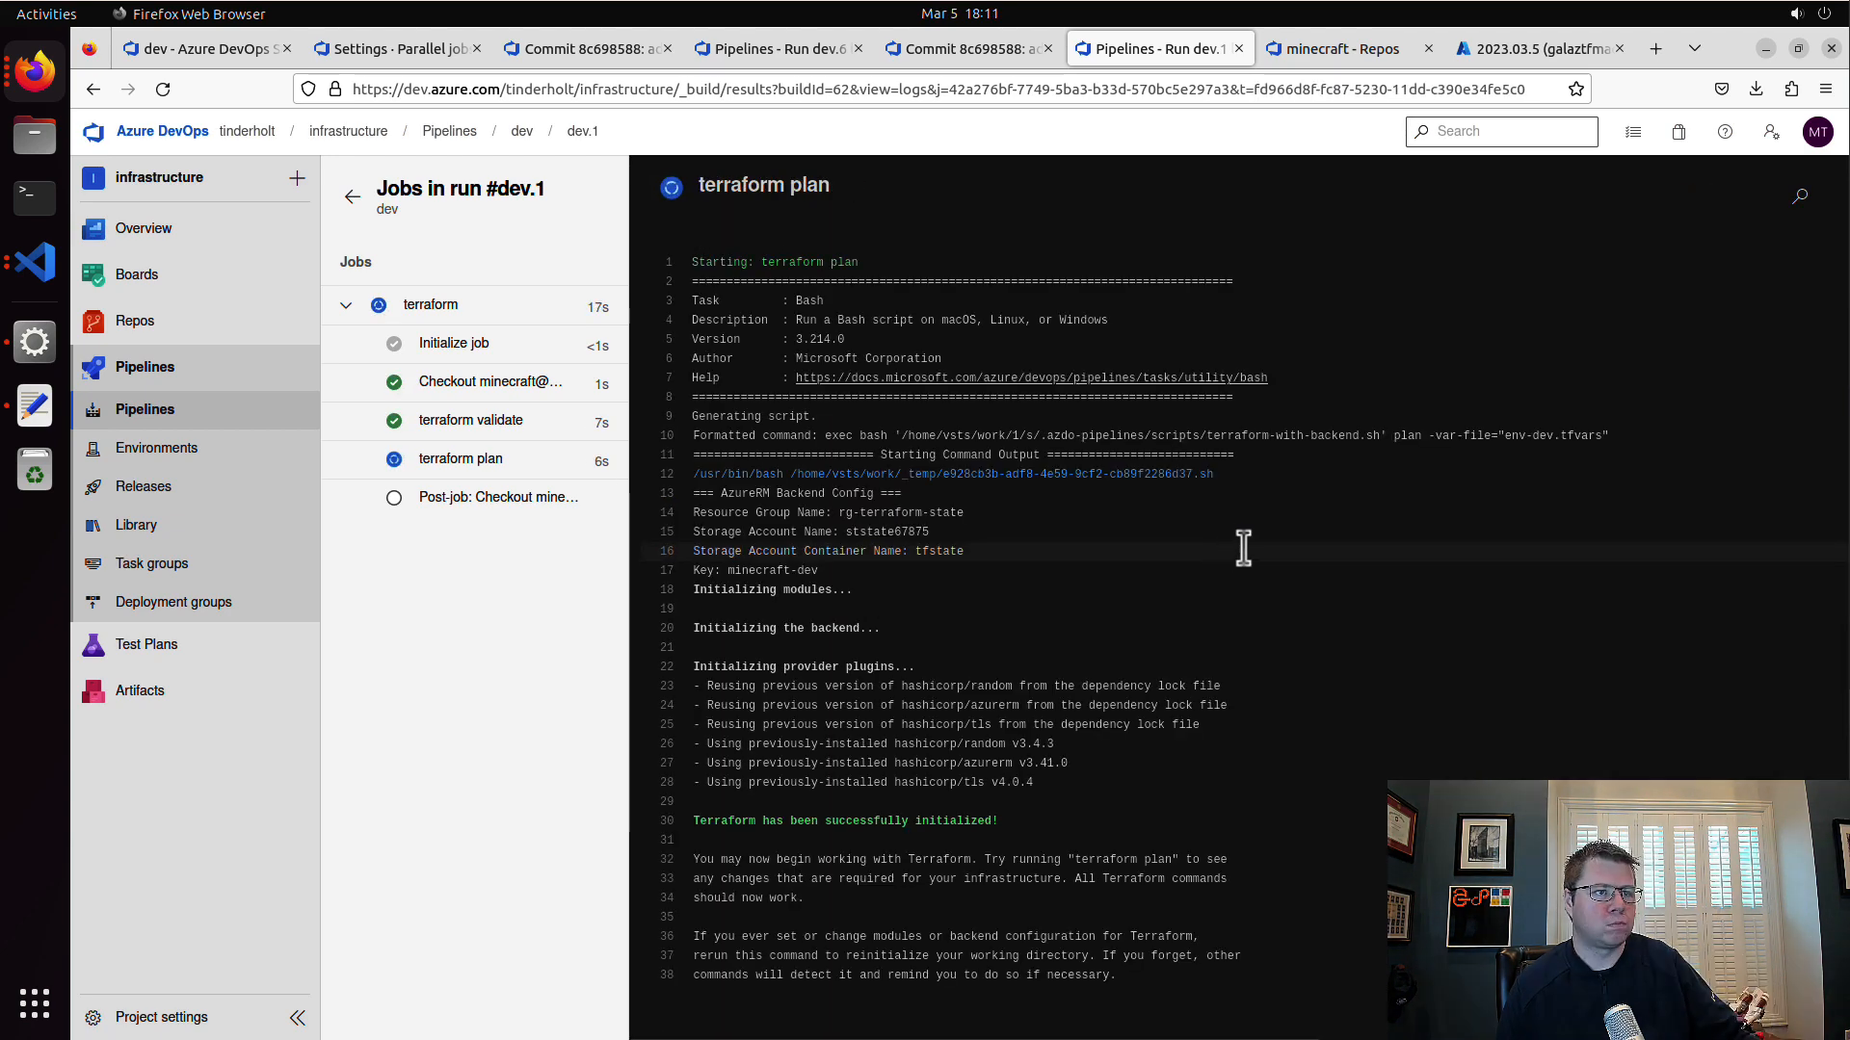
left_click(457, 460)
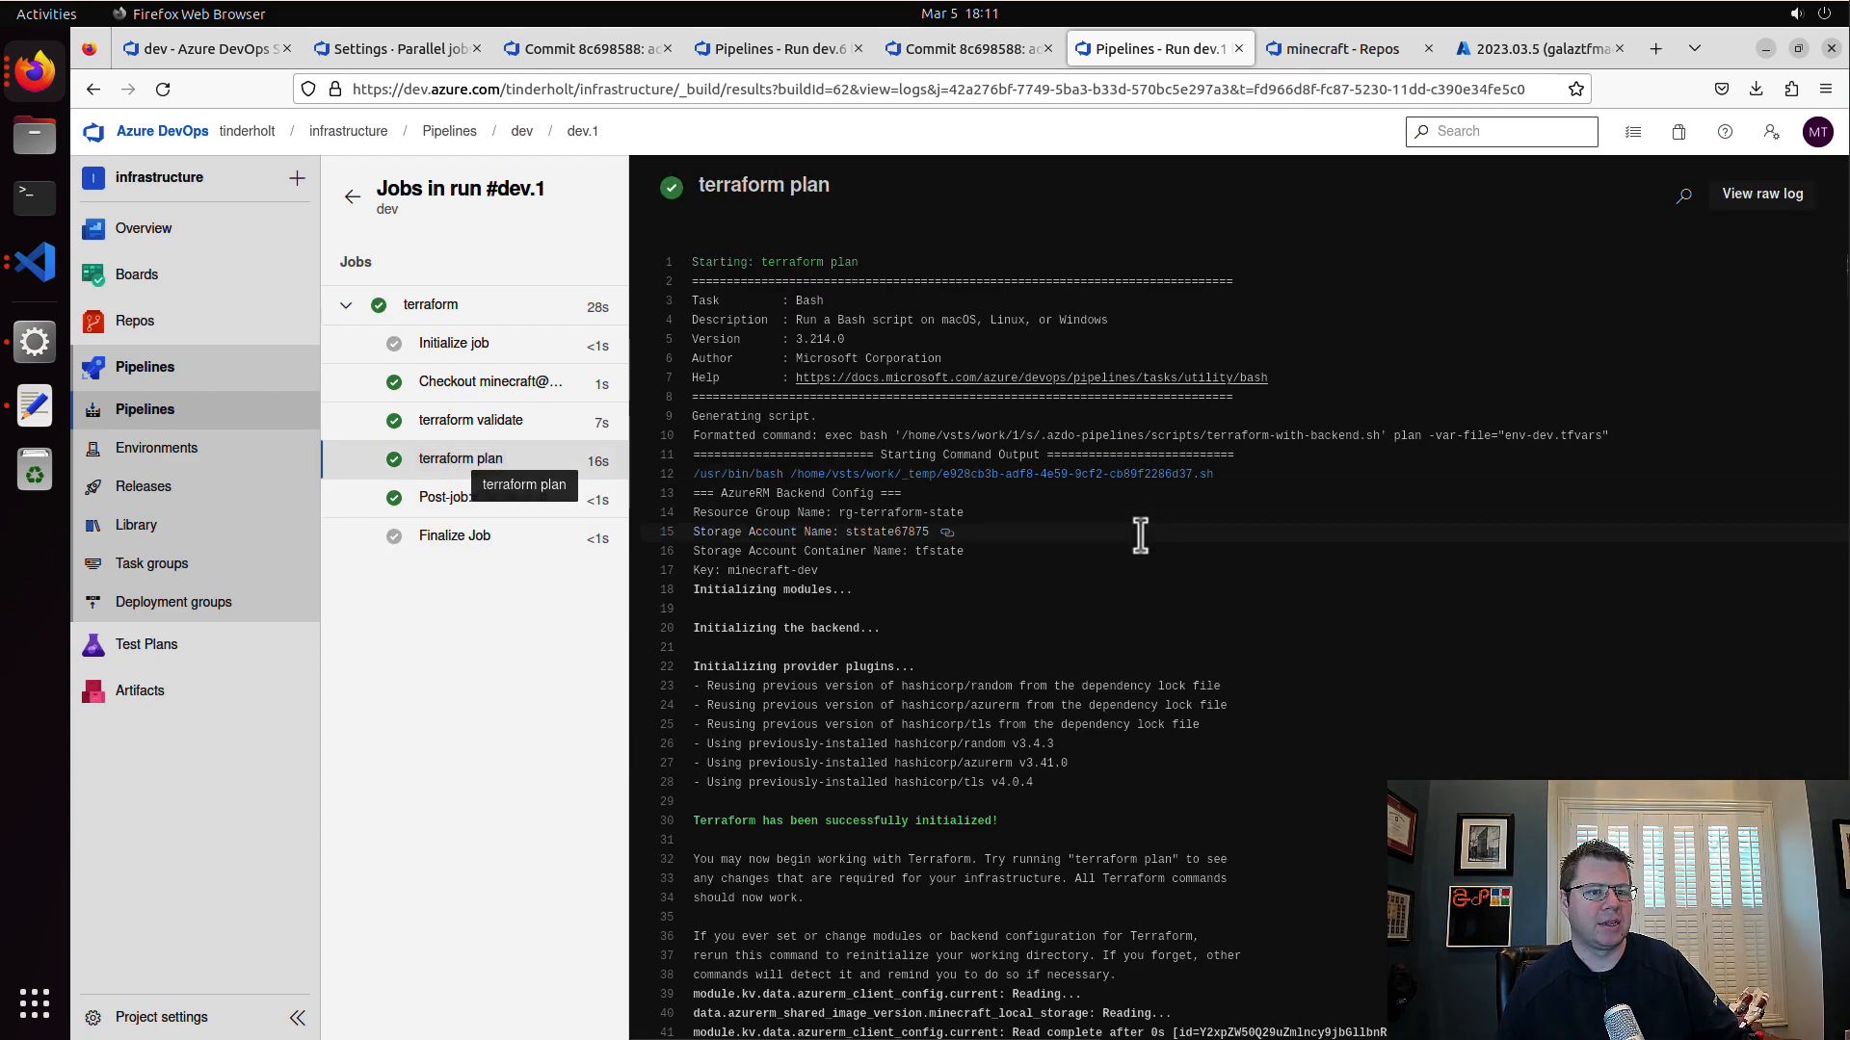
Step: Read through the terraform plan log and search it for "virtual_machine", stepping through the matches to the blob storage VM
scroll(1238, 578, "down", 5)
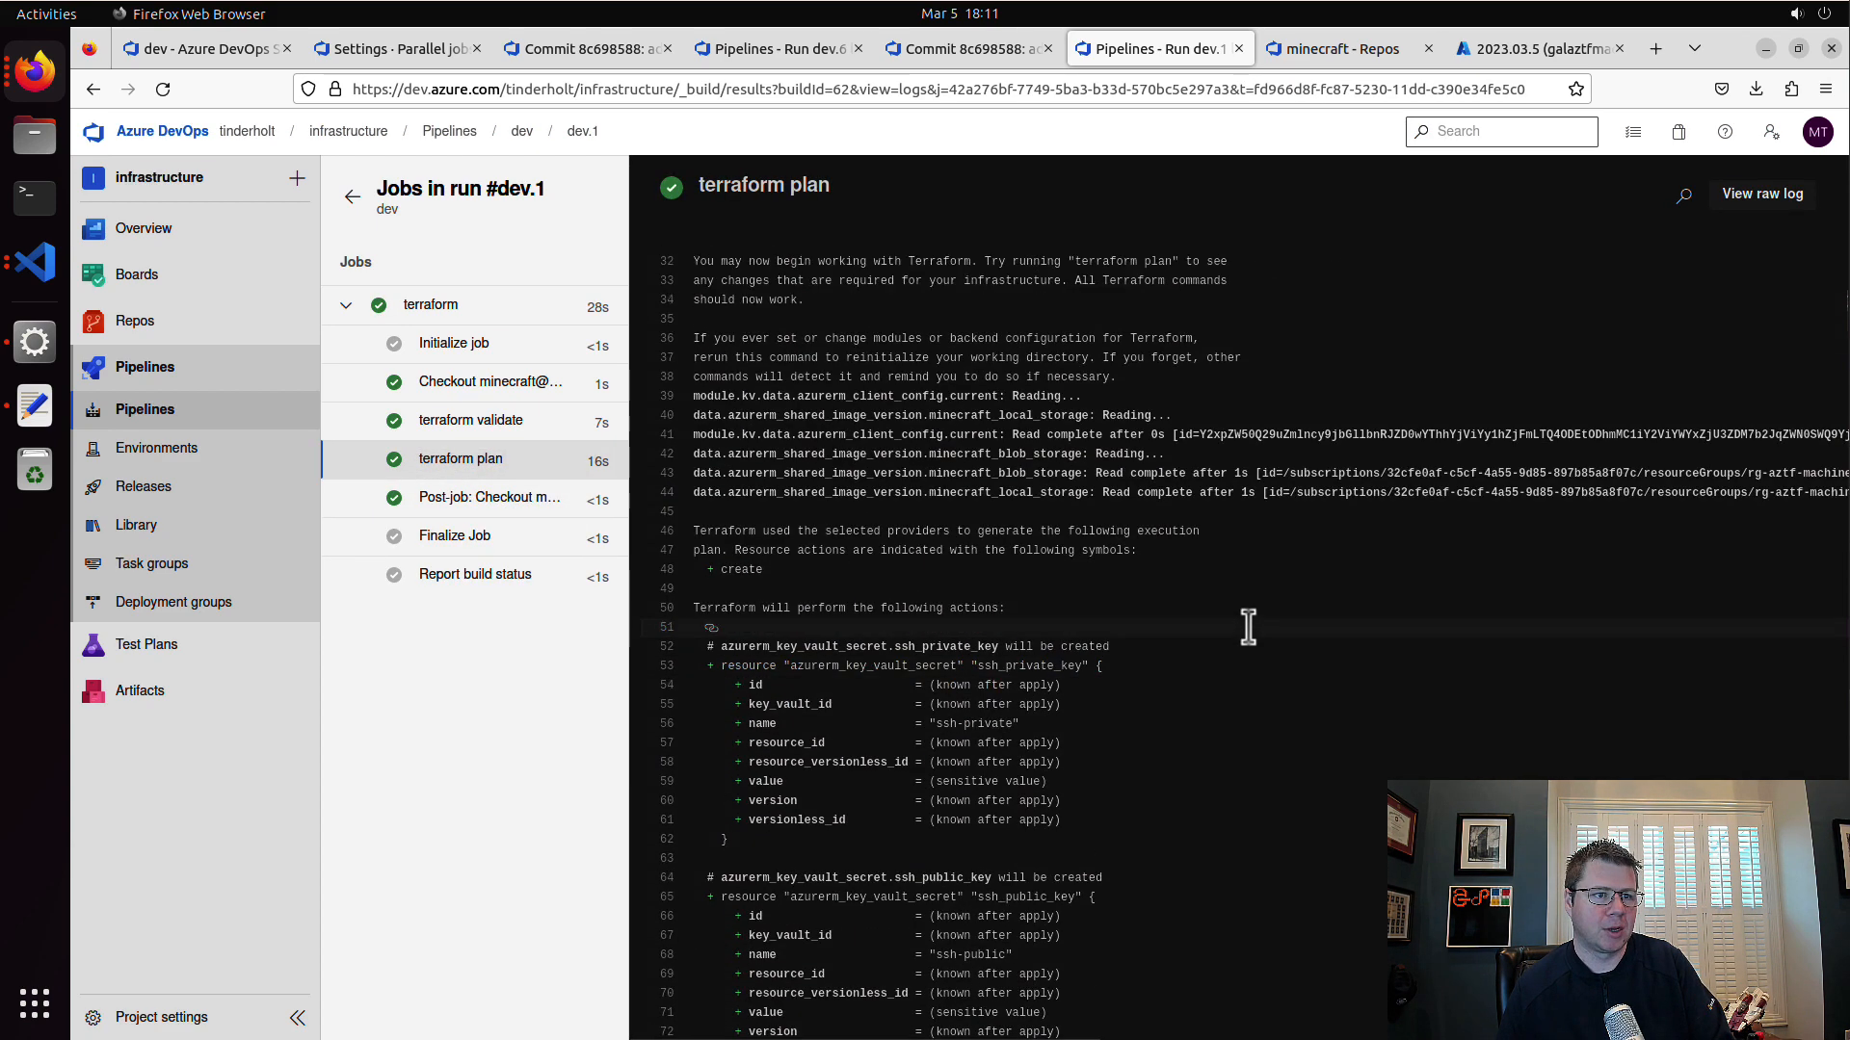
scroll(1248, 628, "down", 3)
scroll(1249, 627, "down", 10)
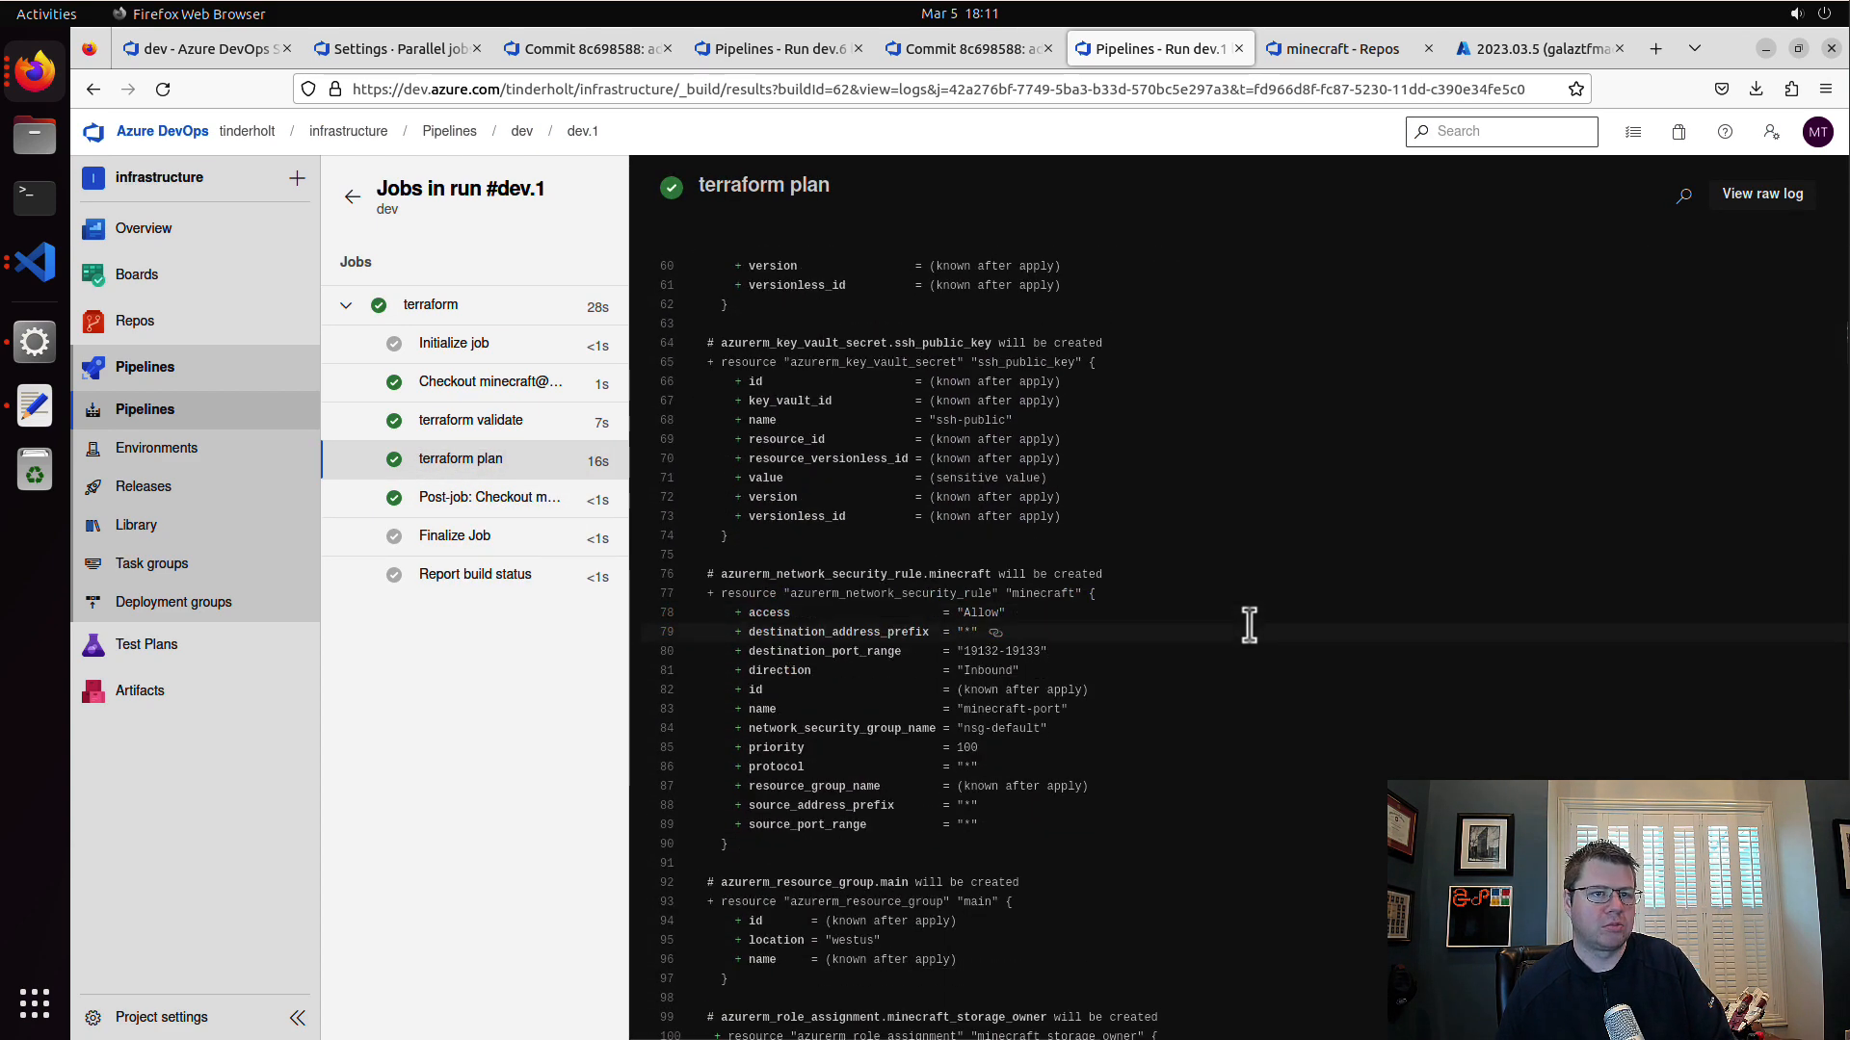
scroll(1250, 632, "down", 13)
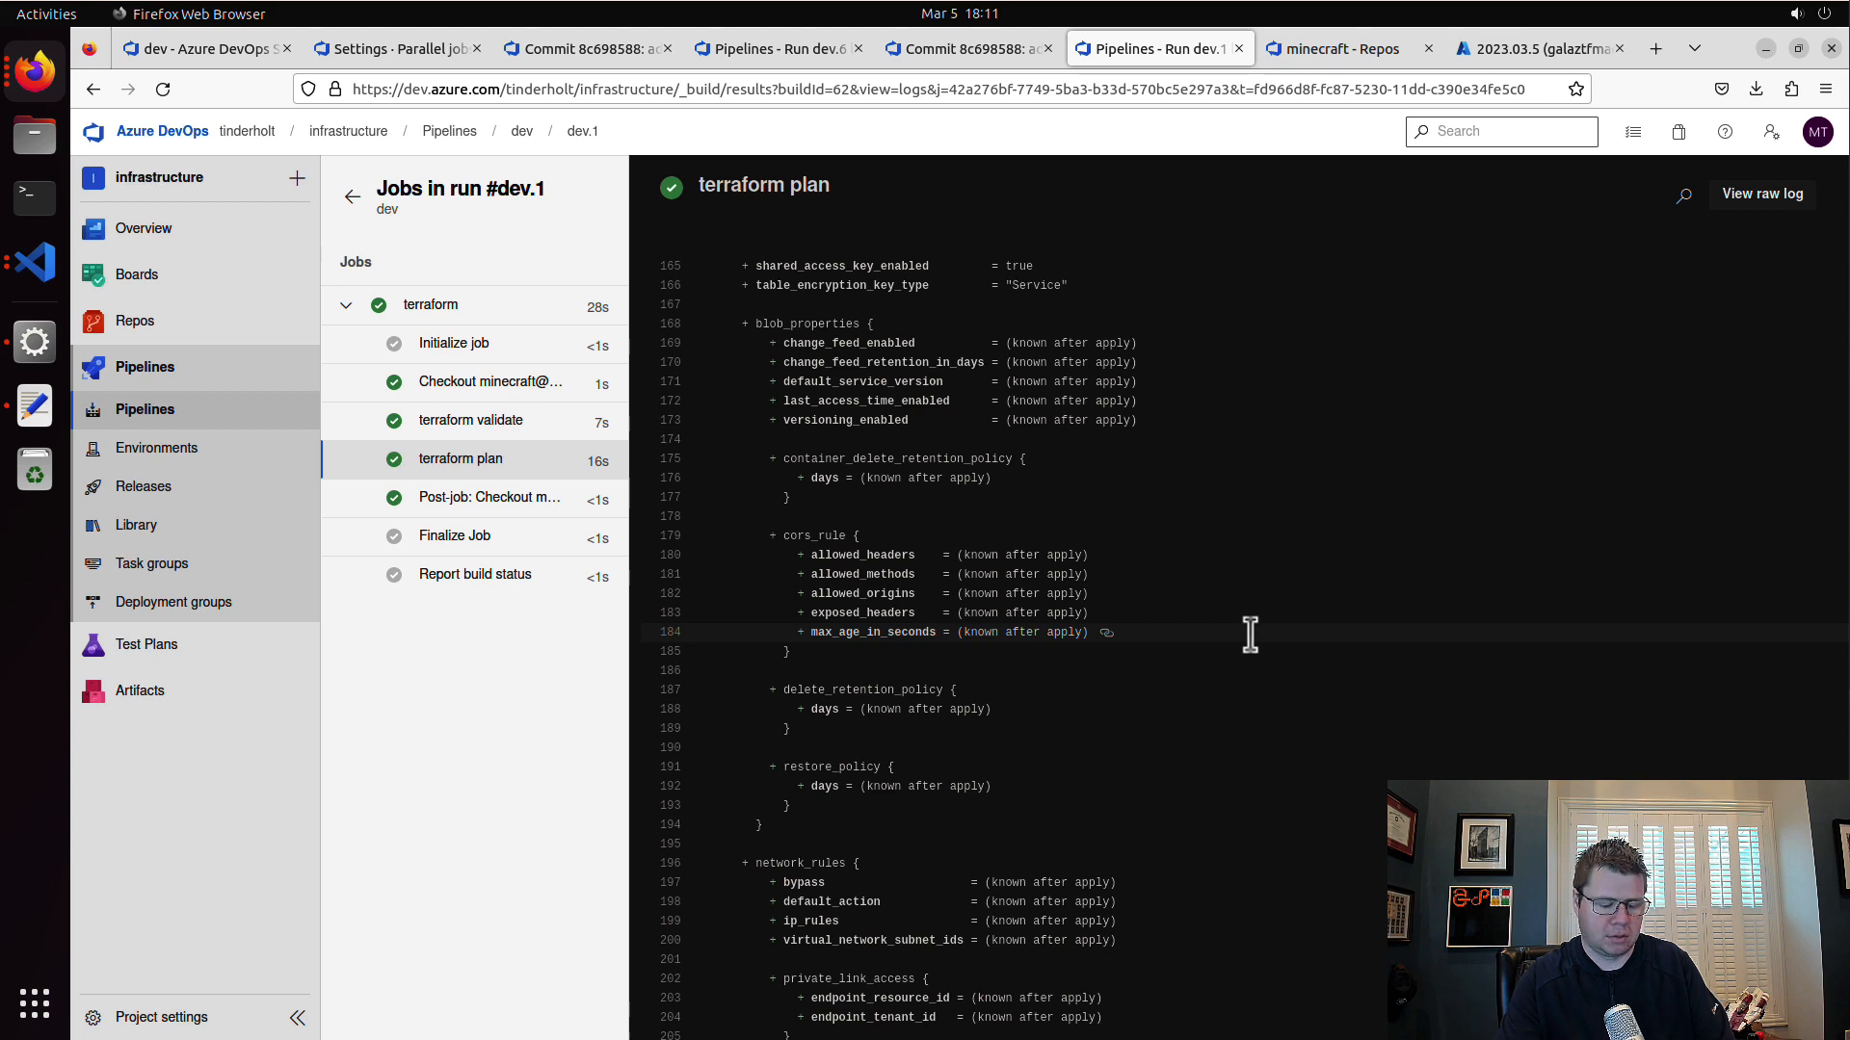
key("ctrl+f")
type("virtua")
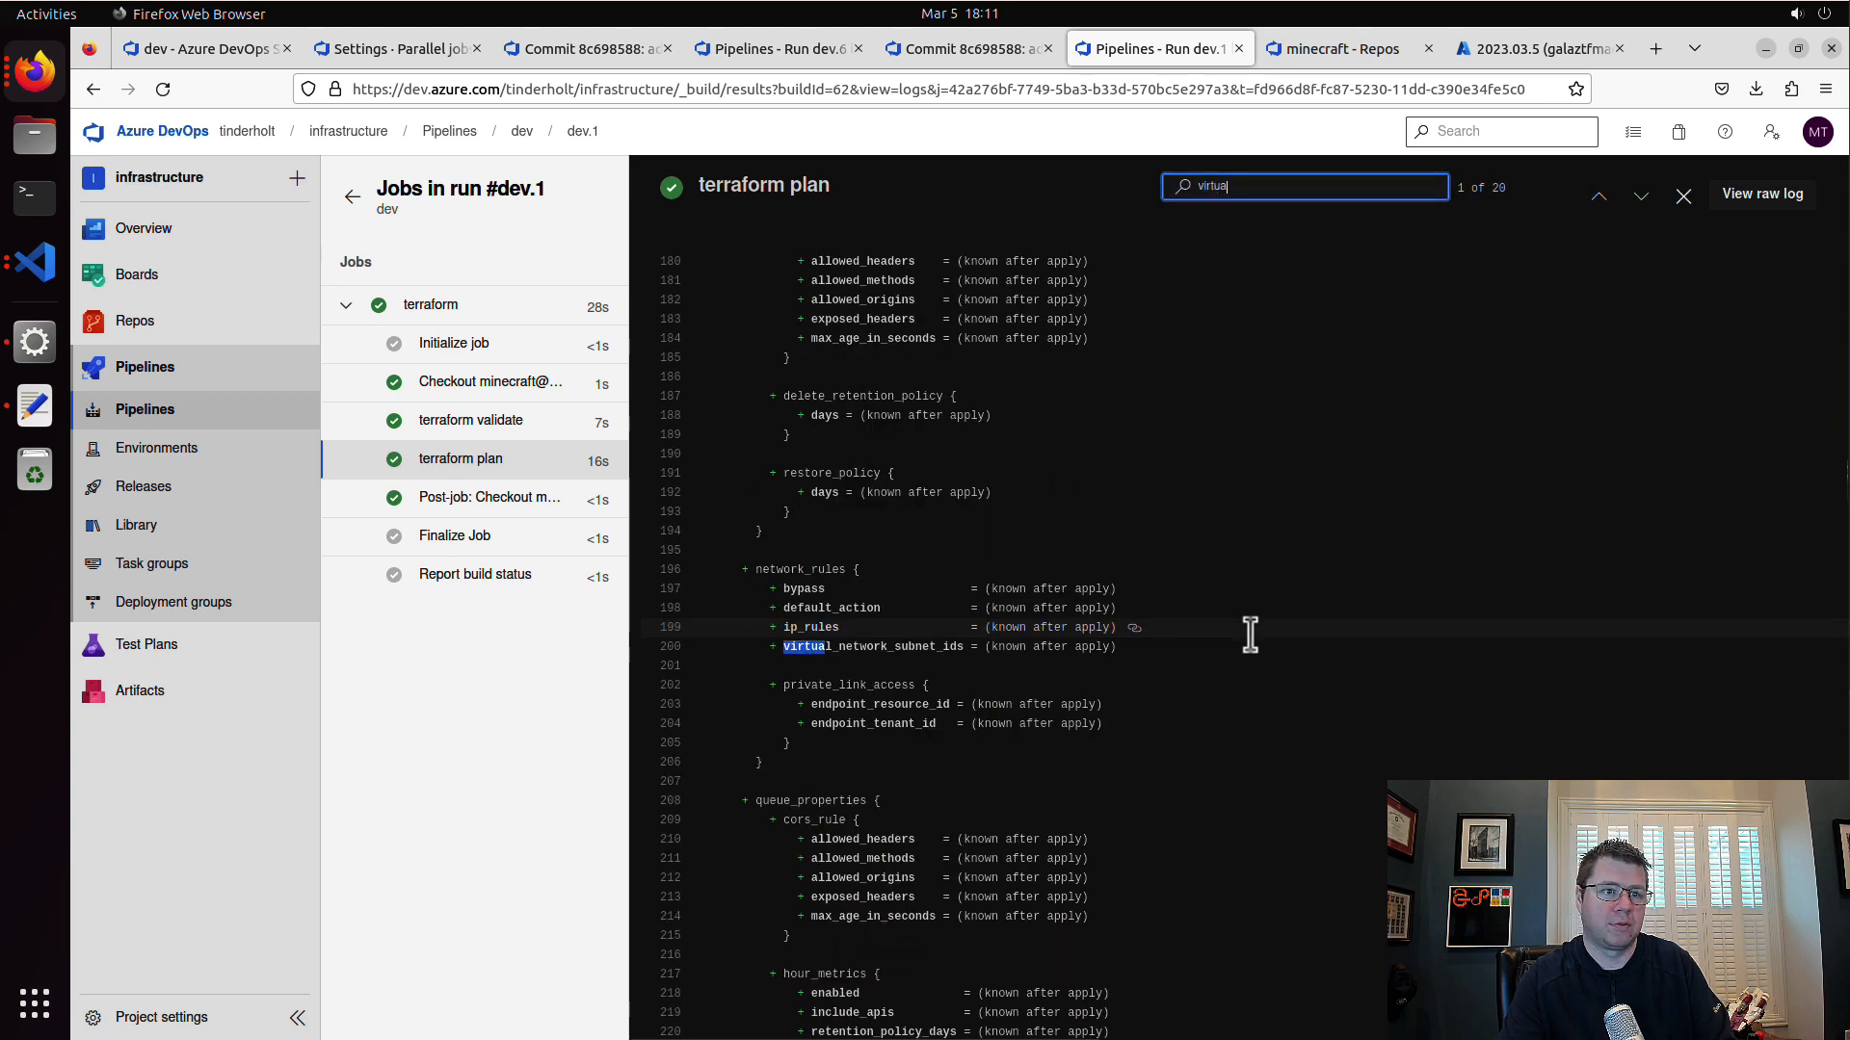
type("l_machine")
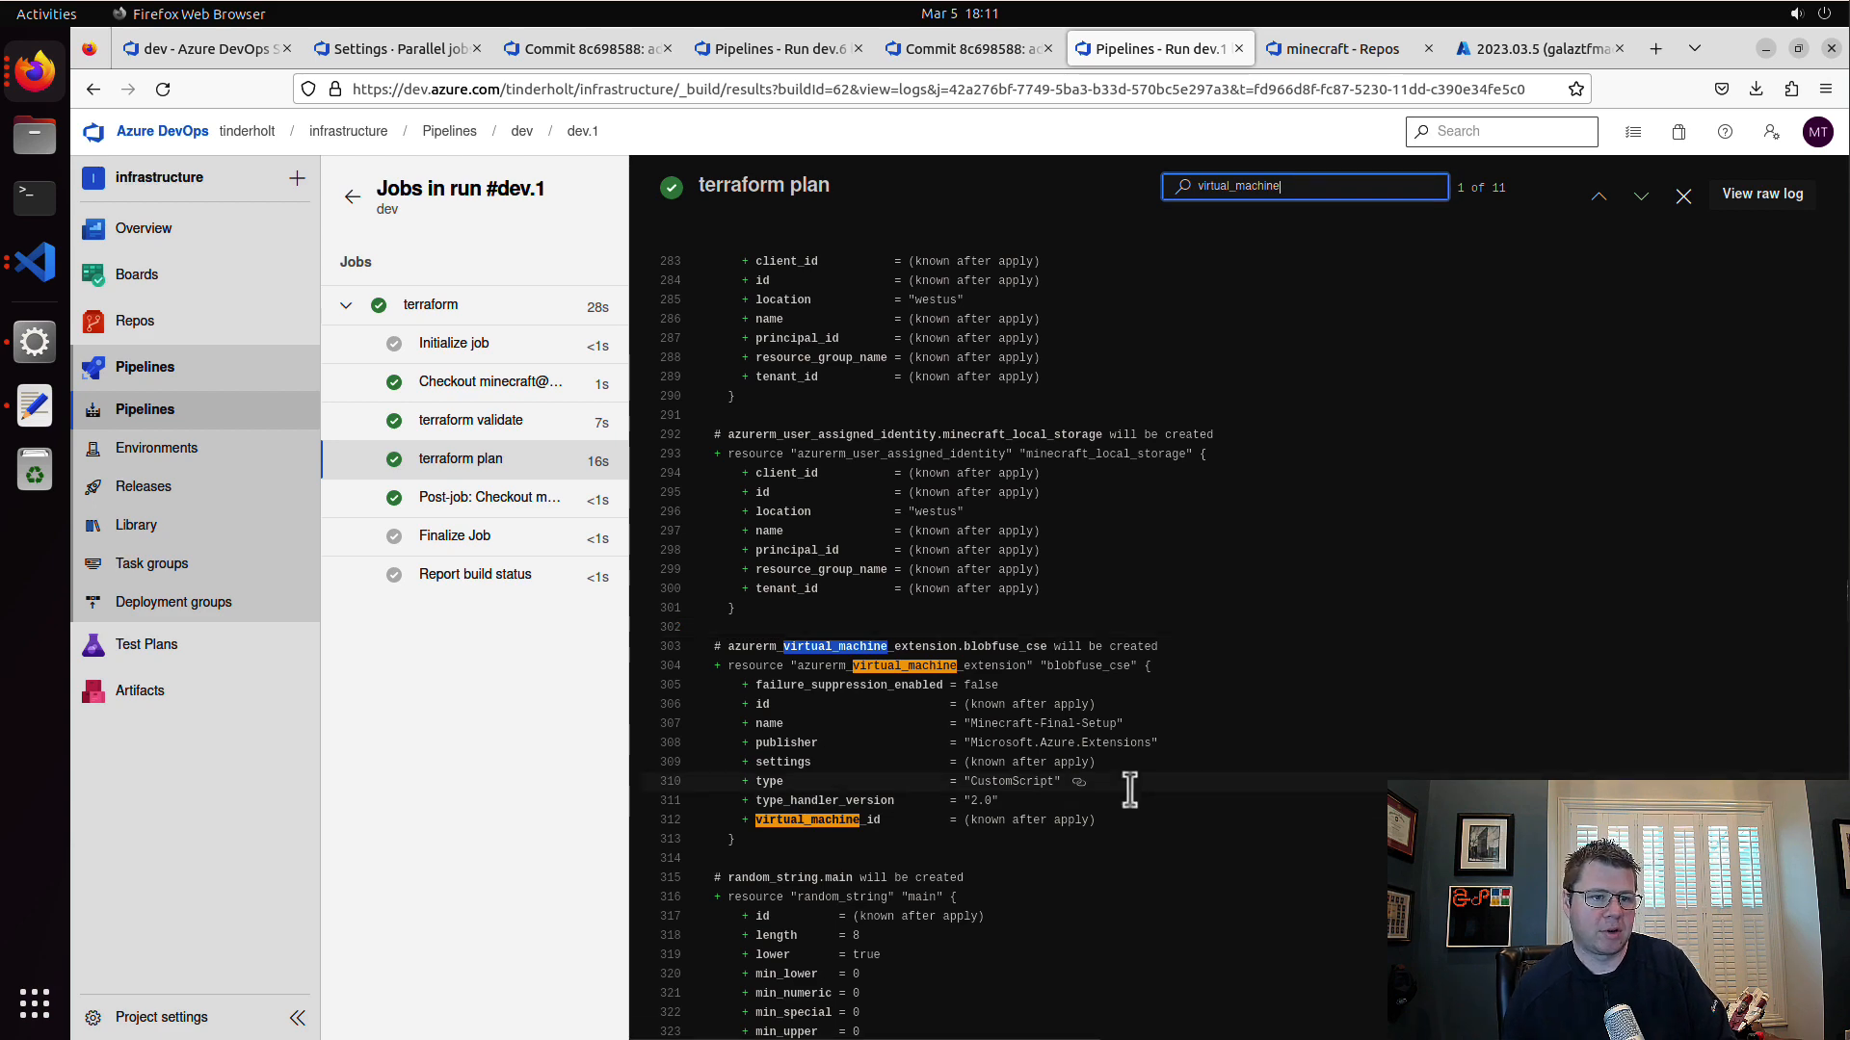
key("Return")
key("Return")
key("Return")
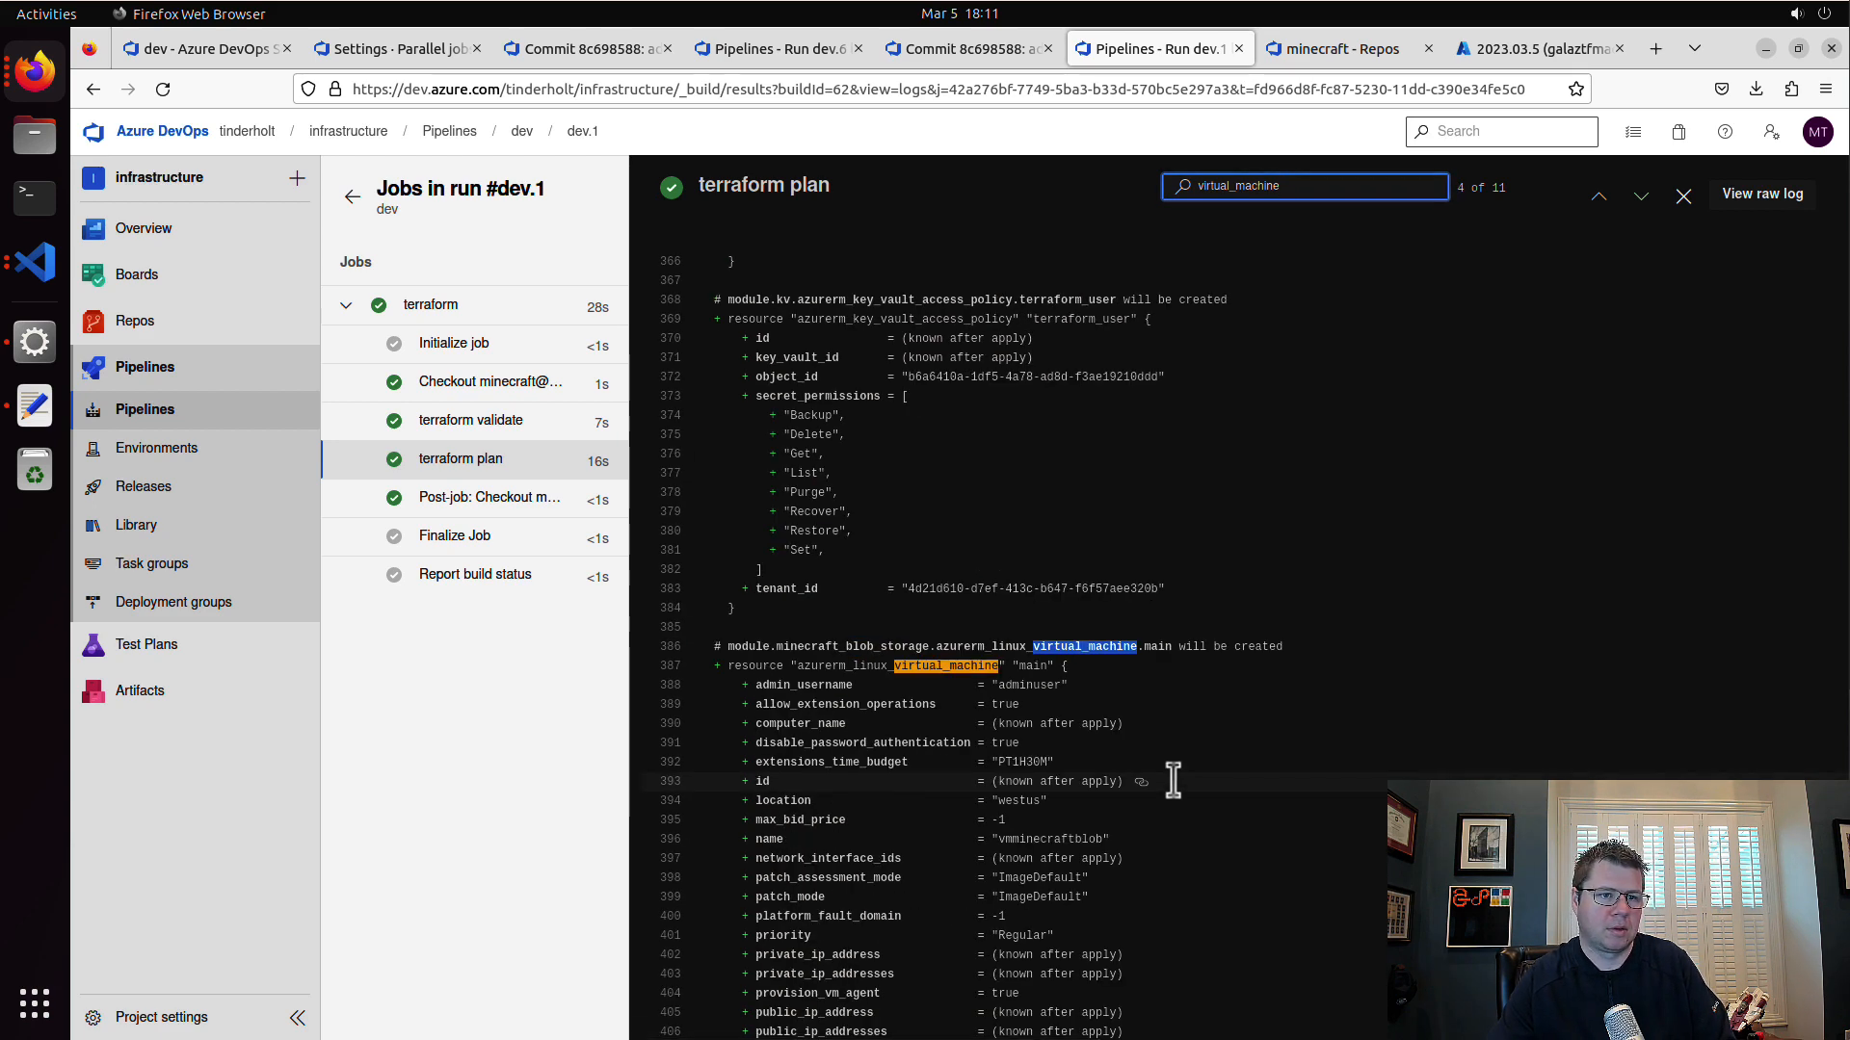
key("Return")
key("Return")
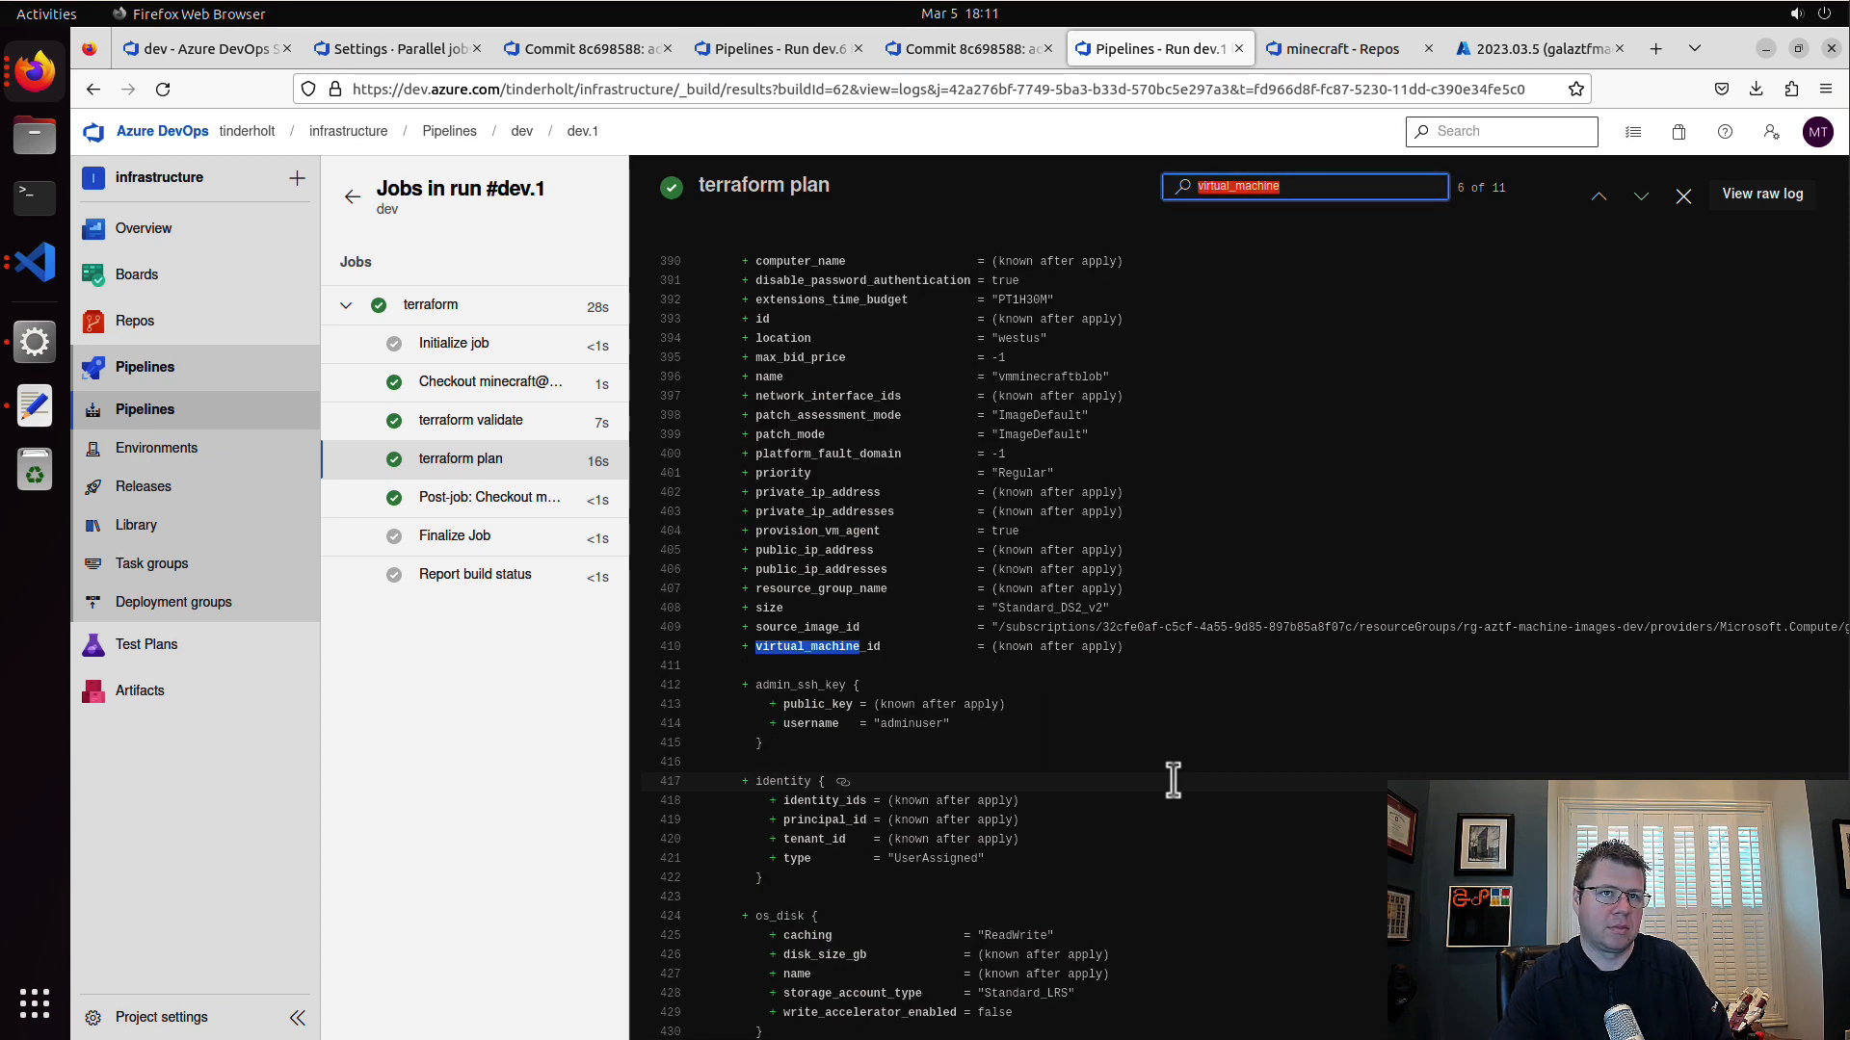
Step: Search the terraform plan log for "local" and step through the matching local storage resources
type("local")
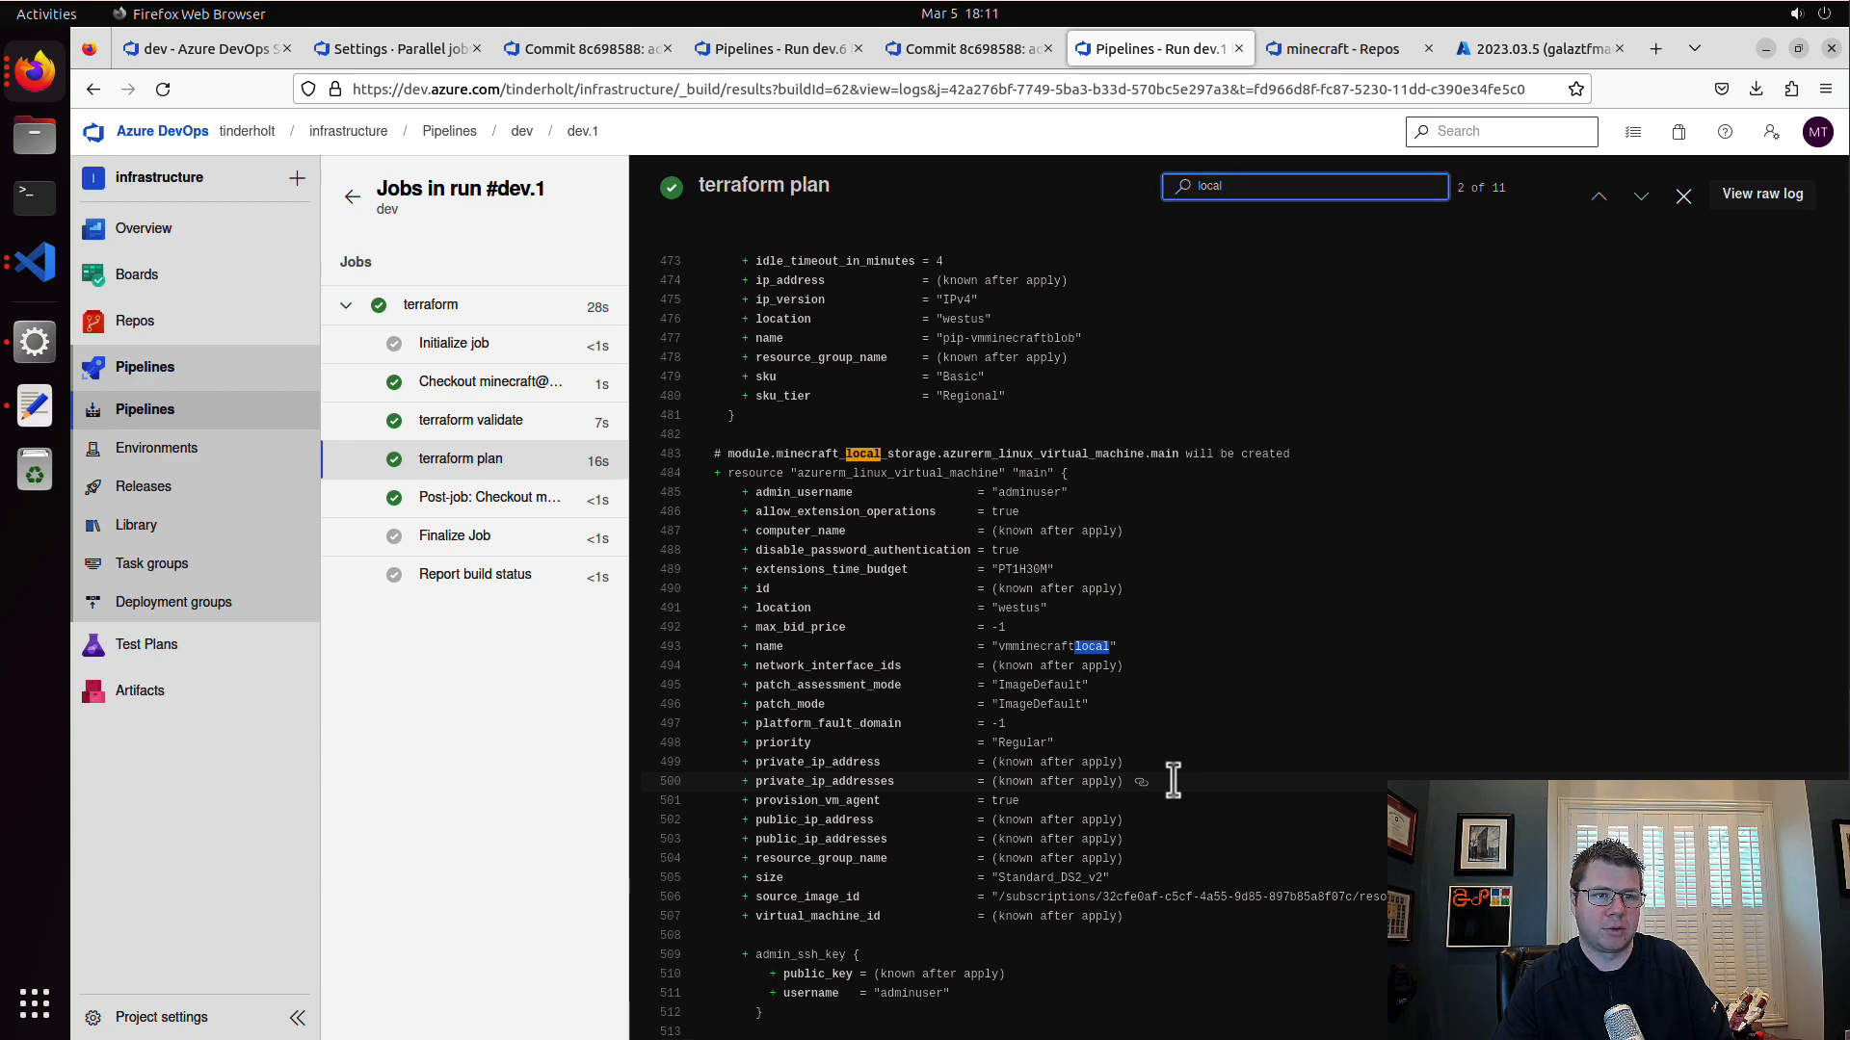
key("Return")
key("Return")
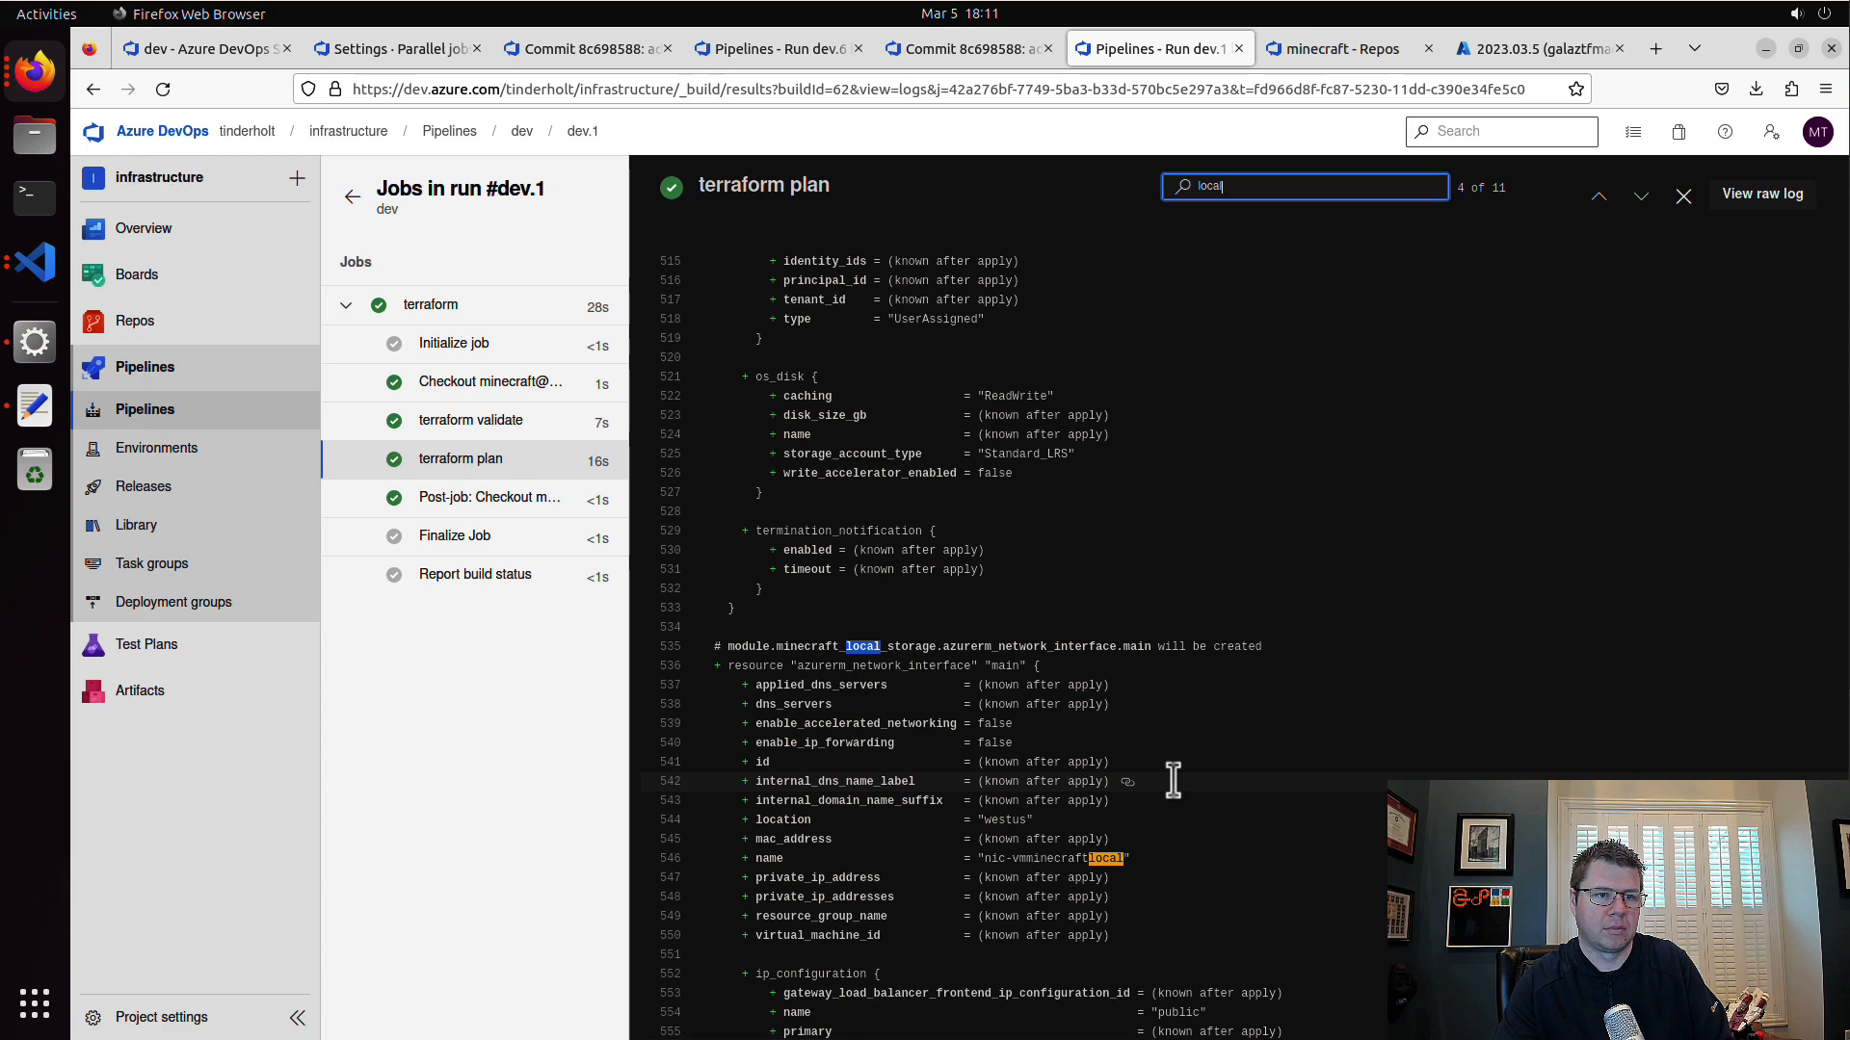
key("Return")
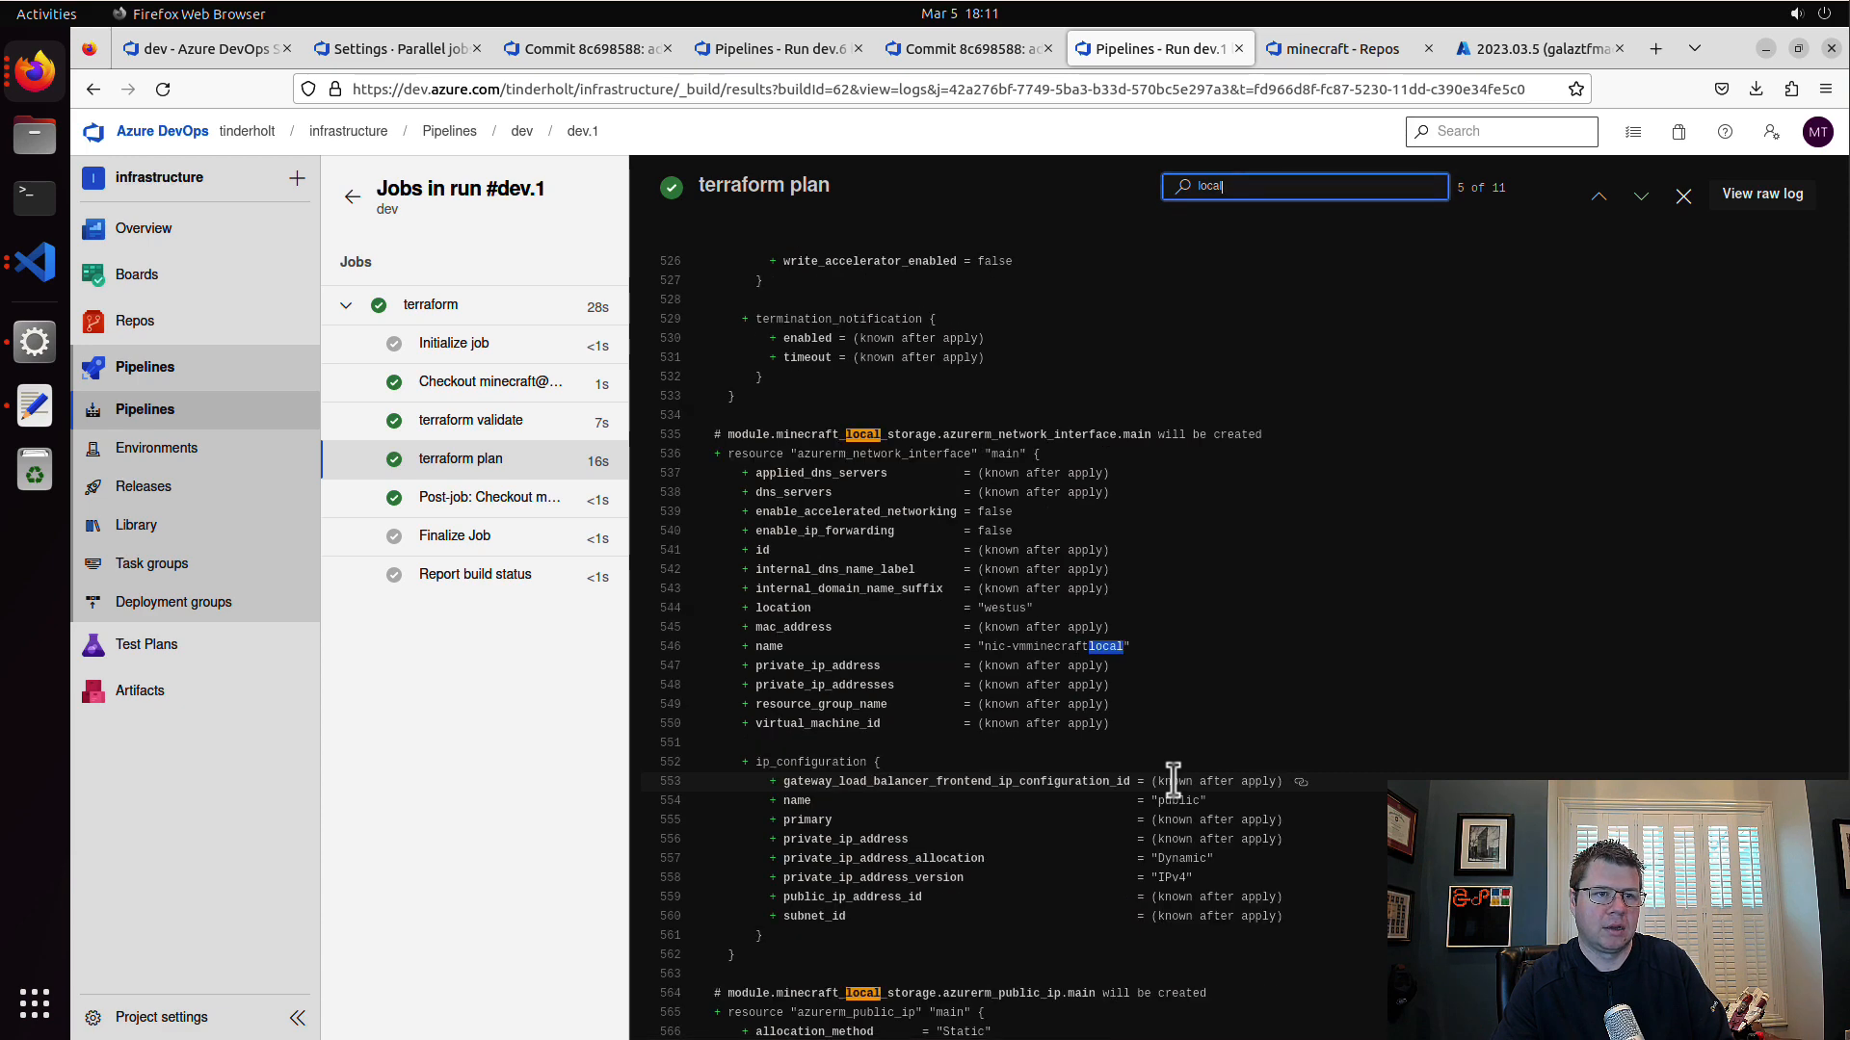
key("Return")
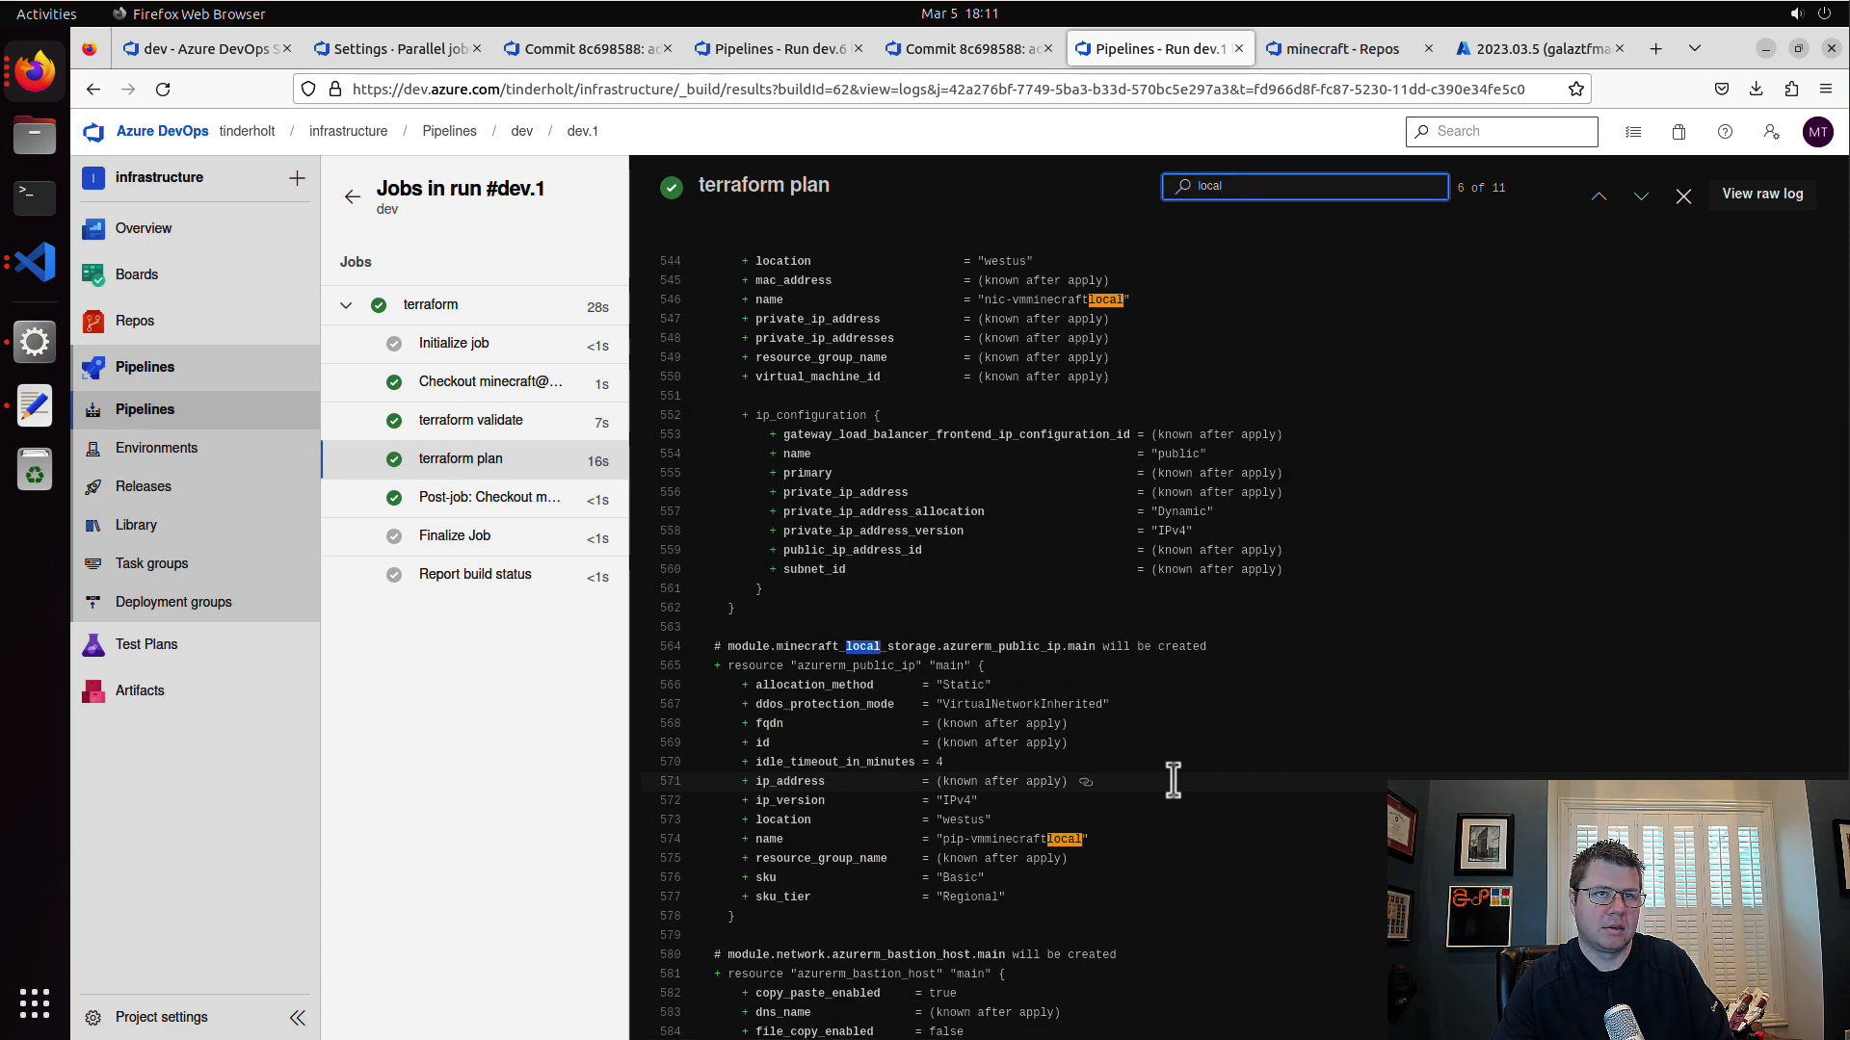
Step: Search the terraform plan log for "blob" and step through the first matches
type("blob")
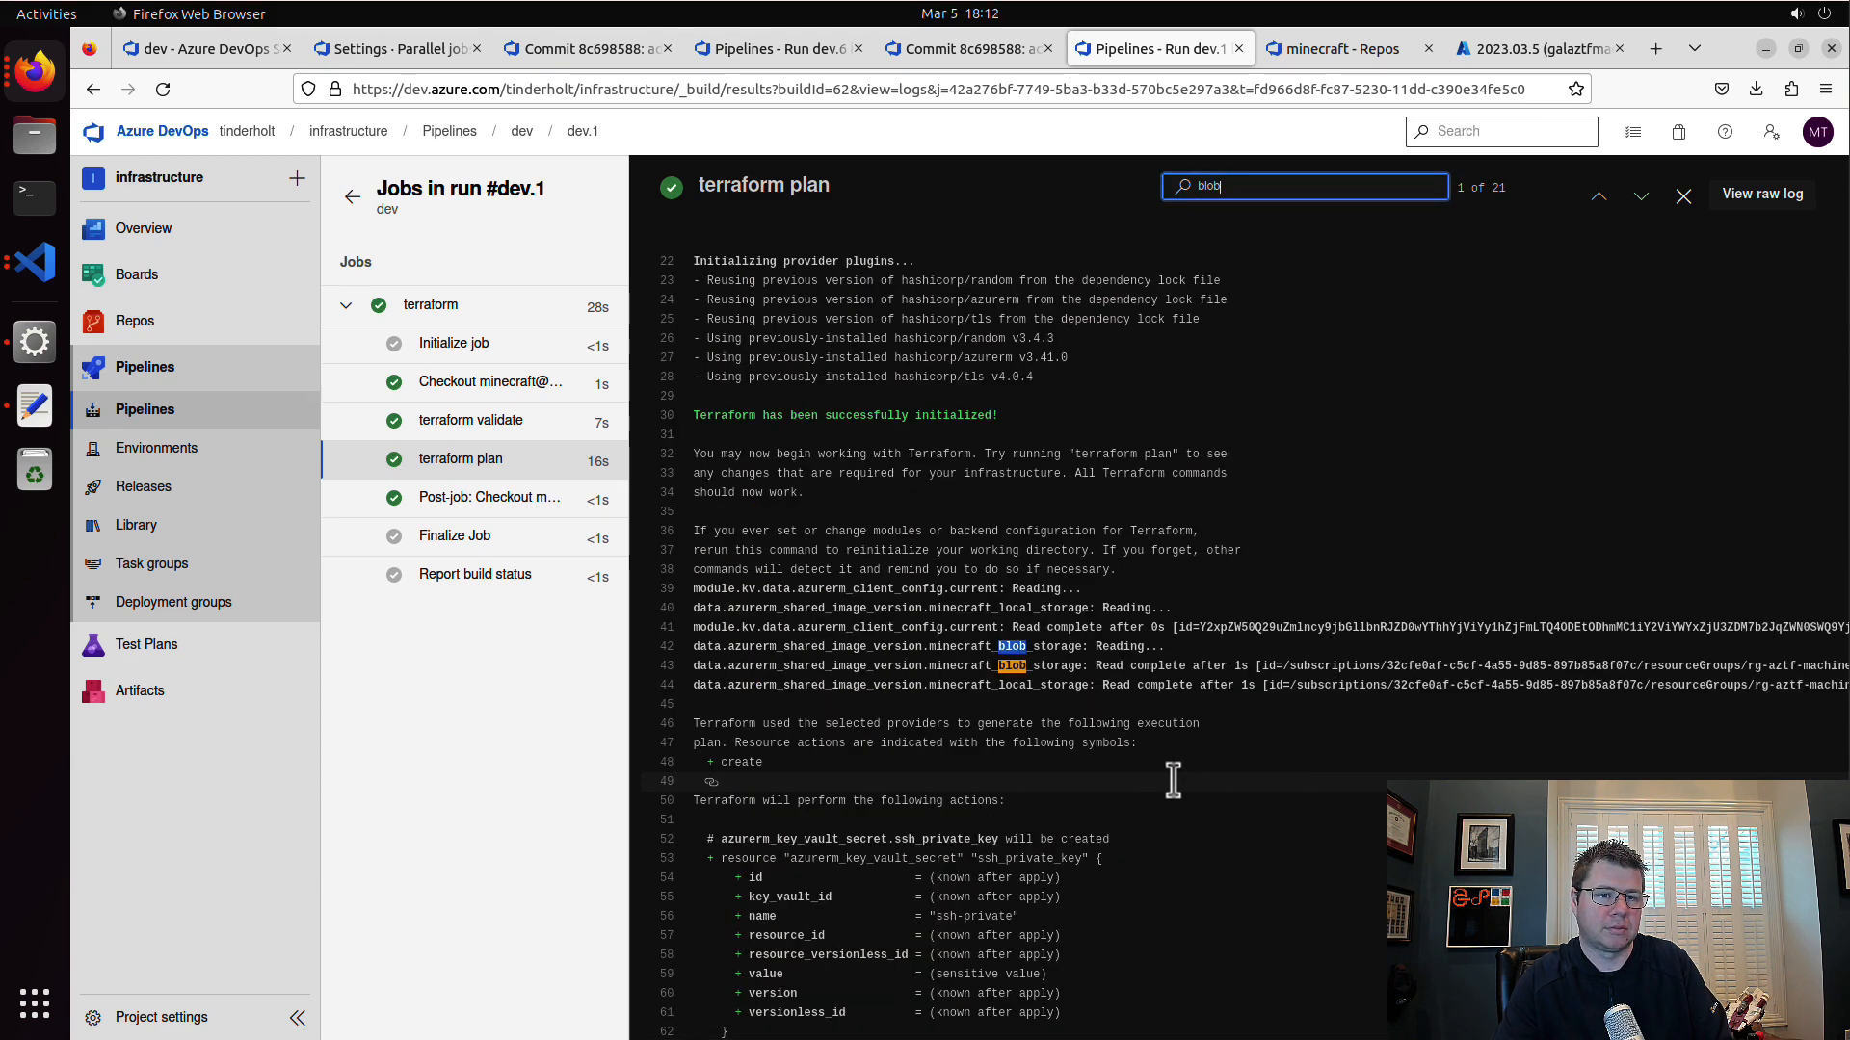
key("Return")
key("Return")
key("Return")
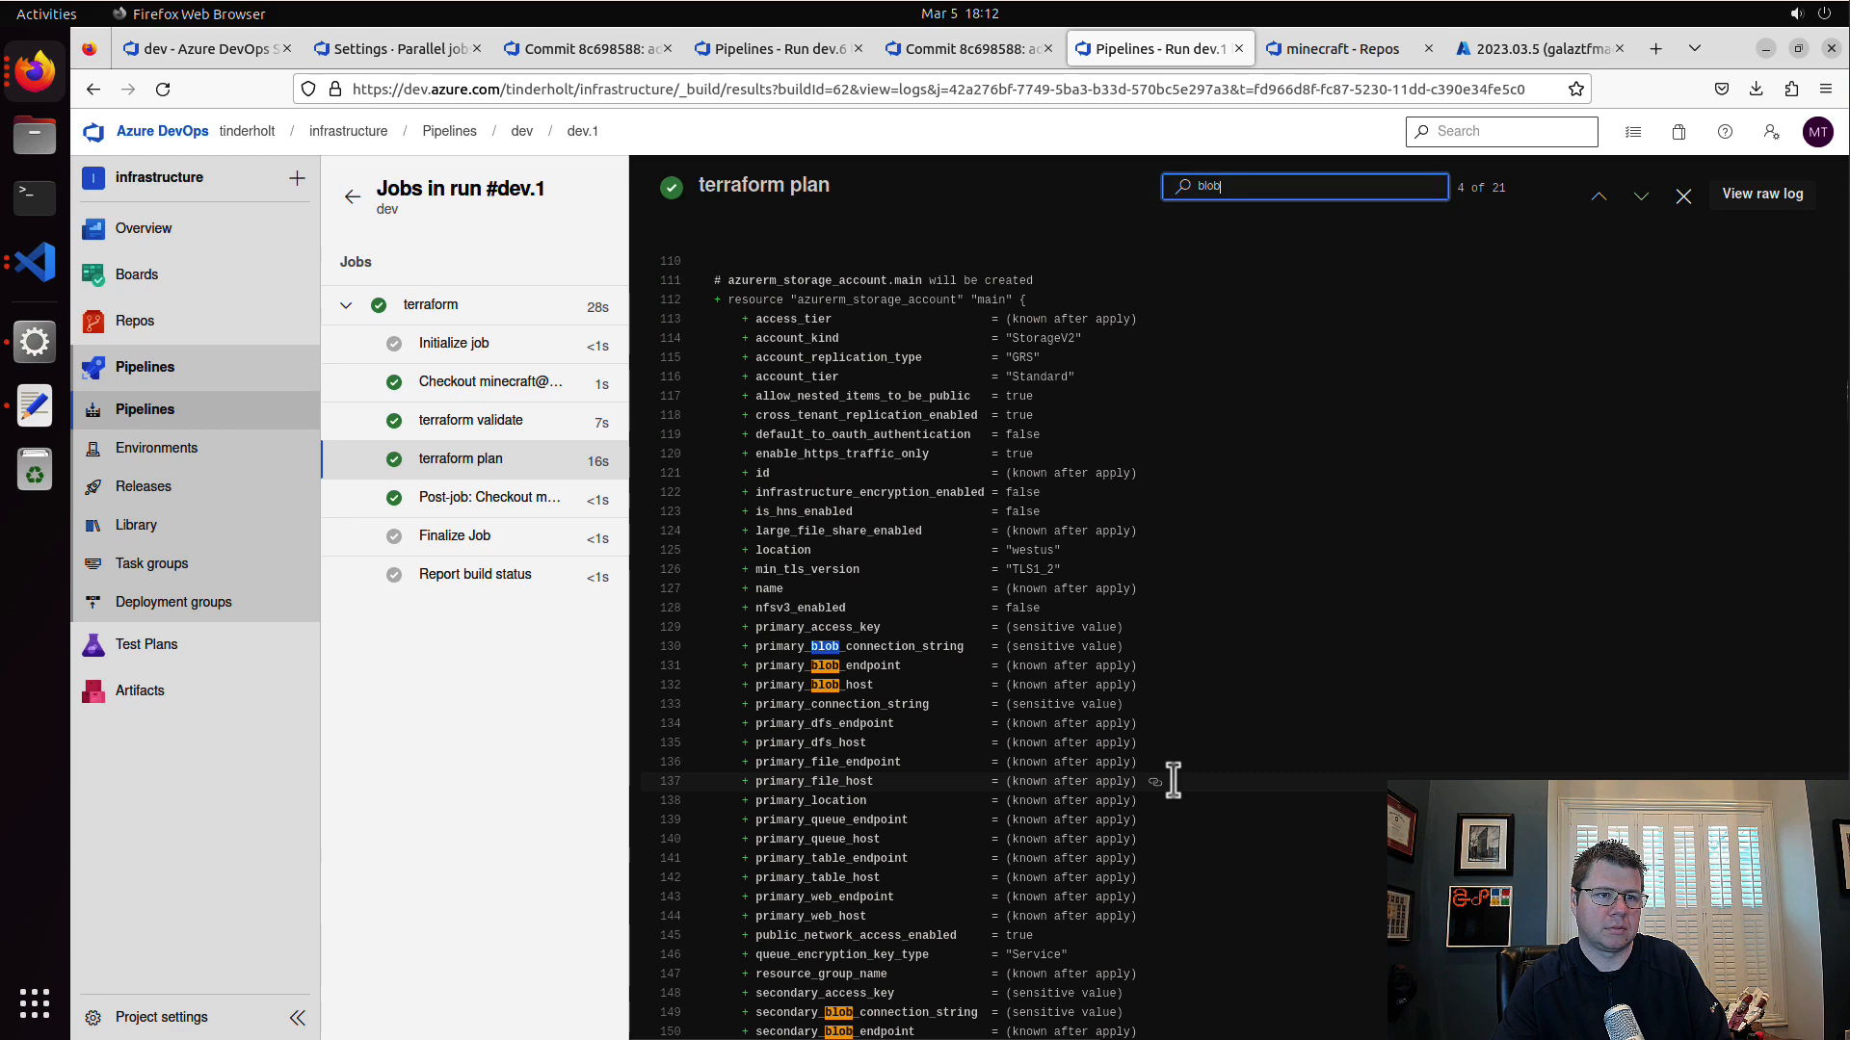
key("Return")
key("Return")
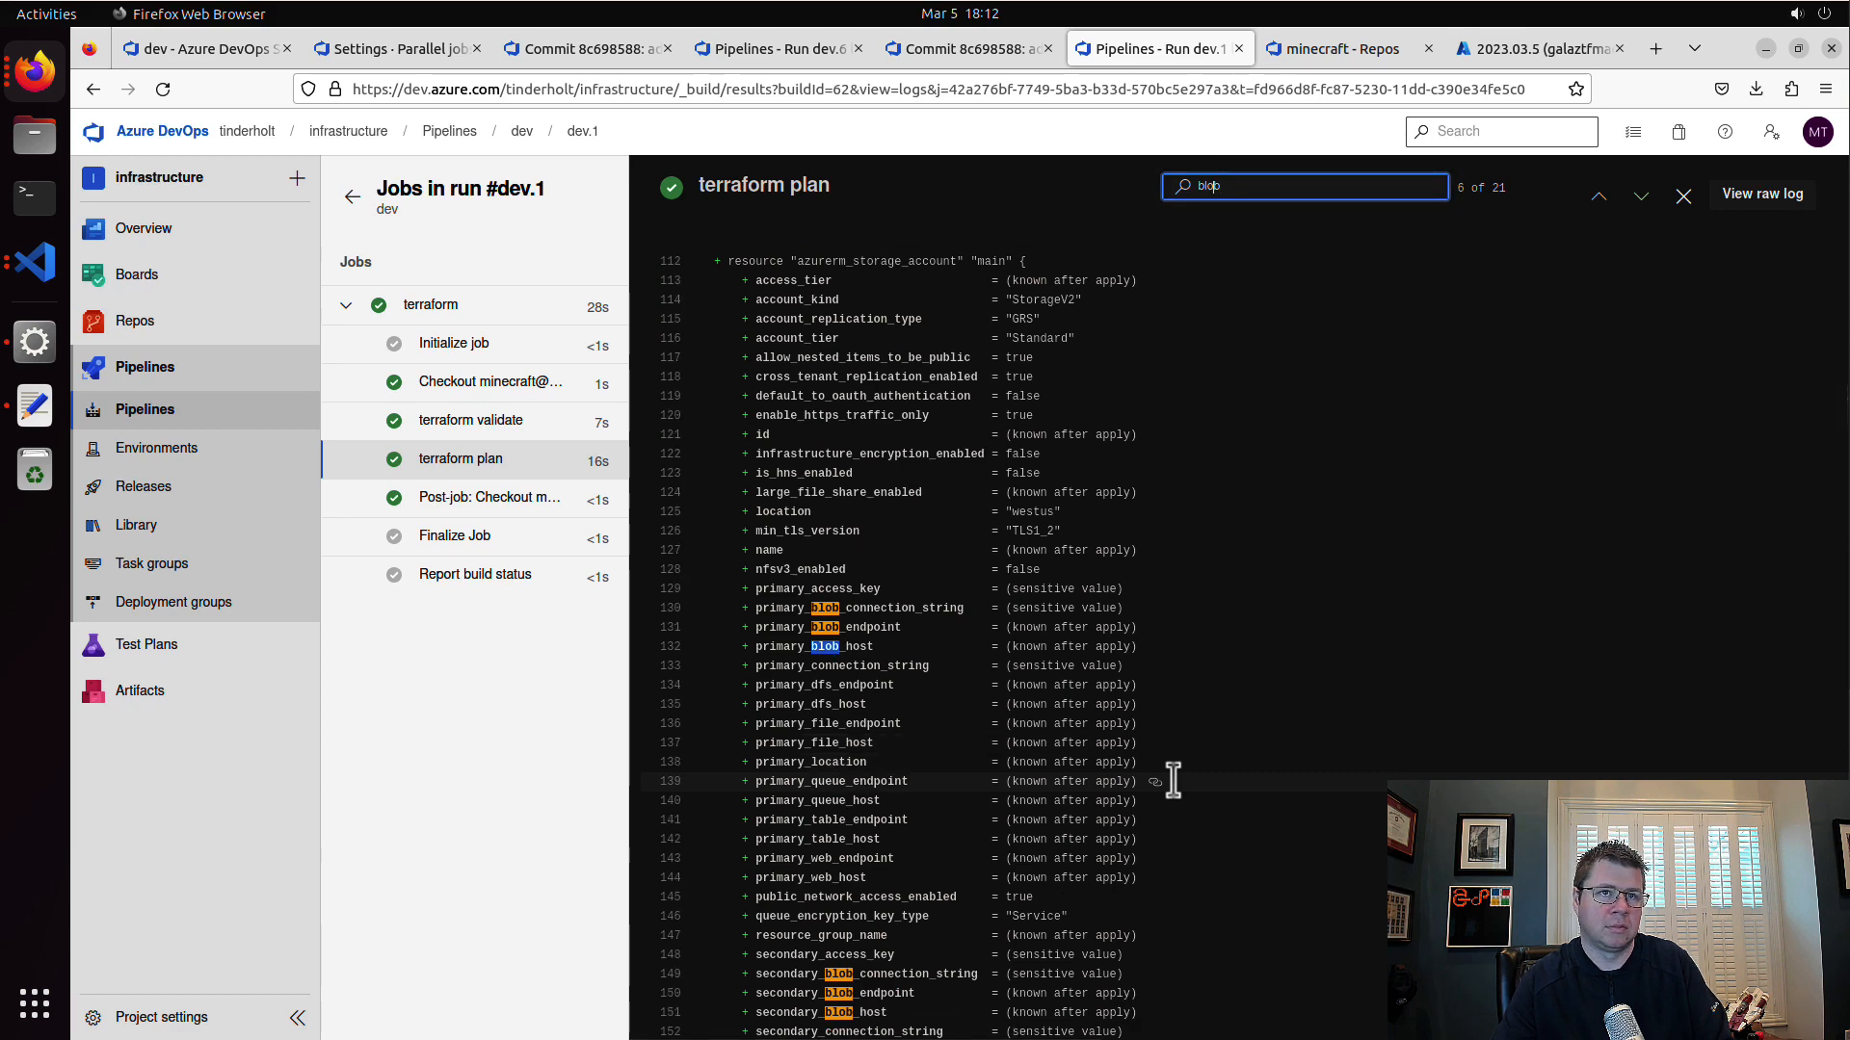
Step: Narrow the log search to "minecraftblob", step through the matching resources, and close the search
type("minecraft")
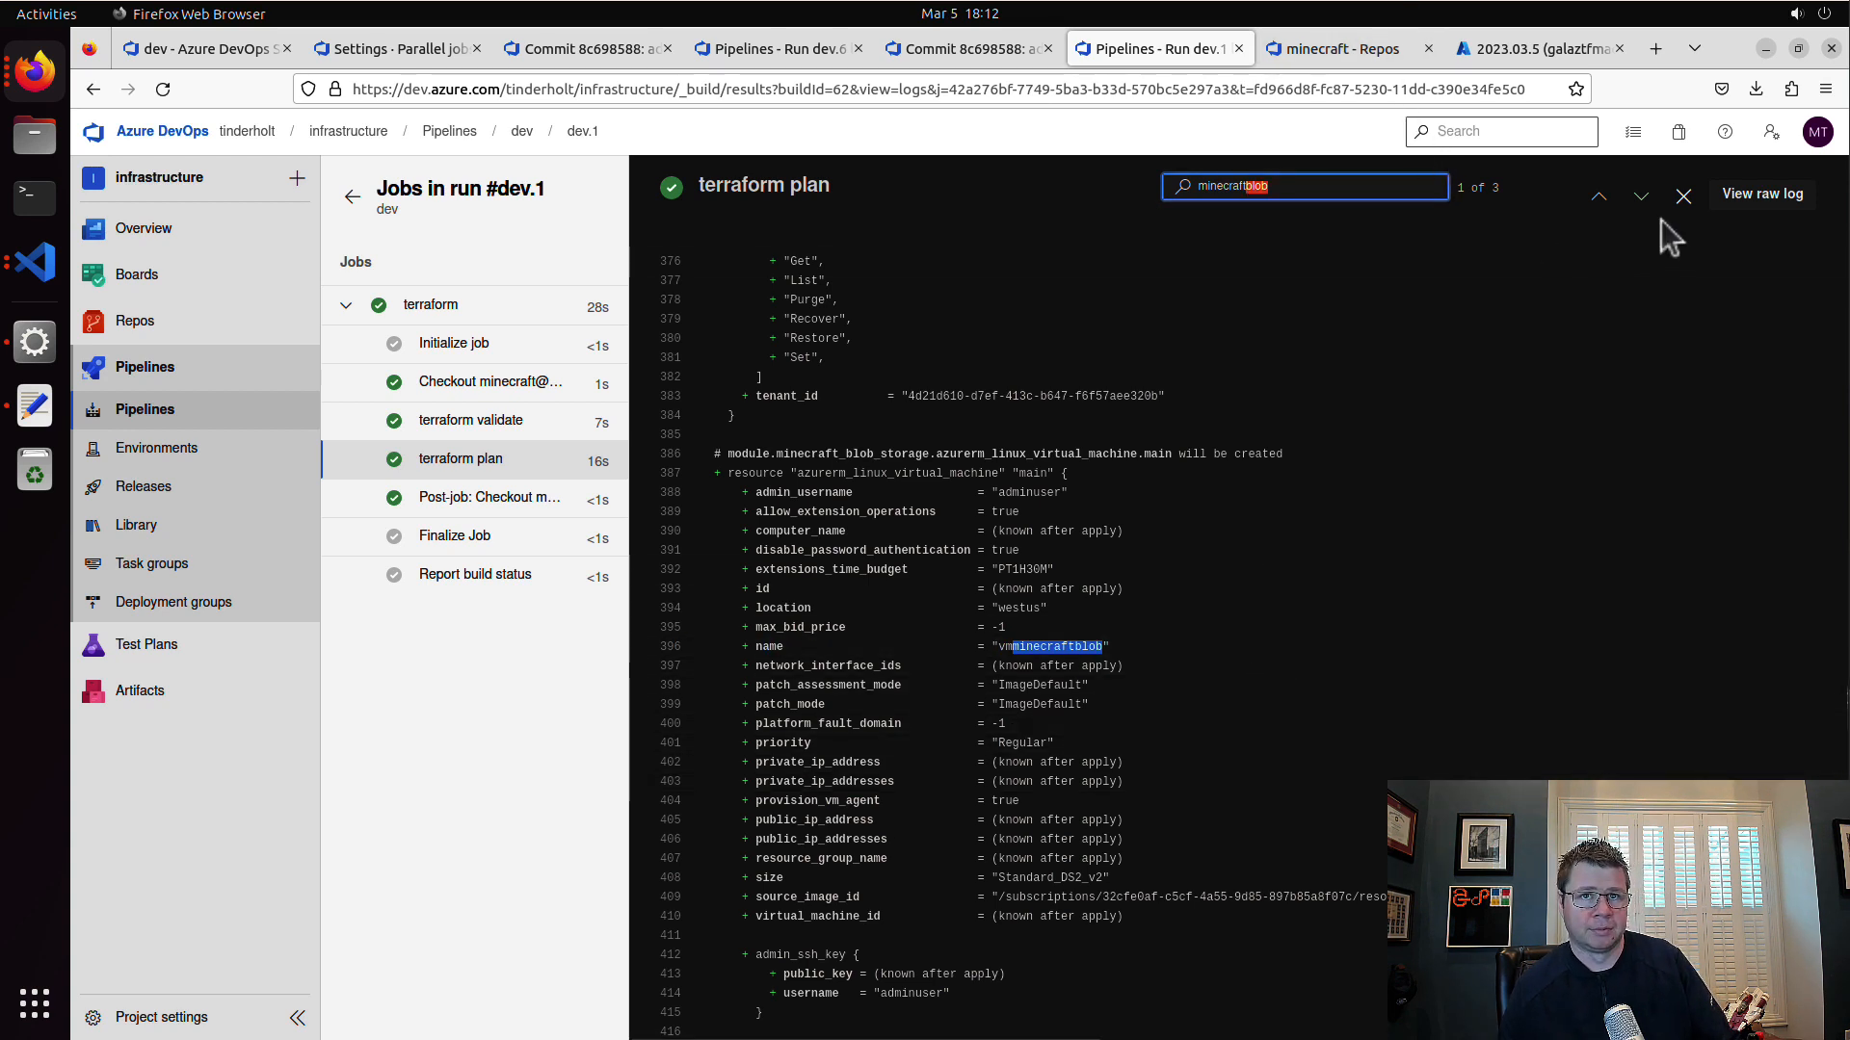
left_click(1642, 197)
left_click(1644, 197)
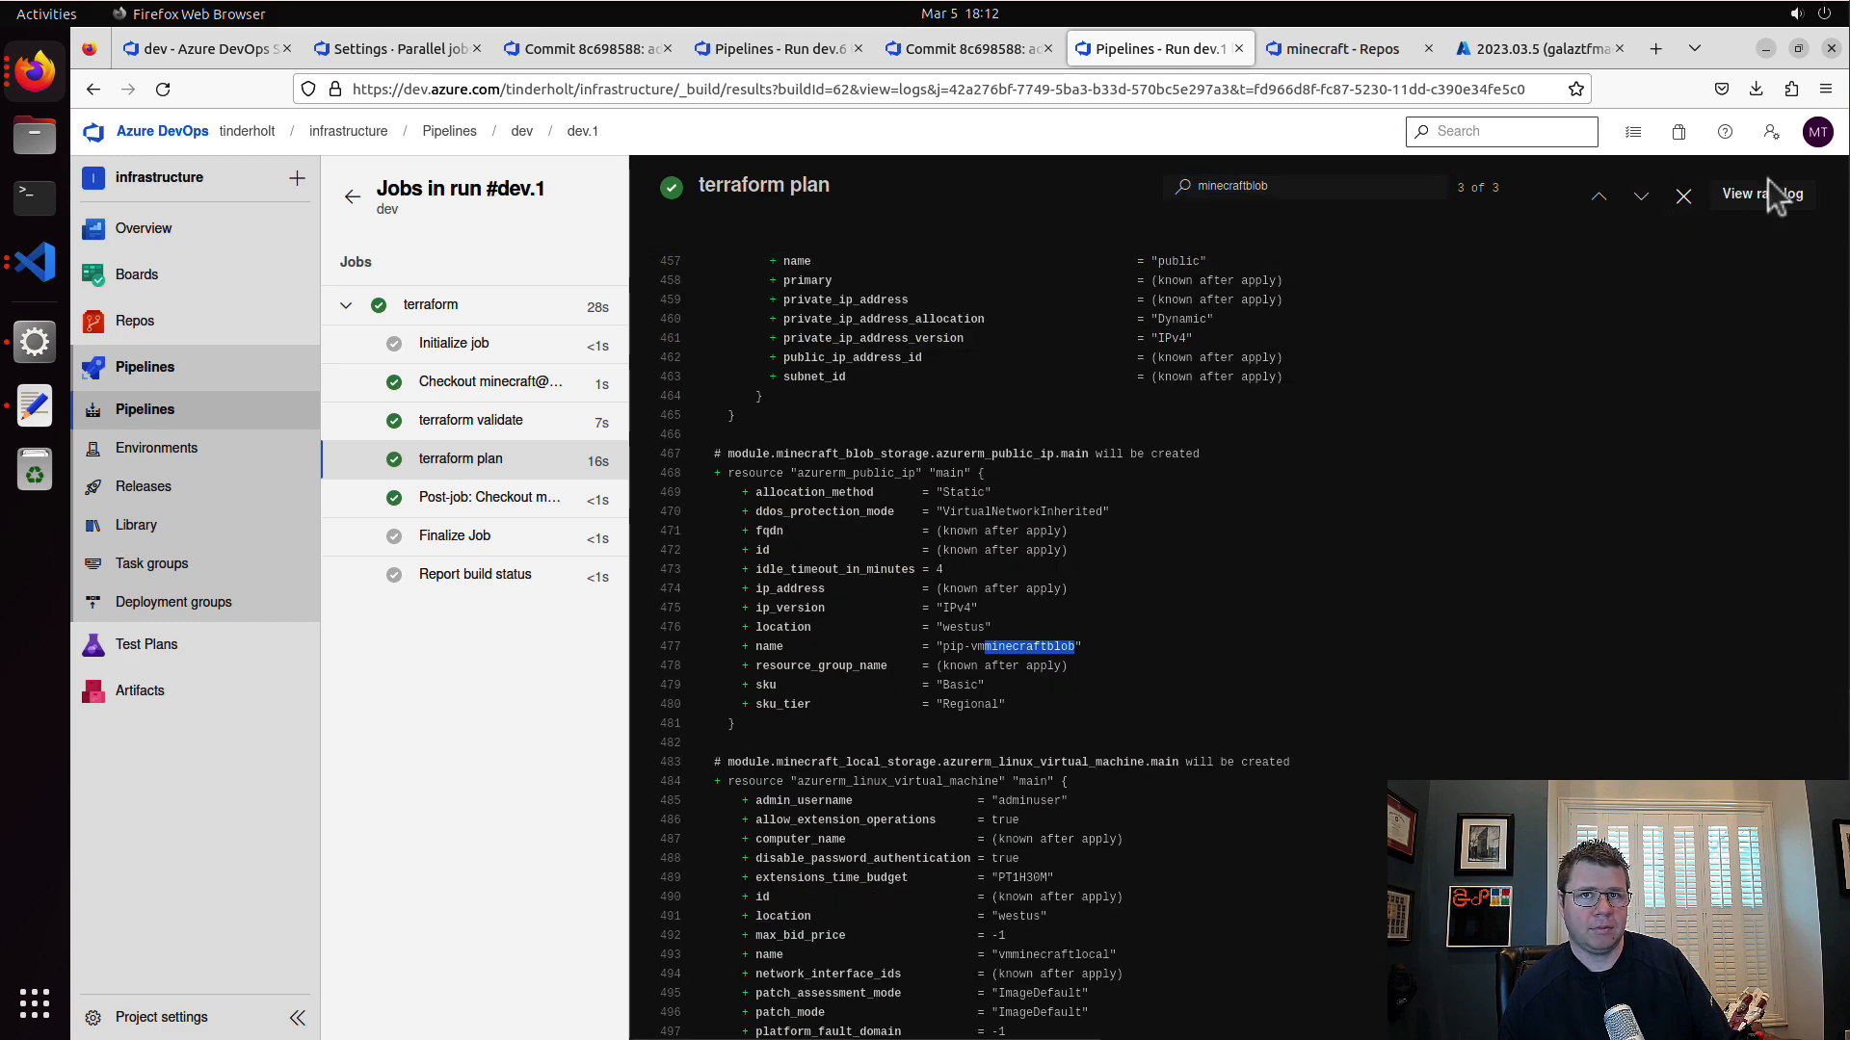
left_click(1683, 196)
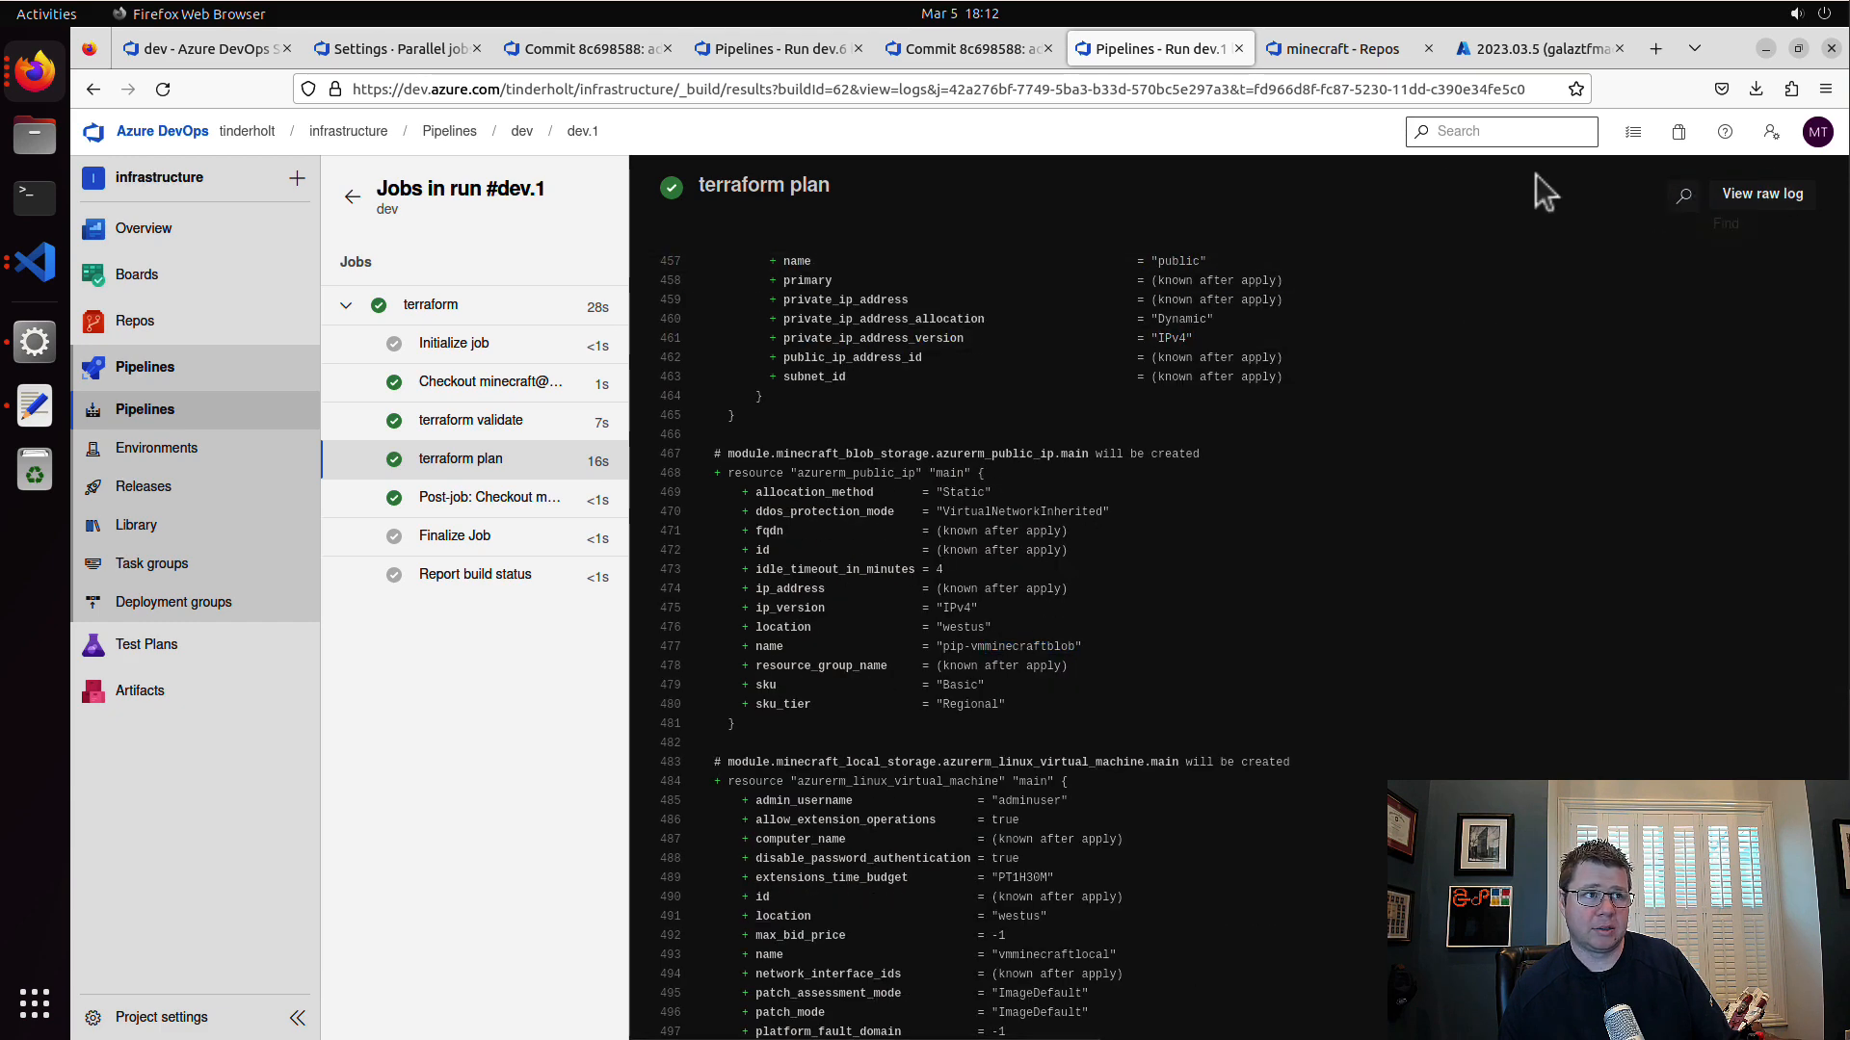
Step: Return to the list of all pipelines and create a dev folder inside the minecraft-server folder
left_click(521, 132)
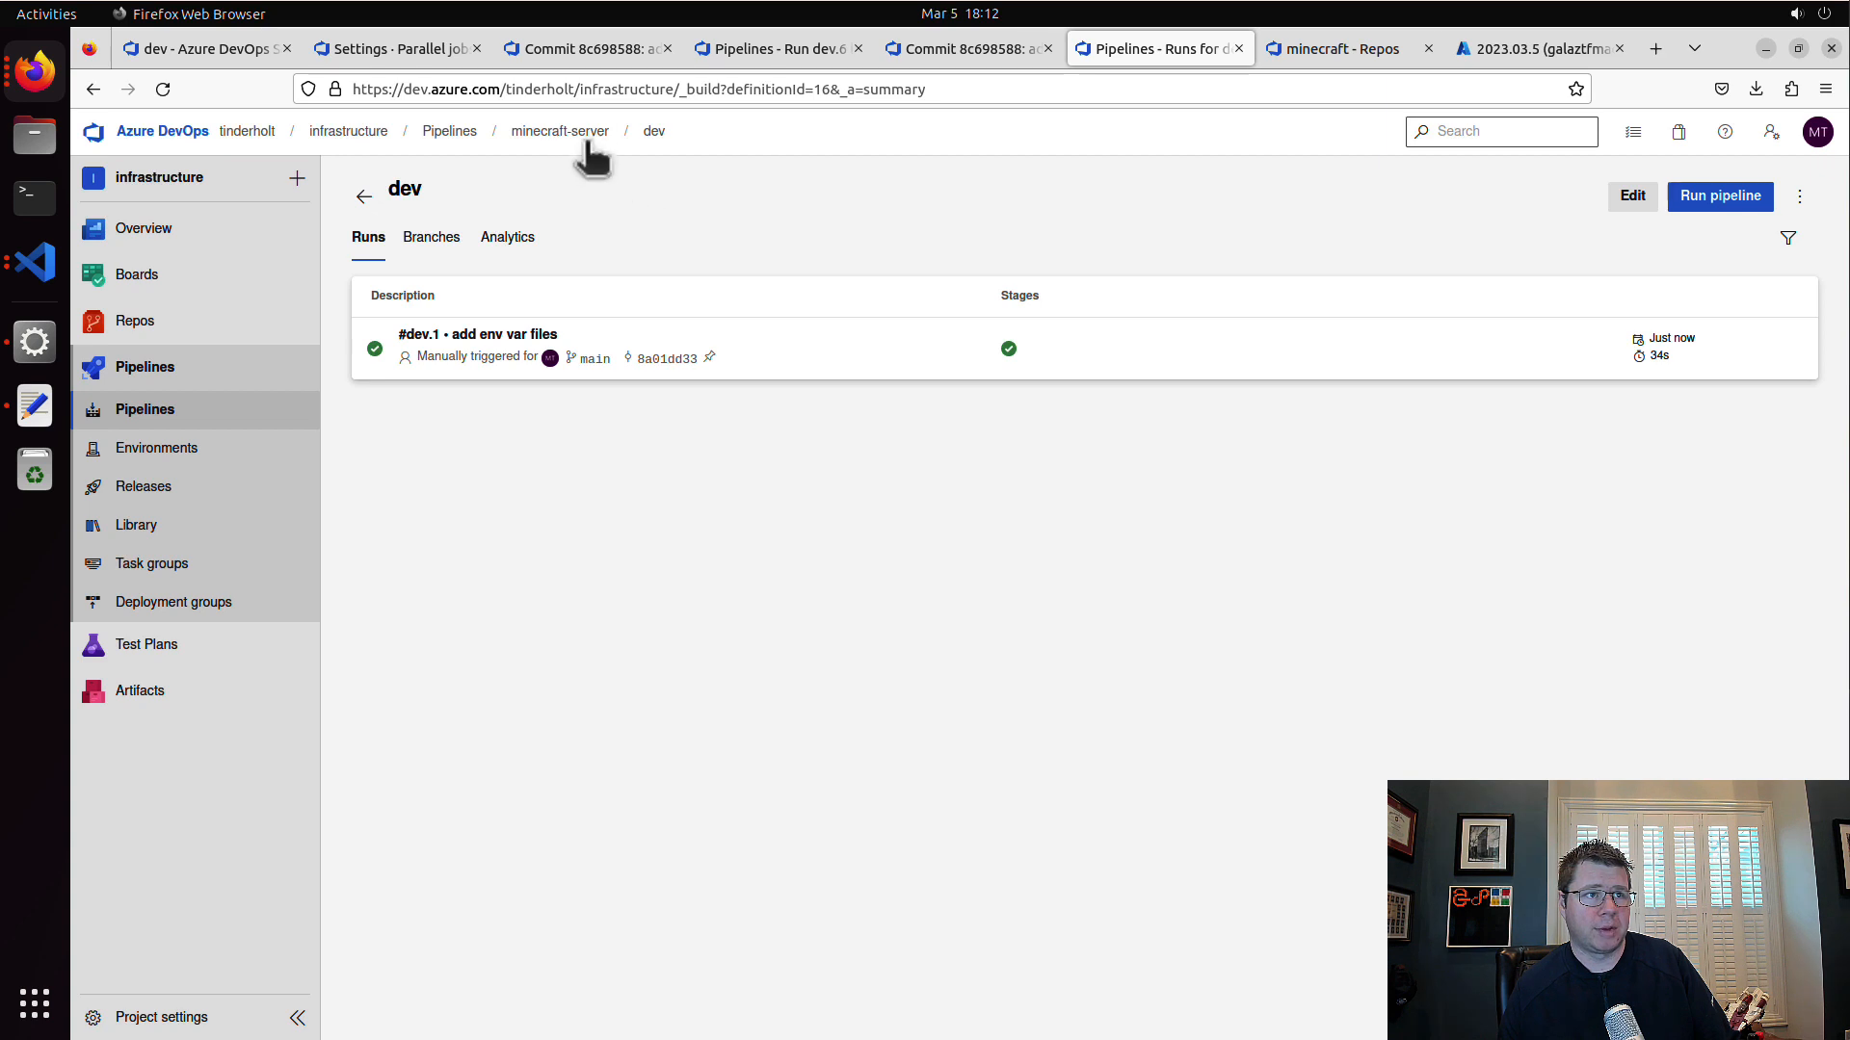
left_click(586, 140)
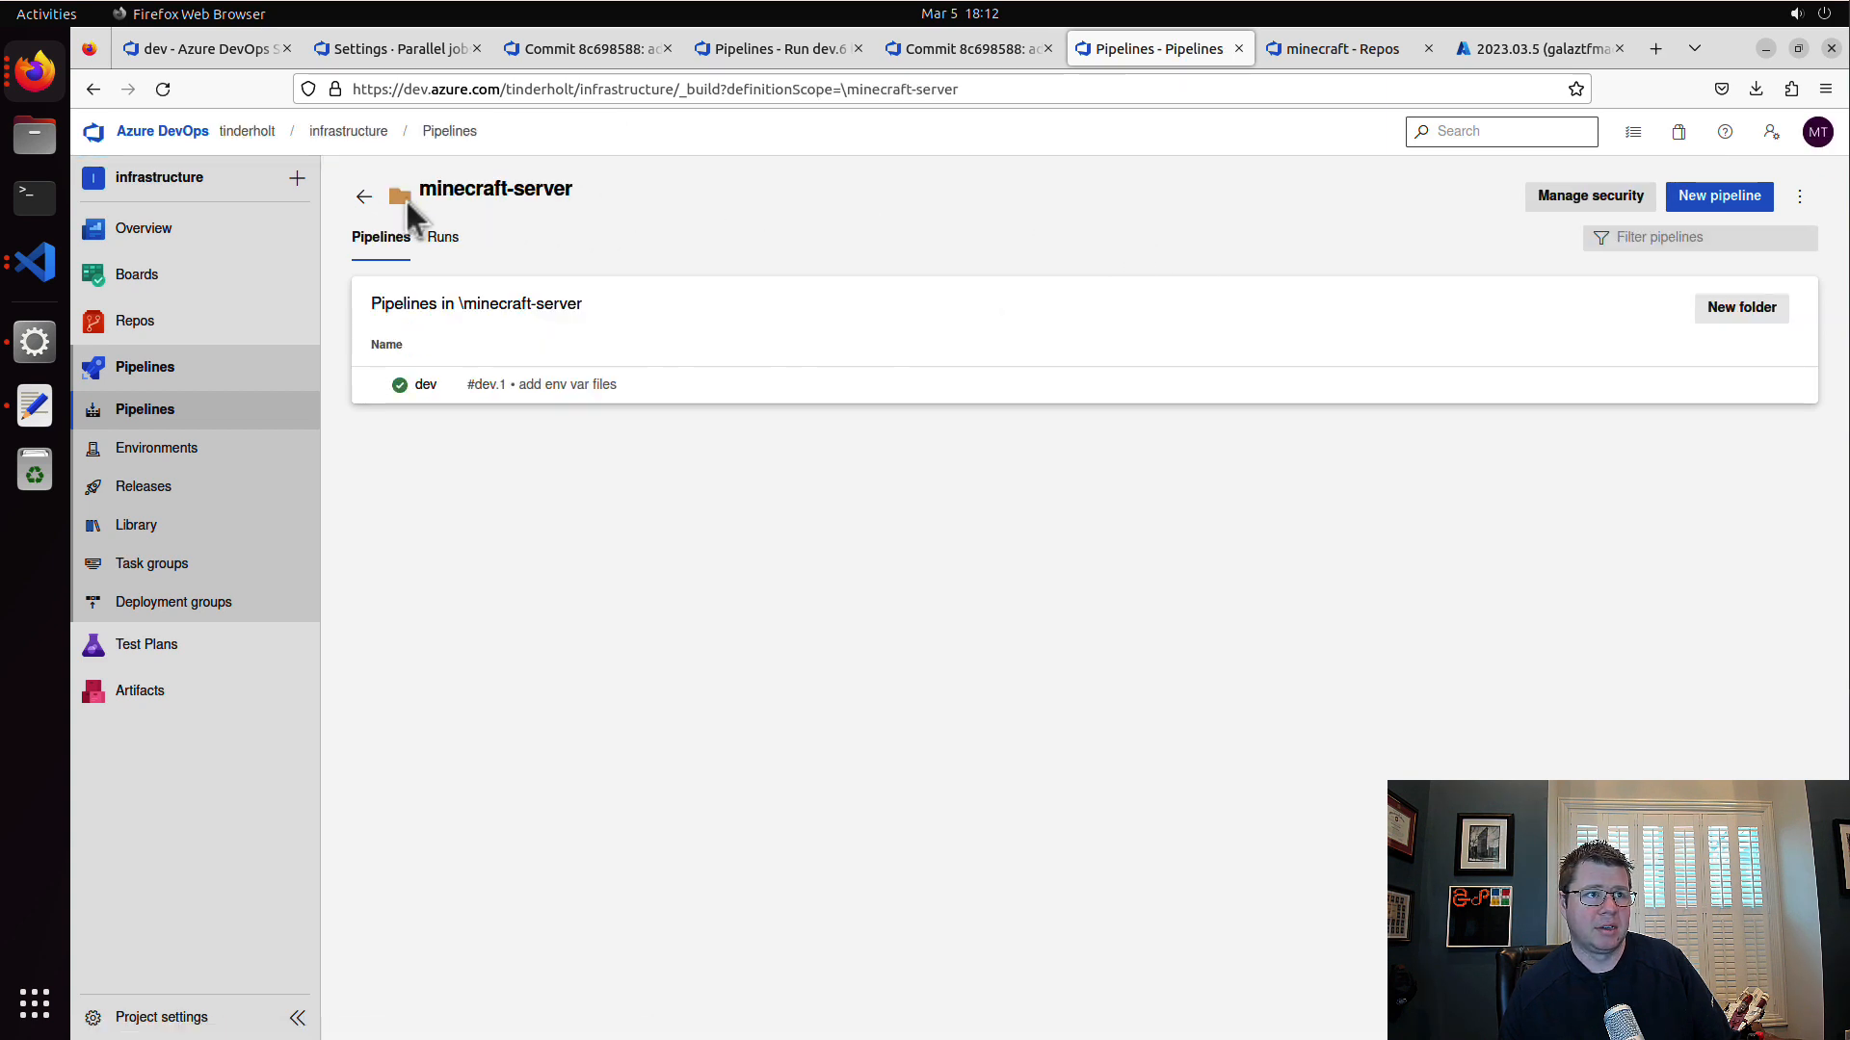
left_click(363, 196)
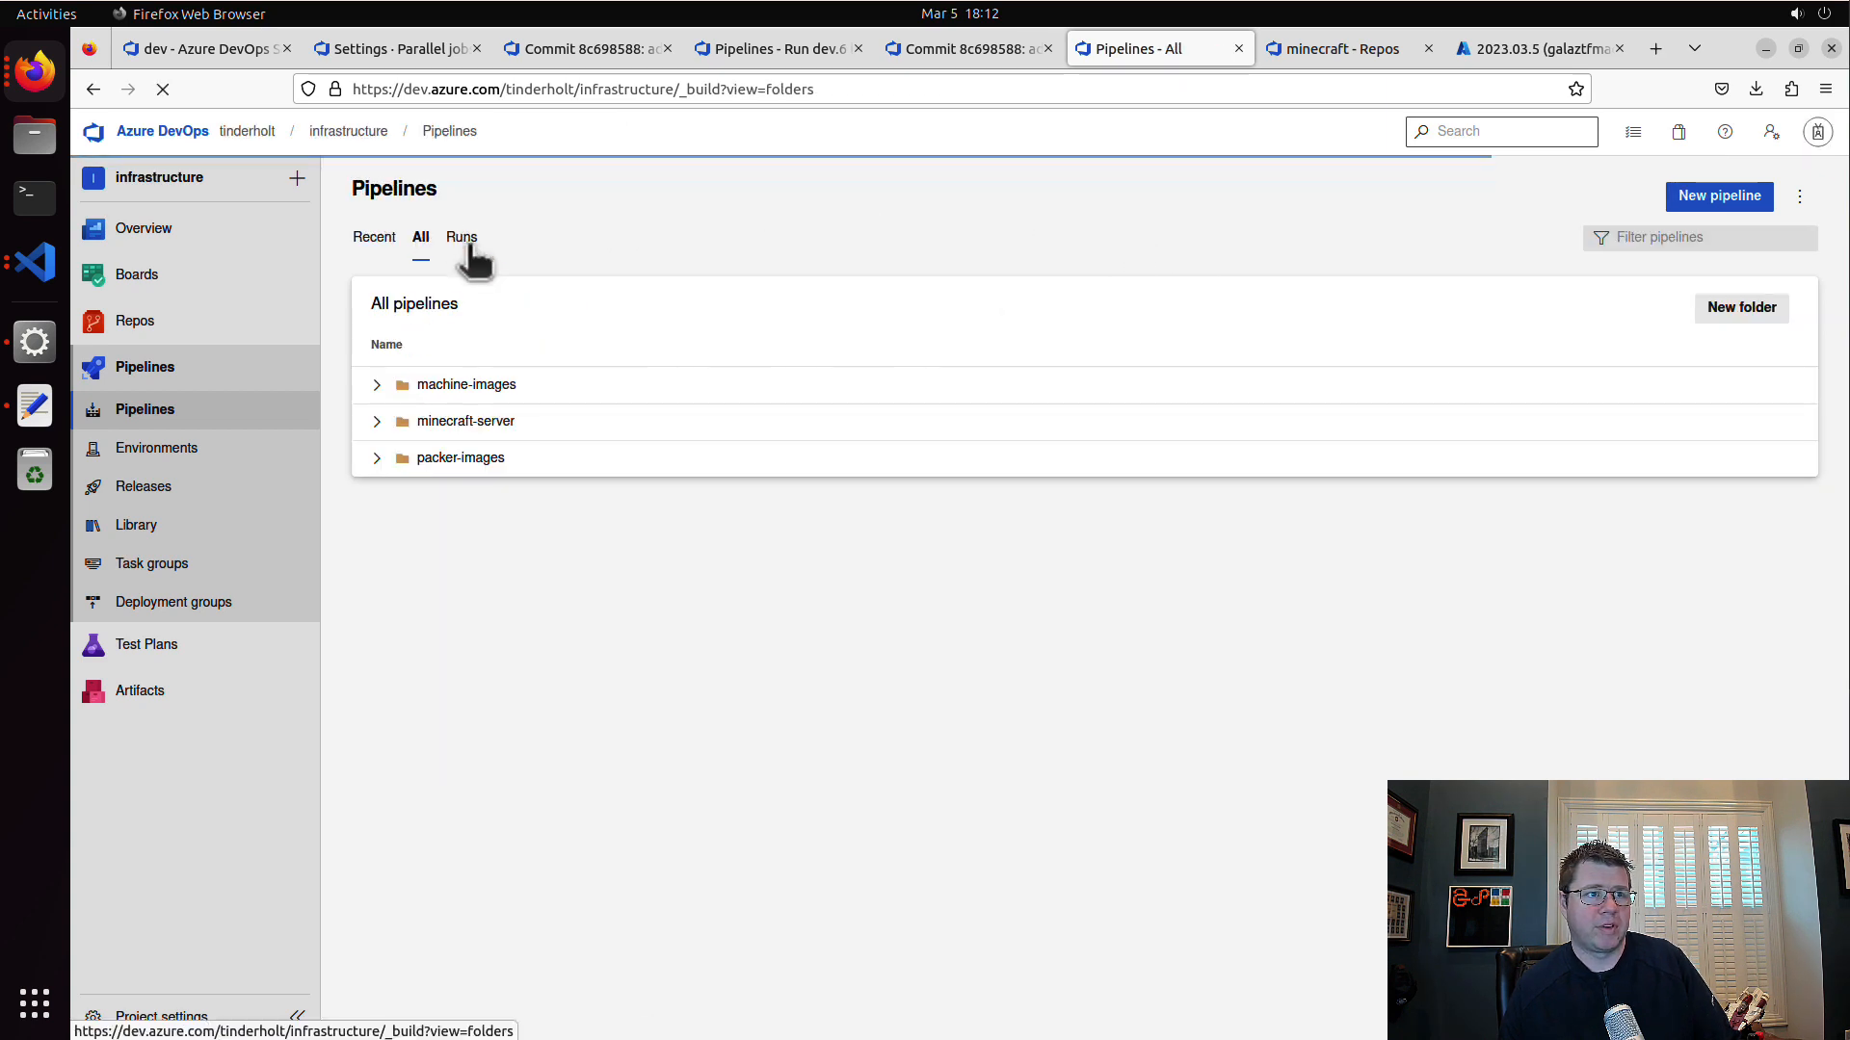
left_click(377, 422)
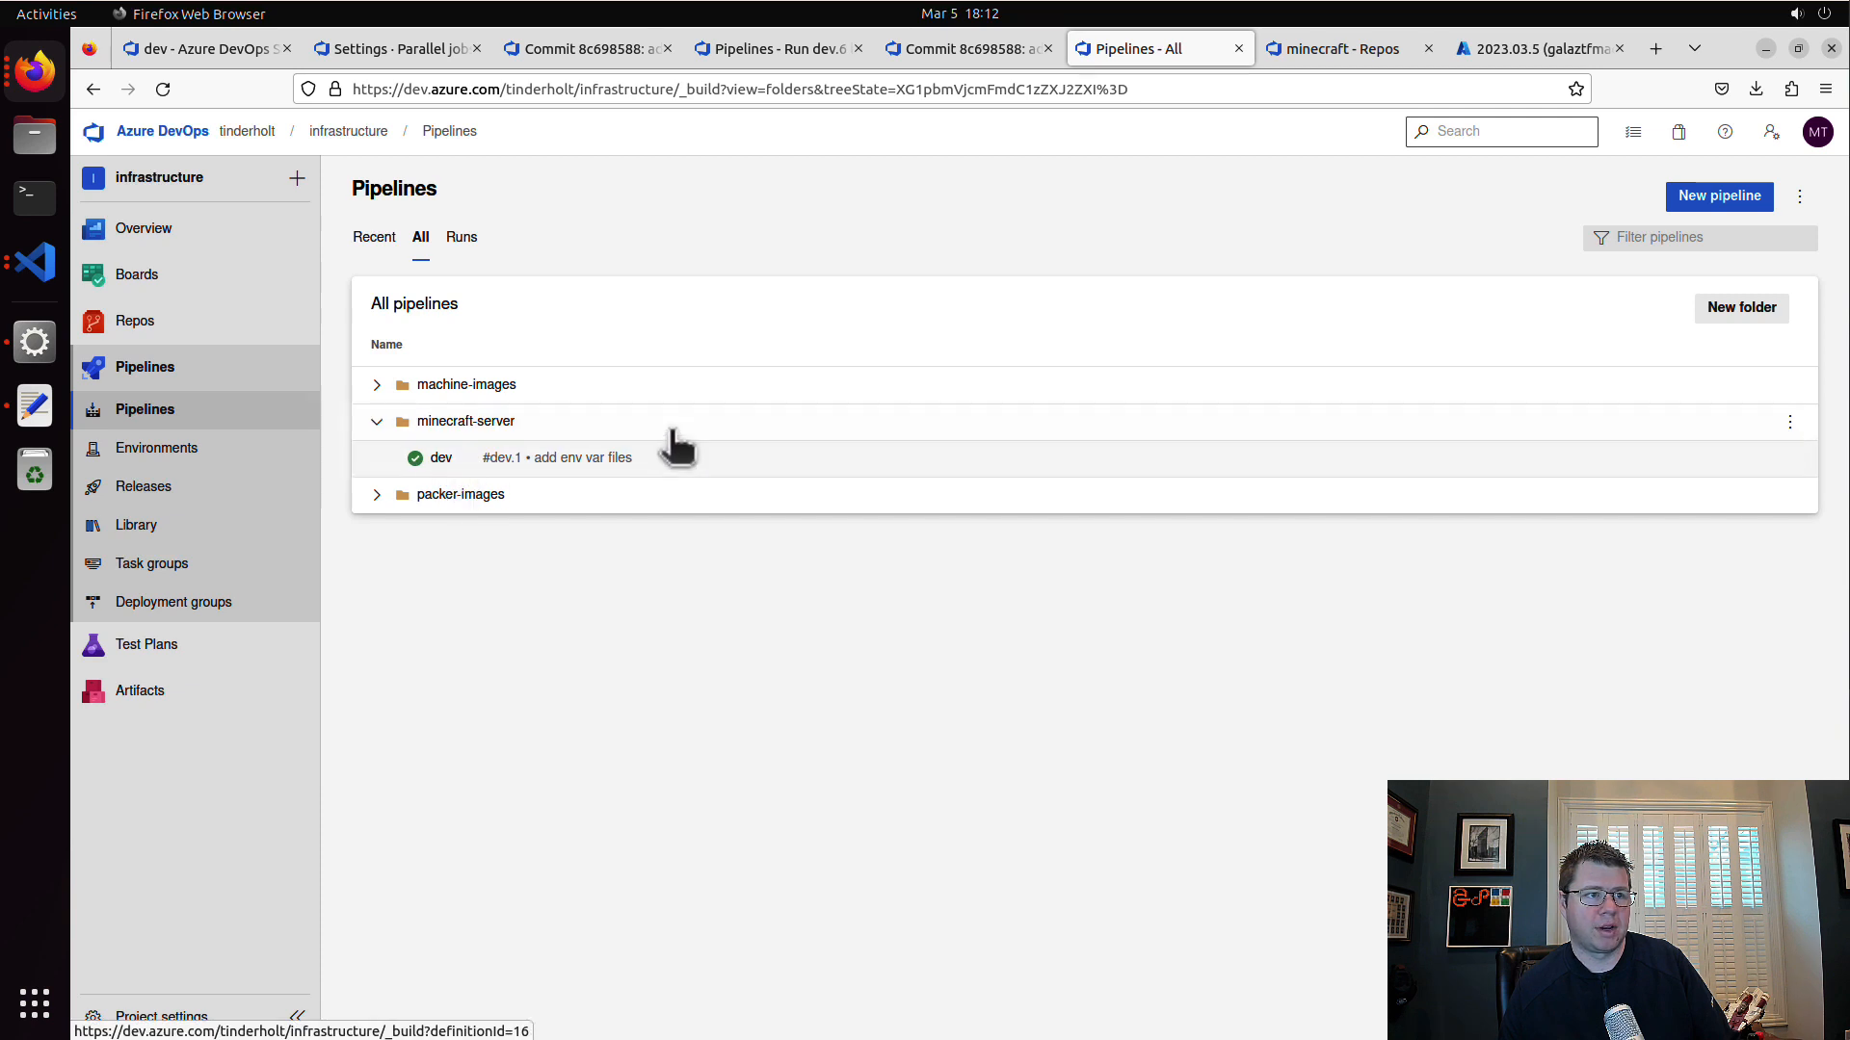
left_click(1789, 422)
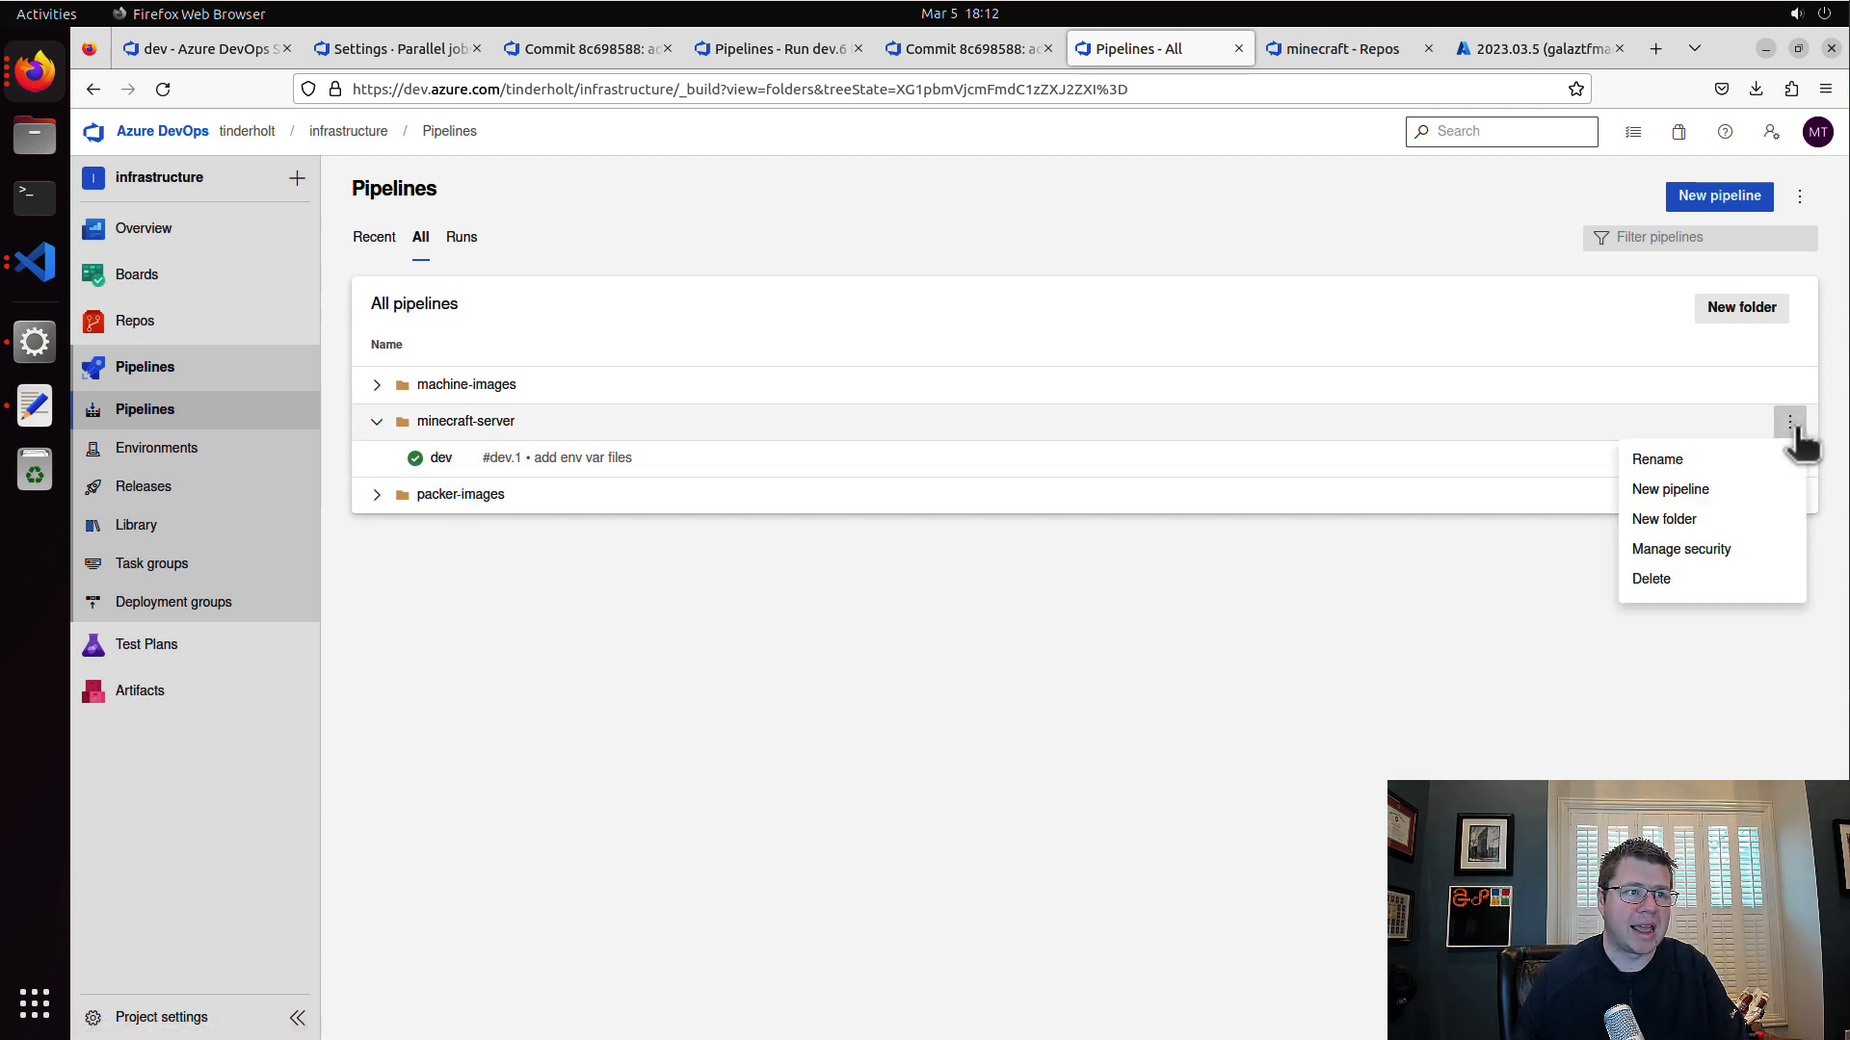
left_click(1696, 521)
type("dev")
left_click(1146, 634)
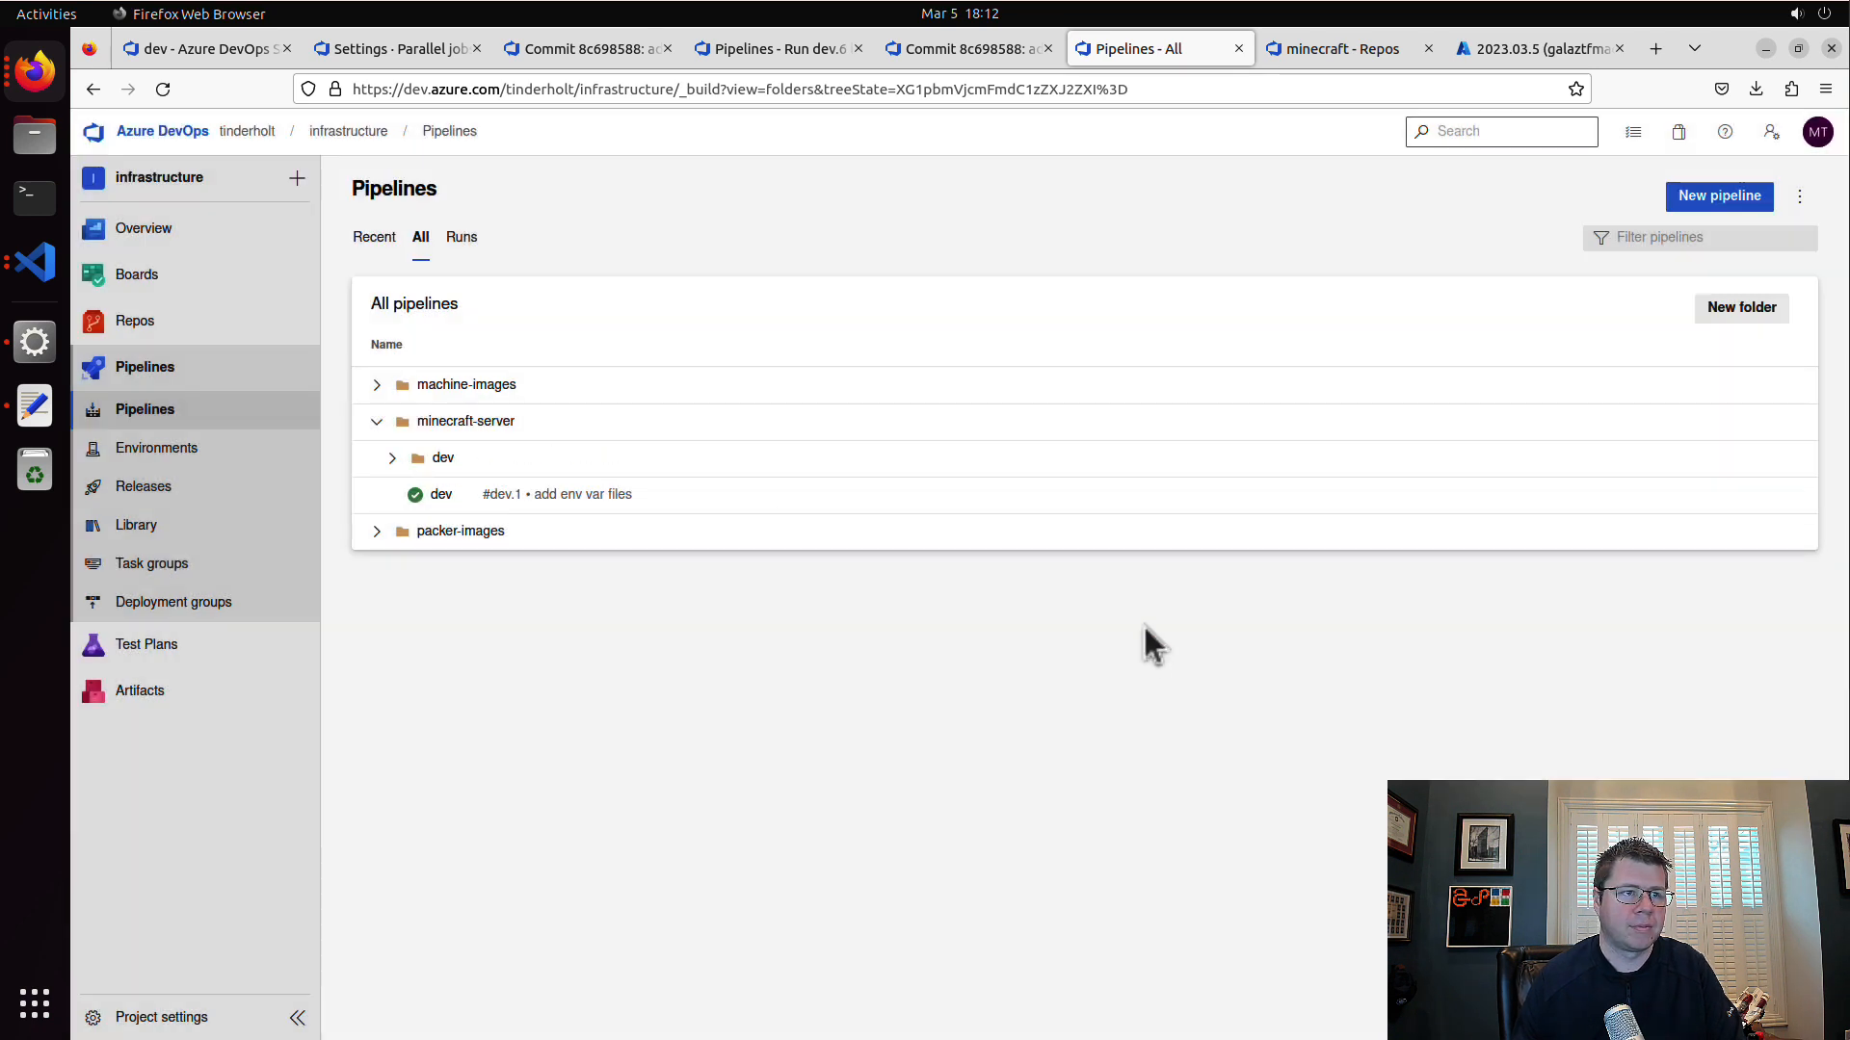
Step: Rename the dev pipeline to plan, move it to \minecraft-server\dev, and expand that folder
left_click(1789, 494)
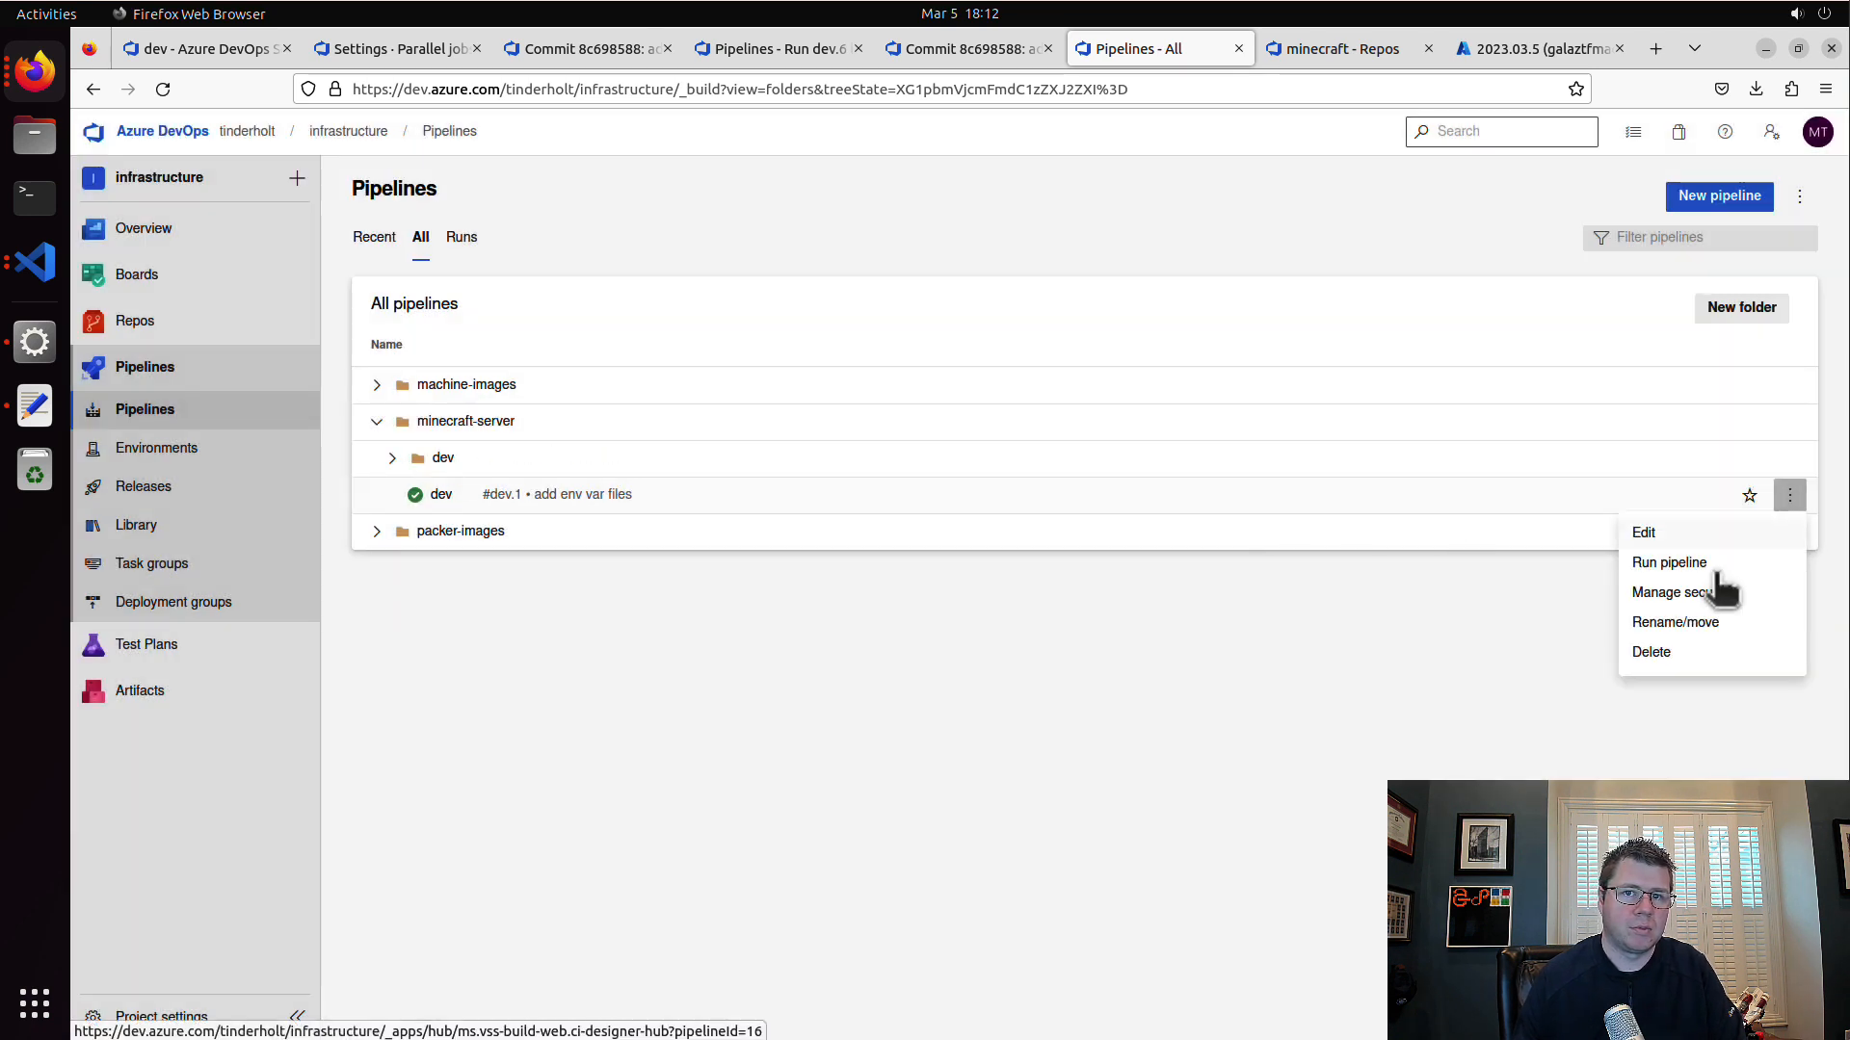
left_click(1707, 625)
left_click(905, 617)
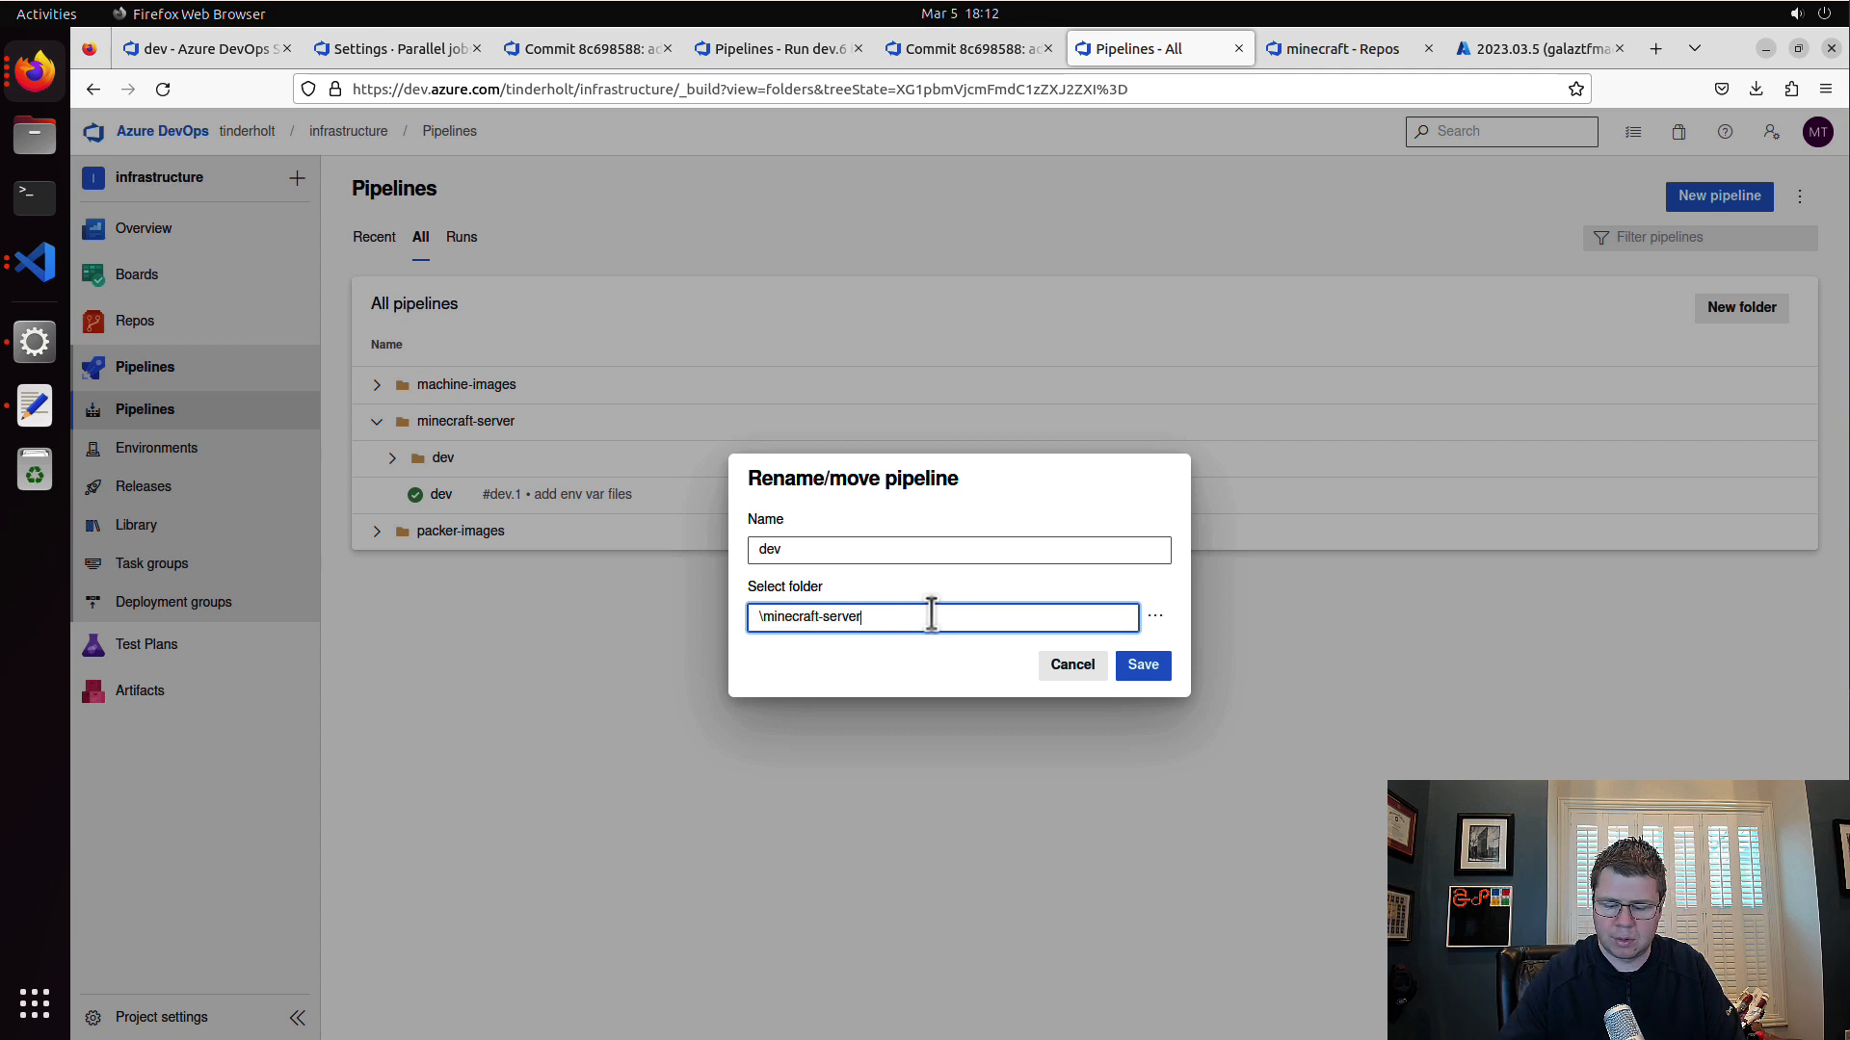
key("shift+Tab")
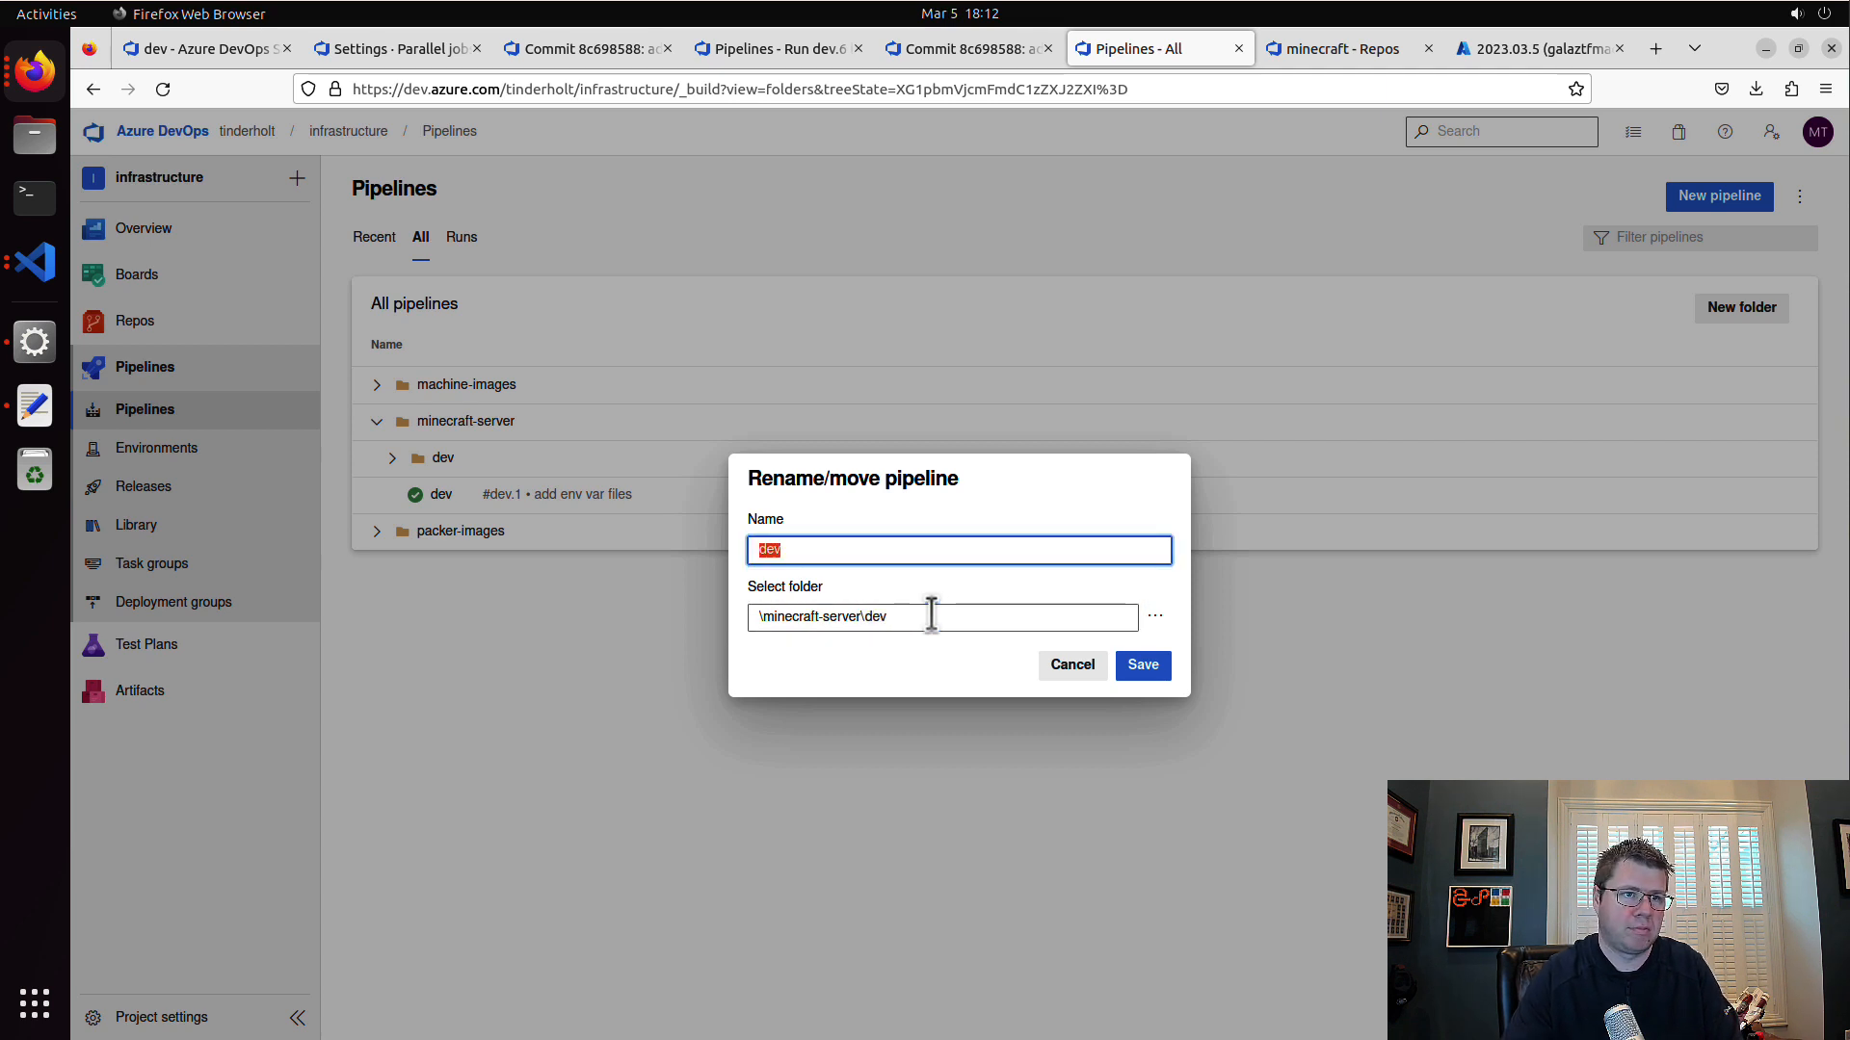
left_click(1155, 671)
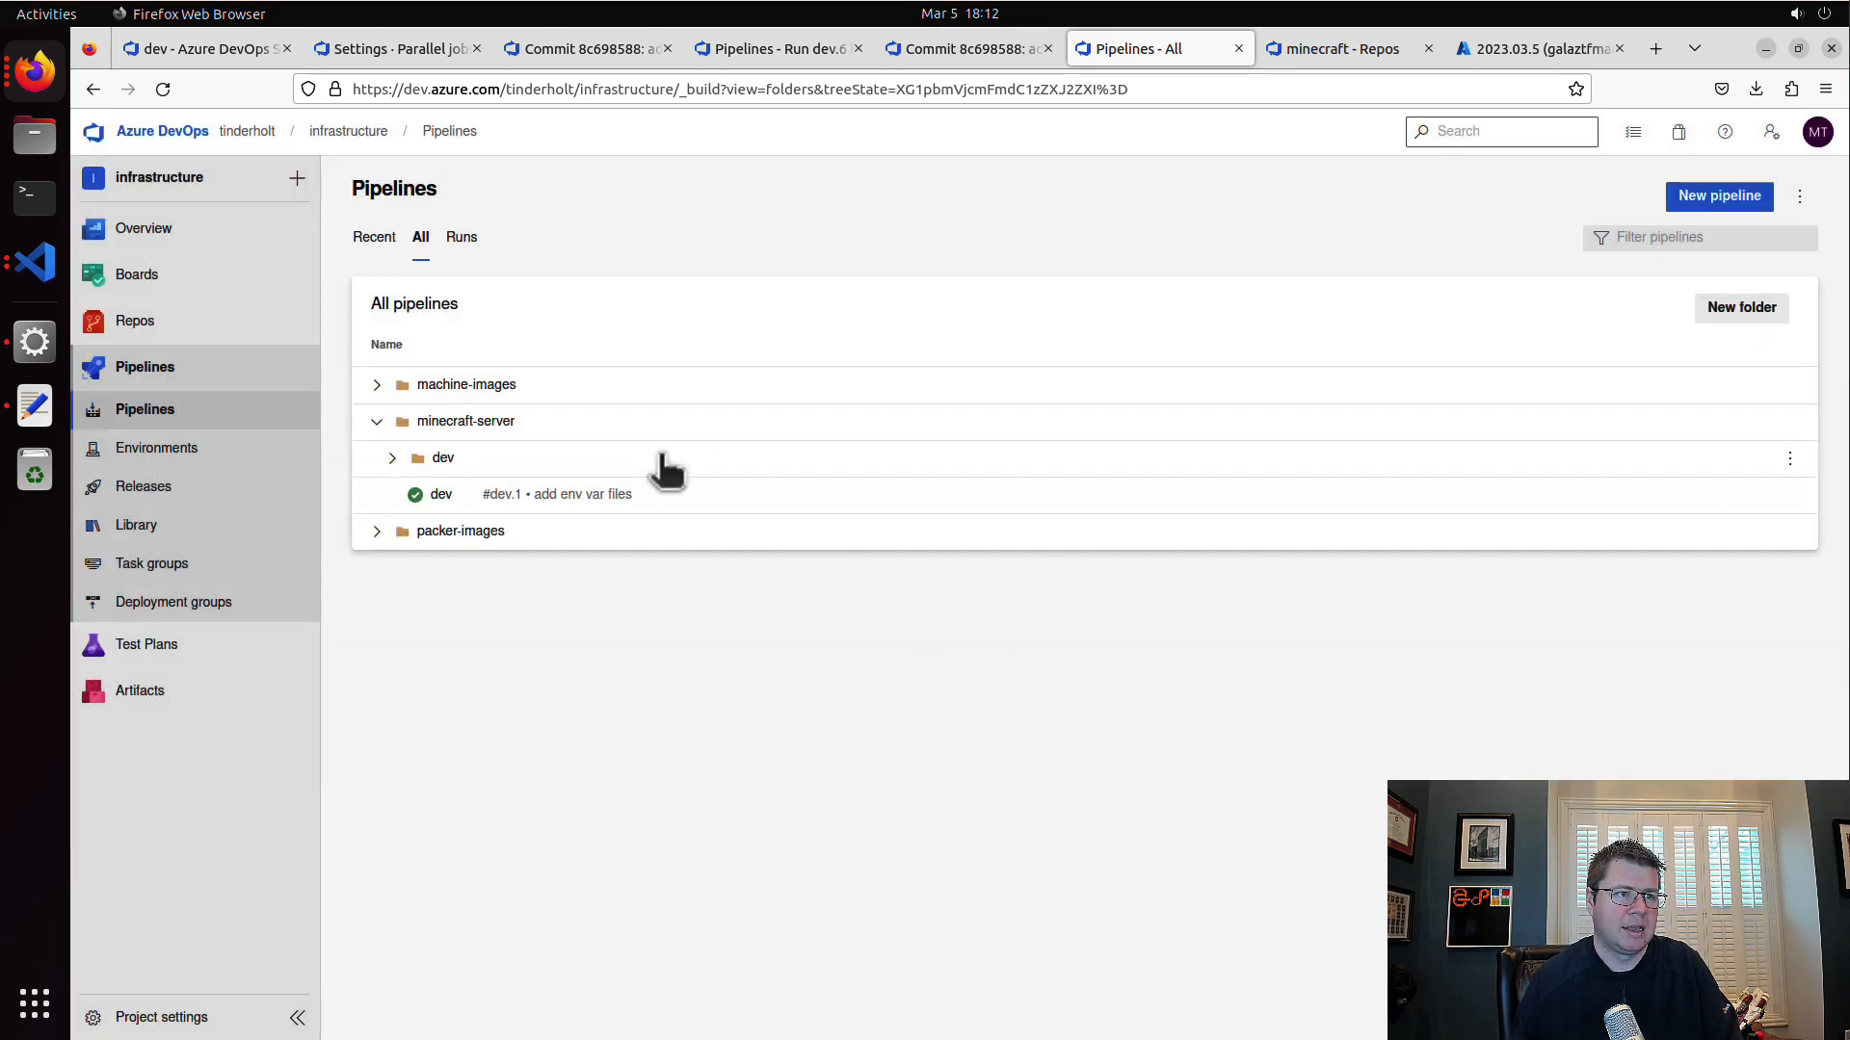
left_click(395, 459)
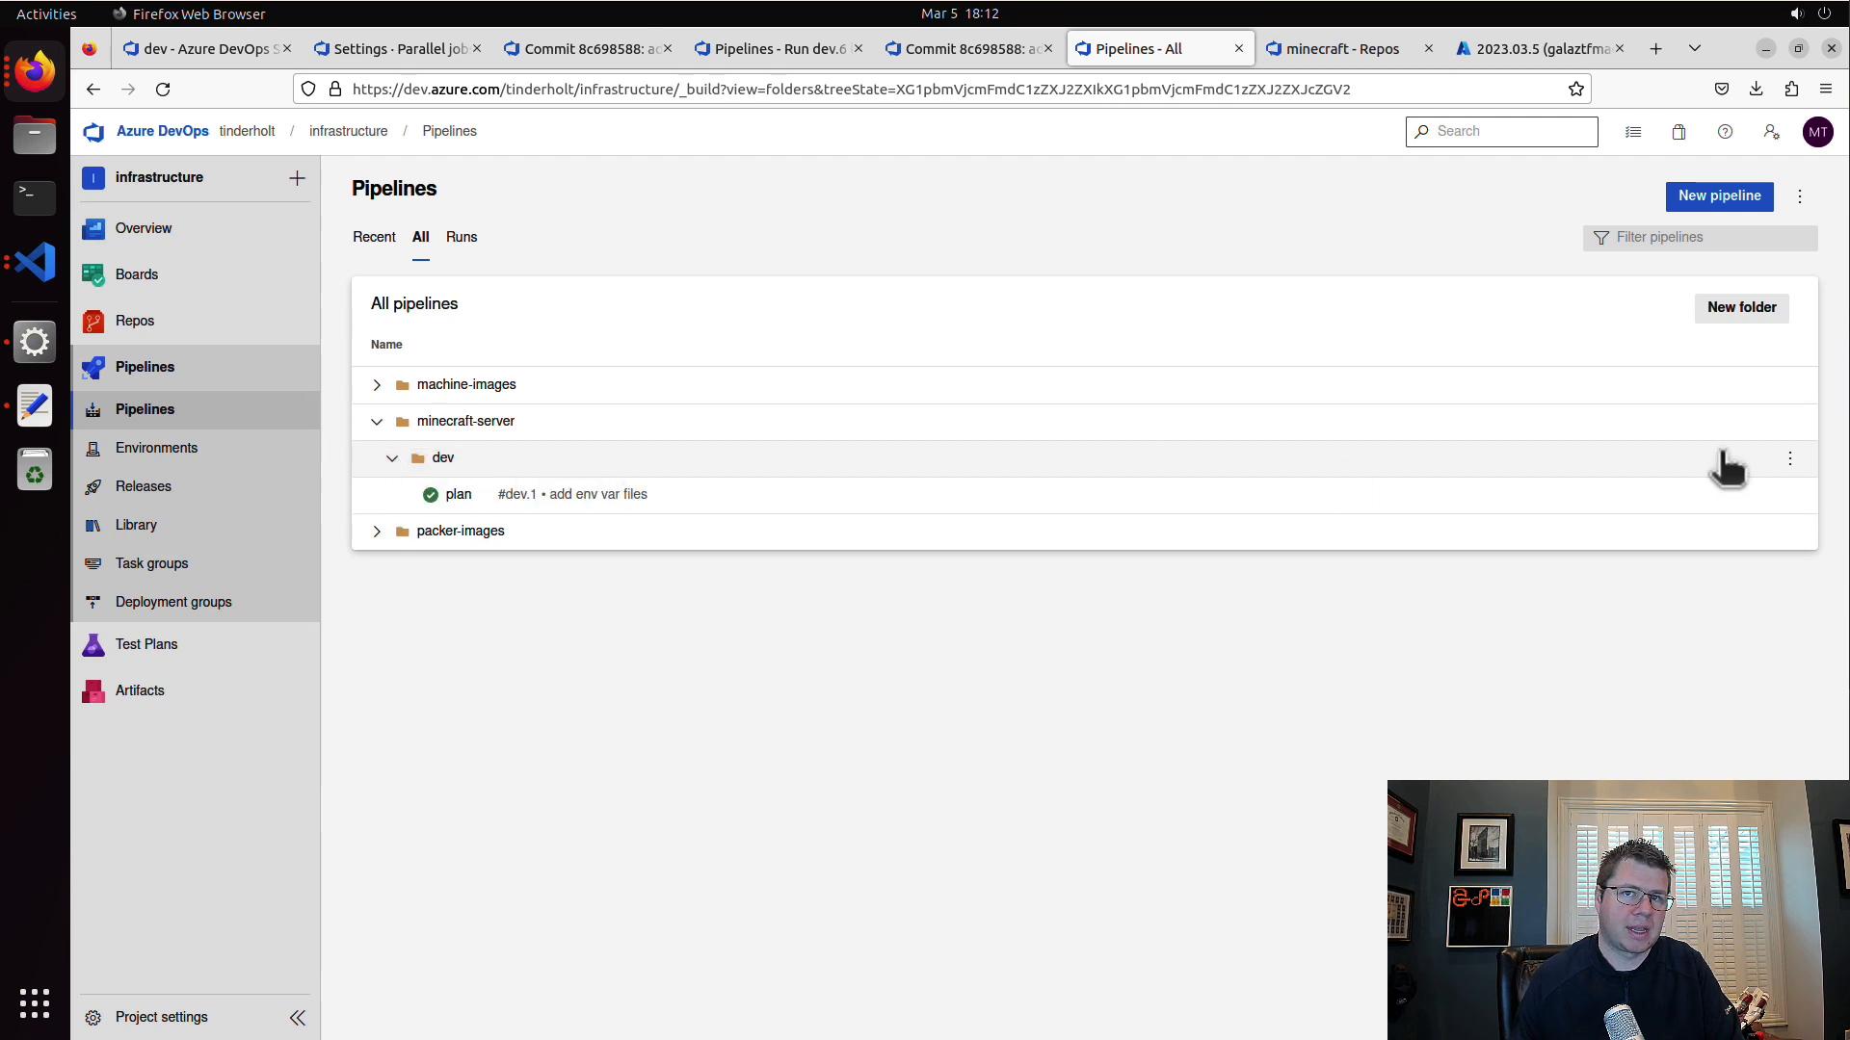
Step: Create a pipeline in the minecraft-server dev folder from the minecraft repository's main branch, using /.azdo-pipelines/terraform-apply.yaml, and save it without running
left_click(1790, 459)
left_click(1731, 530)
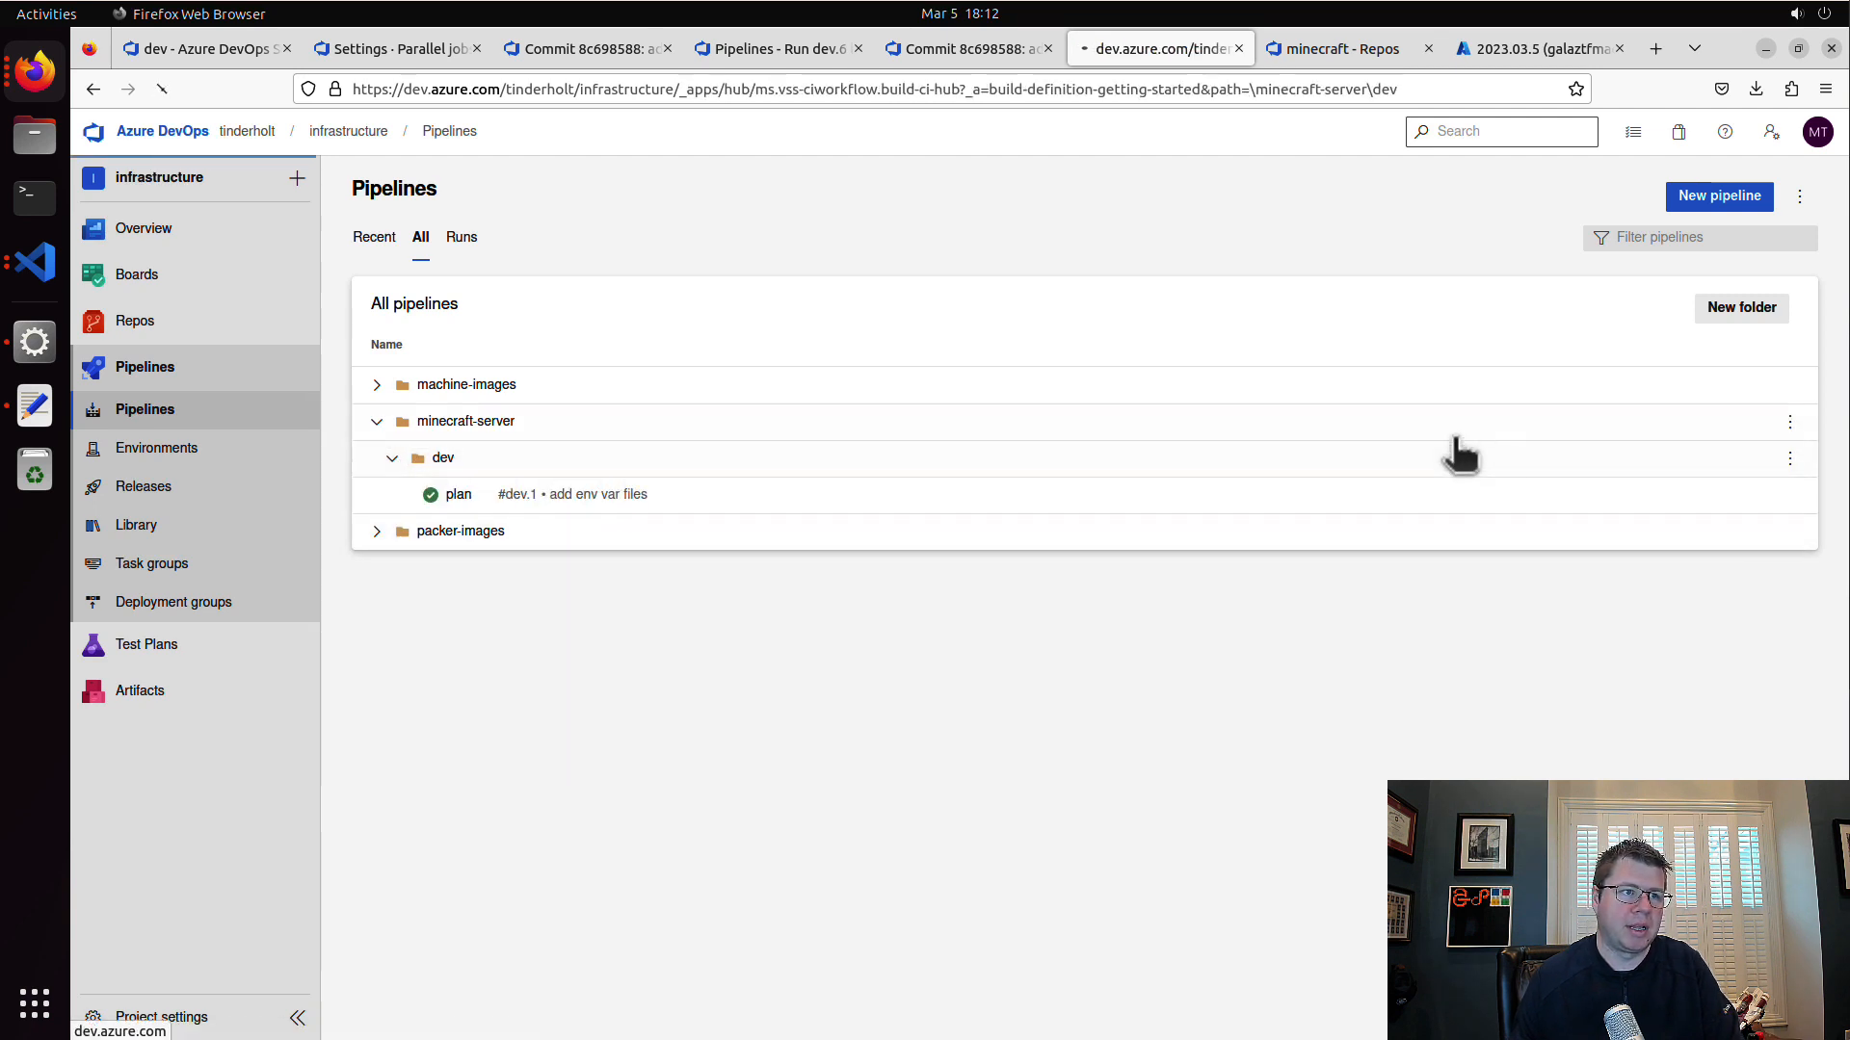
left_click(674, 329)
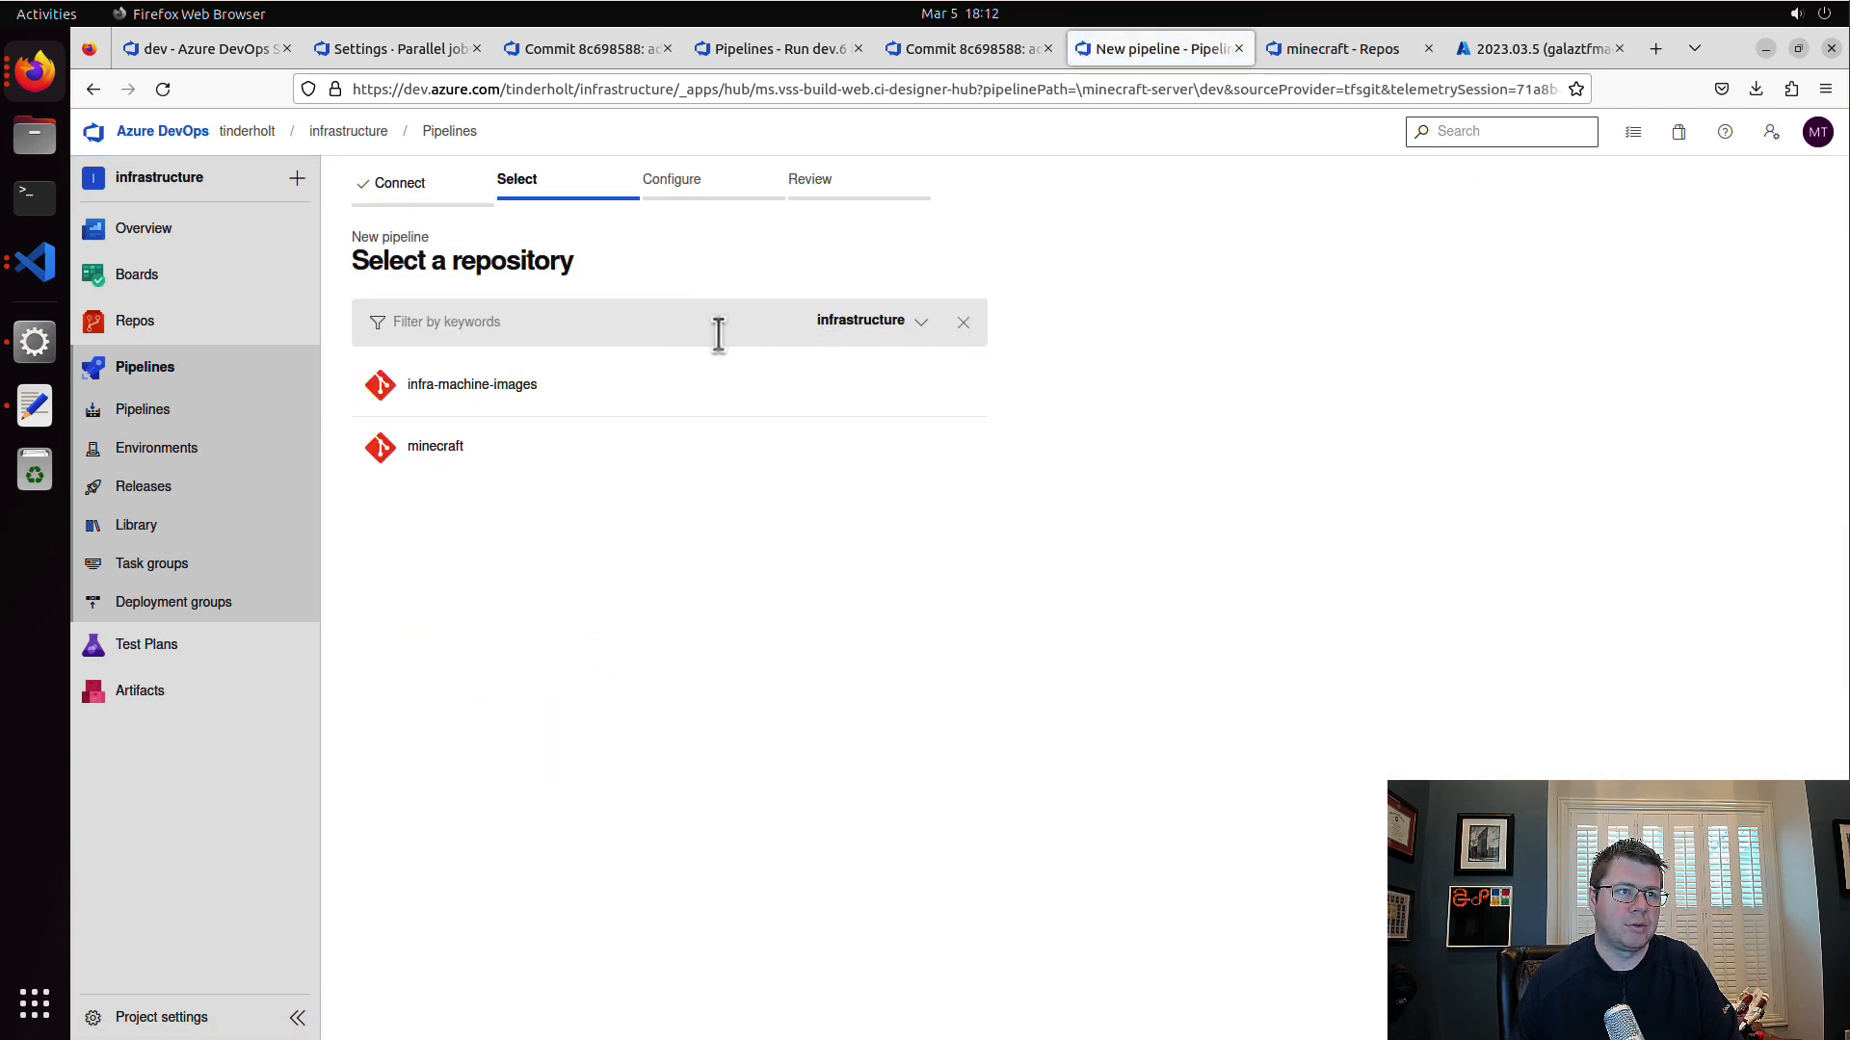
left_click(606, 450)
left_click(646, 385)
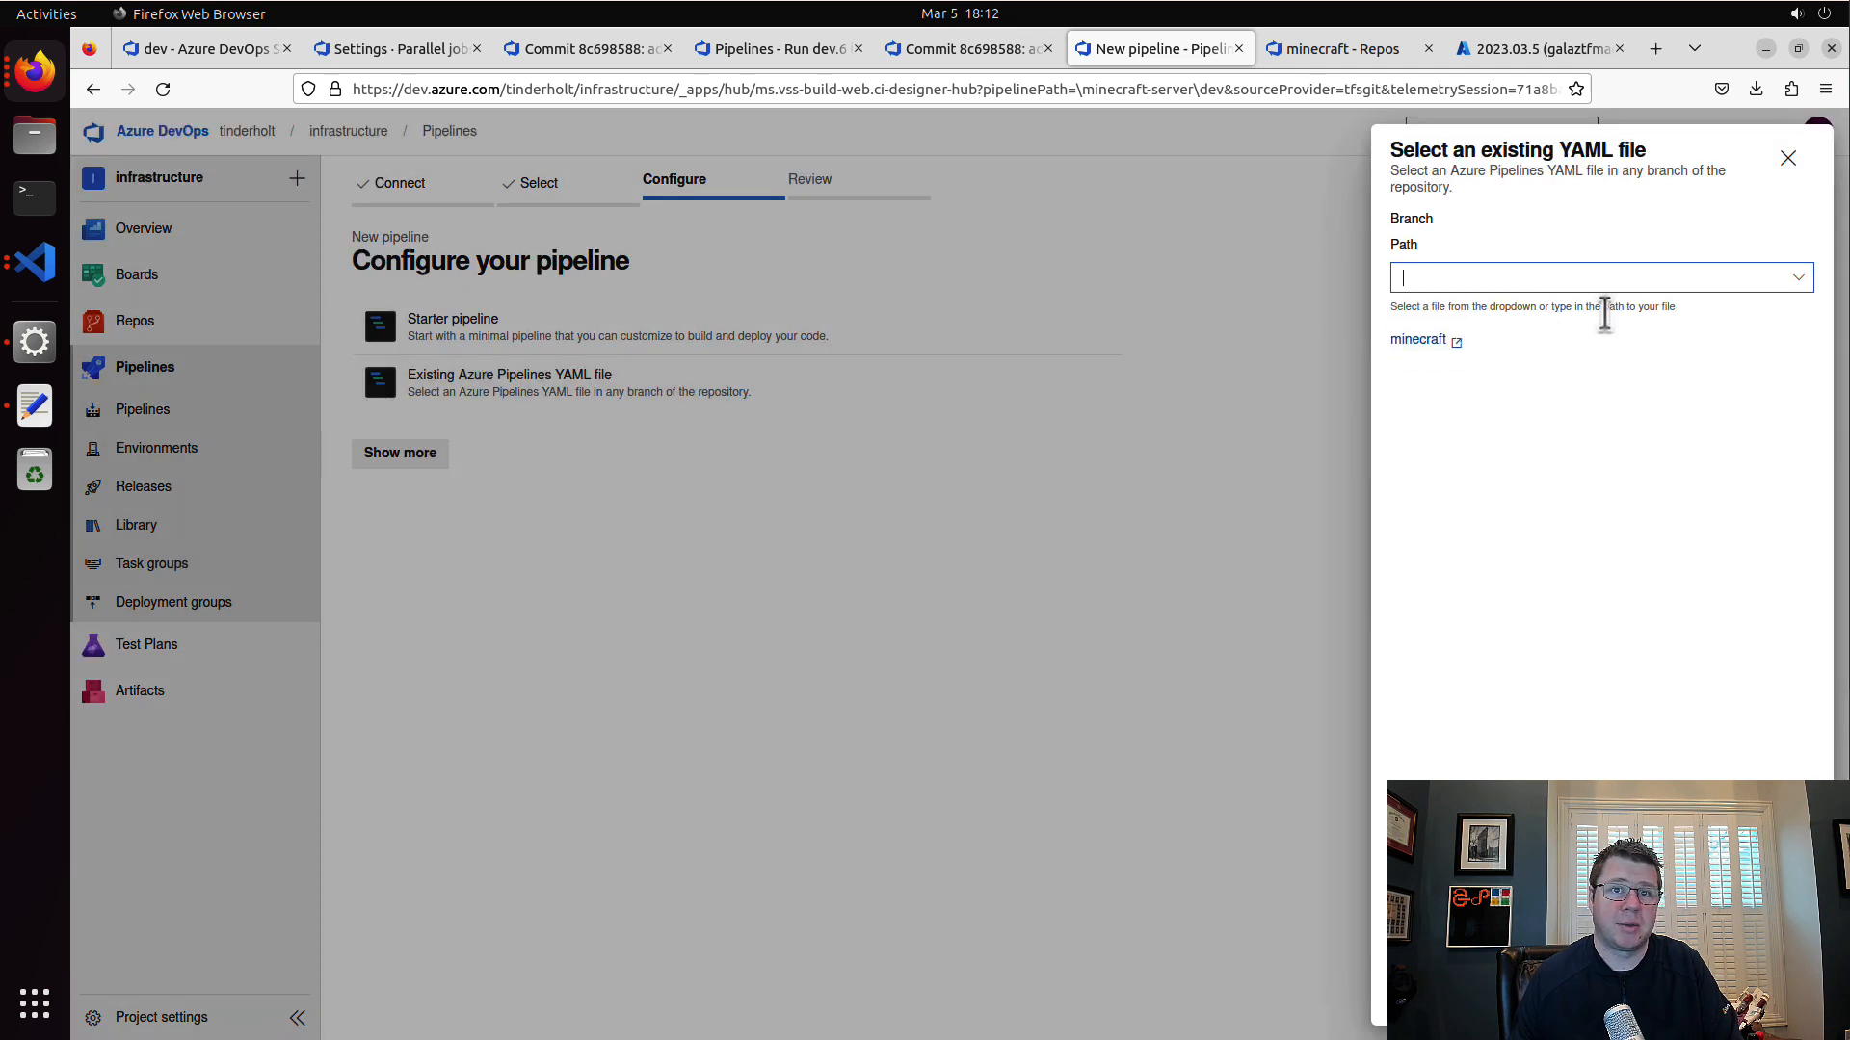
left_click(1796, 306)
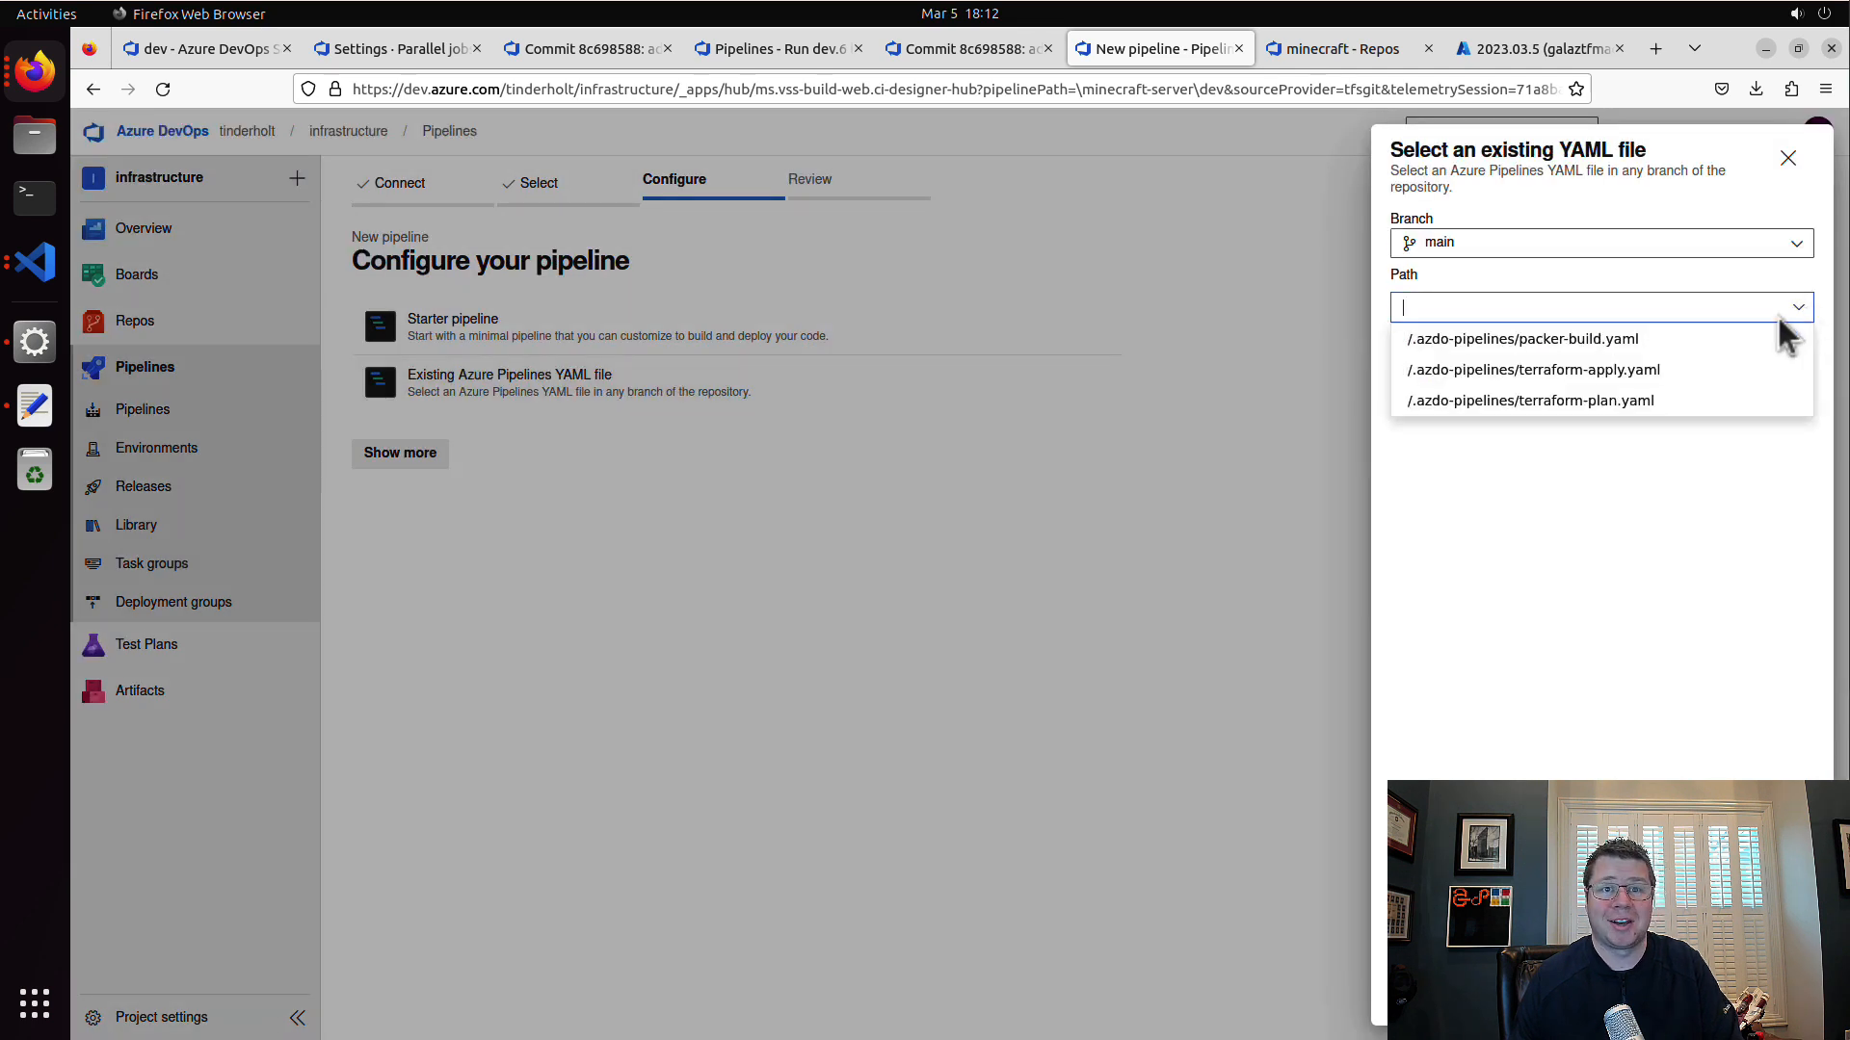
left_click(1657, 371)
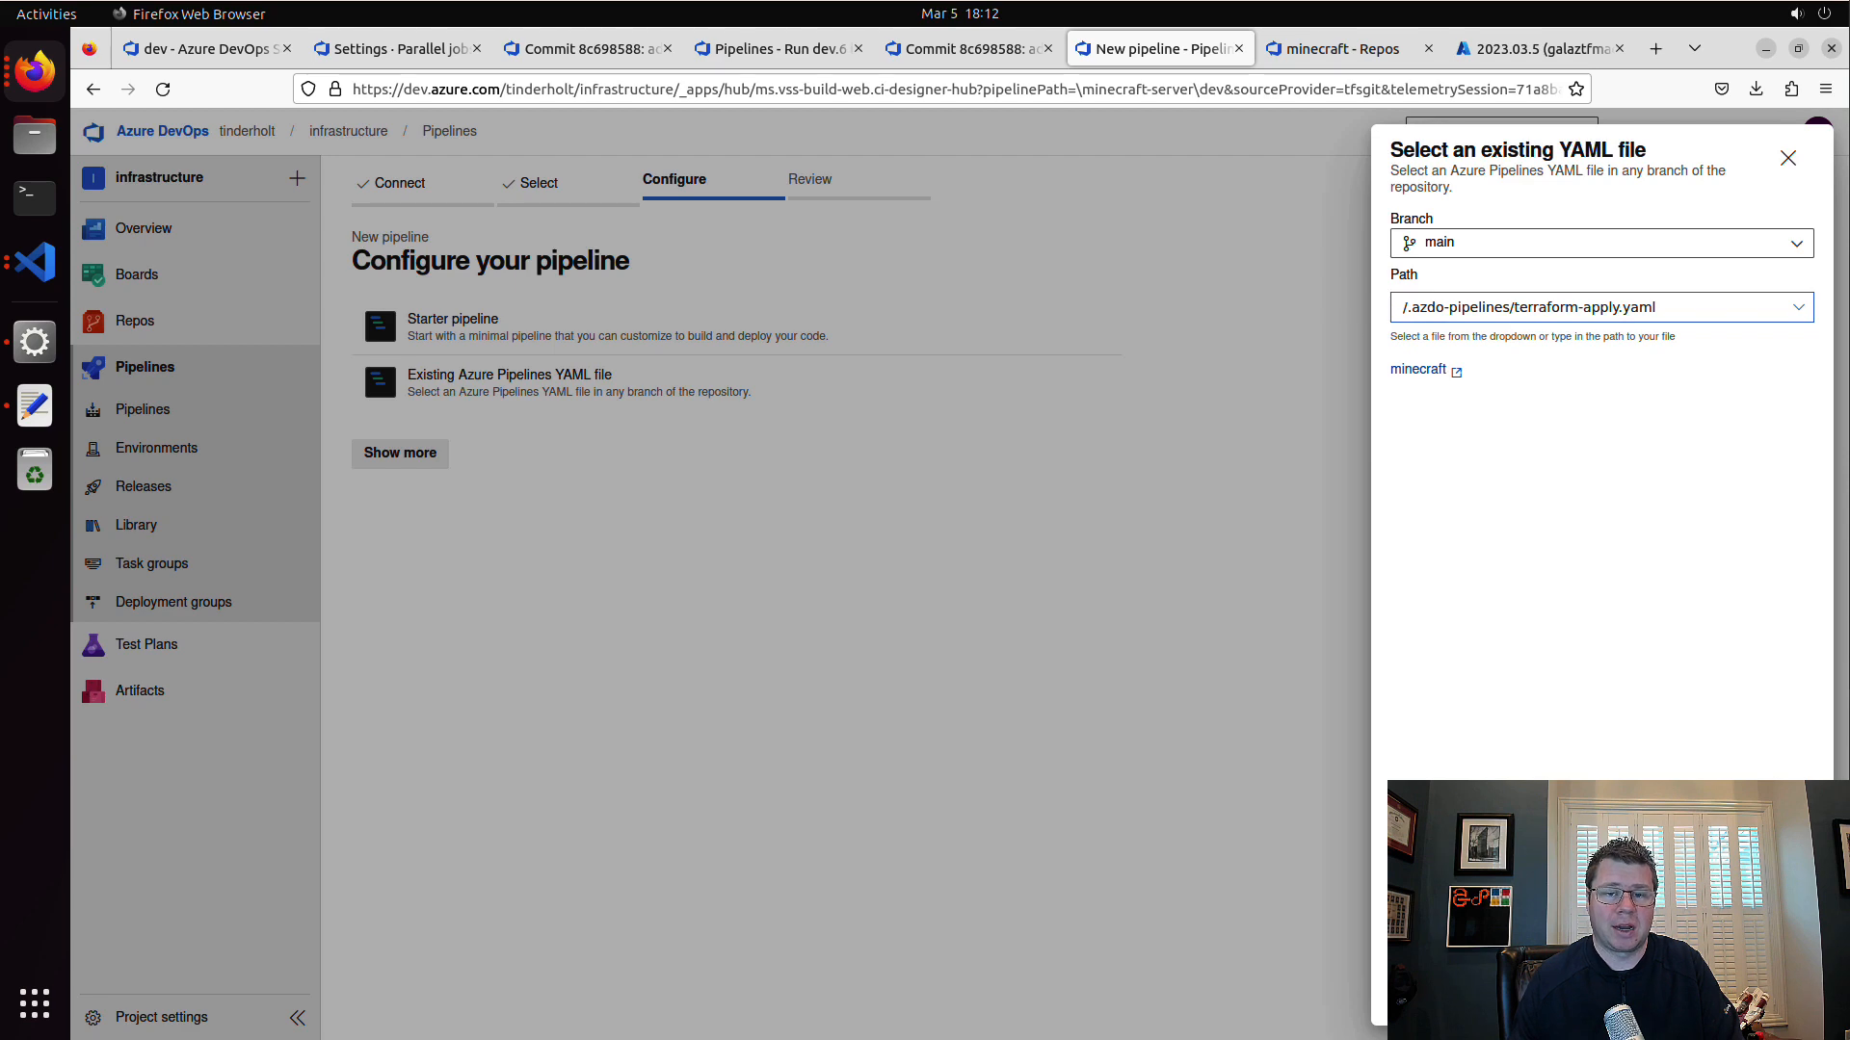
left_click(1773, 996)
left_click(1806, 263)
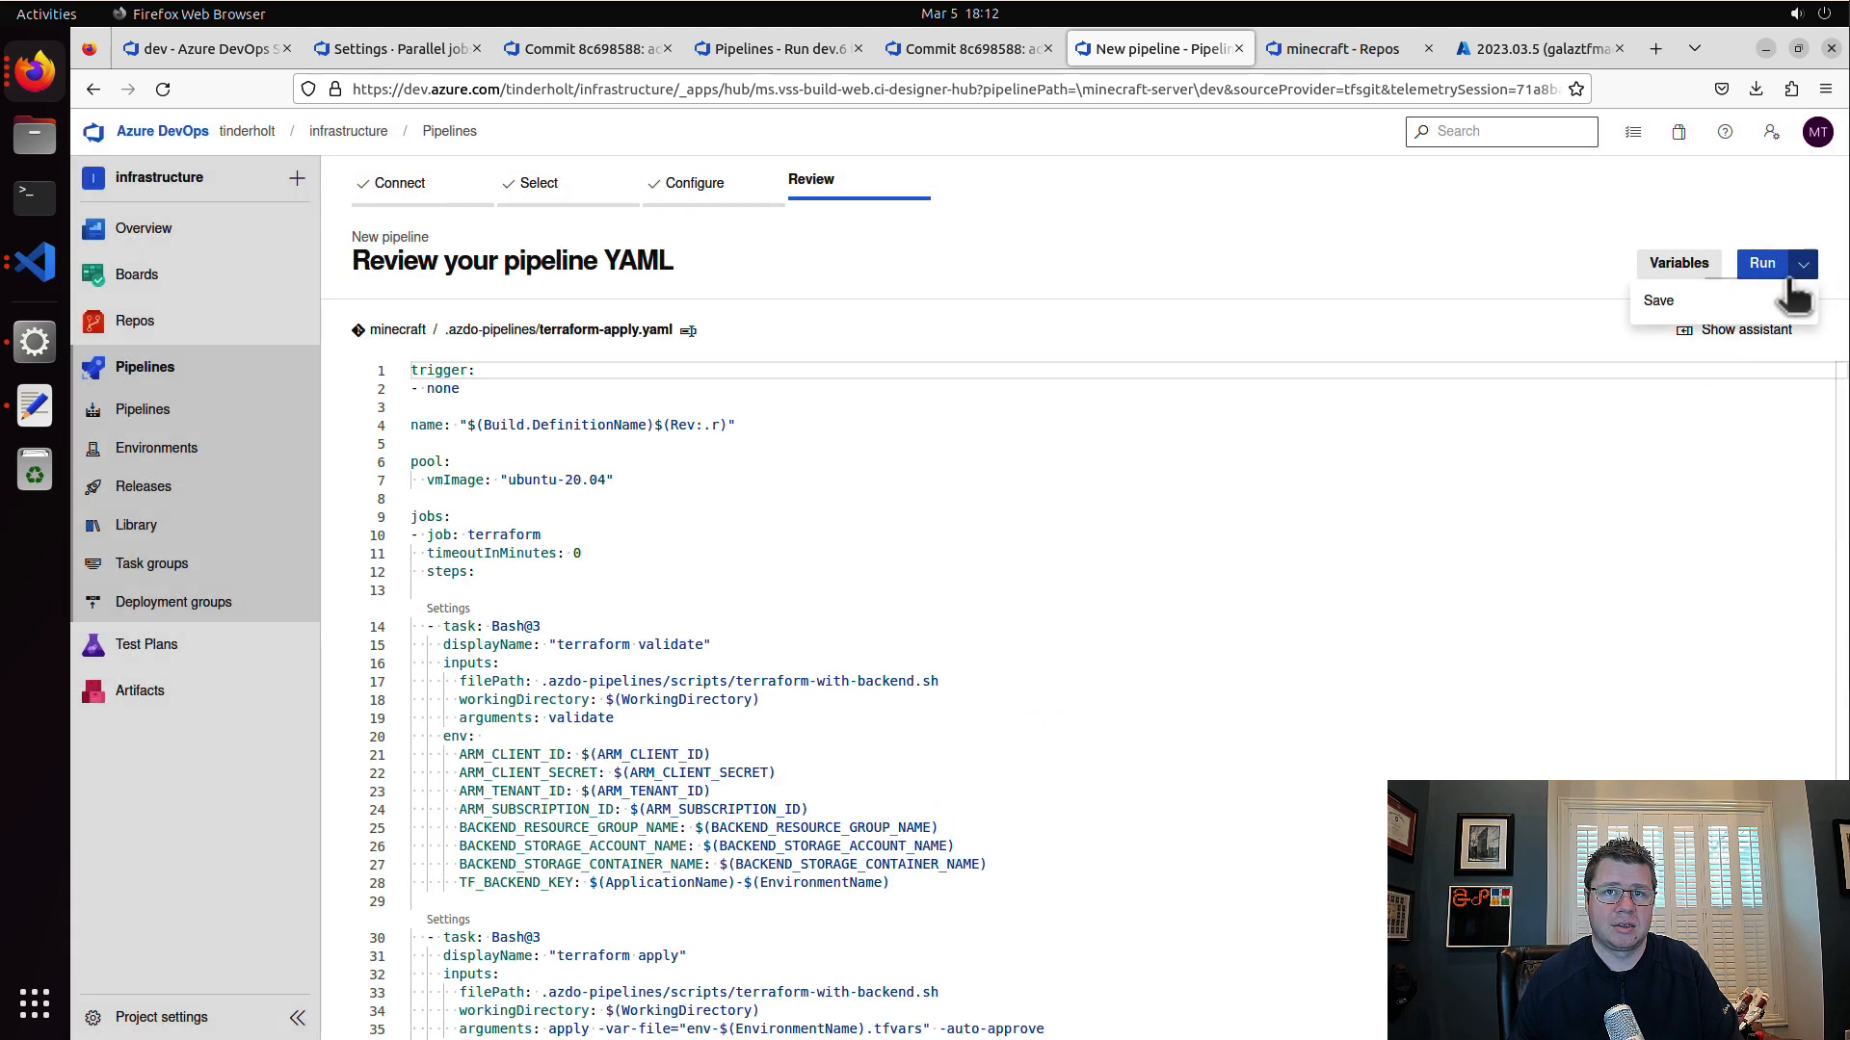
left_click(1726, 302)
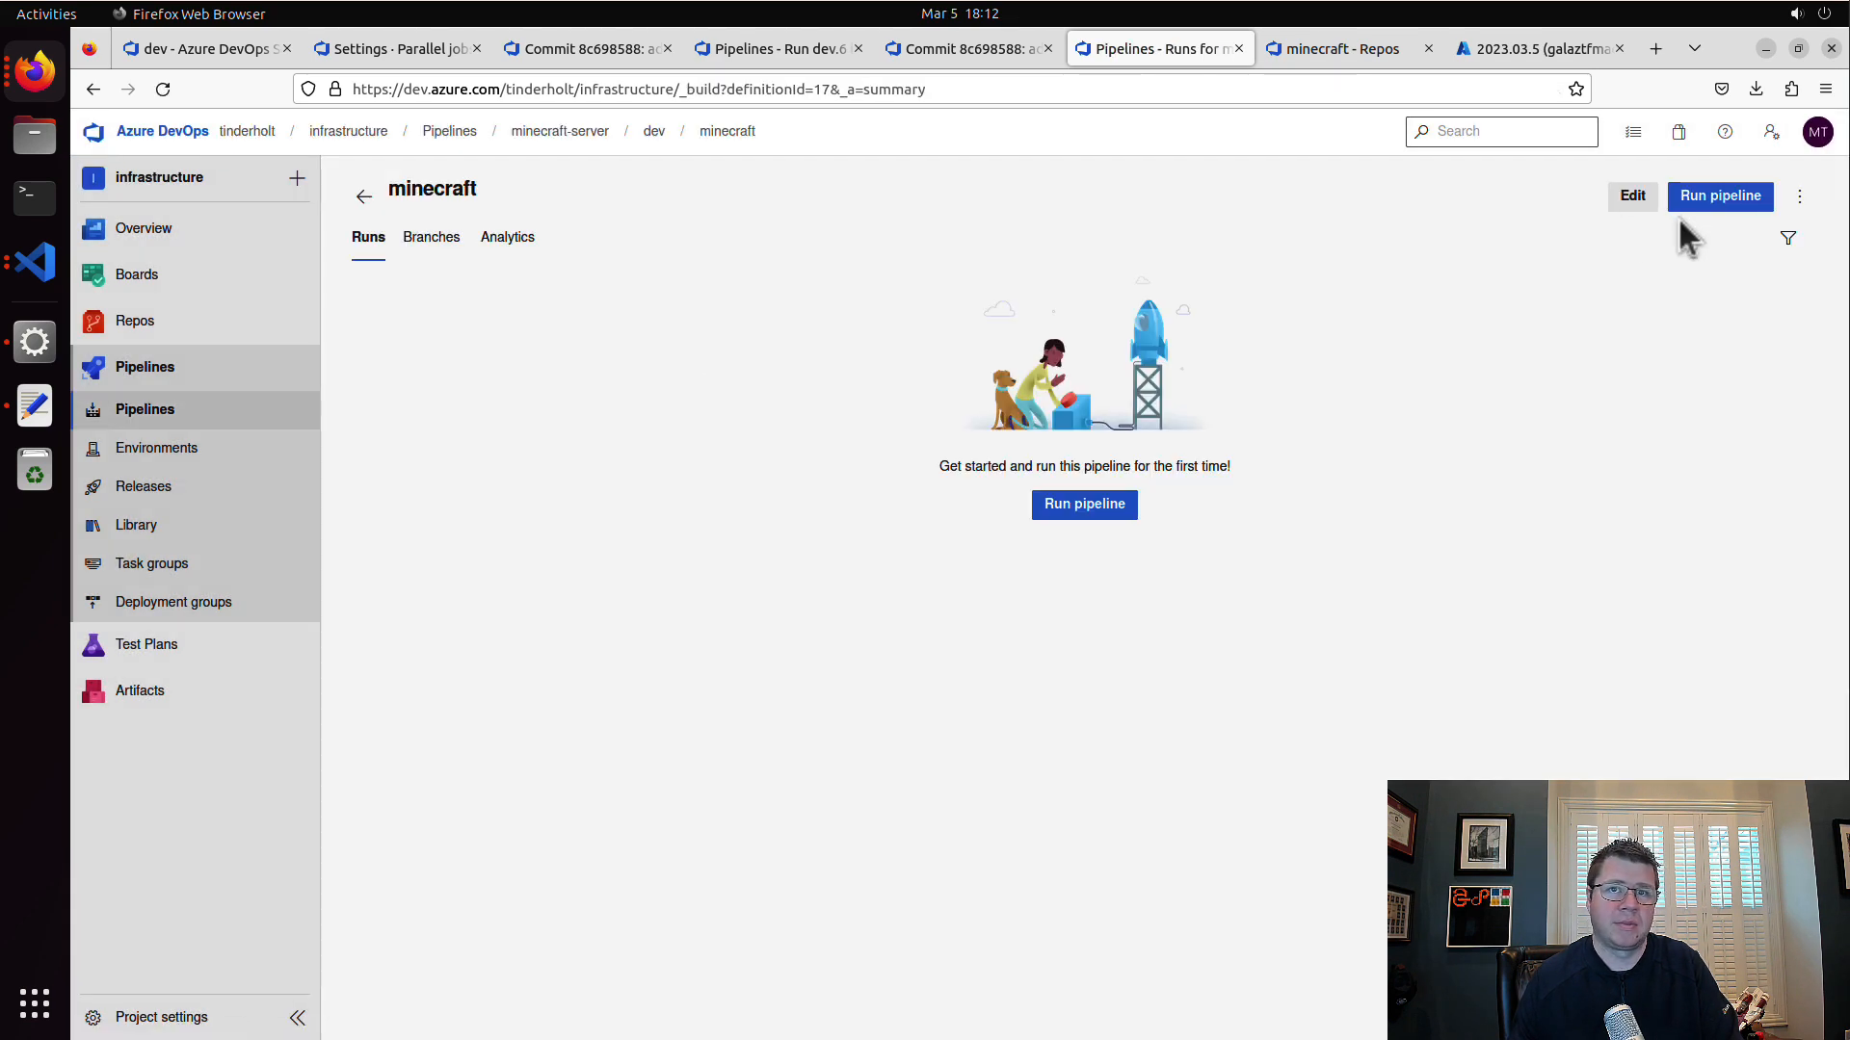
Step: Open the new minecraft pipeline's variables for editing and add ApplicationName with the value minecraft
left_click(1631, 197)
left_click(1799, 196)
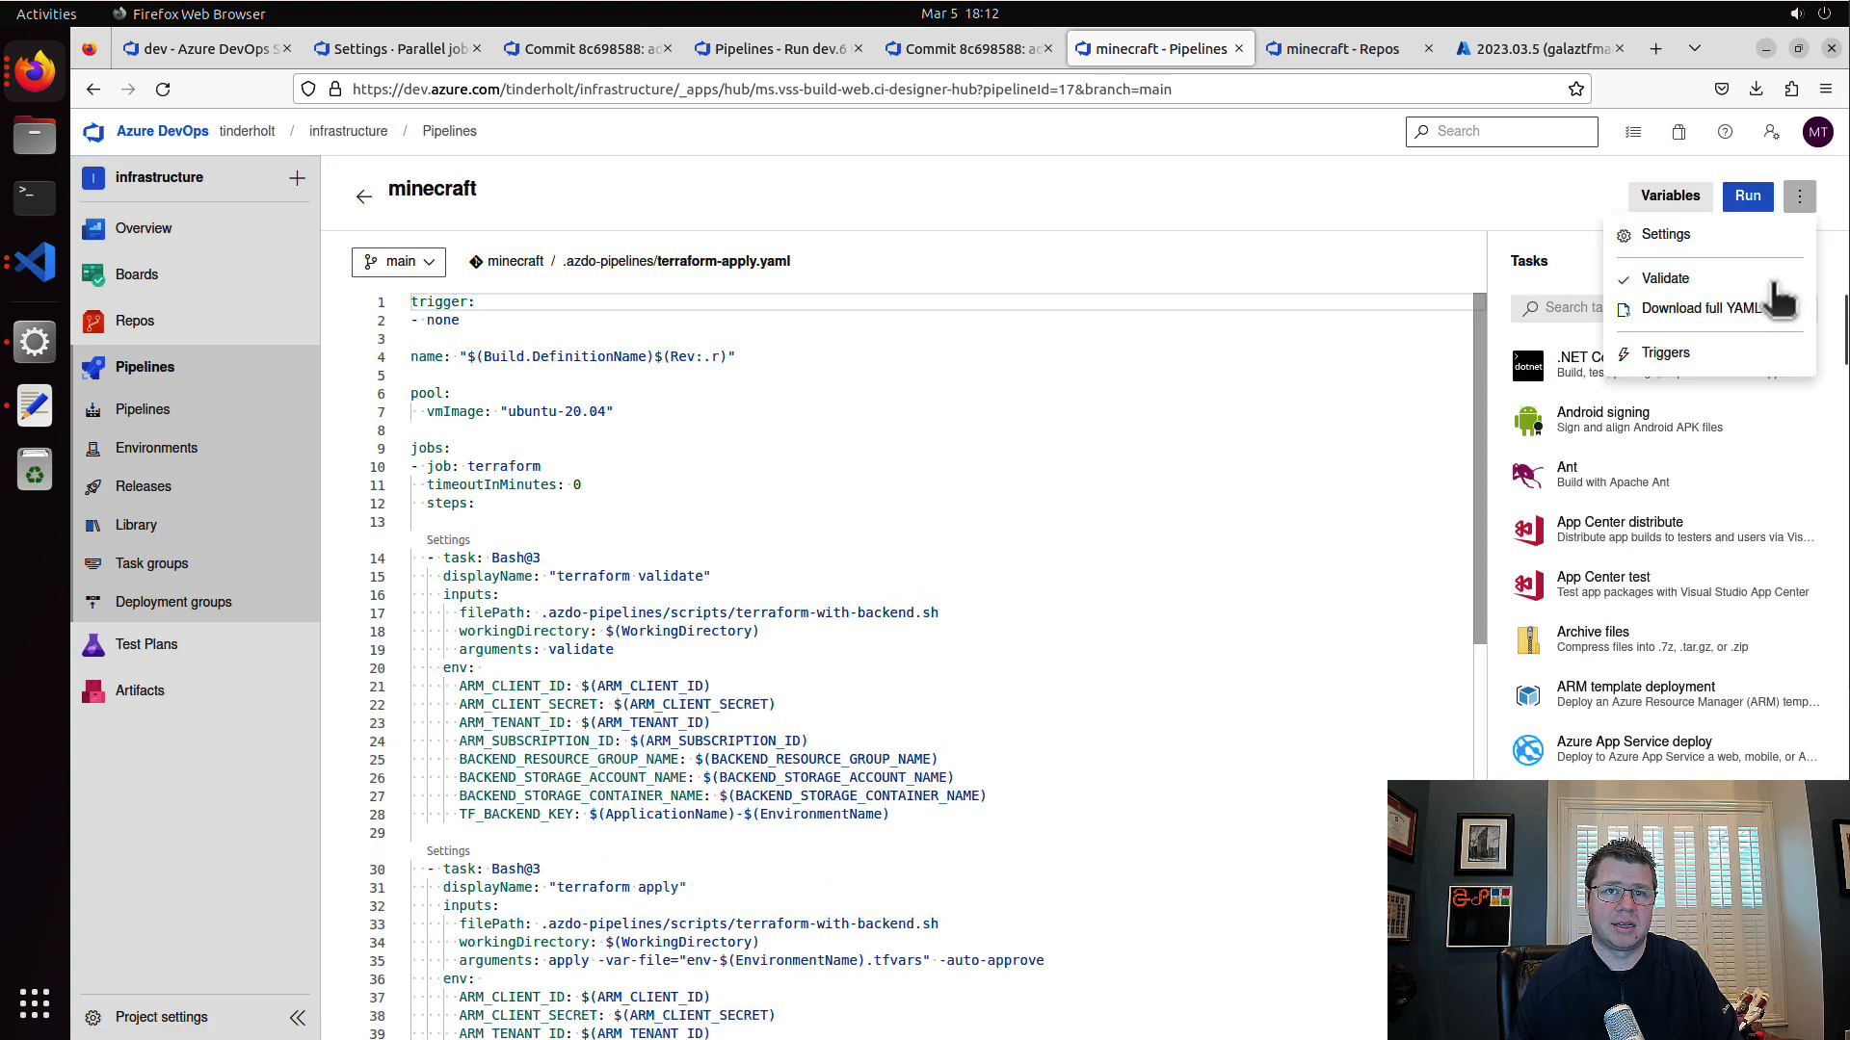
left_click(1724, 360)
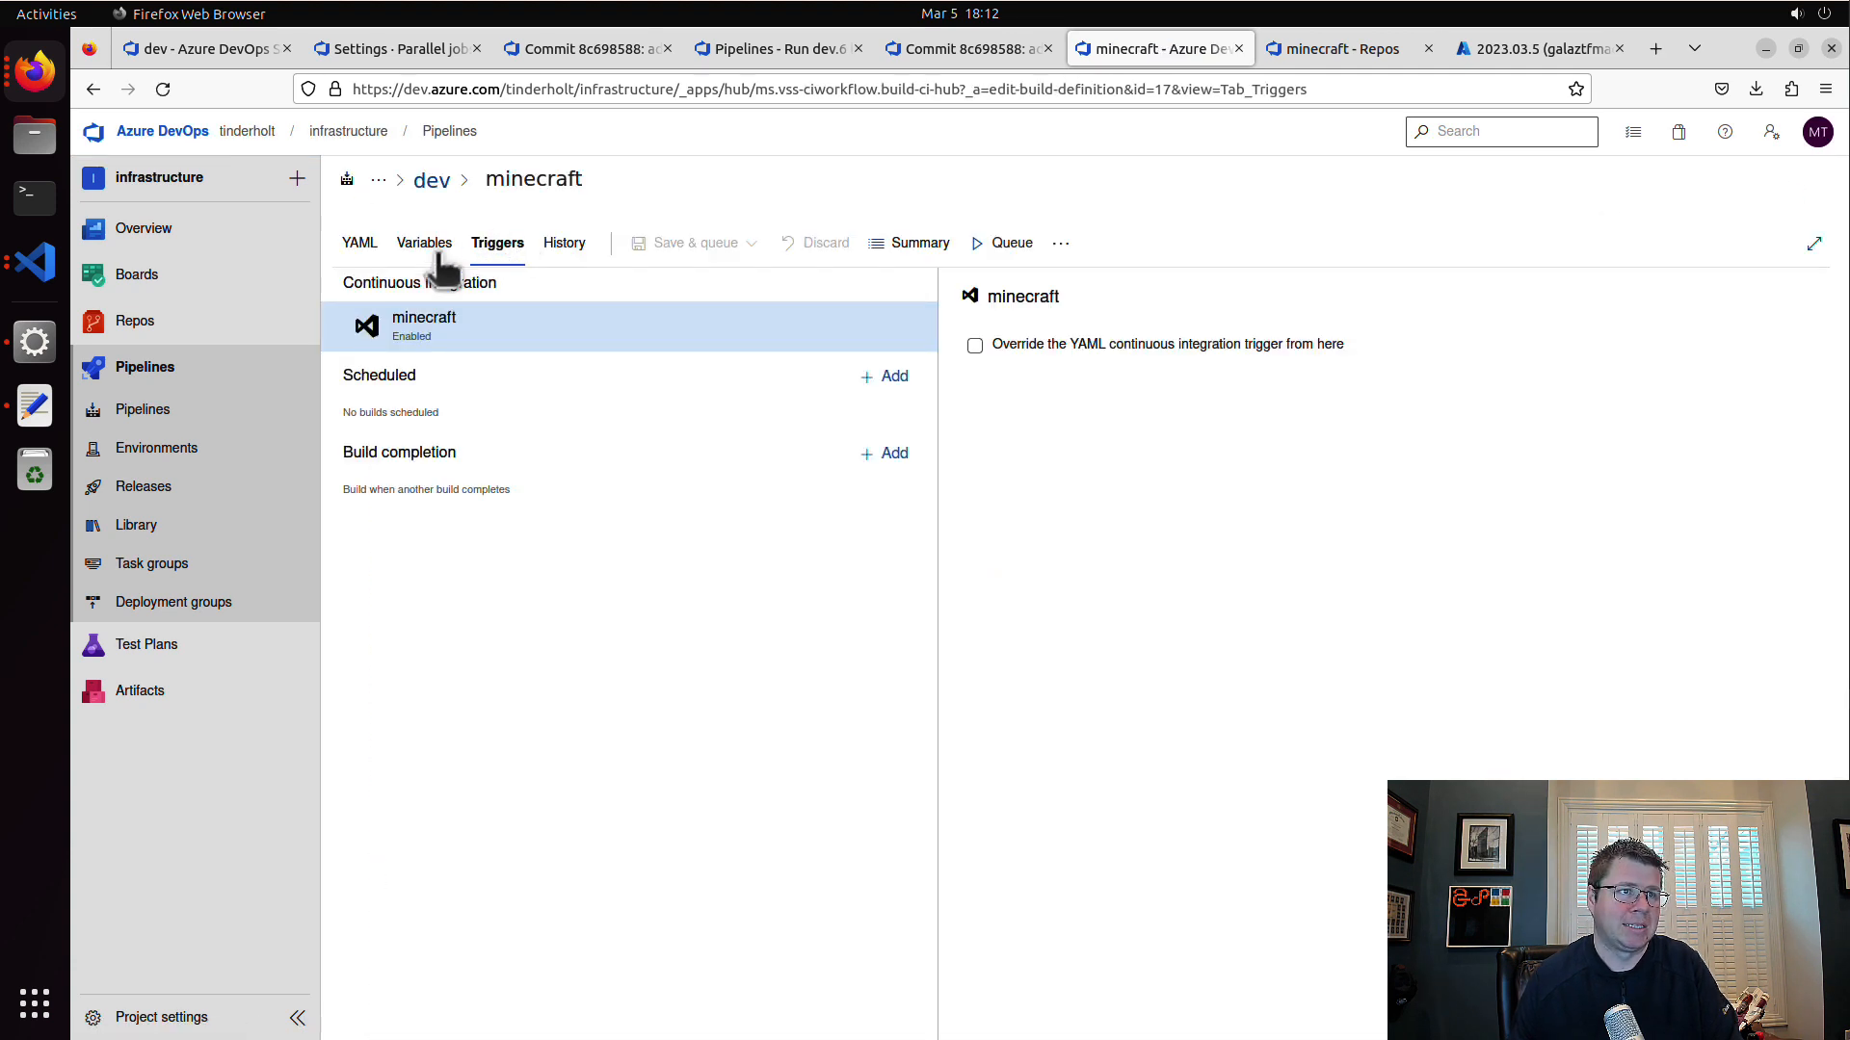
left_click(432, 246)
left_click(702, 460)
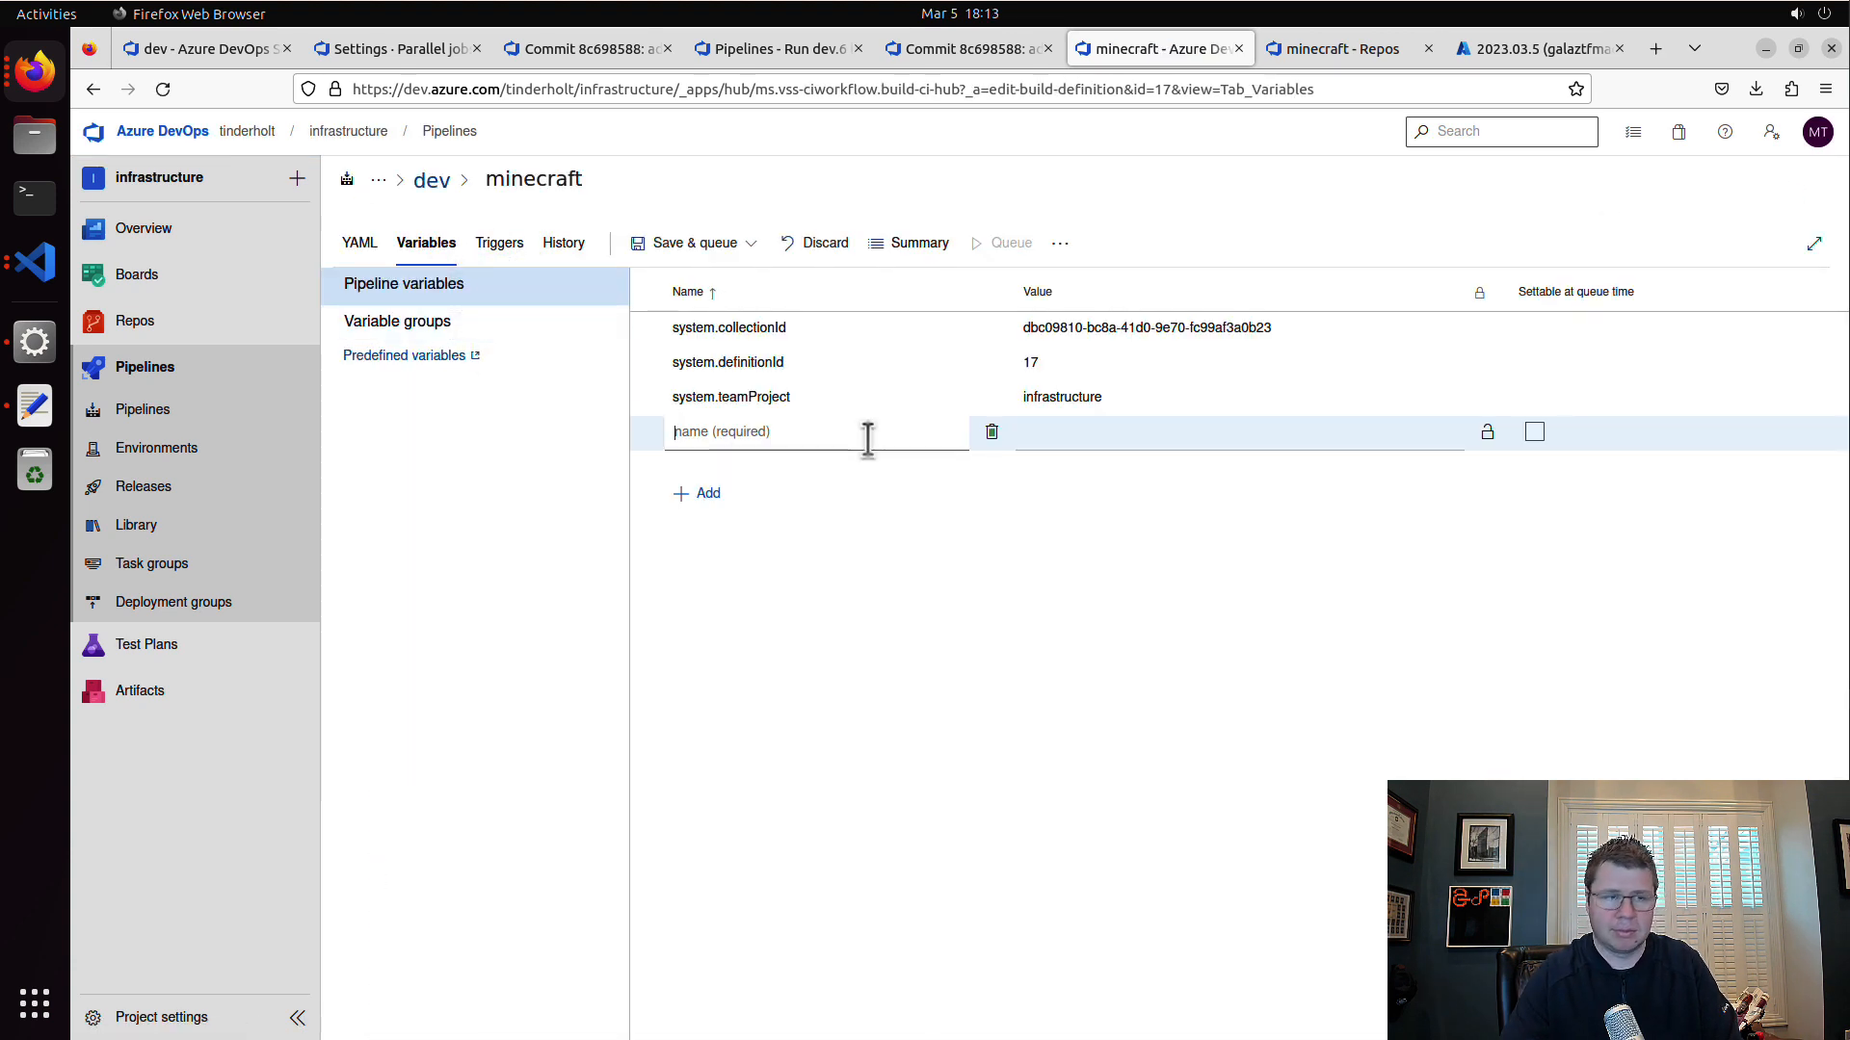
type("App")
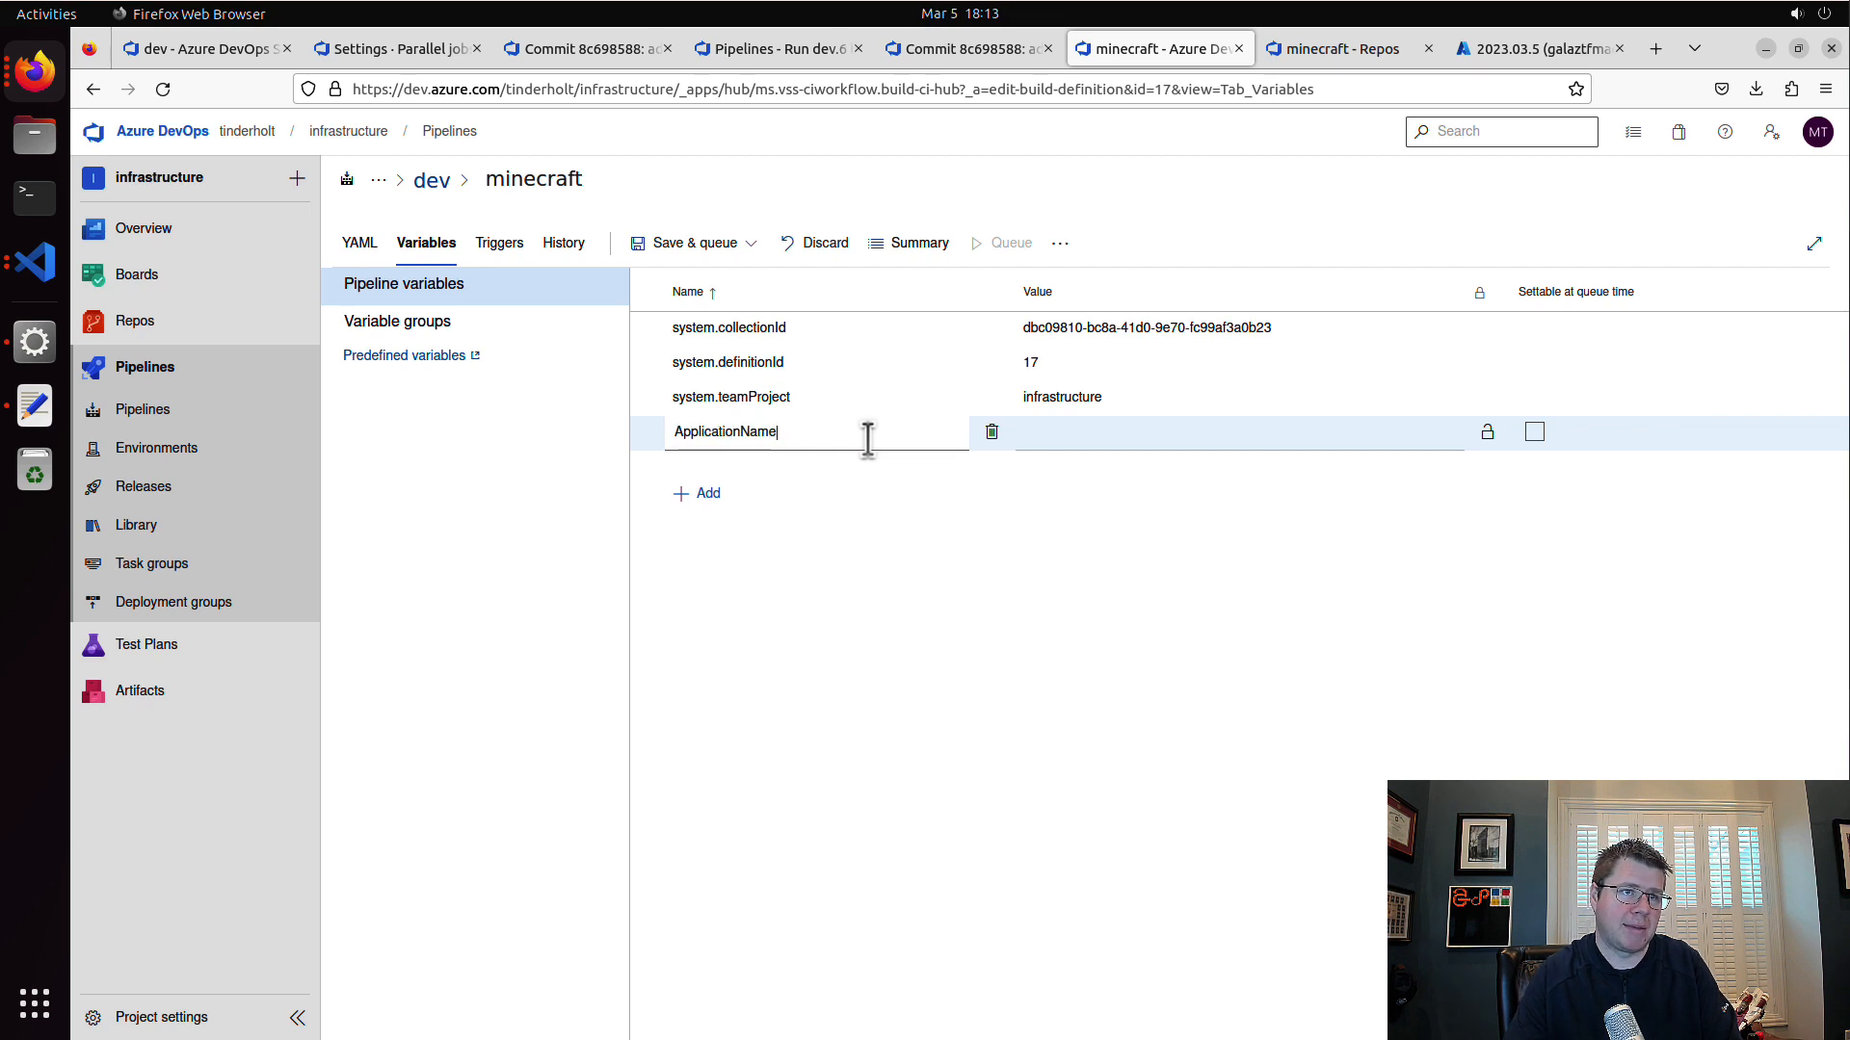
type("licationName")
left_click(1121, 441)
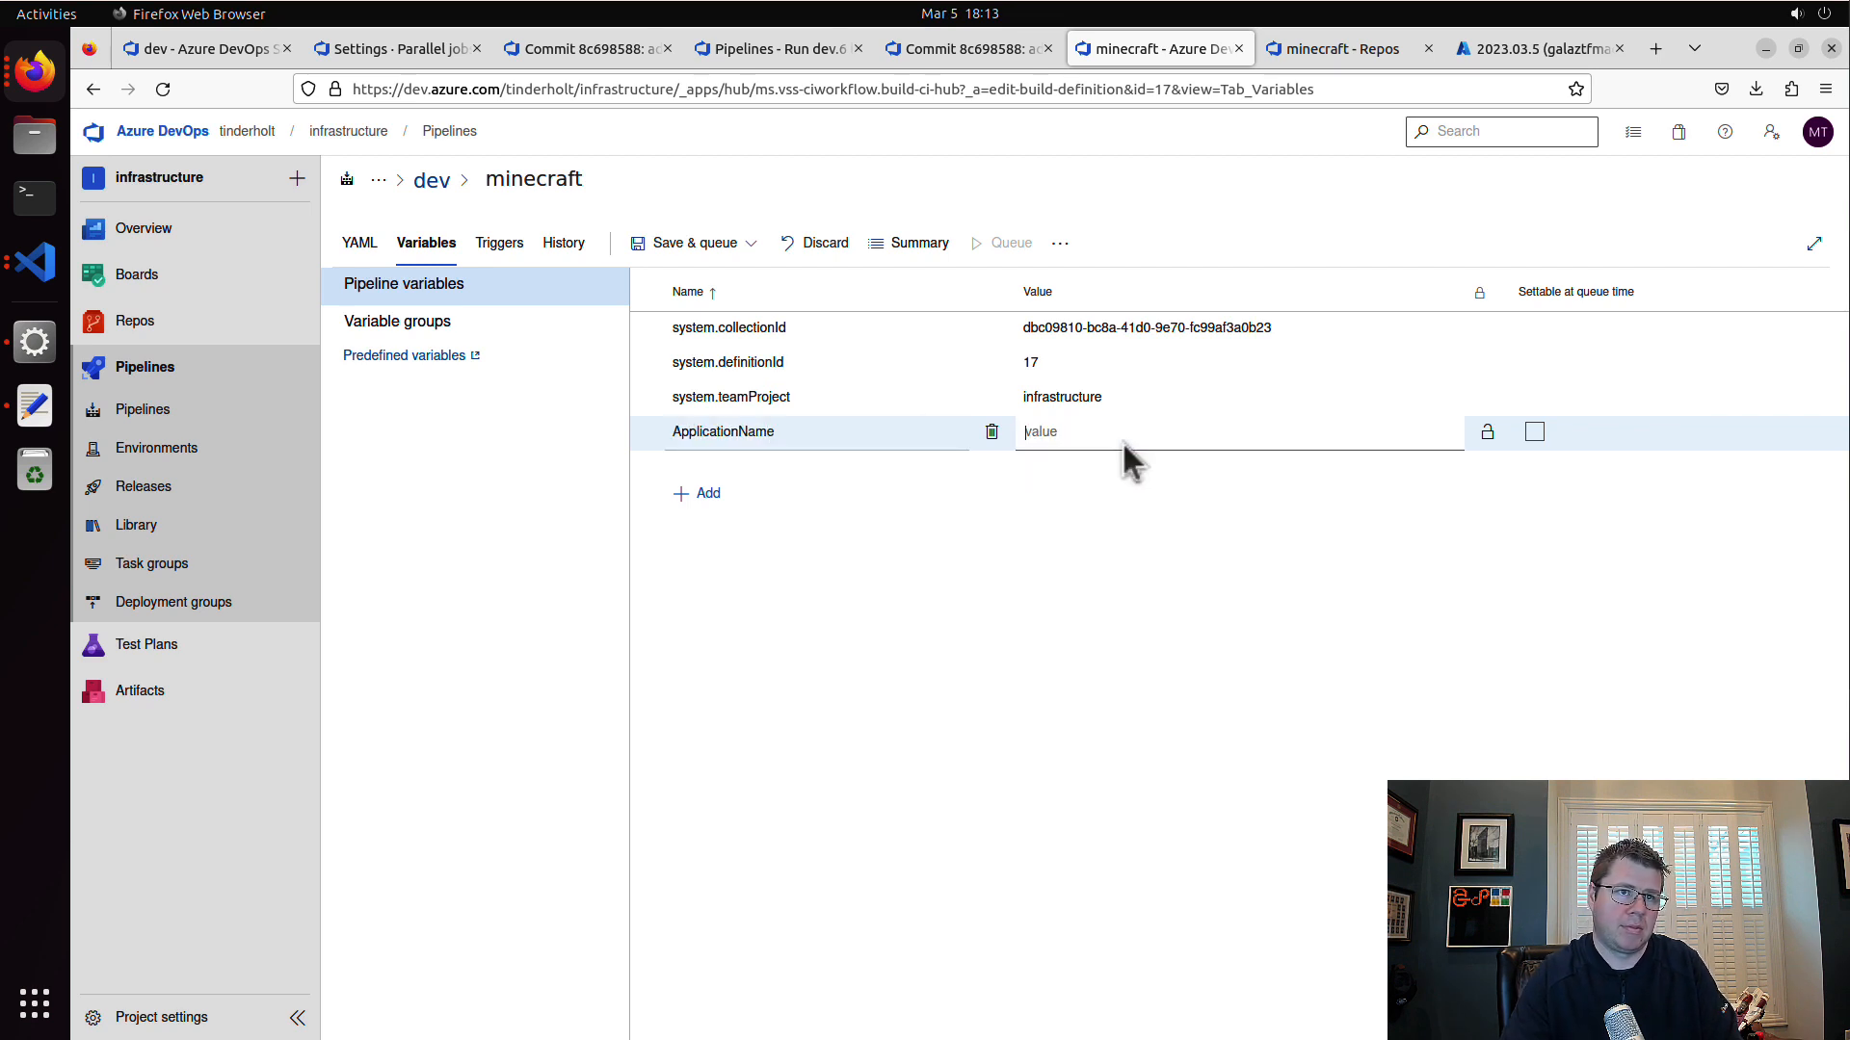
type("minecraft")
Step: Add a pipeline variable named EnvironmentName with the value dev
left_click(711, 490)
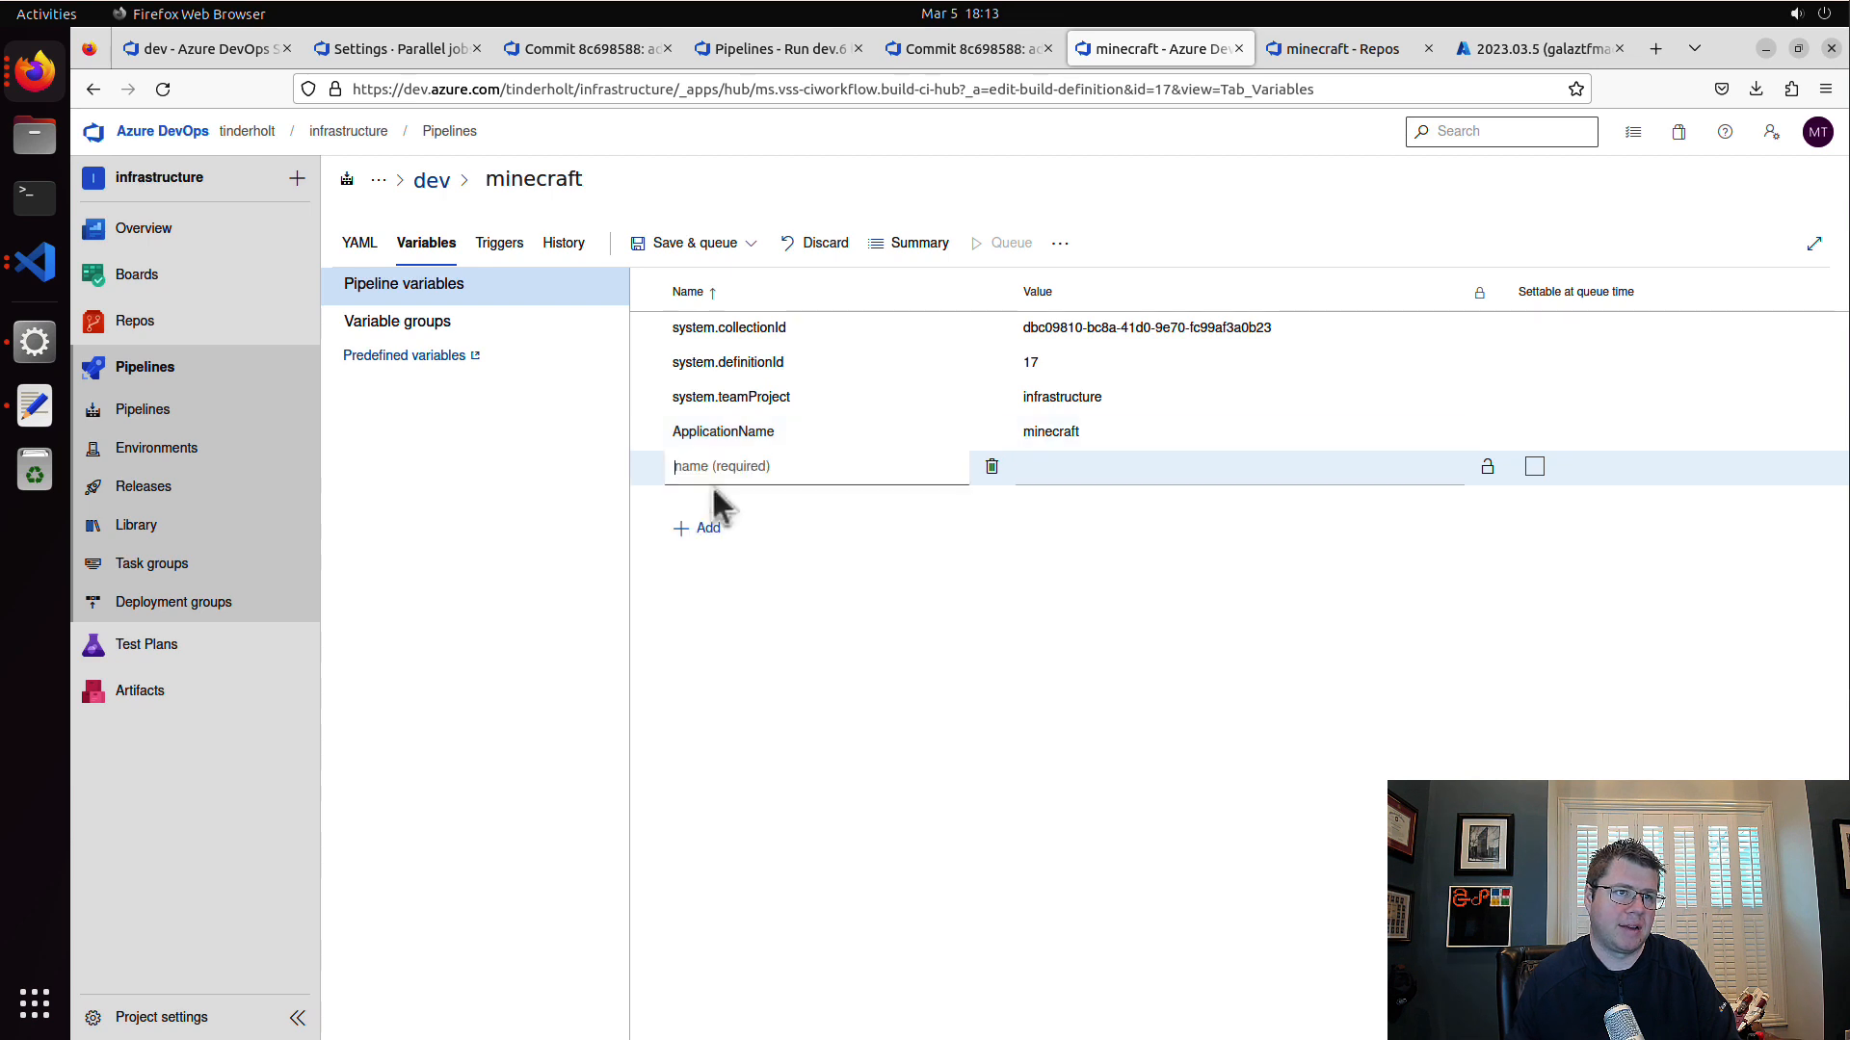
type("Environm")
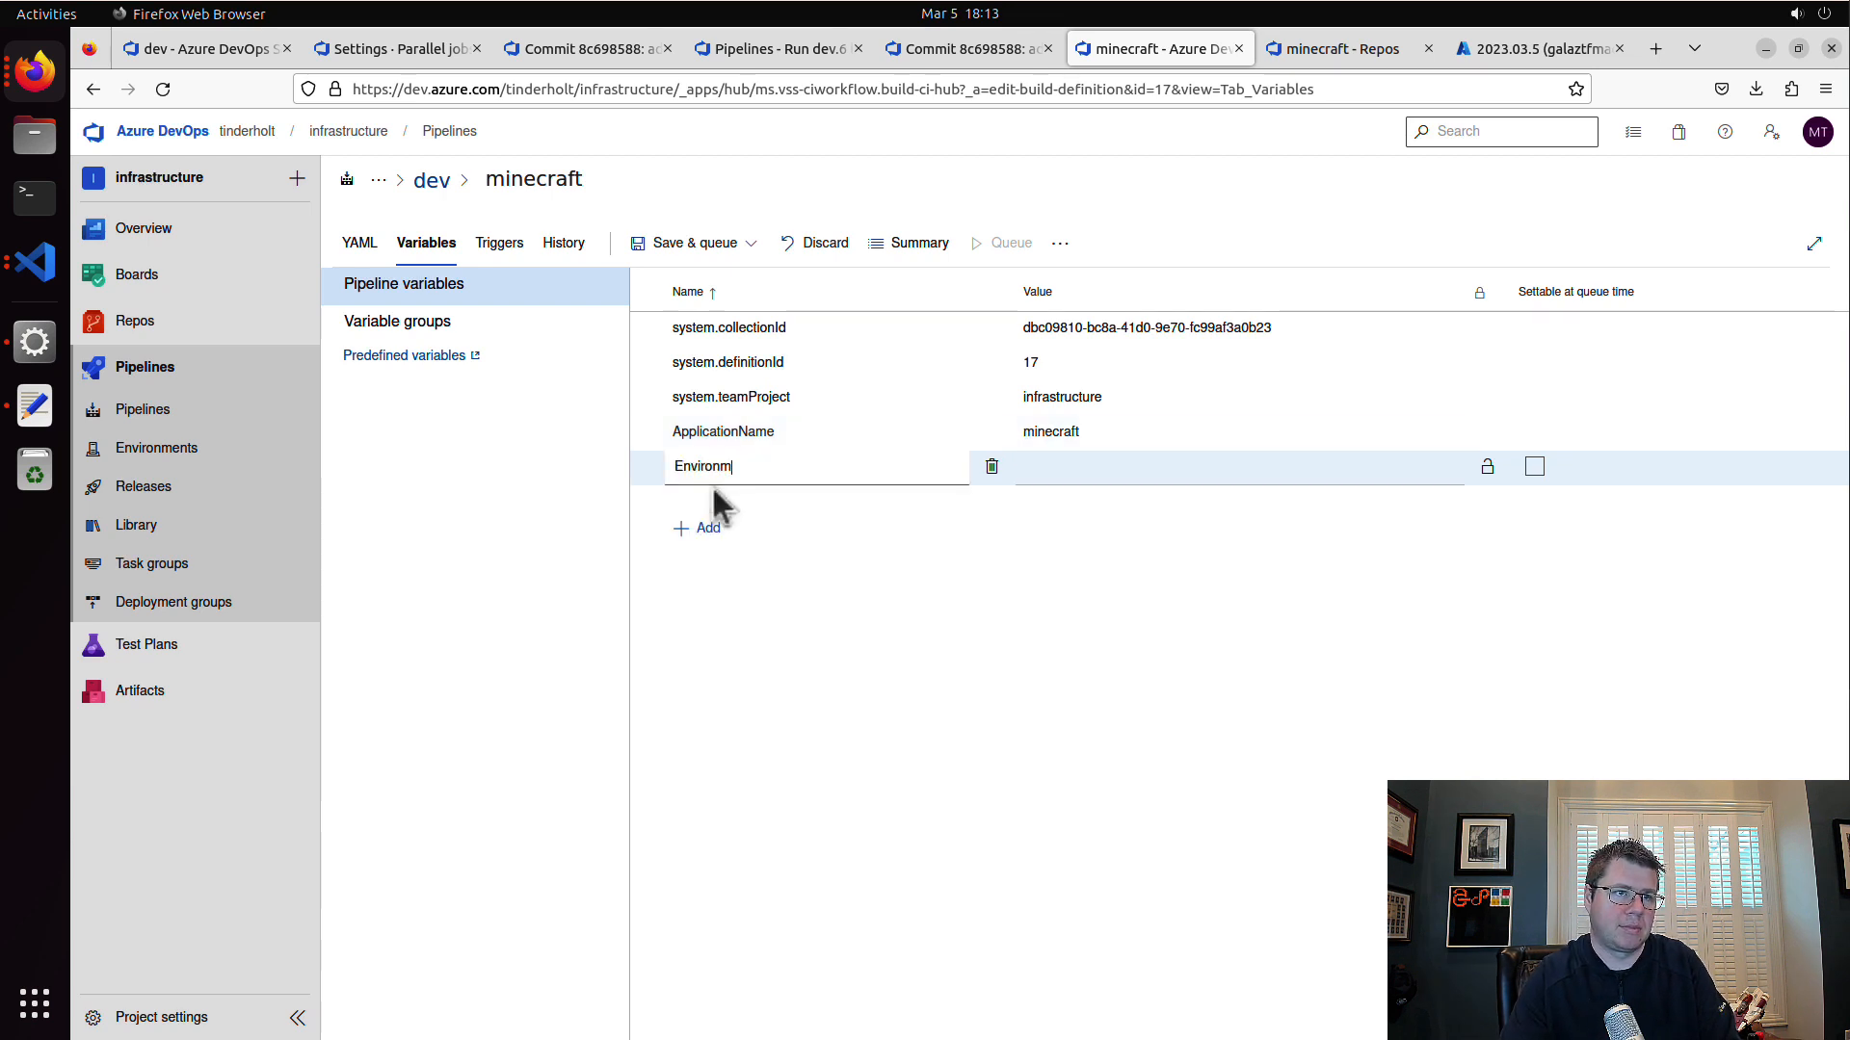
type("entName")
left_click(1037, 474)
type("d")
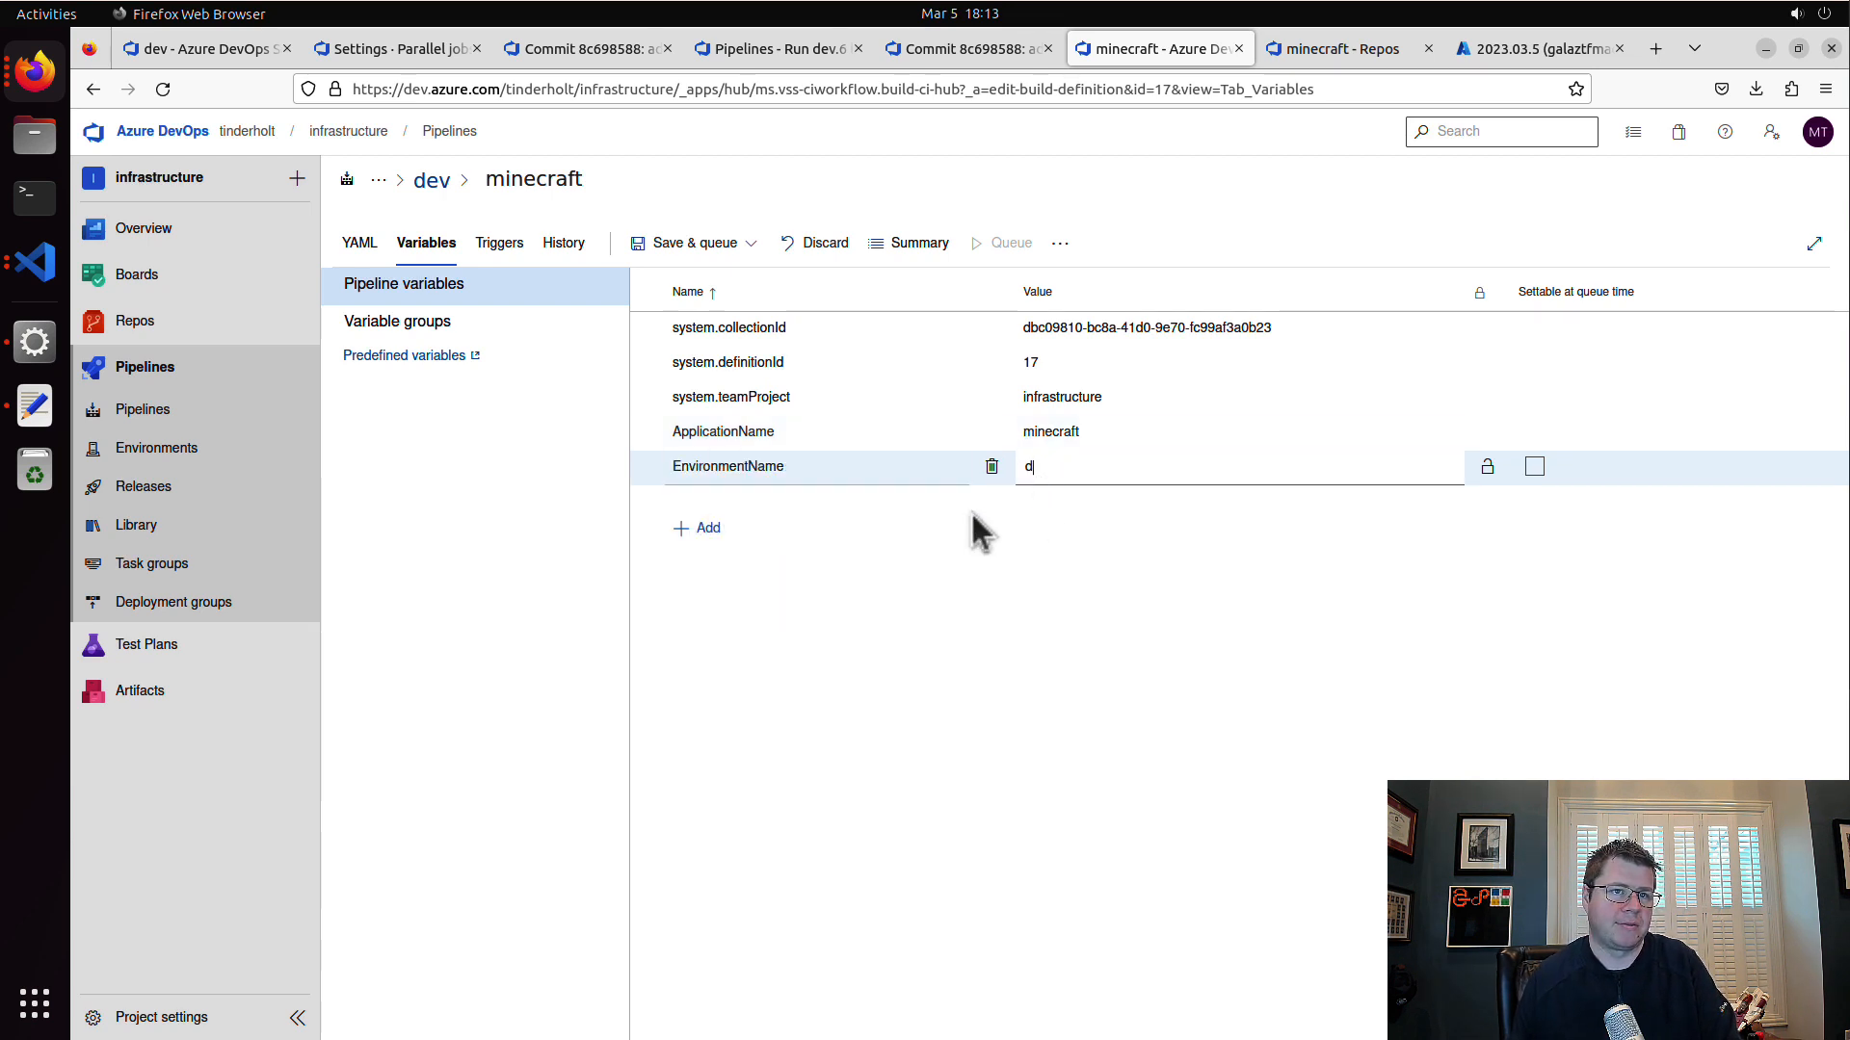
type("ev")
Step: Add a pipeline variable named WorkingDirectory with the value terraform/v1 and save the pipeline without queuing it
left_click(703, 530)
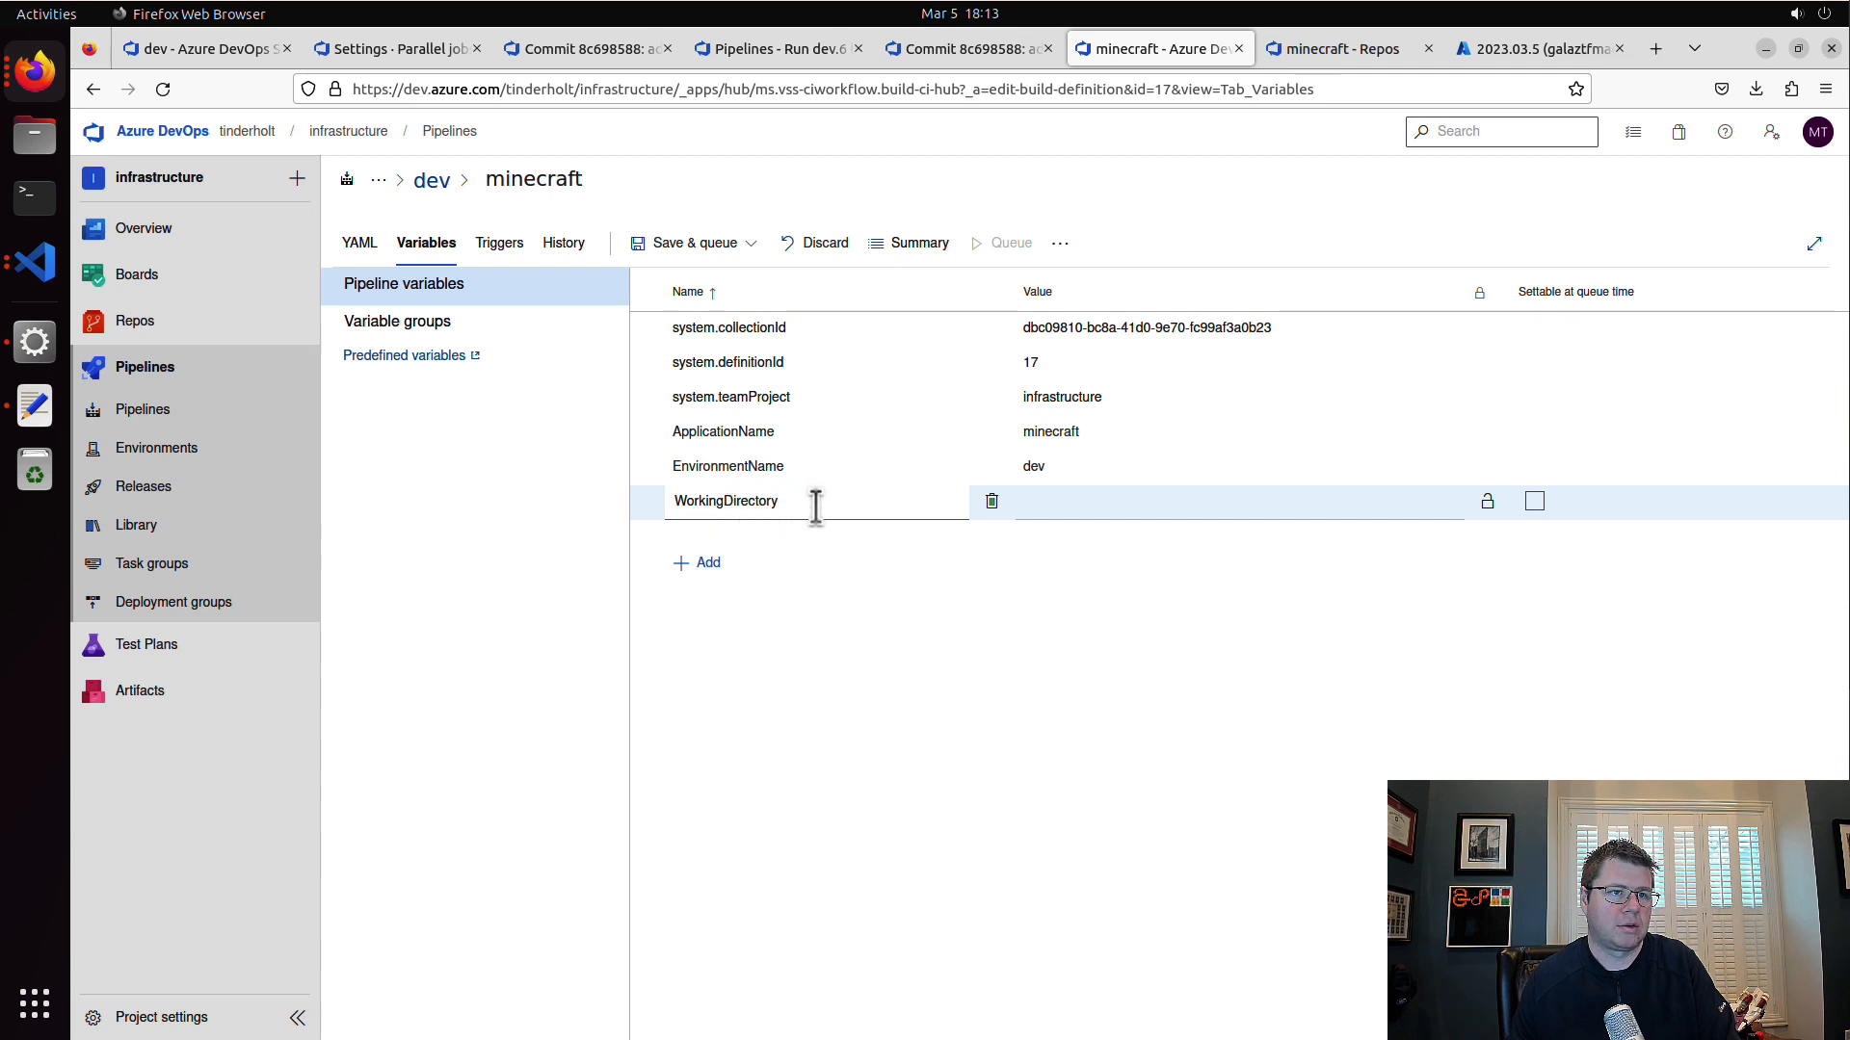
left_click(1063, 496)
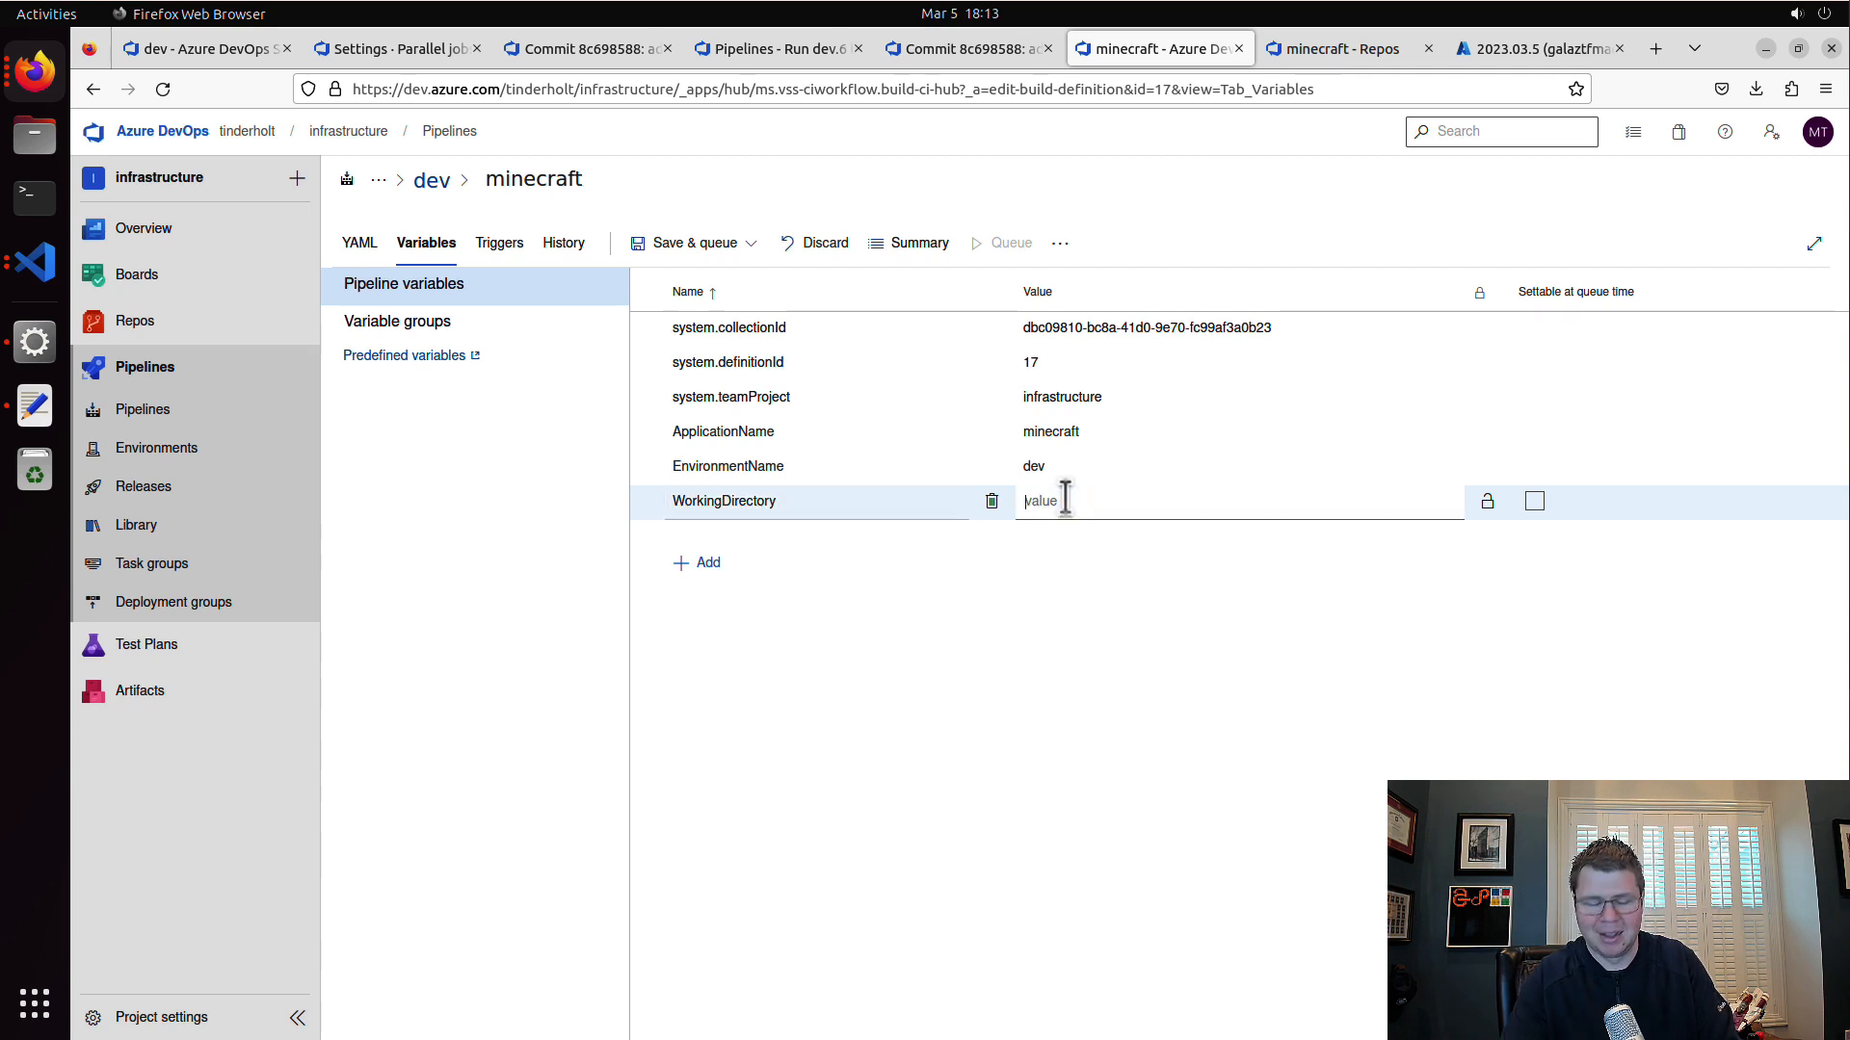
type("terraform/v")
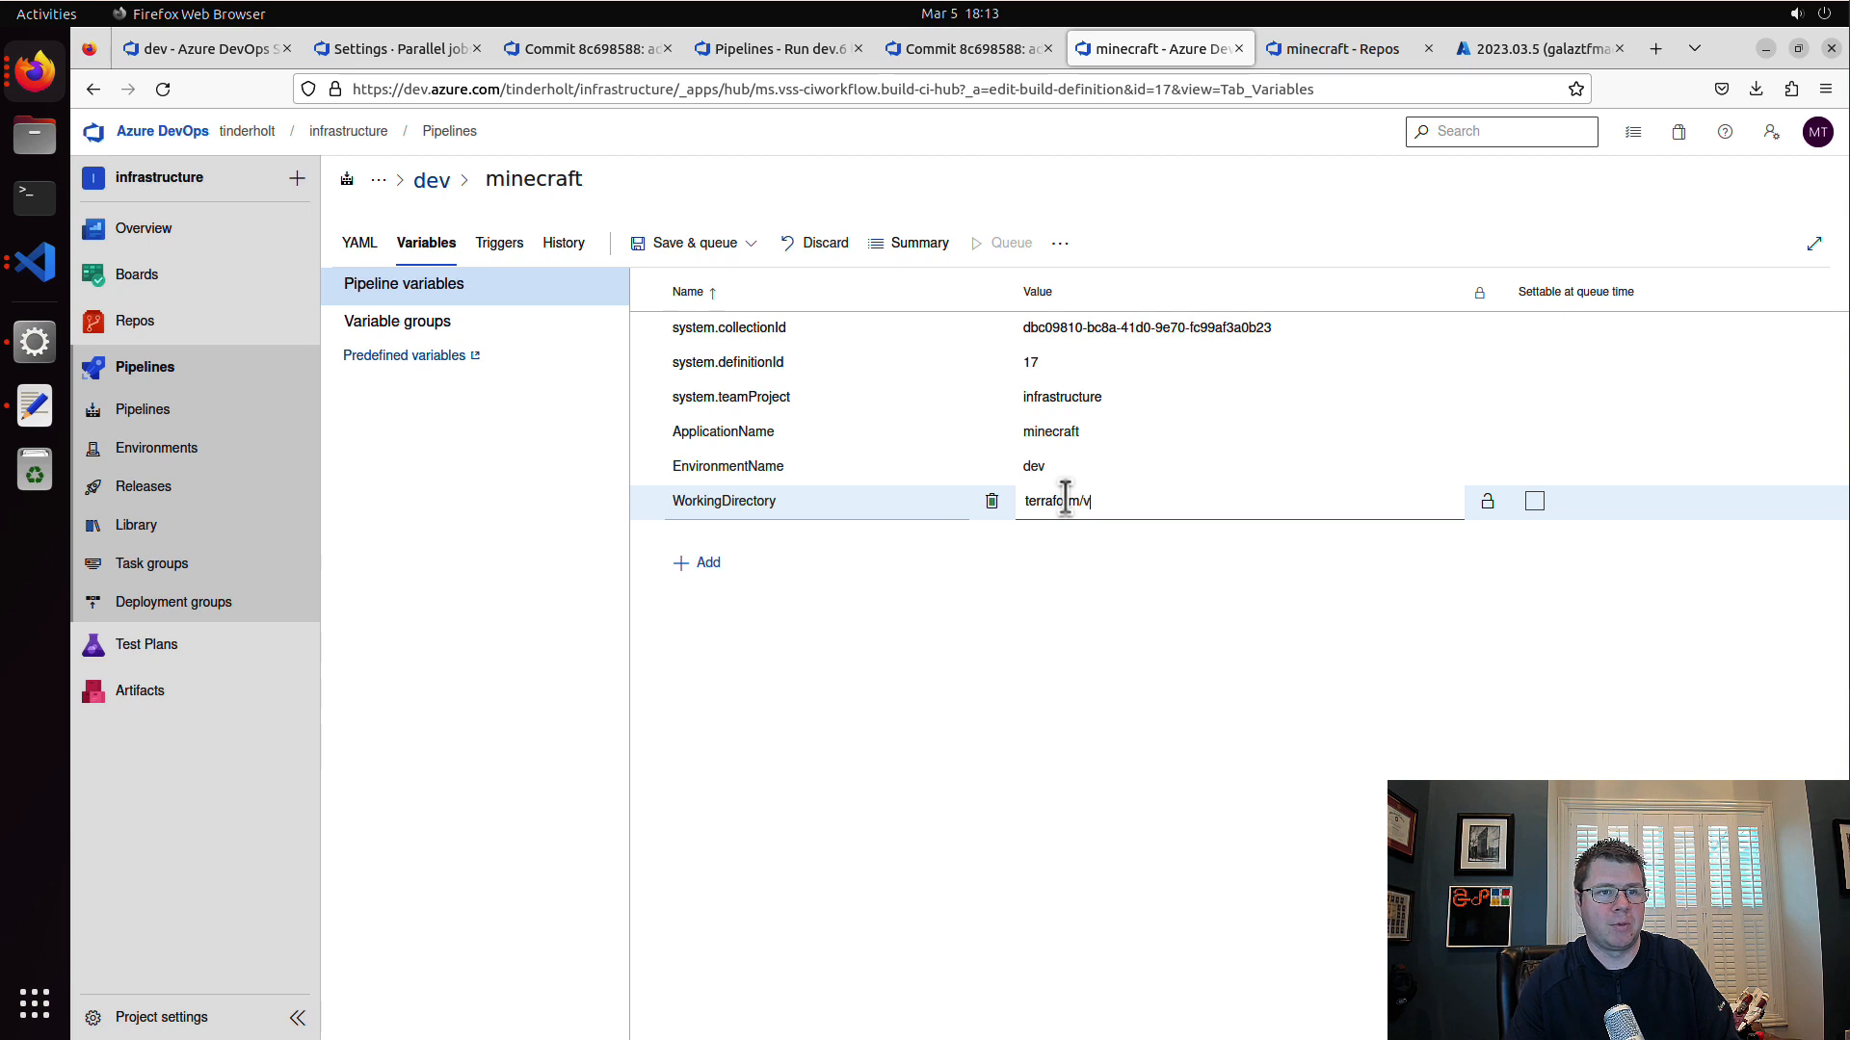
type("1")
left_click(721, 245)
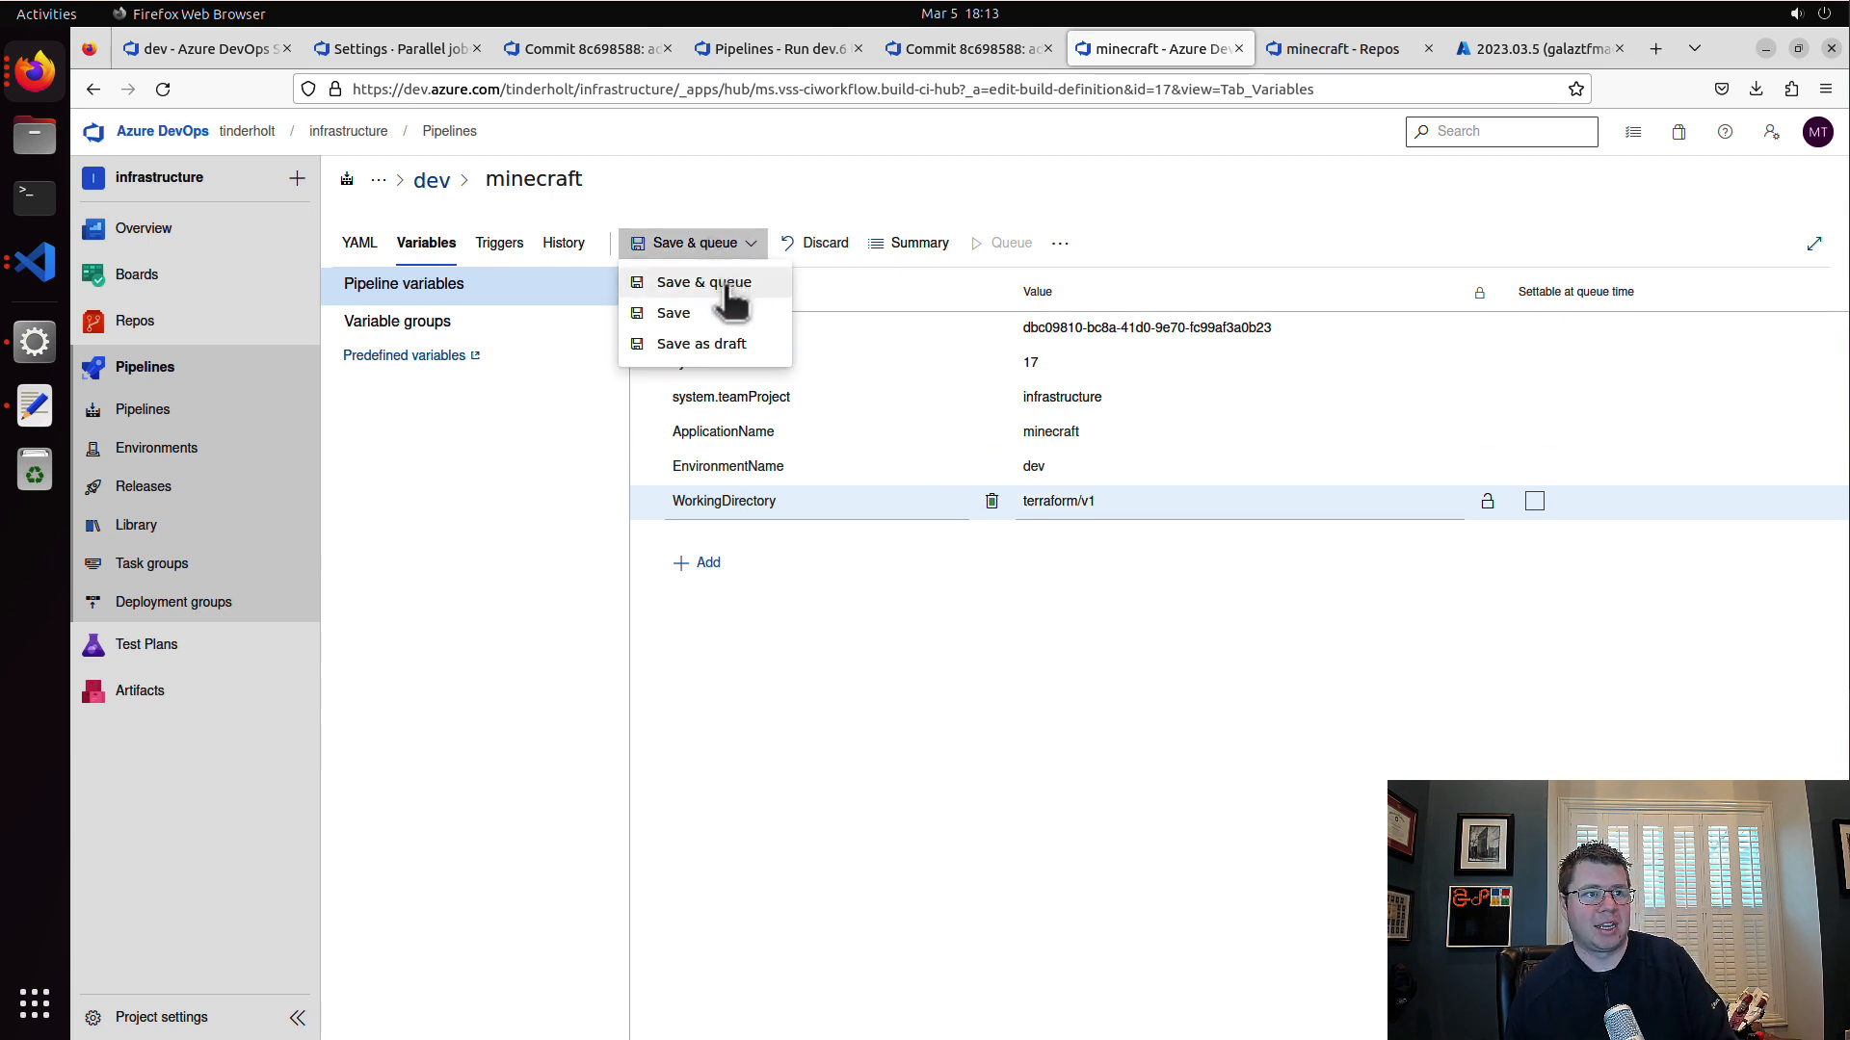
left_click(735, 314)
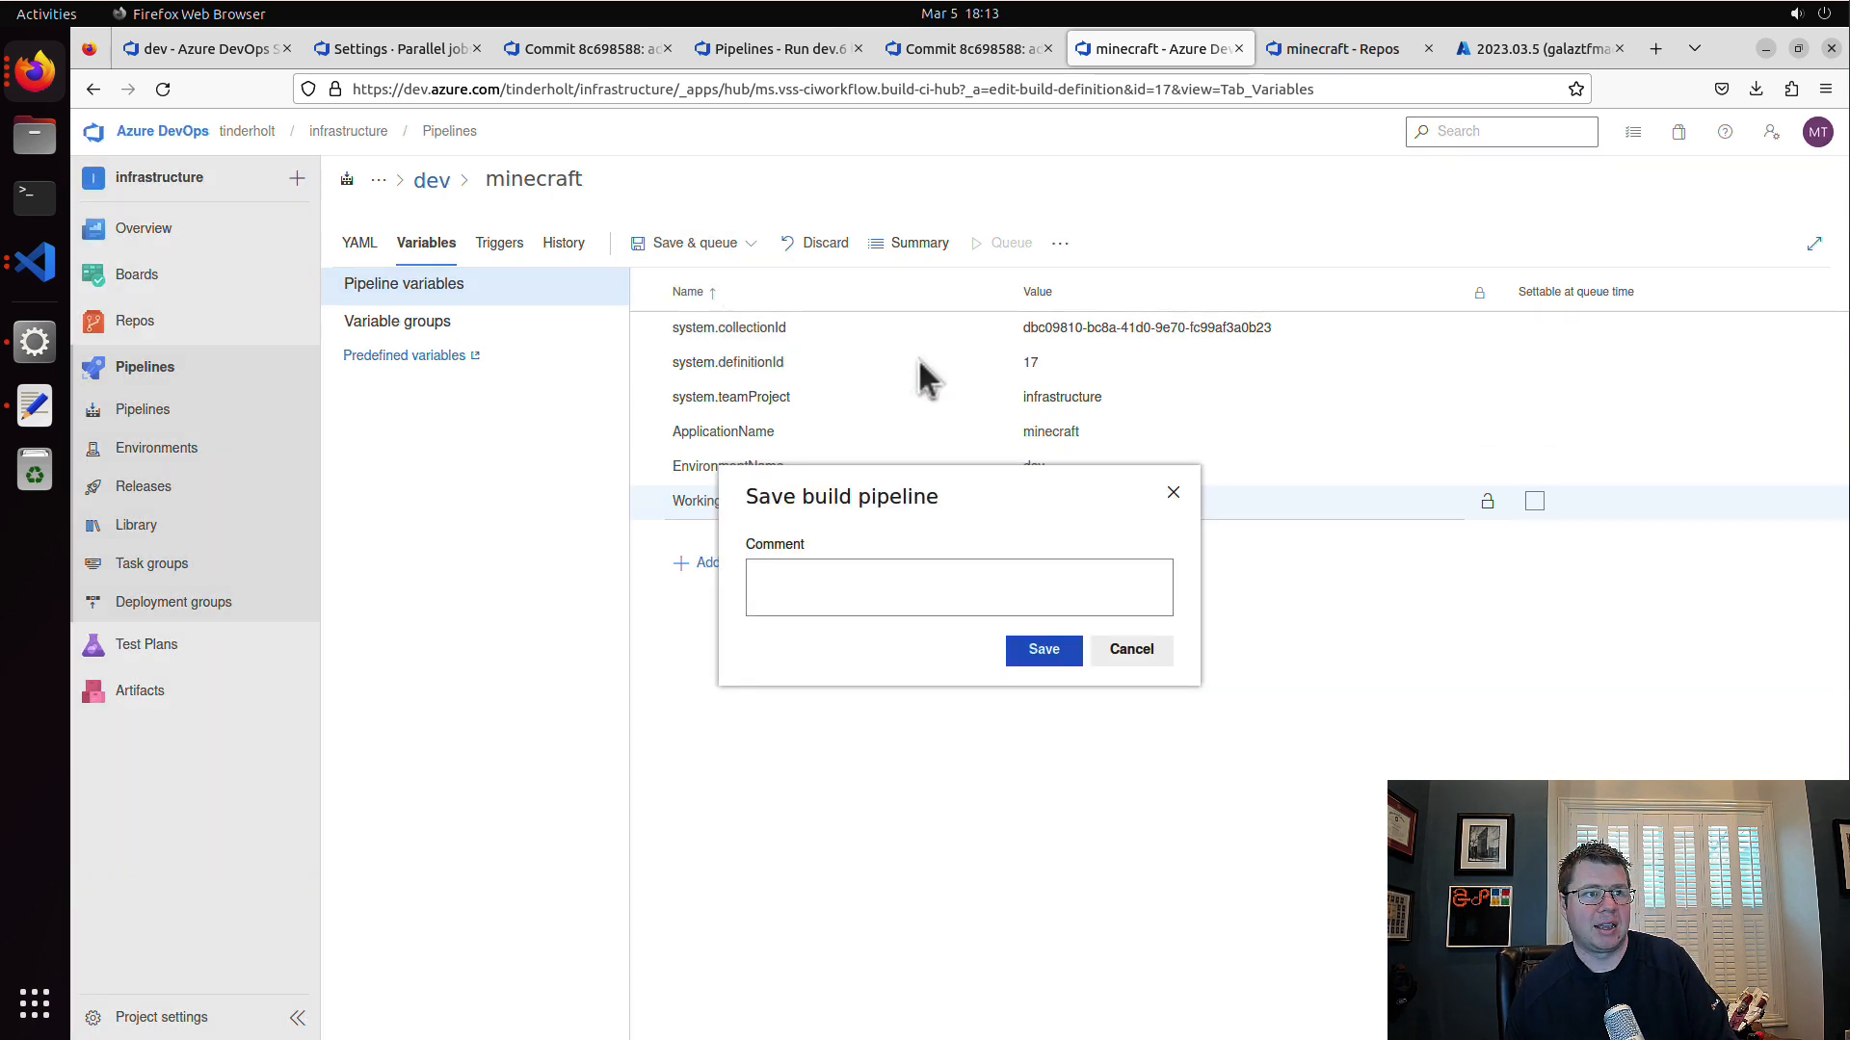
left_click(1032, 645)
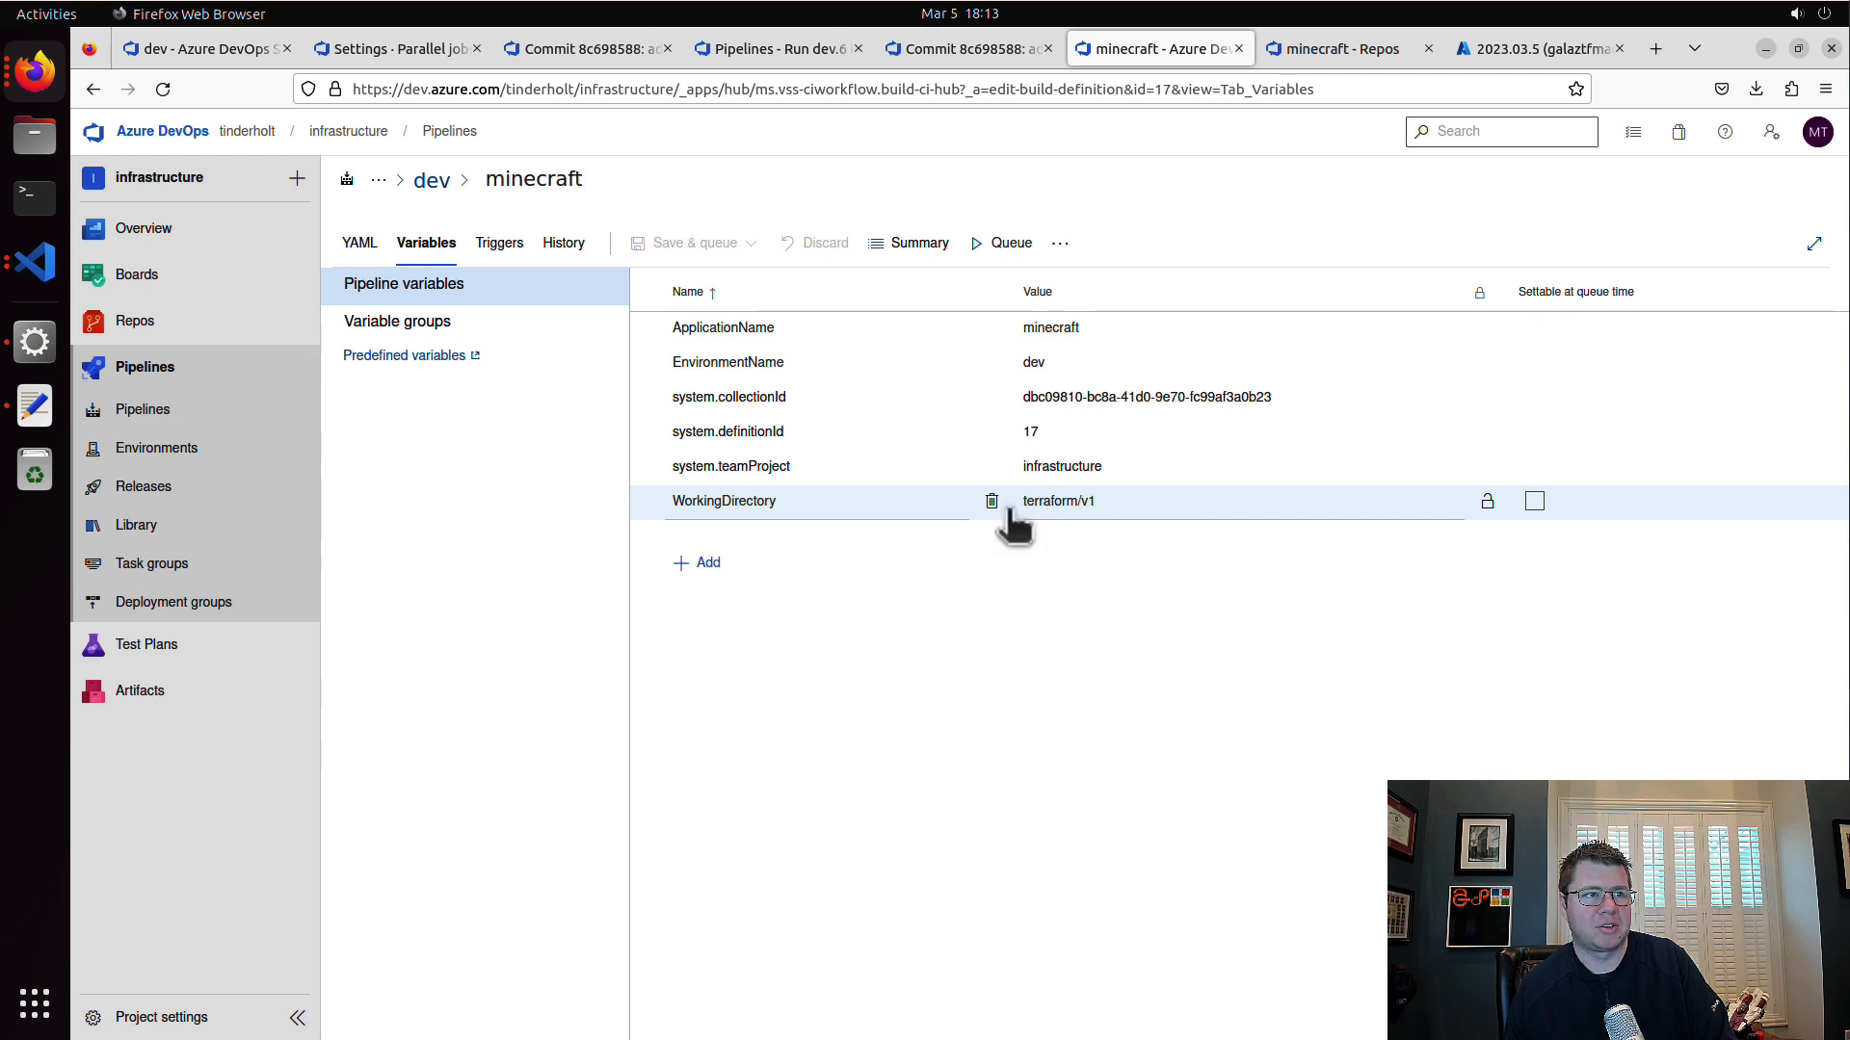
Step: Link the variable group Terraform Credentials - DEV to the pipeline
left_click(448, 331)
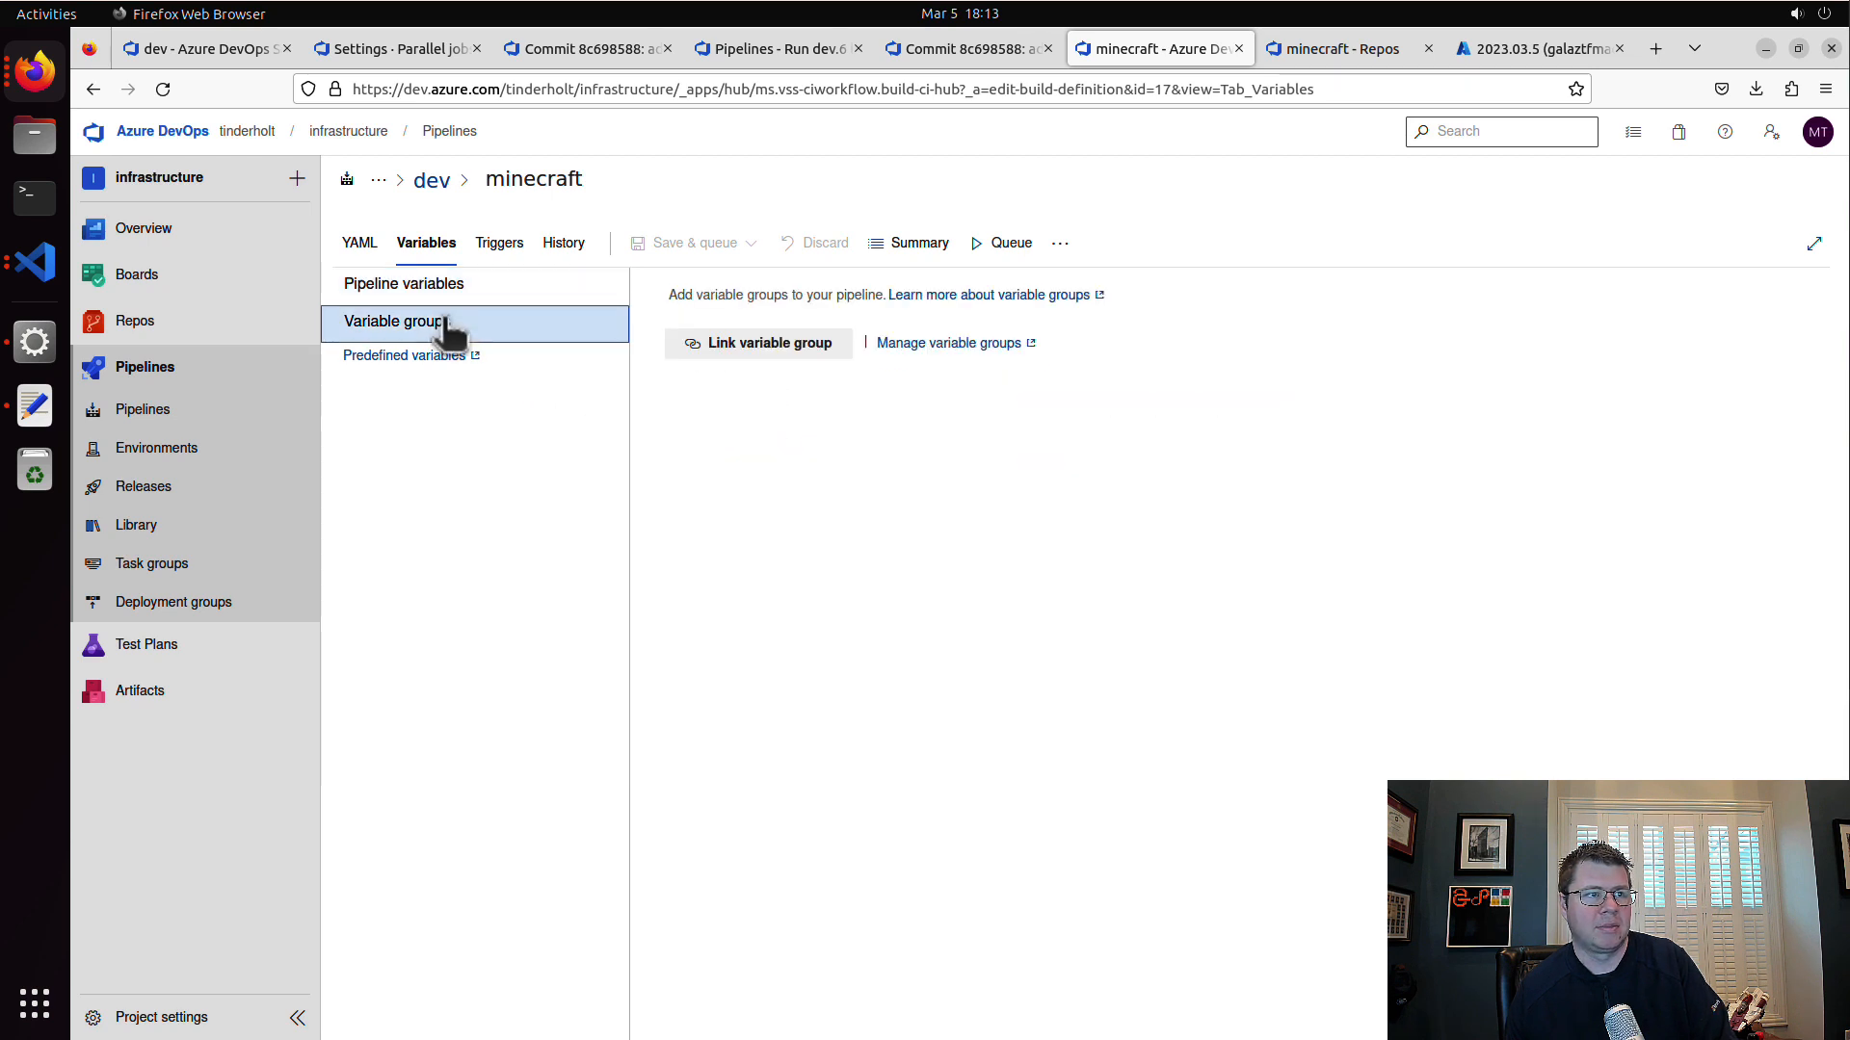
left_click(455, 285)
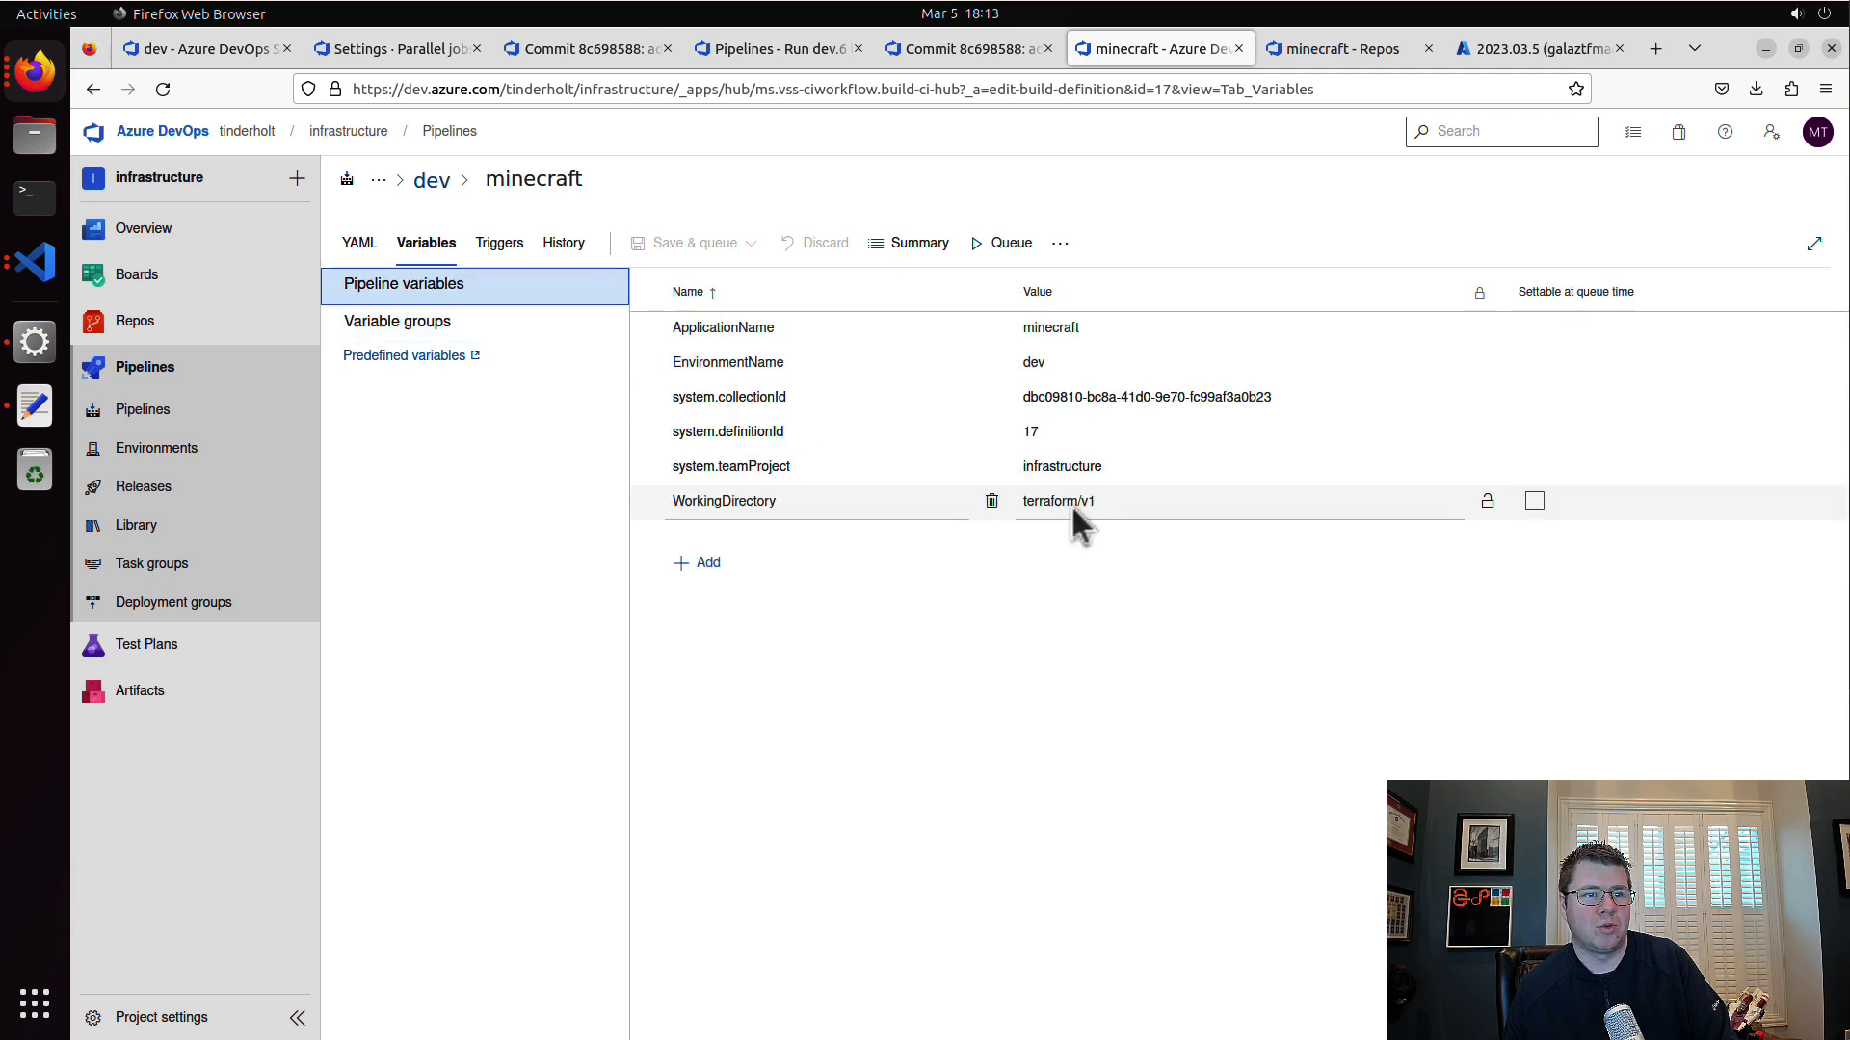
left_click(424, 330)
left_click(761, 343)
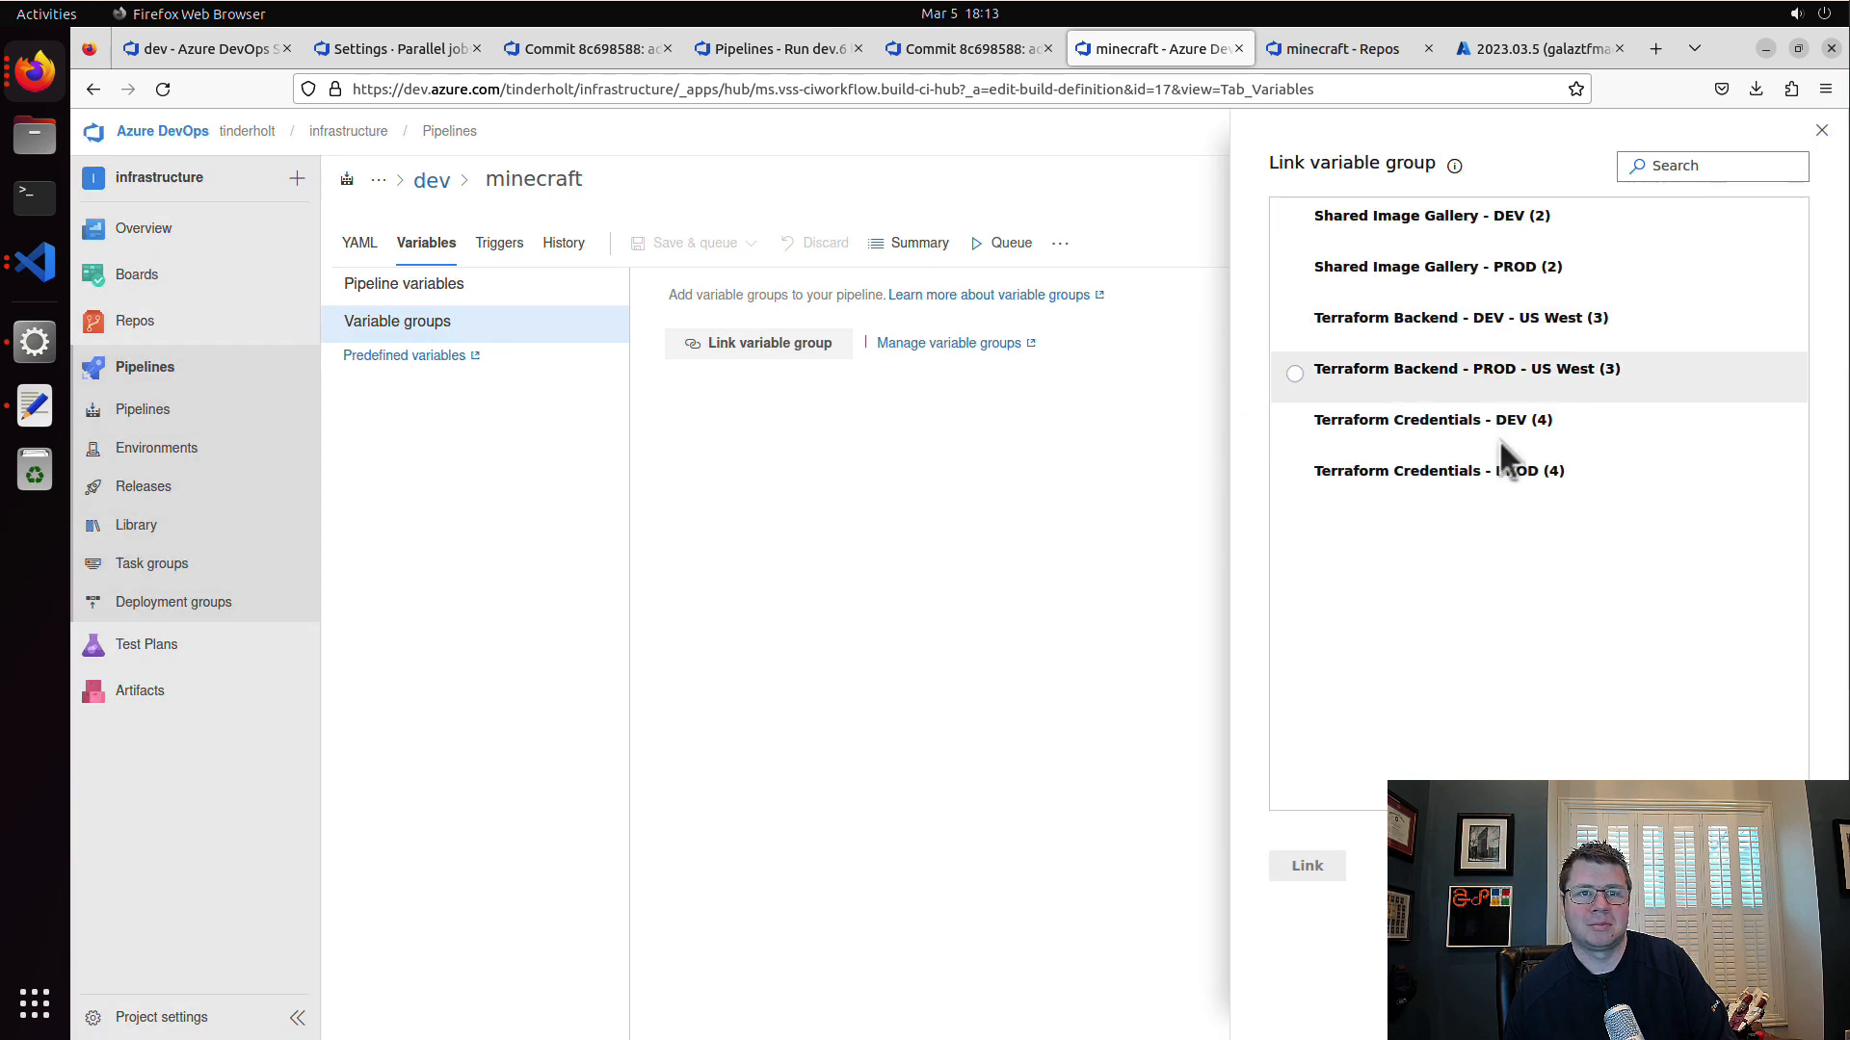
left_click(1532, 420)
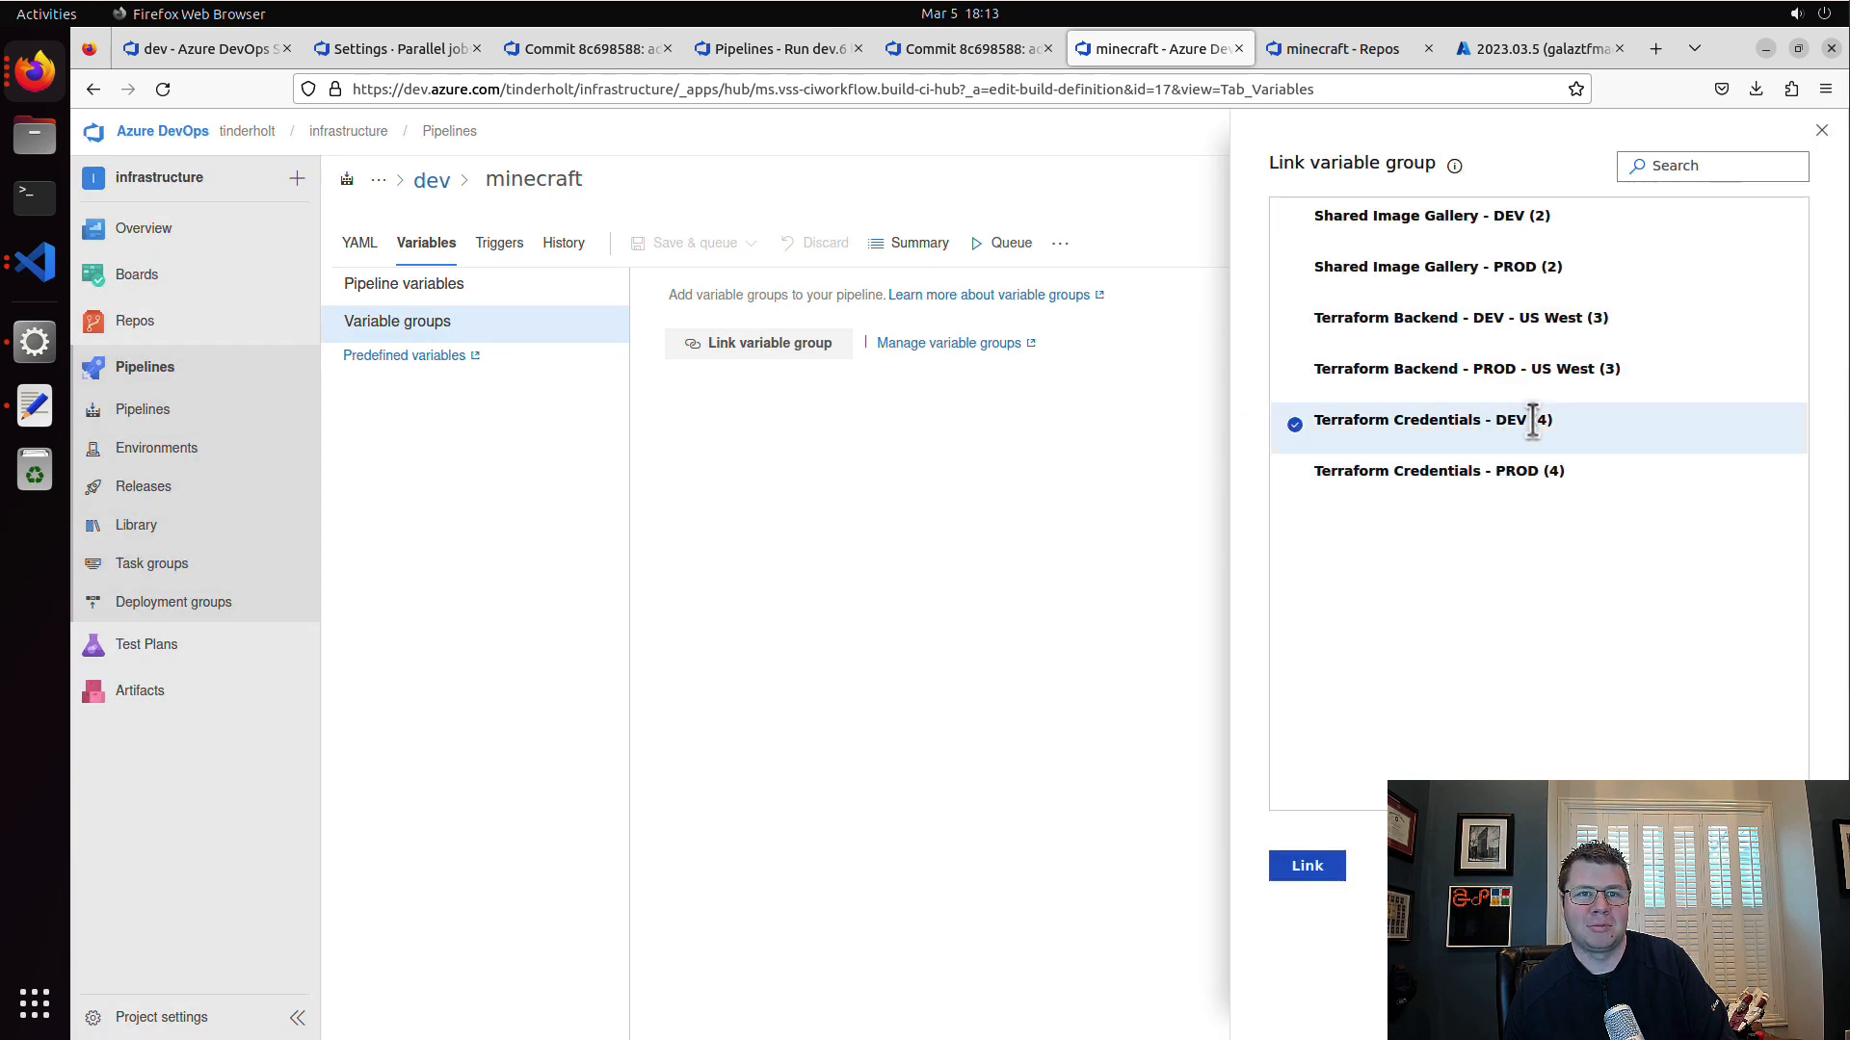
left_click(1334, 867)
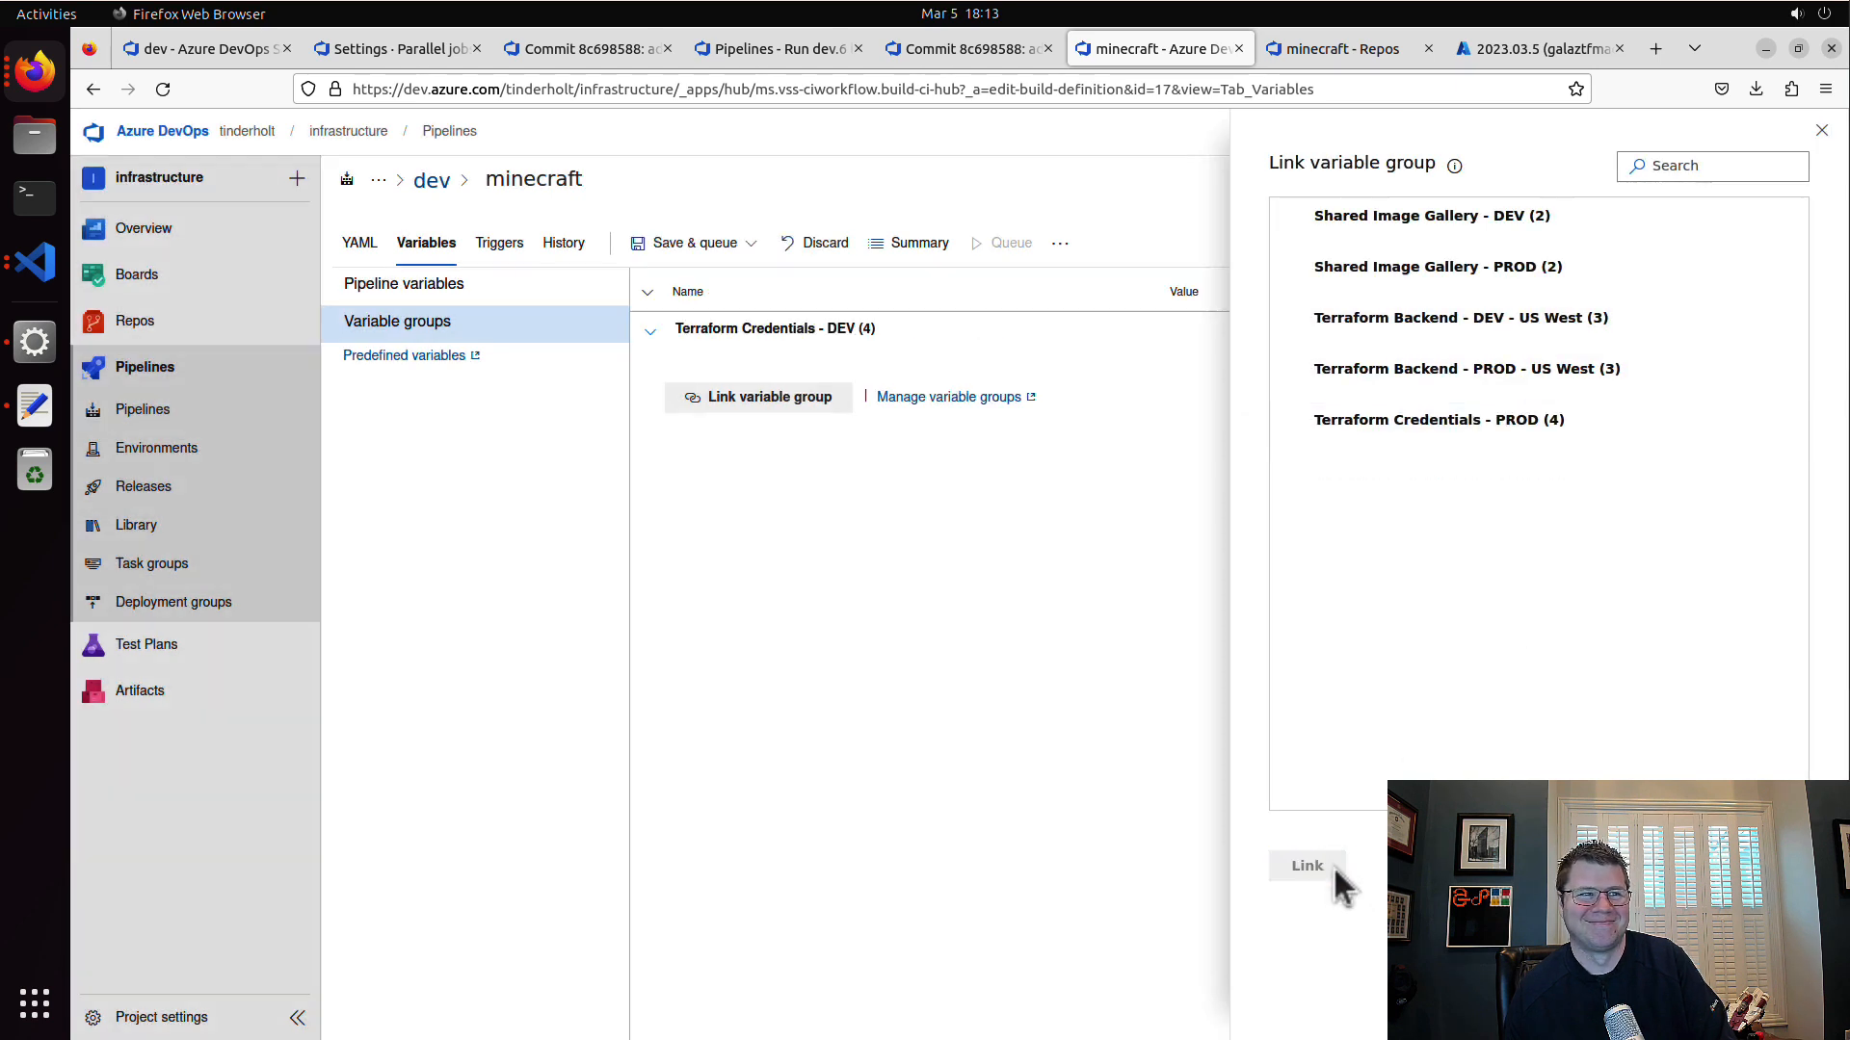
Step: Link the variable group Terraform Backend - DEV - US West and save the pipeline without queuing it
left_click(798, 401)
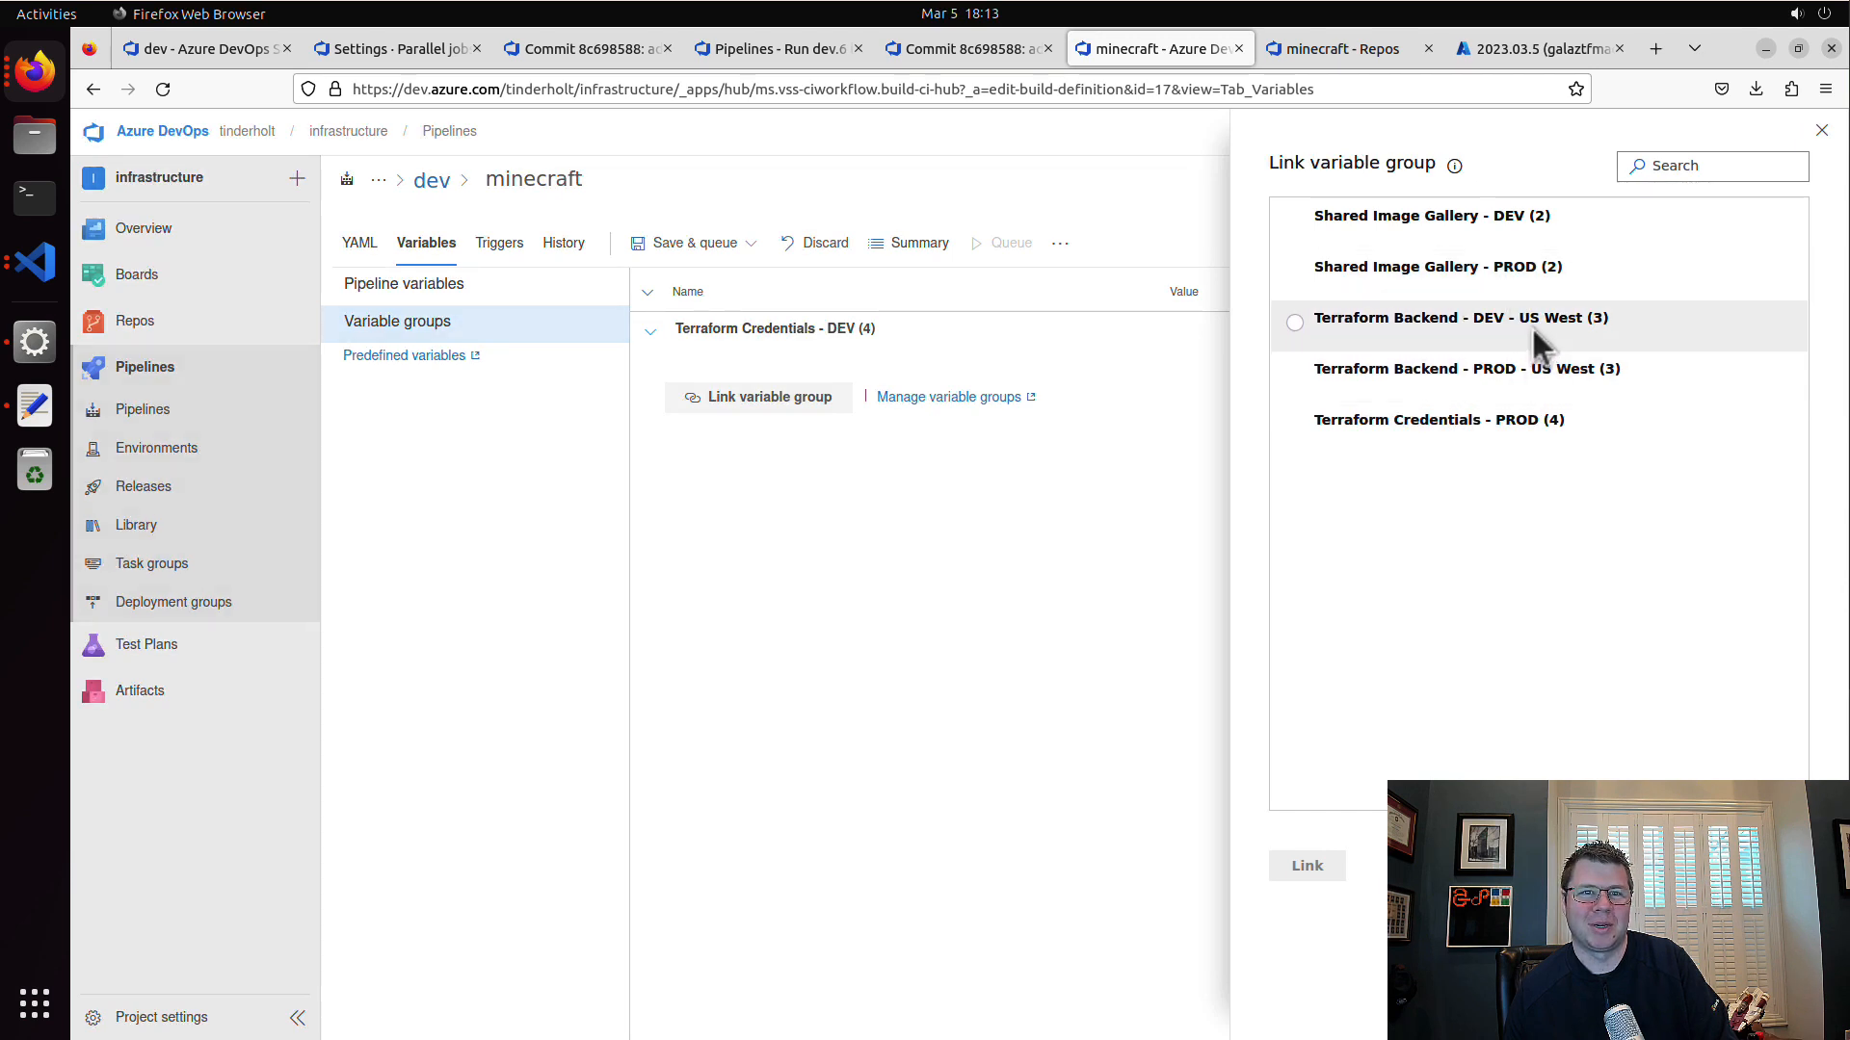
left_click(1476, 325)
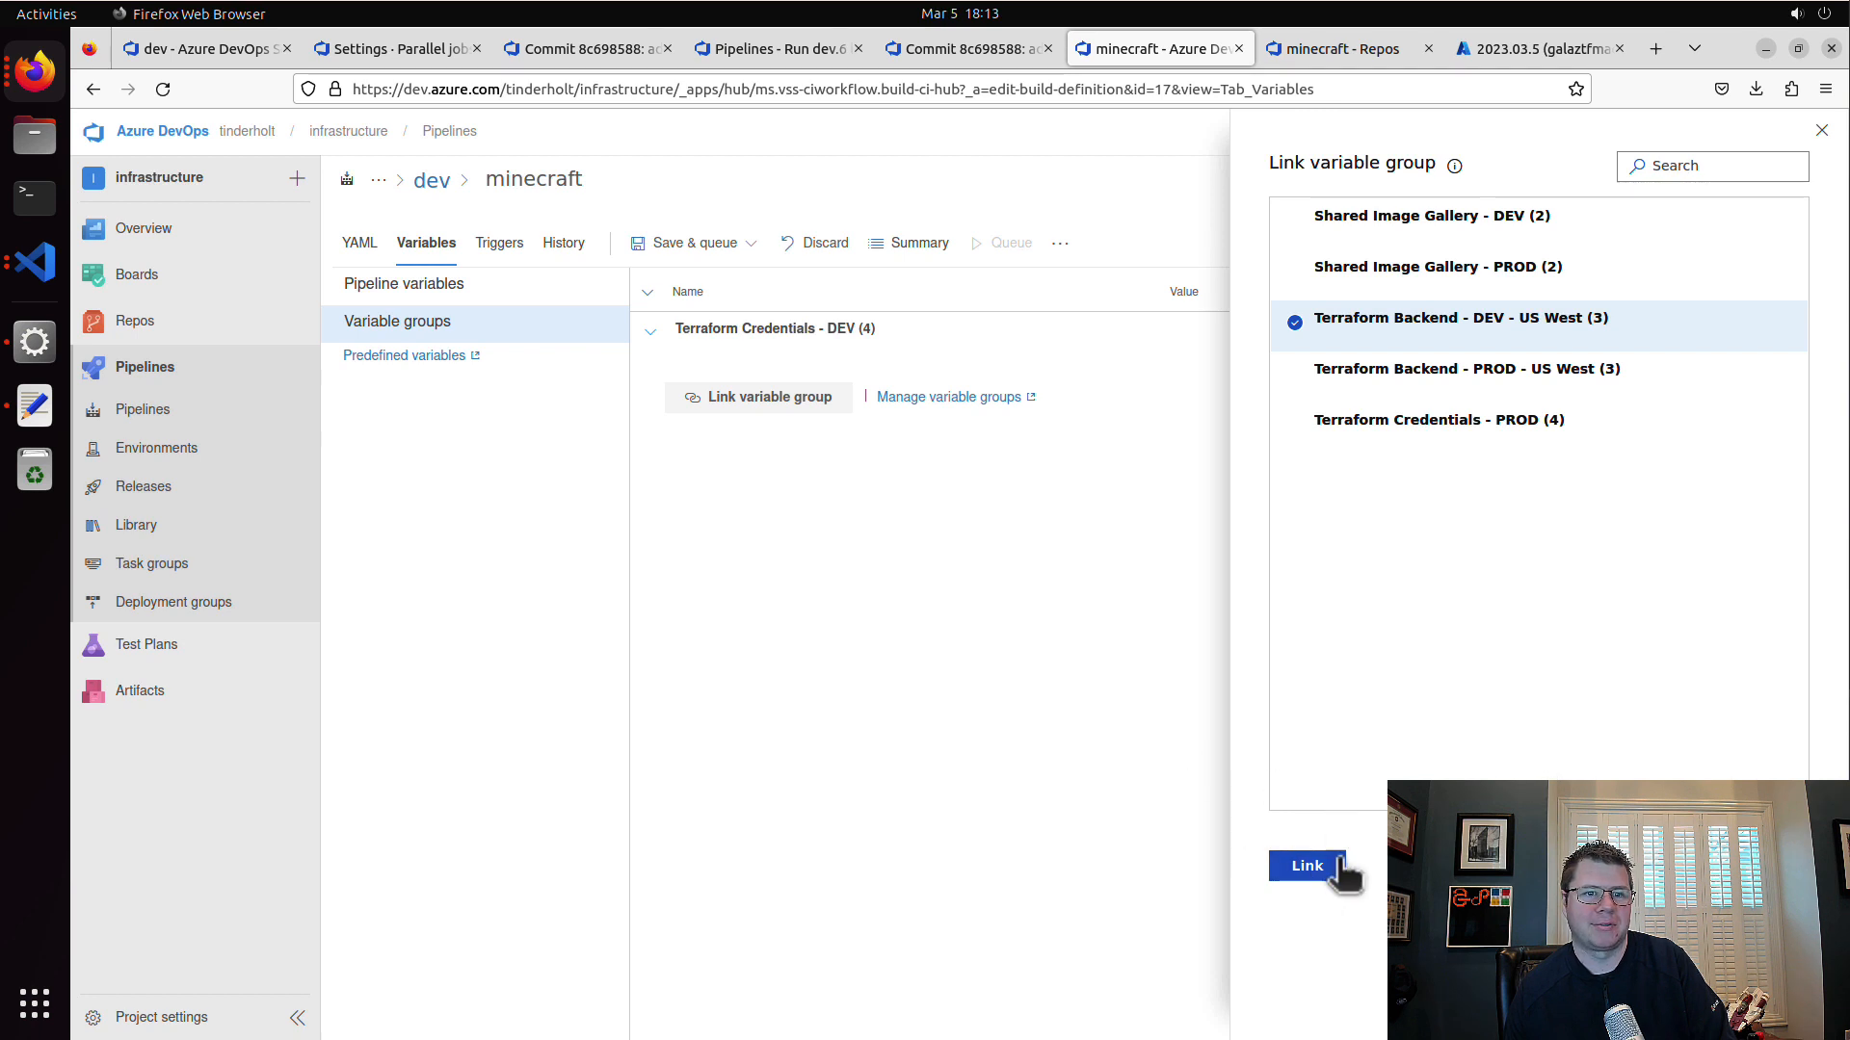
left_click(1308, 867)
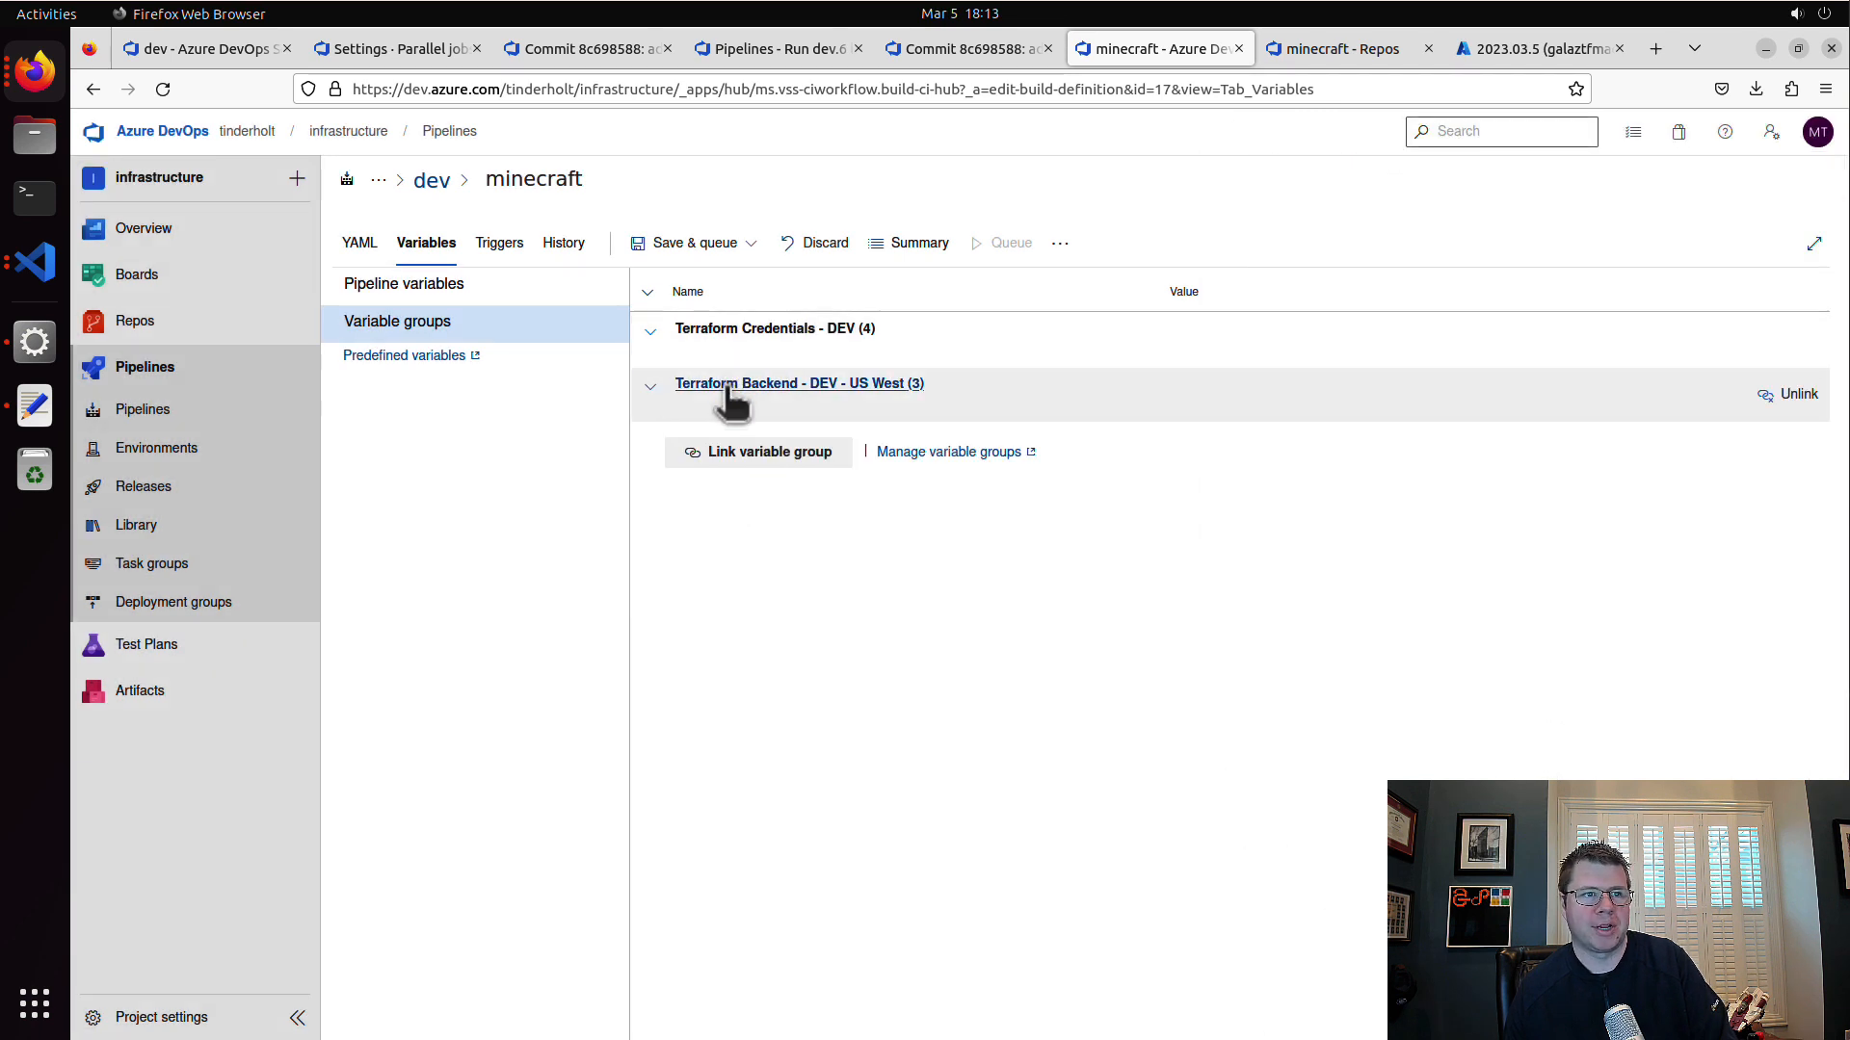
left_click(641, 243)
left_click(680, 312)
left_click(1036, 650)
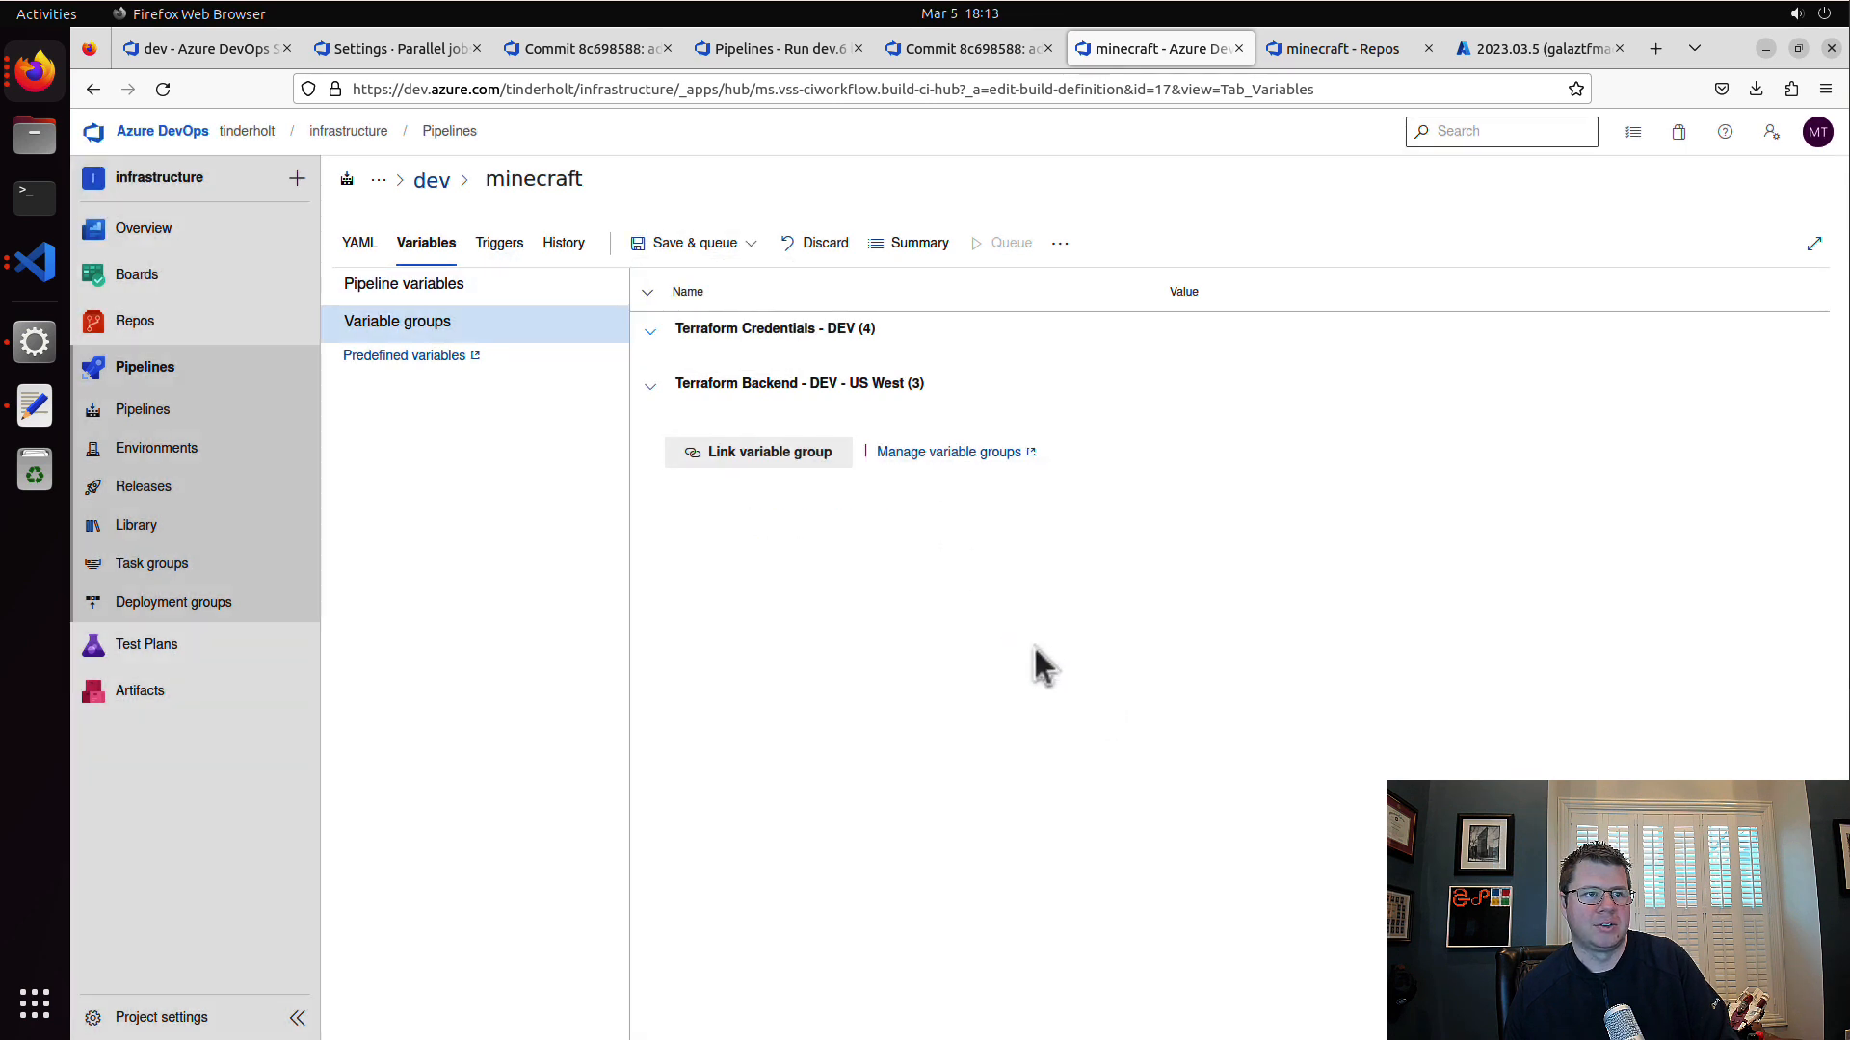
Step: Review the pipeline's variables and linked groups, rename the pipeline to apply, and save it without queuing
left_click(492, 295)
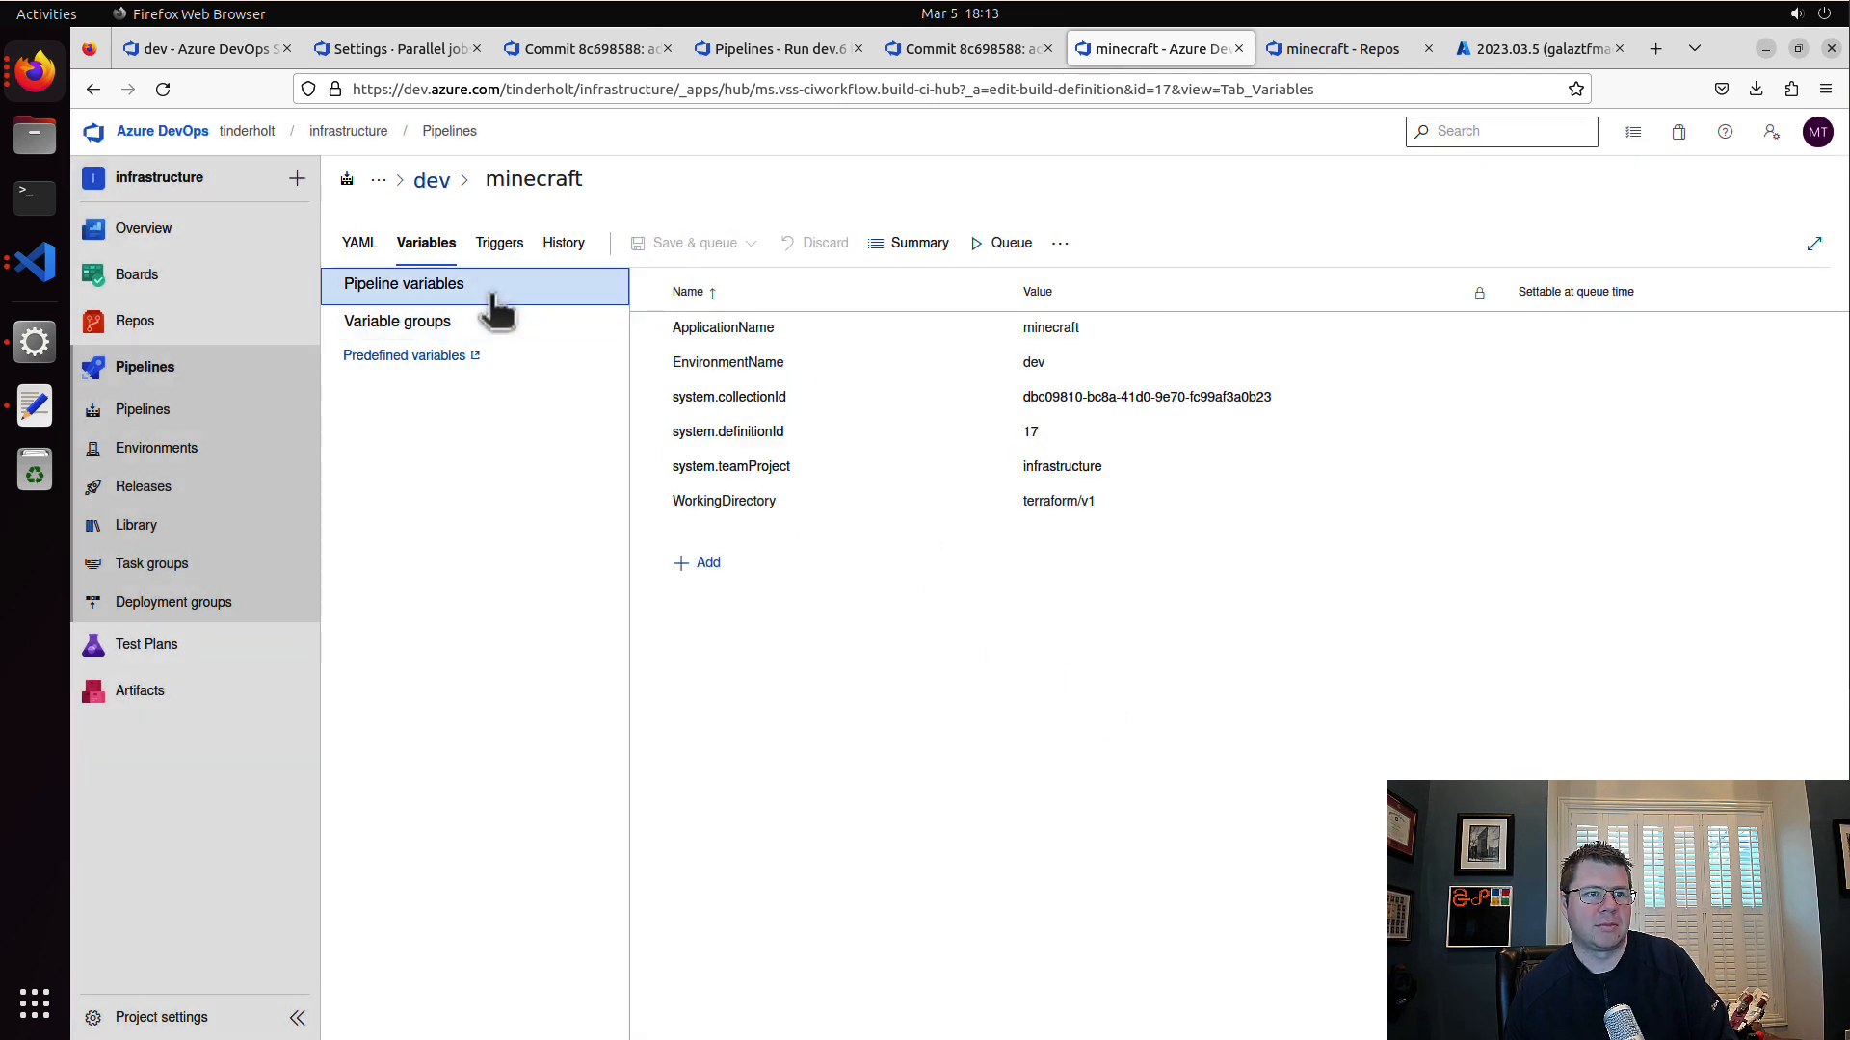
left_click(536, 333)
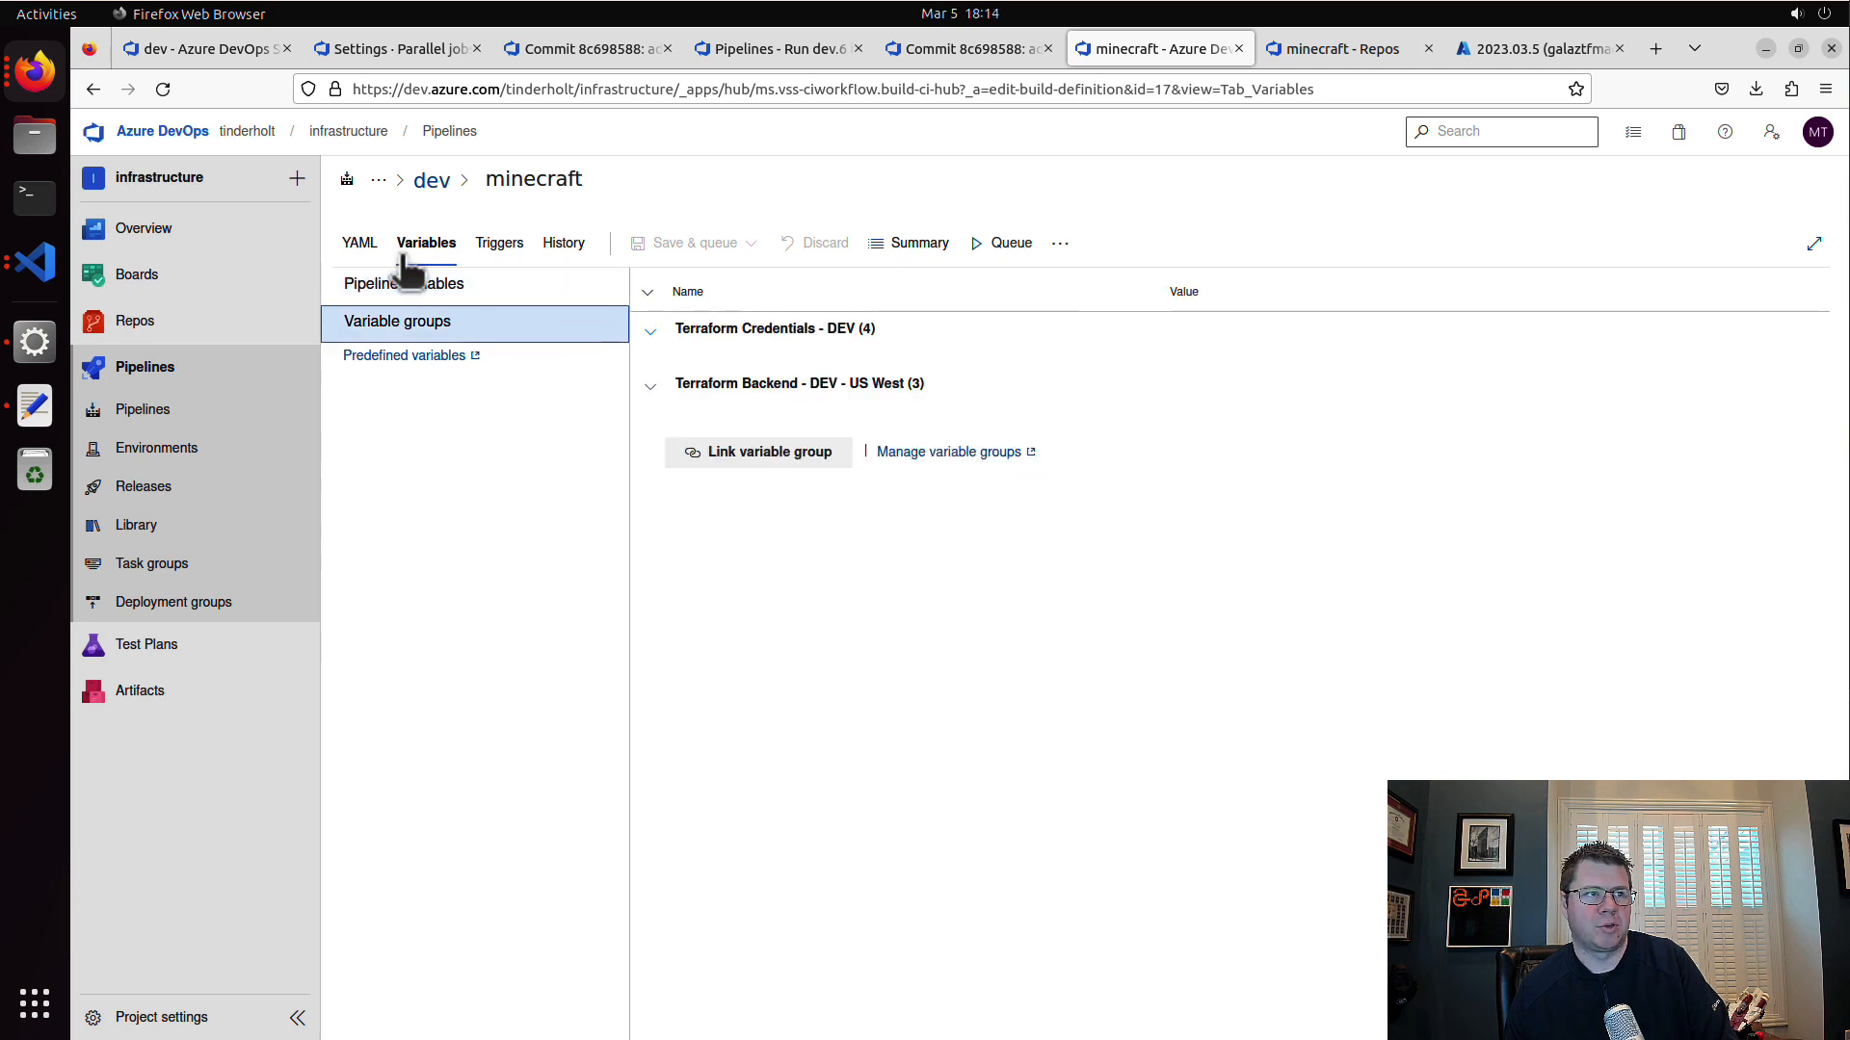
left_click(553, 183)
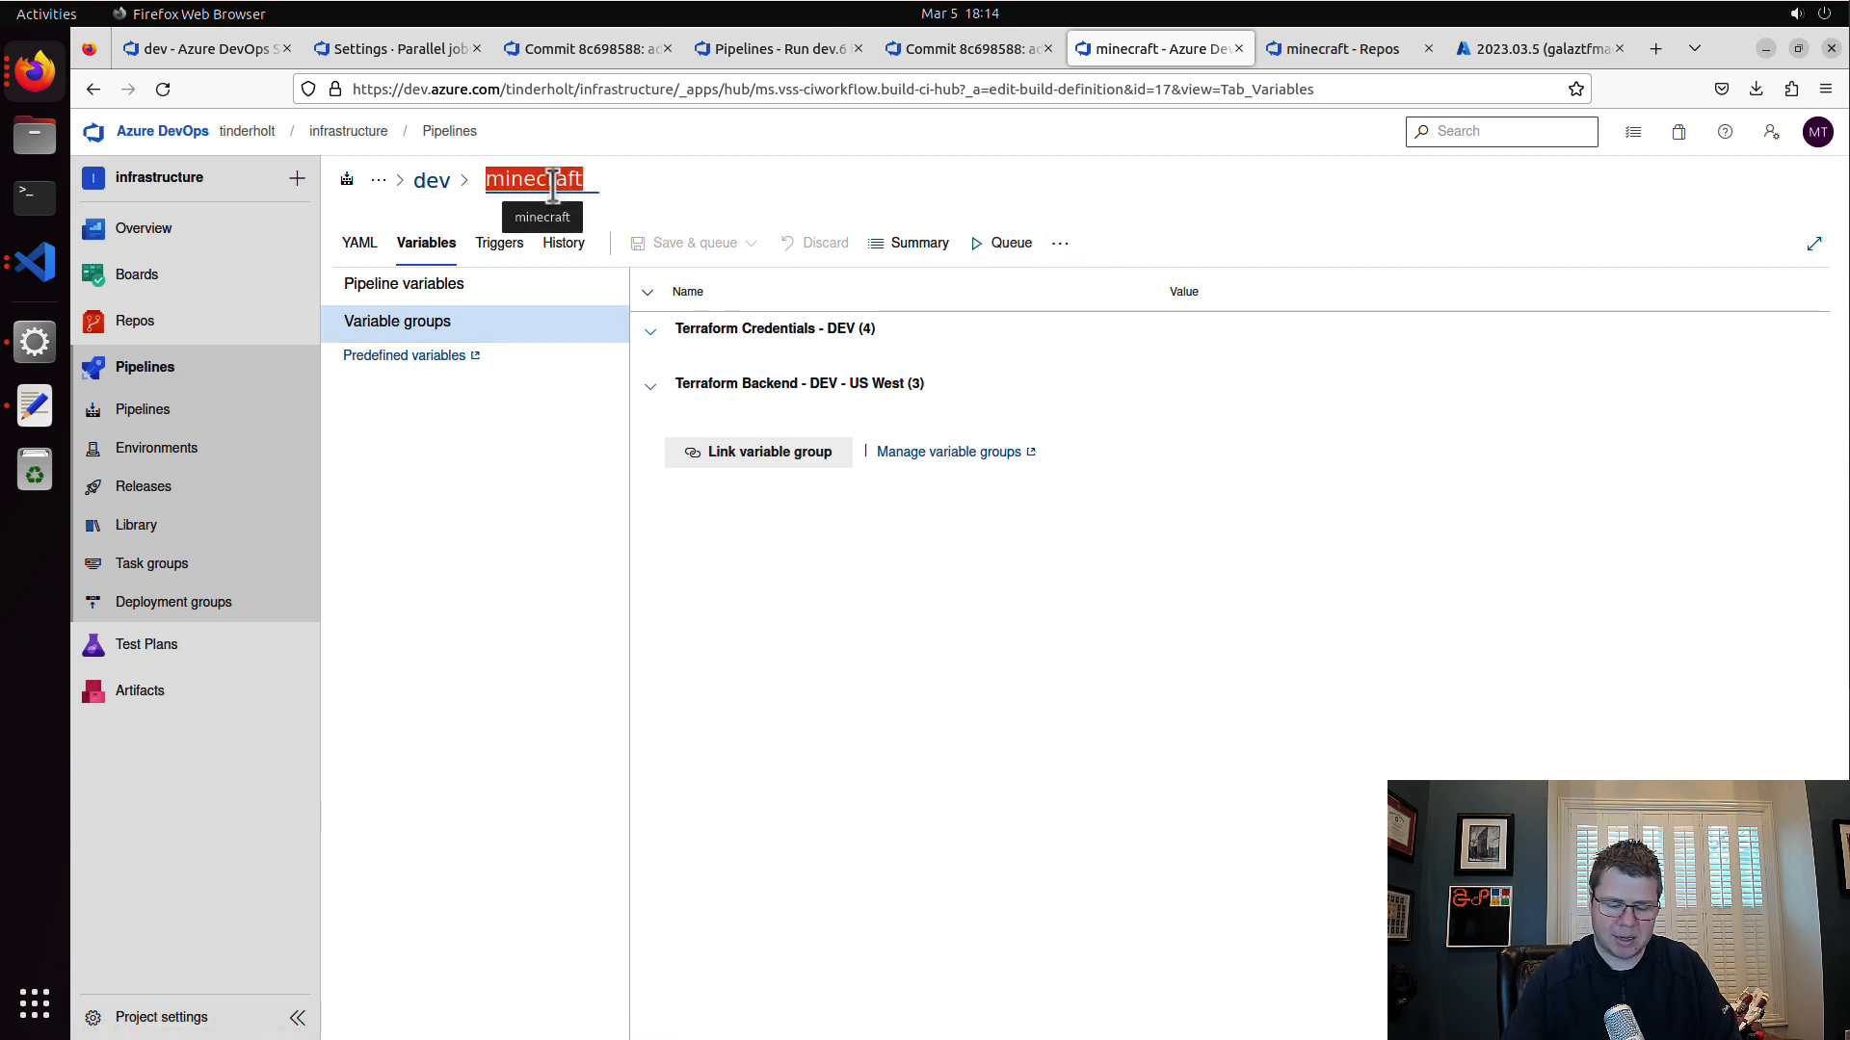
type("apply")
left_click(750, 248)
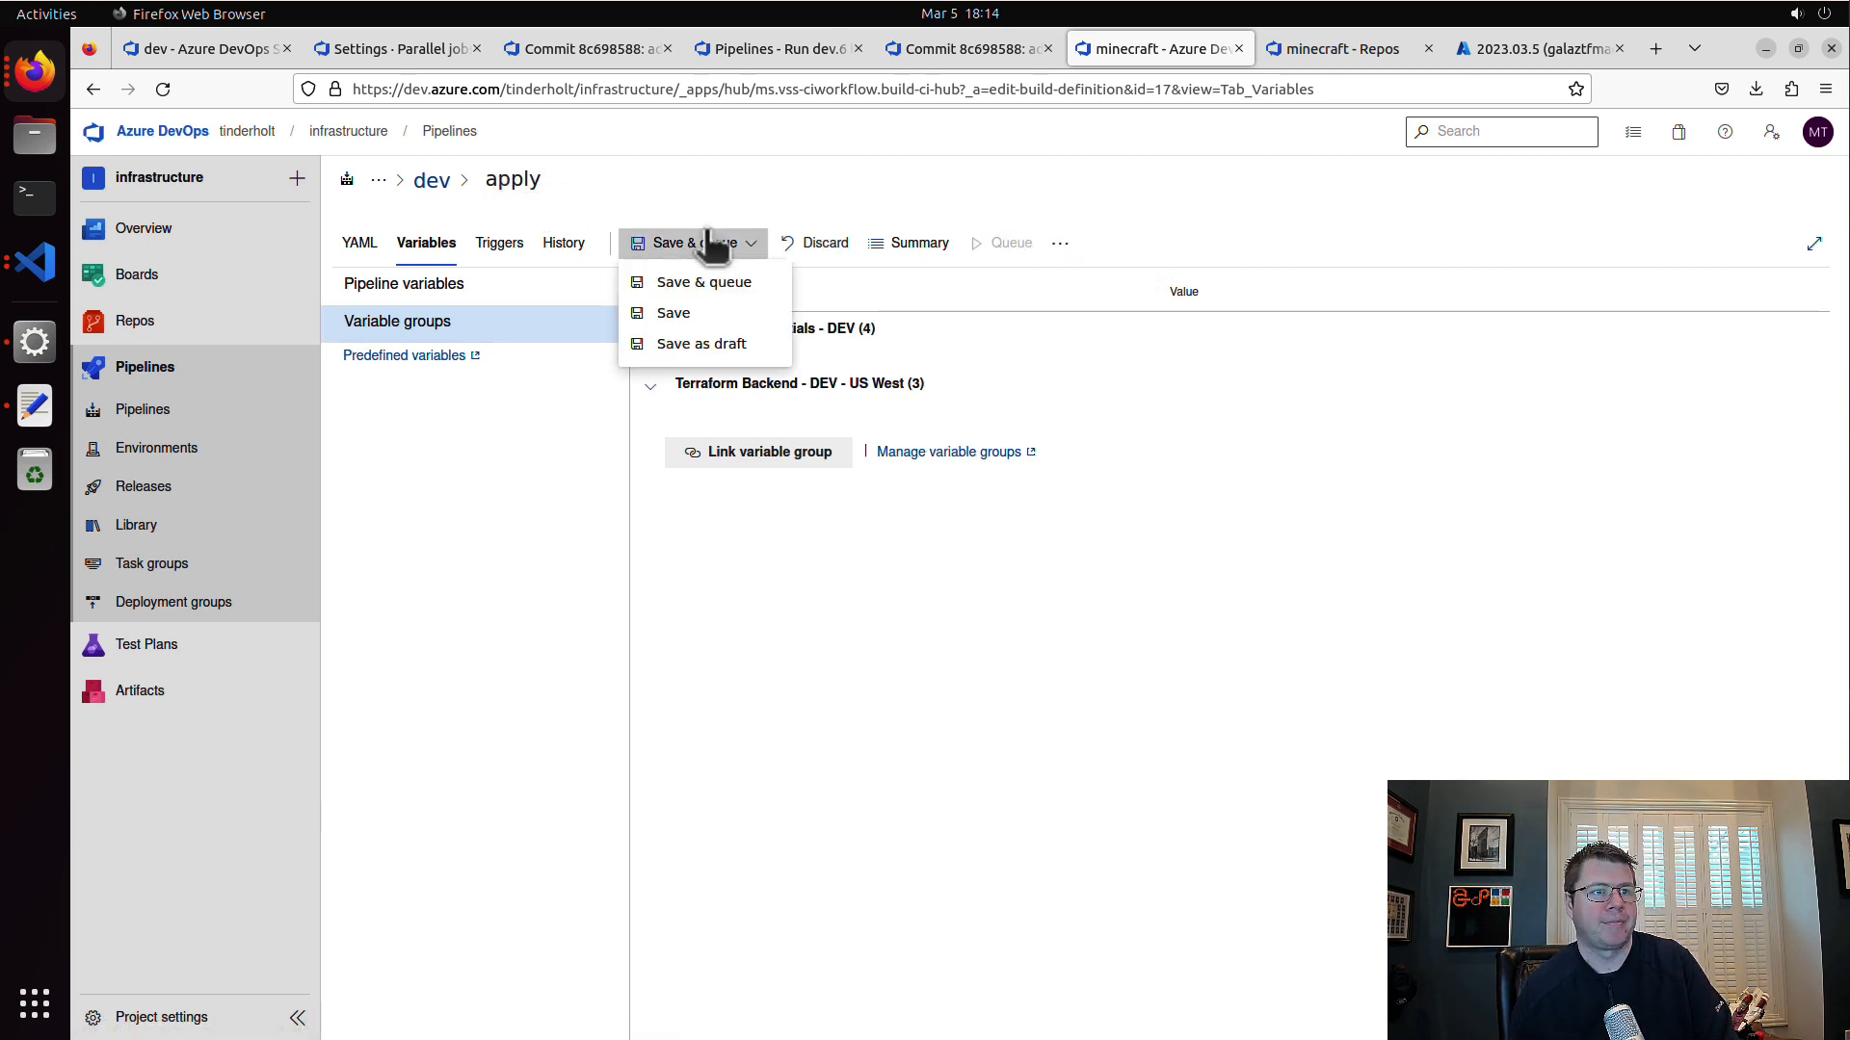
left_click(727, 317)
left_click(1042, 648)
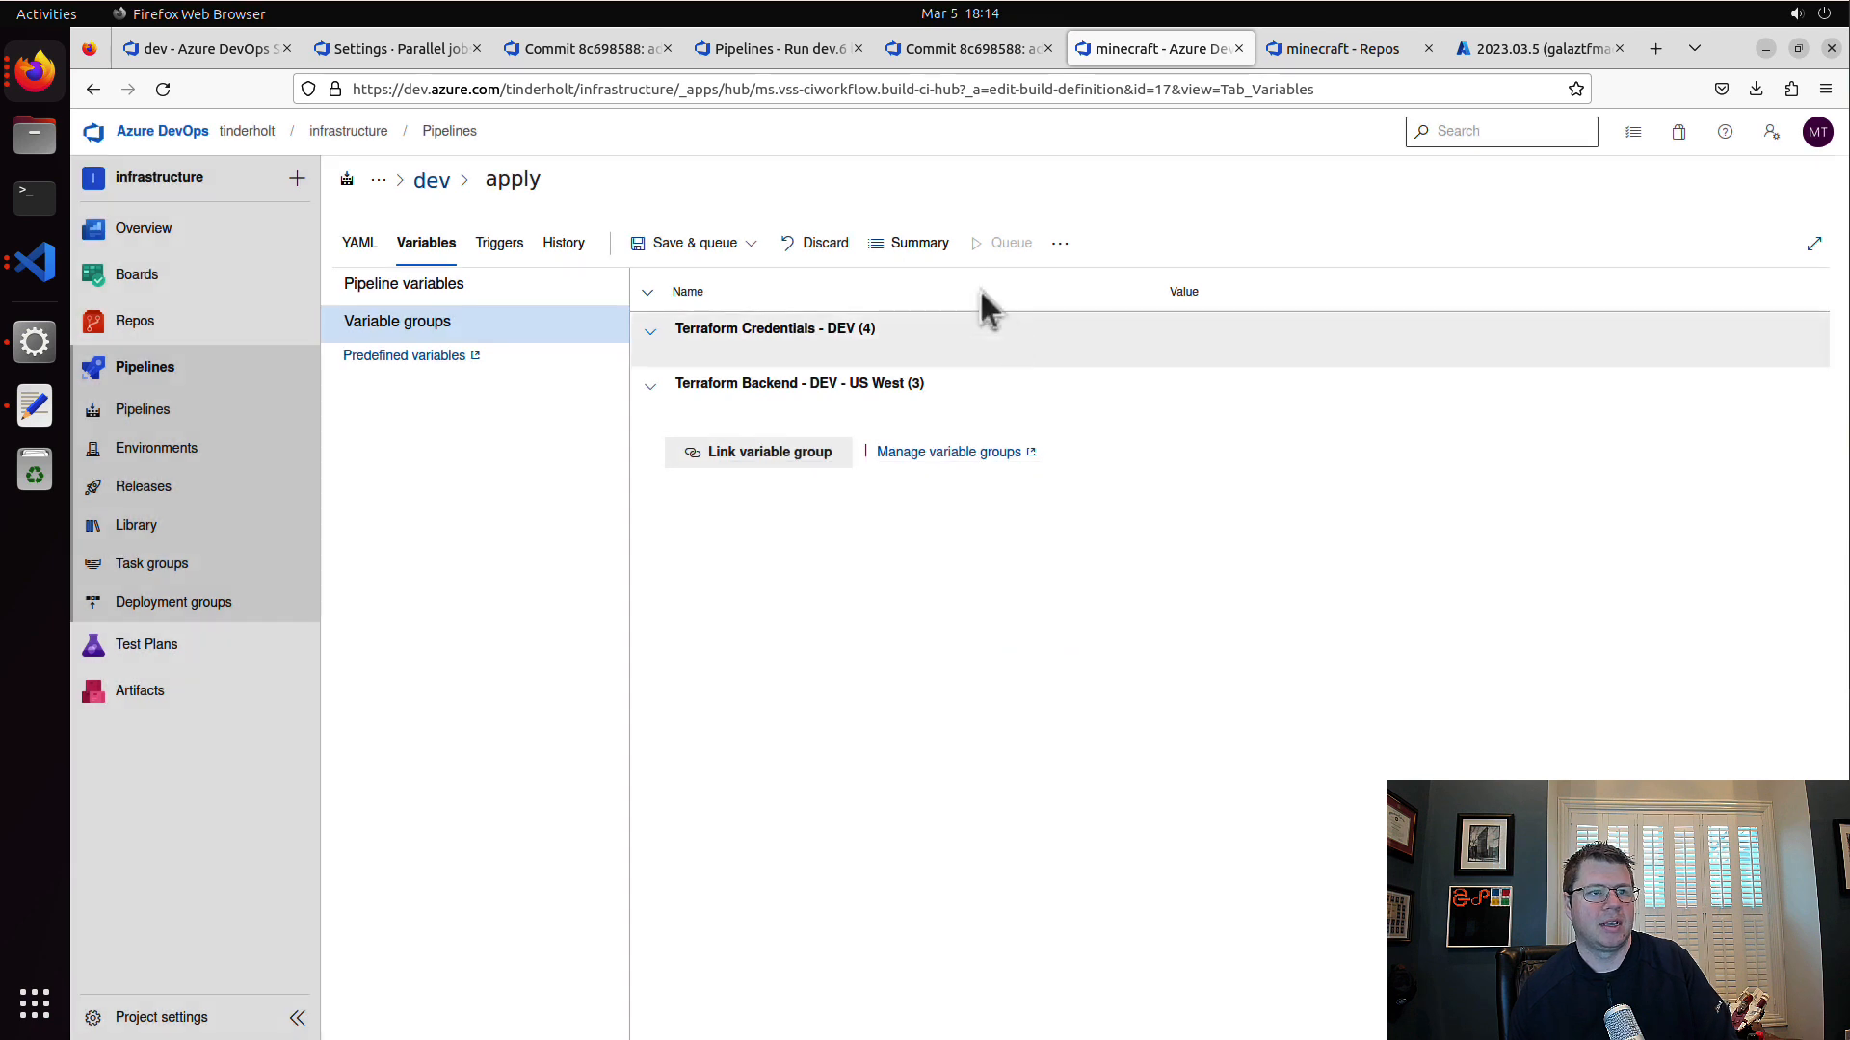
Step: Run the apply pipeline on the main branch and open the terraform job log of that run
left_click(1006, 243)
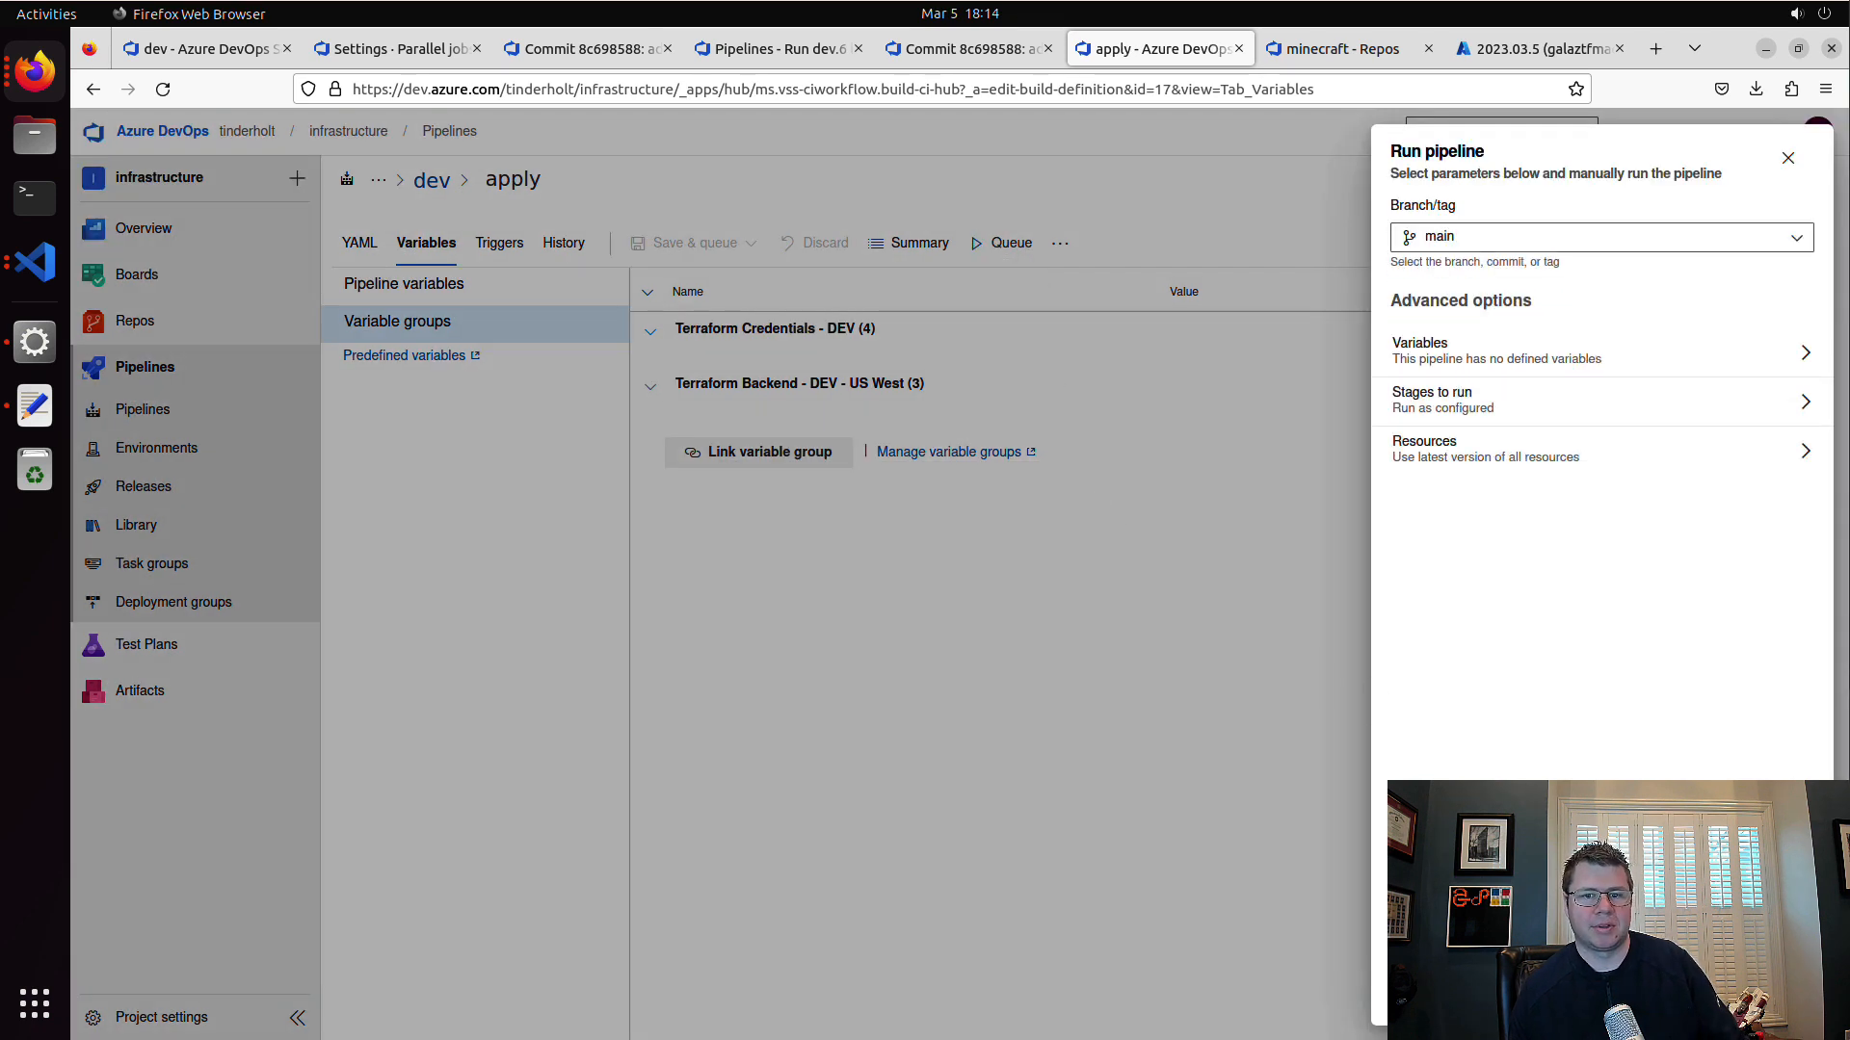
left_click(1787, 994)
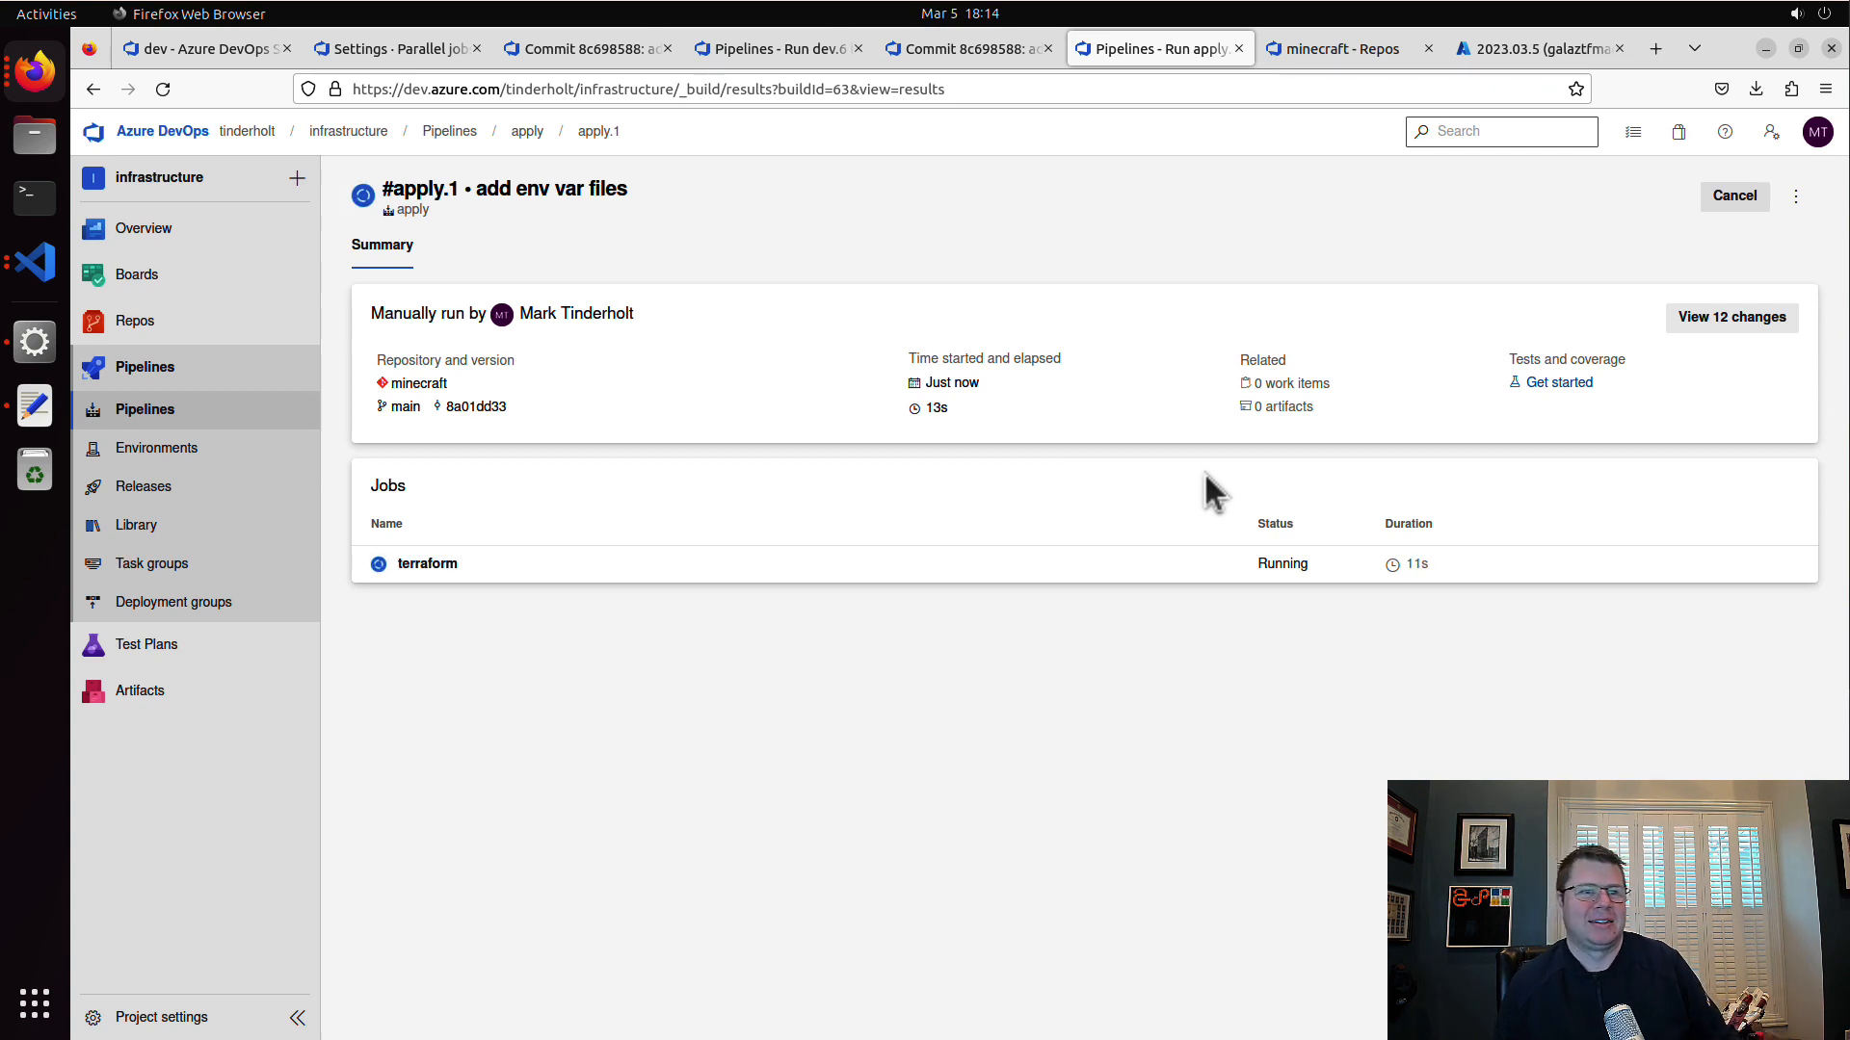
key("alt+Left")
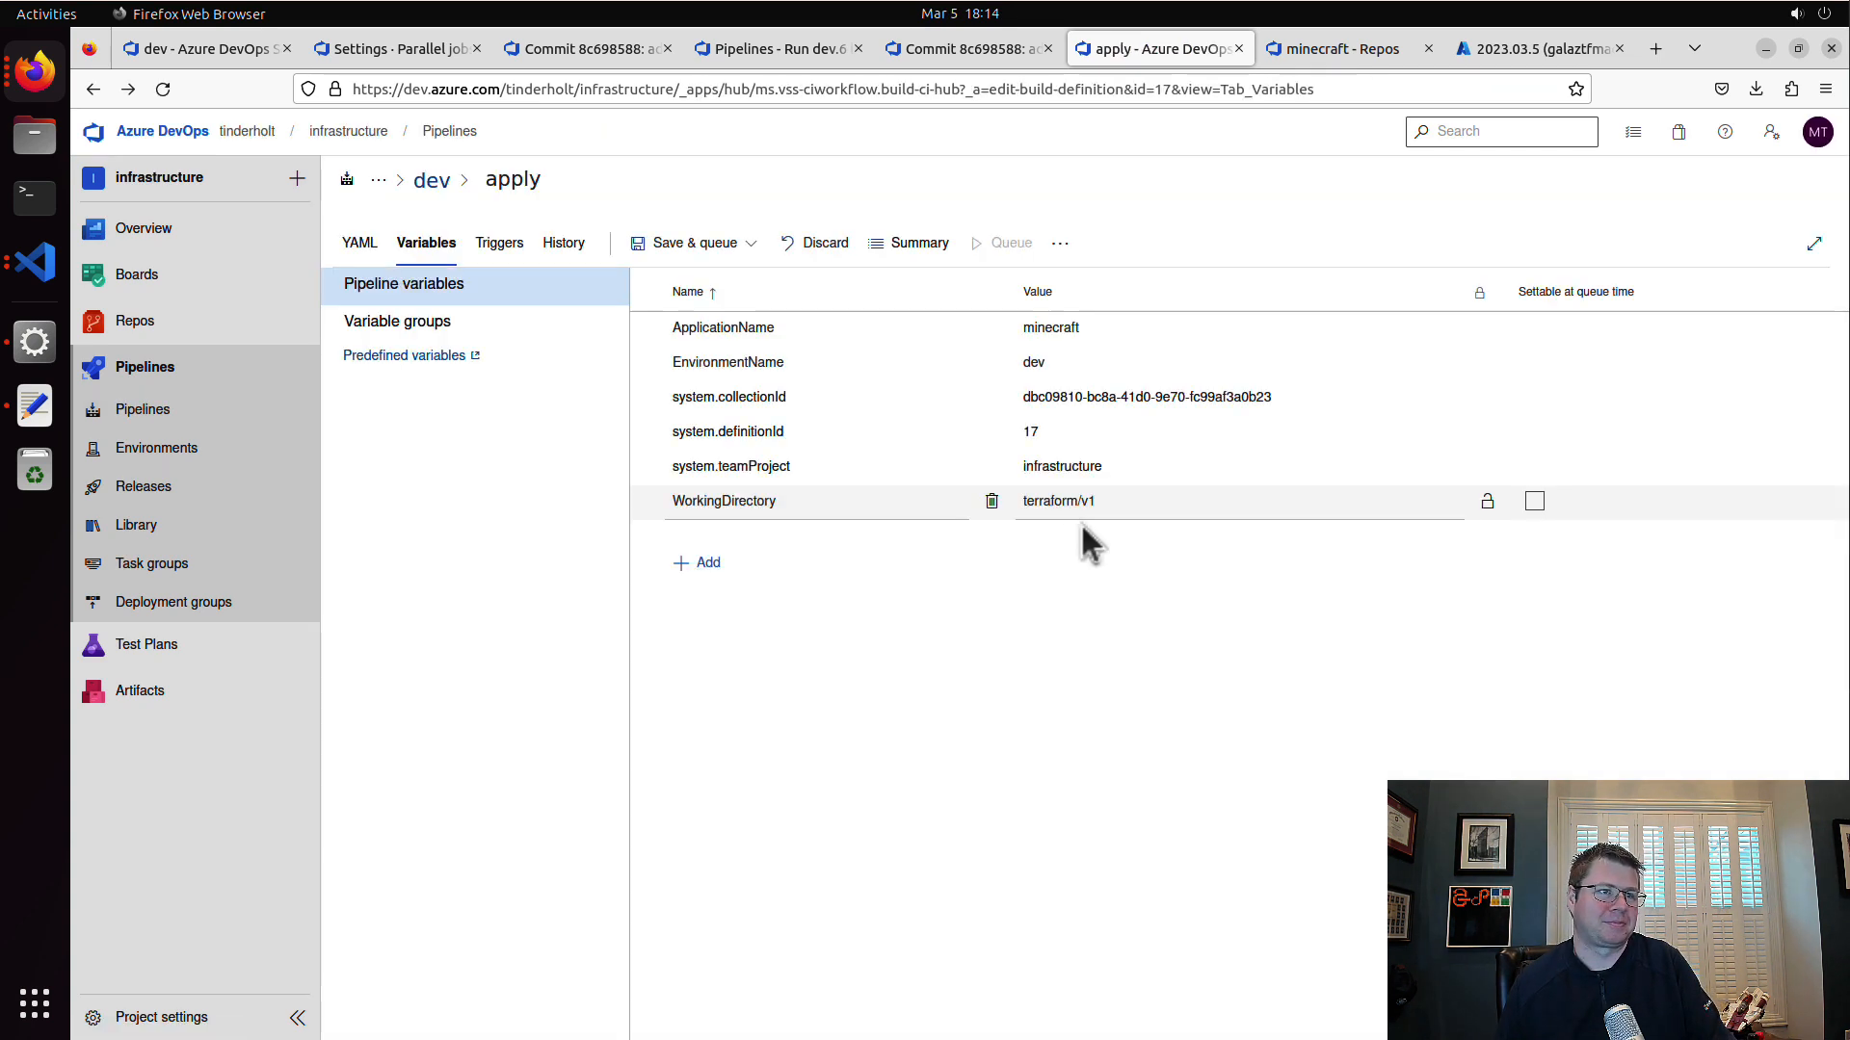
left_click(100, 92)
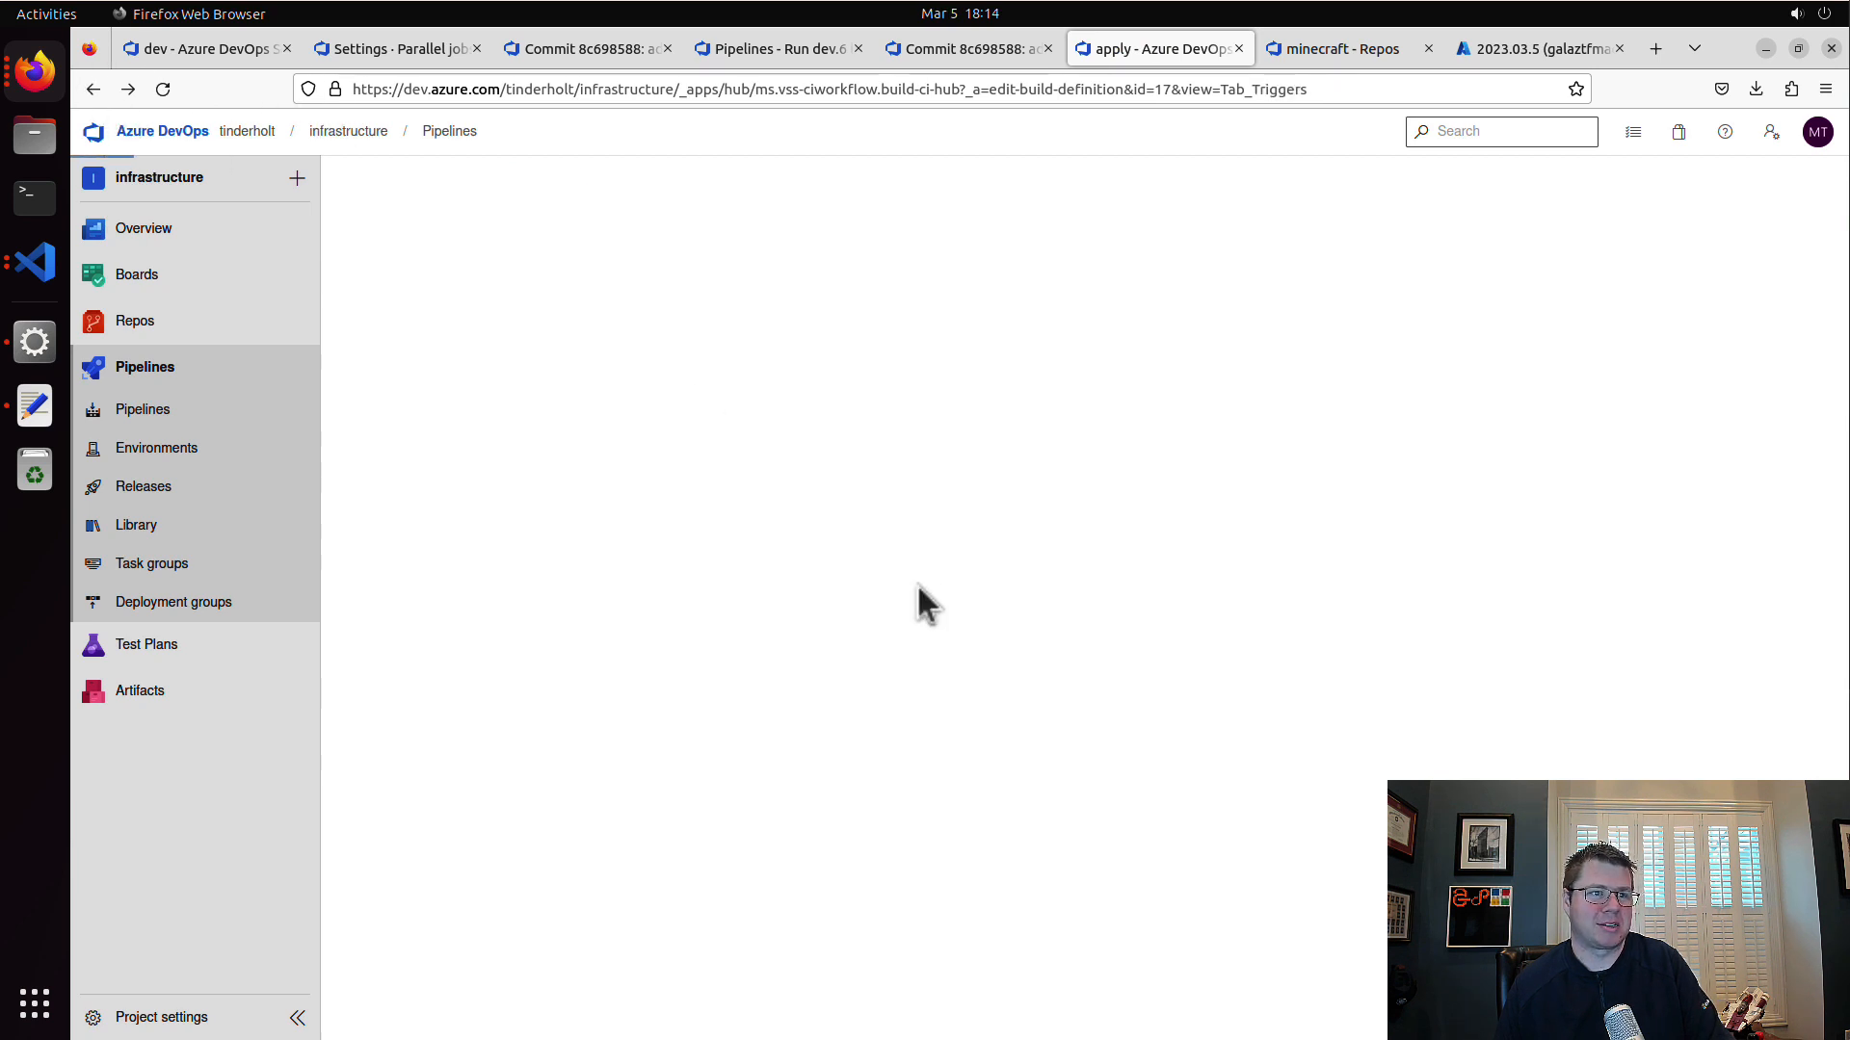
left_click(231, 414)
left_click(610, 404)
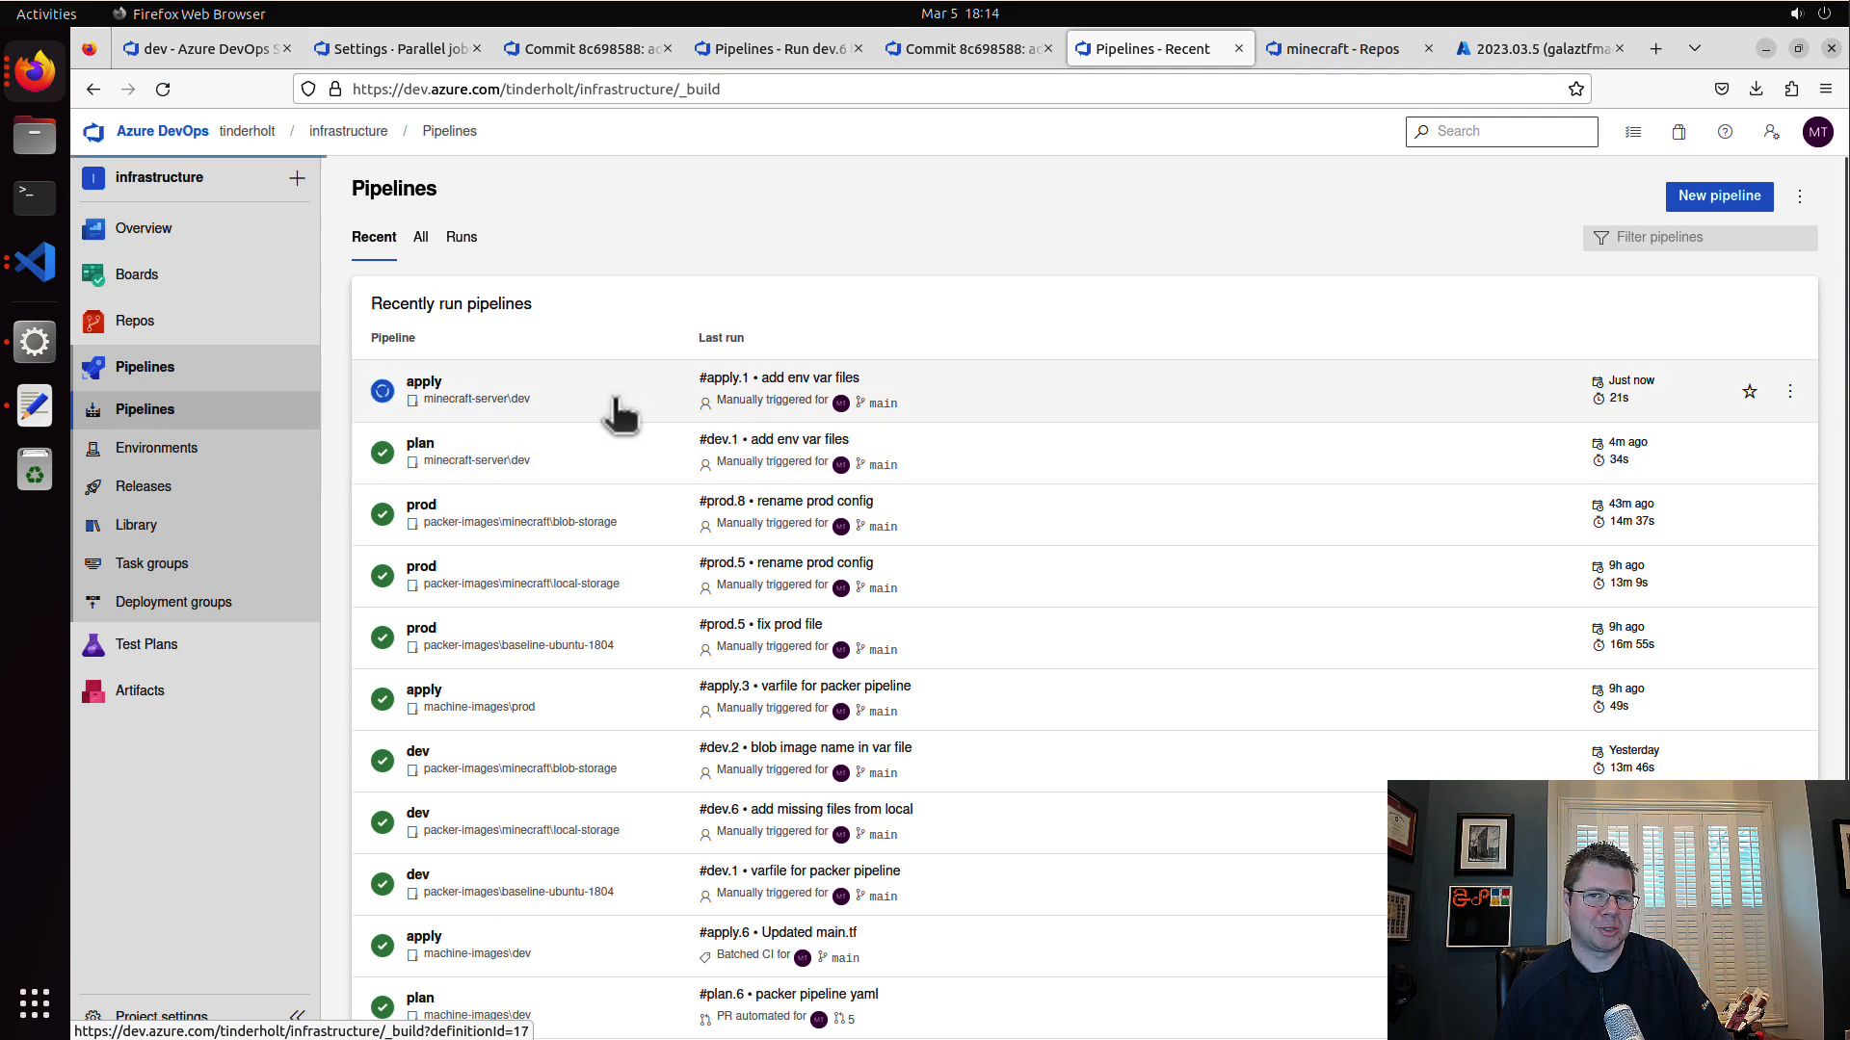
left_click(729, 374)
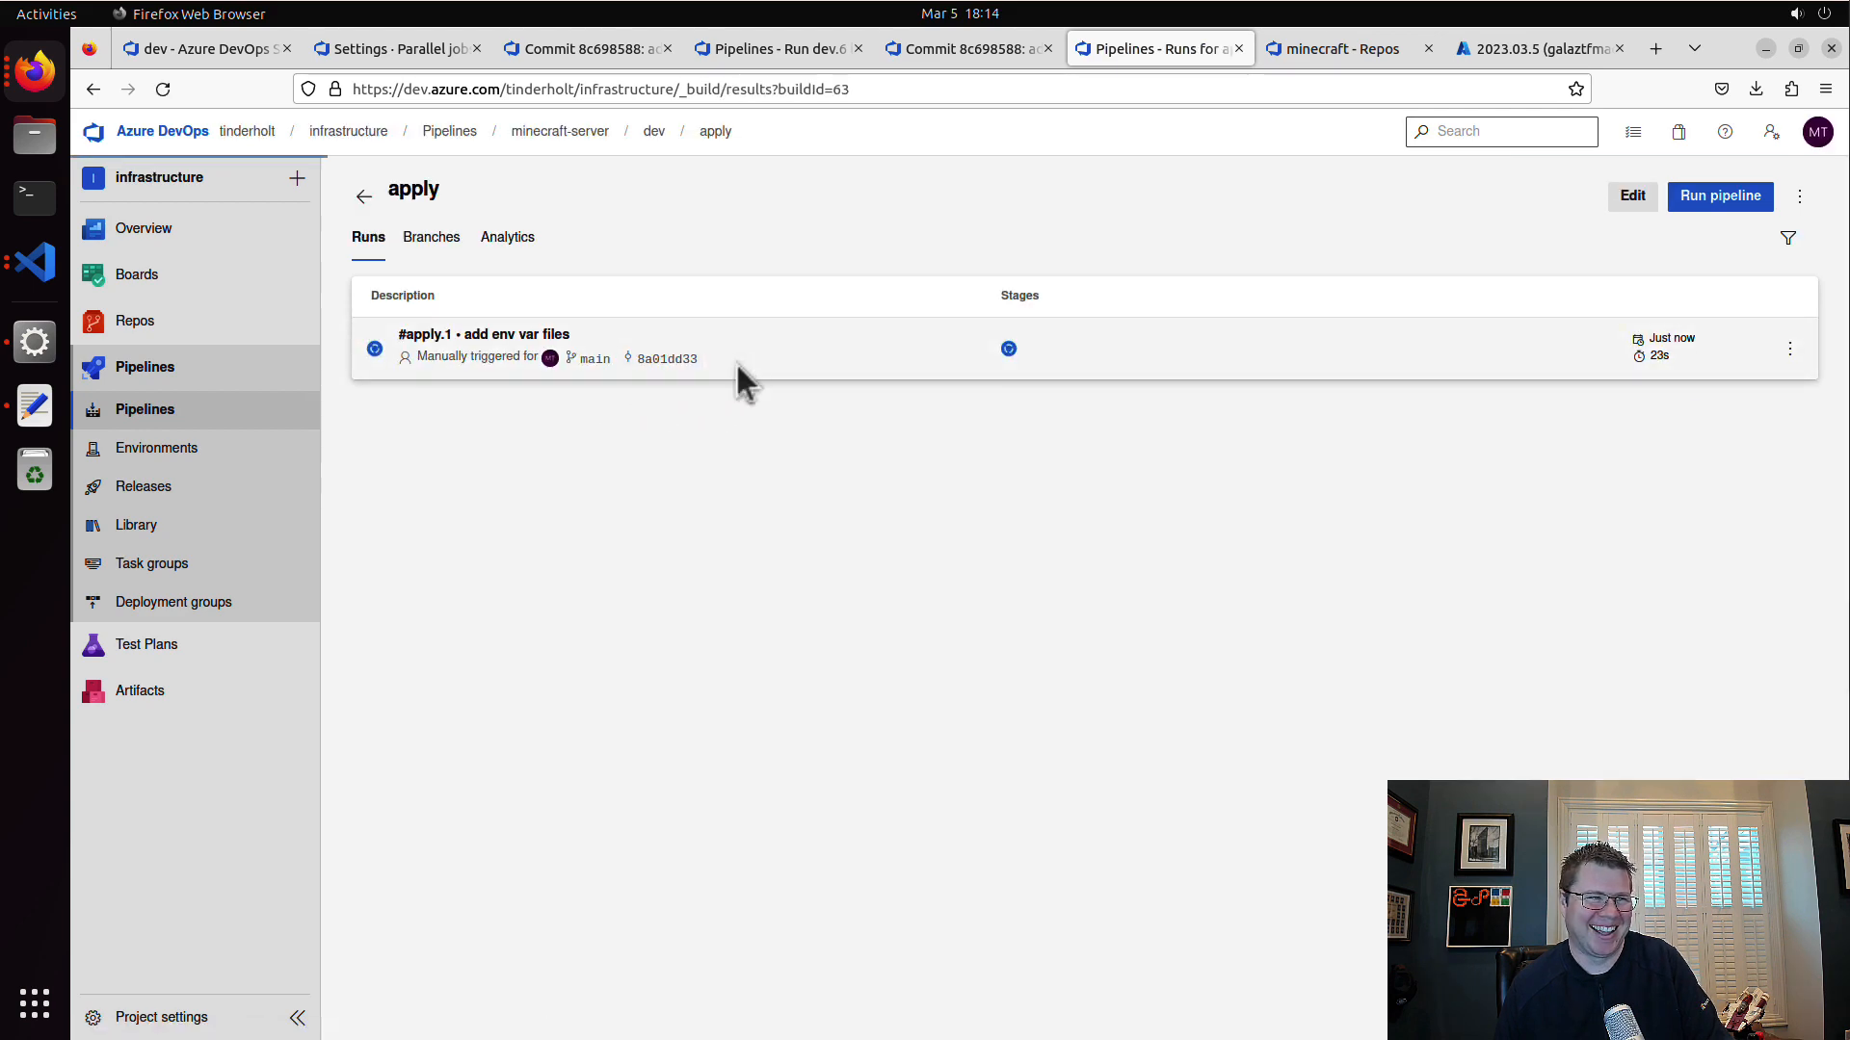
left_click(668, 575)
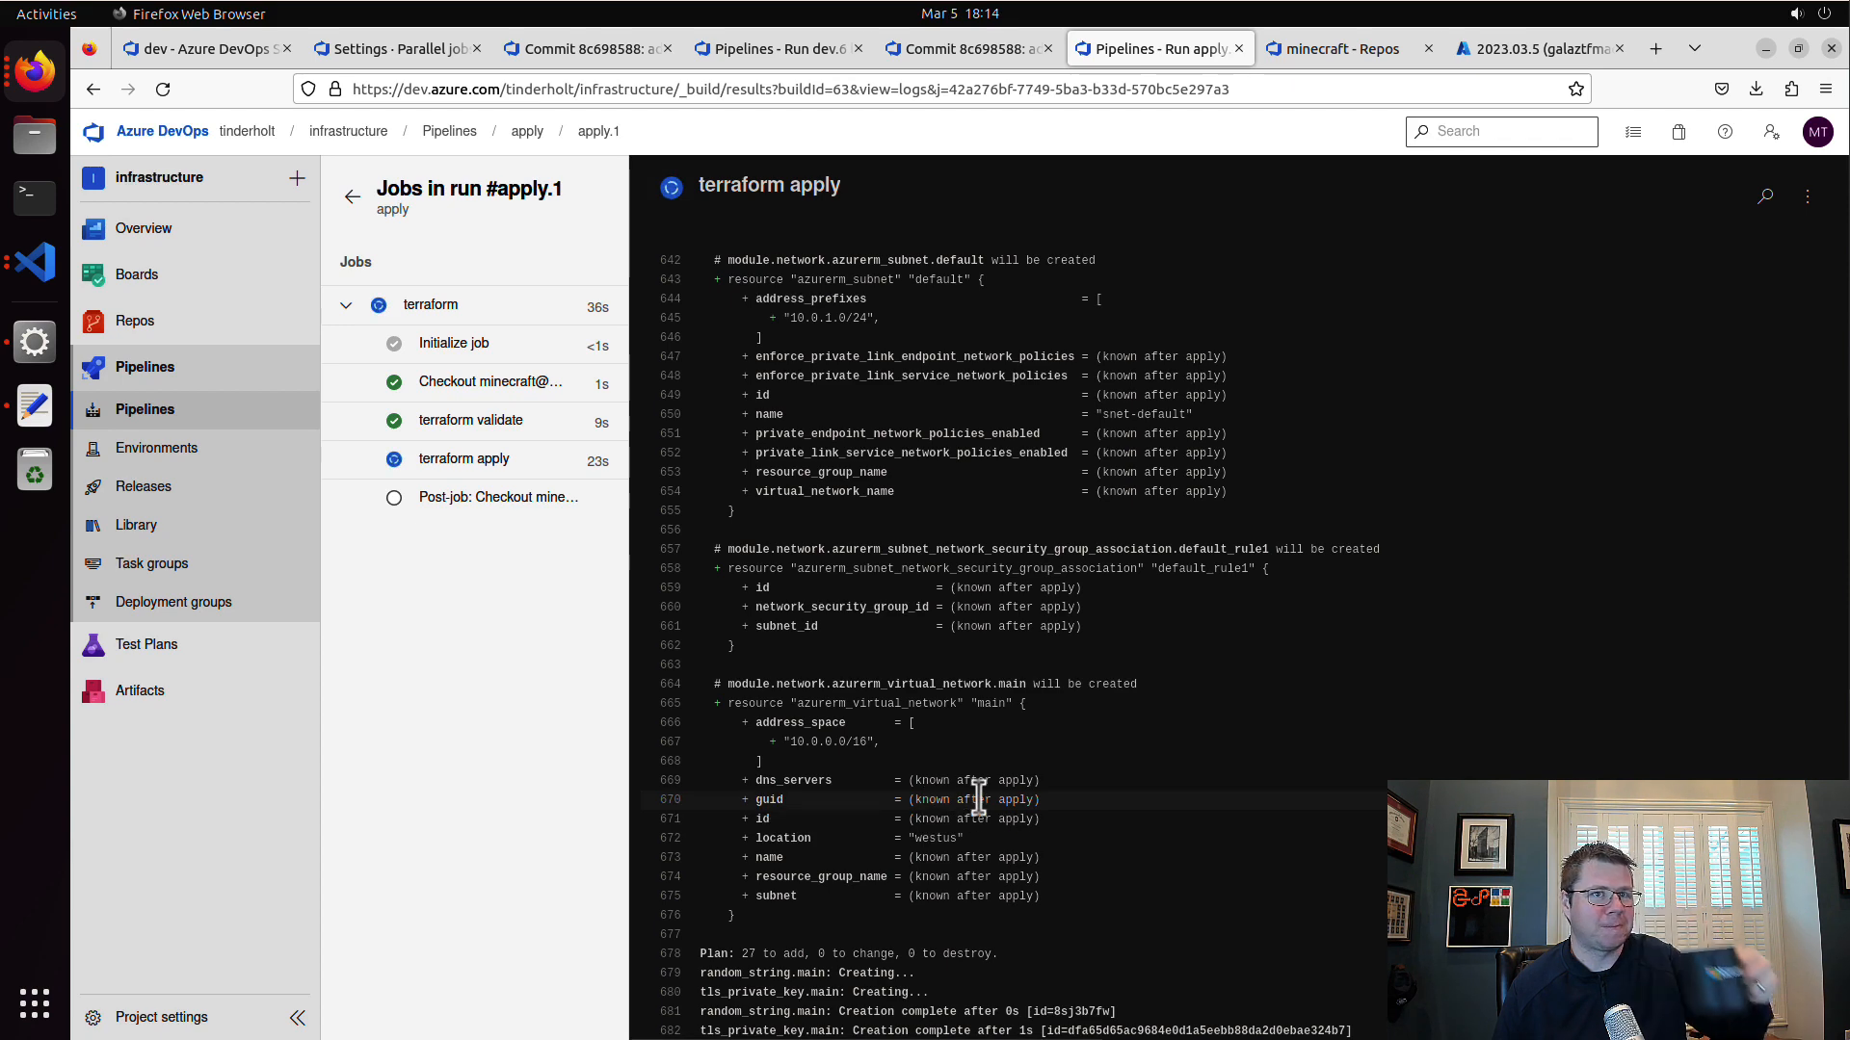
Step: Switch to the Azure portal, open the resource groups list, and refresh it
left_click(1563, 46)
left_click(165, 168)
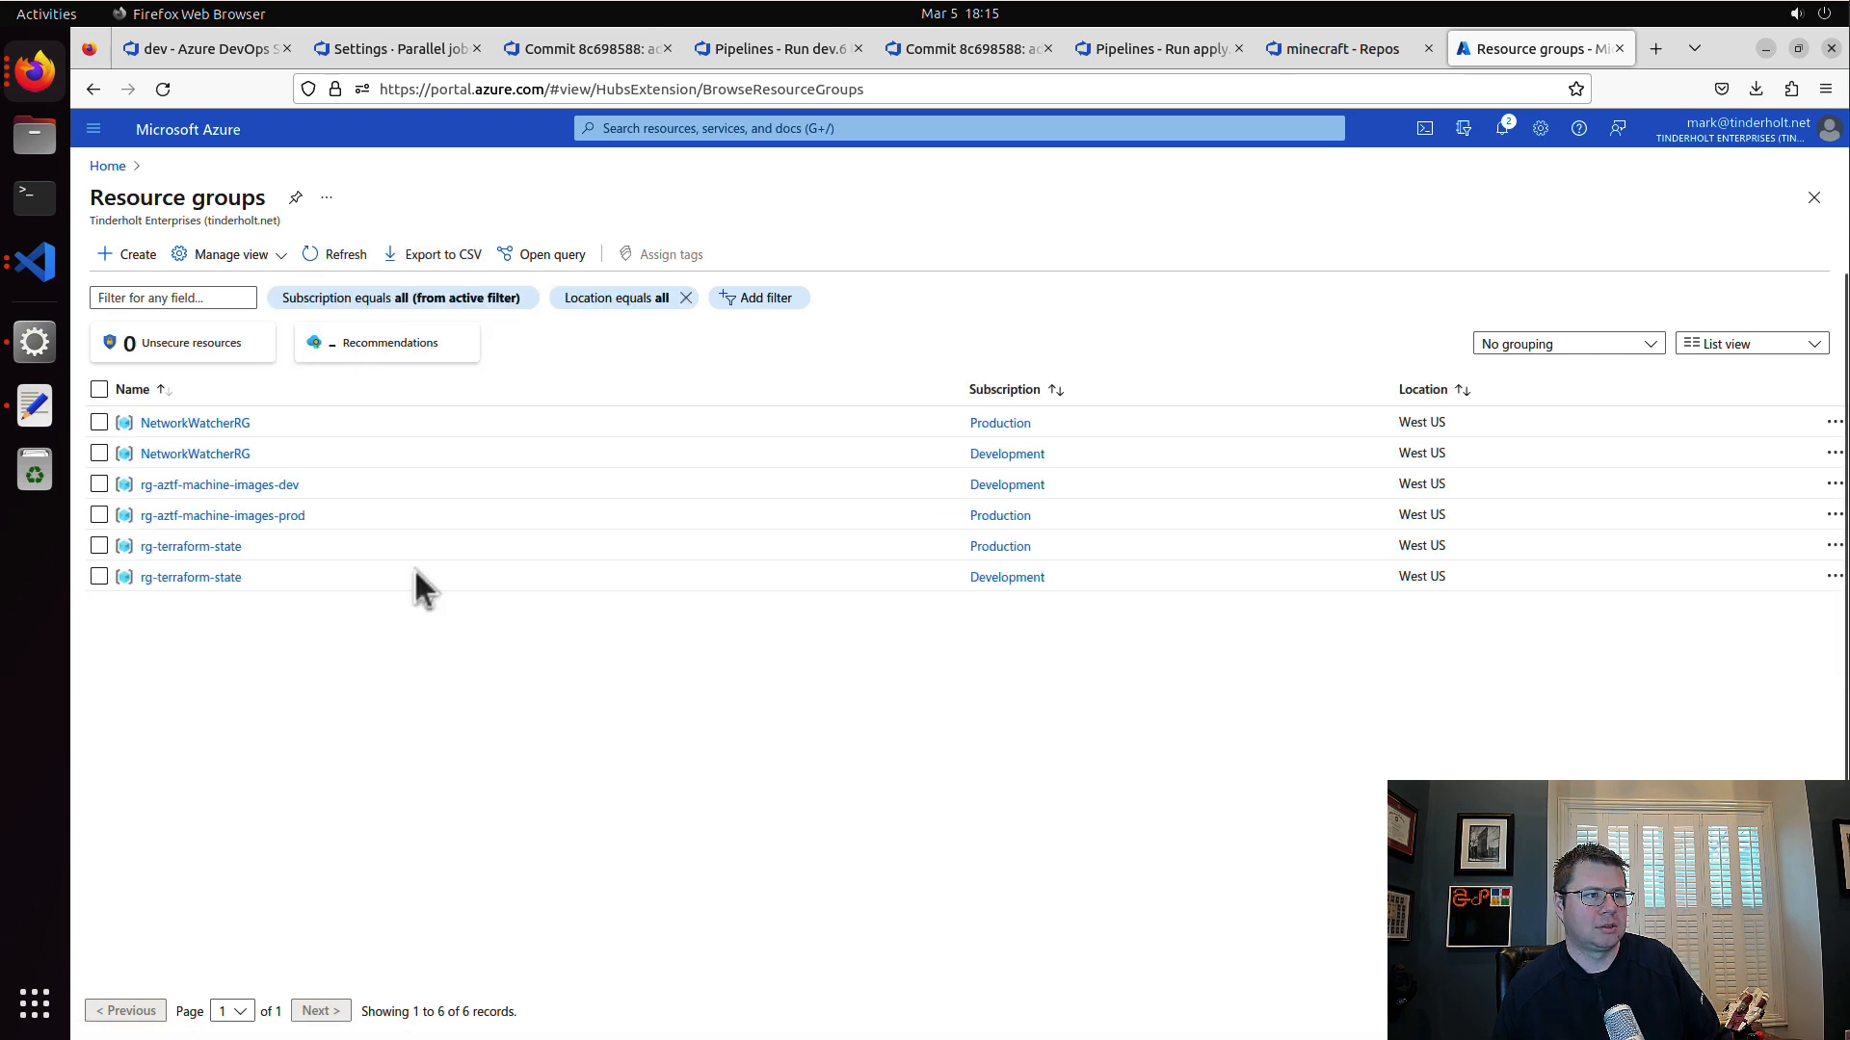
left_click(343, 265)
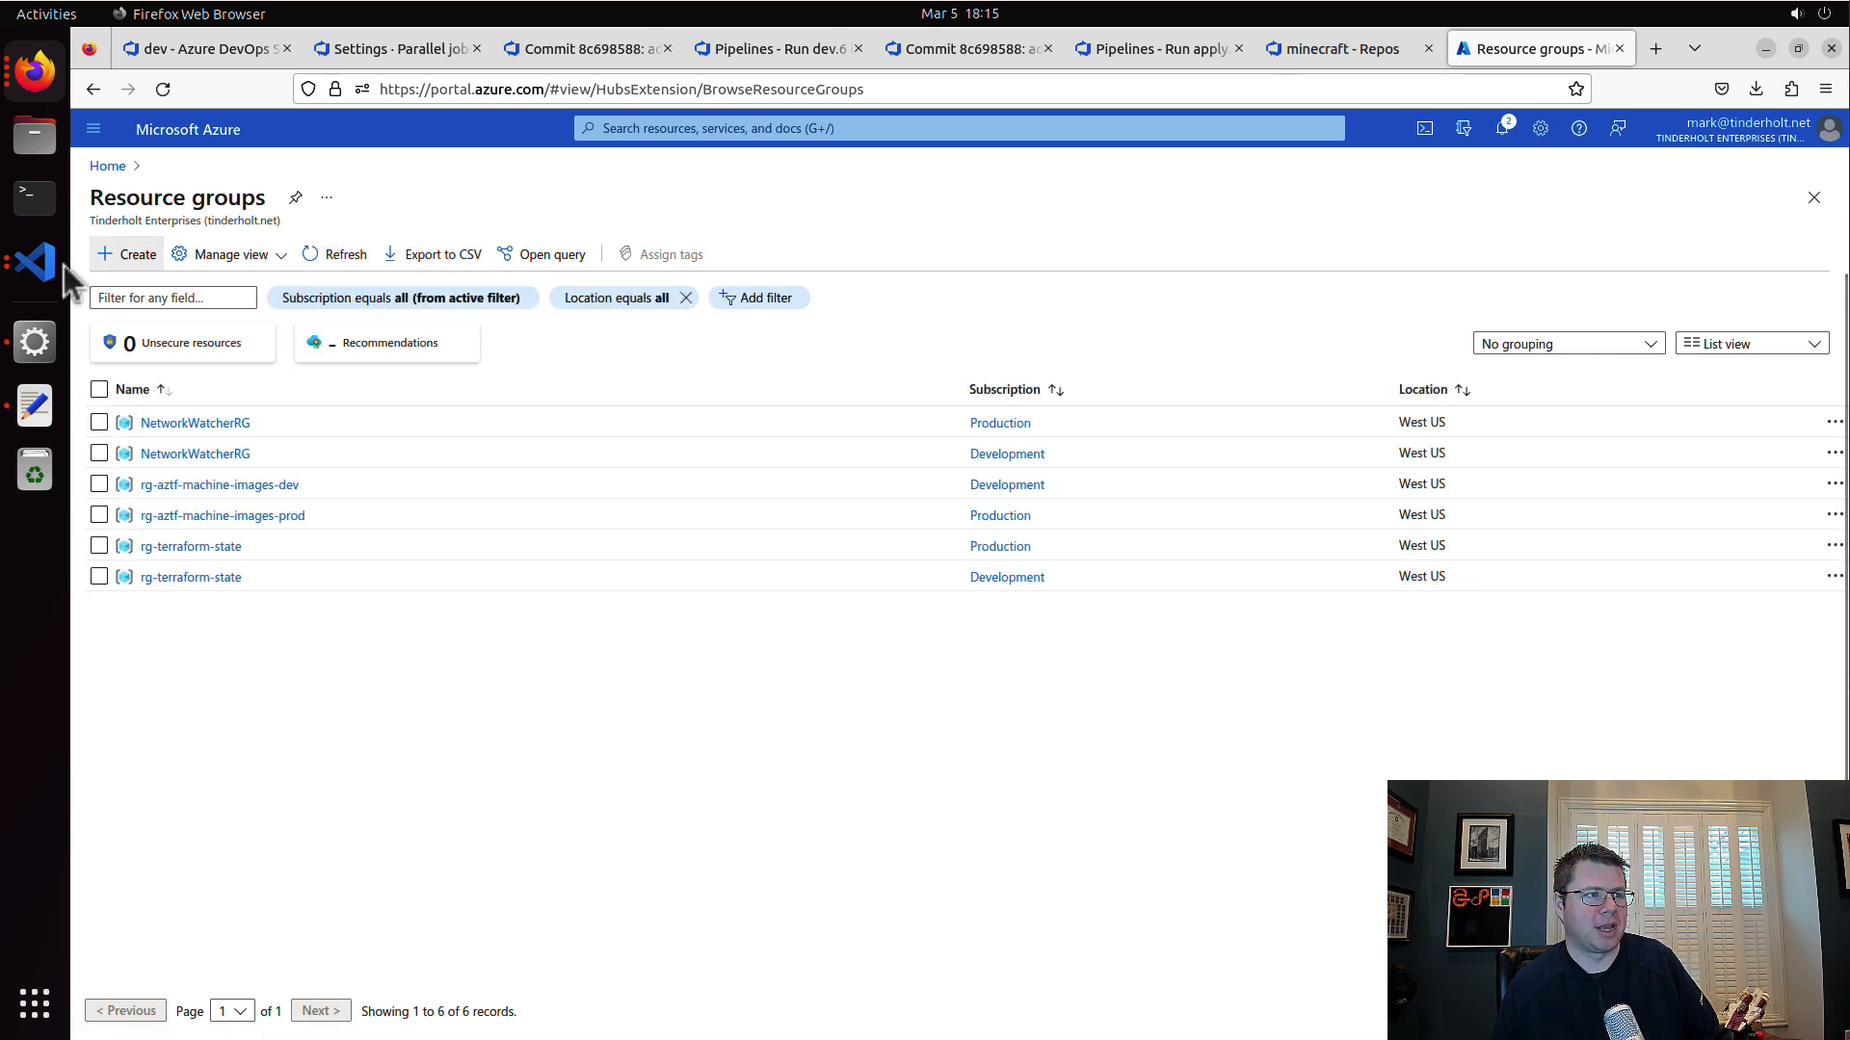
Step: Return to the apply run in Azure DevOps and check the progress of the terraform apply log
left_click(35, 261)
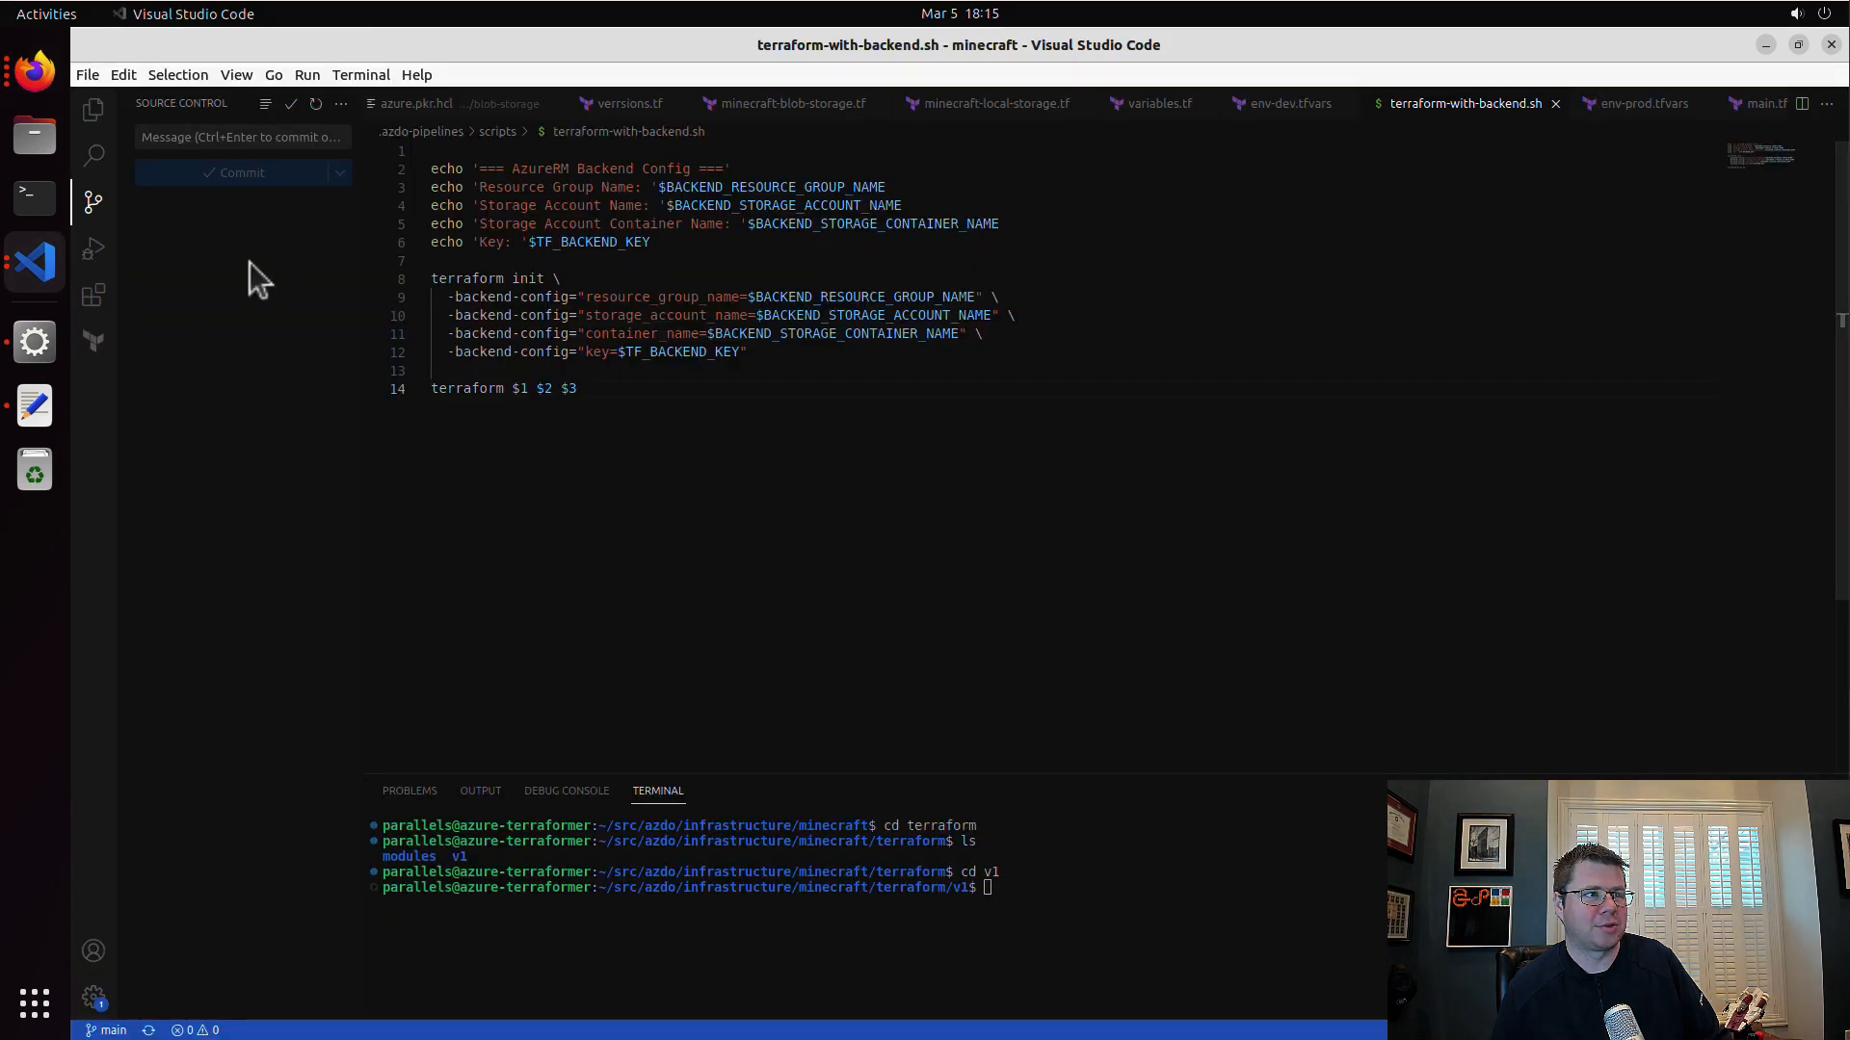
left_click(38, 262)
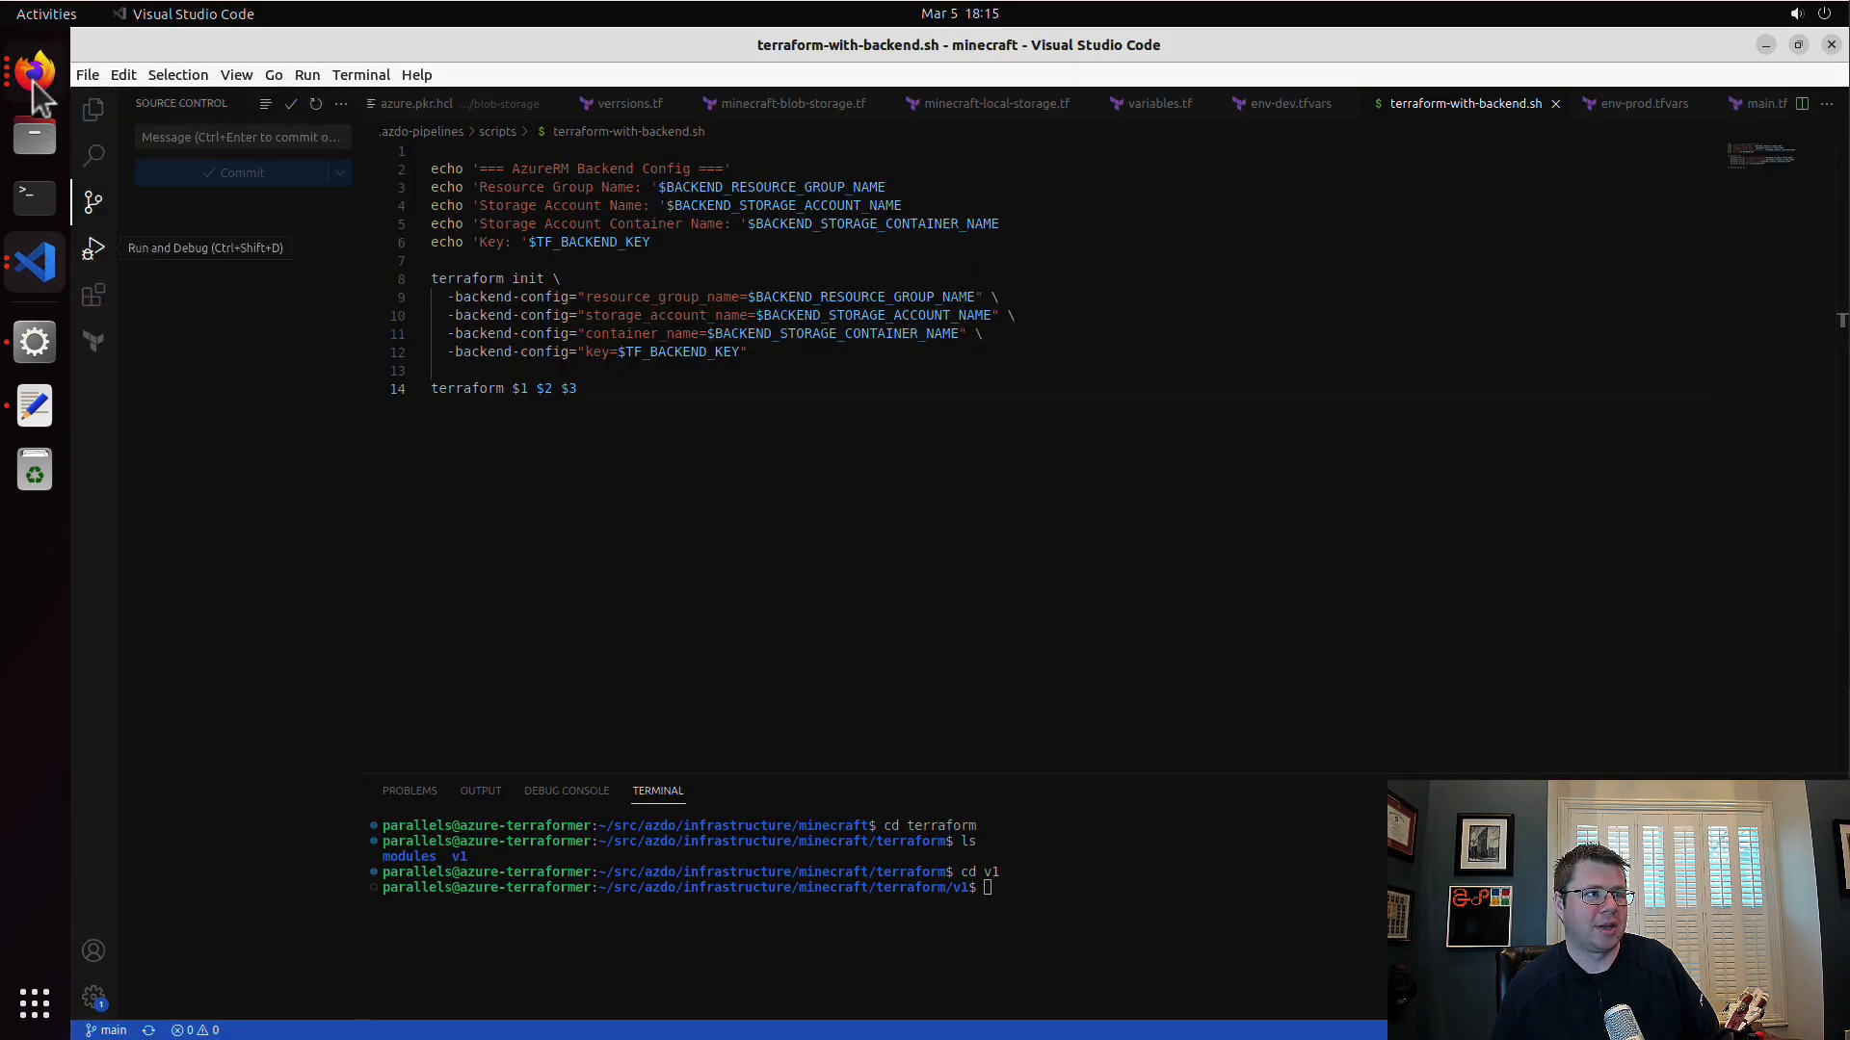
left_click(35, 75)
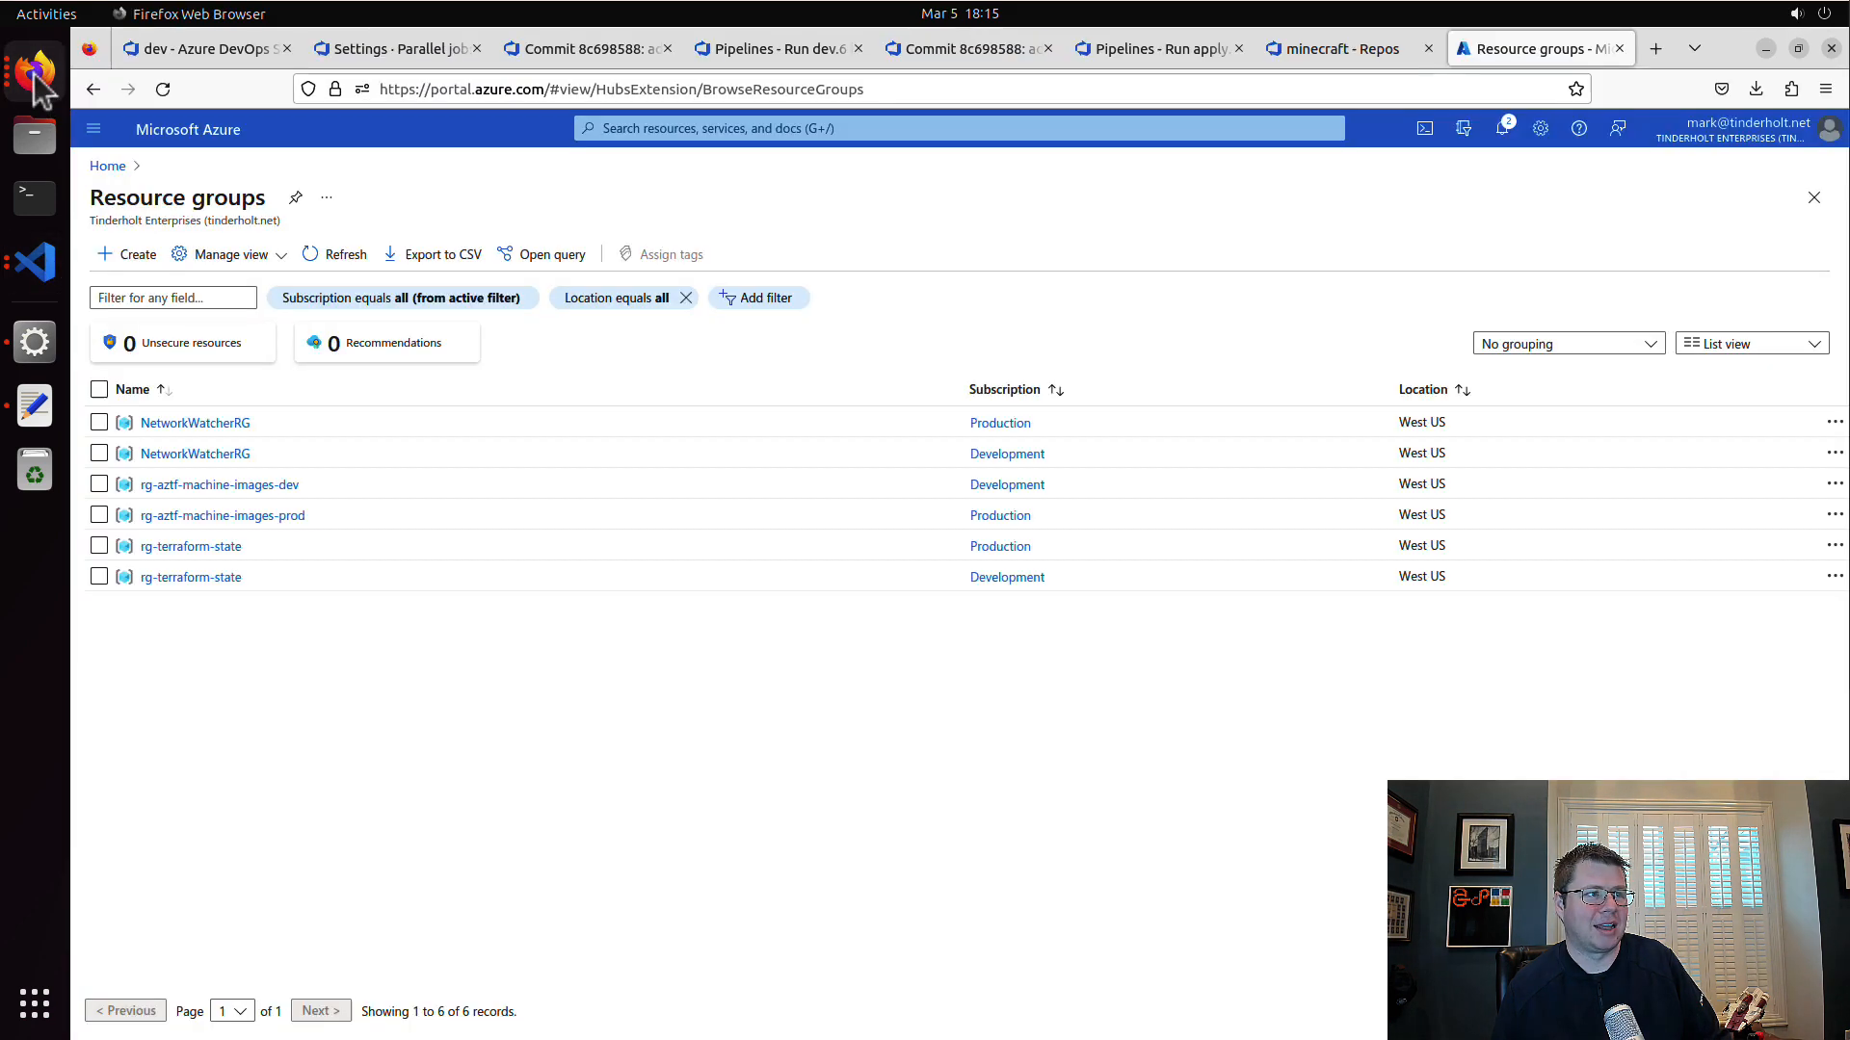
left_click(1173, 53)
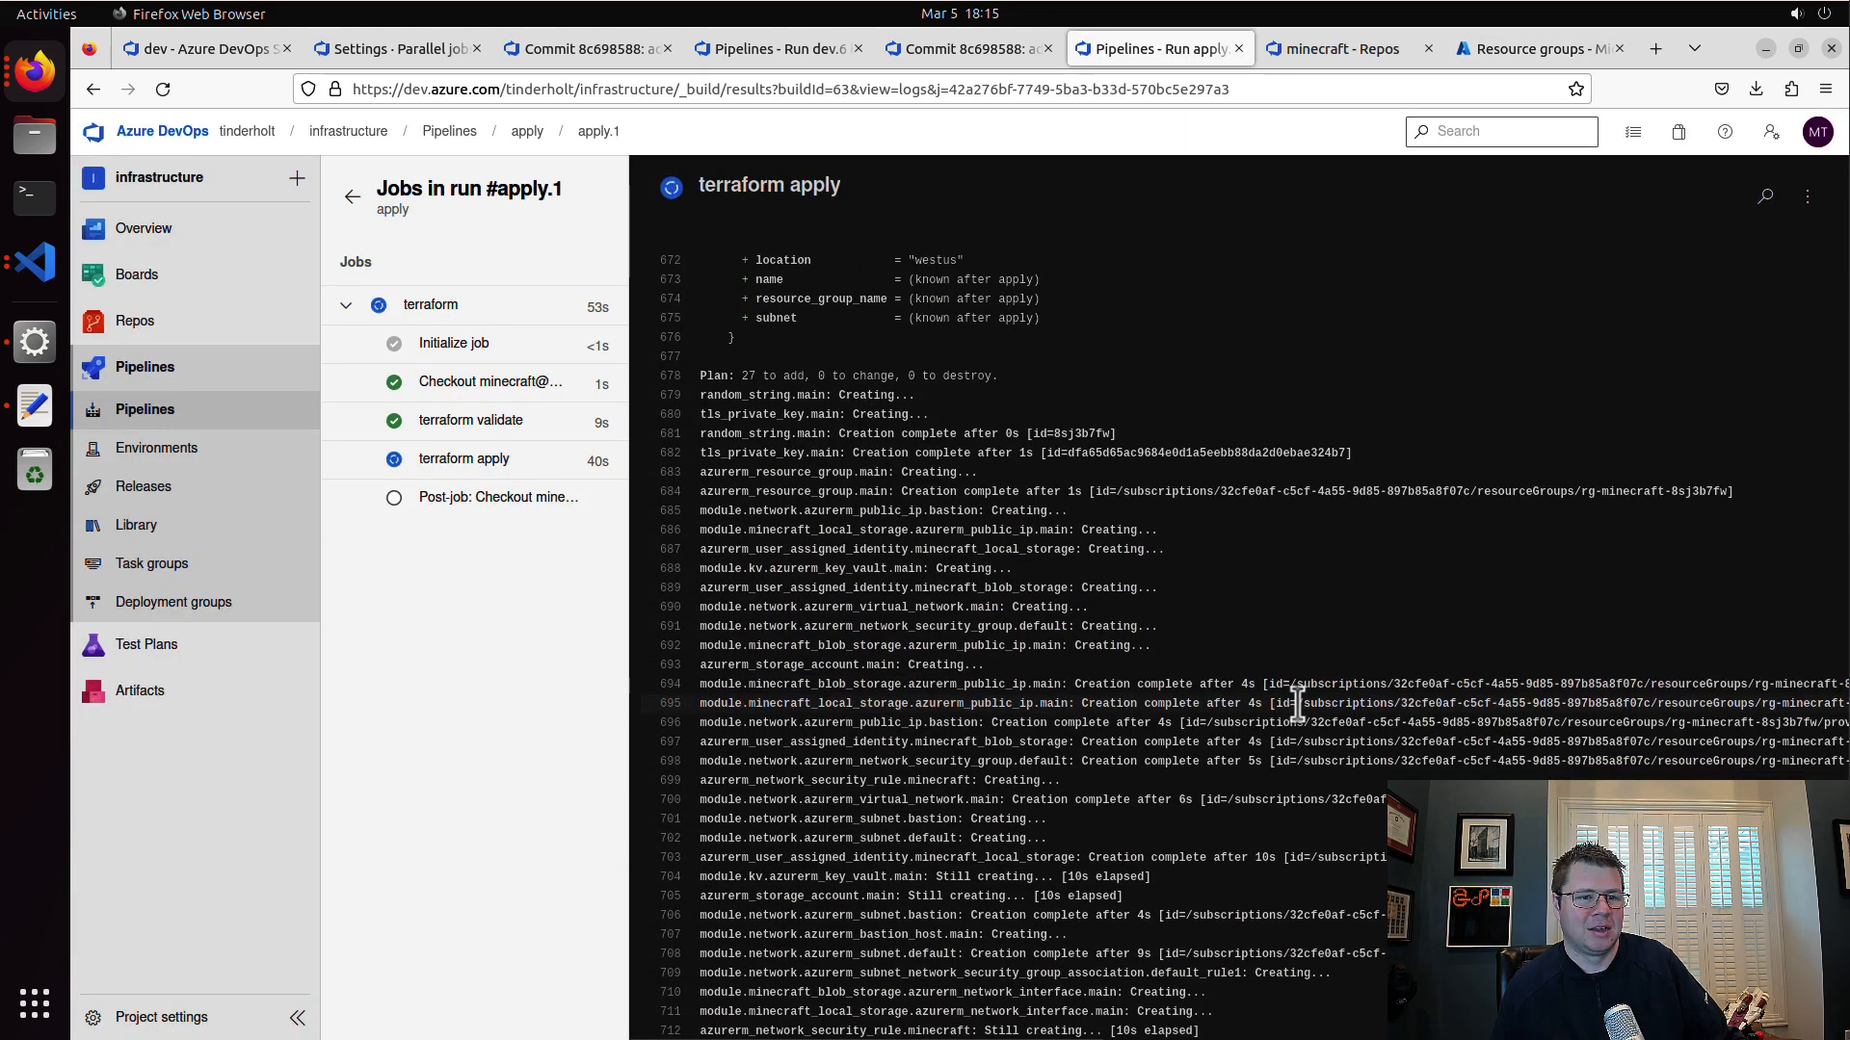
Step: Refresh the resource groups list in the Azure portal and open the rg-minecraft-8sj3b7fw resource group
left_click(1493, 45)
left_click(337, 256)
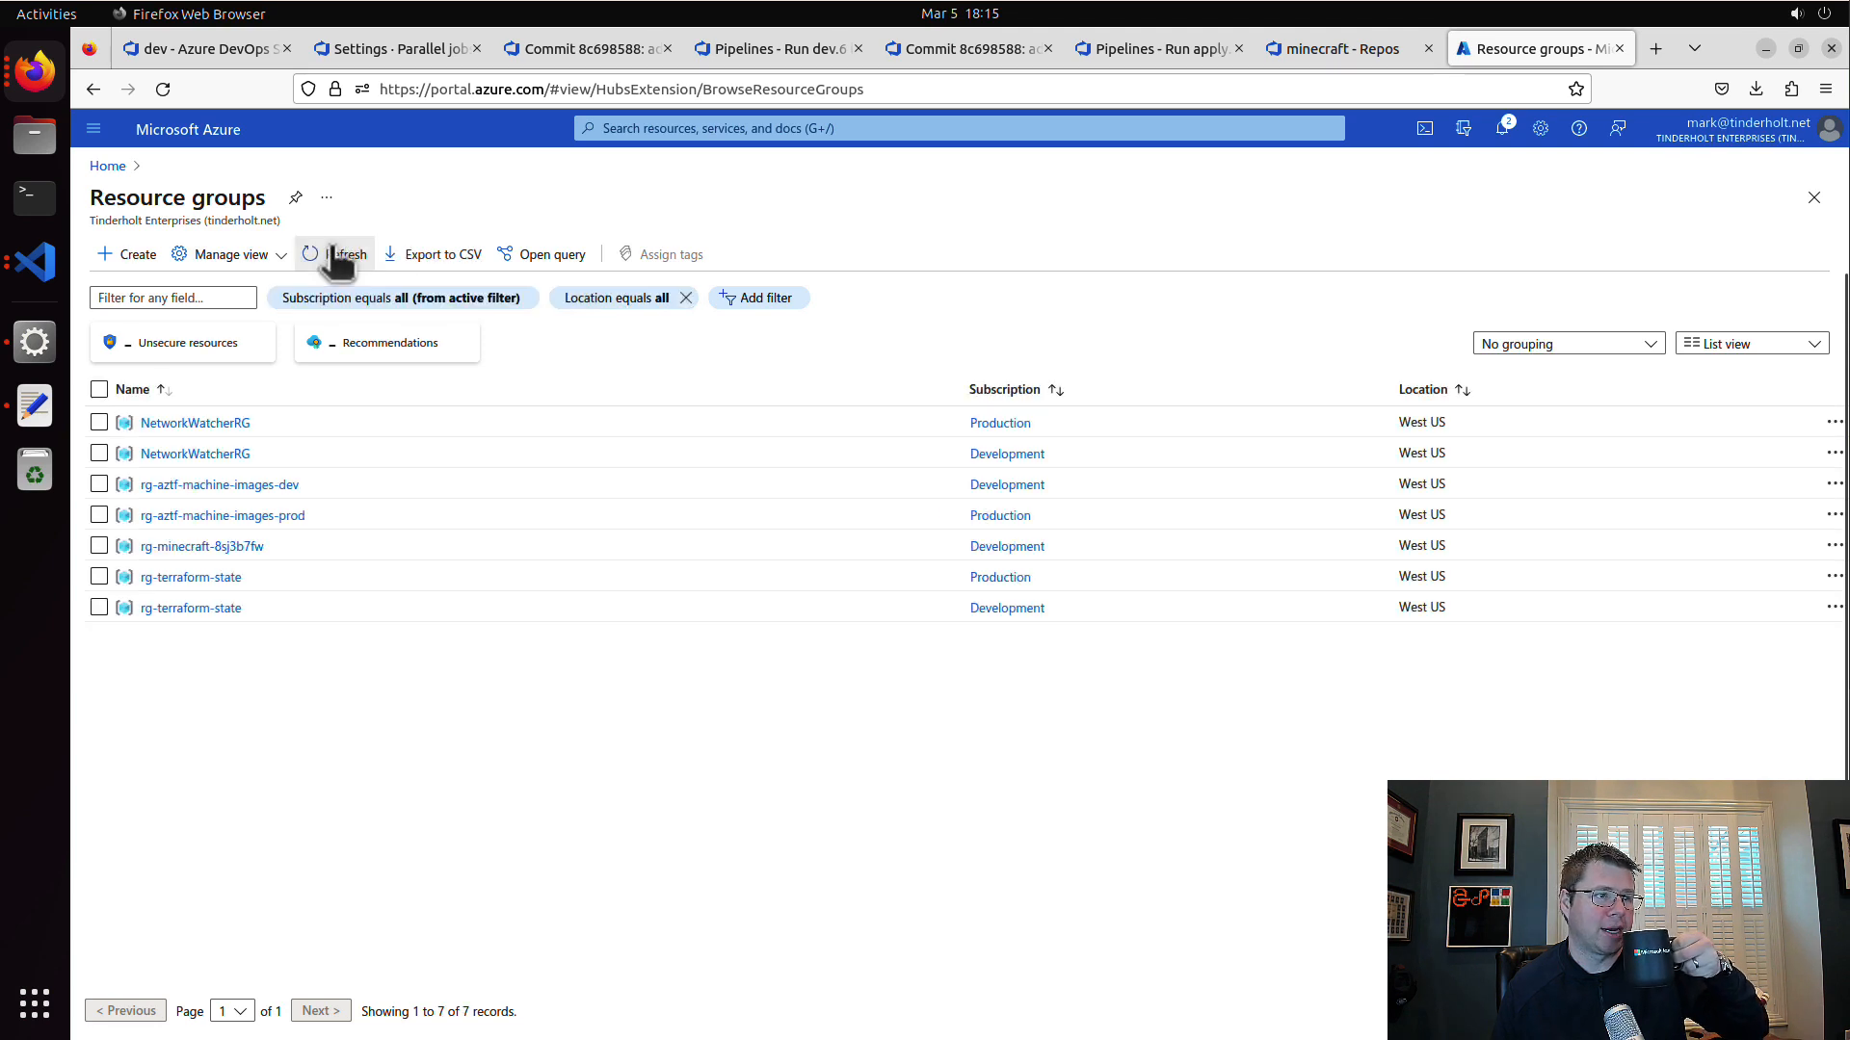
left_click(253, 549)
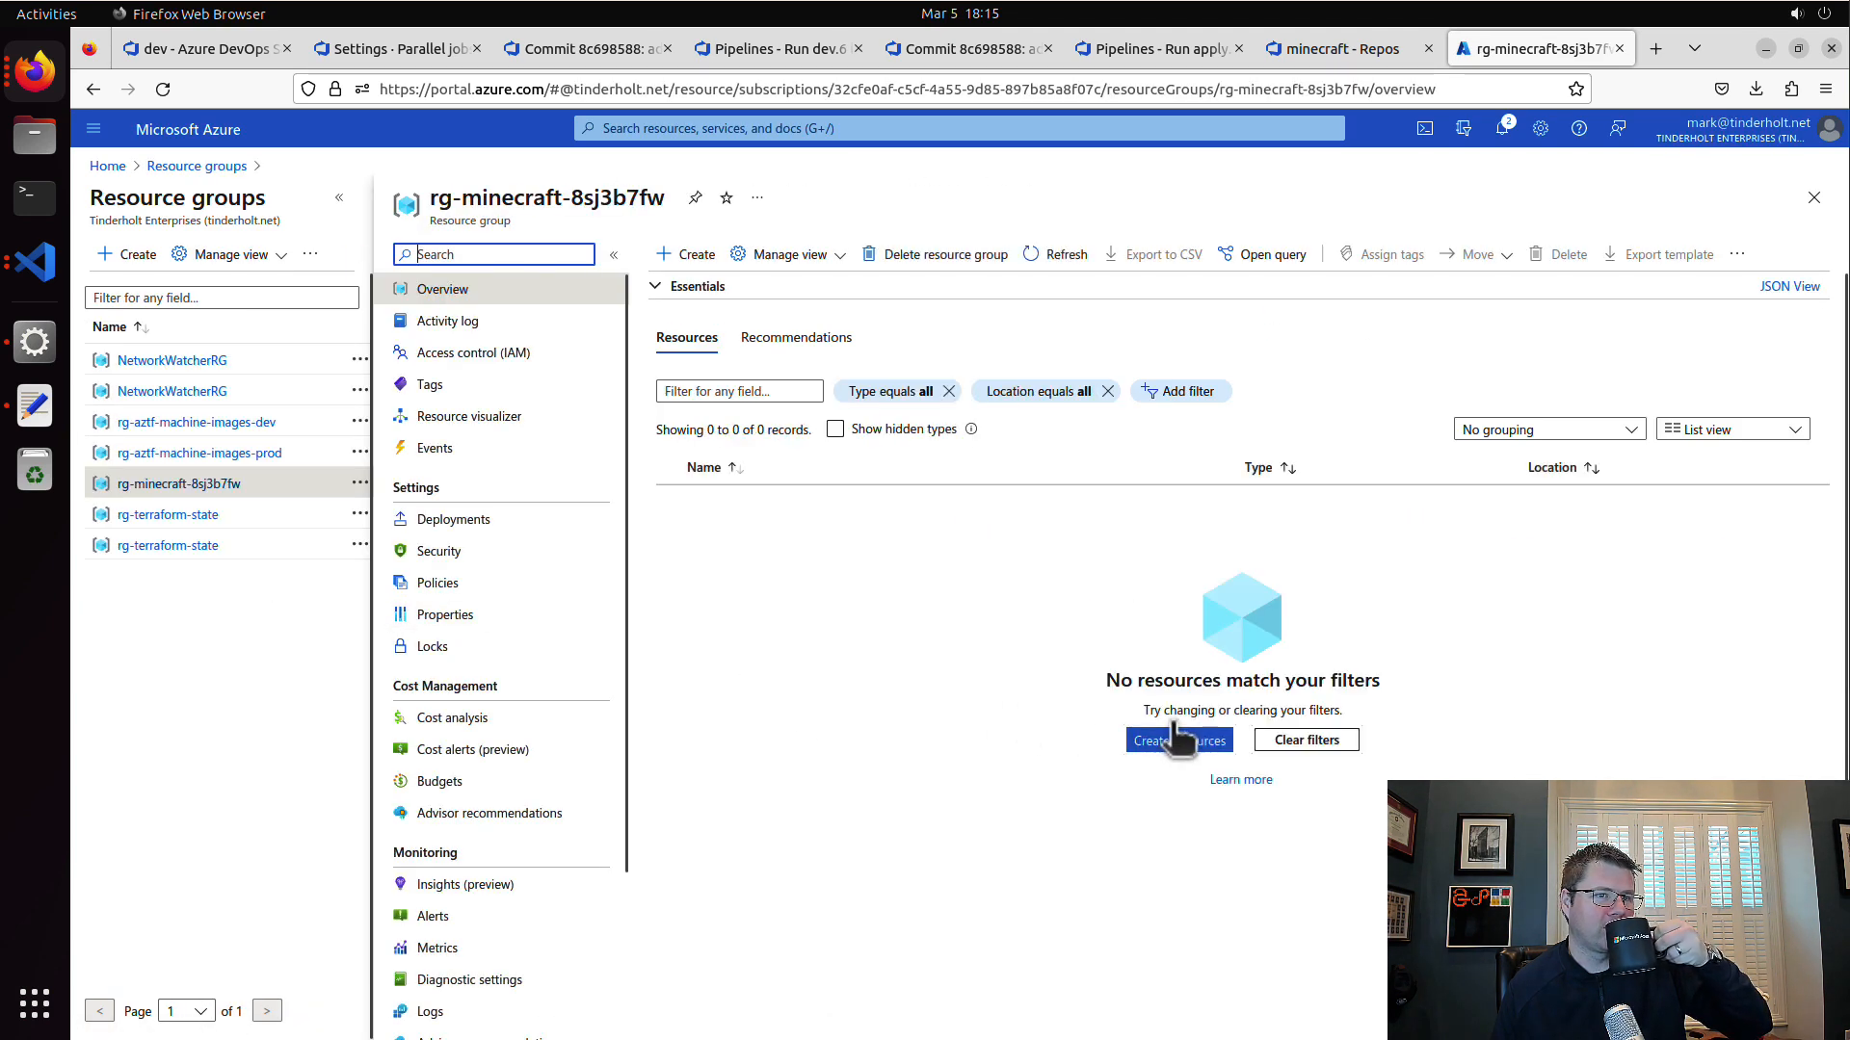
Step: Refresh the resource group's resource list, and examine the minecraft_local_storage identity block of identity.tf in Visual Studio Code
left_click(1050, 252)
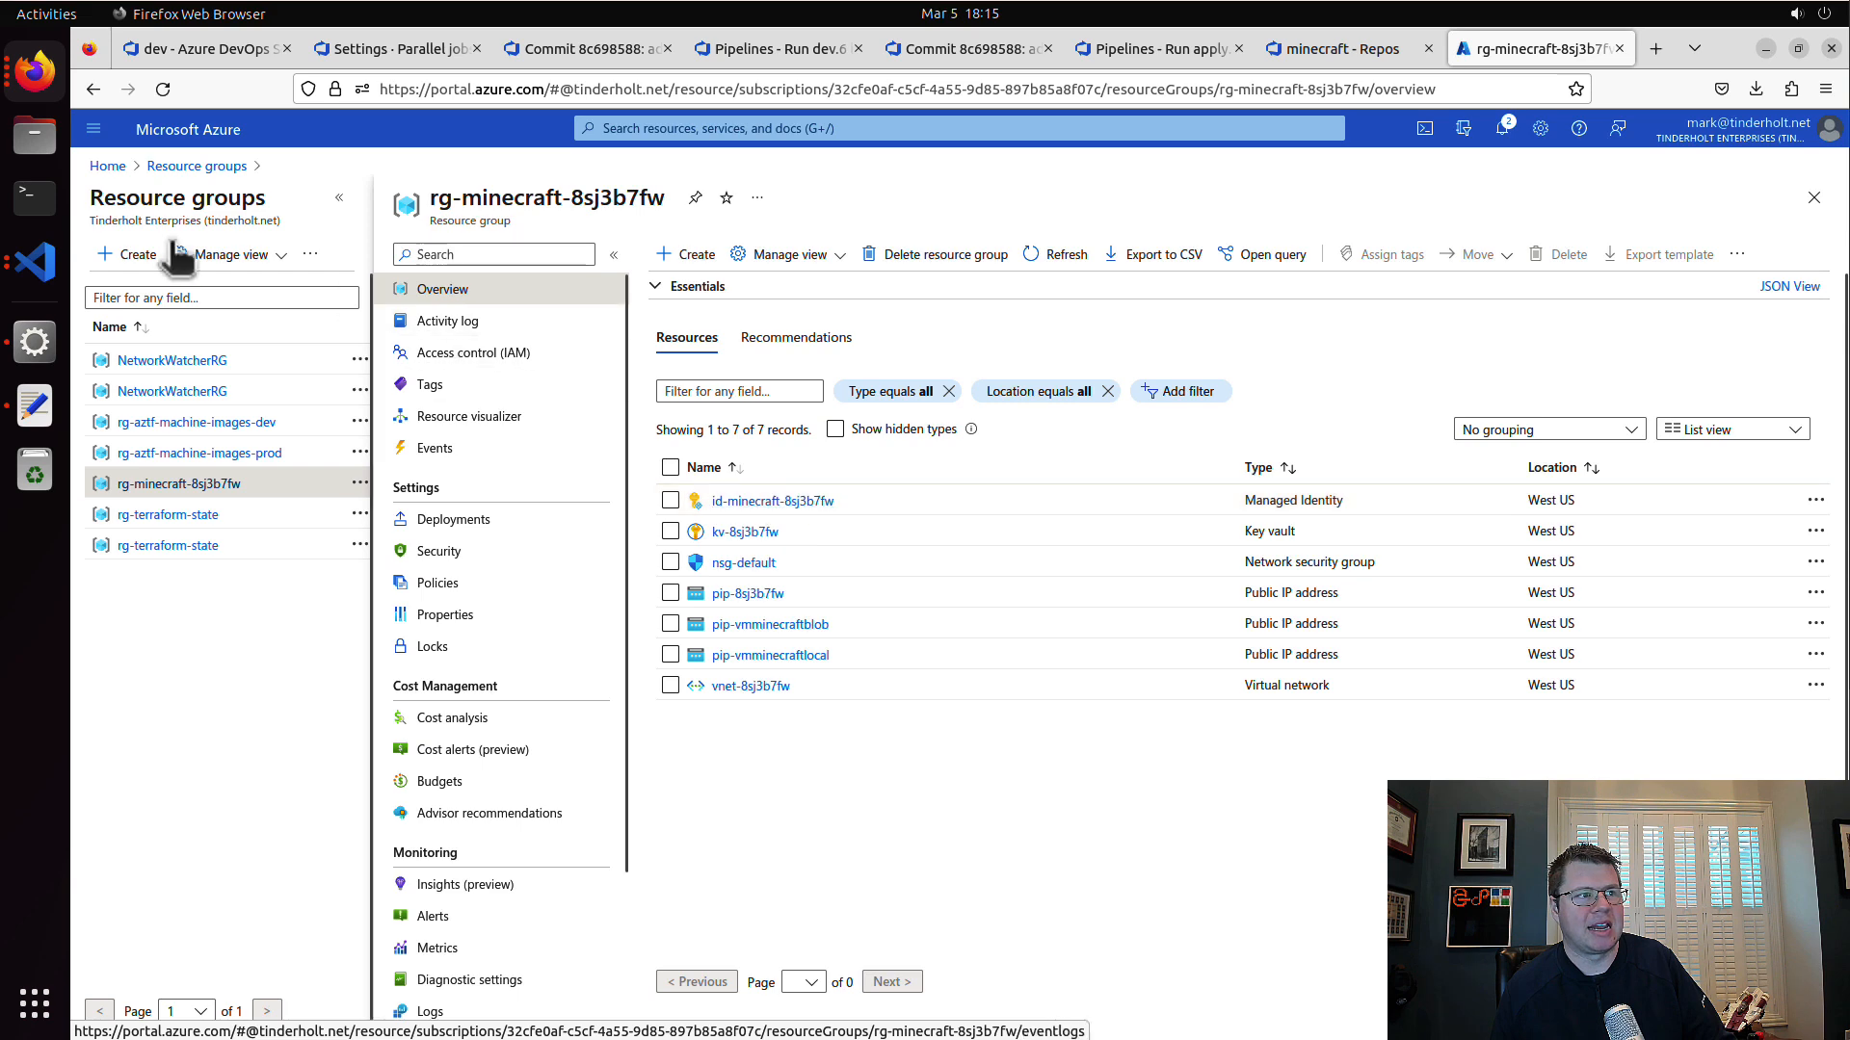
left_click(37, 262)
left_click(93, 111)
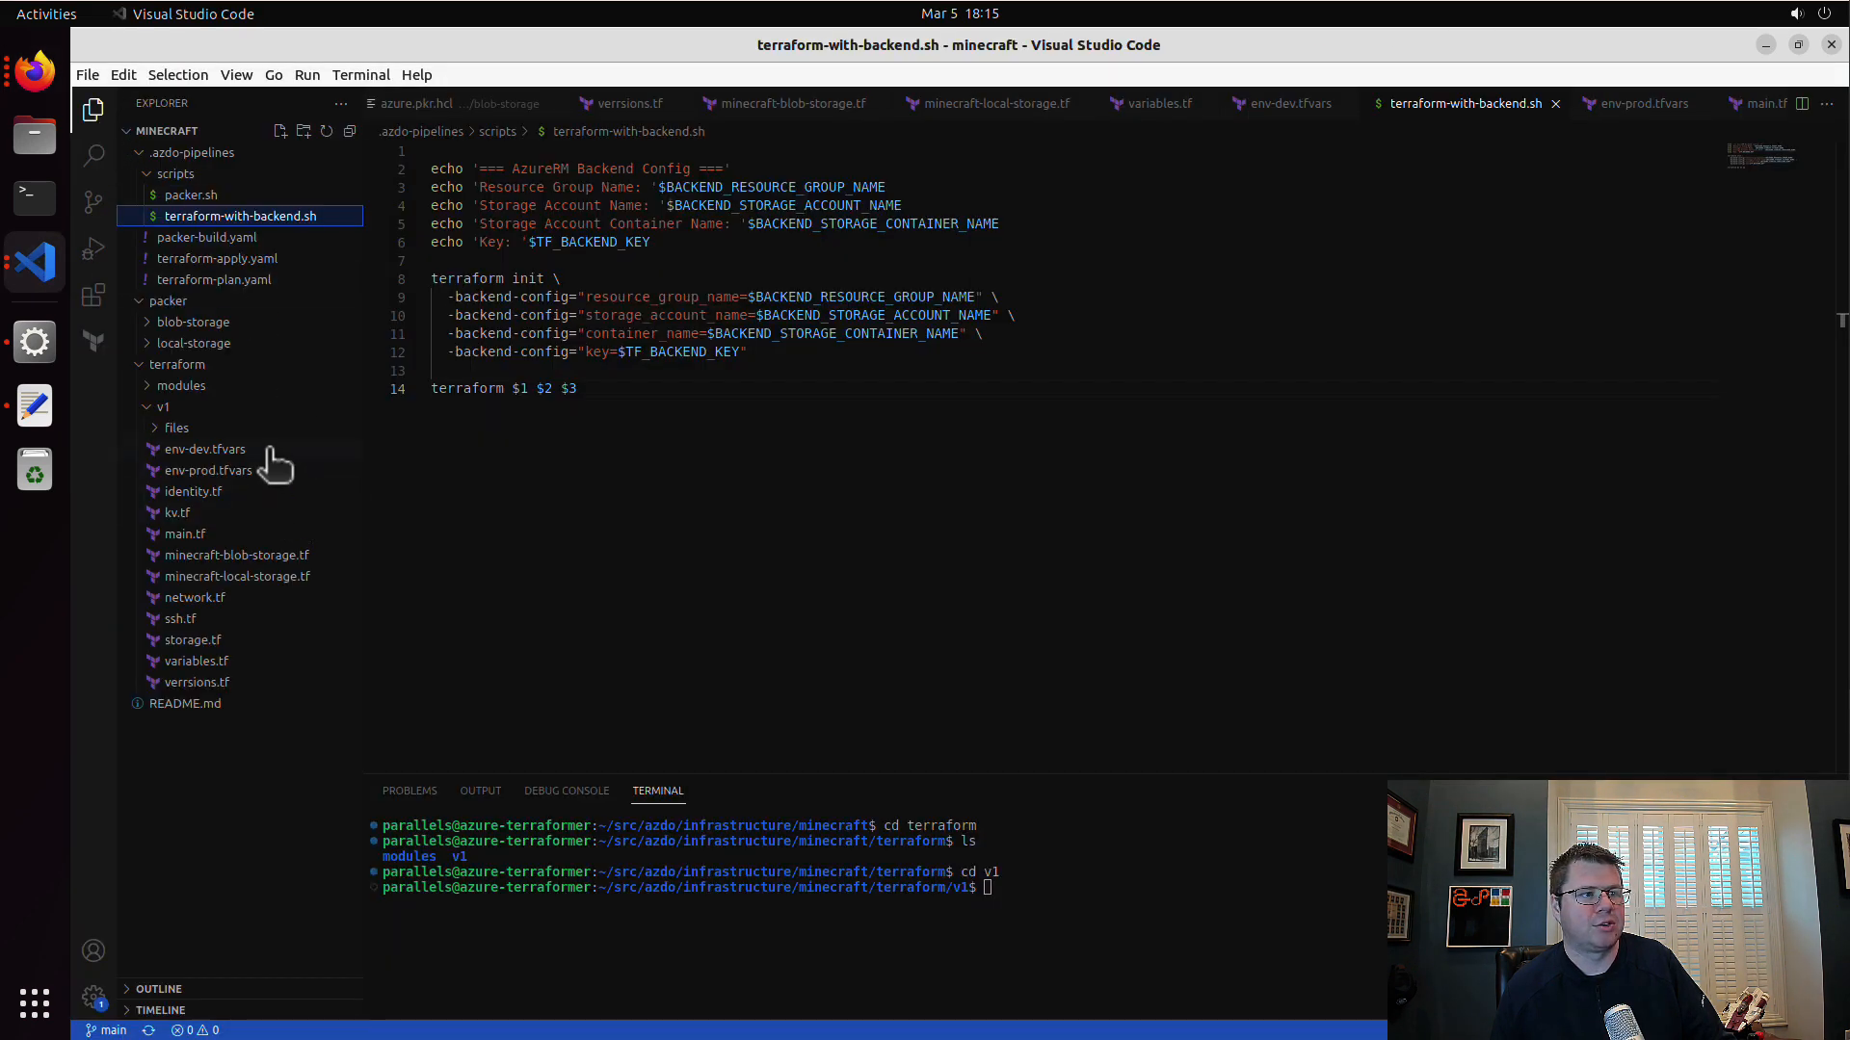
left_click(262, 450)
left_click(256, 492)
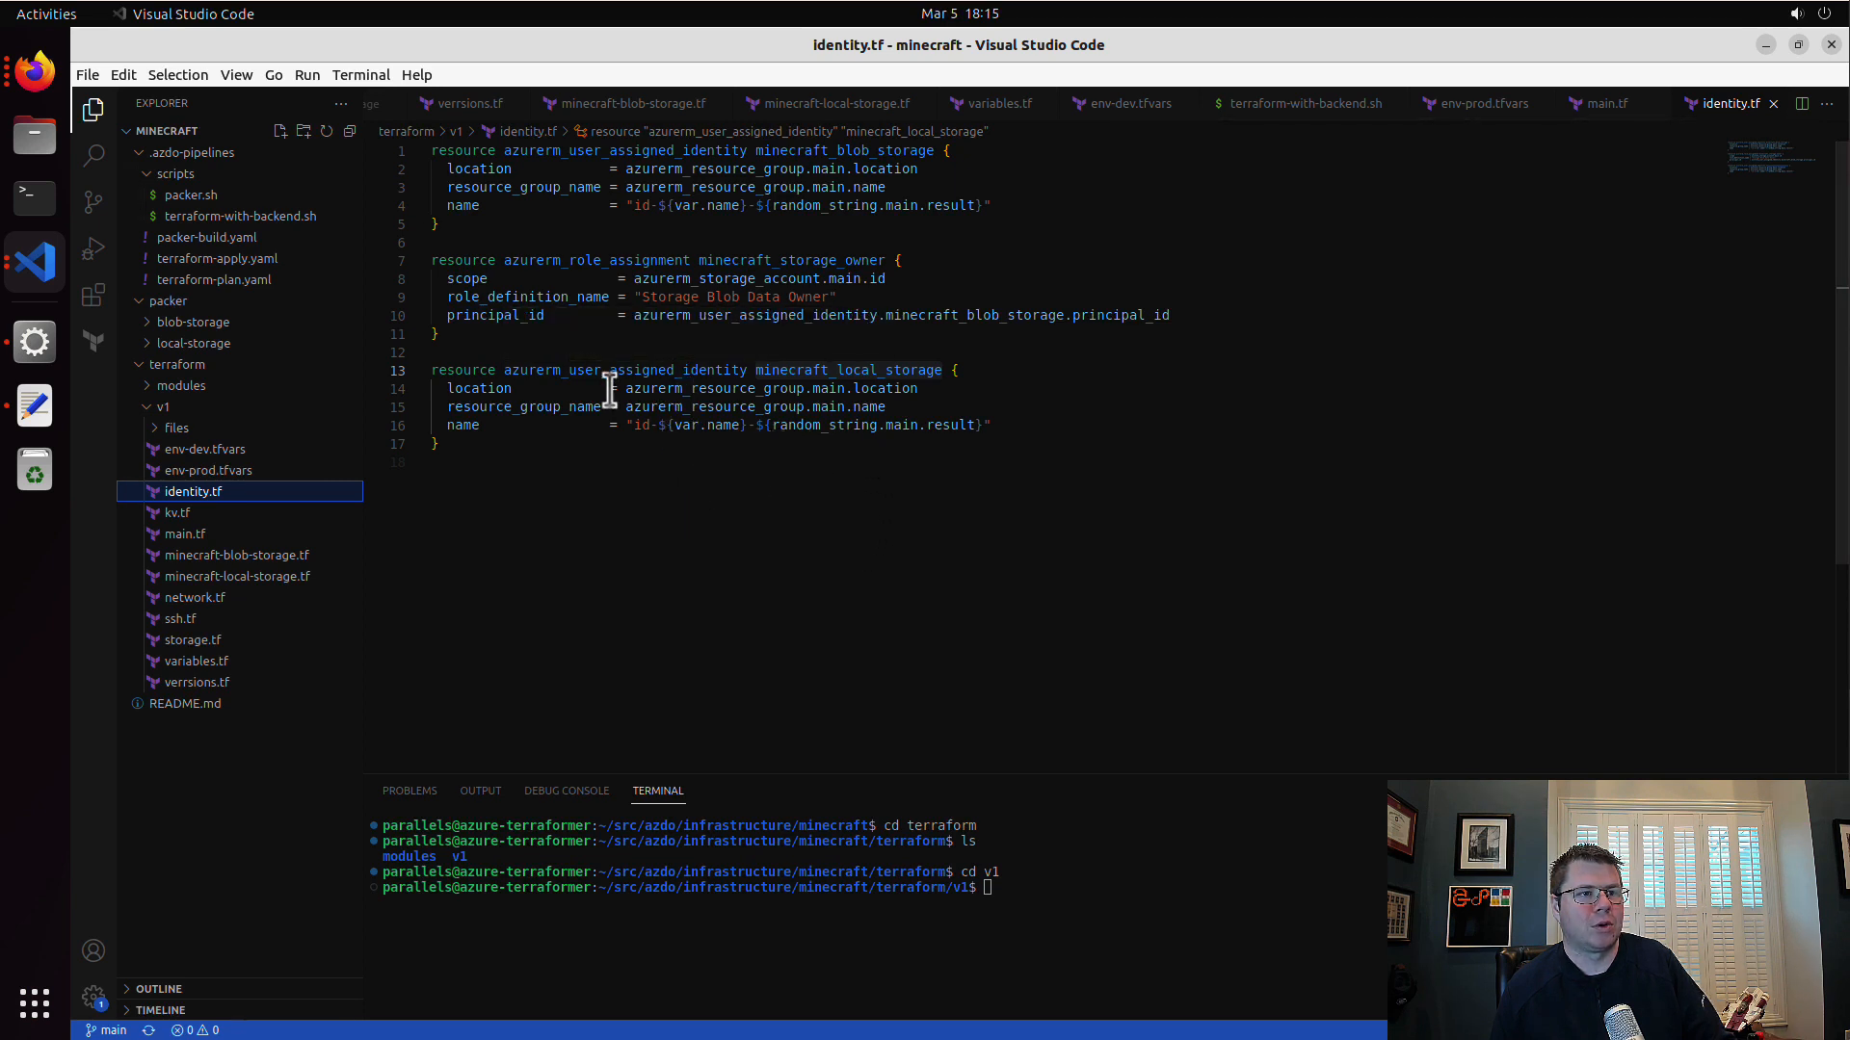
left_click_drag(787, 511, 525, 351)
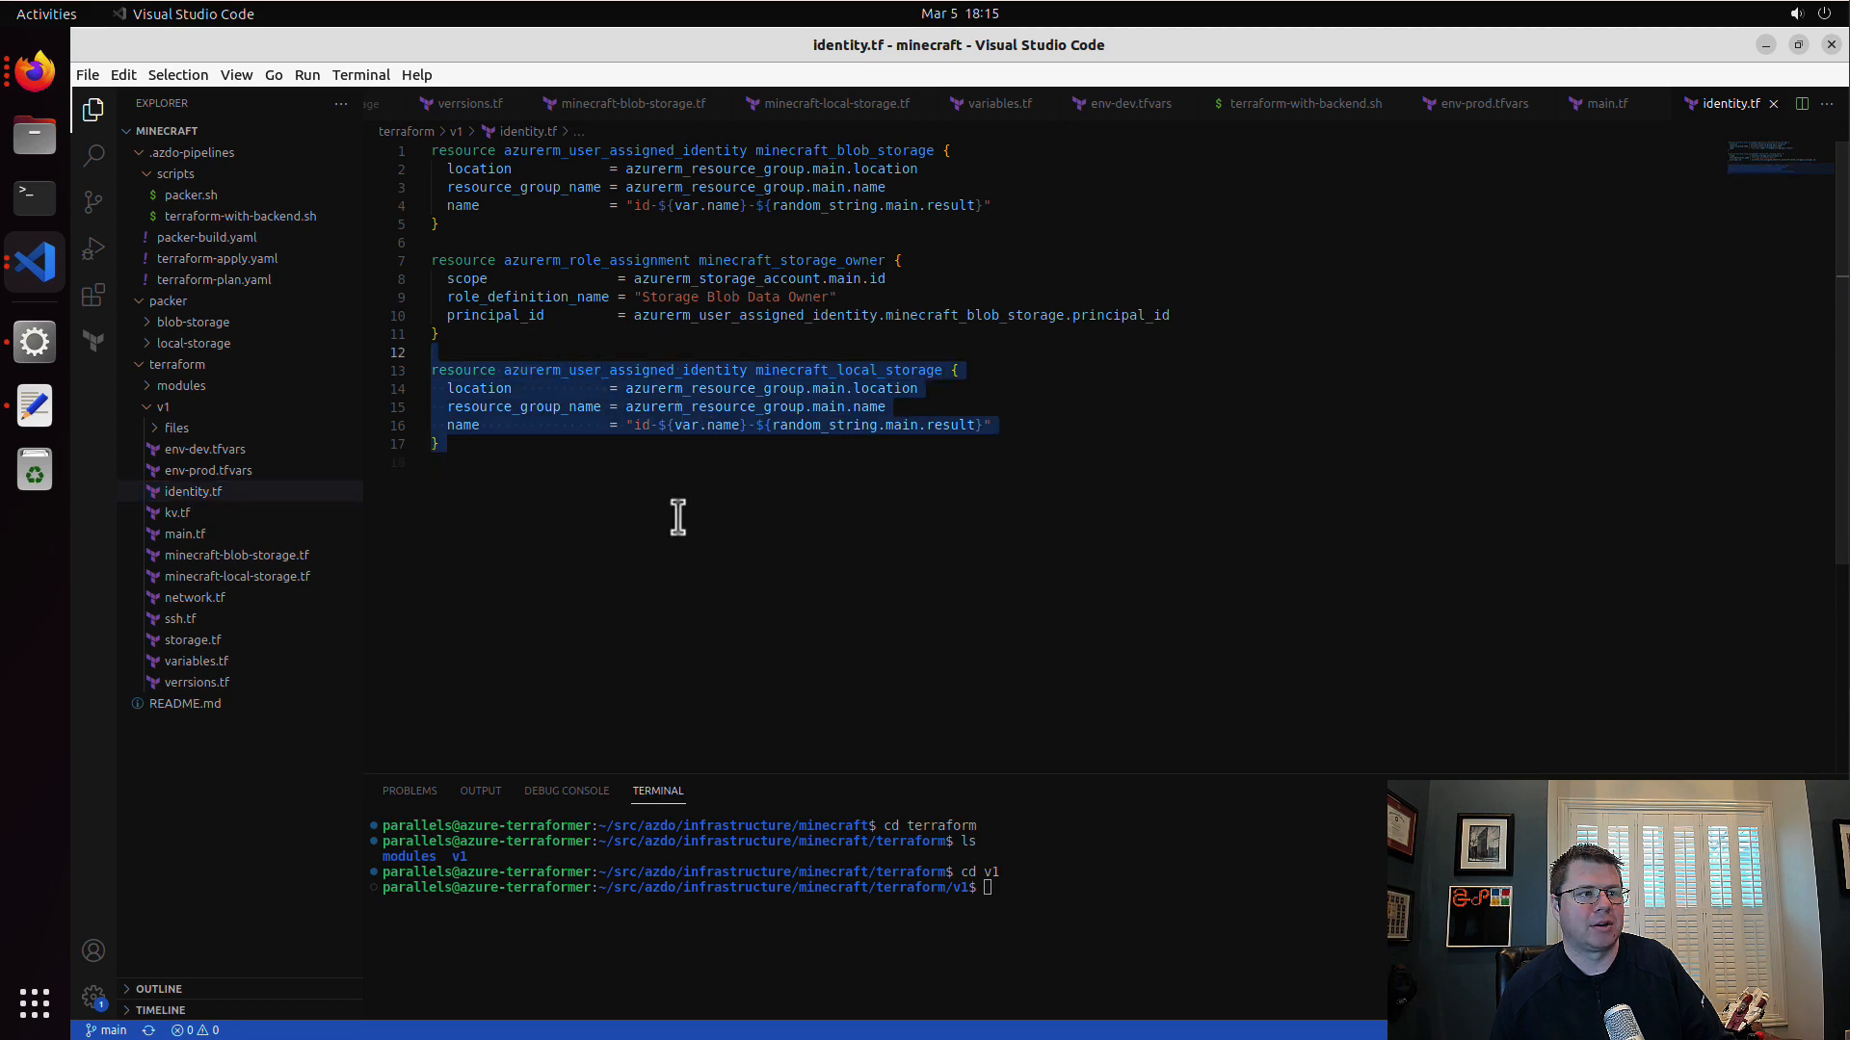
left_click(674, 516)
Step: Switch back to the apply run in Azure DevOps in Firefox and check the terraform apply log
left_click(35, 70)
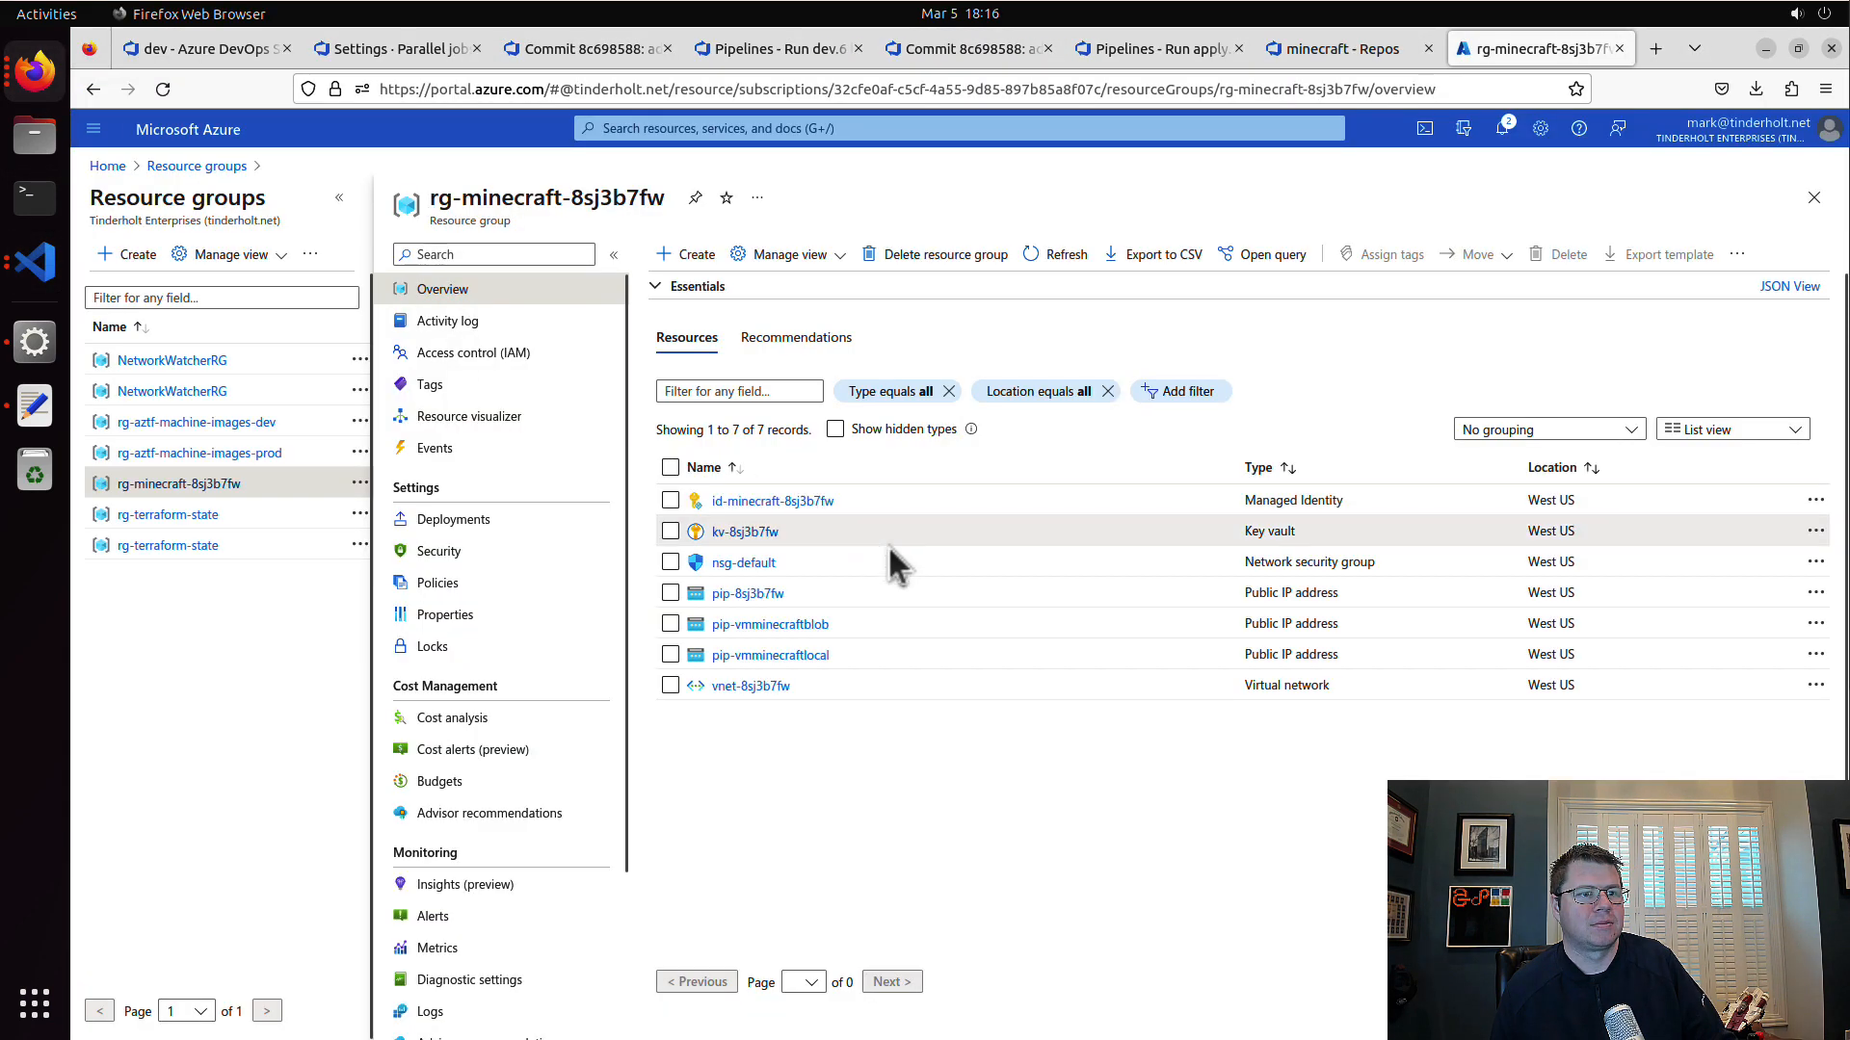
left_click(1333, 49)
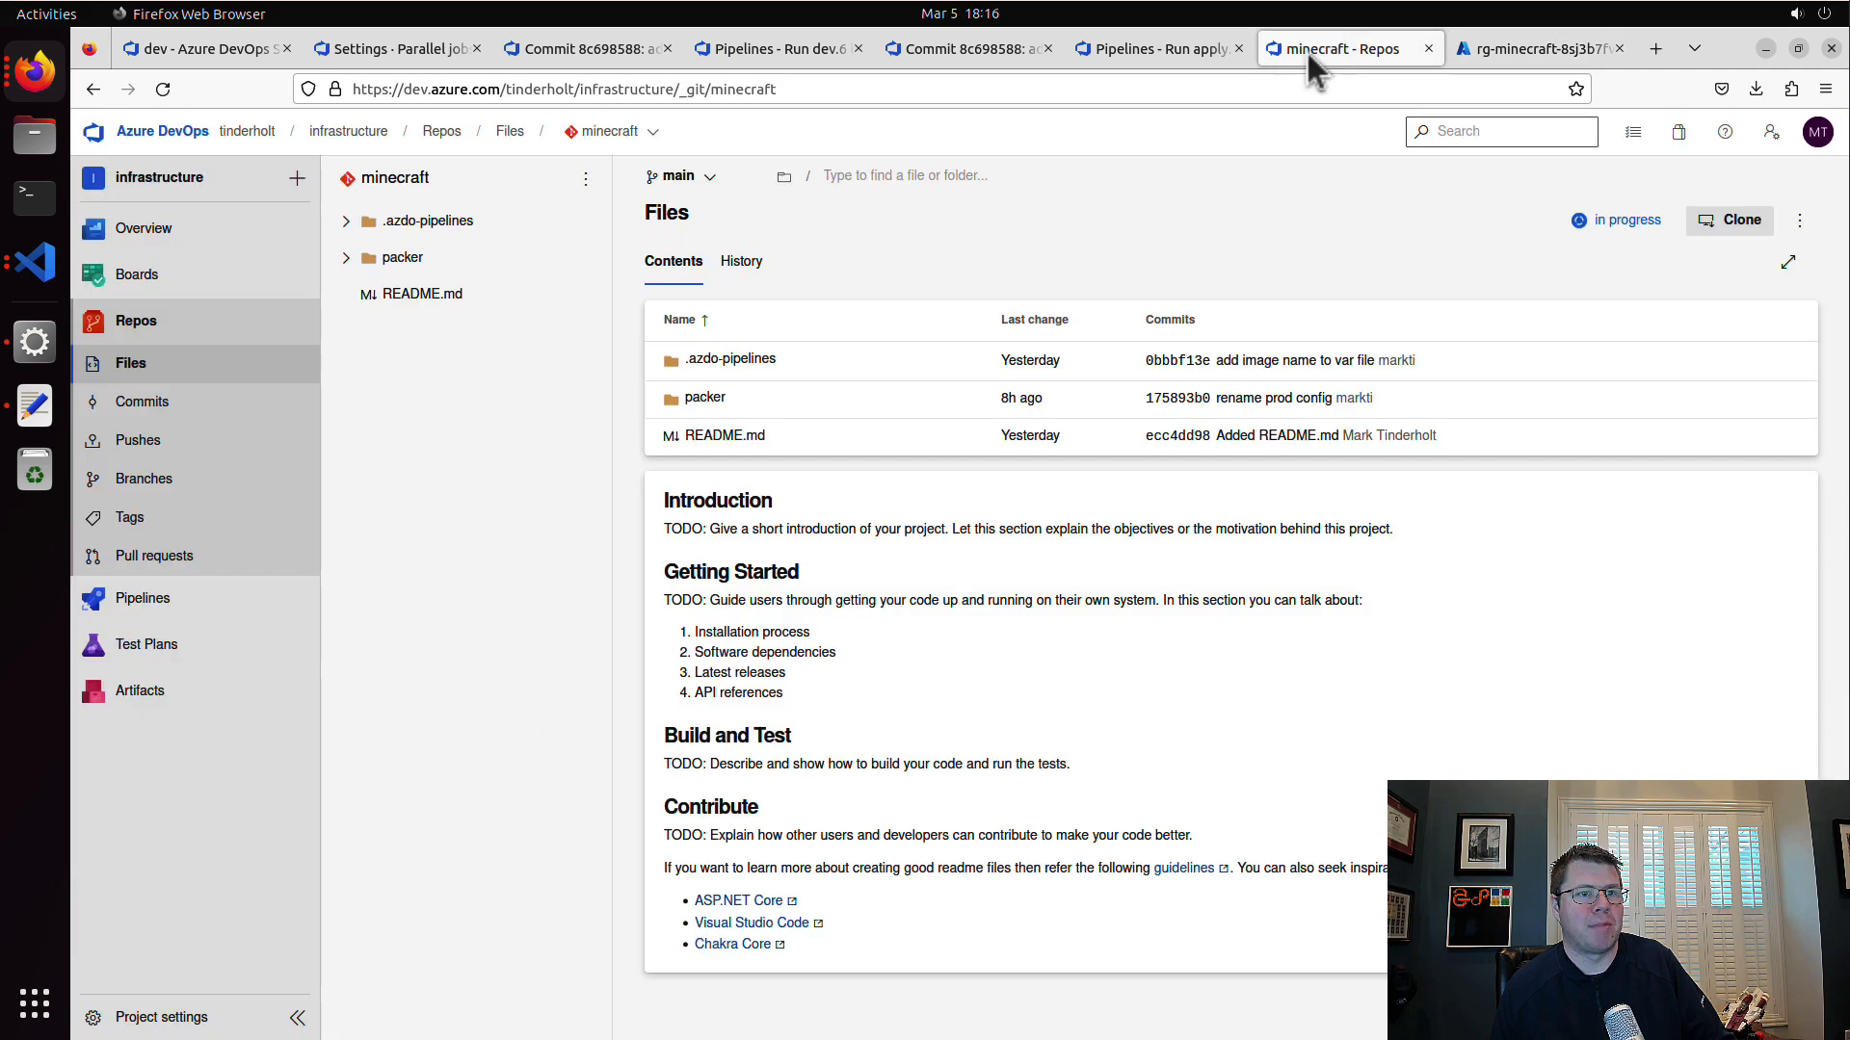
left_click(1183, 50)
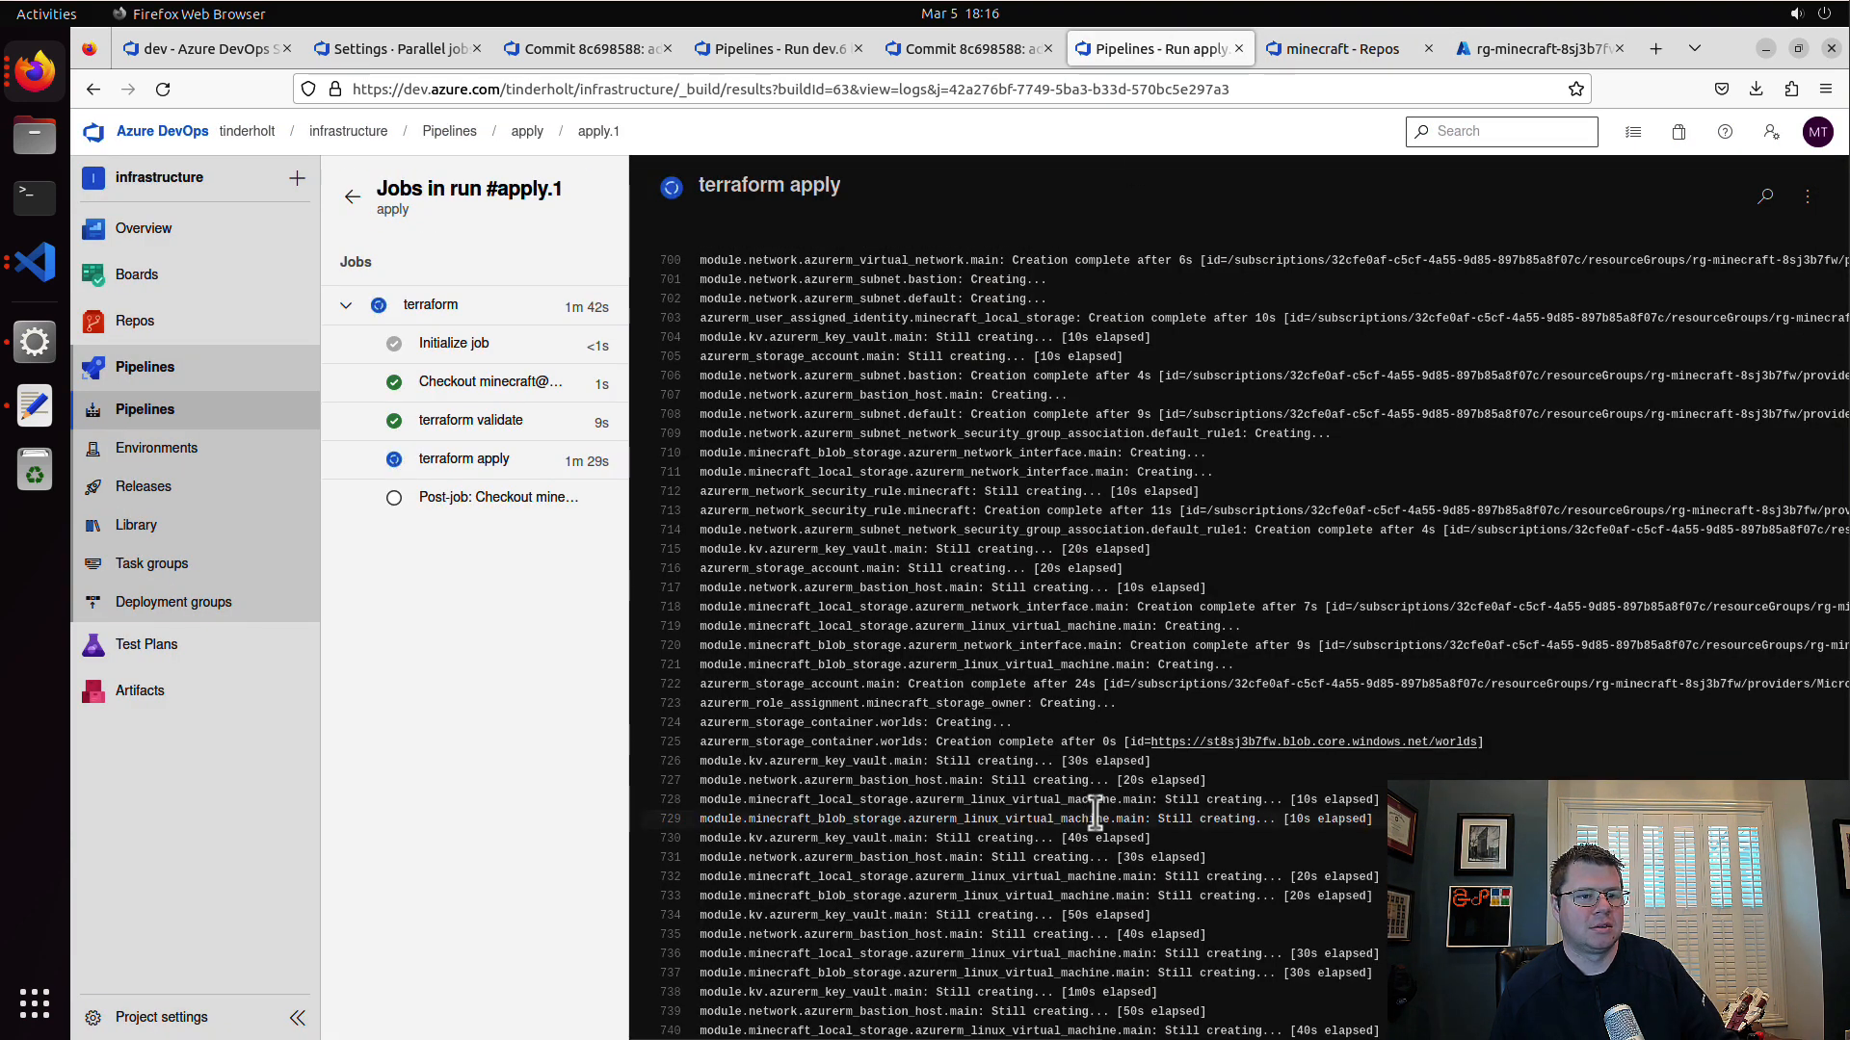
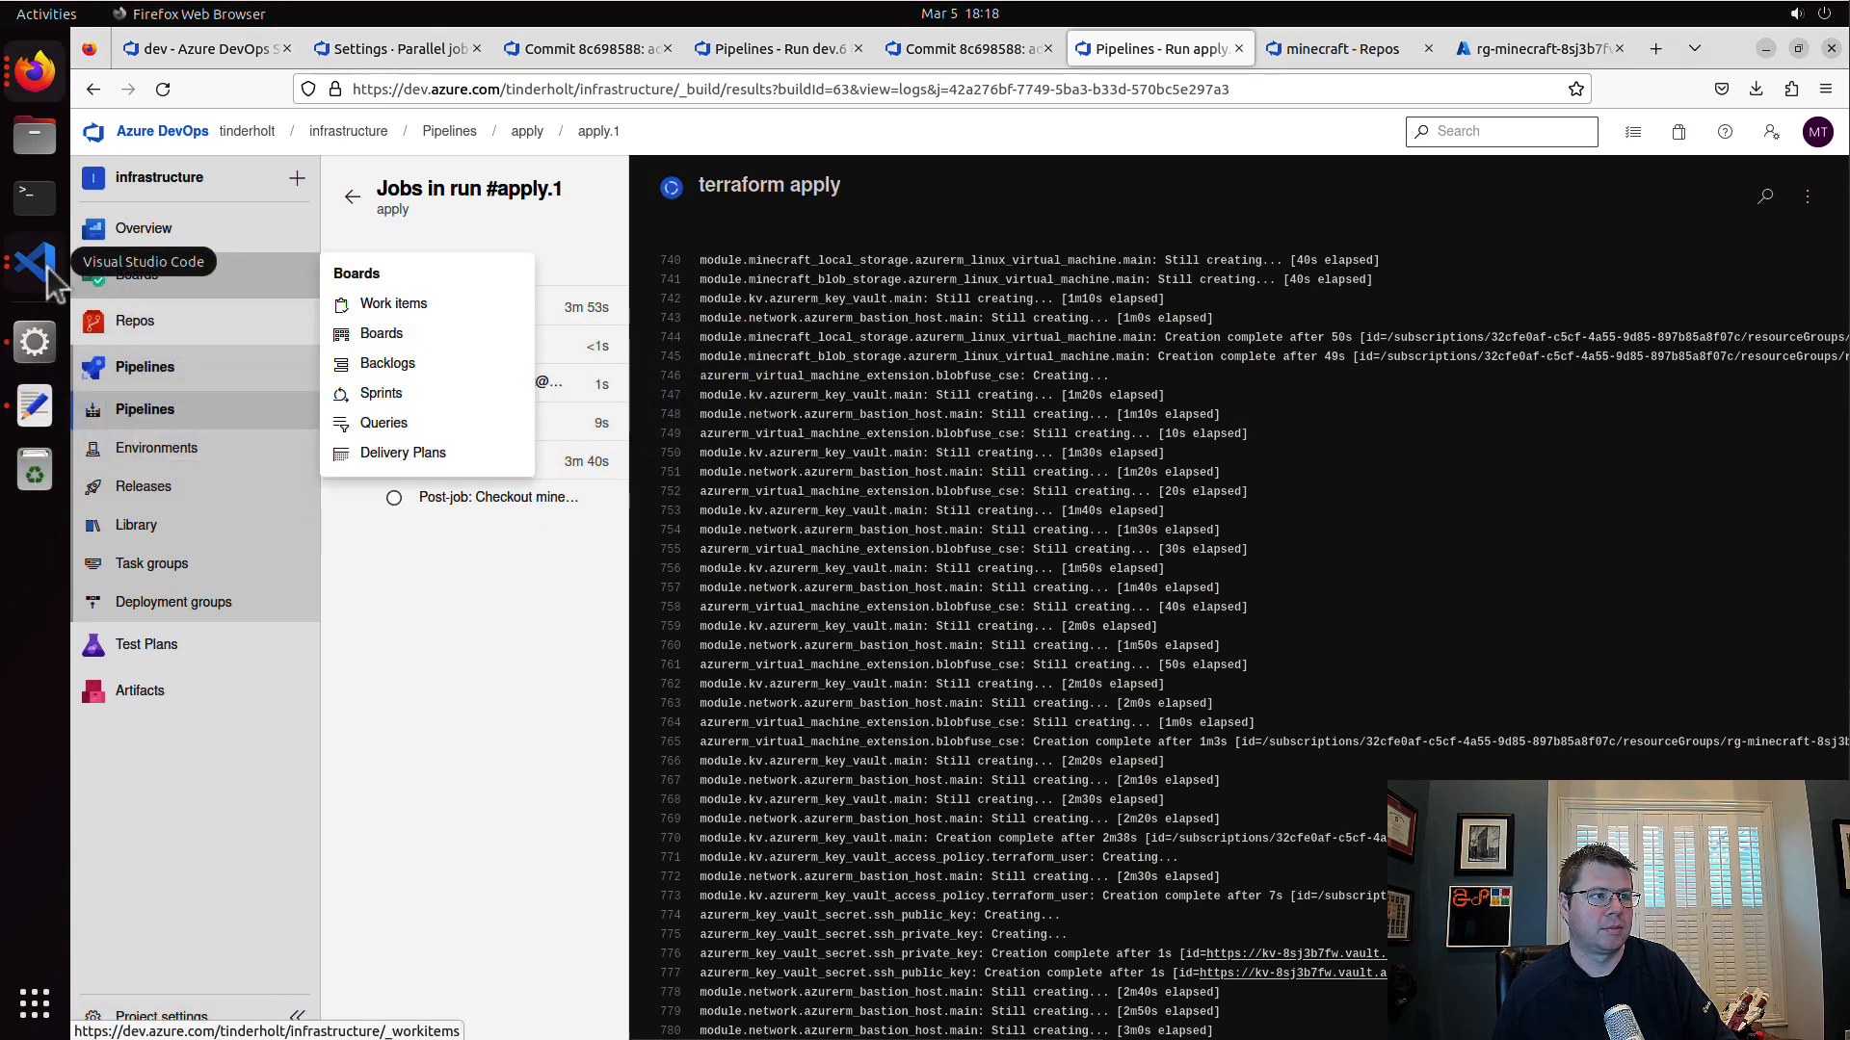
Step: Open the branch policies of the main branch in the minecraft repository
mouse_move(193, 322)
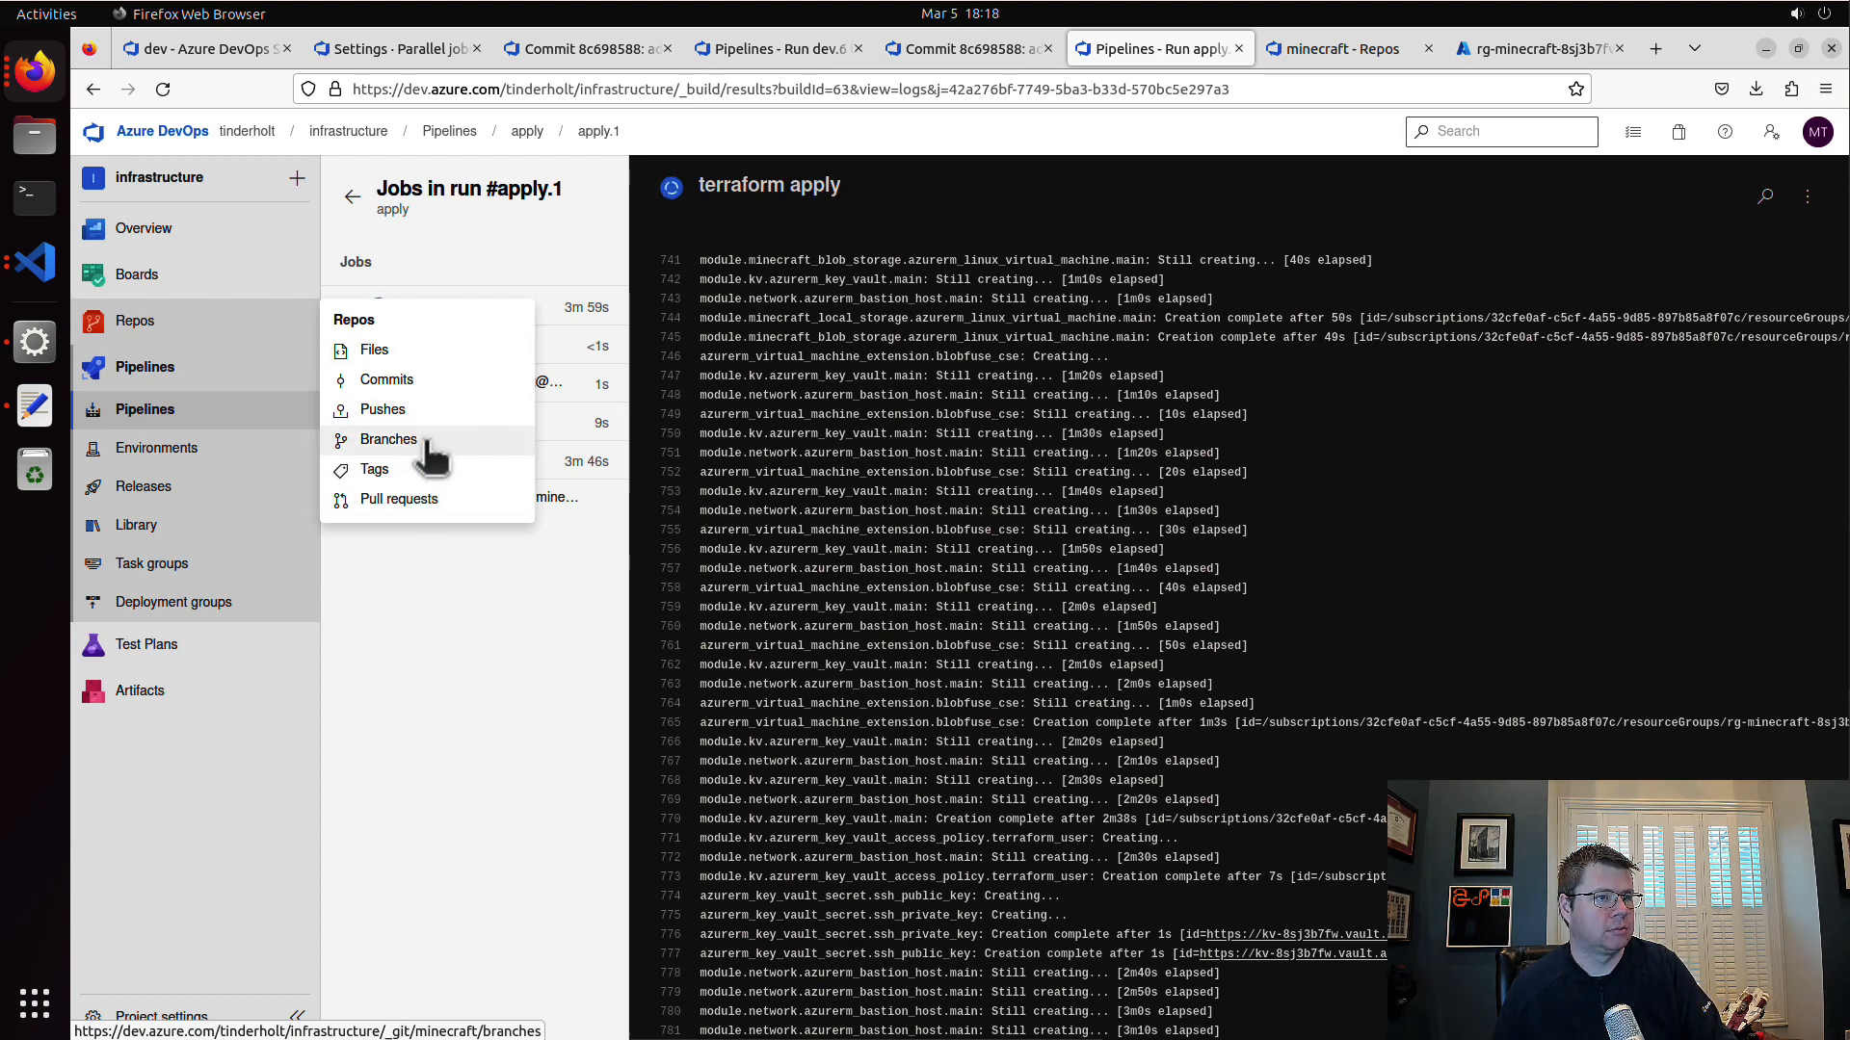
left_click(422, 444)
left_click(1789, 338)
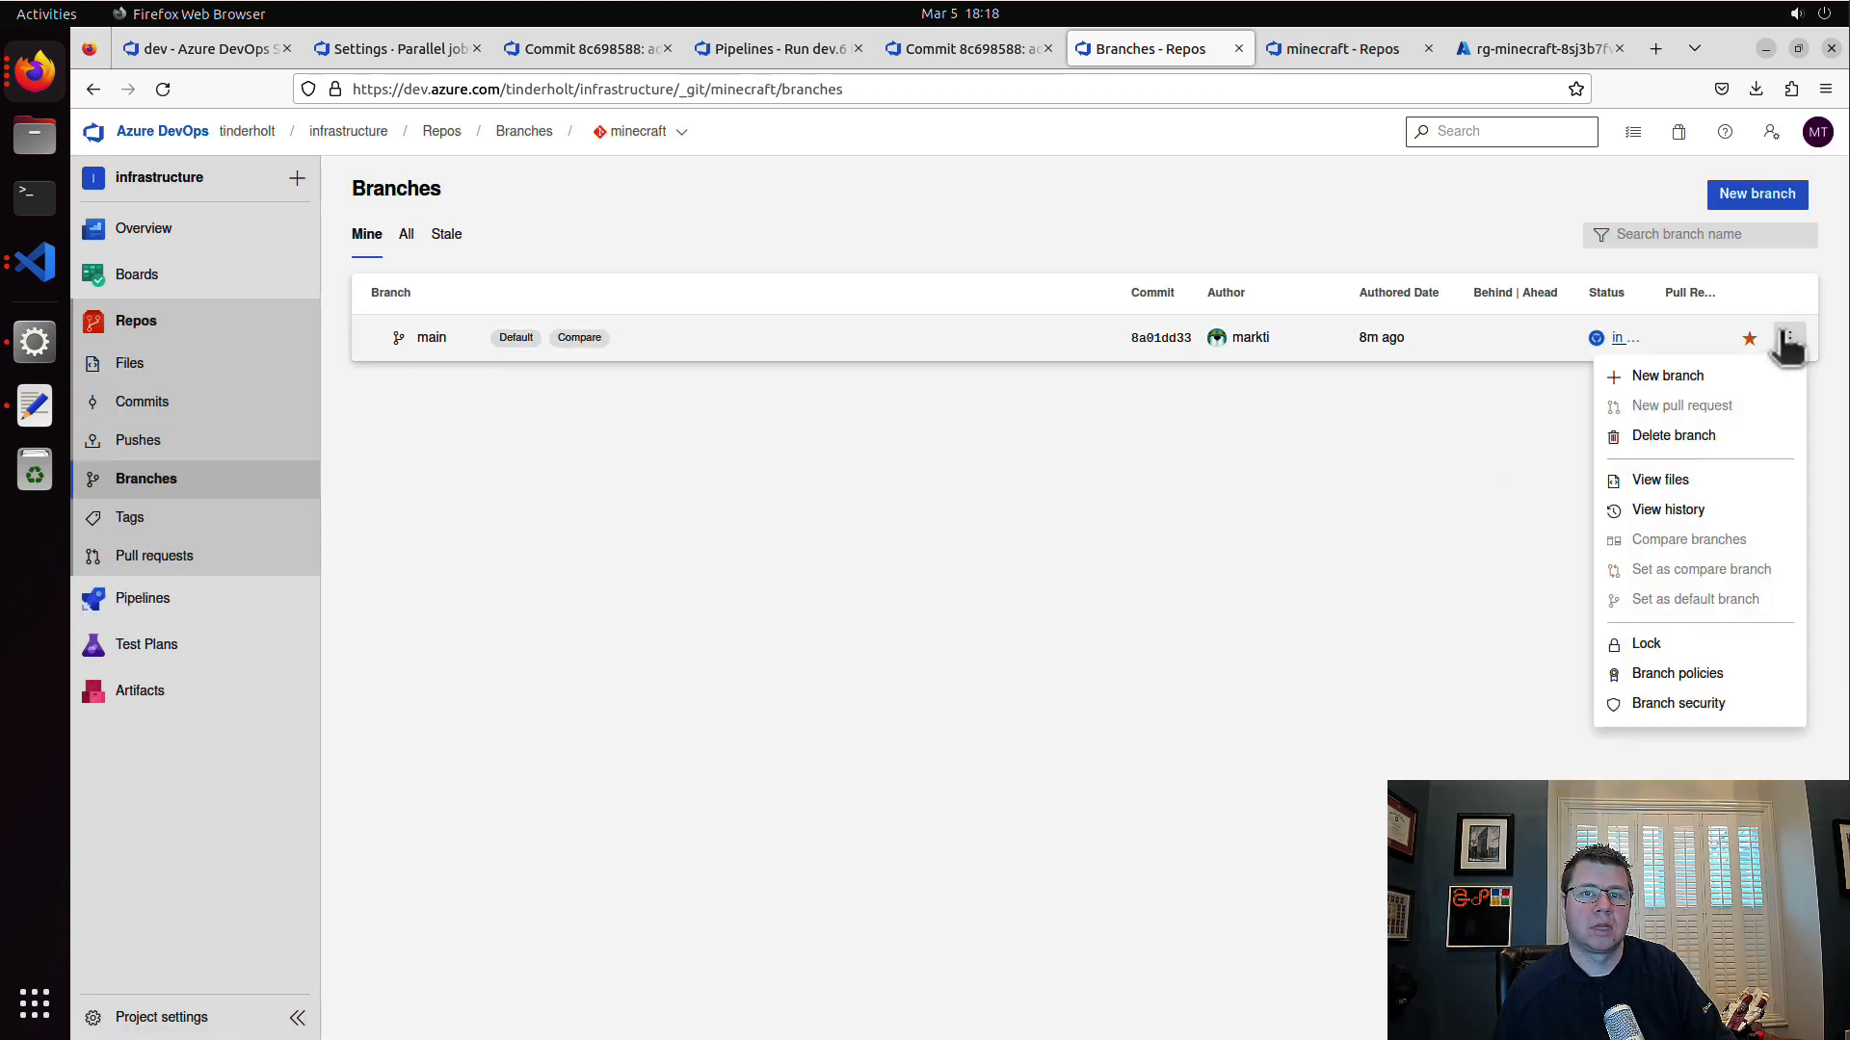
left_click(1709, 680)
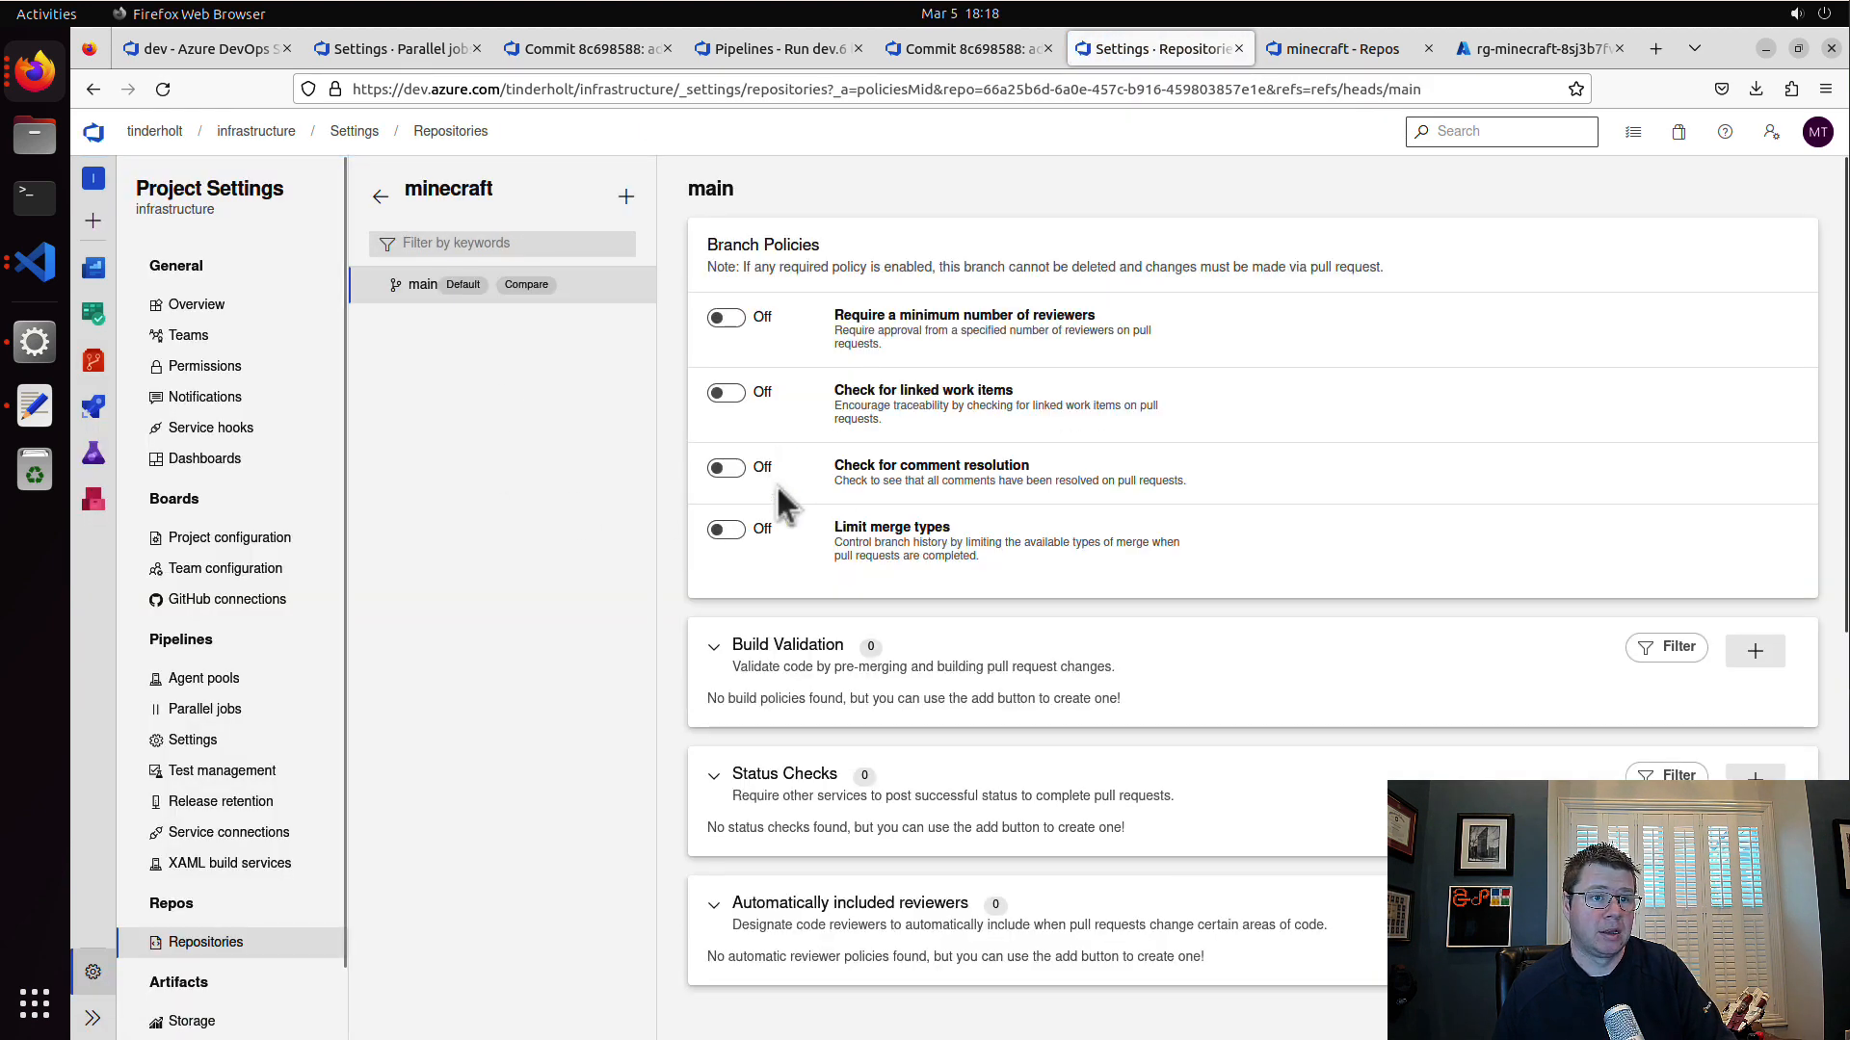
Step: Limit the main branch's merge types, allowing only Rebase and fast-forward
left_click(729, 529)
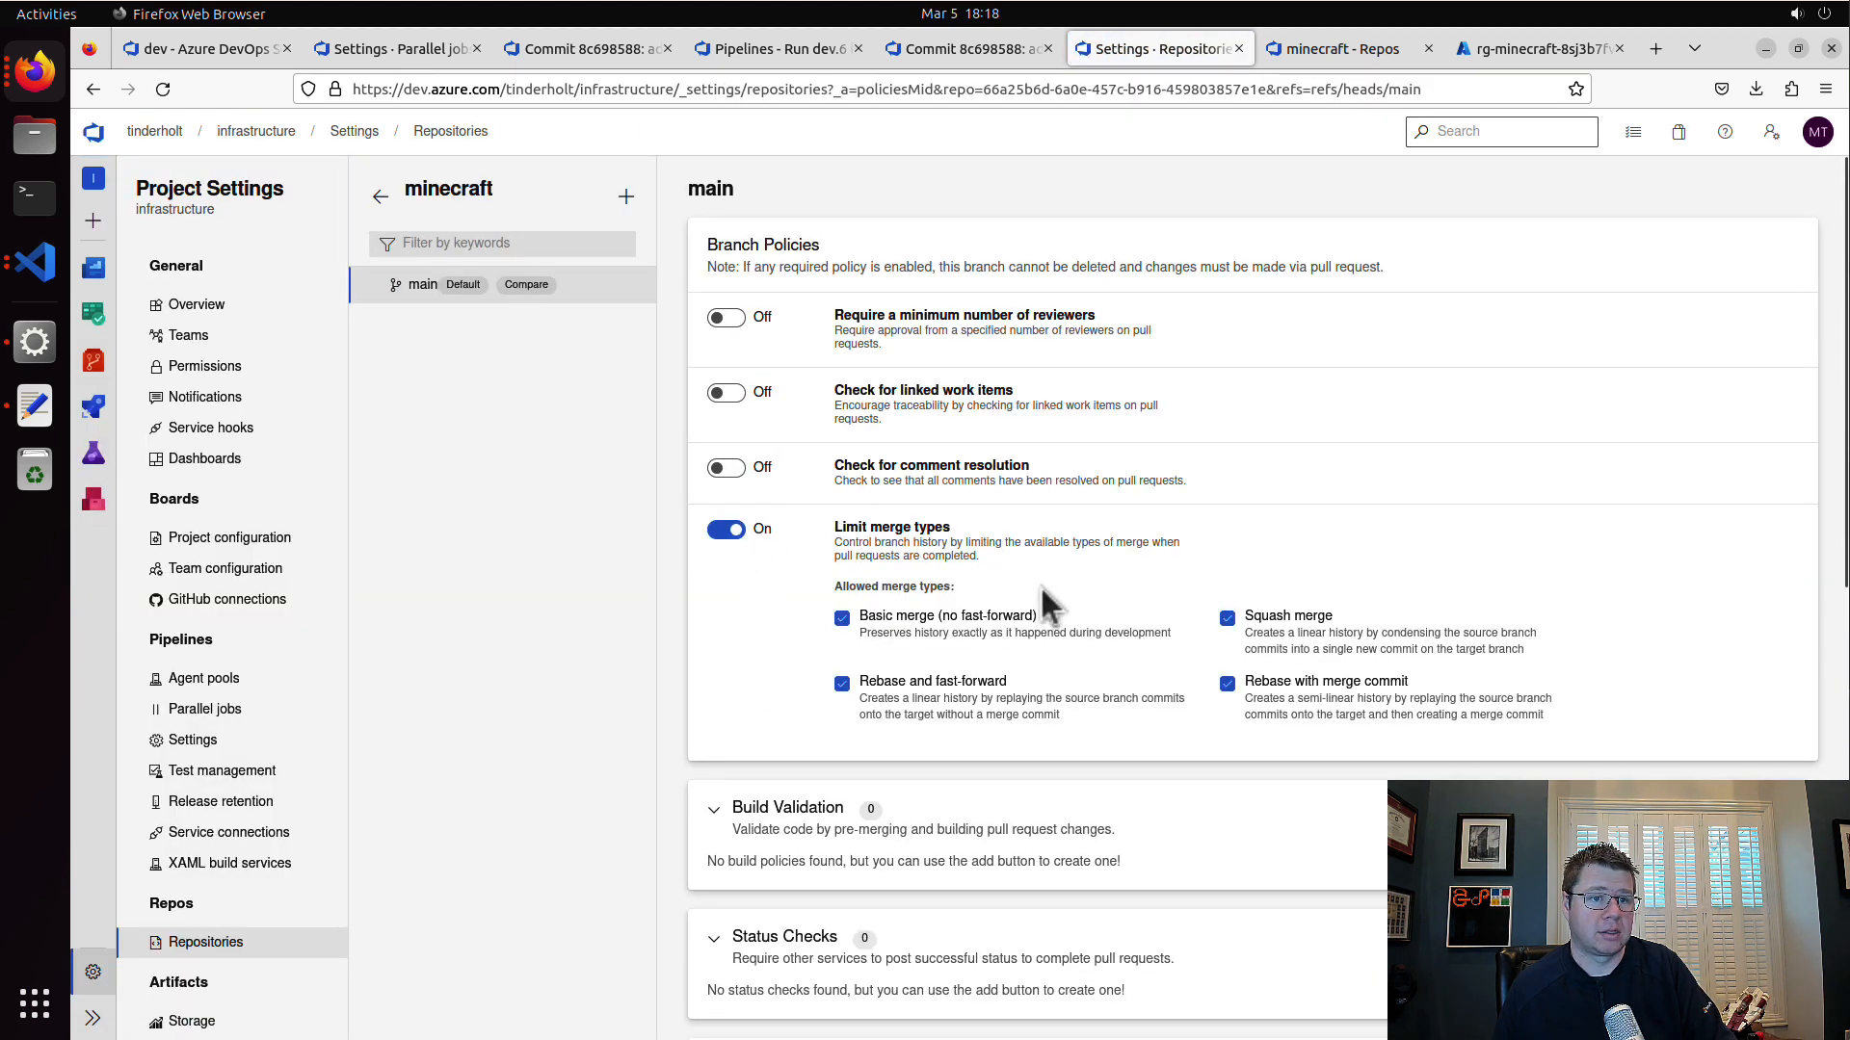
left_click(1002, 621)
left_click(1252, 619)
left_click(1288, 686)
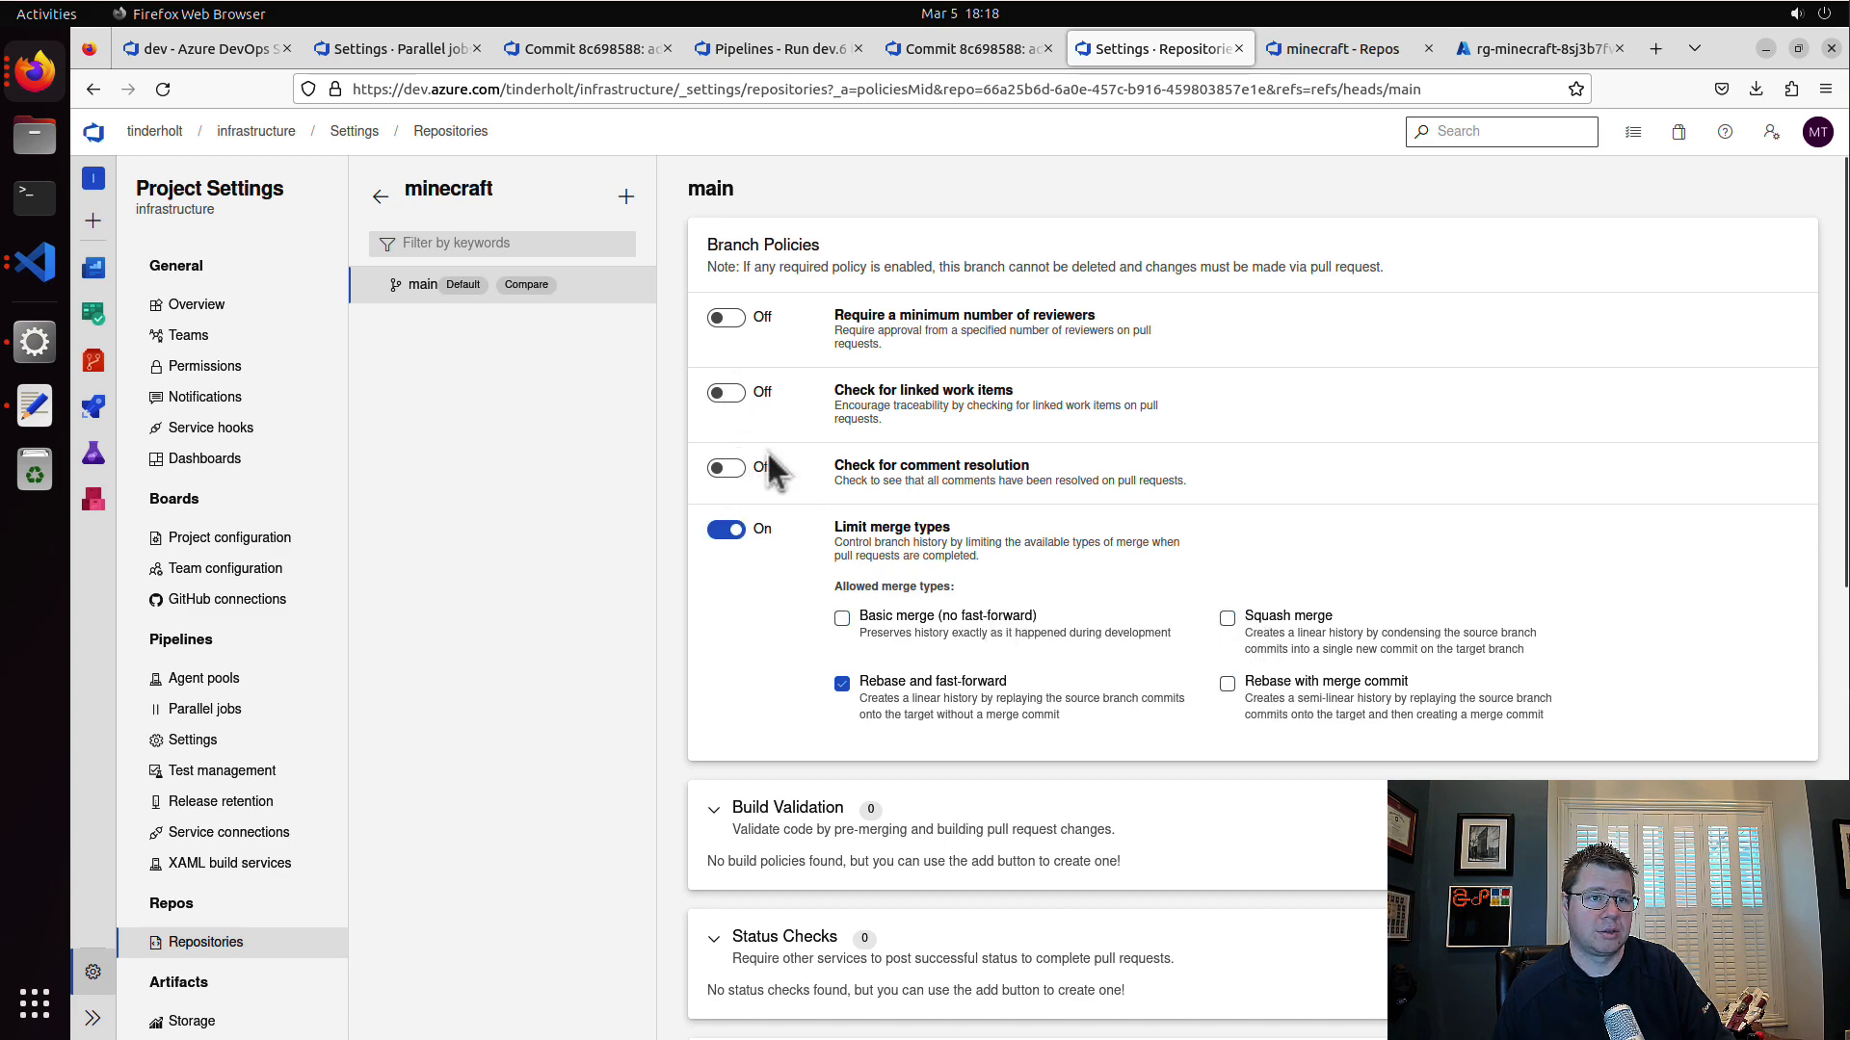
Step: Add a required, automatic build validation policy for the plan (minecraft-server\dev) pipeline with the display name dev
scroll(885, 552, "down", 5)
left_click(1750, 379)
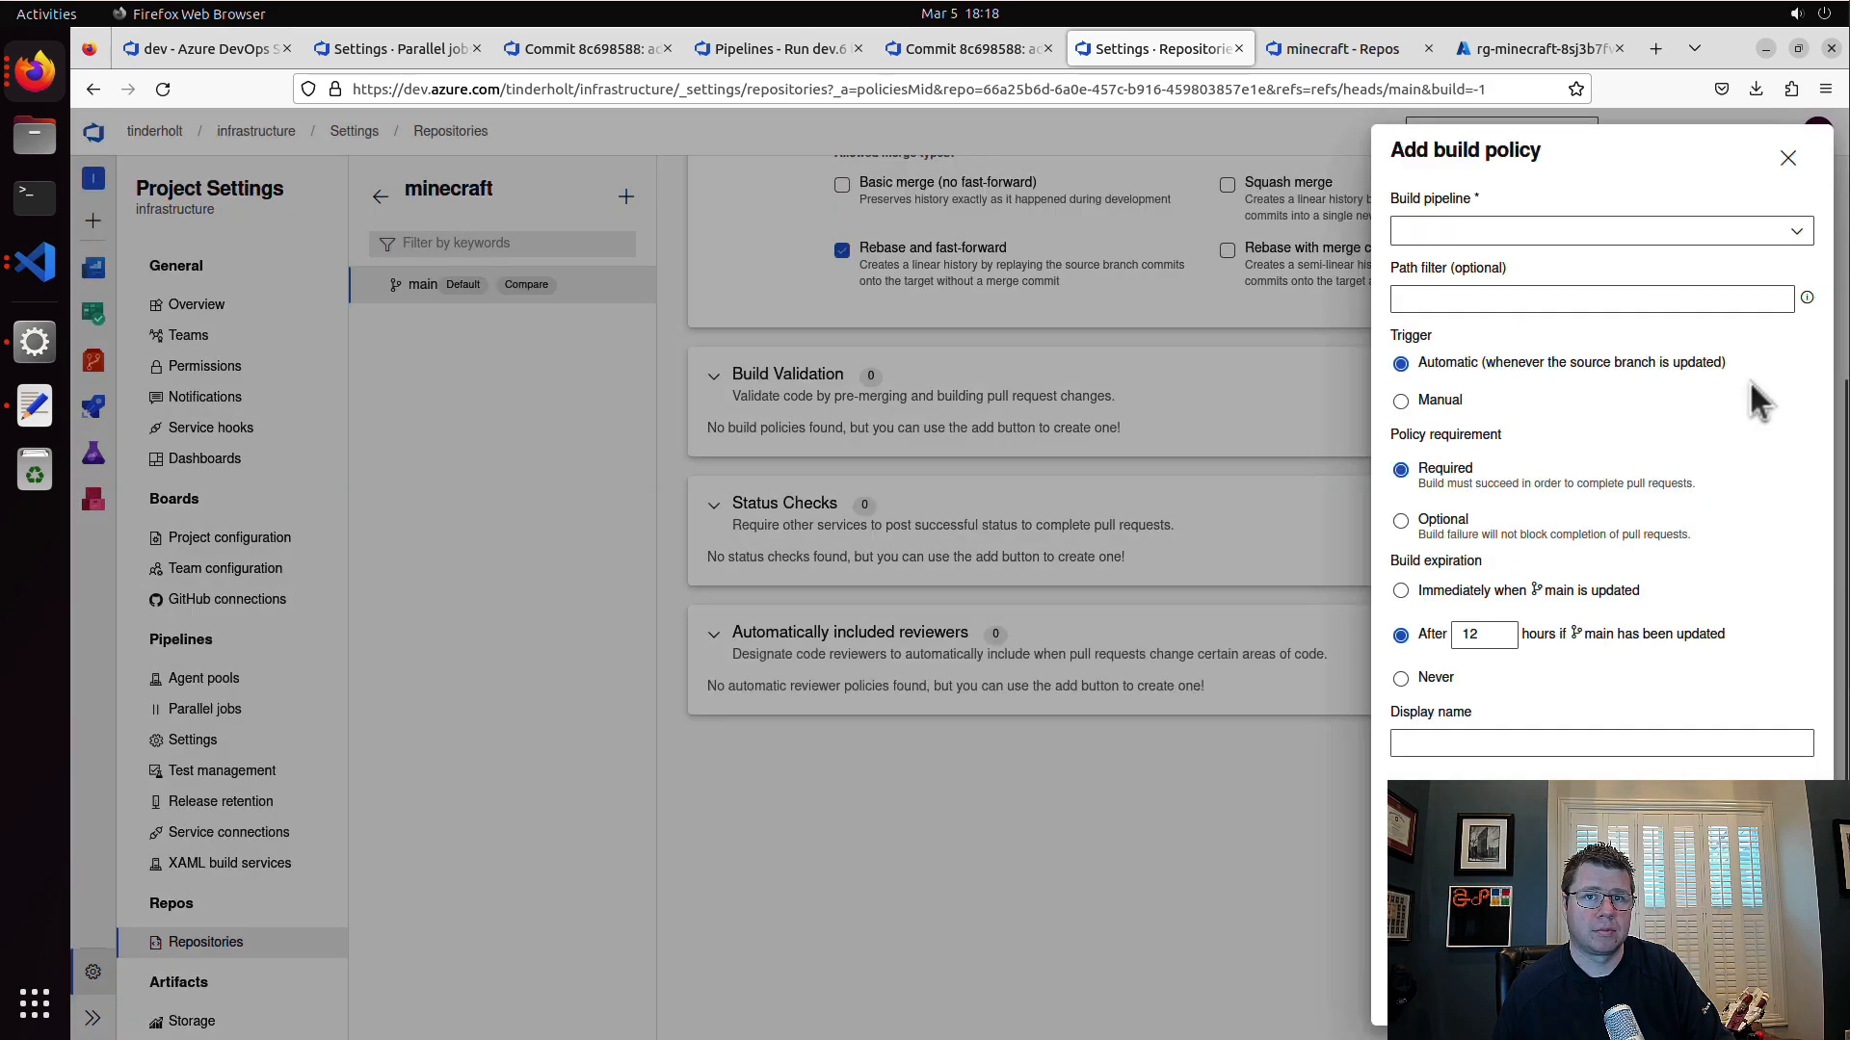
left_click(1628, 236)
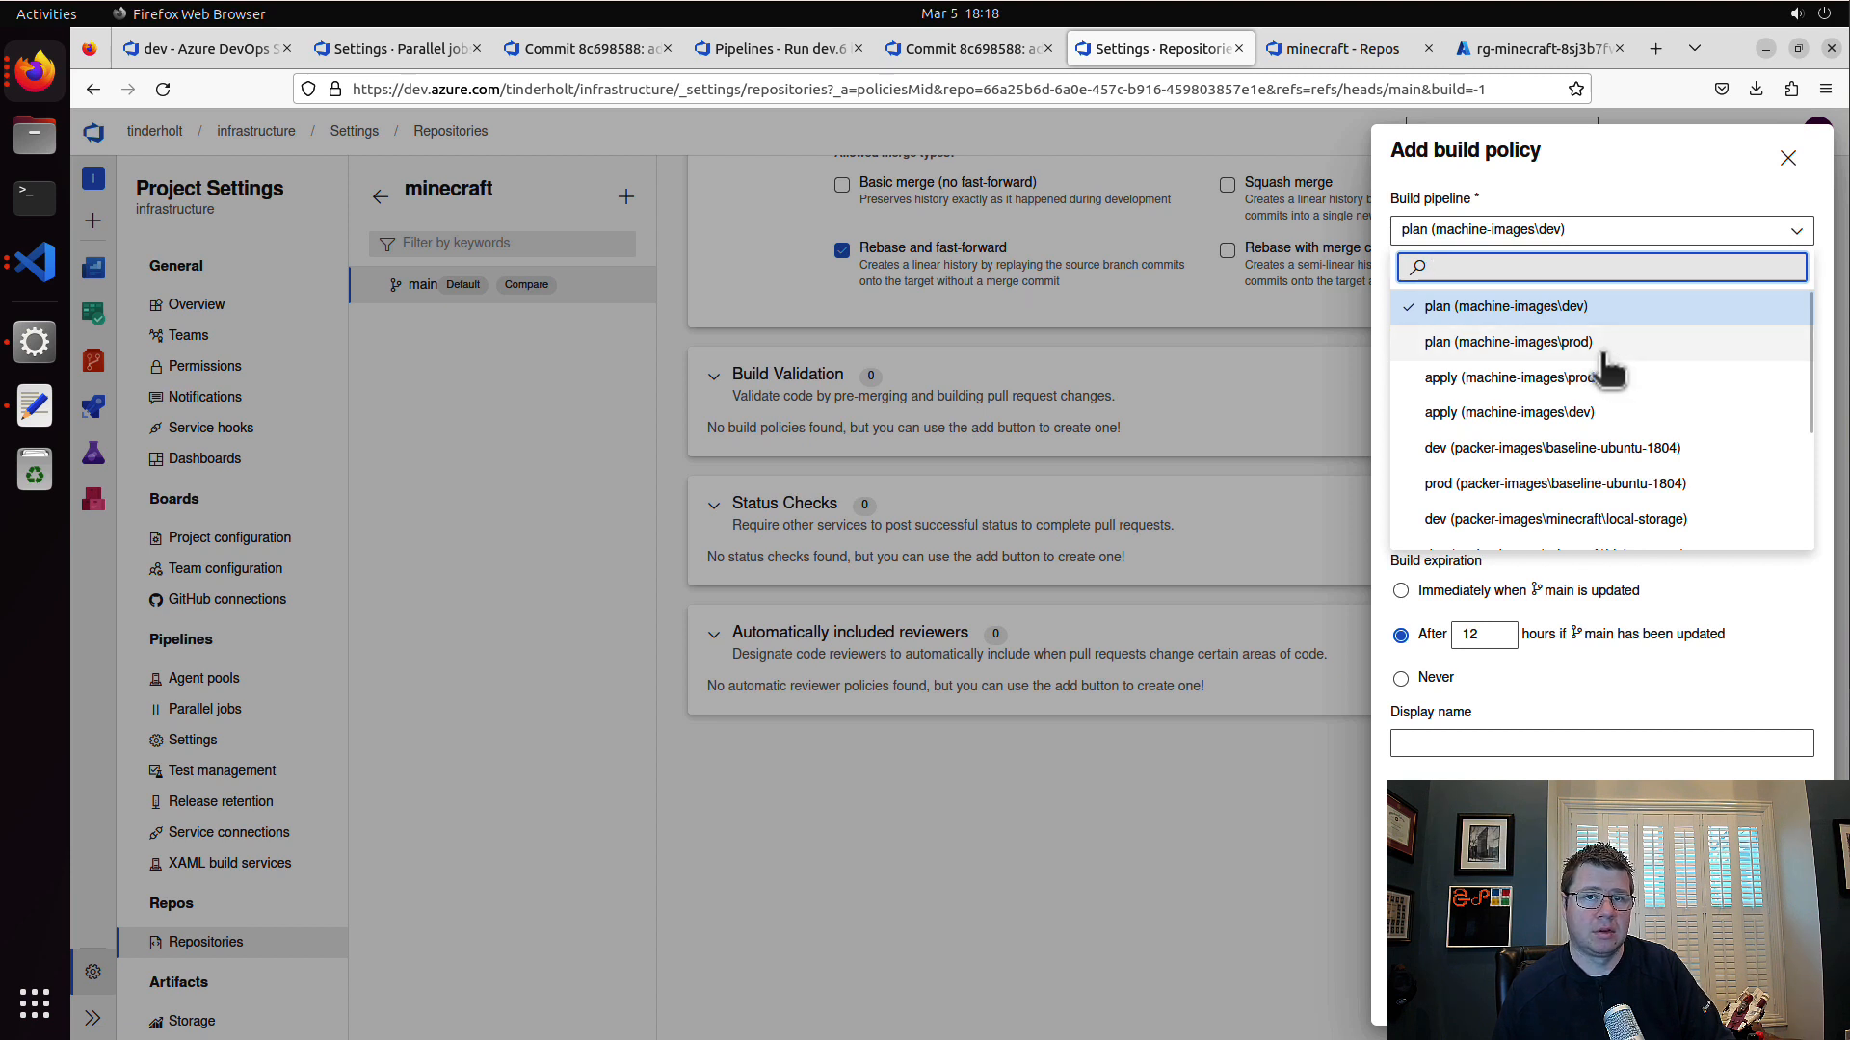
scroll(1604, 477, "down", 3)
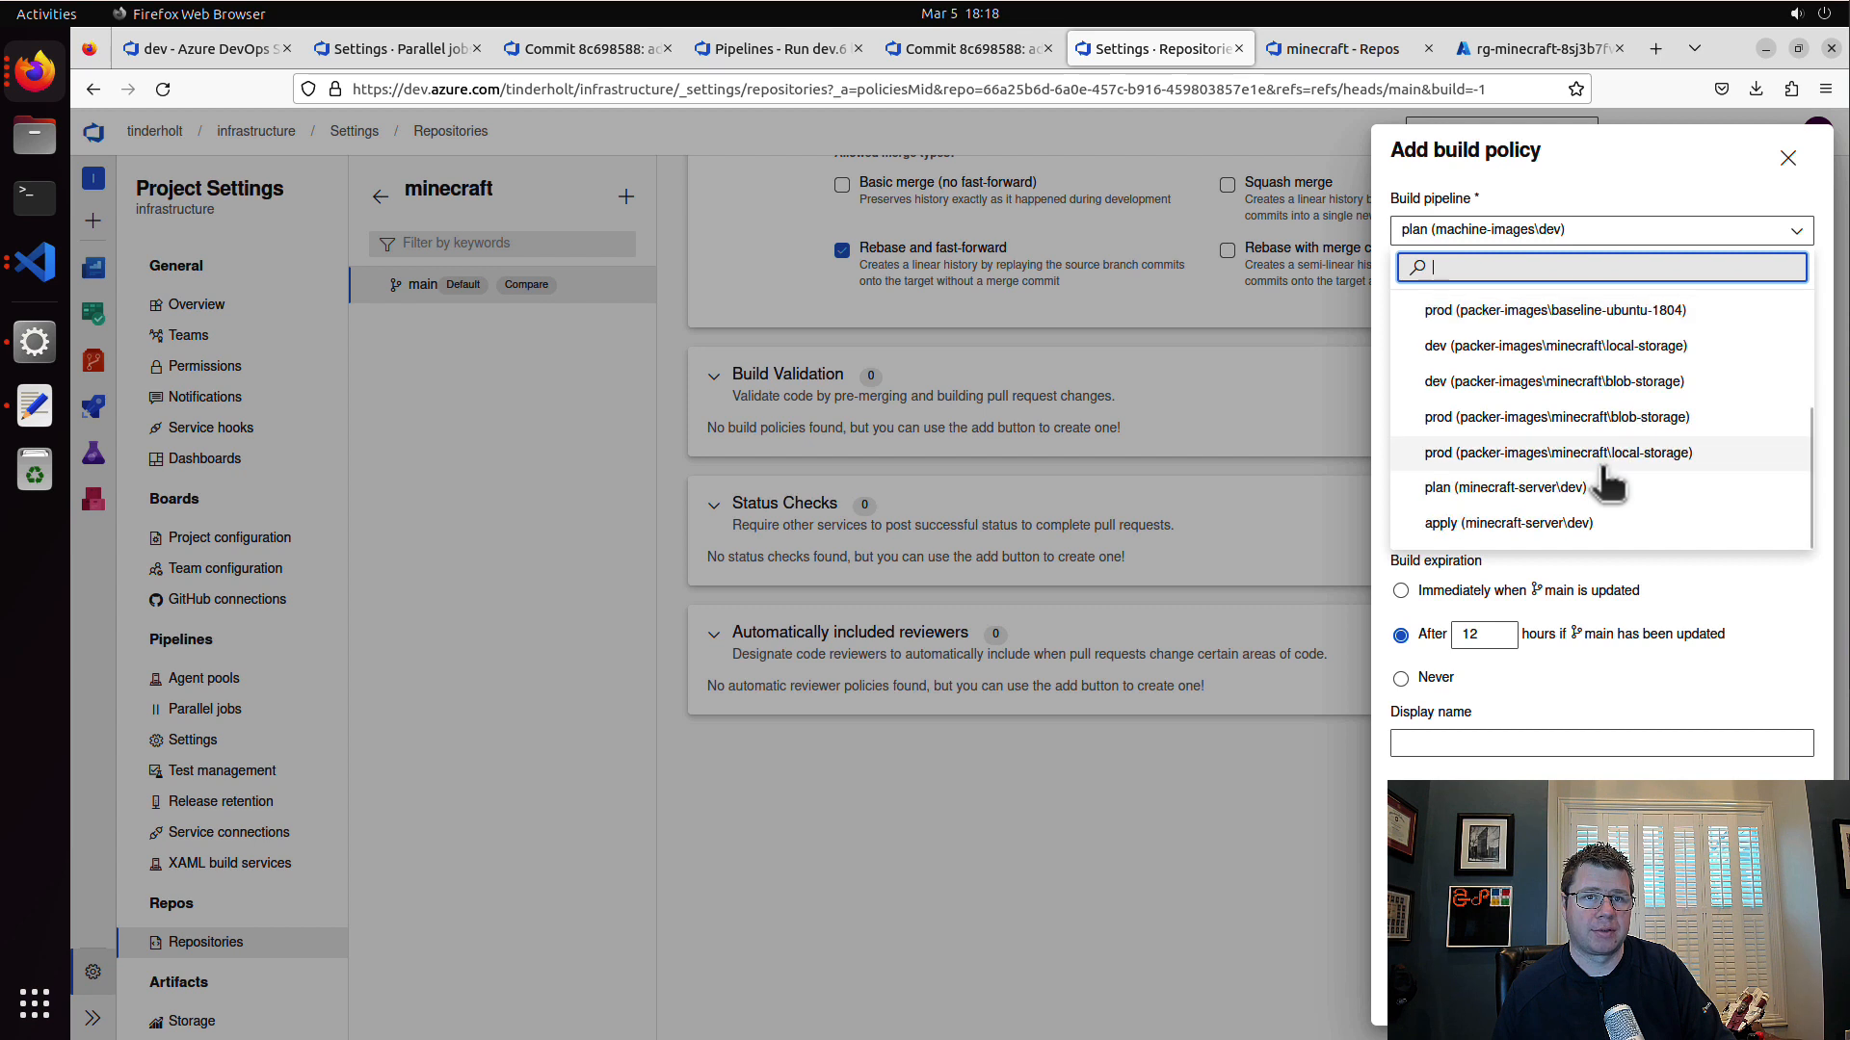
type("minecraft")
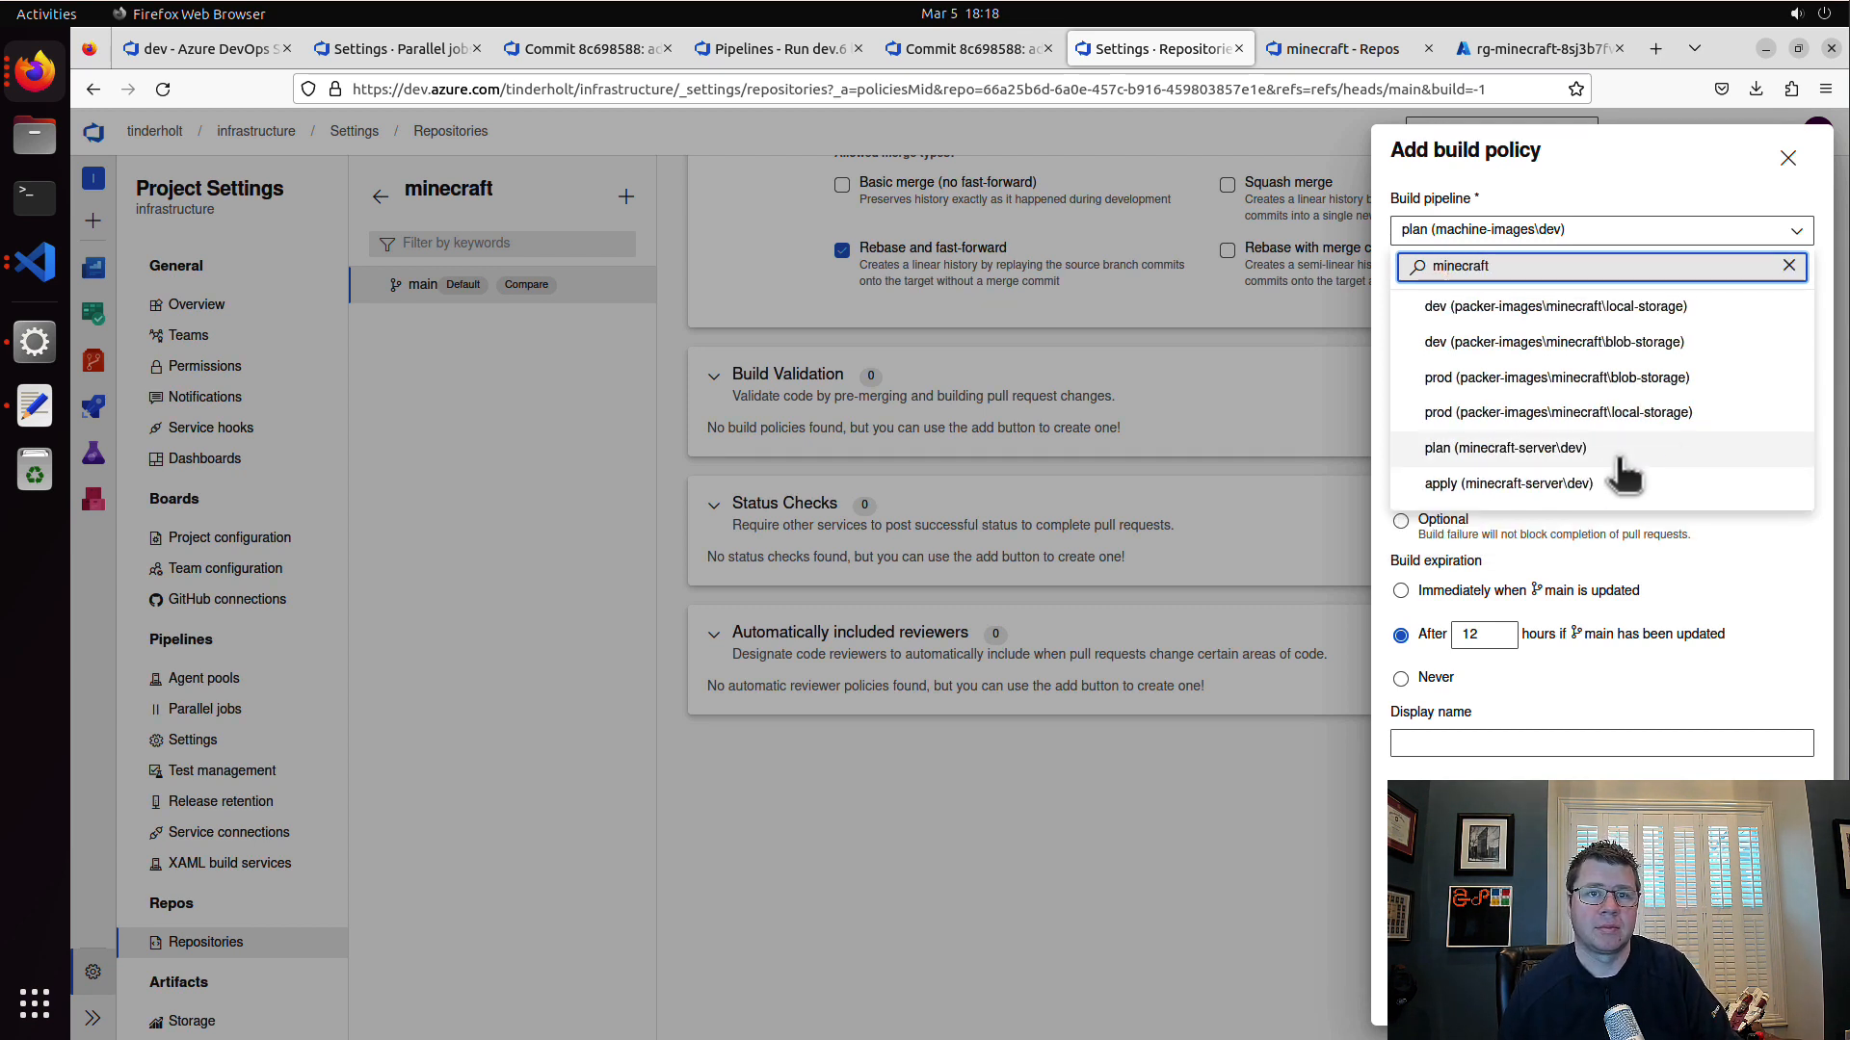
left_click(1507, 449)
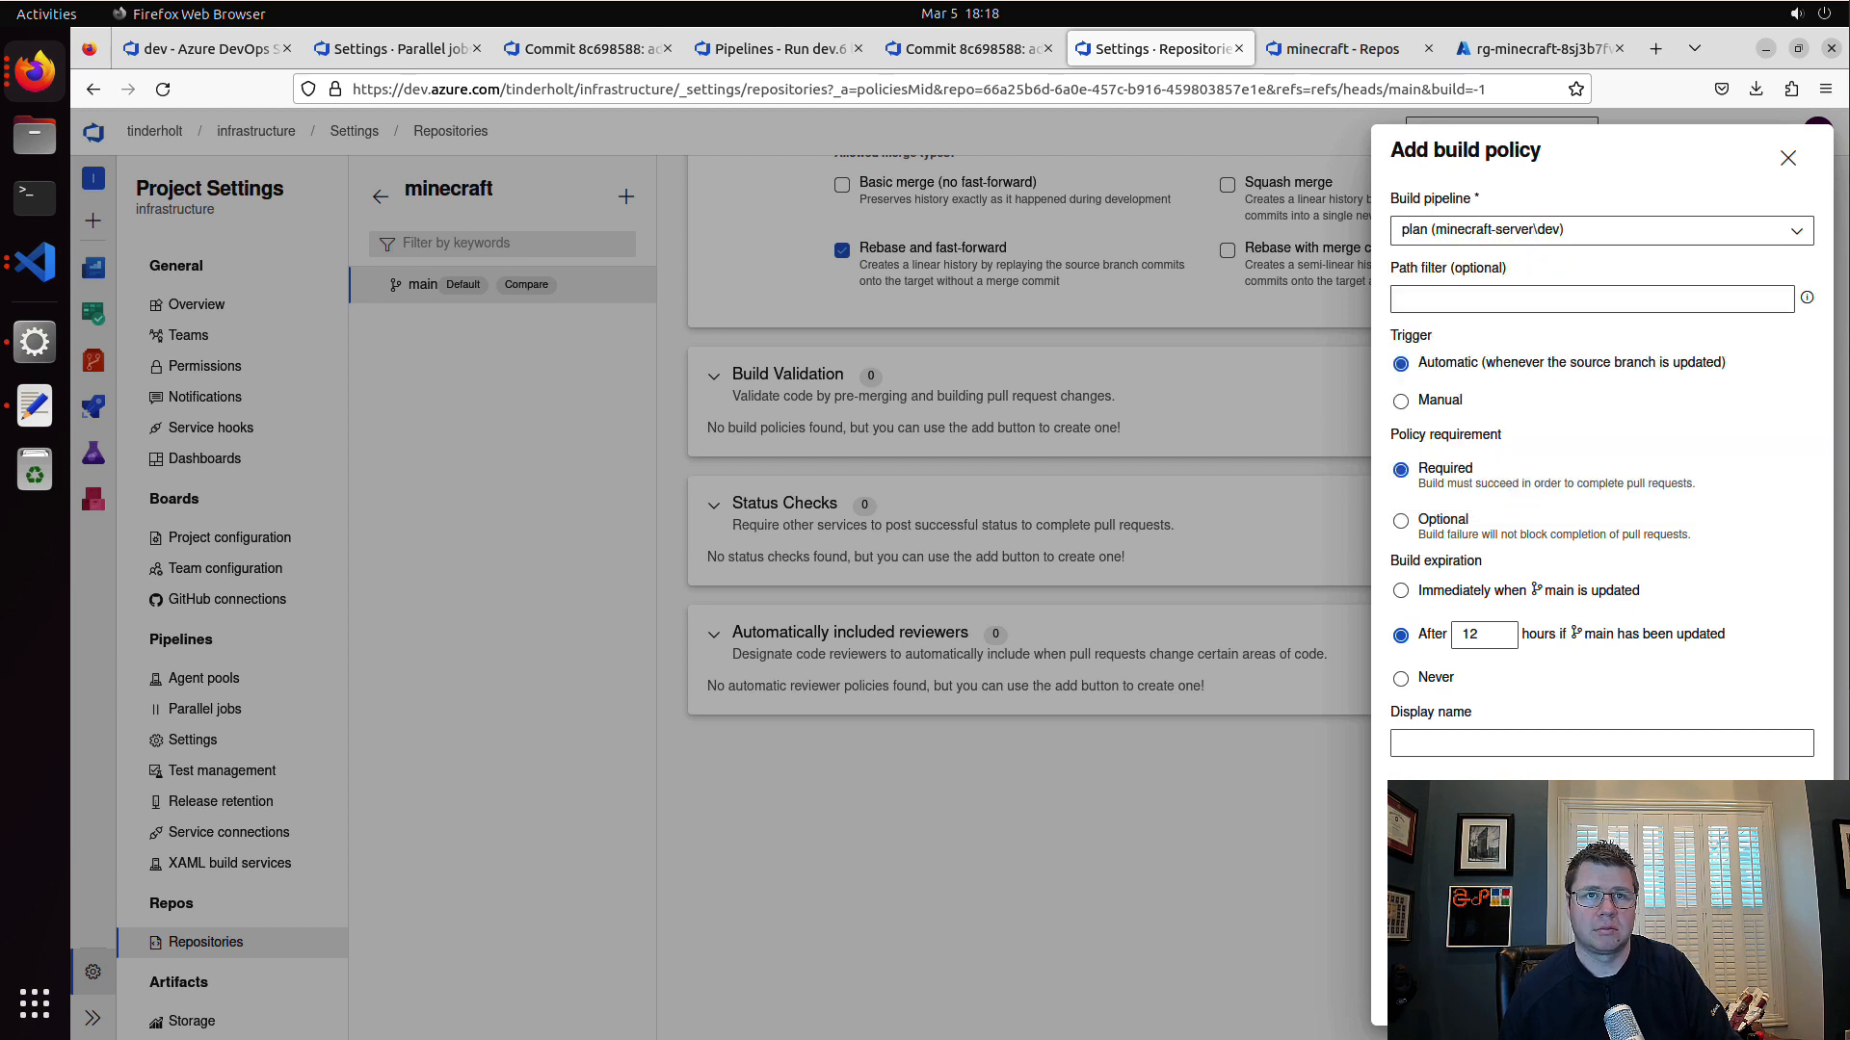
left_click(1515, 745)
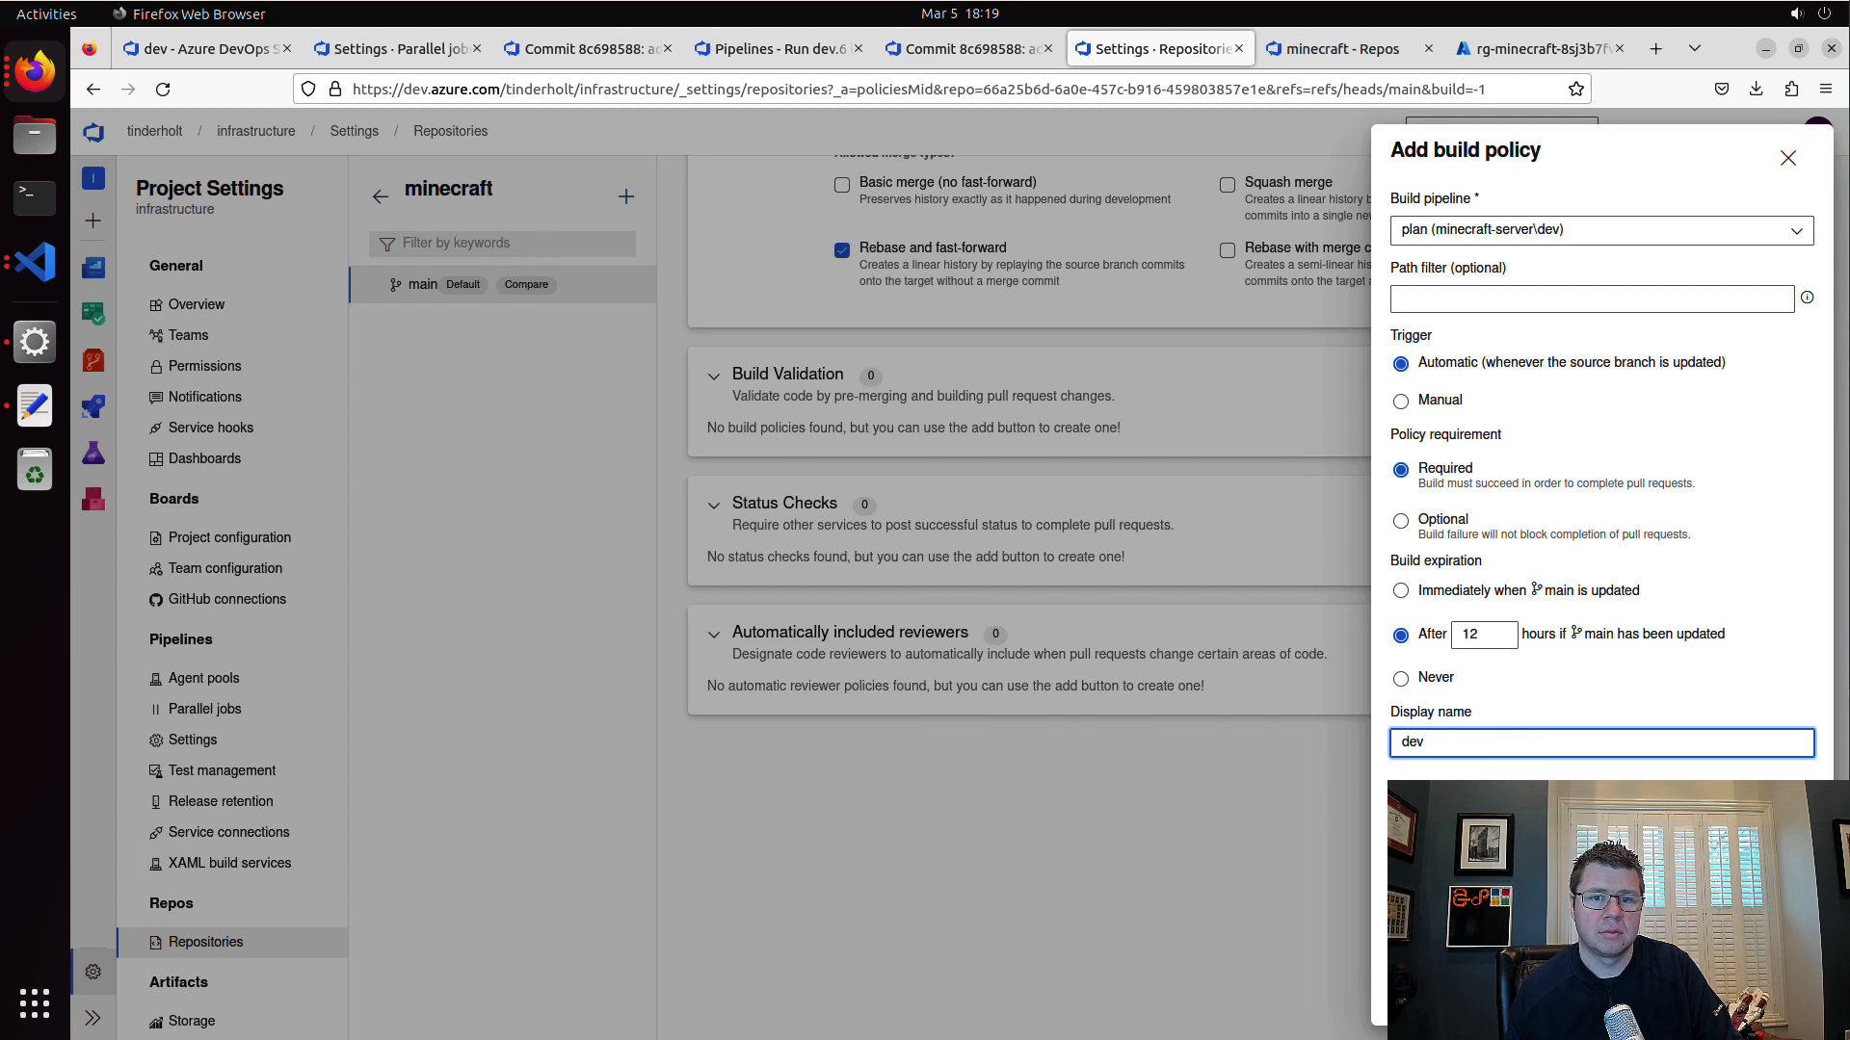
key("Return")
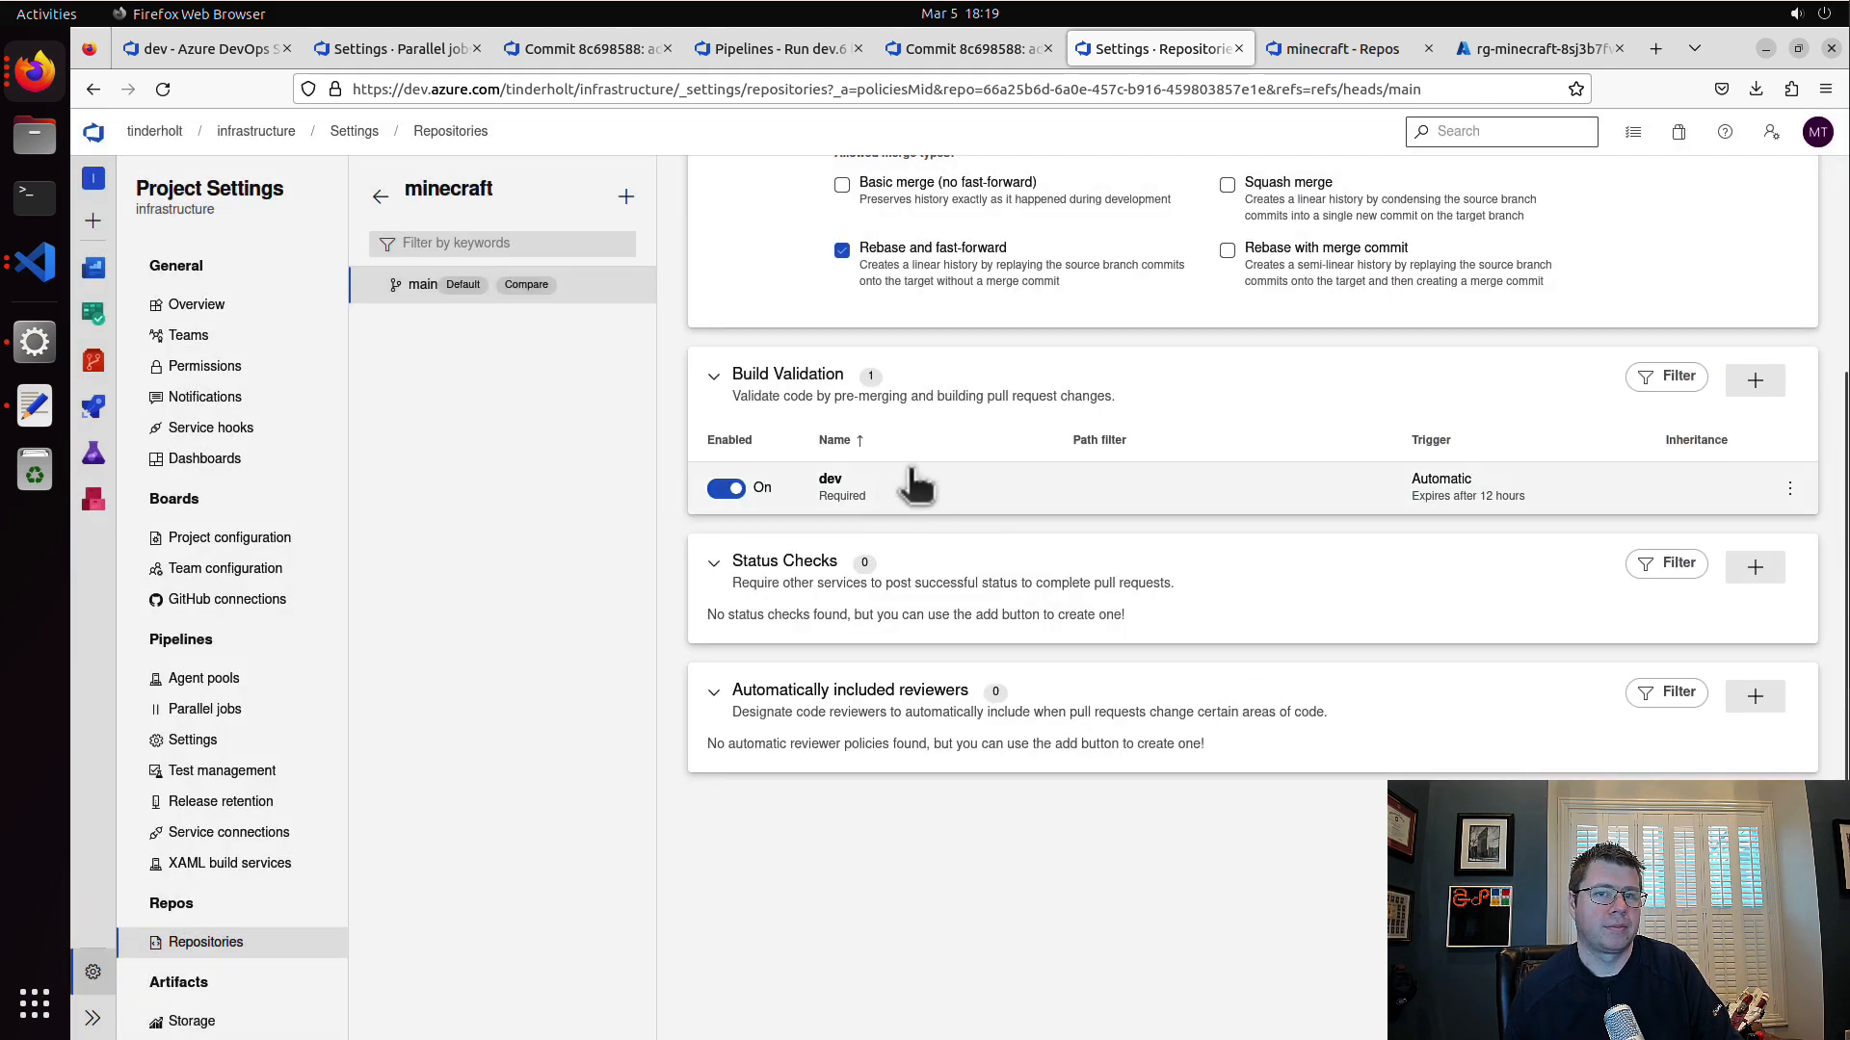
Step: Set the path filter of the dev build validation policy to /terraform/v1 and save it
left_click(1412, 481)
left_click(1477, 360)
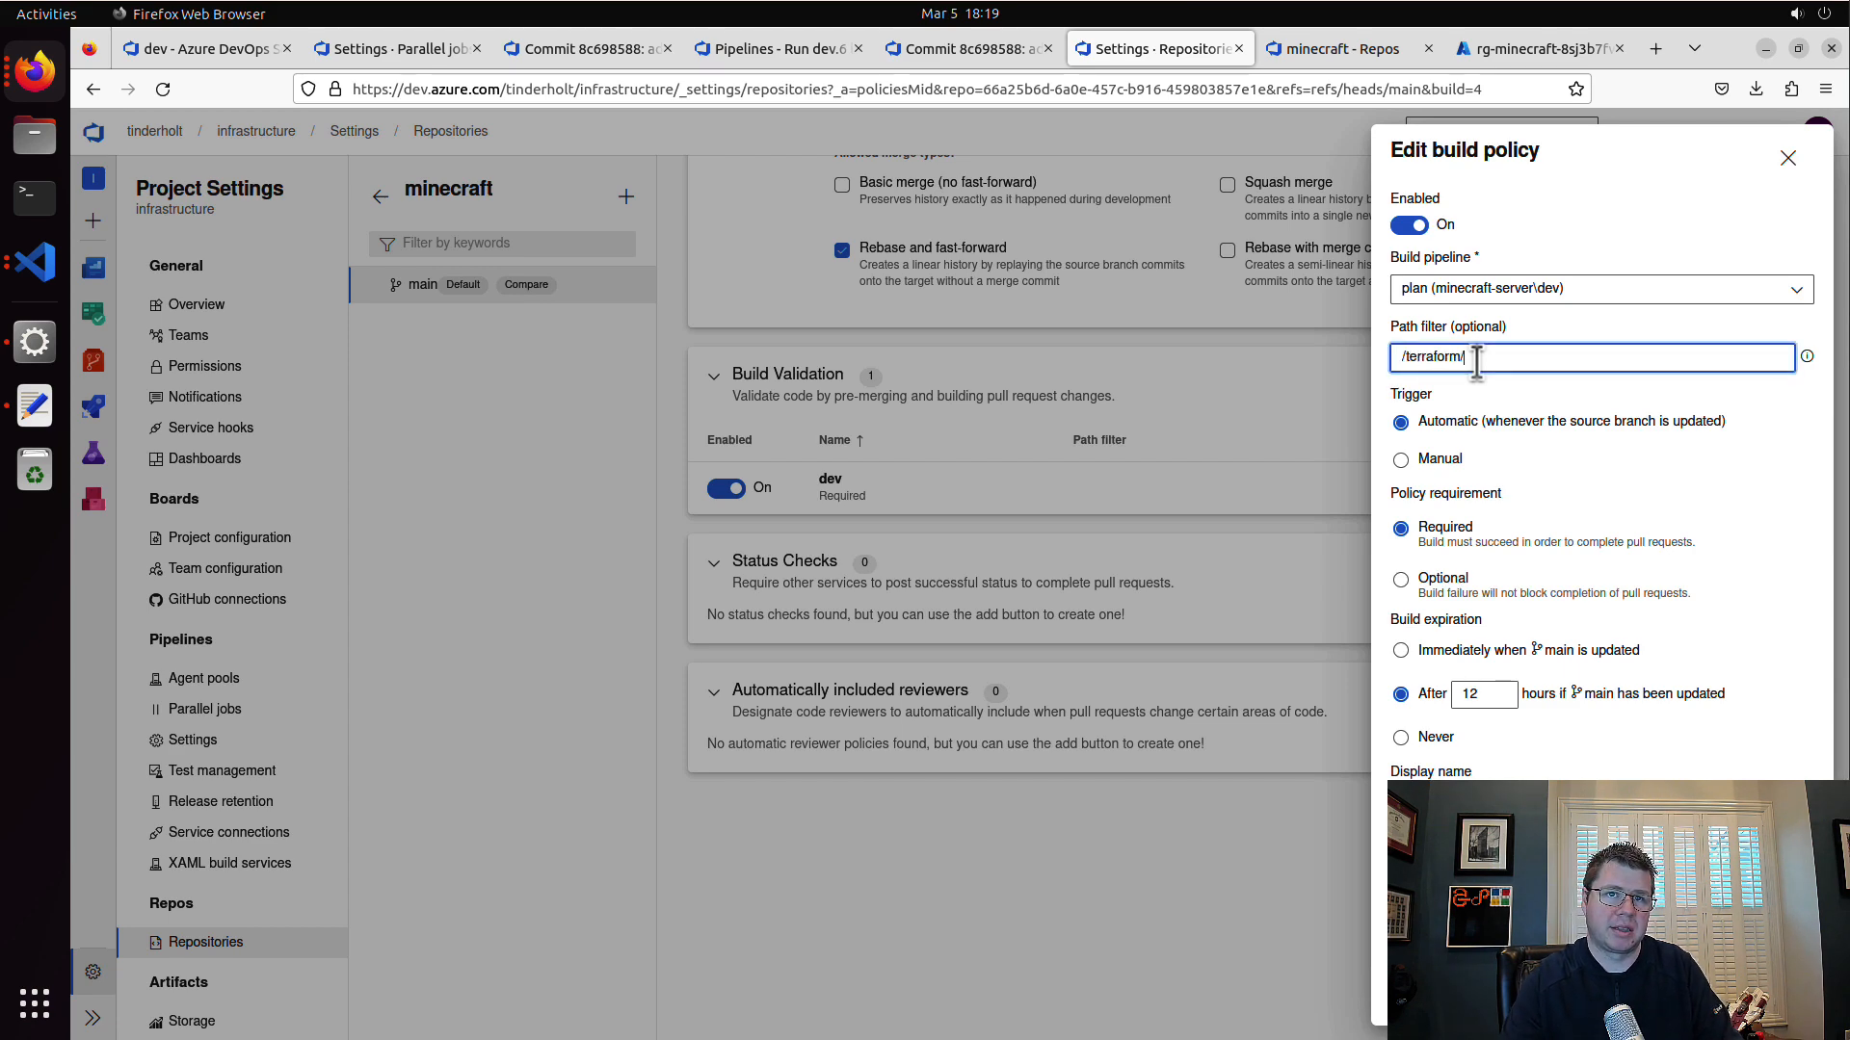
type("/terraform/v1")
key("Return")
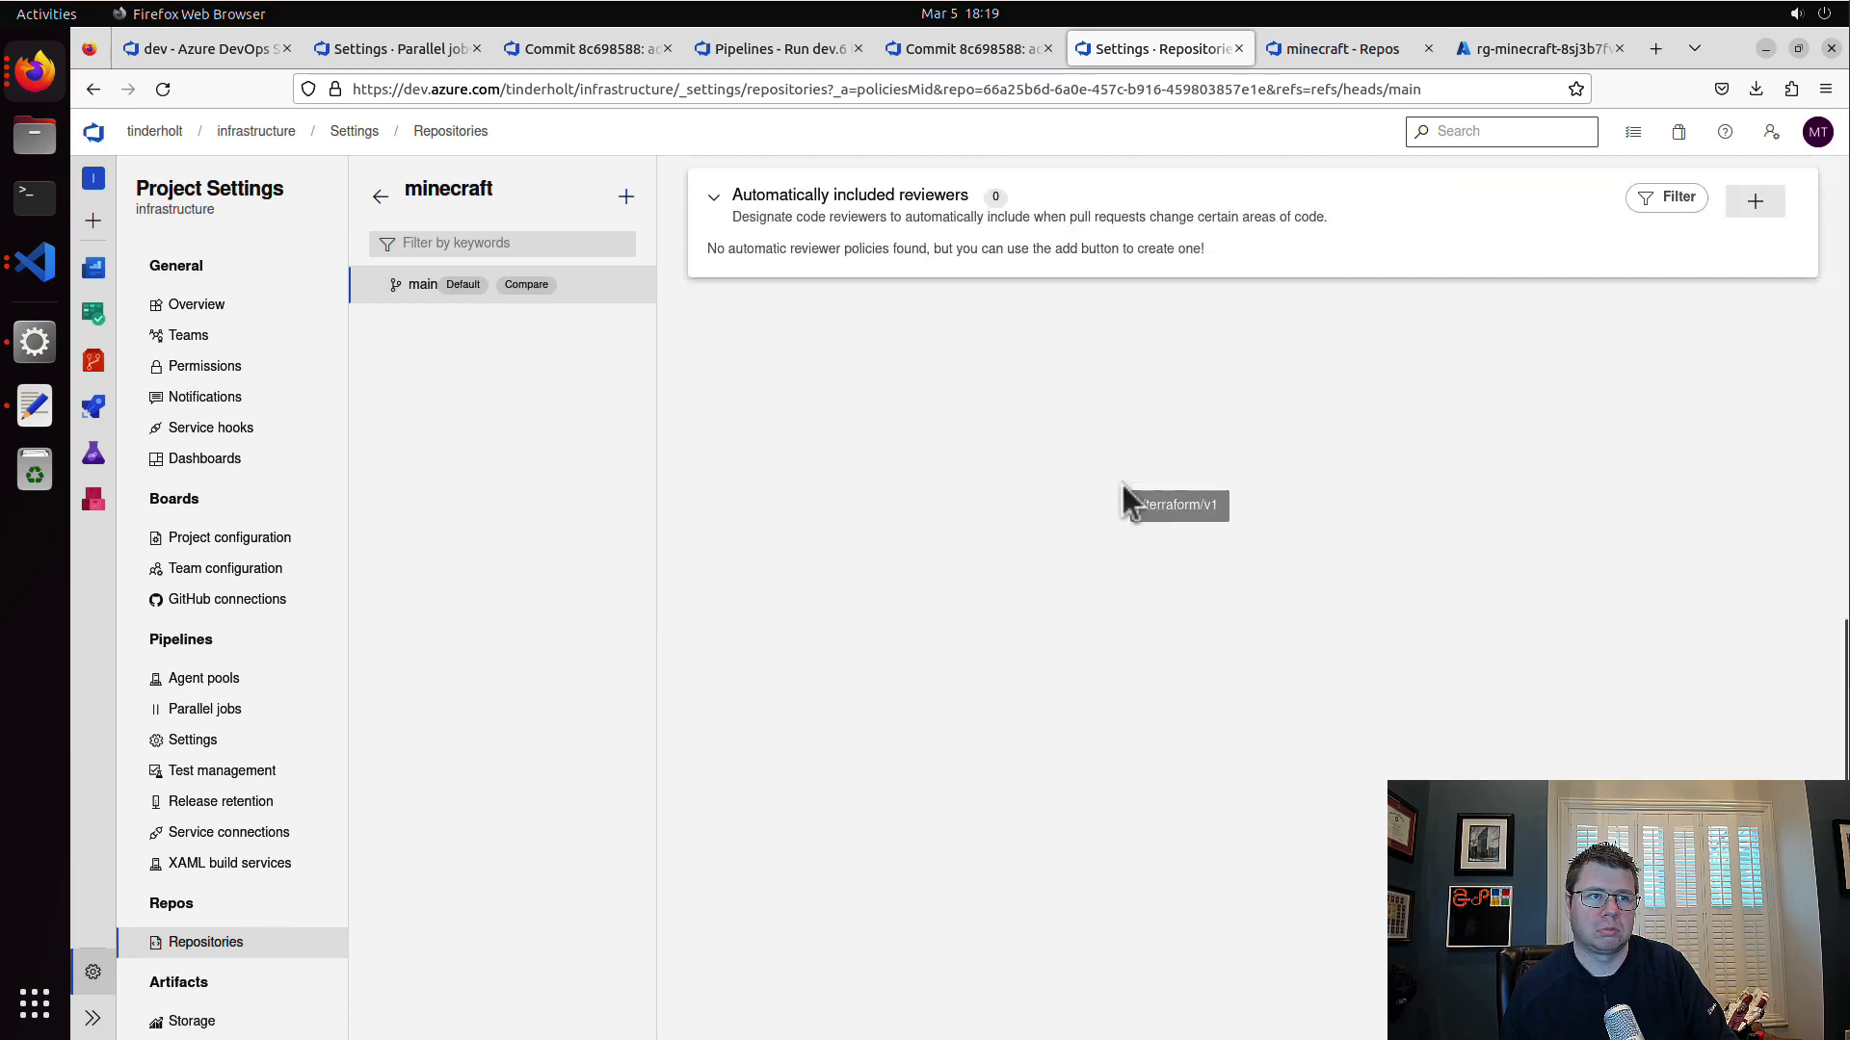
scroll(1127, 481, "up", 3)
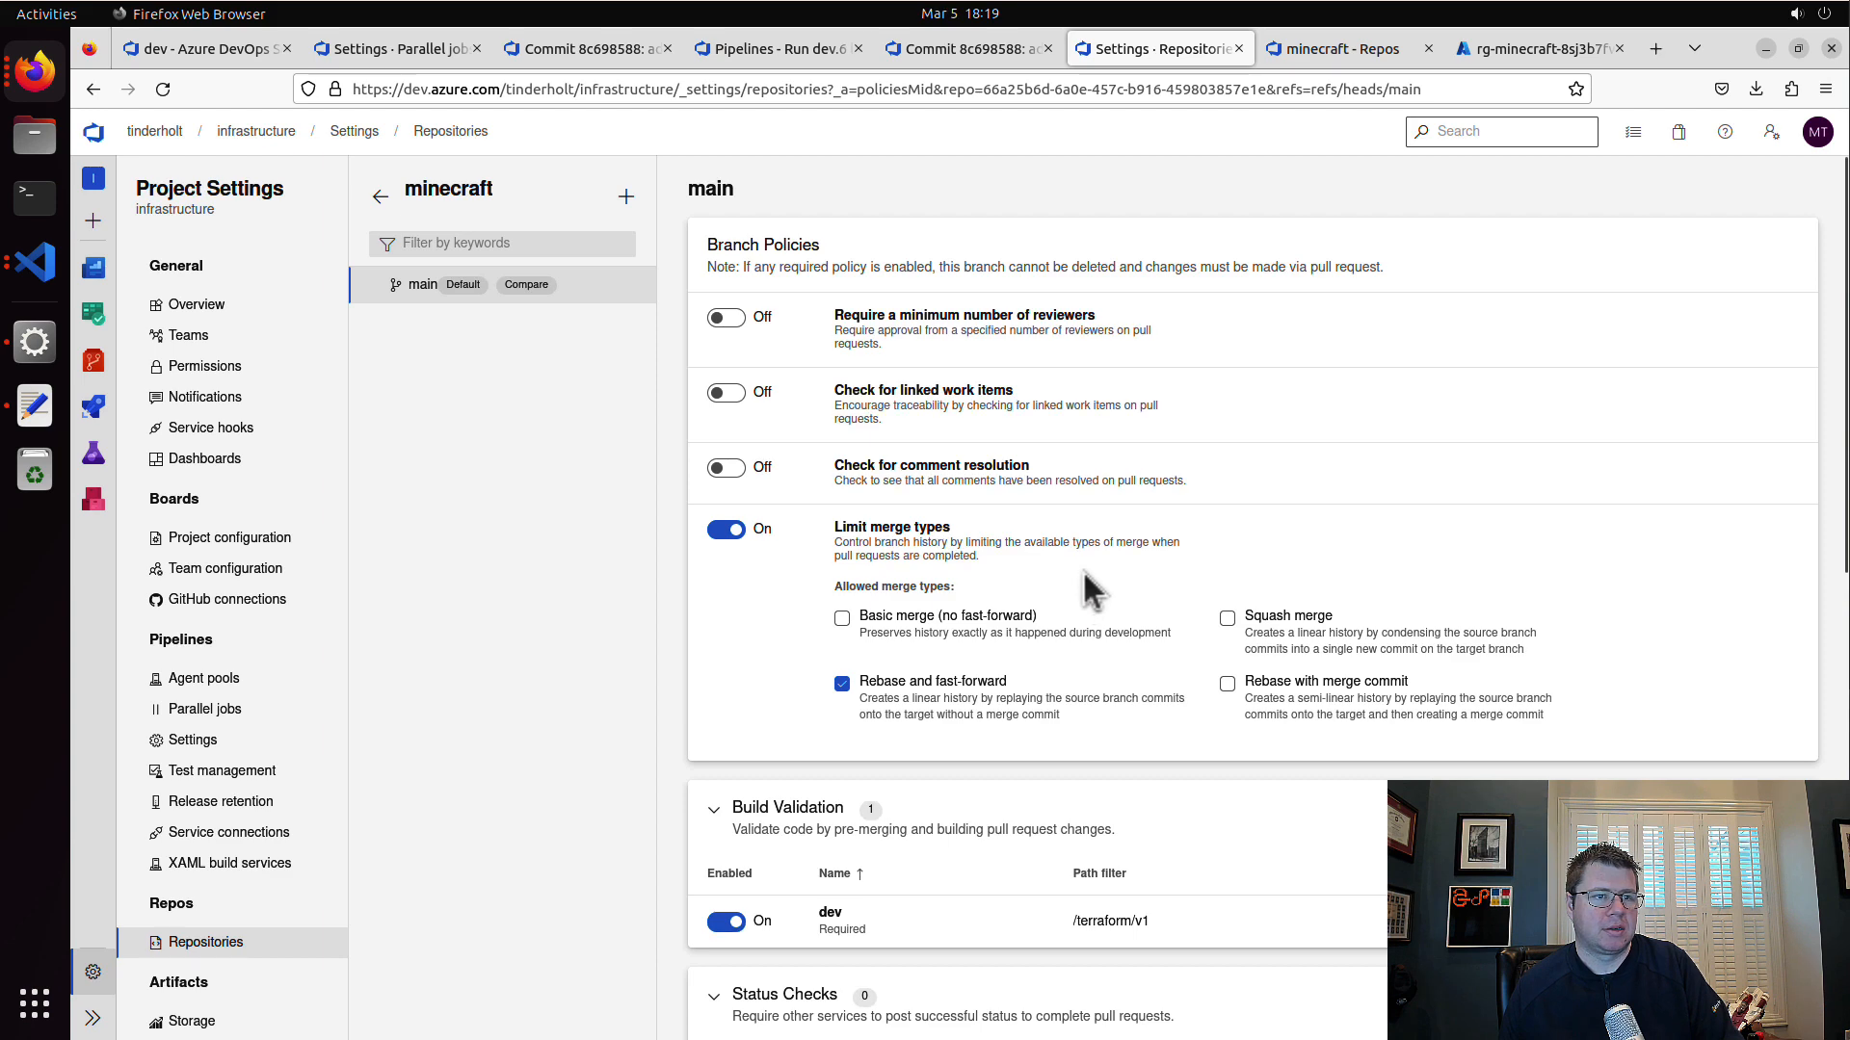
Step: Open the trigger settings of the apply pipeline in minecraft-server\dev
left_click(109, 413)
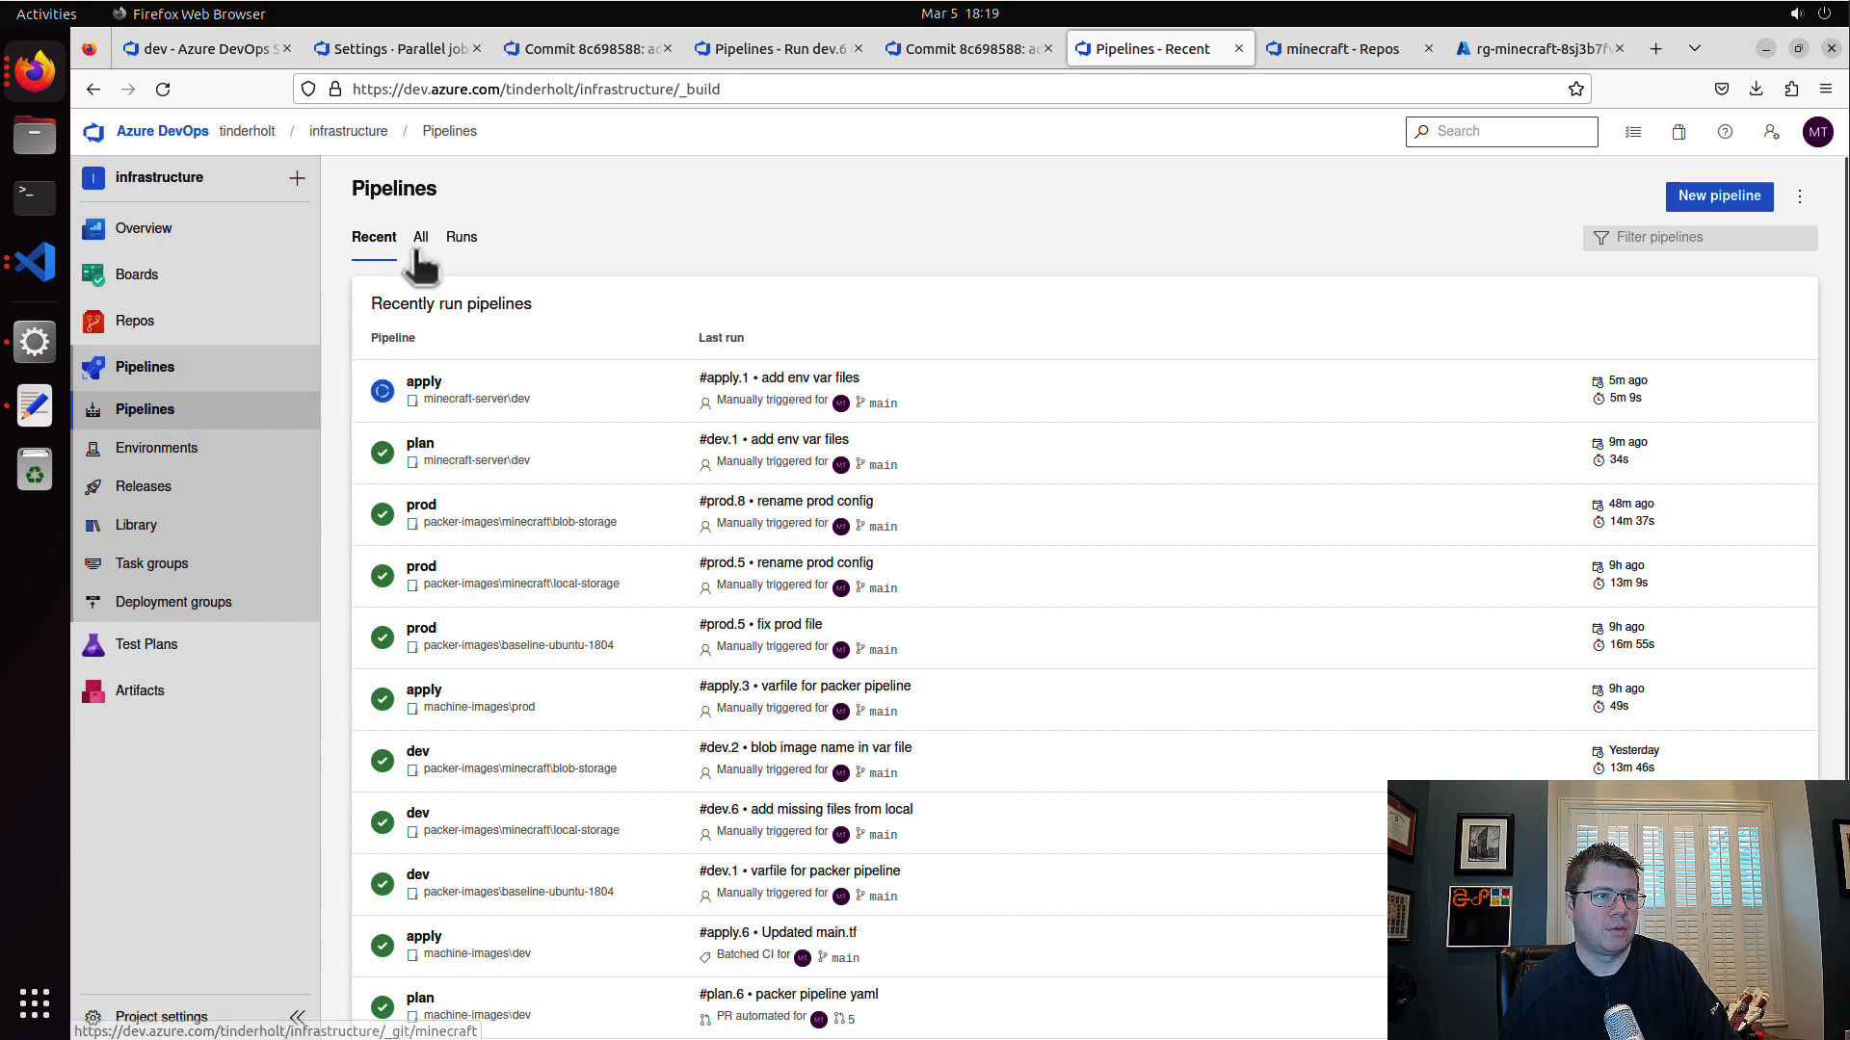
left_click(585, 404)
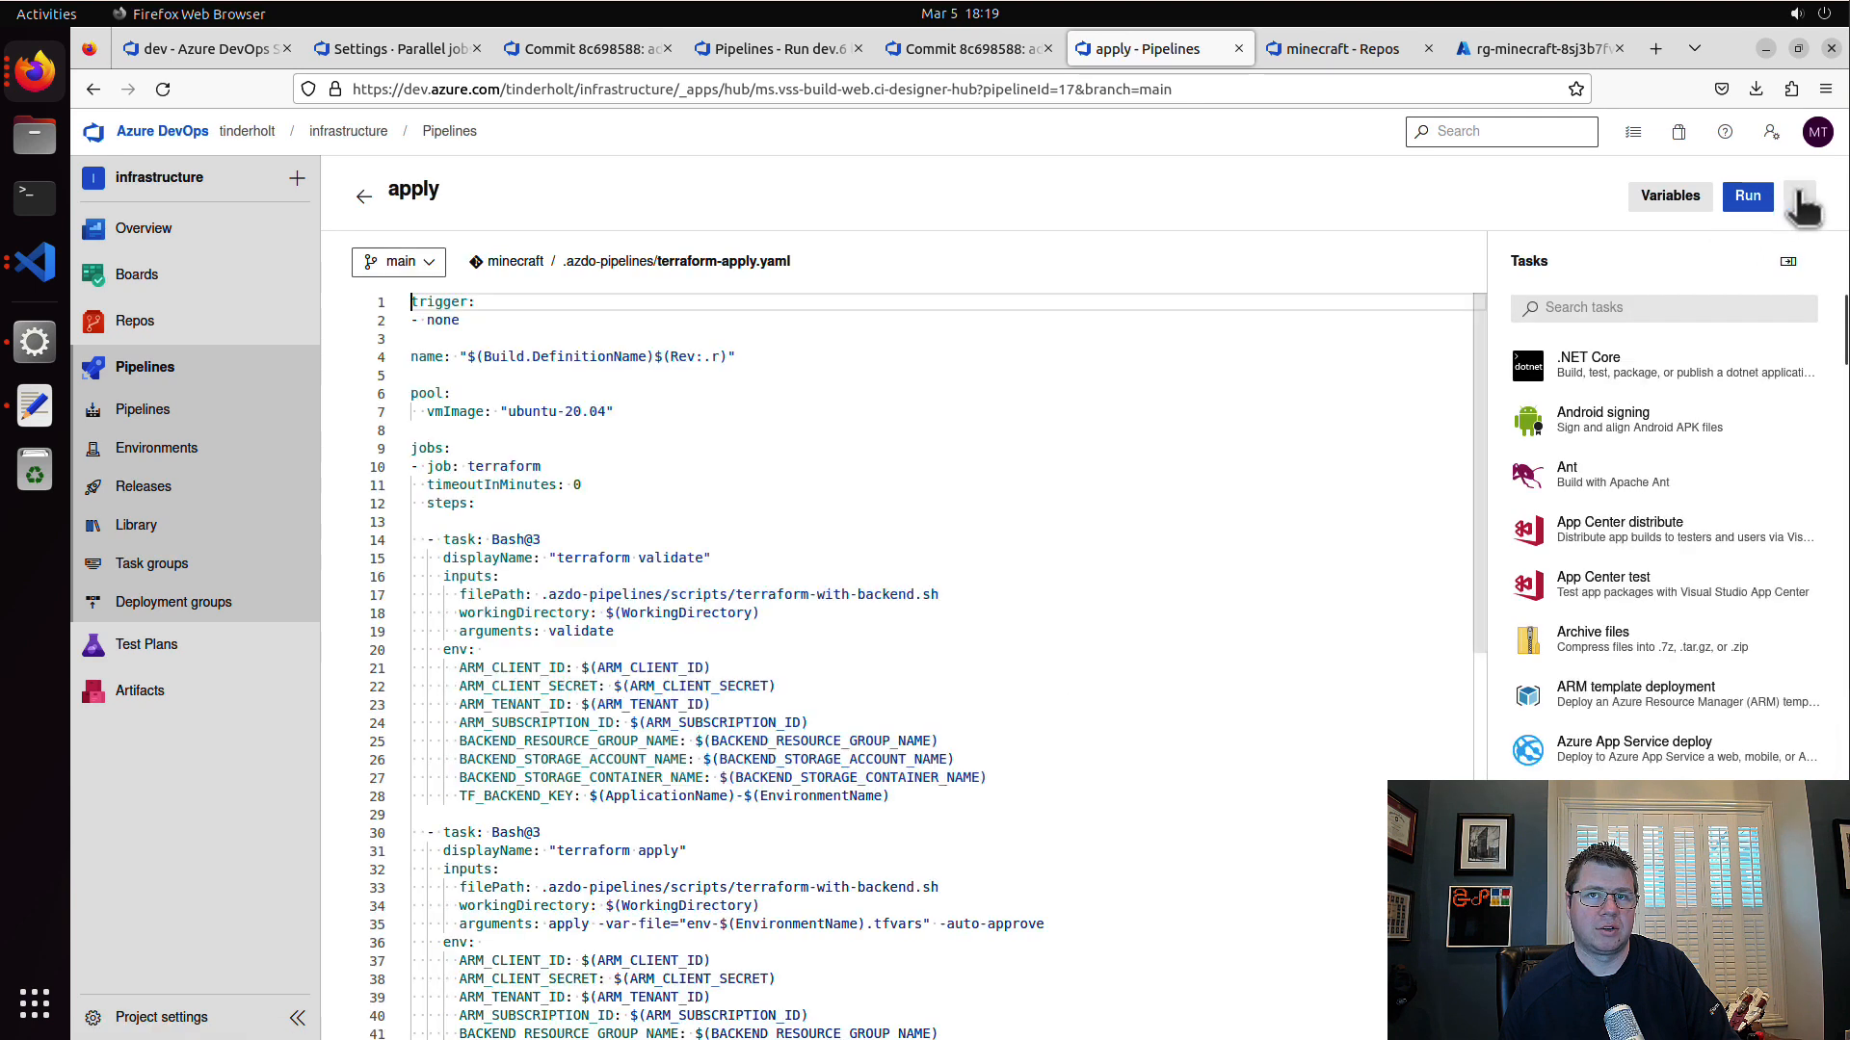
left_click(1800, 200)
left_click(1749, 350)
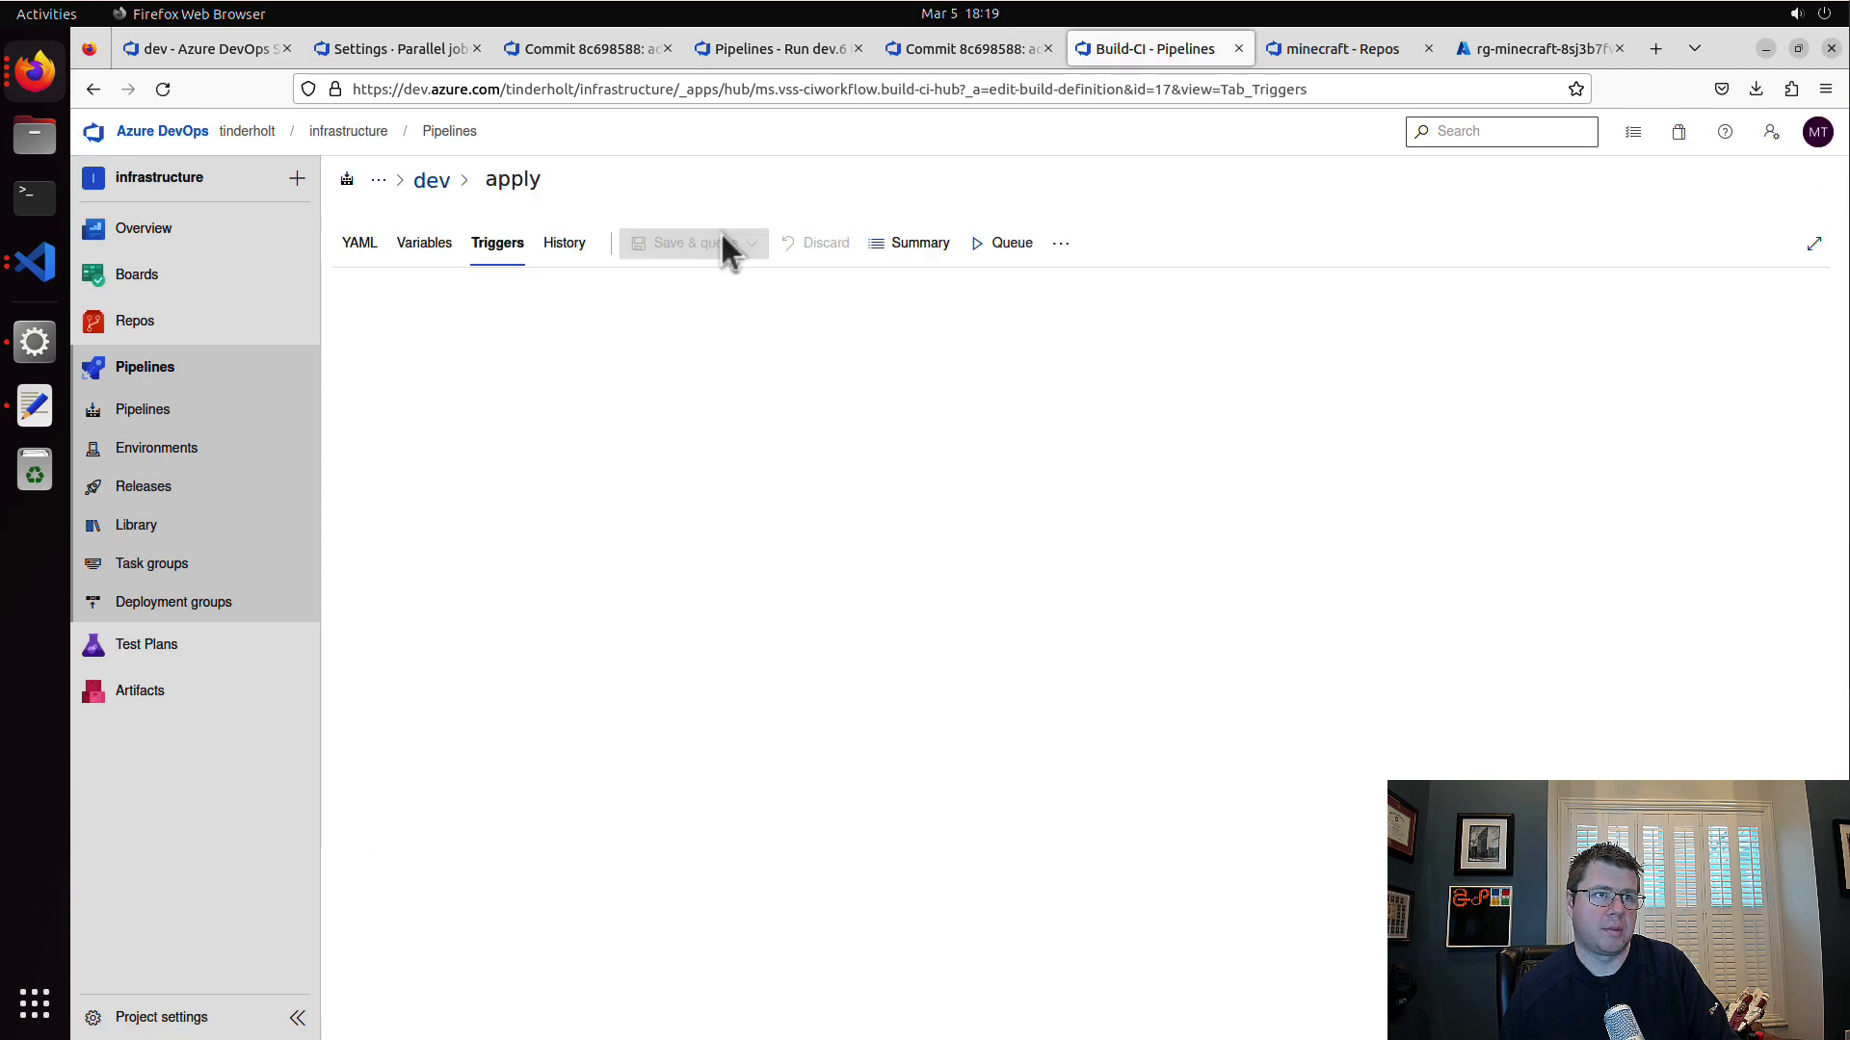
Step: Override the YAML continuous integration trigger for main, add an include path filter of /terraform/v1, and save the pipeline without queuing
left_click(1107, 344)
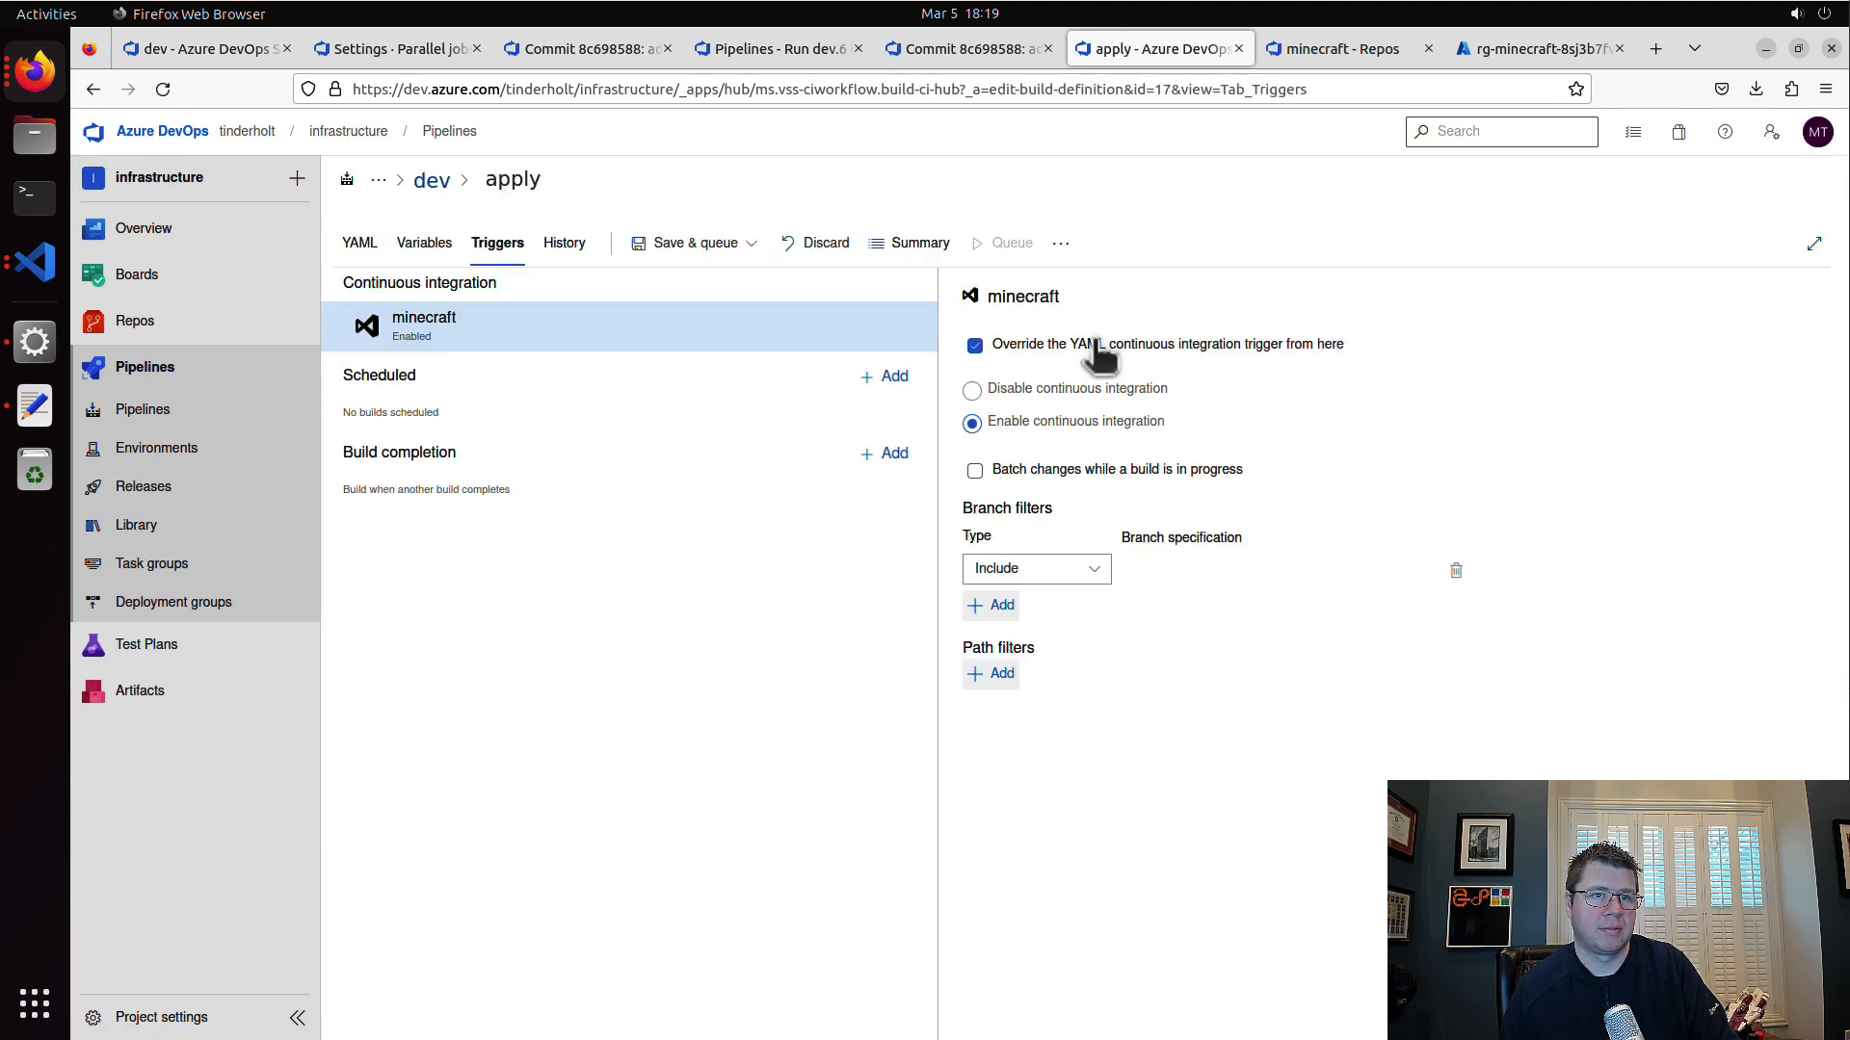
left_click(994, 674)
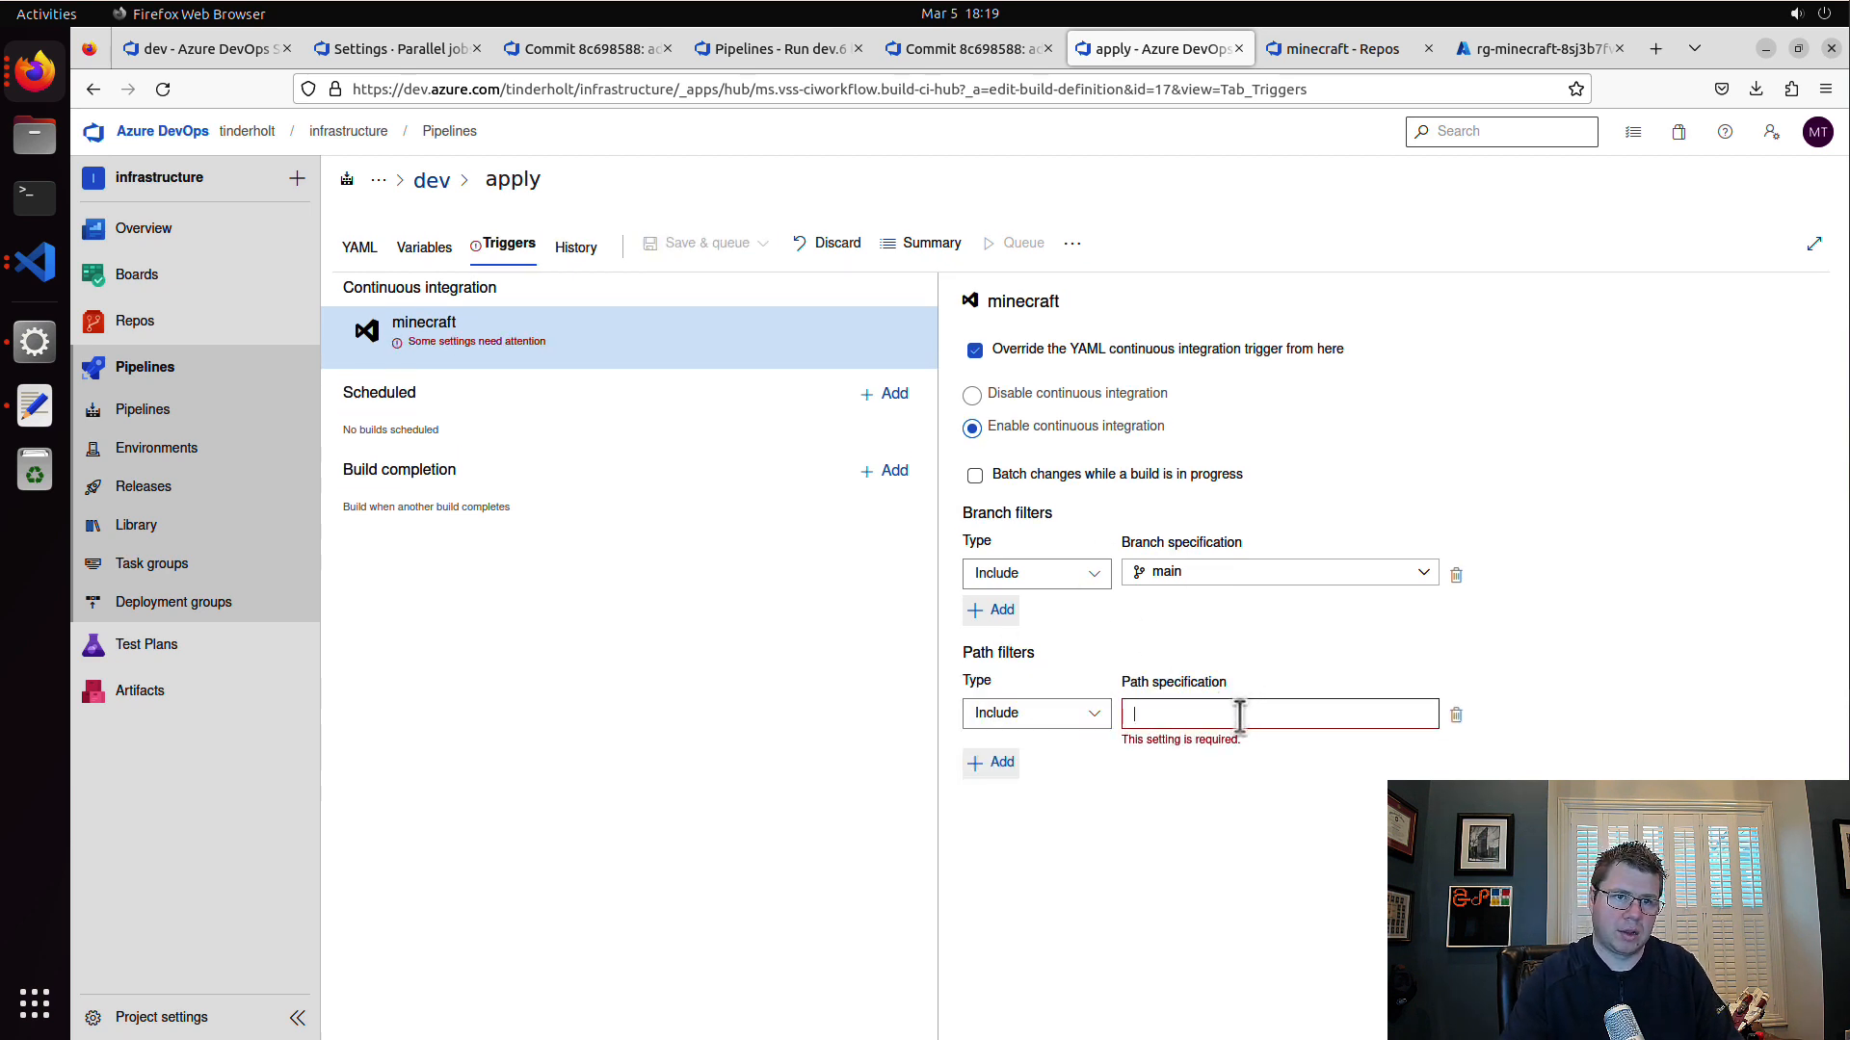
type("/terraform/v1")
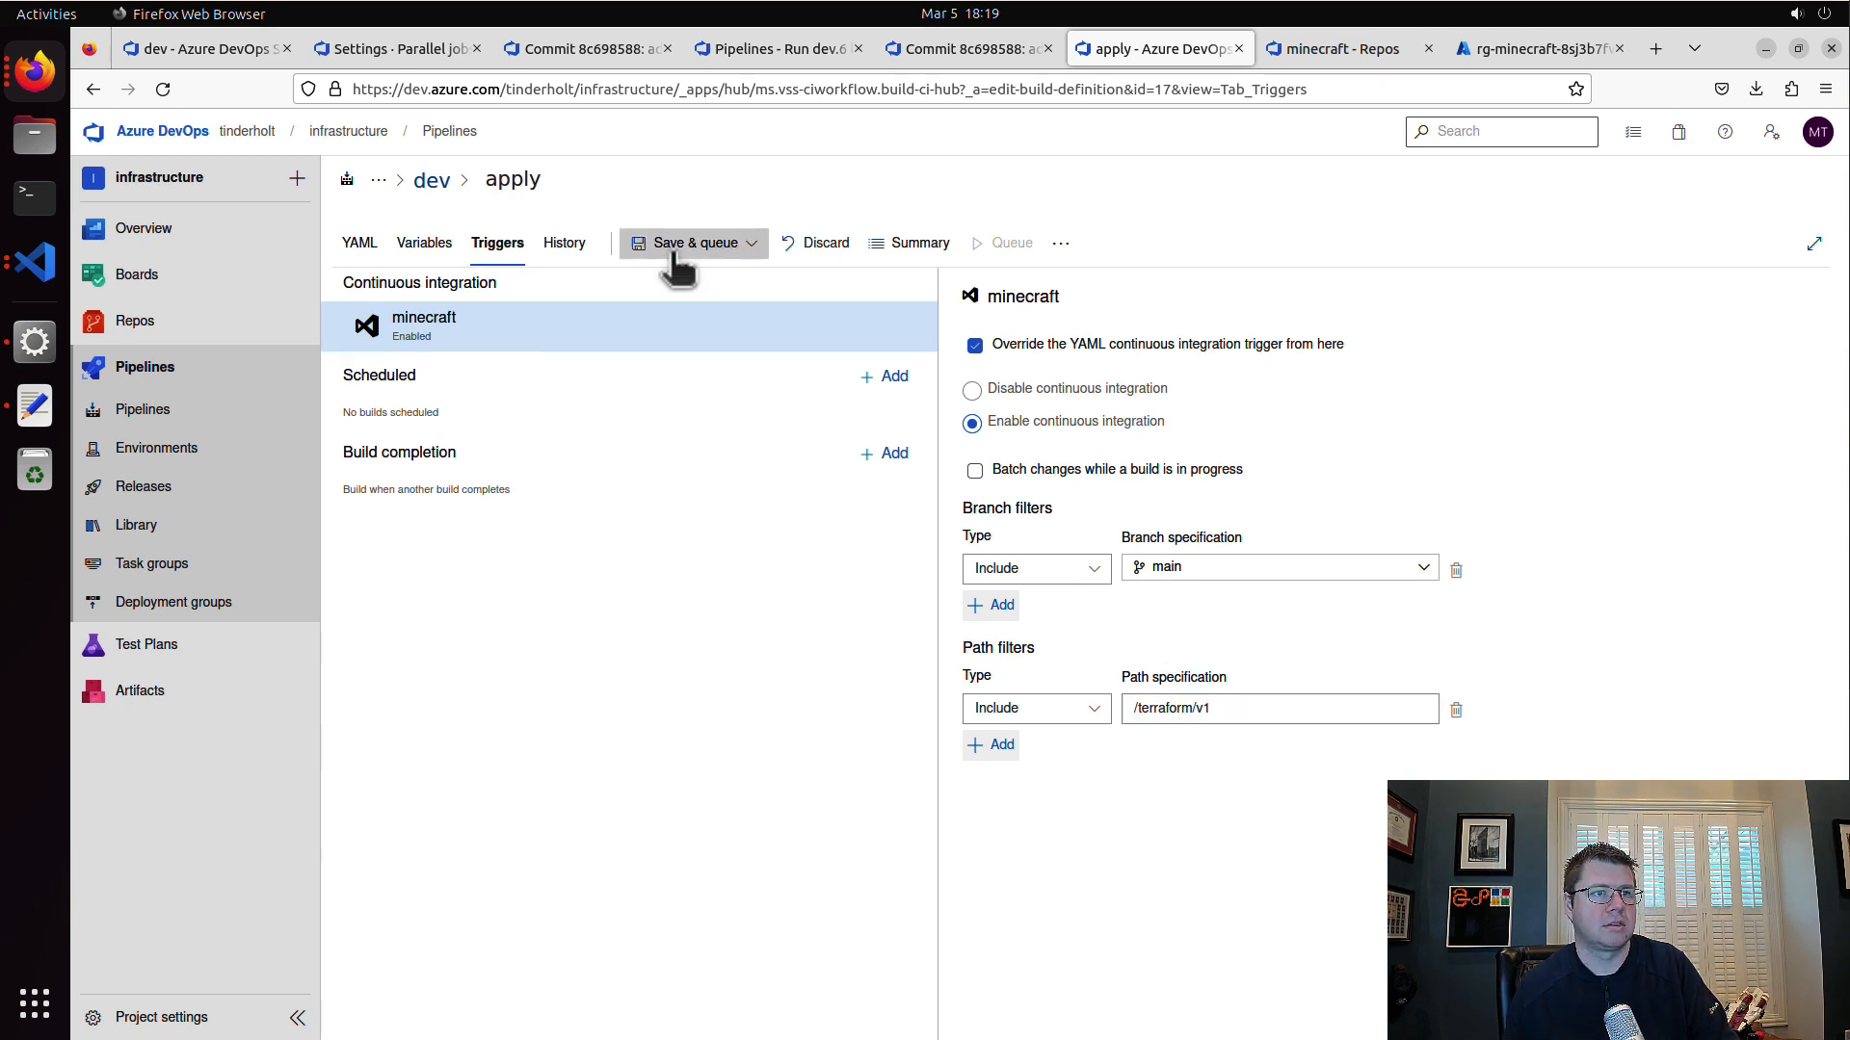
left_click(674, 242)
left_click(675, 311)
left_click(1015, 648)
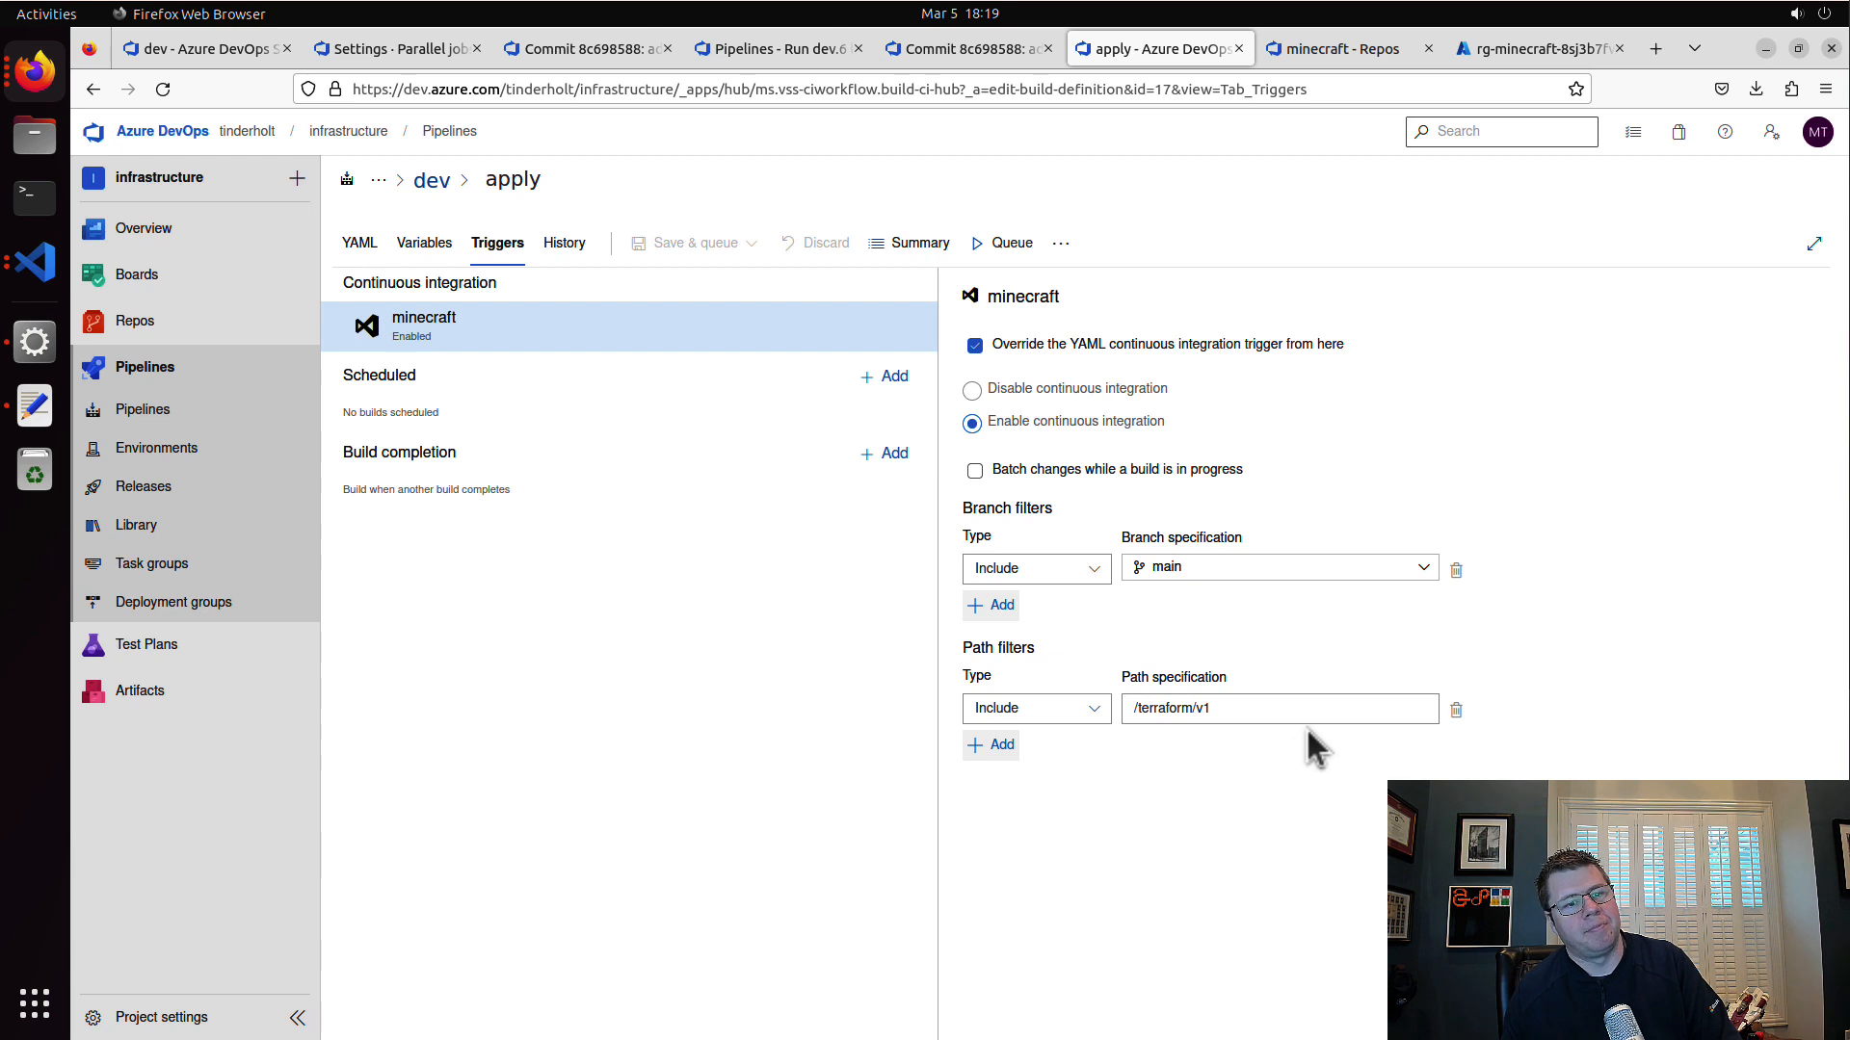
Step: Change the trigger's include path filter to /terraform and save the apply pipeline
left_click(1312, 718)
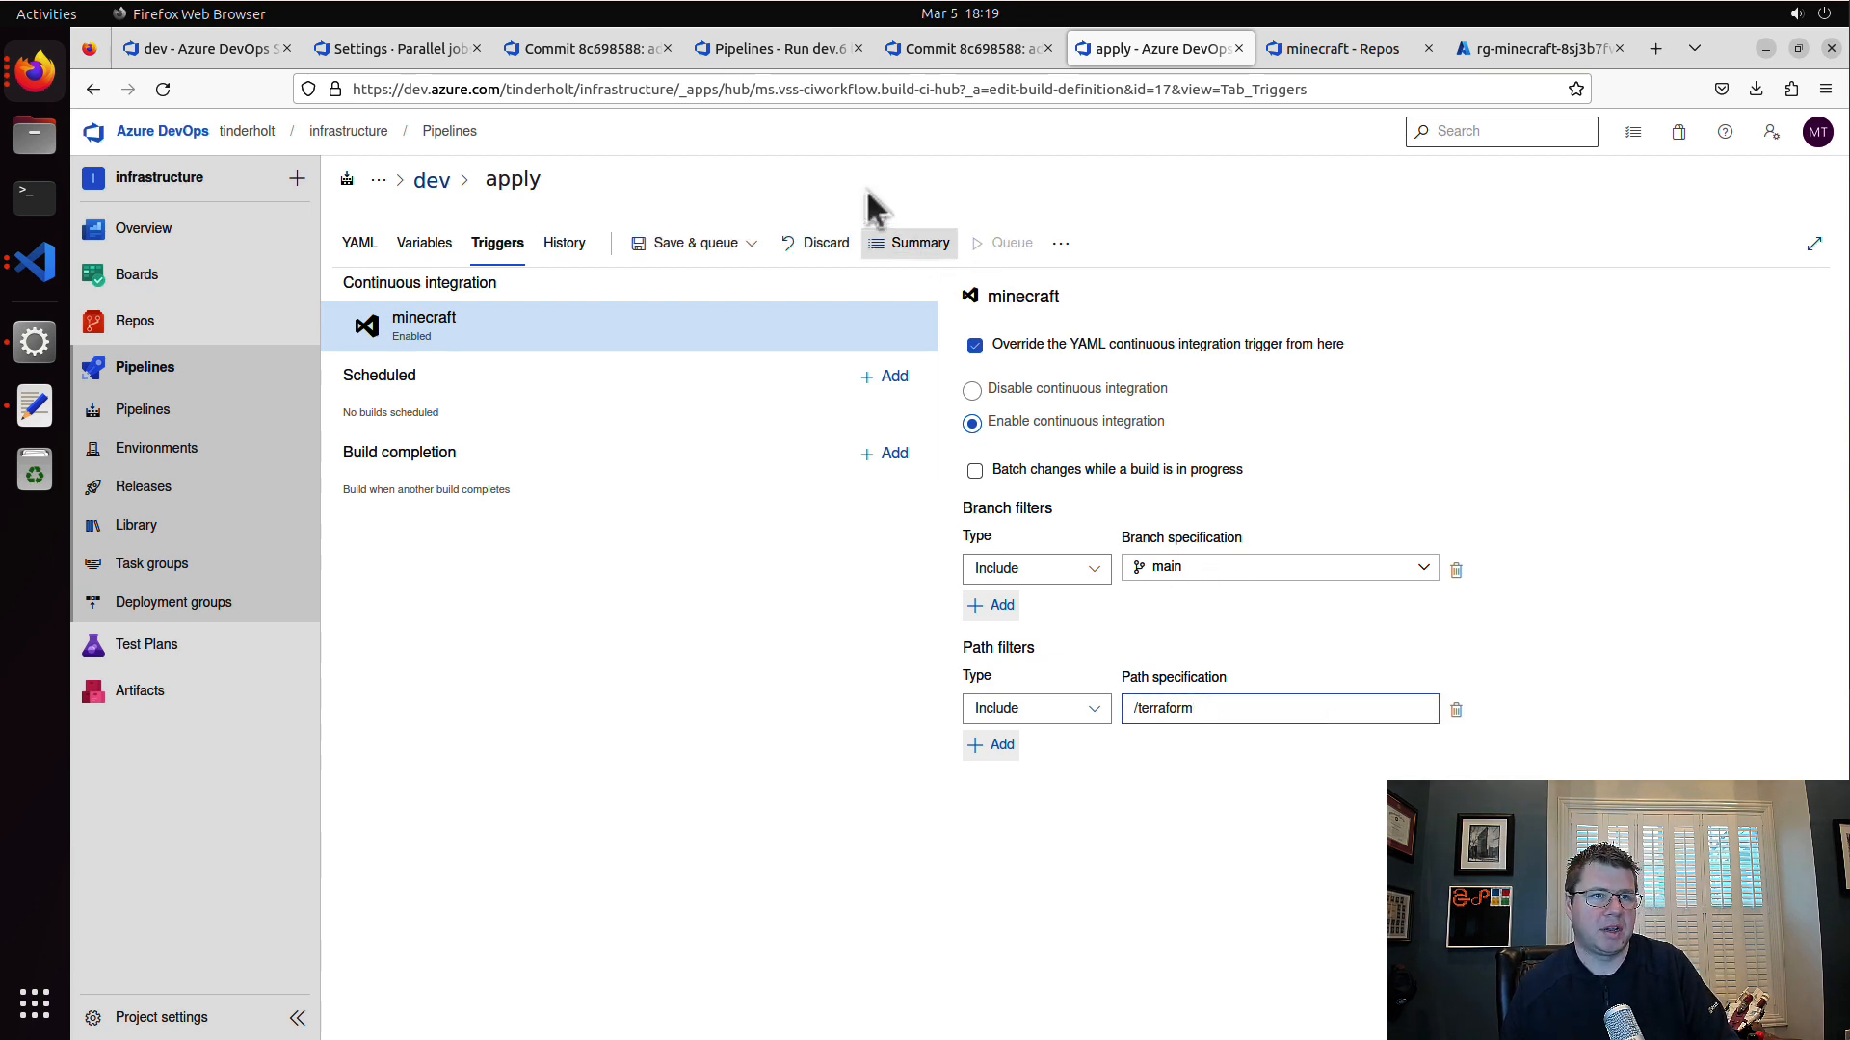
left_click(685, 243)
left_click(702, 313)
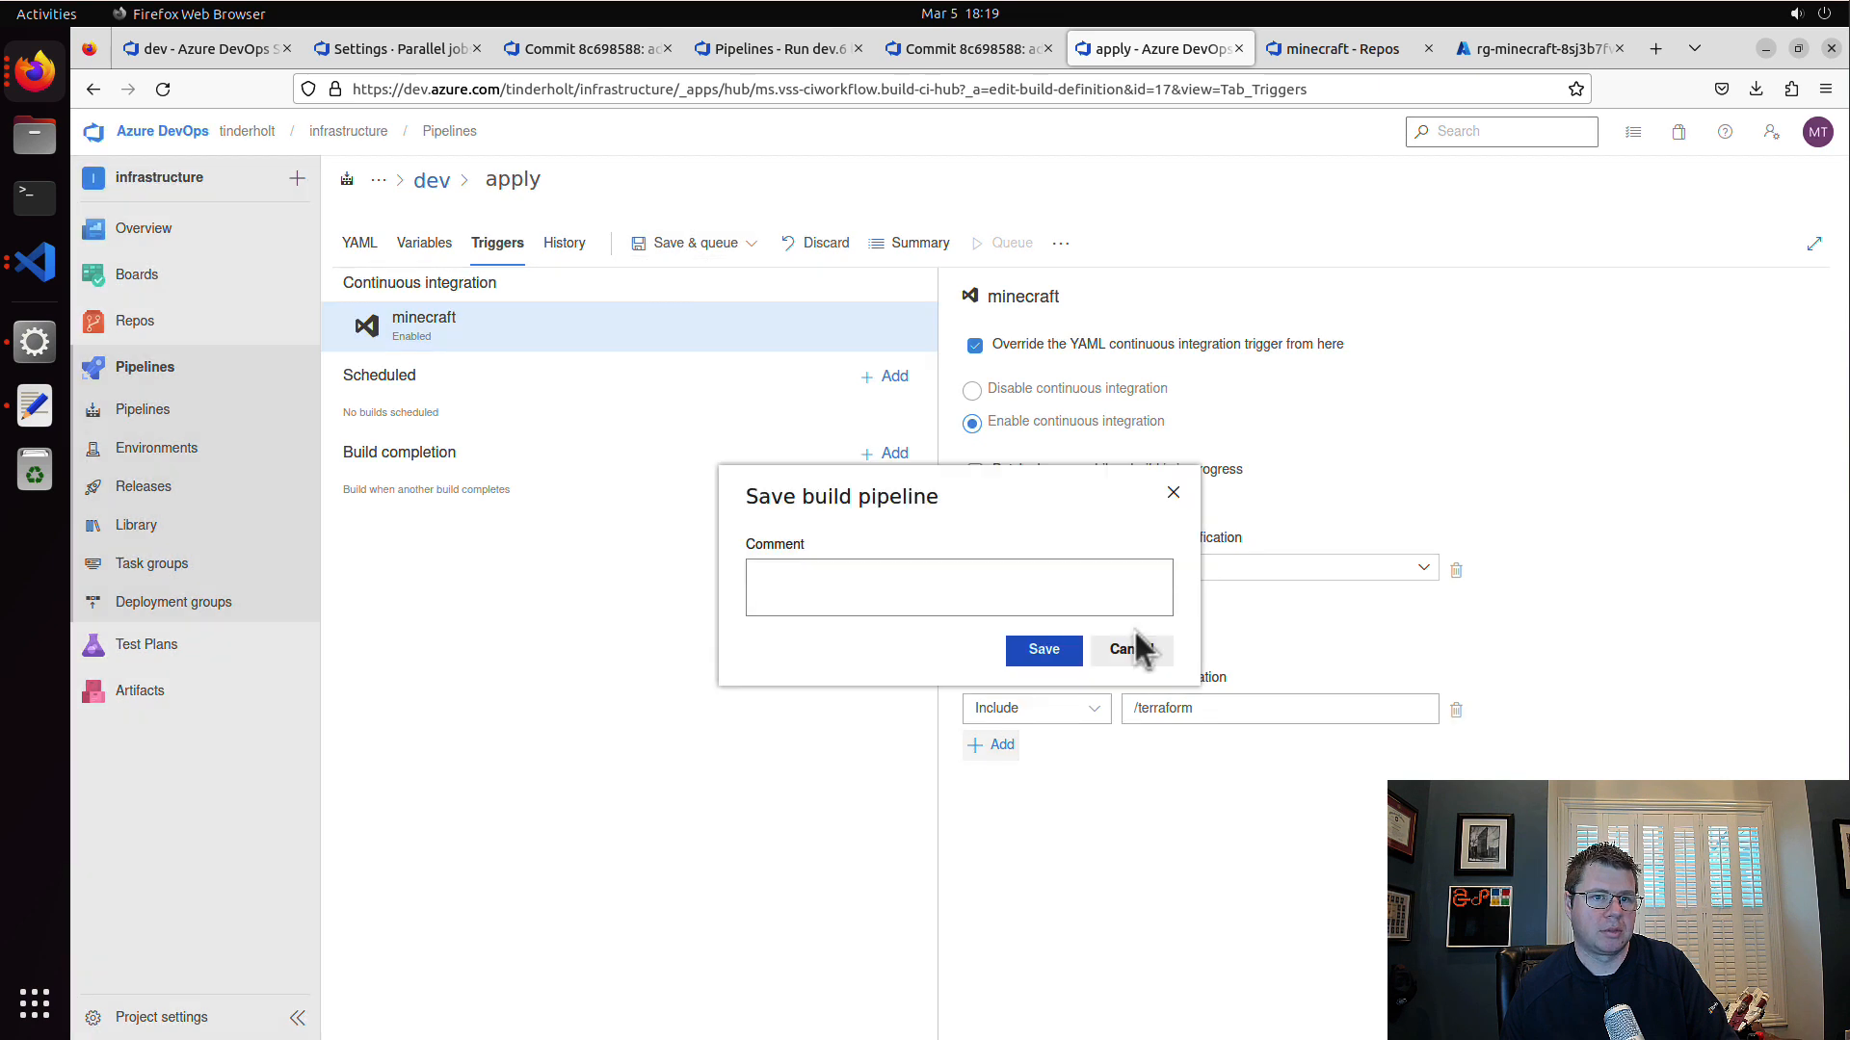
left_click(1050, 647)
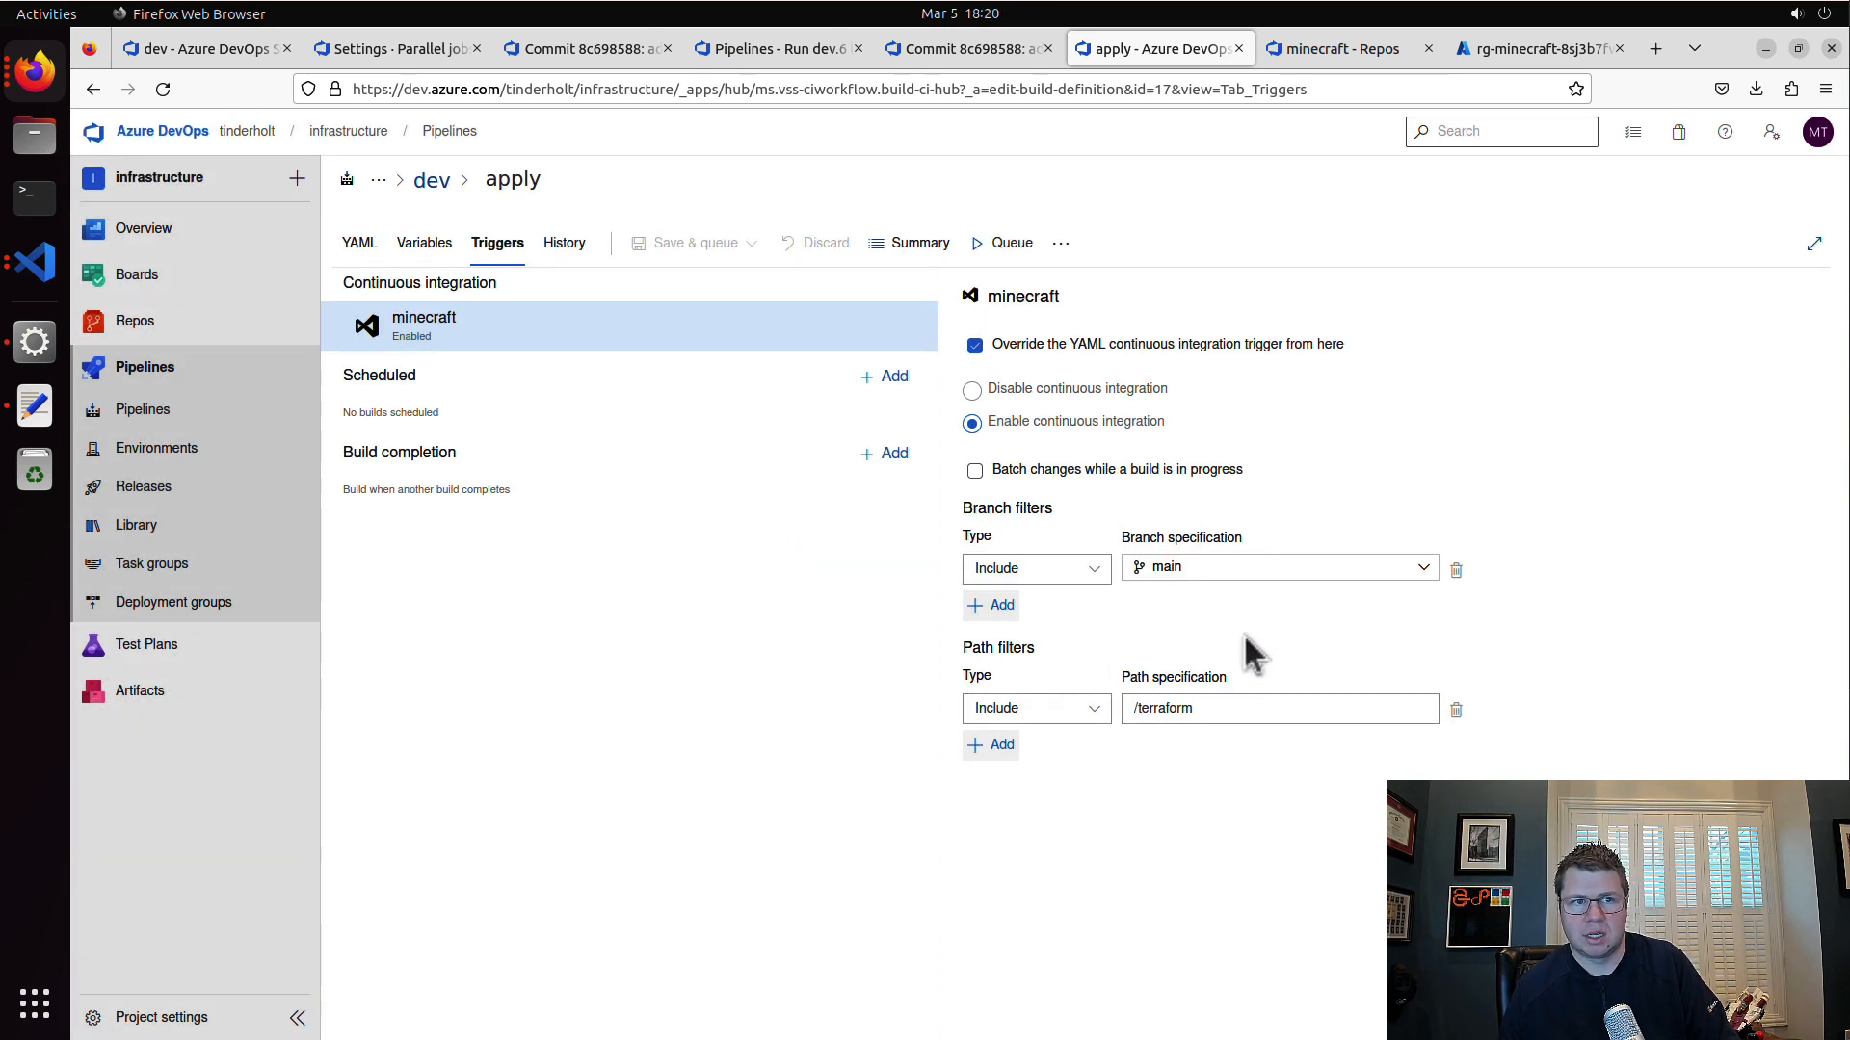
Step: Enable batching of changes while a build is in progress and save the apply pipeline
left_click(1181, 475)
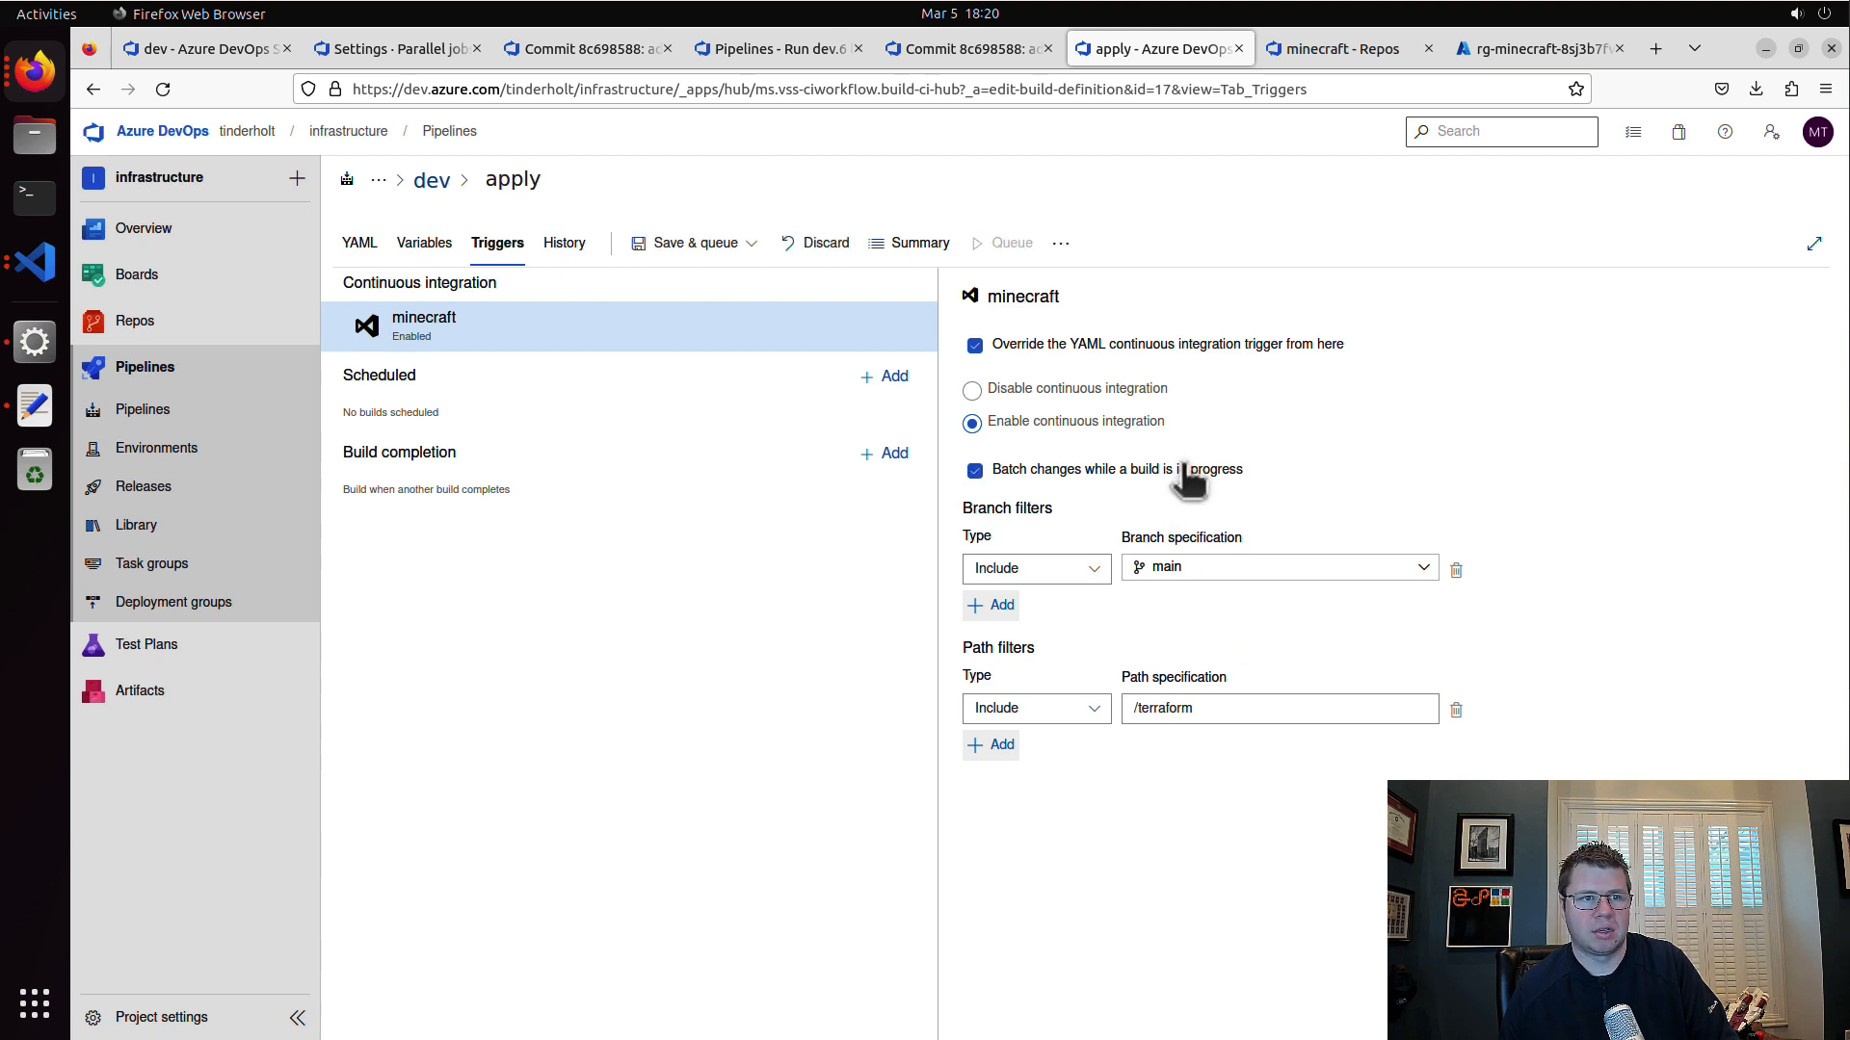
left_click(748, 245)
left_click(738, 313)
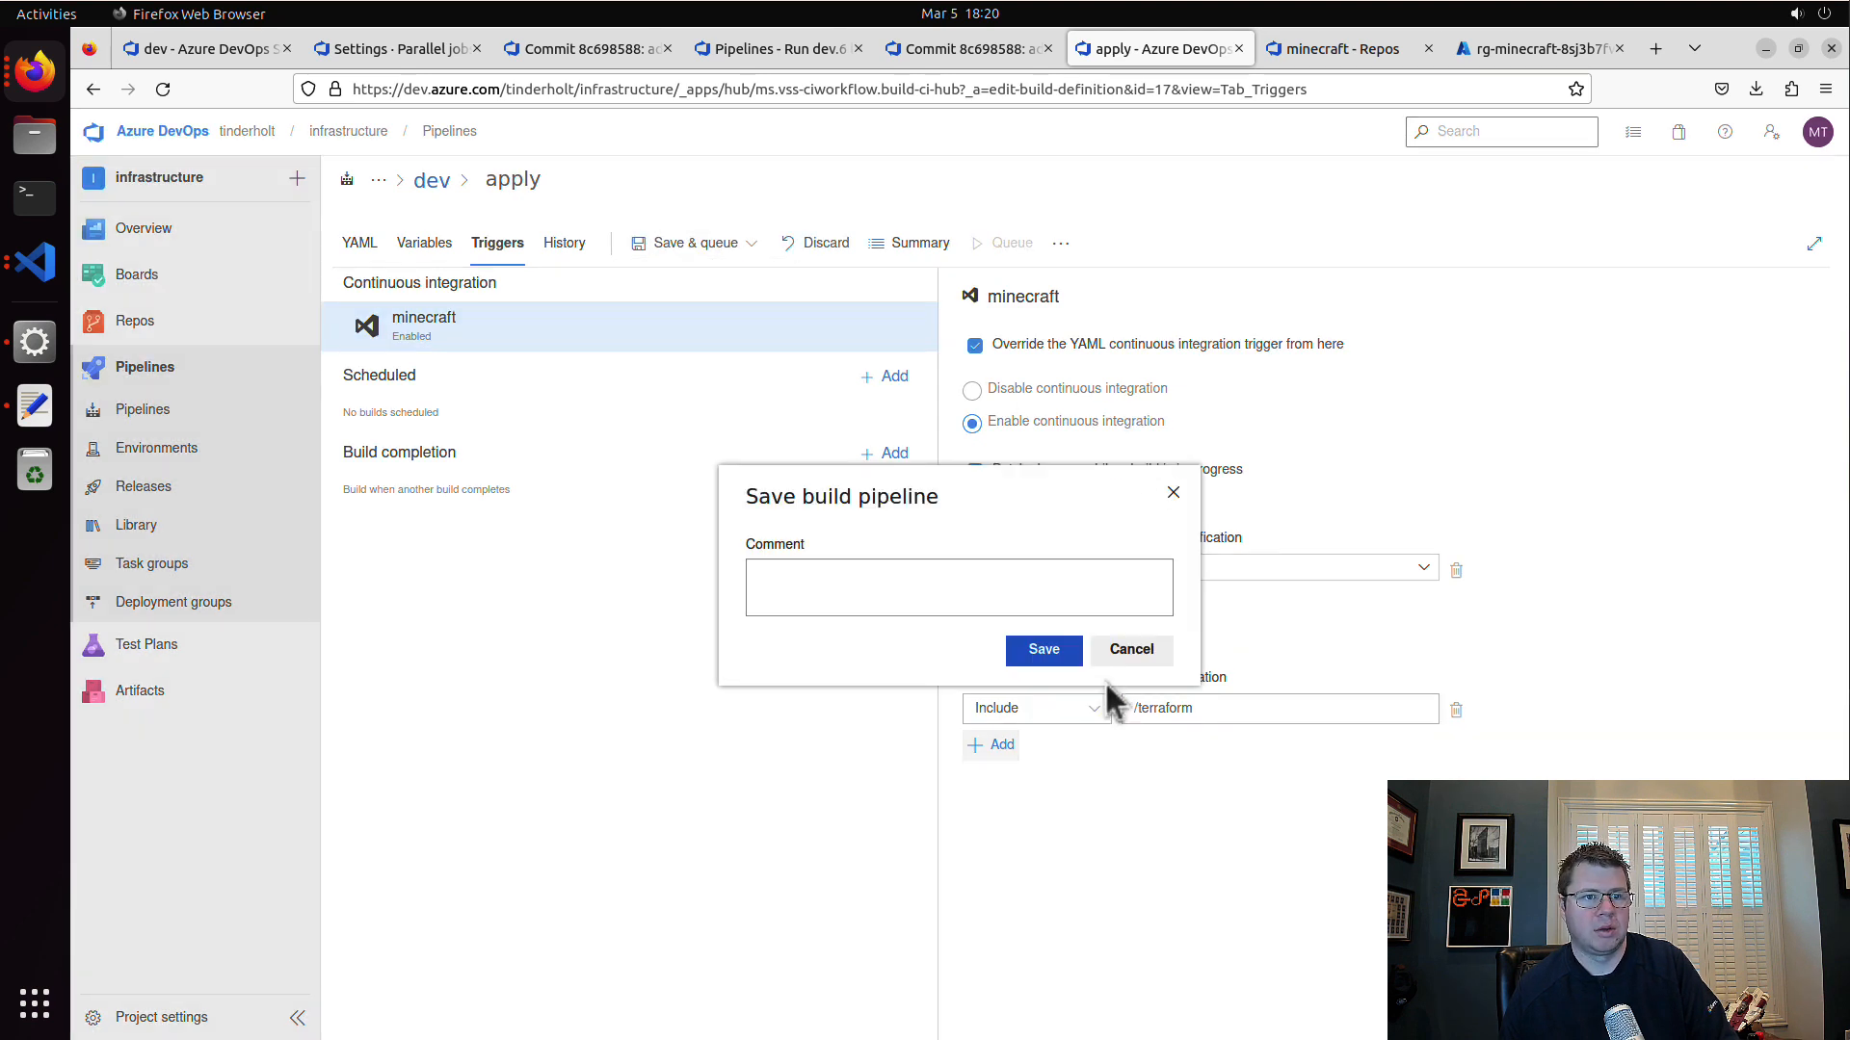
left_click(1069, 653)
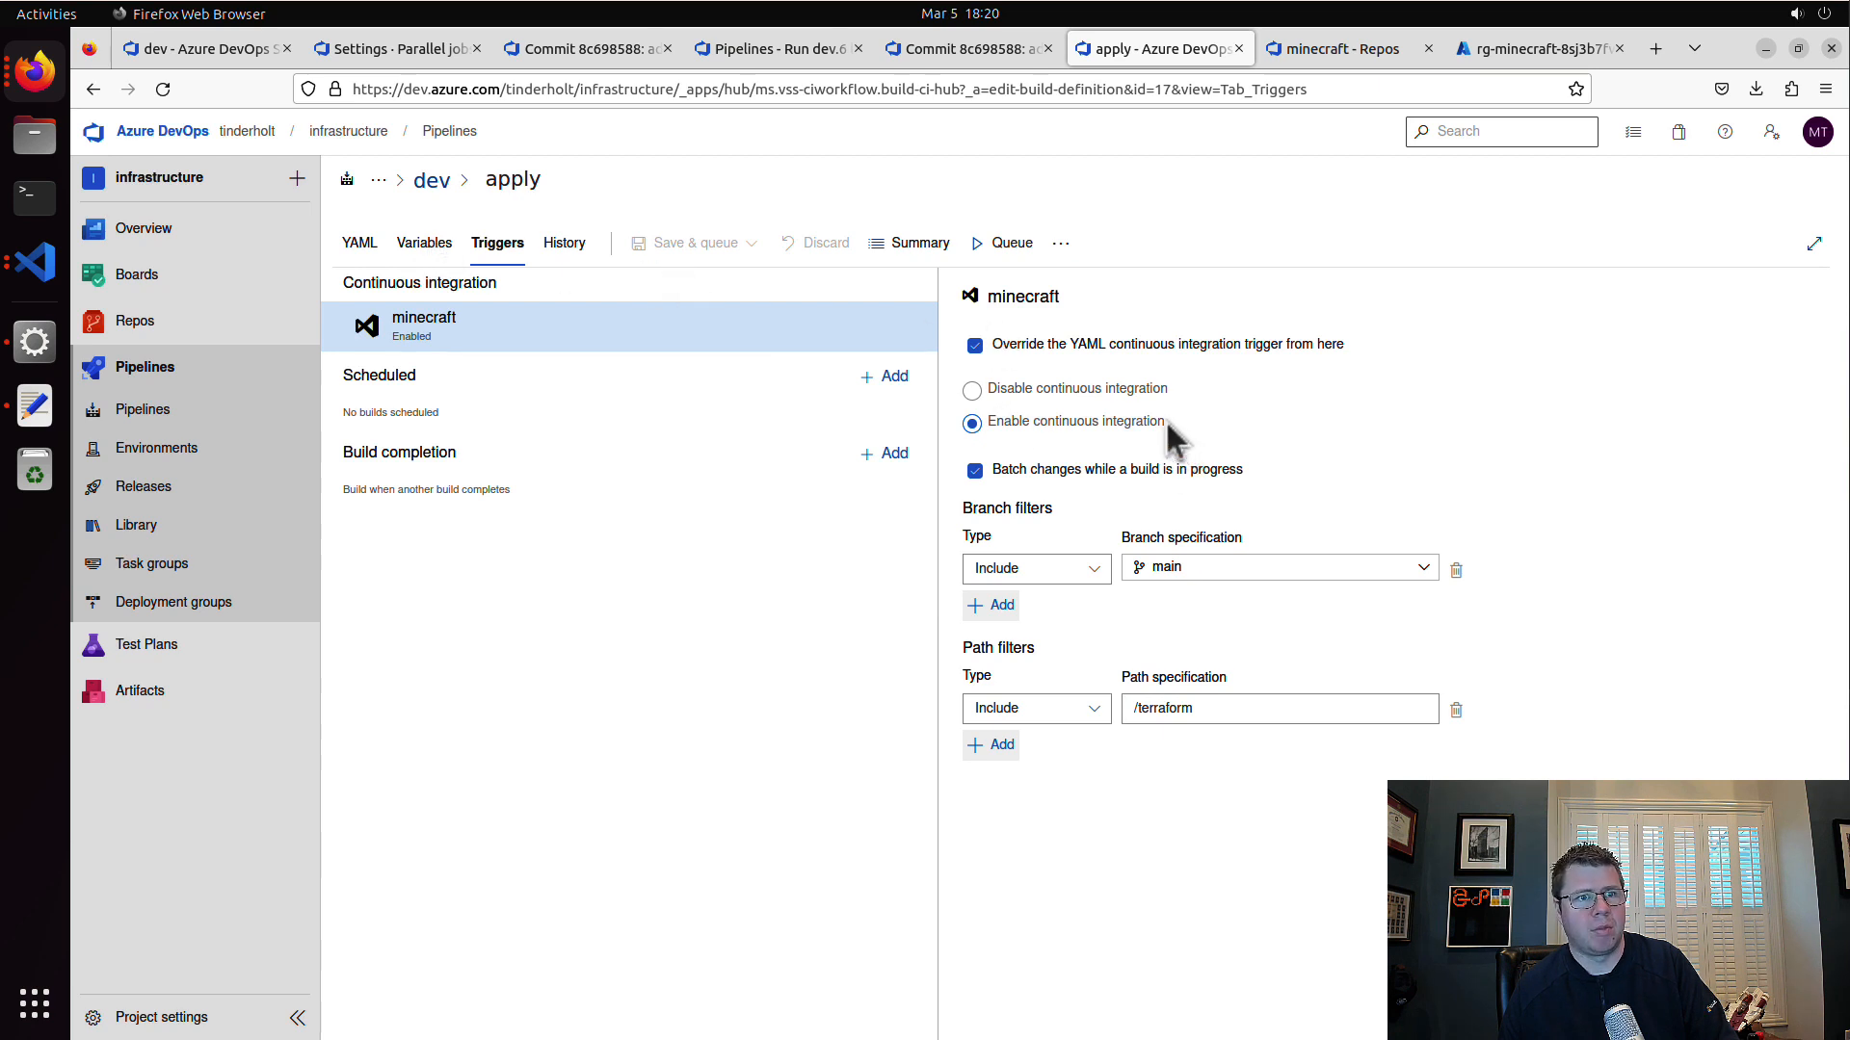
Step: Open run #apply.1 of the minecraft-server\dev apply pipeline and check the progress of its terraform apply log
left_click(433, 180)
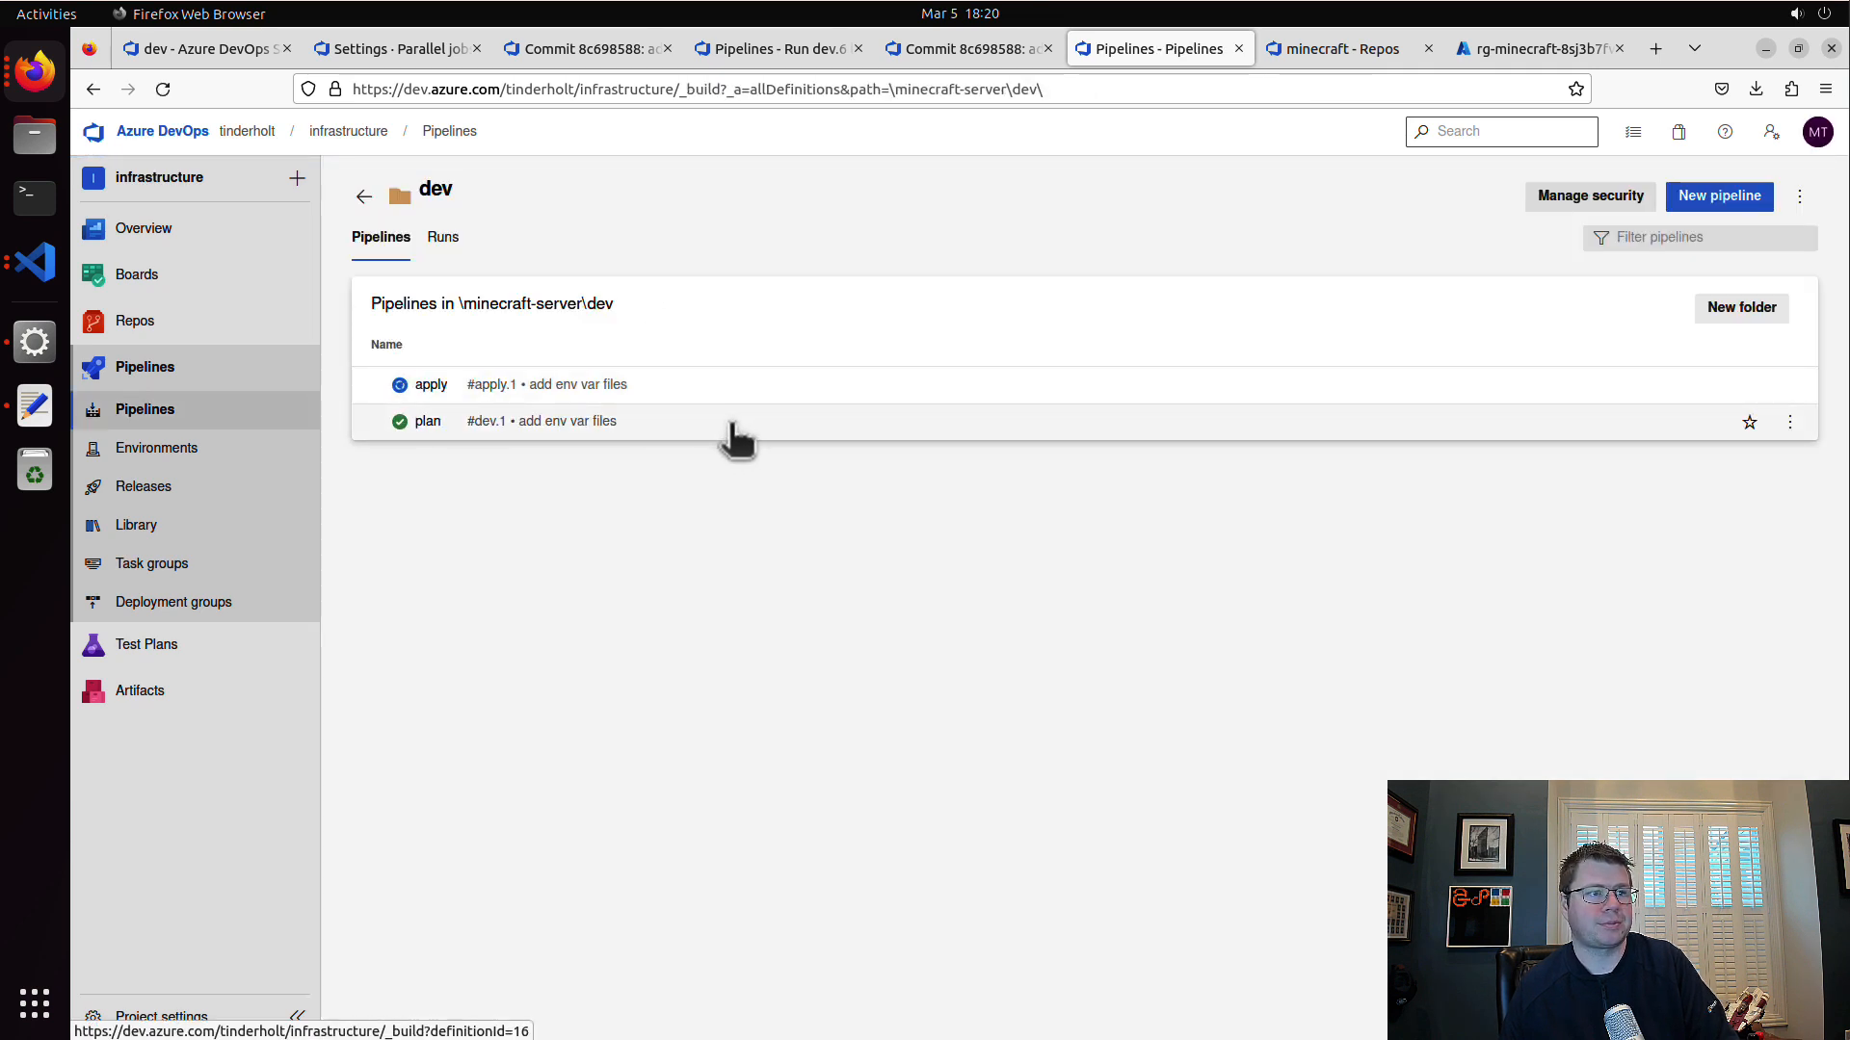
left_click(750, 380)
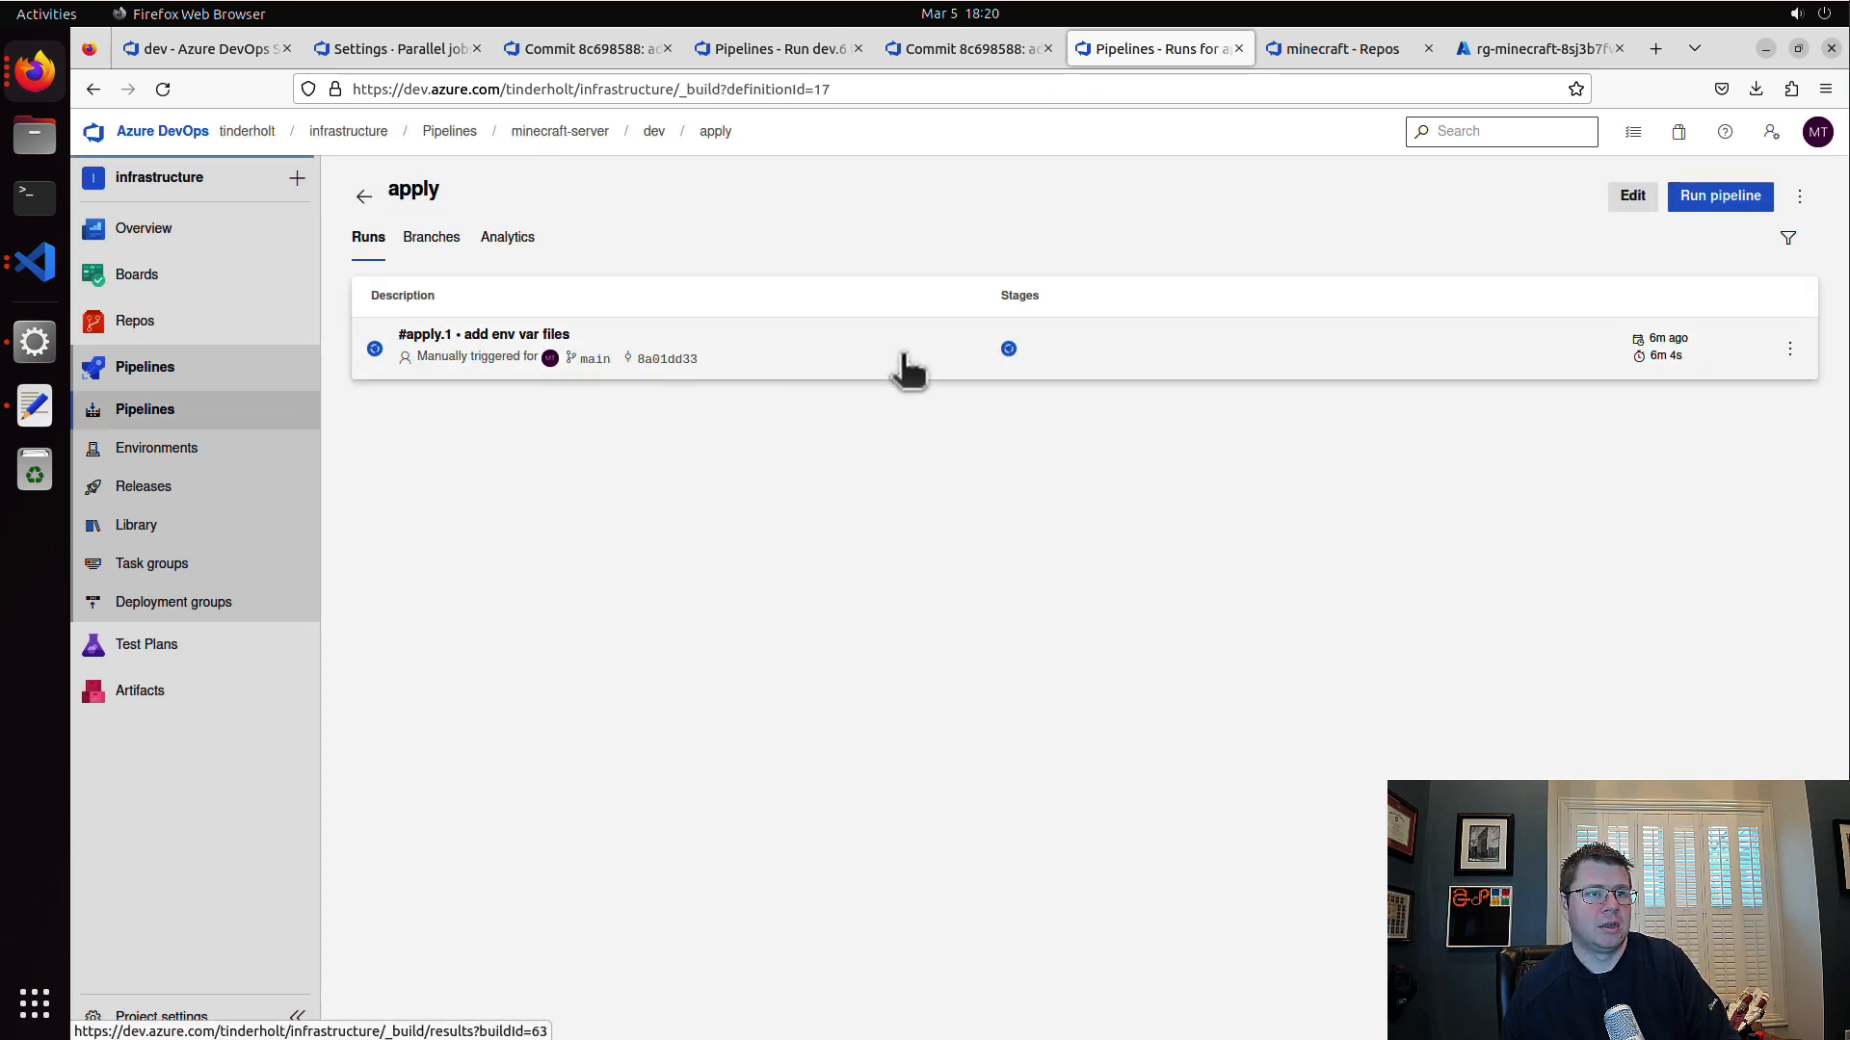
left_click(899, 367)
left_click(511, 566)
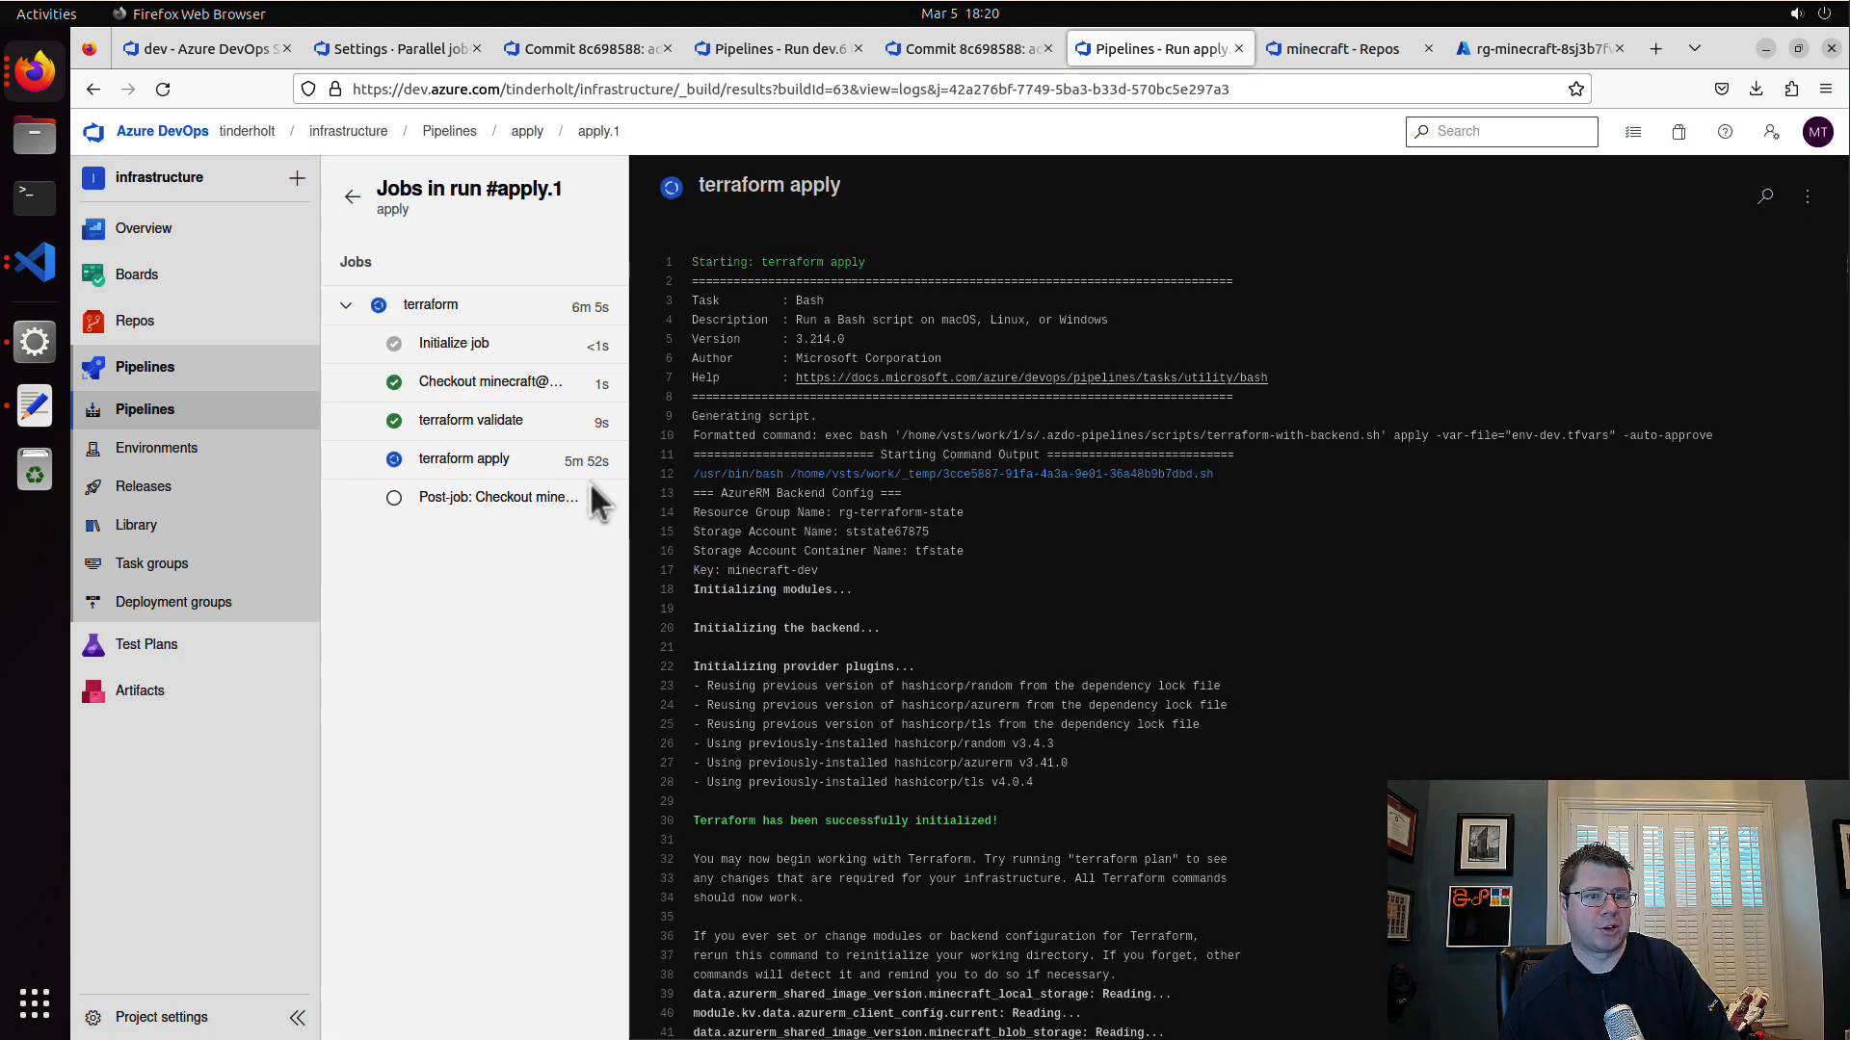
scroll(992, 912, "down", 4)
scroll(1011, 860, "down", 20)
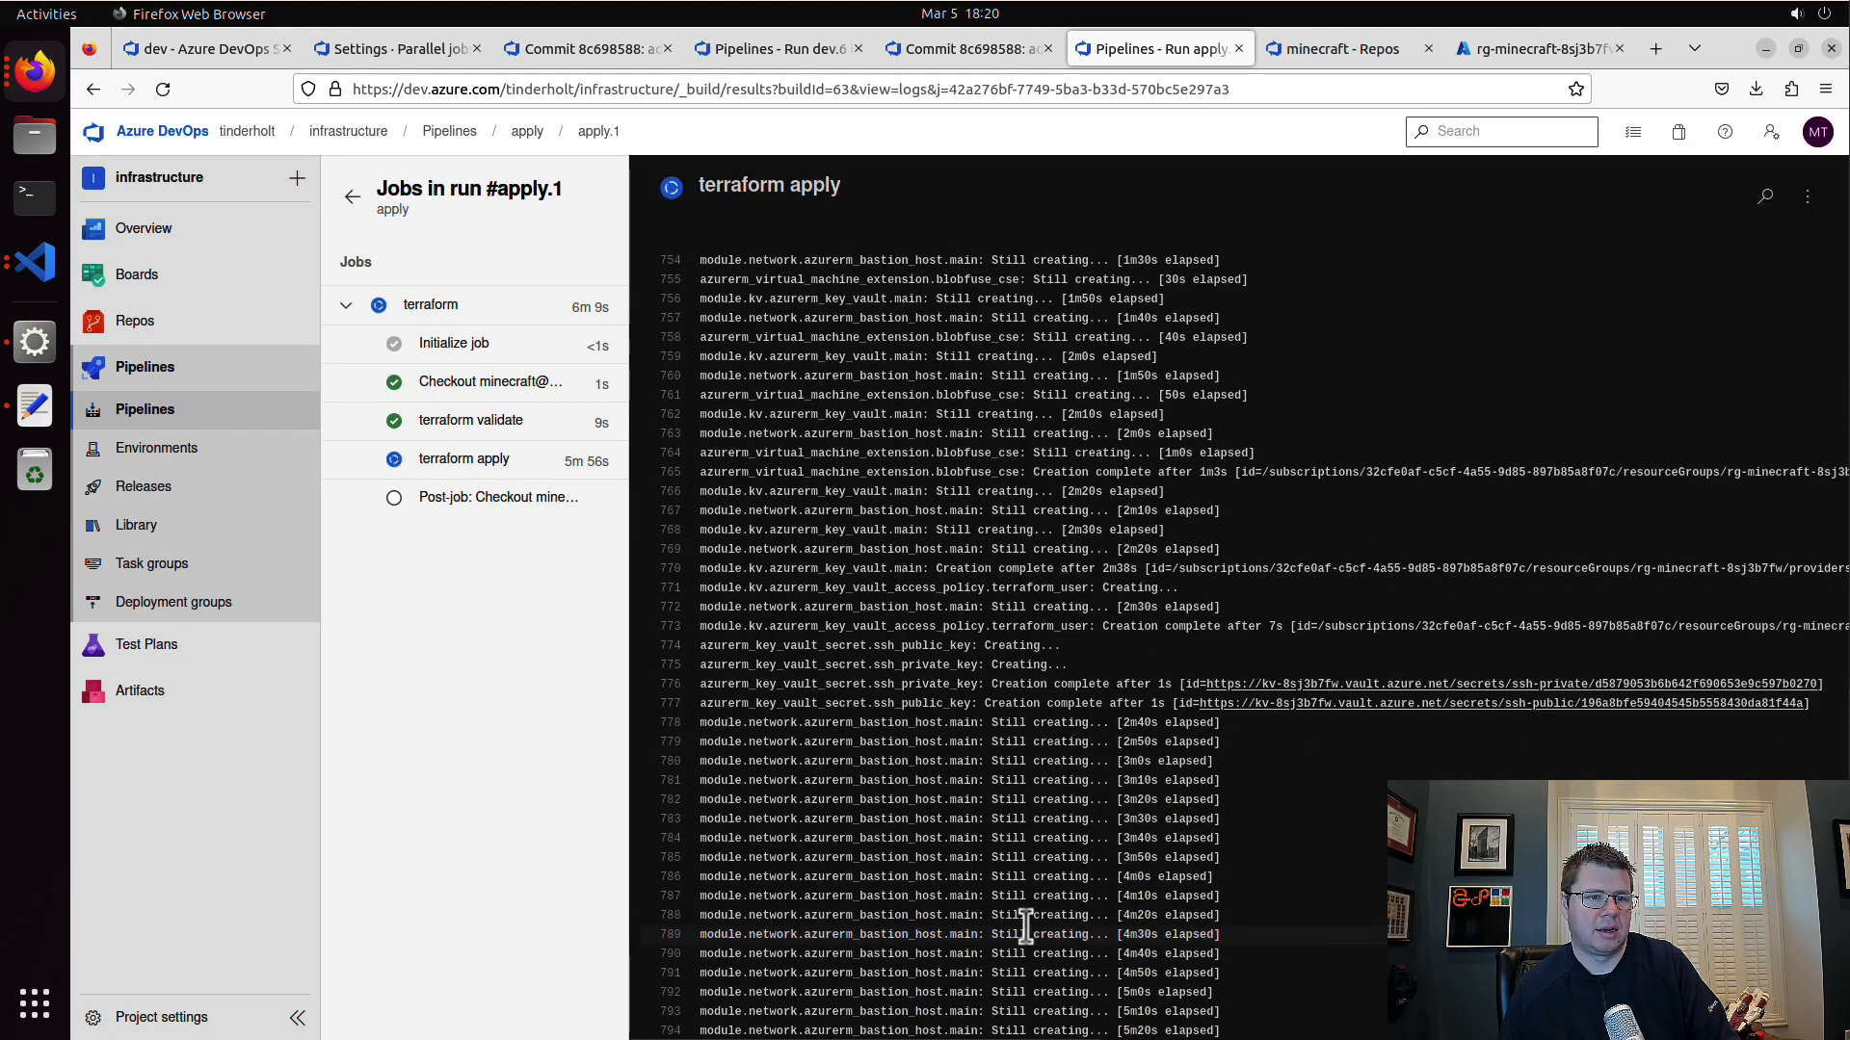
scroll(1021, 934, "down", 1)
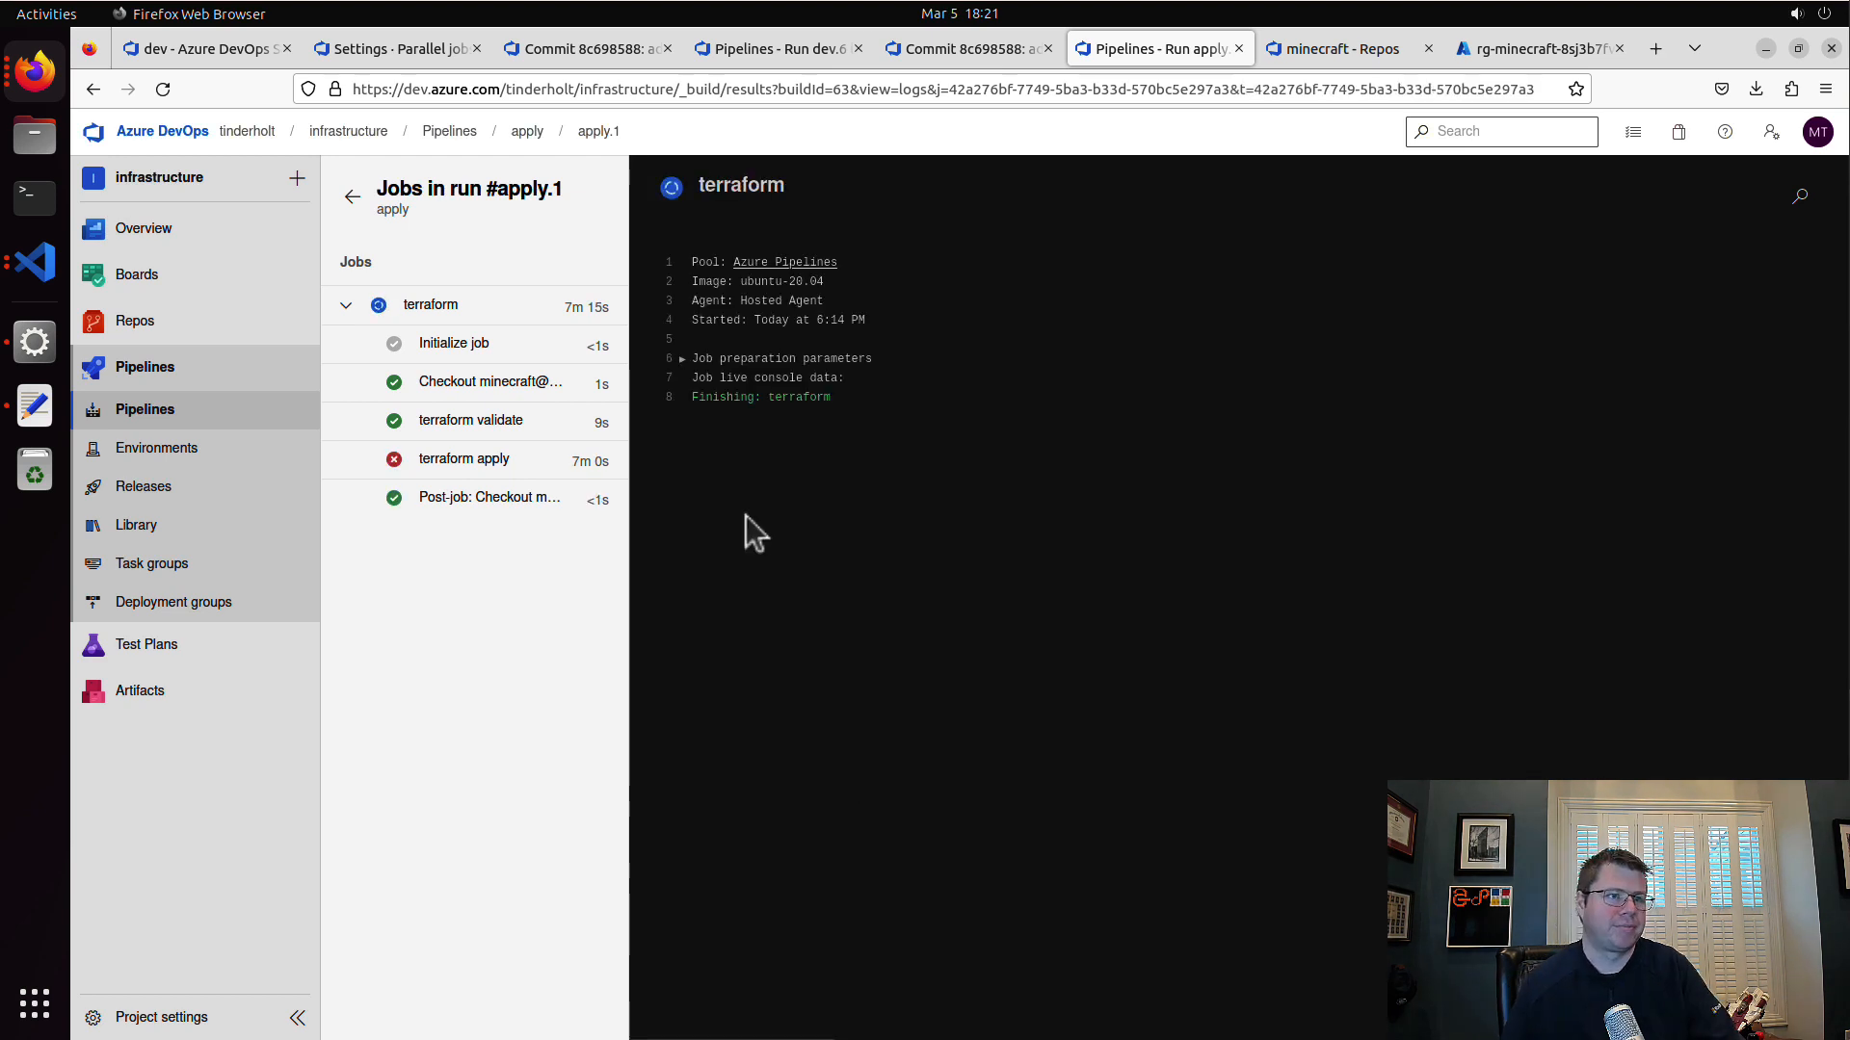
Step: Examine the end of the terraform apply log, and switch to identity.tf in Visual Studio Code to check the role assignment
left_click(497, 460)
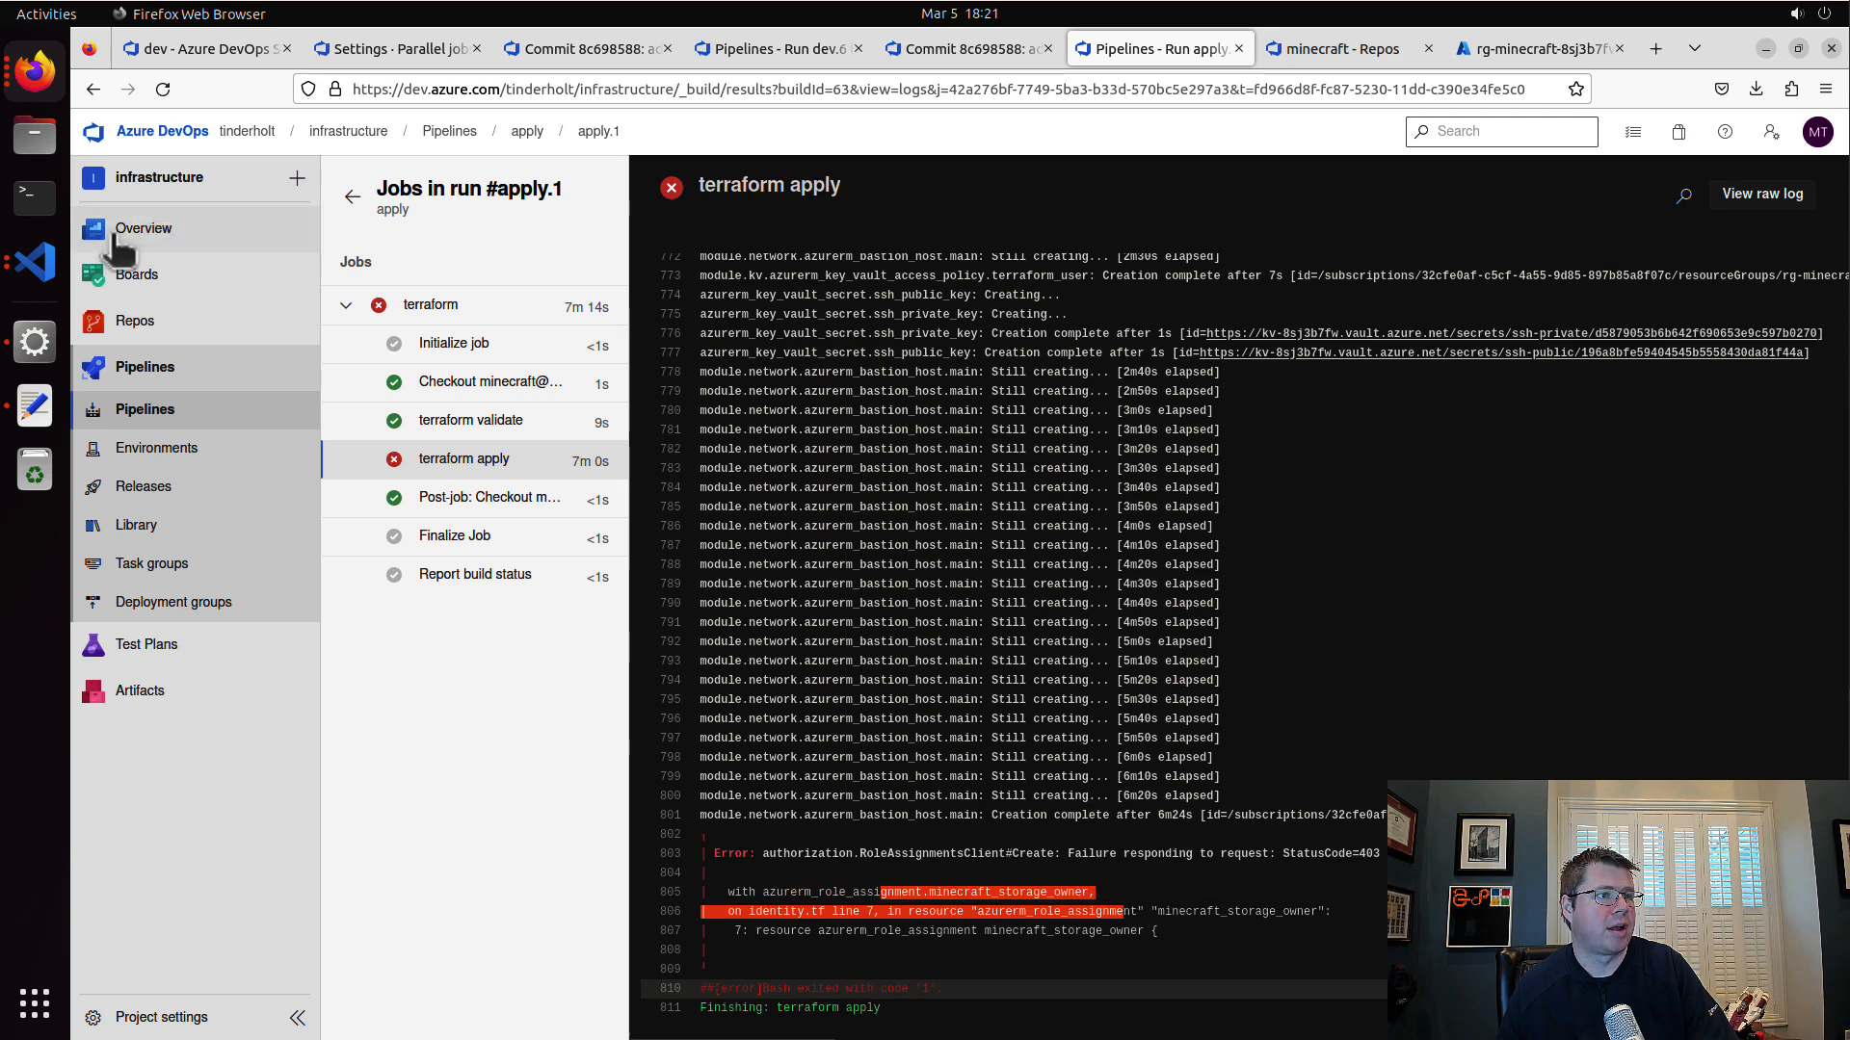
left_click(35, 261)
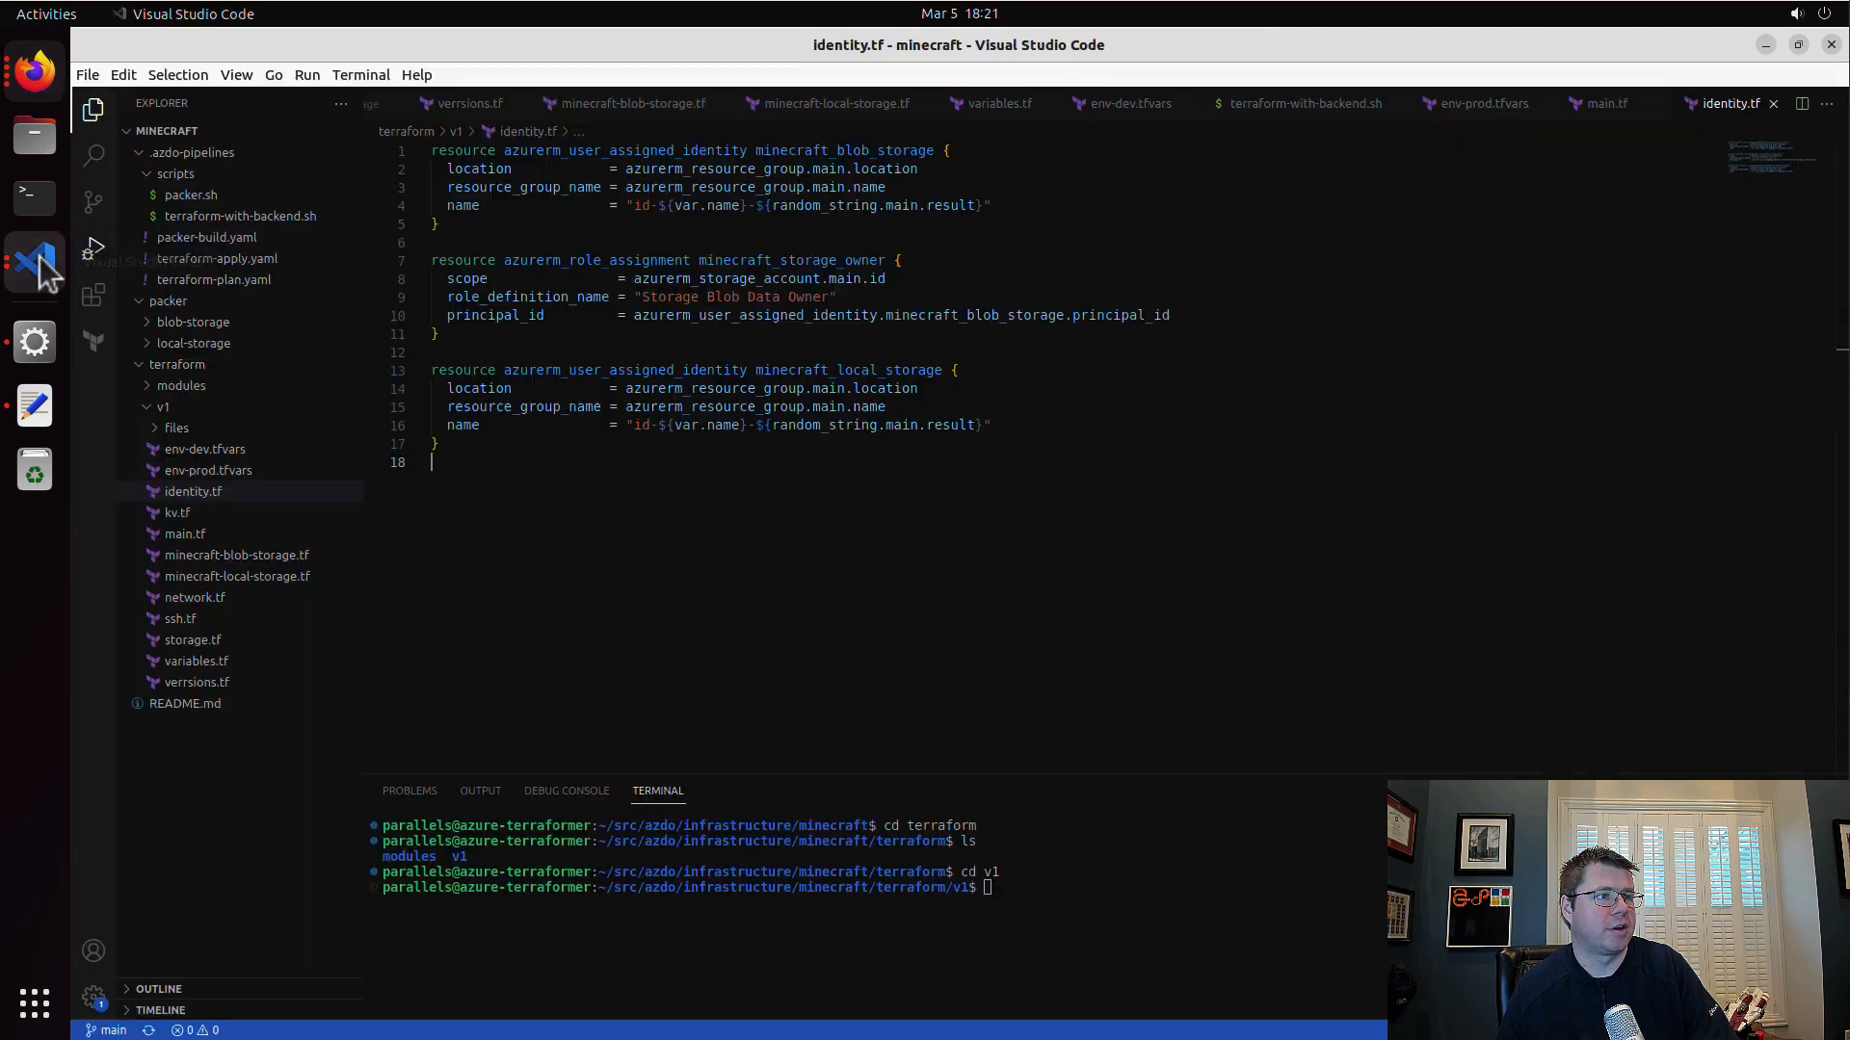
Step: Add the suffix -local after the random string in the minecraft_local_storage identity's name and save identity.tf
left_click(746, 425)
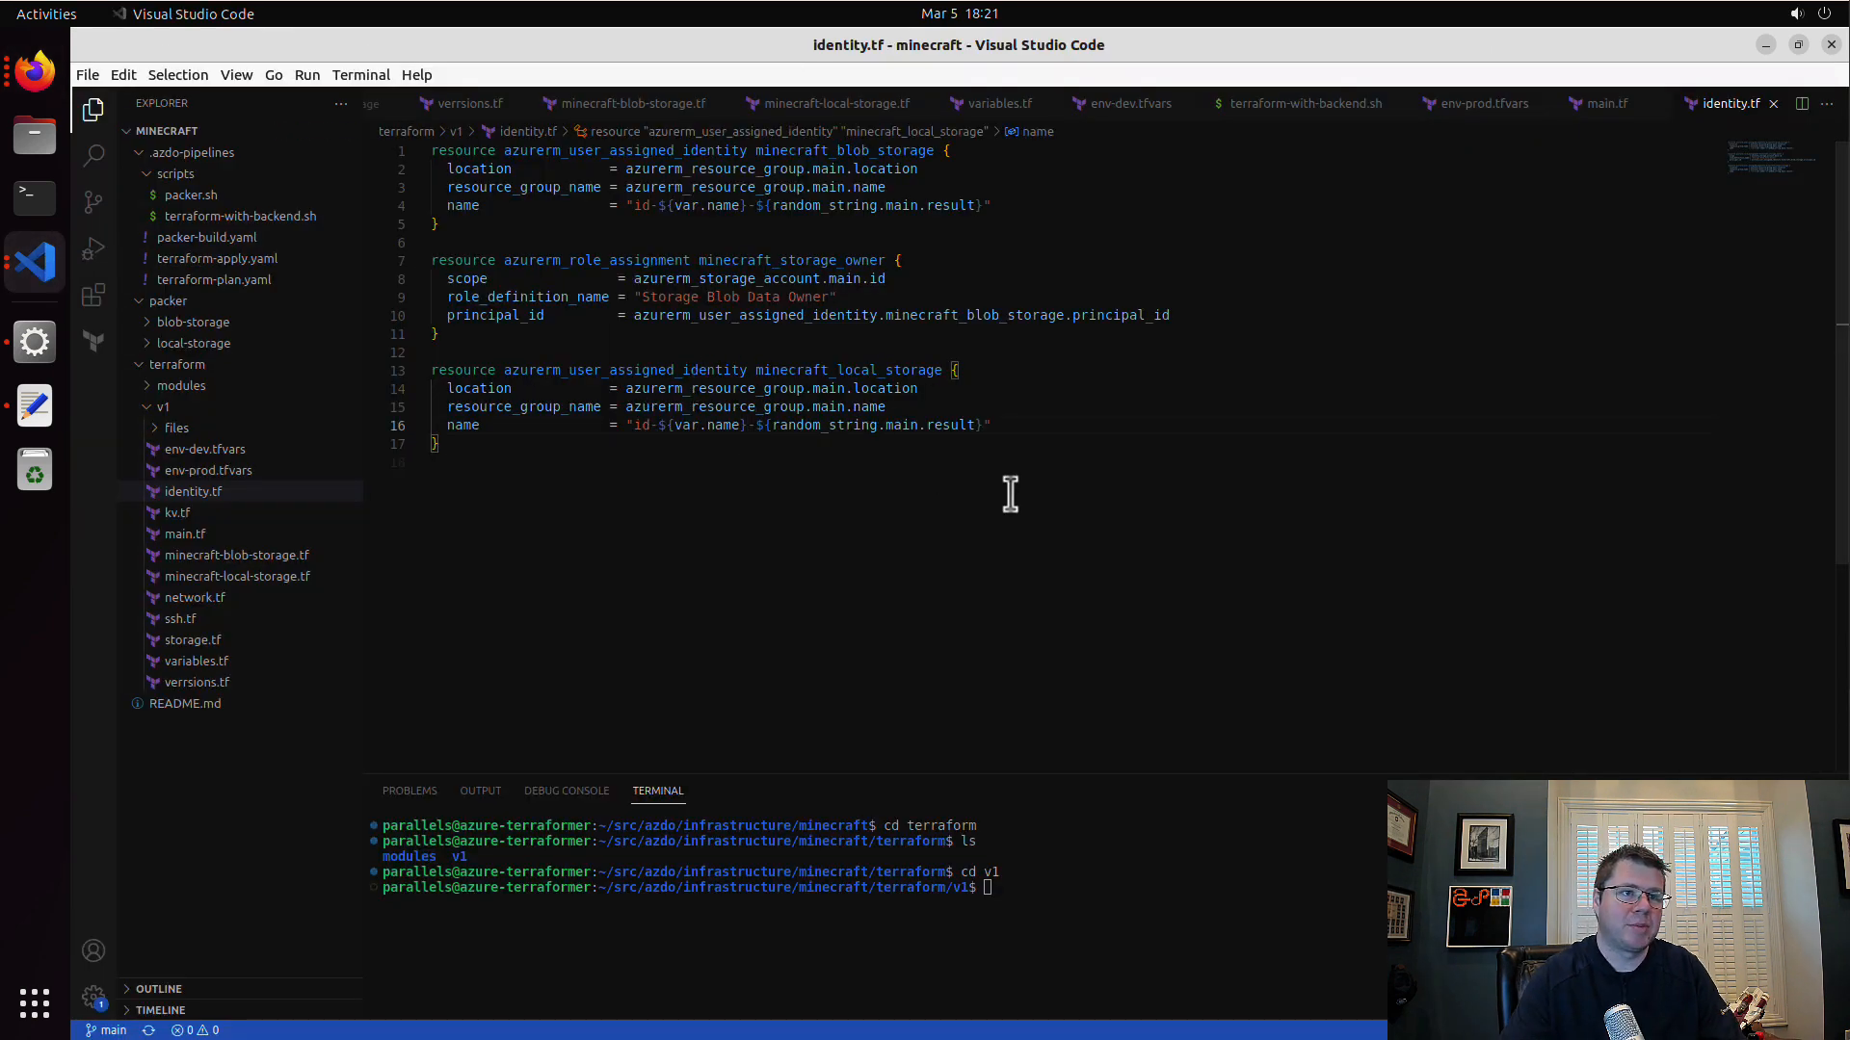
type("-local")
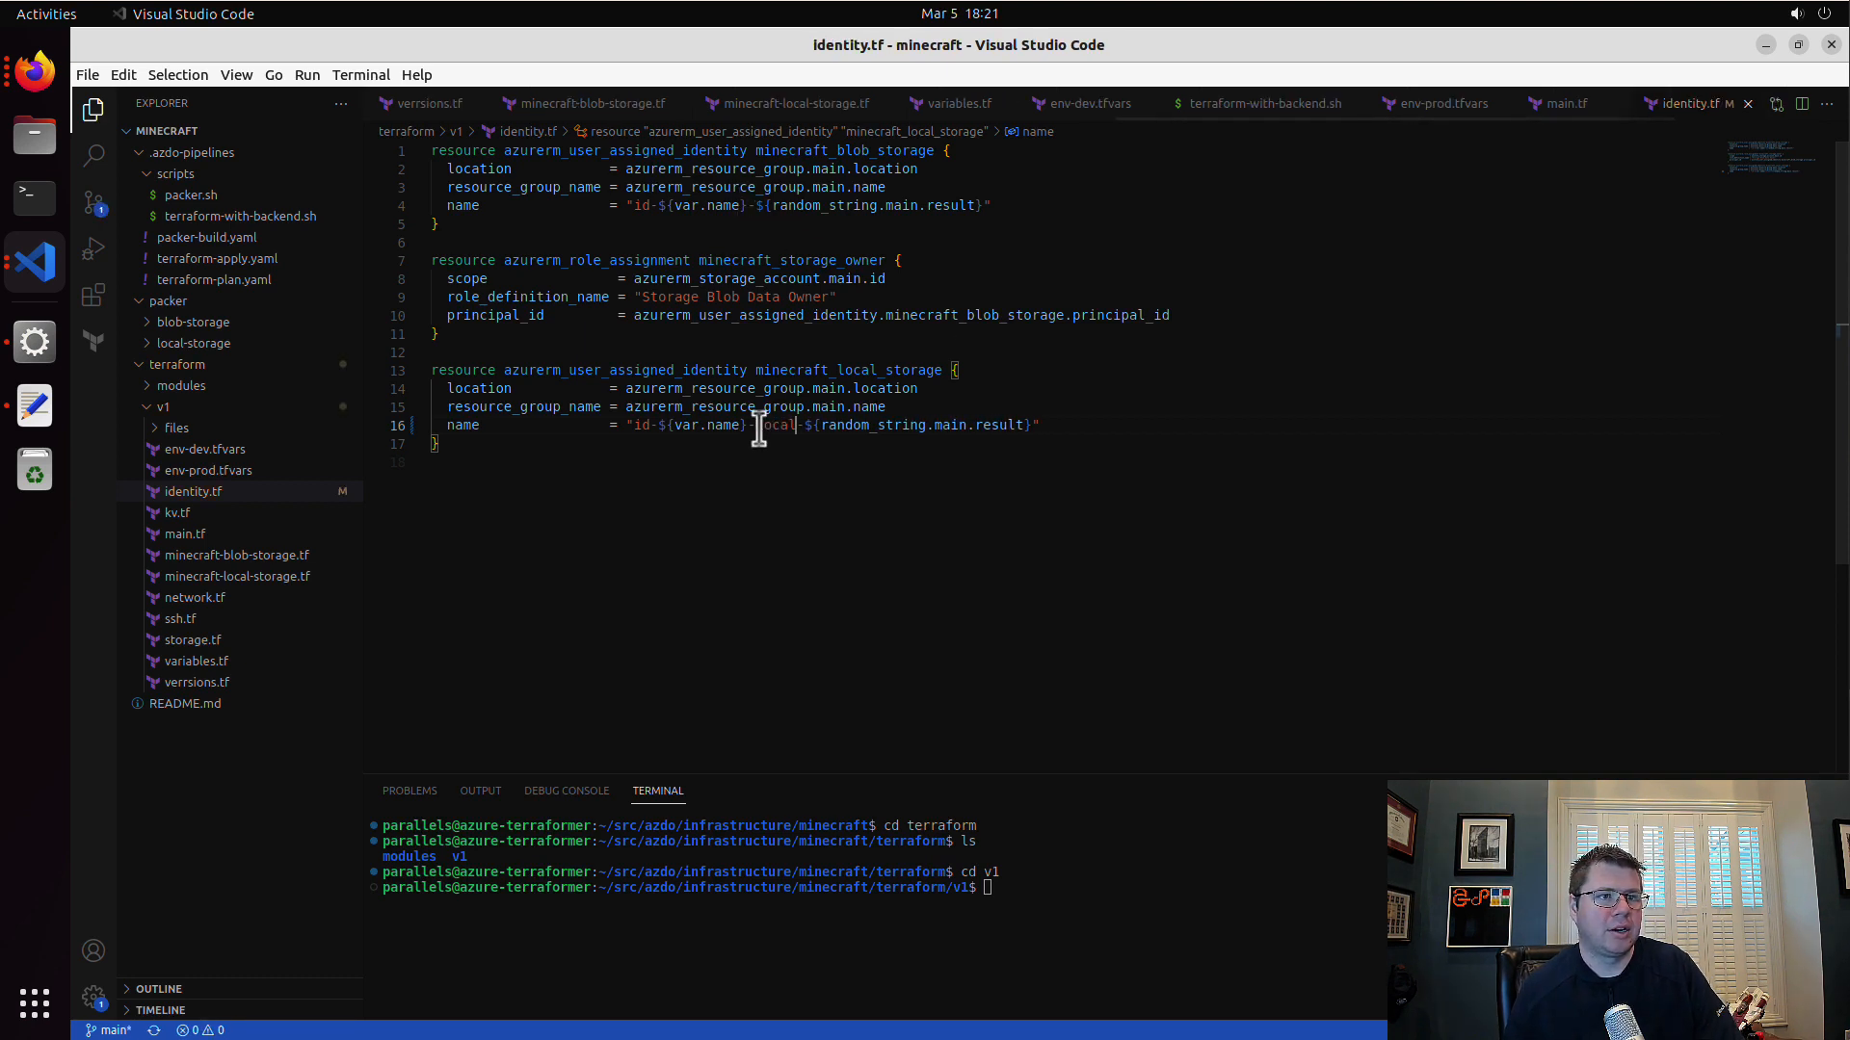
left_click_drag(749, 424, 798, 424)
key("BackSpace")
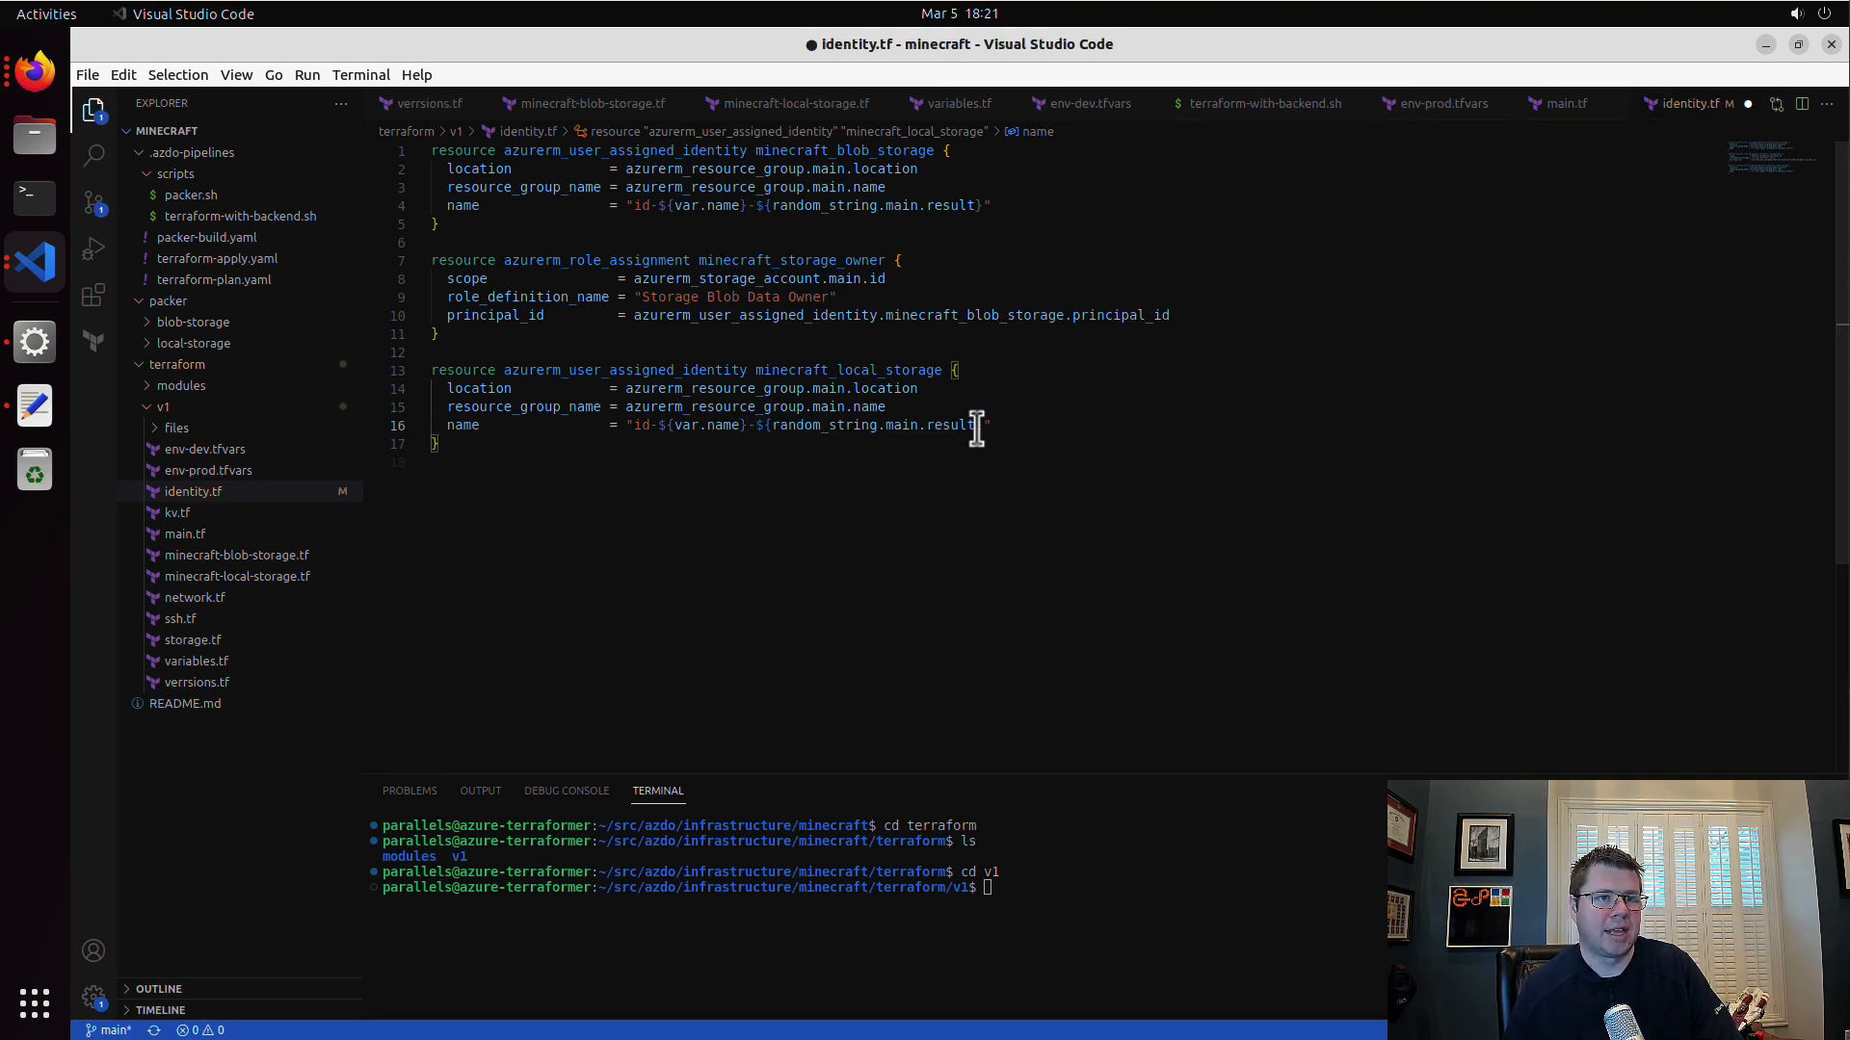
key("ctrl+s")
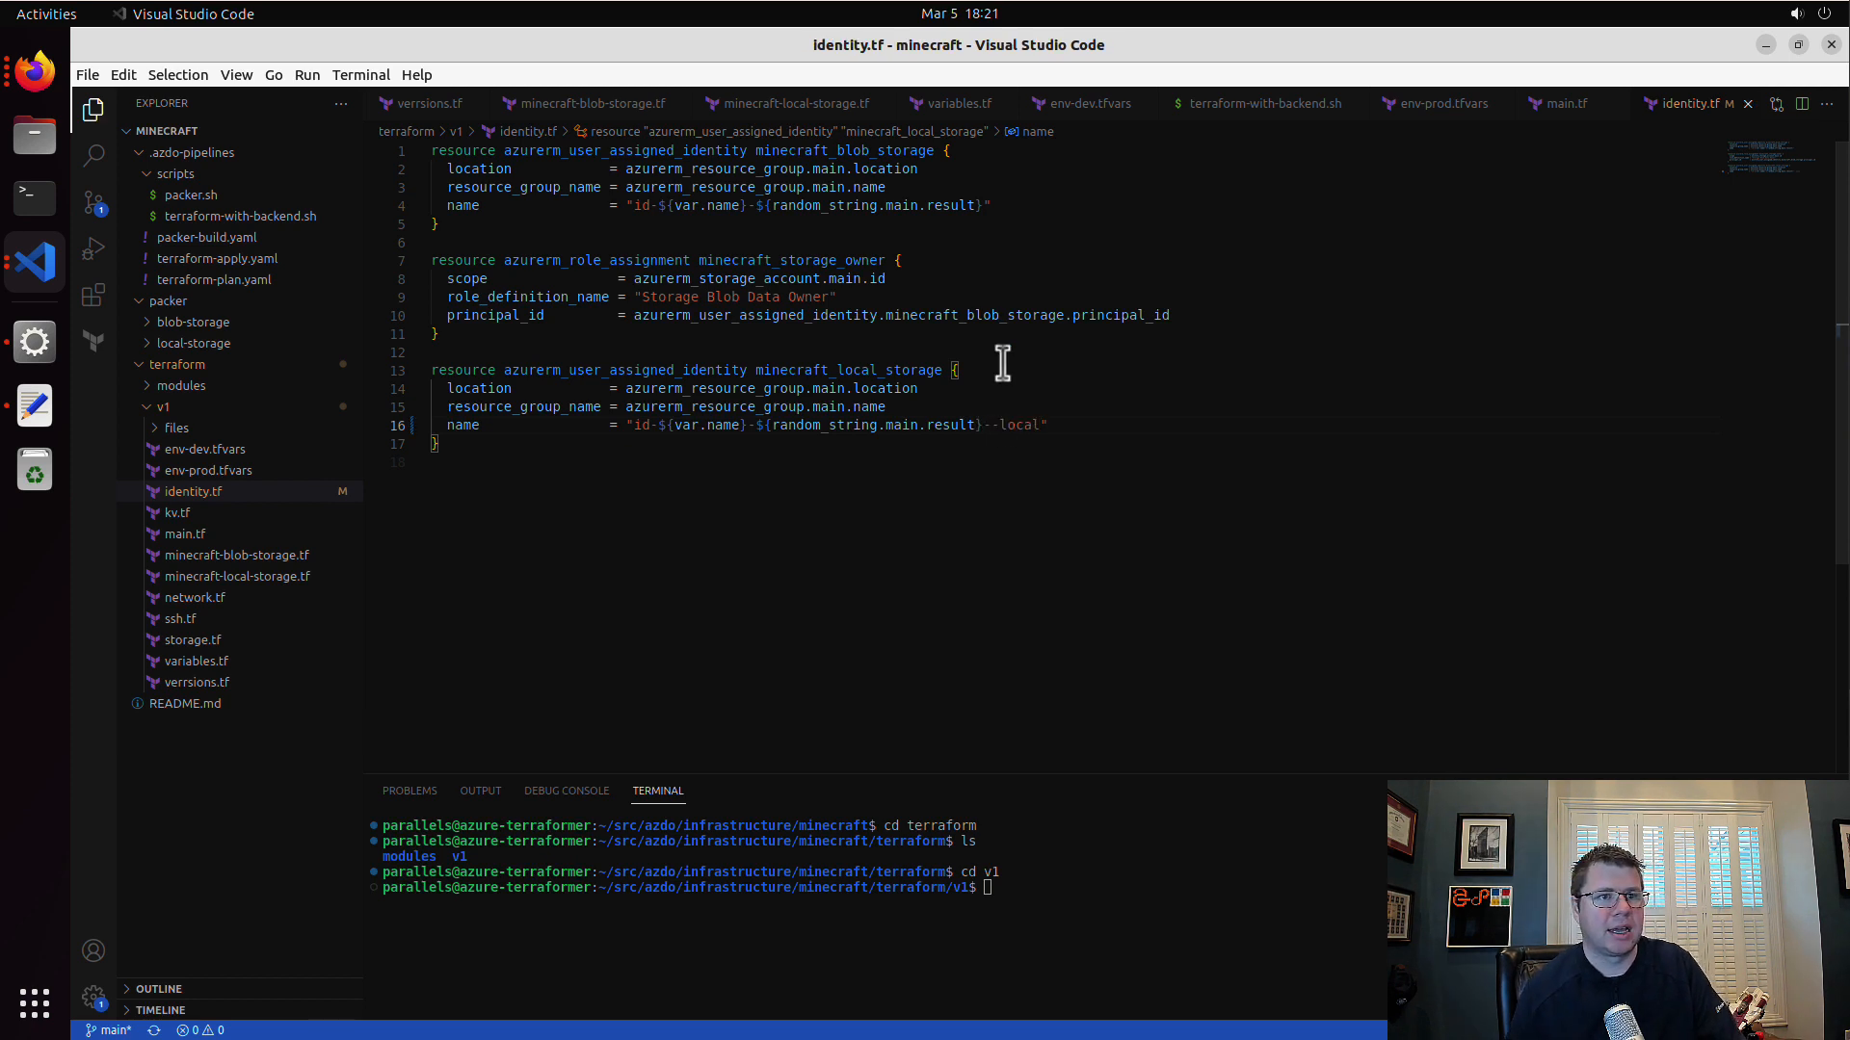
key("Left")
key("Left")
key("BackSpace")
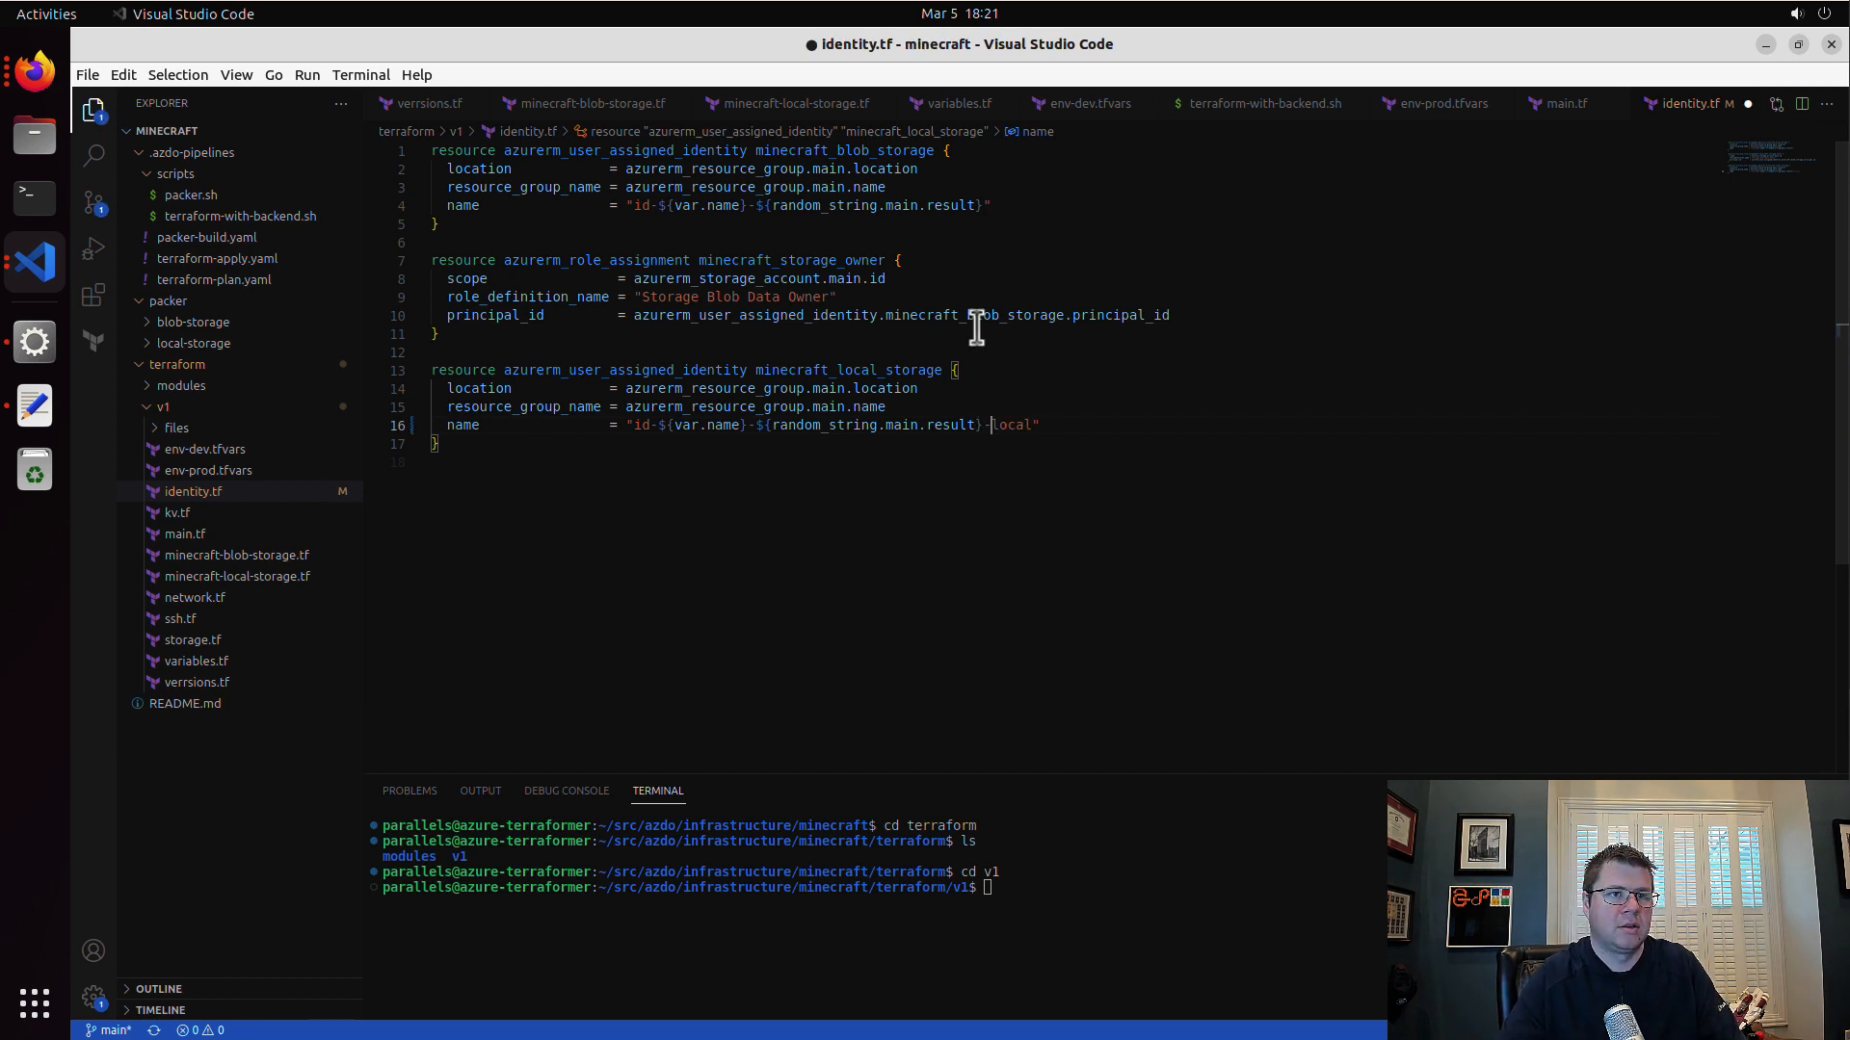
key("ctrl+s")
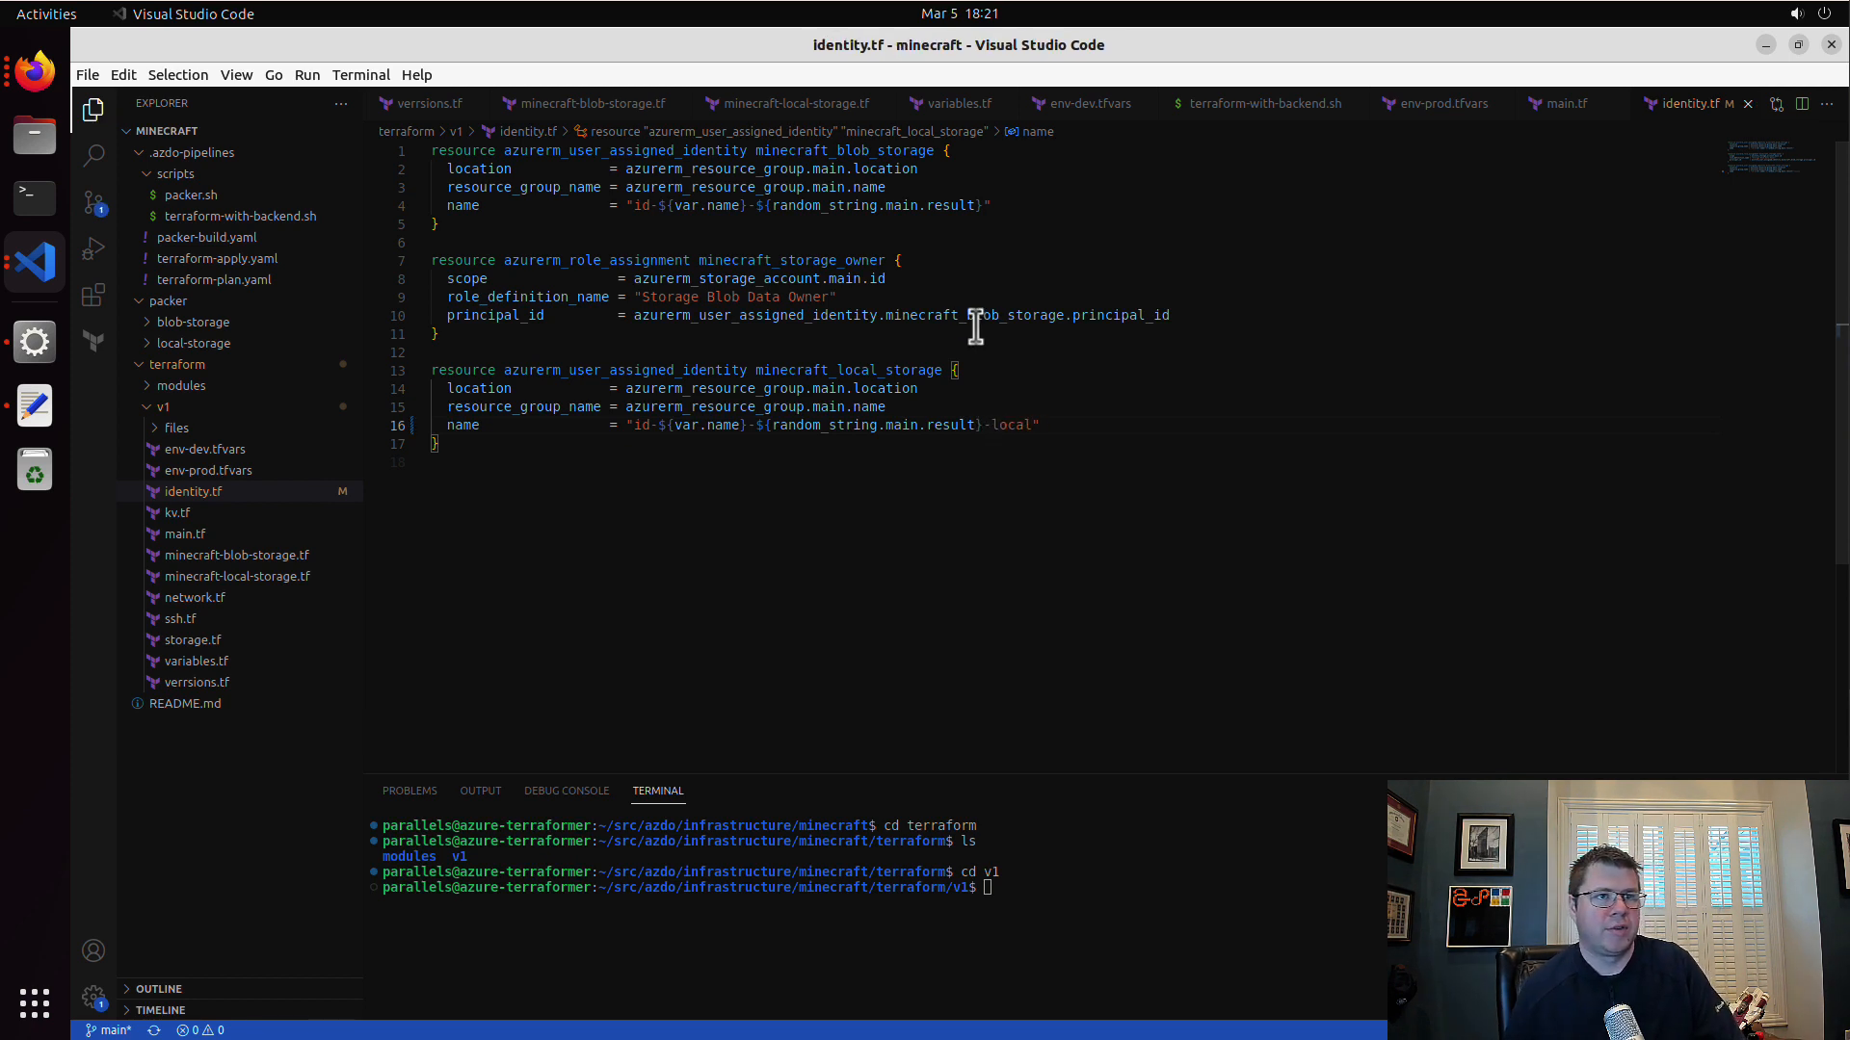
Step: Add the suffix -blob after the random string in the minecraft_blob_storage identity's name and save identity.tf
left_click(992, 205)
type("-")
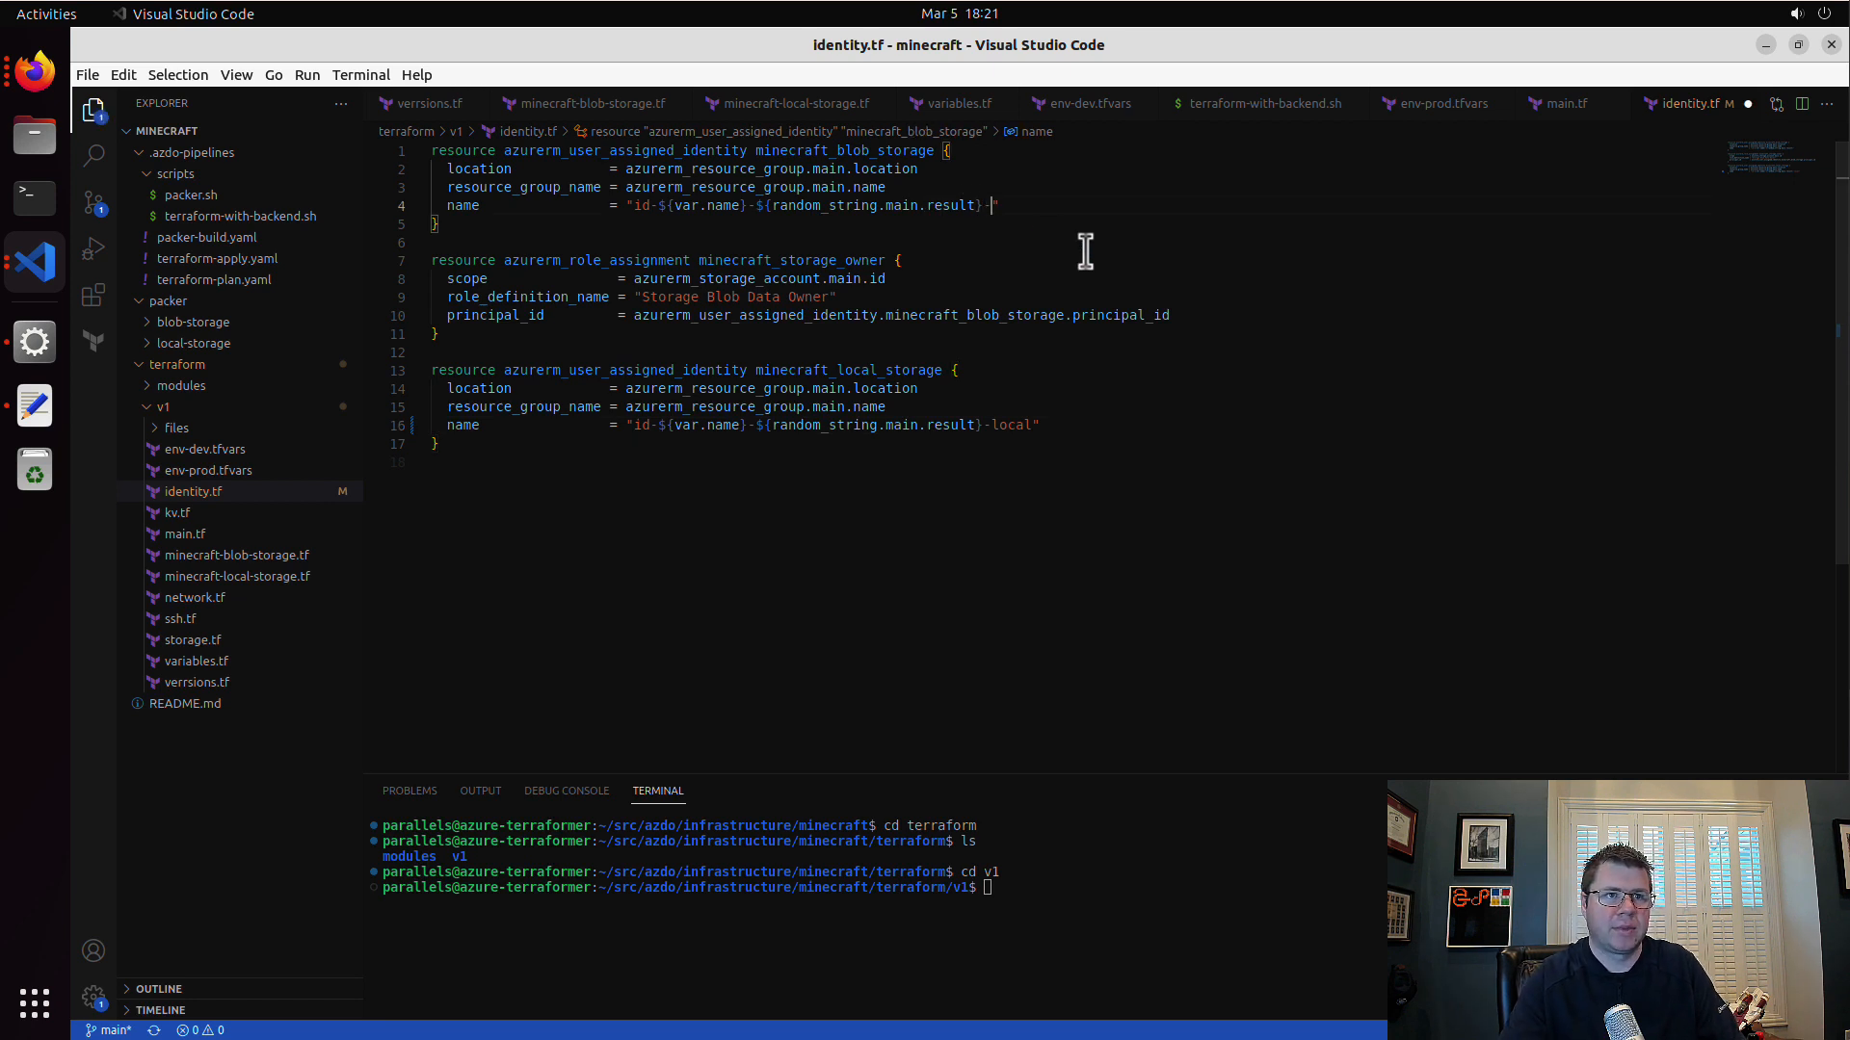
type("blob")
key("ctrl+s")
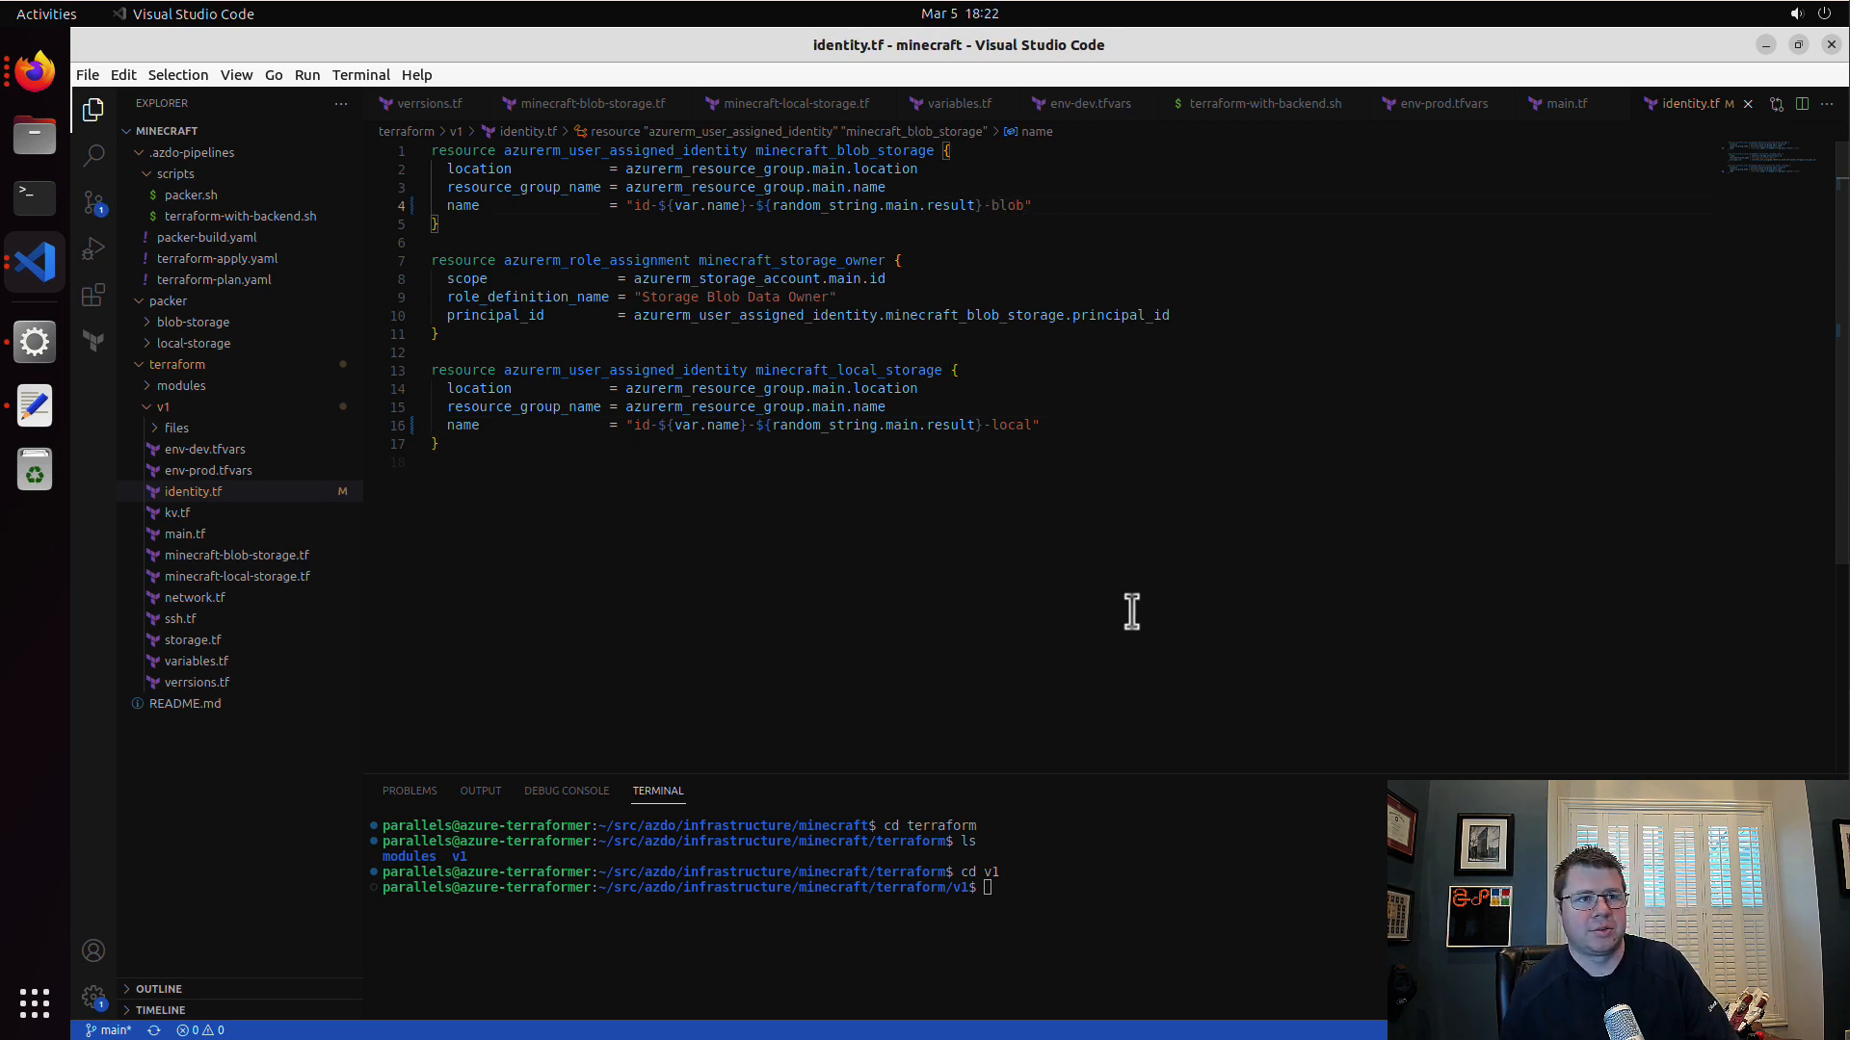
left_click(1069, 554)
left_click_drag(626, 205, 988, 207)
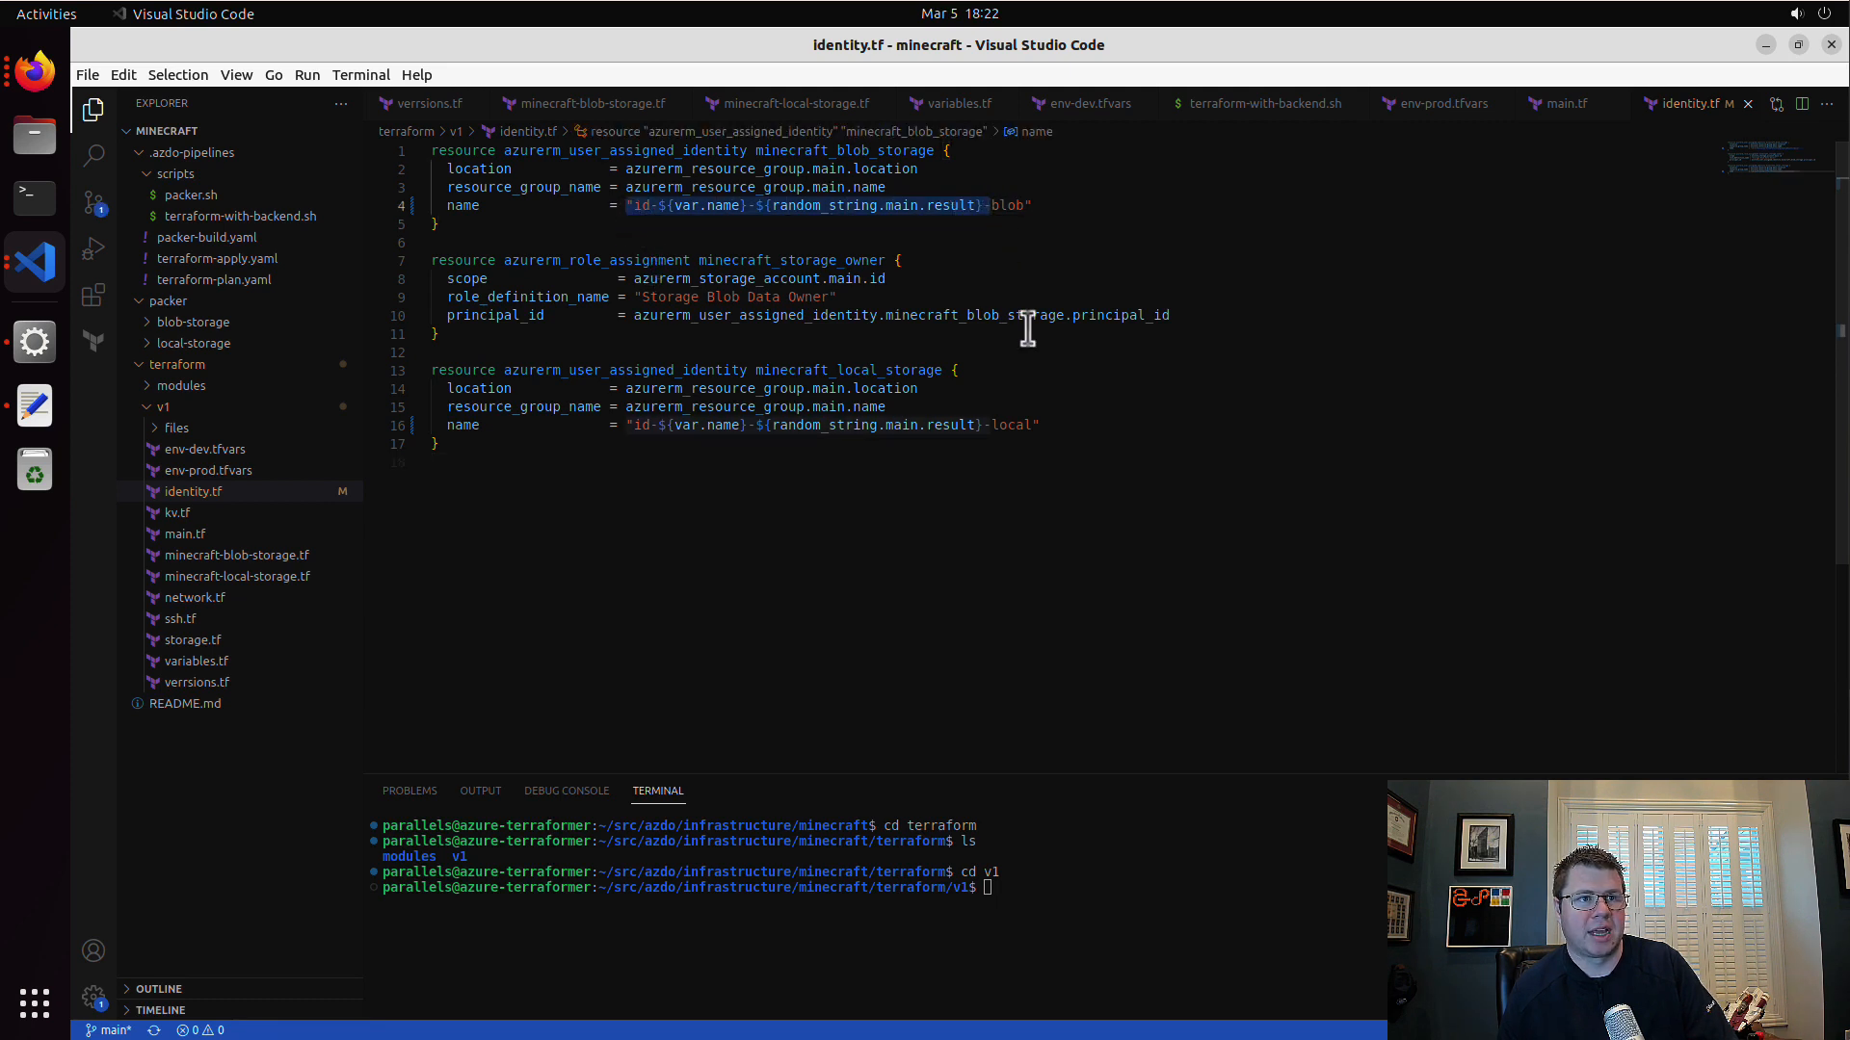
left_click(1119, 498)
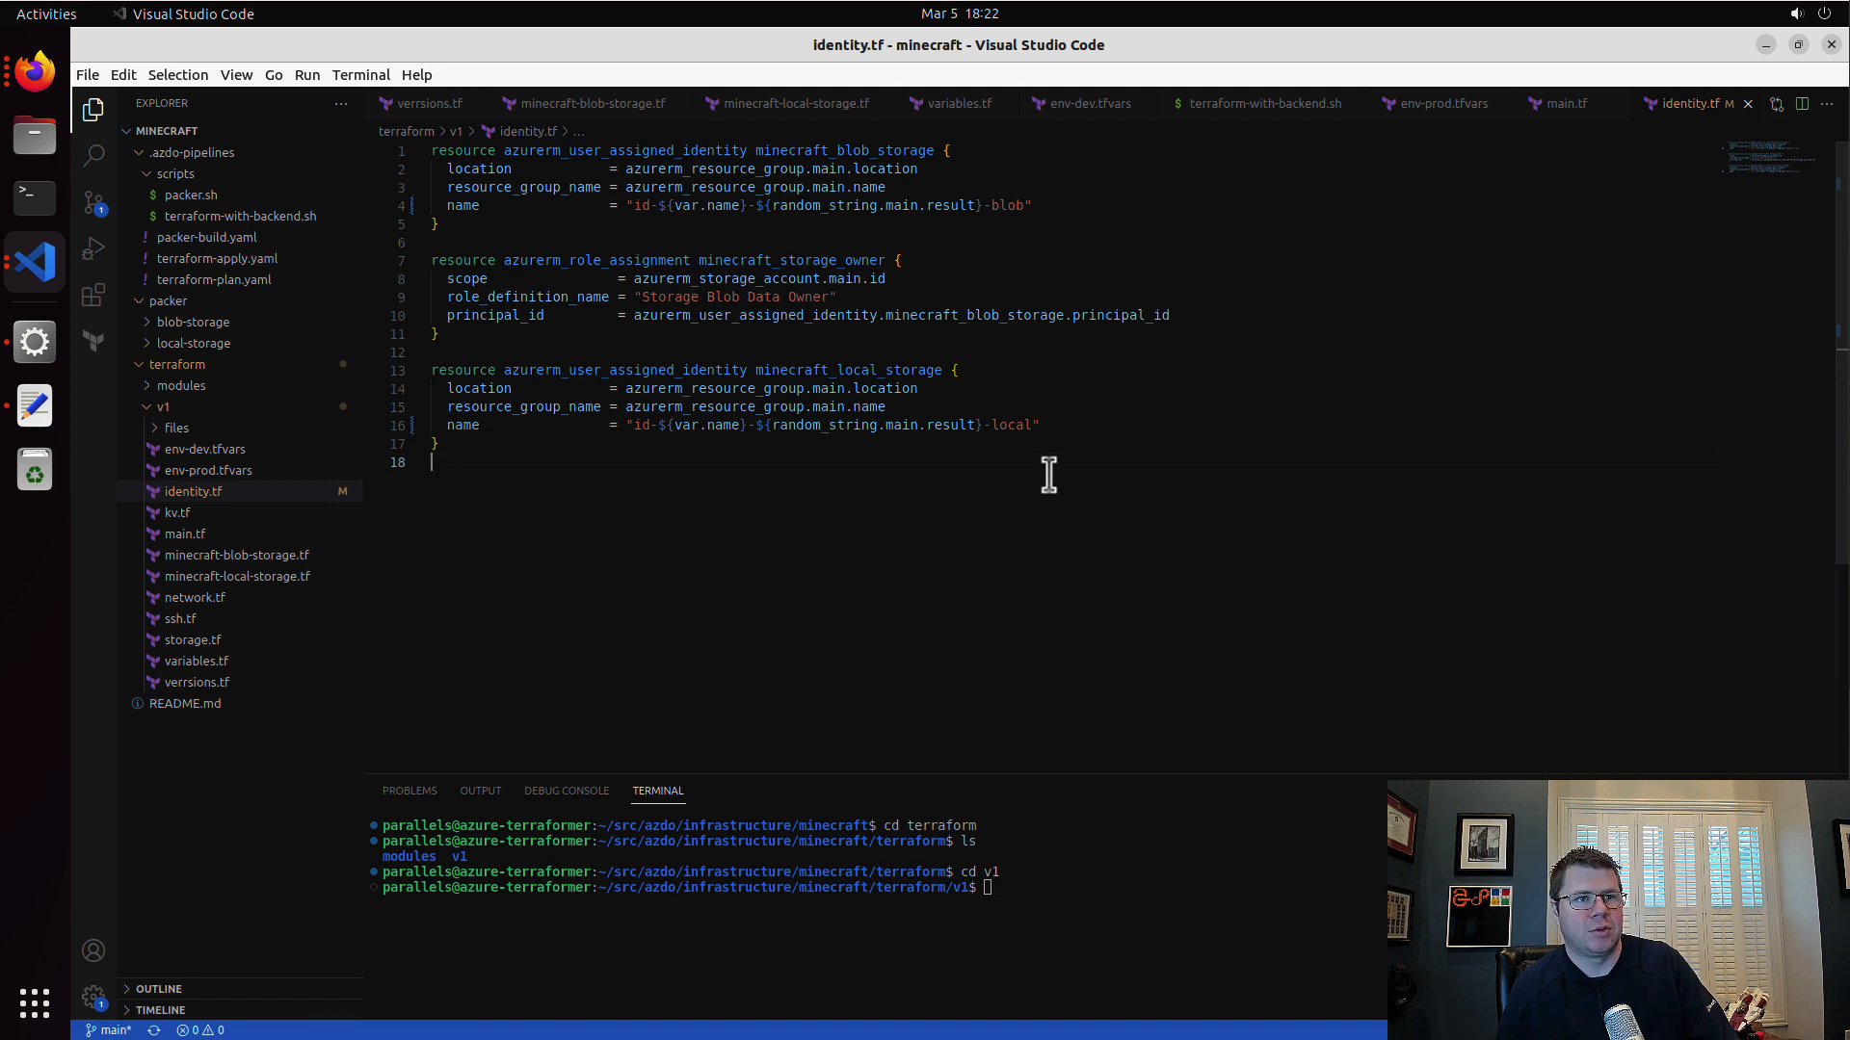
left_click_drag(989, 206, 1026, 205)
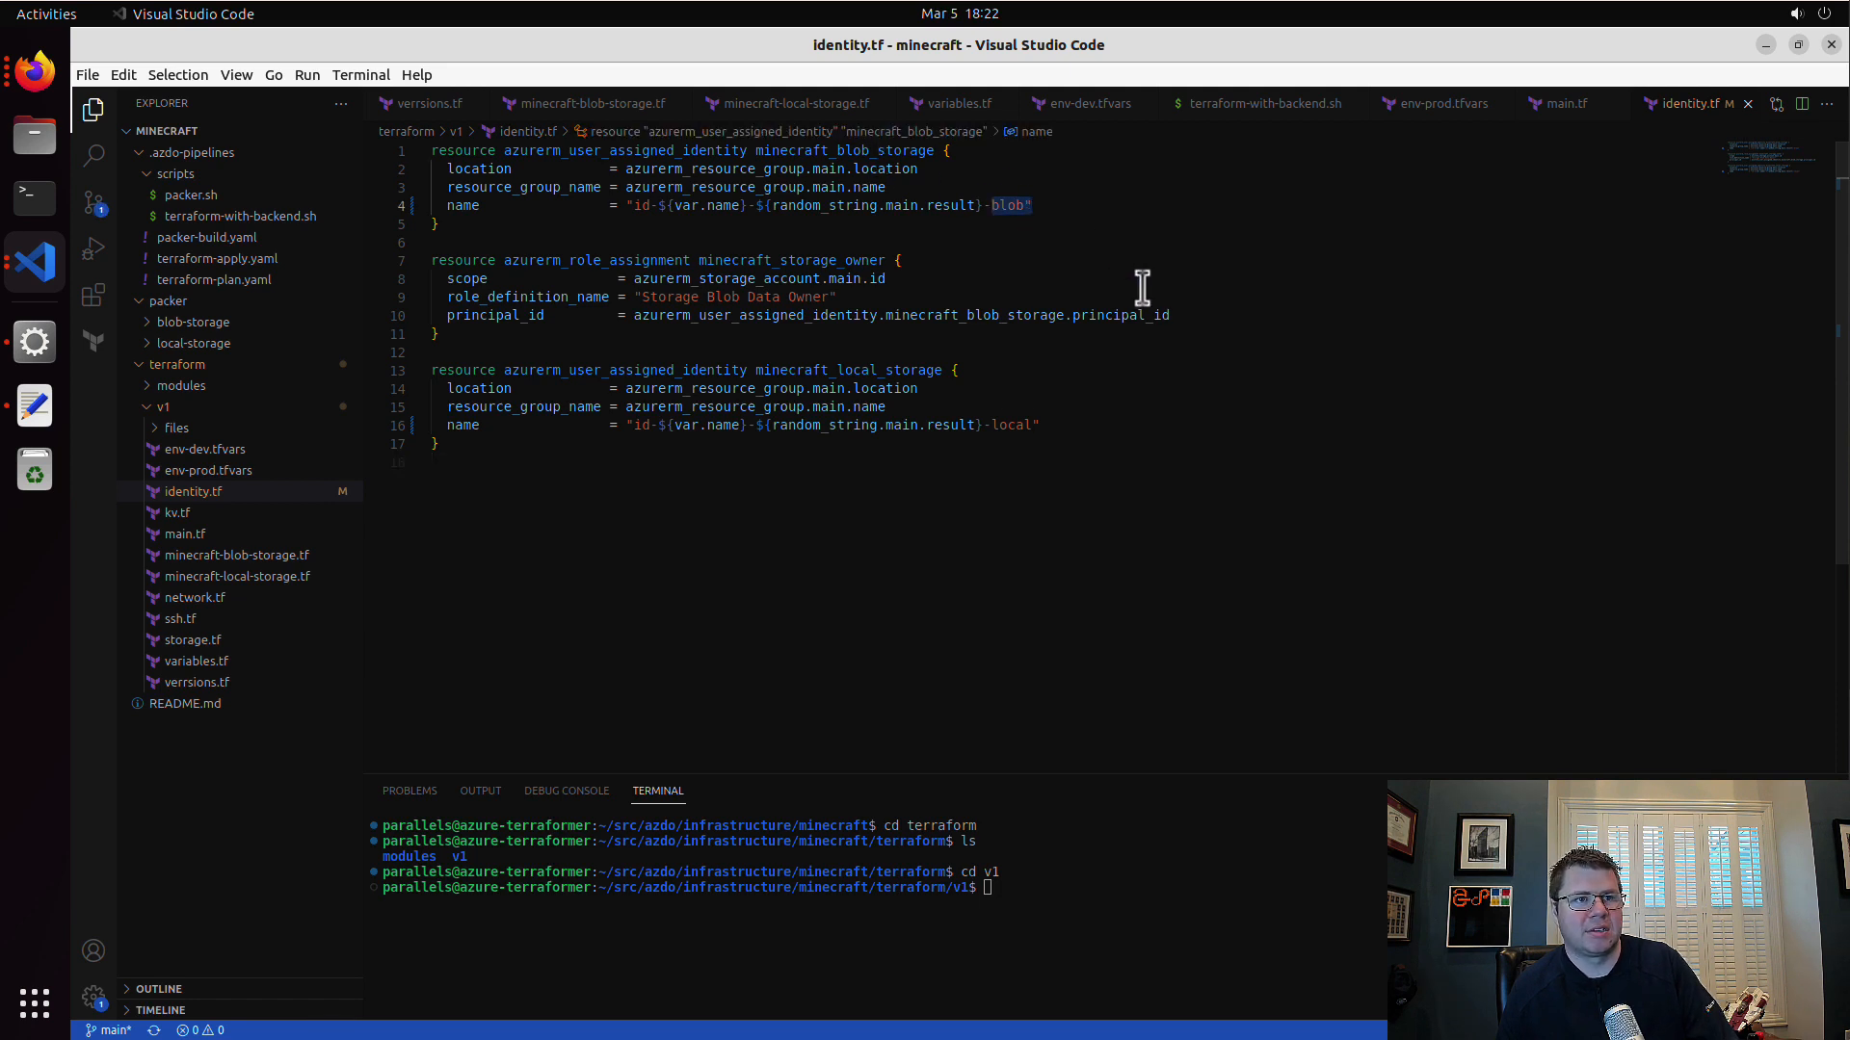
left_click(1078, 223)
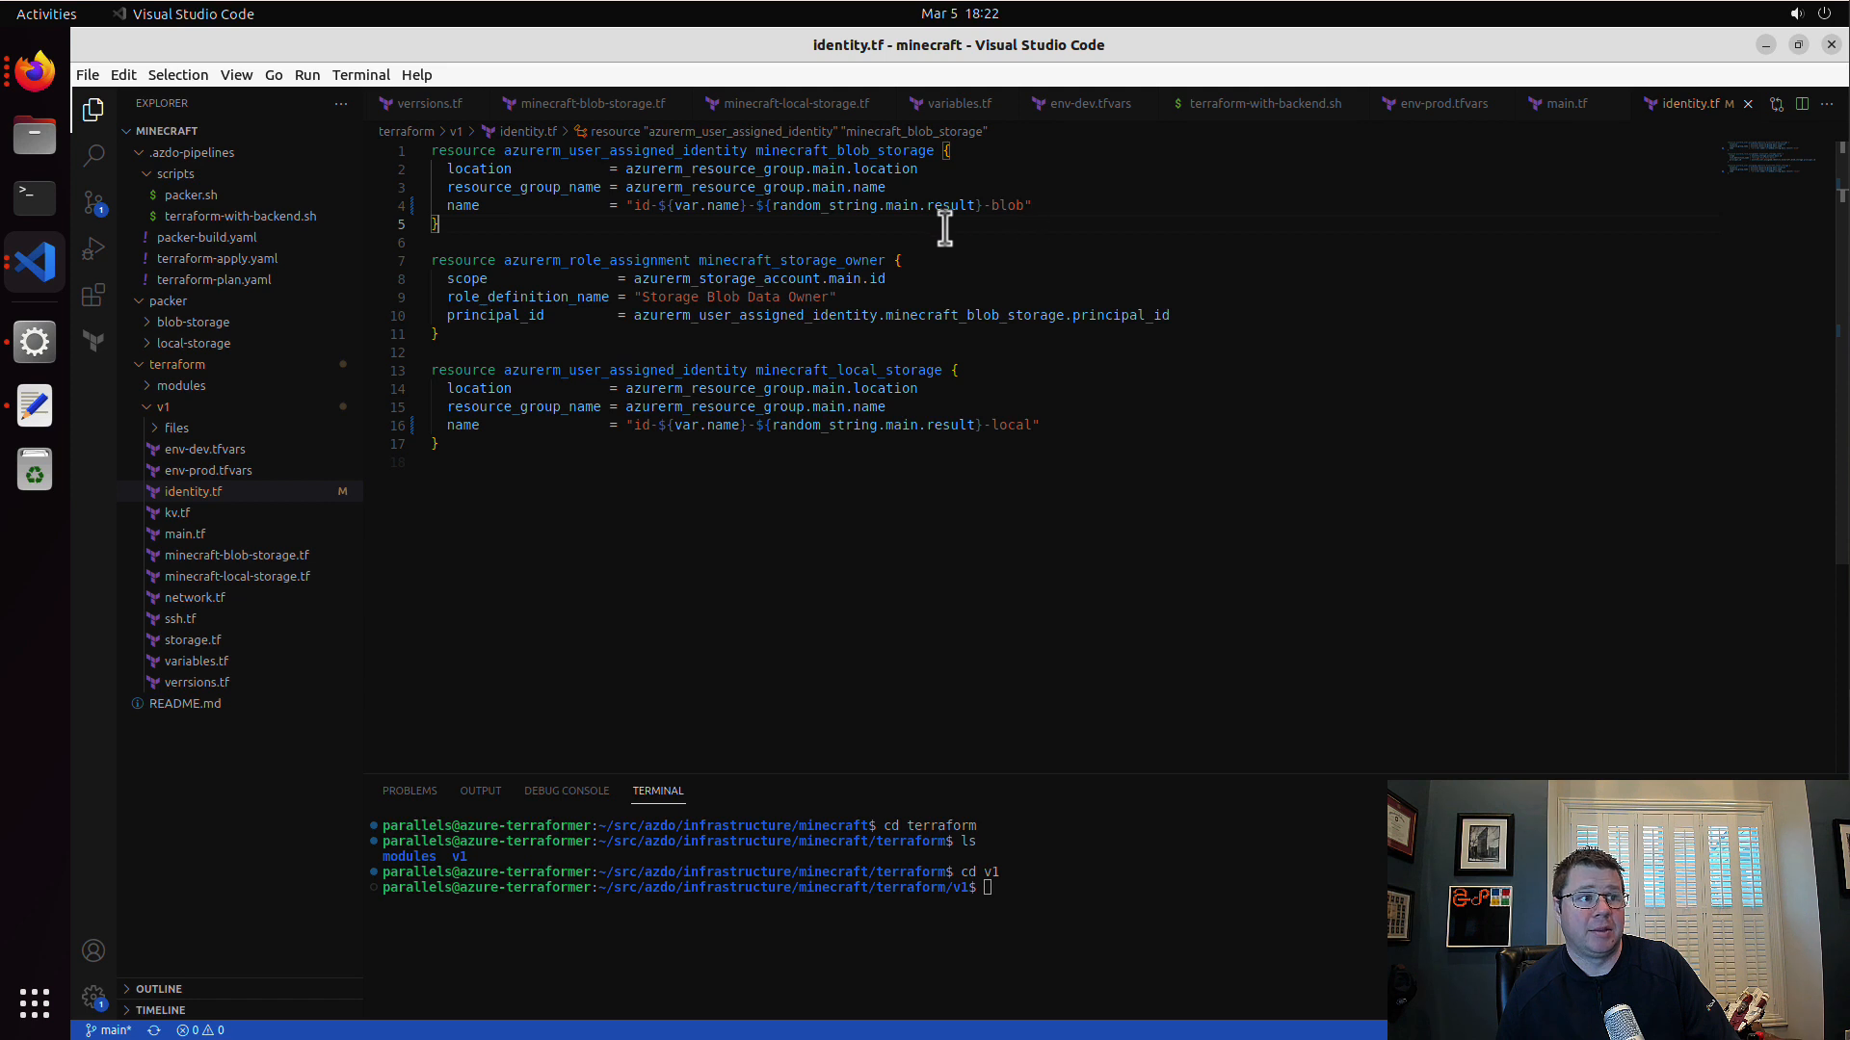
Step: Extend the two identity name suffixes to -blob-storage and -local-storage and save identity.tf
left_click(1026, 205)
type("-storage")
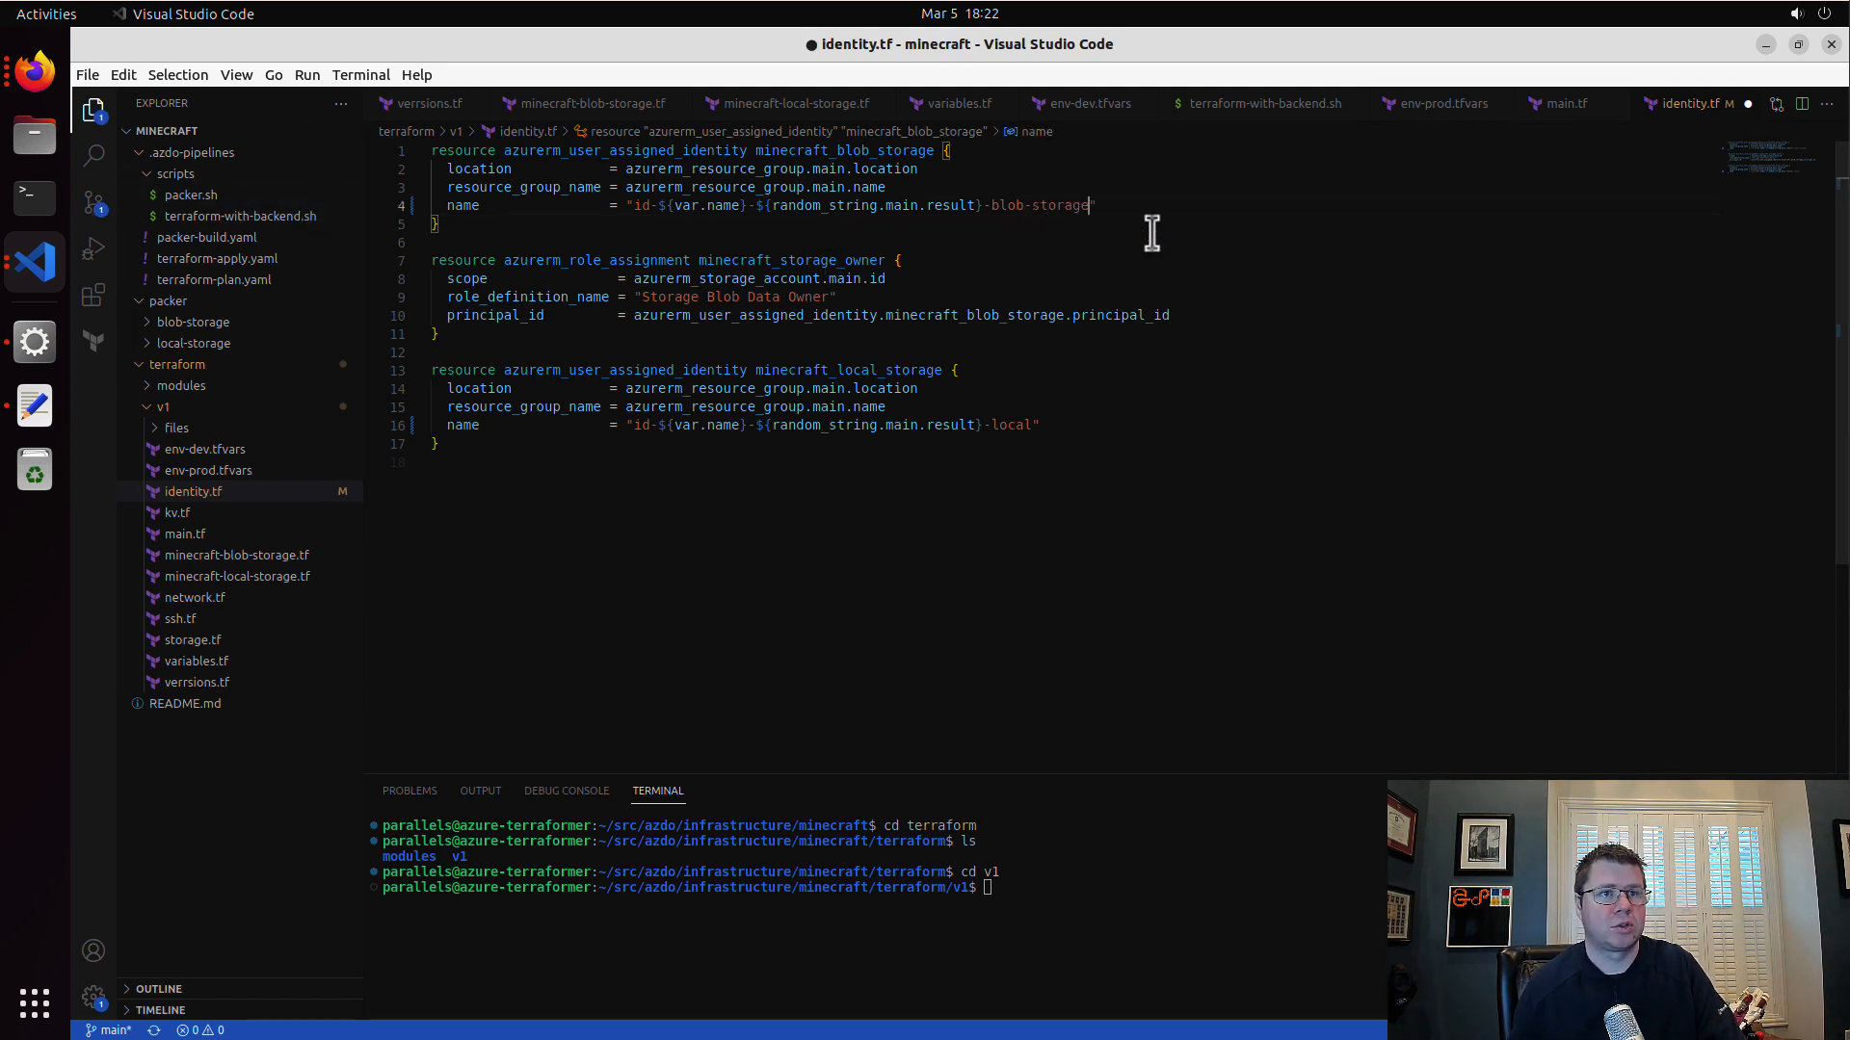
key("ctrl+s")
left_click(1033, 425)
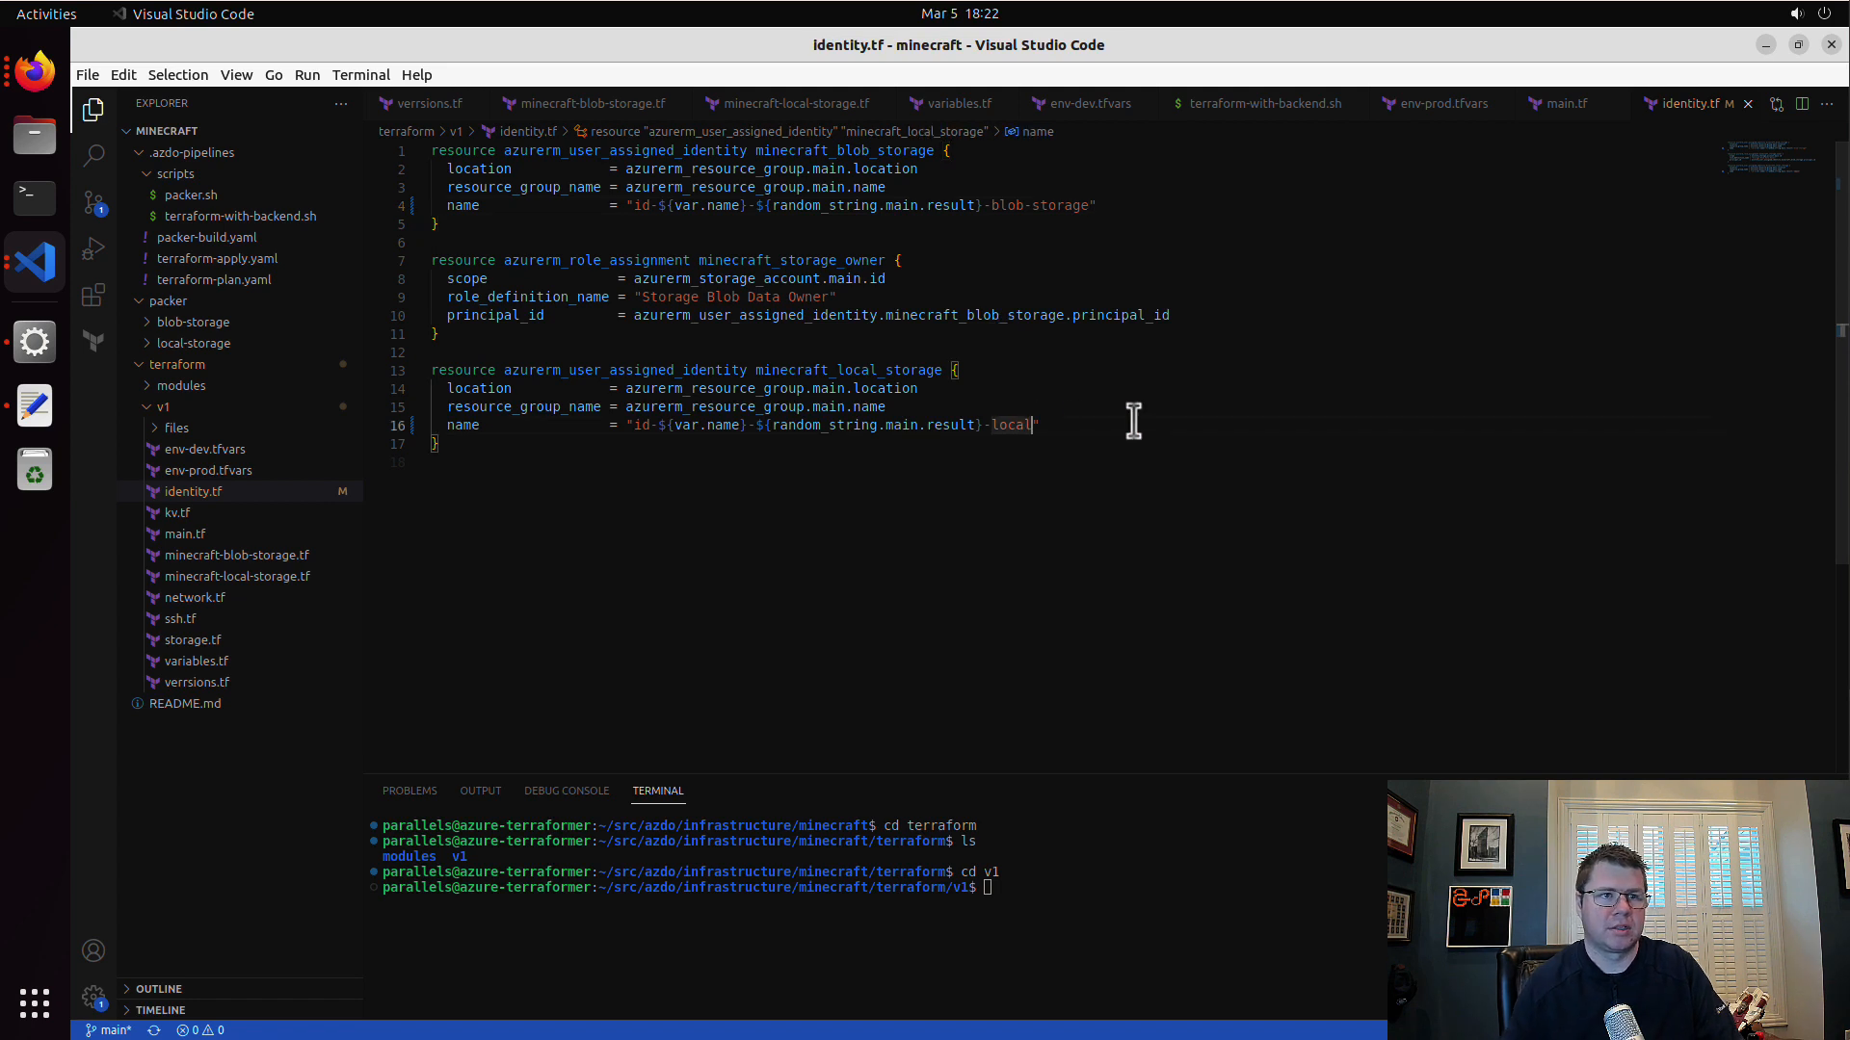
type("-storage")
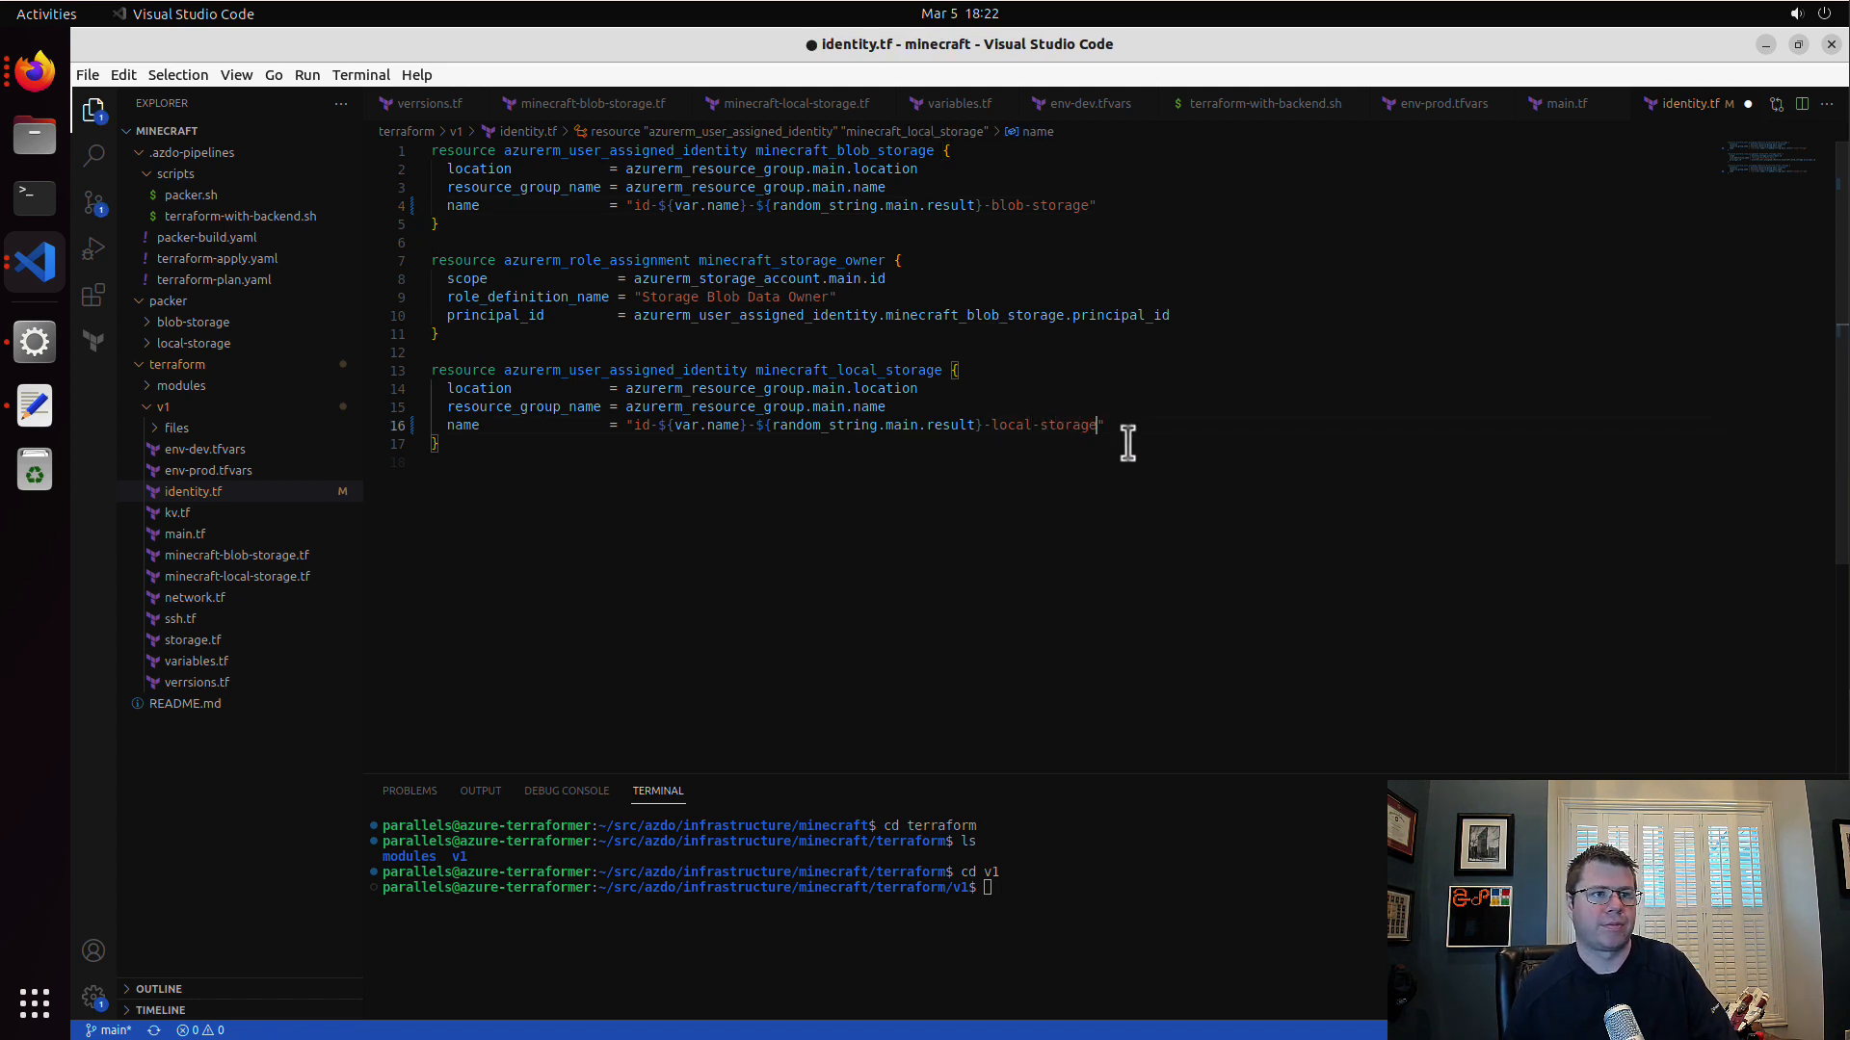
key("ctrl+s")
left_click(879, 455)
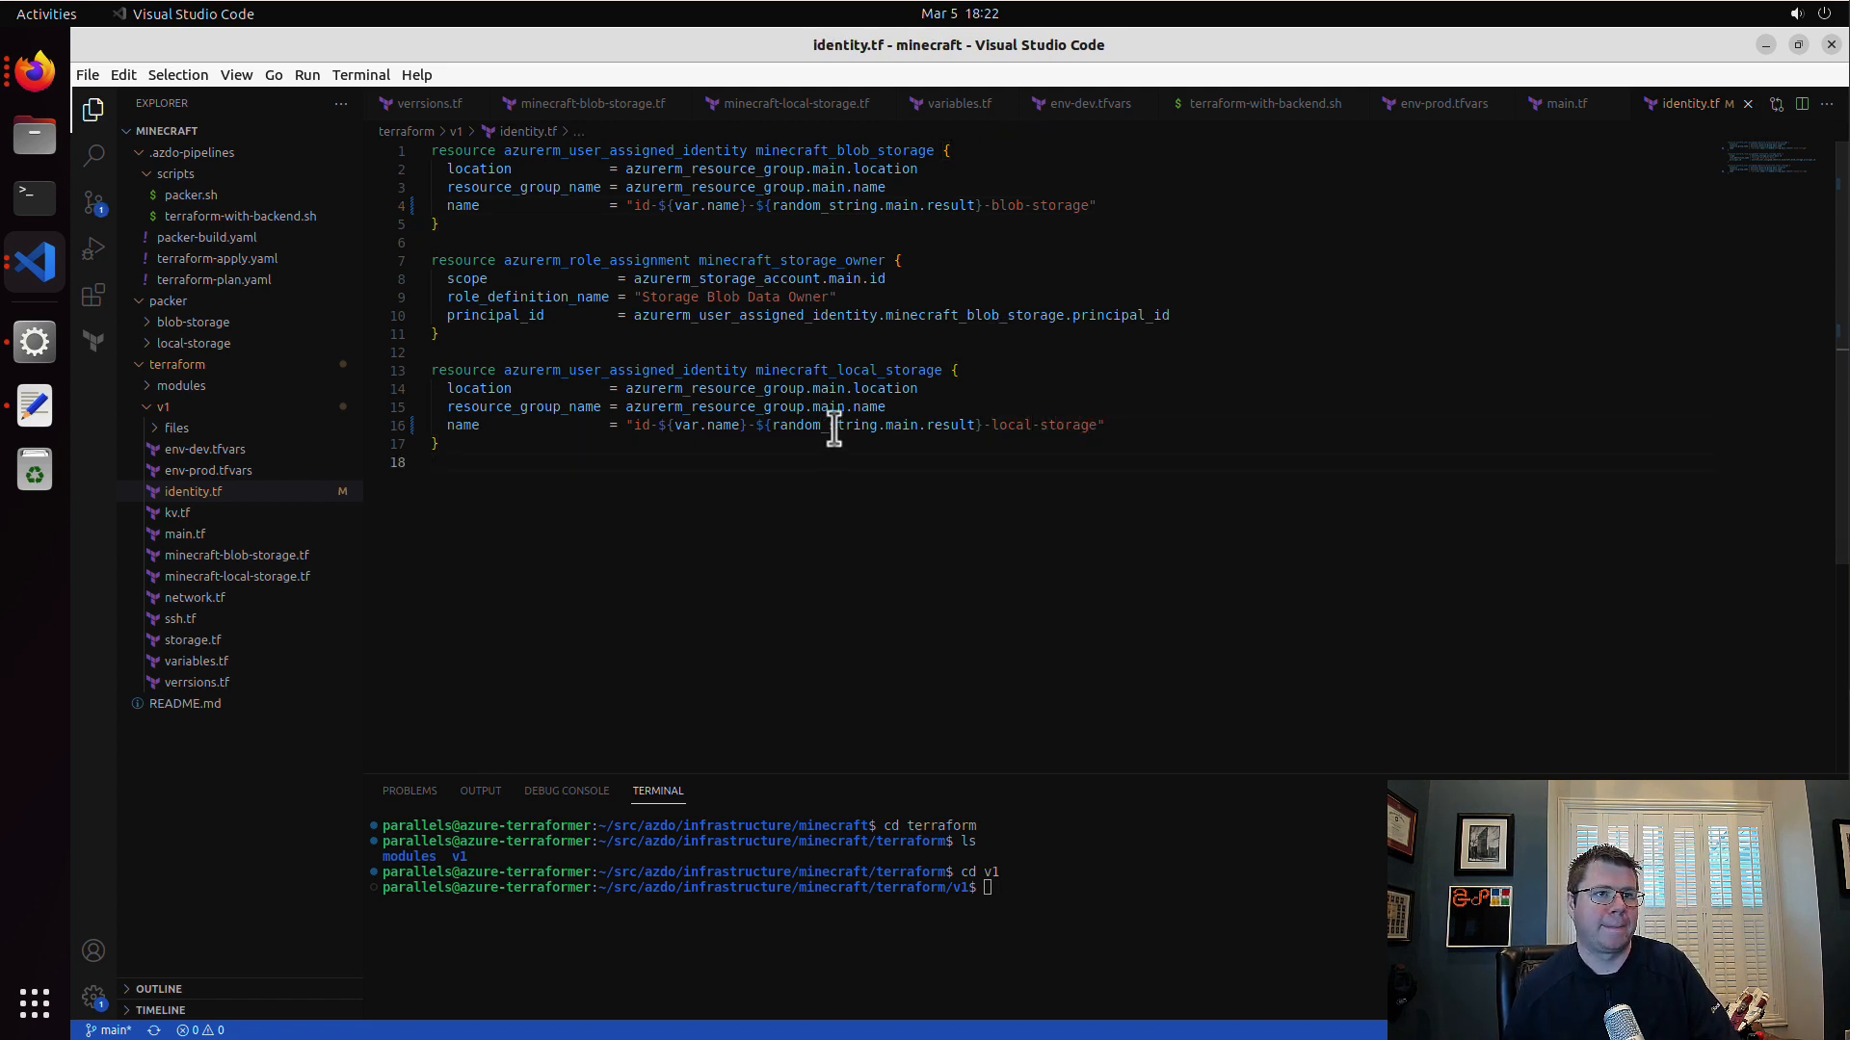
Step: Commit identity.tf with the message "change identity names" and try to push it to the remote main branch
left_click(94, 203)
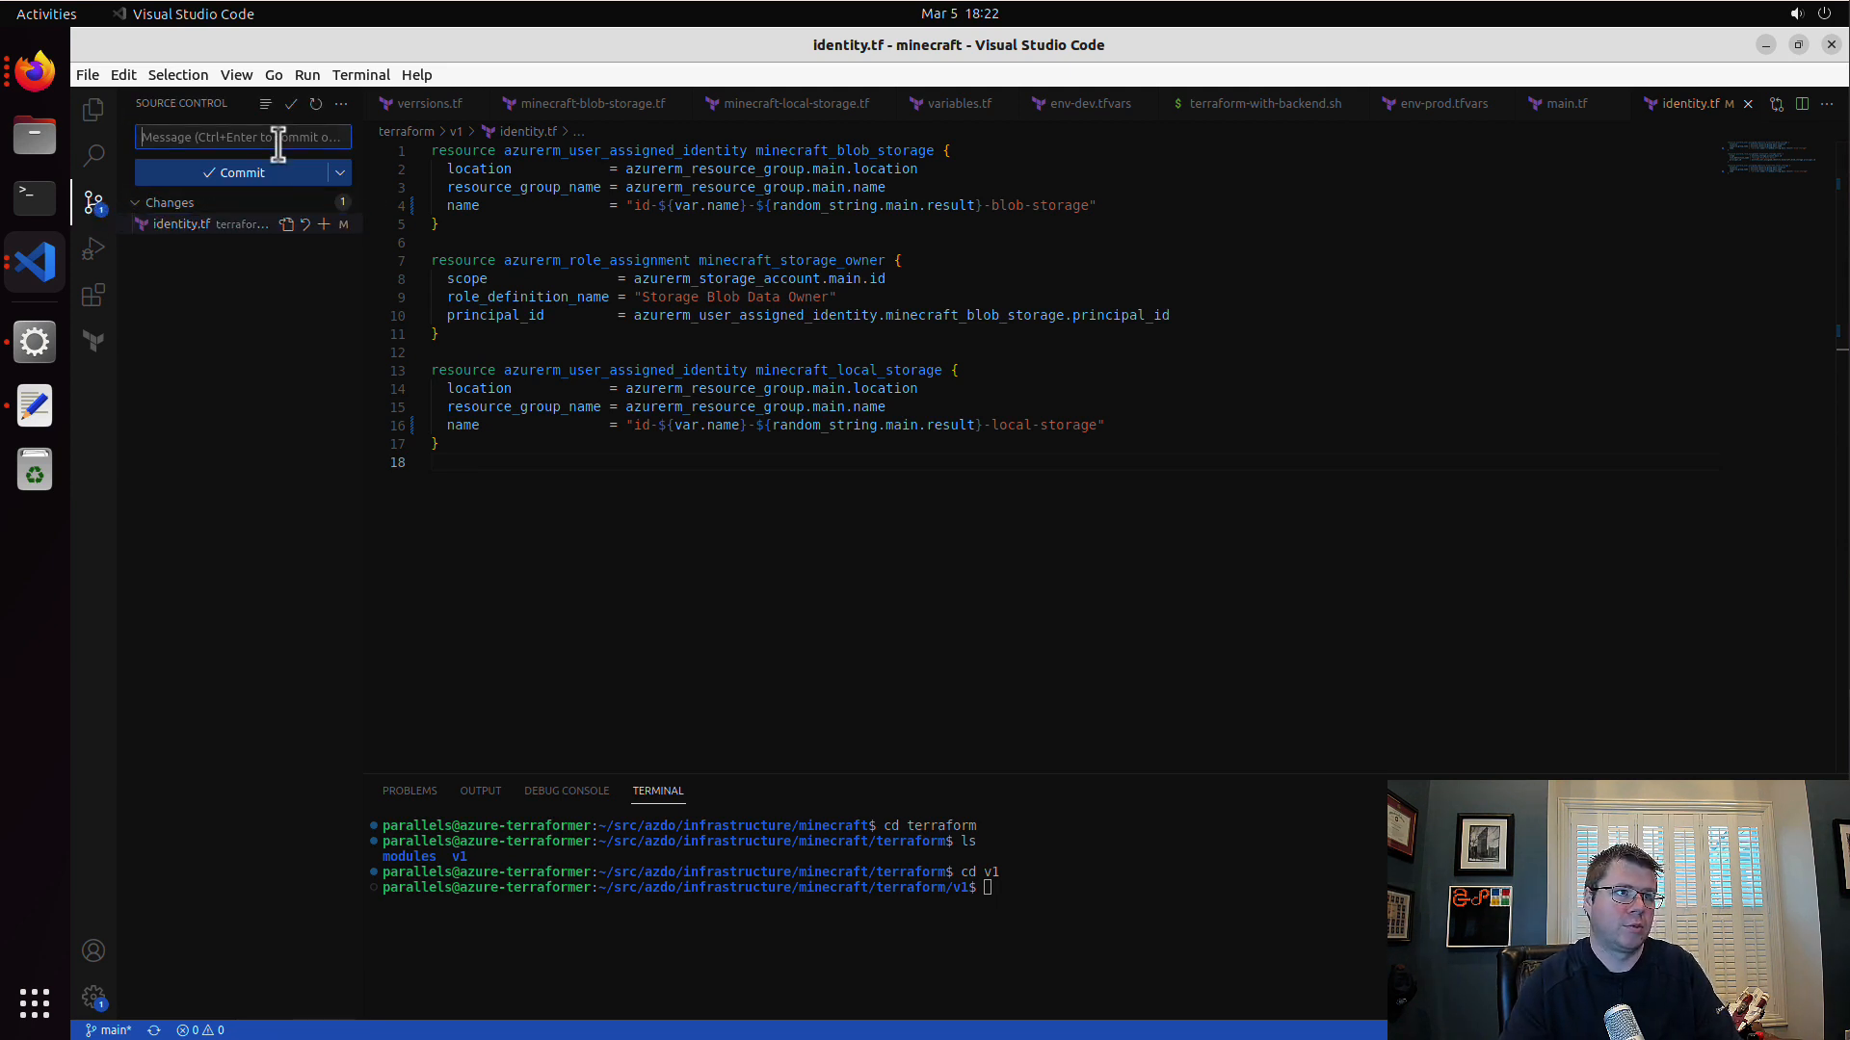
type("change identity names")
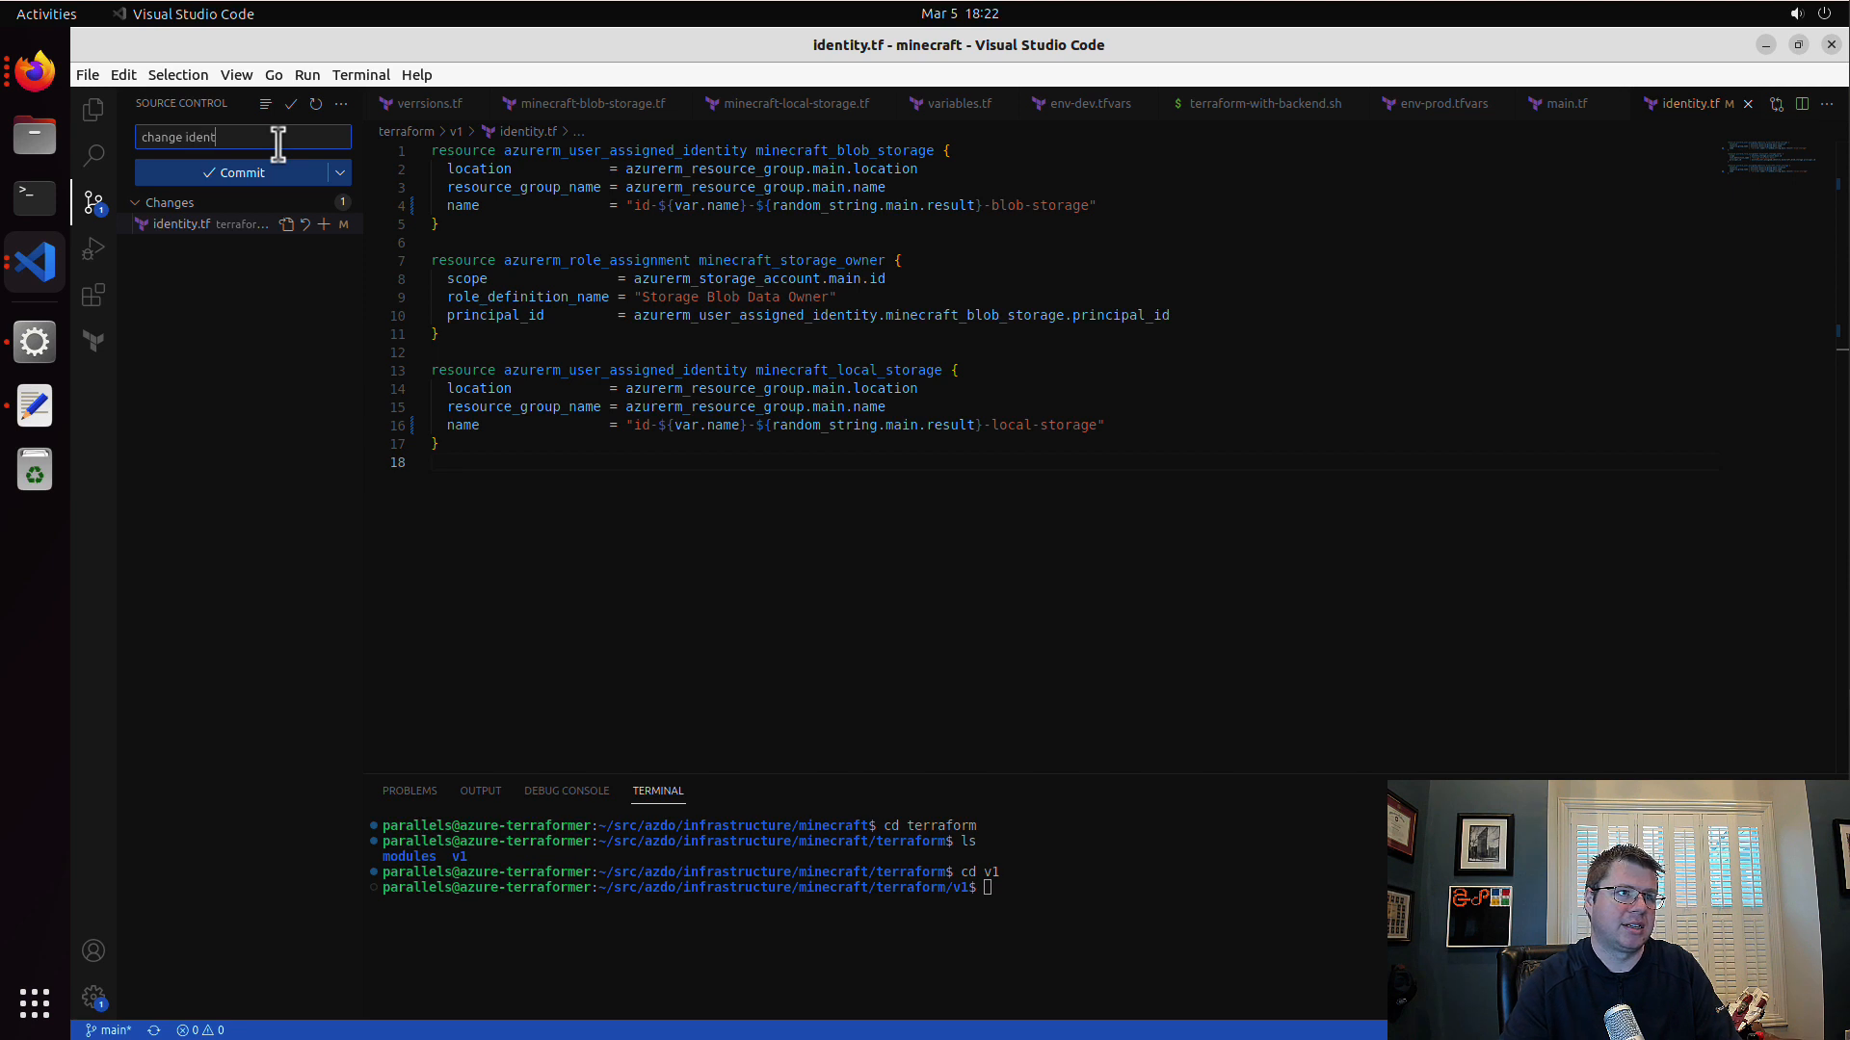
left_click(339, 172)
left_click(376, 226)
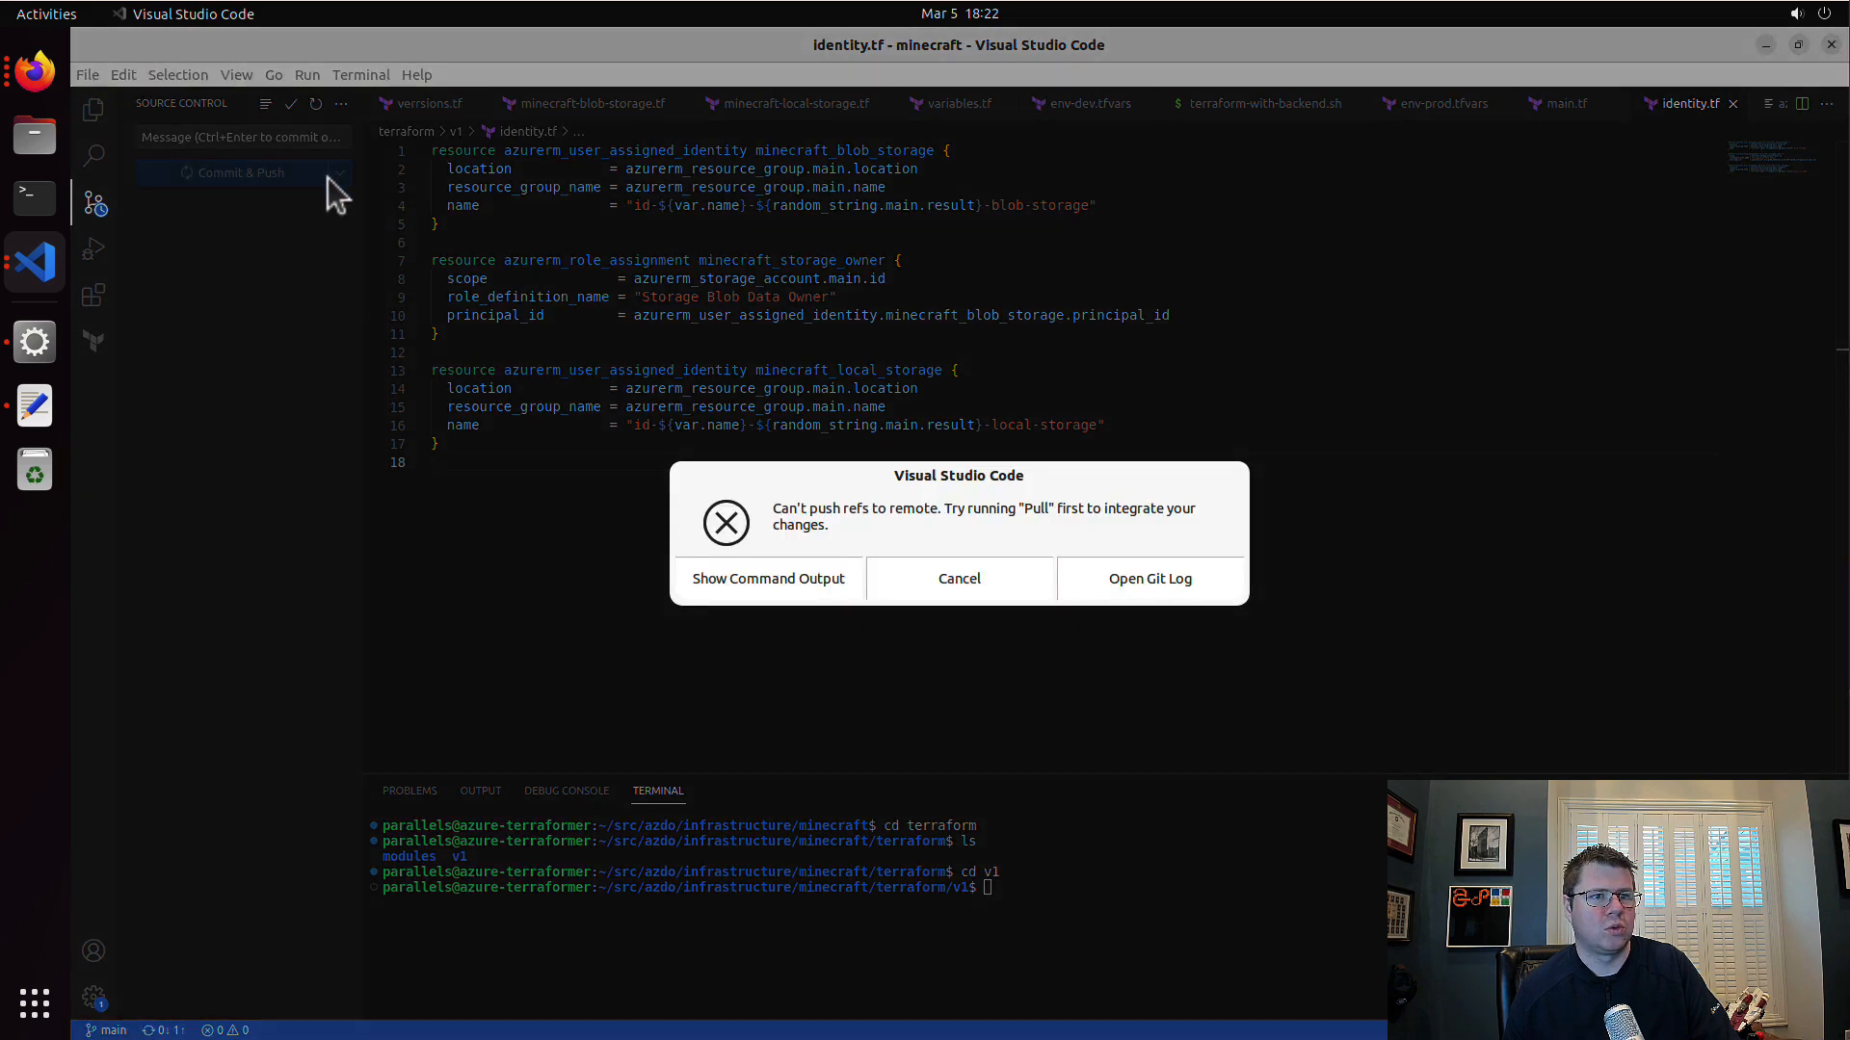
left_click(958, 578)
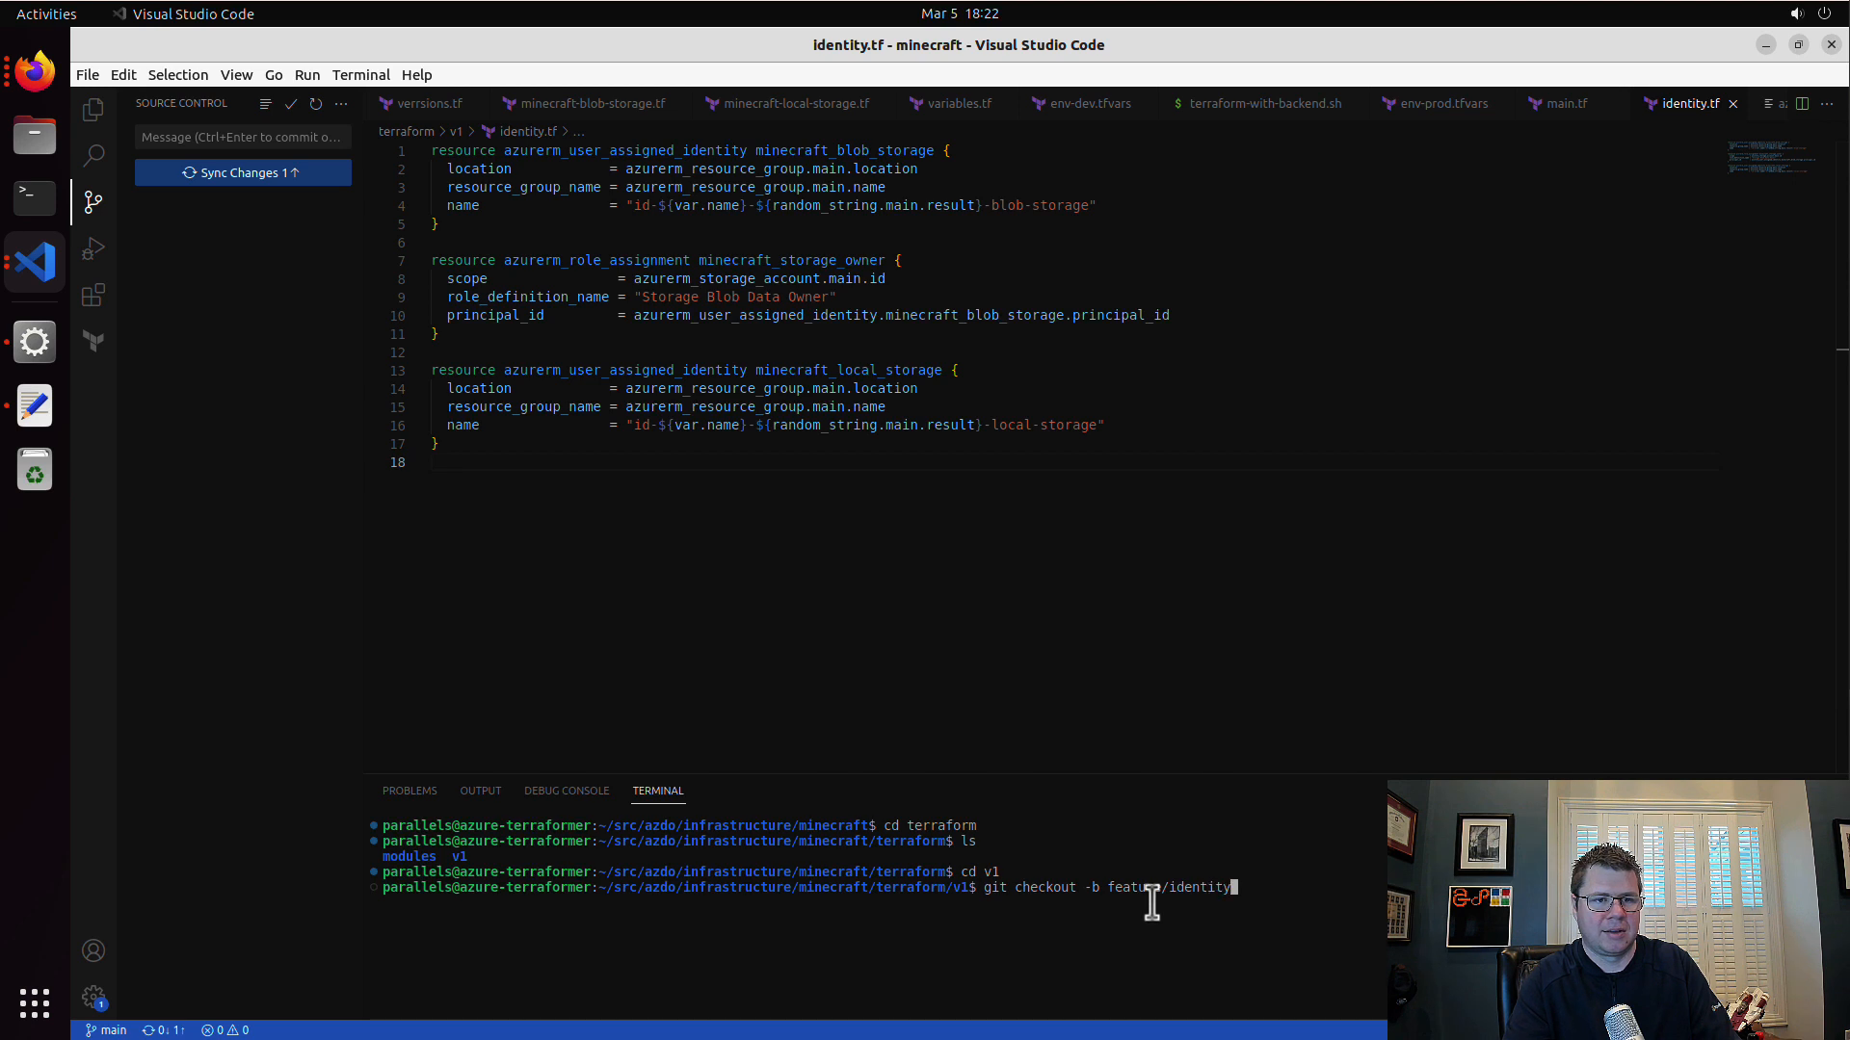
Step: Create the Git branch feature/identity-fix and push it to the remote
key("Return")
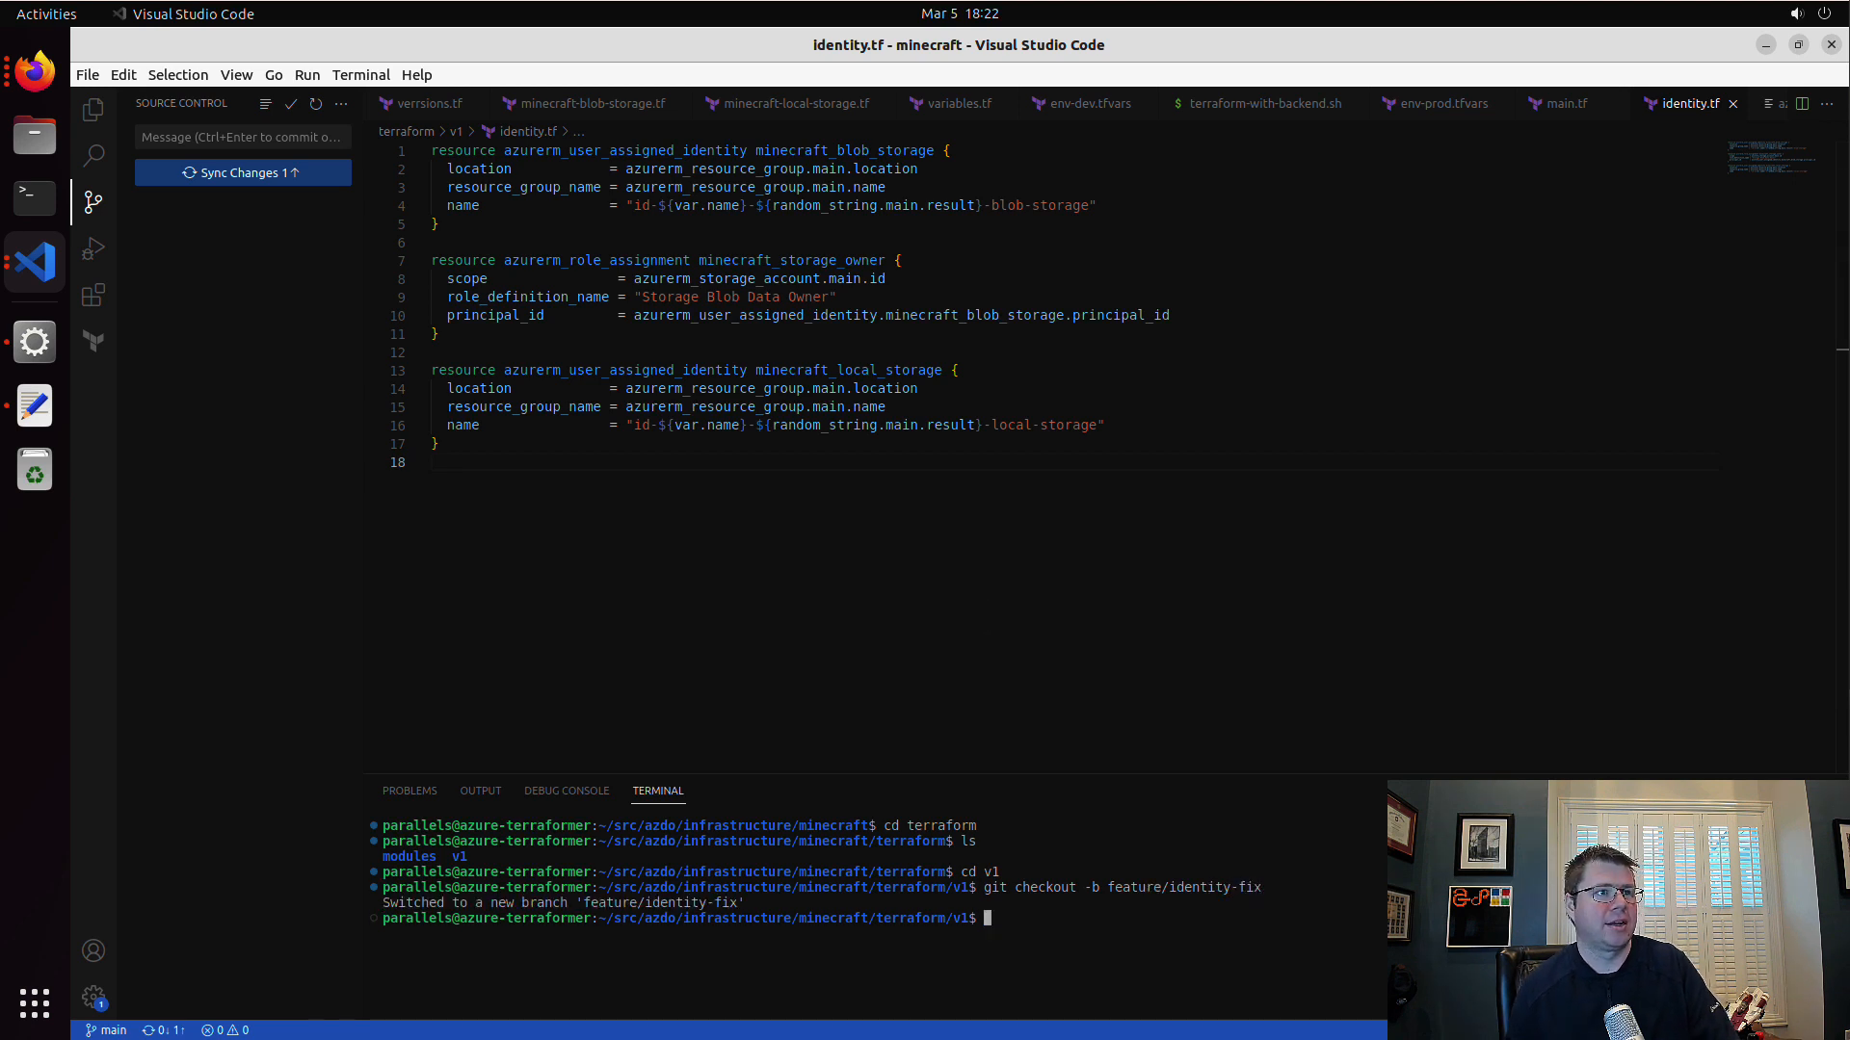
left_click(291, 127)
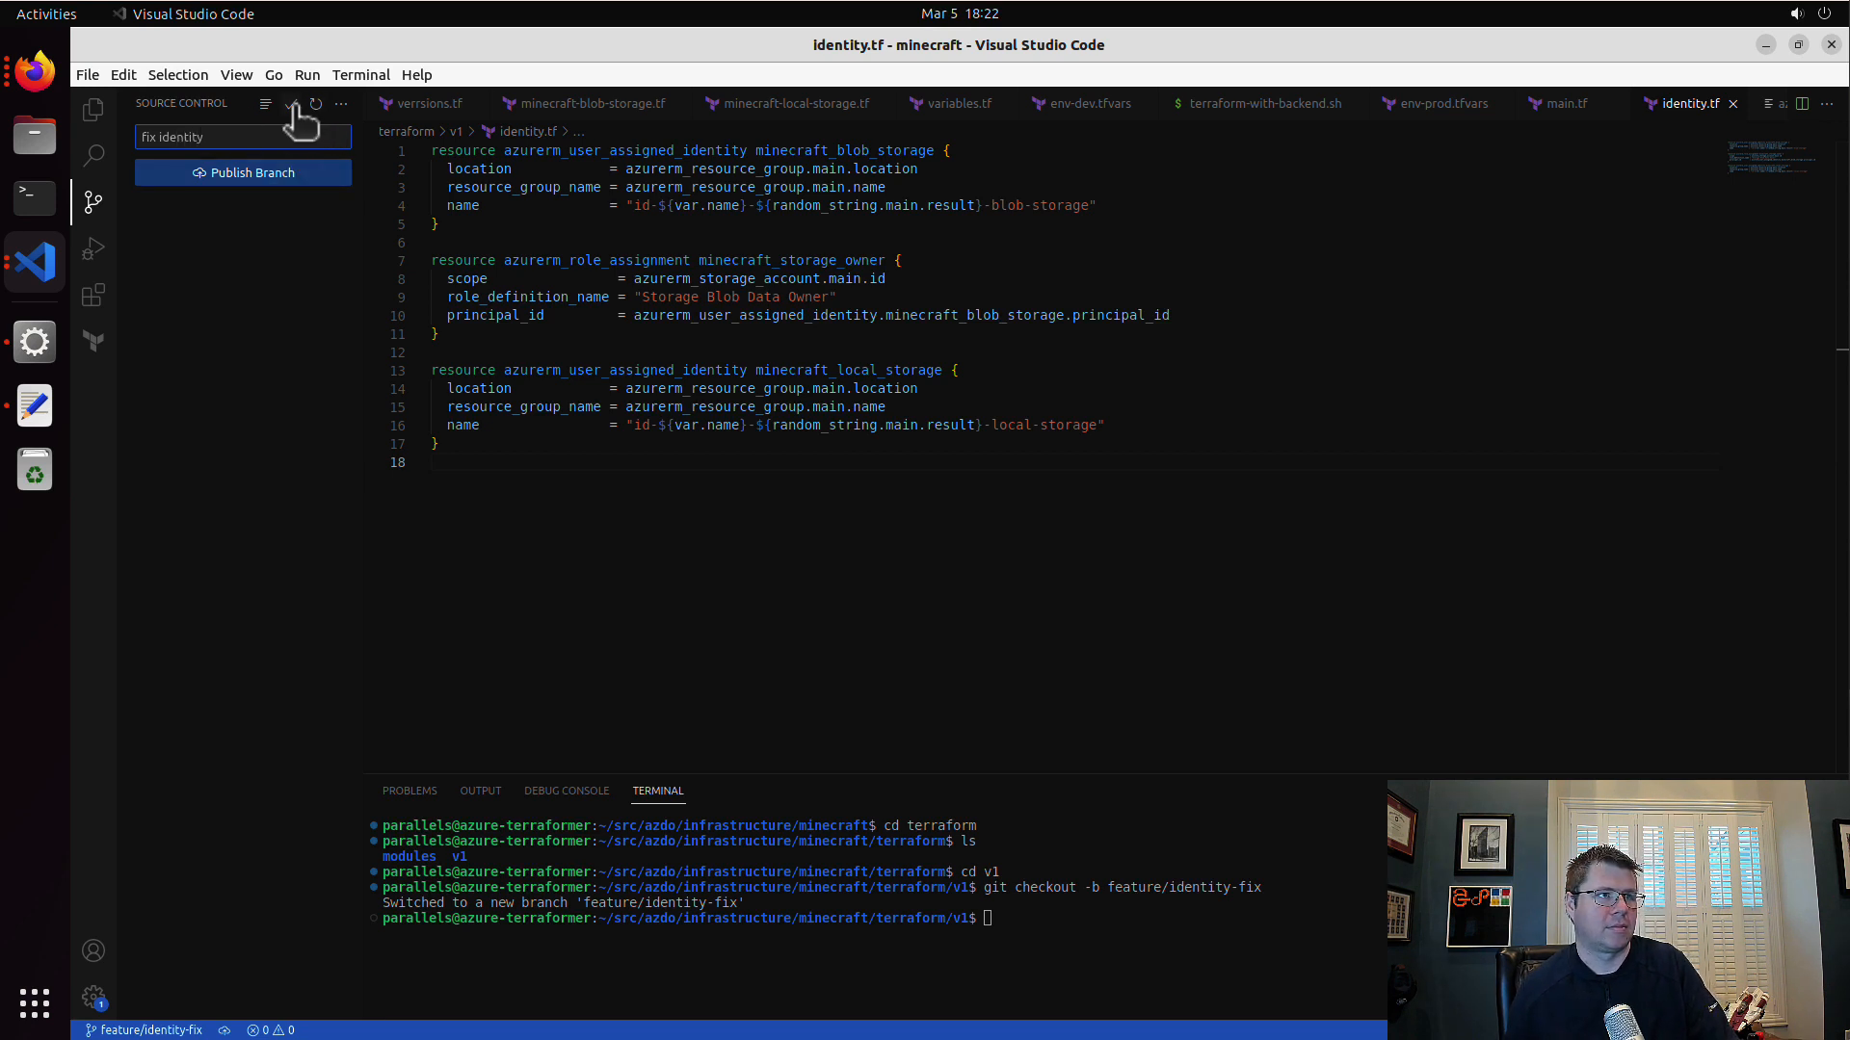
left_click(341, 103)
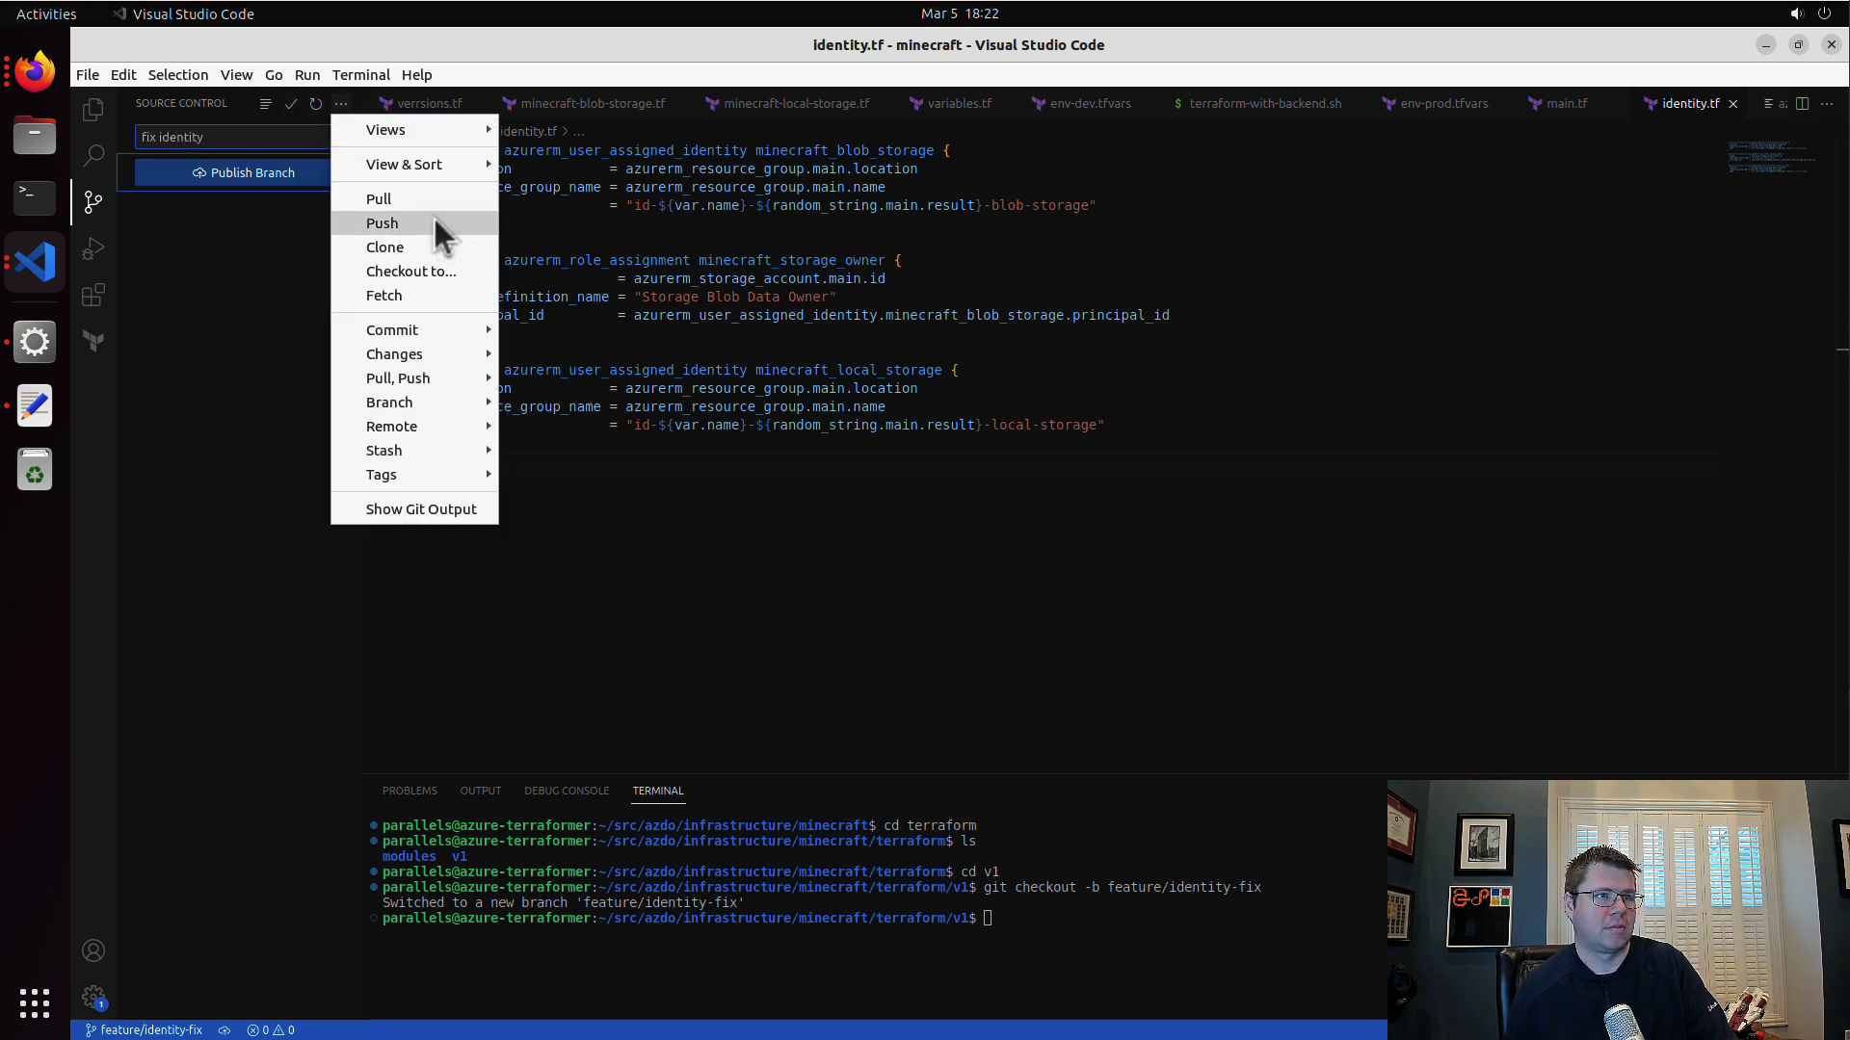
left_click(436, 229)
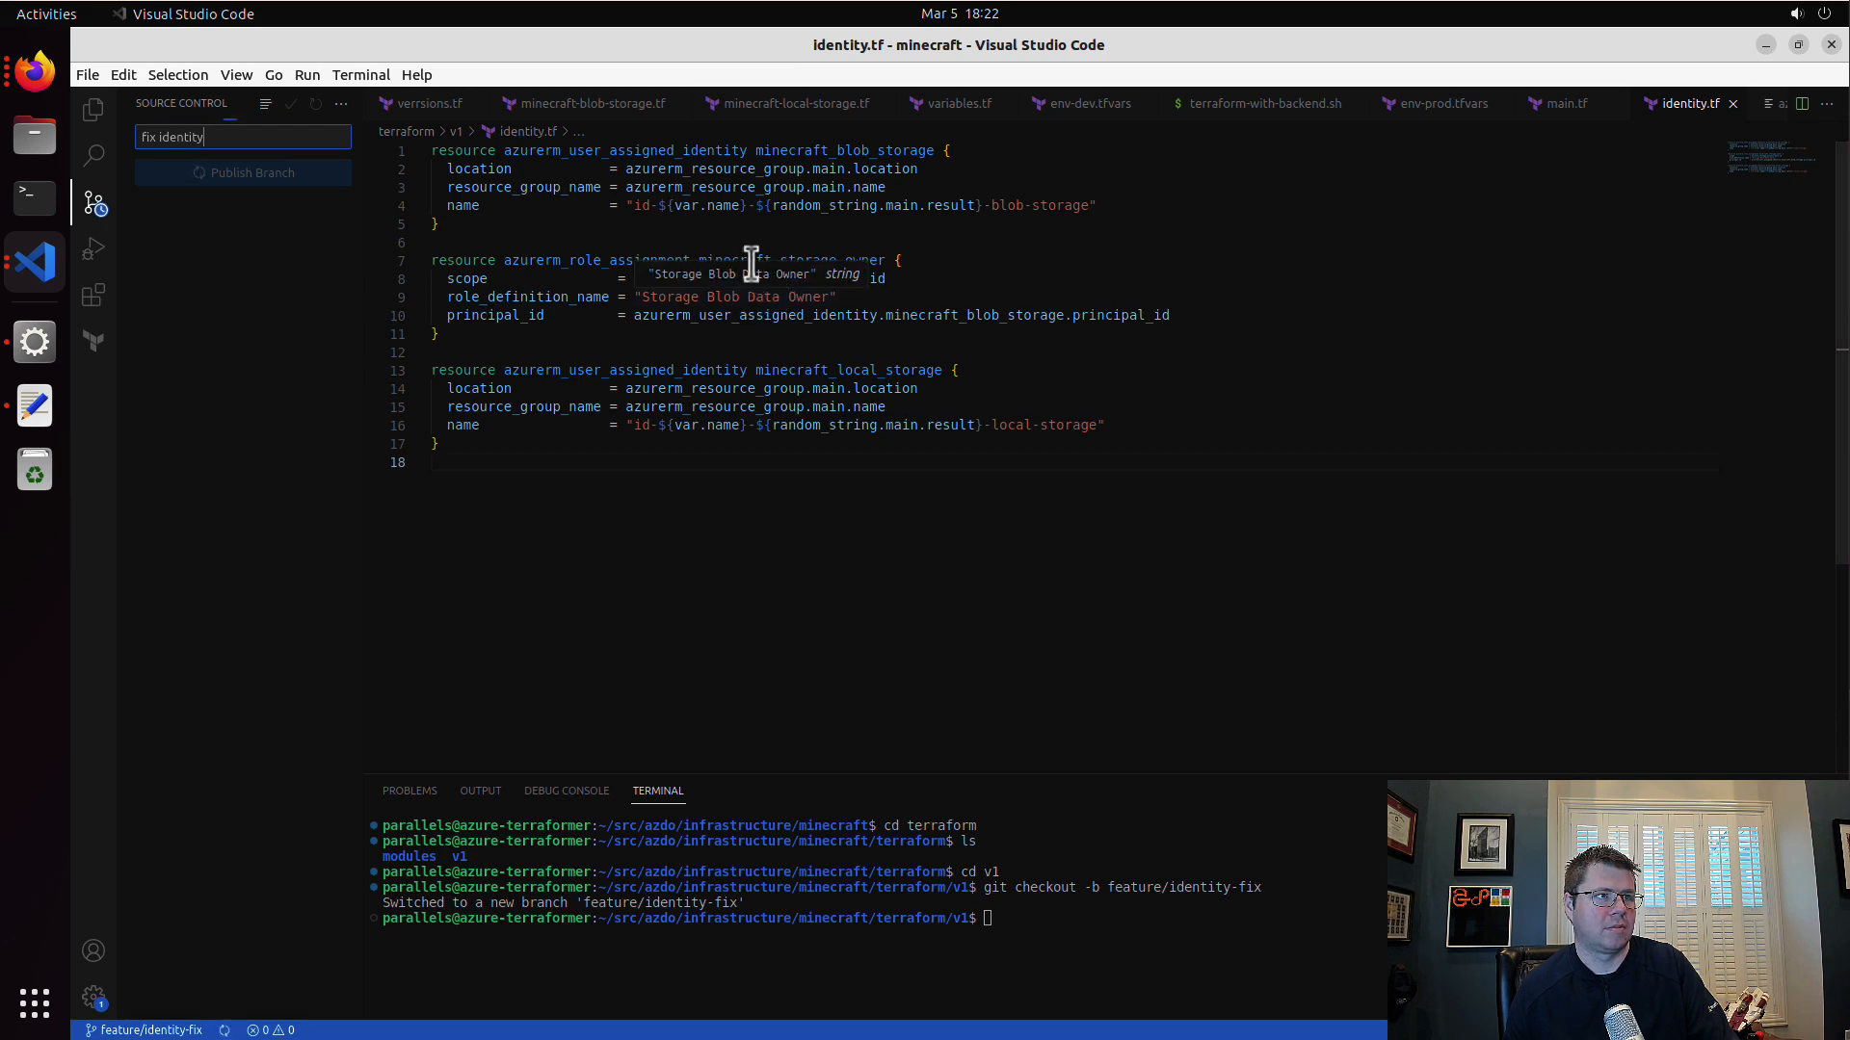
Step: Switch to Azure DevOps in Firefox and create a pull request from feature/identity-fix into main
left_click(29, 74)
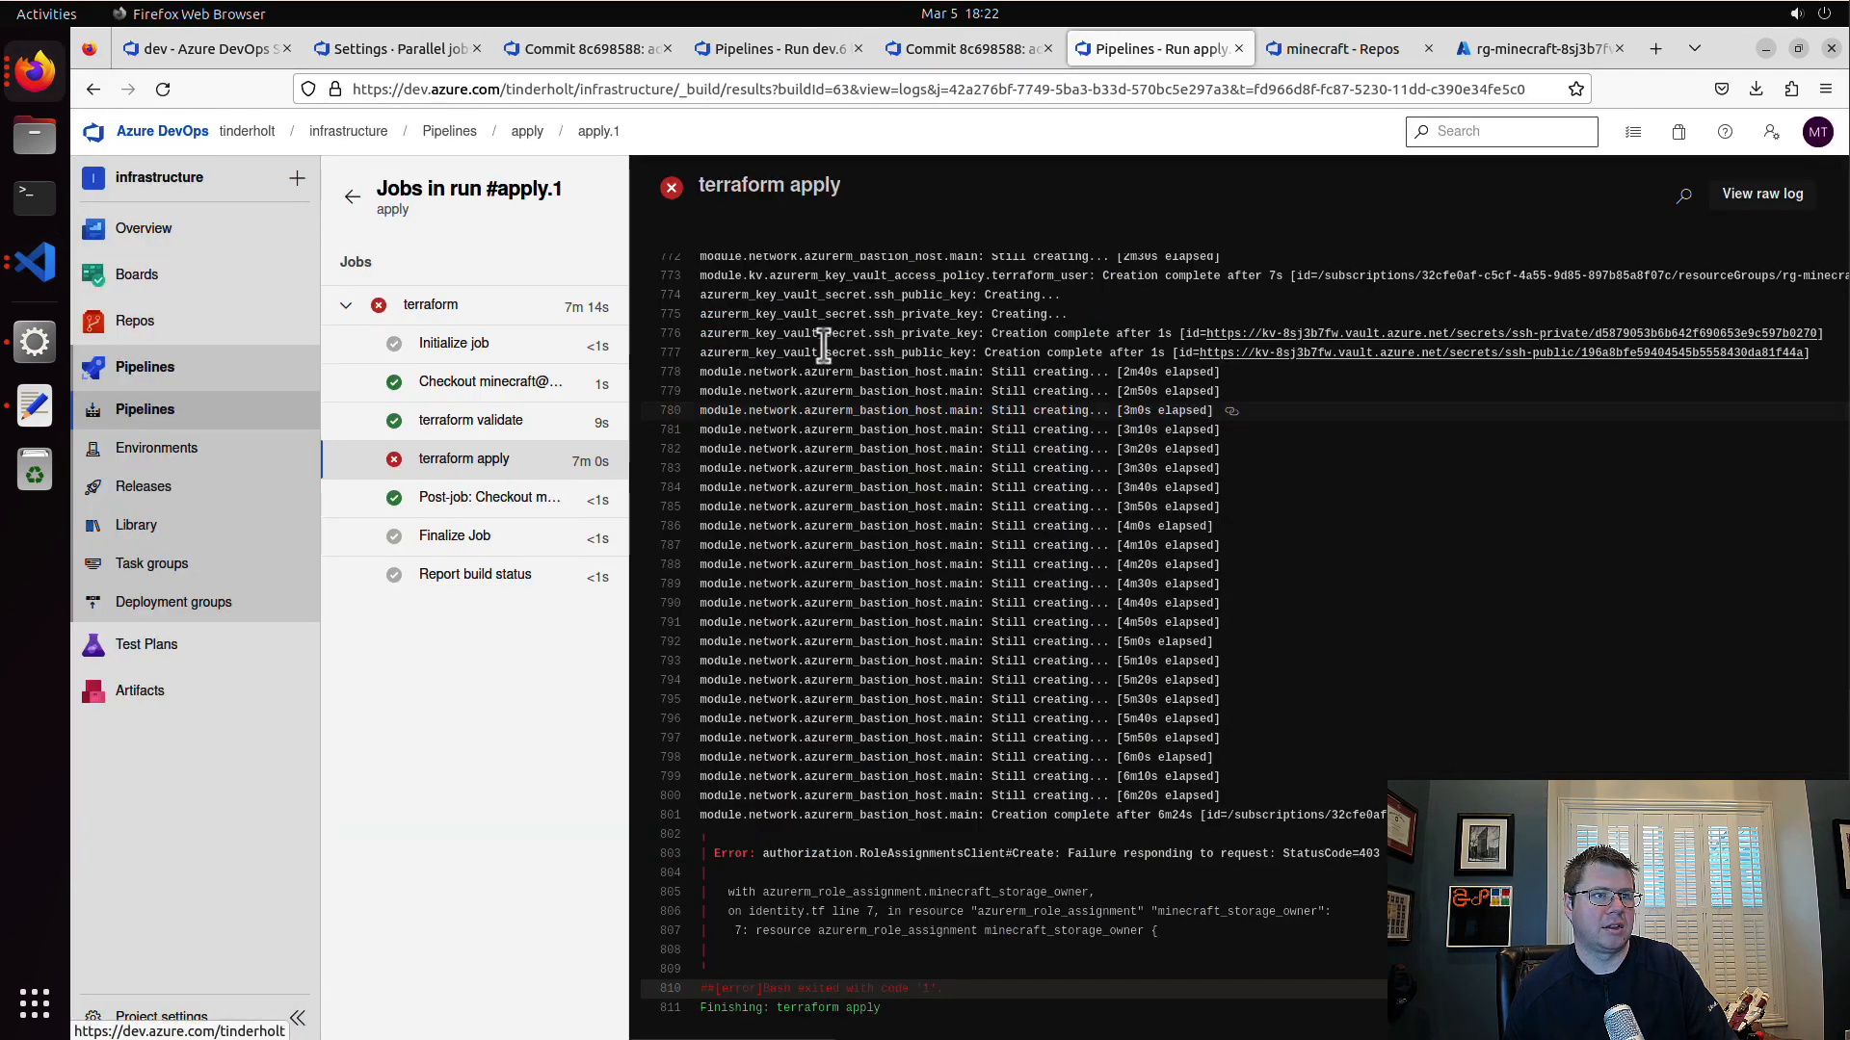
mouse_move(178, 327)
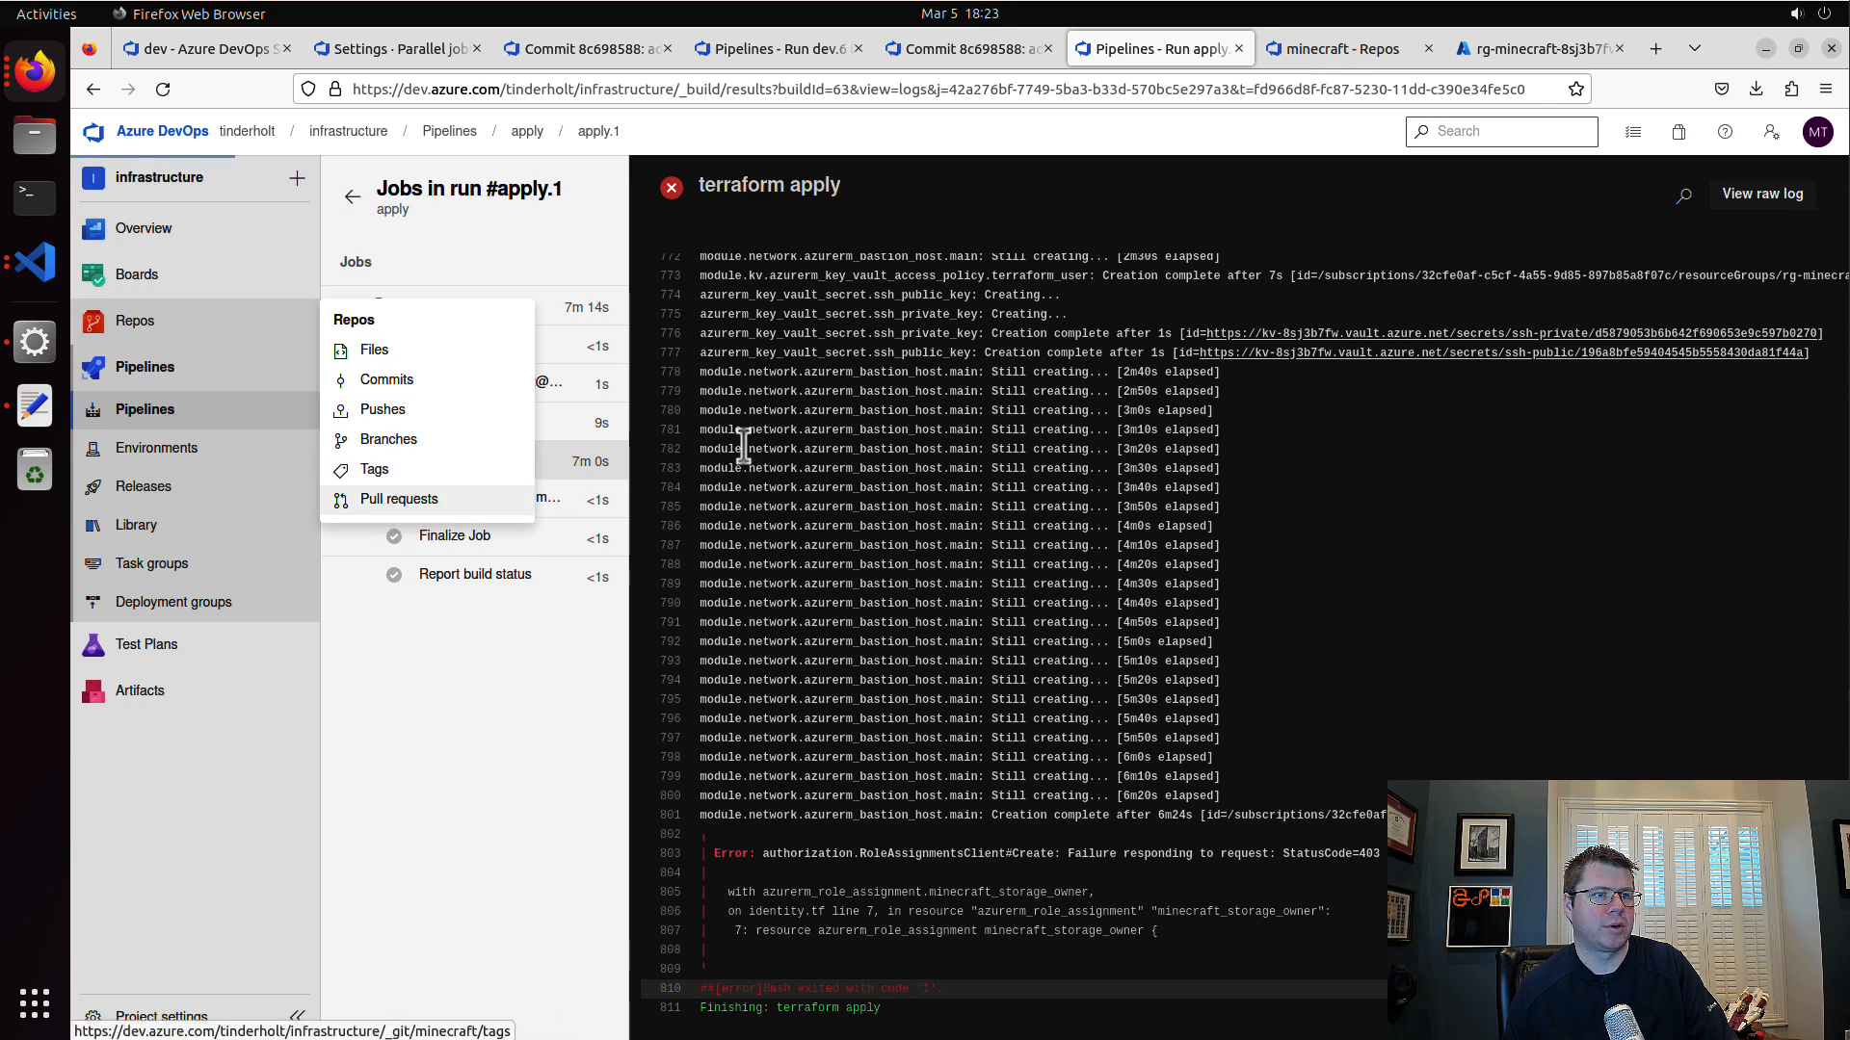
left_click(405, 498)
left_click(1701, 306)
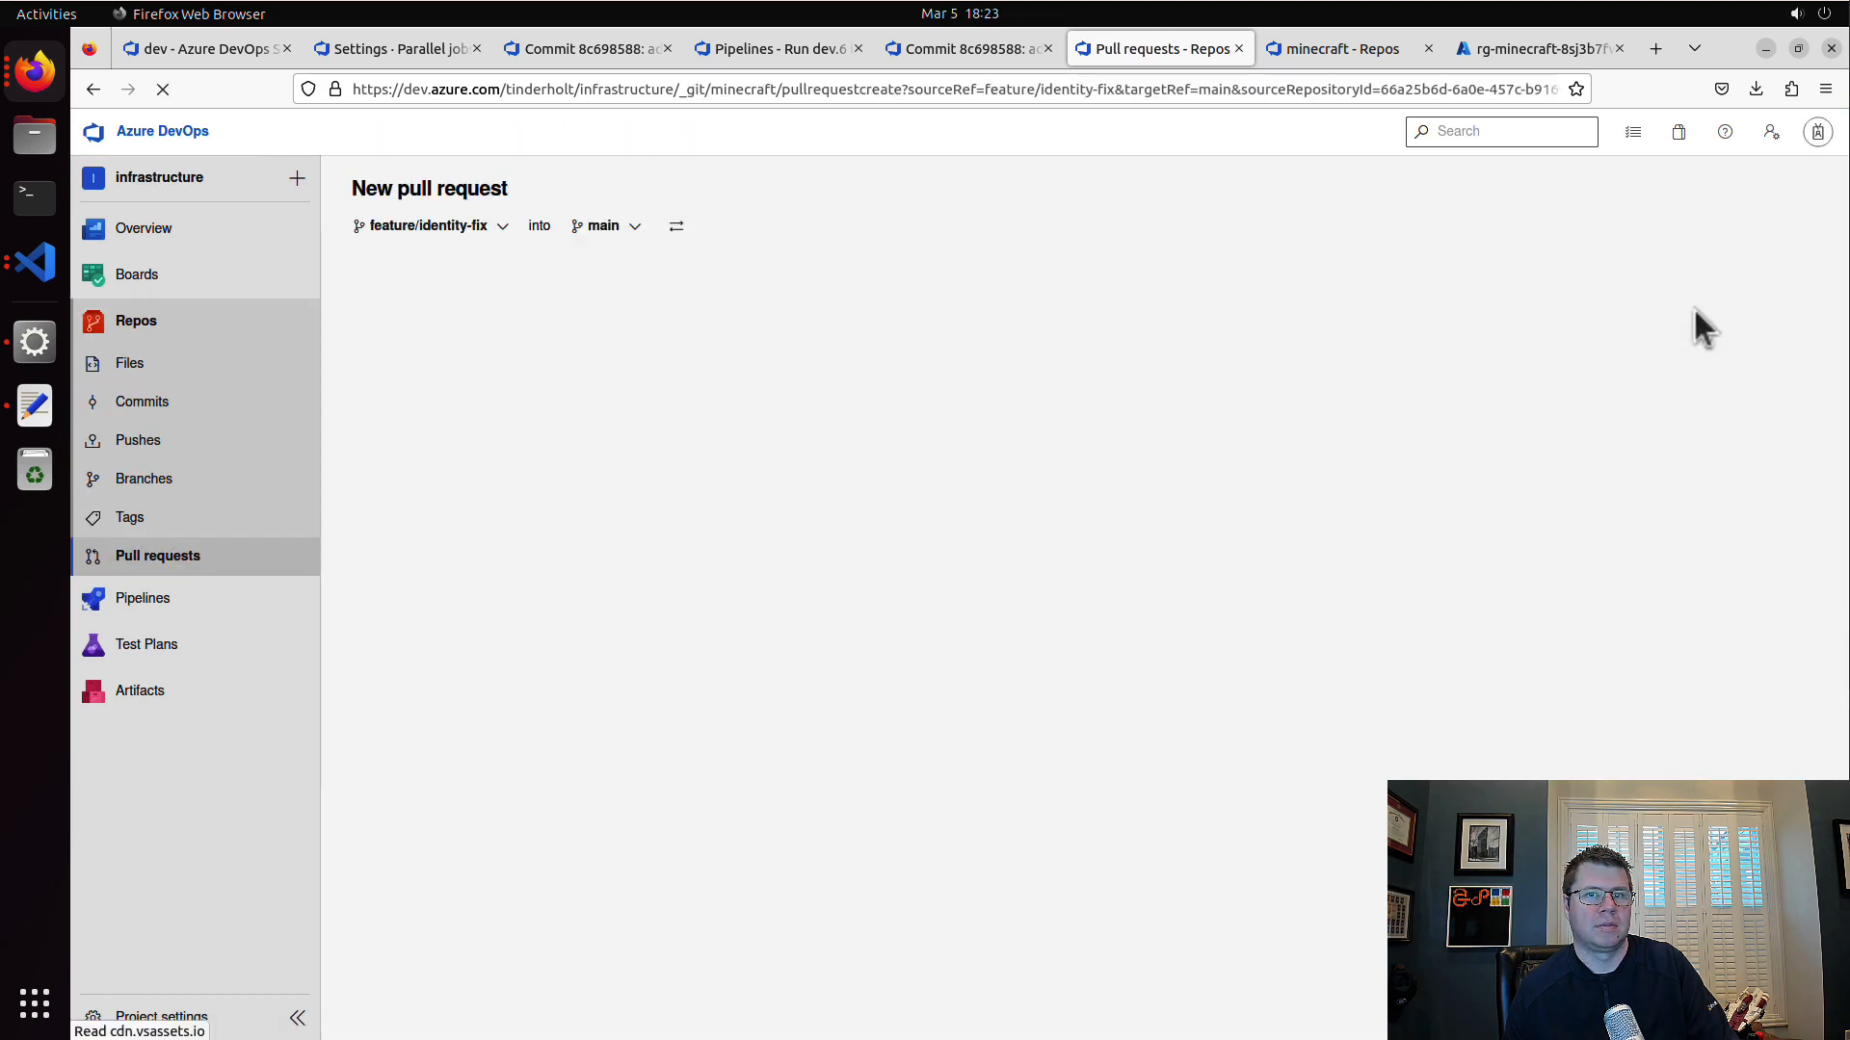
left_click(1001, 854)
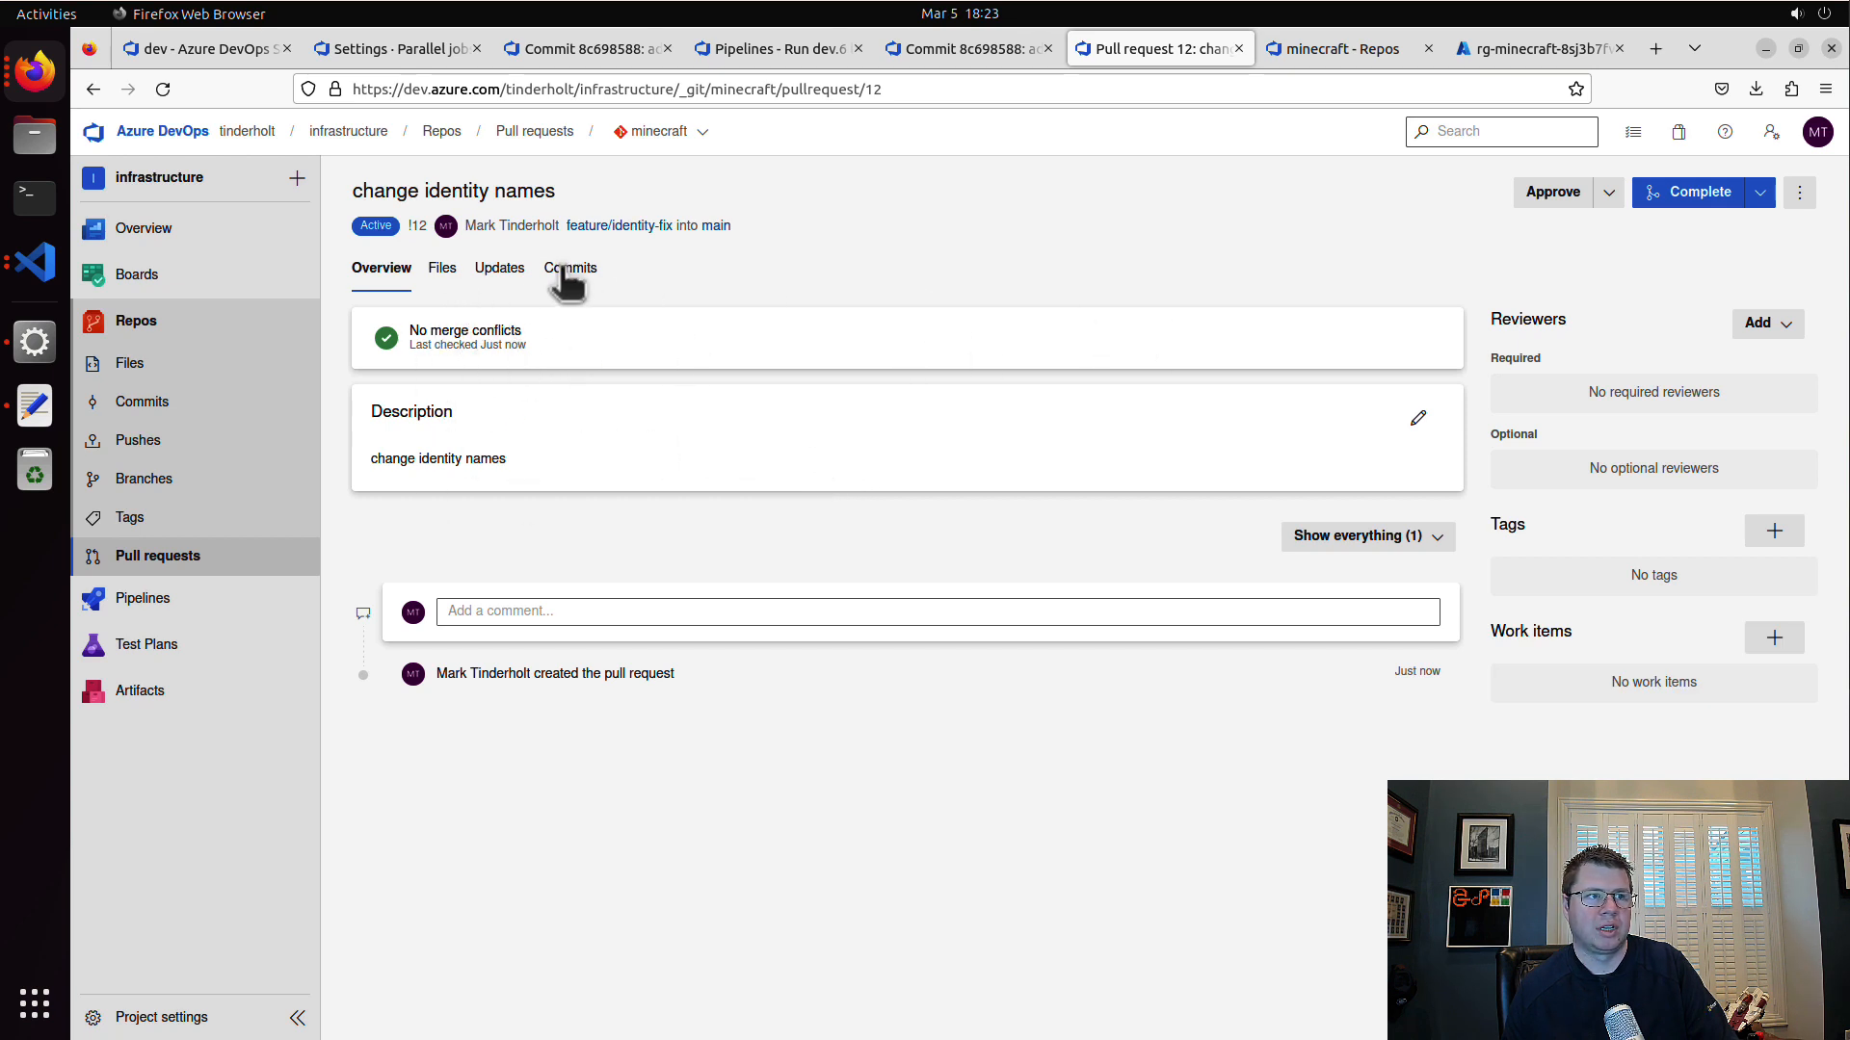
Step: Review the changed files of the "change identity names" pull request and abandon it
left_click(442, 269)
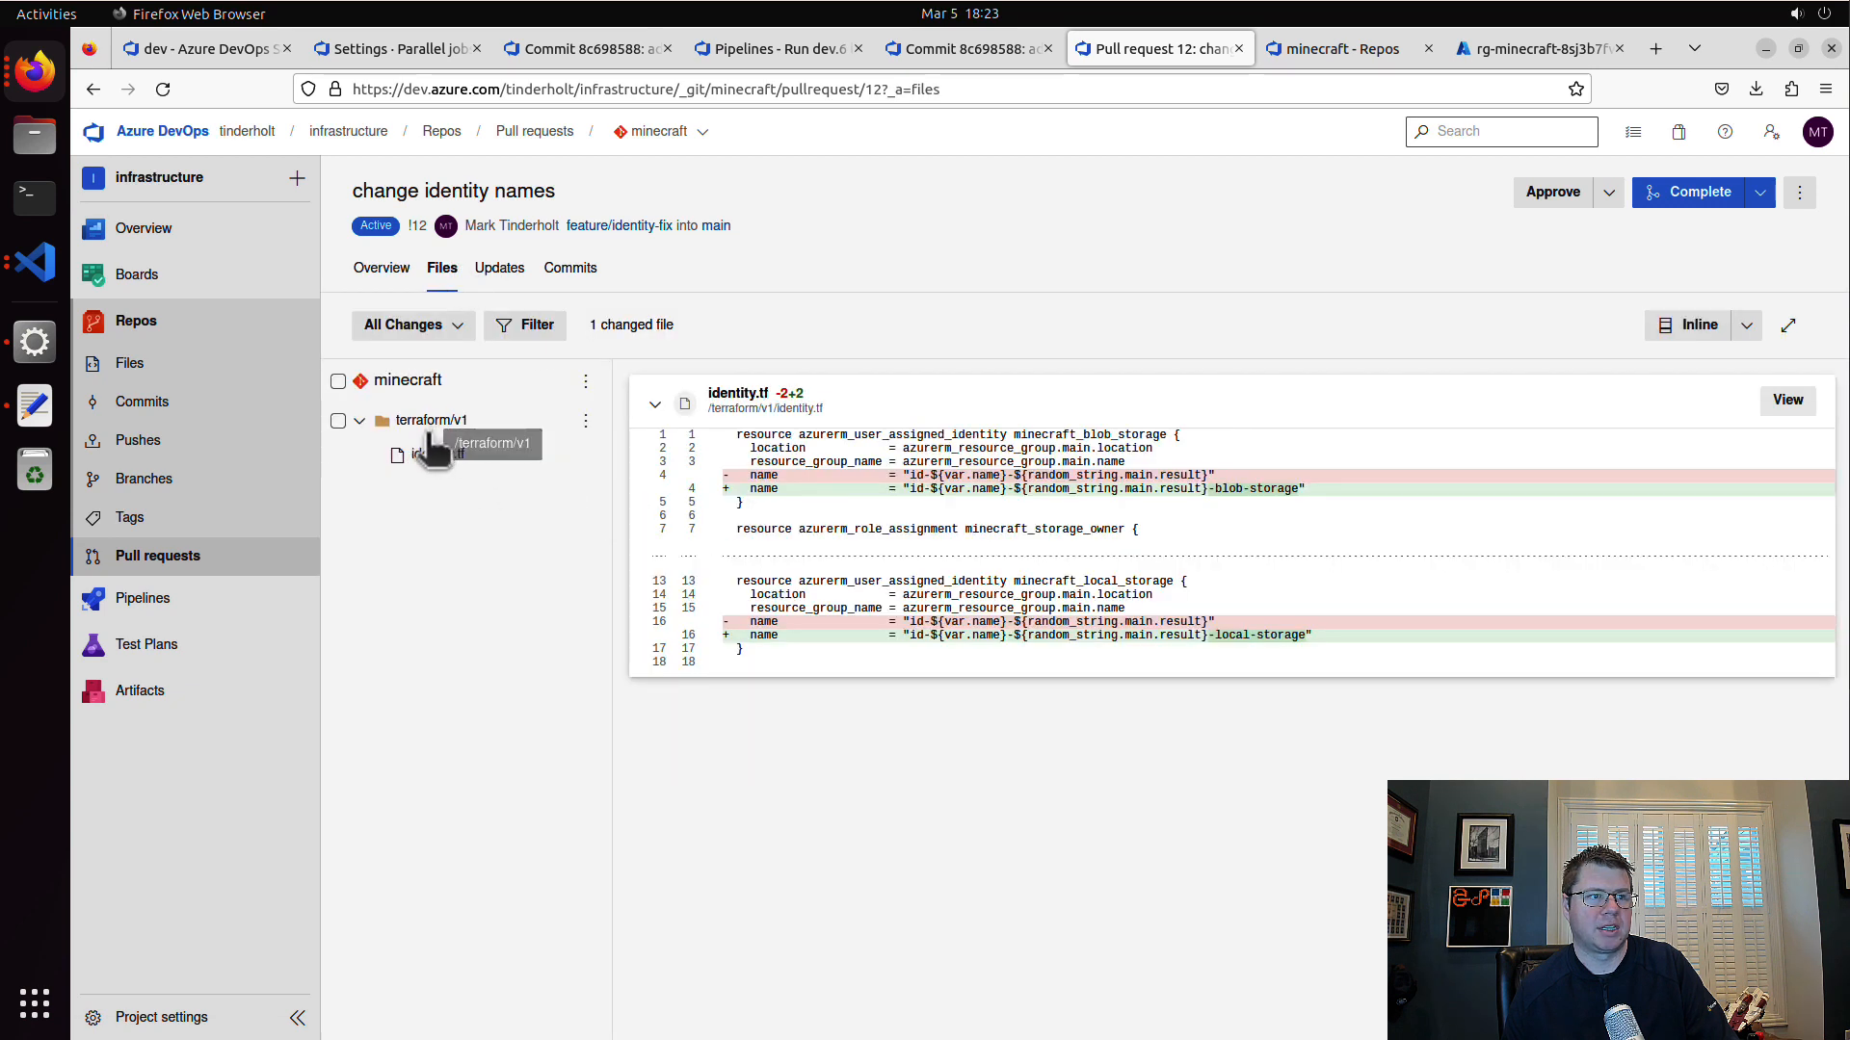
left_click(405, 272)
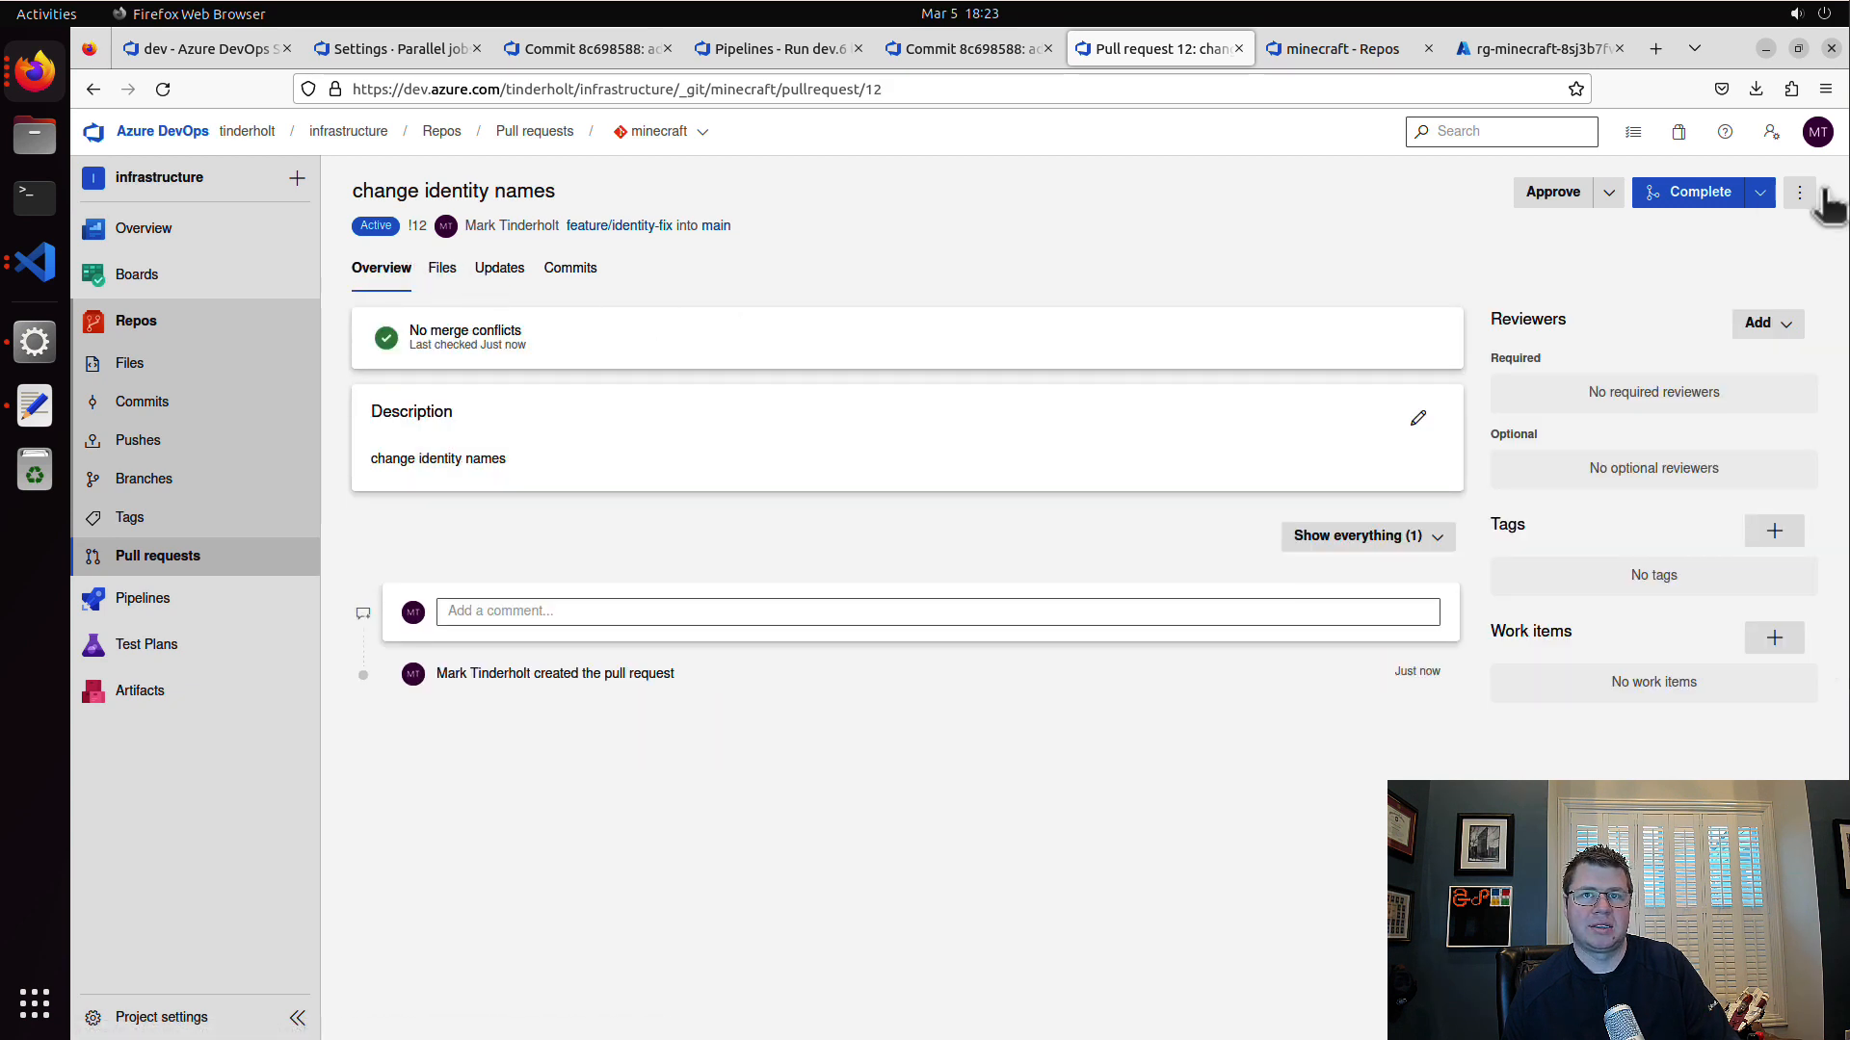
left_click(1760, 192)
left_click(1659, 294)
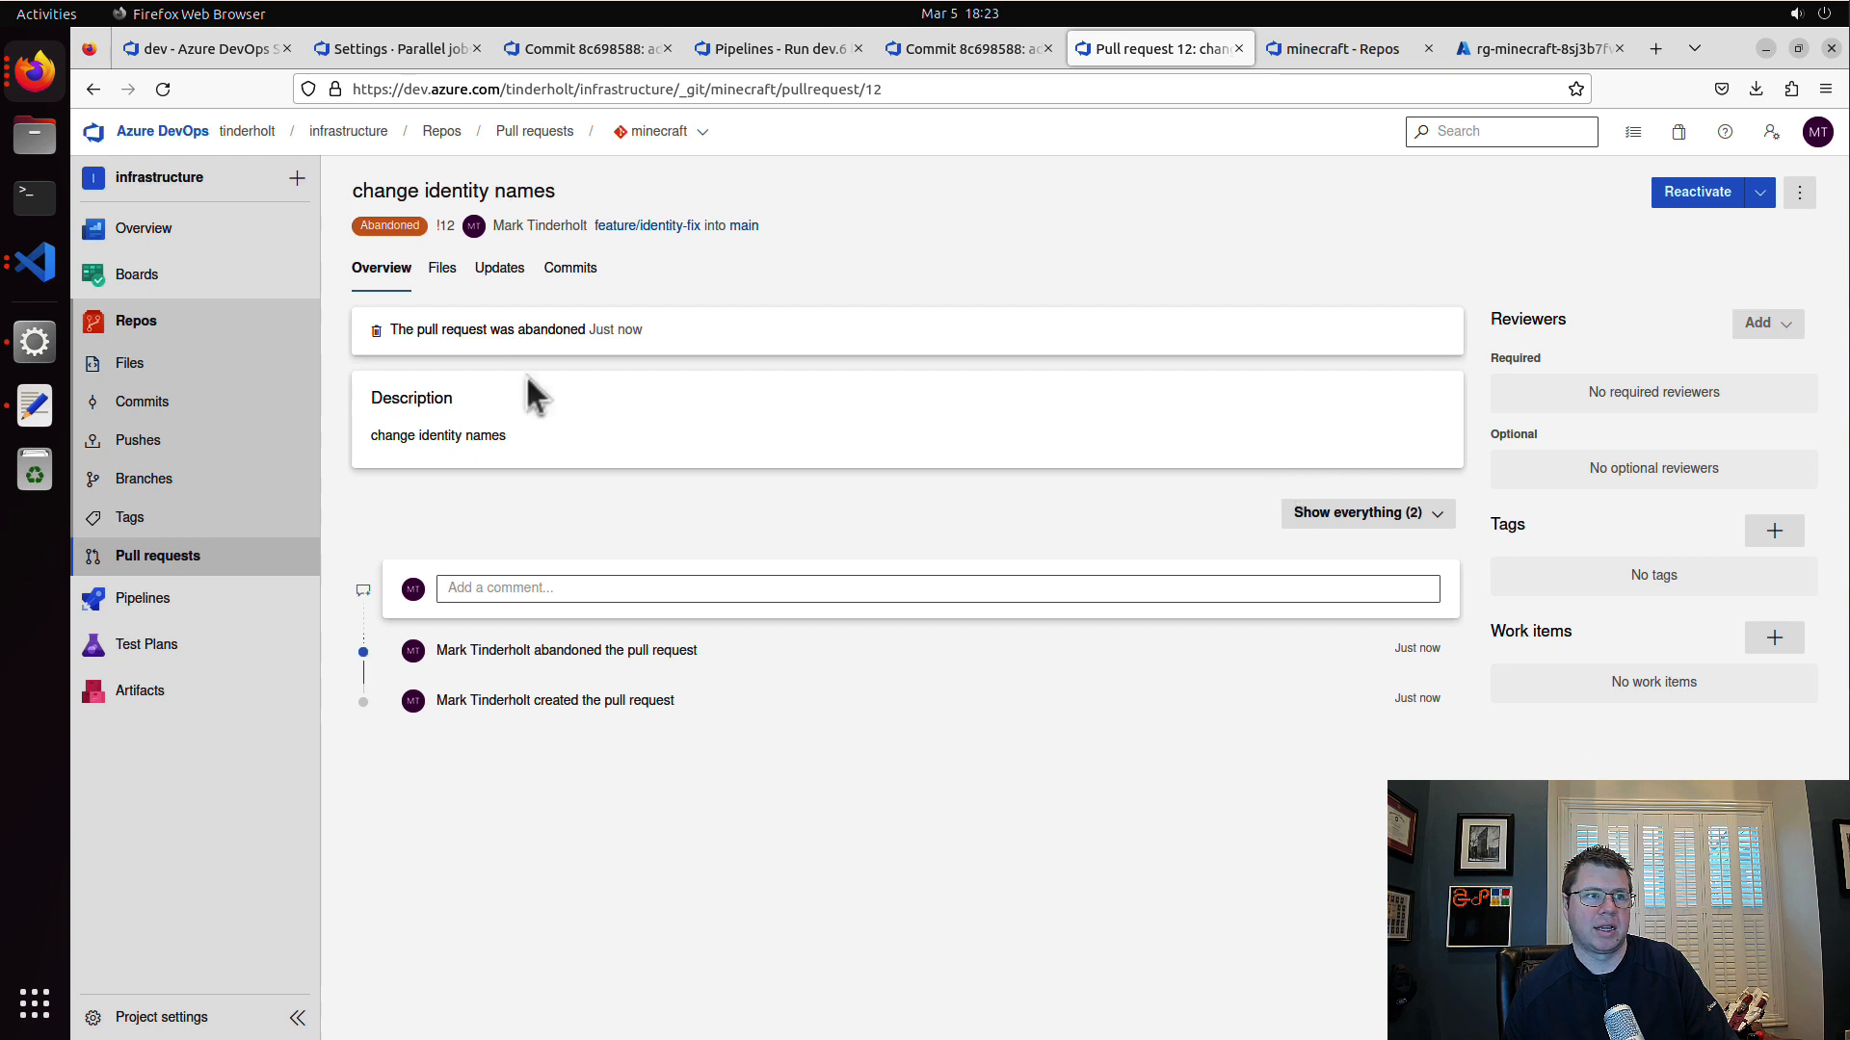
mouse_move(188, 622)
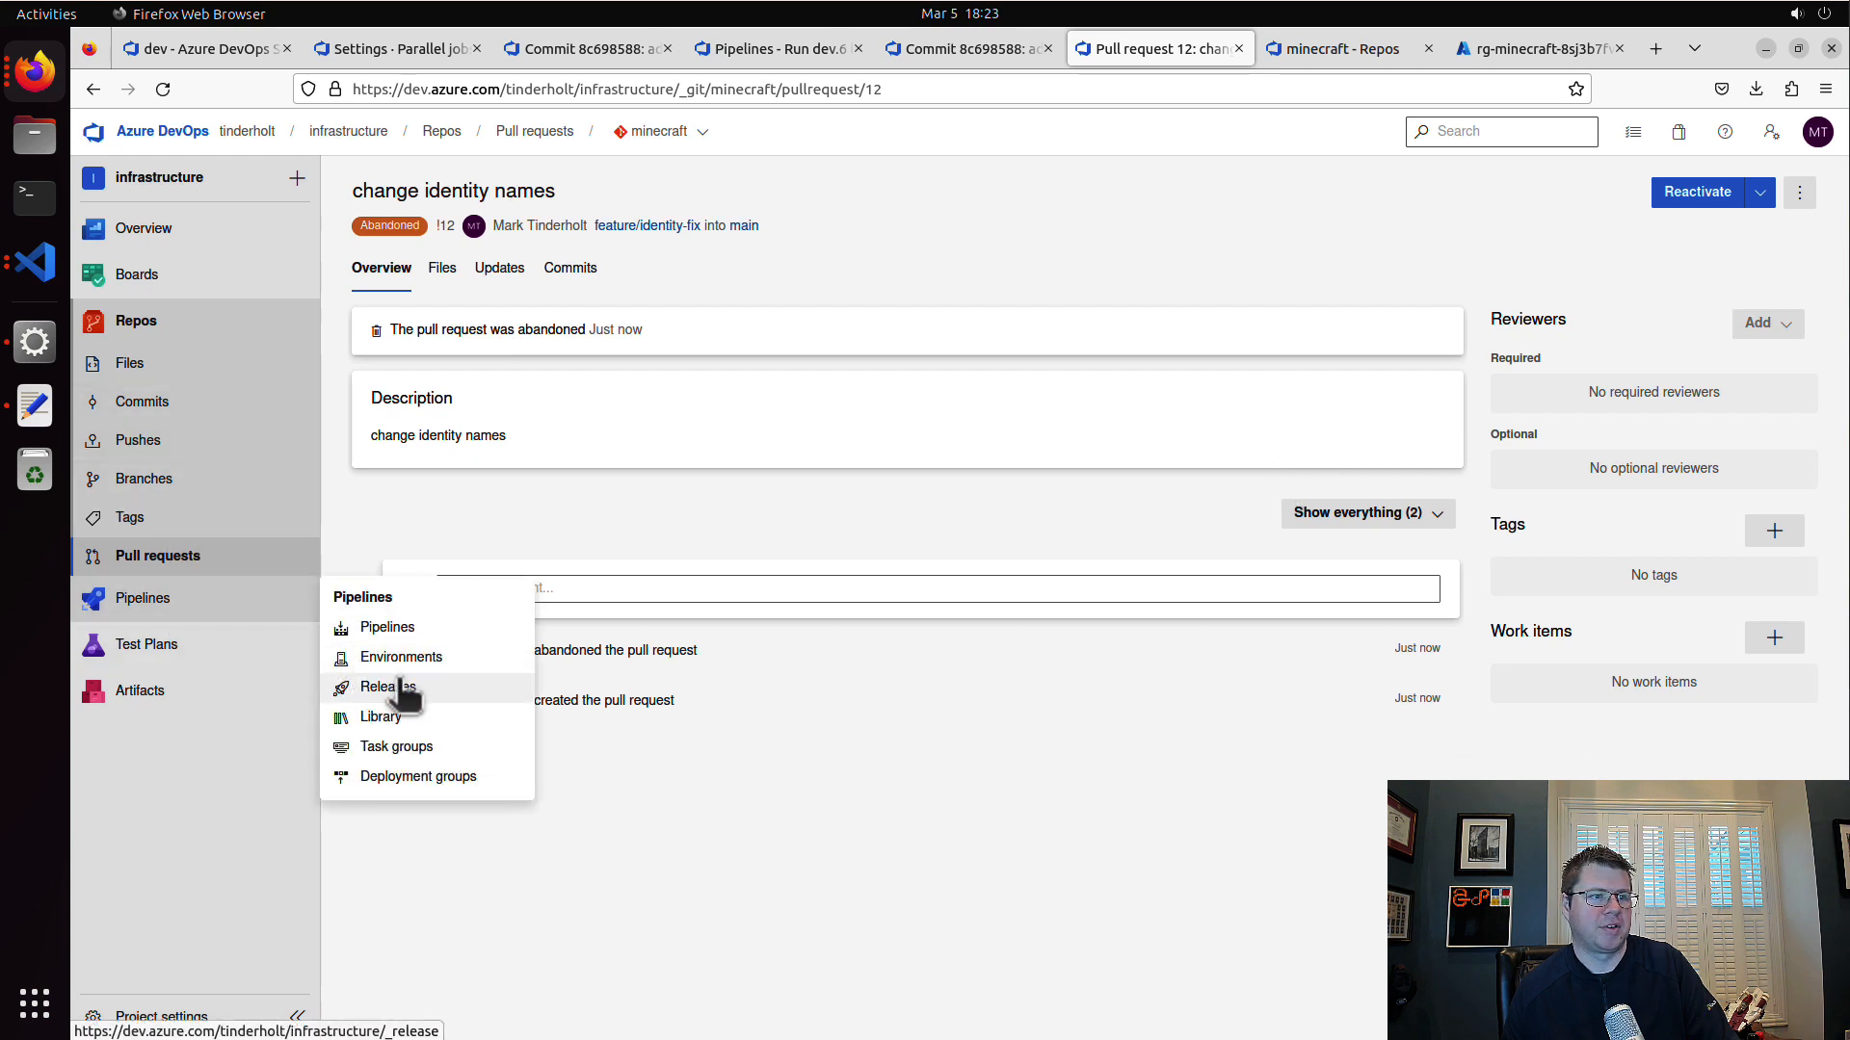
left_click(400, 630)
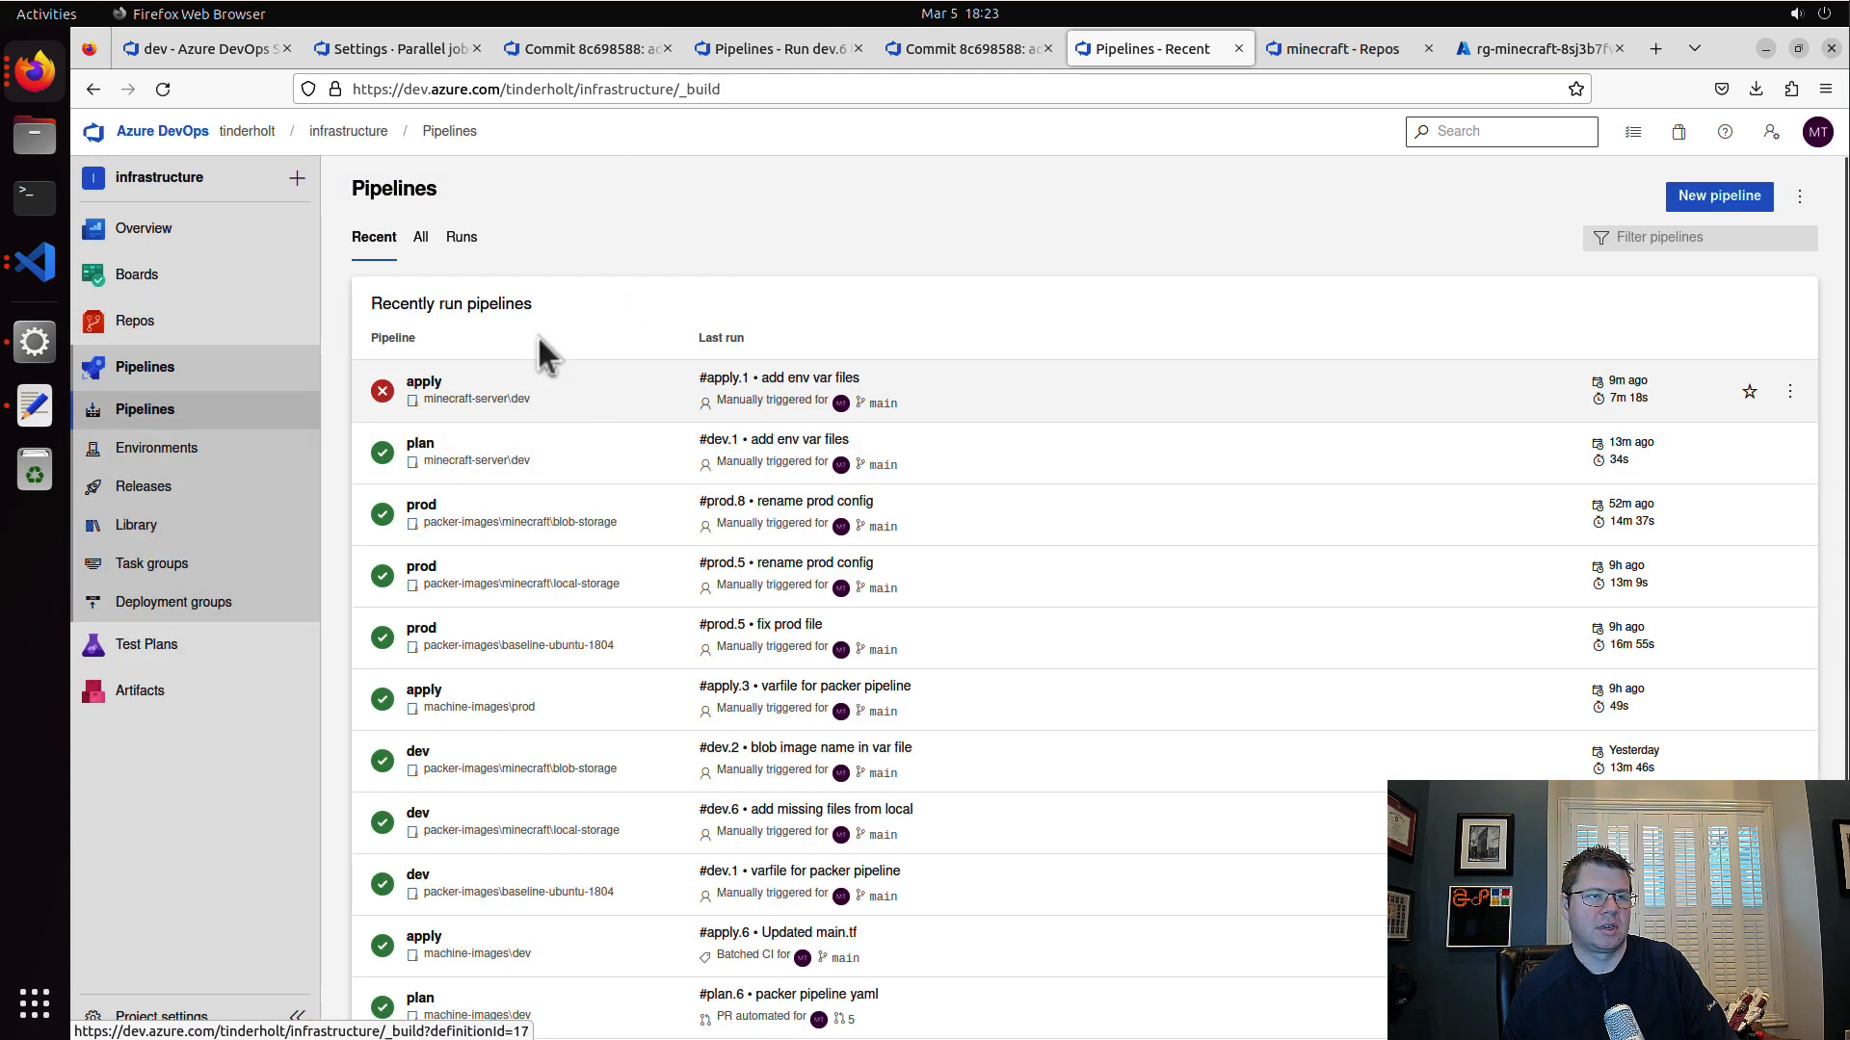
left_click(421, 237)
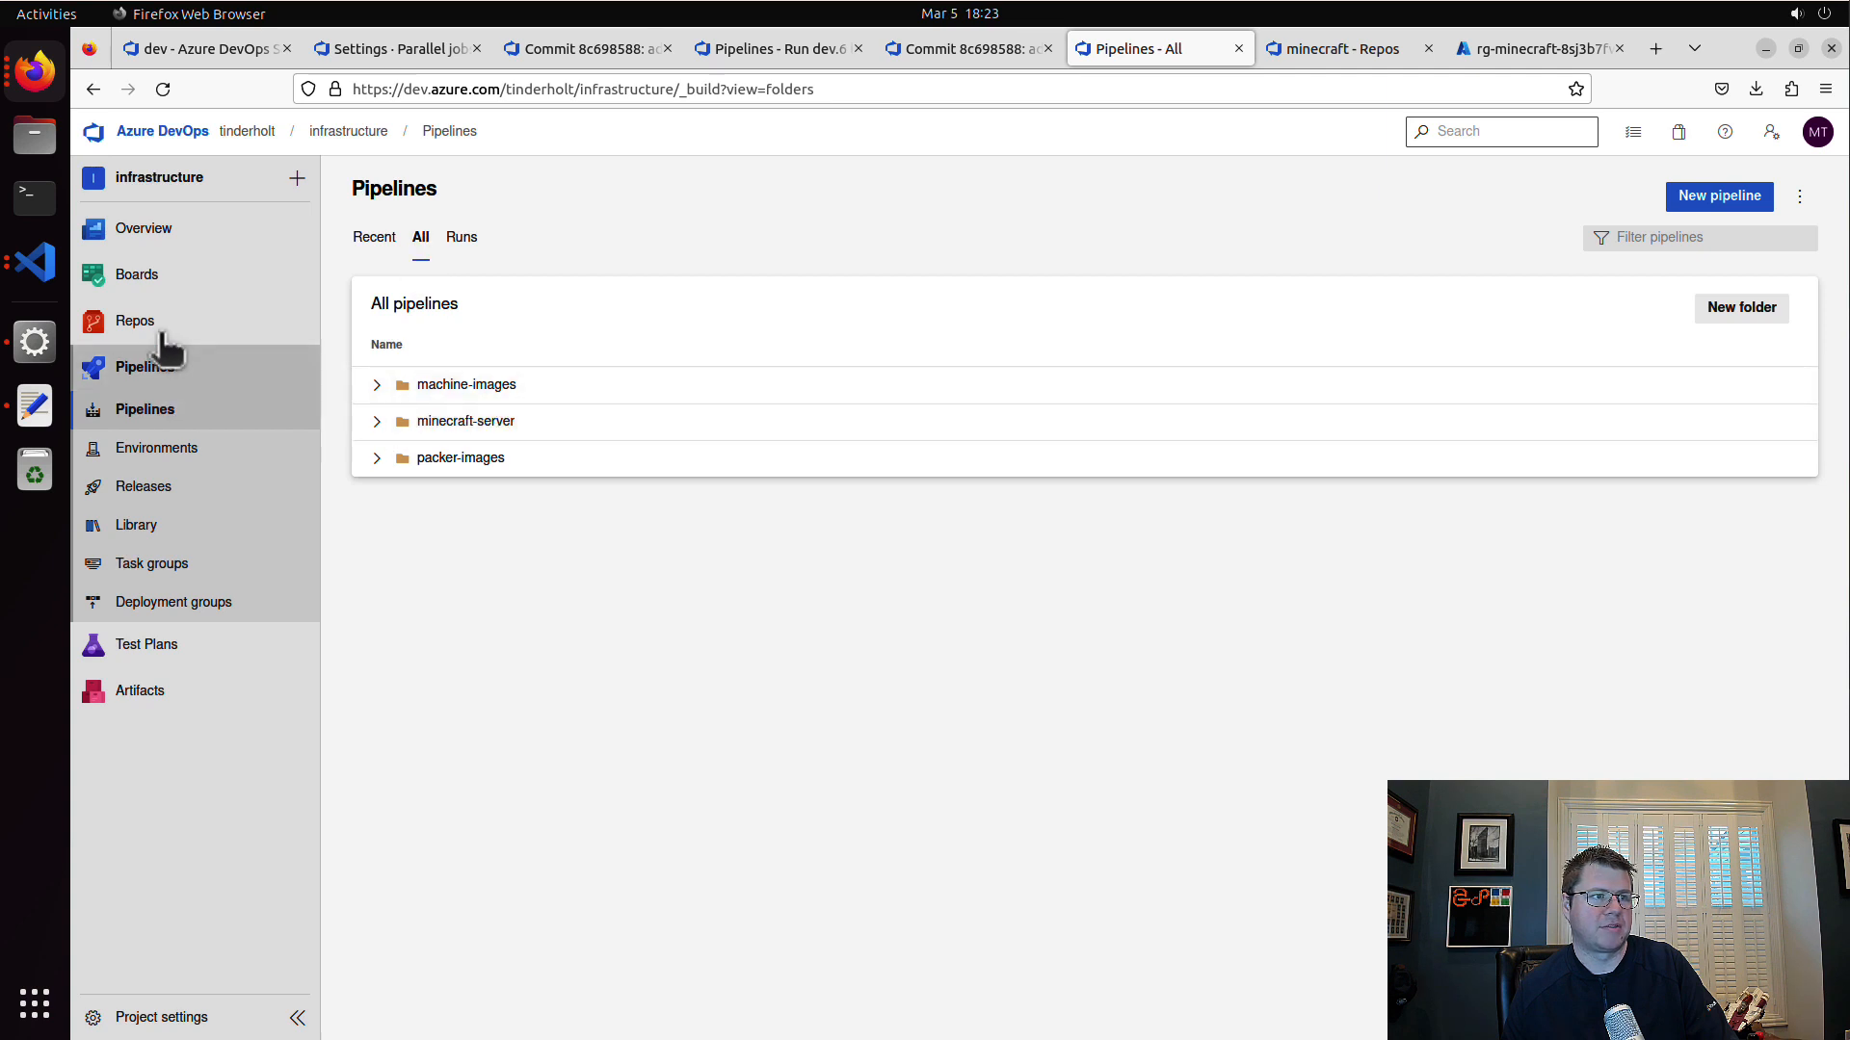
Step: Set the path filter of the dev build validation policy on the minecraft repo's main branch to terraform and save it
mouse_move(183, 321)
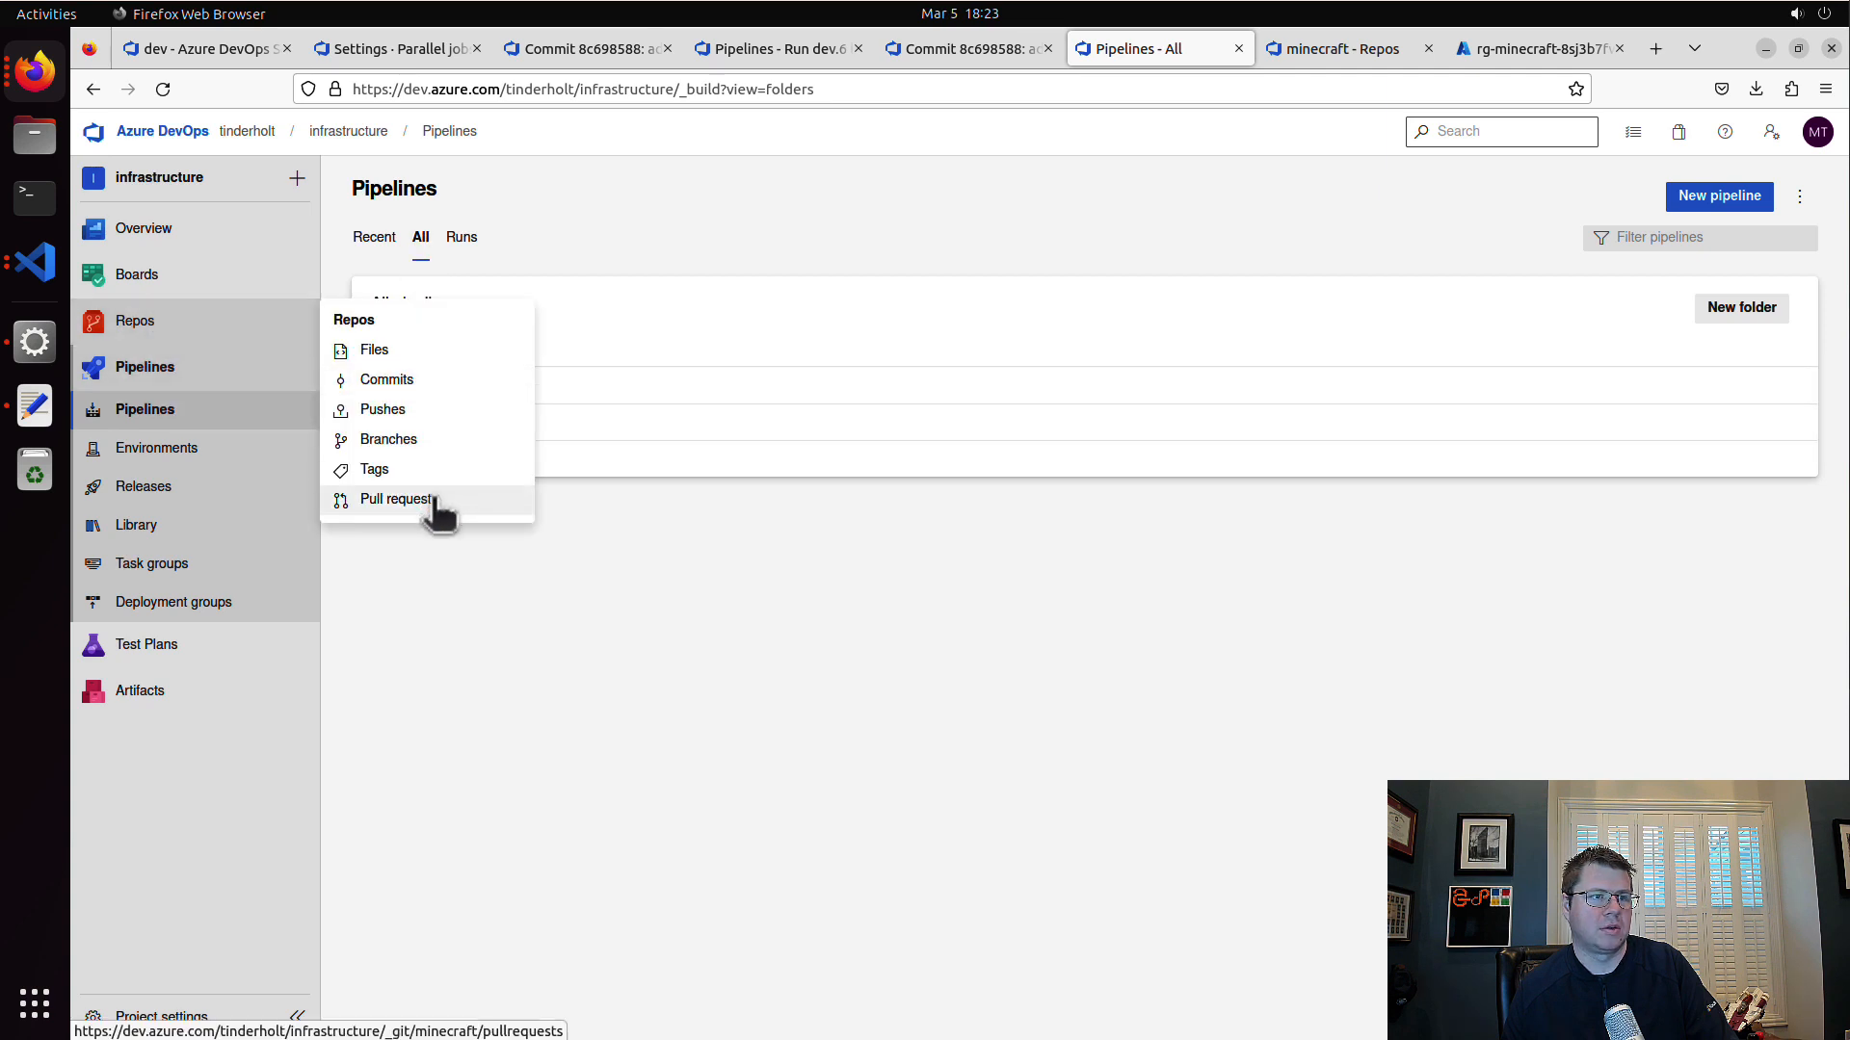
left_click(438, 443)
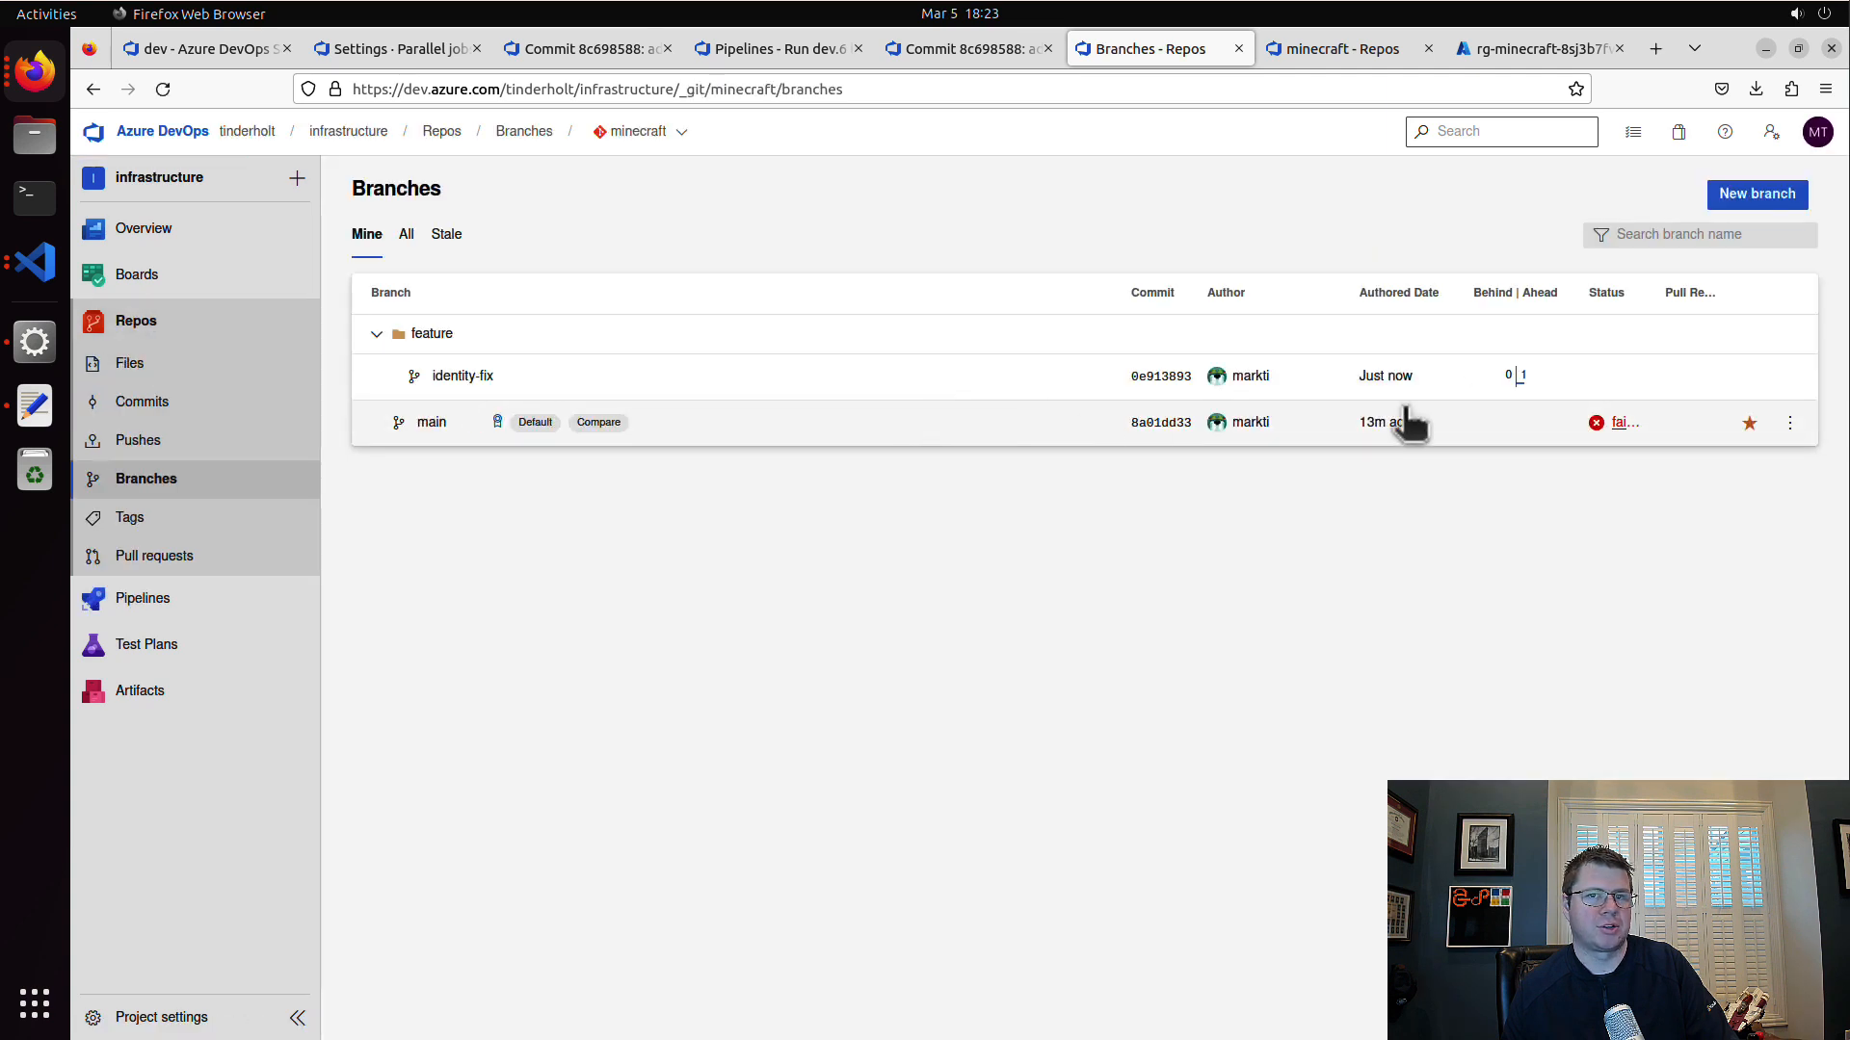
left_click(1789, 424)
left_click(1696, 760)
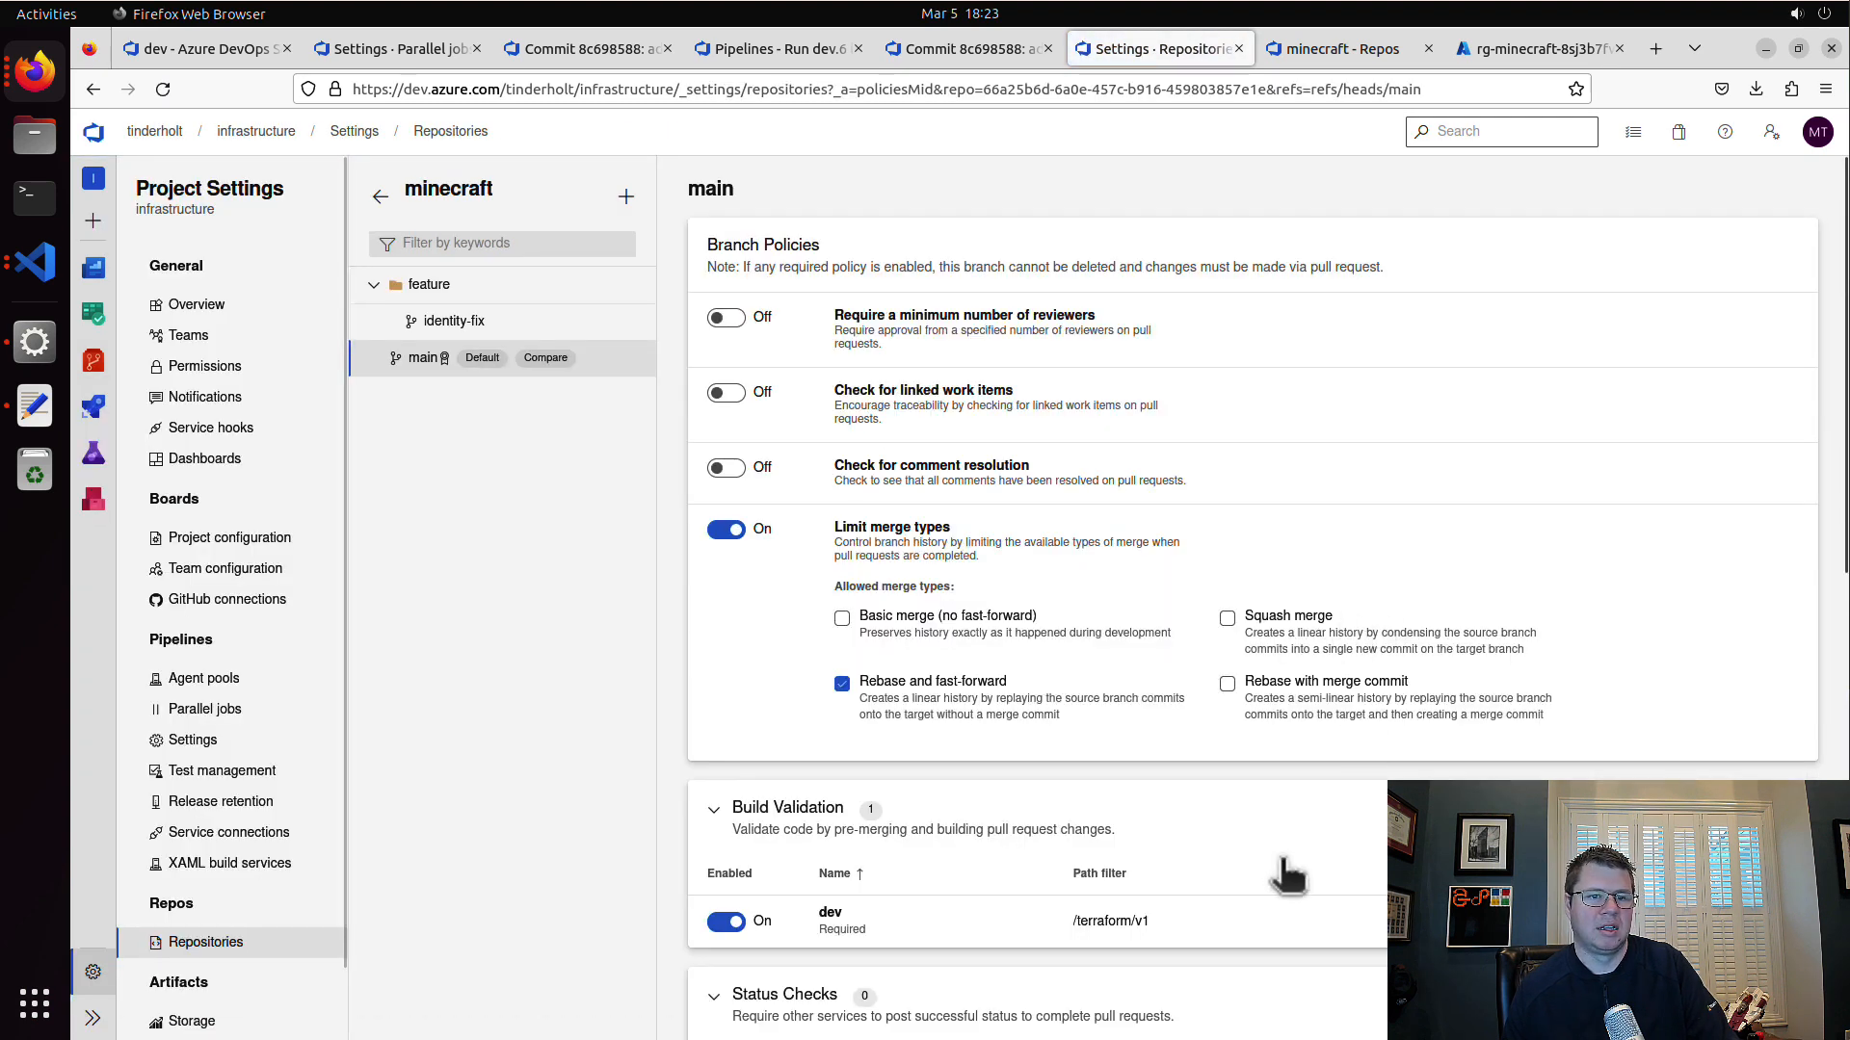
left_click(1222, 915)
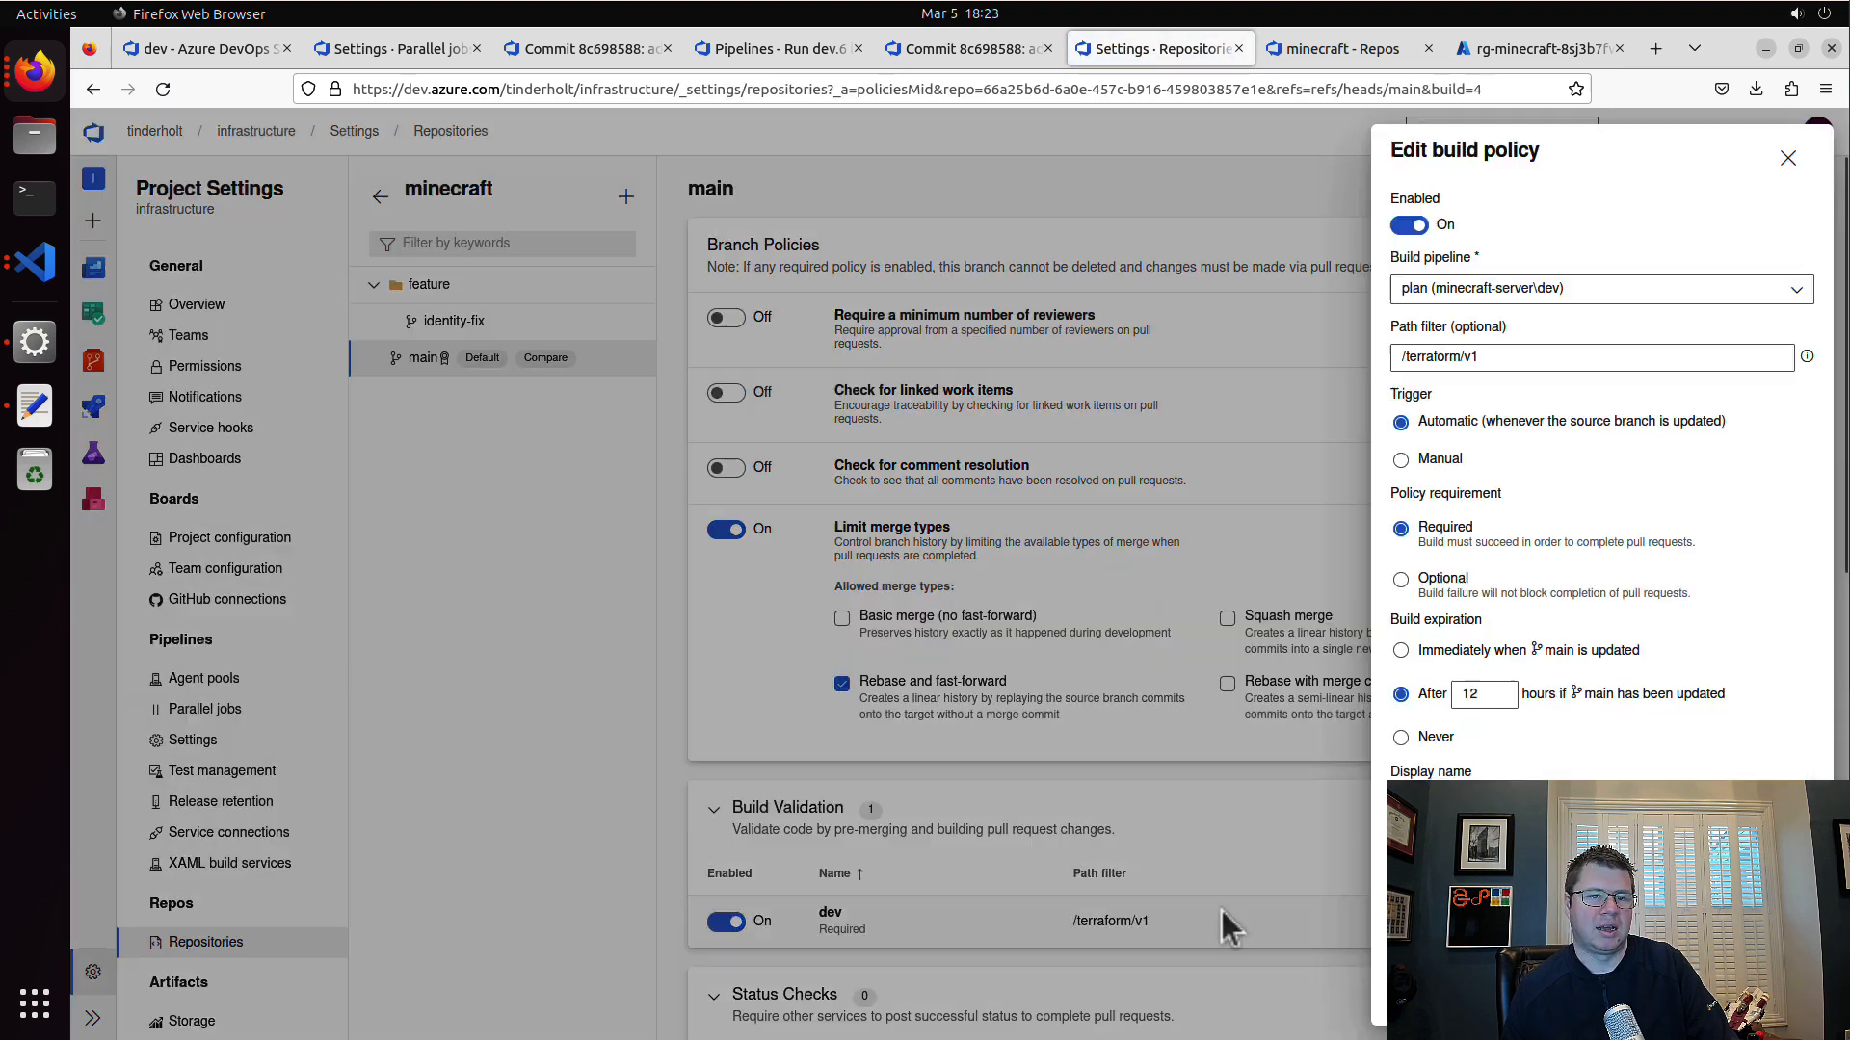
left_click(1403, 356)
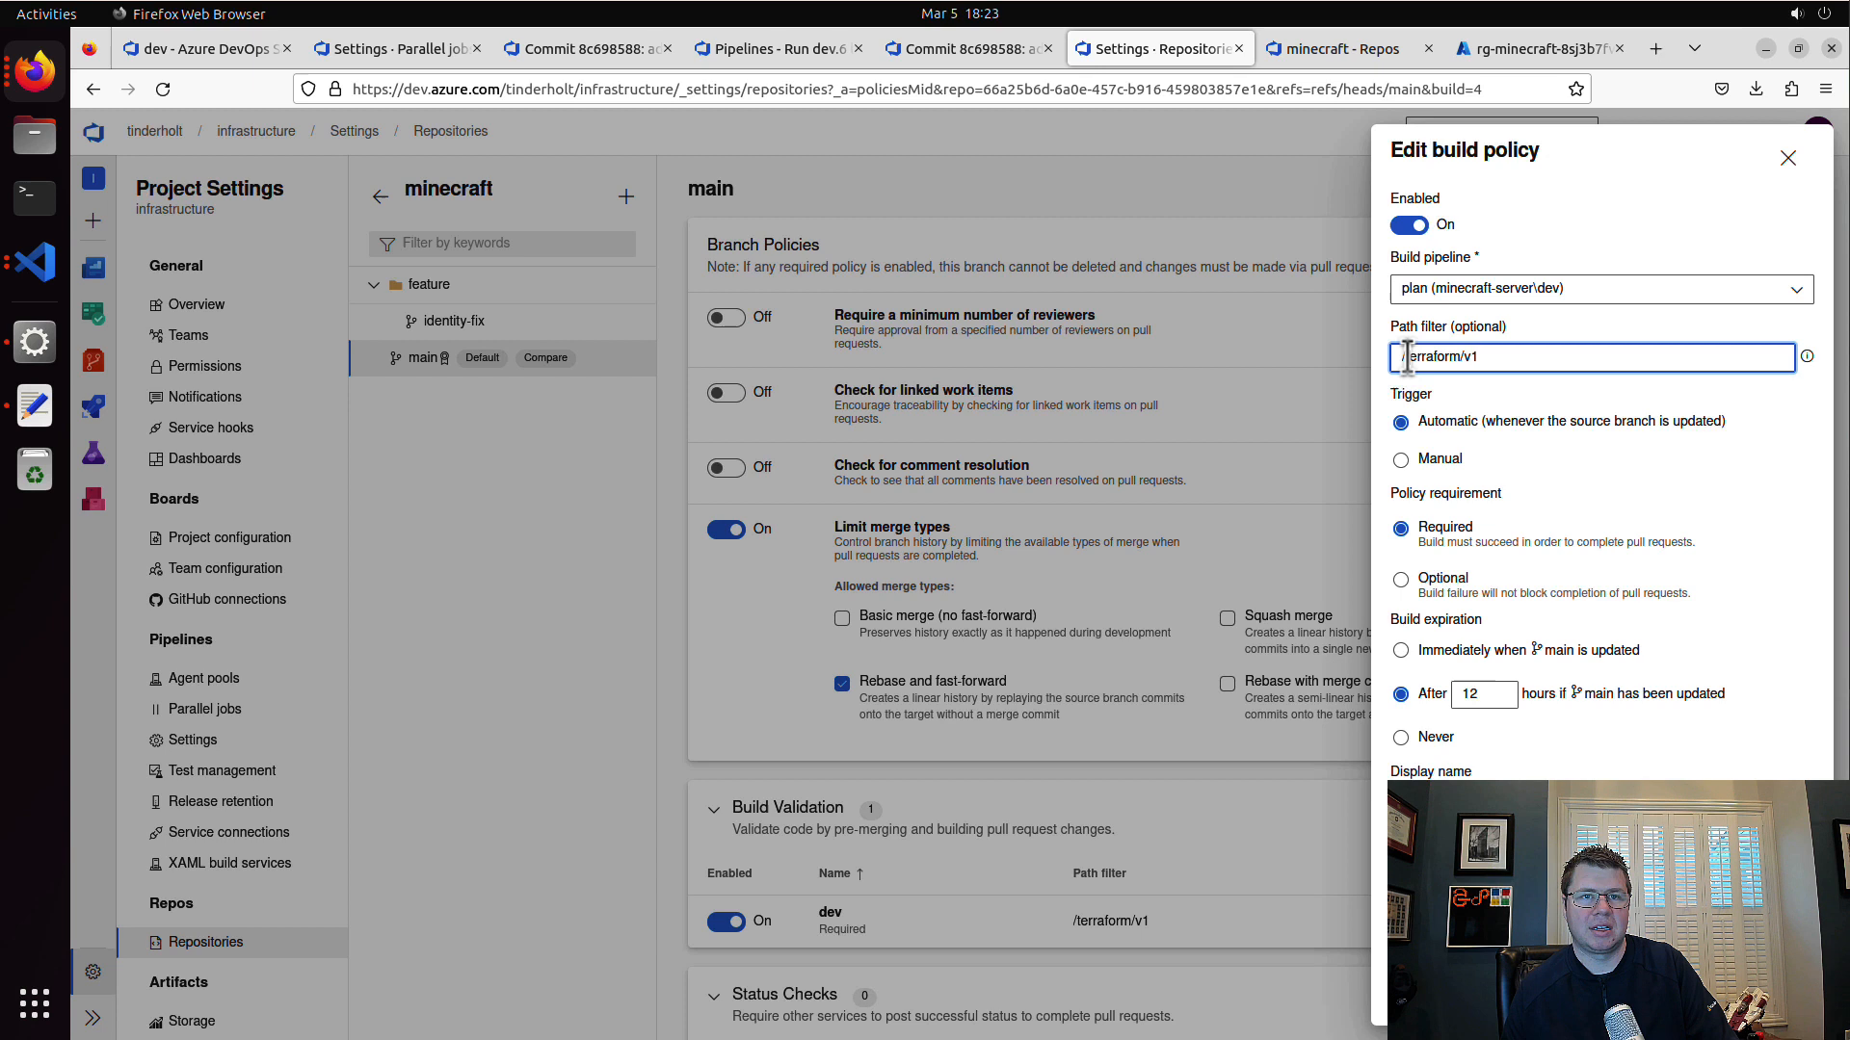
left_click(1569, 381)
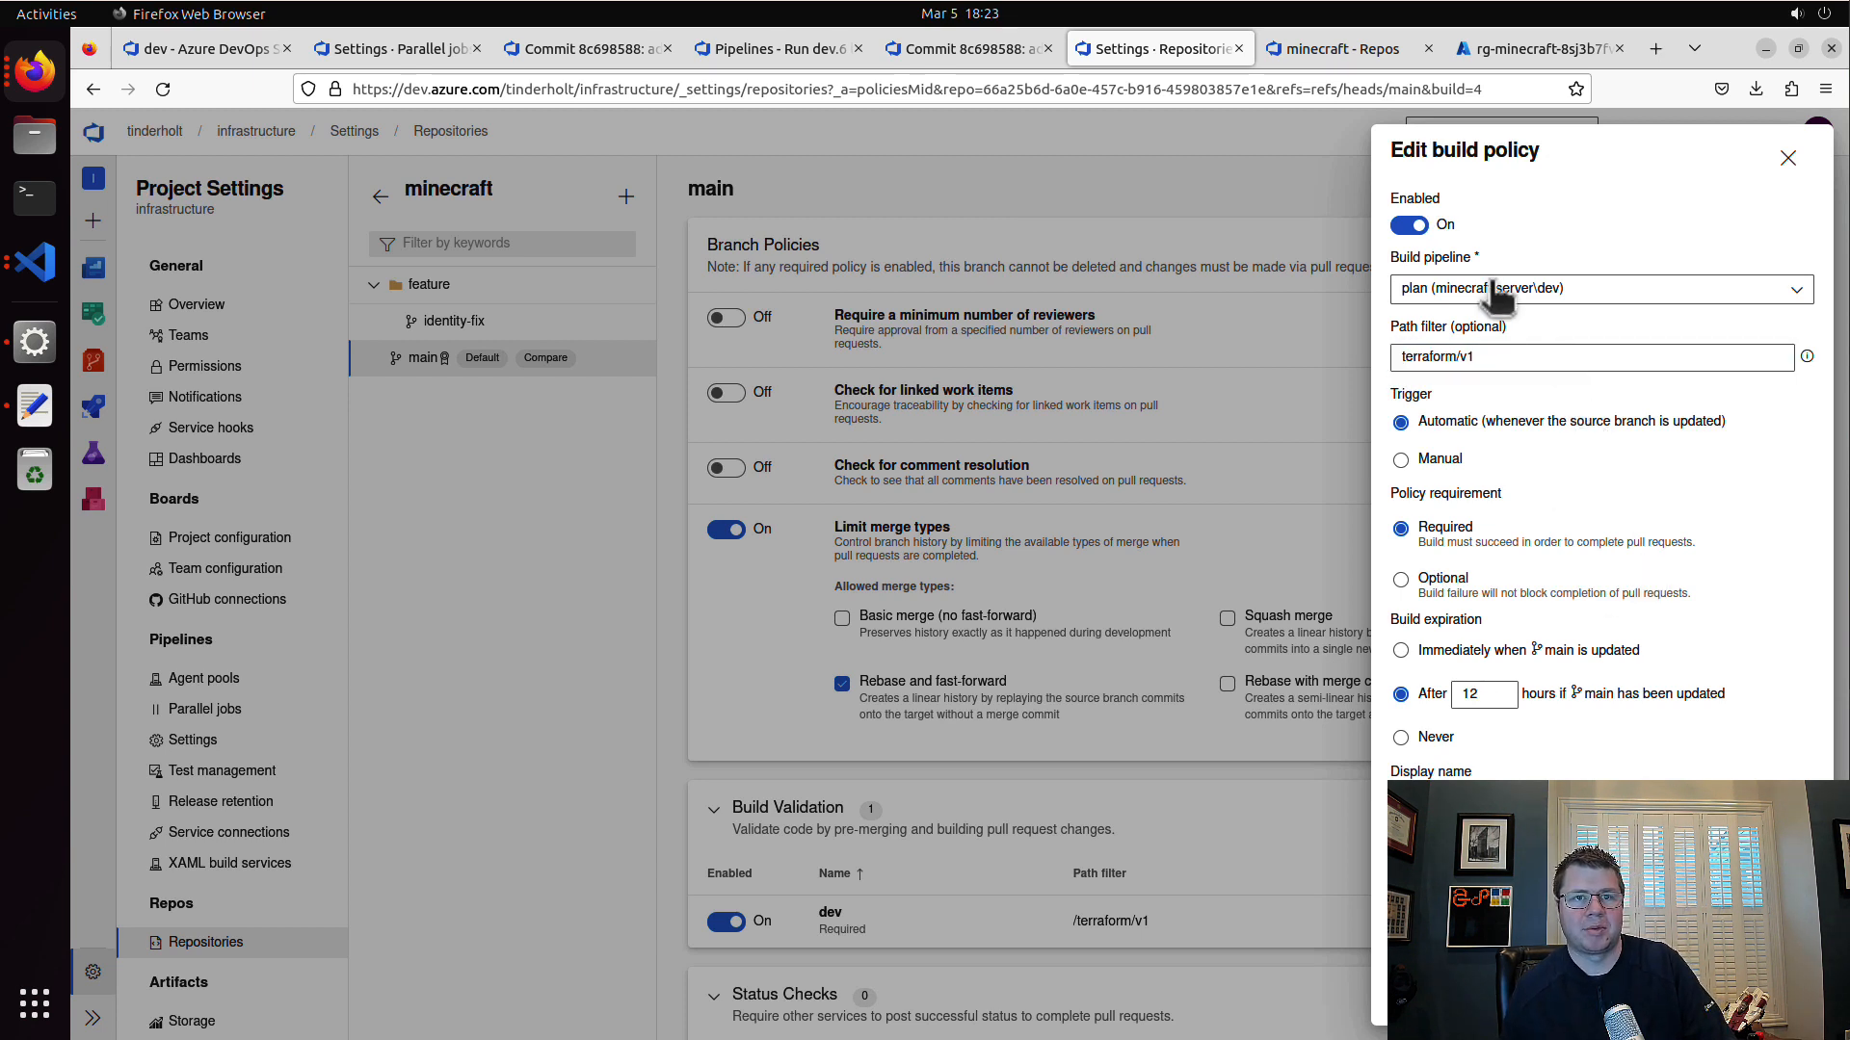
left_click(1514, 366)
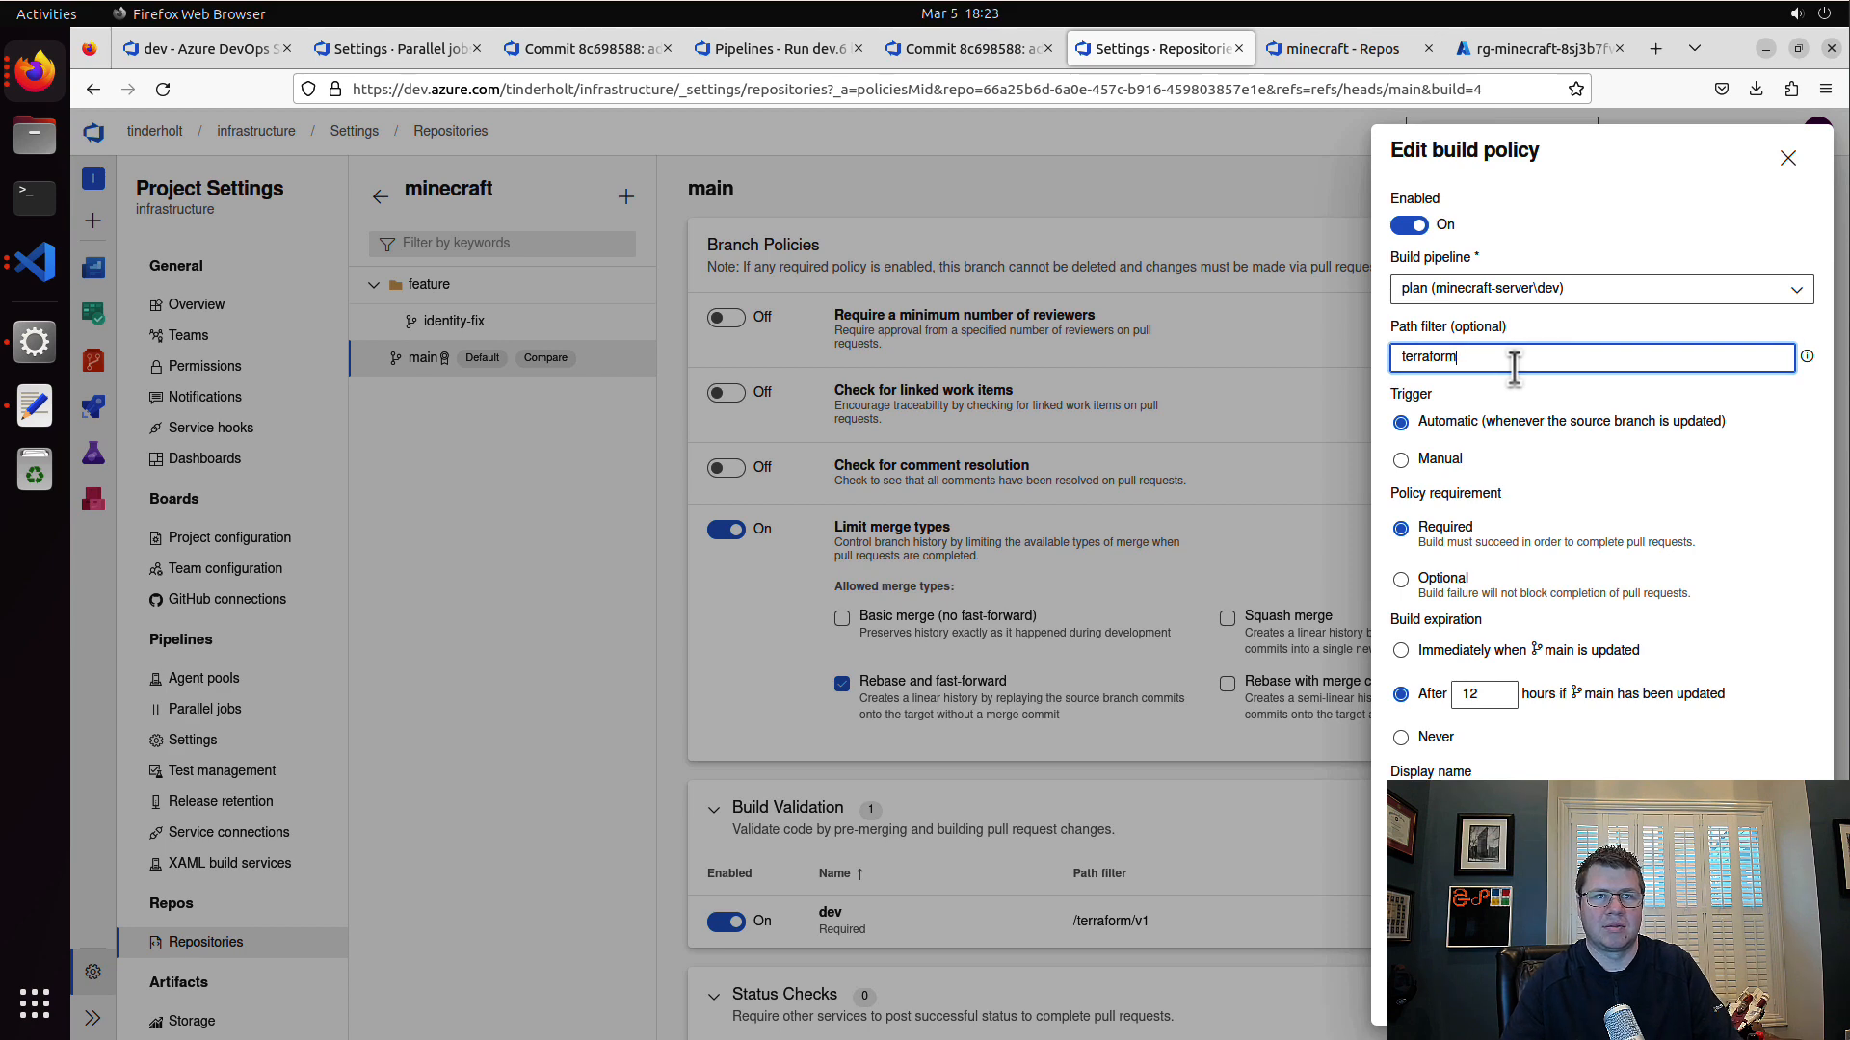
key("Return")
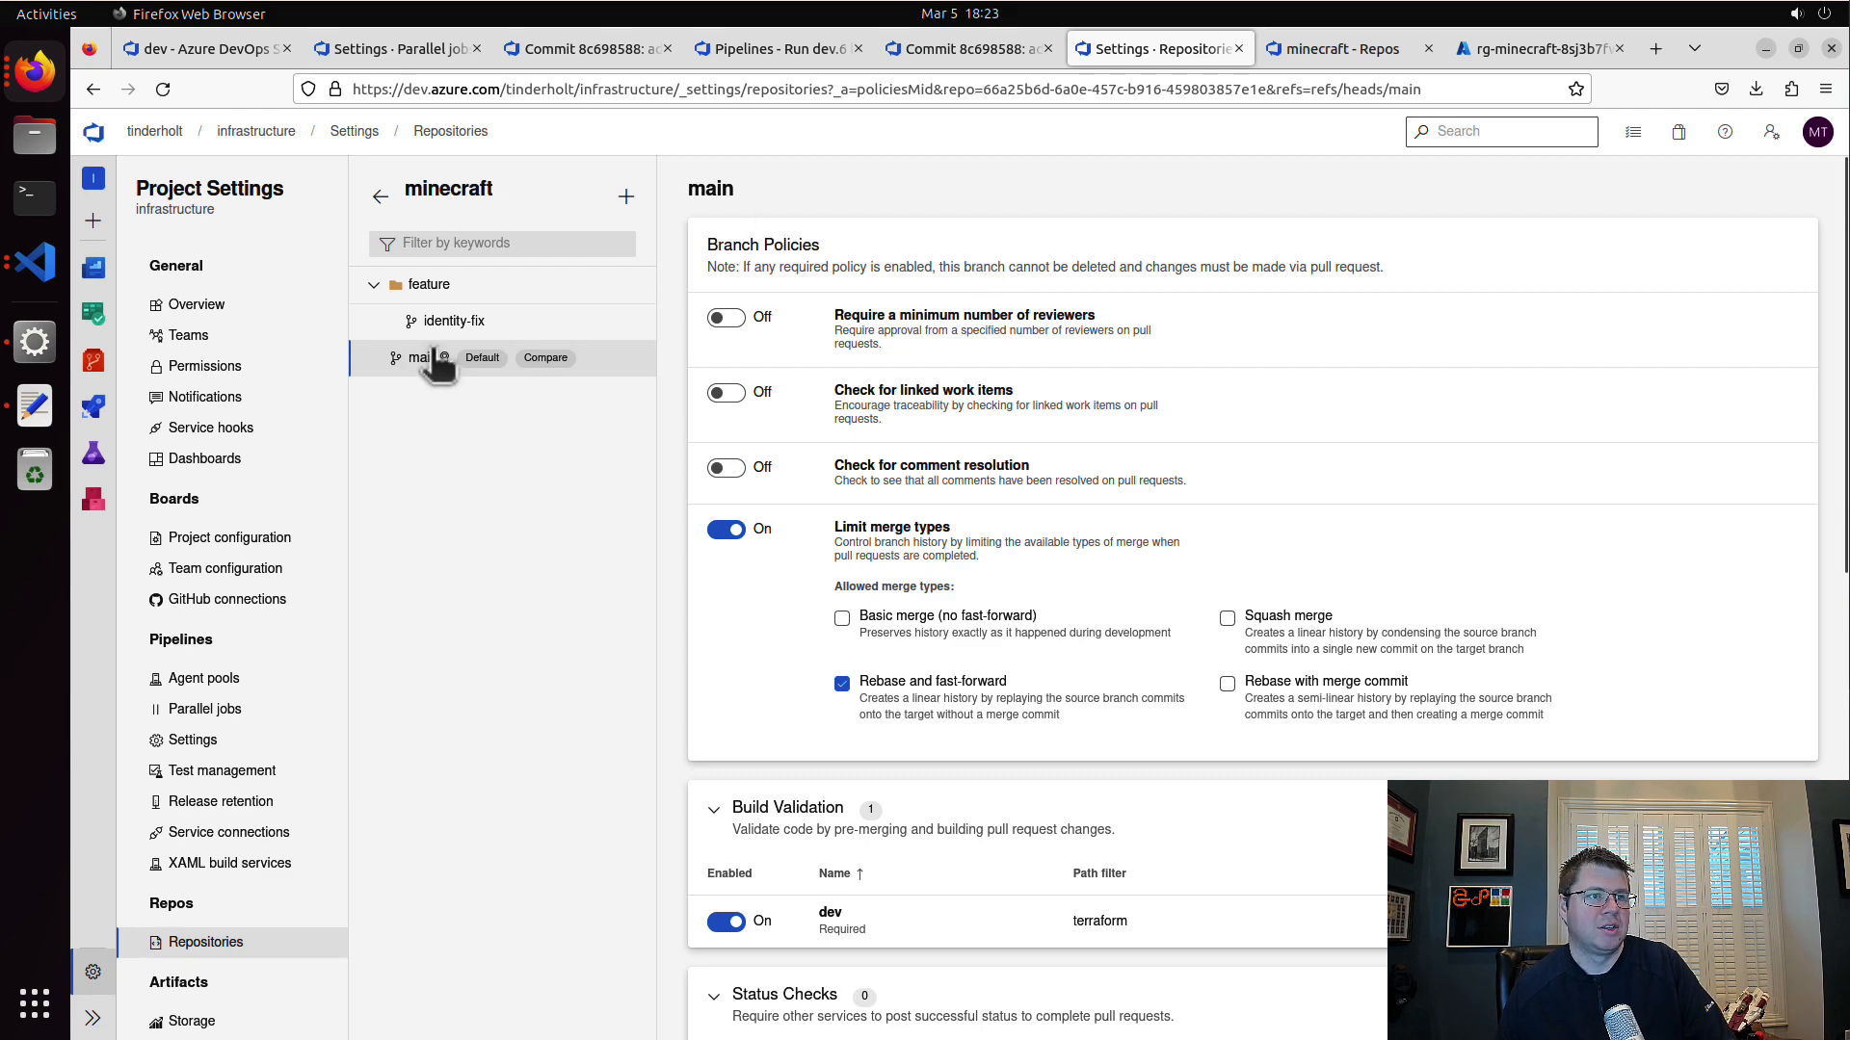
Step: Create a pull request titled "change identity names" from feature/identity-fix into main in the minecraft repo
left_click(95, 371)
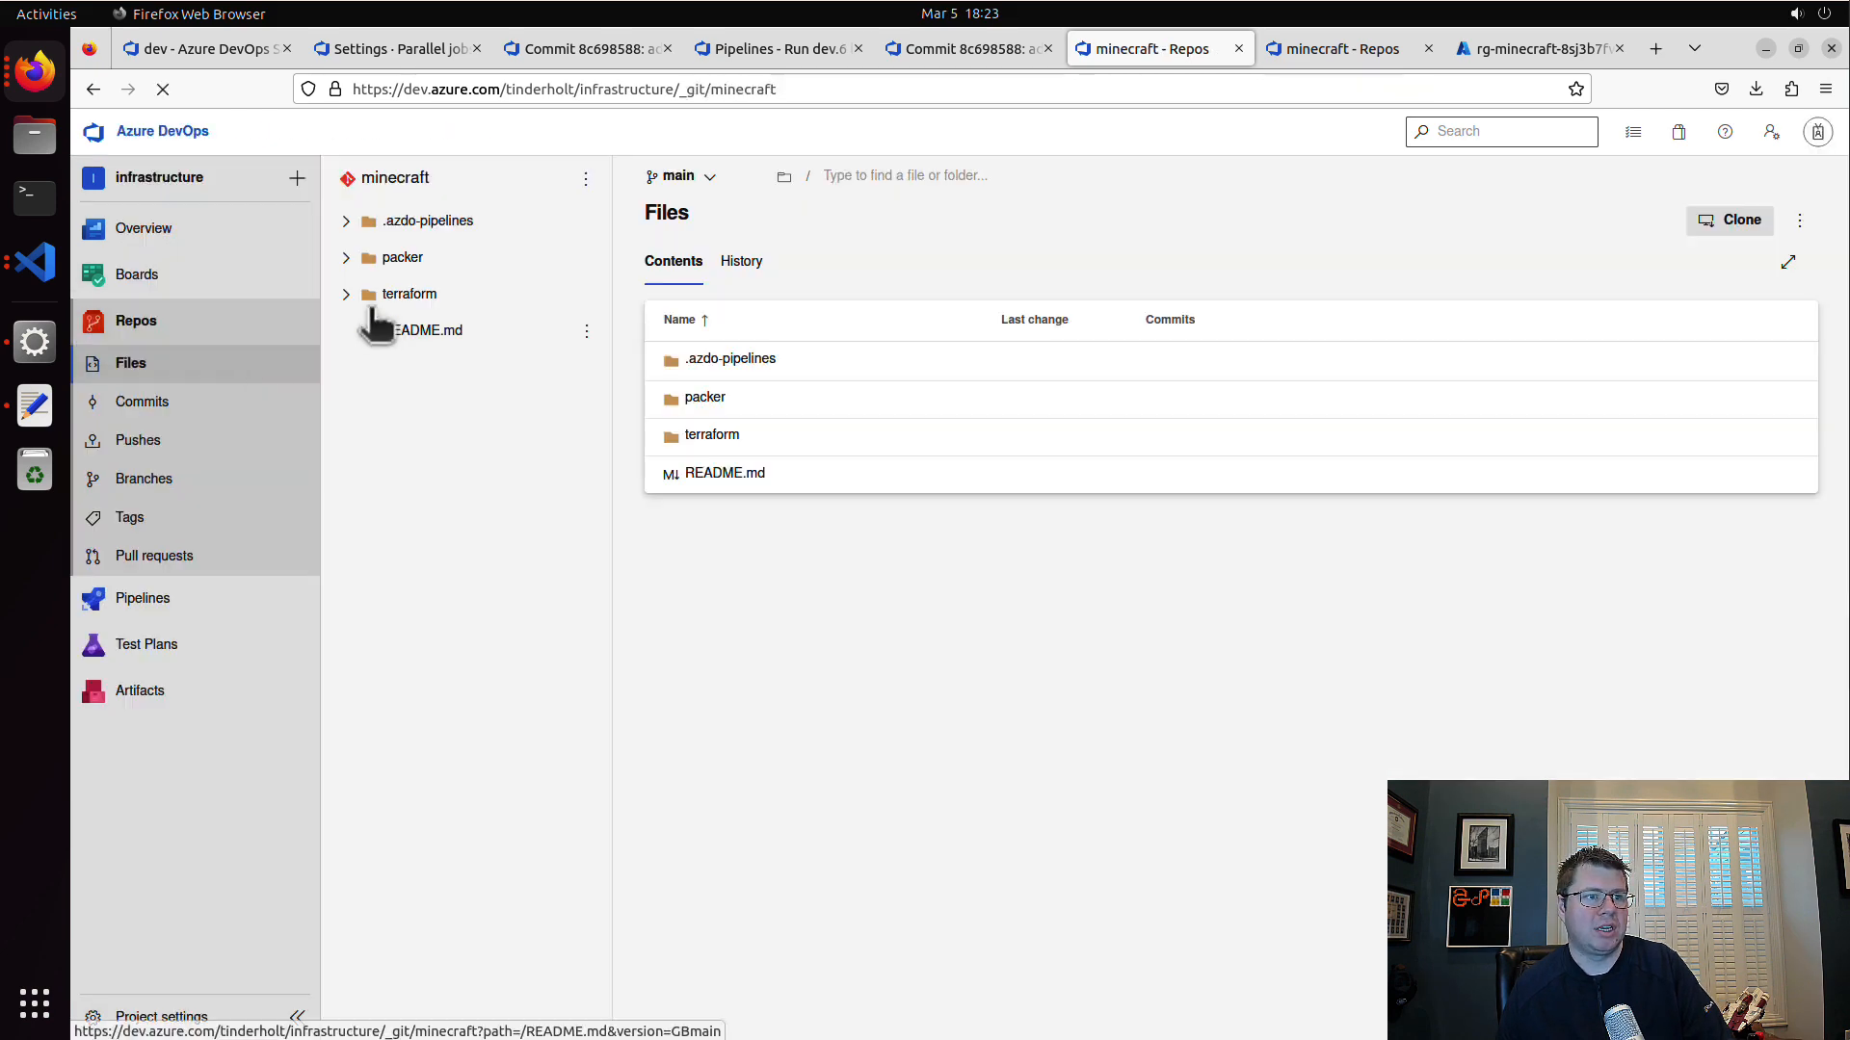
left_click(202, 563)
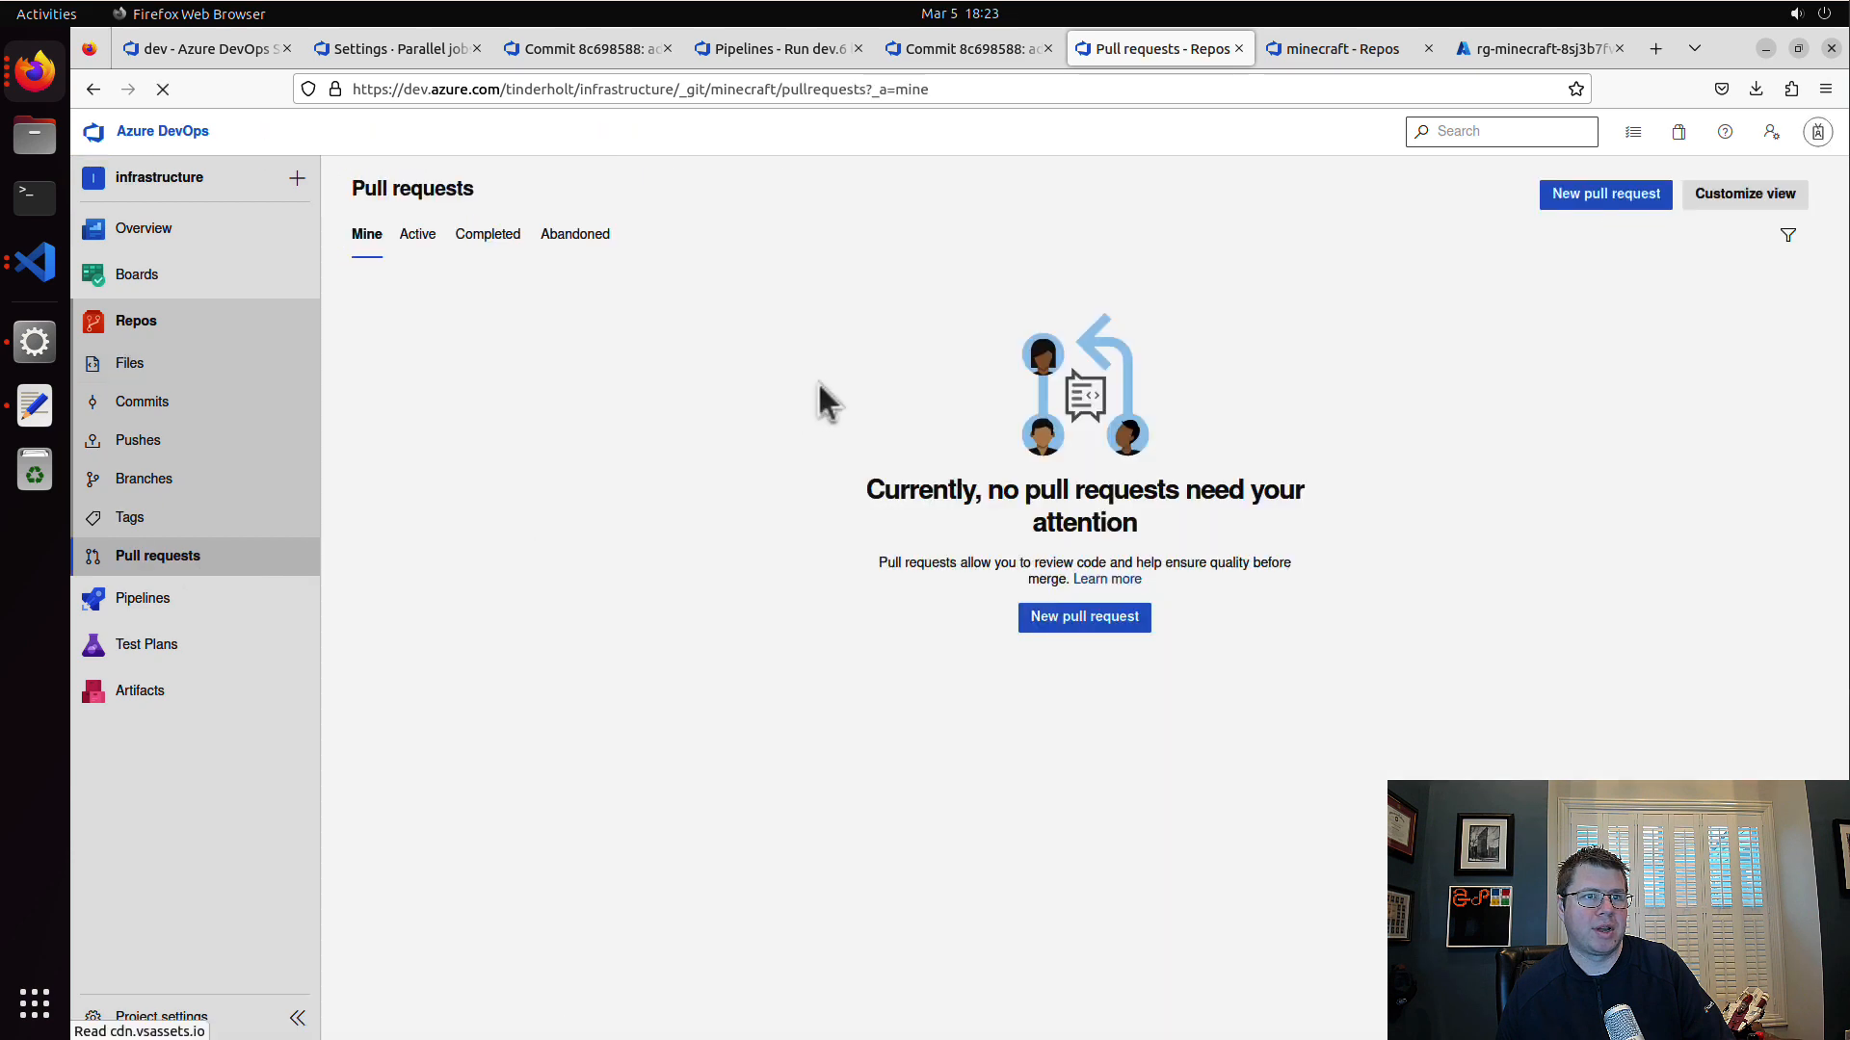
left_click(1532, 197)
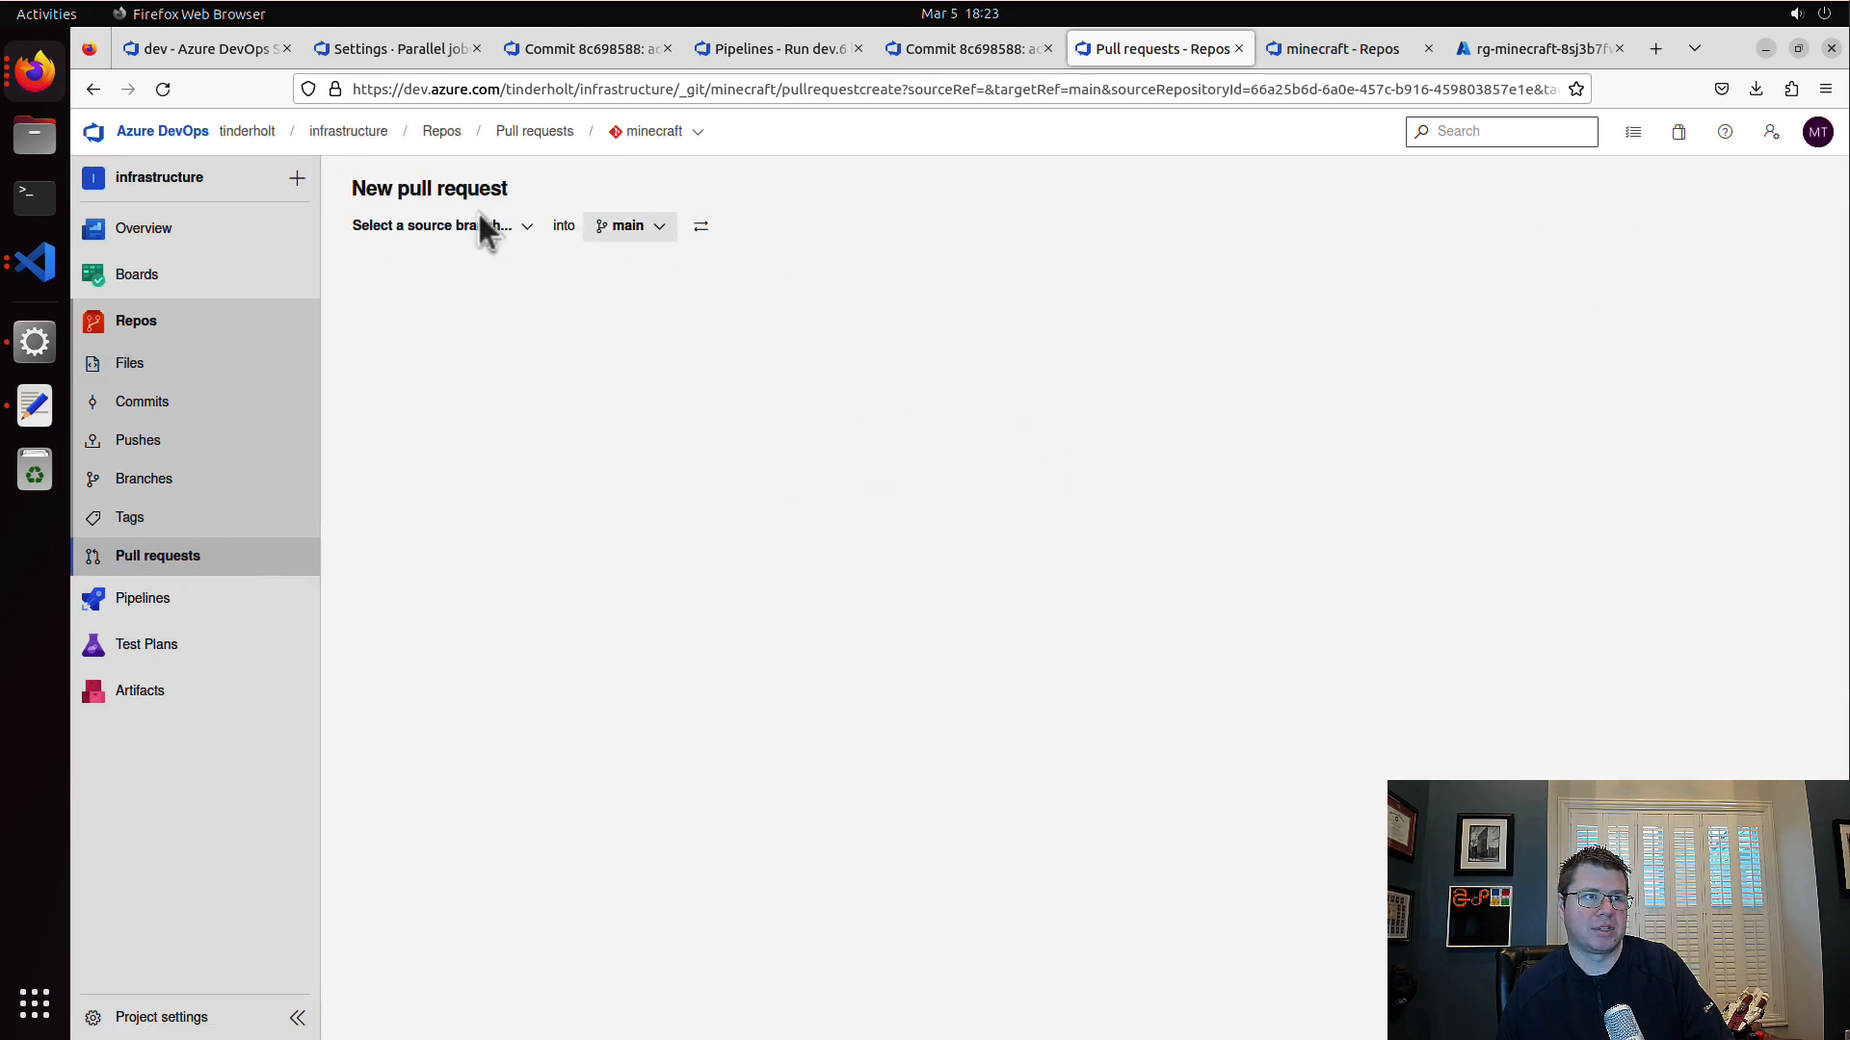
left_click(446, 227)
left_click(455, 342)
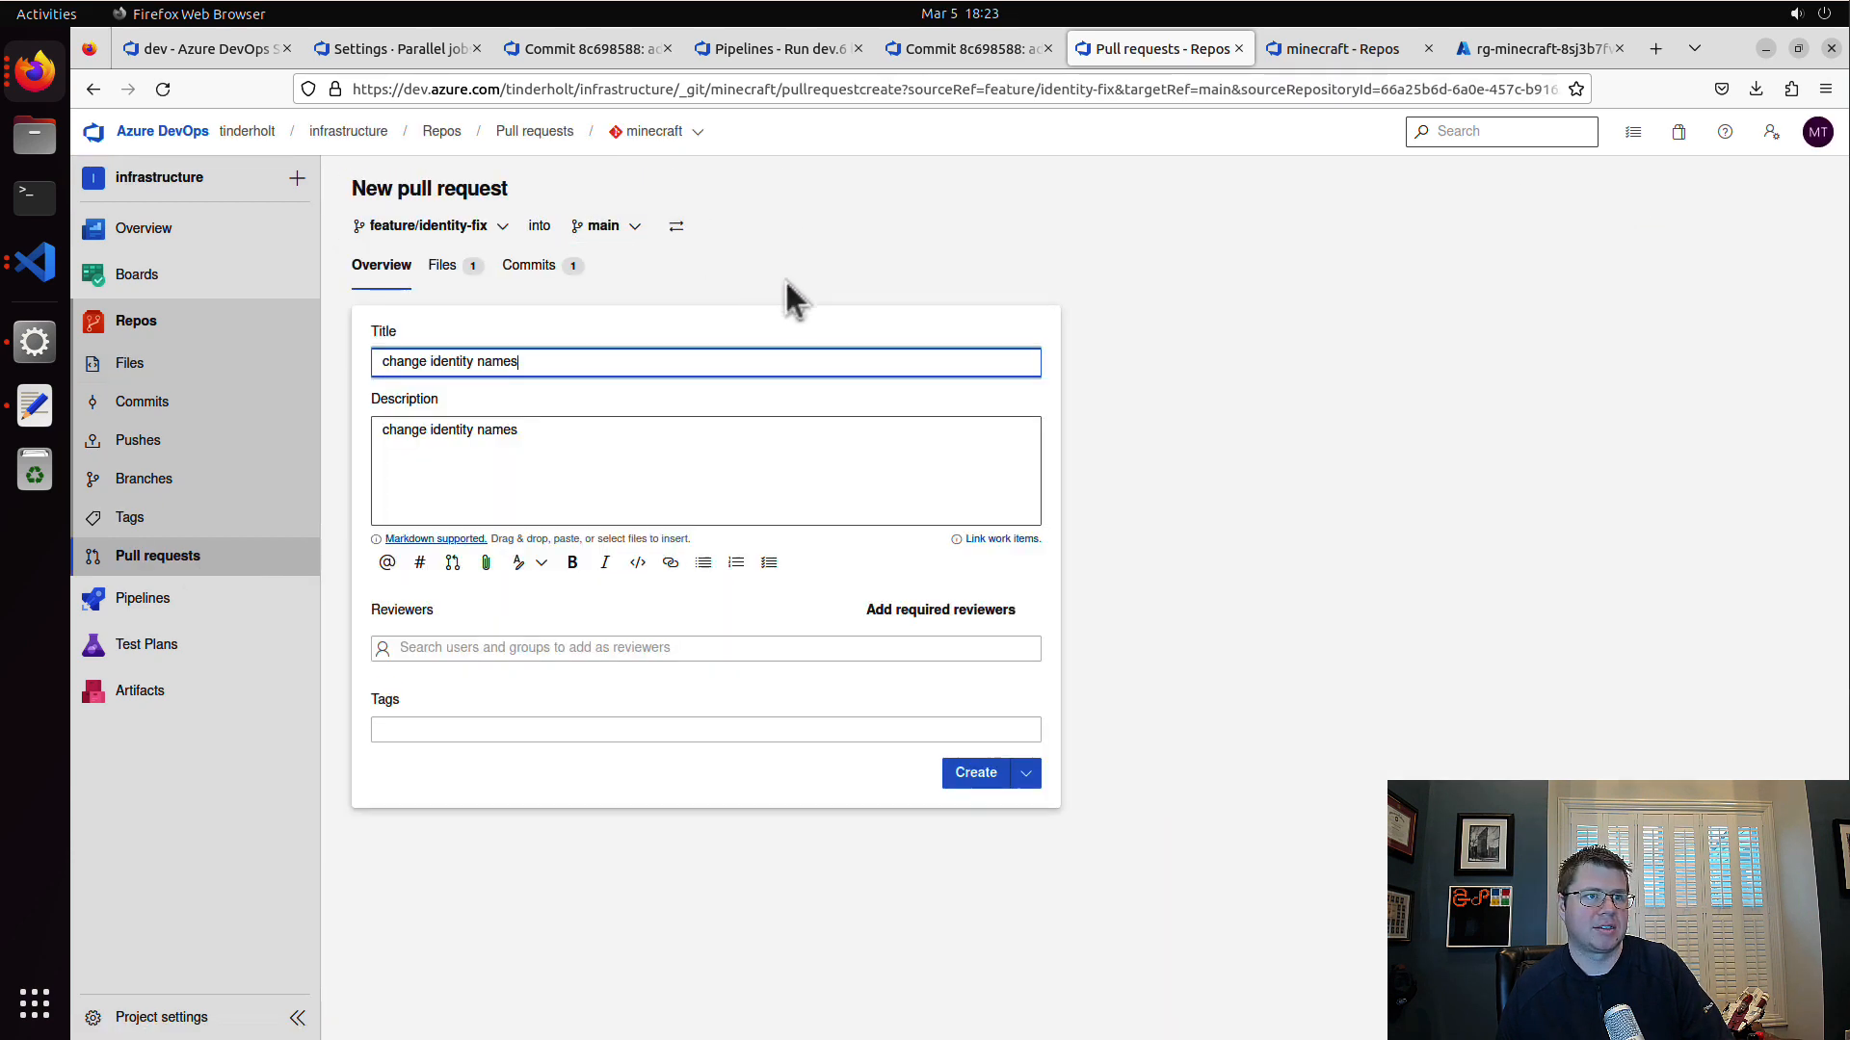
left_click(975, 856)
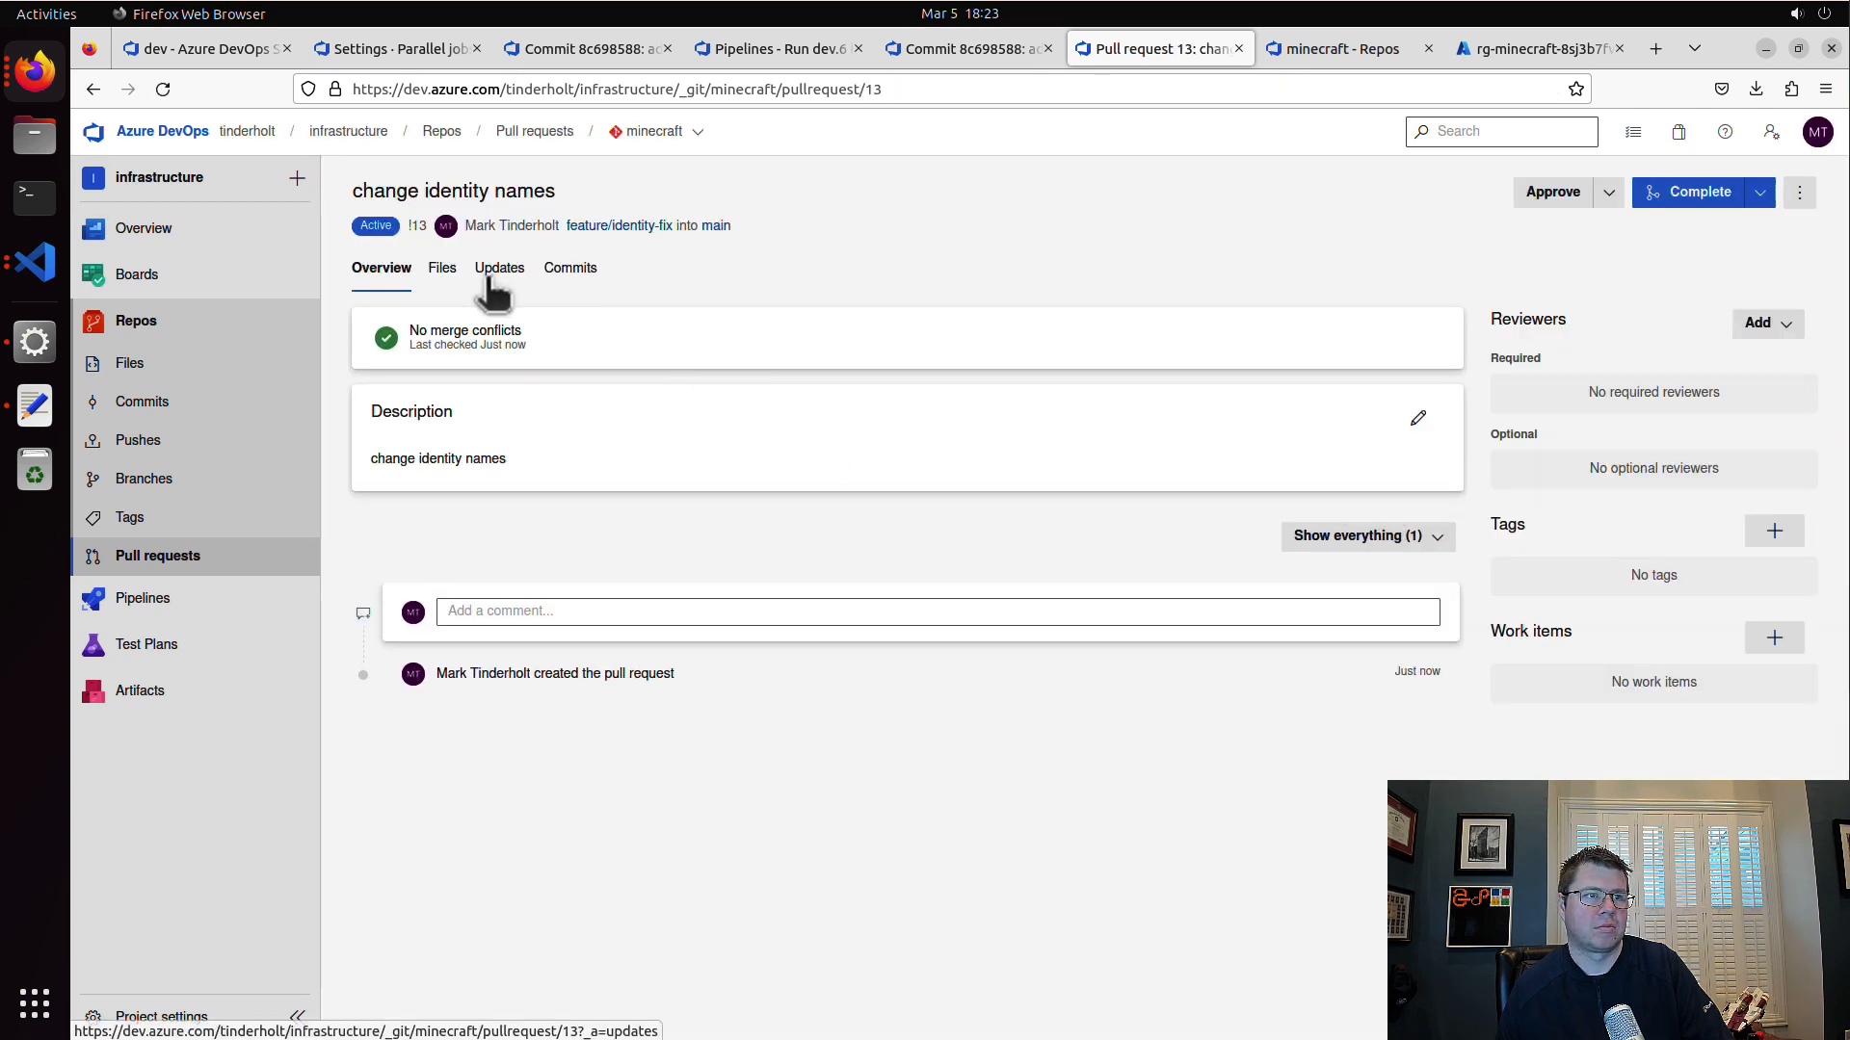
Step: Check the overview and changed files of the "change identity names" pull request and abandon it
left_click(443, 274)
left_click(387, 271)
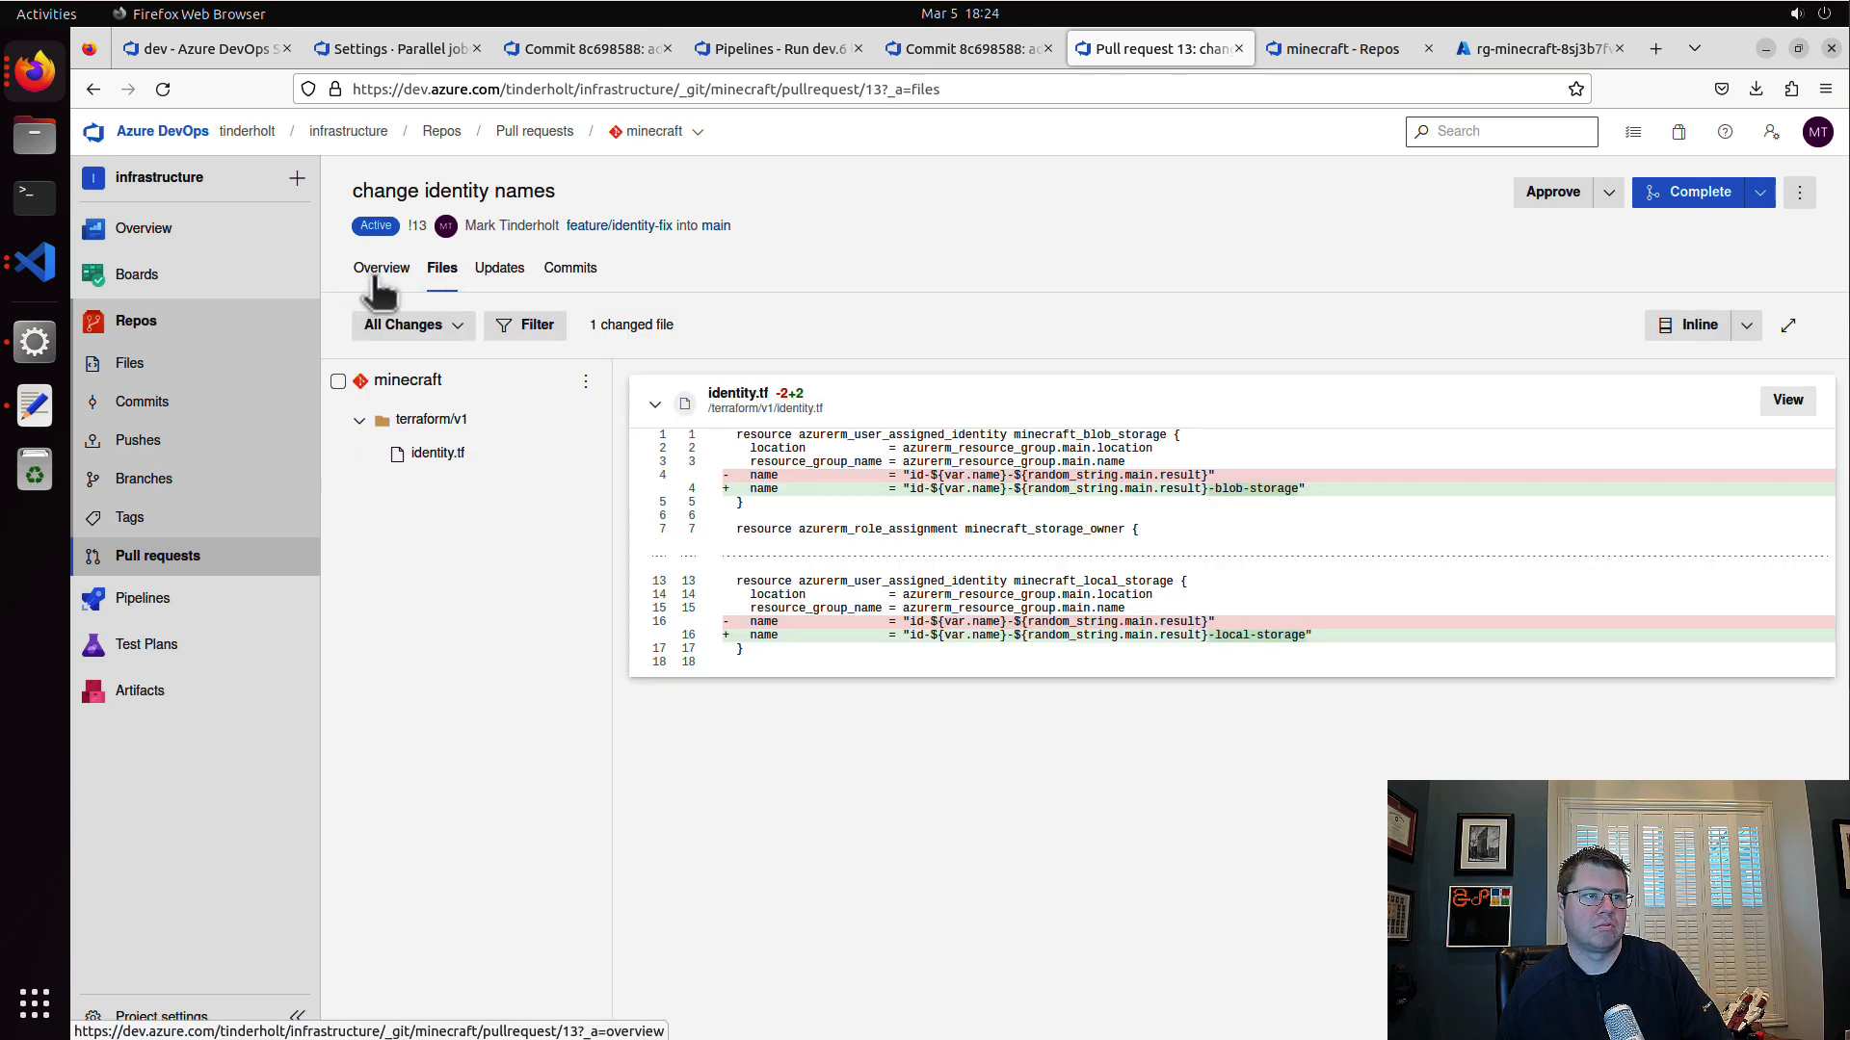
left_click(163, 88)
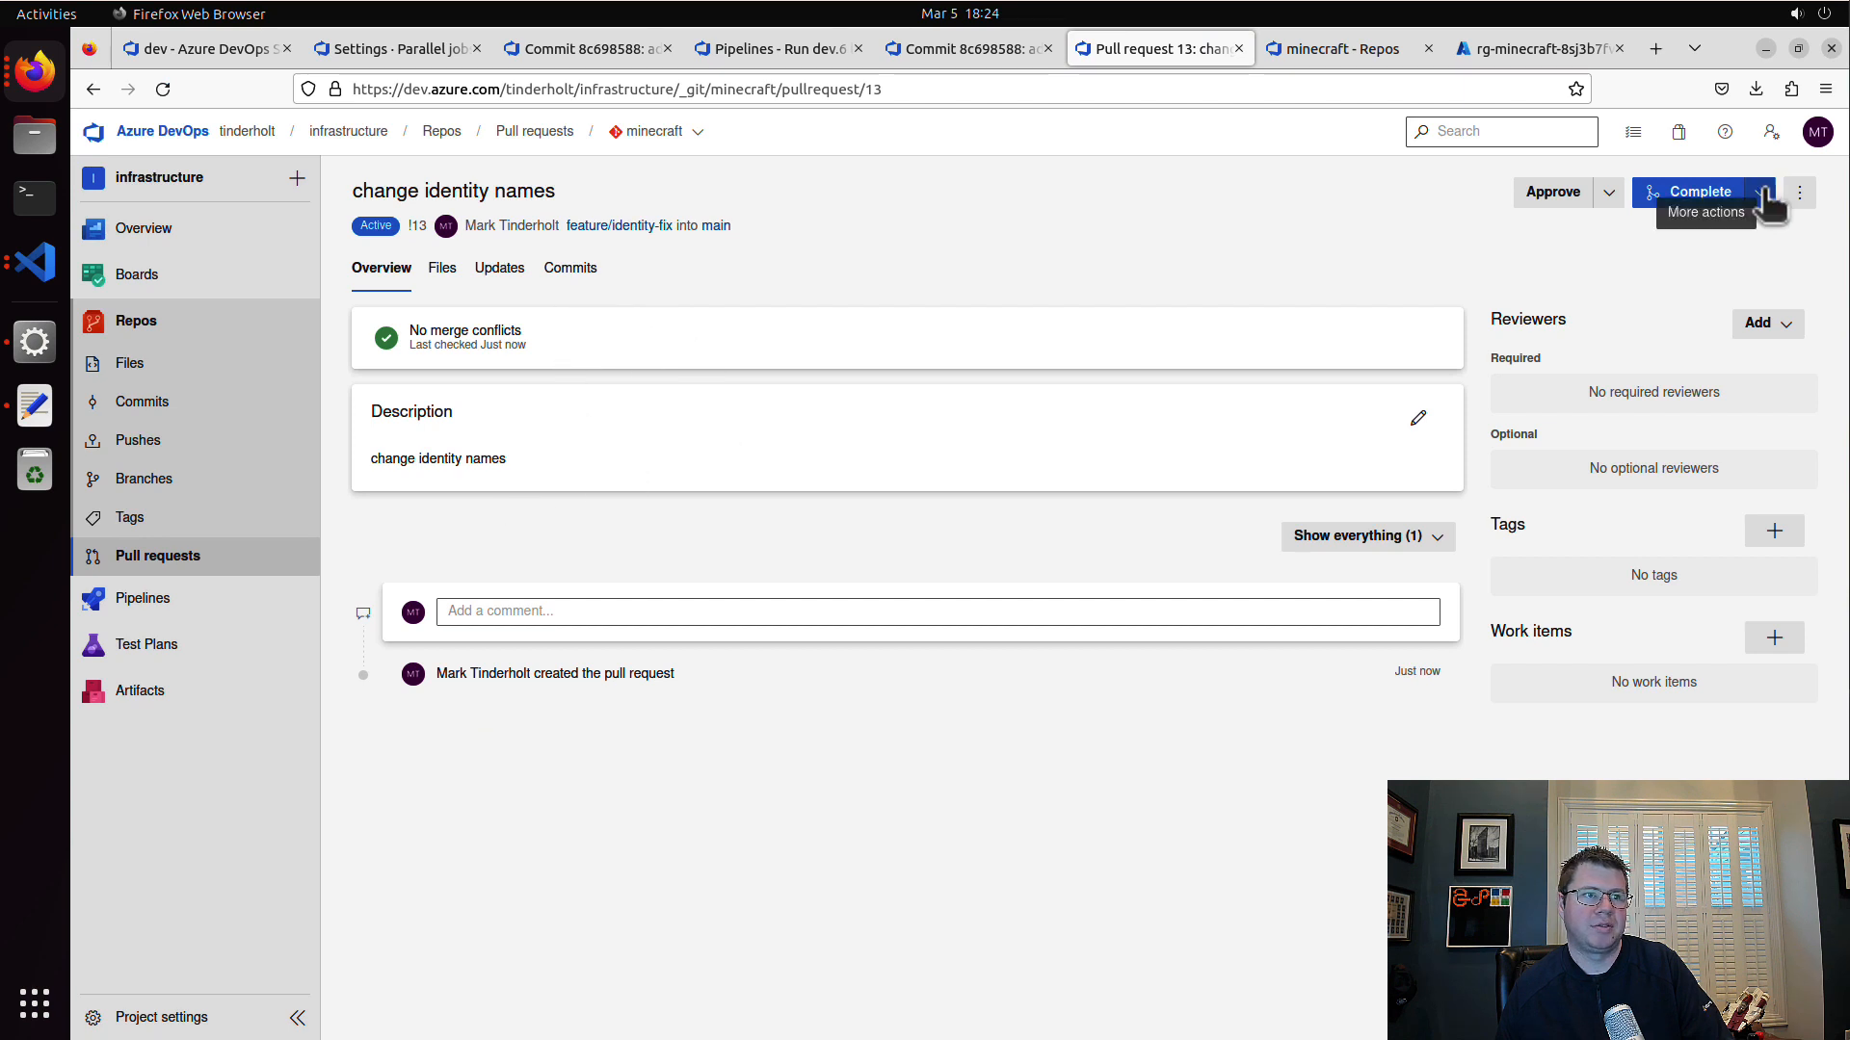
left_click(445, 271)
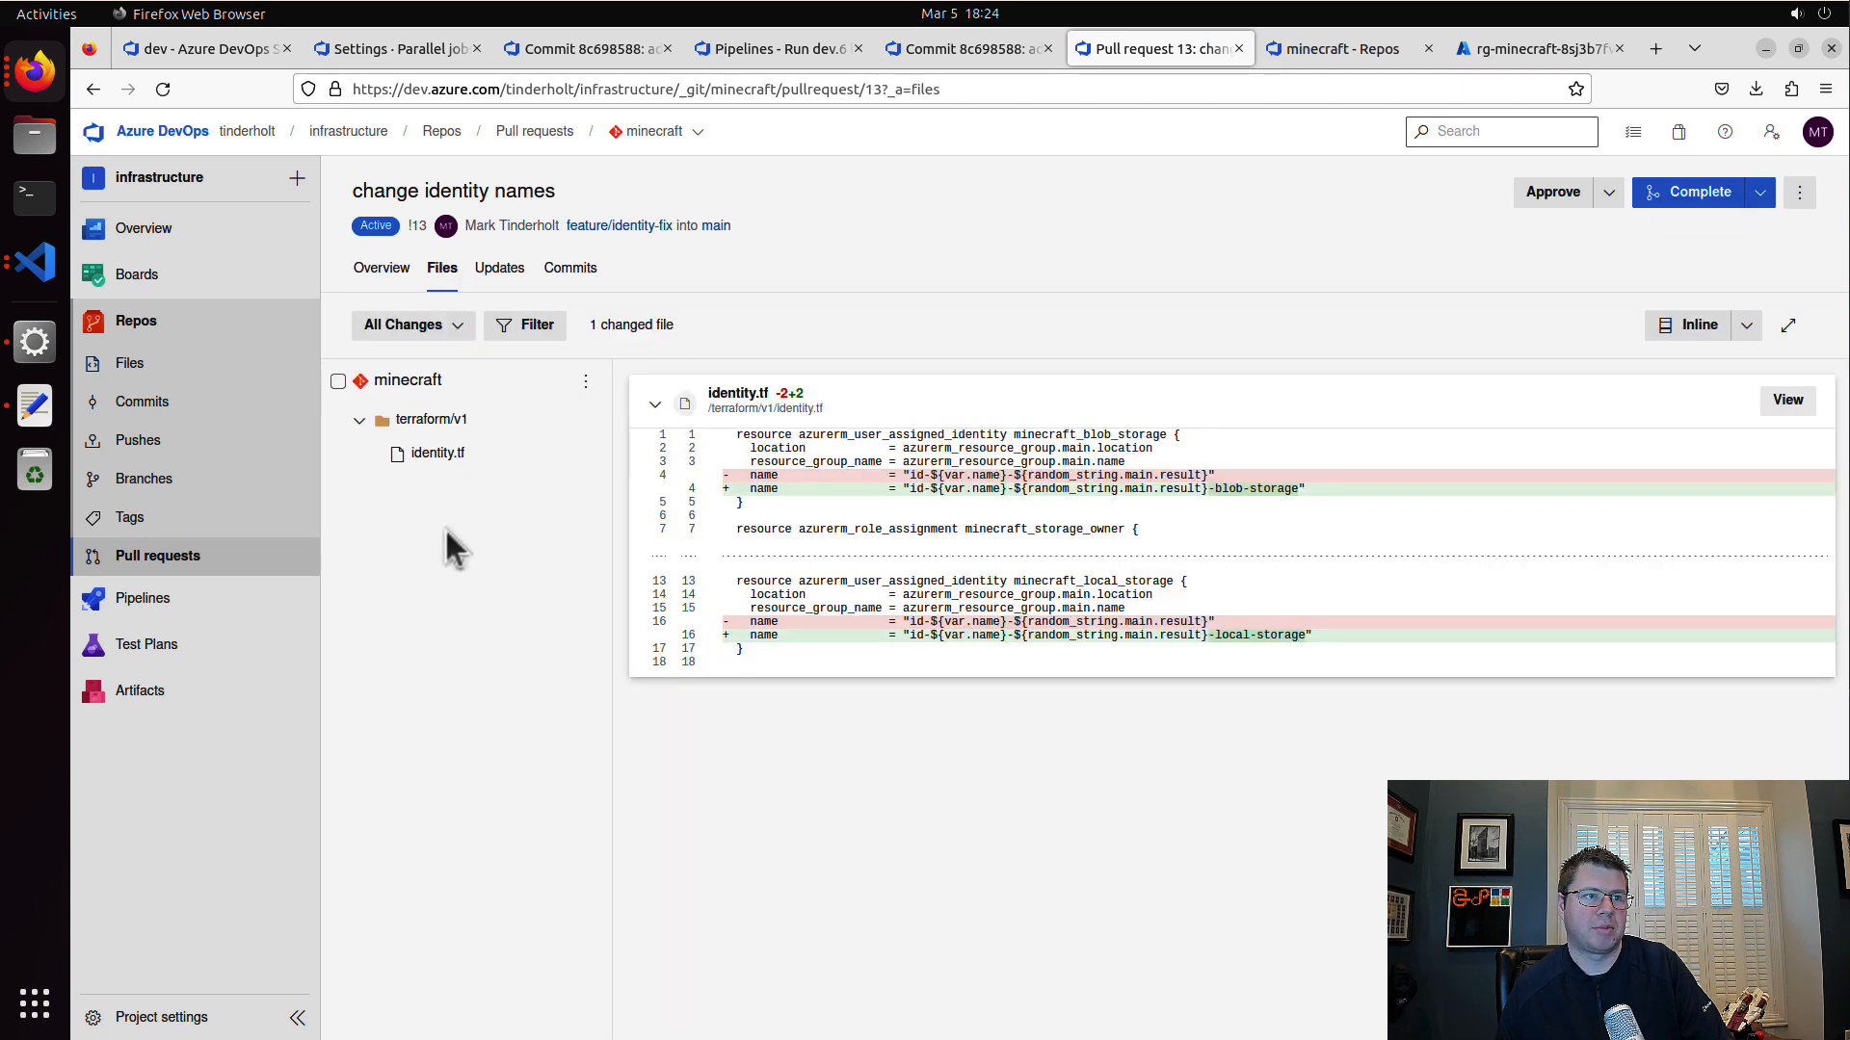
left_click(1761, 192)
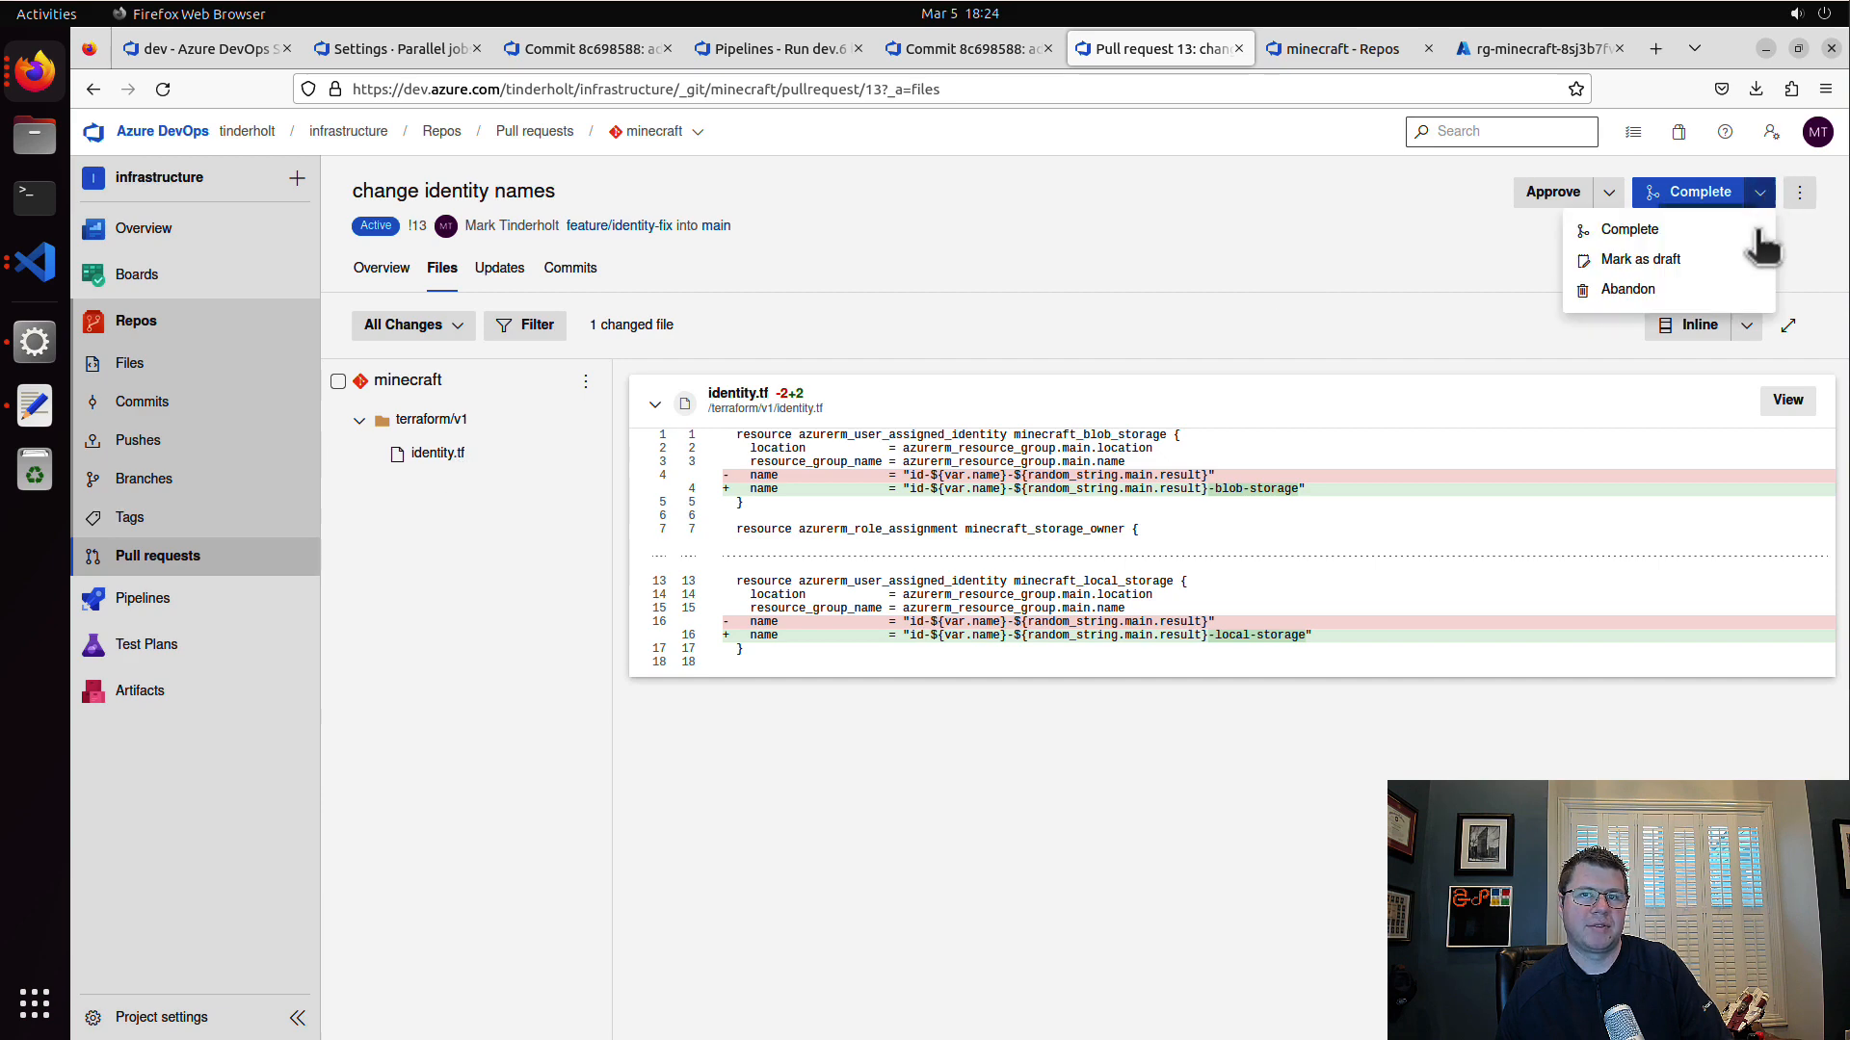
left_click(1628, 289)
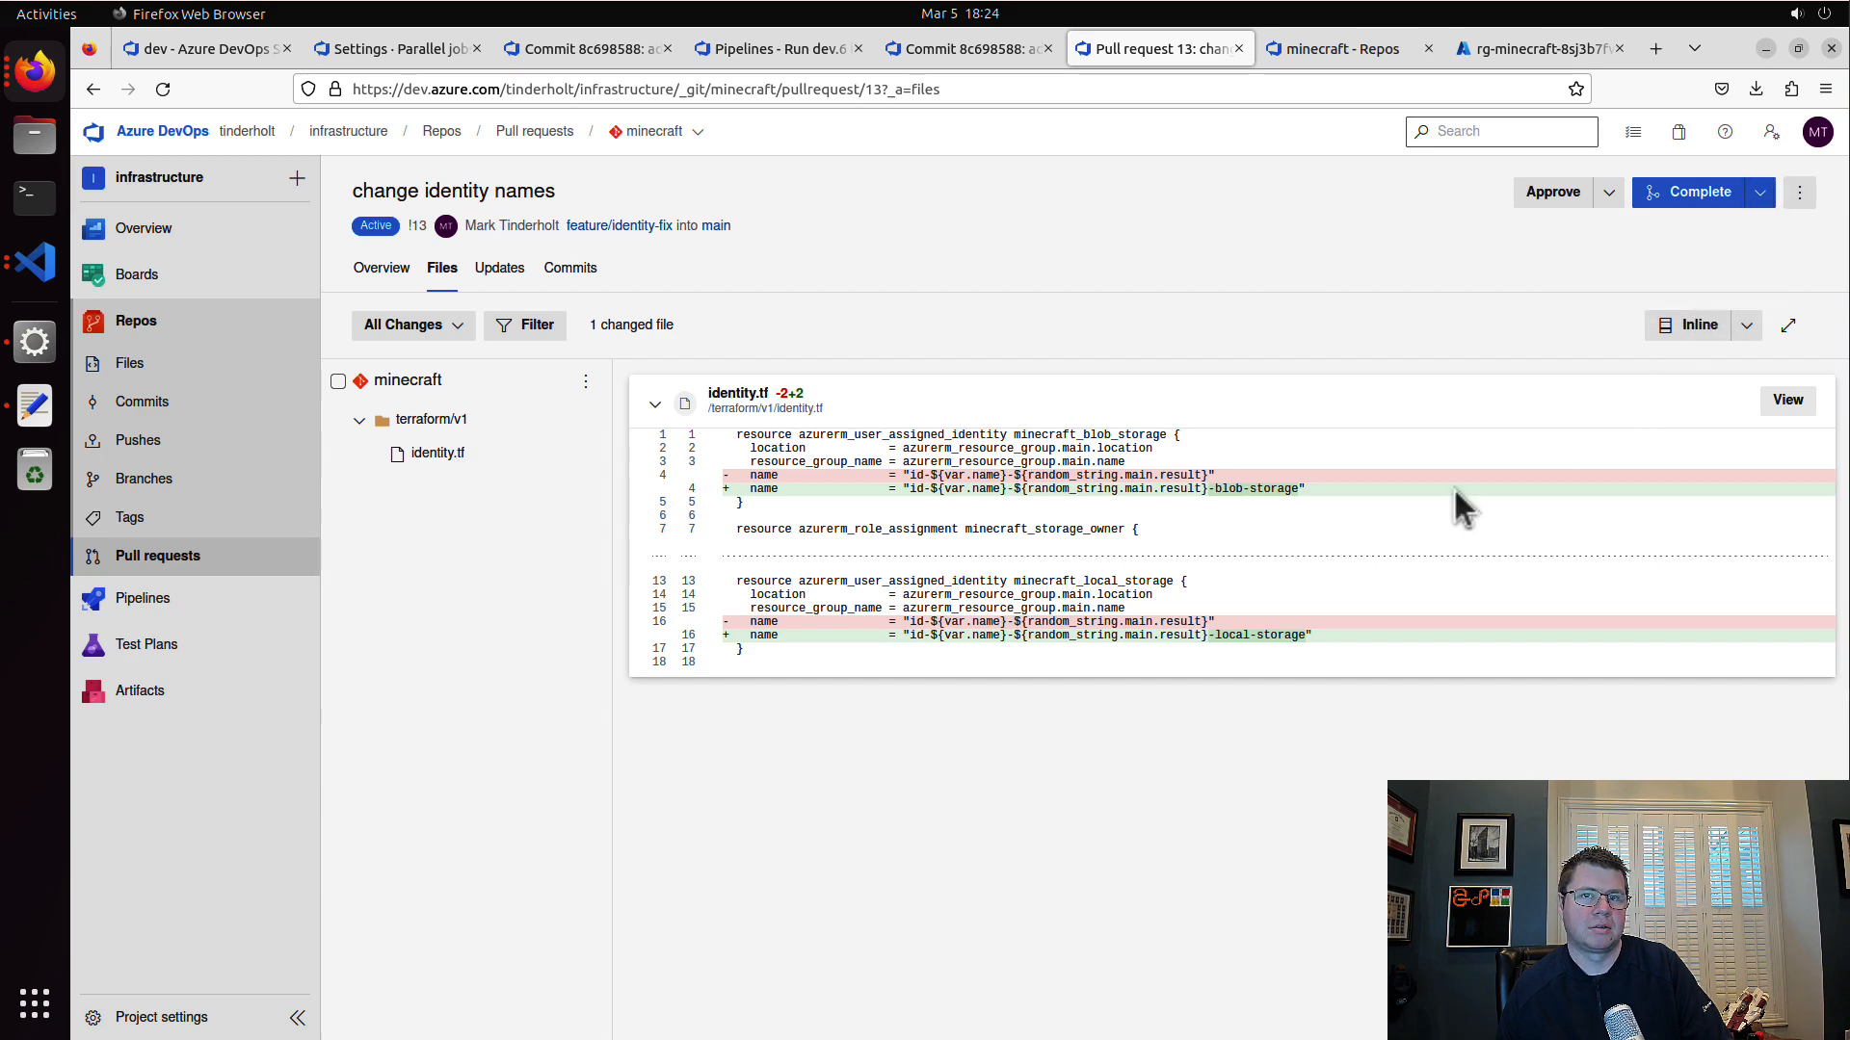
Step: Consult the path filter help in main's dev build validation policy, set the filter to /terraform/* and save the policy
left_click(229, 370)
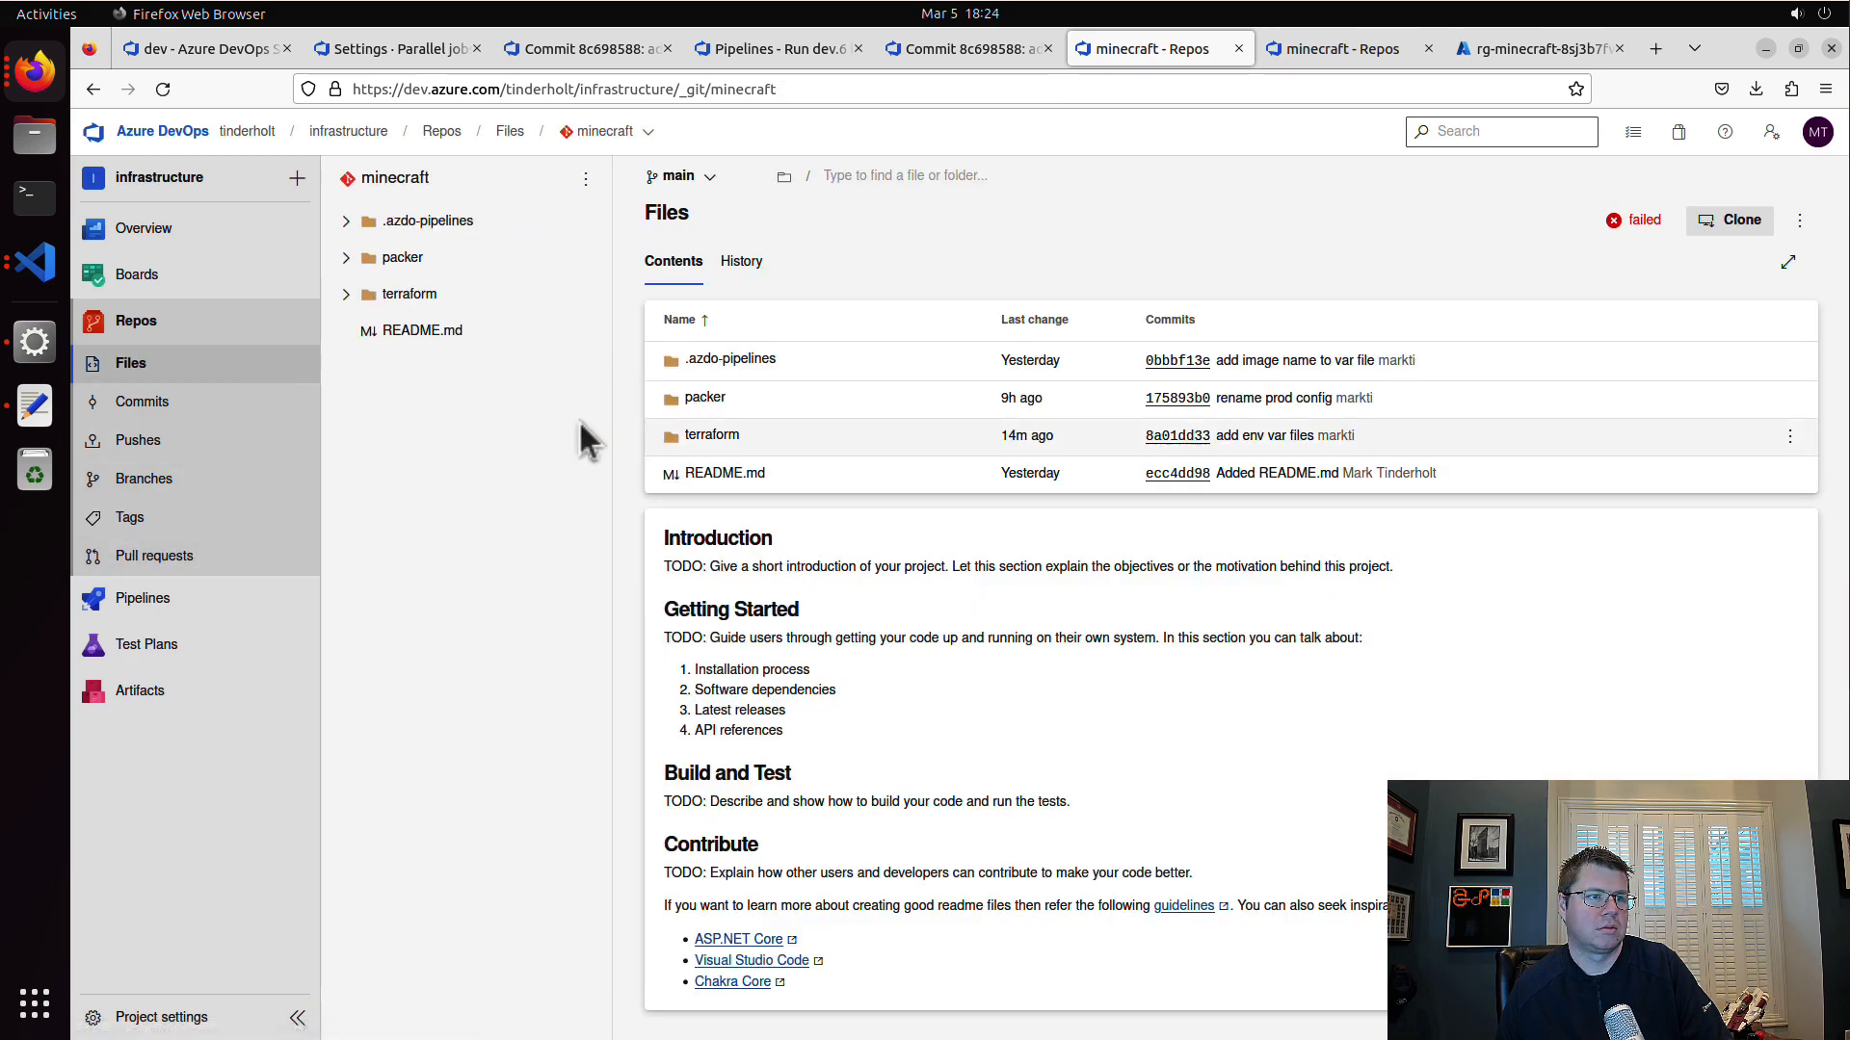
left_click(144, 479)
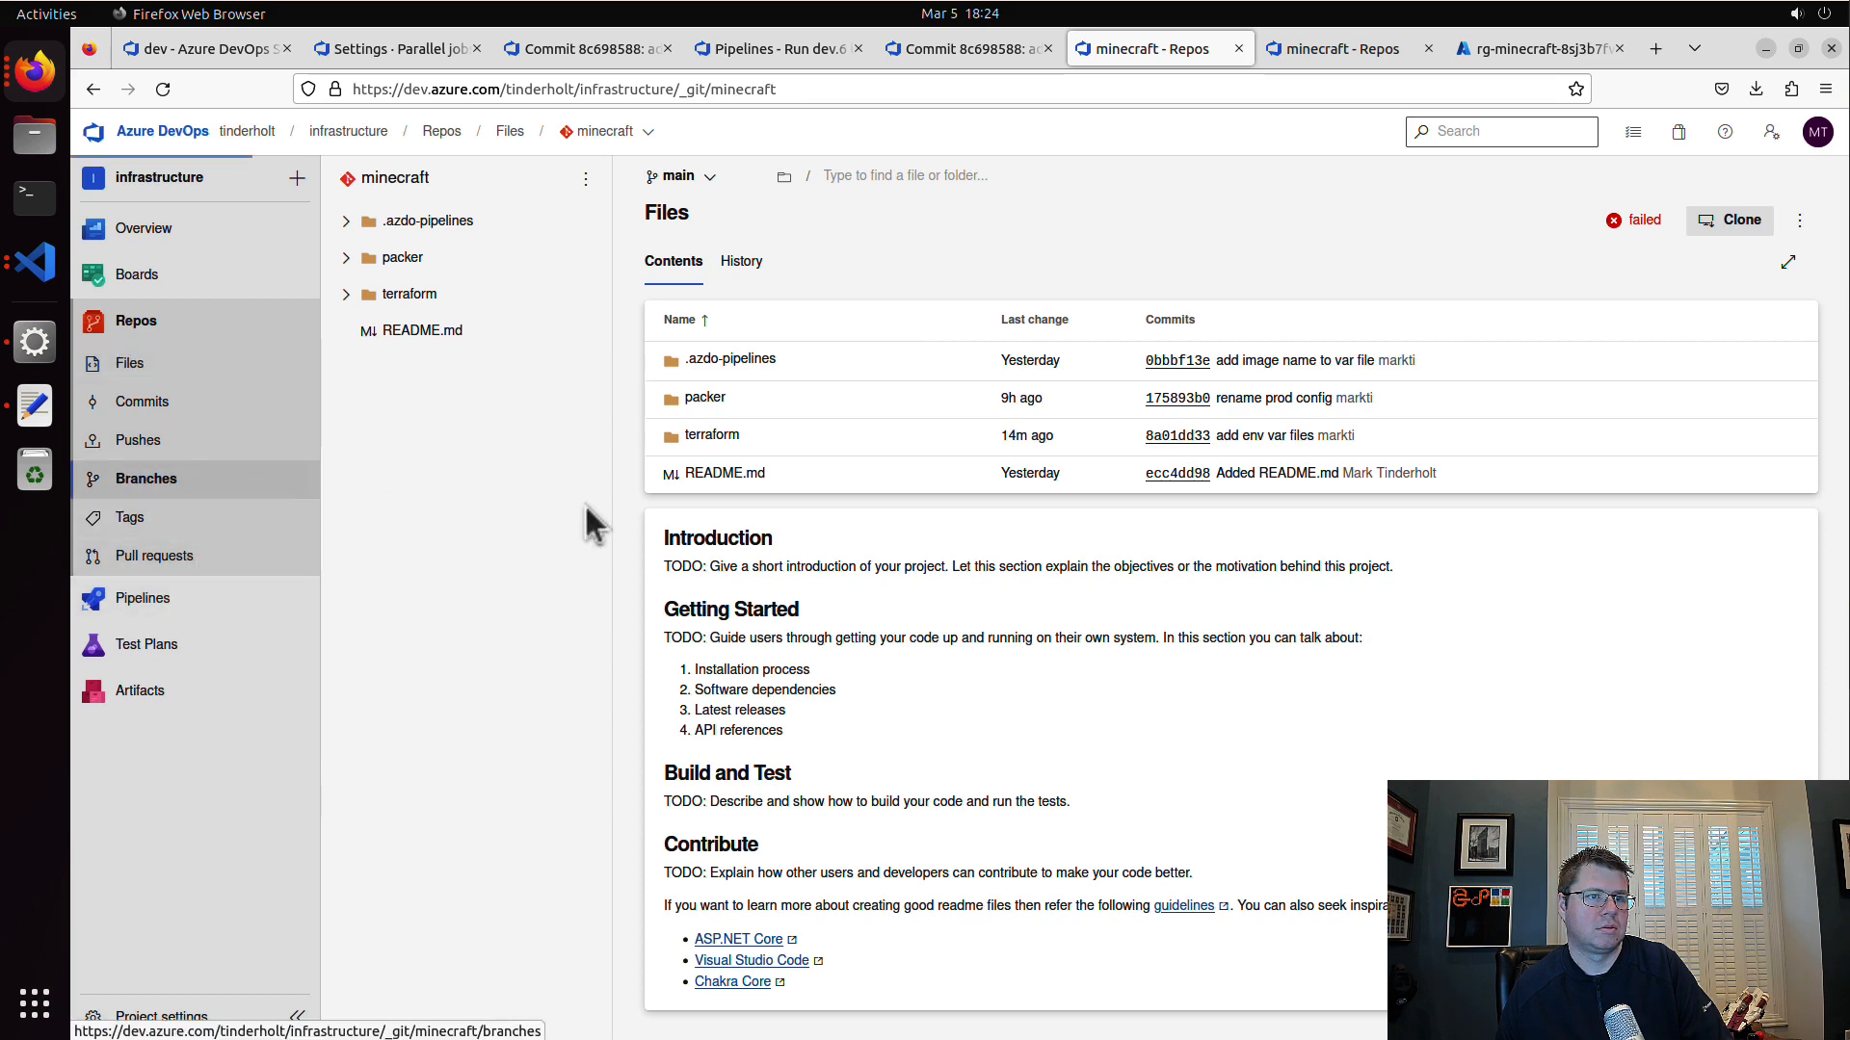
left_click(1789, 422)
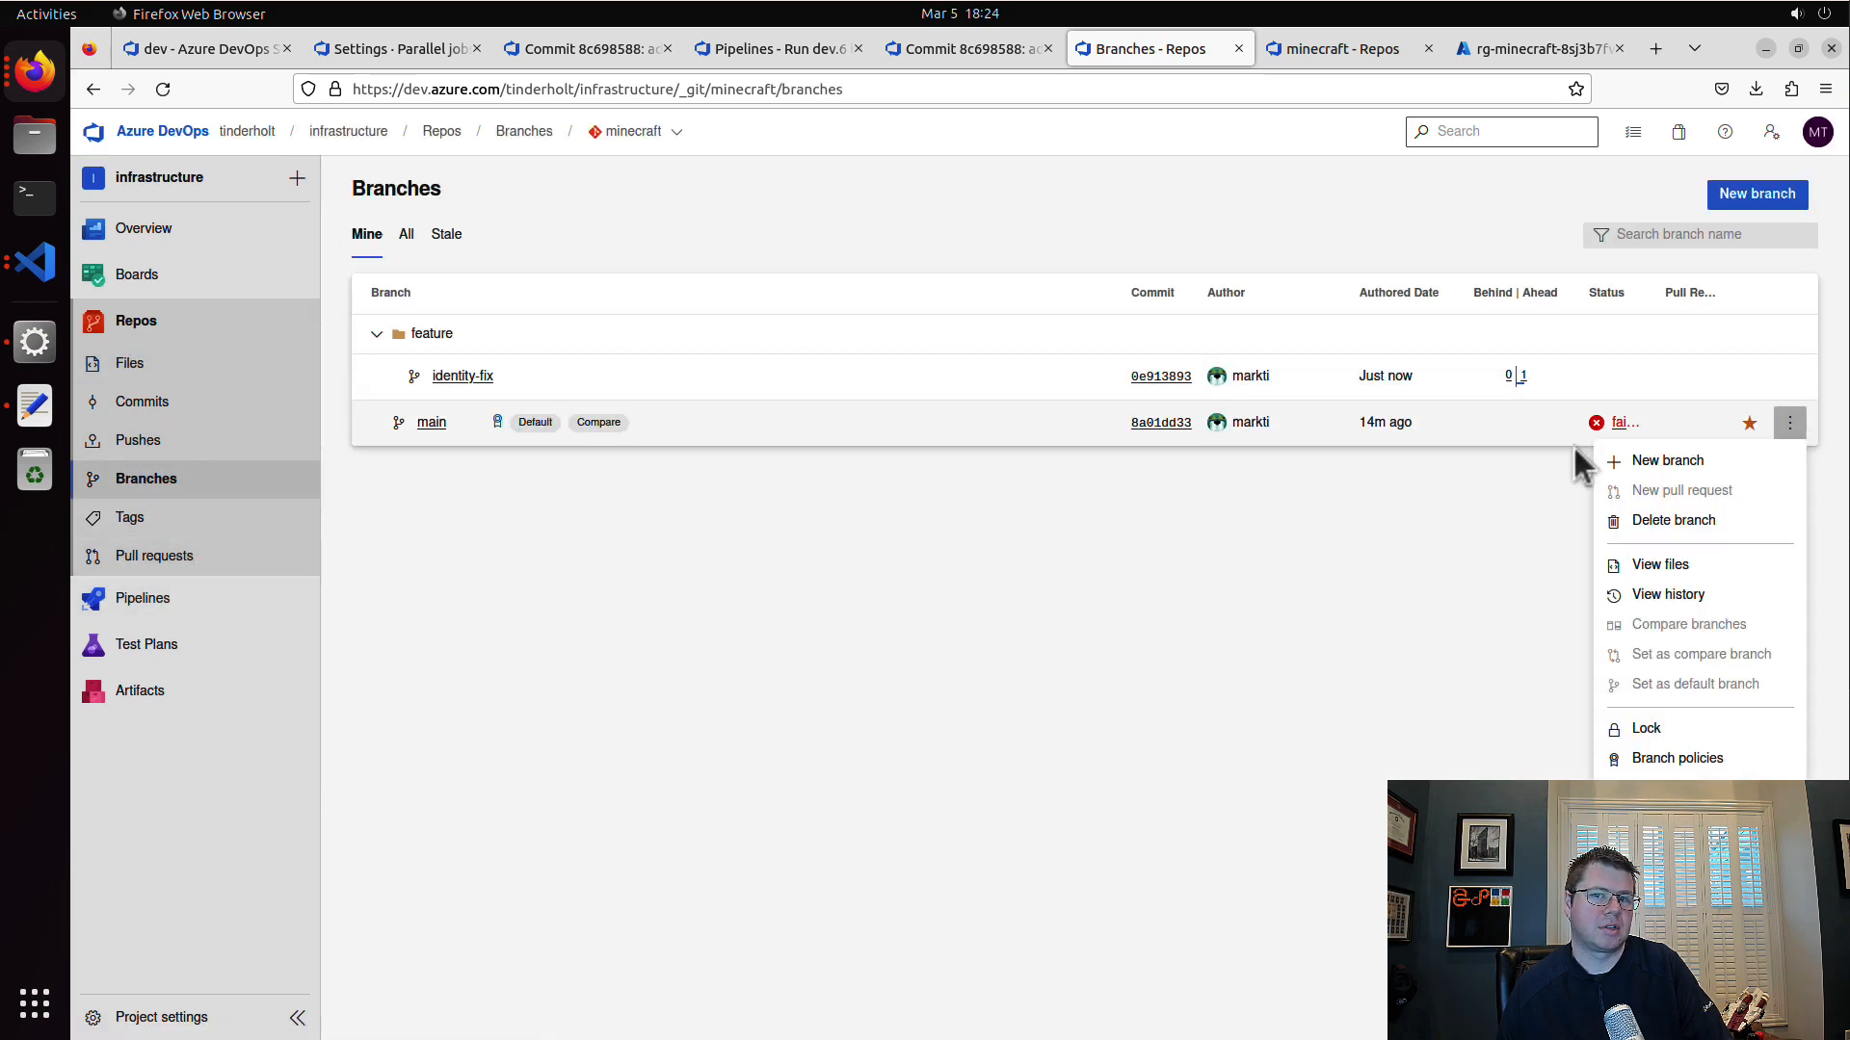
left_click(1734, 768)
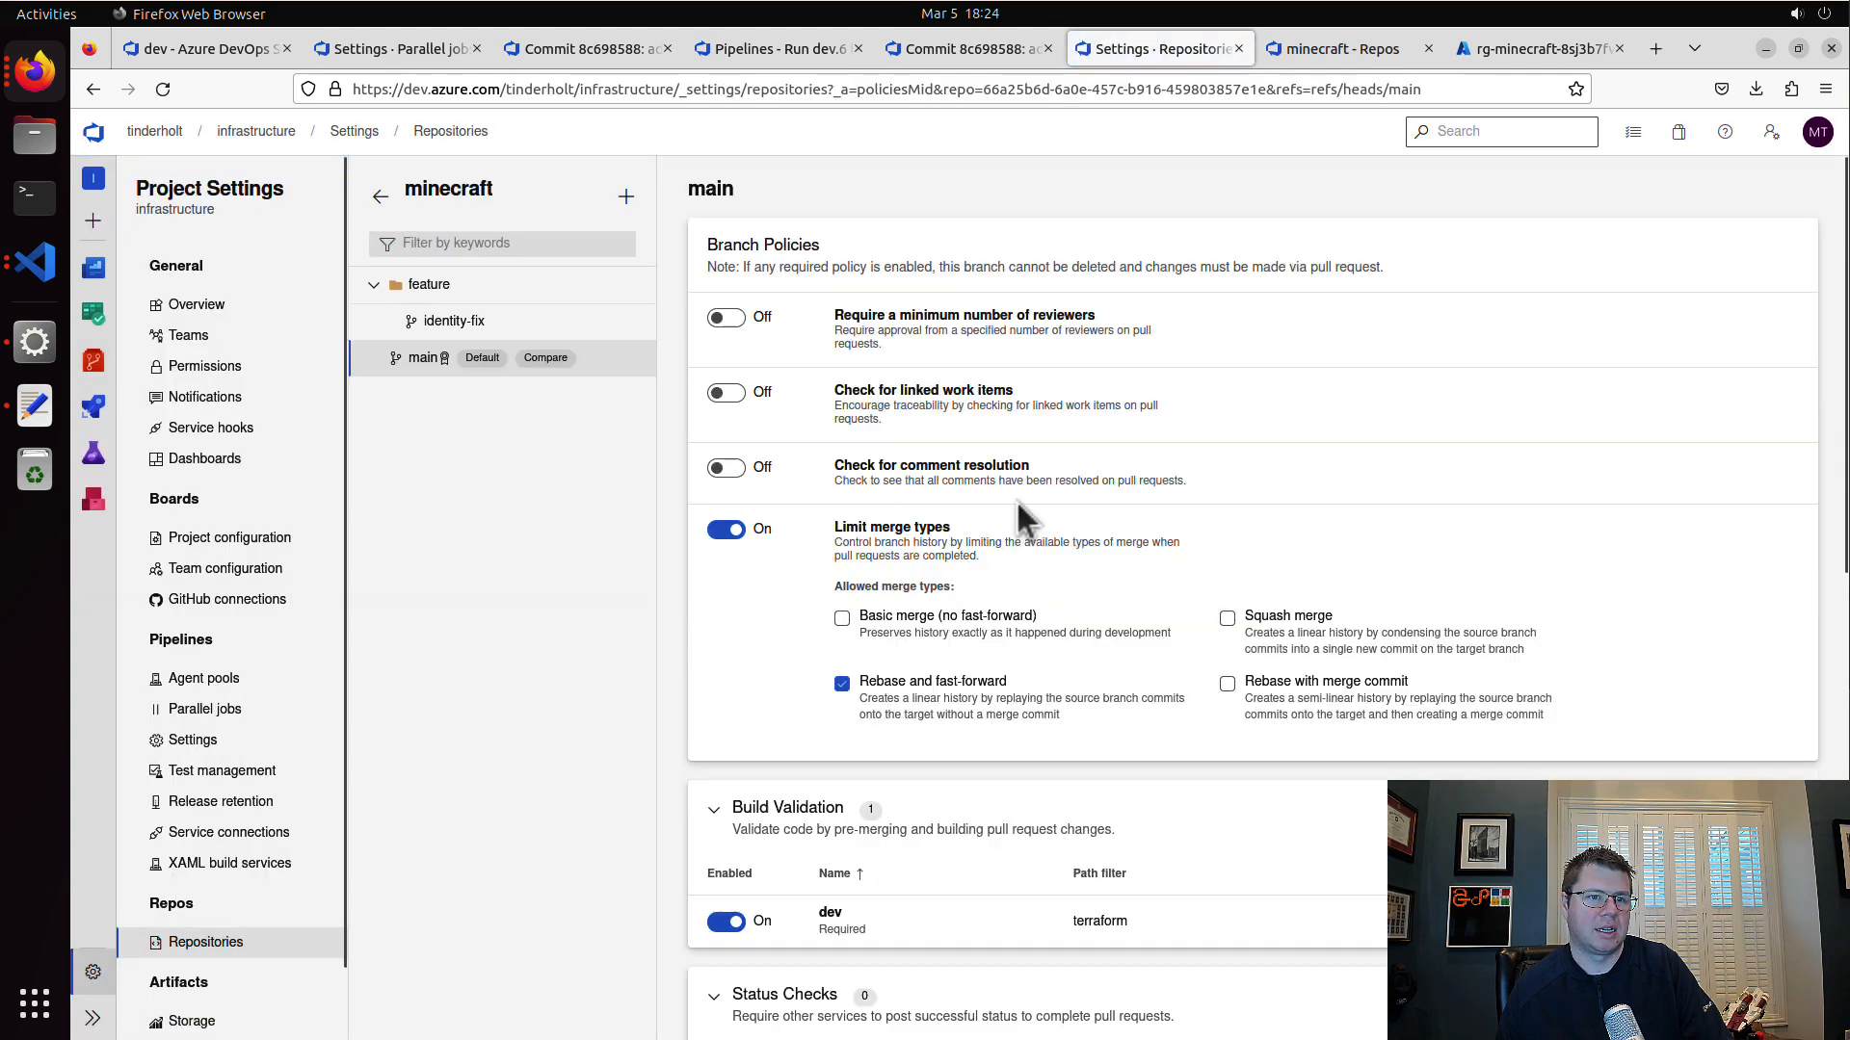
left_click(1300, 916)
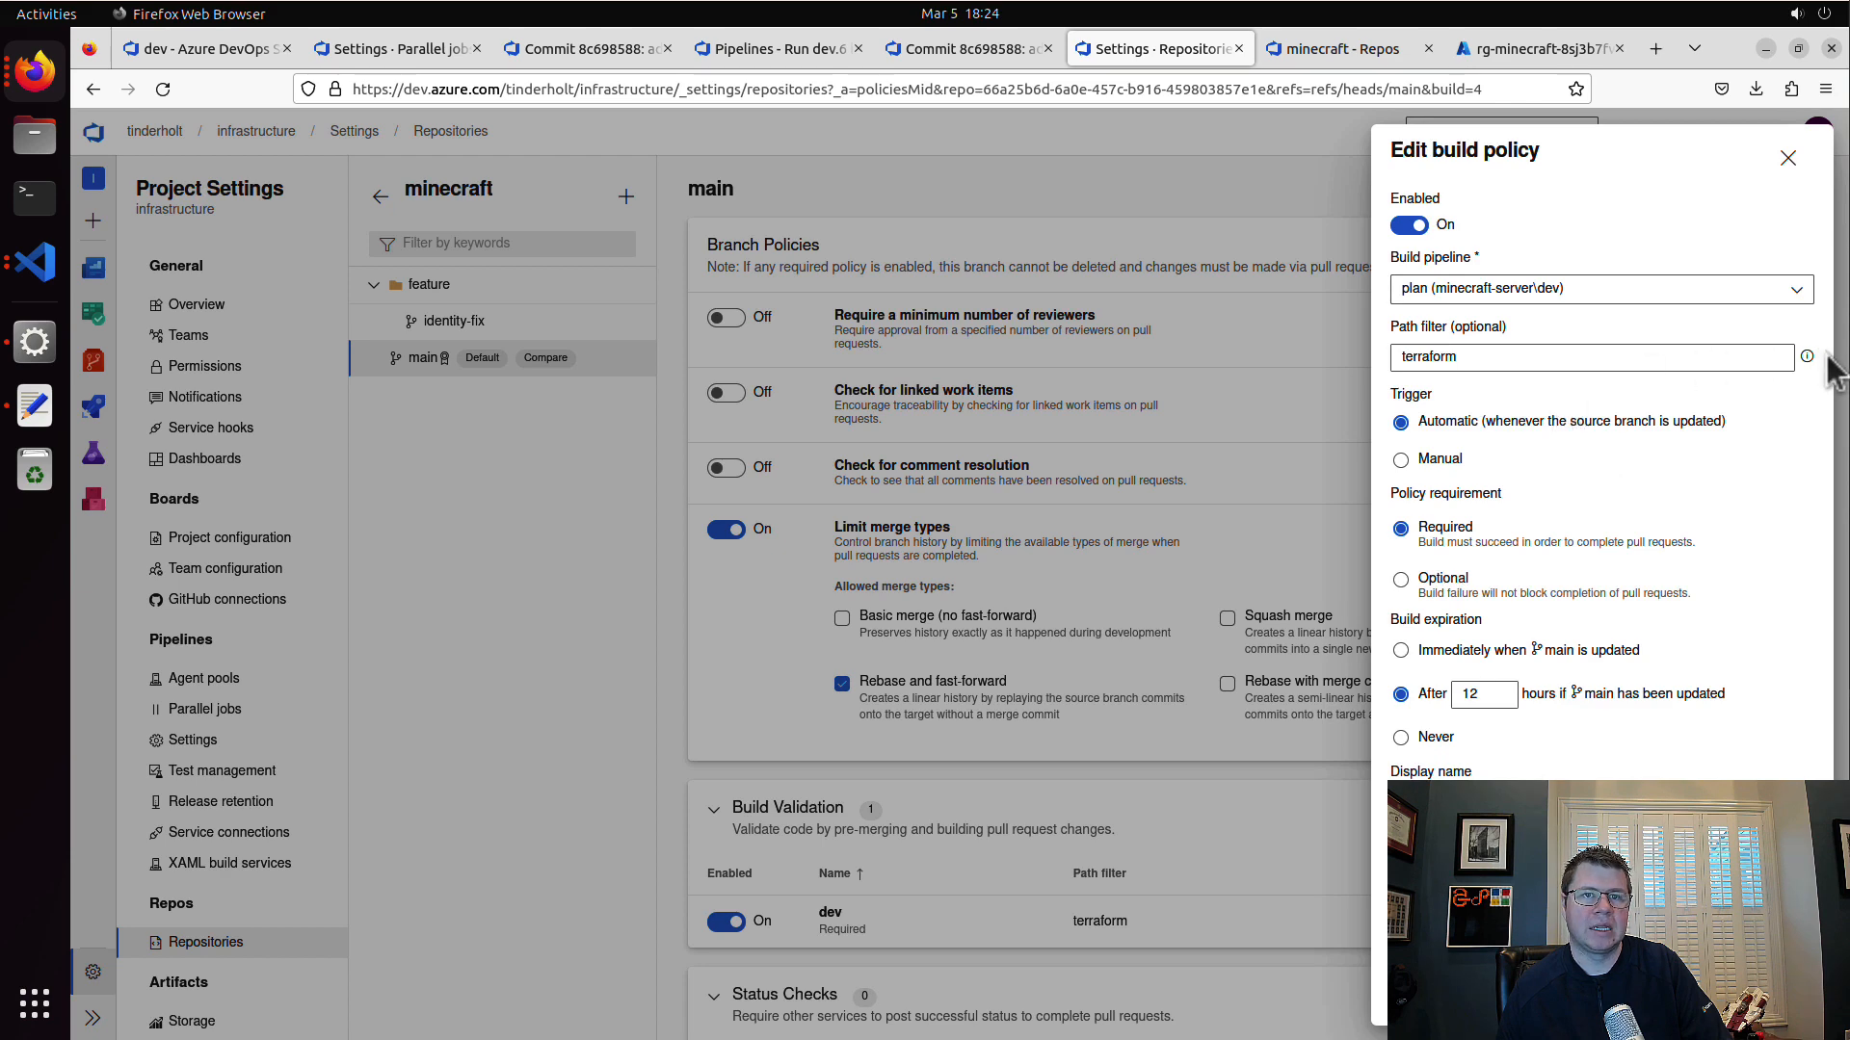
mouse_move(1808, 356)
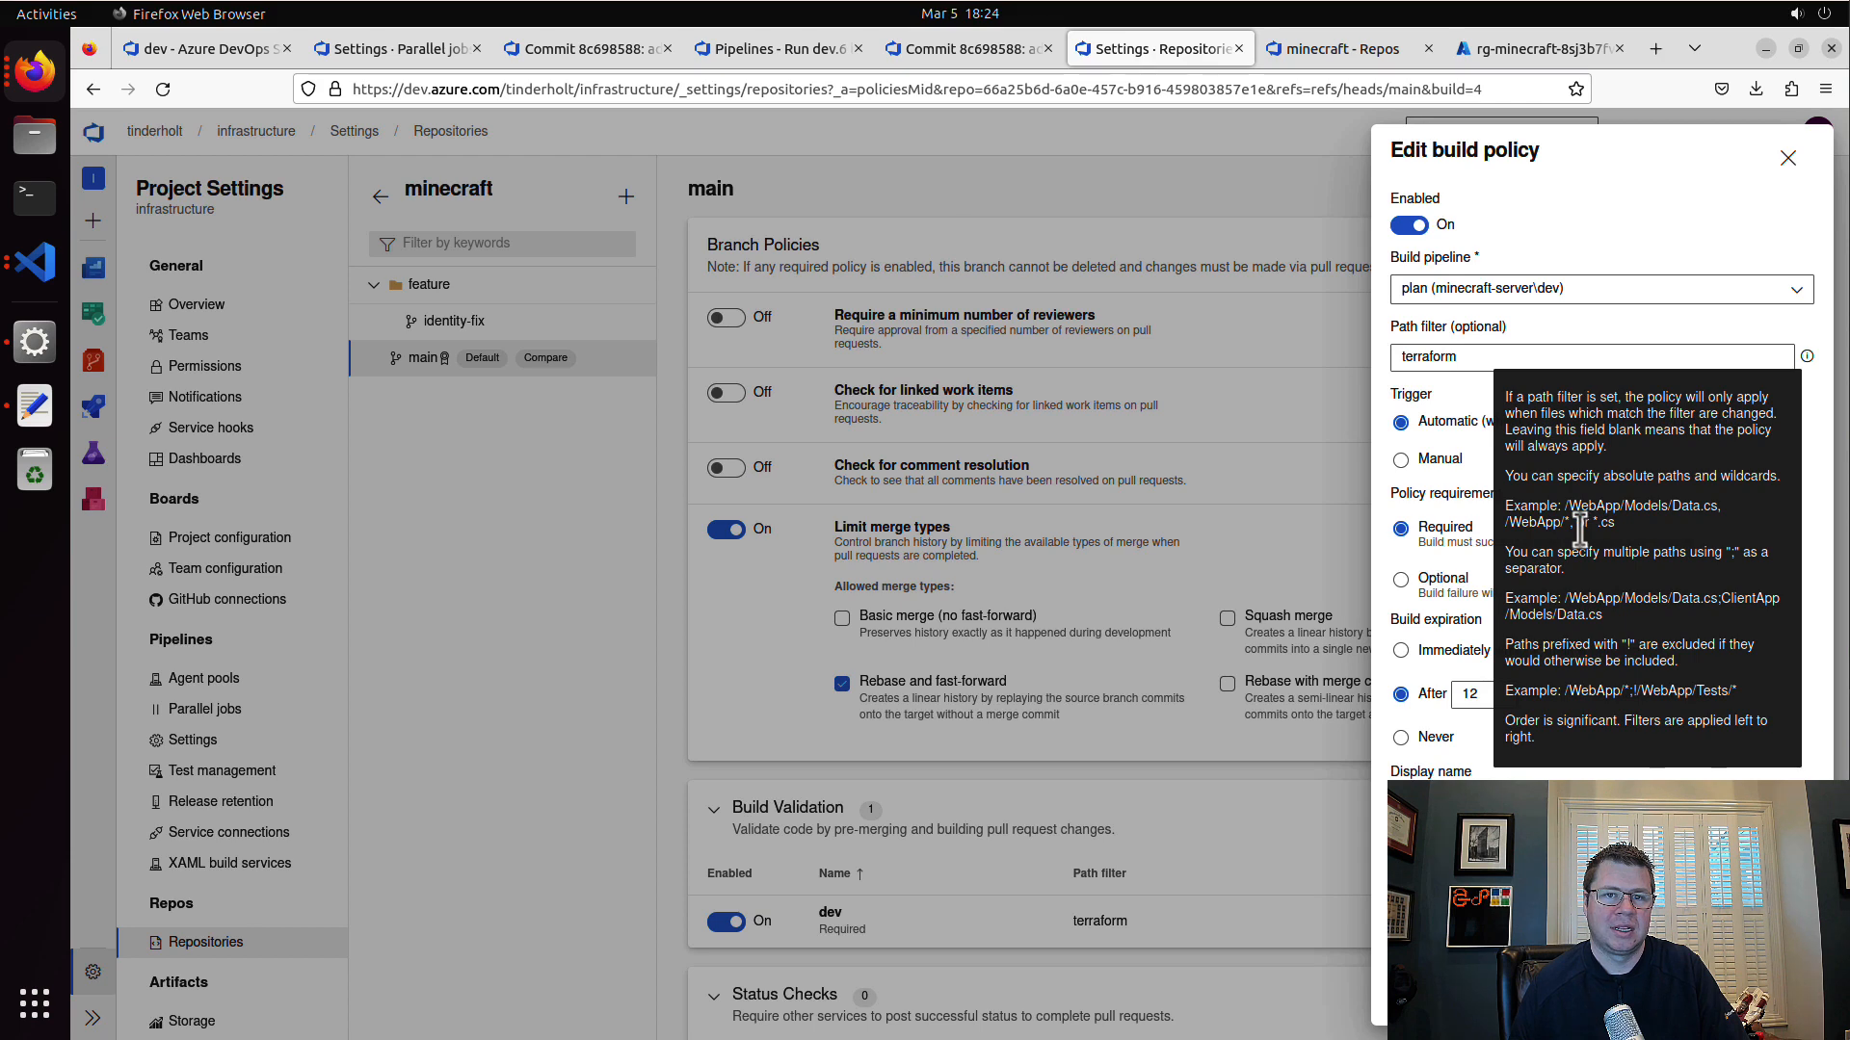
left_click(1402, 357)
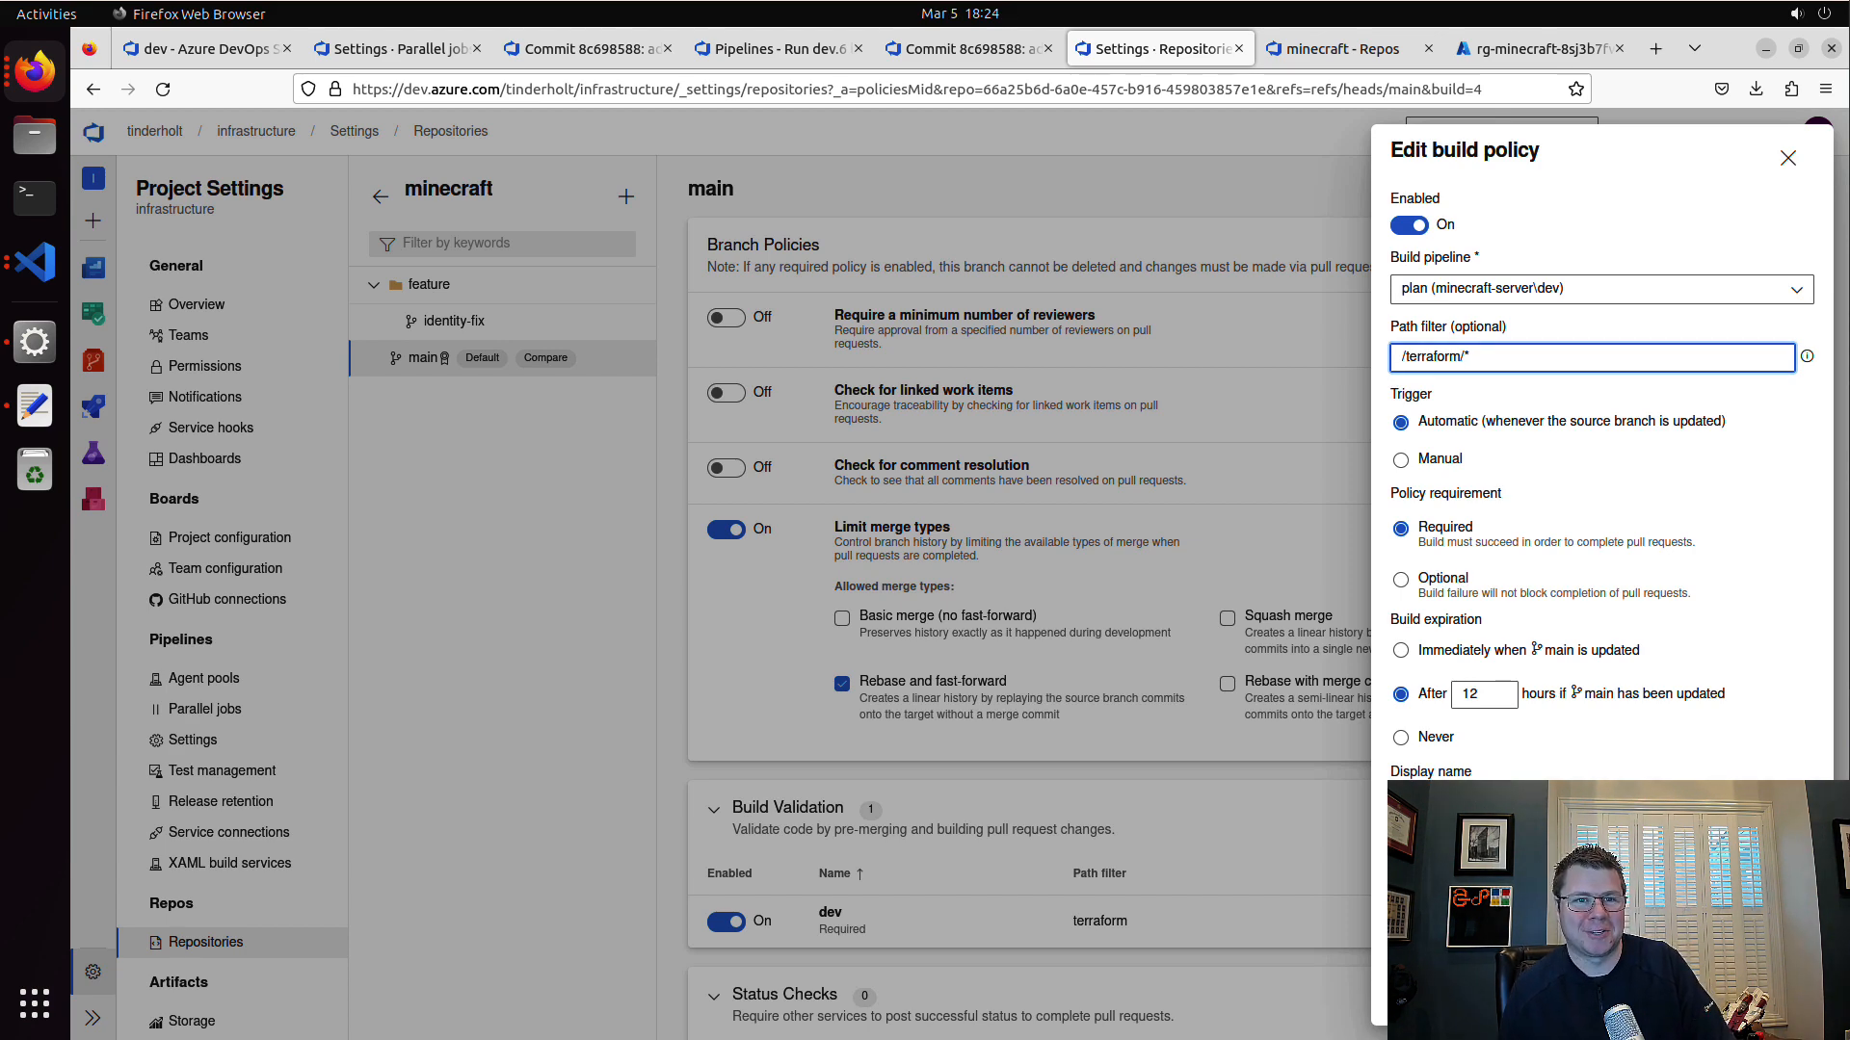
left_click(1786, 996)
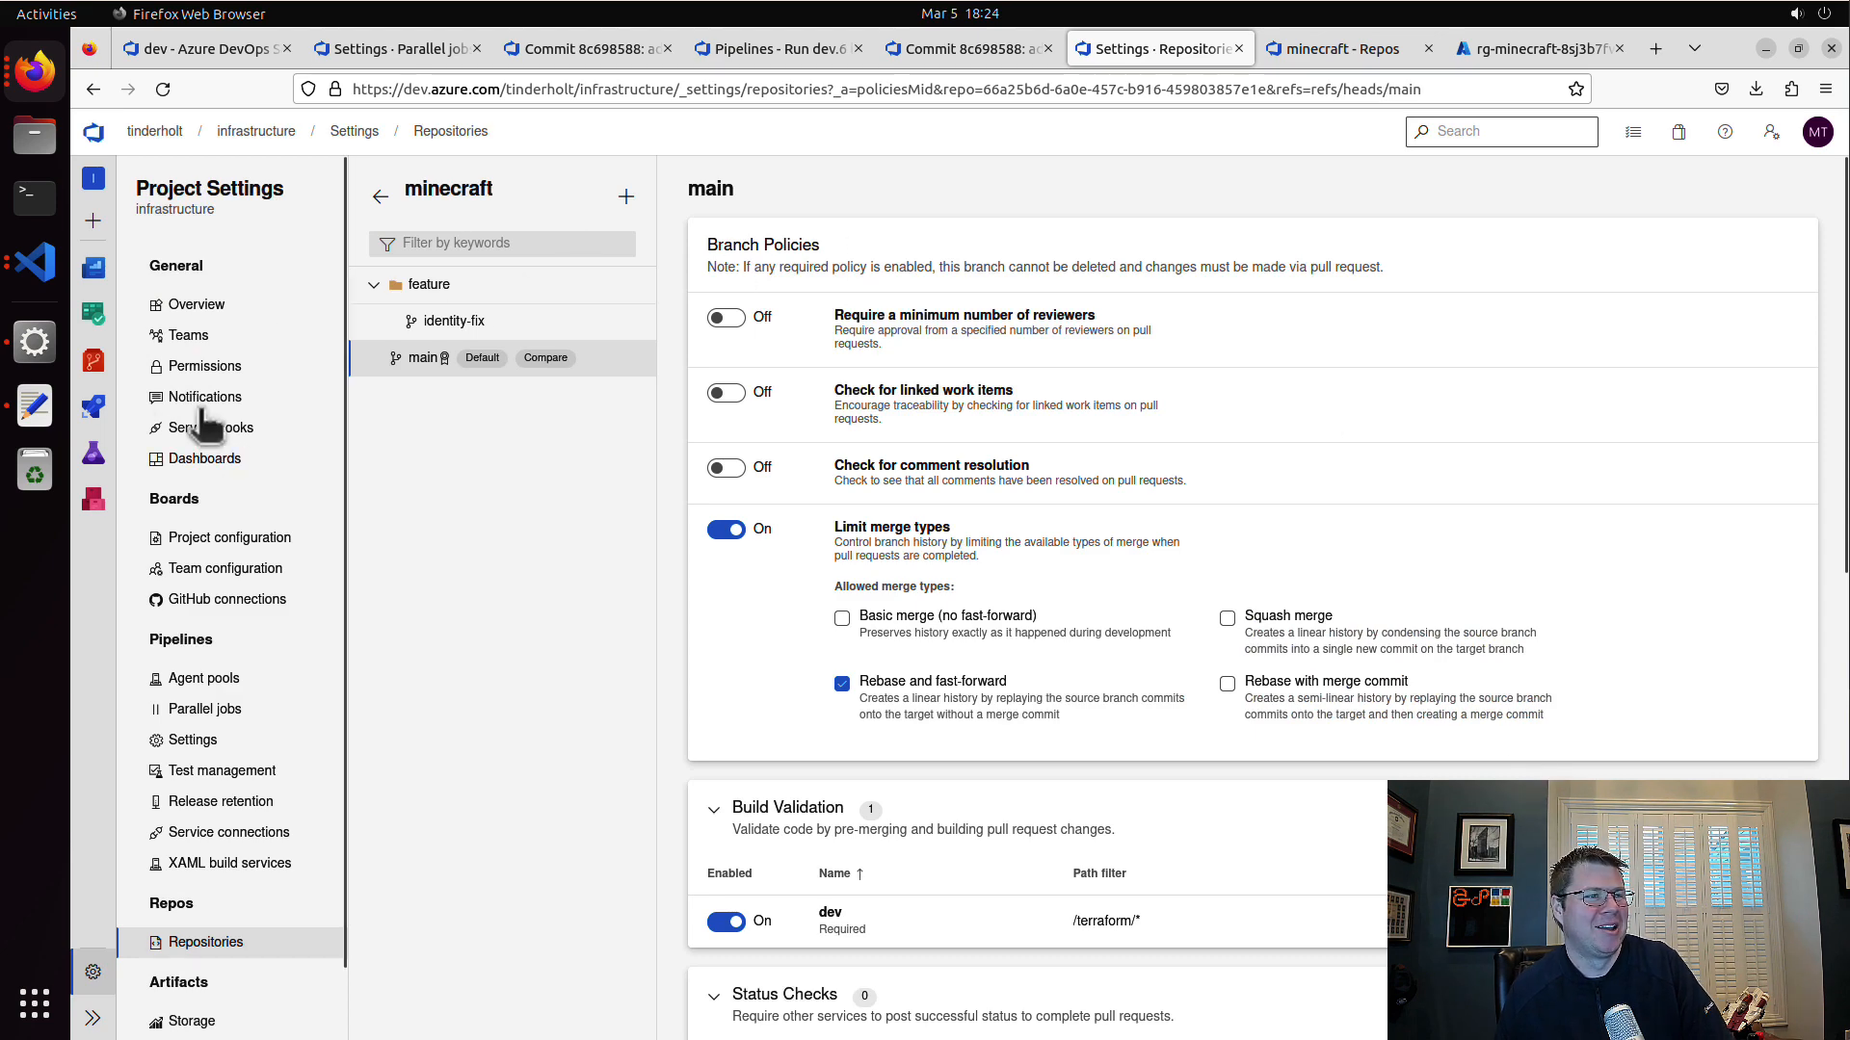
Step: Create a new "change identity names" pull request from feature/identity-fix into main, keeping the suggested title and description
left_click(96, 369)
mouse_move(159, 617)
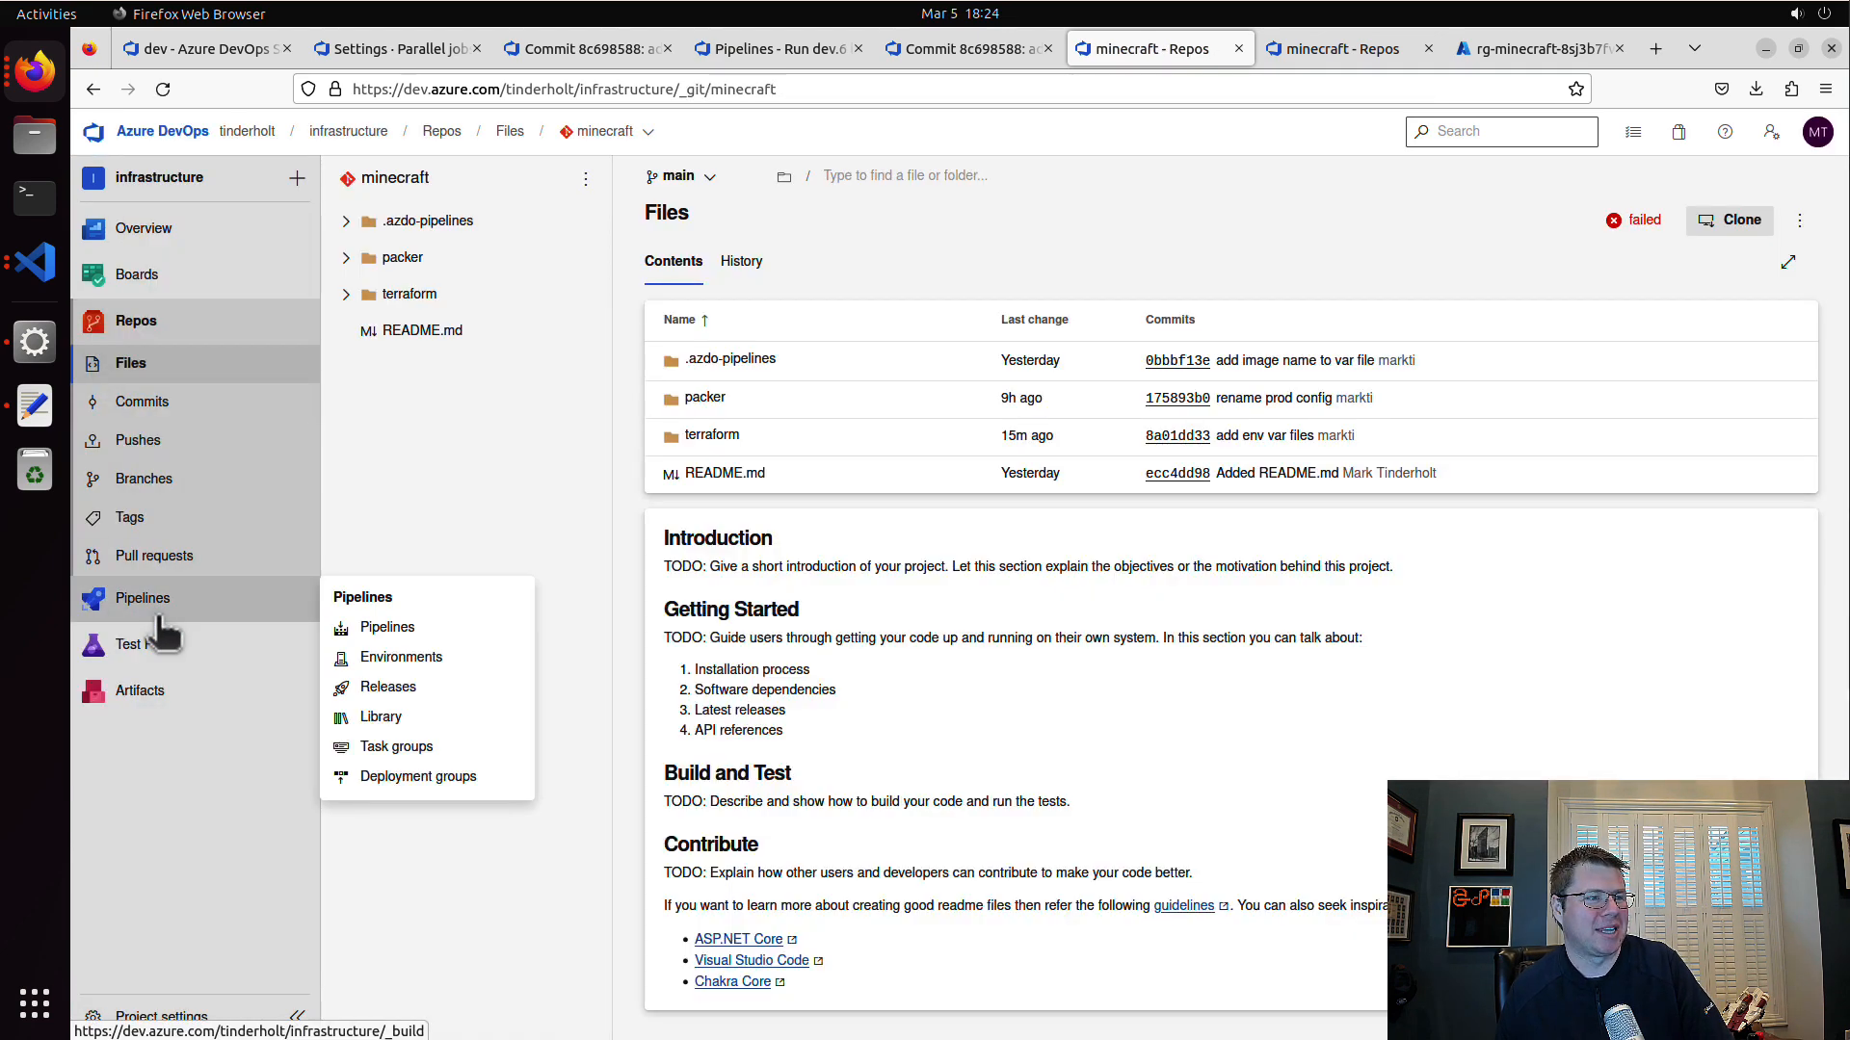
left_click(466, 629)
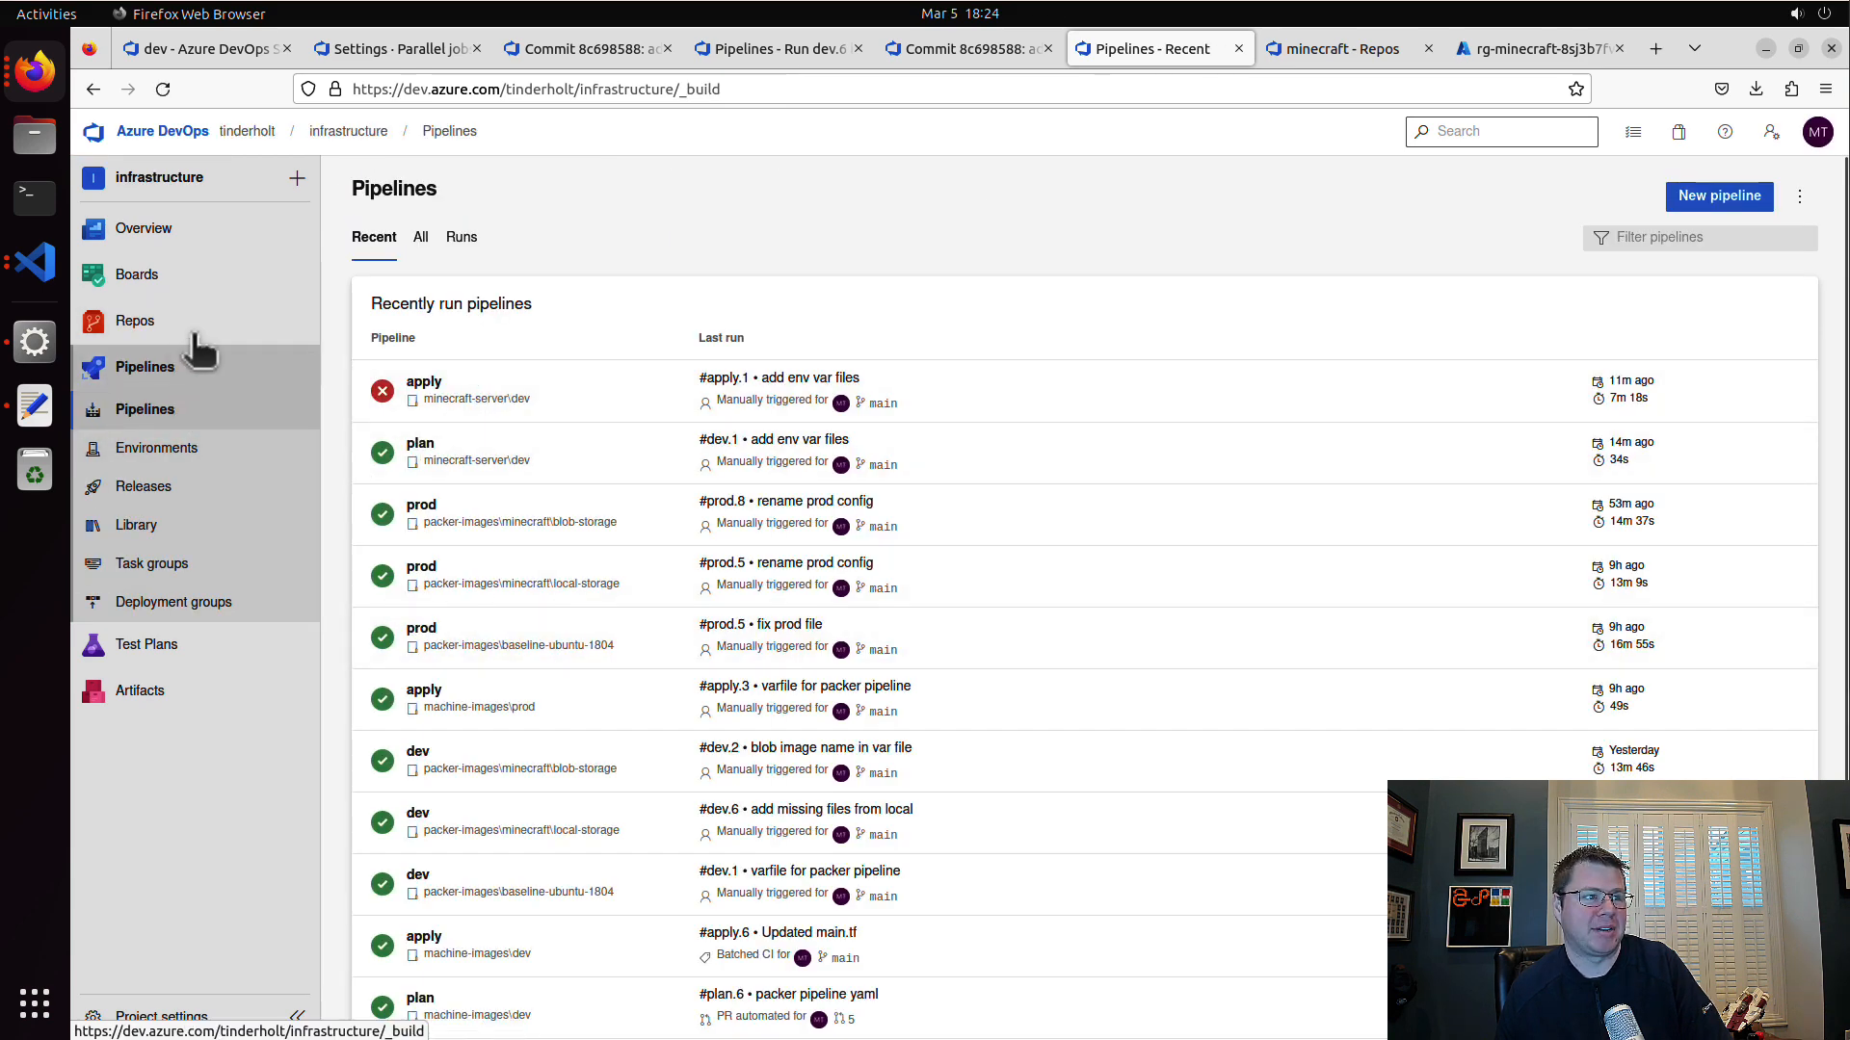
mouse_move(163, 332)
left_click(446, 496)
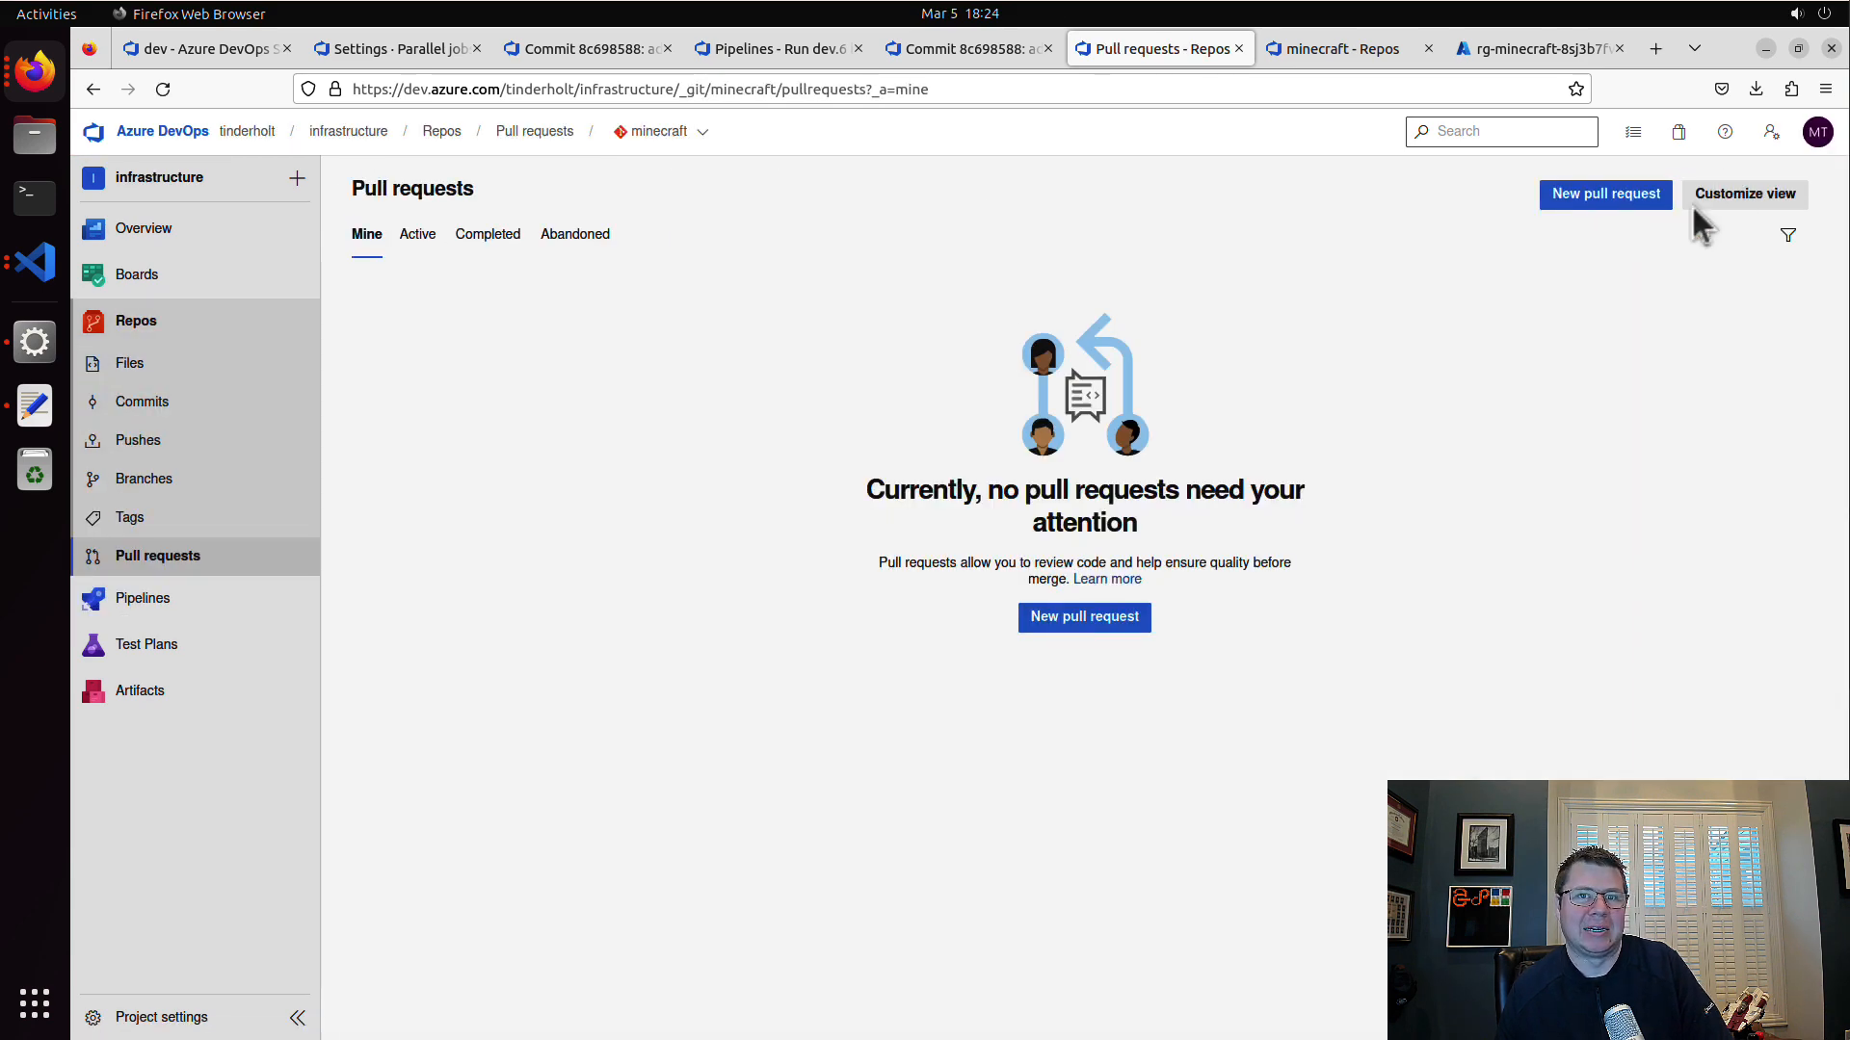
left_click(1605, 197)
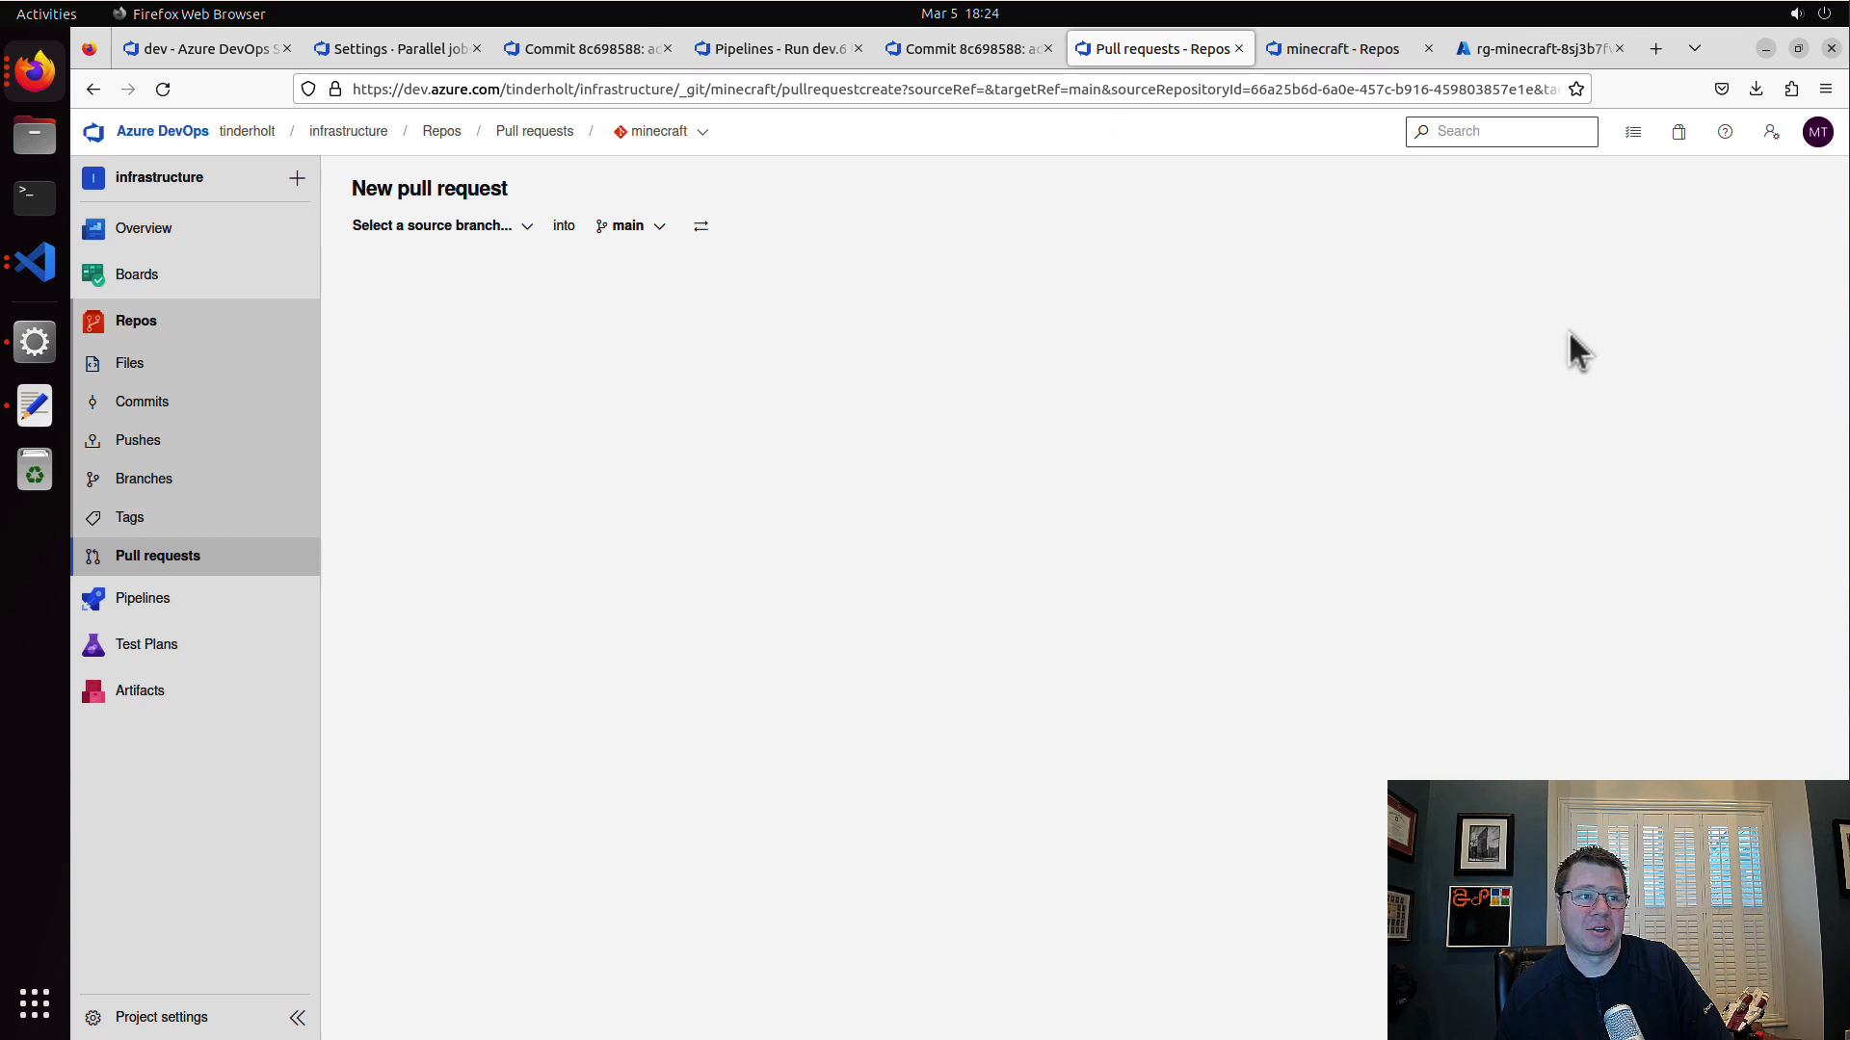
left_click(487, 231)
left_click(465, 335)
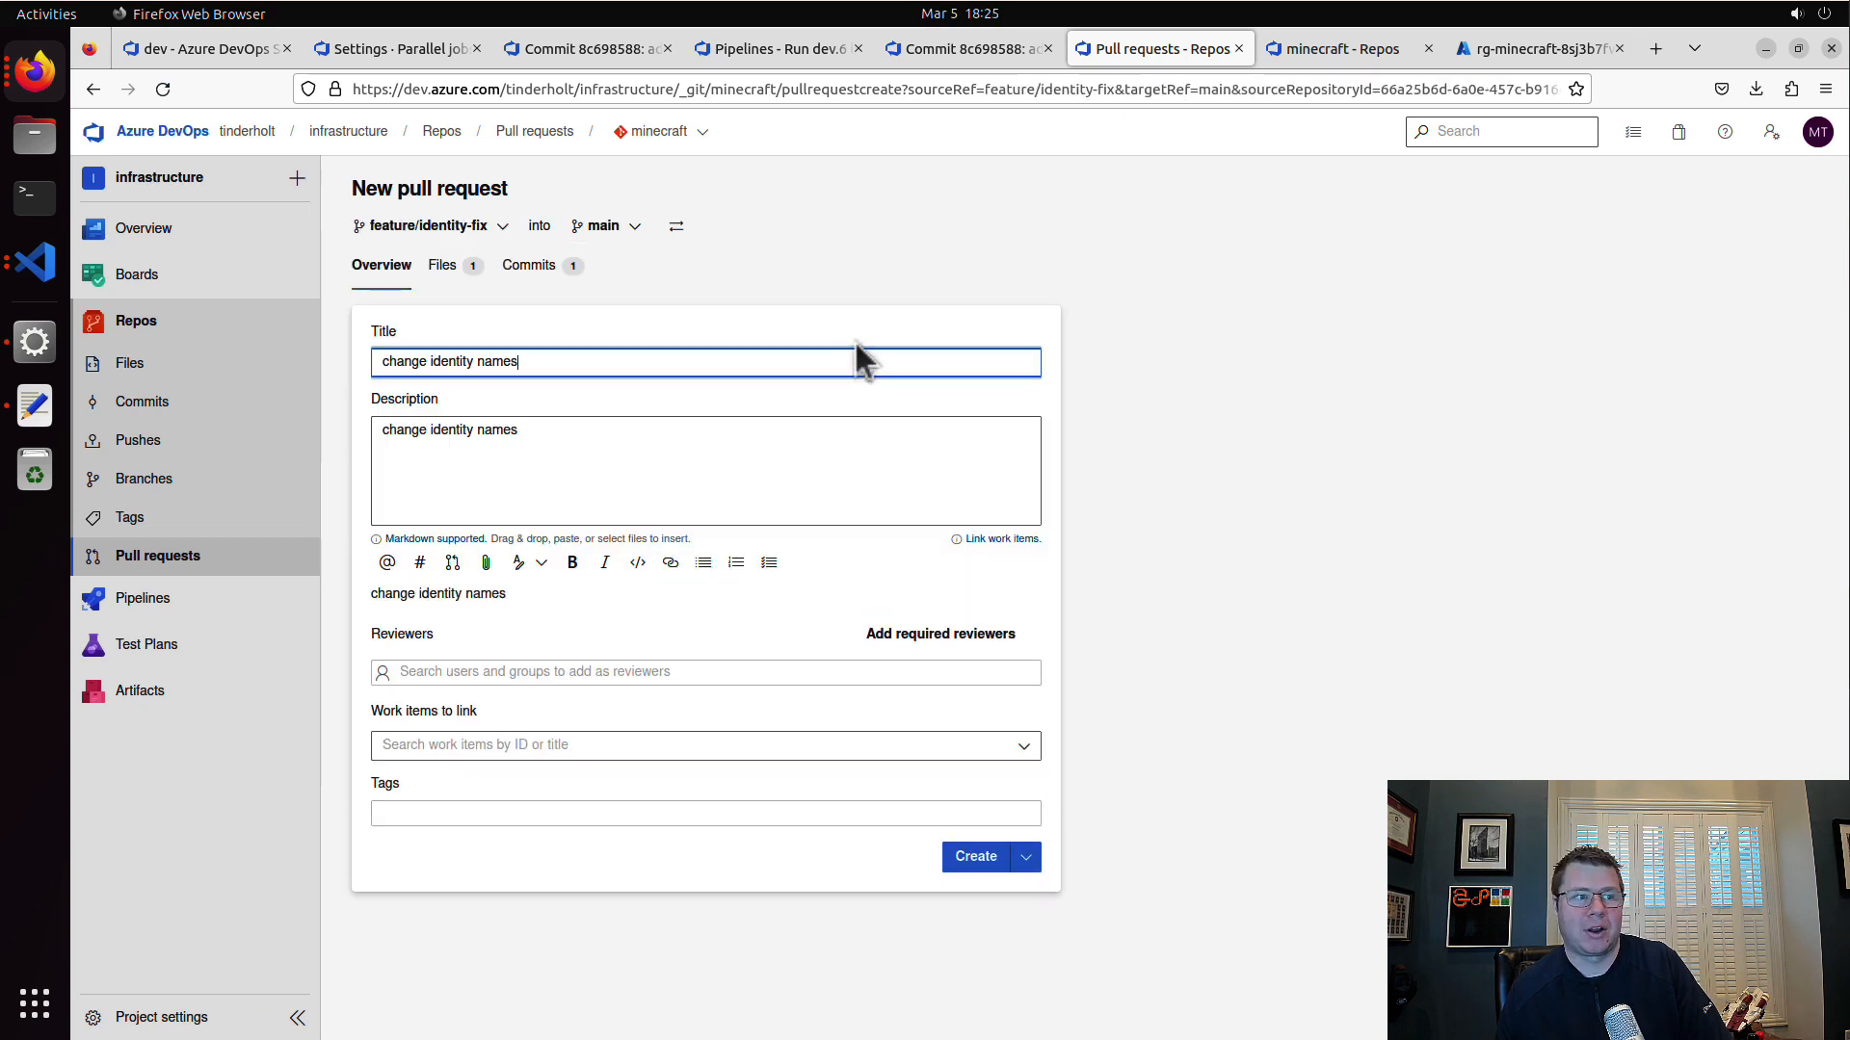
left_click(966, 859)
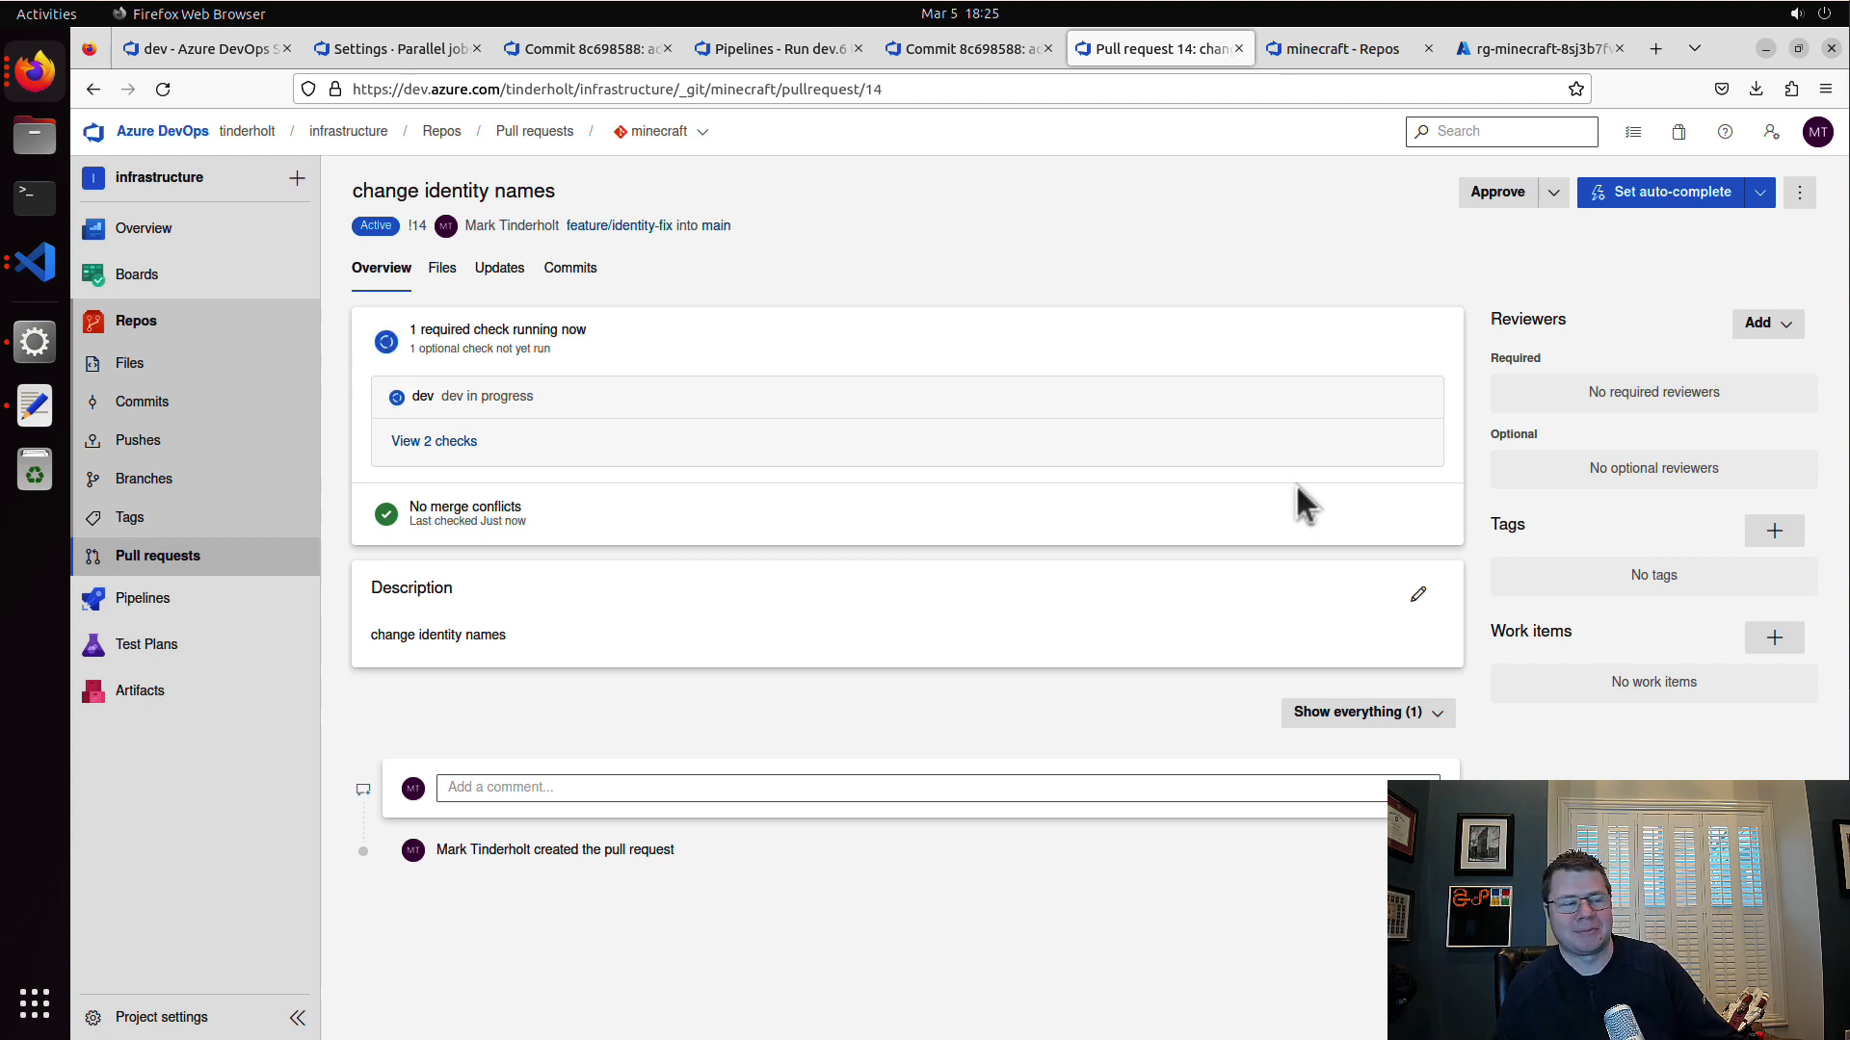
Step: Open the dev plan check run from the pull request and follow its terraform job log, noting the backend key
left_click(581, 395)
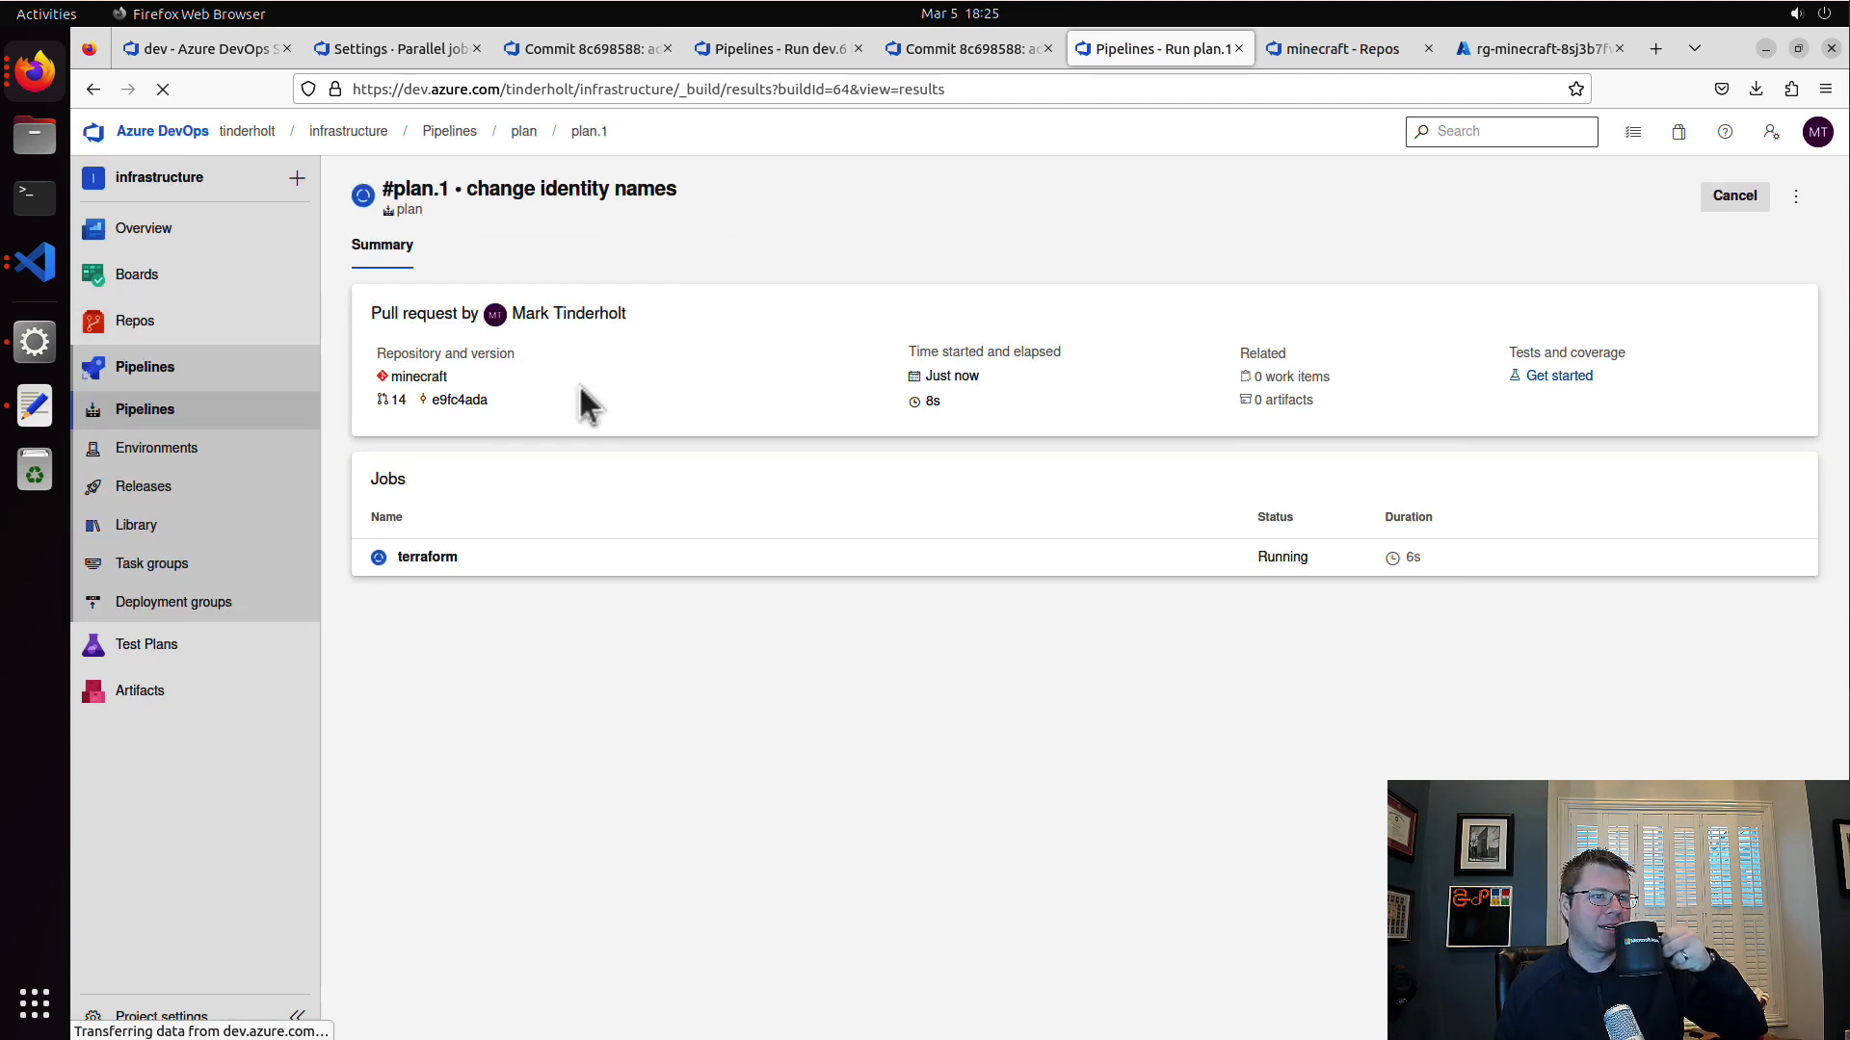
left_click(631, 564)
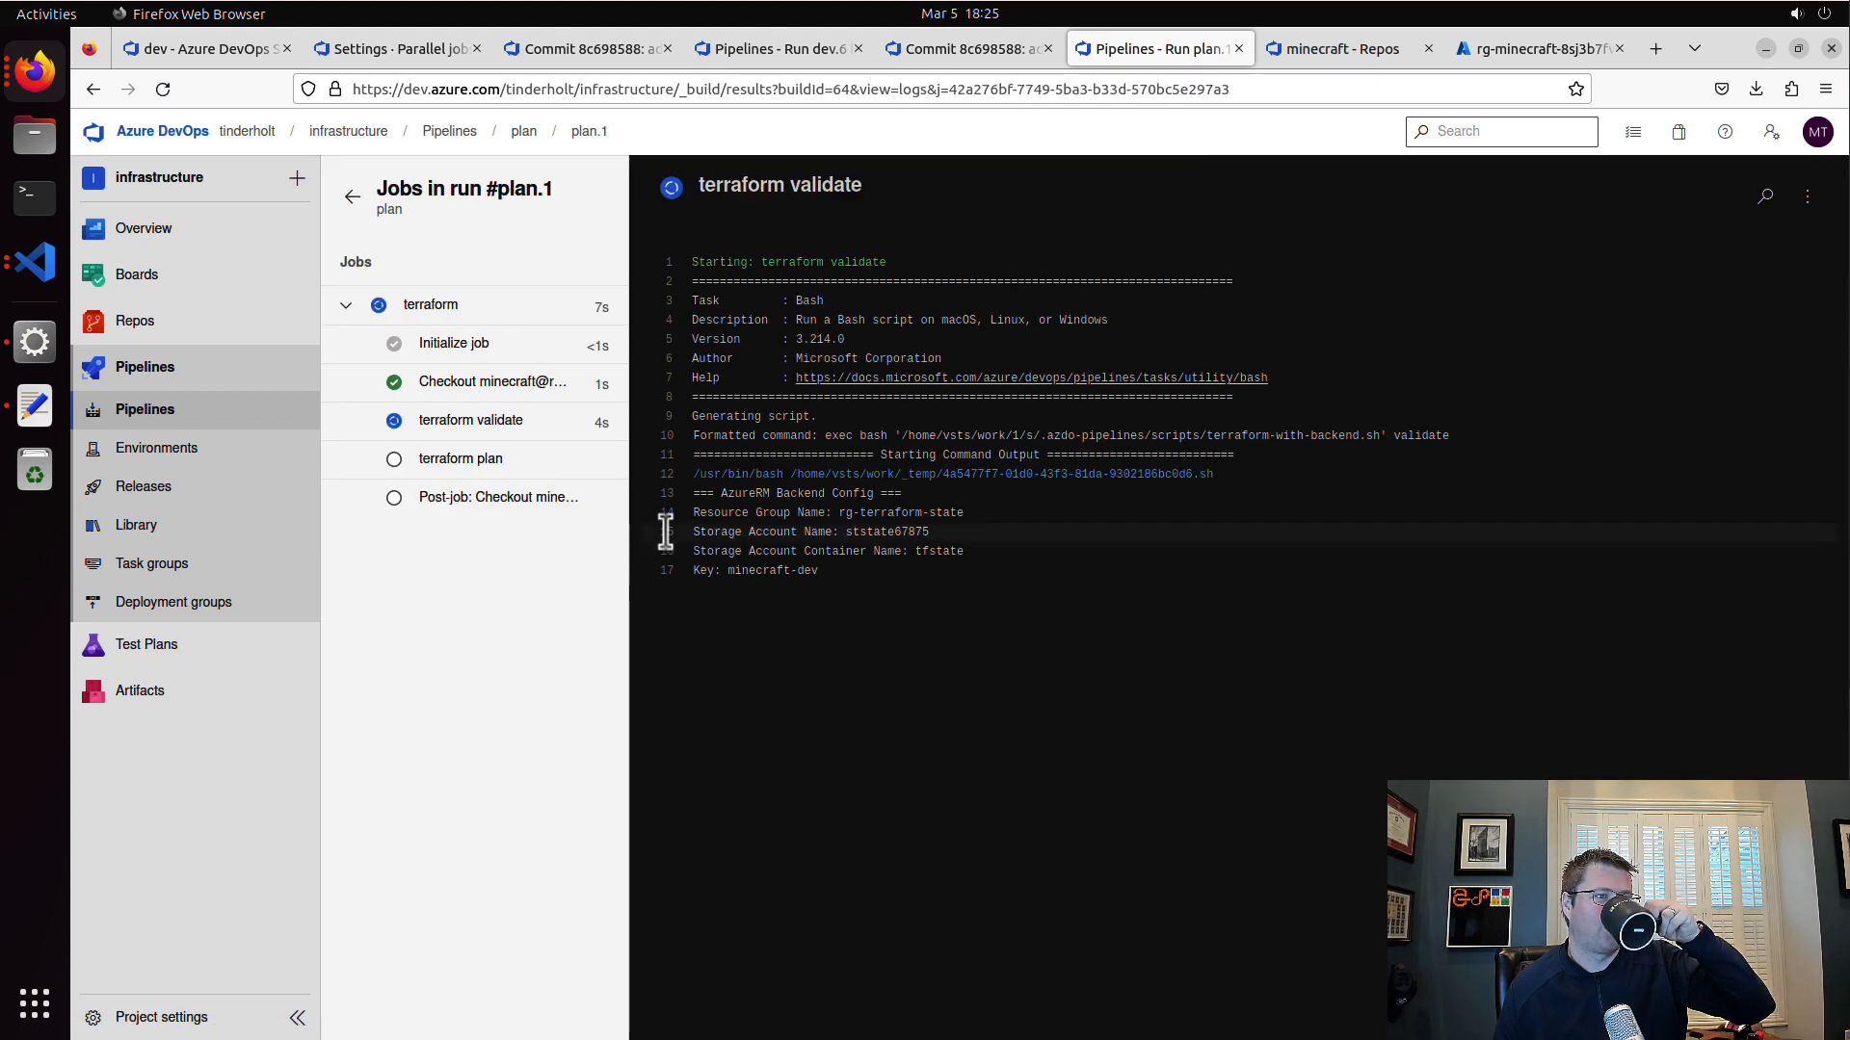
left_click(589, 400)
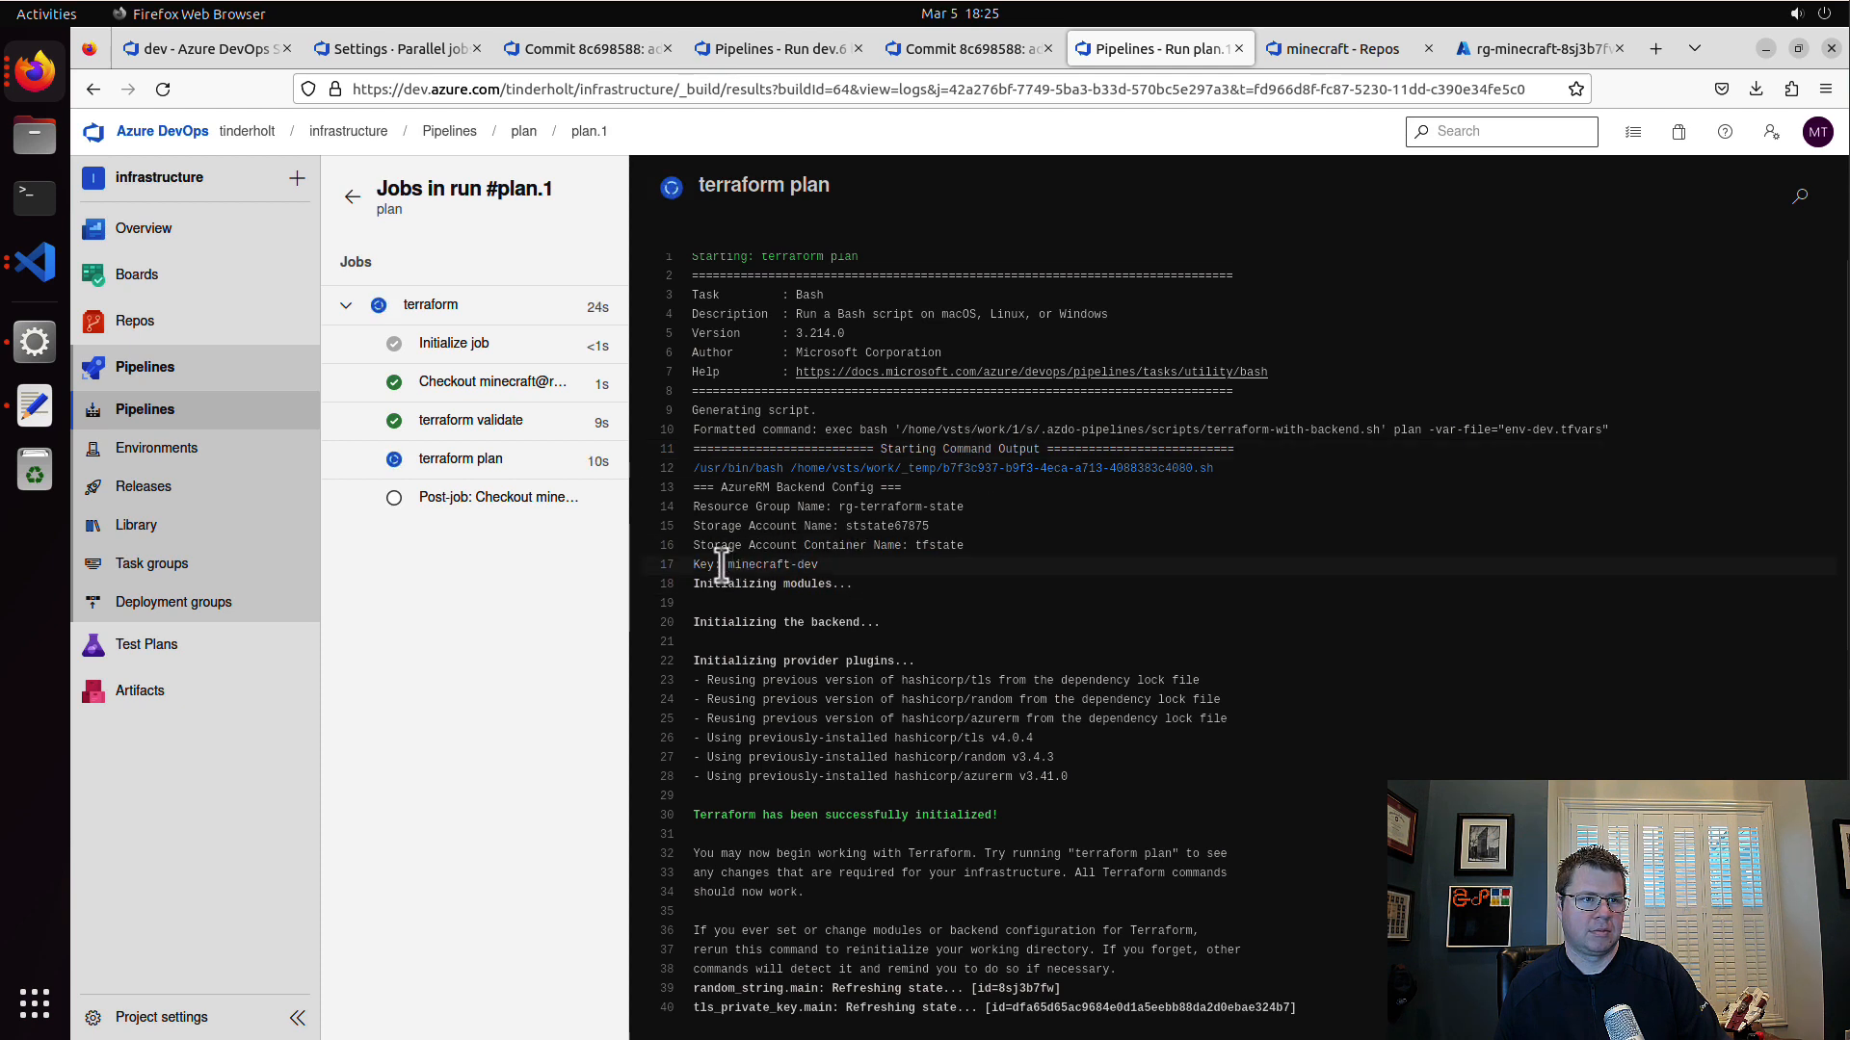
left_click_drag(721, 565, 845, 569)
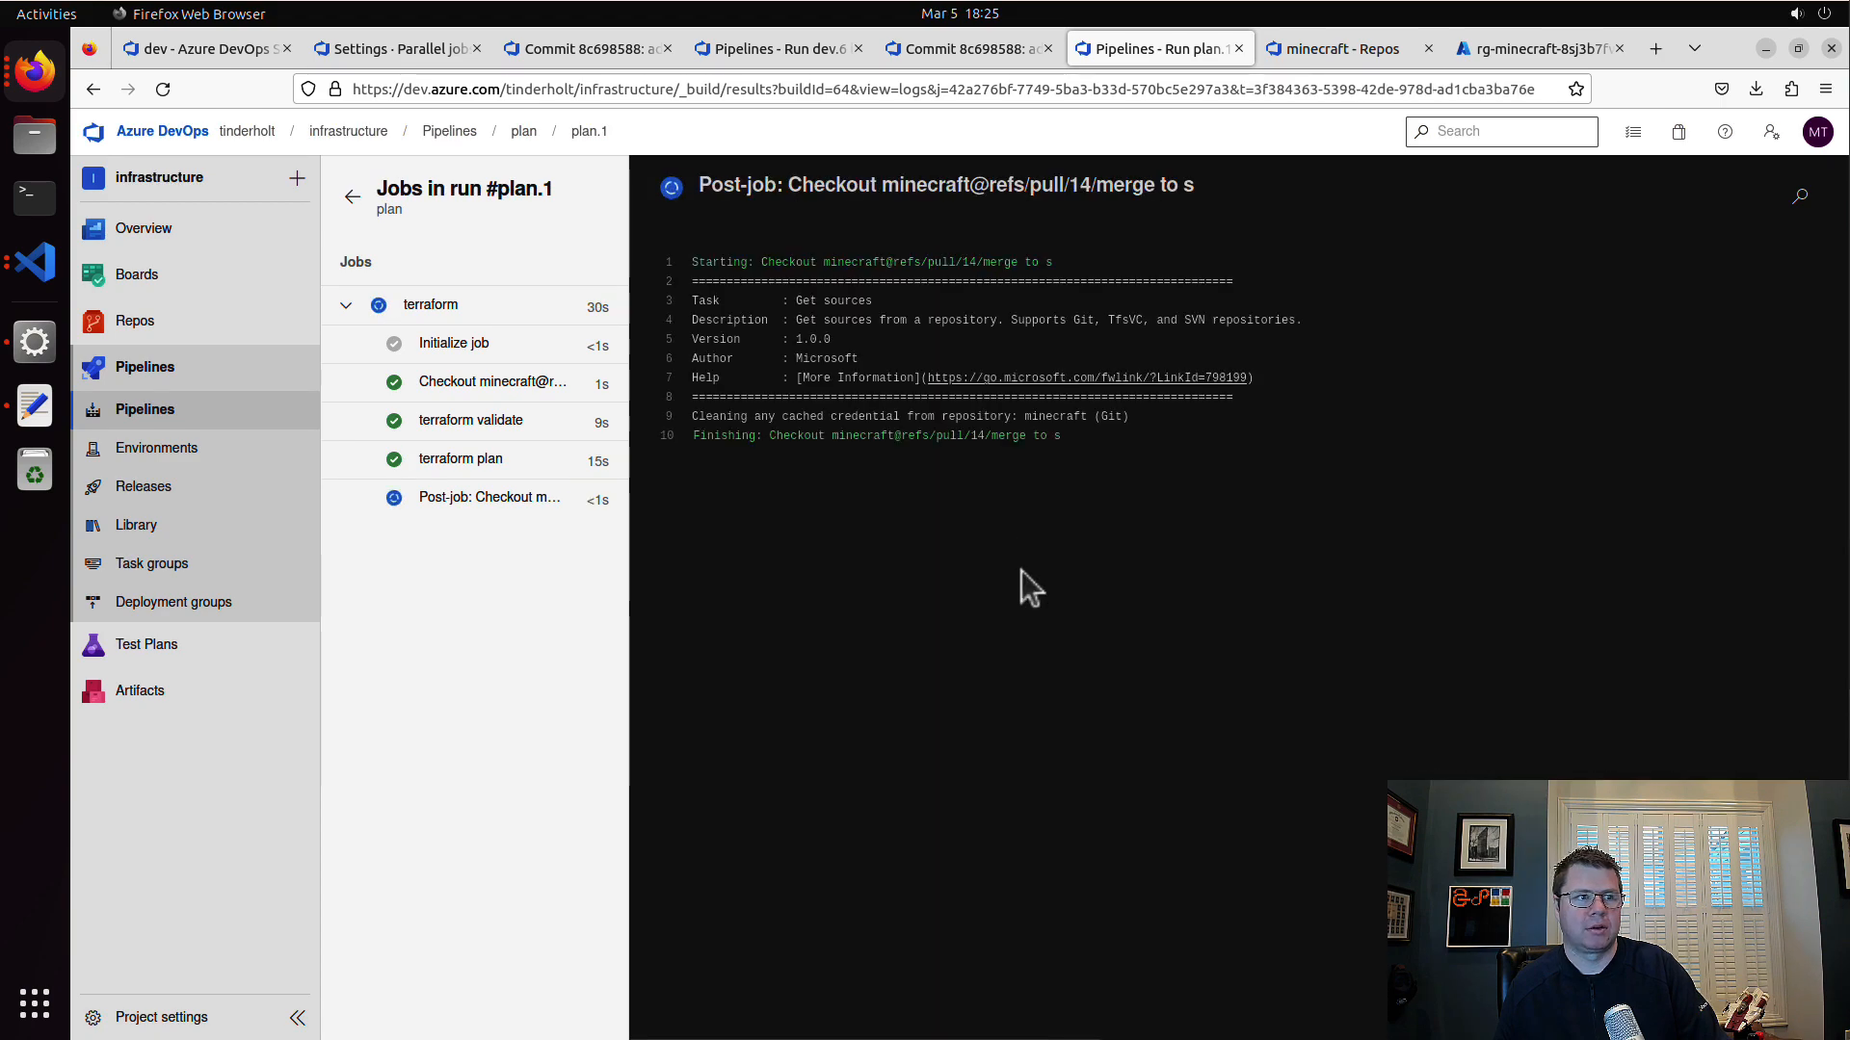
Step: Review the terraform plan output of the plan run, examining the user-assigned identity replacements and virtual machine changes
left_click(474, 461)
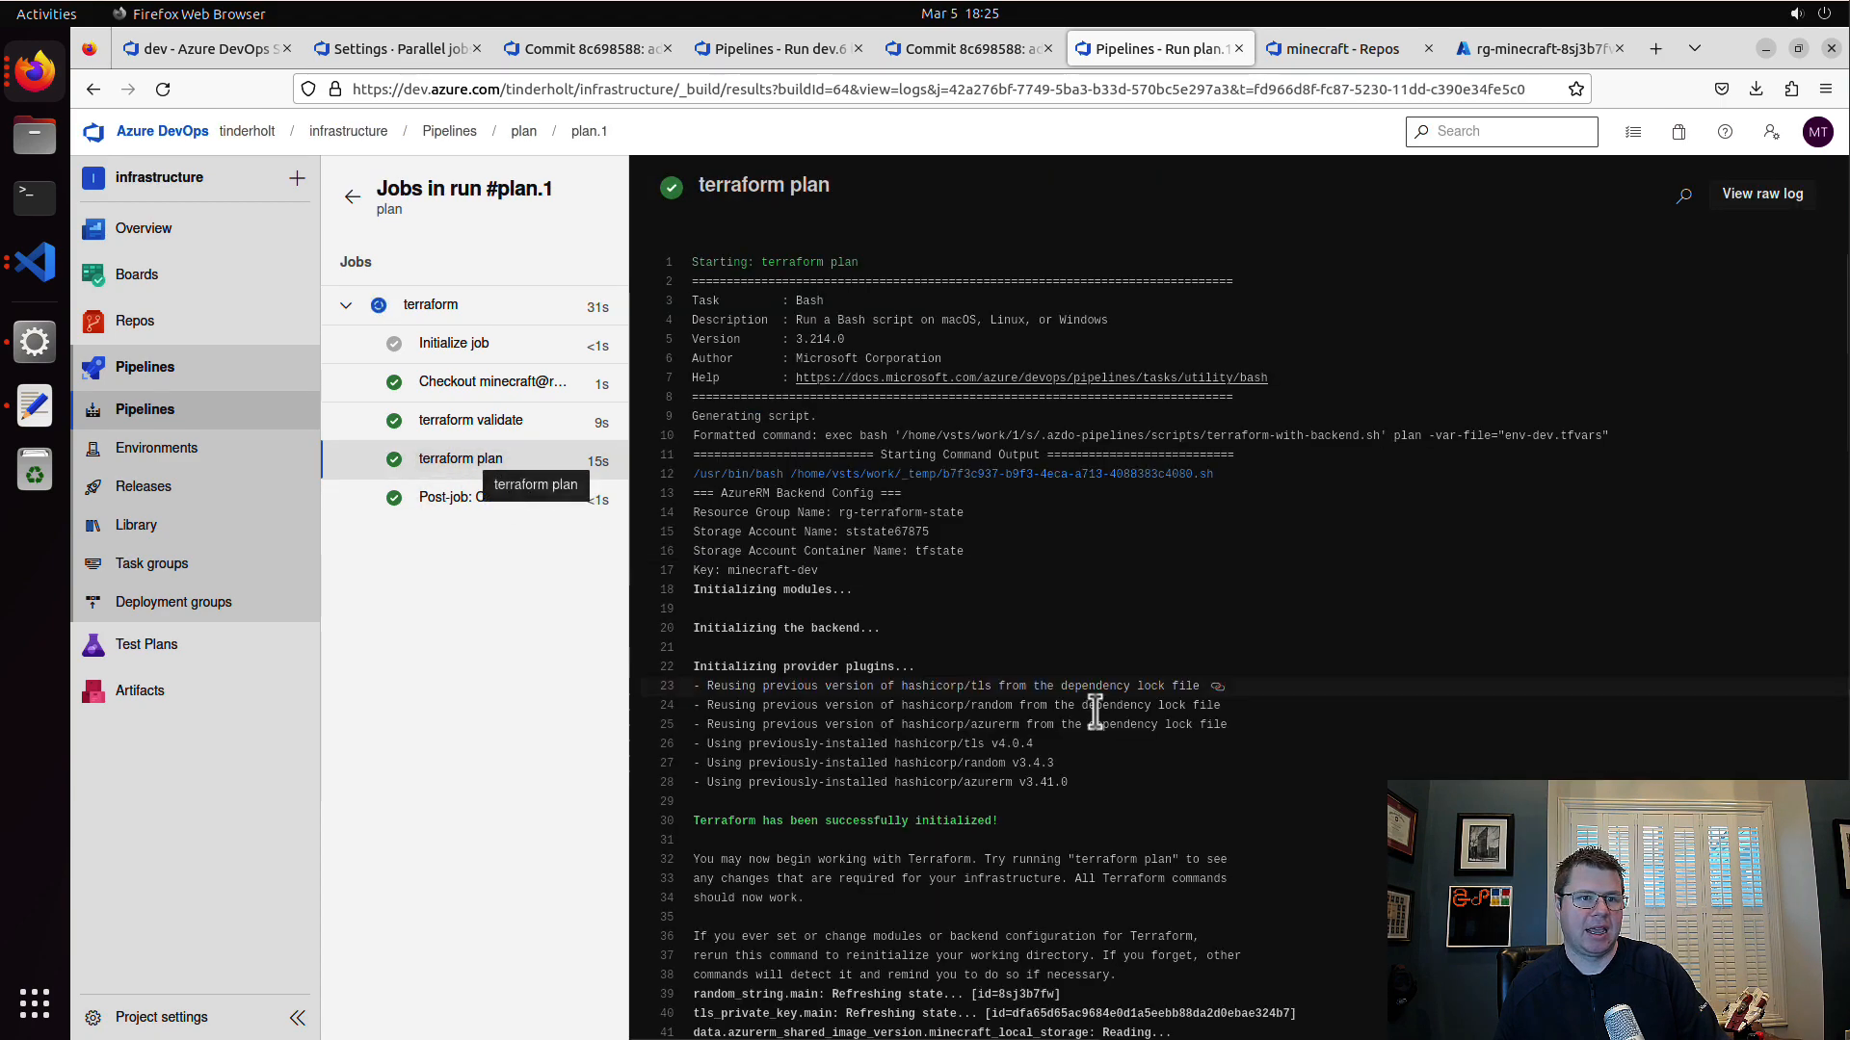
scroll(1107, 734, "down", 5)
scroll(1108, 735, "down", 10)
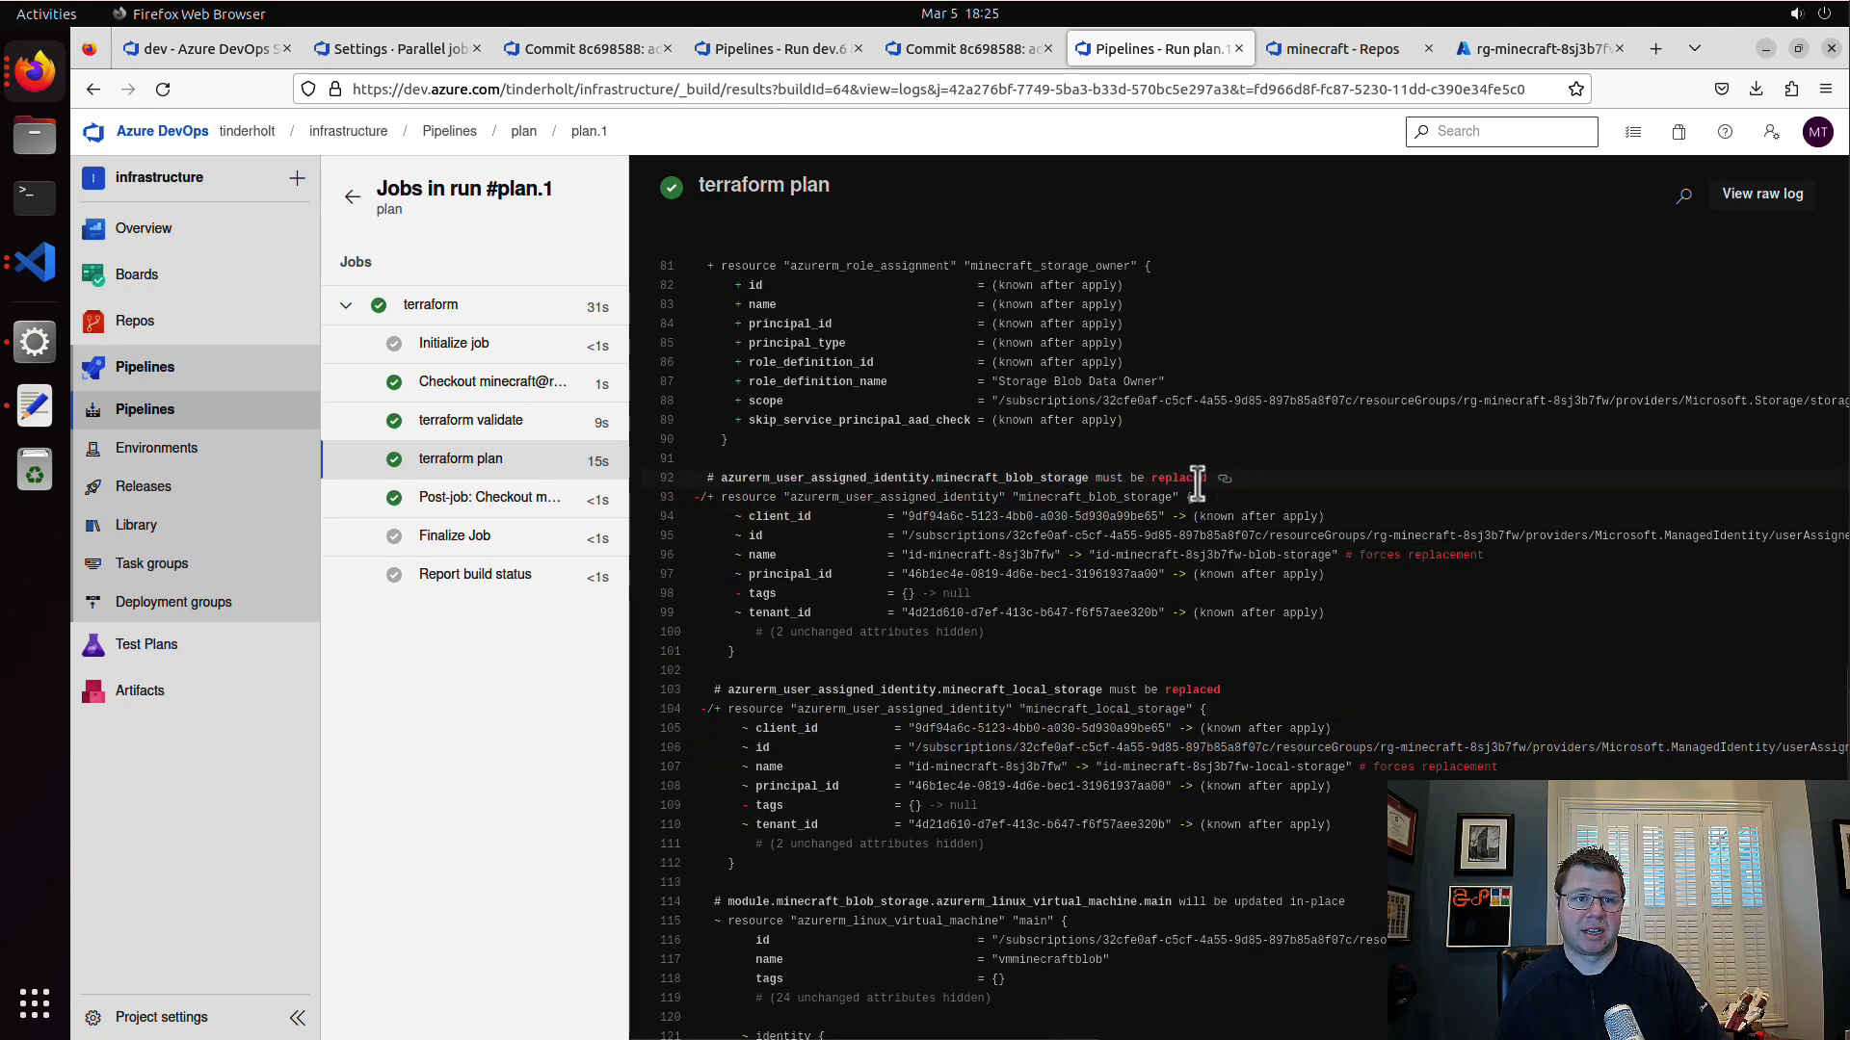
left_click_drag(1196, 478, 1237, 660)
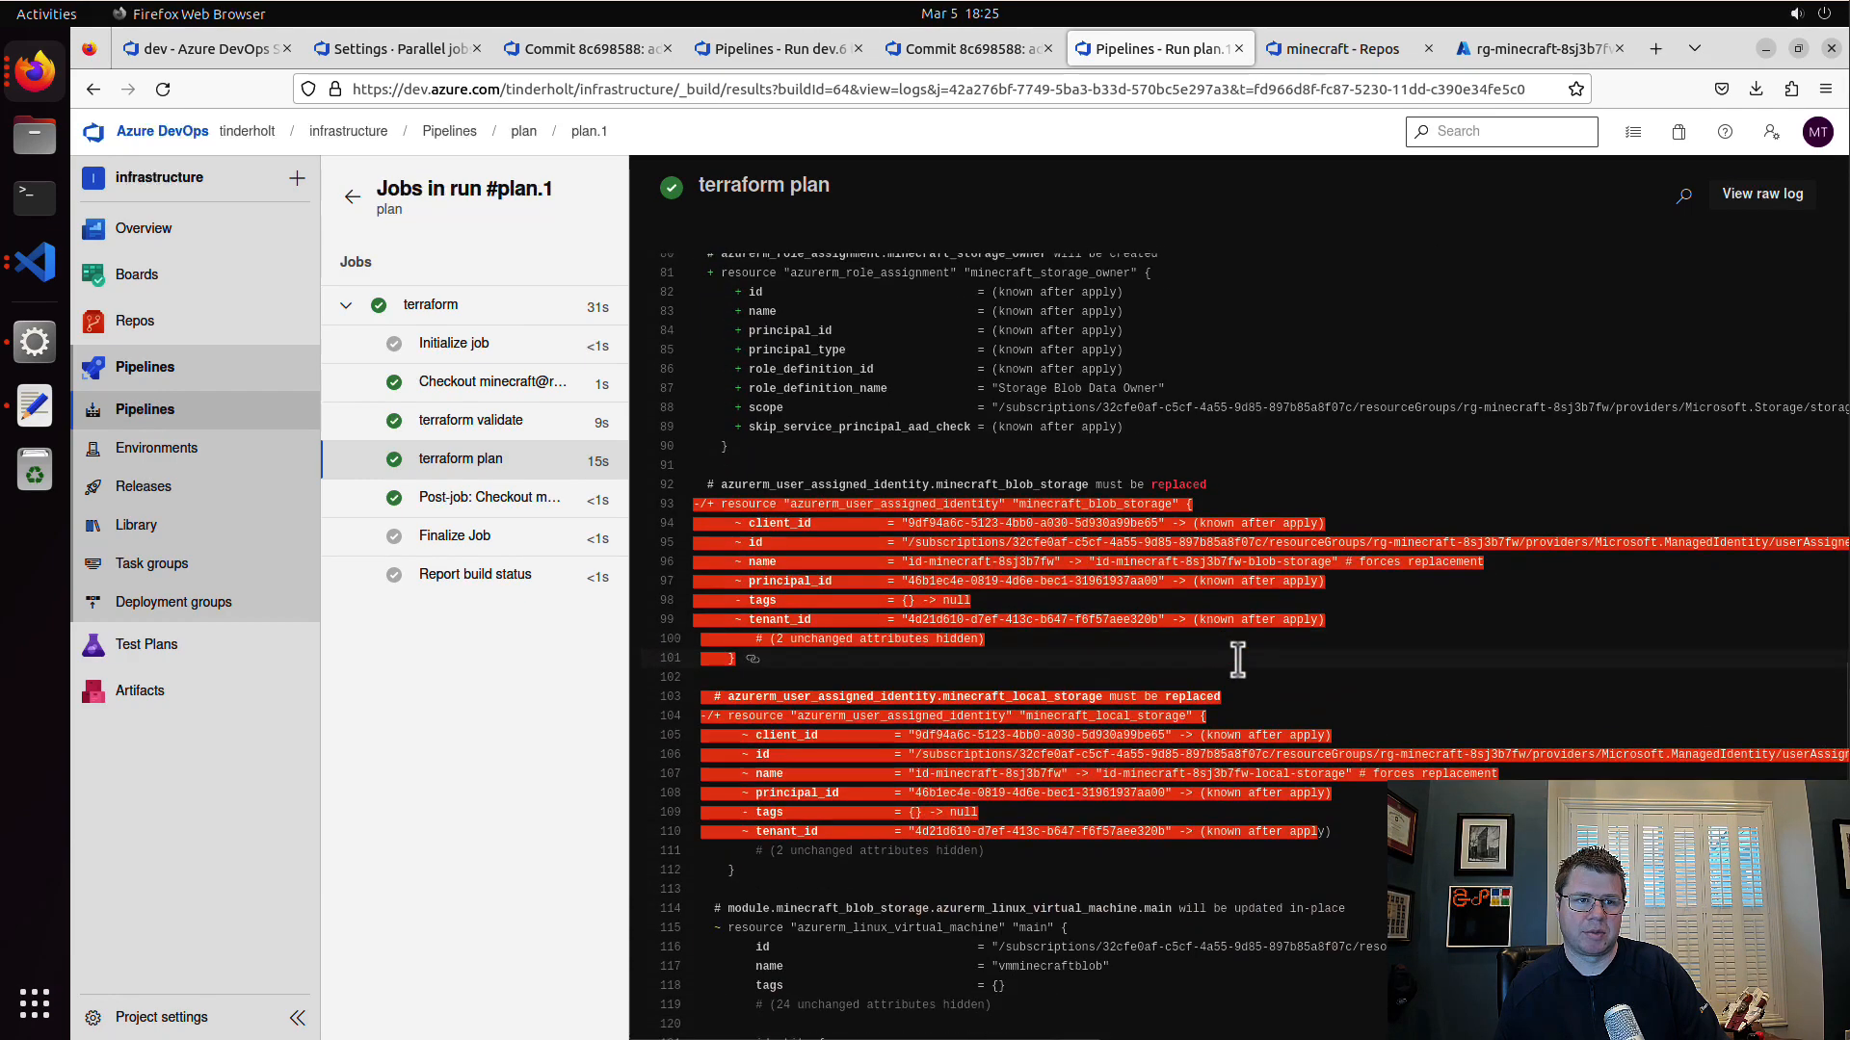
scroll(1237, 660, "down", 6)
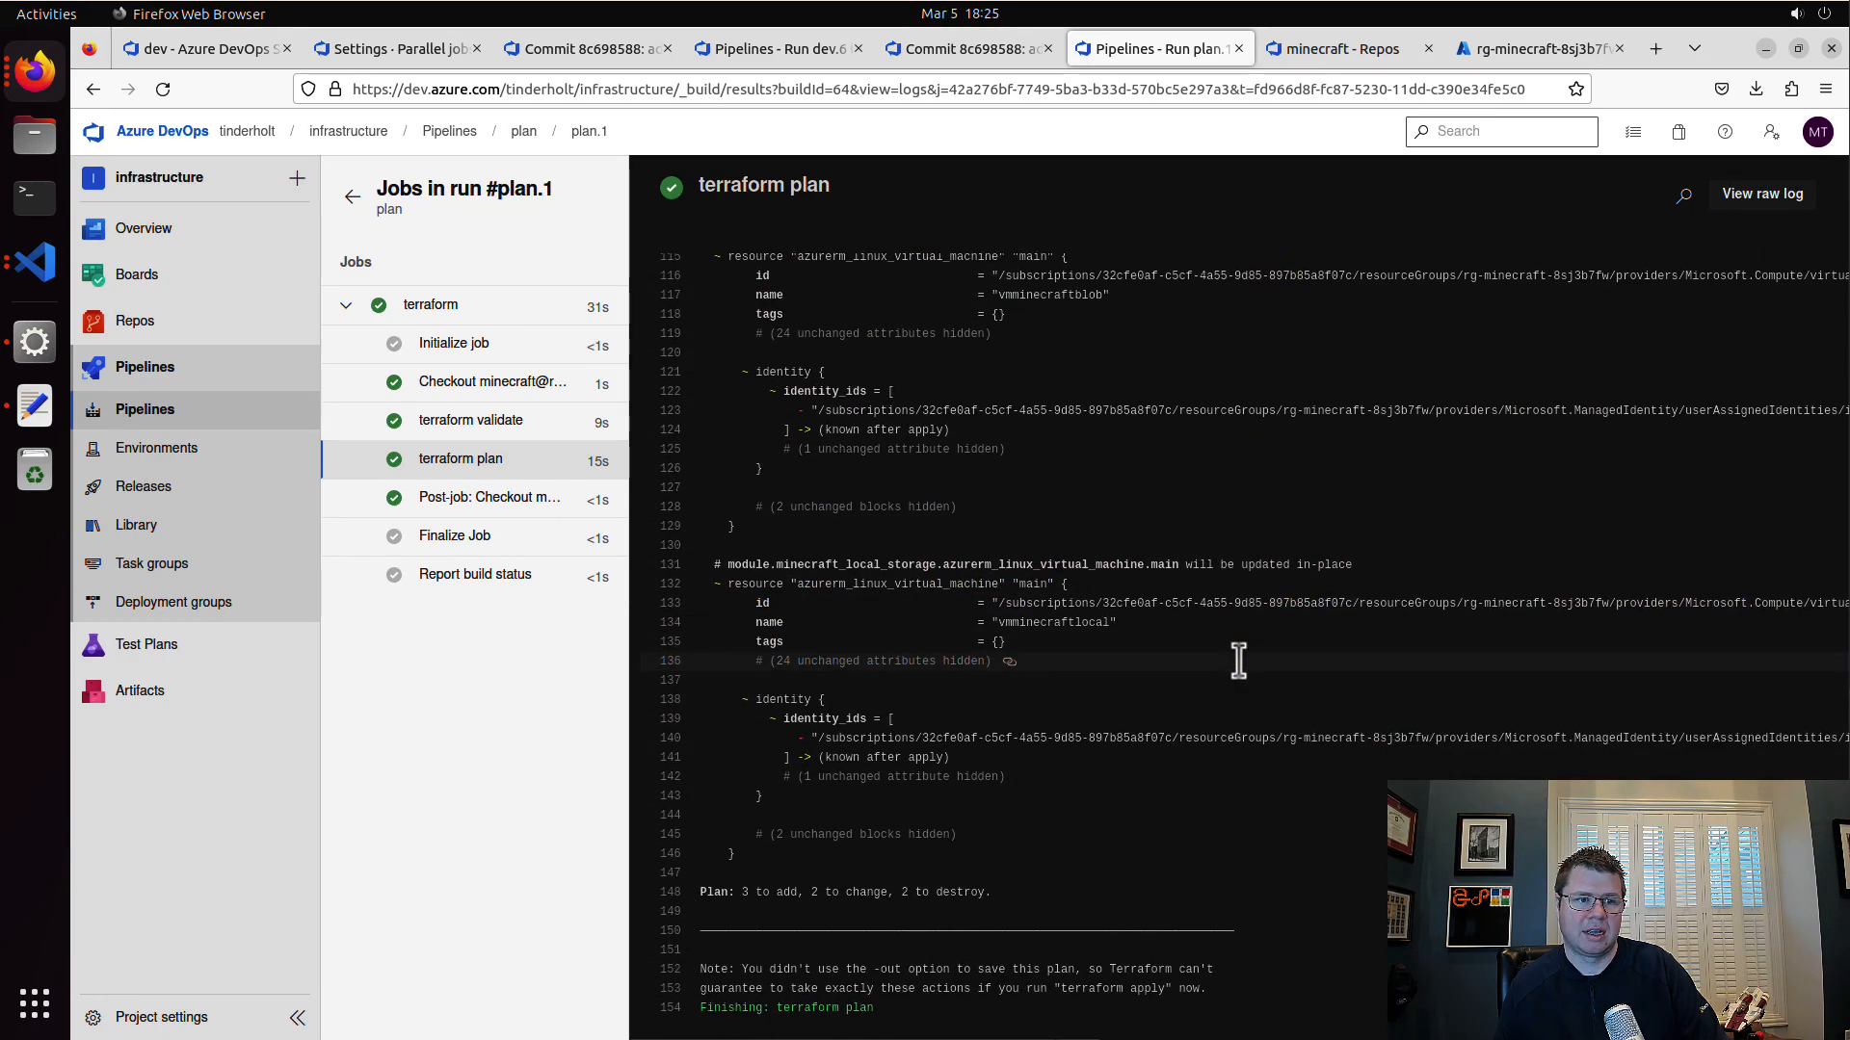
Step: Complete the "change identity names" pull request with Rebase and fast-forward, deleting feature/identity-fix after merging
left_click(449, 131)
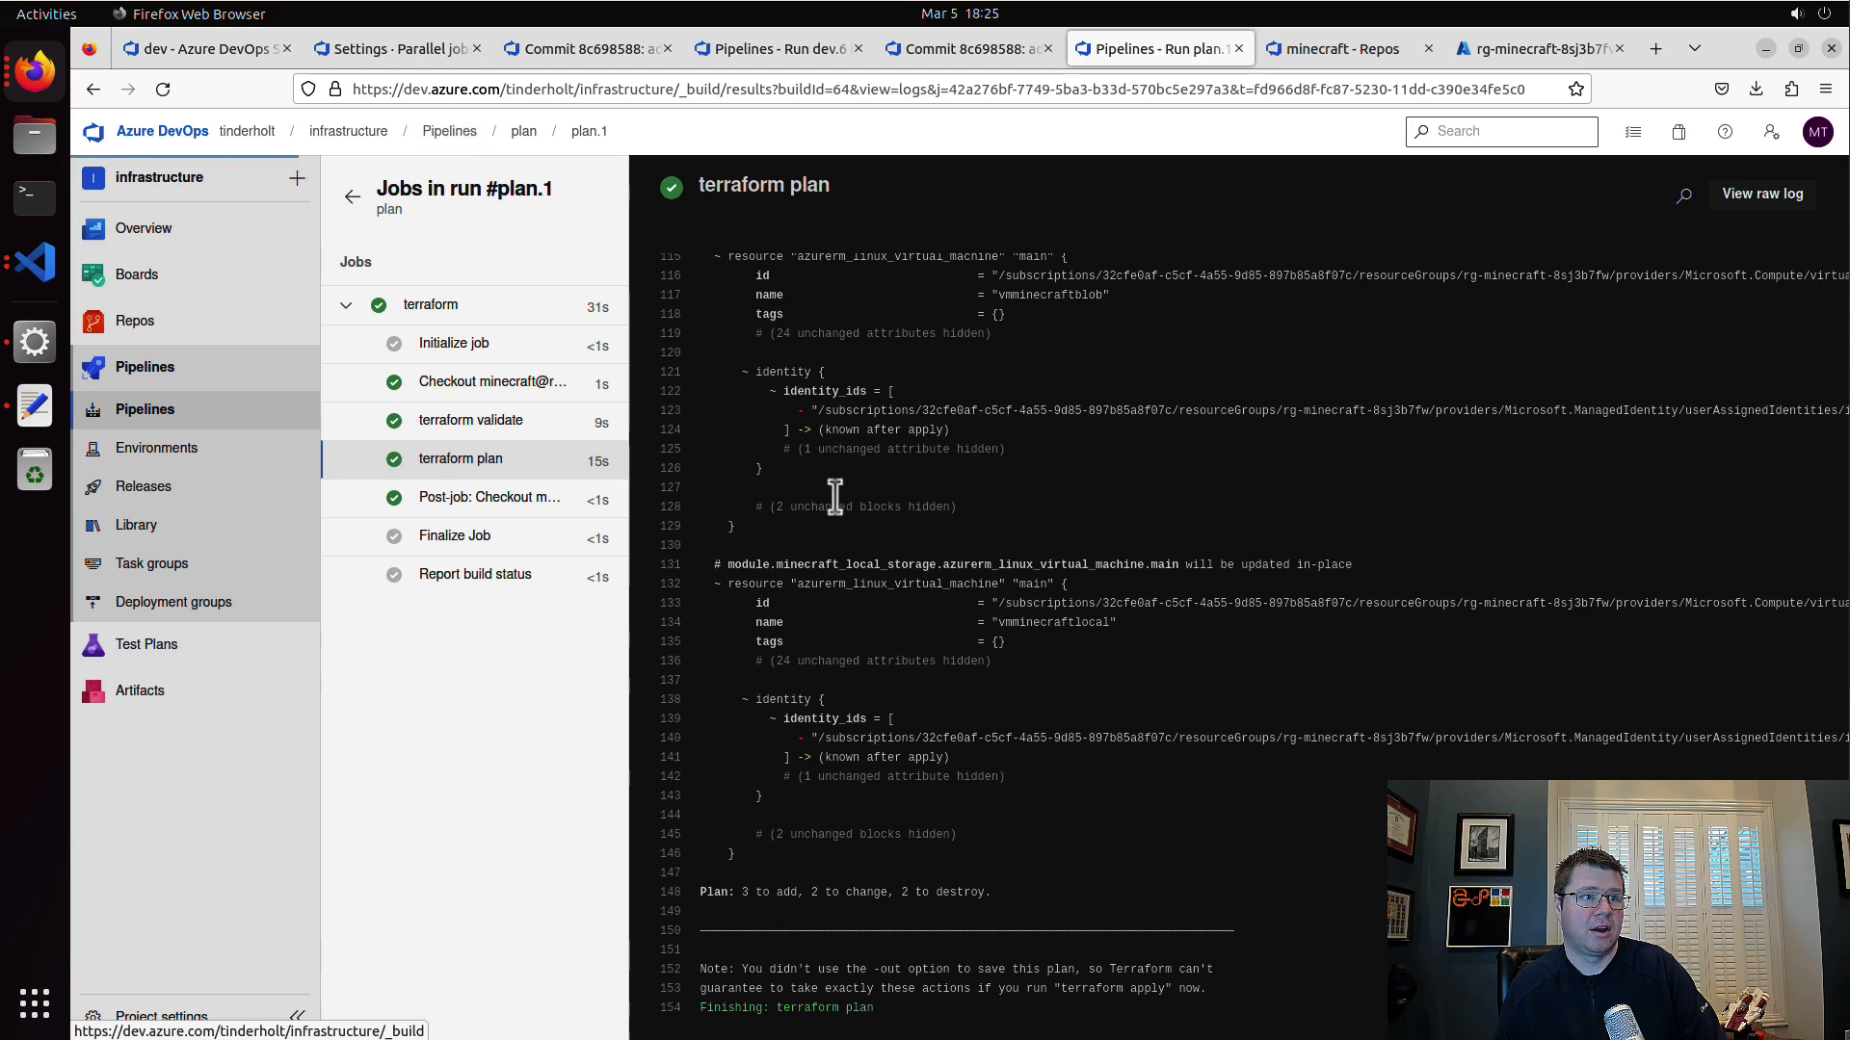
mouse_move(241, 325)
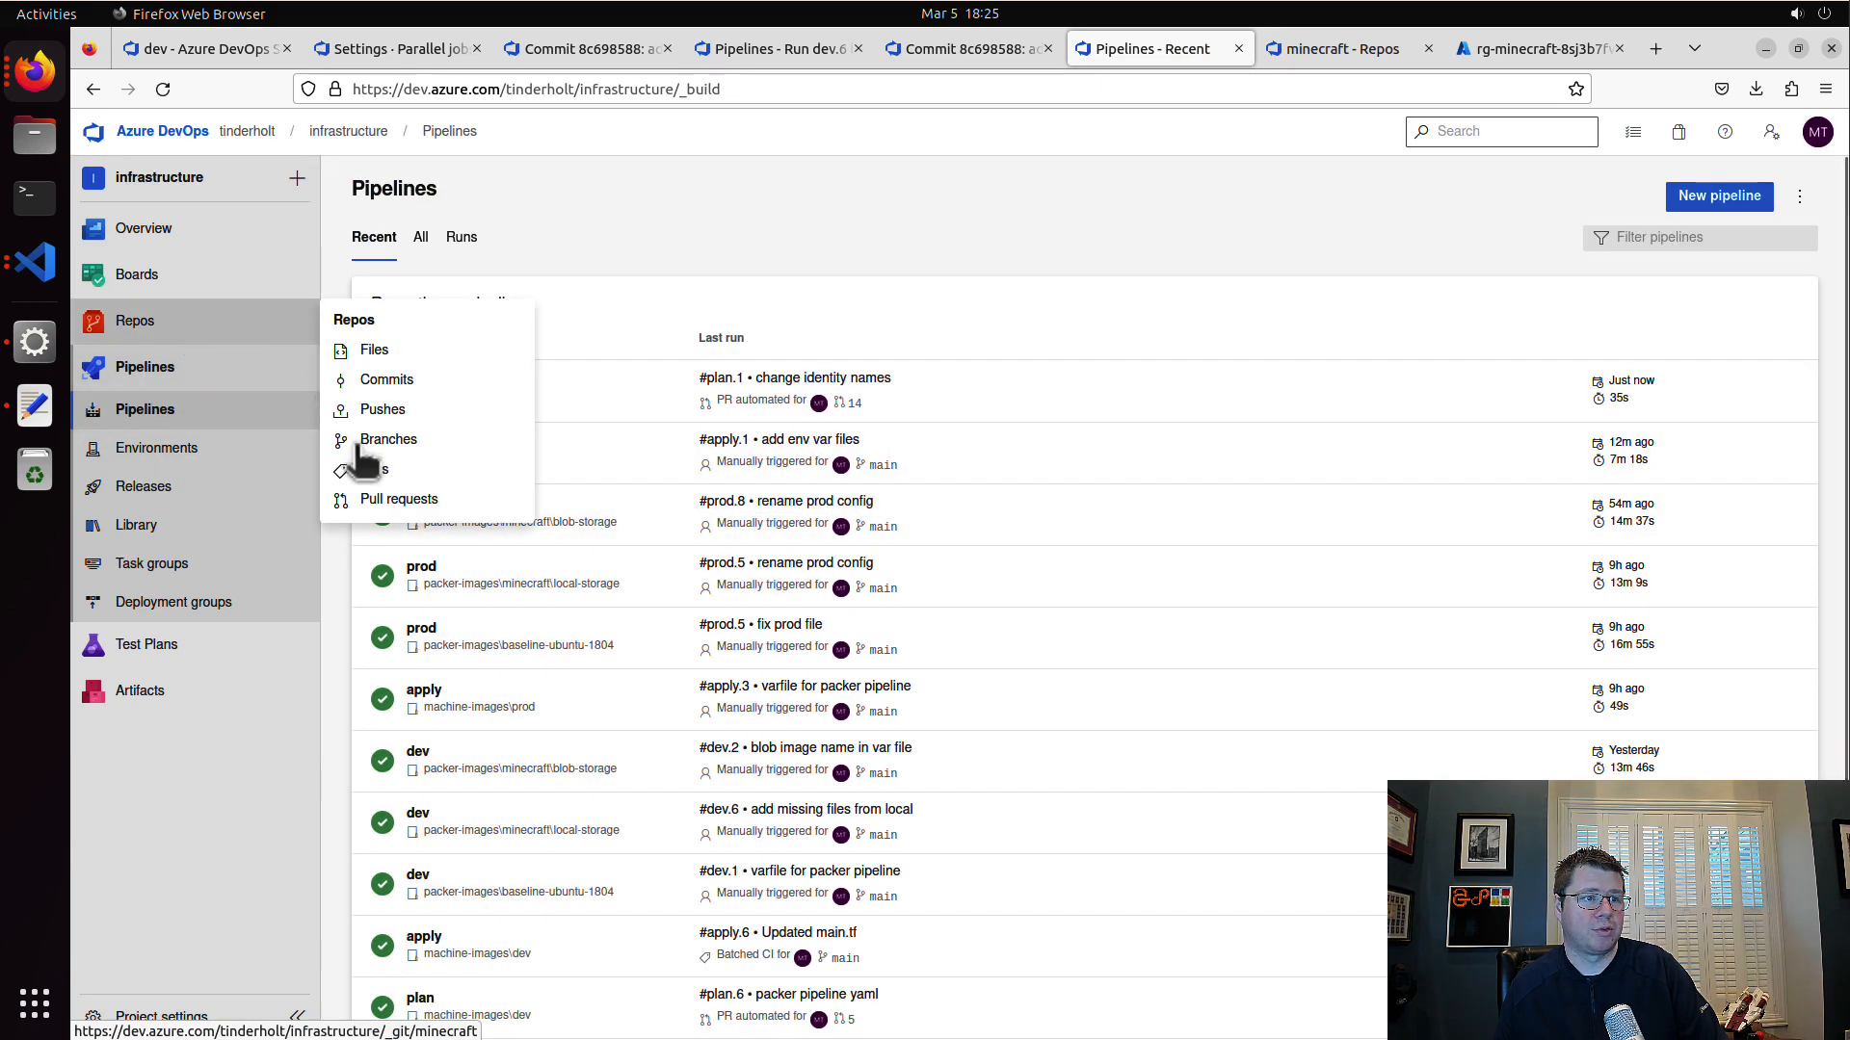
left_click(431, 501)
left_click(916, 384)
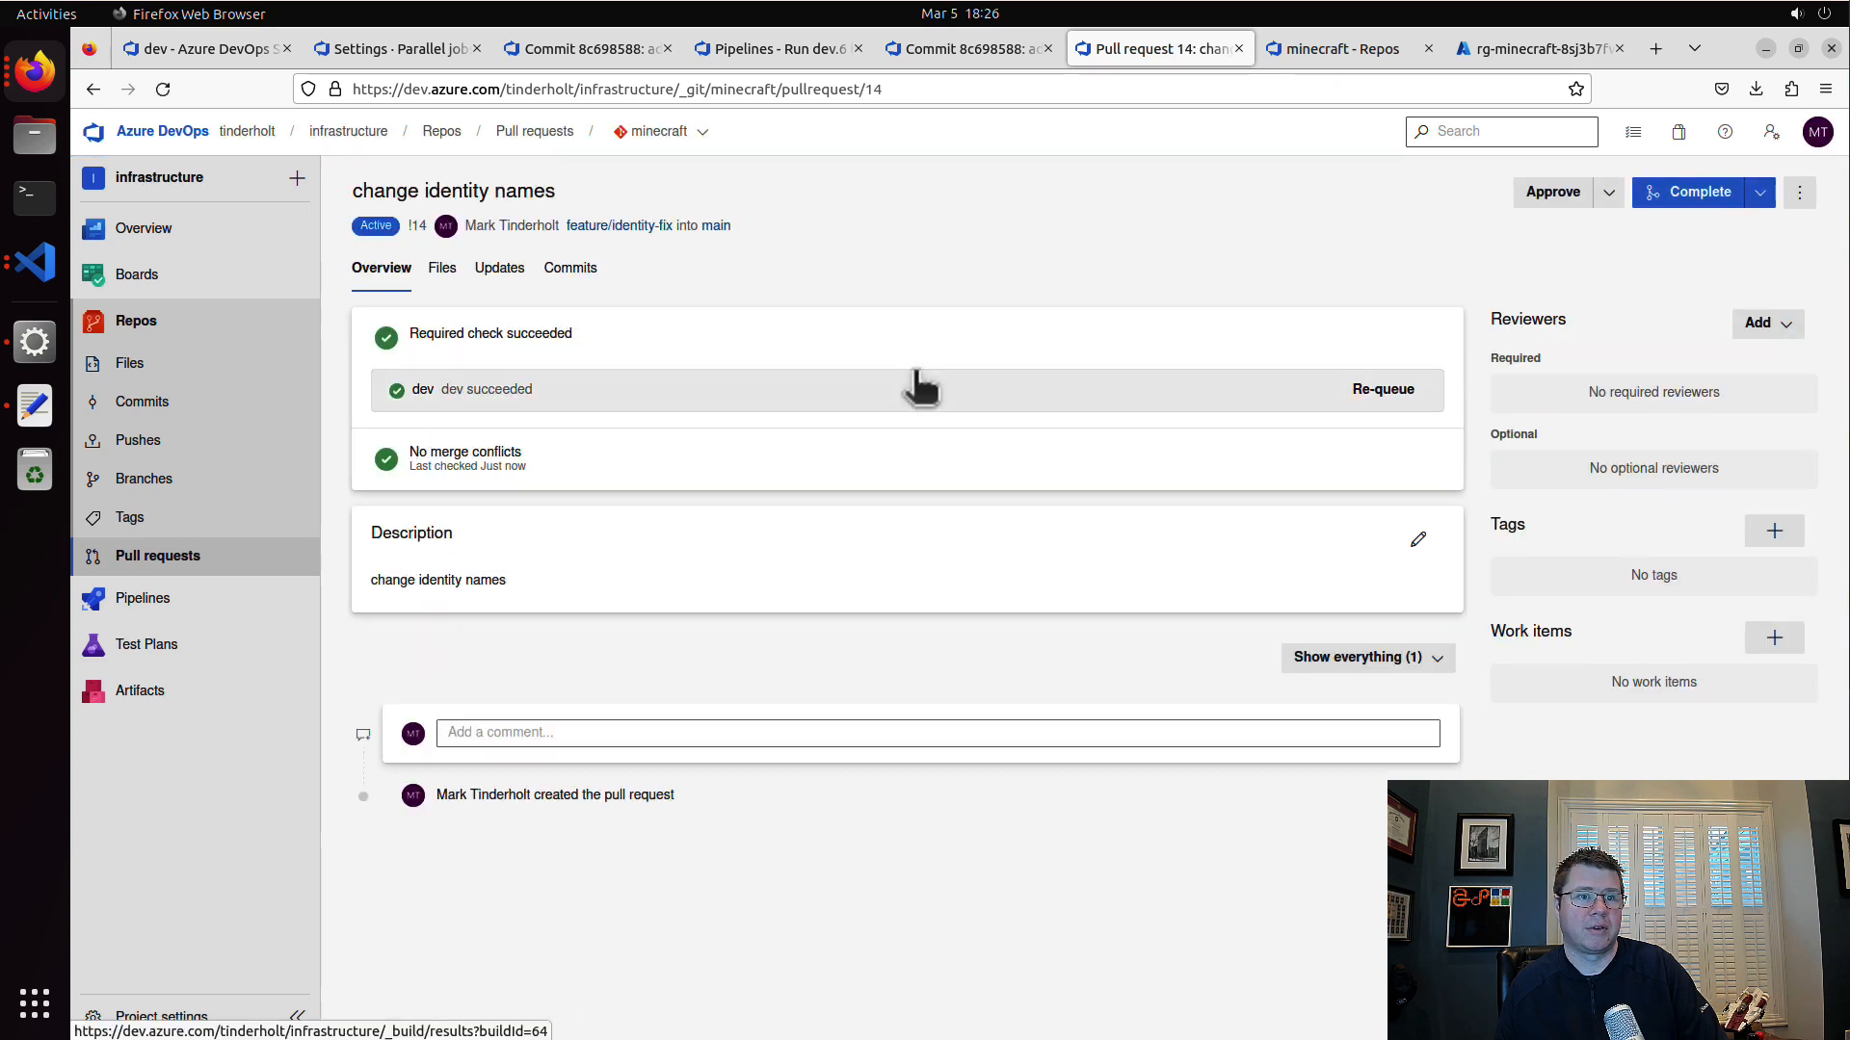
left_click(1694, 196)
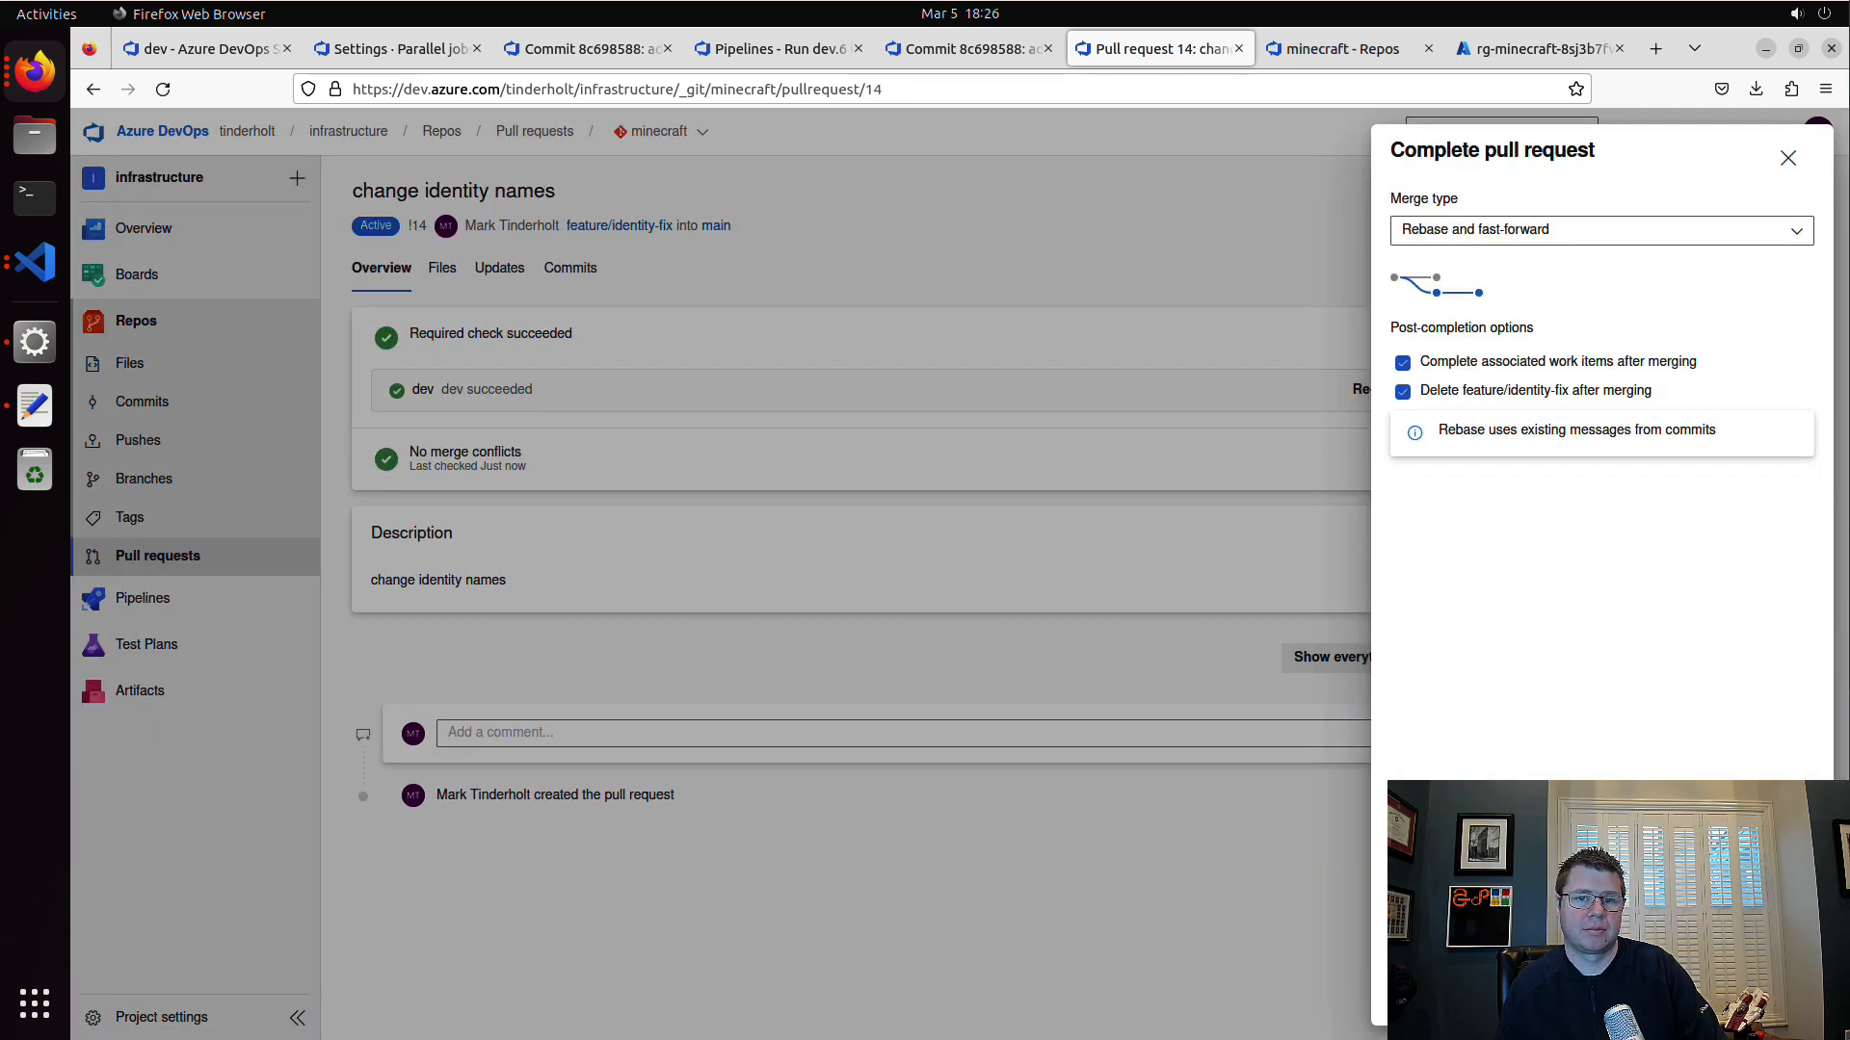
left_click(1749, 996)
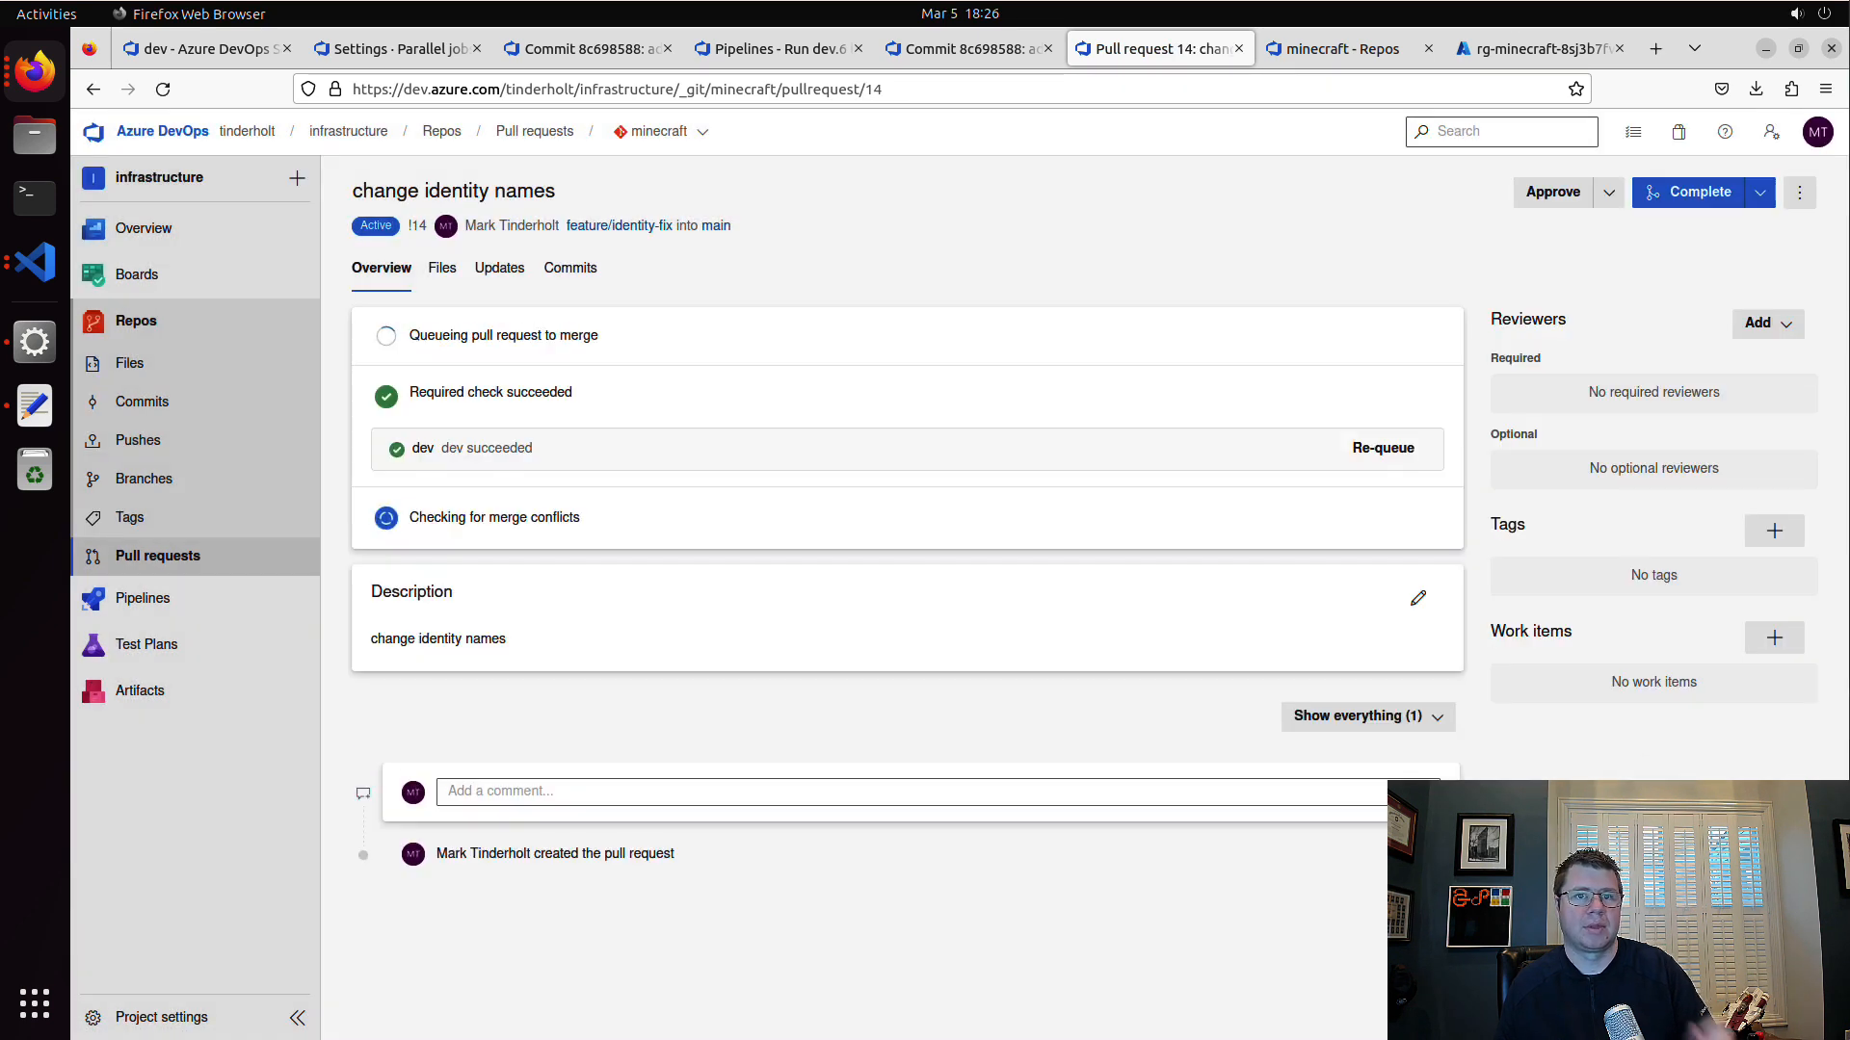
Step: Open the "change identity names" run of the minecraft-server\dev apply pipeline and follow its terraform apply log
left_click(200, 599)
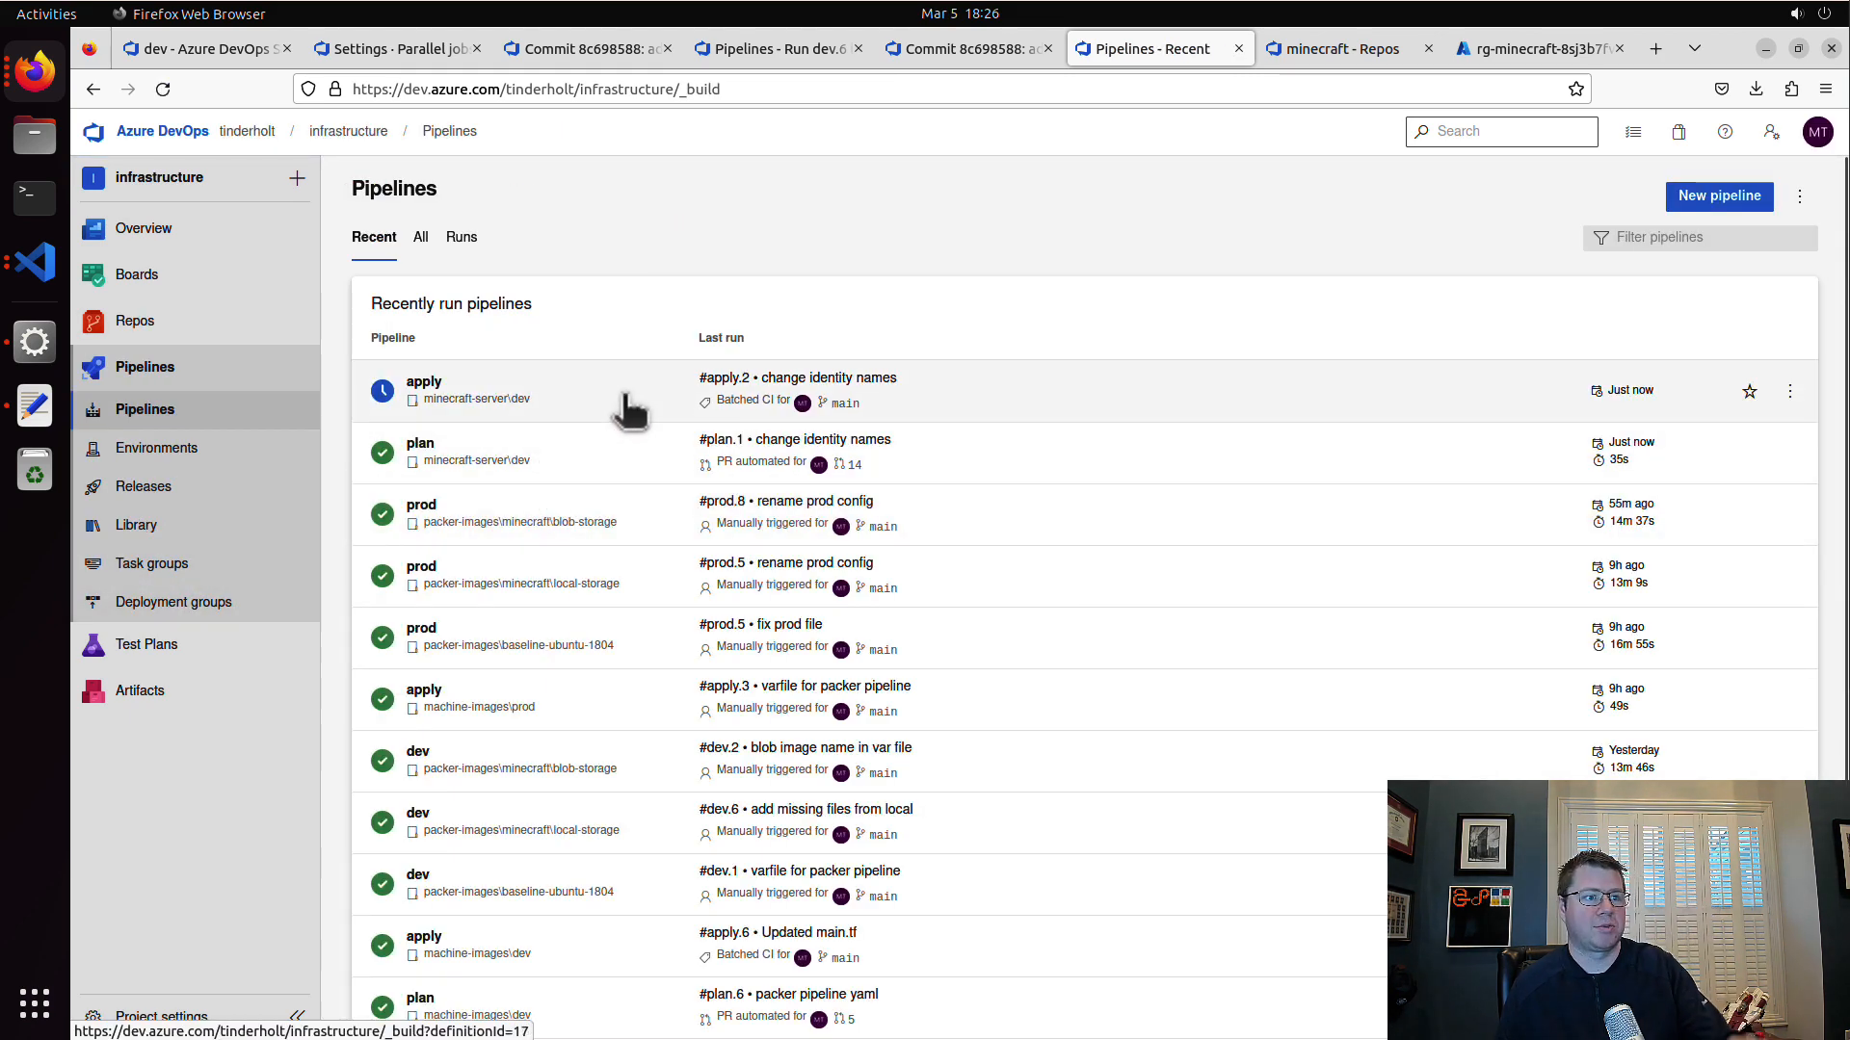
left_click(626, 400)
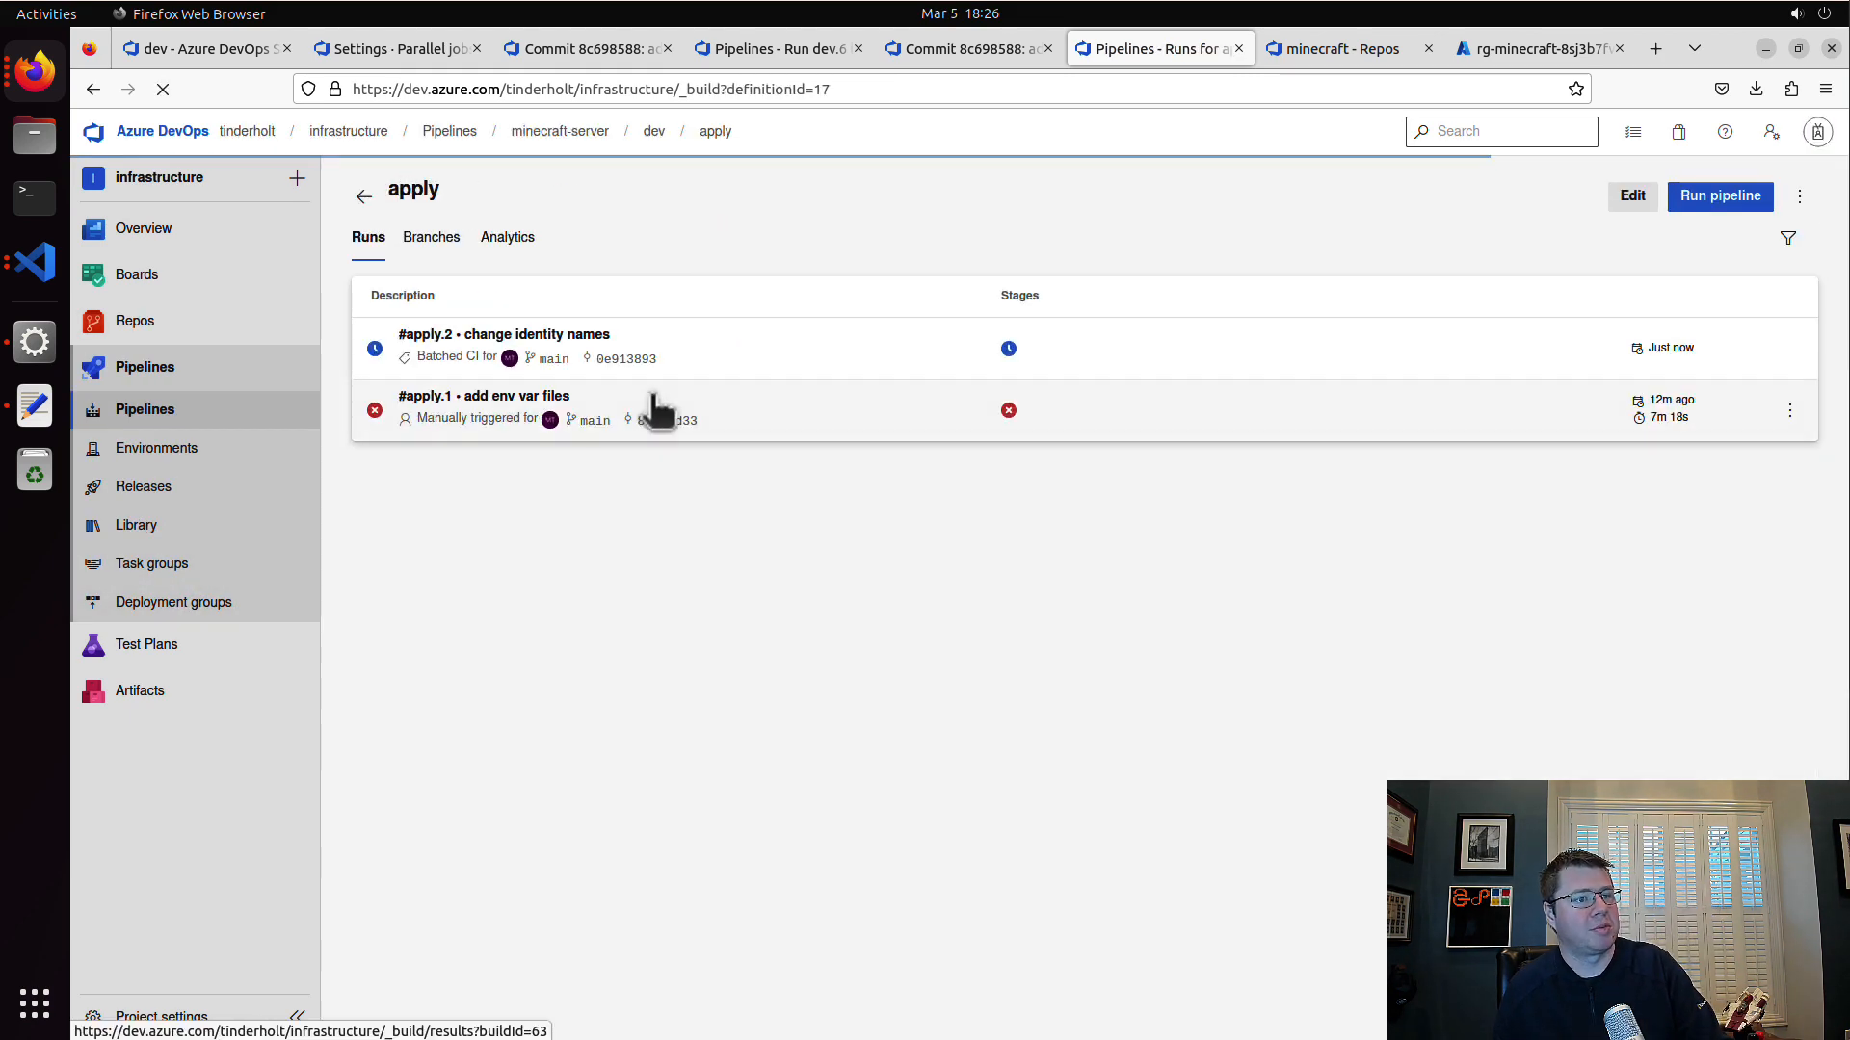
left_click(771, 353)
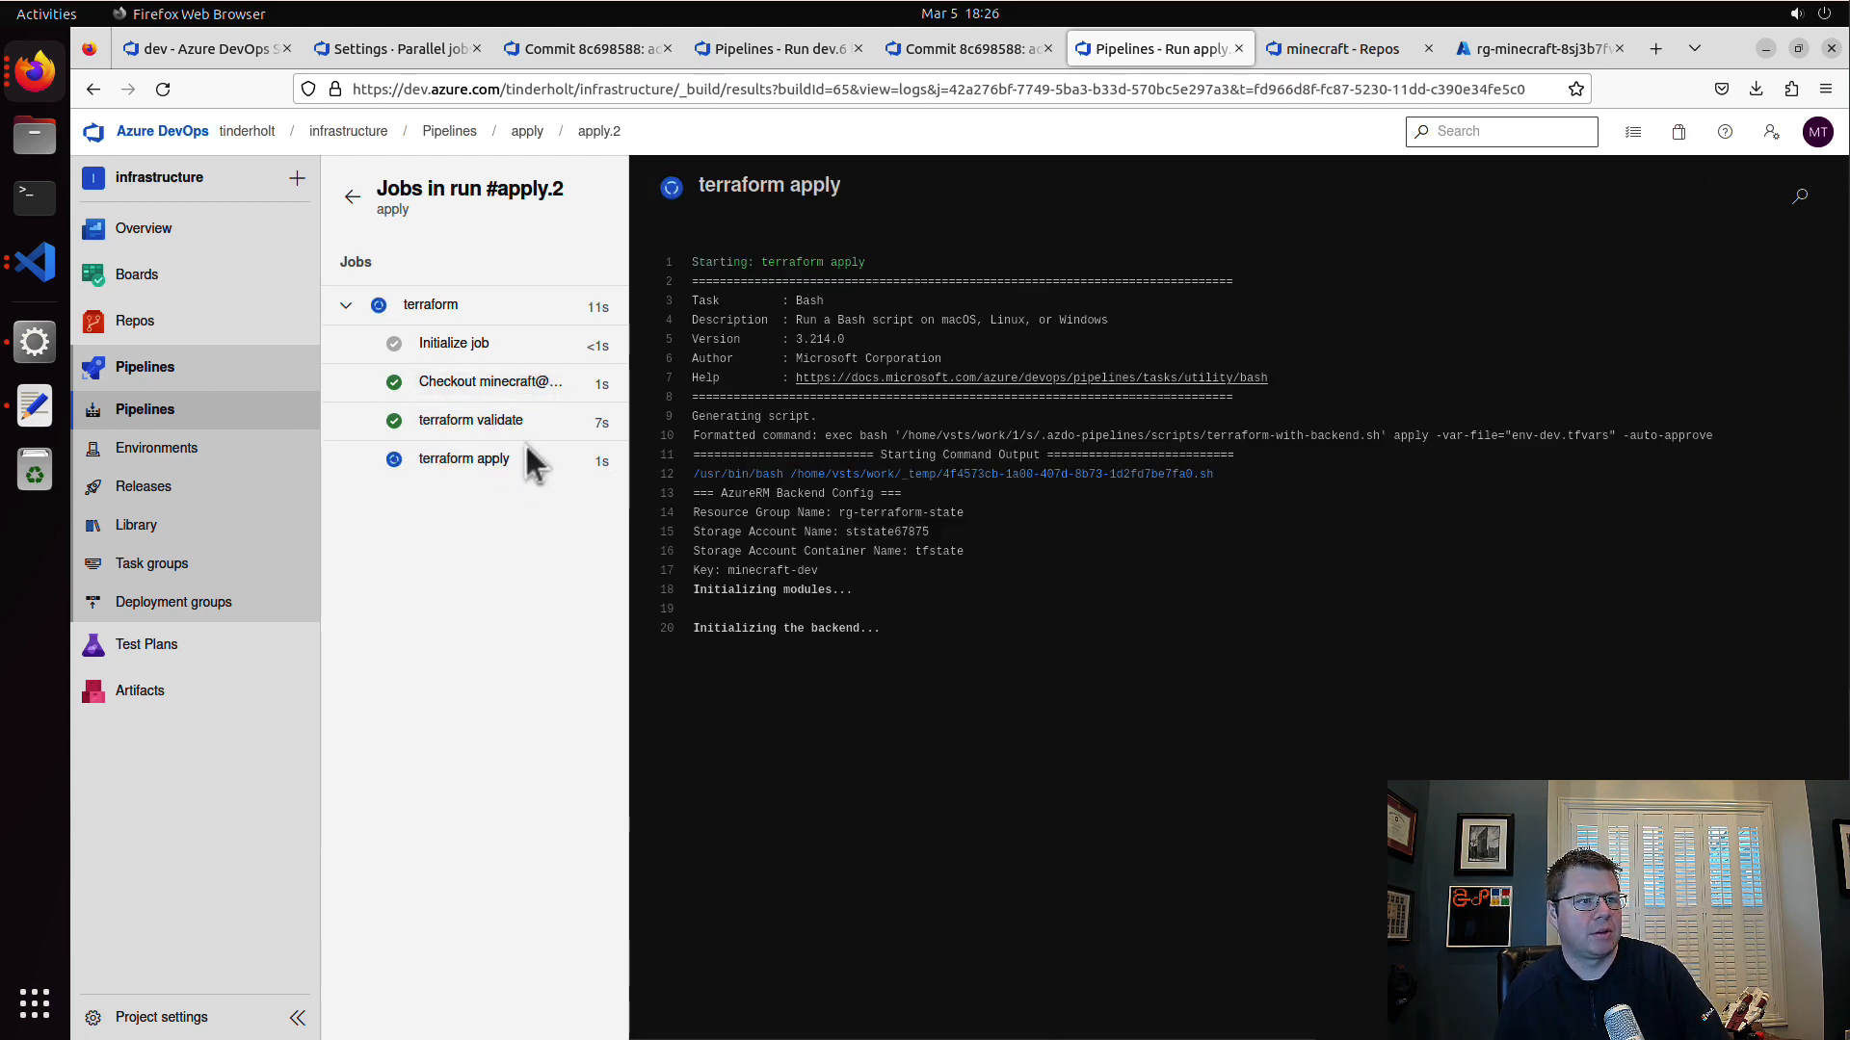
left_click(599, 132)
left_click(554, 568)
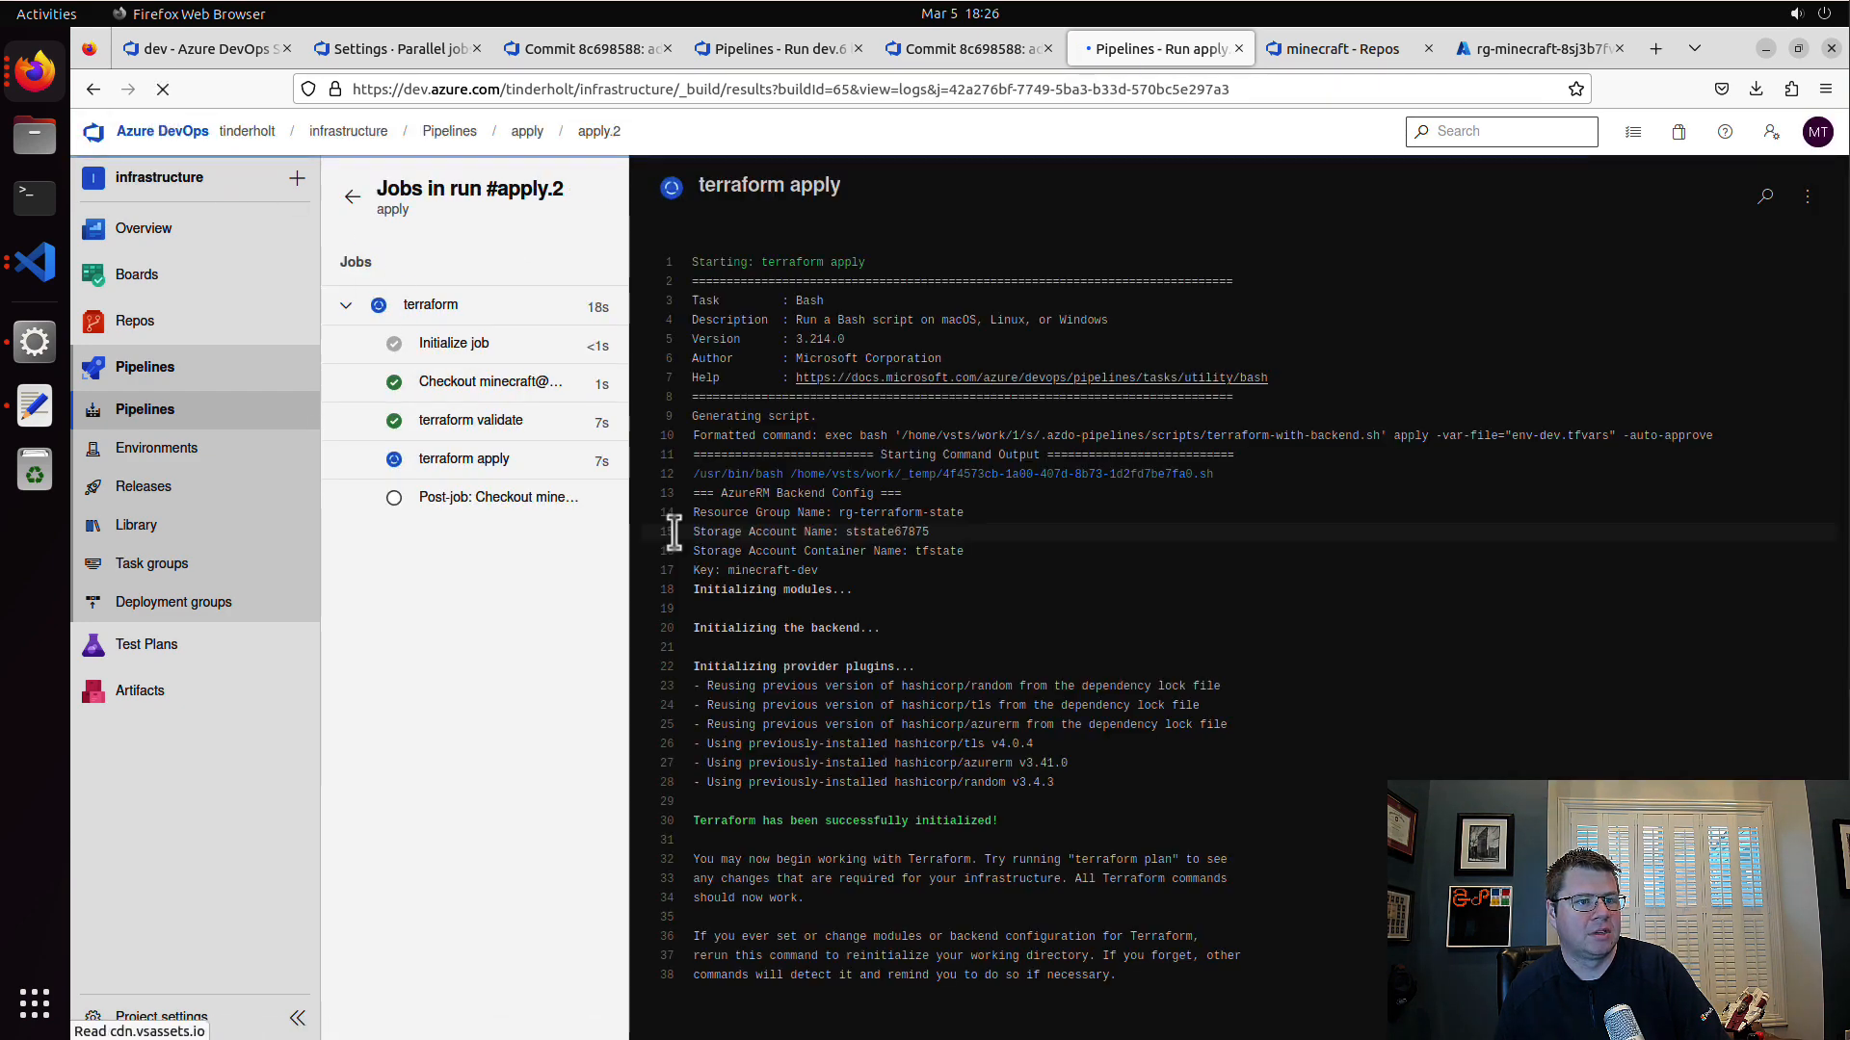
left_click(469, 460)
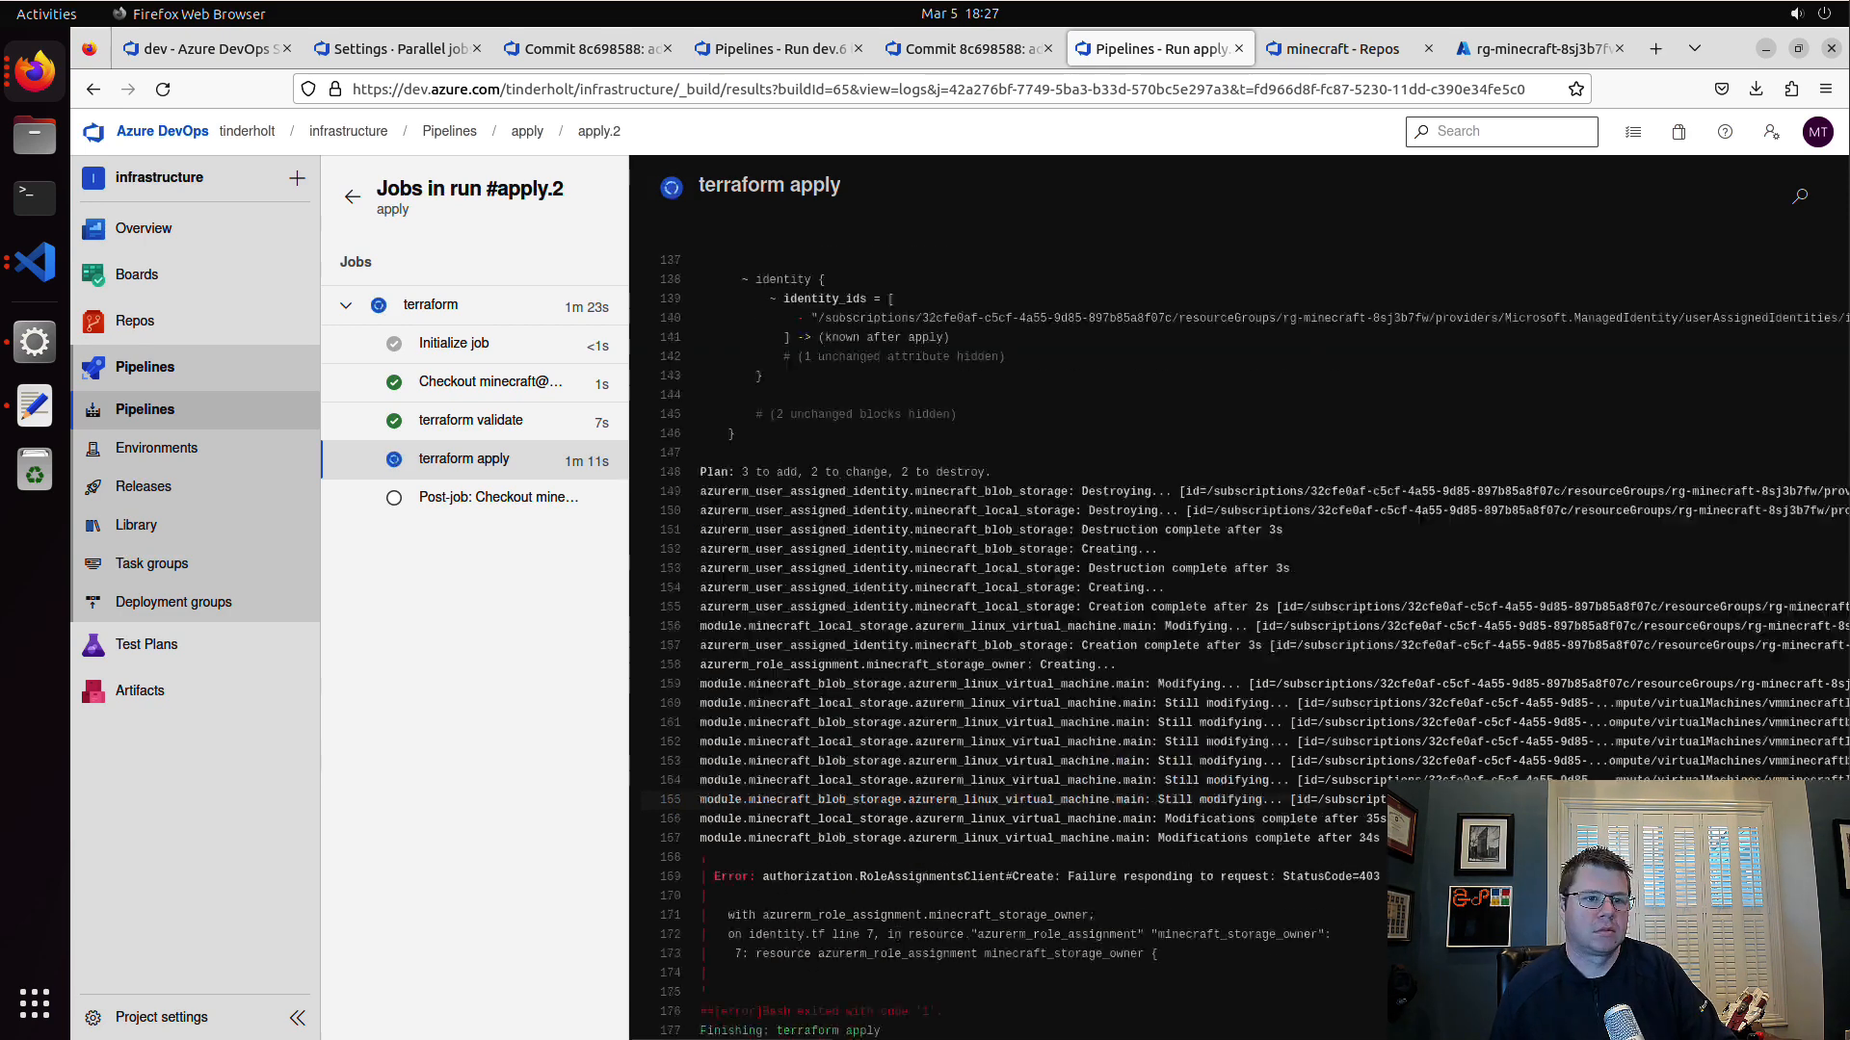
Step: Examine the full role assignment error message at the end of the terraform apply log
left_click(491, 467)
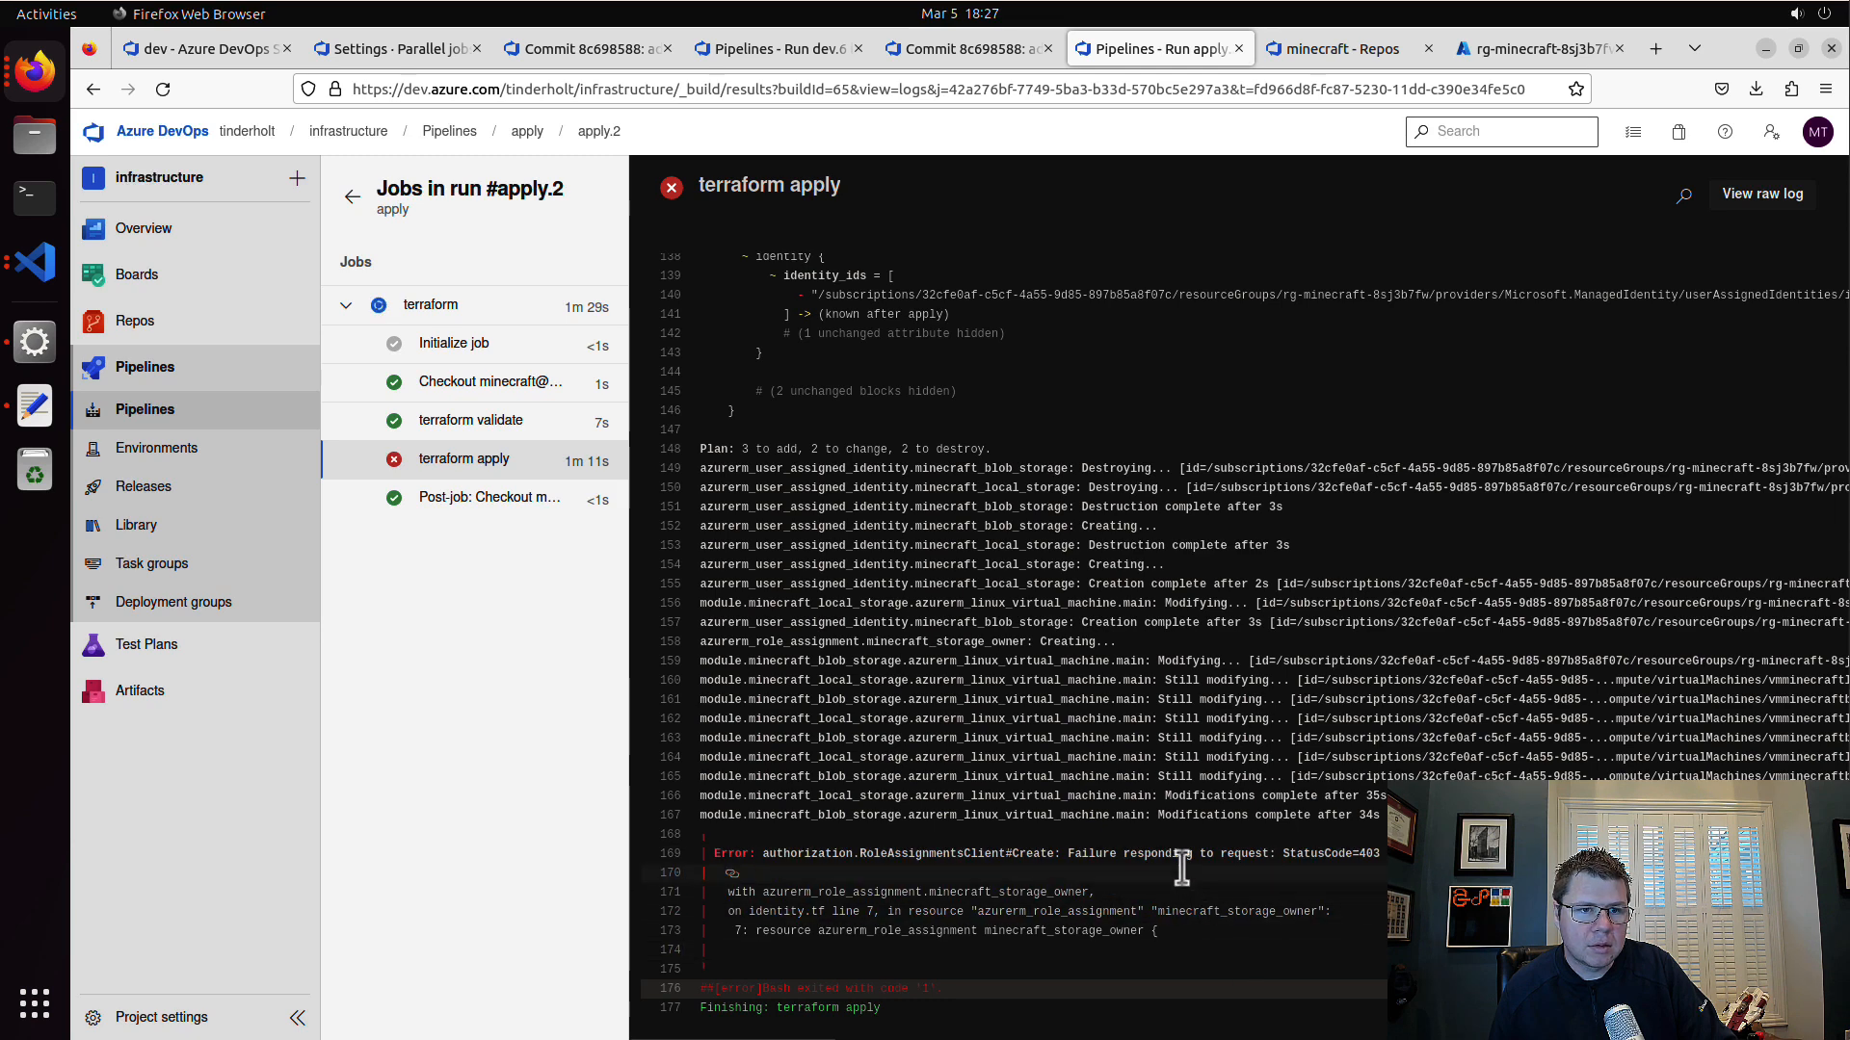
left_click_drag(962, 856, 1406, 856)
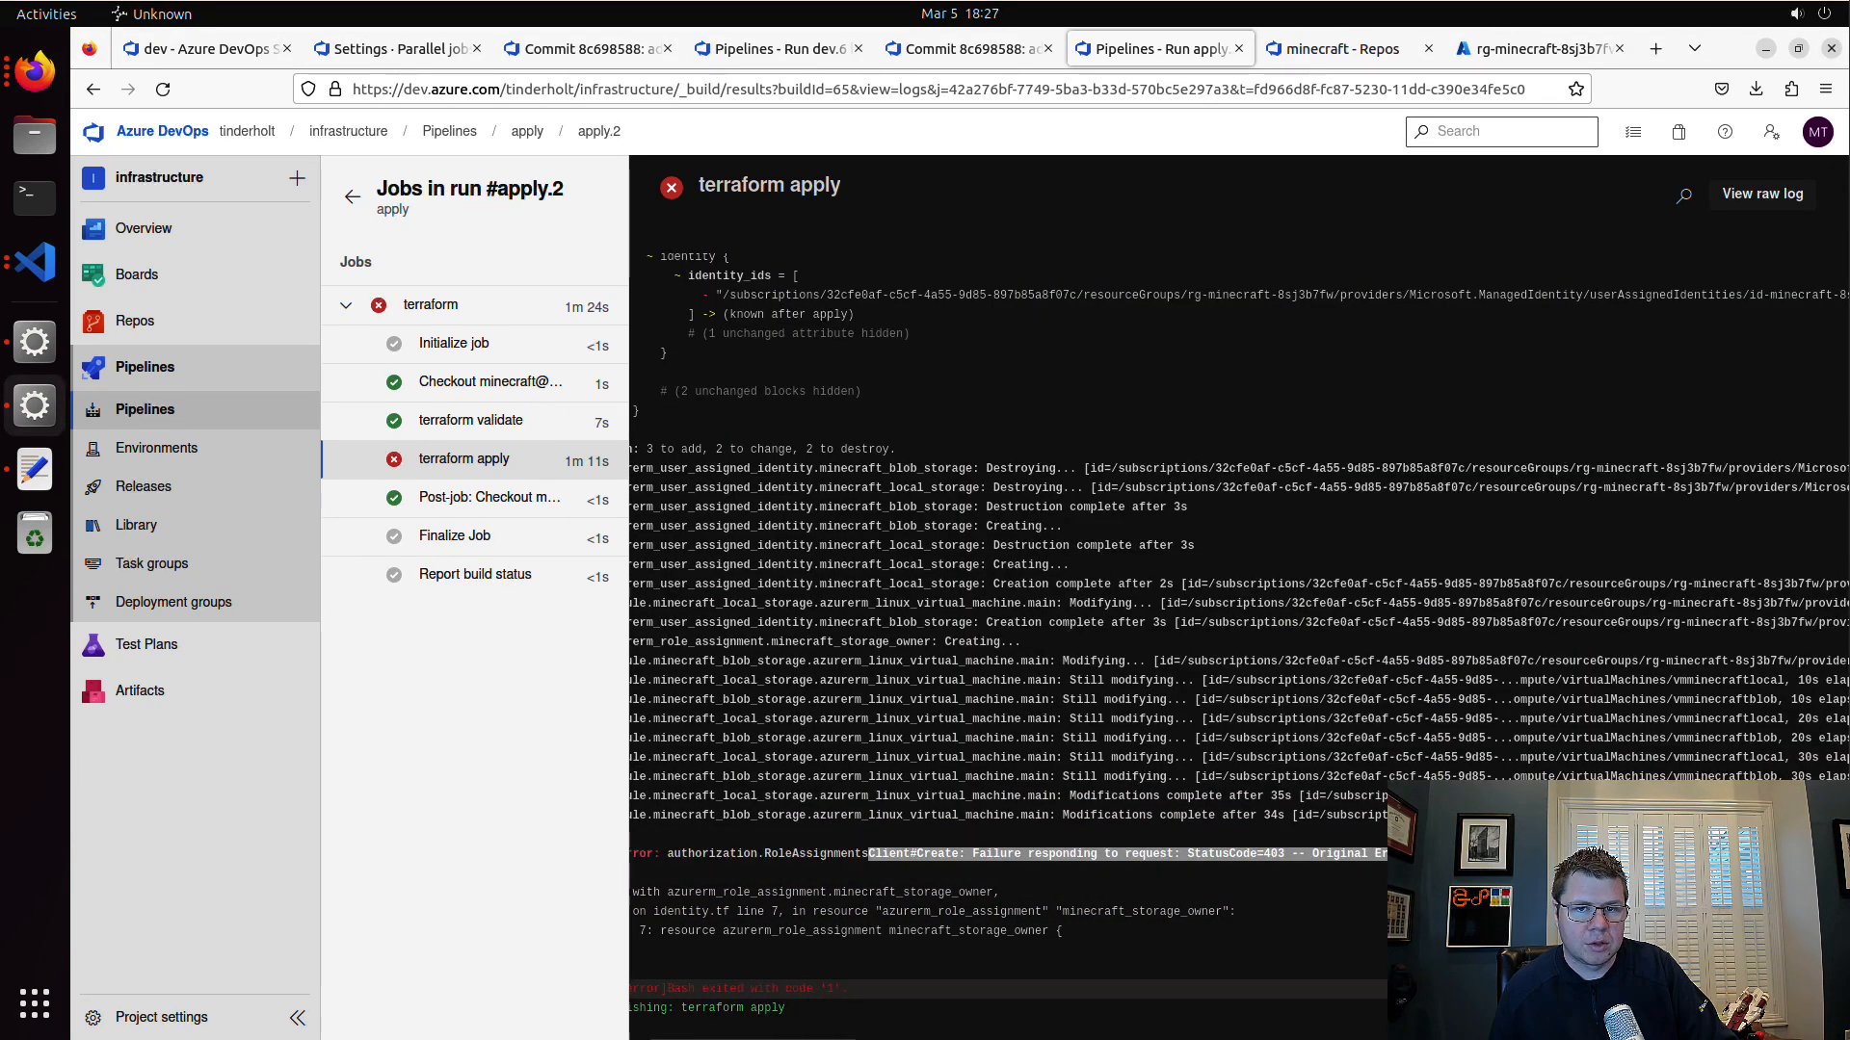
left_click(754, 1028)
scroll(799, 992, "up", 5)
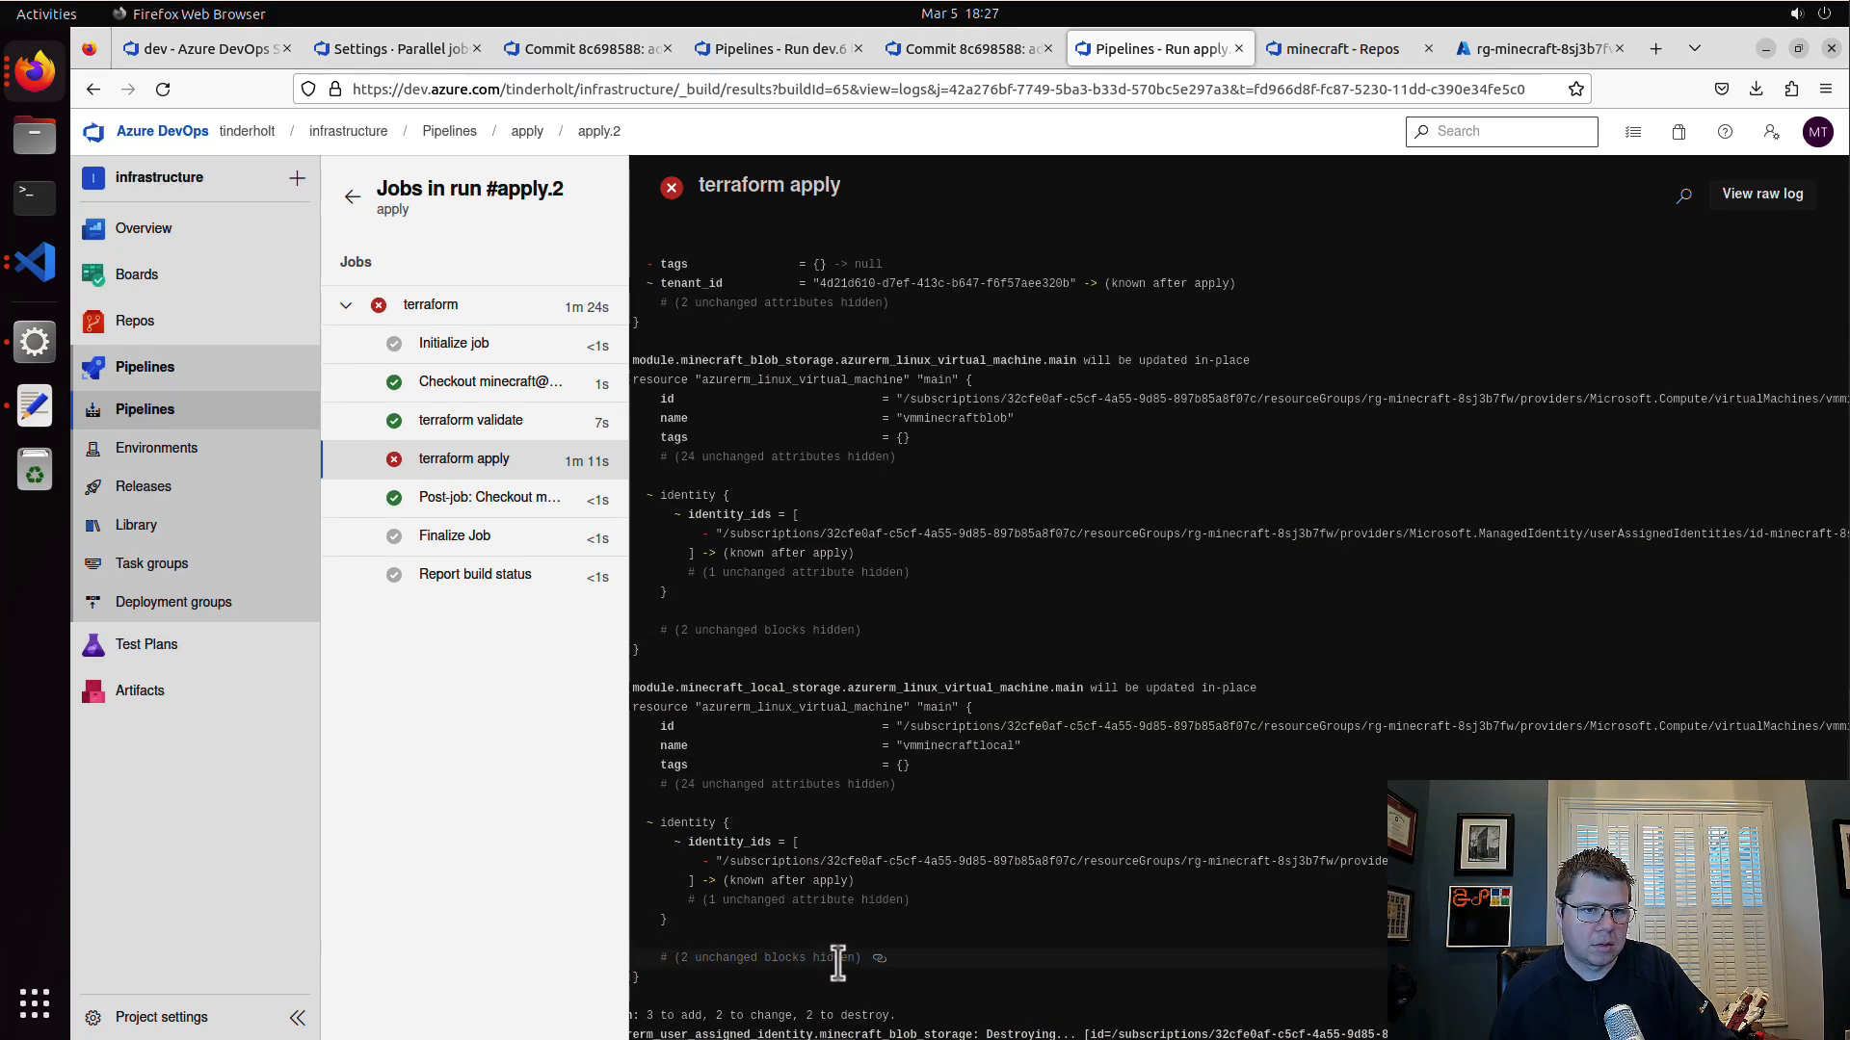
scroll(838, 964, "down", 6)
scroll(903, 959, "right", 5)
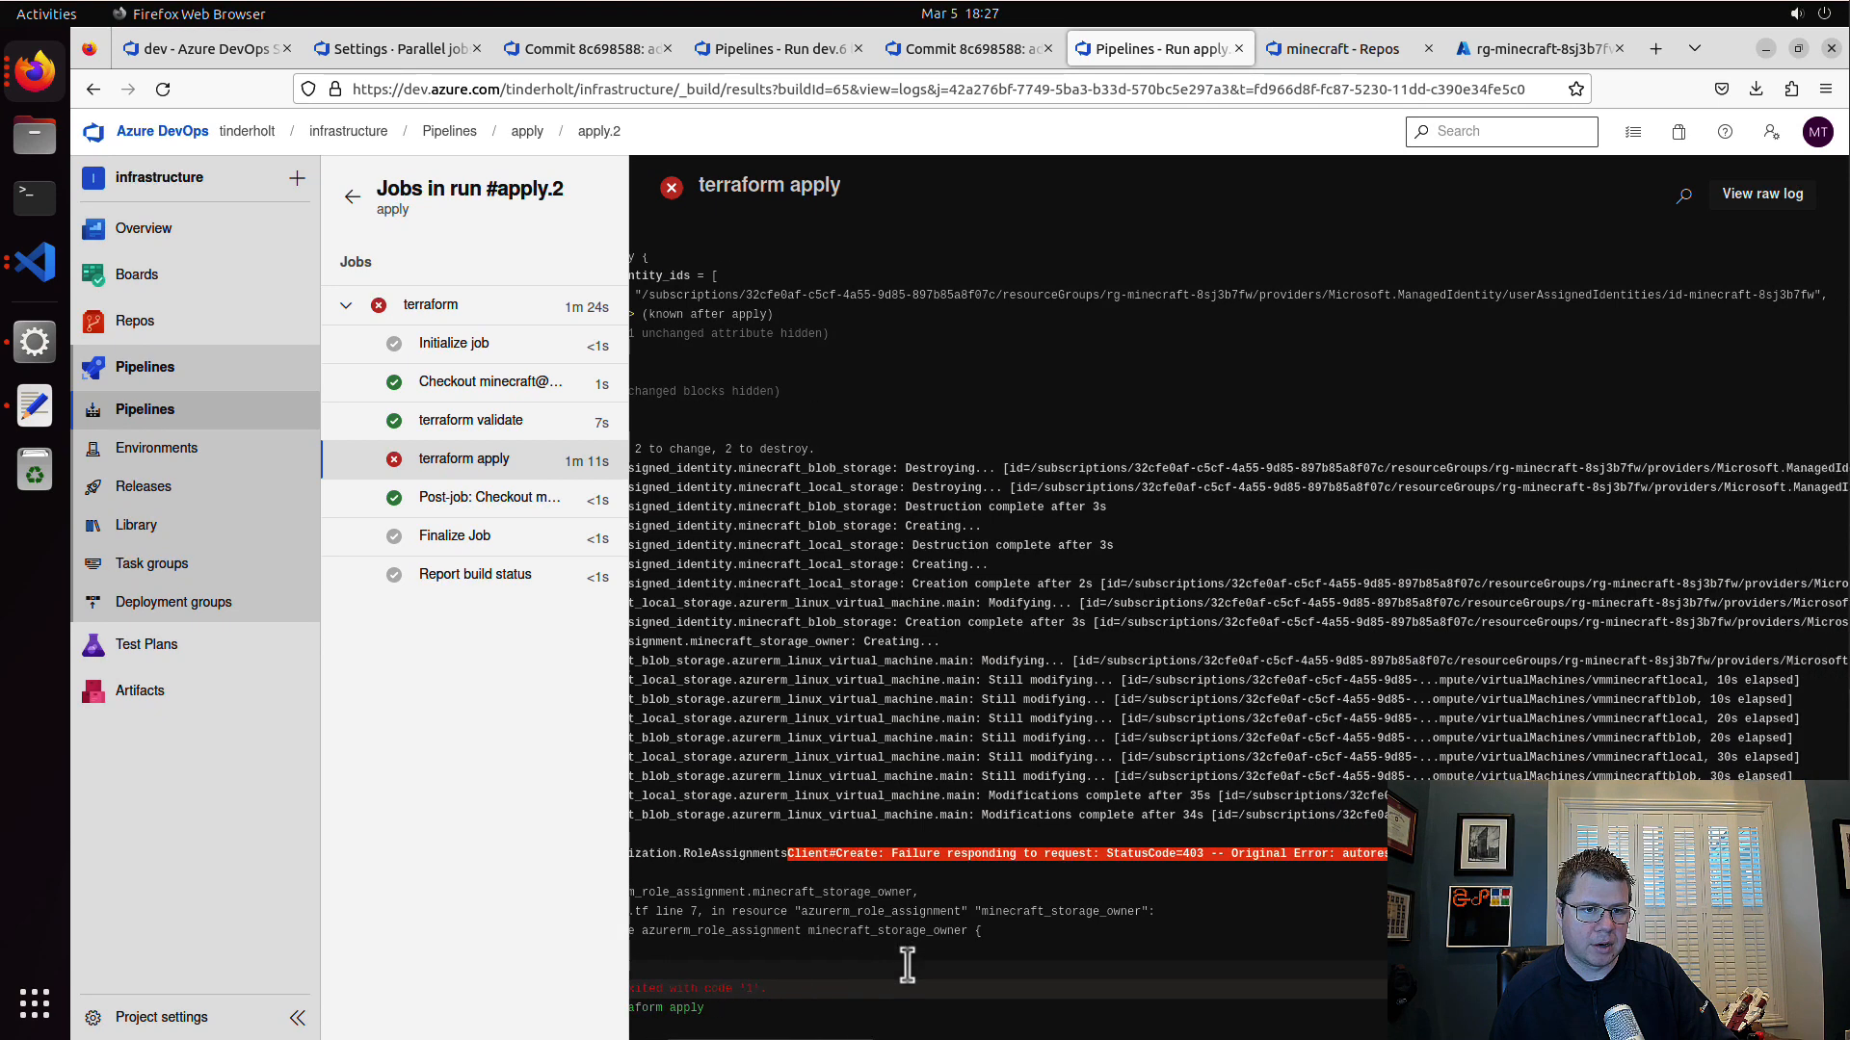
scroll(936, 1011, "right", 5)
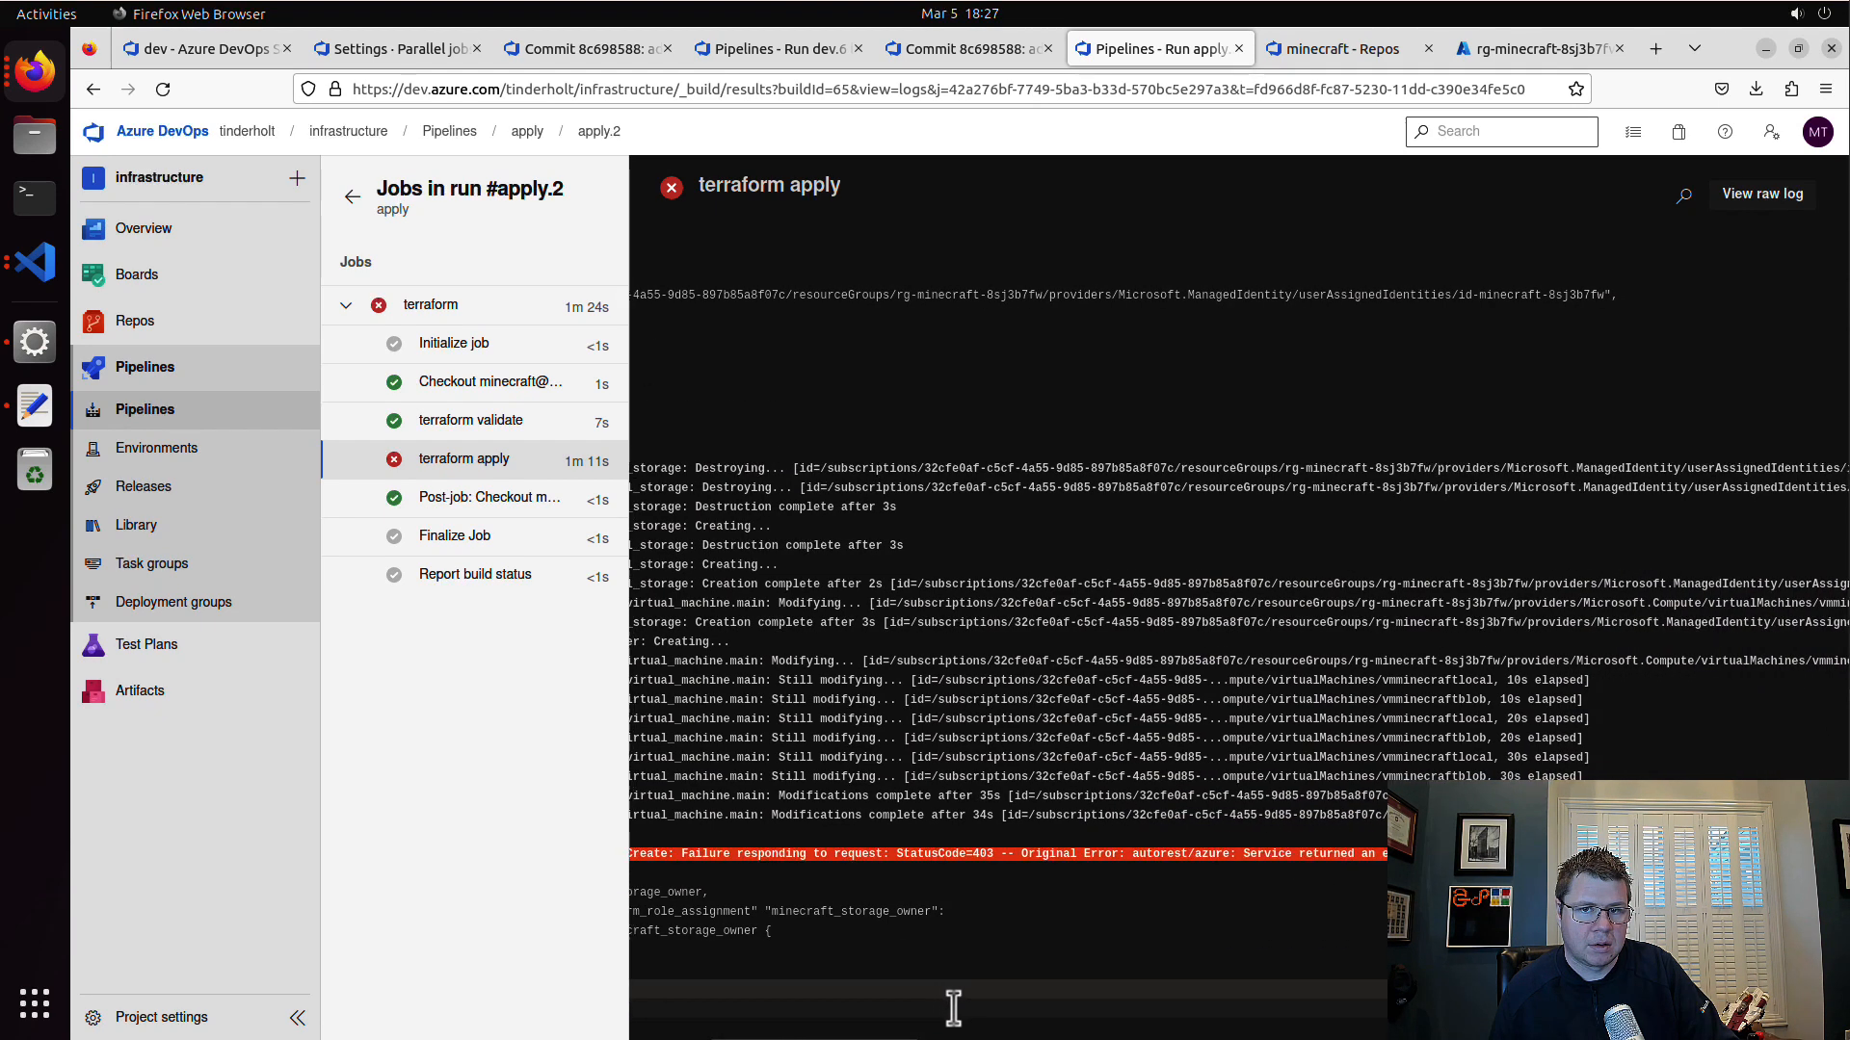
scroll(974, 1009, "right", 5)
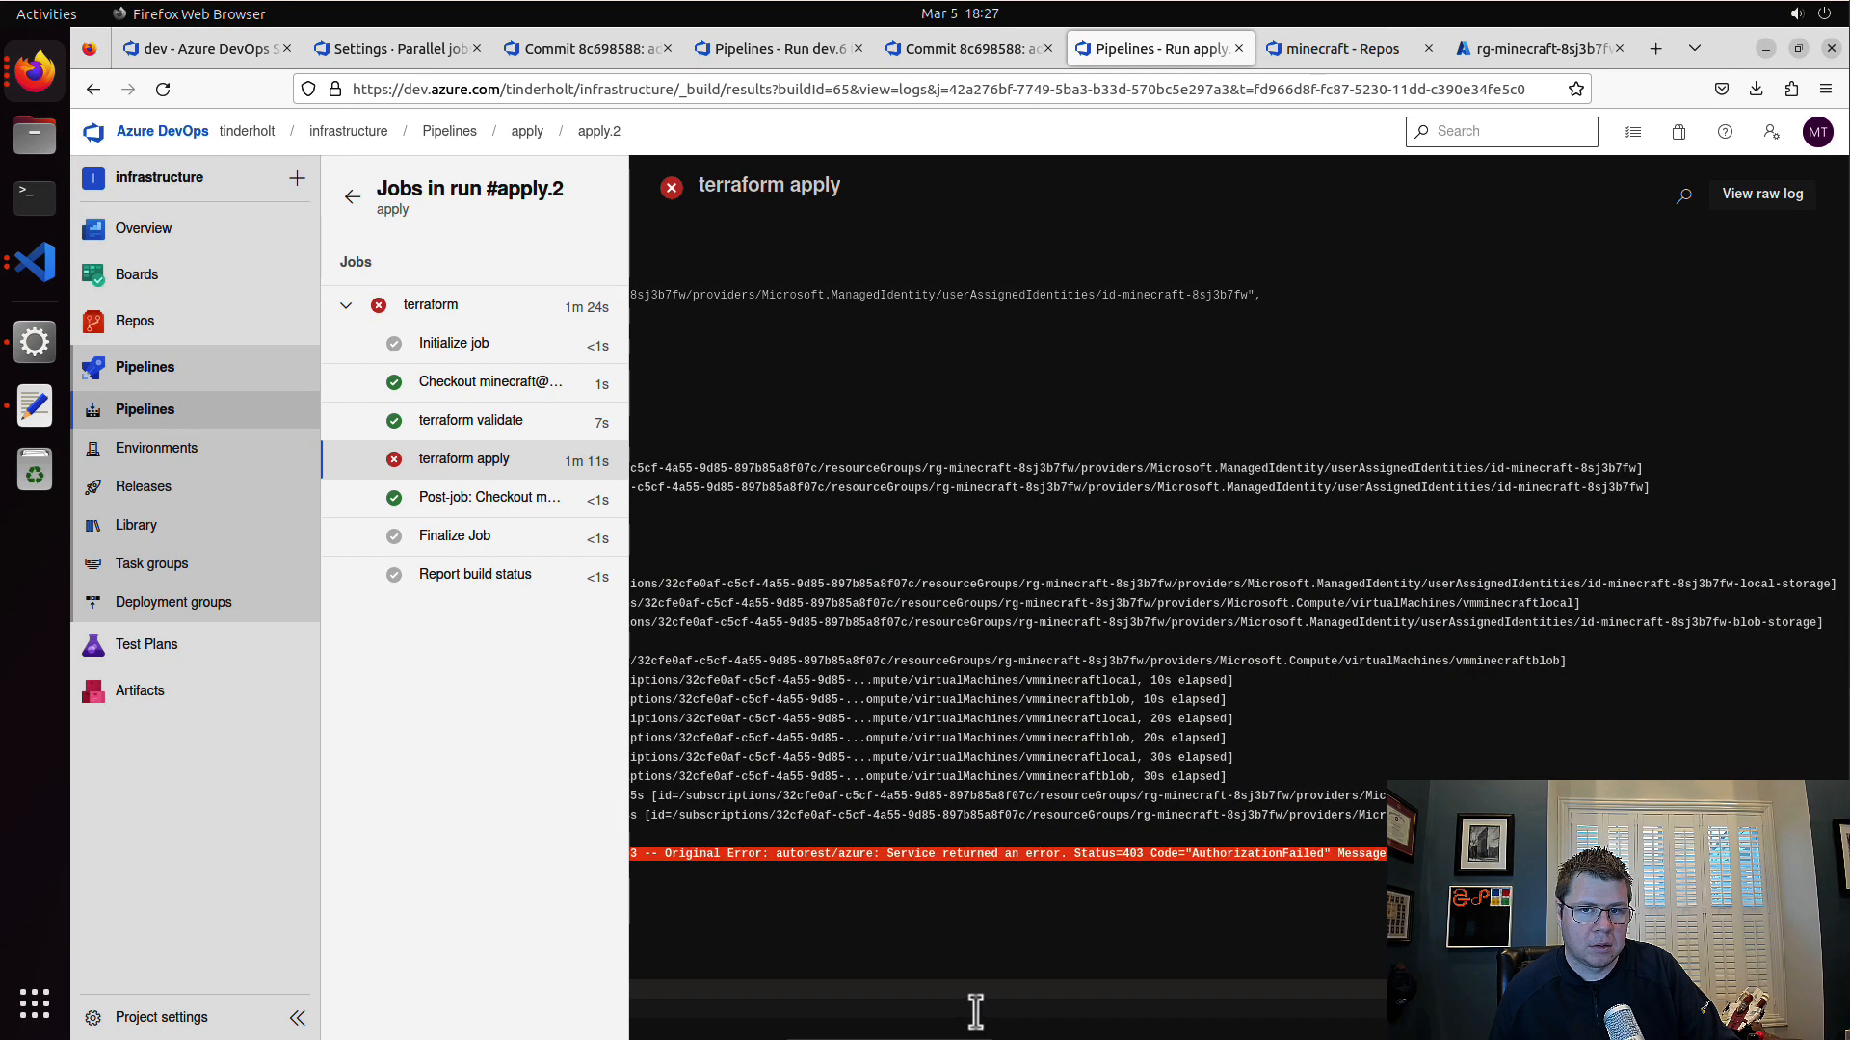
scroll(977, 1007, "right", 8)
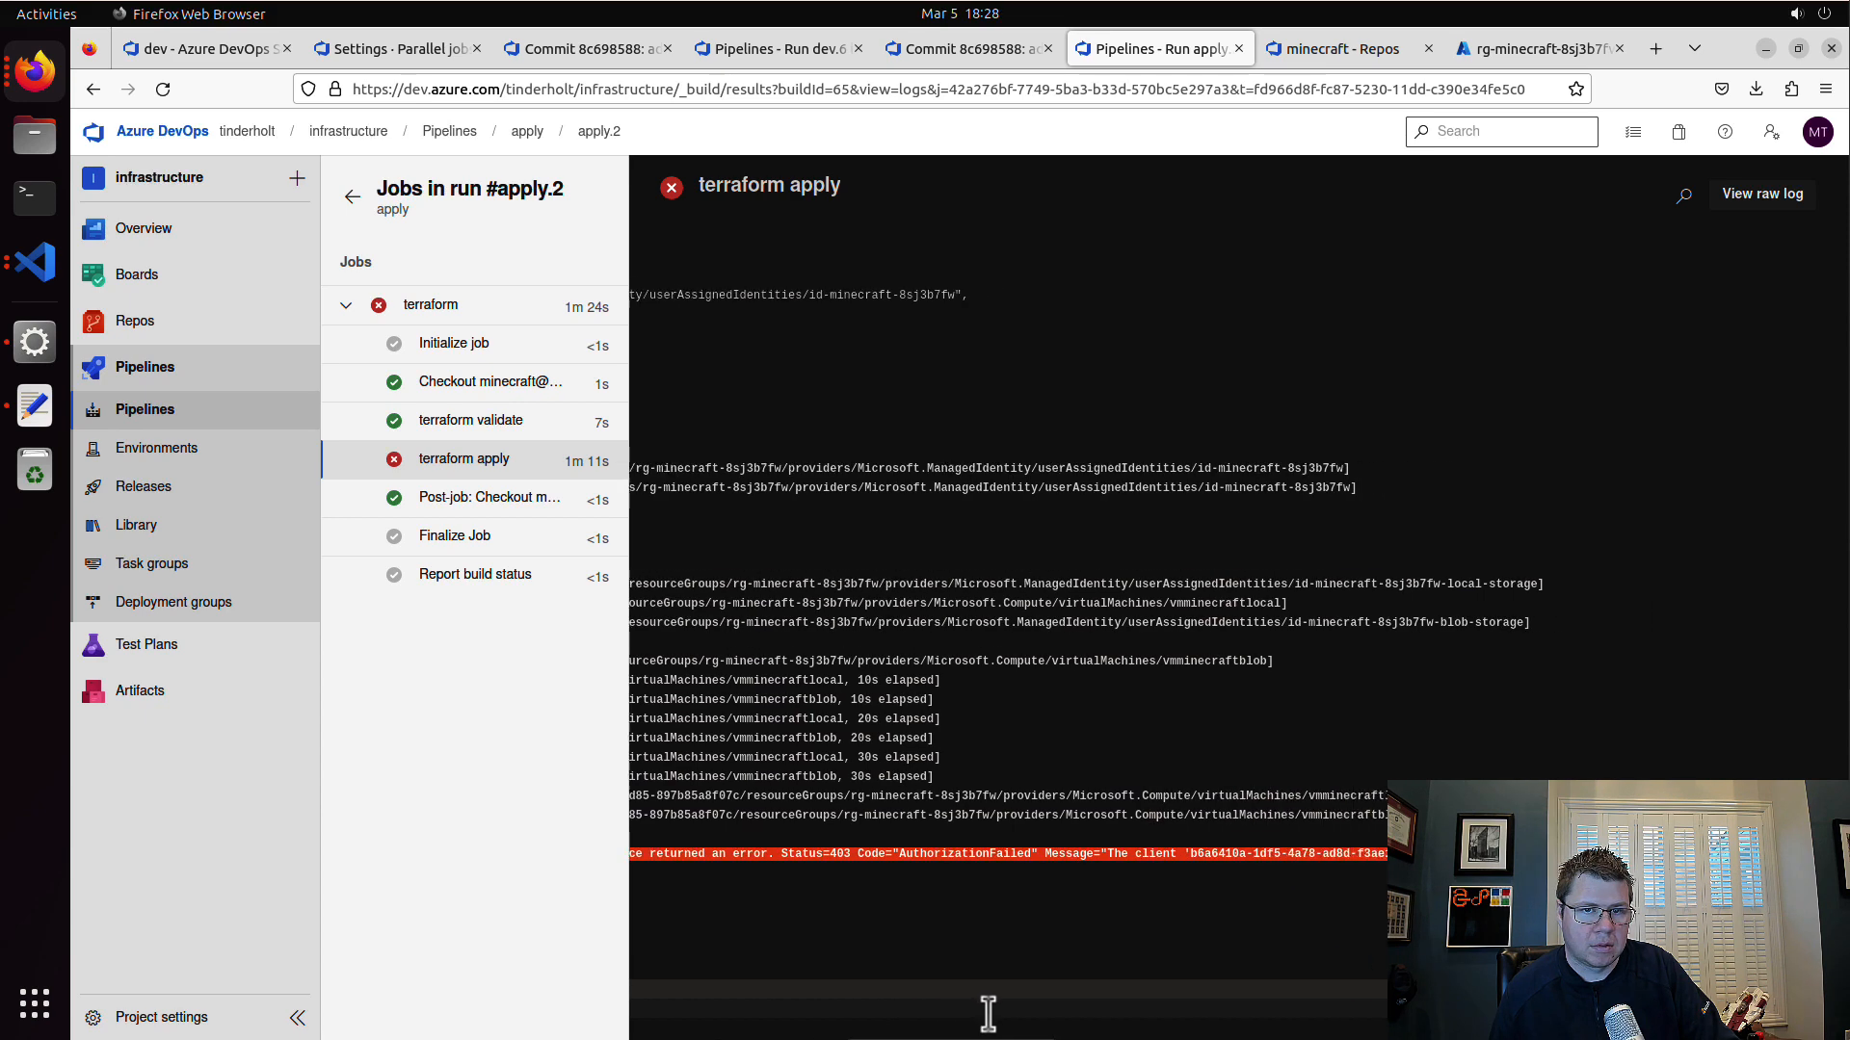
scroll(1001, 1011, "right", 7)
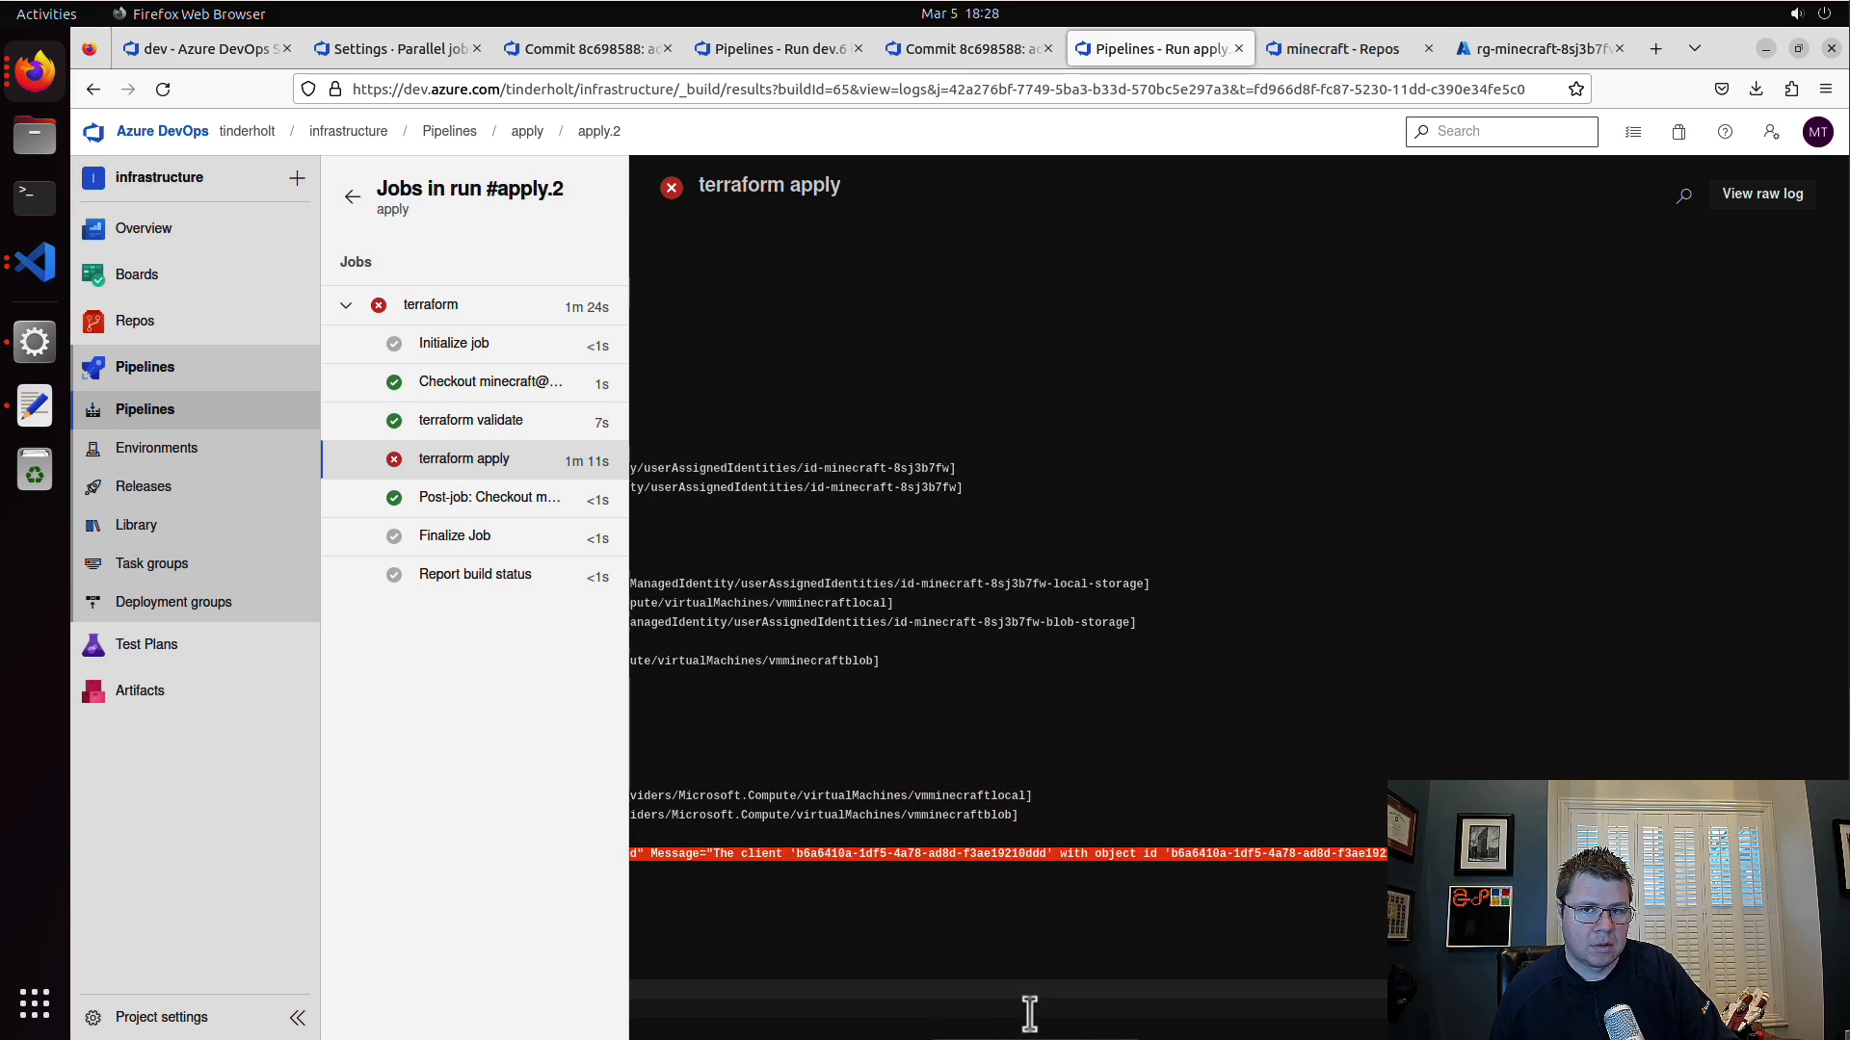
scroll(1052, 1012, "left", 5)
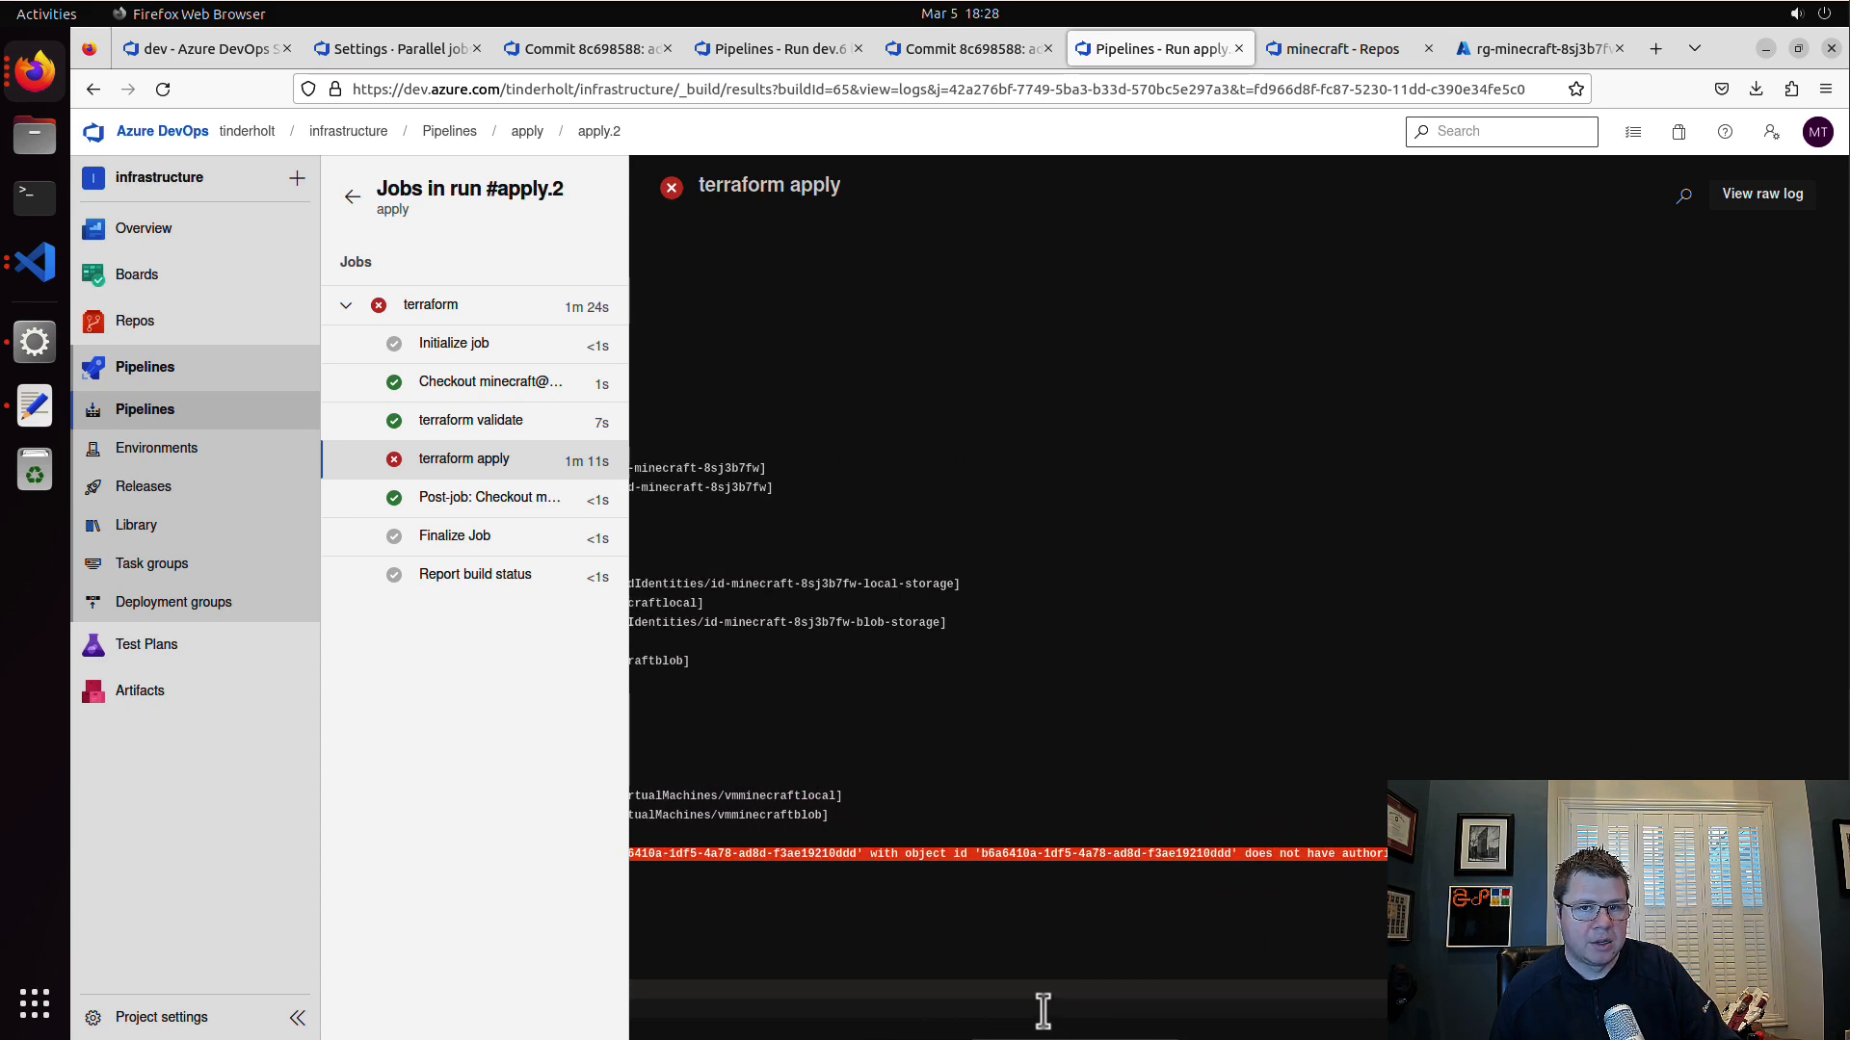
scroll(1027, 1034, "left", 2)
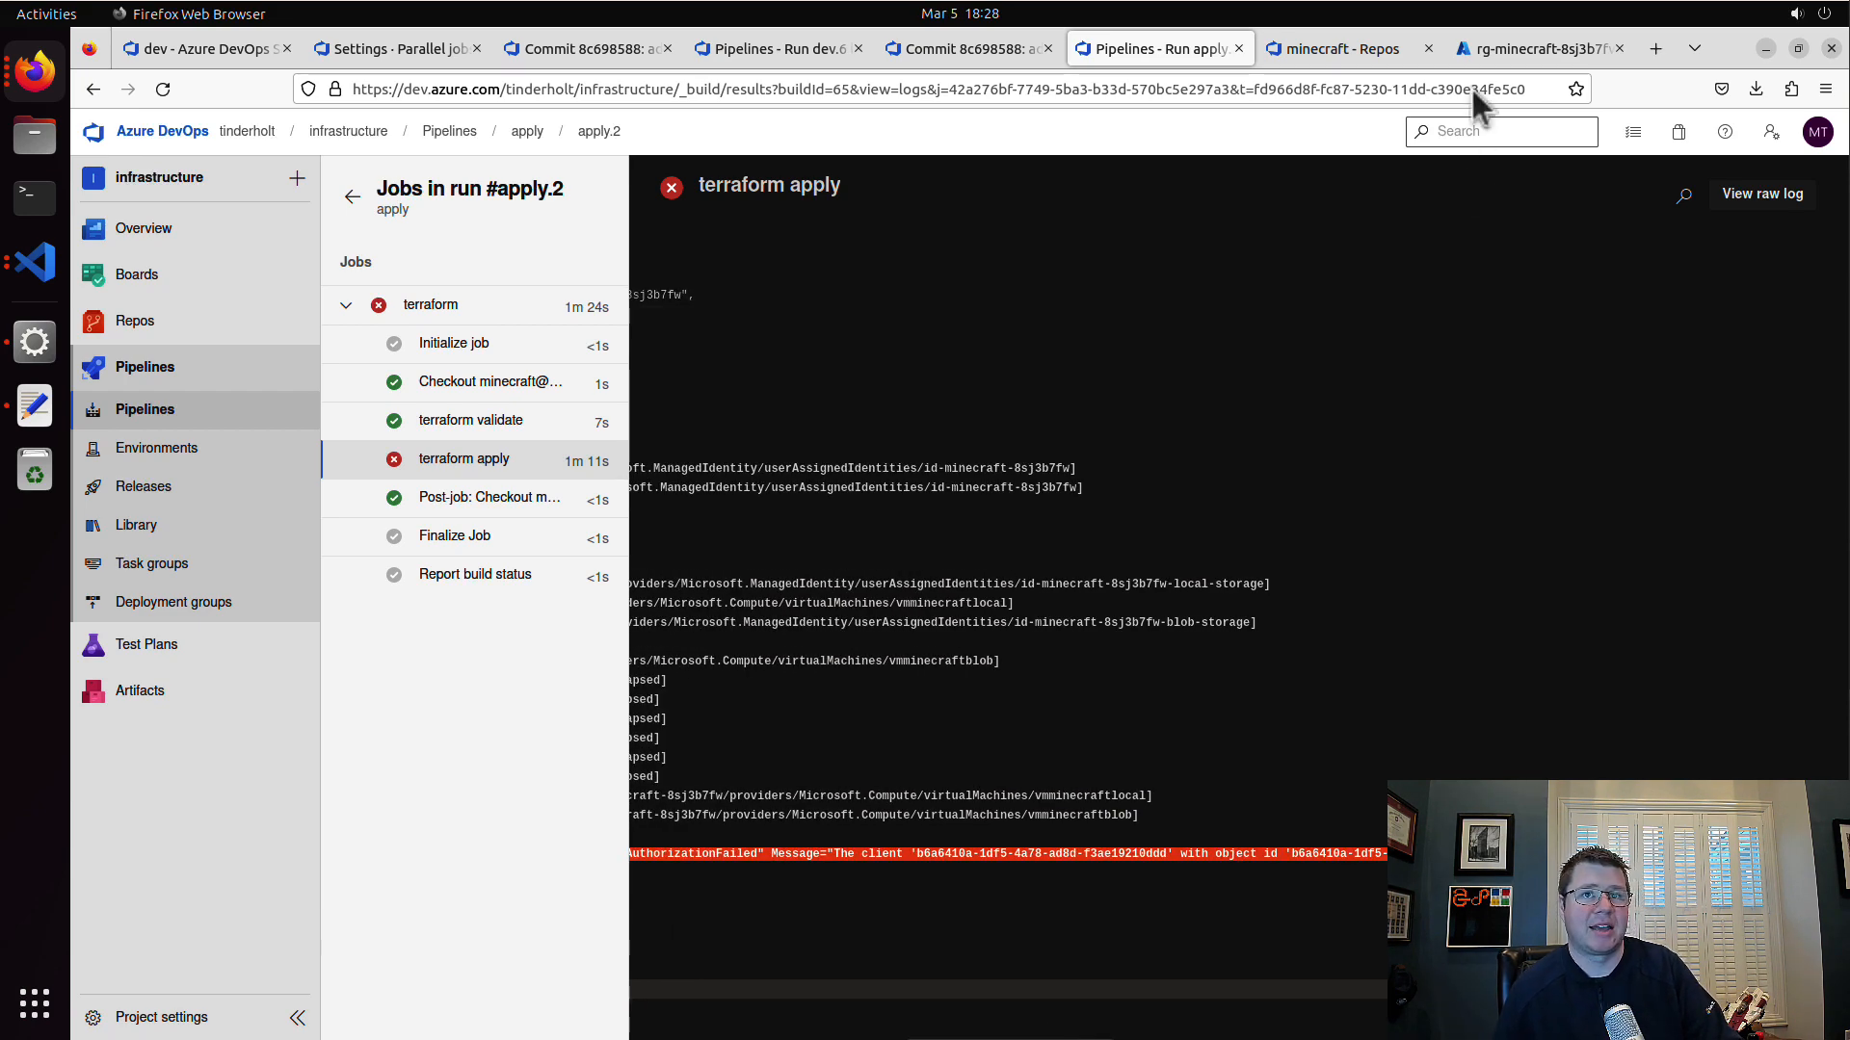
Step: Switch to the Azure portal and check the Development subscription's resource groups and role assignments
left_click(1534, 50)
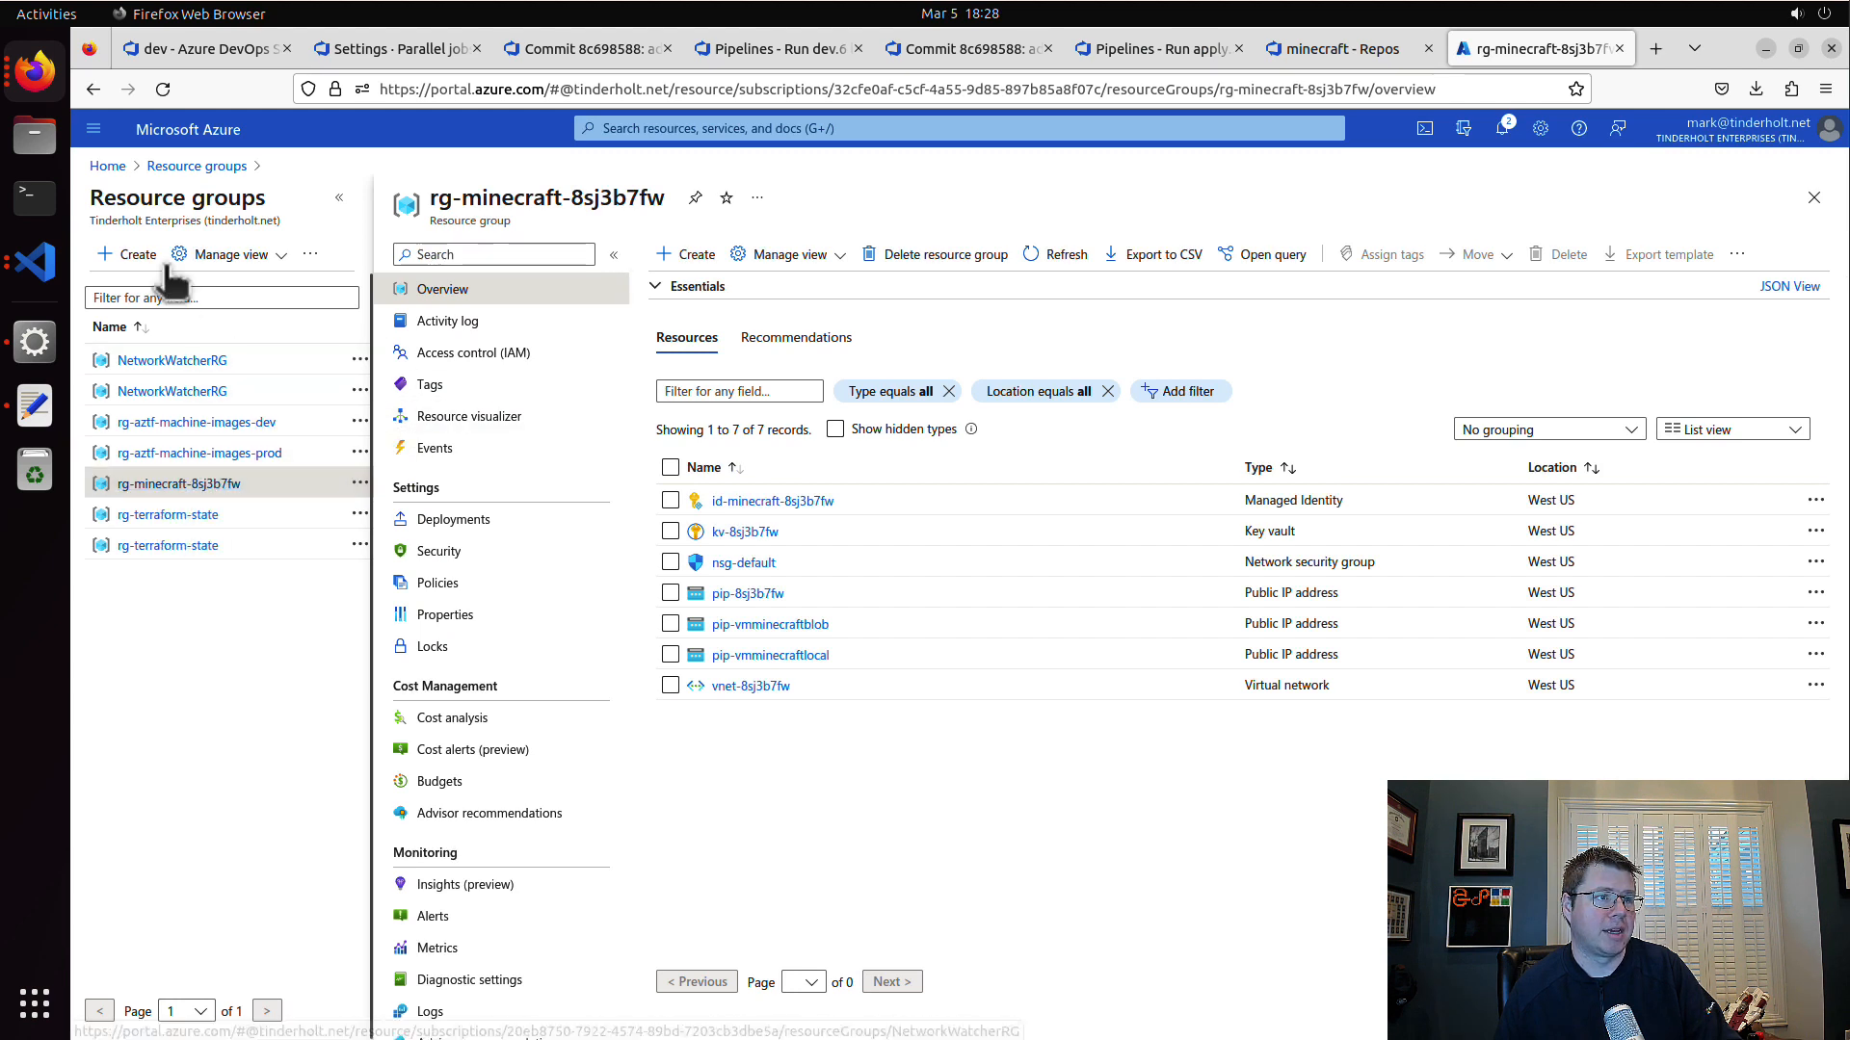
left_click(108, 166)
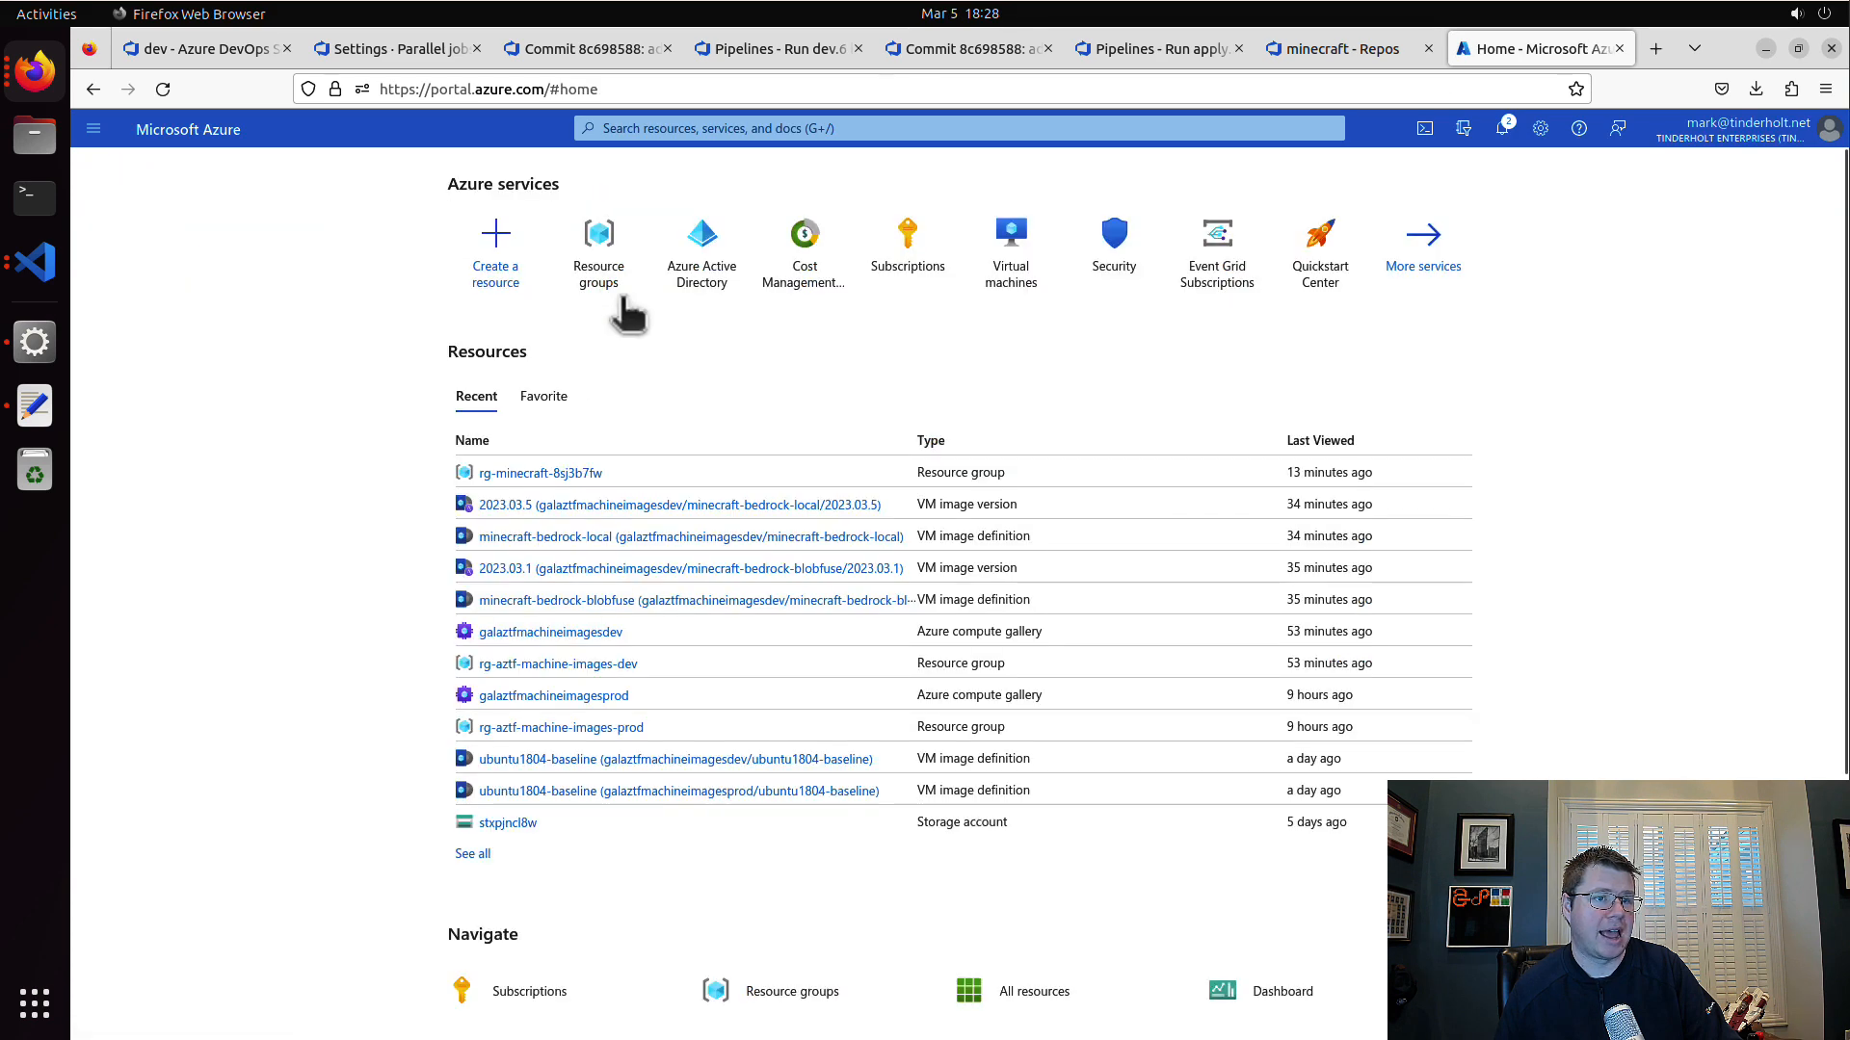
left_click(903, 252)
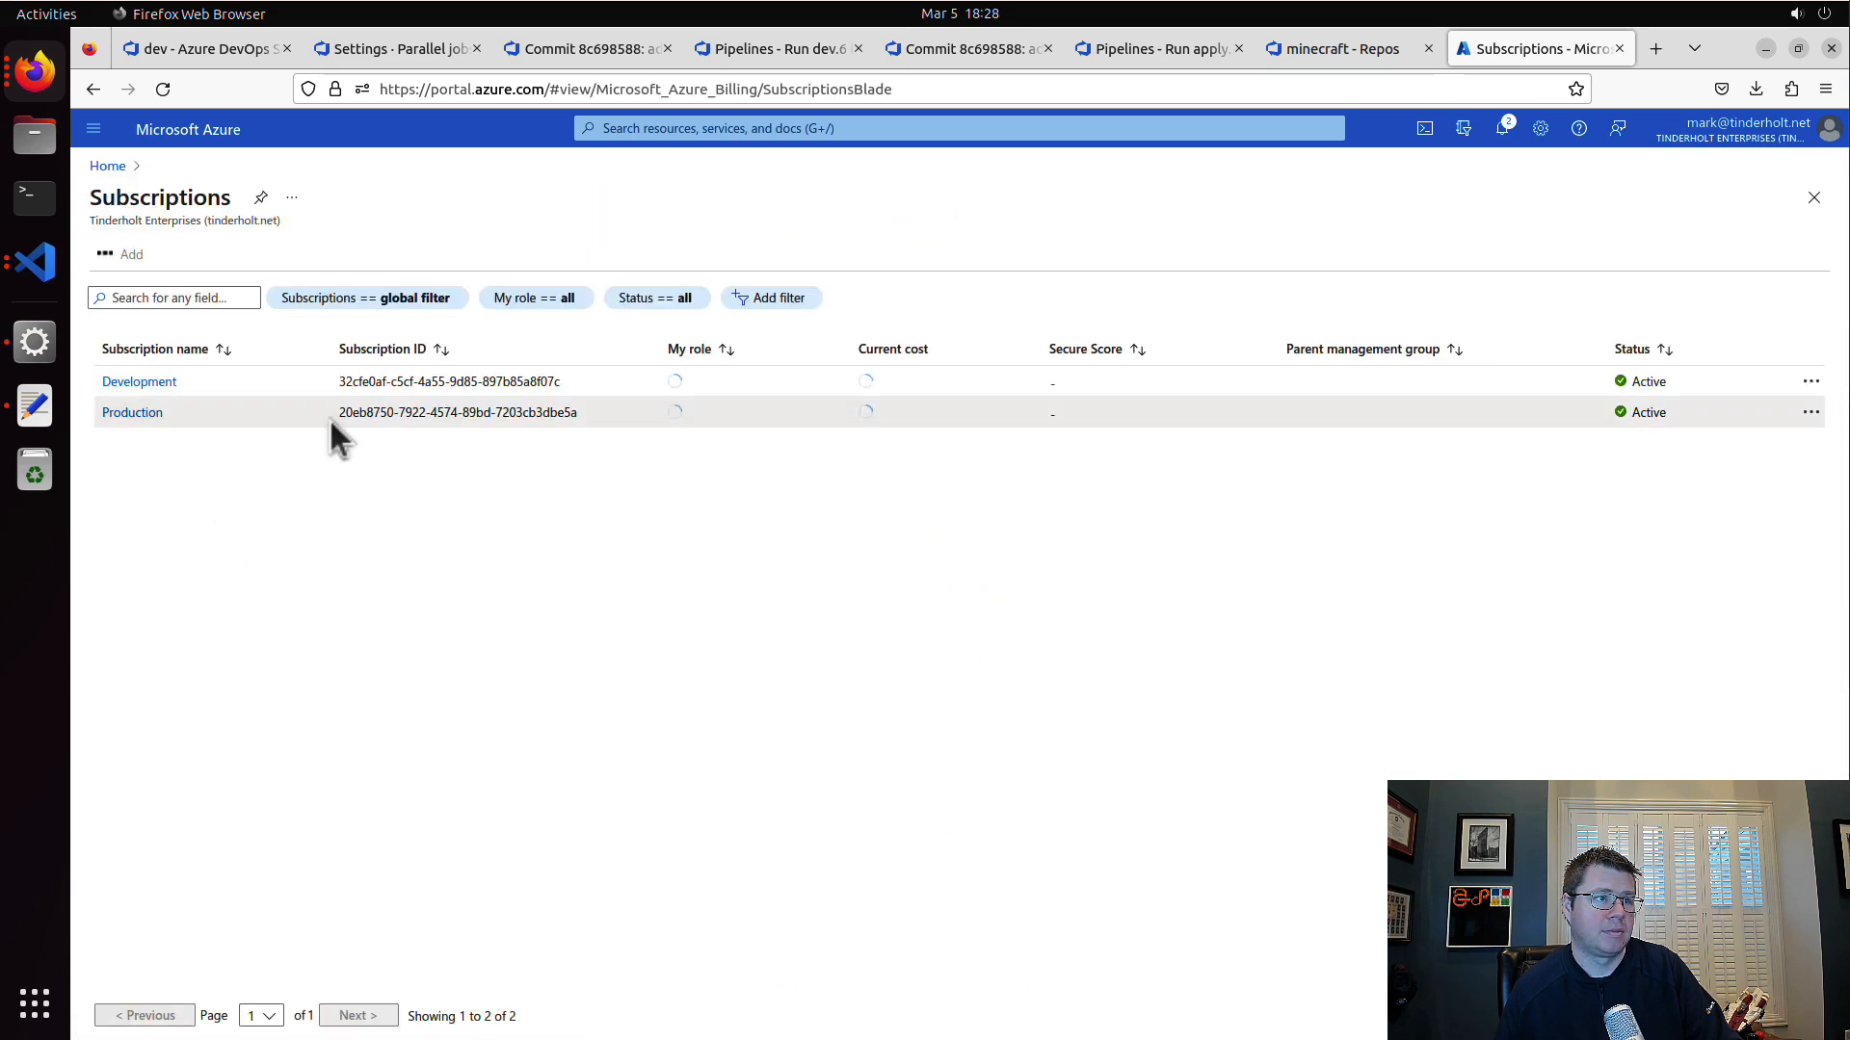
left_click(144, 382)
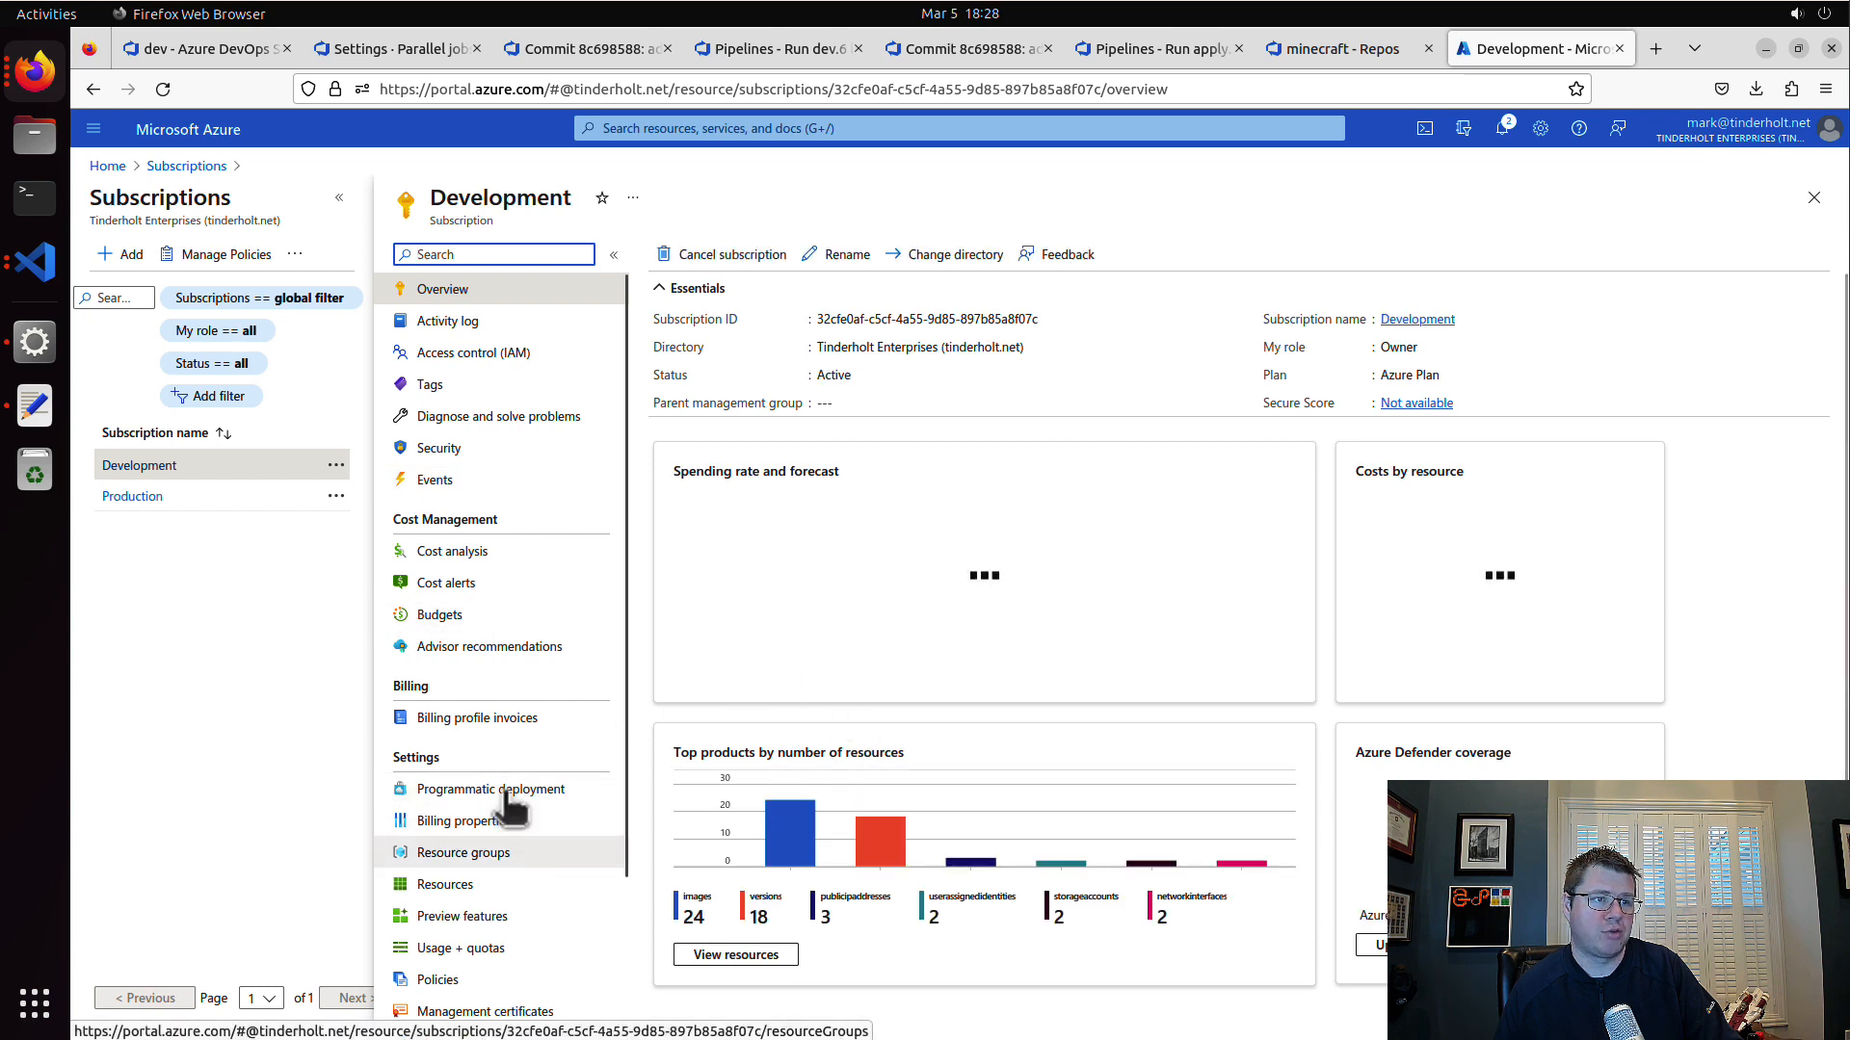
left_click(511, 853)
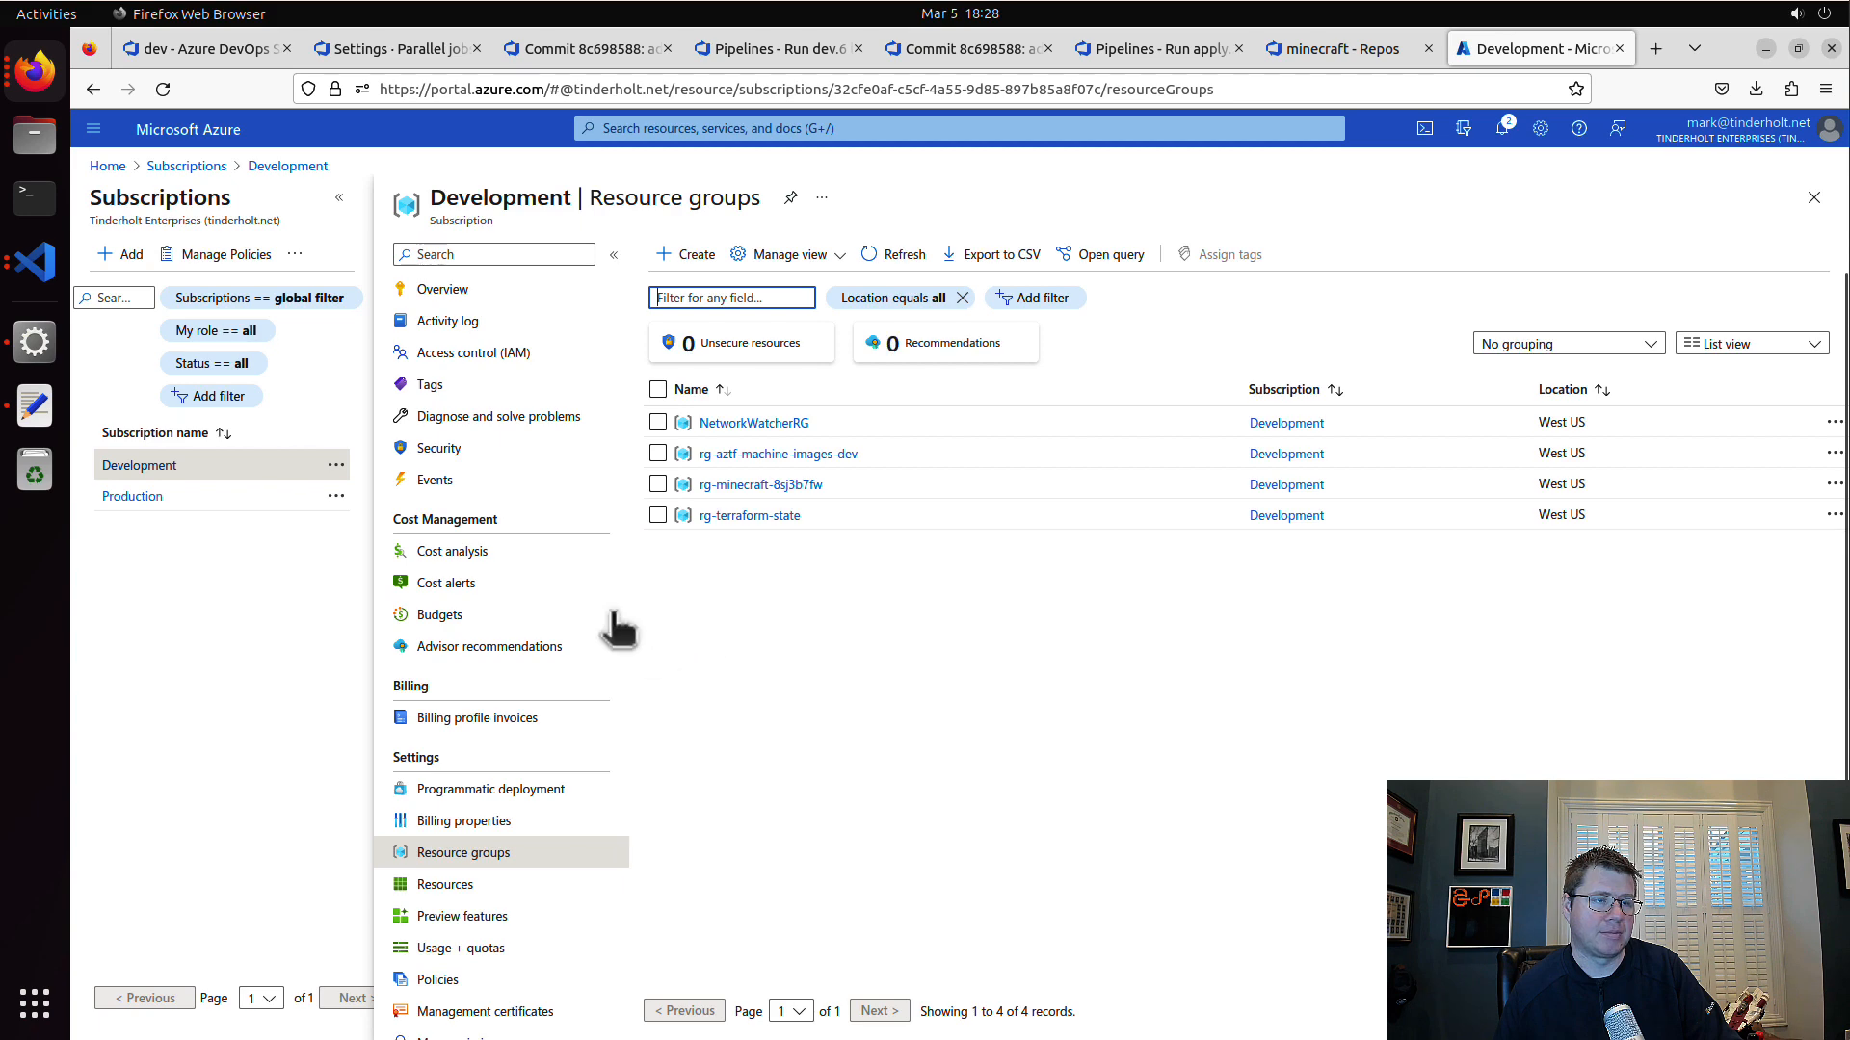
left_click(525, 361)
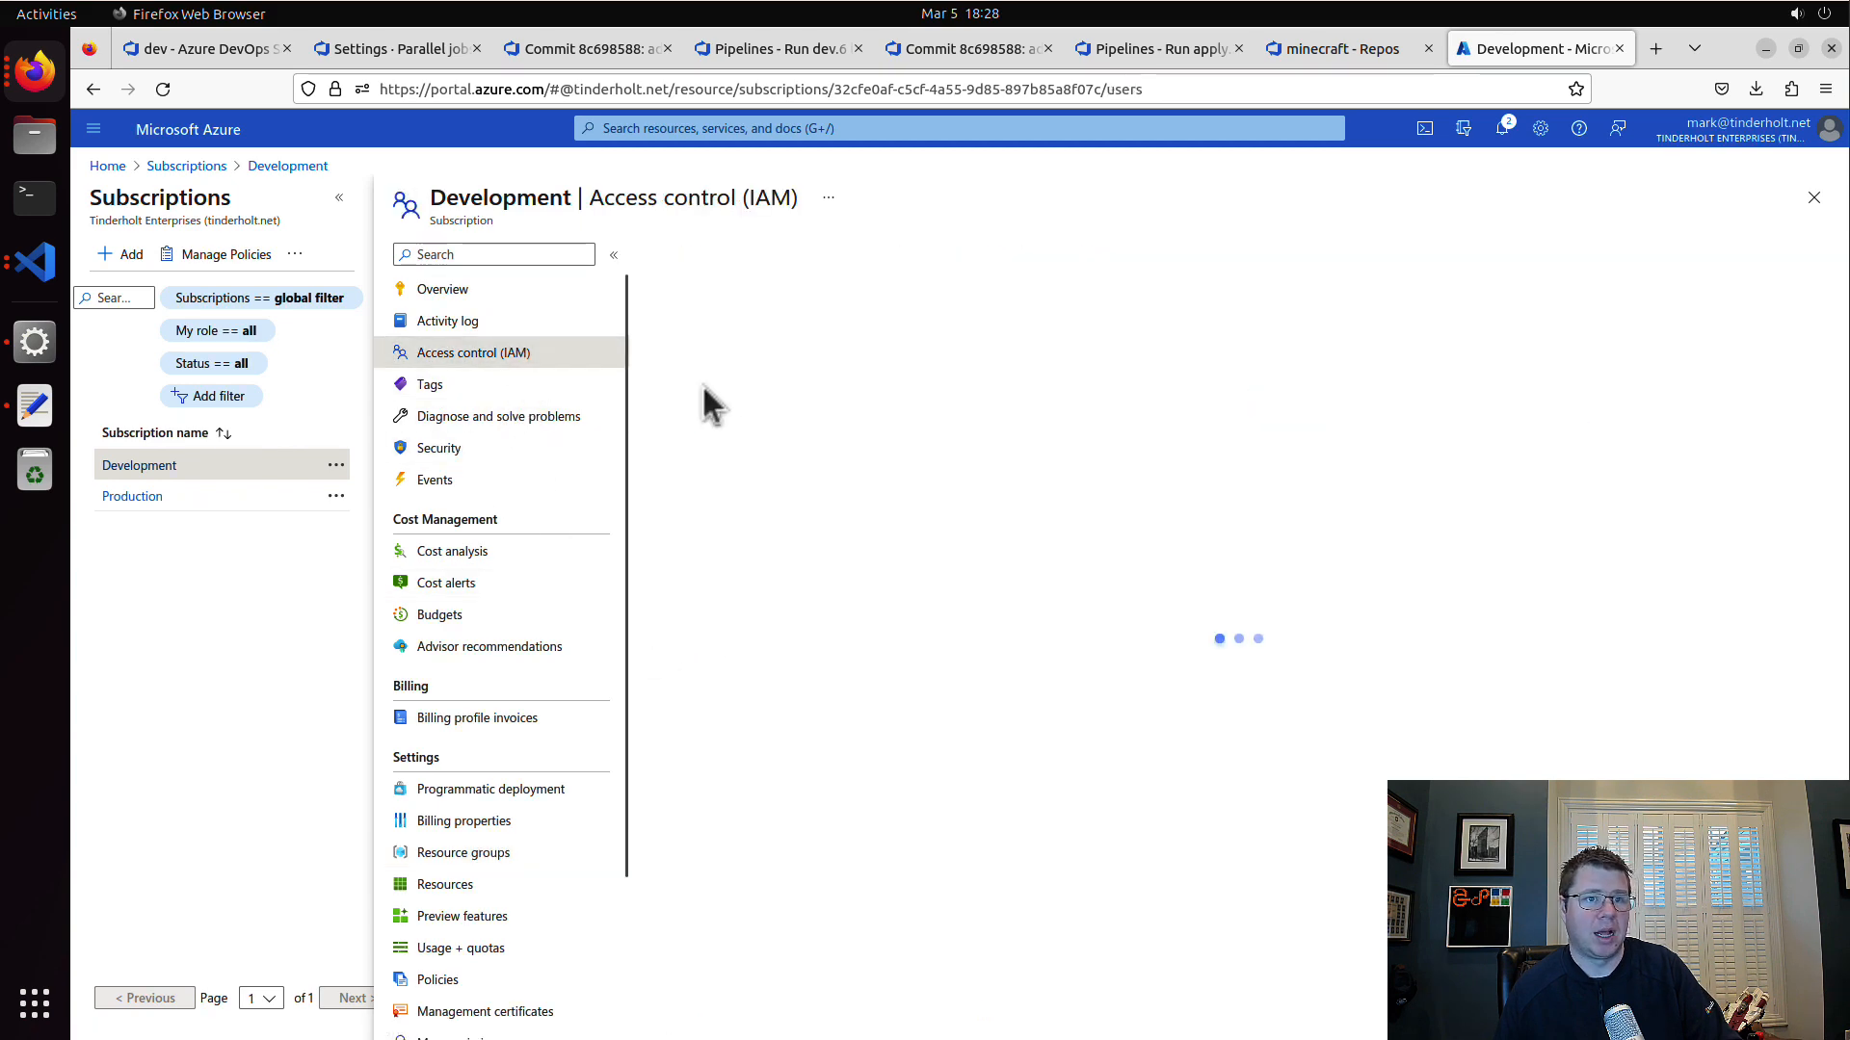
left_click(801, 306)
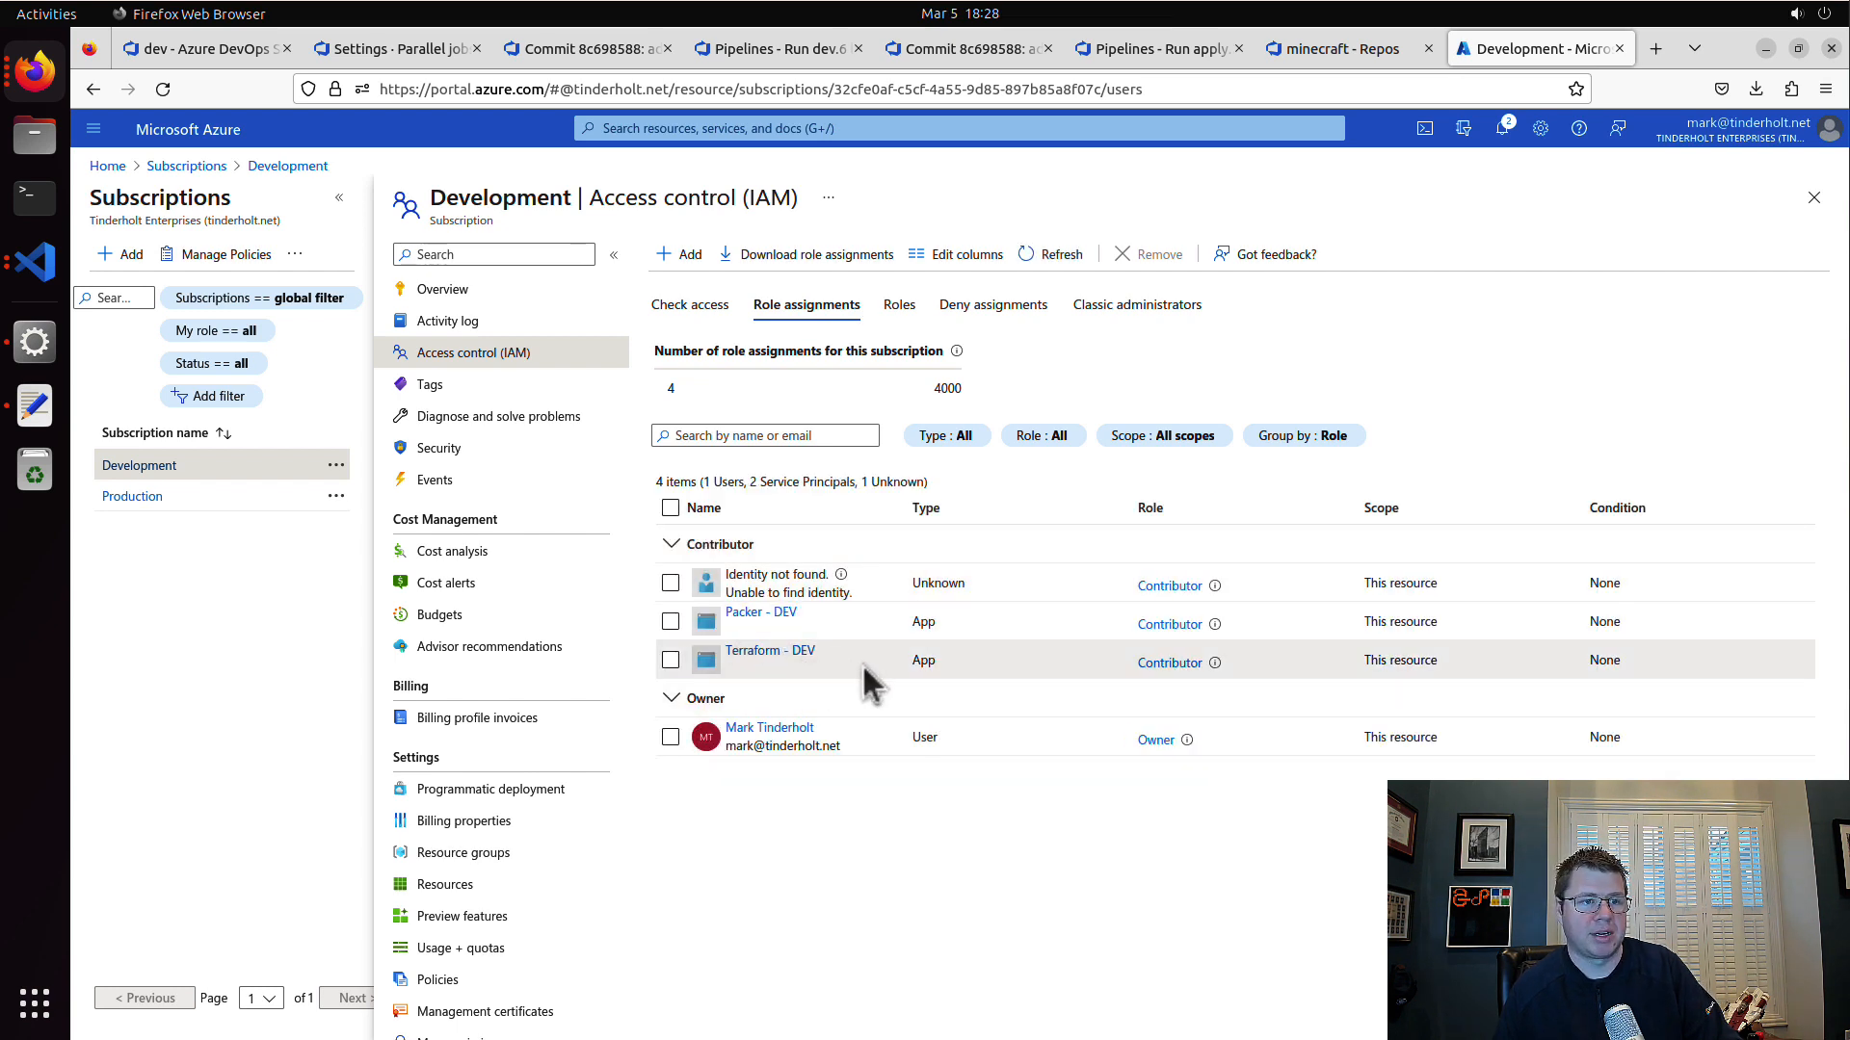
Step: Start a new role assignment on the Development subscription with the Owner role
left_click(682, 254)
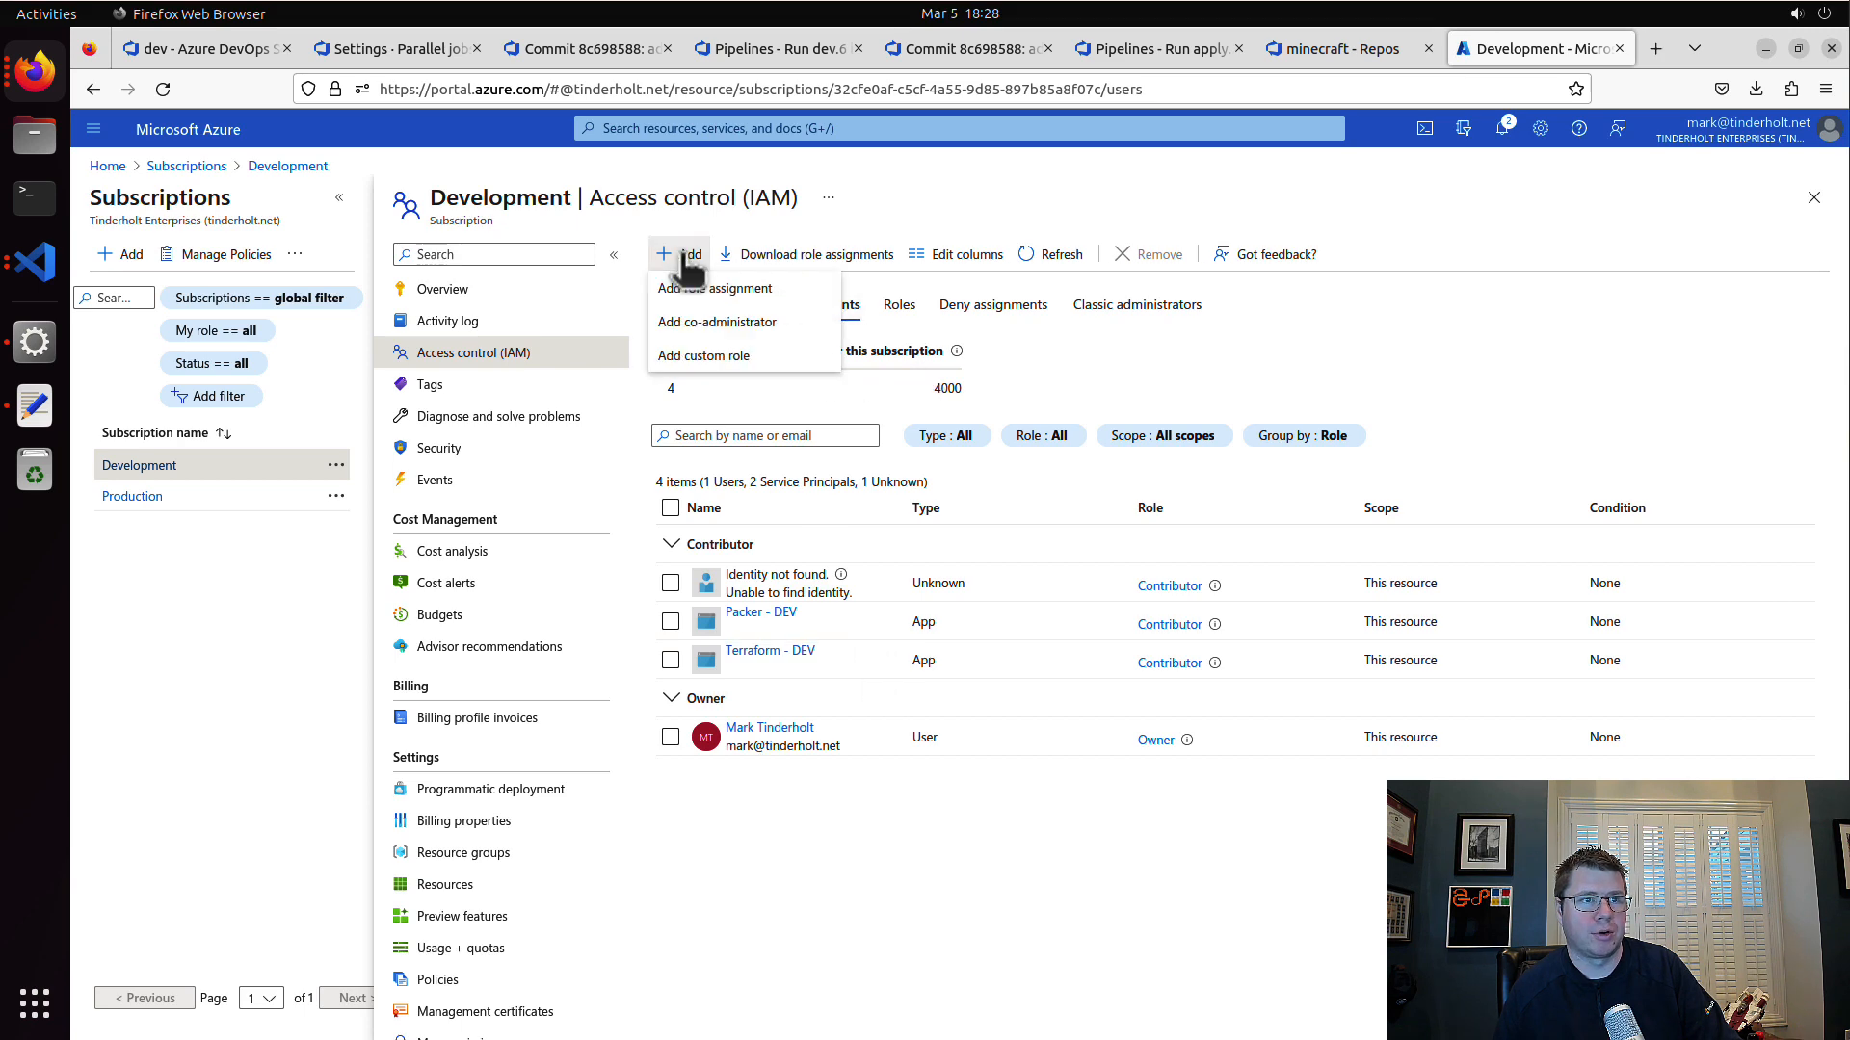
left_click(703, 289)
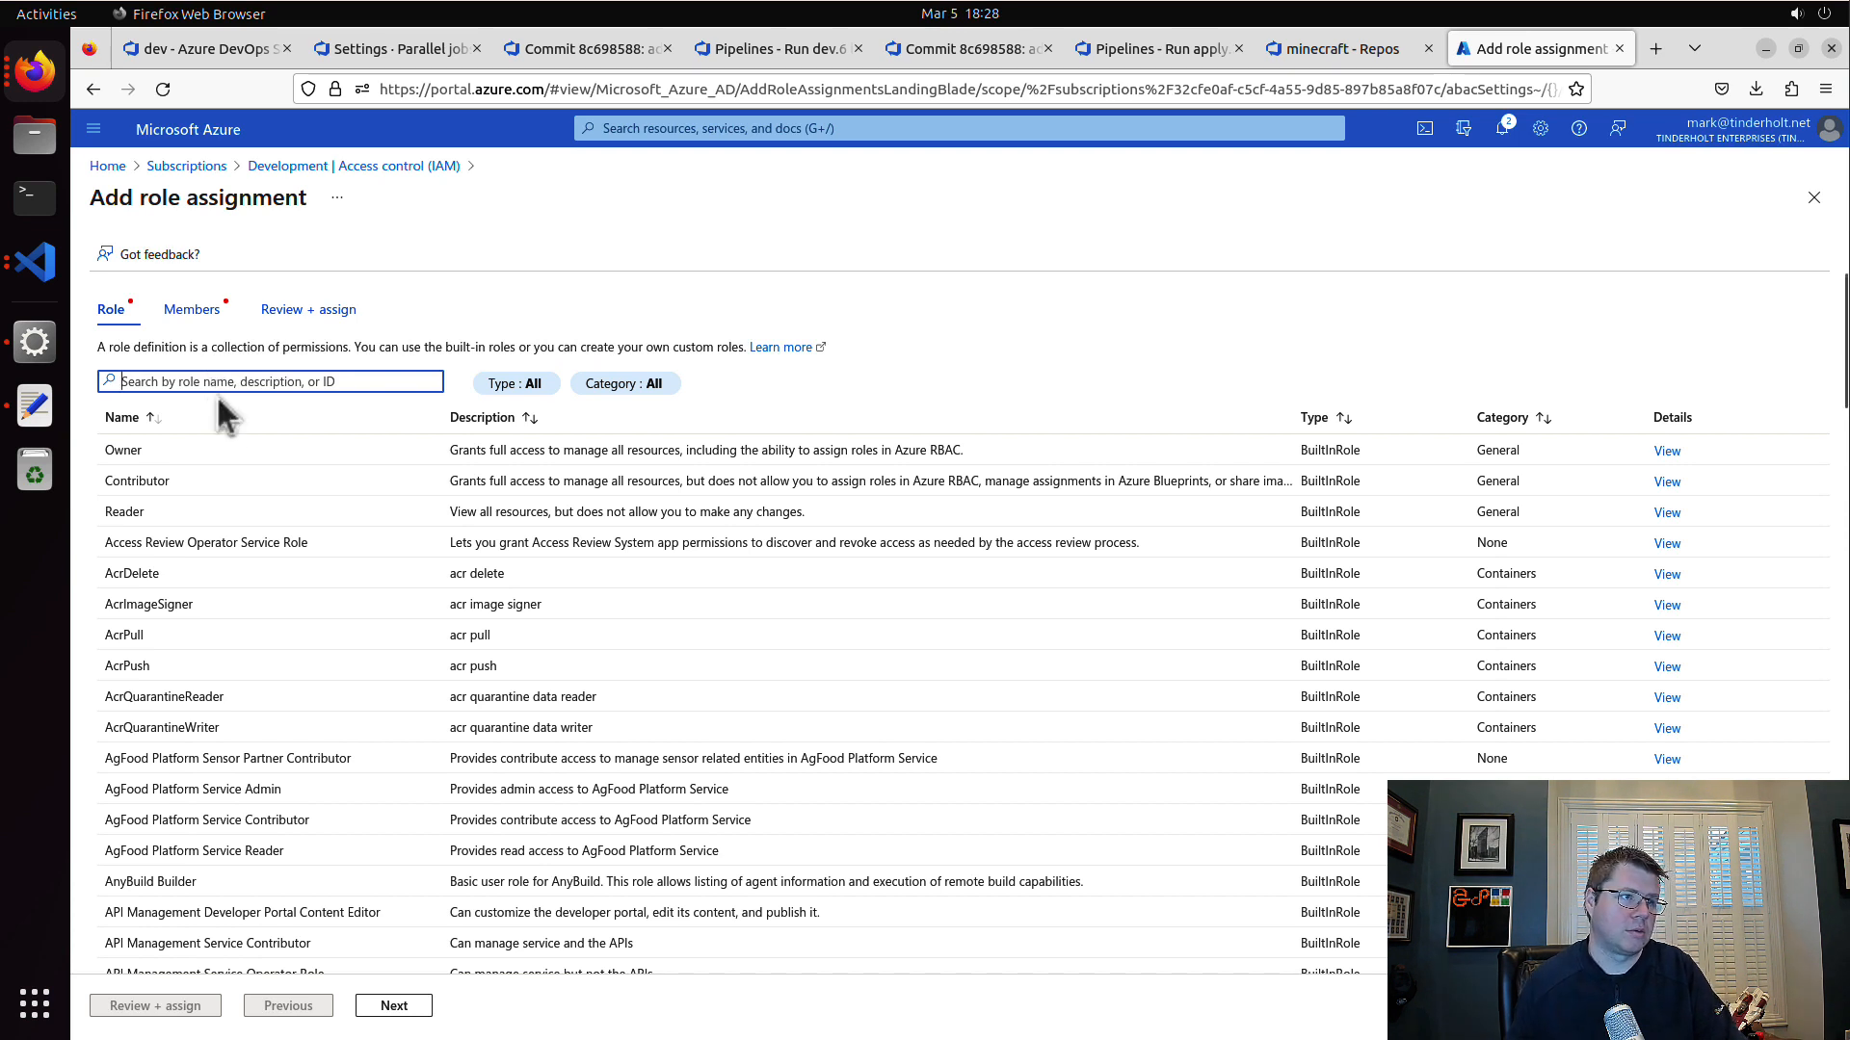
left_click(210, 446)
left_click(395, 1007)
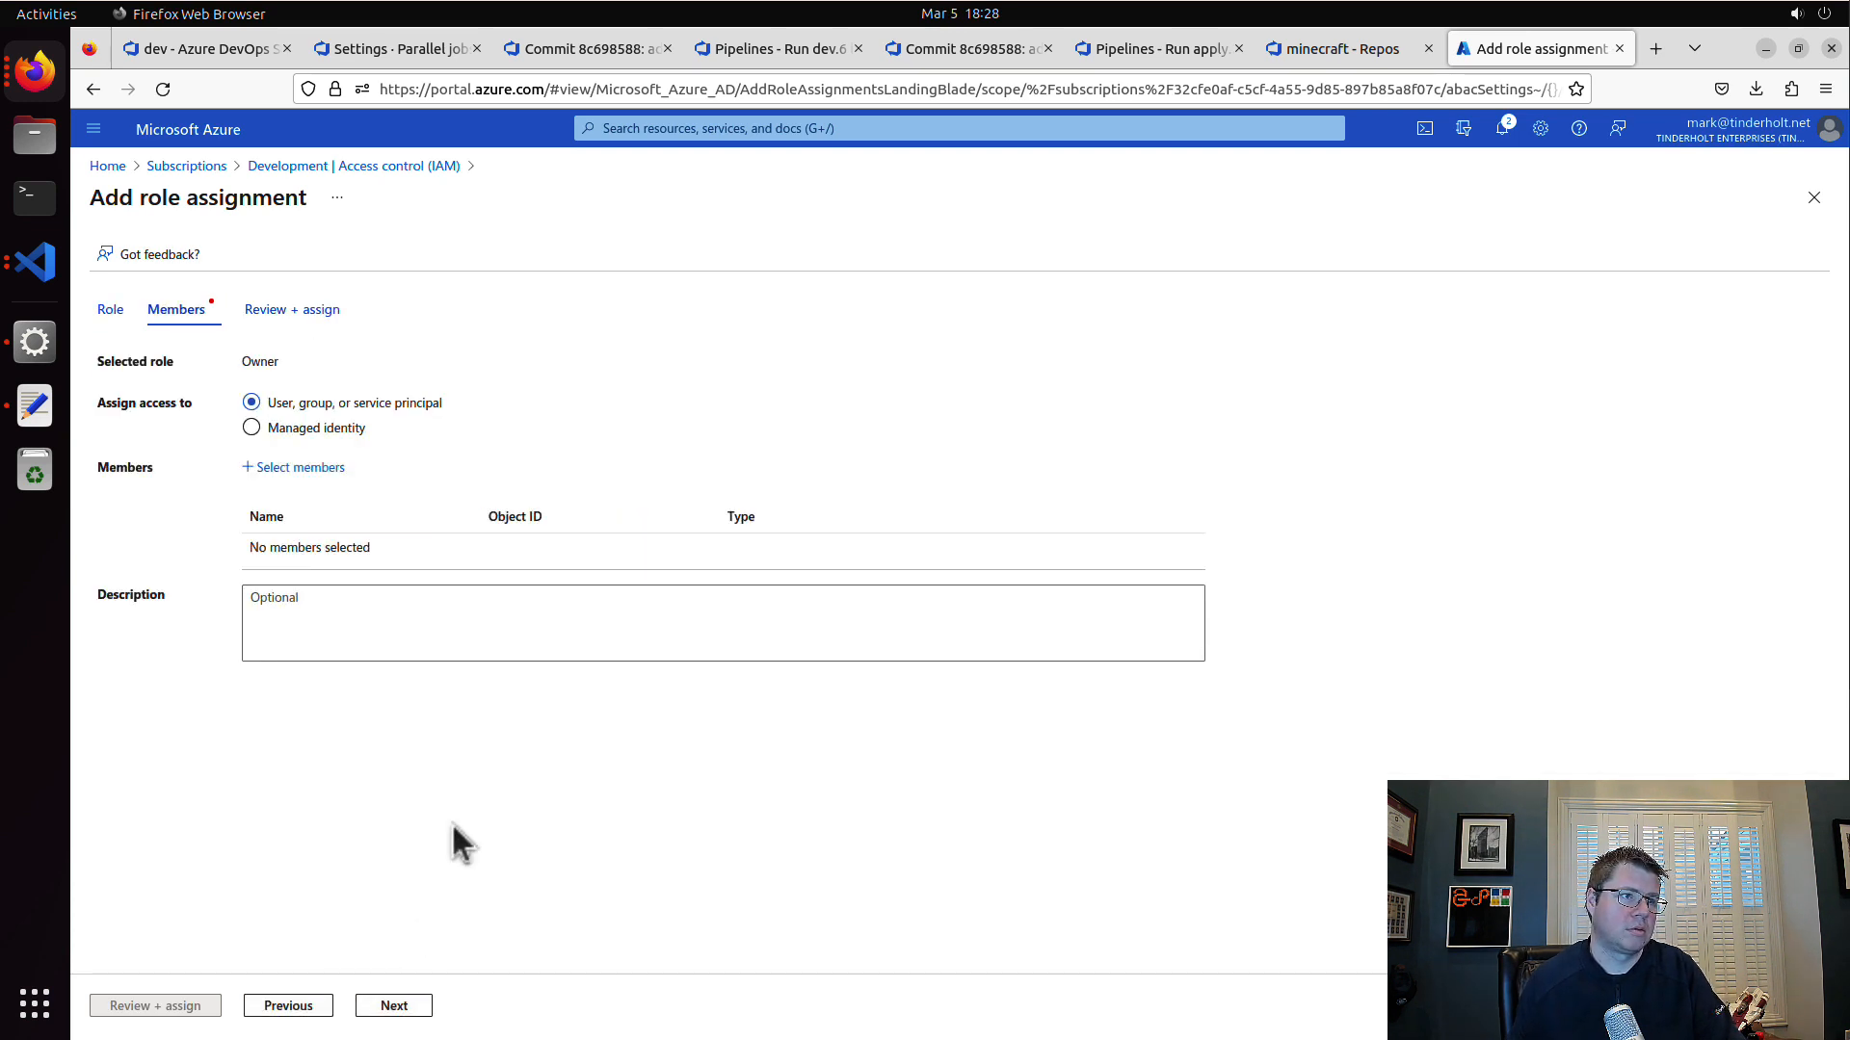
Step: Add the Terraform - DEV service principal as the member and complete the role assignment
left_click(310, 469)
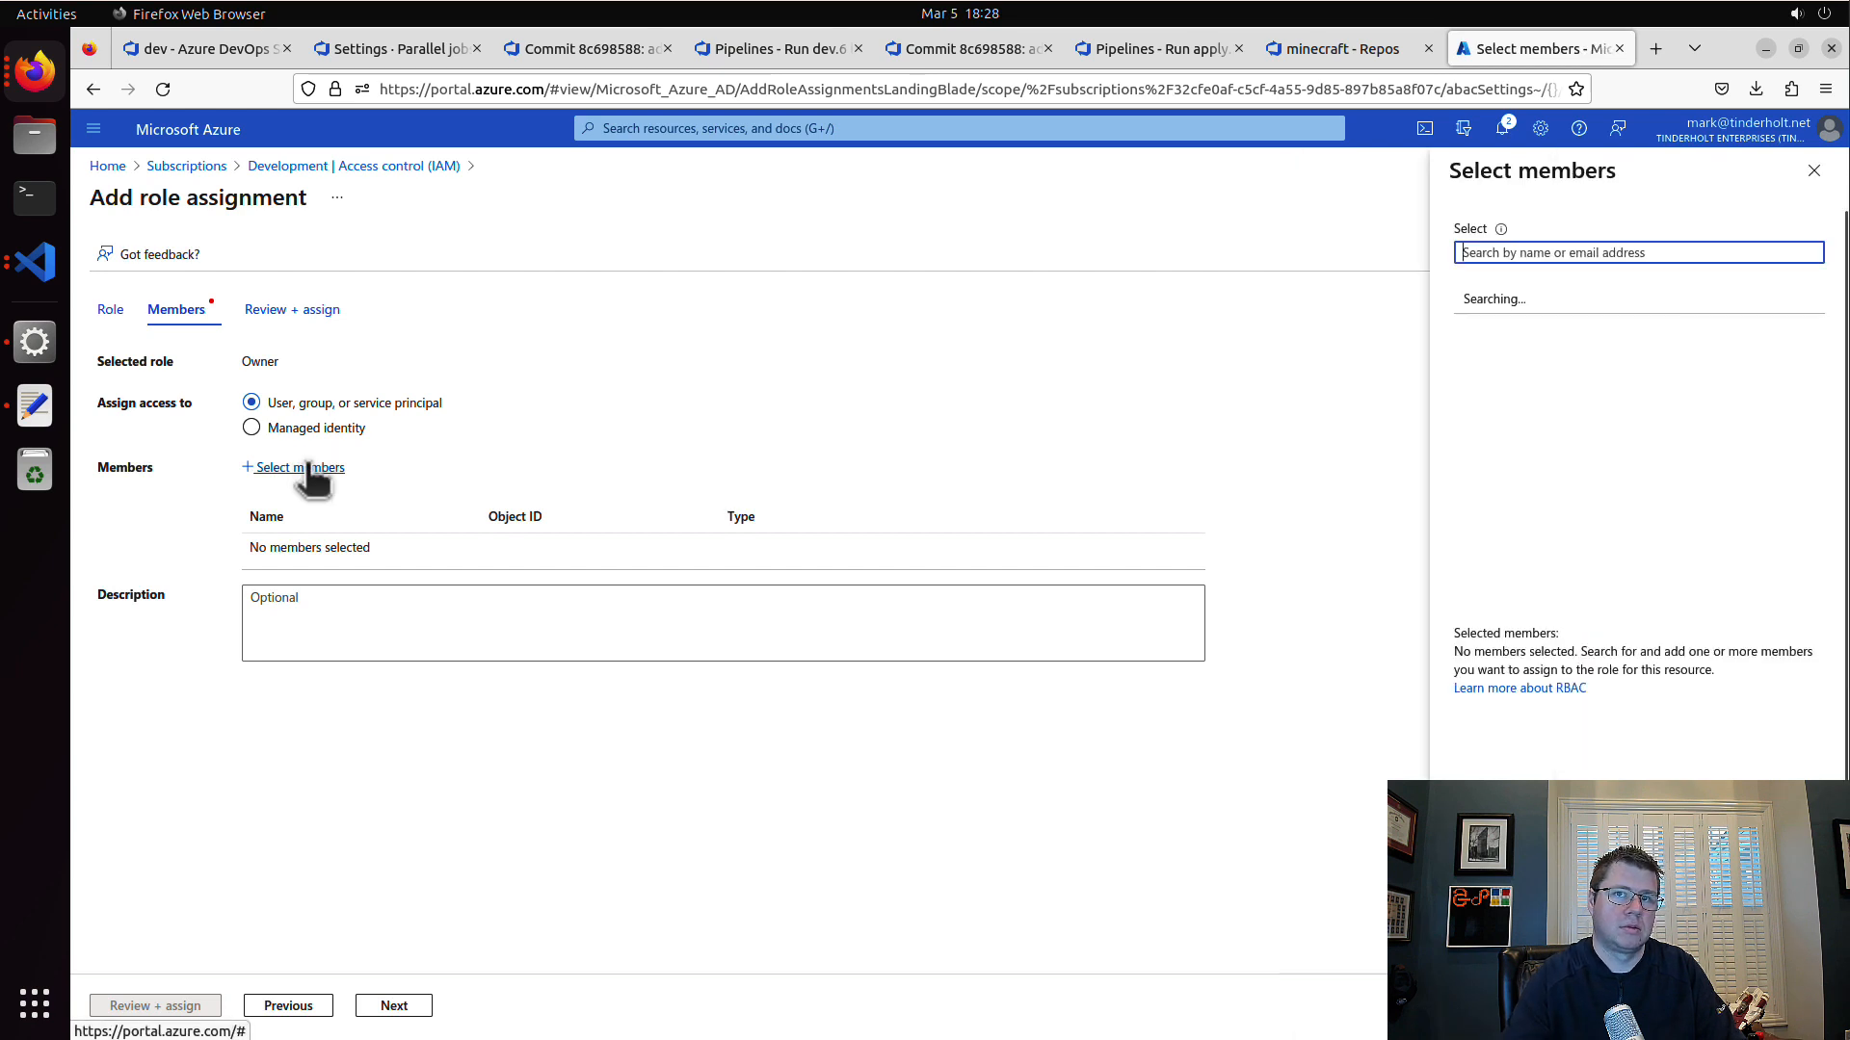
type("Terraform DEV")
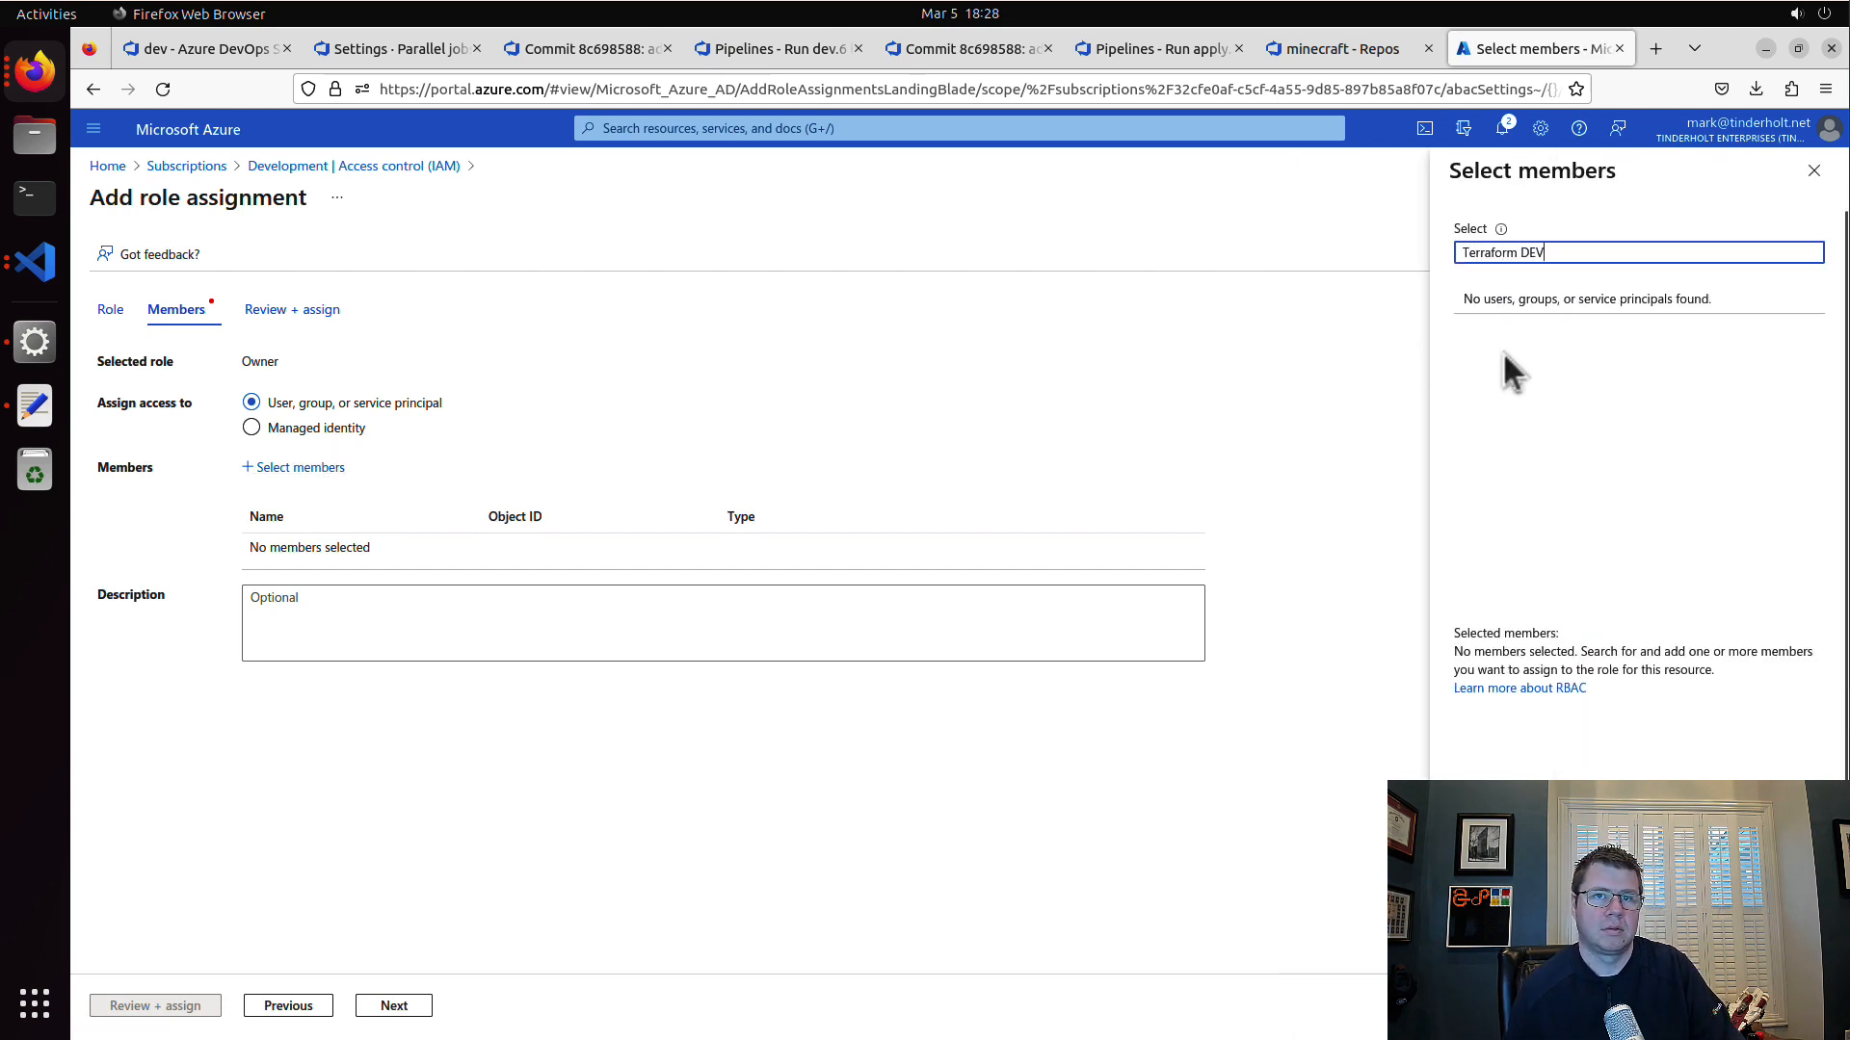
key("BackSpace")
key("BackSpace")
key("BackSpace")
key("BackSpace")
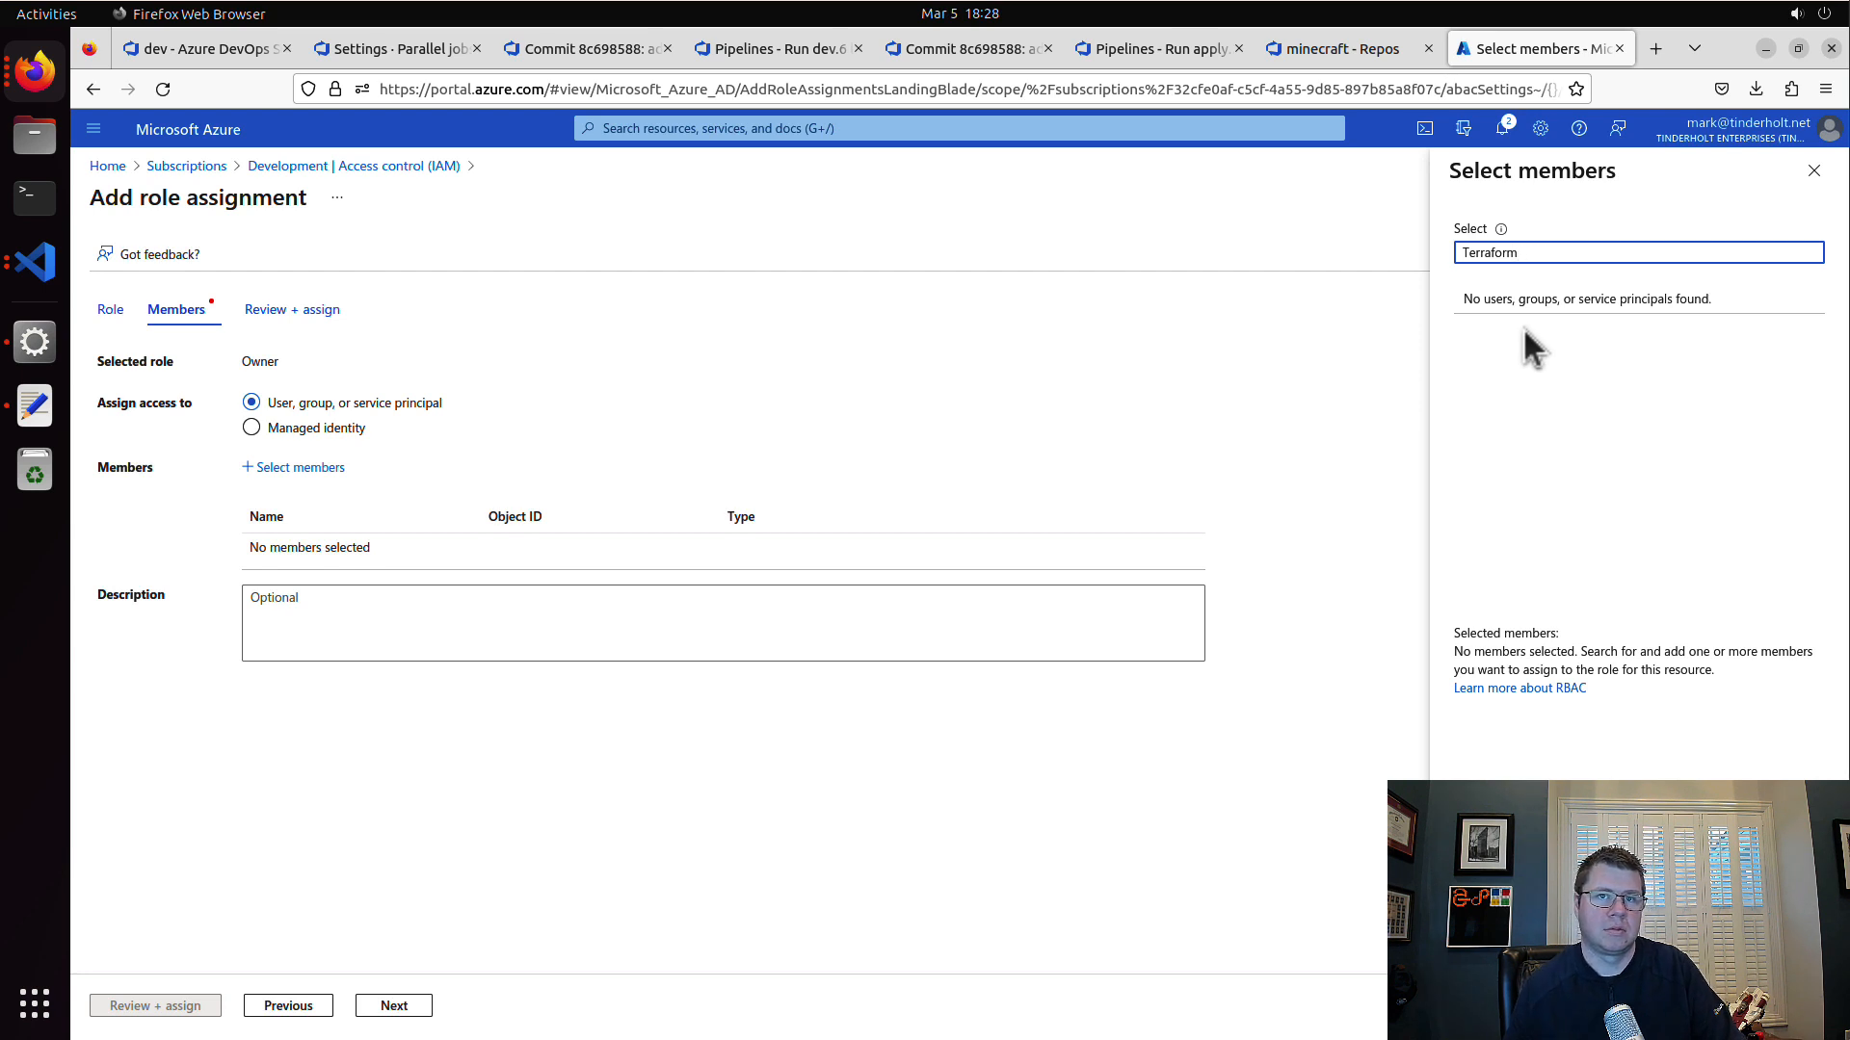
left_click(1614, 366)
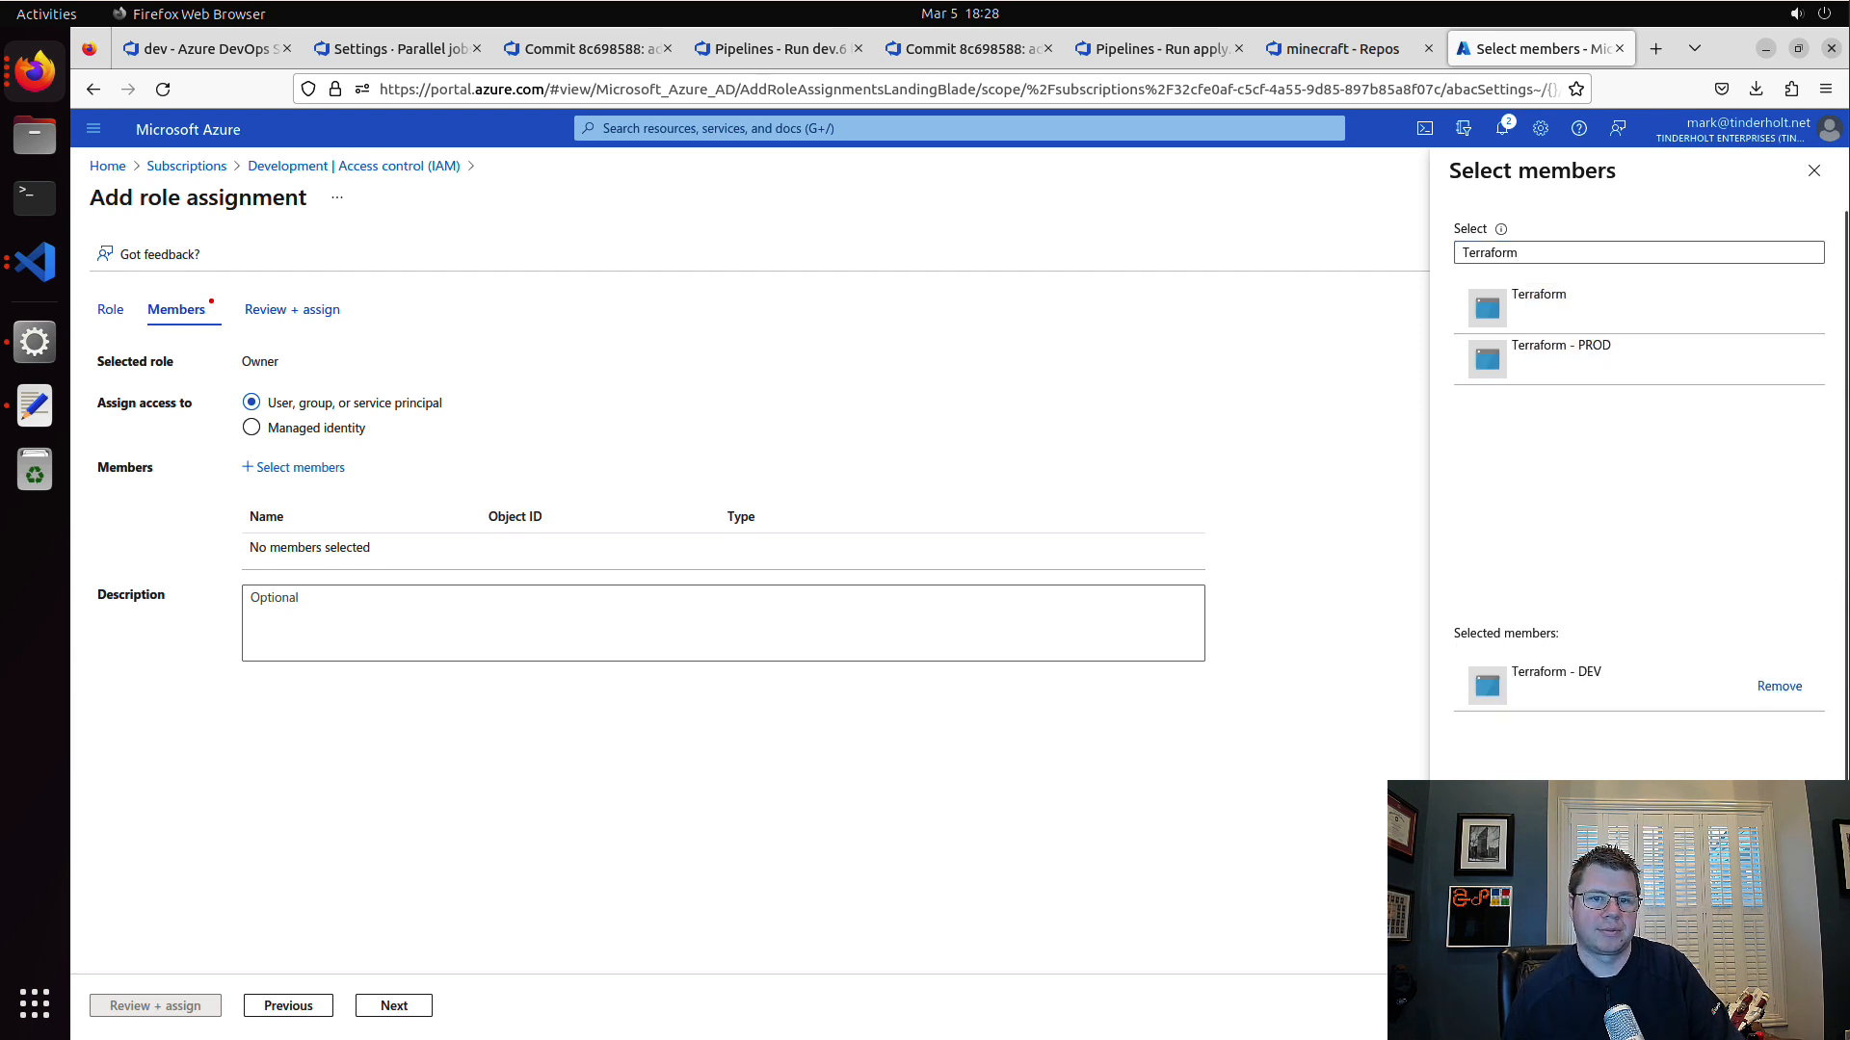
left_click(1473, 1006)
left_click(394, 1005)
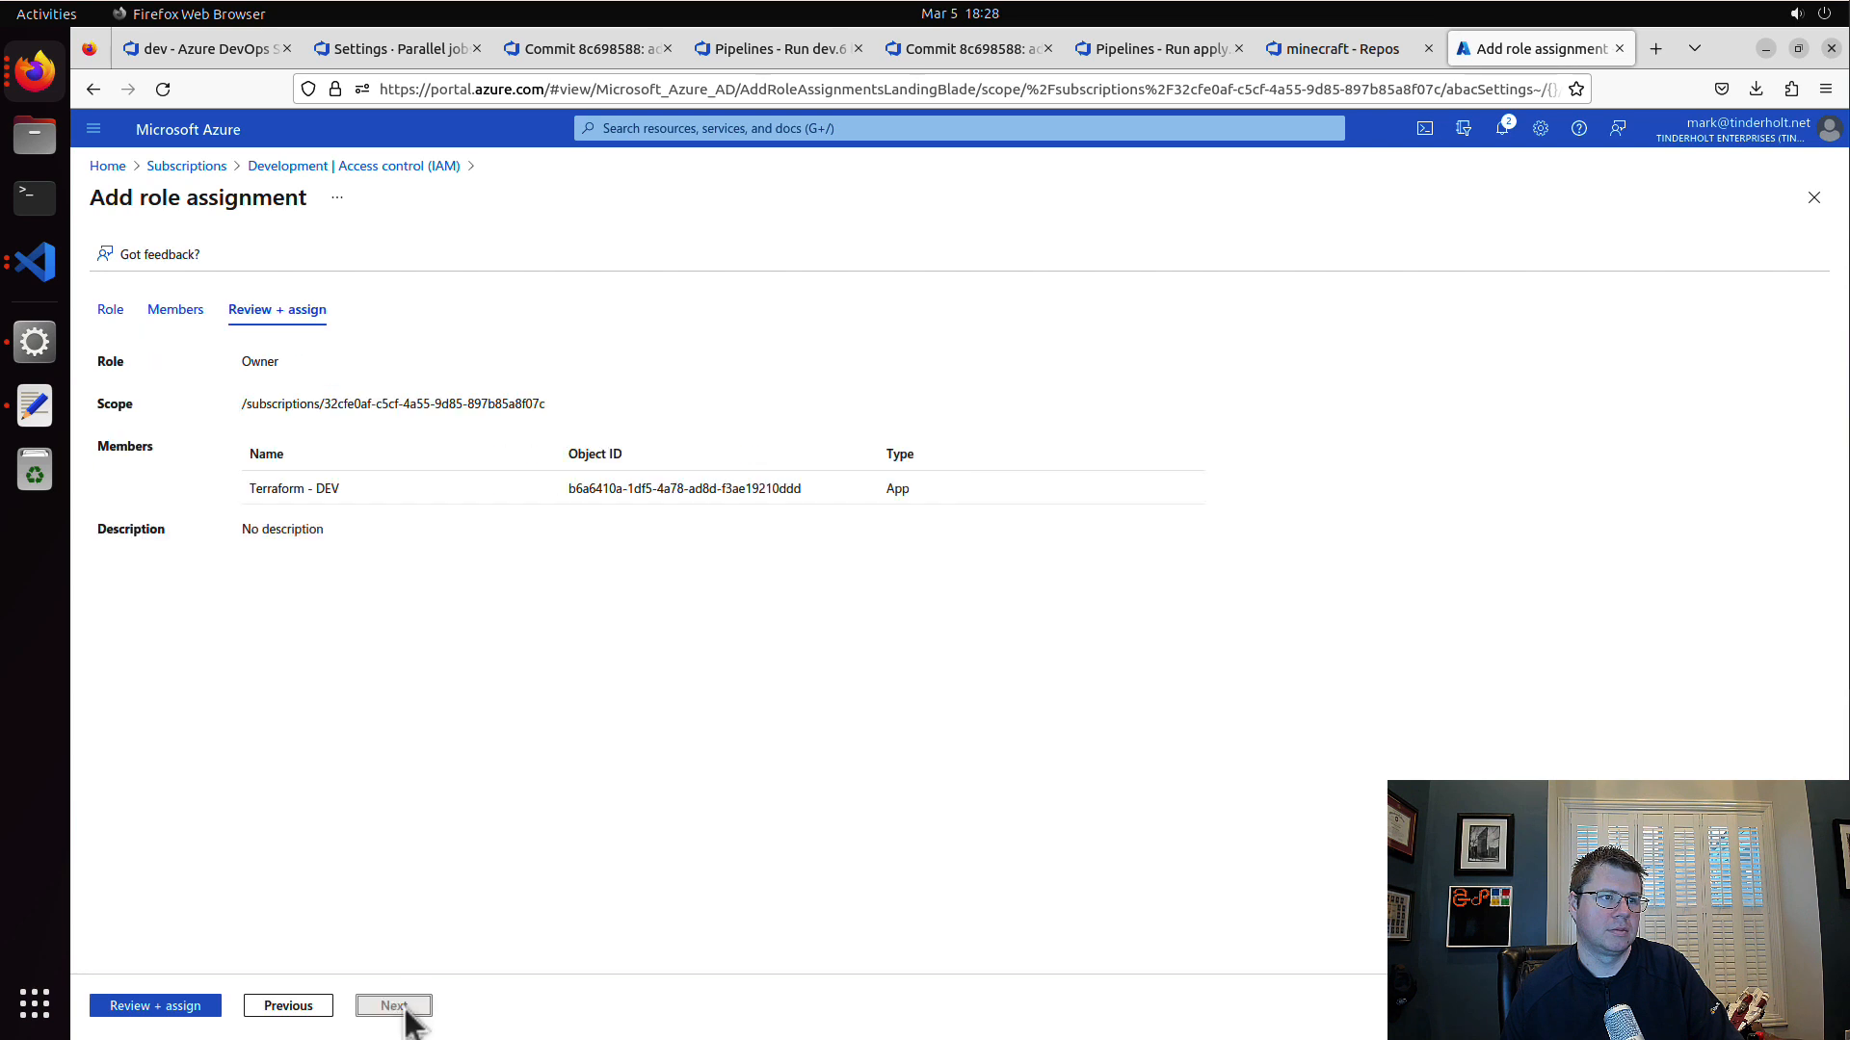
left_click(163, 1007)
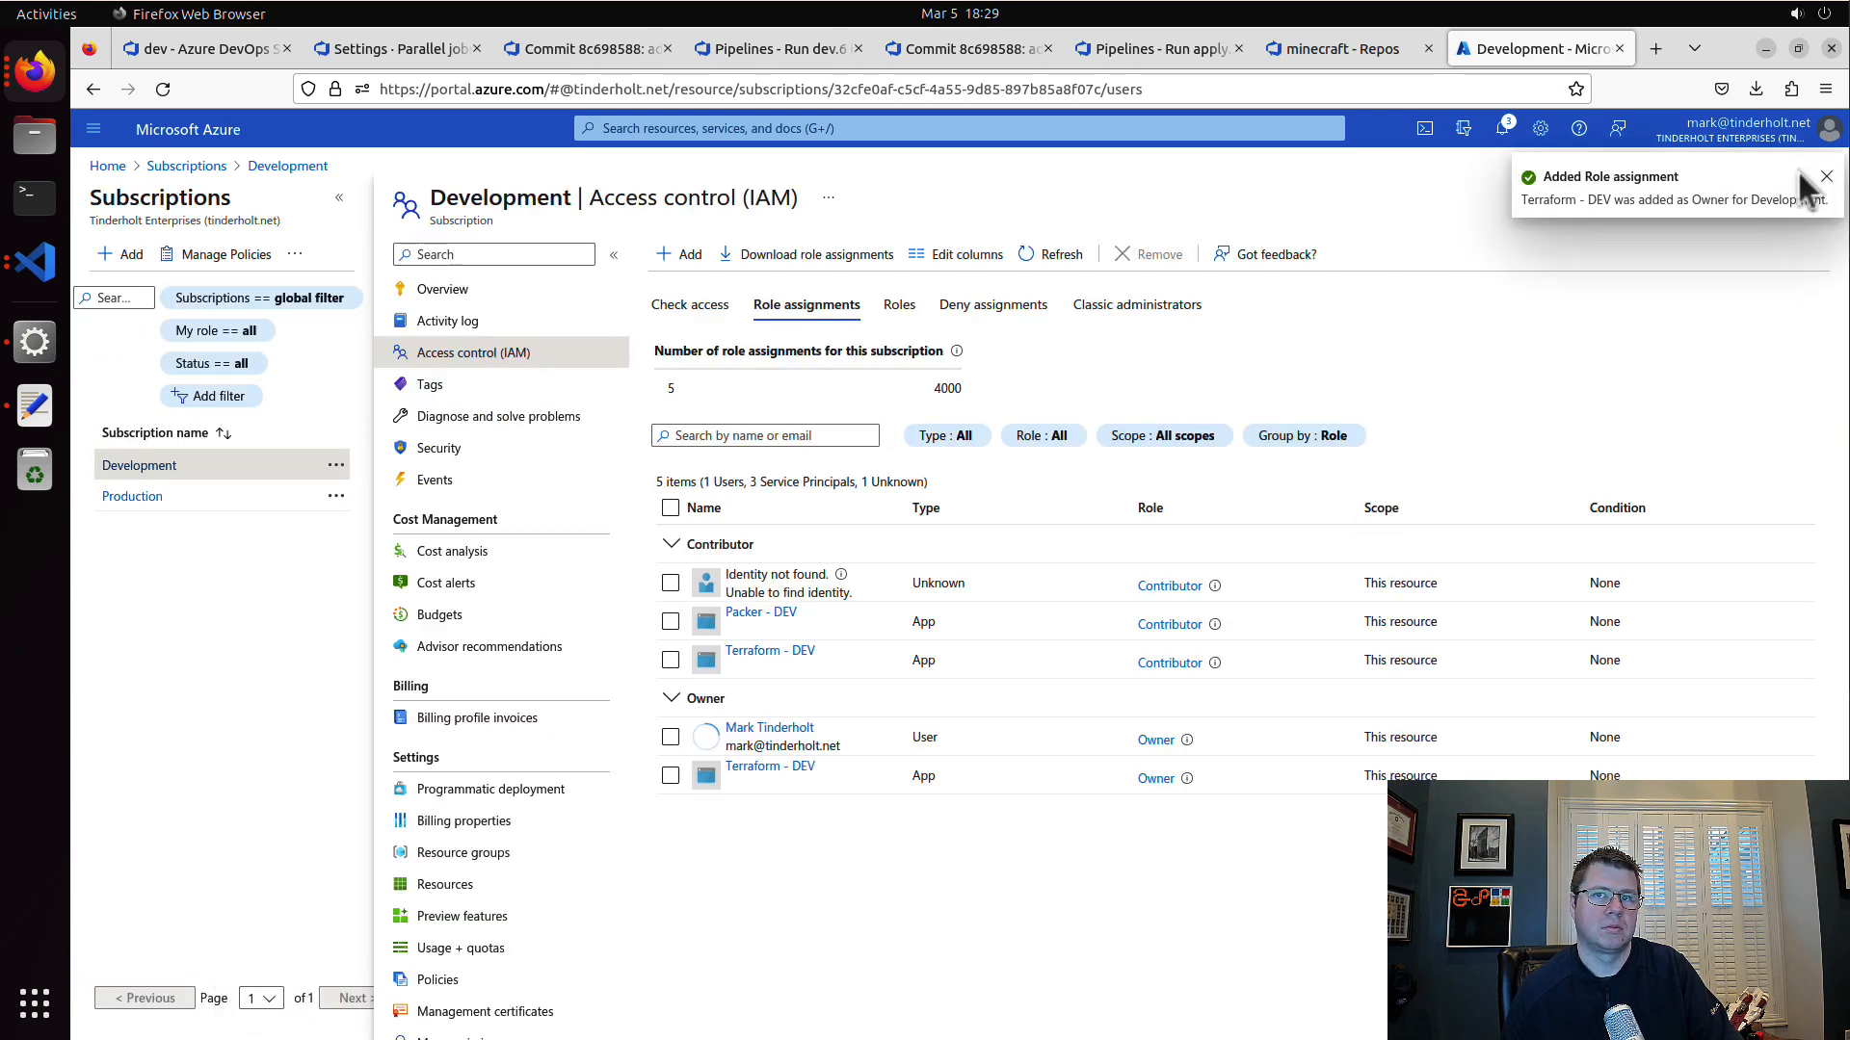
left_click(1827, 179)
Step: Run the minecraft-server\dev apply pipeline again in Azure DevOps, follow its terraform apply log, and return to the pipeline's run list
left_click(1151, 50)
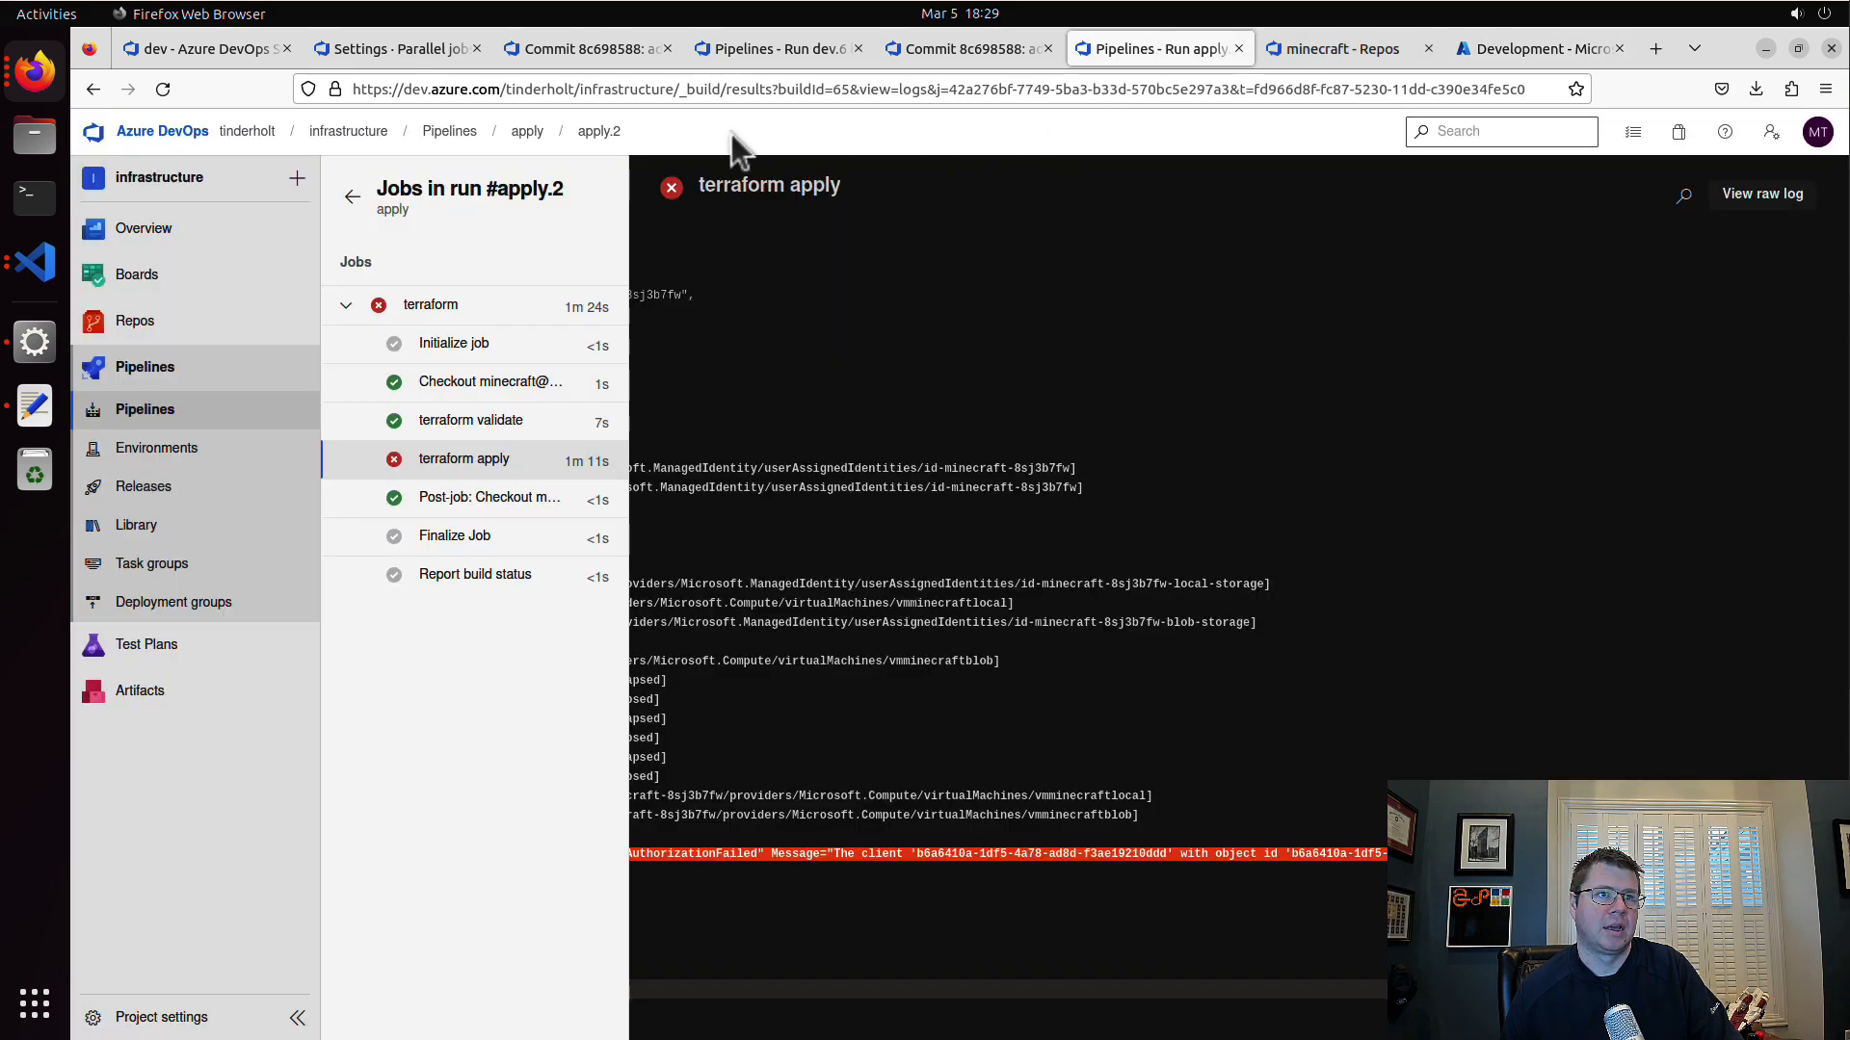
left_click(528, 132)
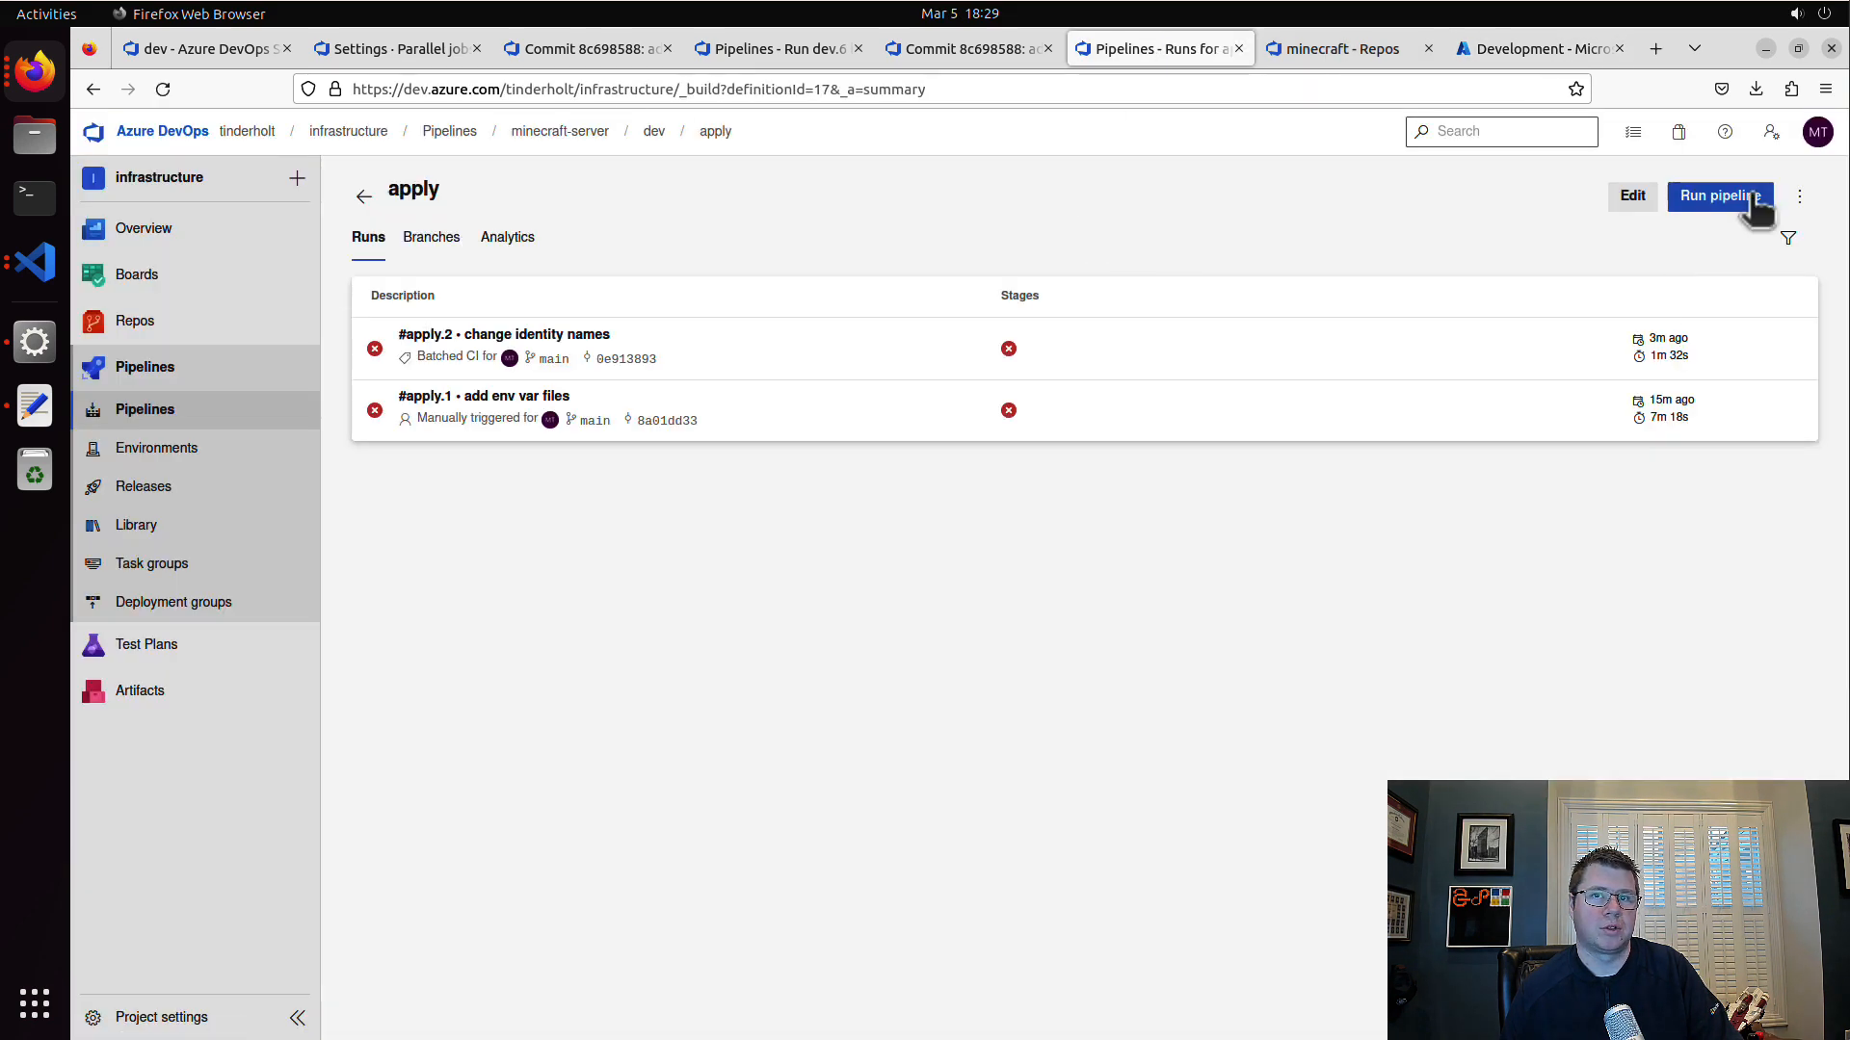
left_click(1721, 197)
left_click(1789, 995)
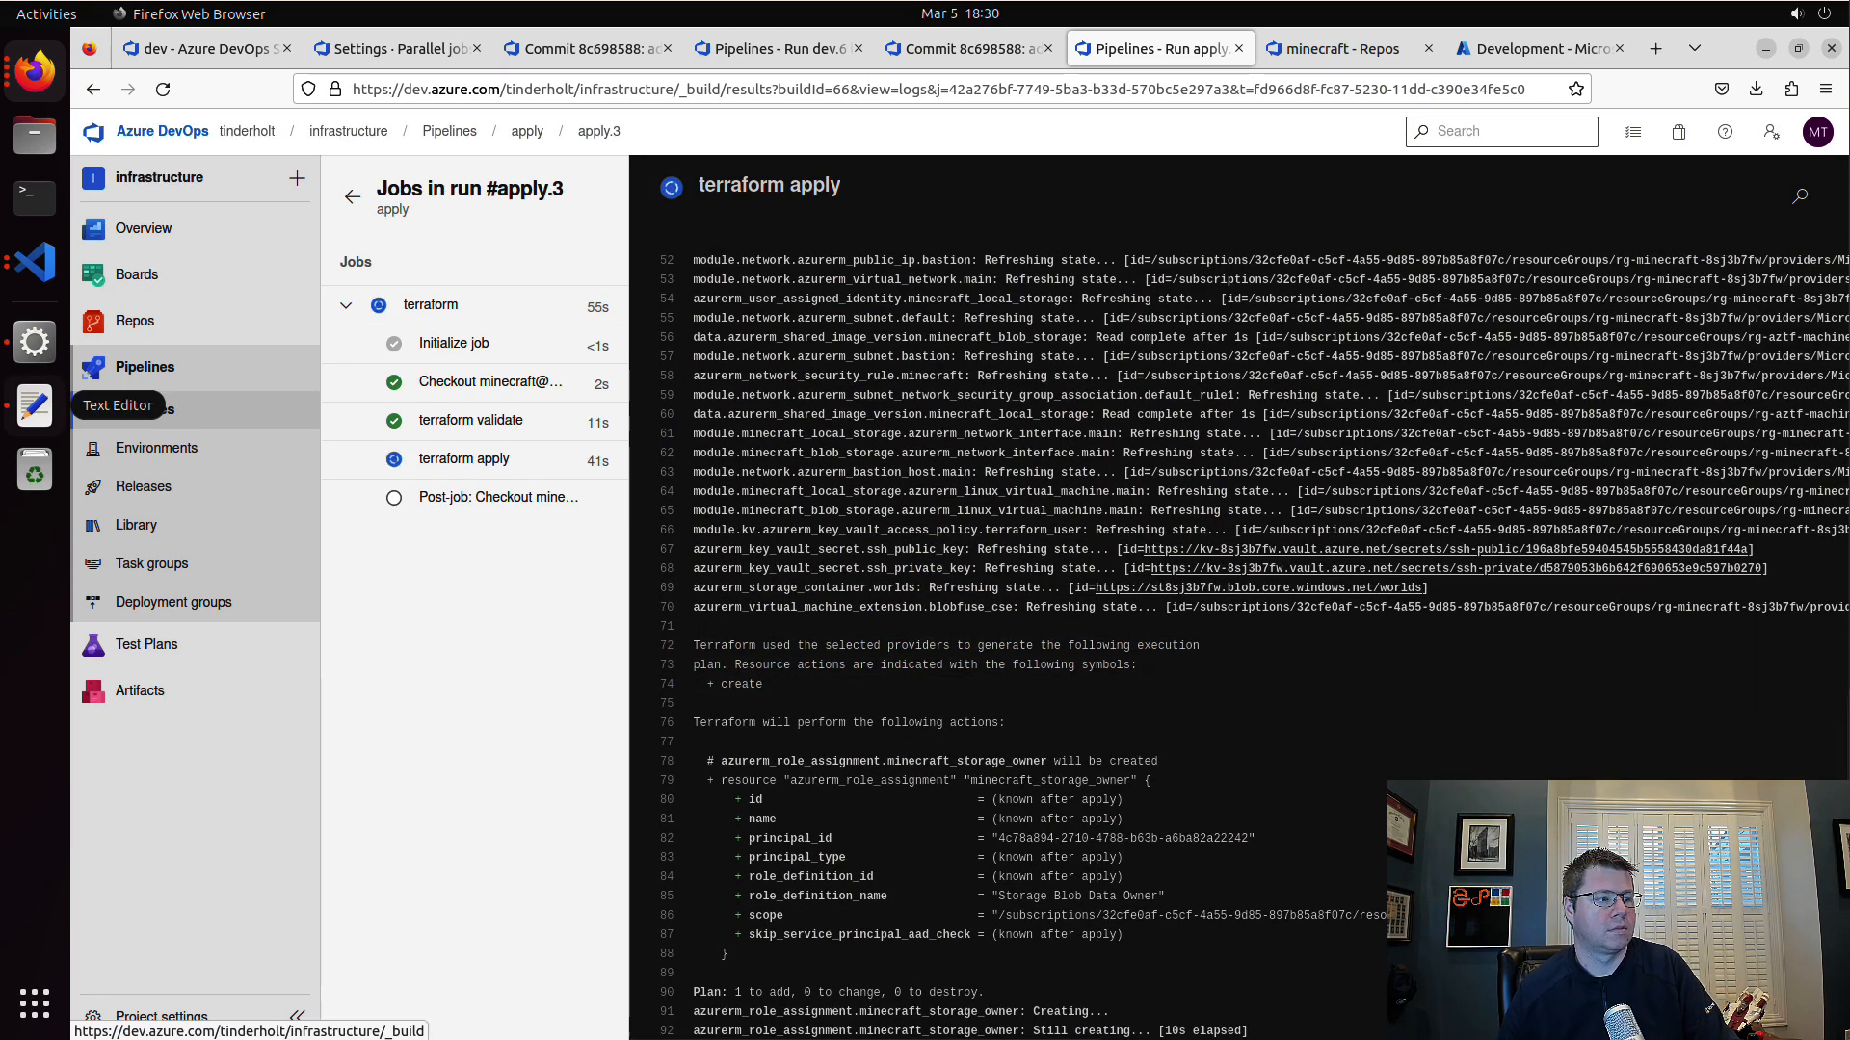
left_click(34, 405)
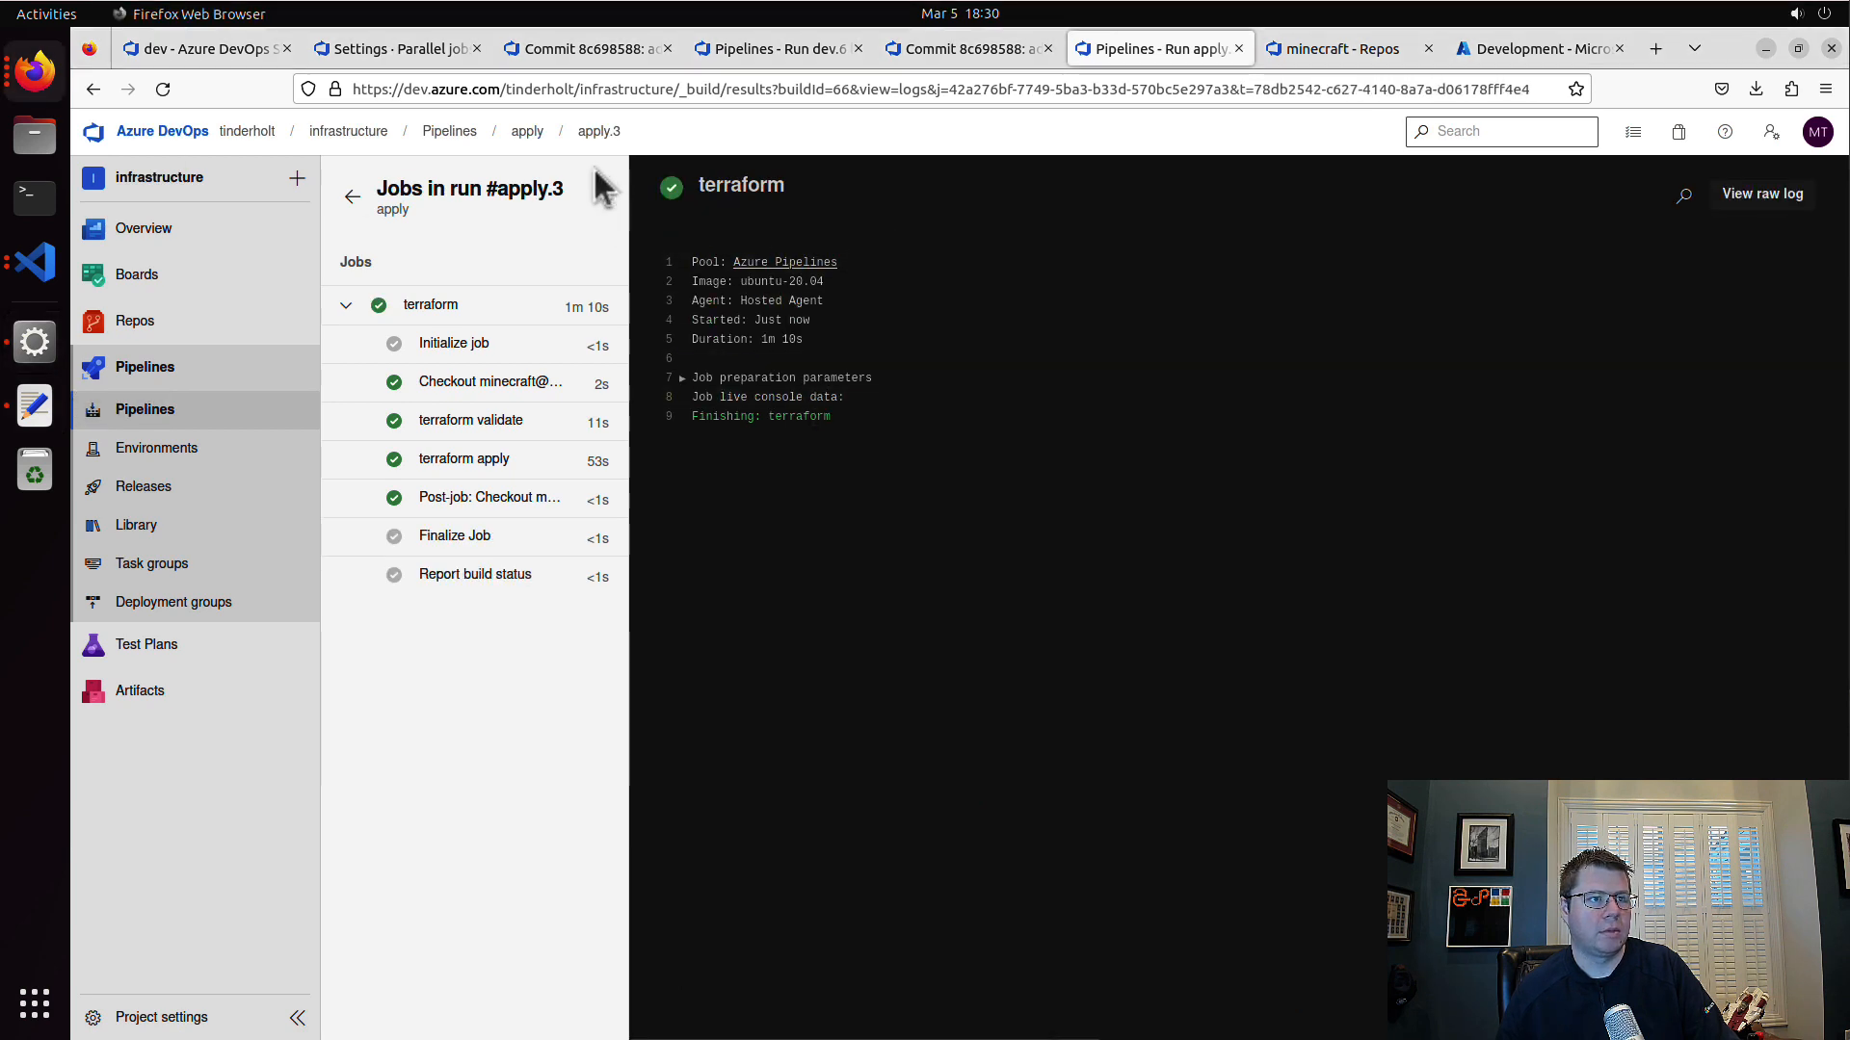
left_click(529, 132)
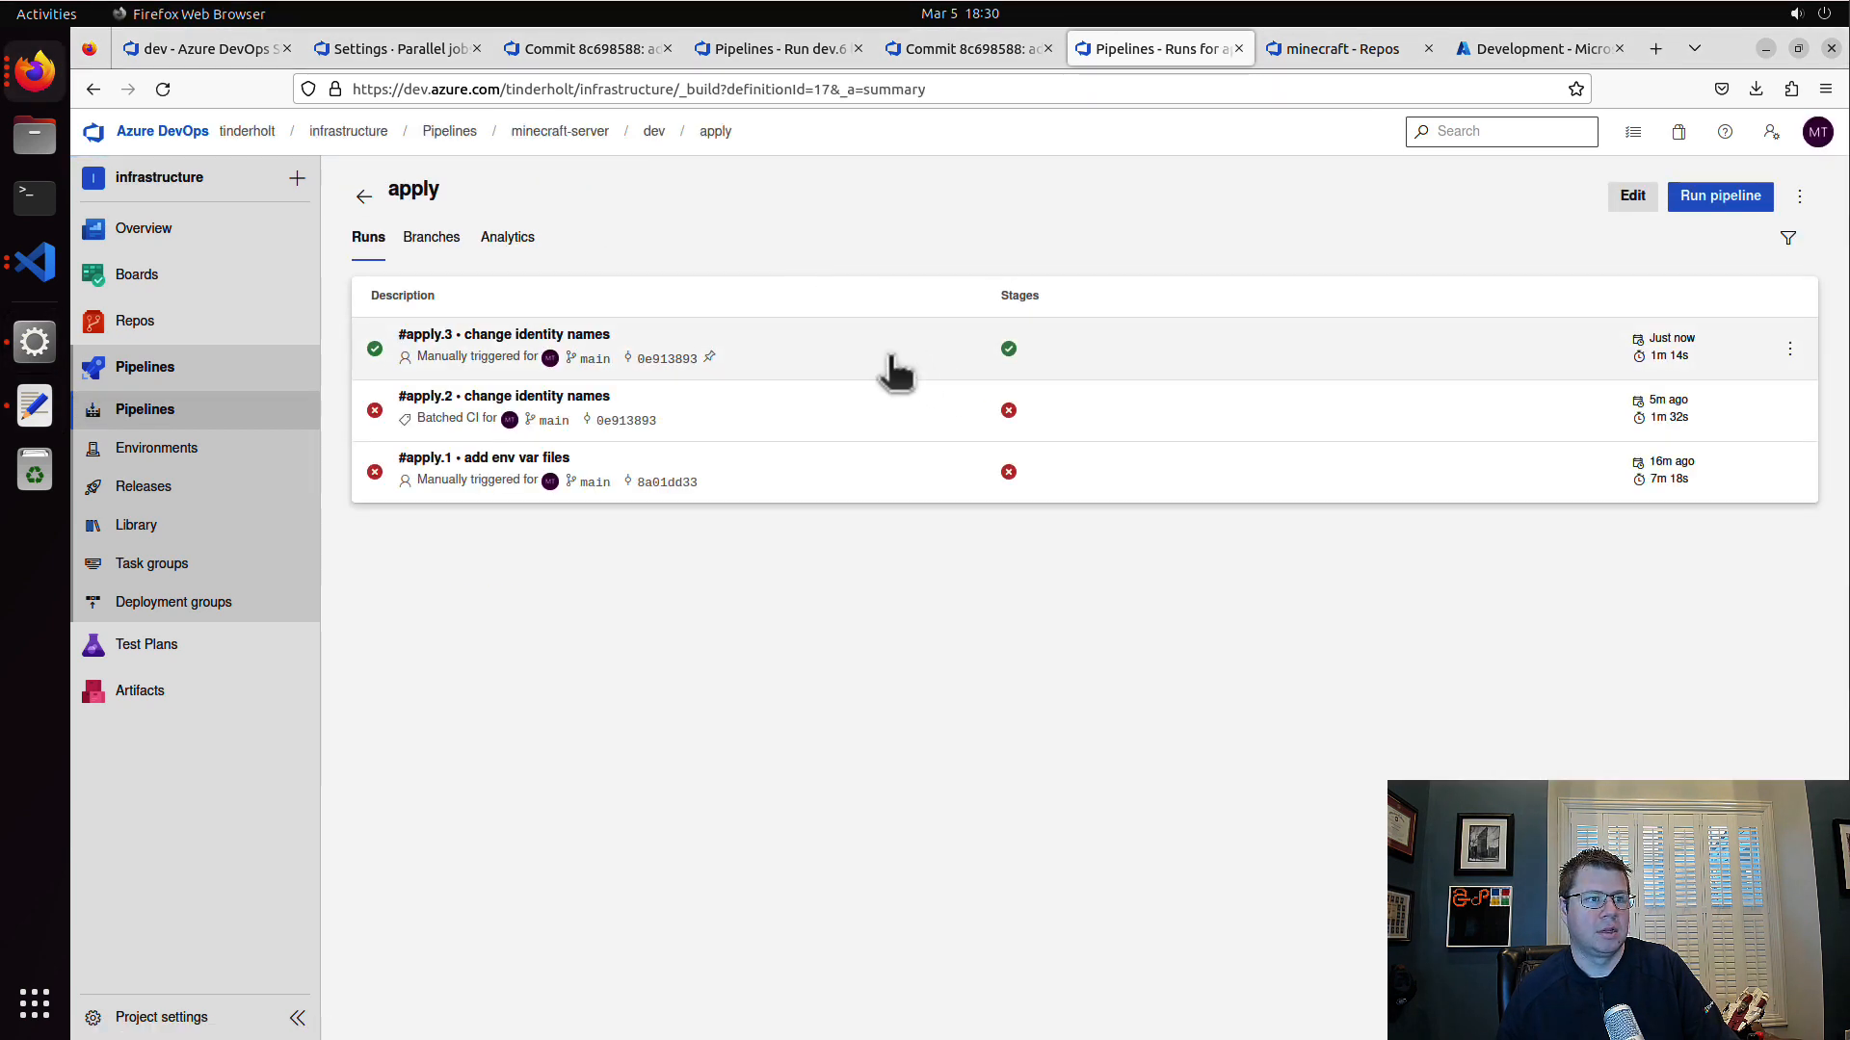
Step: Open pip-vmminecraftlocal in resource group rg-minecraft-8sj3b7fw in the Azure portal and copy its IP address
left_click(1354, 60)
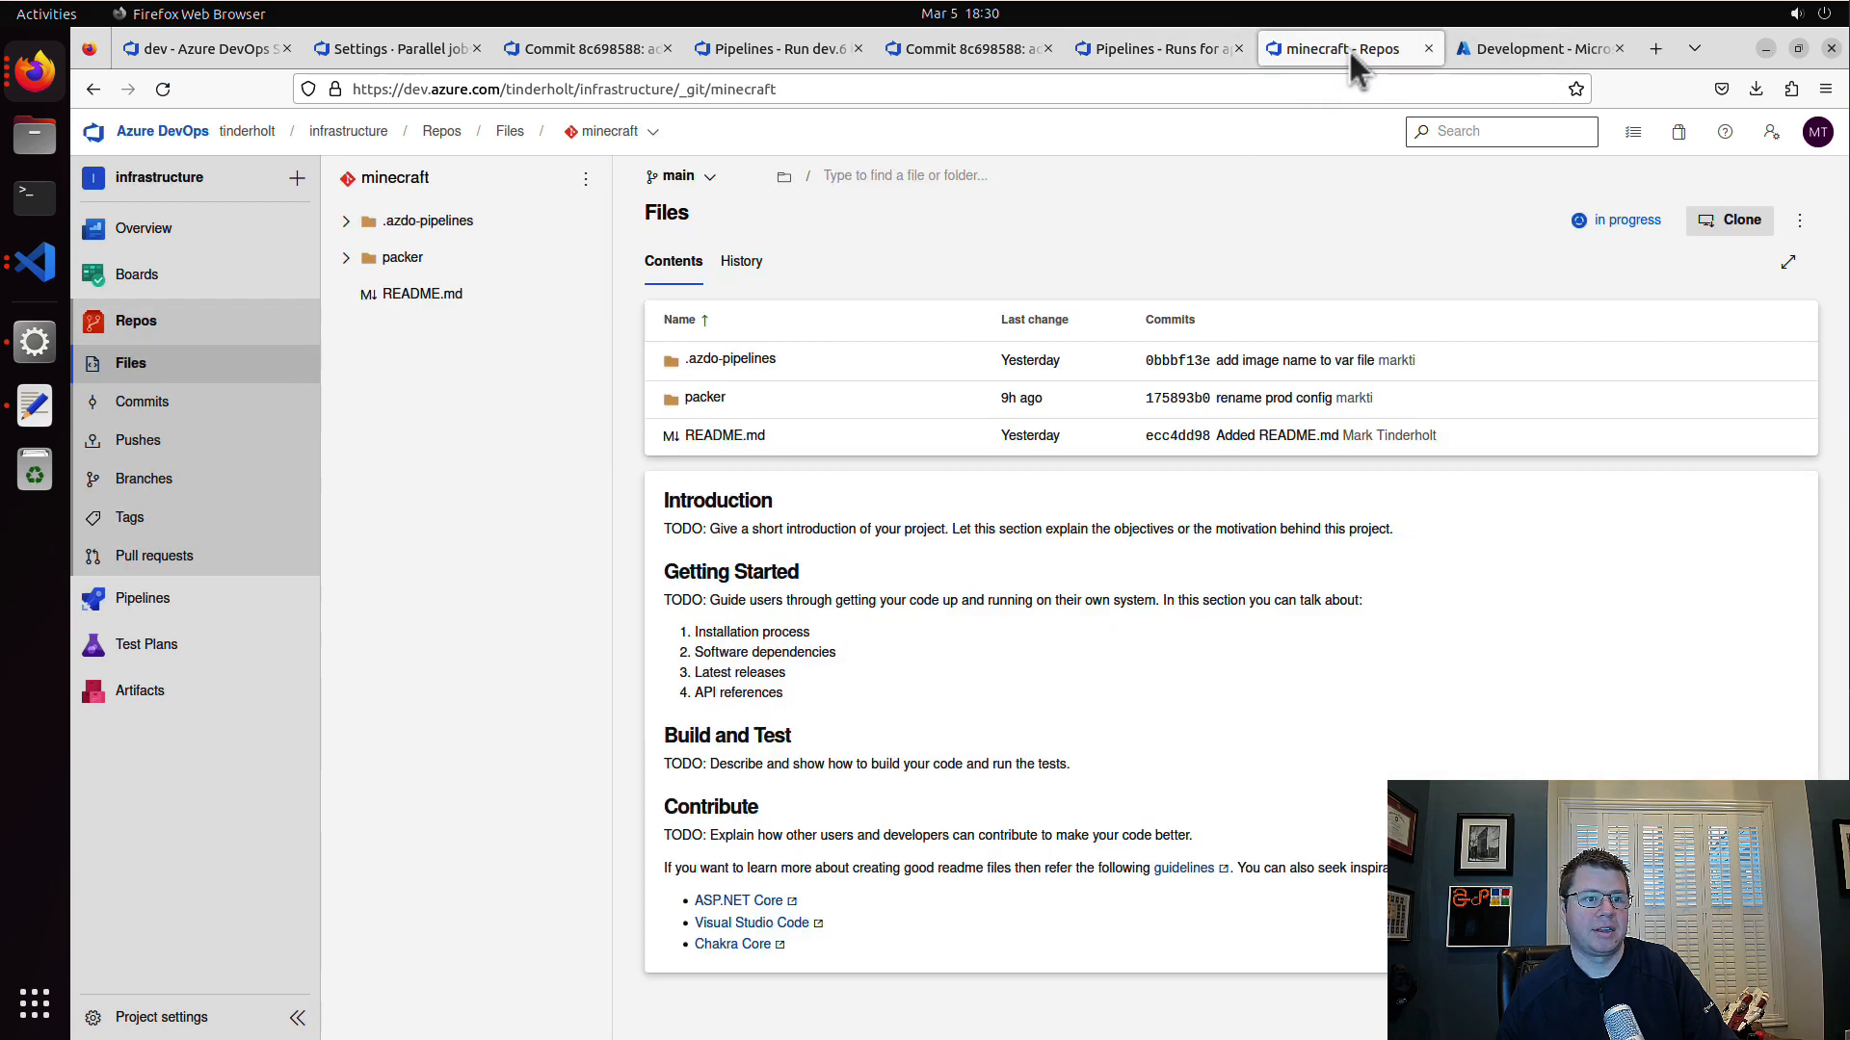
left_click(1483, 53)
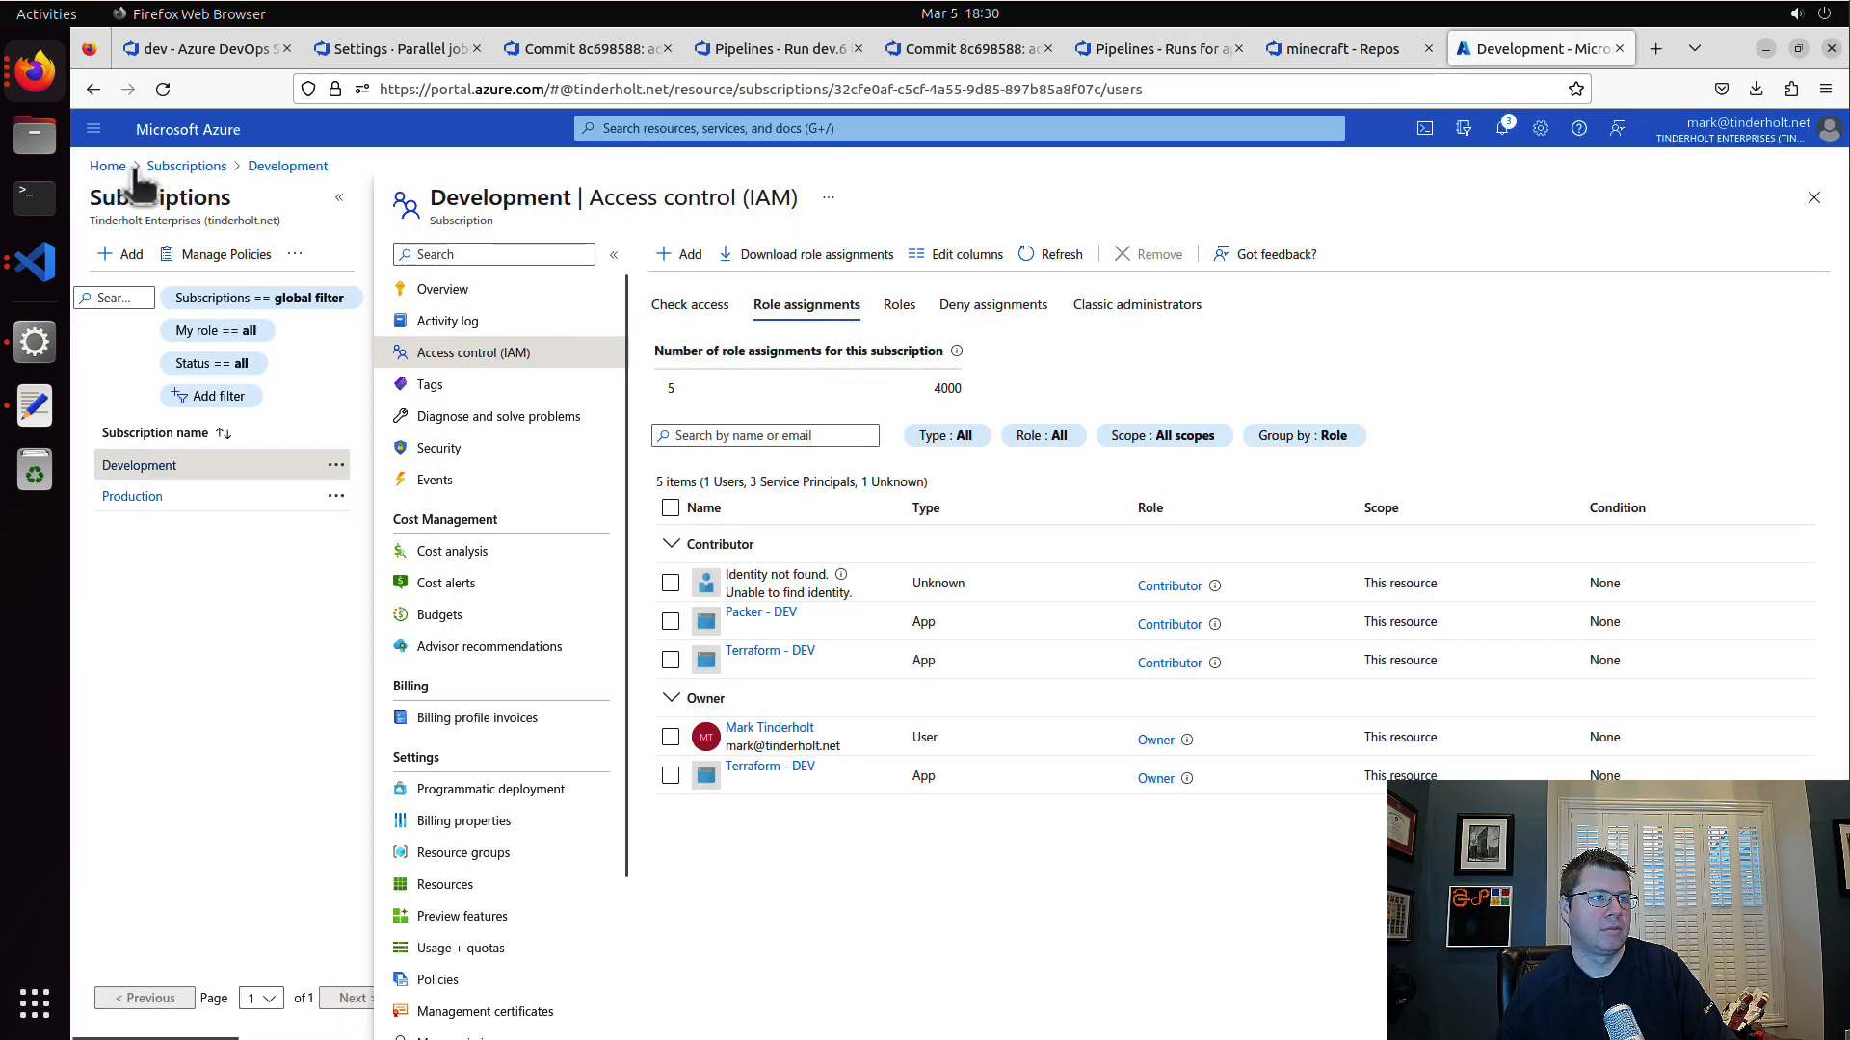
left_click(107, 165)
left_click(730, 252)
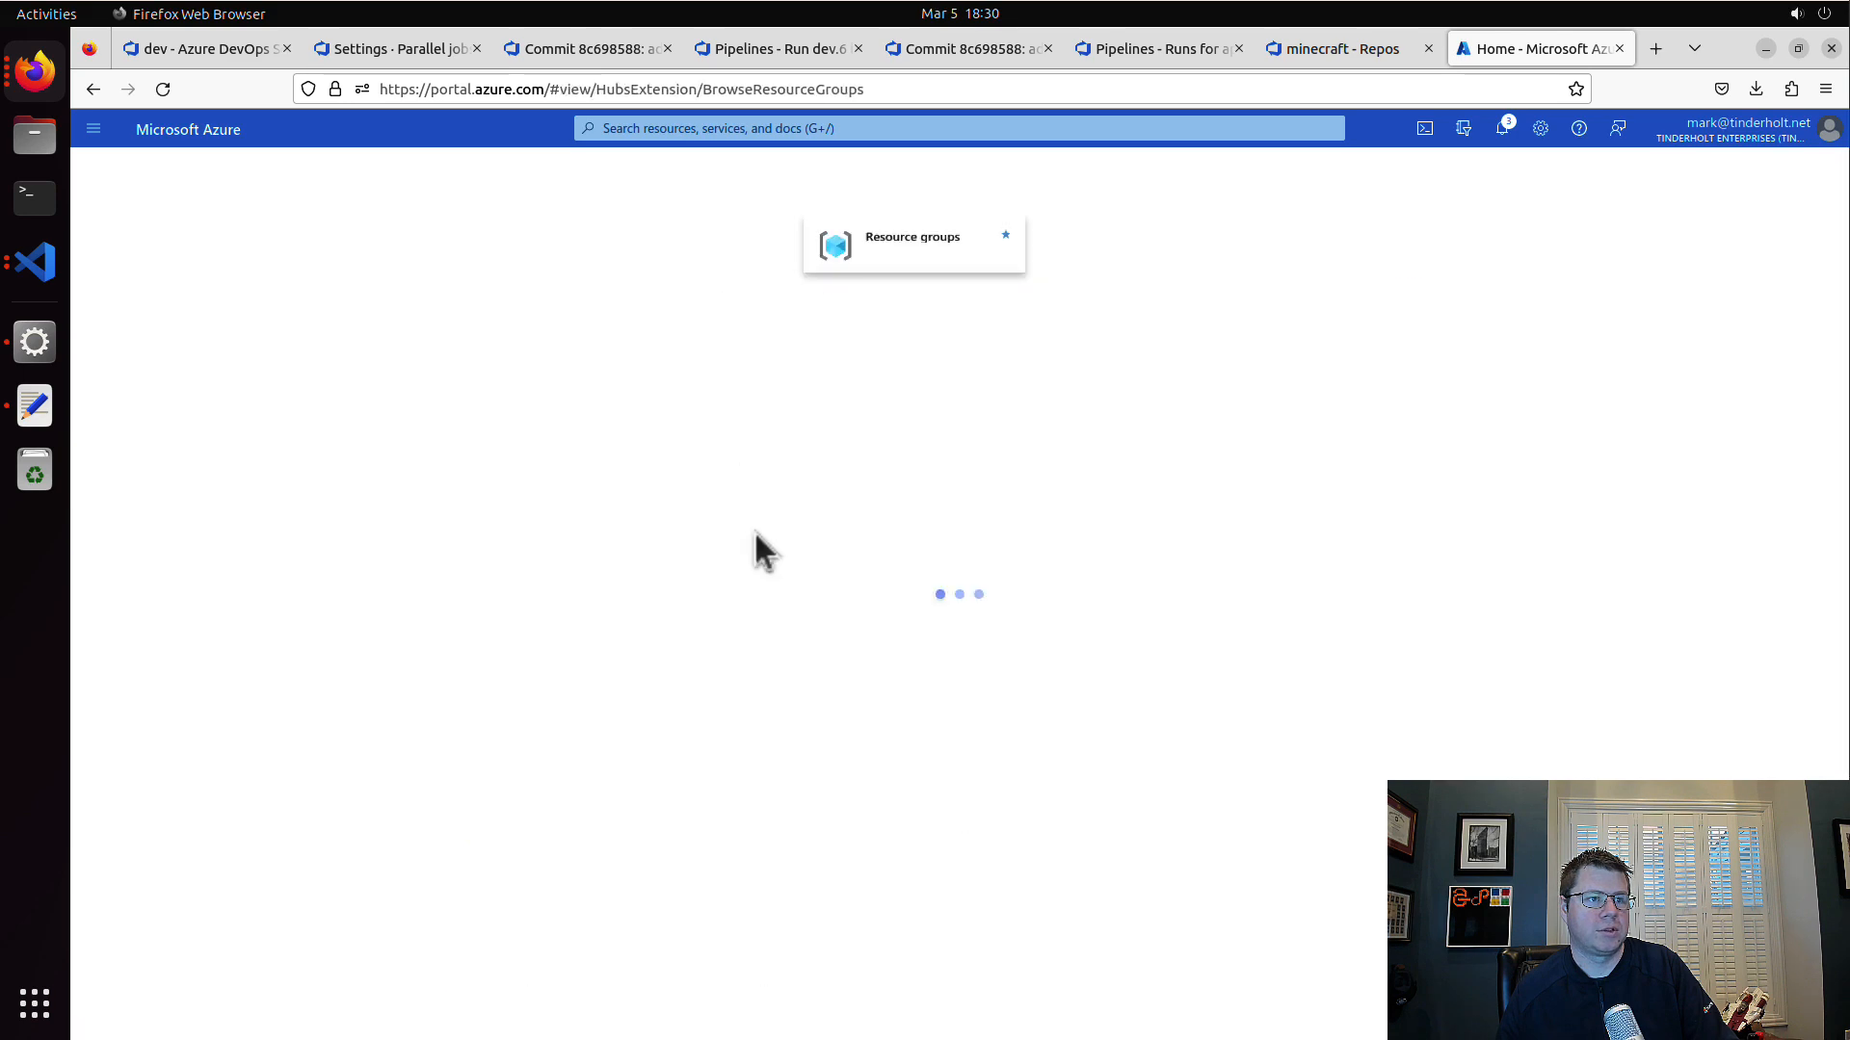
left_click(243, 549)
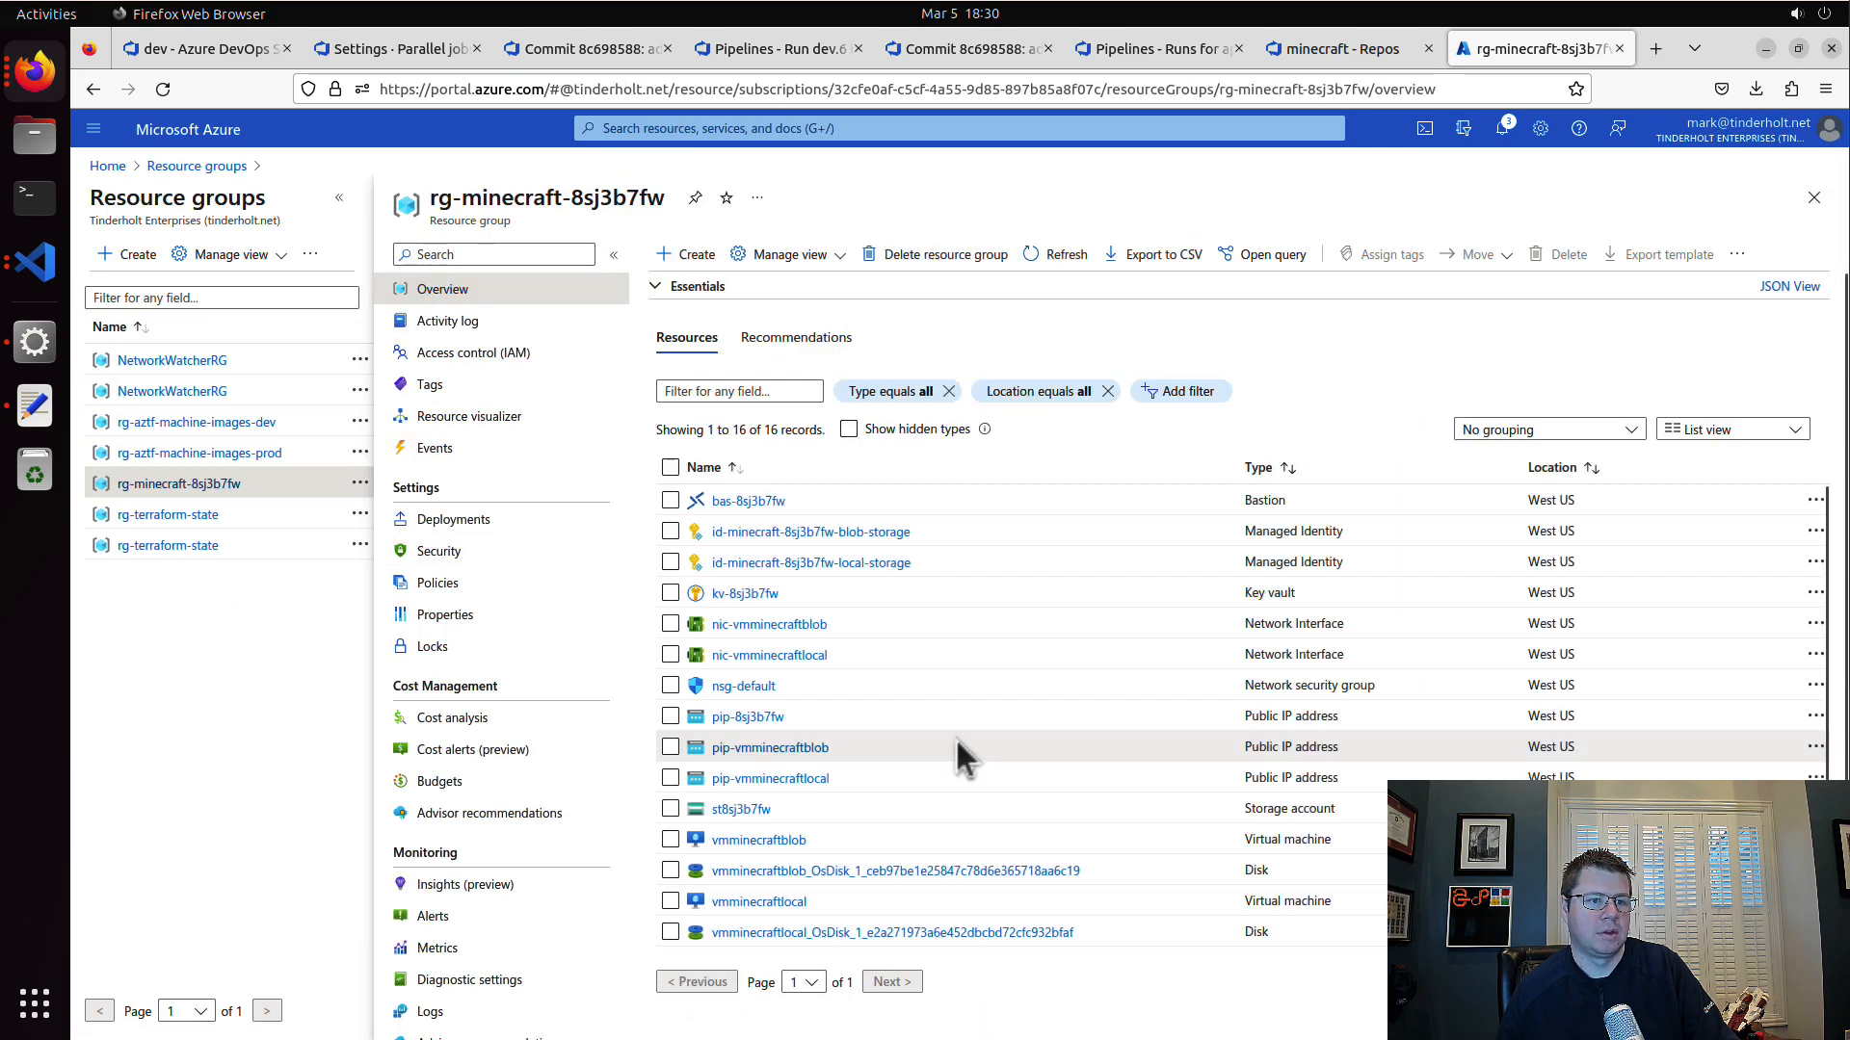
left_click(808, 775)
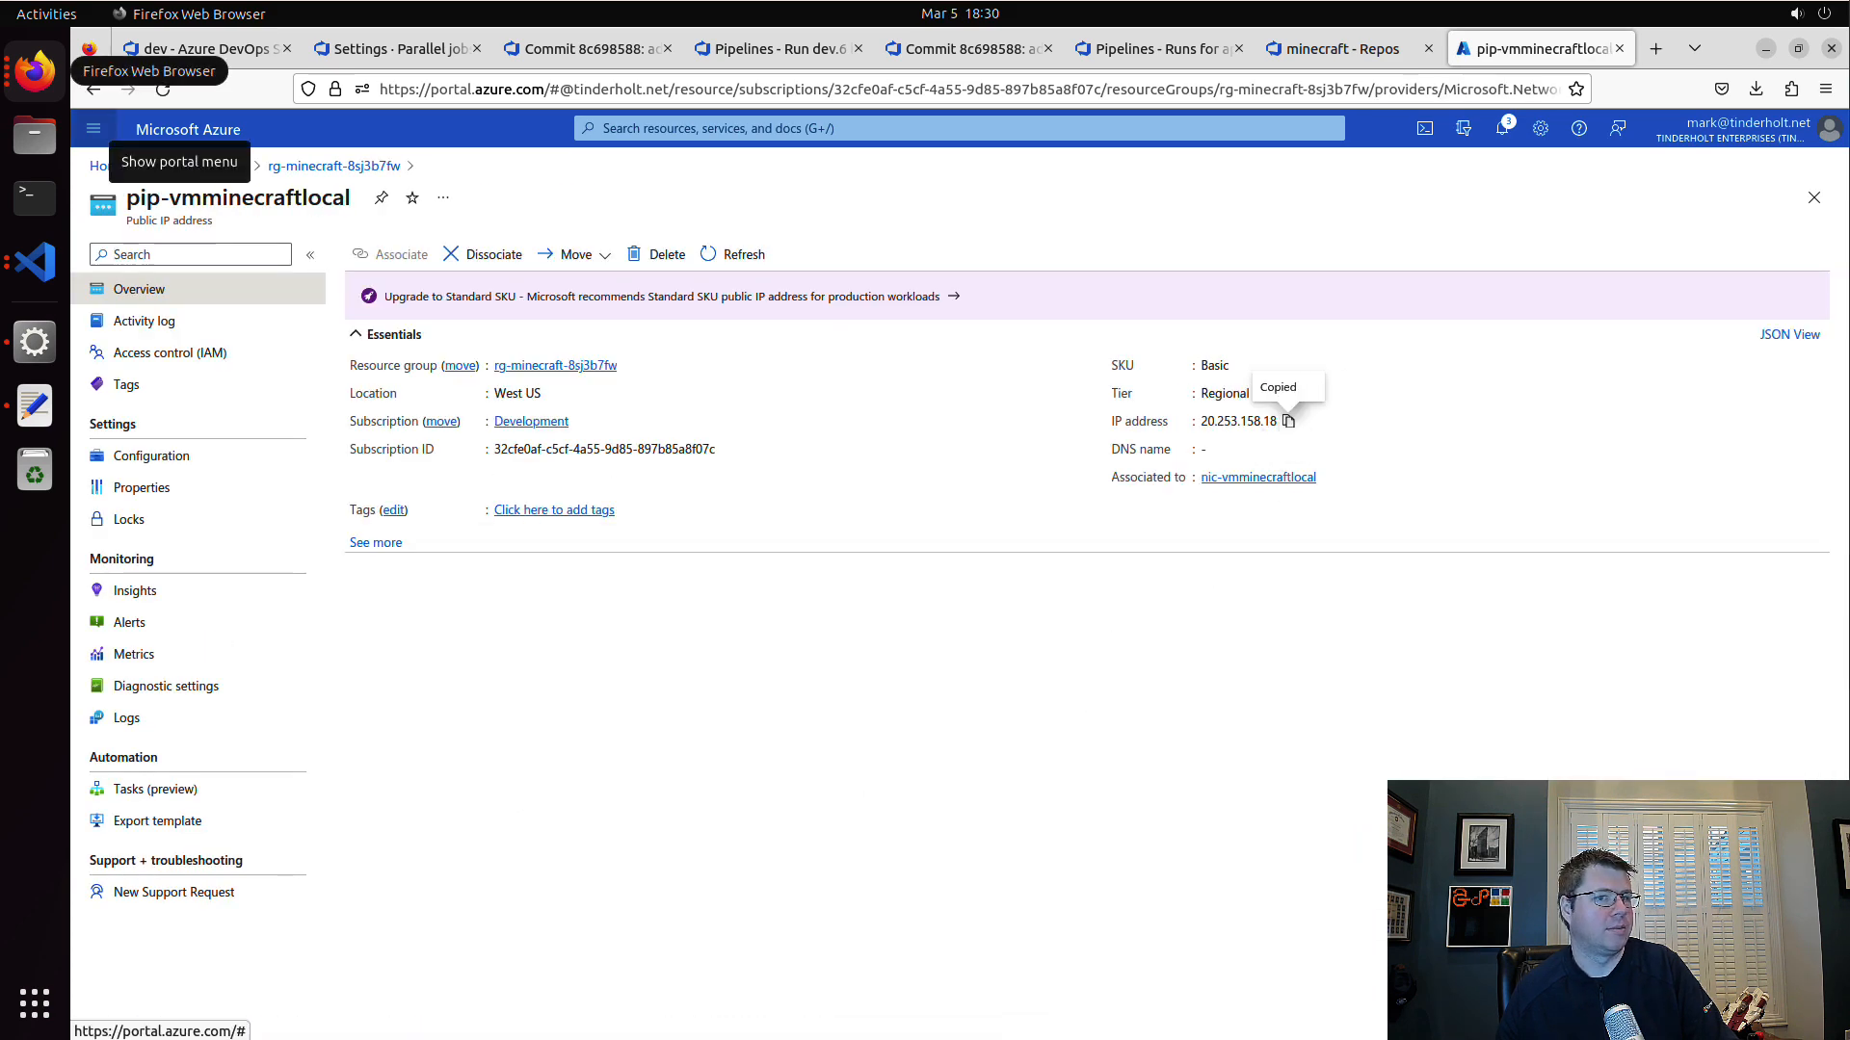
Step: Switch to Minecraft and rename the external server ep18 as minecraft-local
left_click_drag(0, 140, 900, 88)
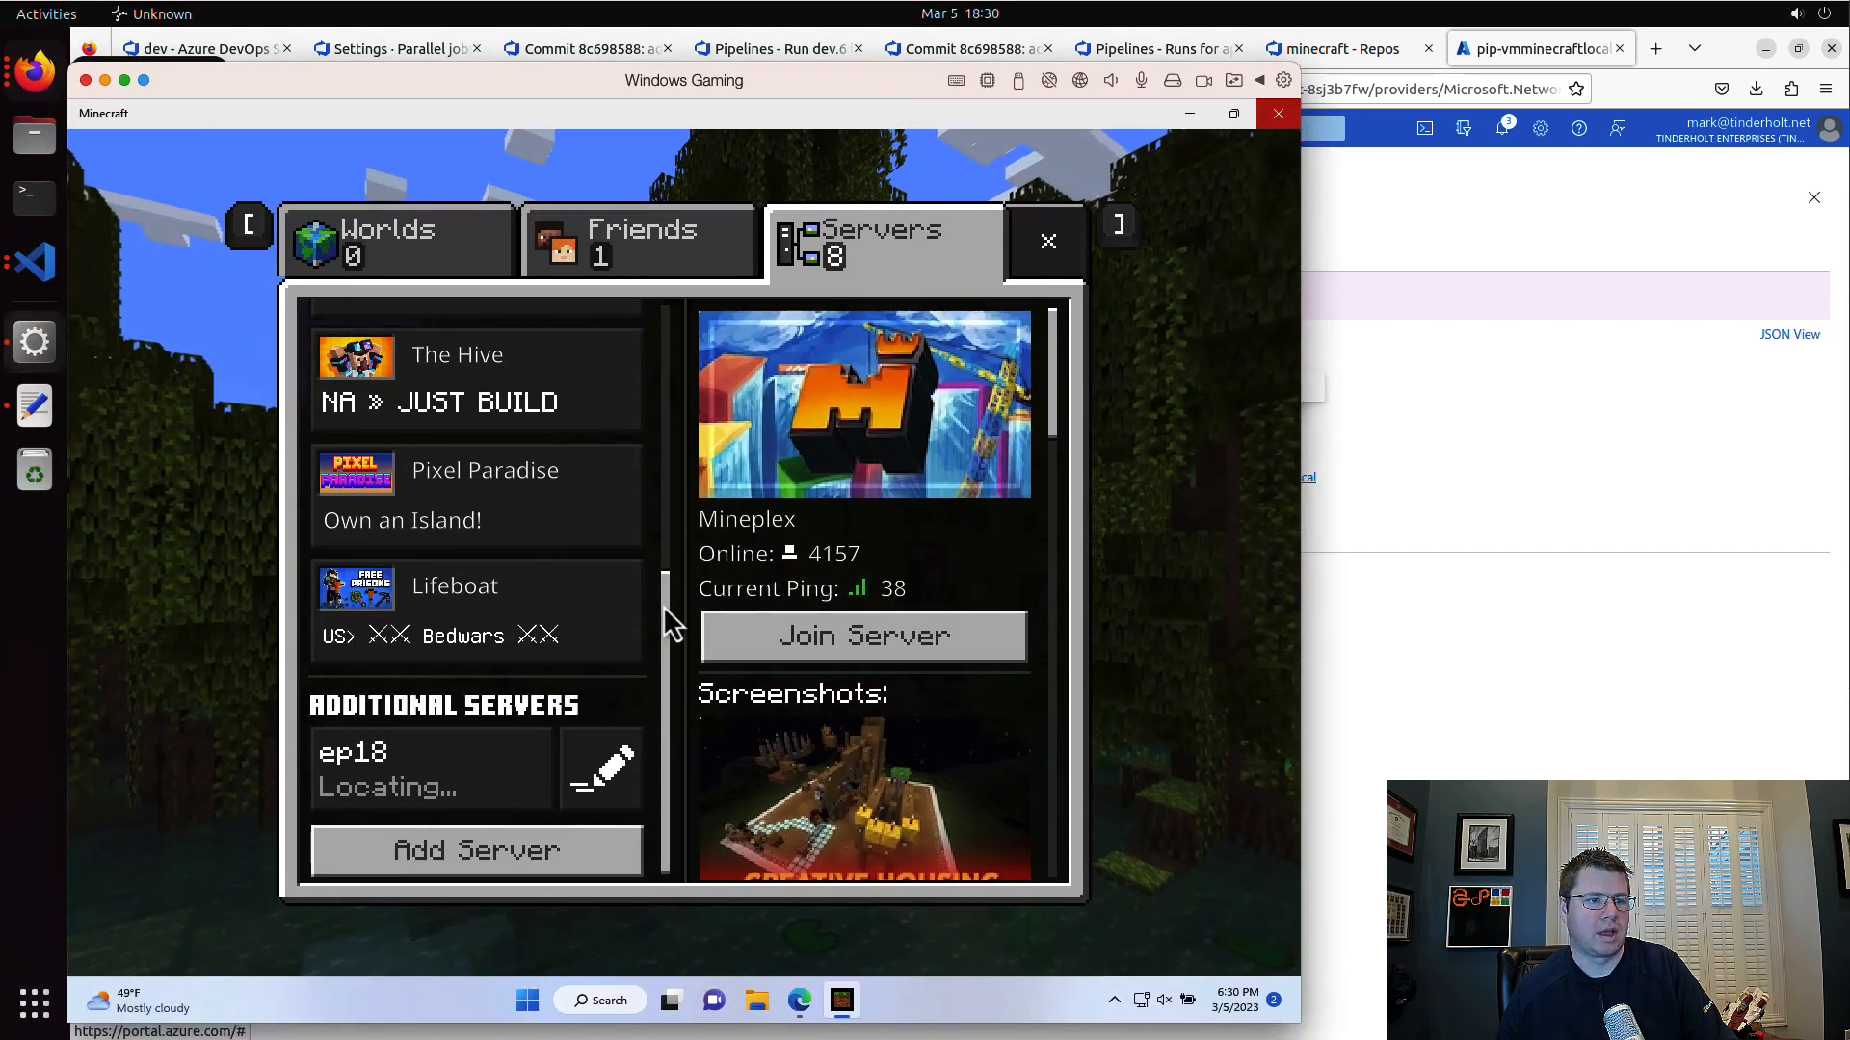
left_click(611, 784)
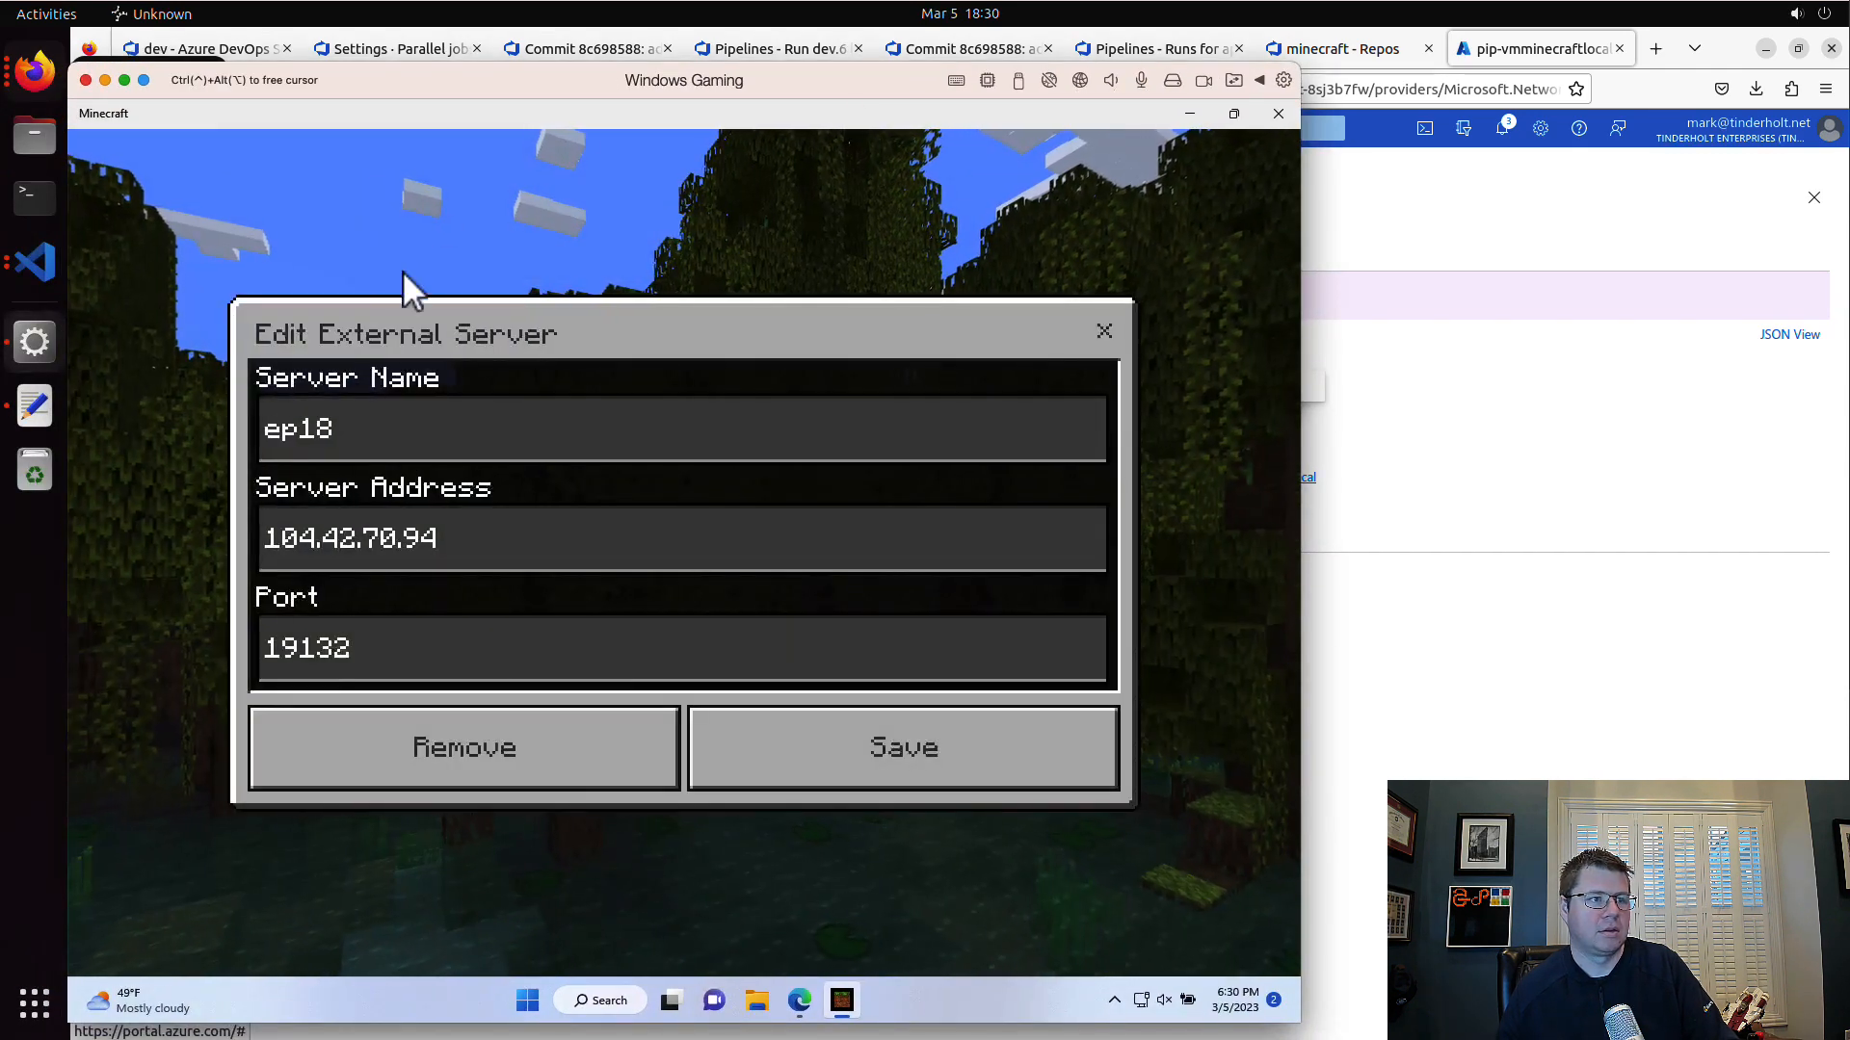
left_click(537, 417)
key("BackSpace")
key("BackSpace")
key("BackSpace")
key("BackSpace")
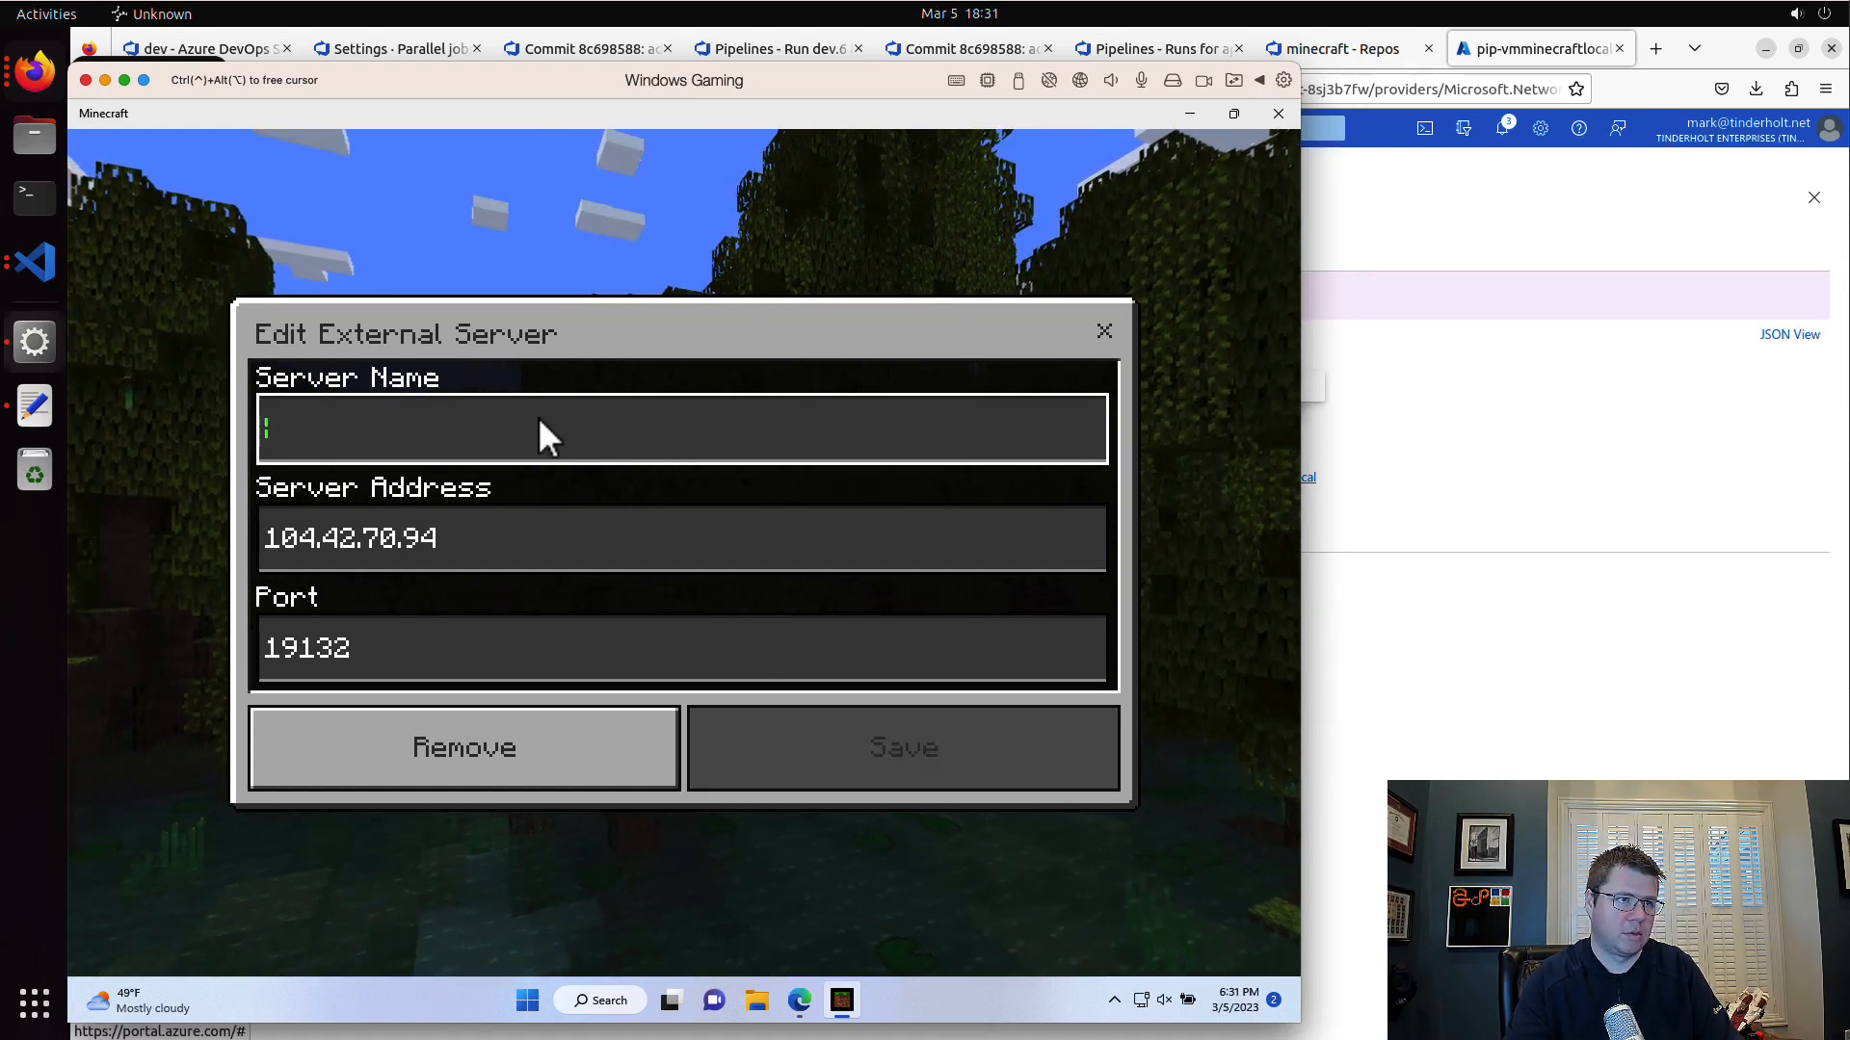
type("minec")
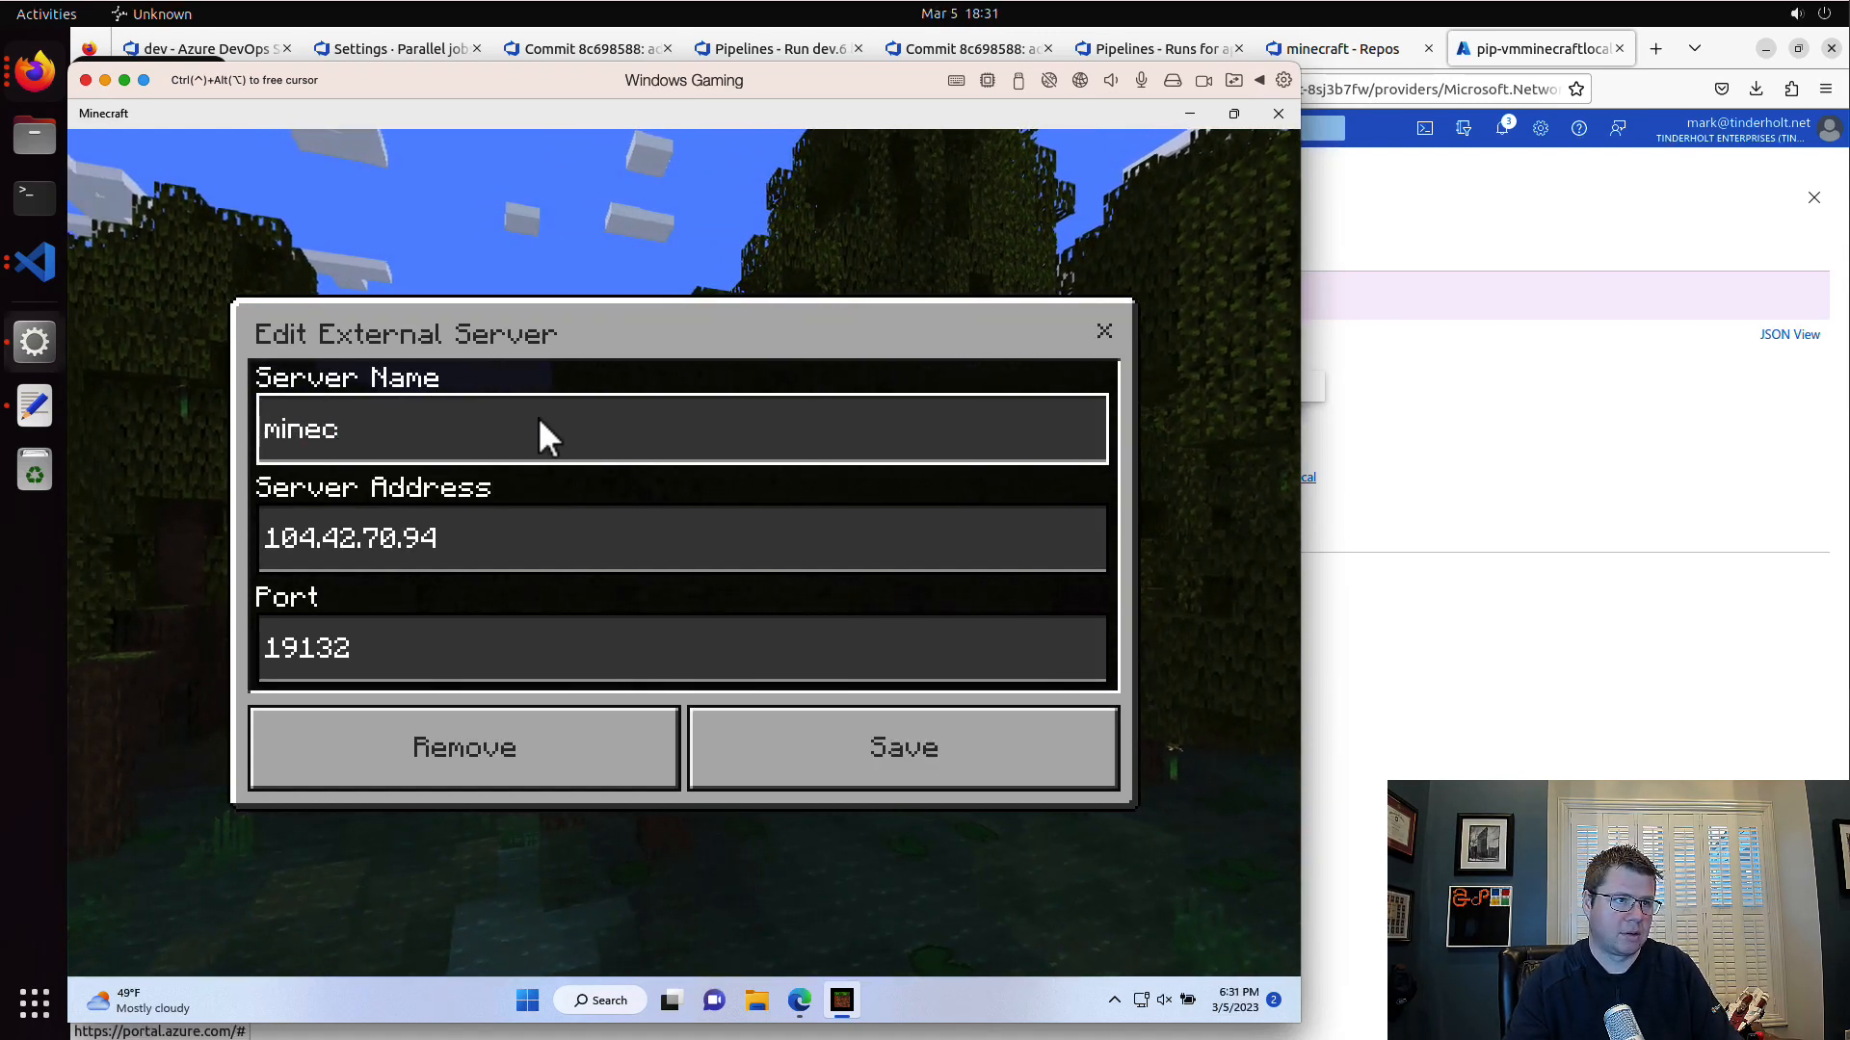
type("raft-local")
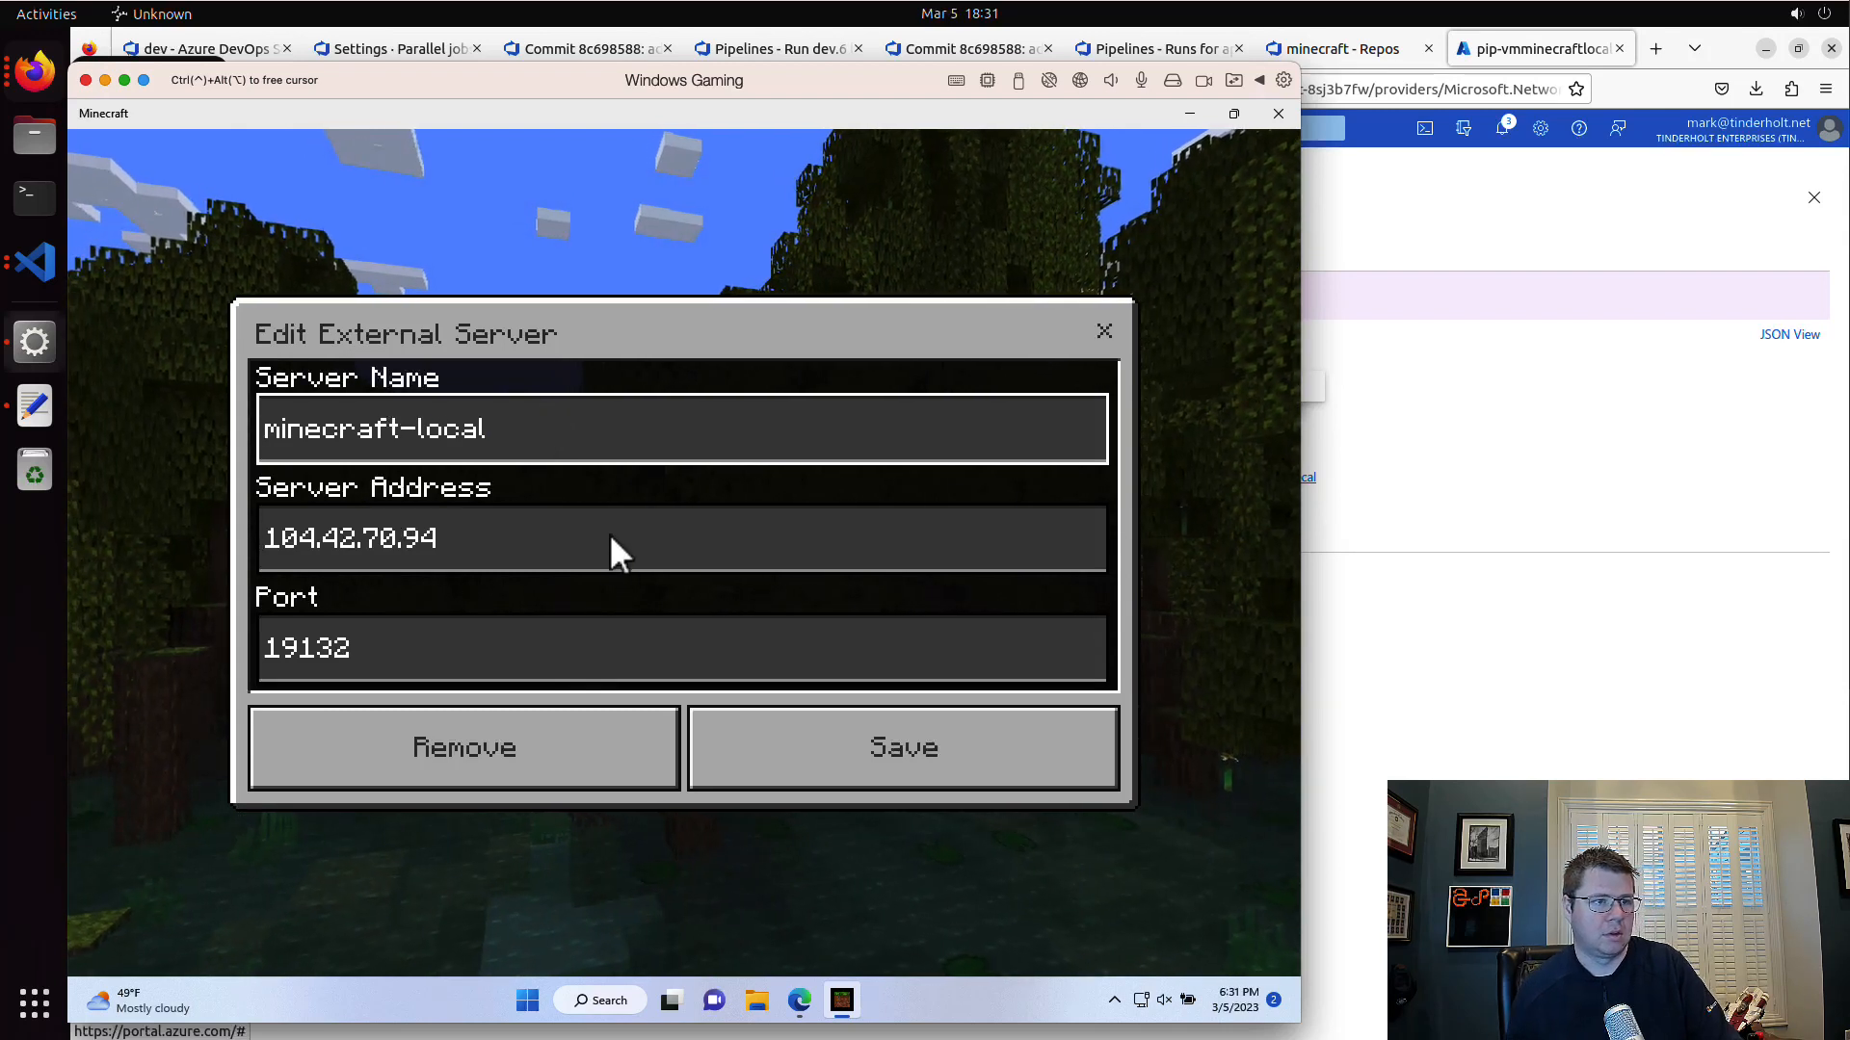
Step: Set the external server's address to 20.253.158.18 and save the entry
left_click(643, 538)
key("BackSpace")
key("BackSpace")
key("BackSpace")
key("BackSpace")
key("BackSpace")
key("BackSpace")
key("BackSpace")
key("BackSpace")
key("BackSpace")
key("BackSpace")
key("BackSpace")
key("BackSpace")
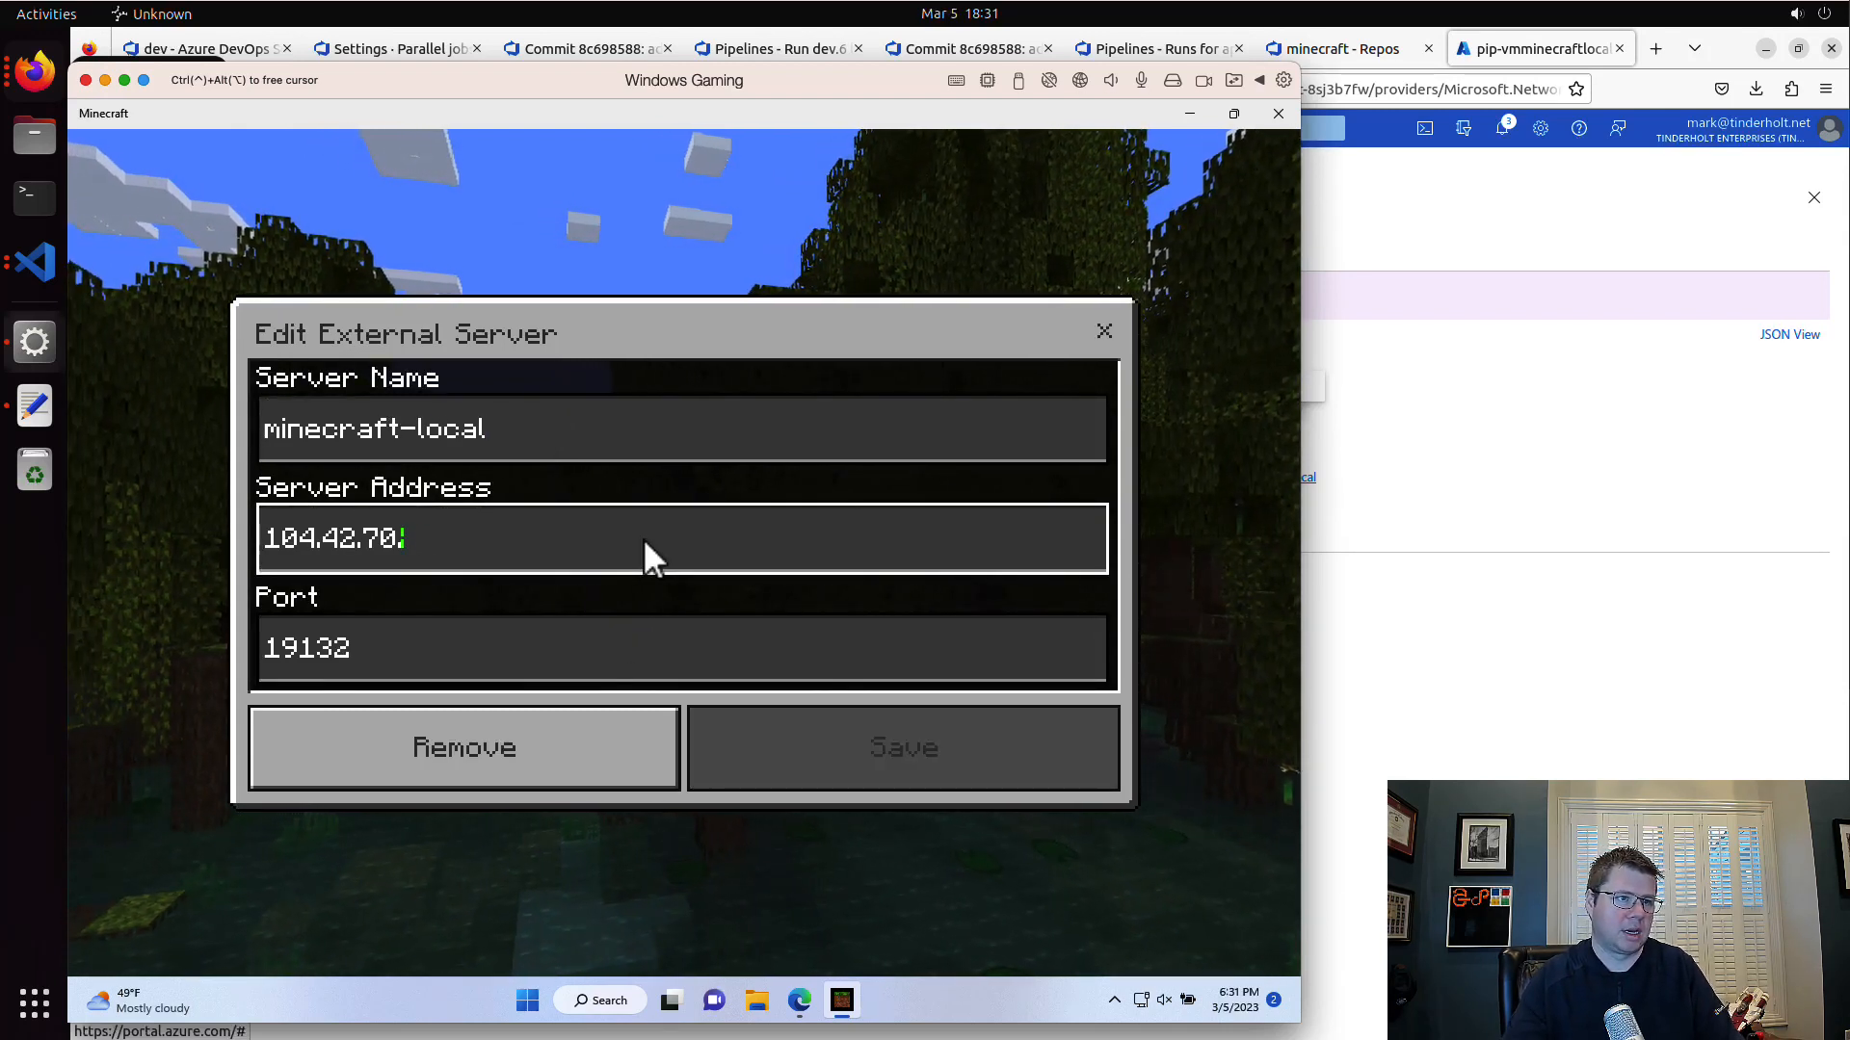
type("20.253.158.18")
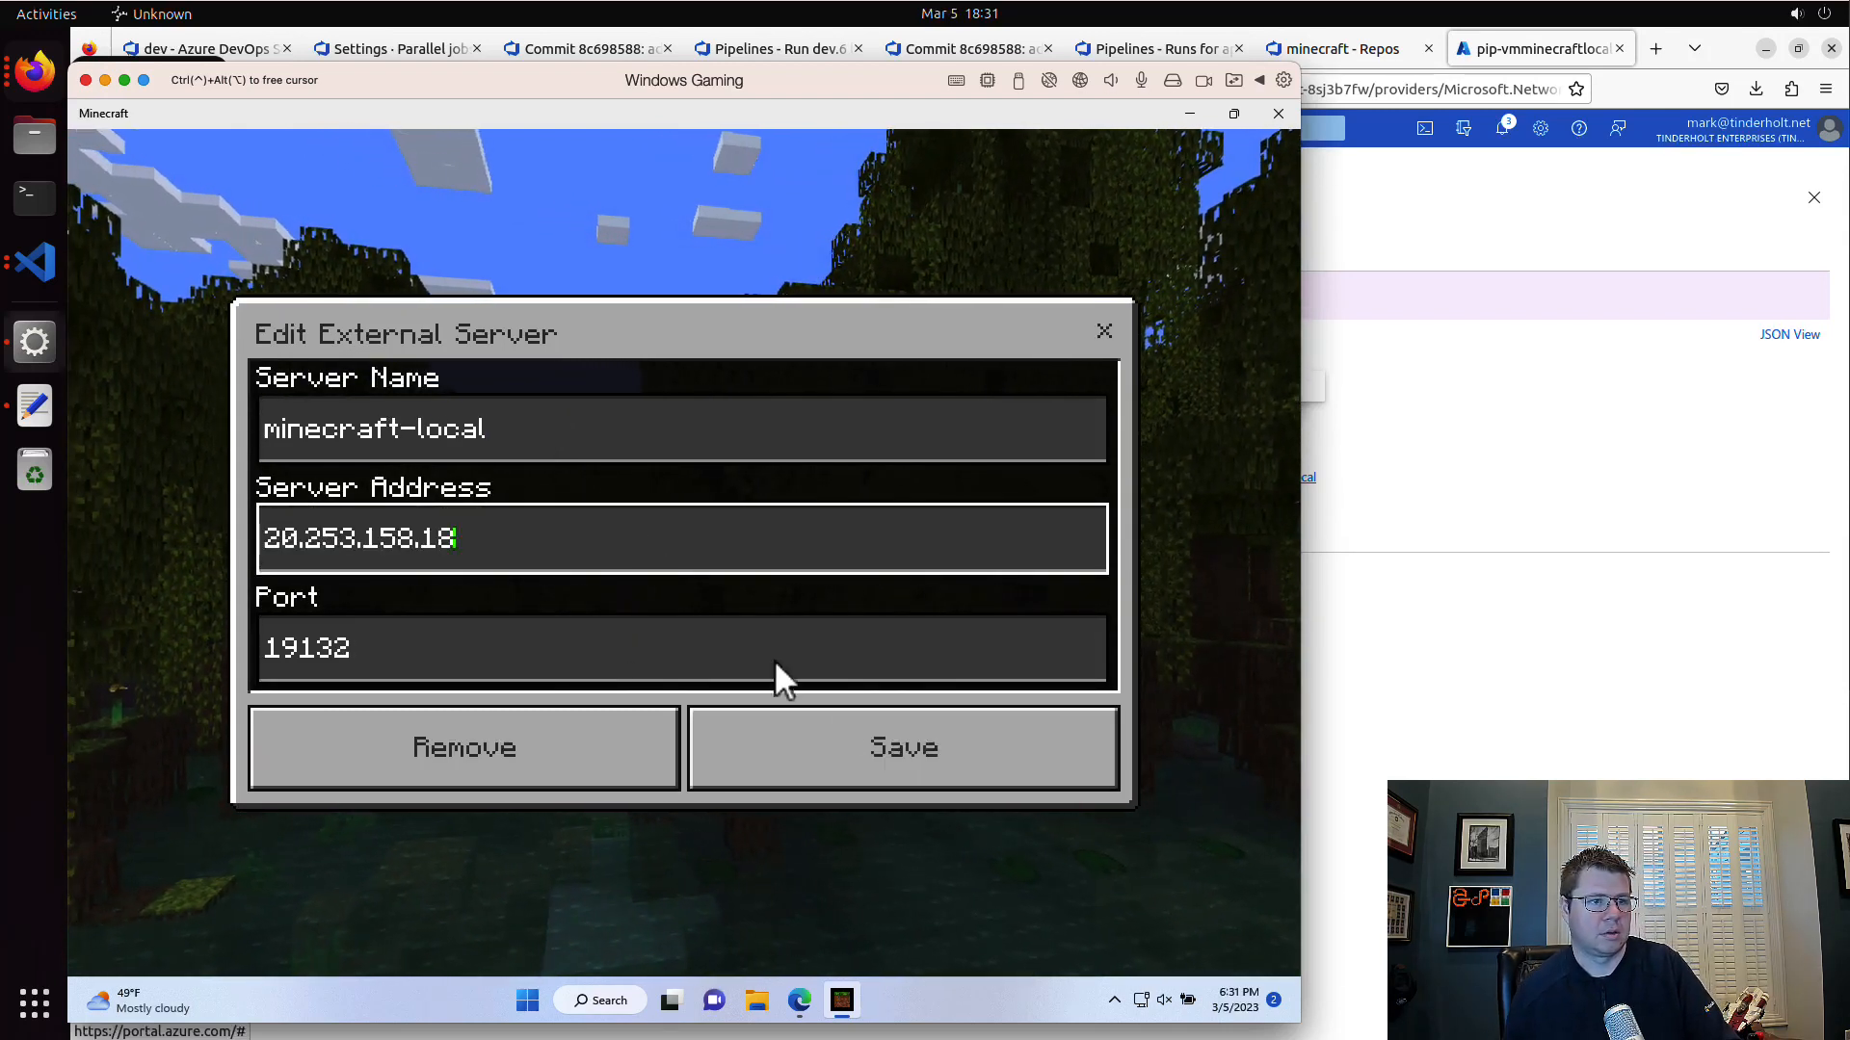
left_click(996, 752)
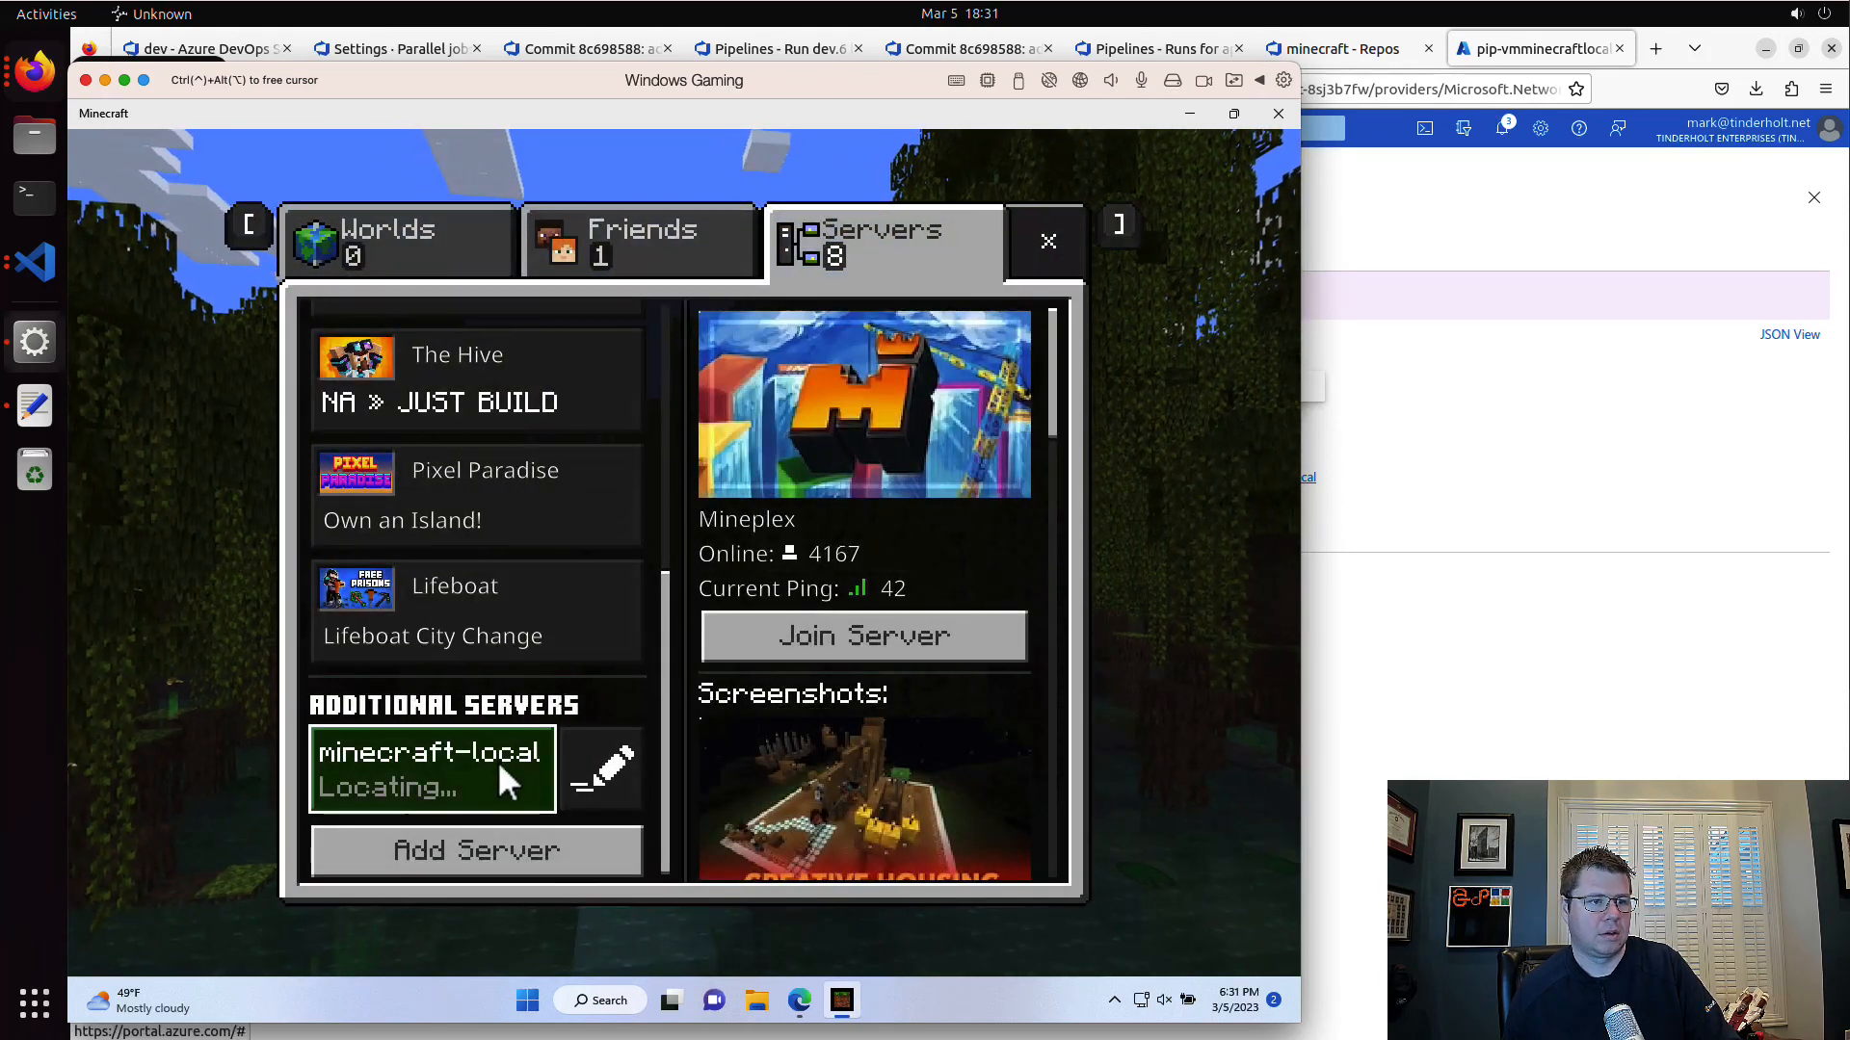
Step: Try to join the minecraft-local server, then return to the server list
left_click(412, 775)
left_click(940, 439)
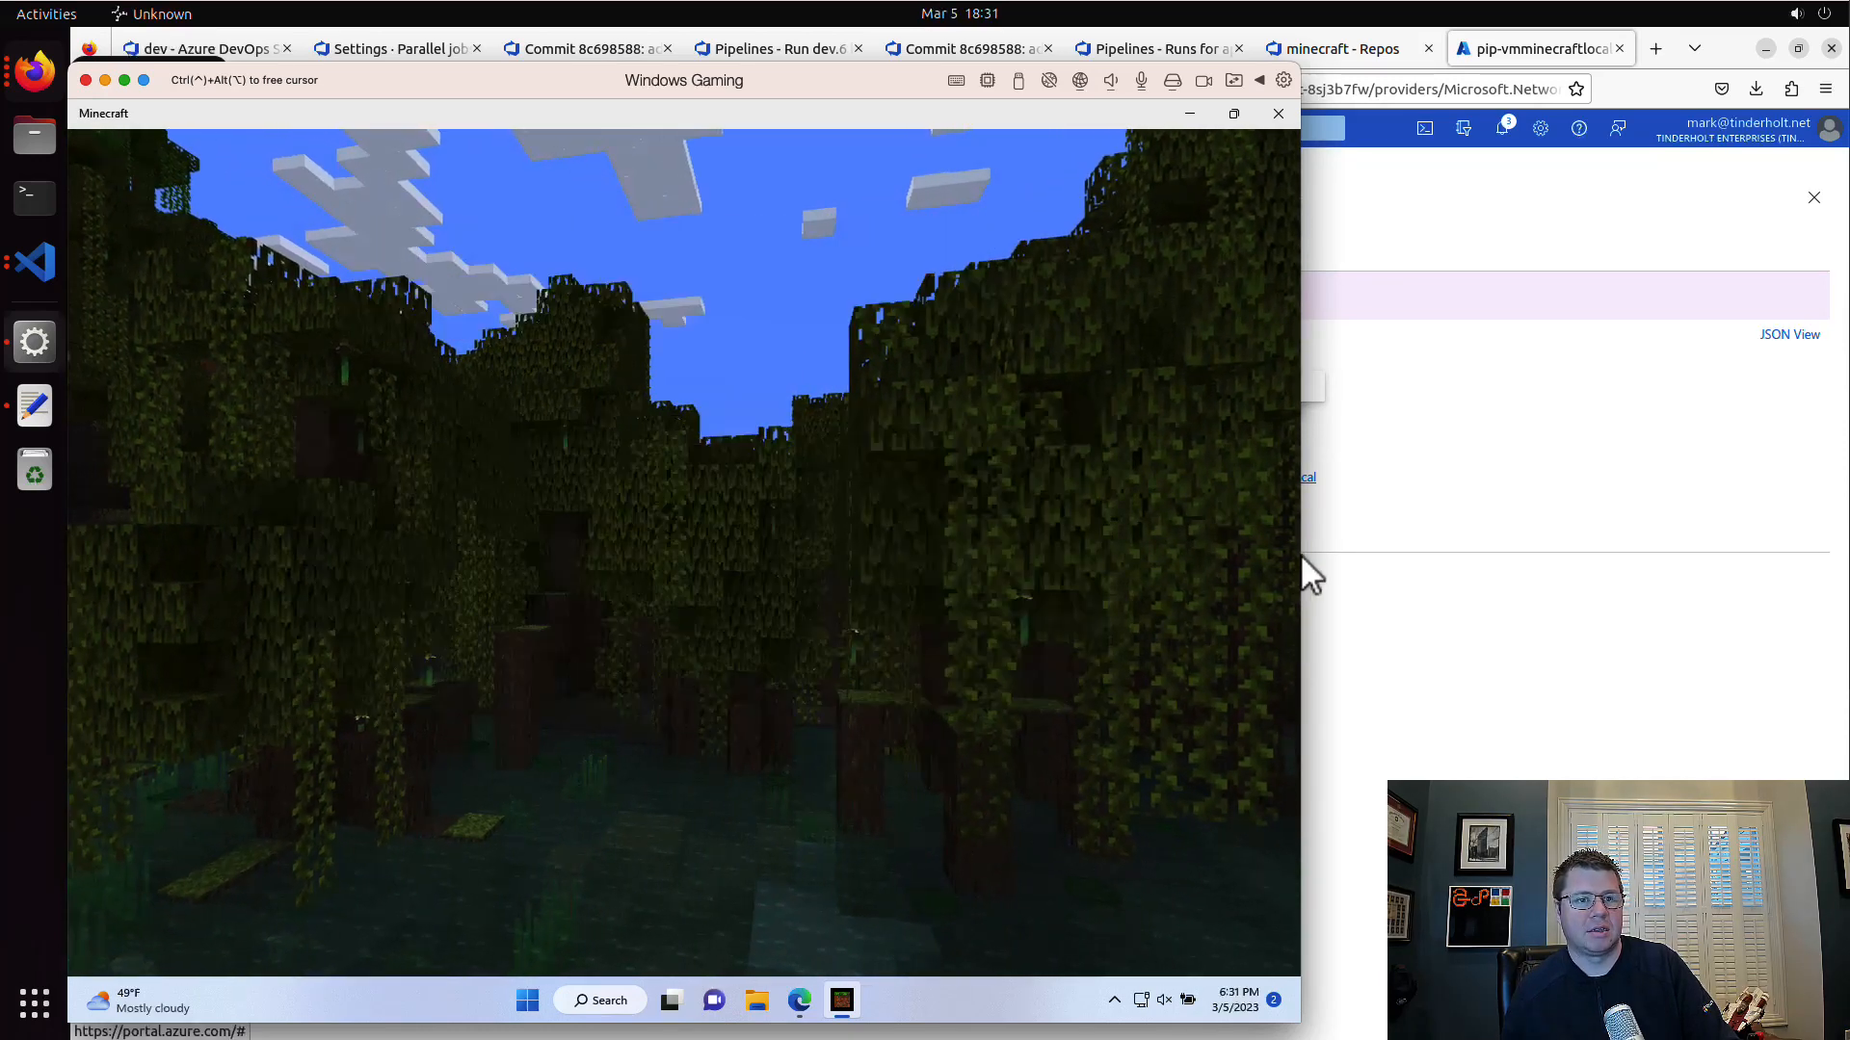
left_click(627, 784)
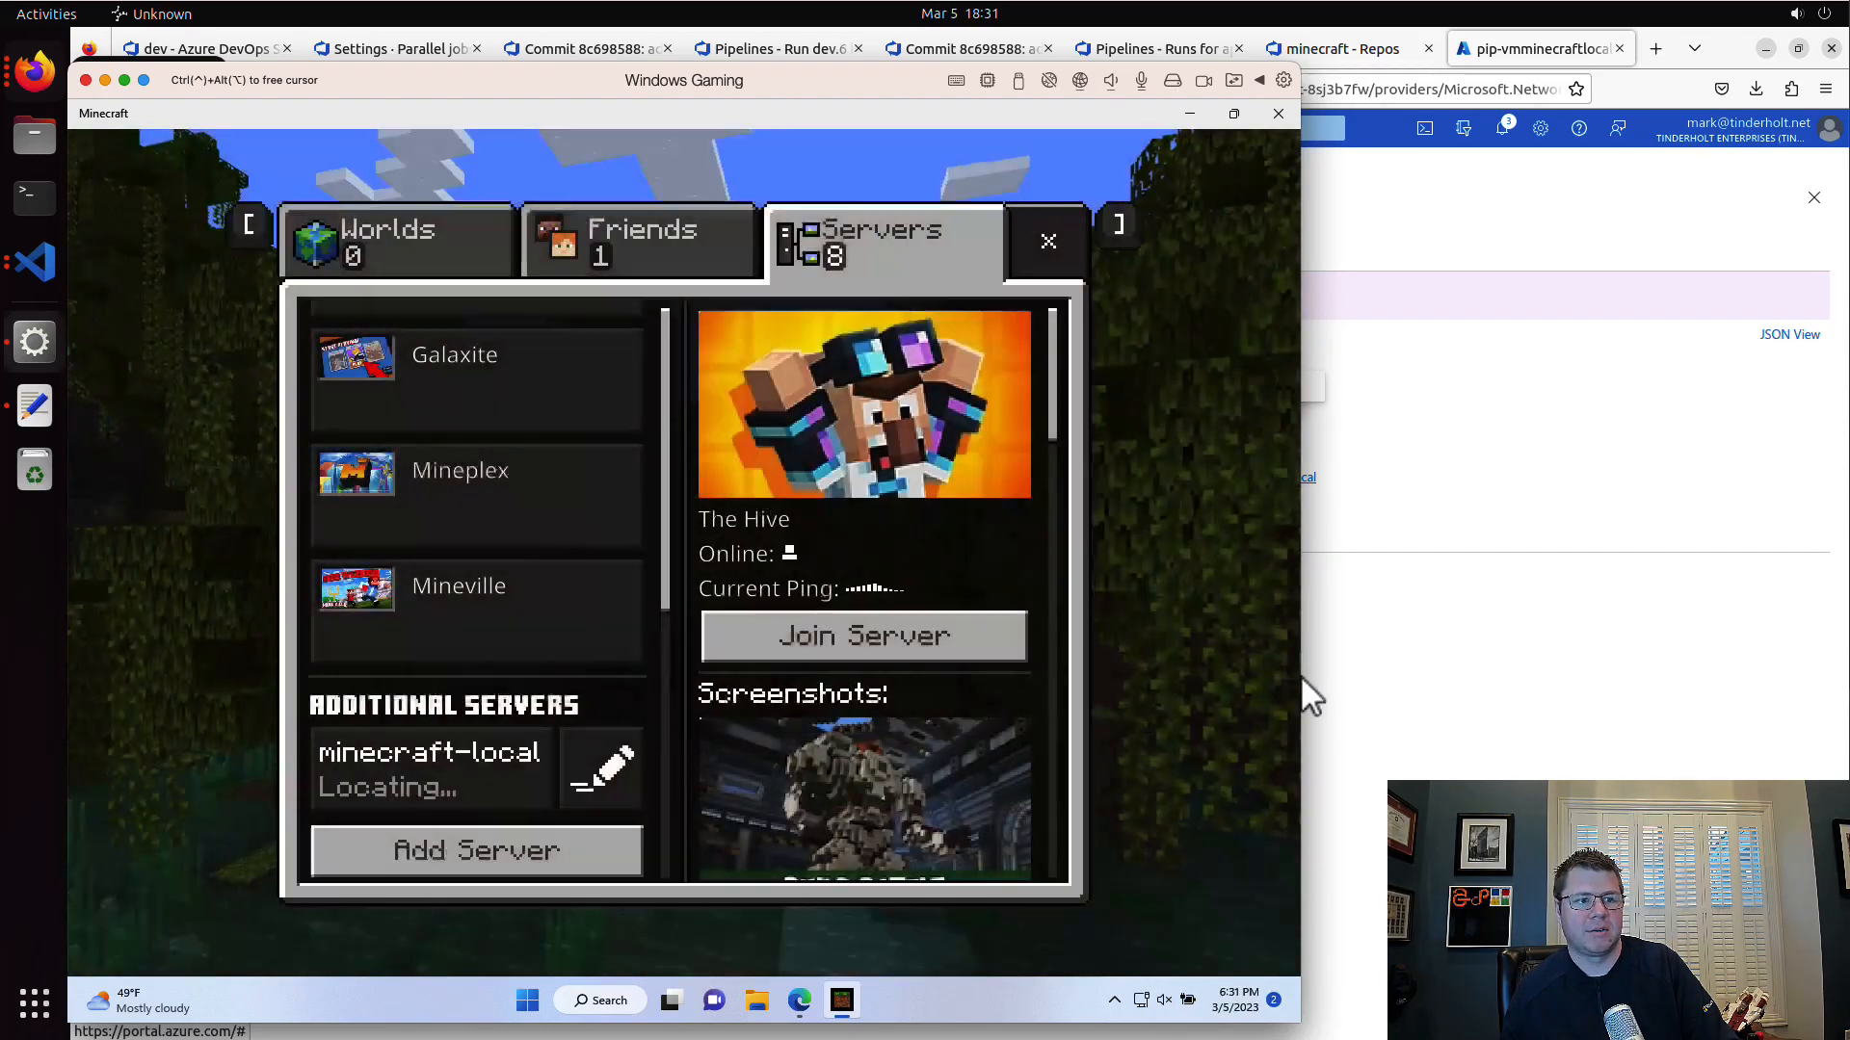
Step: Switch to Visual Studio Code, show the minecraft project's files, and open a new editor window
key("super+Tab")
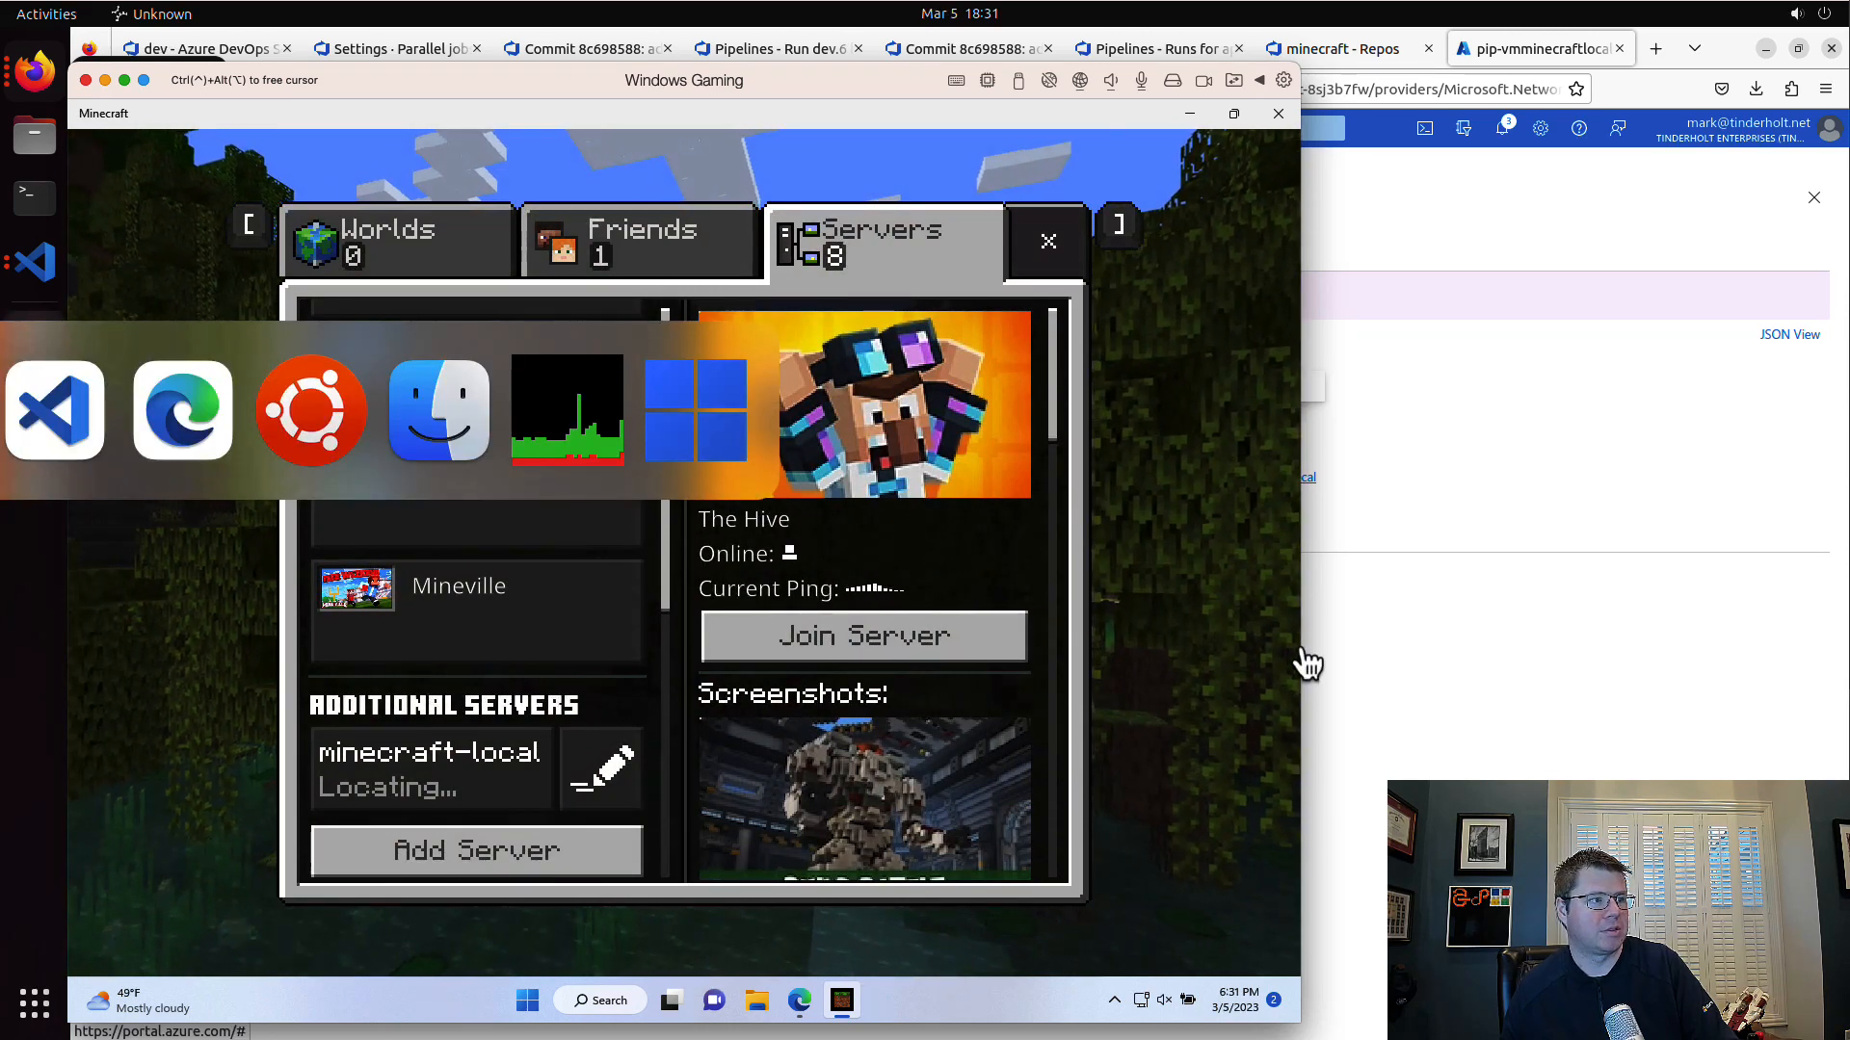
left_click(1304, 648)
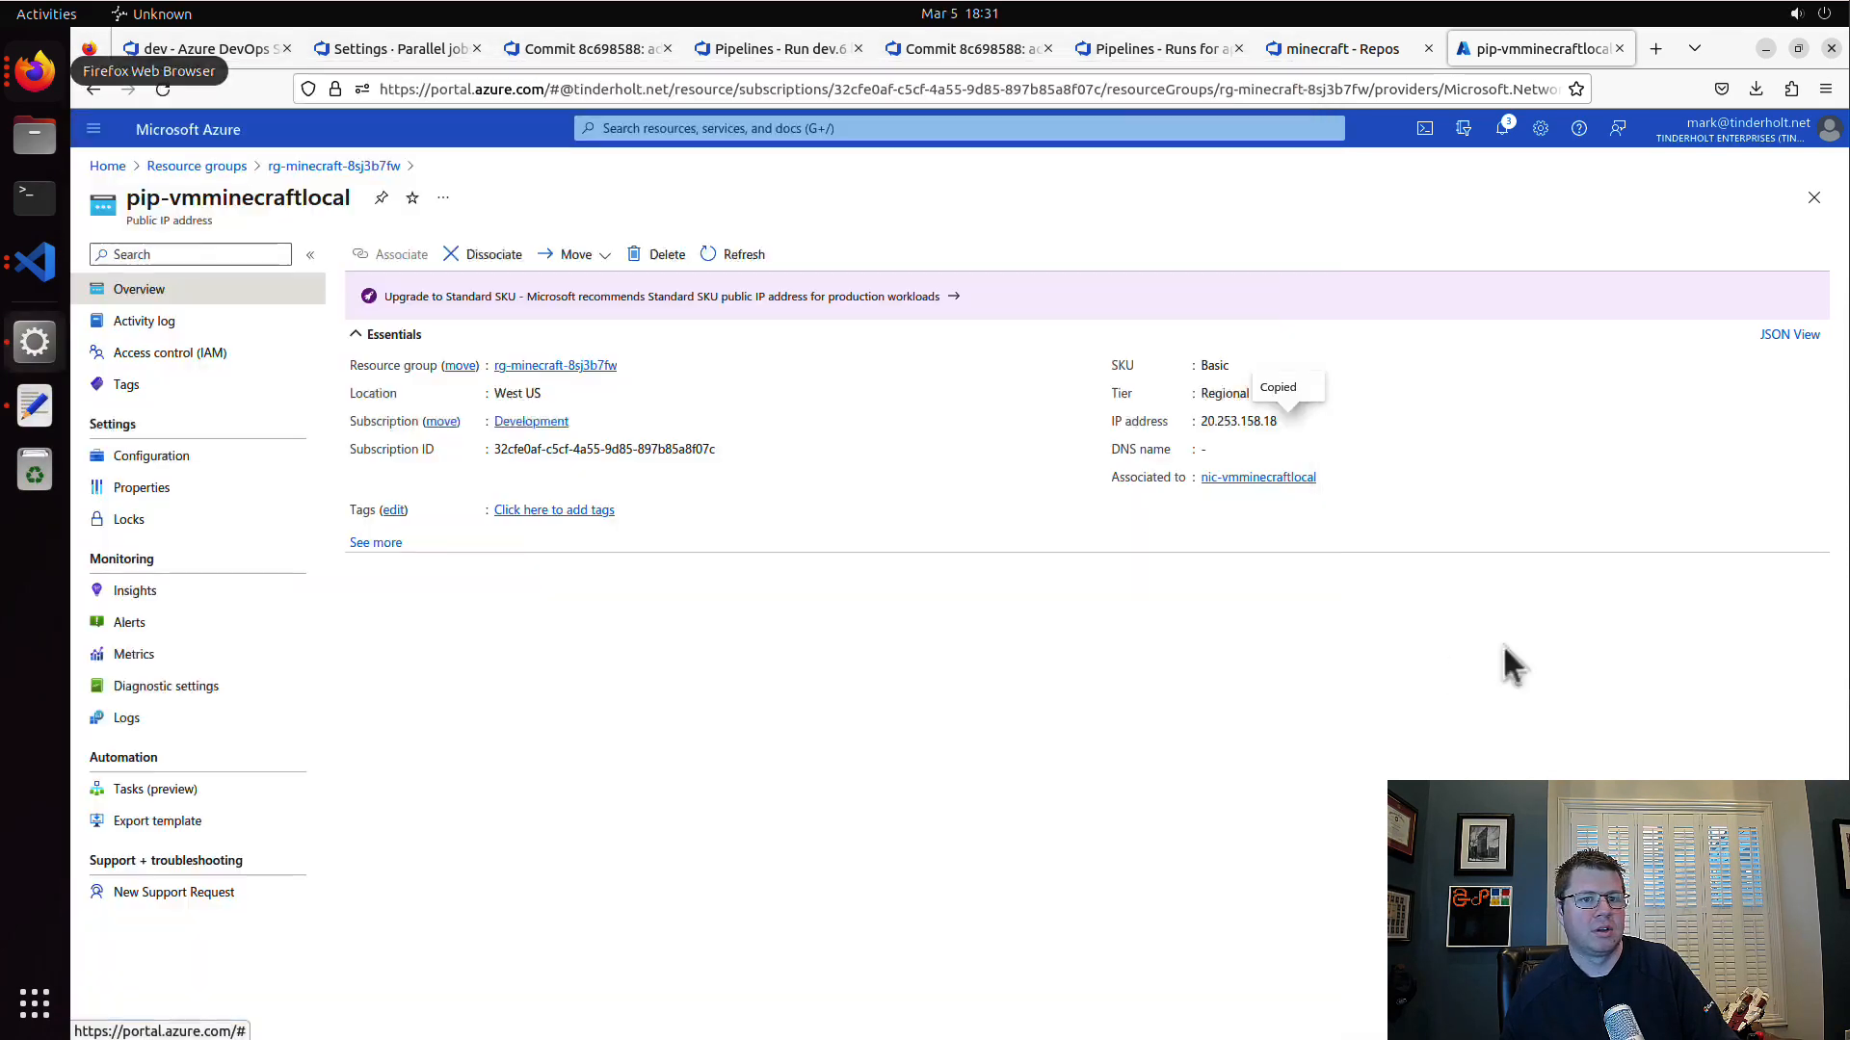
left_click(38, 265)
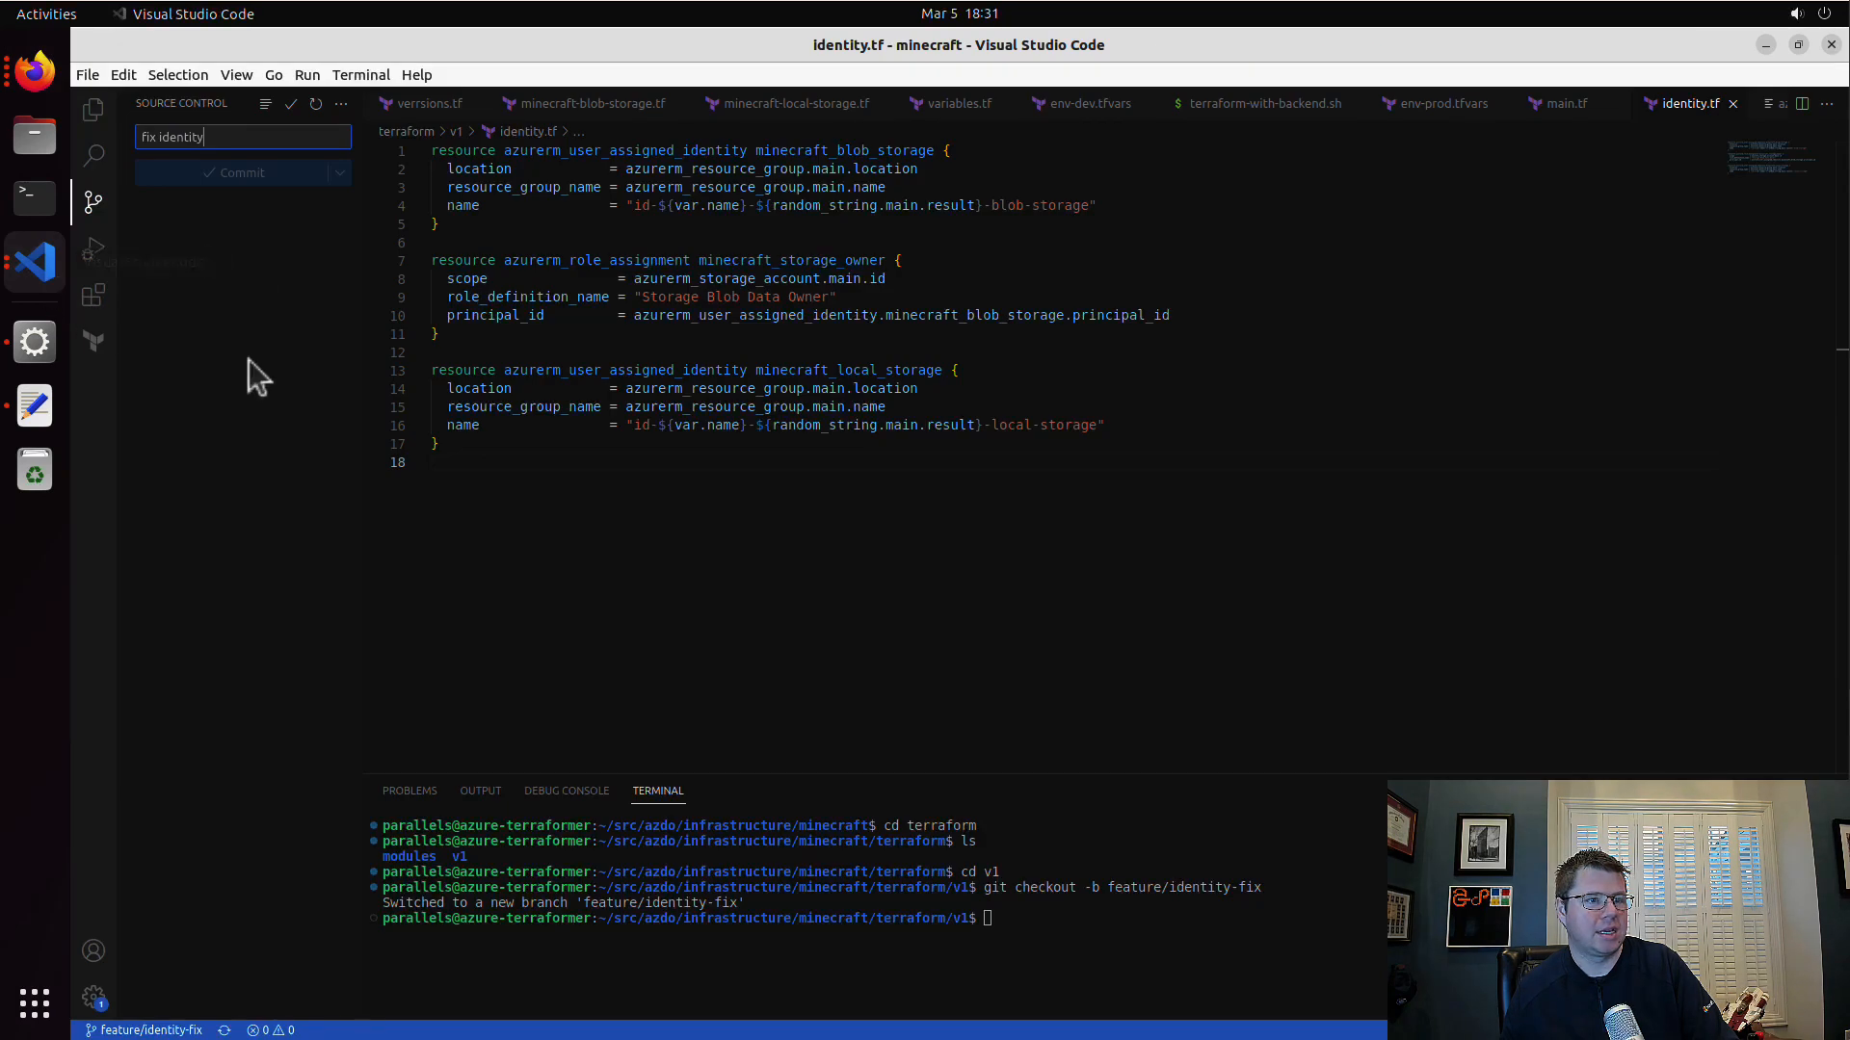
left_click(108, 116)
right_click(35, 261)
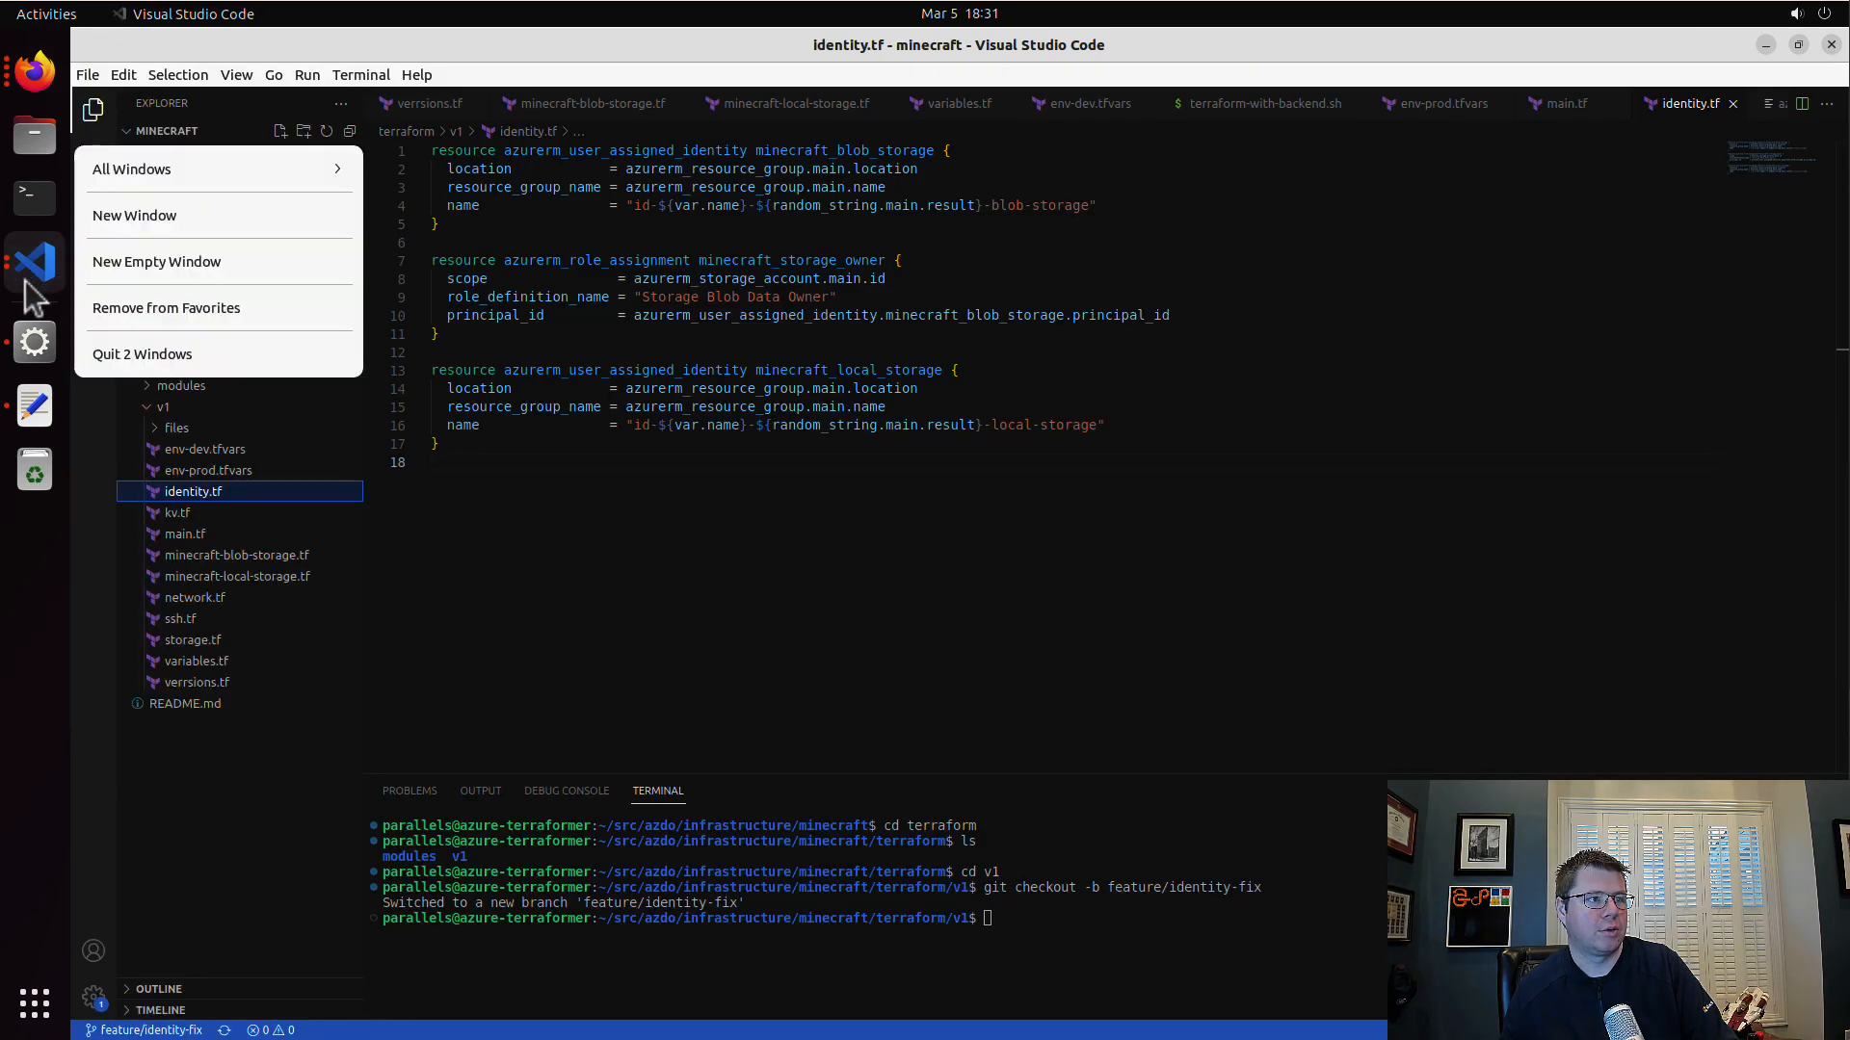
left_click(218, 167)
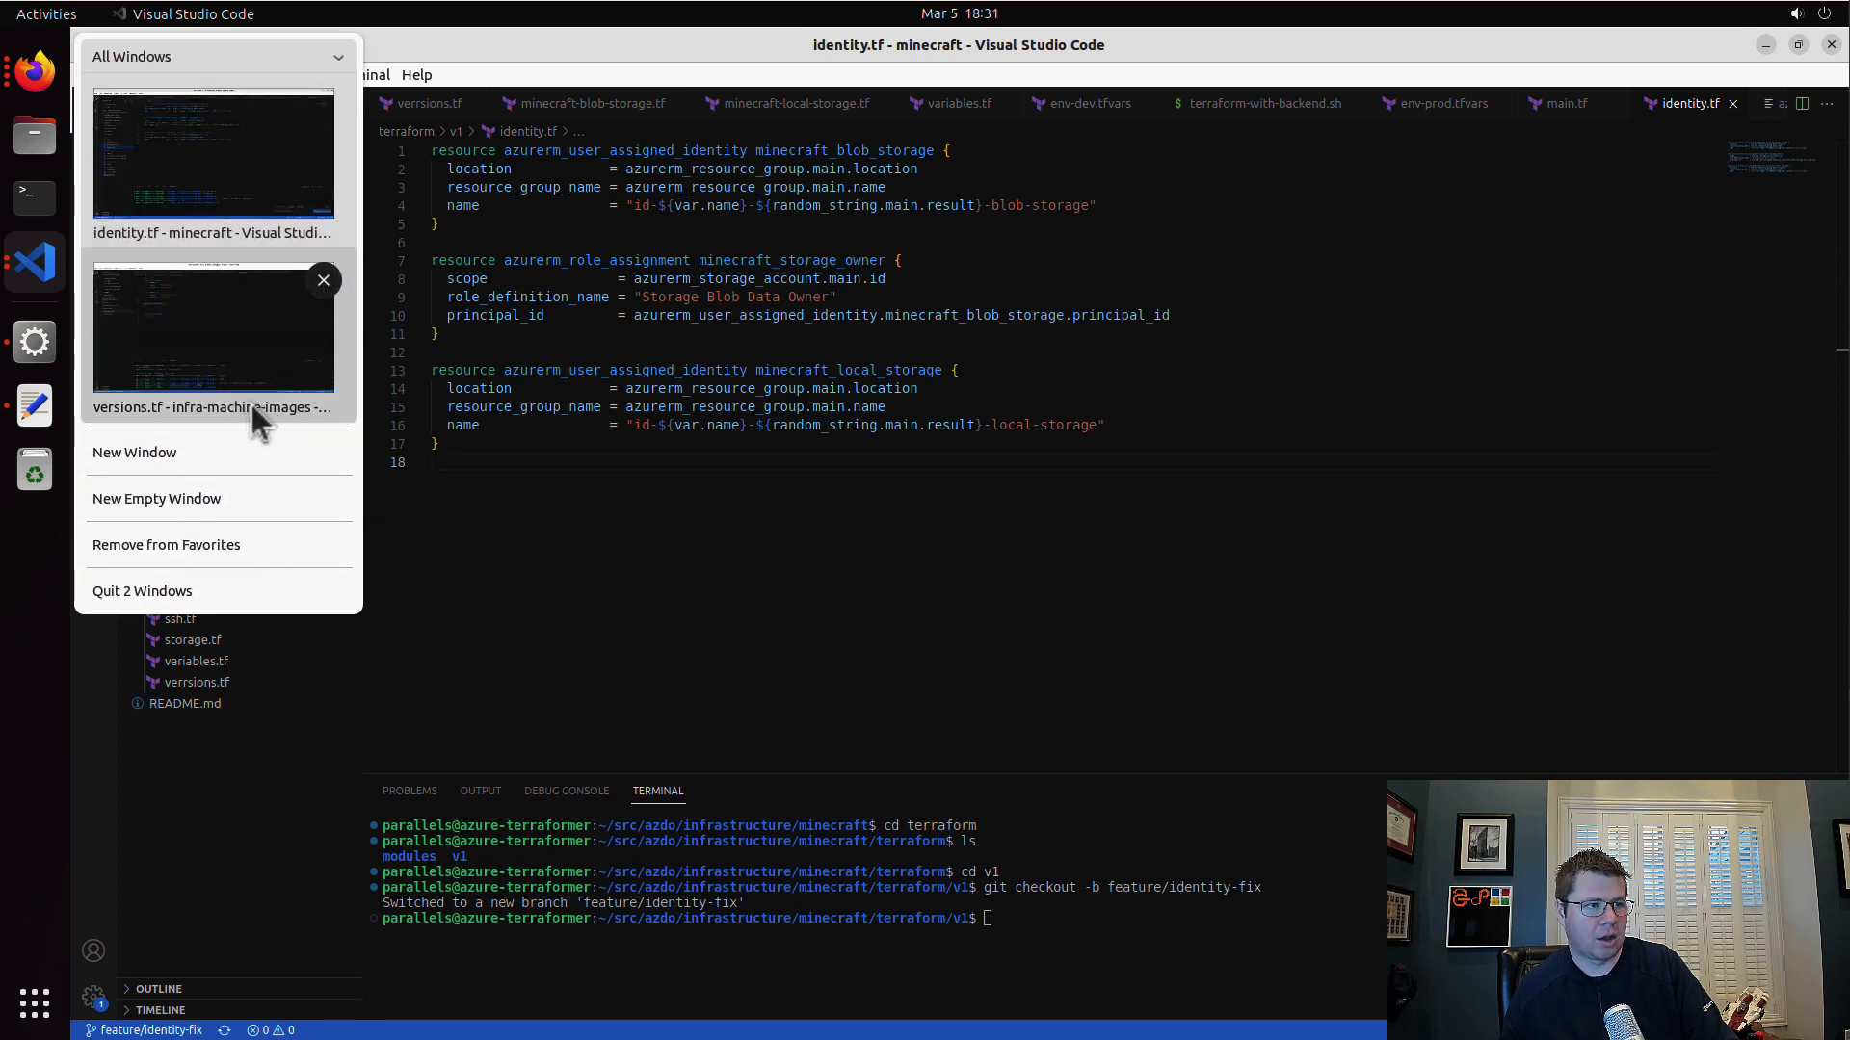
left_click(212, 448)
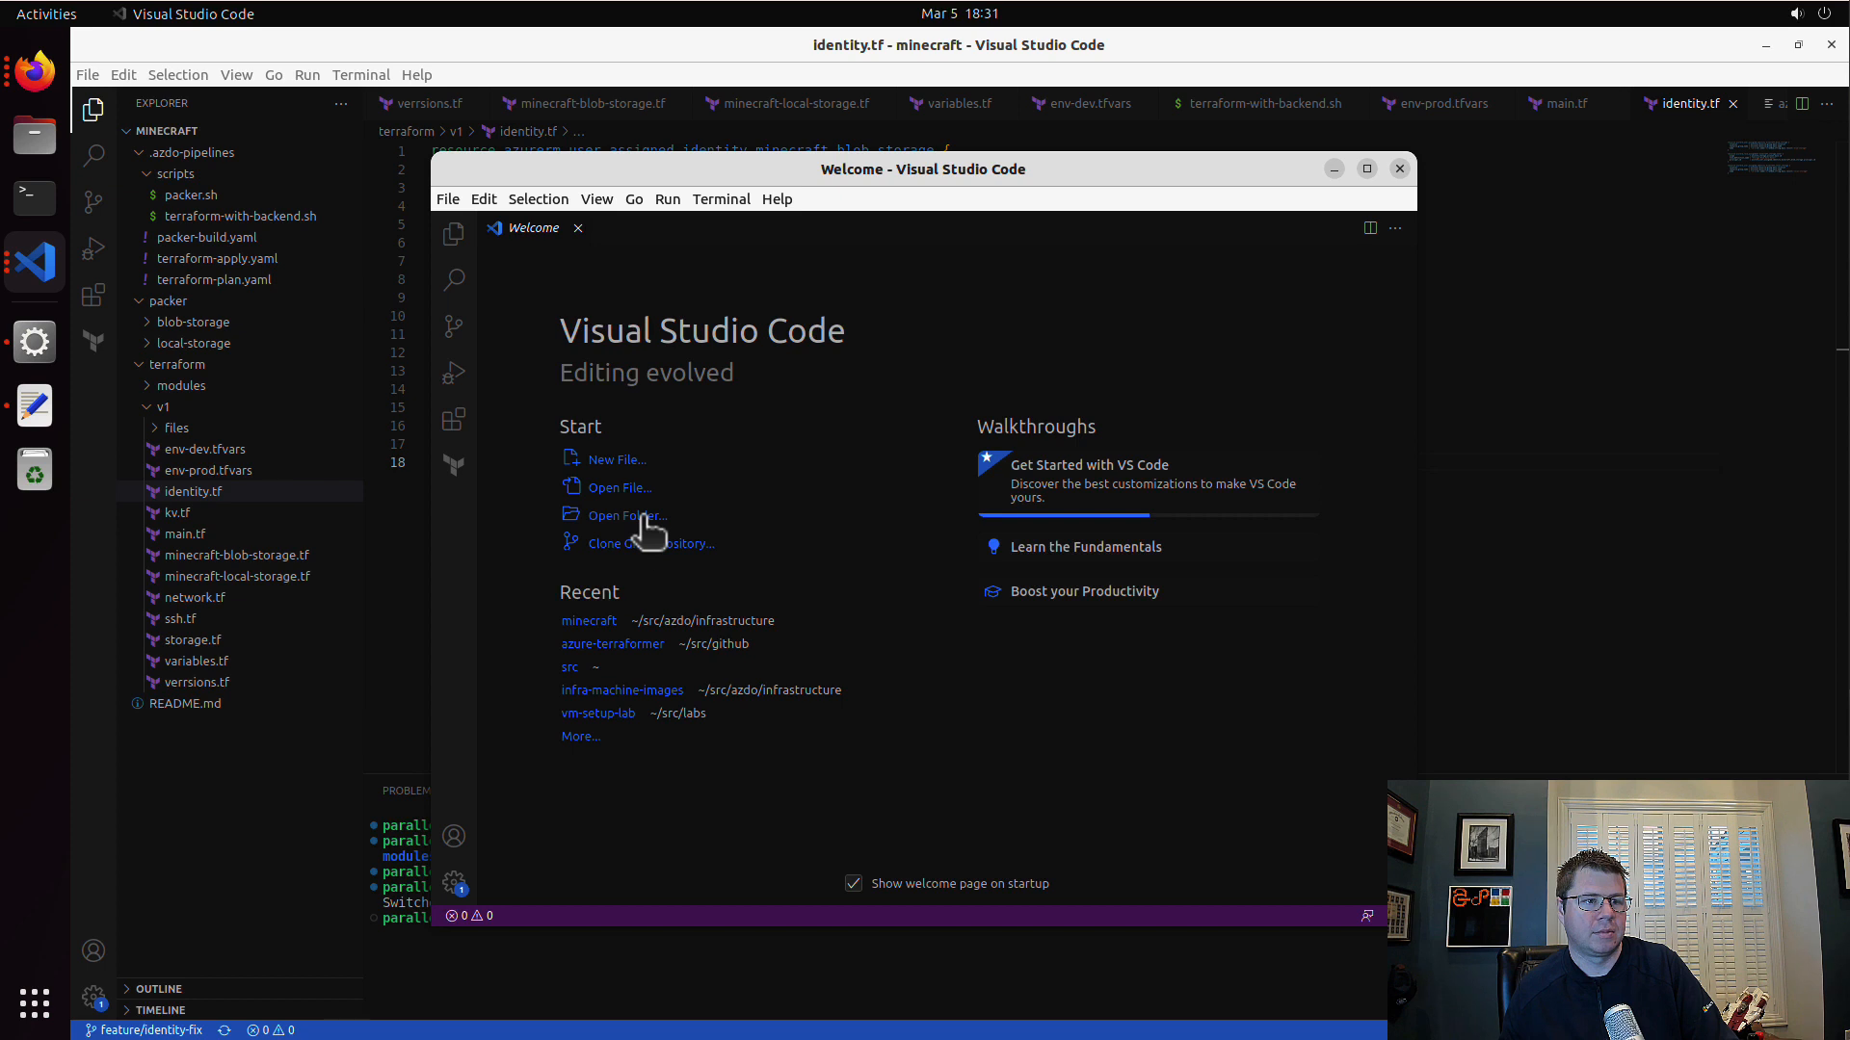
Step: Open the azure-terraformer project and copy the azurerm_virtual_machine_extension local_cse resource from the episode 016 minecraft-tester vm.tf
left_click(655, 644)
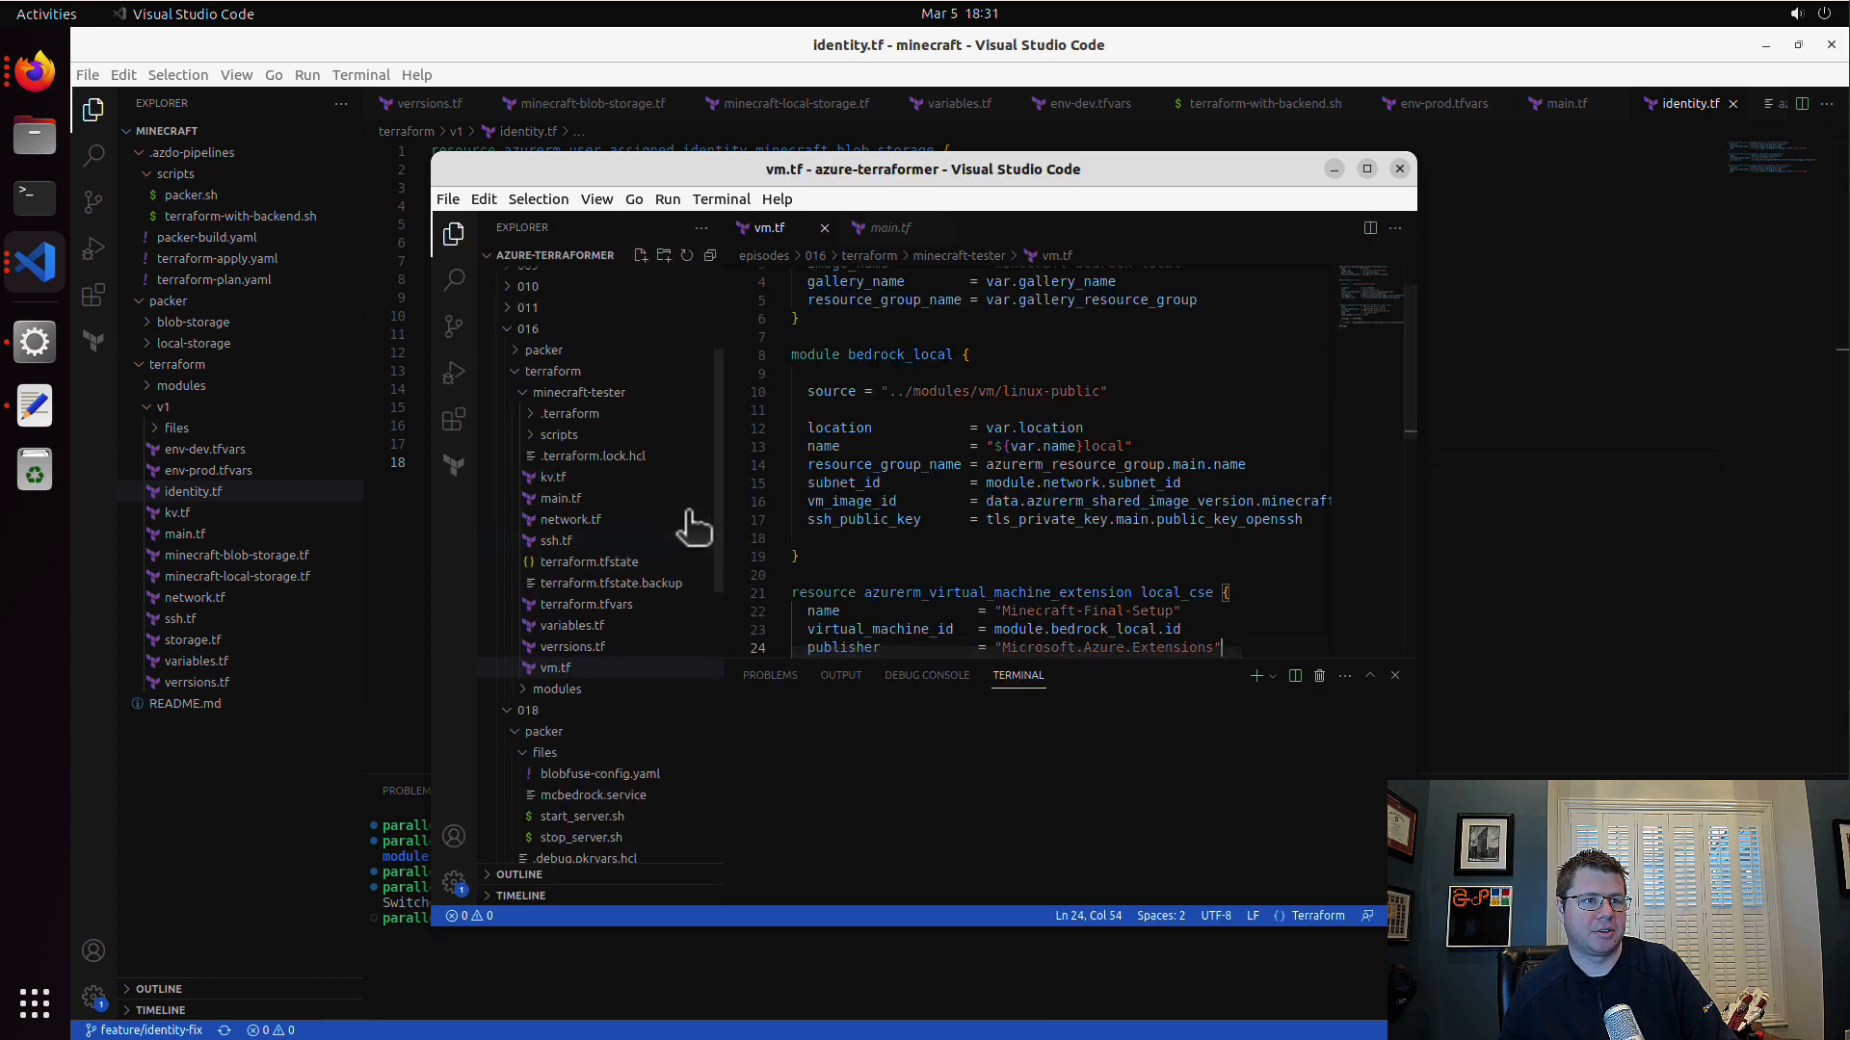
left_click(907, 572)
scroll(912, 567, "down", 3)
scroll(878, 627, "down", 1)
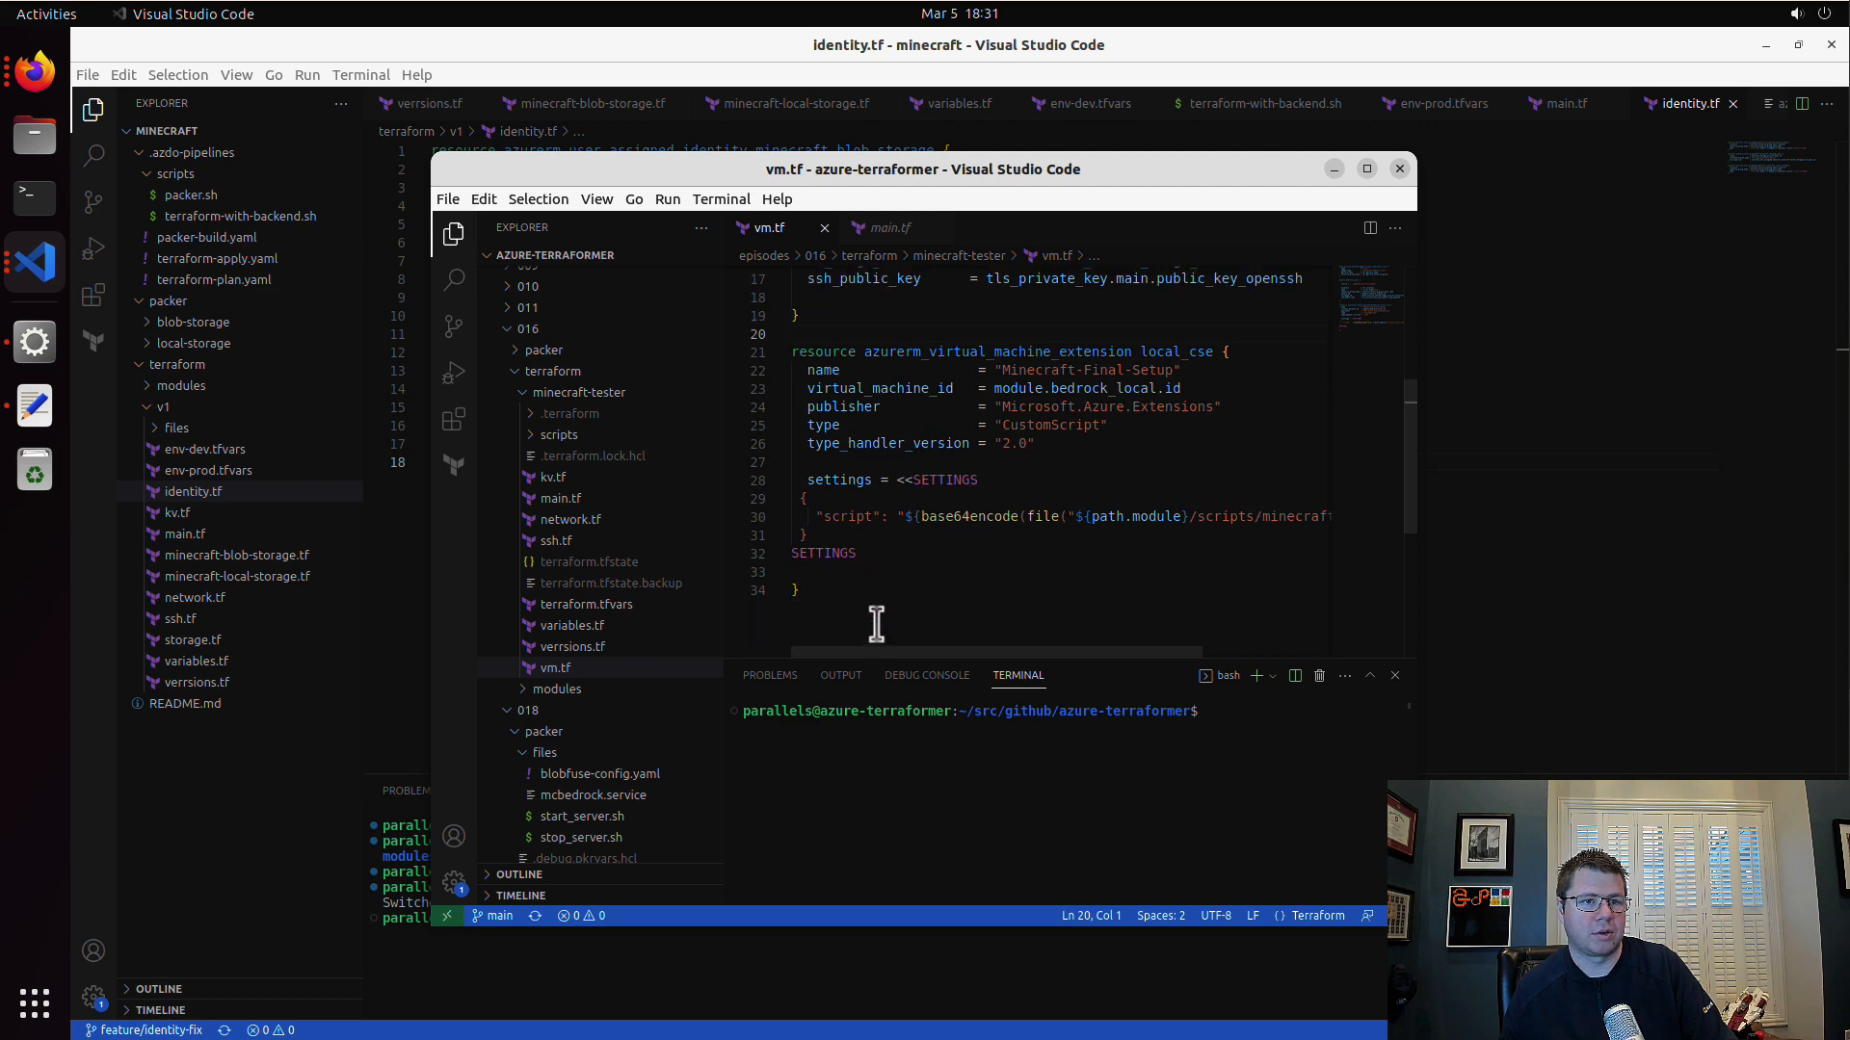
left_click_drag(852, 588, 775, 340)
key("ctrl+c")
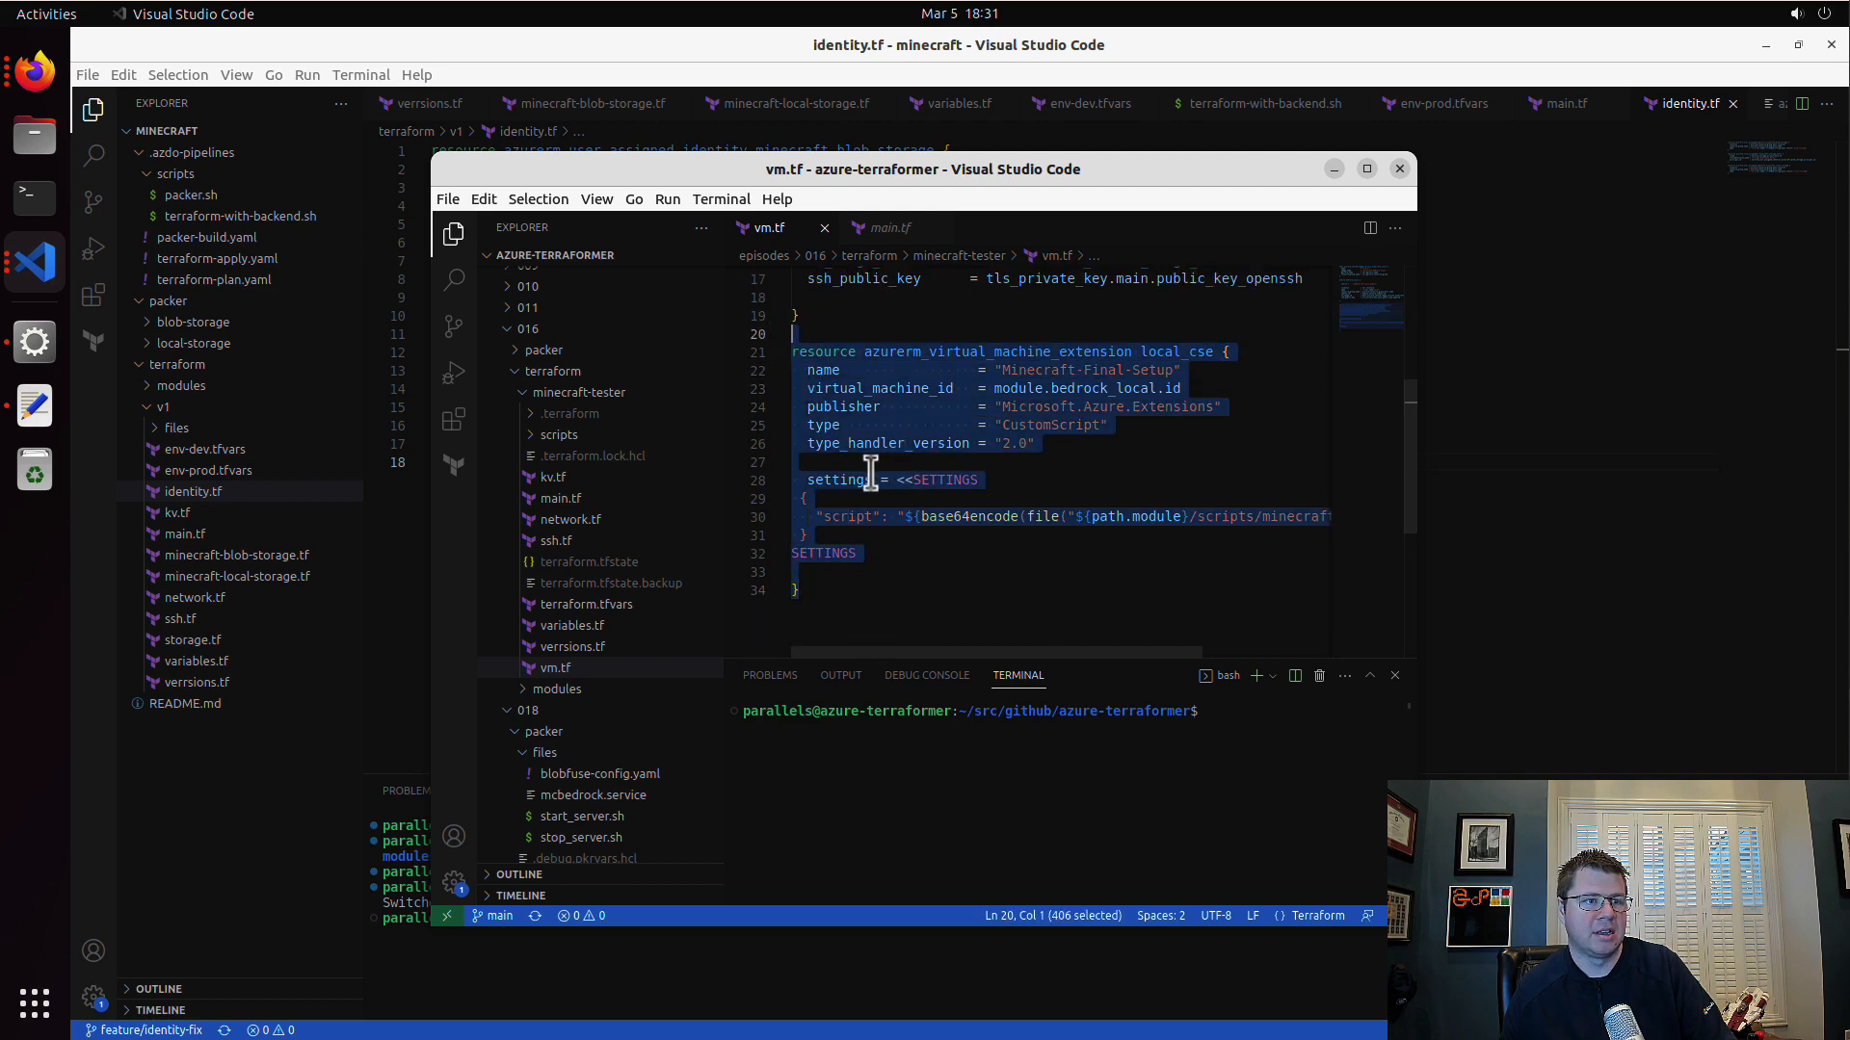
Step: Paste the local_cse virtual machine extension resource at the end of minecraft-local-storage.tf in the minecraft project
left_click(1506, 481)
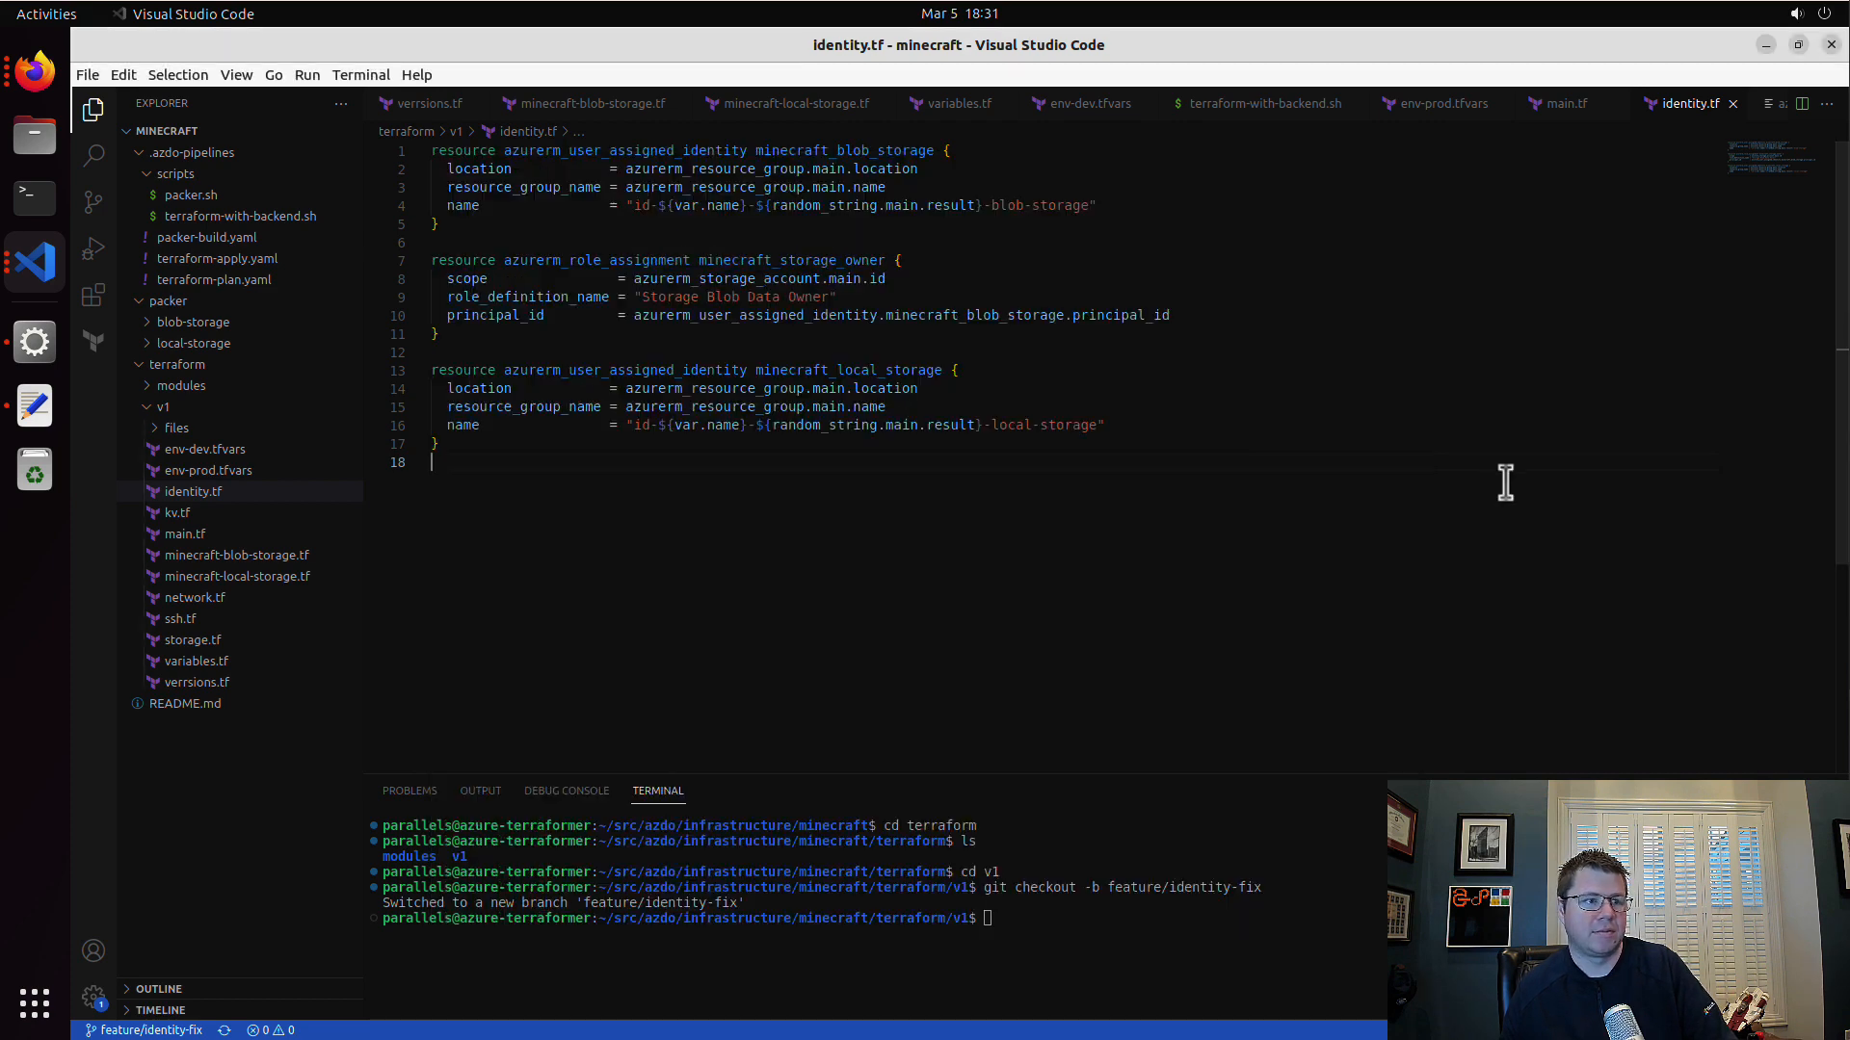
left_click(255, 576)
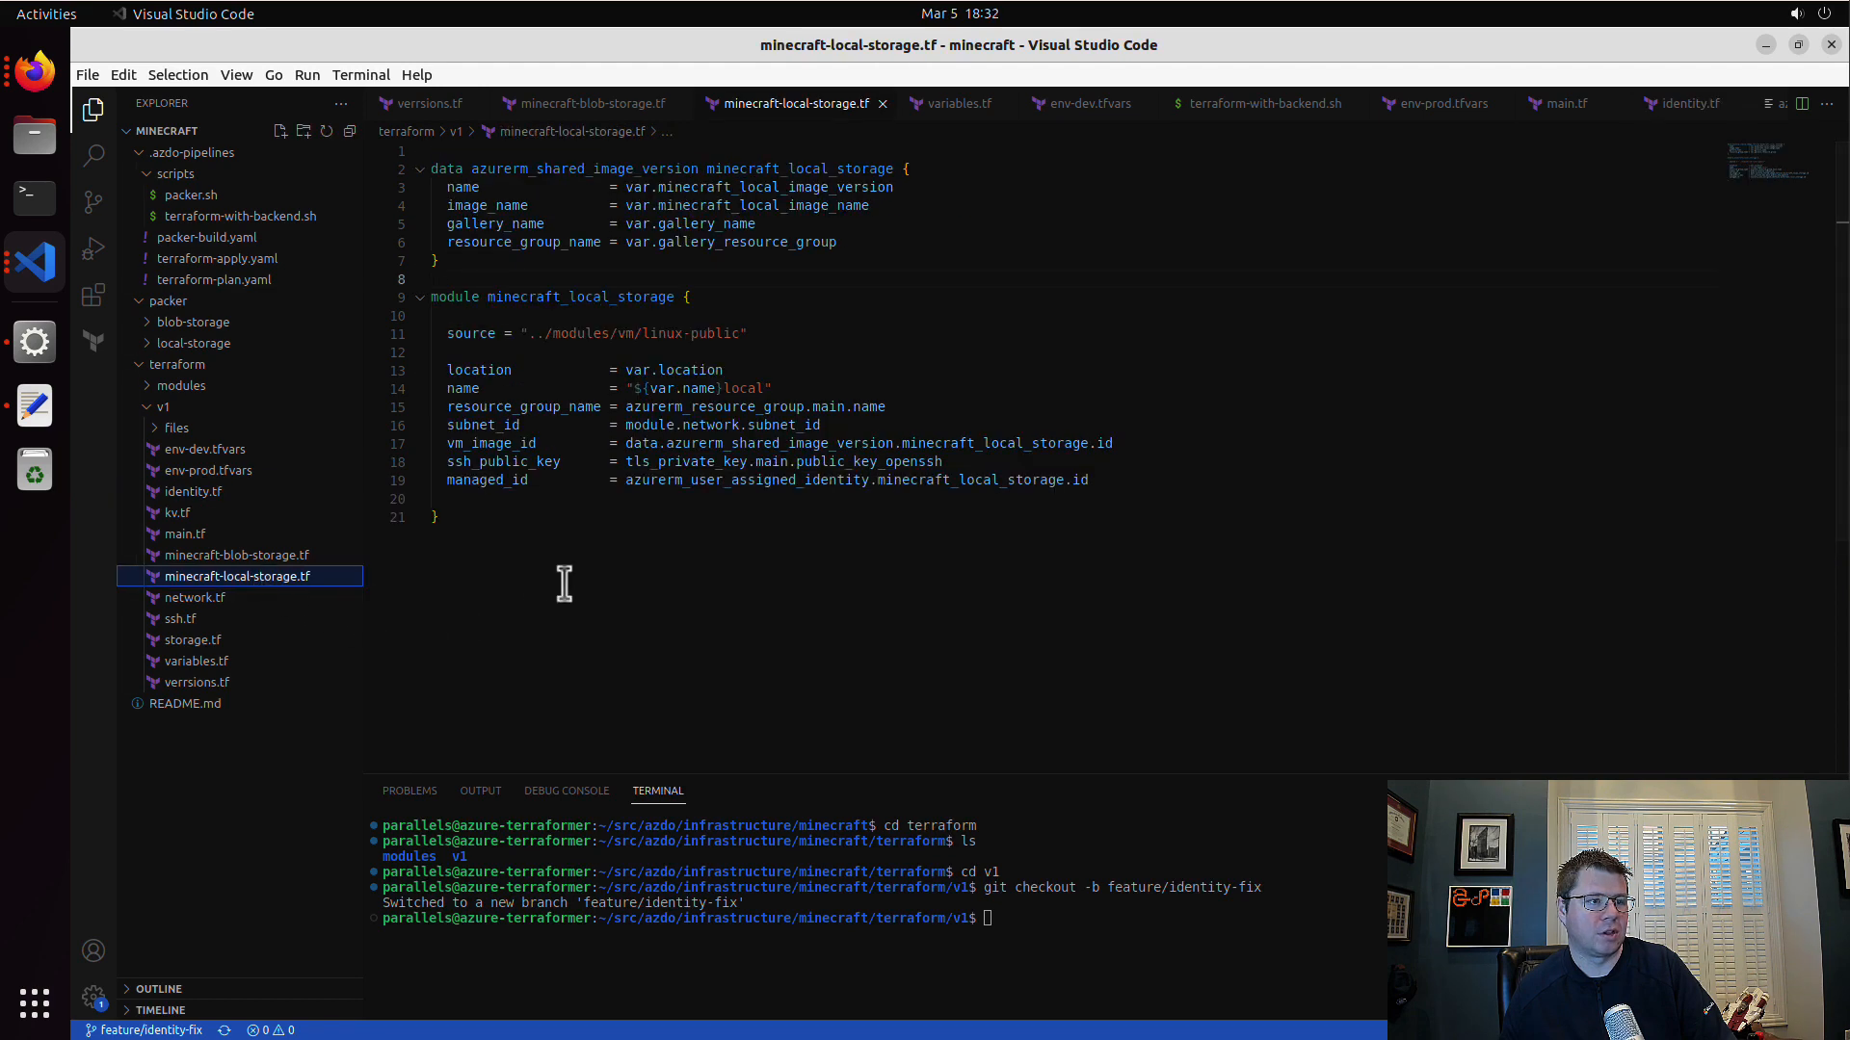
left_click(633, 605)
scroll(637, 608, "down", 3)
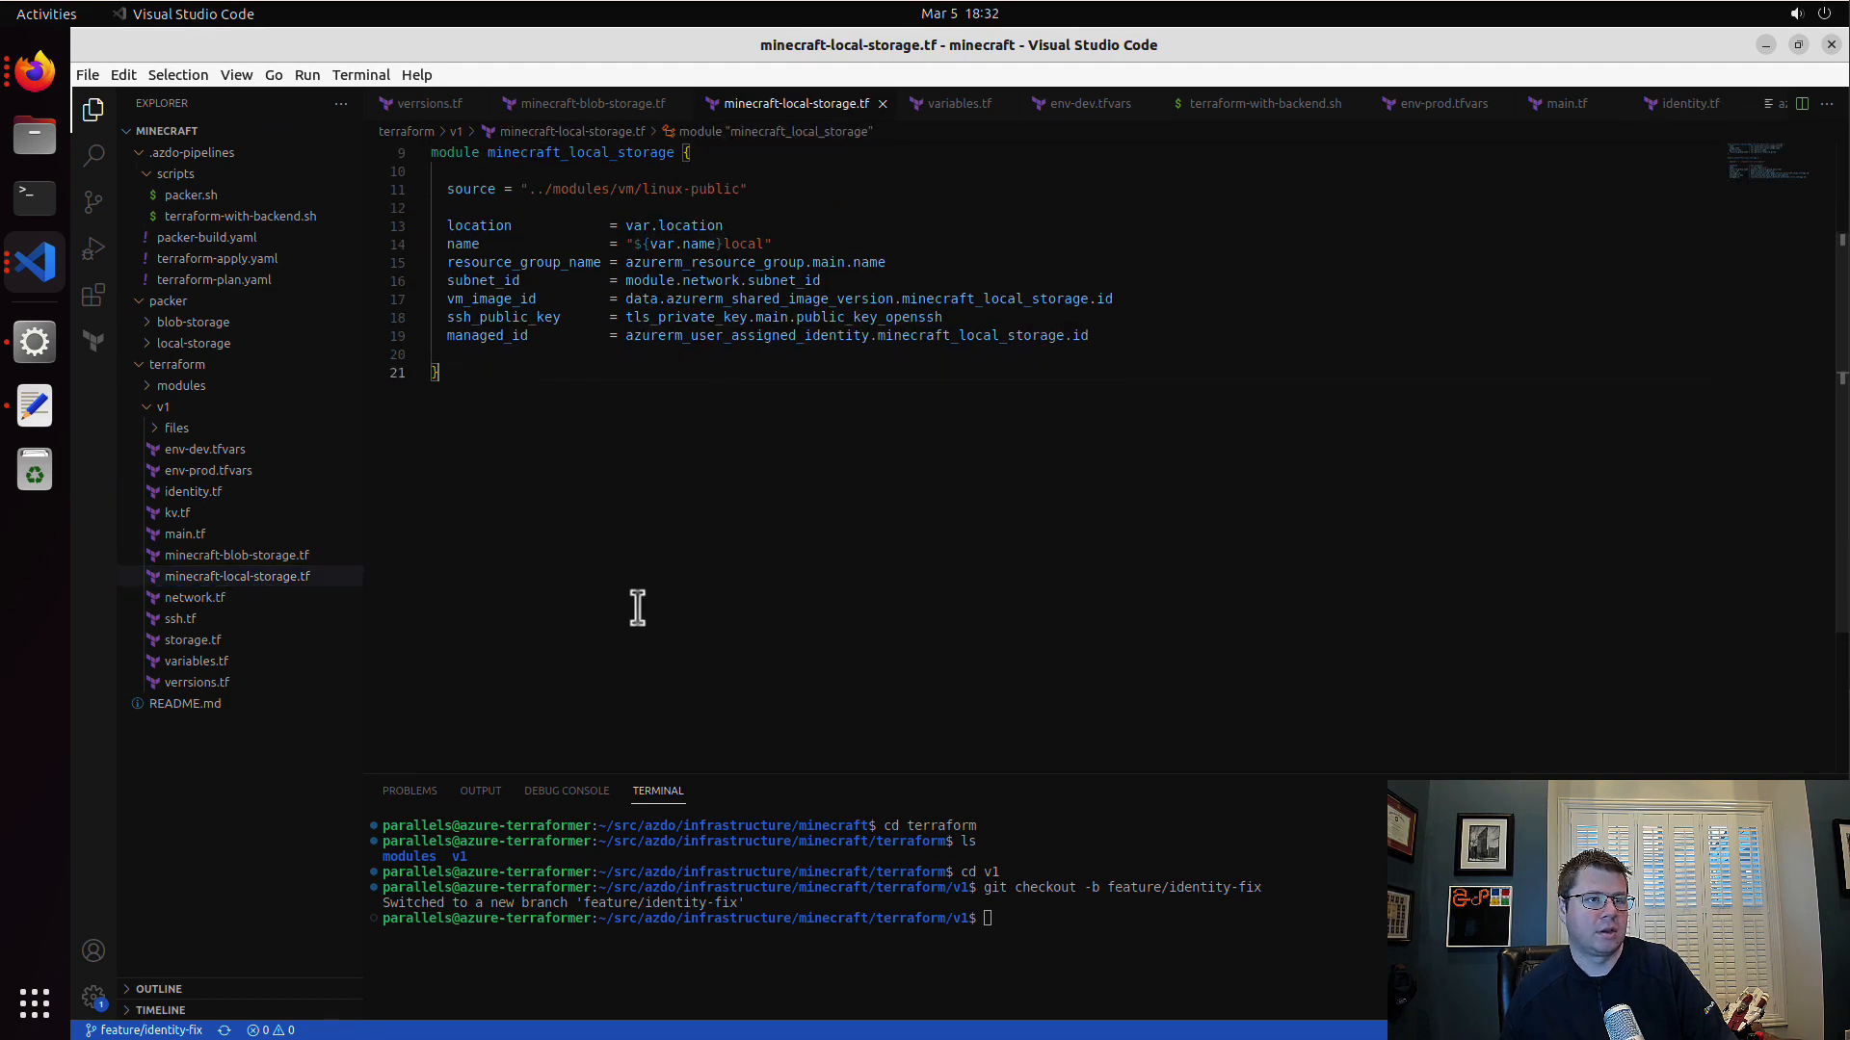
scroll(637, 607, "up", 3)
key("ctrl+v")
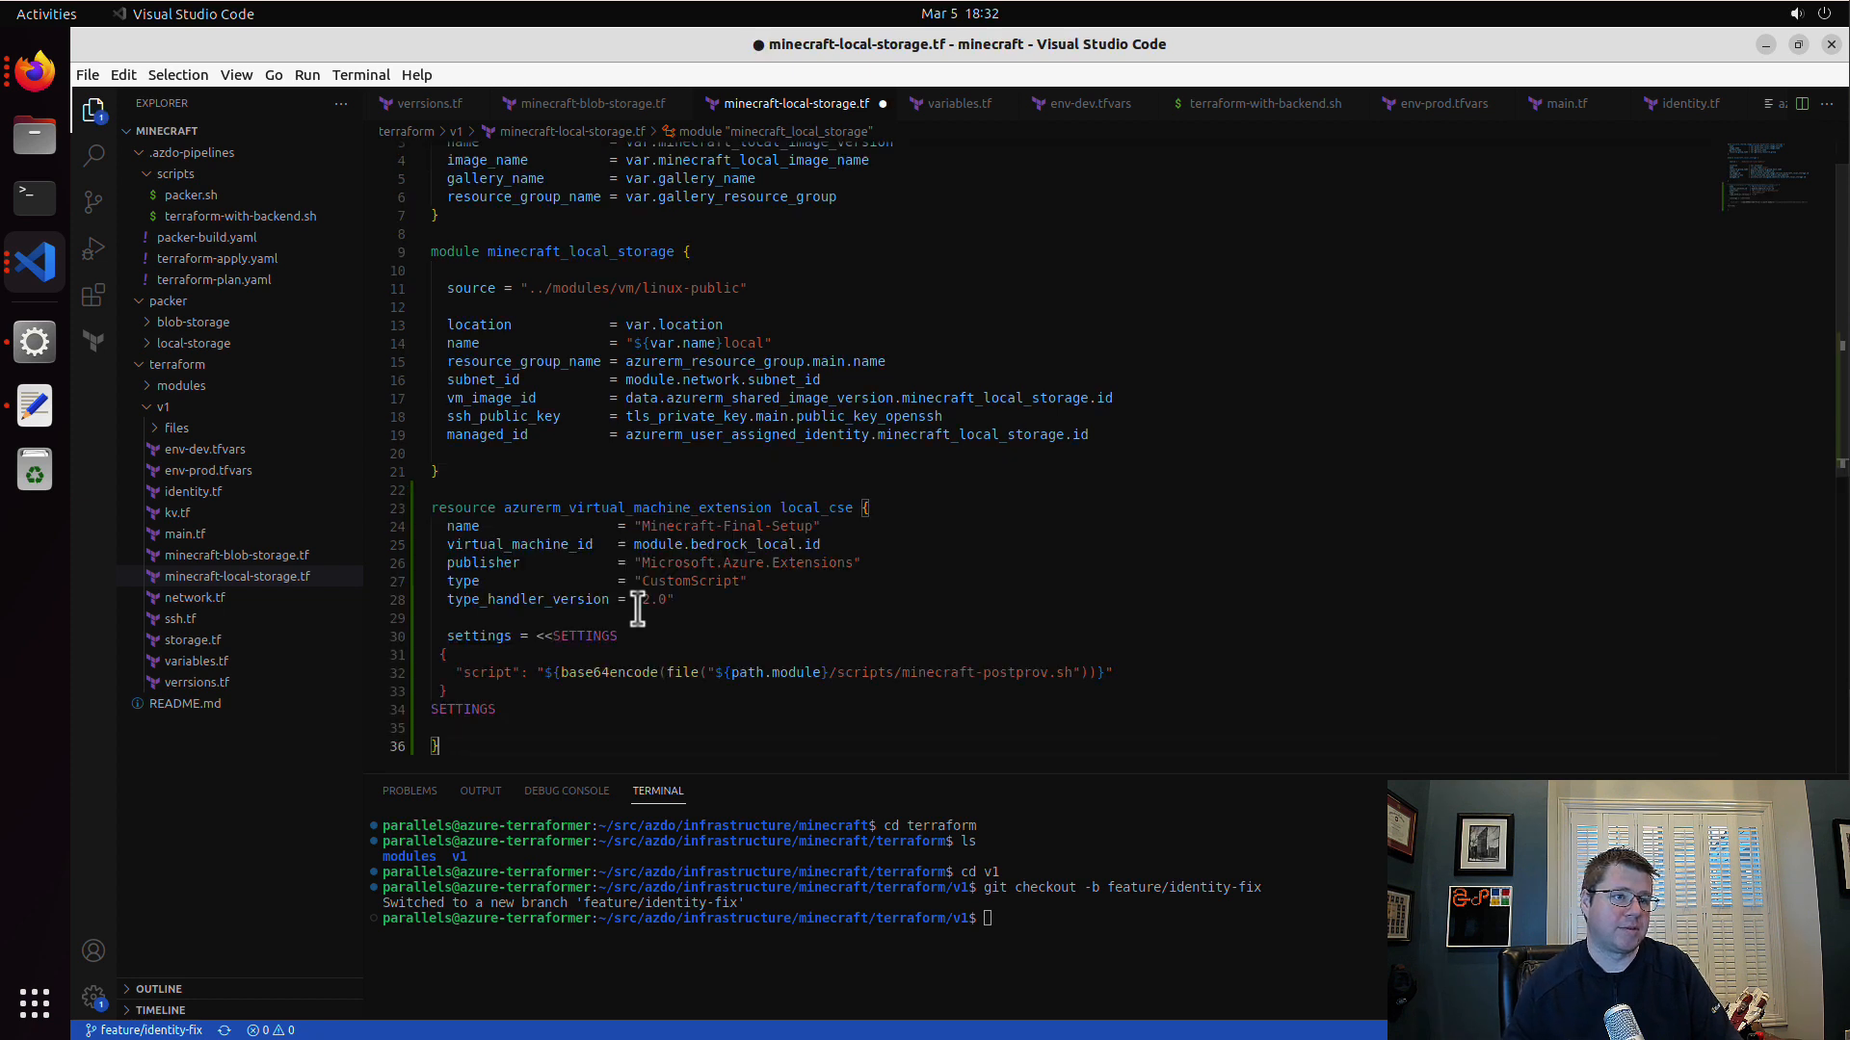
Step: Set the local_cse extension's virtual_machine_id to module.minecraft_local_storage.id and check its resource name and script path
double_click(608, 253)
key("ctrl+c")
double_click(772, 544)
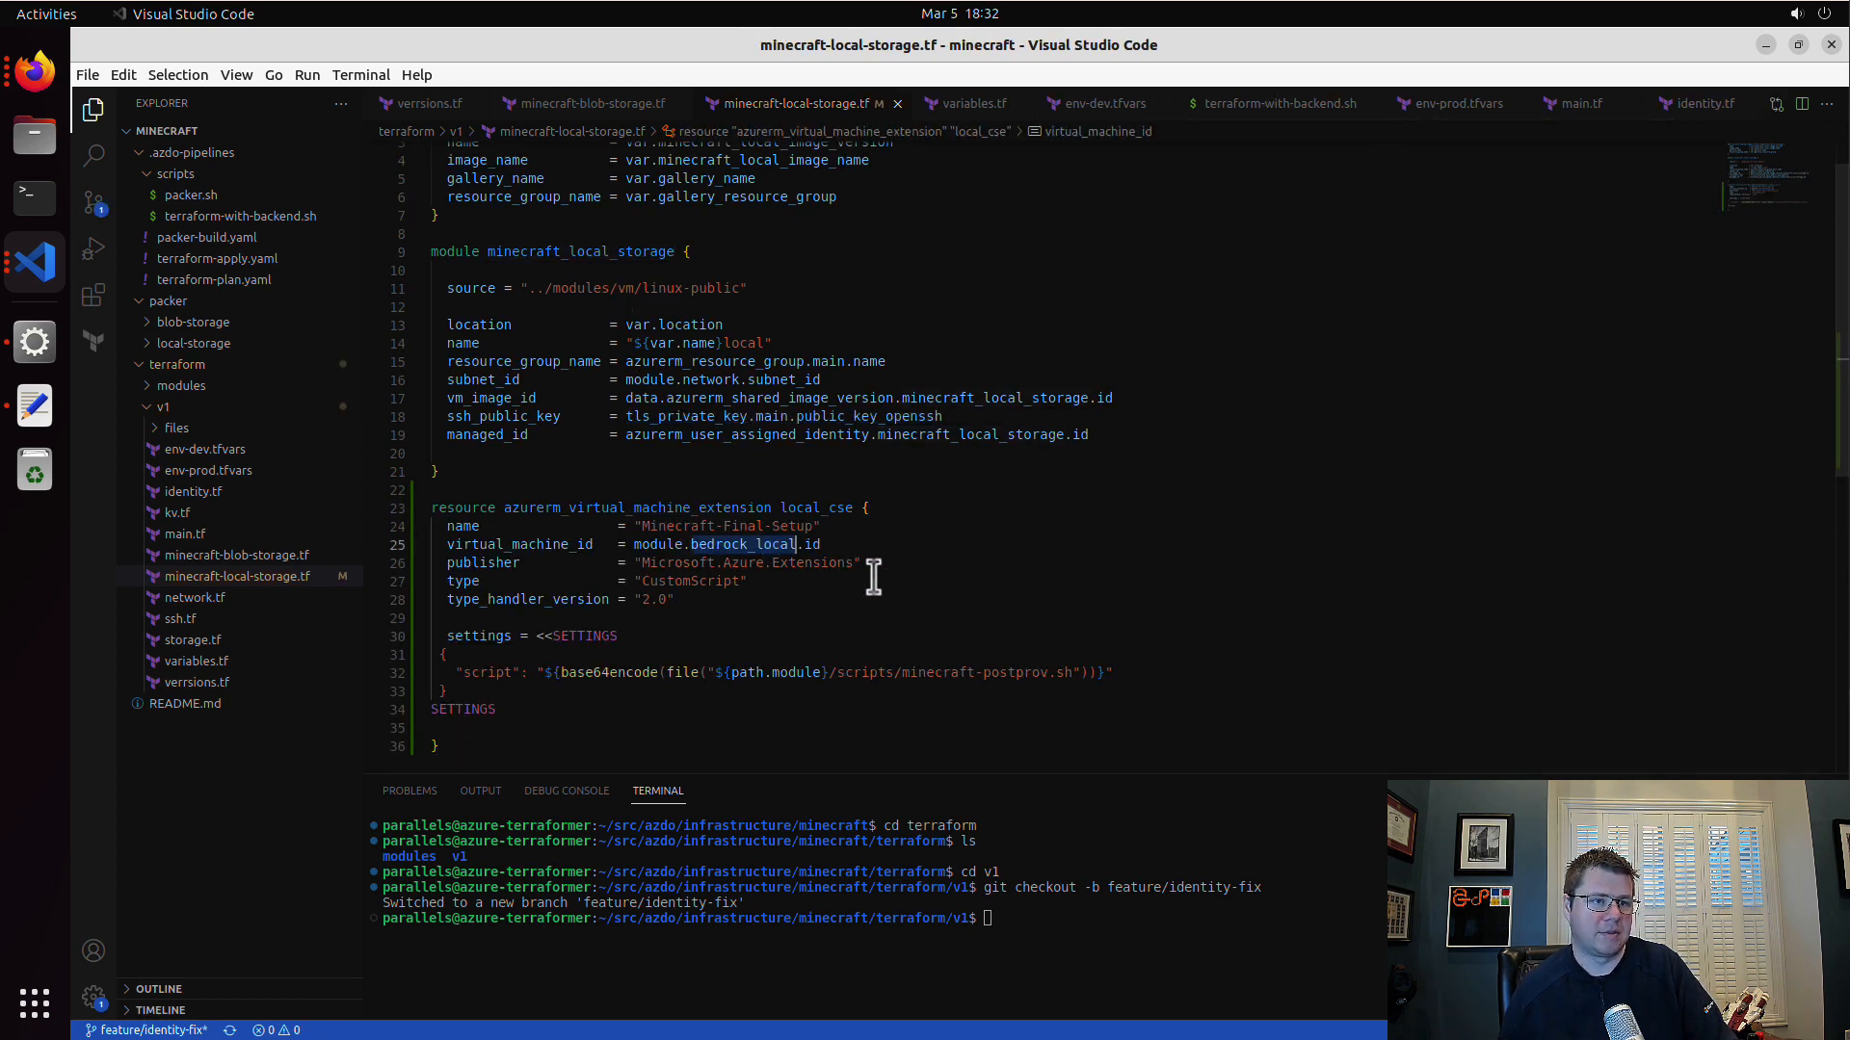
key("ctrl+v")
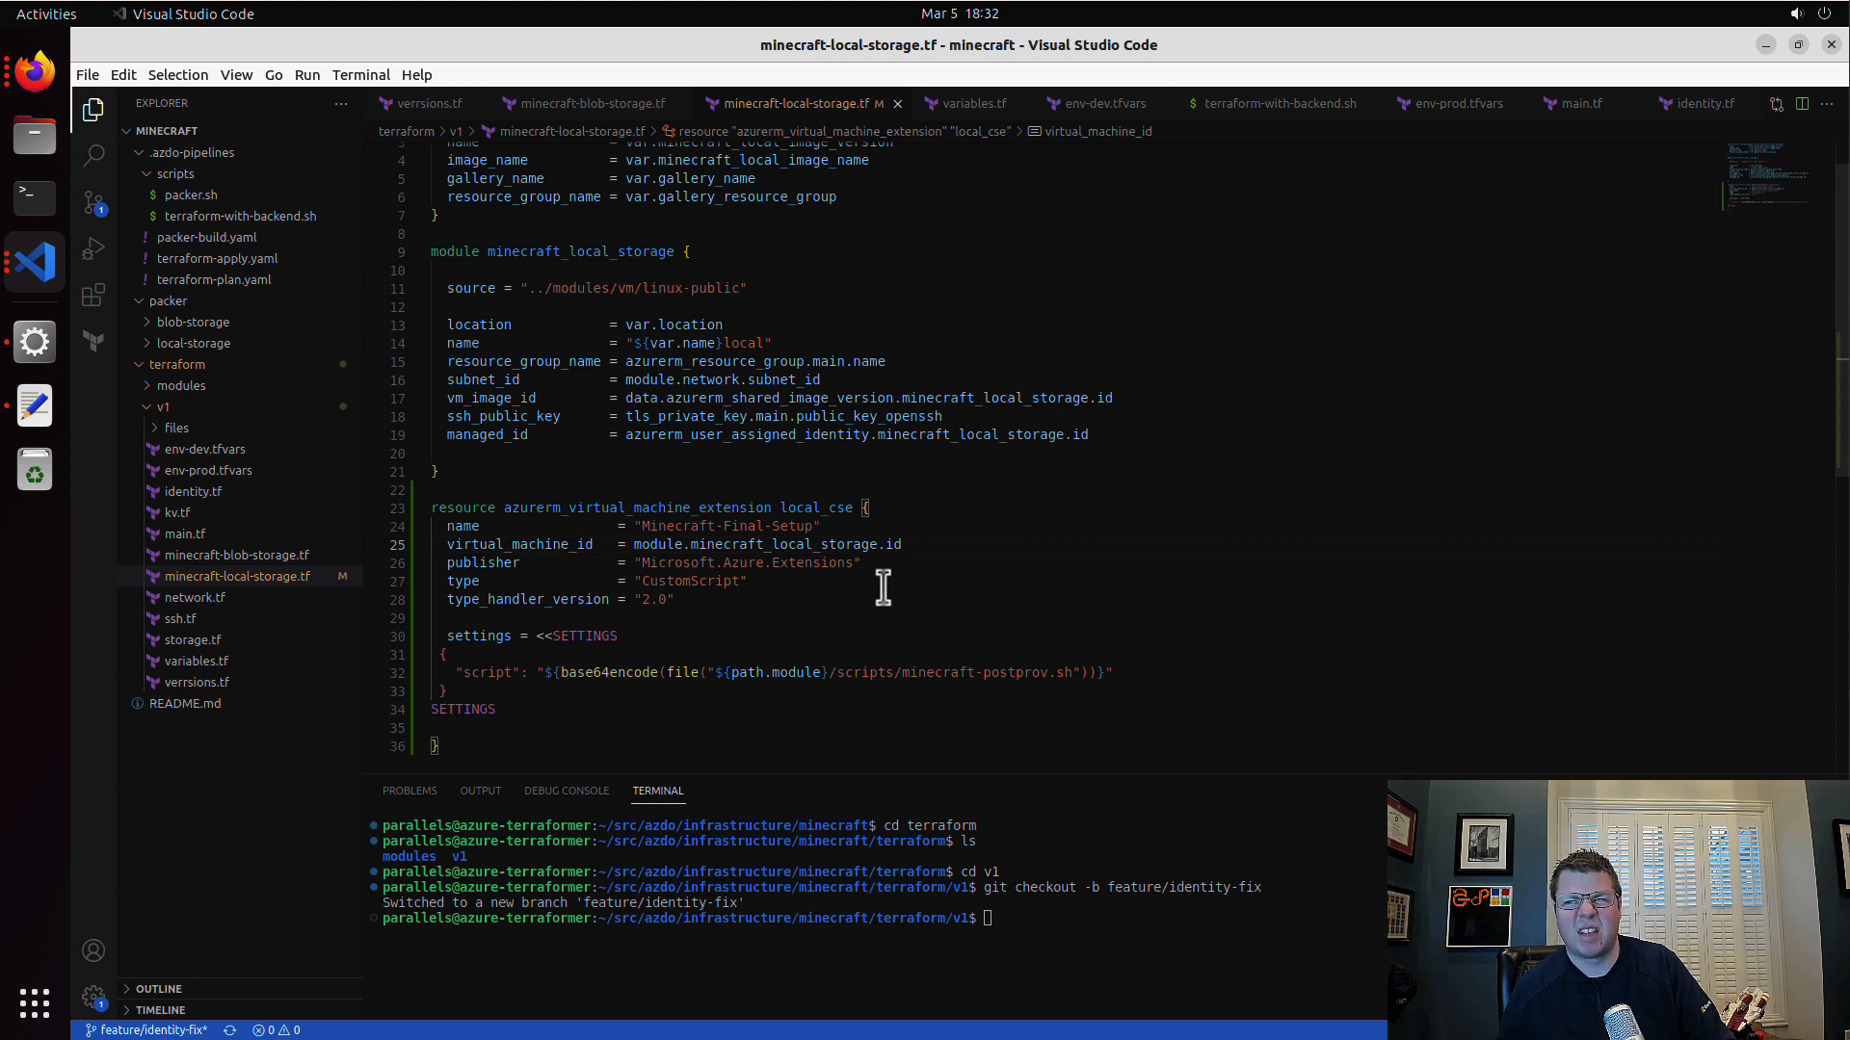
double_click(816, 508)
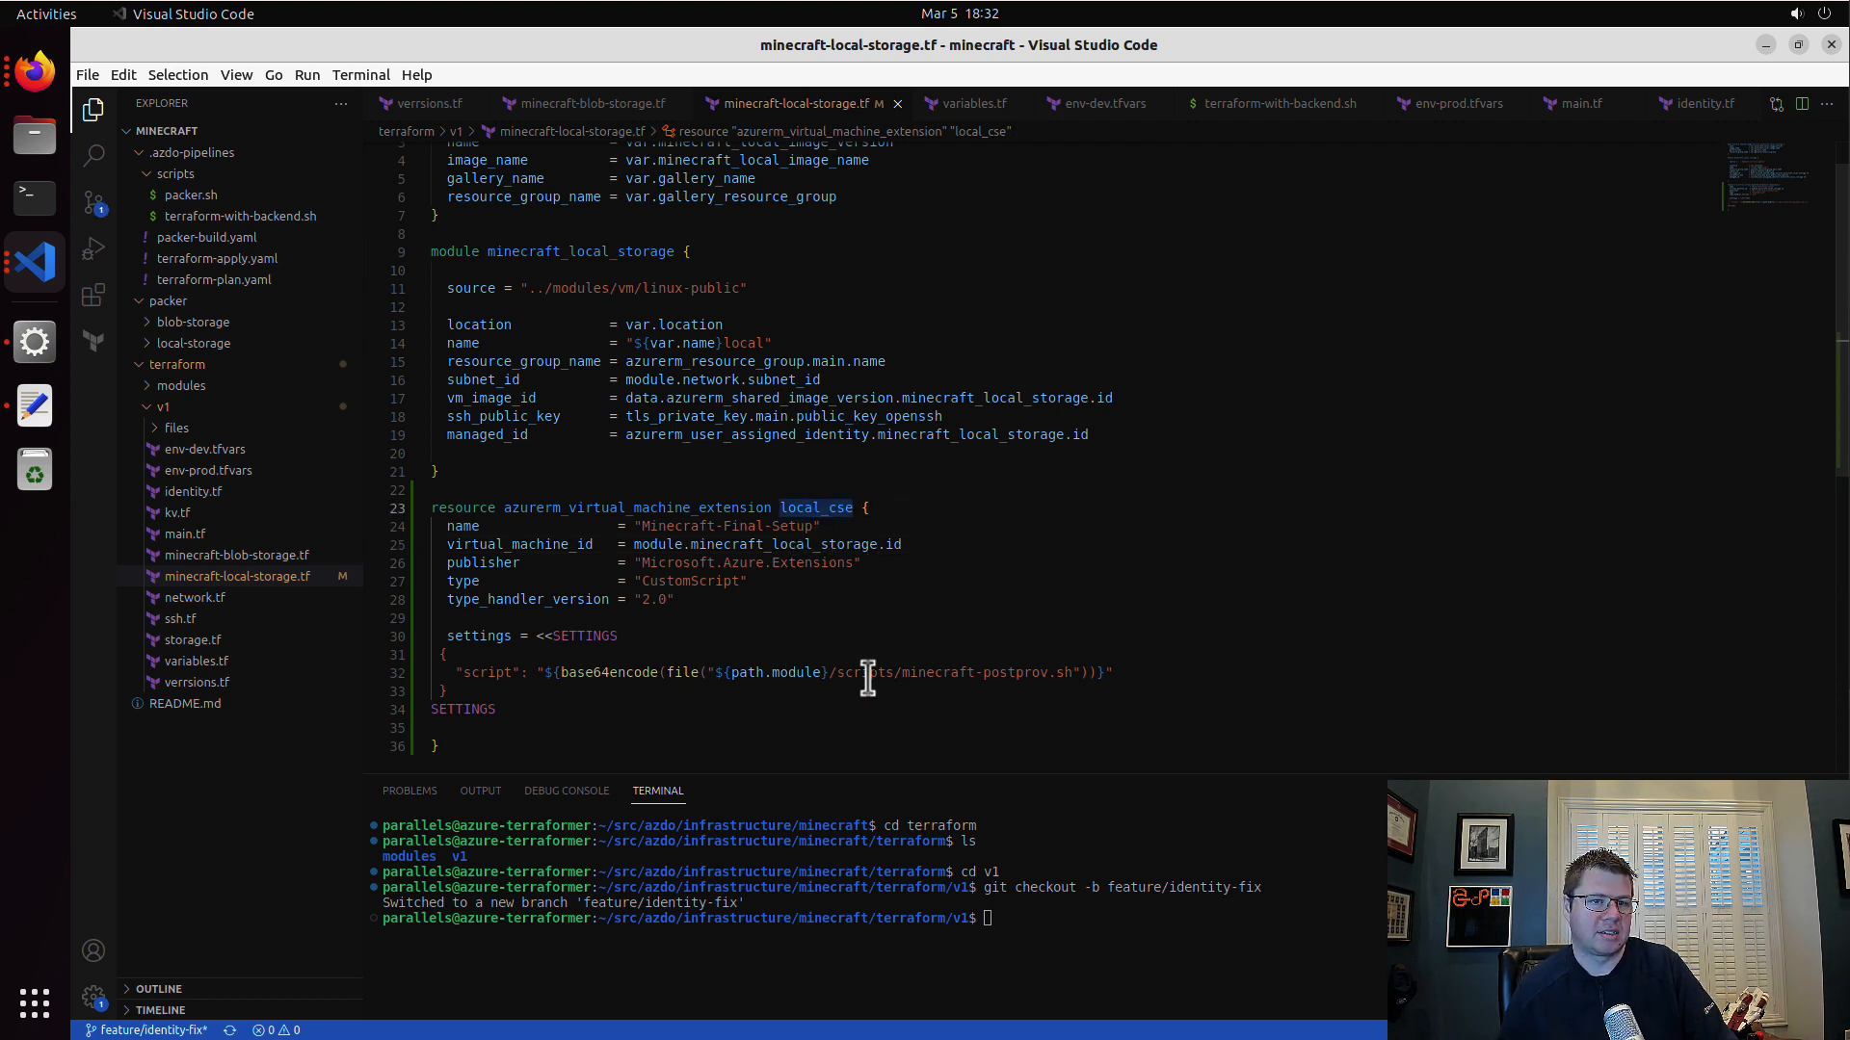
double_click(924, 673)
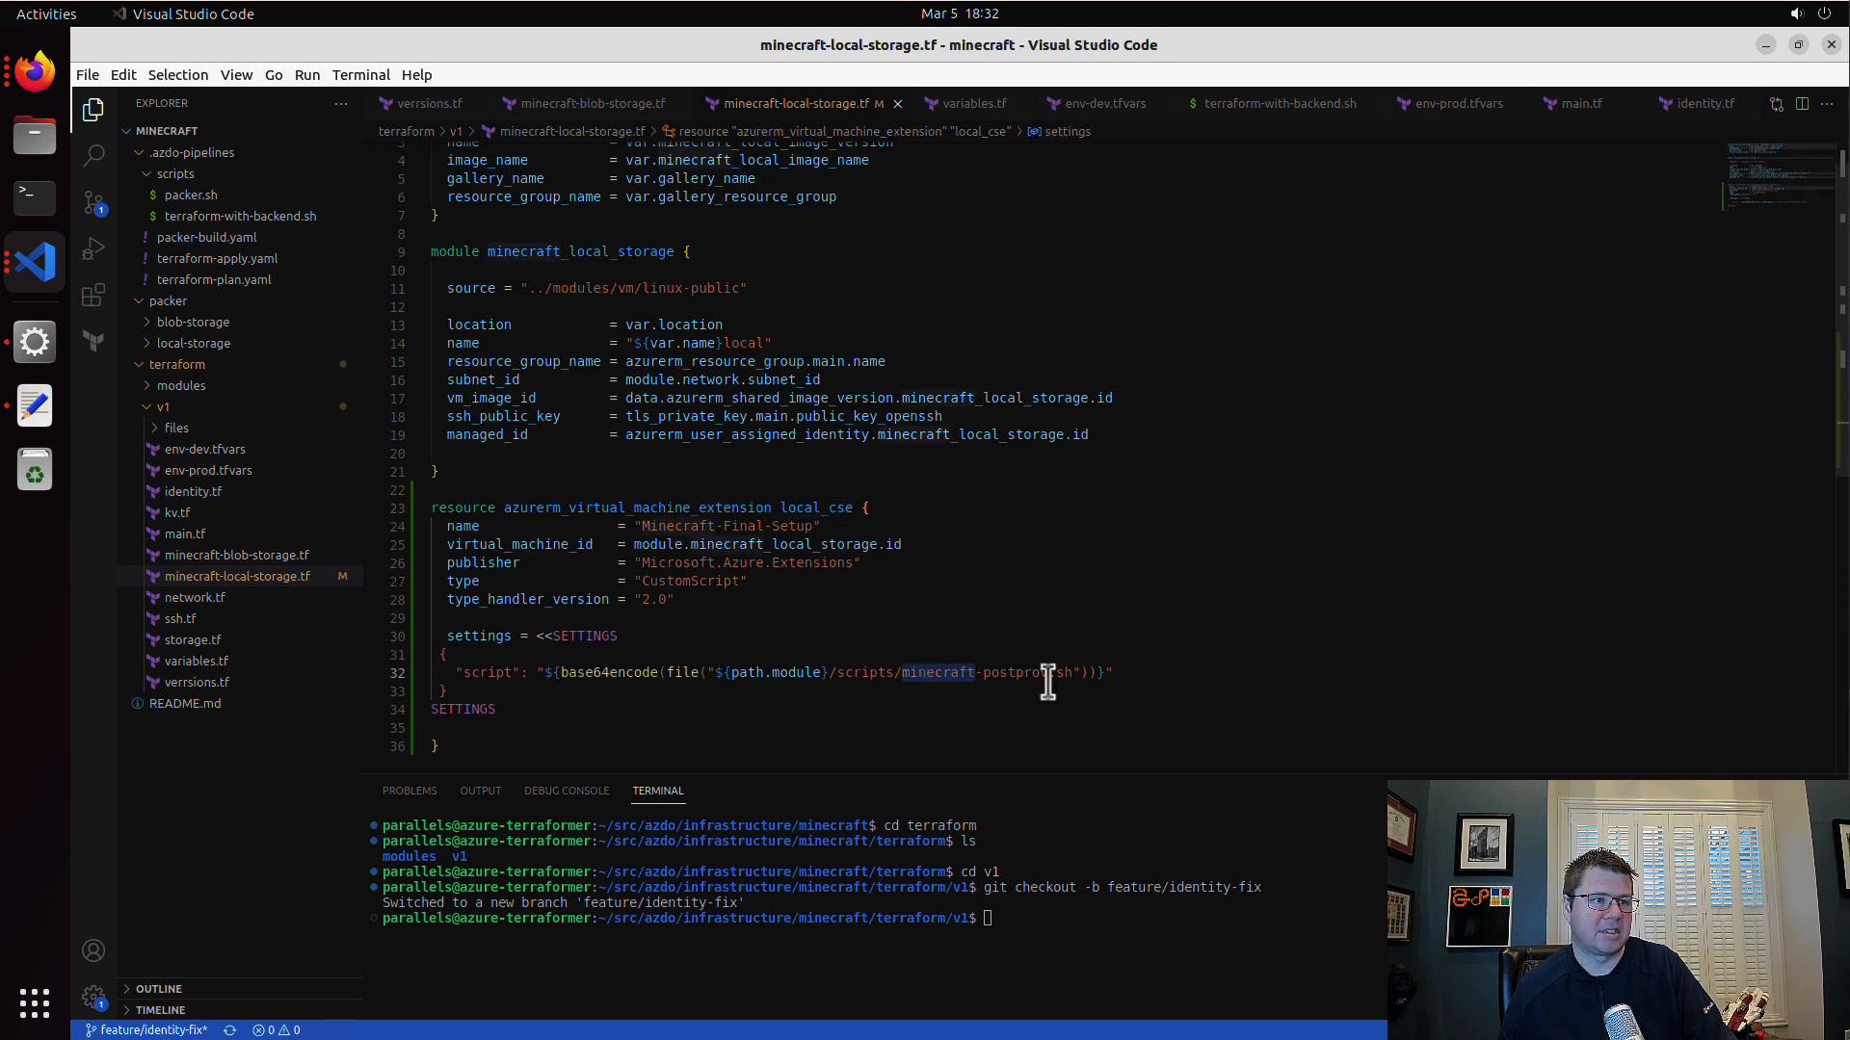
Step: Check the v1 files folder, then copy minecraft-postprov.sh from the minecraft-tester scripts folder in the azure-terraformer project
left_click(172, 429)
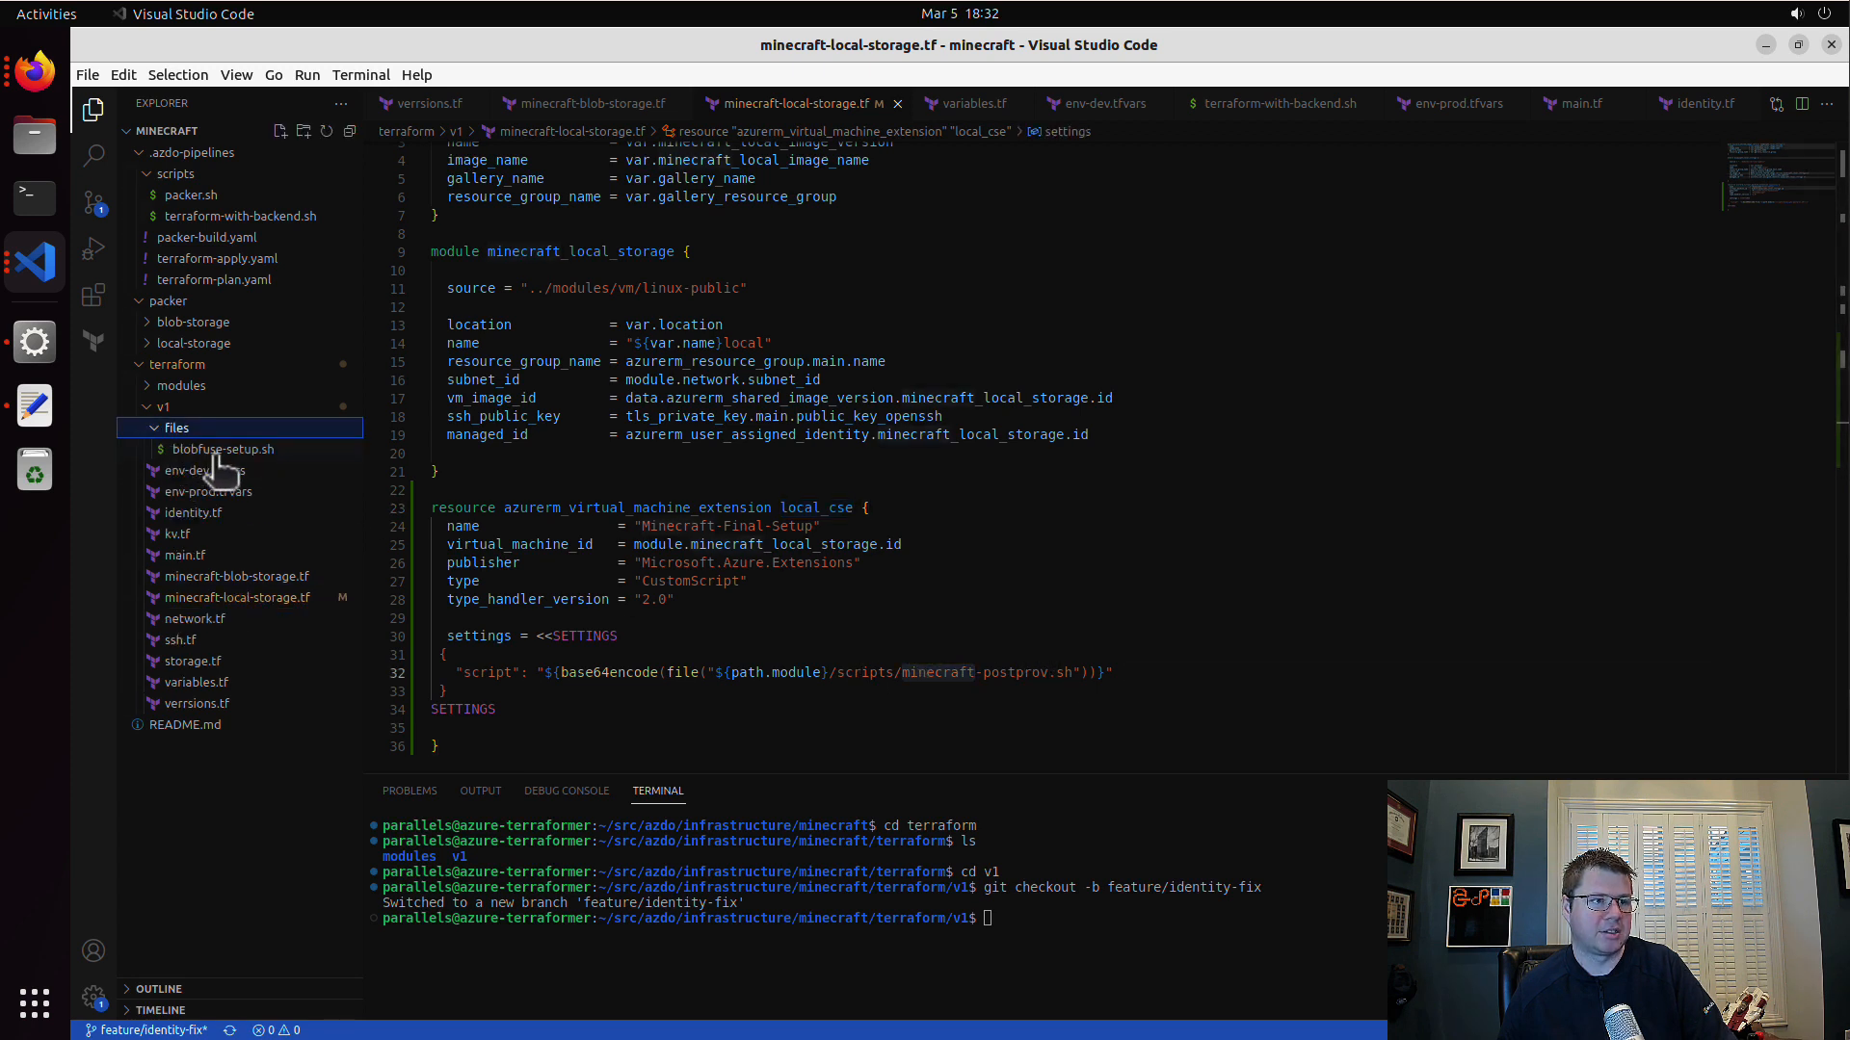
left_click(45, 256)
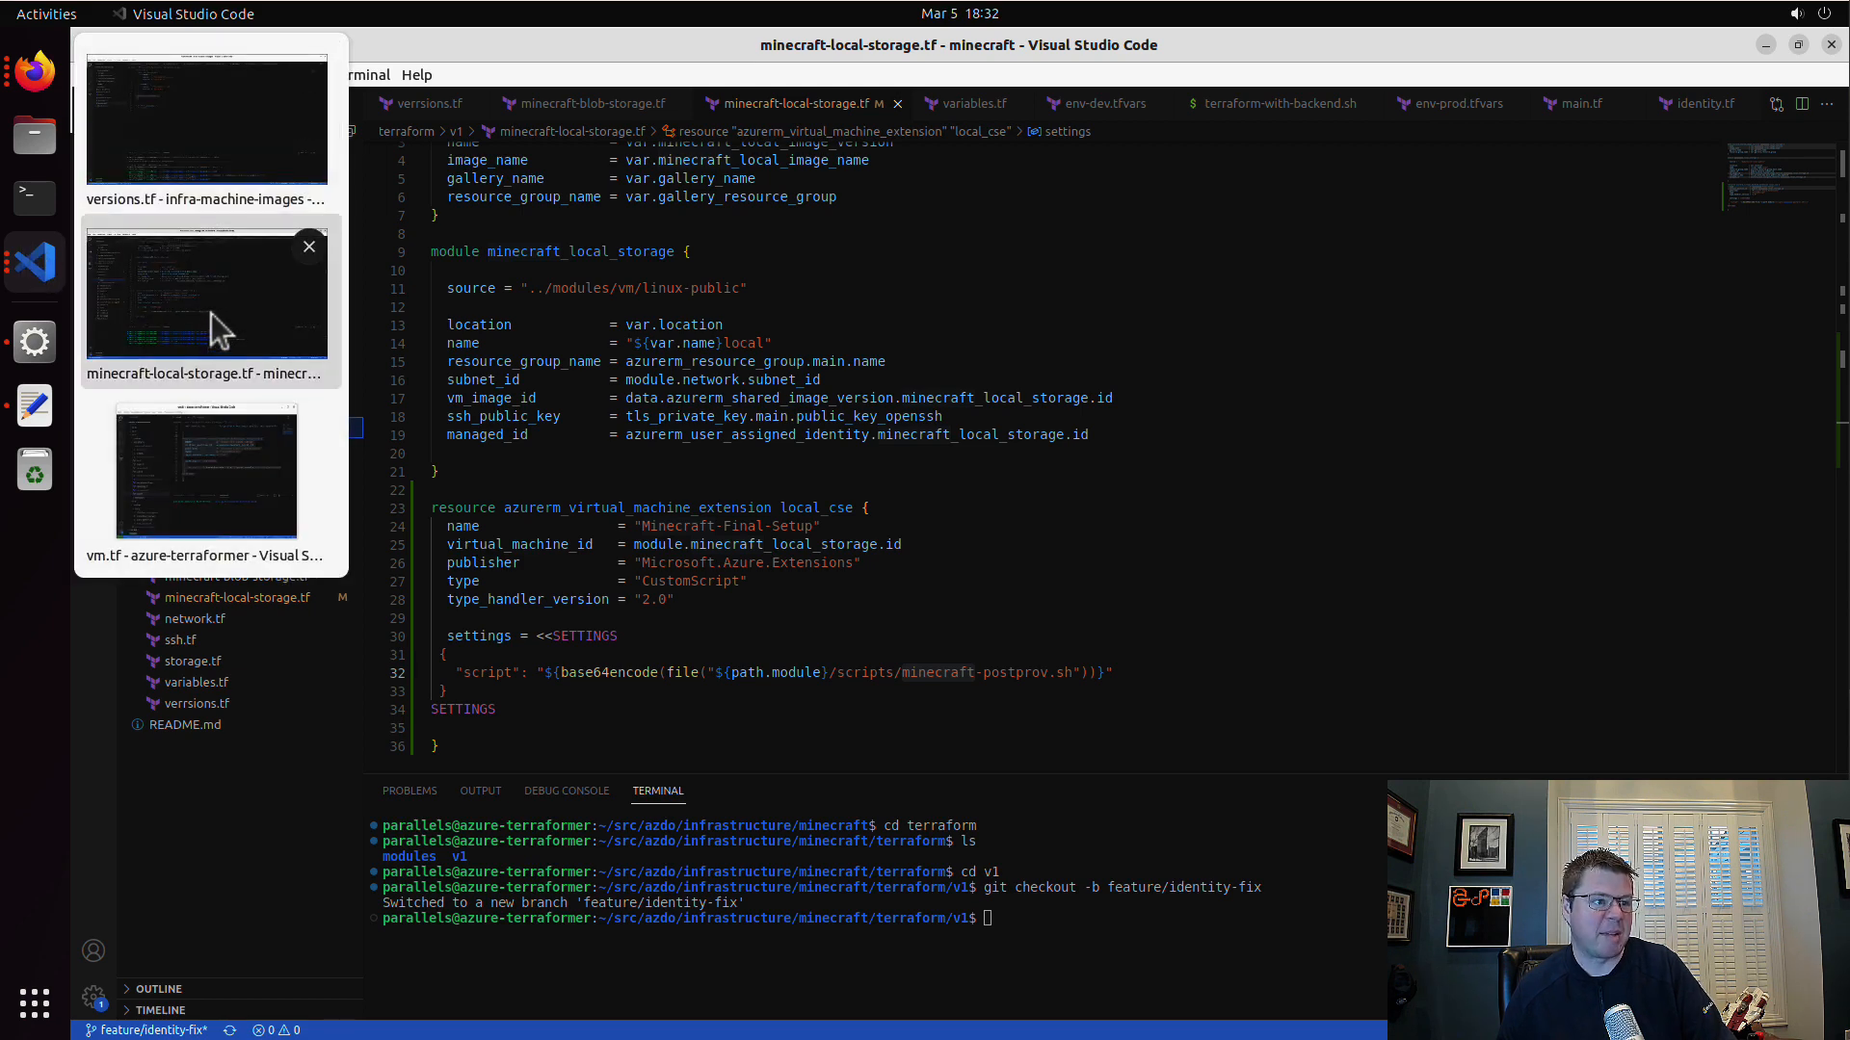
left_click(207, 126)
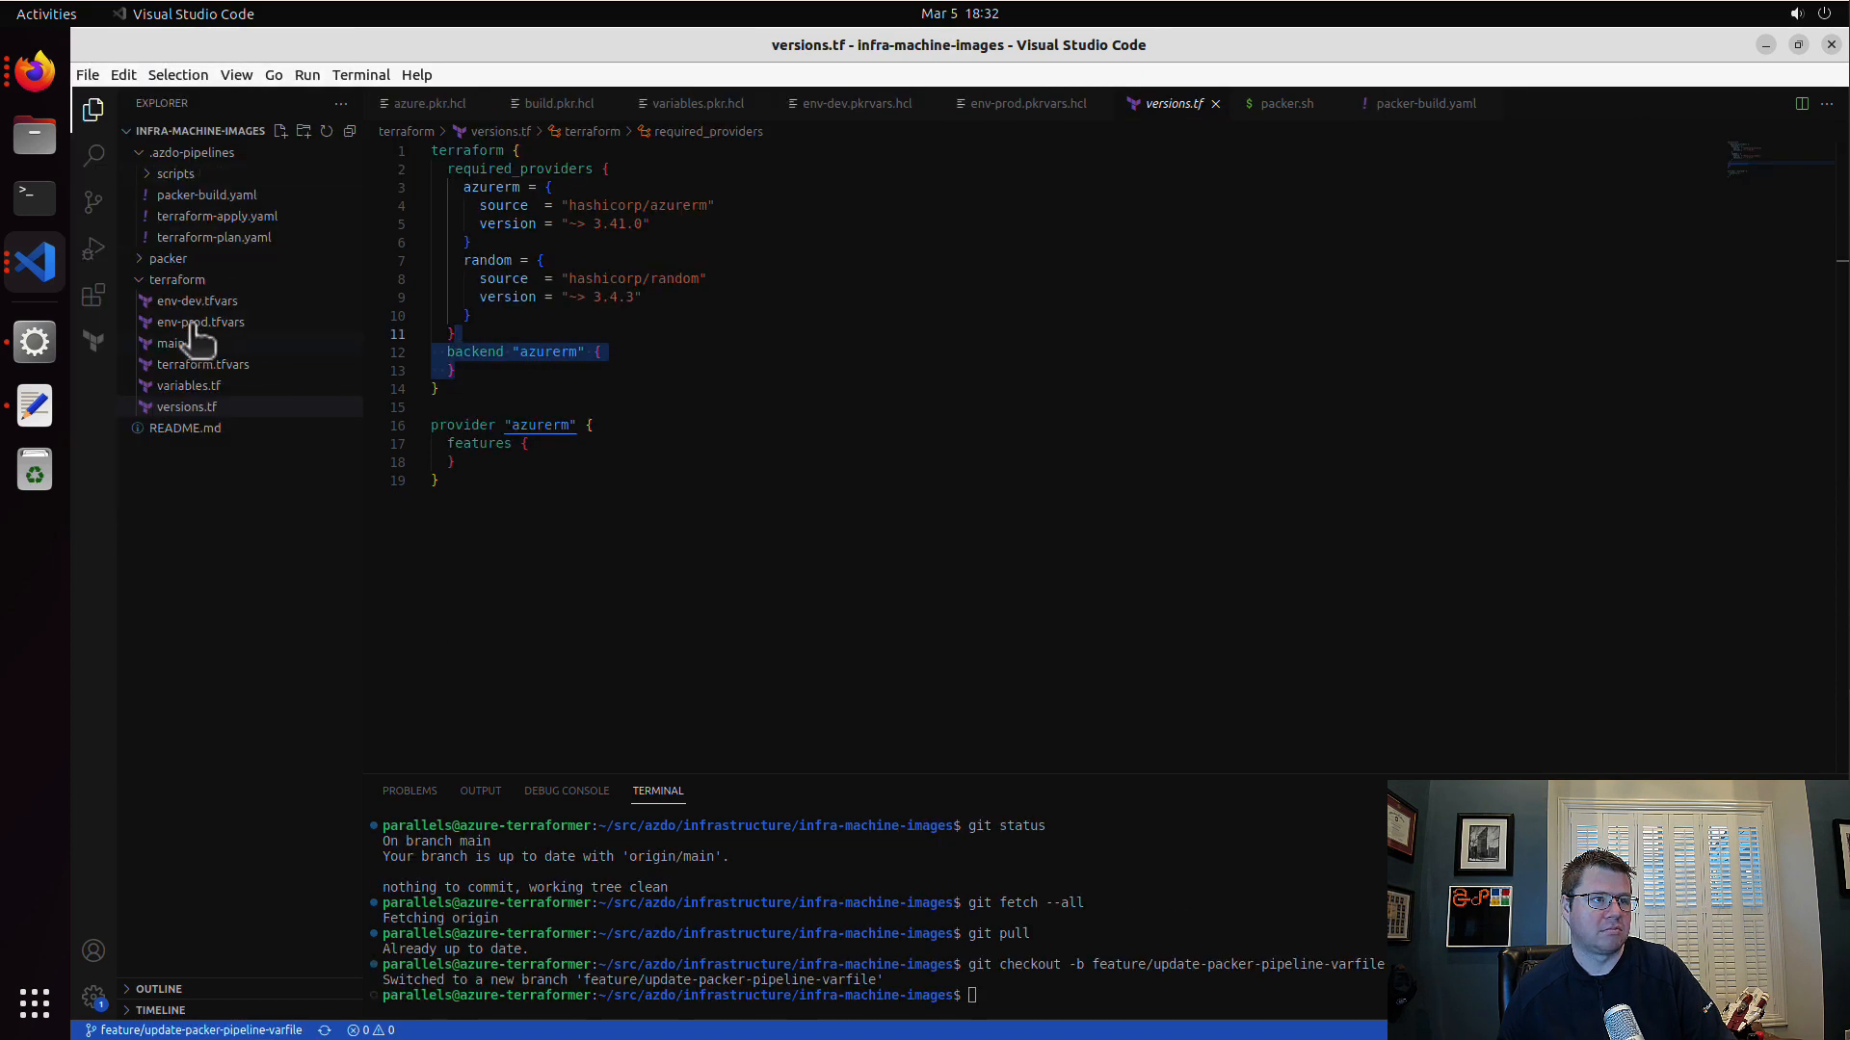
left_click(44, 275)
left_click(112, 424)
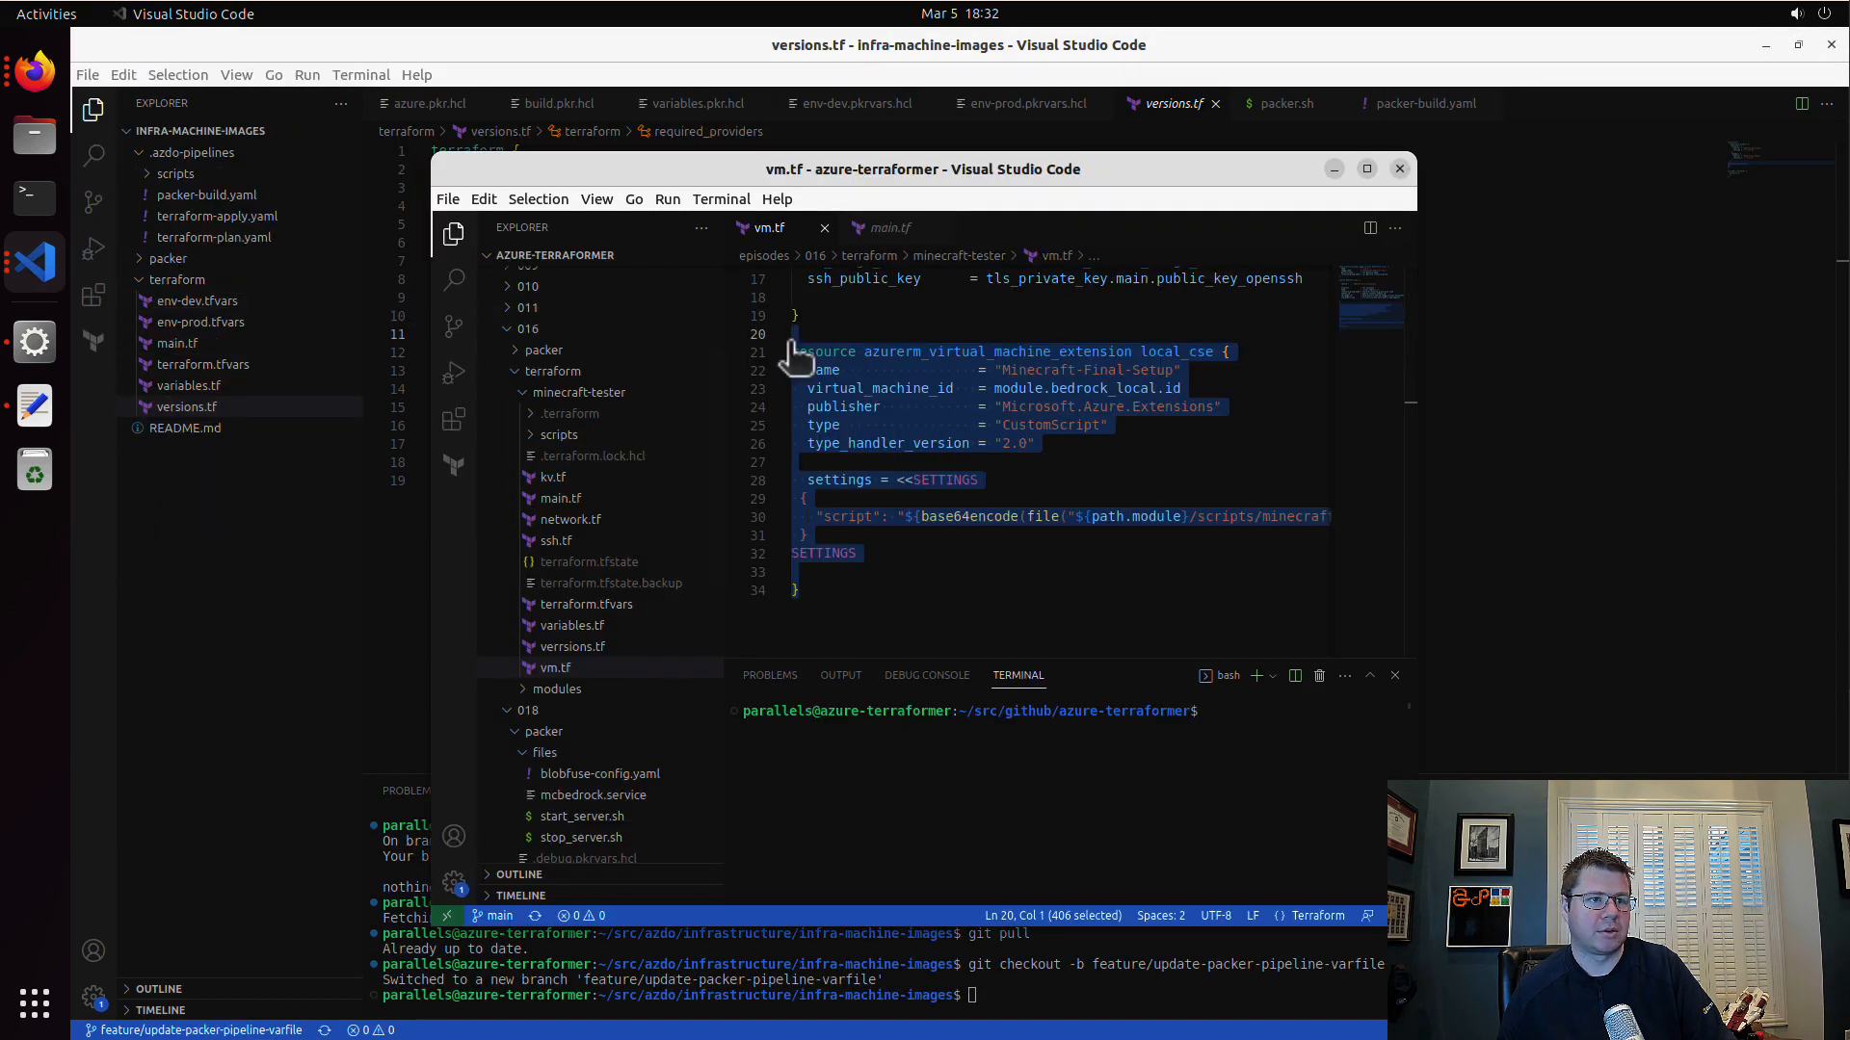
left_click(536, 435)
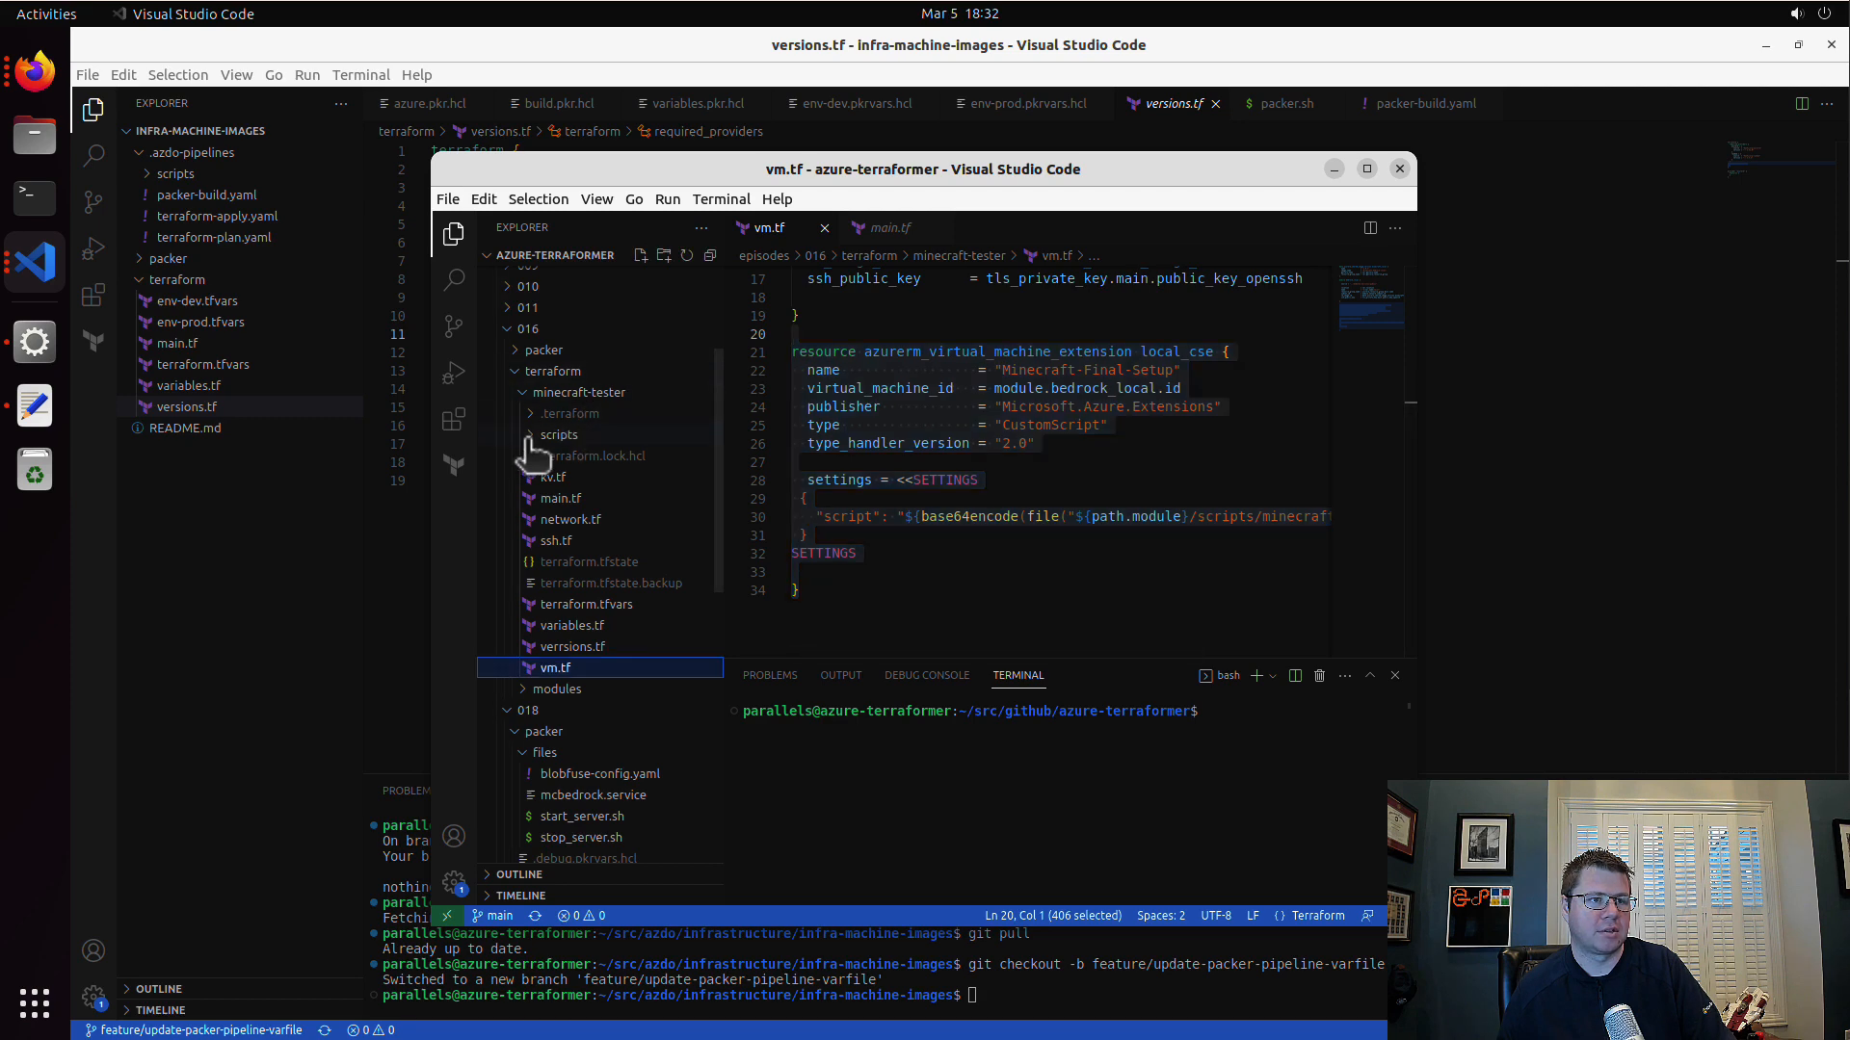
left_click(639, 458)
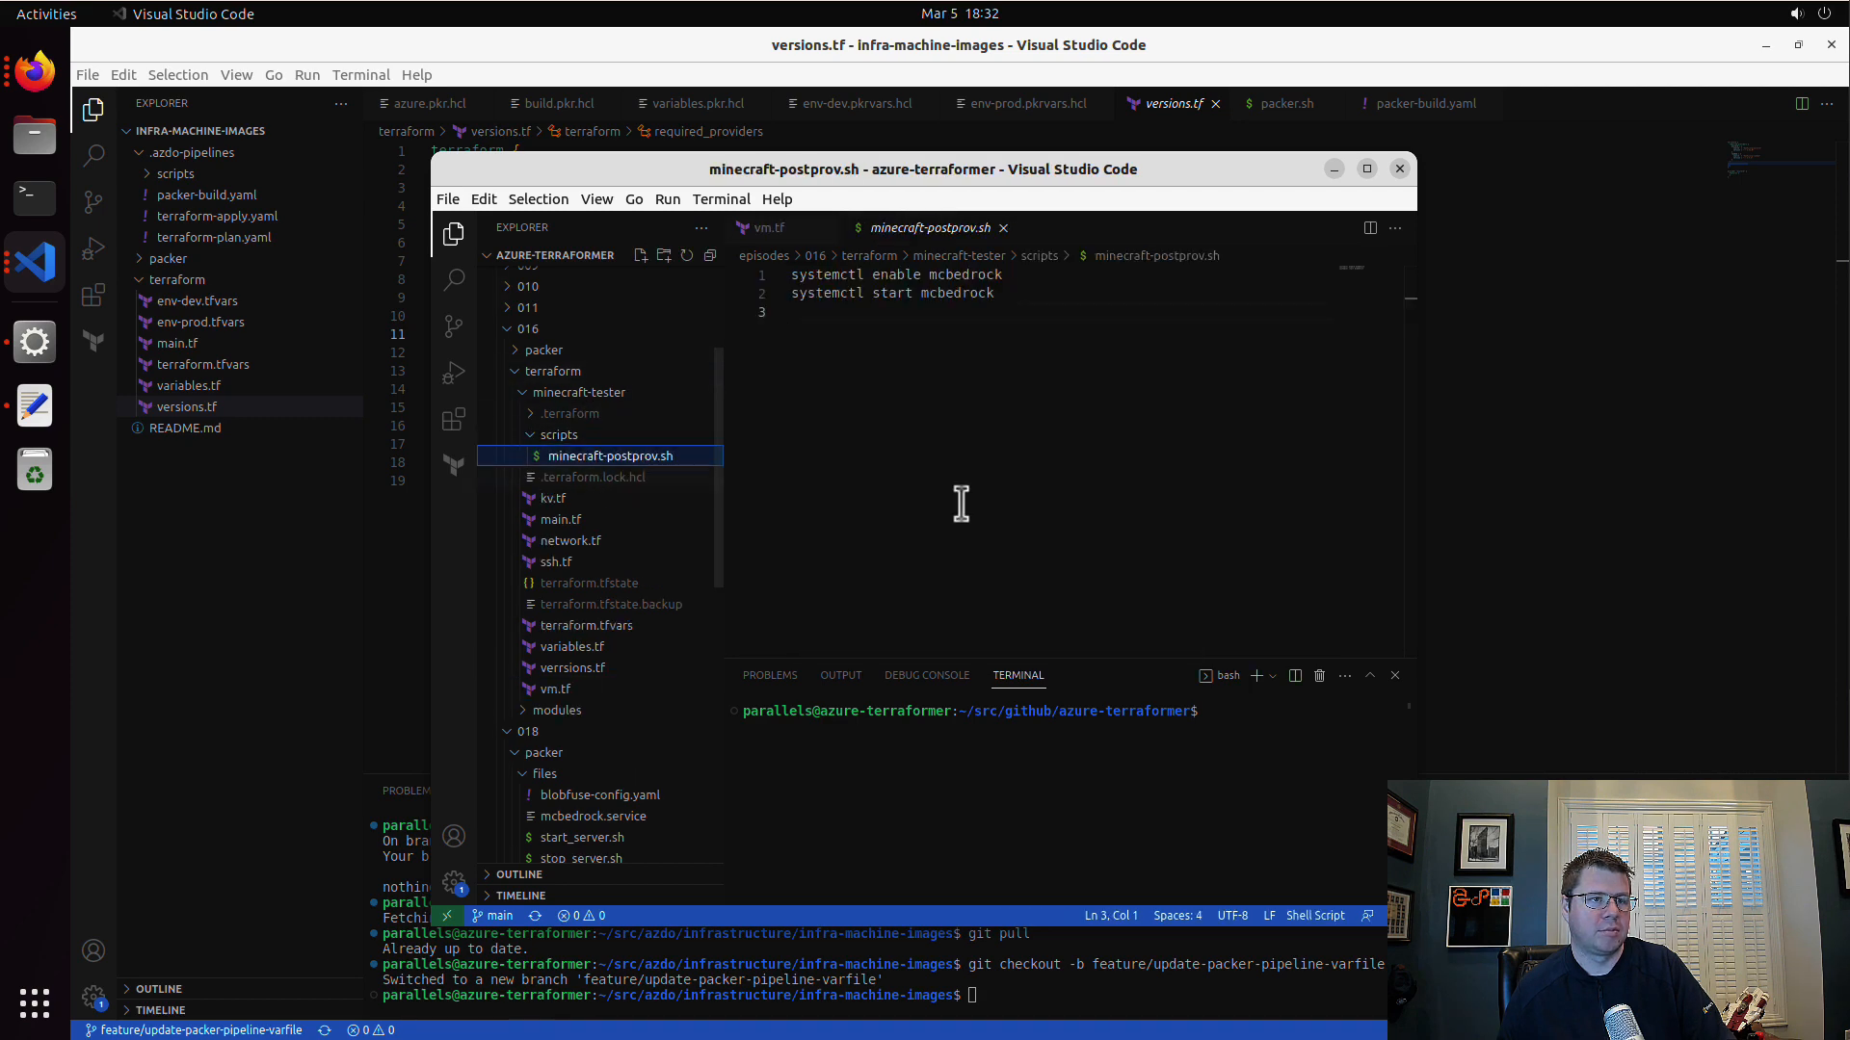
Step: Return to the minecraft project and paste minecraft-postprov.sh into terraform/v1/files
left_click(1486, 491)
left_click(35, 261)
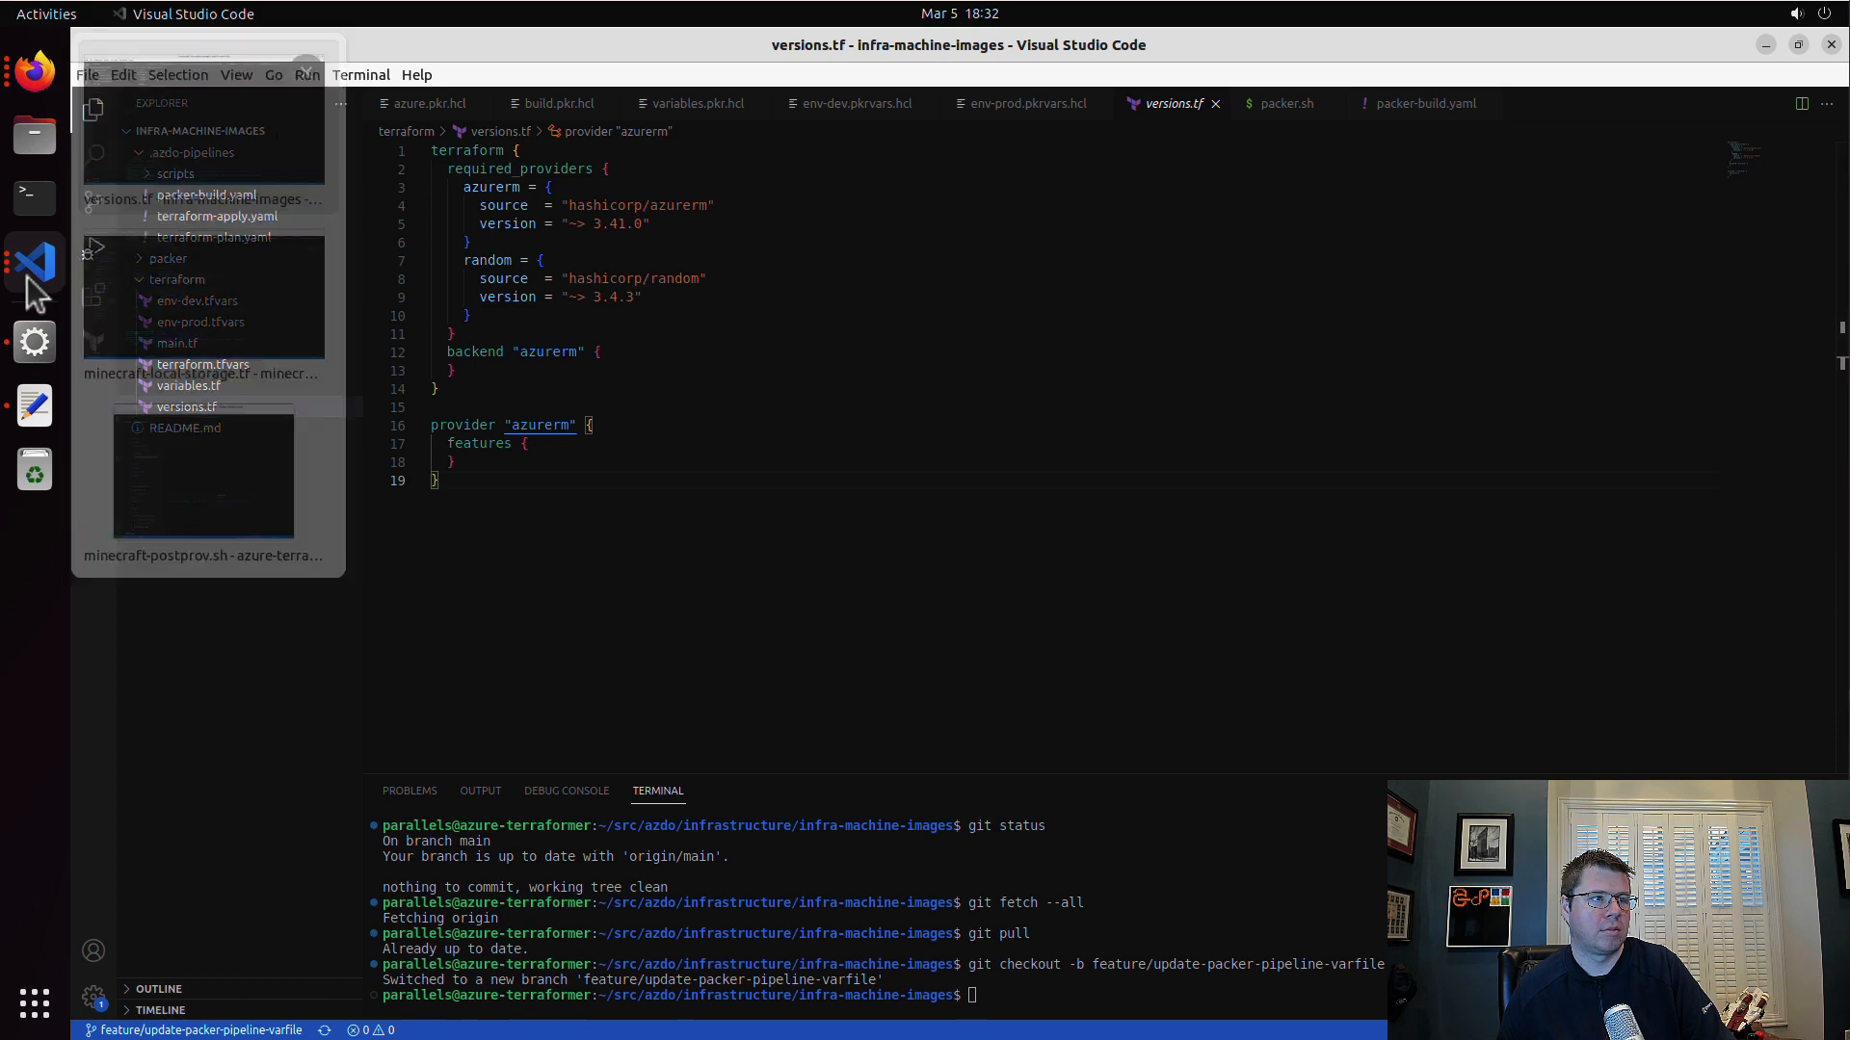
left_click(175, 296)
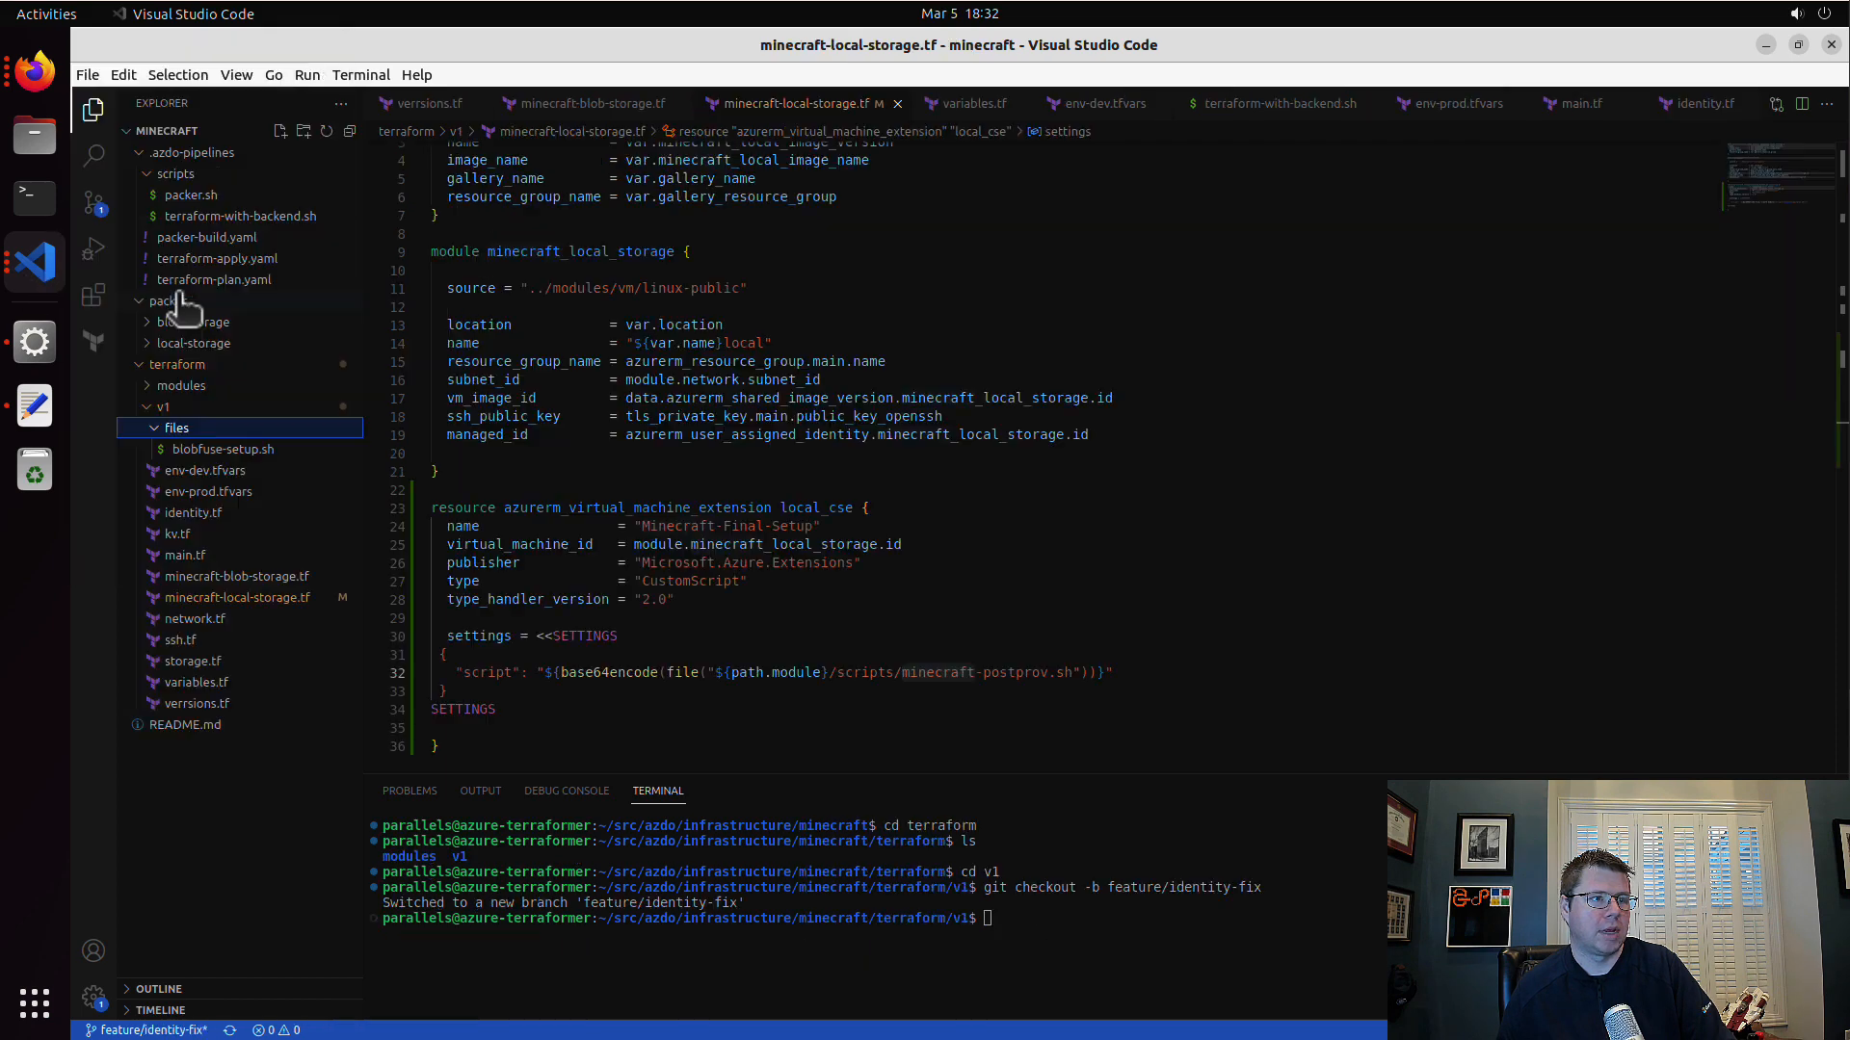
left_click(350, 470)
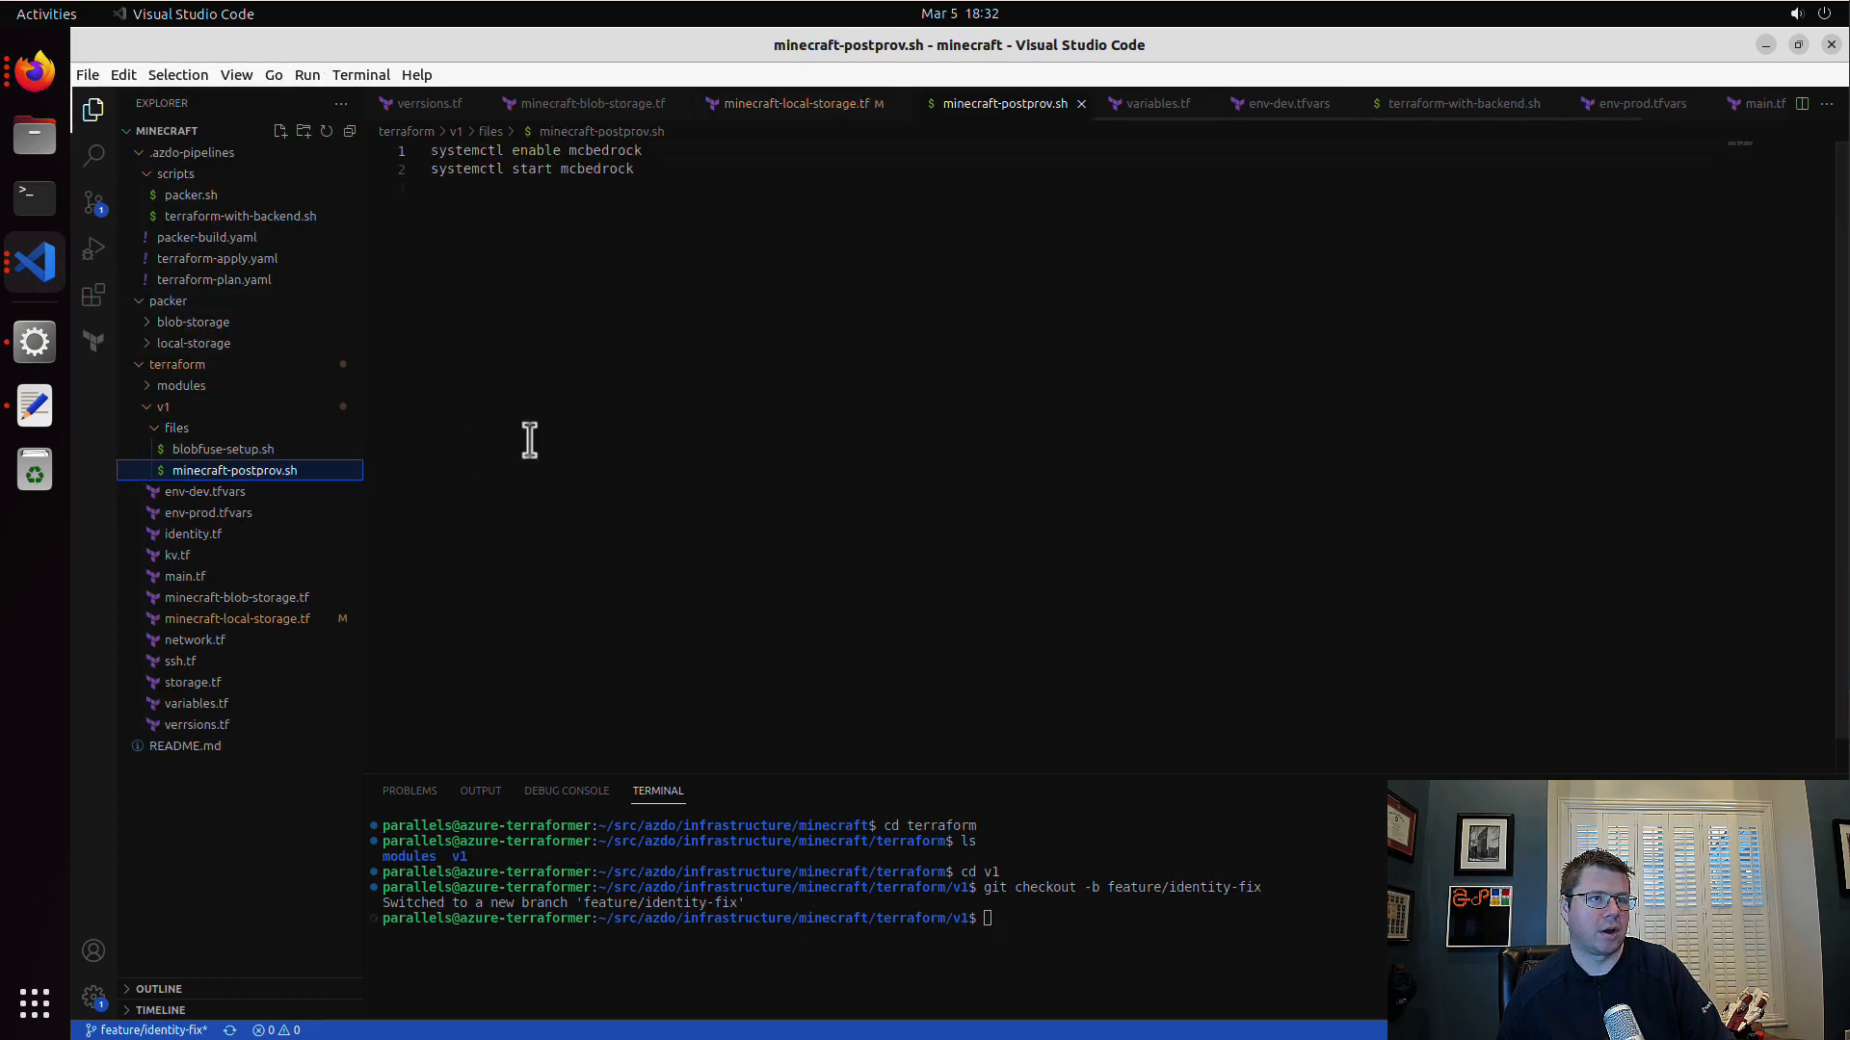
left_click(699, 365)
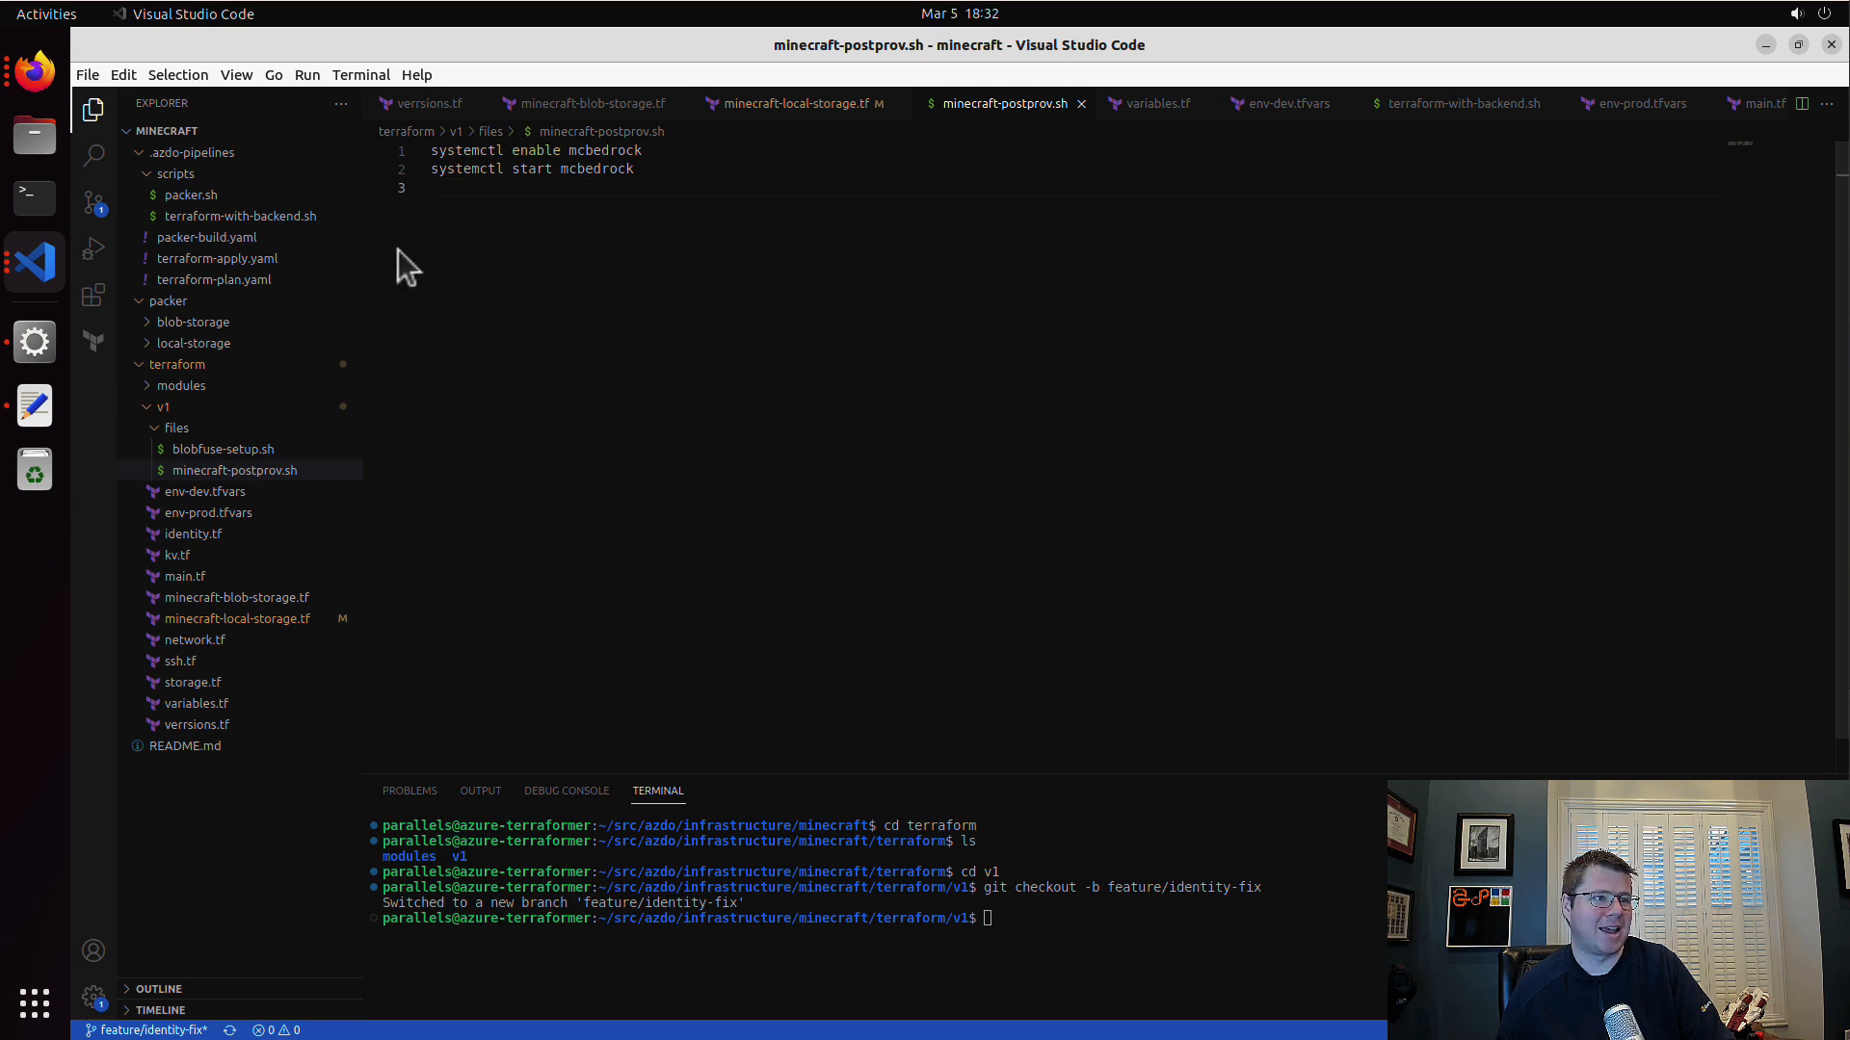
Step: Review the extension in minecraft-local-storage.tf and create the Git branch feature/add-local-cse in the terminal
left_click(294, 621)
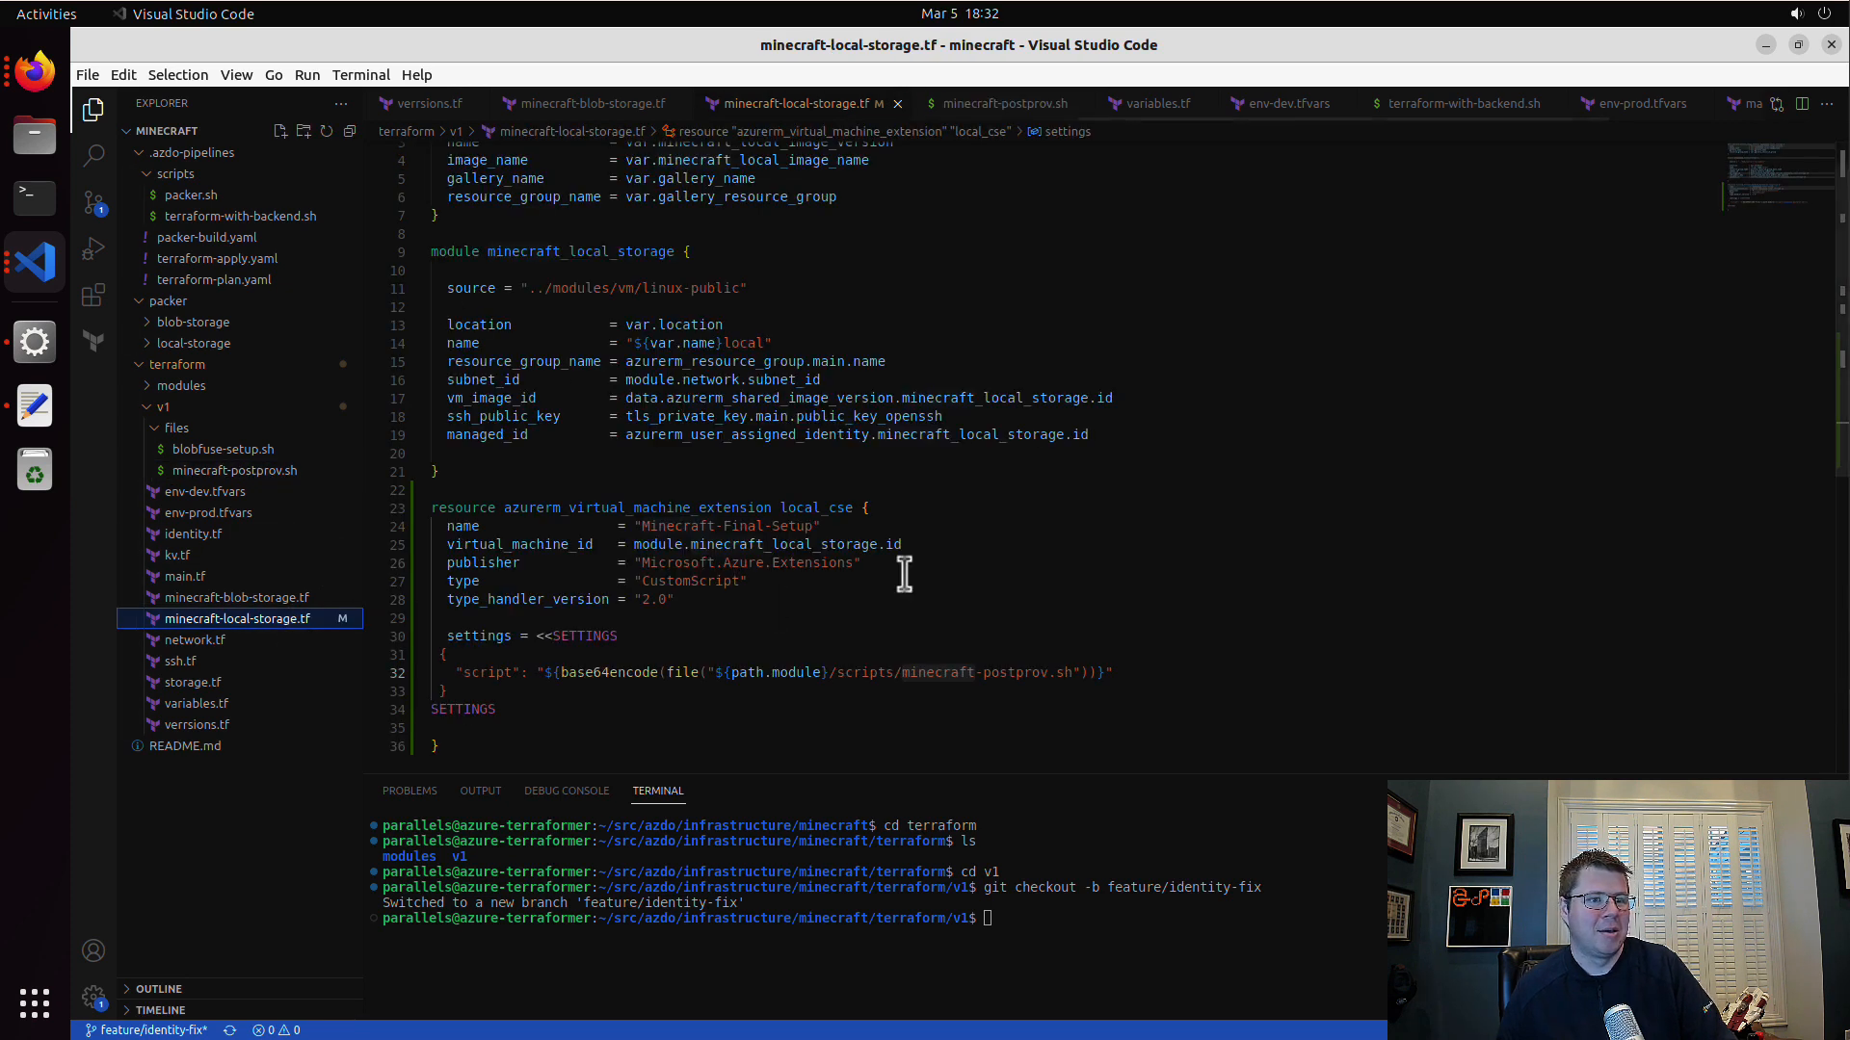
left_click(847, 701)
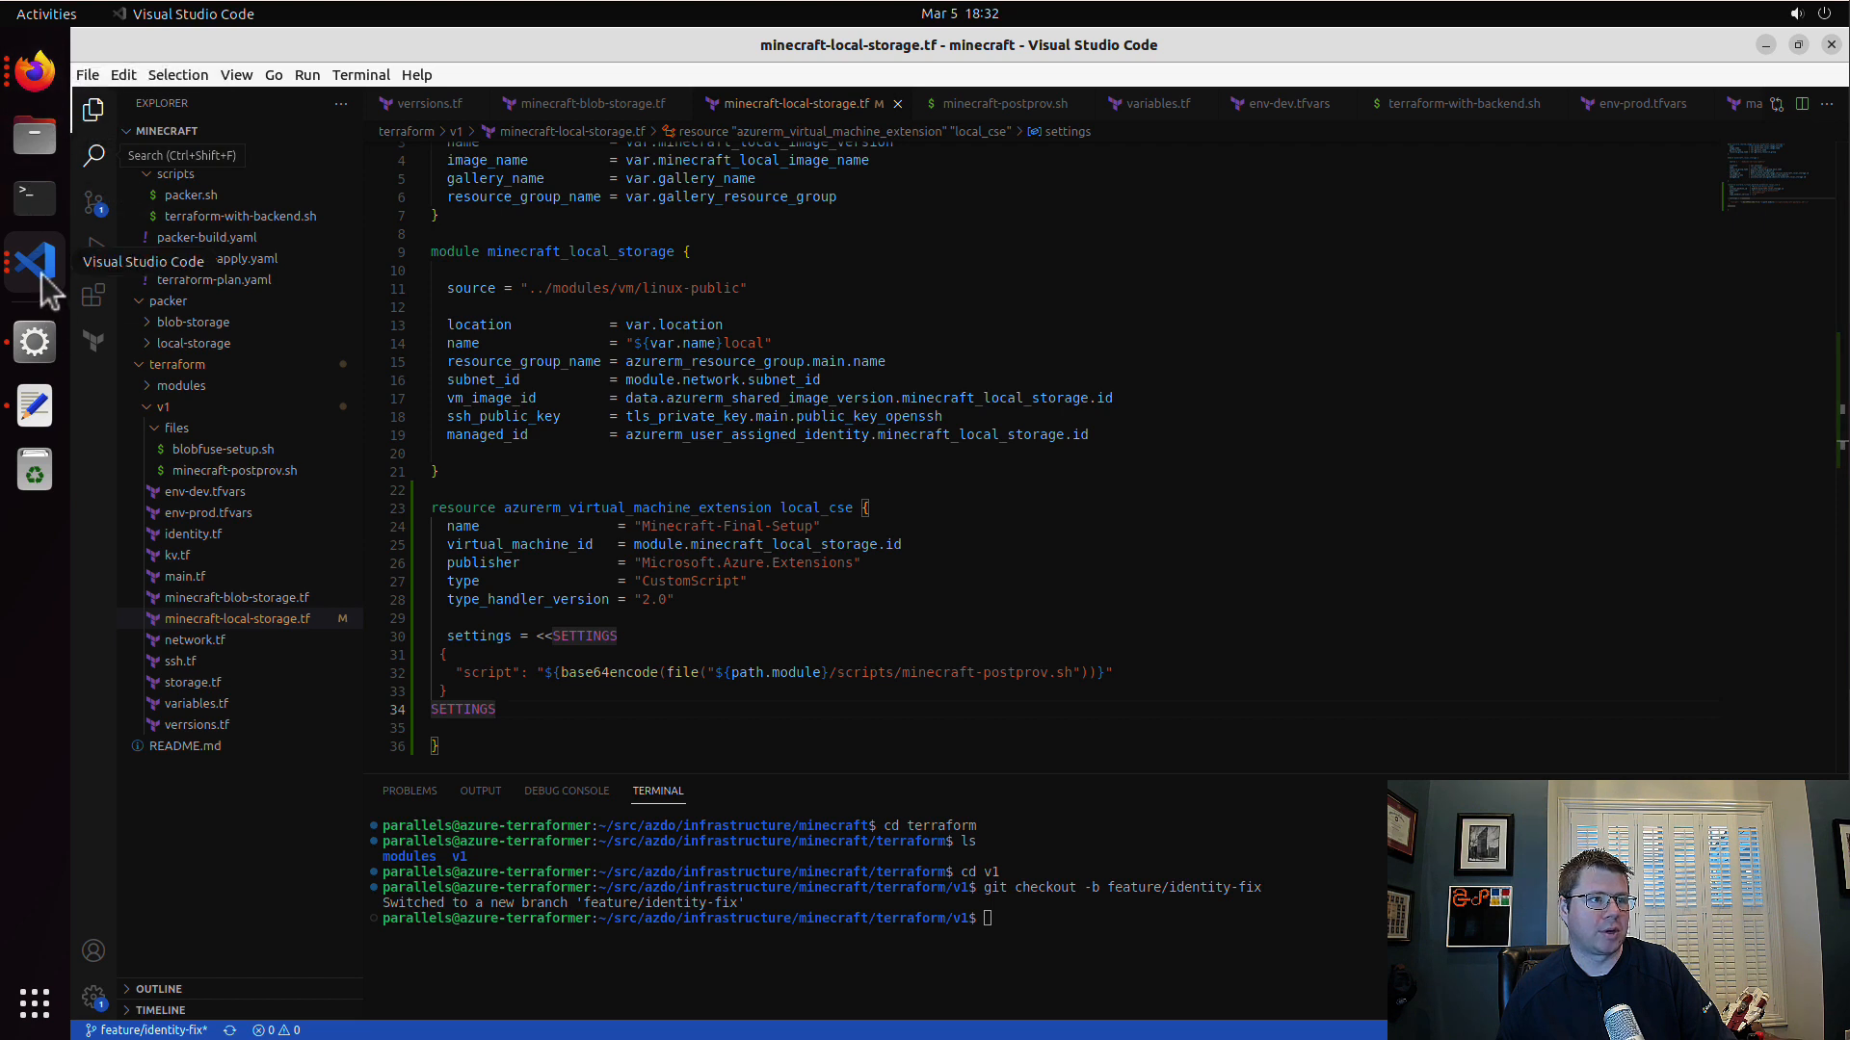
left_click(1063, 903)
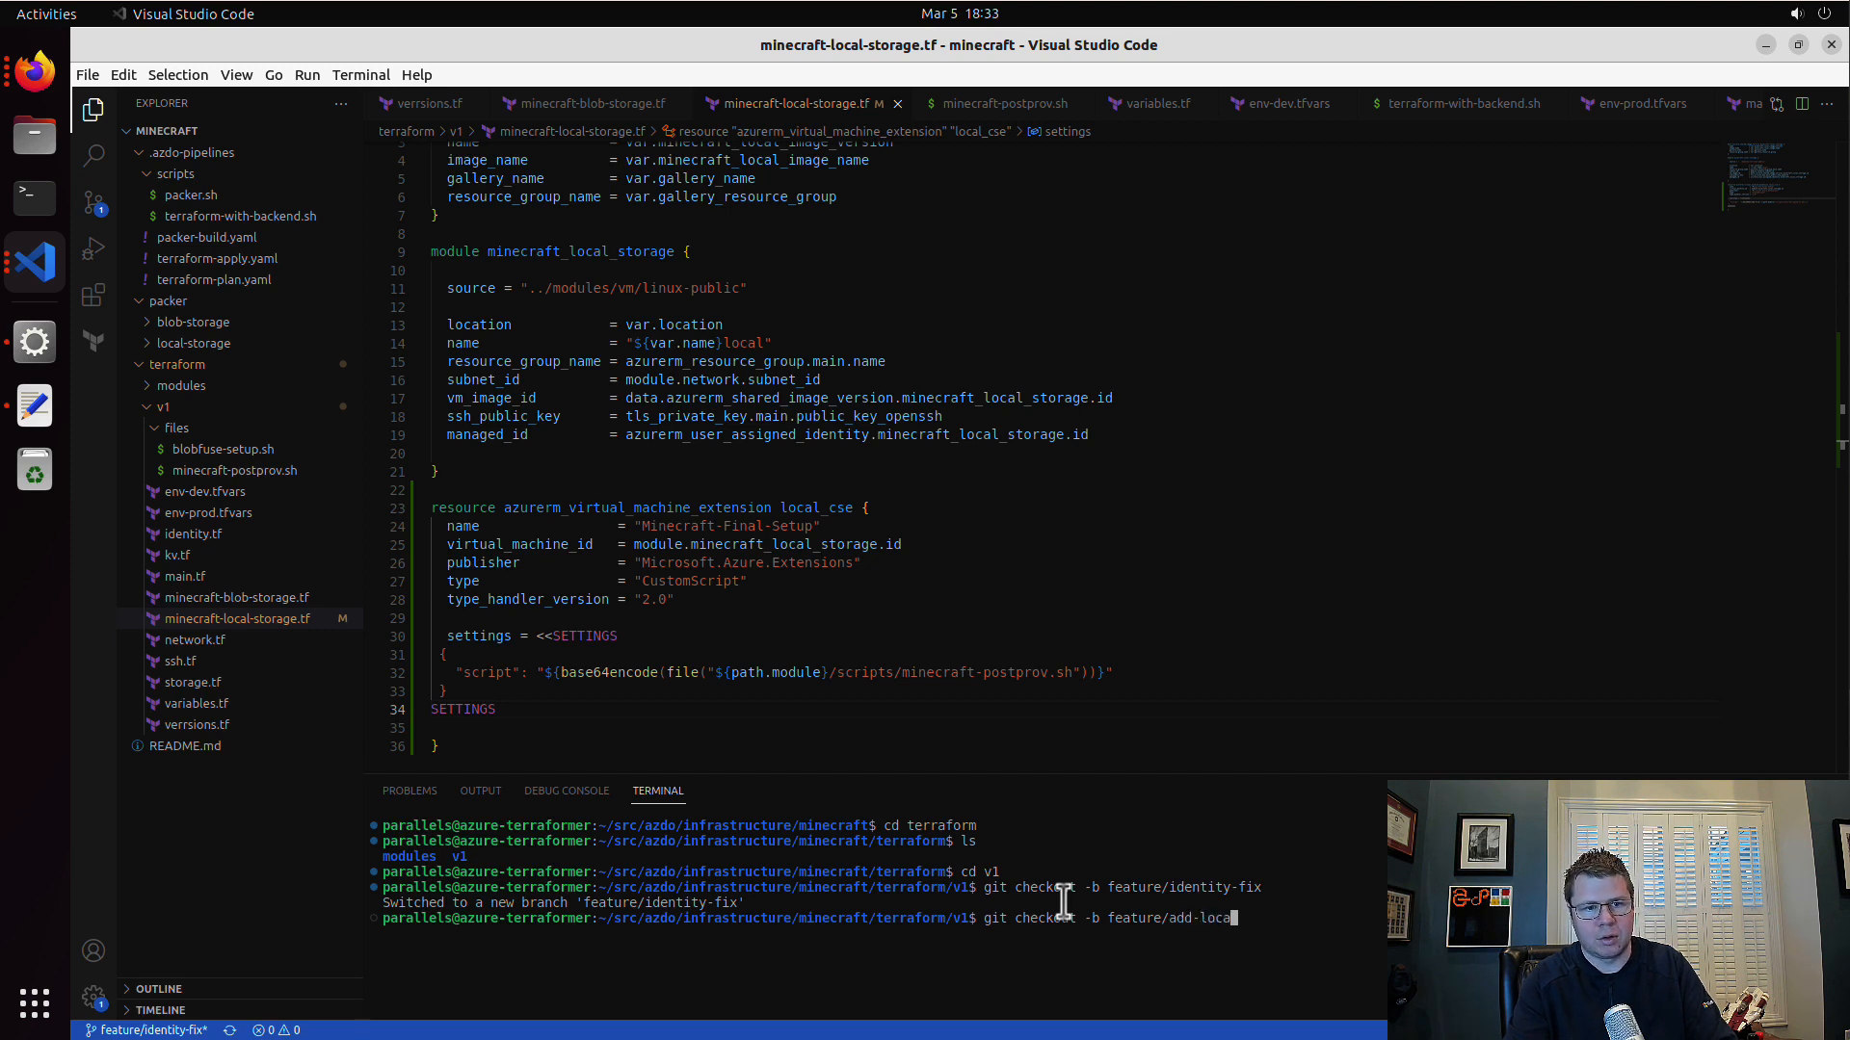
type("e")
key("Return")
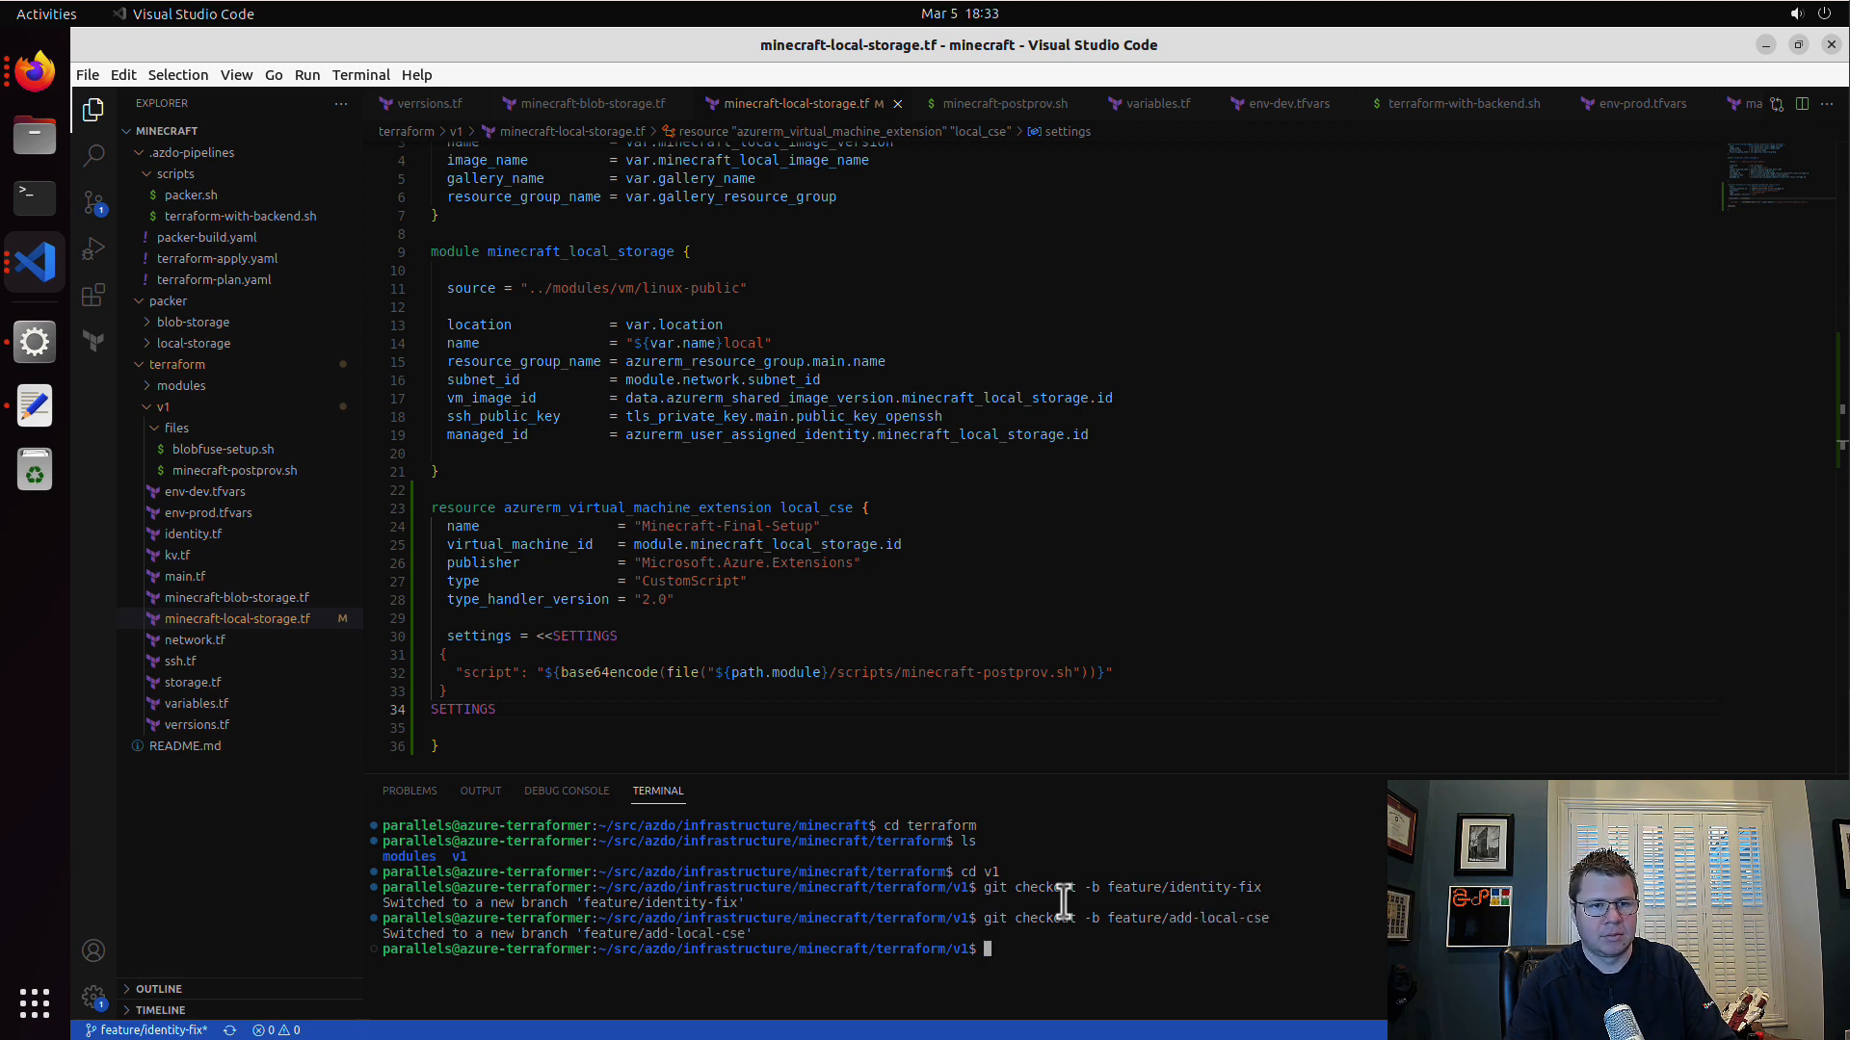
Step: Commit the minecraft-local-storage.tf change with the message "local cse" and push it to the remote
left_click(93, 203)
left_click(299, 140)
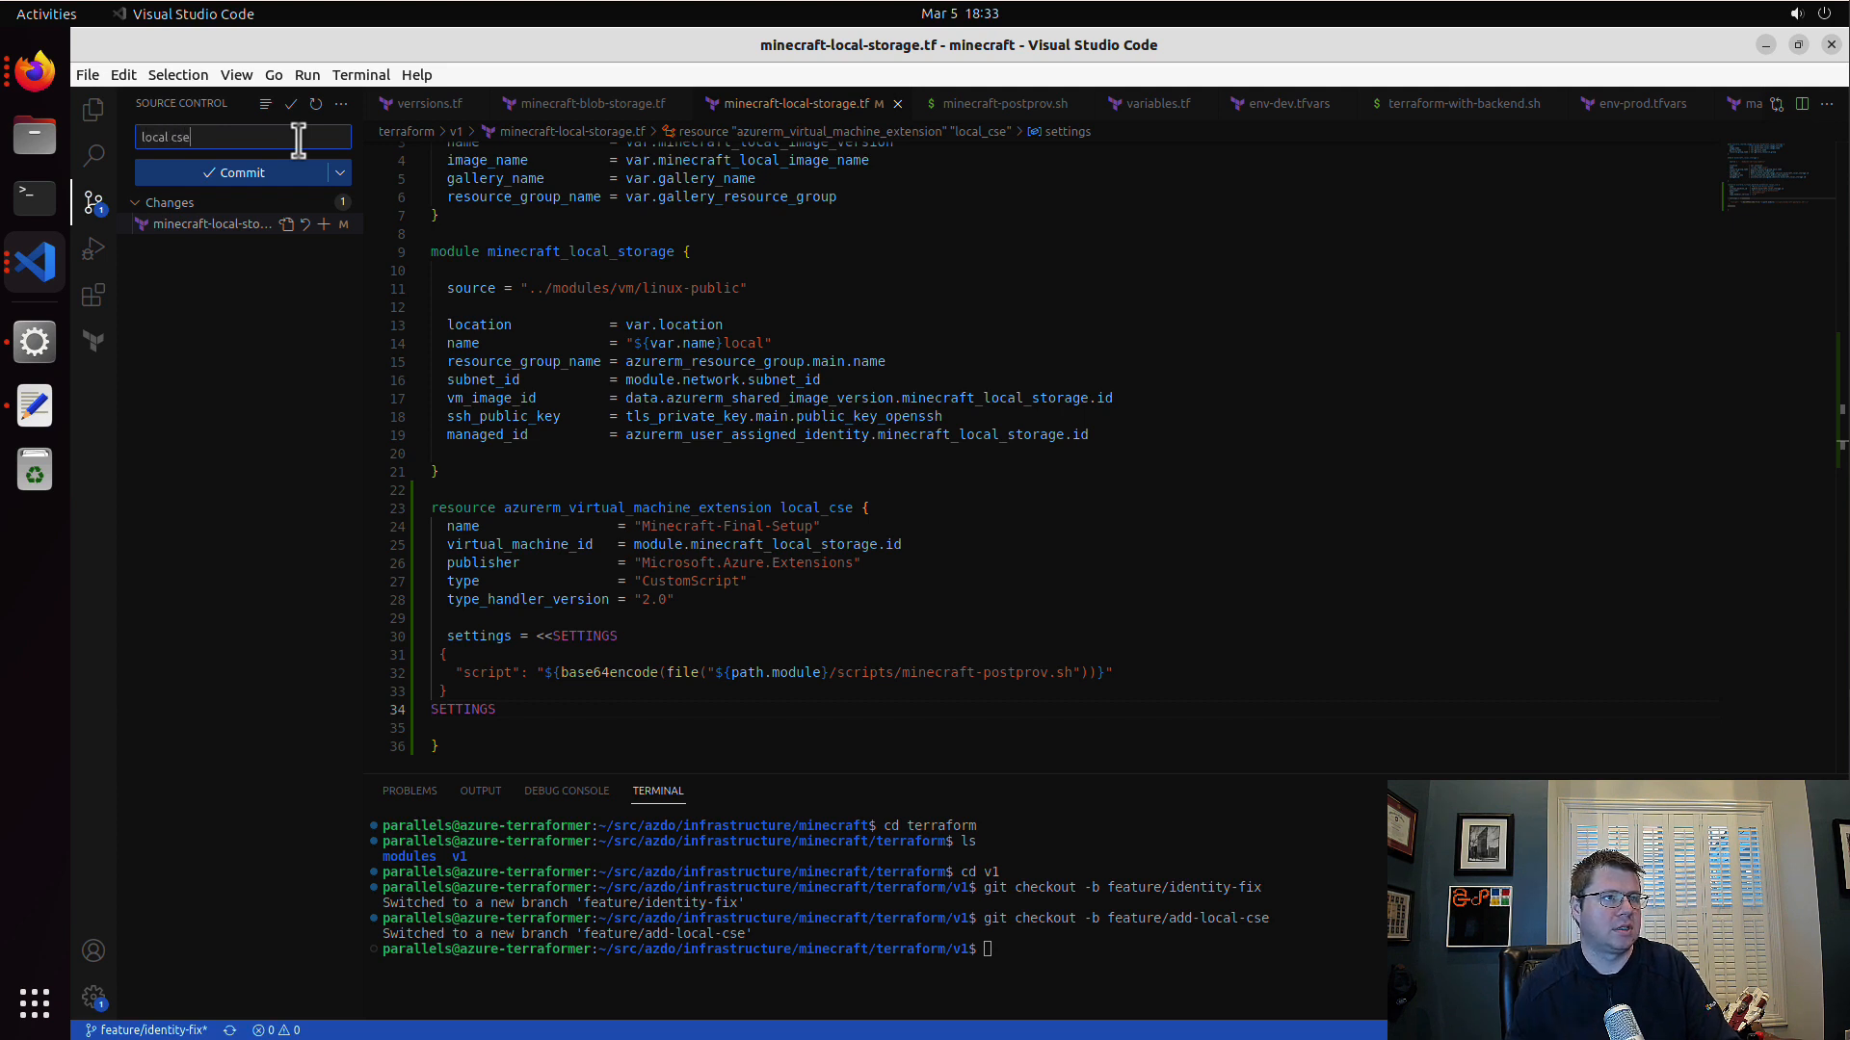
left_click(342, 172)
left_click(428, 227)
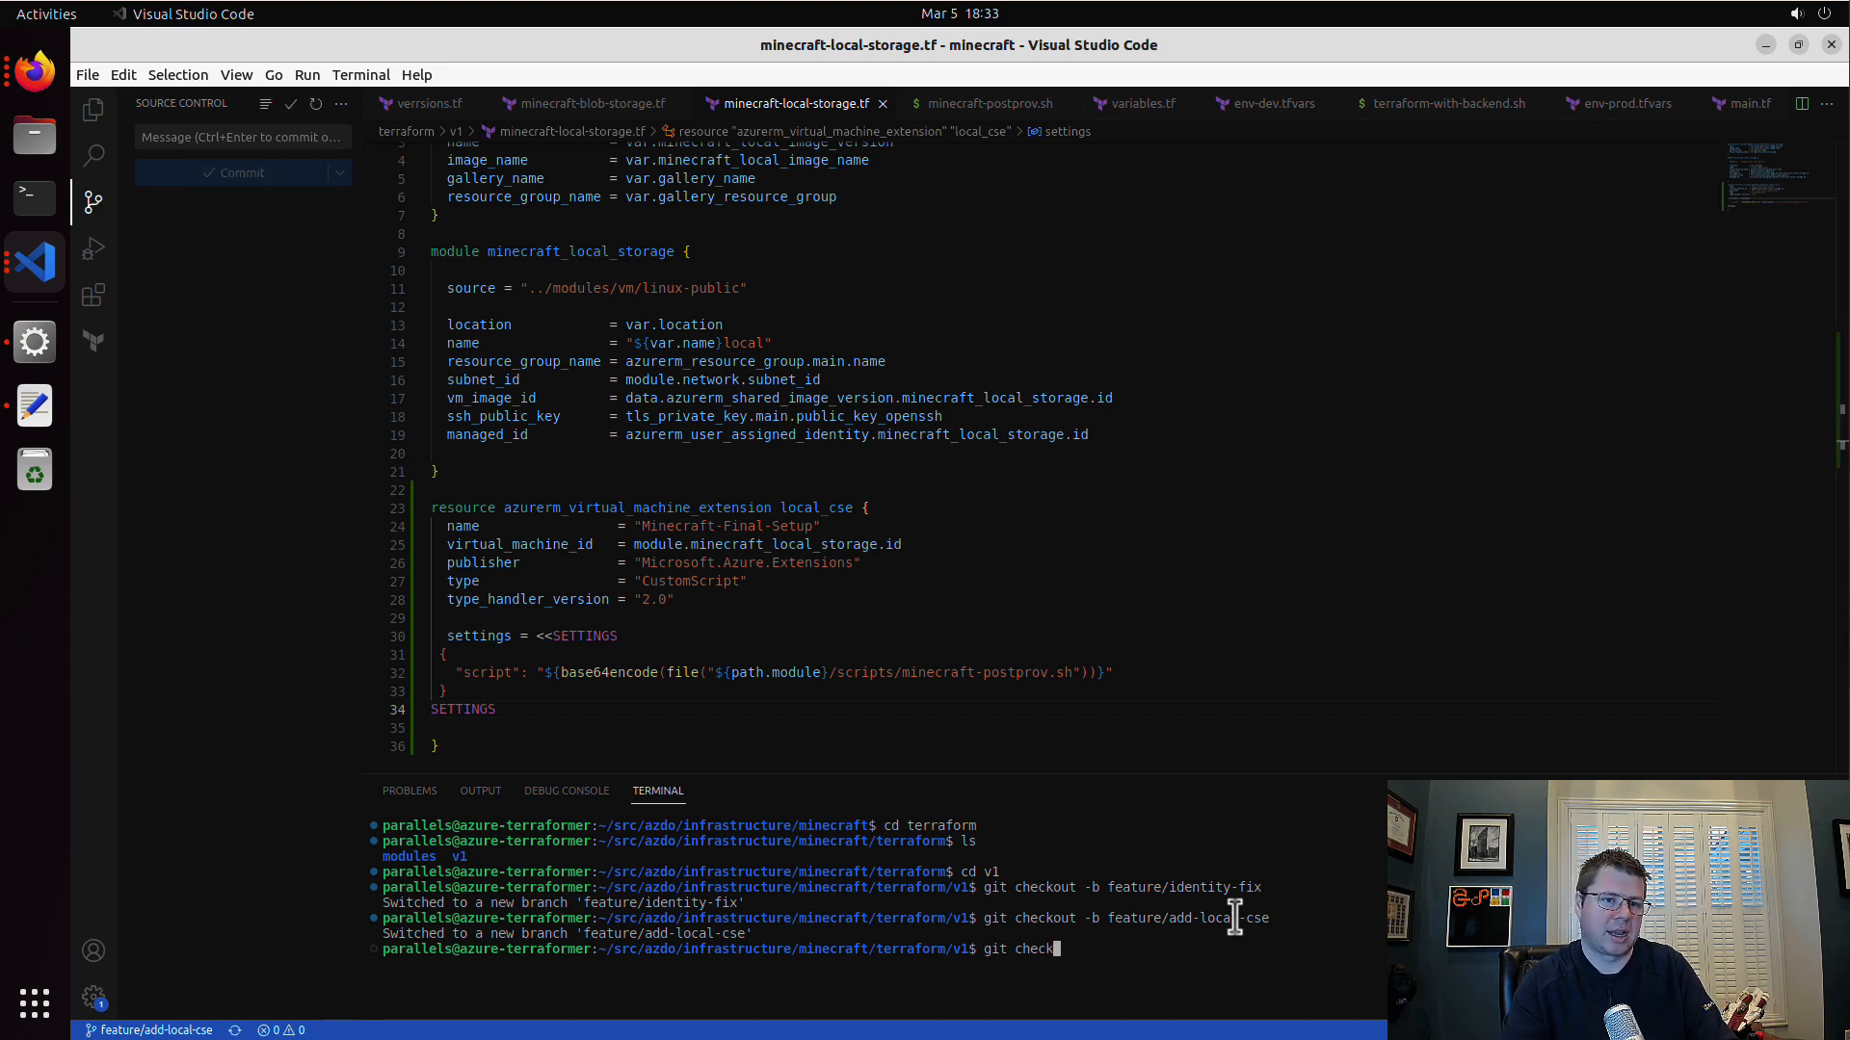
Step: Check out the main branch, then fetch all remotes and pull the latest commits
type("ain")
key("Return")
type("git f")
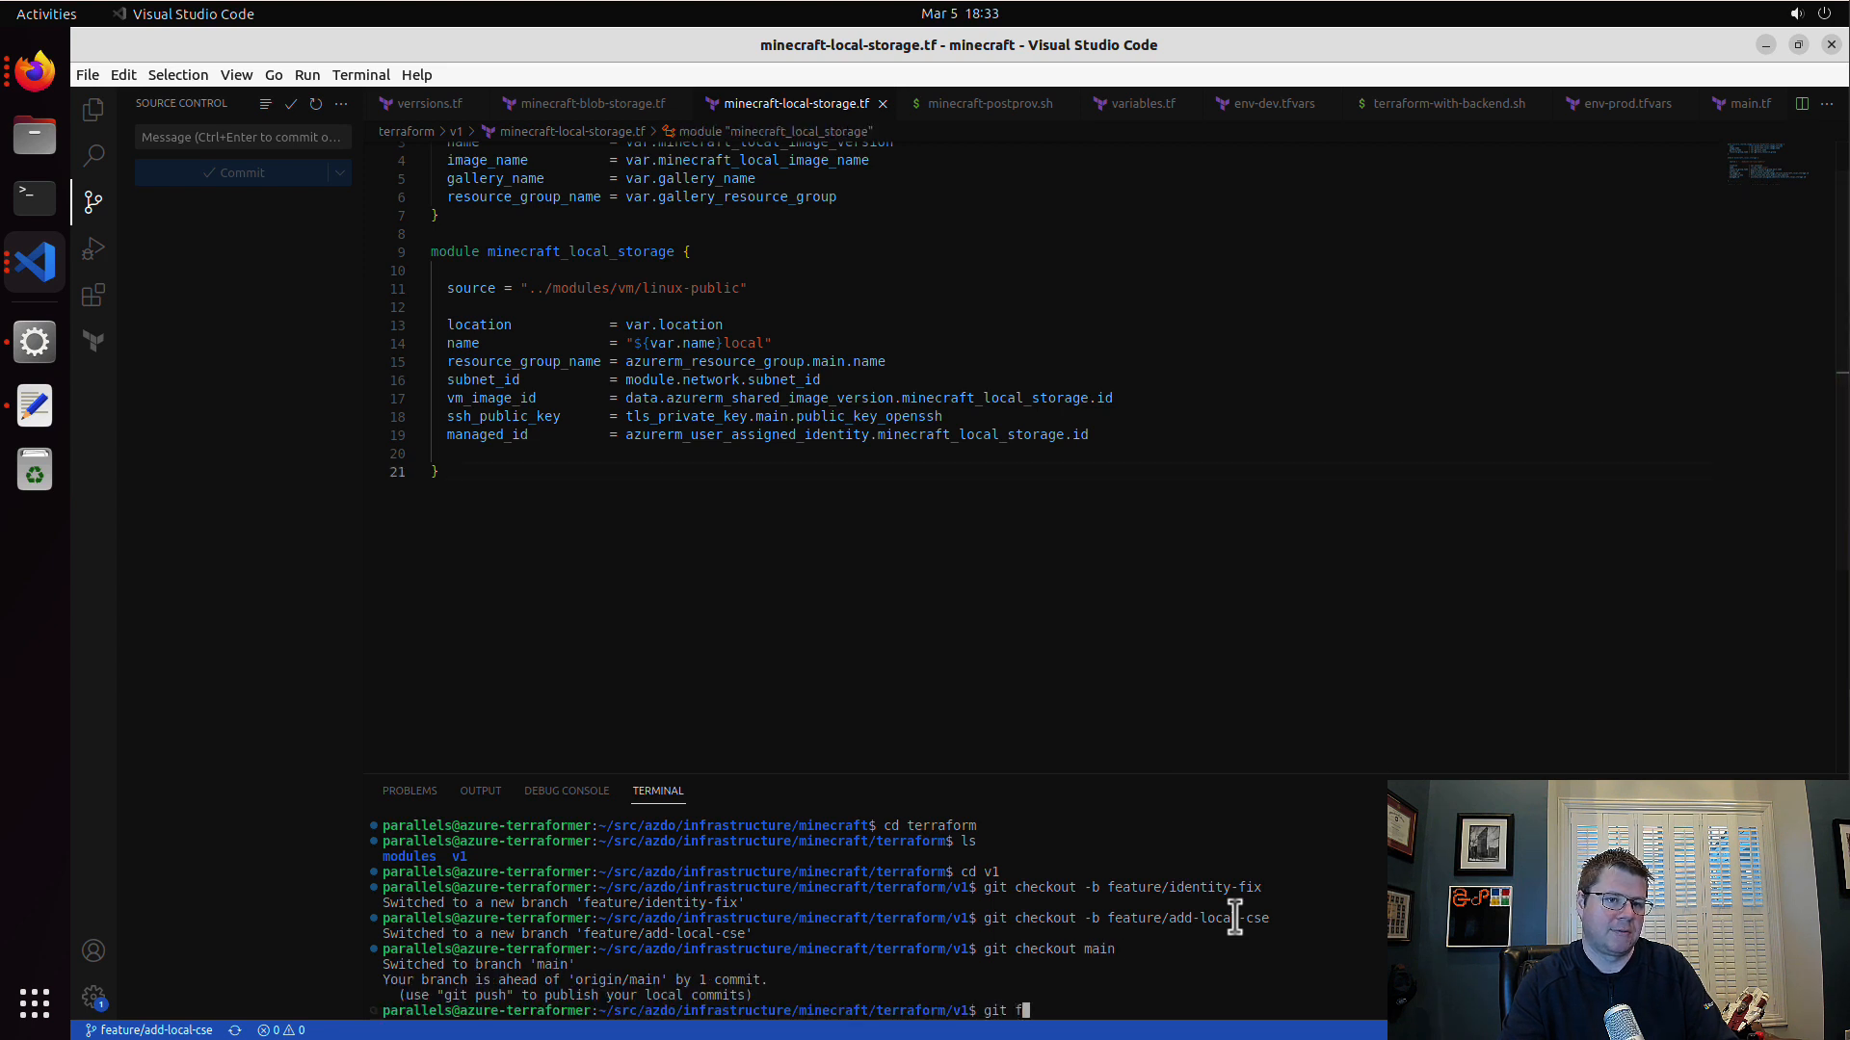
type("etch --all")
key("Return")
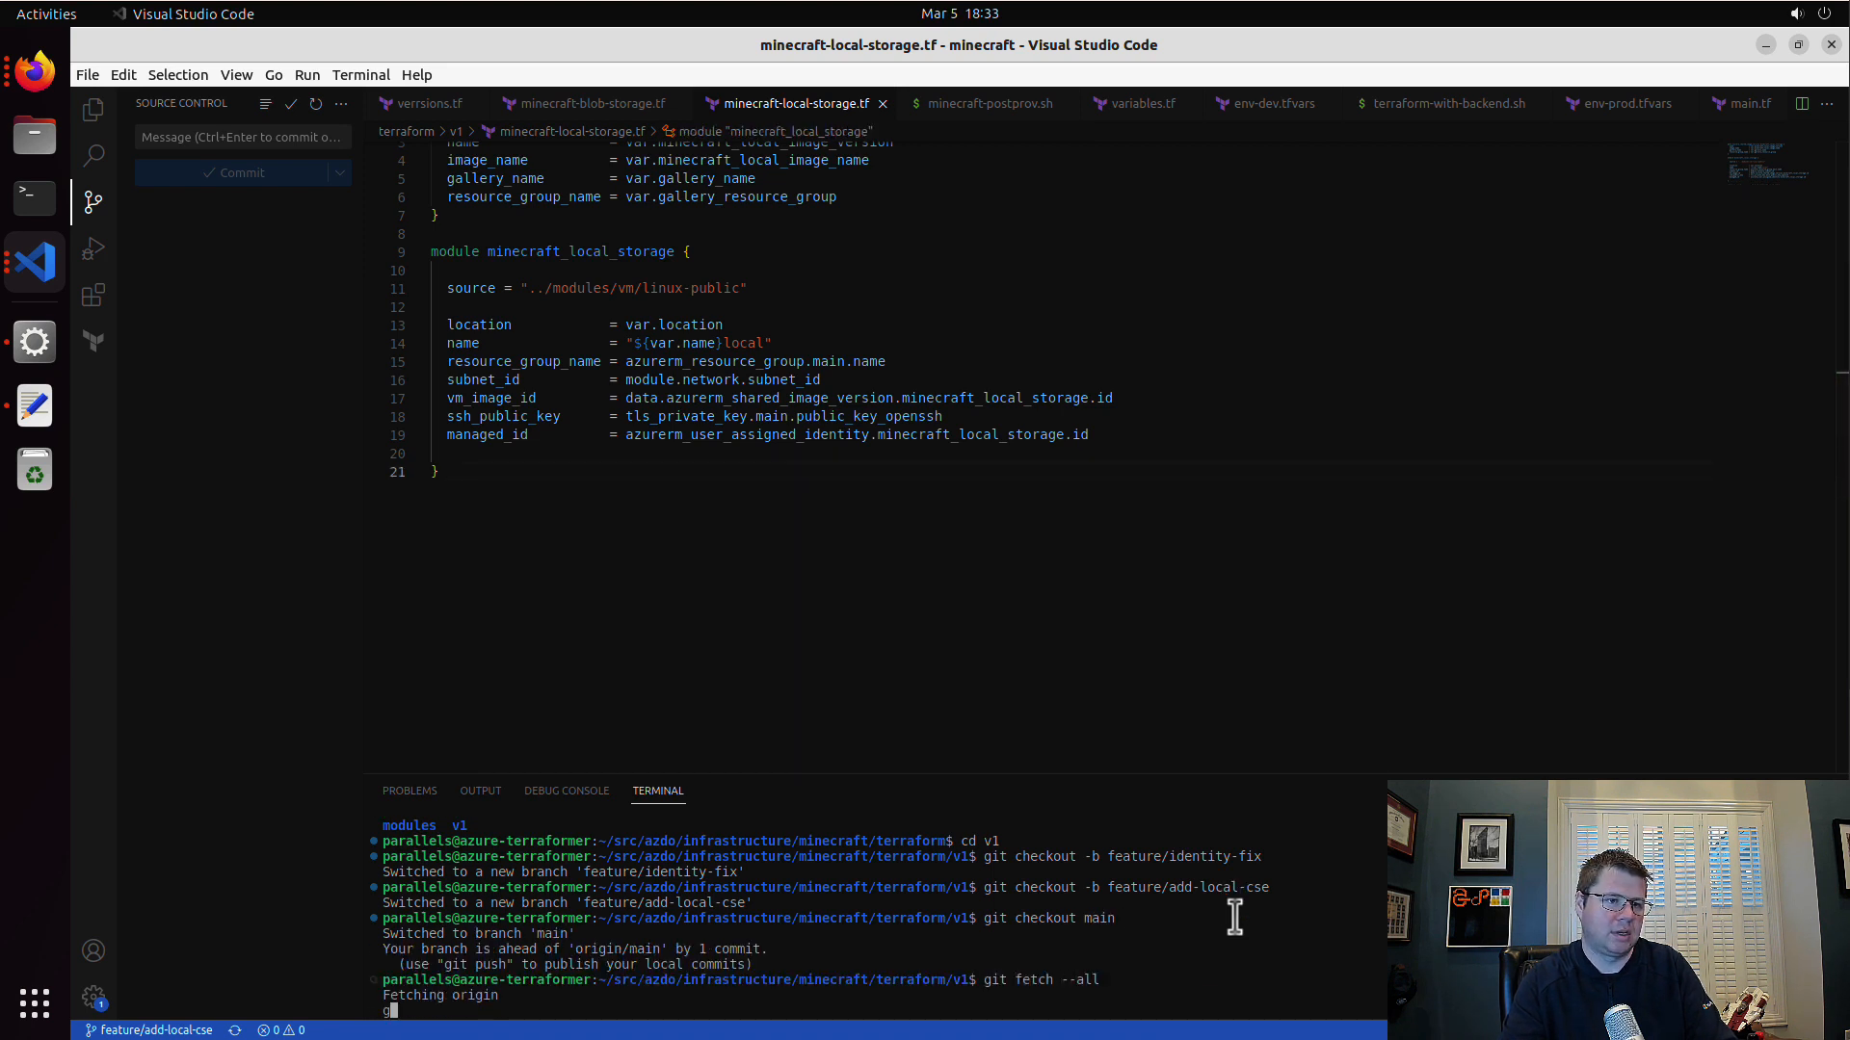
type("l")
key("Return")
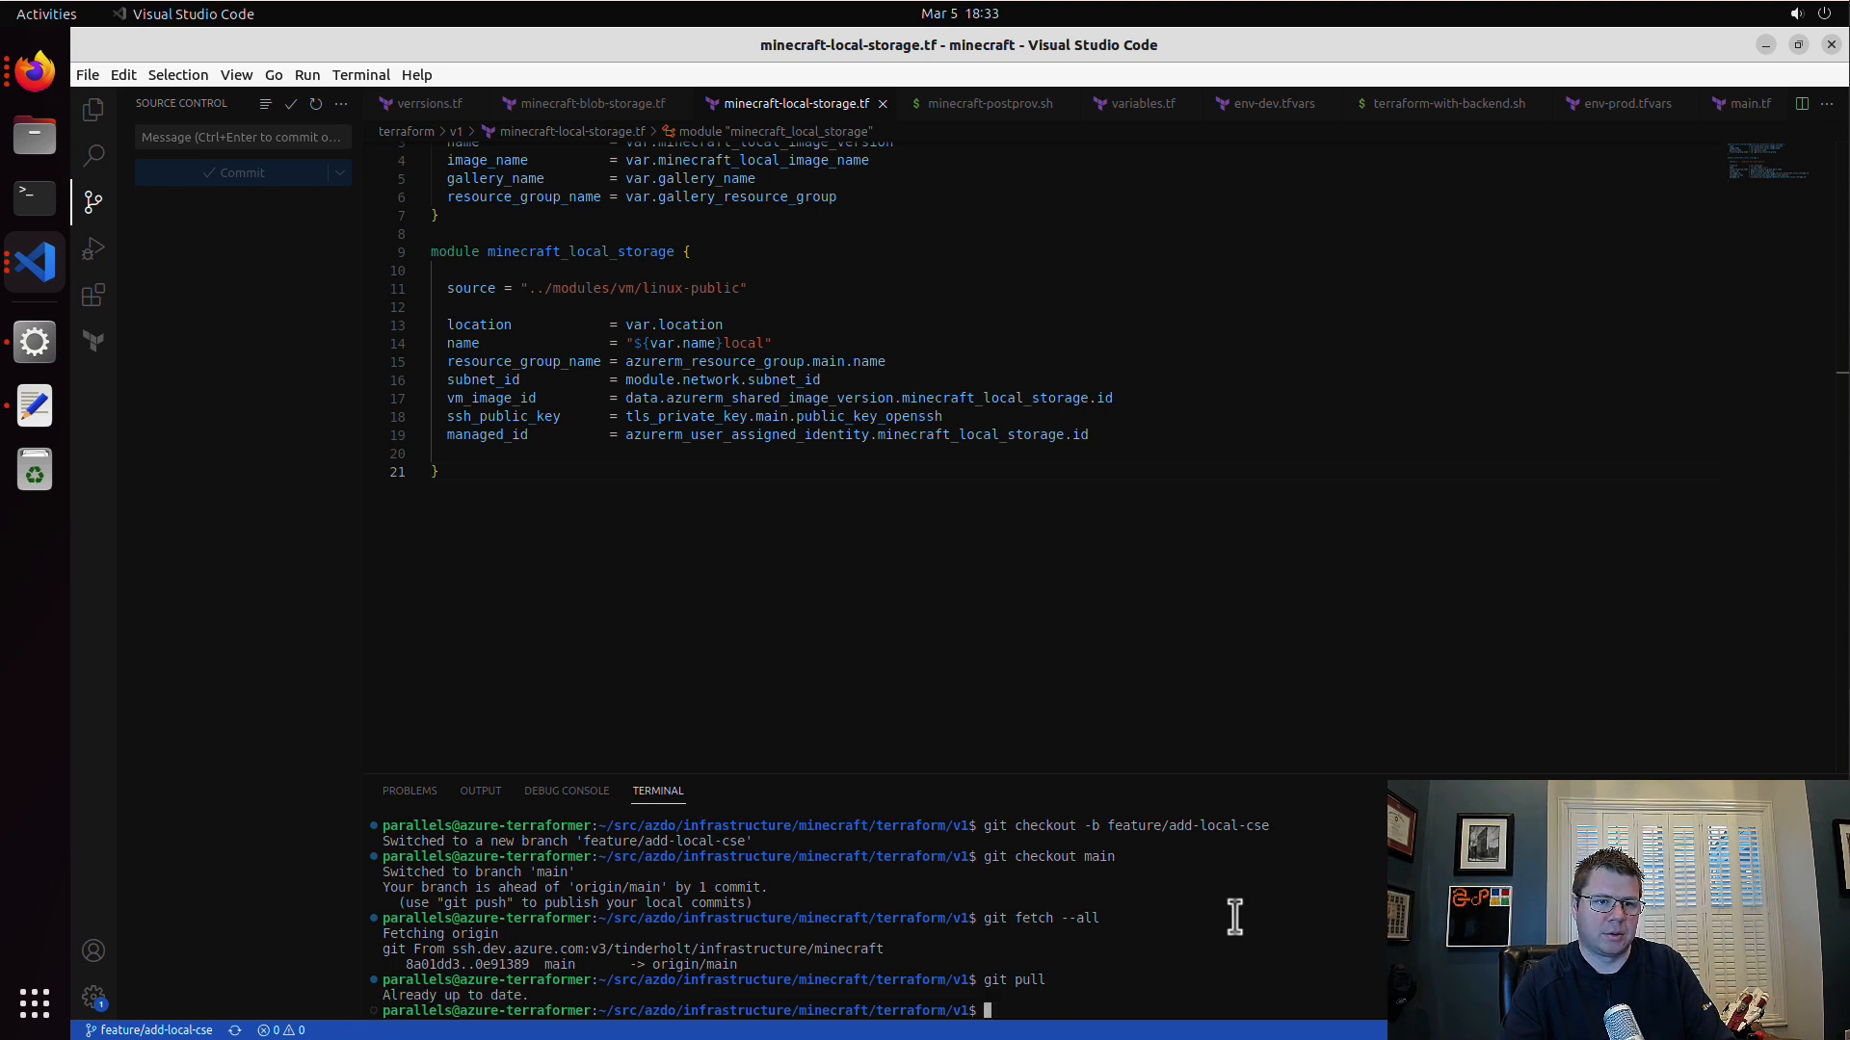
Step: Check out the feature/add-local-cse branch again in the terminal
type("git checkout")
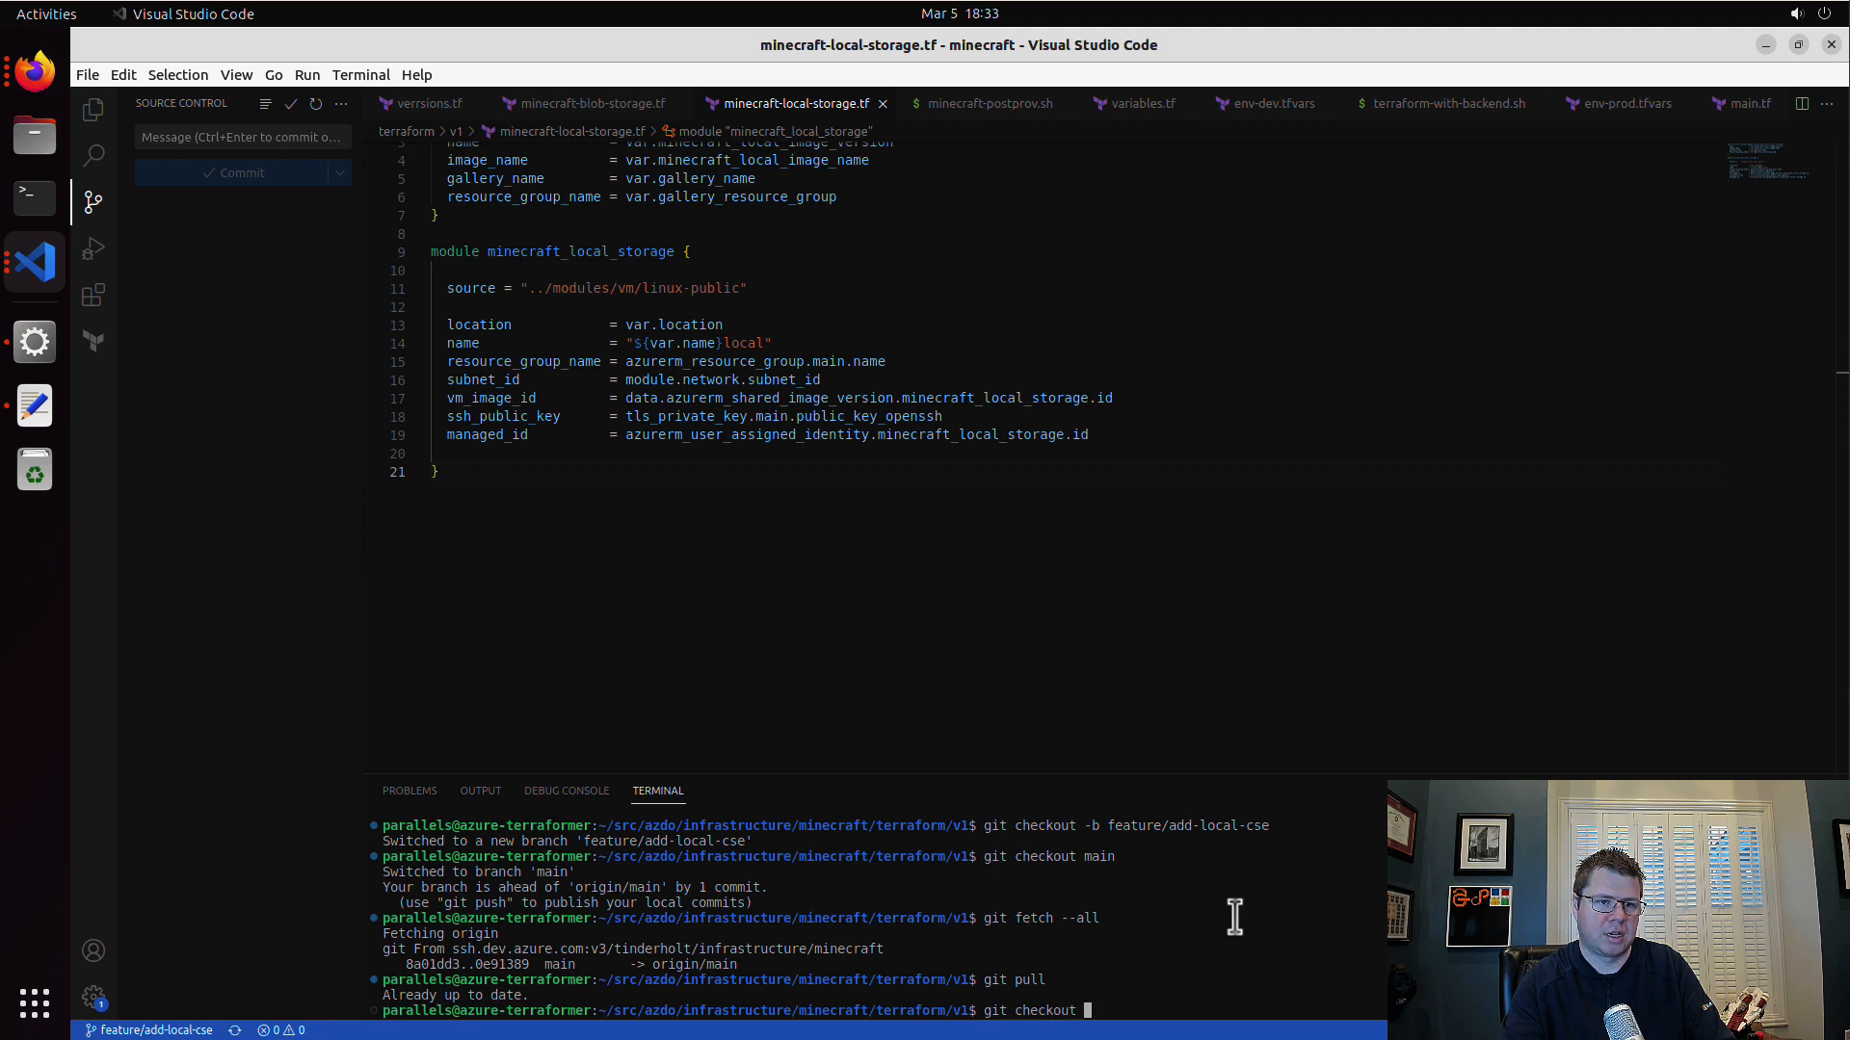
type(" feature/add-local-cse")
key("Return")
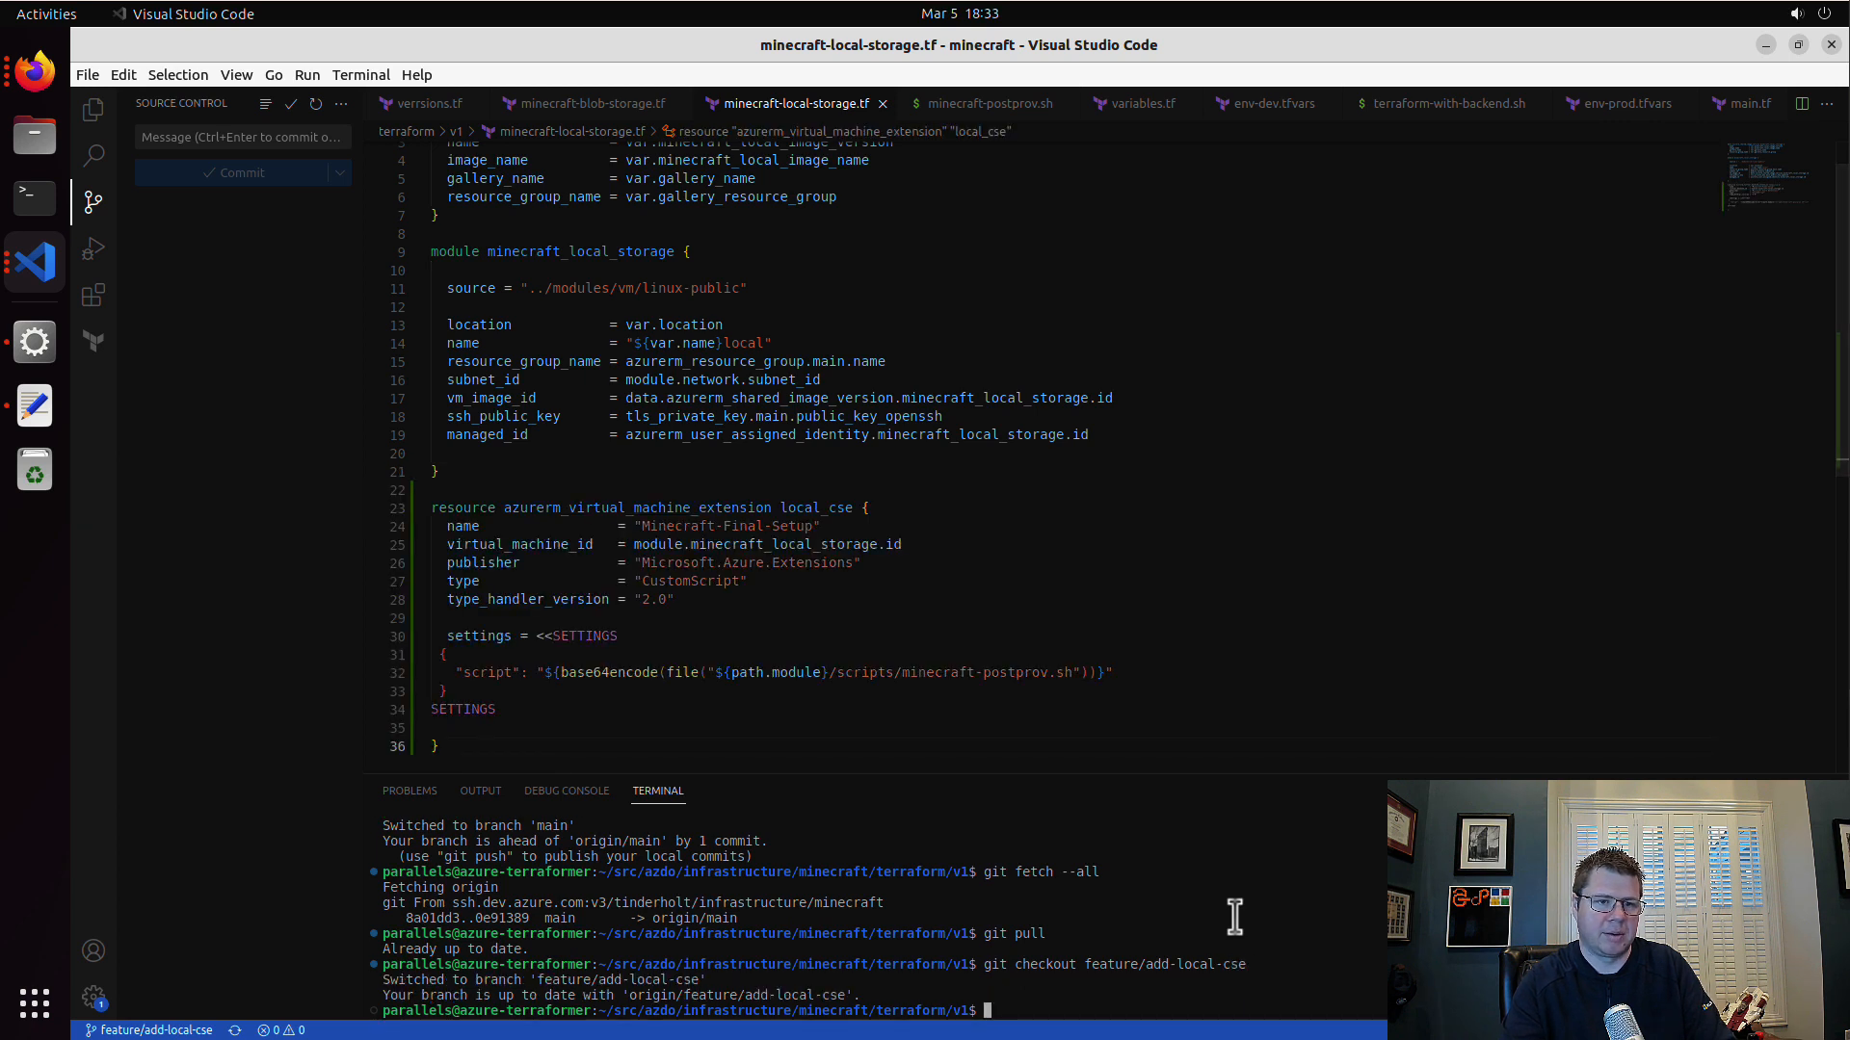
Step: Rebase feature/add-local-cse onto main and force-push the branch
type("git rebase mai")
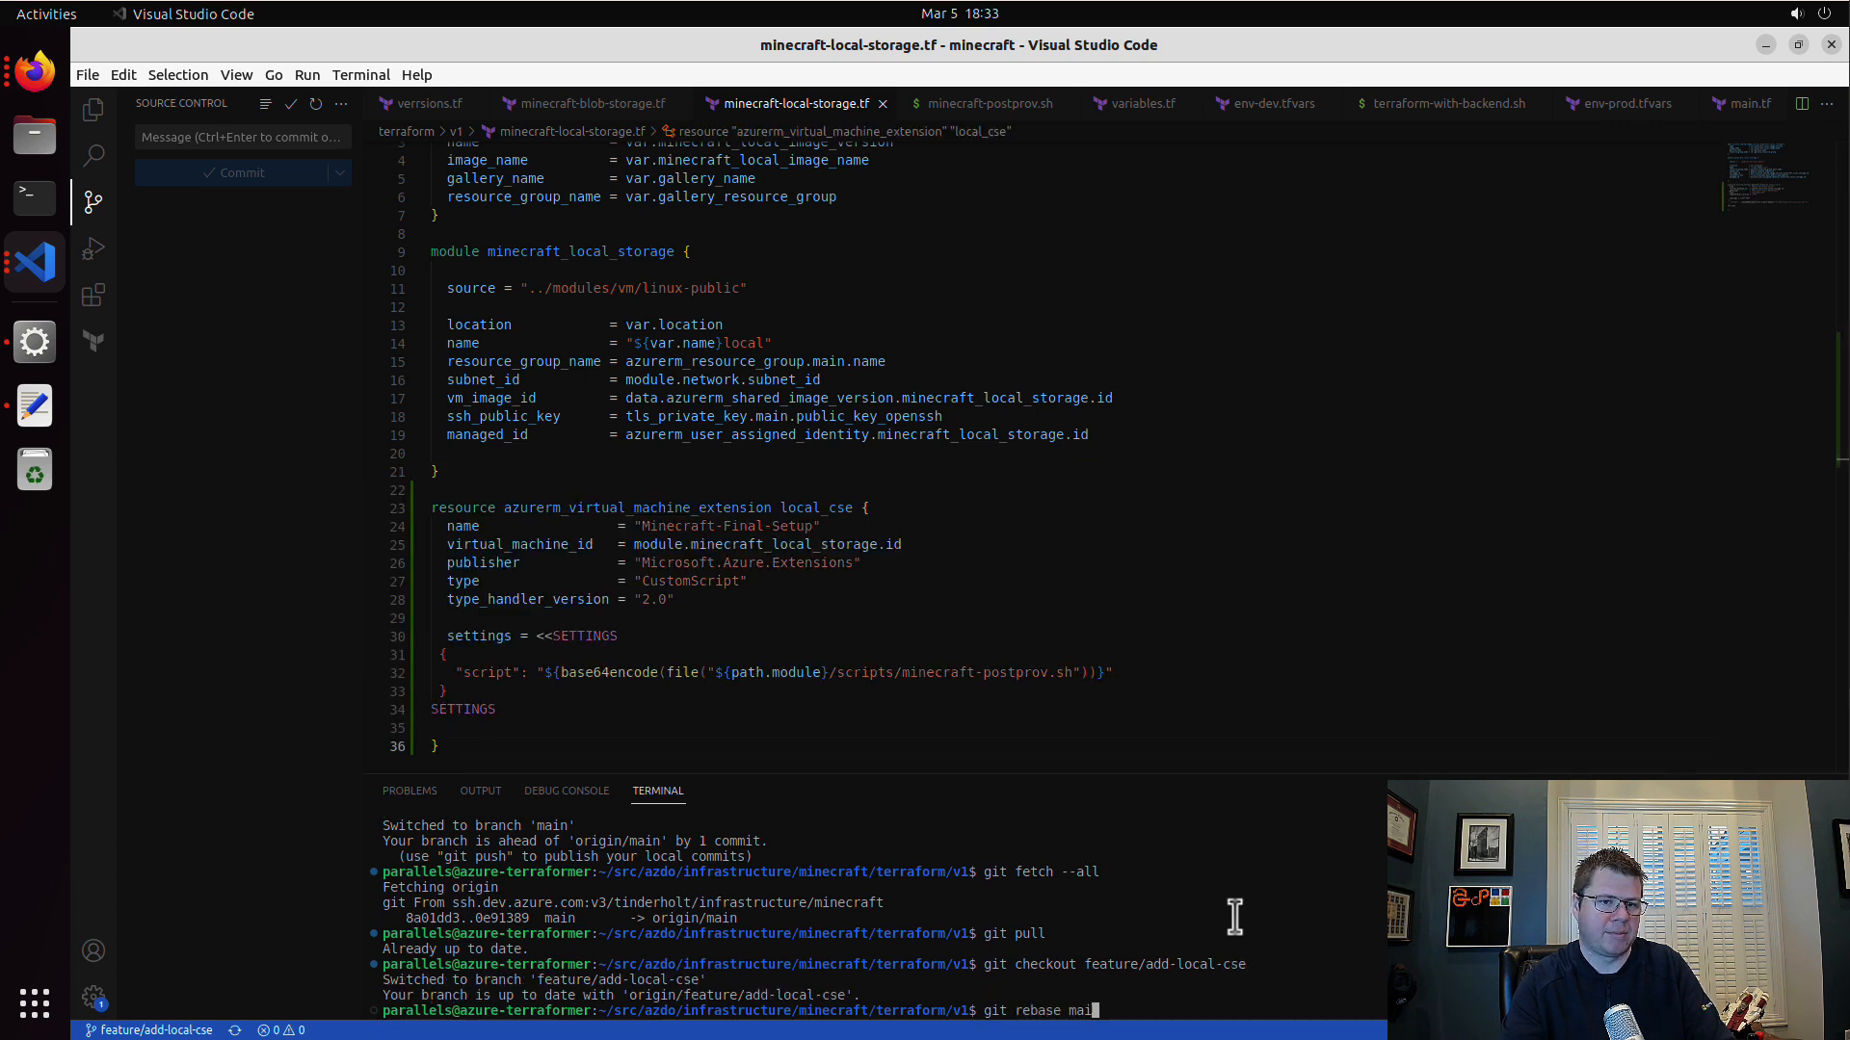
type("n")
key("Return")
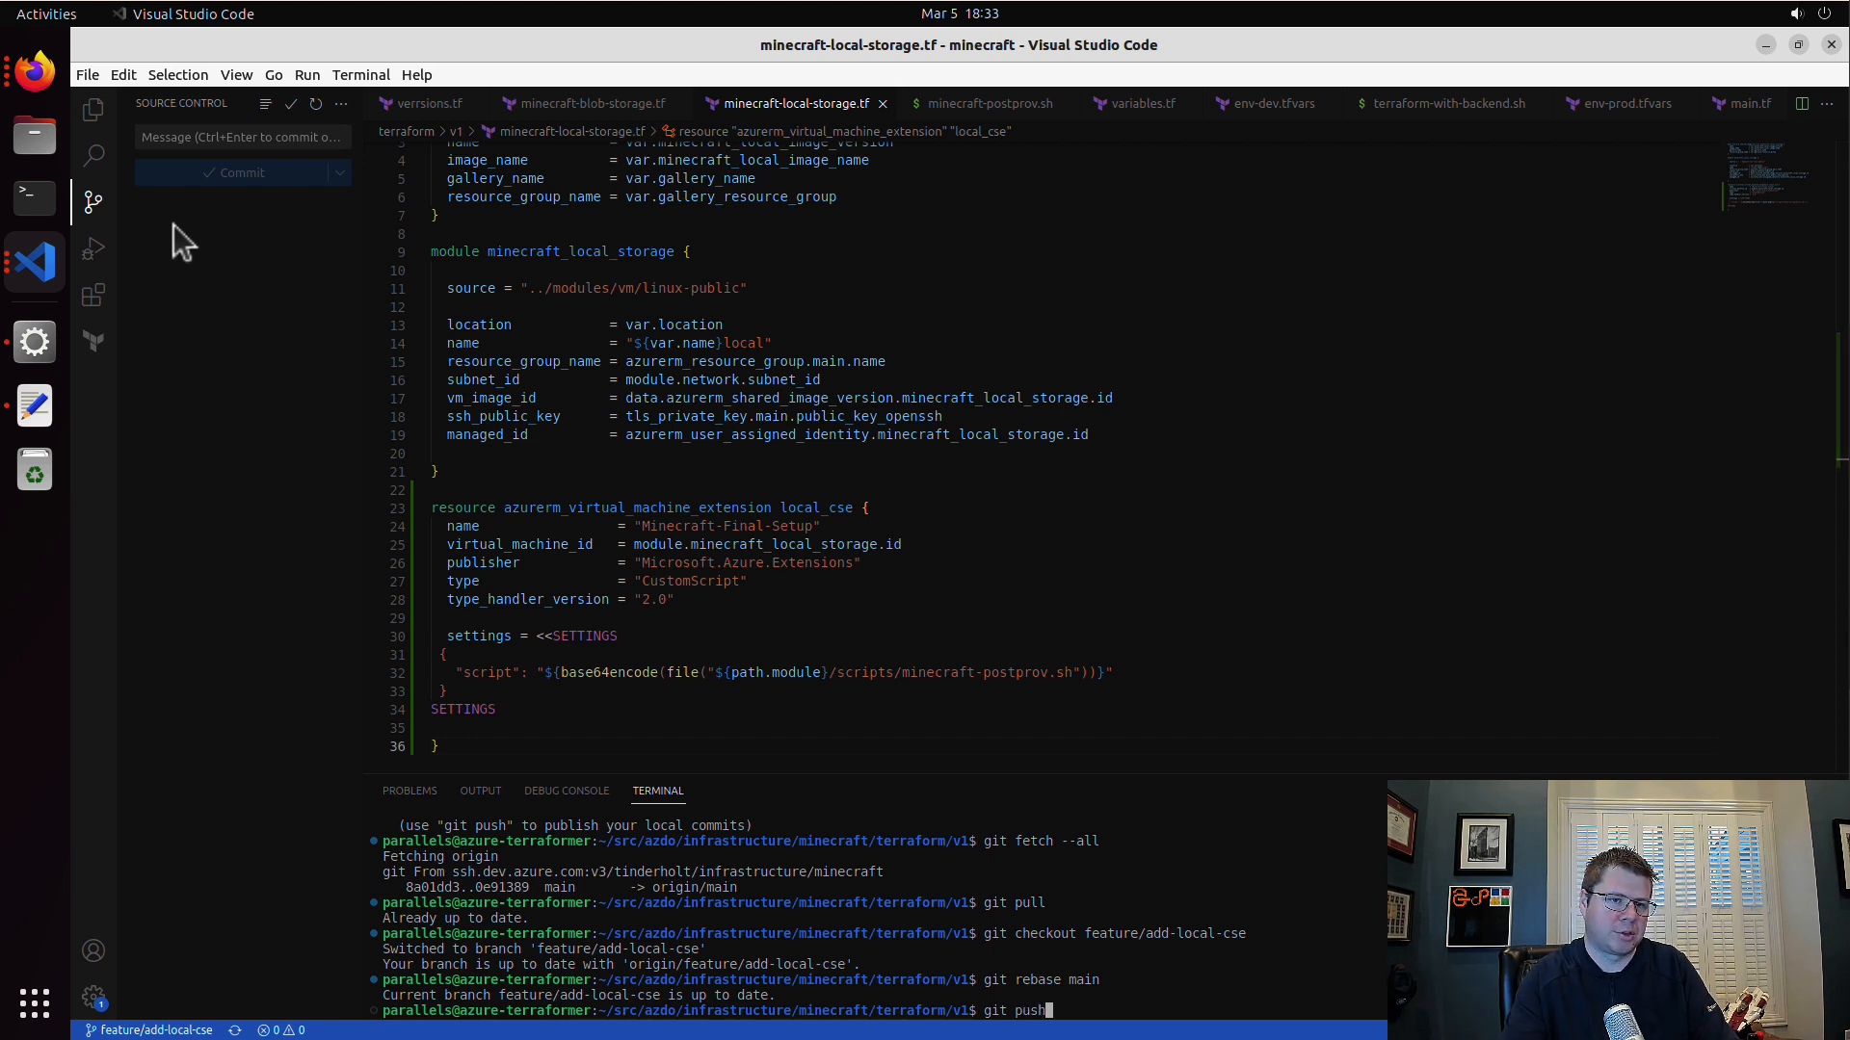
type("git push --force")
key("Return")
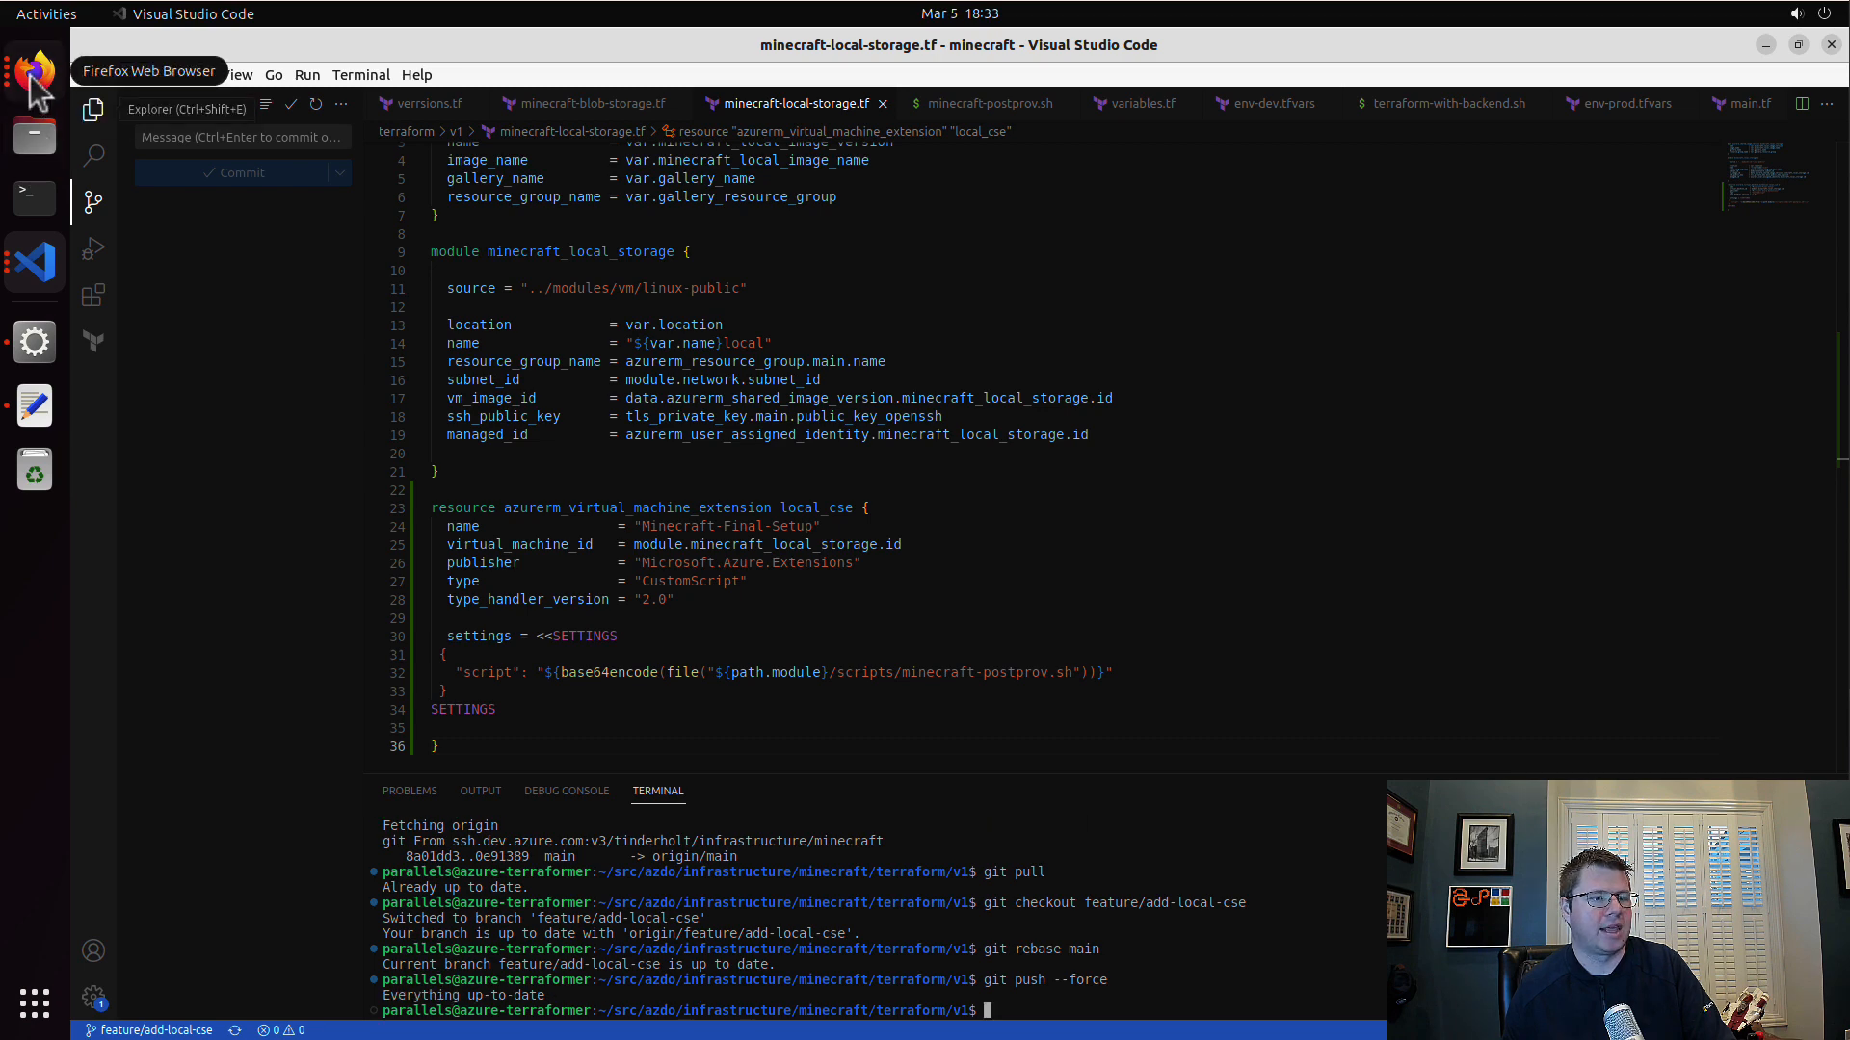
Step: Switch to Firefox and create a pull request titled "local cse" from feature/add-local-cse into main
left_click(35, 70)
left_click(1320, 51)
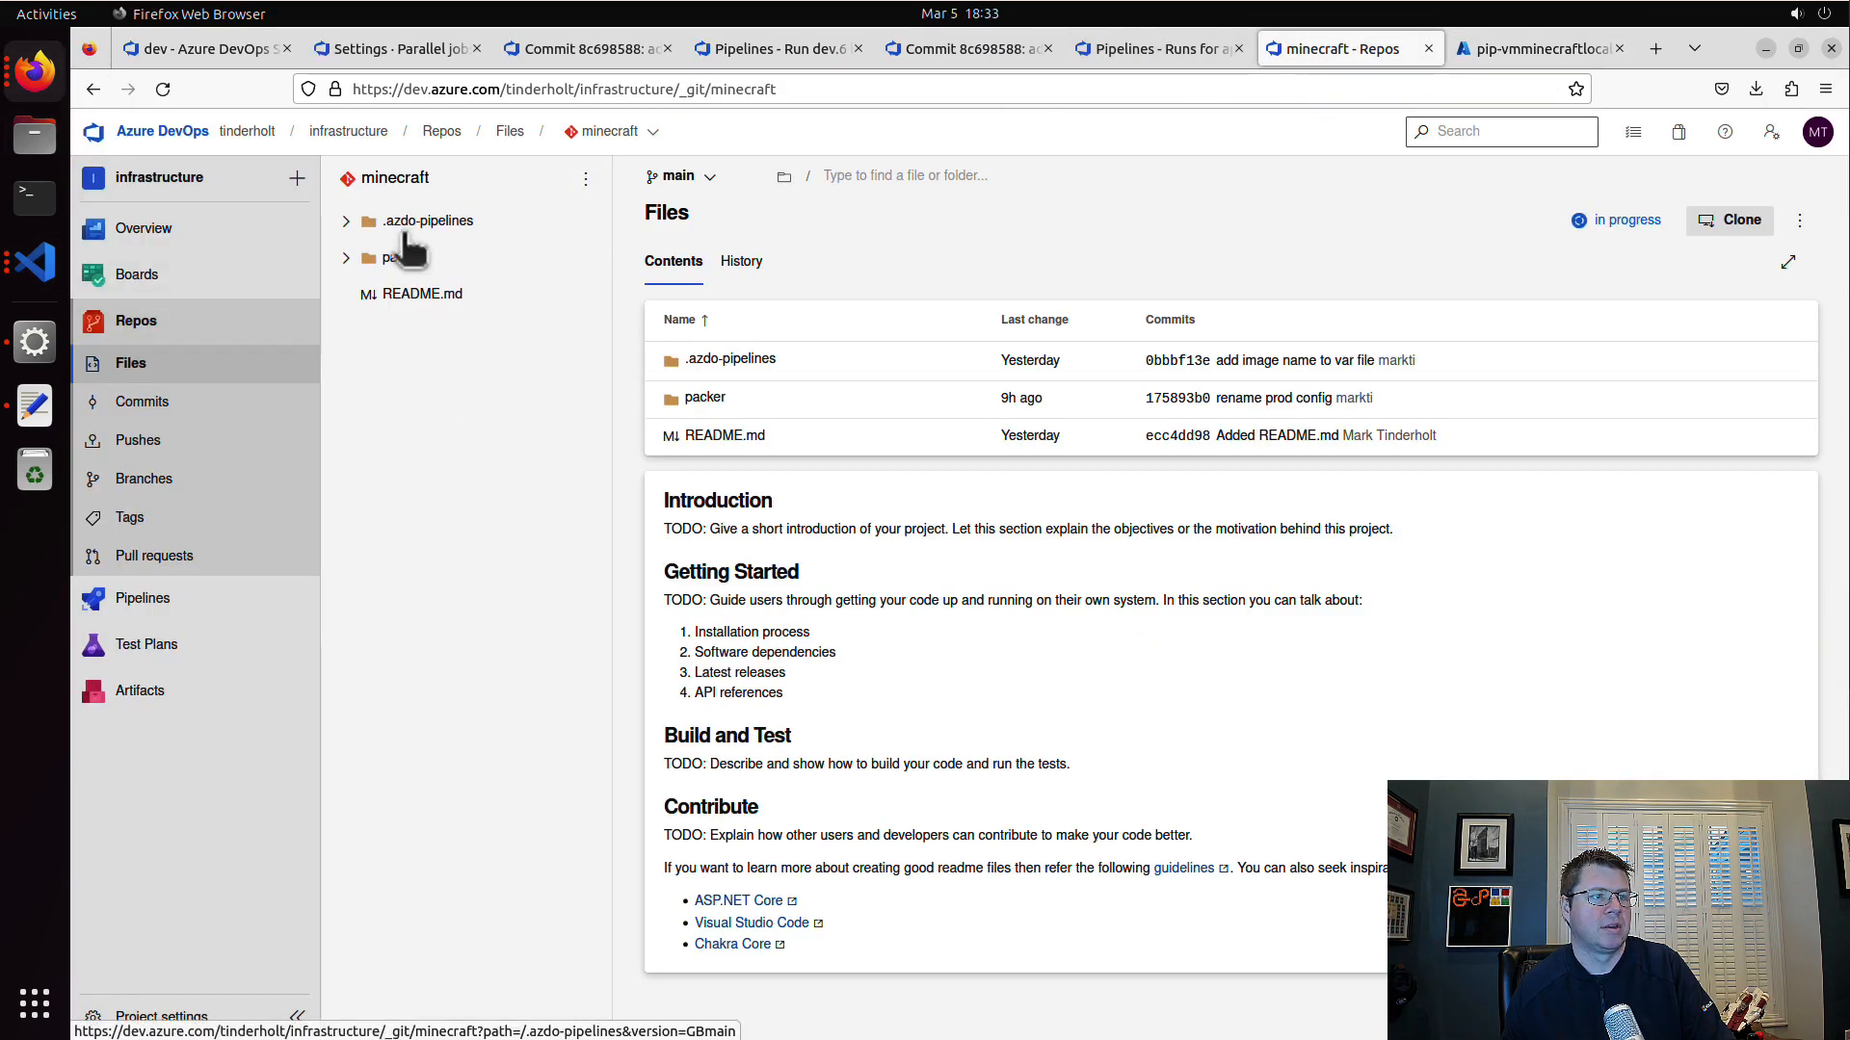
left_click(223, 561)
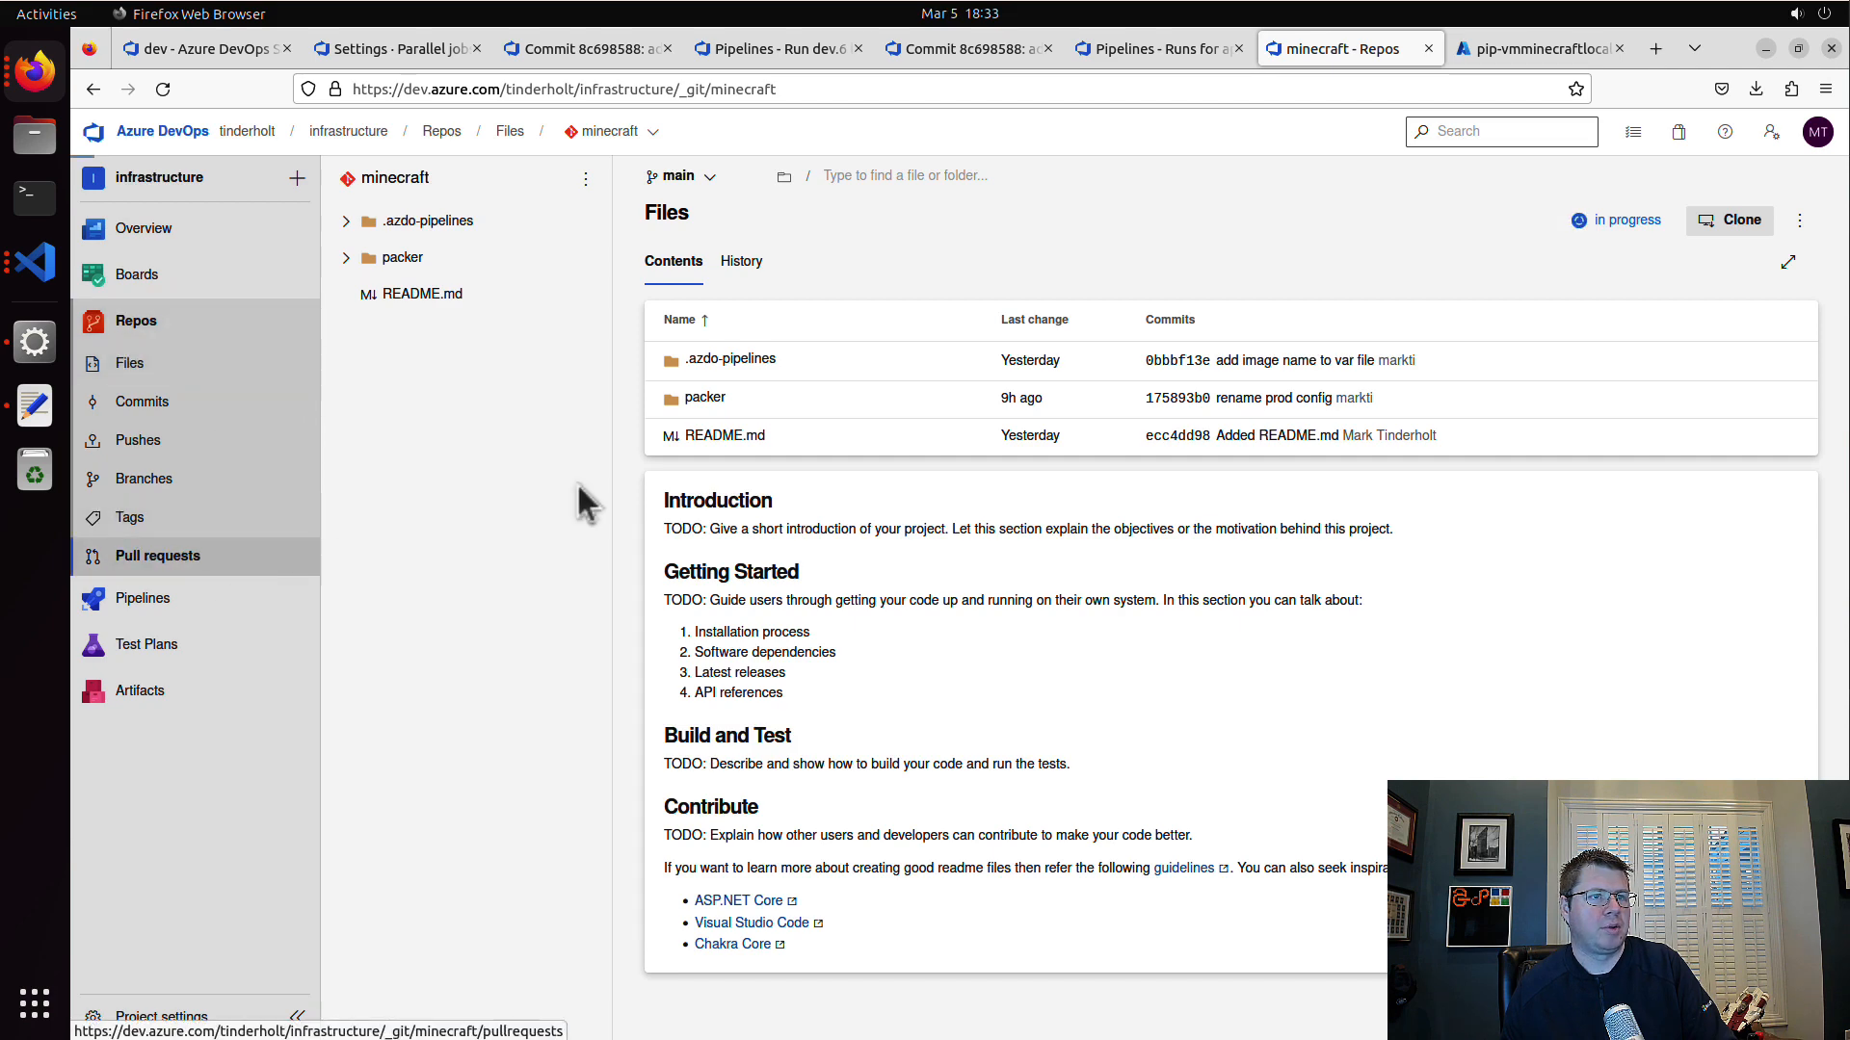
left_click(1676, 307)
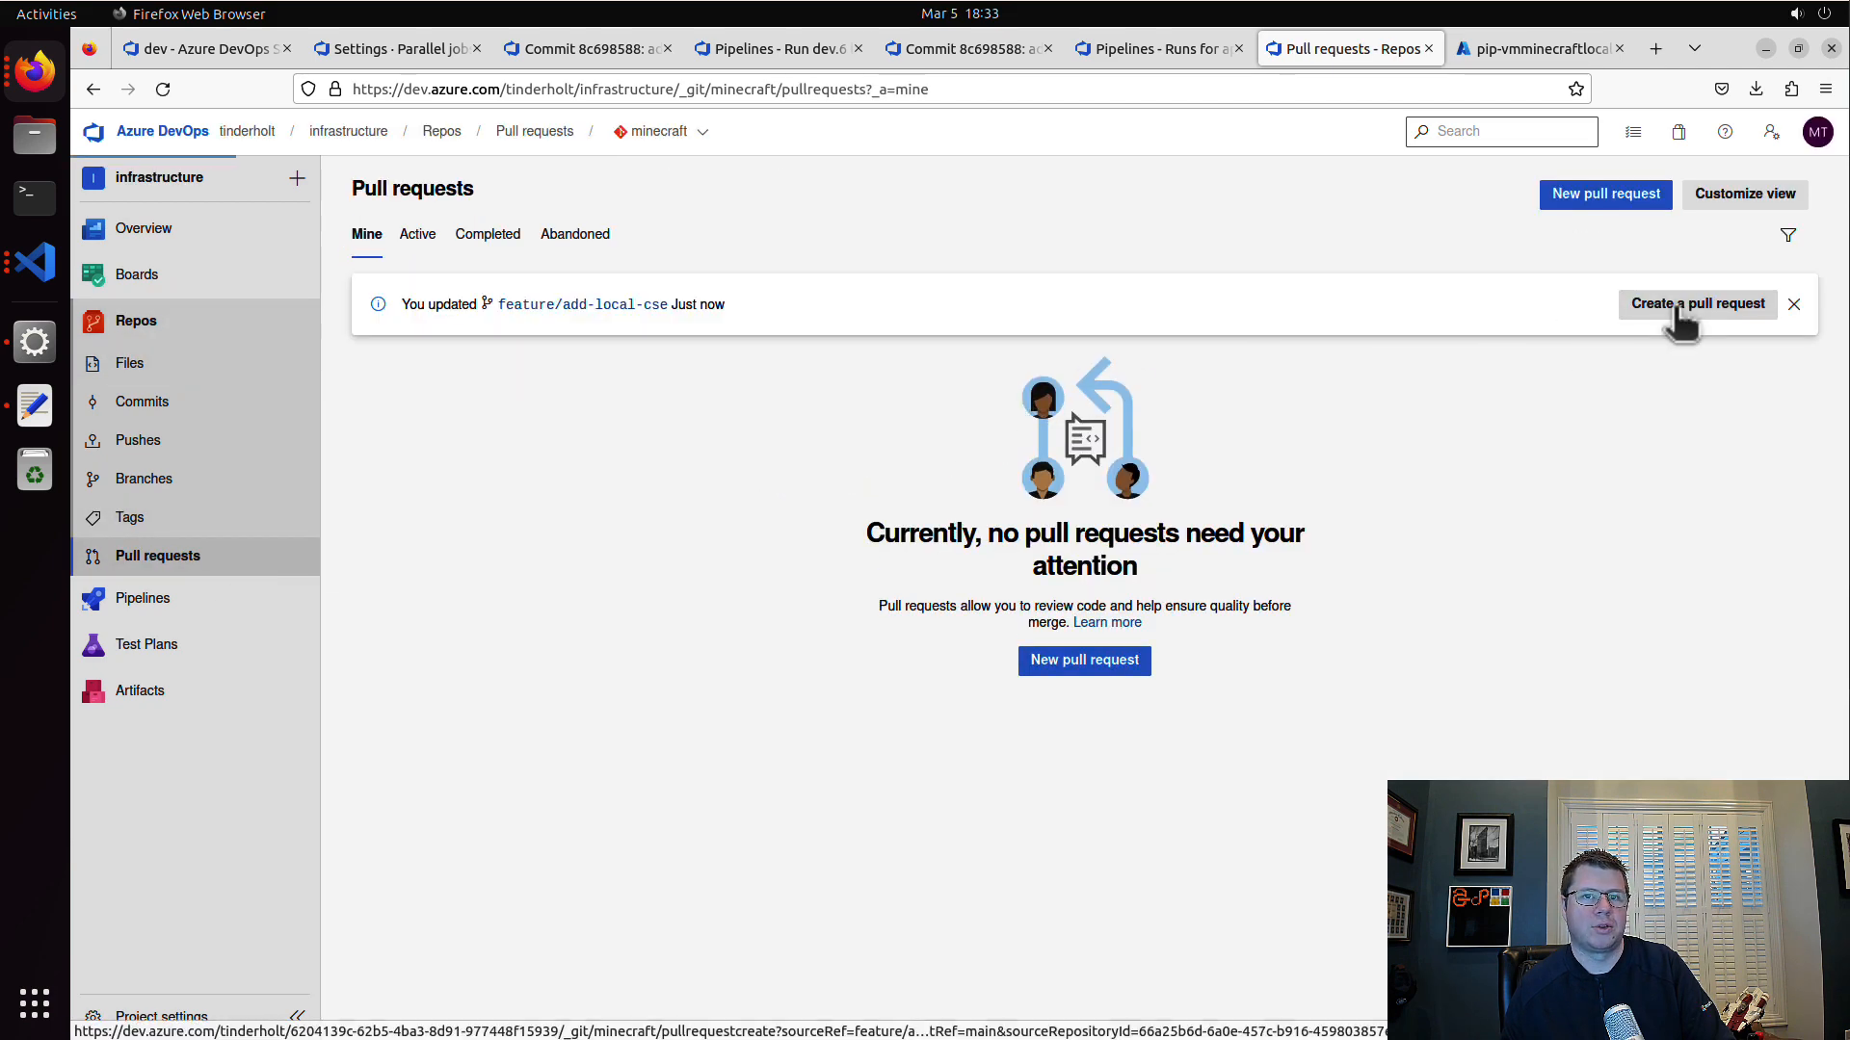
left_click(970, 855)
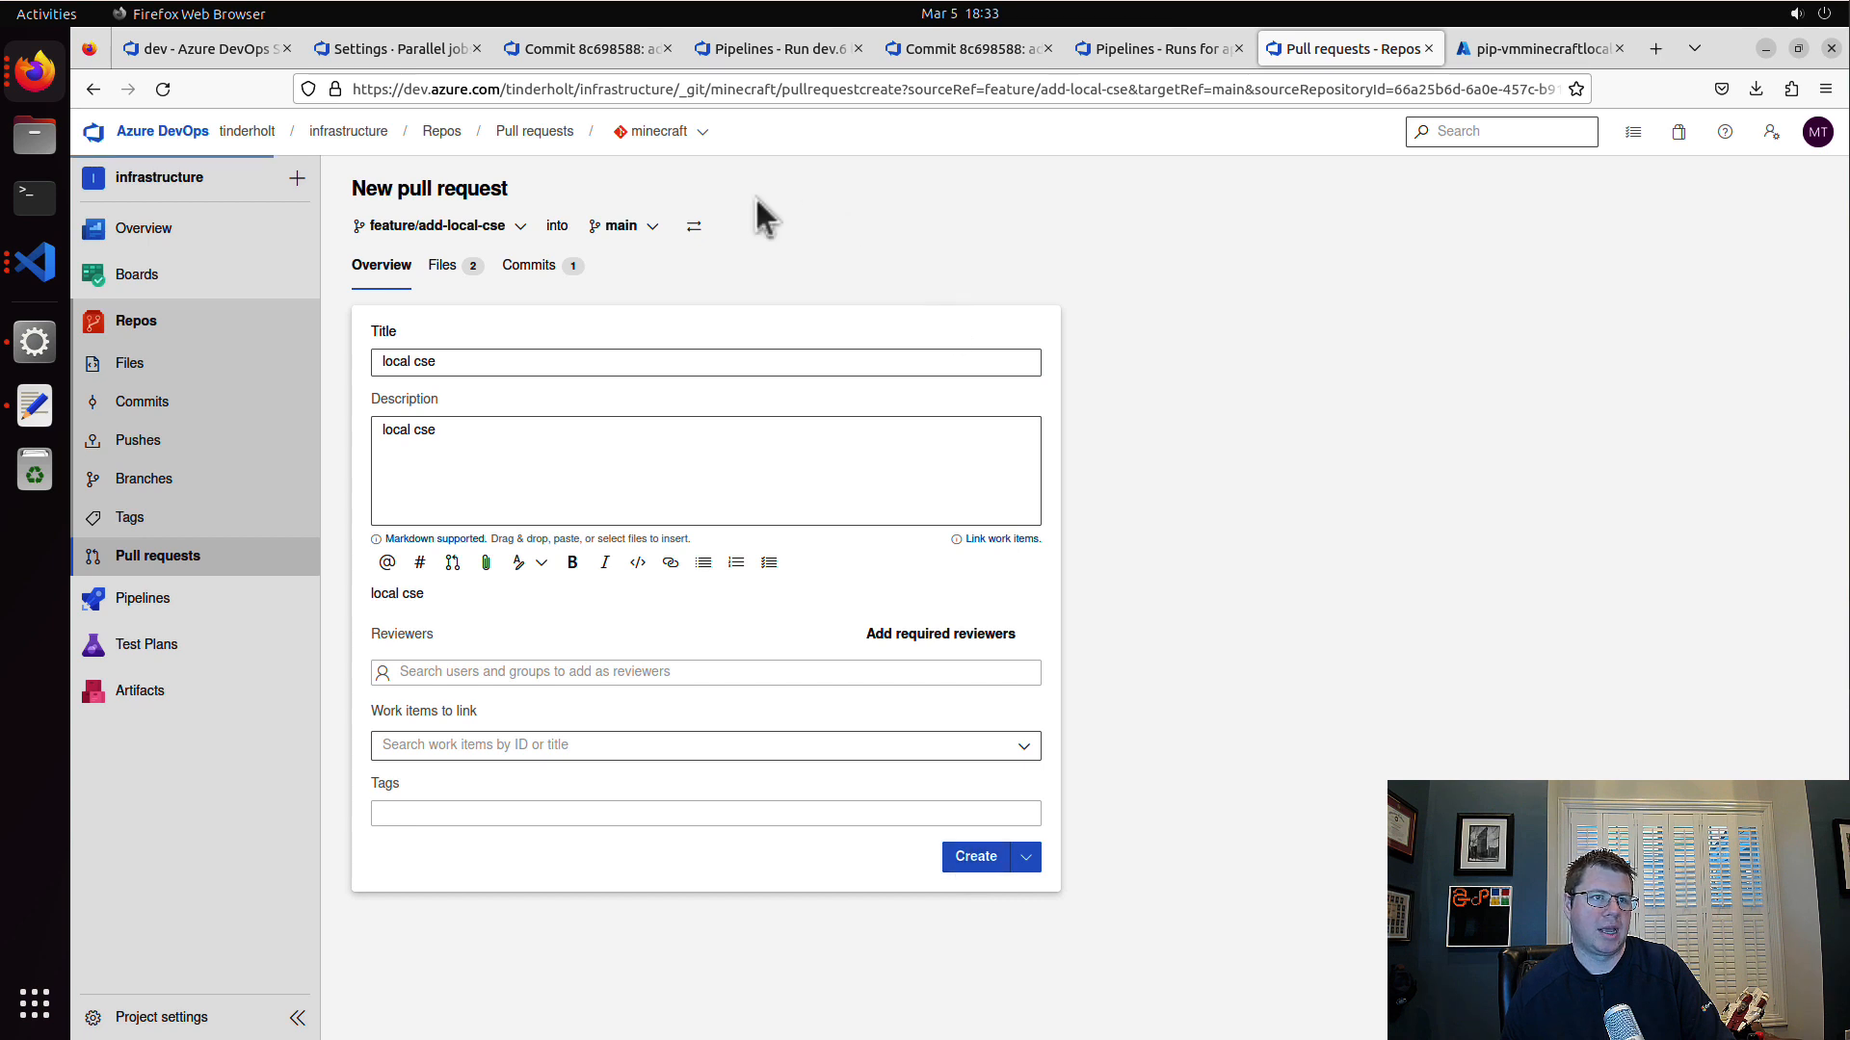
Step: Approve the "local cse" pull request and set it to auto-complete
left_click(1503, 197)
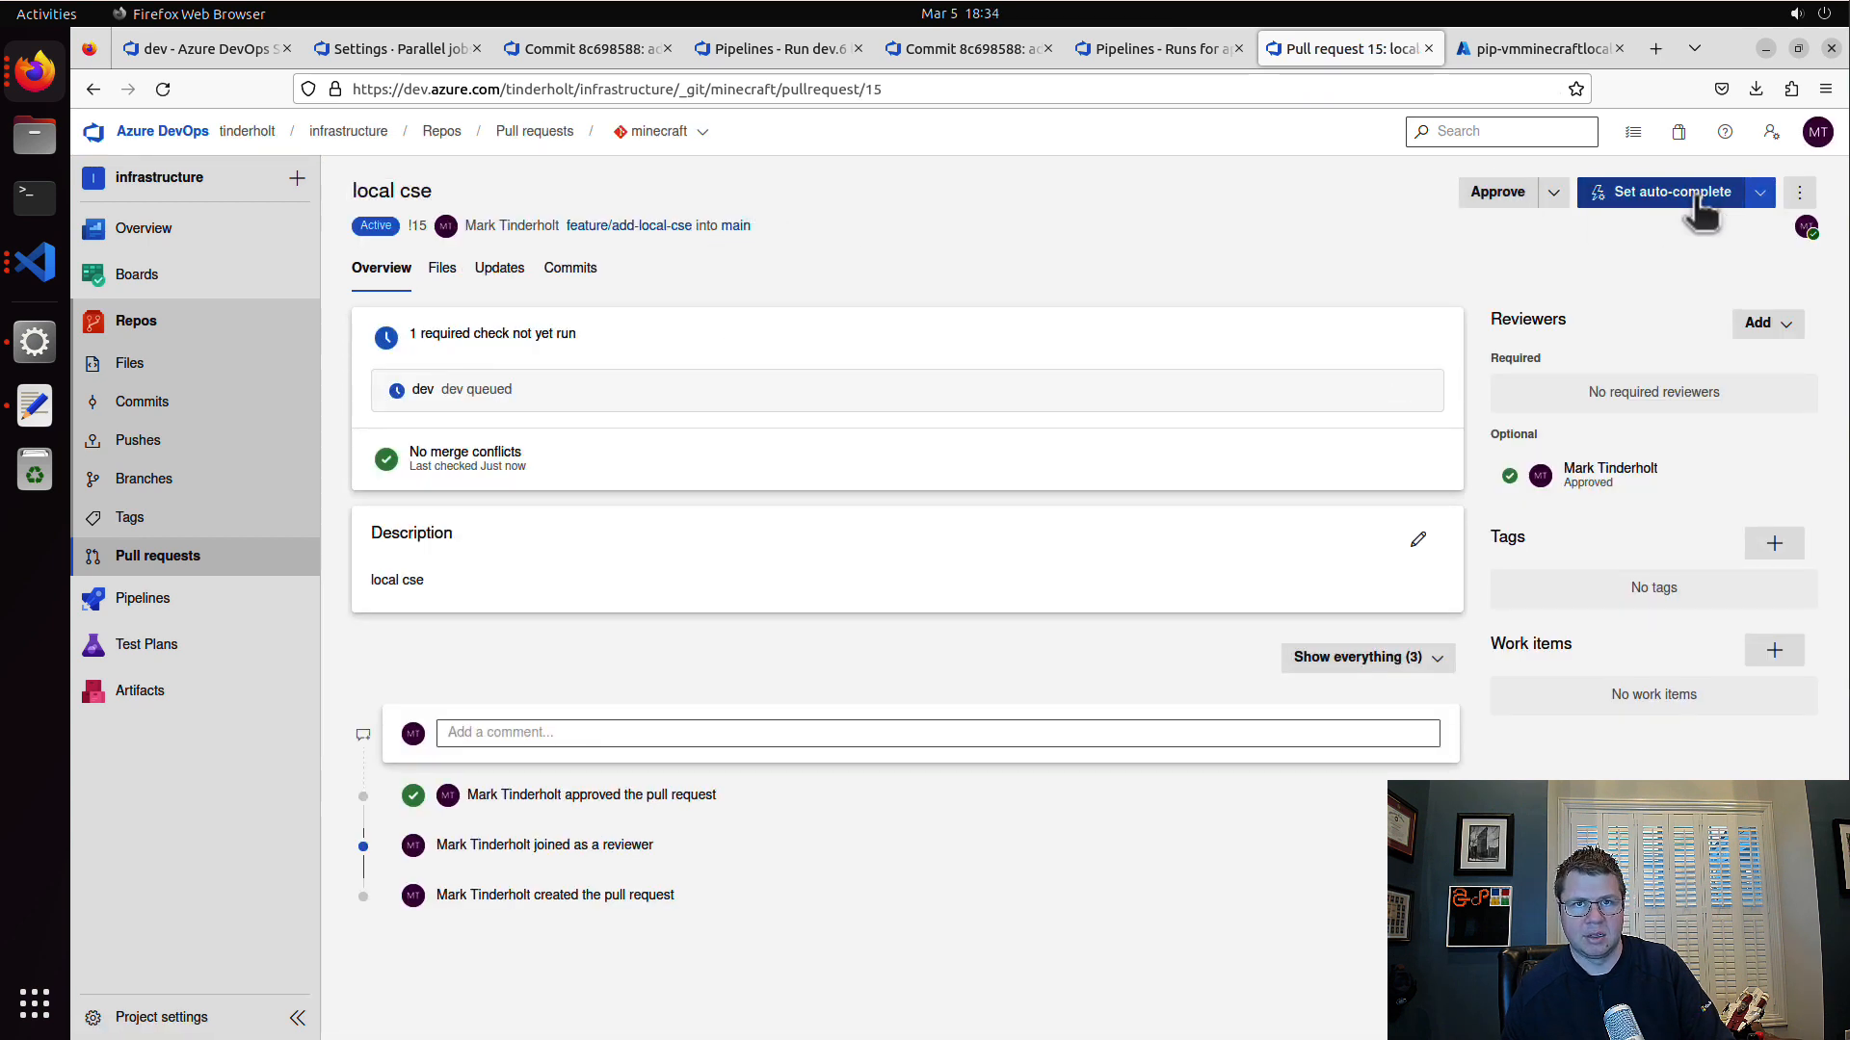
left_click(1699, 197)
left_click(1749, 993)
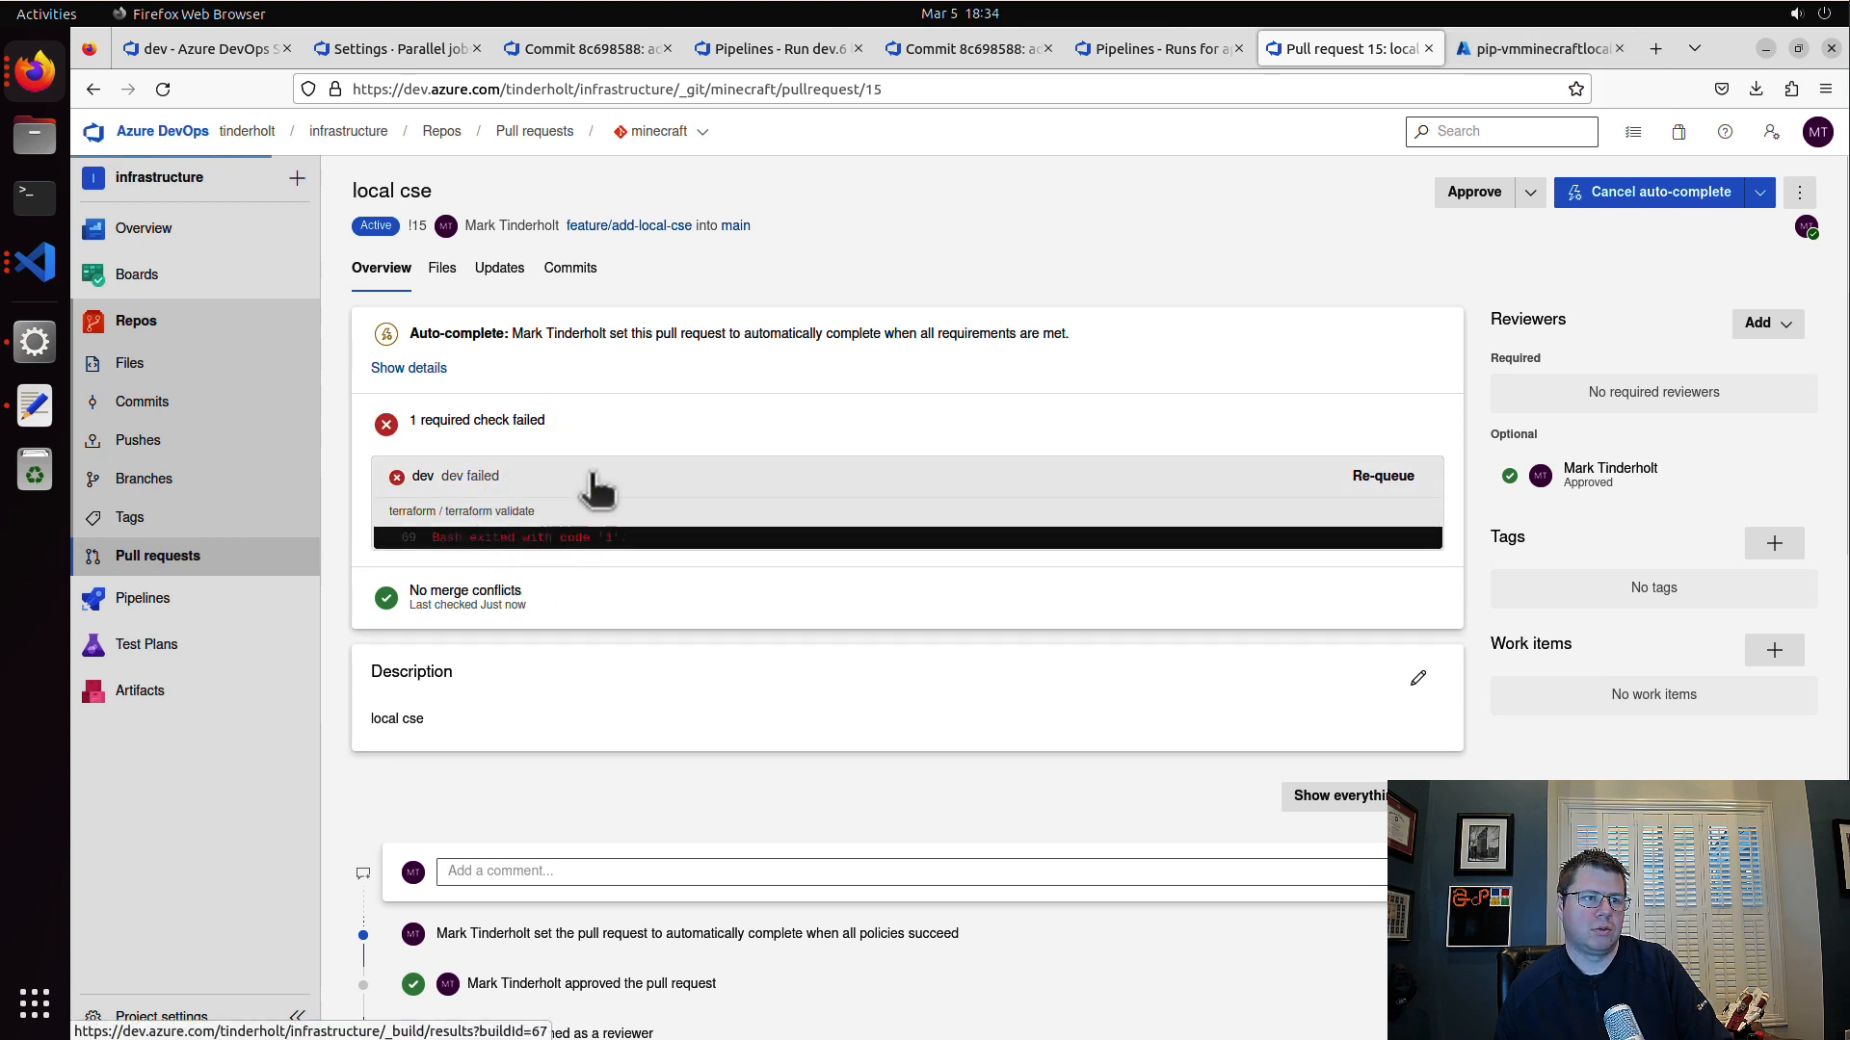
Step: Open the failed dev check's run and examine the error in its terraform validate log
left_click(591, 477)
left_click(514, 842)
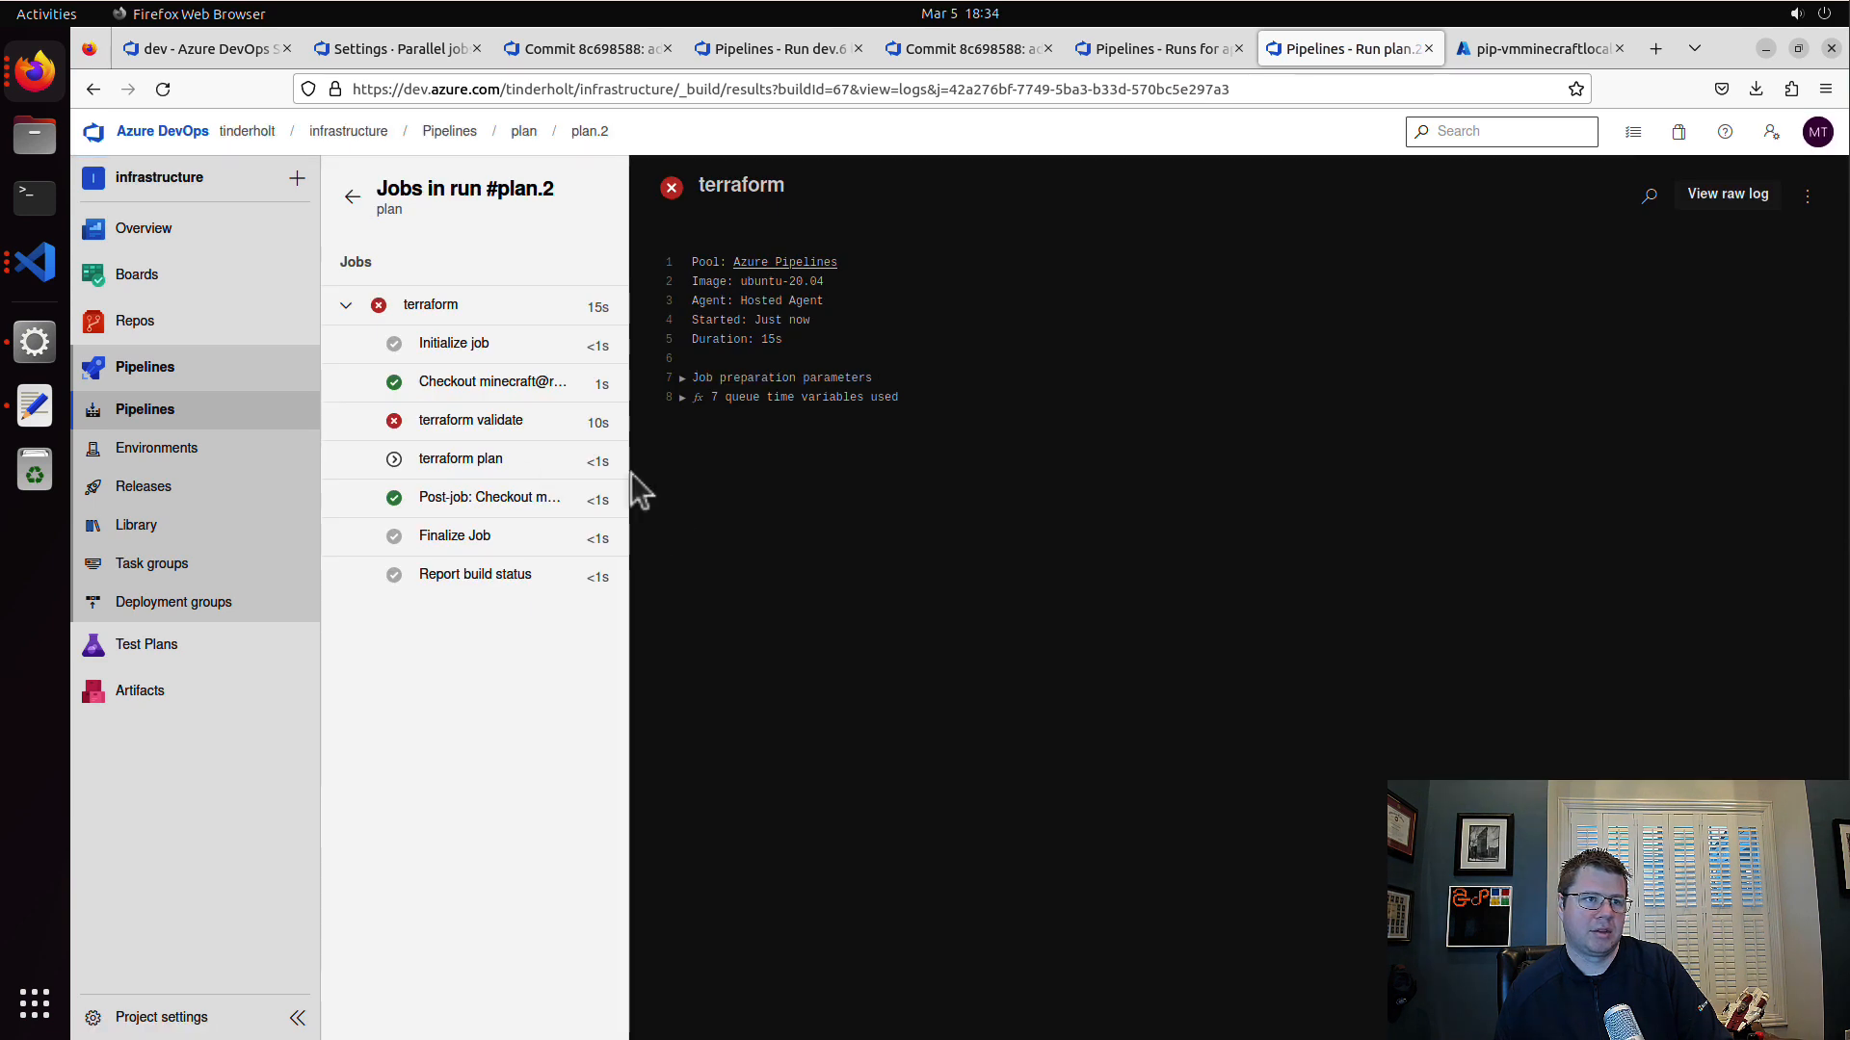
left_click(487, 420)
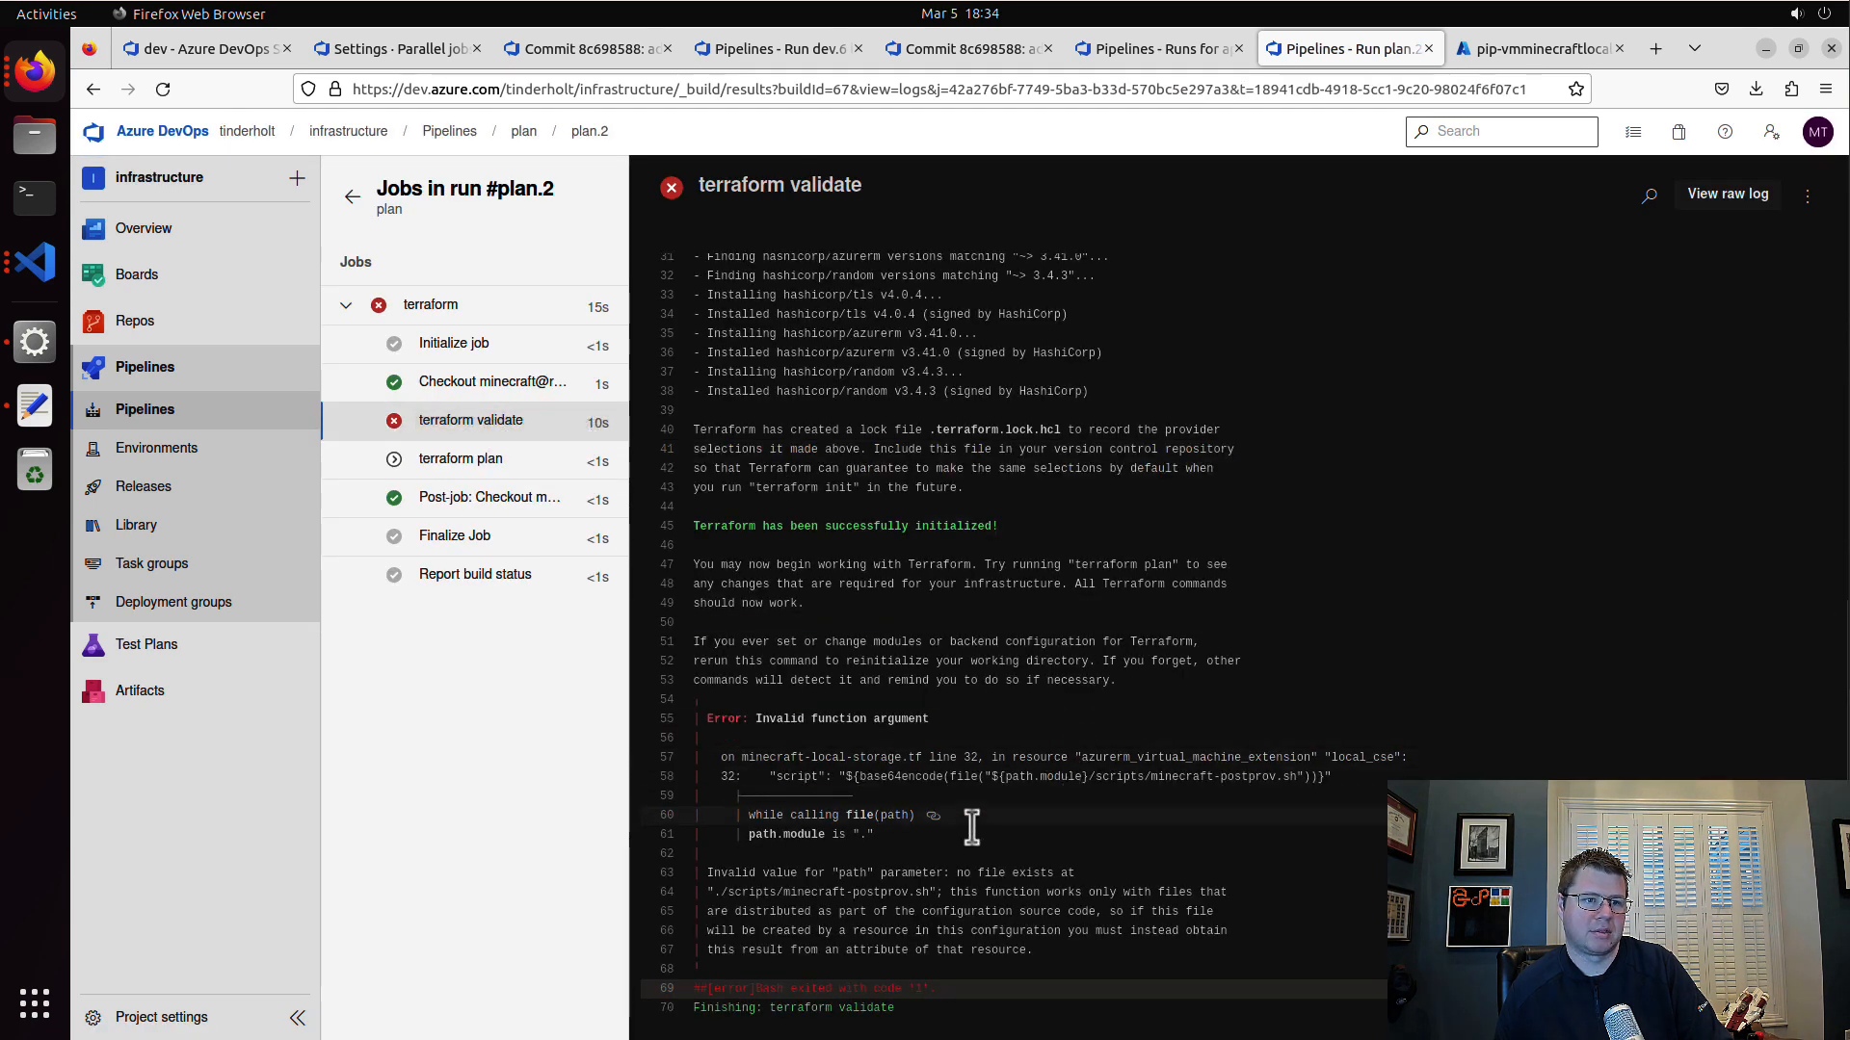
left_click_drag(789, 834, 1165, 784)
left_click(1164, 784)
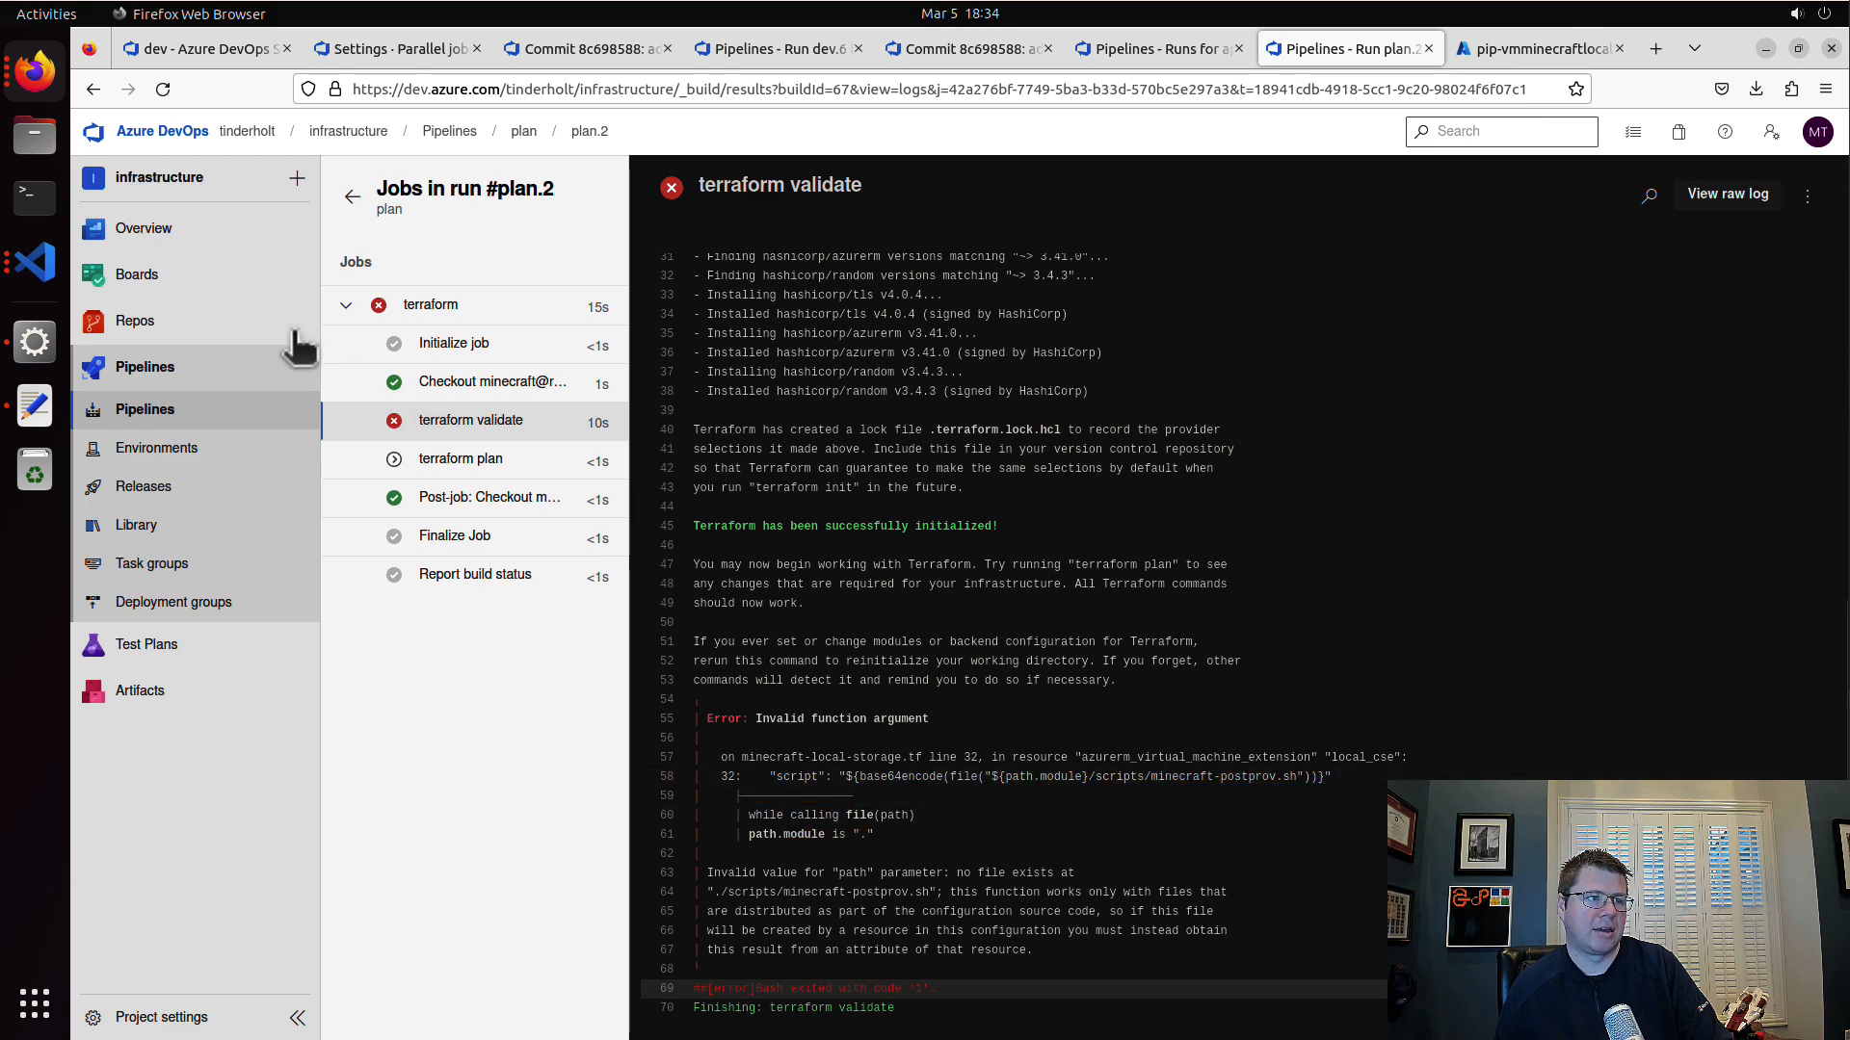
Step: Switch to the minecraft project in Visual Studio Code, change the script path's folder to "files" in minecraft-local-storage.tf, and save
left_click(29, 264)
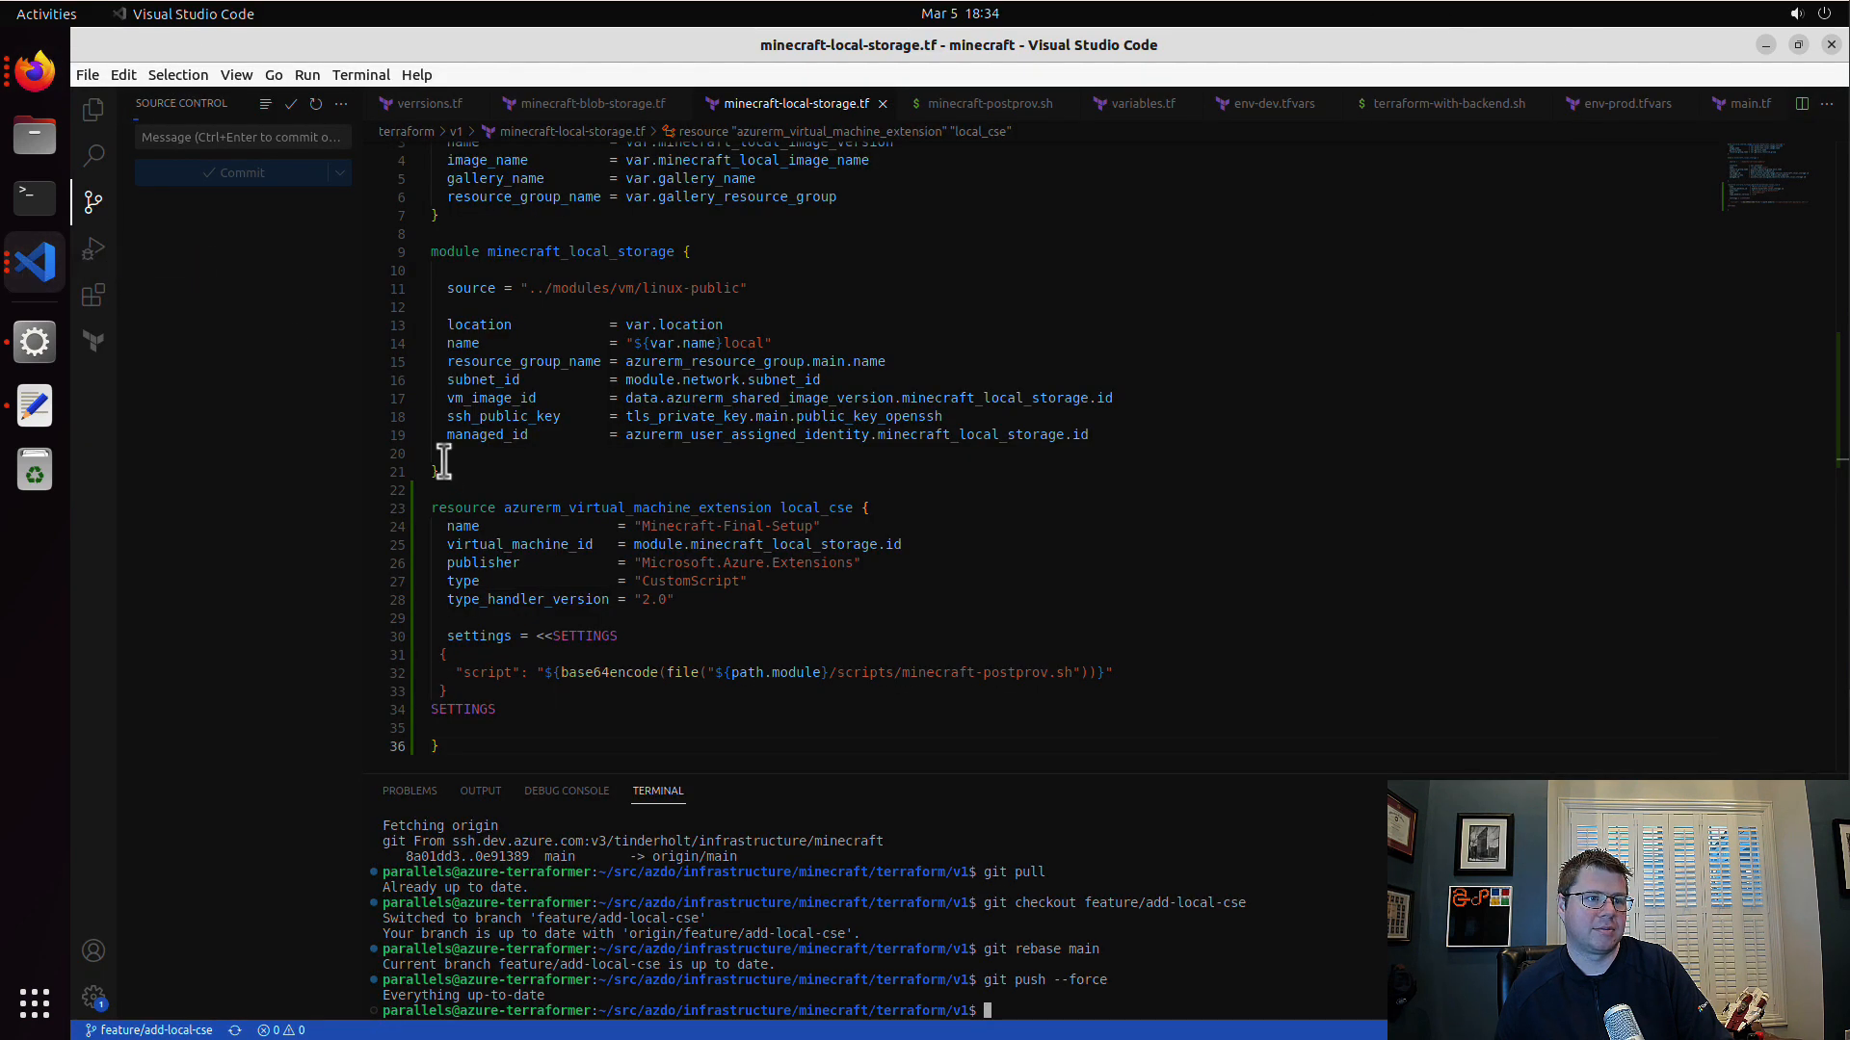
left_click(26, 265)
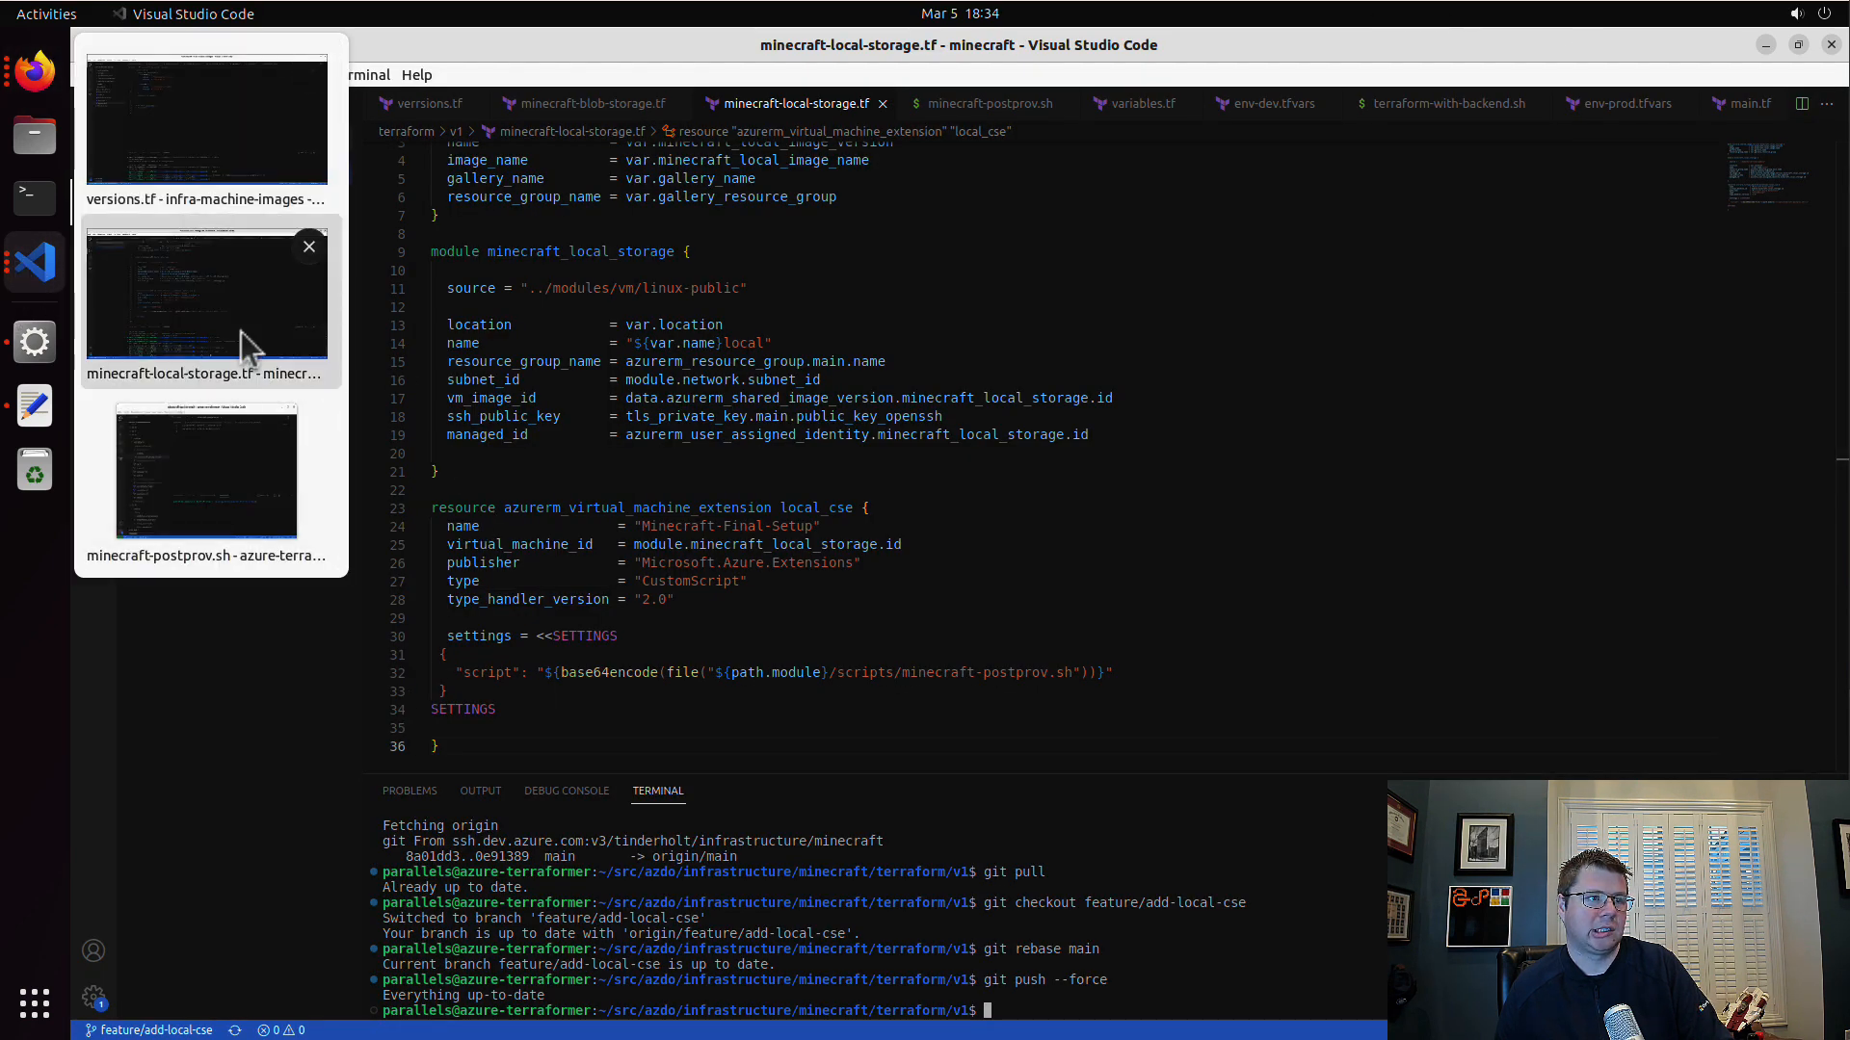
left_click(240, 331)
left_click(41, 271)
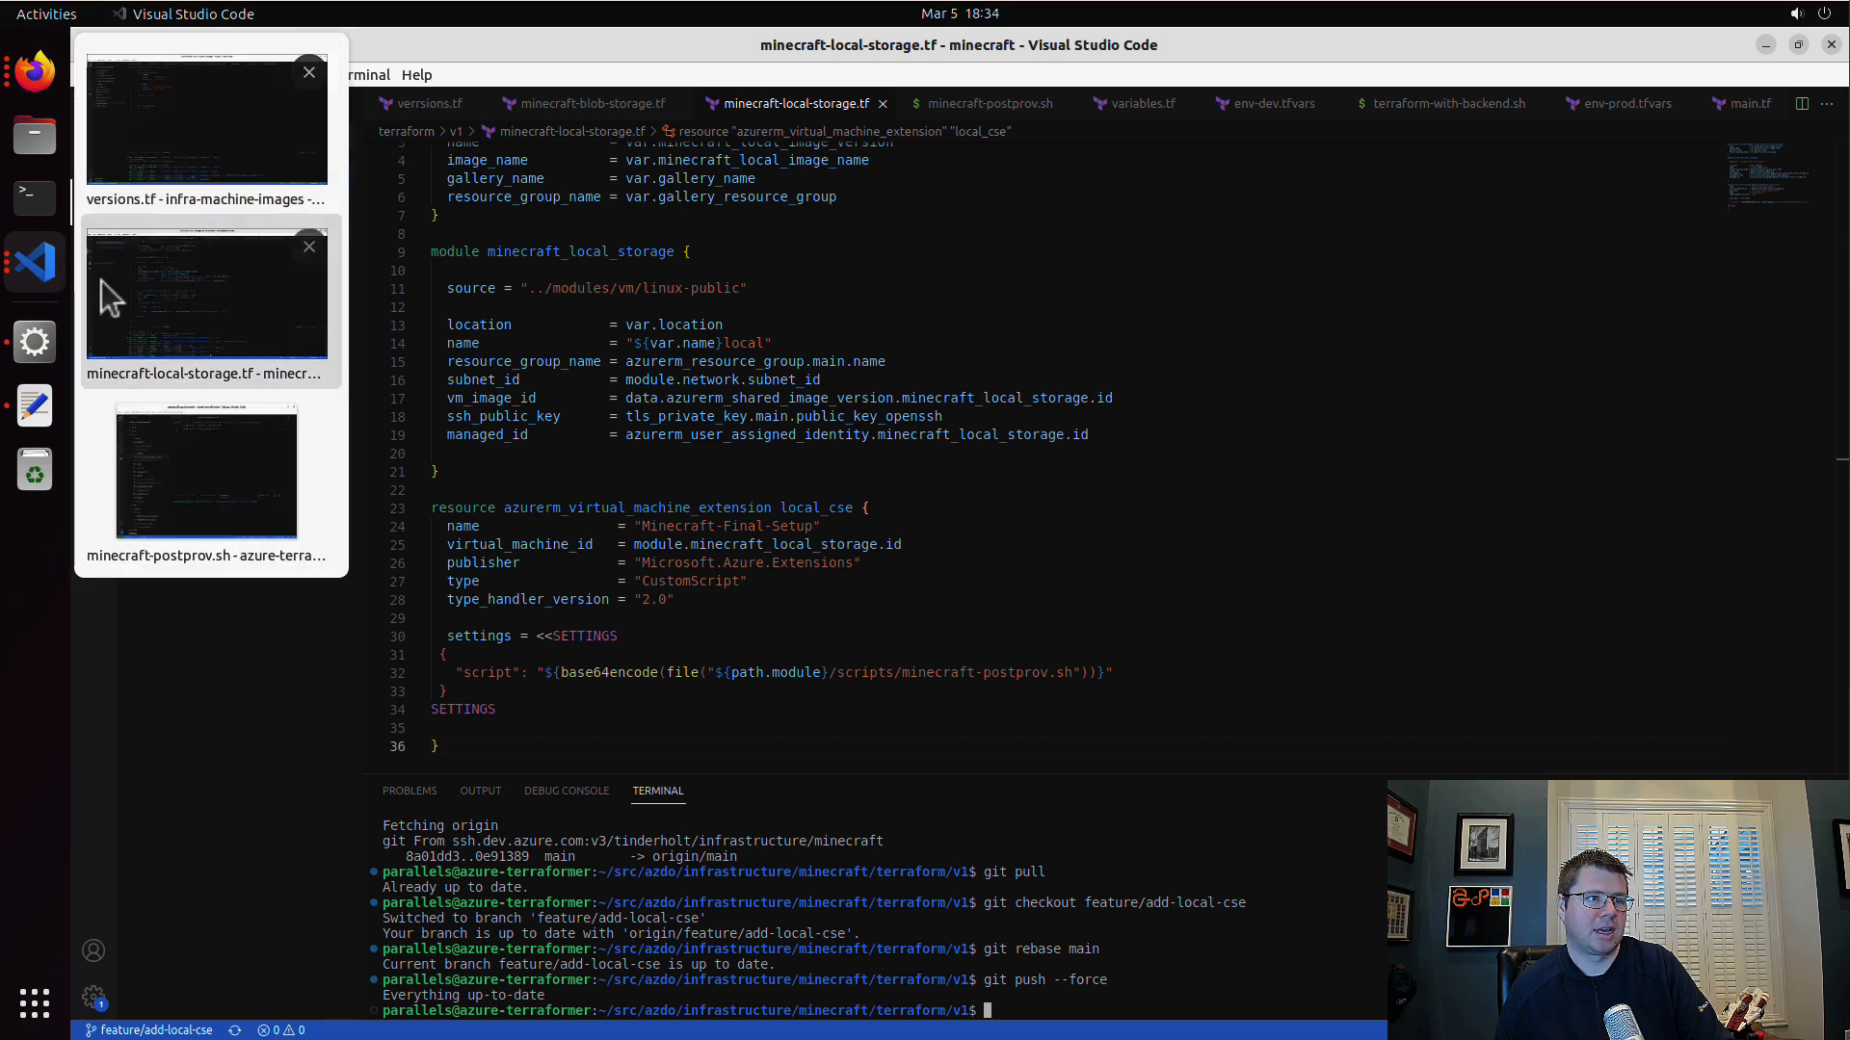
left_click(102, 281)
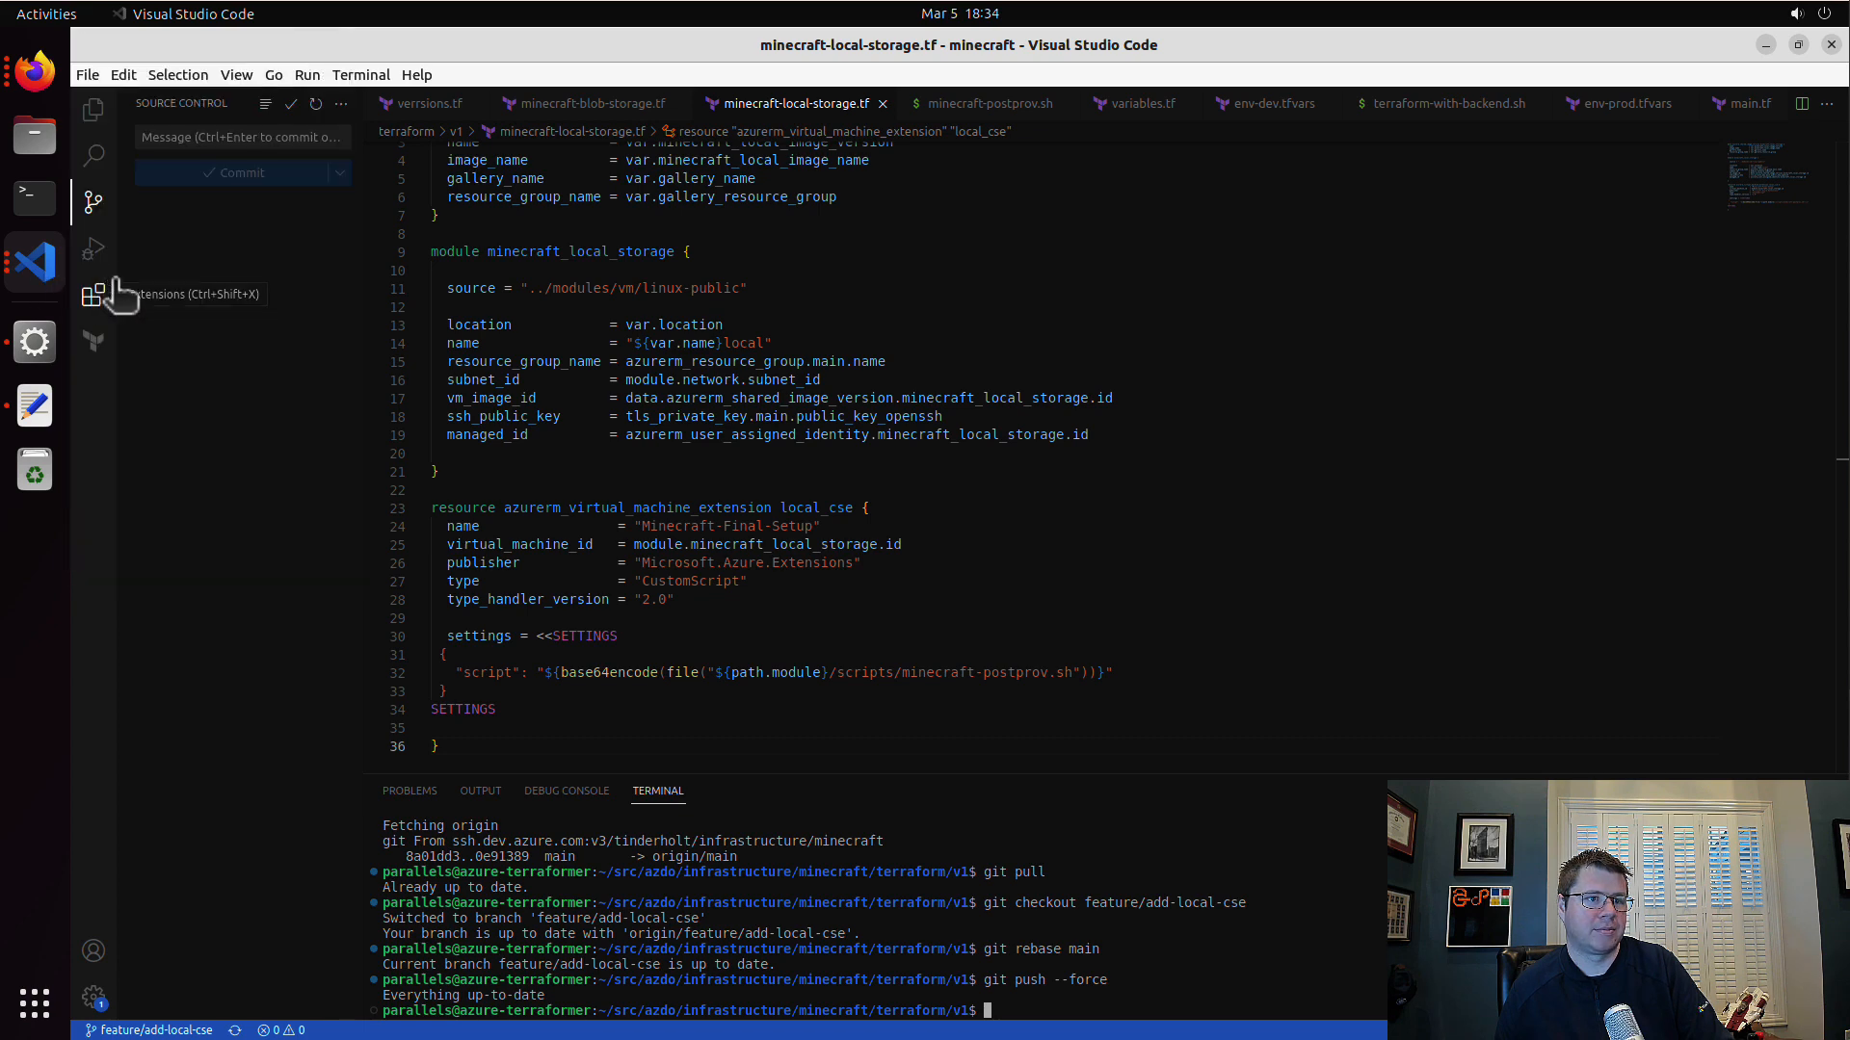
left_click(92, 110)
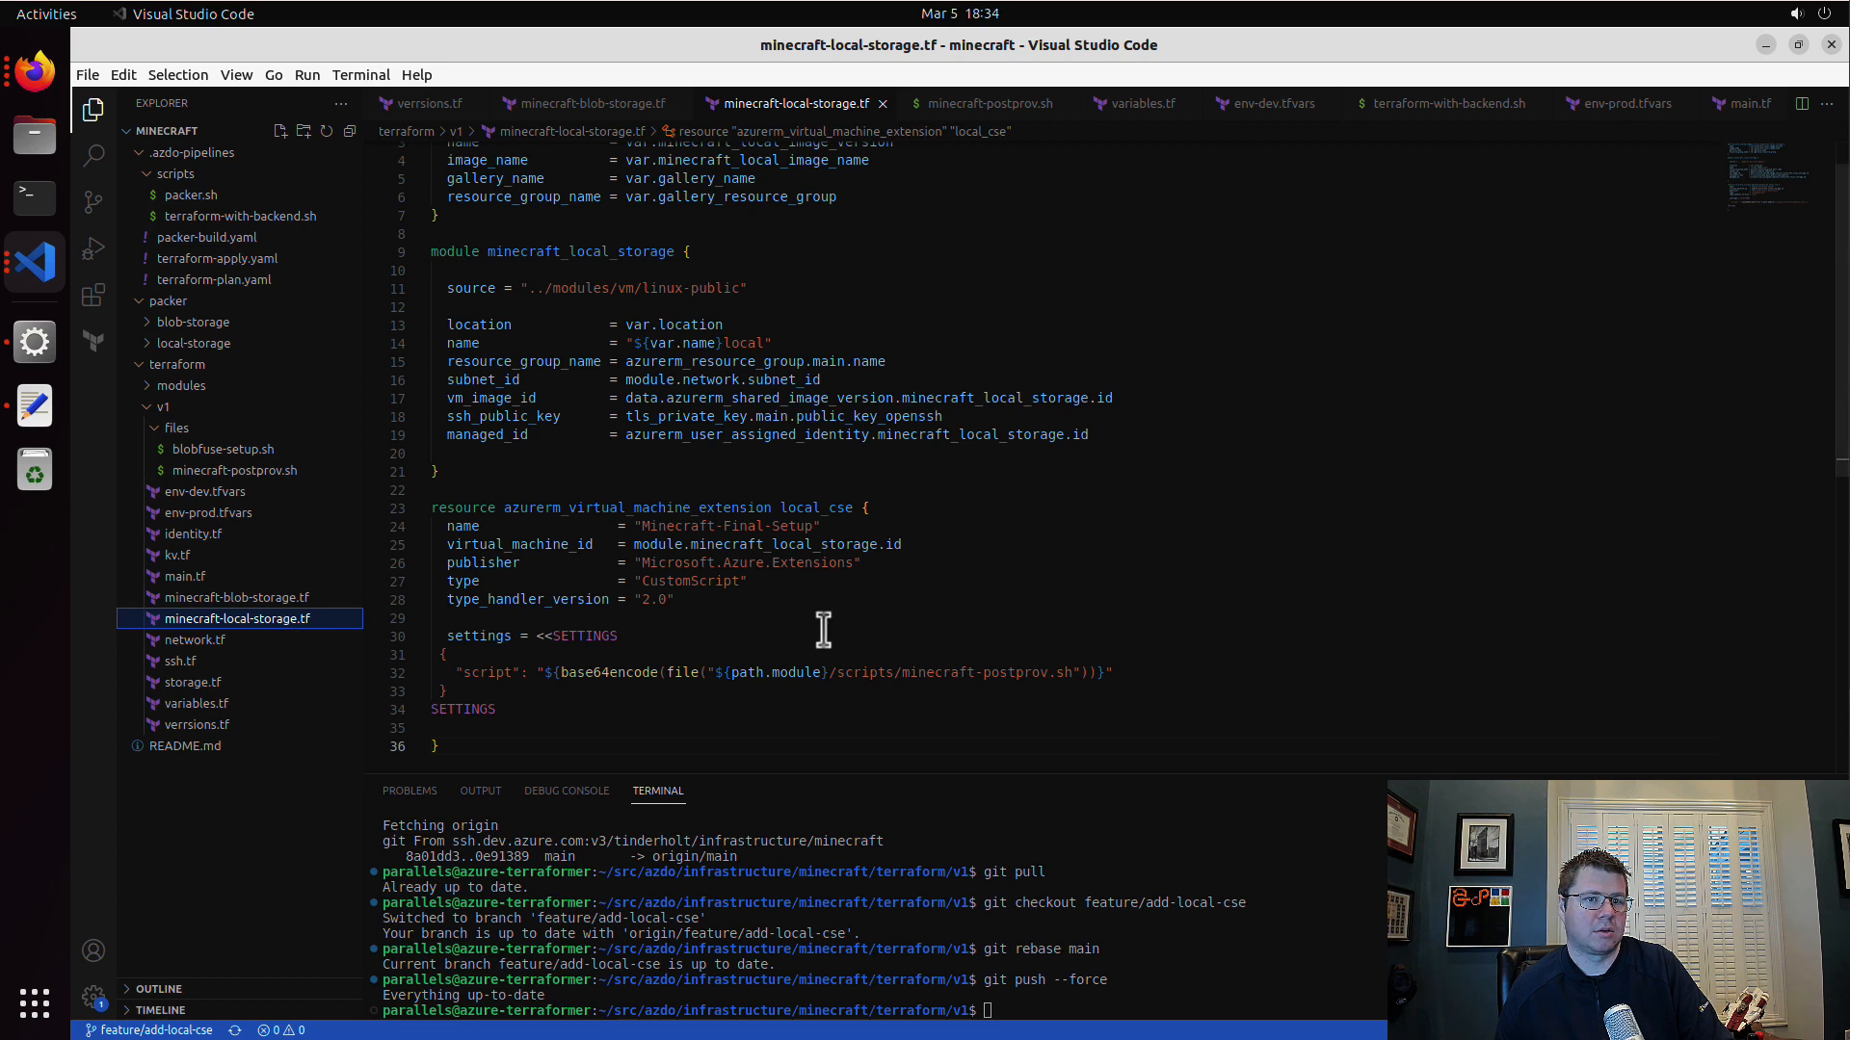
double_click(873, 672)
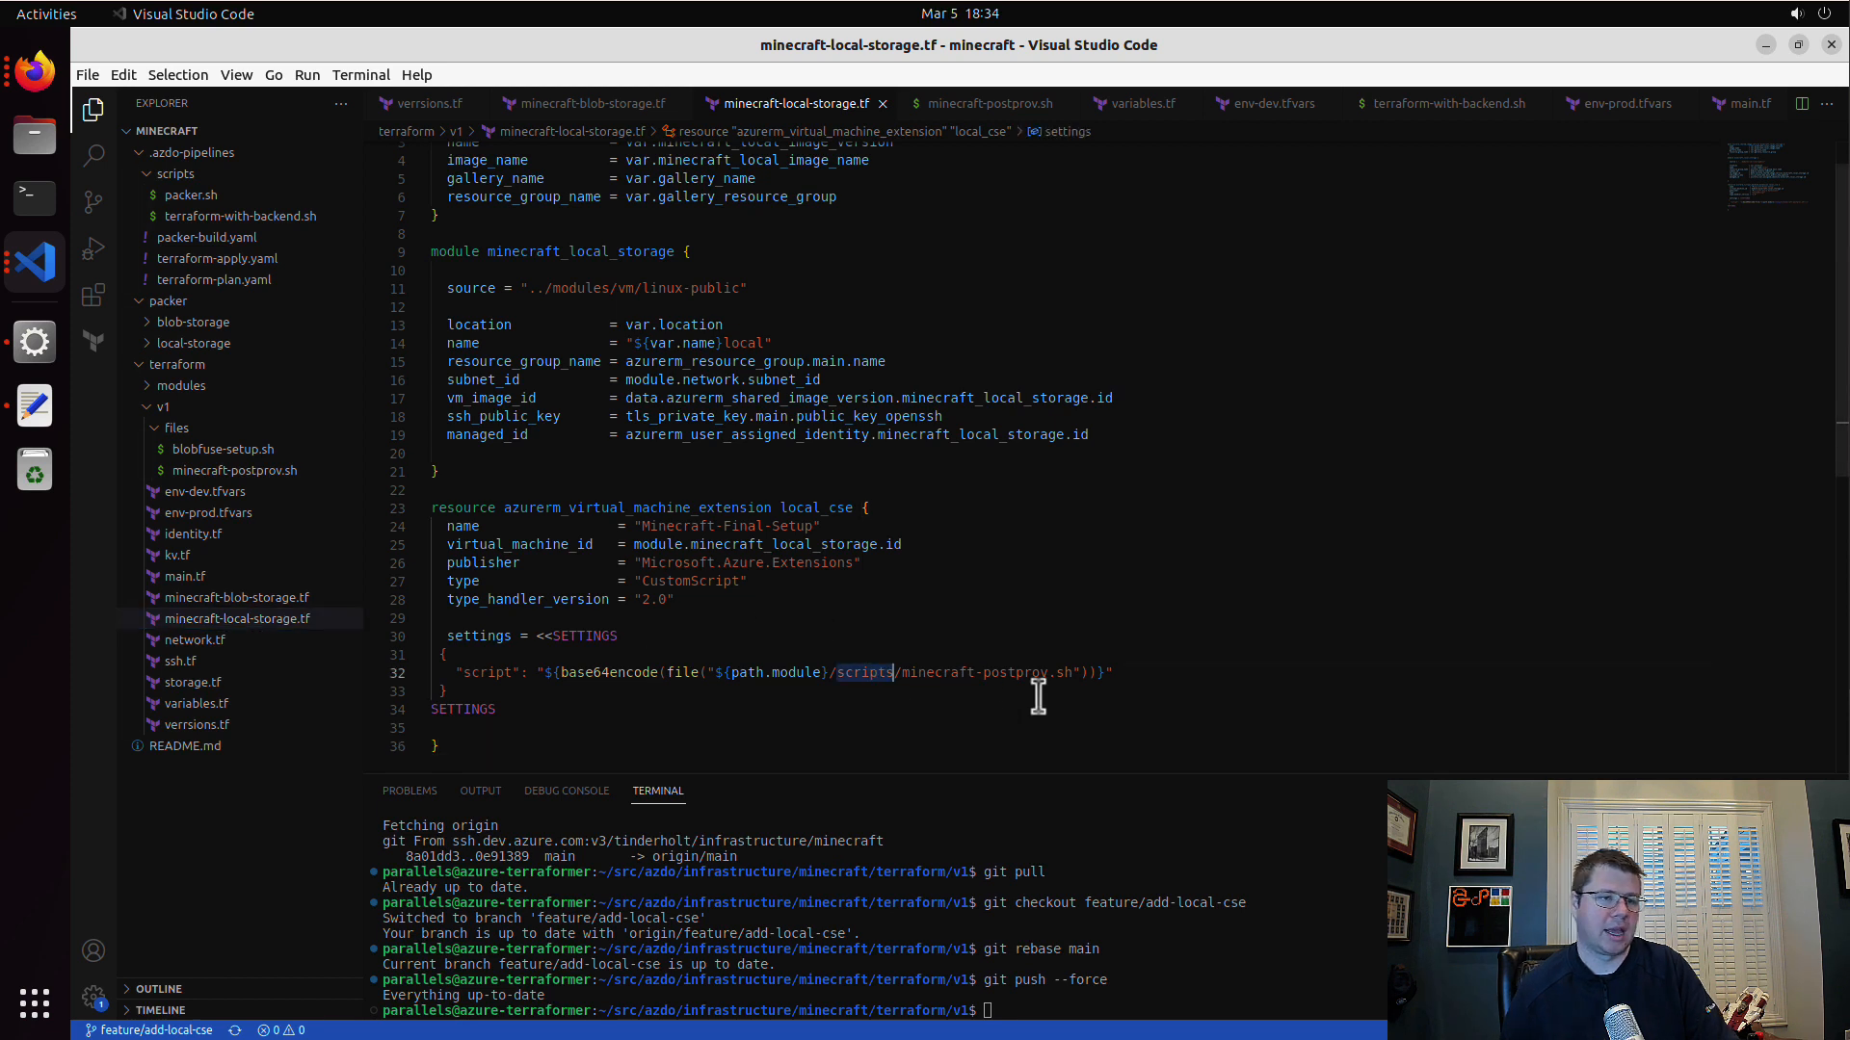
type("files")
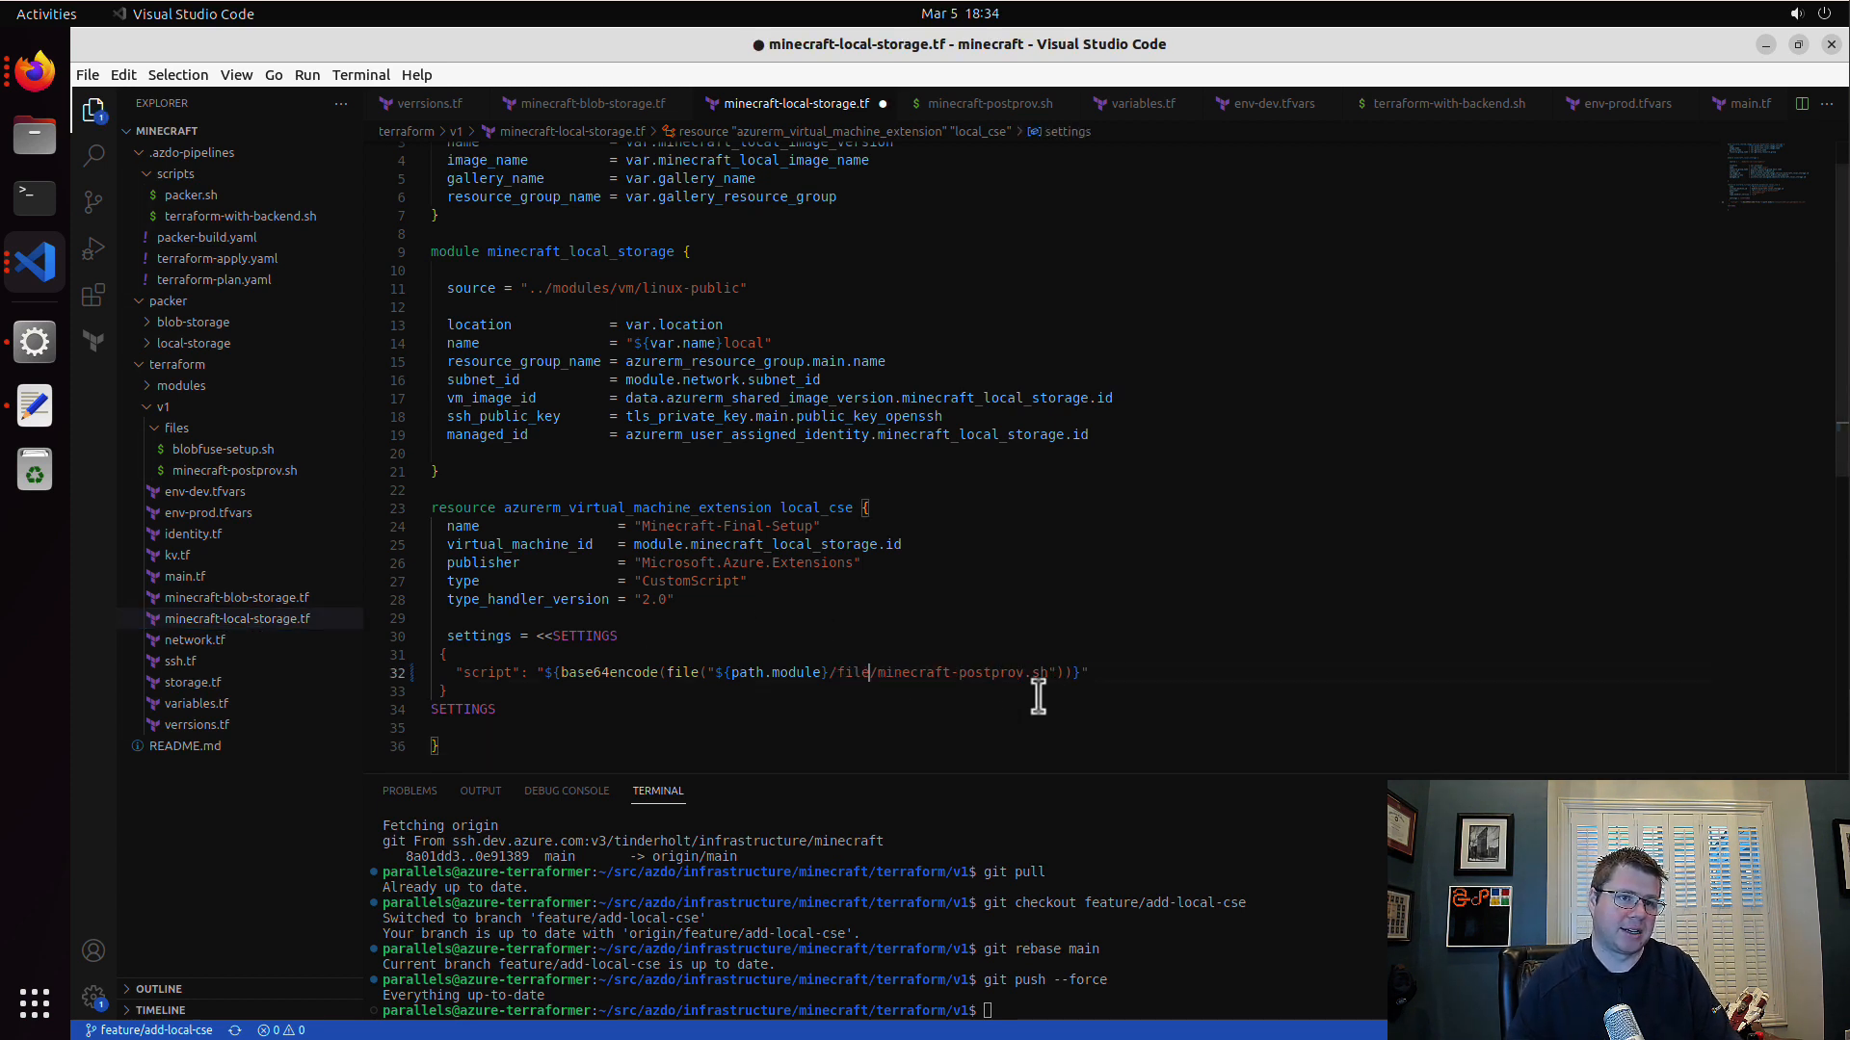
left_click(1037, 703)
key("ctrl+s")
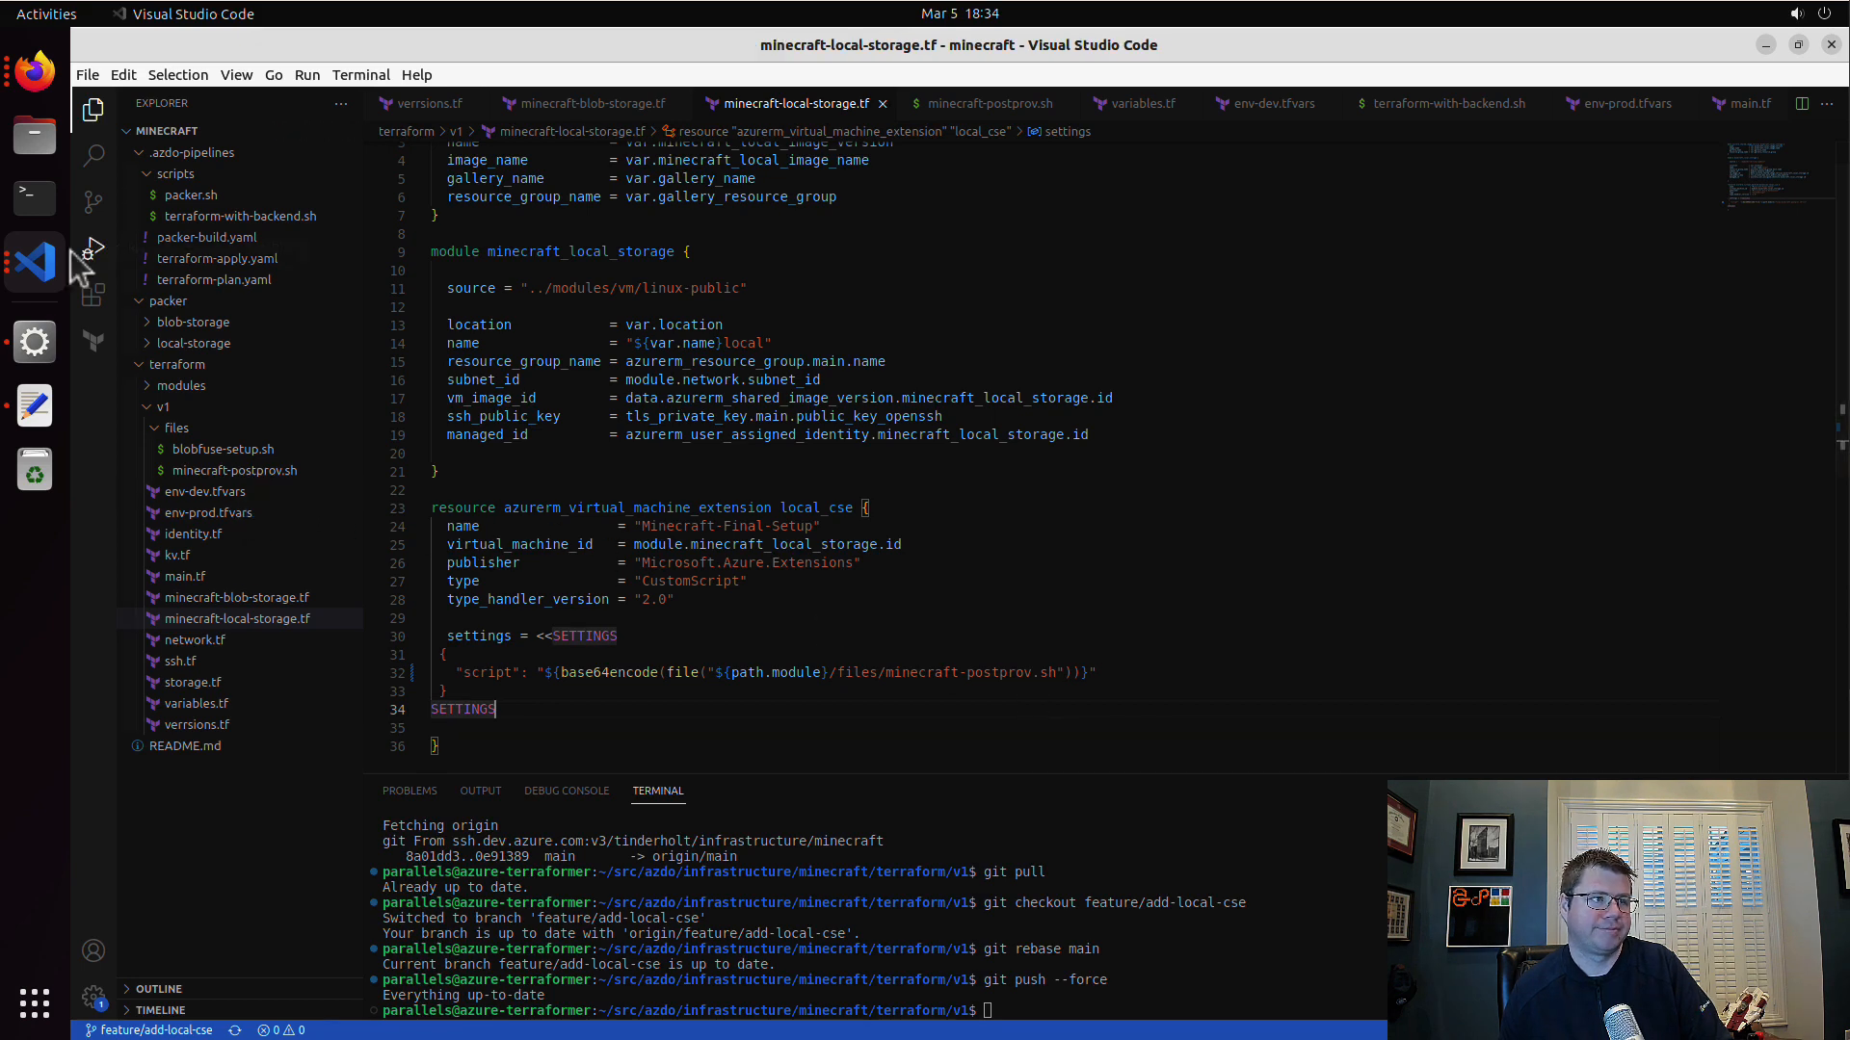
Step: Commit the minecraft-local-storage.tf change with the message "change folder name" and push it
left_click(94, 202)
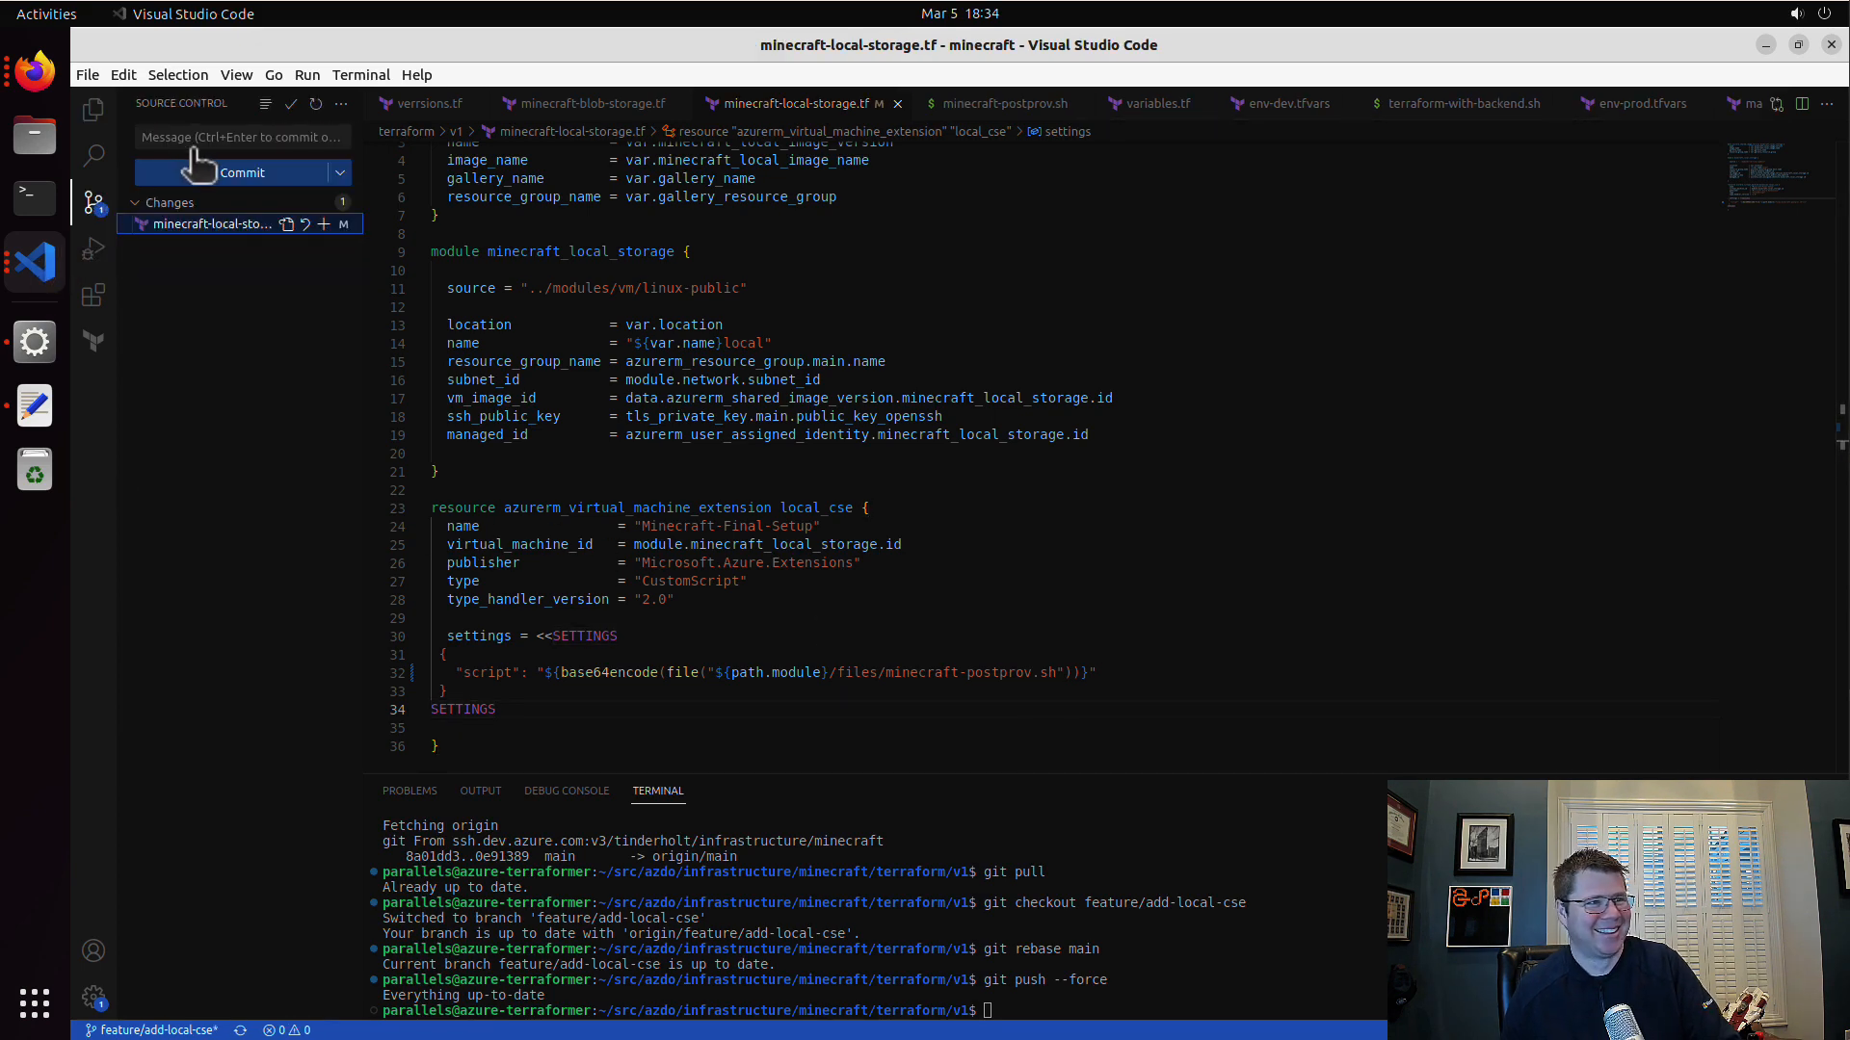
type("change folder name")
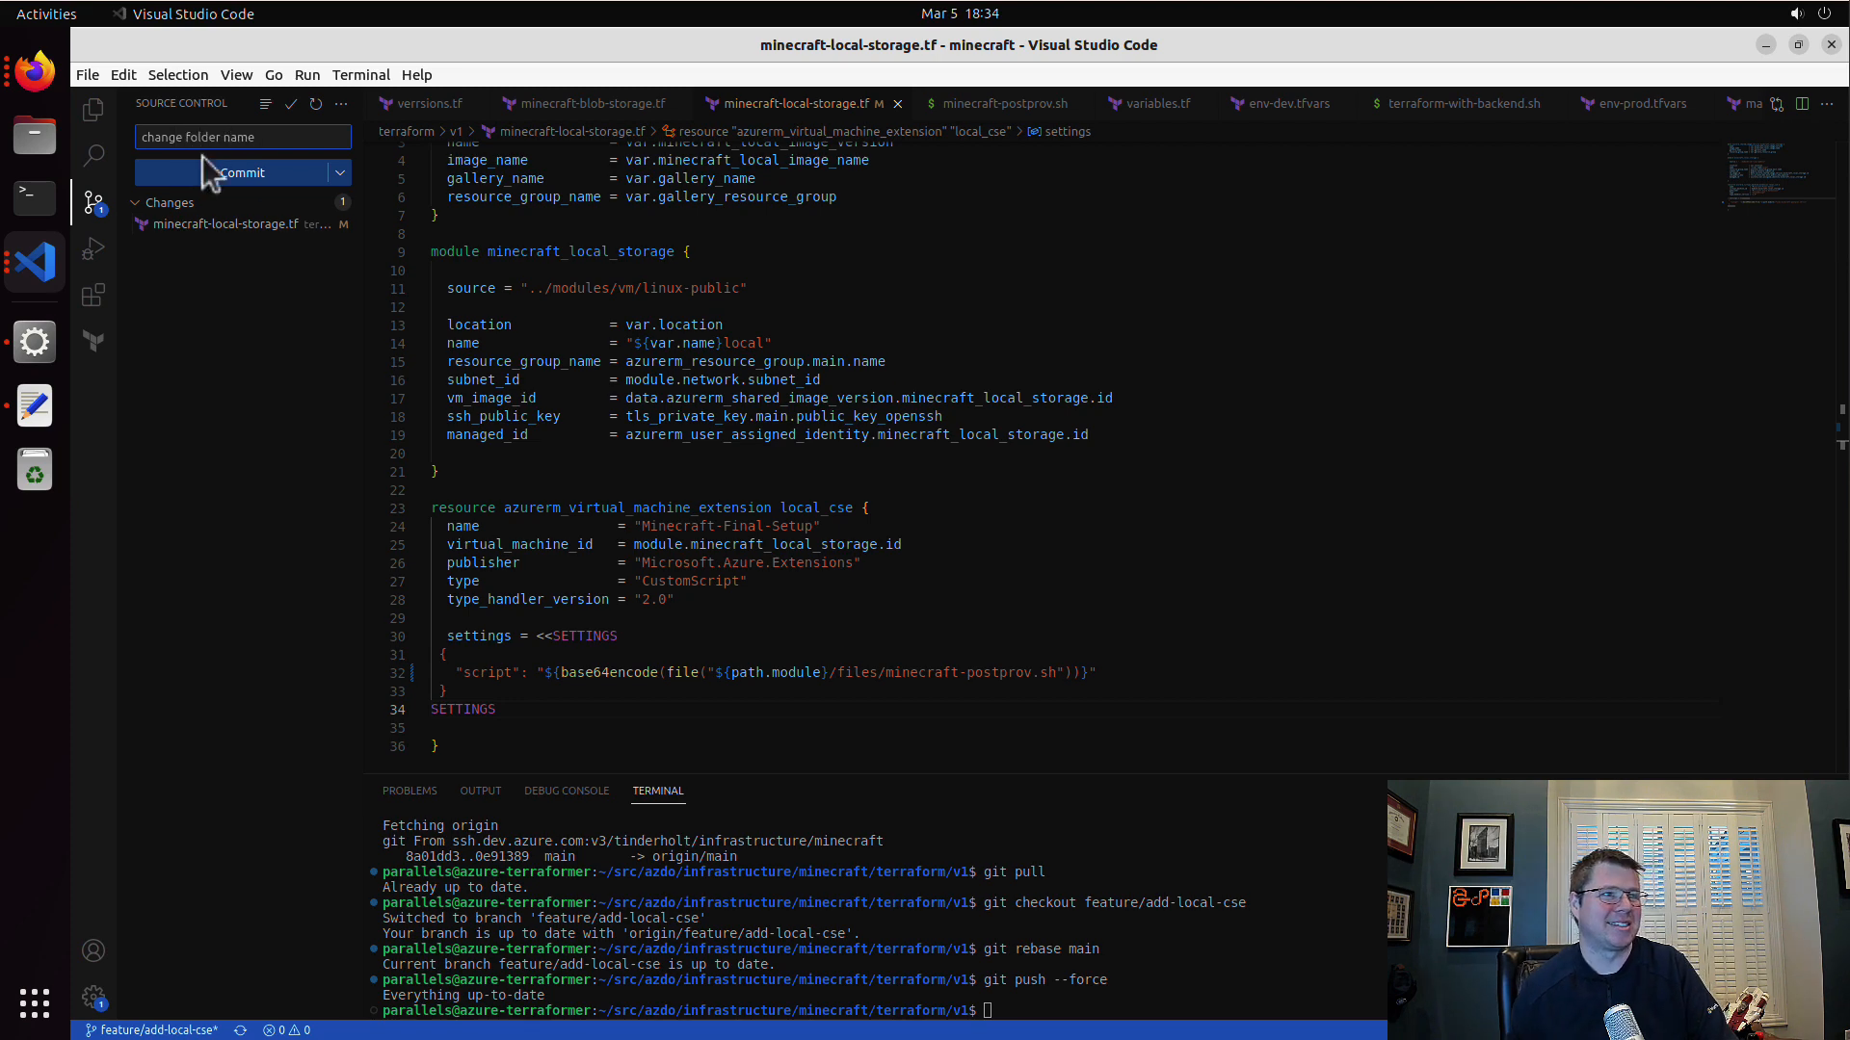
left_click(340, 172)
left_click(412, 226)
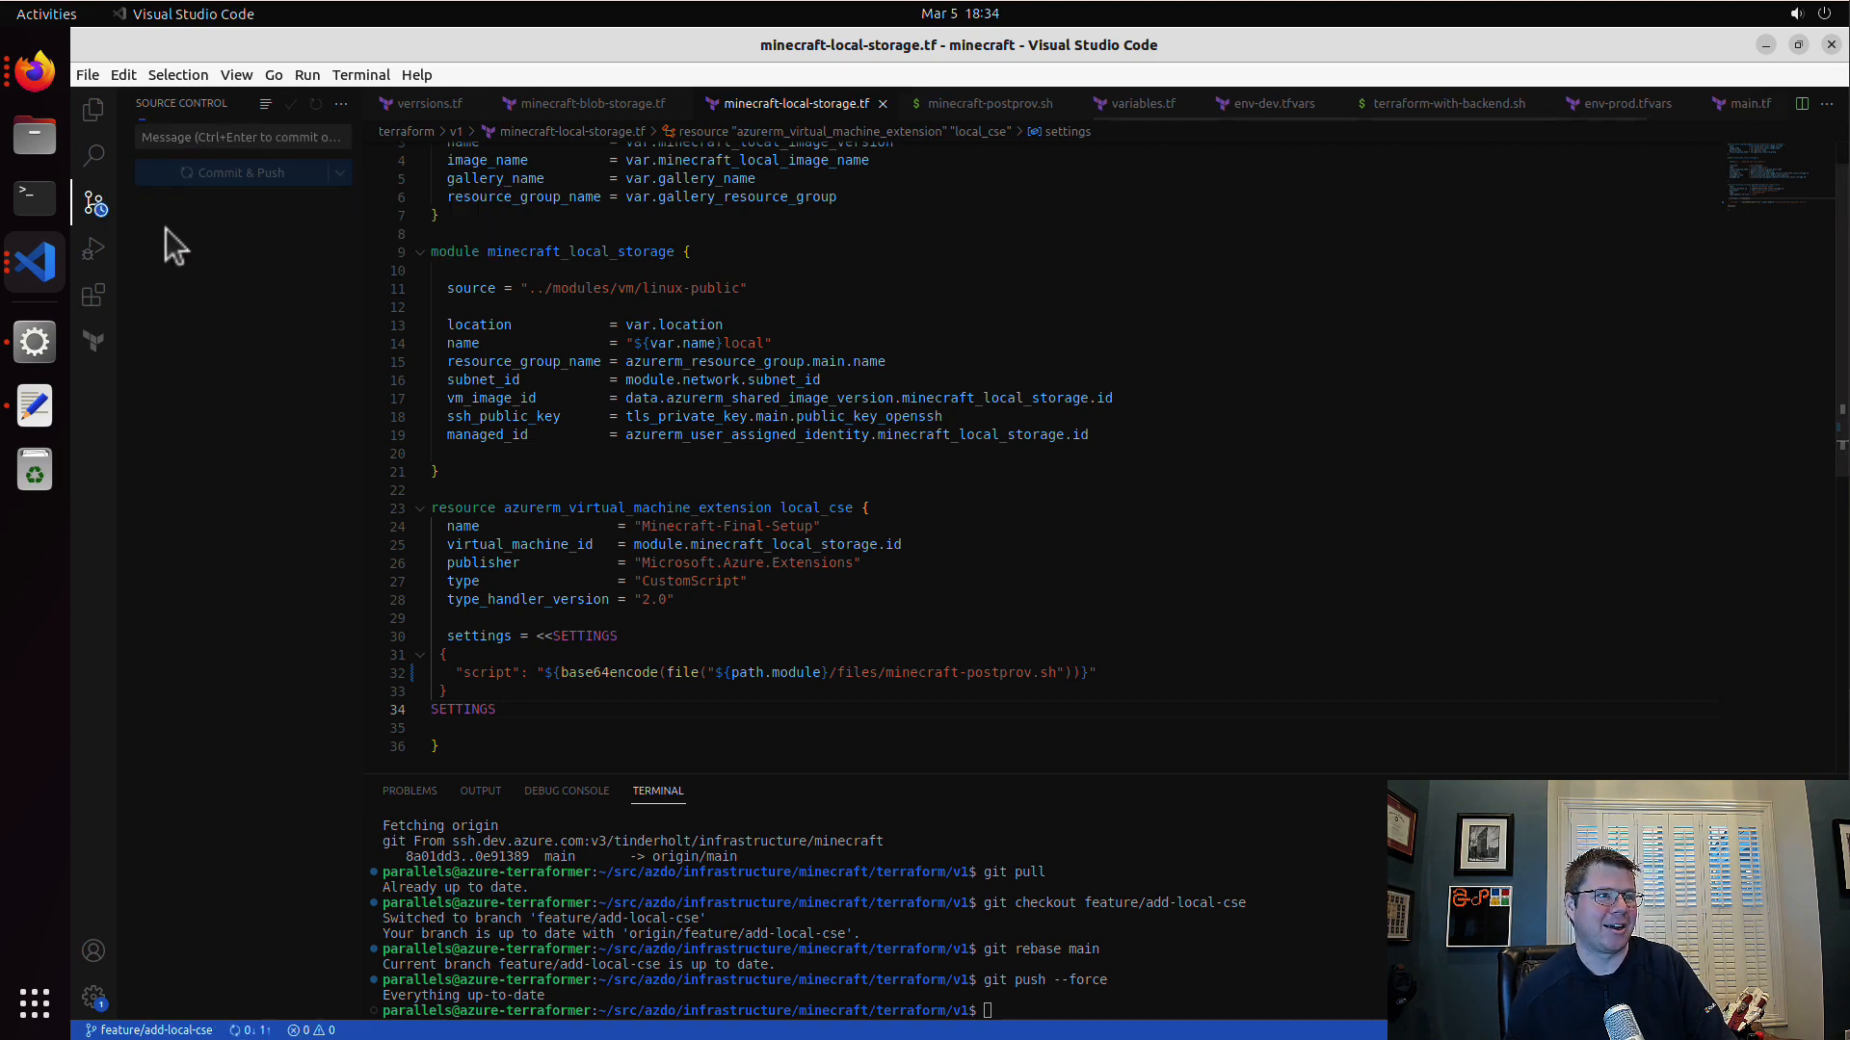
Step: Return to Firefox, reopen the "local cse" pull request, and open its running dev check
left_click(34, 70)
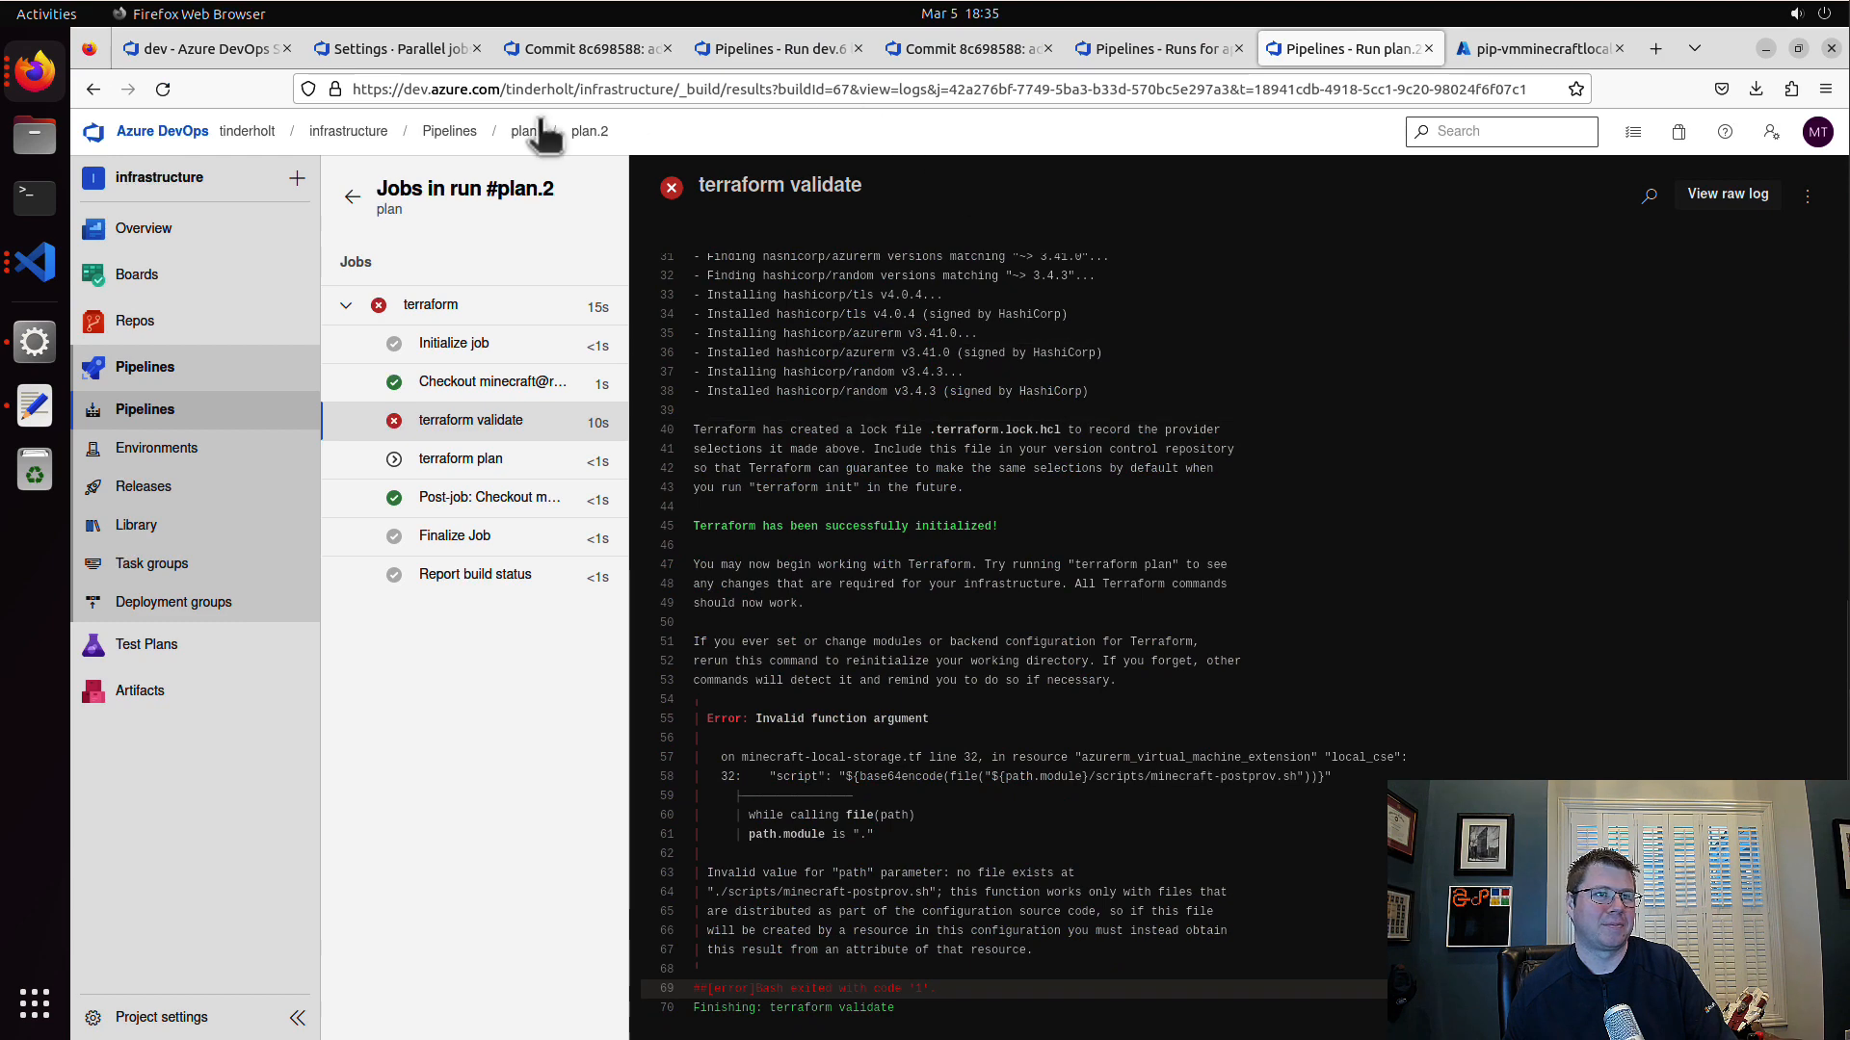
mouse_move(212, 323)
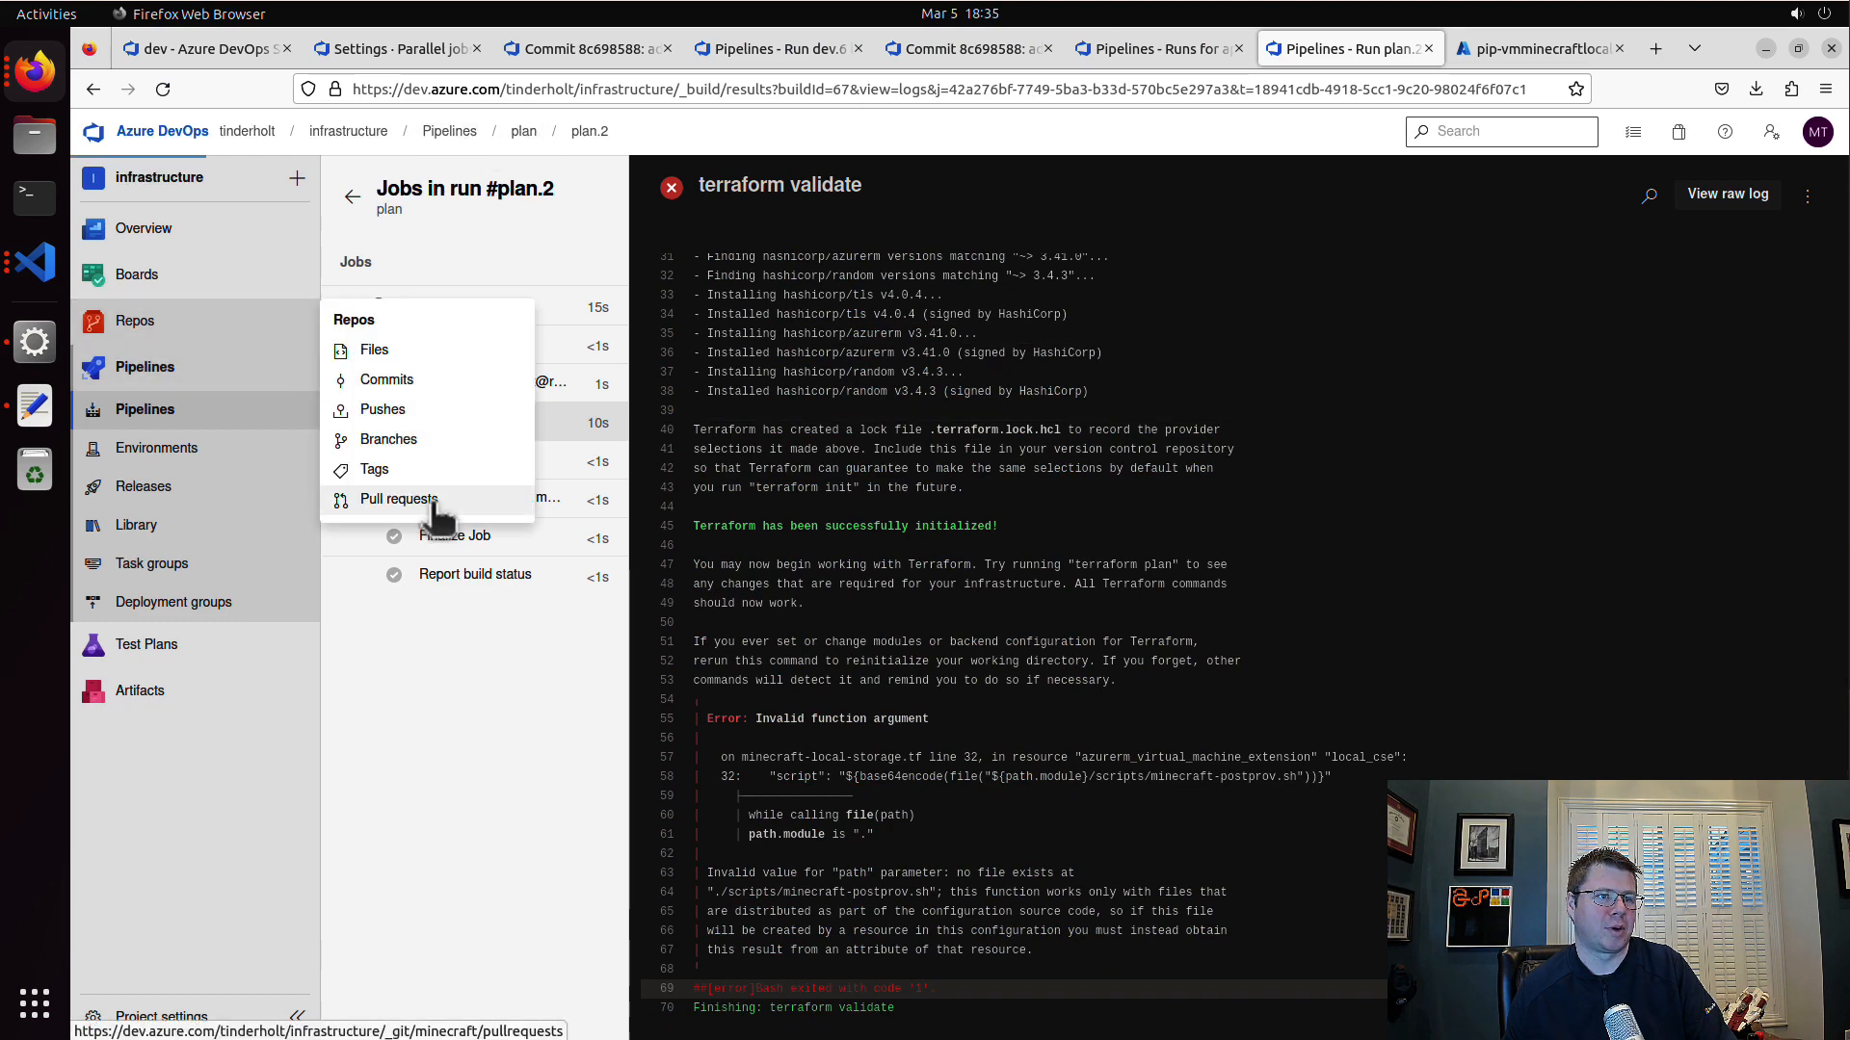
left_click(405, 499)
left_click(660, 358)
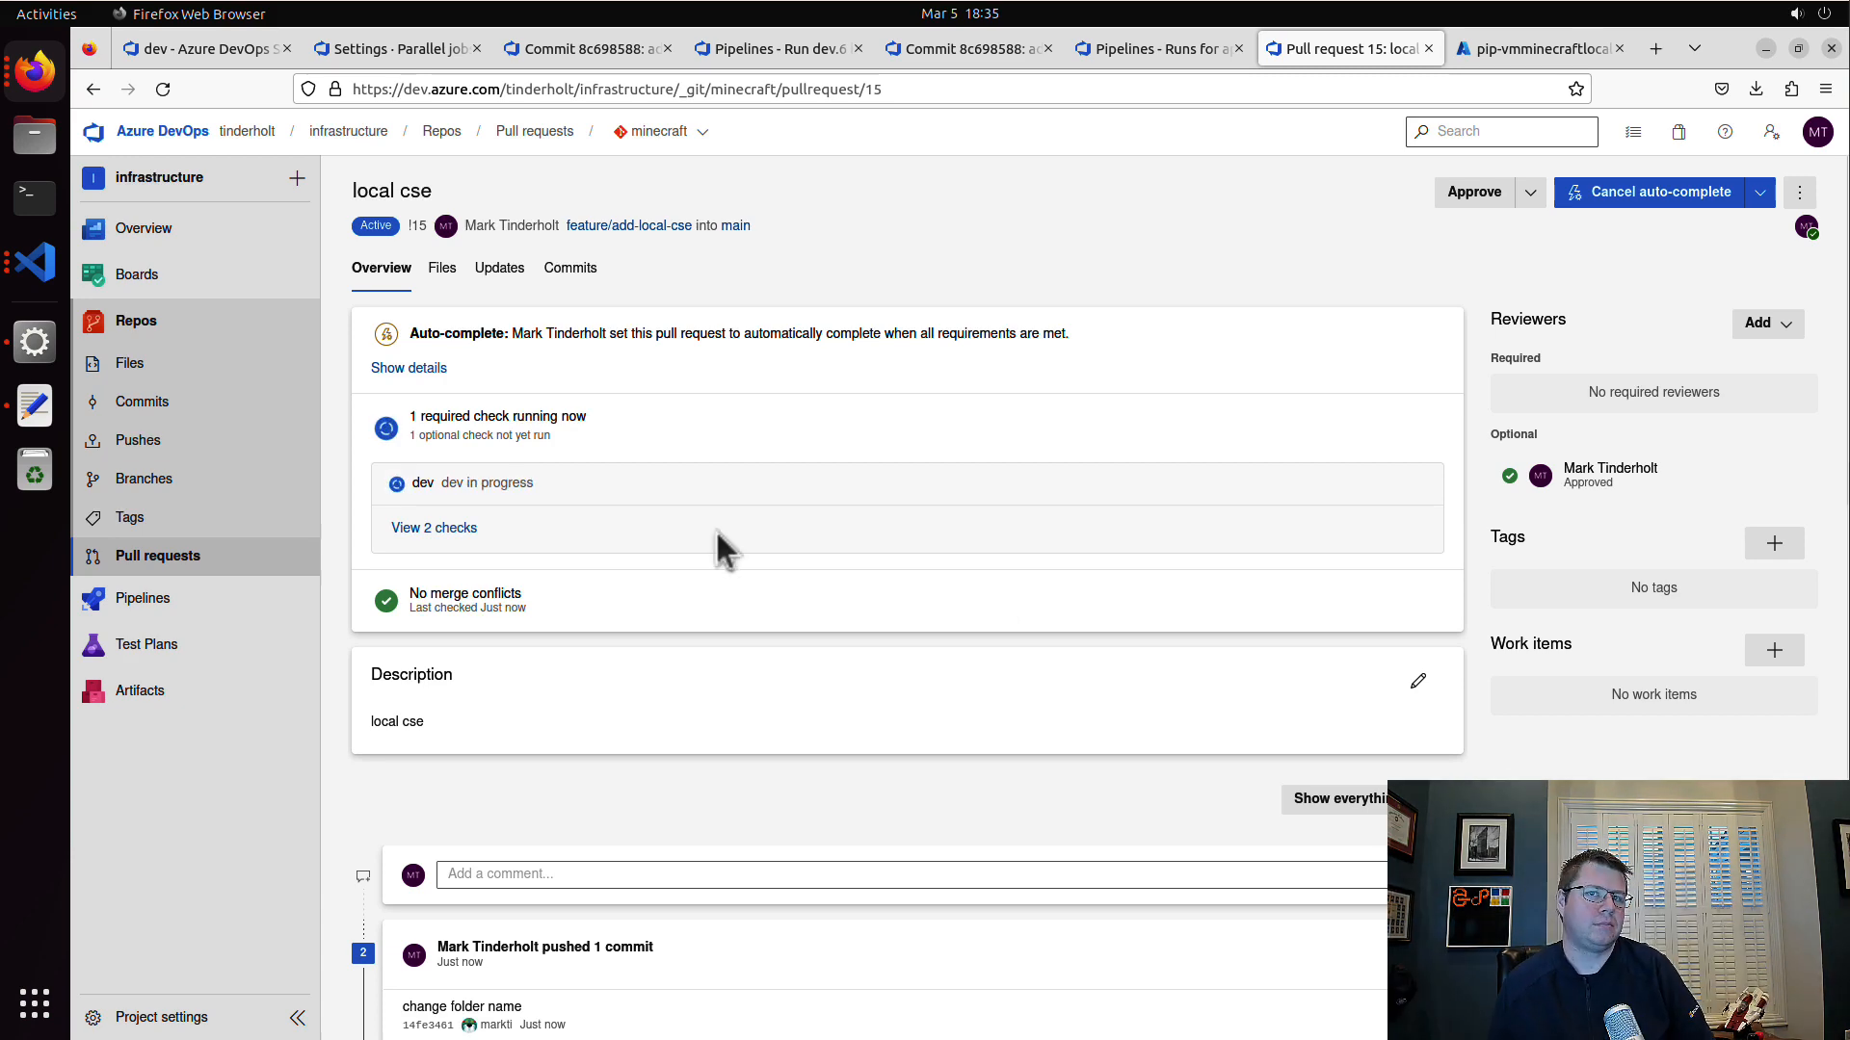
left_click(713, 485)
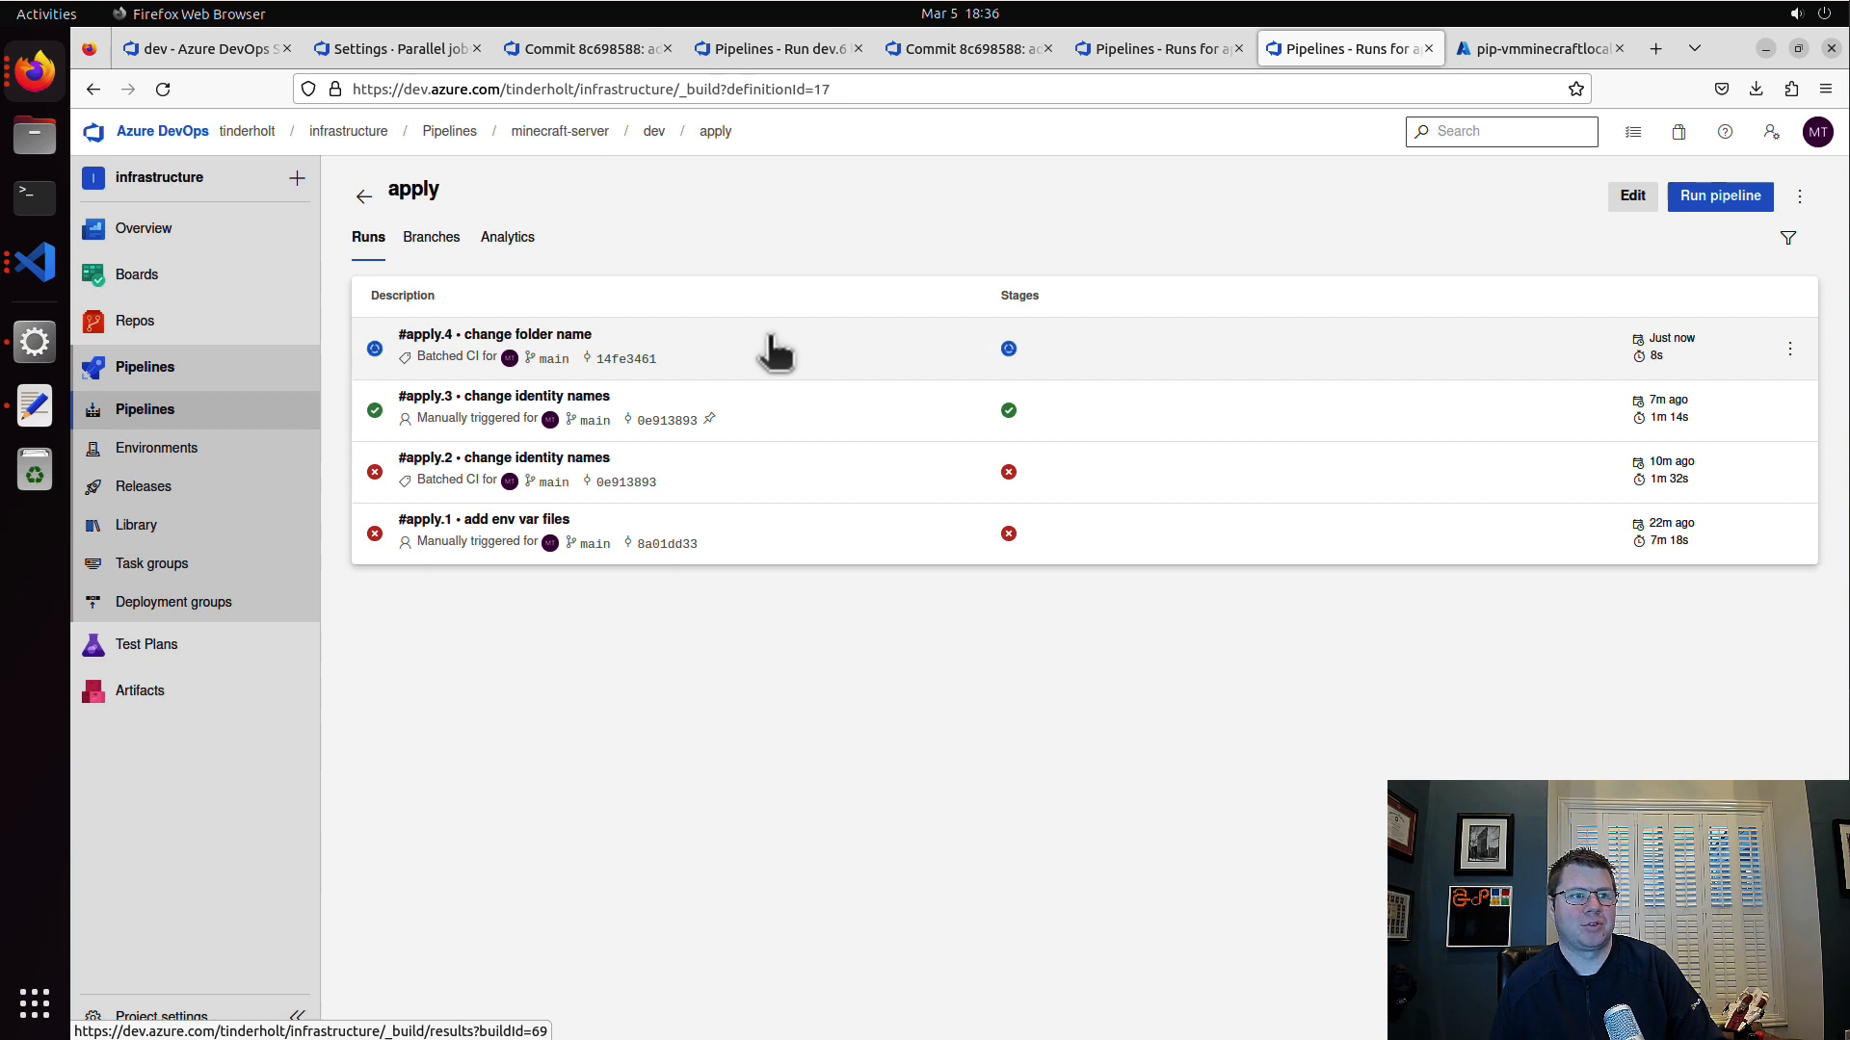
Step: Open the #apply.4 "change folder name" run and view its terraform apply log
left_click(928, 374)
left_click(701, 573)
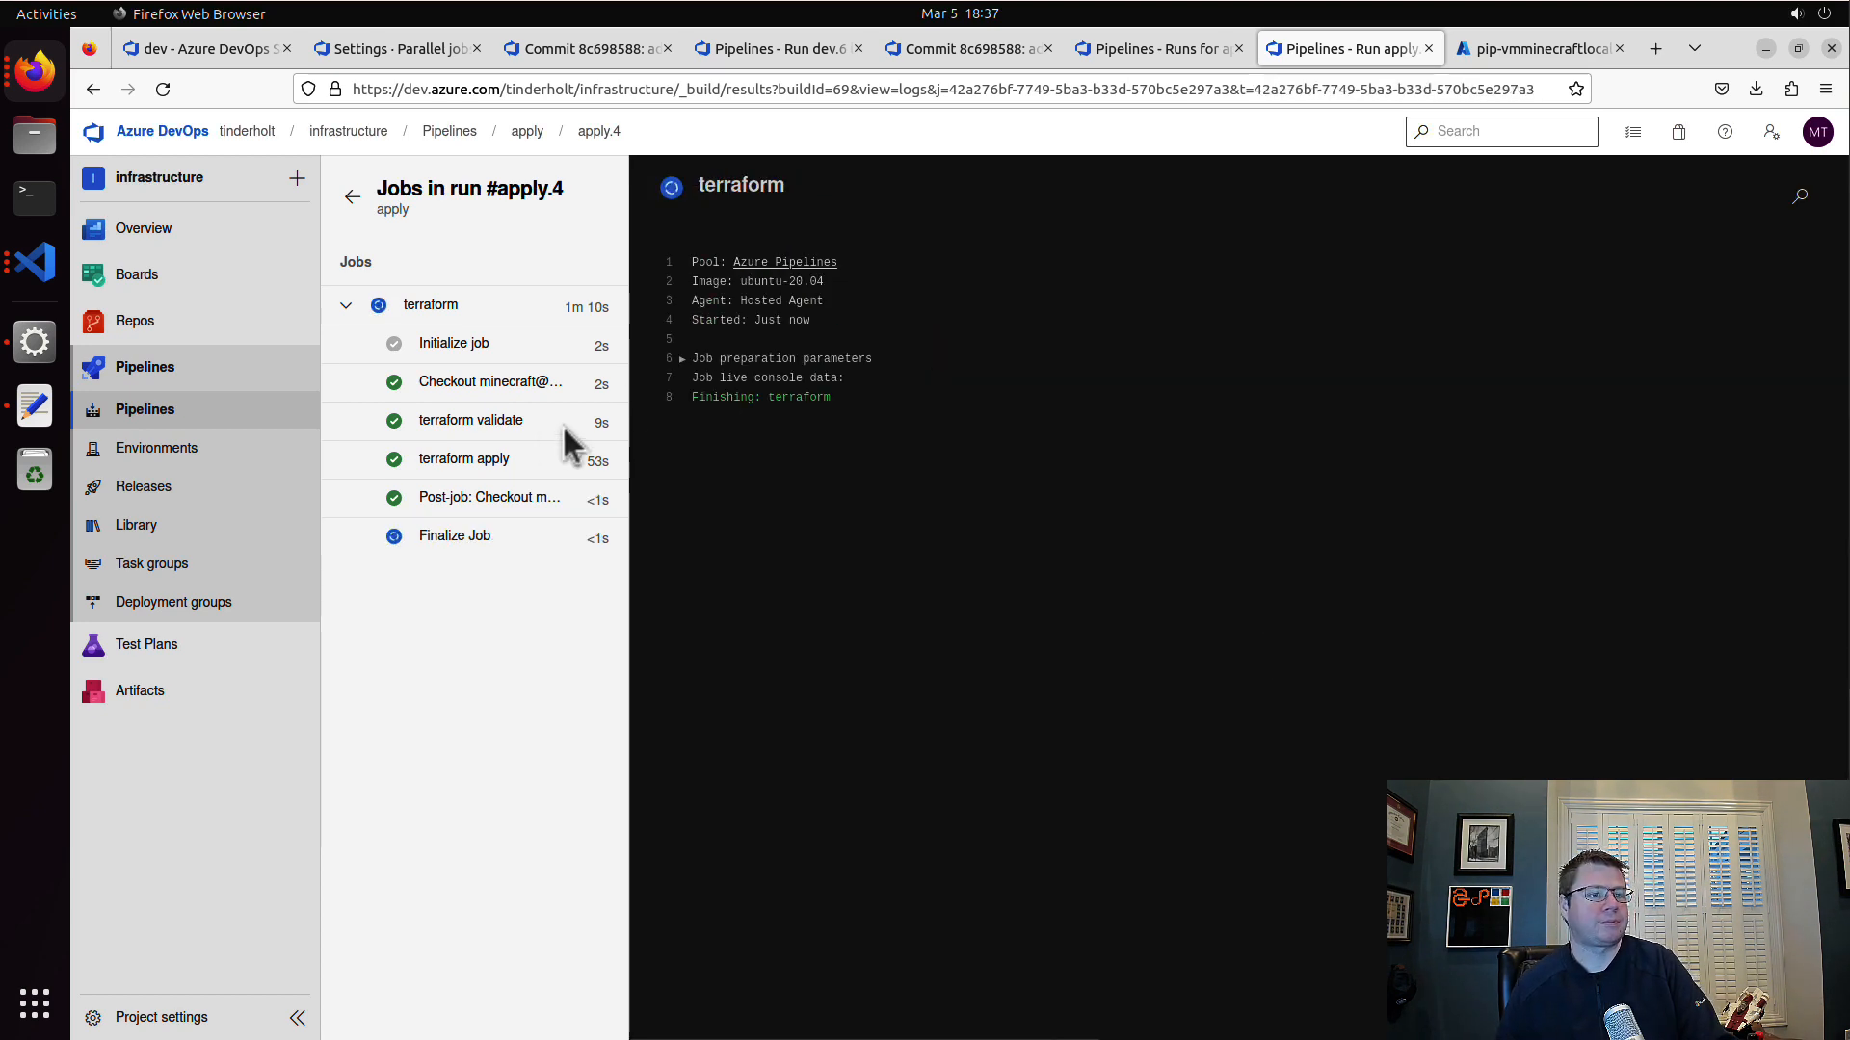
left_click(520, 467)
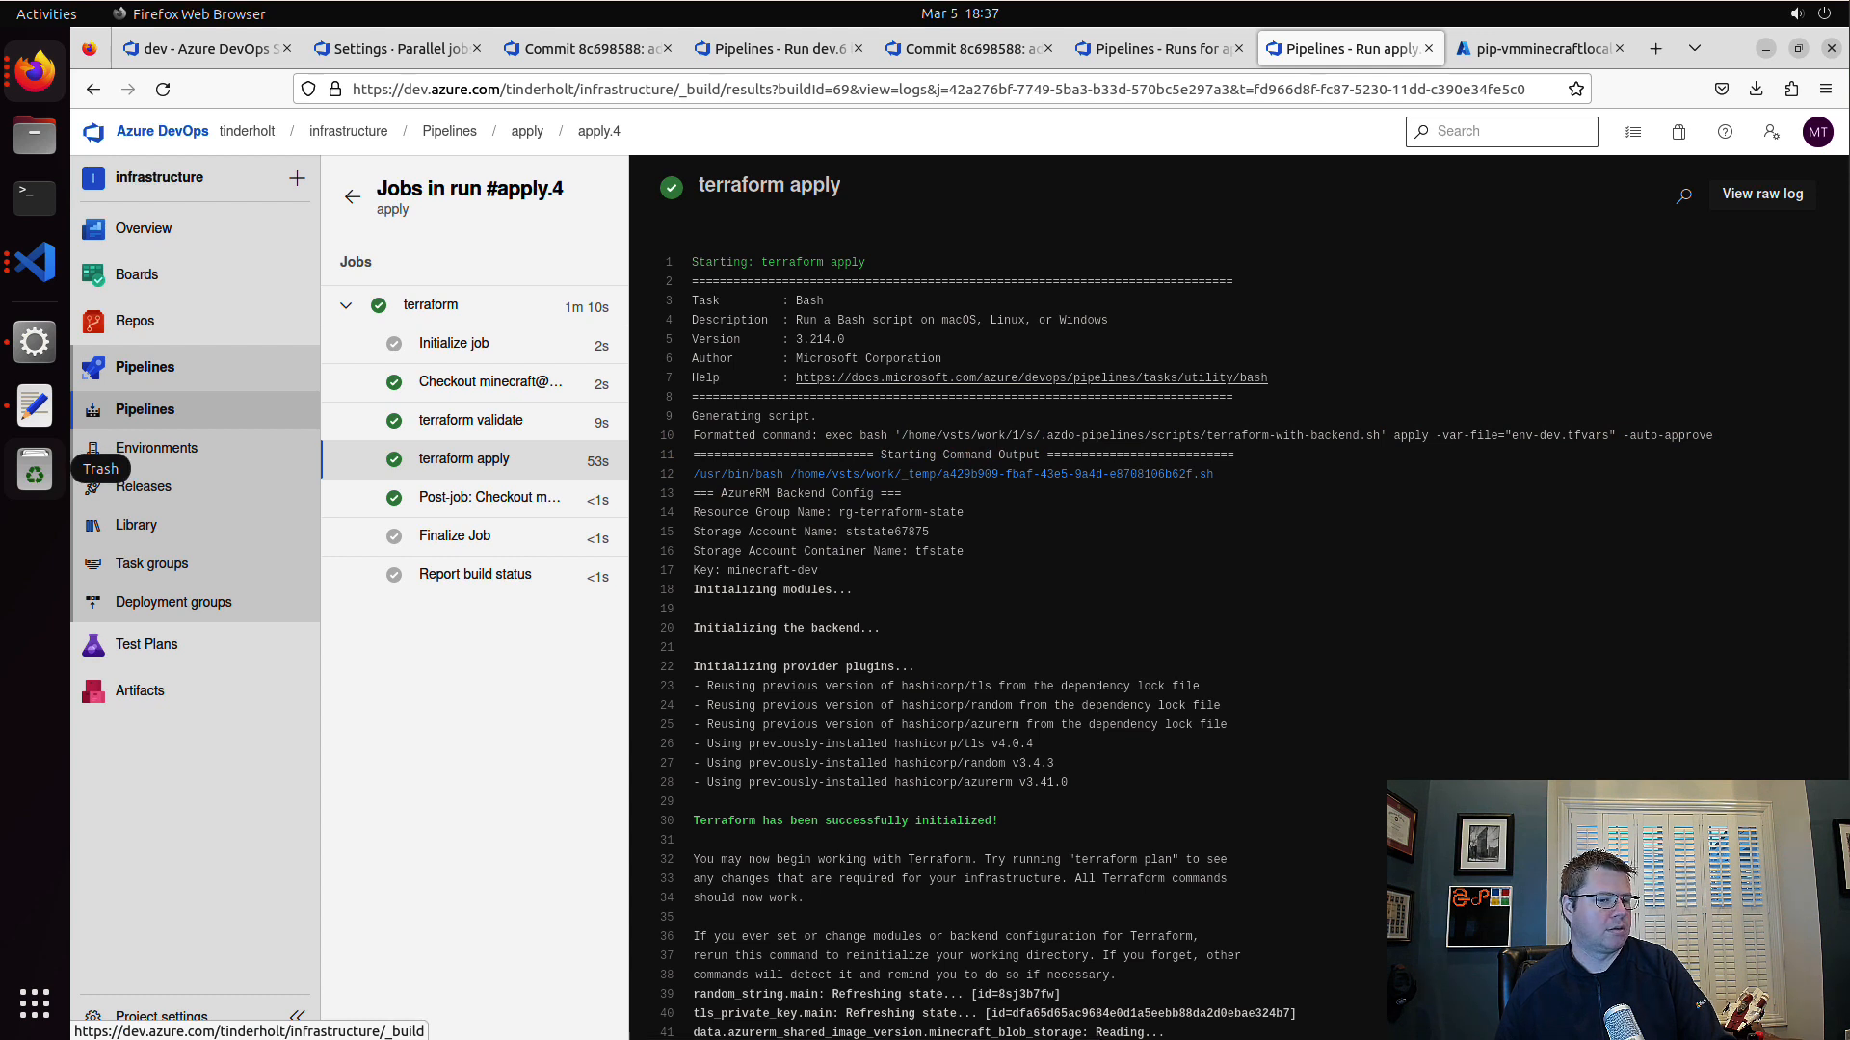
Step: Switch to Minecraft and join the minecraft-local server
key("alt+Tab")
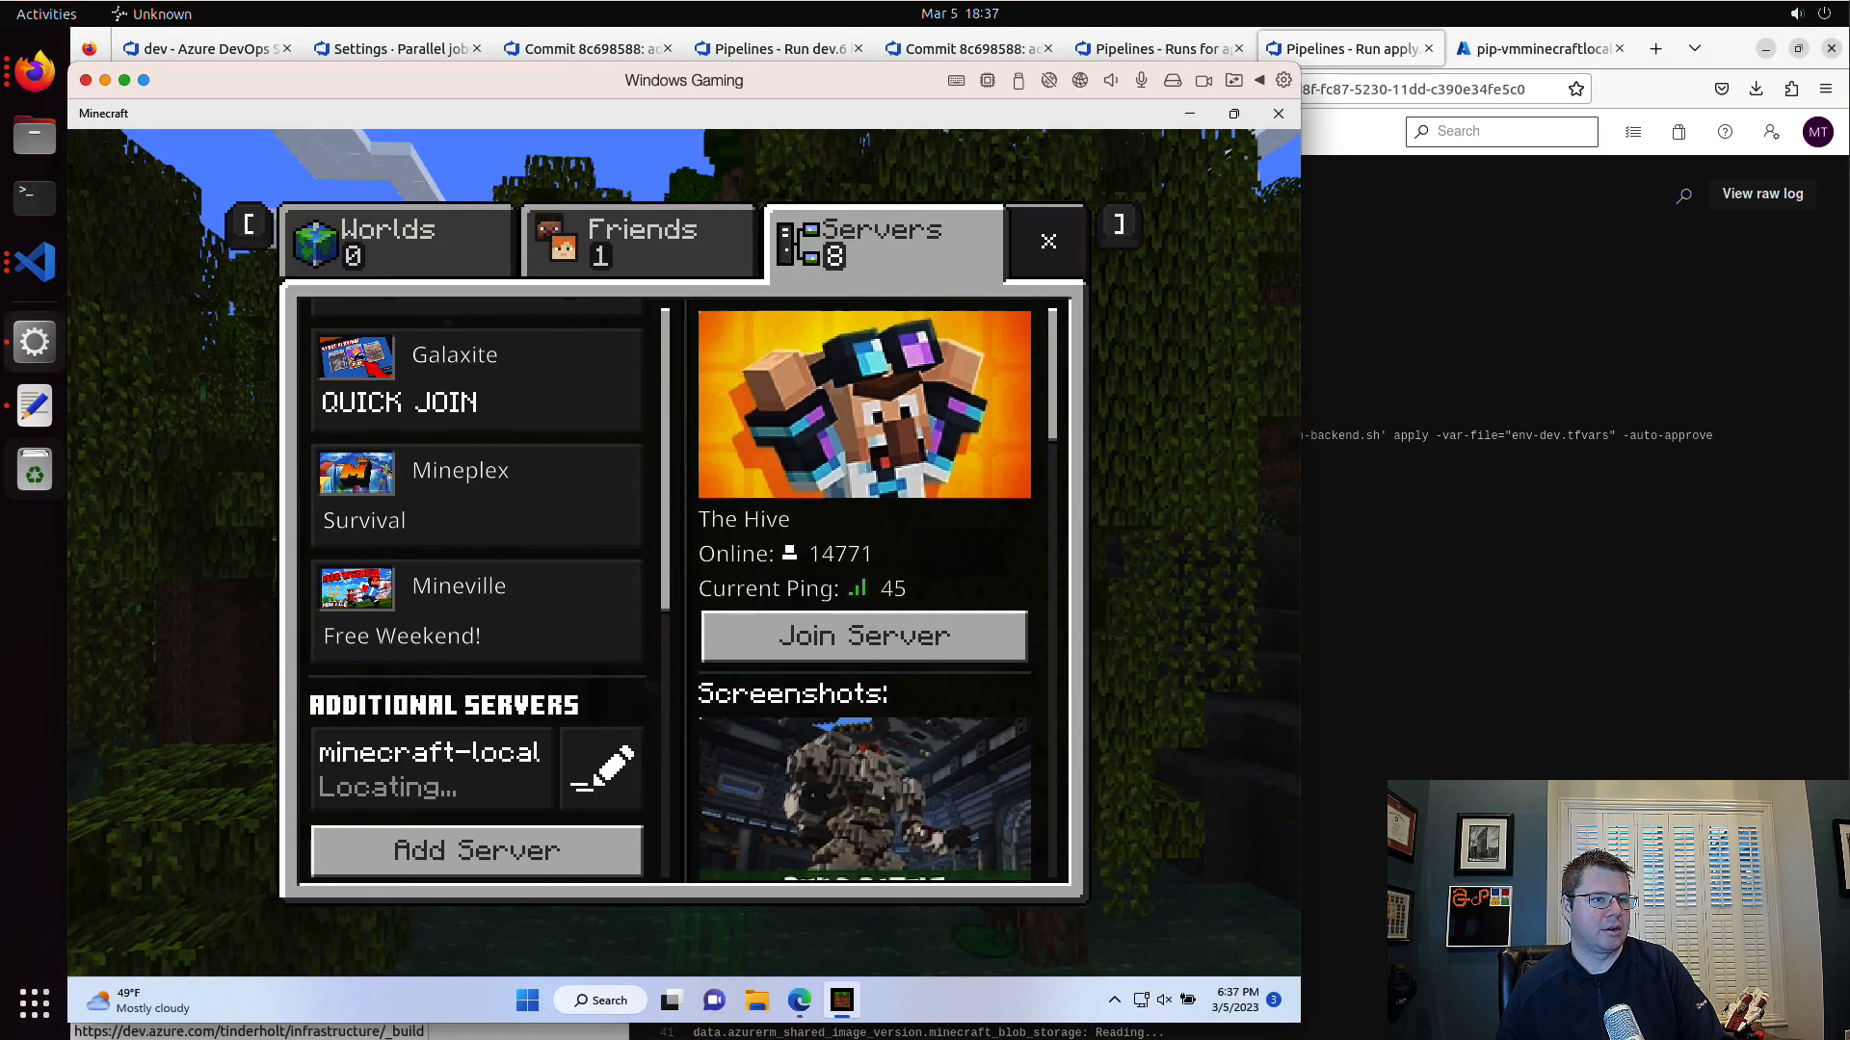
left_click(498, 775)
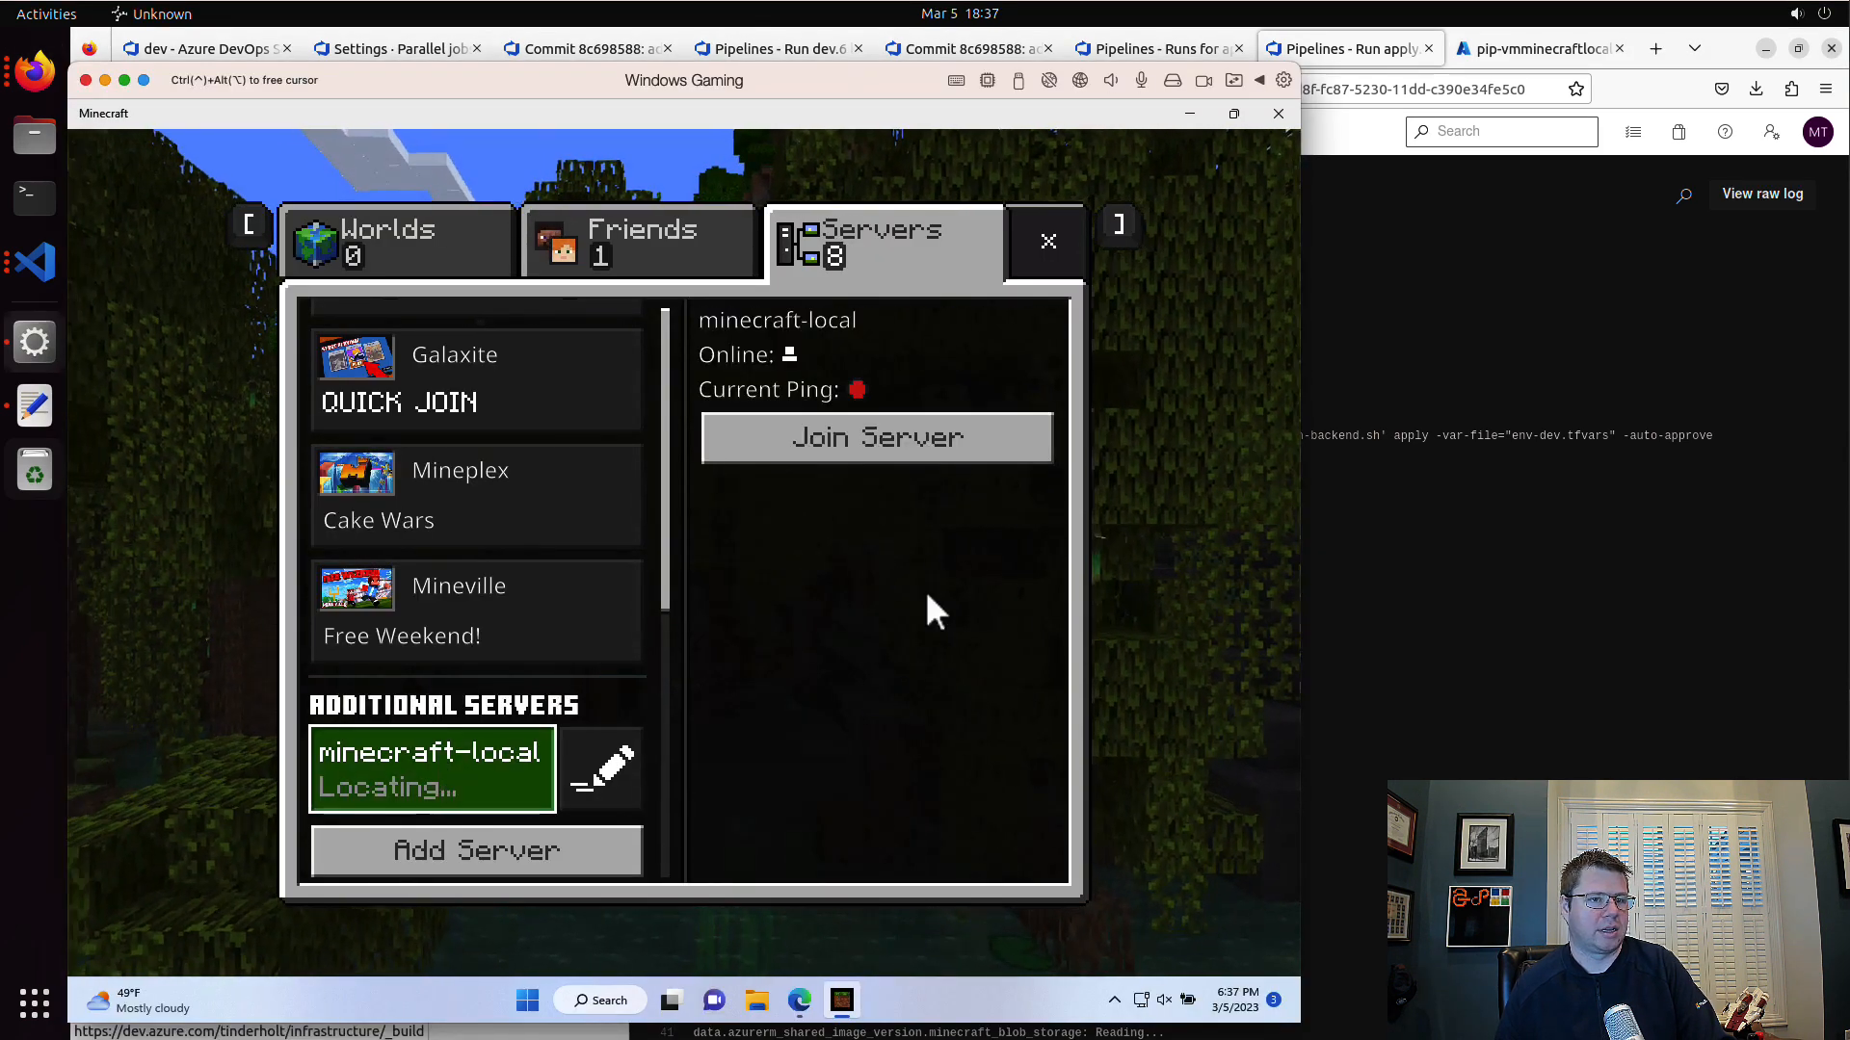
left_click(930, 443)
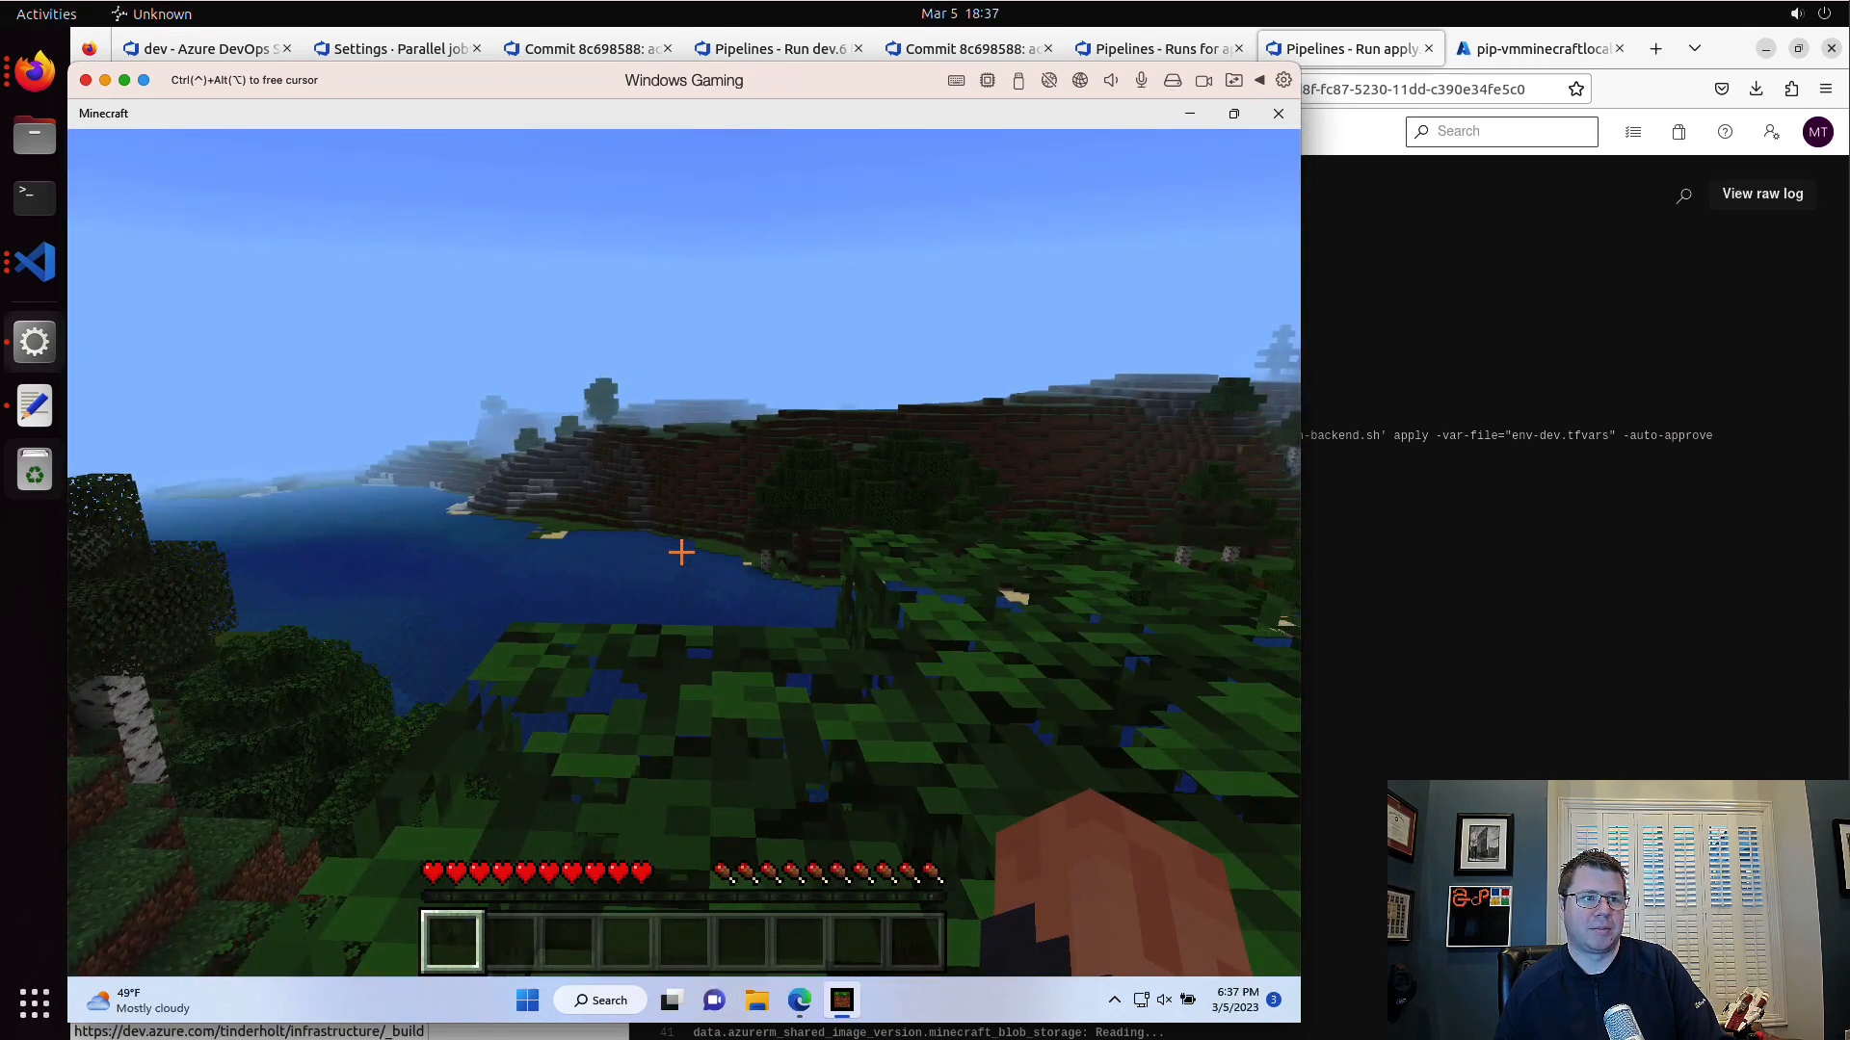
Step: Return to the Azure portal in Firefox and copy the IP address of pip-vmminecraftblob from resource group rg-minecraft-8sj3b7fw
key("super+Tab")
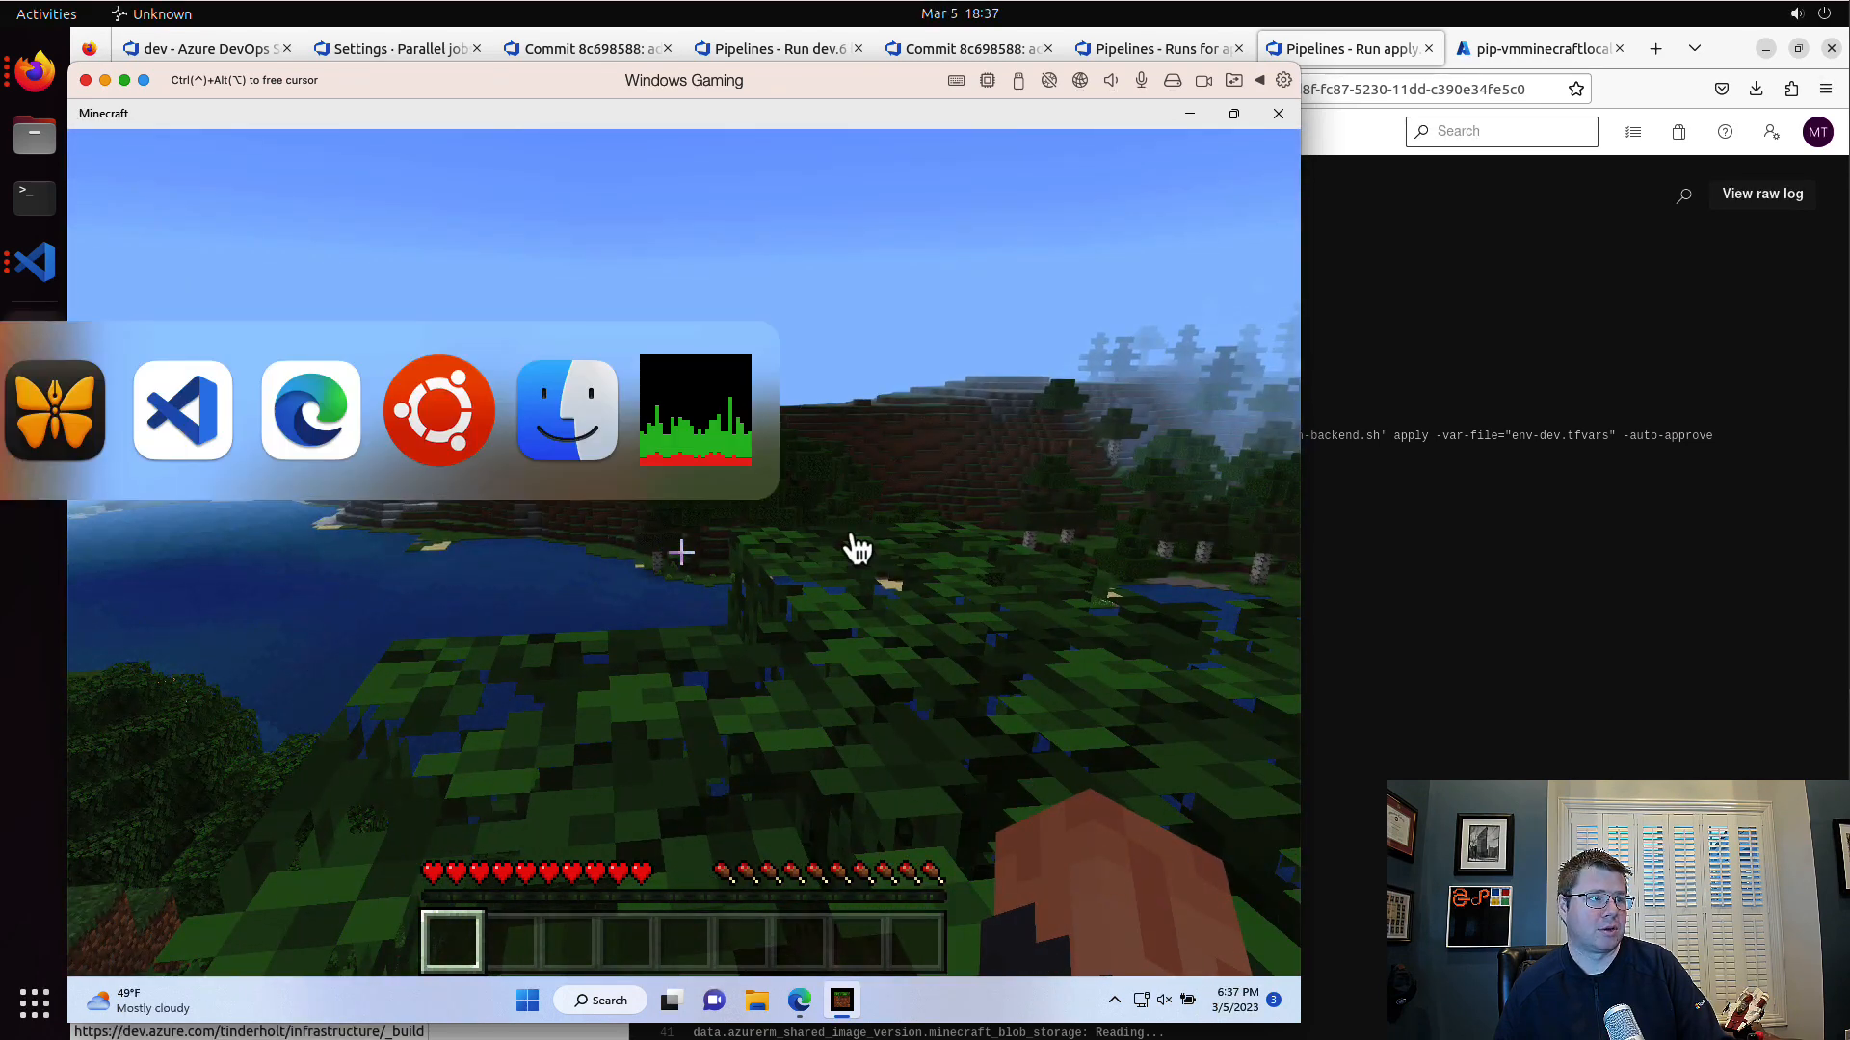
left_click(1391, 604)
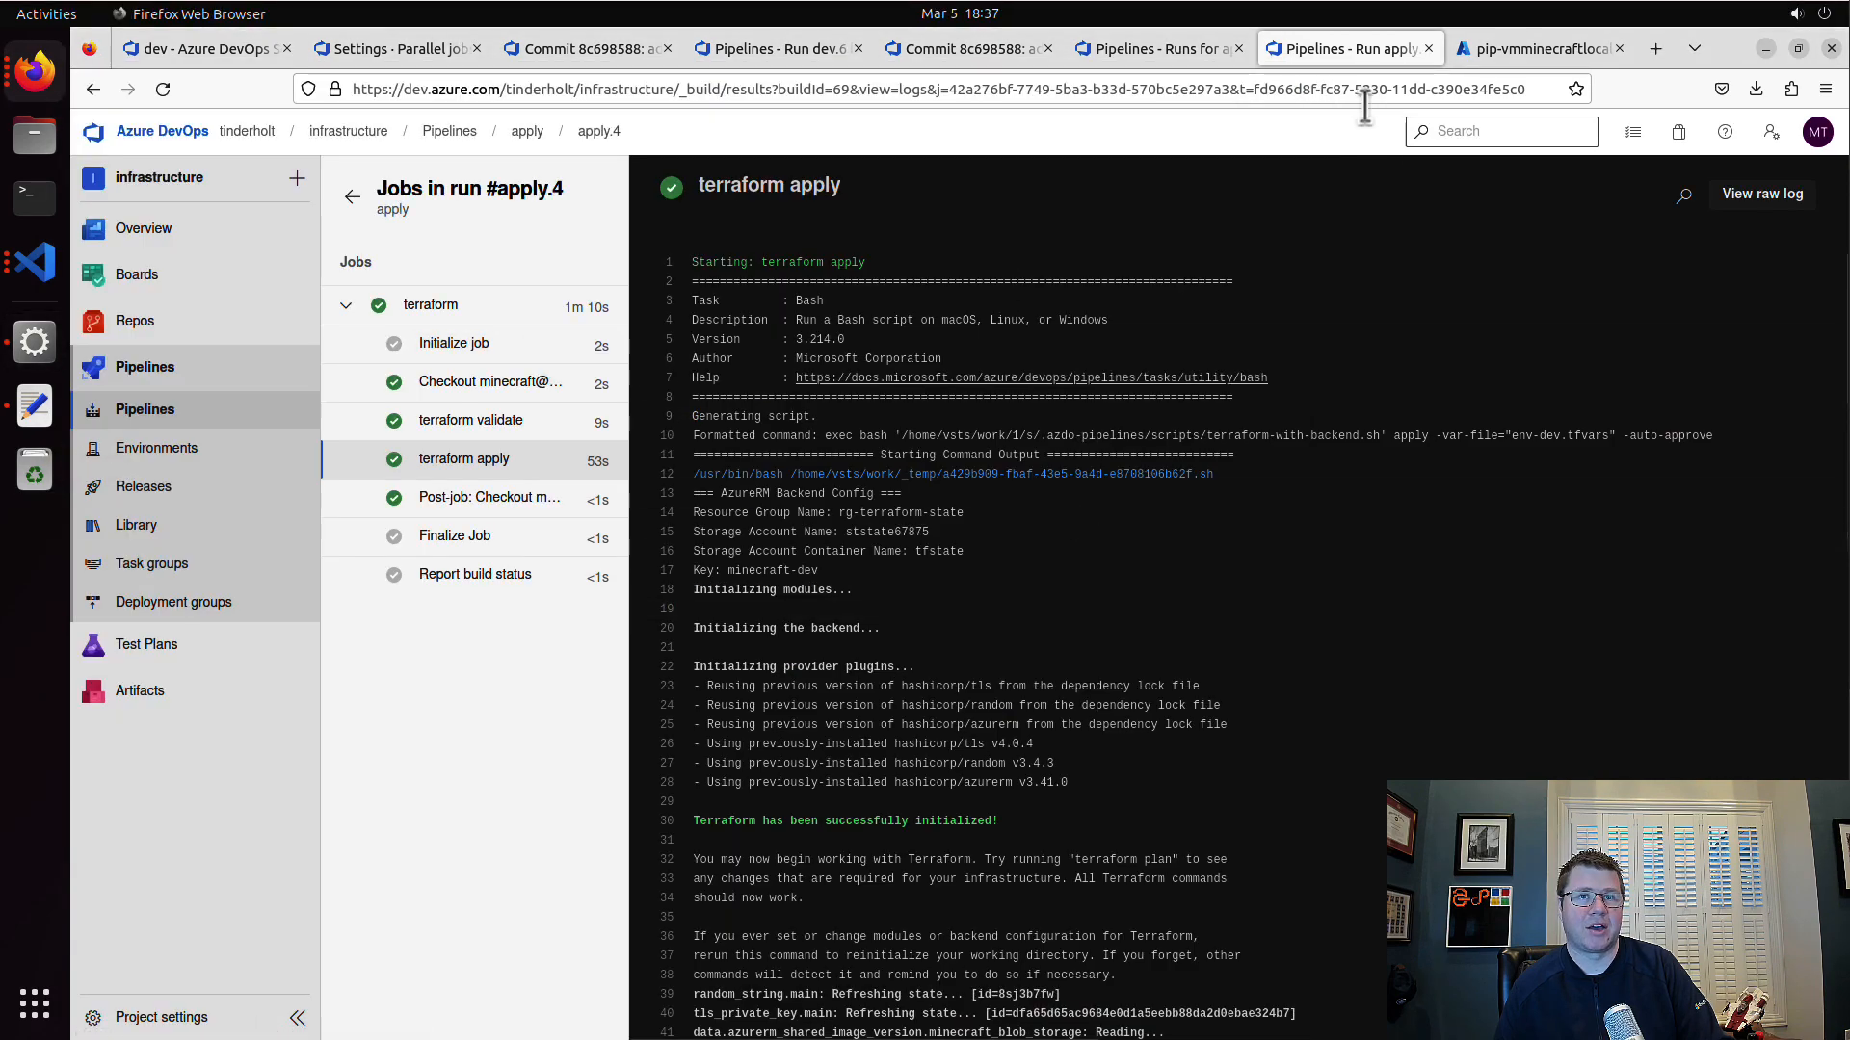
left_click(1526, 56)
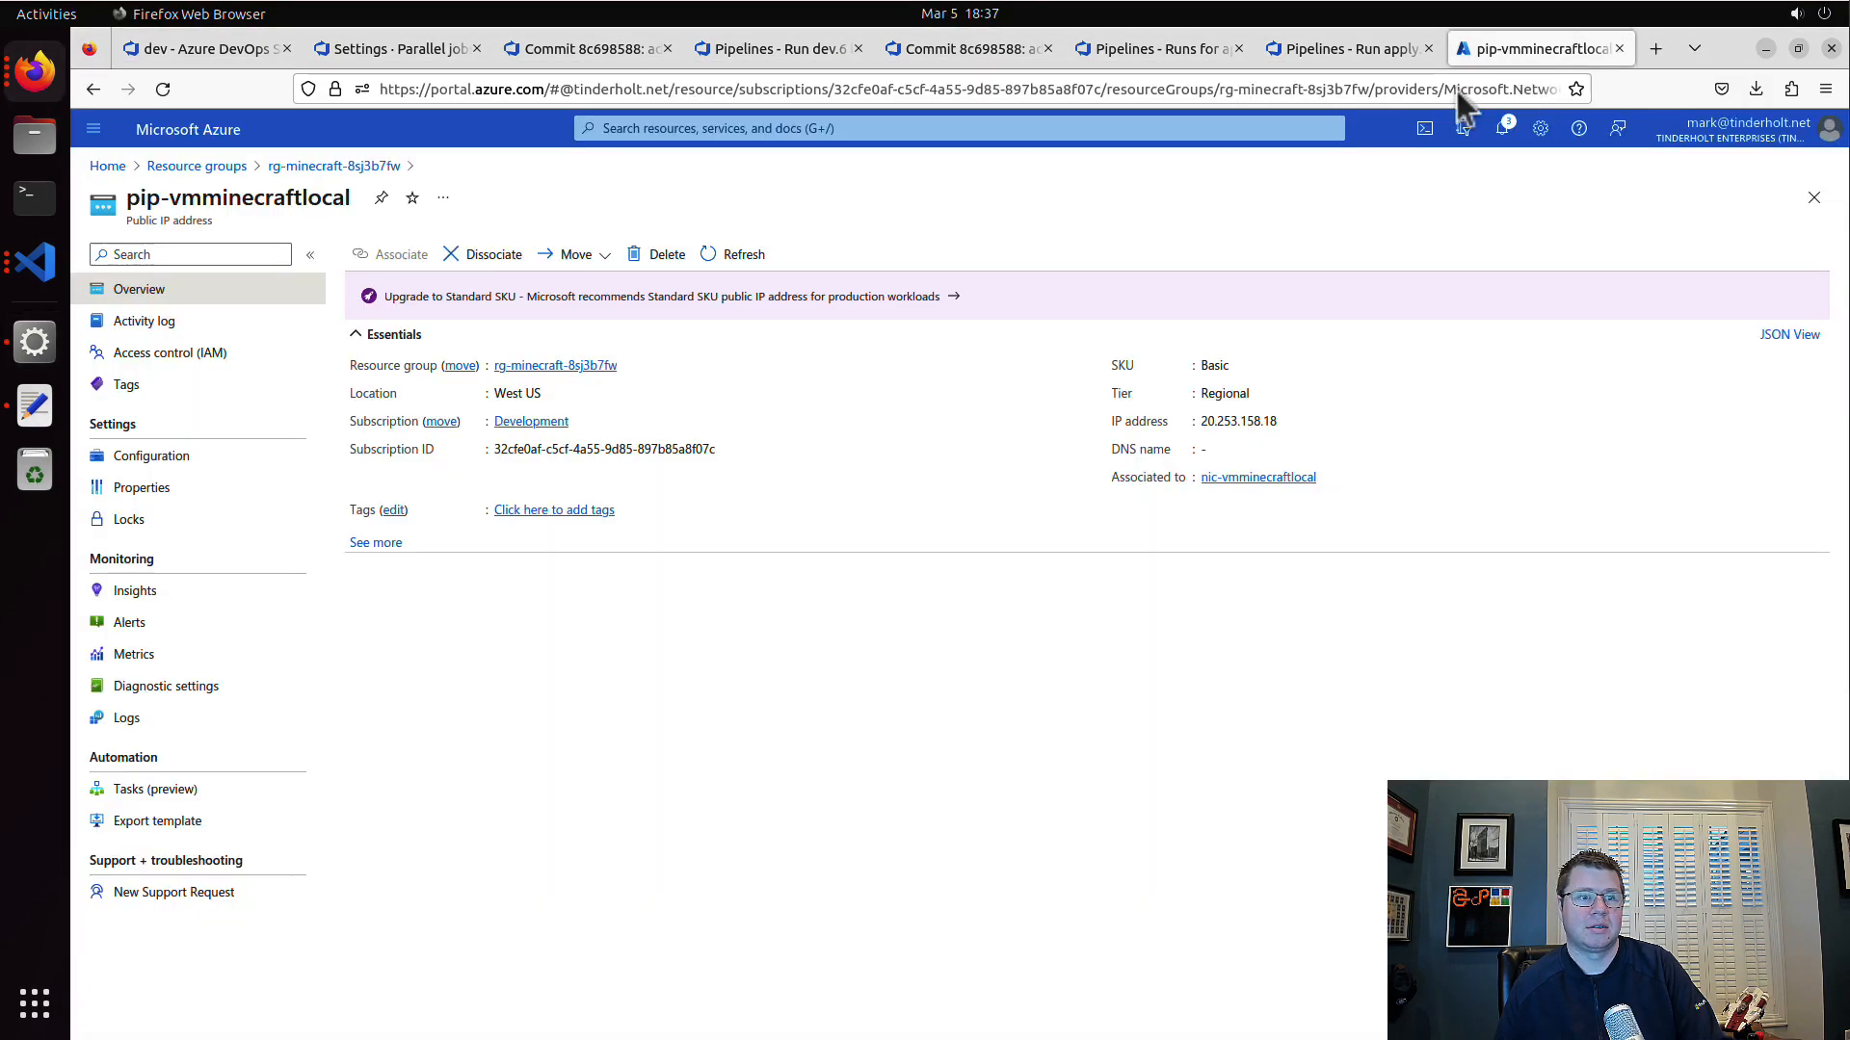
left_click(292, 167)
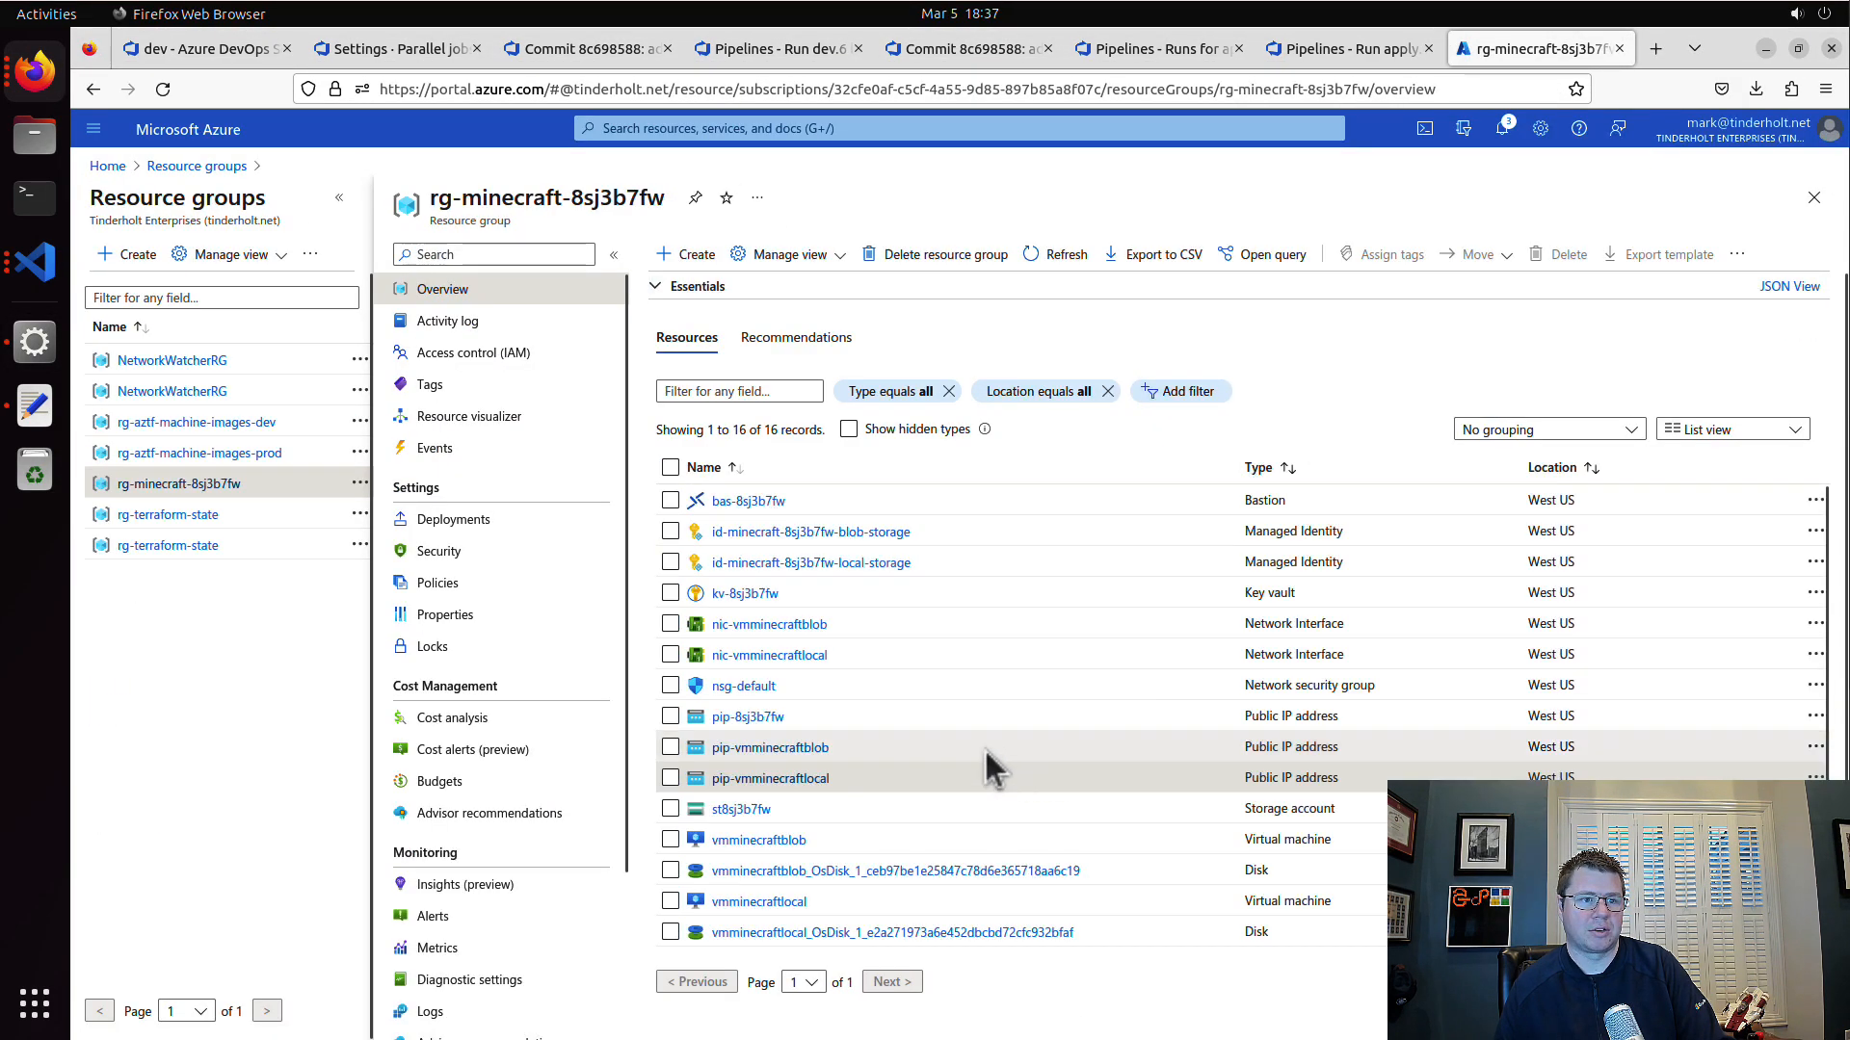
left_click(813, 747)
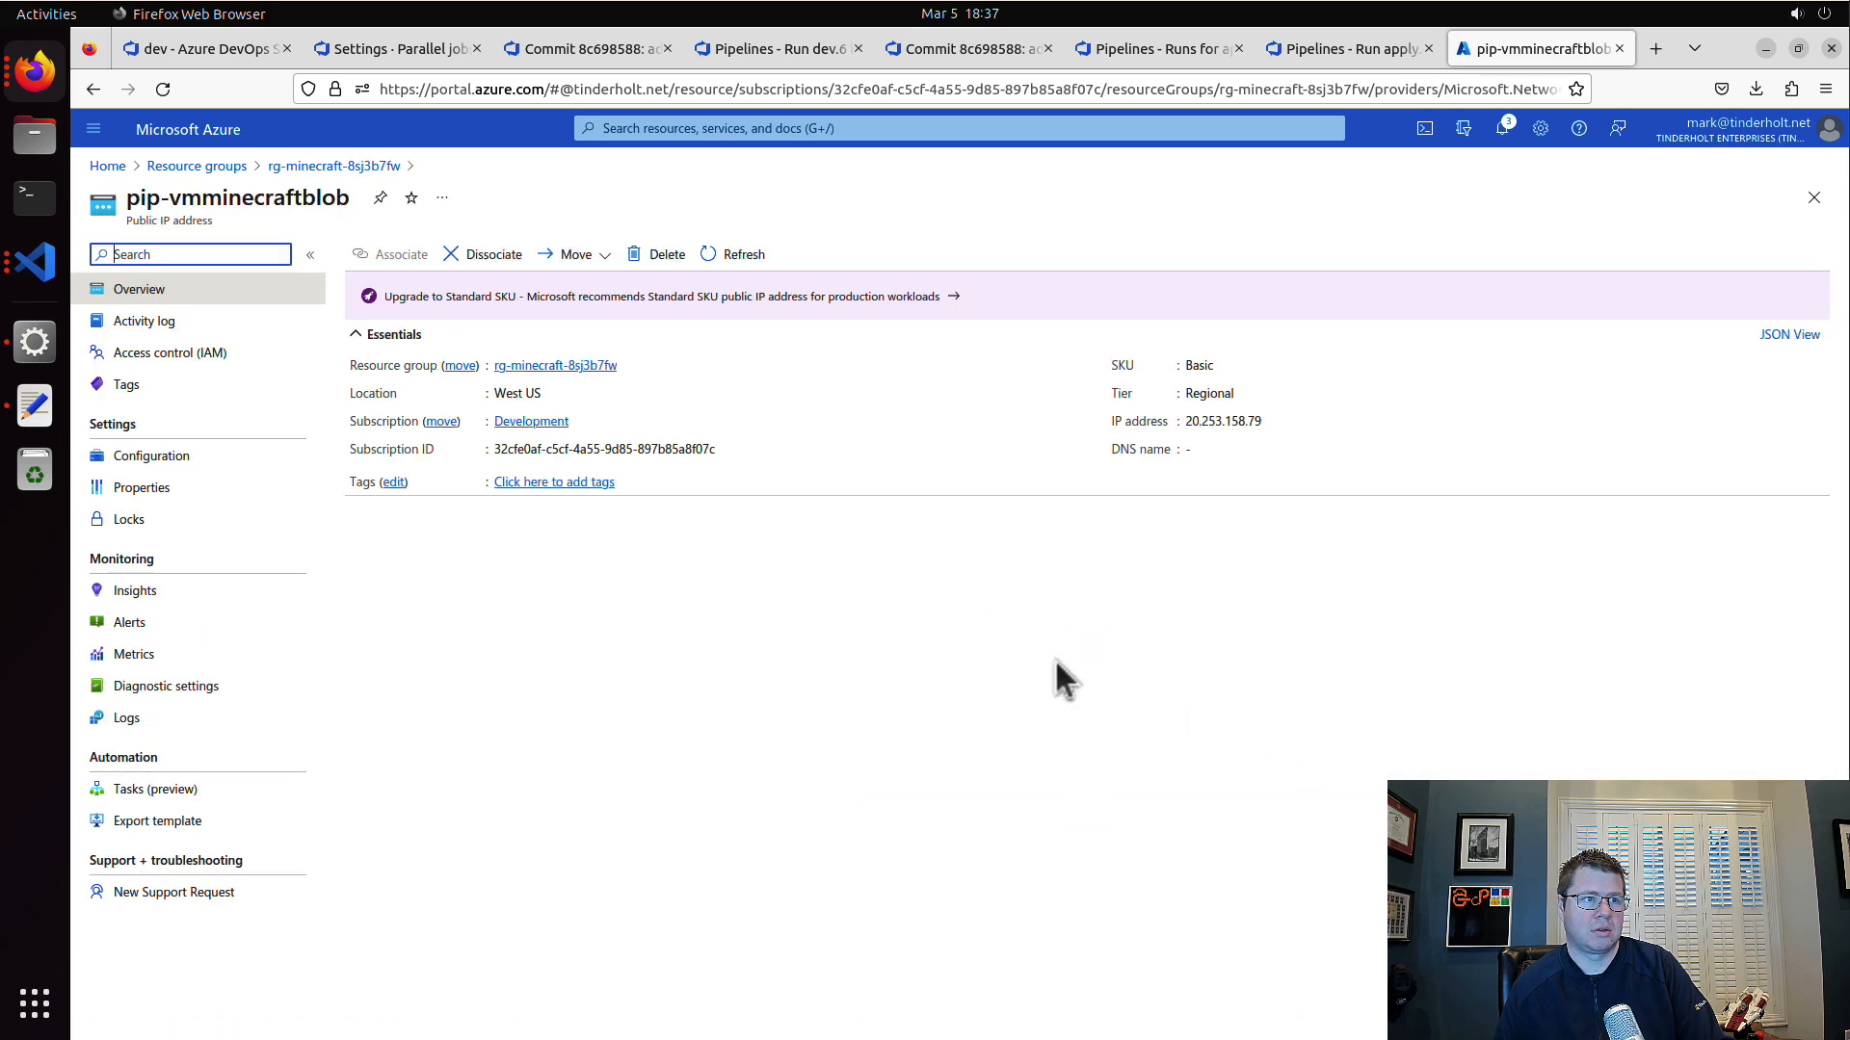
left_click(1289, 423)
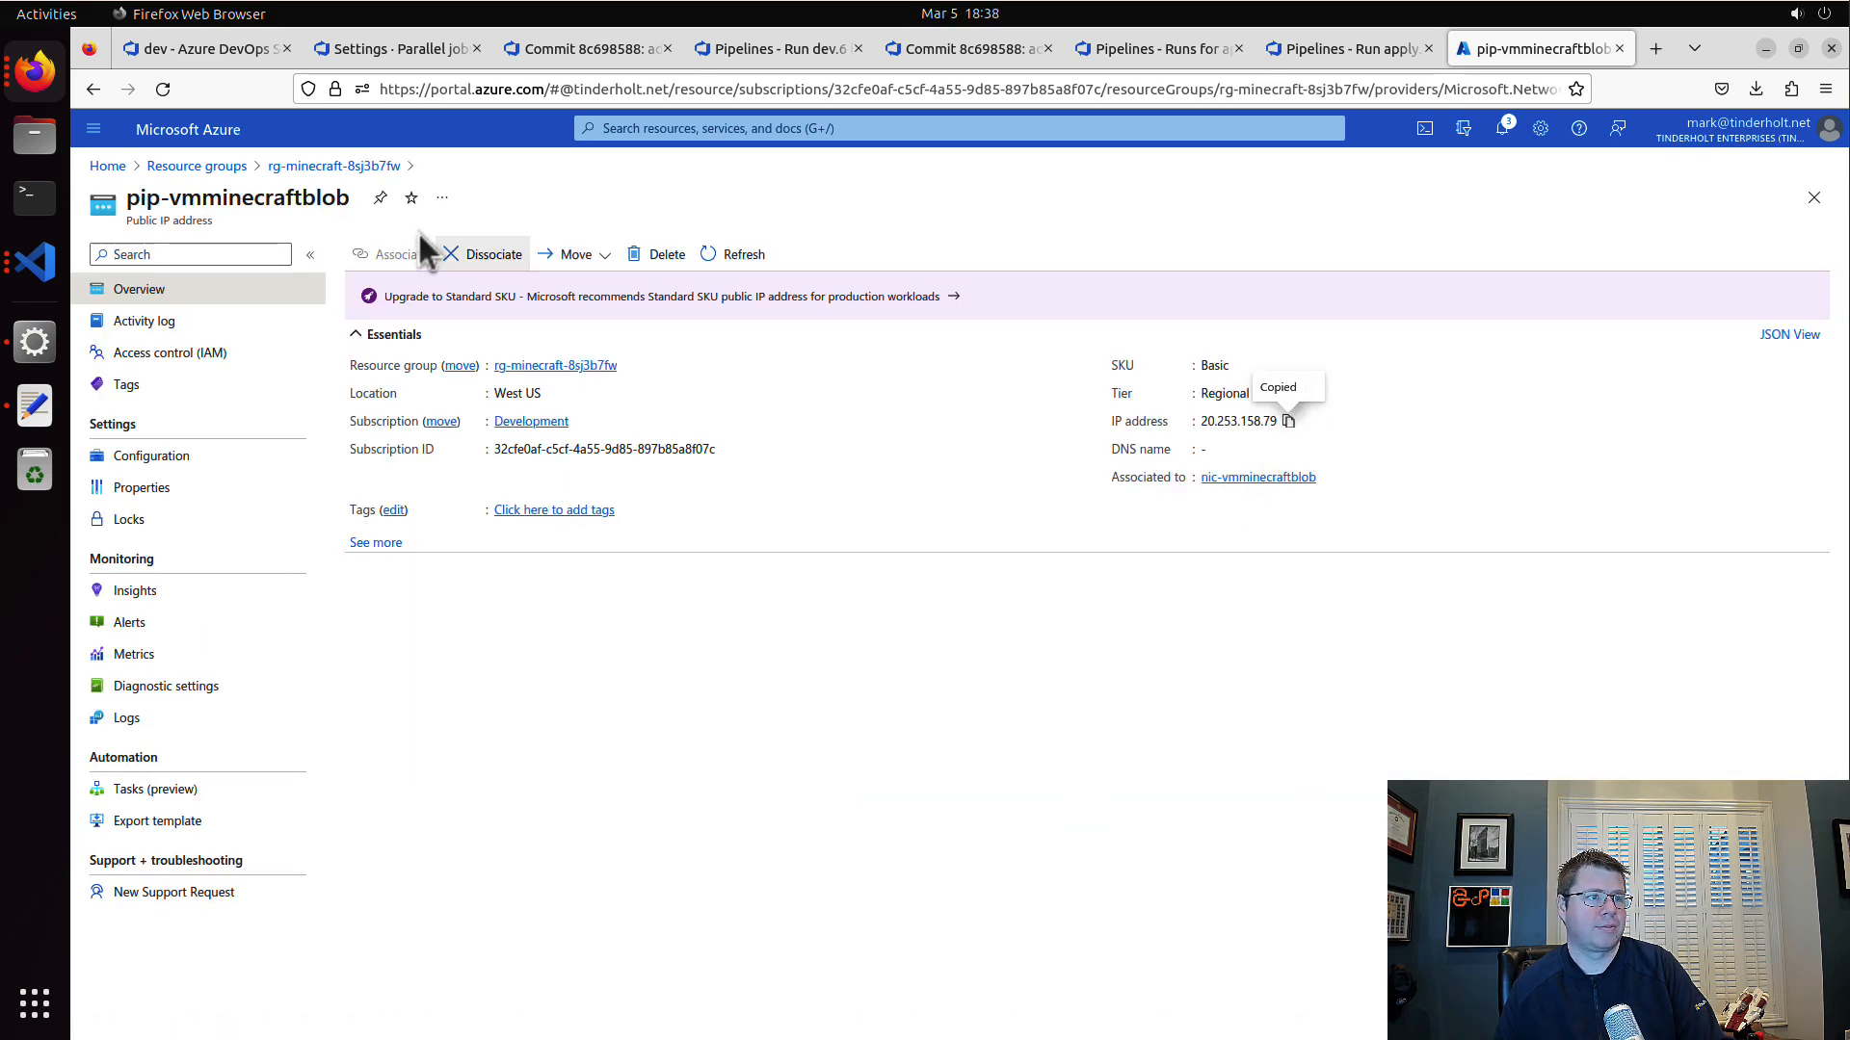
Step: Switch to Minecraft and leave the current game session on the minecraft-local server
key("alt+Tab")
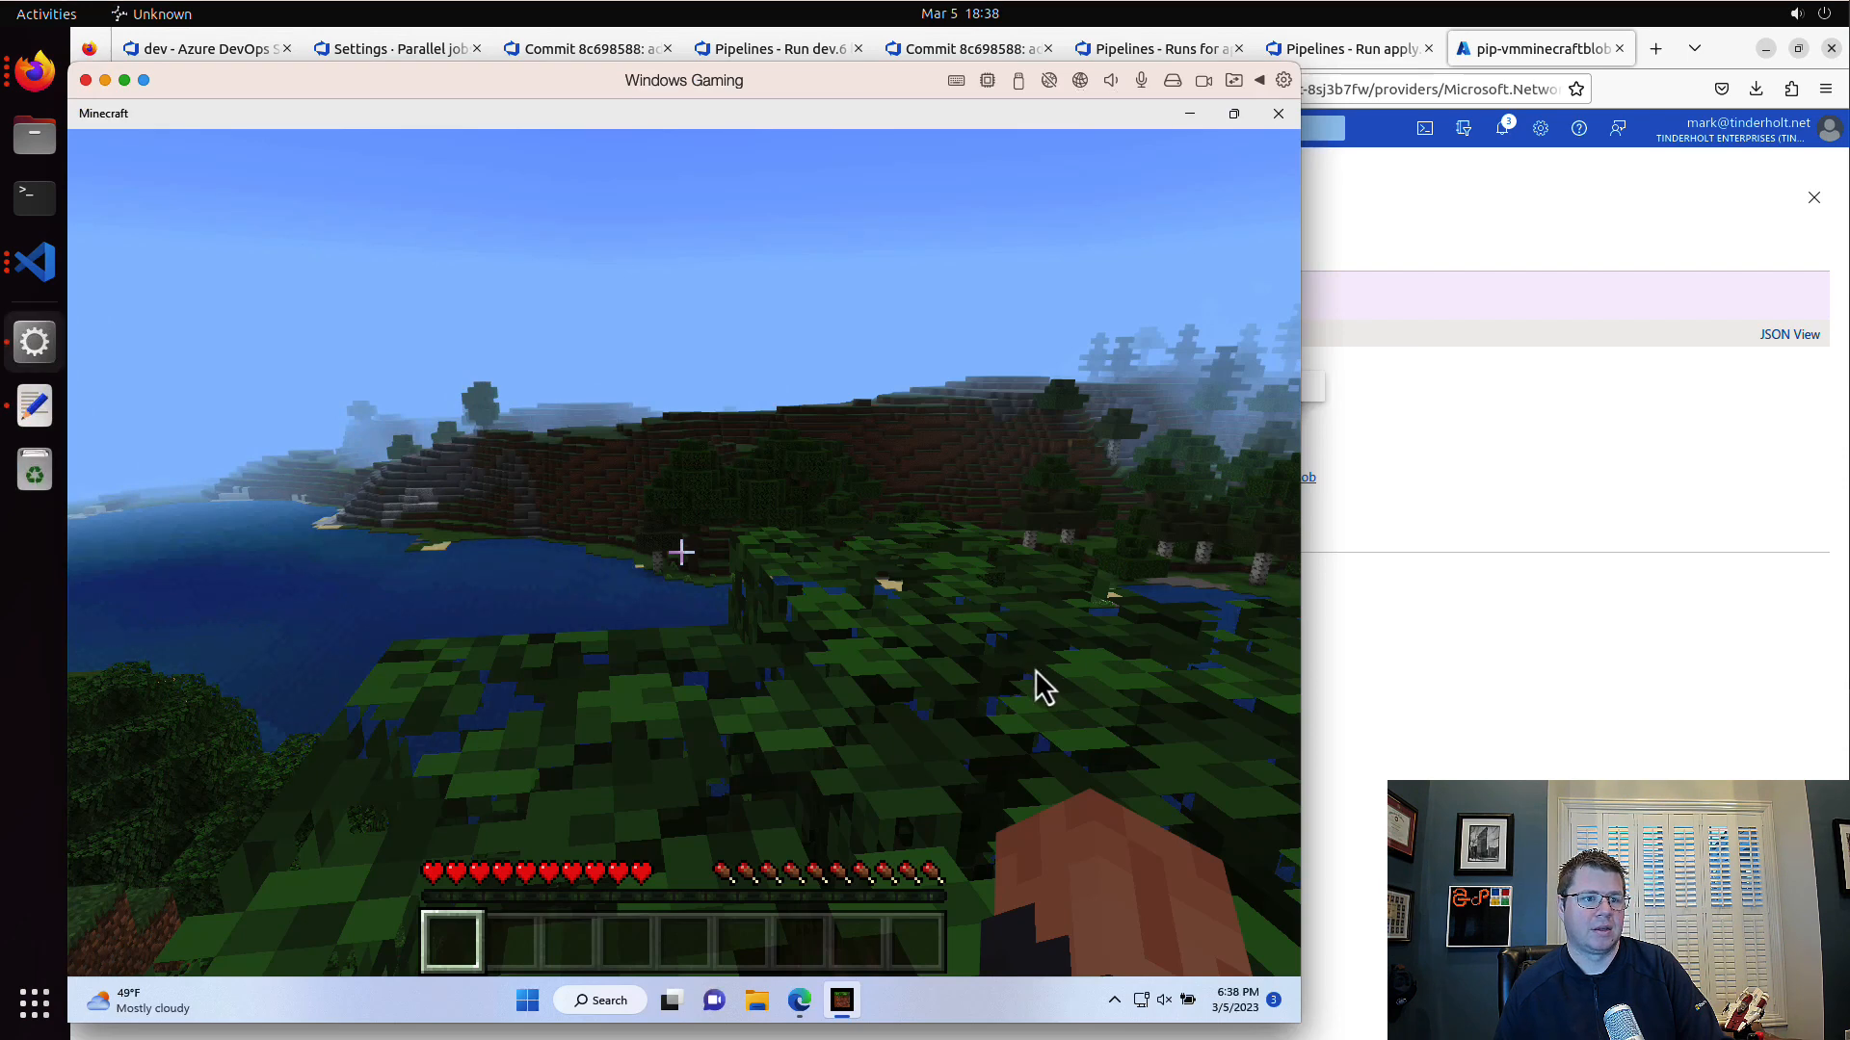
key("Escape")
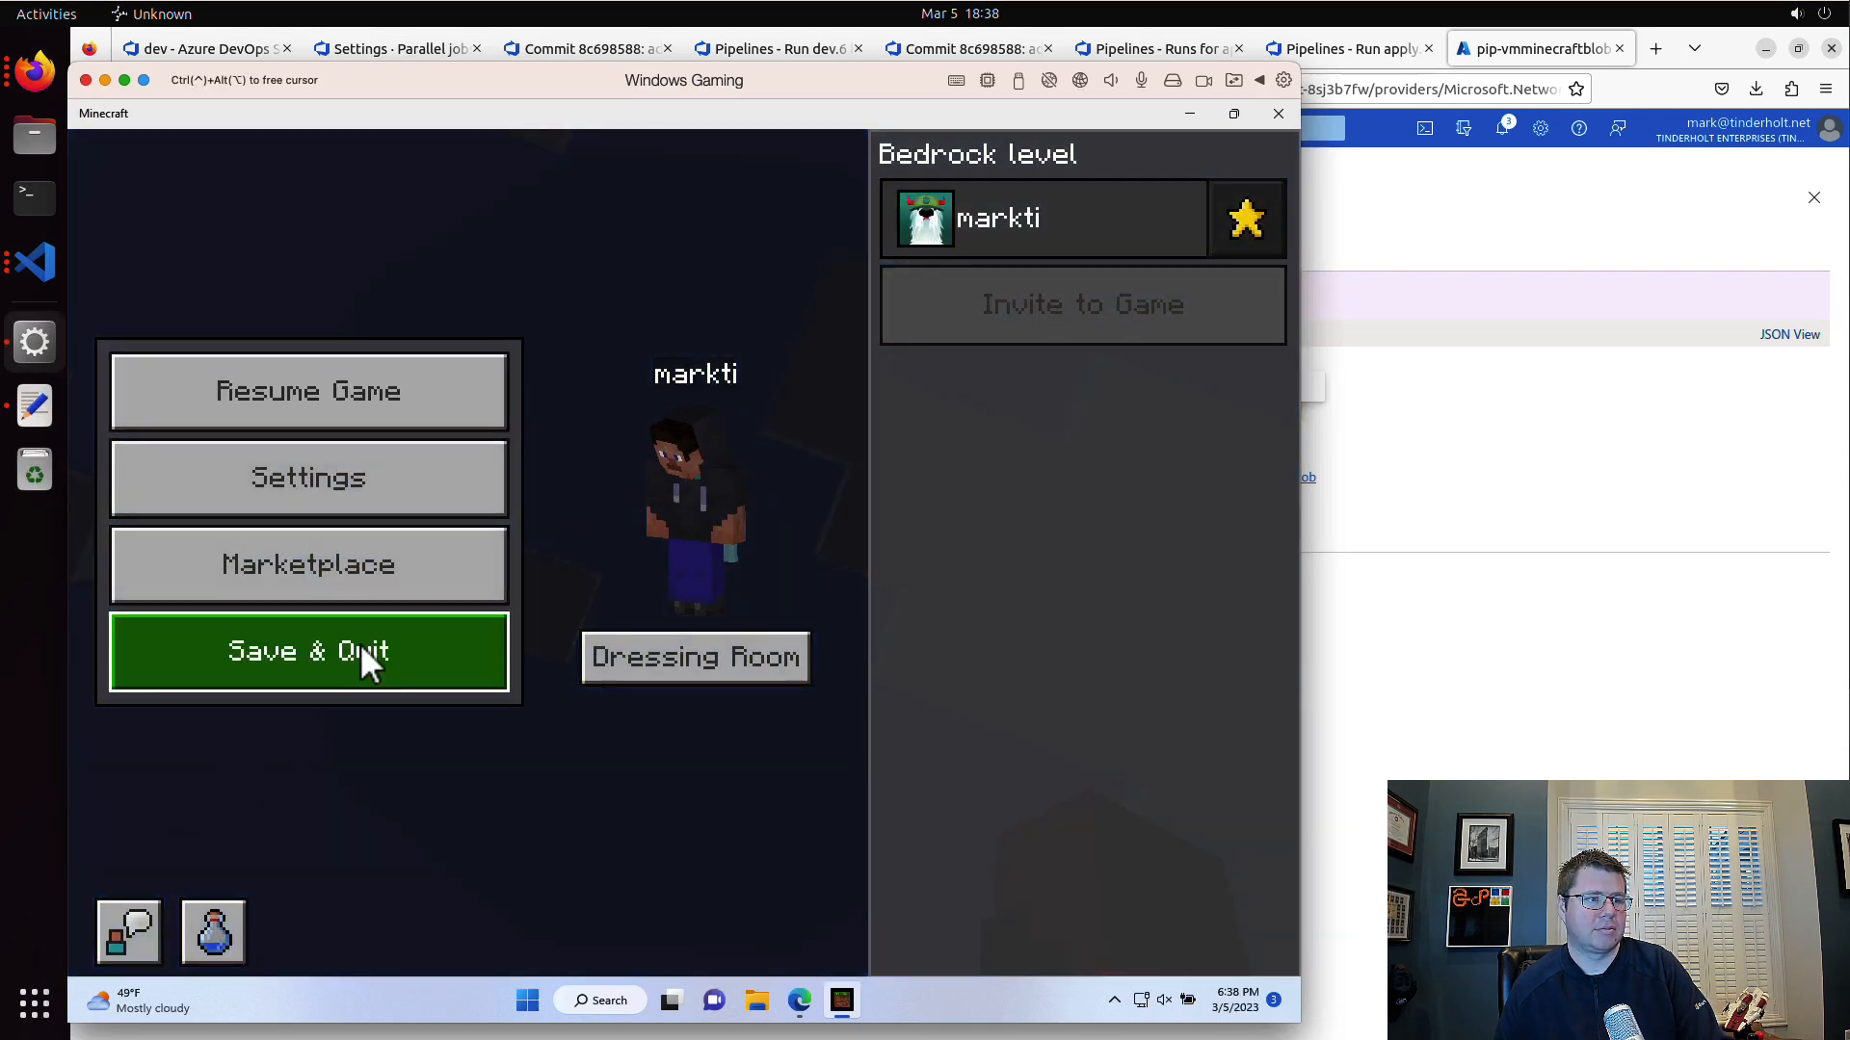
left_click(363, 652)
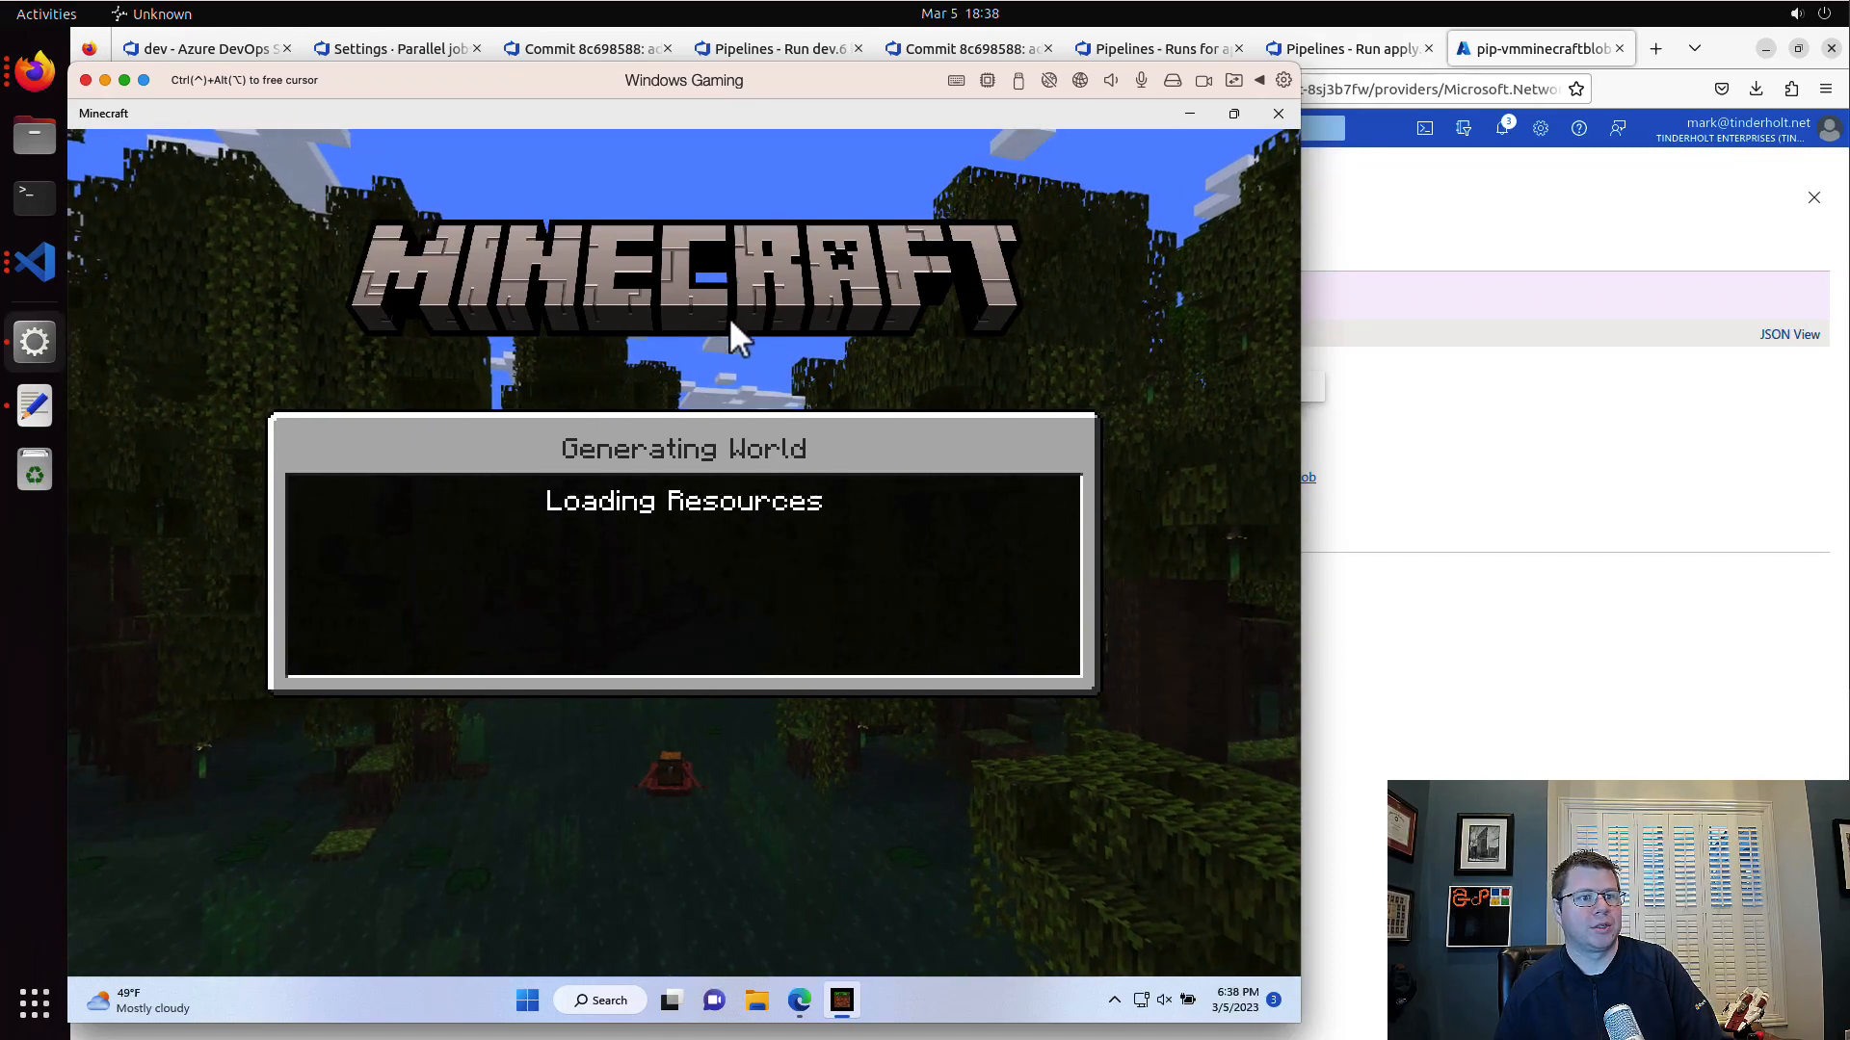
Step: Add an external server named minecraft-blob with the copied address 20.253.158.79, save it, and join it
left_click(529, 858)
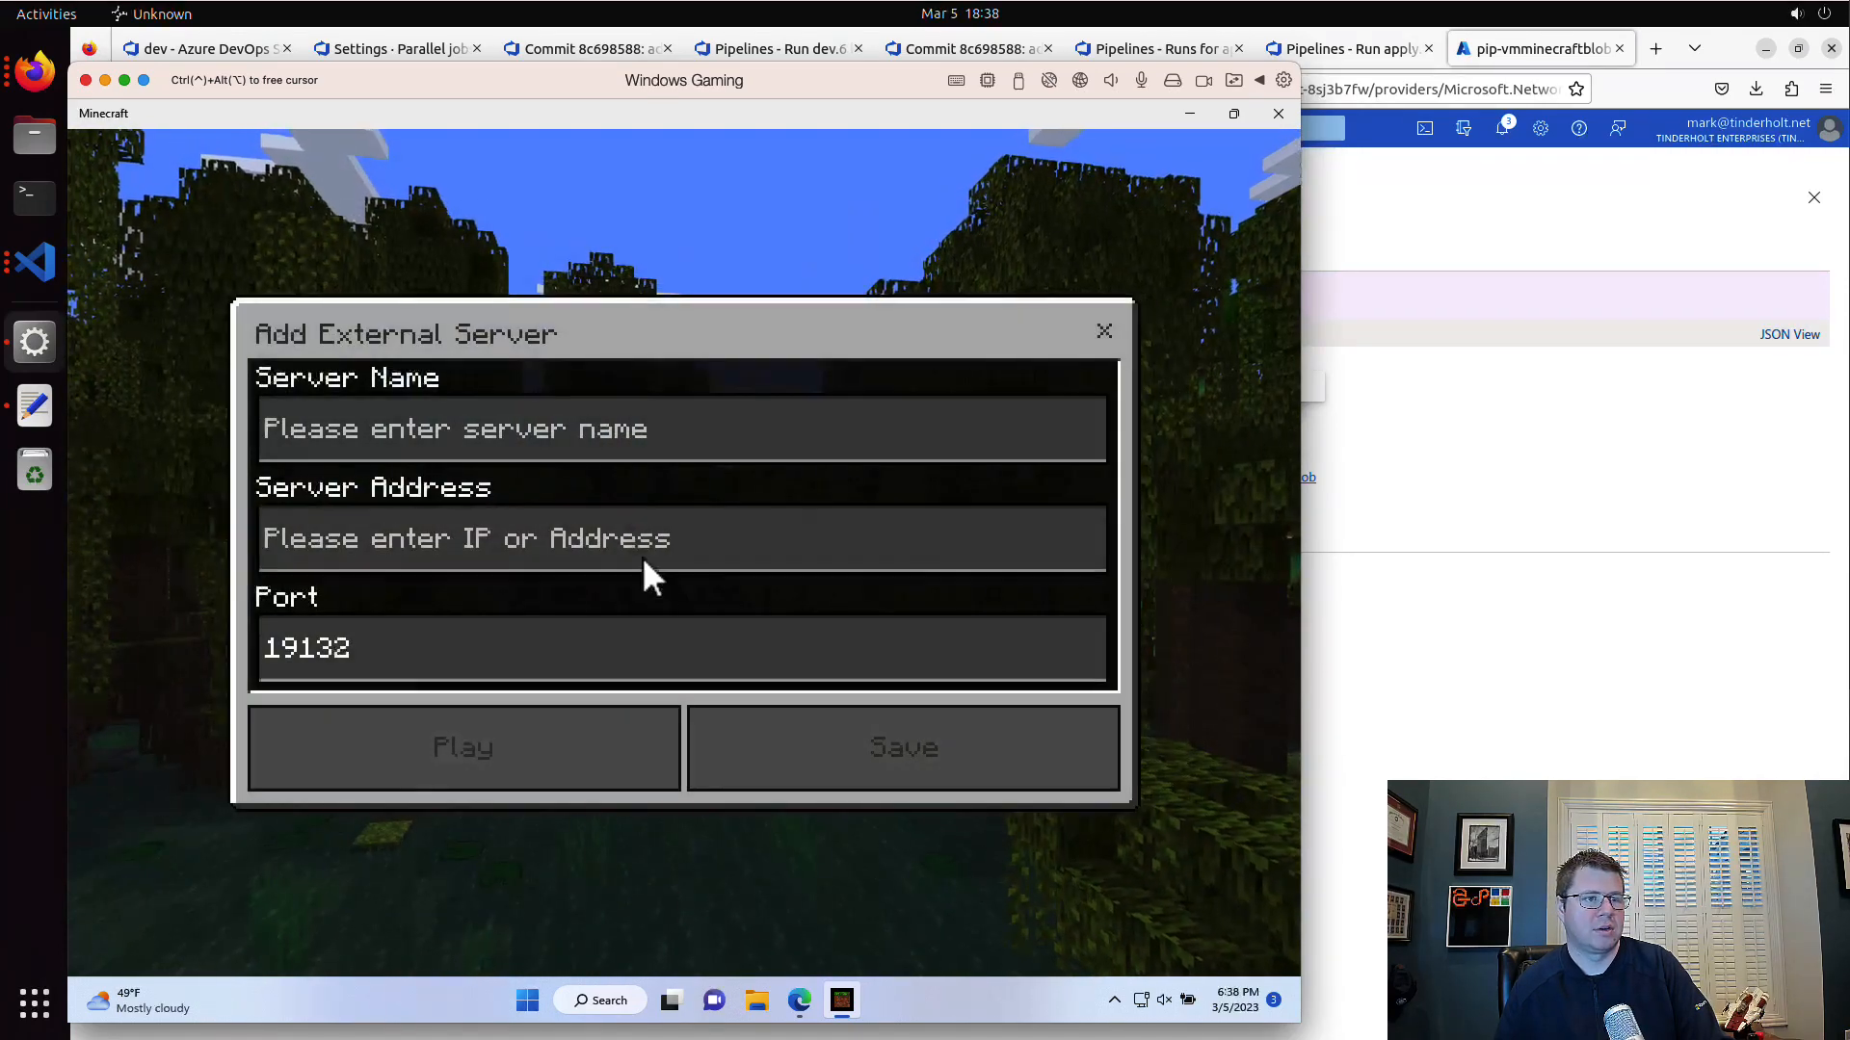
left_click(593, 429)
type("mine")
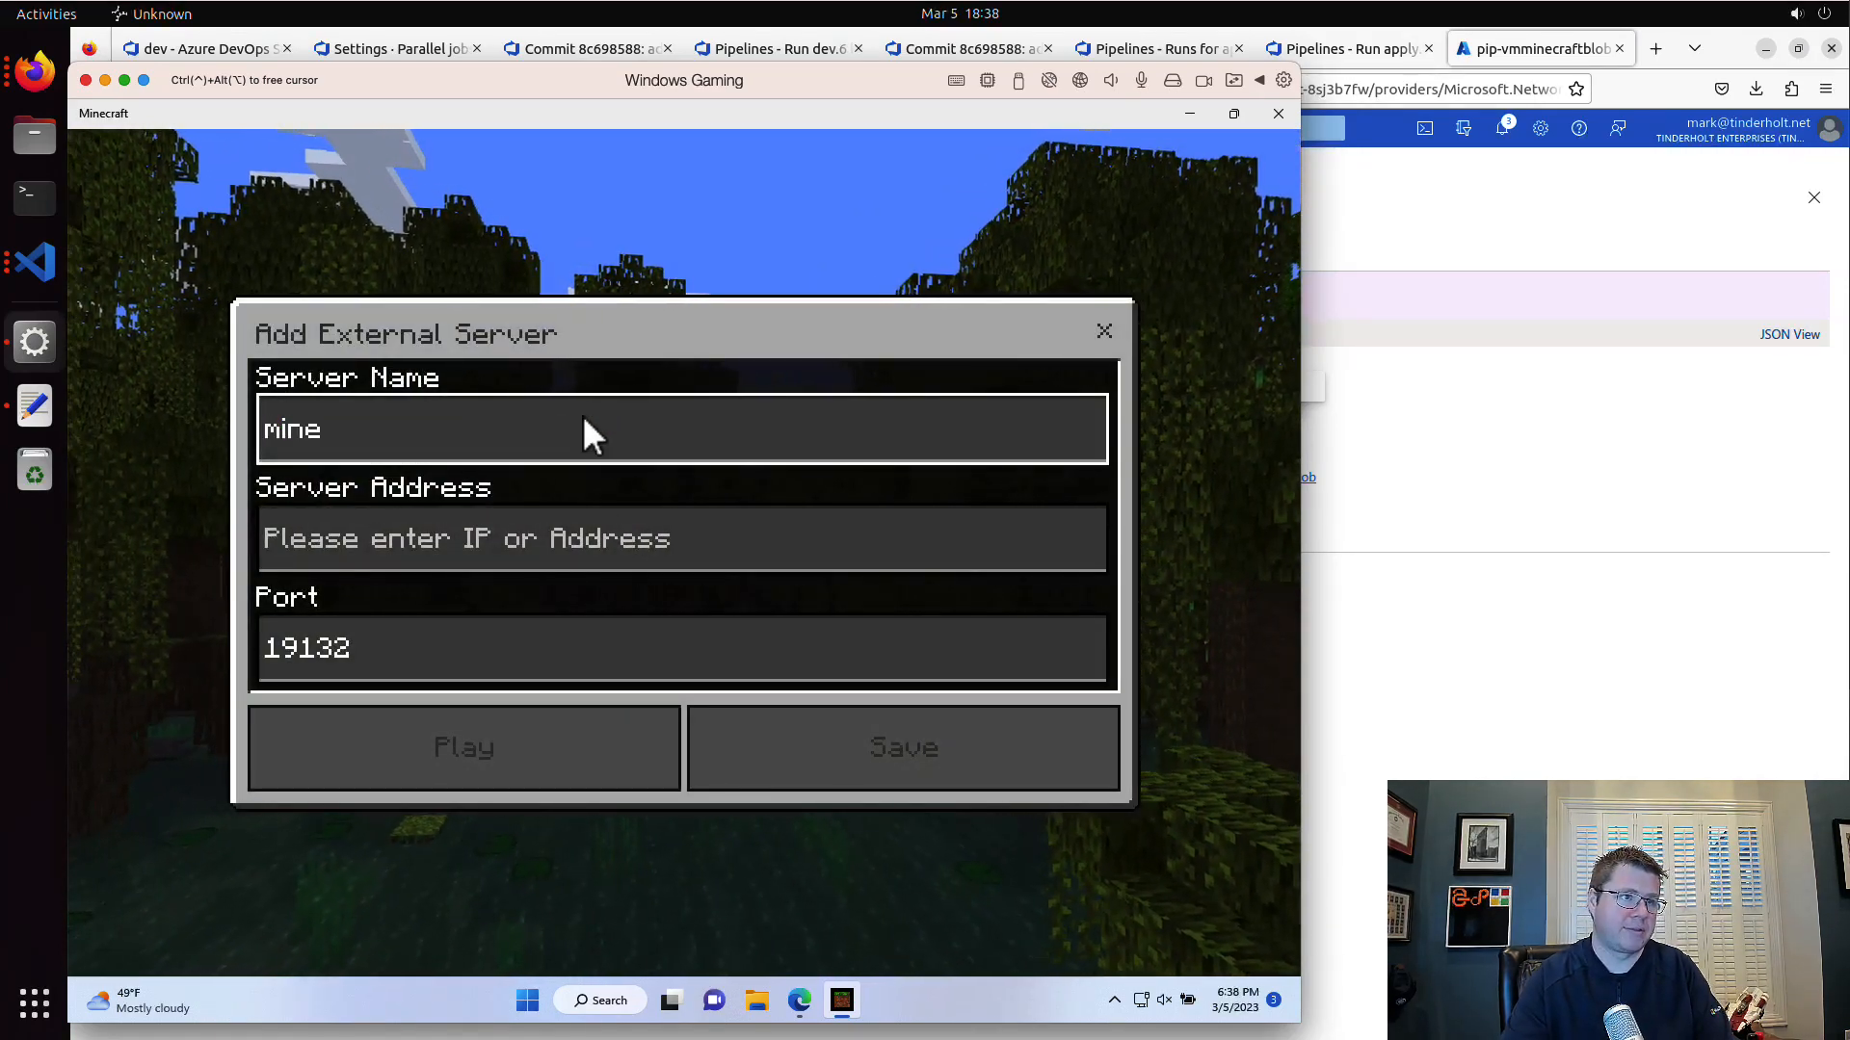
type("craft-blob")
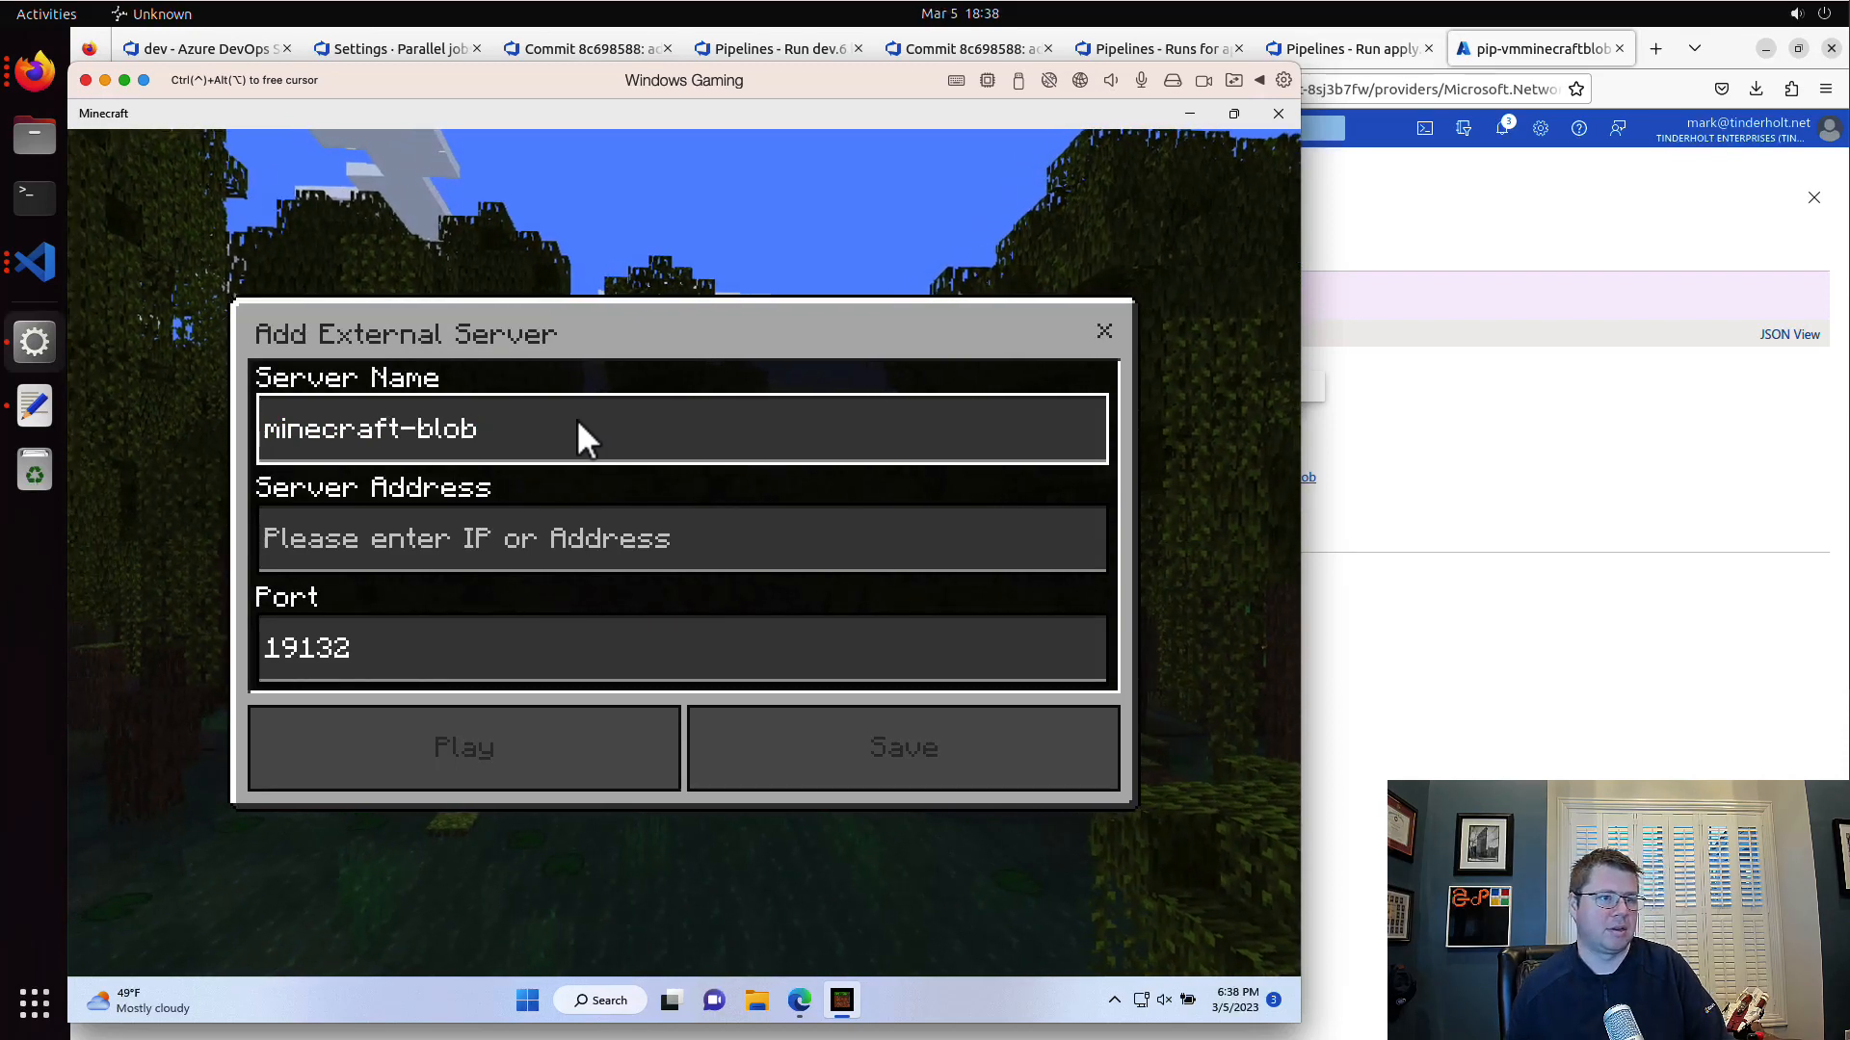
left_click(597, 542)
key("ctrl+v")
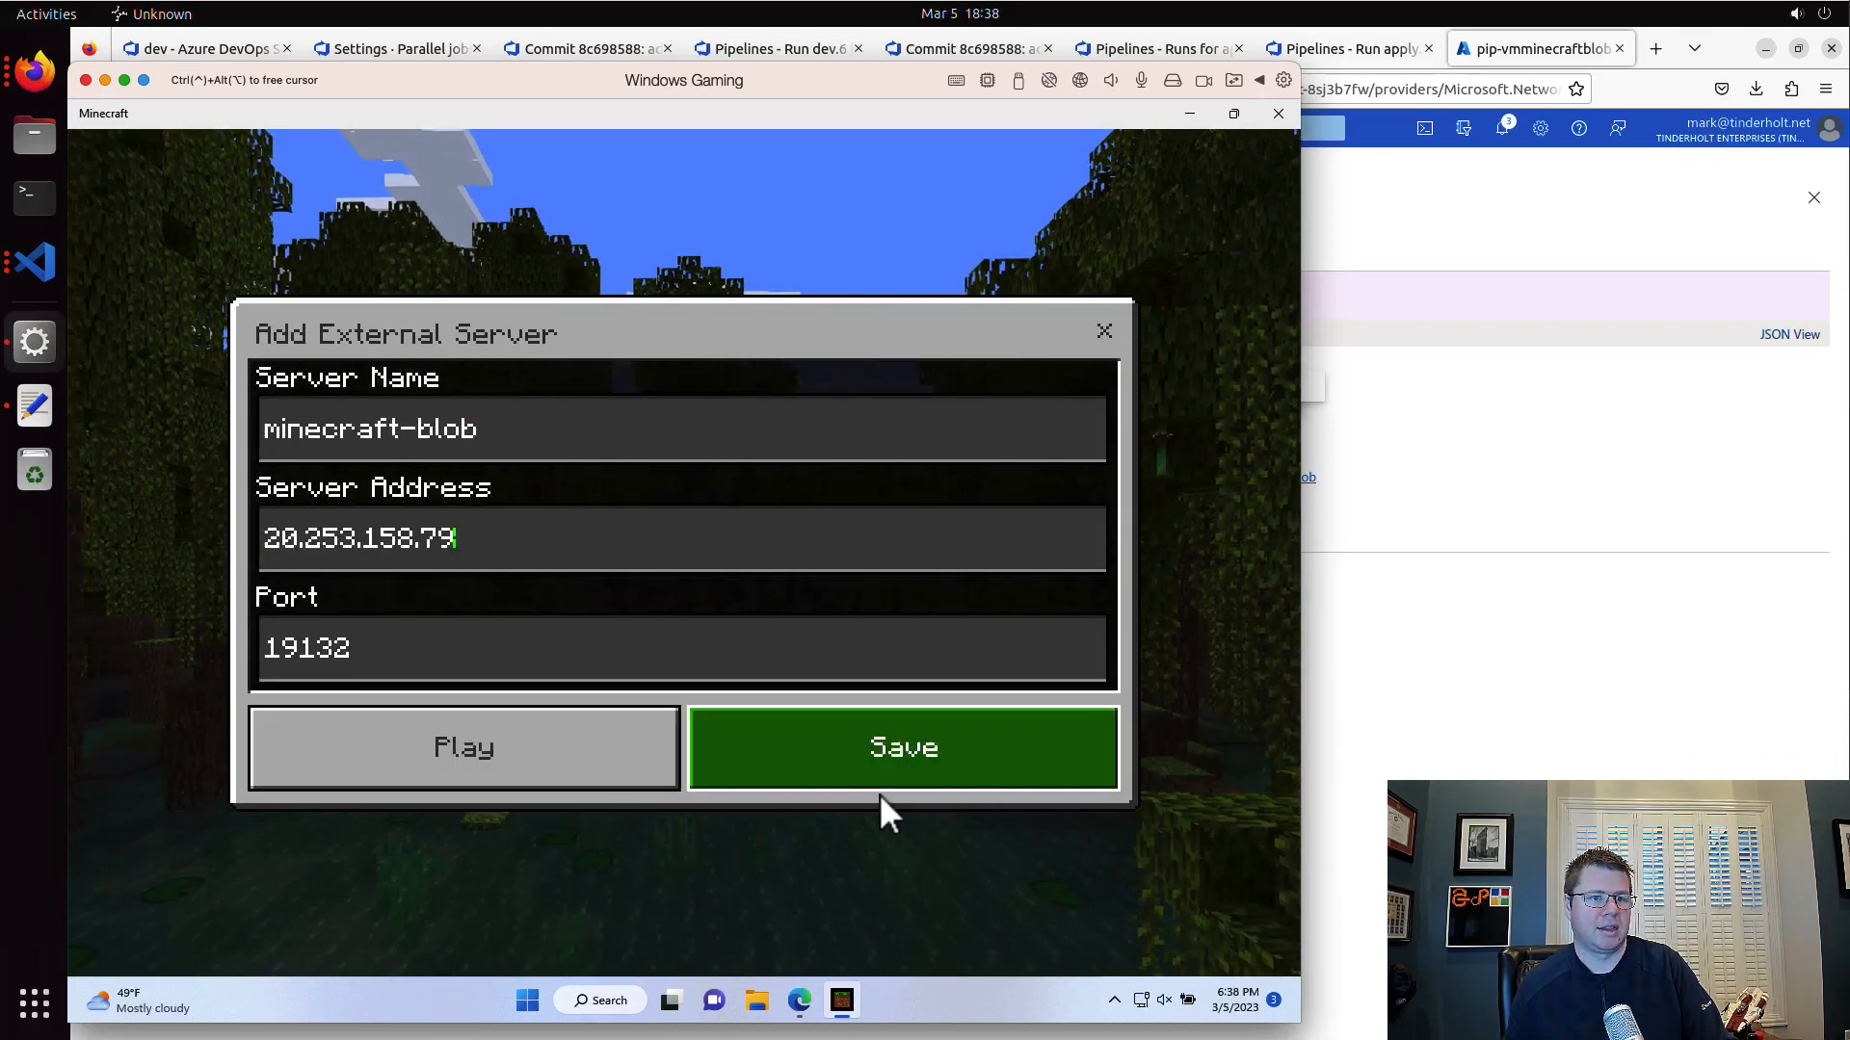
left_click(882, 806)
left_click(389, 765)
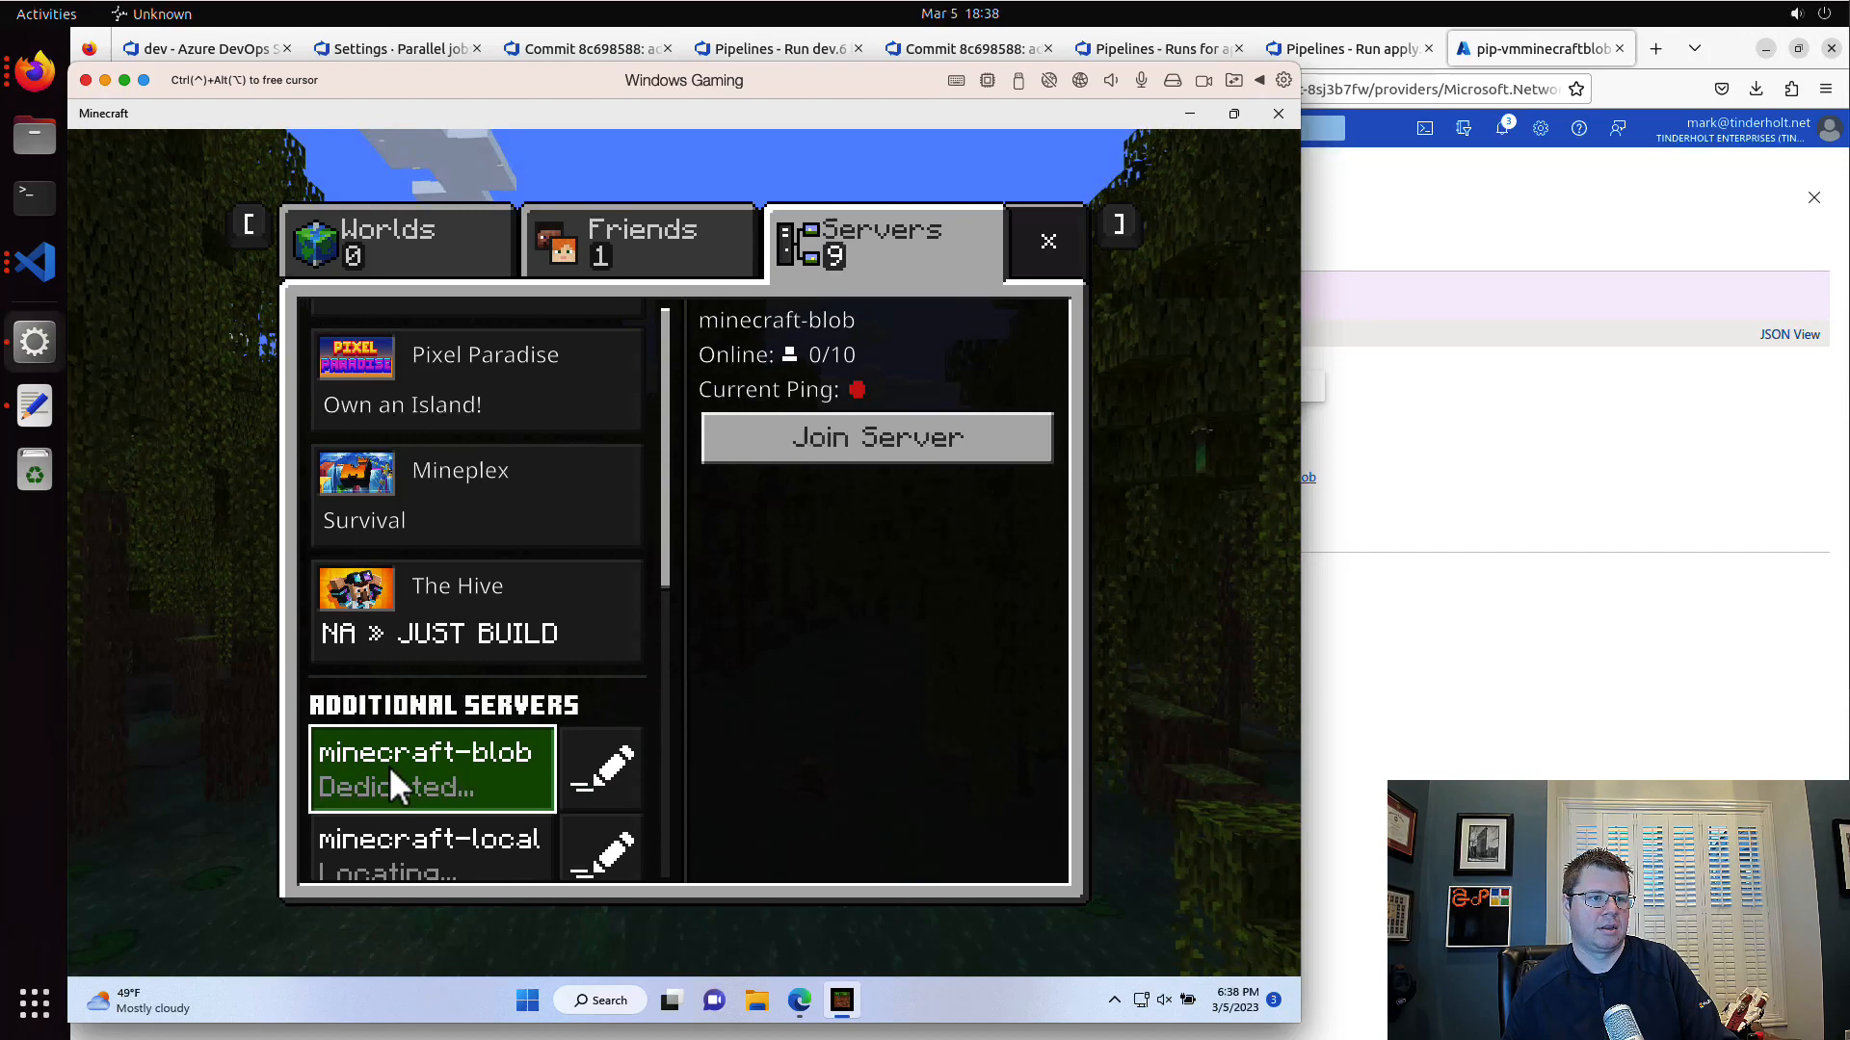
left_click(829, 451)
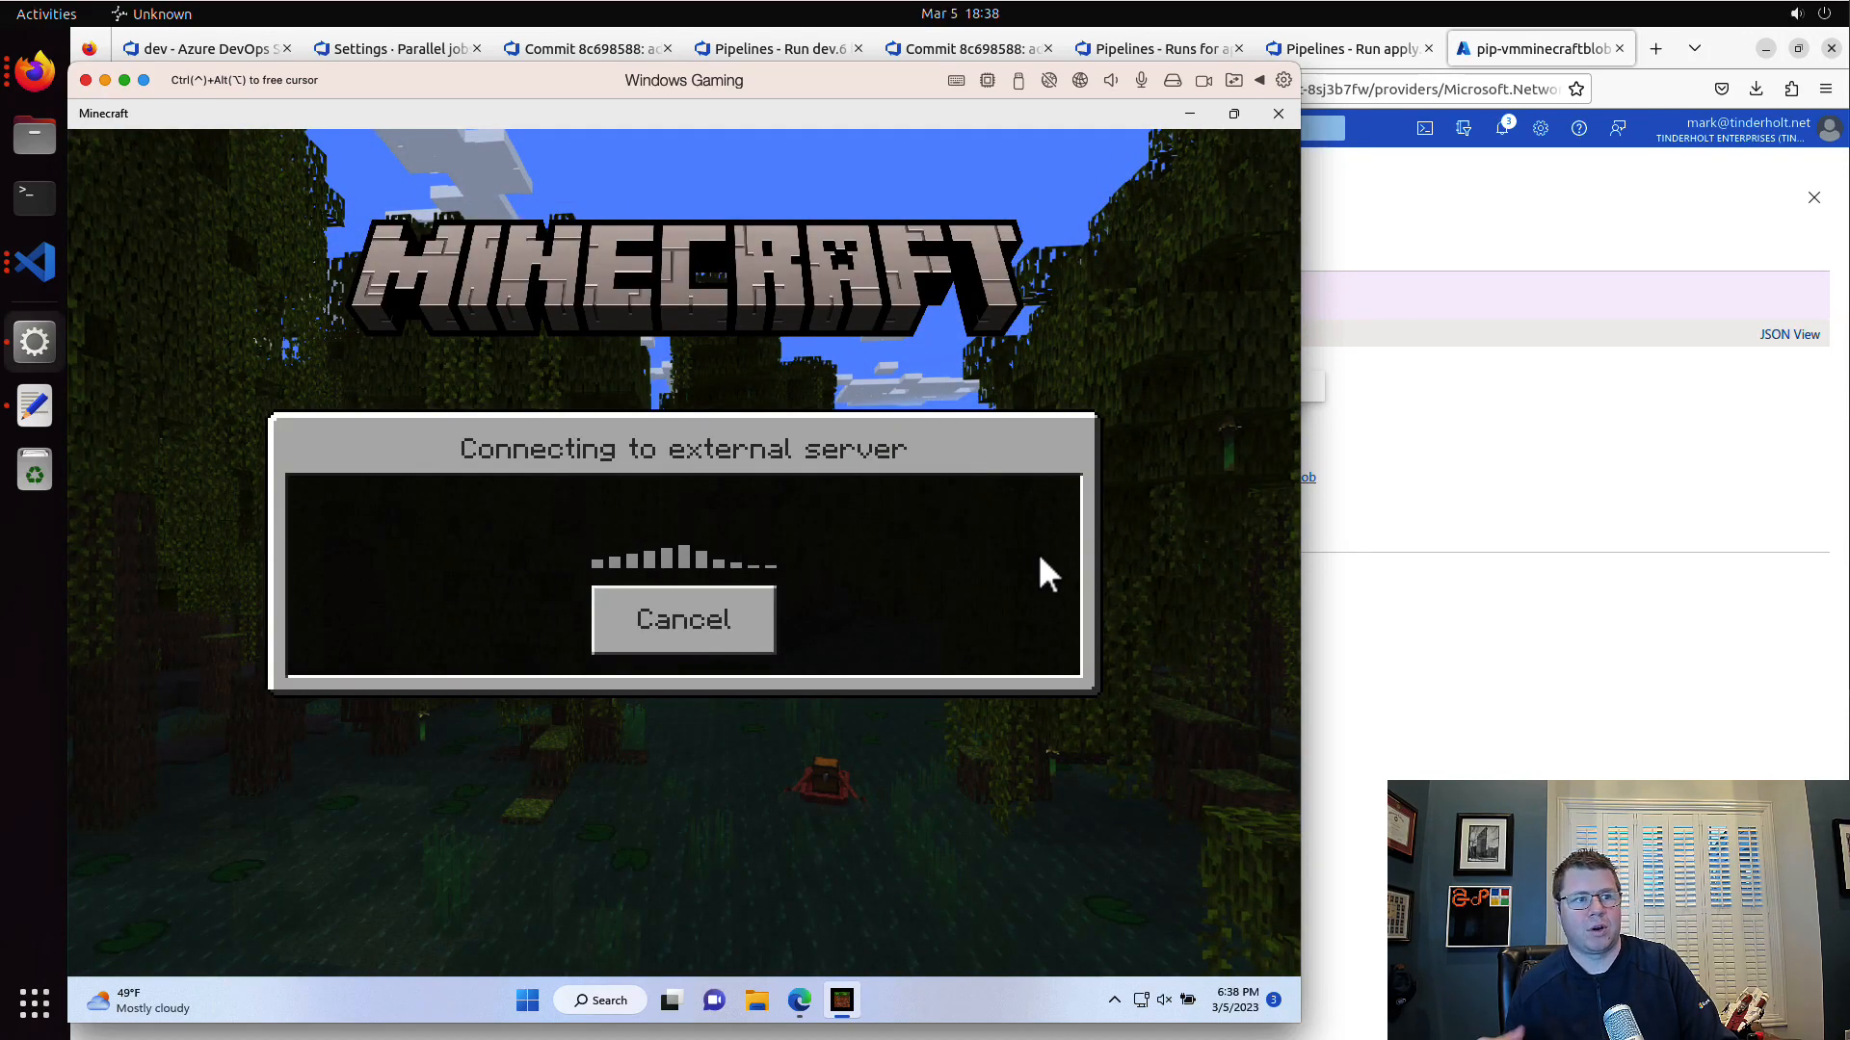